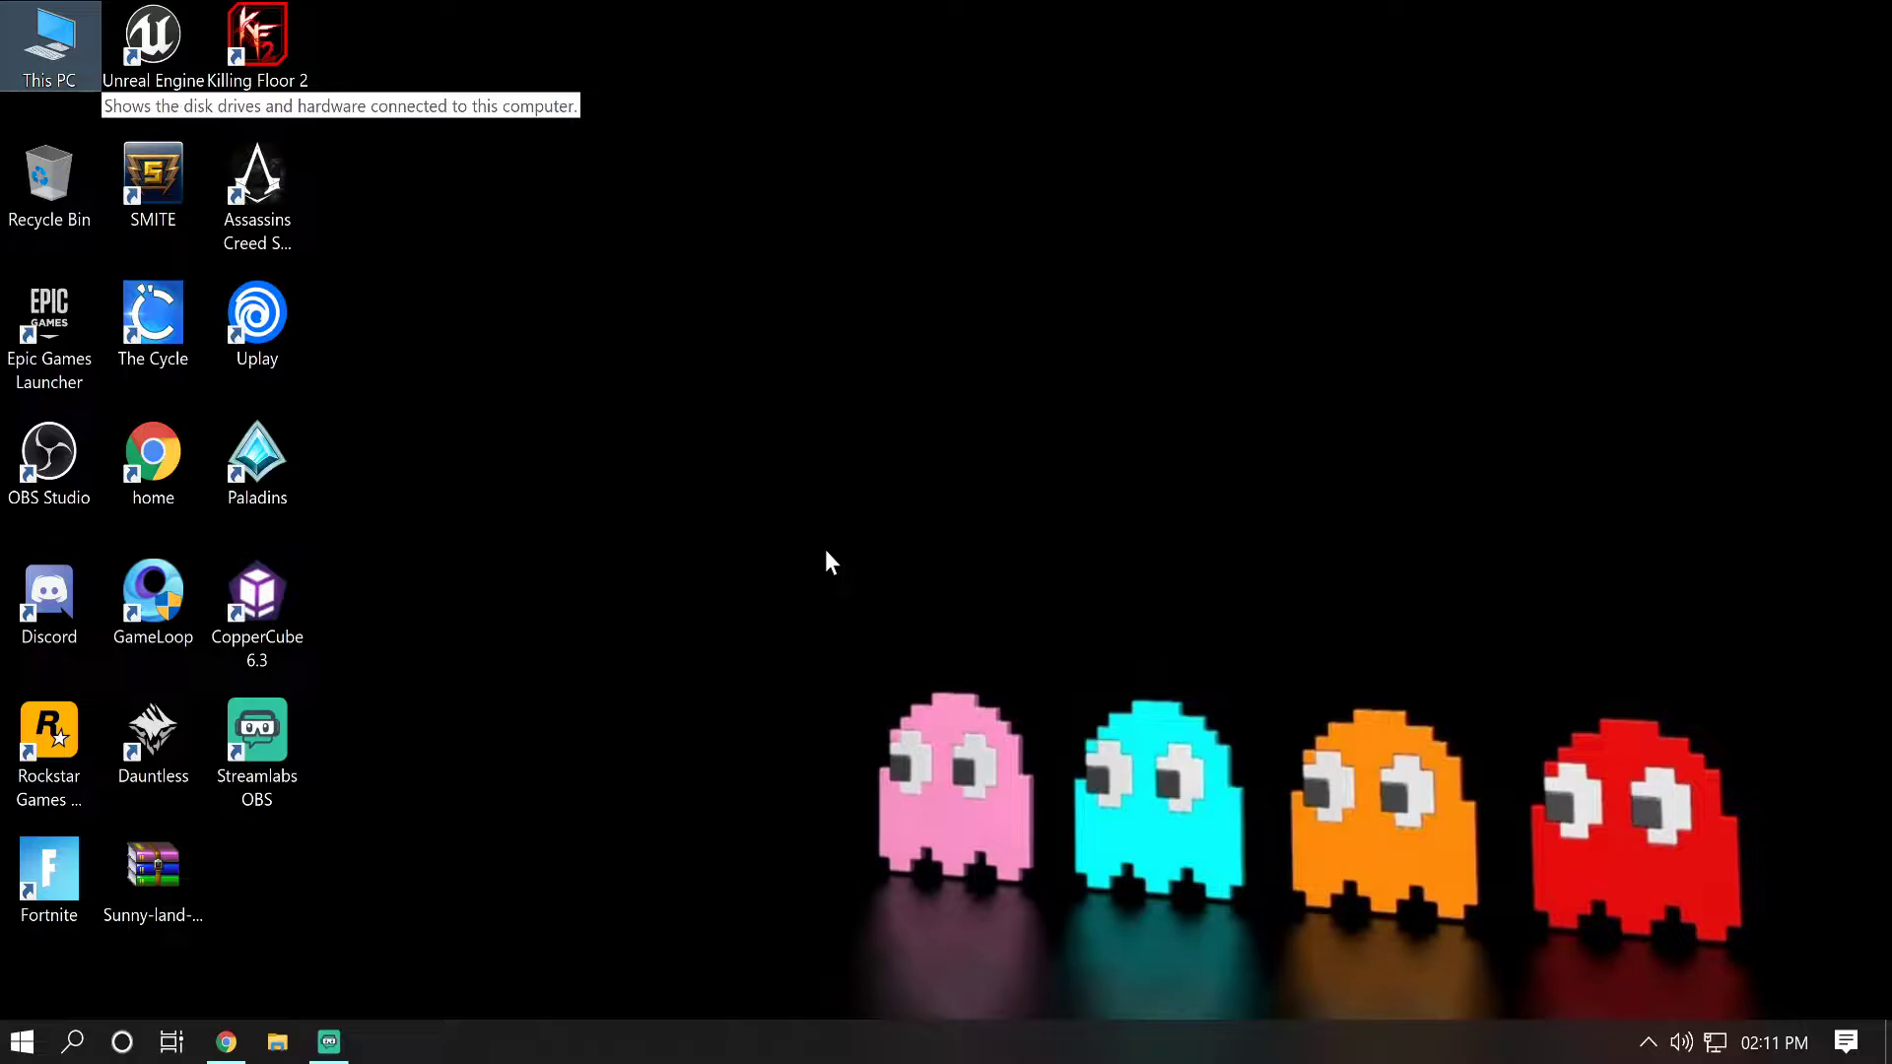
# Step: Switch to Chrome and review CopperCube's download page and its editions listed on Steam
pyautogui.click(226, 1042)
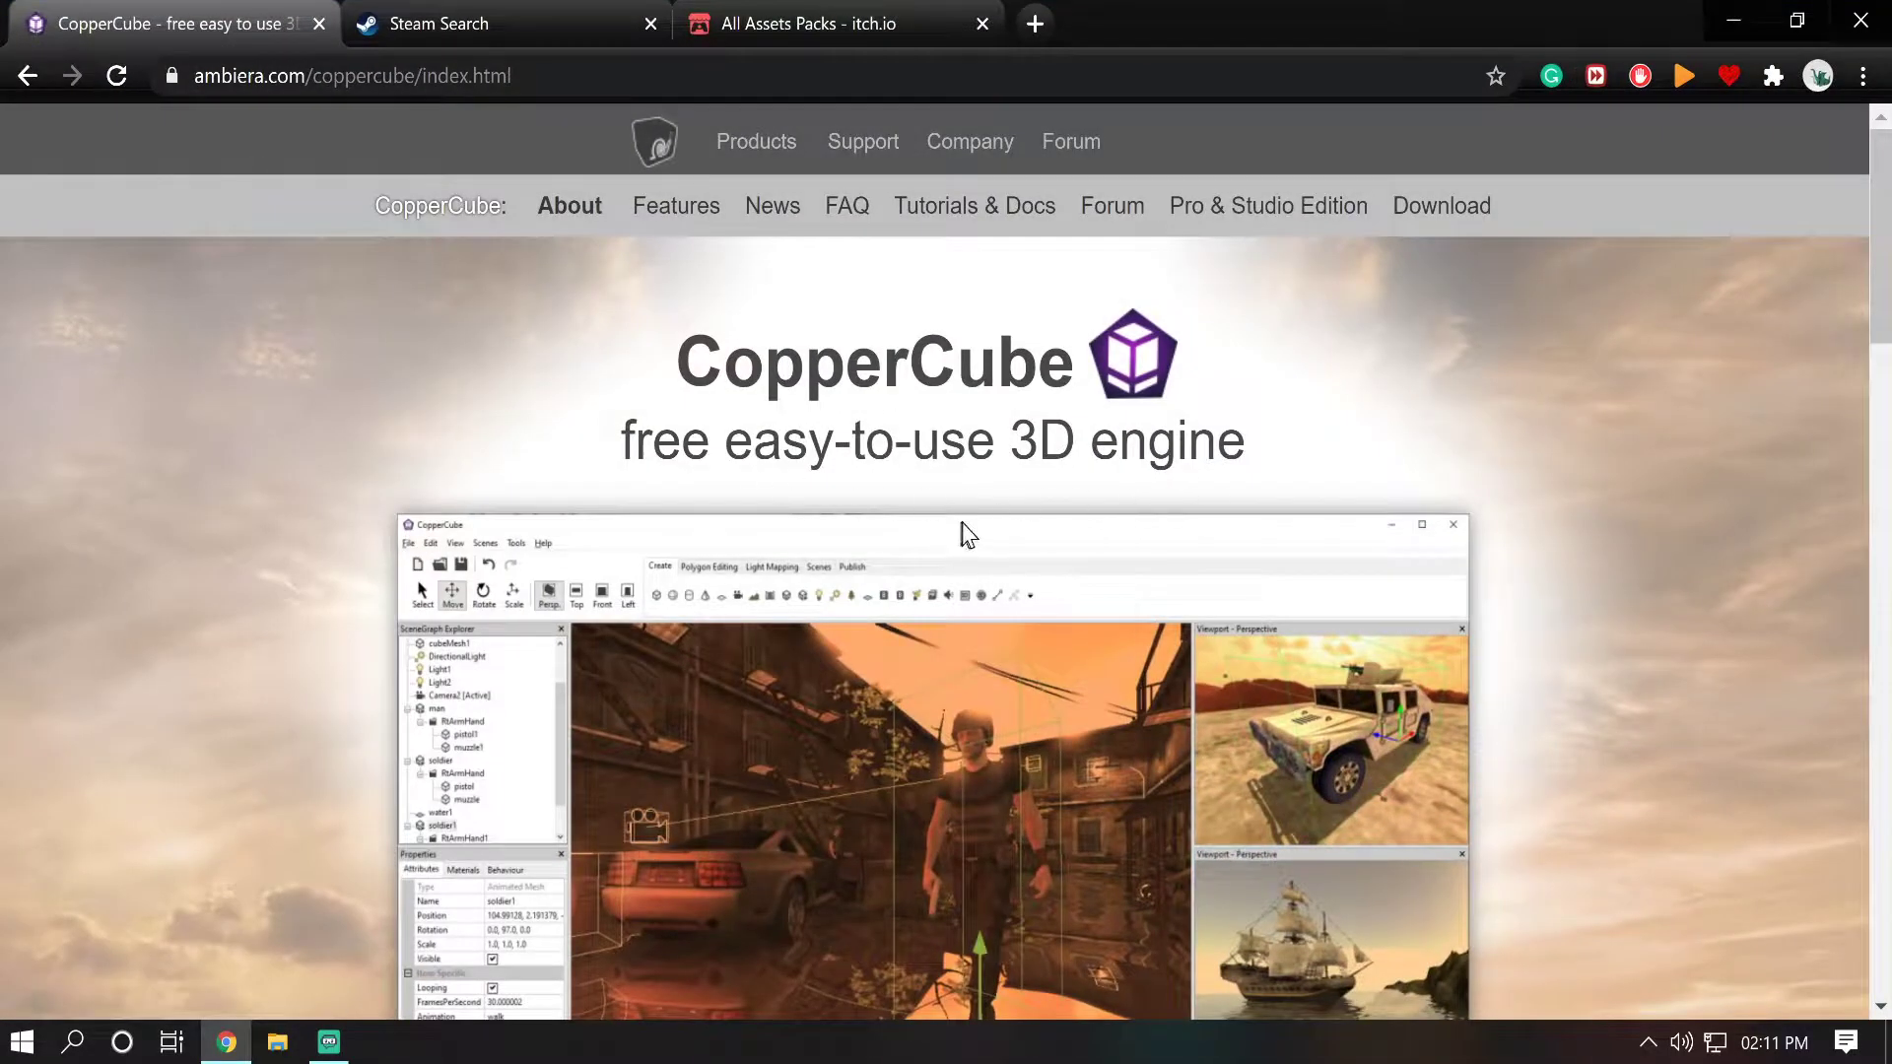
pyautogui.scroll(-10, 962, 533)
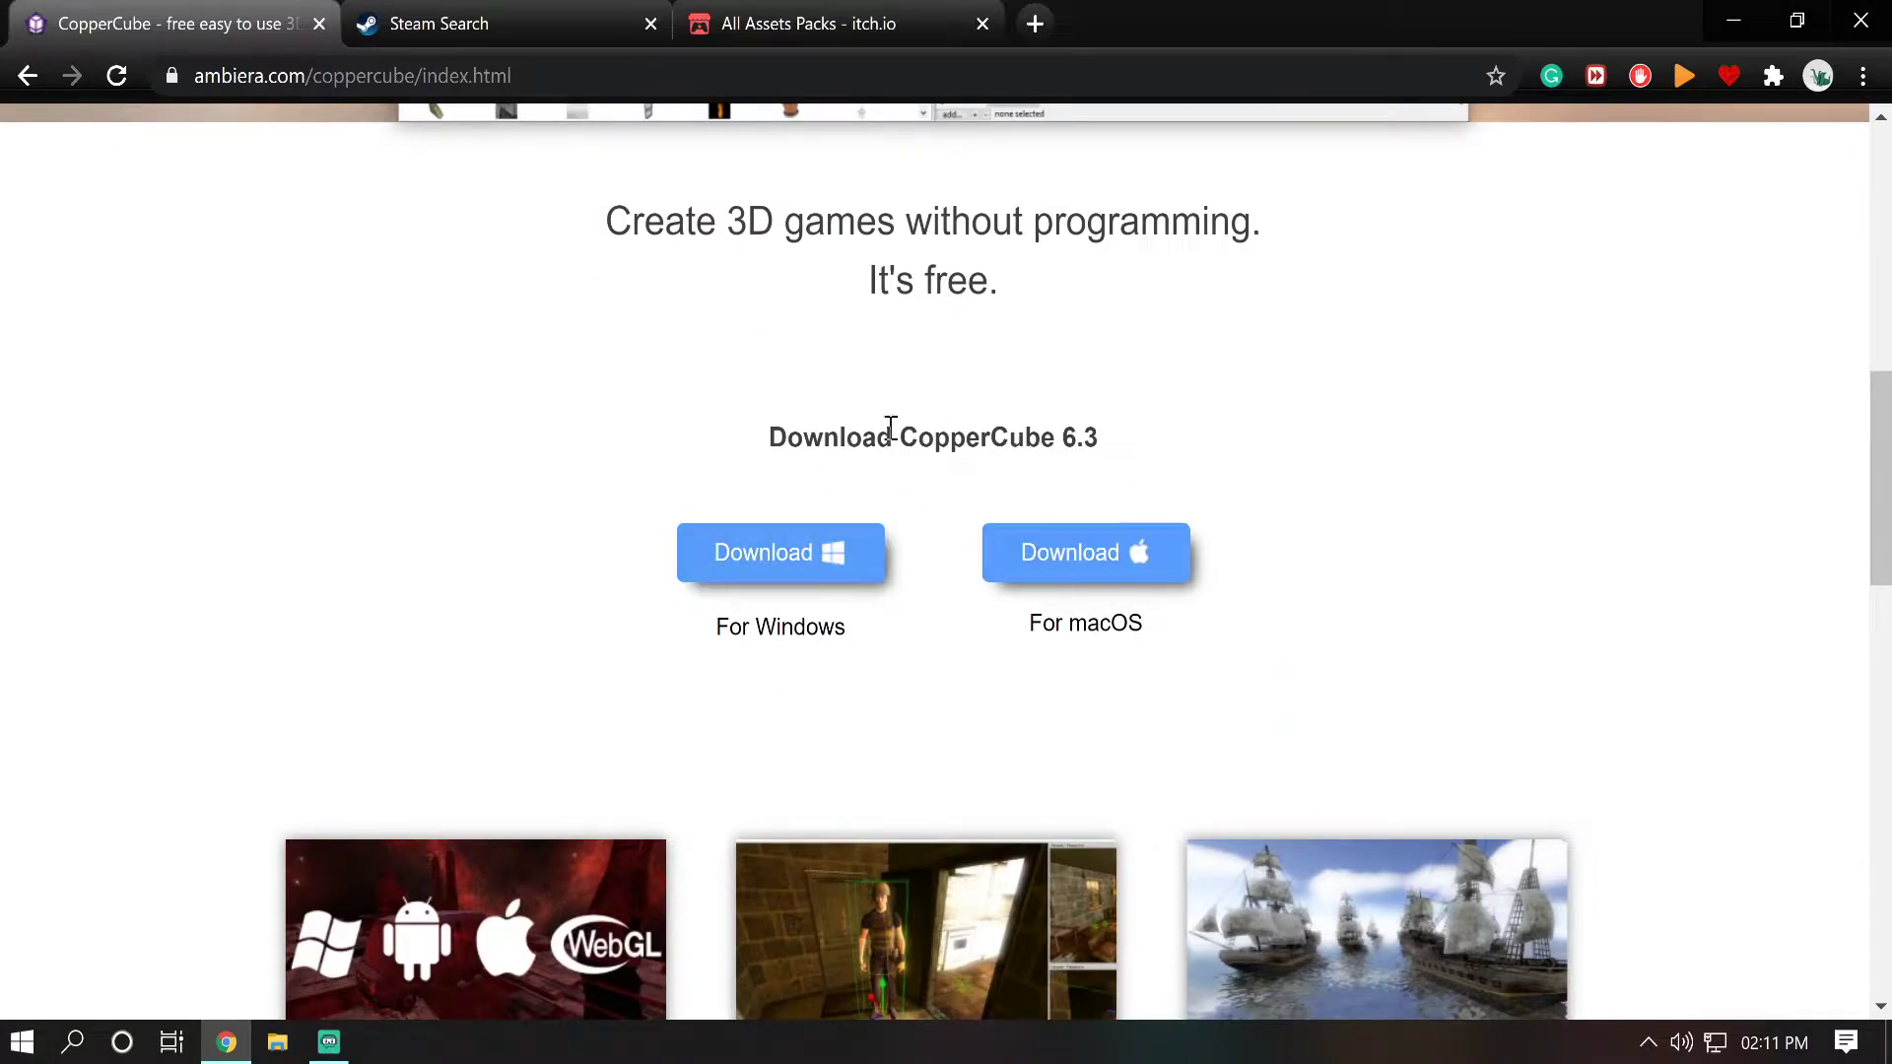
pyautogui.scroll(5, 399, 182)
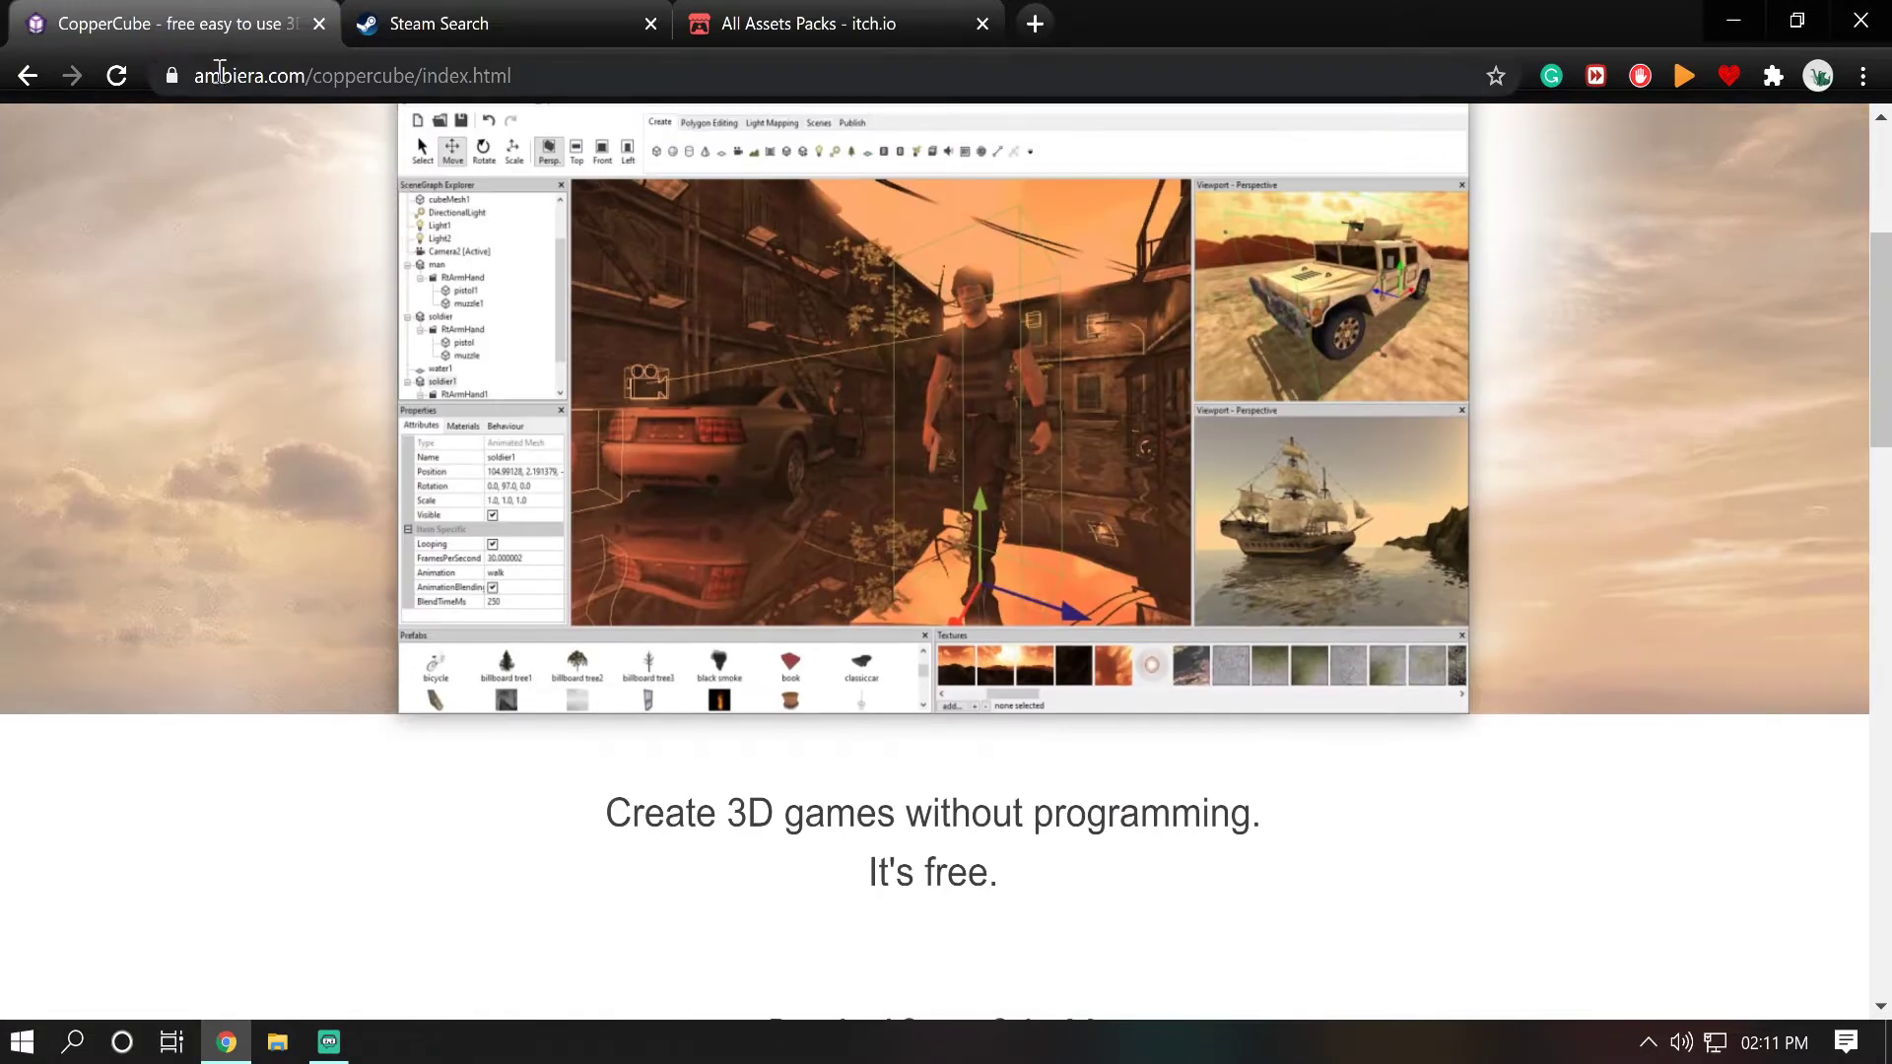
pyautogui.click(498, 22)
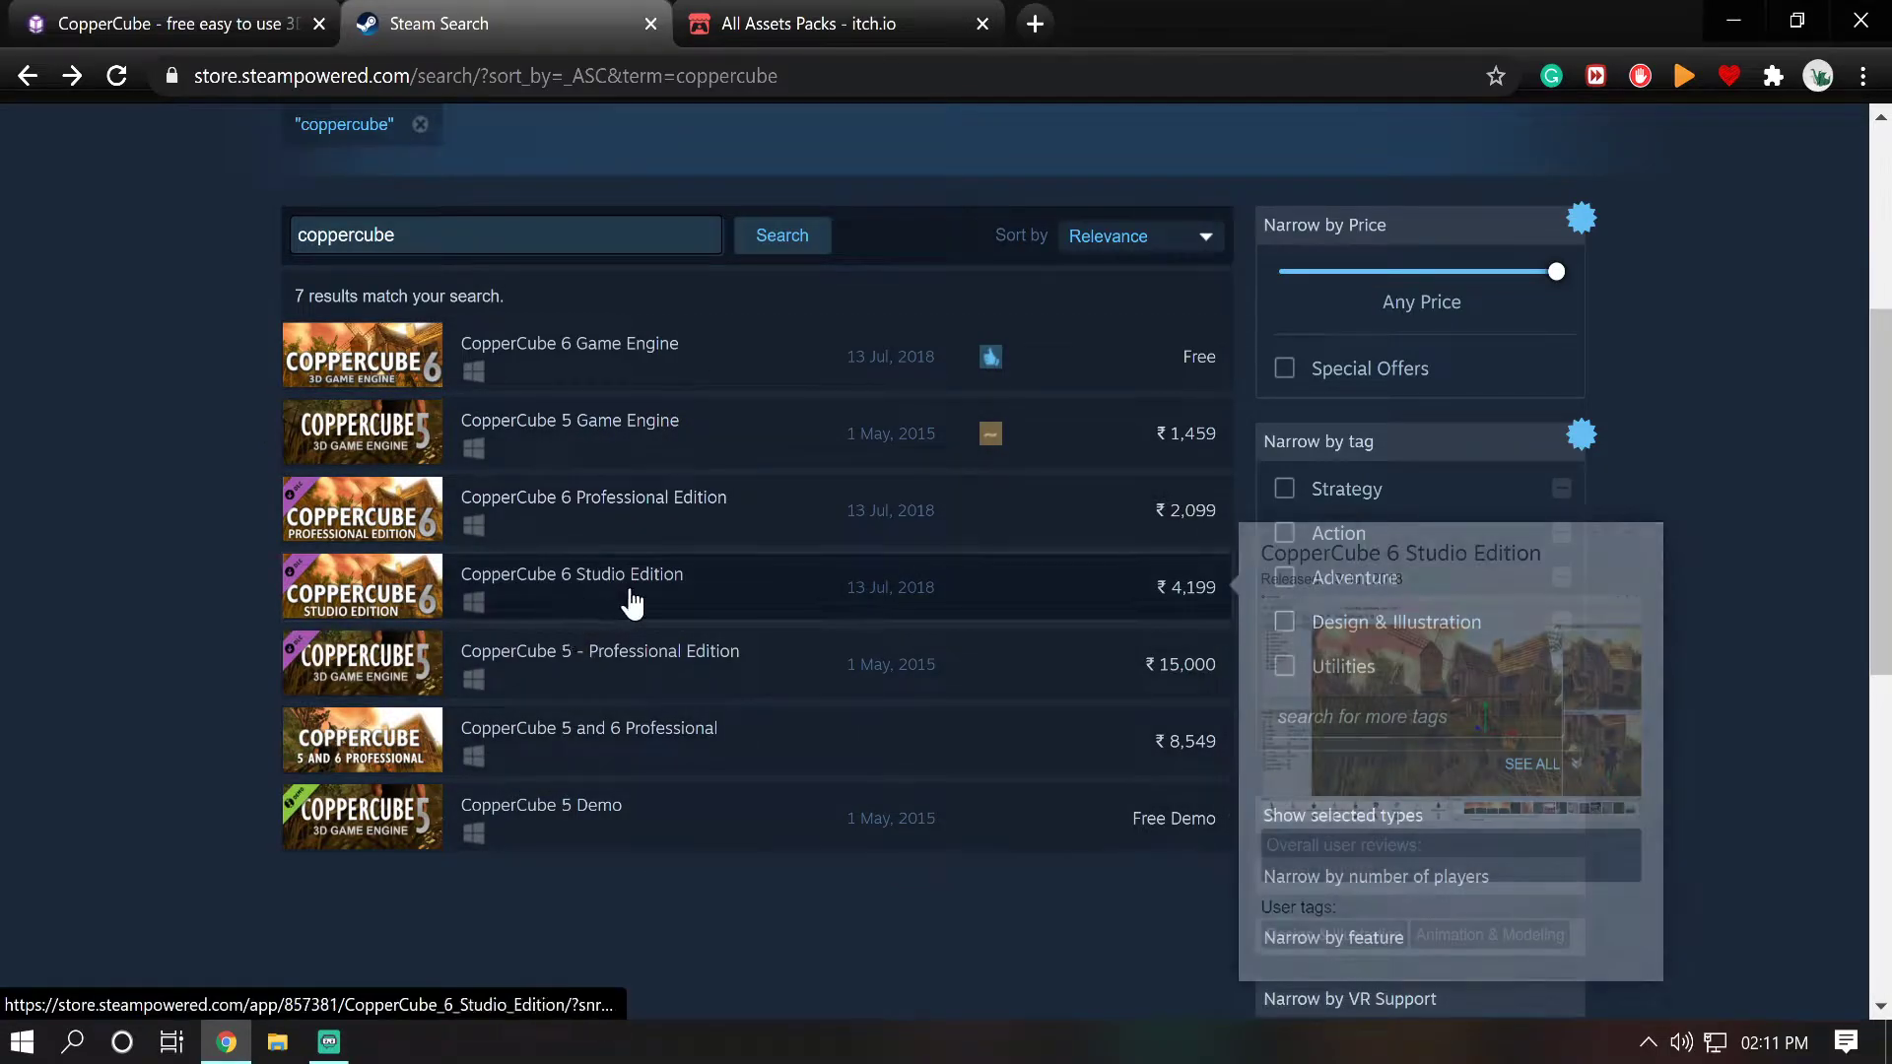
pyautogui.moveTo(705, 502)
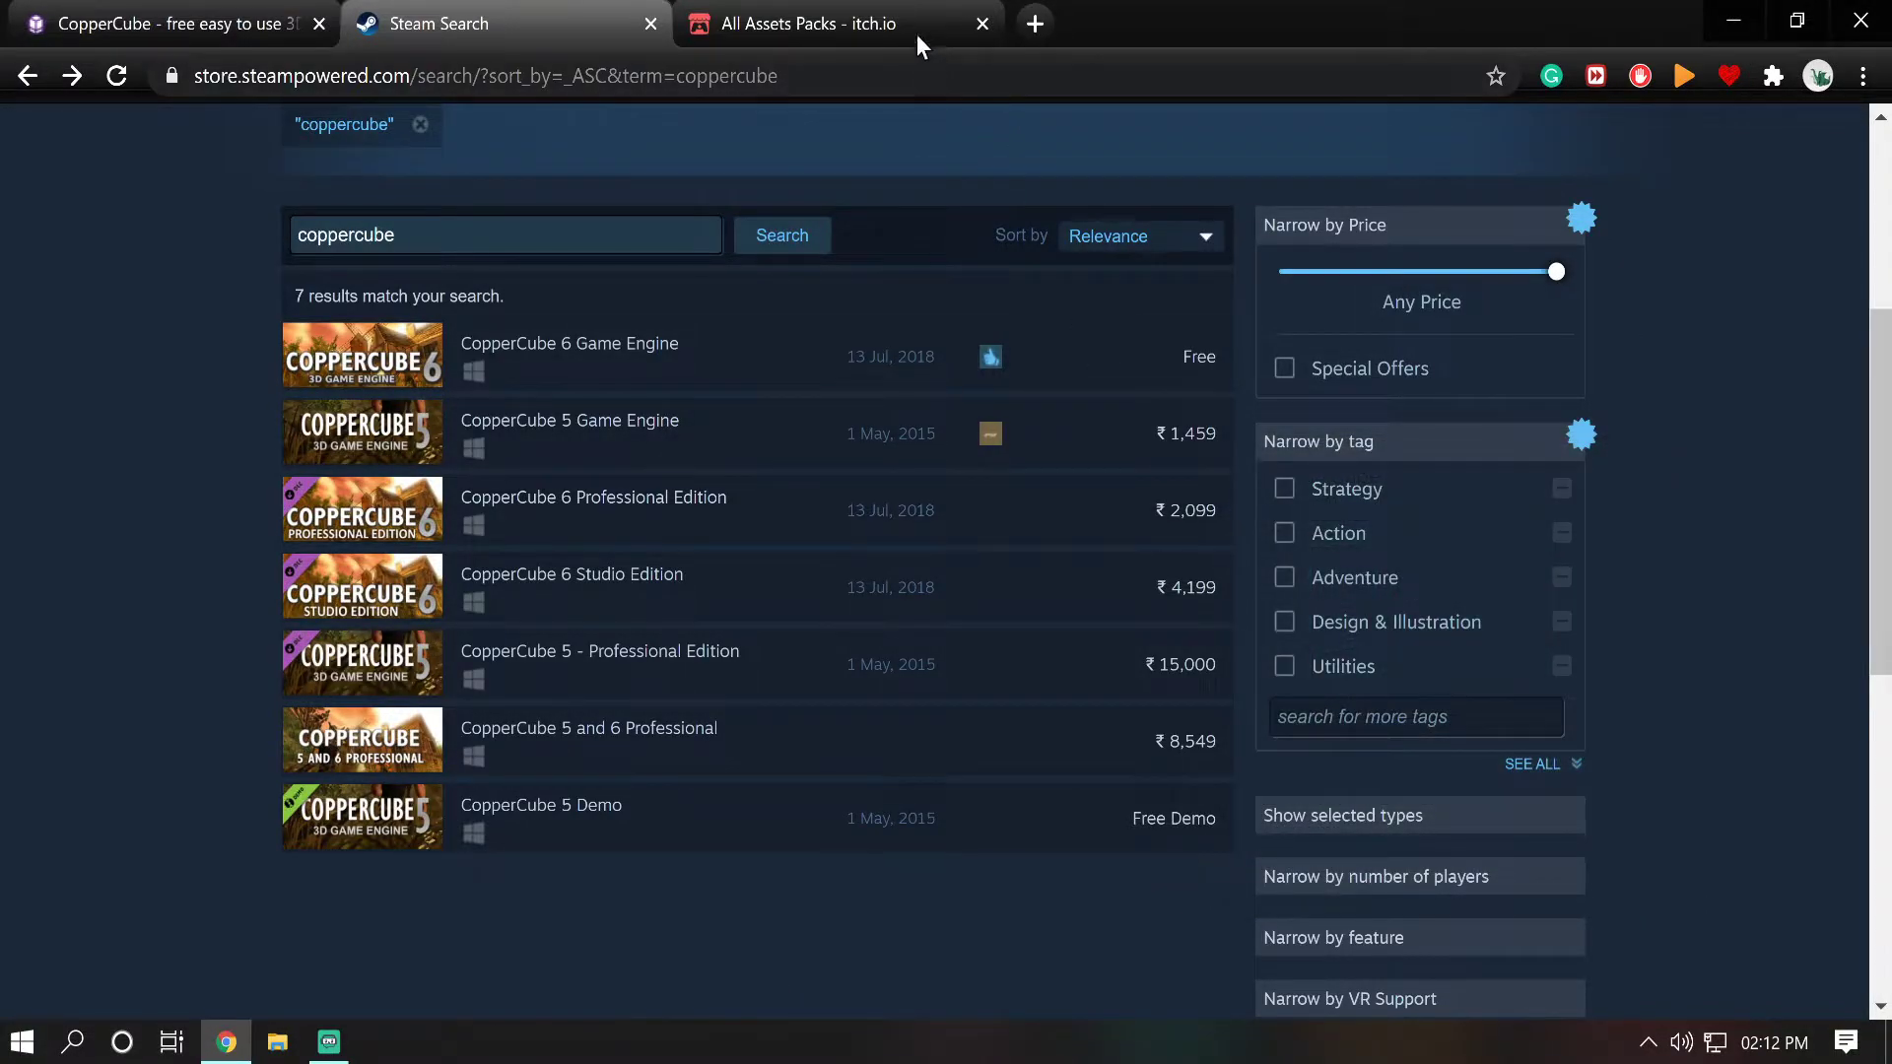
# Step: Review the Sunny Land pixel art asset pack page on itch.io, then return to the desktop
pyautogui.click(923, 45)
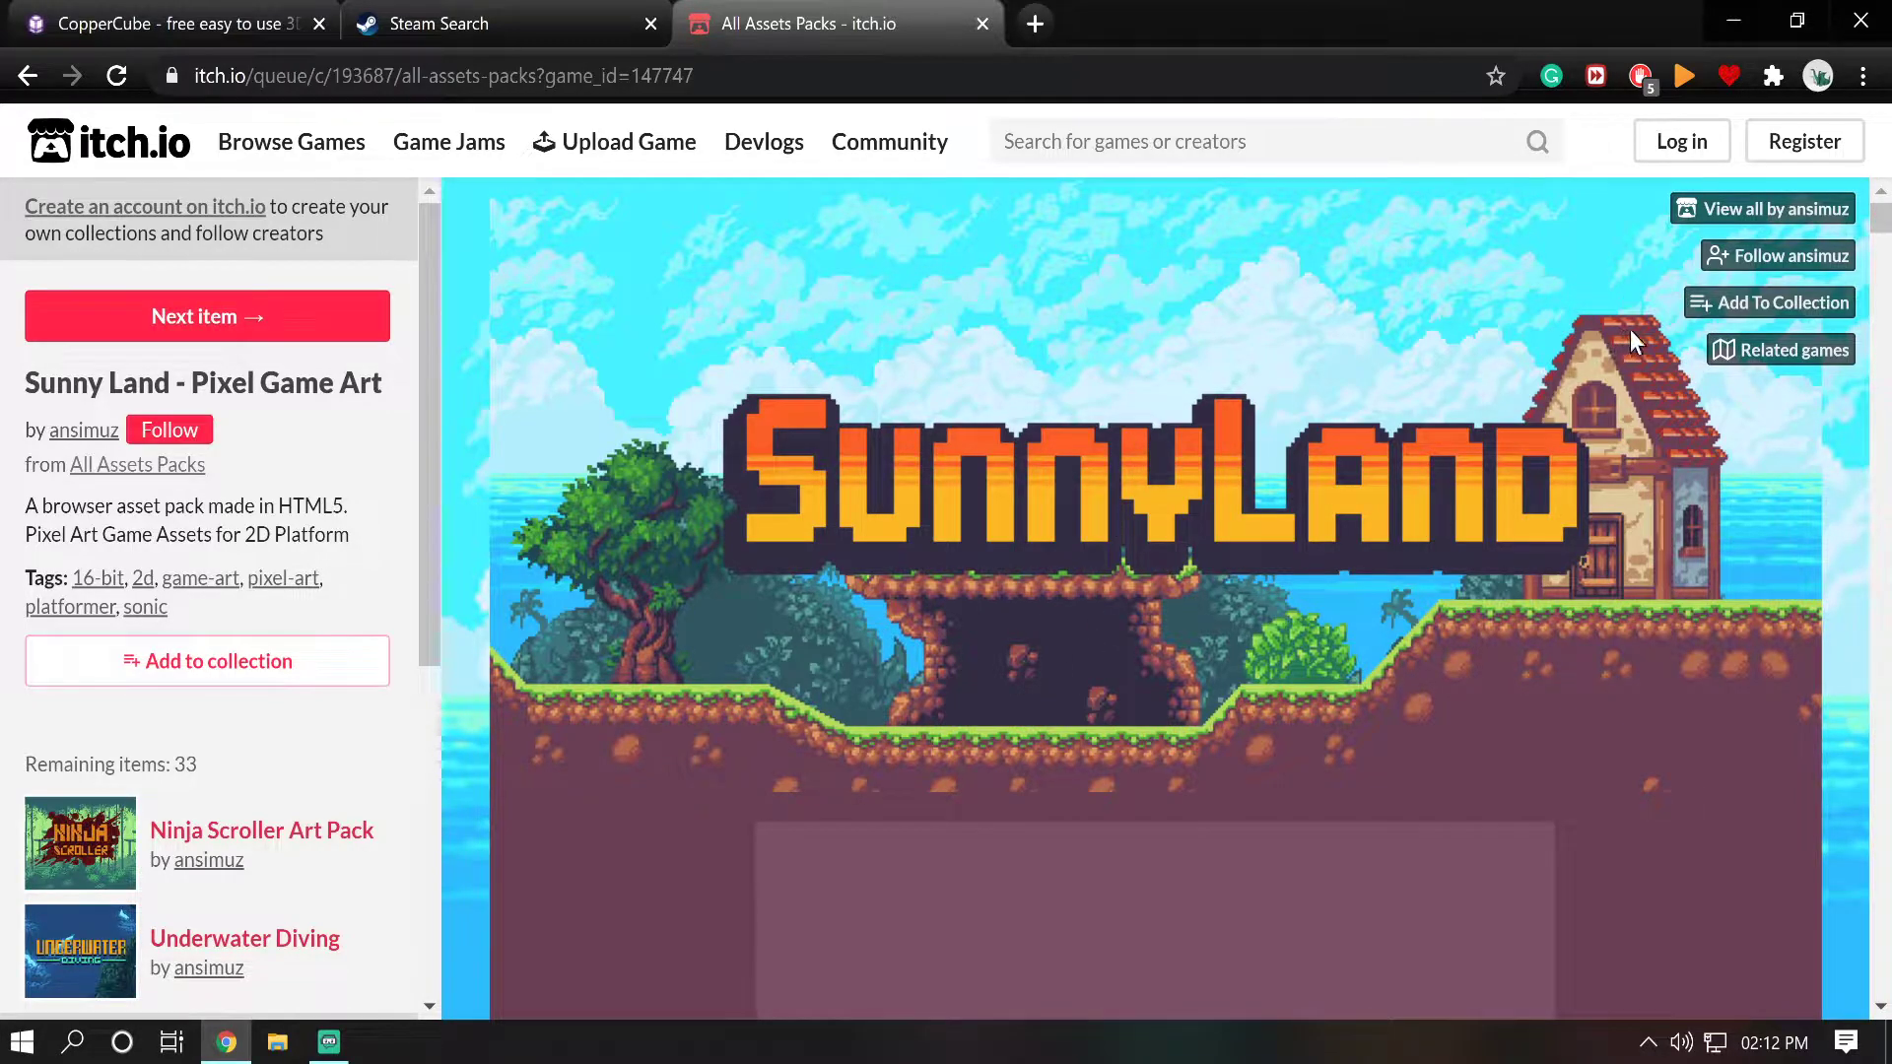
pyautogui.scroll(-20, 1682, 404)
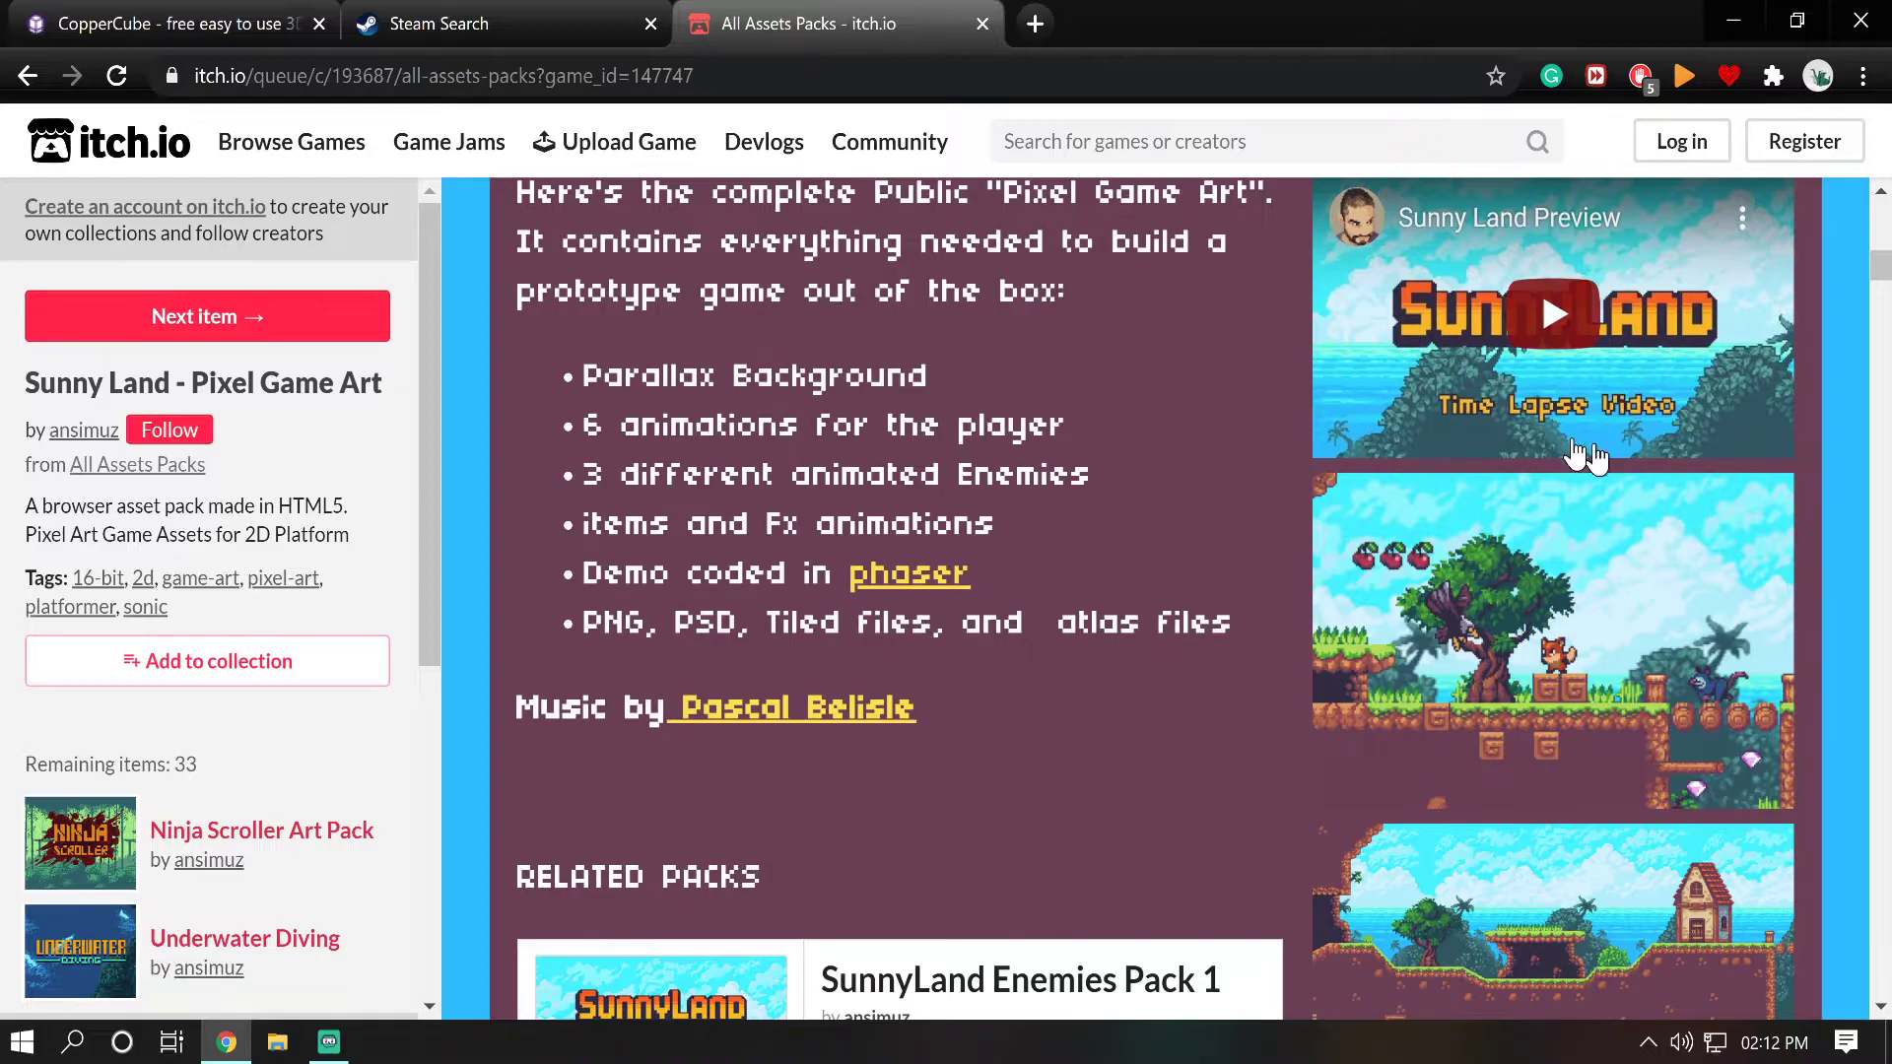
pyautogui.scroll(-5, 1434, 631)
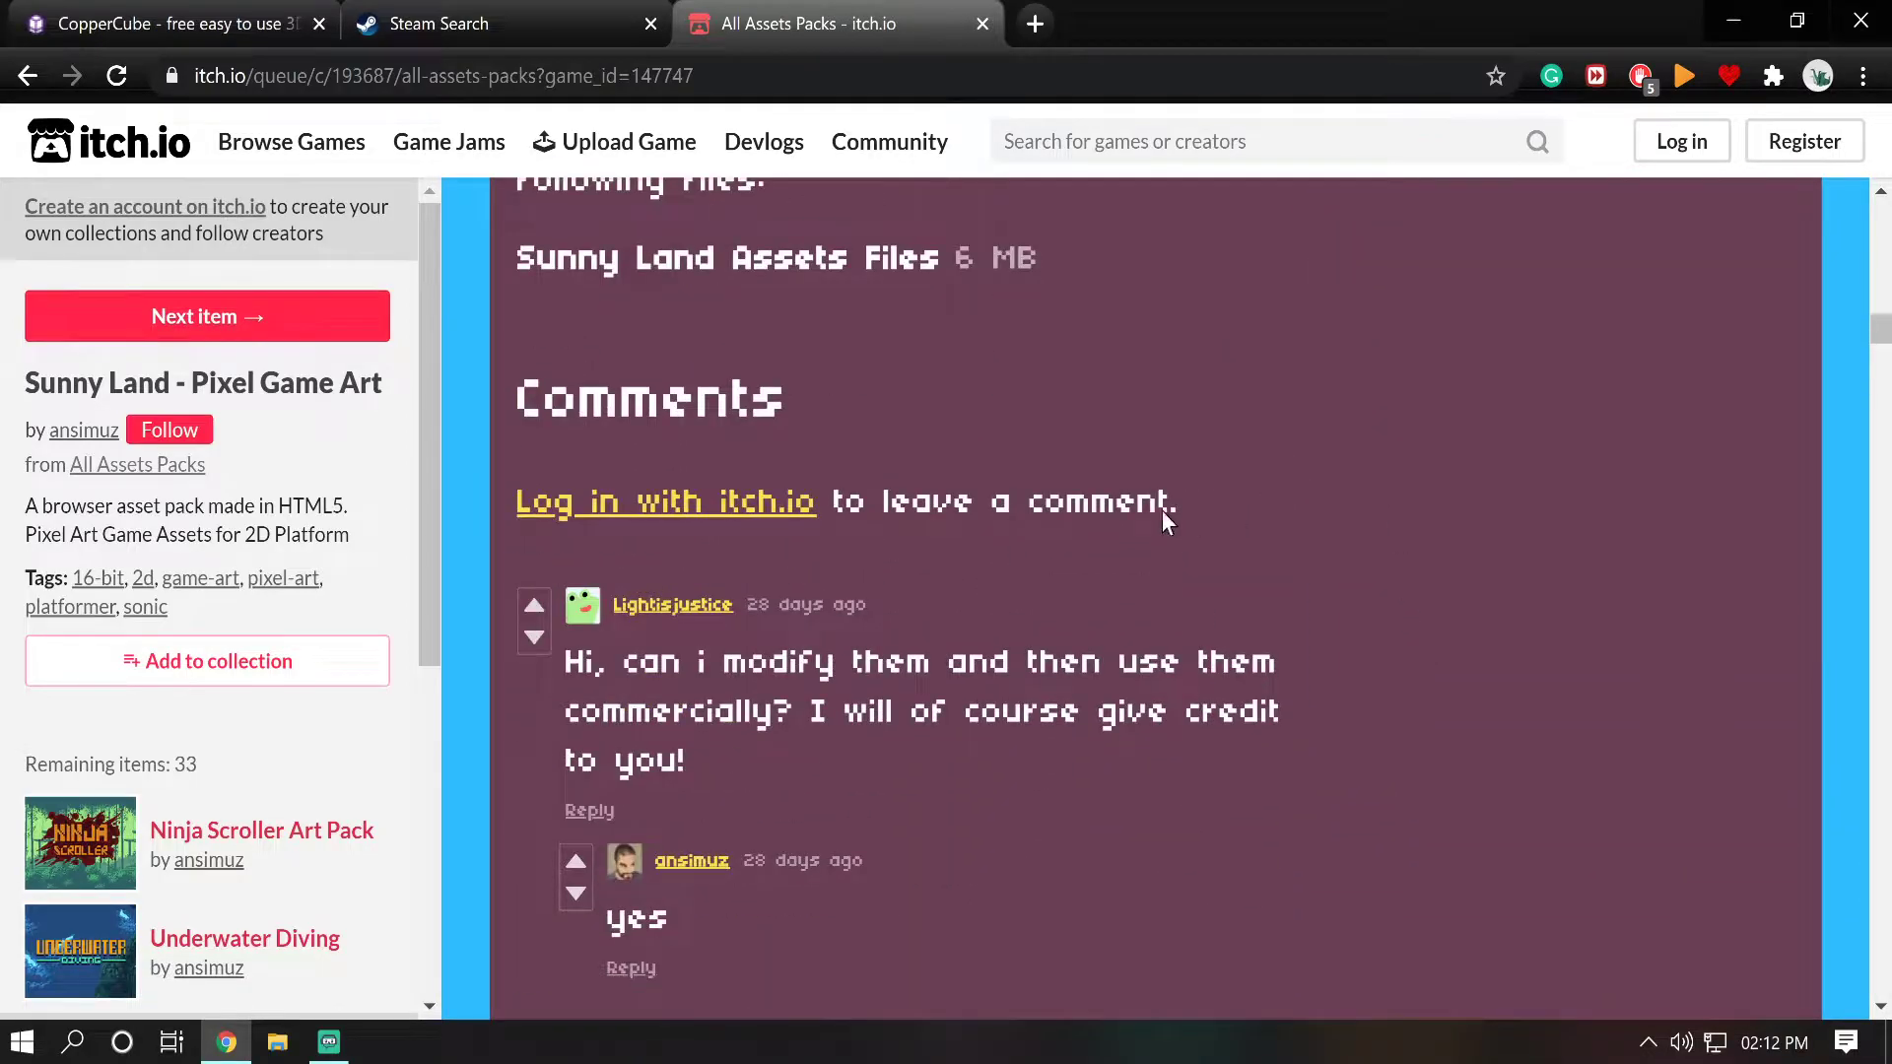
pyautogui.scroll(3, 1183, 523)
pyautogui.scroll(20, 1324, 646)
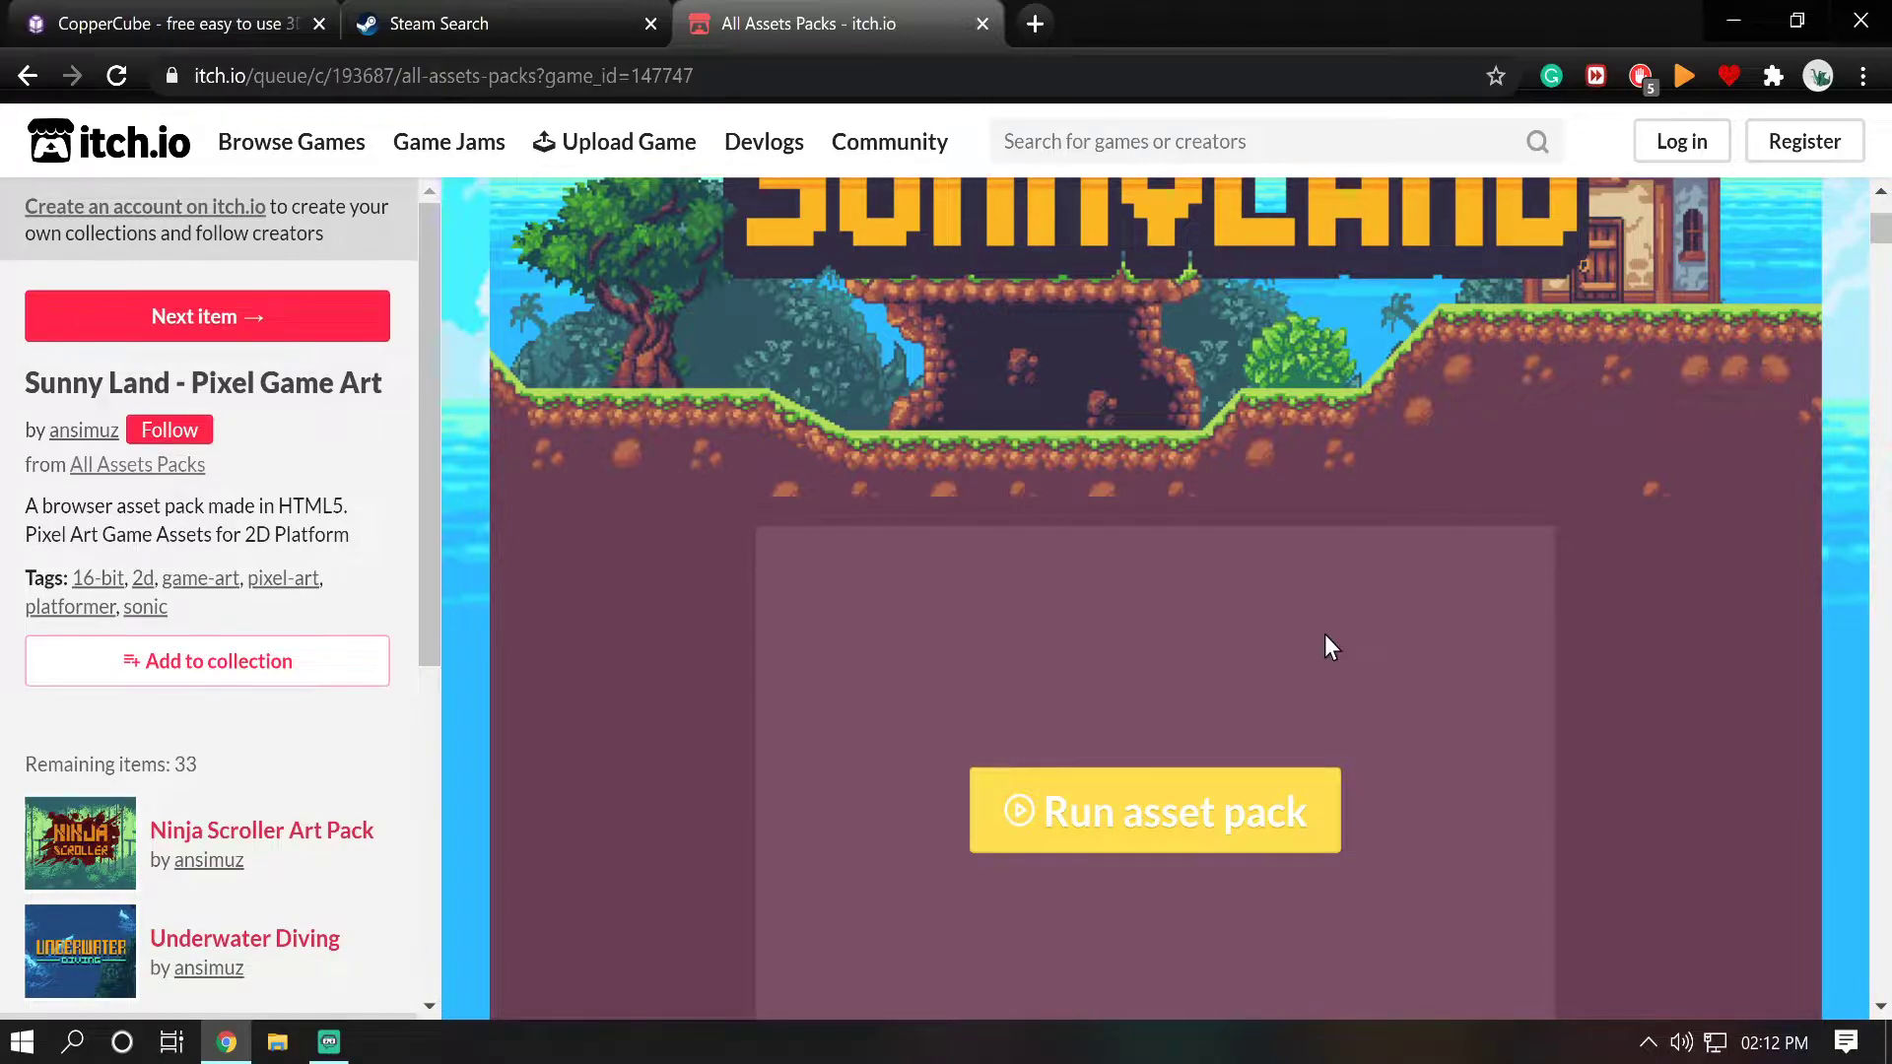
pyautogui.click(1734, 21)
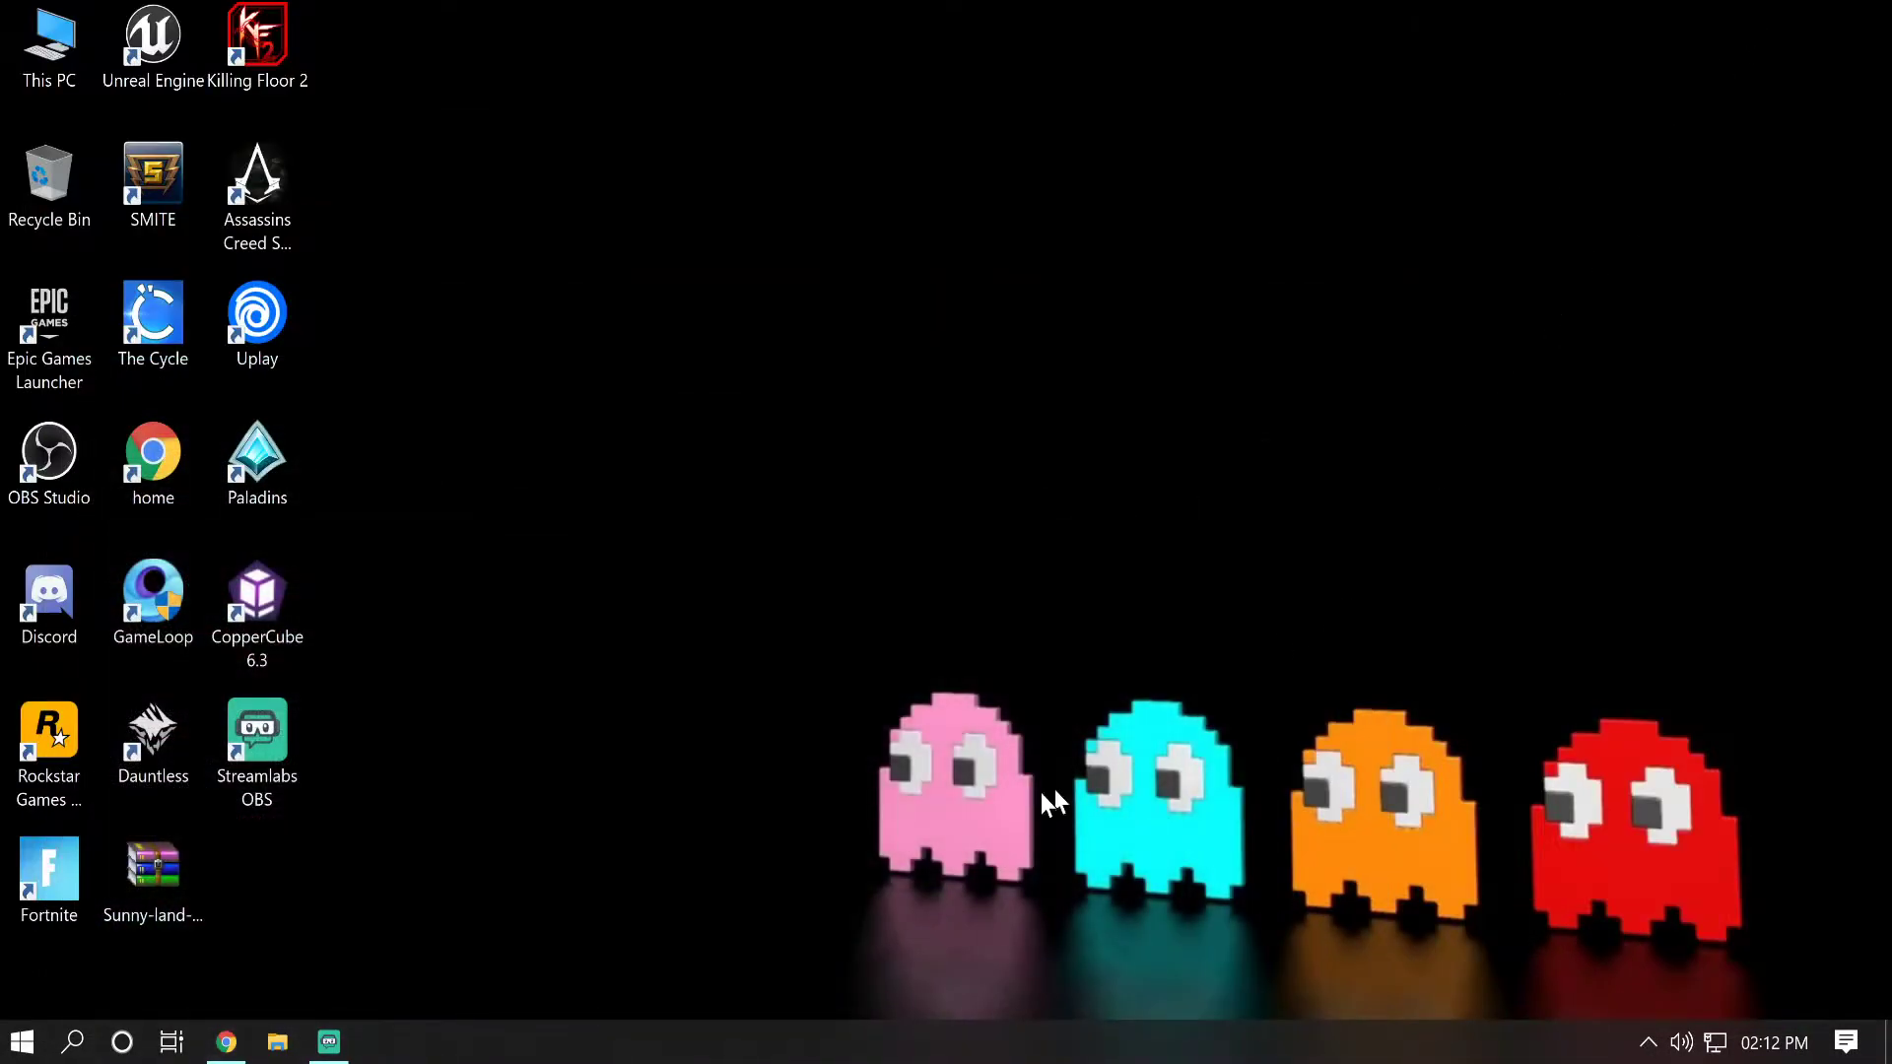
# Step: Extract Sunny-land-files.zip on the desktop into a Sunny-land-files folder and move that folder away from the first icon slot
pyautogui.click(1005, 801)
pyautogui.click(168, 875)
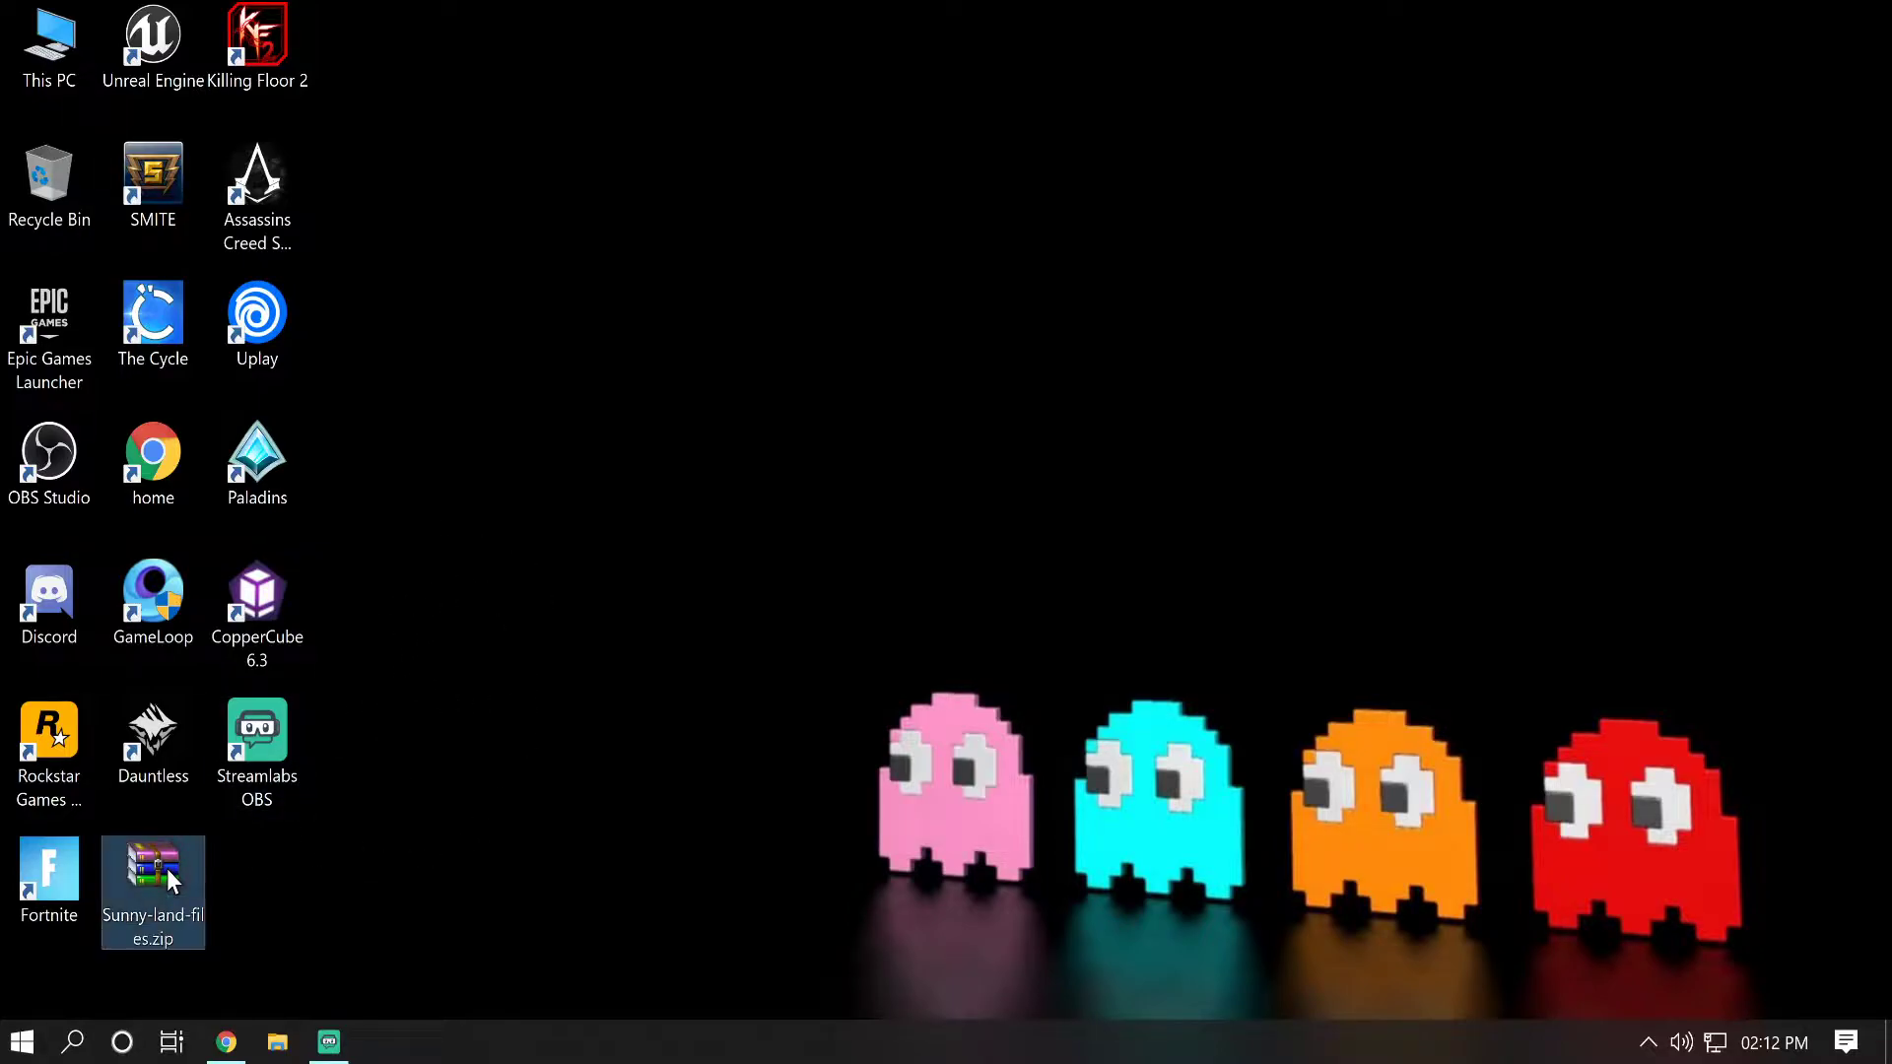
pyautogui.rightClick(168, 867)
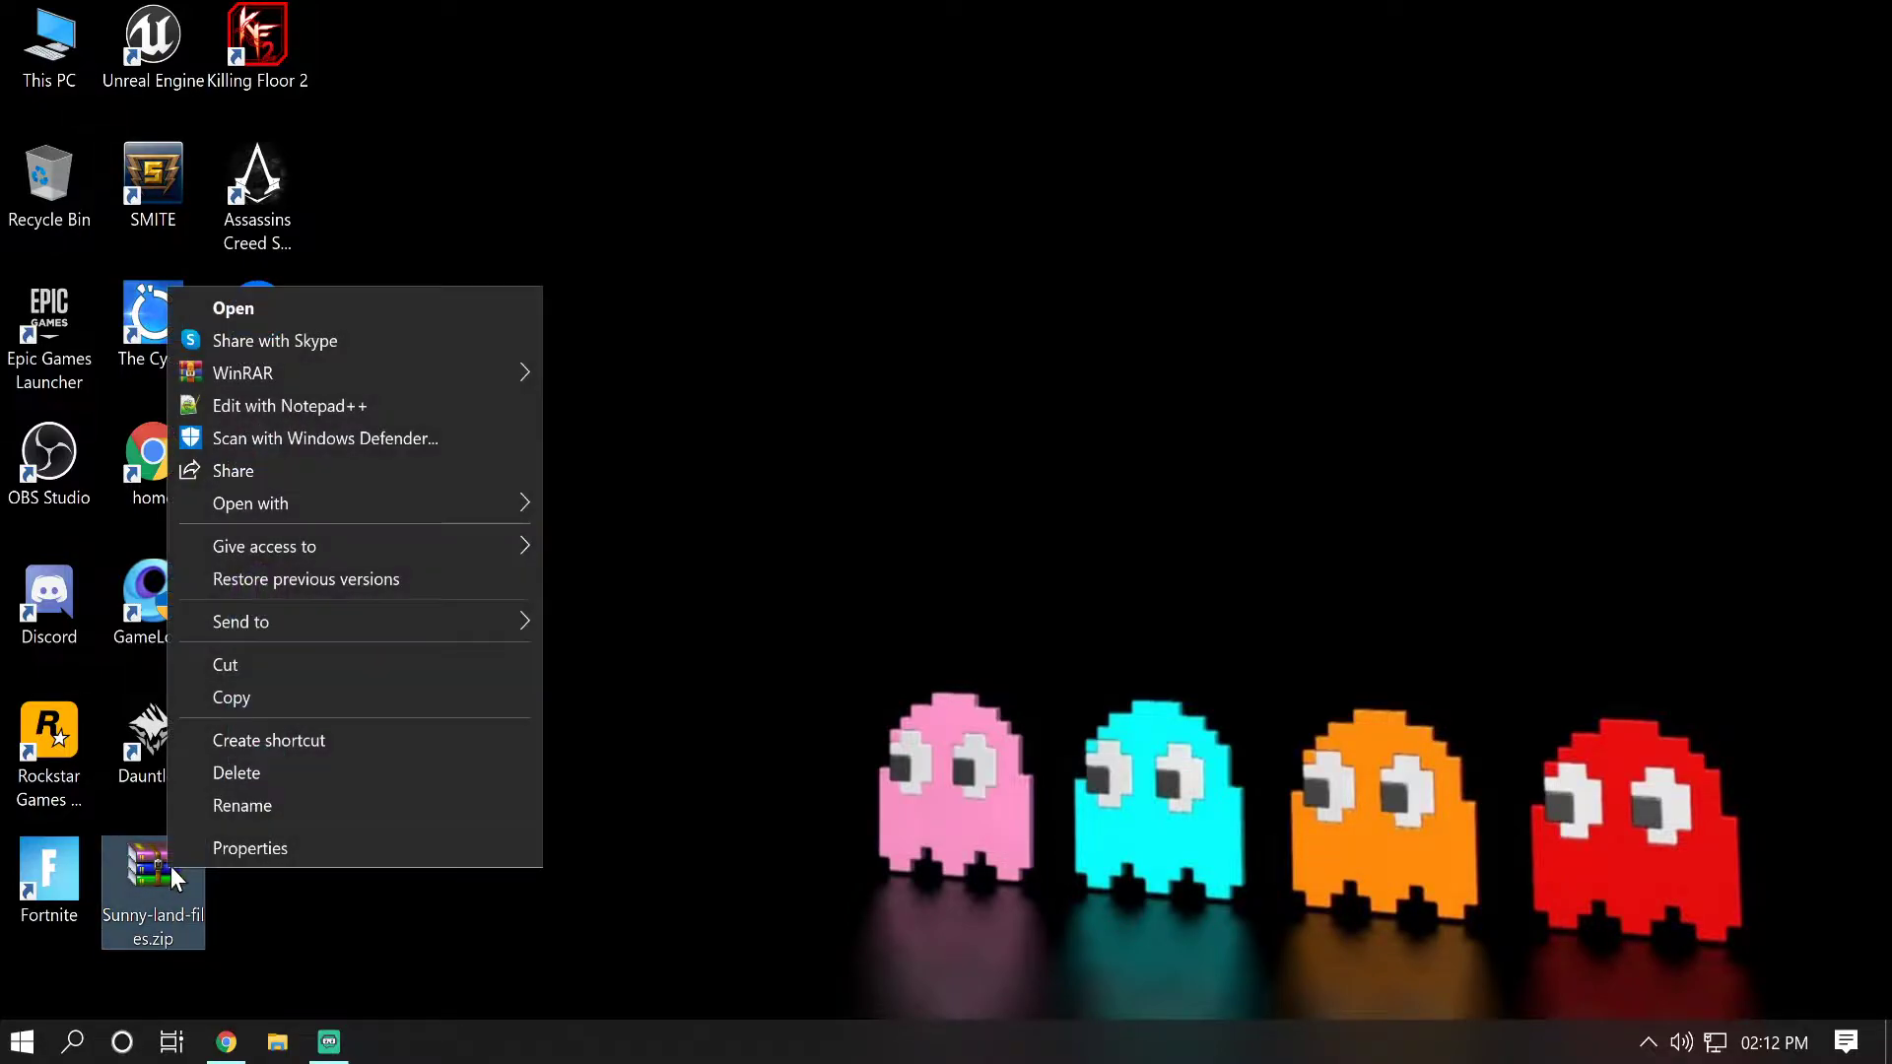
pyautogui.moveTo(493, 366)
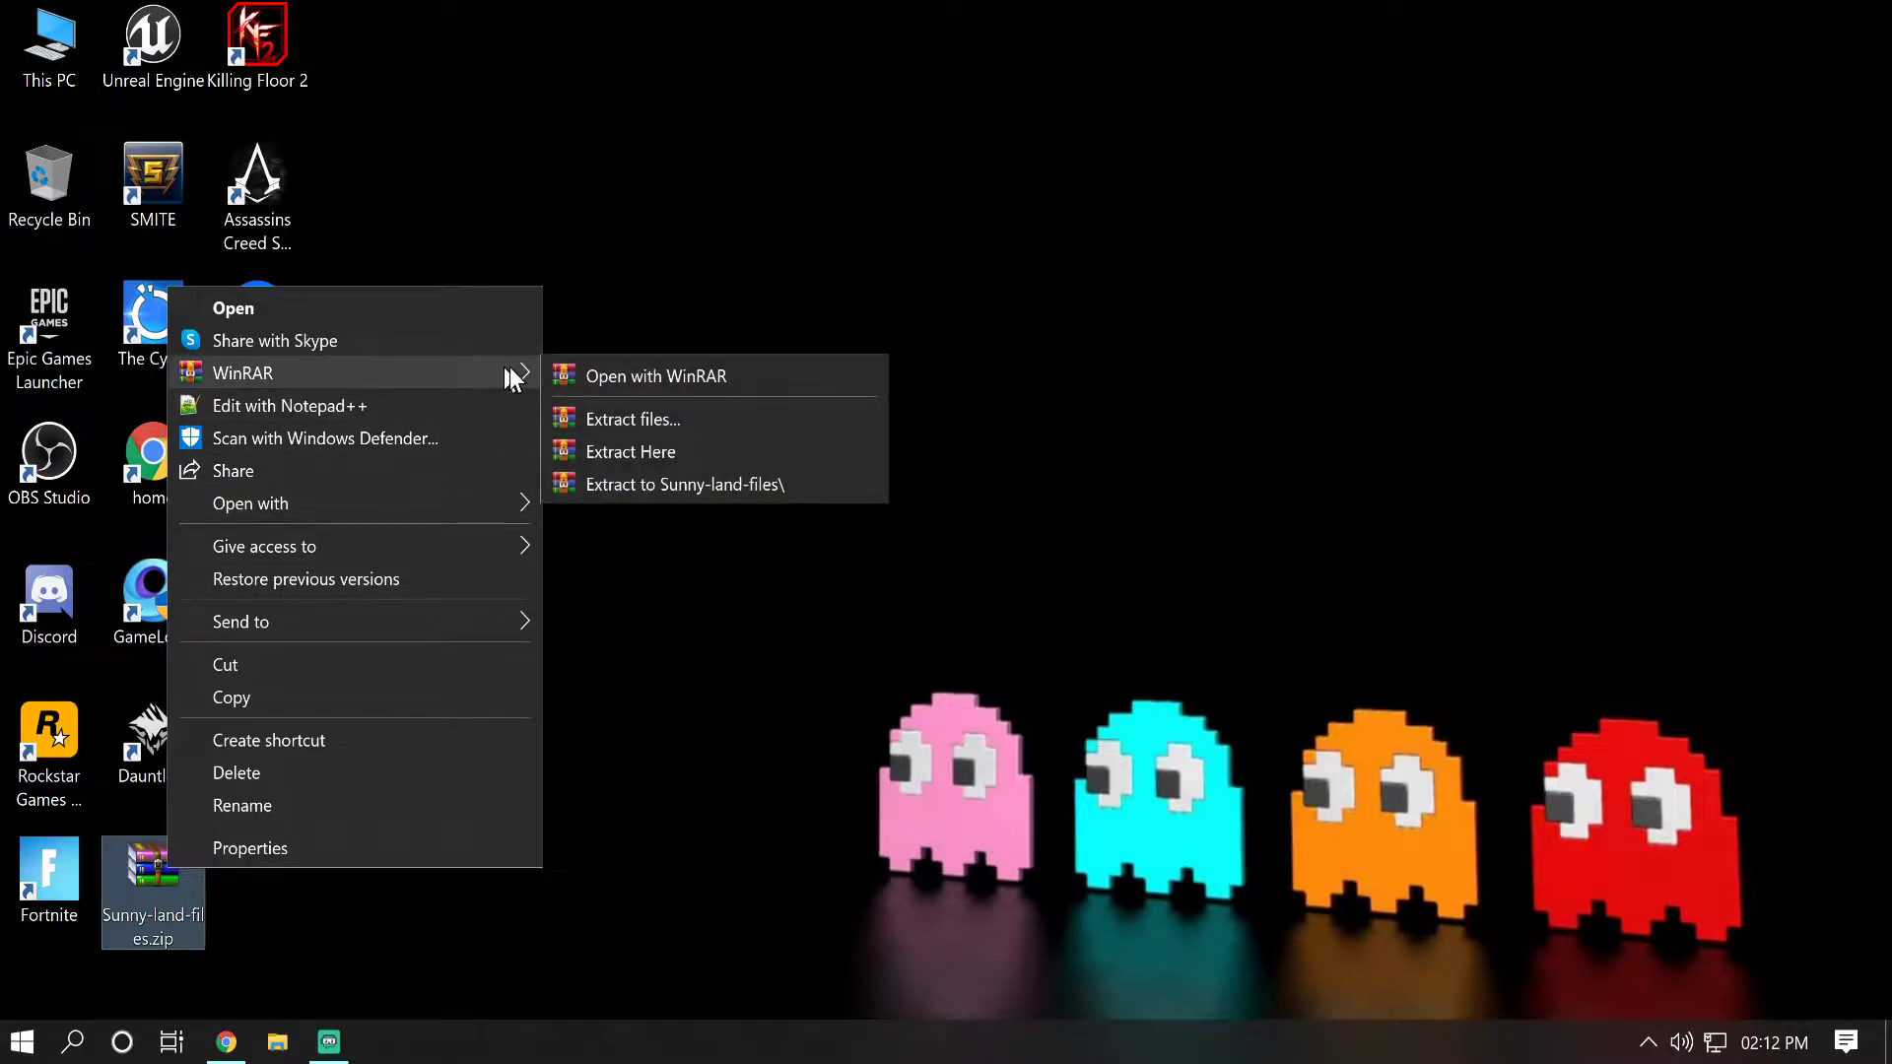
pyautogui.click(687, 482)
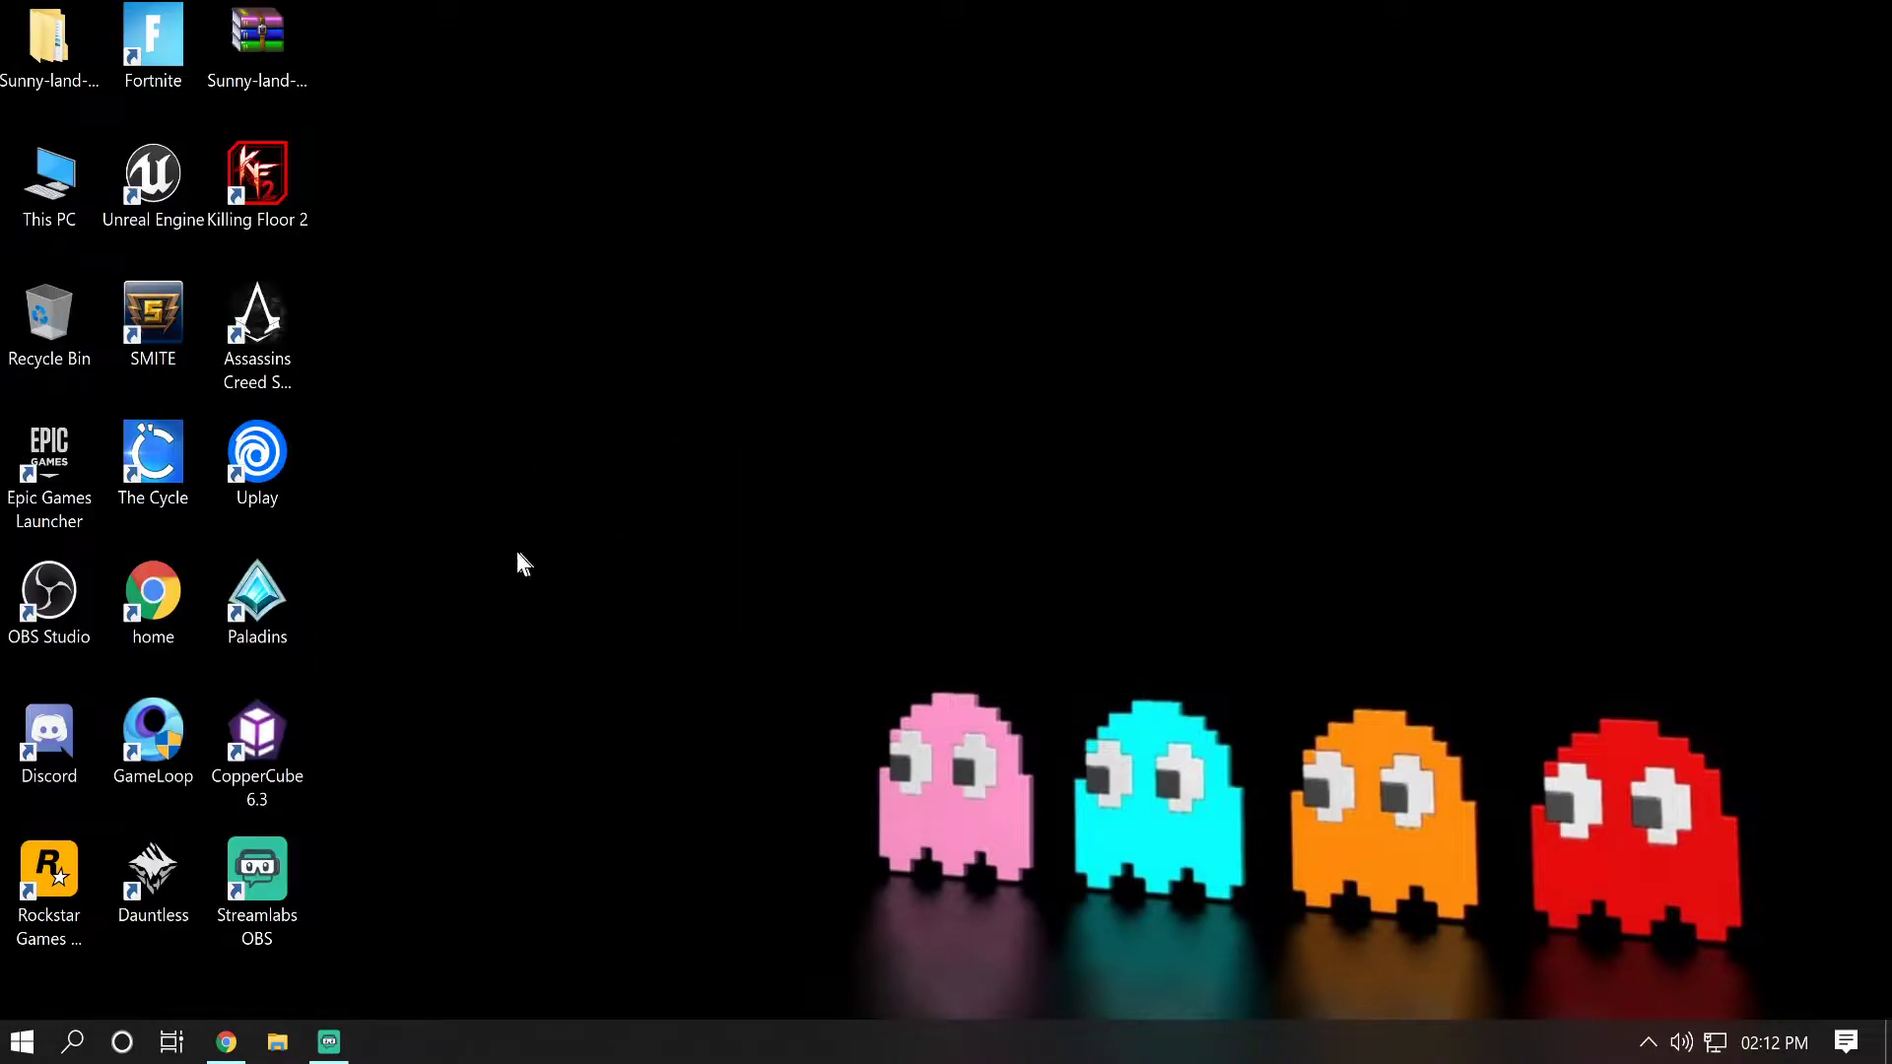
pyautogui.moveTo(48, 42); pyautogui.dragTo(524, 150)
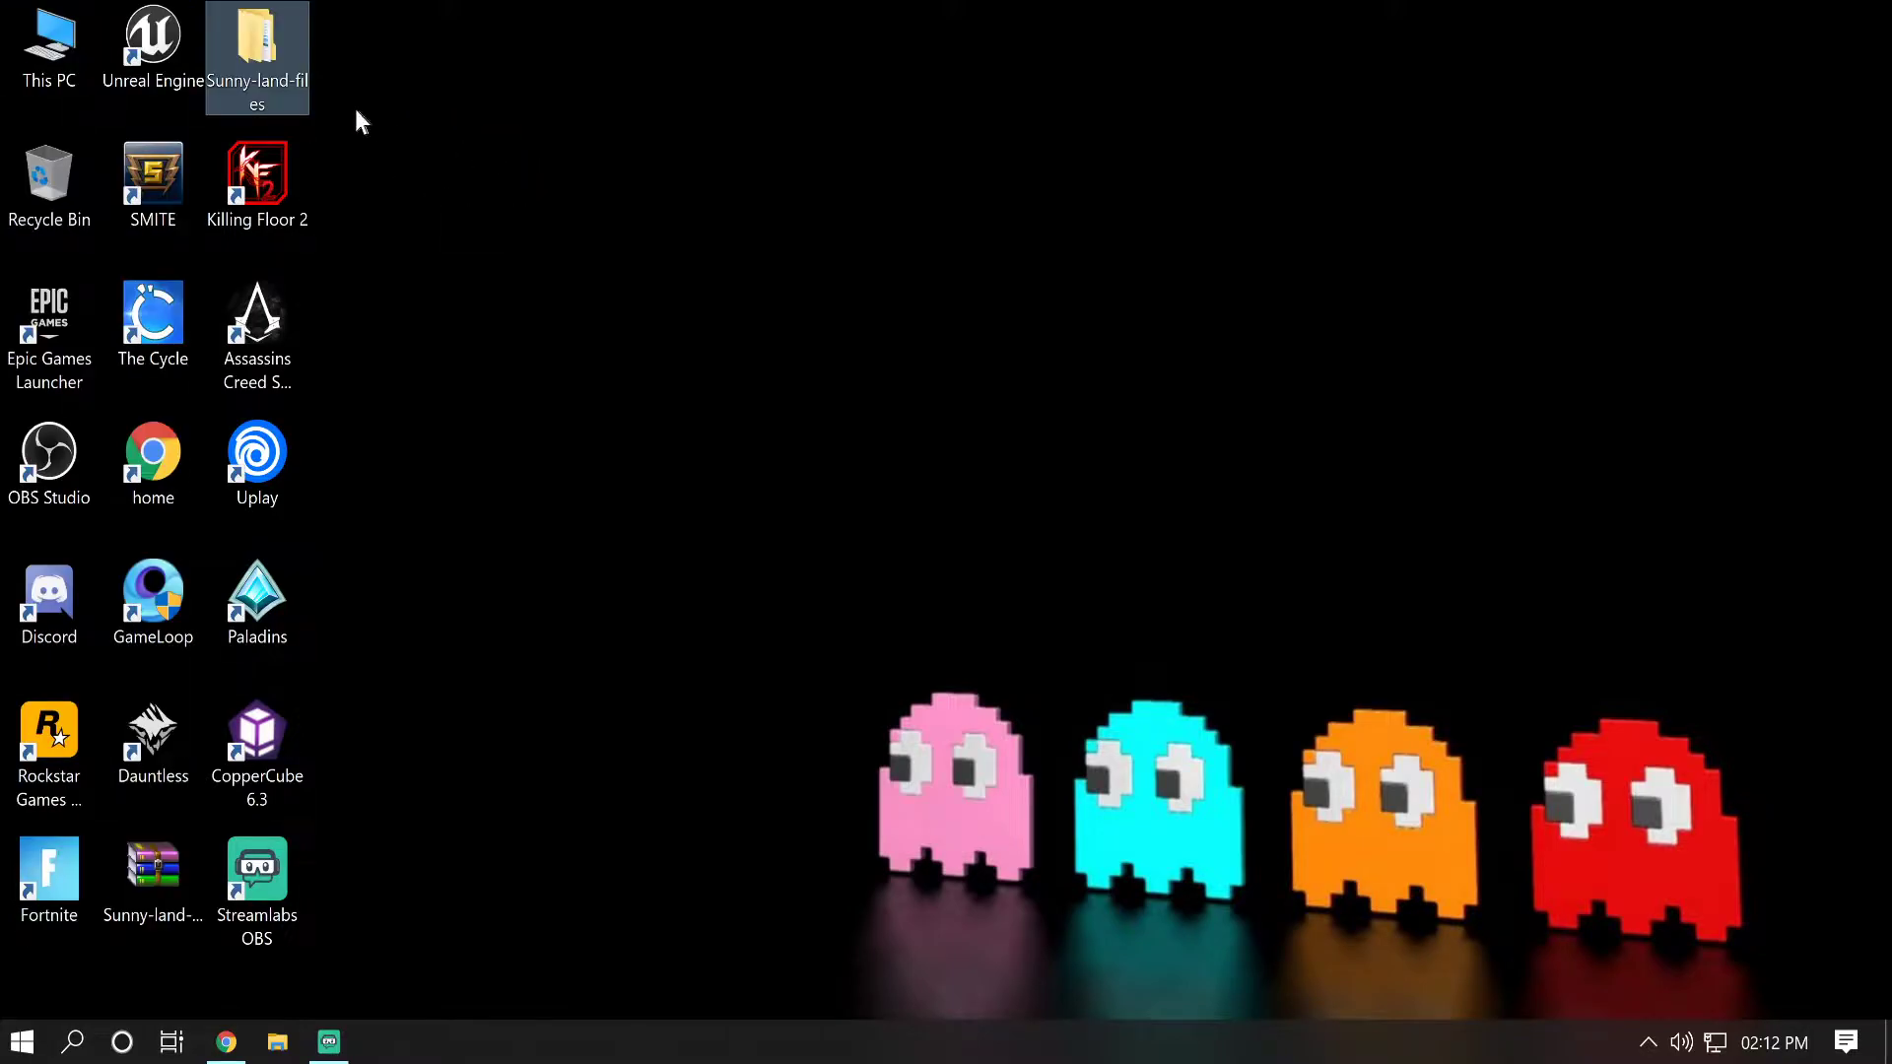
# Step: Look through the sprites folder and the environment props folder inside the PNG folder of the extracted Sunny-land-files
pyautogui.doubleClick(301, 81)
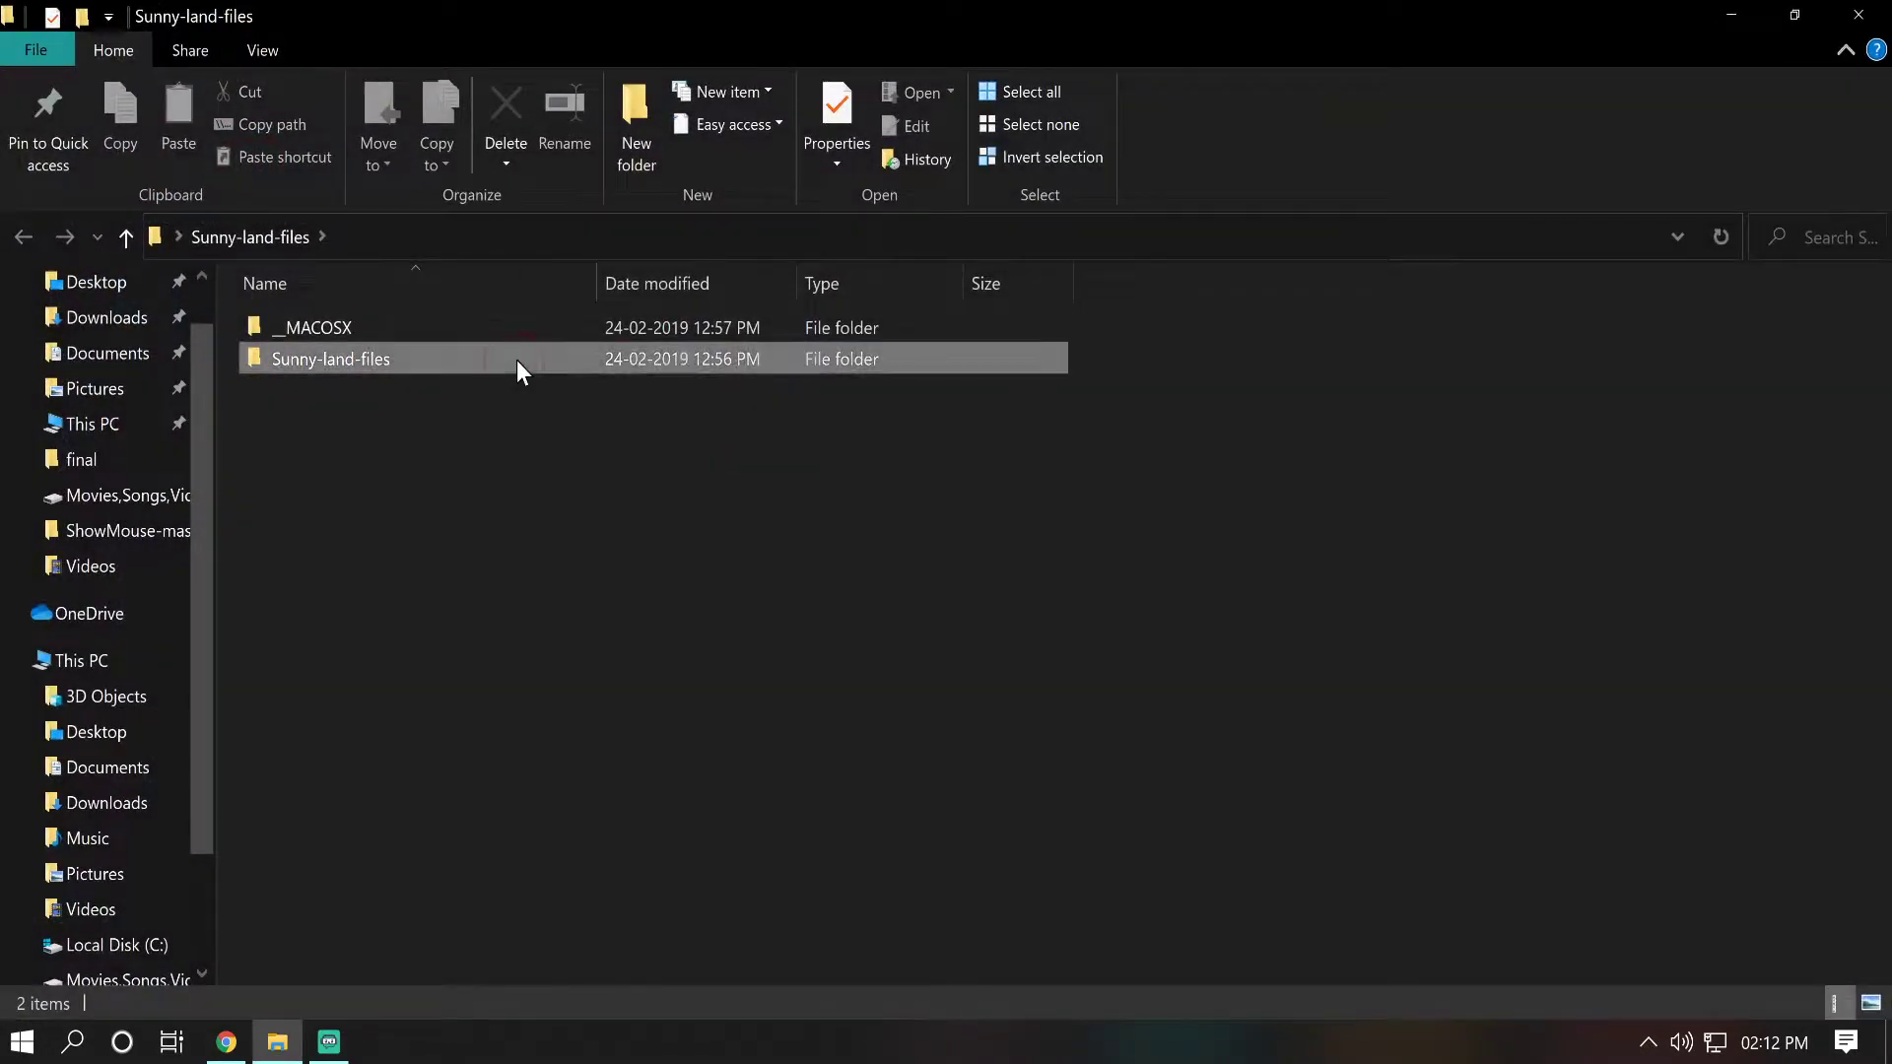
pyautogui.doubleClick(518, 360)
pyautogui.doubleClick(463, 396)
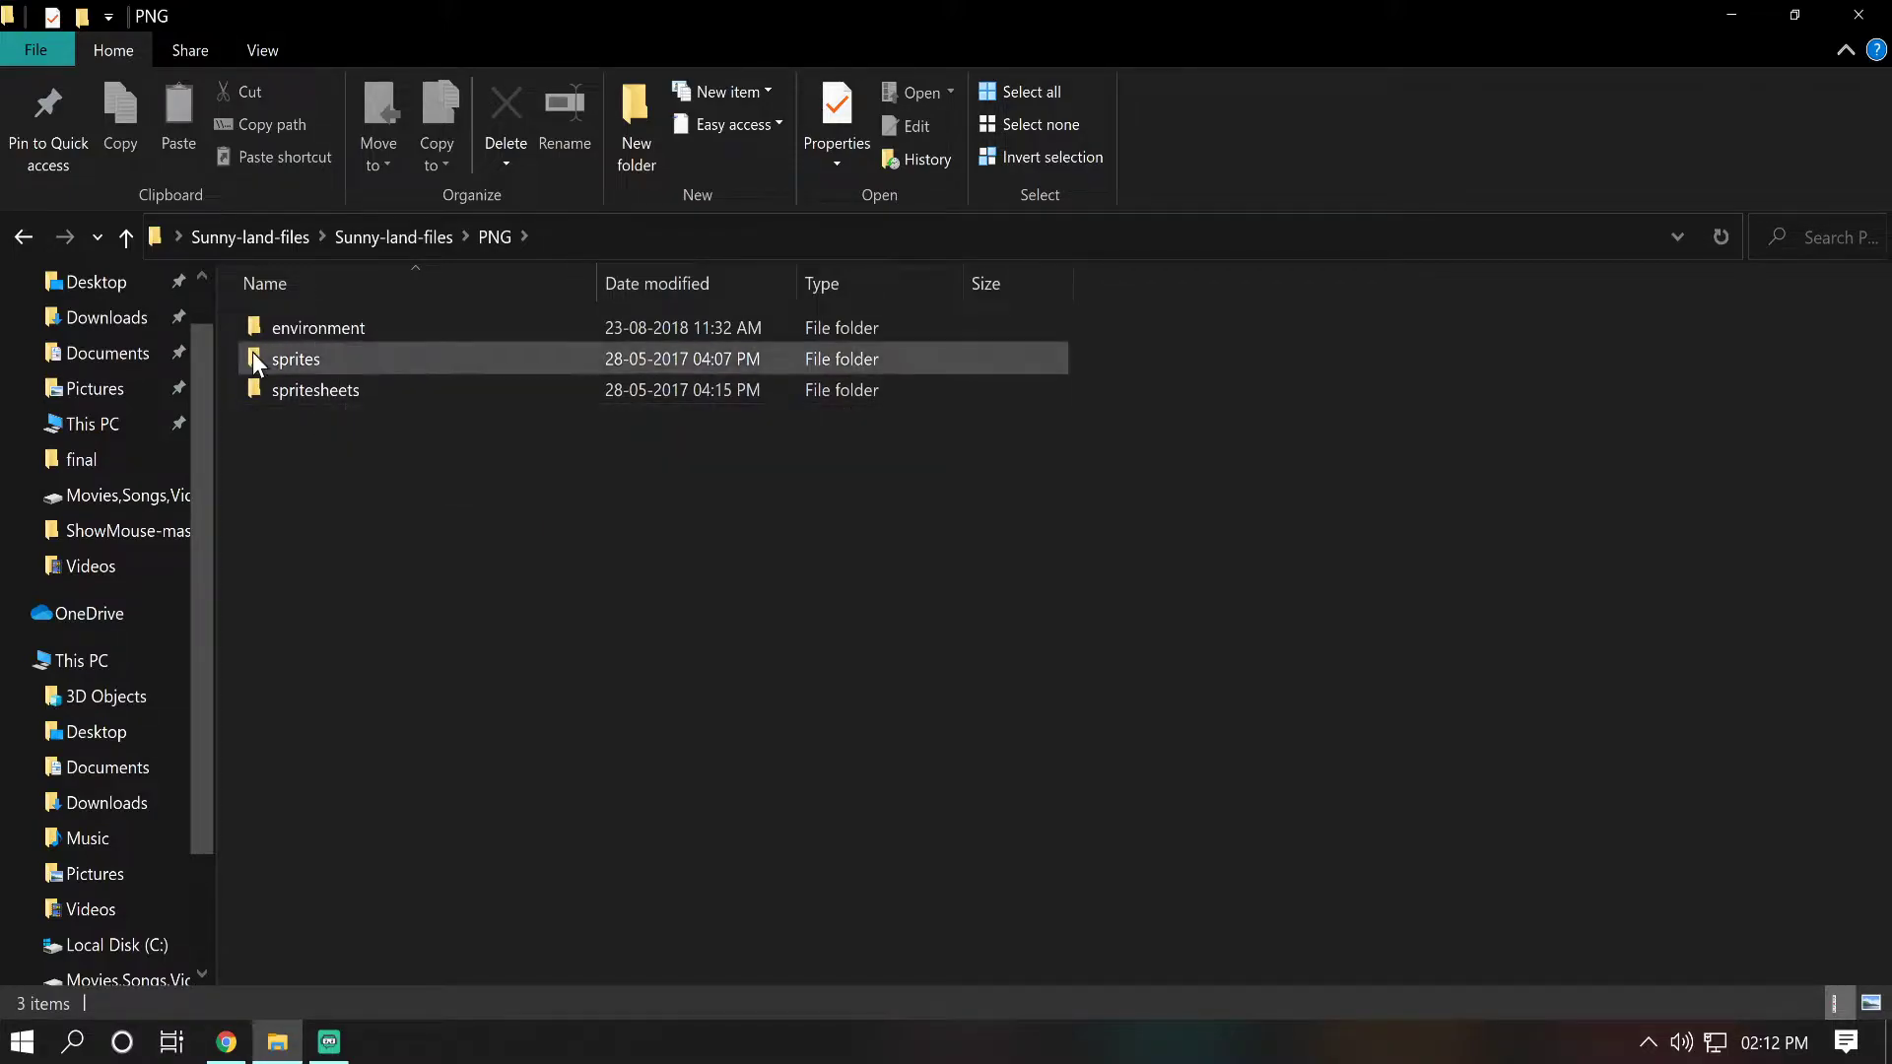
pyautogui.doubleClick(287, 357)
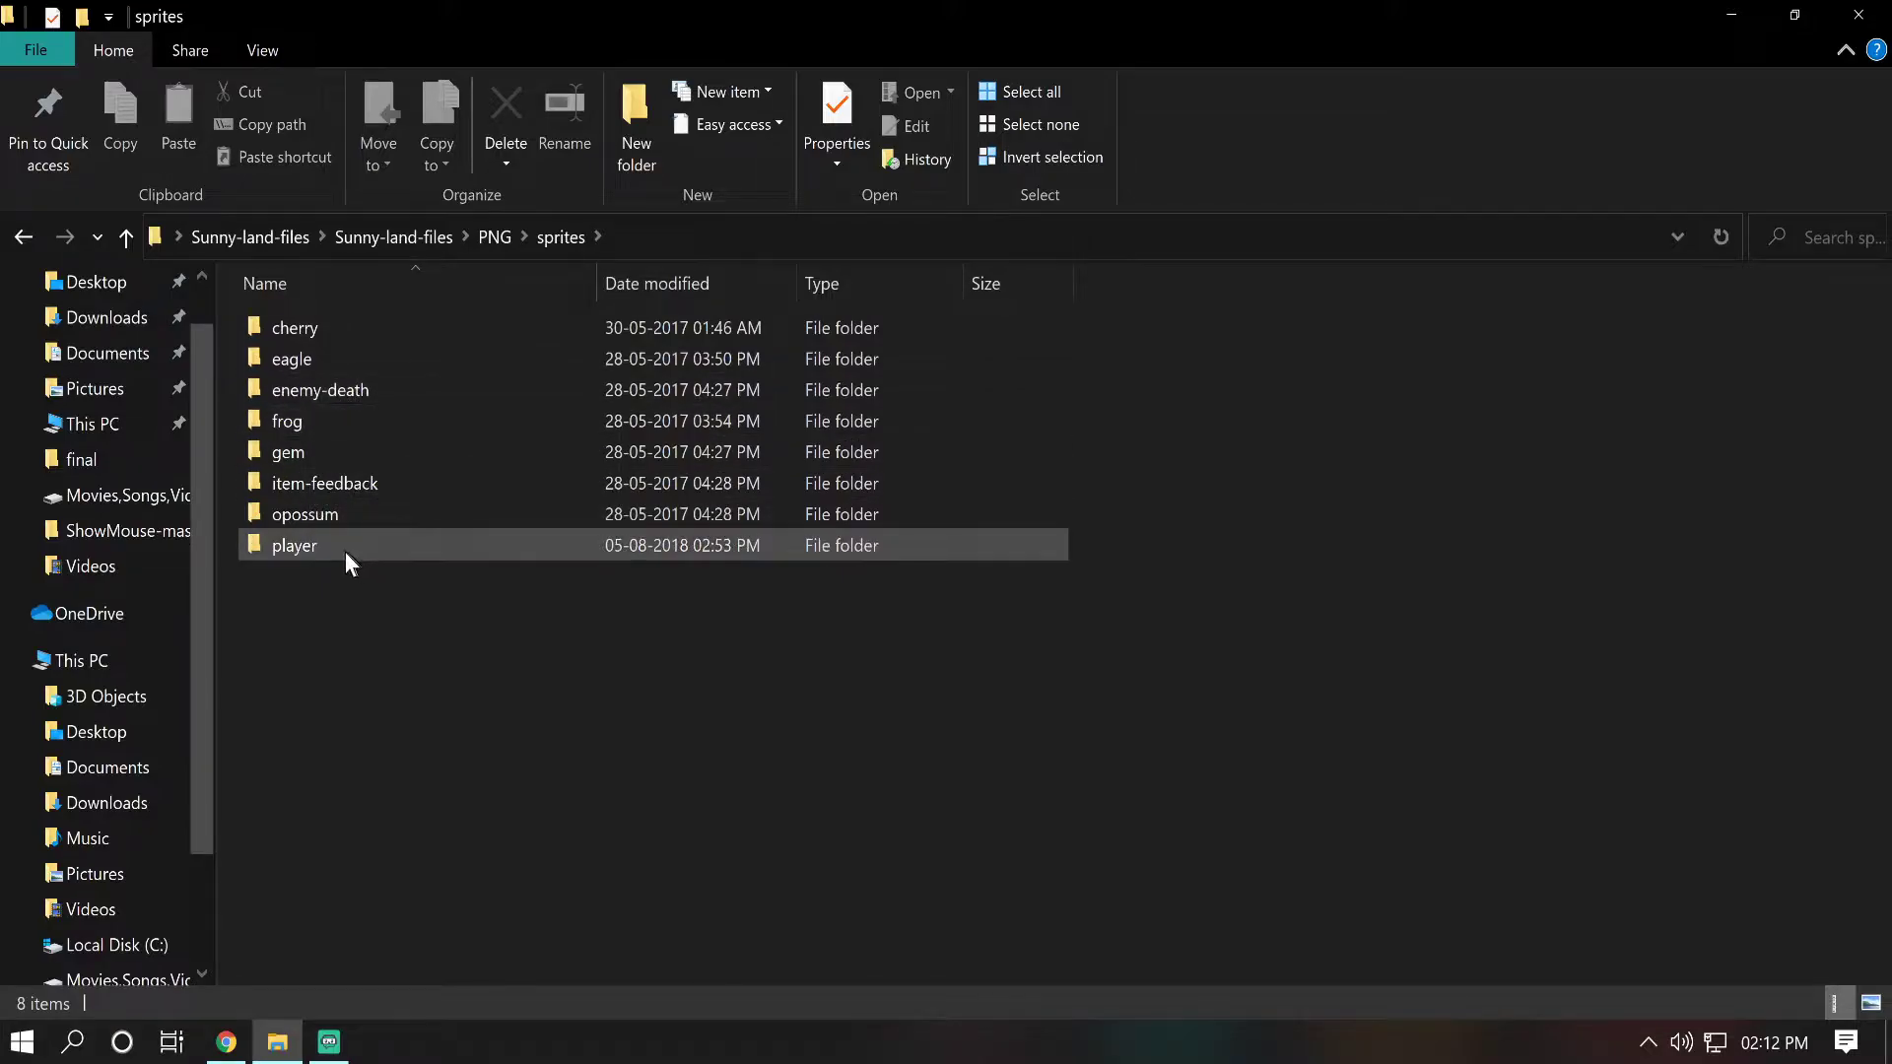
pyautogui.click(23, 237)
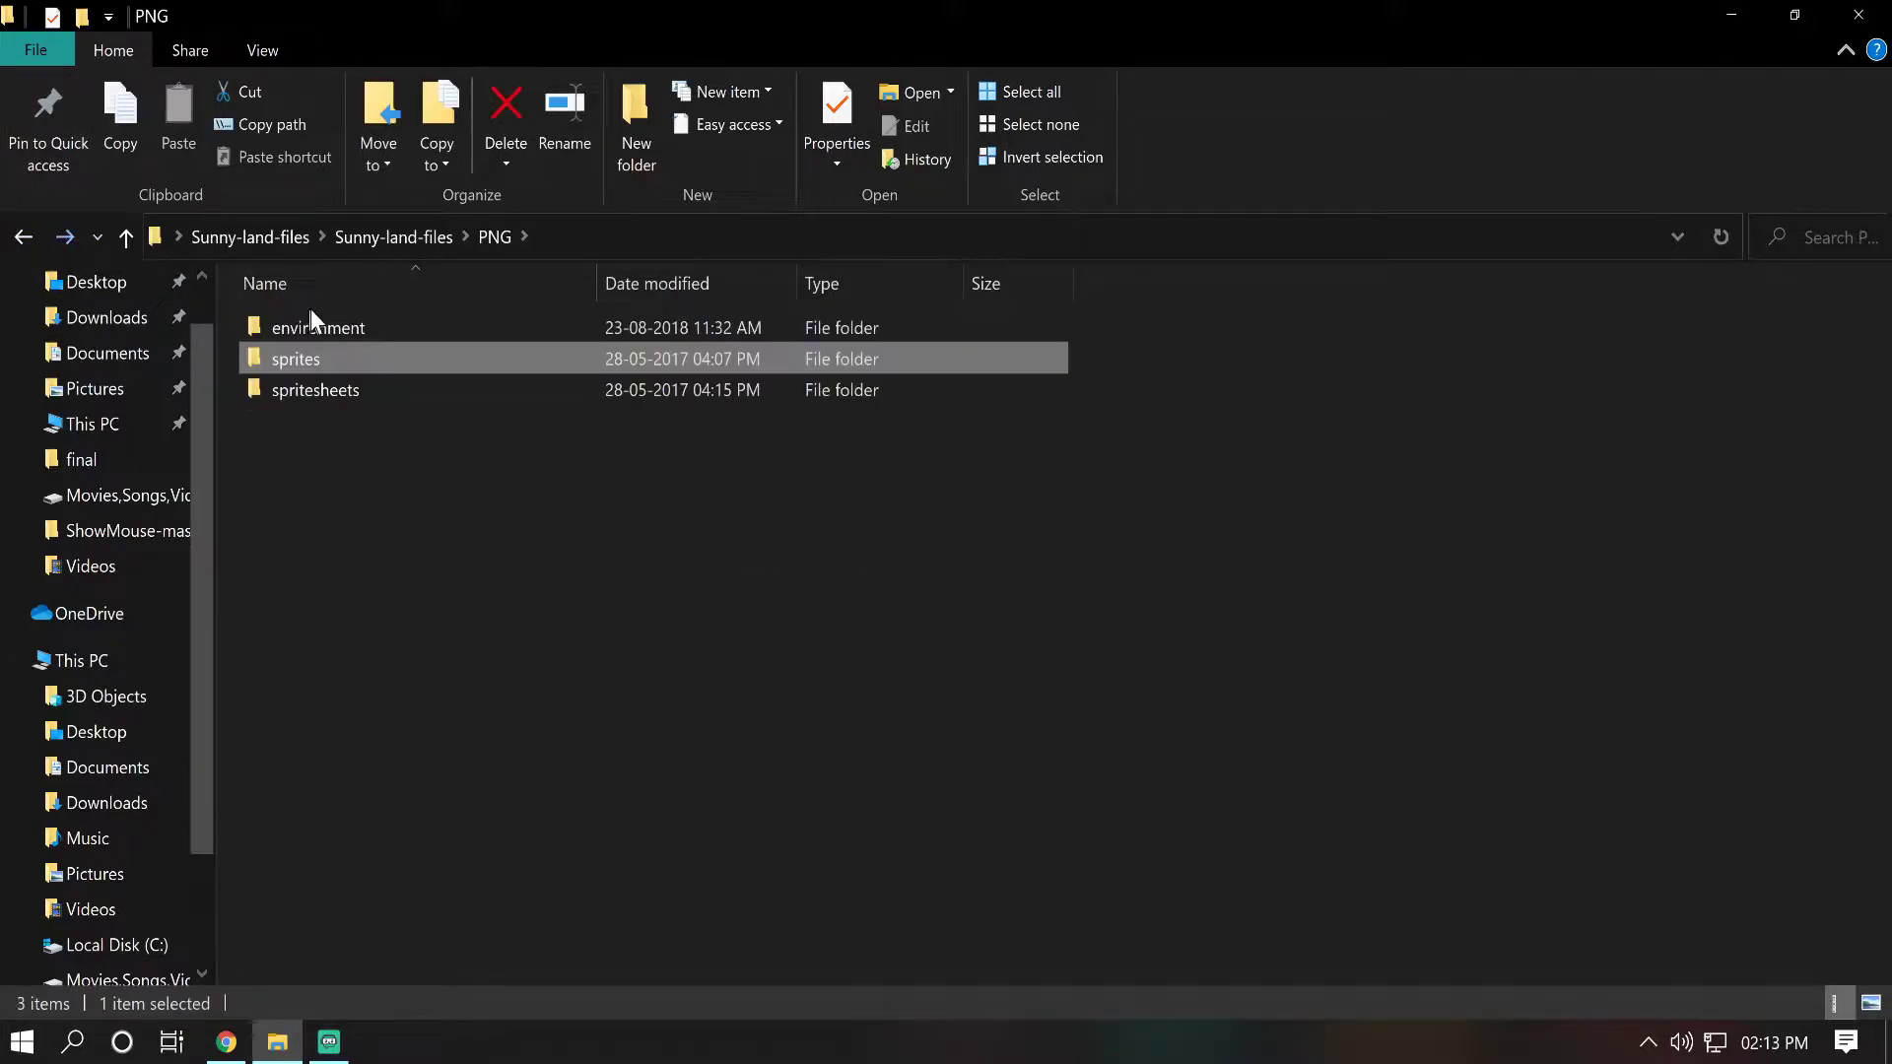
pyautogui.doubleClick(323, 319)
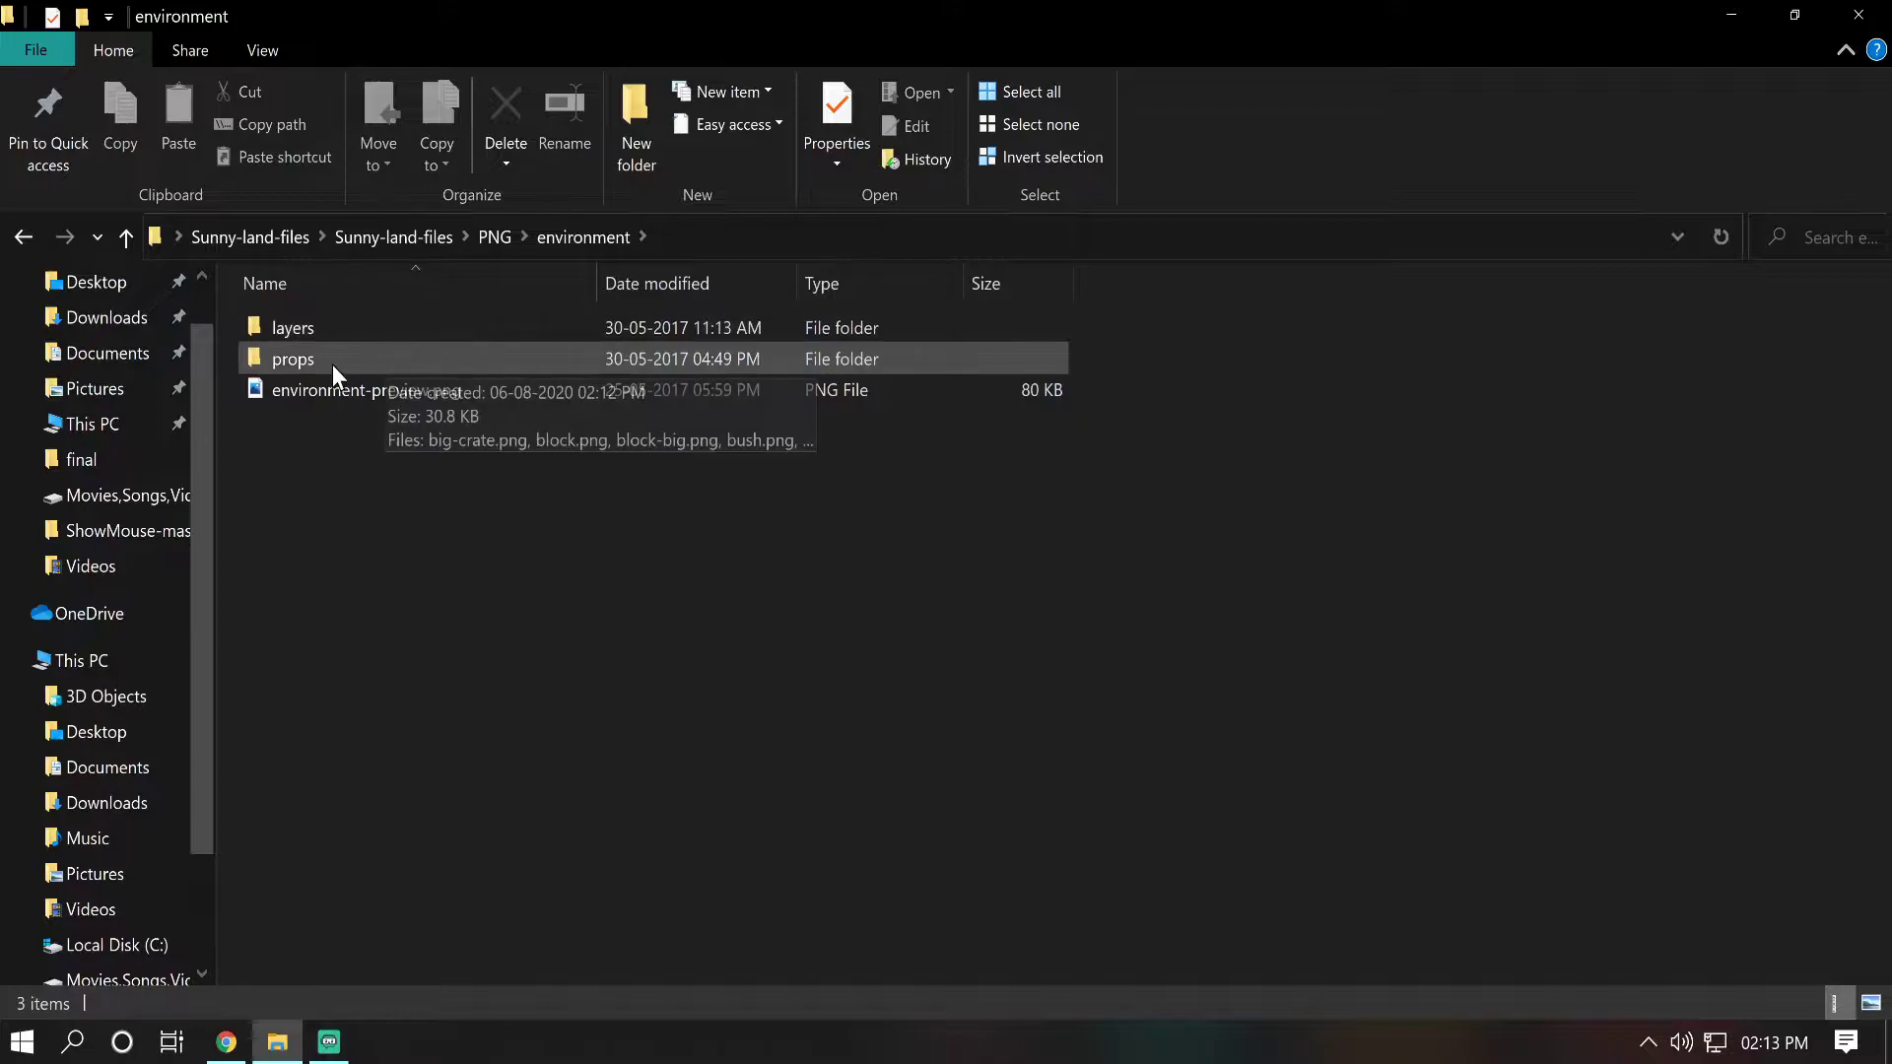
pyautogui.doubleClick(321, 357)
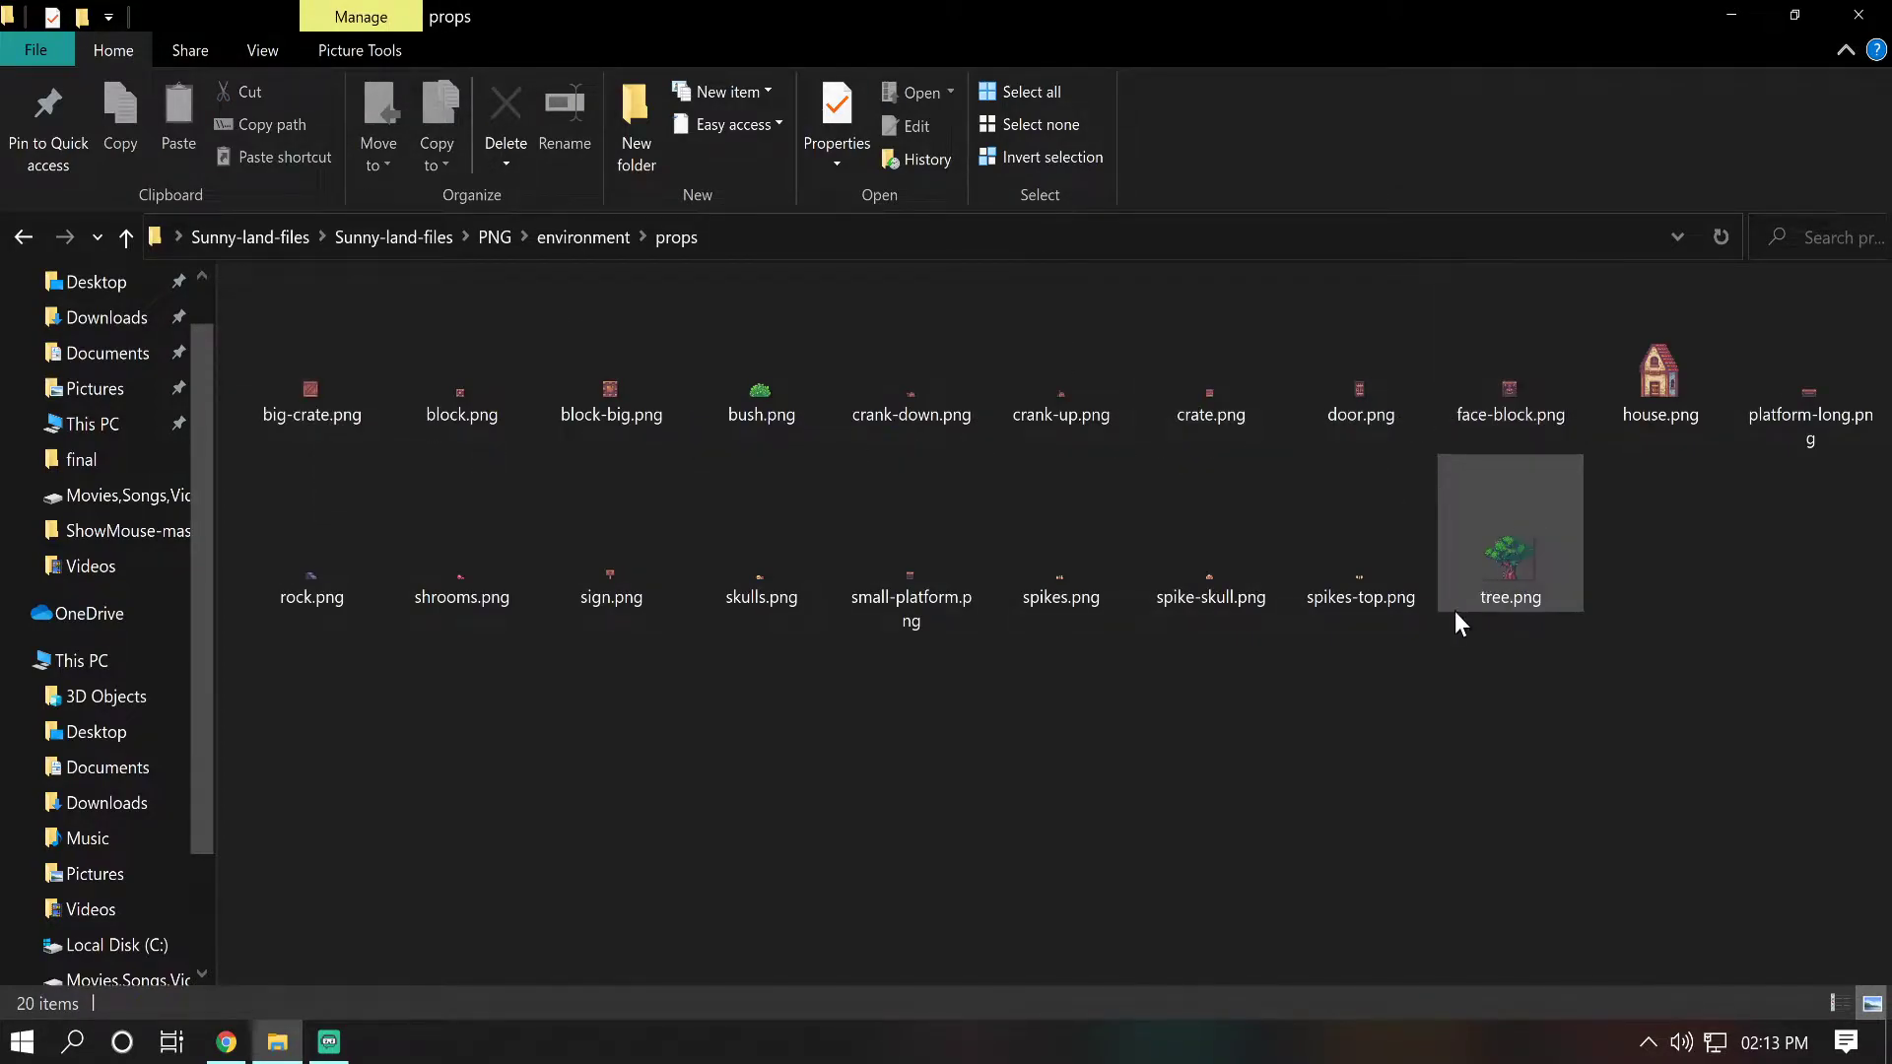
pyautogui.hotkey('alt', 'Left')
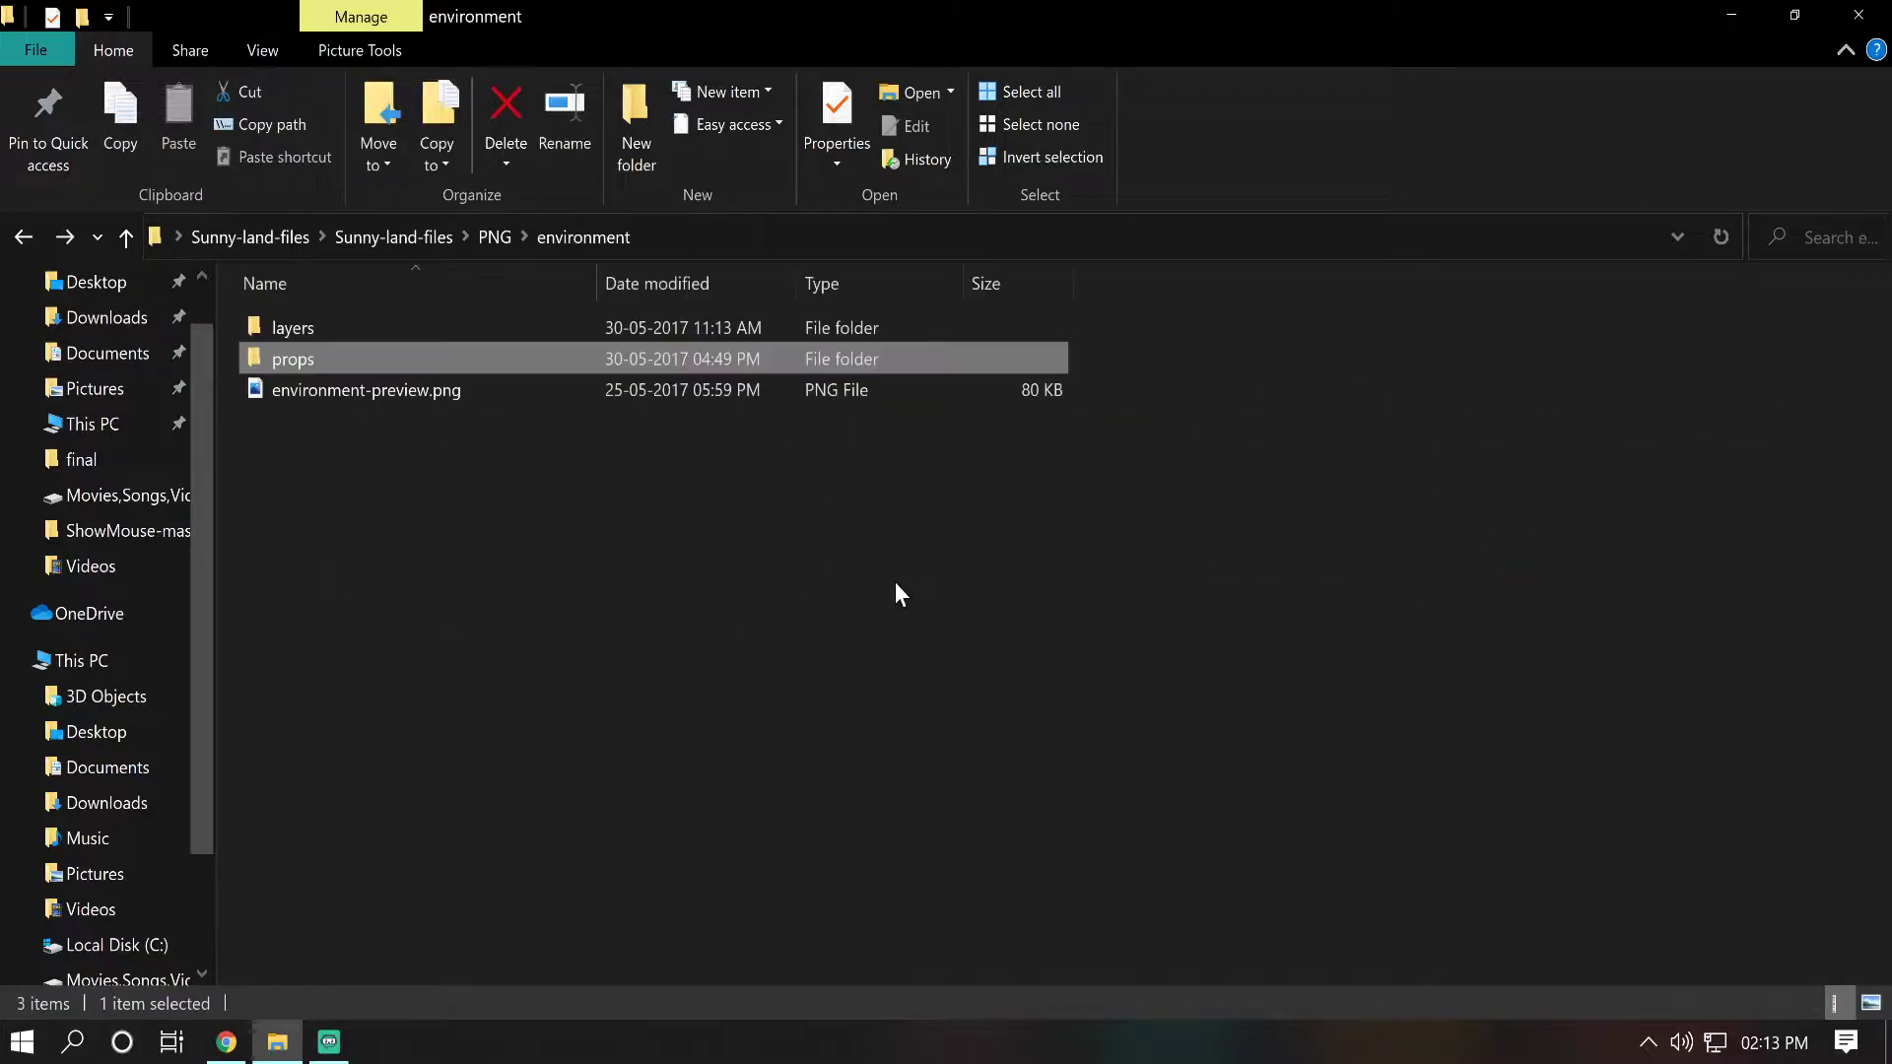
# Step: View the environment-preview.png image, then close it and the file window
pyautogui.doubleClick(379, 397)
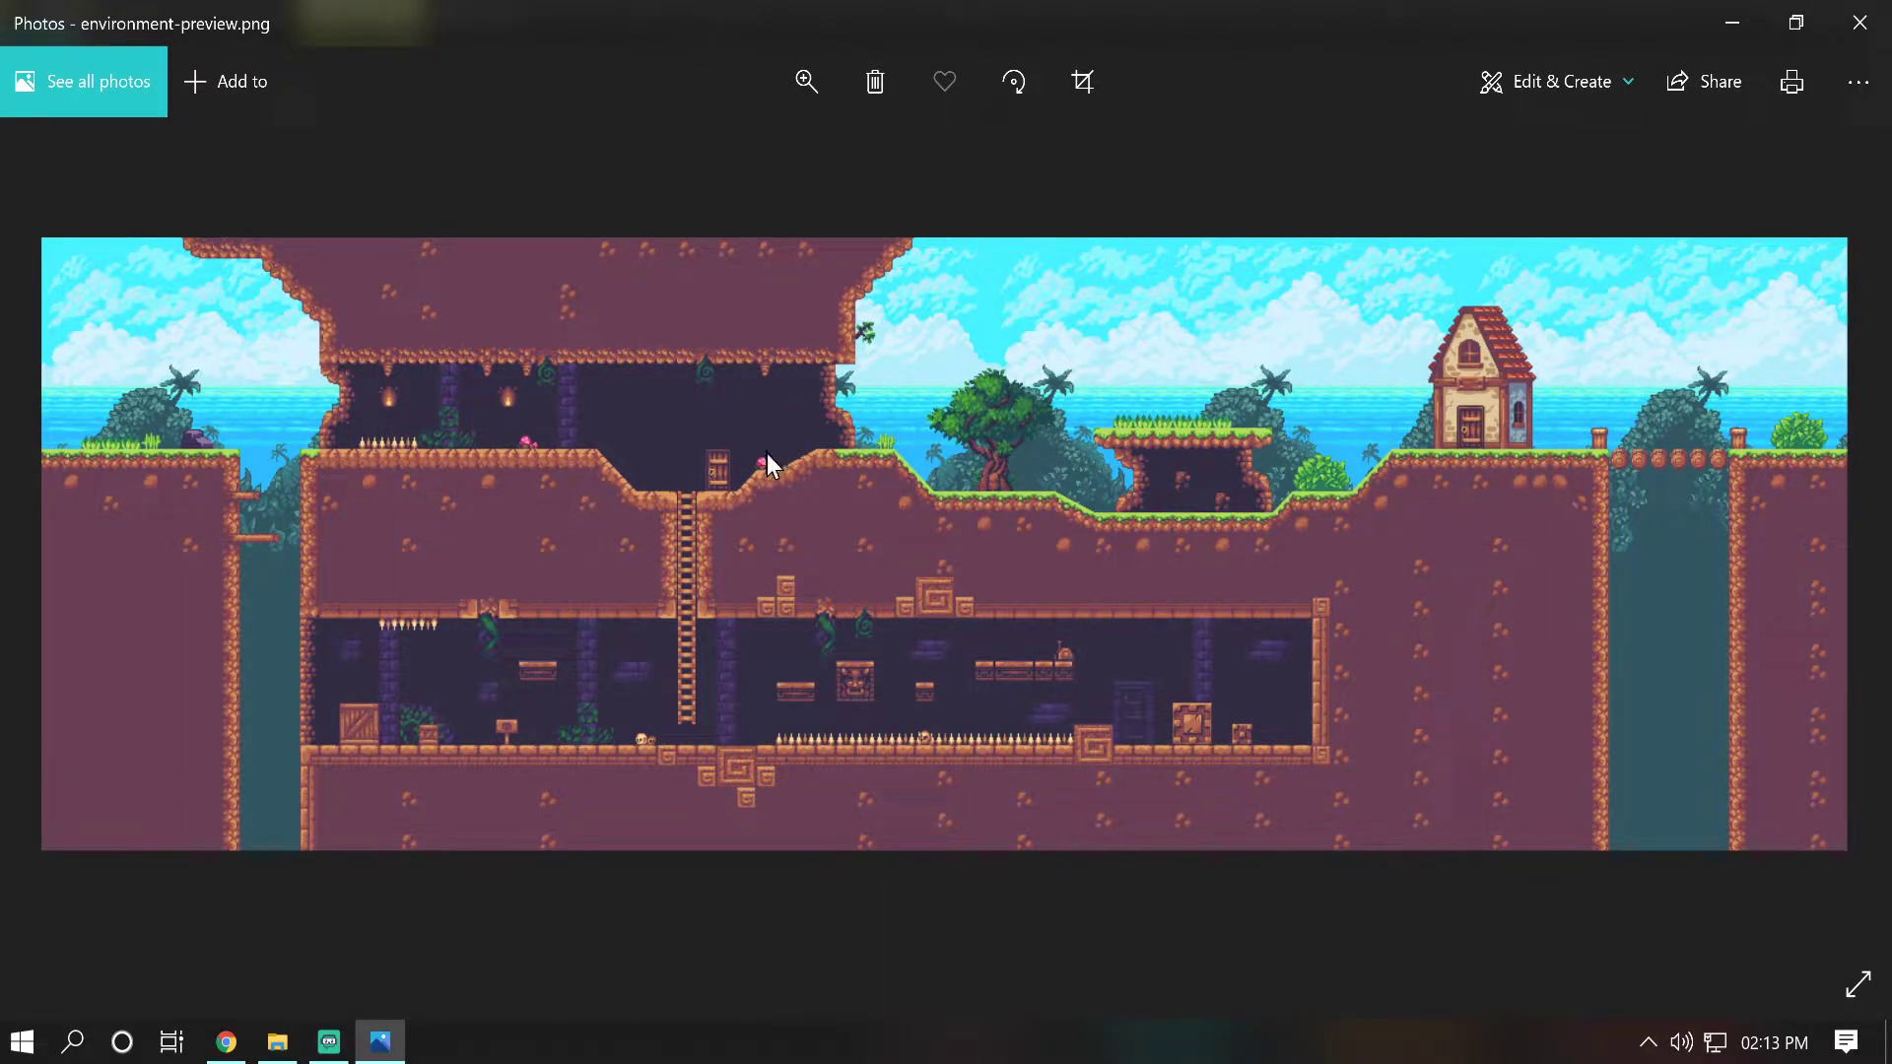
pyautogui.click(1860, 21)
pyautogui.click(1862, 18)
pyautogui.click(949, 819)
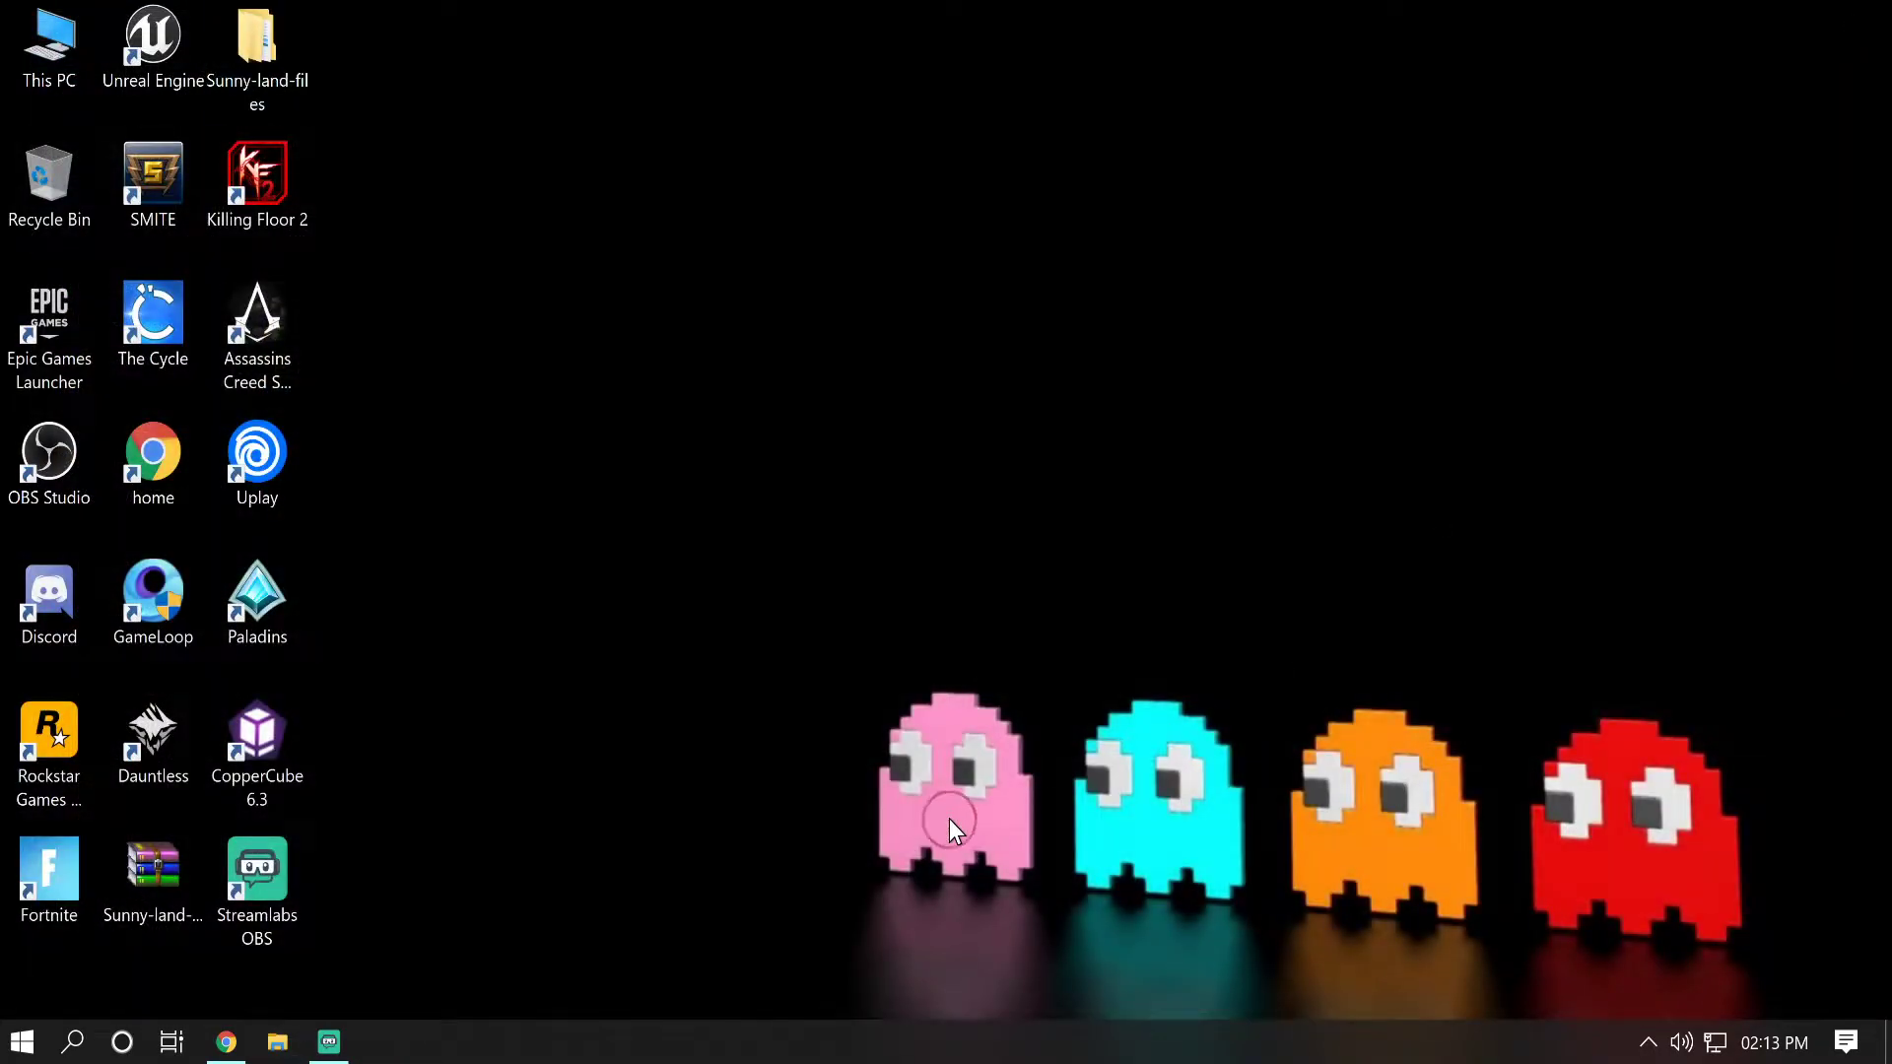
# Step: Launch CopperCube 6.3, create a New 3D App and maximise the editor window
pyautogui.doubleClick(255, 778)
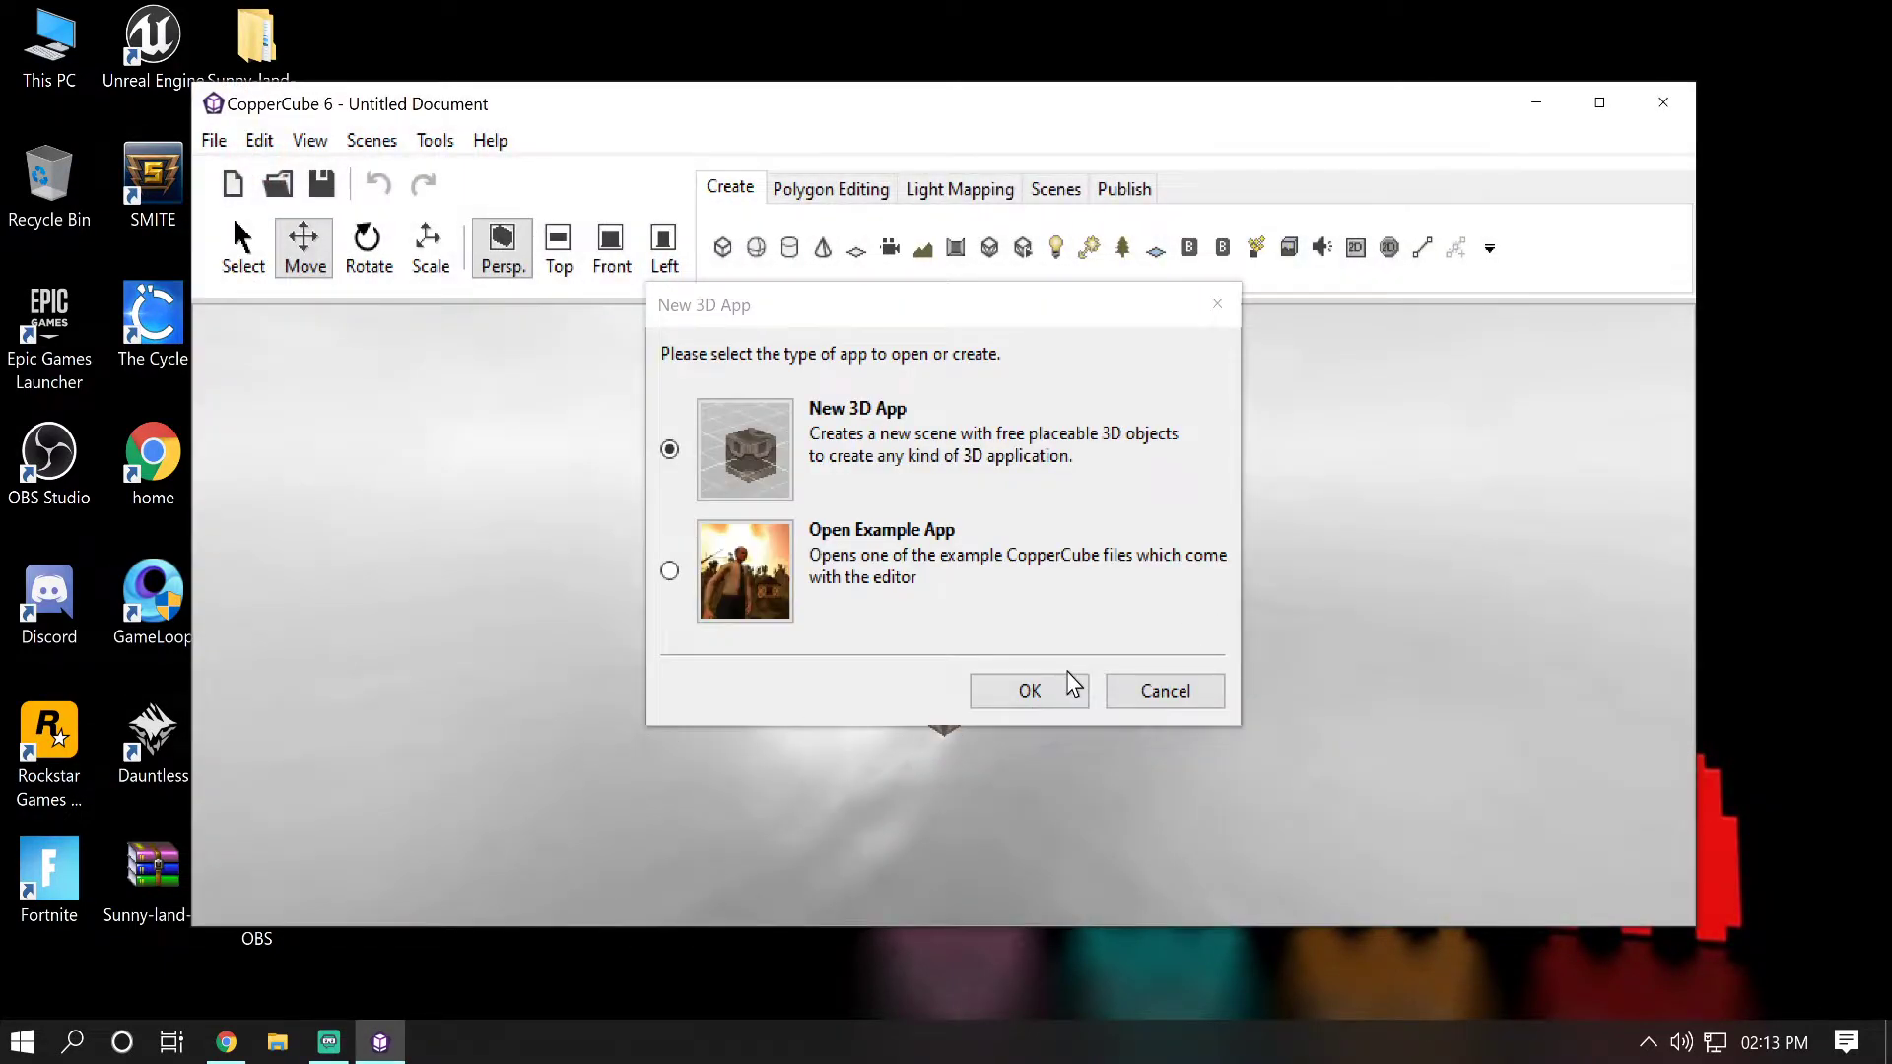
pyautogui.click(1062, 690)
pyautogui.click(1600, 105)
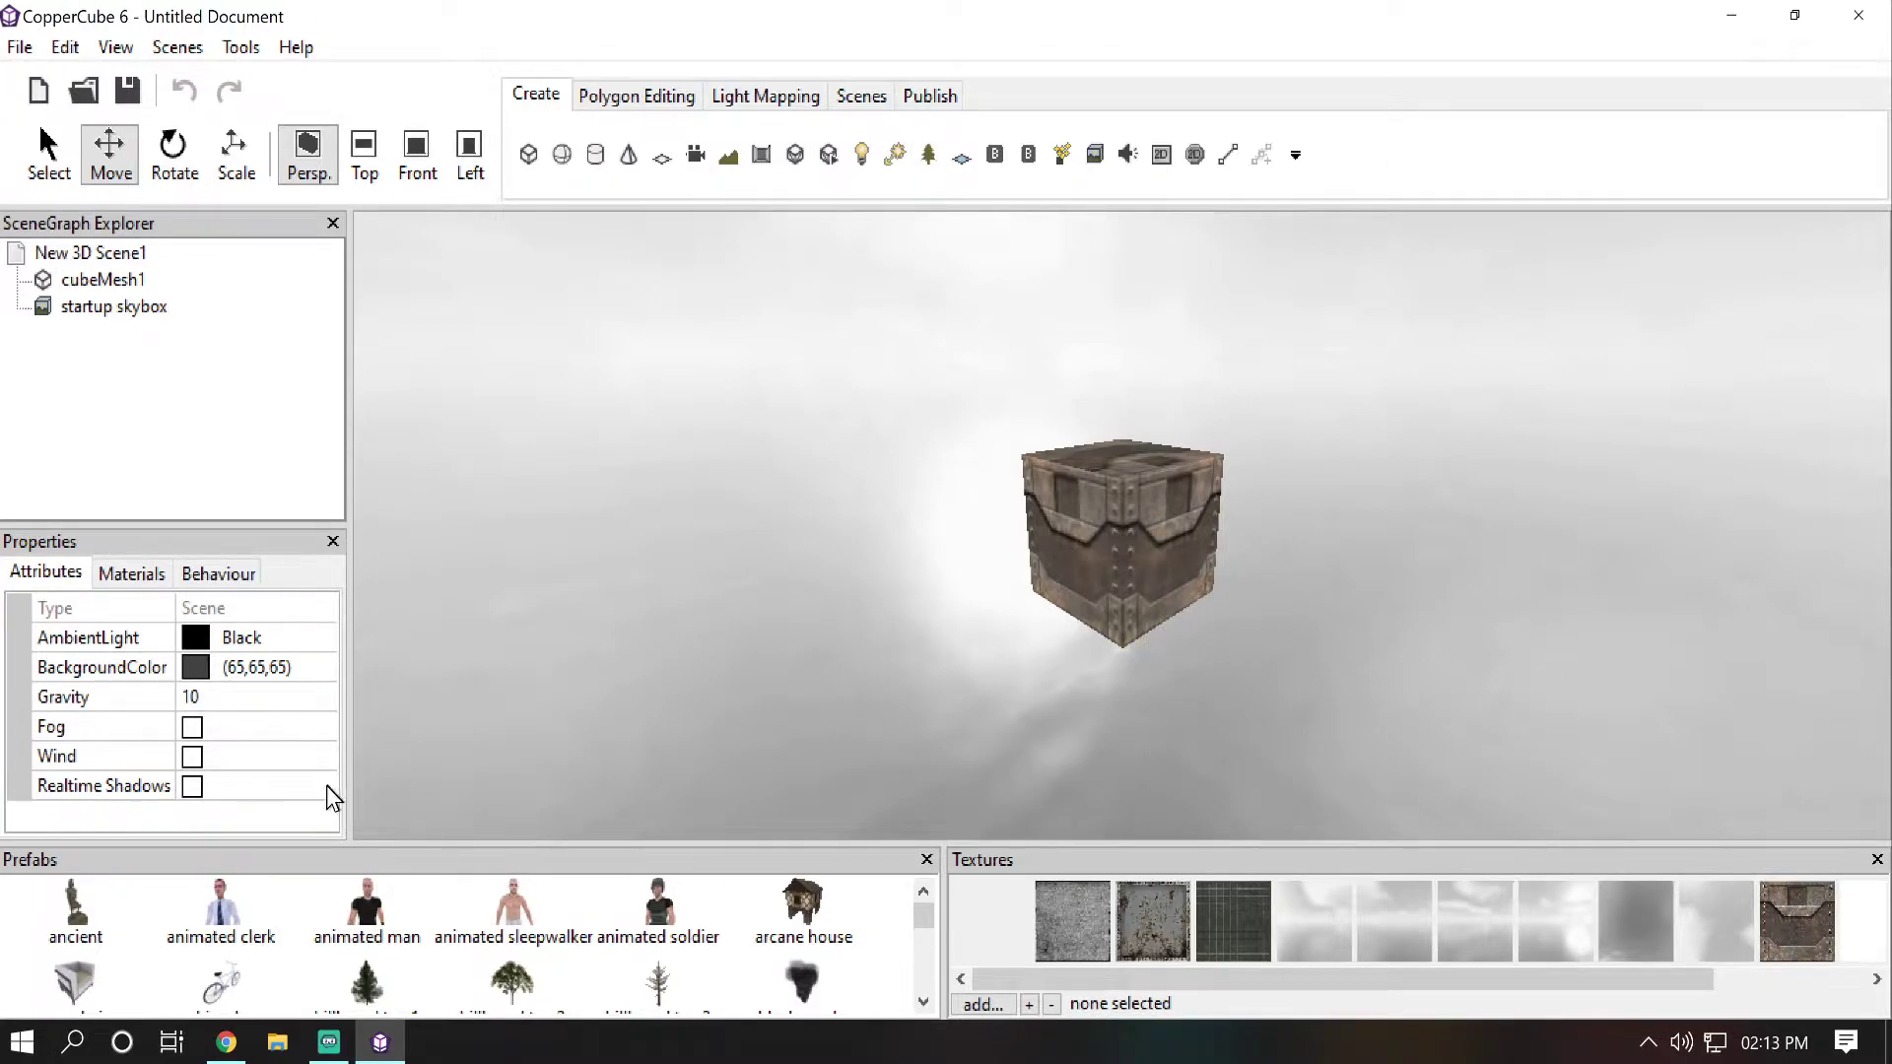
# Step: Examine the default 3D scene from different angles and distances, along with its materials, behaviour and attributes properties
pyautogui.moveTo(1169, 495); pyautogui.dragTo(1288, 507)
pyautogui.scroll(2, 1168, 511)
pyautogui.scroll(-3, 1168, 511)
pyautogui.scroll(3, 1279, 489)
pyautogui.scroll(-3, 1286, 485)
pyautogui.scroll(-3, 1398, 491)
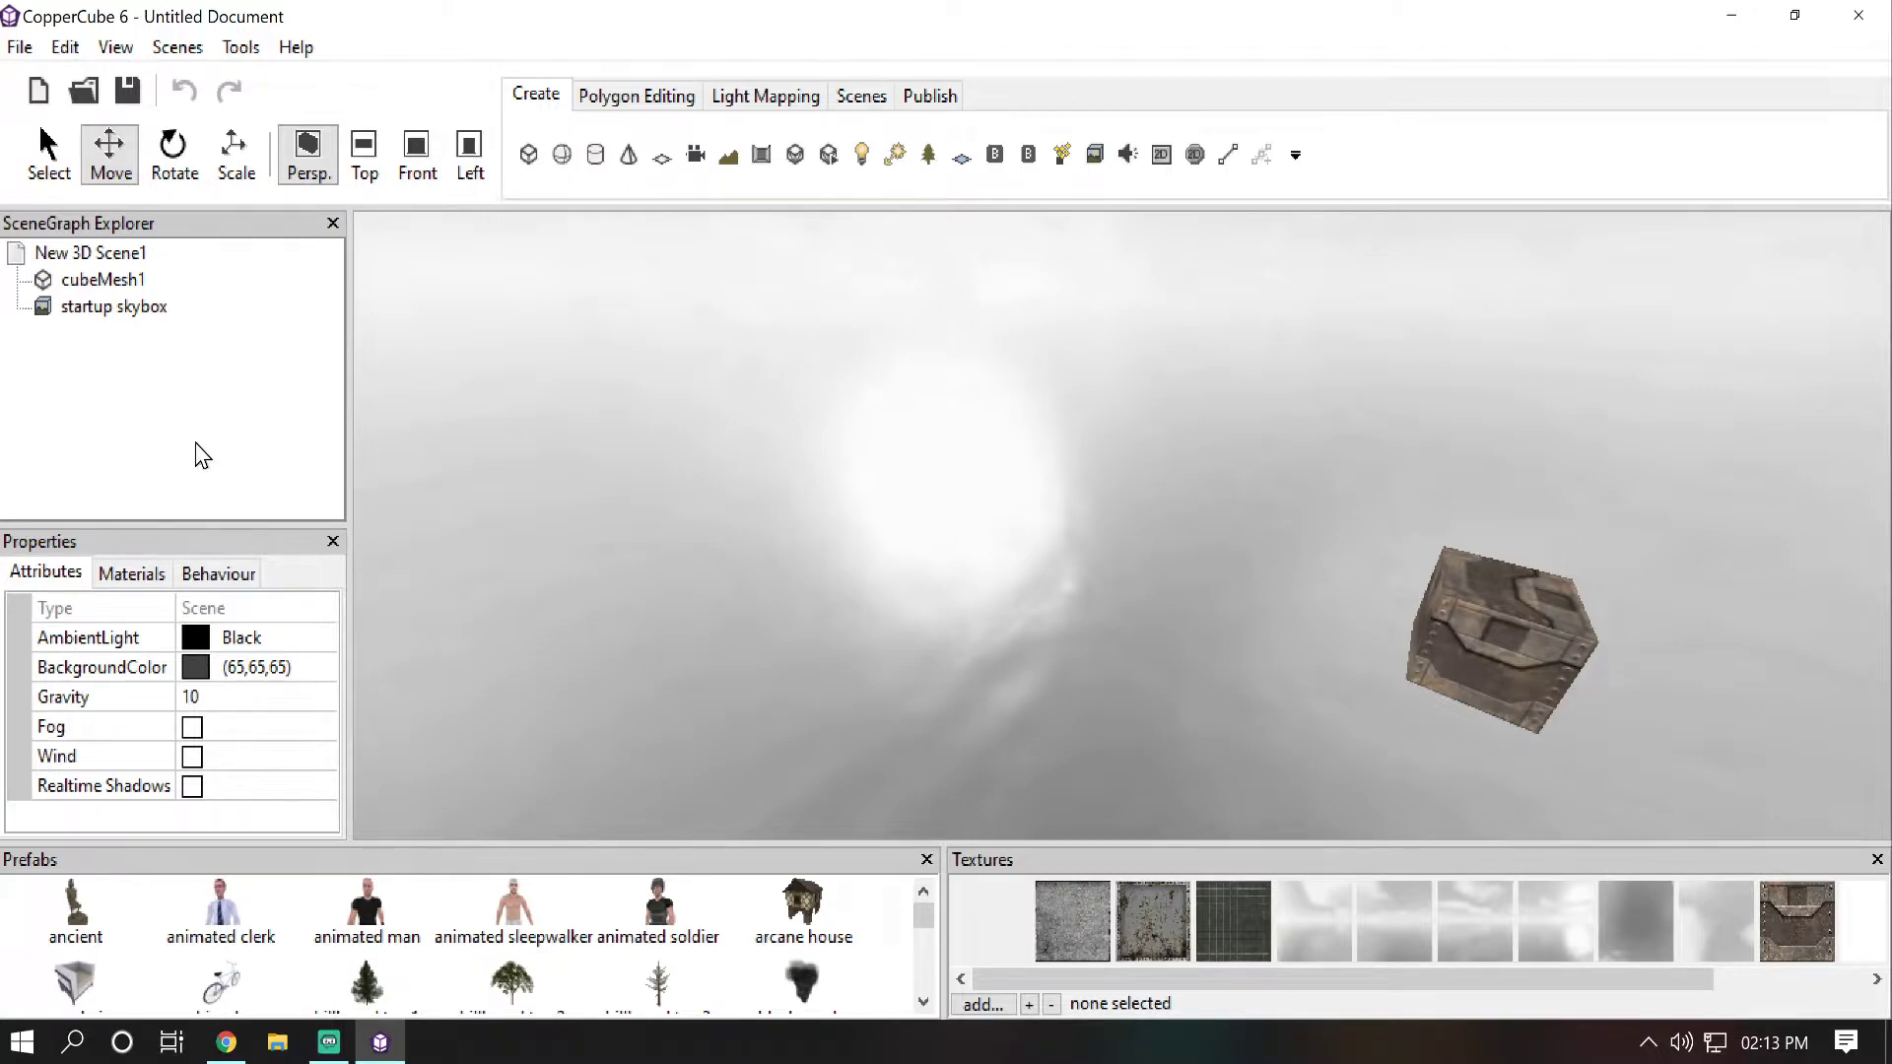
pyautogui.click(120, 576)
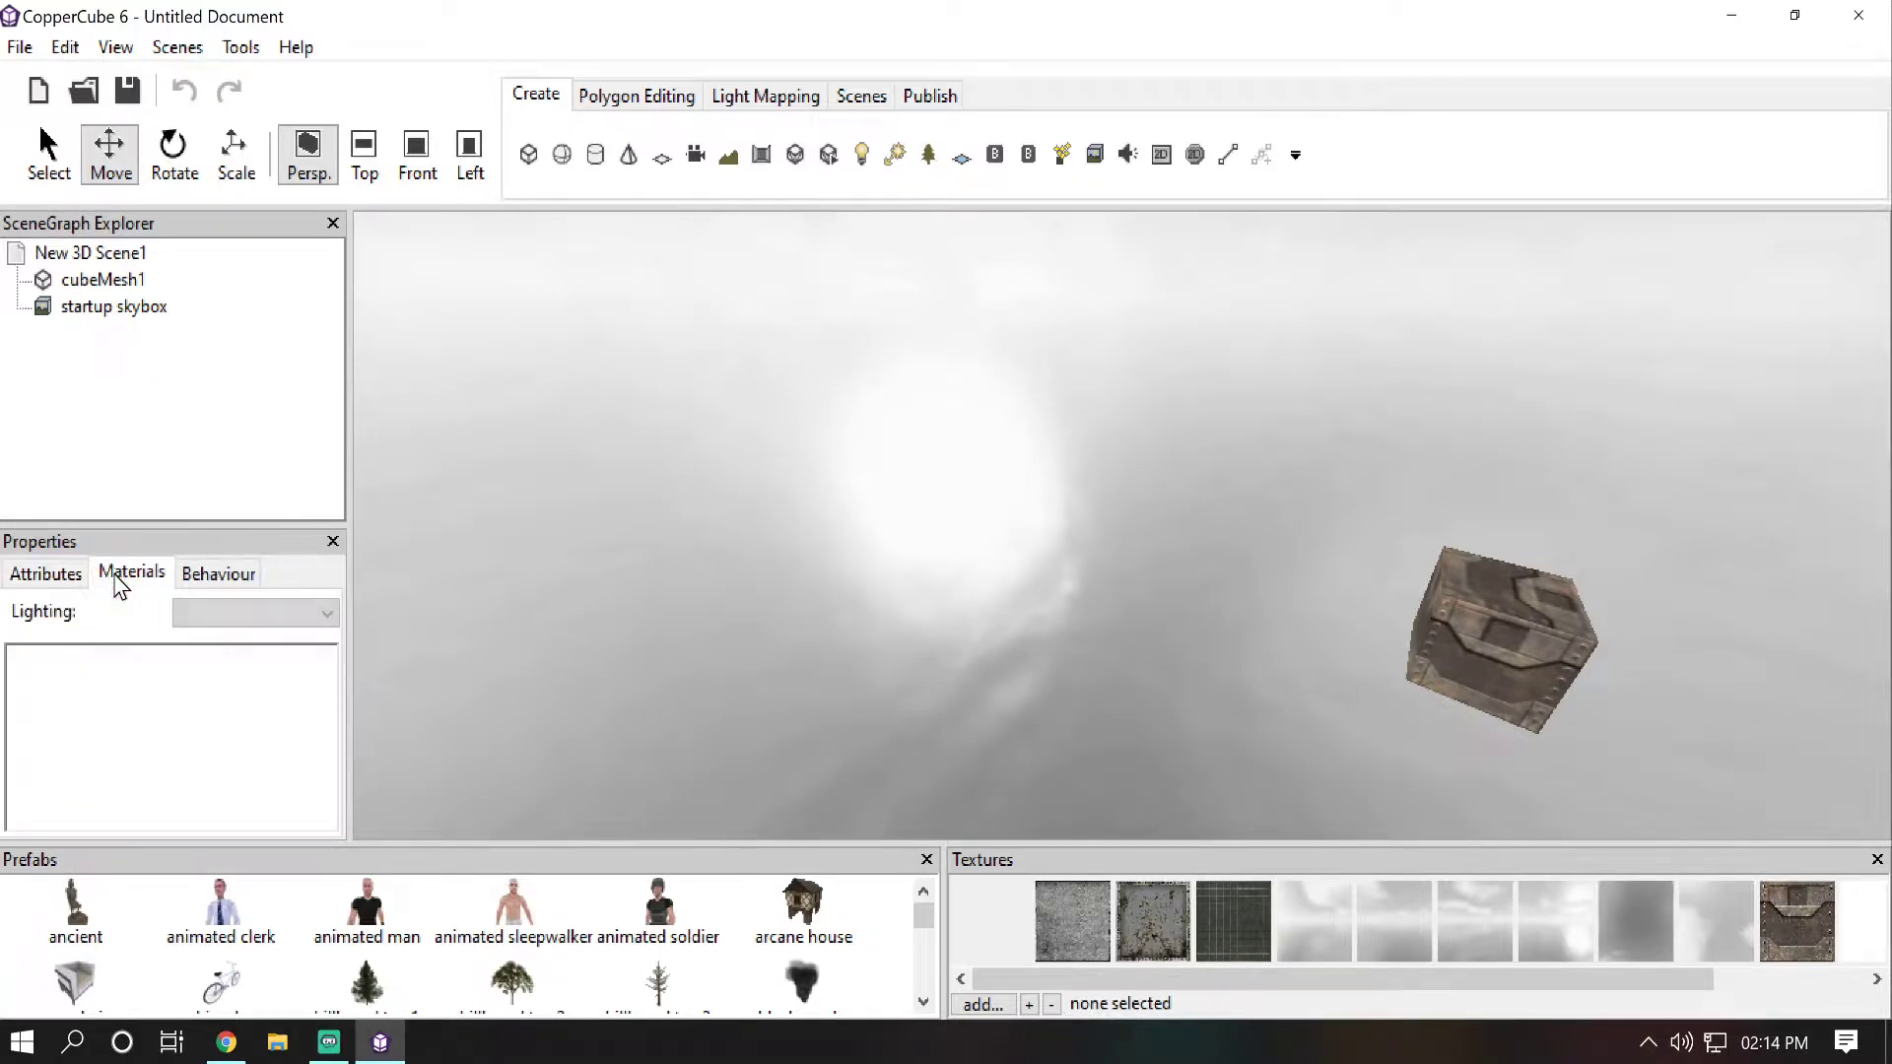
pyautogui.click(203, 577)
pyautogui.click(69, 574)
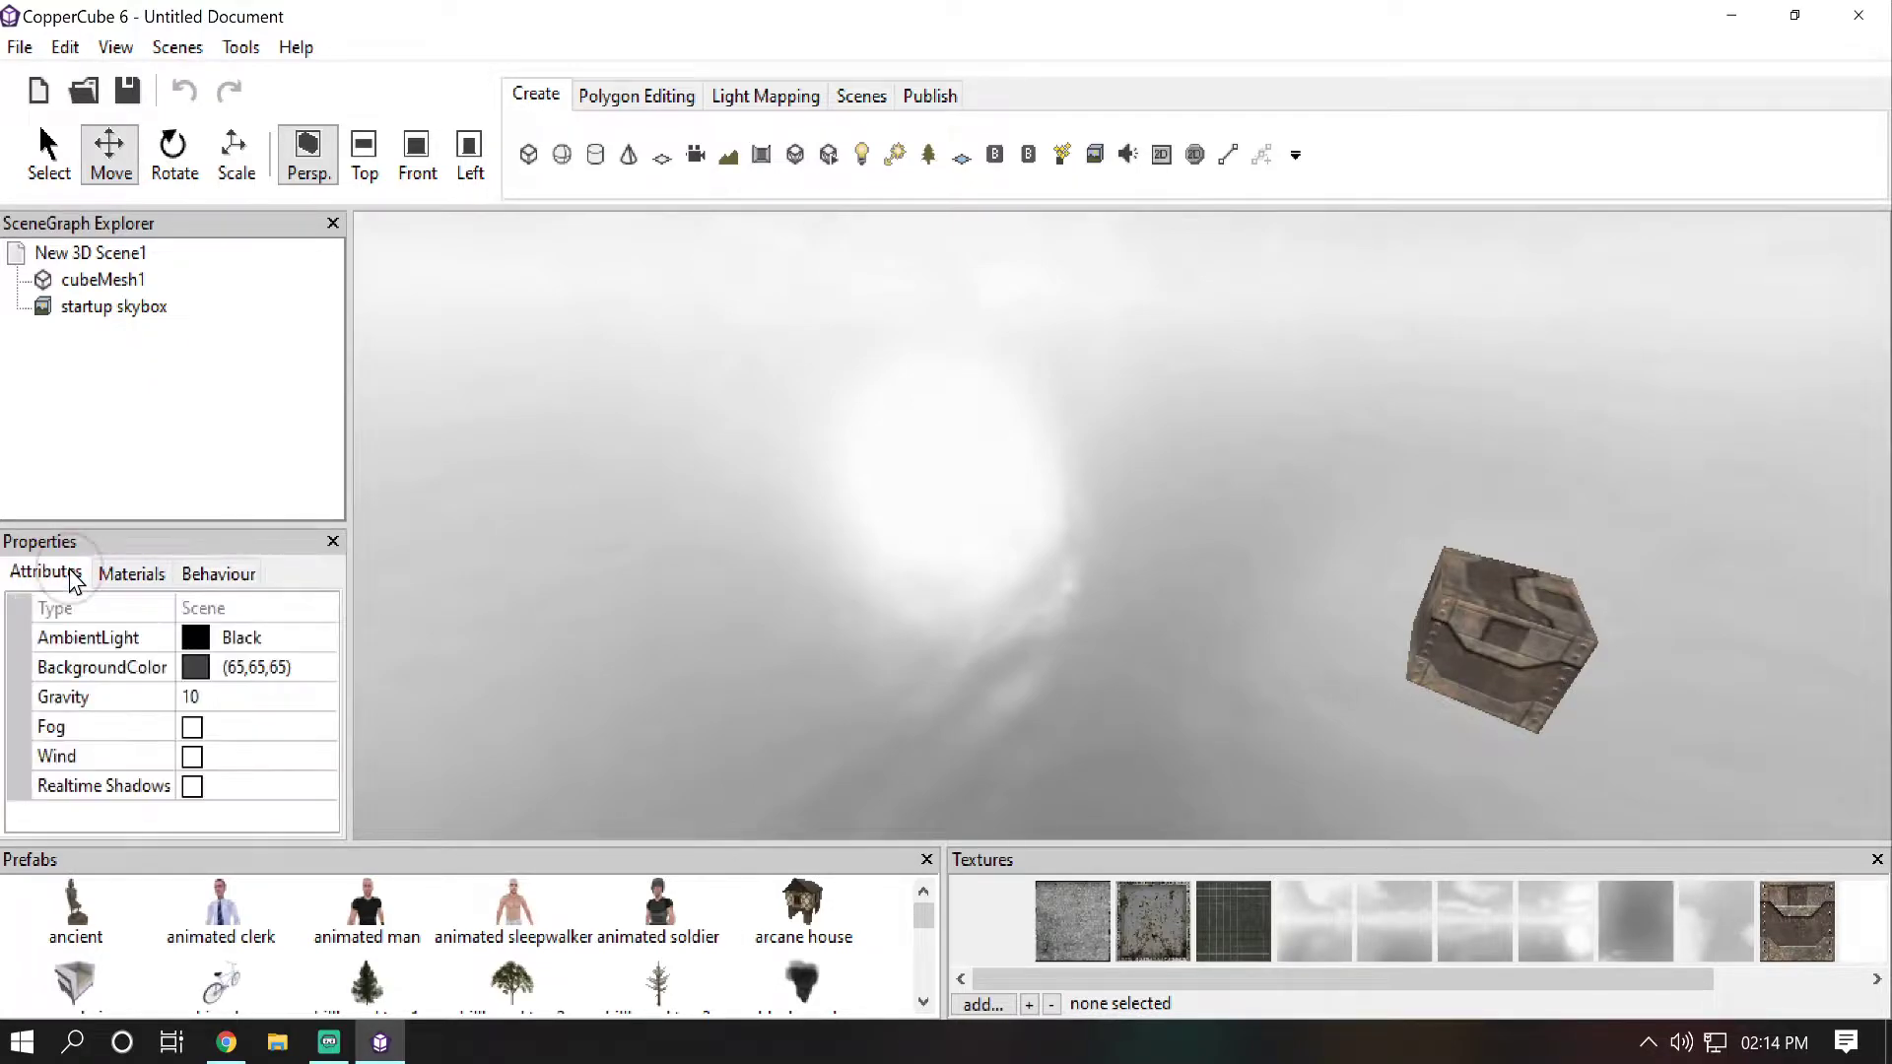
# Step: Examine the cube's attributes, materials and behaviour settings, then the scene's attributes and the available textures
pyautogui.click(1492, 619)
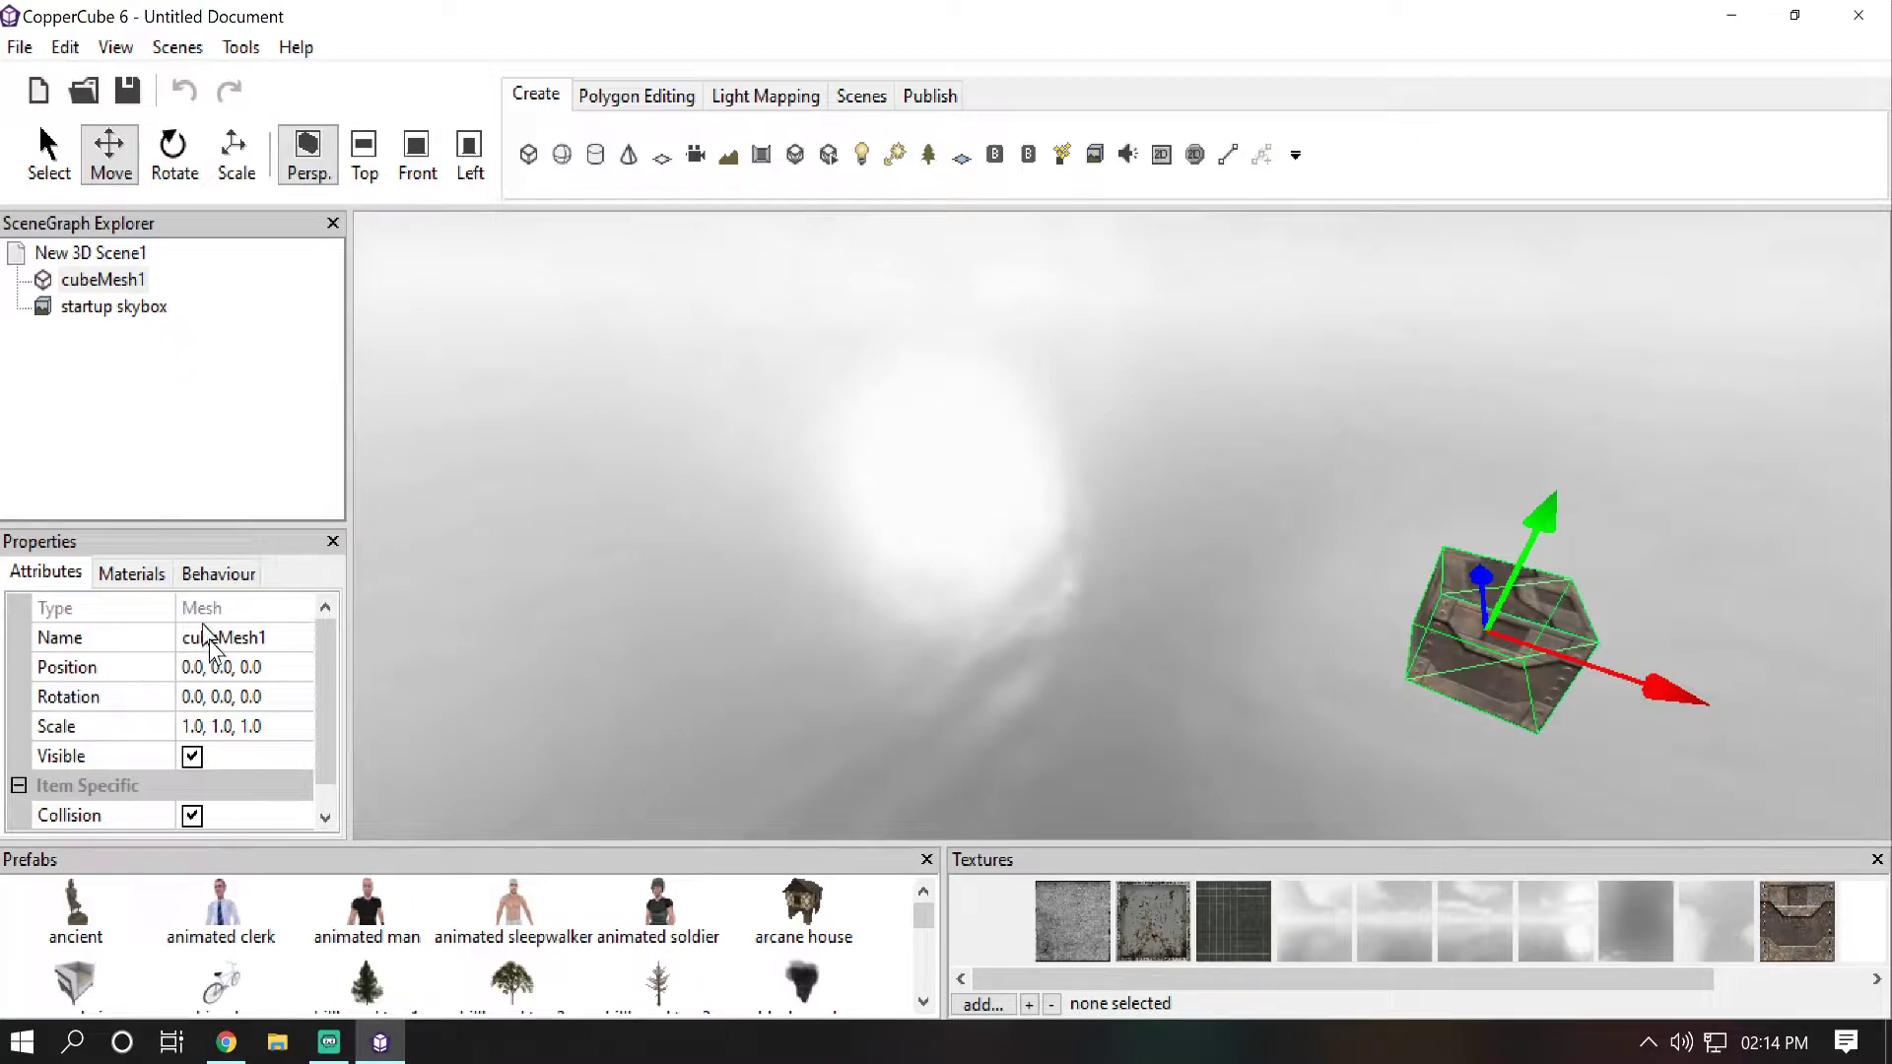
pyautogui.click(146, 584)
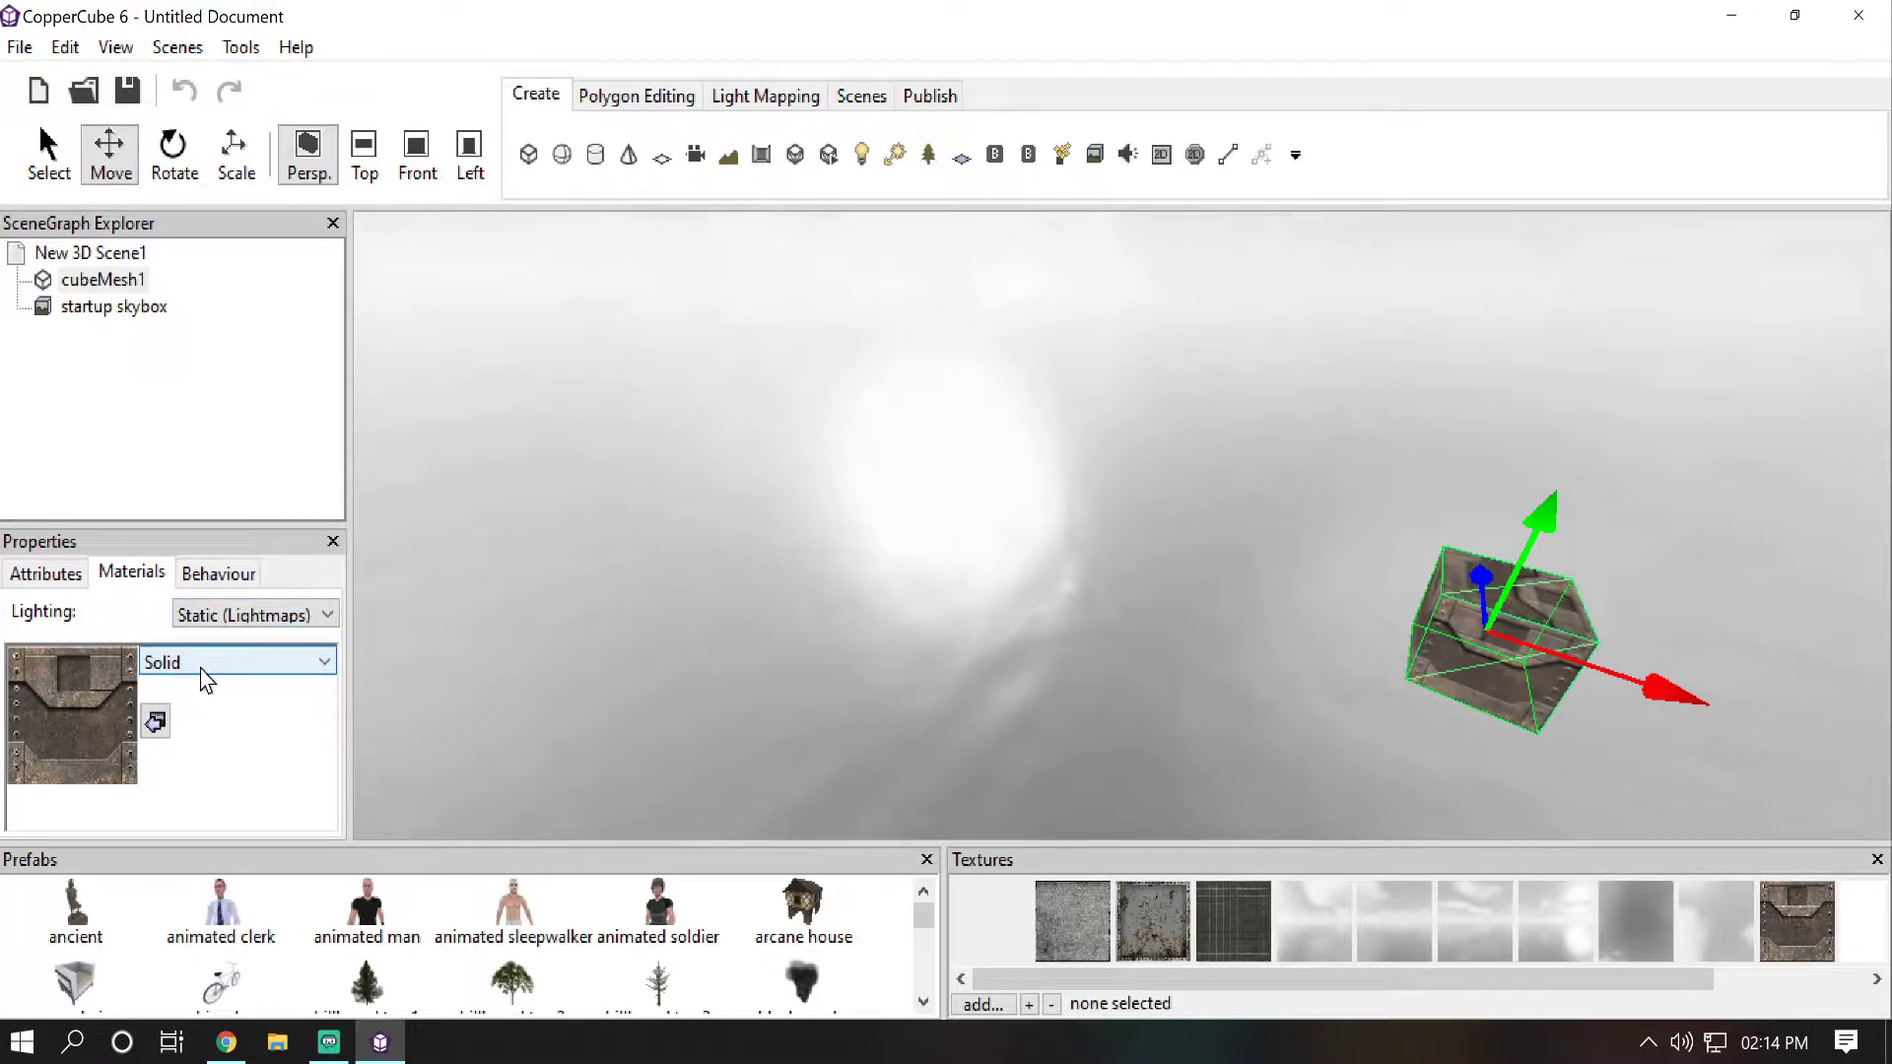
pyautogui.click(220, 577)
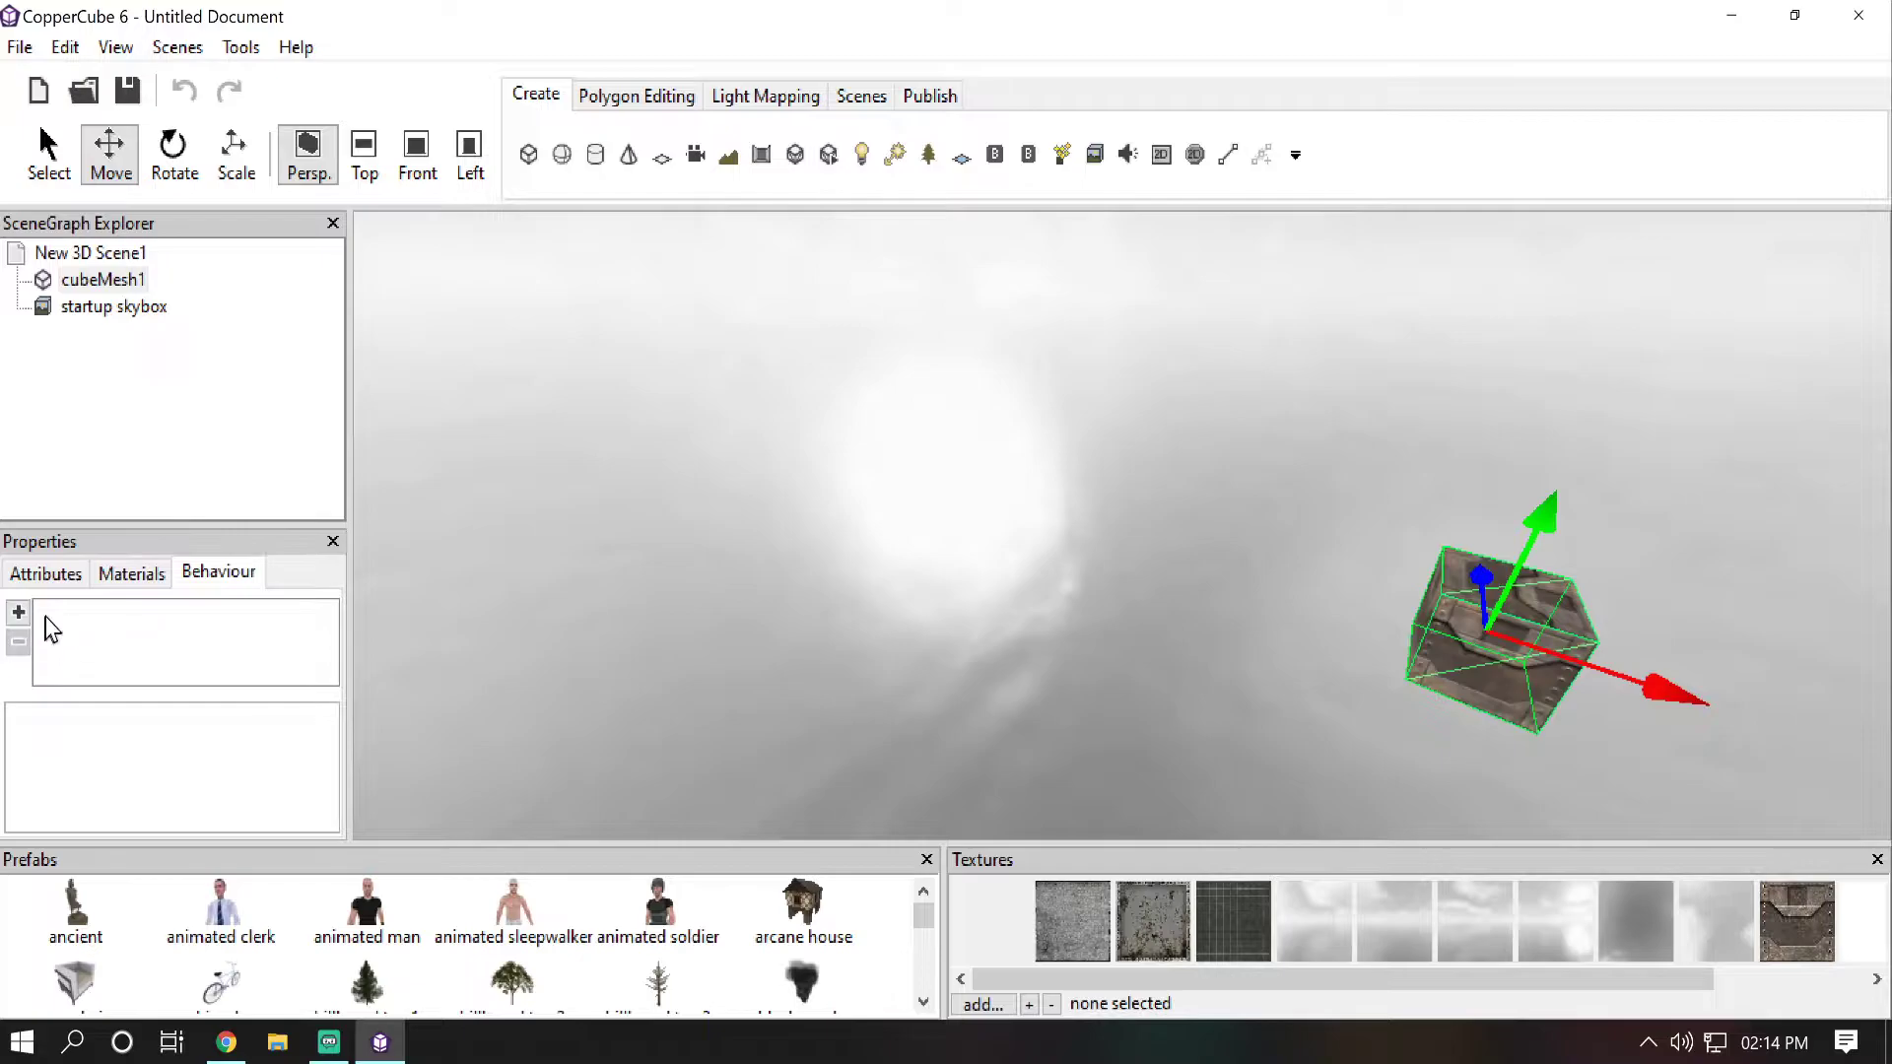
pyautogui.click(99, 255)
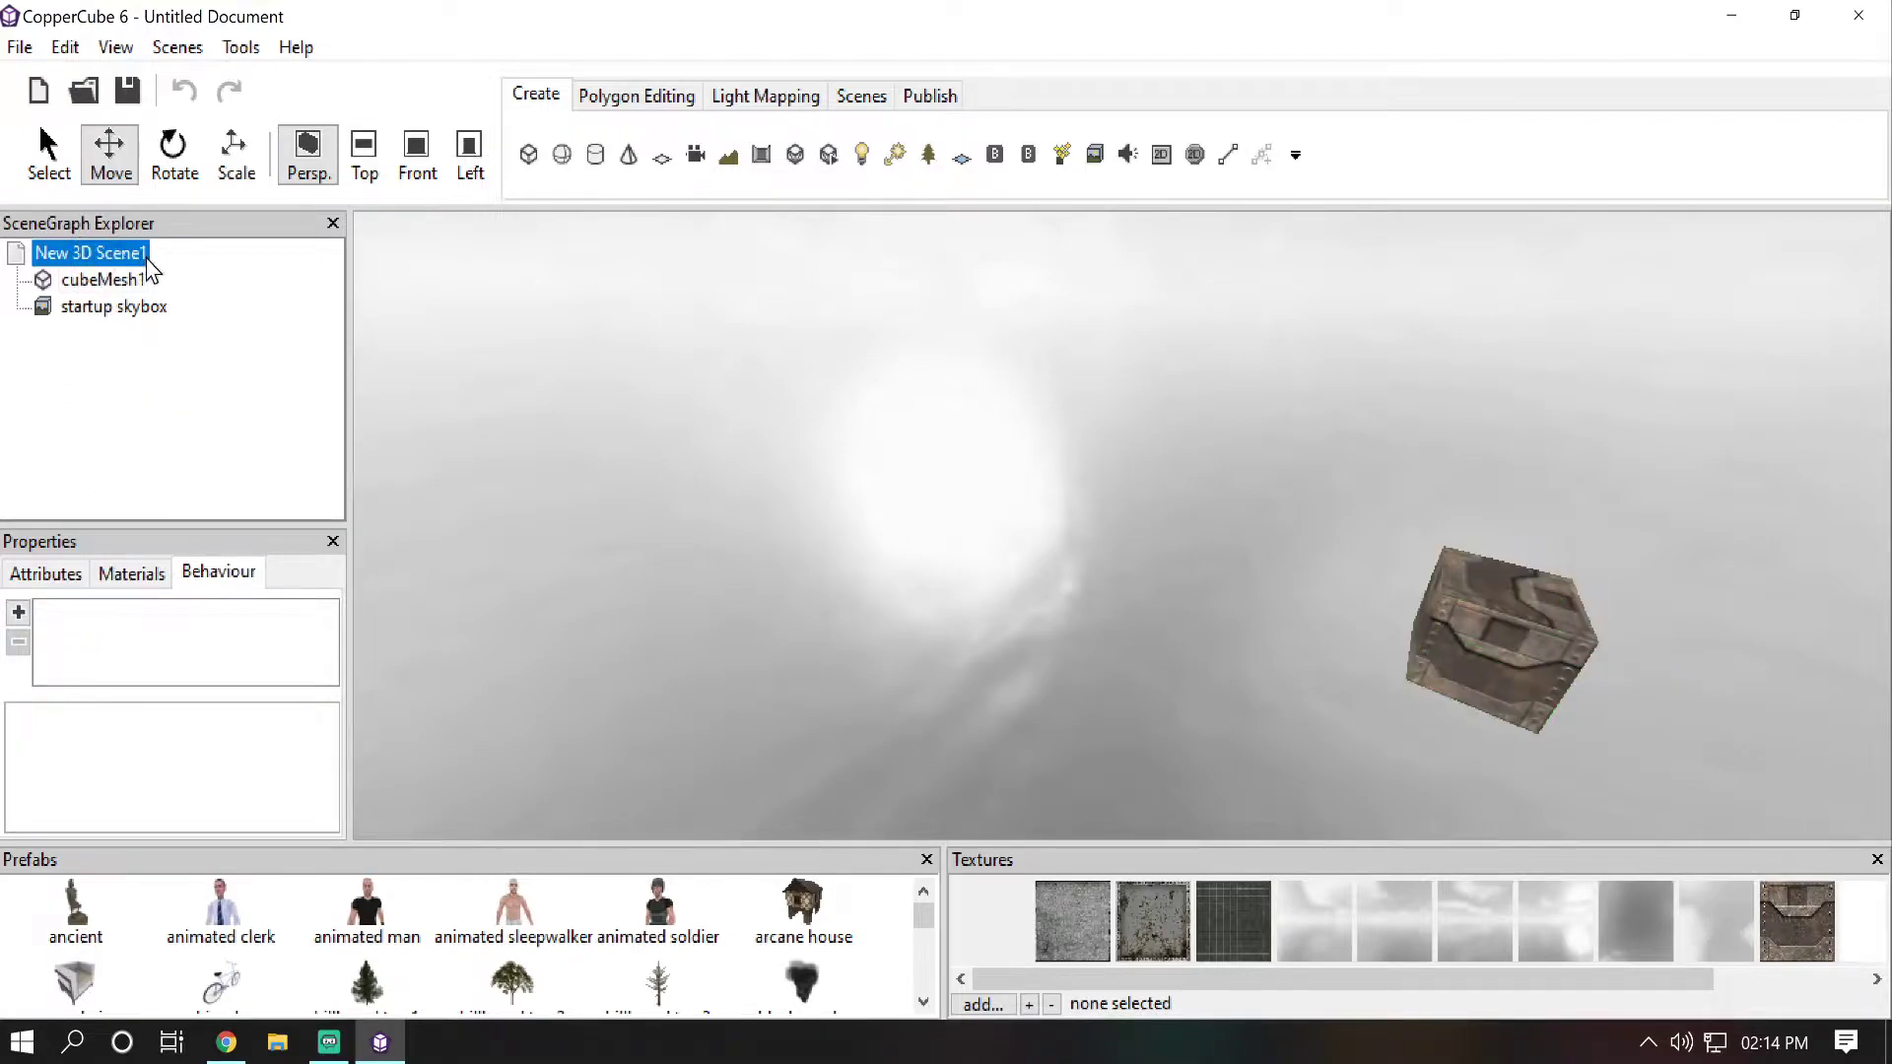
pyautogui.click(89, 572)
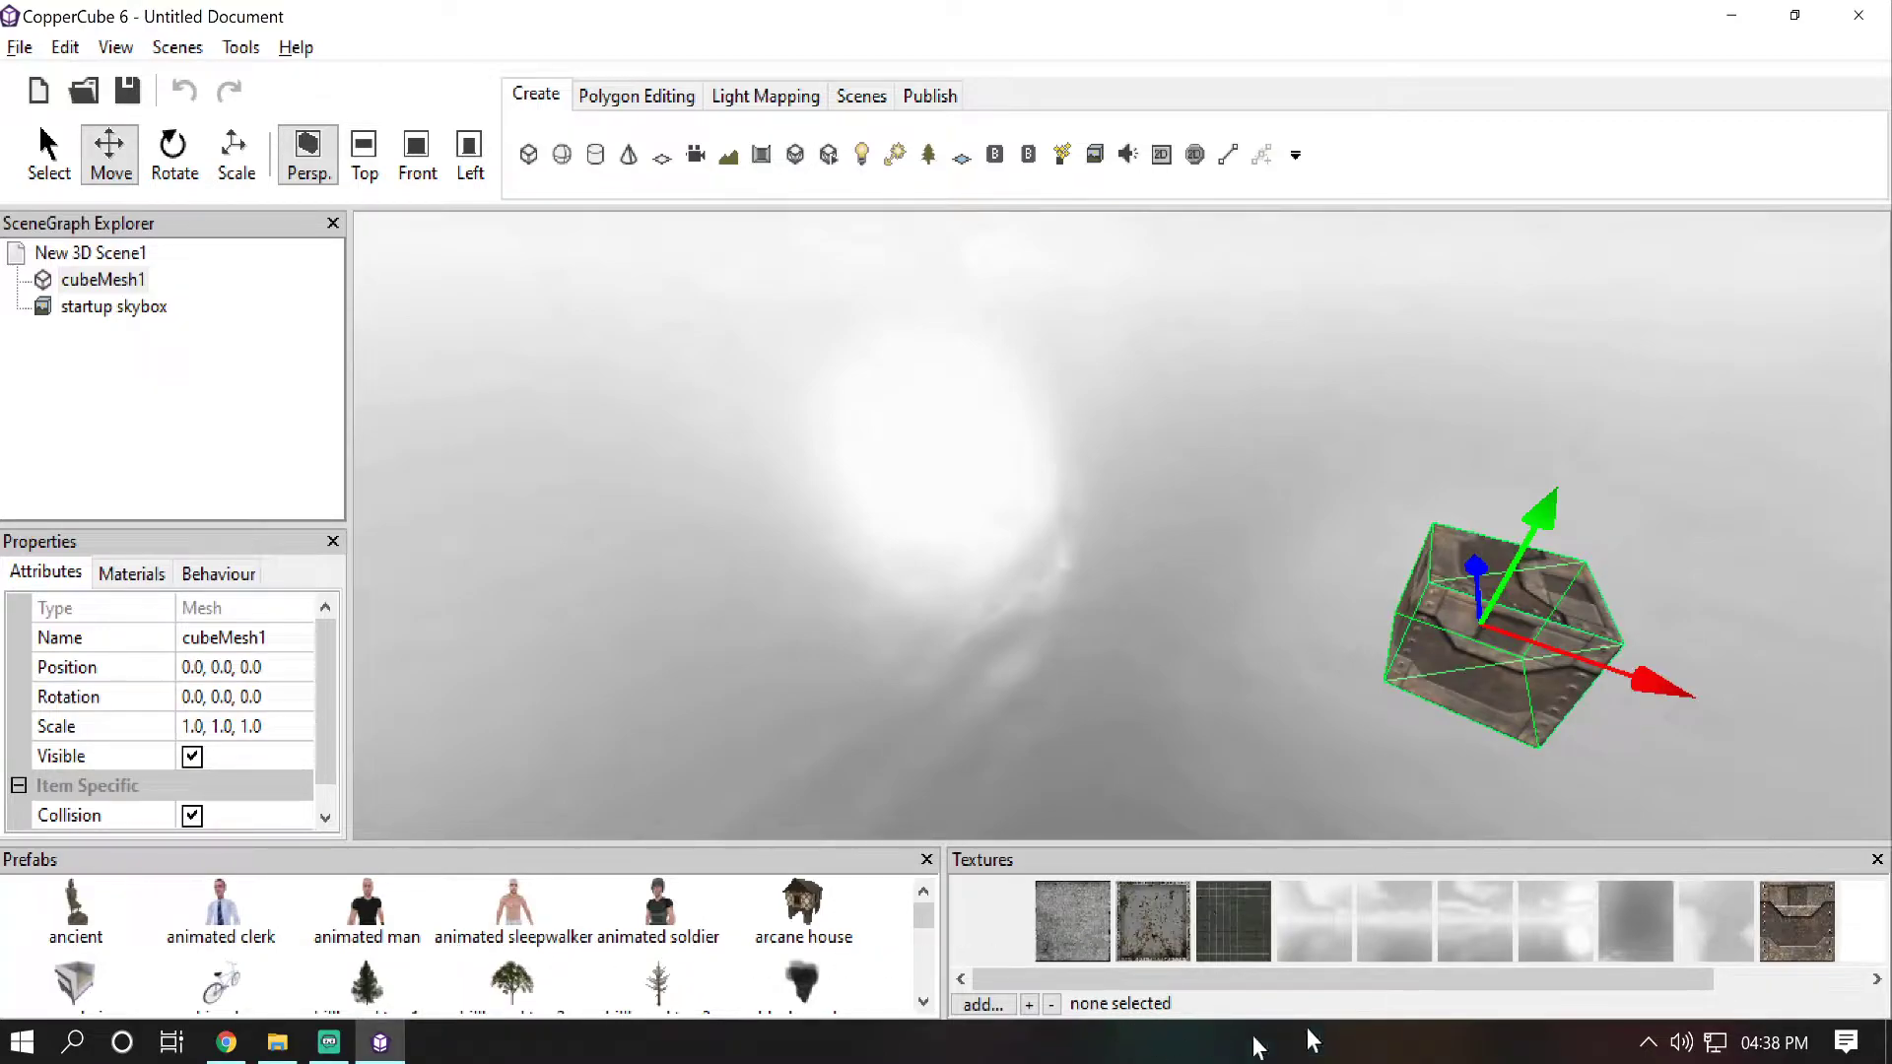
pyautogui.moveTo(1380, 981); pyautogui.dragTo(1532, 986)
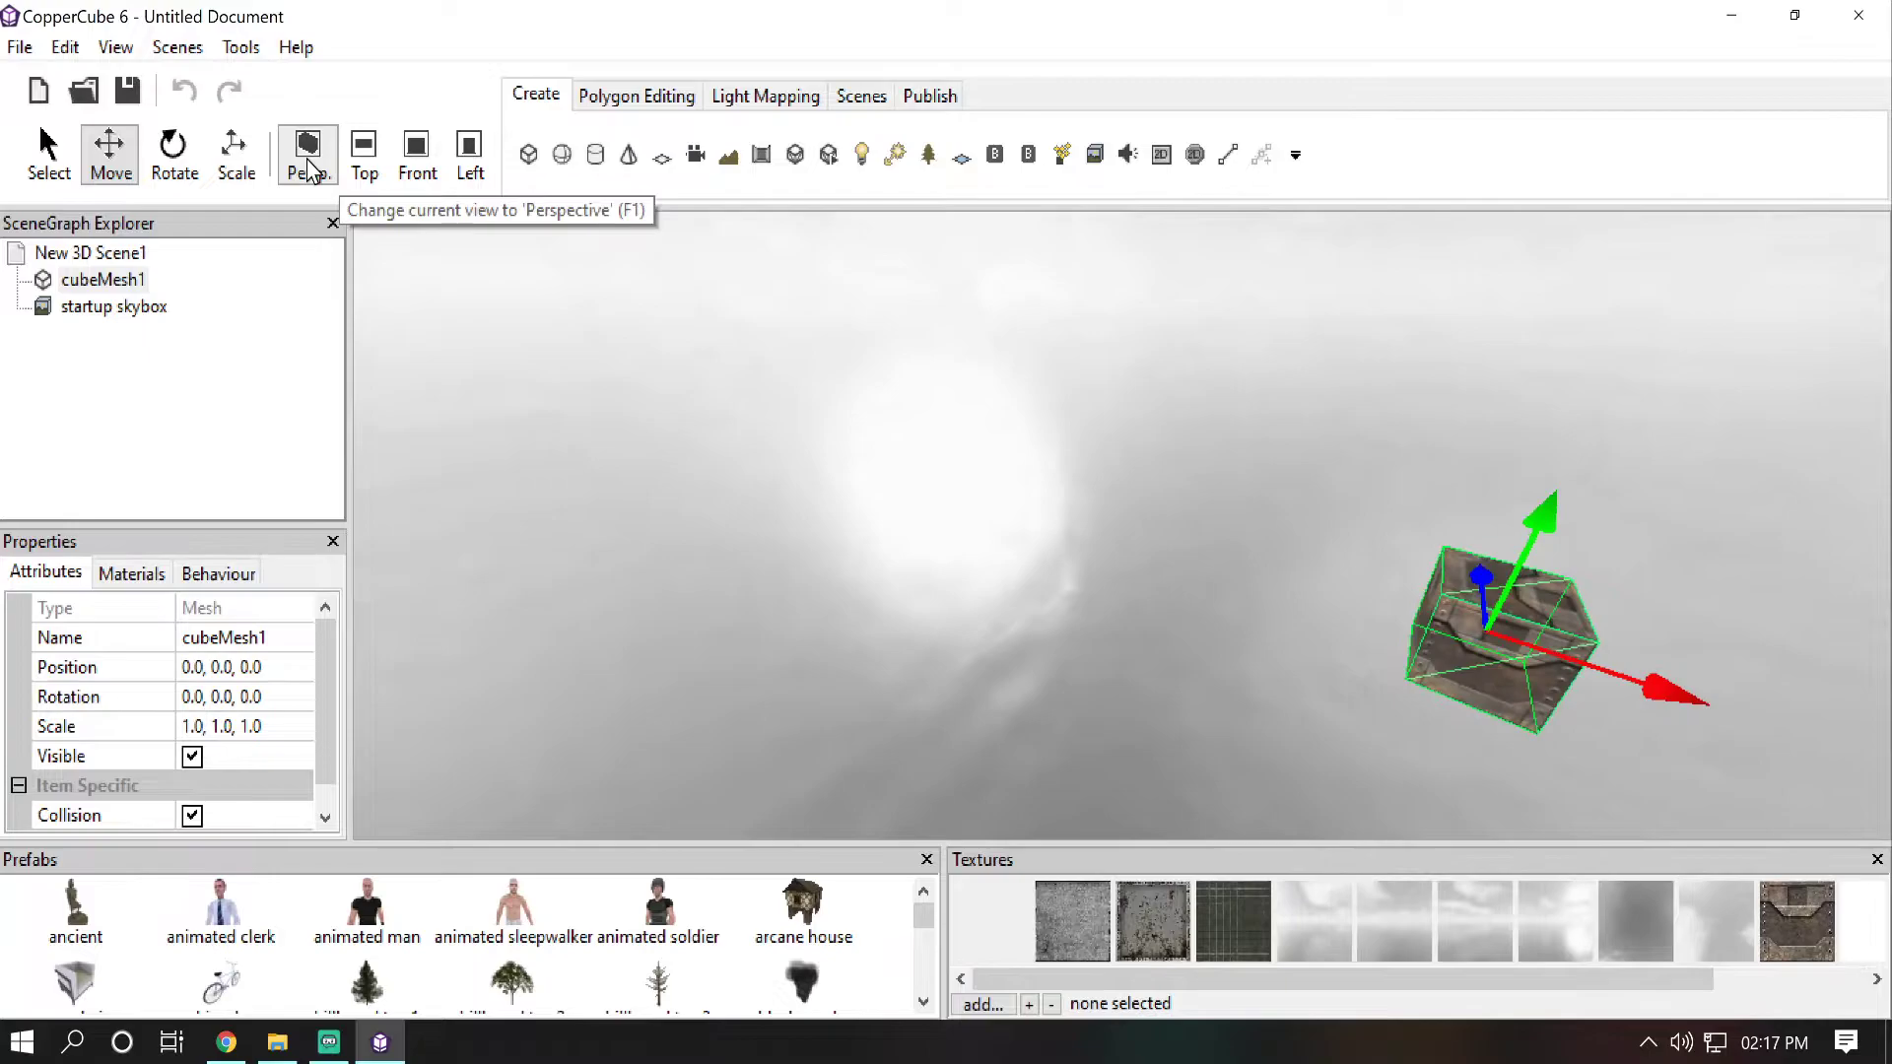
# Step: Look at the cube in the top, front and left views, then return to the perspective view
pyautogui.click(312, 172)
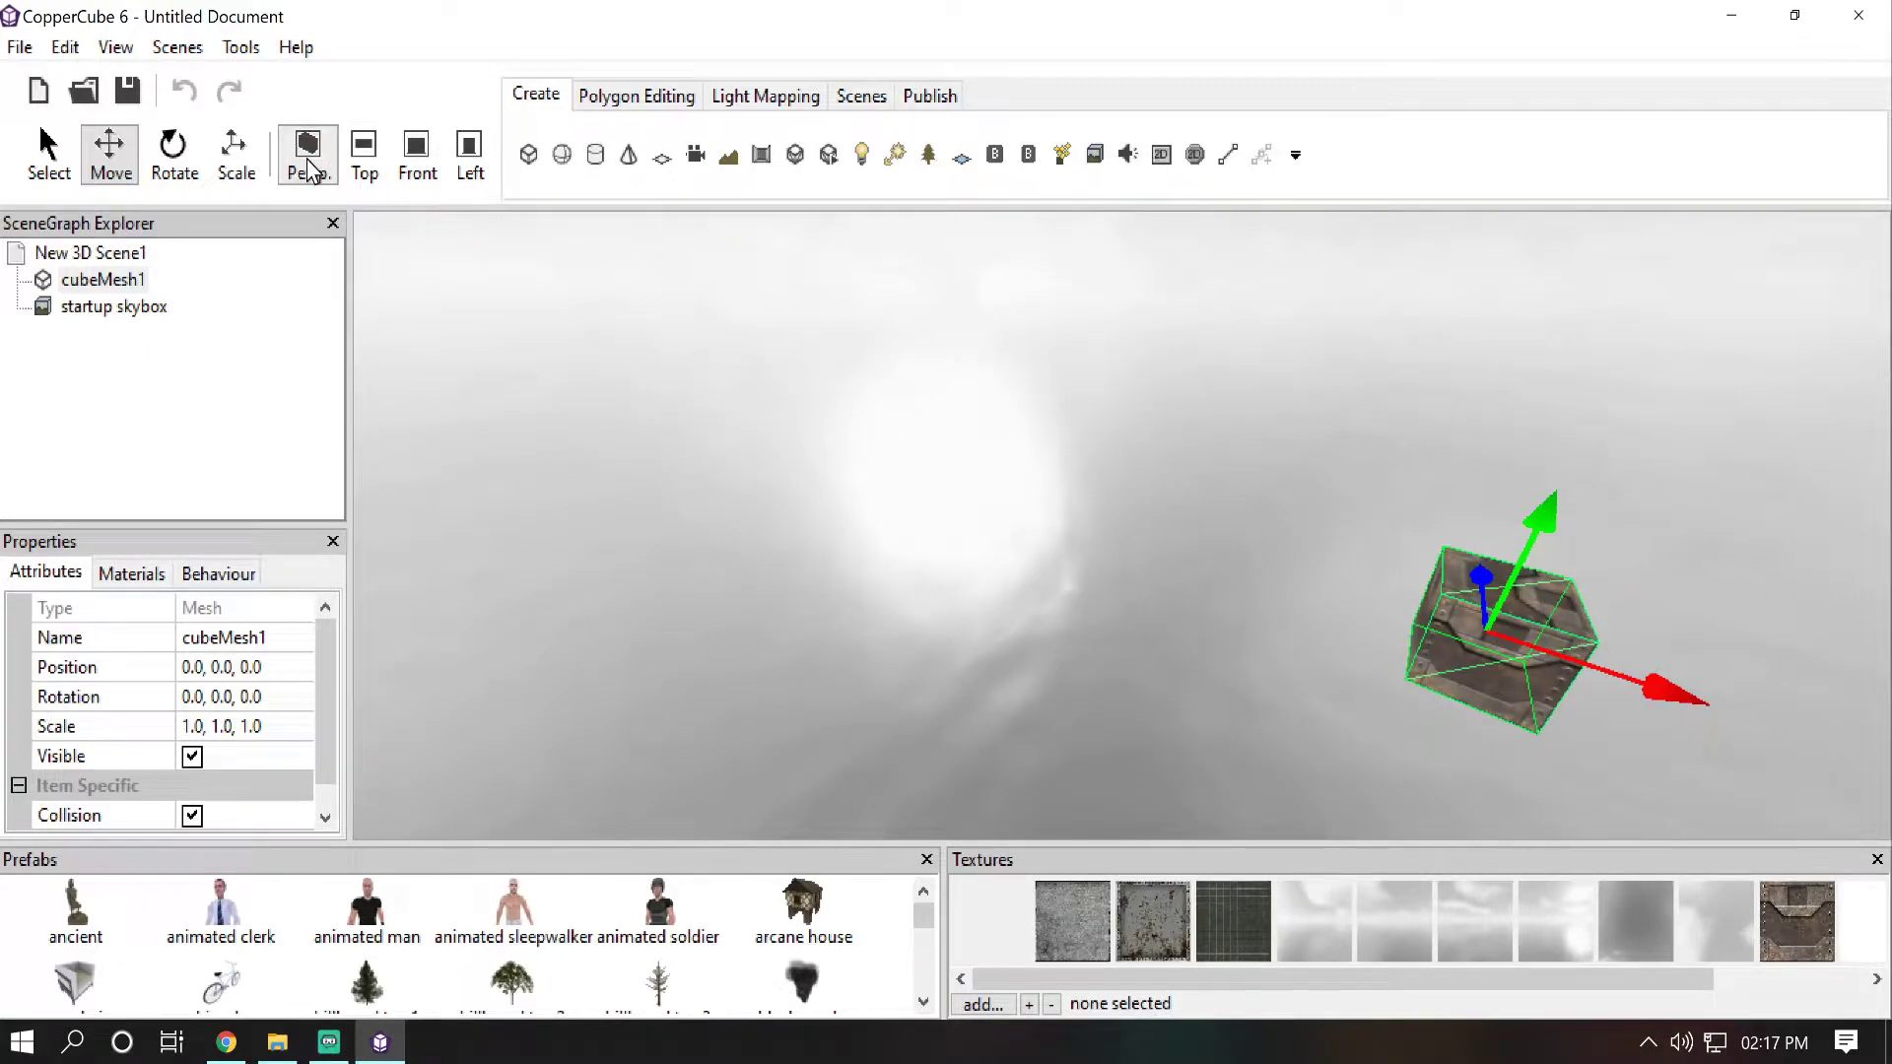
pyautogui.click(362, 162)
pyautogui.click(416, 158)
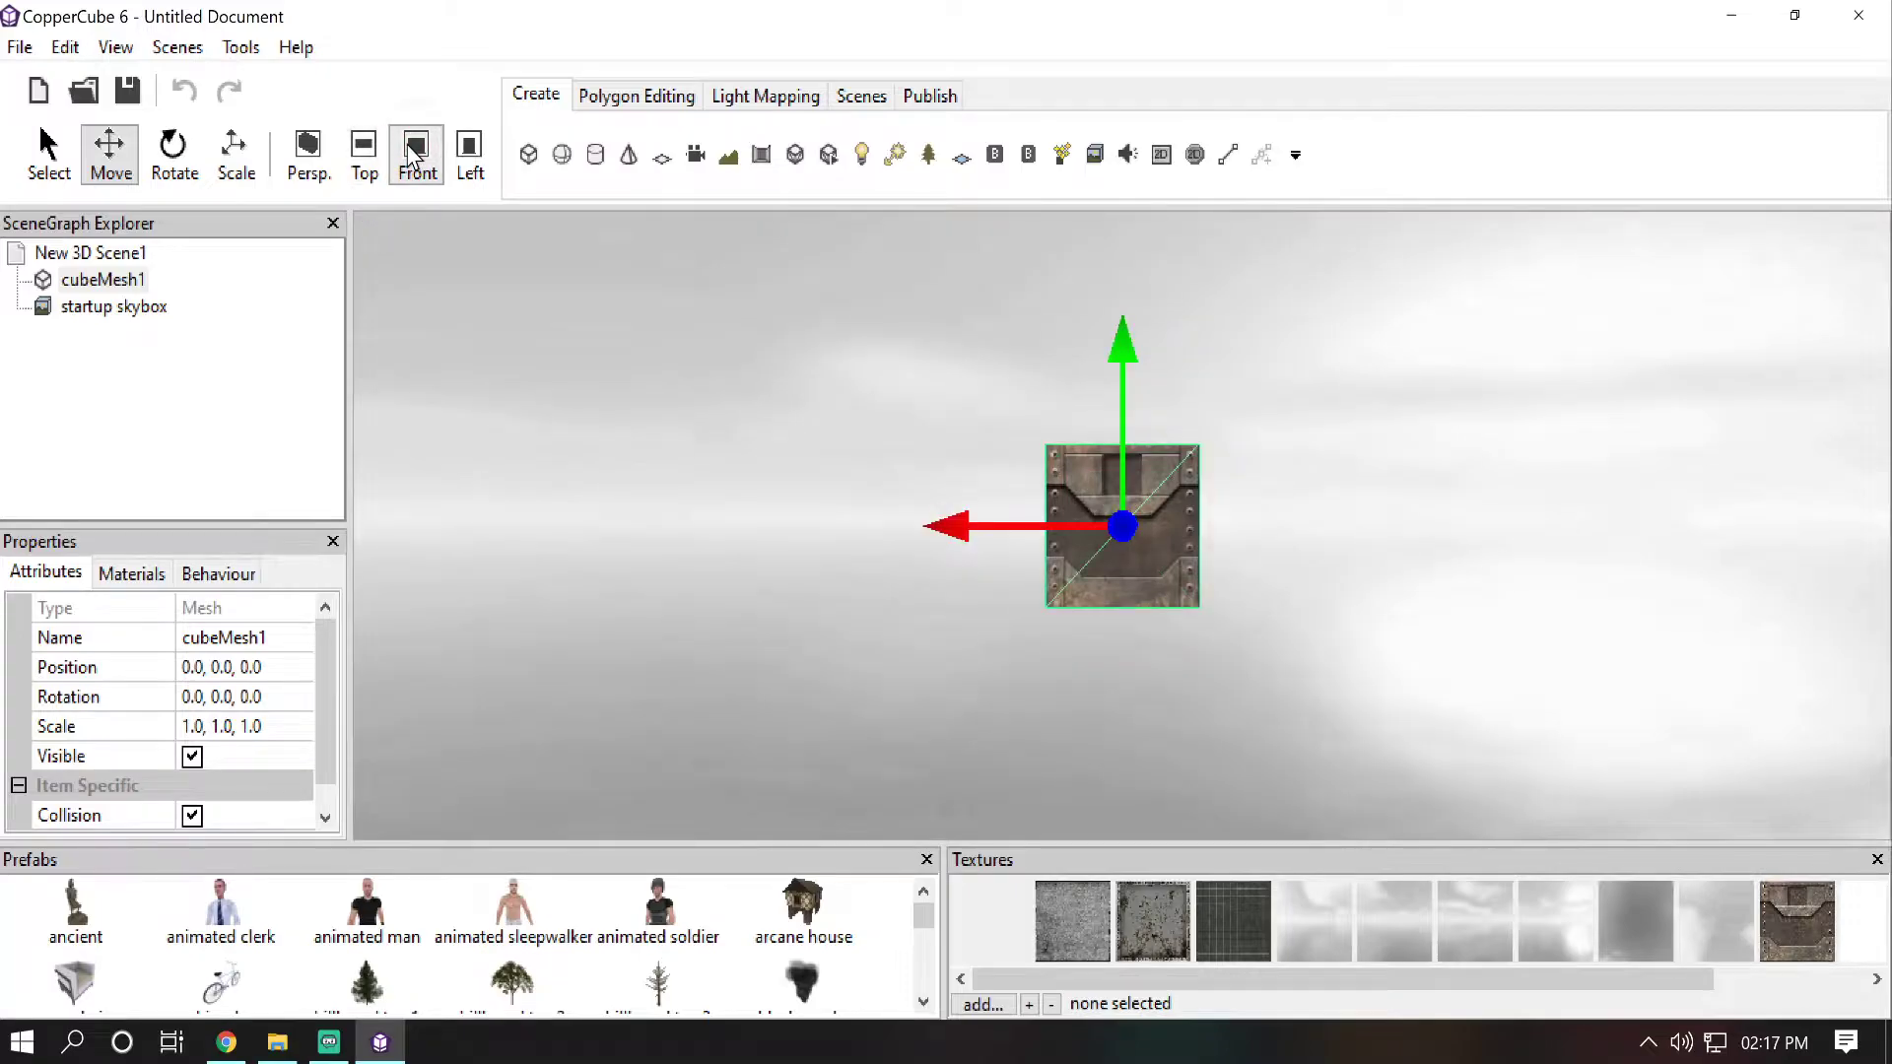
pyautogui.click(468, 161)
pyautogui.click(309, 153)
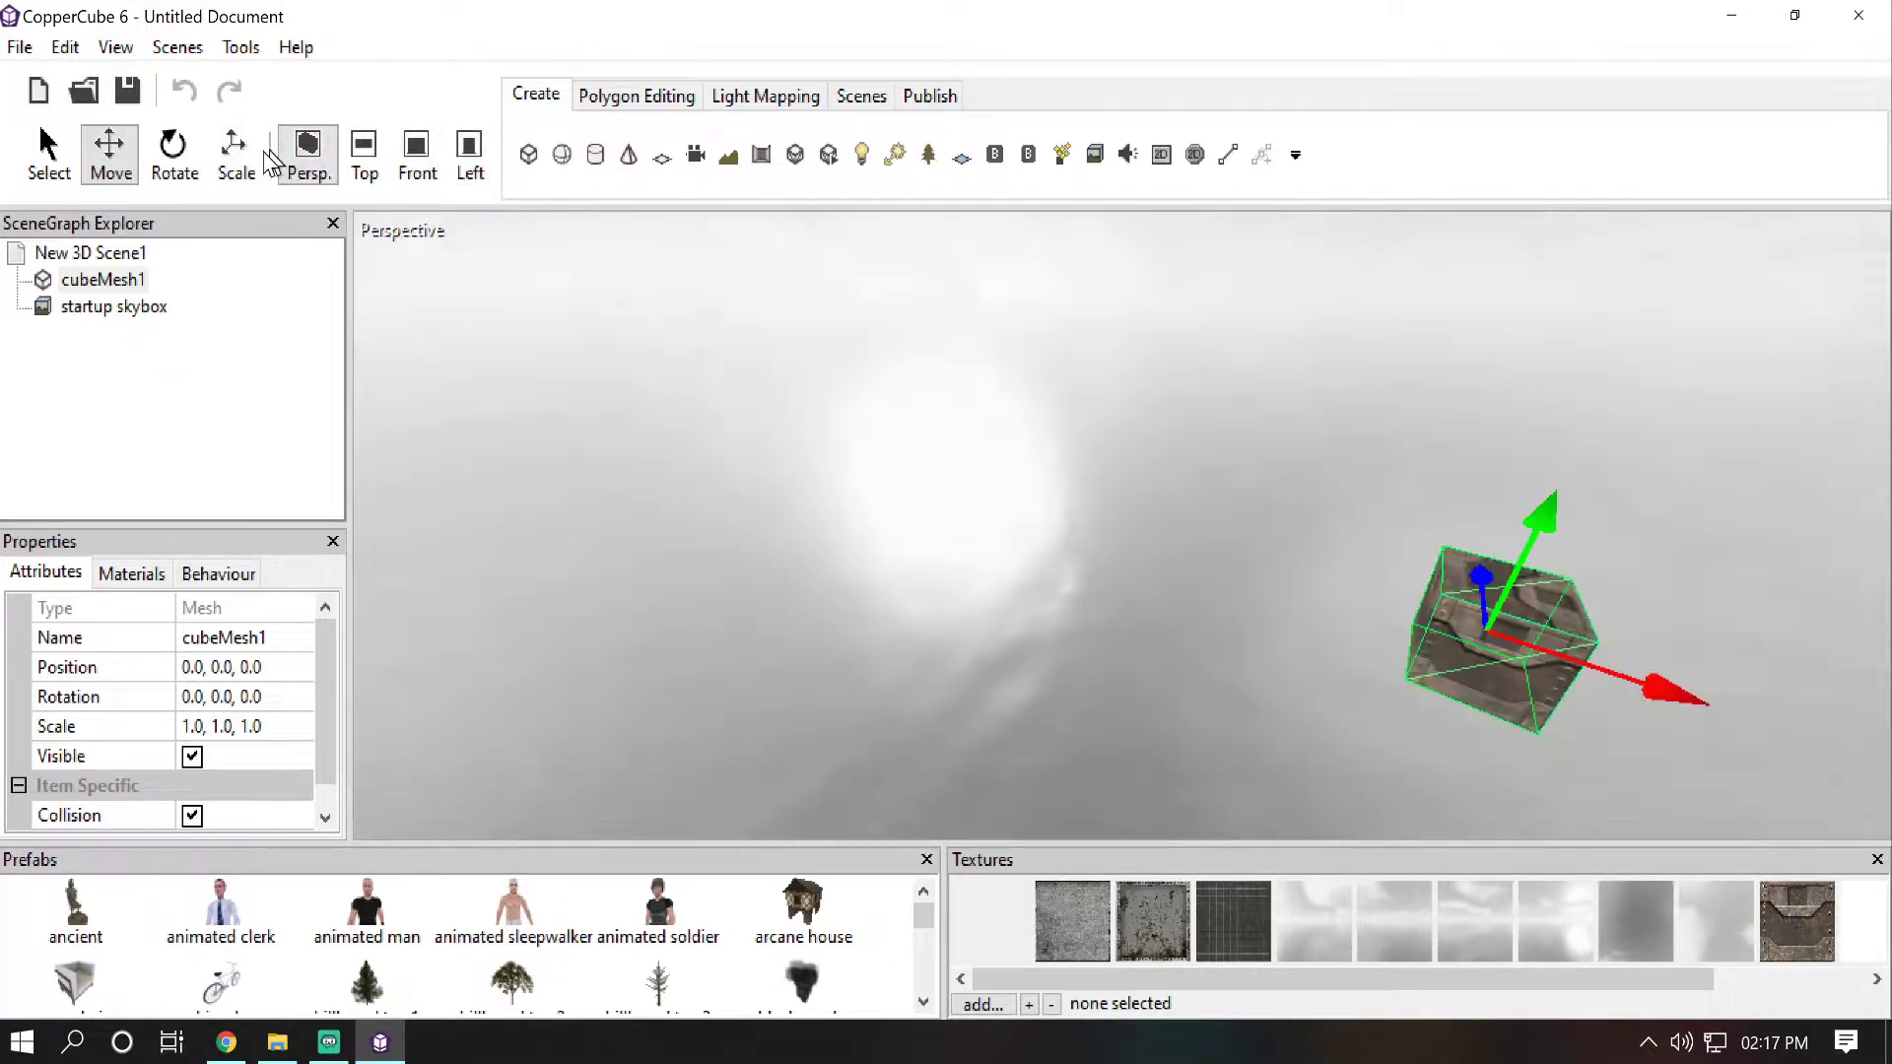
# Step: Try the Rotate and Scale tools on the cube's gizmo, then return to the Move tool
pyautogui.click(175, 161)
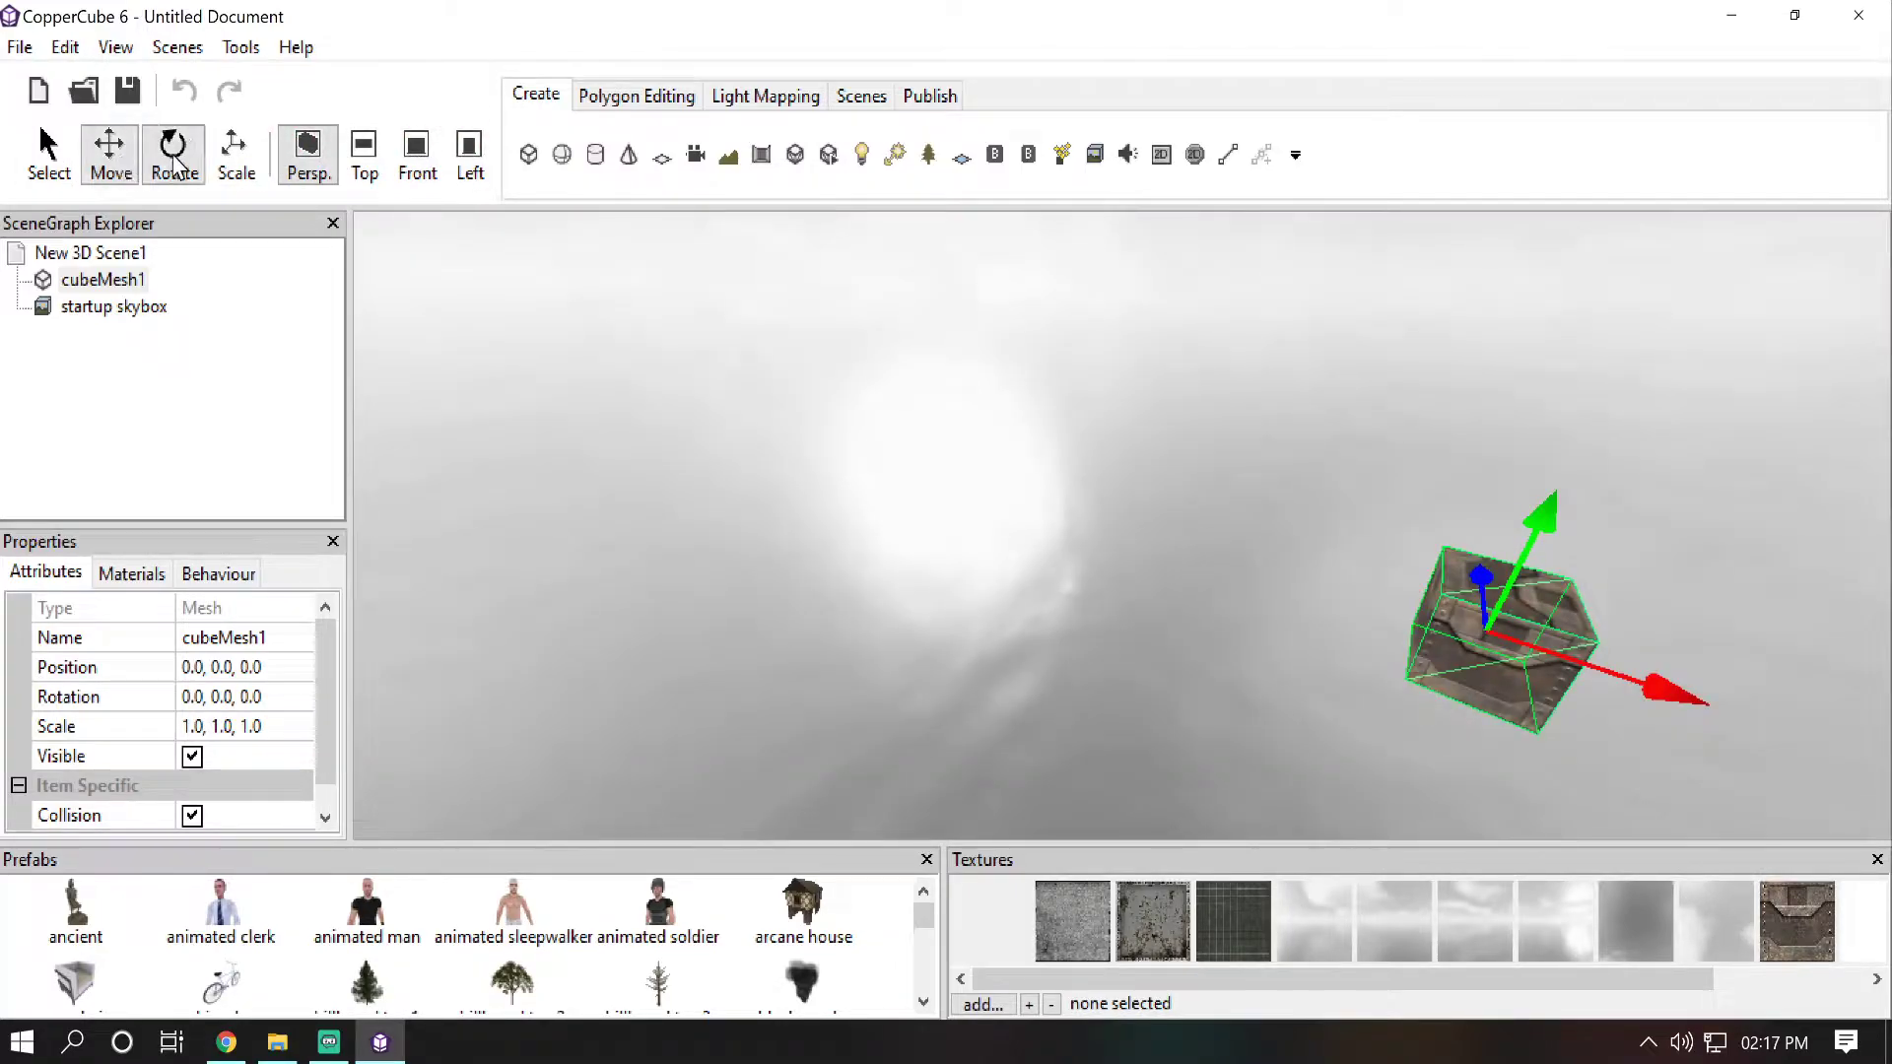
pyautogui.click(234, 158)
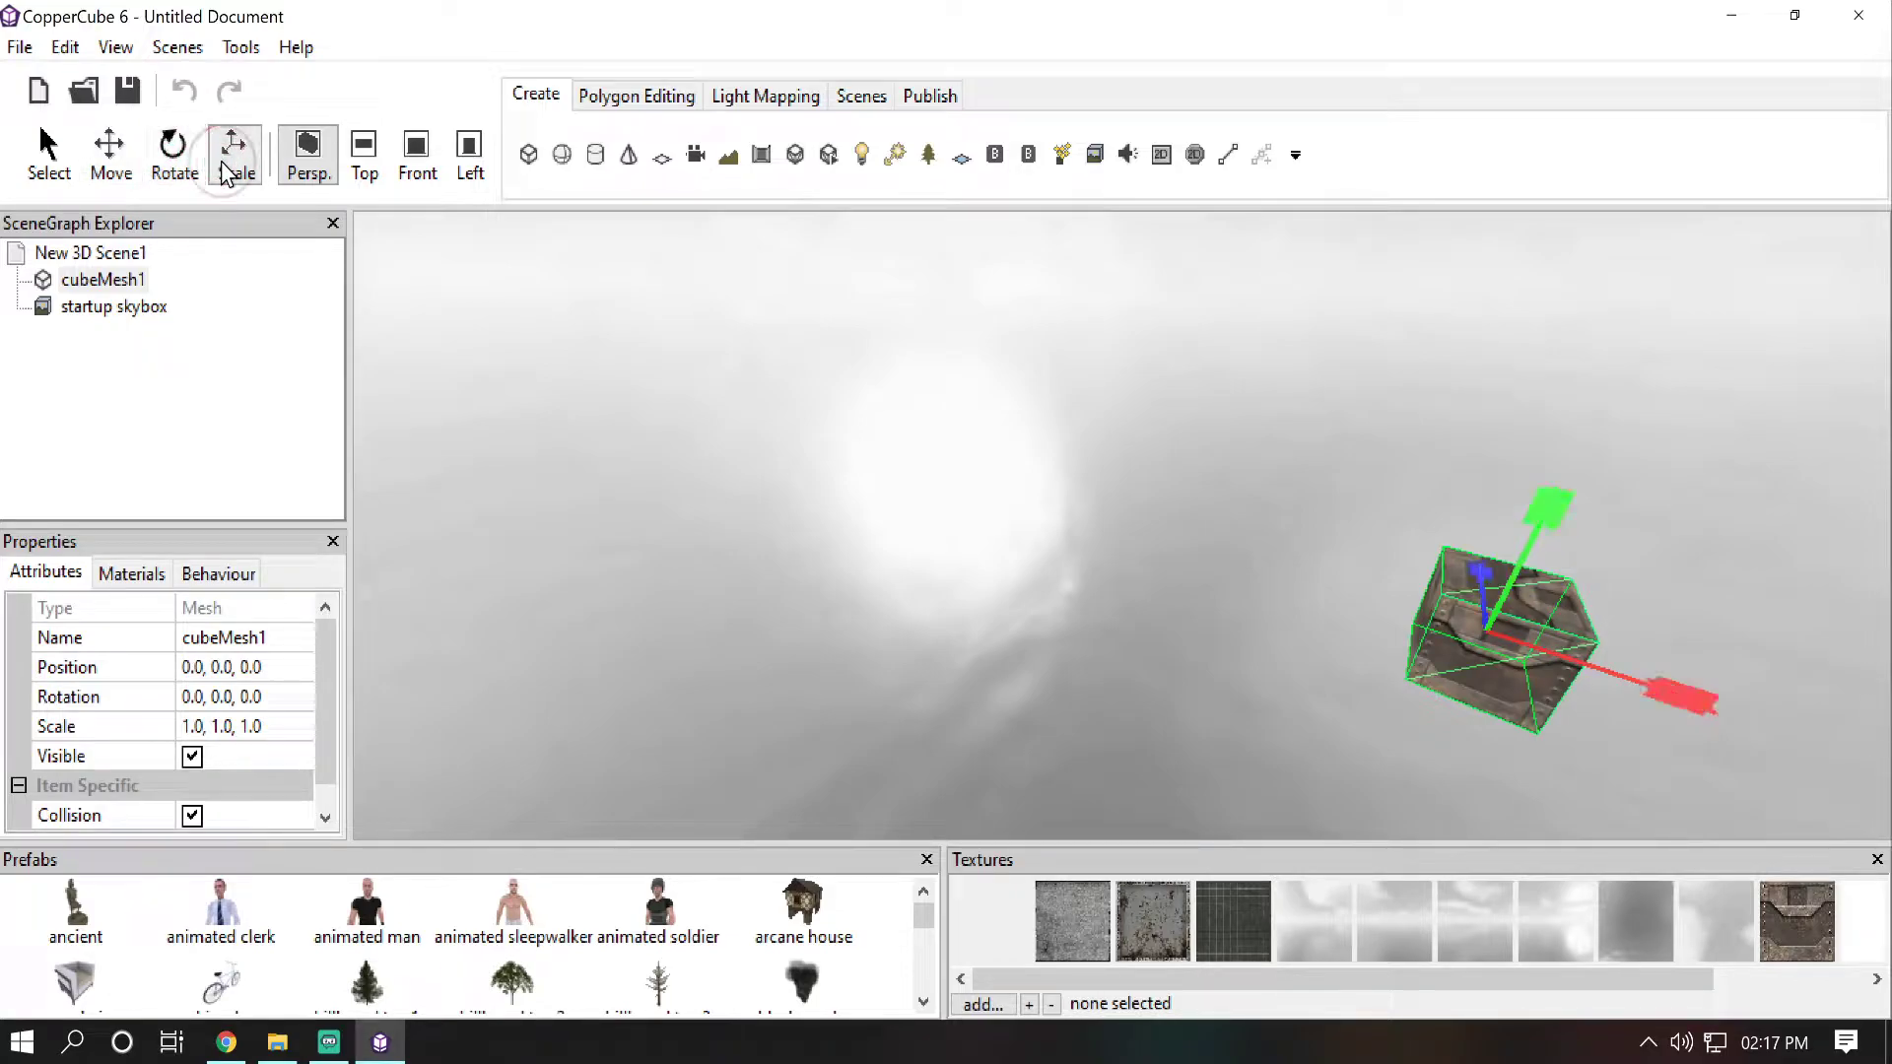
pyautogui.click(110, 156)
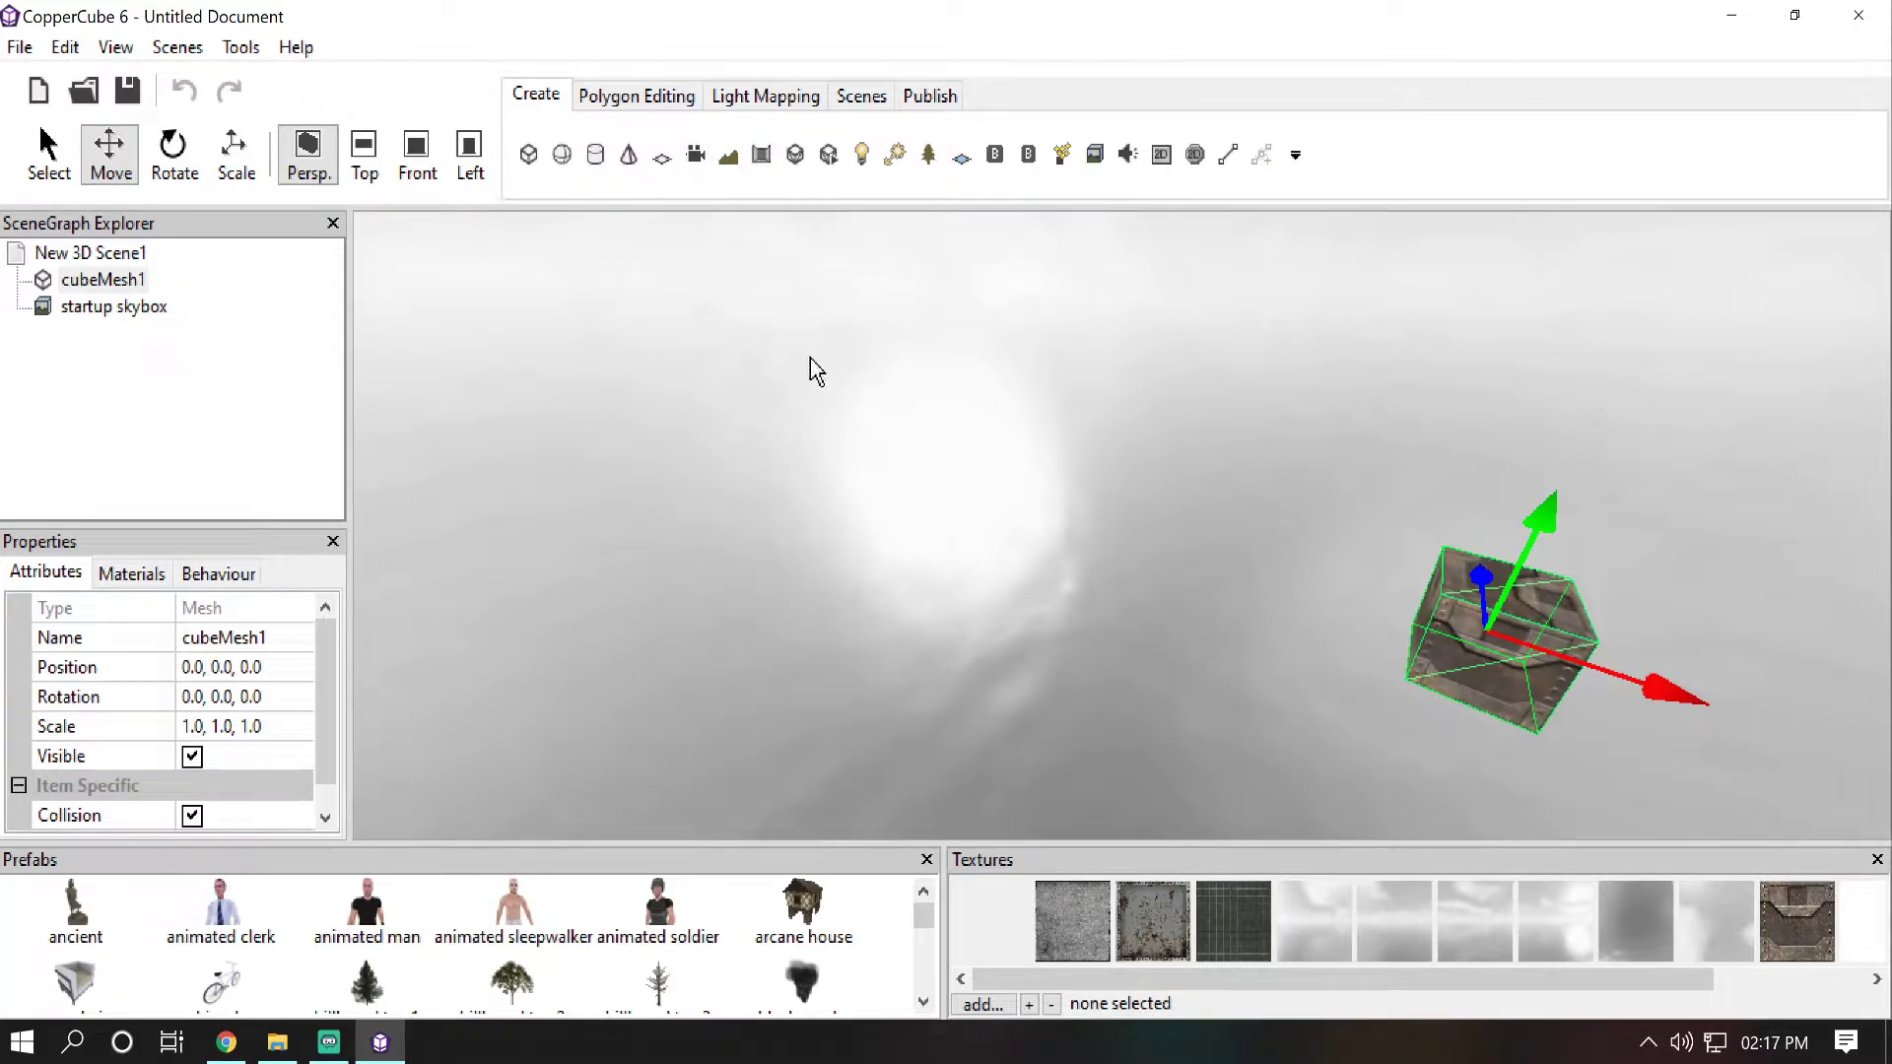
# Step: Examine the available publishing targets without changing the Windows (.exe) target, then return to the object creation tools
pyautogui.click(933, 99)
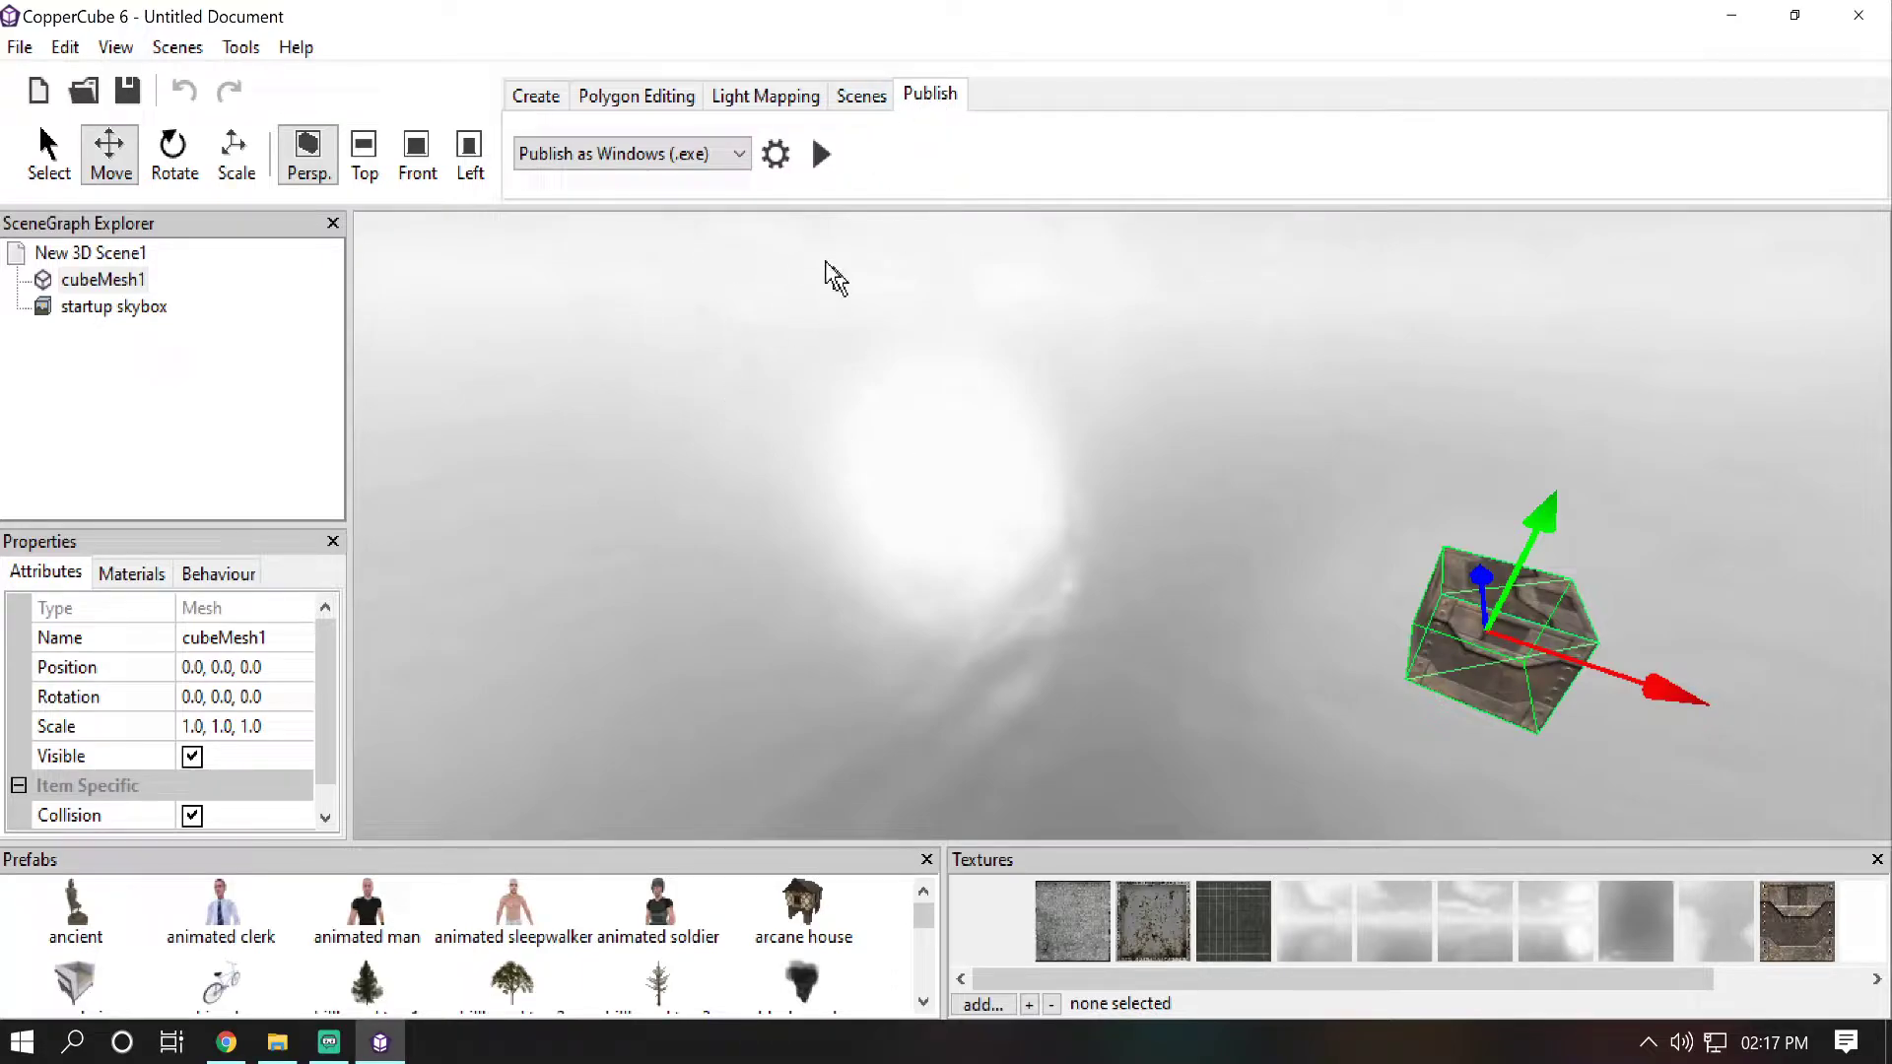
pyautogui.click(585, 158)
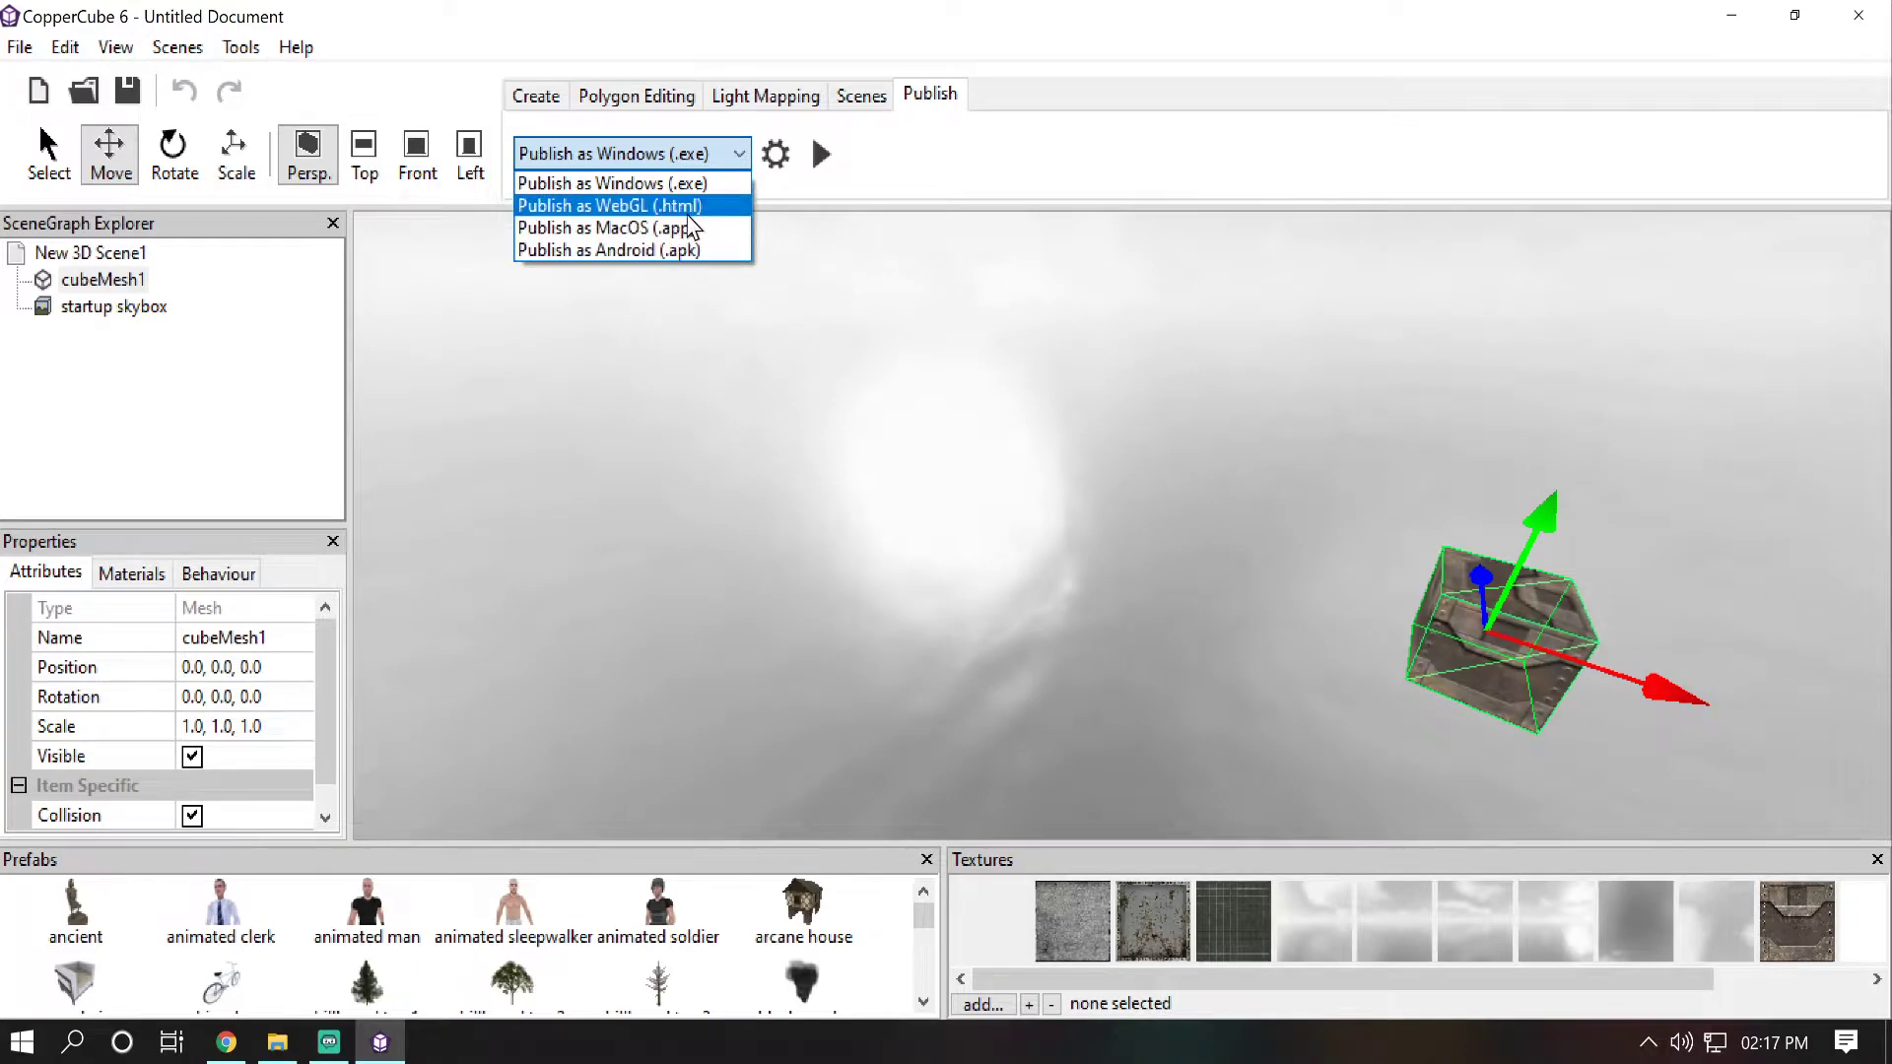
pyautogui.click(548, 109)
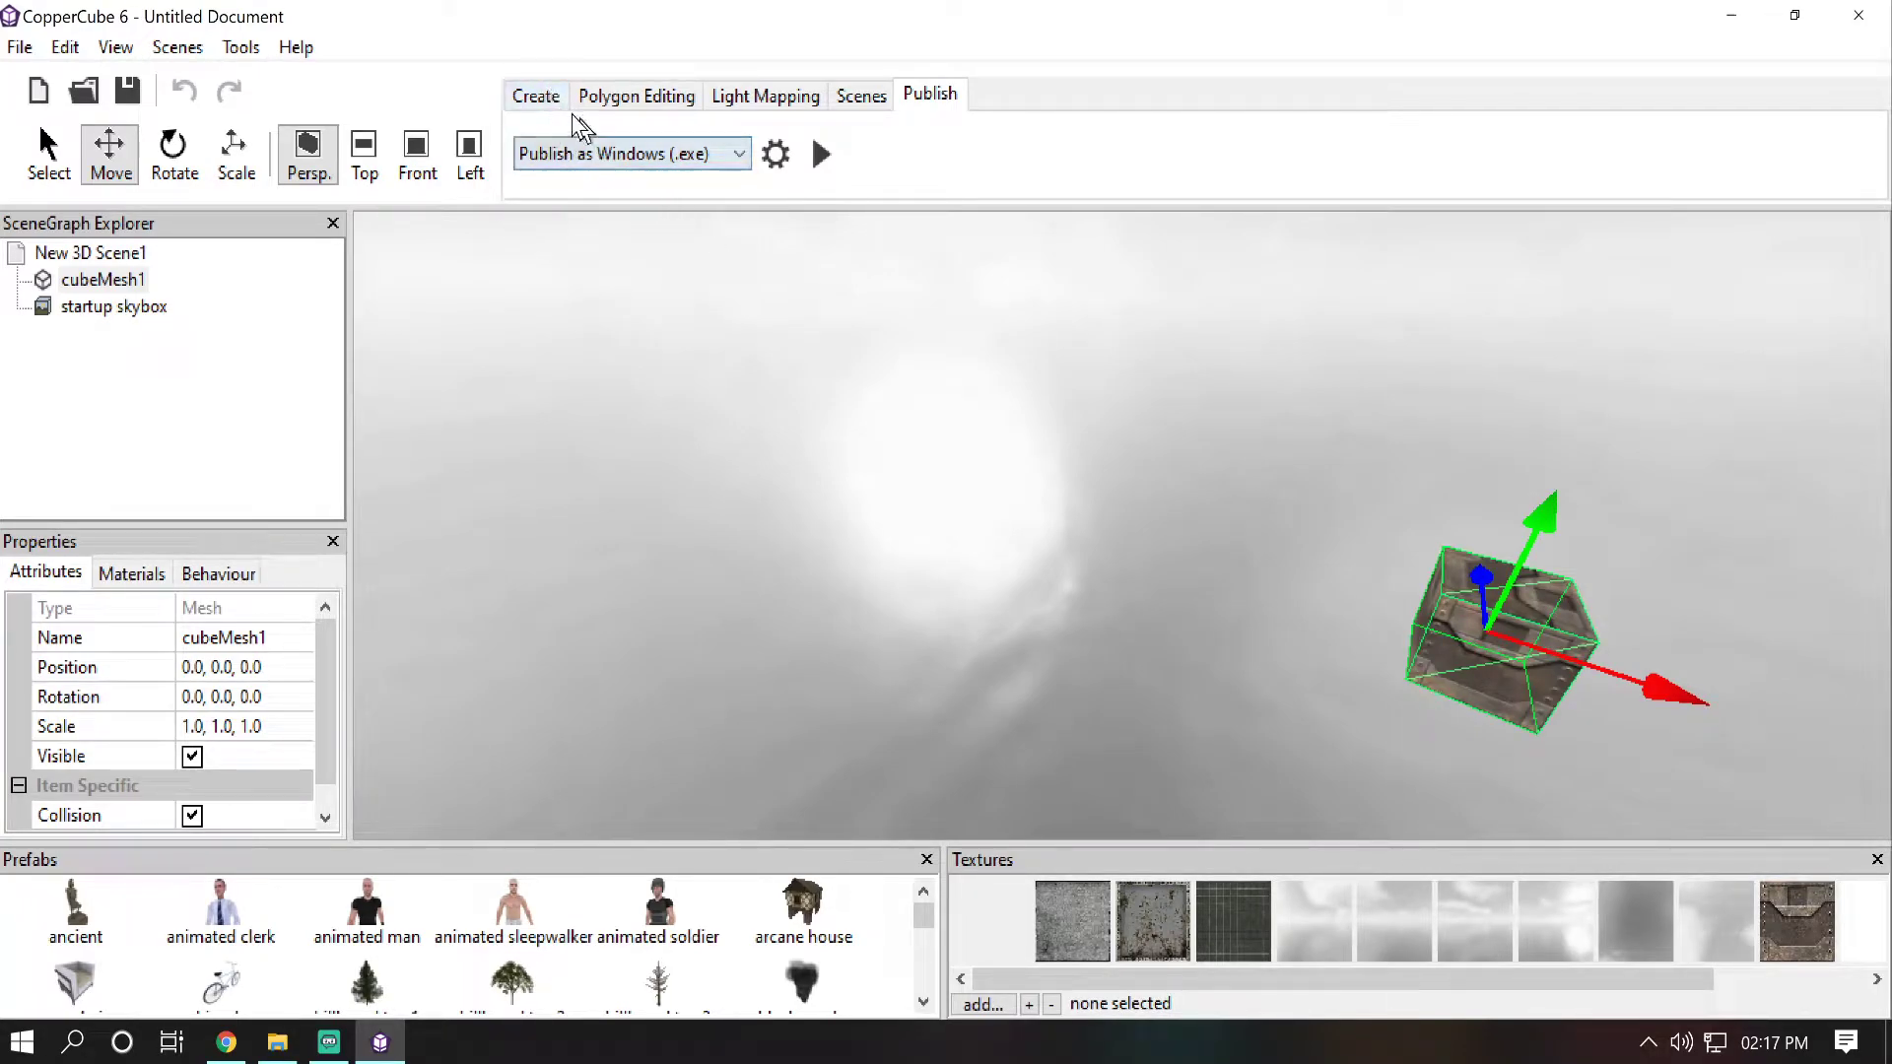
pyautogui.click(542, 99)
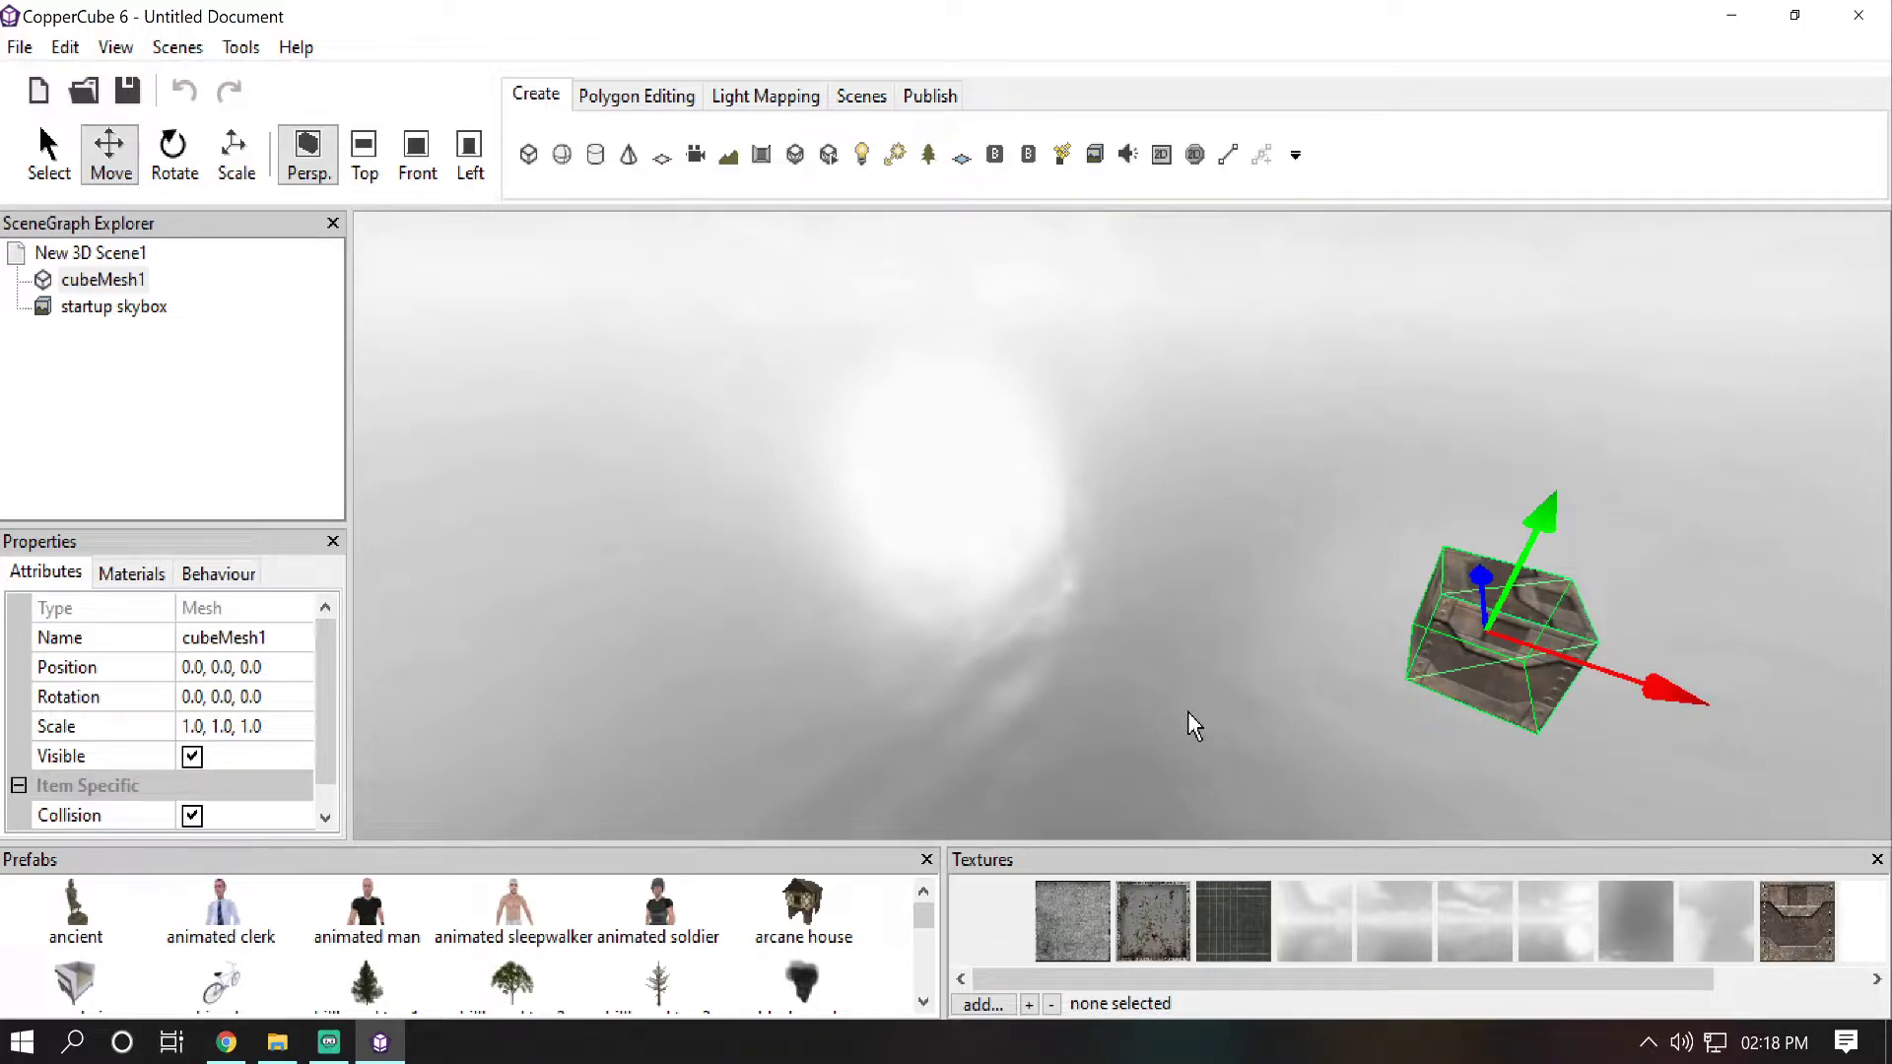
# Step: Delete the startup skybox and cubeMesh1 from the scene
pyautogui.click(116, 313)
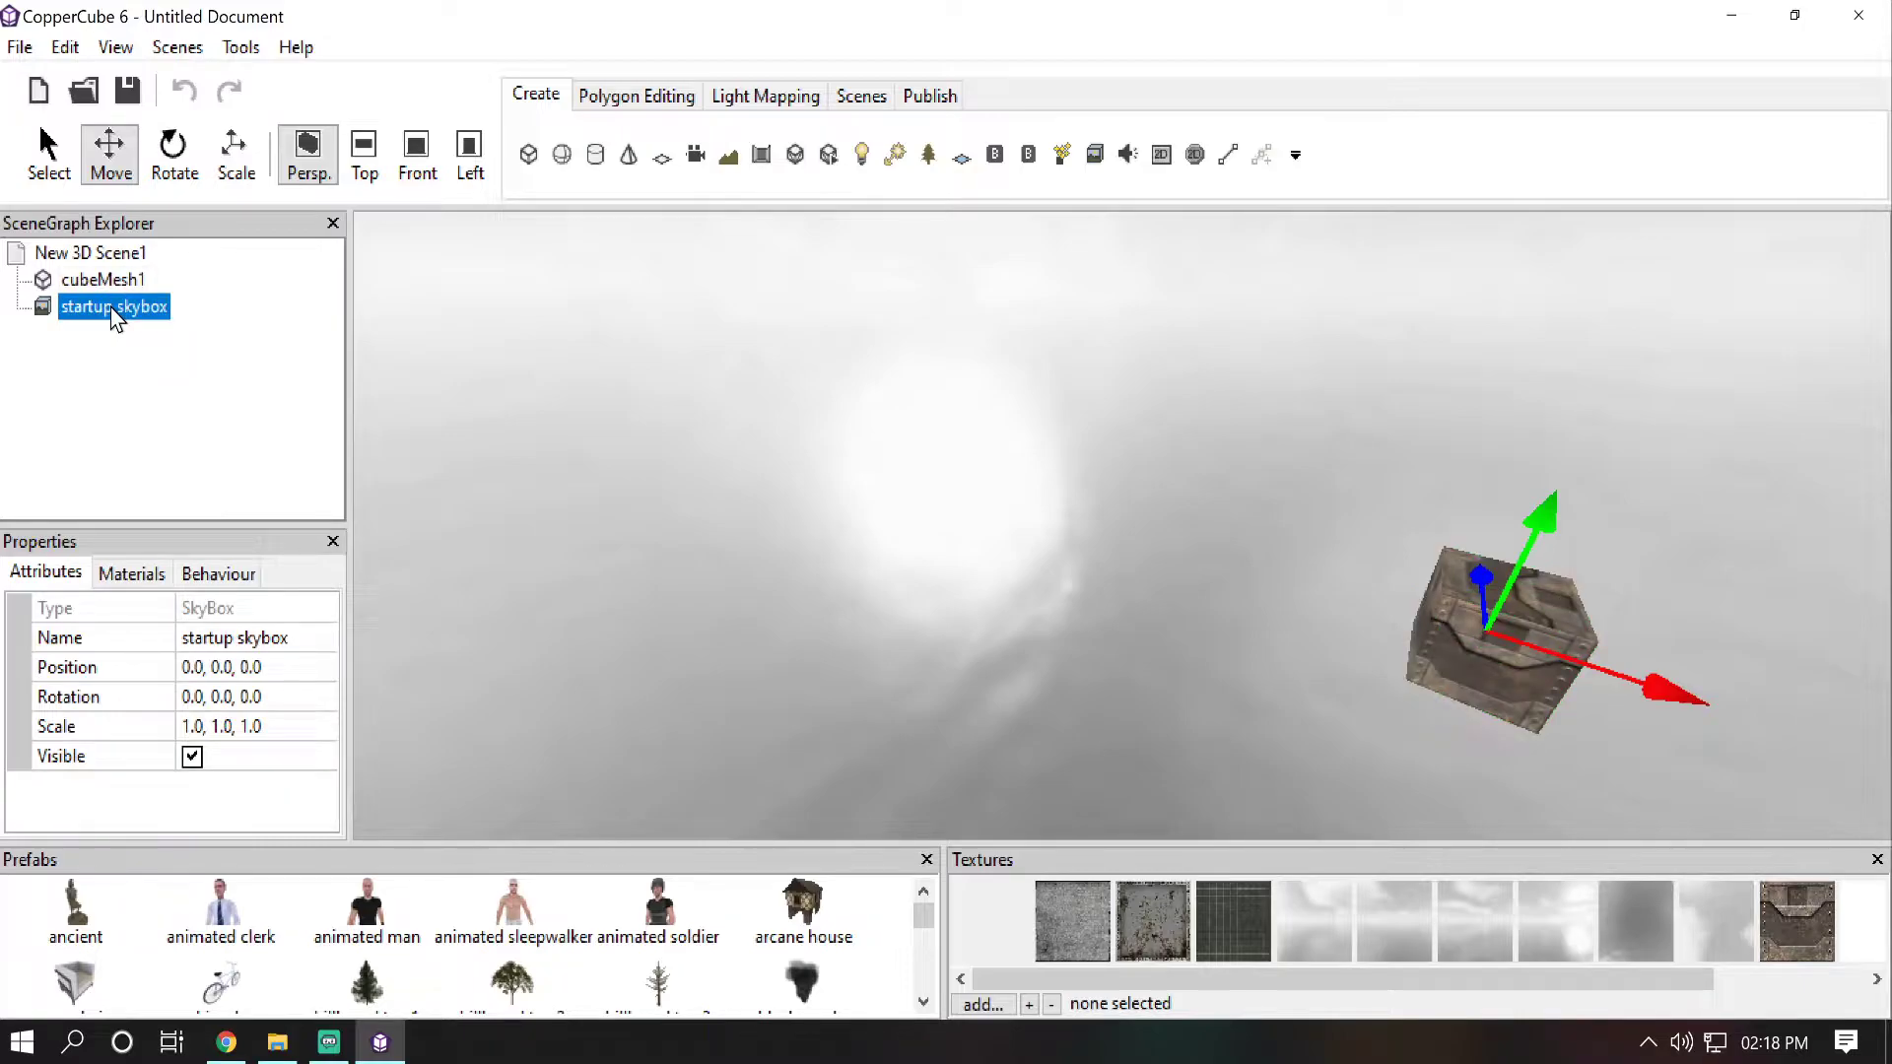
pyautogui.press('Delete')
pyautogui.click(106, 288)
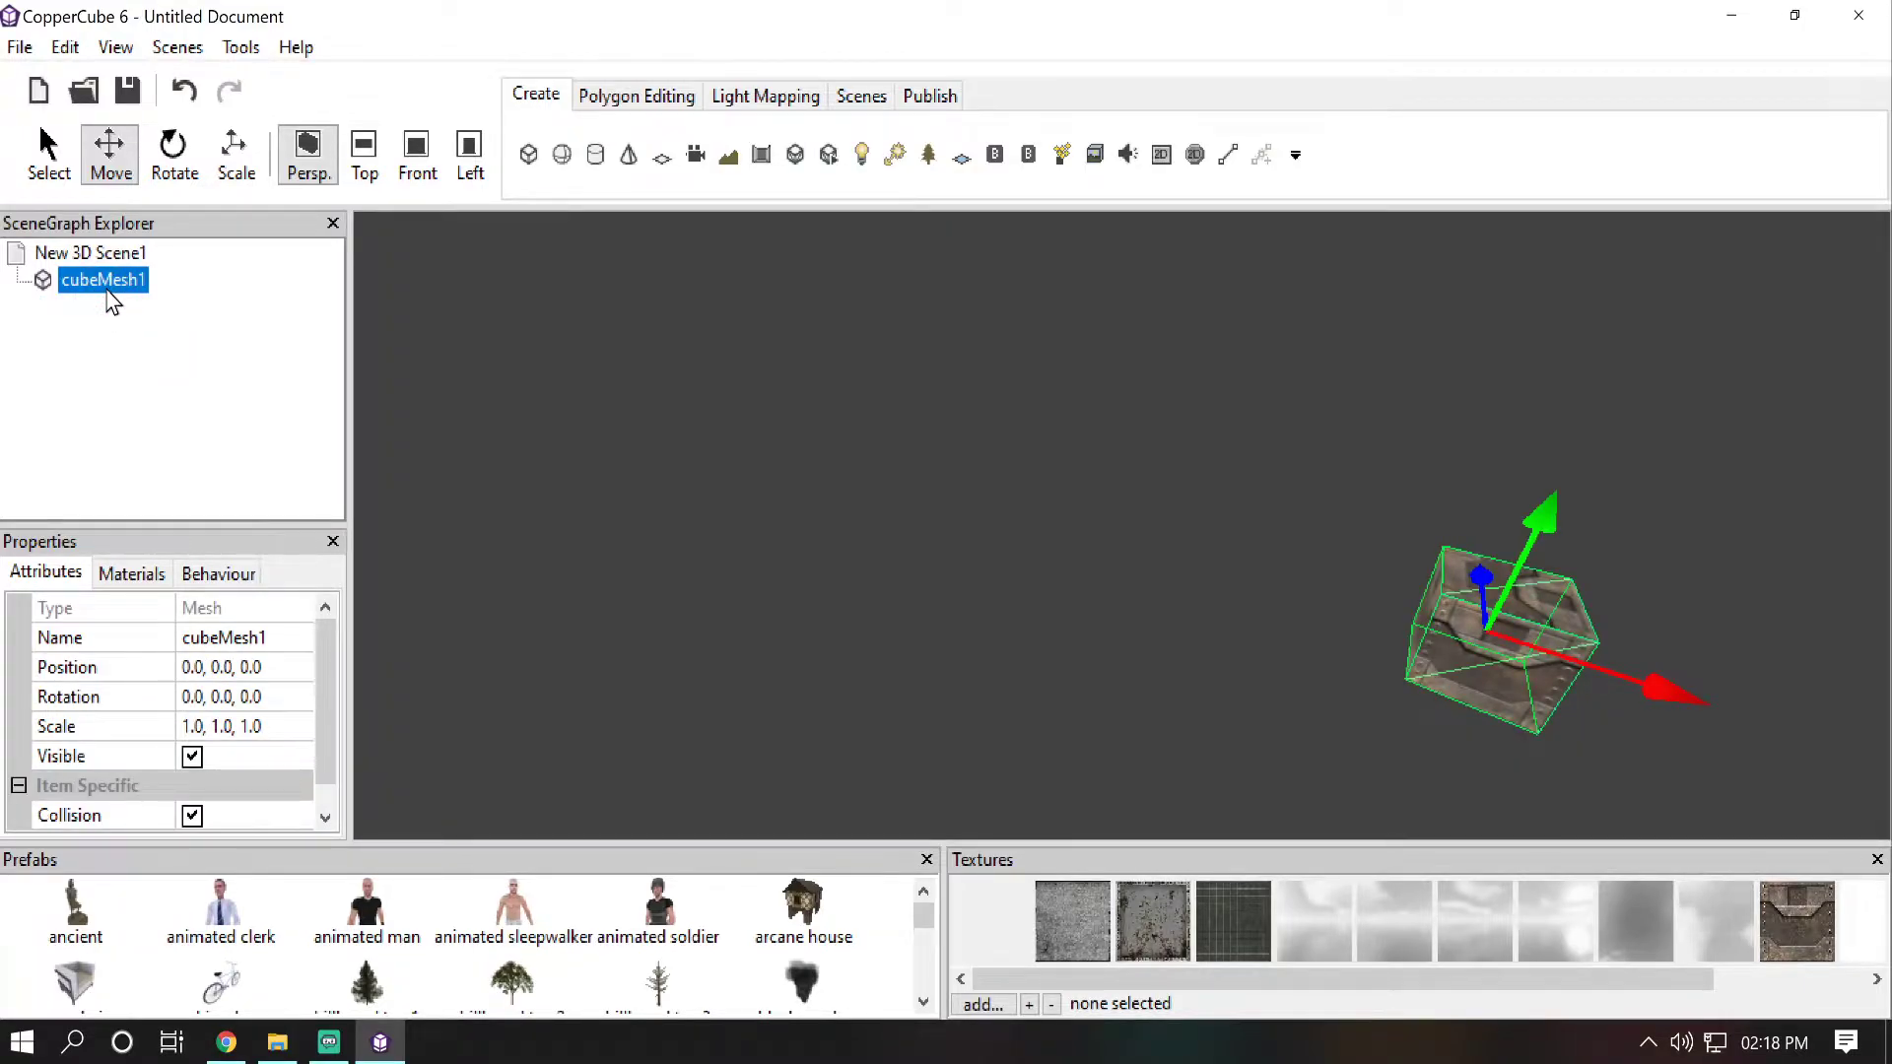
pyautogui.press('Delete')
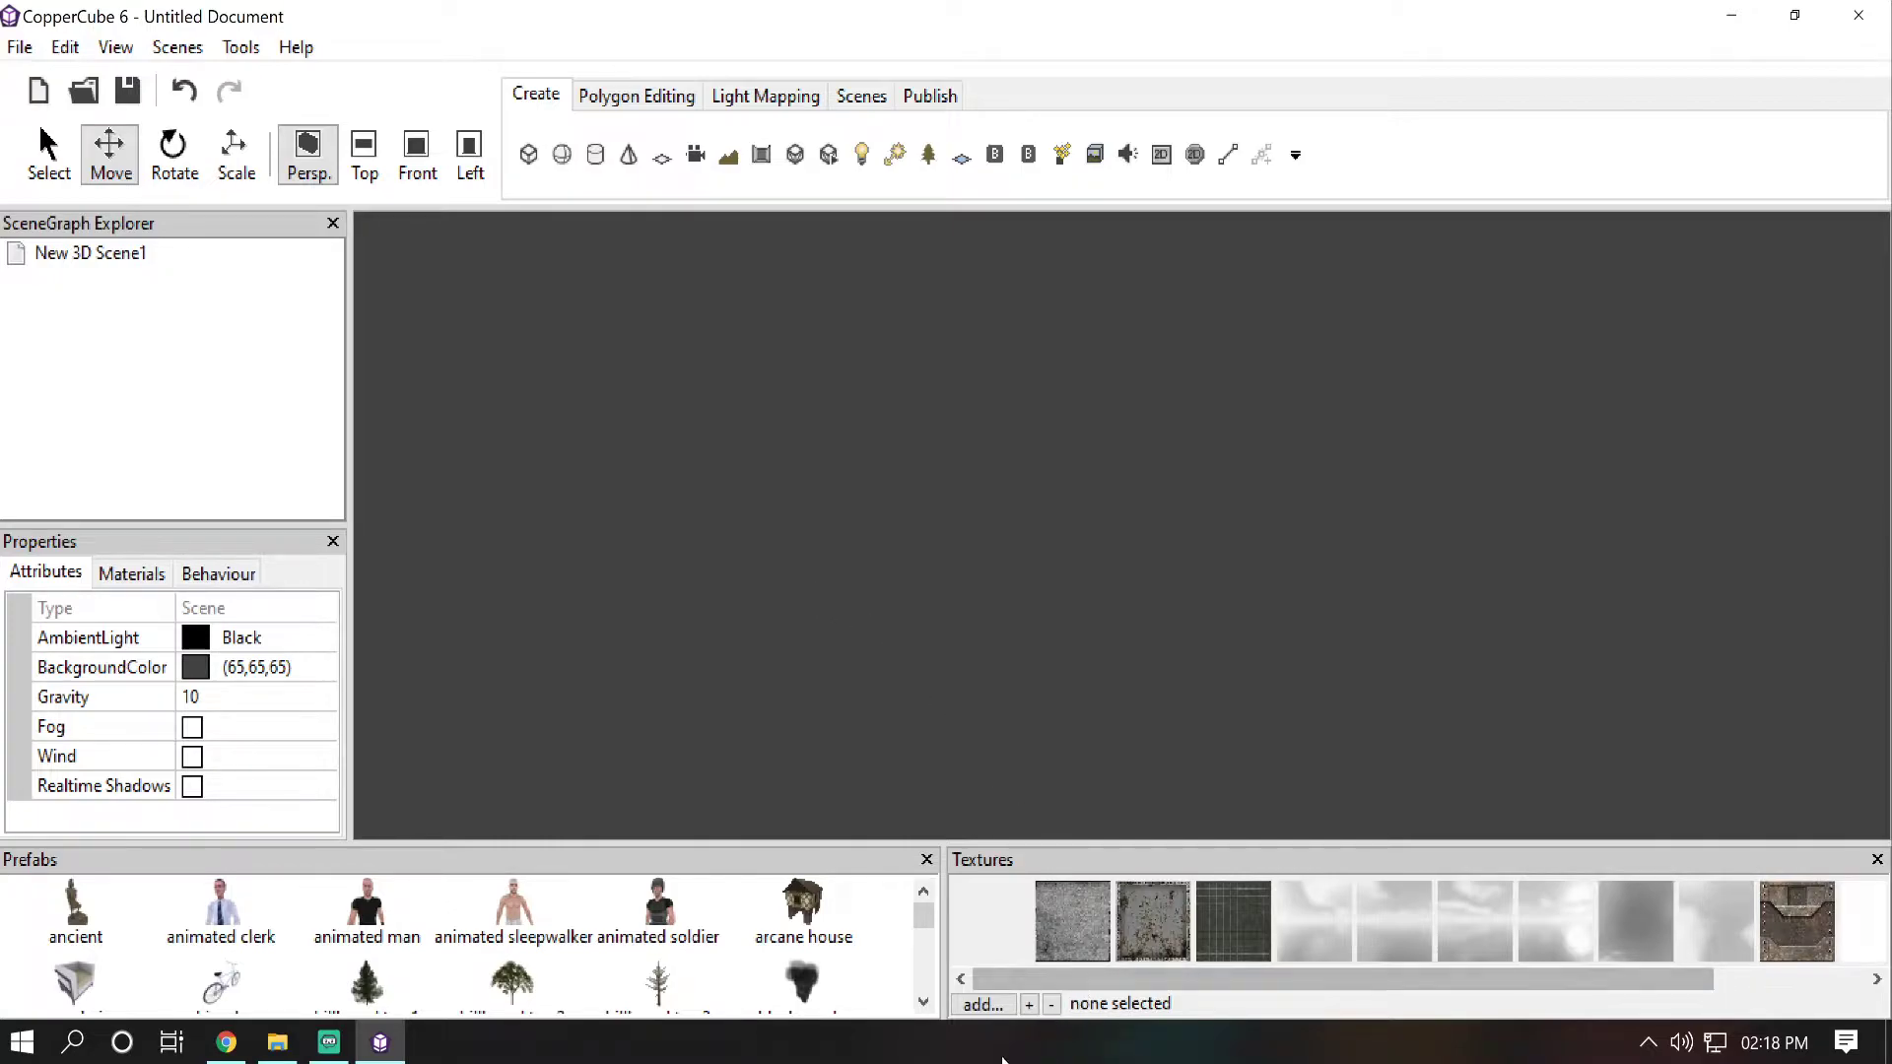
# Step: Start adding textures from file and browse to the PNG folder of the Sunny-land-files on the Desktop
pyautogui.click(993, 1001)
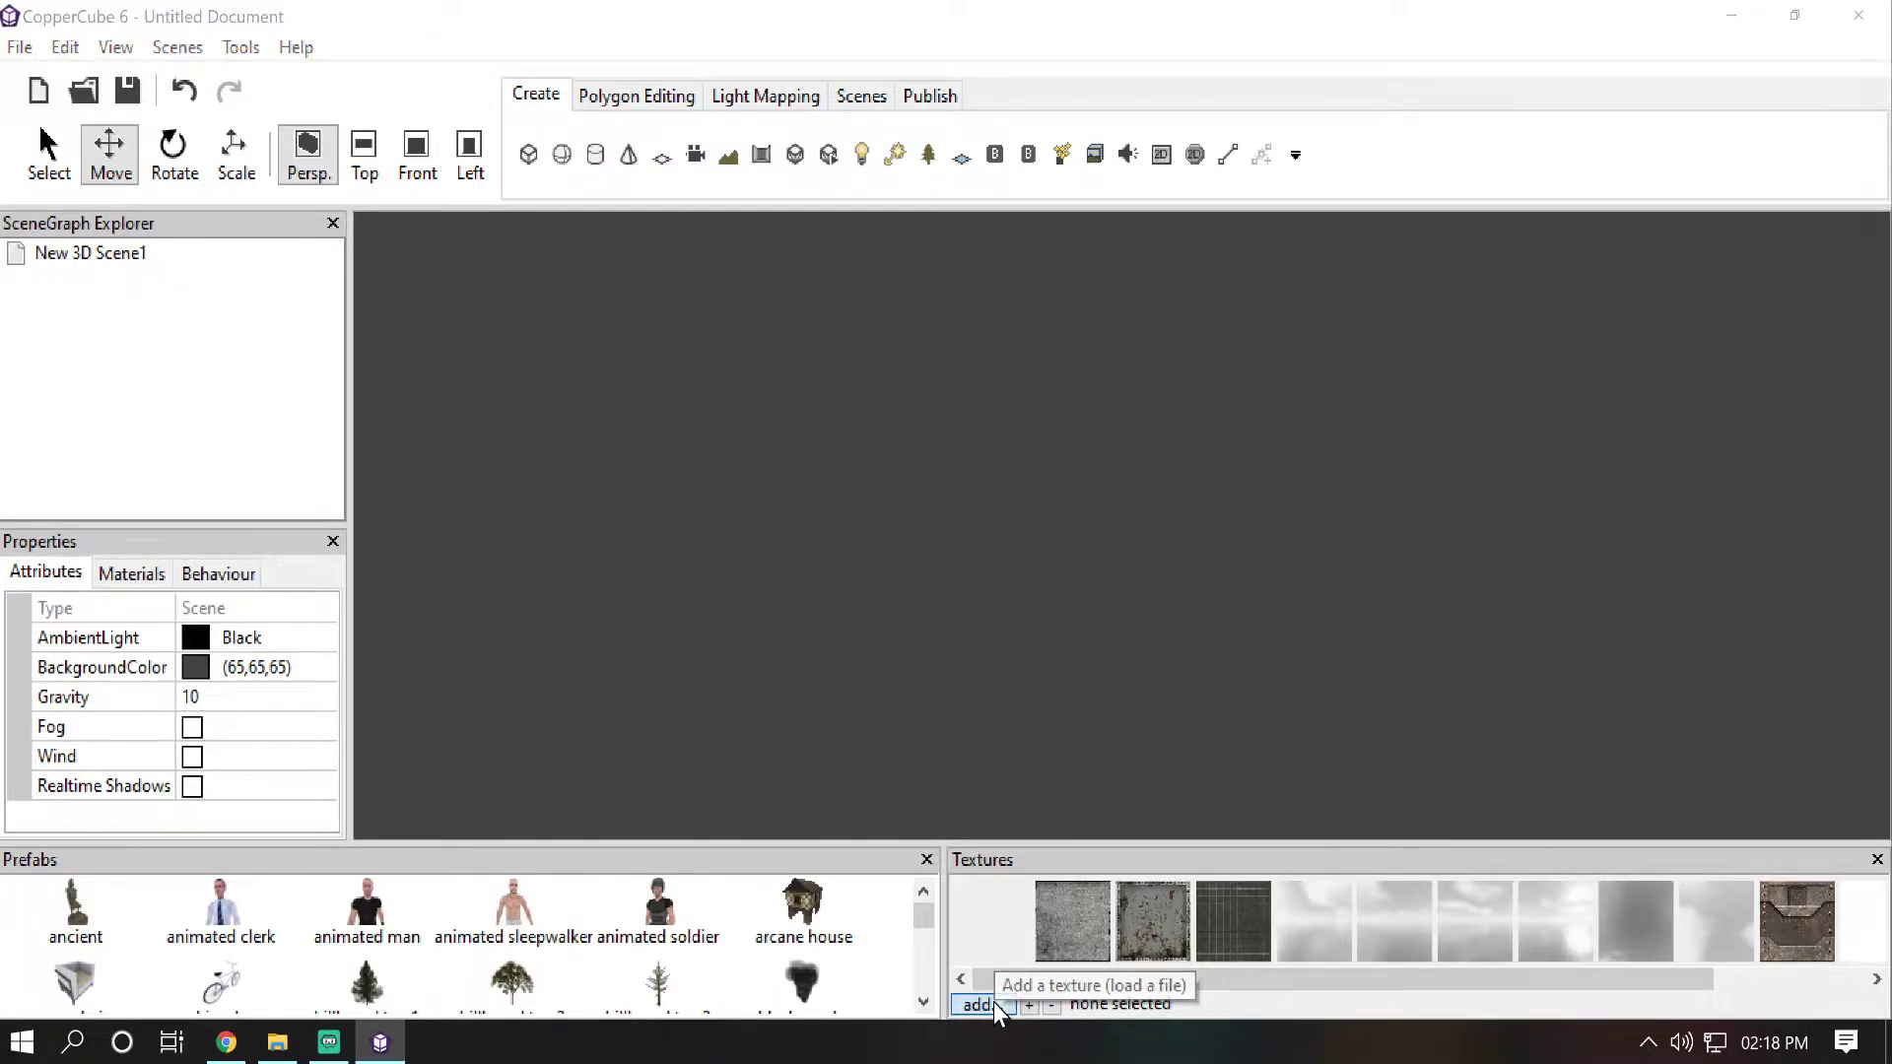
pyautogui.scroll(1, 843, 487)
pyautogui.scroll(1, 840, 482)
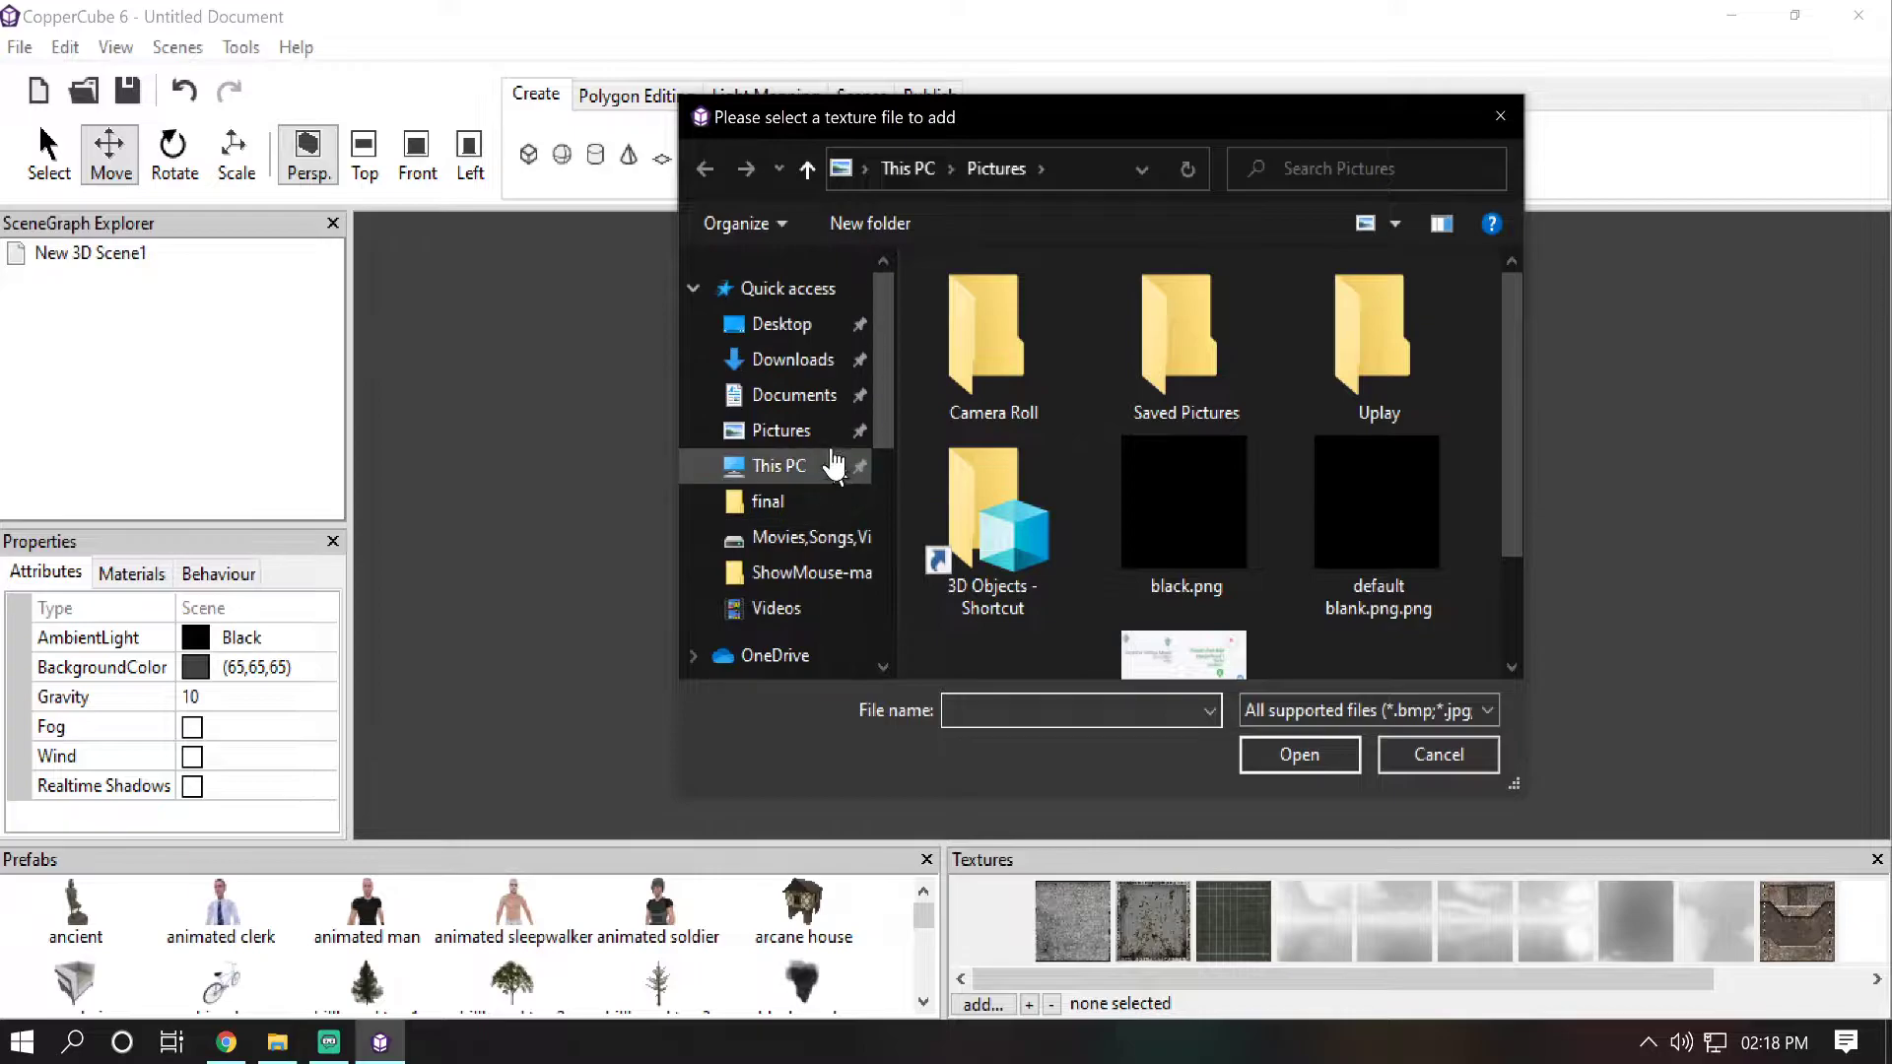
pyautogui.click(814, 363)
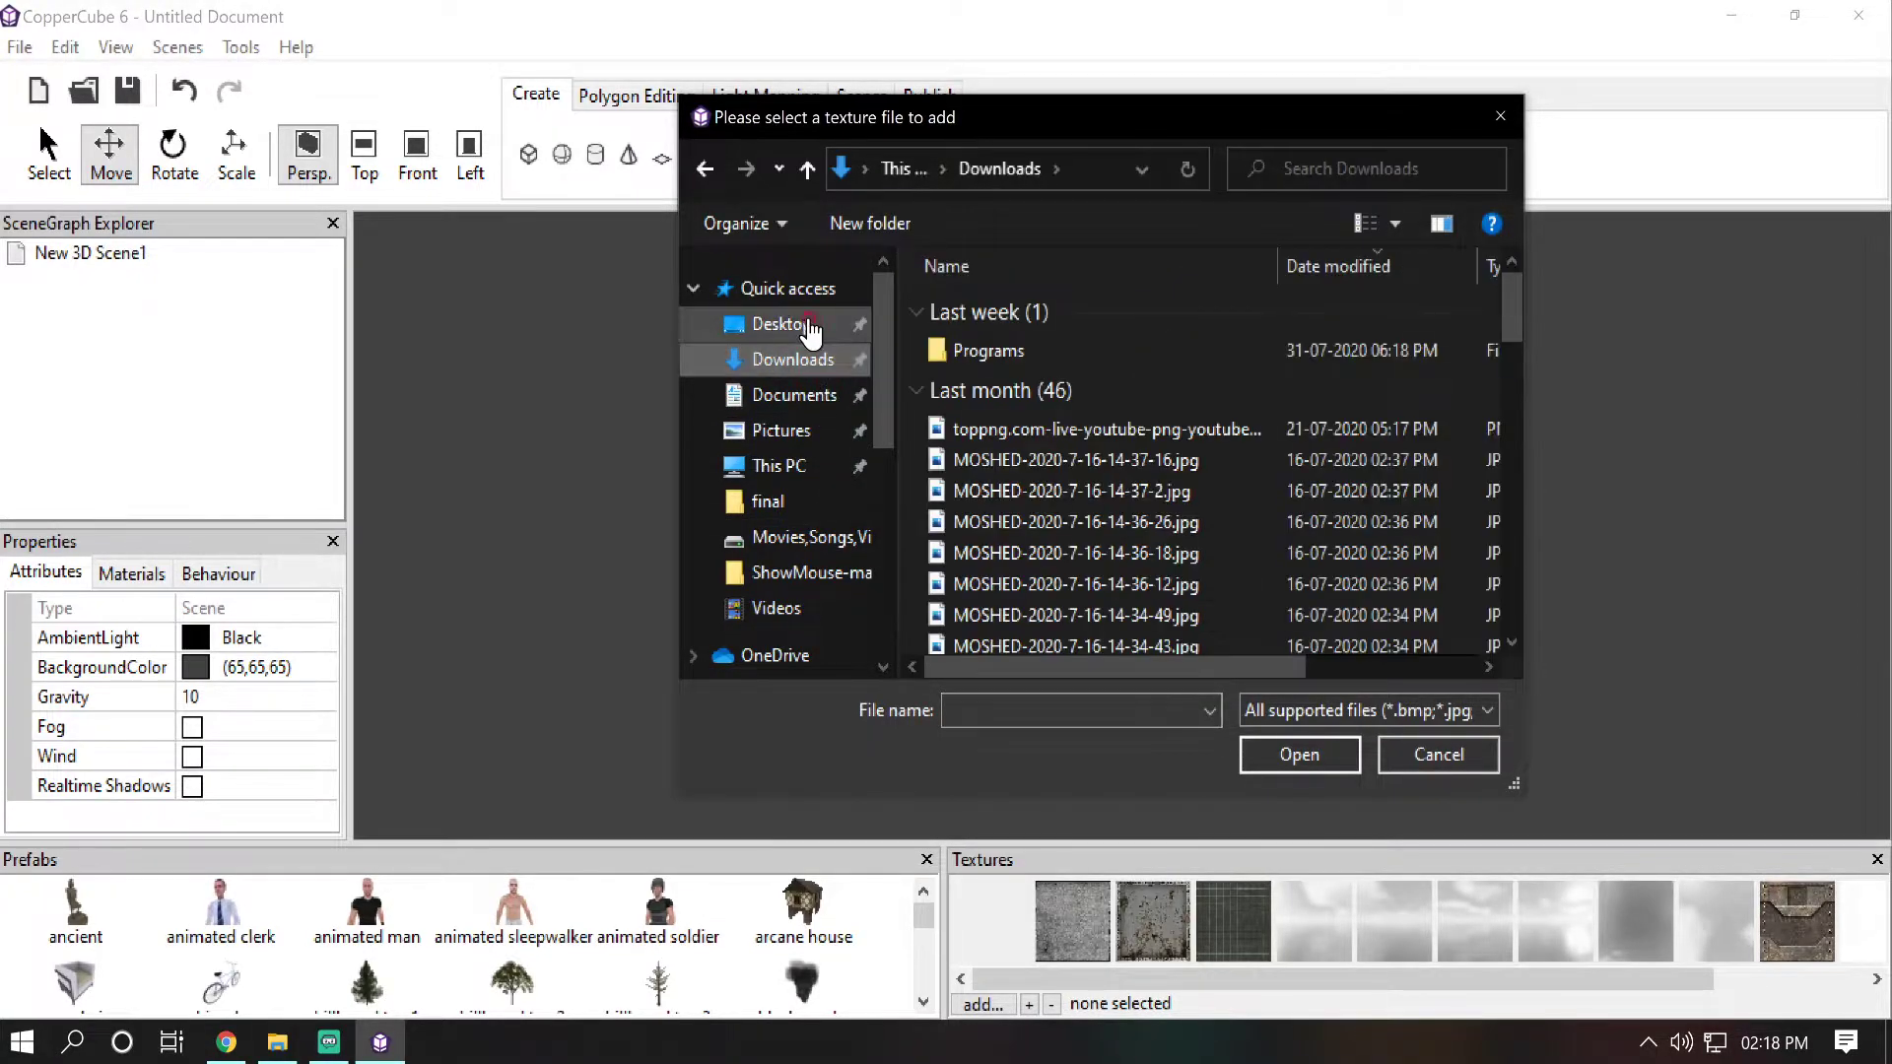
pyautogui.click(781, 325)
pyautogui.doubleClick(989, 318)
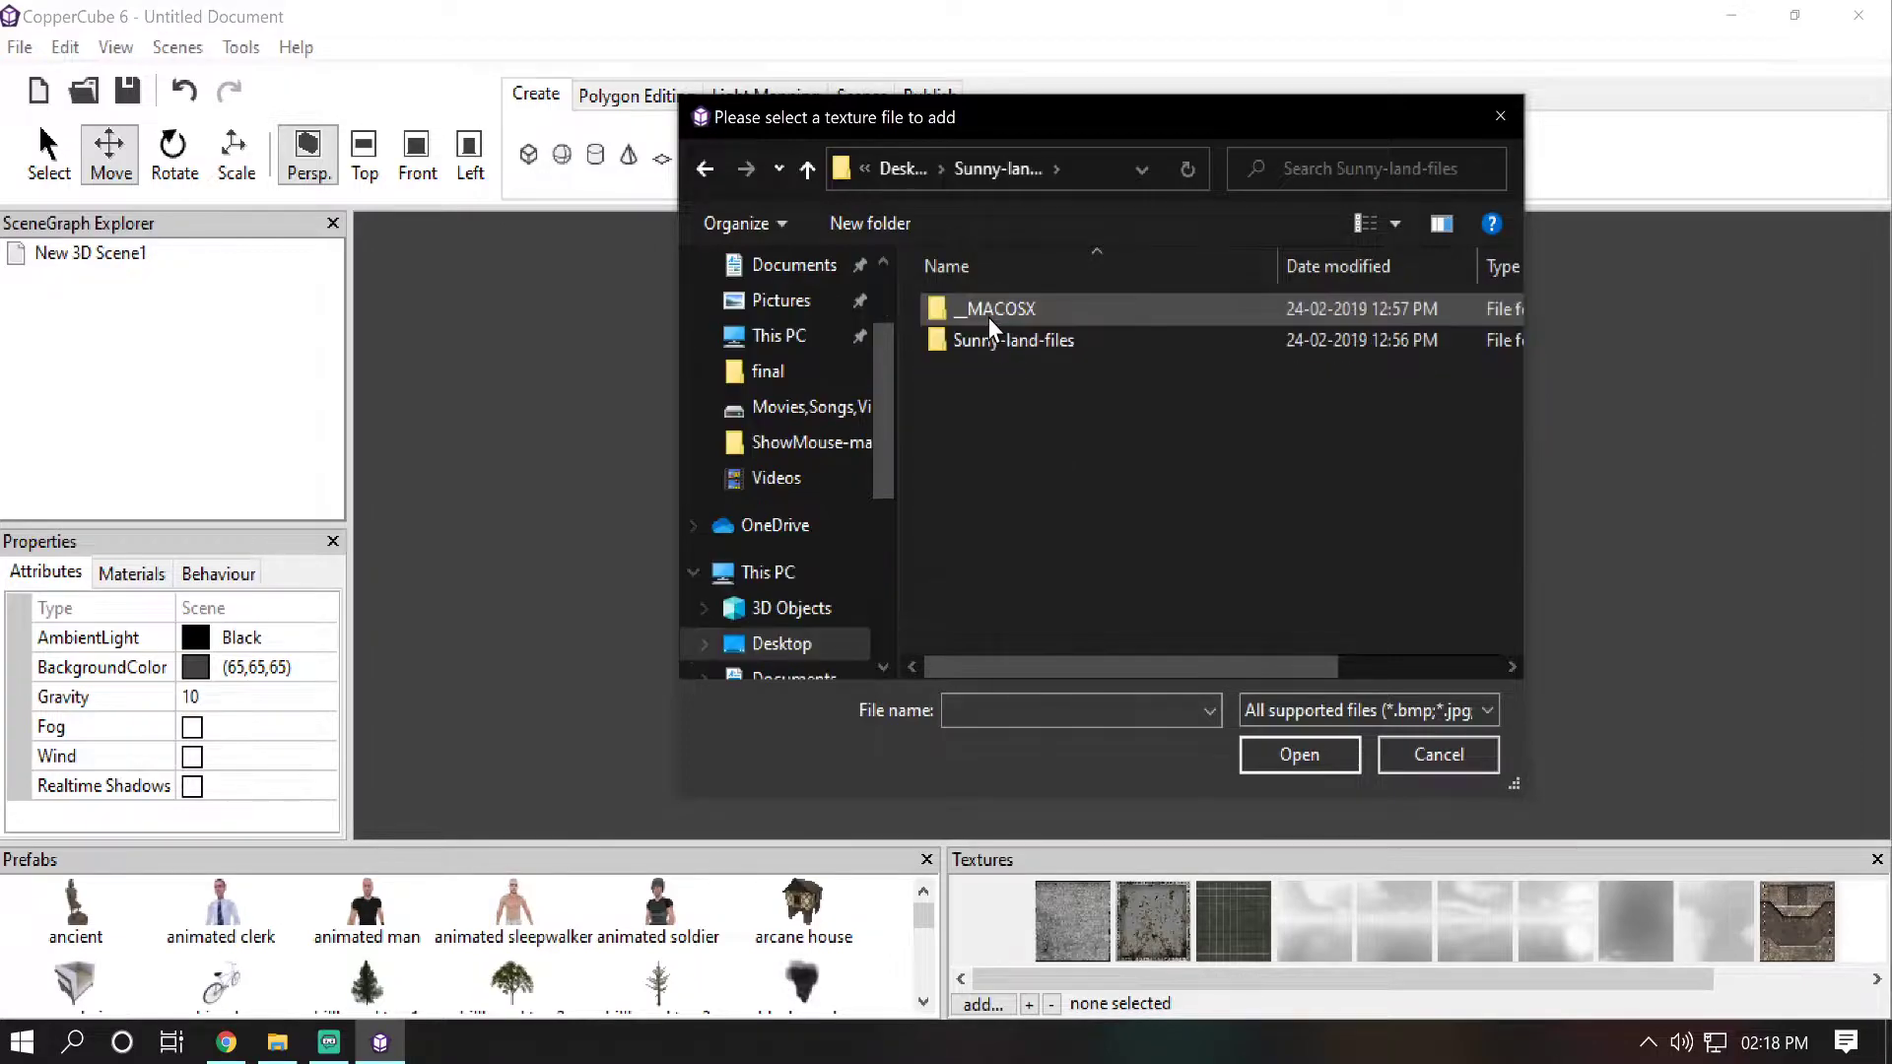
pyautogui.doubleClick(985, 337)
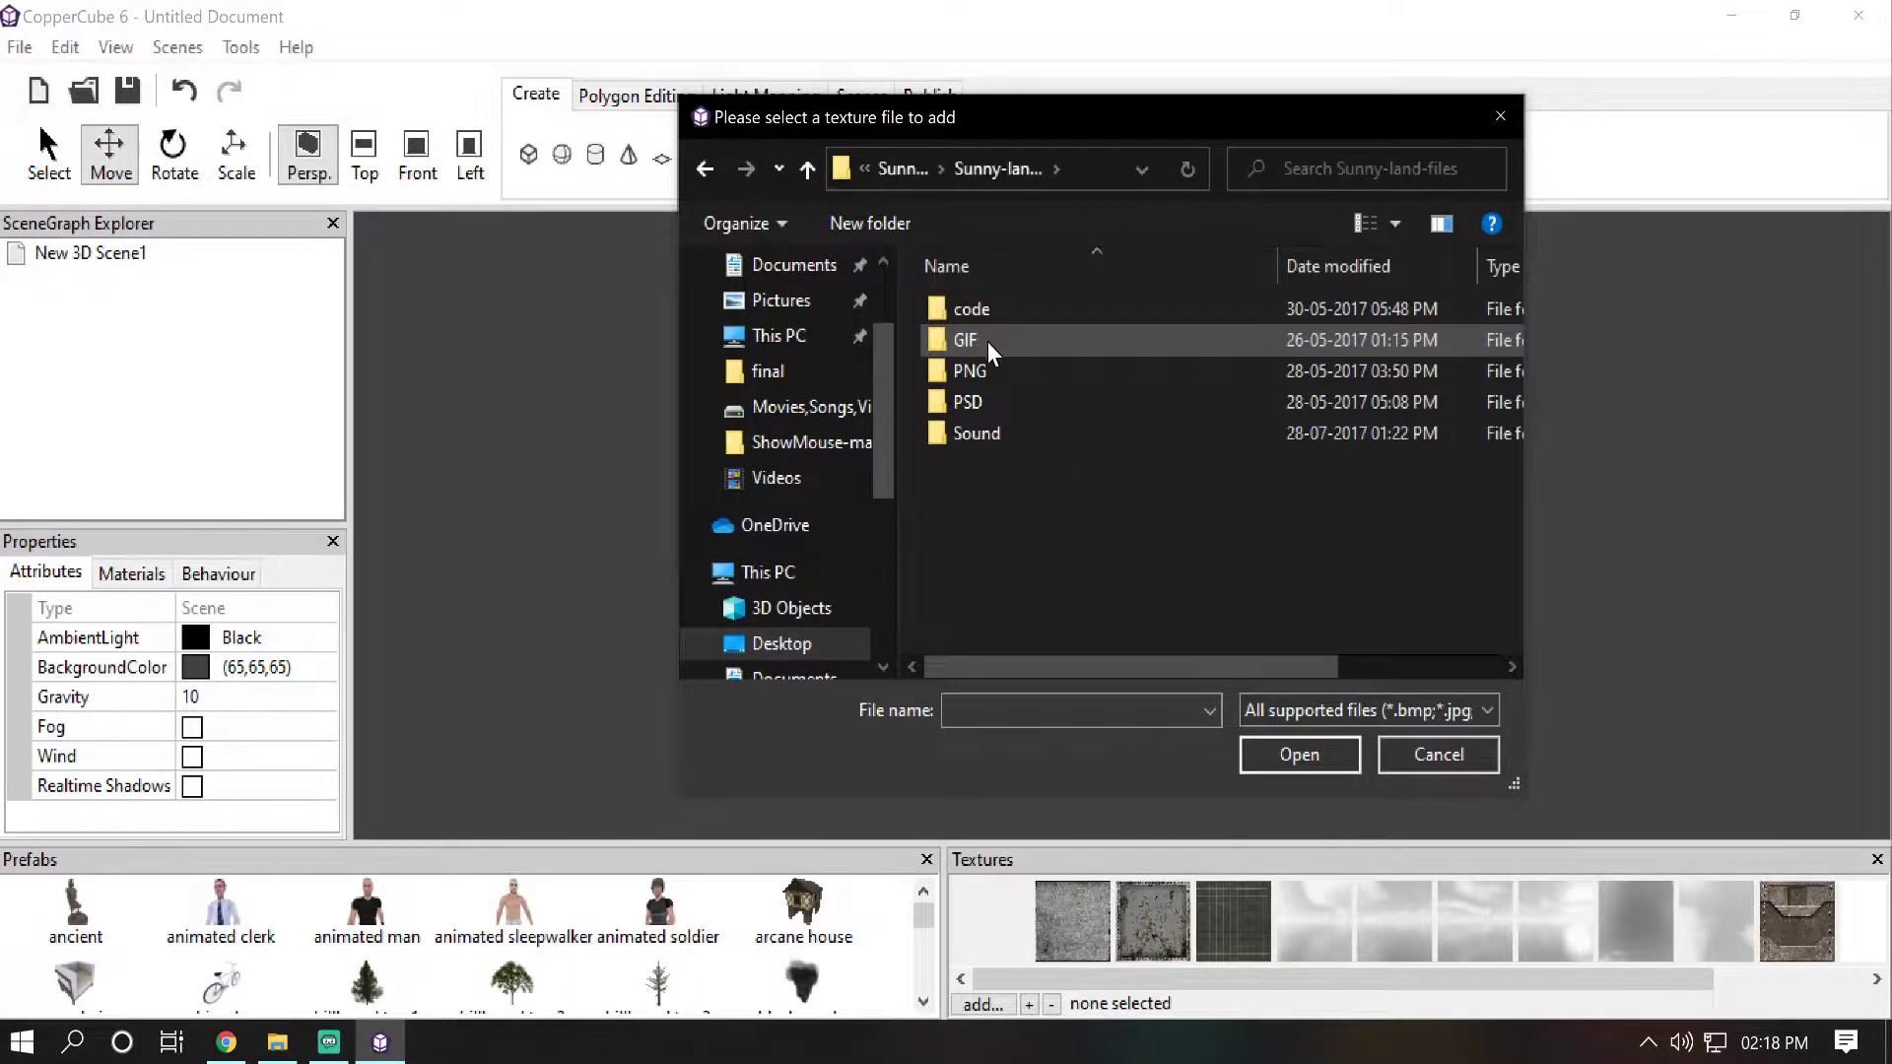
pyautogui.doubleClick(990, 375)
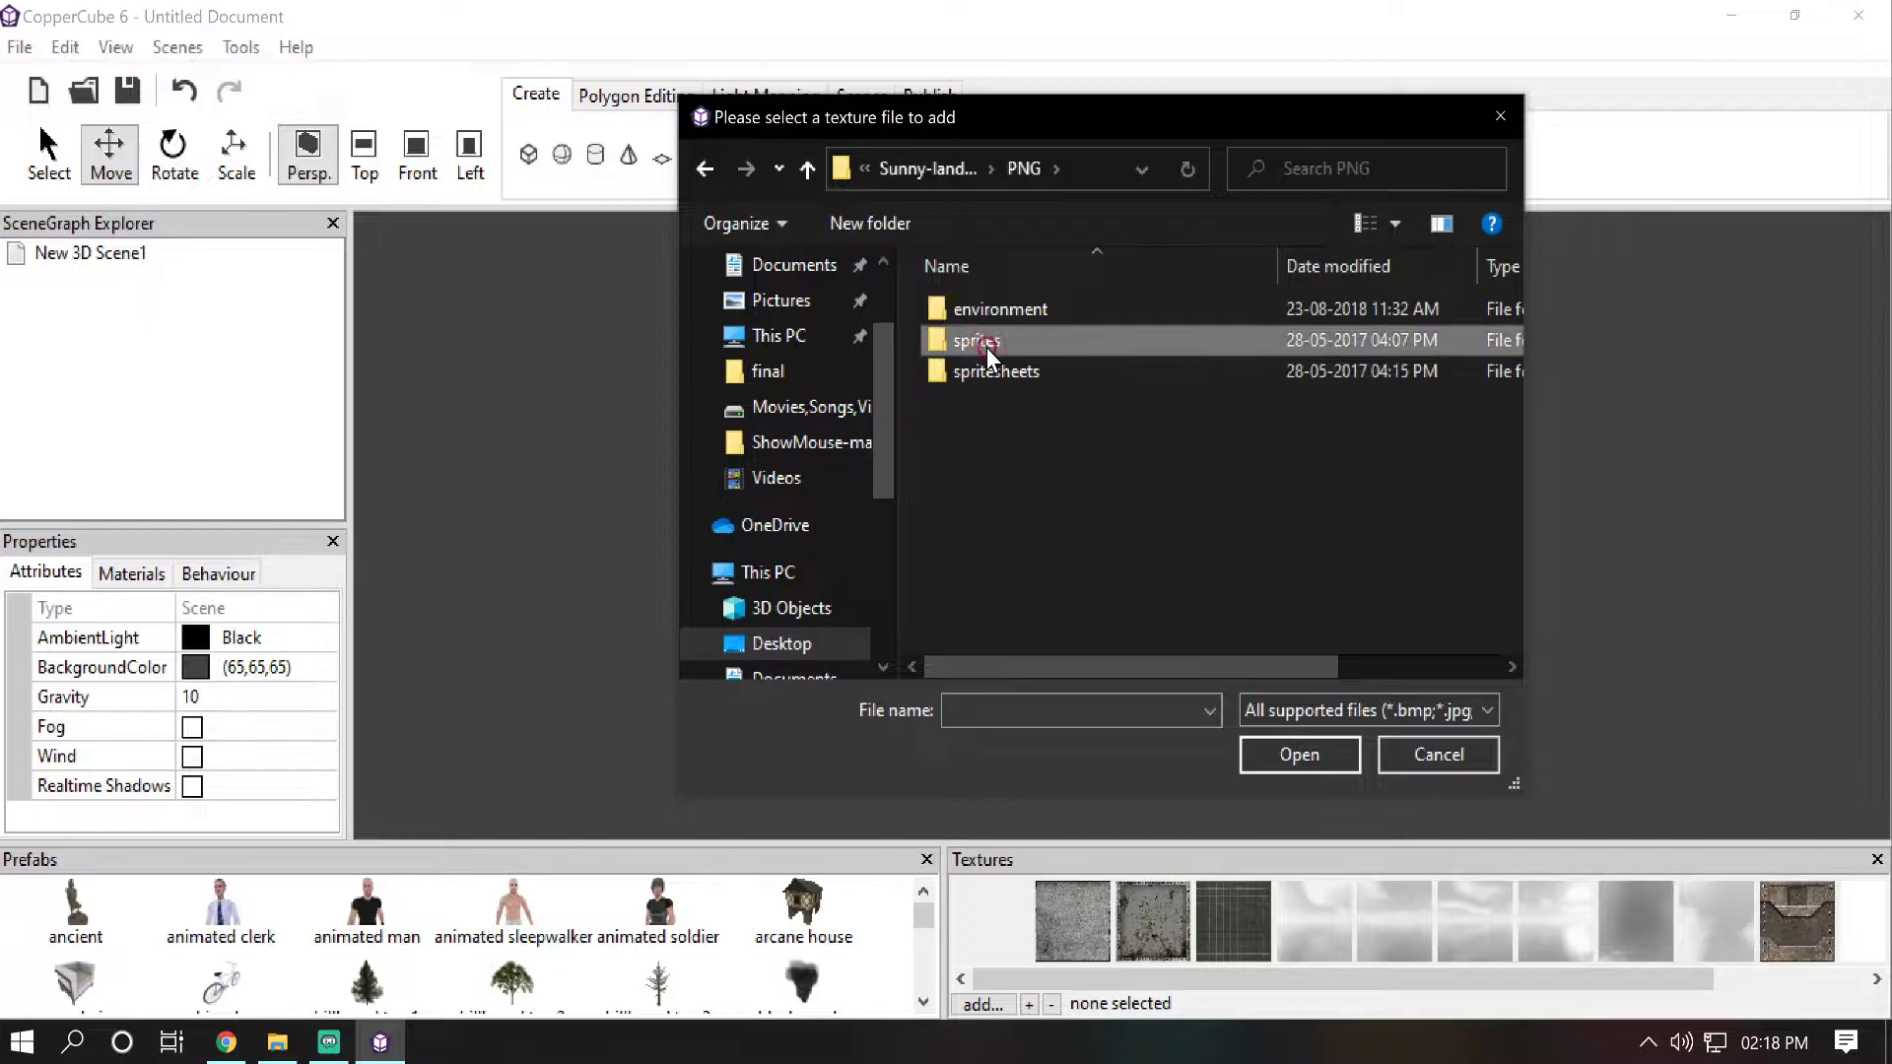
# Step: Load player-idle-1.png through player-idle-4.png from the sprites/player/idle folder as textures
pyautogui.doubleClick(986, 347)
pyautogui.click(998, 516)
pyautogui.doubleClick(997, 516)
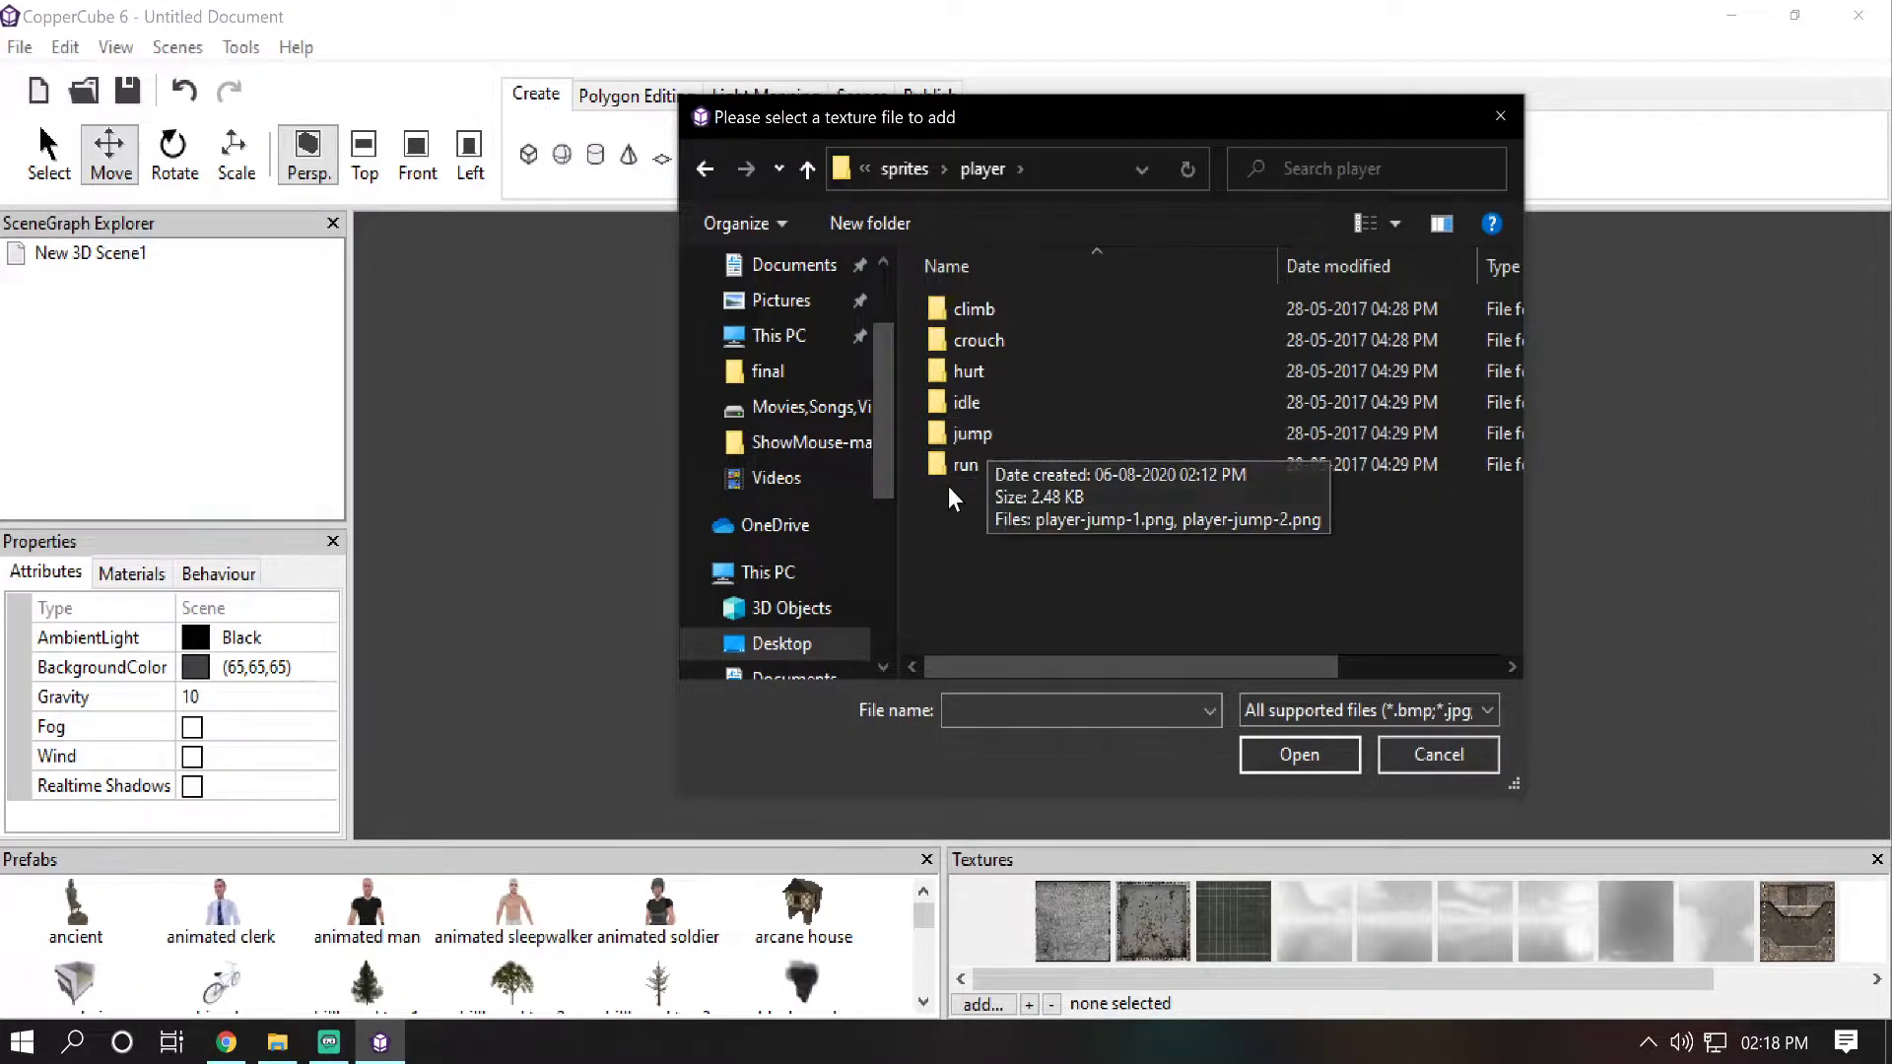
pyautogui.doubleClick(986, 400)
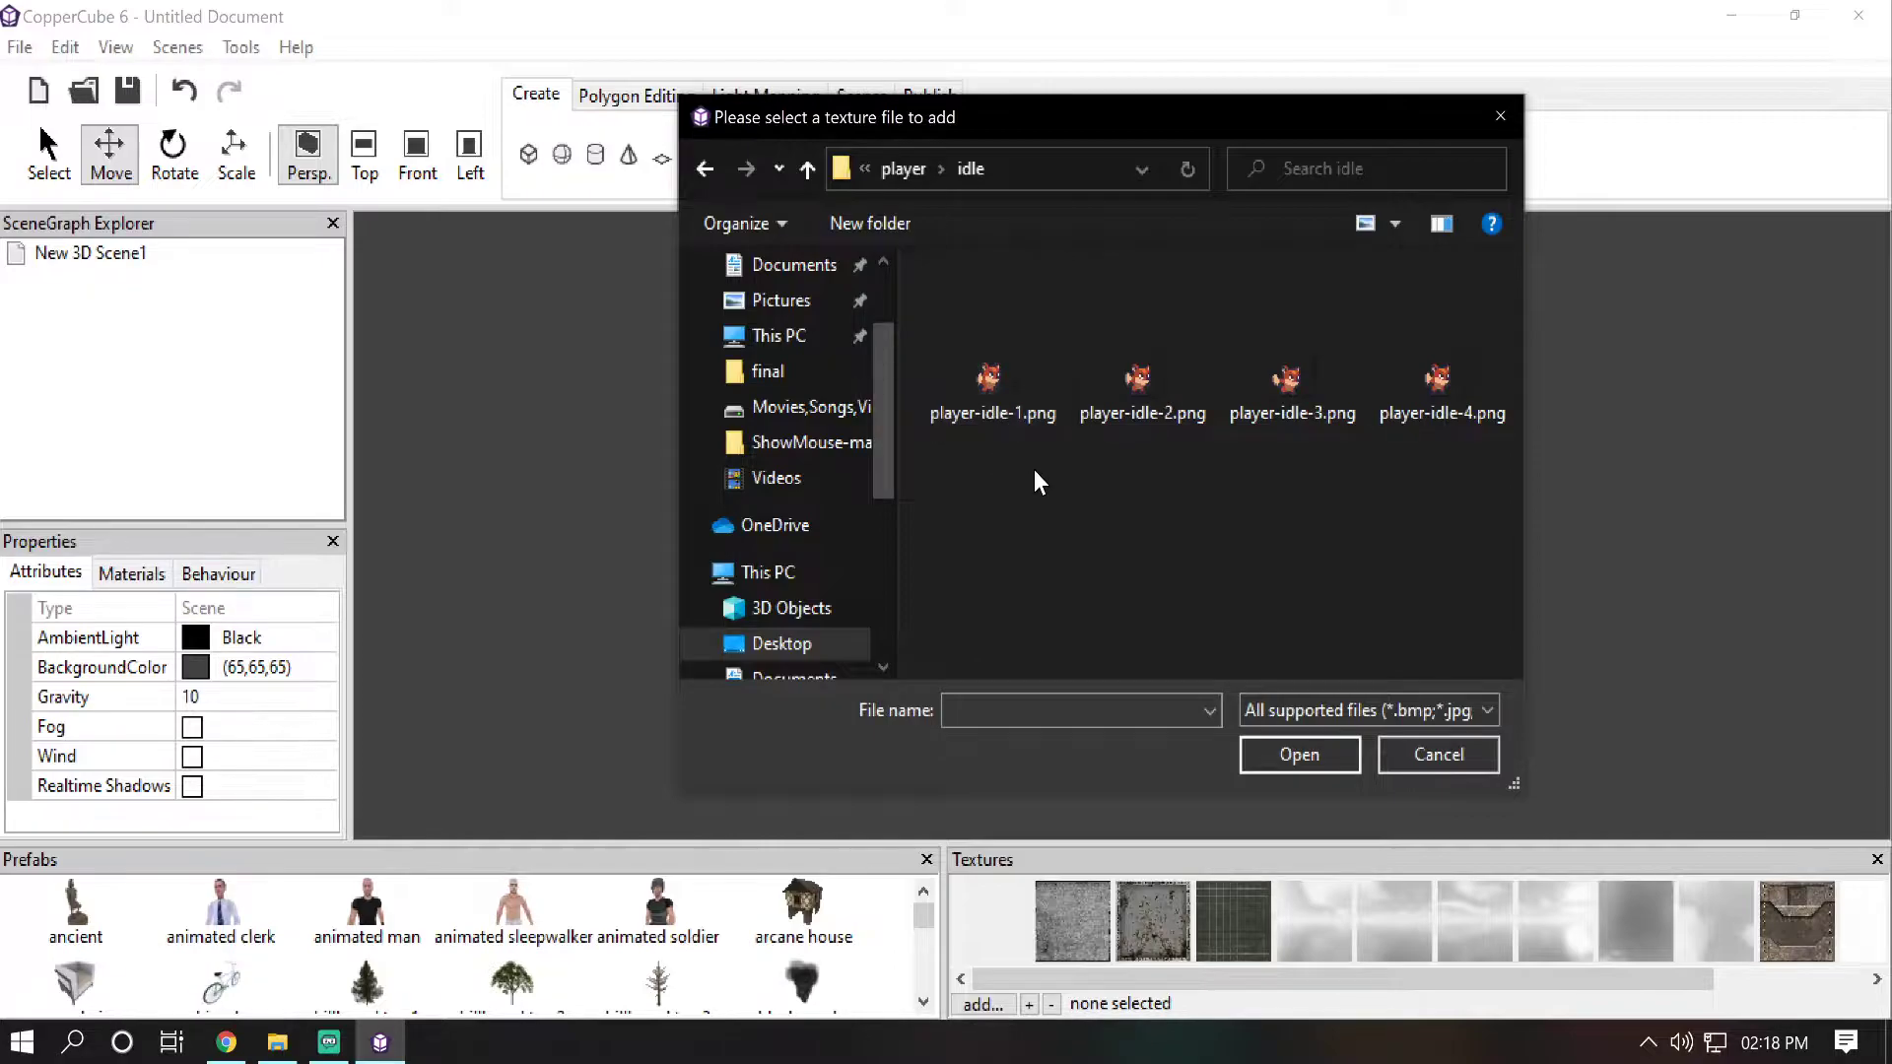
pyautogui.moveTo(1467, 530); pyautogui.dragTo(1017, 358)
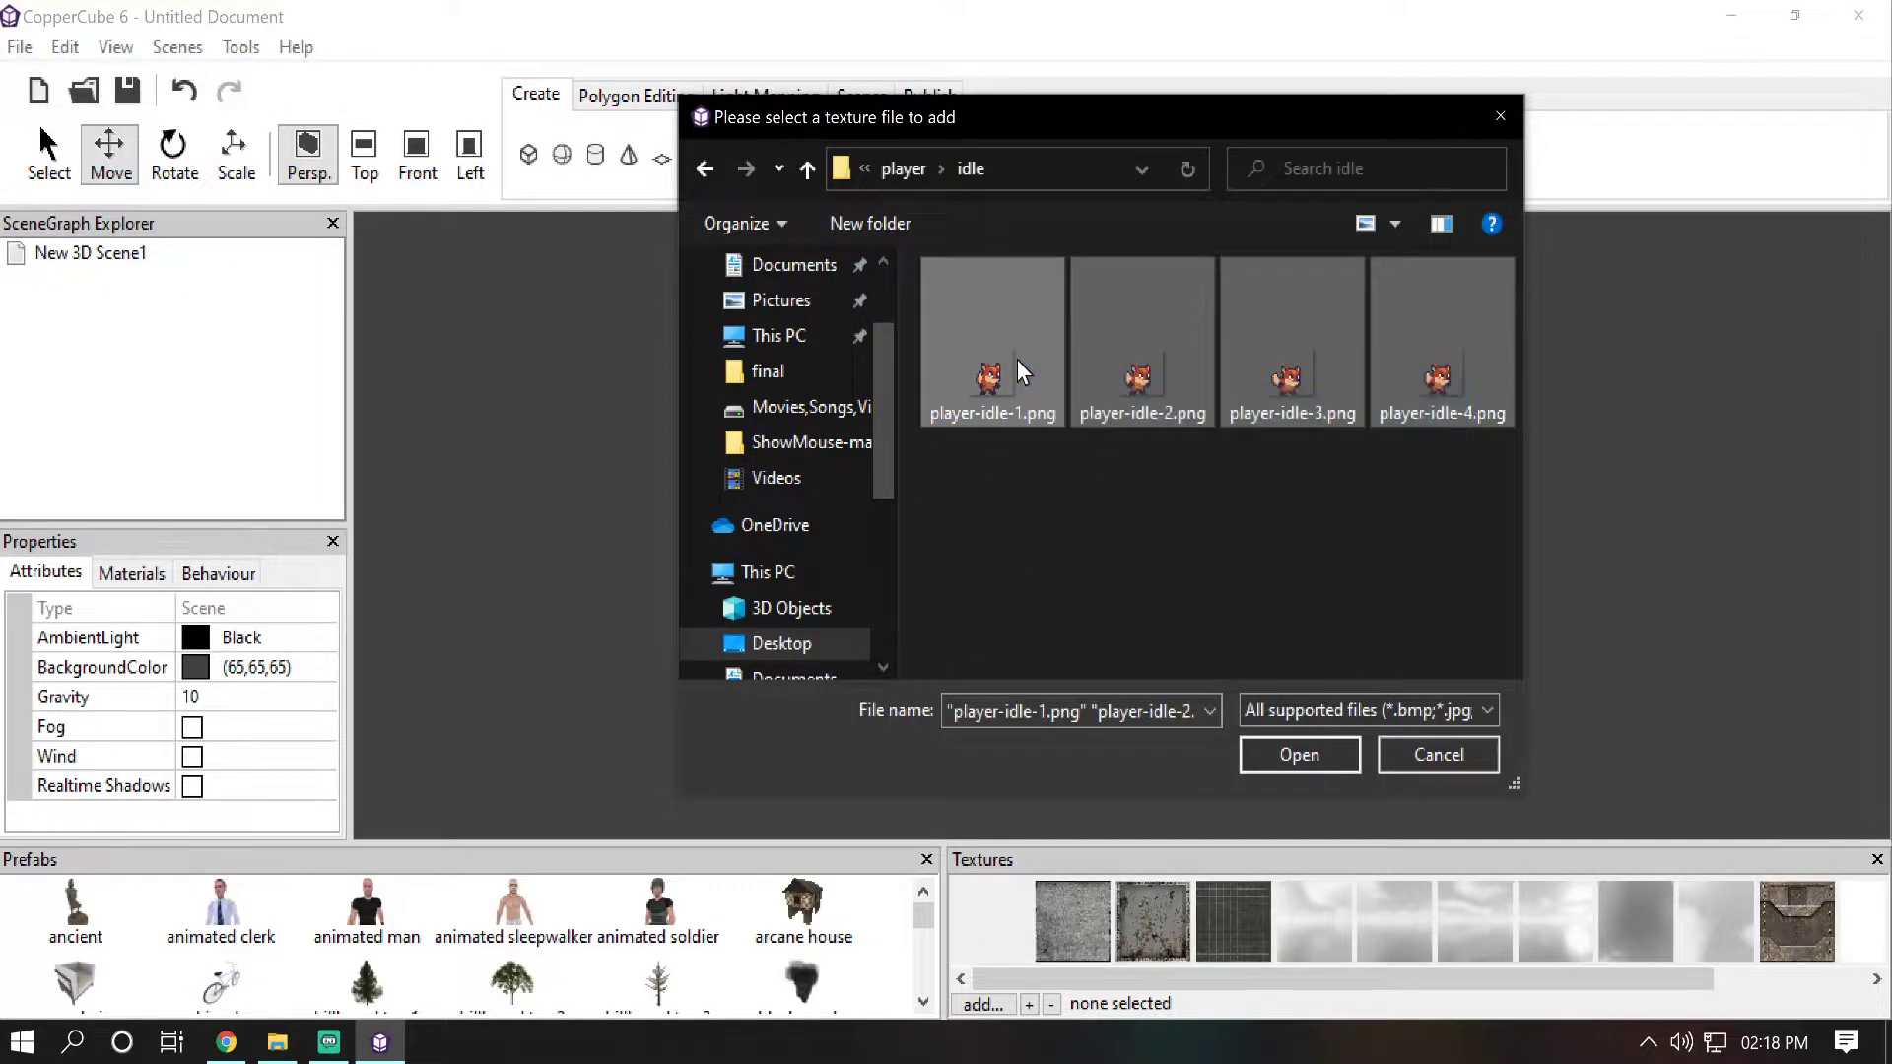
pyautogui.click(1316, 754)
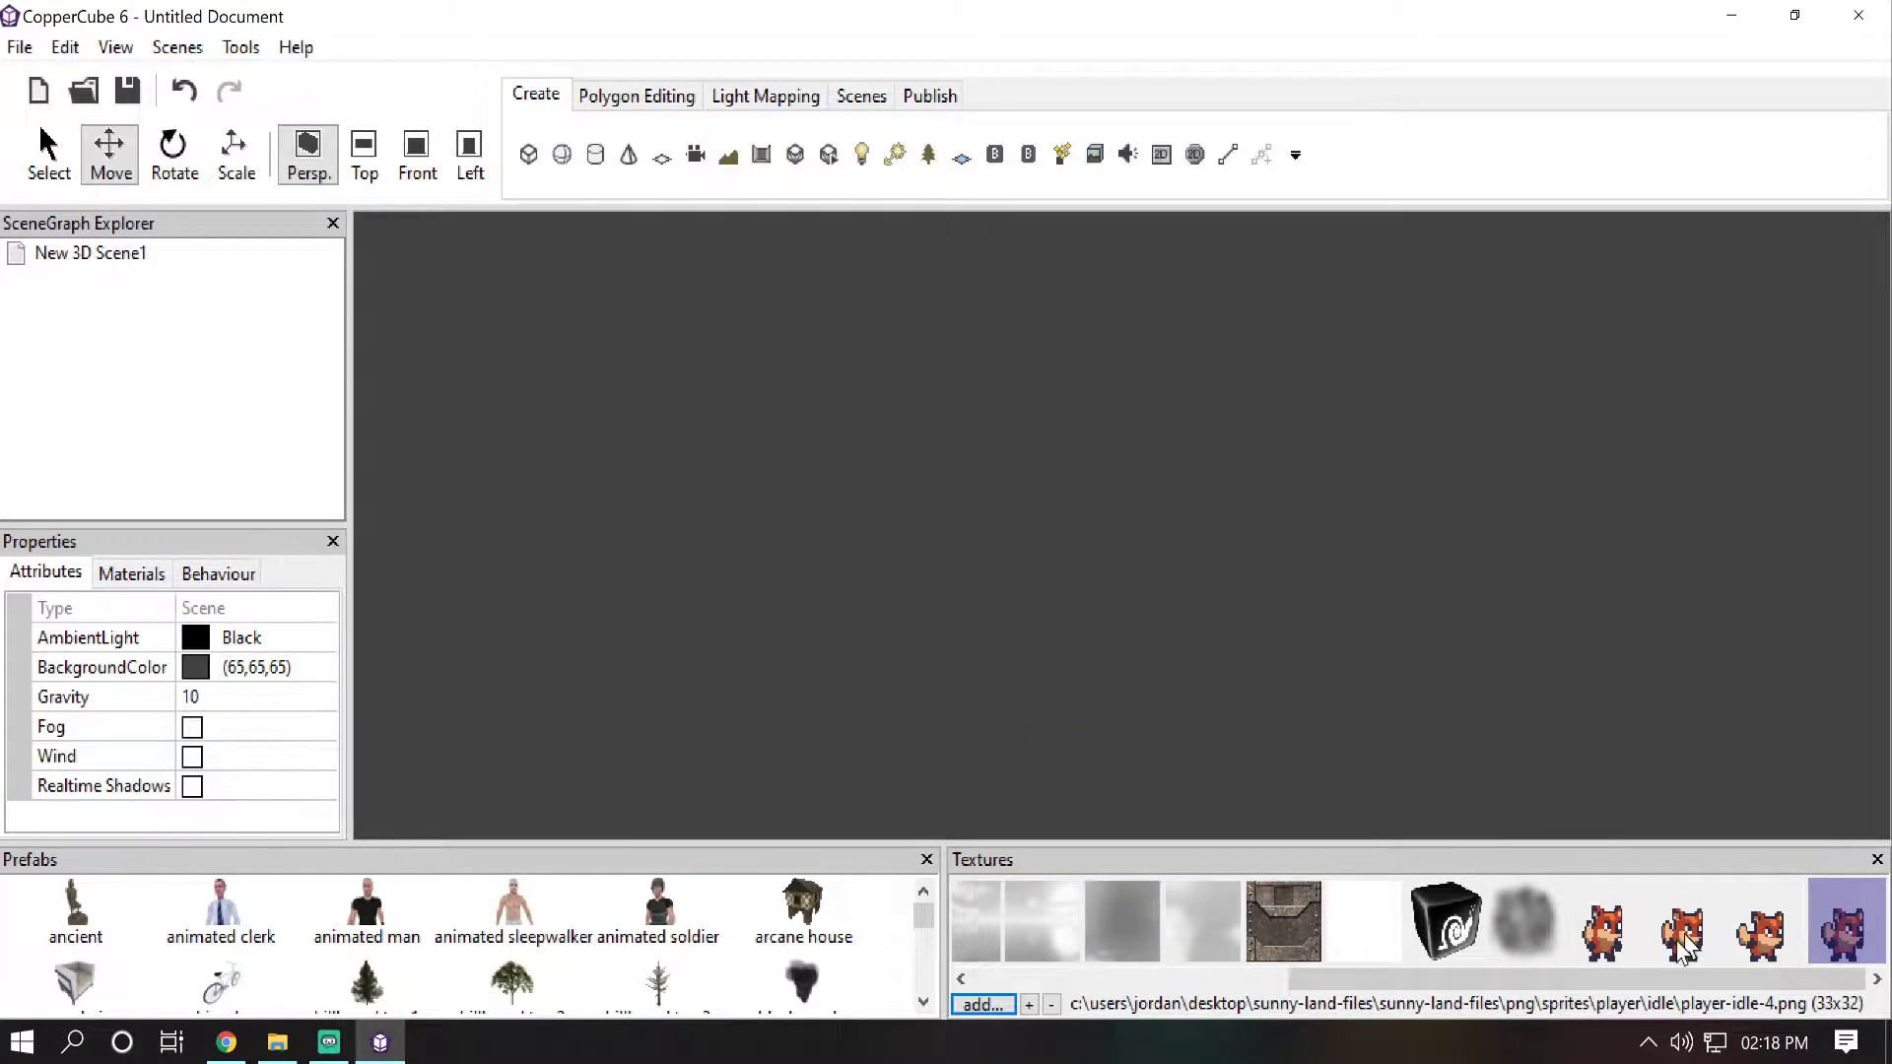
# Step: Check the file names and pixel dimensions of the four imported fox idle textures
pyautogui.moveTo(1602, 980); pyautogui.dragTo(1790, 980)
pyautogui.click(1629, 932)
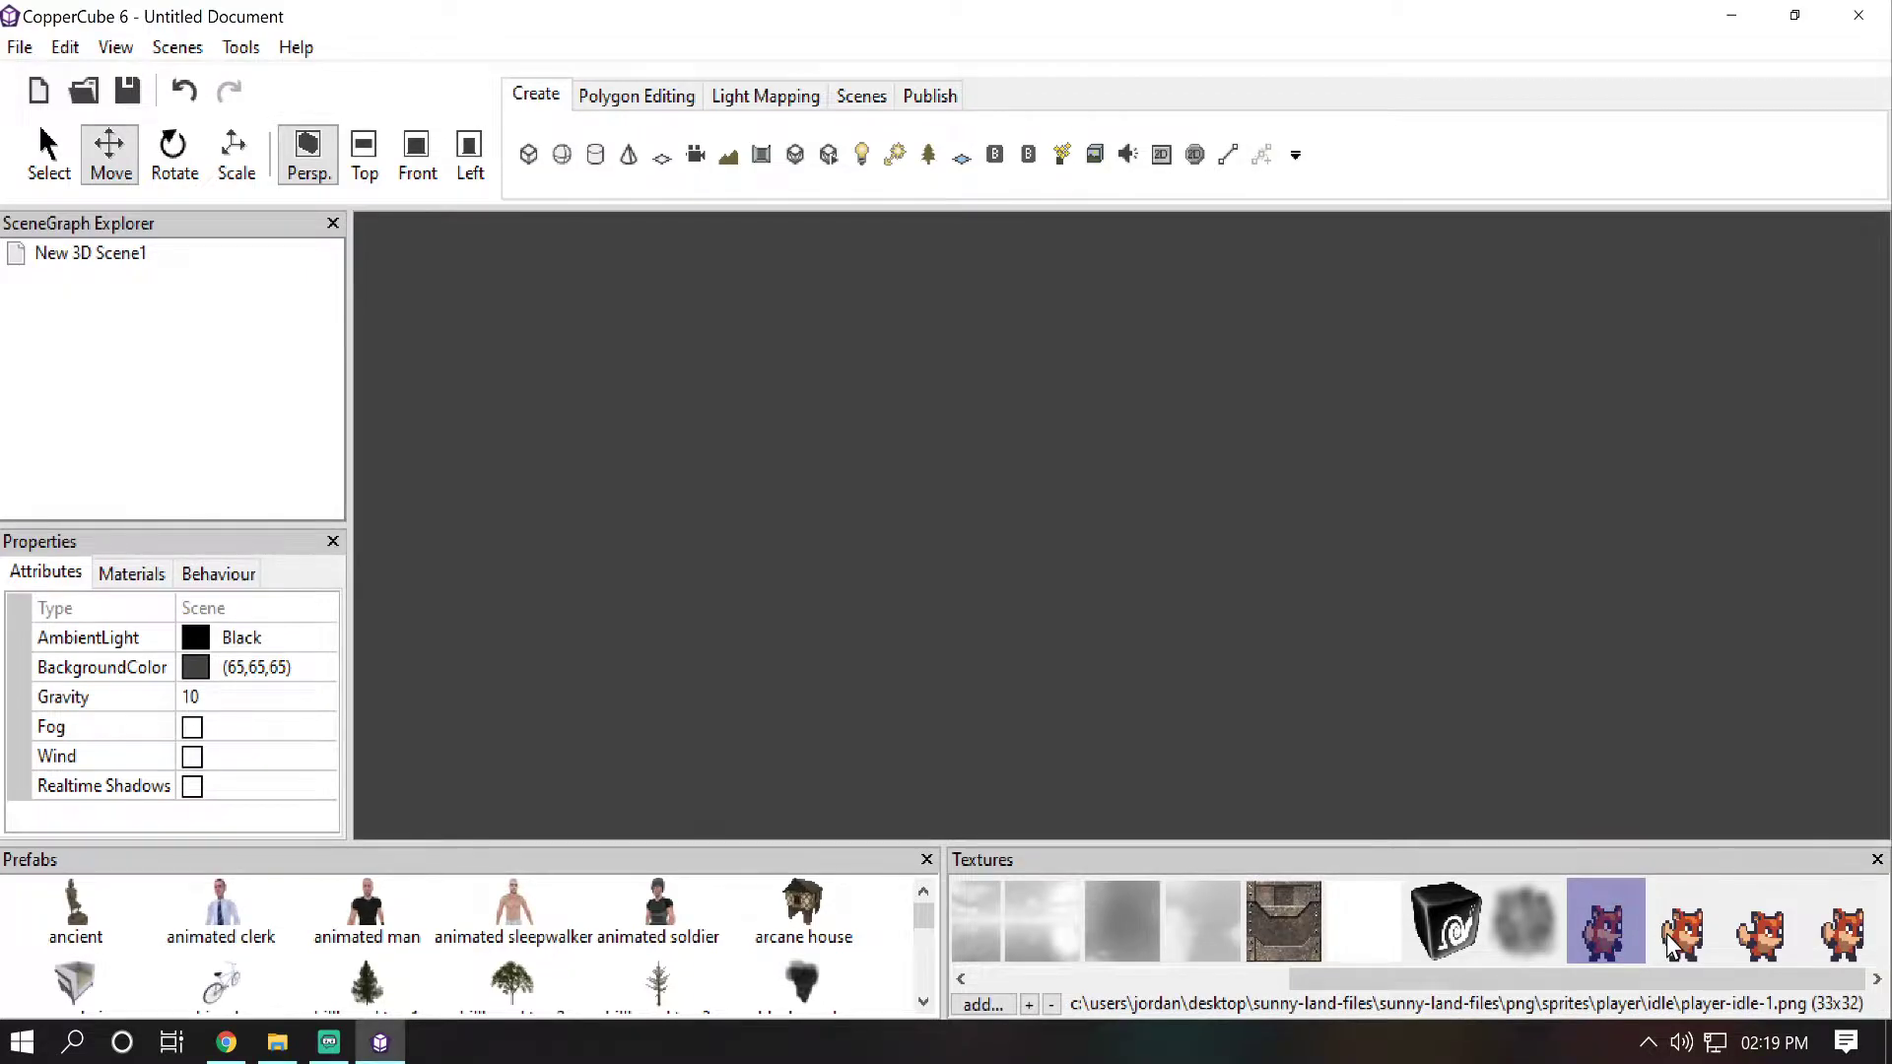
pyautogui.click(1665, 933)
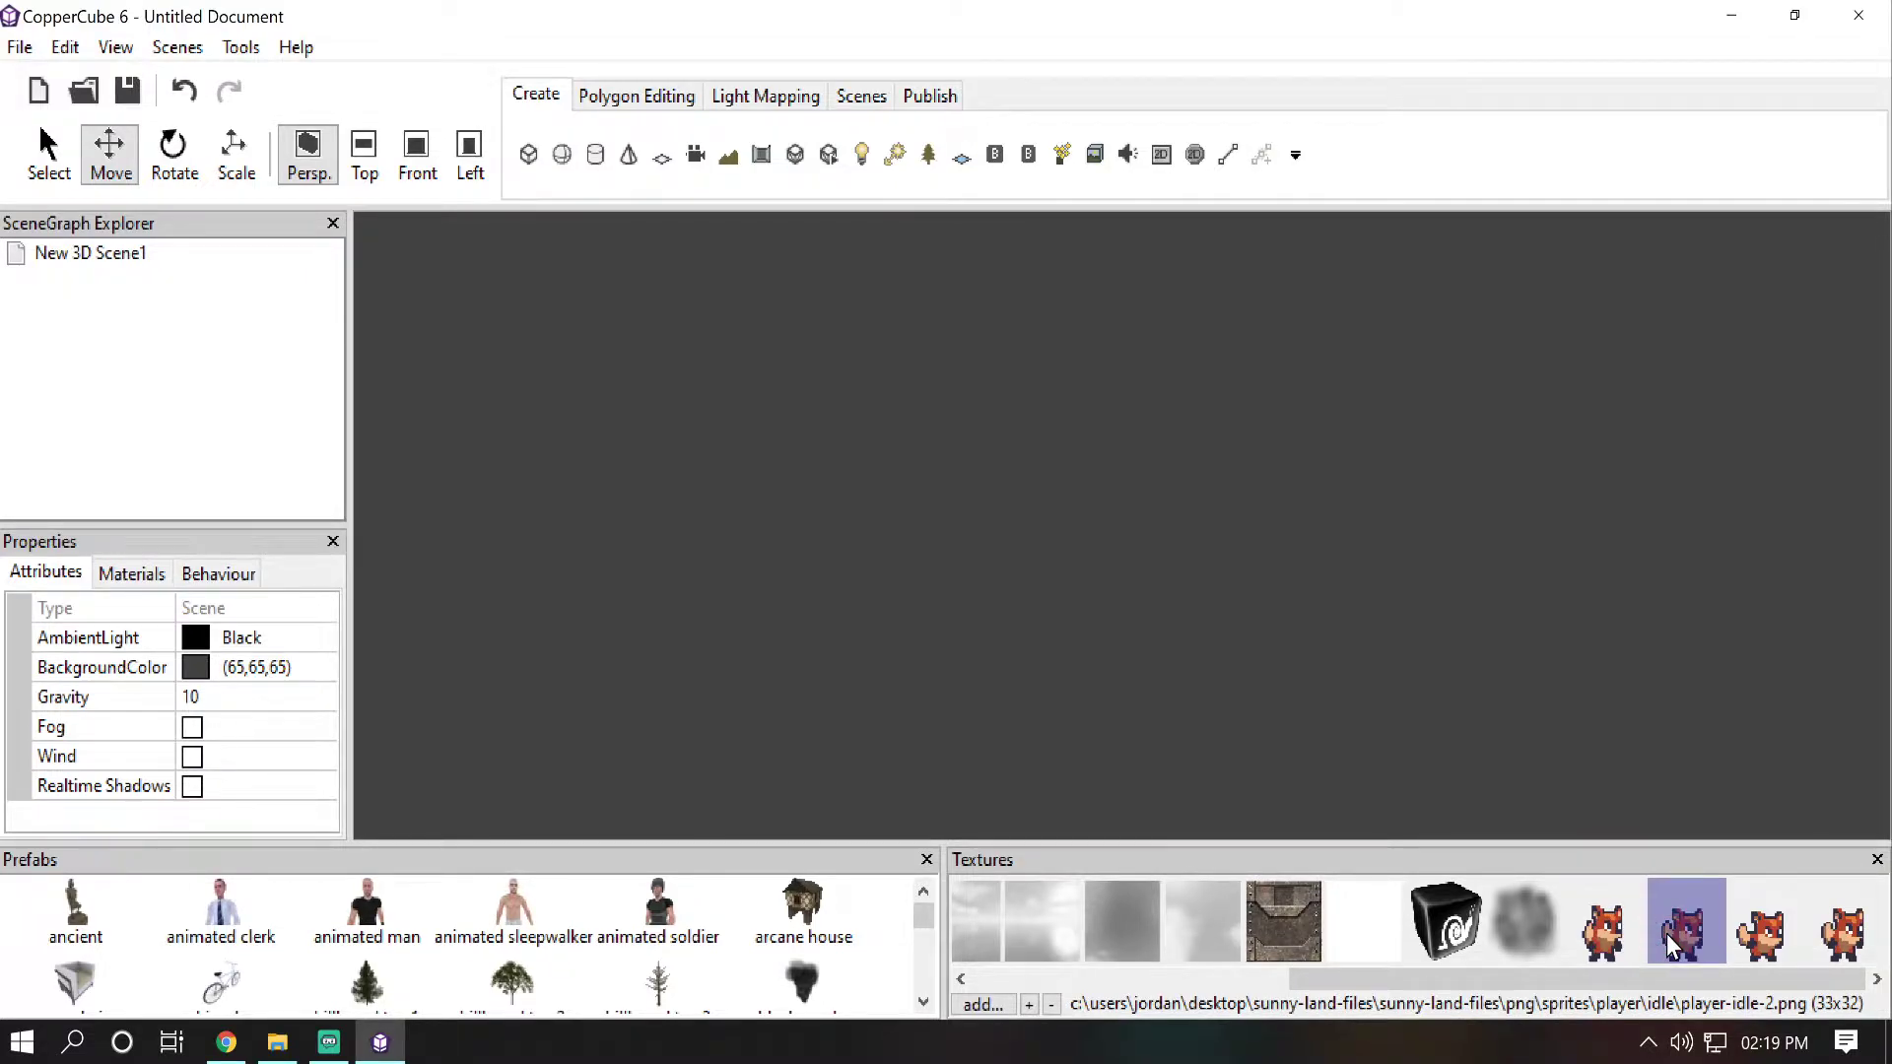
pyautogui.click(1763, 932)
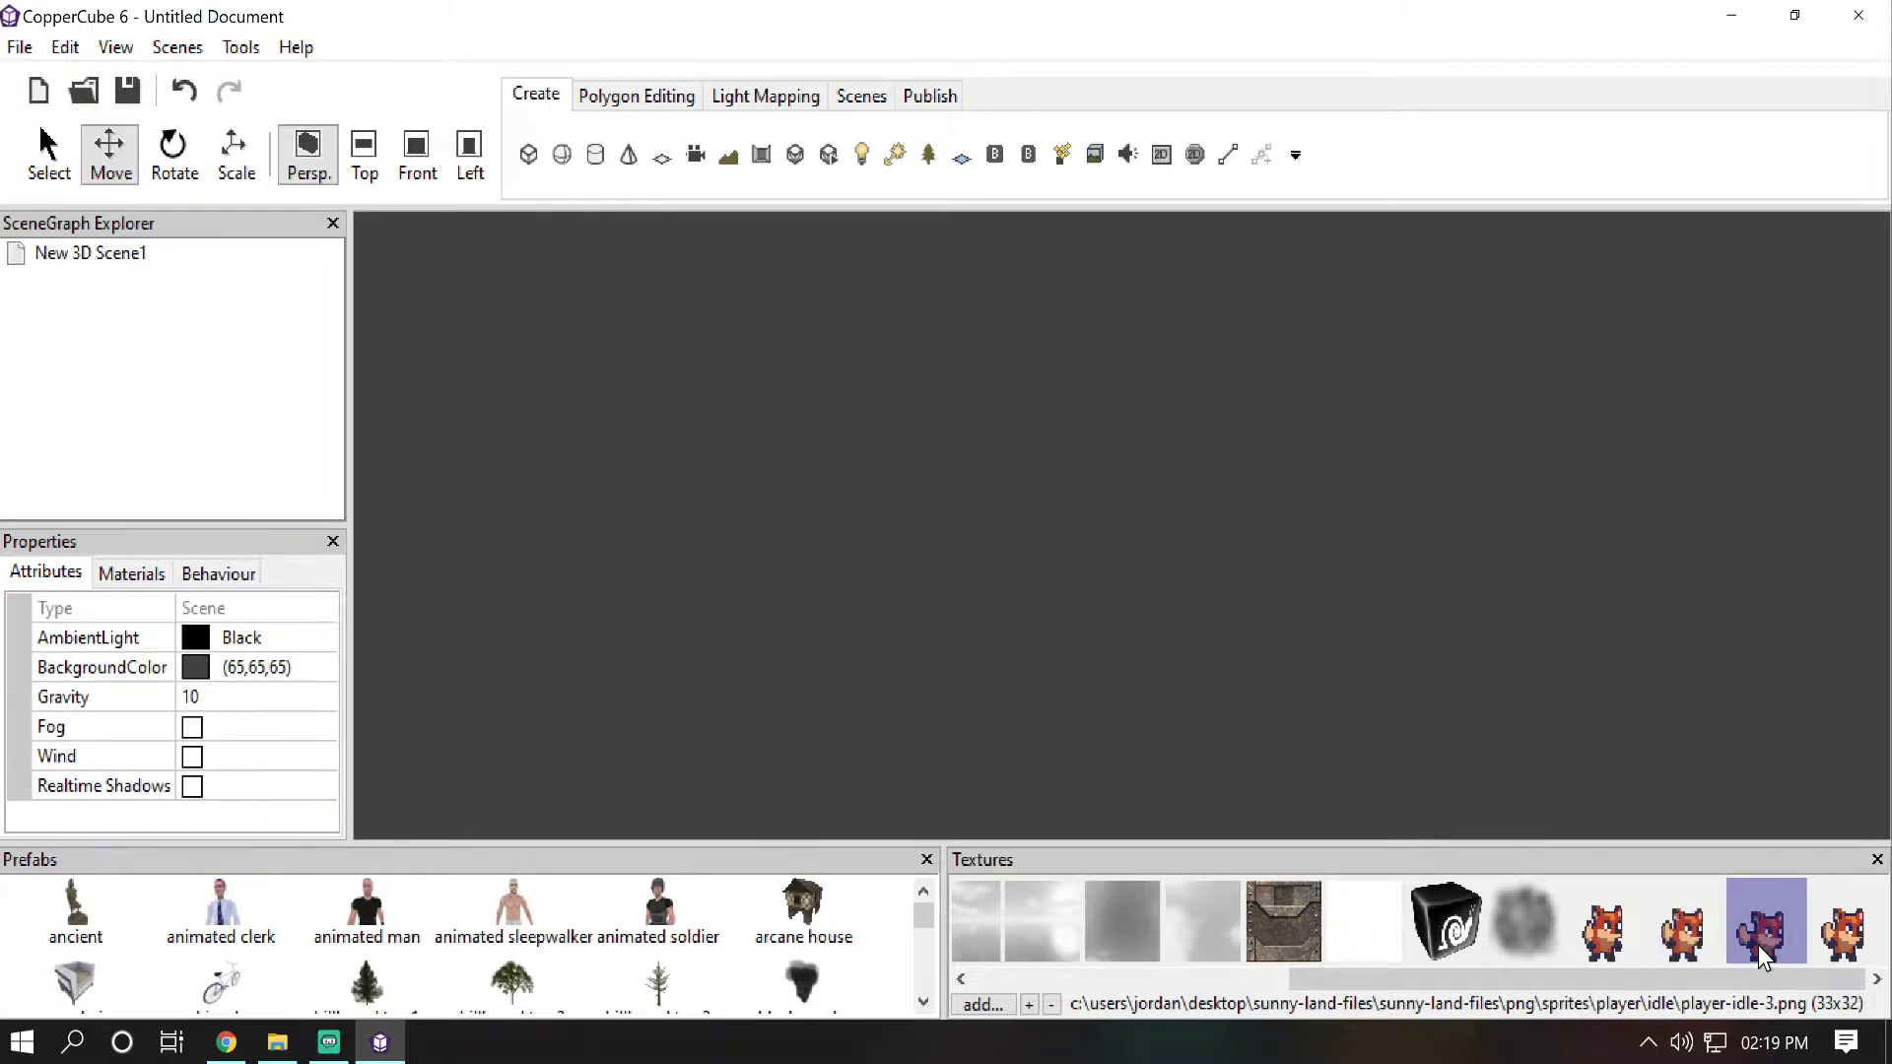
pyautogui.click(1845, 931)
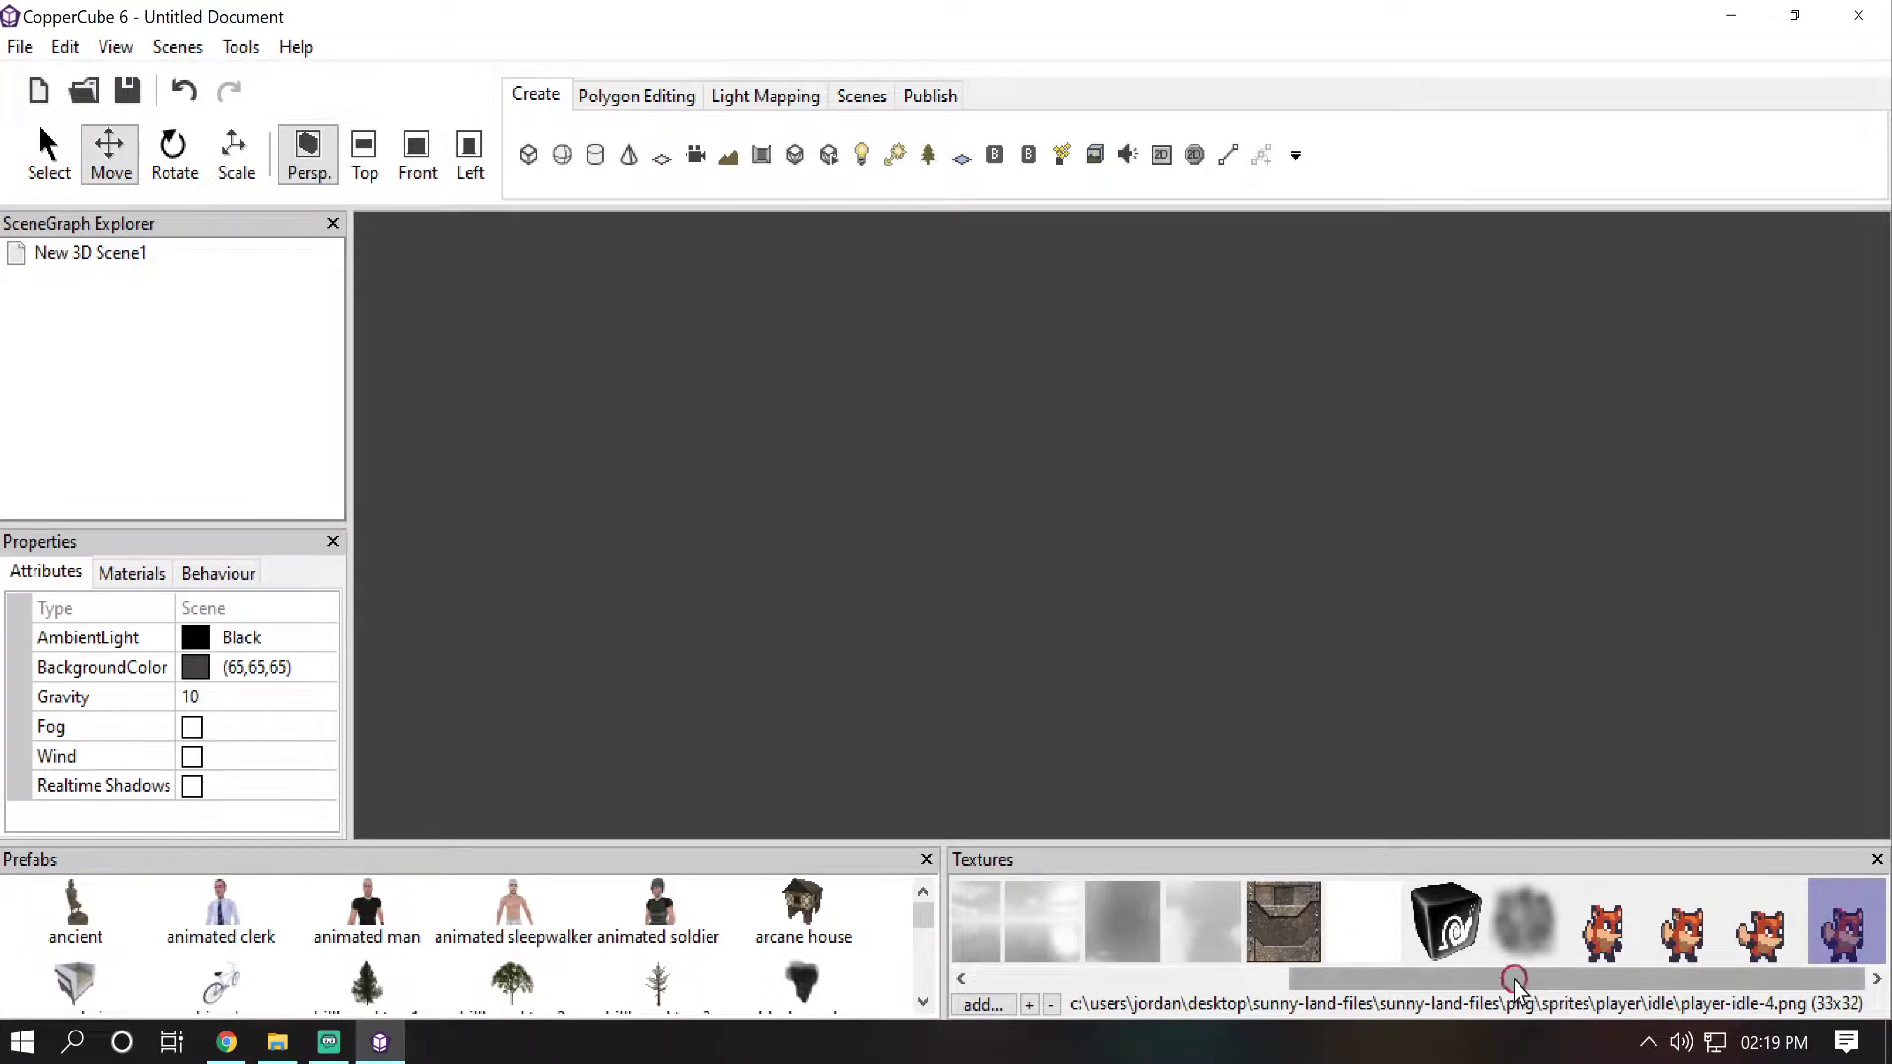
# Step: Start creating a plane with a tile count of 1, a width of 33 and a length of 32
pyautogui.click(662, 156)
pyautogui.click(1069, 712)
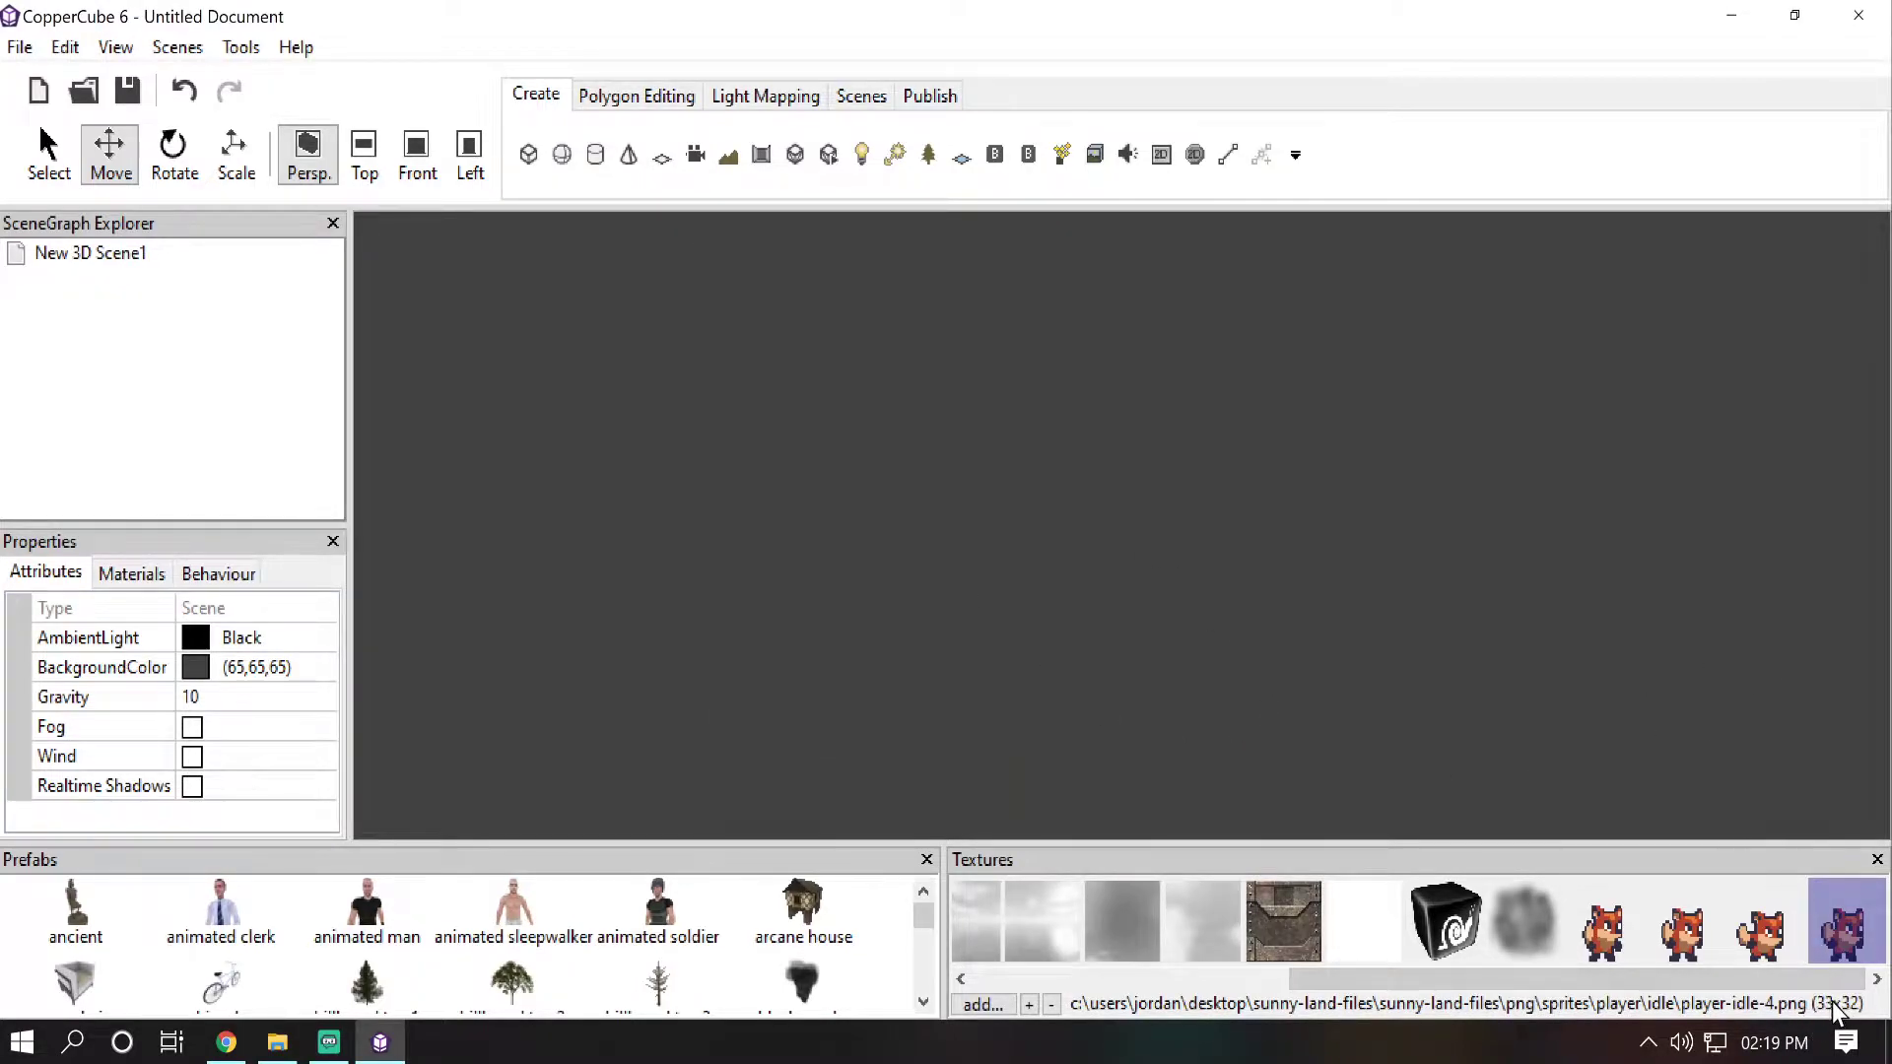
pyautogui.click(661, 156)
pyautogui.write('1')
pyautogui.click(784, 464)
pyautogui.moveTo(783, 464); pyautogui.dragTo(666, 483)
pyautogui.write('33')
pyautogui.click(786, 553)
pyautogui.moveTo(786, 553); pyautogui.dragTo(667, 576)
pyautogui.write('32')
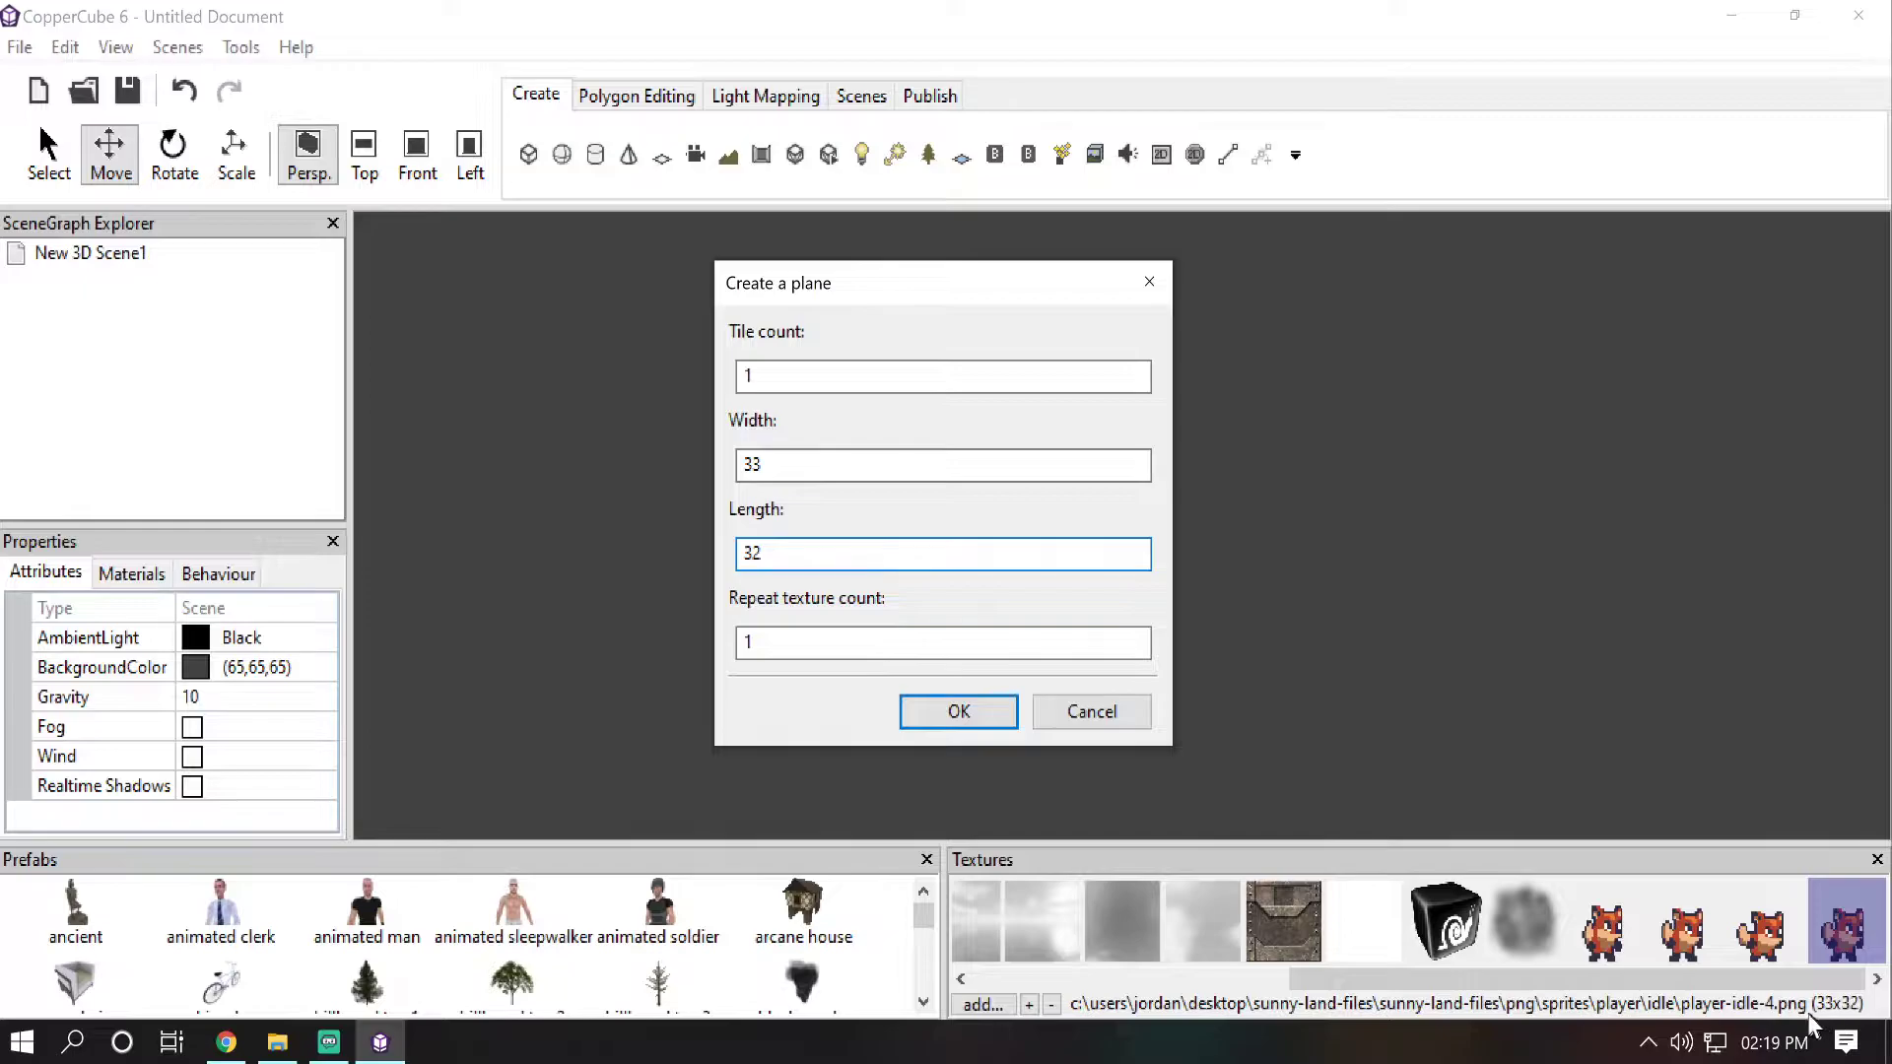
# Step: Set the plane's repeat texture count to 1 and create the plane
pyautogui.click(867, 641)
pyautogui.moveTo(866, 641); pyautogui.dragTo(719, 647)
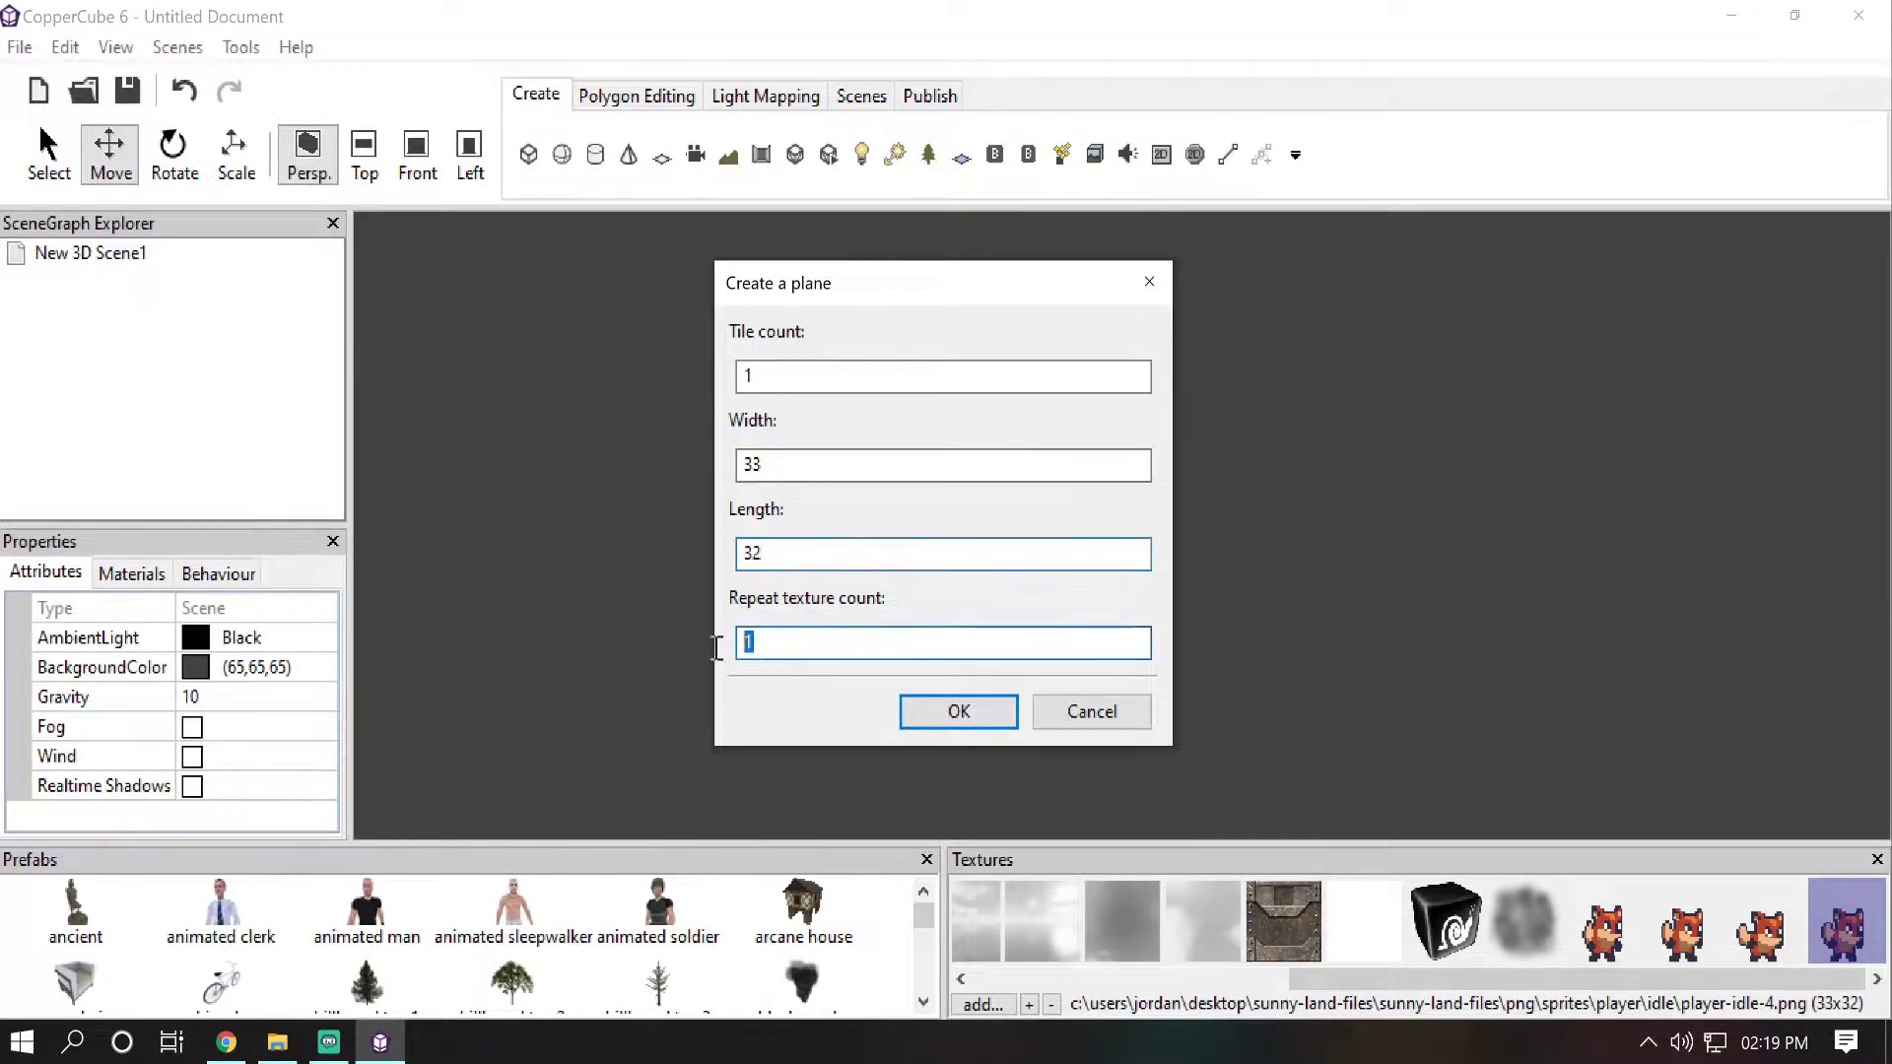
pyautogui.write('0.98')
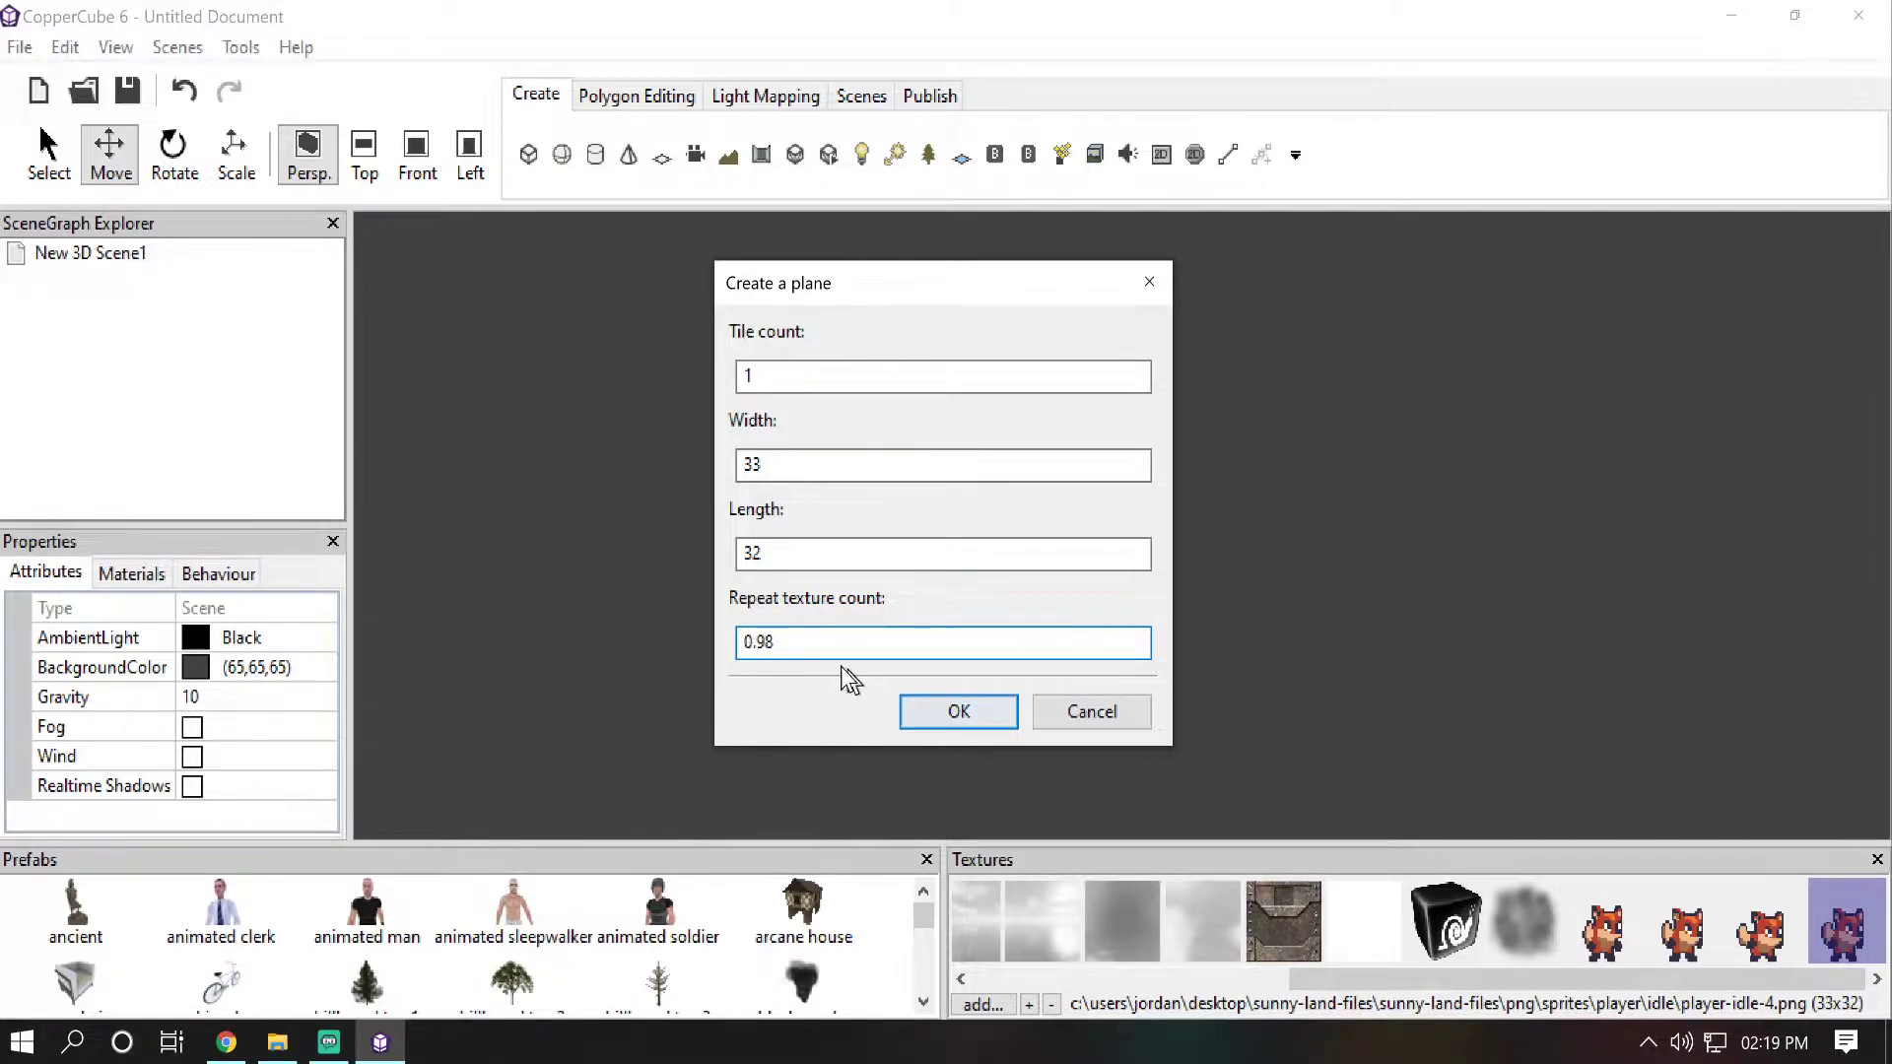
pyautogui.moveTo(811, 652); pyautogui.dragTo(614, 657)
pyautogui.write('1')
pyautogui.click(913, 710)
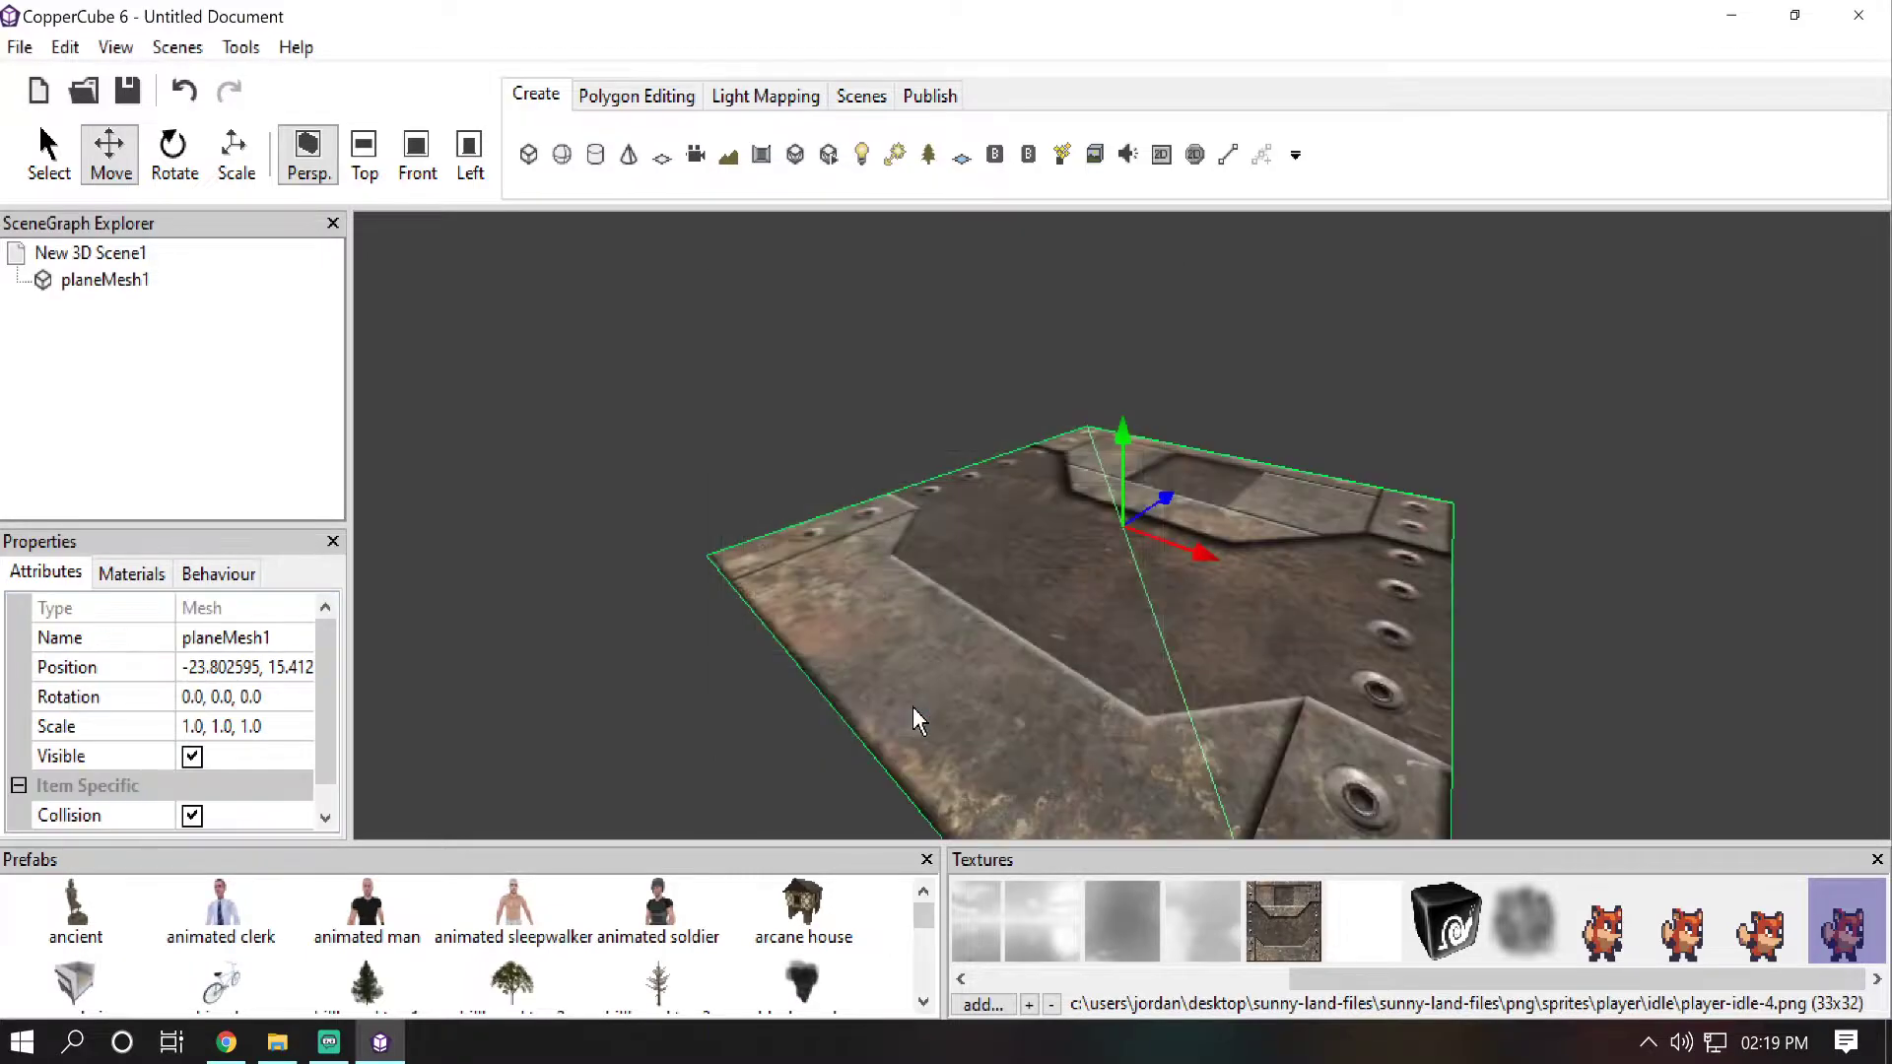
# Step: Apply the player-idle-4.png texture to the plane and set its material to transparent with alpha channel
pyautogui.click(1839, 933)
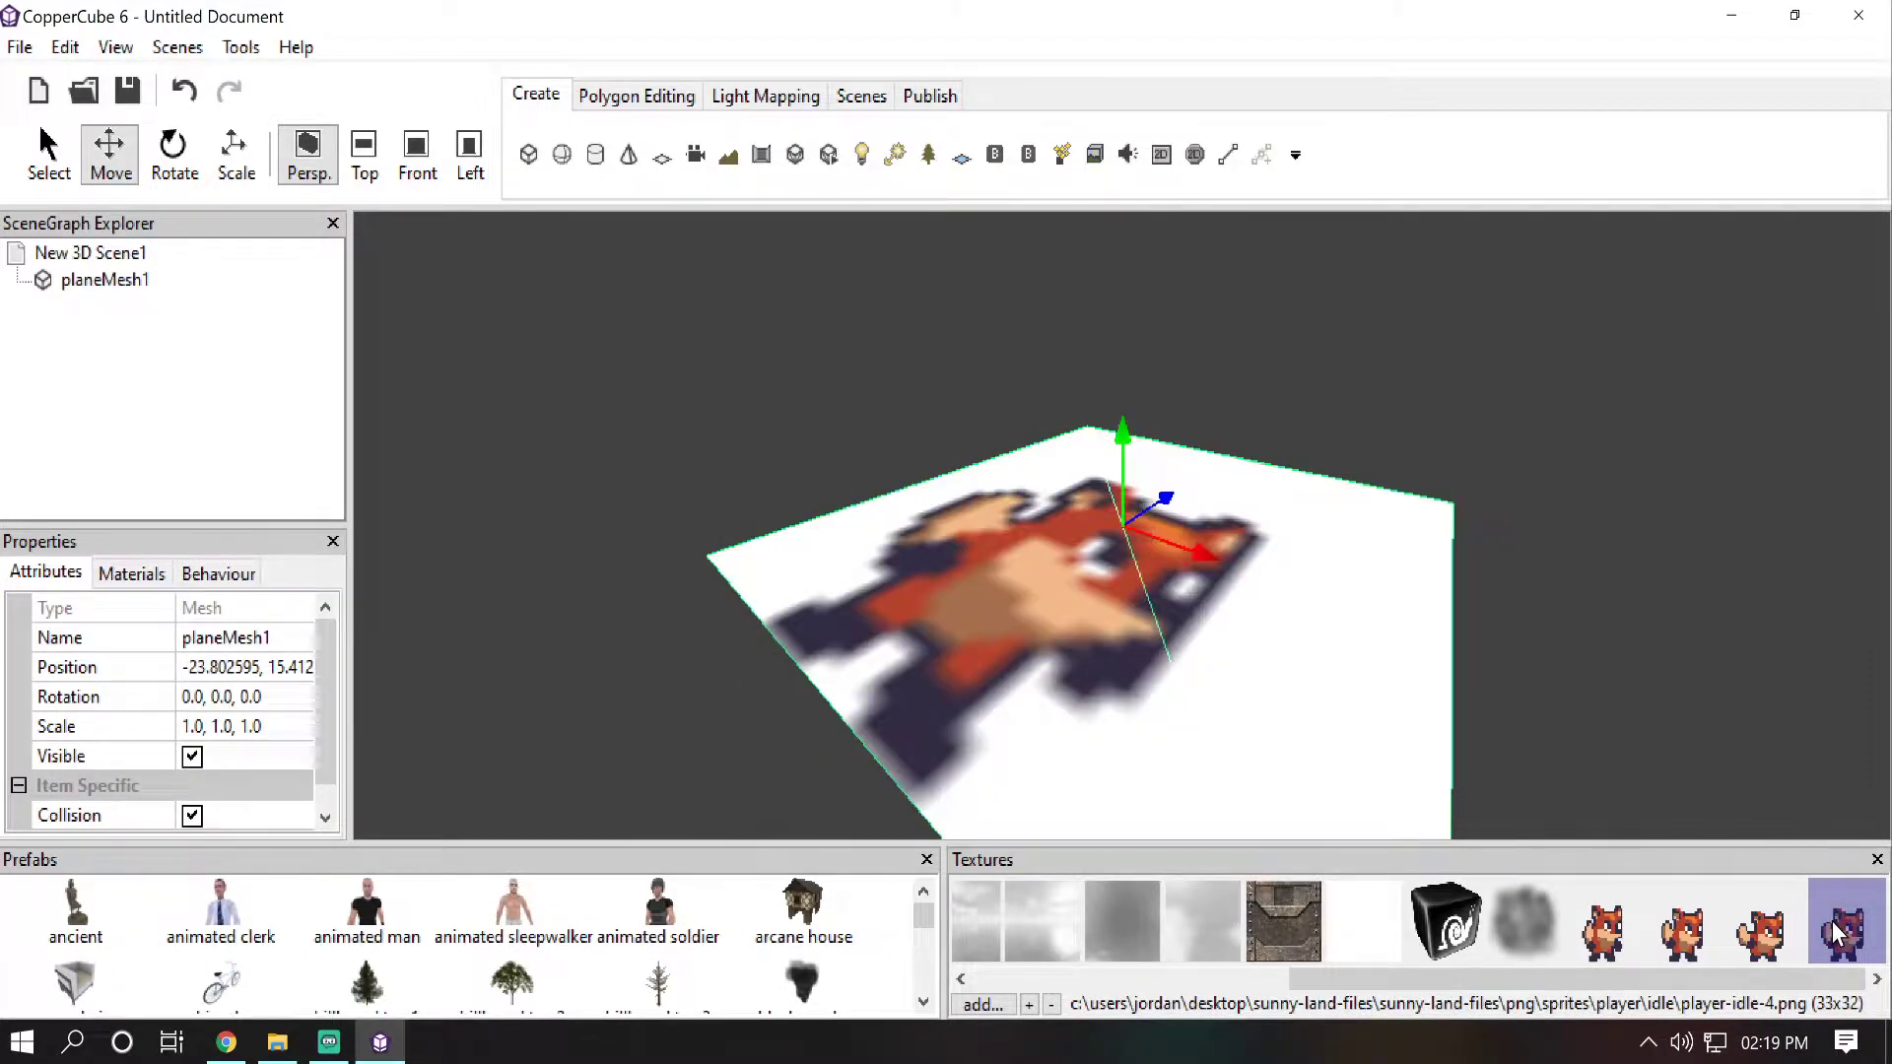
pyautogui.click(116, 575)
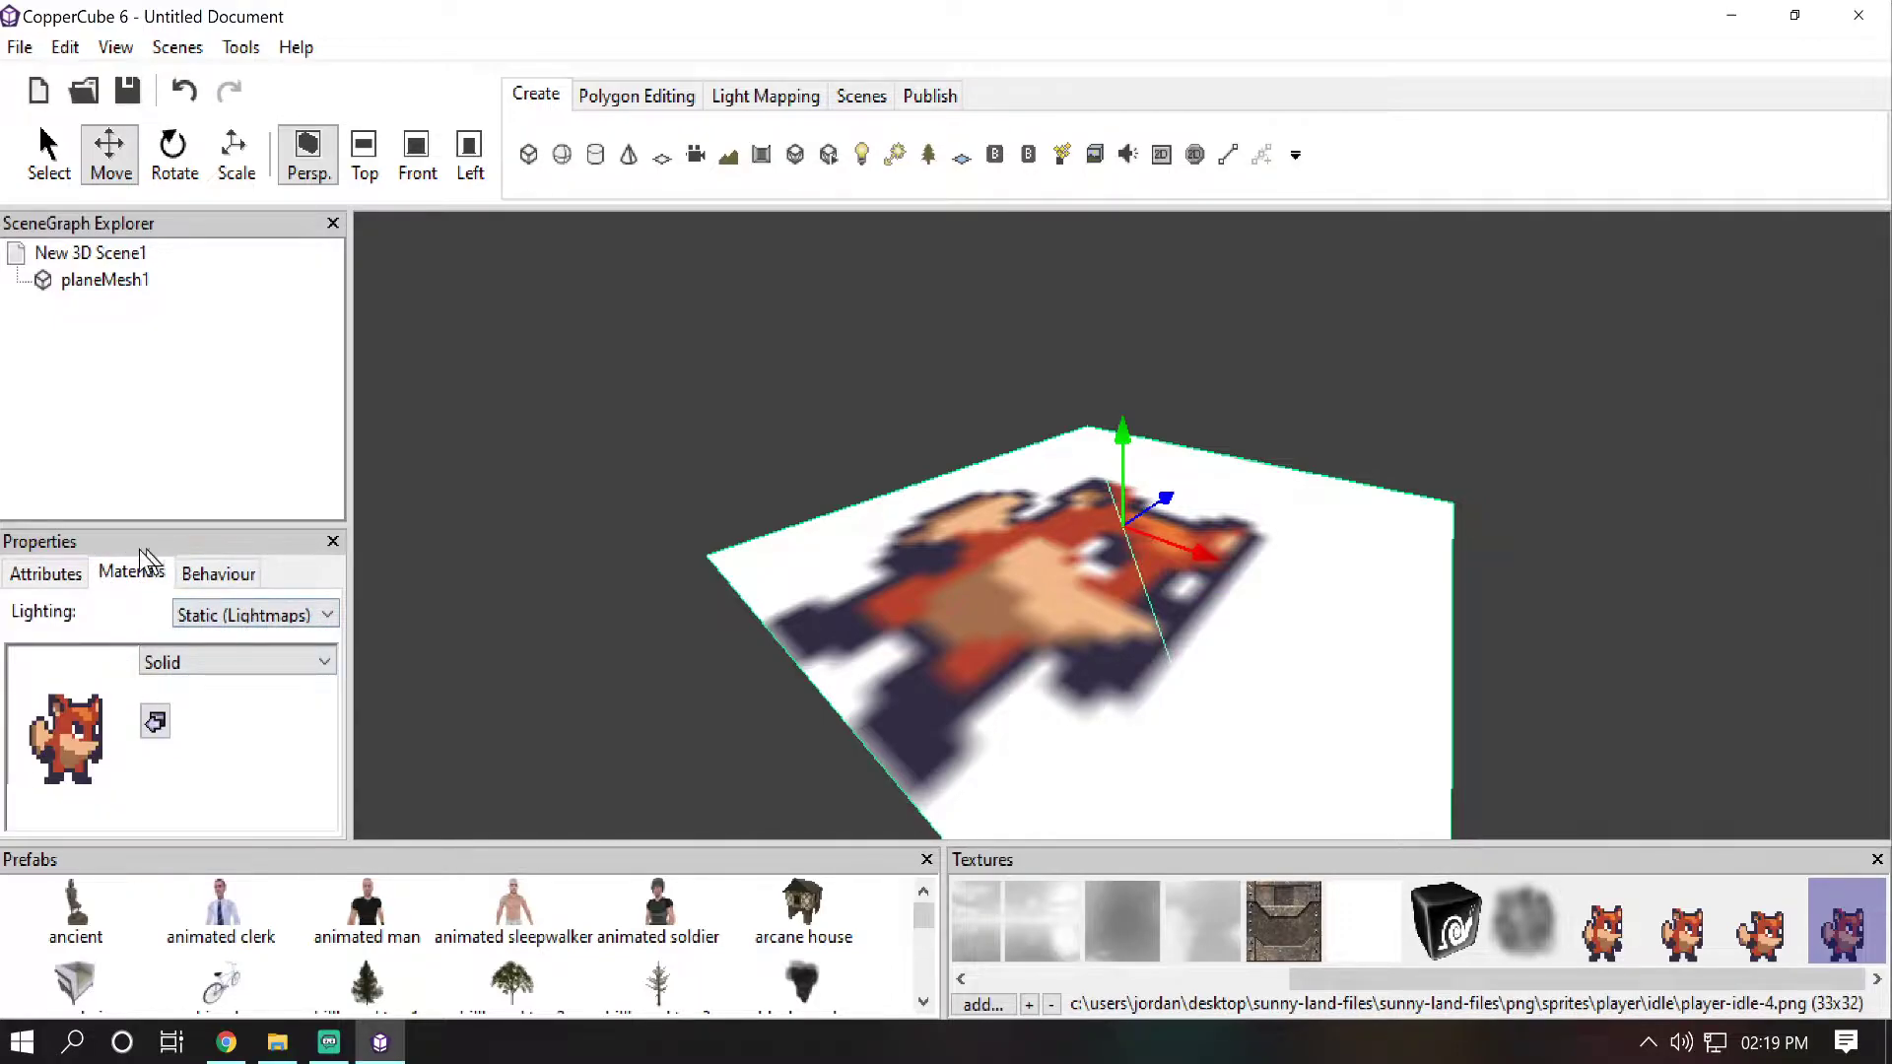
pyautogui.click(207, 663)
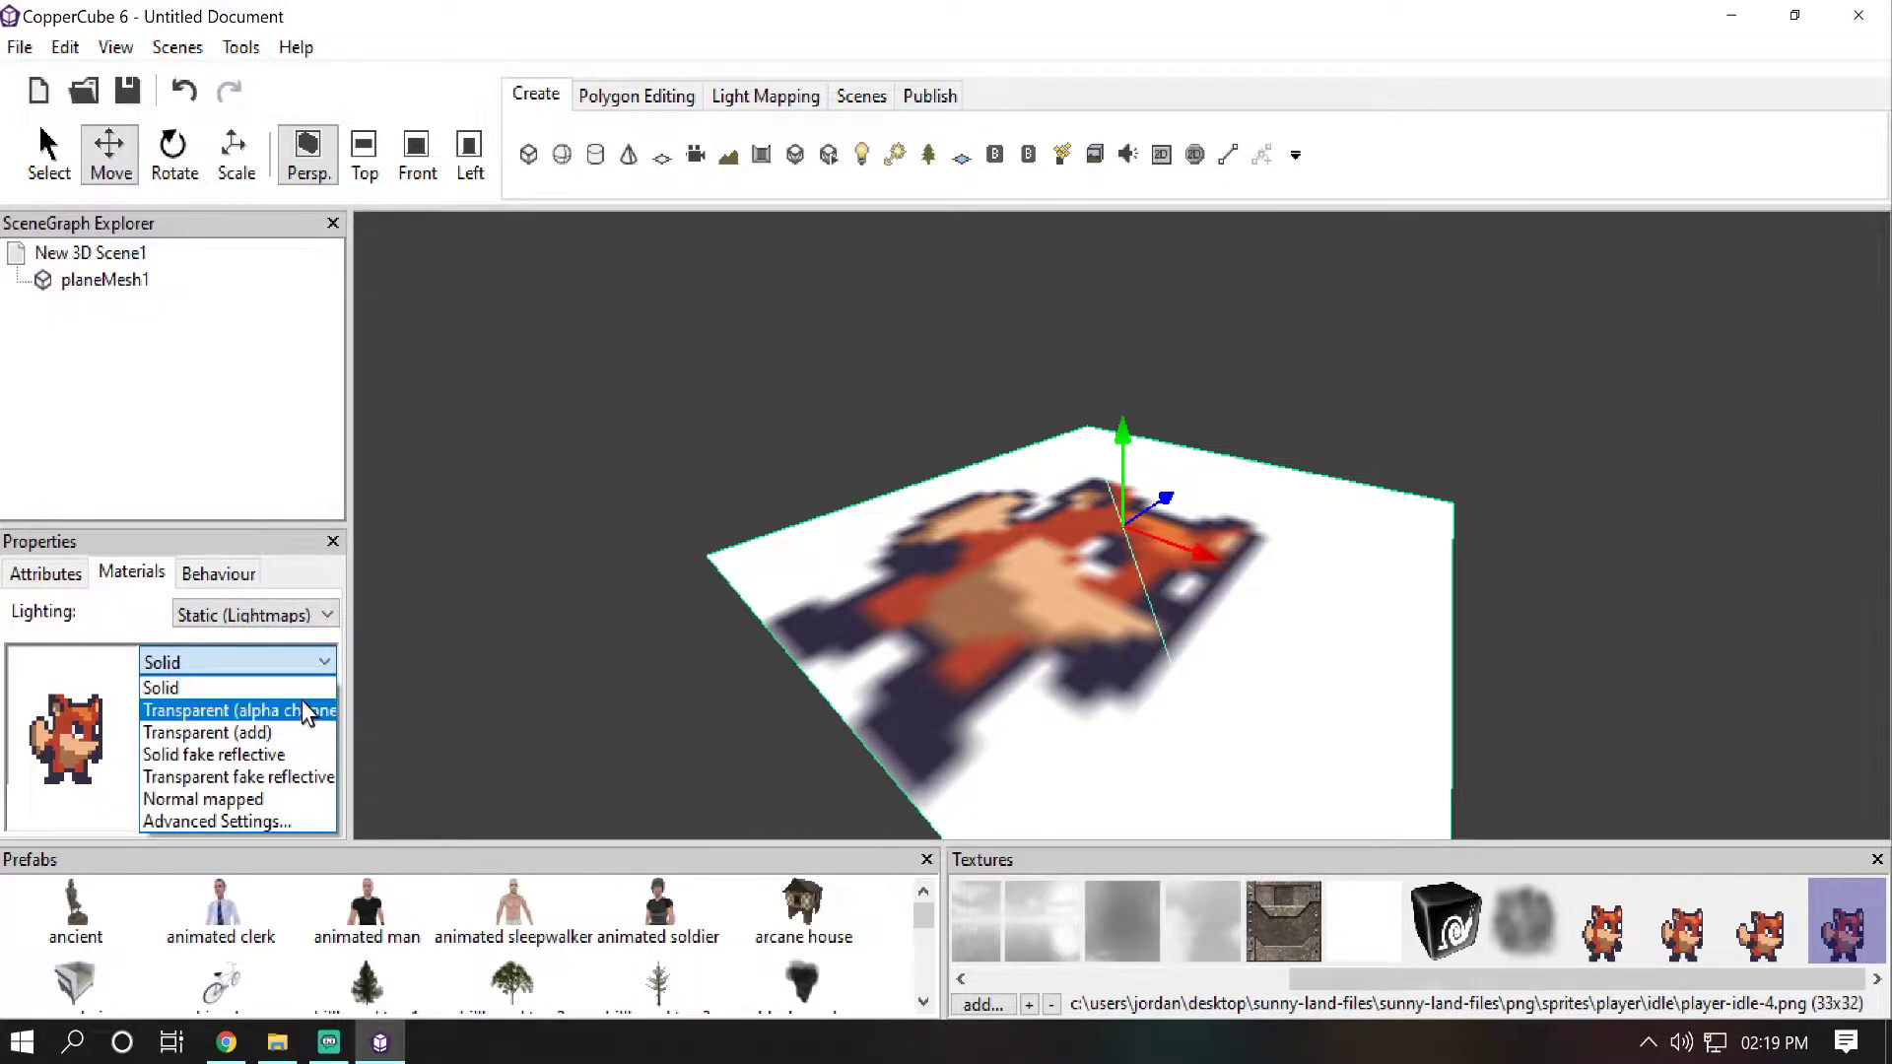
pyautogui.click(300, 710)
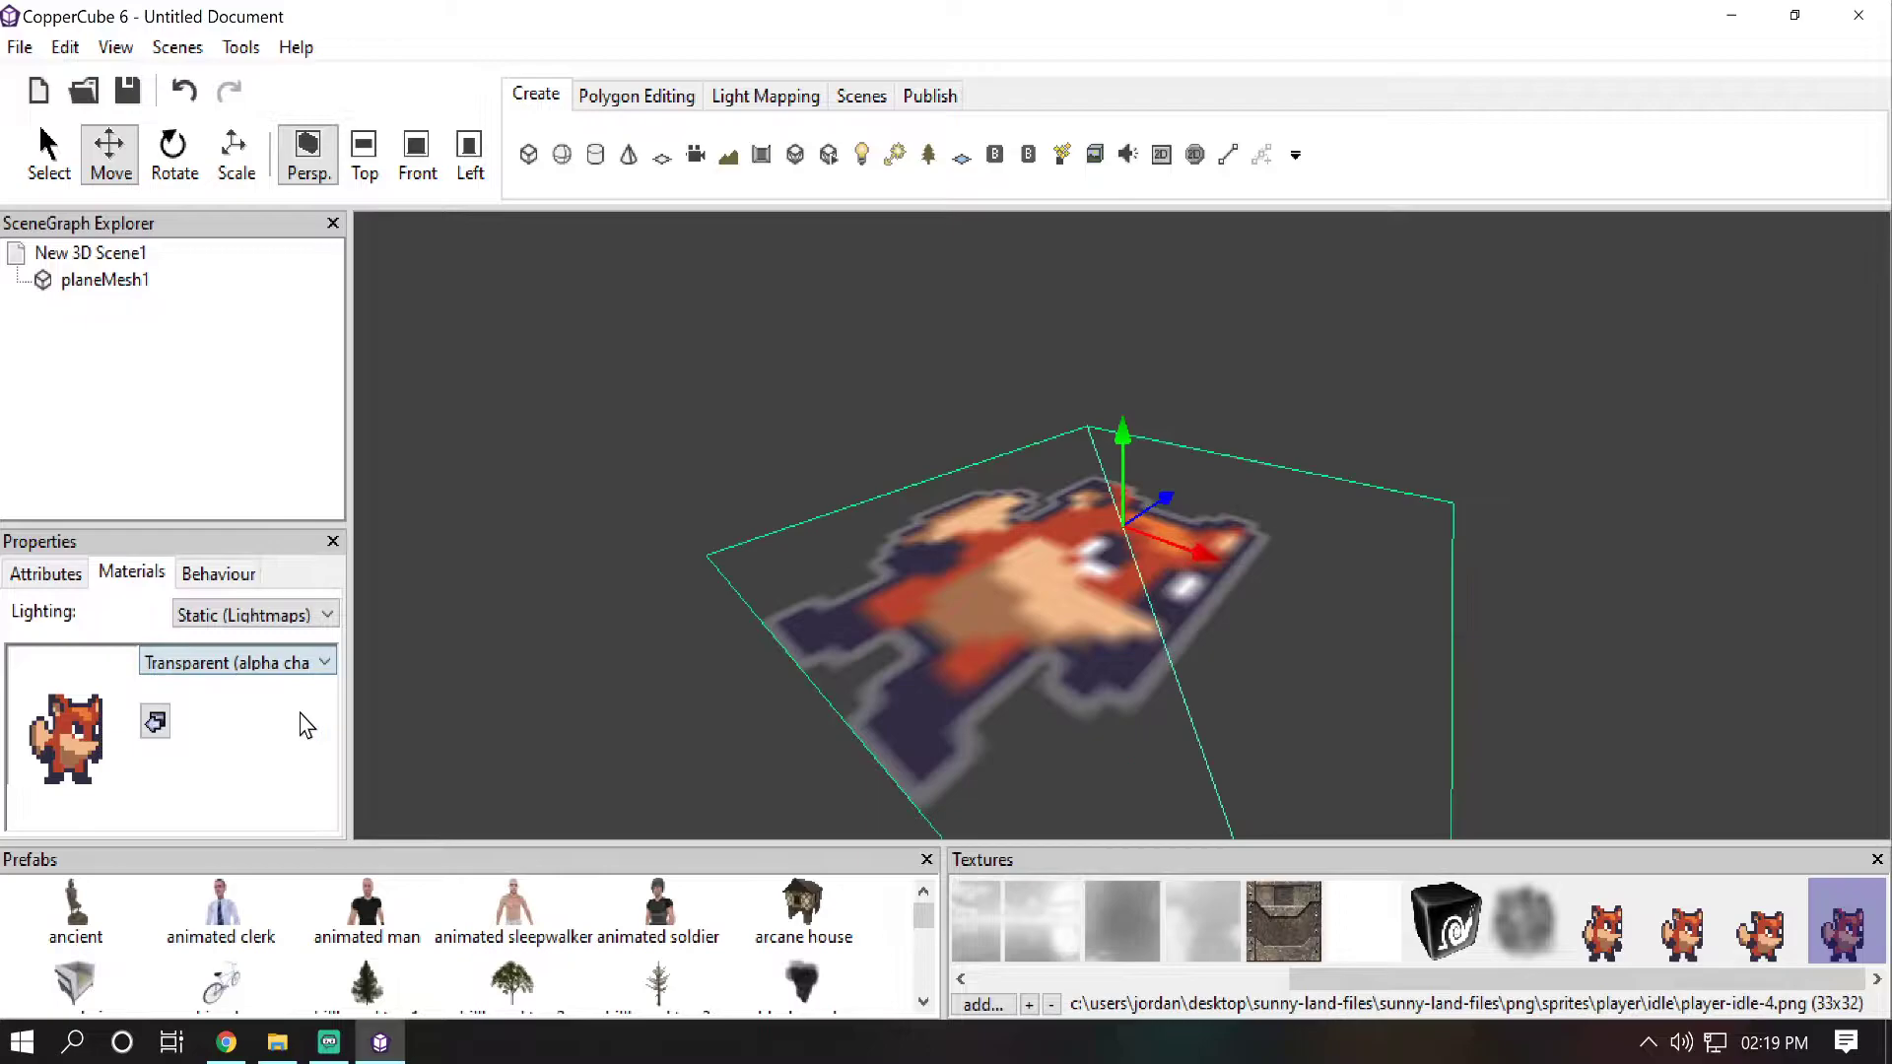
# Step: Inspect the fox sprite on the plane from above and delete the plane
pyautogui.click(1188, 355)
pyautogui.moveTo(1179, 333); pyautogui.dragTo(1221, 443)
pyautogui.press('Up')
pyautogui.press('Down')
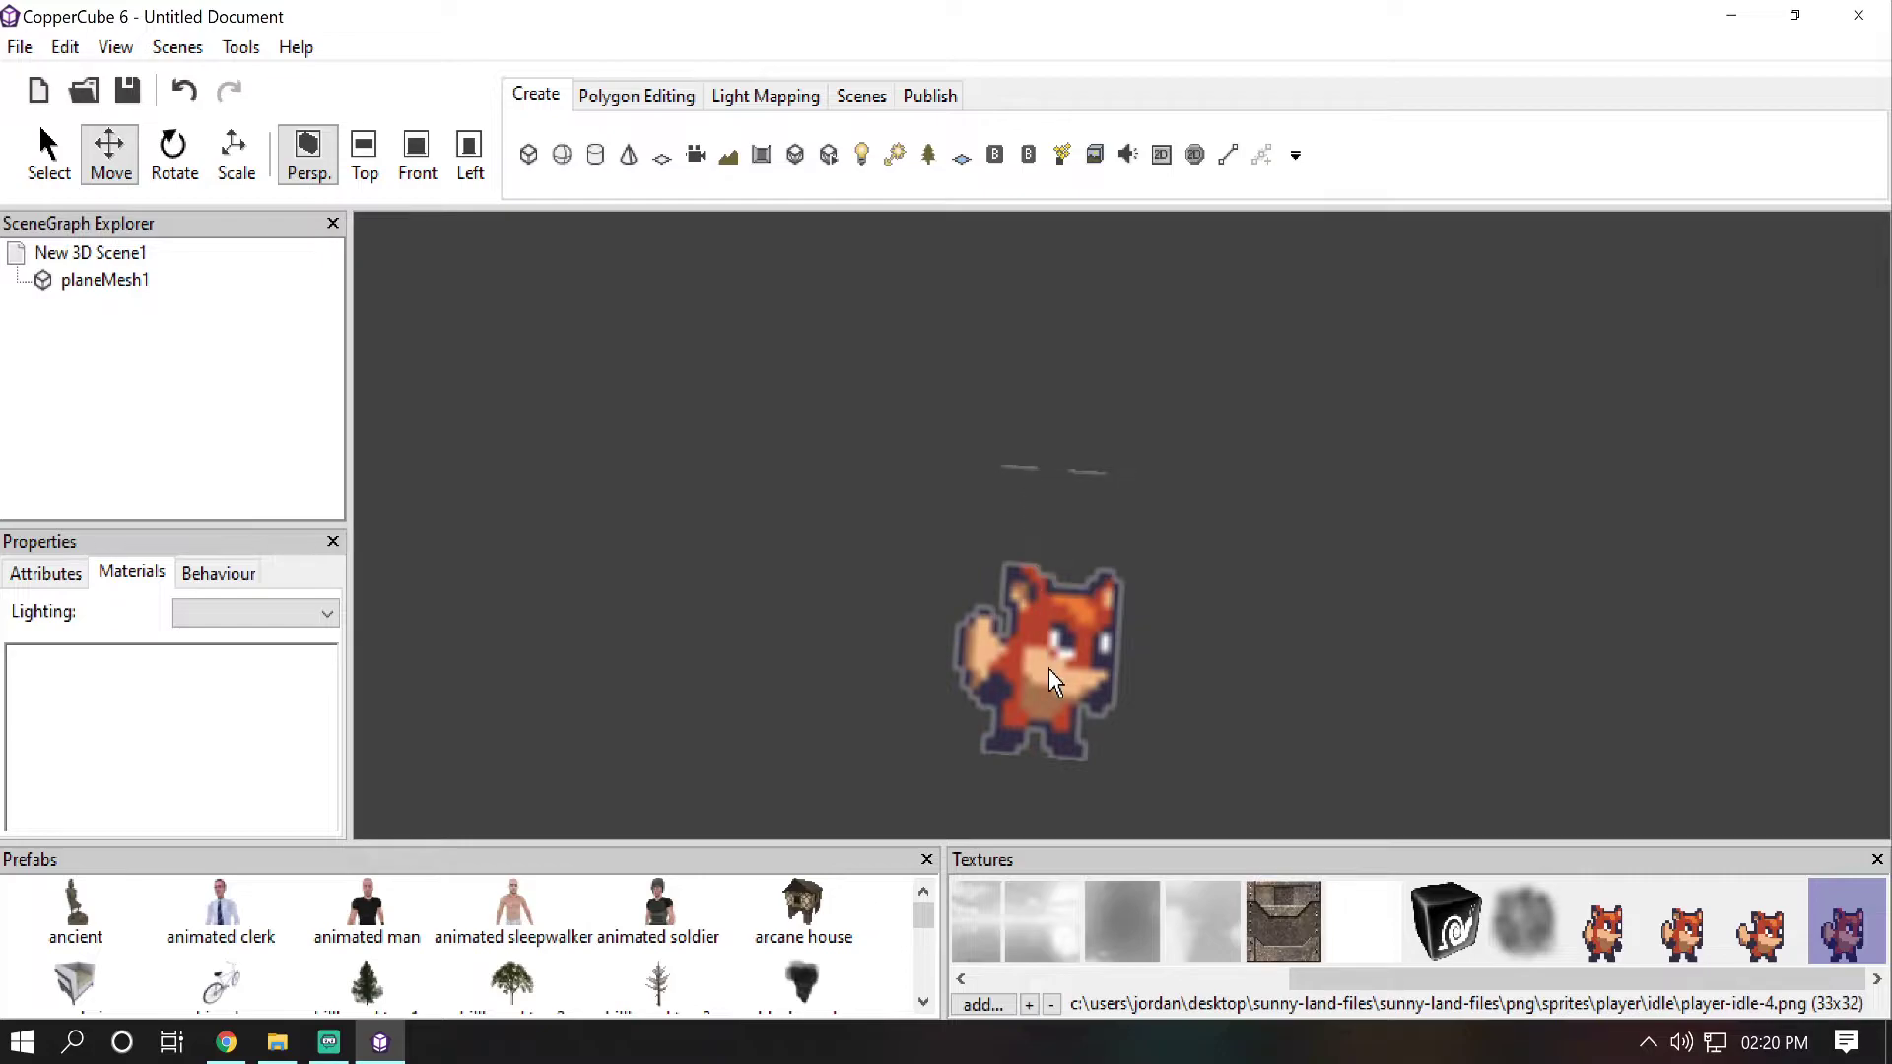
pyautogui.click(1067, 617)
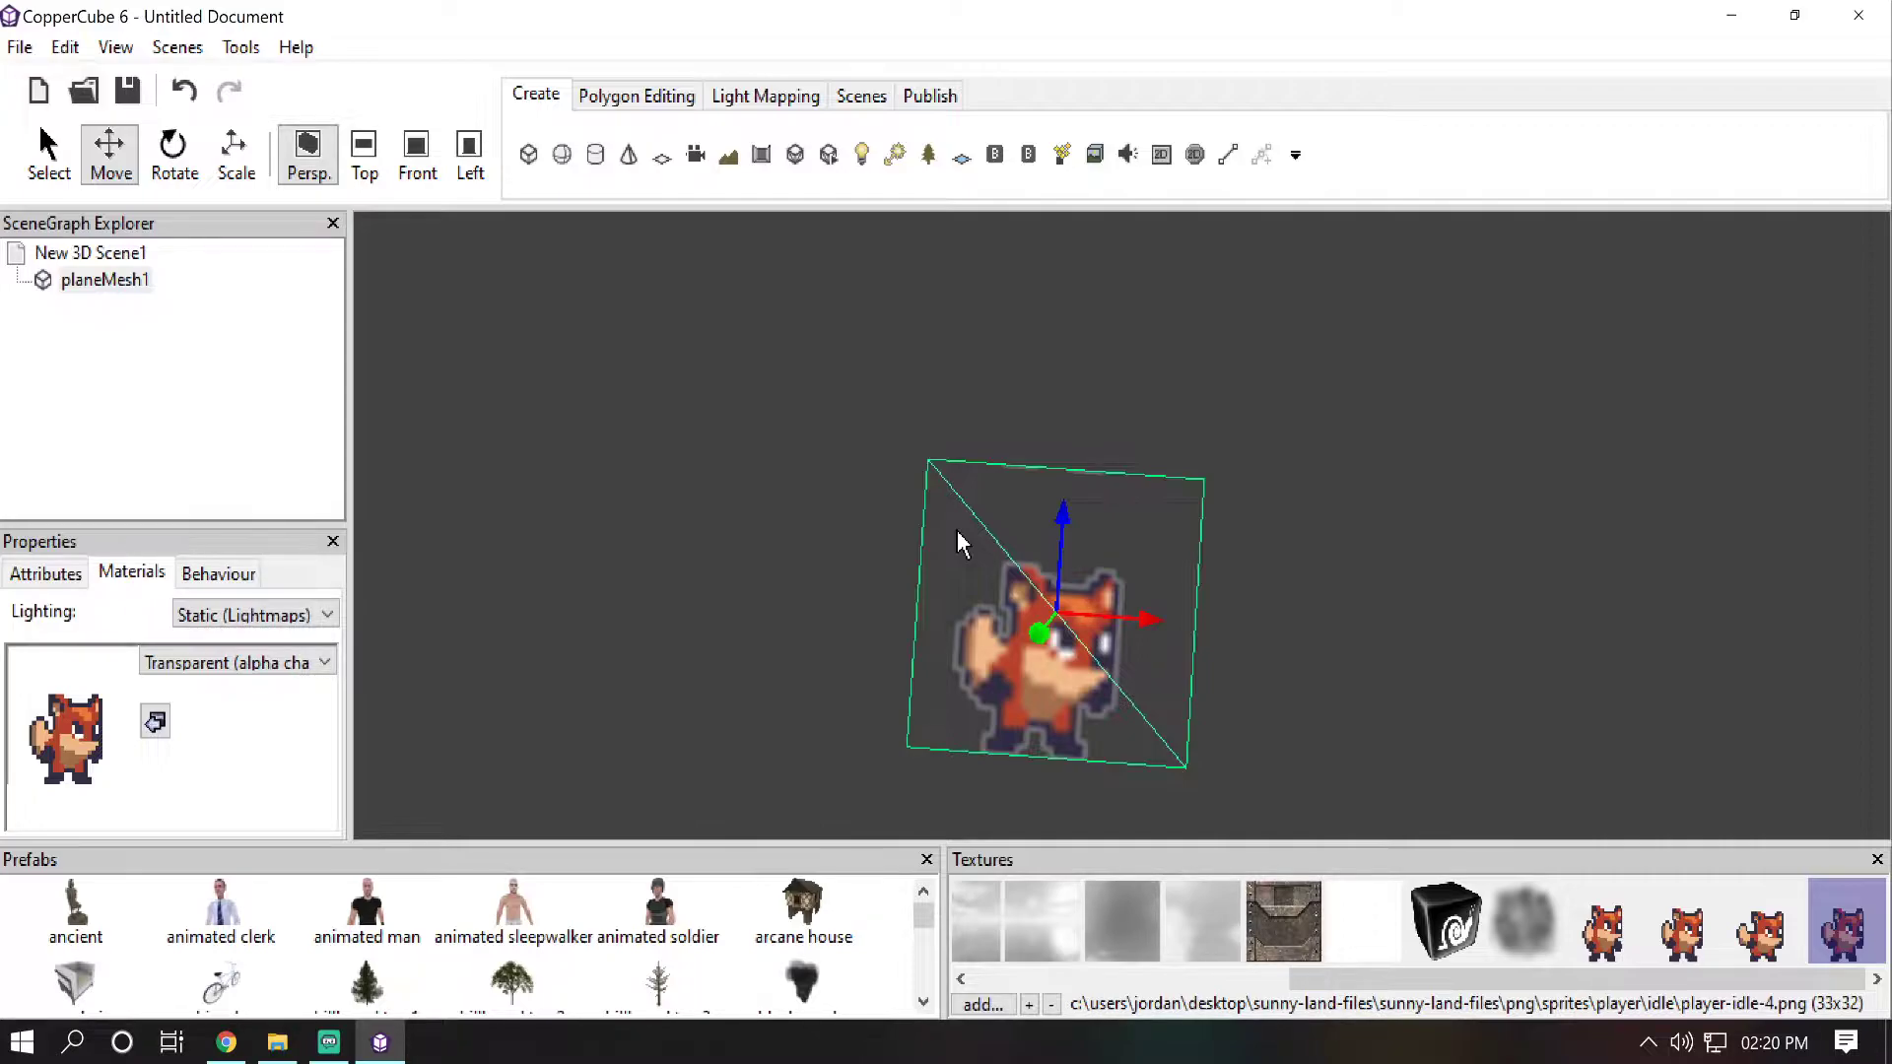
pyautogui.press('Delete')
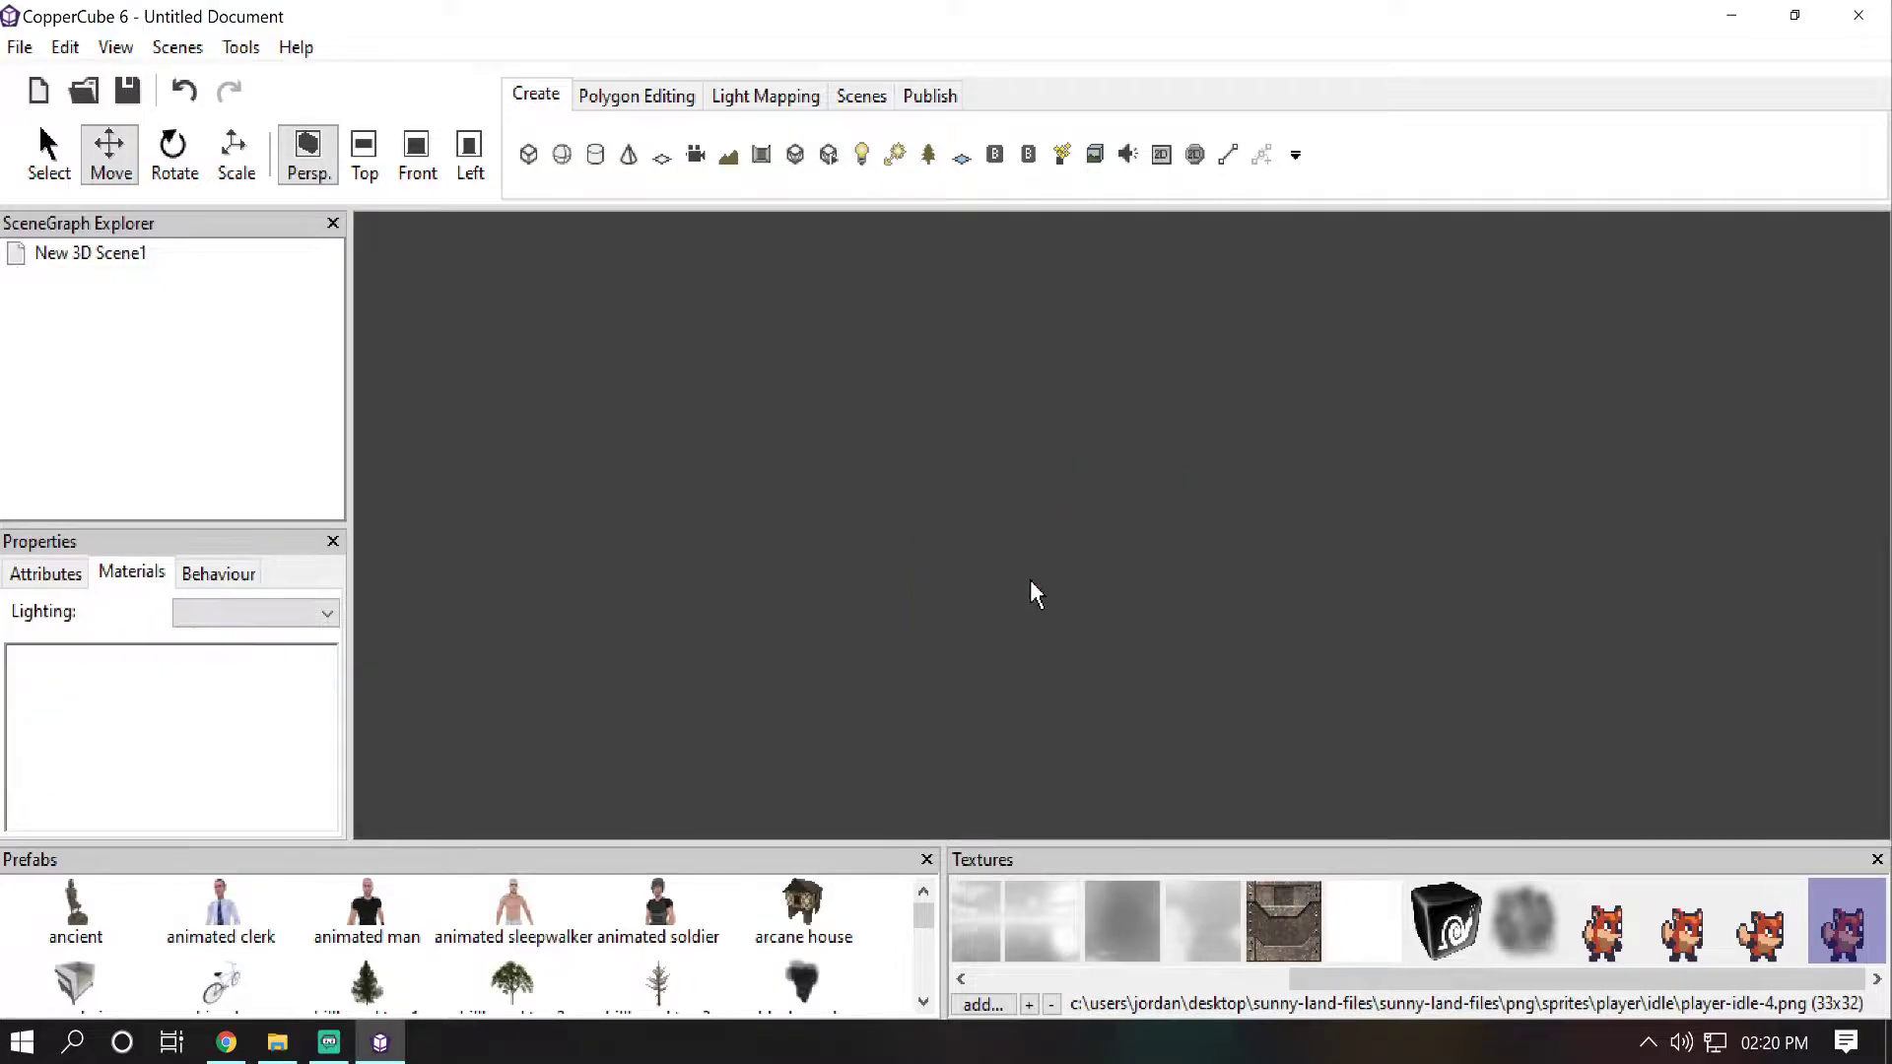
# Step: Create a new plane with tile count 1, width 33, length 32 and a repeat texture count of 0.98
pyautogui.click(661, 158)
pyautogui.write('1')
pyautogui.moveTo(798, 467); pyautogui.dragTo(582, 452)
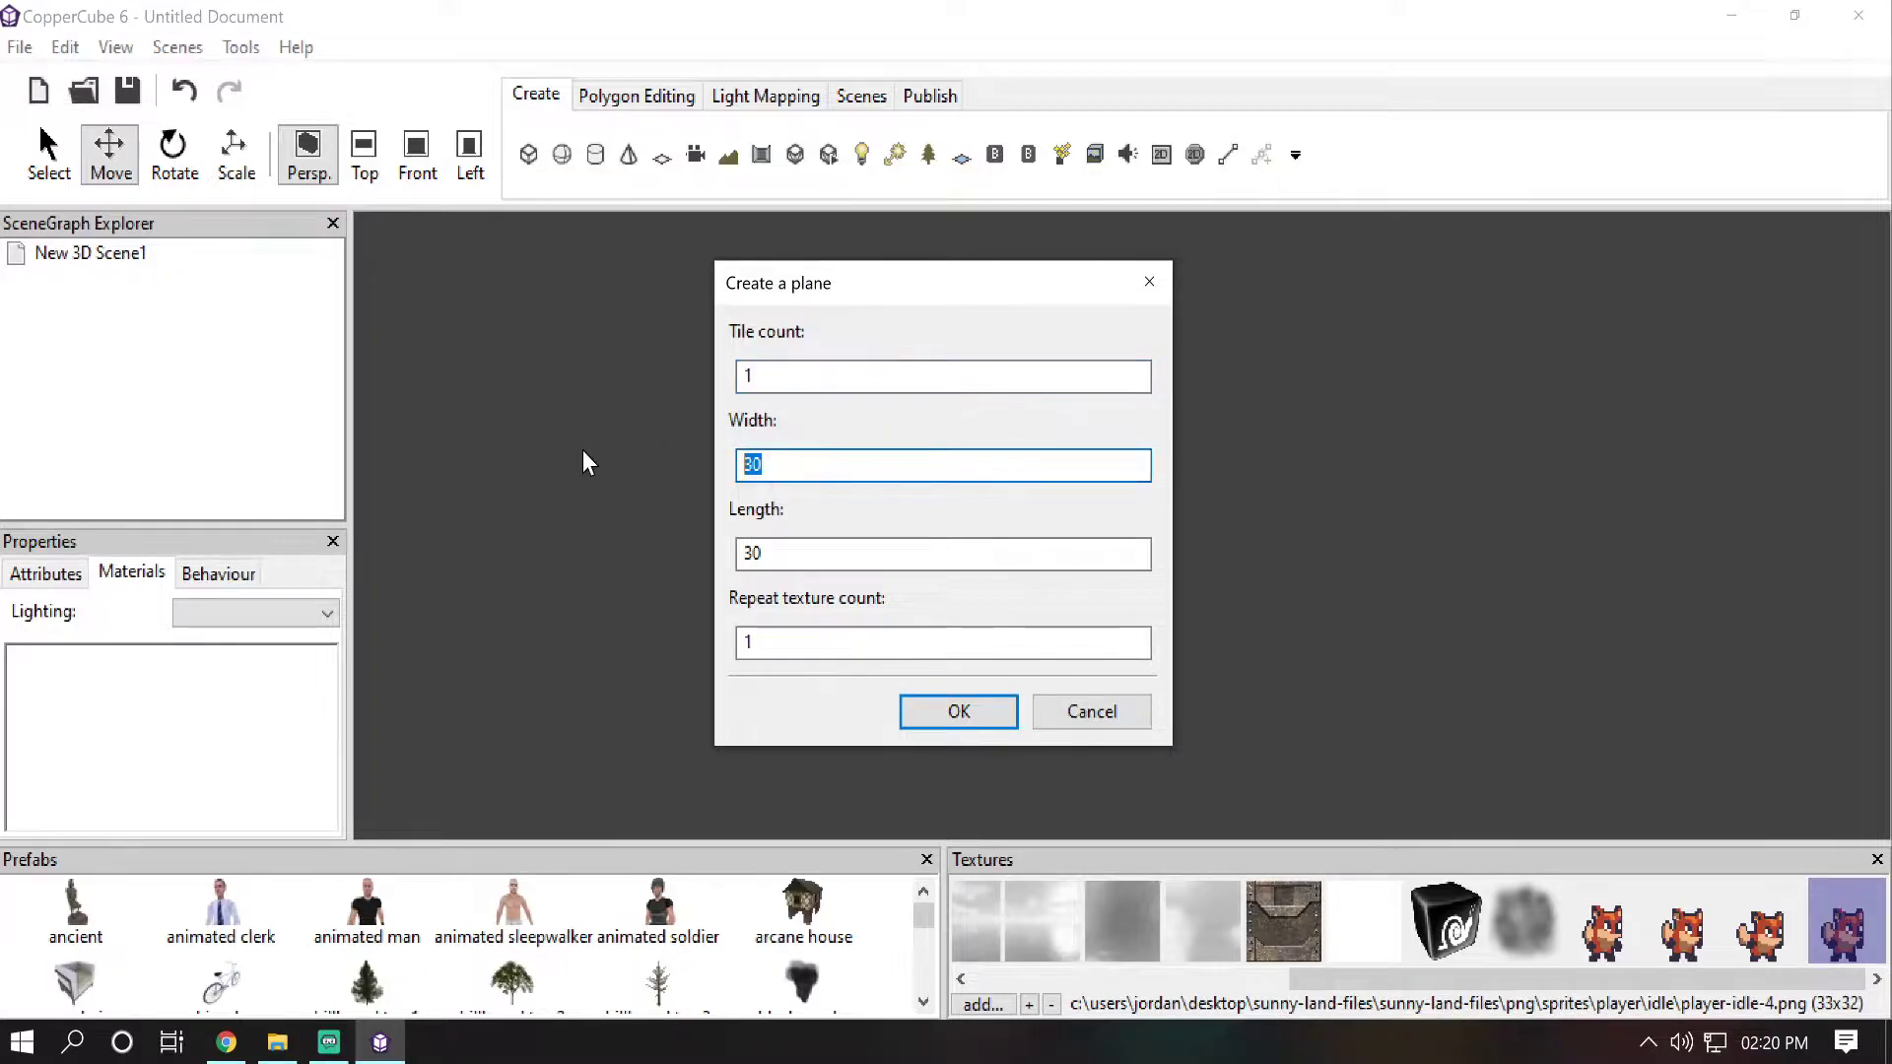
pyautogui.write('33')
pyautogui.doubleClick(819, 545)
pyautogui.write('32')
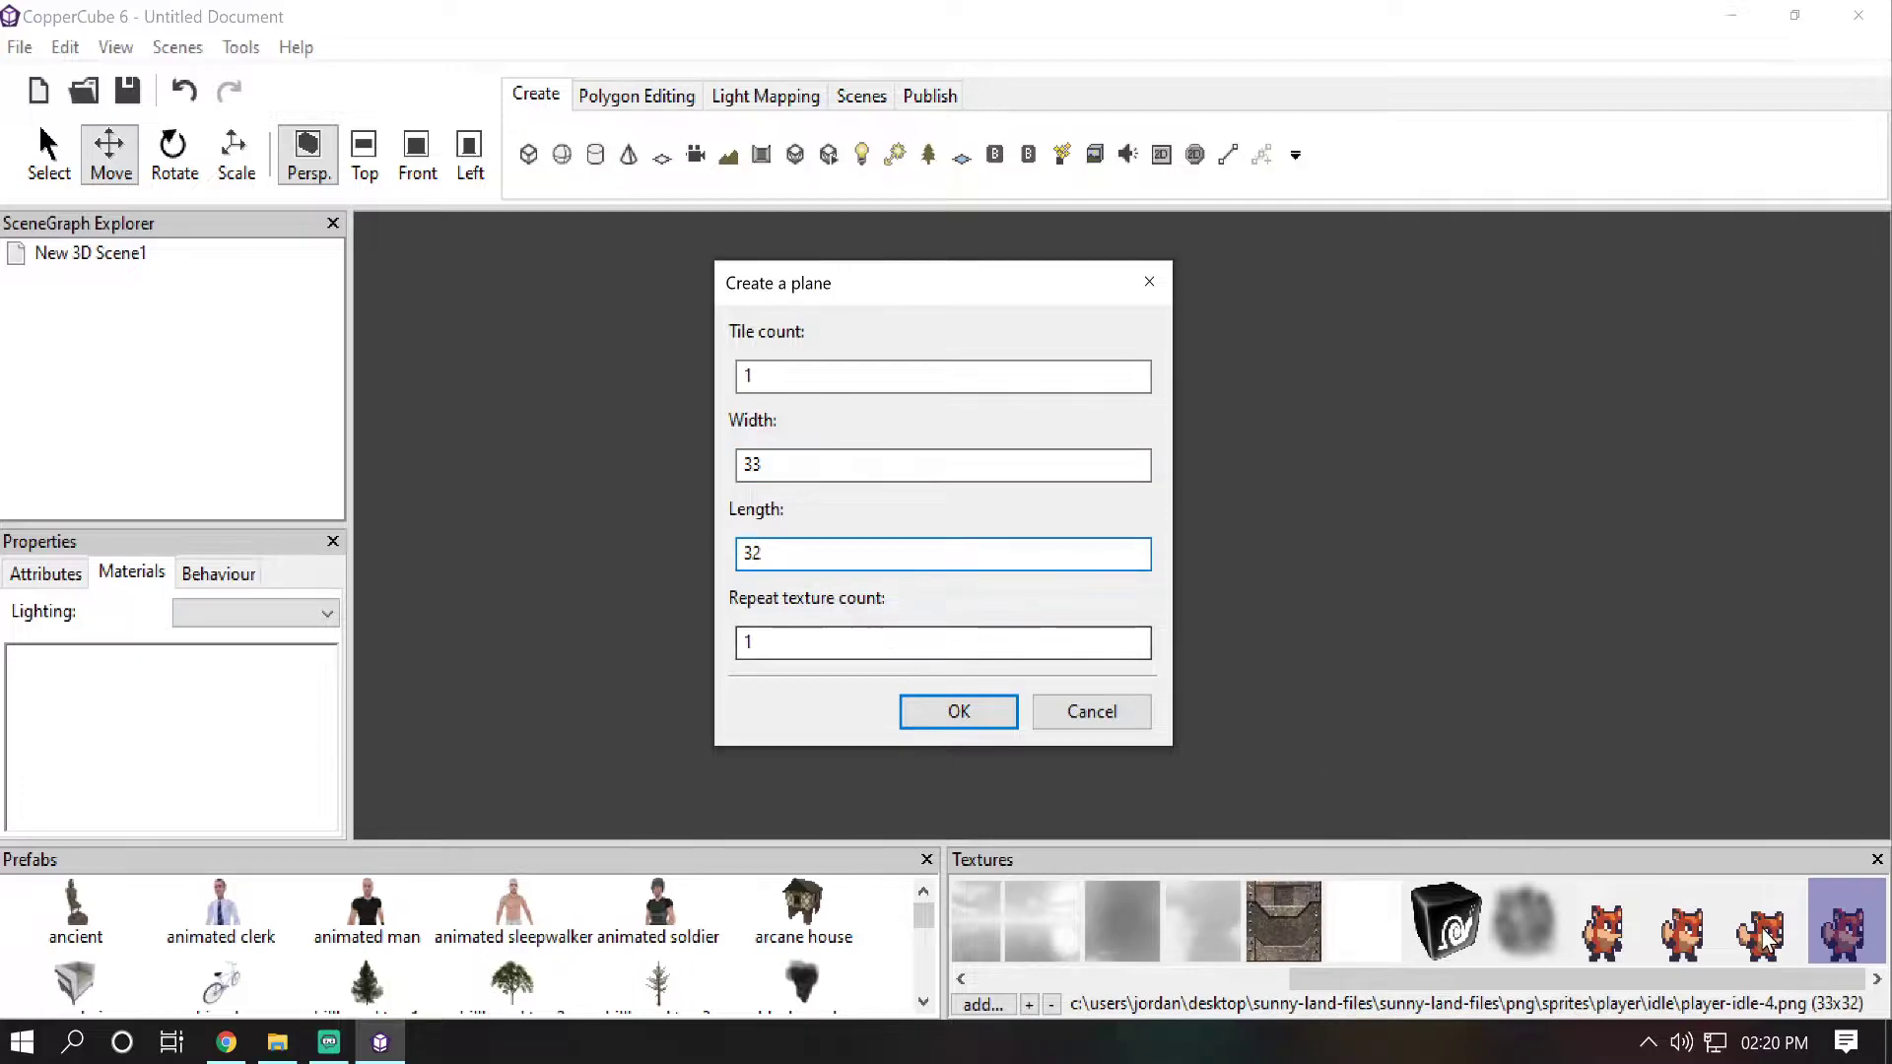
pyautogui.moveTo(891, 642); pyautogui.dragTo(331, 657)
pyautogui.write('0.98')
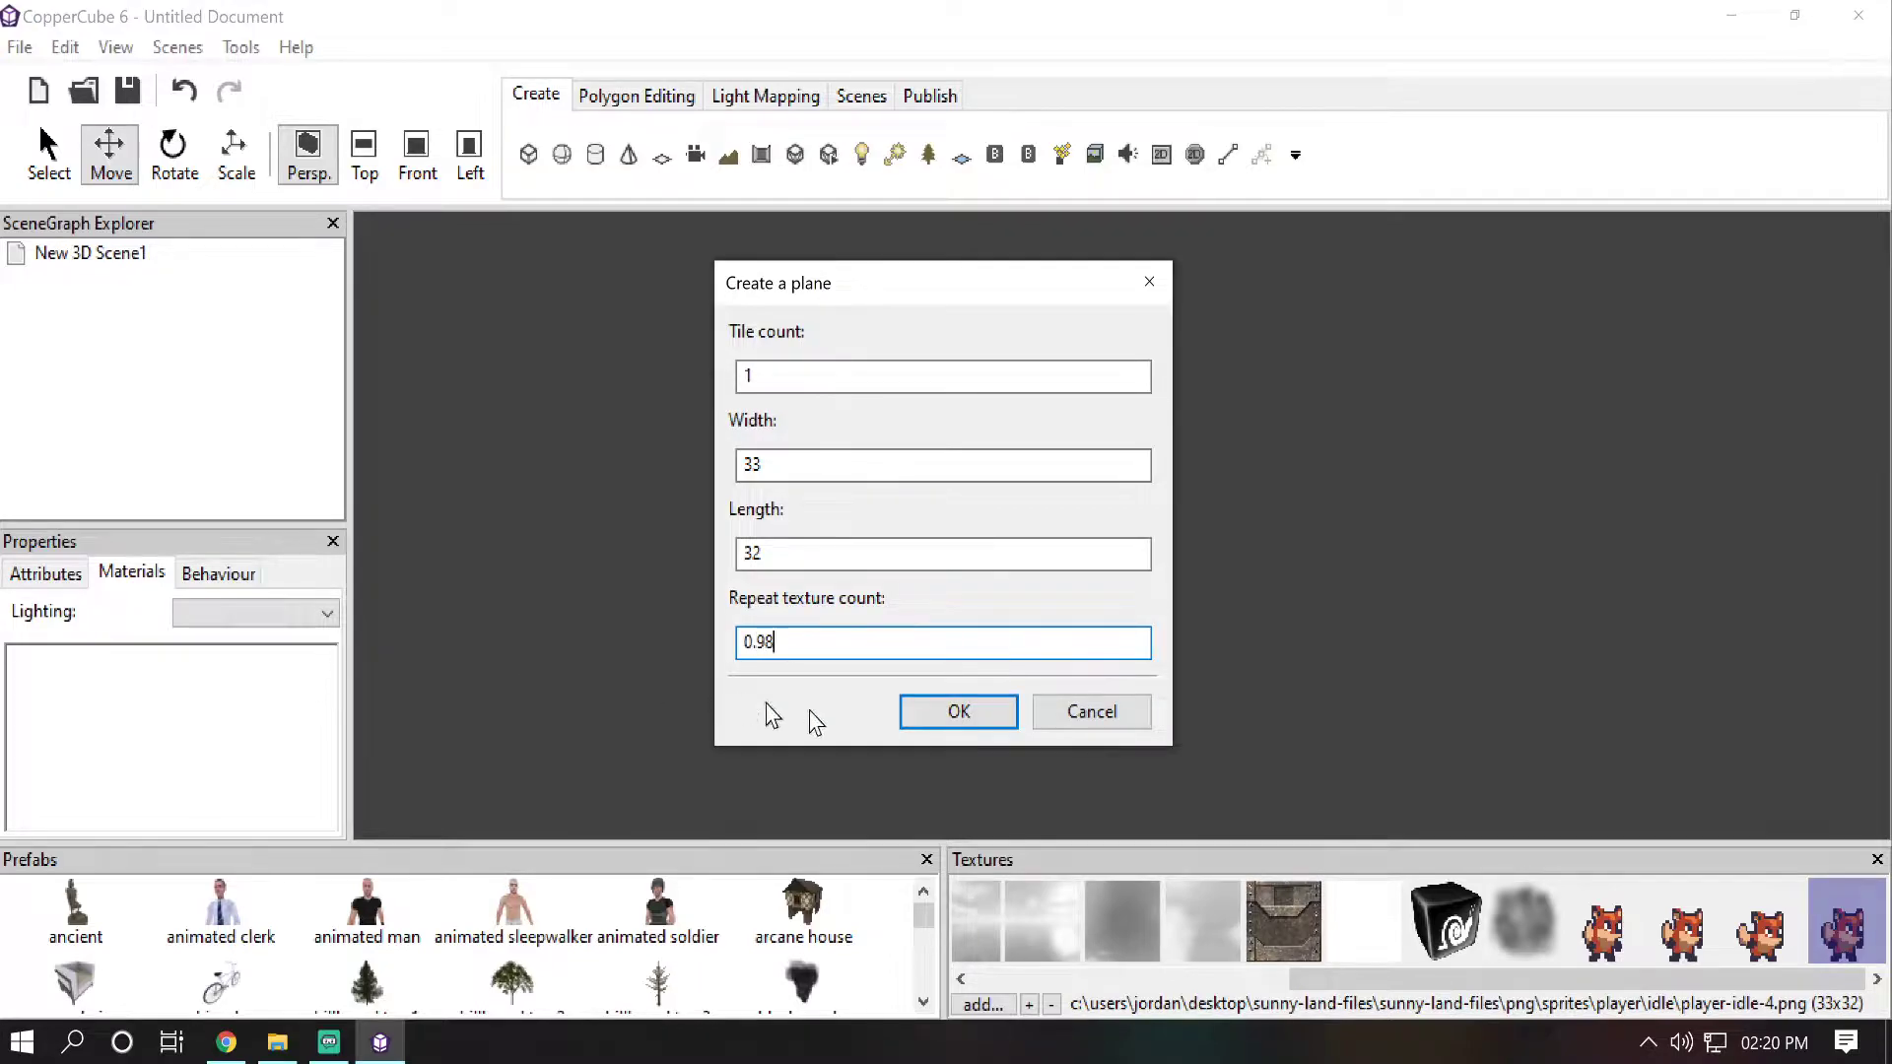
pyautogui.click(1001, 714)
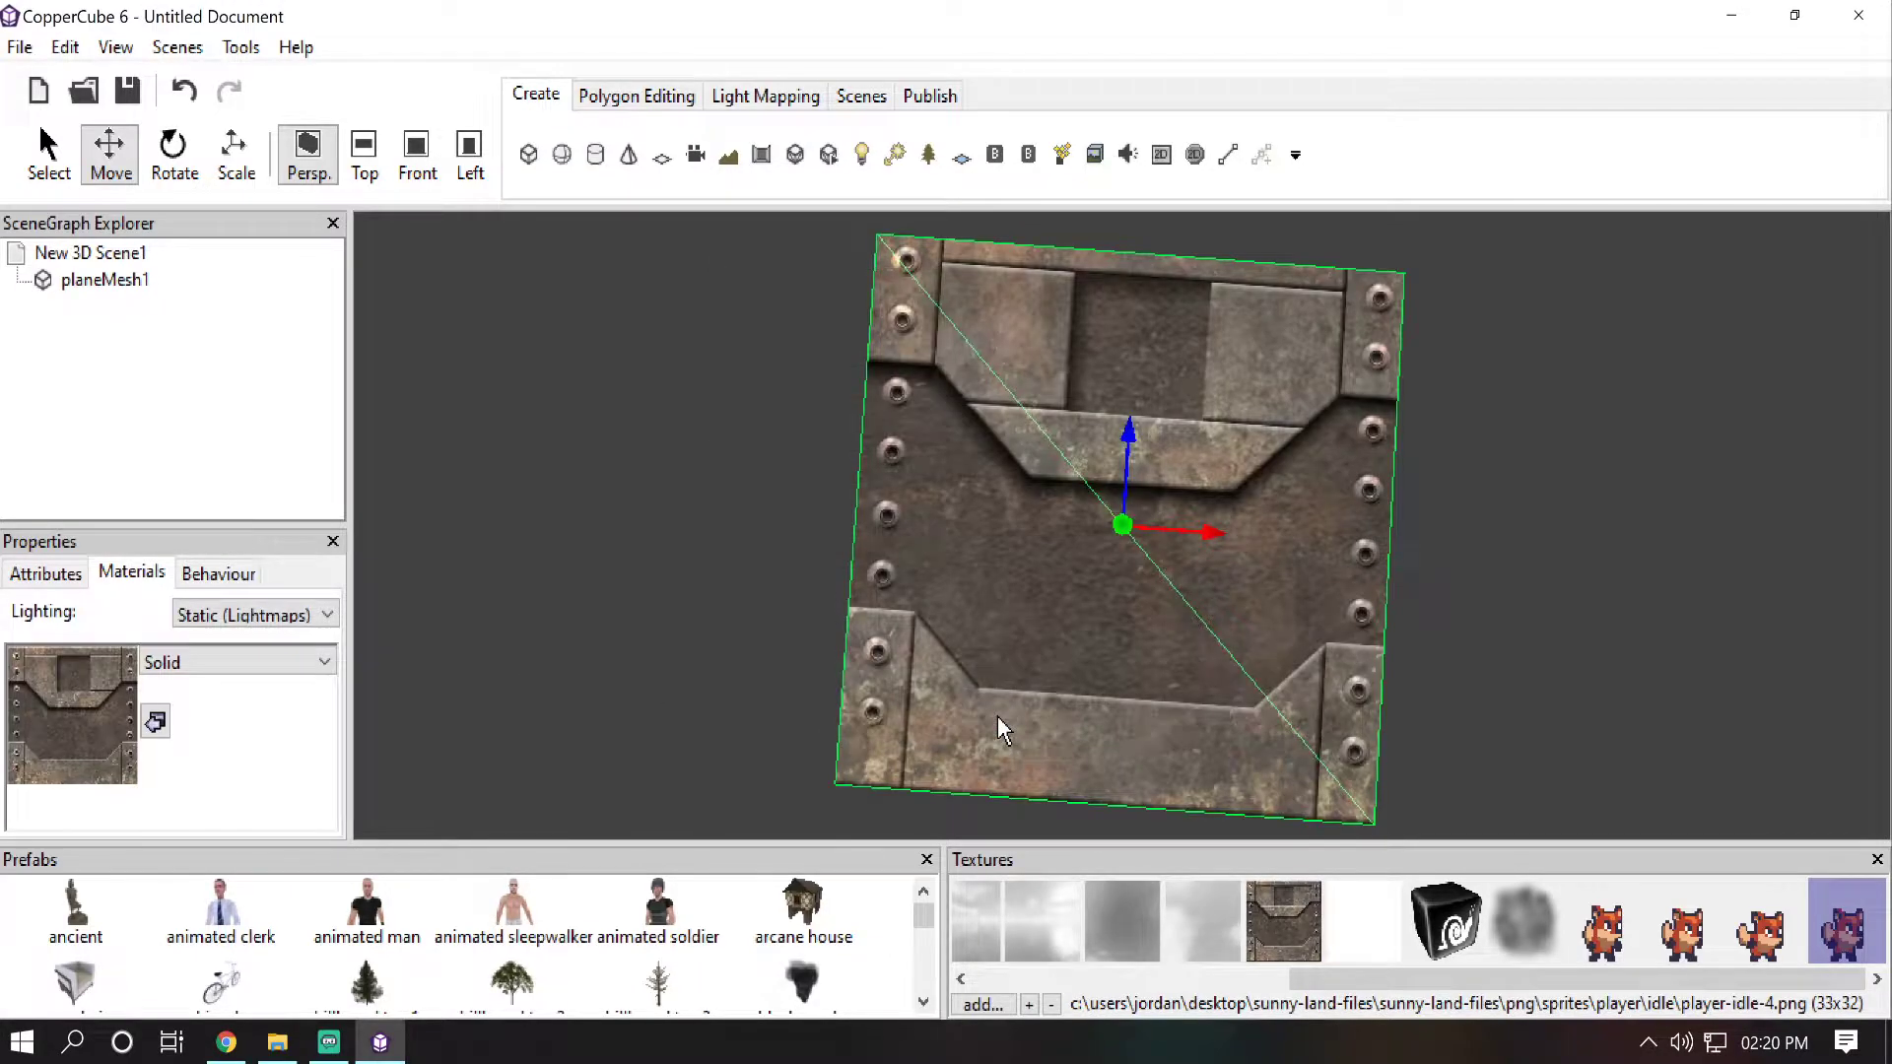
# Step: Texture the new plane with player-idle-4.png and make its material transparent with alpha channel
pyautogui.click(1860, 945)
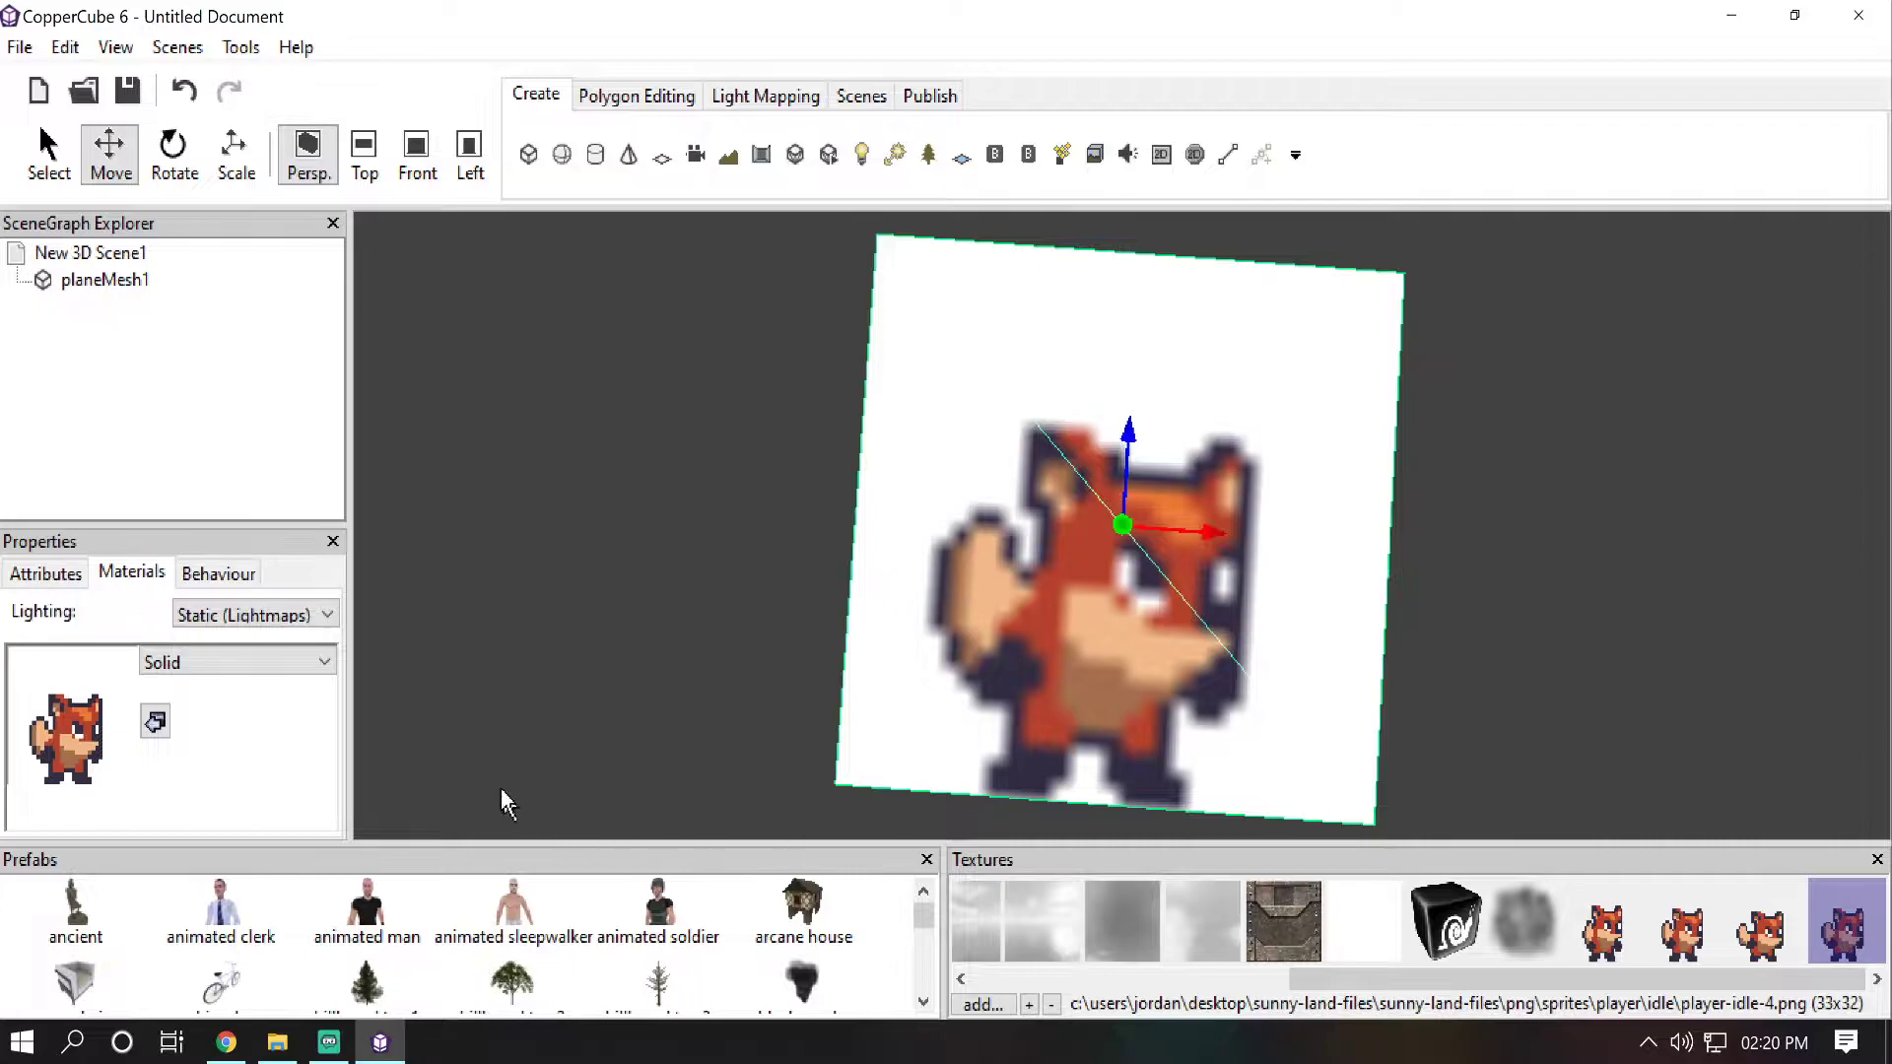
pyautogui.click(301, 665)
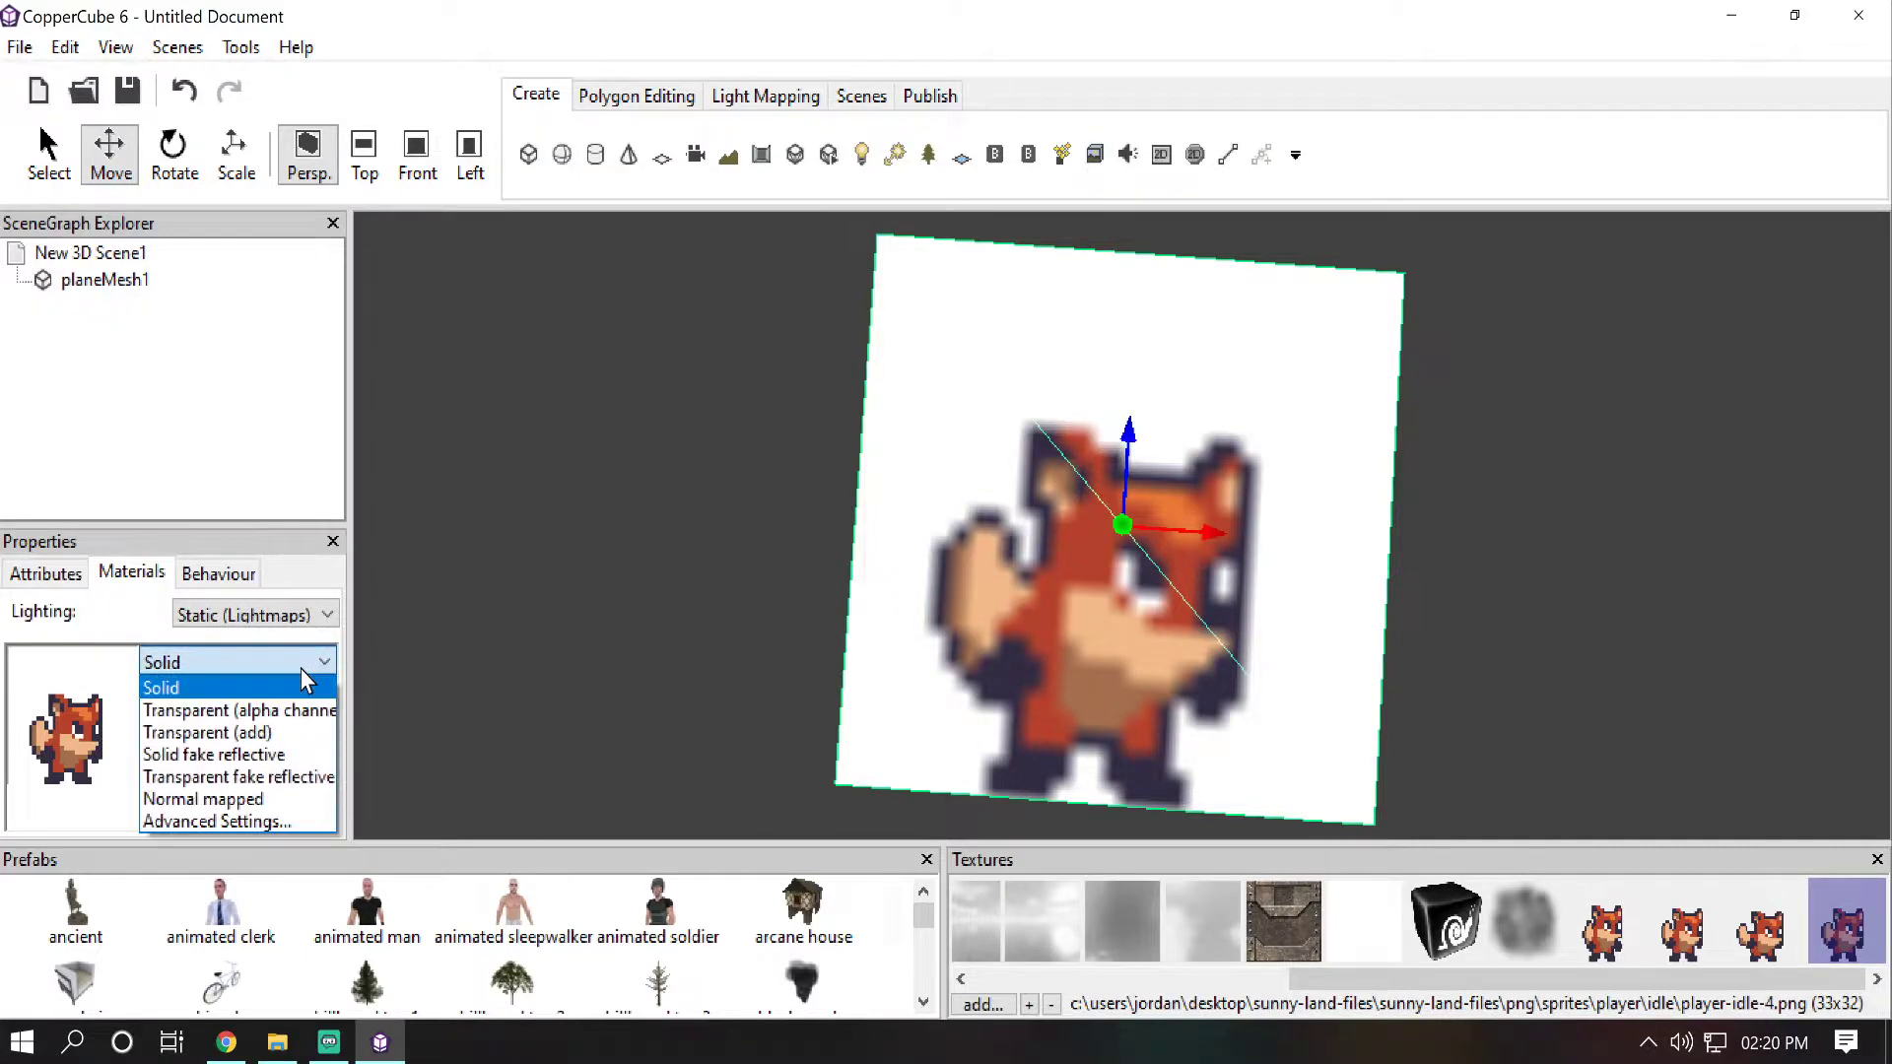
pyautogui.click(245, 710)
pyautogui.click(730, 492)
pyautogui.moveTo(1587, 494)
pyautogui.mouseDown(button='right')
pyautogui.moveTo(1579, 465)
pyautogui.moveTo(1592, 499)
pyautogui.mouseUp(button='right')
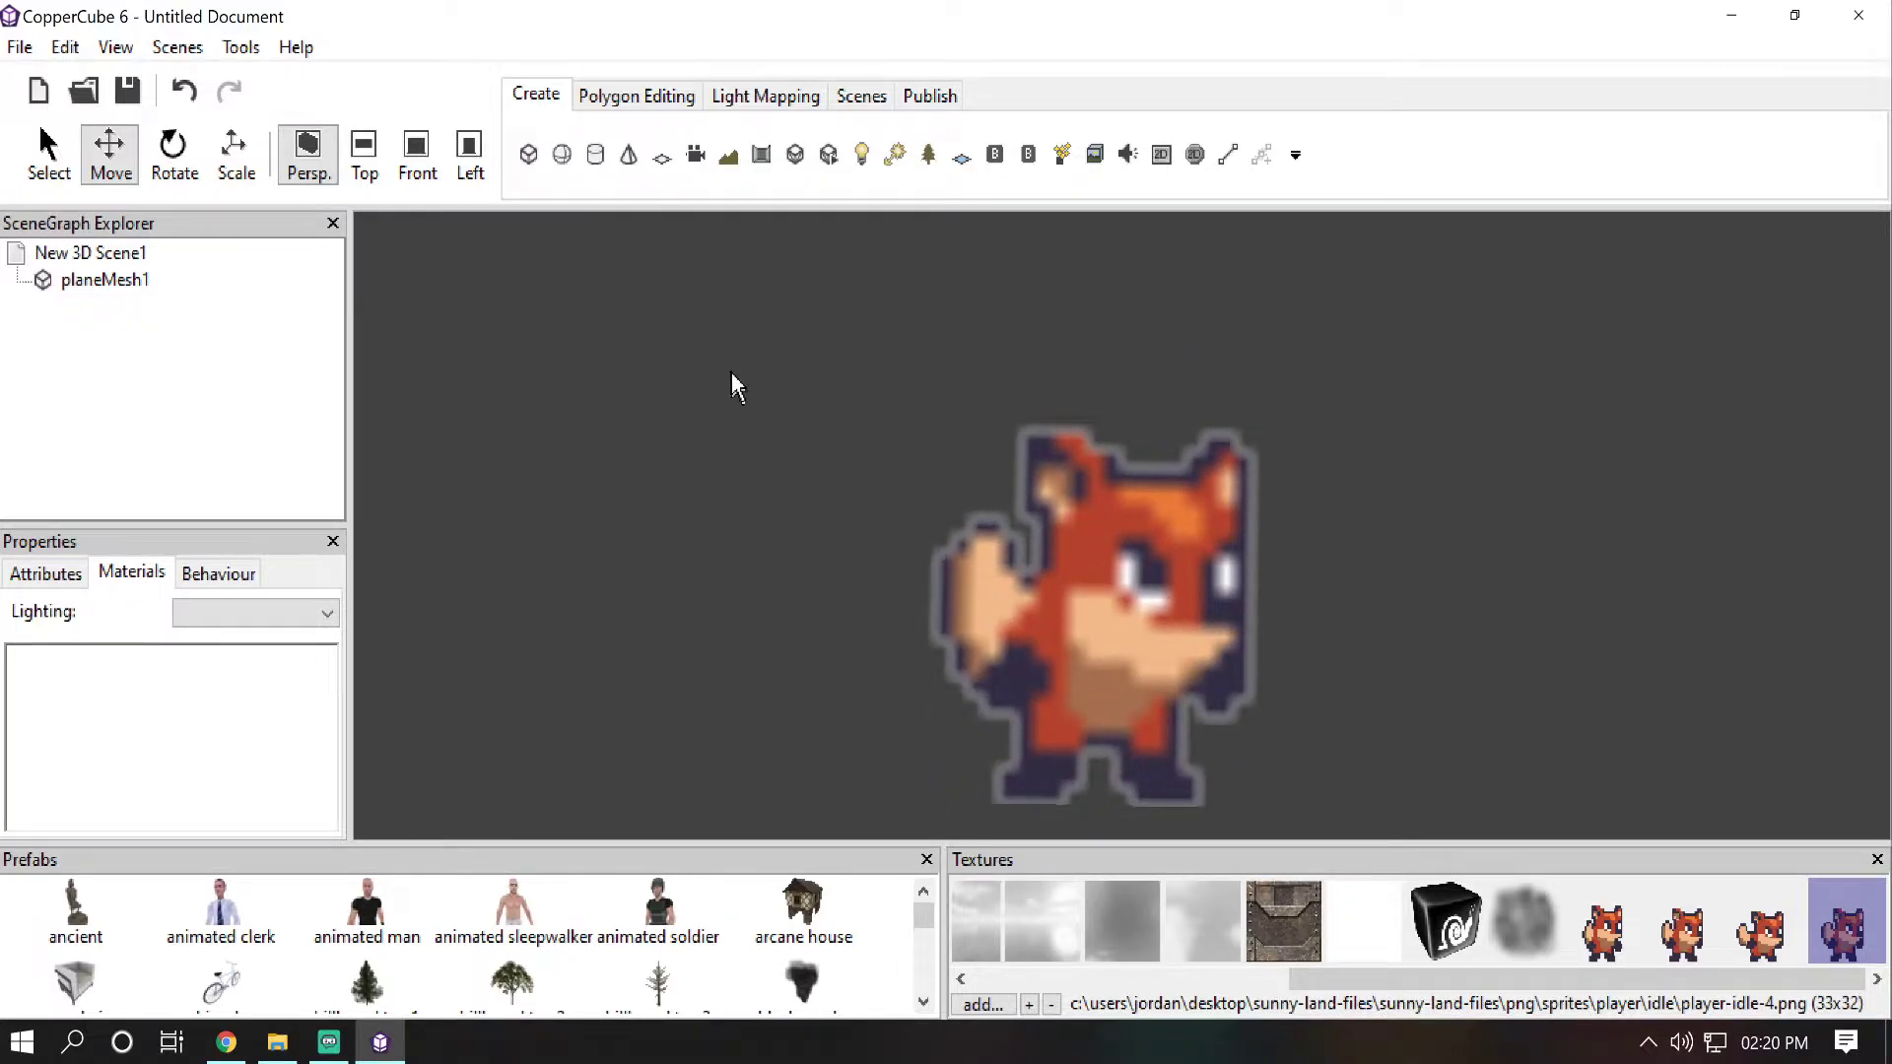
pyautogui.scroll(-3, 1039, 508)
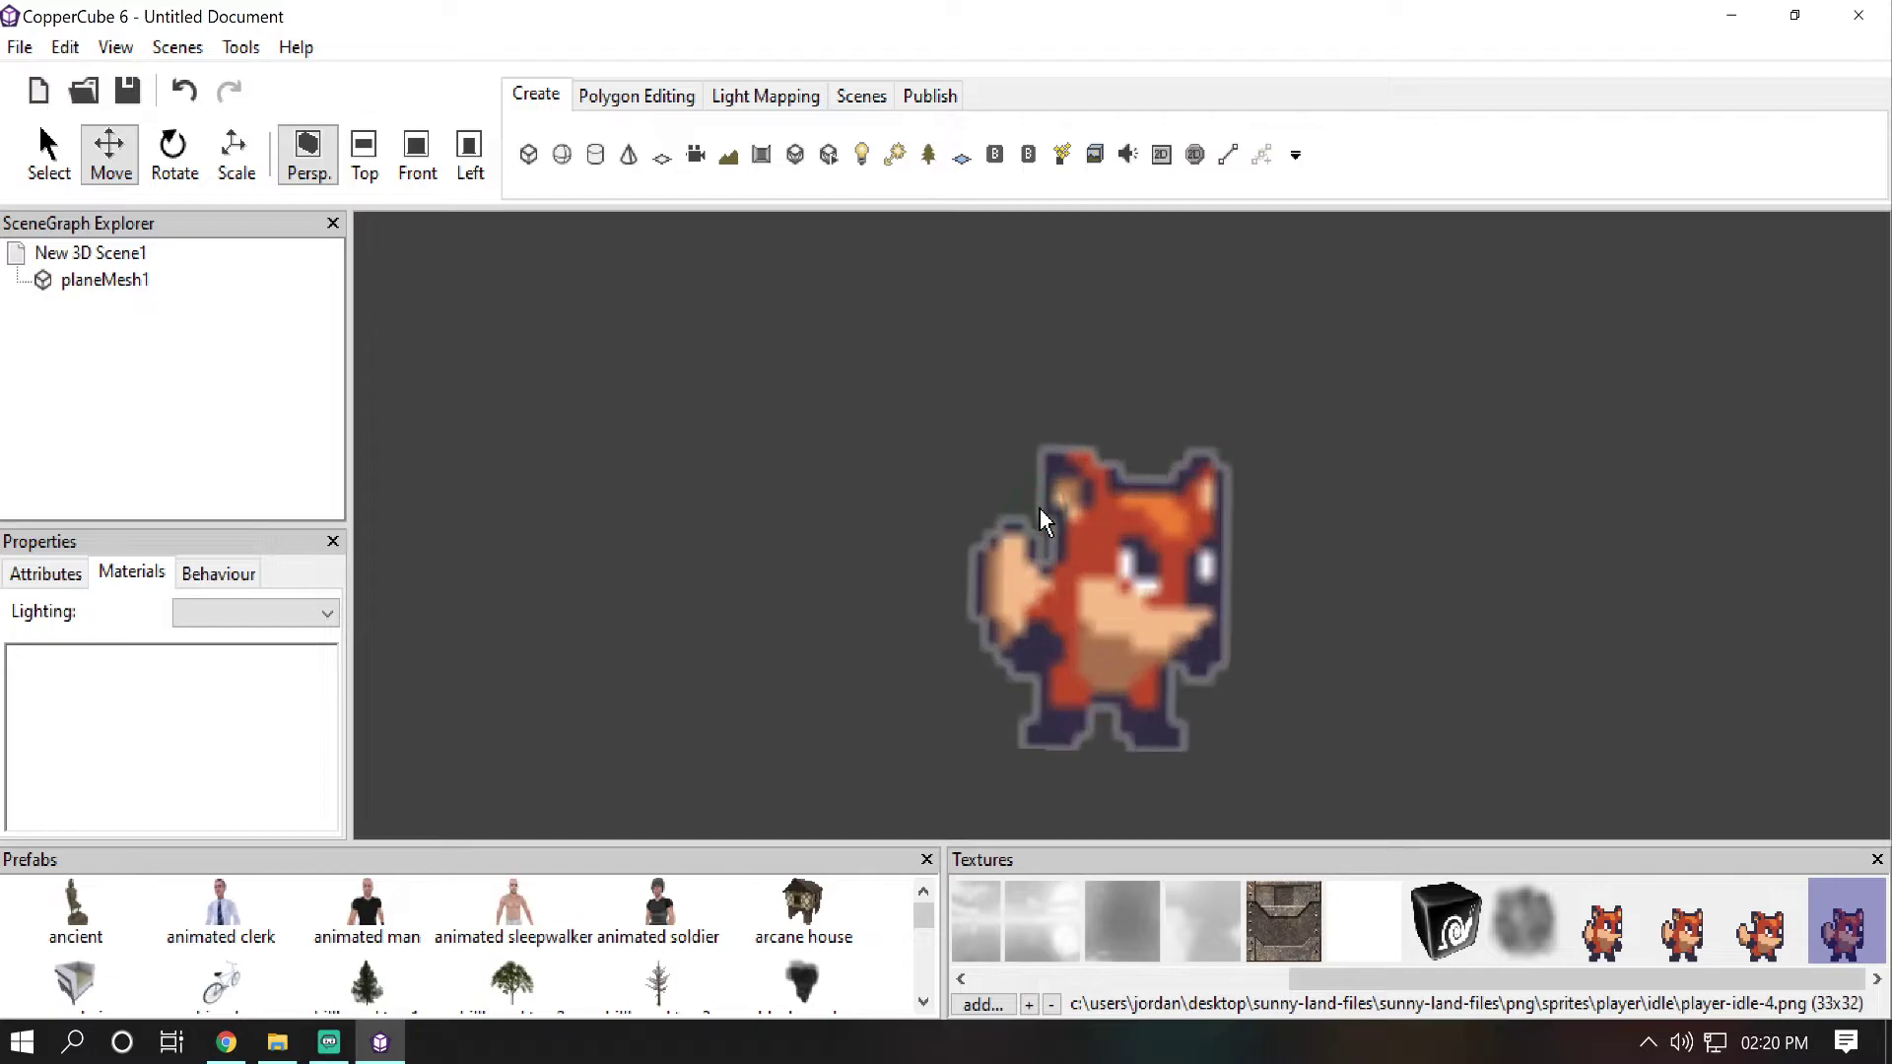
# Step: Rename the fox plane to player
pyautogui.click(1092, 561)
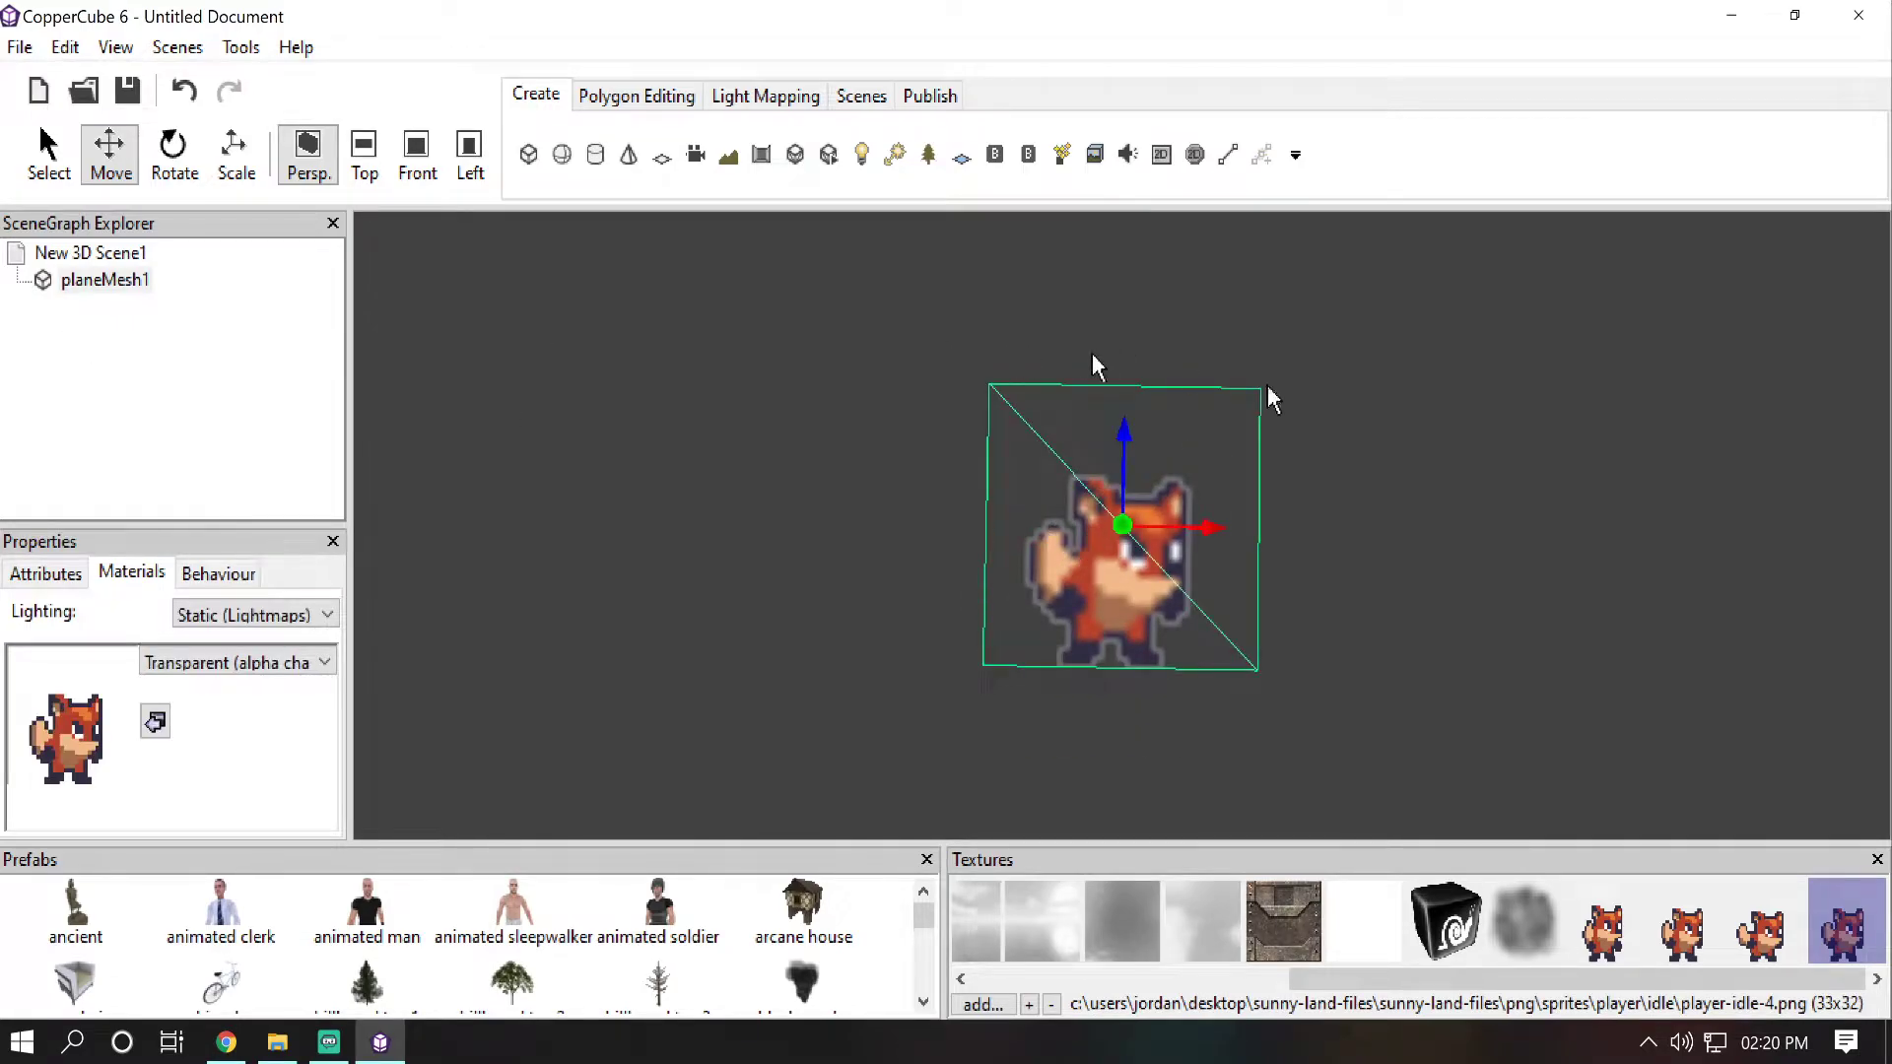
pyautogui.moveTo(1088, 563); pyautogui.dragTo(1090, 565)
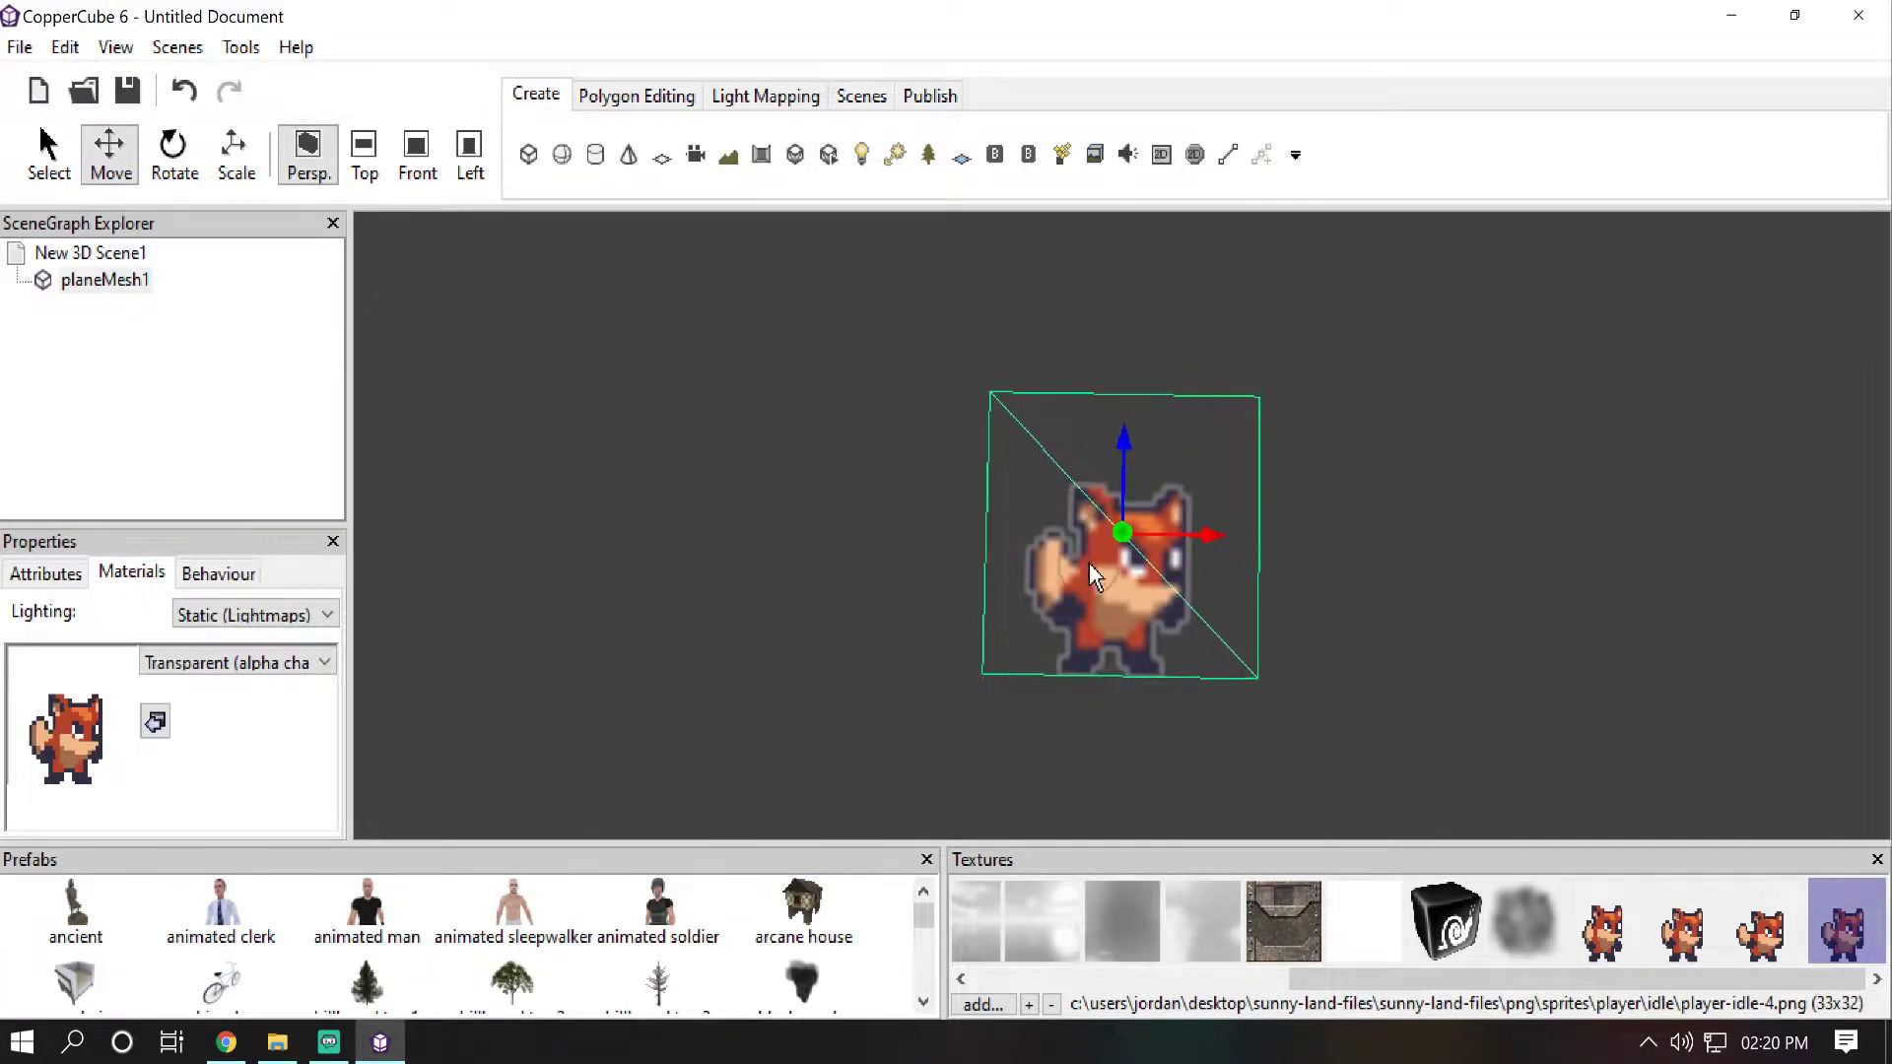
pyautogui.click(40, 574)
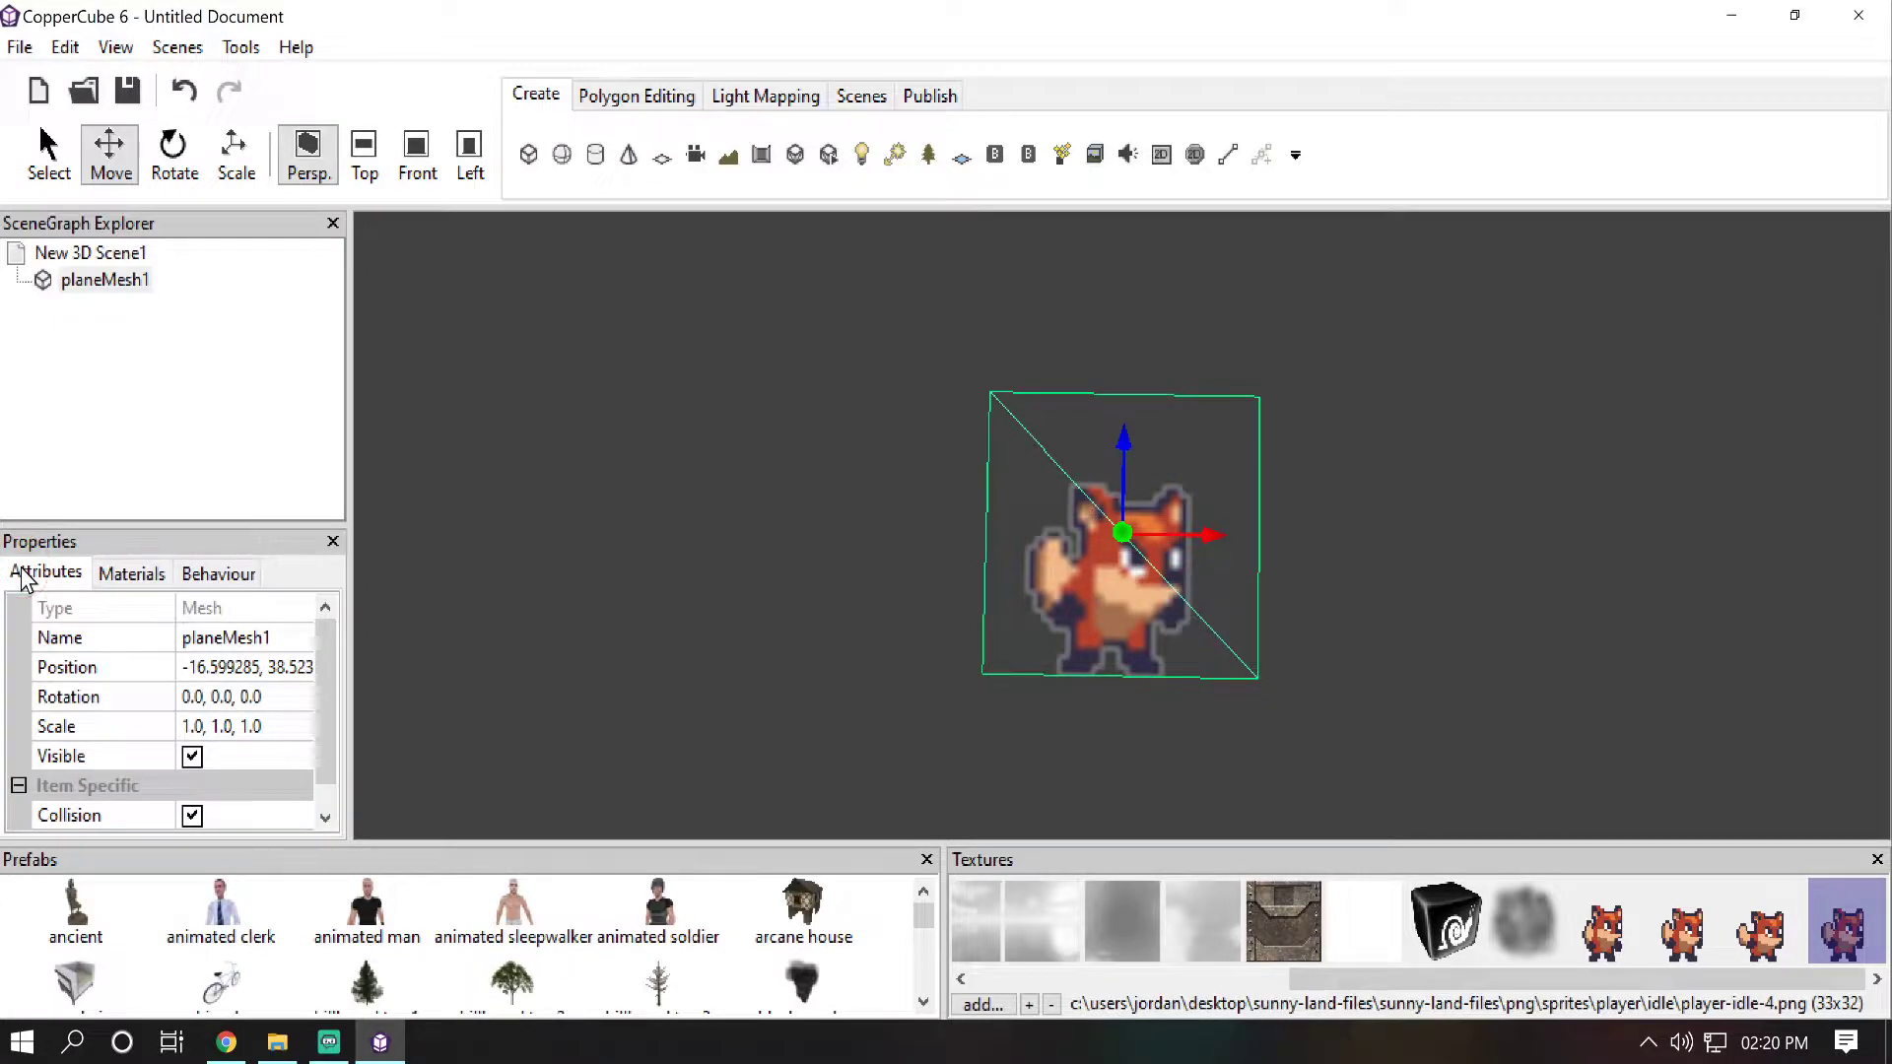
pyautogui.click(275, 638)
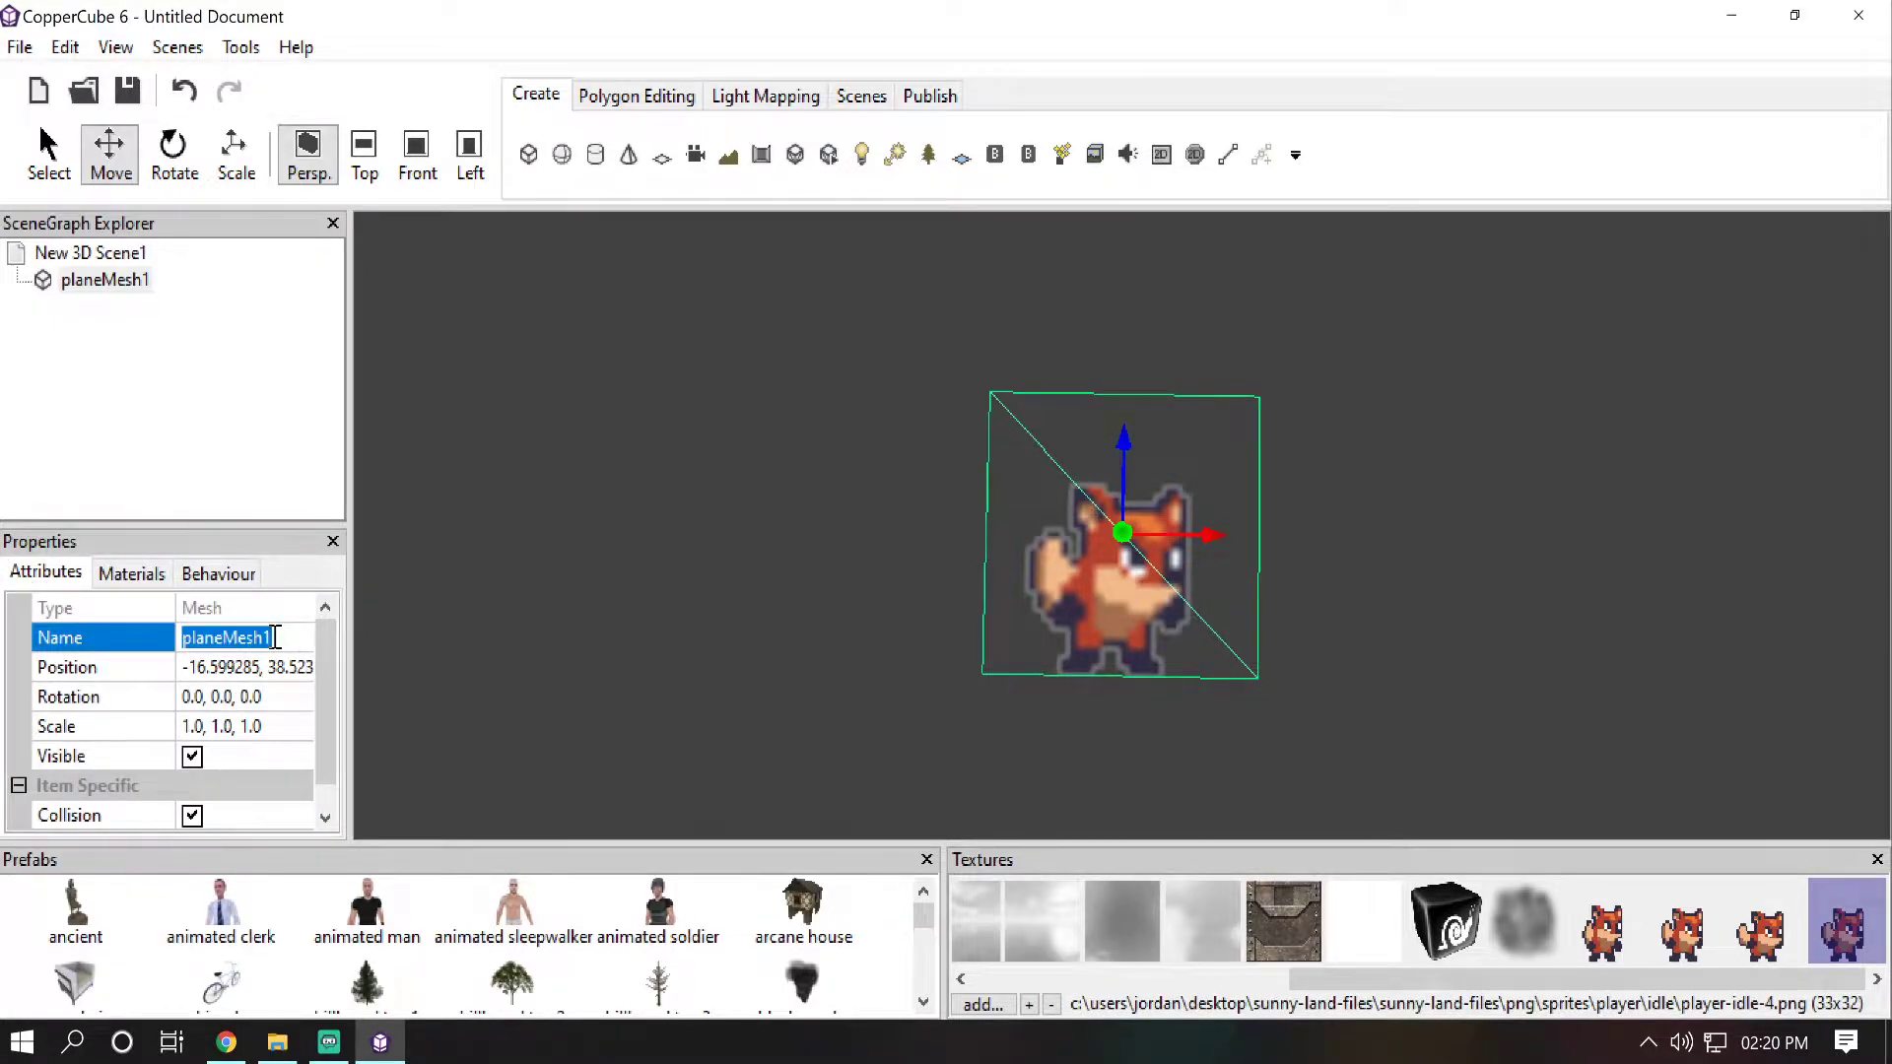
pyautogui.write('player')
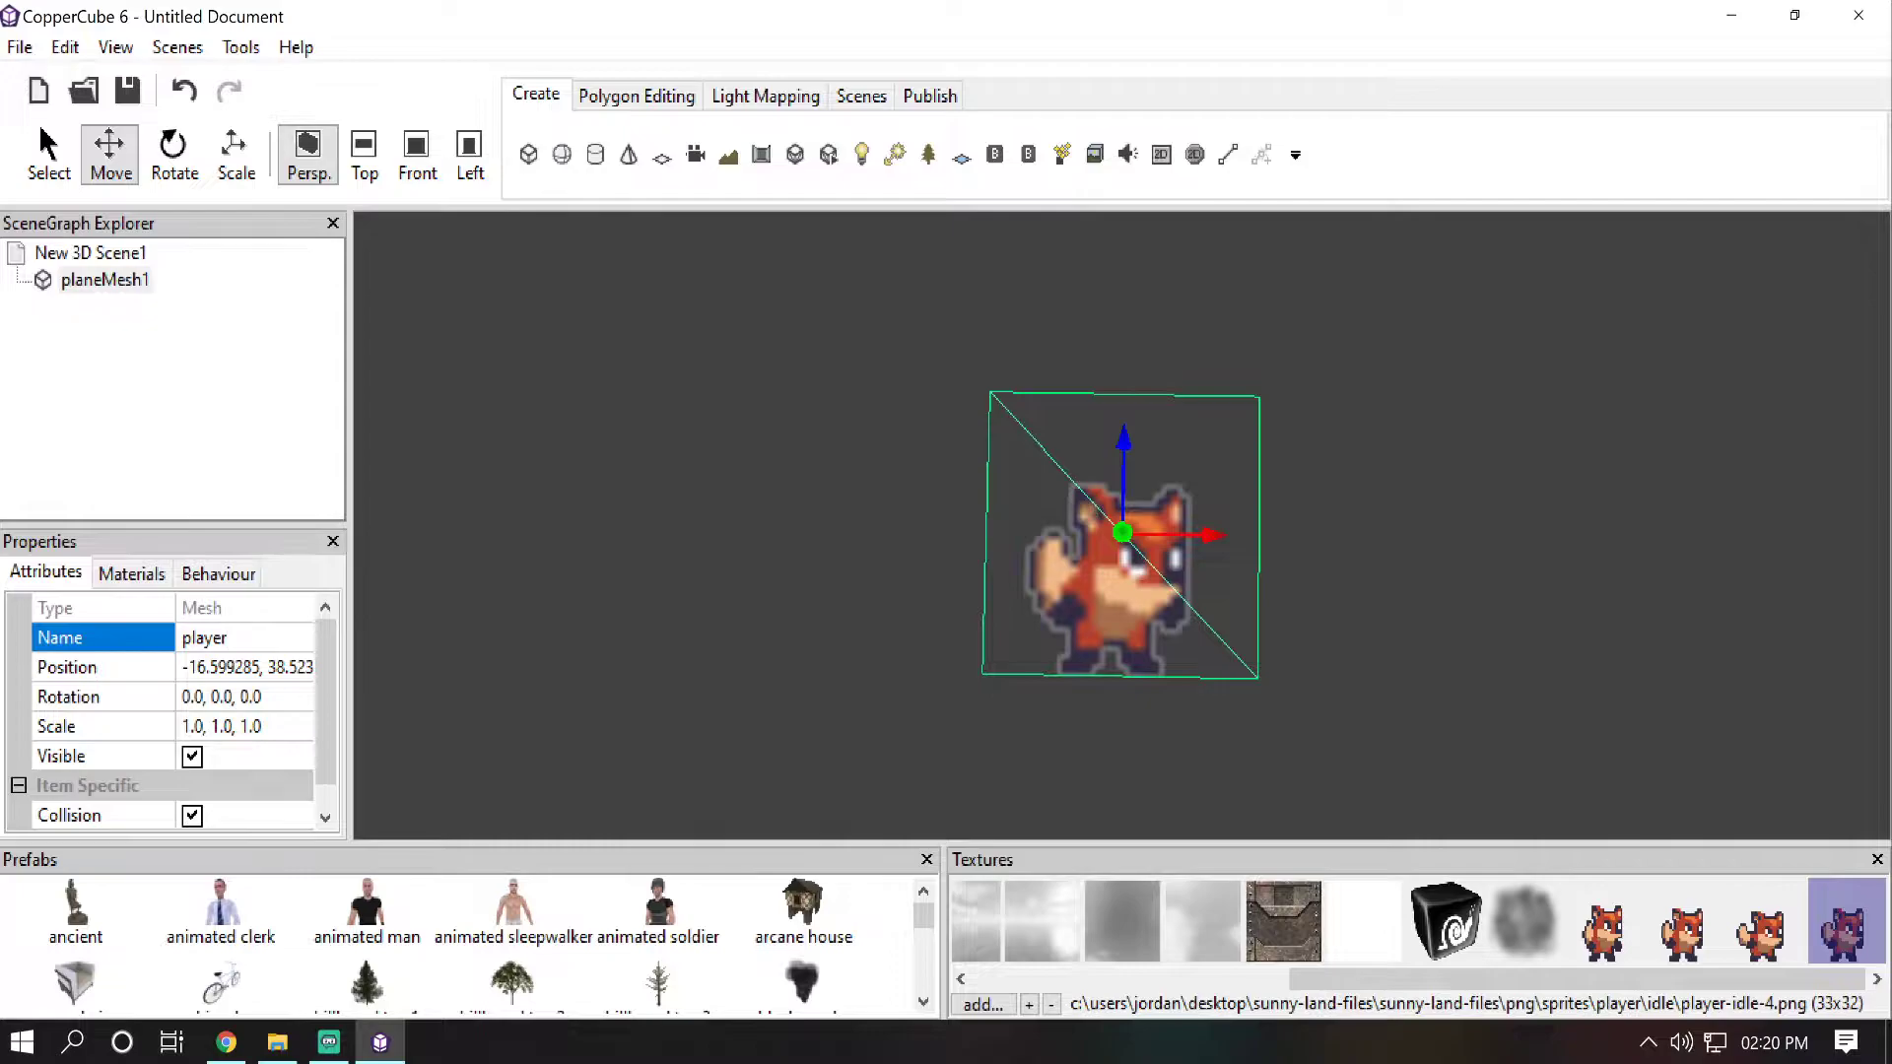
pyautogui.press('Return')
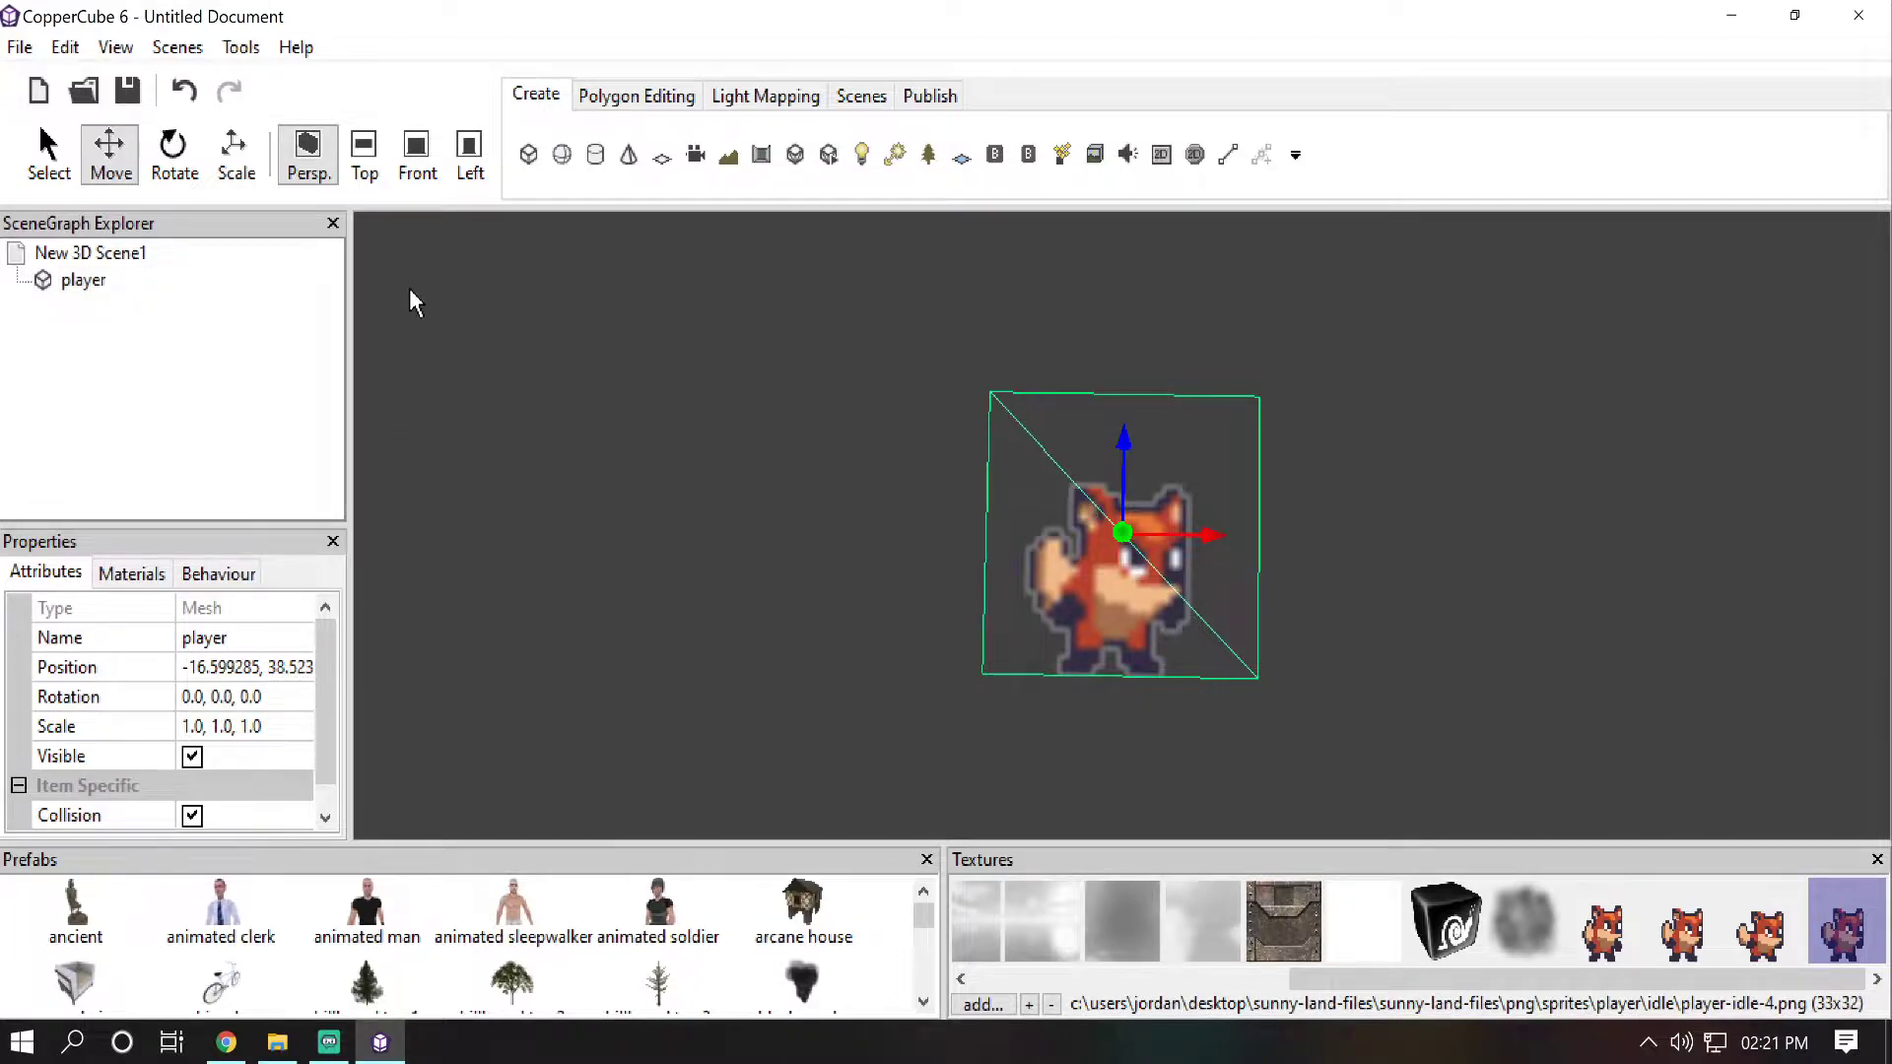
# Step: Switch to the front view and set the player plane's X rotation to 90
pyautogui.click(422, 178)
pyautogui.click(96, 284)
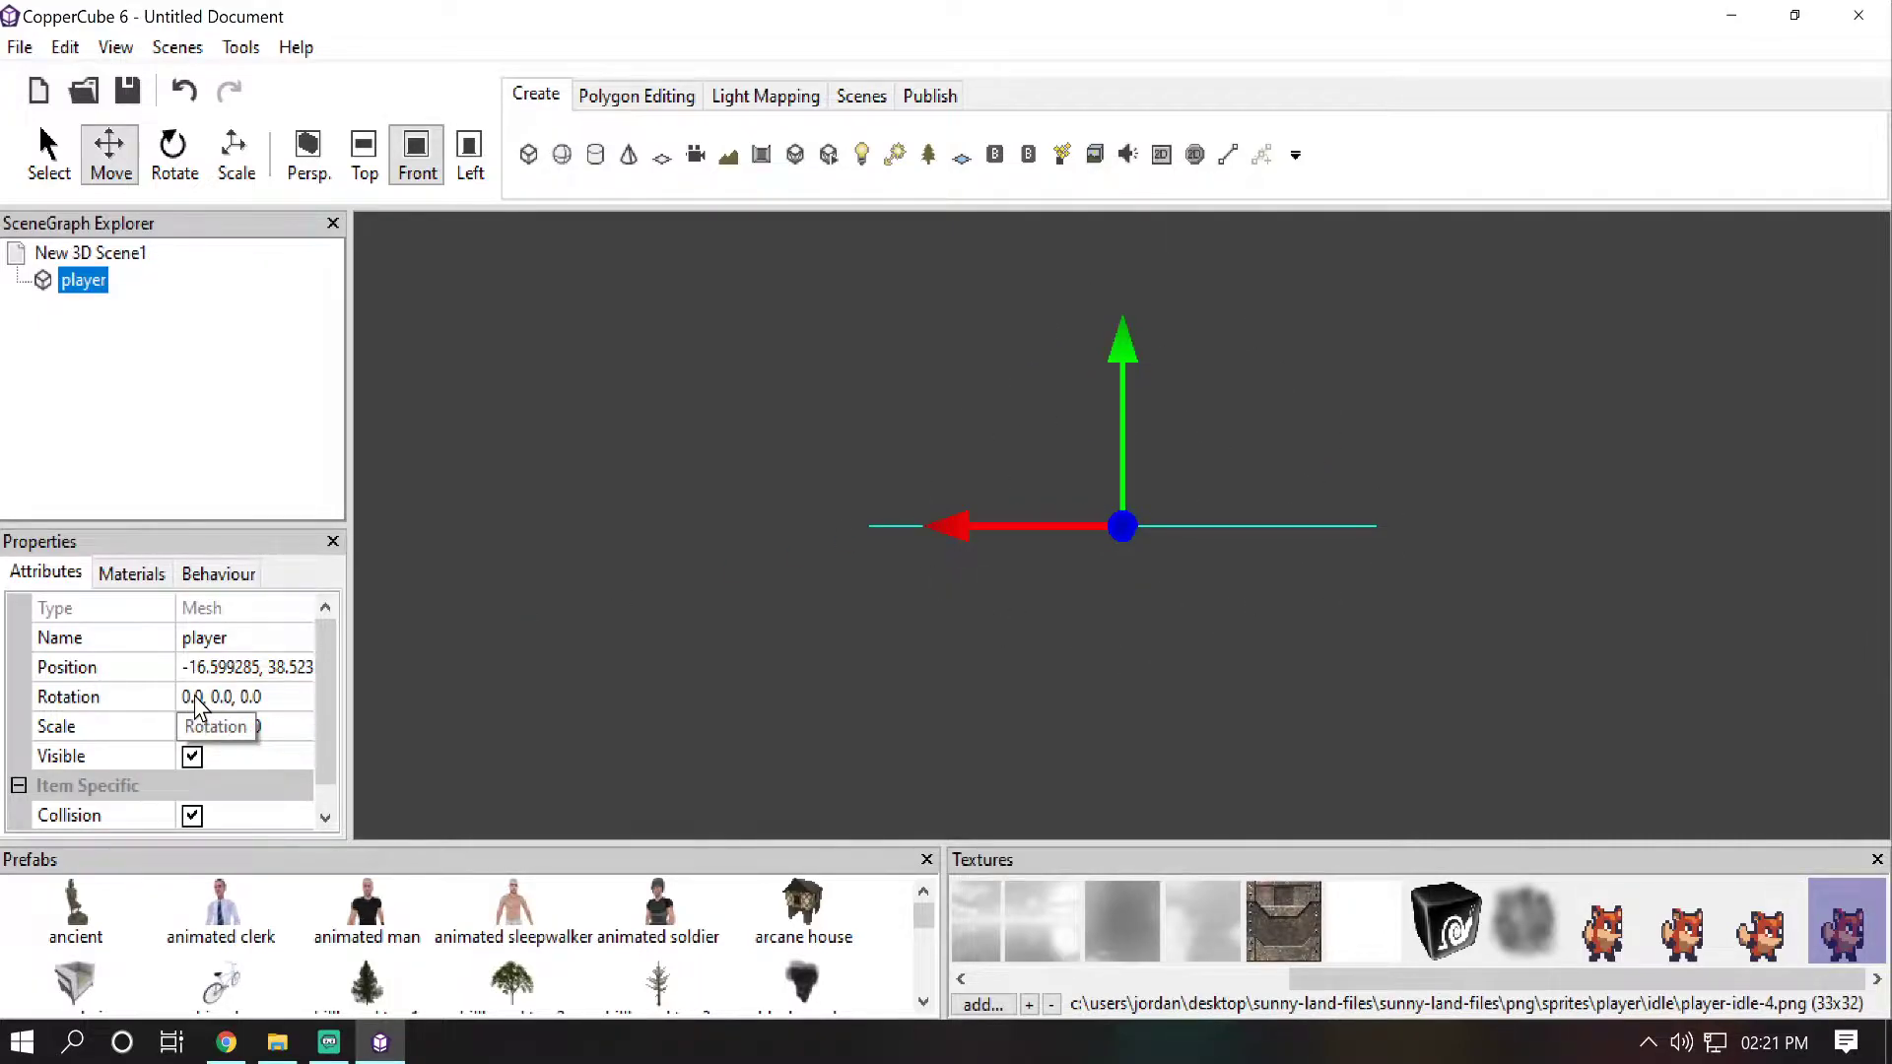
pyautogui.click(194, 700)
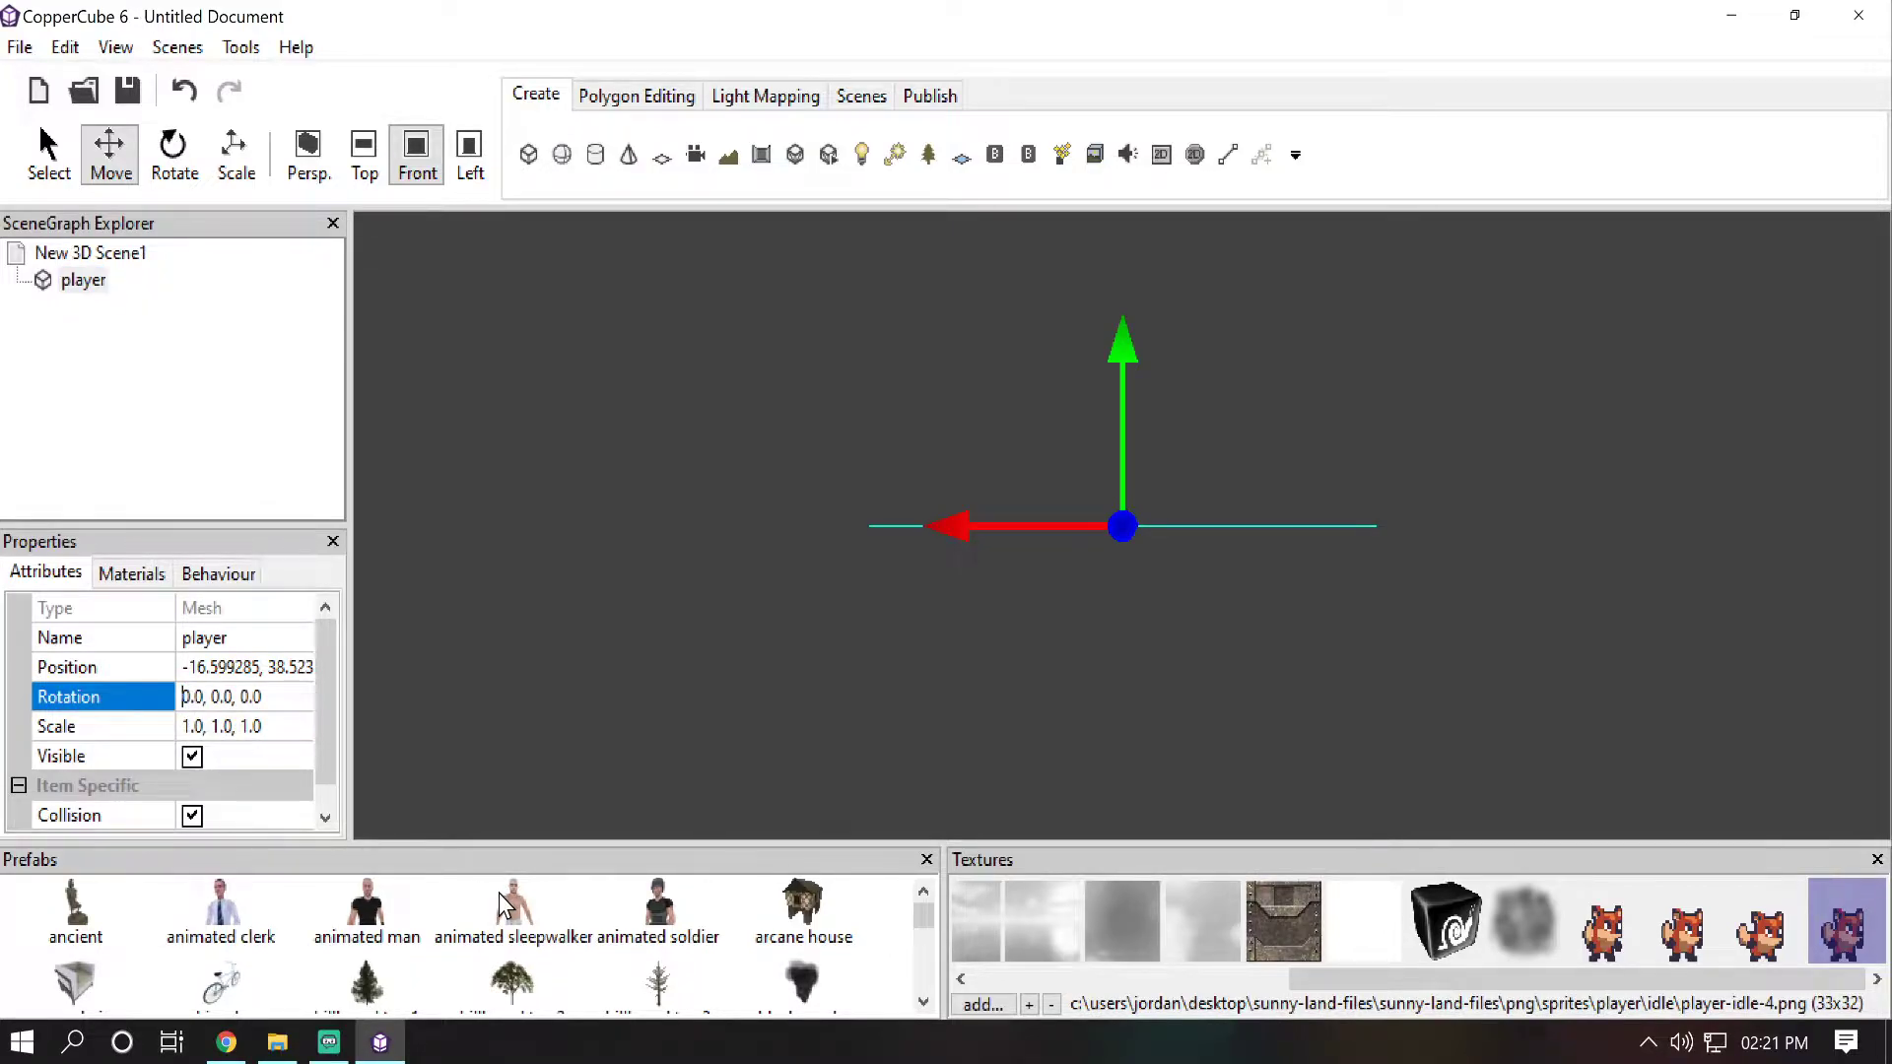
pyautogui.write('9')
pyautogui.press('Return')
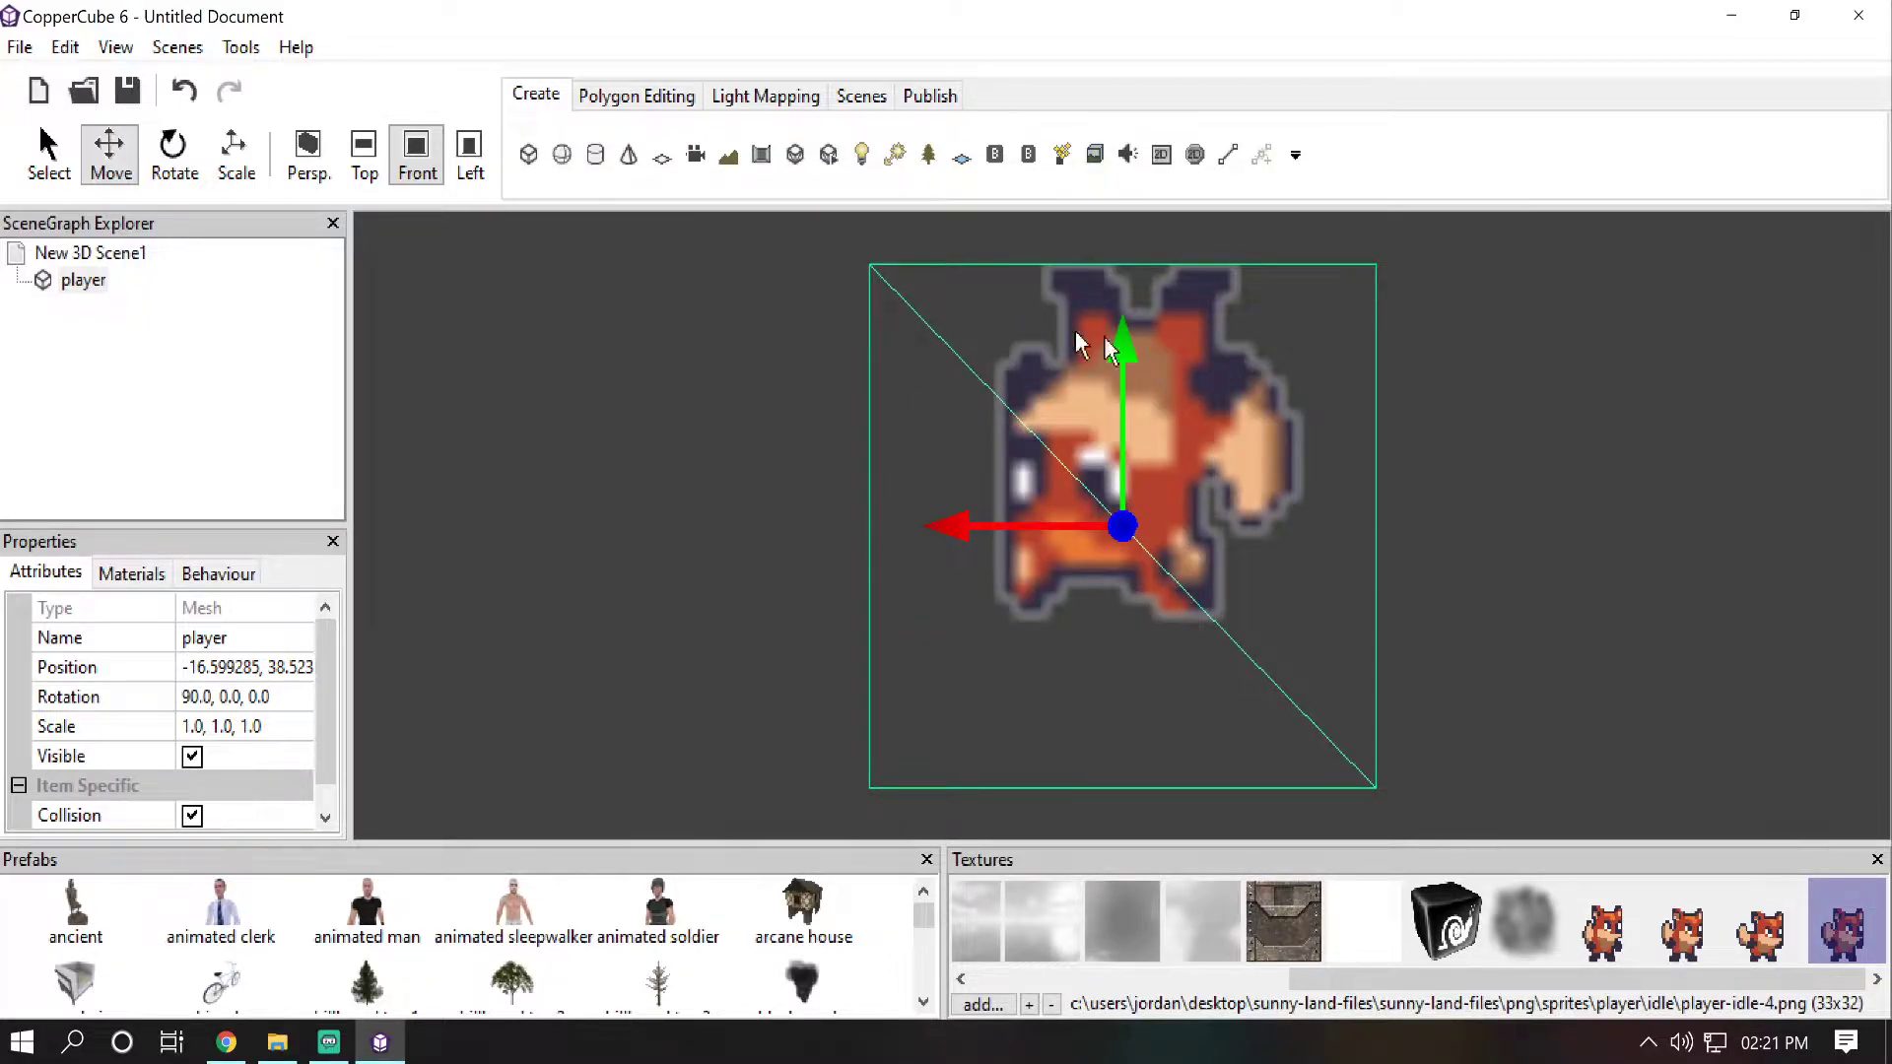
# Step: Set the player plane's Z rotation to 180 to turn the fox upright
pyautogui.click(261, 700)
pyautogui.click(249, 697)
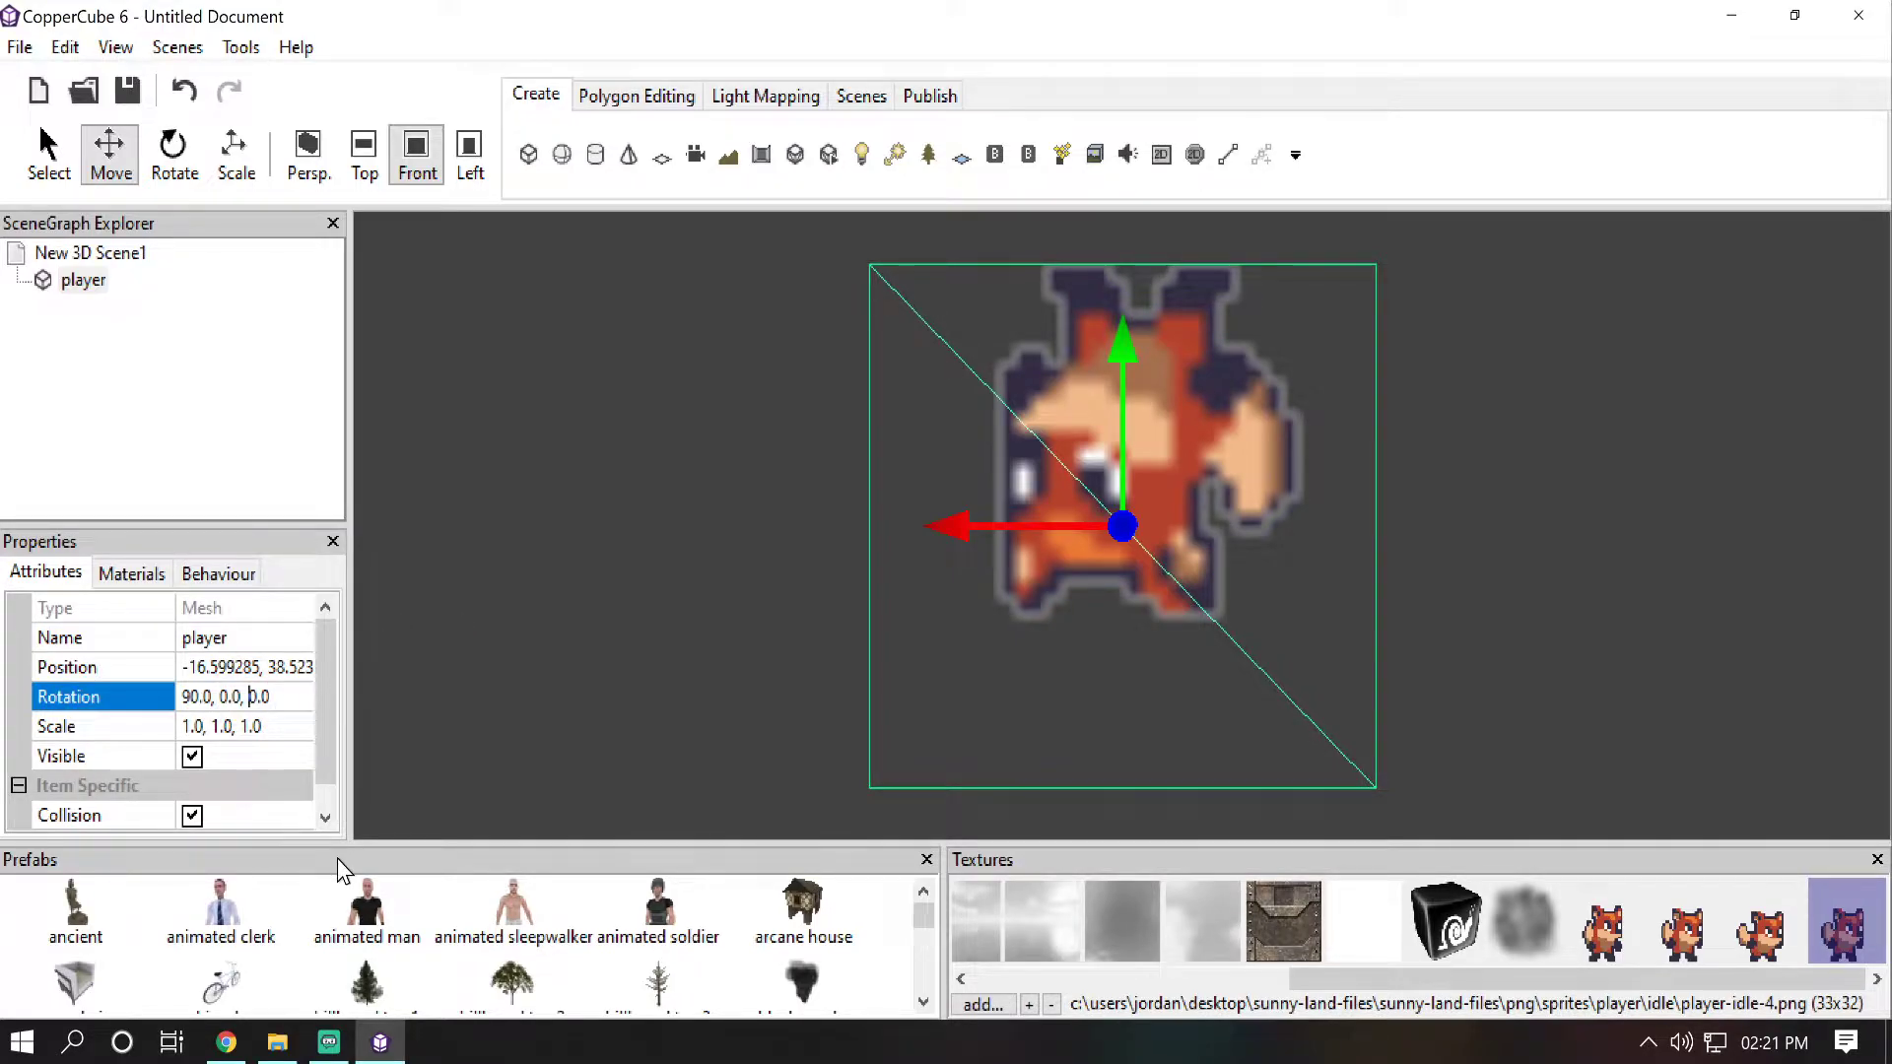
pyautogui.write('18')
pyautogui.press('Return')
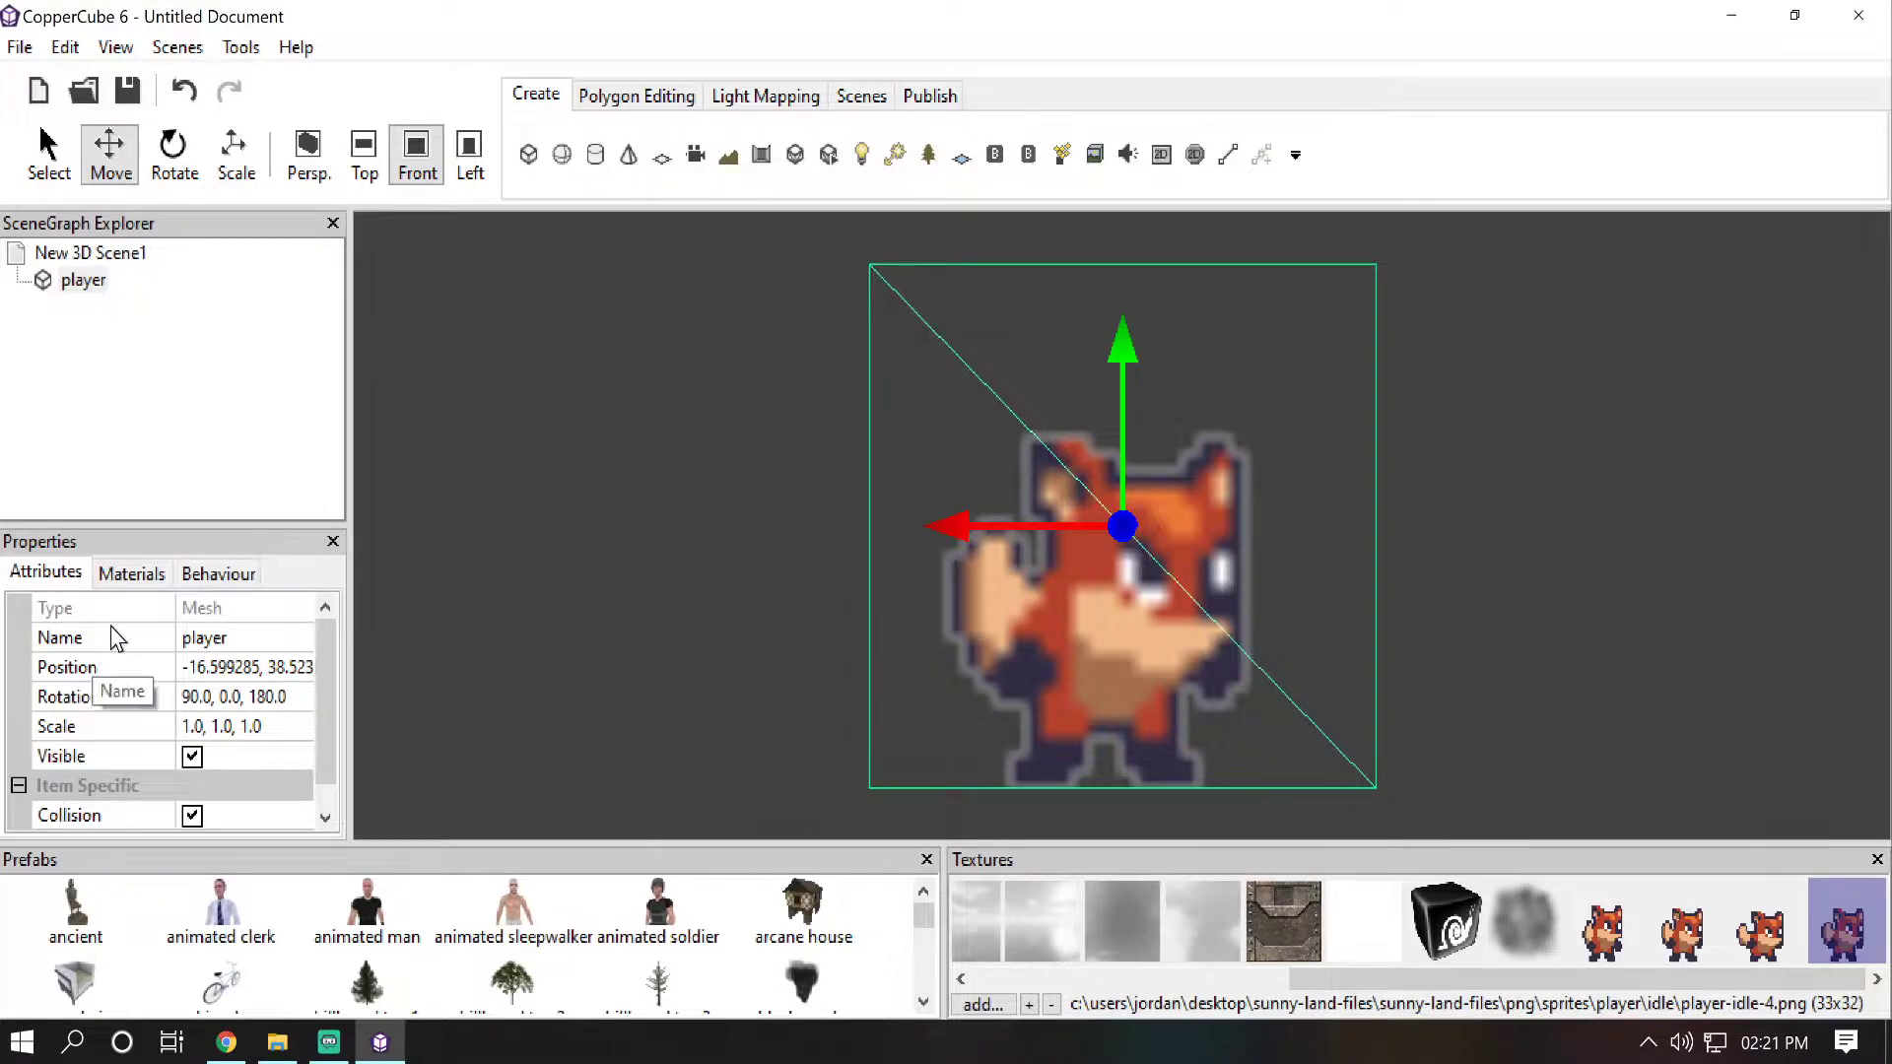
# Step: Enable double sided material and anisotropic filtering in the player material's advanced settings
pyautogui.click(56, 282)
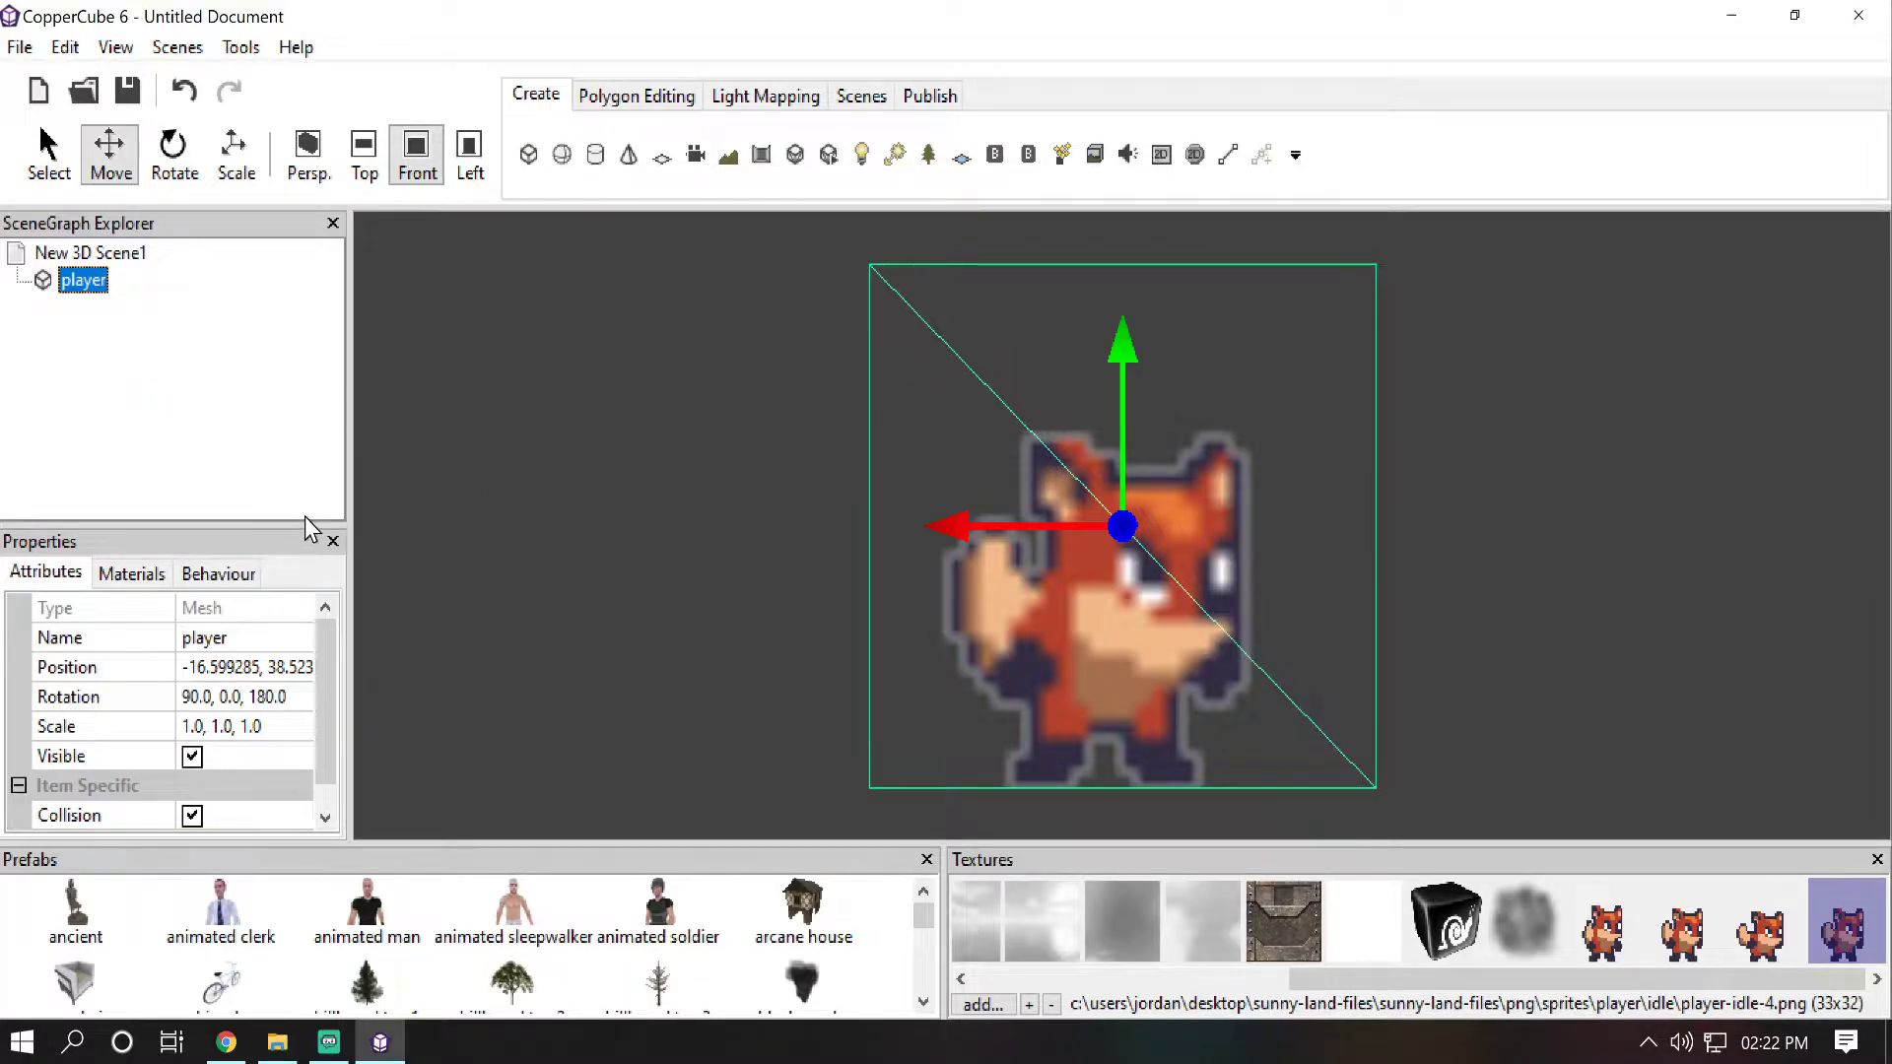
pyautogui.click(114, 577)
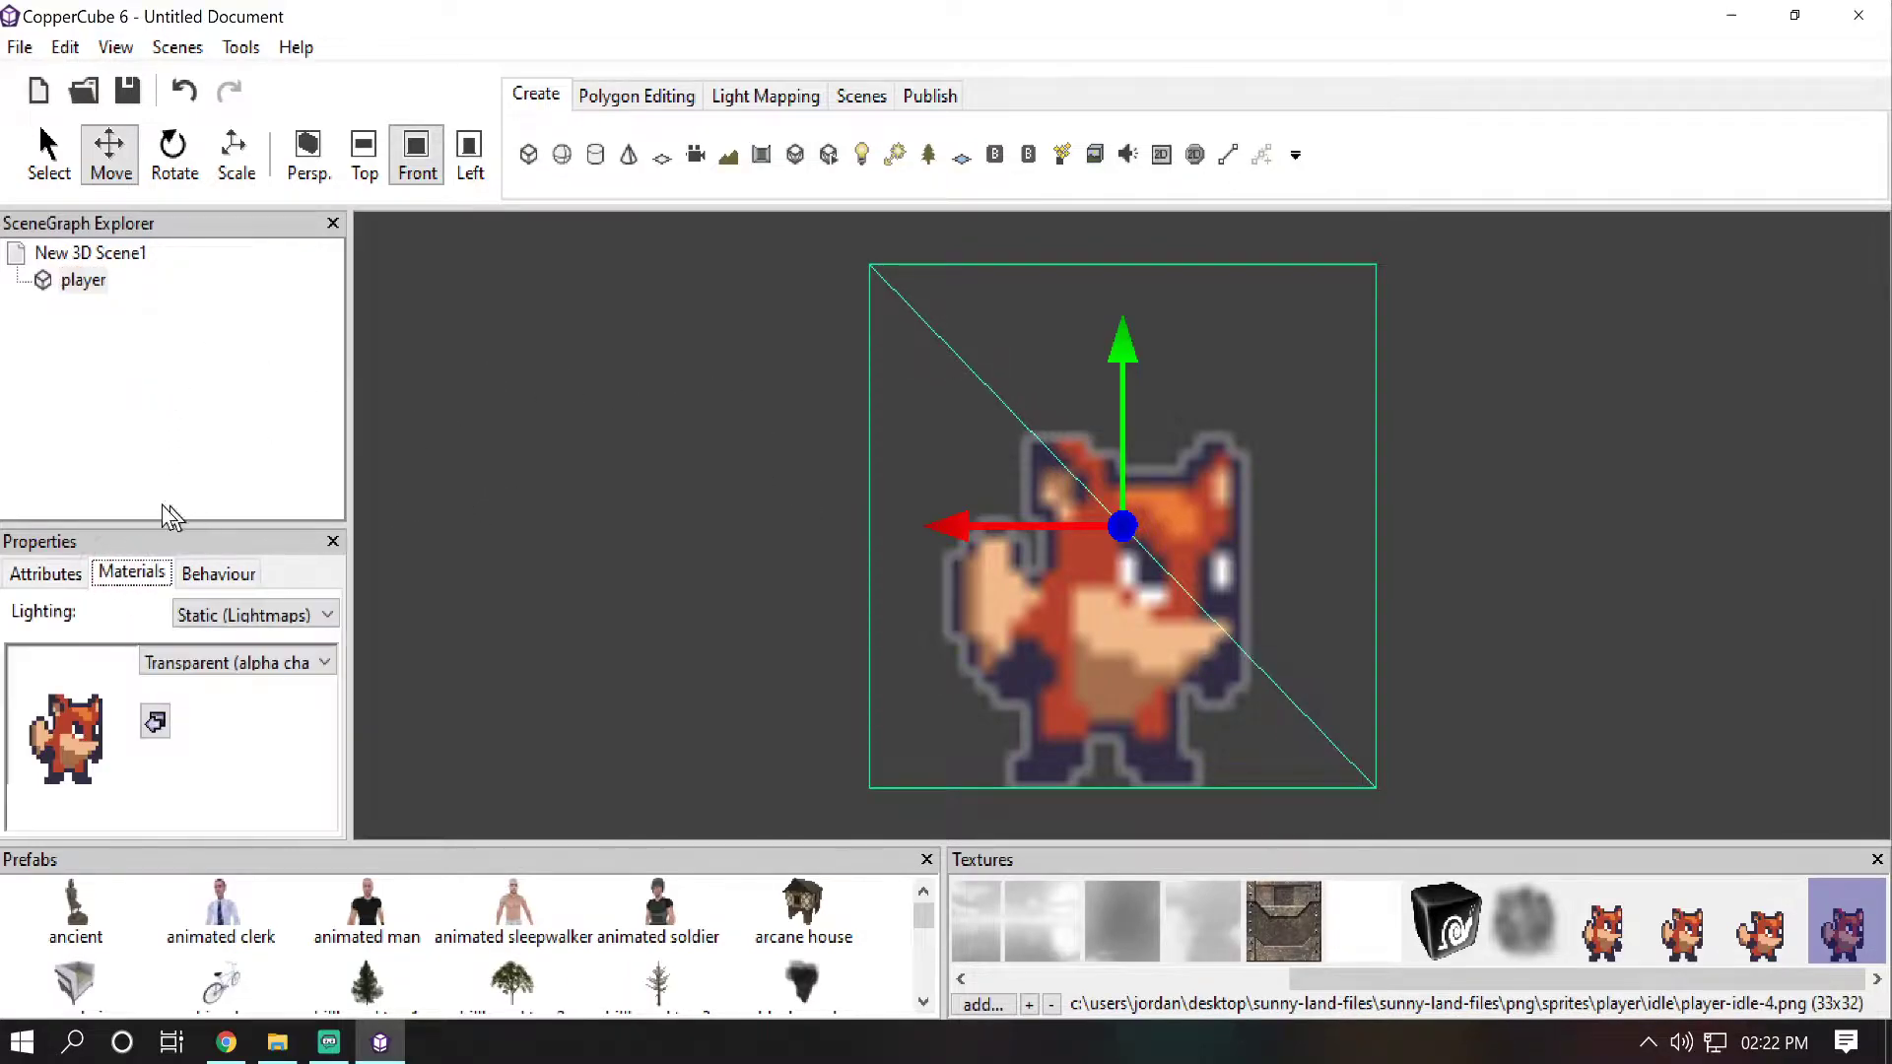
pyautogui.click(237, 663)
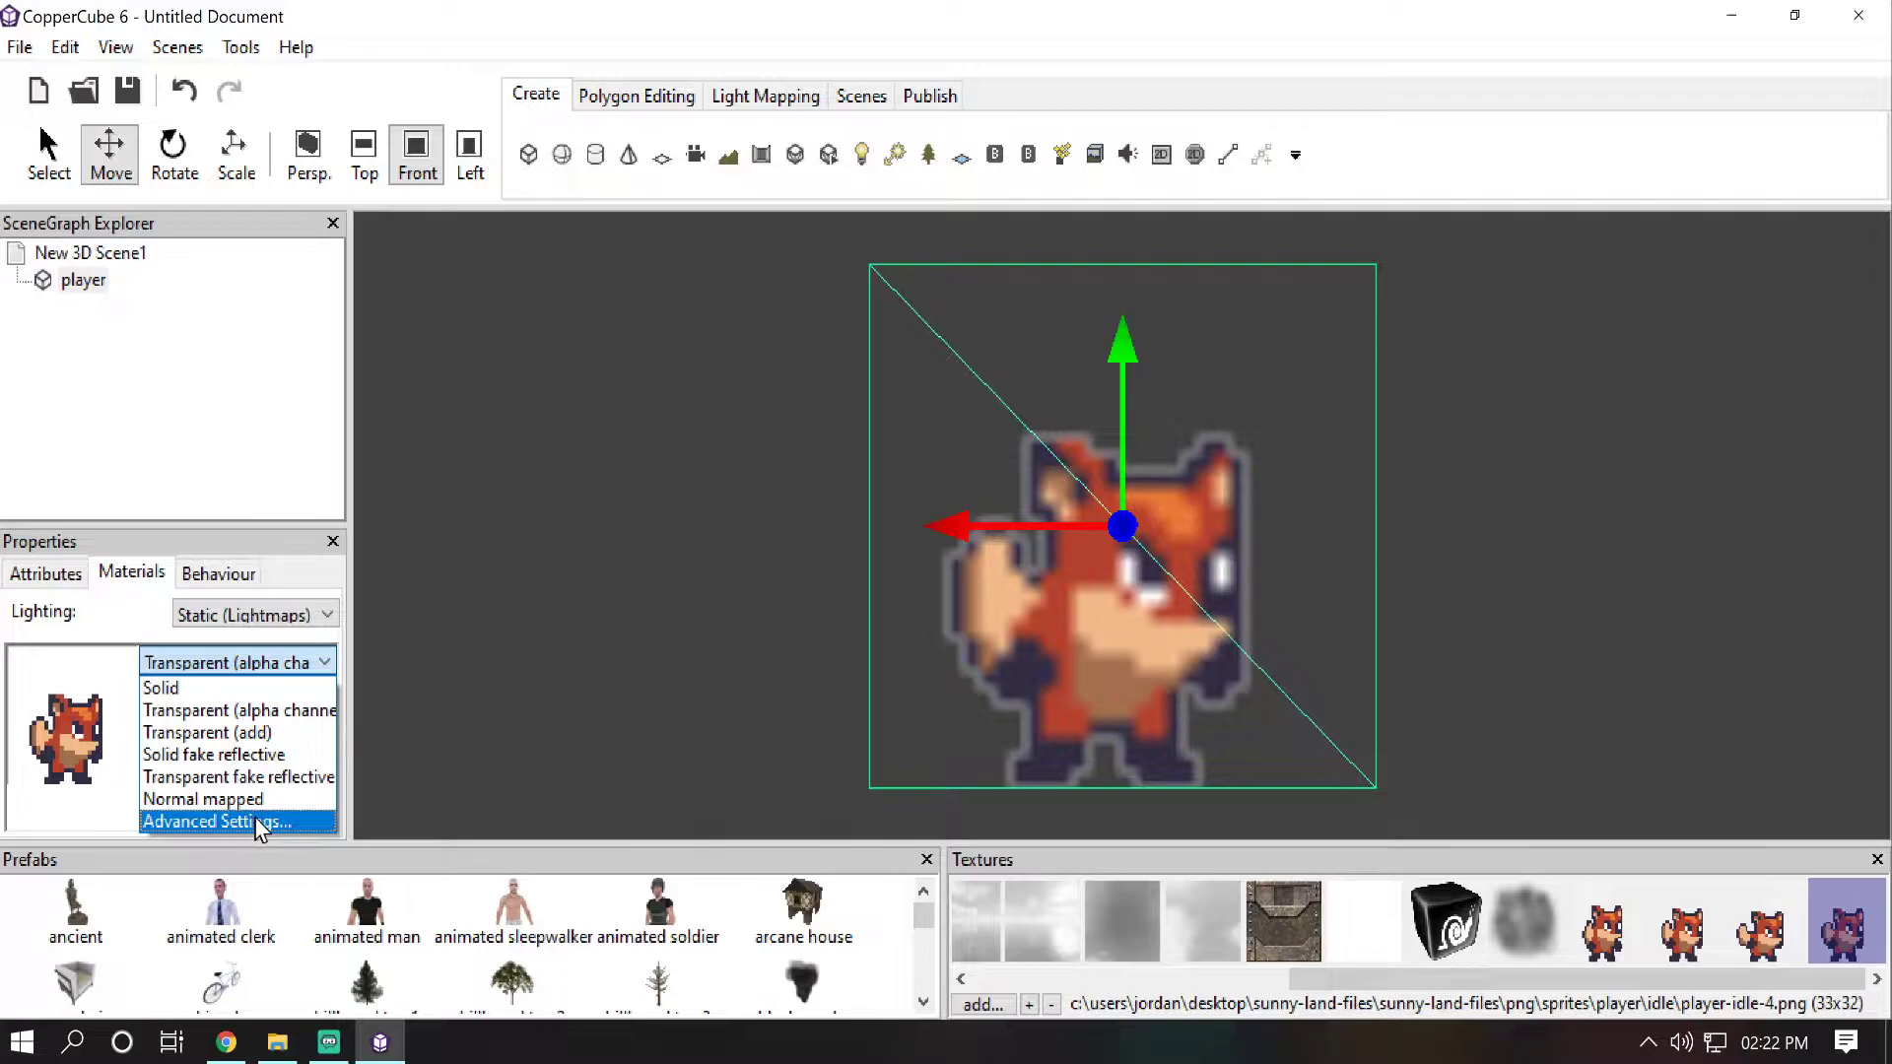
pyautogui.click(256, 820)
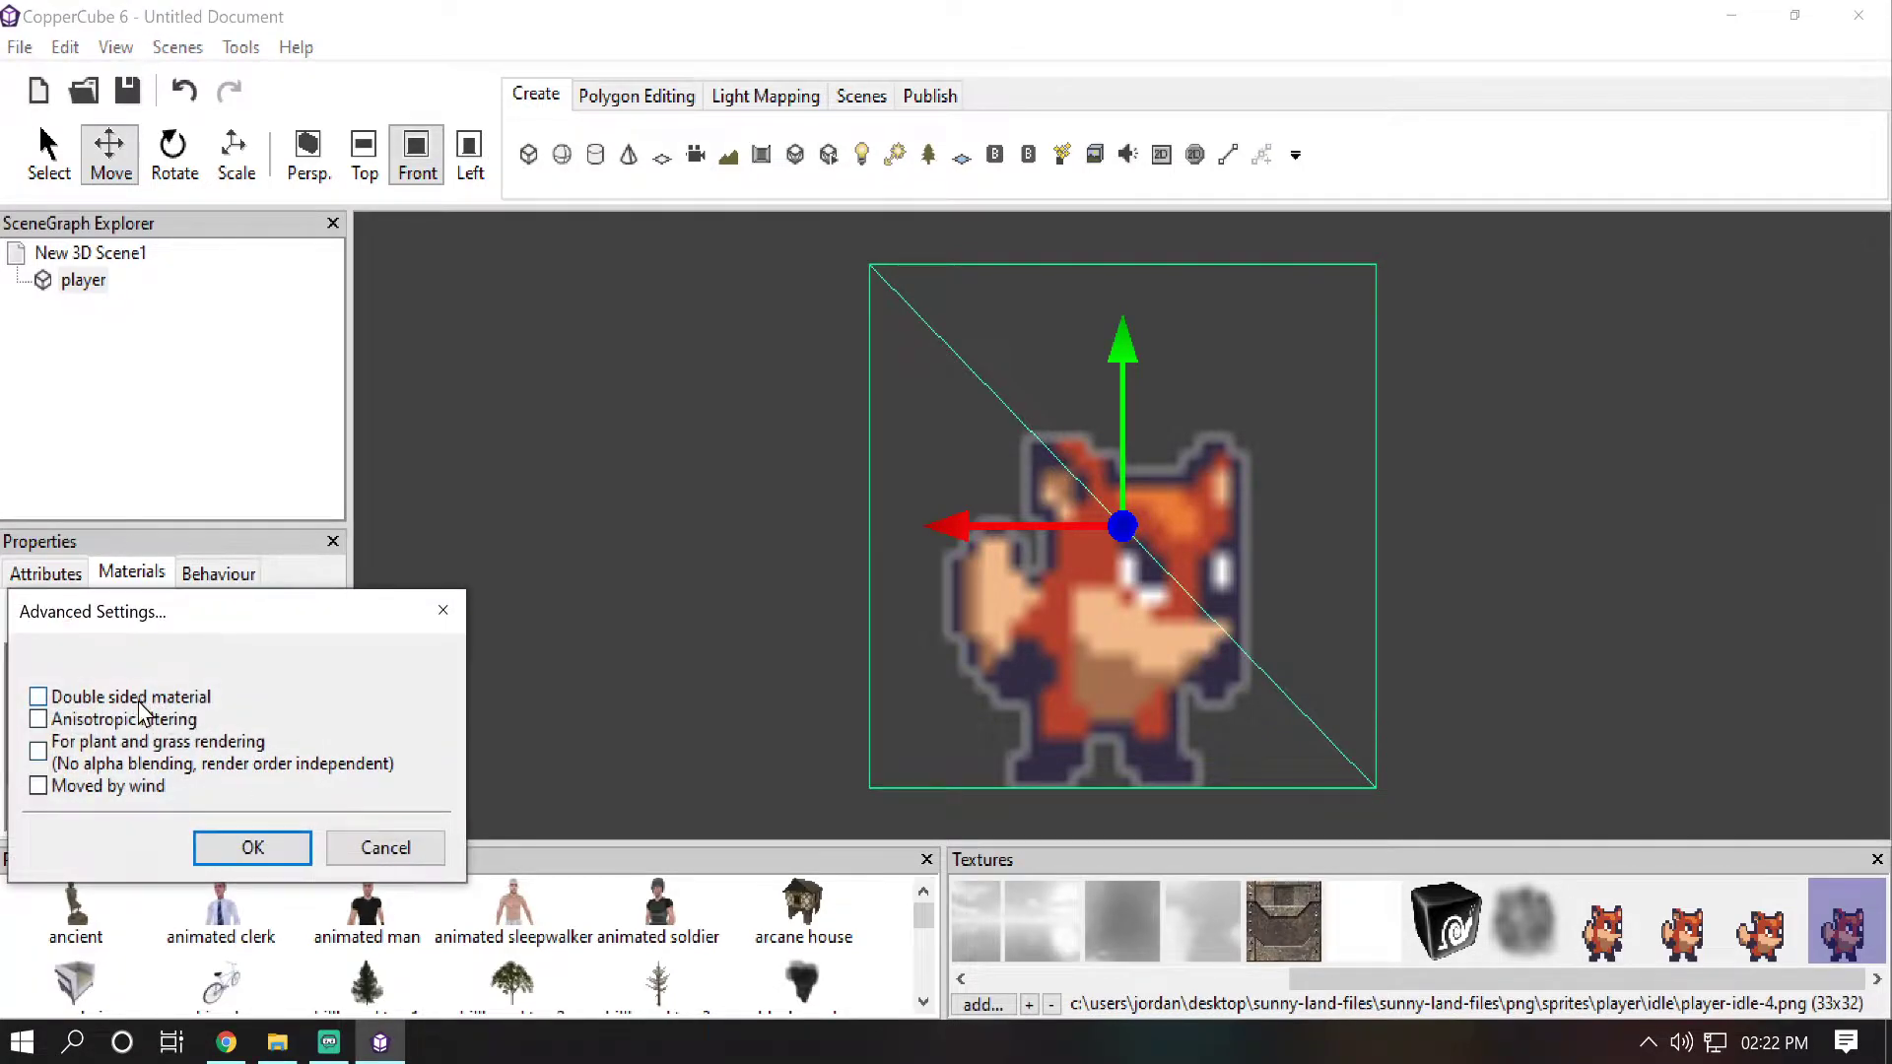
pyautogui.click(38, 721)
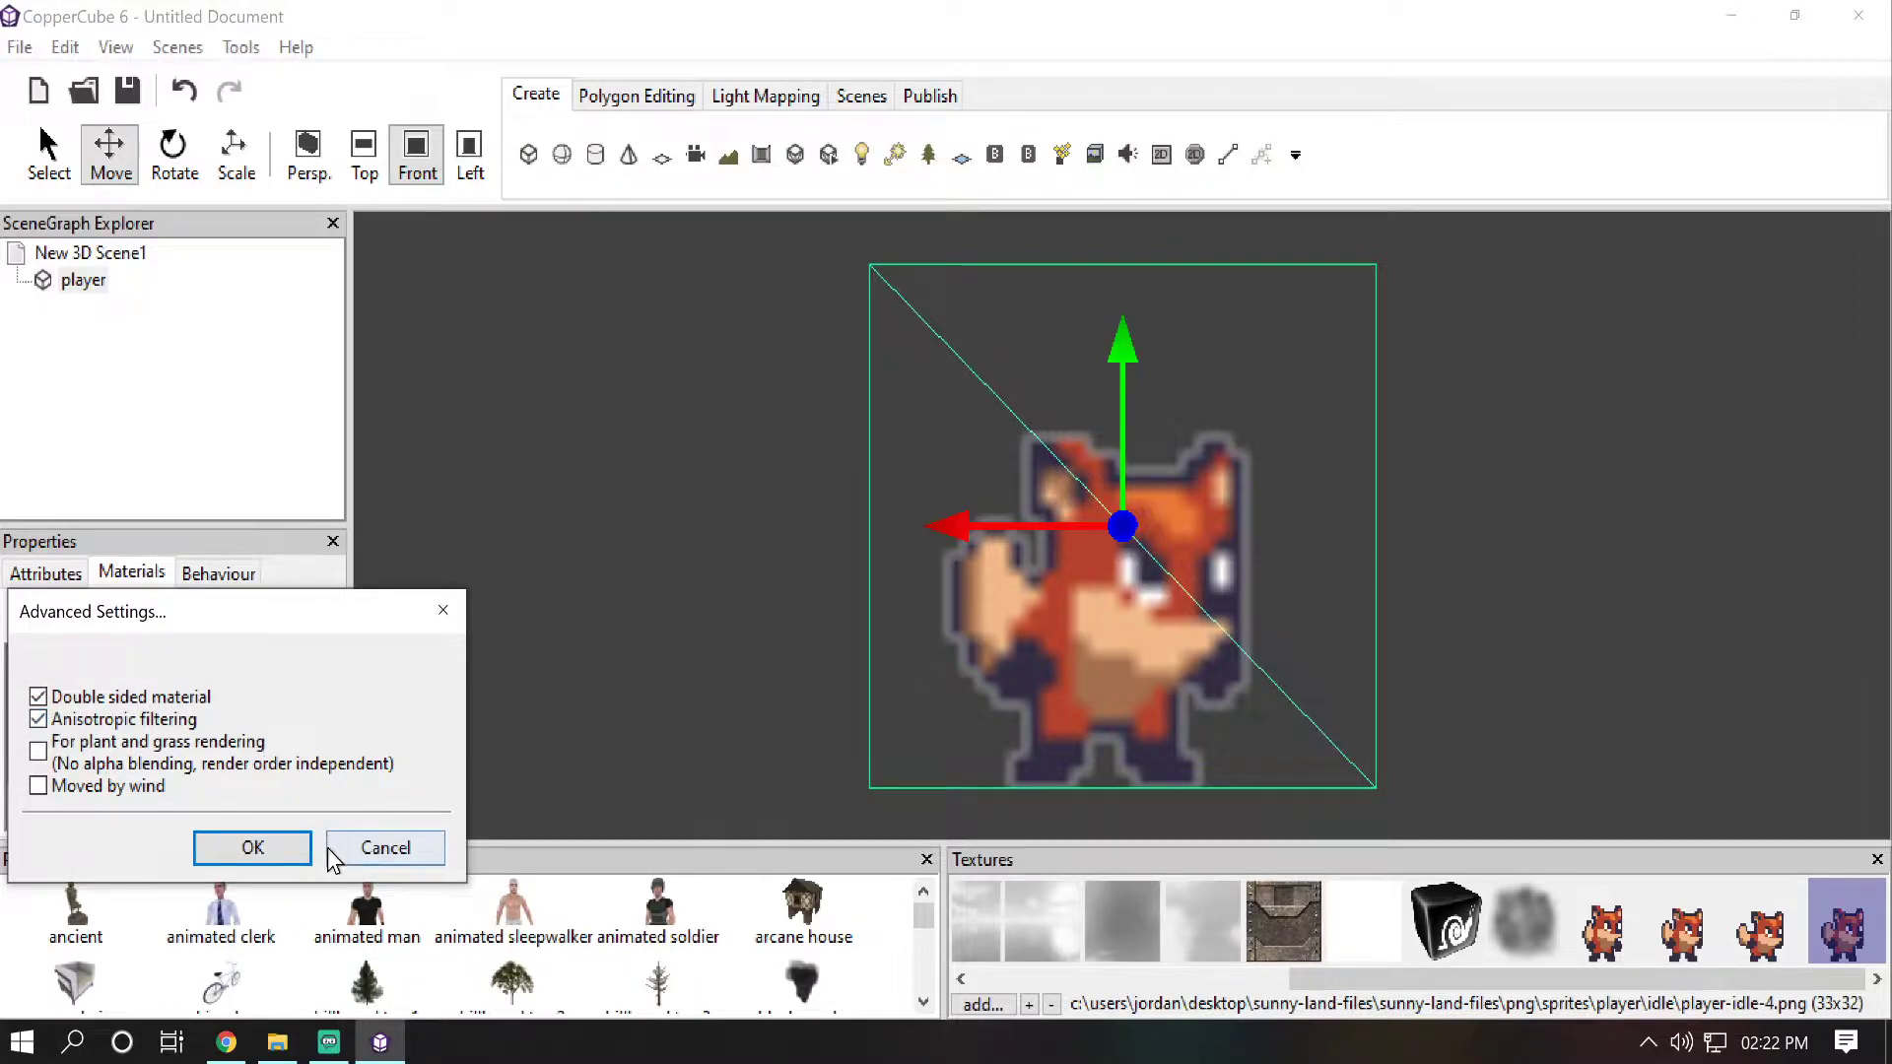
pyautogui.click(248, 854)
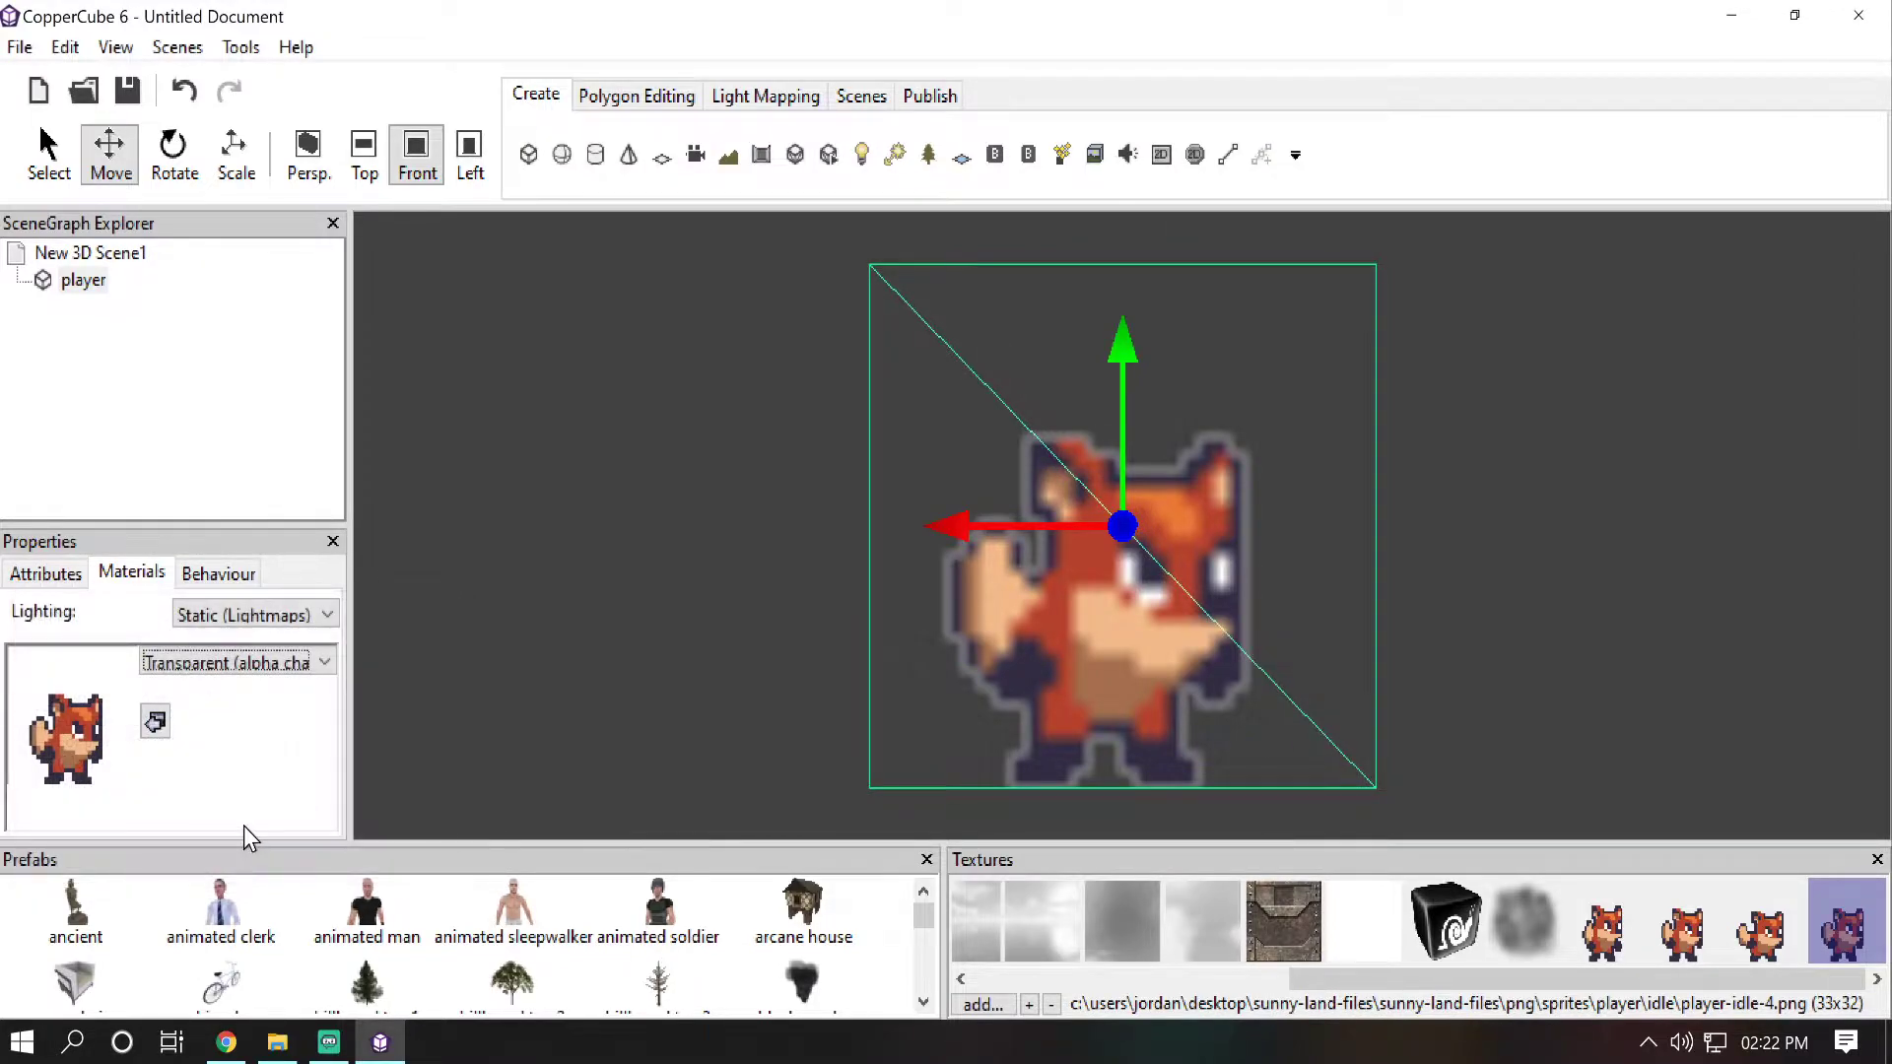
# Step: Clone the player plane in the scene
pyautogui.click(85, 280)
pyautogui.click(46, 575)
pyautogui.click(63, 286)
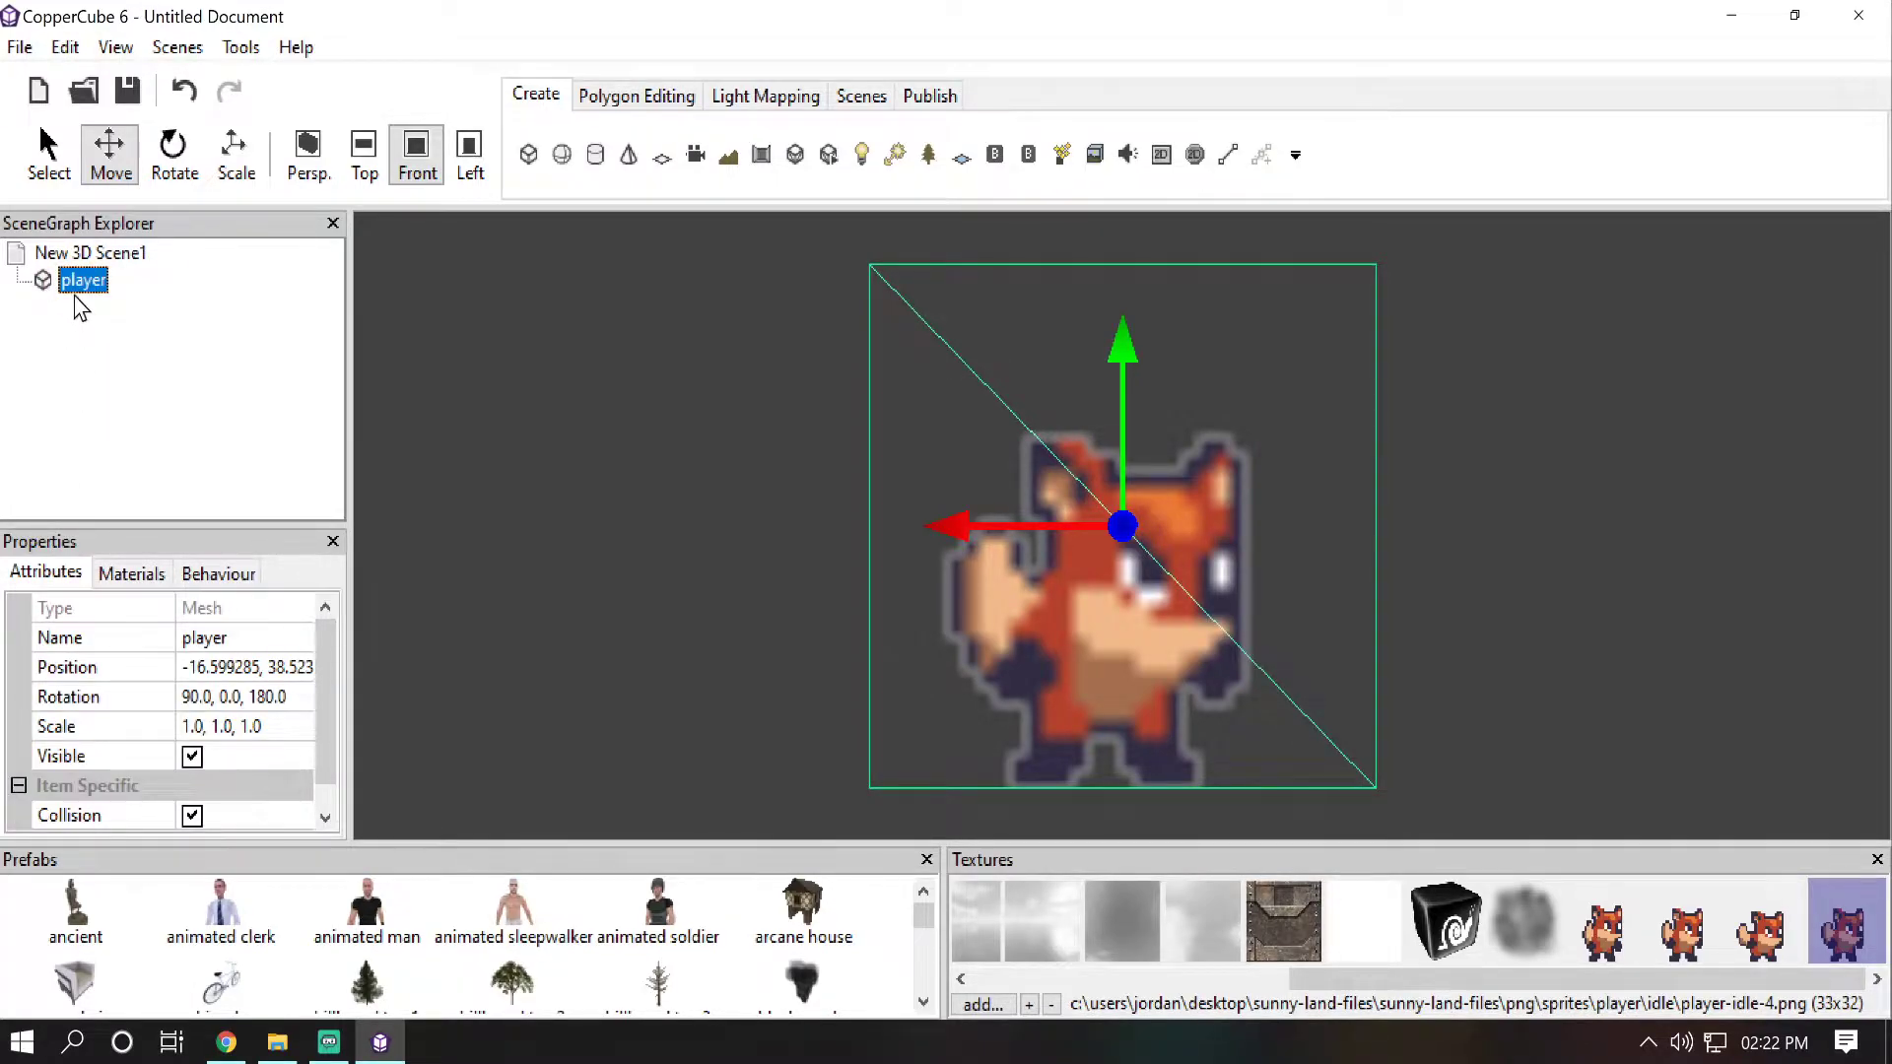
pyautogui.rightClick(75, 284)
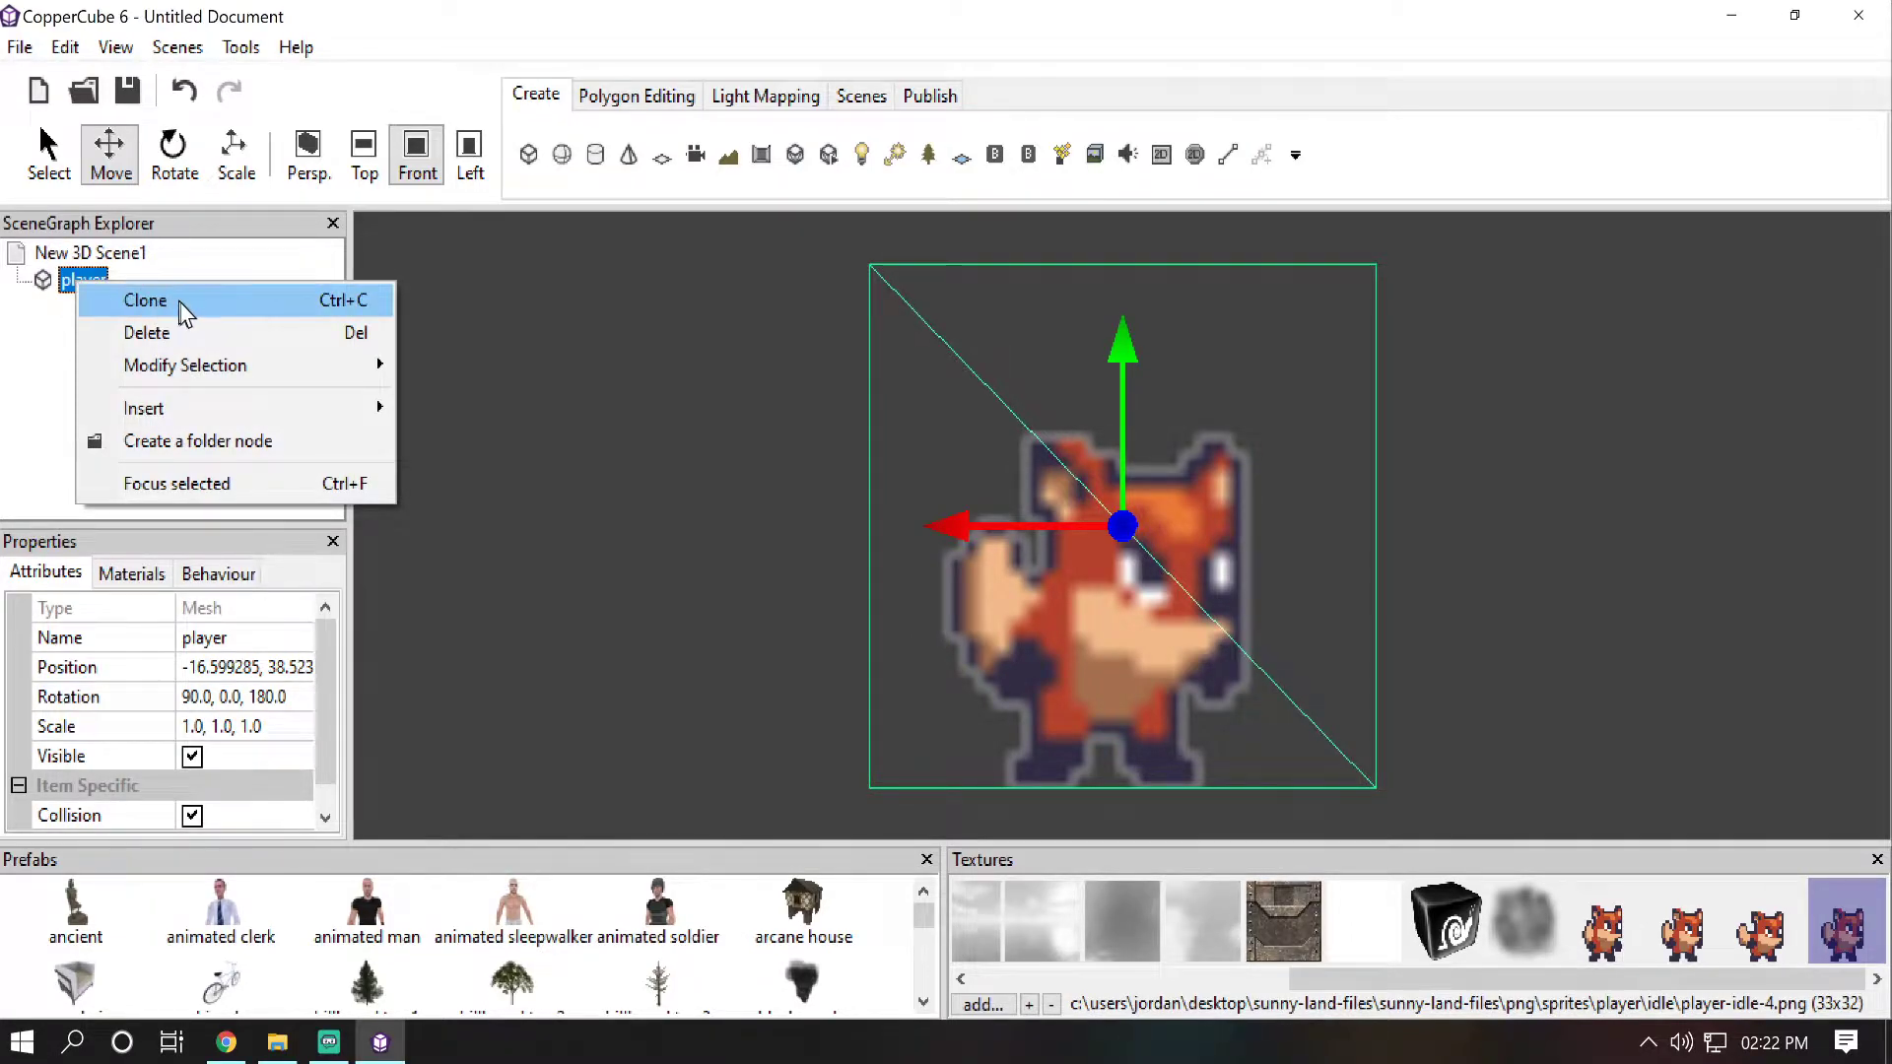
pyautogui.click(204, 315)
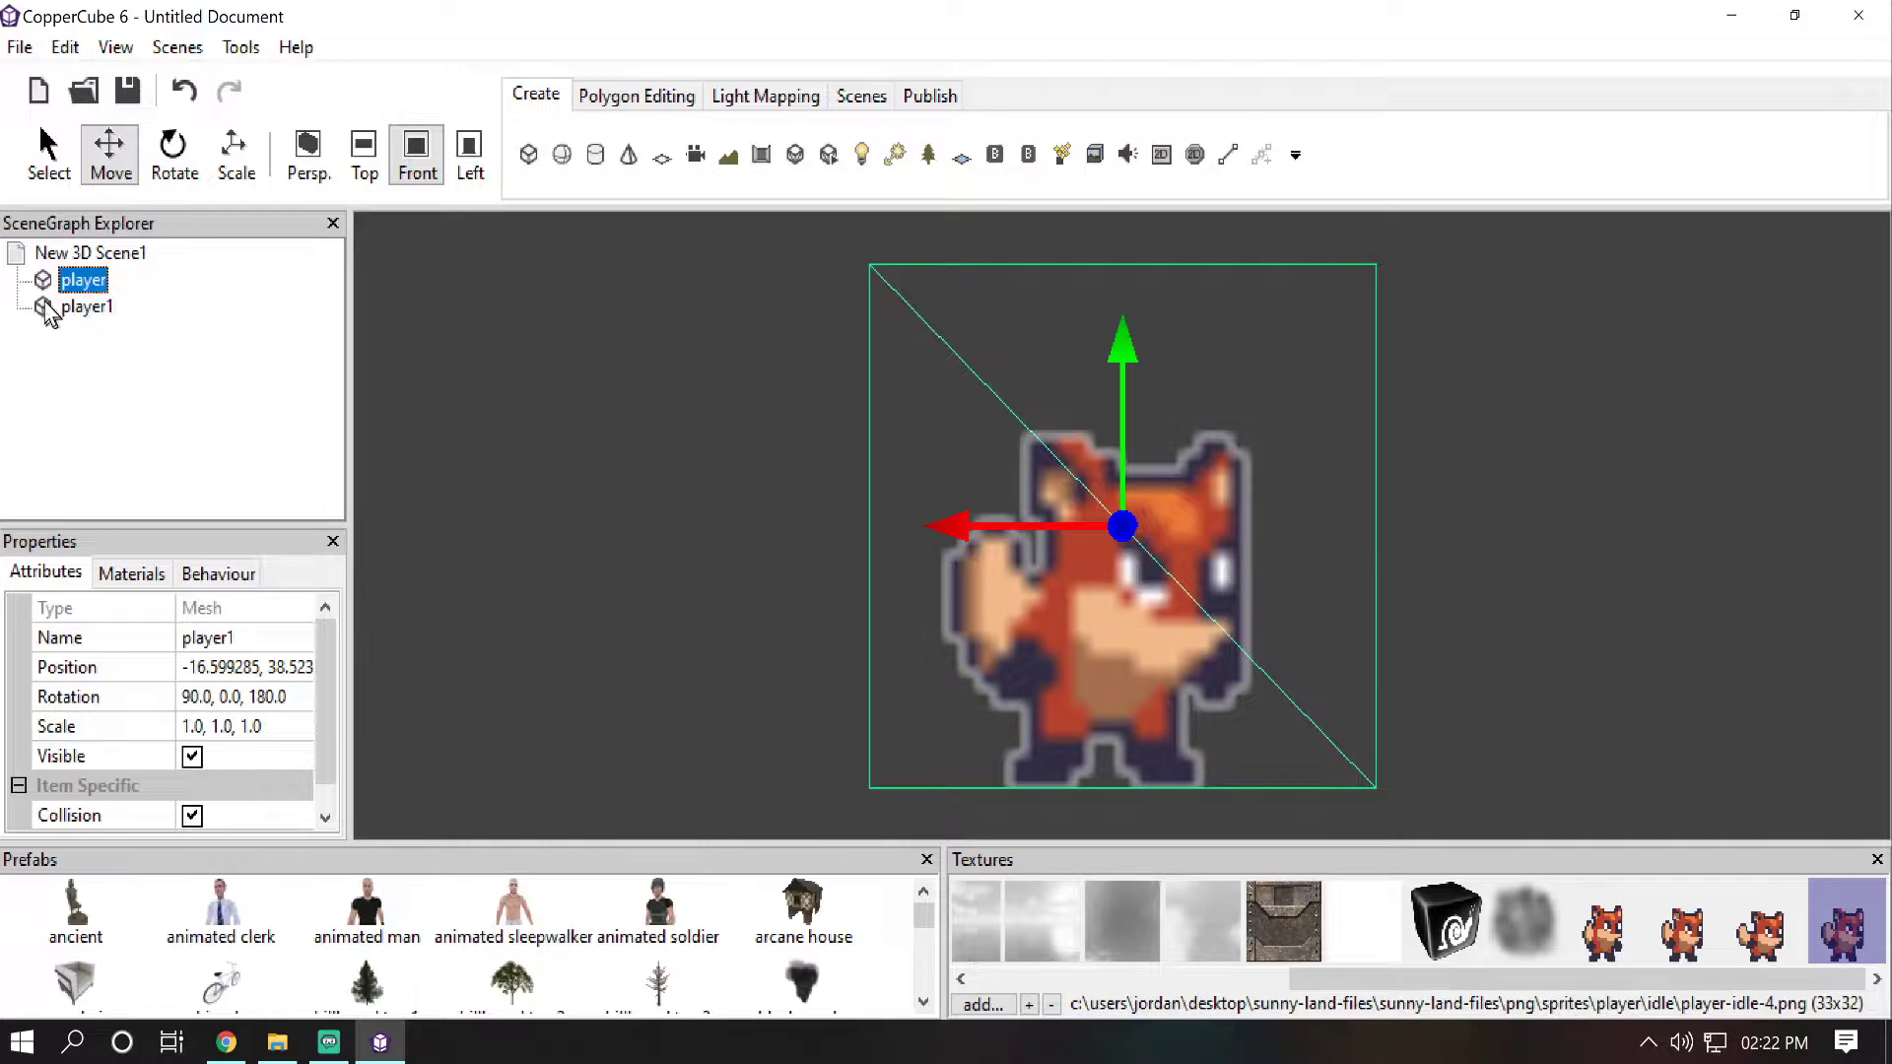
# Step: Rename the cloned player1 plane as idle
pyautogui.click(87, 308)
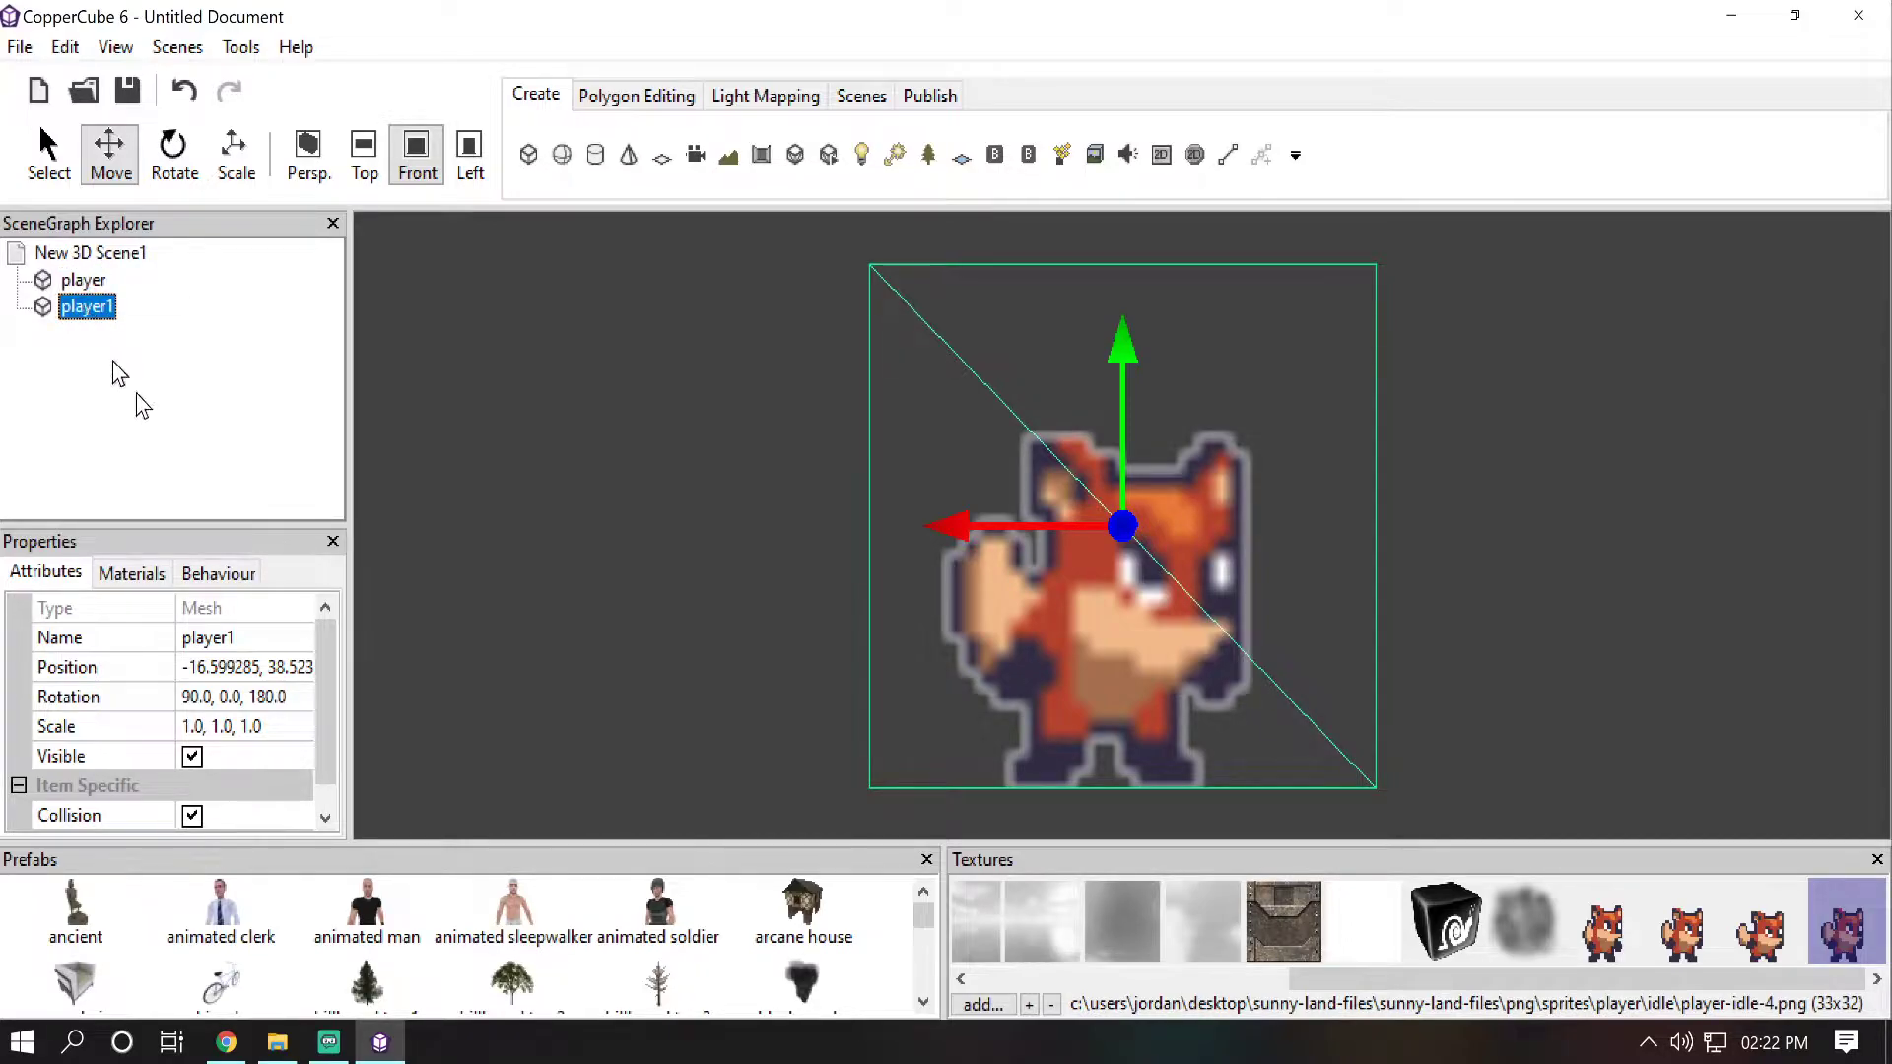
pyautogui.click(263, 643)
pyautogui.write('idle')
pyautogui.press('Return')
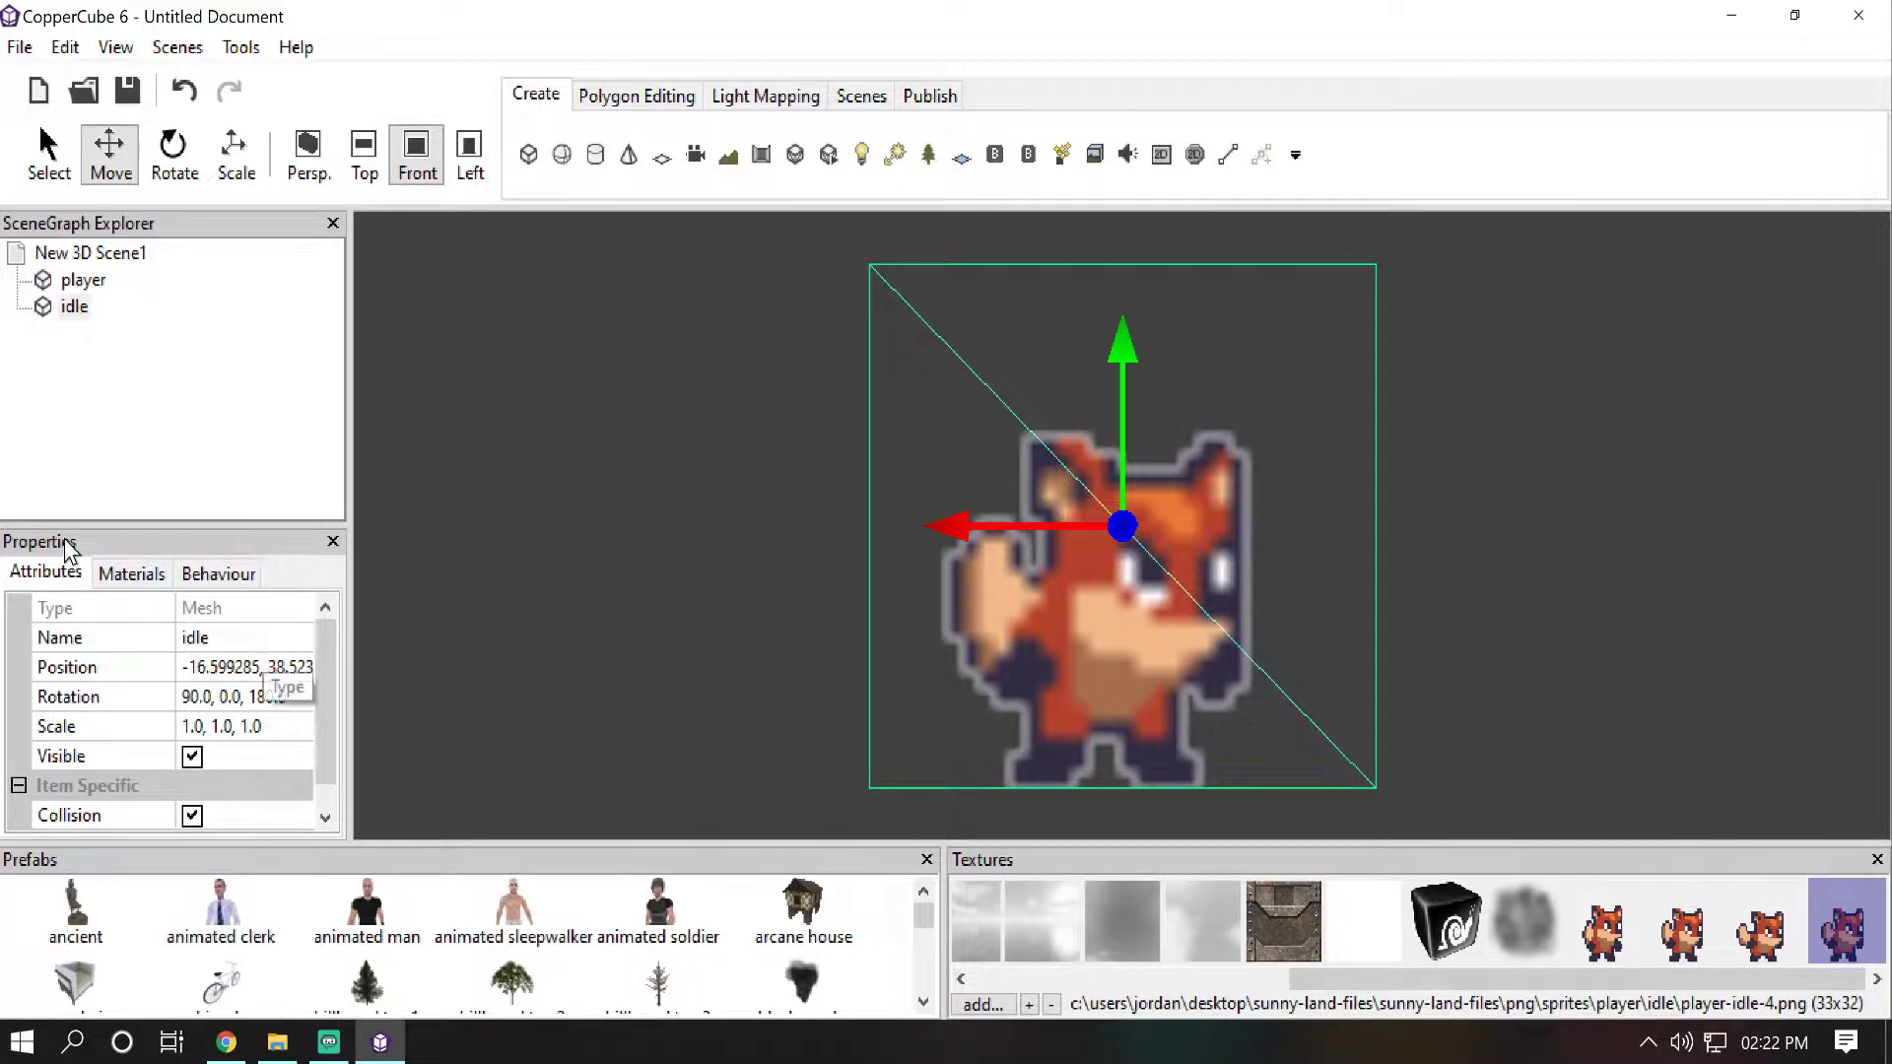
# Step: Clone the idle plane five times in the scene
pyautogui.click(74, 308)
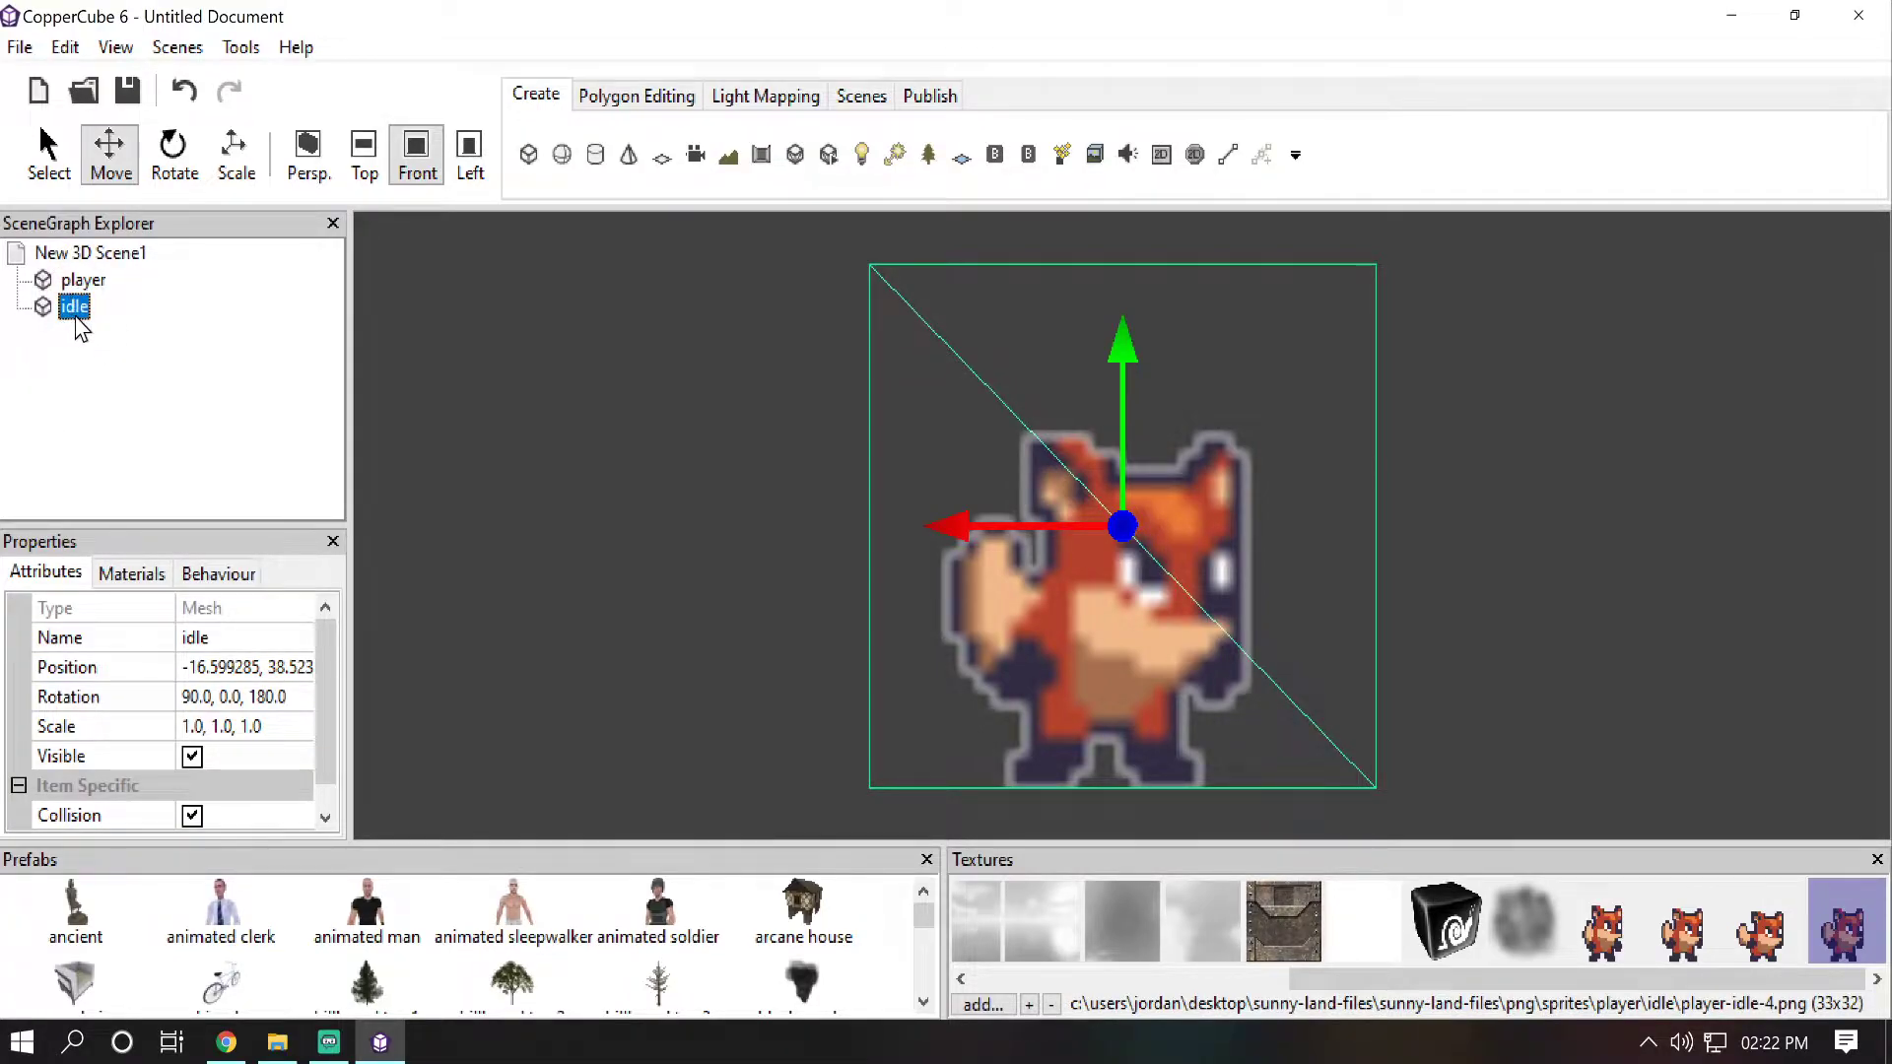
pyautogui.hotkey('ctrl', 'd')
pyautogui.hotkey('ctrl', 'd')
pyautogui.hotkey('ctrl', 'd')
pyautogui.hotkey('ctrl', 'd')
pyautogui.hotkey('ctrl', 'd')
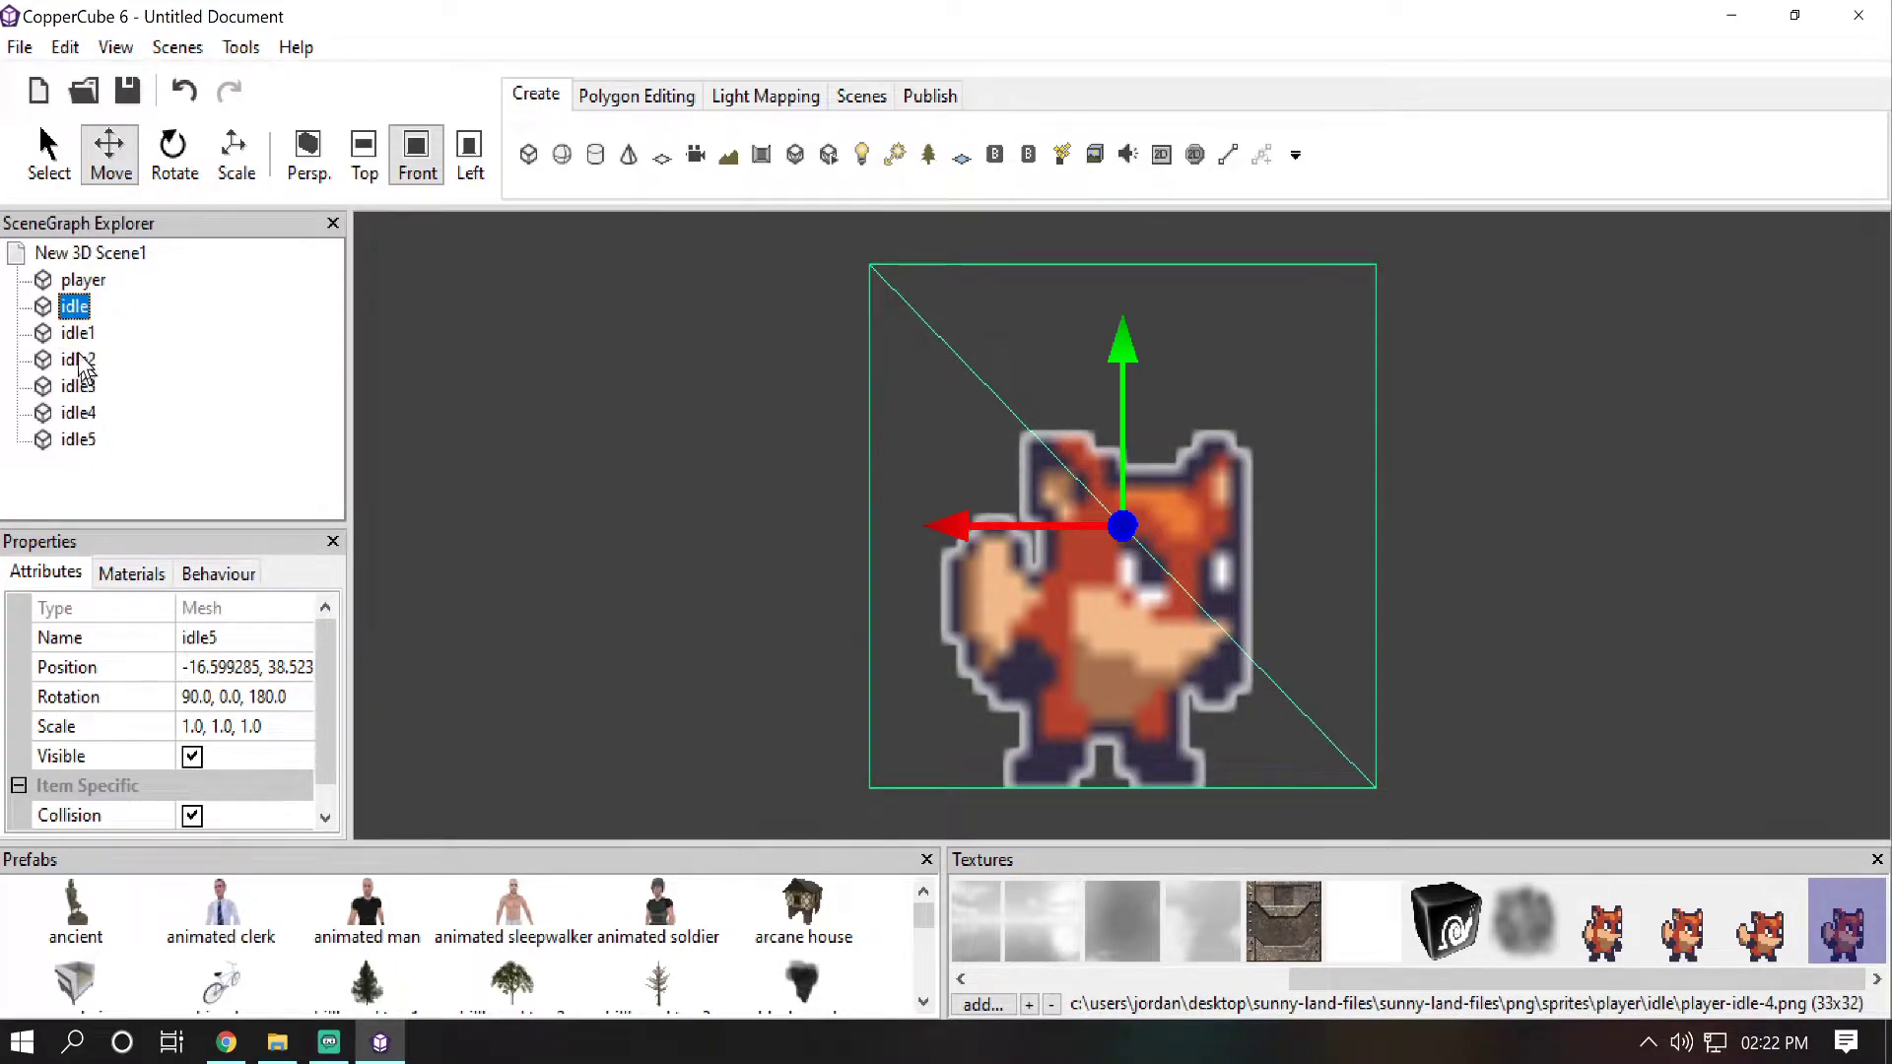
# Step: Rename the idle1 plane as run and the idle2 plane as jump
pyautogui.click(77, 334)
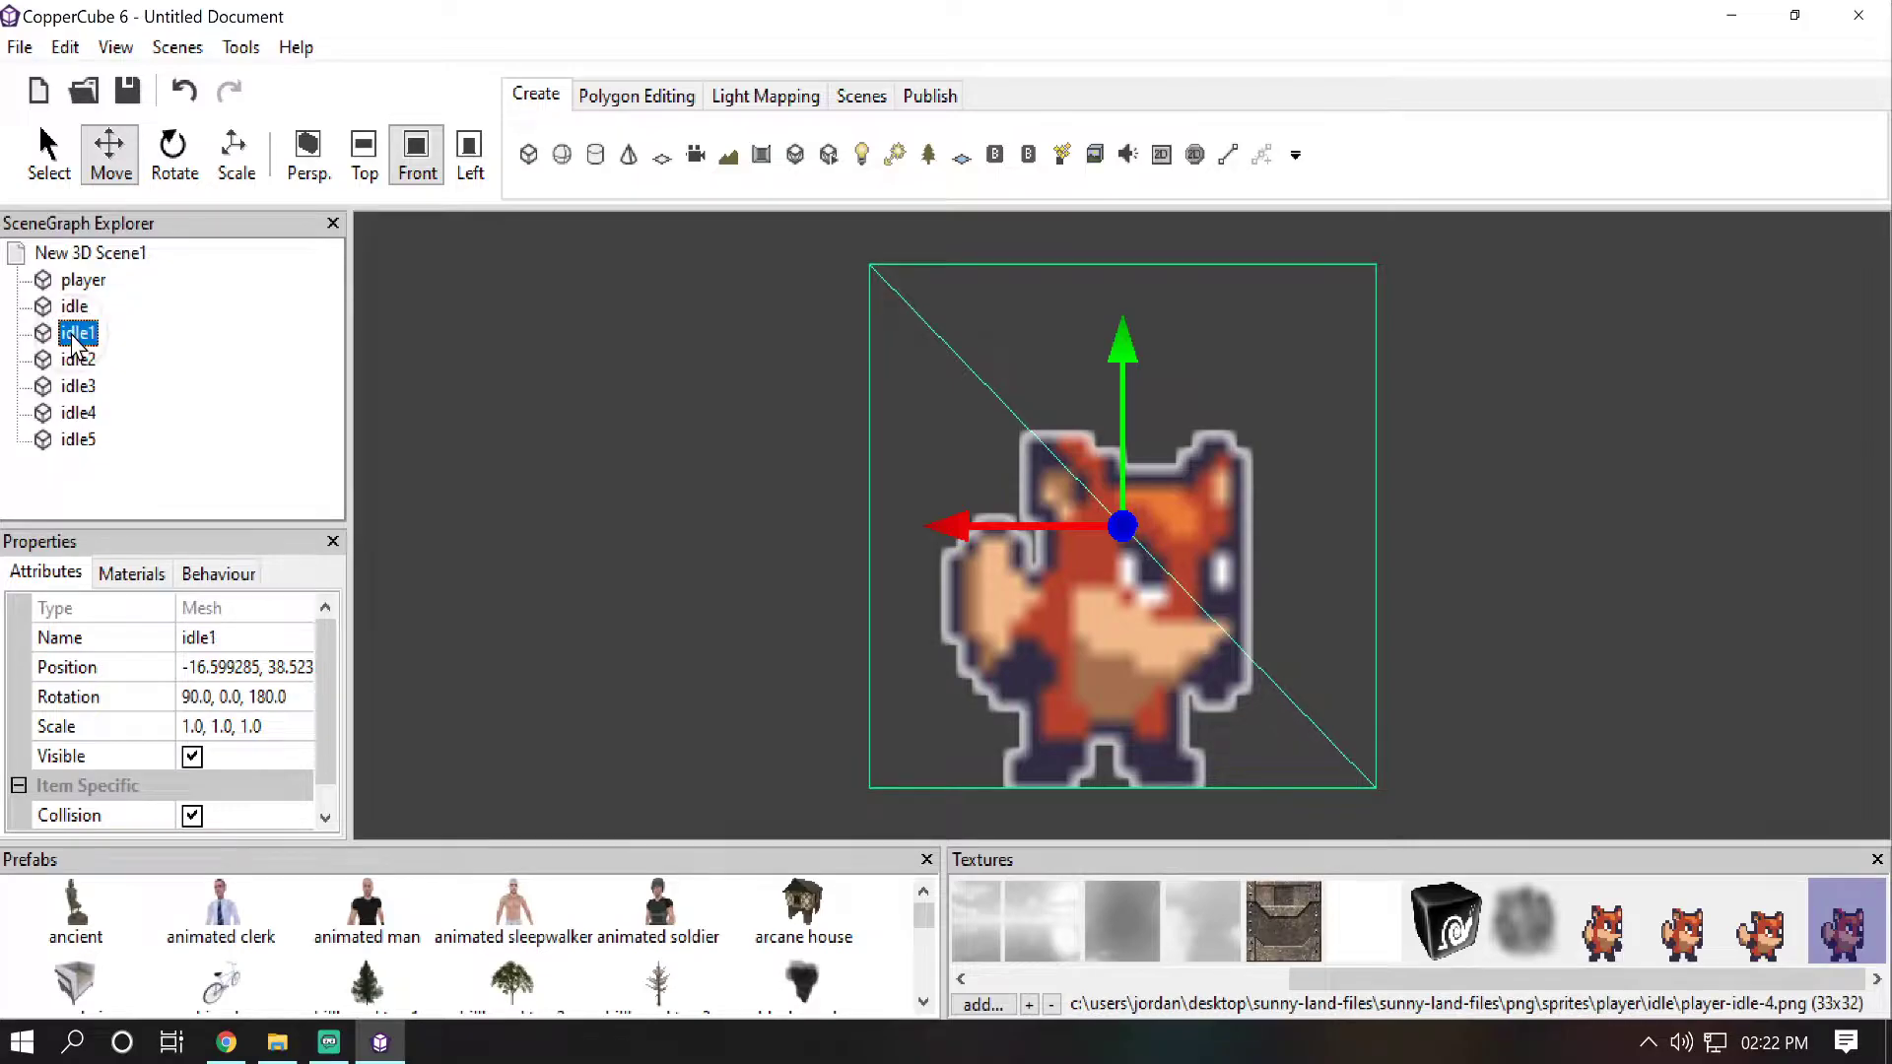
pyautogui.click(261, 639)
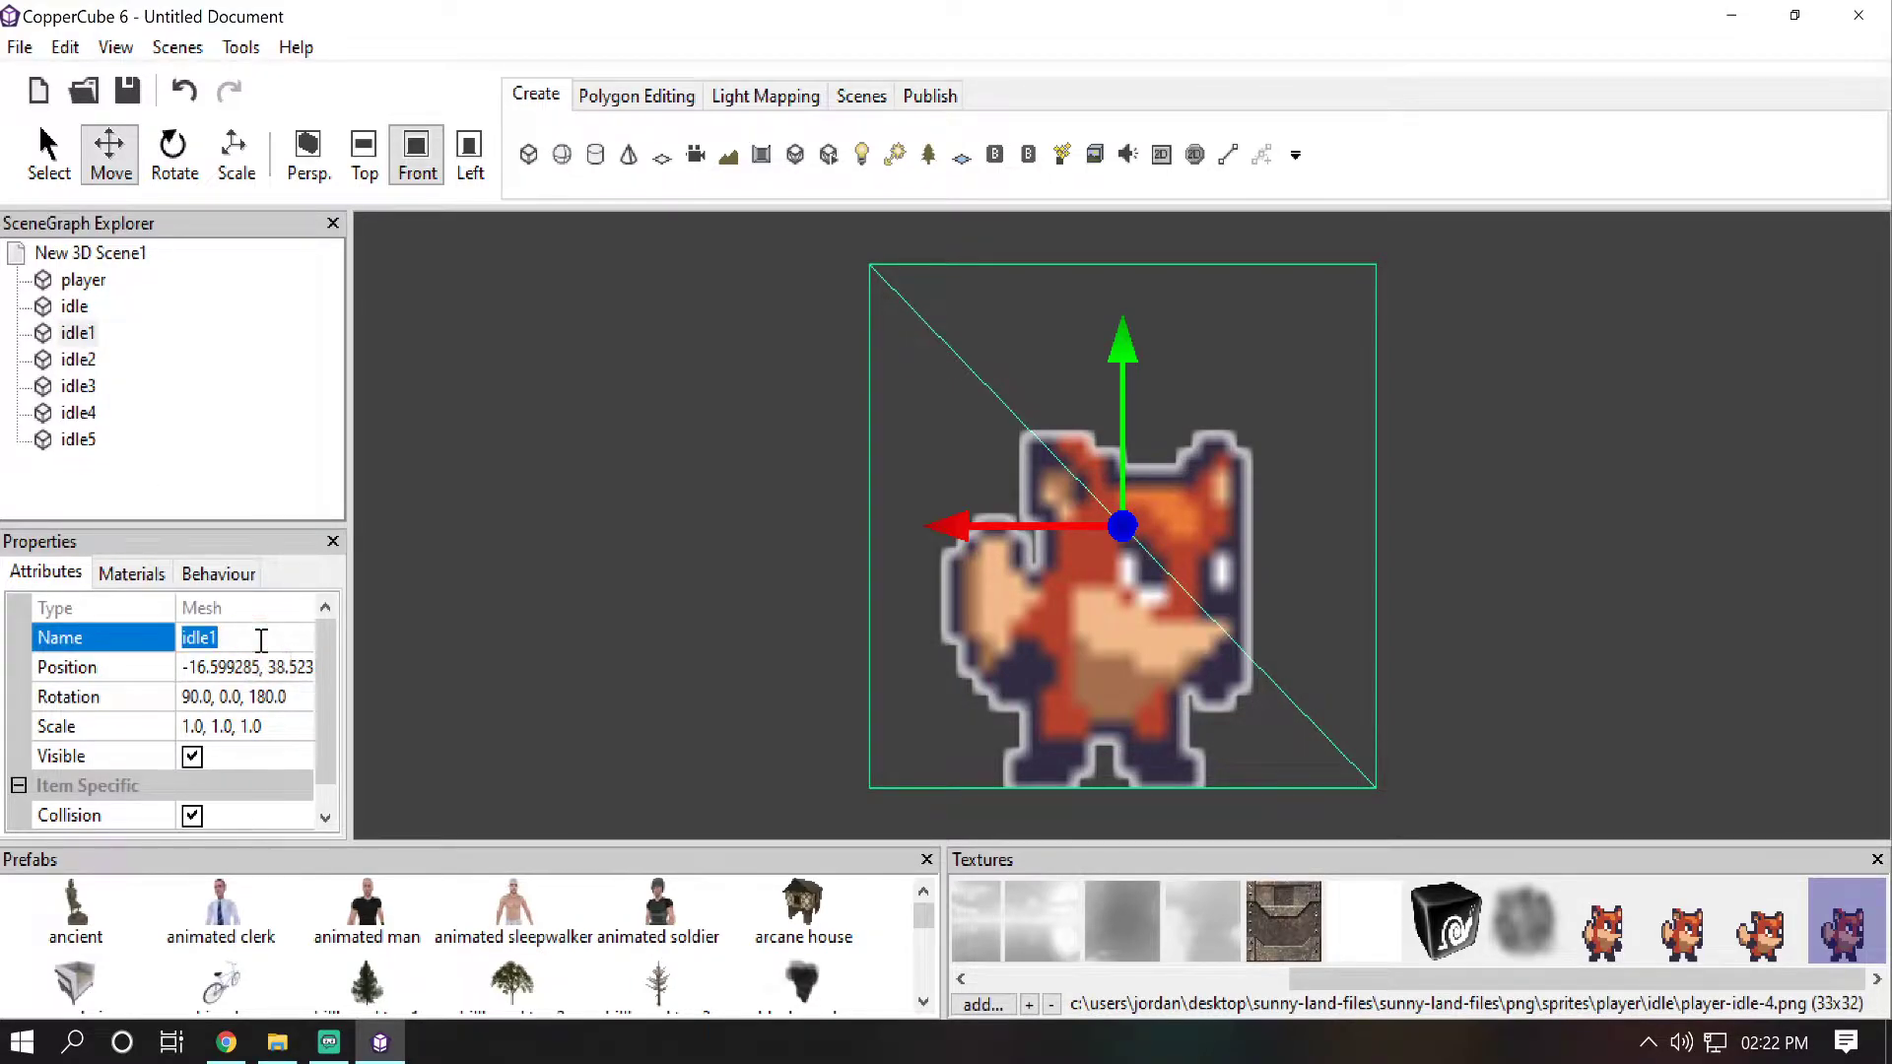
pyautogui.write('run')
pyautogui.press('Return')
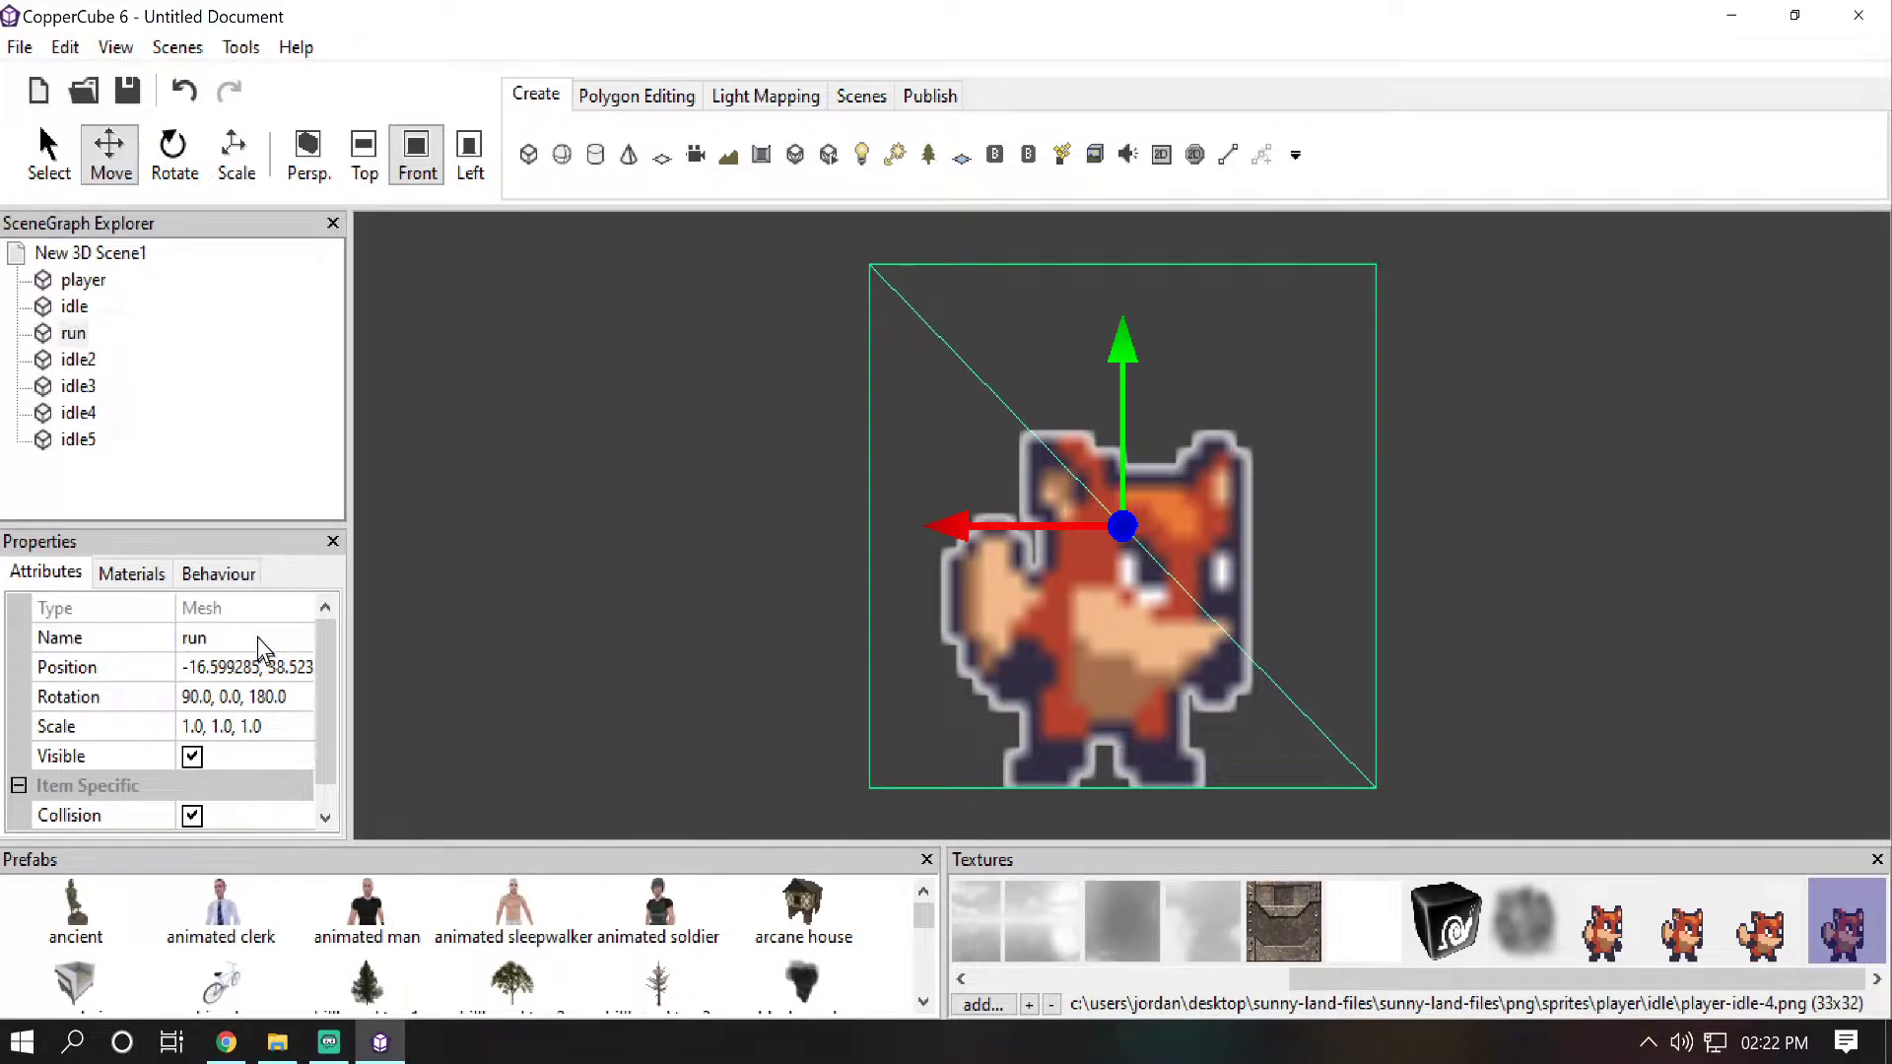
pyautogui.click(77, 359)
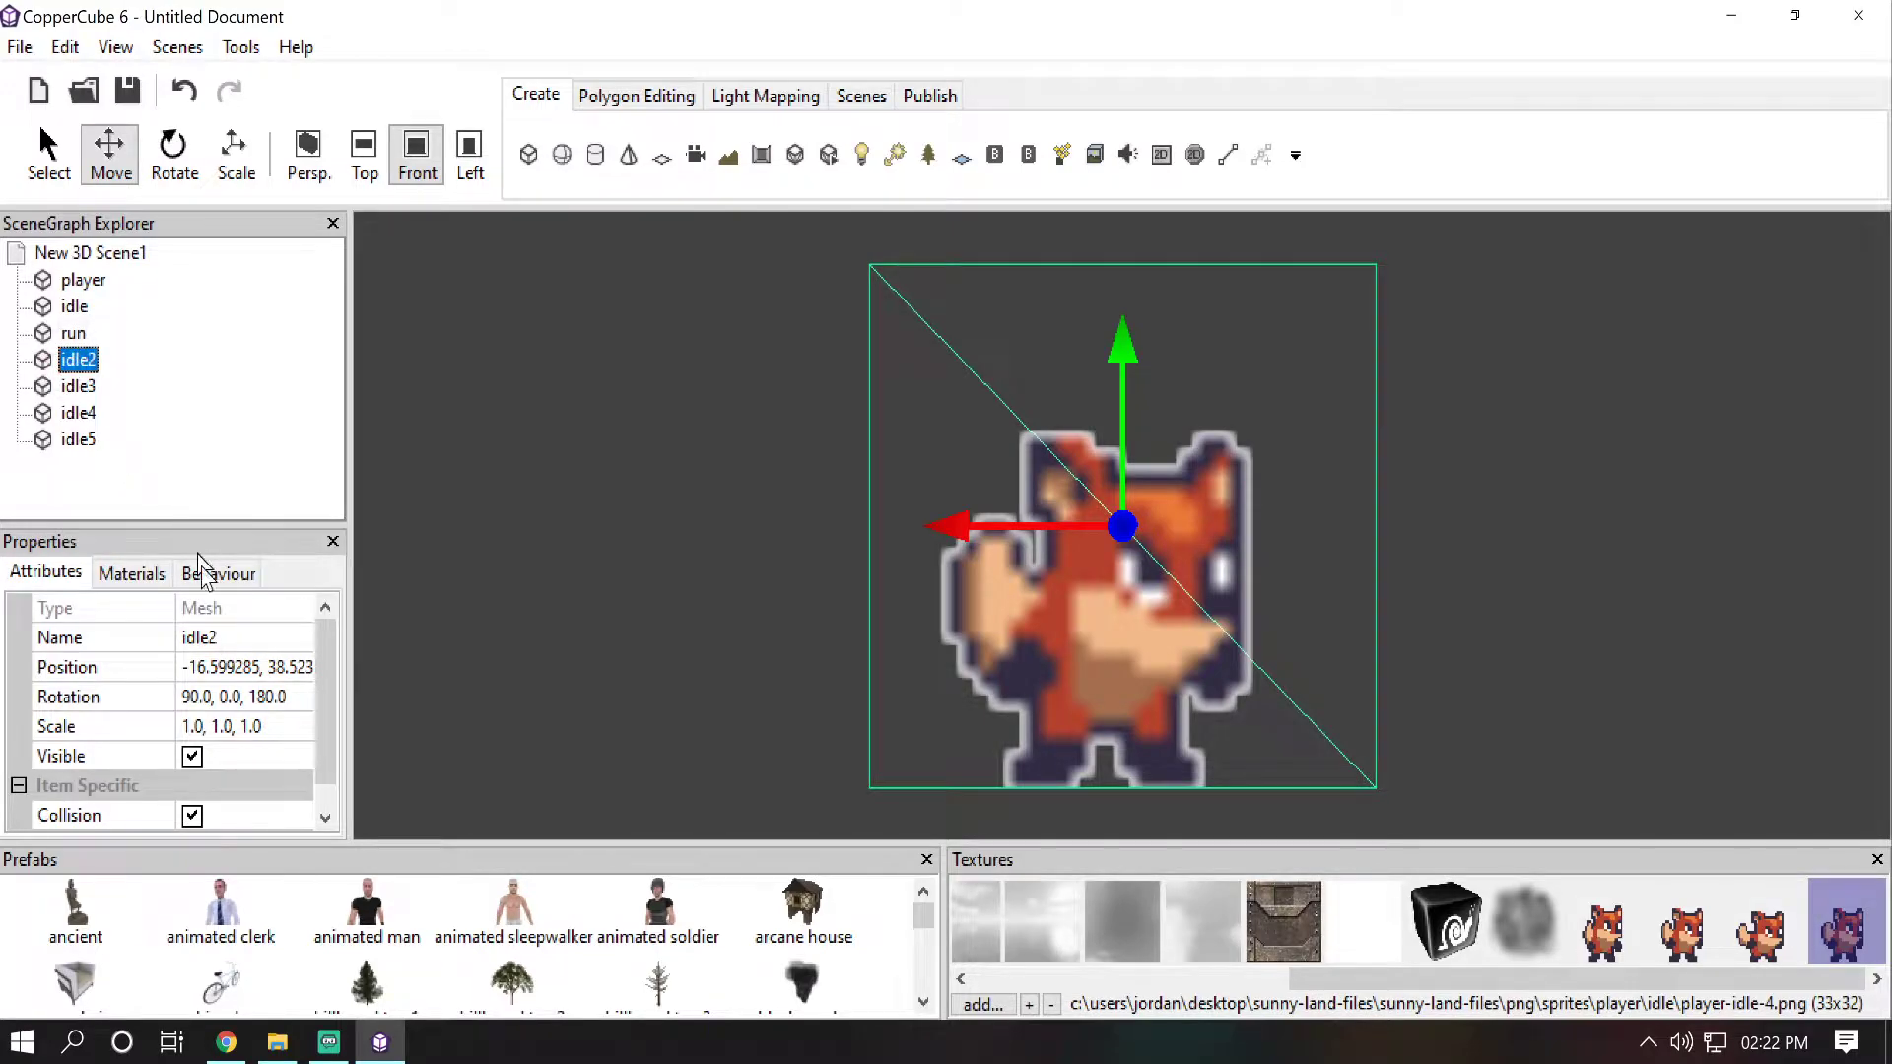
pyautogui.click(225, 638)
pyautogui.write('jump')
pyautogui.press('Return')
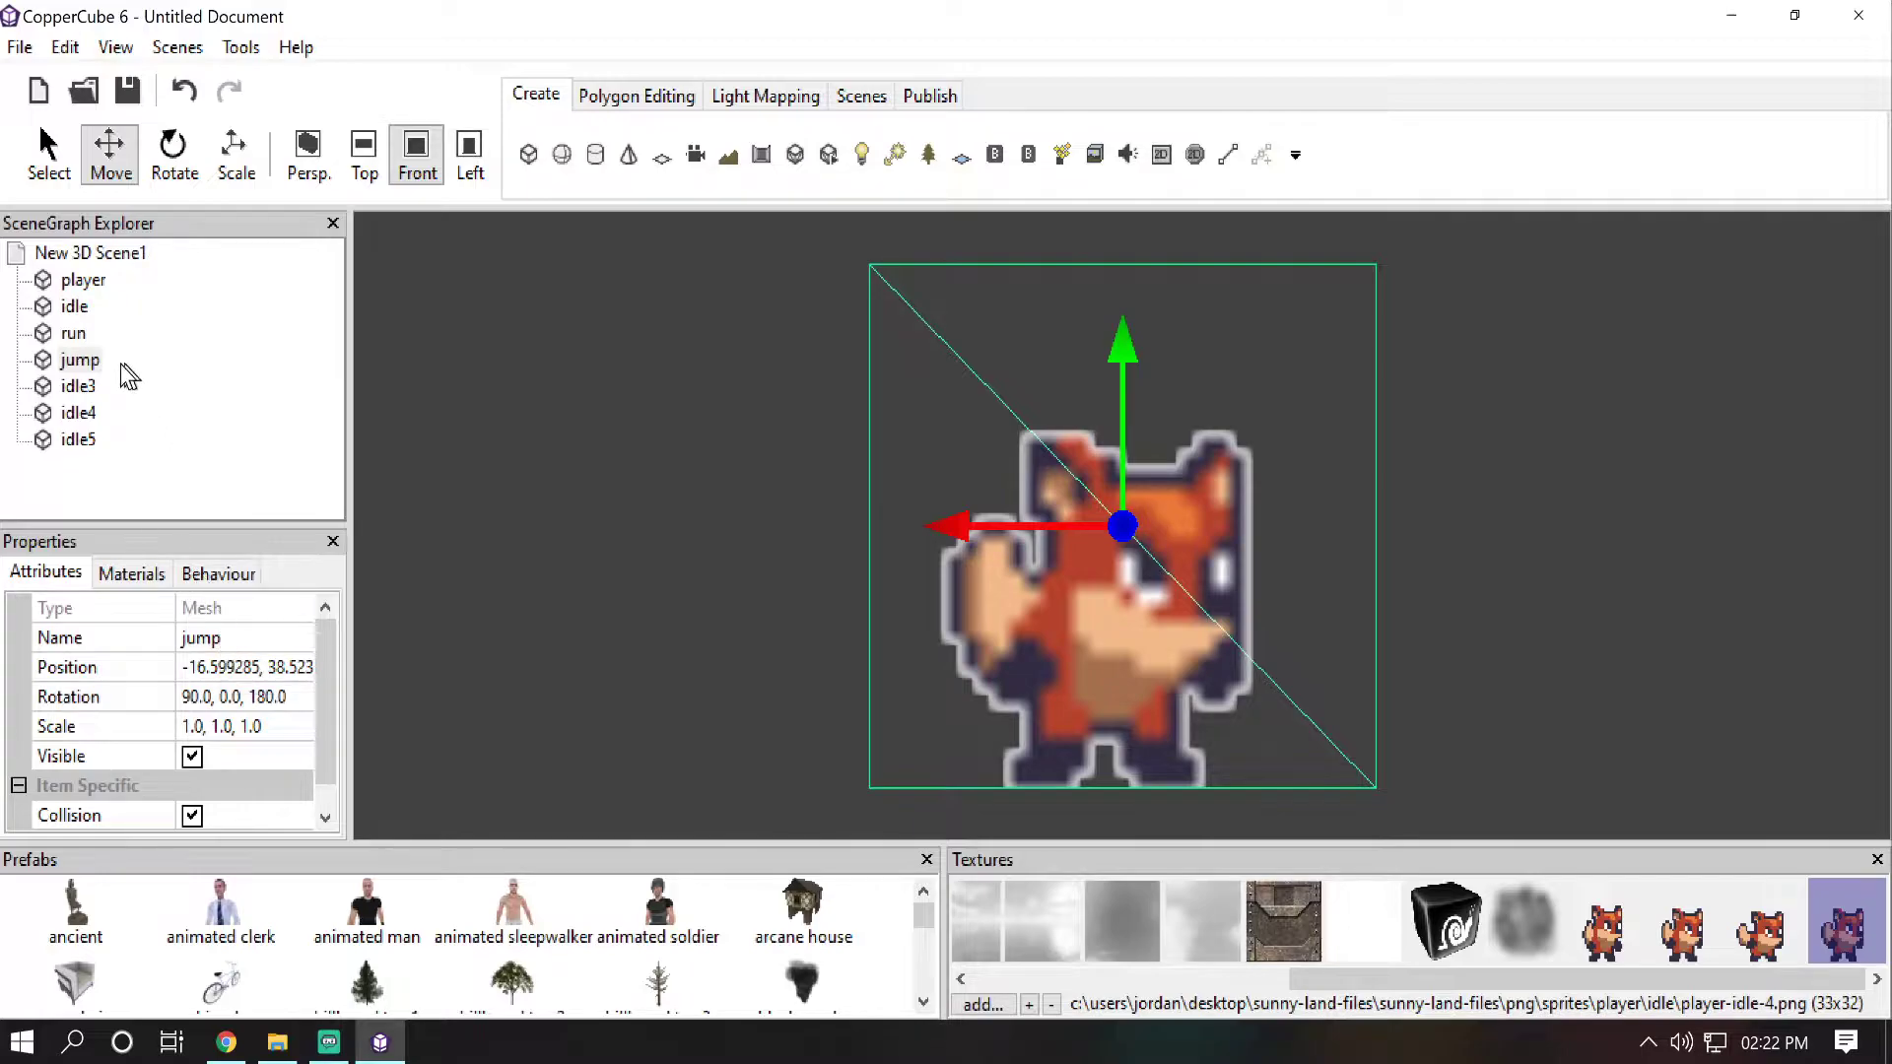
# Step: Rename the idle3 plane as crouch and the idle4 plane as climb
pyautogui.click(98, 390)
pyautogui.click(232, 639)
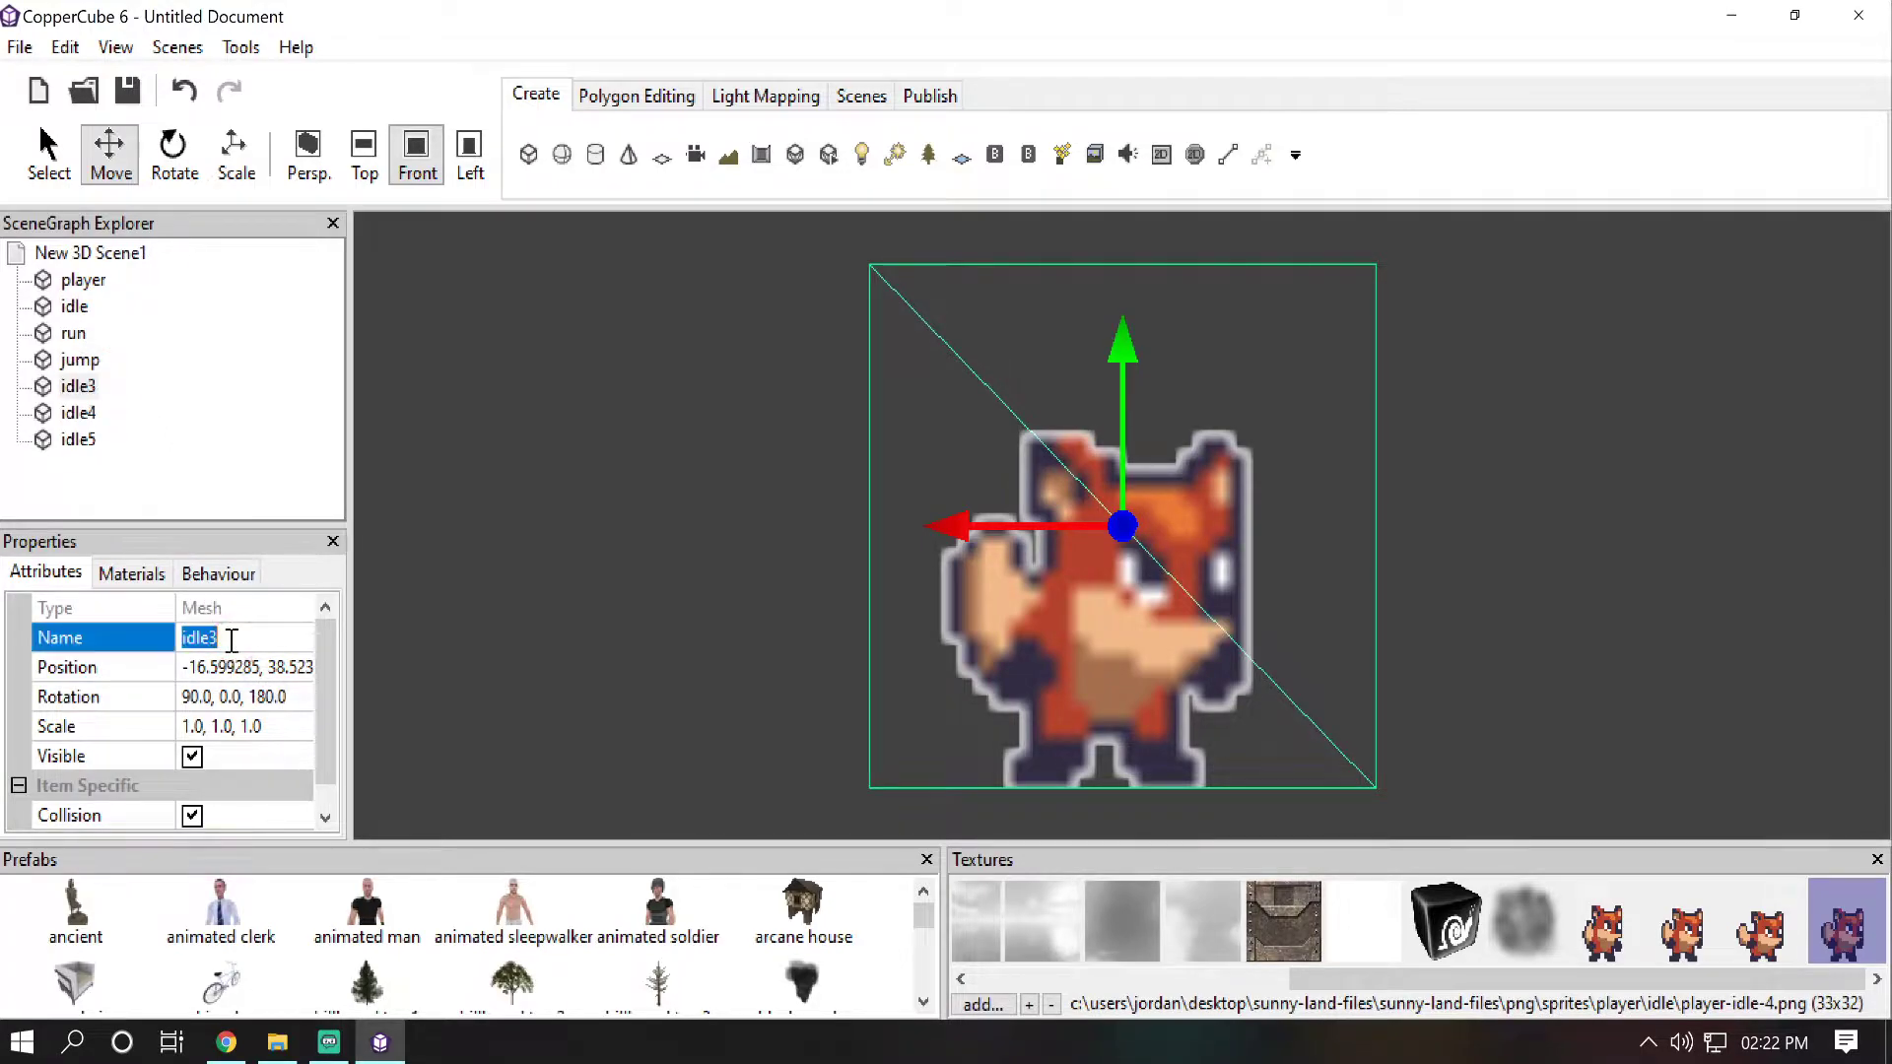
pyautogui.write('crouch')
pyautogui.press('Return')
pyautogui.click(74, 413)
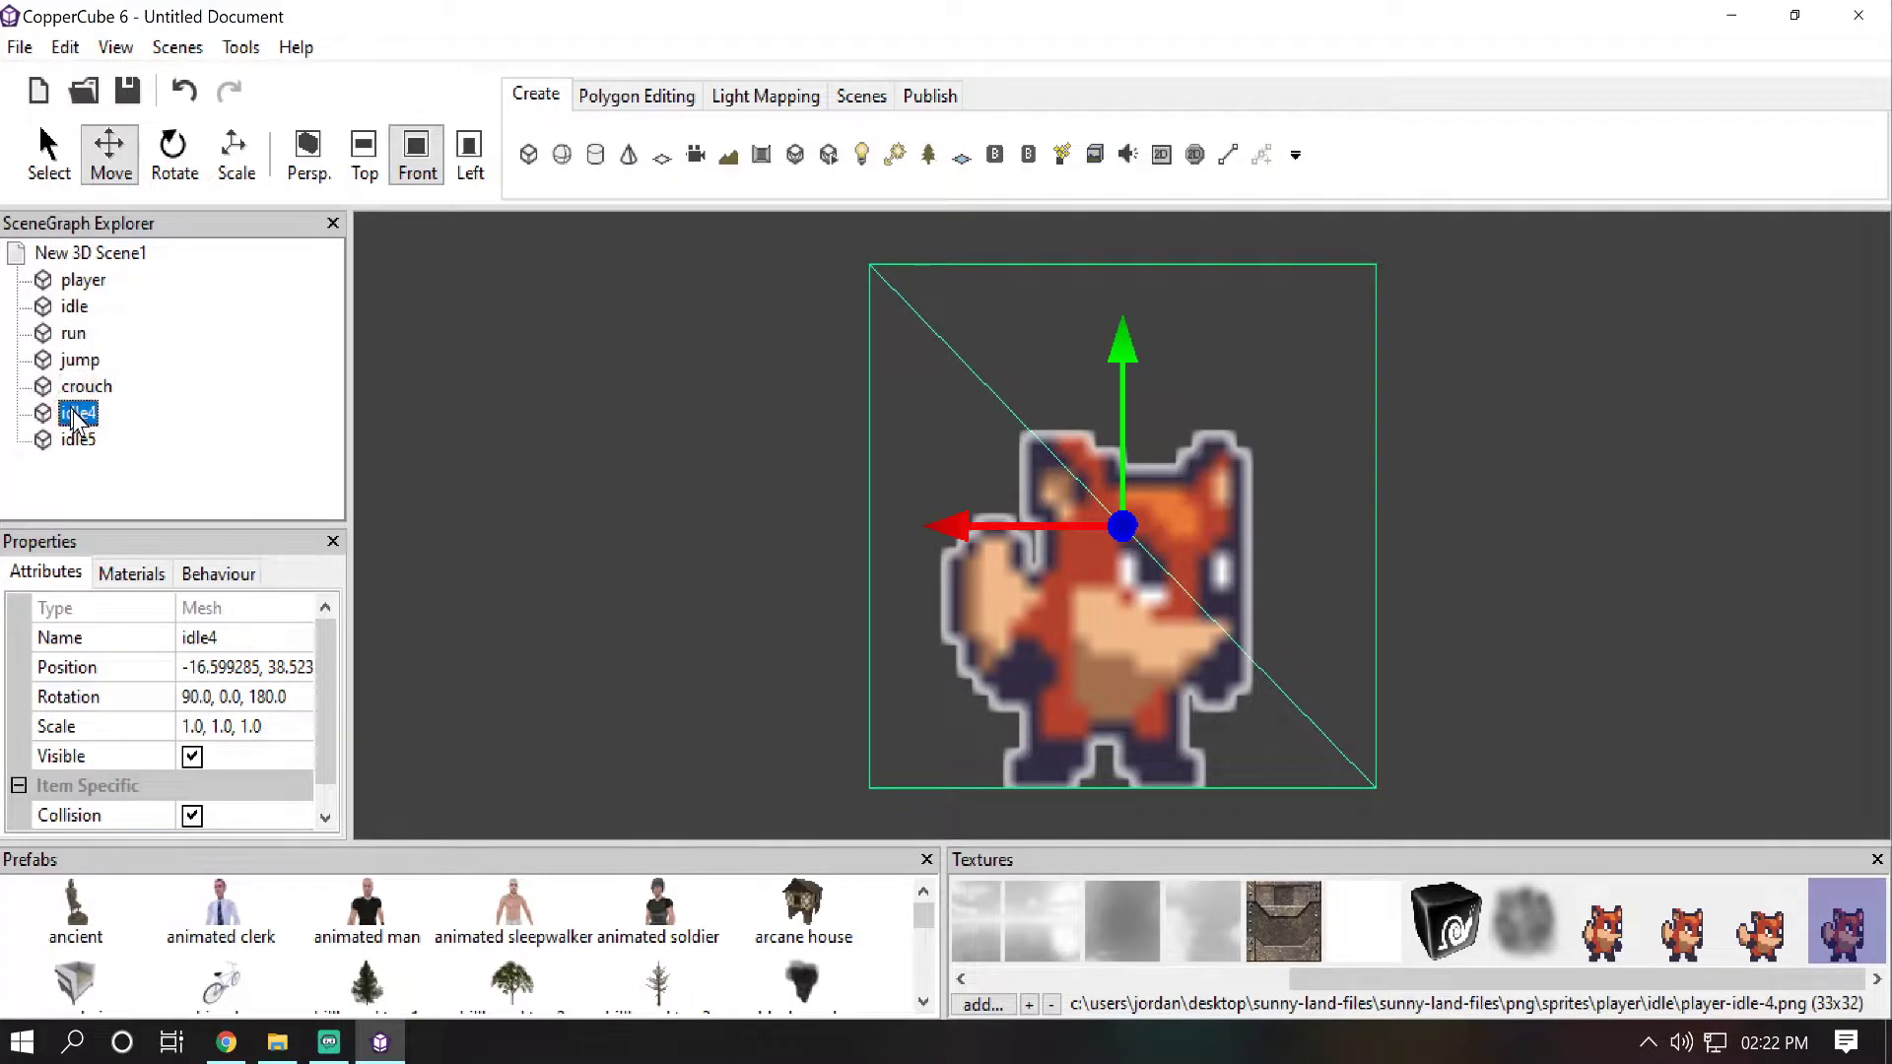
pyautogui.click(263, 637)
pyautogui.write('cl')
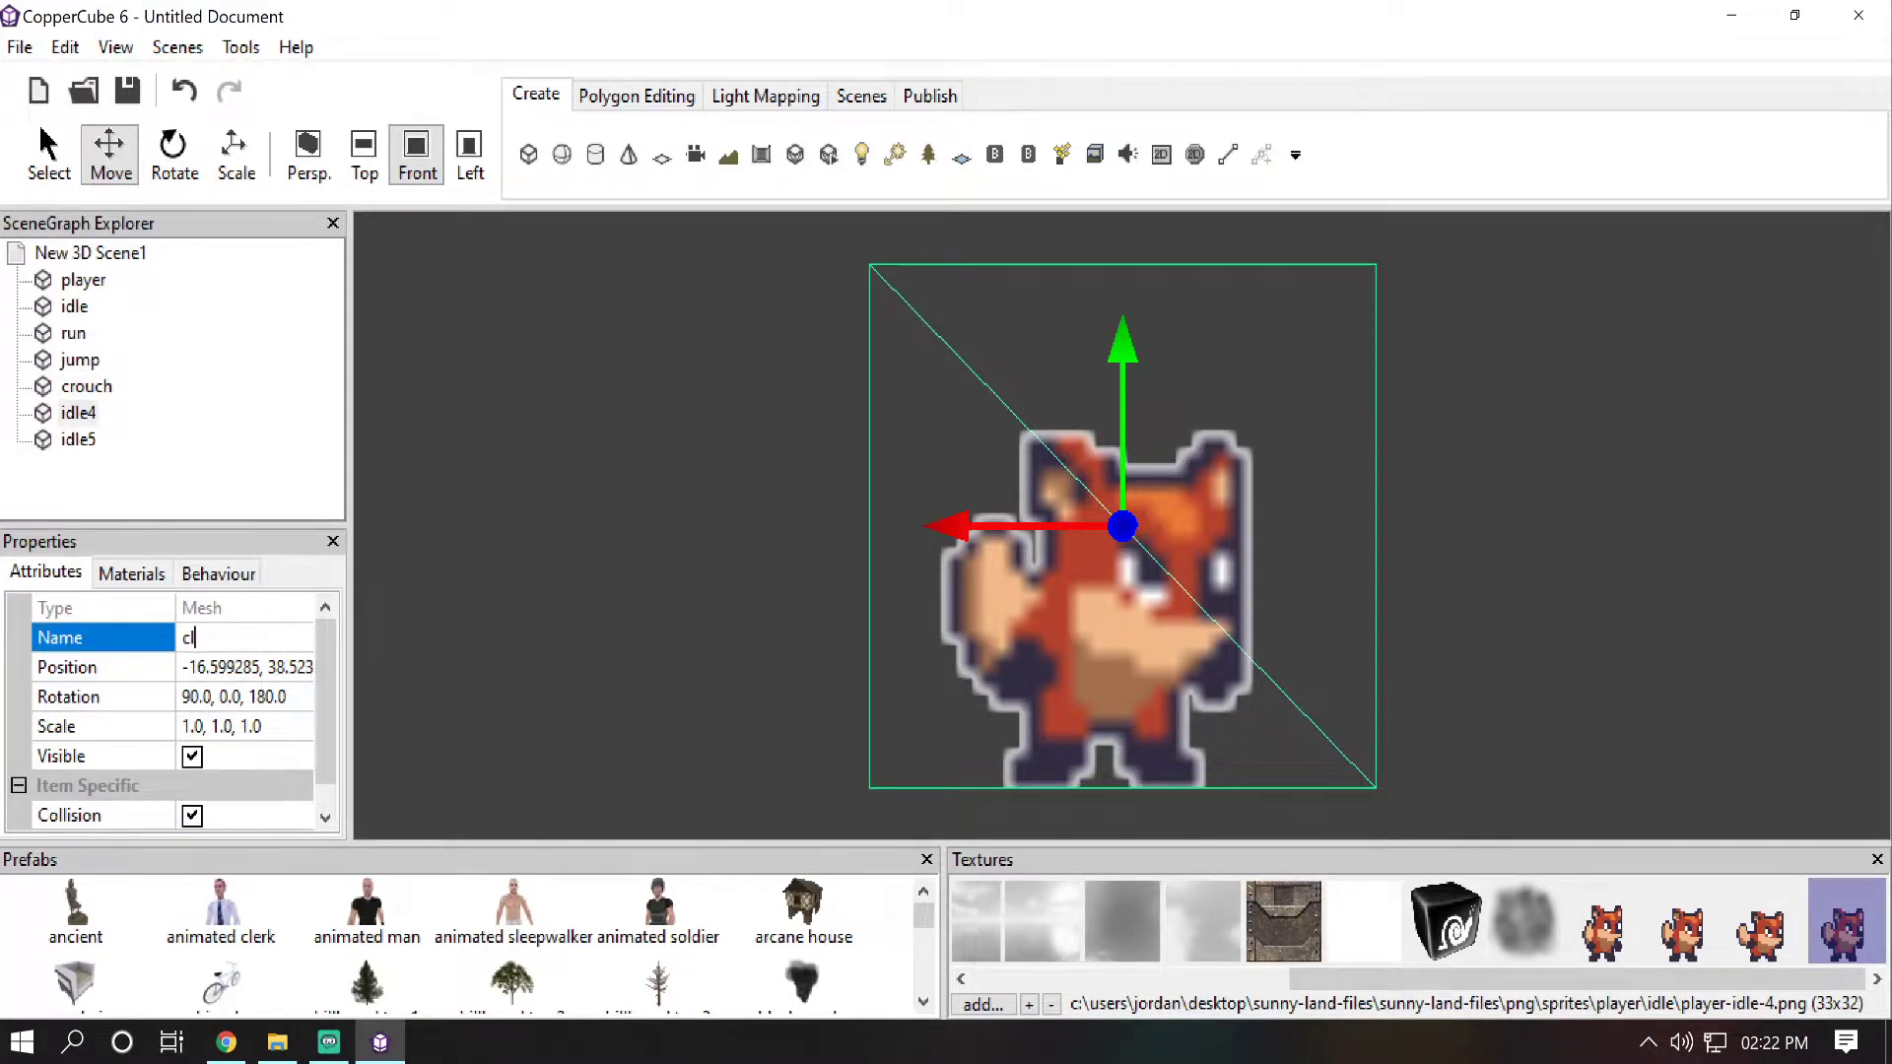
pyautogui.write('imb')
pyautogui.press('Return')
# Step: Rename the last cloned plane, idle5, as hurt
pyautogui.click(80, 445)
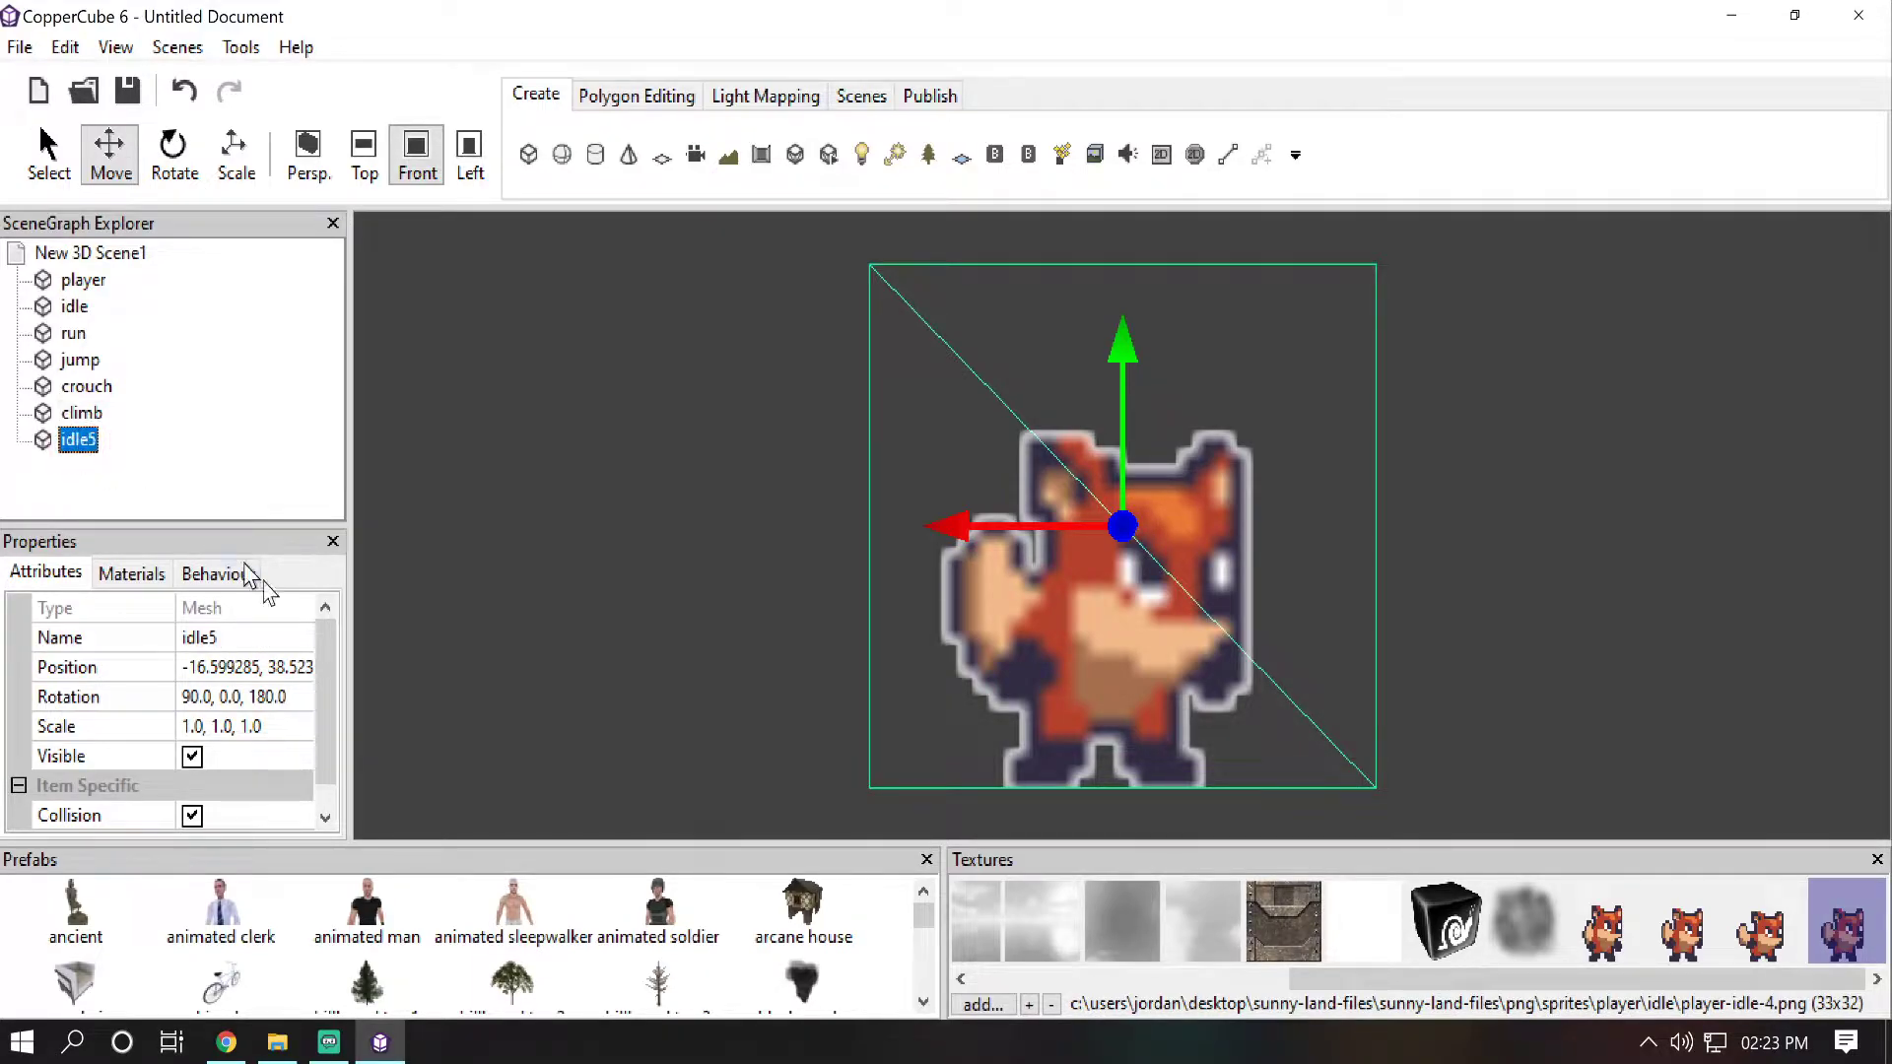
pyautogui.click(254, 638)
pyautogui.write('hurt')
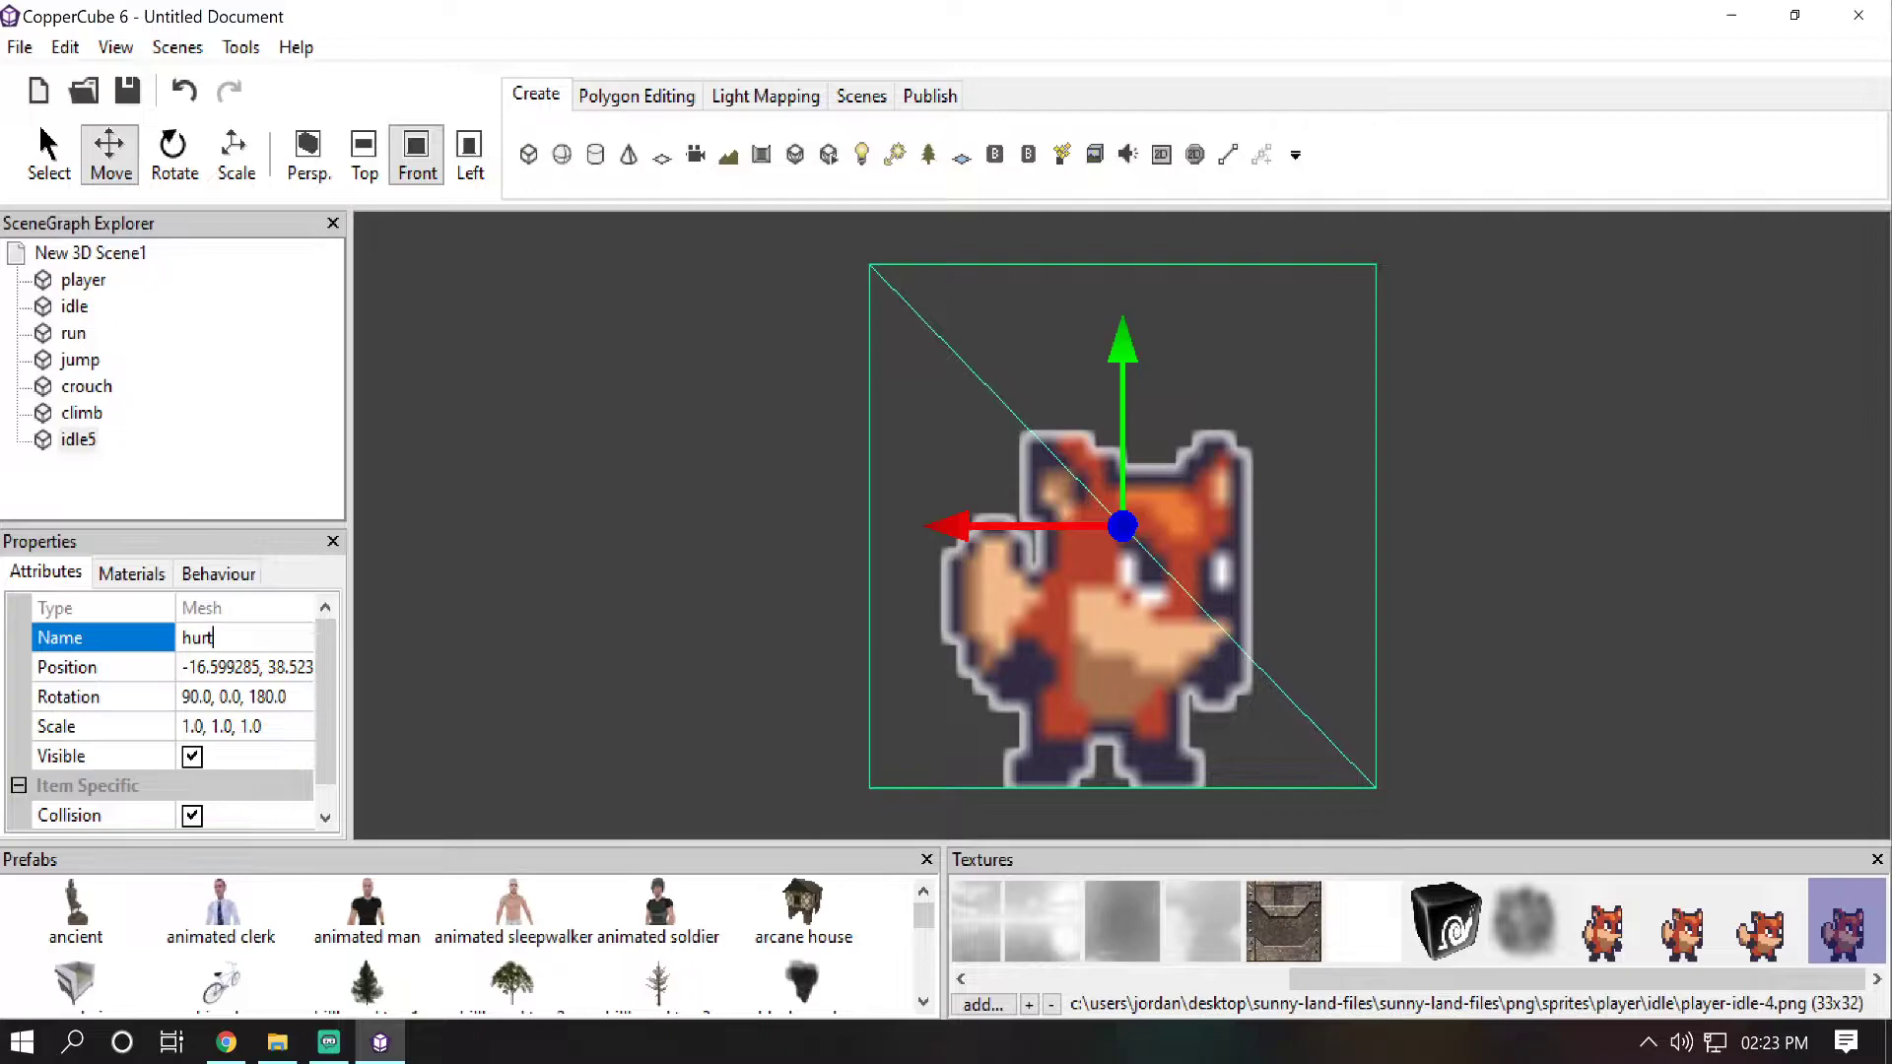
pyautogui.press('Return')
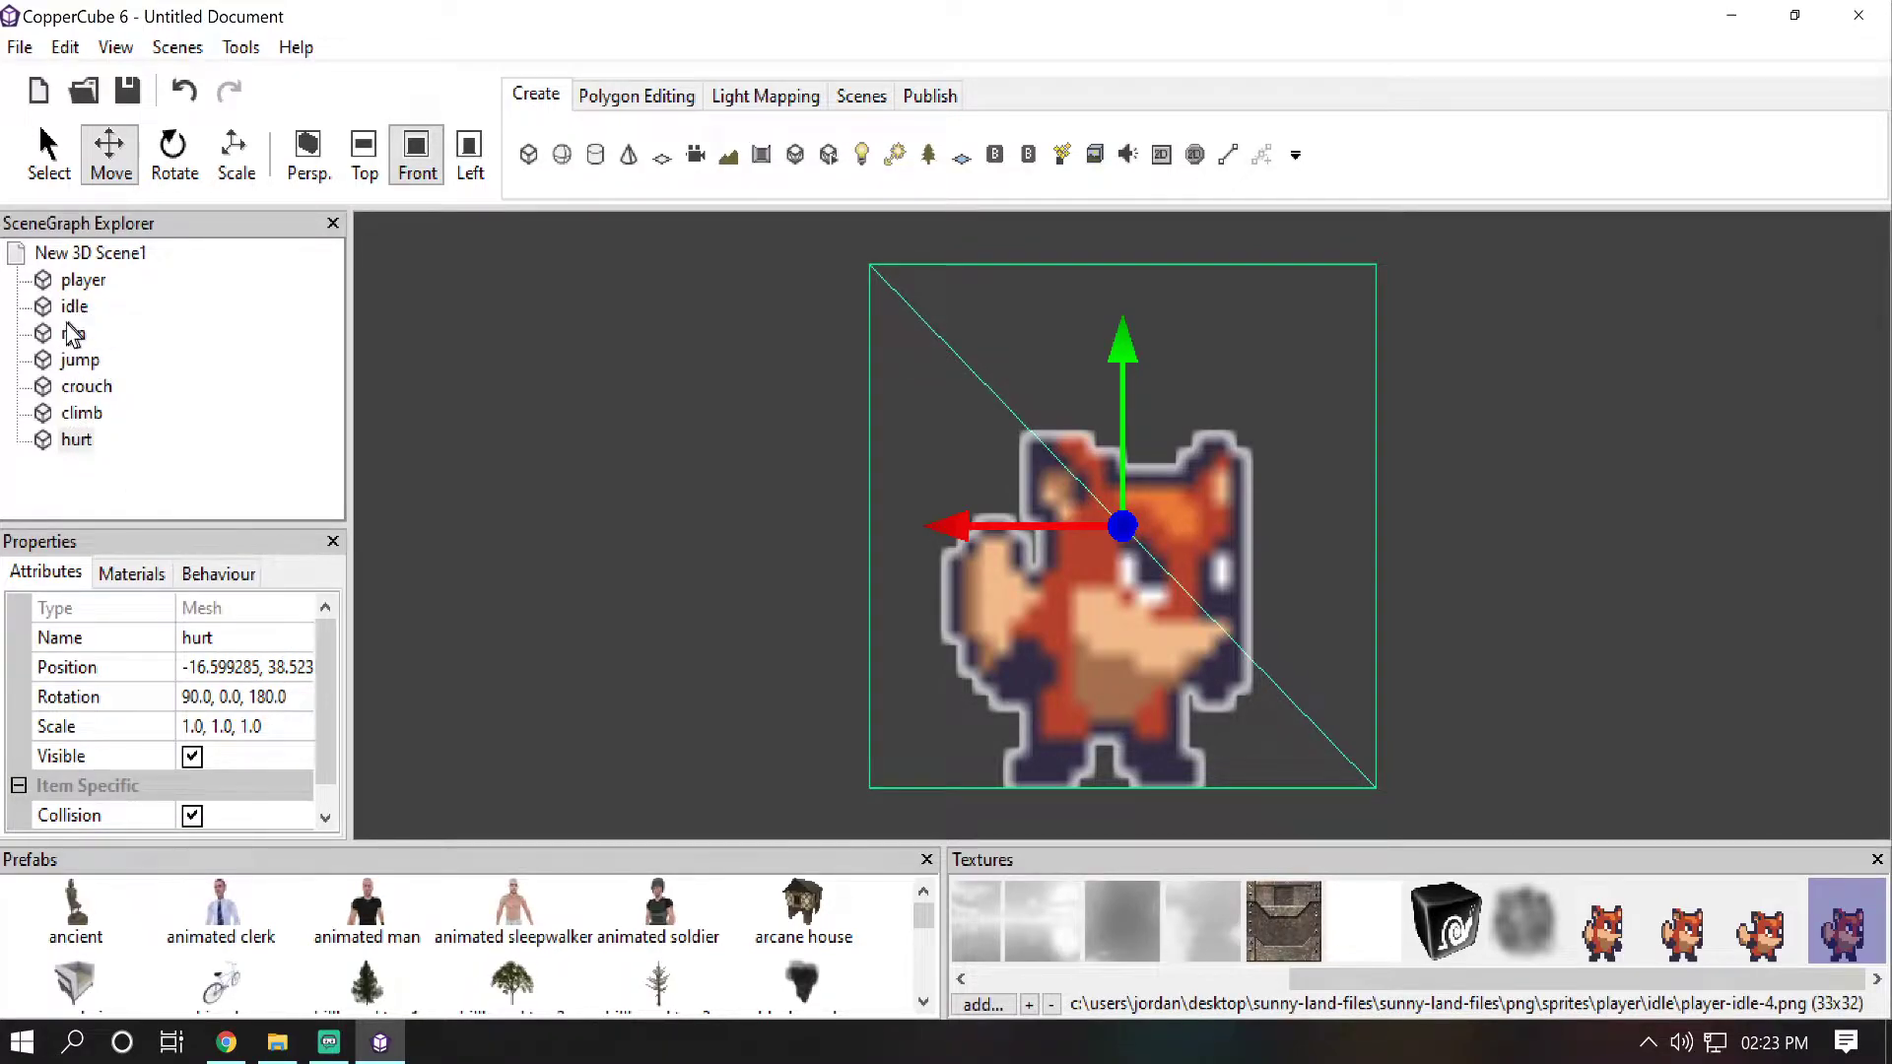
pyautogui.click(77, 439)
pyautogui.click(81, 413)
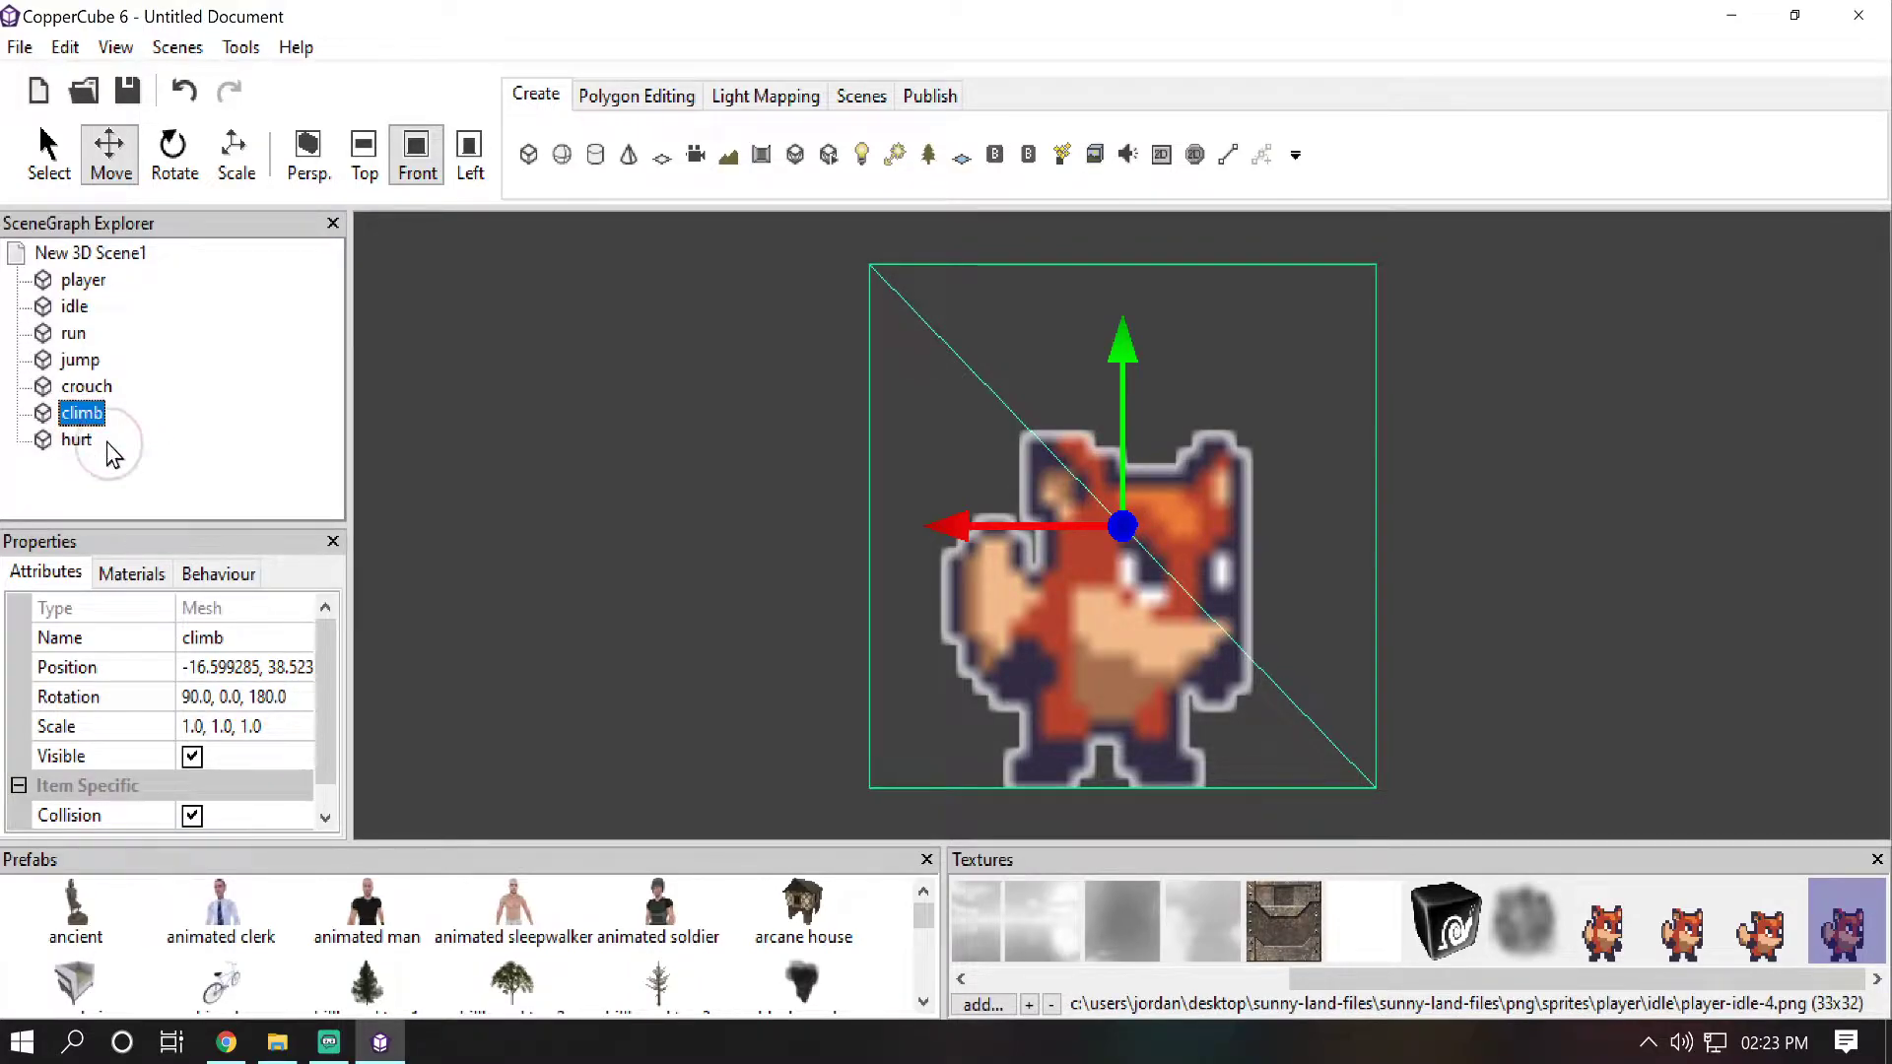
pyautogui.keyDown('ctrl'); pyautogui.click(80, 387); pyautogui.keyUp('ctrl')
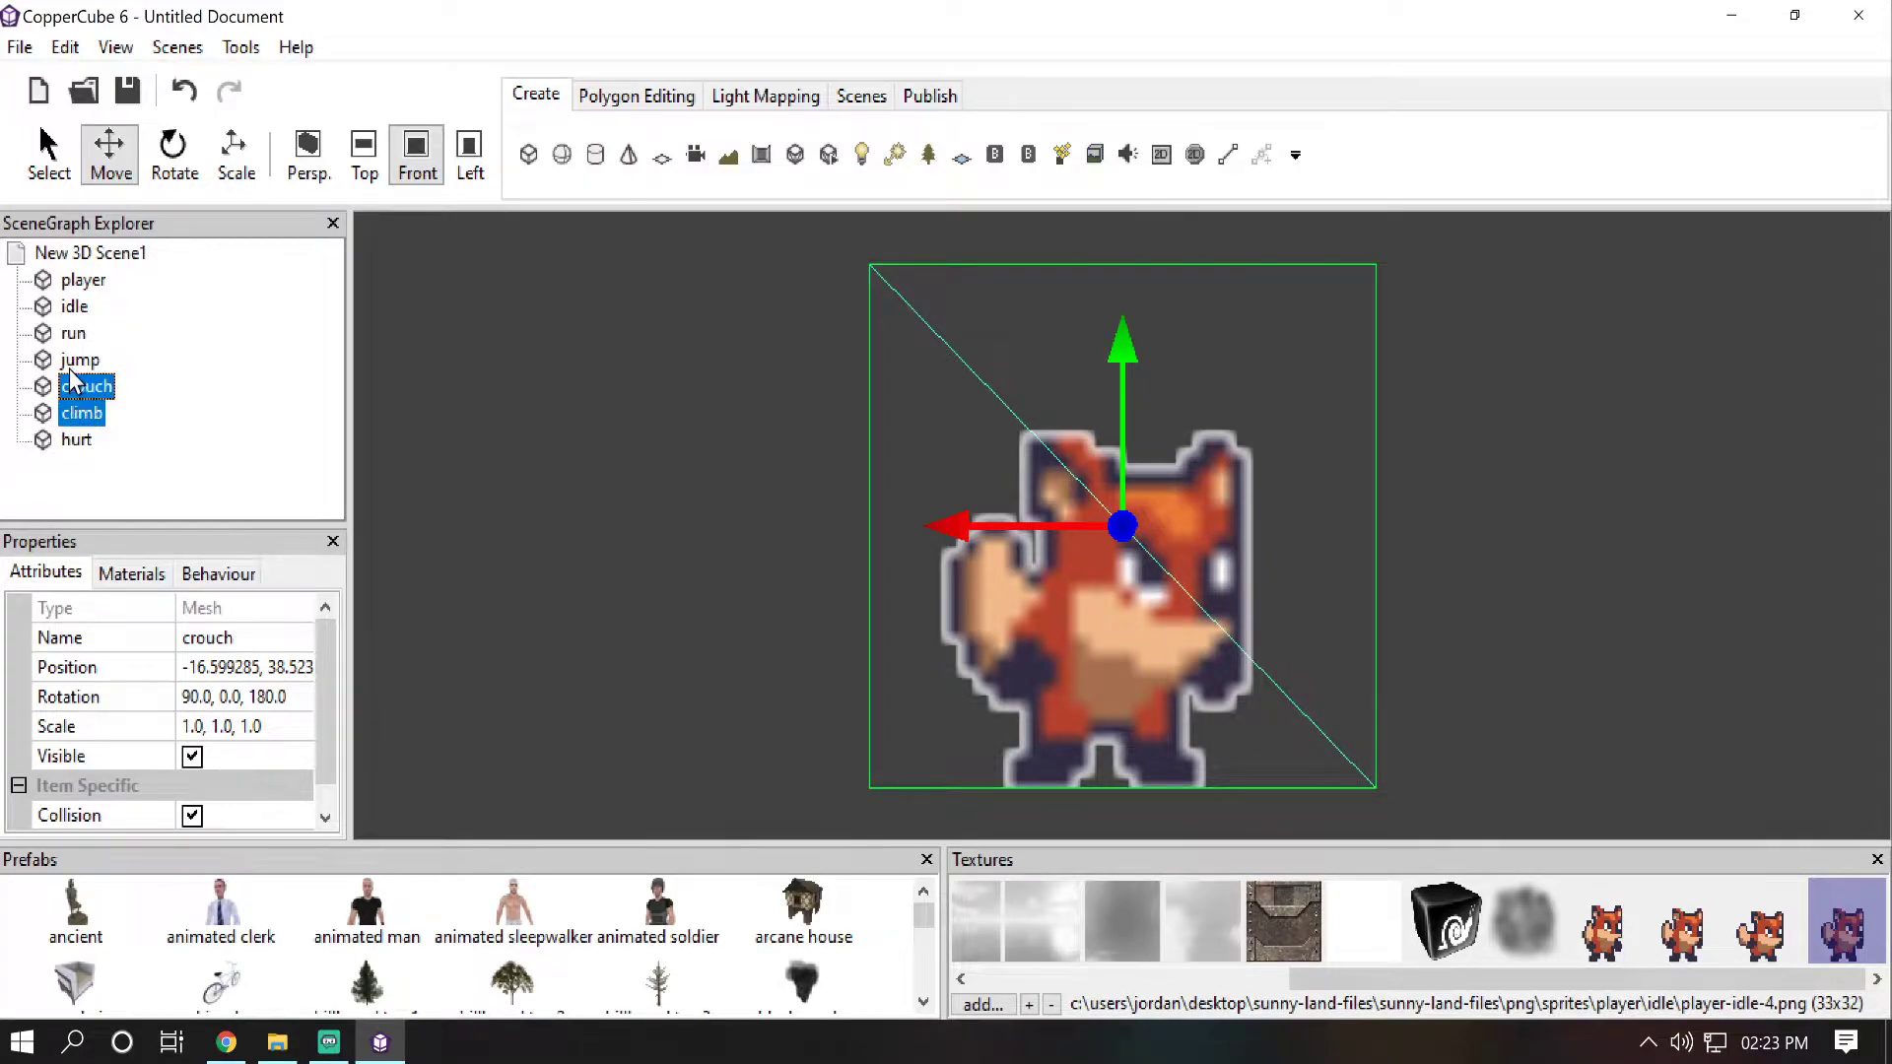
pyautogui.click(76, 442)
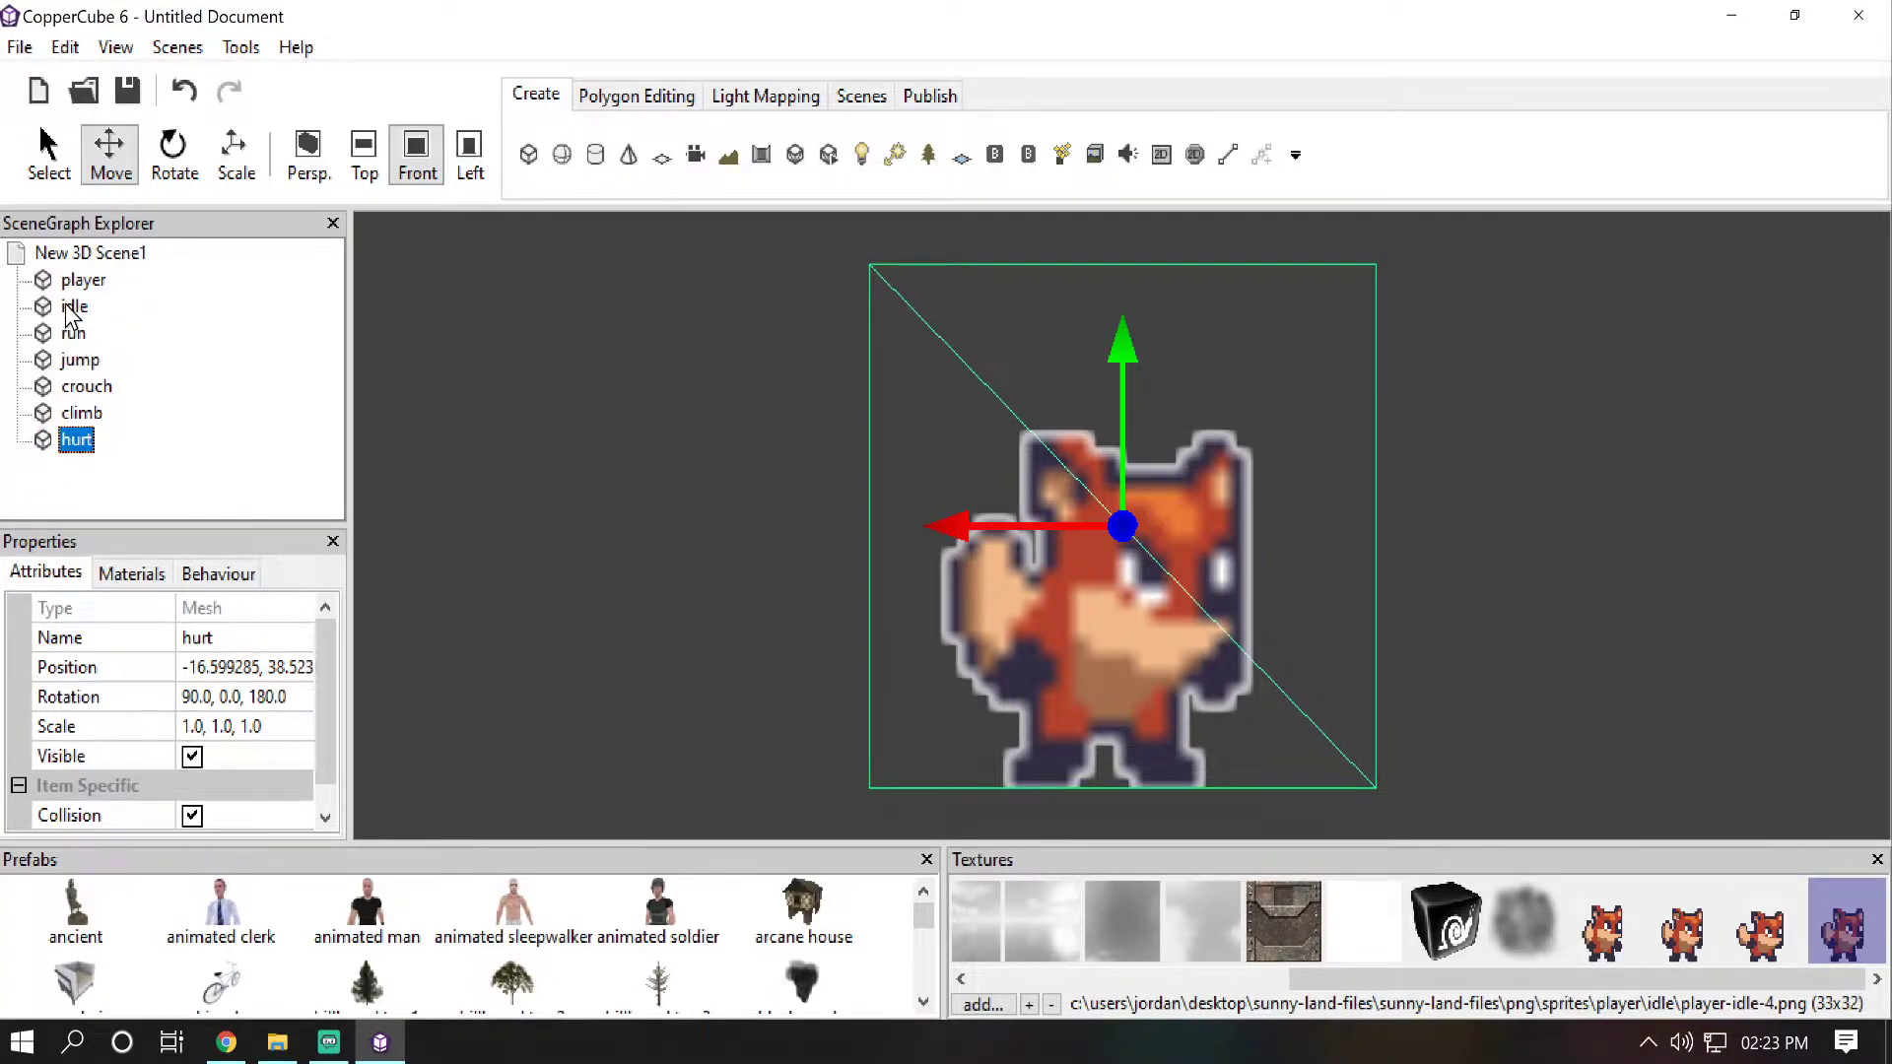
pyautogui.keyDown('shift'); pyautogui.click(71, 310); pyautogui.keyUp('shift')
pyautogui.keyDown('shift'); pyautogui.click(89, 334); pyautogui.keyUp('shift')
pyautogui.keyDown('ctrl'); pyautogui.click(197, 360); pyautogui.keyUp('ctrl')
pyautogui.keyDown('ctrl'); pyautogui.click(99, 282); pyautogui.keyUp('ctrl')
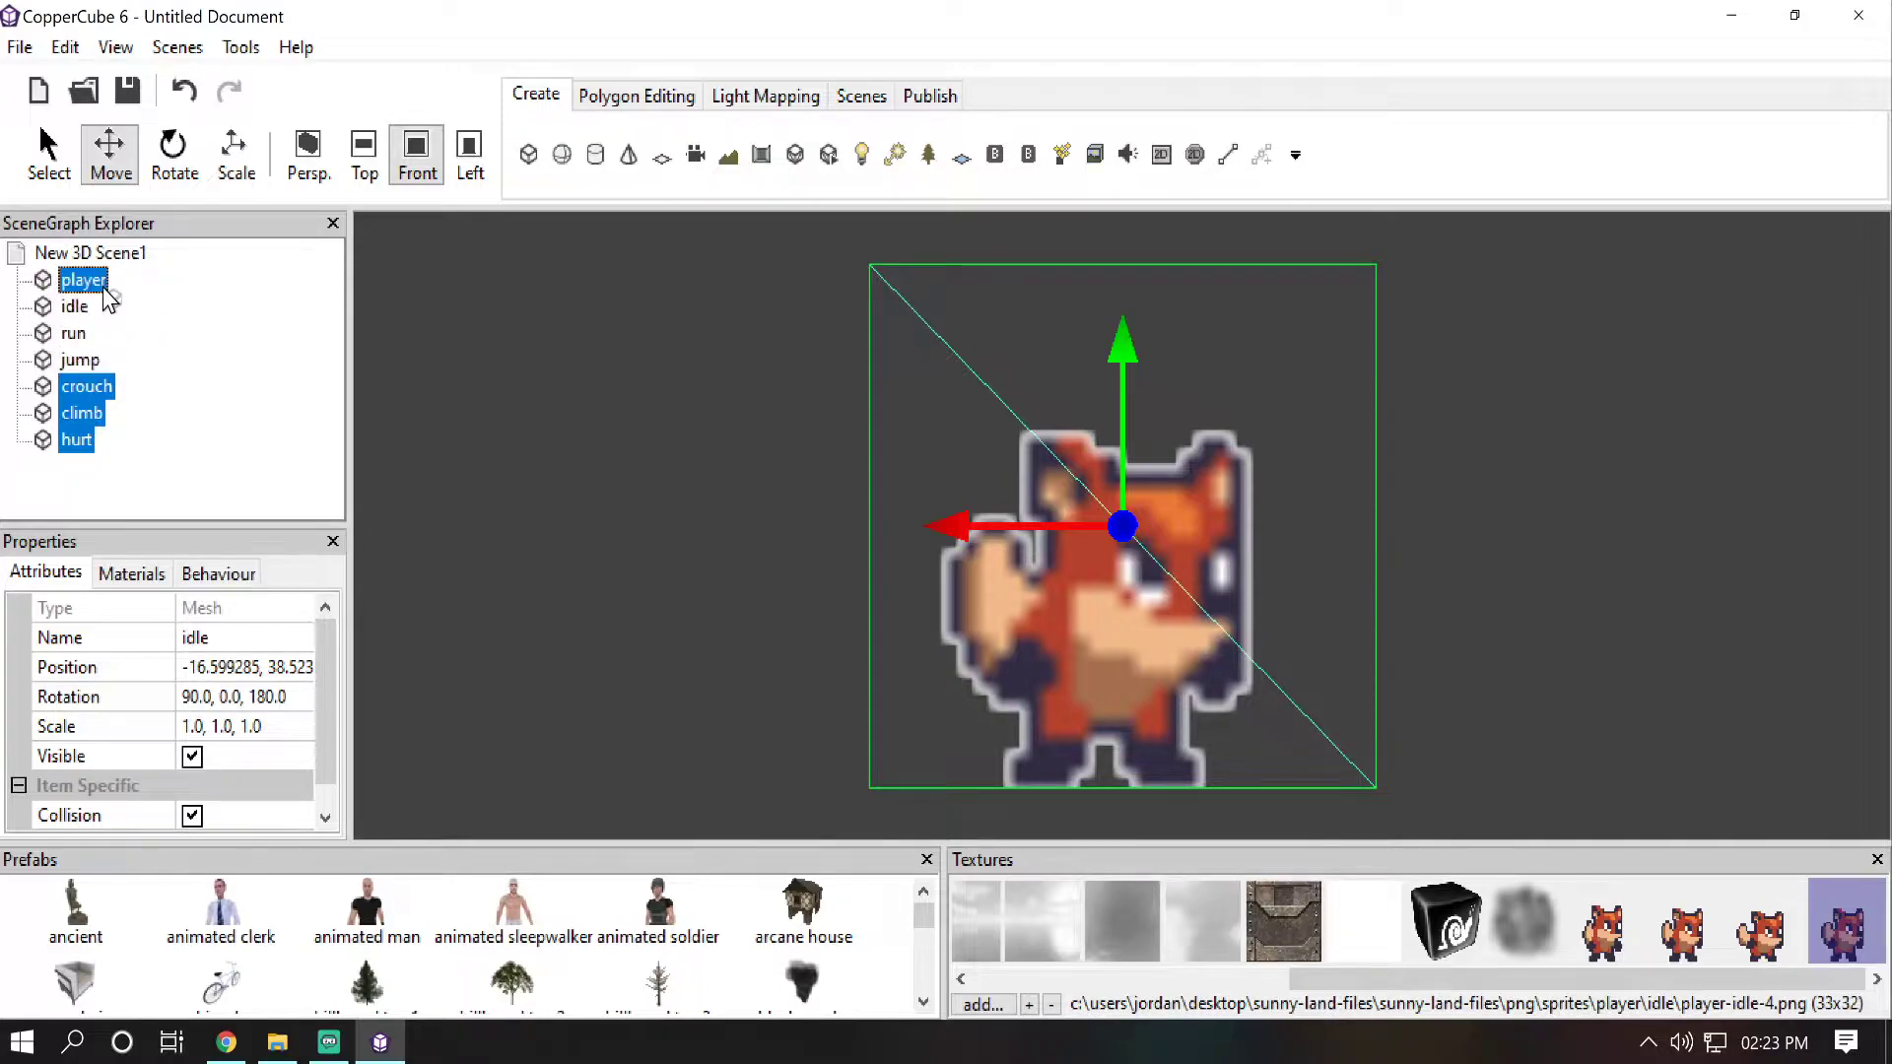
# Step: Make the idle, run, jump, crouch, climb and hurt planes children of the player plane
pyautogui.moveTo(101, 287)
pyautogui.mouseDown()
pyautogui.moveTo(128, 283)
pyautogui.moveTo(103, 286)
pyautogui.mouseUp()
pyautogui.moveTo(82, 368); pyautogui.dragTo(99, 283)
pyautogui.moveTo(83, 386); pyautogui.dragTo(99, 282)
pyautogui.moveTo(81, 412); pyautogui.dragTo(99, 284)
pyautogui.moveTo(78, 439); pyautogui.dragTo(117, 284)
# Step: Reset the rotation of the idle and run child planes to 0 on all axes
pyautogui.click(102, 307)
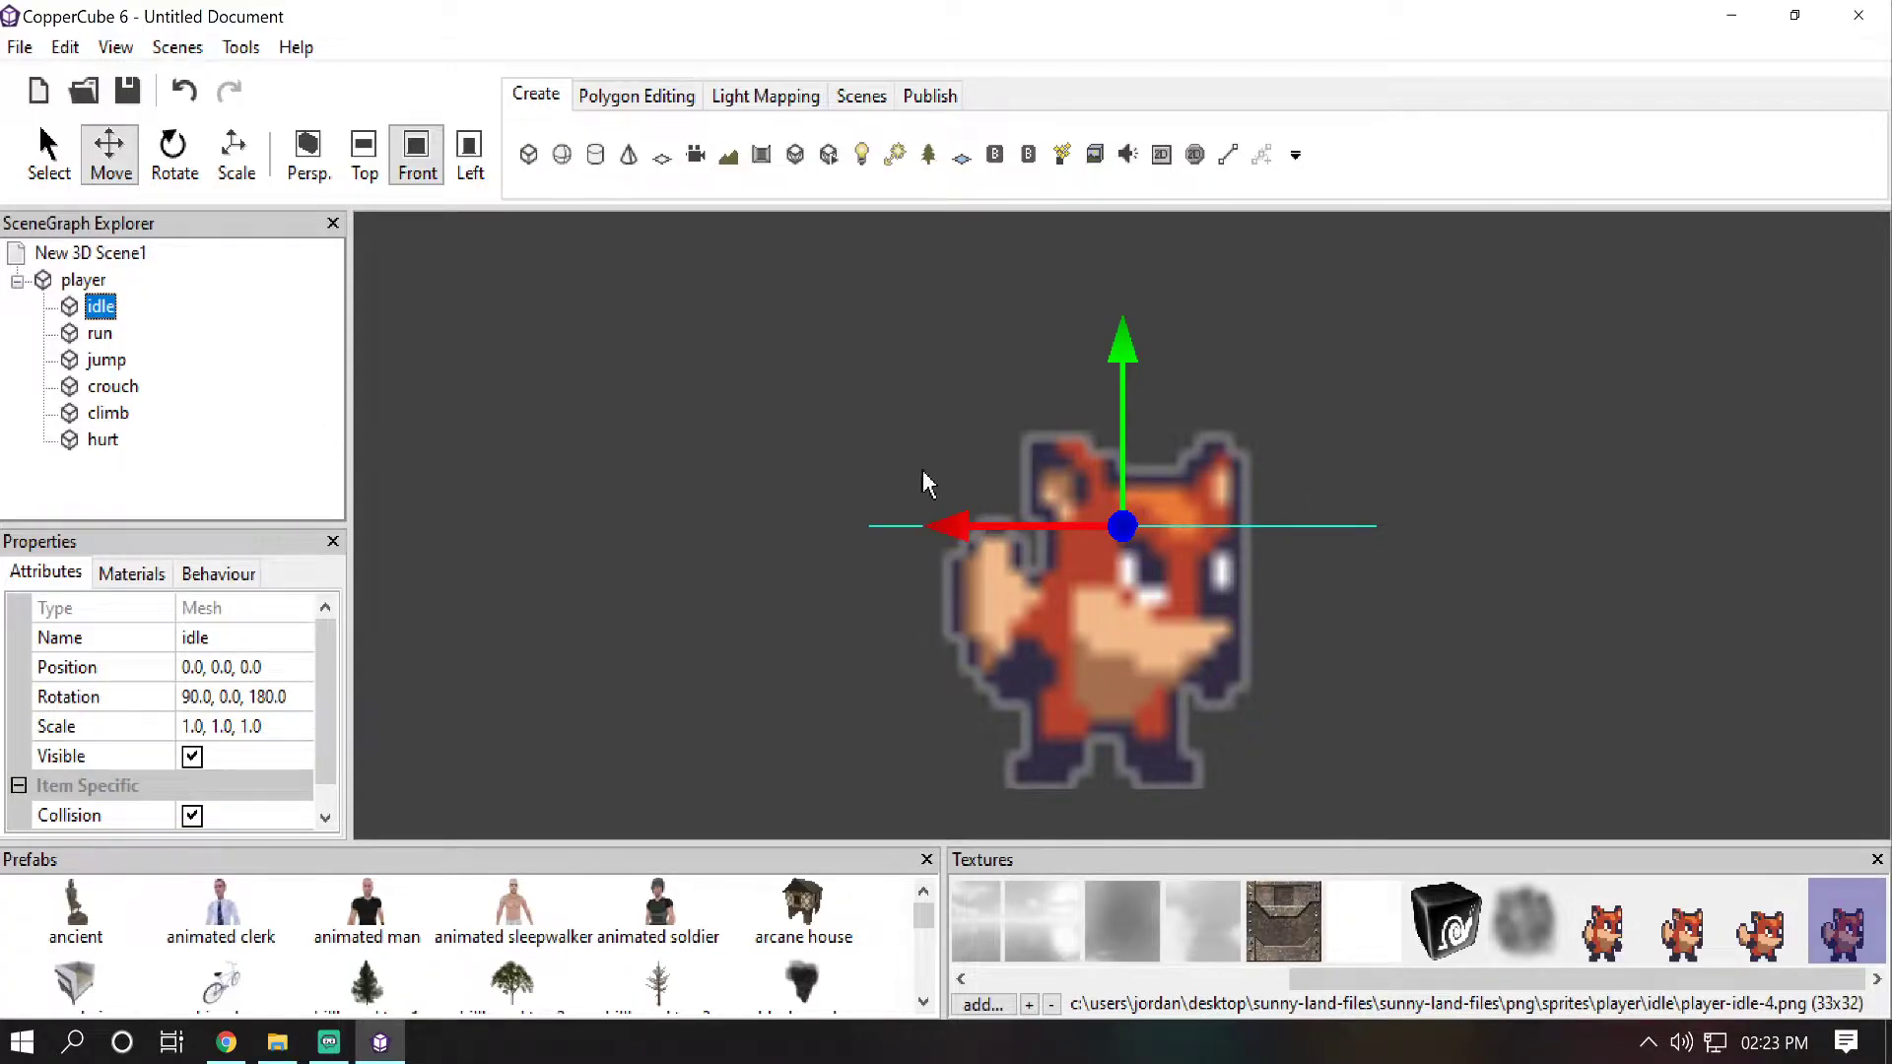
pyautogui.click(272, 697)
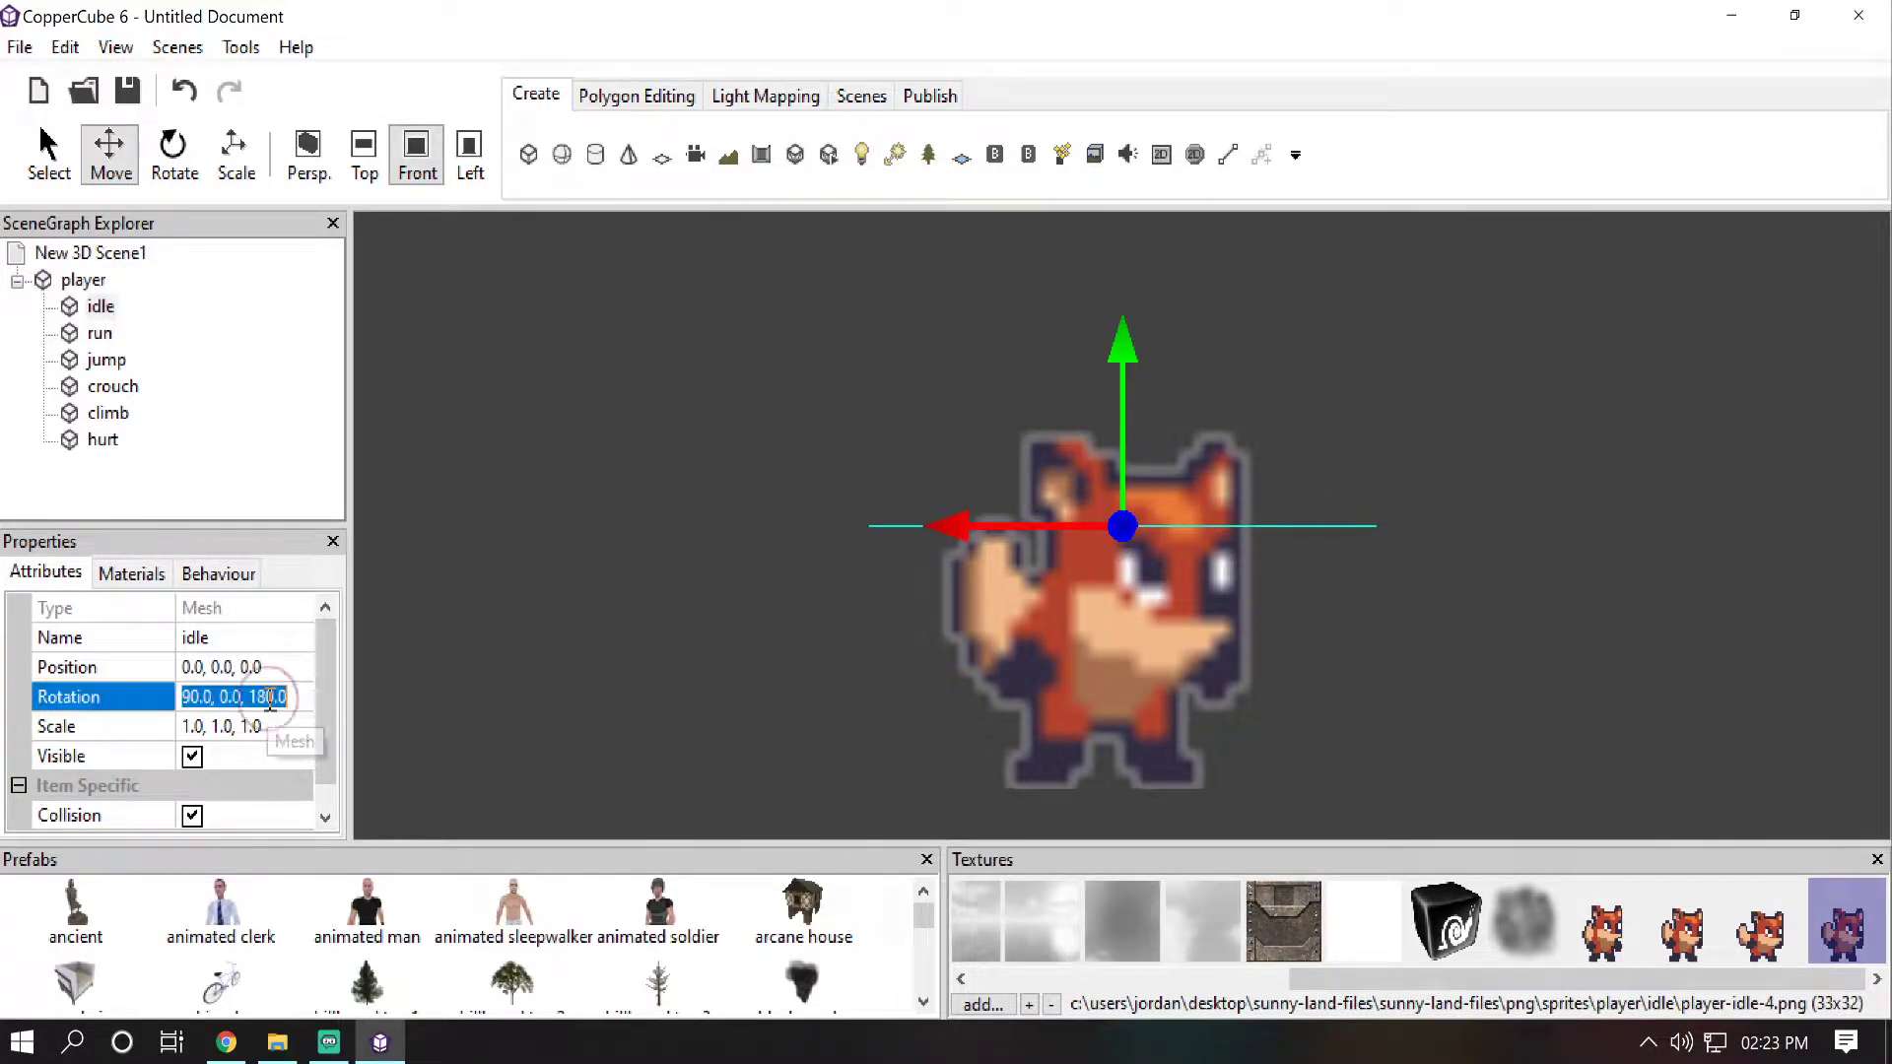
pyautogui.write('0')
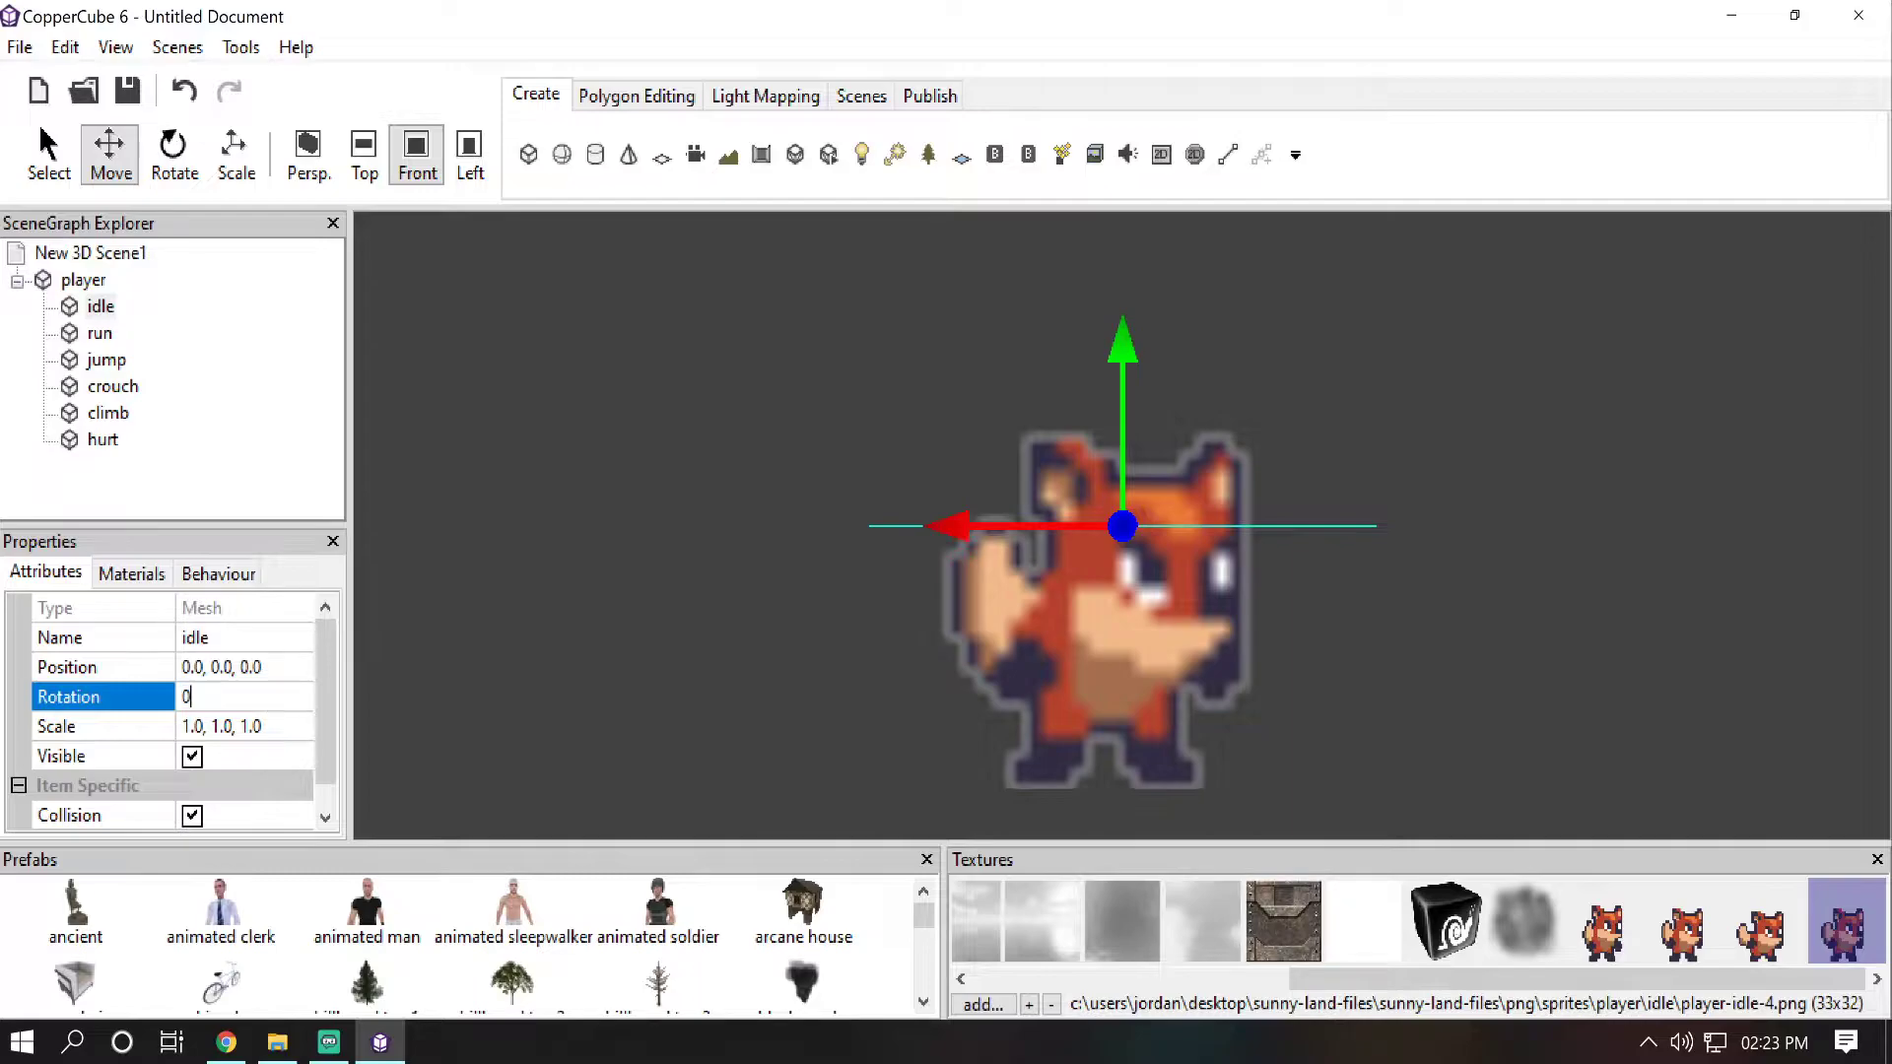
pyautogui.press('Return')
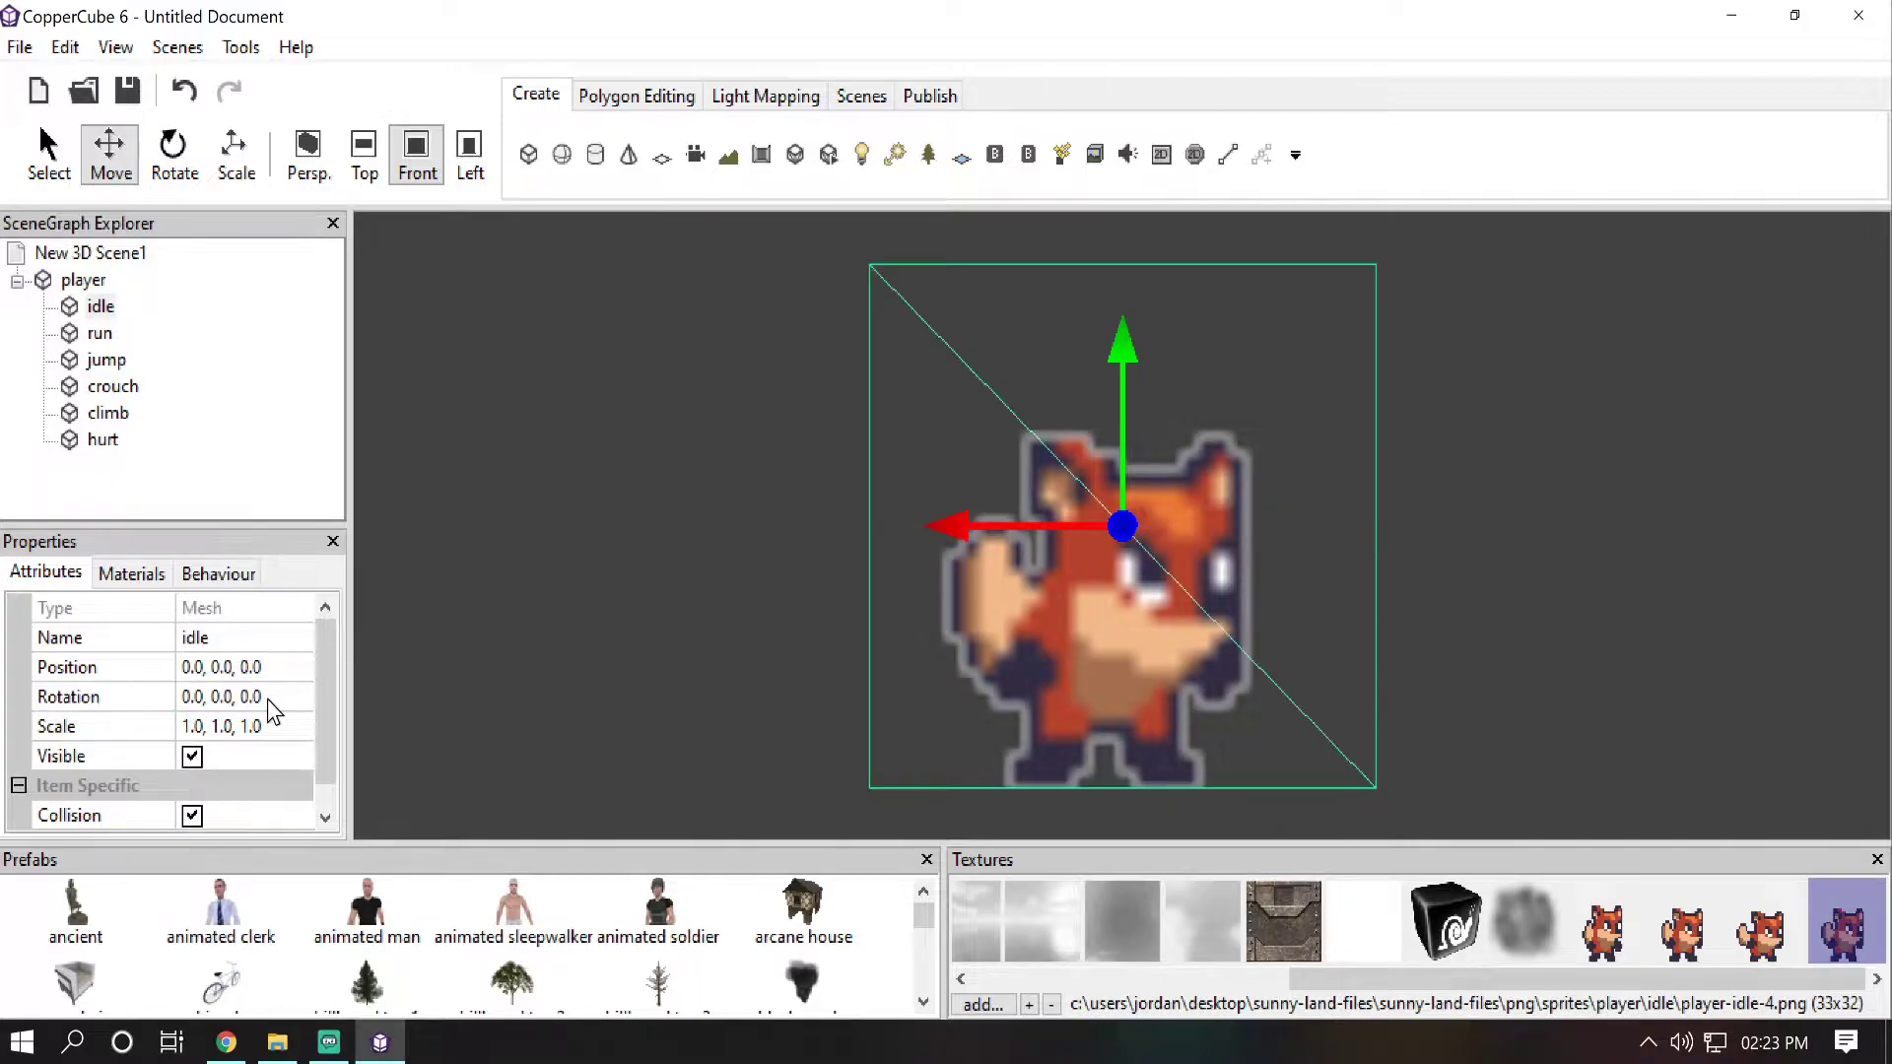
pyautogui.click(115, 335)
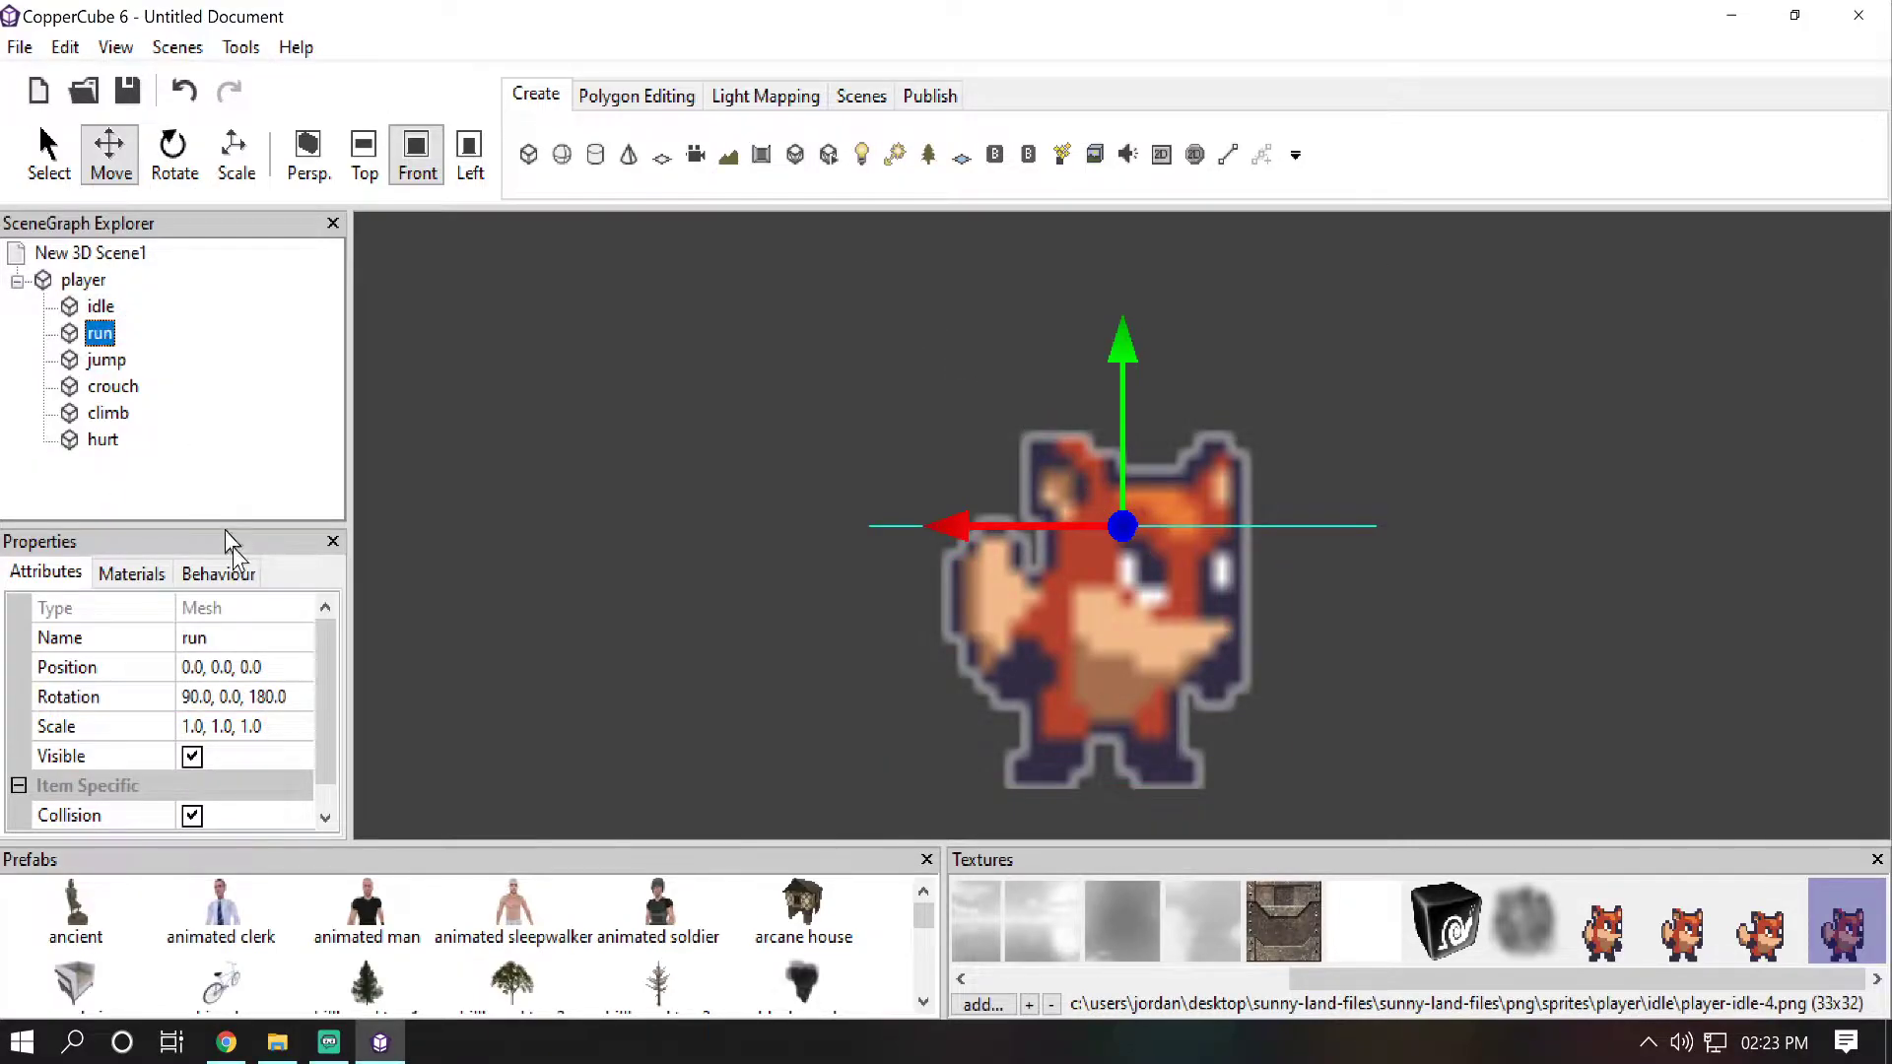
pyautogui.click(289, 698)
pyautogui.write('0')
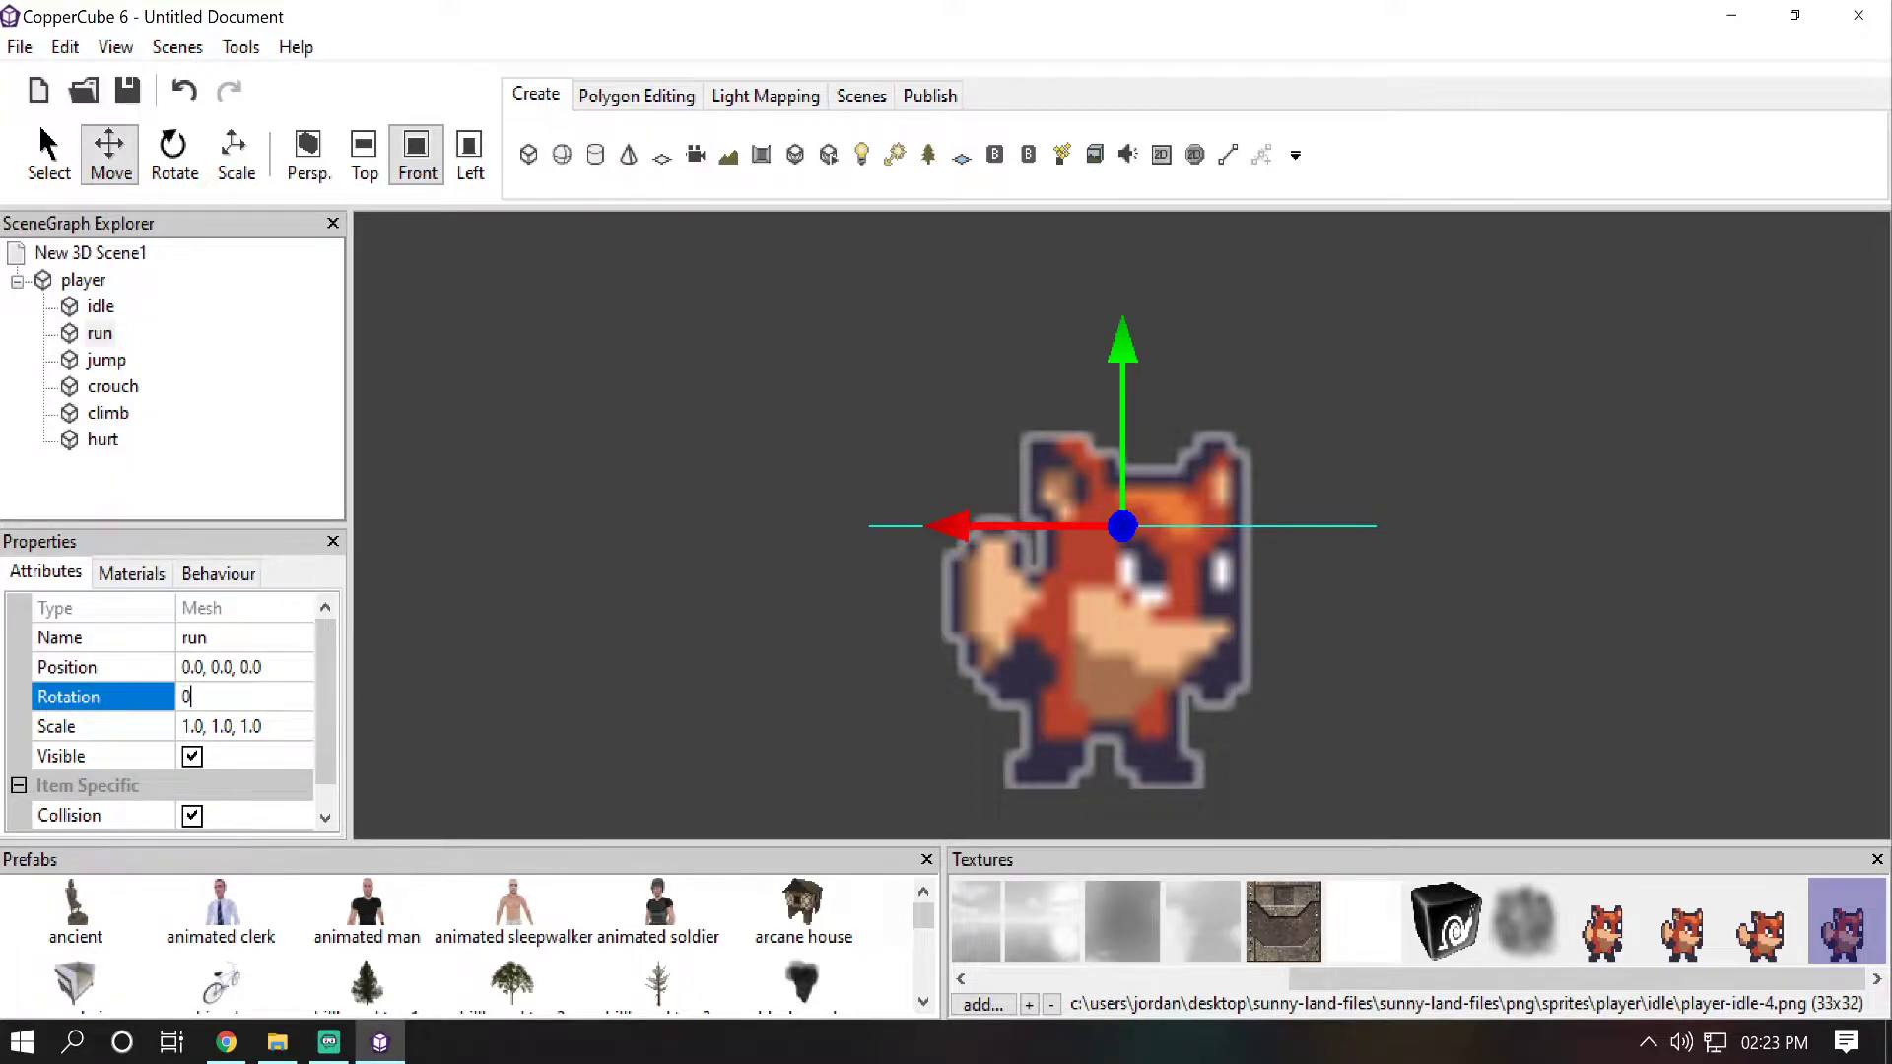
pyautogui.press('Return')
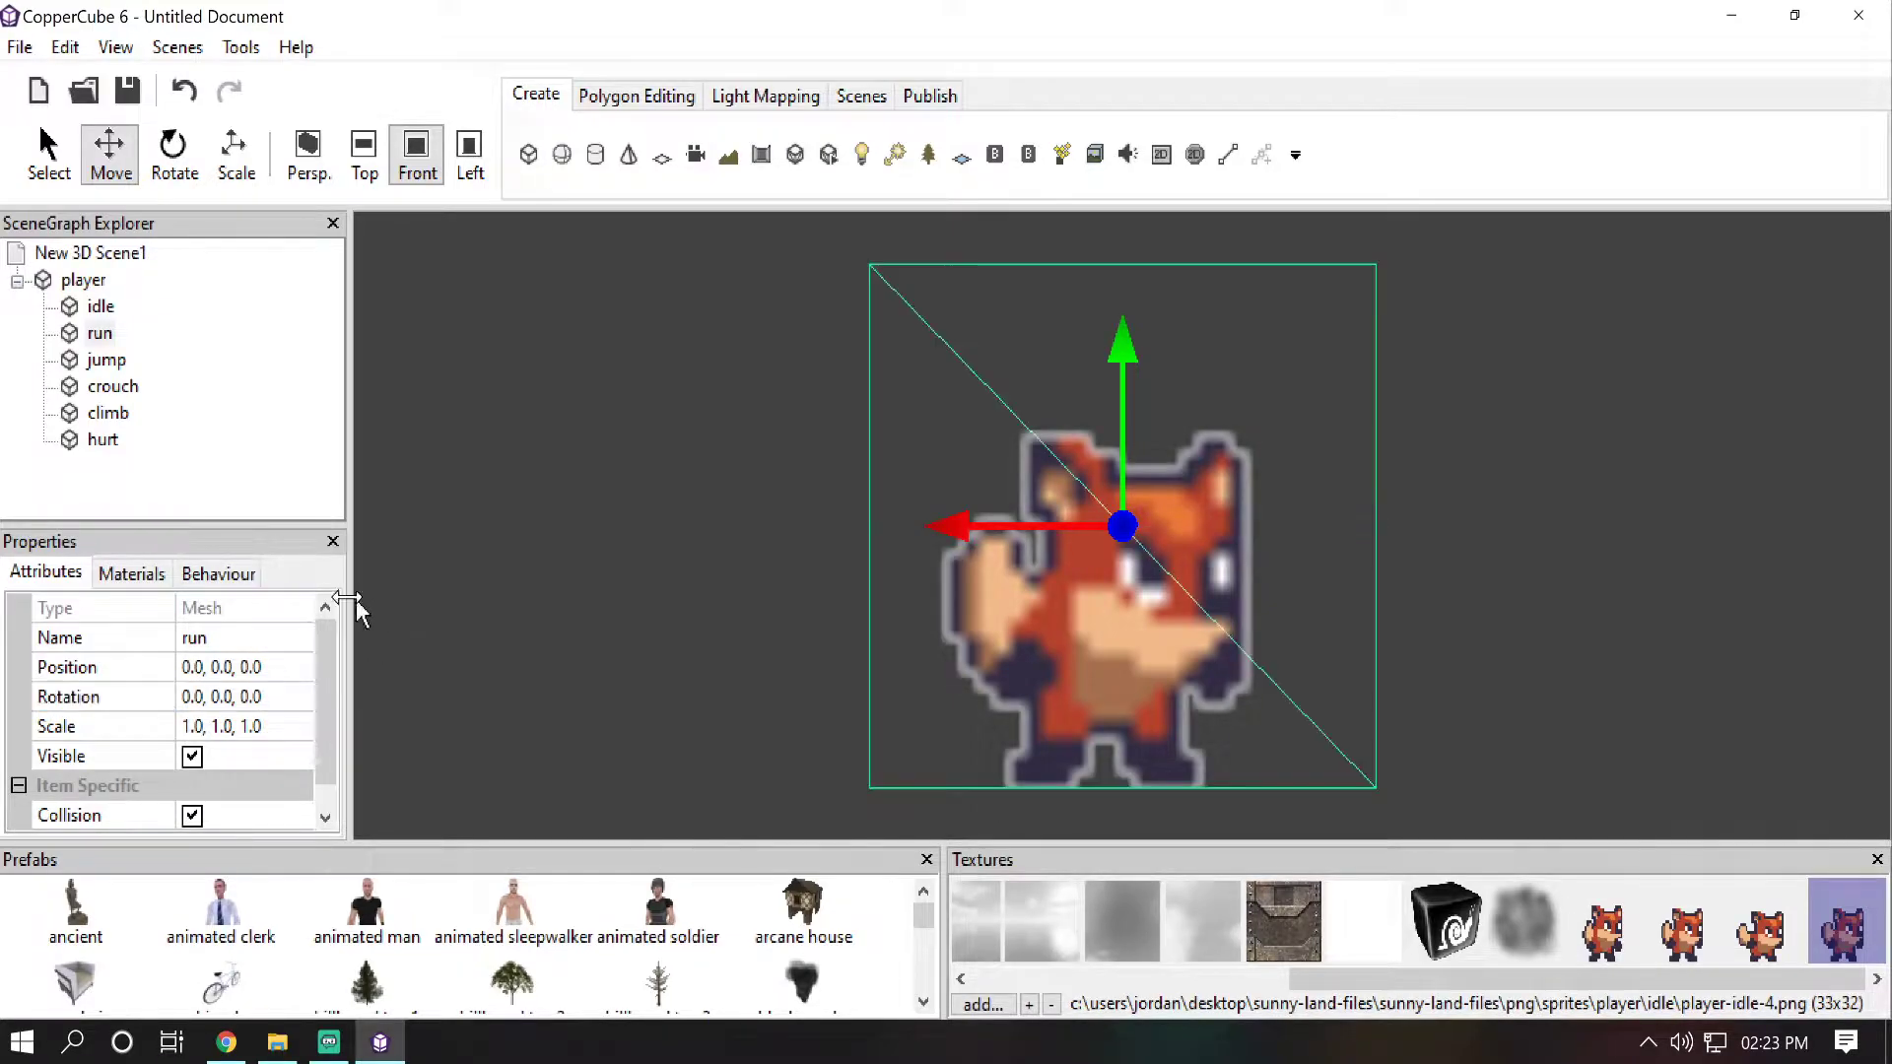
# Step: Reset the rotation of the jump and crouch child planes to 0 on all axes
pyautogui.click(106, 360)
pyautogui.click(254, 669)
pyautogui.click(279, 696)
pyautogui.write('0')
pyautogui.press('Return')
pyautogui.click(112, 386)
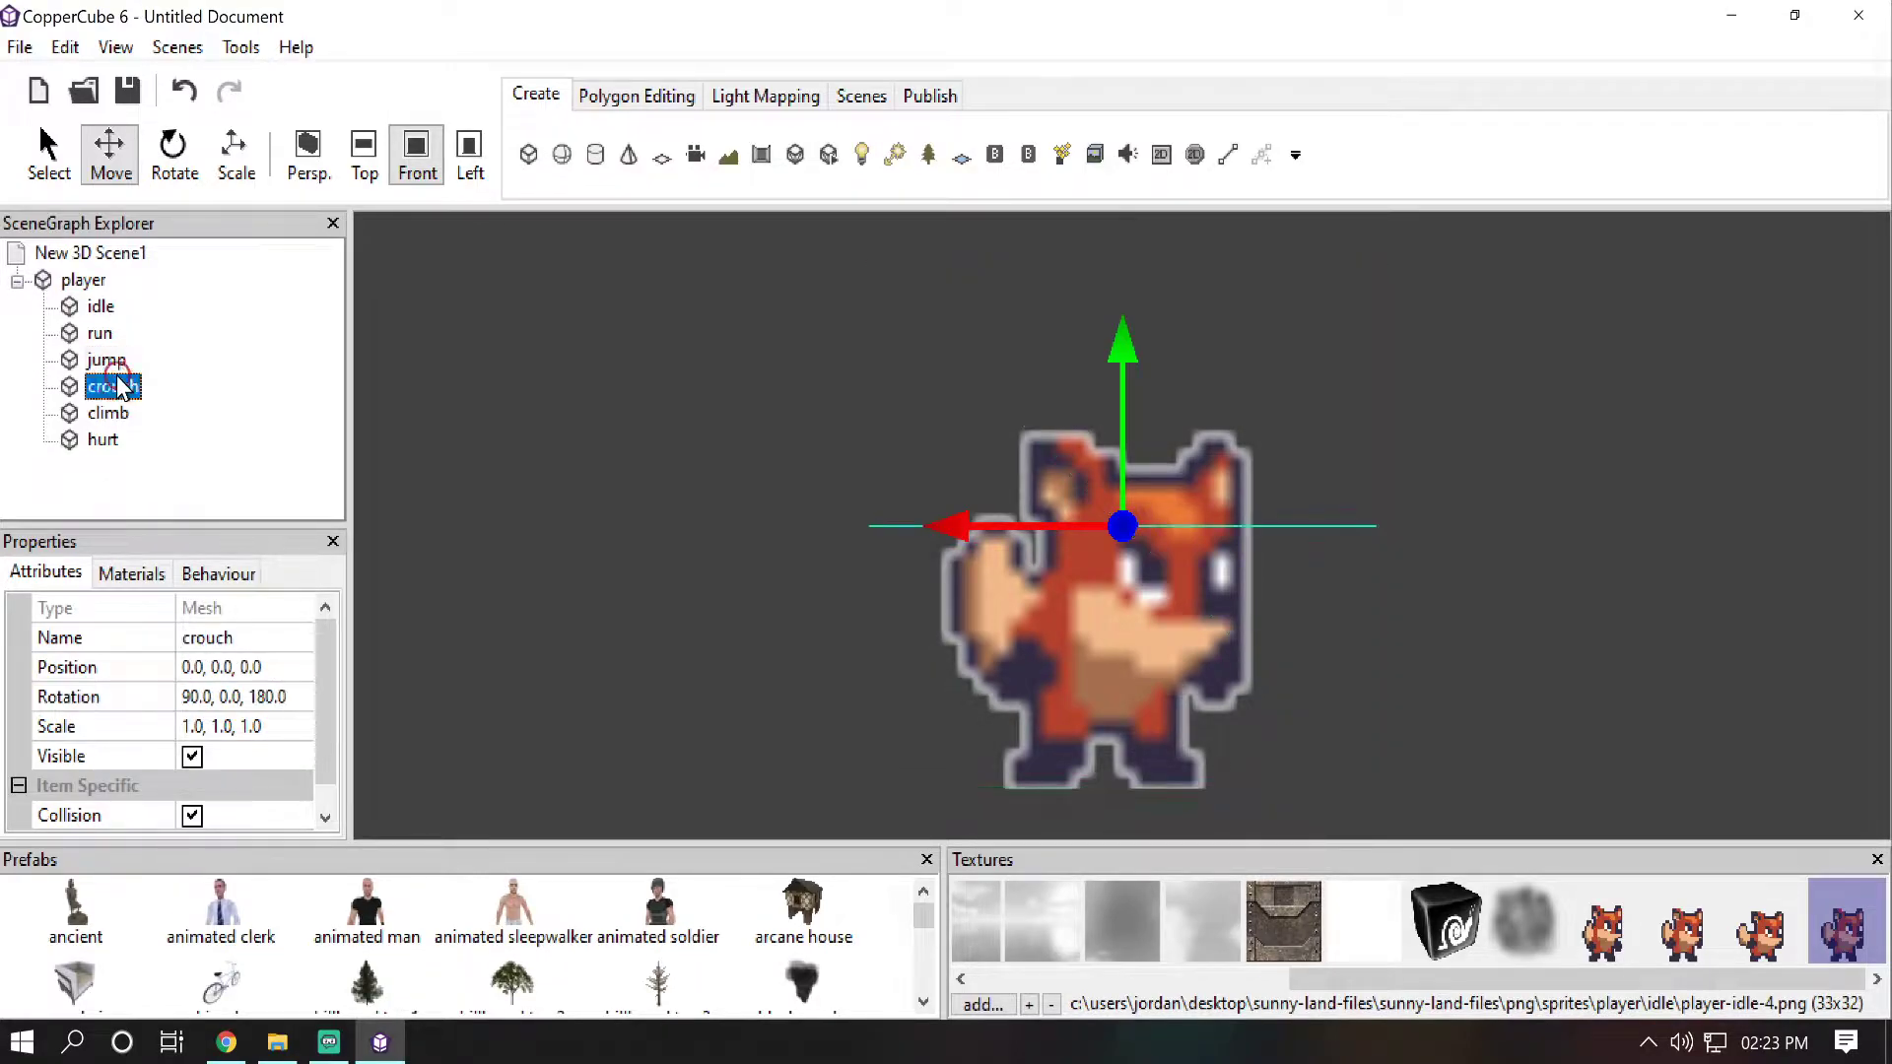
pyautogui.click(264, 697)
pyautogui.write('0')
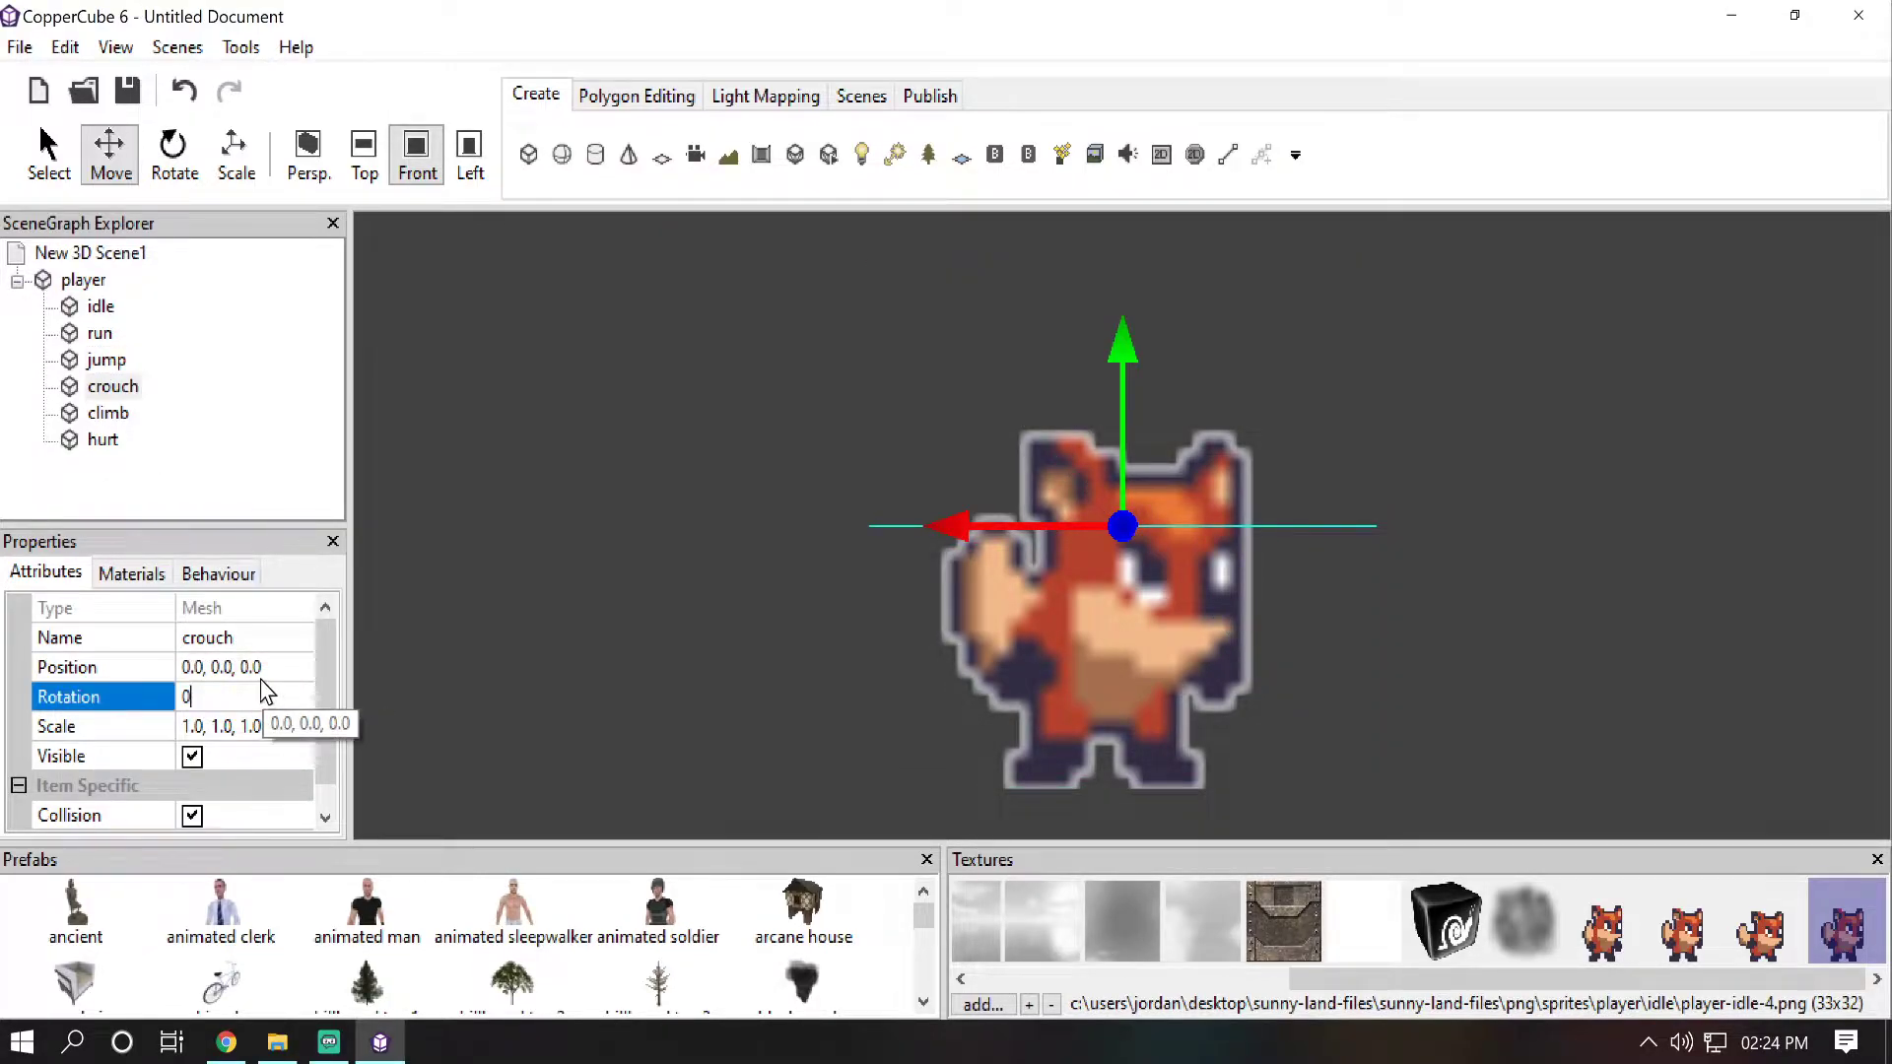
pyautogui.press('Return')
# Step: Reset the rotation of the climb and hurt child planes to 0 on all axes
pyautogui.click(109, 413)
pyautogui.click(264, 697)
pyautogui.write('0')
pyautogui.press('Return')
pyautogui.click(102, 440)
pyautogui.click(264, 697)
pyautogui.write('0')
pyautogui.press('Return')
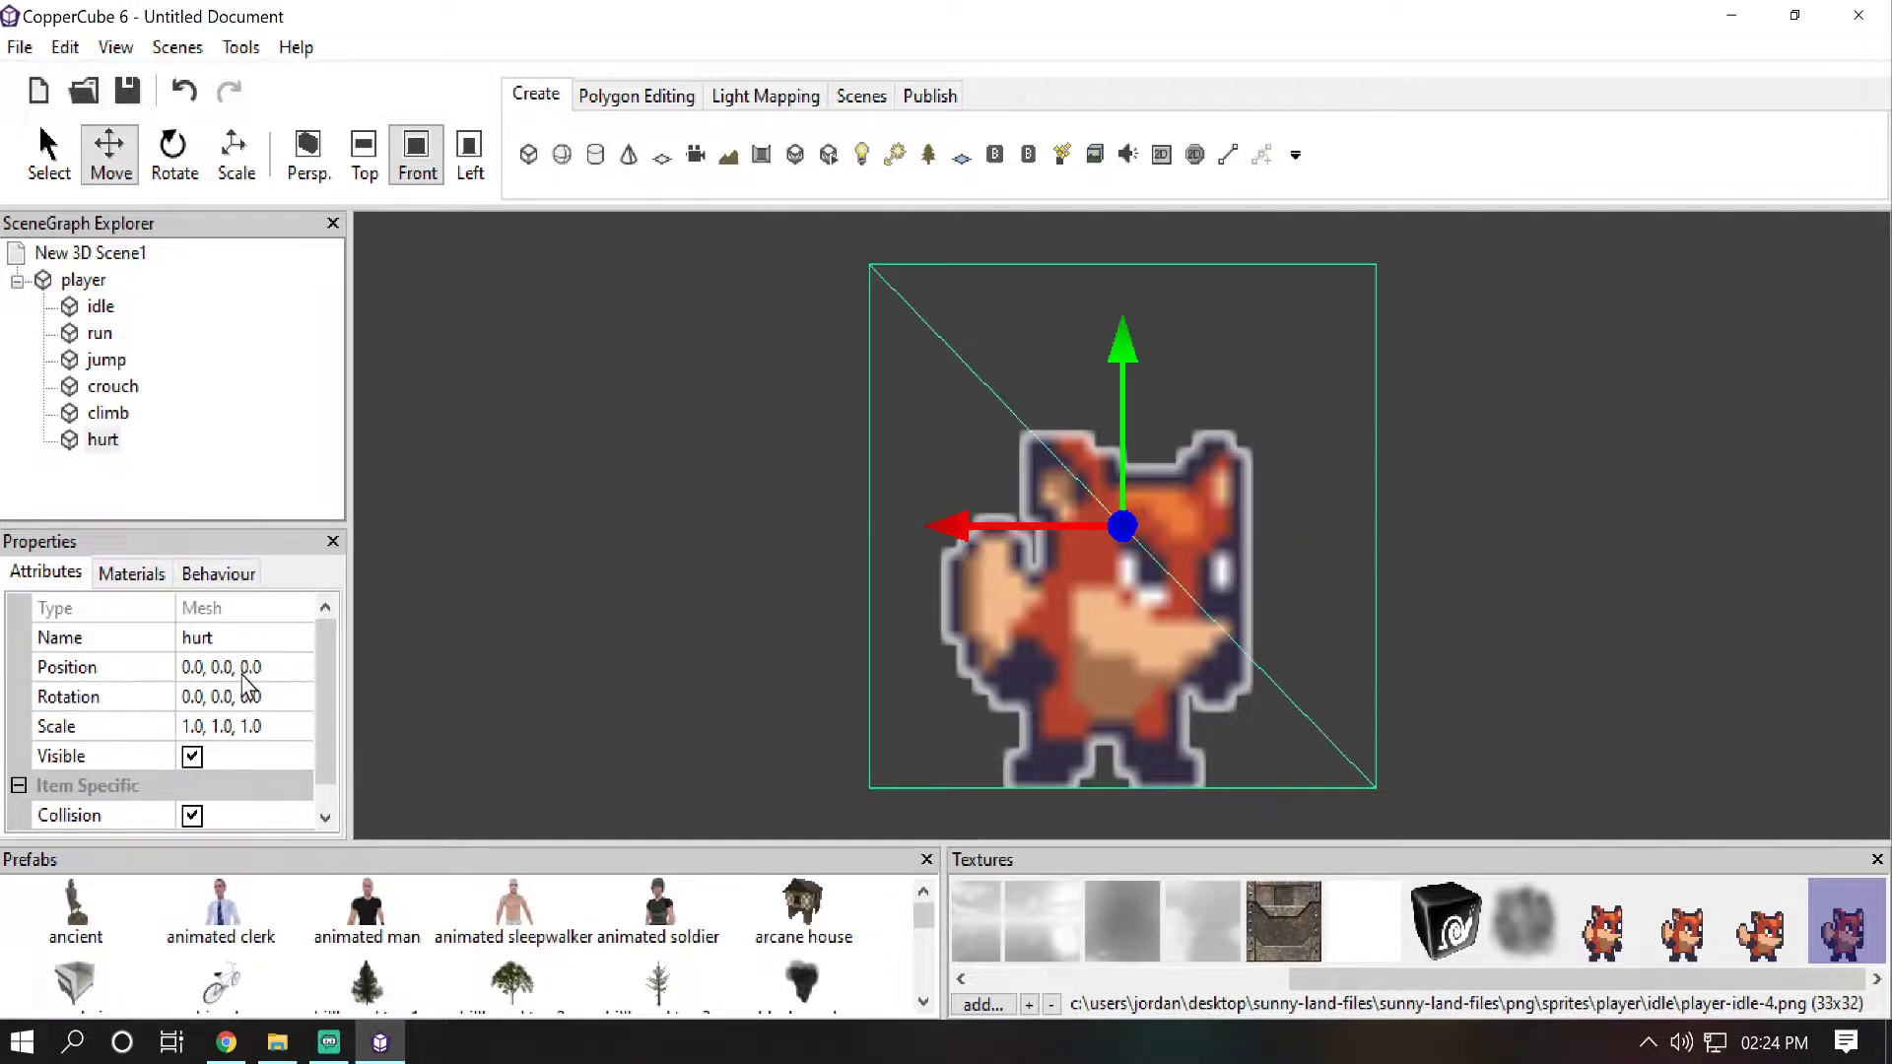
# Step: Go through the player's child planes one by one to check their alignment in the front view
pyautogui.click(99, 308)
pyautogui.press('Down')
pyautogui.press('Down')
pyautogui.press('Down')
pyautogui.press('Down')
pyautogui.press('Down')
pyautogui.press('Up')
pyautogui.press('Up')
pyautogui.press('Up')
pyautogui.press('Up')
pyautogui.press('Up')
pyautogui.press('Up')
pyautogui.press('Up')
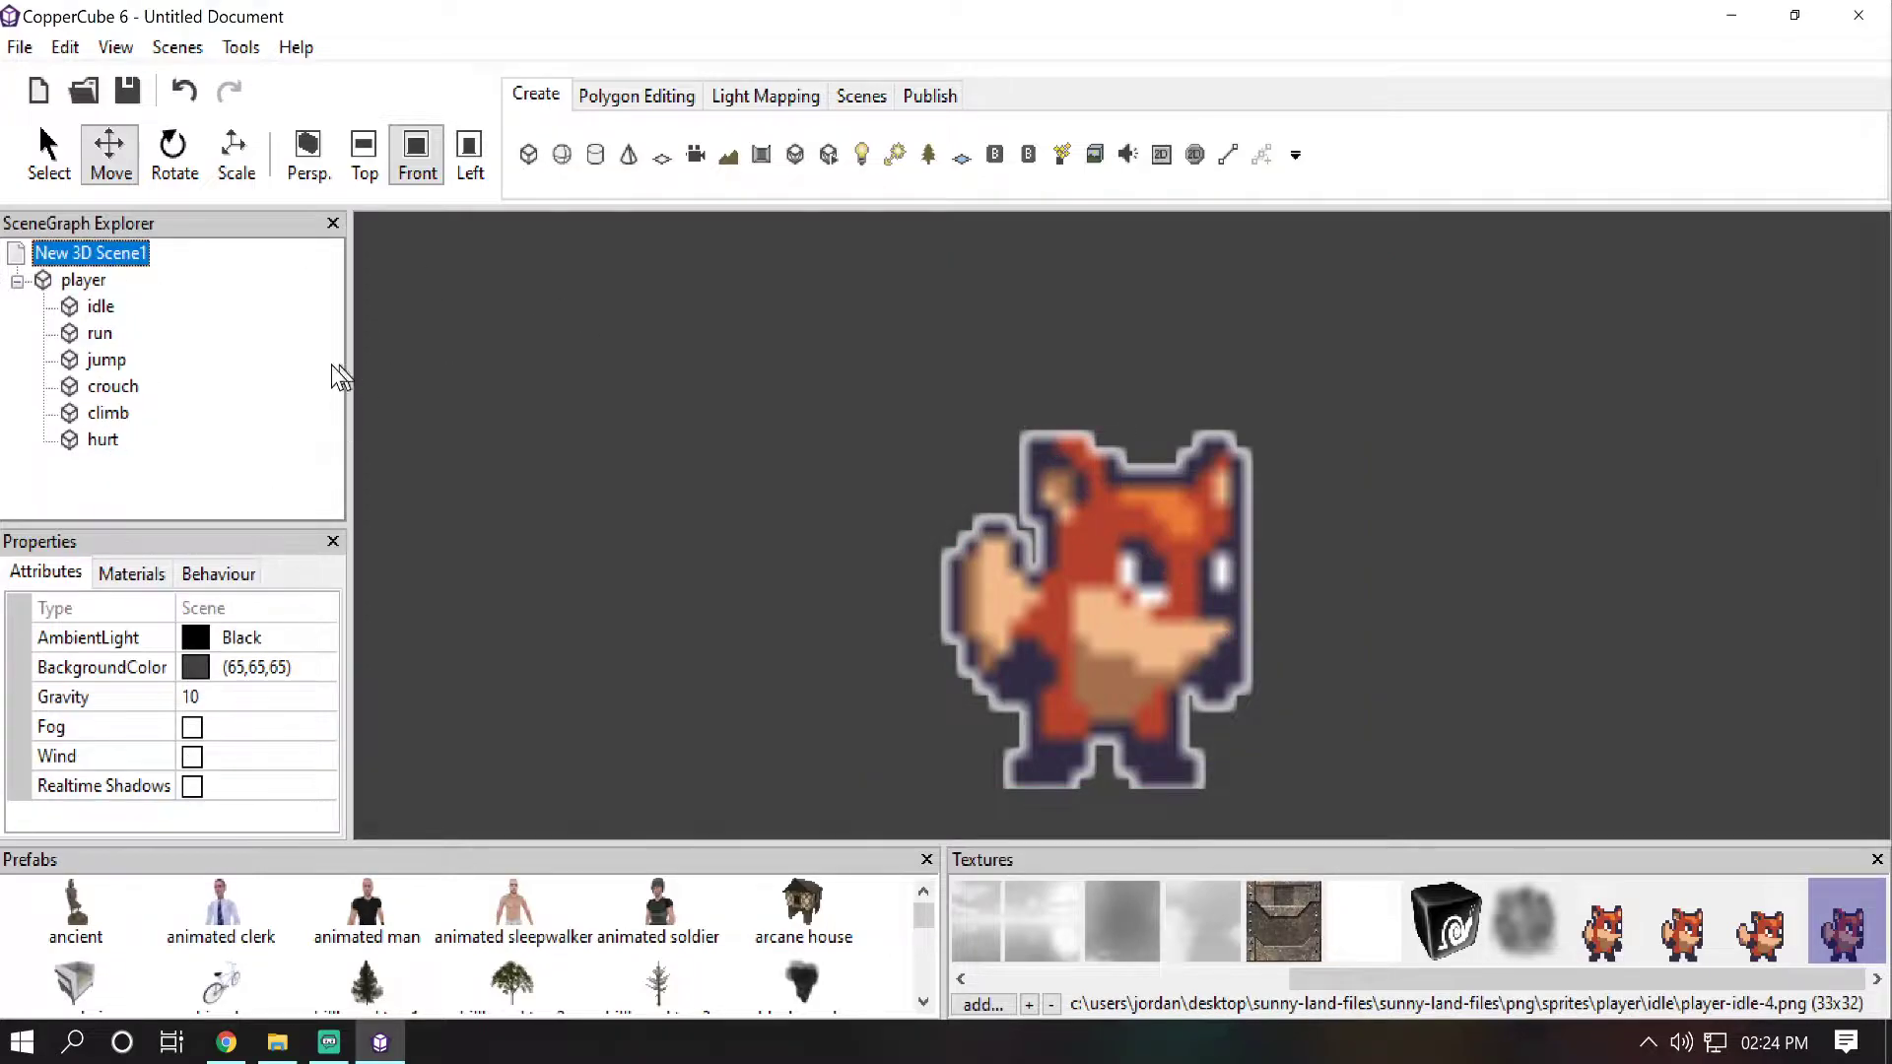
# Step: Add an Animate a Texture behaviour to the idle plane and set its time per frame to 100
pyautogui.click(1094, 577)
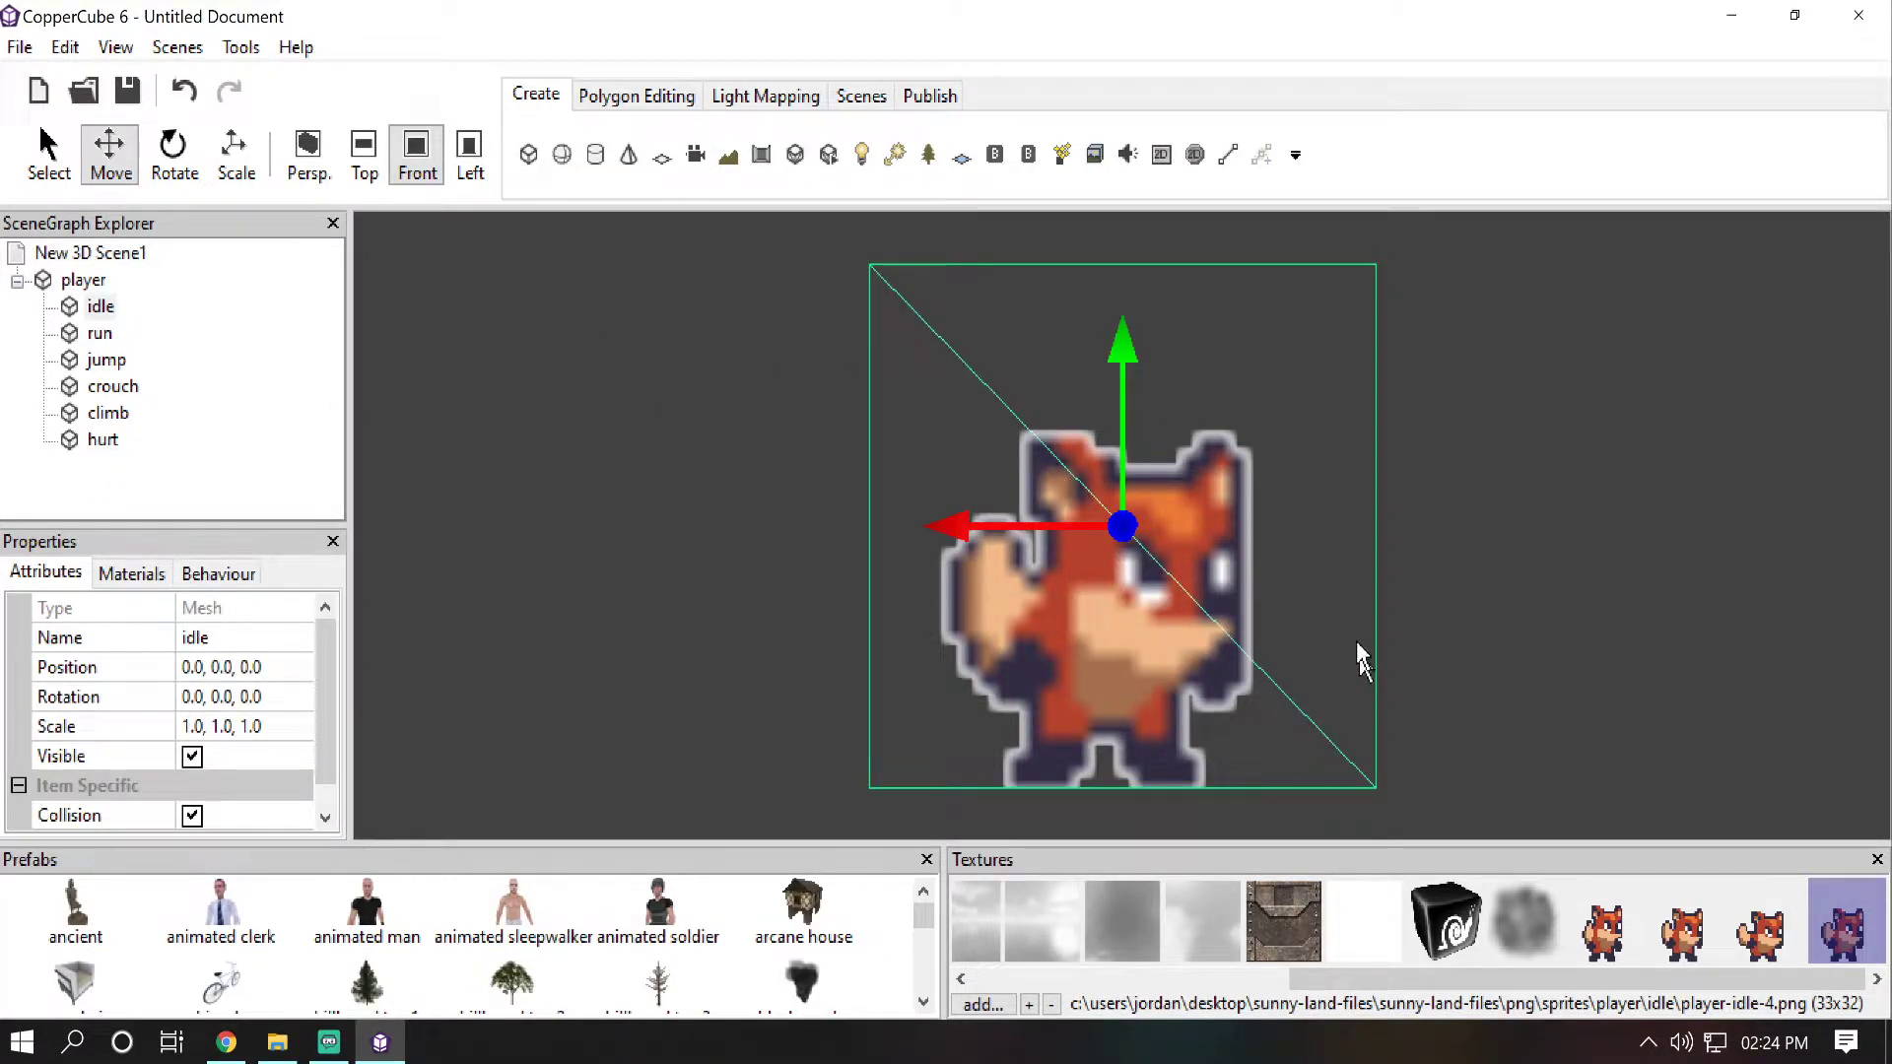
pyautogui.moveTo(1674, 708)
pyautogui.mouseDown(button='right')
pyautogui.moveTo(1669, 633)
pyautogui.moveTo(1674, 699)
pyautogui.mouseUp(button='right')
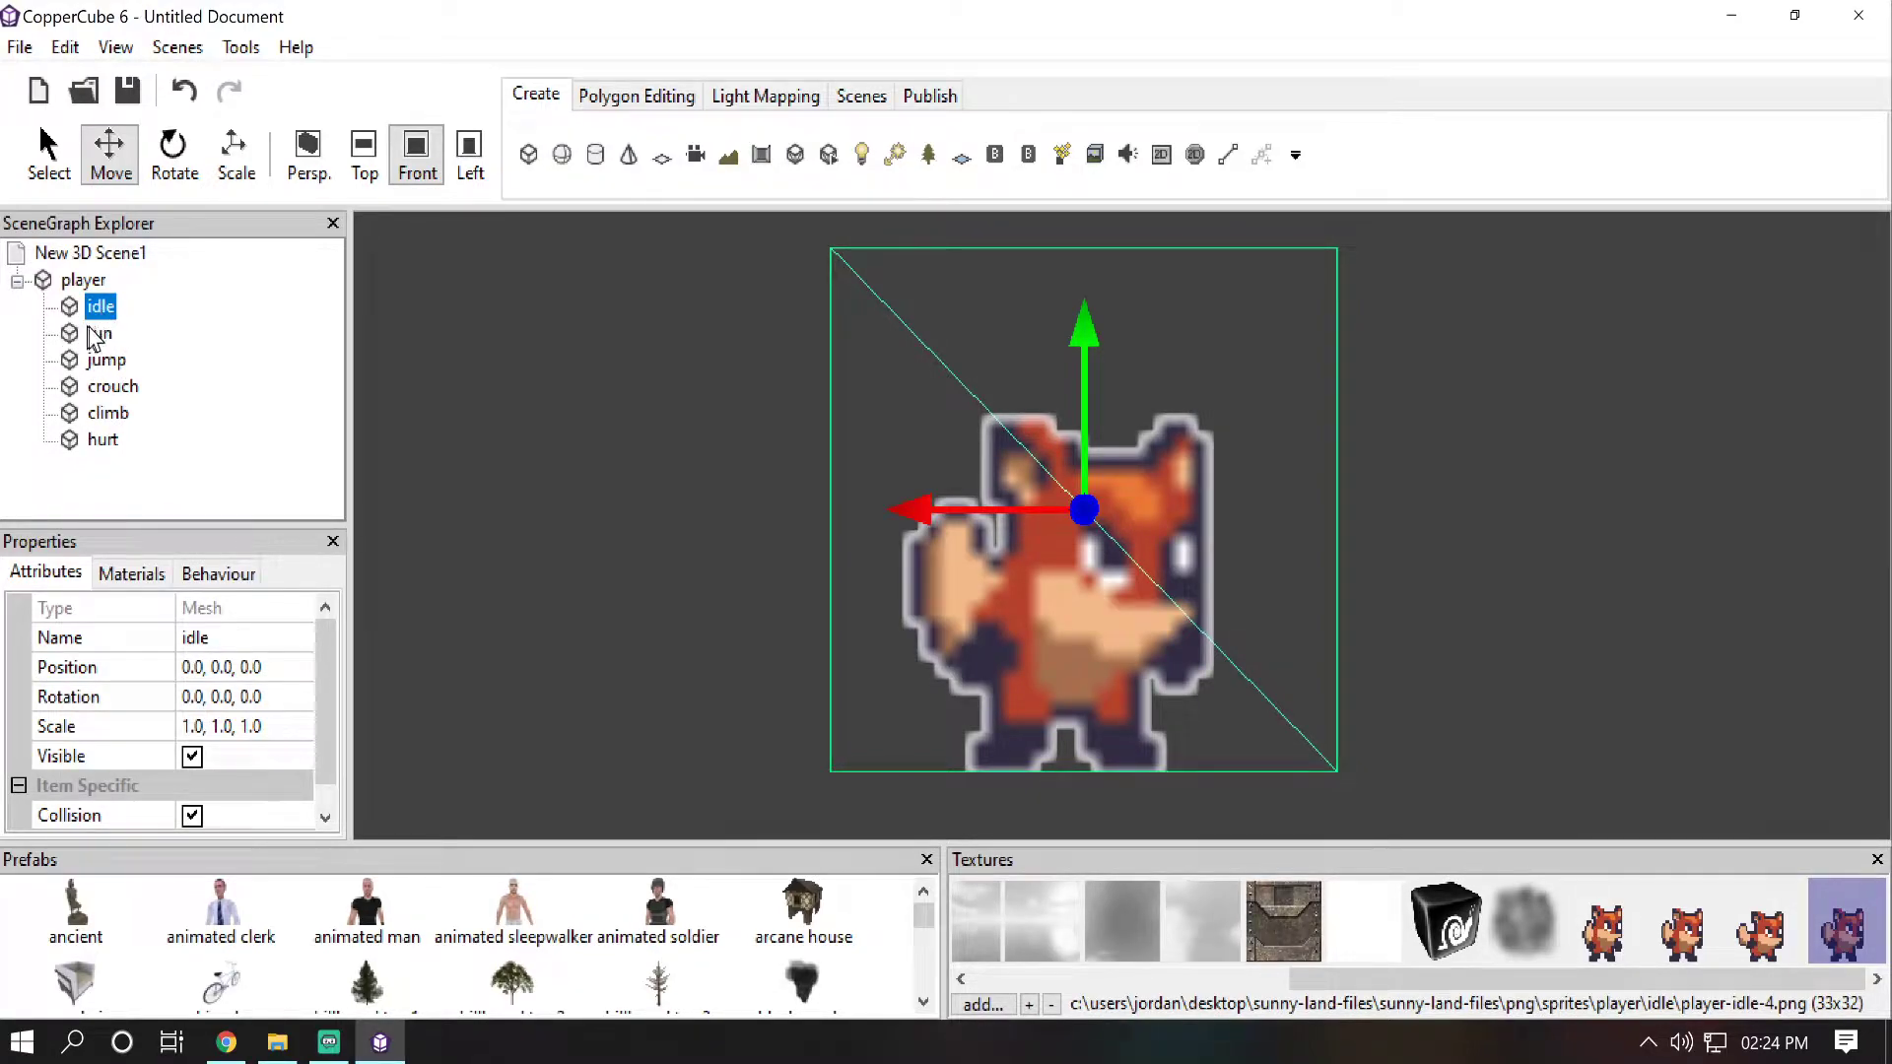
pyautogui.click(226, 575)
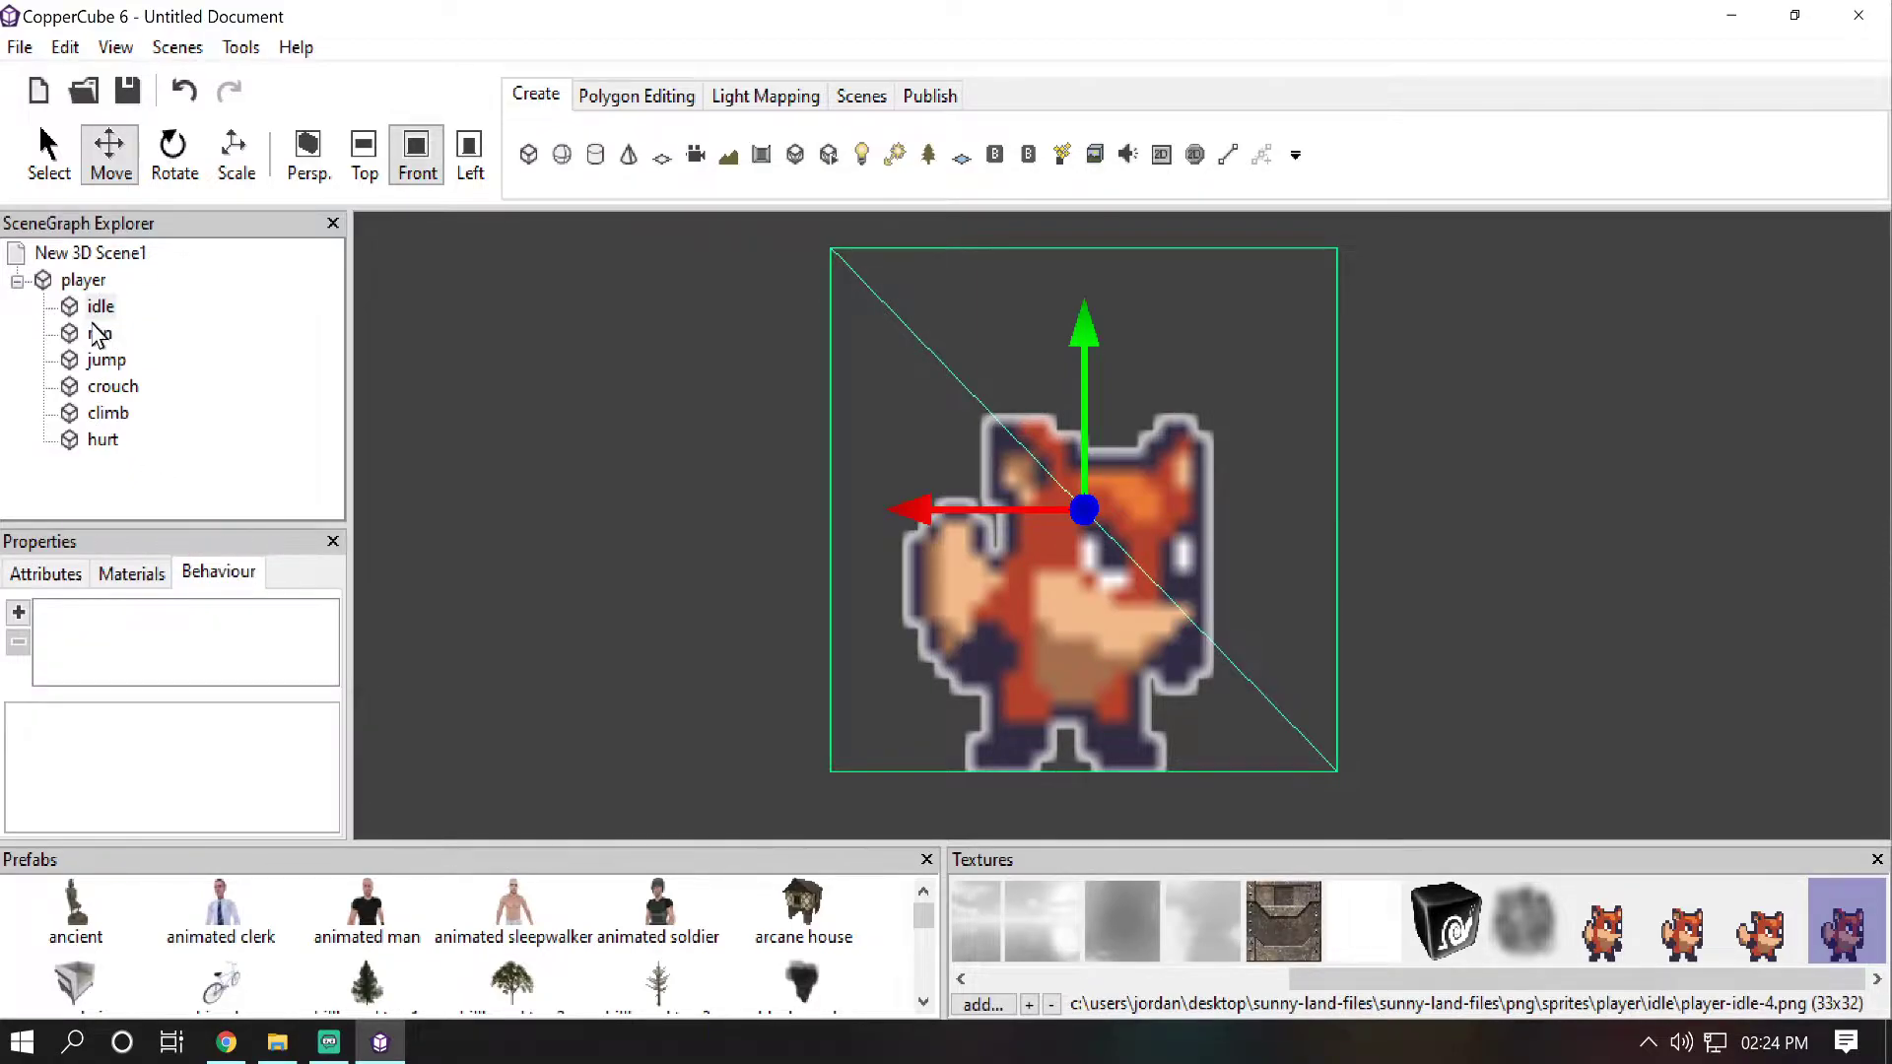
pyautogui.click(17, 609)
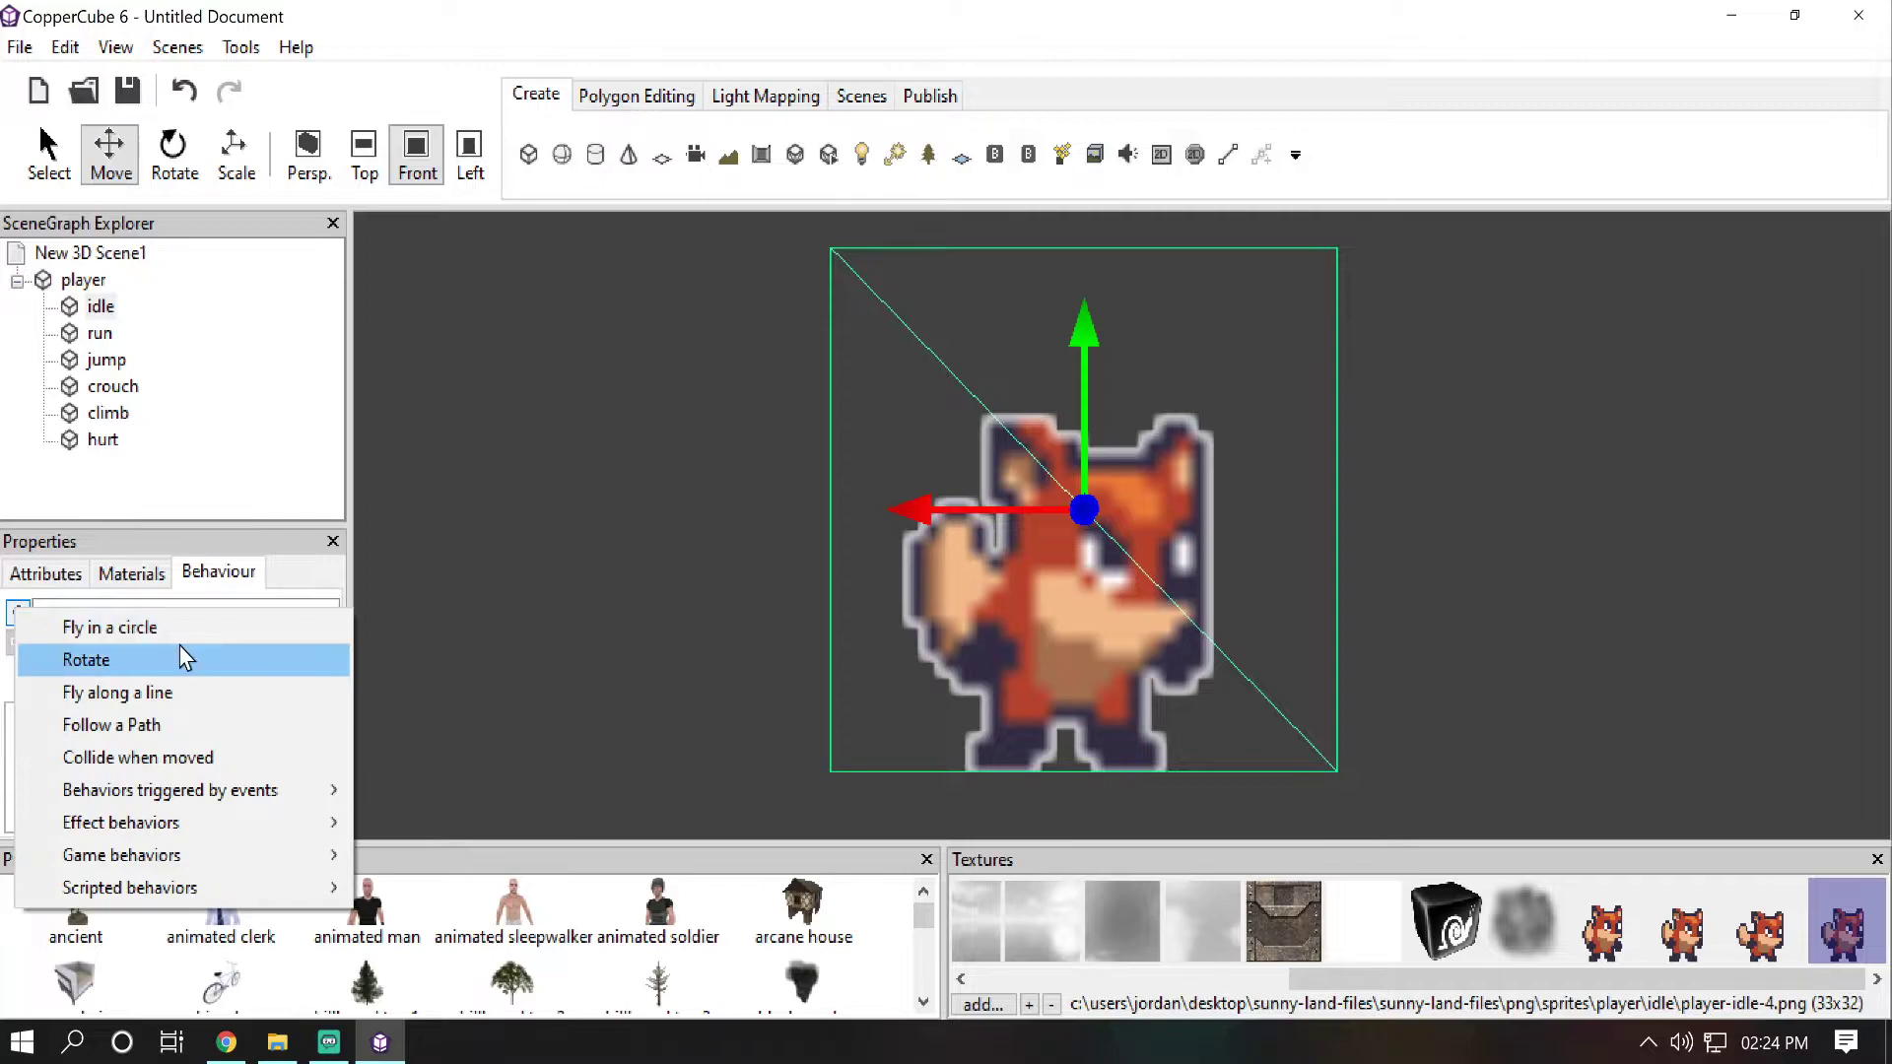
pyautogui.moveTo(264, 837)
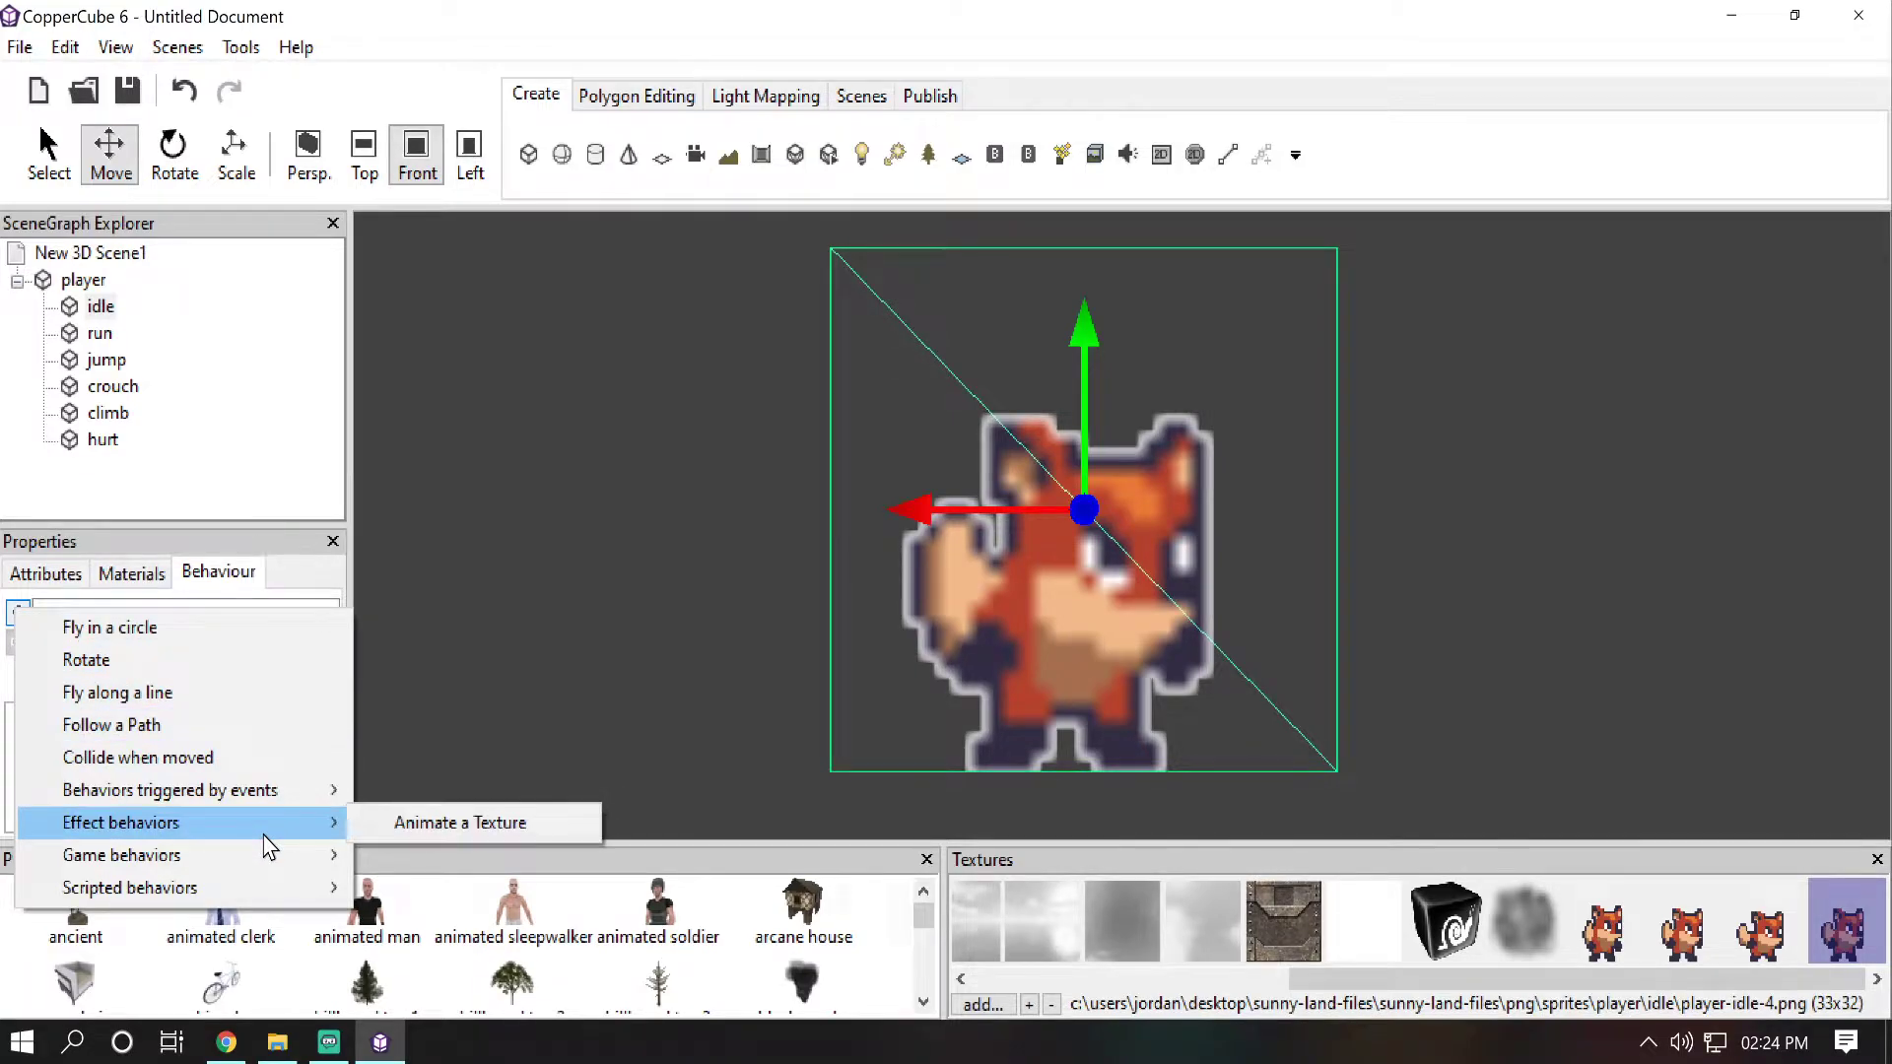
pyautogui.click(404, 834)
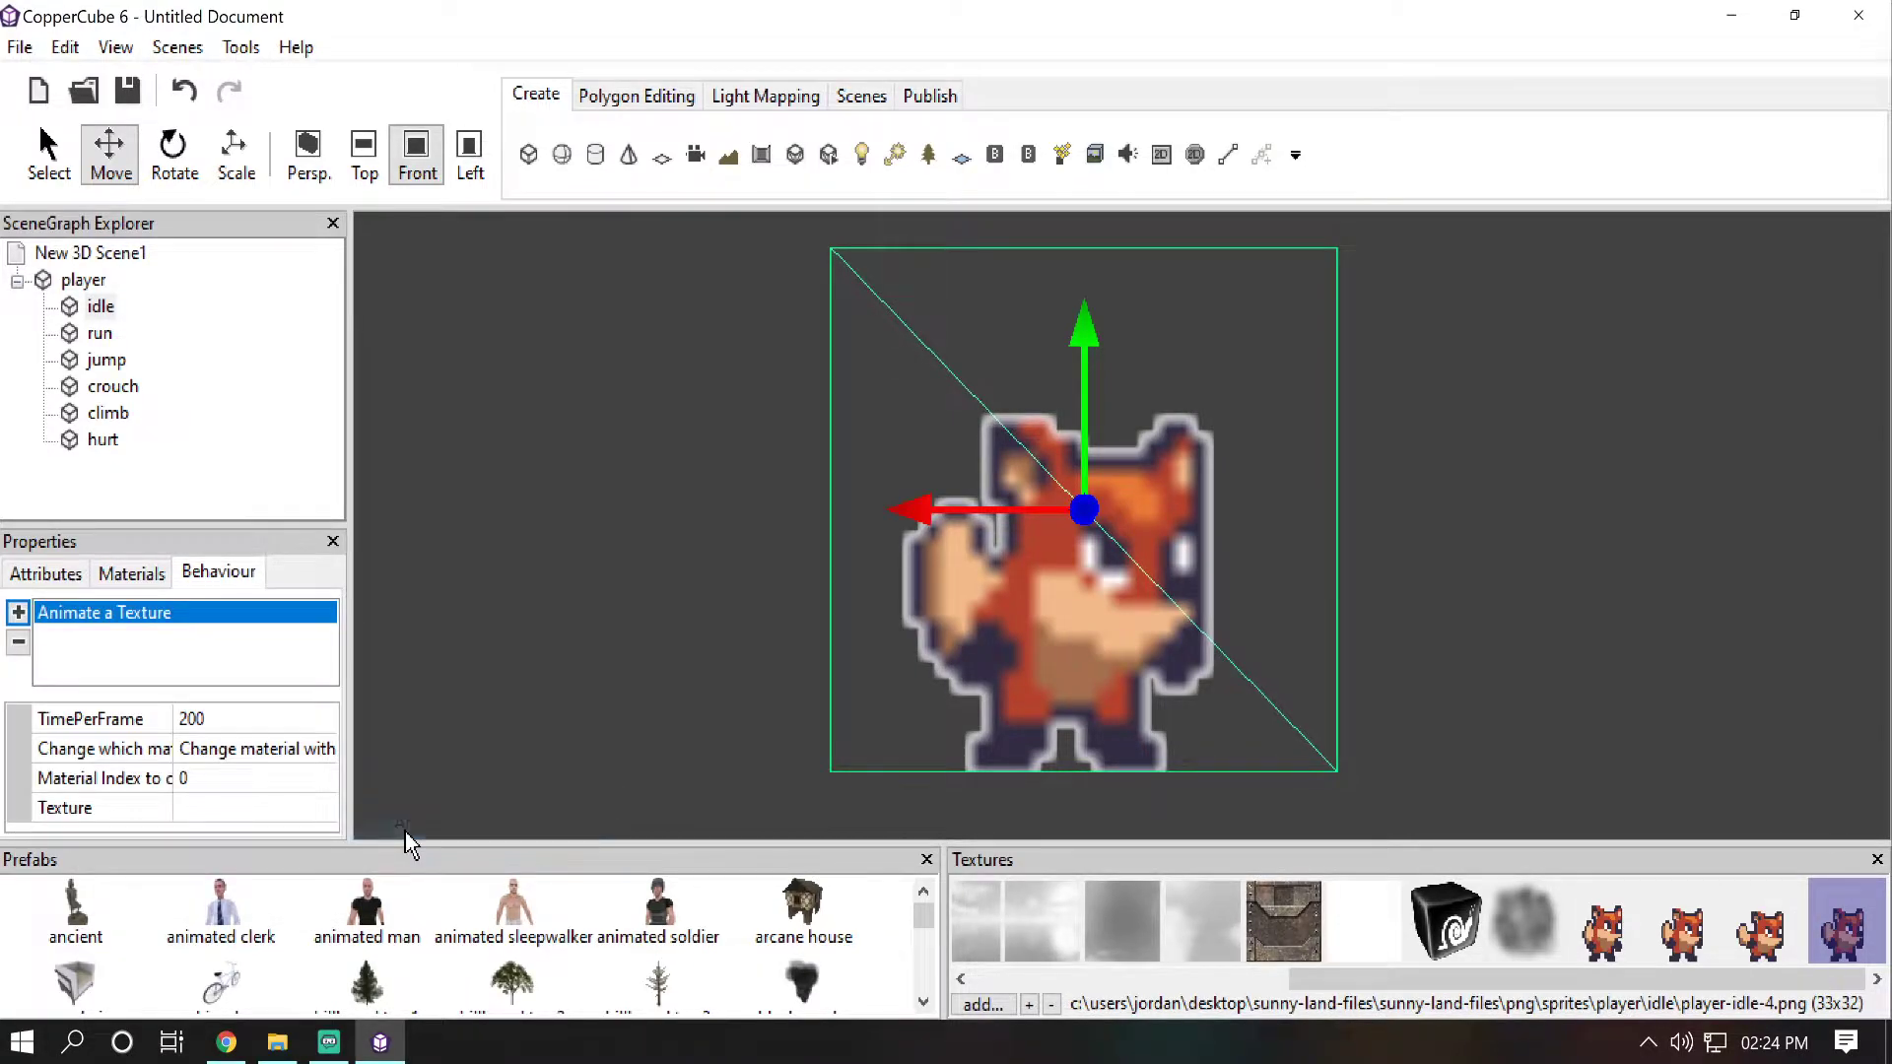
pyautogui.click(237, 728)
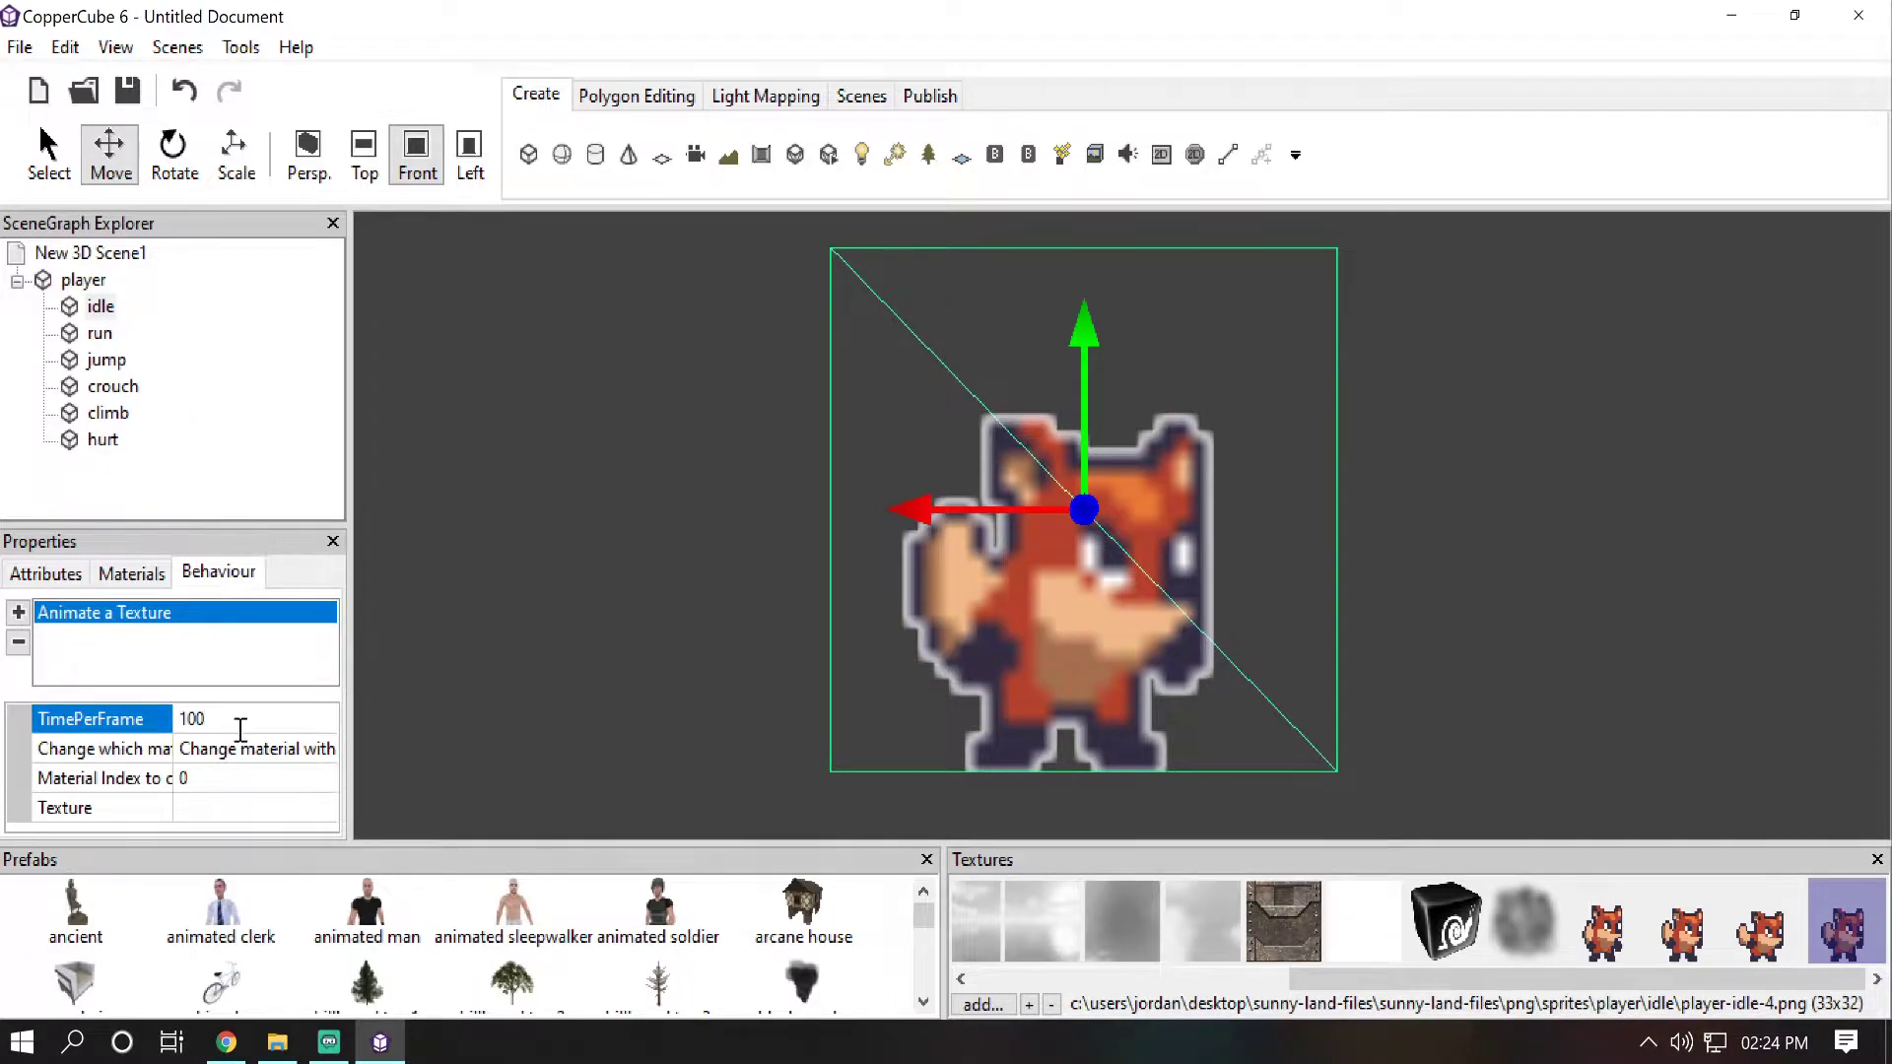
pyautogui.write('100')
pyautogui.press('Return')
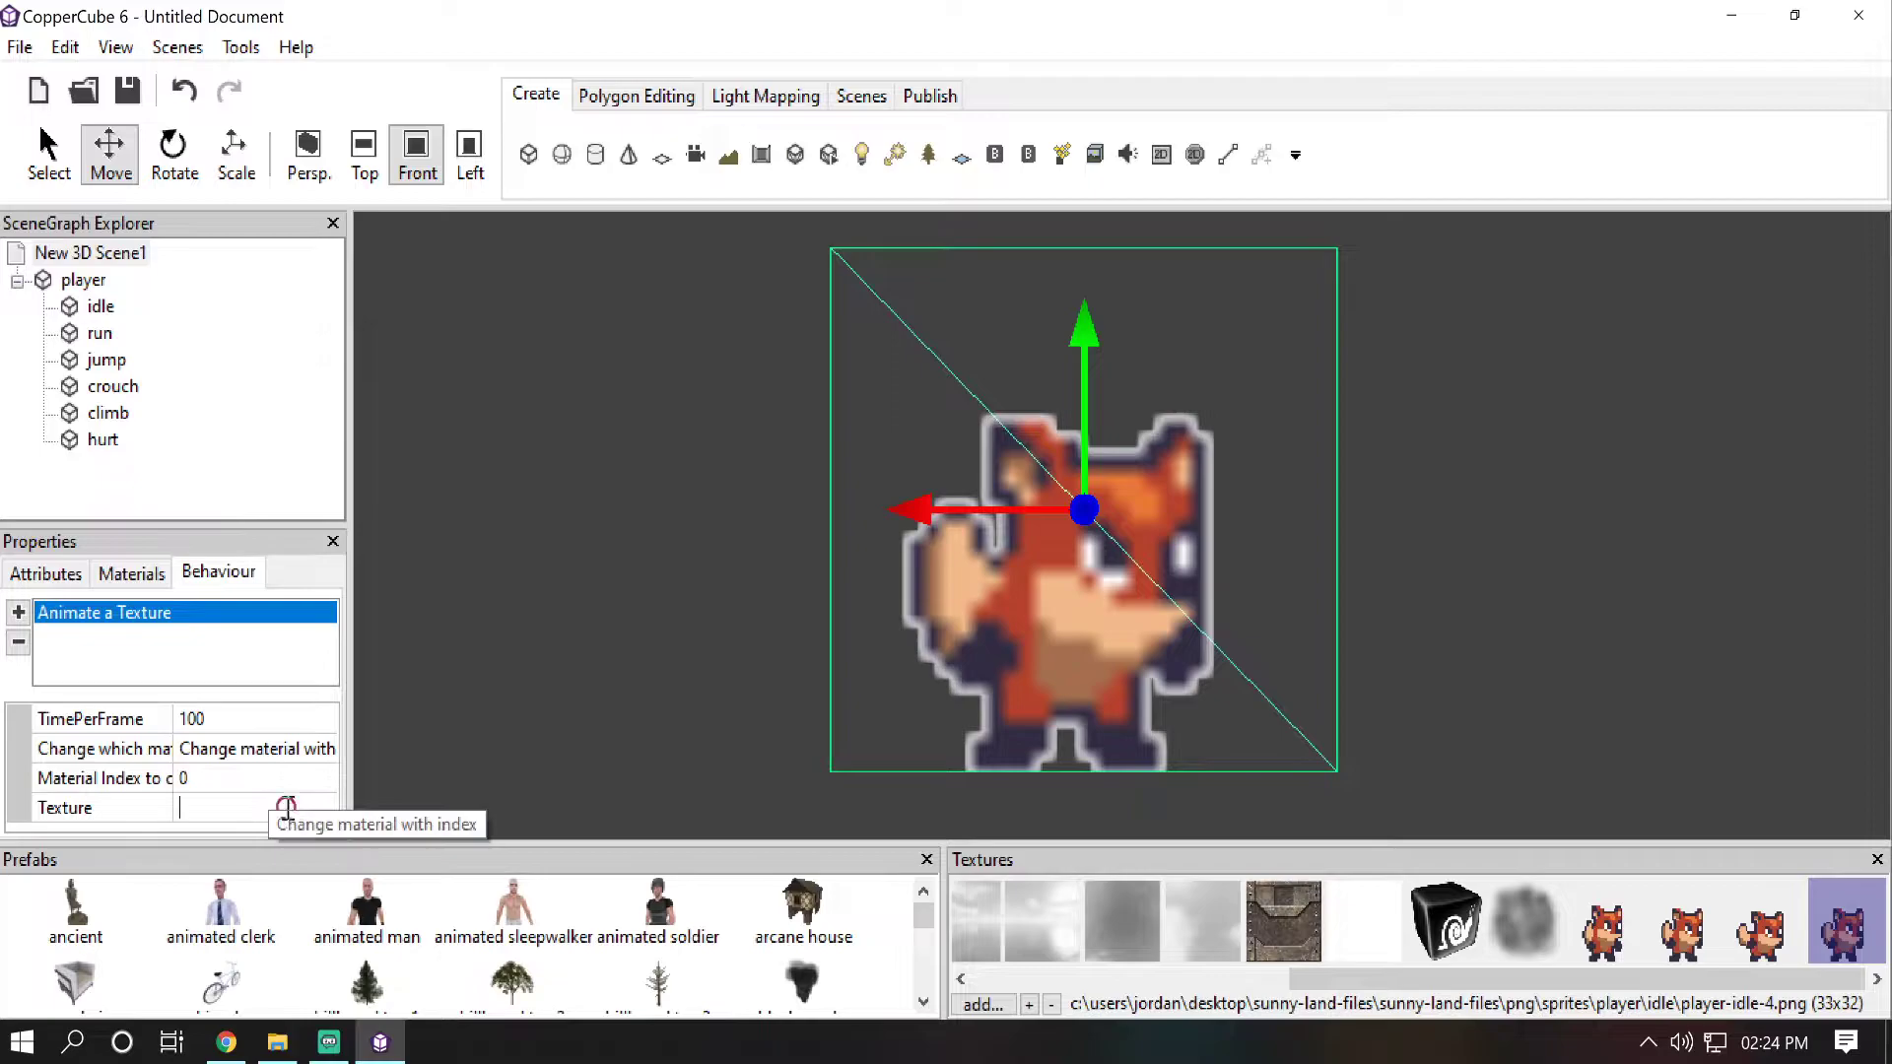
# Step: Assign the first idle fox sprite as the first texture of the idle plane's texture animation
pyautogui.click(288, 806)
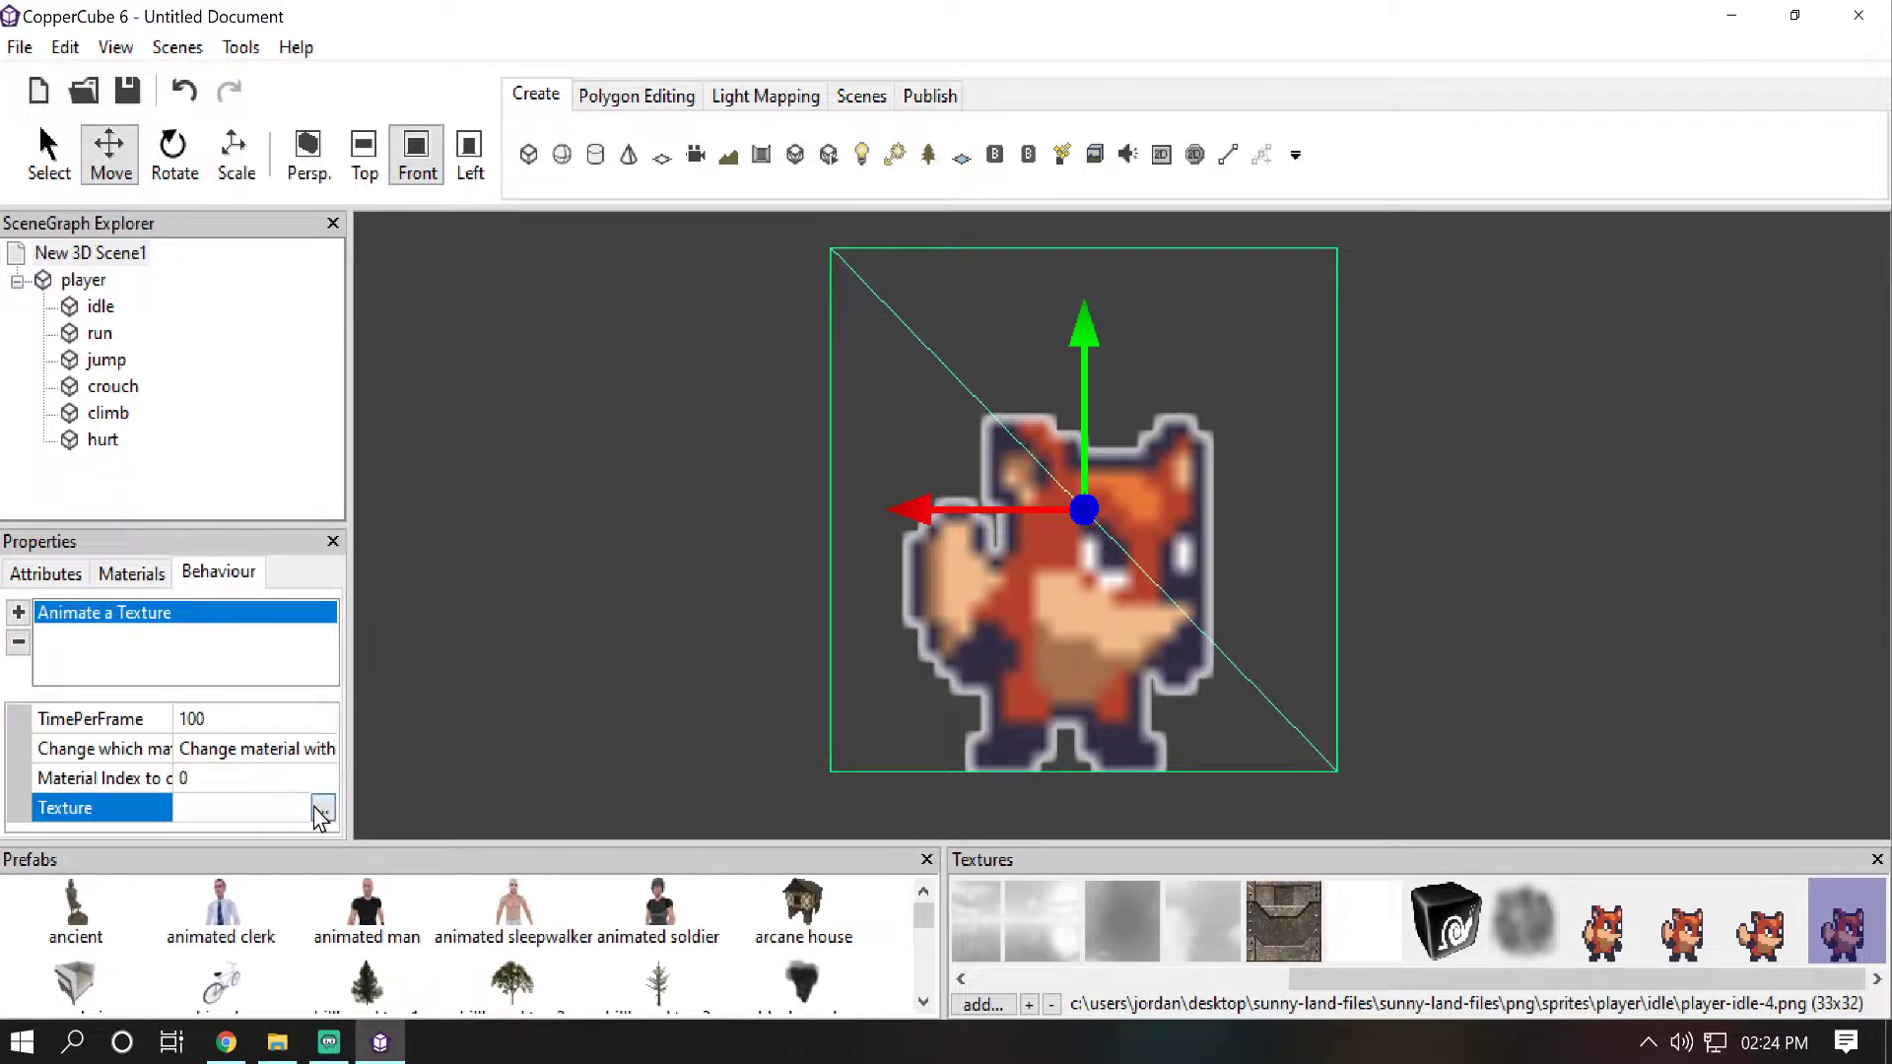
pyautogui.click(323, 810)
pyautogui.moveTo(192, 877); pyautogui.dragTo(545, 905)
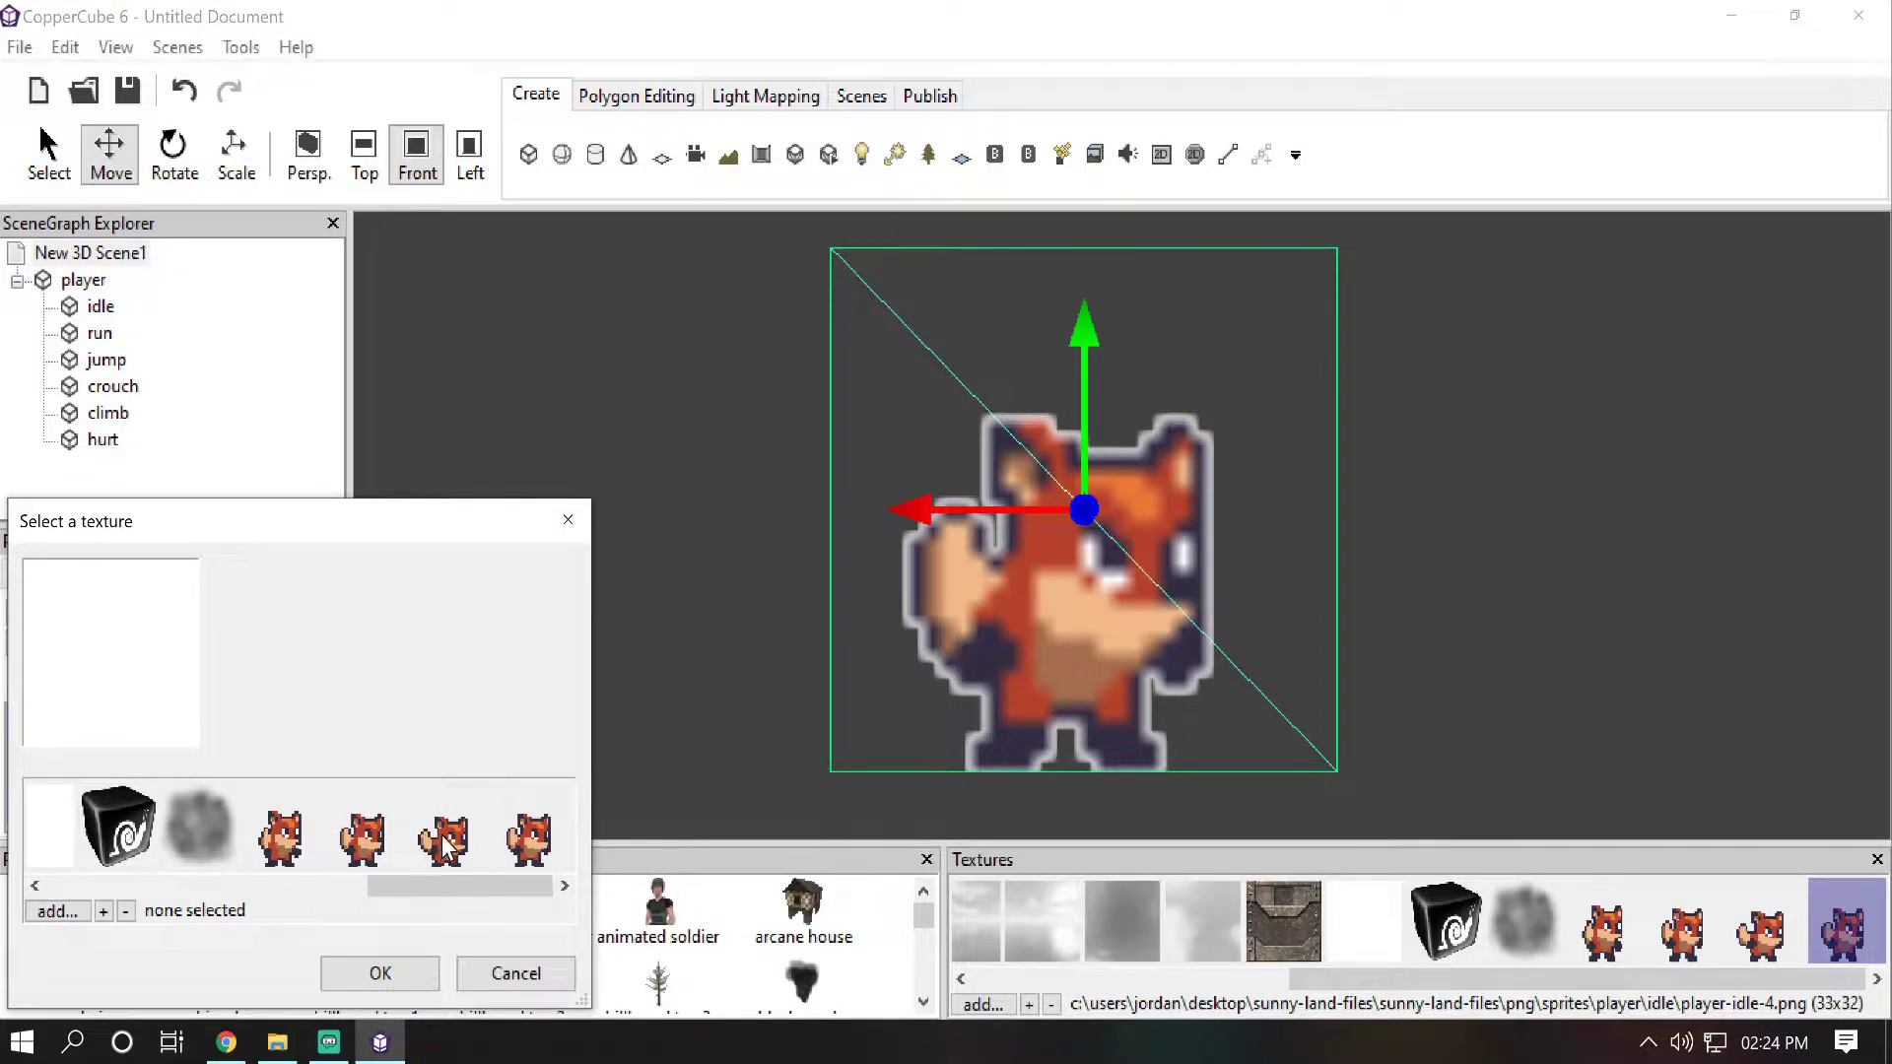
pyautogui.click(283, 832)
pyautogui.click(377, 847)
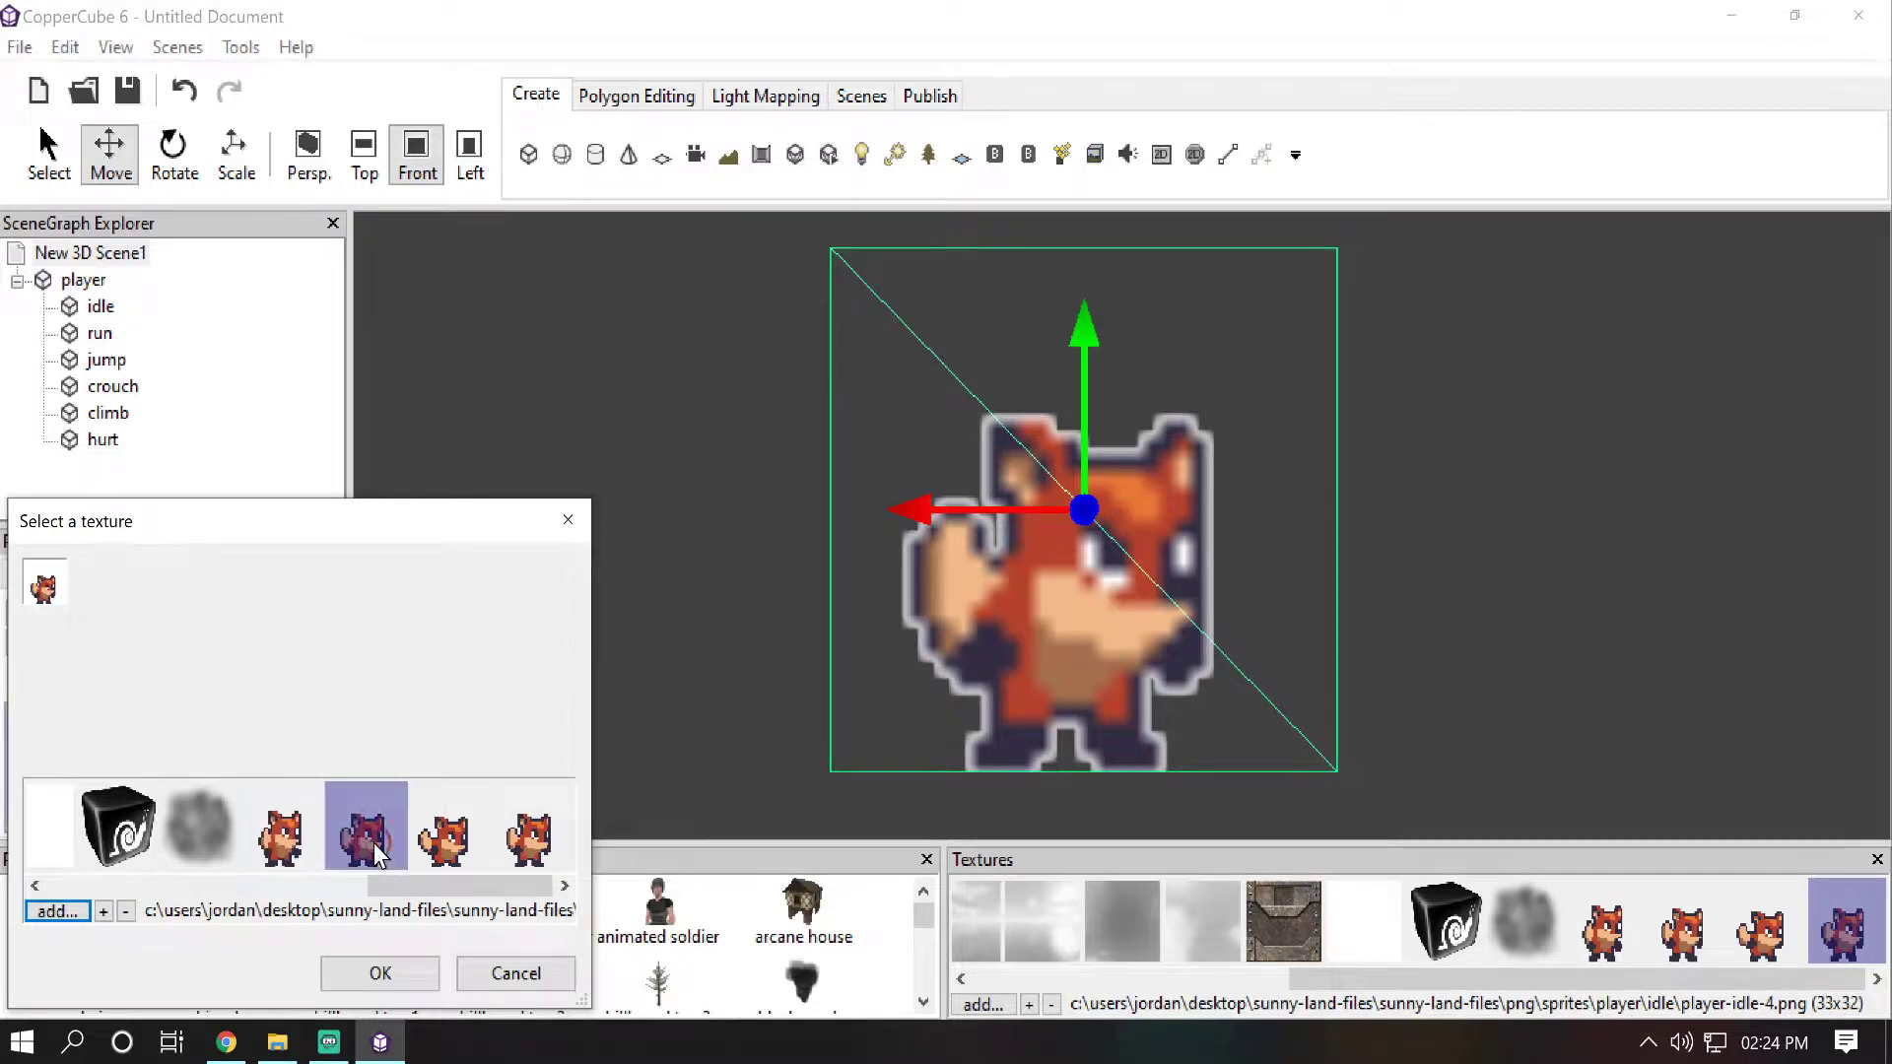
pyautogui.click(467, 853)
pyautogui.click(529, 849)
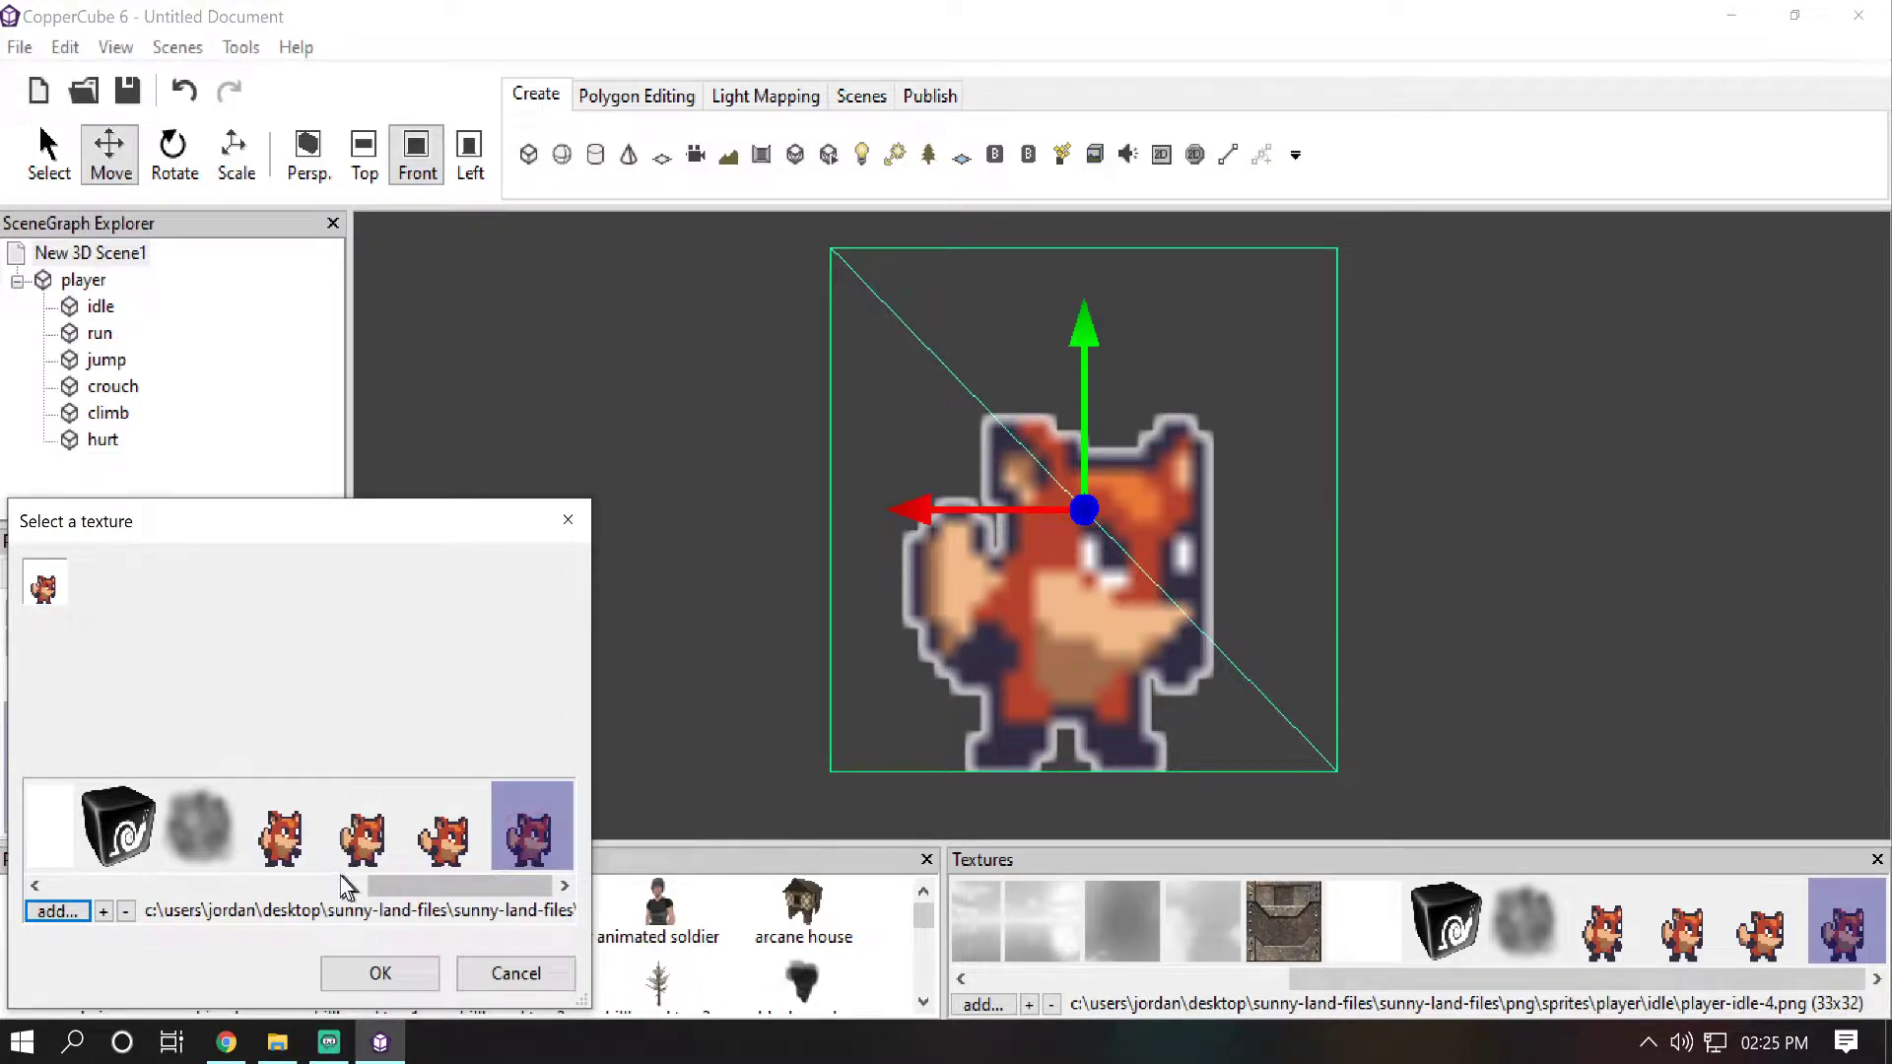
pyautogui.click(286, 839)
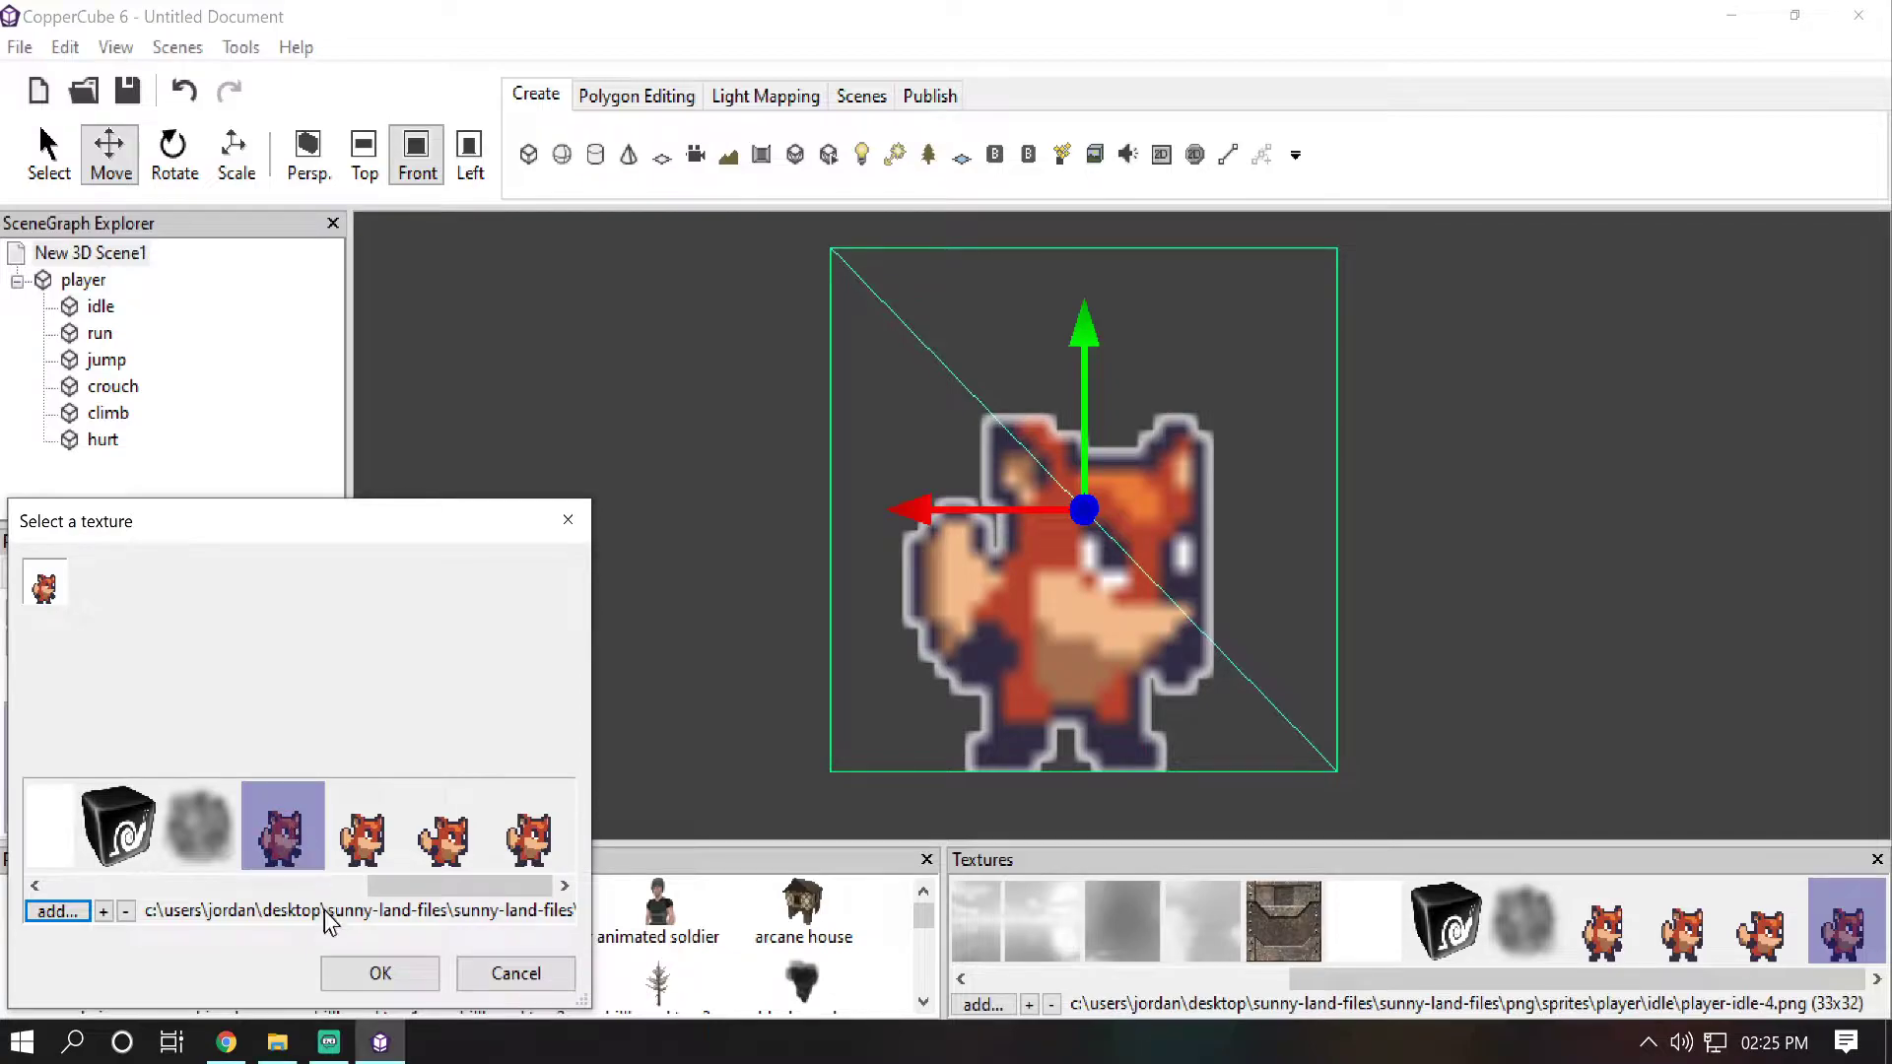
pyautogui.click(380, 970)
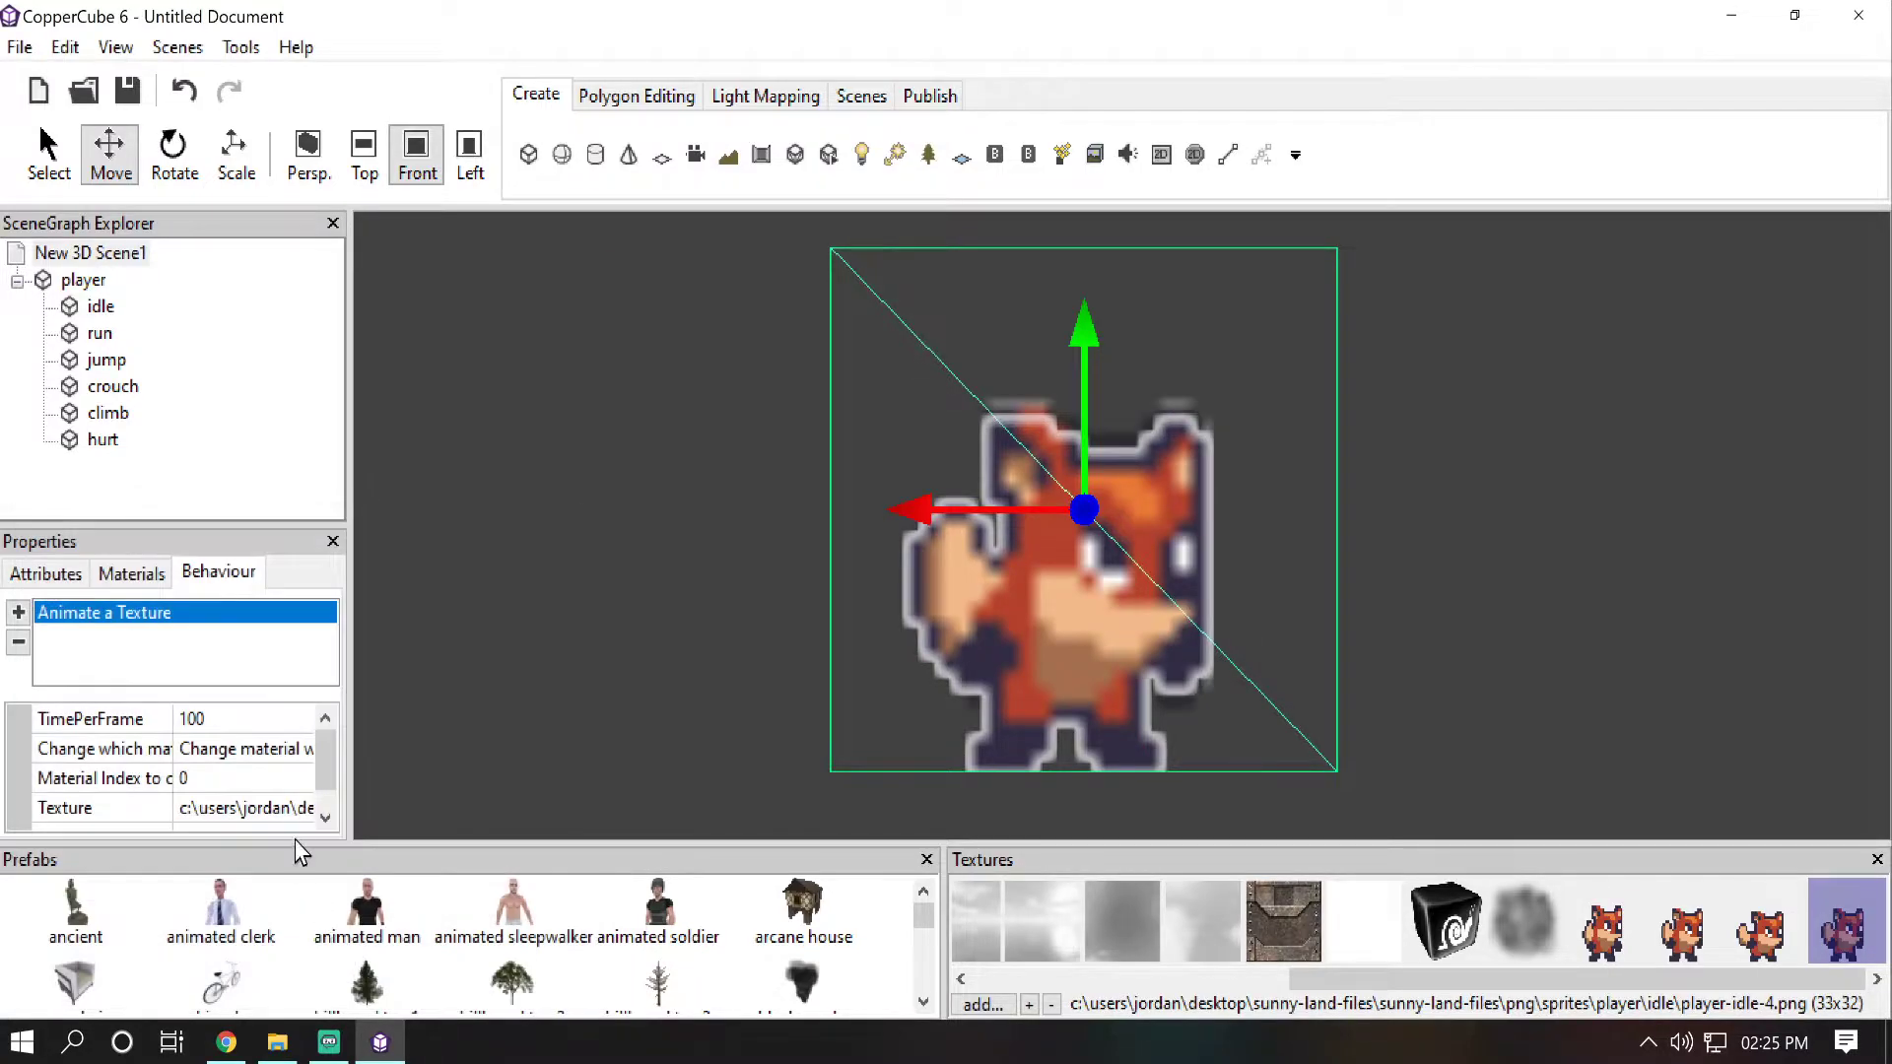
# Step: Assign the second idle fox sprite as the second texture of the idle animation
pyautogui.scroll(-1, 330, 779)
pyautogui.click(297, 806)
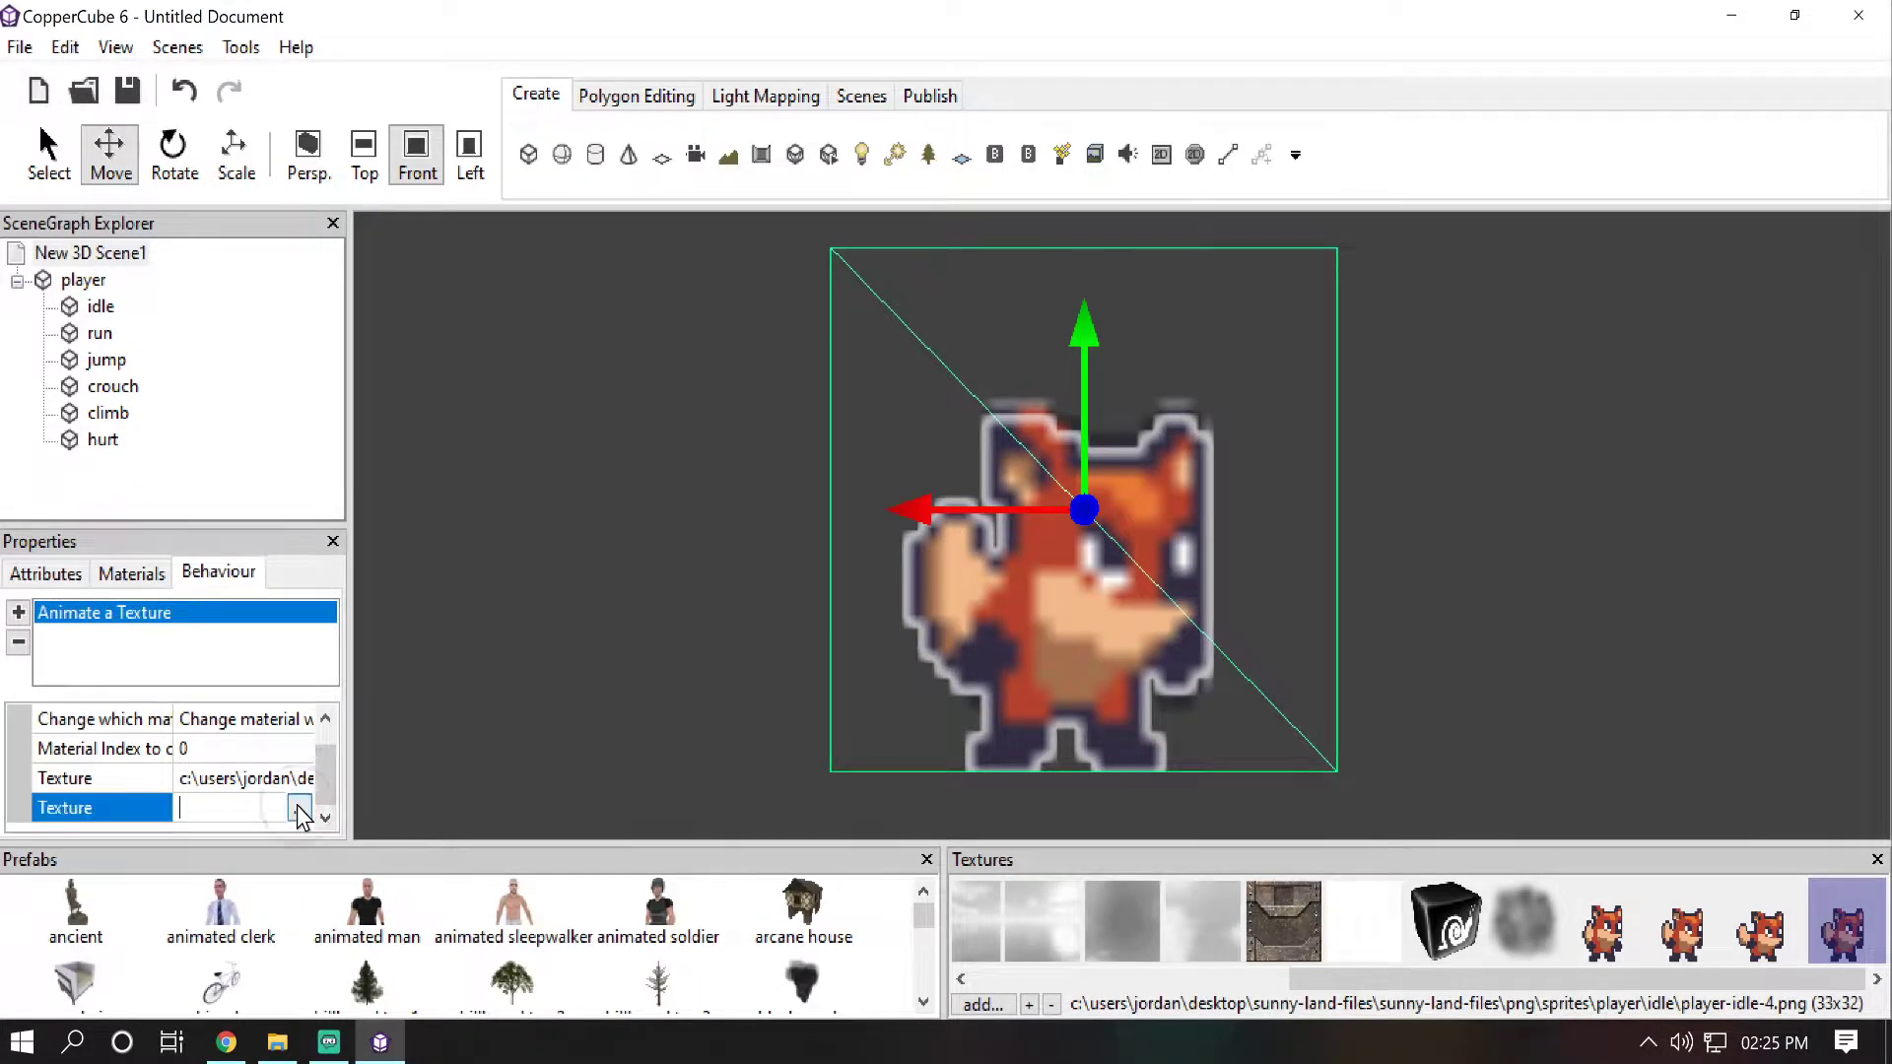
pyautogui.click(298, 806)
pyautogui.moveTo(122, 883); pyautogui.dragTo(561, 889)
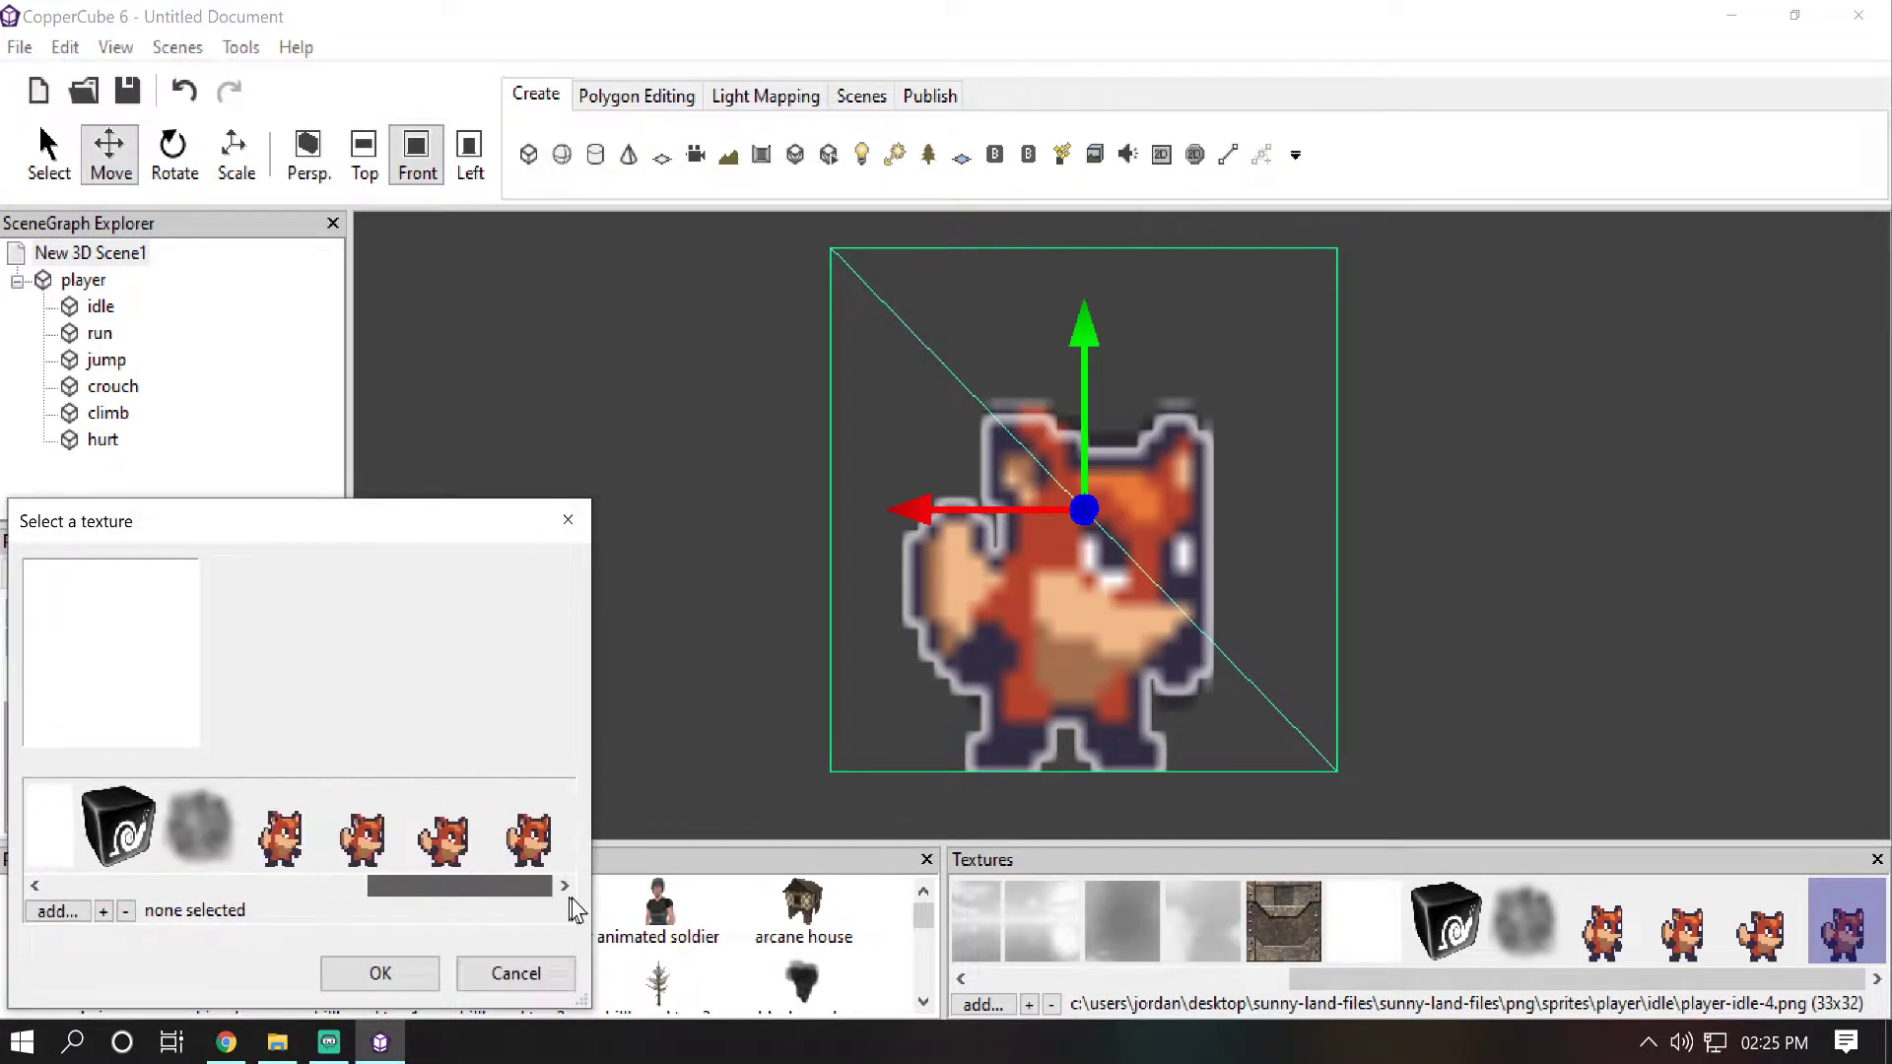
pyautogui.click(367, 840)
pyautogui.click(404, 964)
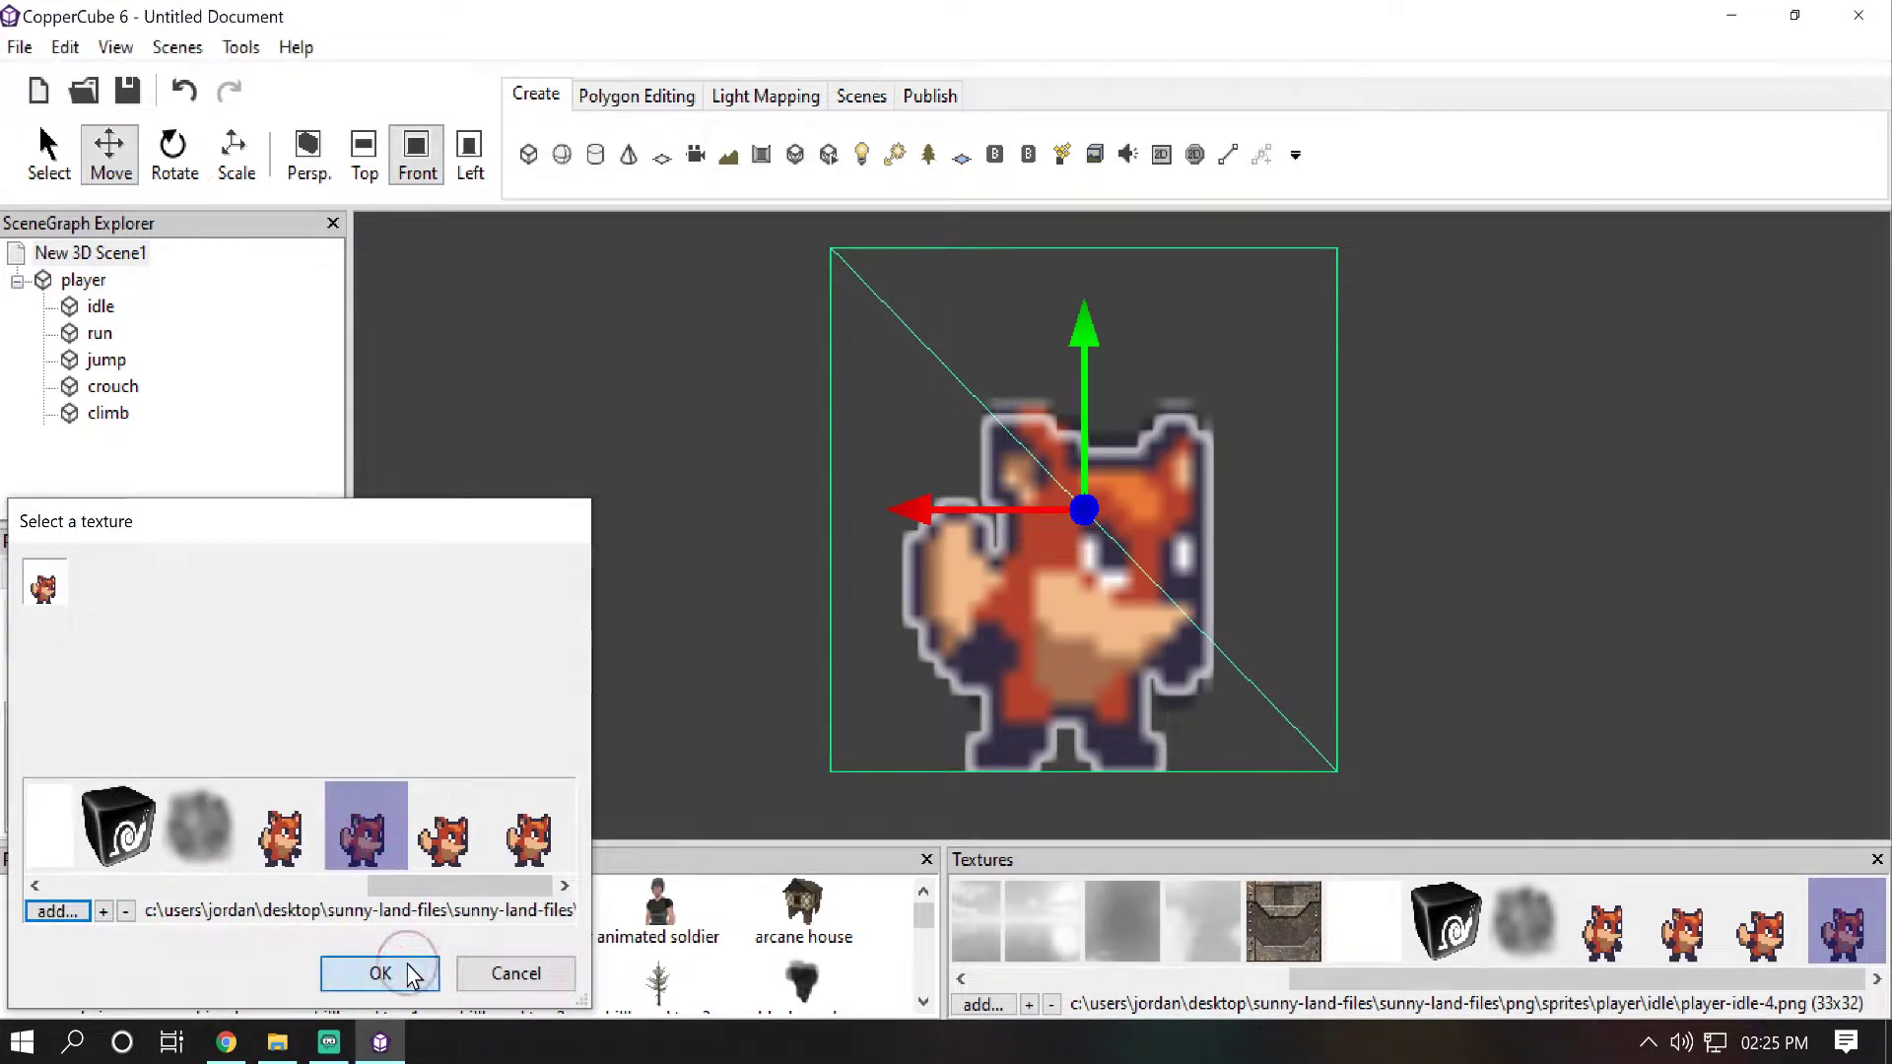
# Step: Assign the third idle fox sprite as the third texture of the idle animation
pyautogui.scroll(-1, 327, 755)
pyautogui.click(307, 808)
pyautogui.click(309, 802)
pyautogui.moveTo(138, 885); pyautogui.dragTo(591, 888)
pyautogui.click(444, 833)
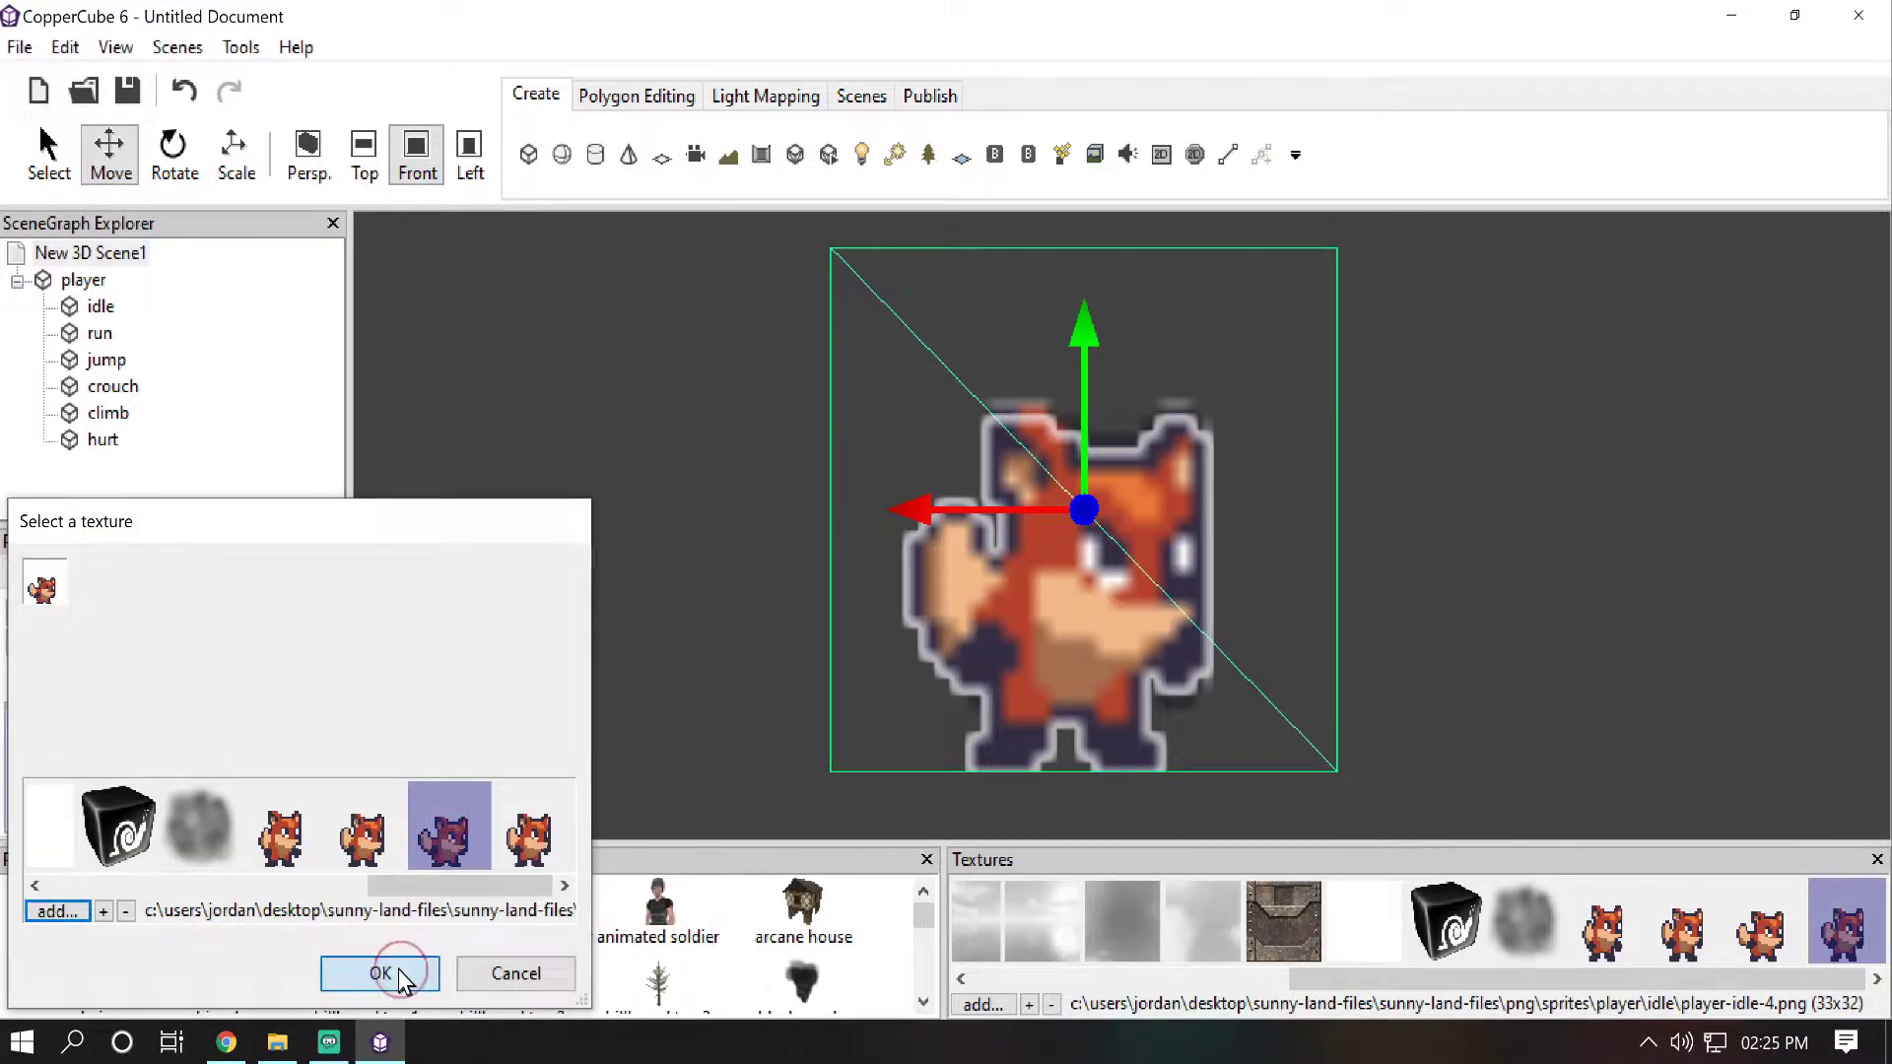
pyautogui.click(399, 970)
# Step: Assign the fourth idle fox sprite as the fourth texture of the idle animation
pyautogui.click(293, 804)
pyautogui.click(293, 804)
pyautogui.moveTo(128, 880); pyautogui.dragTo(517, 882)
pyautogui.click(532, 828)
pyautogui.click(404, 974)
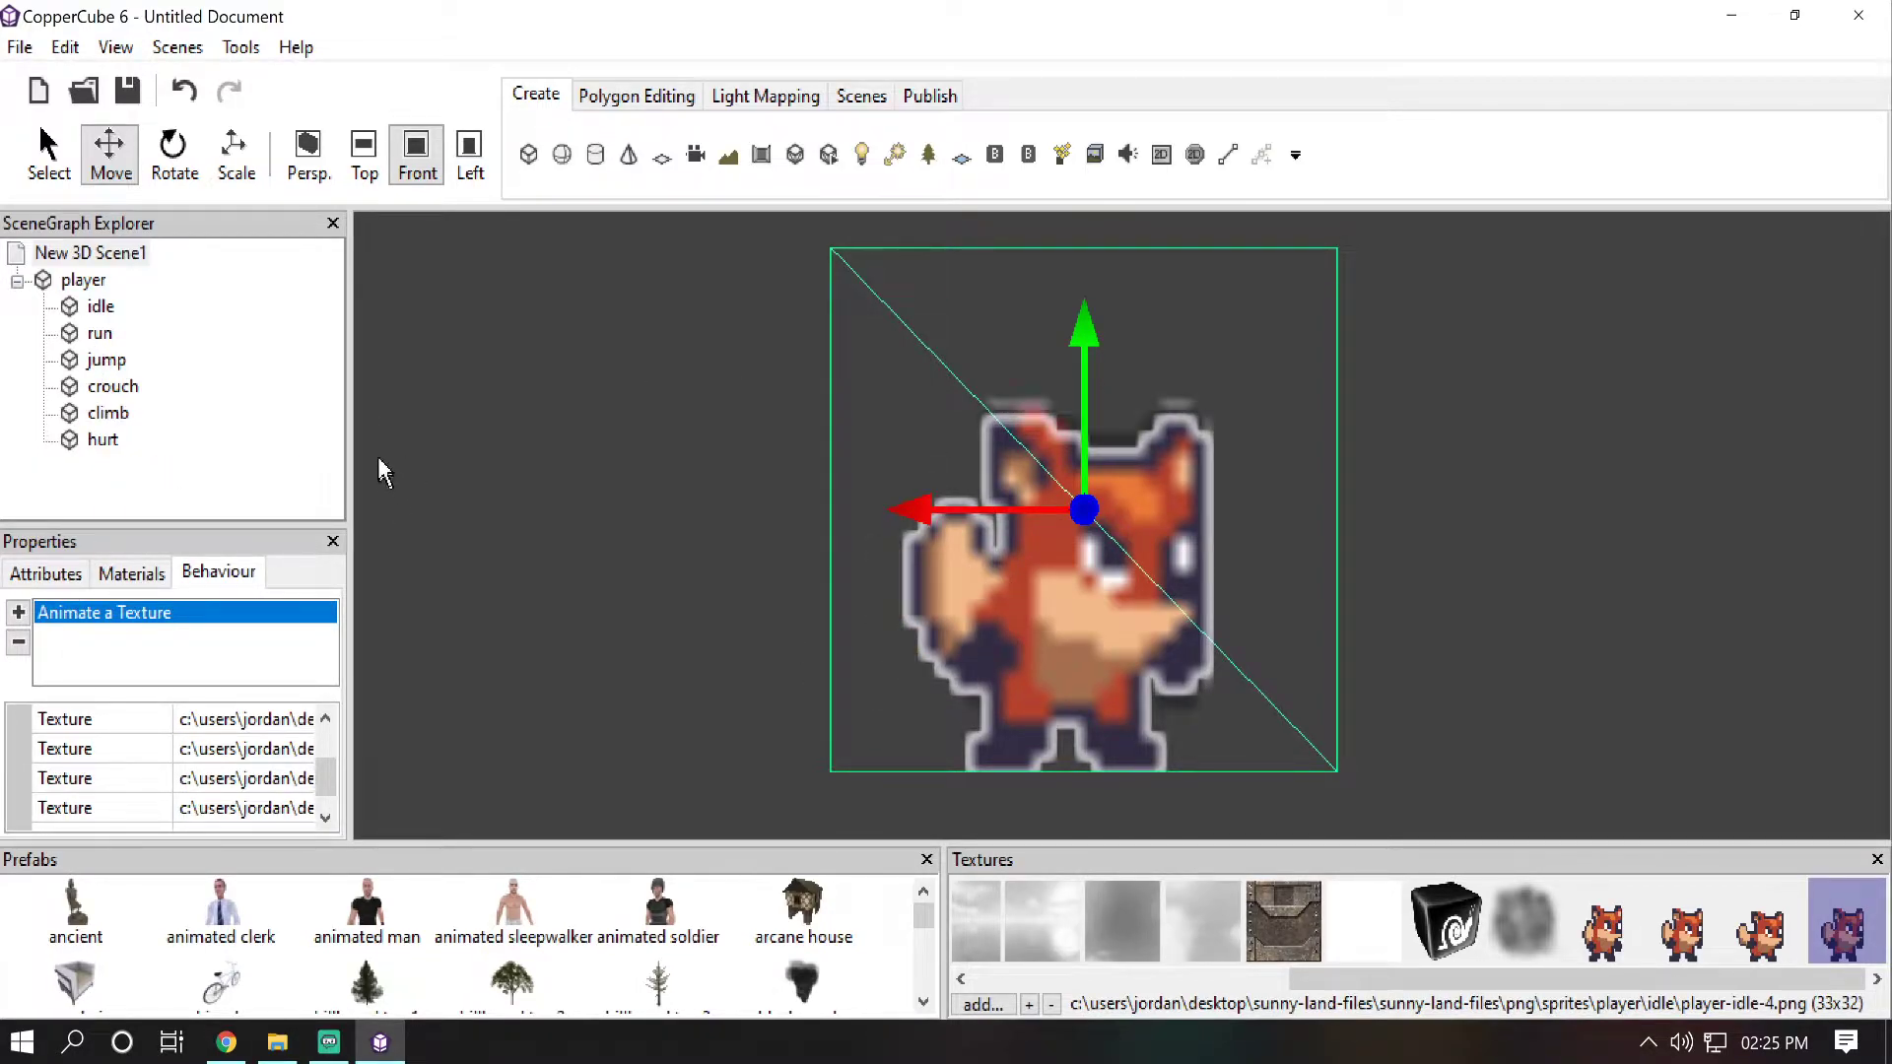
# Step: Import player-climb-1.png, player-climb-2.png and player-climb-3.png from the player's climb folder into the texture library
pyautogui.moveTo(1352, 983); pyautogui.dragTo(1570, 984)
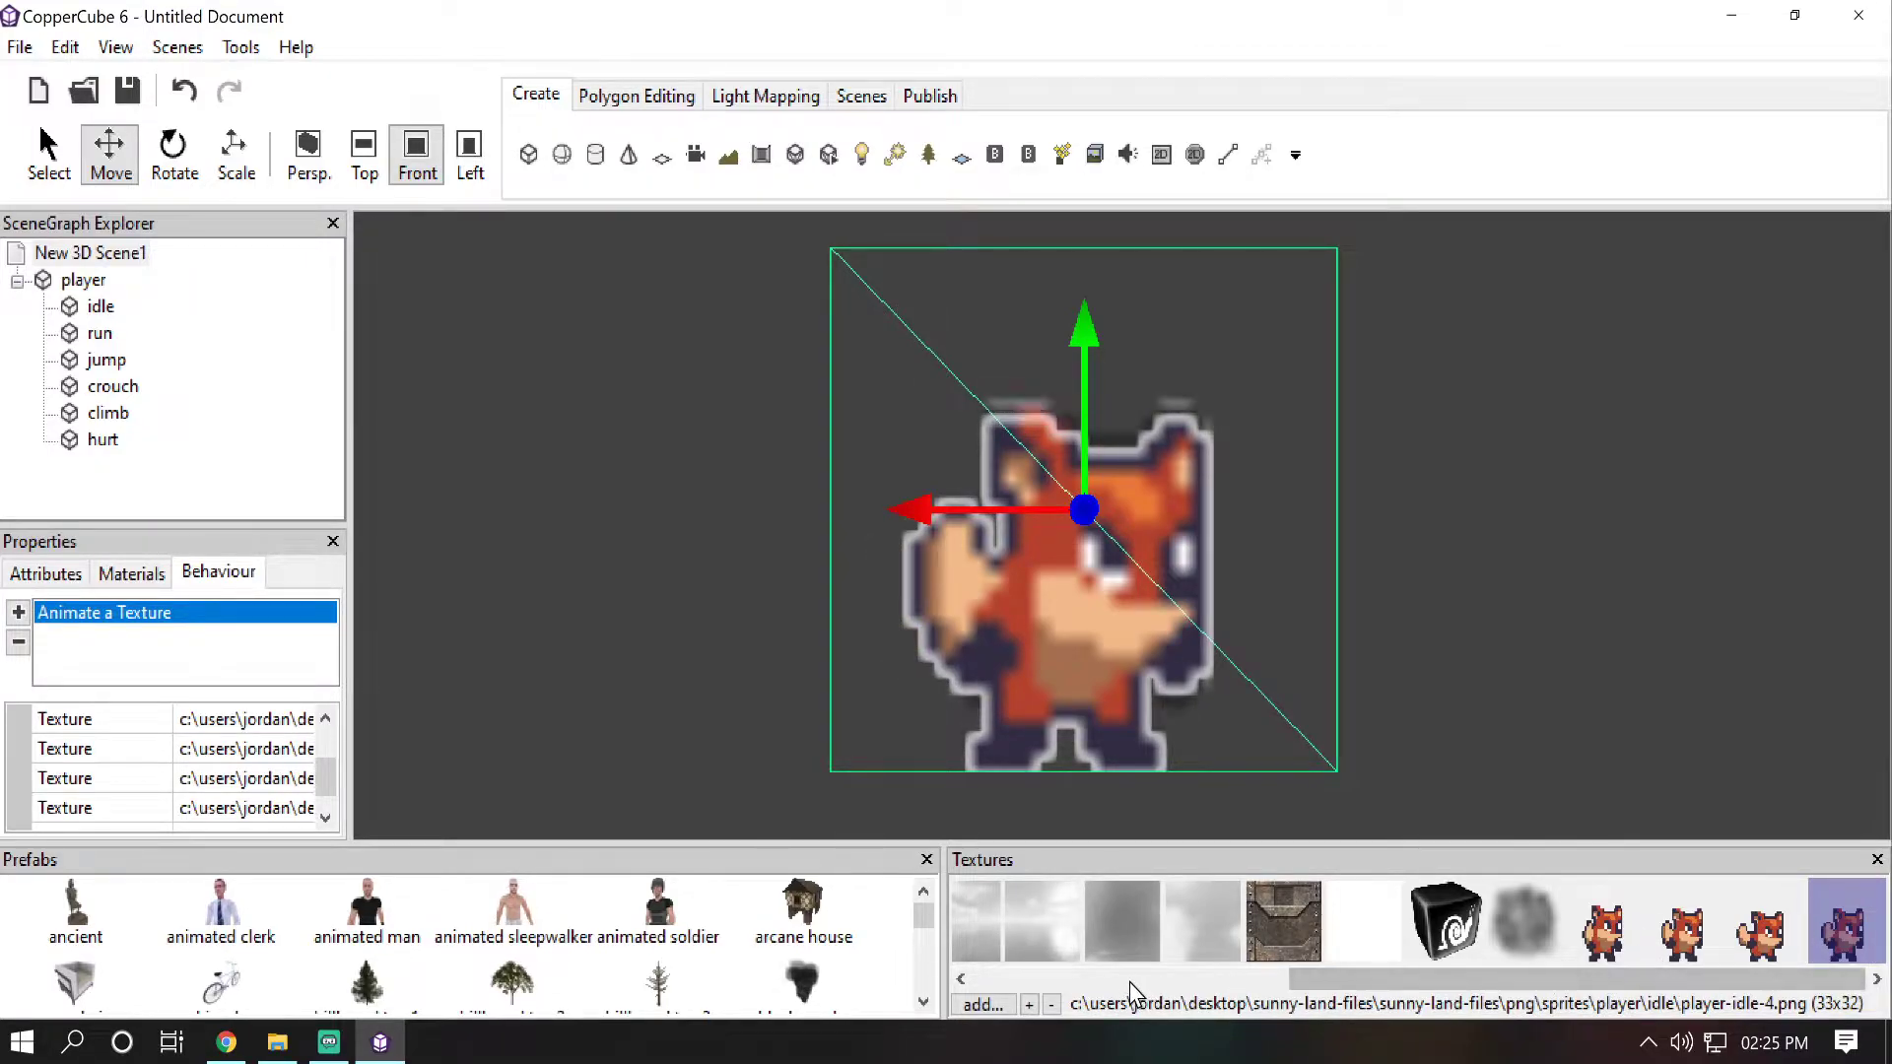
pyautogui.moveTo(1393, 985); pyautogui.dragTo(1611, 978)
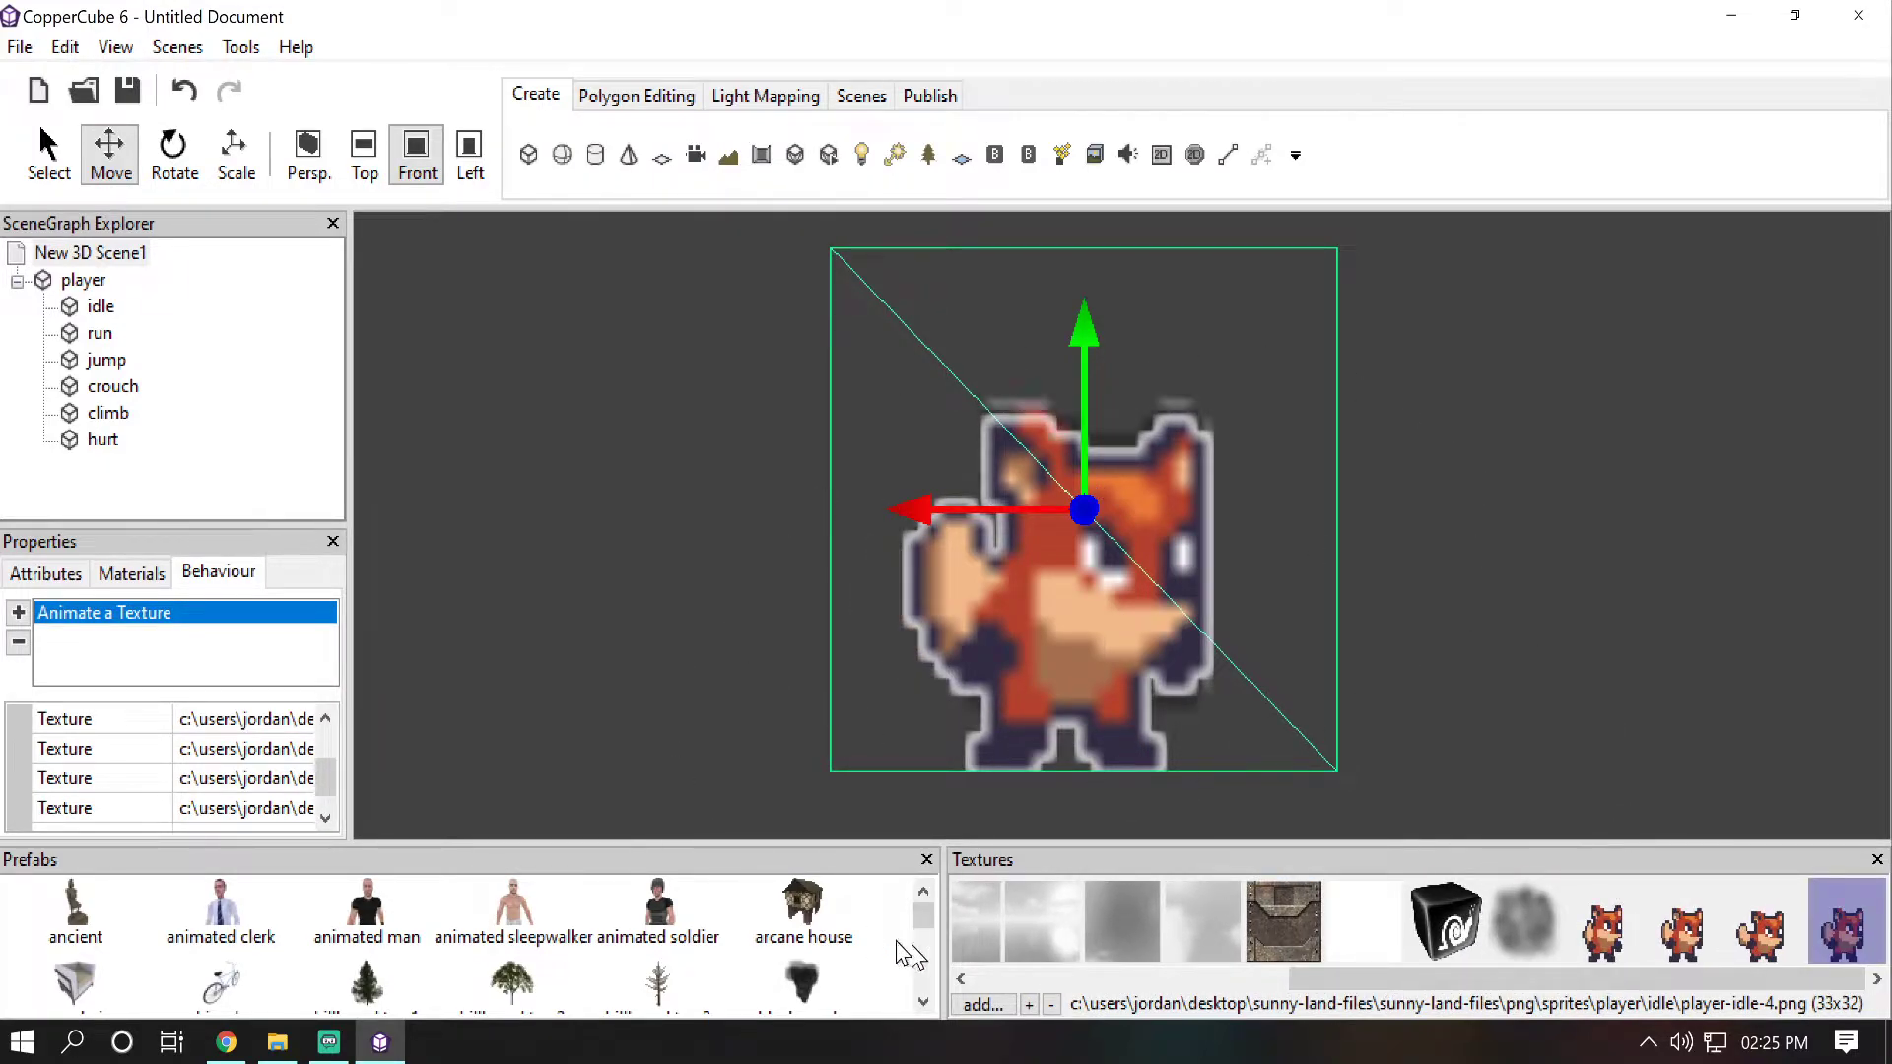
pyautogui.click(986, 1007)
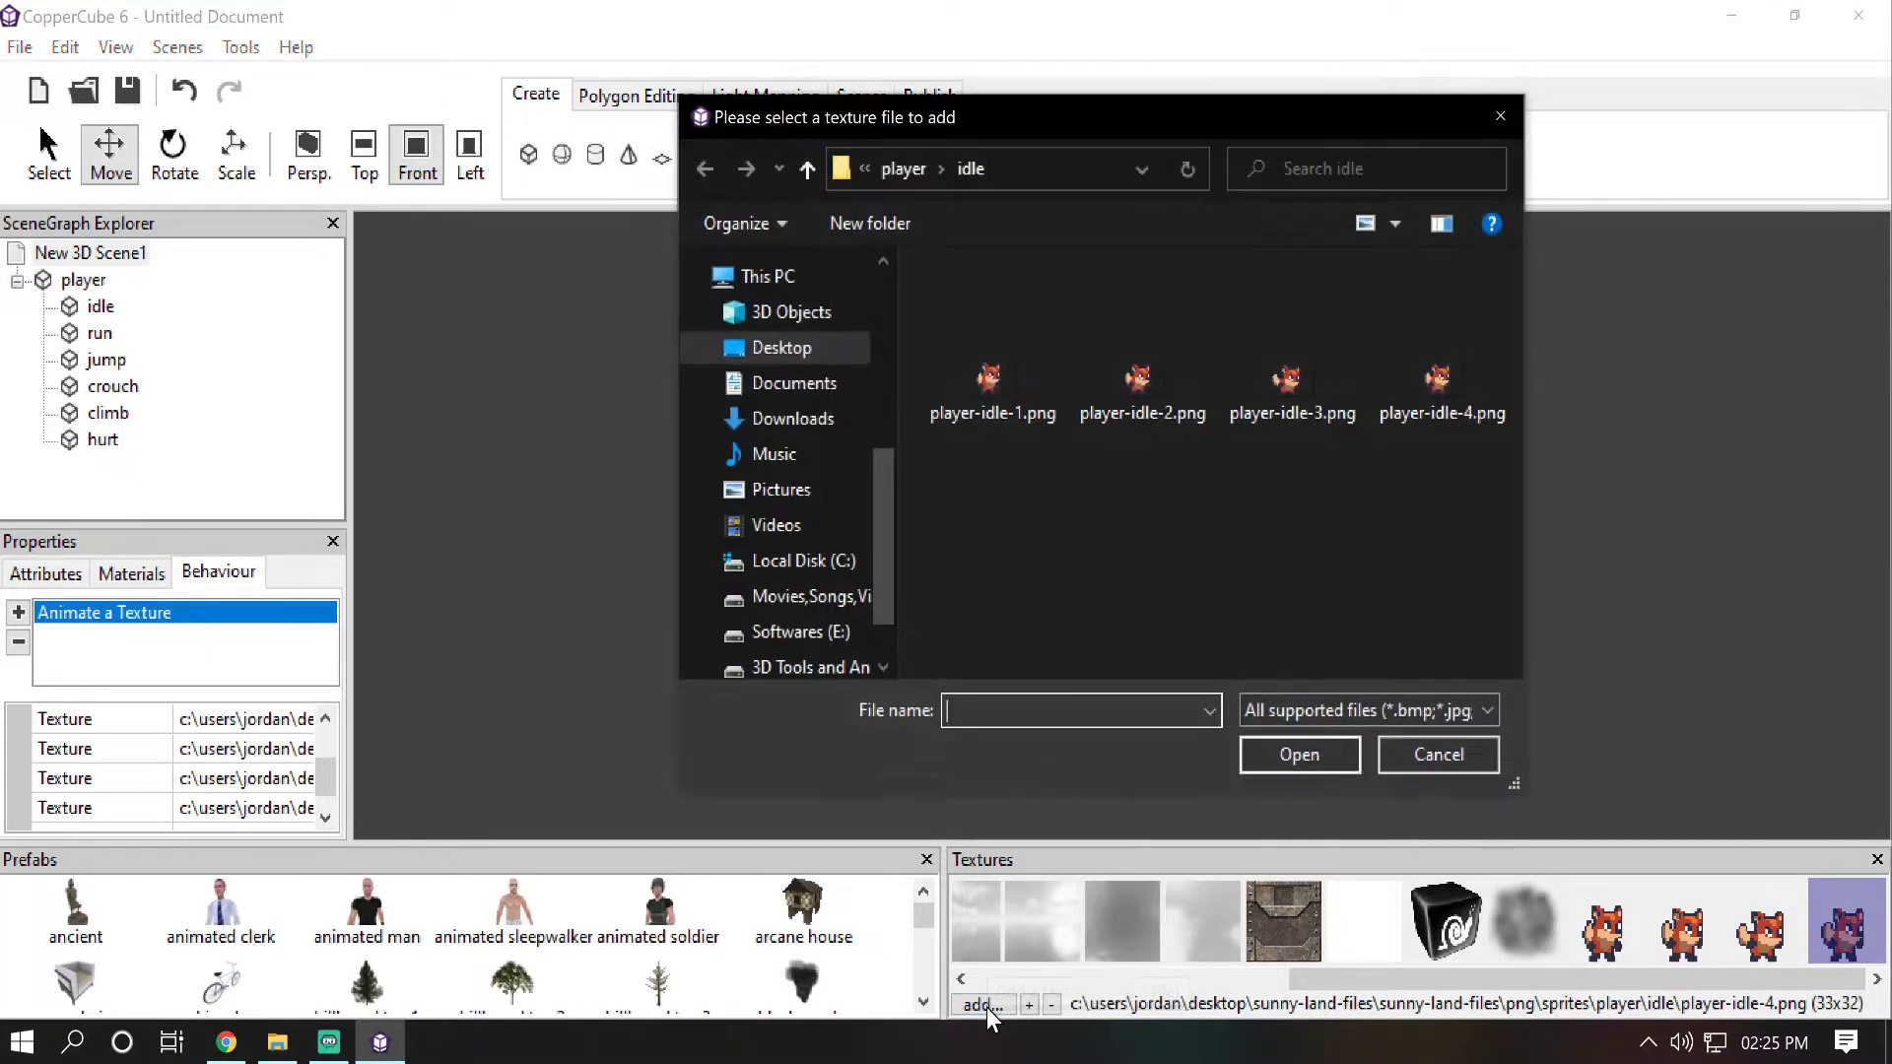
pyautogui.click(899, 170)
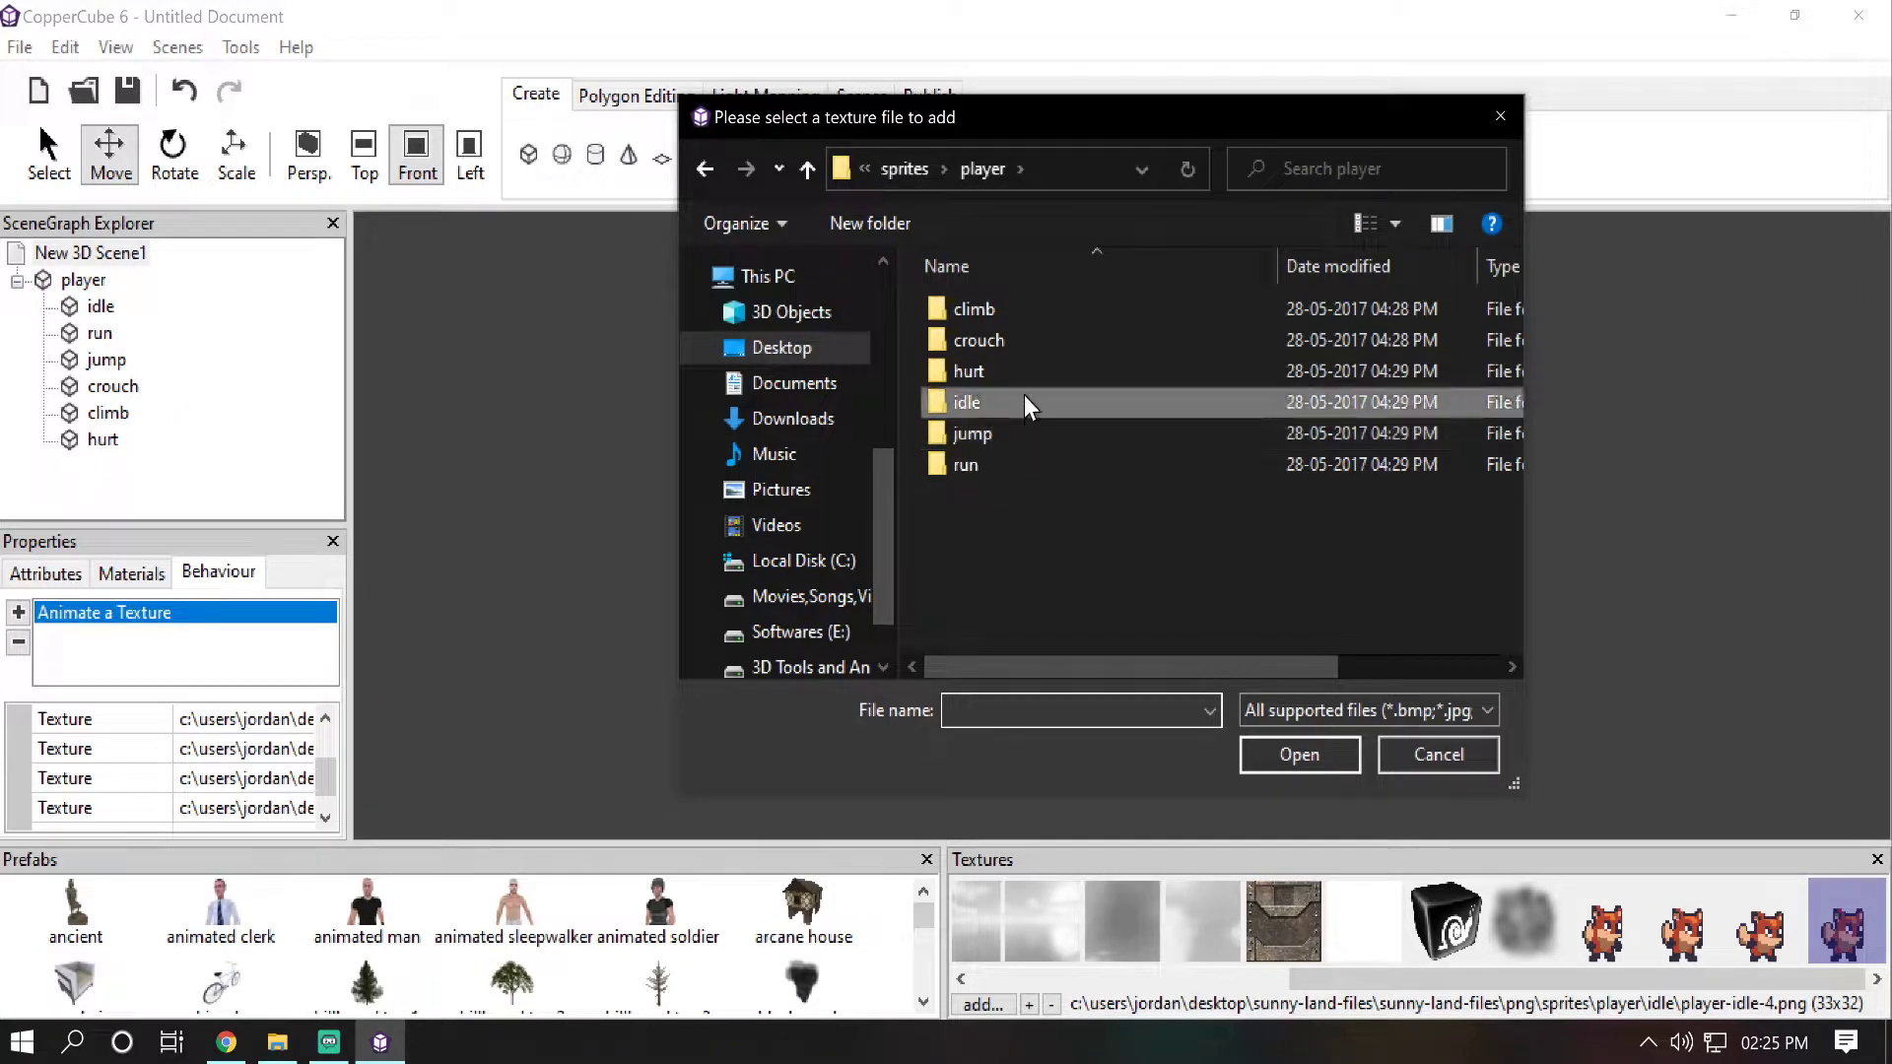
pyautogui.doubleClick(1025, 312)
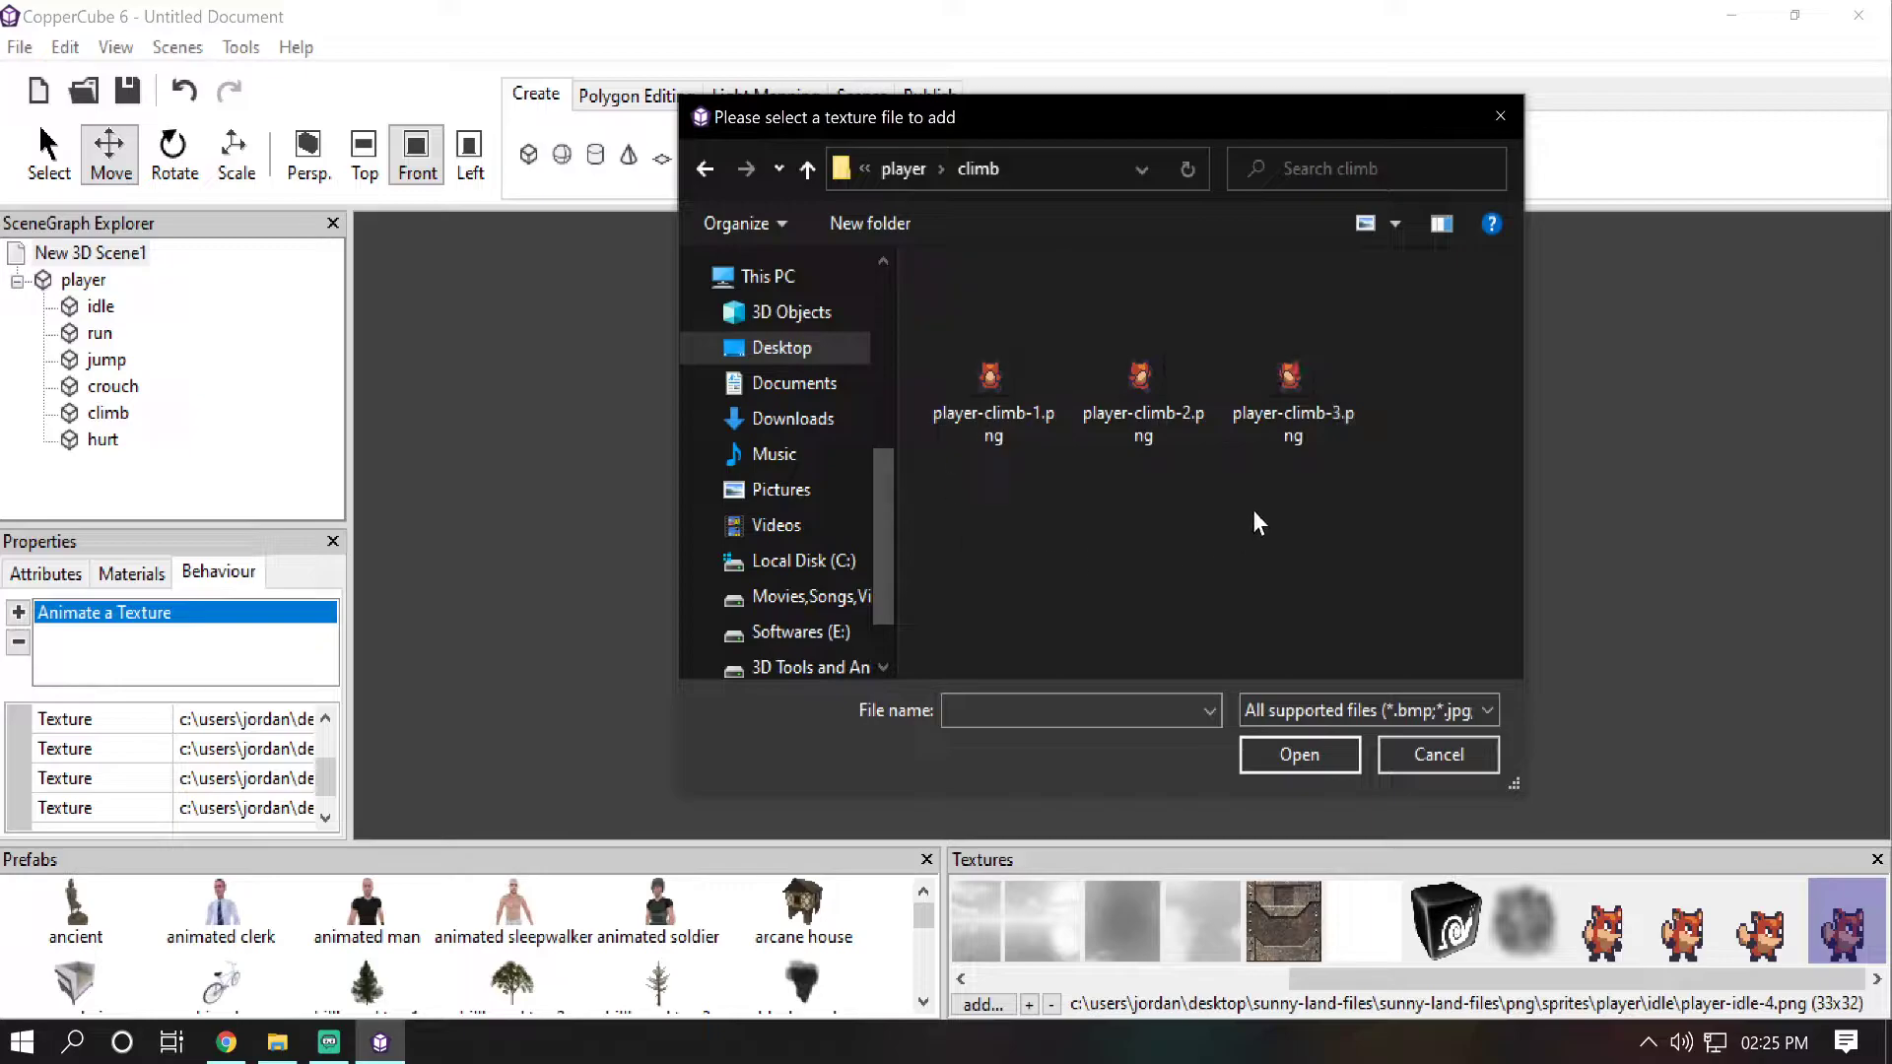
pyautogui.moveTo(1393, 536); pyautogui.dragTo(948, 382)
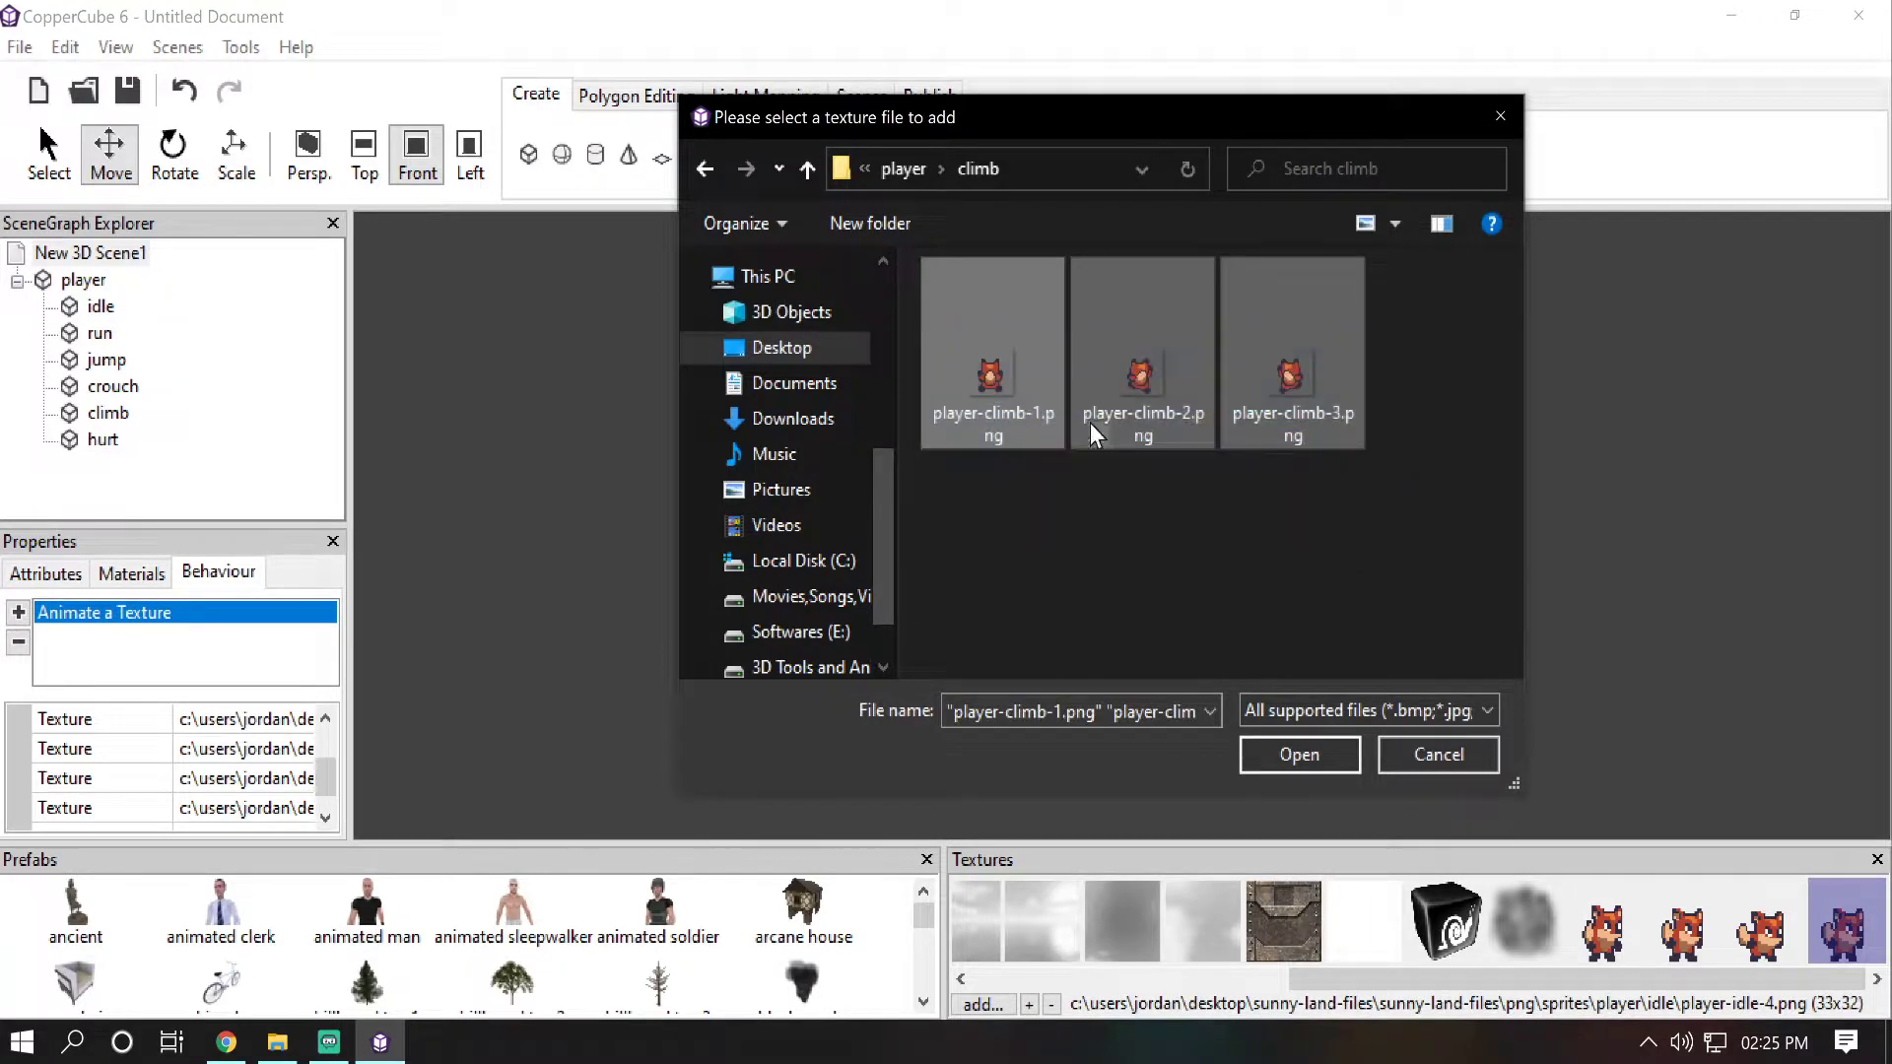
pyautogui.click(1286, 765)
# Step: Import player-crouch-1.png and player-crouch-2.png from the player's crouch folder into the texture library
pyautogui.click(986, 1005)
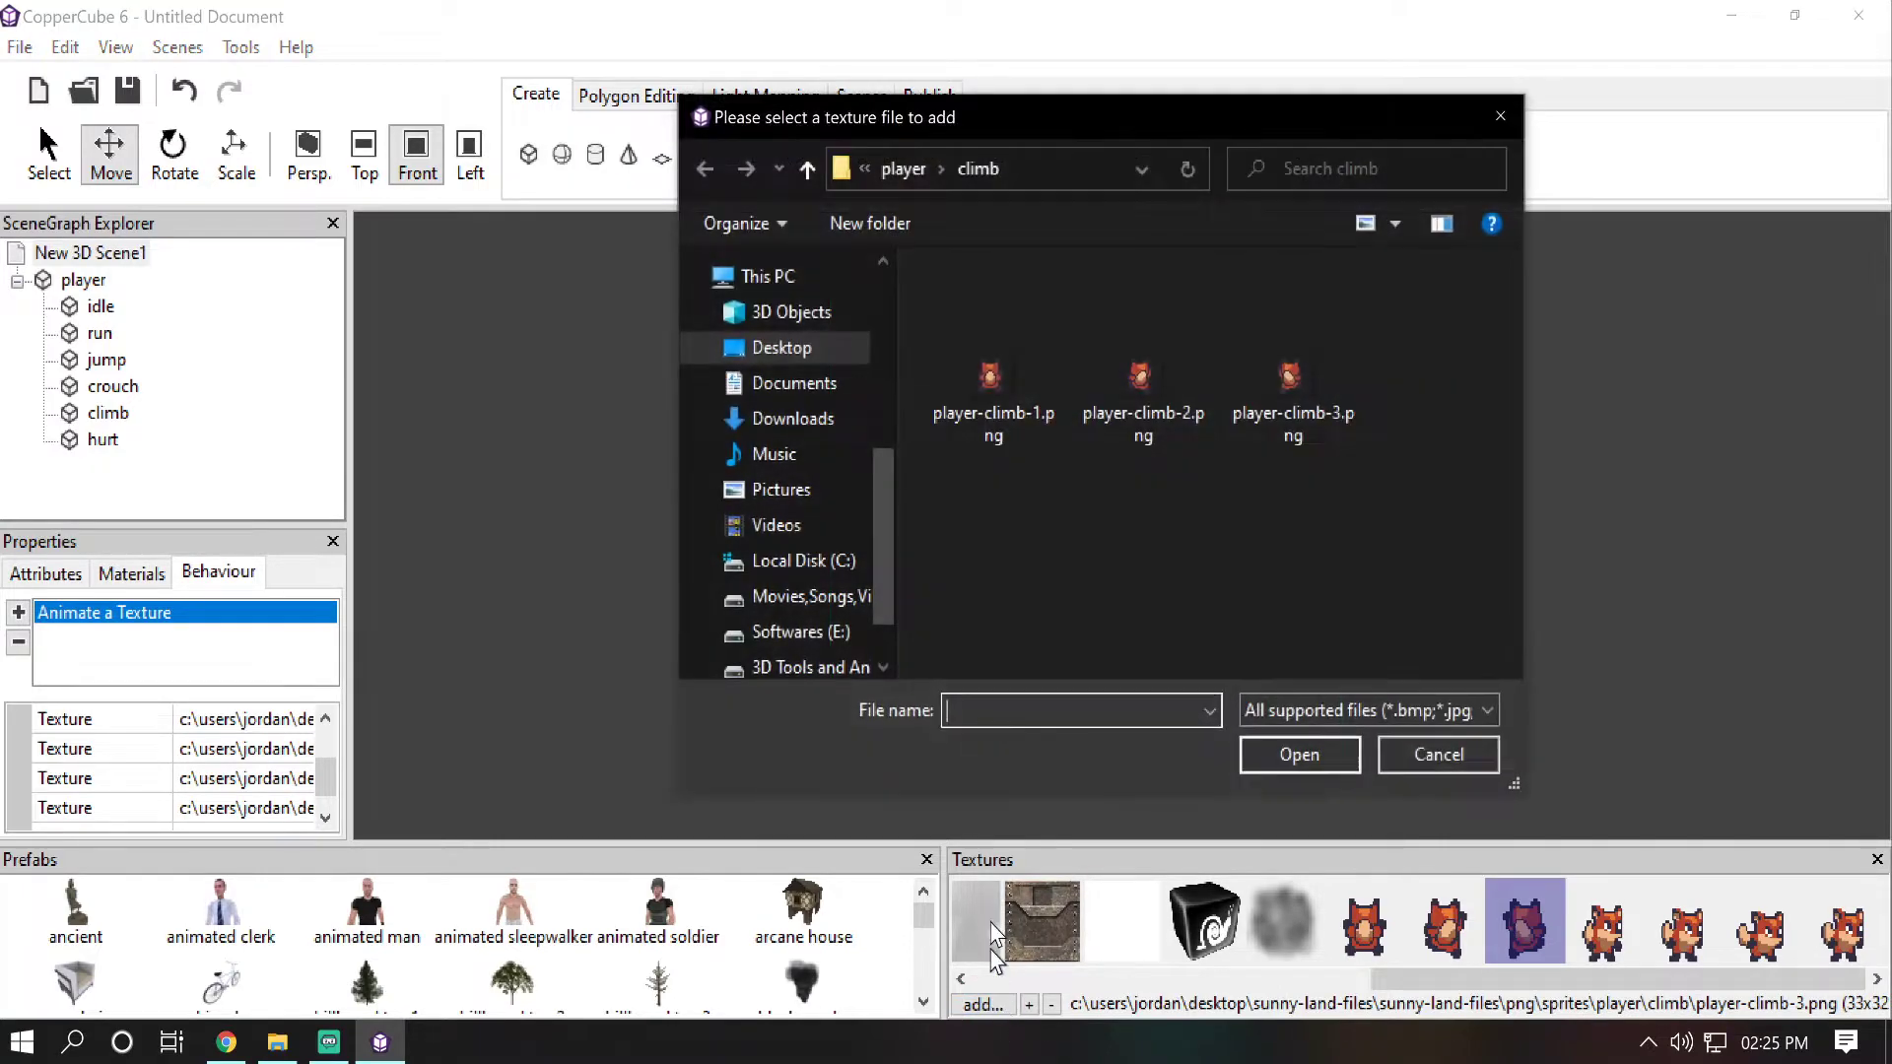
pyautogui.click(902, 179)
pyautogui.doubleClick(972, 335)
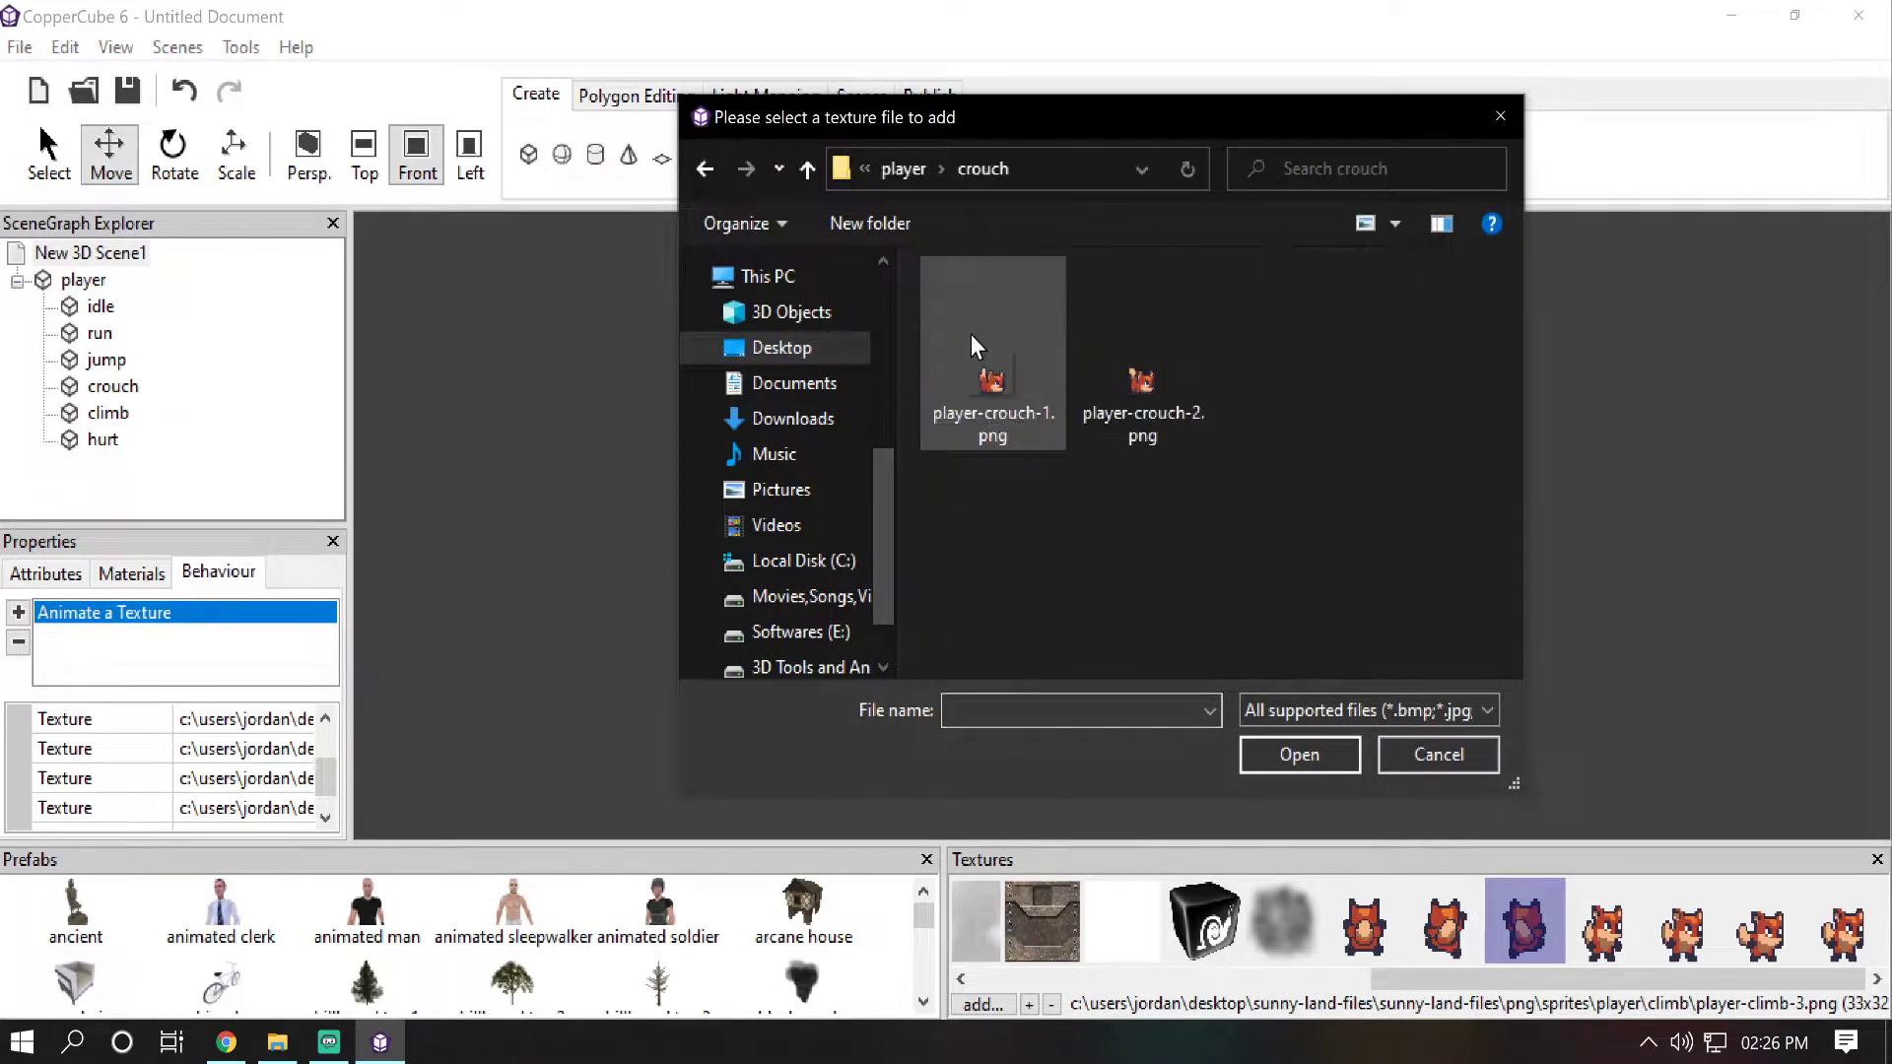
pyautogui.moveTo(1264, 470); pyautogui.dragTo(1015, 364)
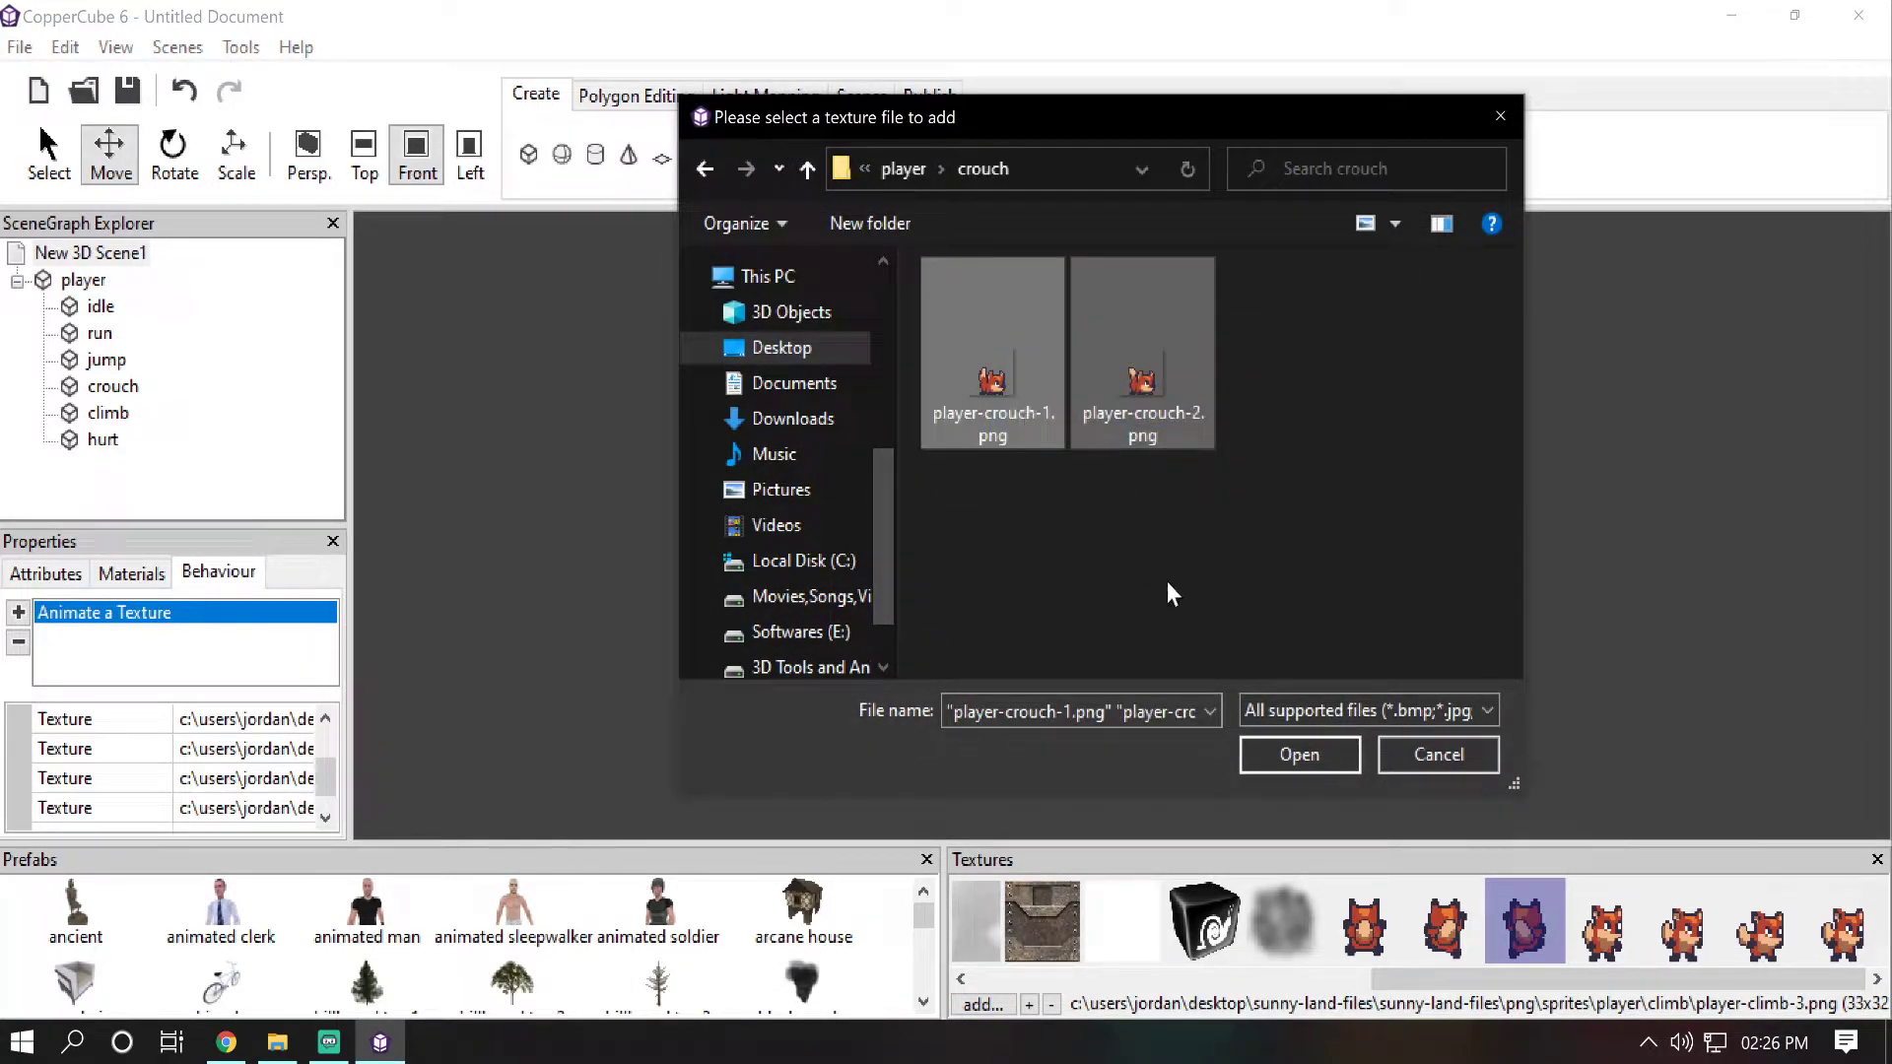
pyautogui.click(1277, 757)
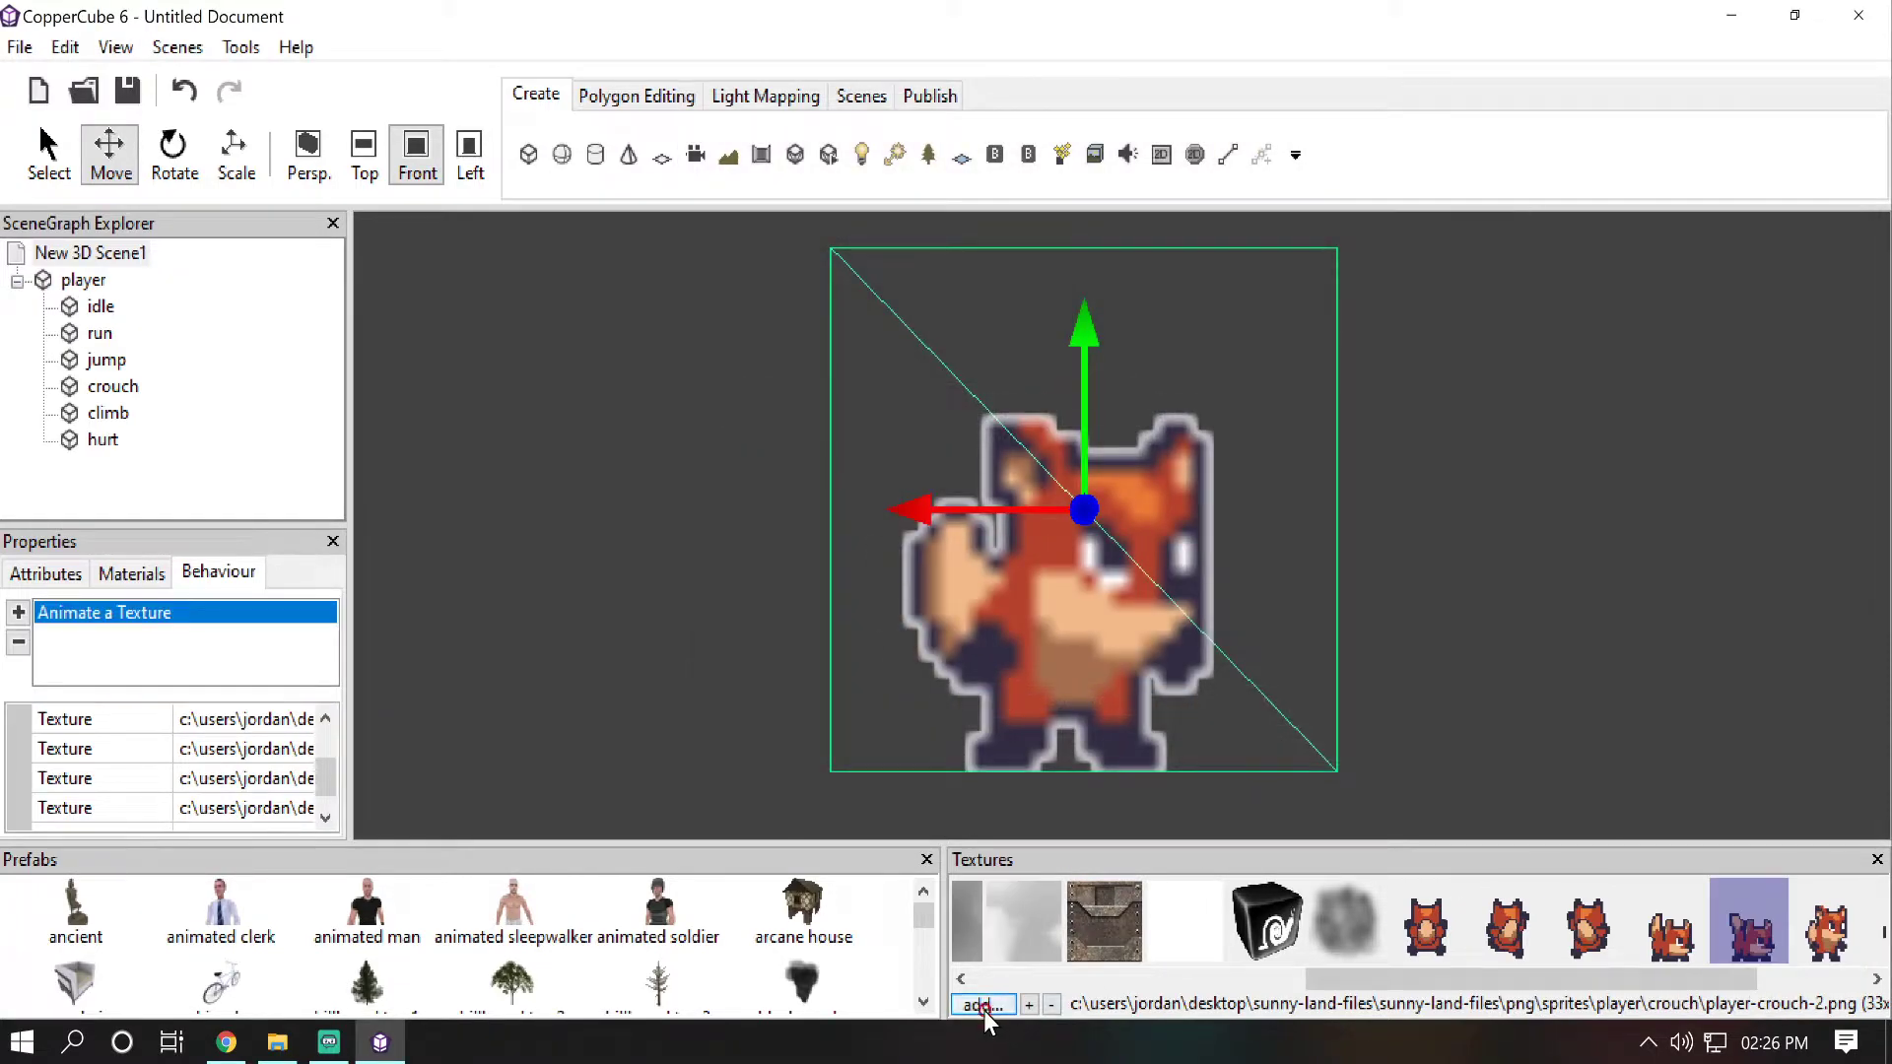
# Step: Import player-hurt-1.png and player-hurt-2.png from the player's hurt folder into the texture library
pyautogui.click(984, 1005)
pyautogui.click(905, 169)
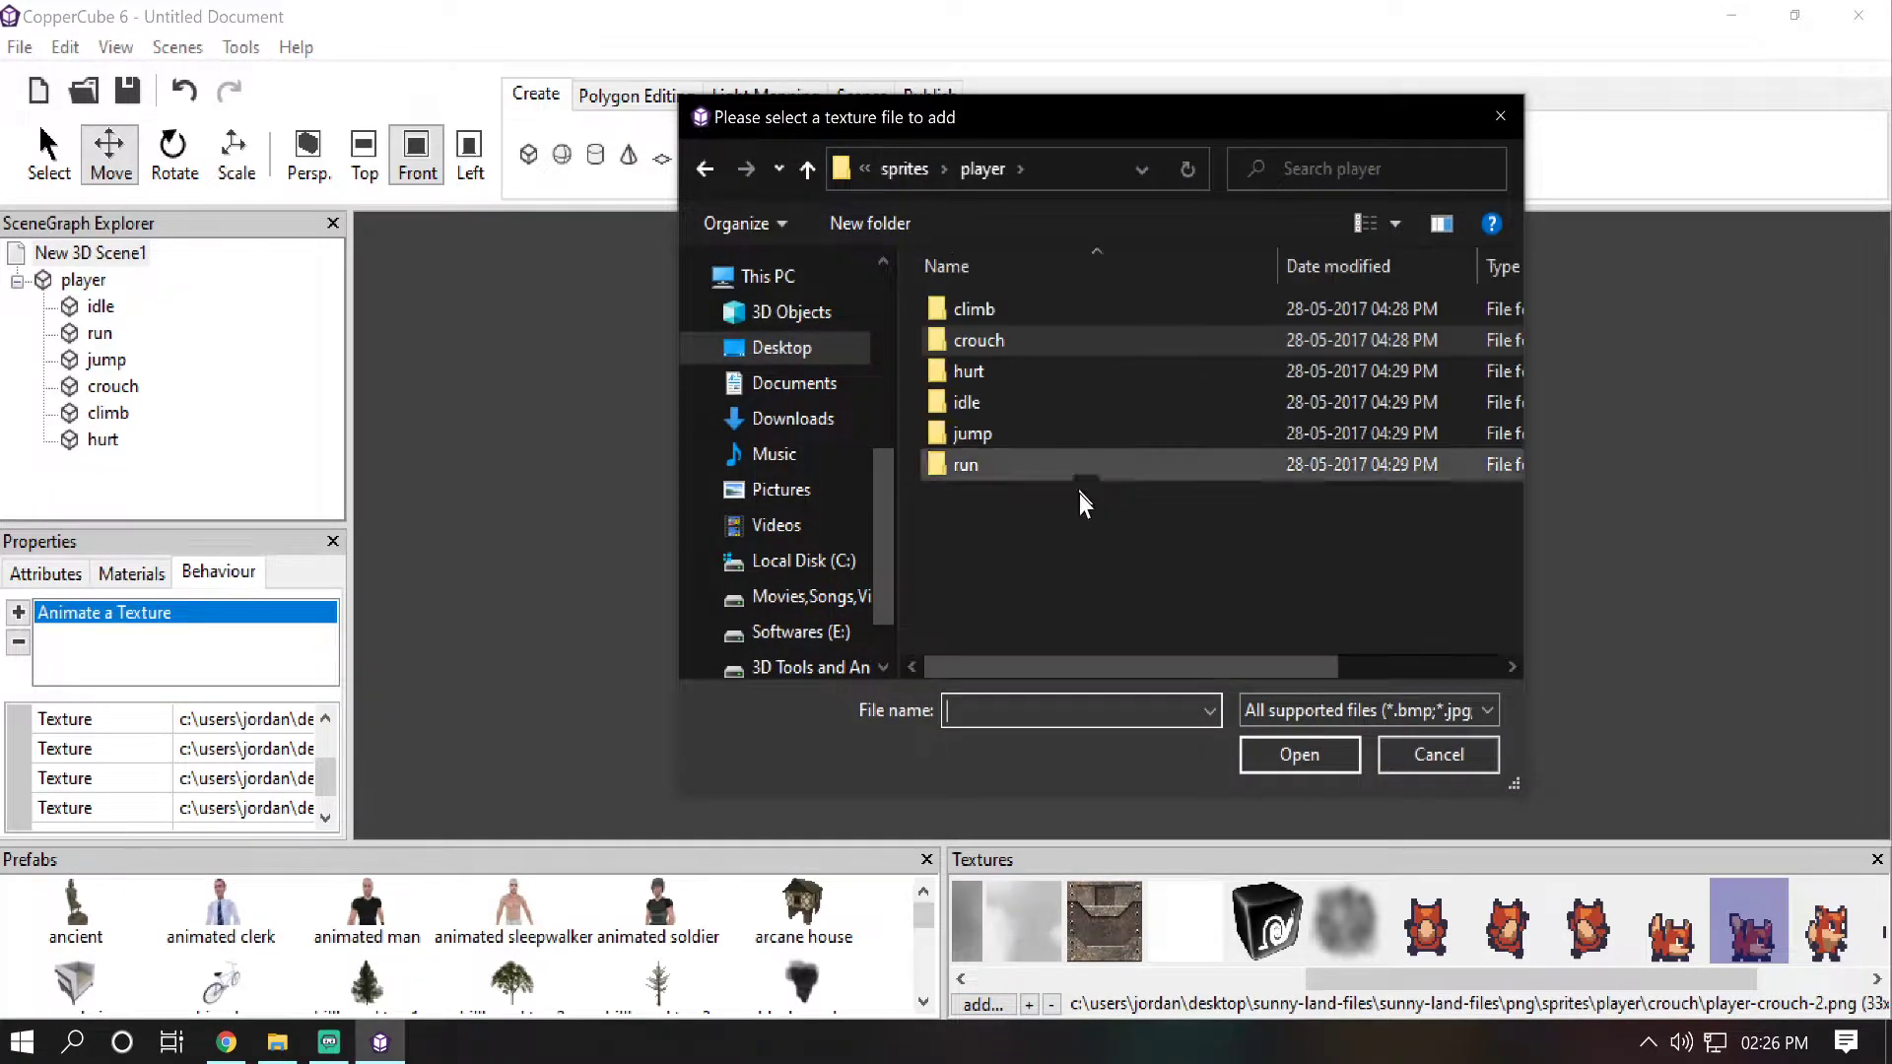
pyautogui.doubleClick(1032, 381)
pyautogui.moveTo(1261, 533); pyautogui.dragTo(1001, 359)
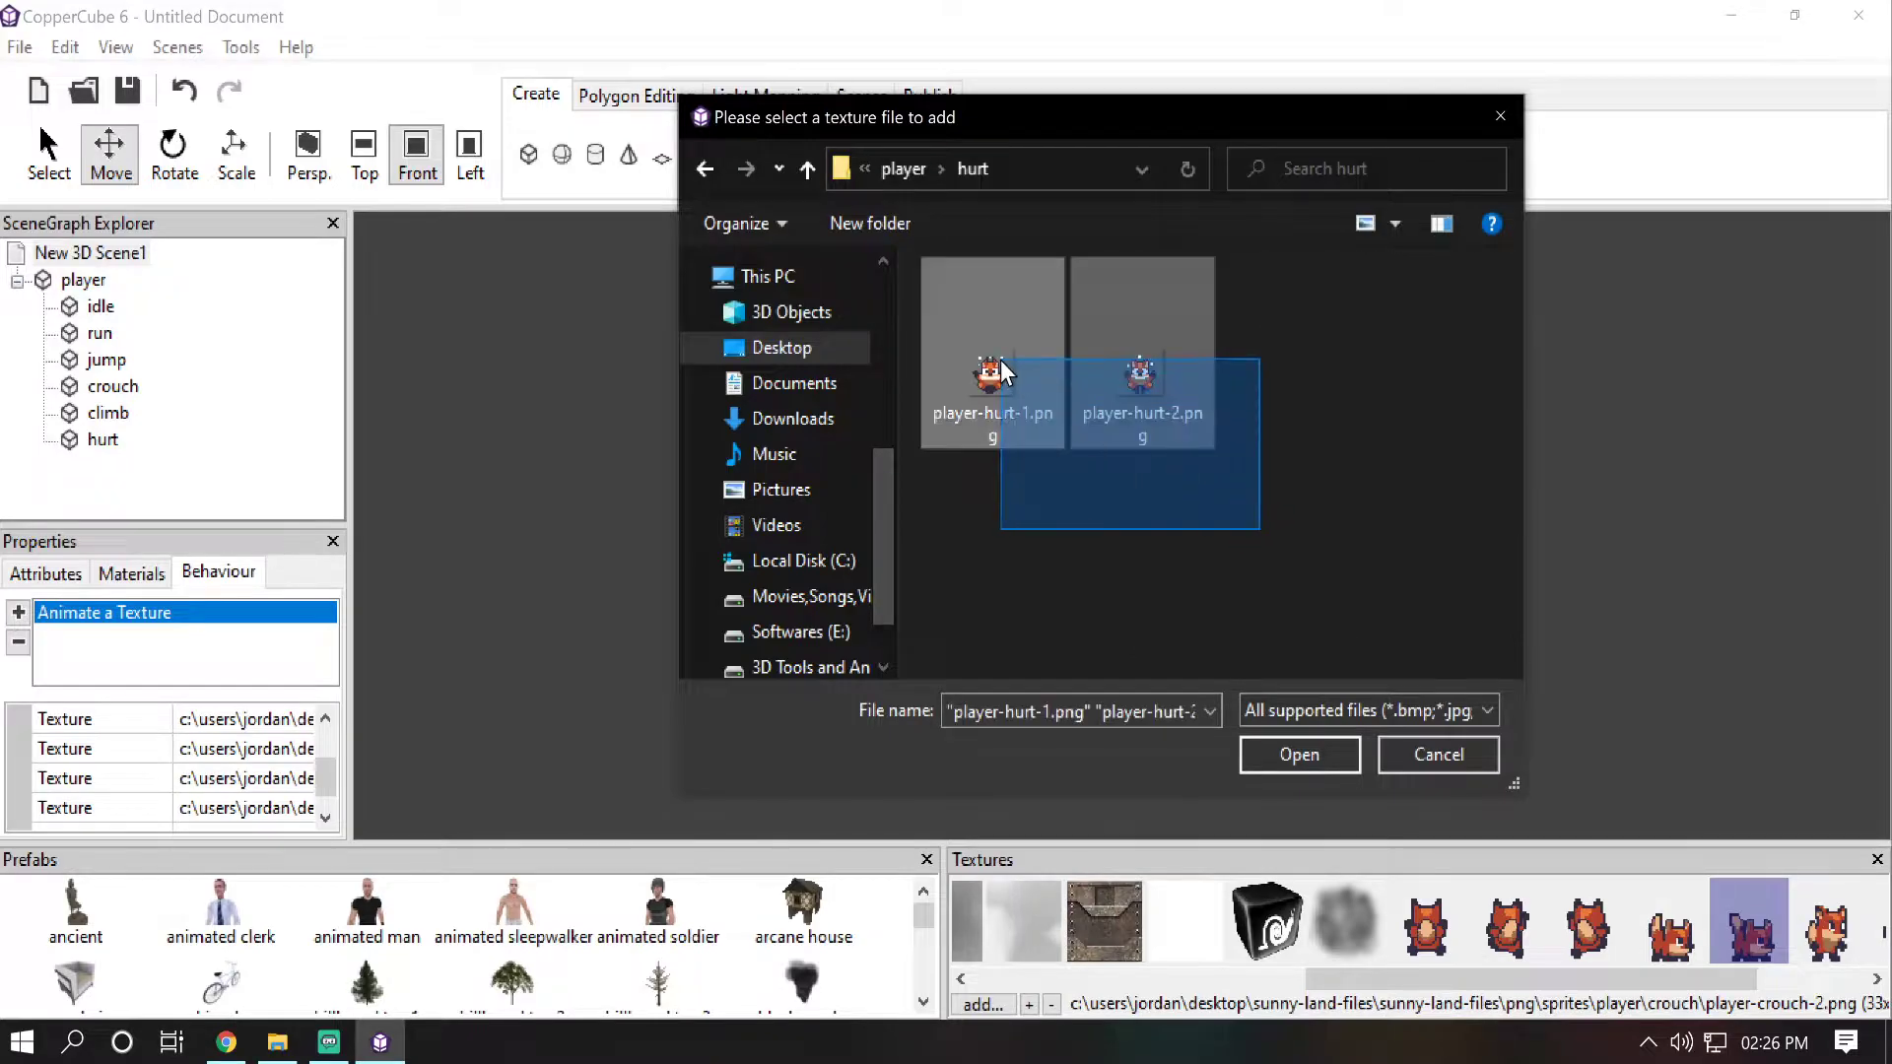
pyautogui.click(1269, 766)
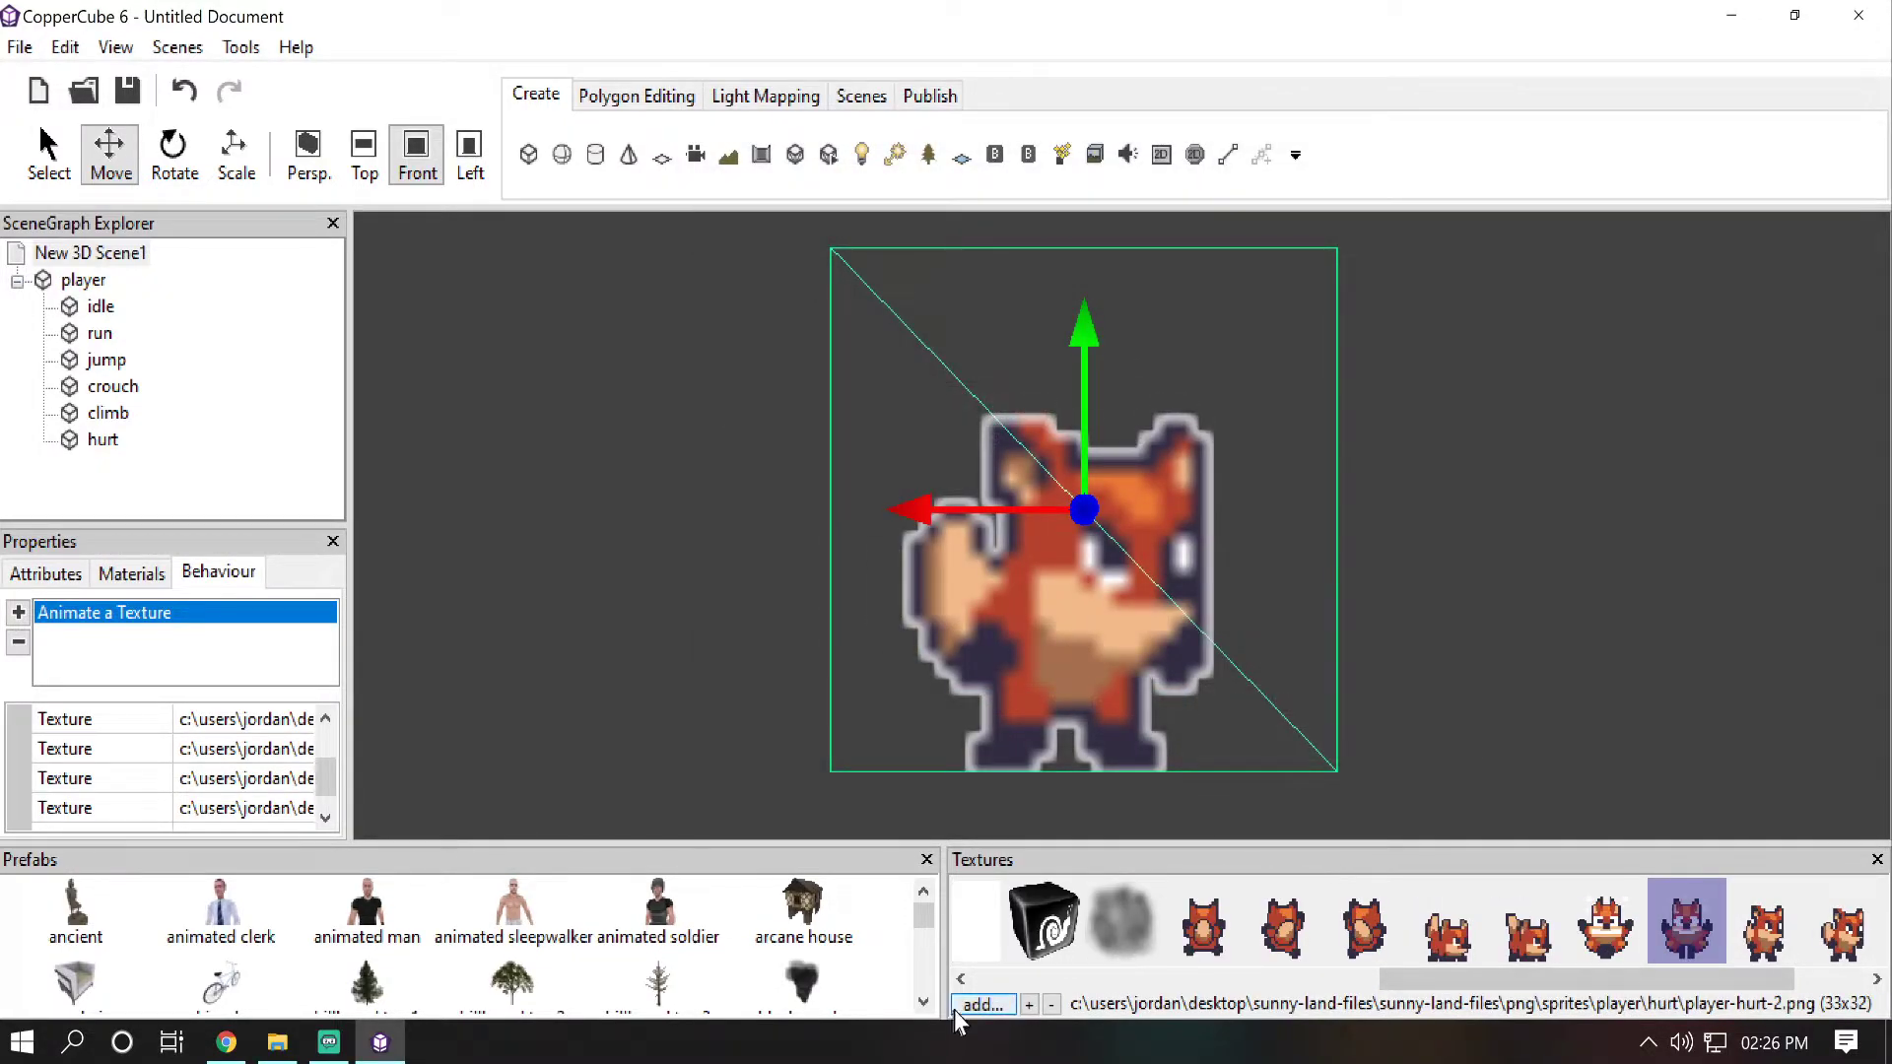
# Step: Import all the jump sprites from the player's jump folder into the texture library
pyautogui.click(994, 1002)
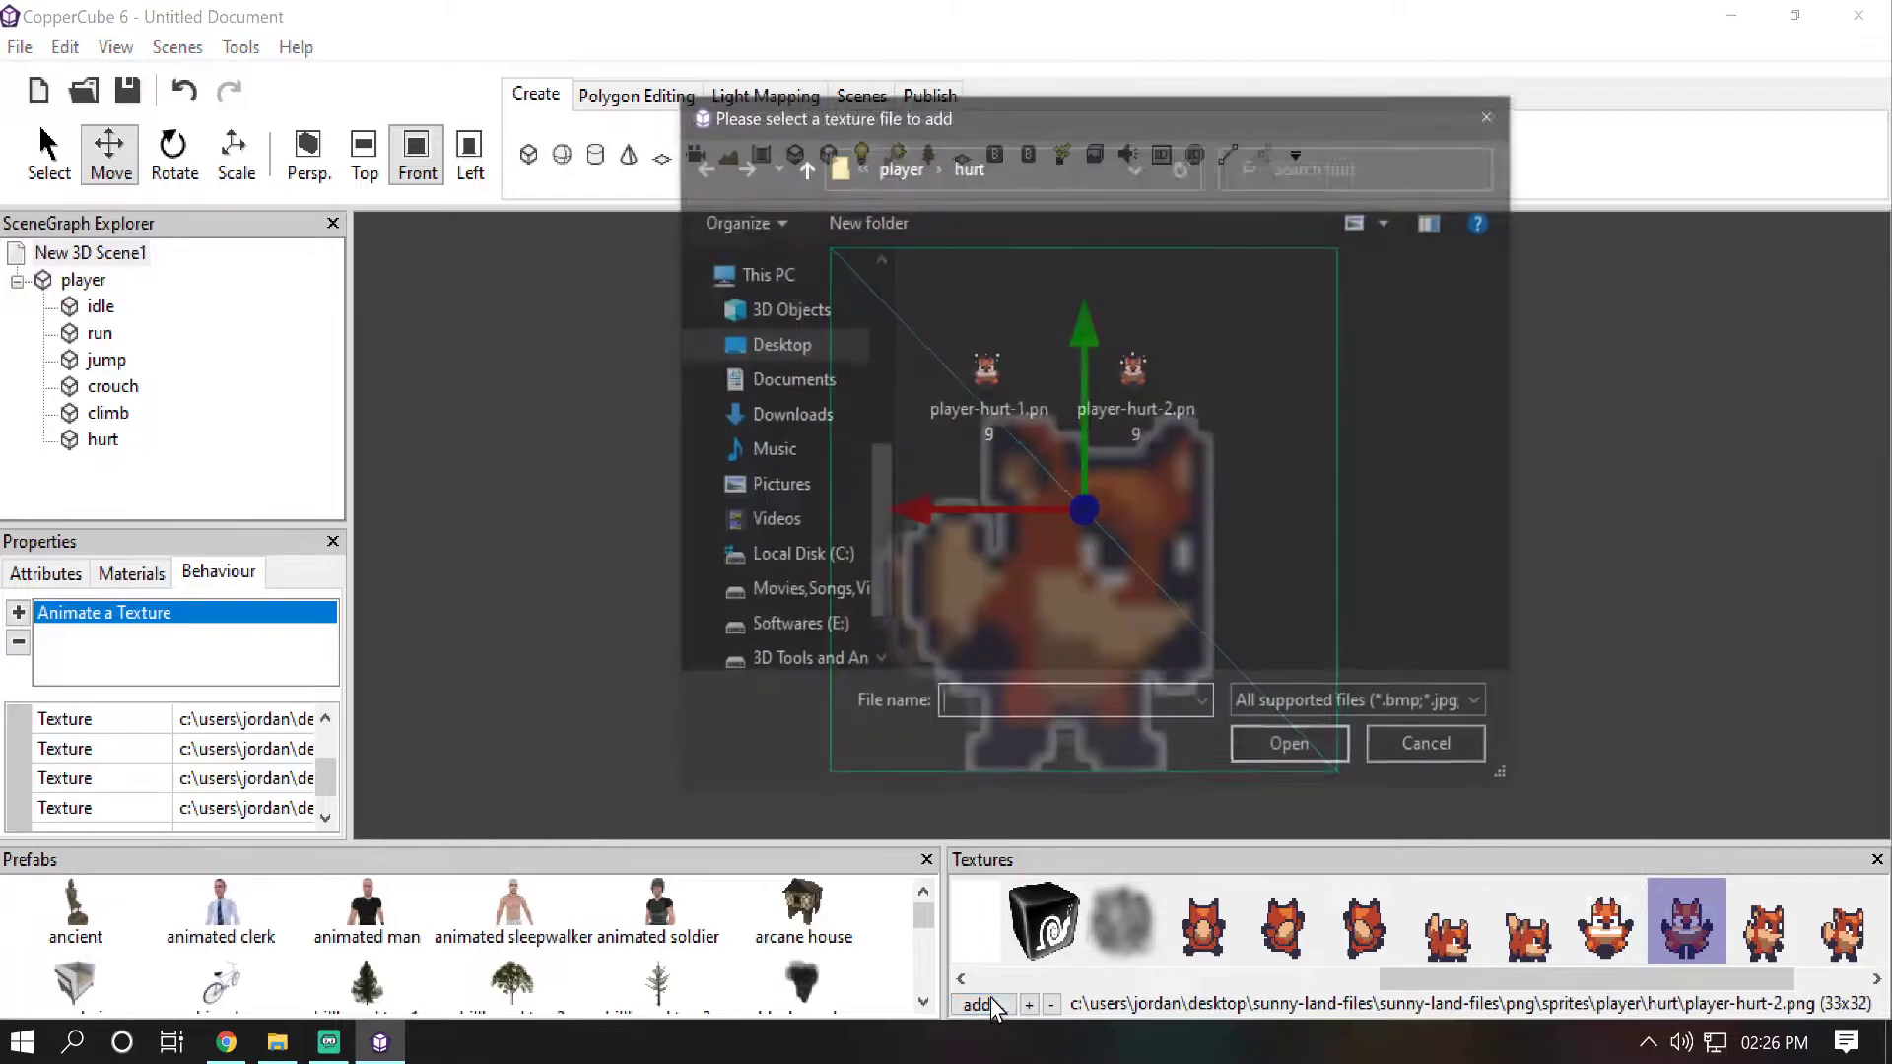
pyautogui.click(923, 158)
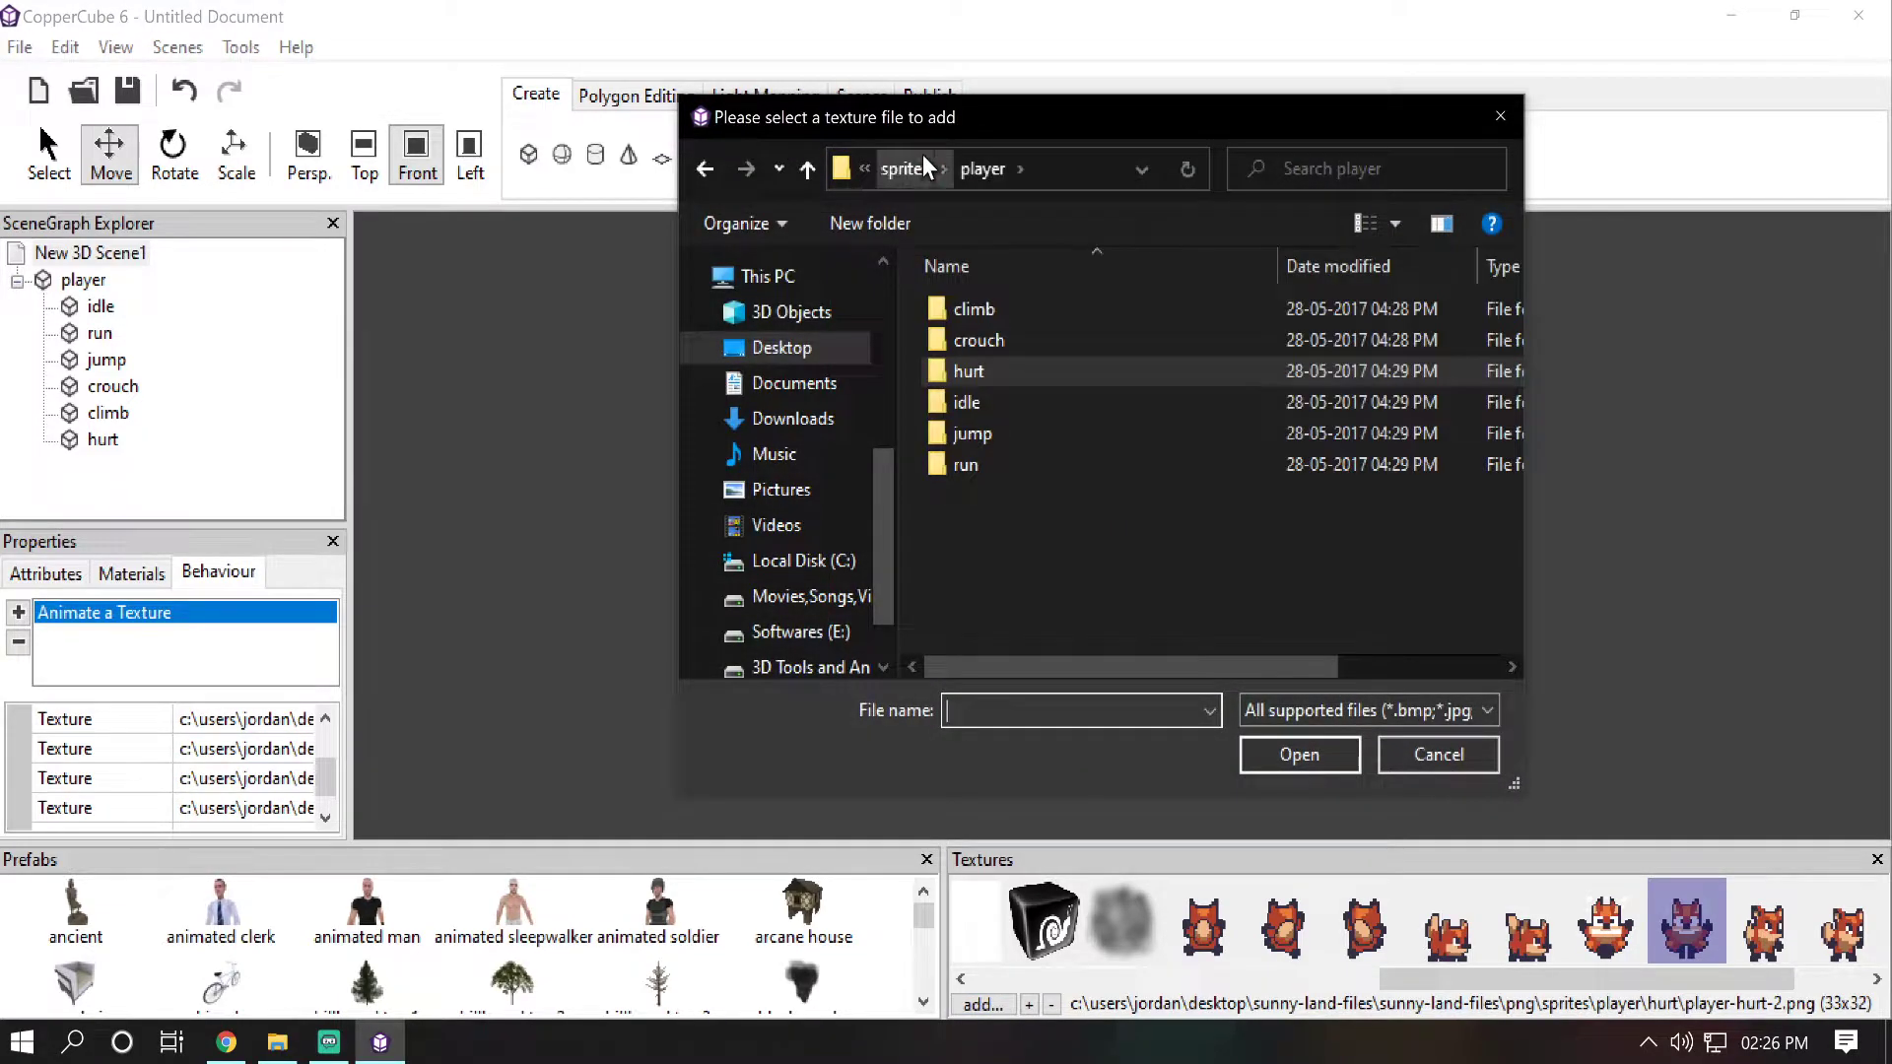
pyautogui.doubleClick(1068, 440)
pyautogui.moveTo(1271, 523); pyautogui.dragTo(976, 315)
pyautogui.click(1271, 761)
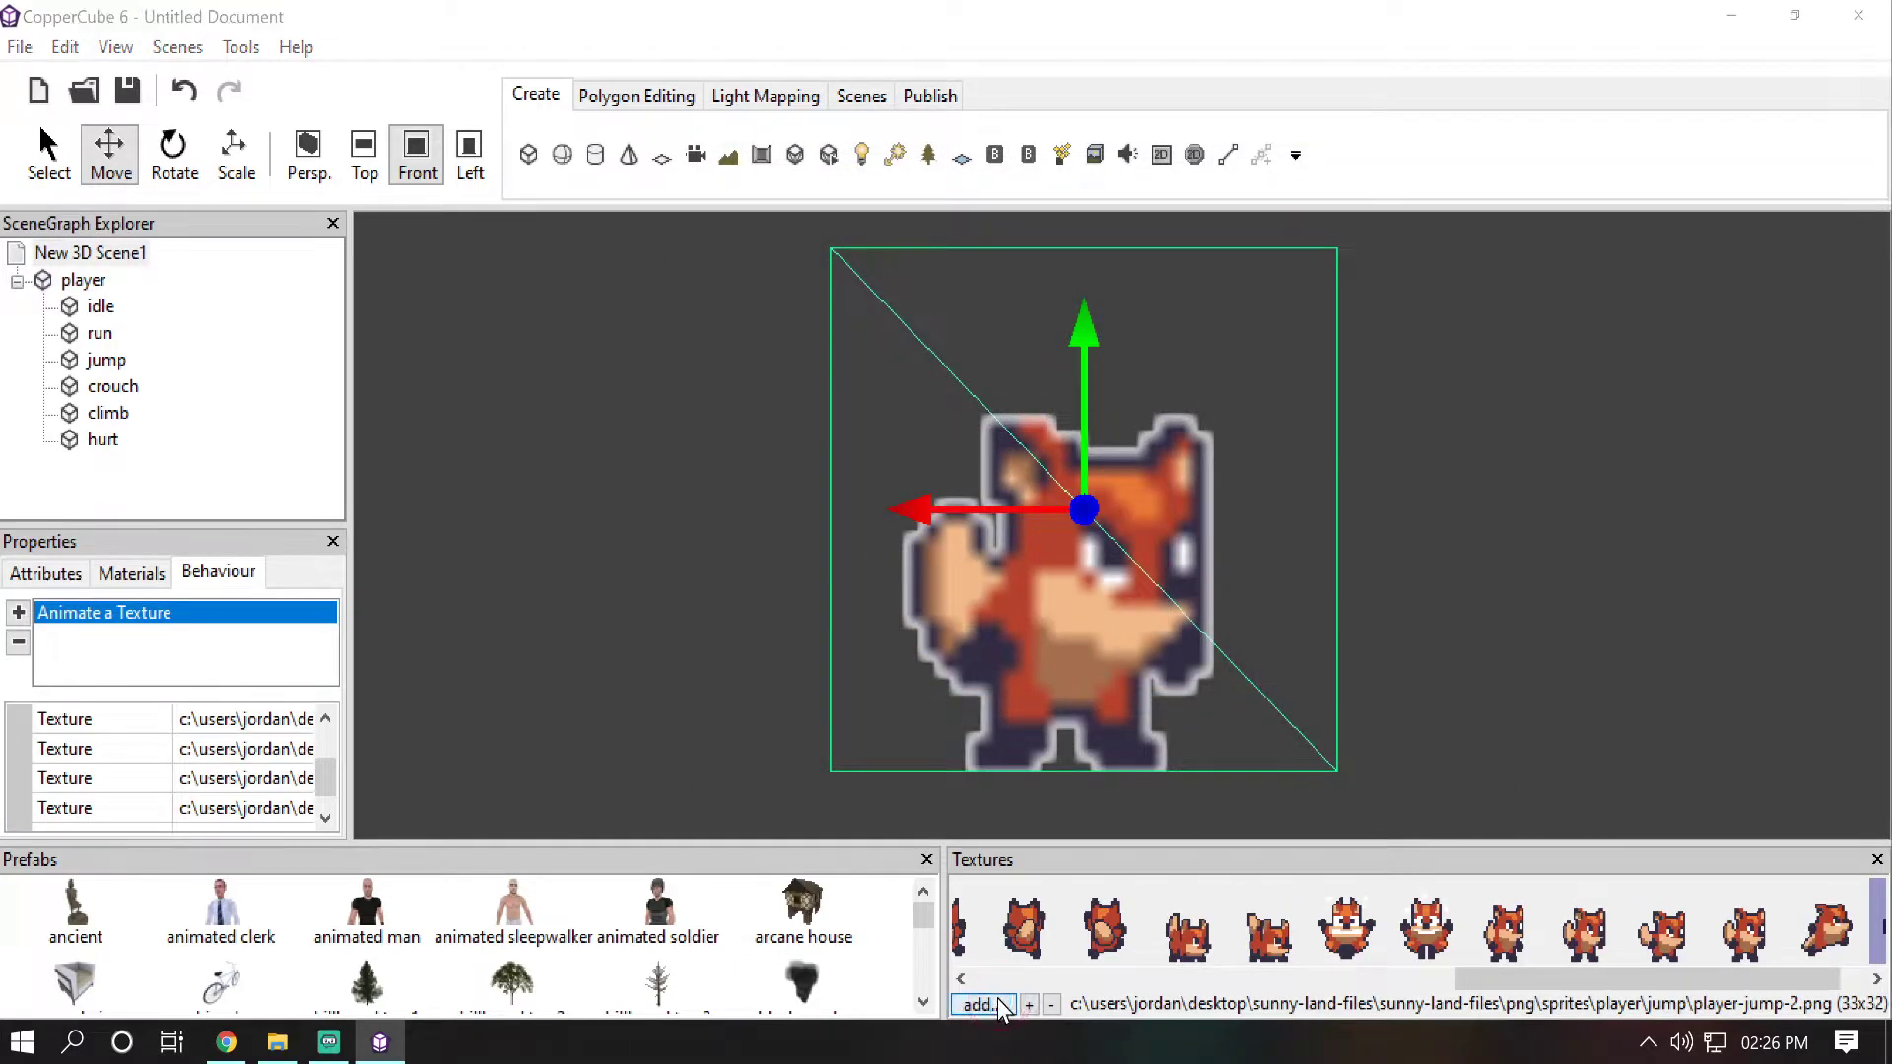
# Step: Import player-run-1.png through player-run-6.png from the player's run folder into the texture library
pyautogui.click(996, 1001)
pyautogui.click(928, 157)
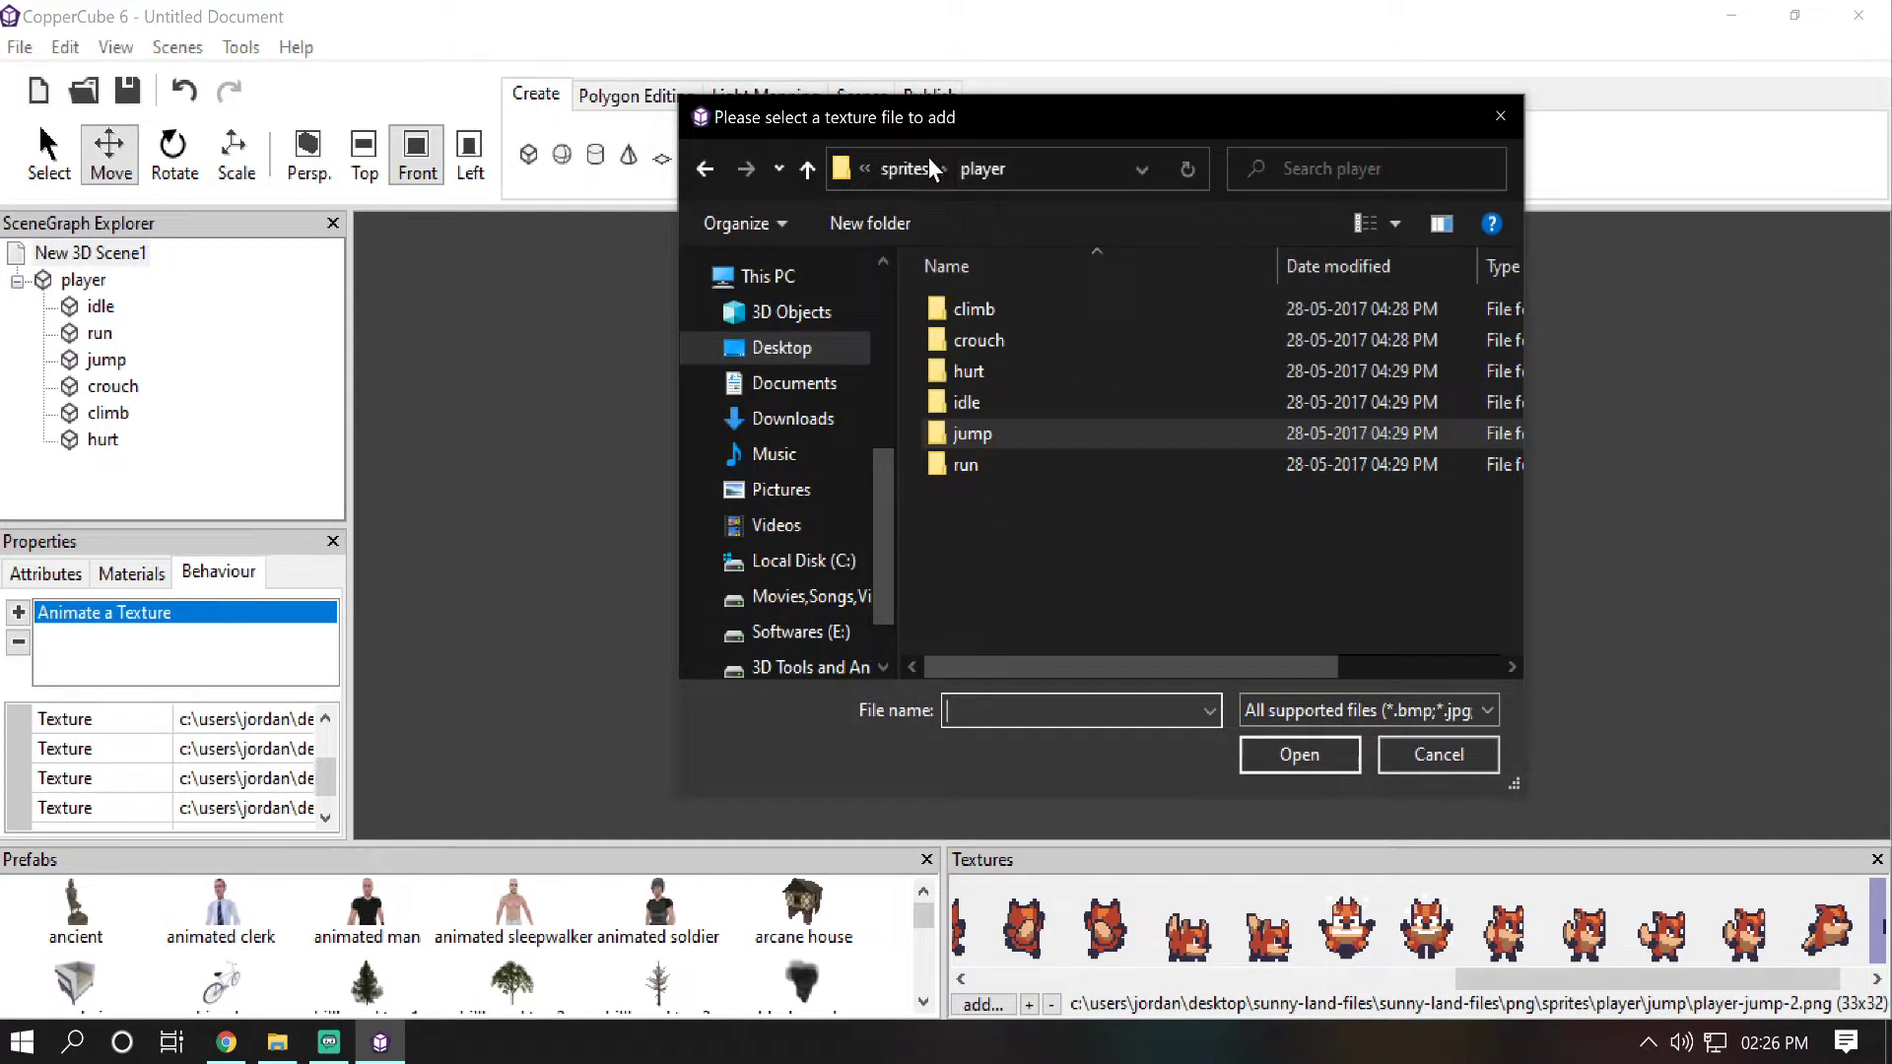
pyautogui.doubleClick(1037, 471)
pyautogui.moveTo(1475, 606); pyautogui.dragTo(1029, 347)
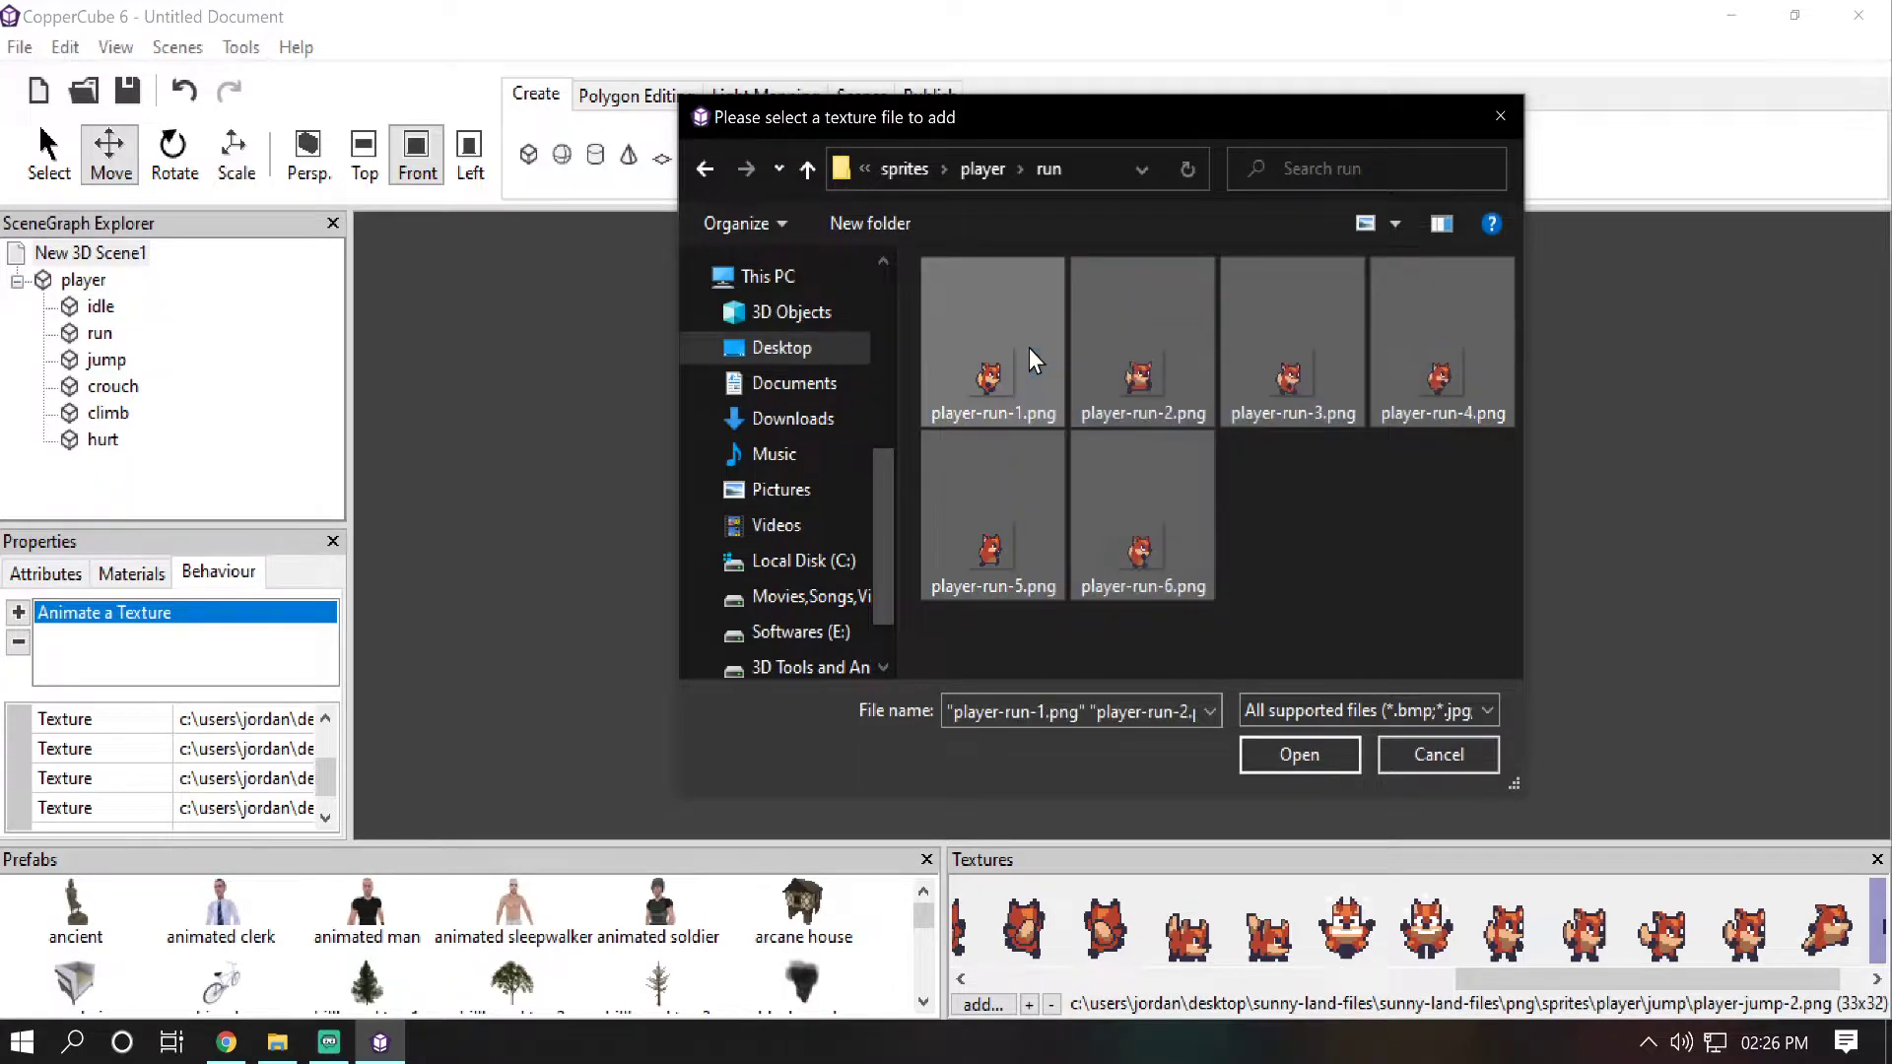
pyautogui.click(1277, 765)
pyautogui.moveTo(1492, 973); pyautogui.dragTo(1303, 974)
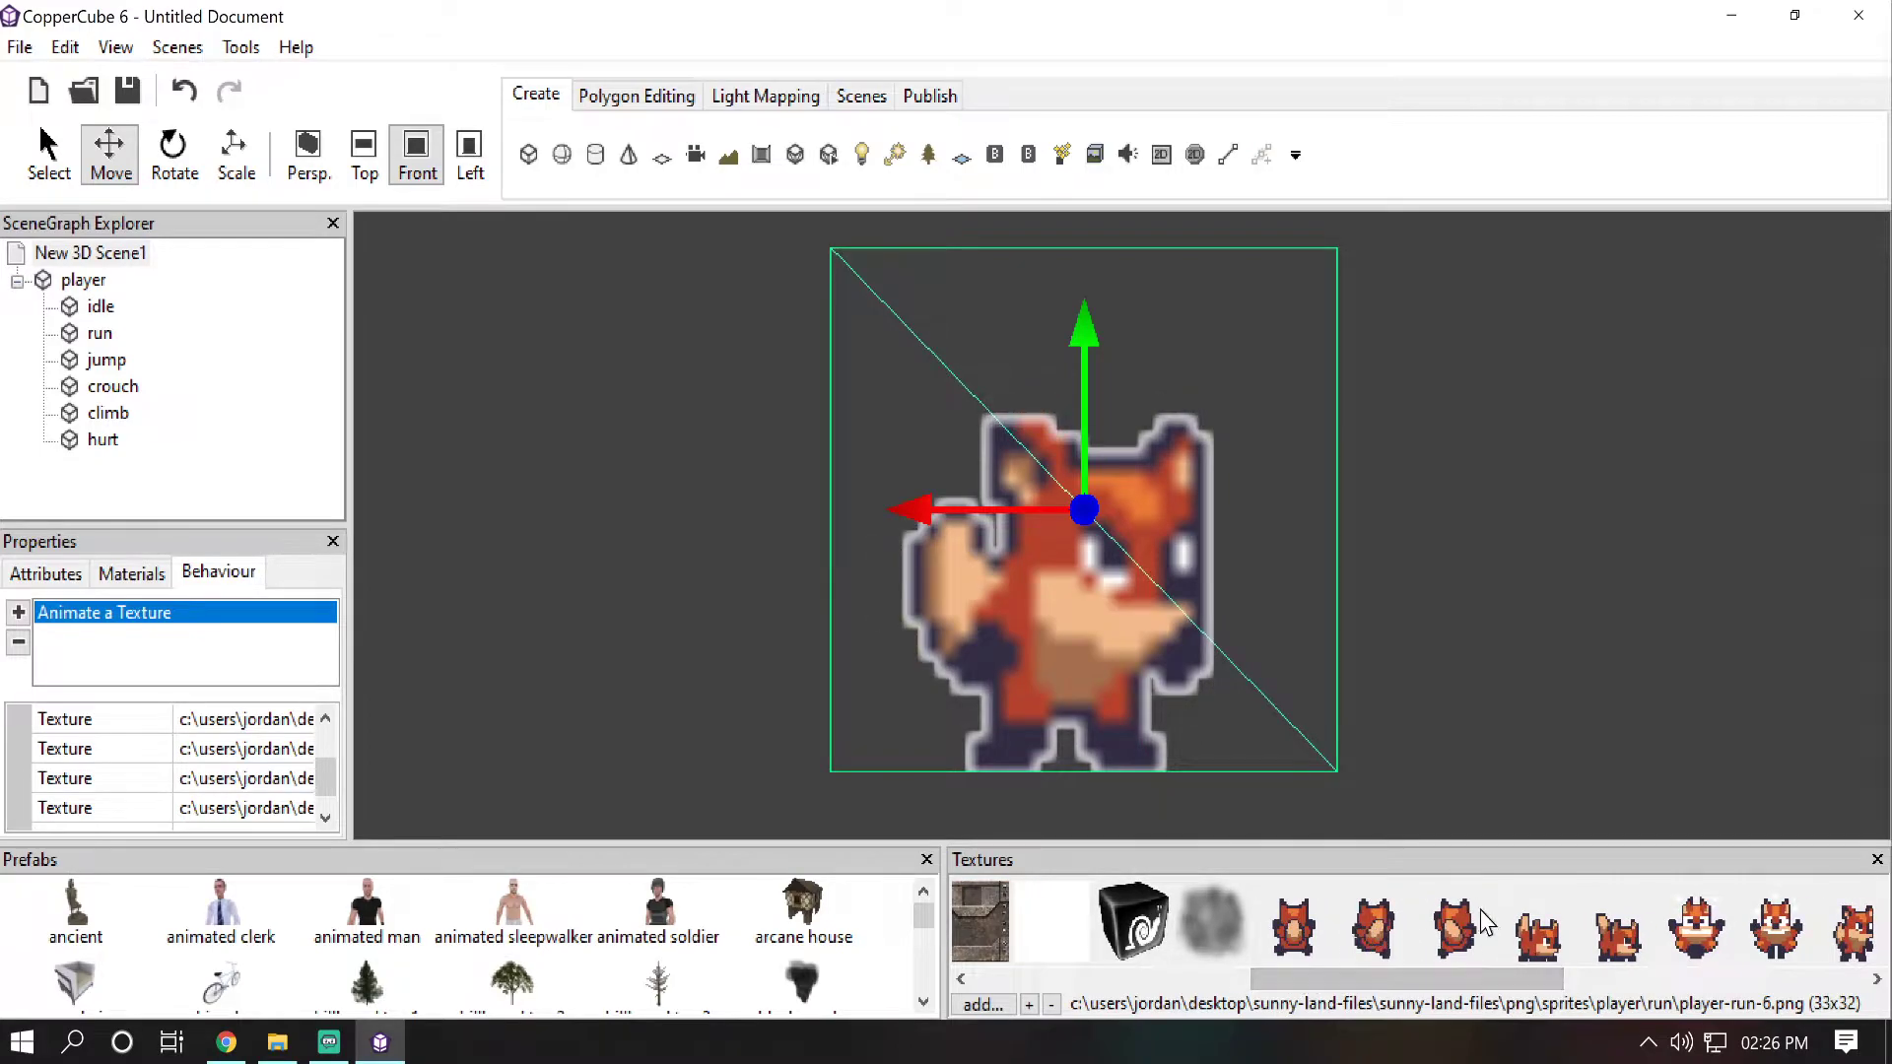
pyautogui.moveTo(1441, 977); pyautogui.dragTo(1787, 1003)
pyautogui.moveTo(1614, 981); pyautogui.dragTo(979, 971)
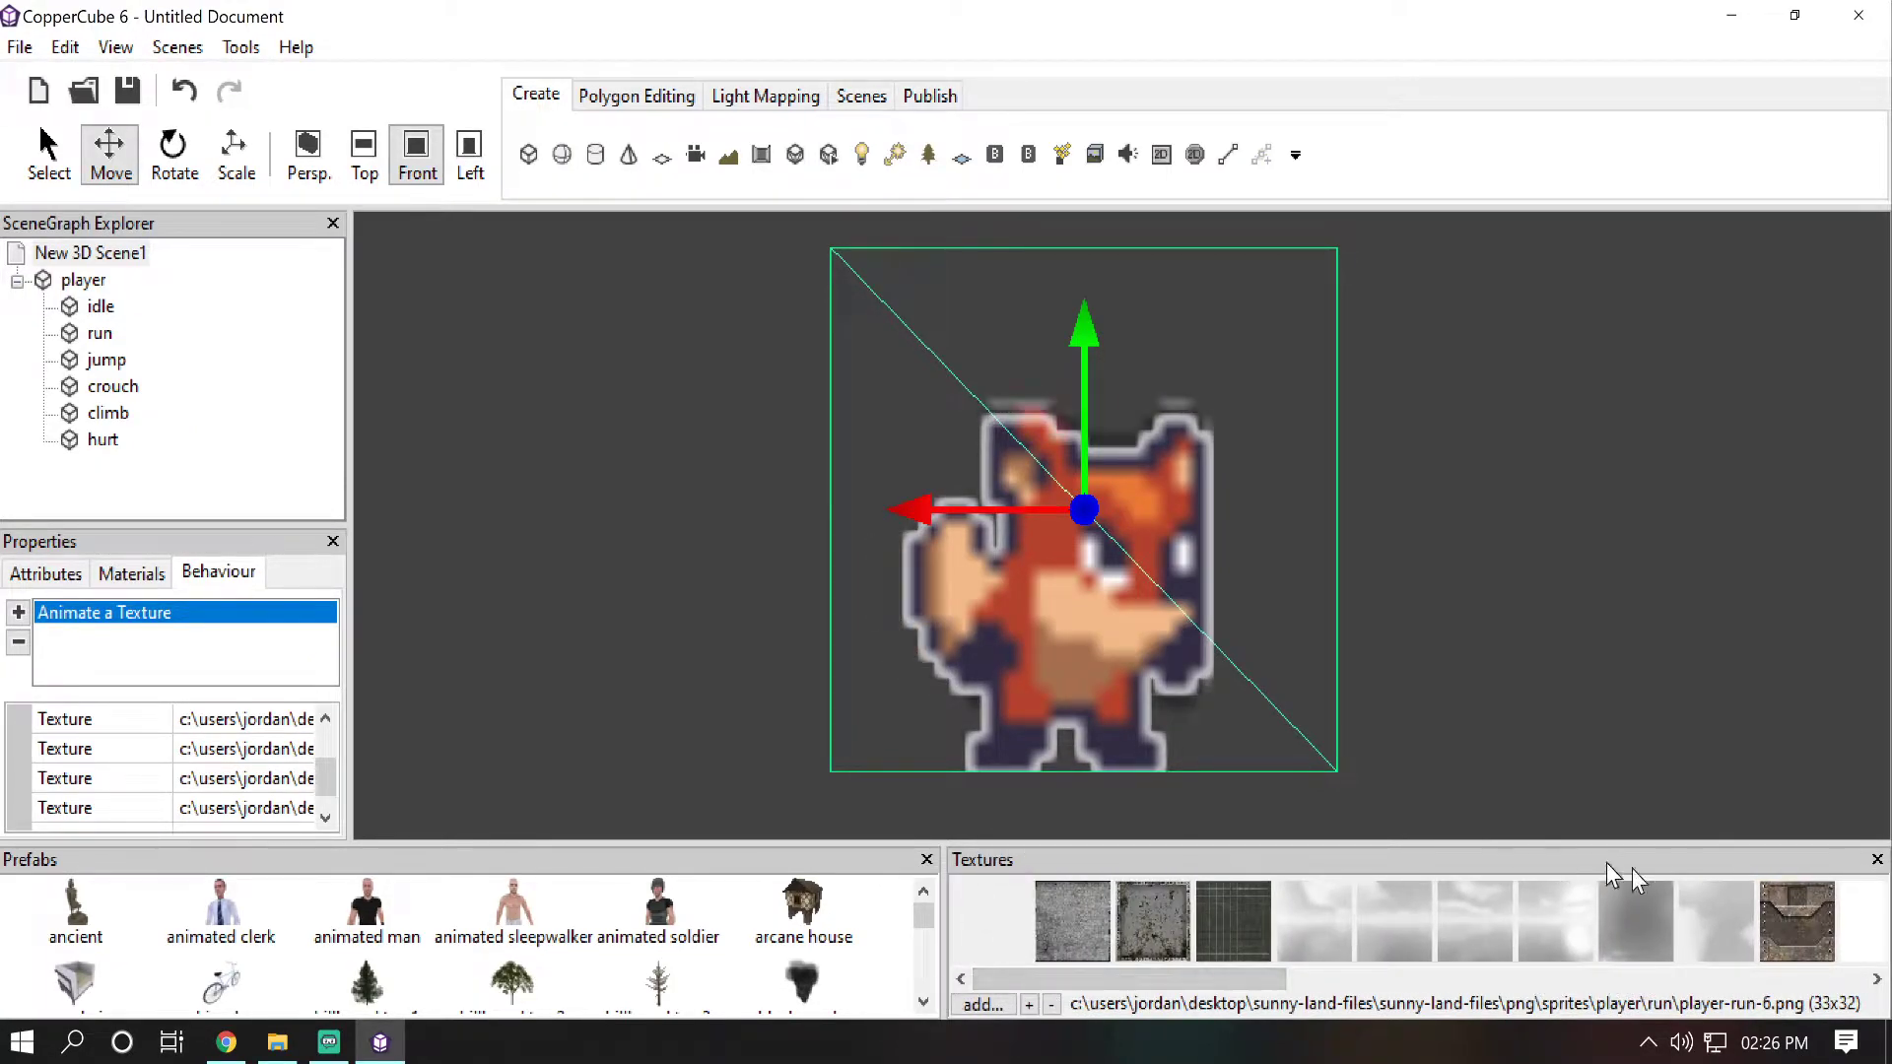
pyautogui.moveTo(1218, 969); pyautogui.dragTo(878, 967)
# Step: Add an Animate a Texture behavior to the run plane and set its TimePerFrame to 100
pyautogui.click(100, 334)
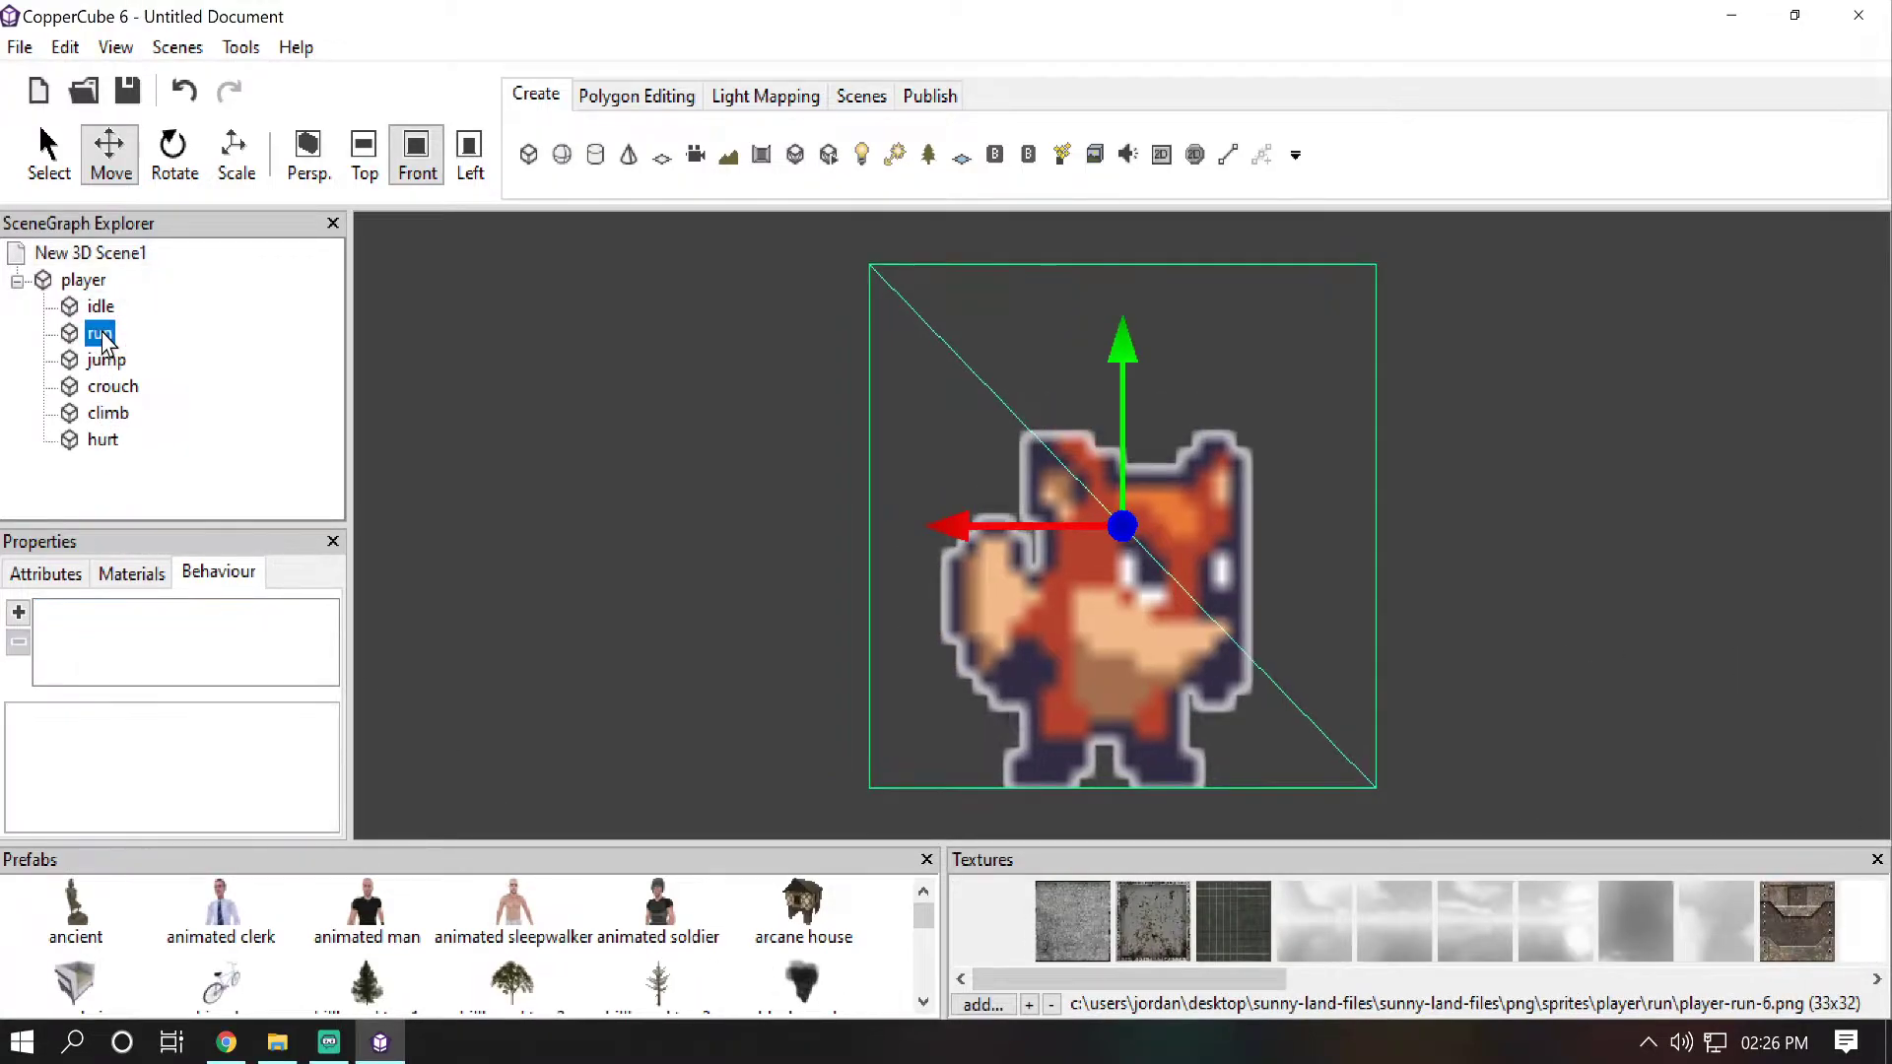
pyautogui.click(17, 613)
pyautogui.moveTo(270, 822)
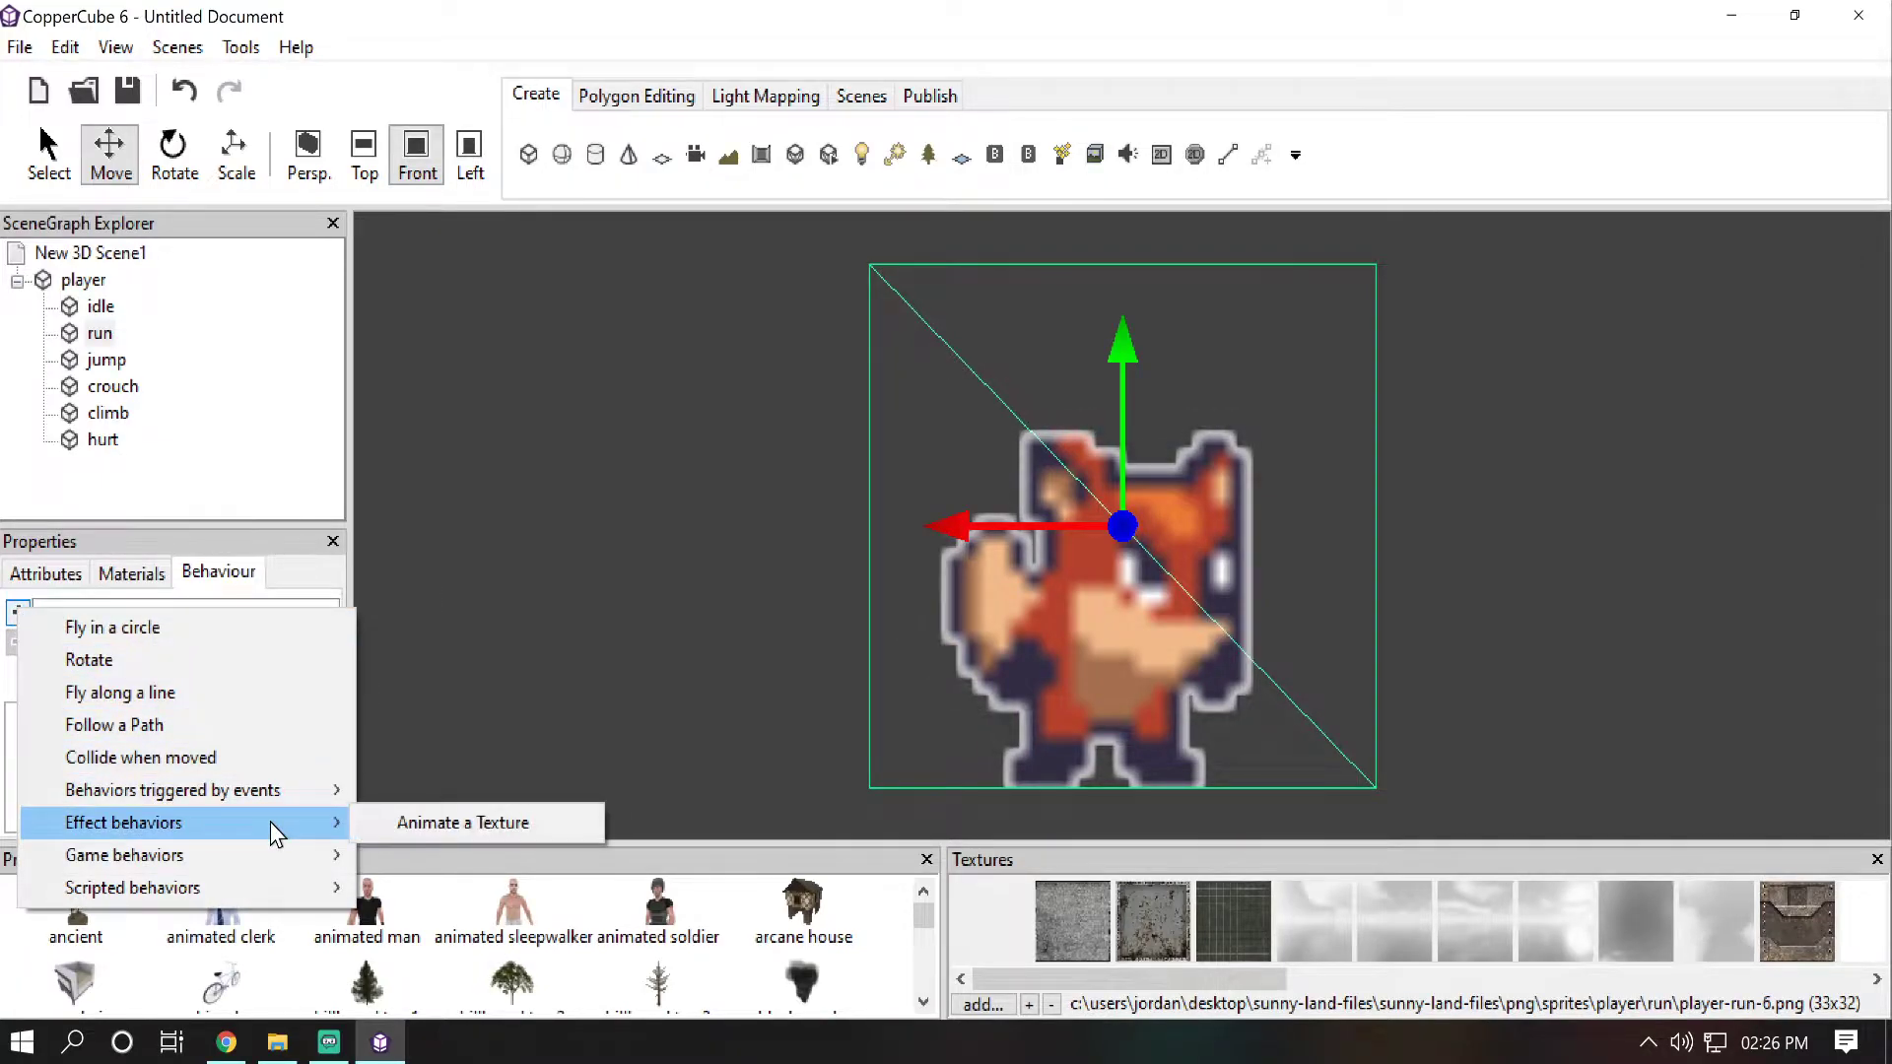
pyautogui.click(420, 830)
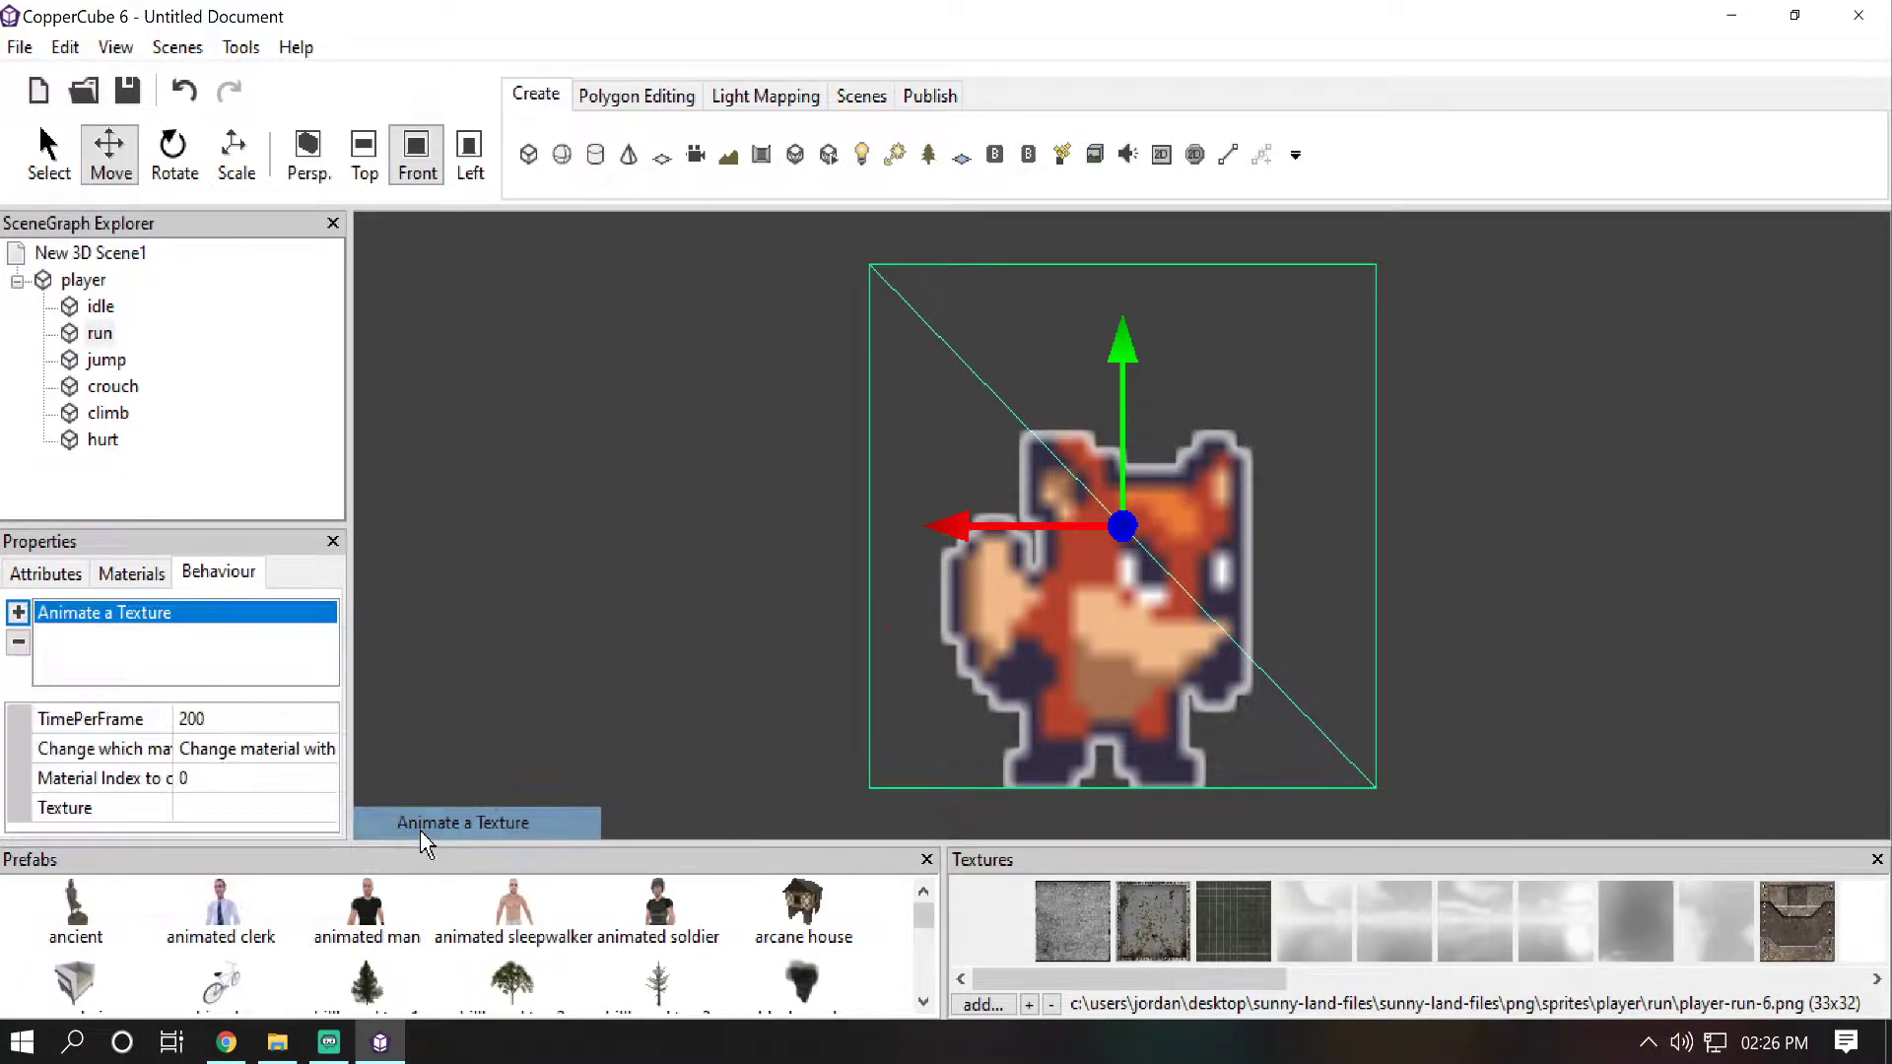
pyautogui.click(262, 719)
pyautogui.write('100')
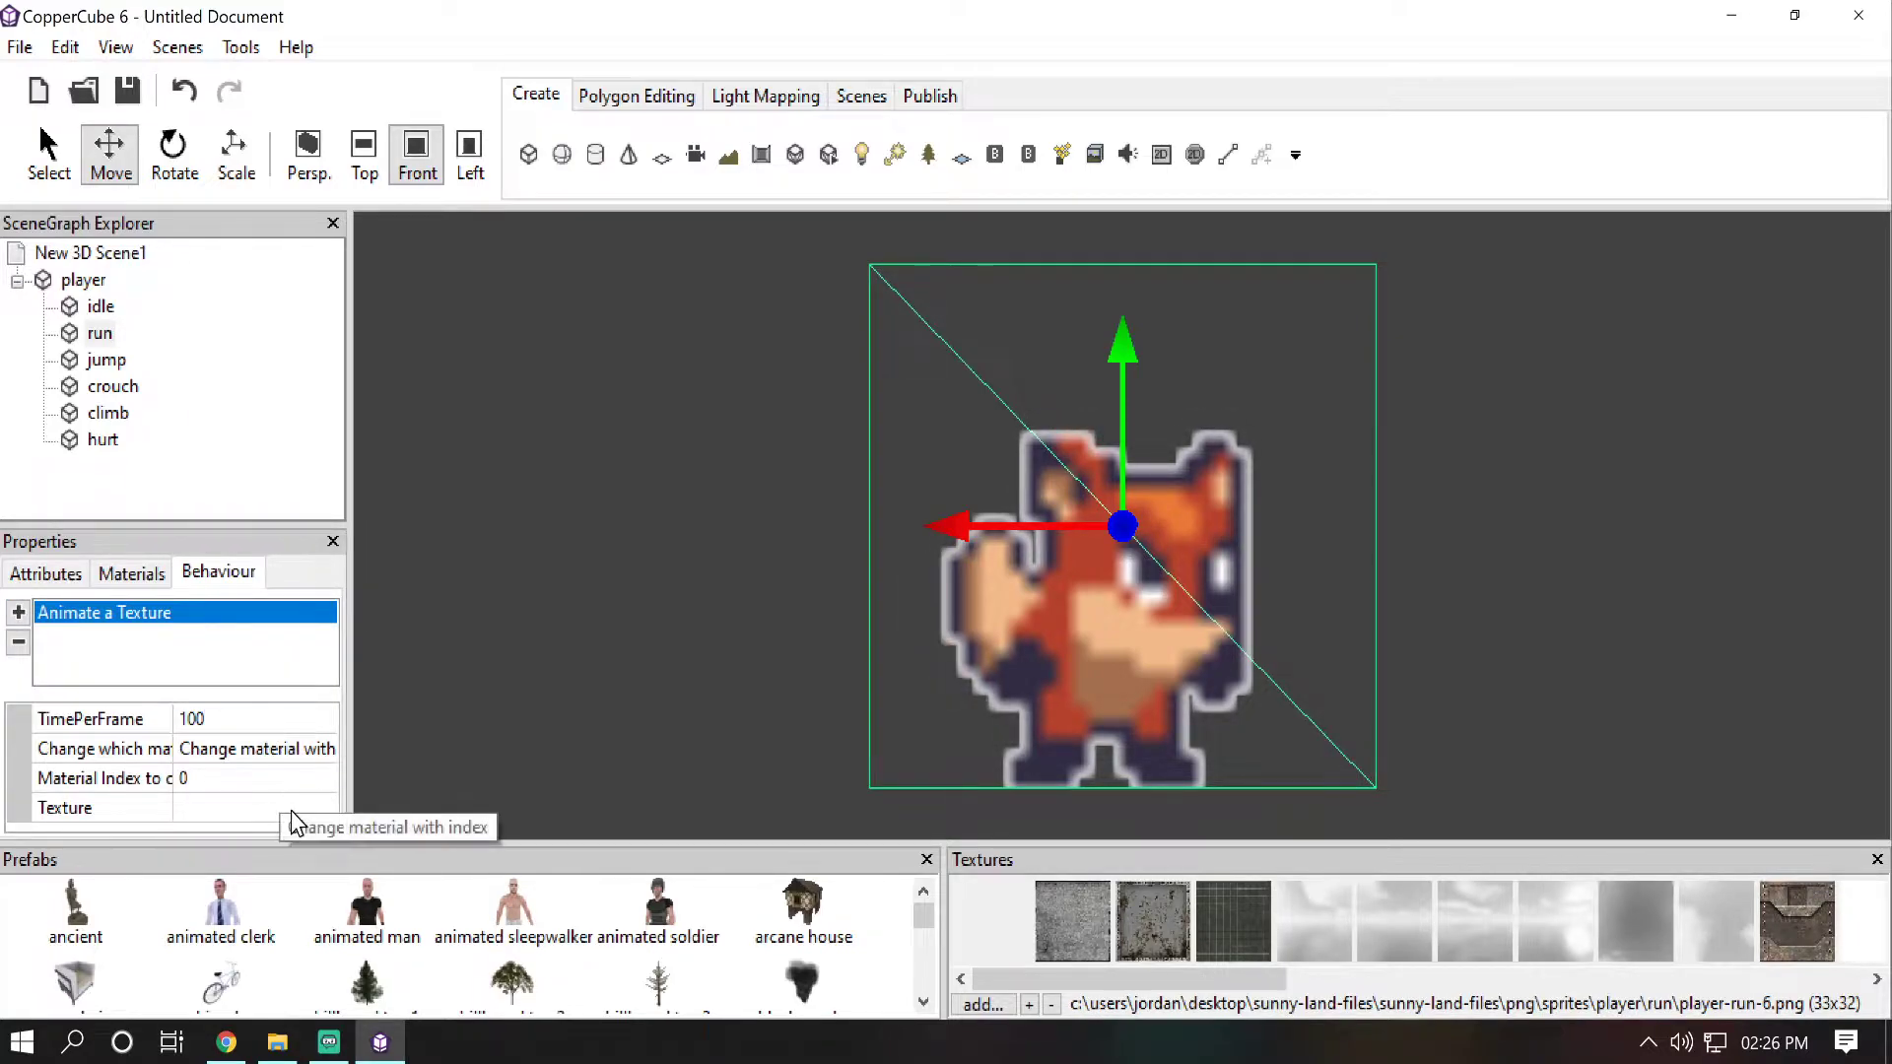
# Step: Assign the player-run-1 sprite as the first texture of the run plane's animation
pyautogui.click(317, 811)
pyautogui.click(322, 811)
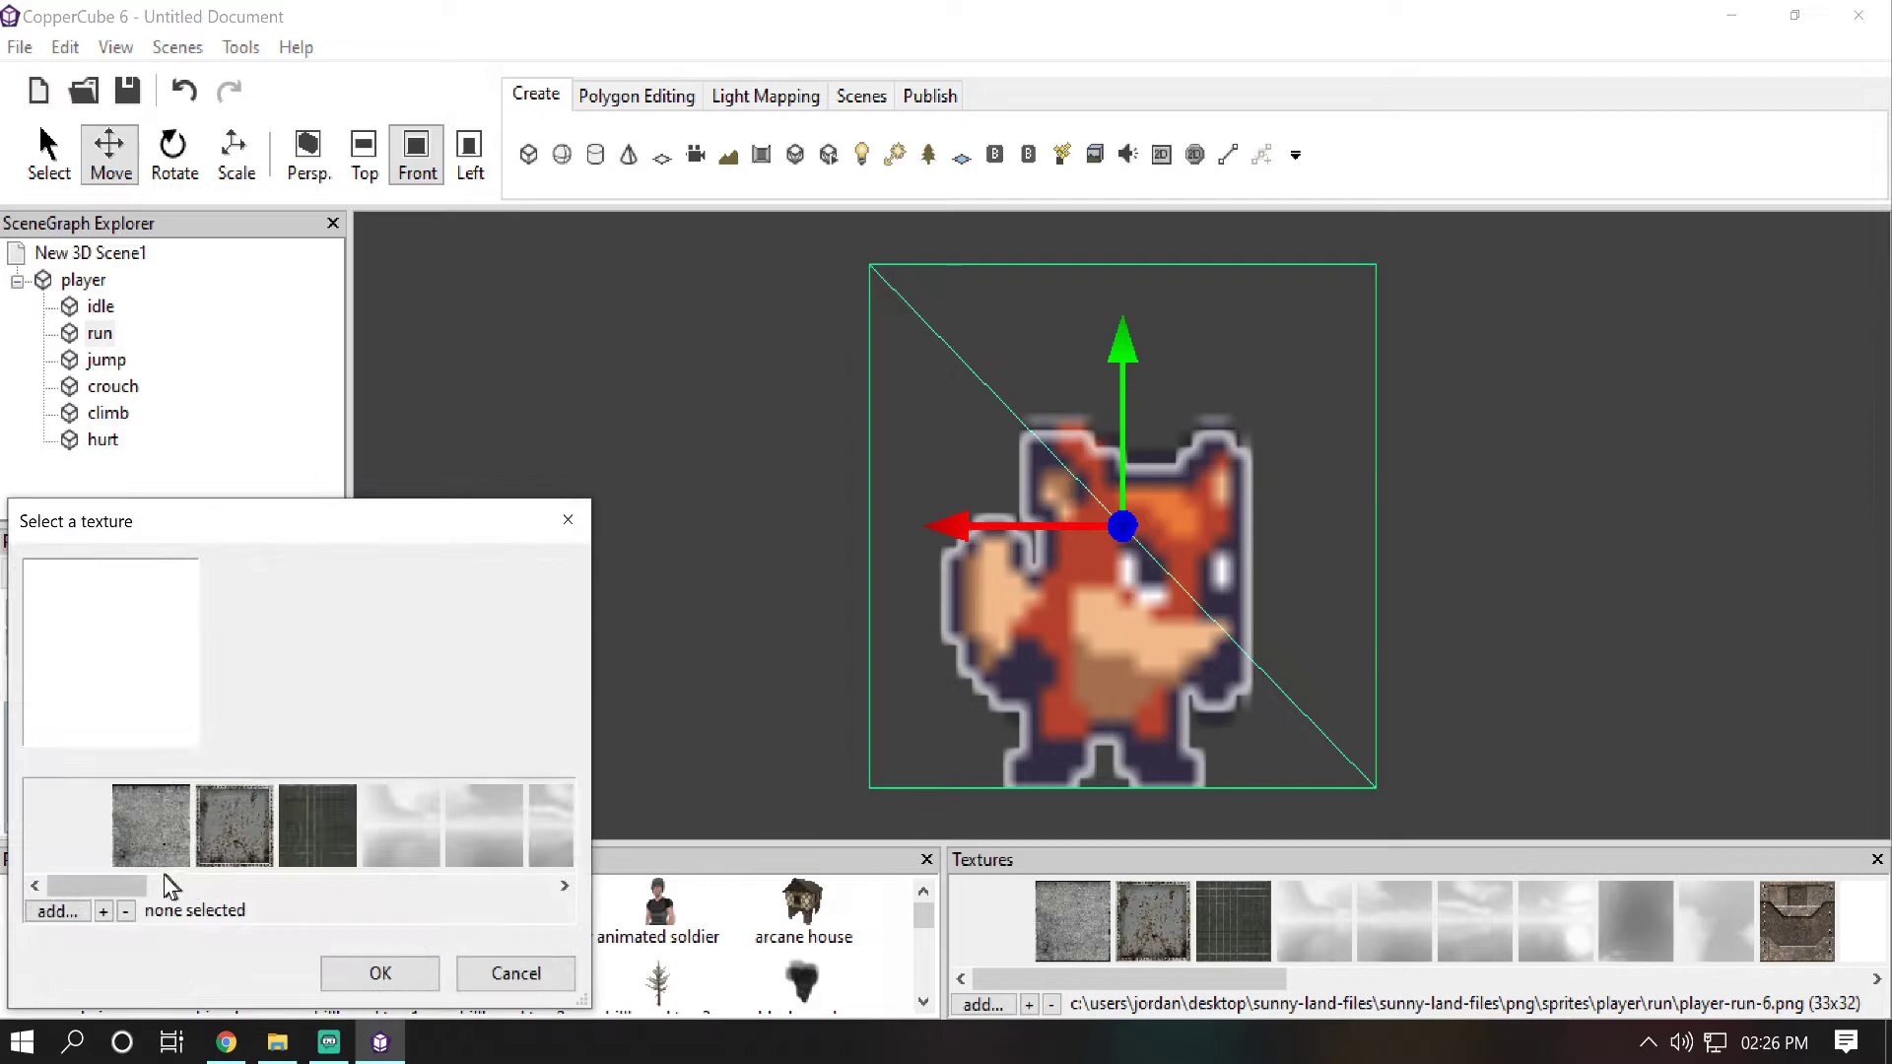
pyautogui.moveTo(108, 885); pyautogui.dragTo(508, 911)
pyautogui.click(125, 834)
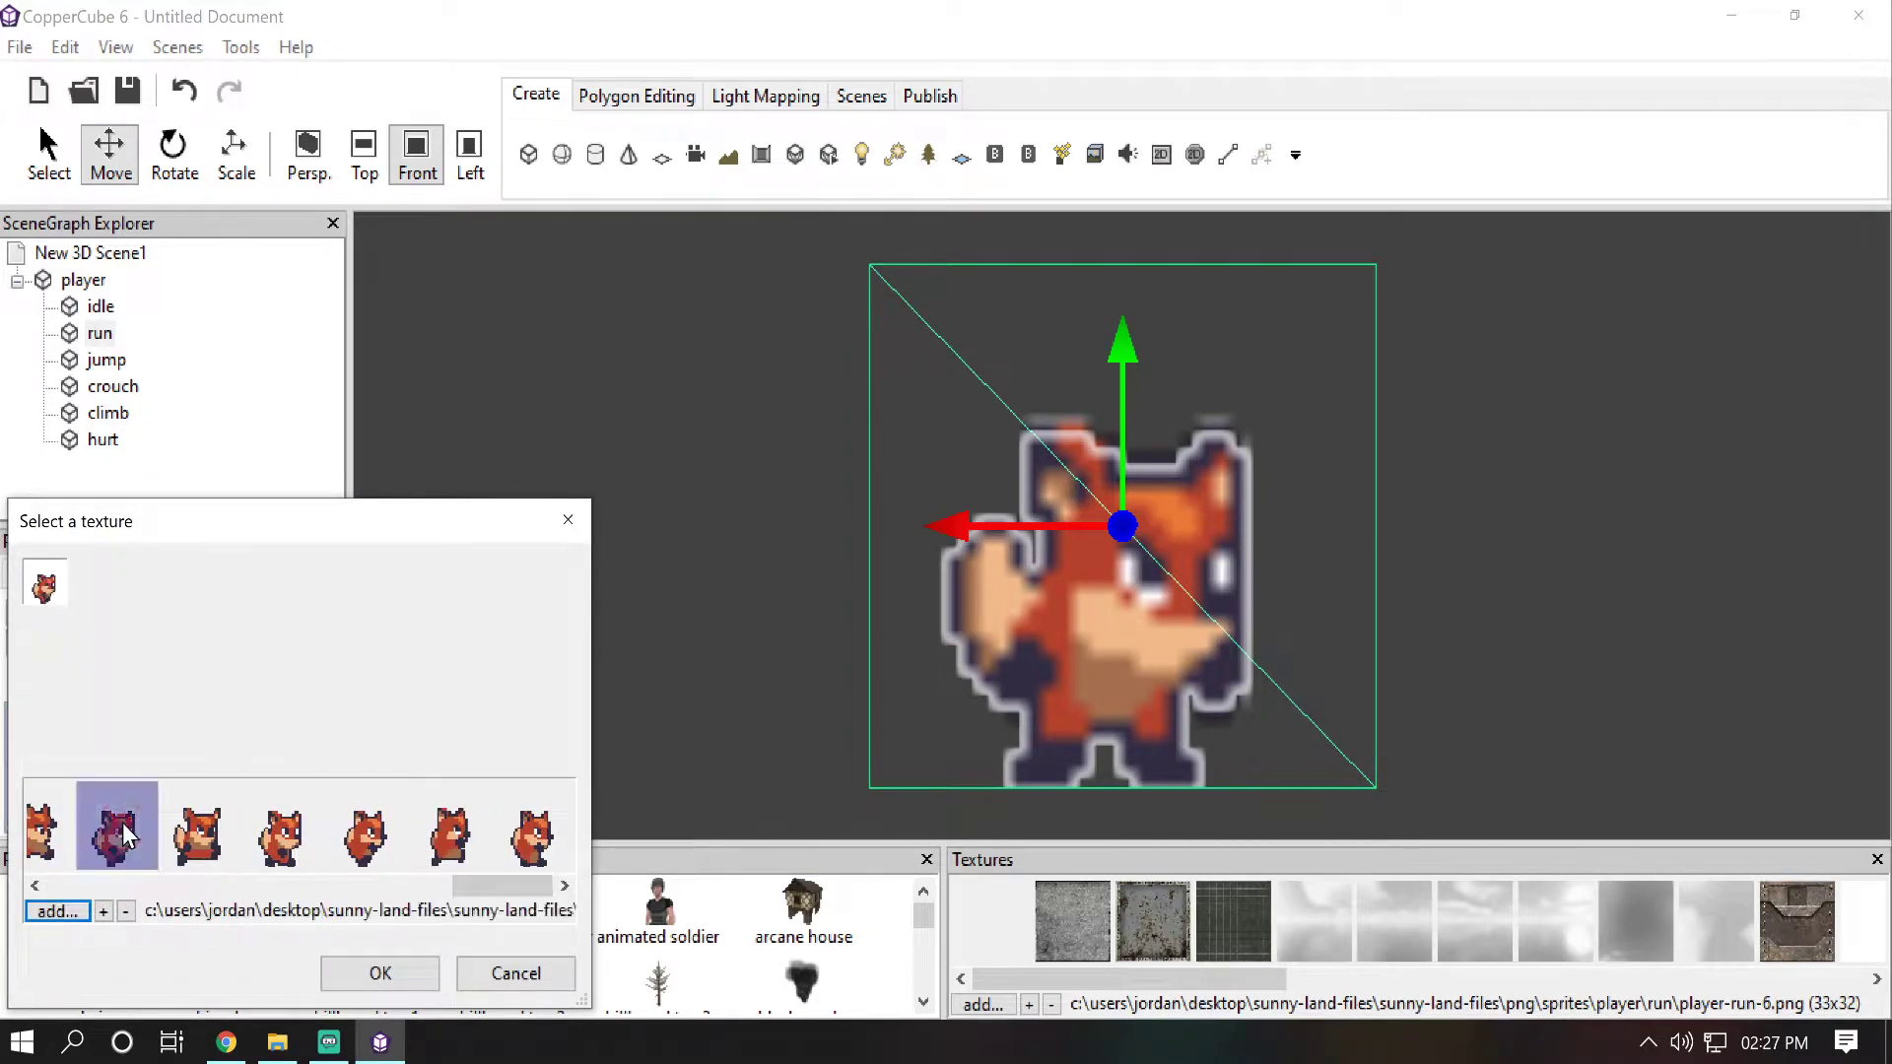
pyautogui.moveTo(445, 874); pyautogui.dragTo(410, 872)
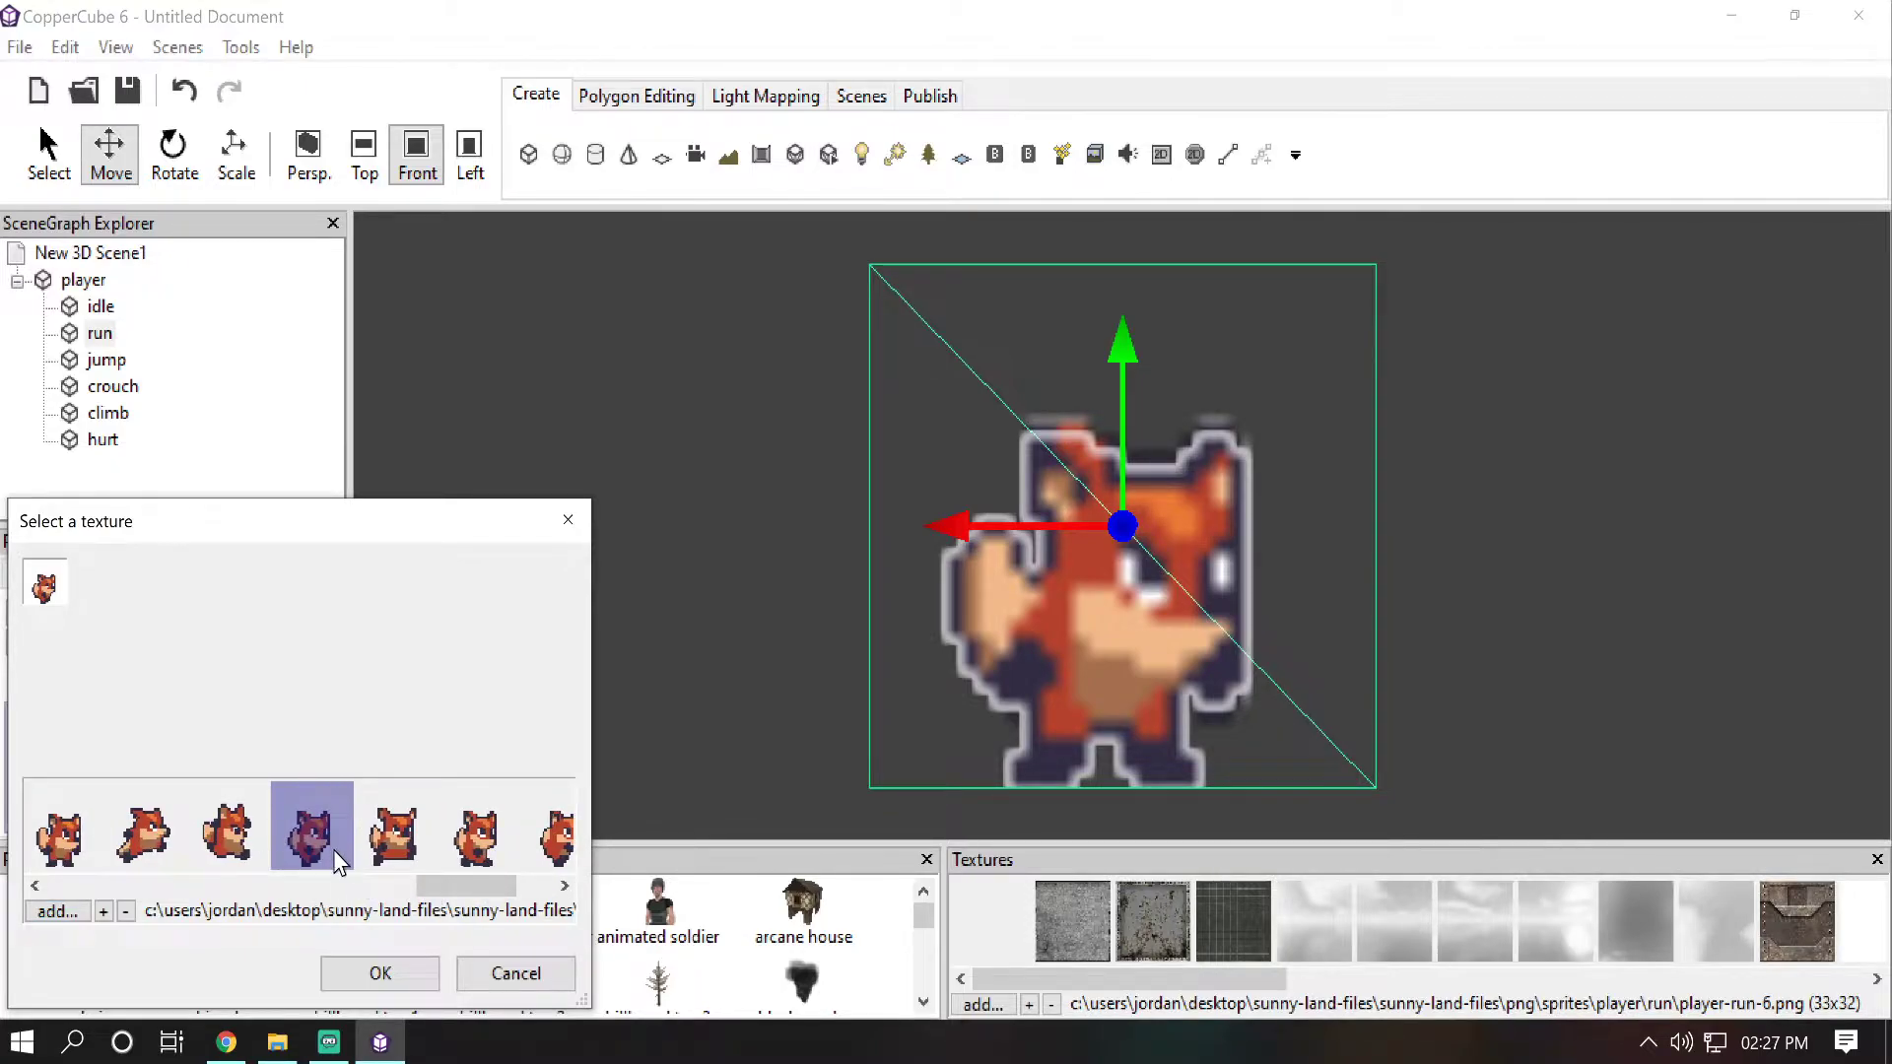
pyautogui.click(395, 962)
# Step: Assign the player-run-2 sprite as the second texture of the run plane's animation
pyautogui.scroll(-1, 332, 755)
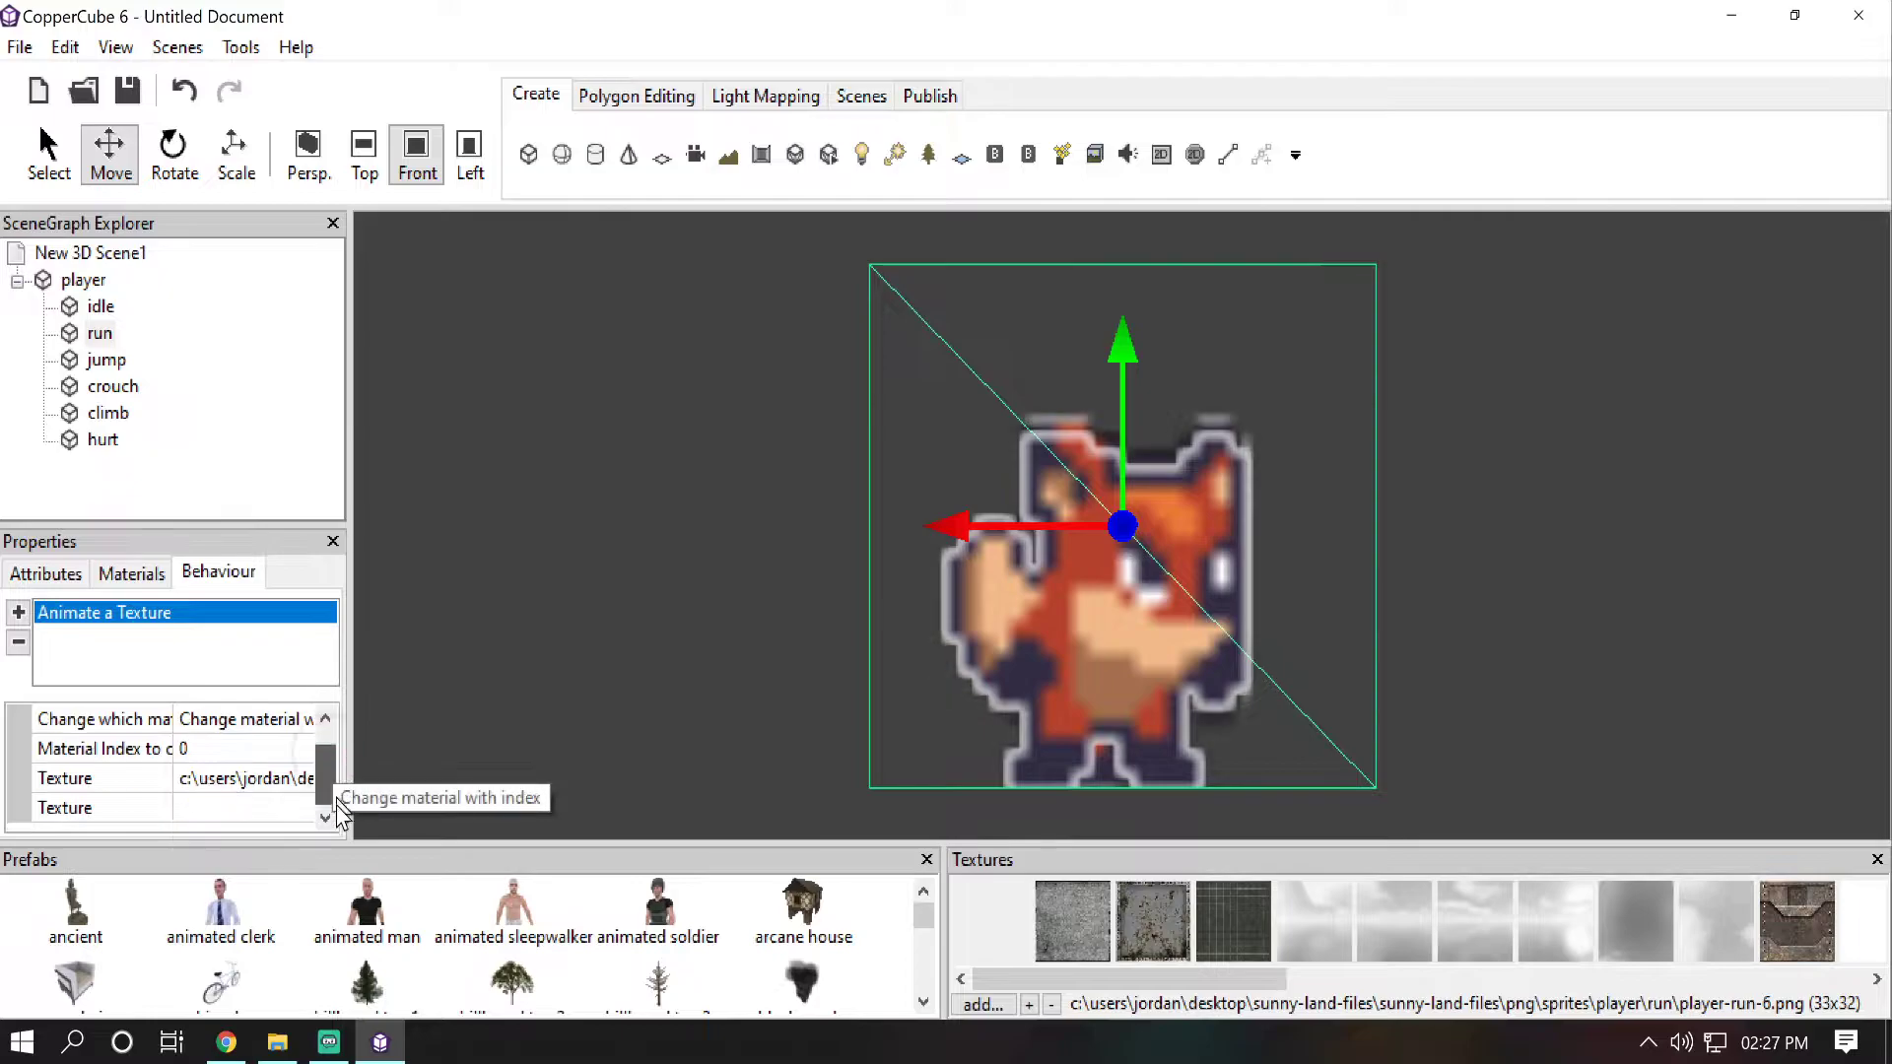
pyautogui.click(304, 809)
pyautogui.moveTo(135, 887); pyautogui.dragTo(569, 917)
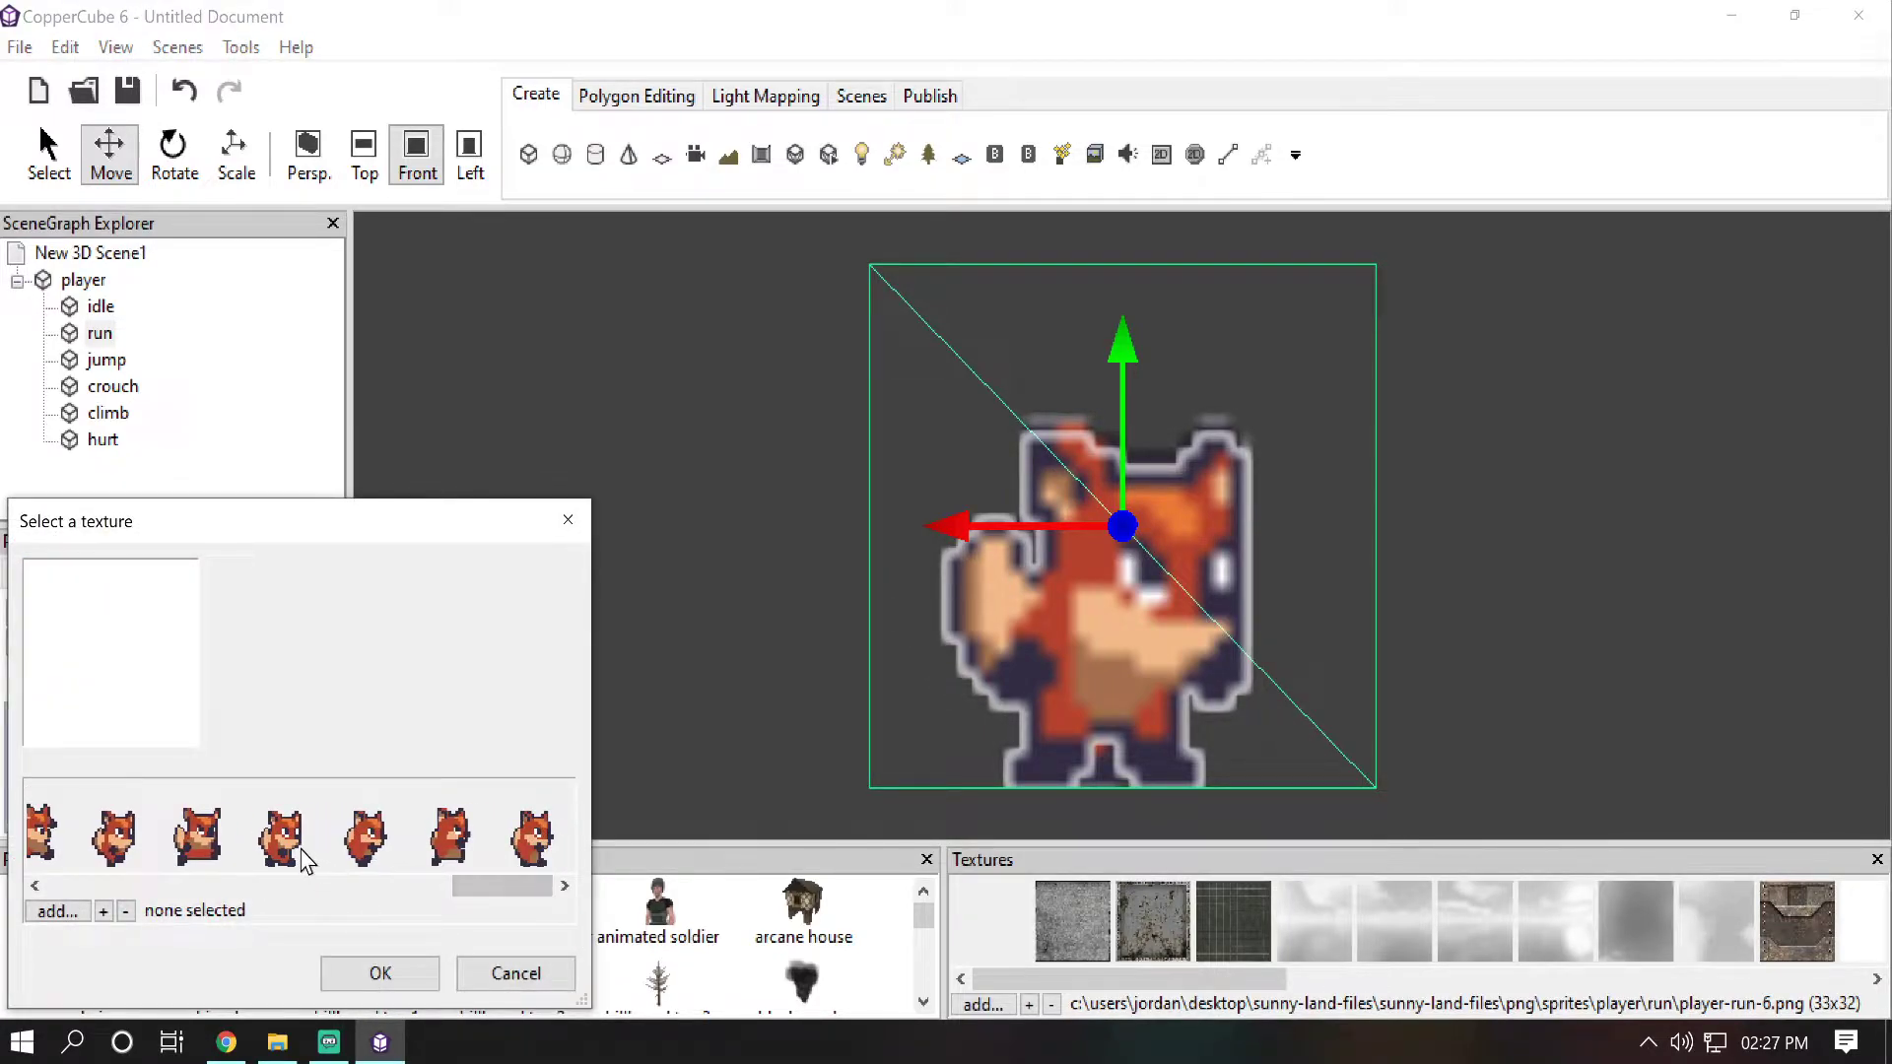
pyautogui.click(200, 833)
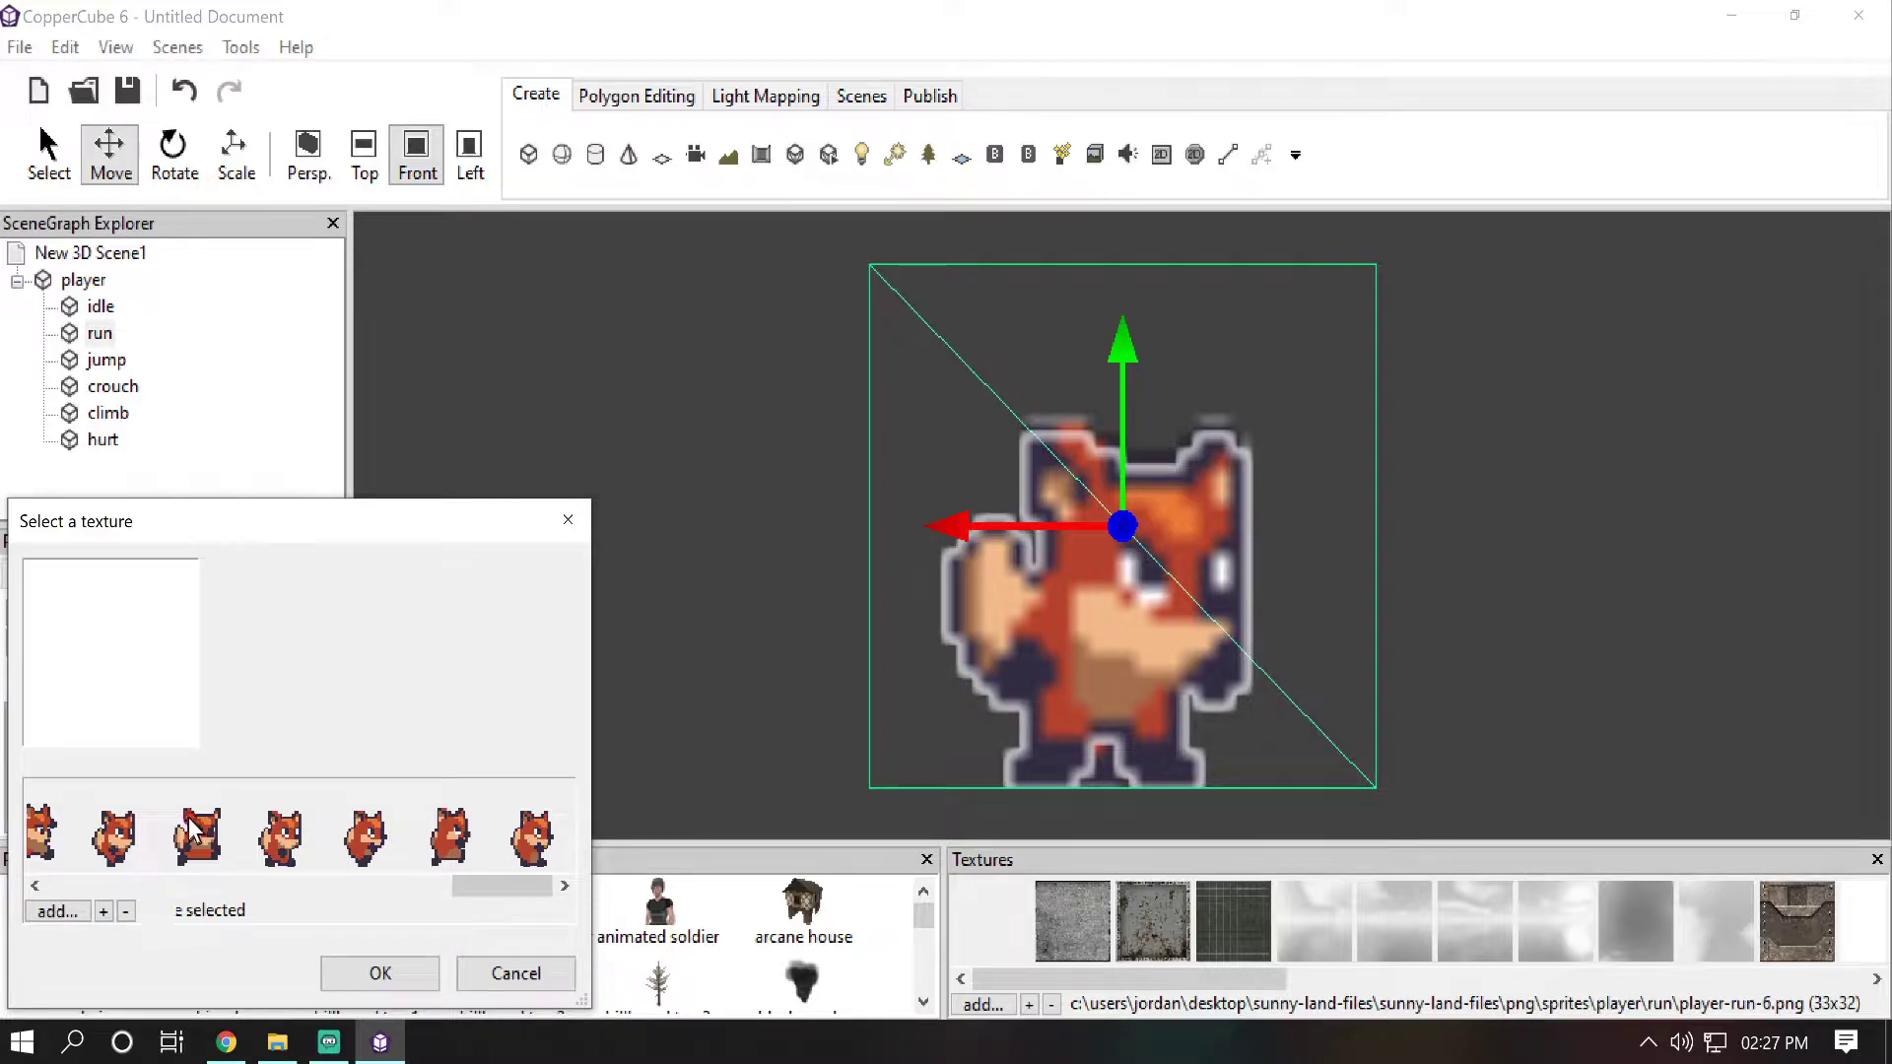
pyautogui.click(381, 973)
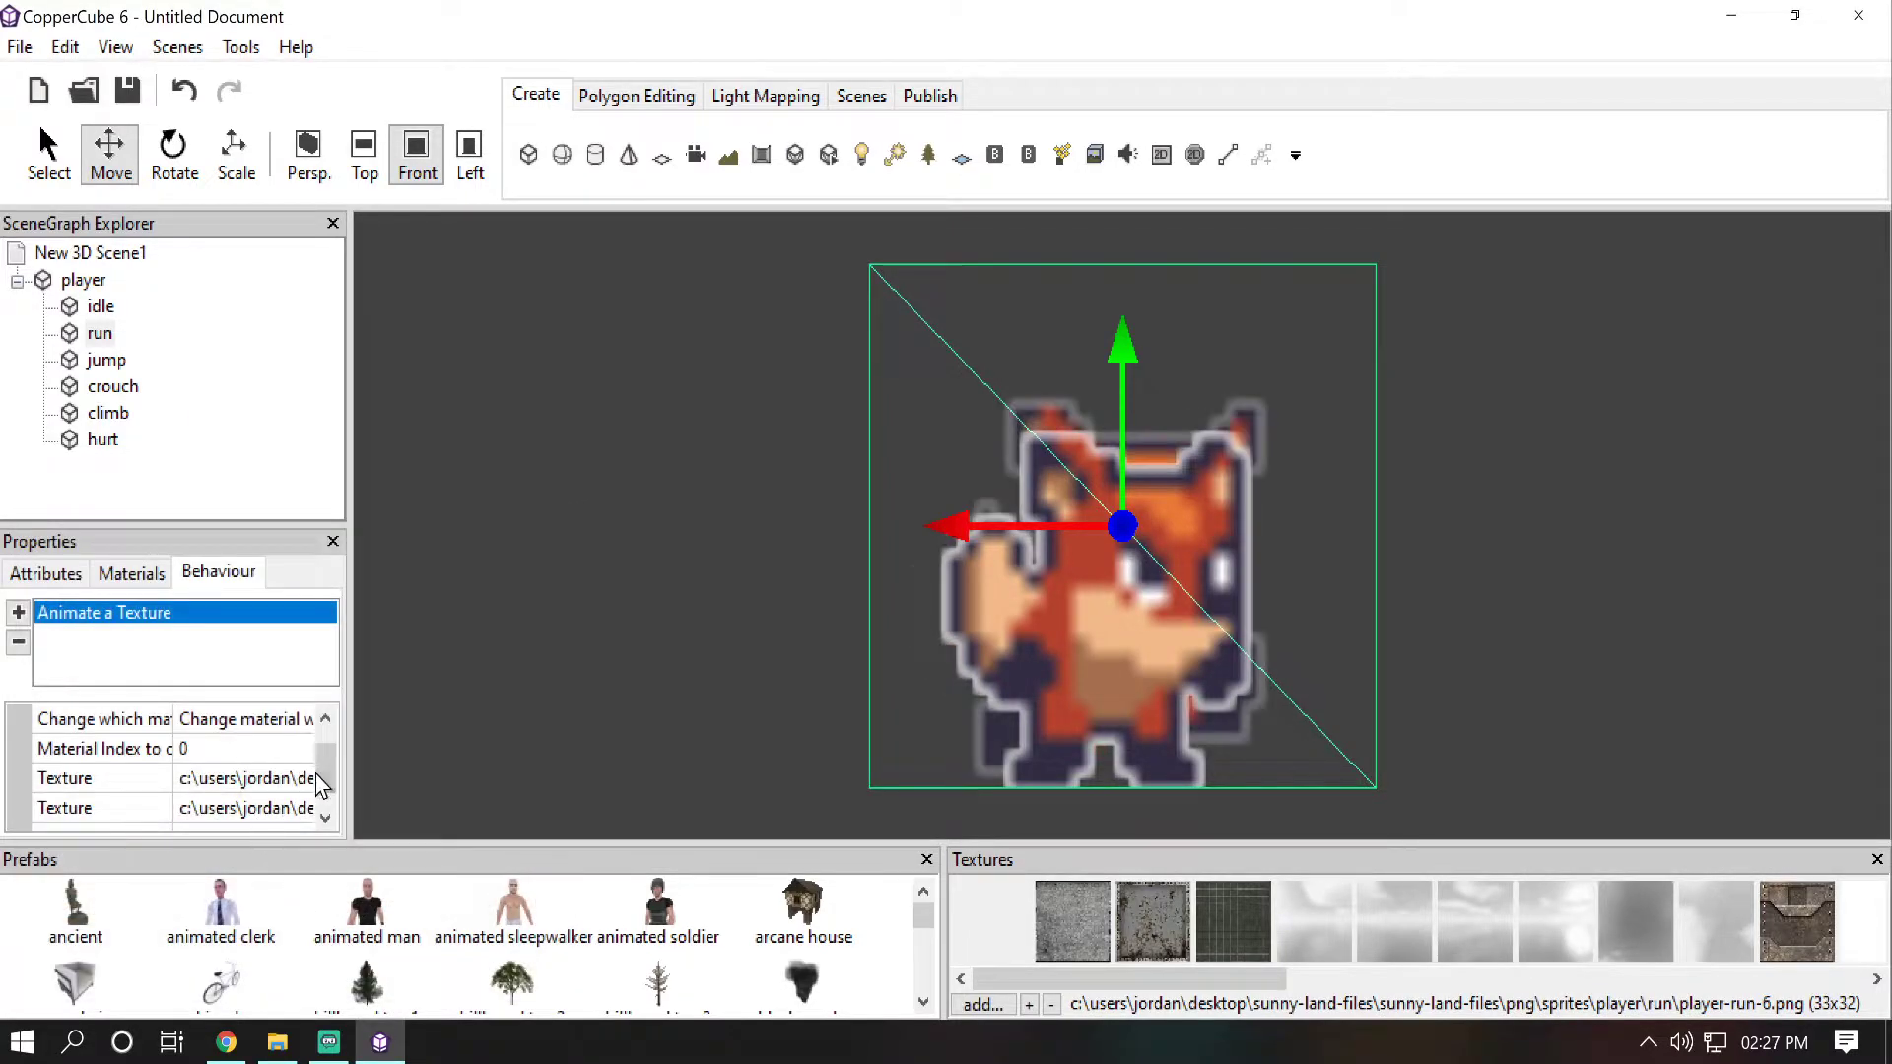
# Step: Assign the player-run-3 sprite as the third texture of the run plane's animation
pyautogui.click(295, 810)
pyautogui.click(294, 810)
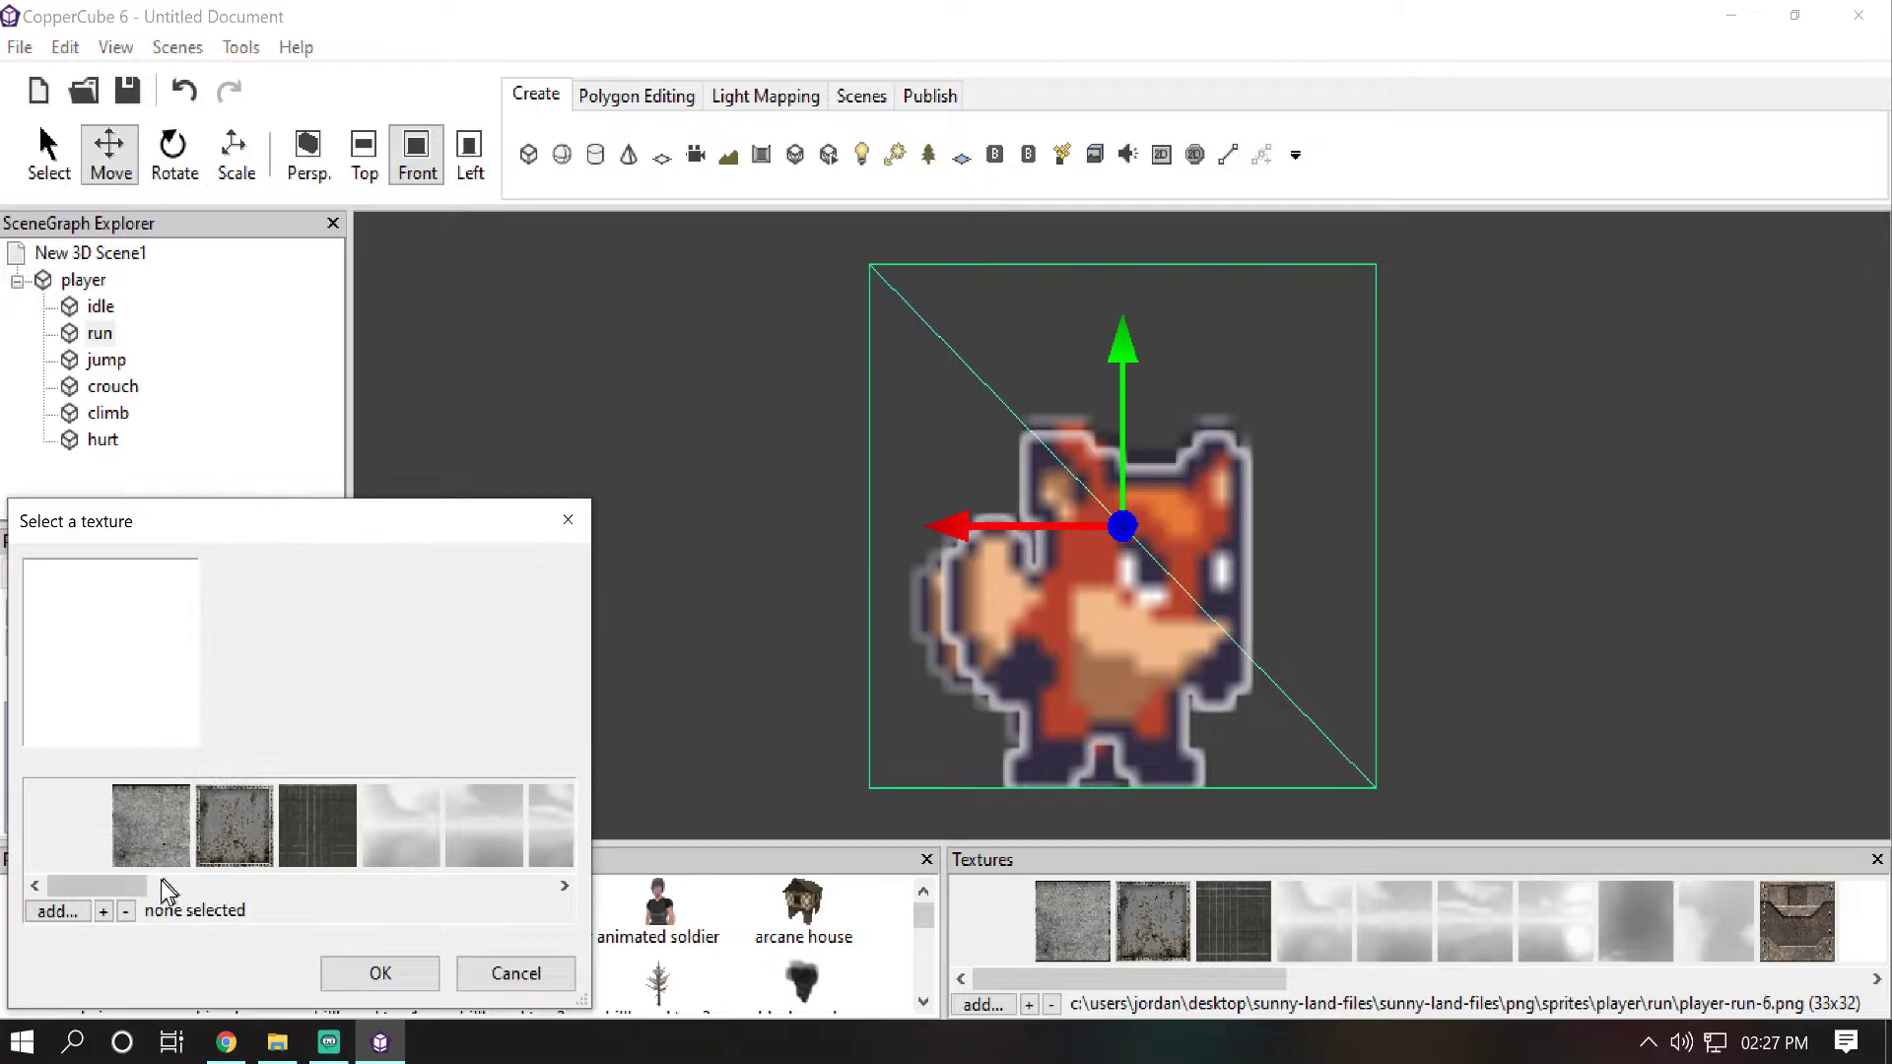
pyautogui.moveTo(136, 883); pyautogui.dragTo(569, 899)
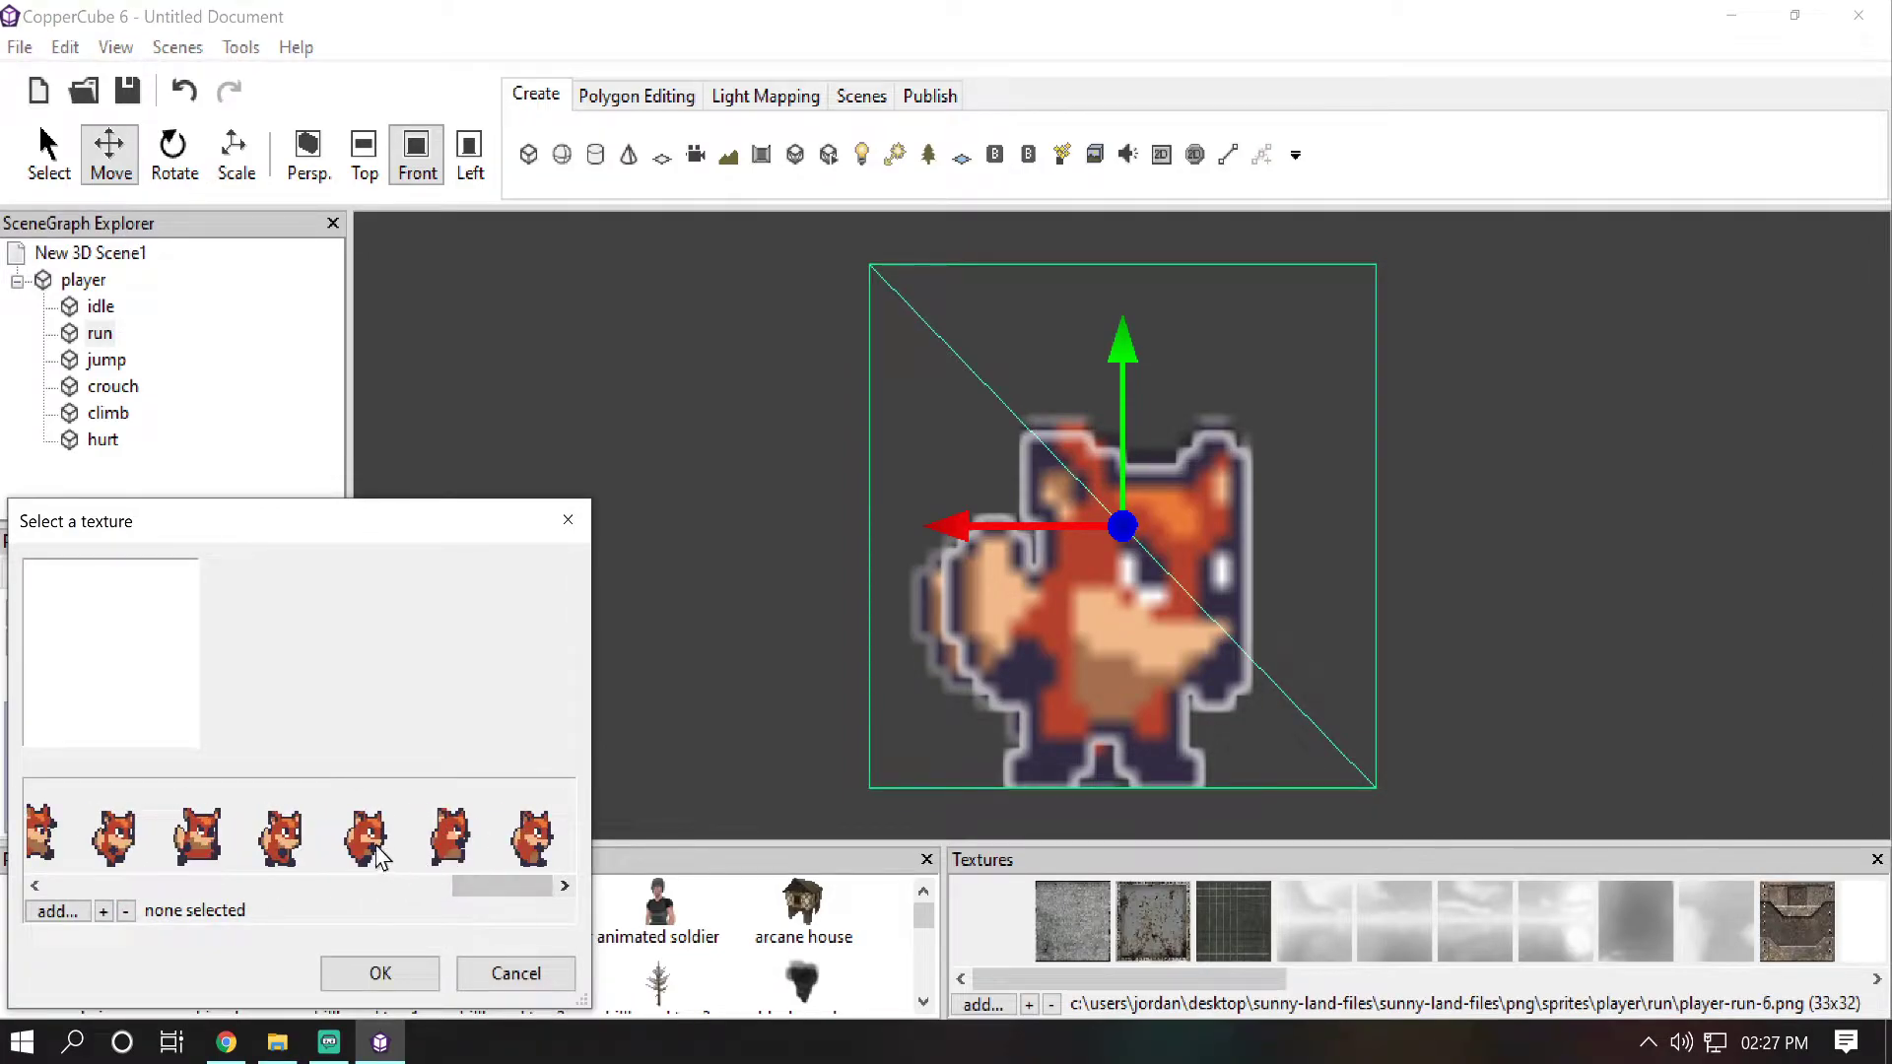
pyautogui.click(282, 835)
pyautogui.click(357, 972)
# Step: Assign the player-run-4 sprite as the fourth texture of the run plane's animation
pyautogui.moveTo(326, 775); pyautogui.dragTo(327, 791)
pyautogui.click(296, 808)
pyautogui.click(296, 808)
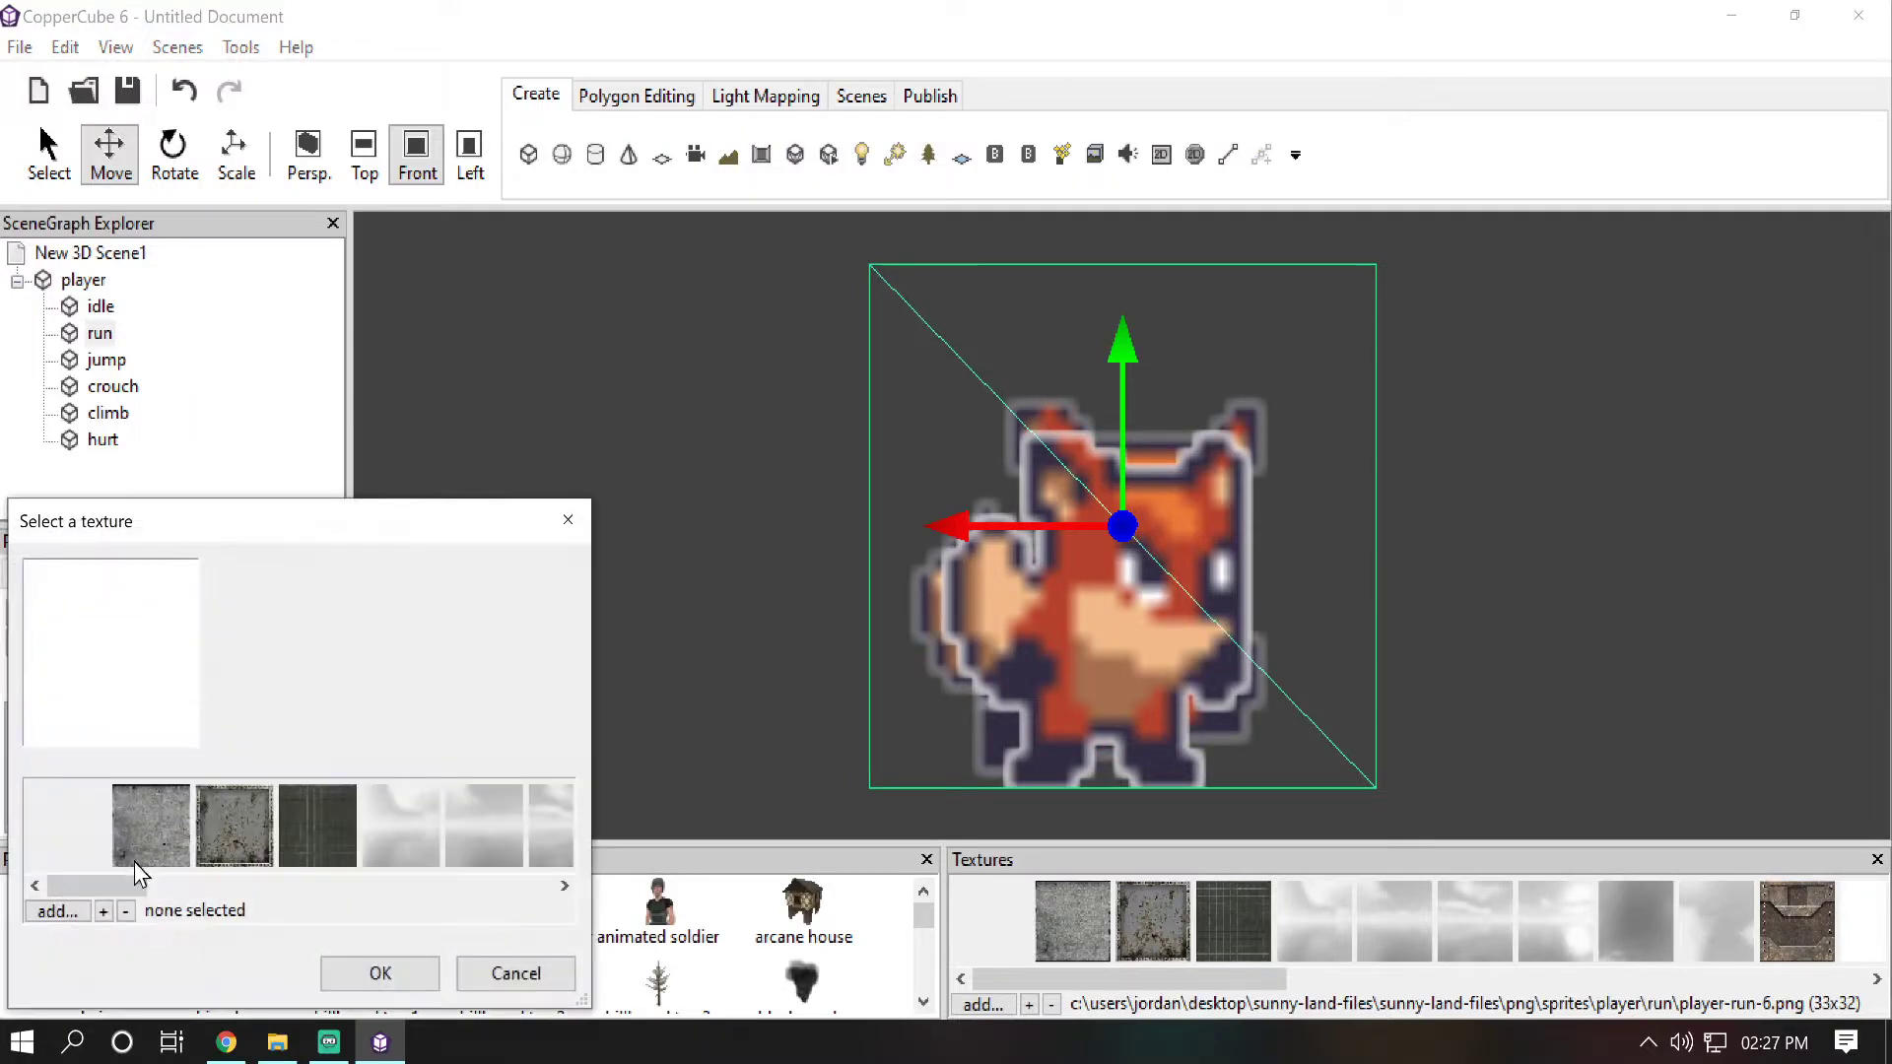
pyautogui.moveTo(136, 884); pyautogui.dragTo(535, 897)
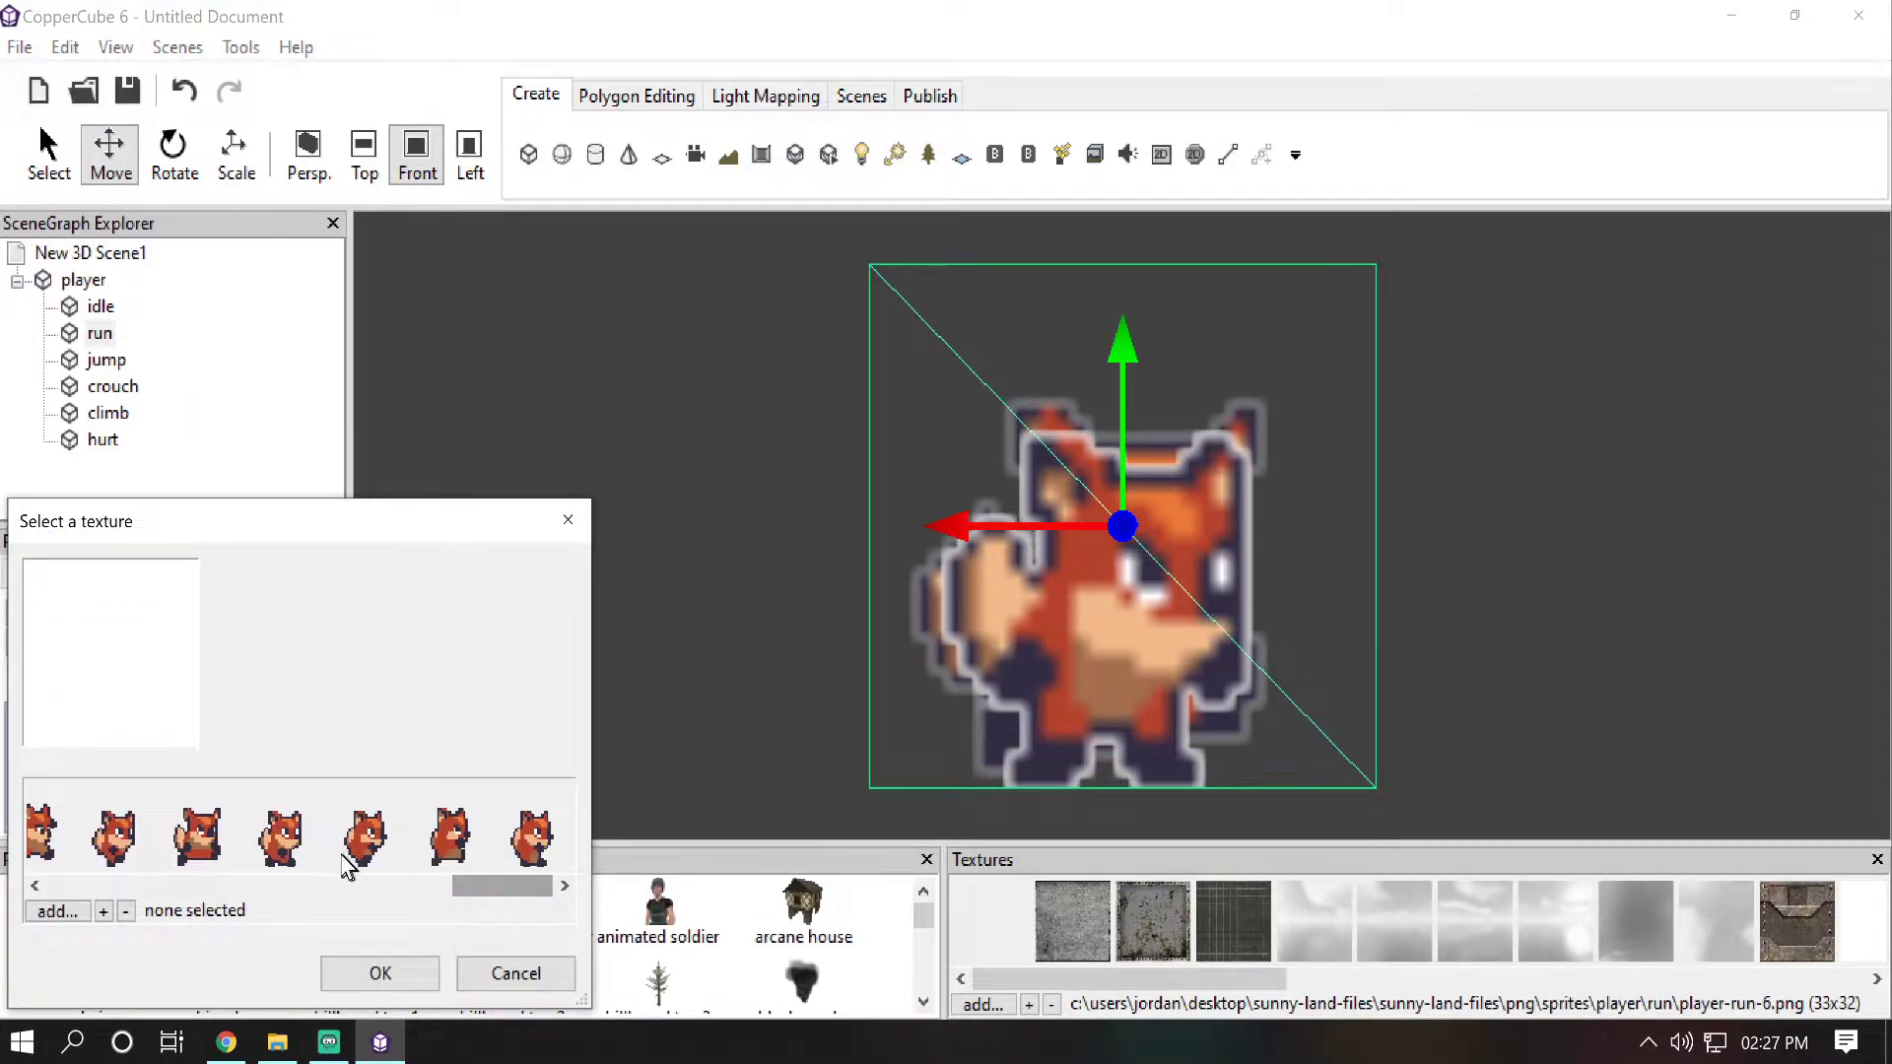
pyautogui.click(365, 836)
pyautogui.click(379, 973)
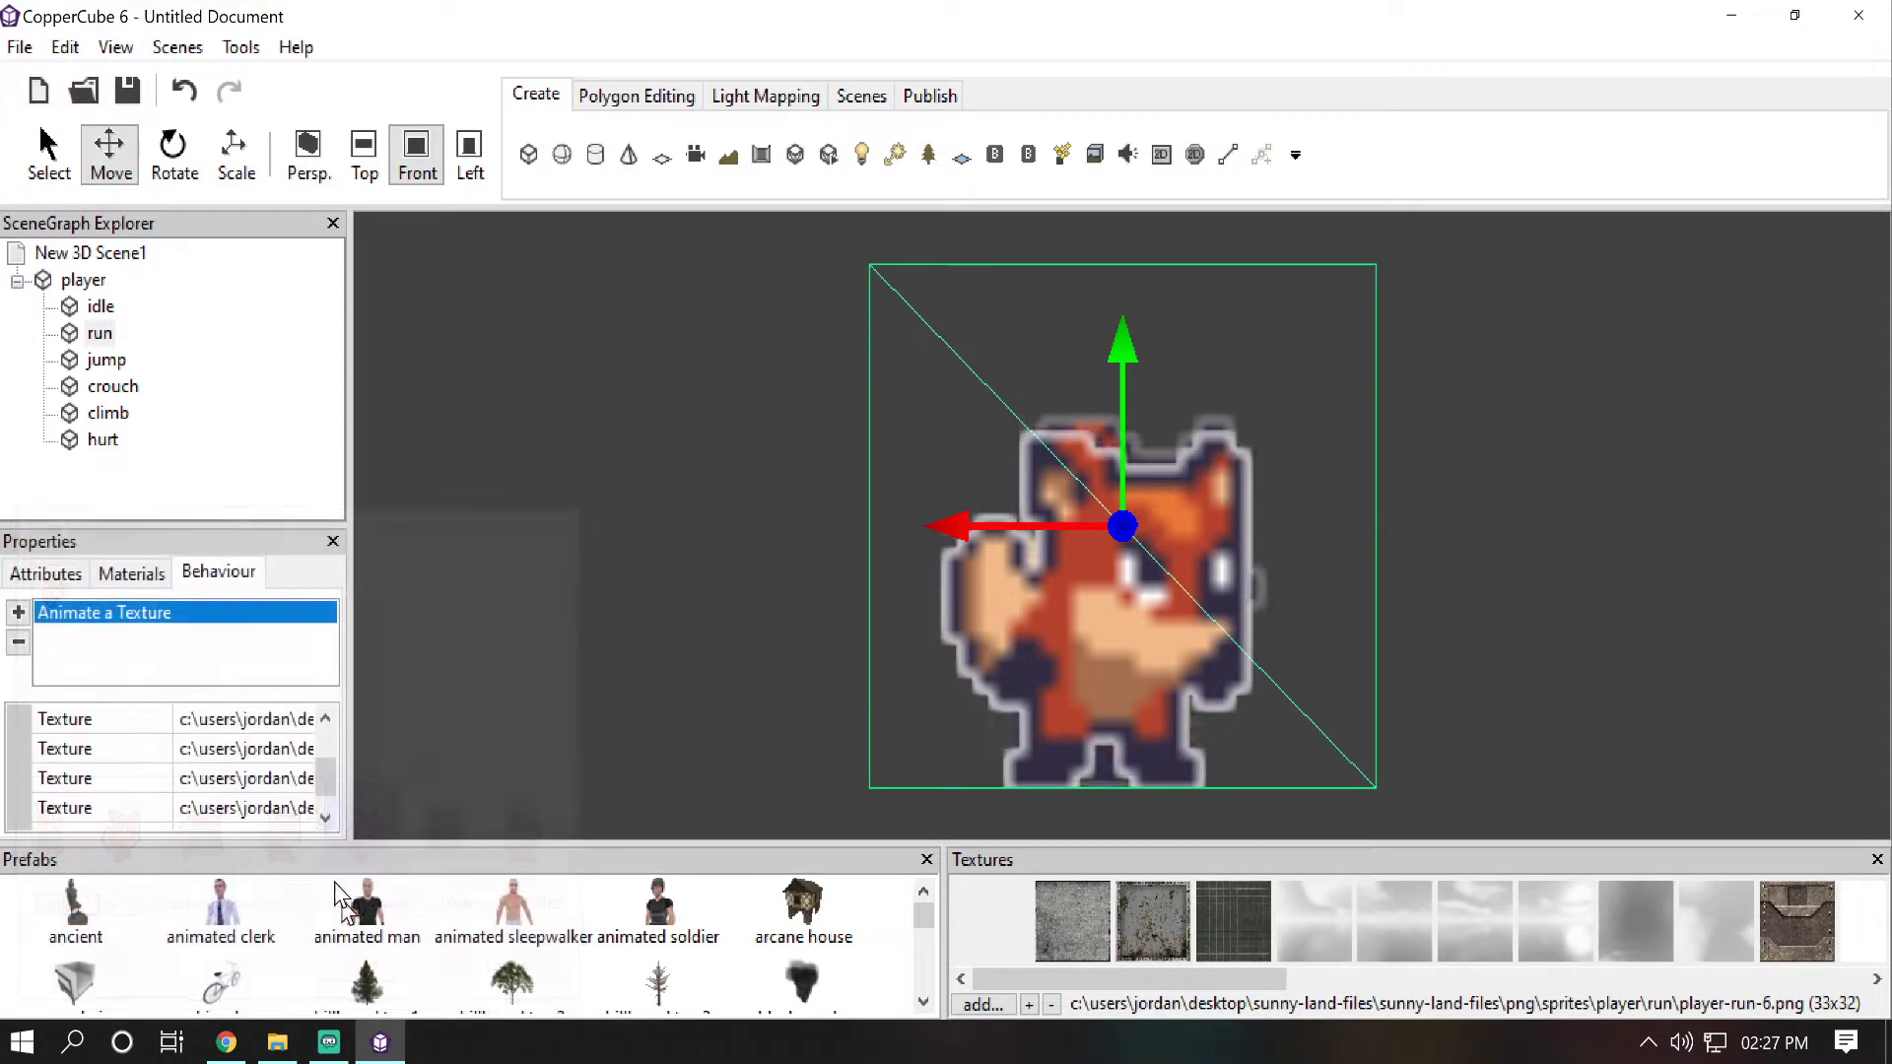
# Step: Assign the player-run-5 sprite as the fifth texture of the run plane's animation
pyautogui.click(295, 806)
pyautogui.click(296, 806)
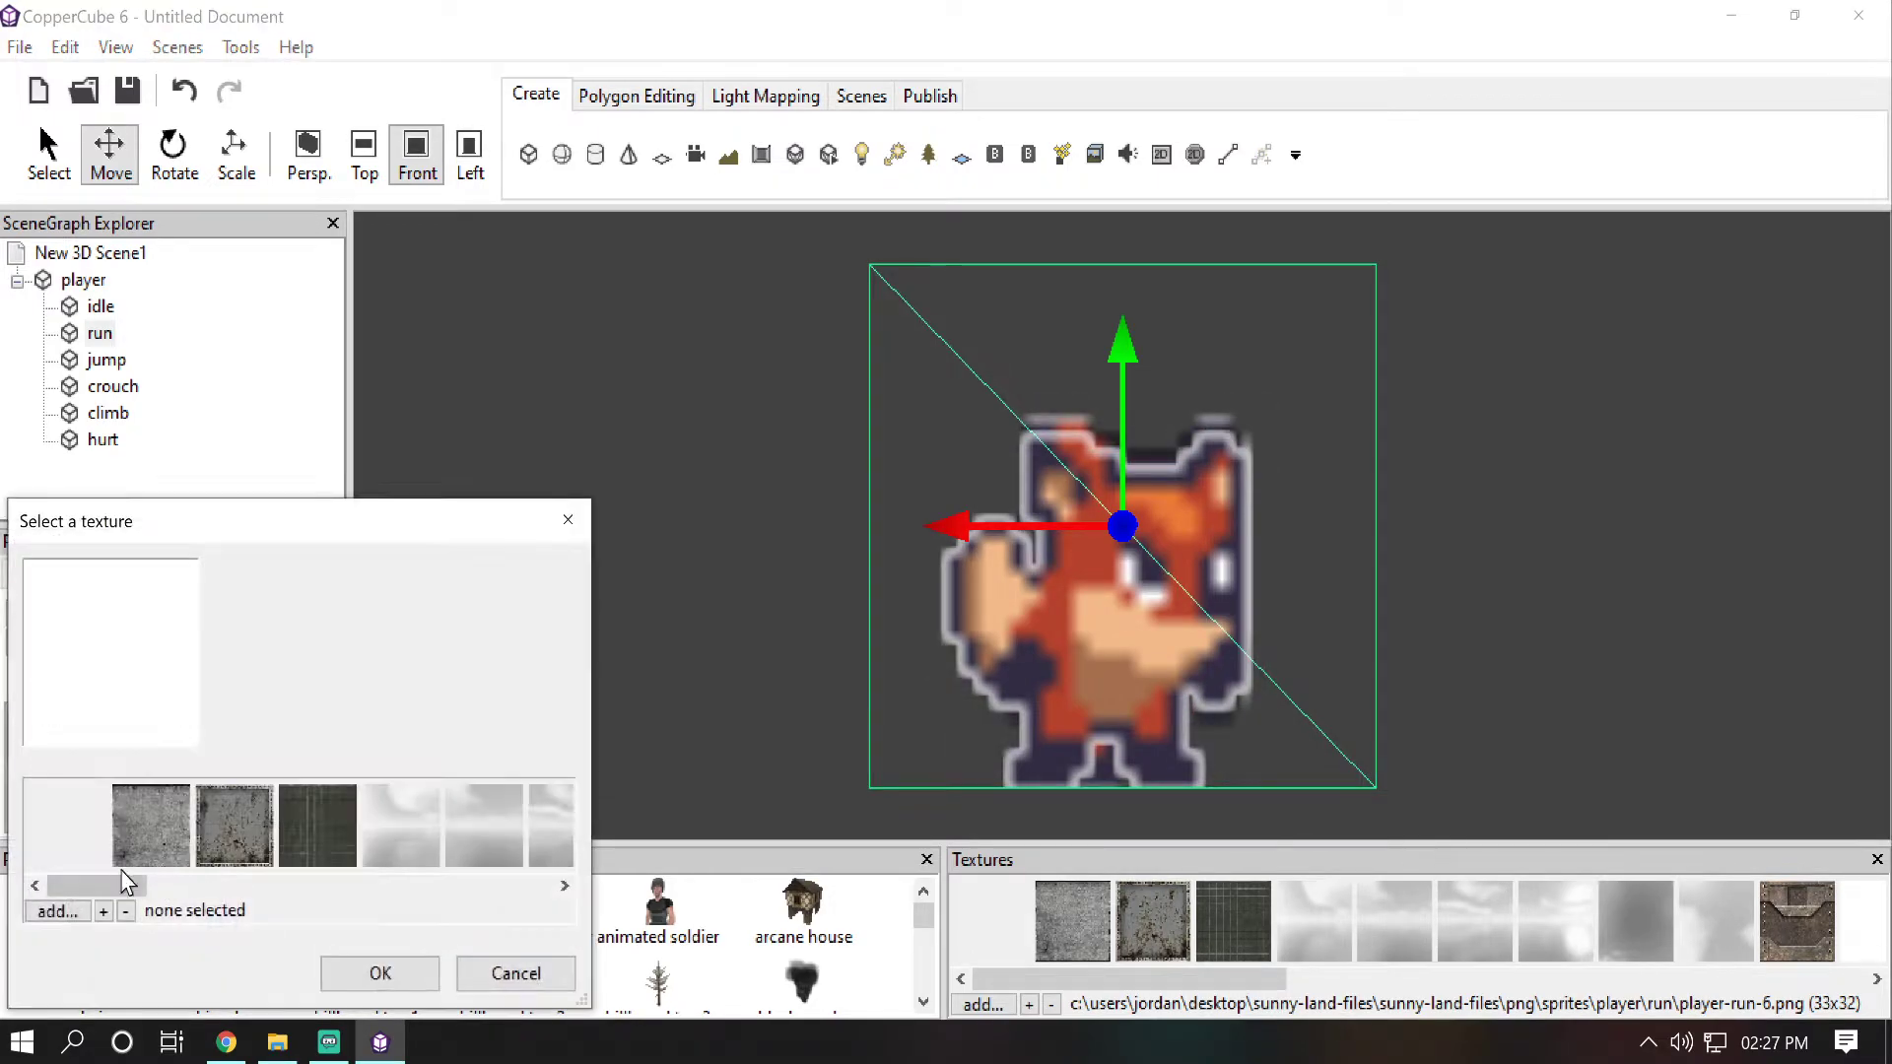
pyautogui.moveTo(111, 885); pyautogui.dragTo(582, 921)
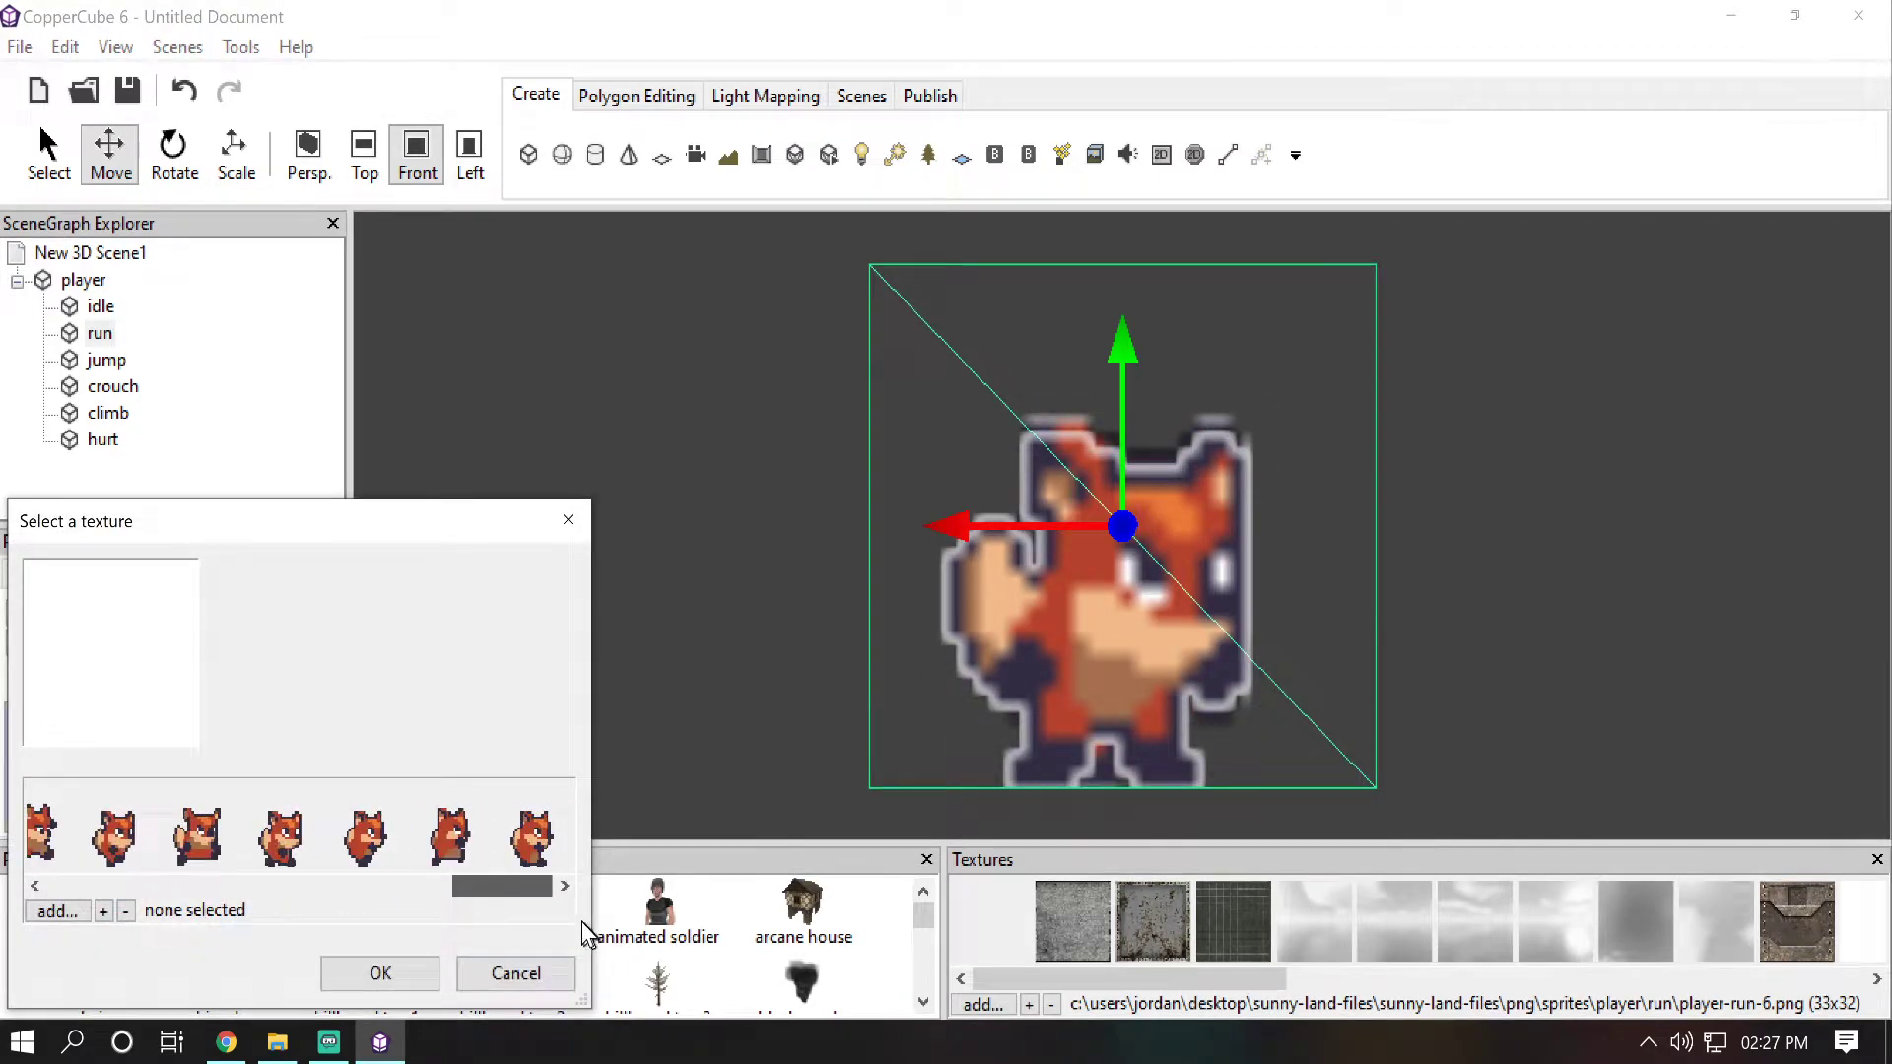
pyautogui.click(449, 836)
pyautogui.click(381, 976)
# Step: Assign the player-run-6 sprite as the sixth texture of the run plane's animation
pyautogui.moveTo(326, 775); pyautogui.dragTo(331, 803)
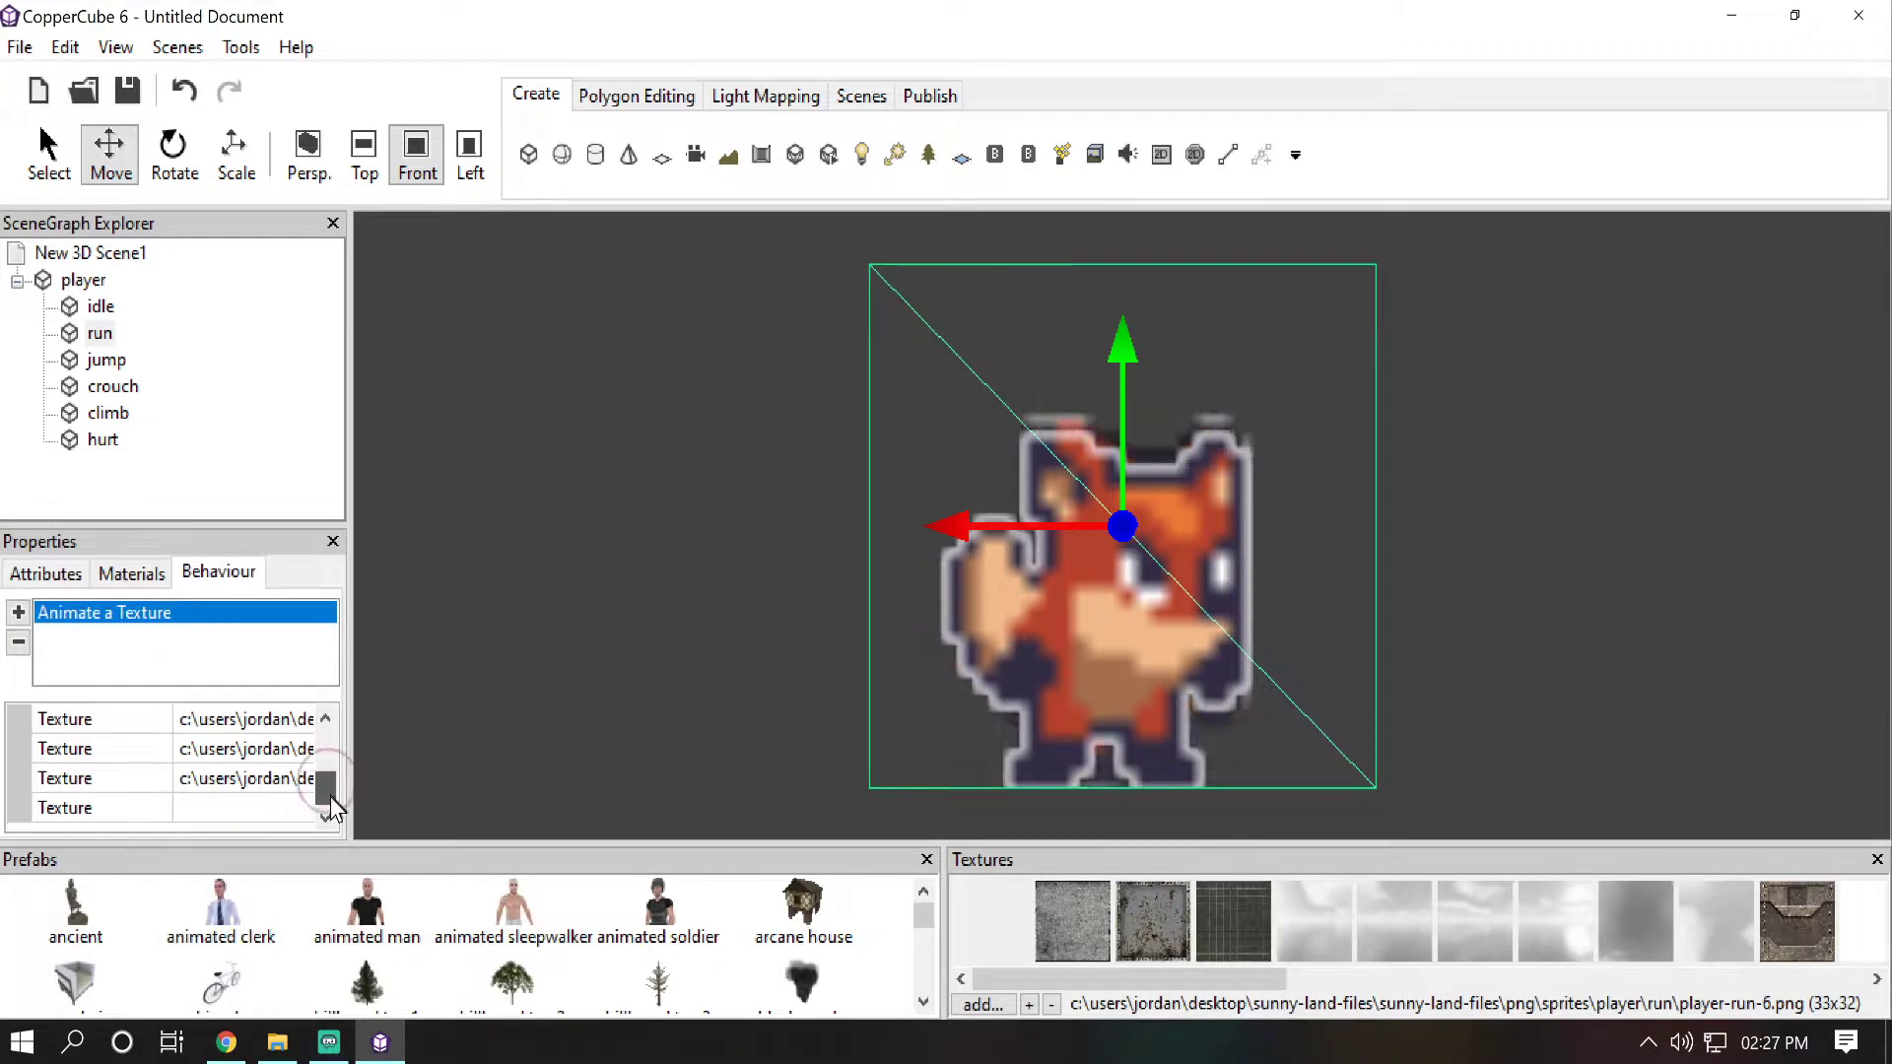
pyautogui.click(285, 808)
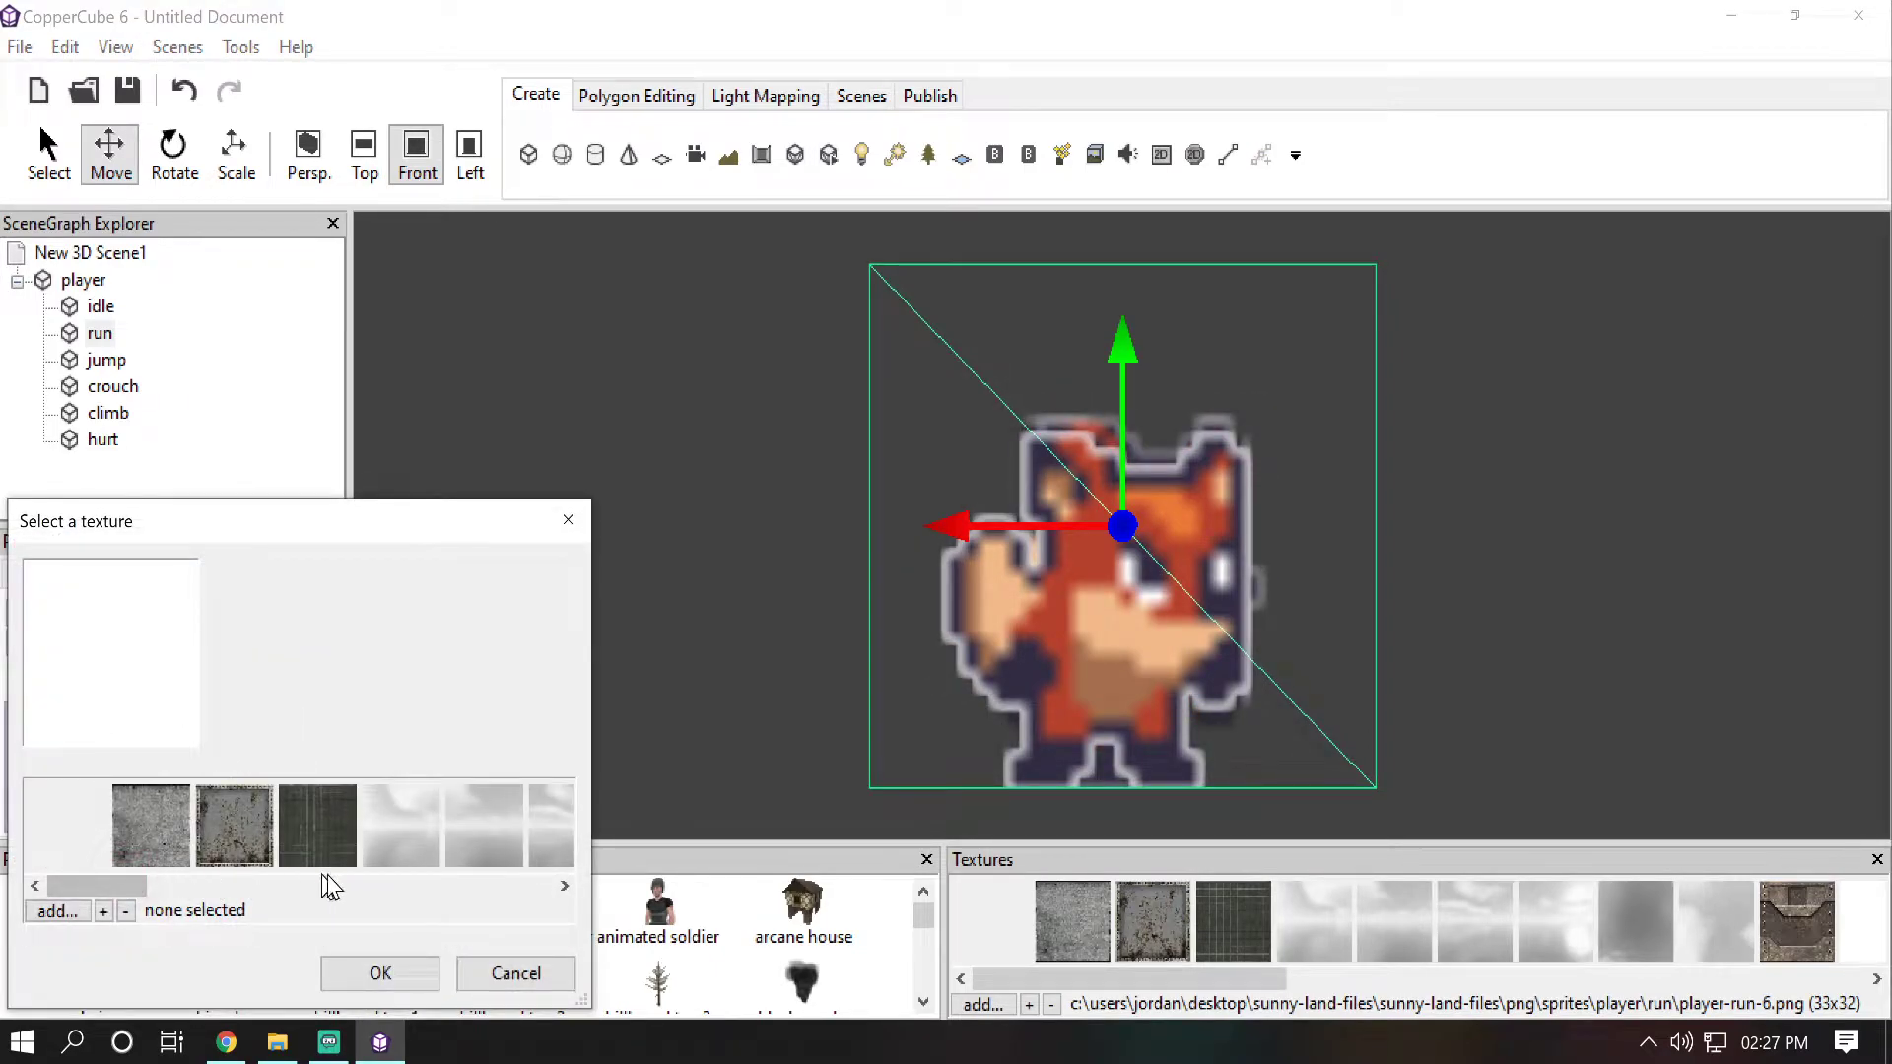
pyautogui.moveTo(110, 892); pyautogui.dragTo(568, 897)
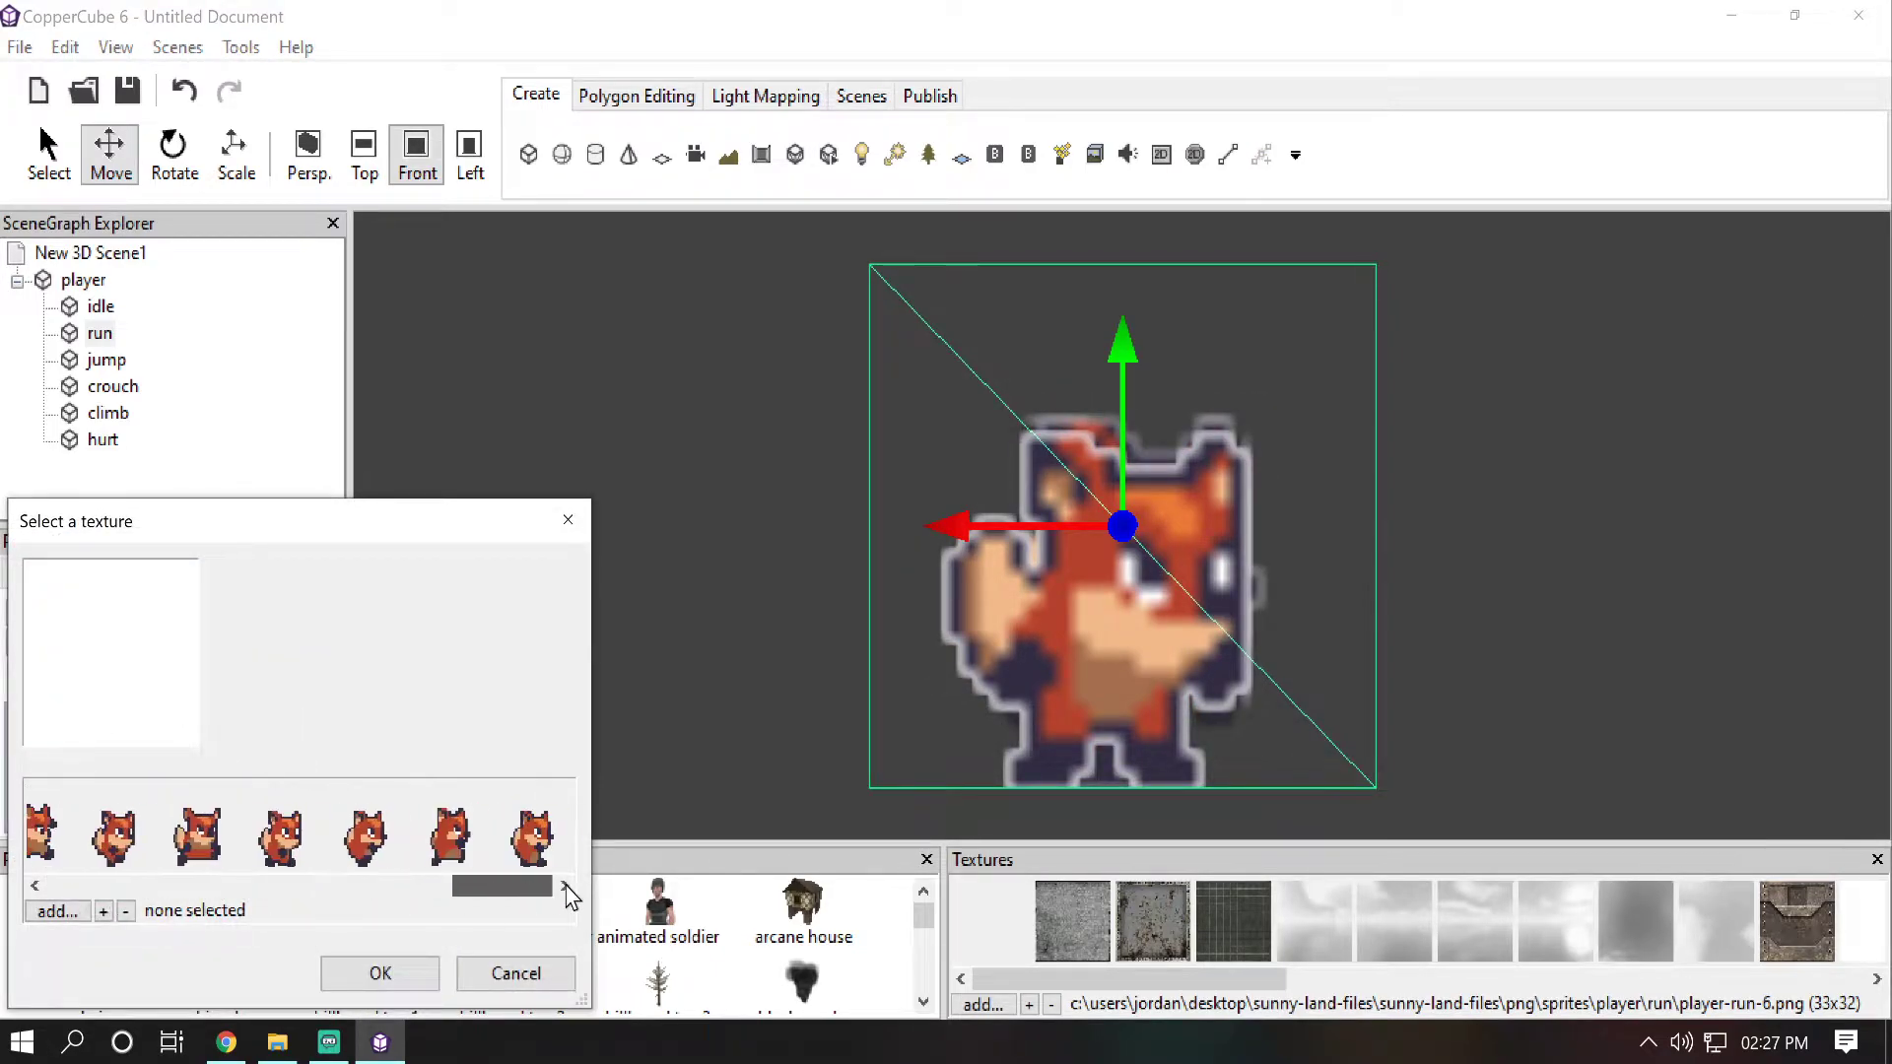
pyautogui.click(546, 850)
pyautogui.click(381, 974)
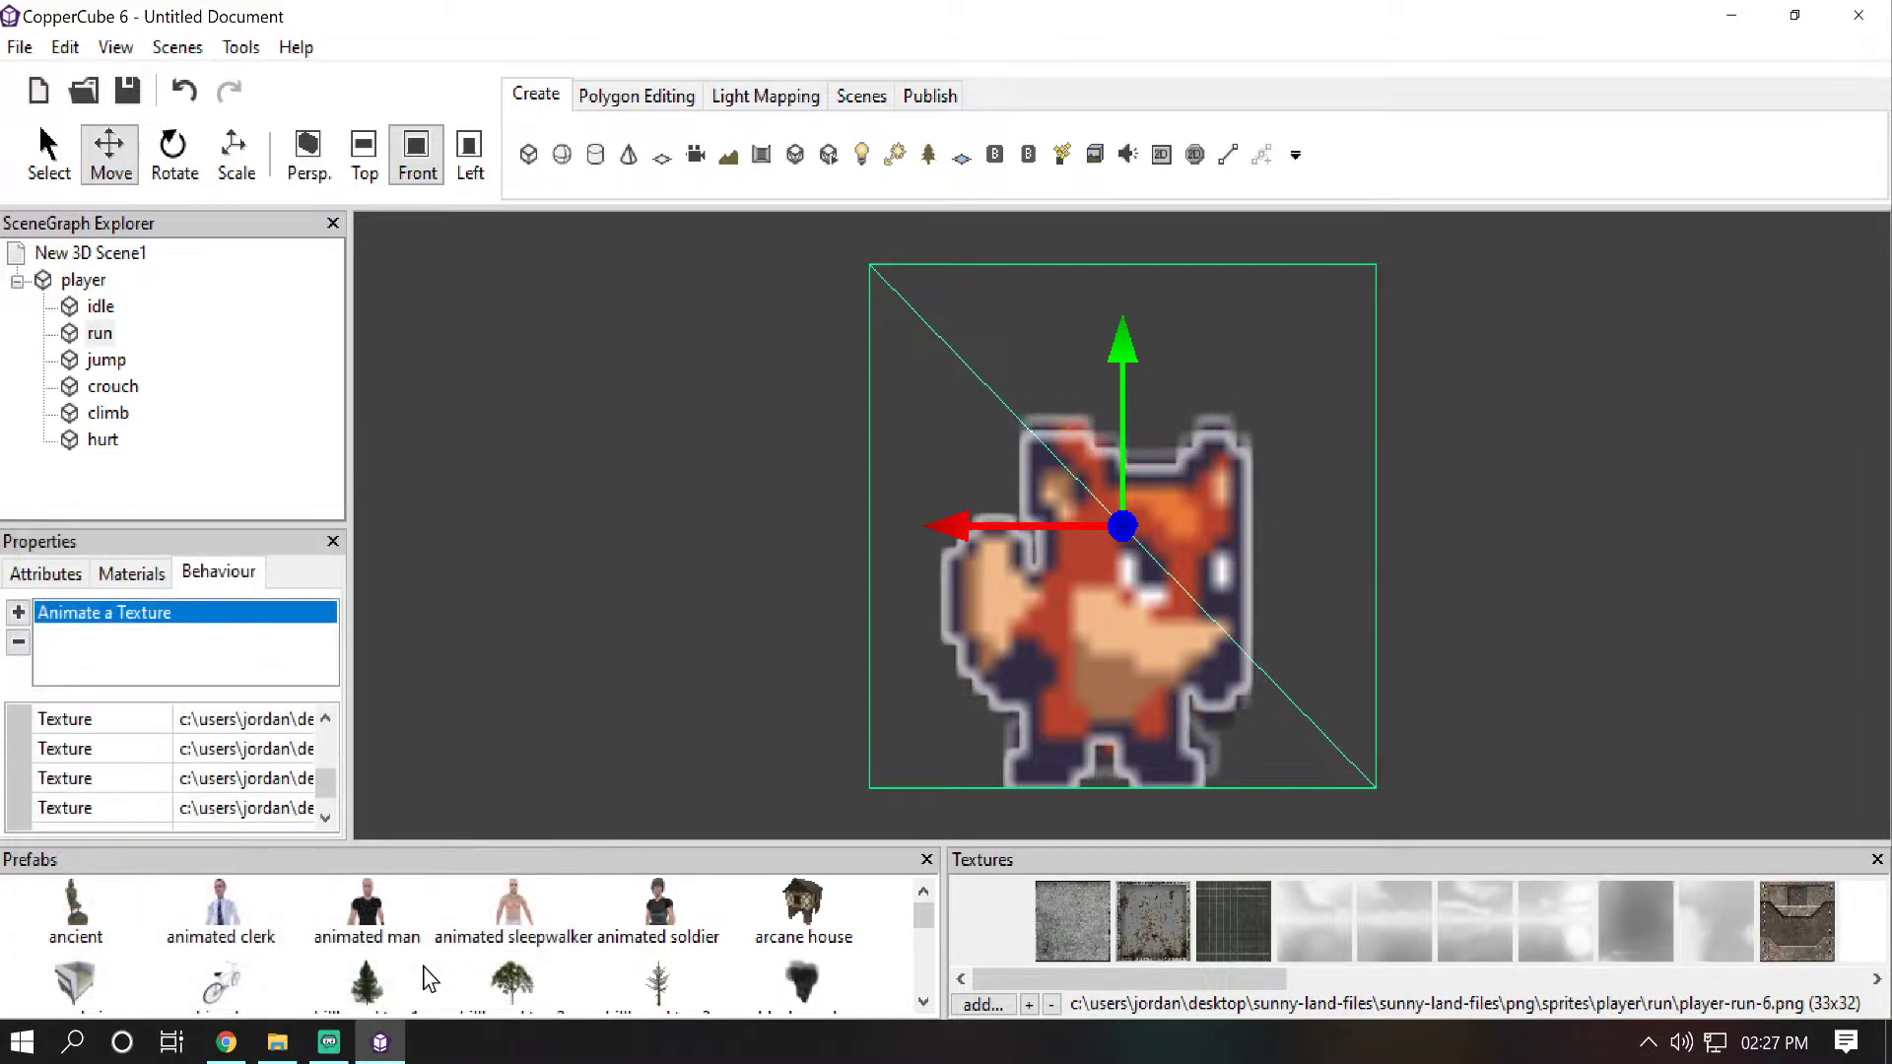
# Step: Add an Animate a Texture behavior to the player's jump plane
pyautogui.click(106, 335)
pyautogui.click(107, 361)
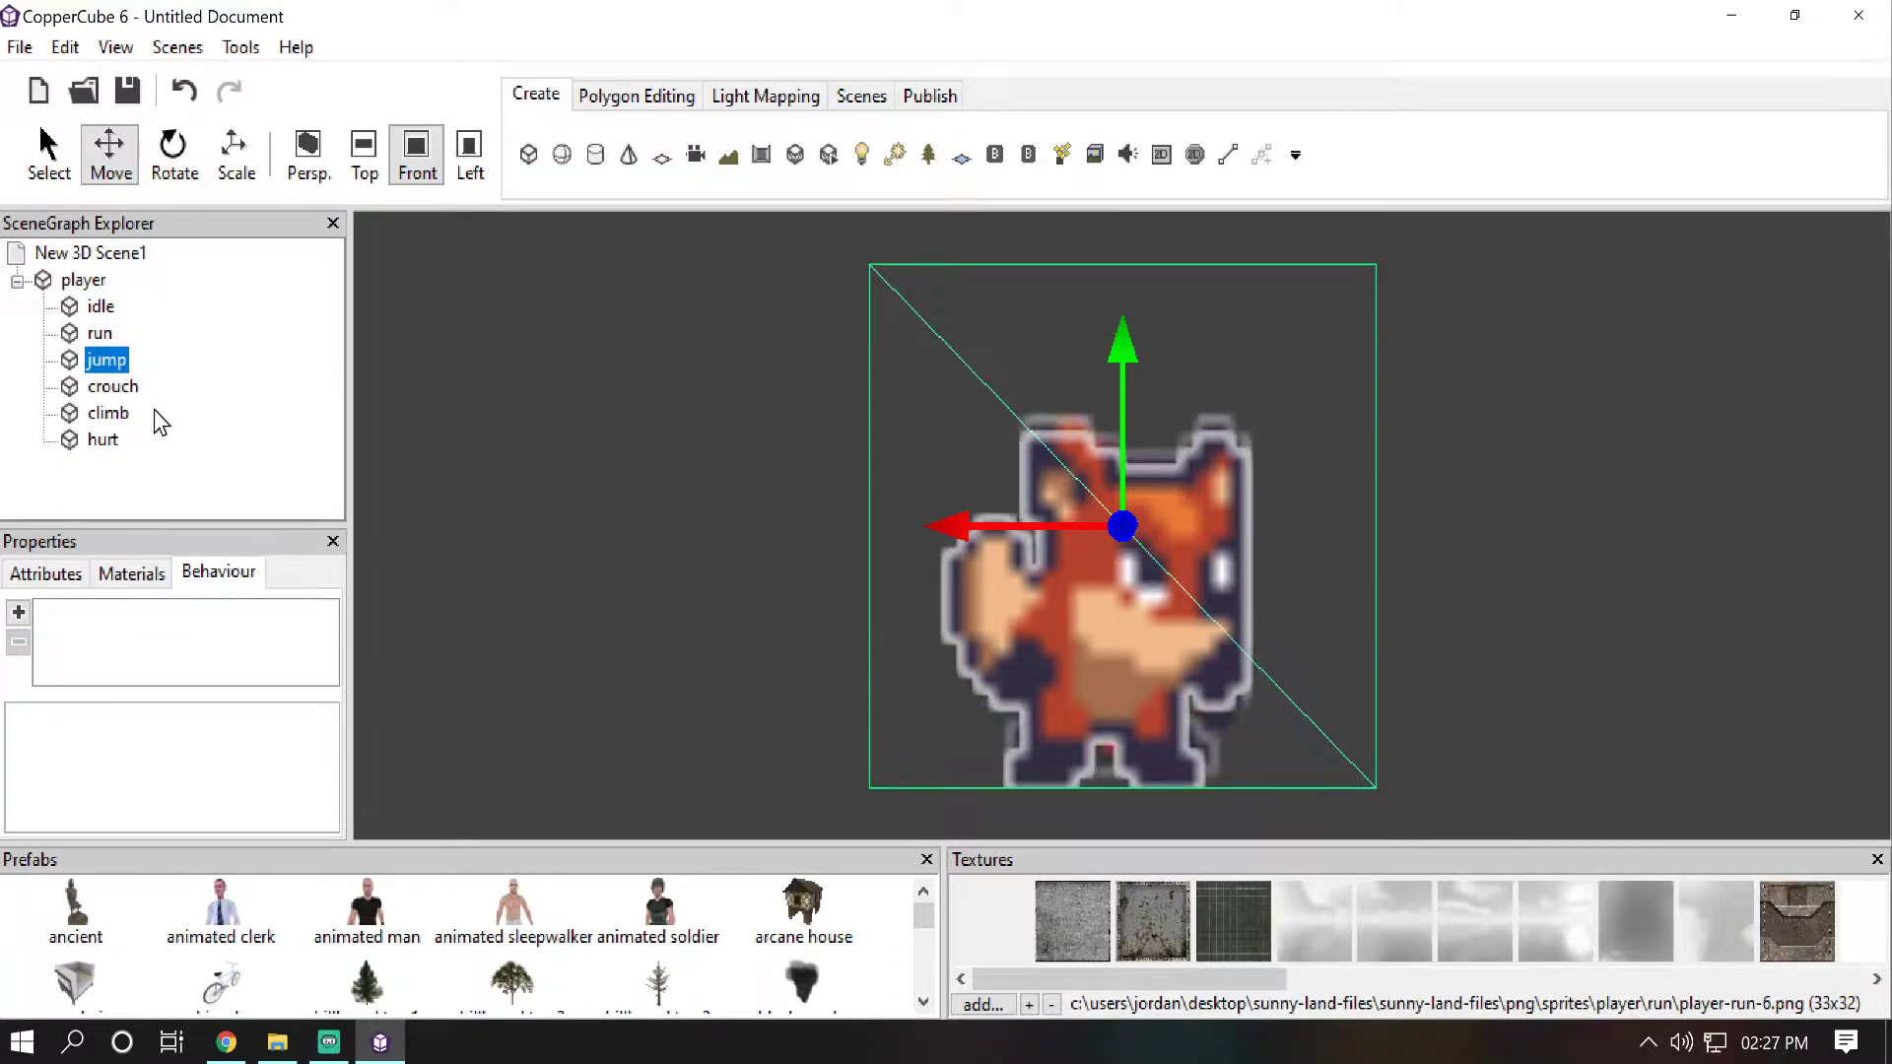
pyautogui.click(18, 614)
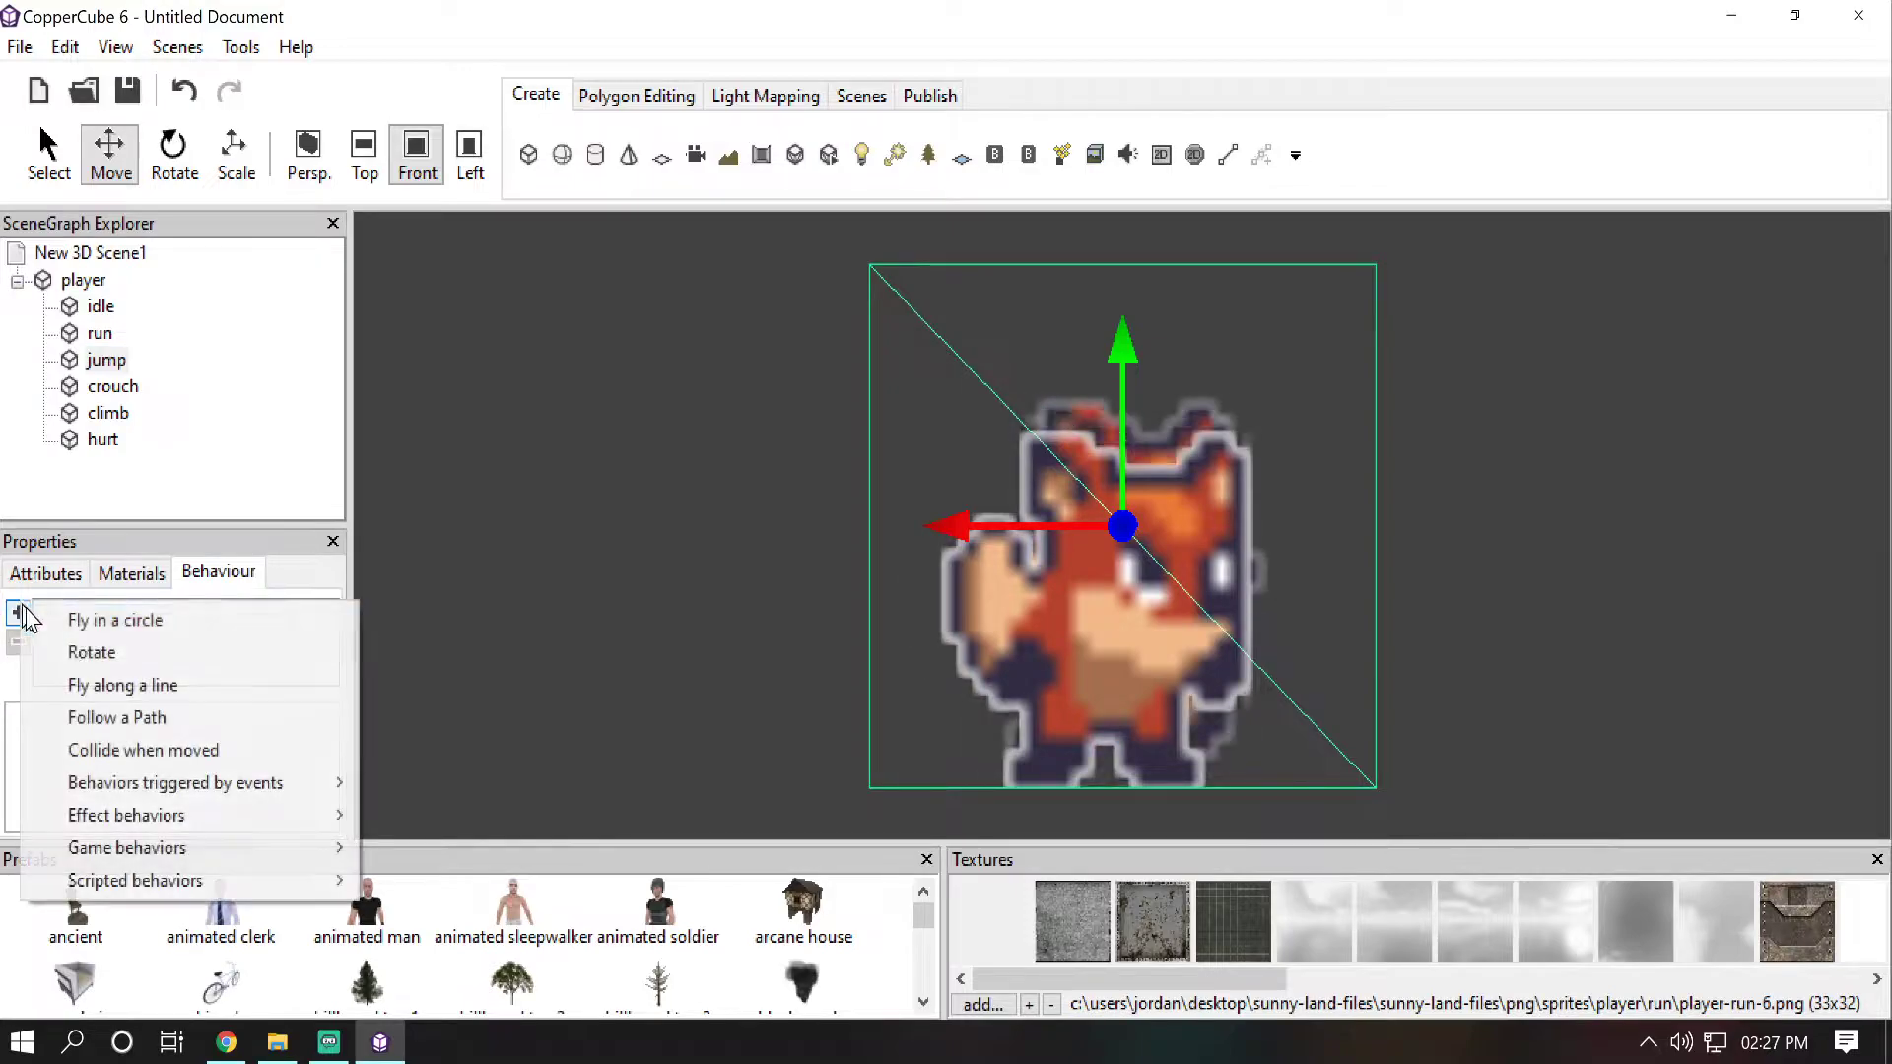
pyautogui.moveTo(306, 787)
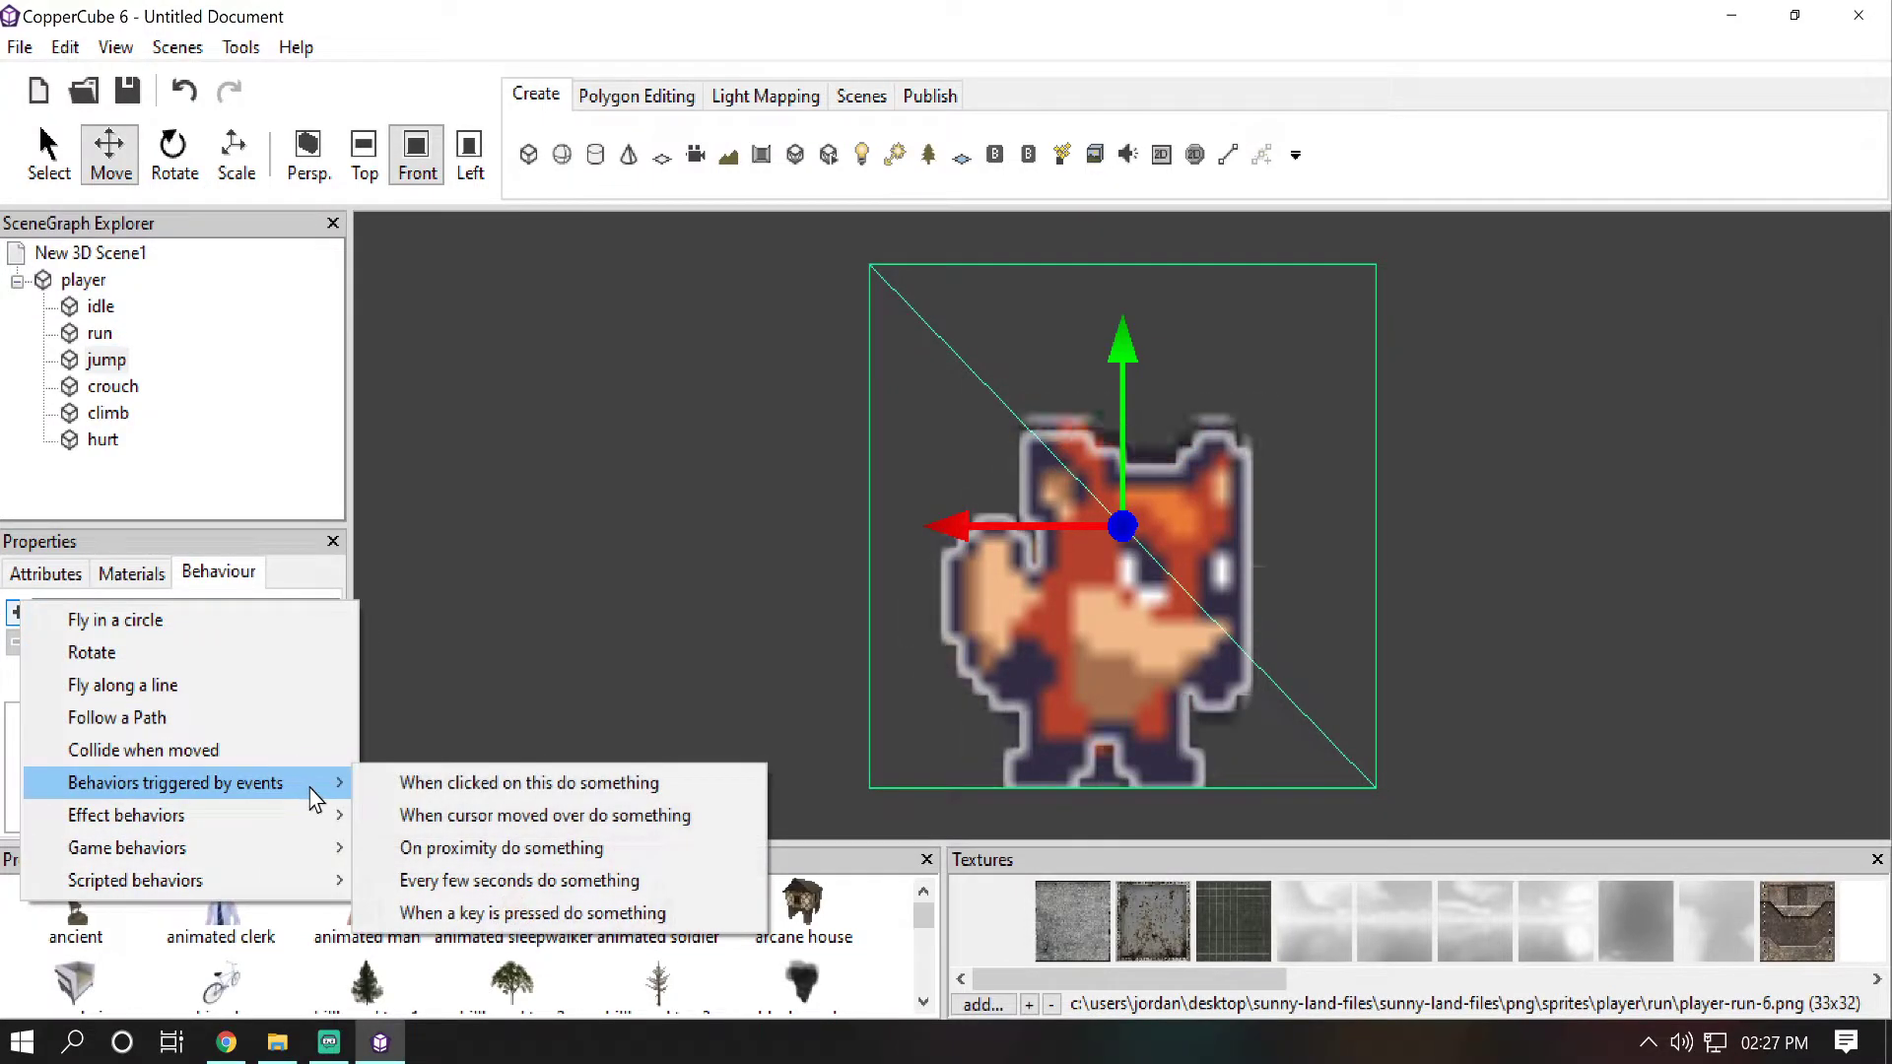
pyautogui.moveTo(325, 818)
pyautogui.click(445, 816)
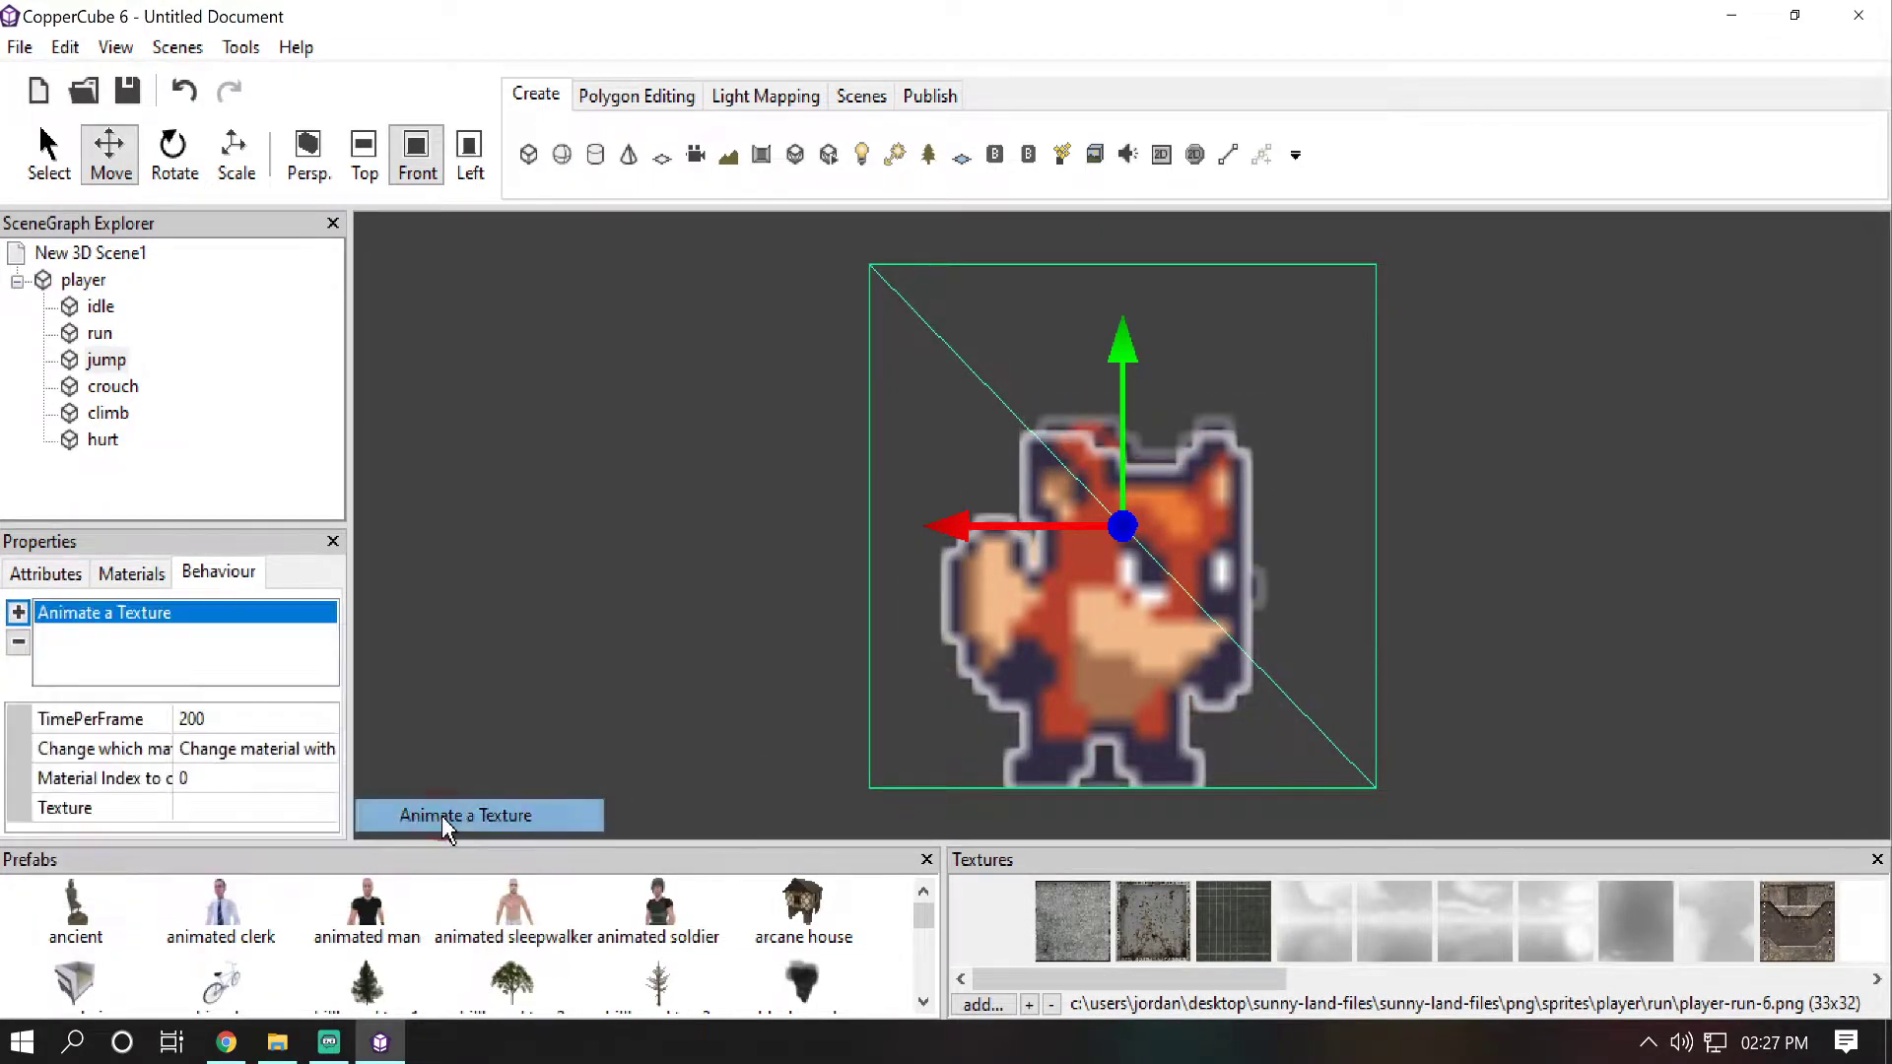
pyautogui.click(291, 727)
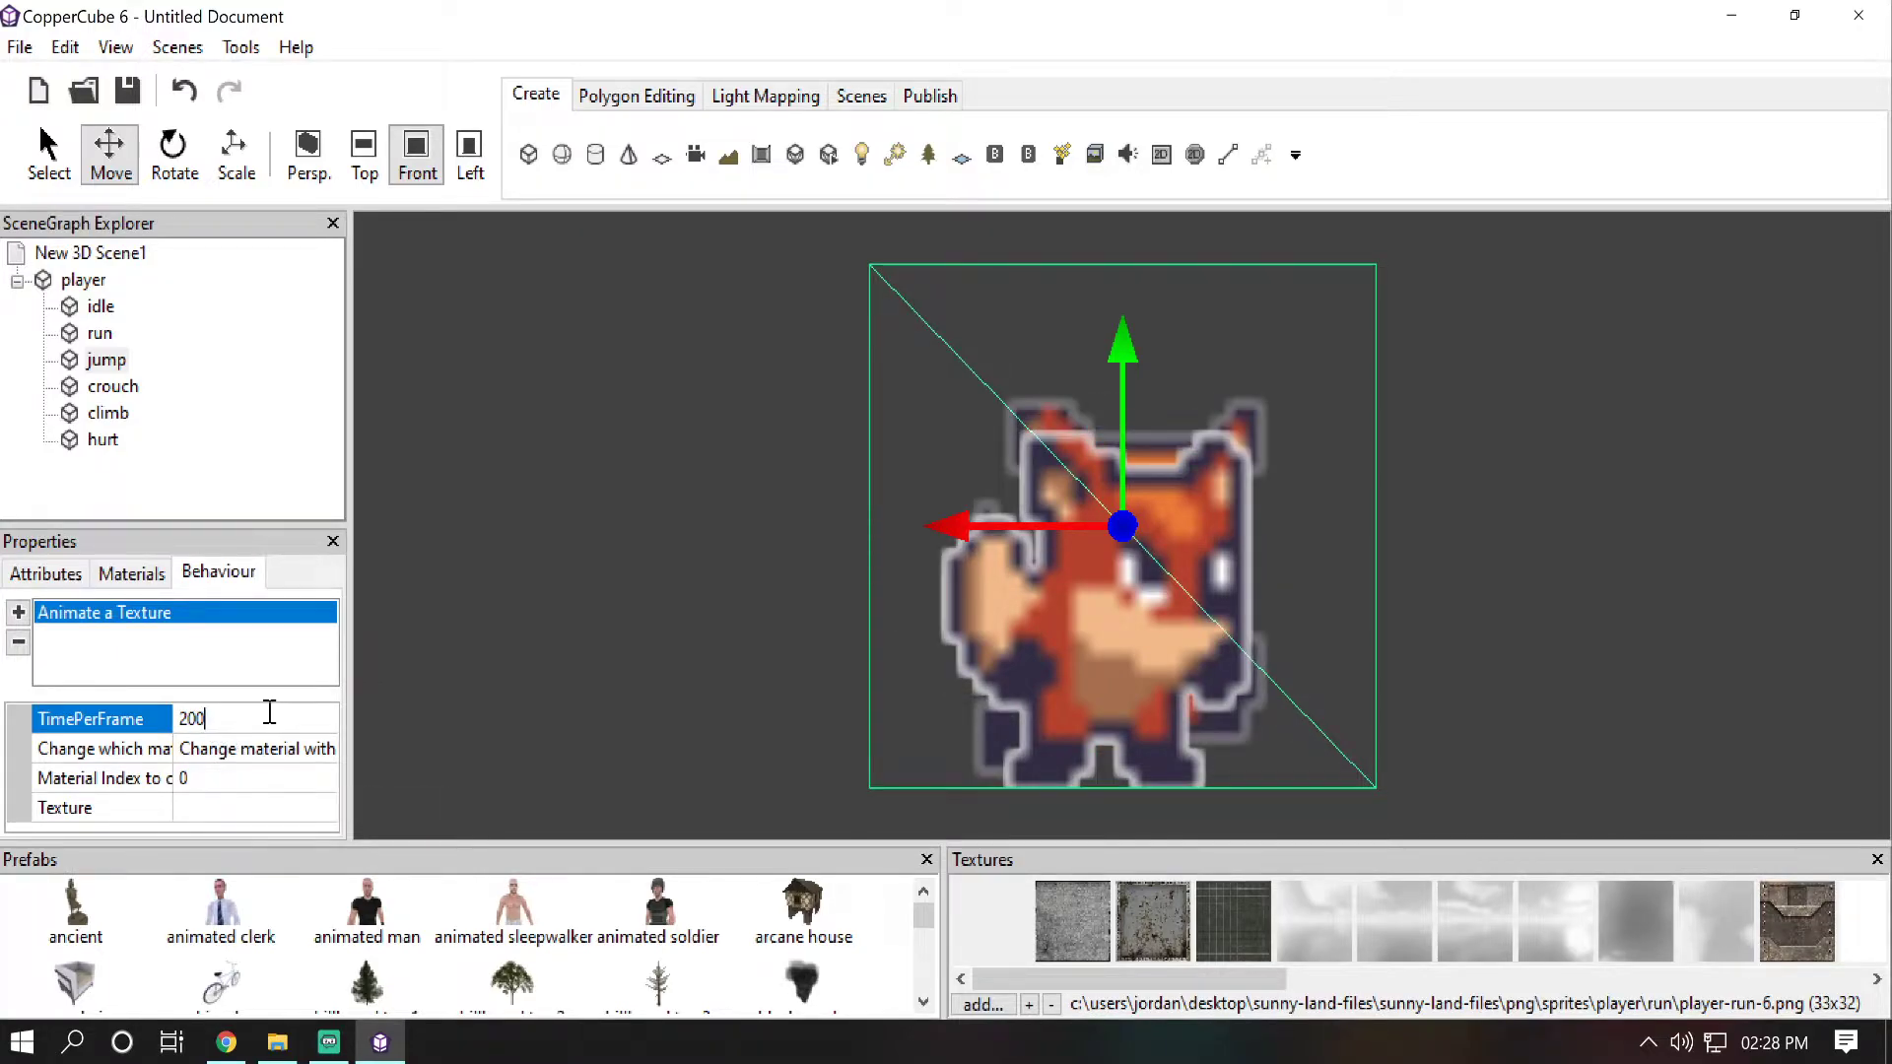
# Step: Assign the player-jump-1 sprite as the first texture of the jump plane's animation
pyautogui.click(282, 804)
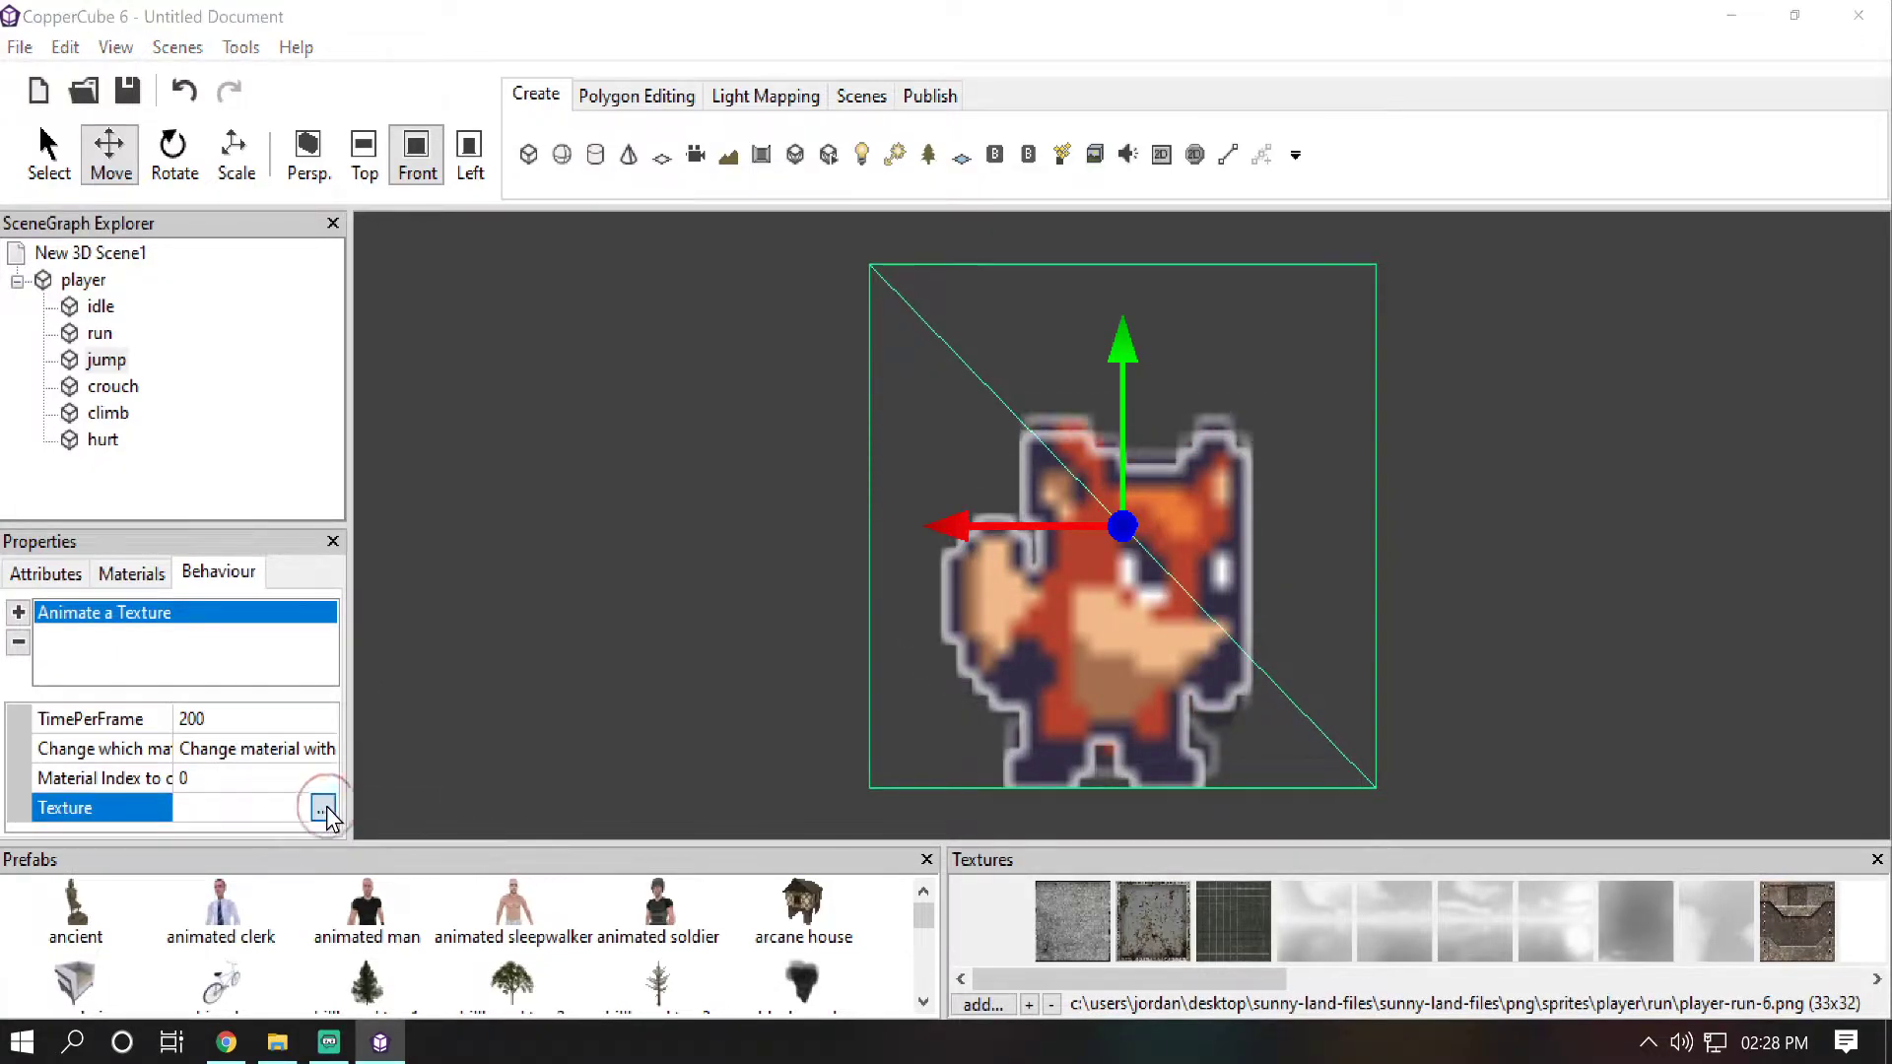
pyautogui.click(323, 809)
pyautogui.moveTo(131, 887); pyautogui.dragTo(451, 897)
pyautogui.click(414, 824)
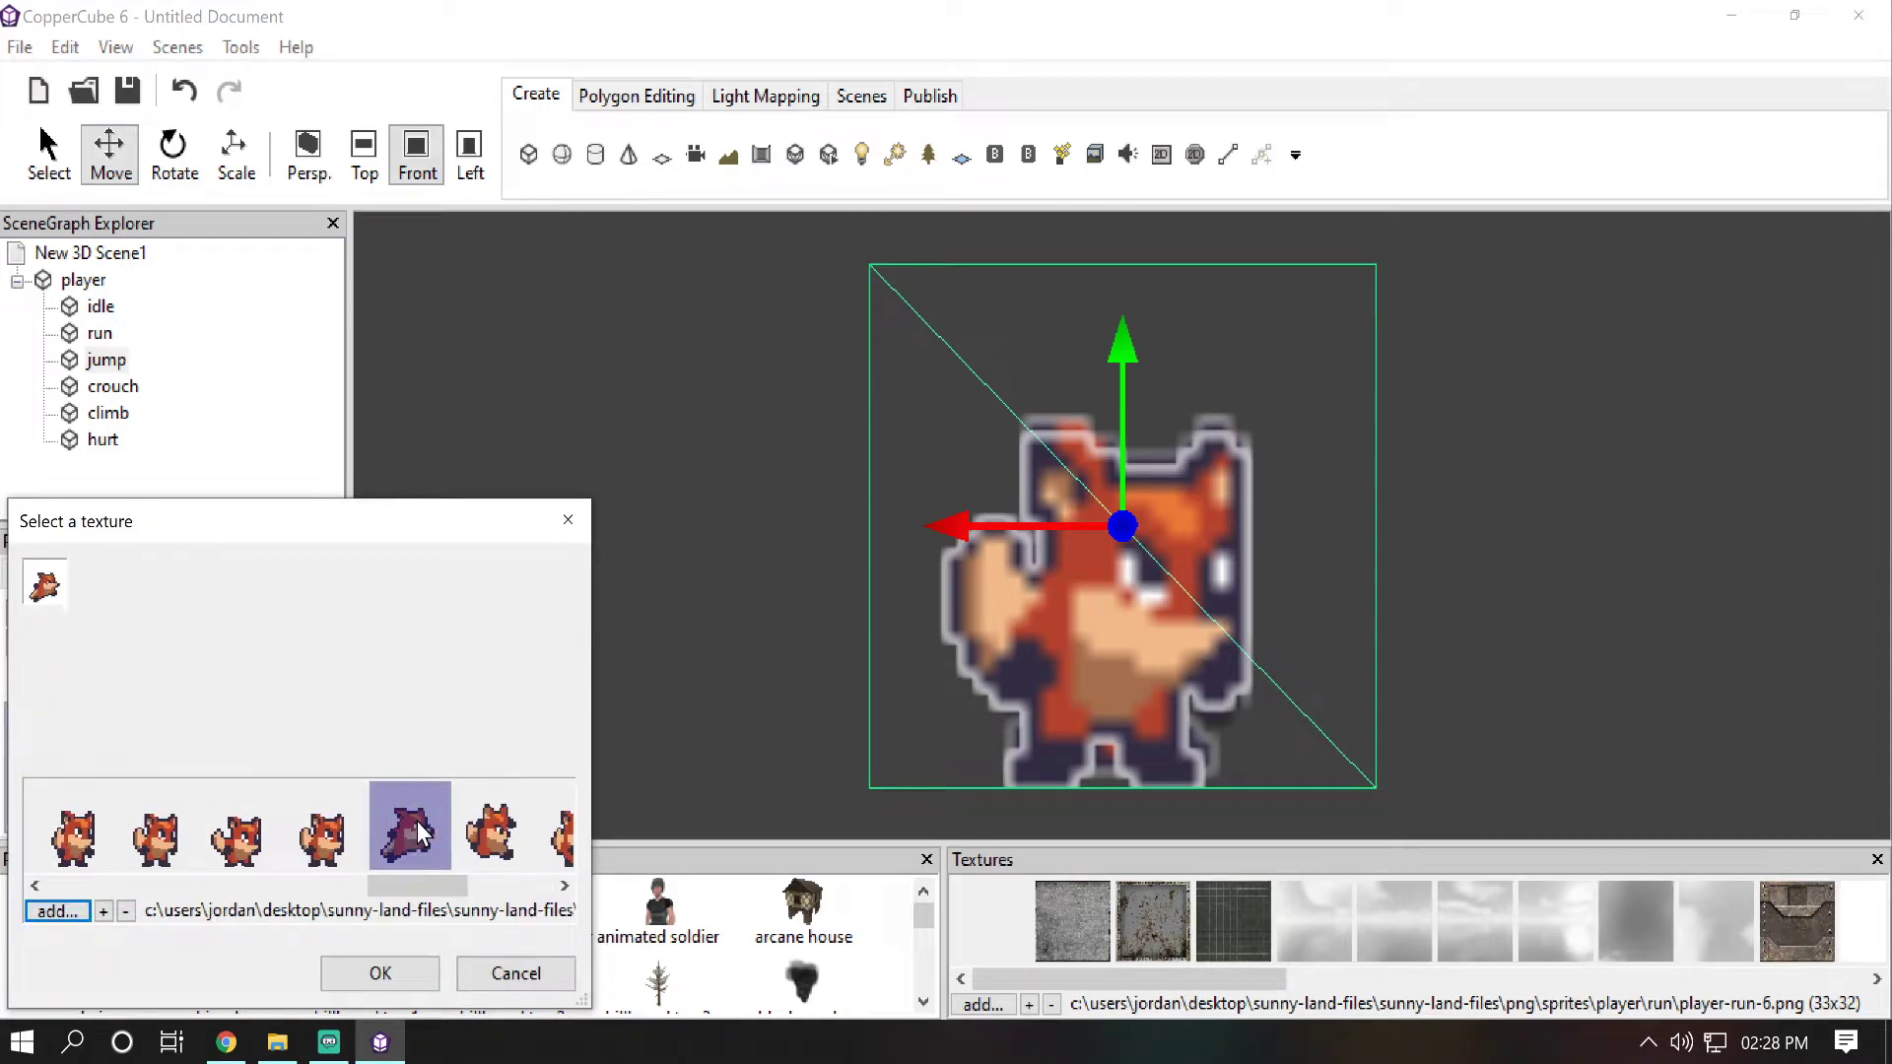
pyautogui.click(390, 985)
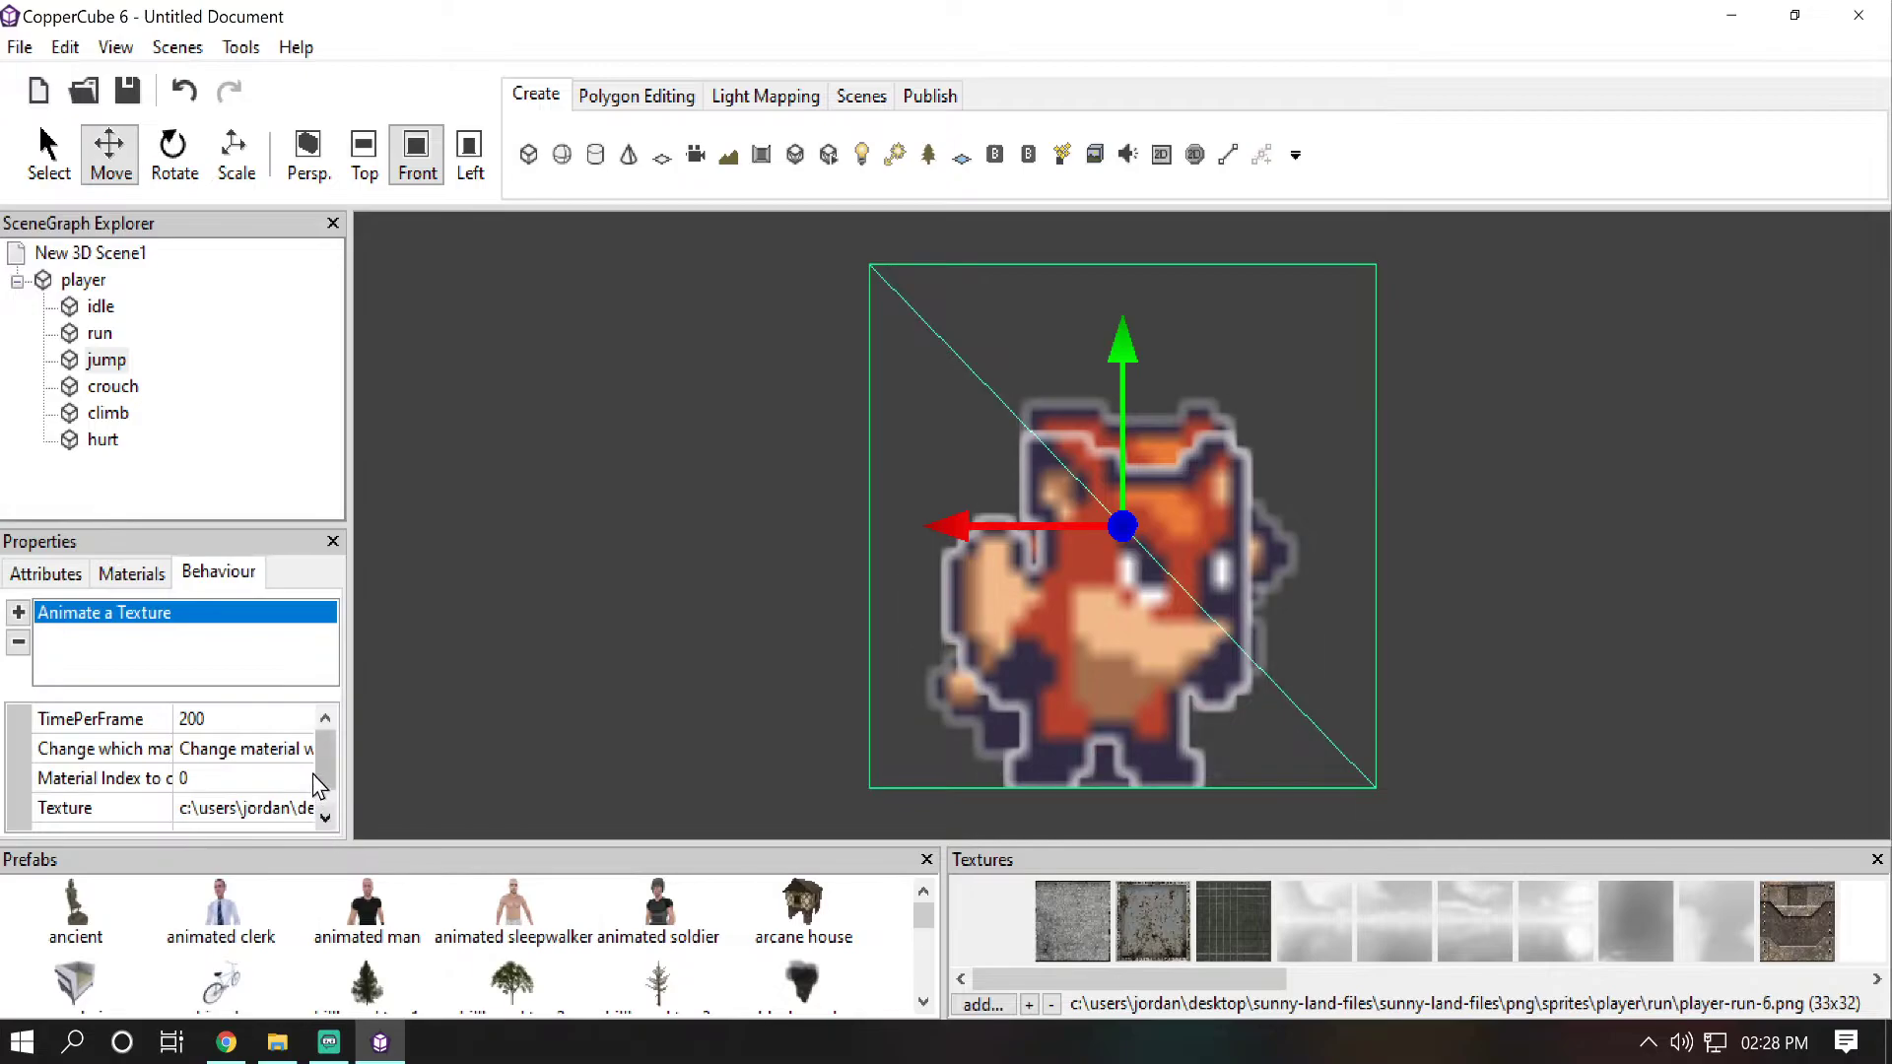
# Step: Assign the second player jump sprite as the second texture of the jump plane's animation
pyautogui.click(299, 806)
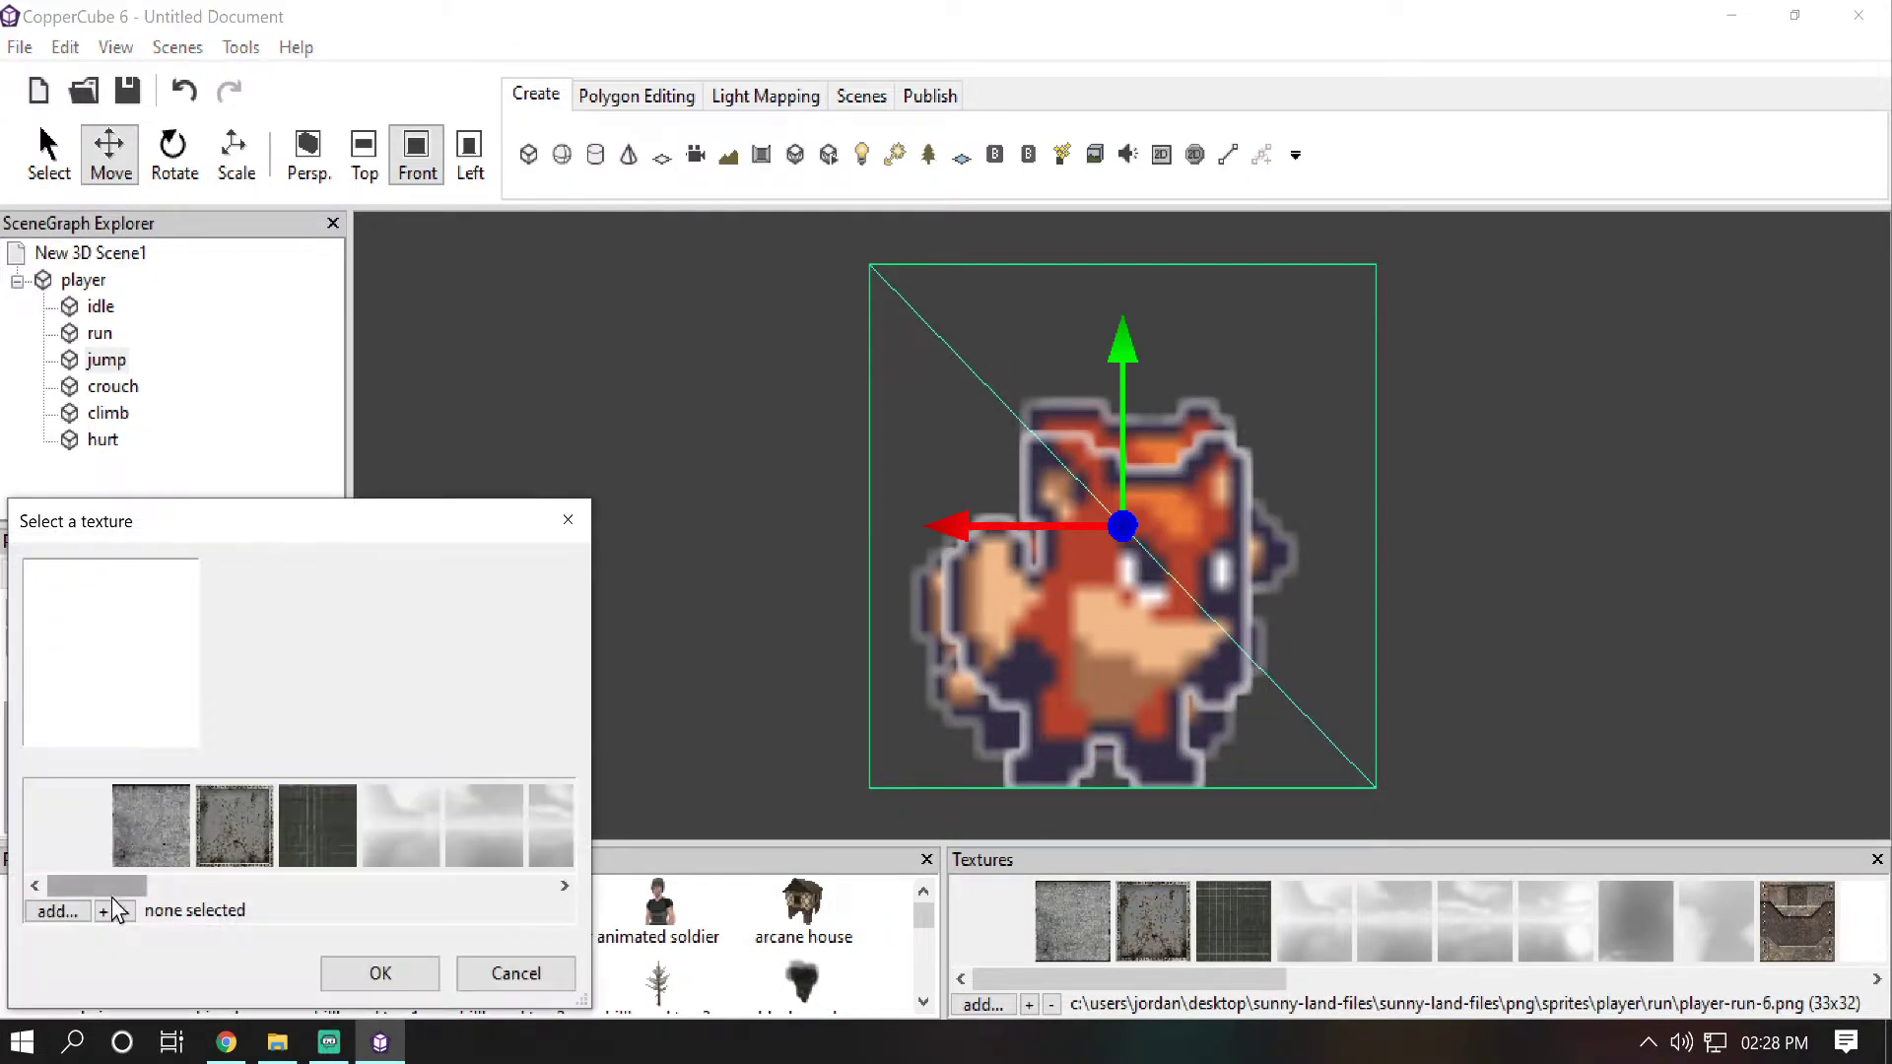
pyautogui.moveTo(110, 890); pyautogui.dragTo(447, 867)
pyautogui.click(421, 836)
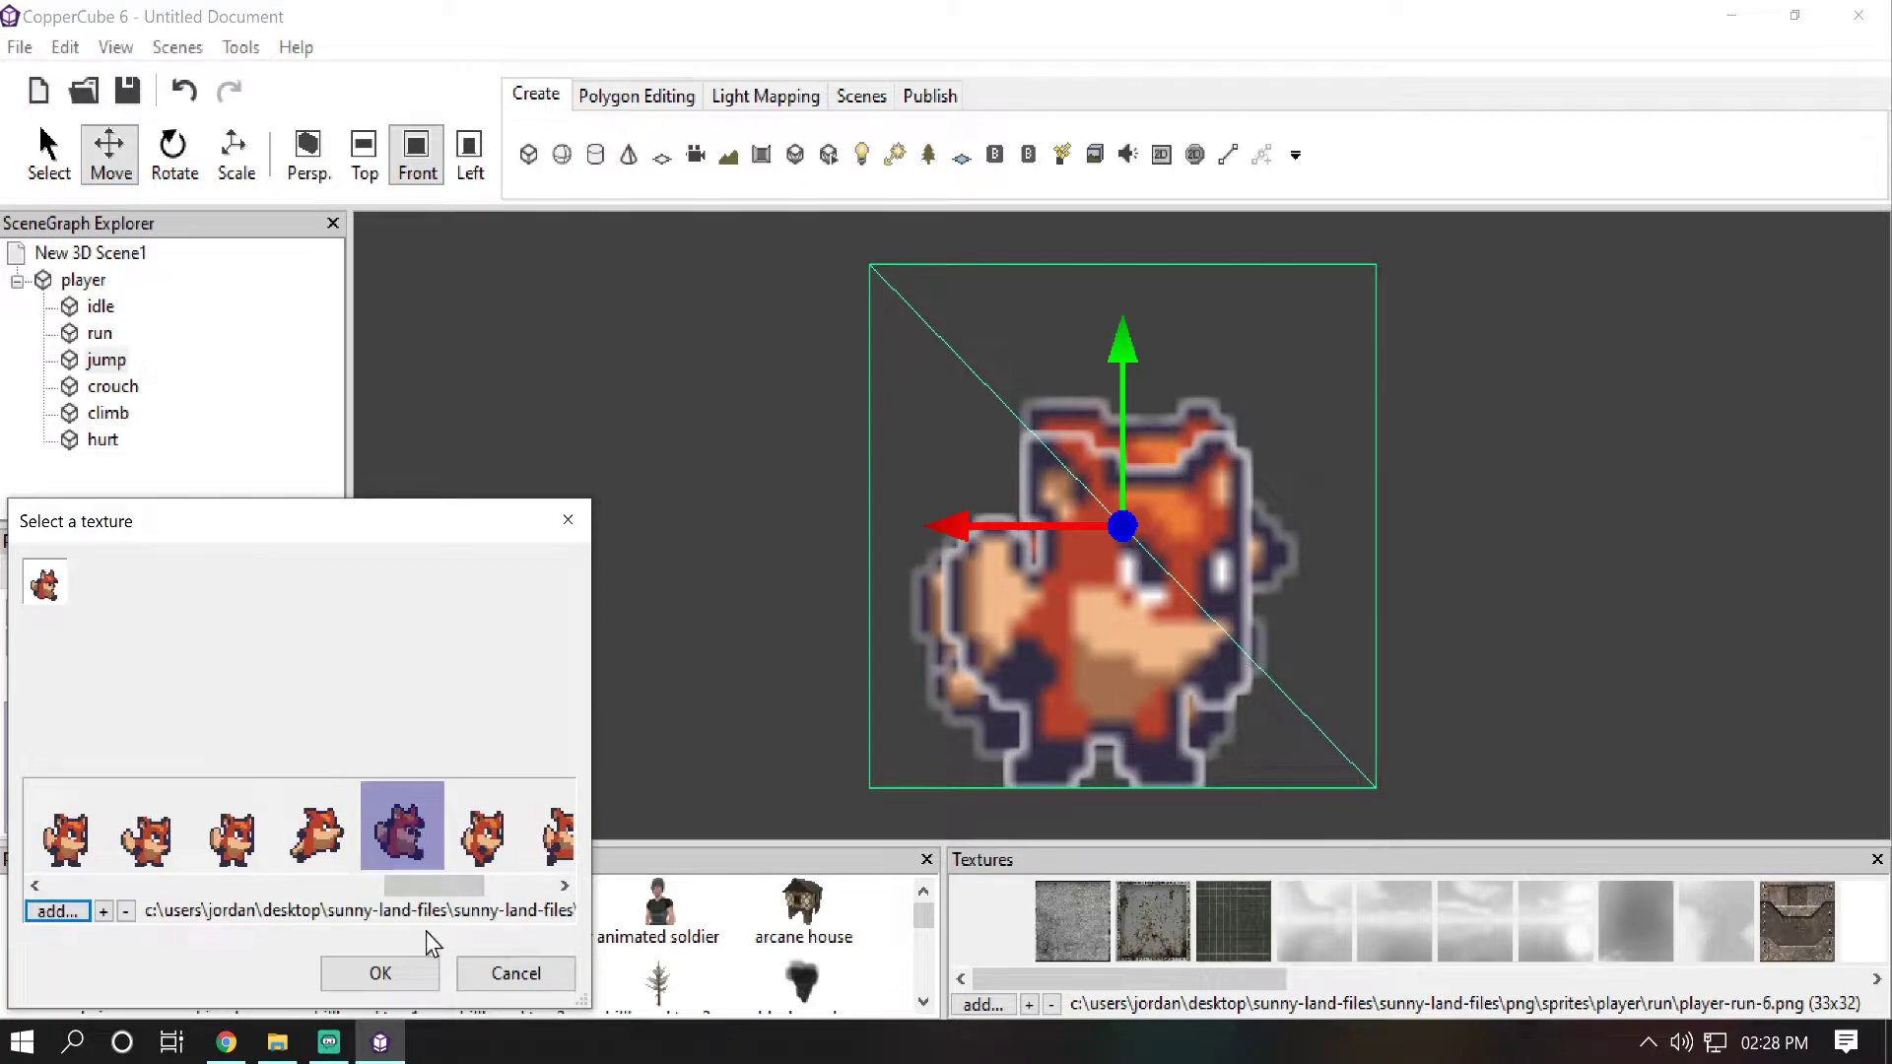
pyautogui.click(412, 976)
# Step: Add an Animate a Texture behavior to the player's crouch plane with a TimePerFrame of 100
pyautogui.click(115, 386)
pyautogui.click(17, 613)
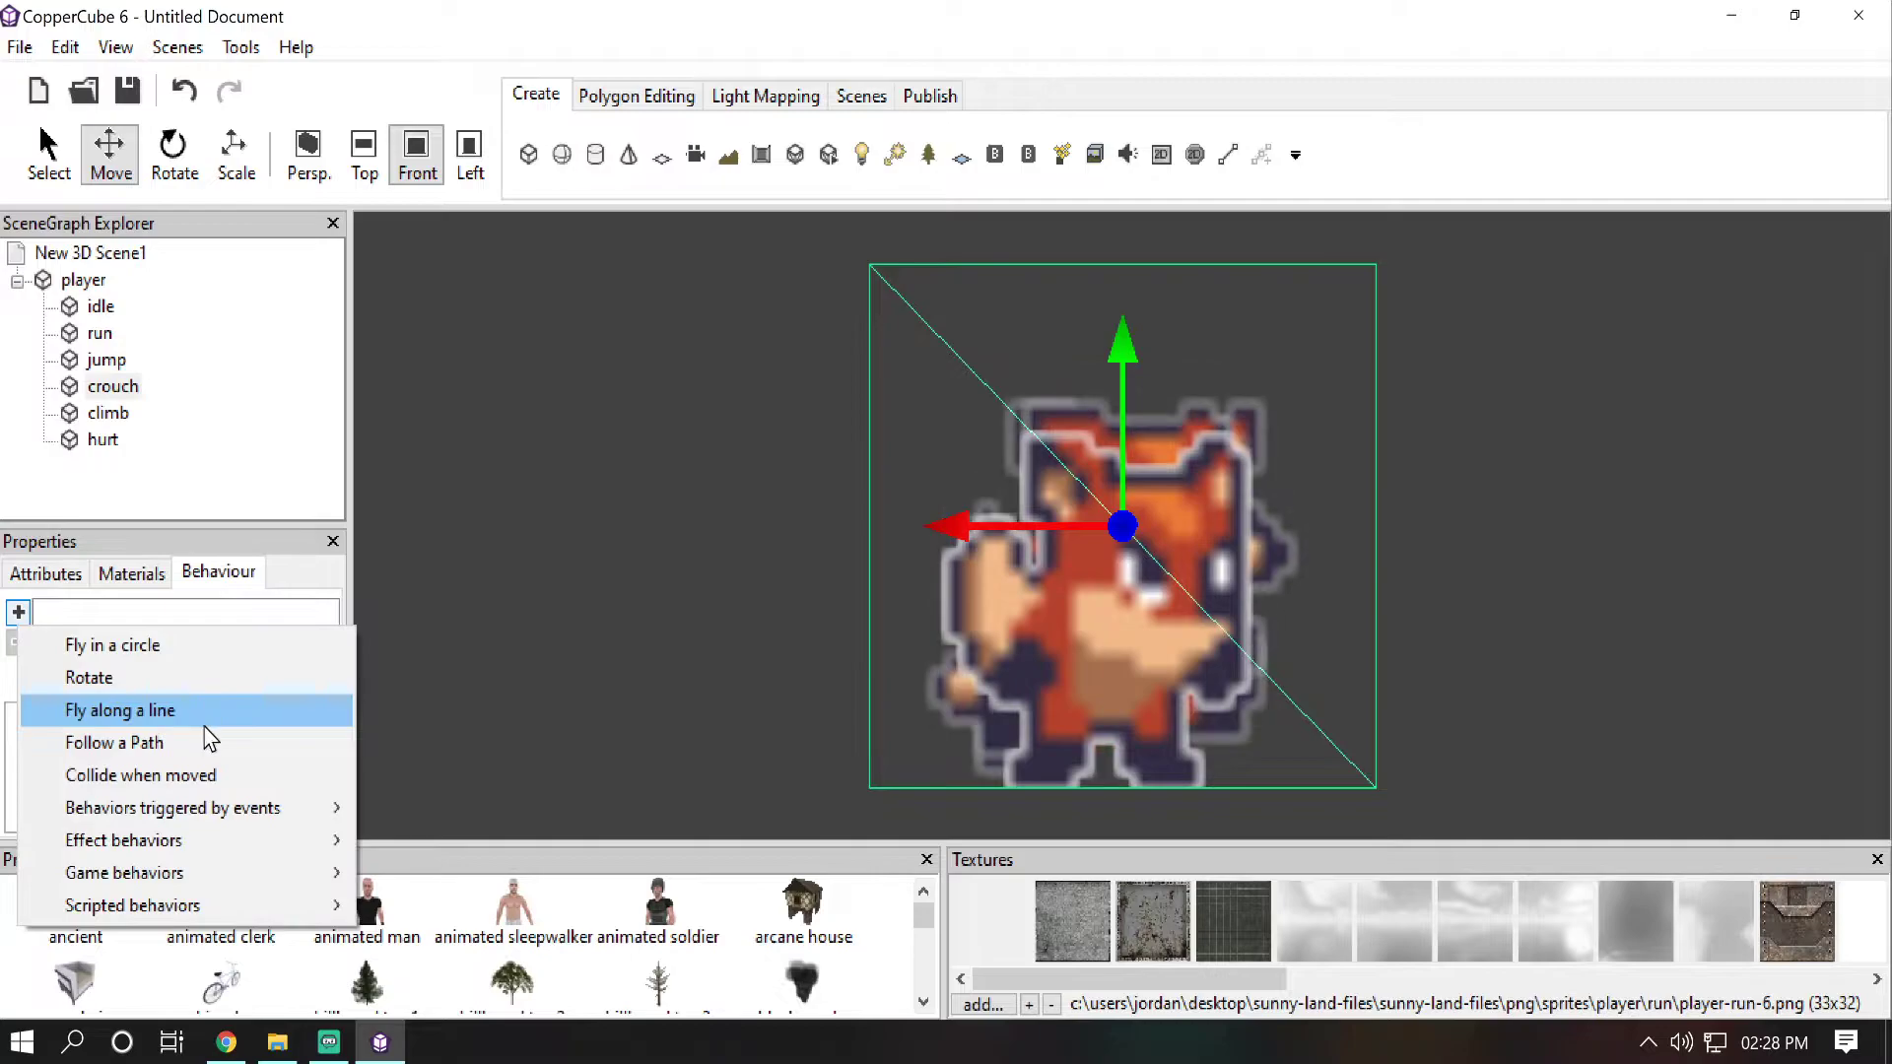
pyautogui.moveTo(261, 841)
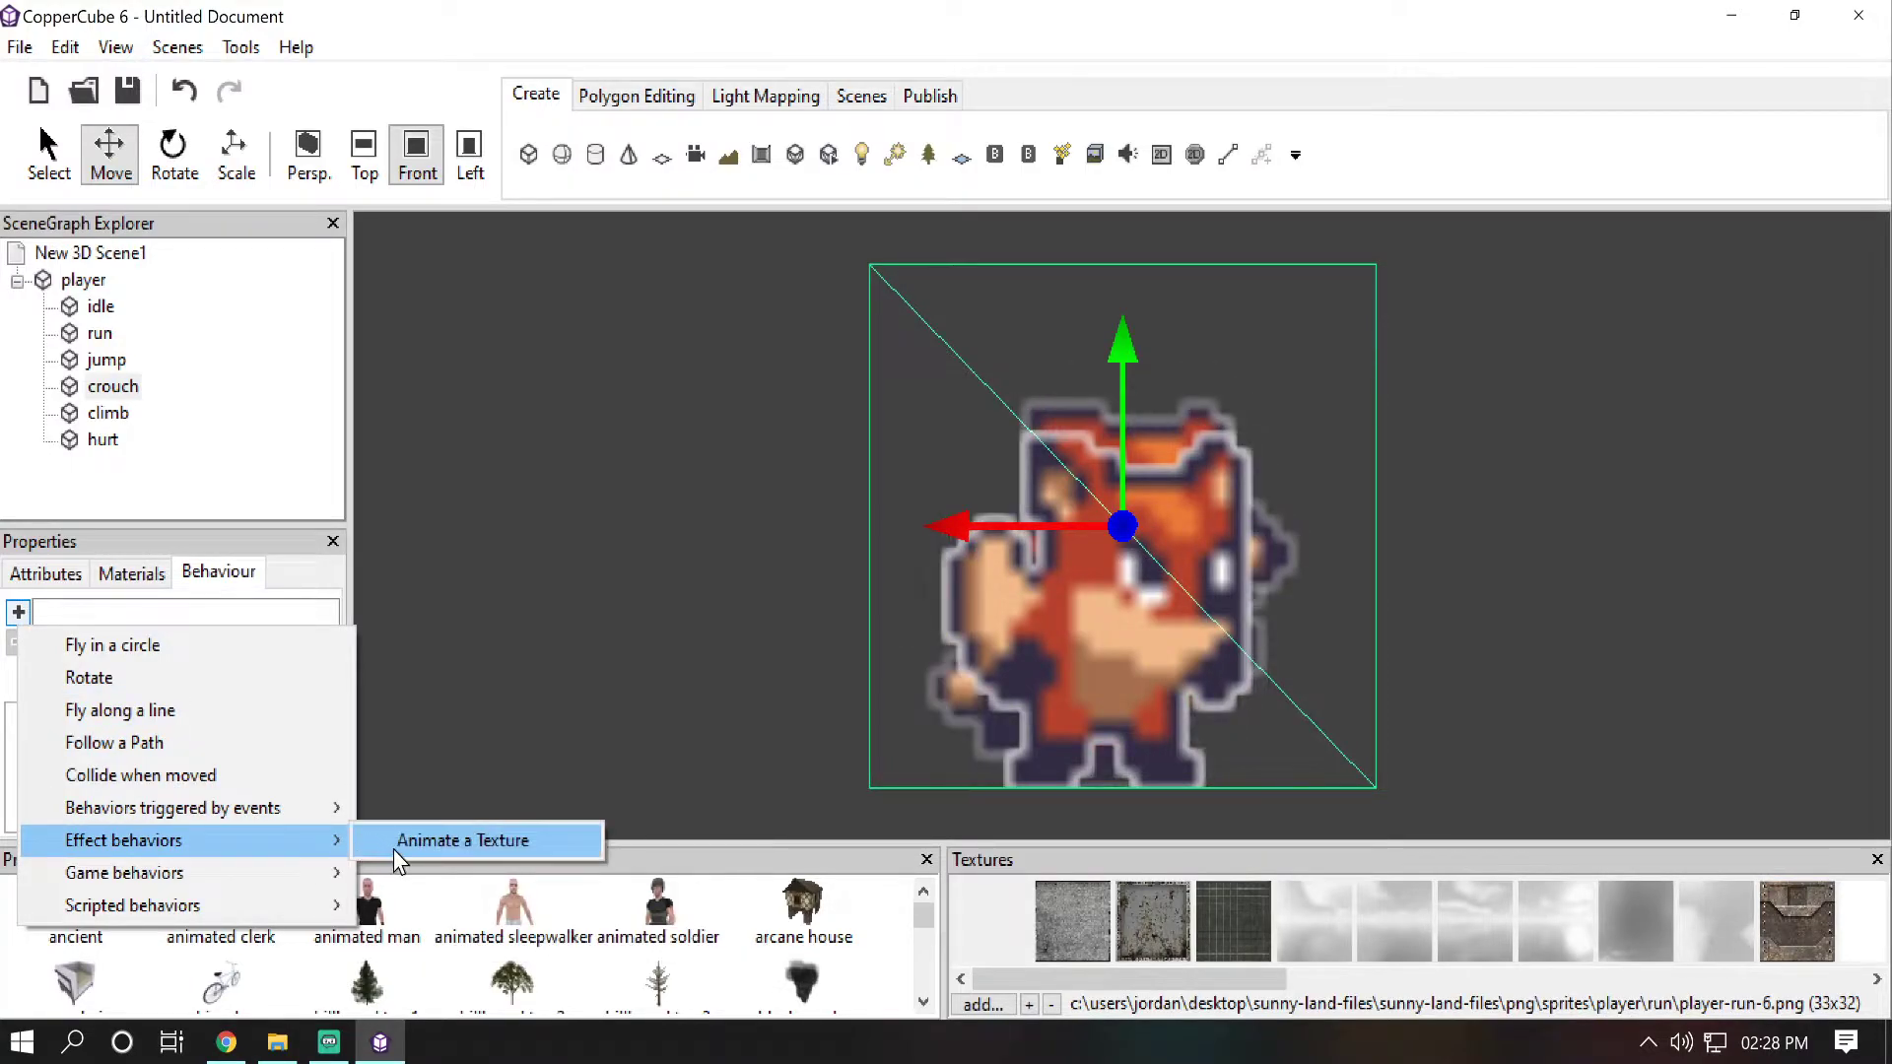
pyautogui.click(421, 846)
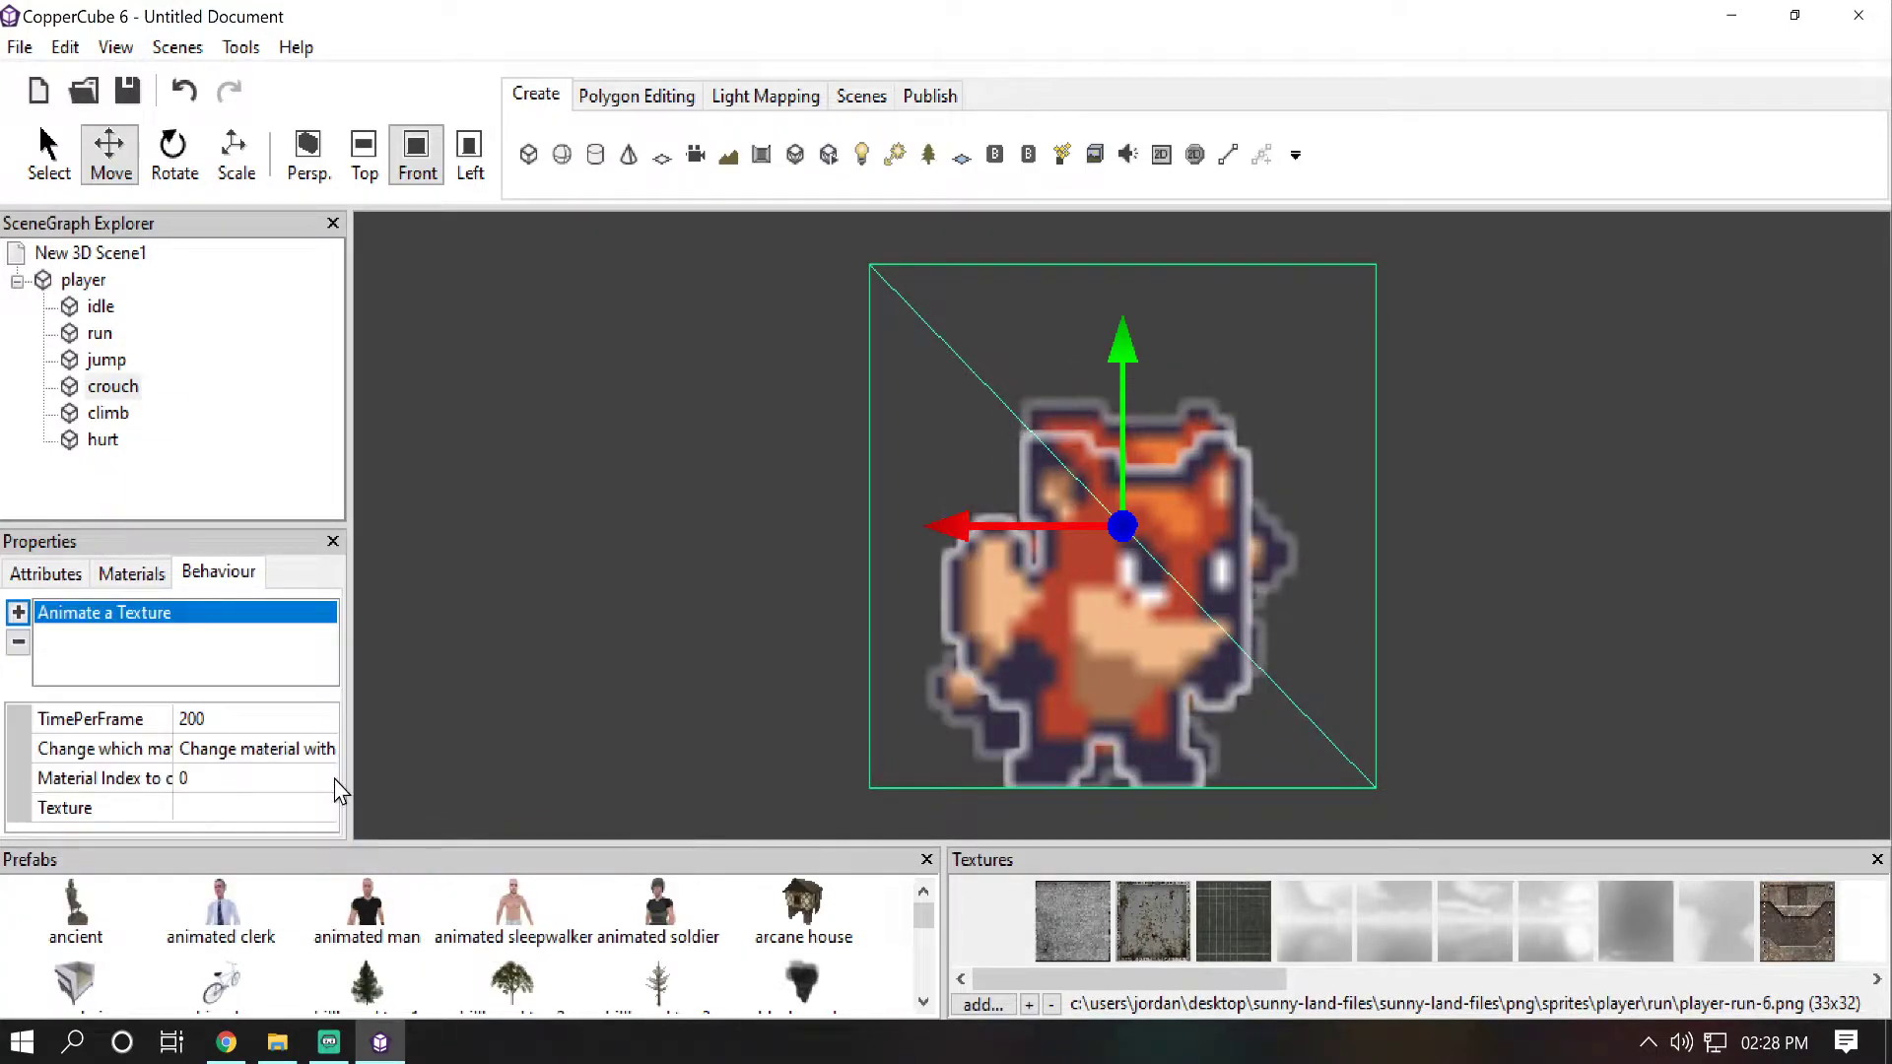
pyautogui.click(261, 719)
pyautogui.write('100')
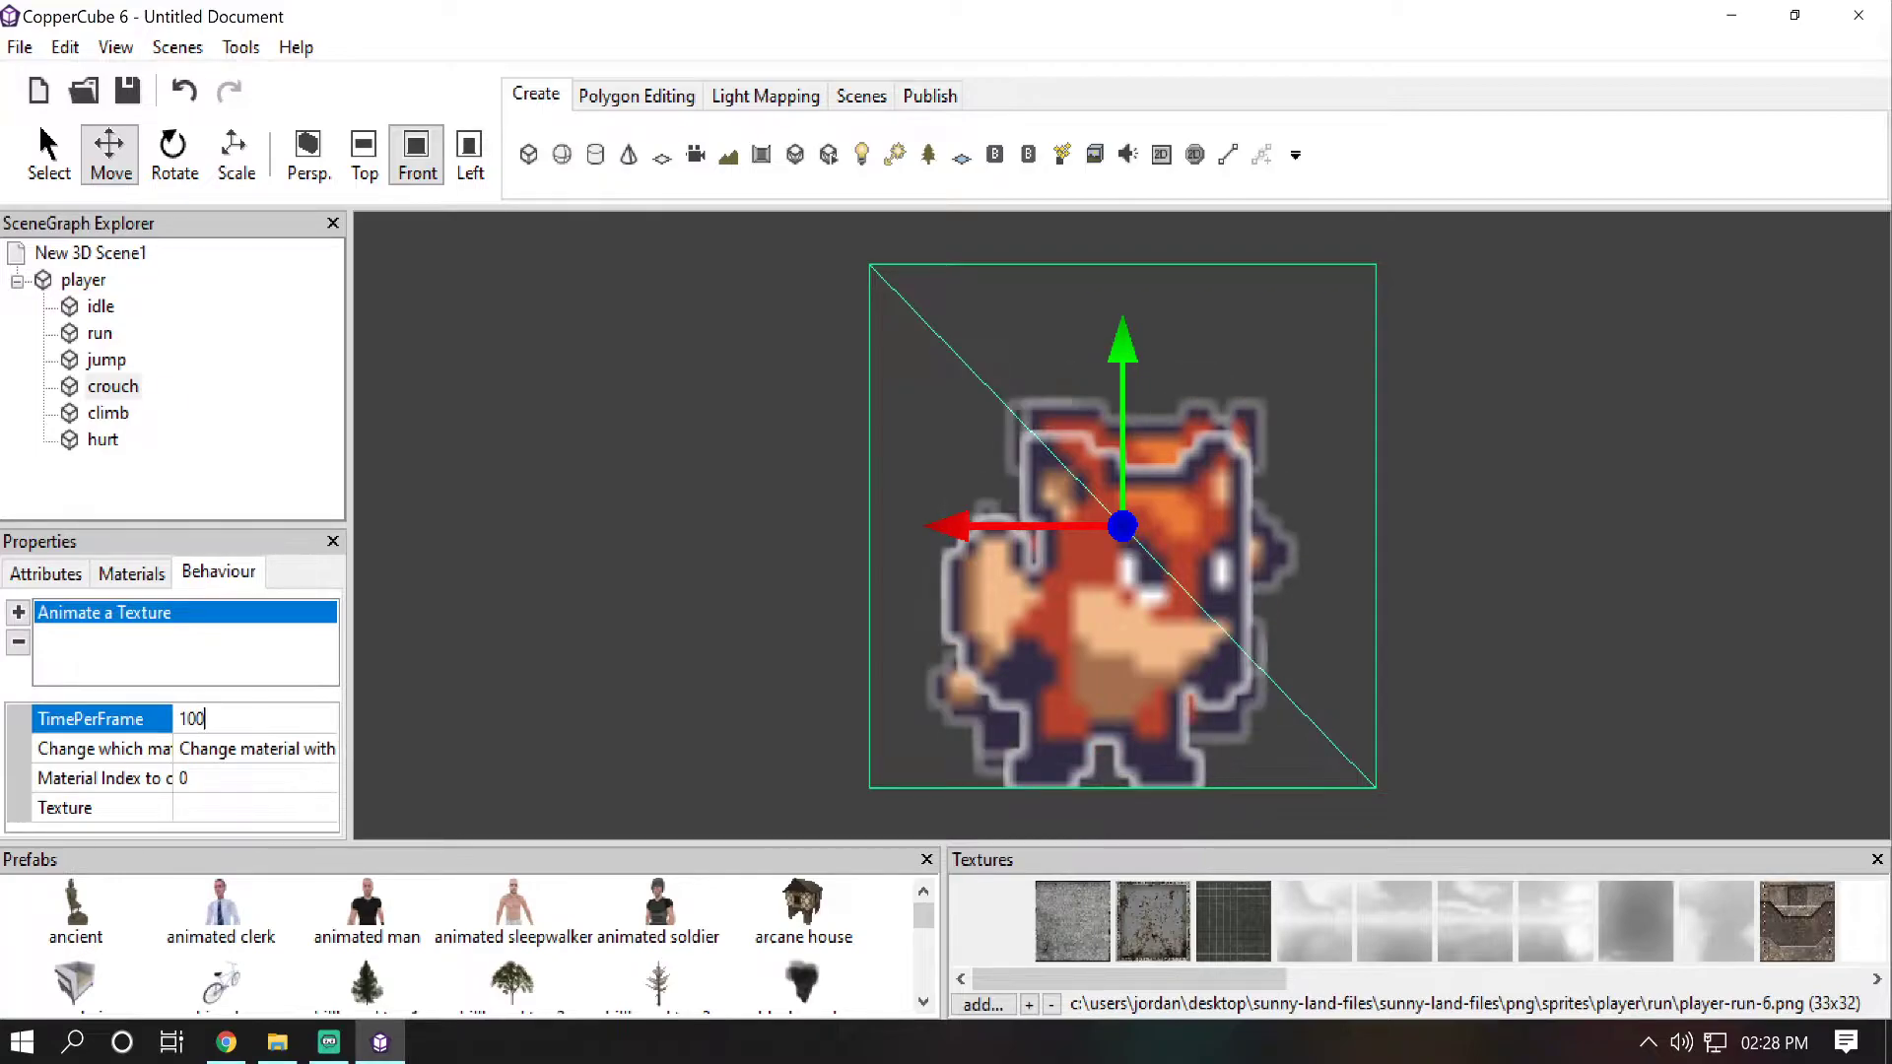
# Step: Assign the first player crouch sprite as the first texture of the crouch plane's animation
pyautogui.click(318, 806)
pyautogui.click(322, 808)
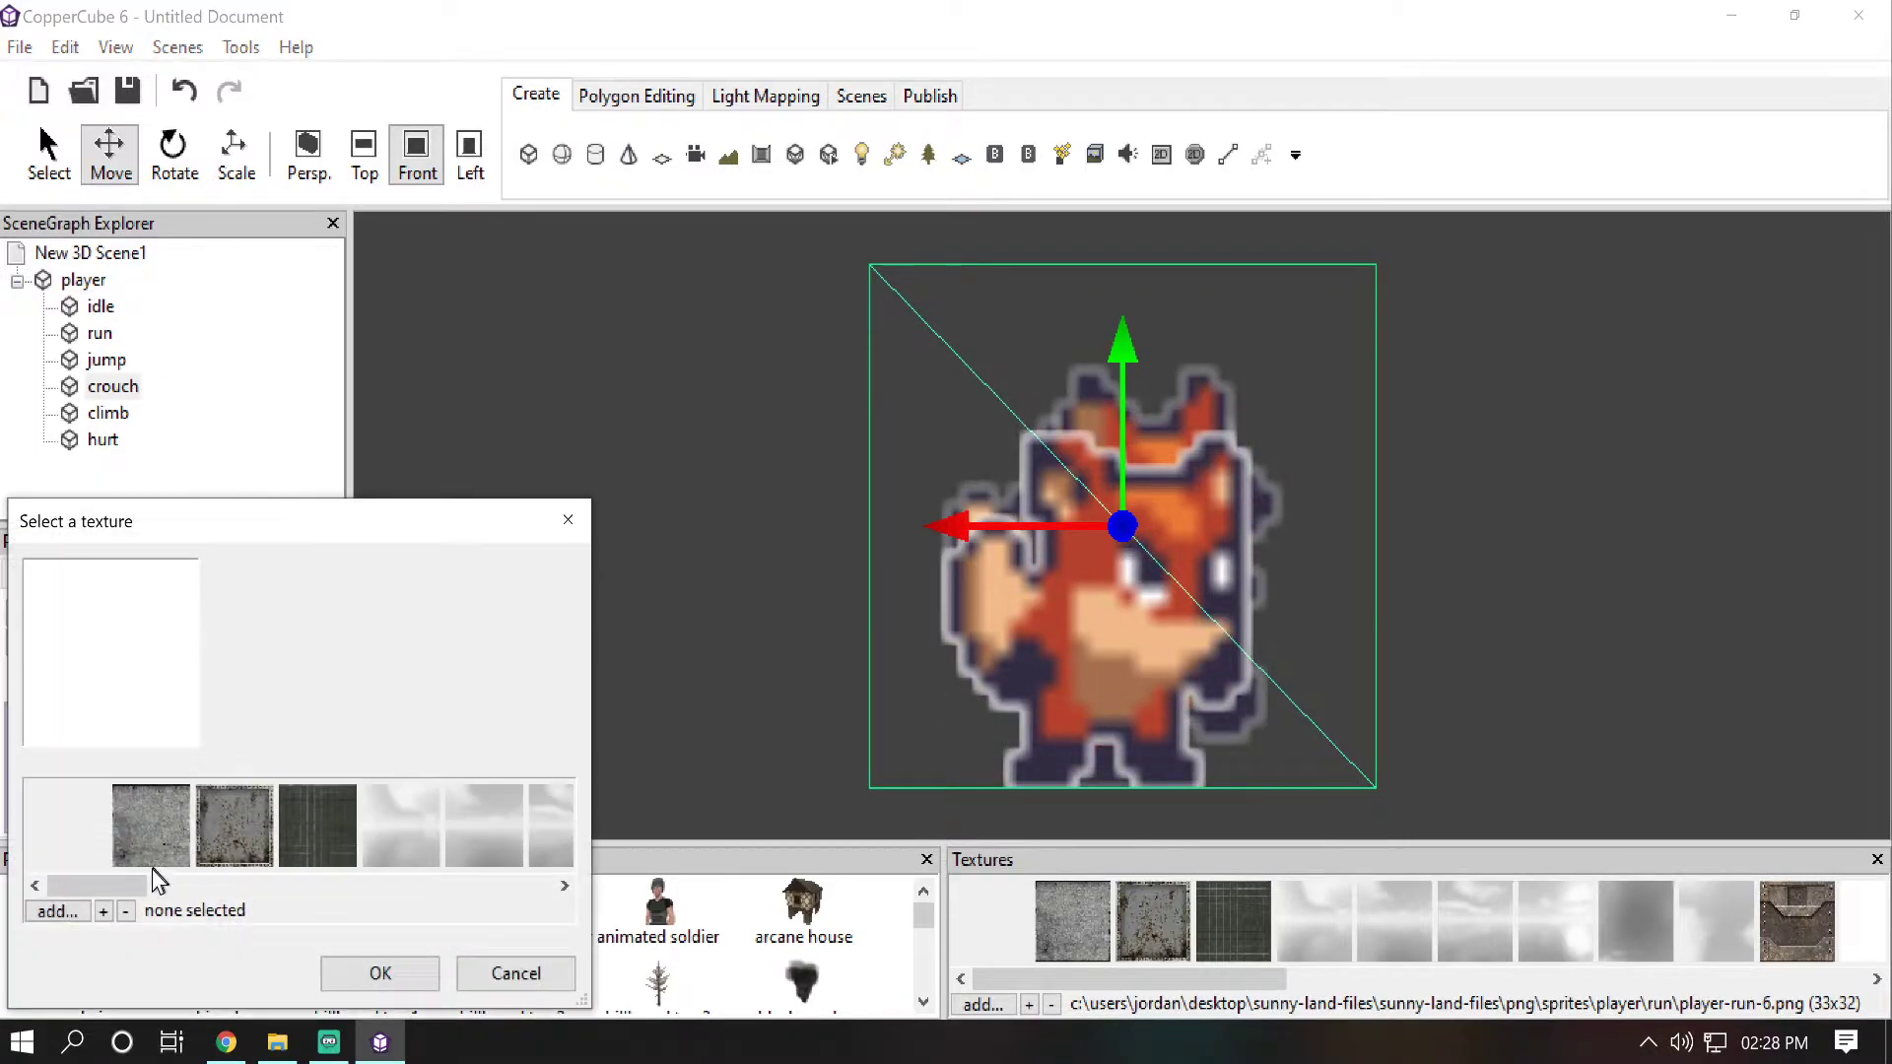
pyautogui.moveTo(139, 884); pyautogui.dragTo(376, 933)
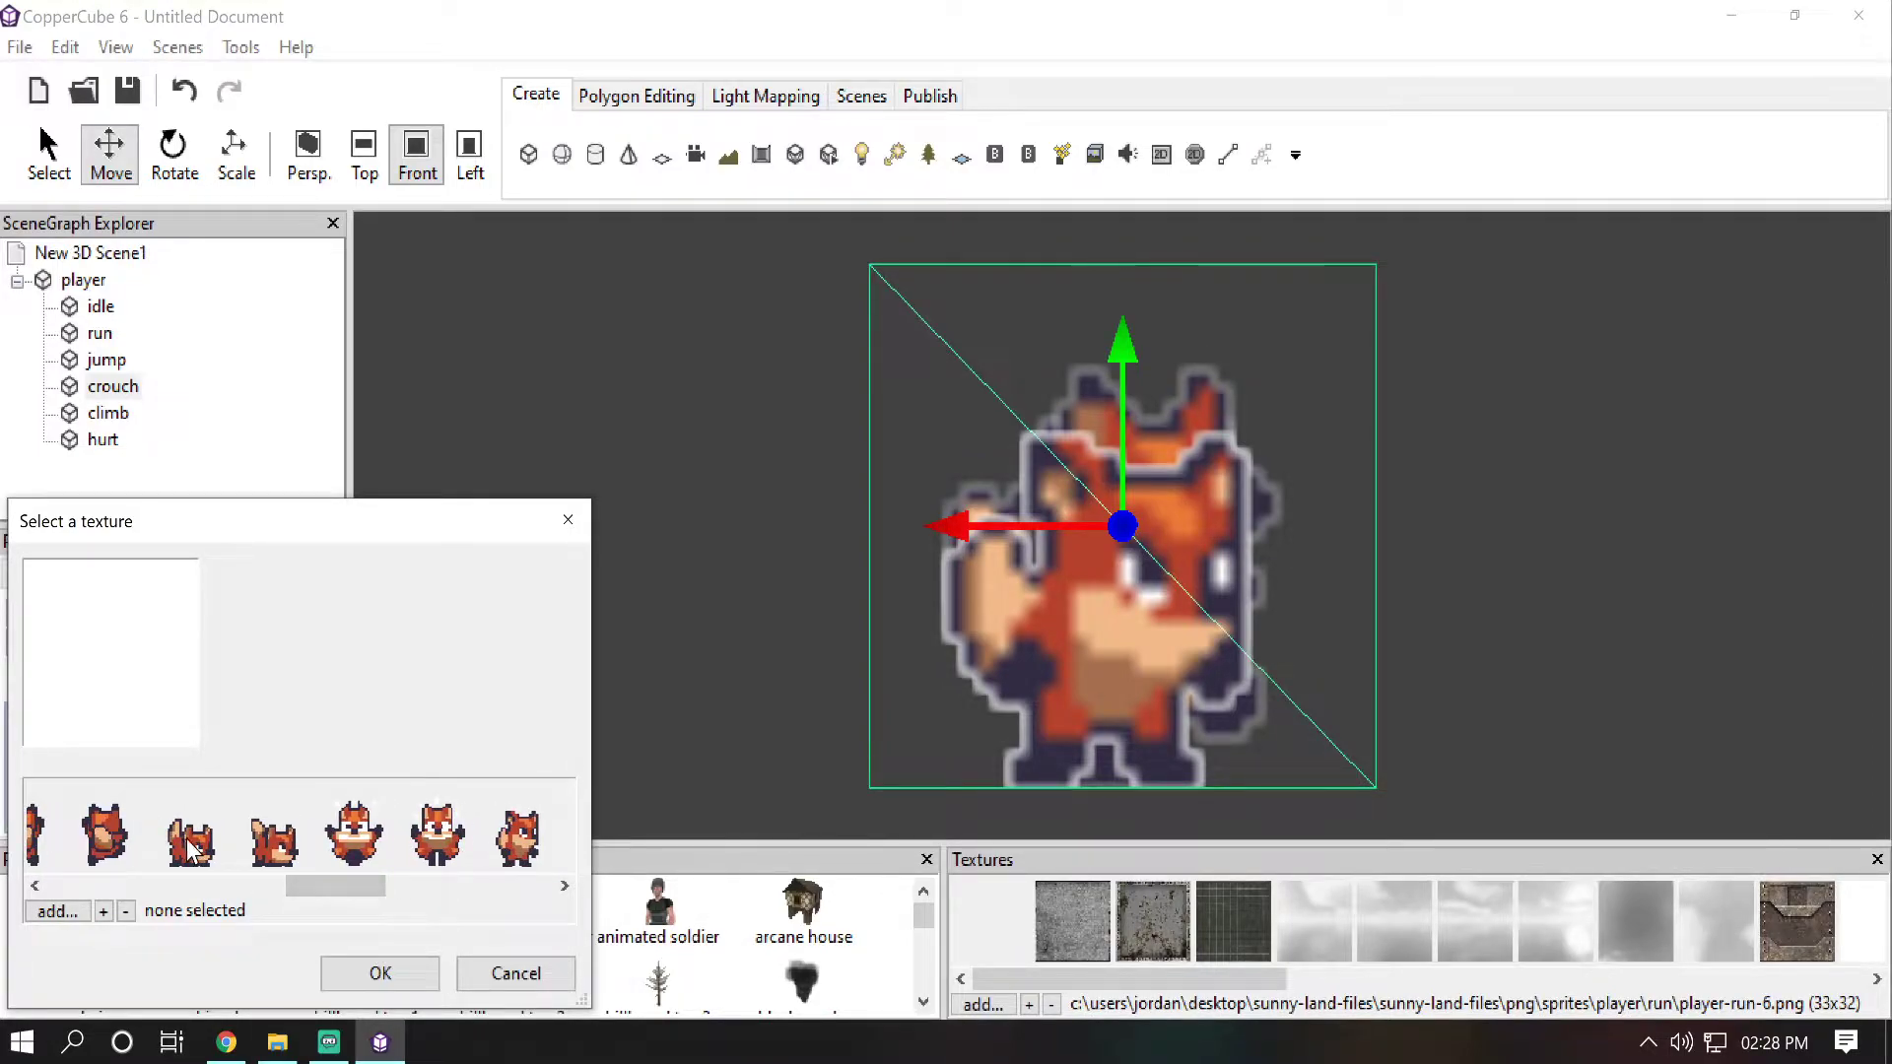
pyautogui.click(190, 846)
pyautogui.click(379, 974)
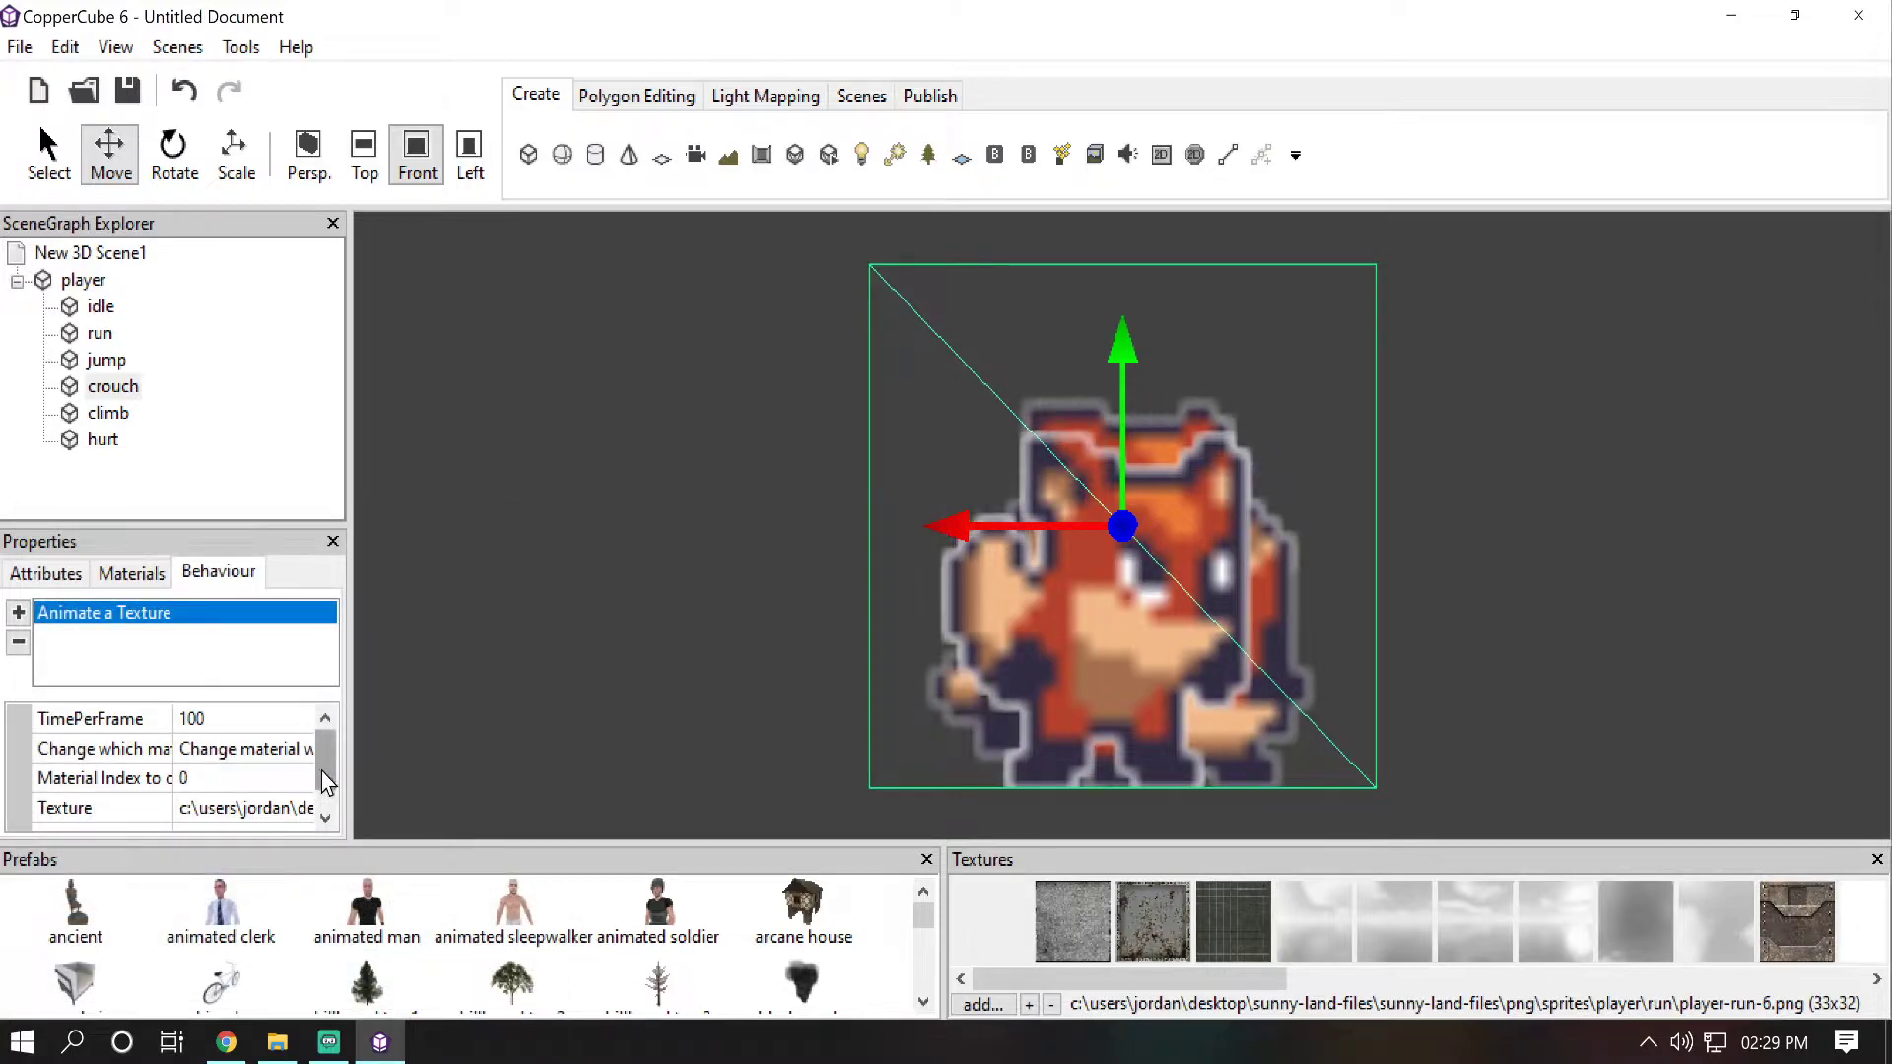
# Step: Assign the second player crouch sprite as the second texture of the crouch plane's animation
pyautogui.moveTo(322, 772); pyautogui.dragTo(312, 840)
pyautogui.click(308, 811)
pyautogui.click(308, 810)
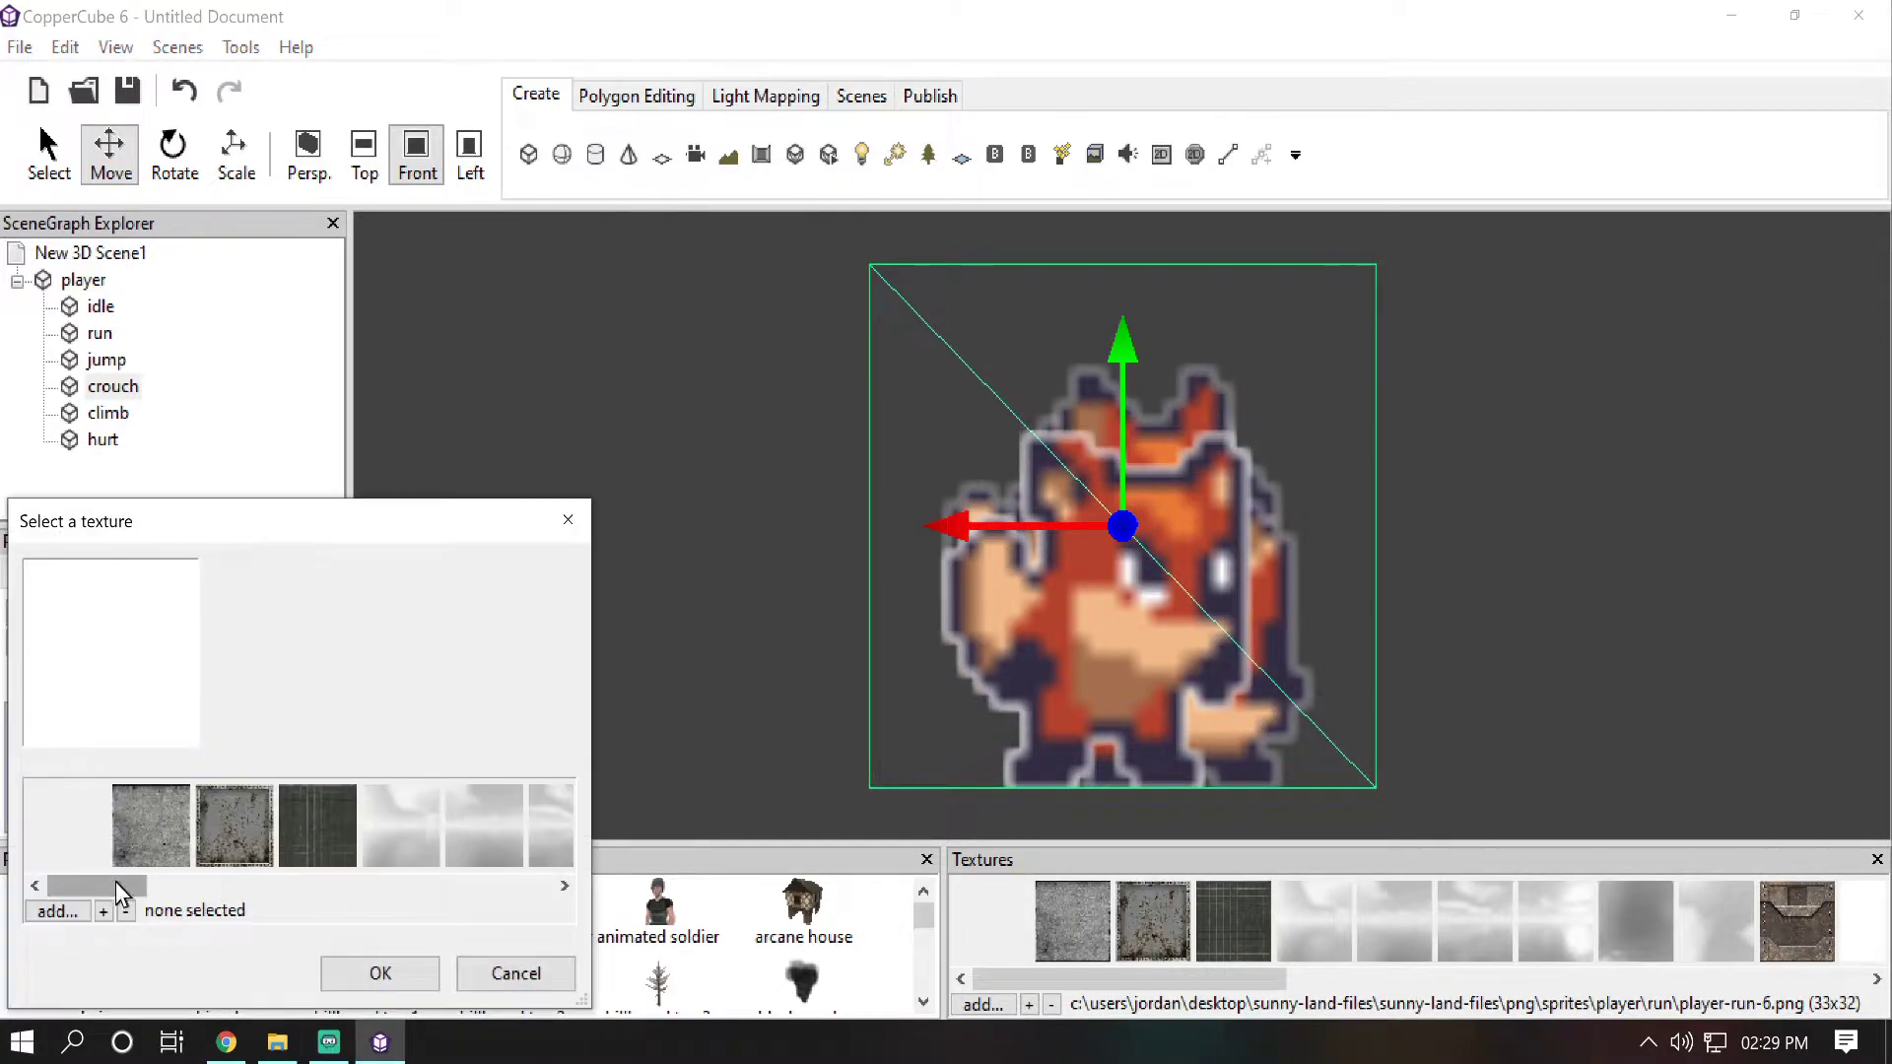
pyautogui.moveTo(116, 884); pyautogui.dragTo(358, 896)
pyautogui.click(245, 843)
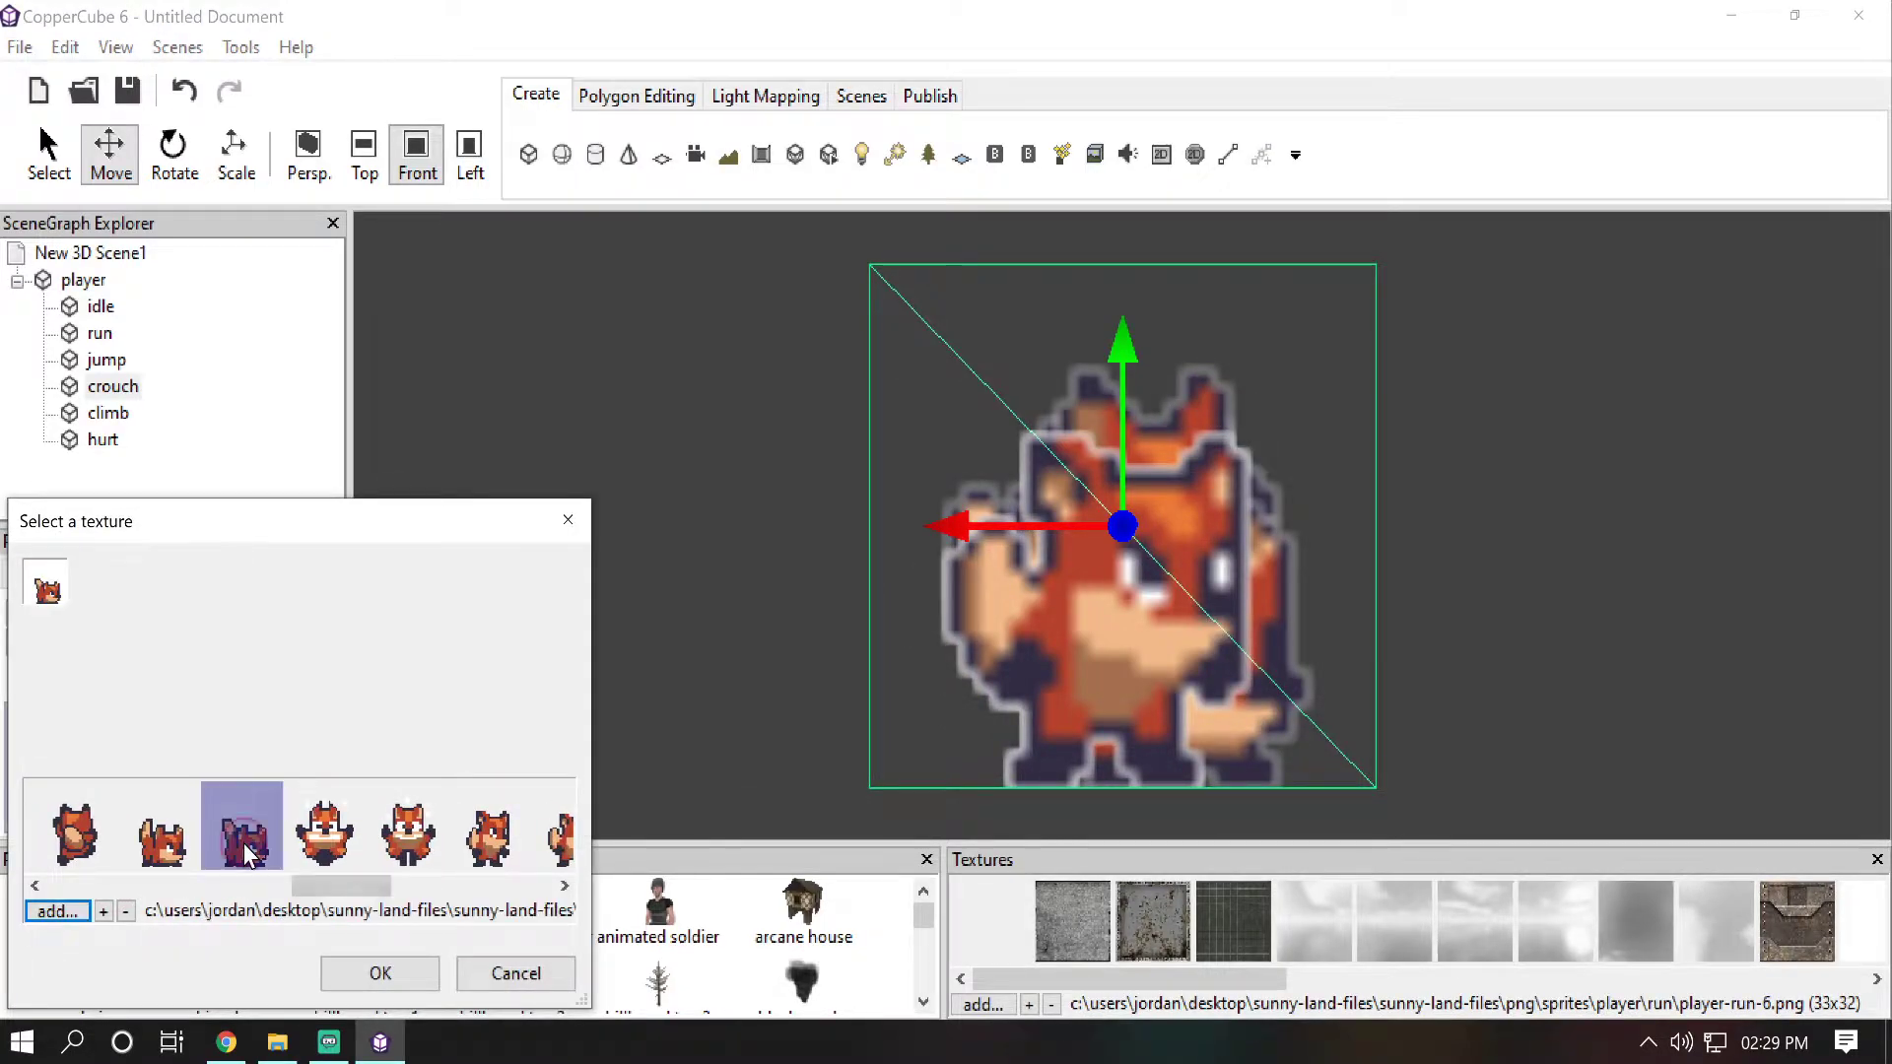
pyautogui.click(379, 974)
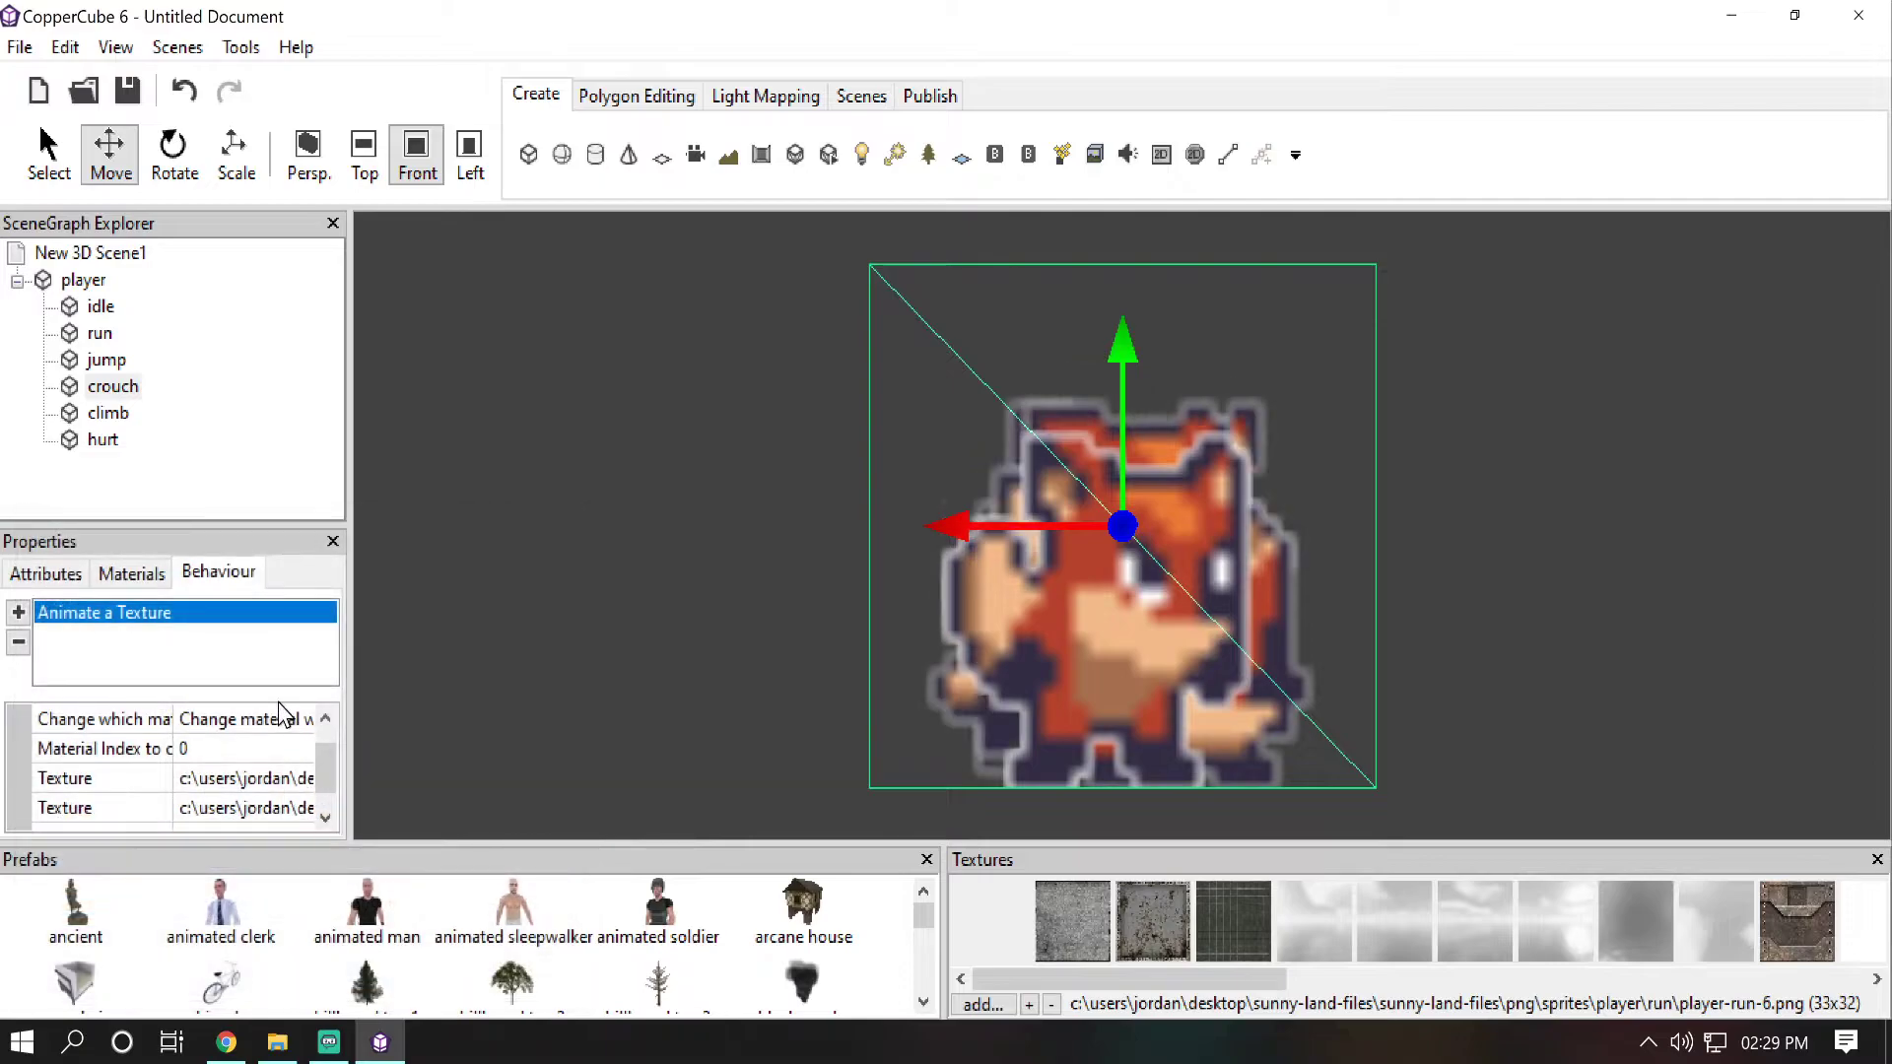
# Step: Add an Animate a Texture behavior to the player's climb plane with a TimePerFrame of 100
pyautogui.click(109, 414)
pyautogui.click(18, 612)
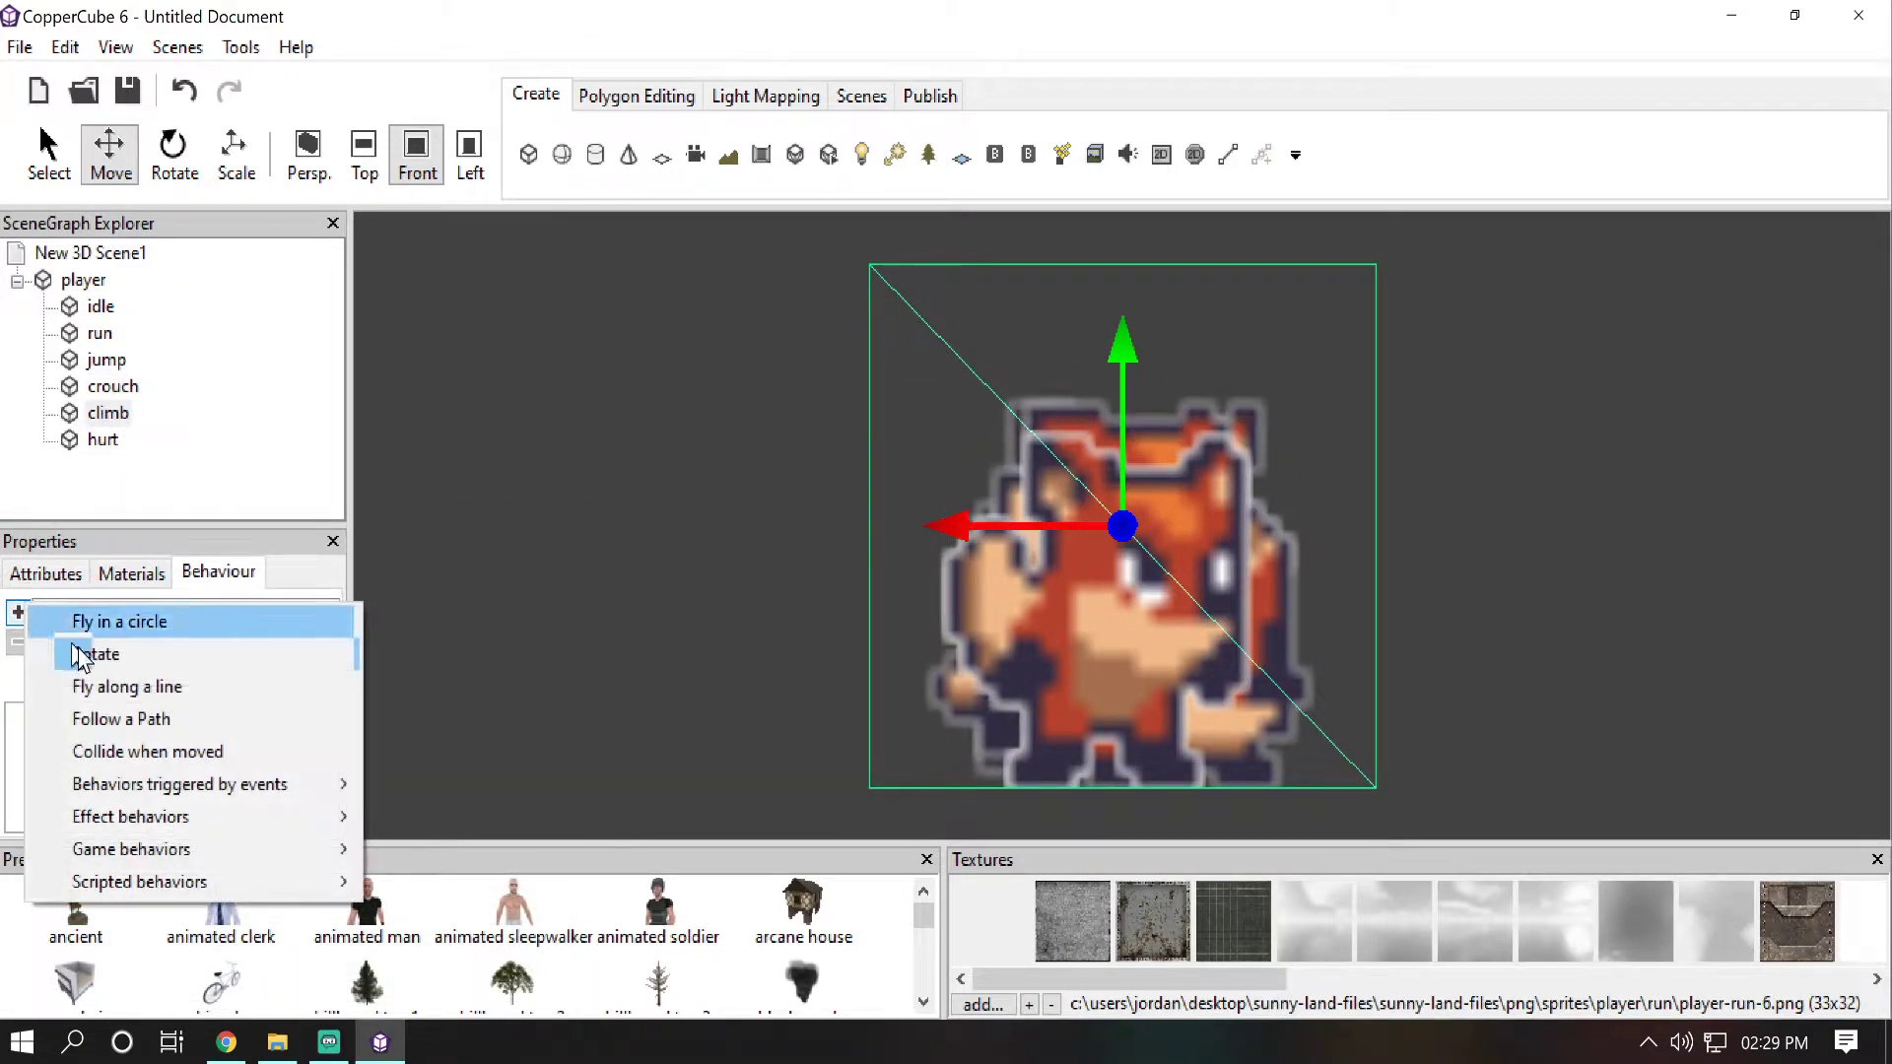
pyautogui.moveTo(286, 814)
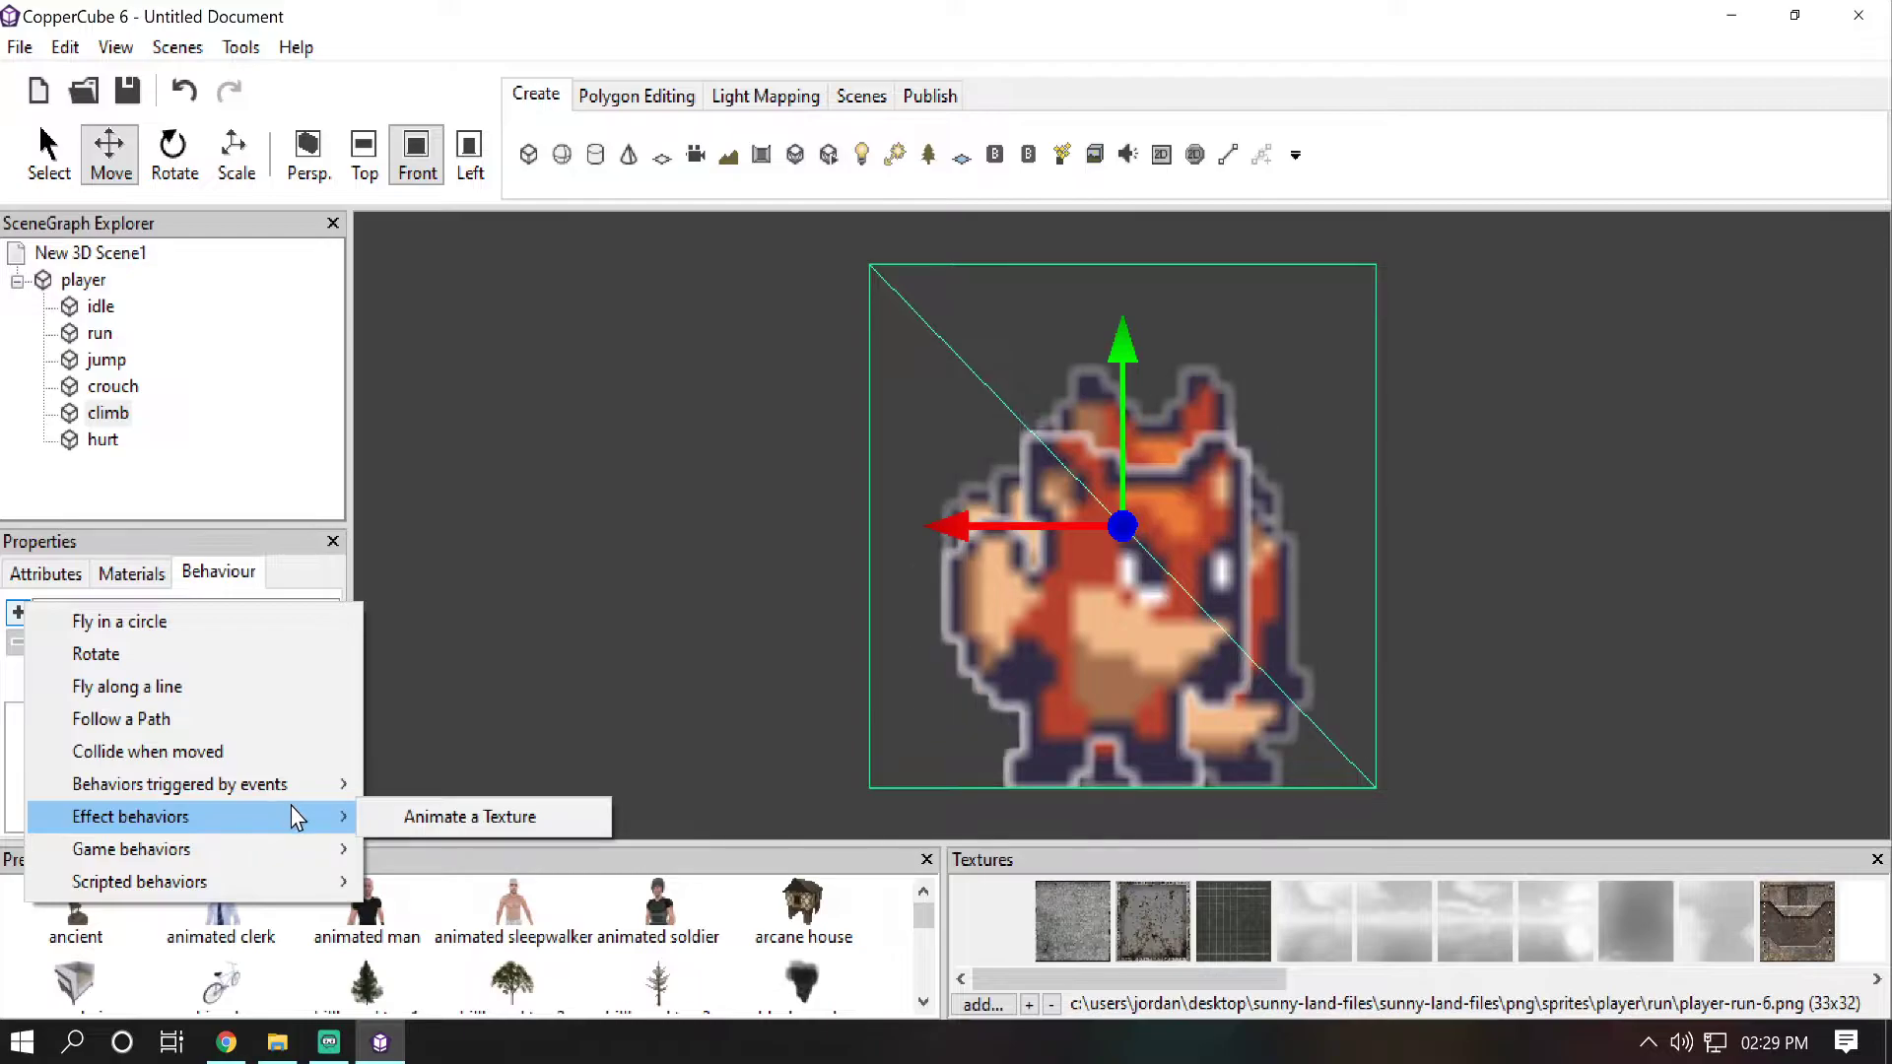
pyautogui.click(399, 816)
pyautogui.click(271, 720)
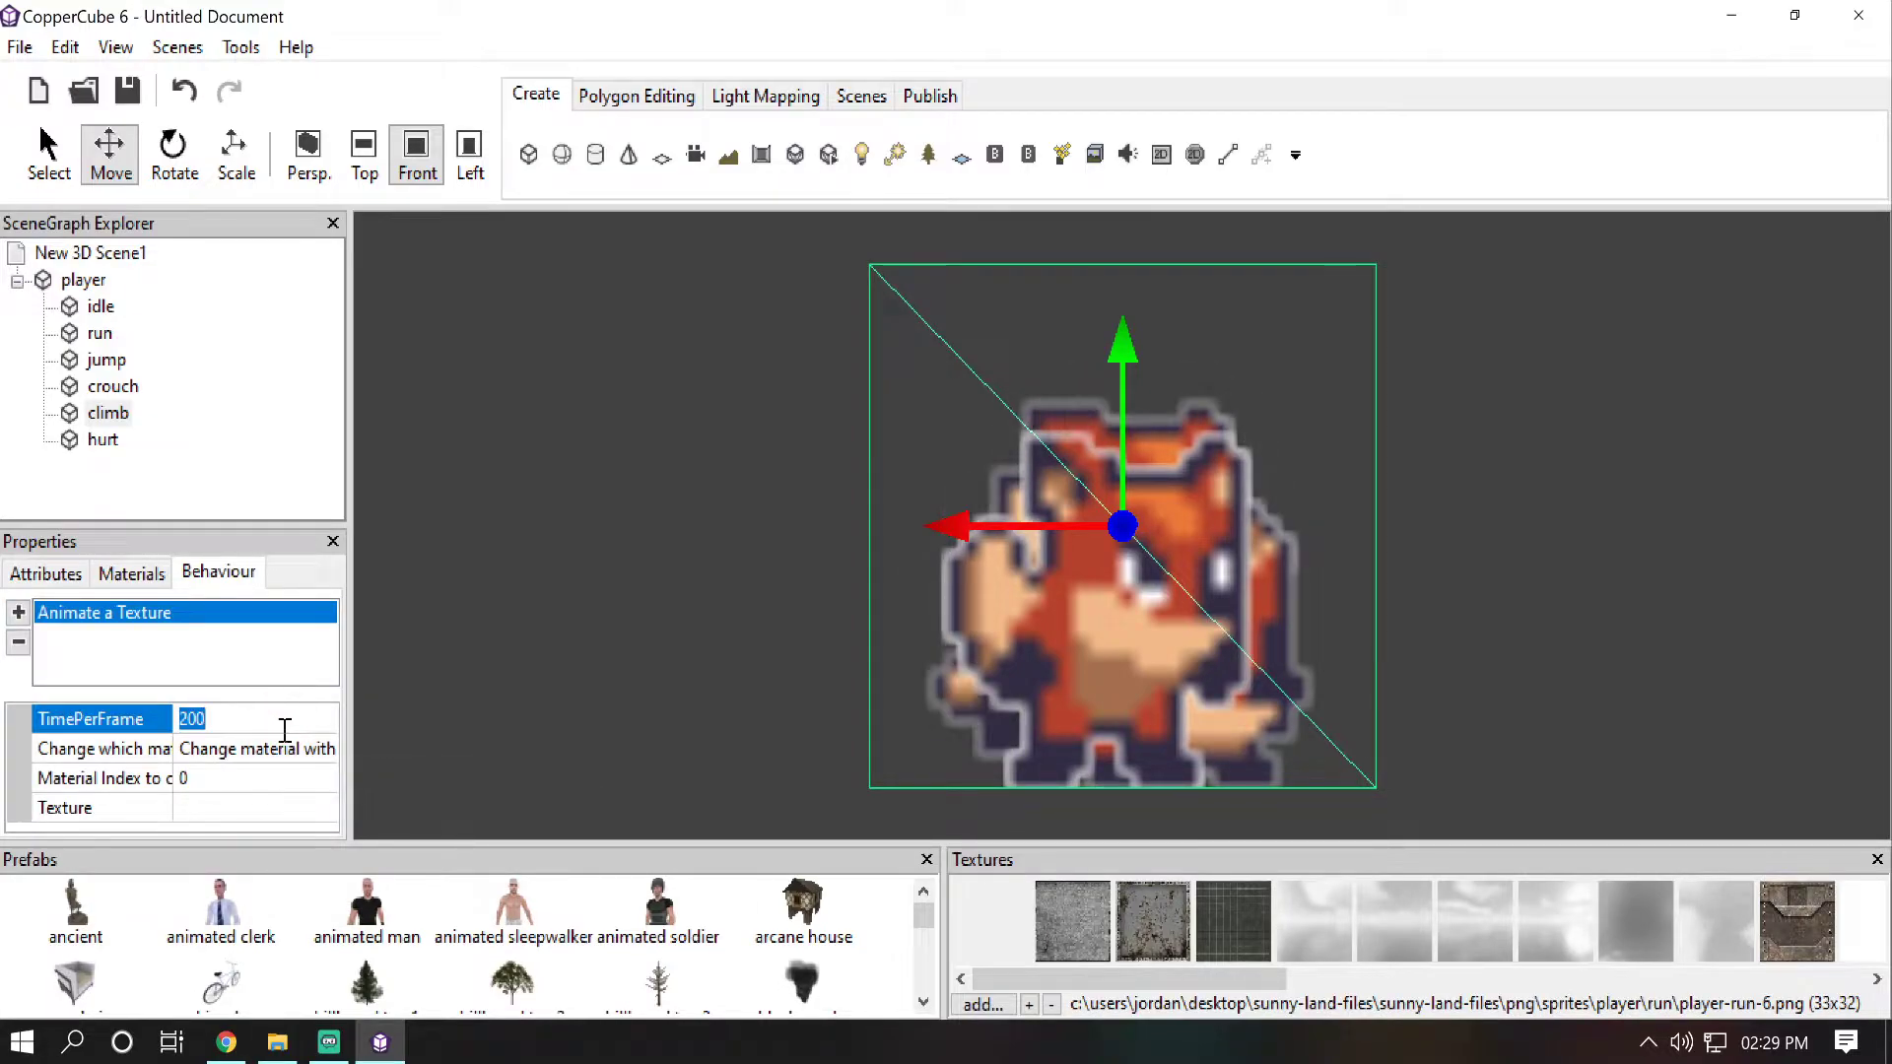
pyautogui.write('100')
pyautogui.press('Return')
# Step: Assign the first player climb sprite as the first texture of the climb plane's animation
pyautogui.click(331, 800)
pyautogui.click(330, 800)
pyautogui.moveTo(94, 889); pyautogui.dragTo(303, 901)
pyautogui.click(97, 836)
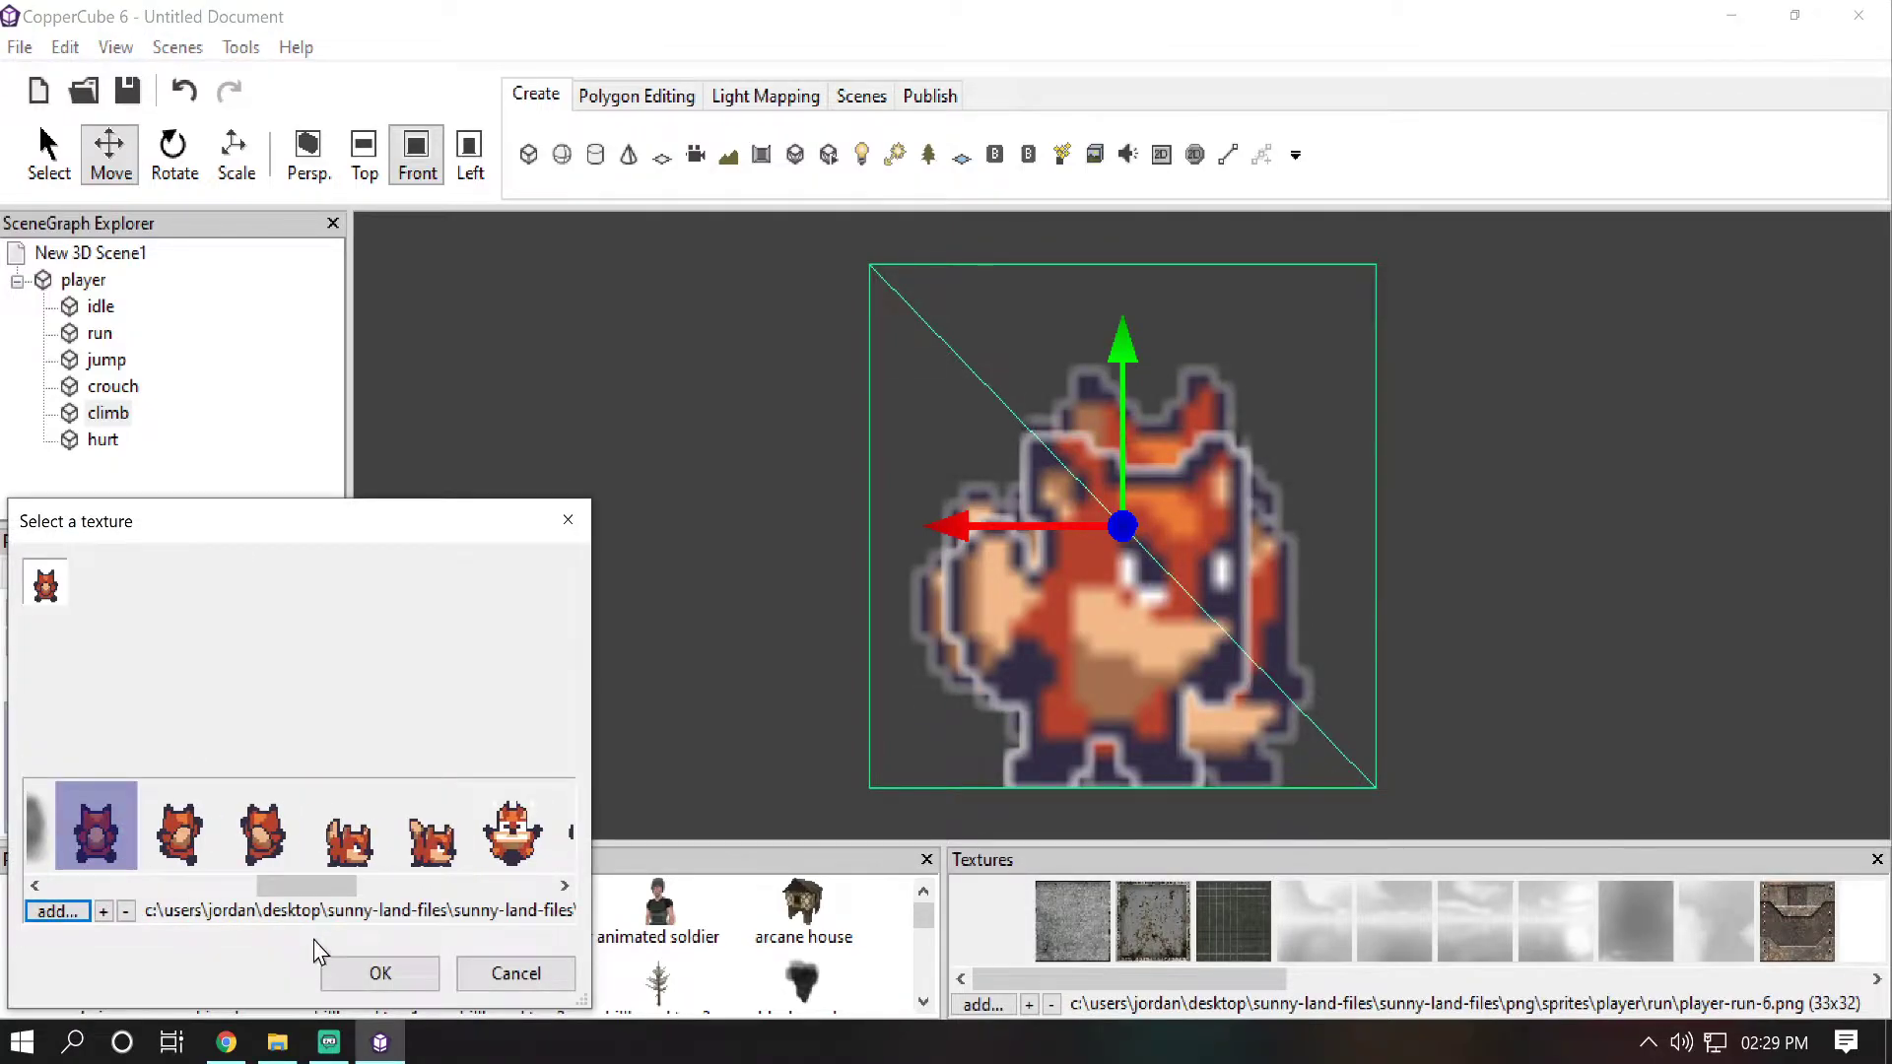
pyautogui.click(356, 977)
# Step: Assign the second player climb sprite as the second texture of the climb plane's animation
pyautogui.scroll(-1, 313, 766)
pyautogui.click(296, 808)
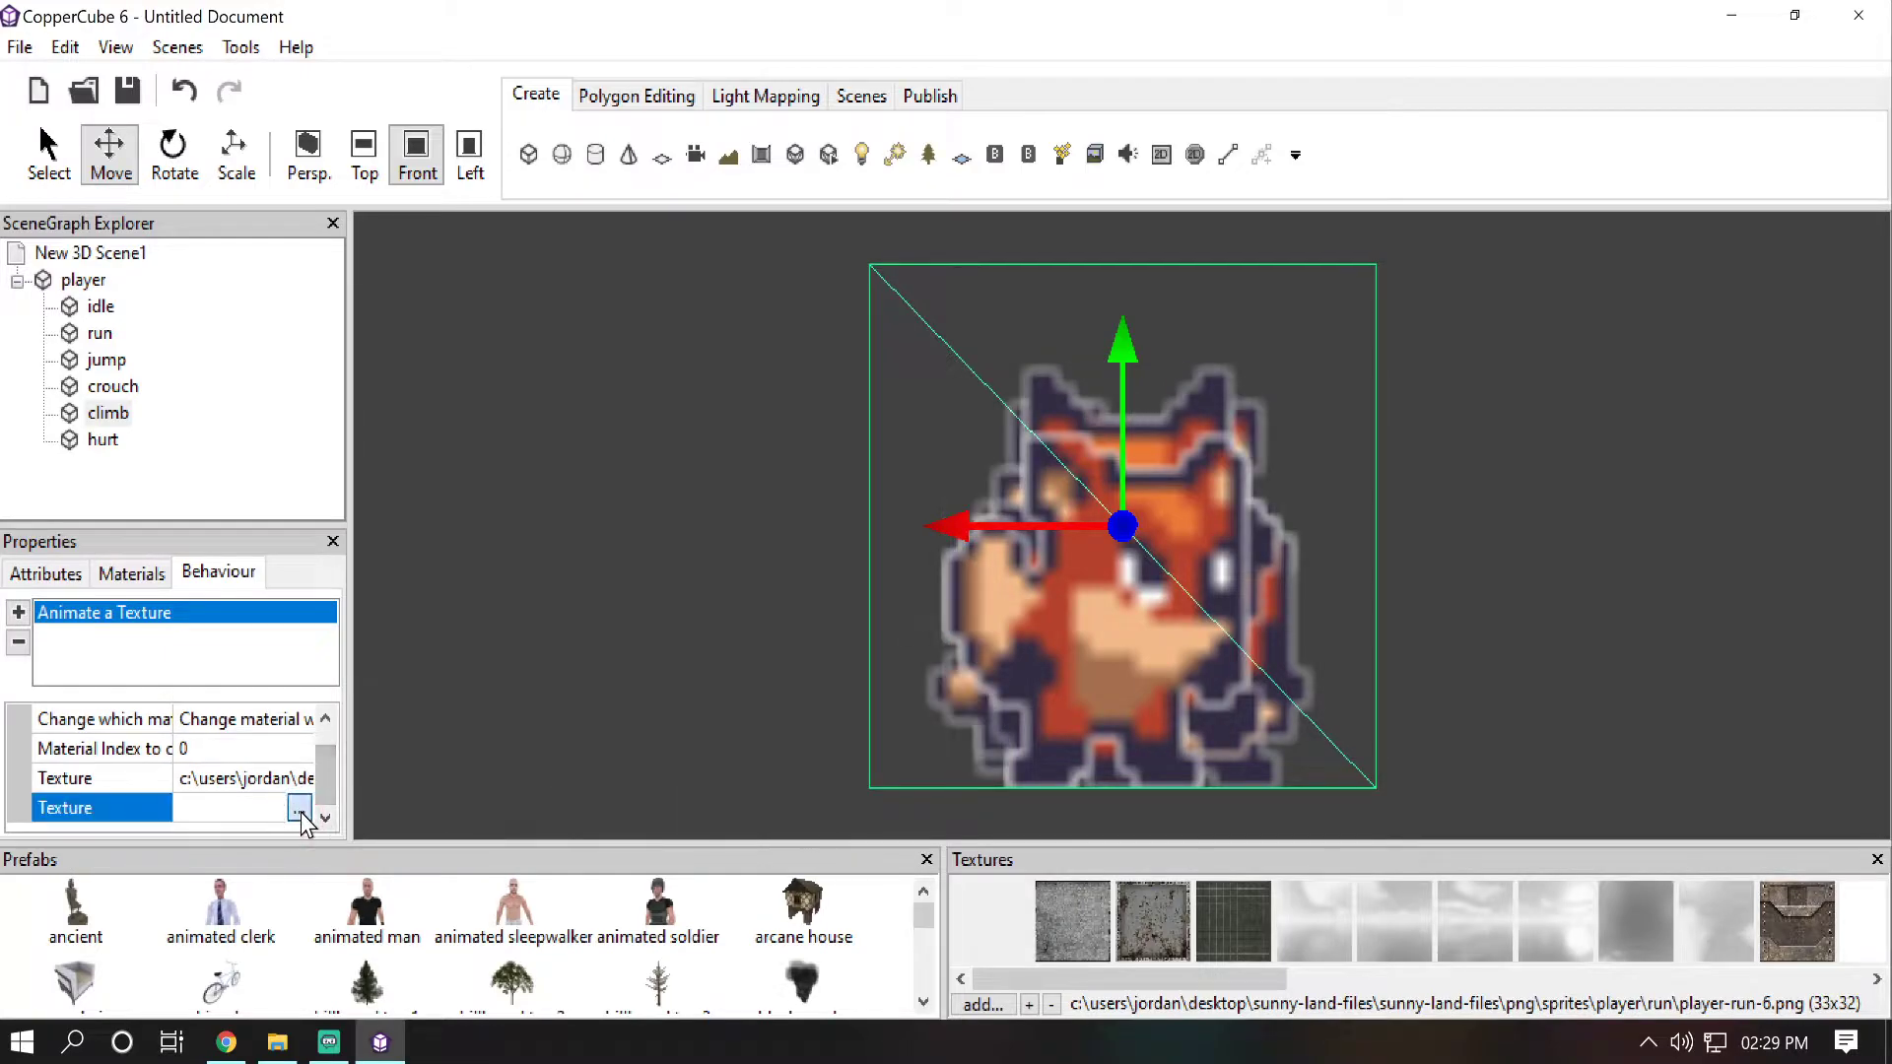
pyautogui.click(321, 808)
pyautogui.moveTo(110, 888); pyautogui.dragTo(331, 917)
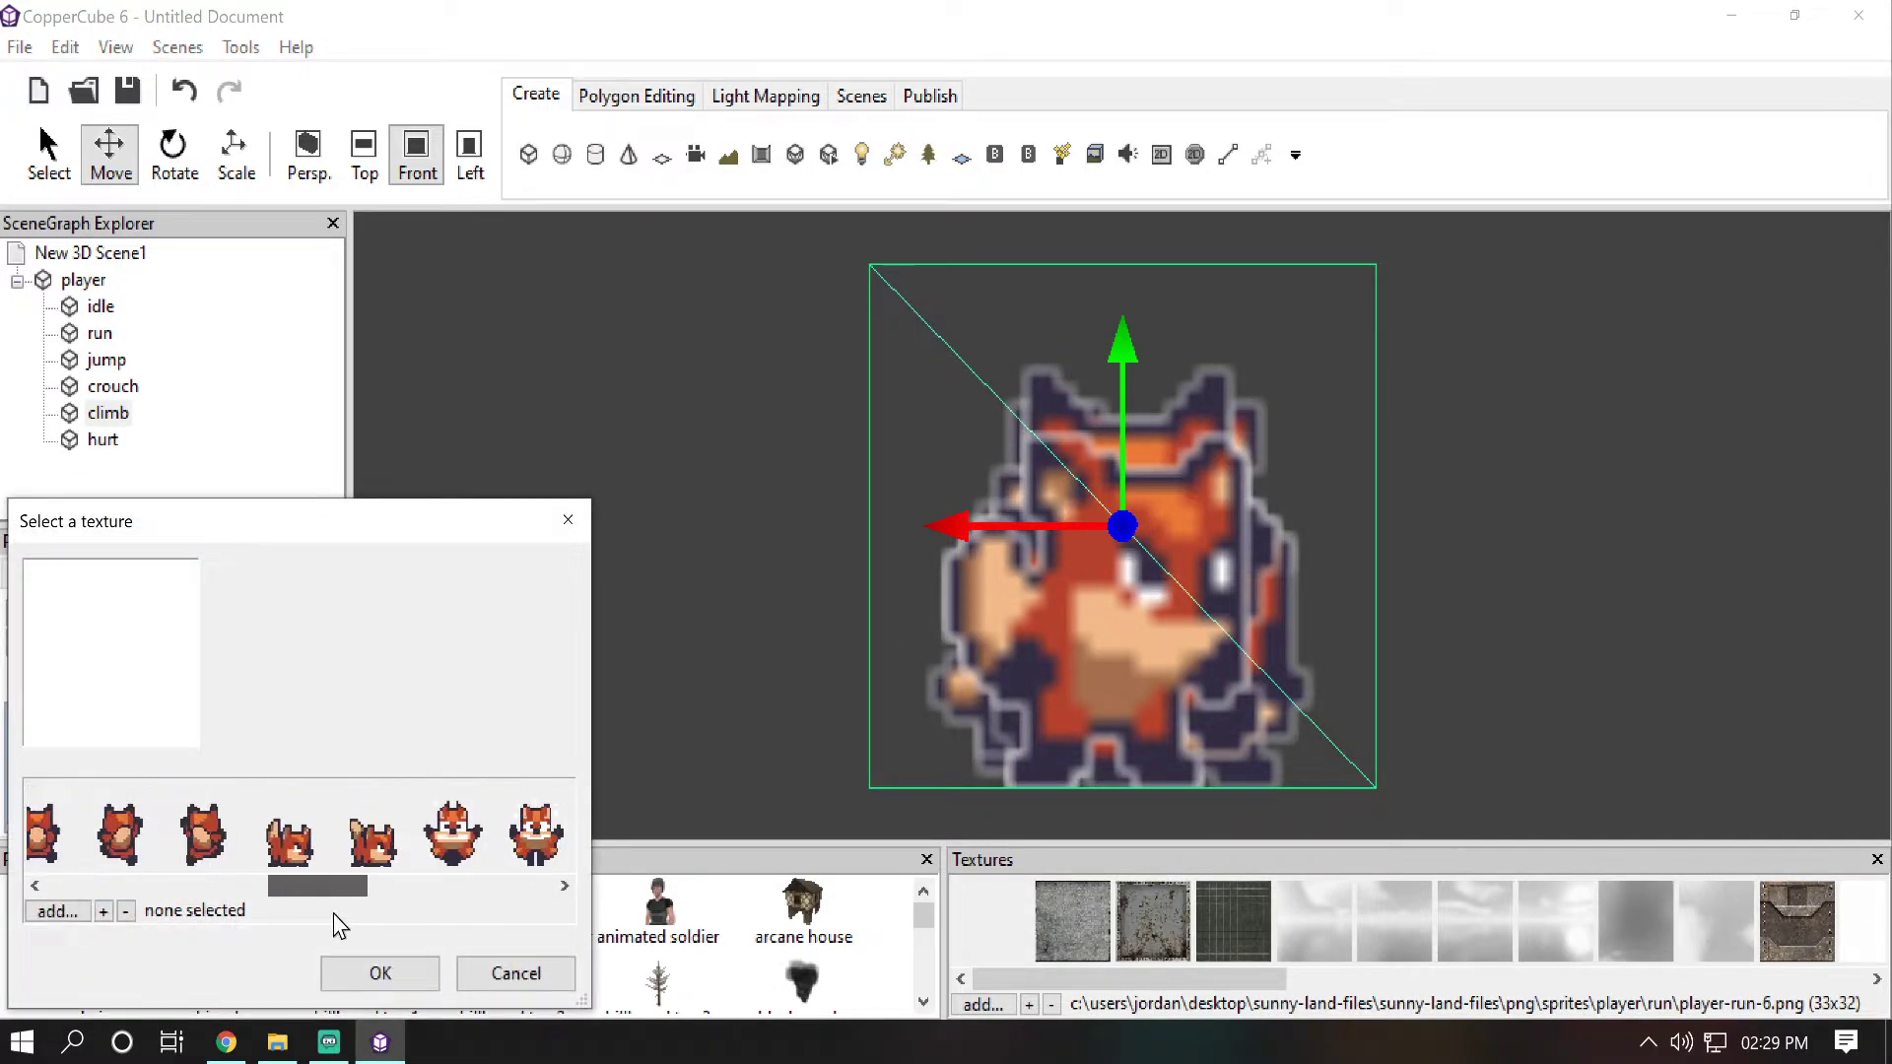
pyautogui.click(97, 844)
pyautogui.click(380, 975)
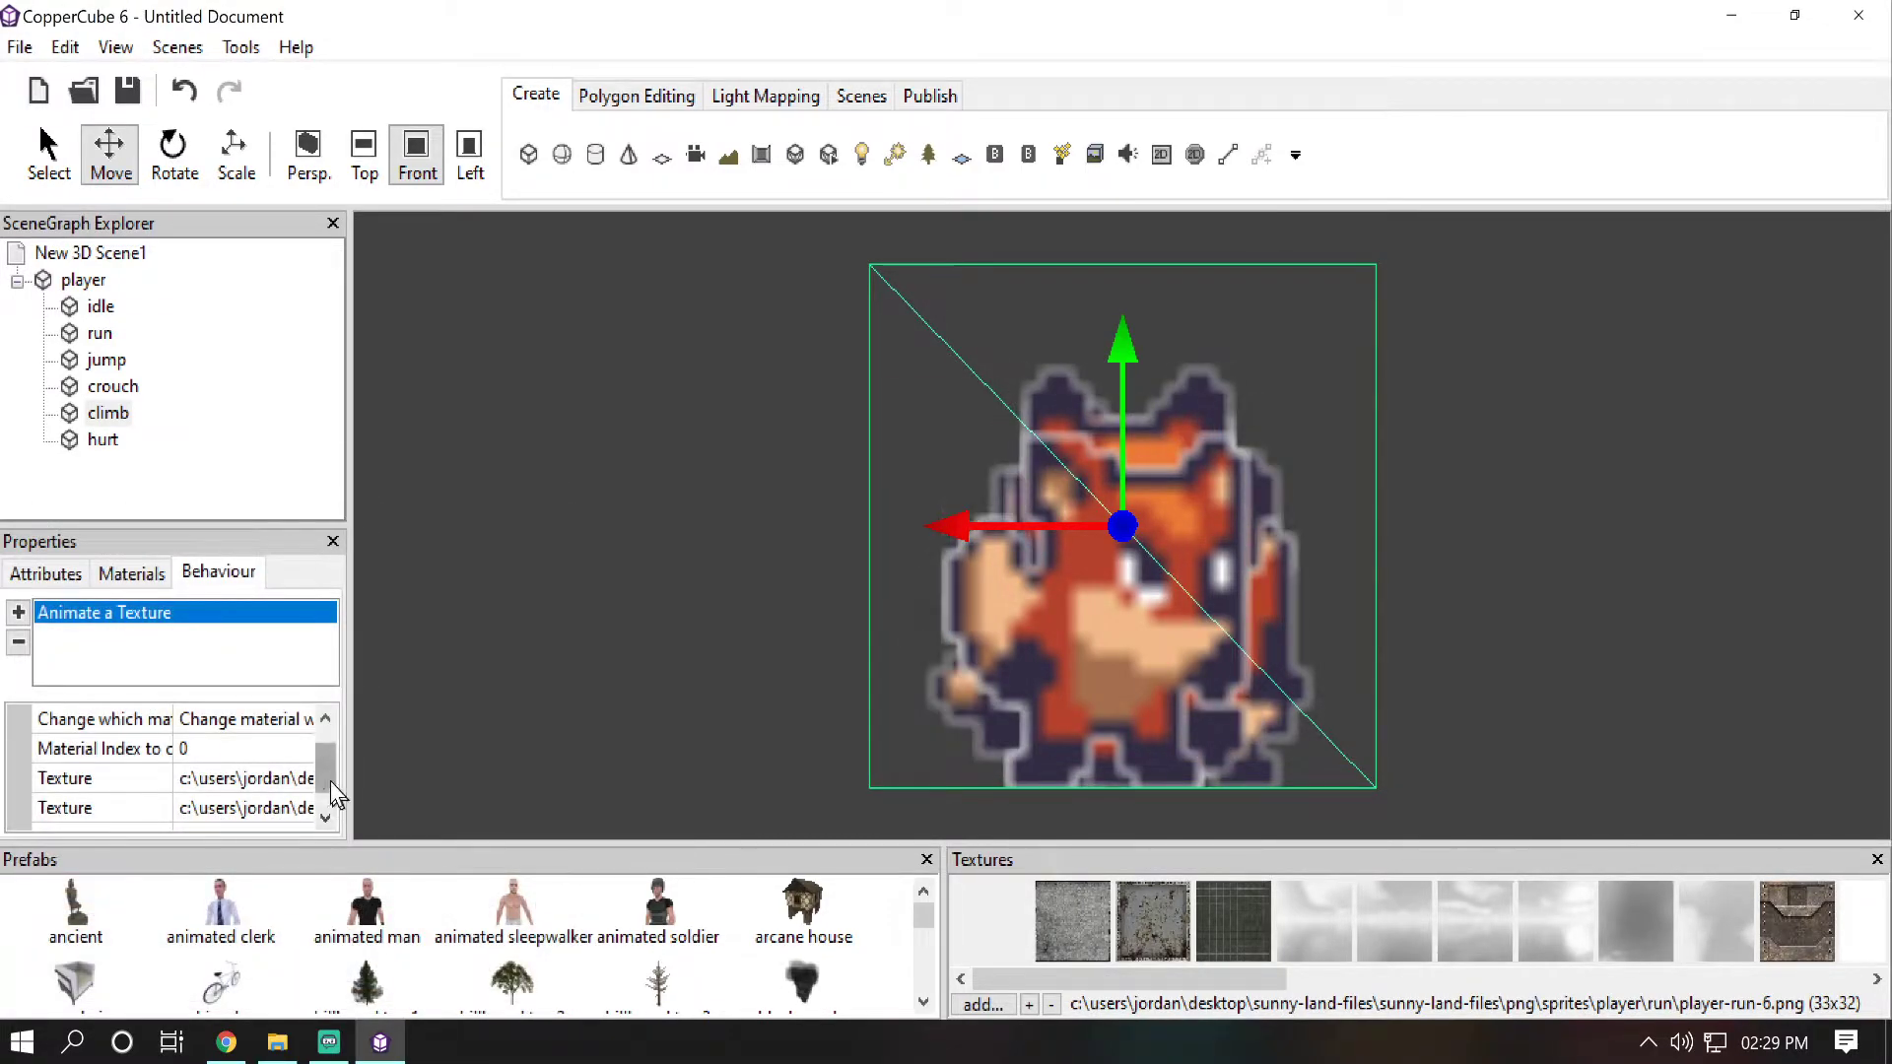
# Step: Assign the third player climb sprite as the third texture of the climb plane's animation
pyautogui.scroll(-1, 333, 793)
pyautogui.click(296, 809)
pyautogui.click(321, 808)
pyautogui.moveTo(127, 881); pyautogui.dragTo(310, 890)
pyautogui.click(398, 826)
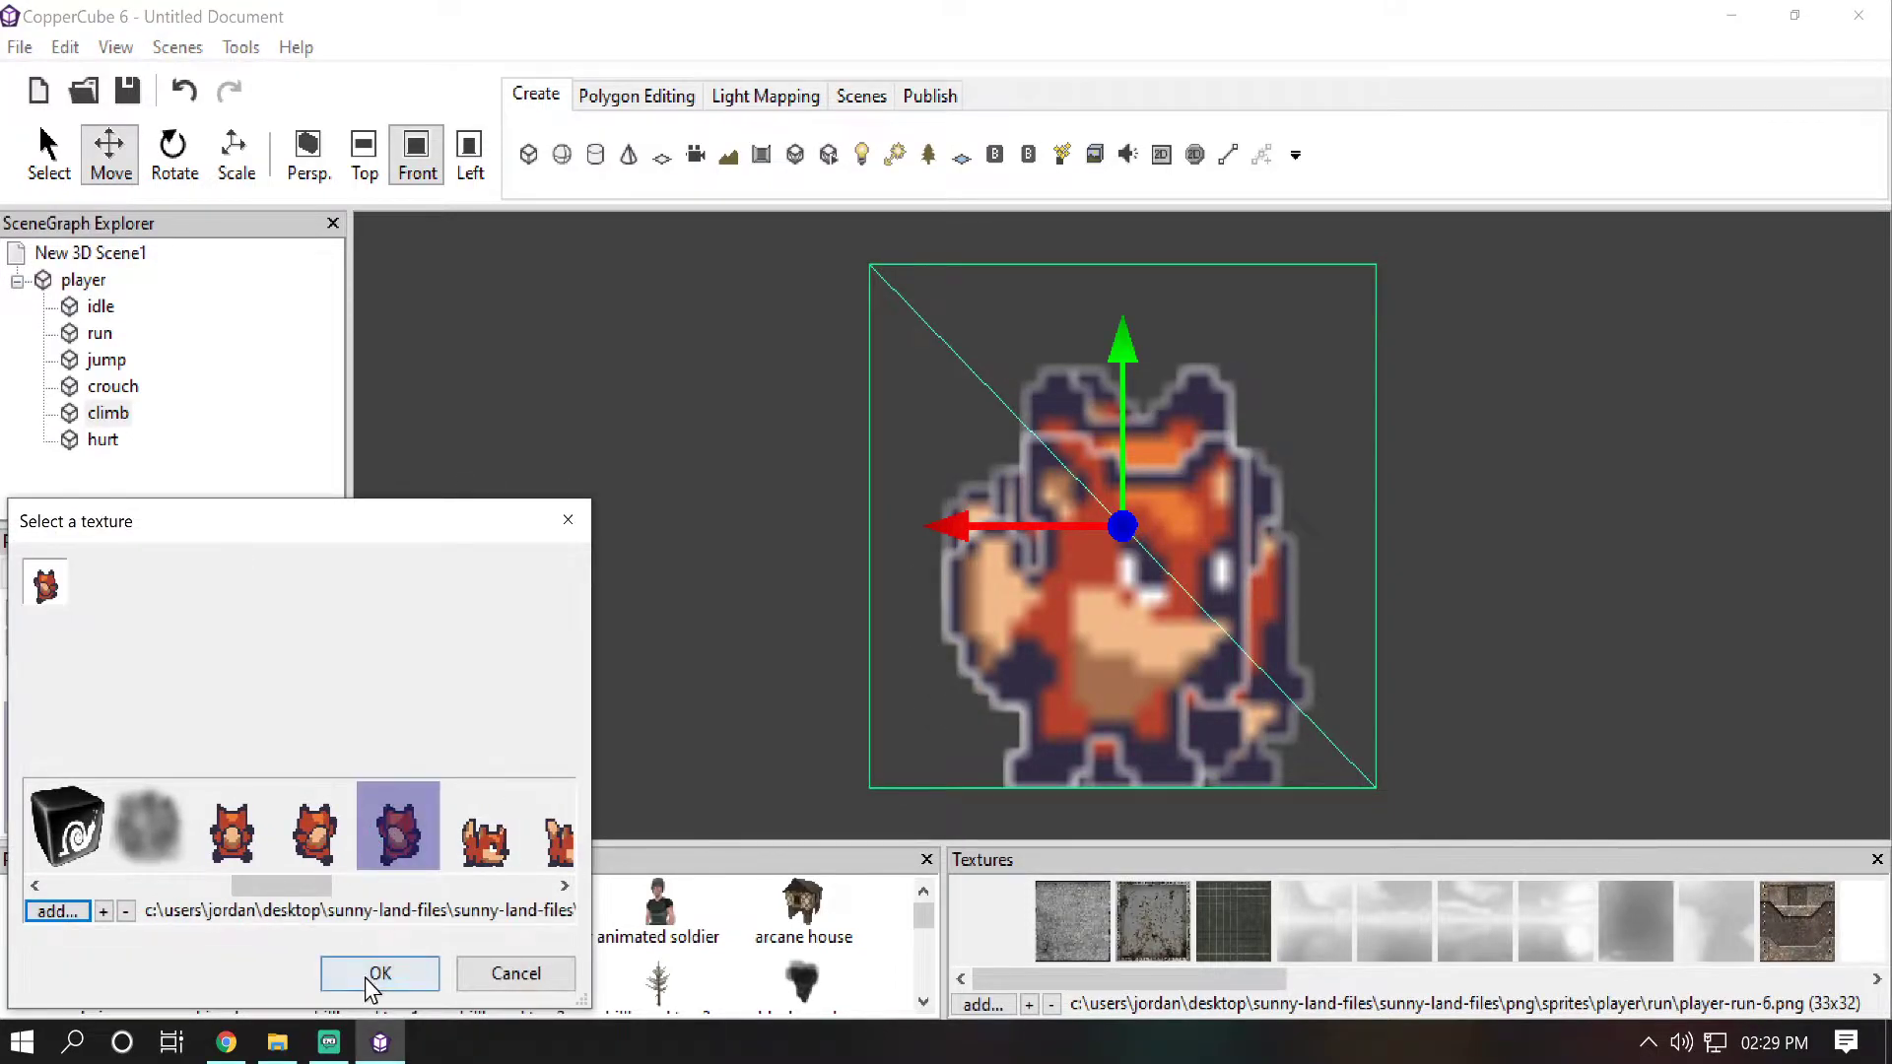
pyautogui.click(374, 976)
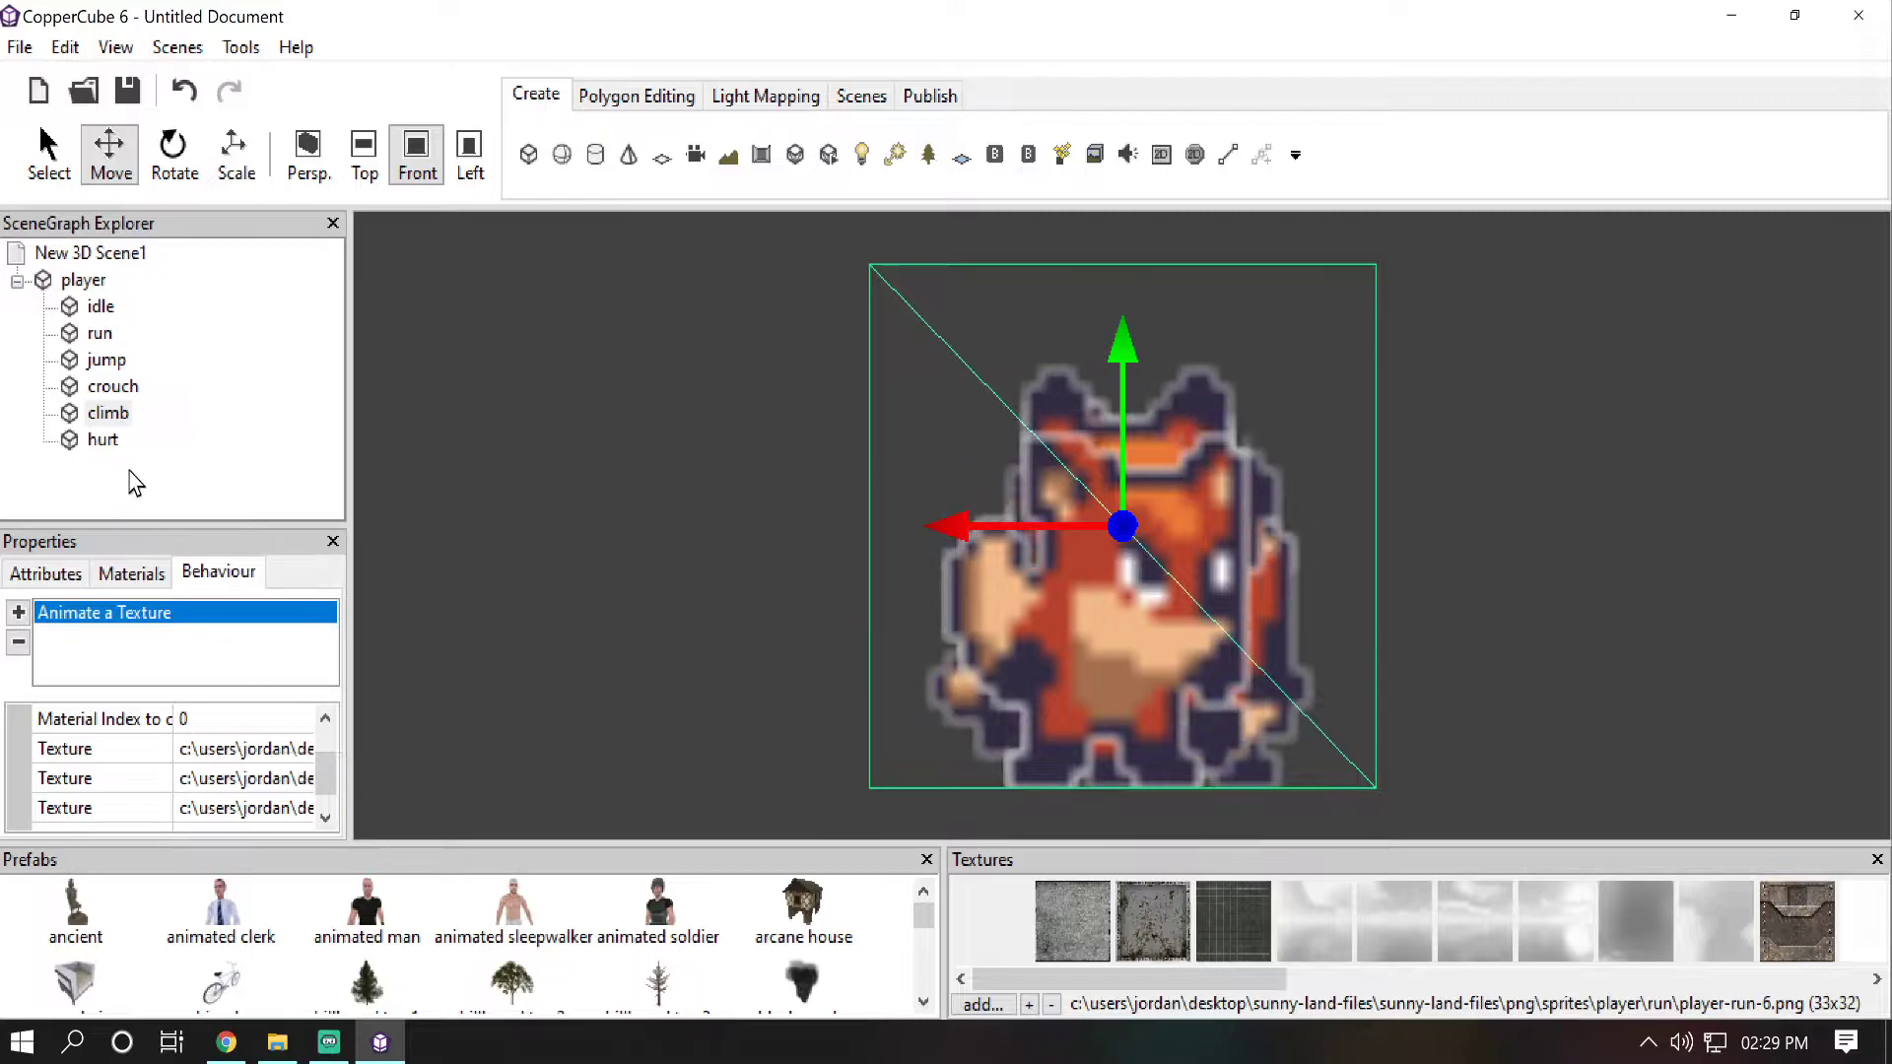
# Step: Add an Animate a Texture behavior to the player's hurt plane with a TimePerFrame of 100
pyautogui.click(98, 446)
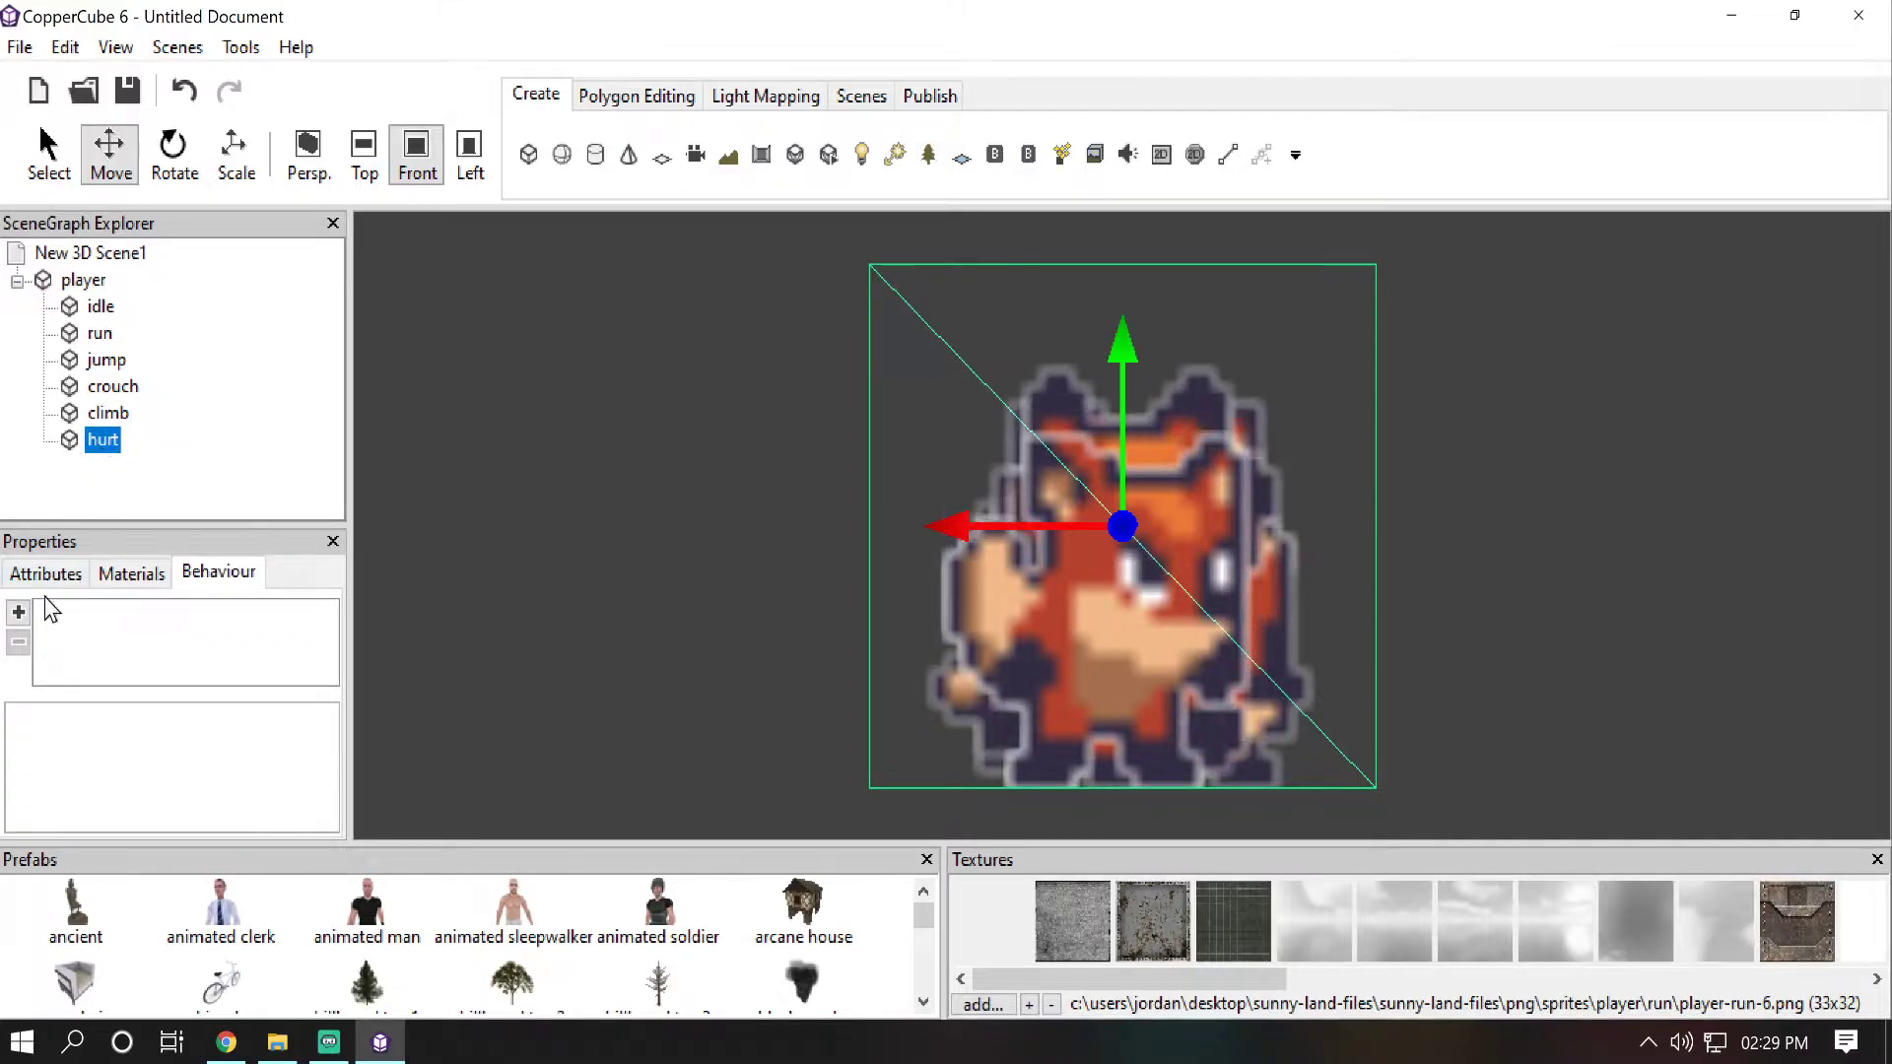
pyautogui.click(18, 612)
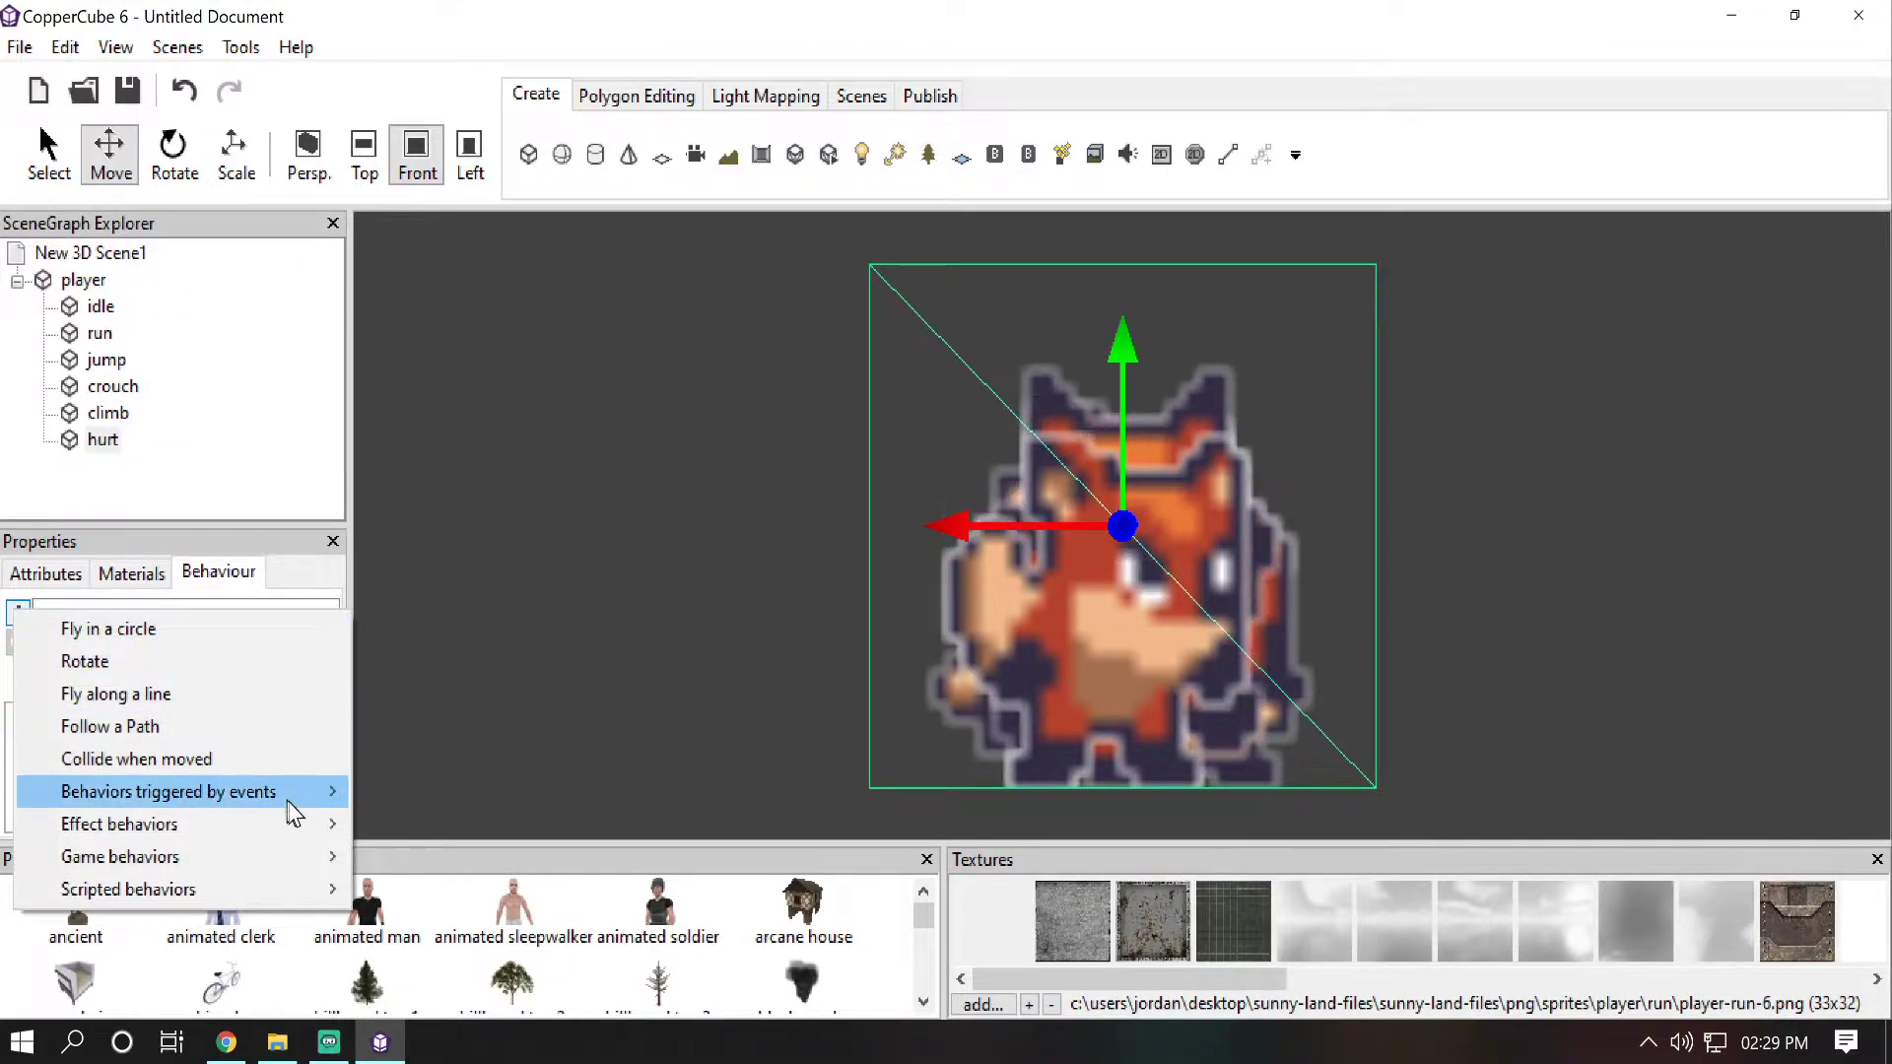
pyautogui.moveTo(312, 820)
pyautogui.click(461, 826)
pyautogui.click(301, 719)
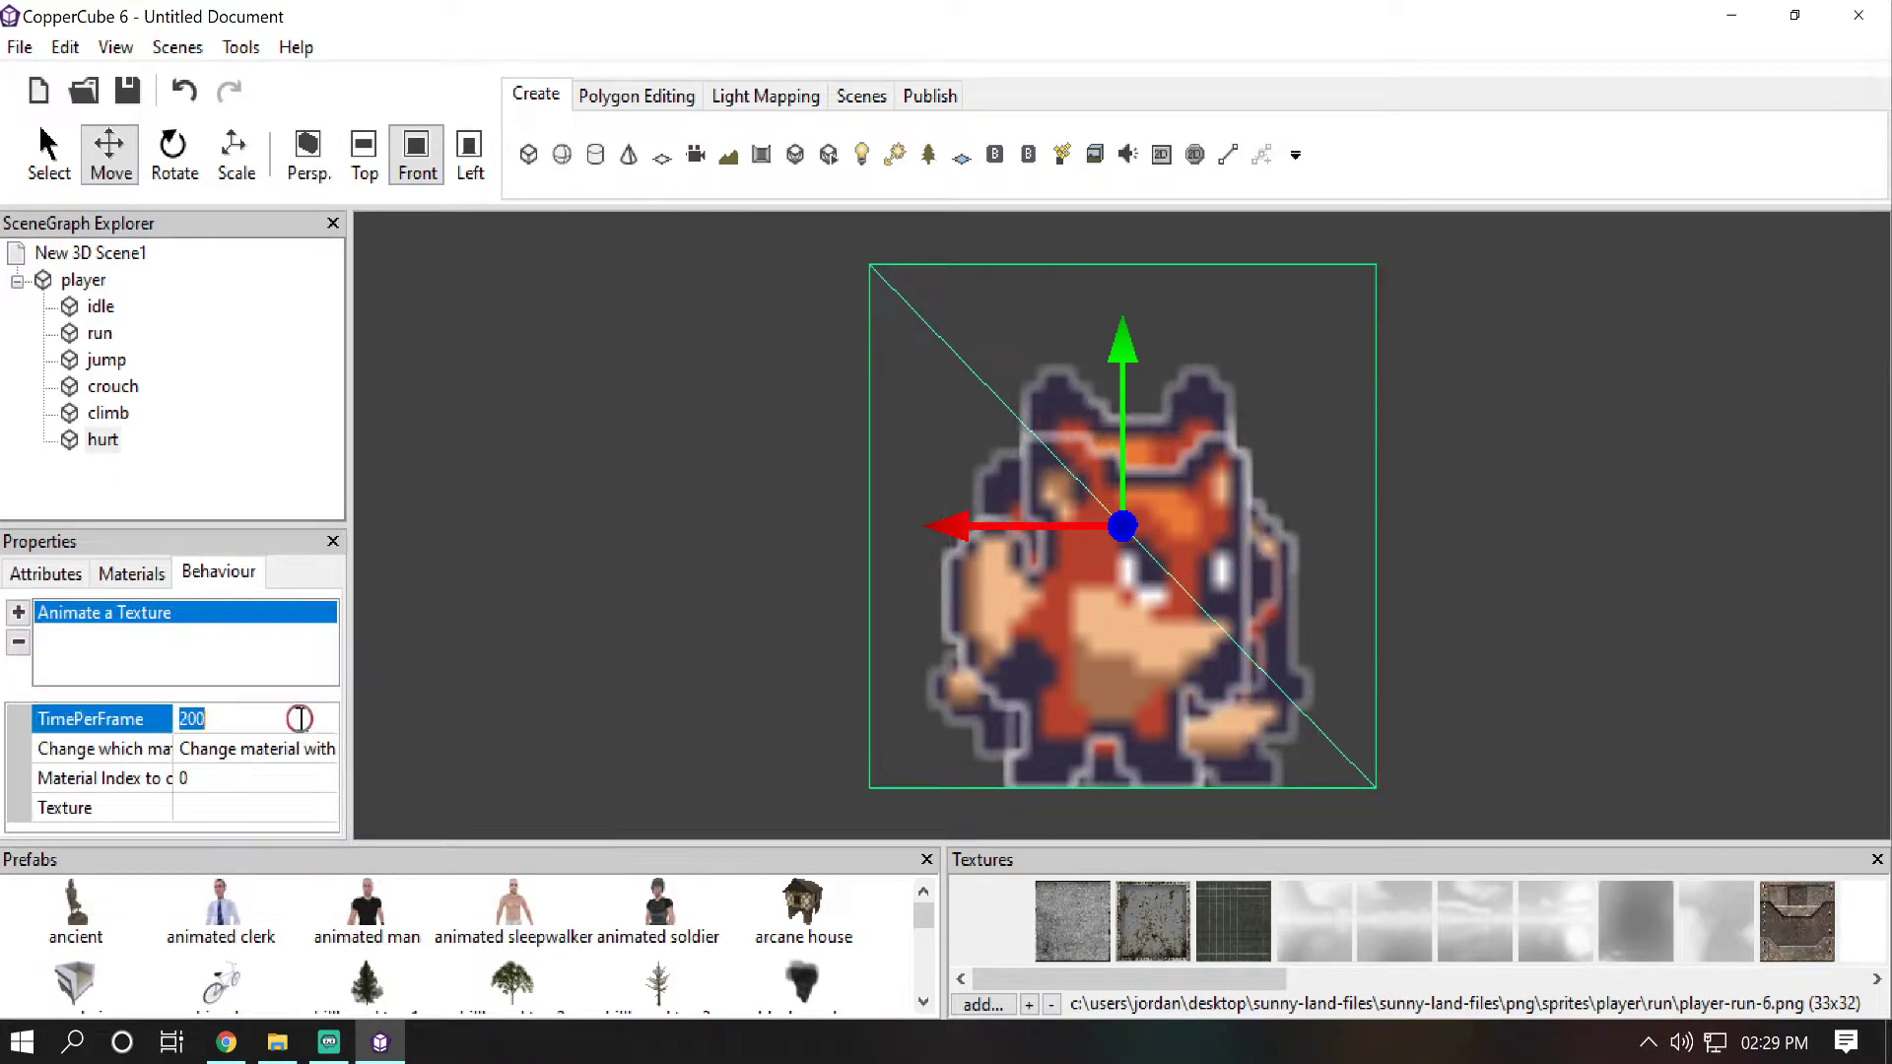
pyautogui.write('100')
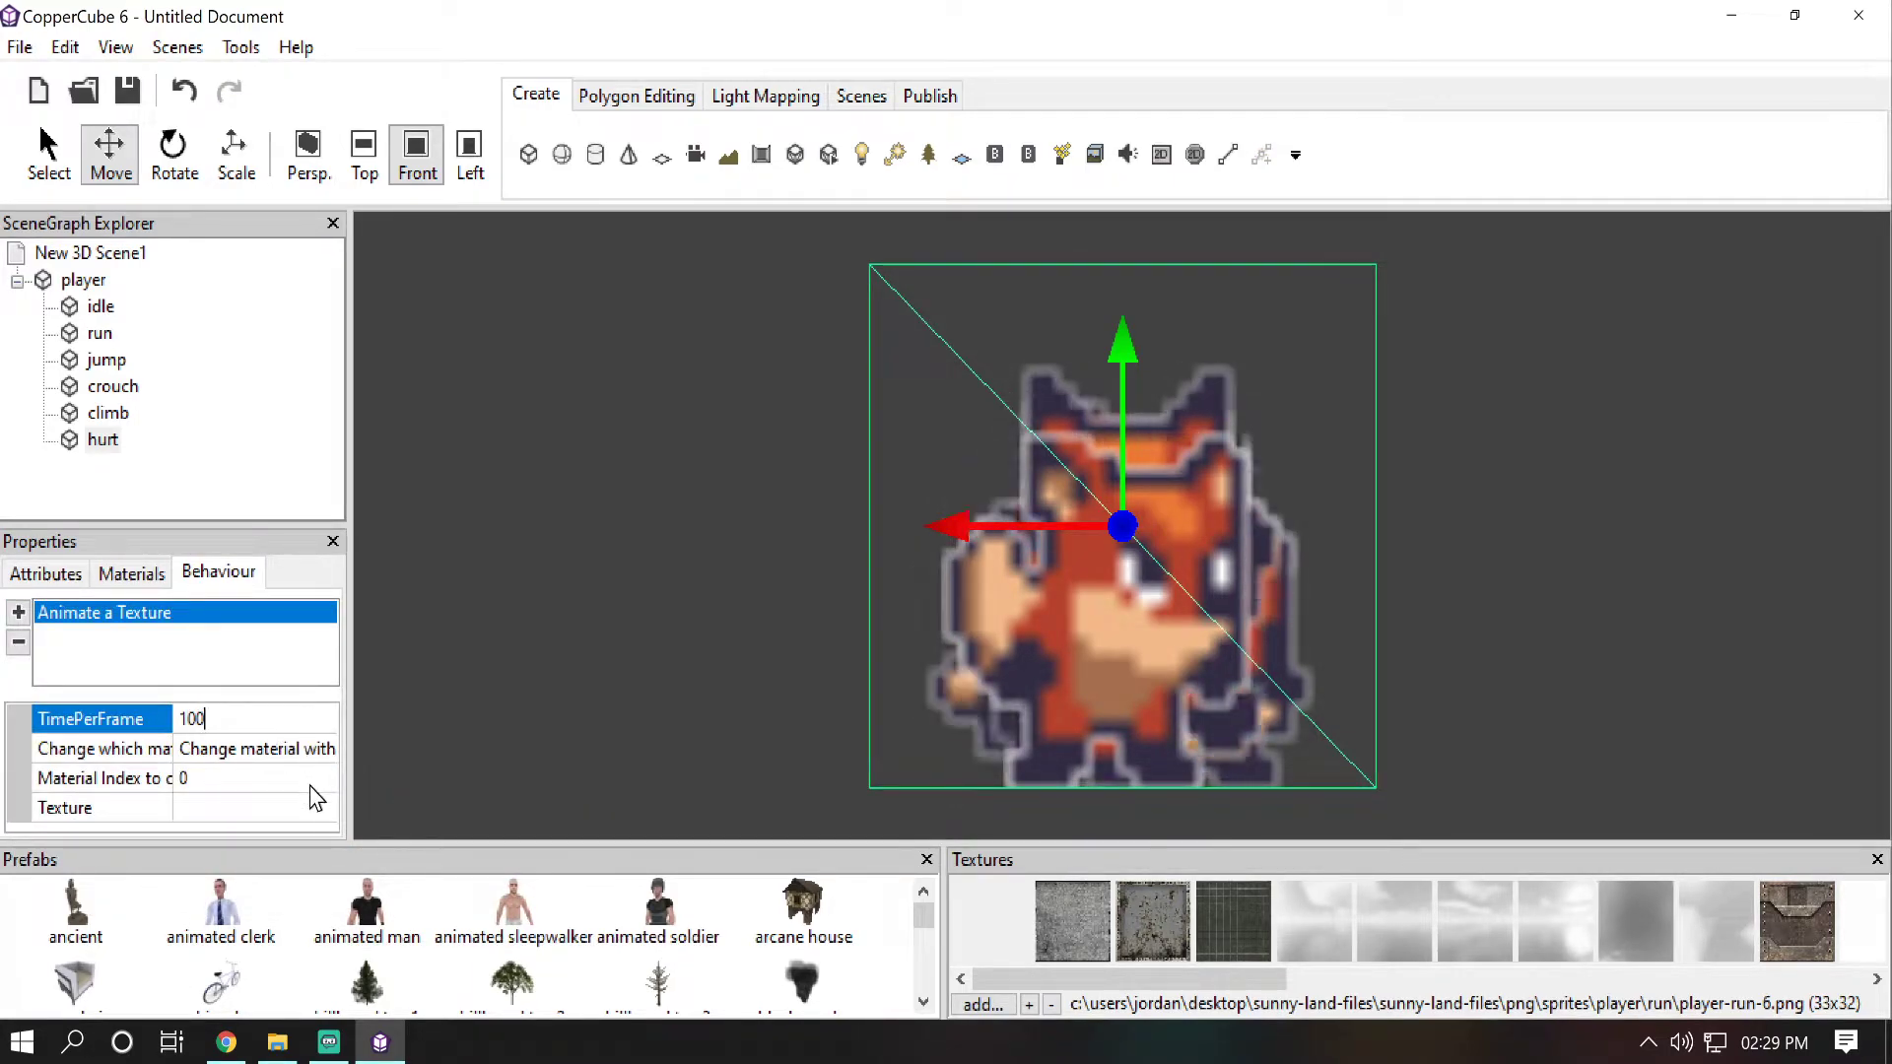
# Step: Assign the first player hurt sprite as the first texture of the hurt plane's animation
pyautogui.click(318, 805)
pyautogui.click(319, 807)
pyautogui.moveTo(118, 886); pyautogui.dragTo(375, 894)
pyautogui.click(268, 822)
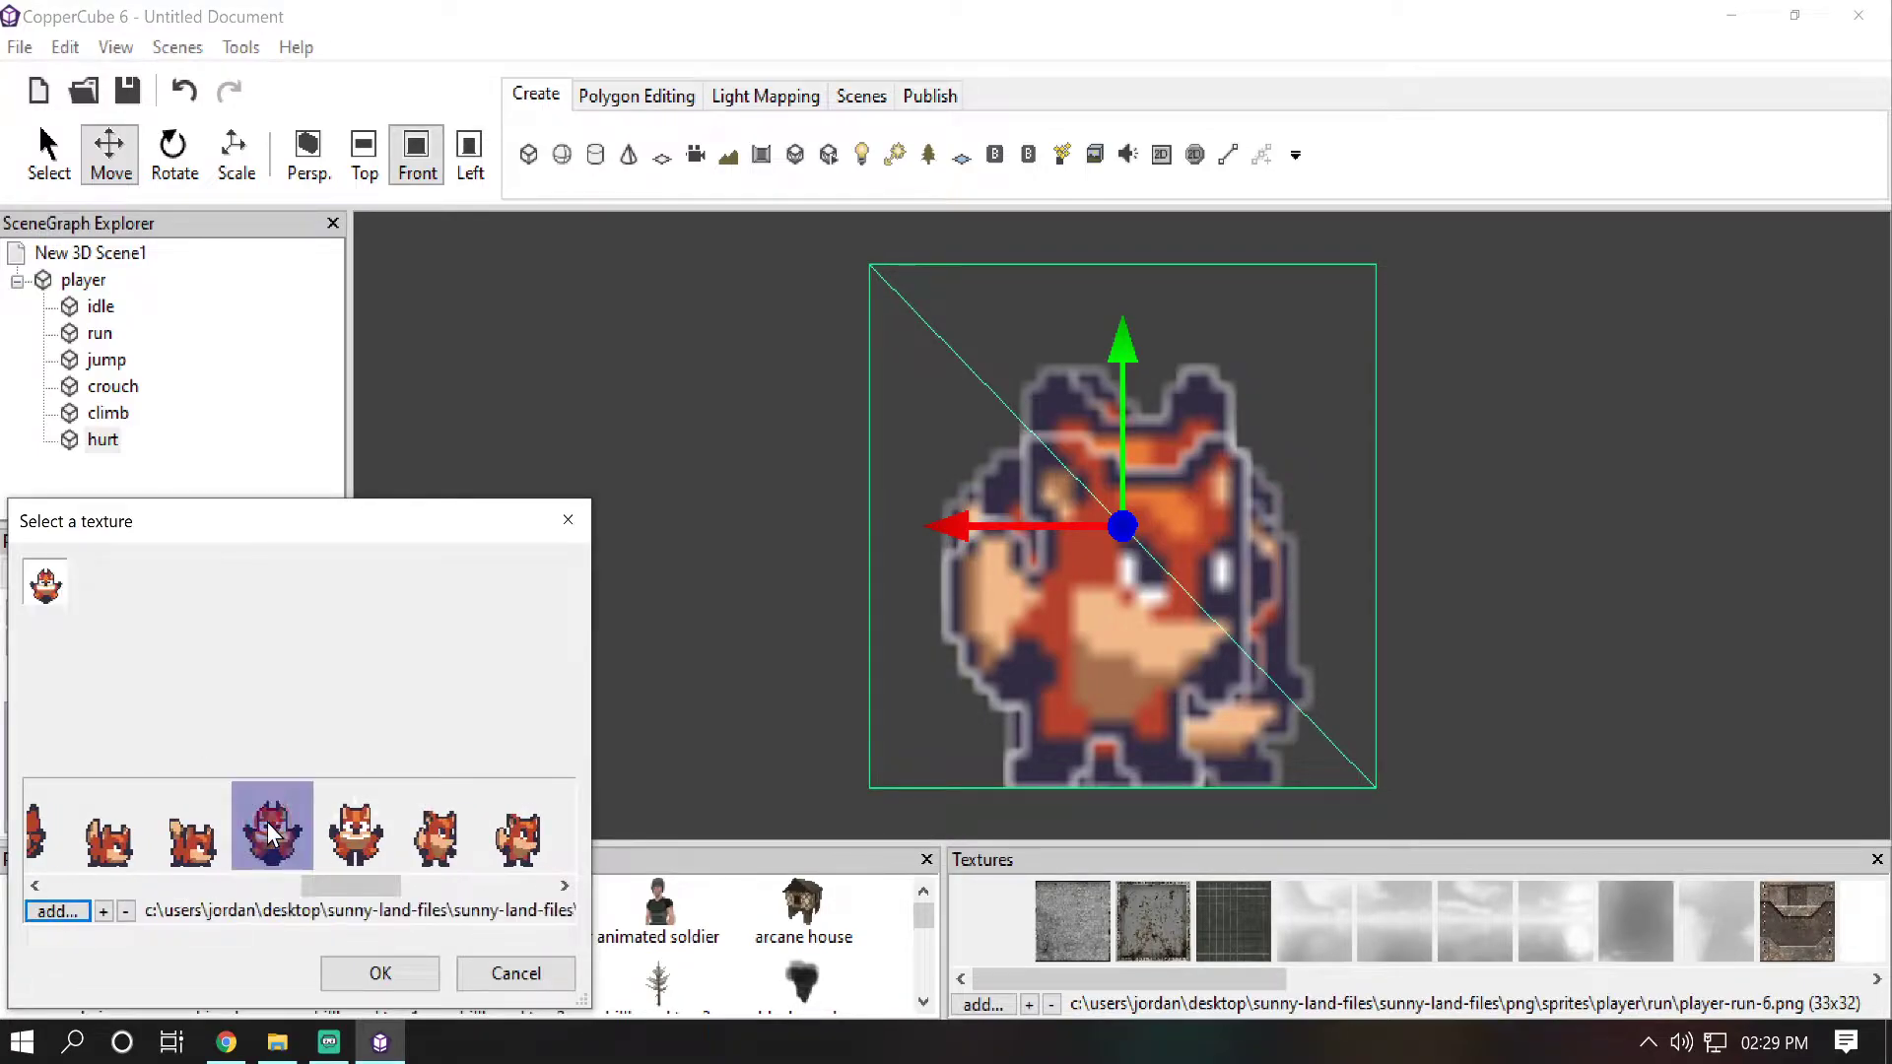
pyautogui.click(412, 966)
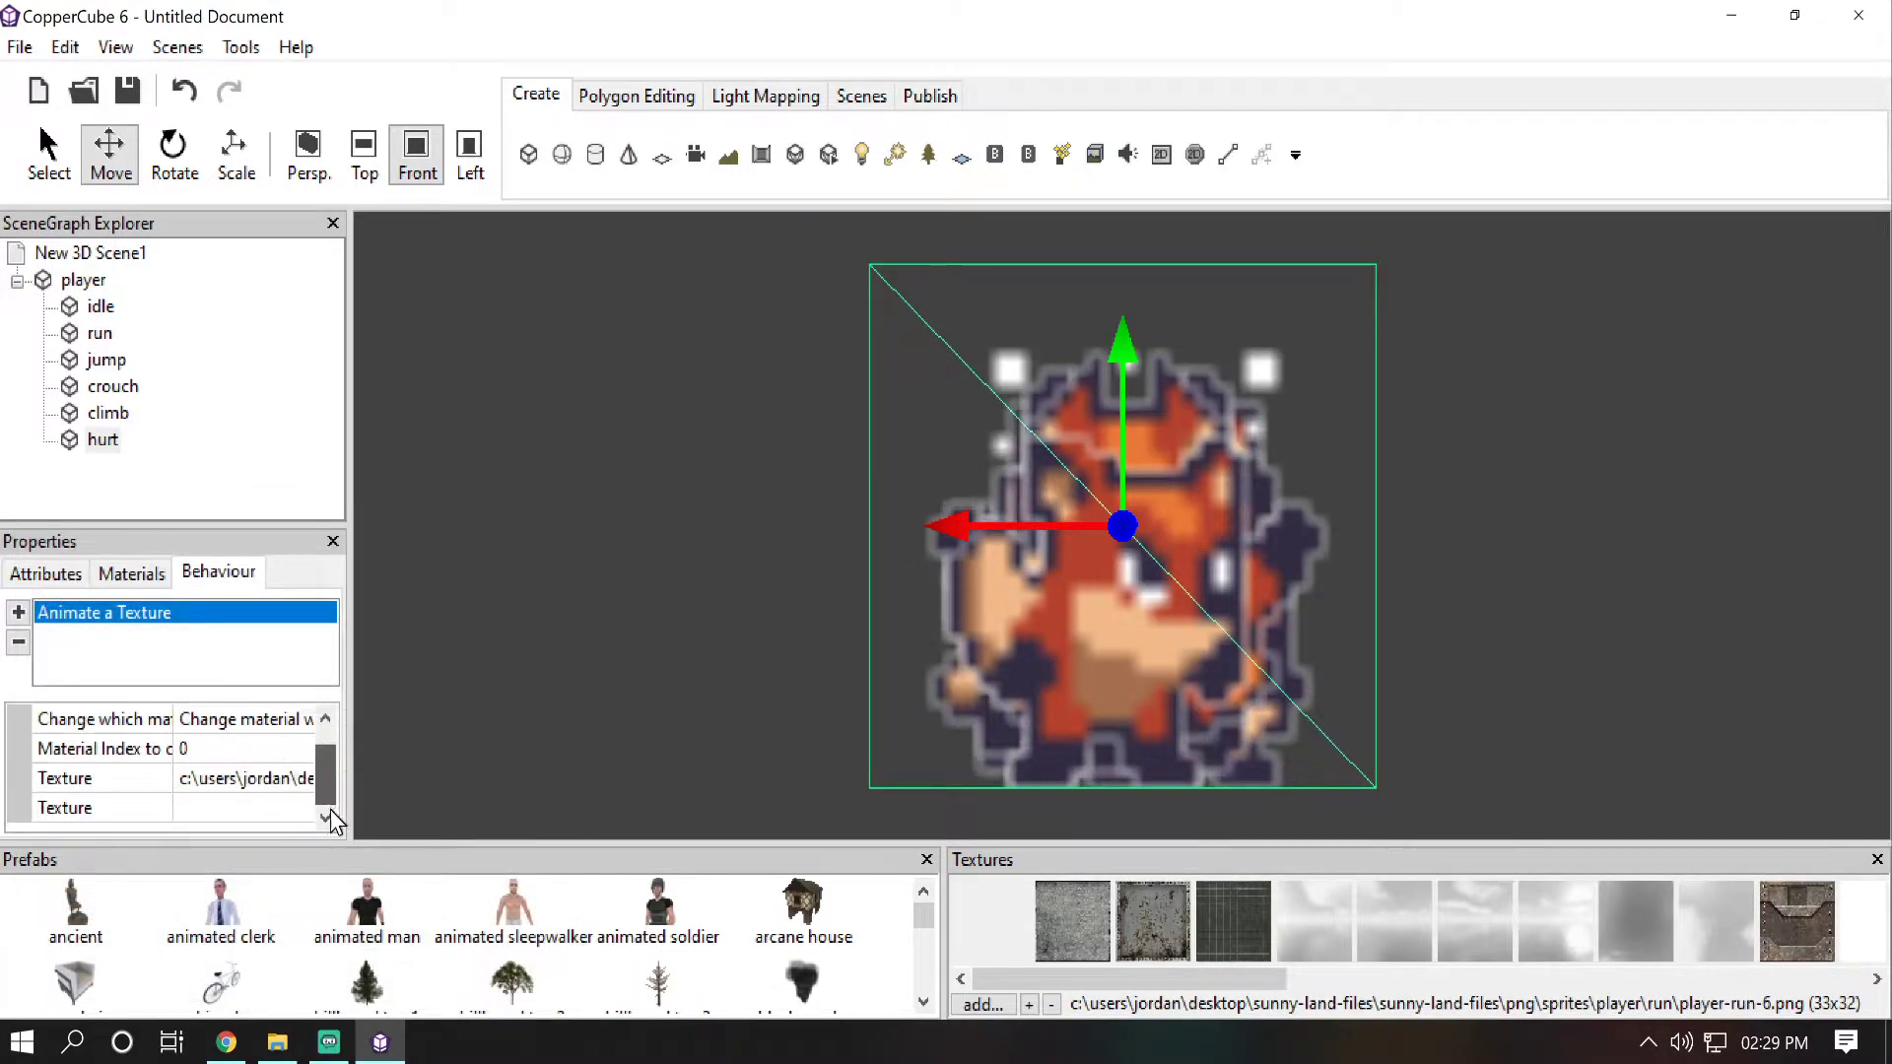
# Step: Assign the second player hurt sprite as the second texture of the hurt plane's animation
pyautogui.click(303, 806)
pyautogui.click(305, 806)
pyautogui.moveTo(126, 885); pyautogui.dragTo(377, 912)
pyautogui.click(366, 840)
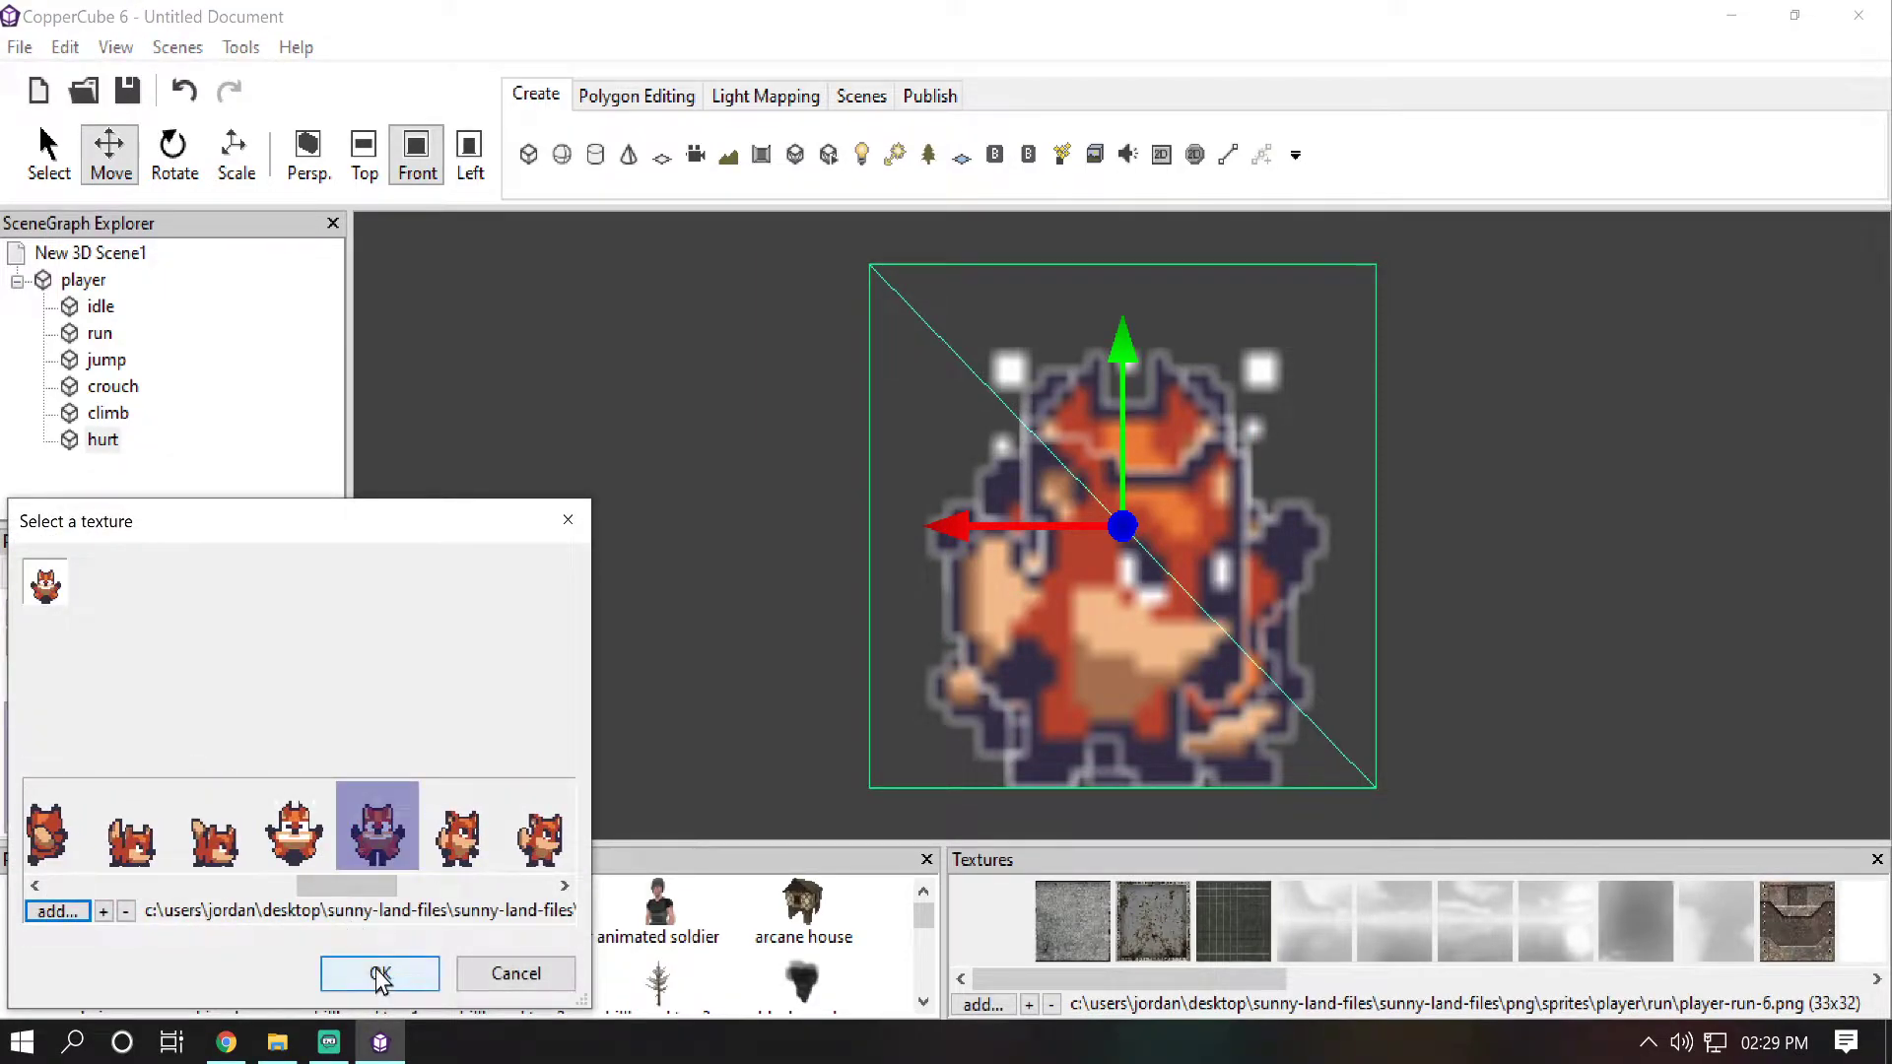
pyautogui.click(379, 974)
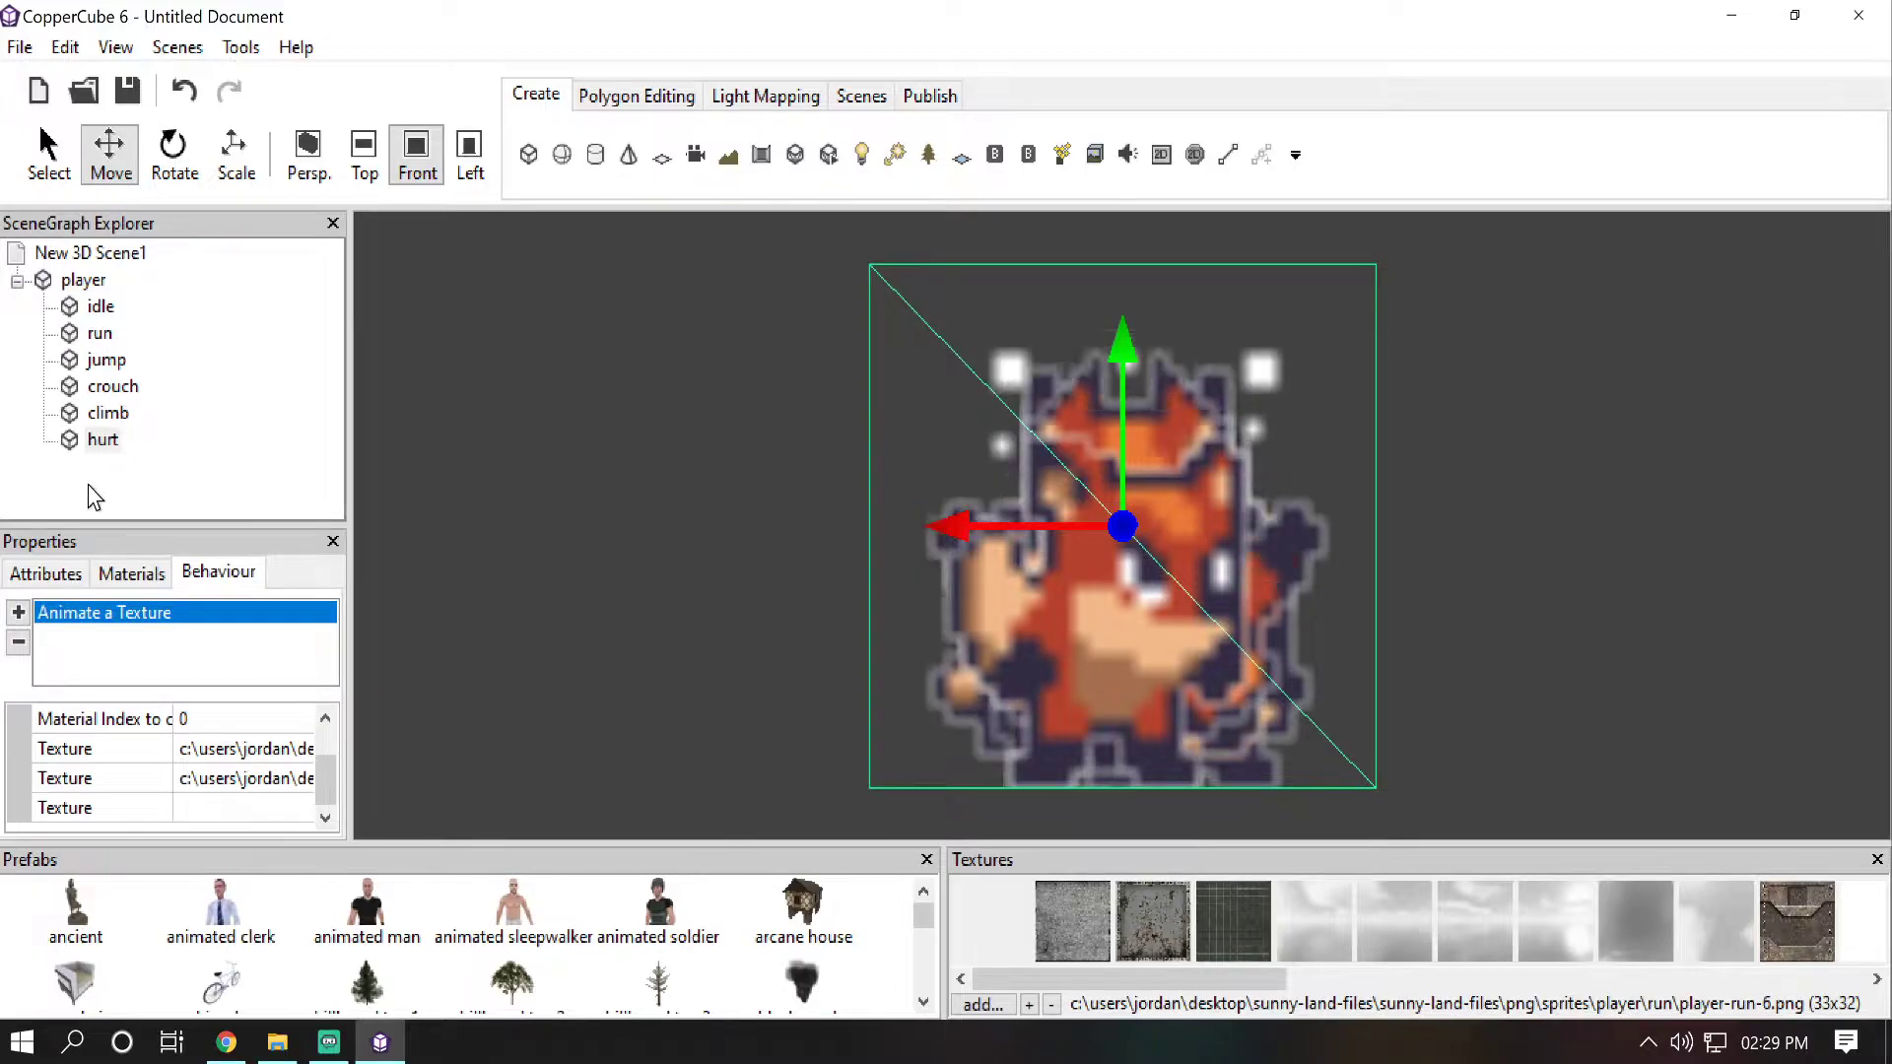
# Step: Import black.png from the Pictures folder as a texture and apply it to the parent player plane
pyautogui.click(89, 282)
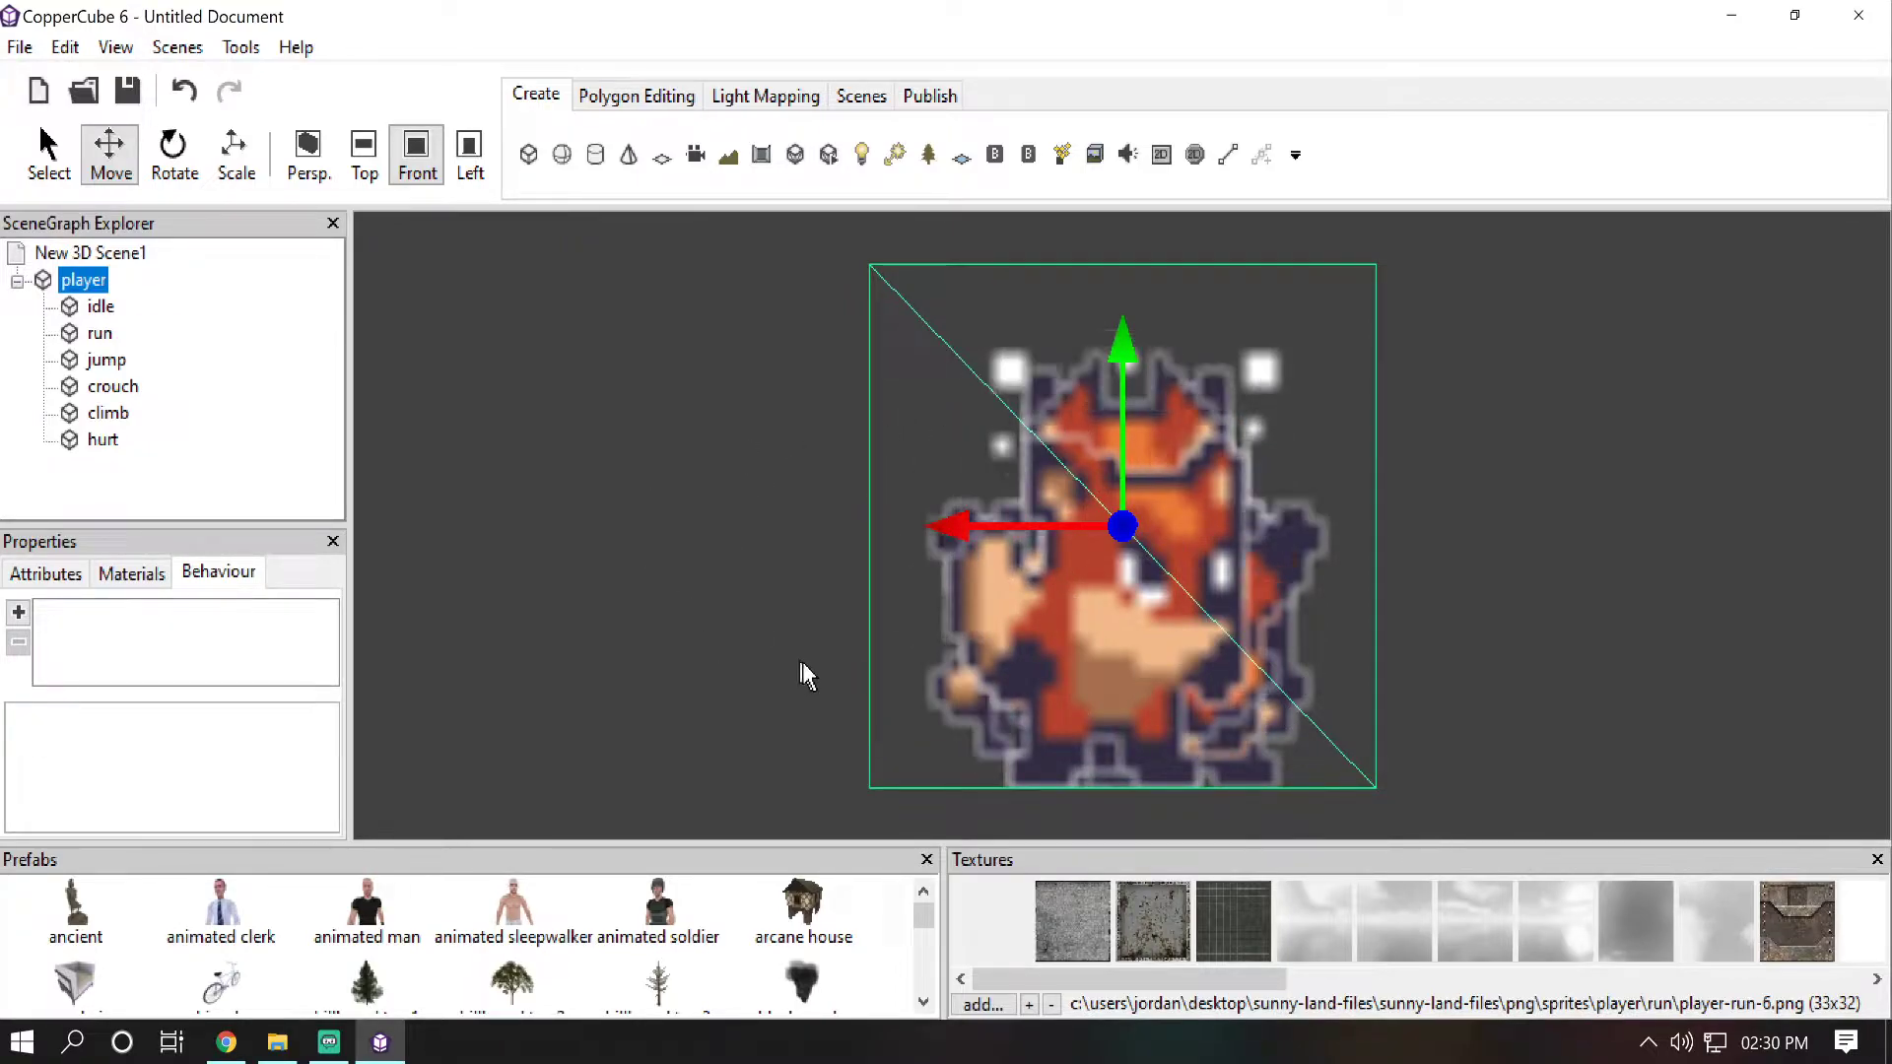
pyautogui.moveTo(1104, 978); pyautogui.dragTo(1050, 1016)
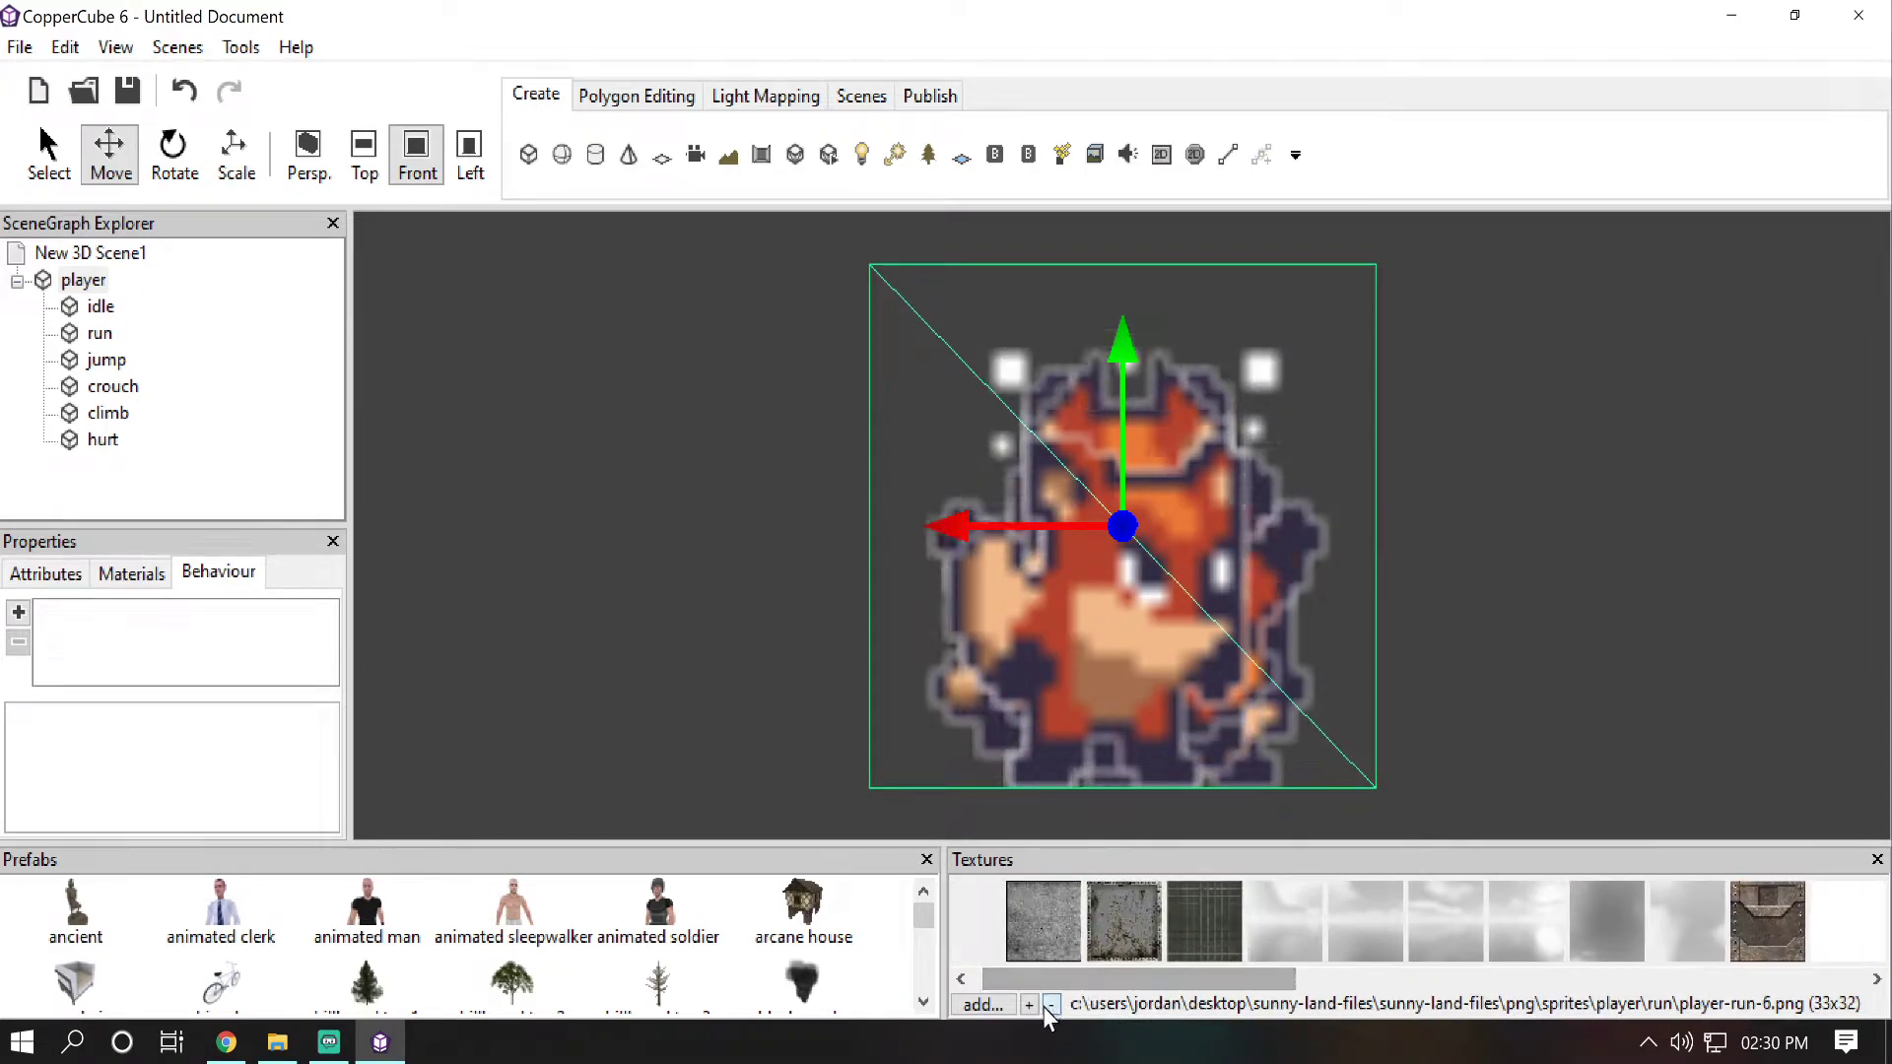
pyautogui.click(995, 1004)
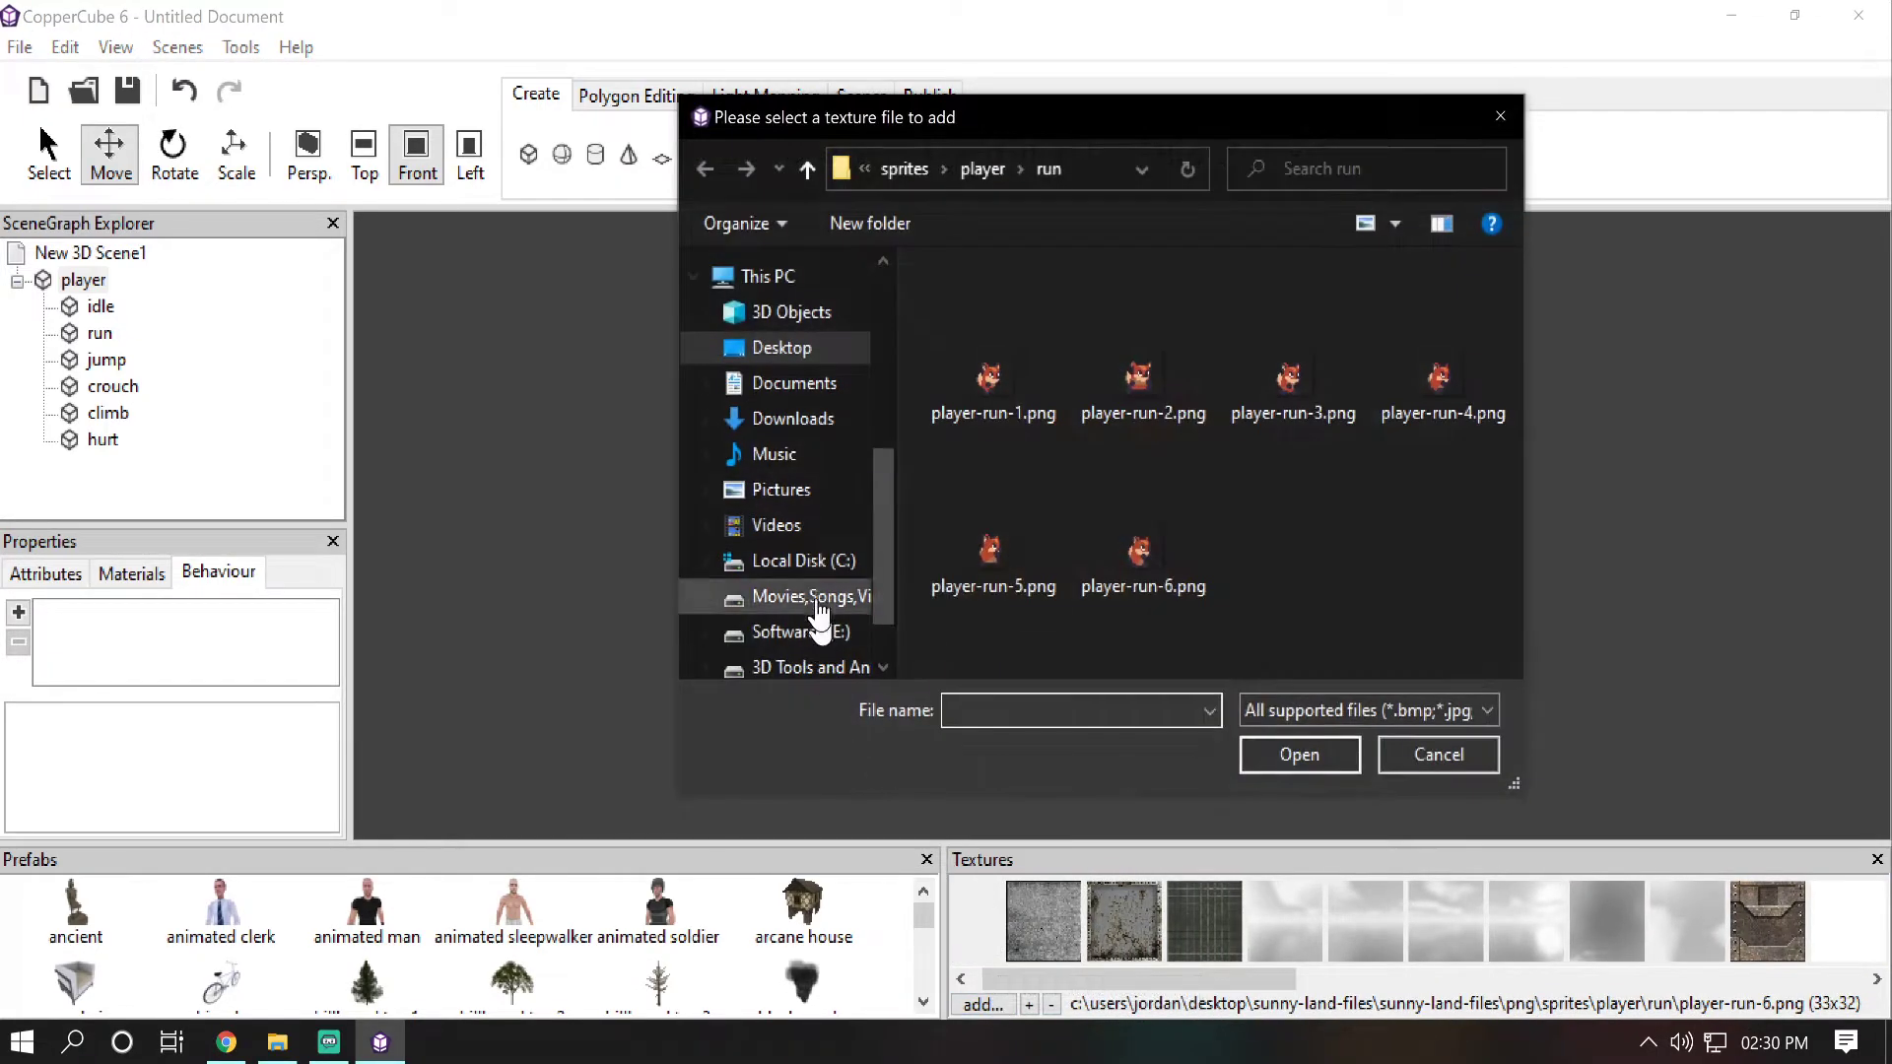
pyautogui.scroll(3, 818, 601)
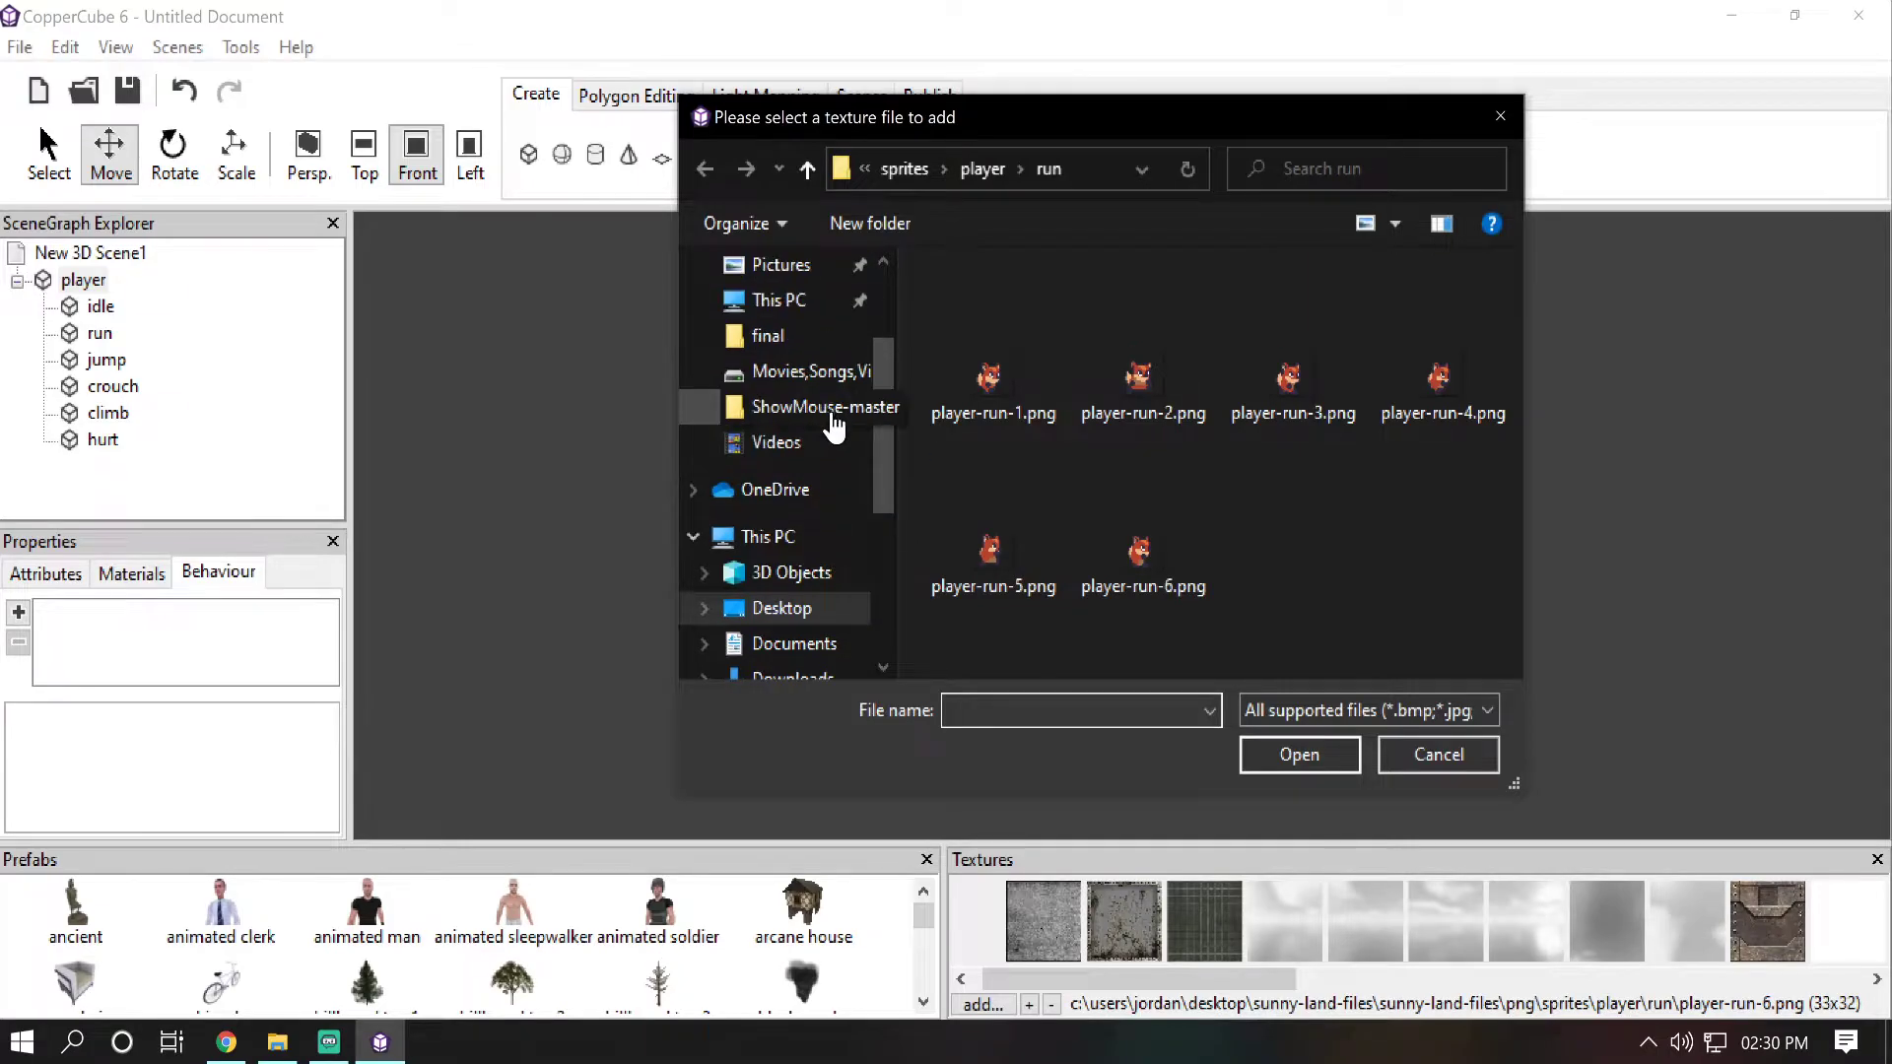
pyautogui.scroll(2, 831, 415)
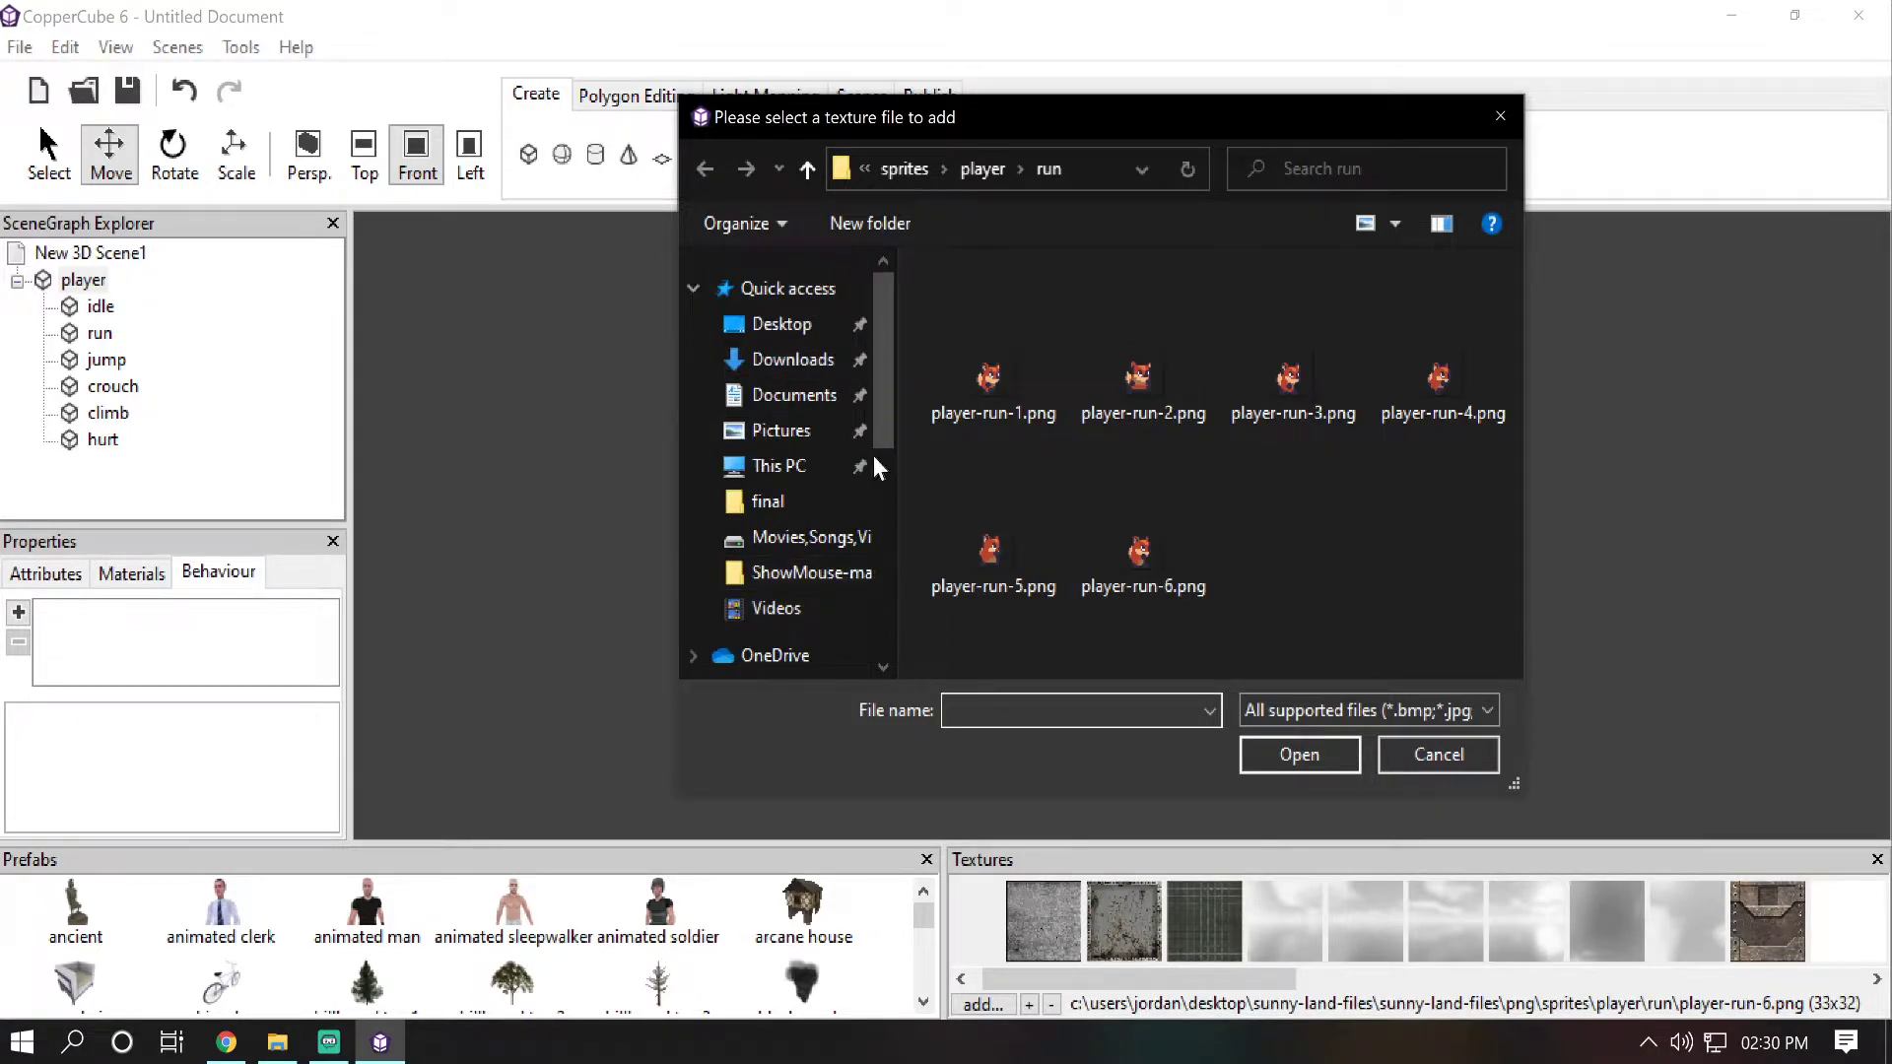
pyautogui.click(800, 433)
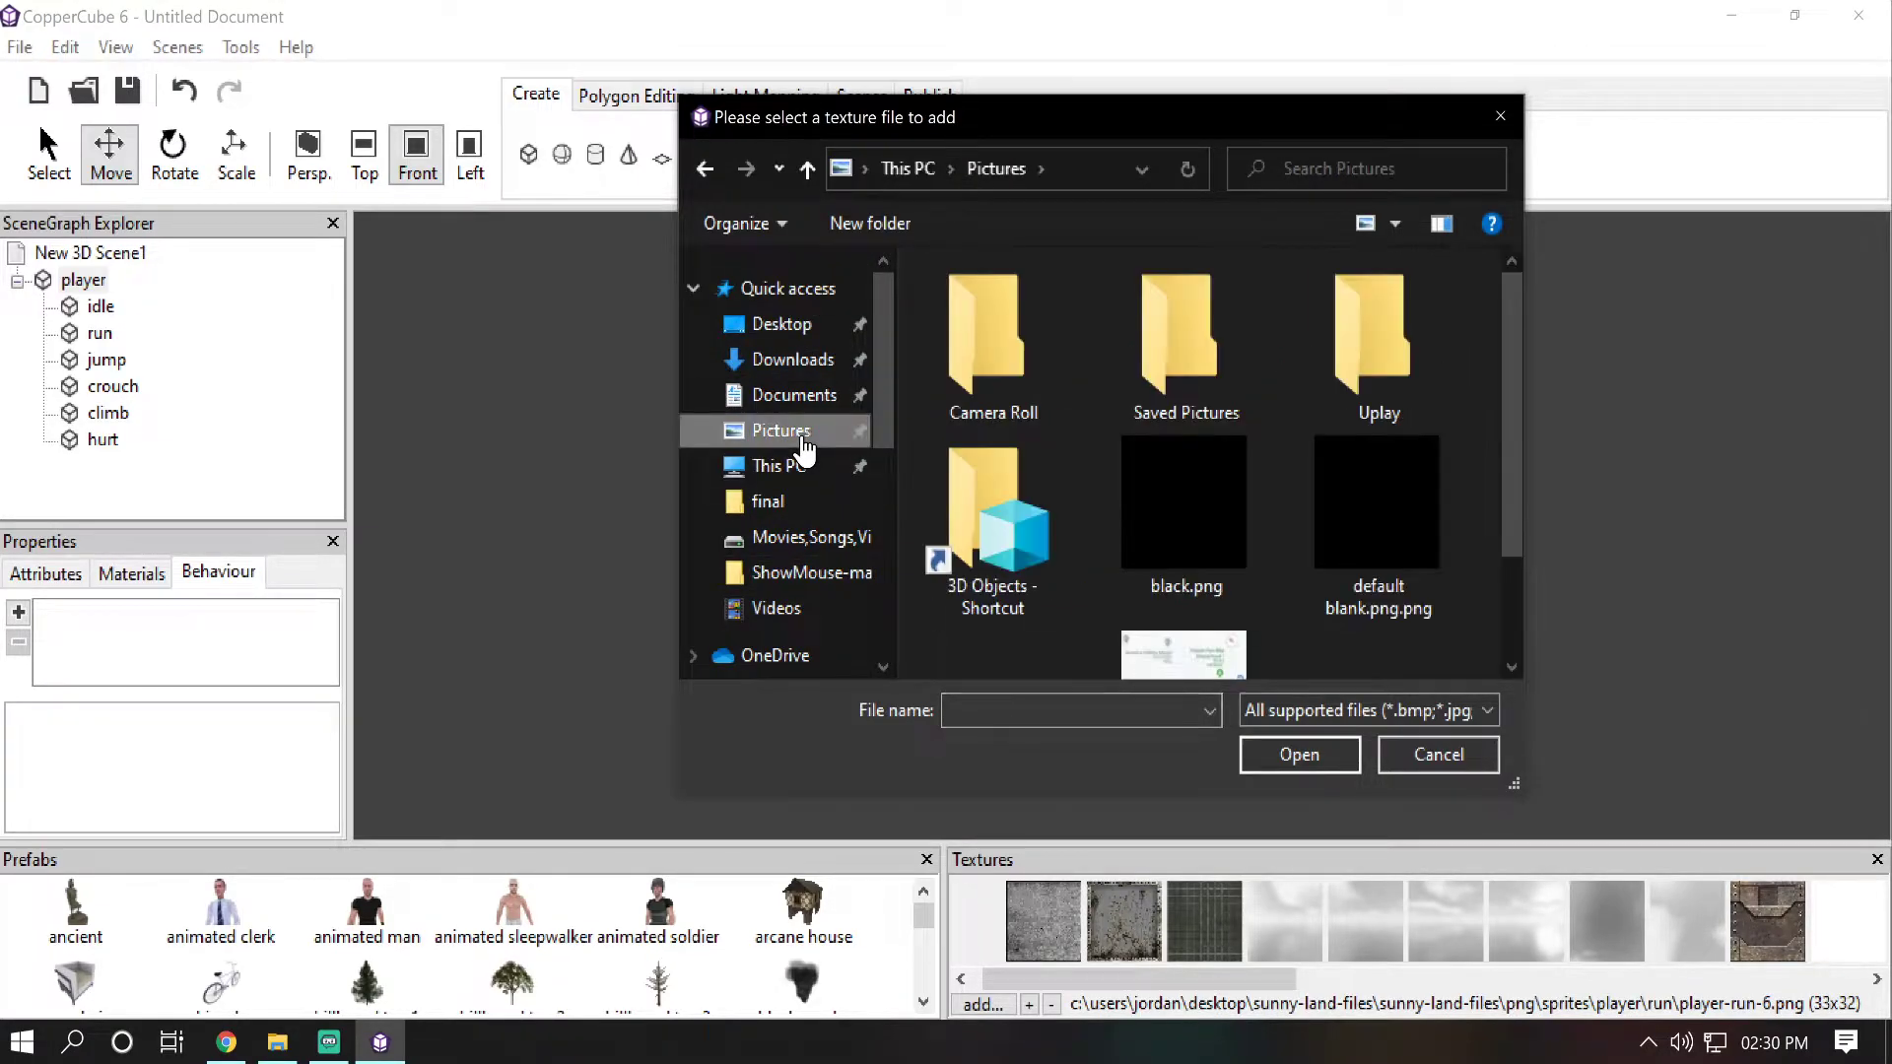
pyautogui.click(1233, 507)
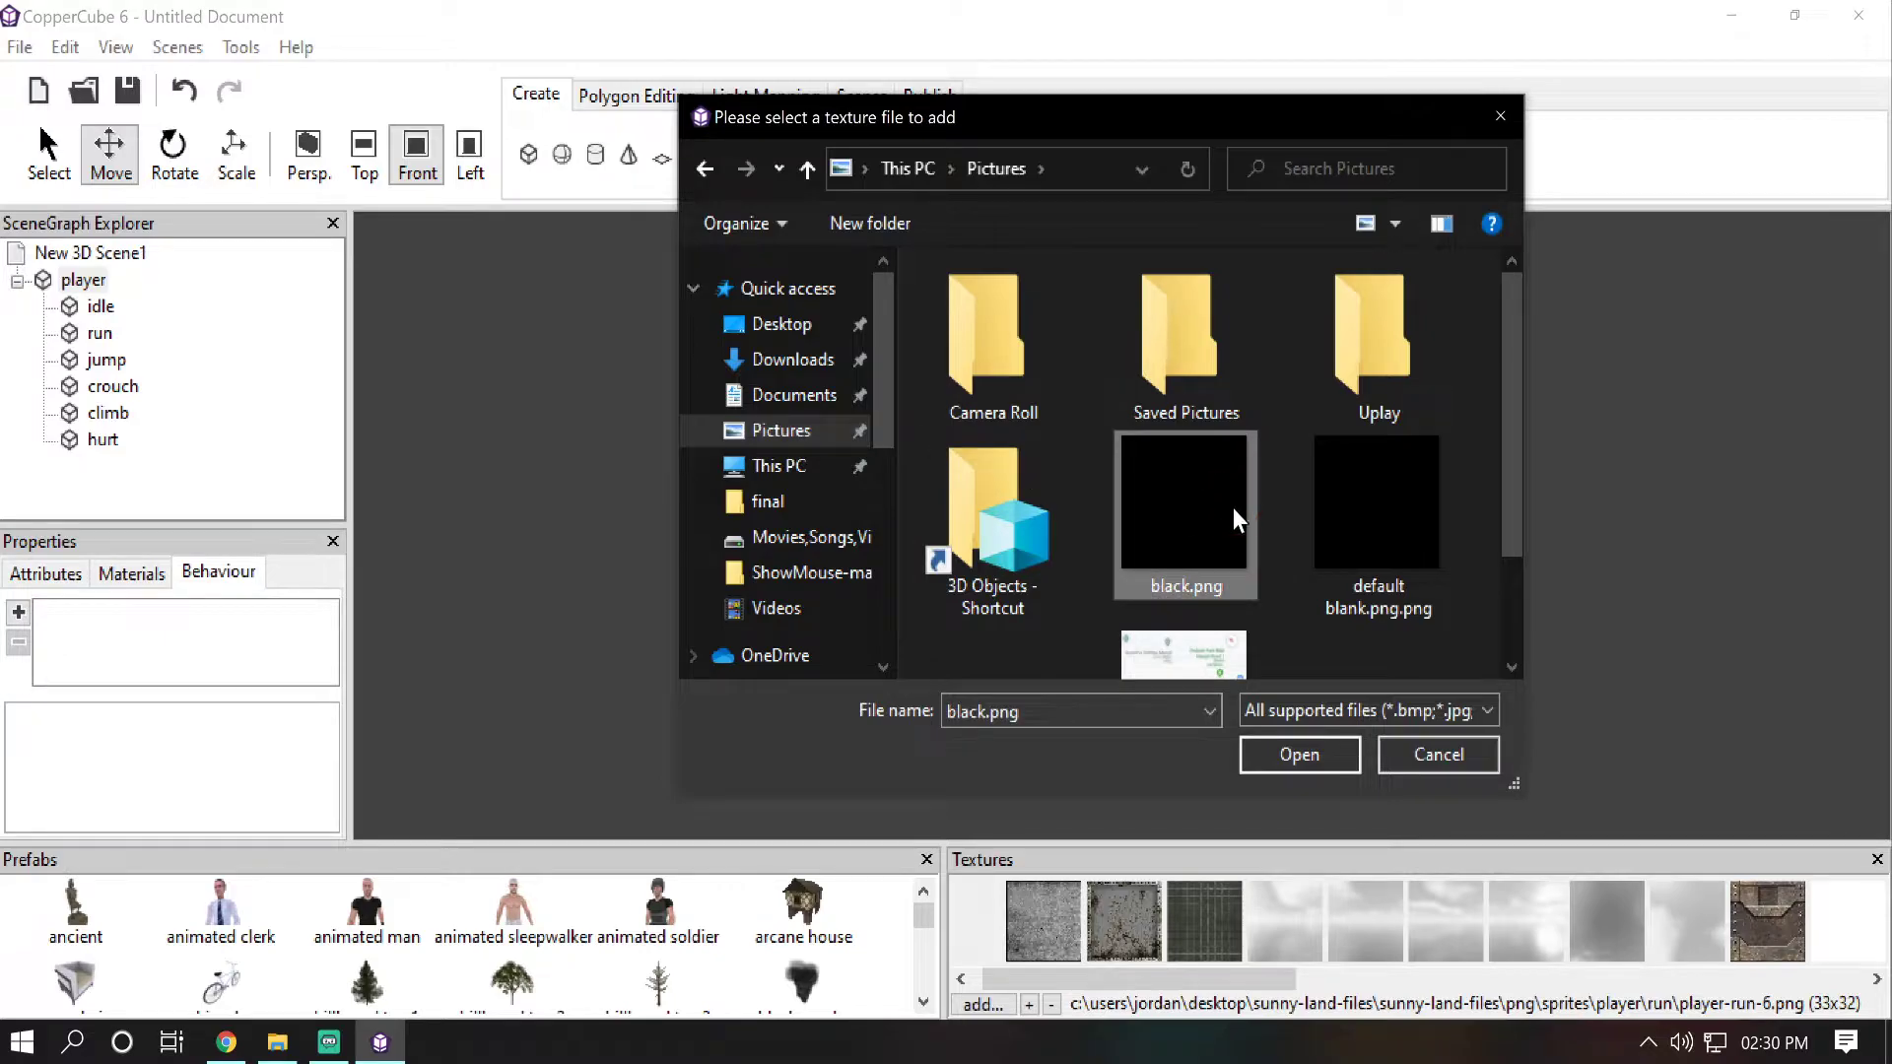
pyautogui.click(1299, 755)
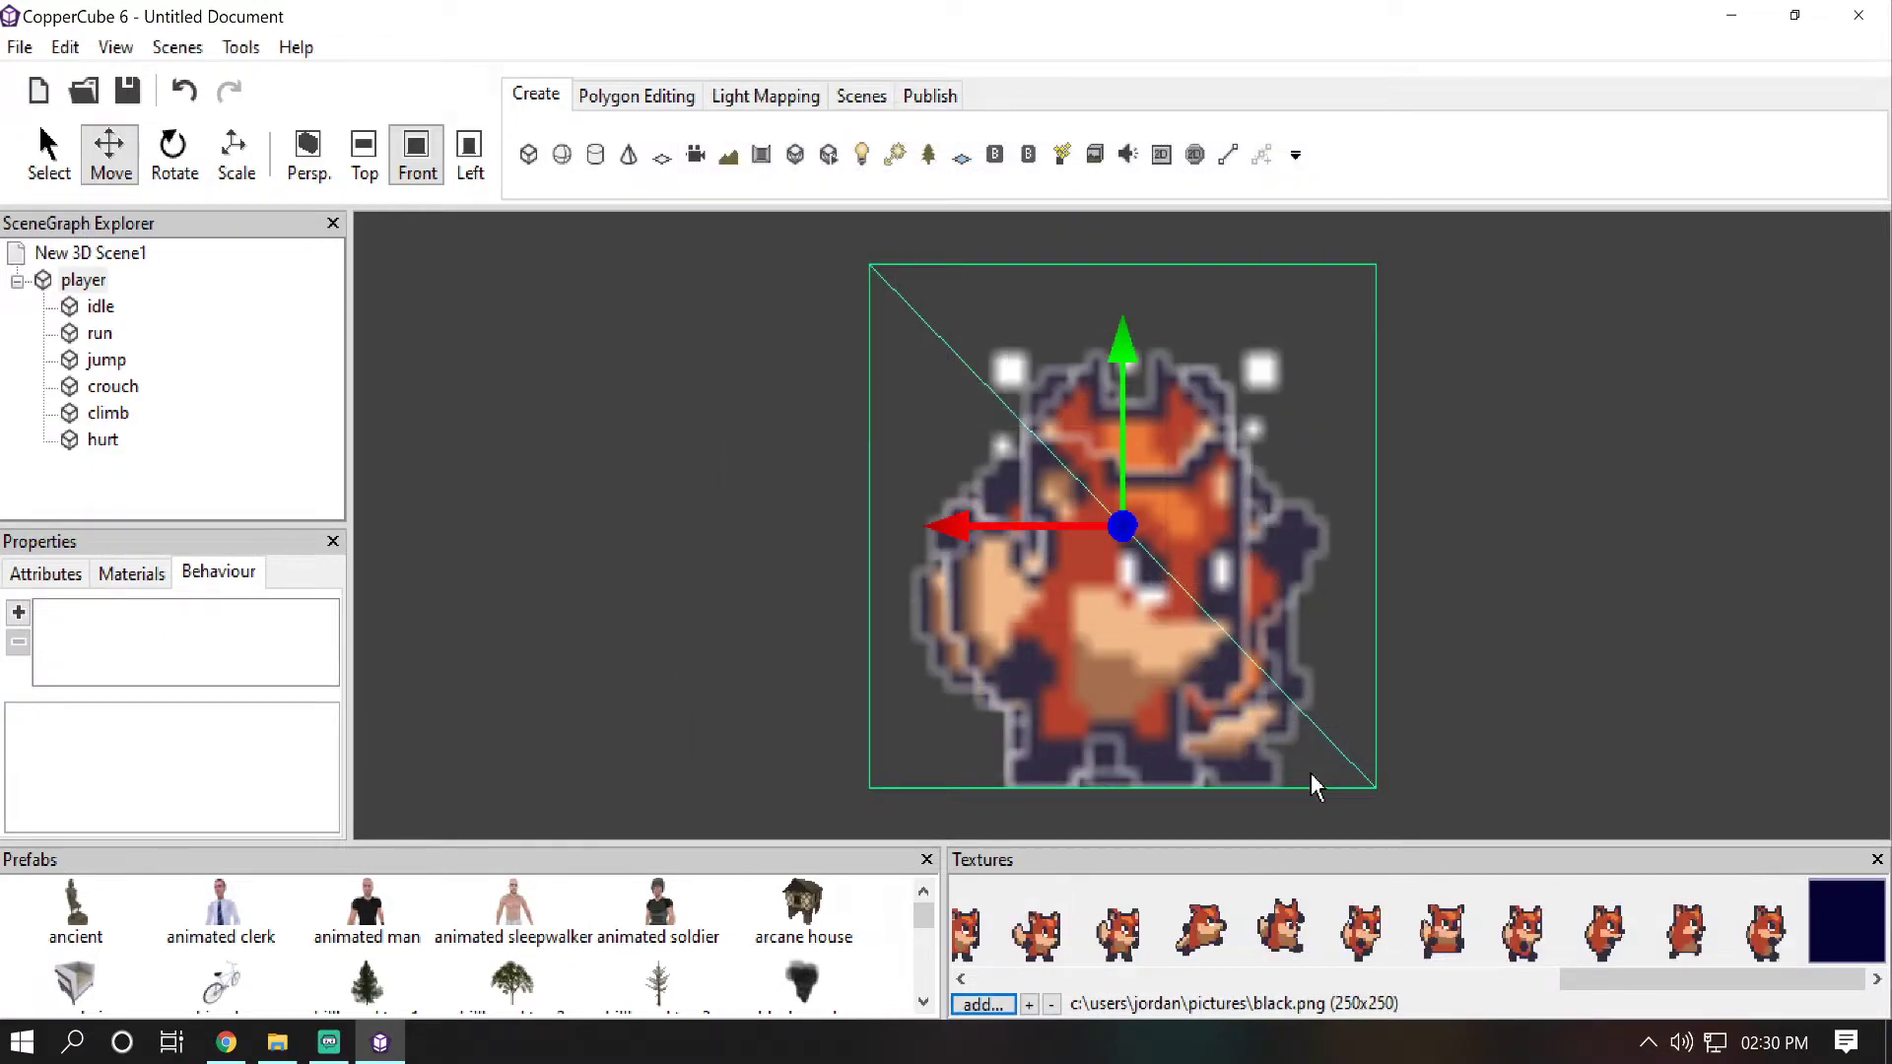
pyautogui.click(1843, 936)
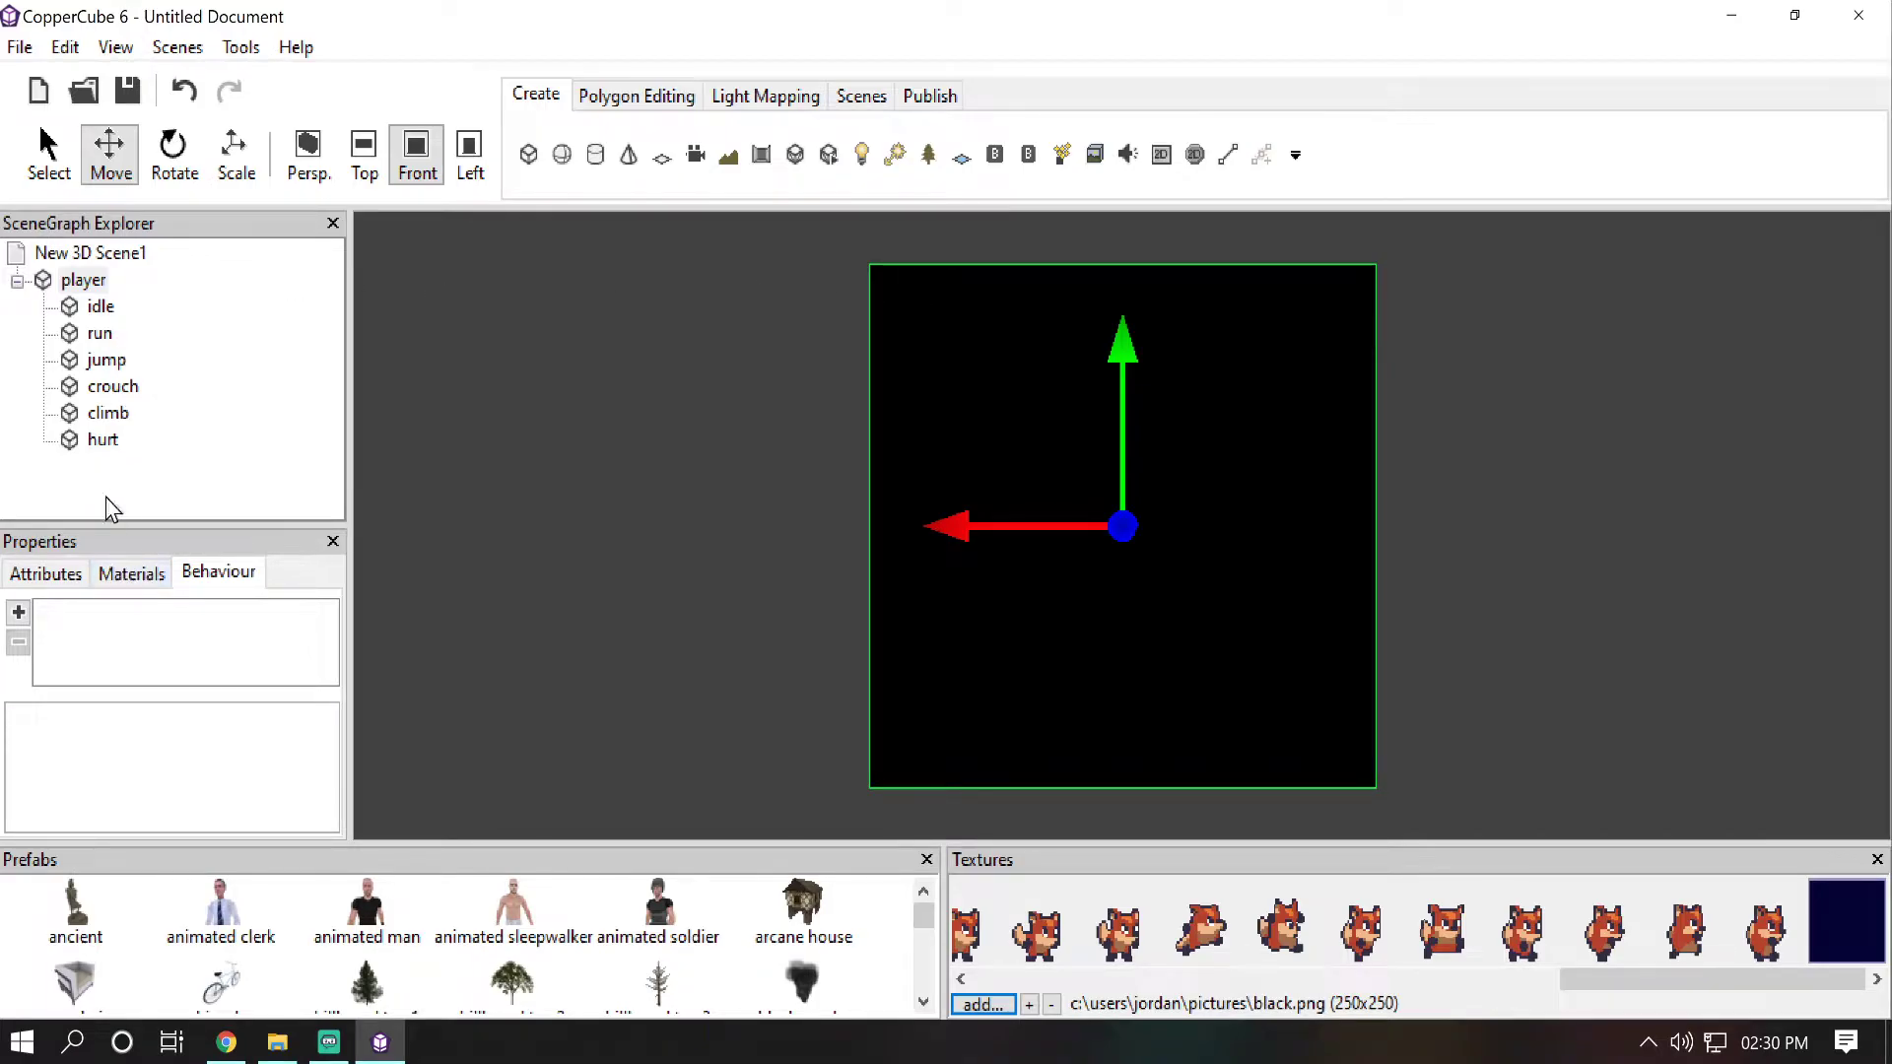
# Step: Set the parent player plane's material type to Transparent (add)
pyautogui.click(79, 361)
pyautogui.click(79, 283)
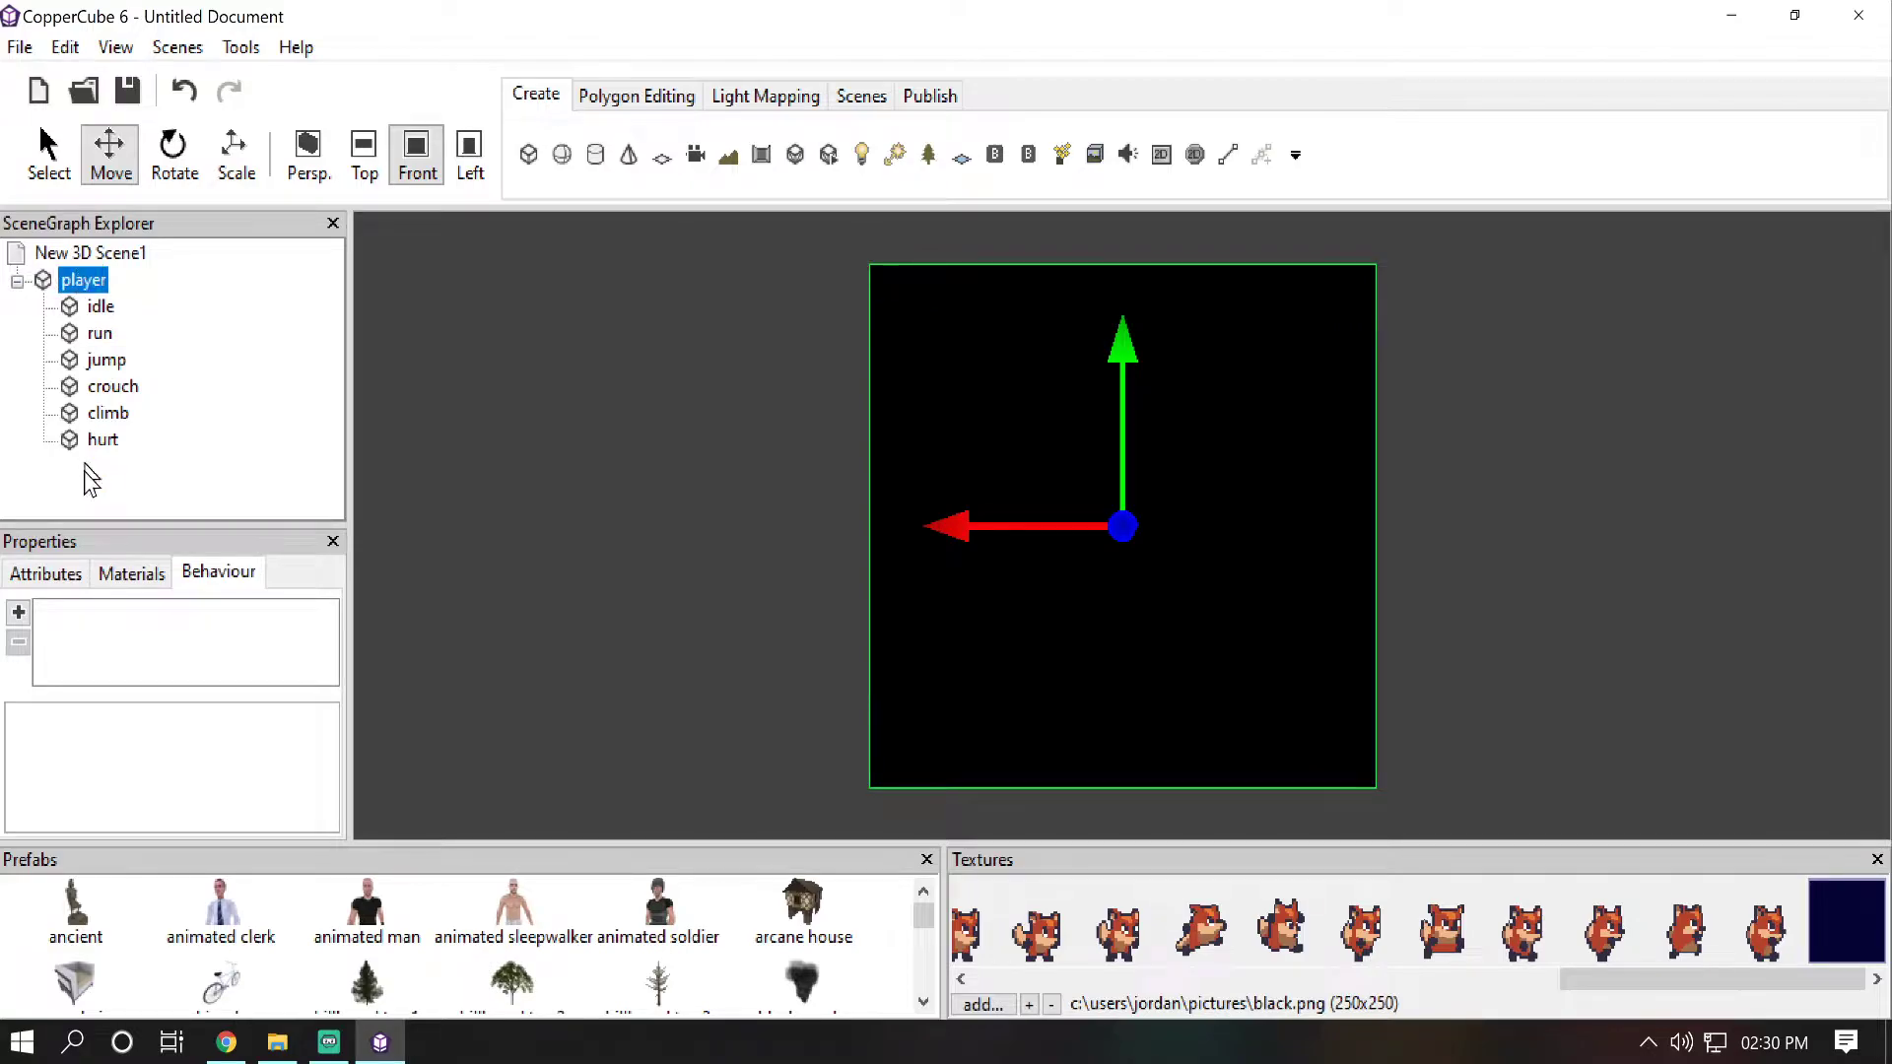
pyautogui.click(52, 574)
pyautogui.click(130, 578)
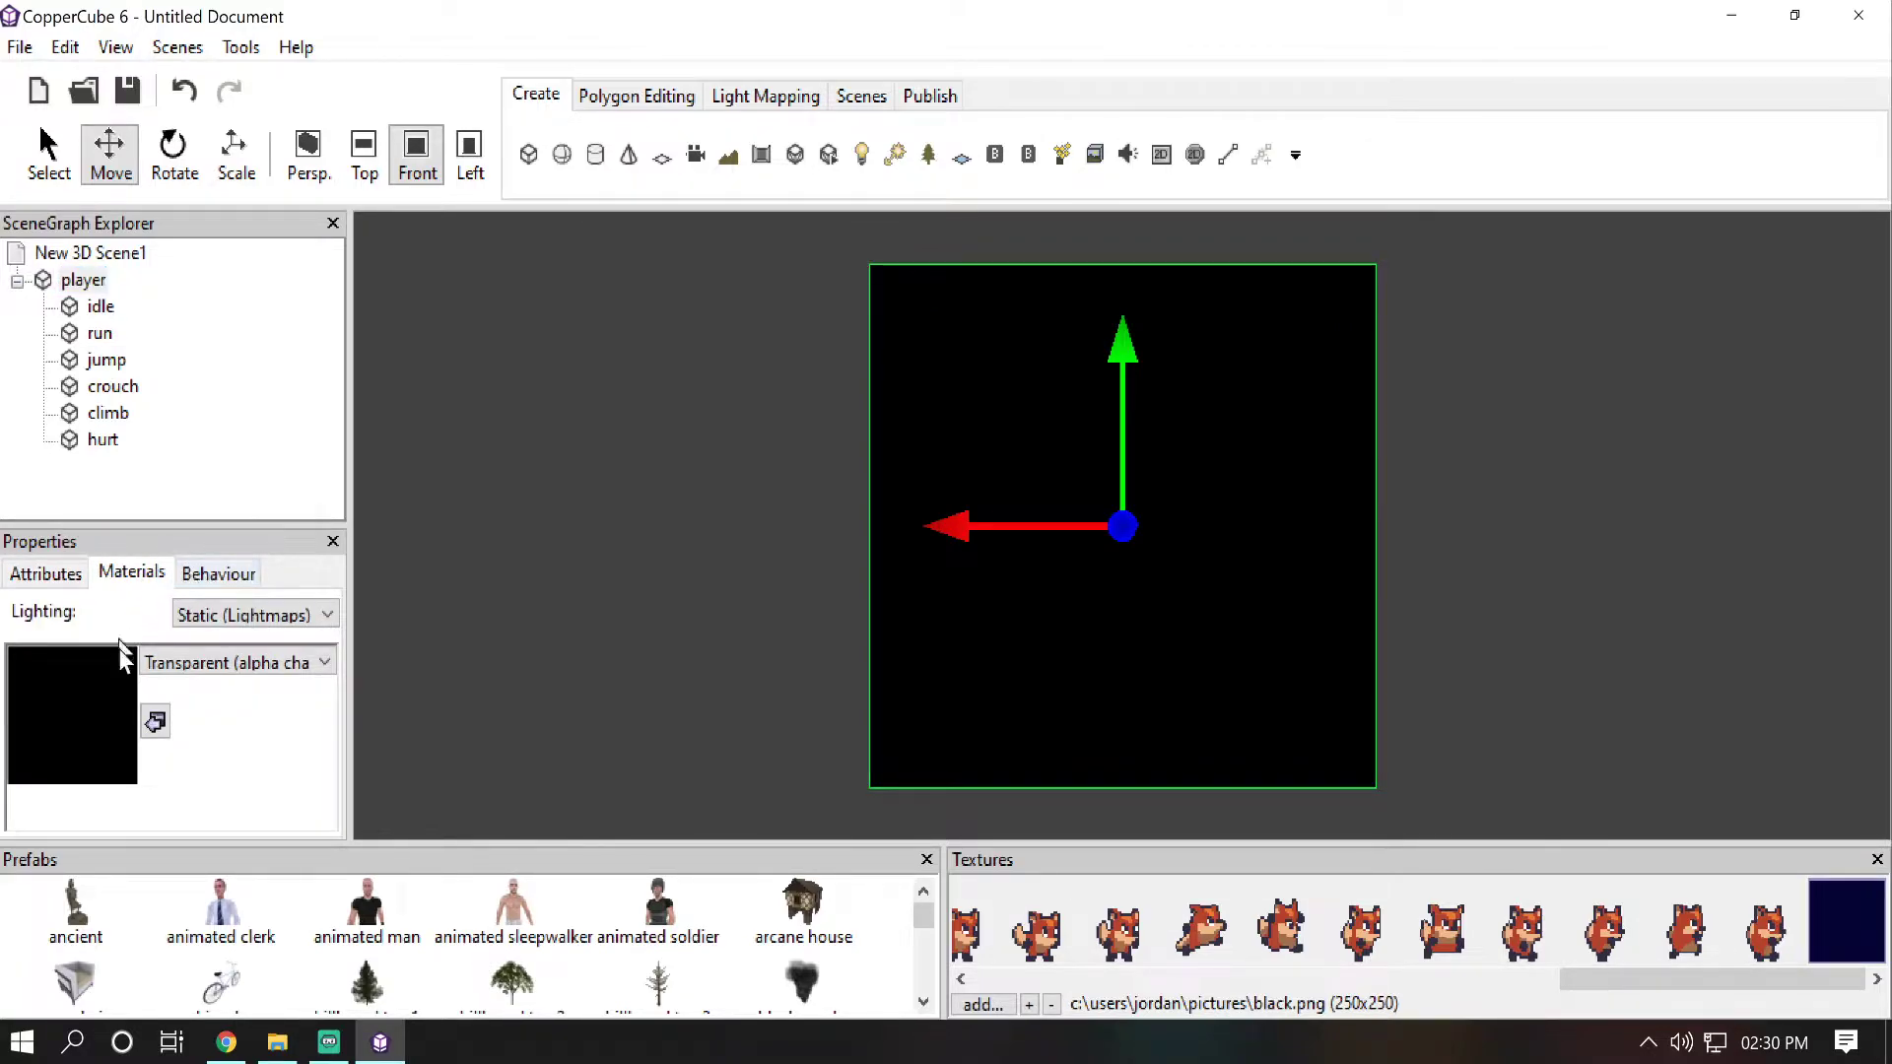
pyautogui.click(196, 669)
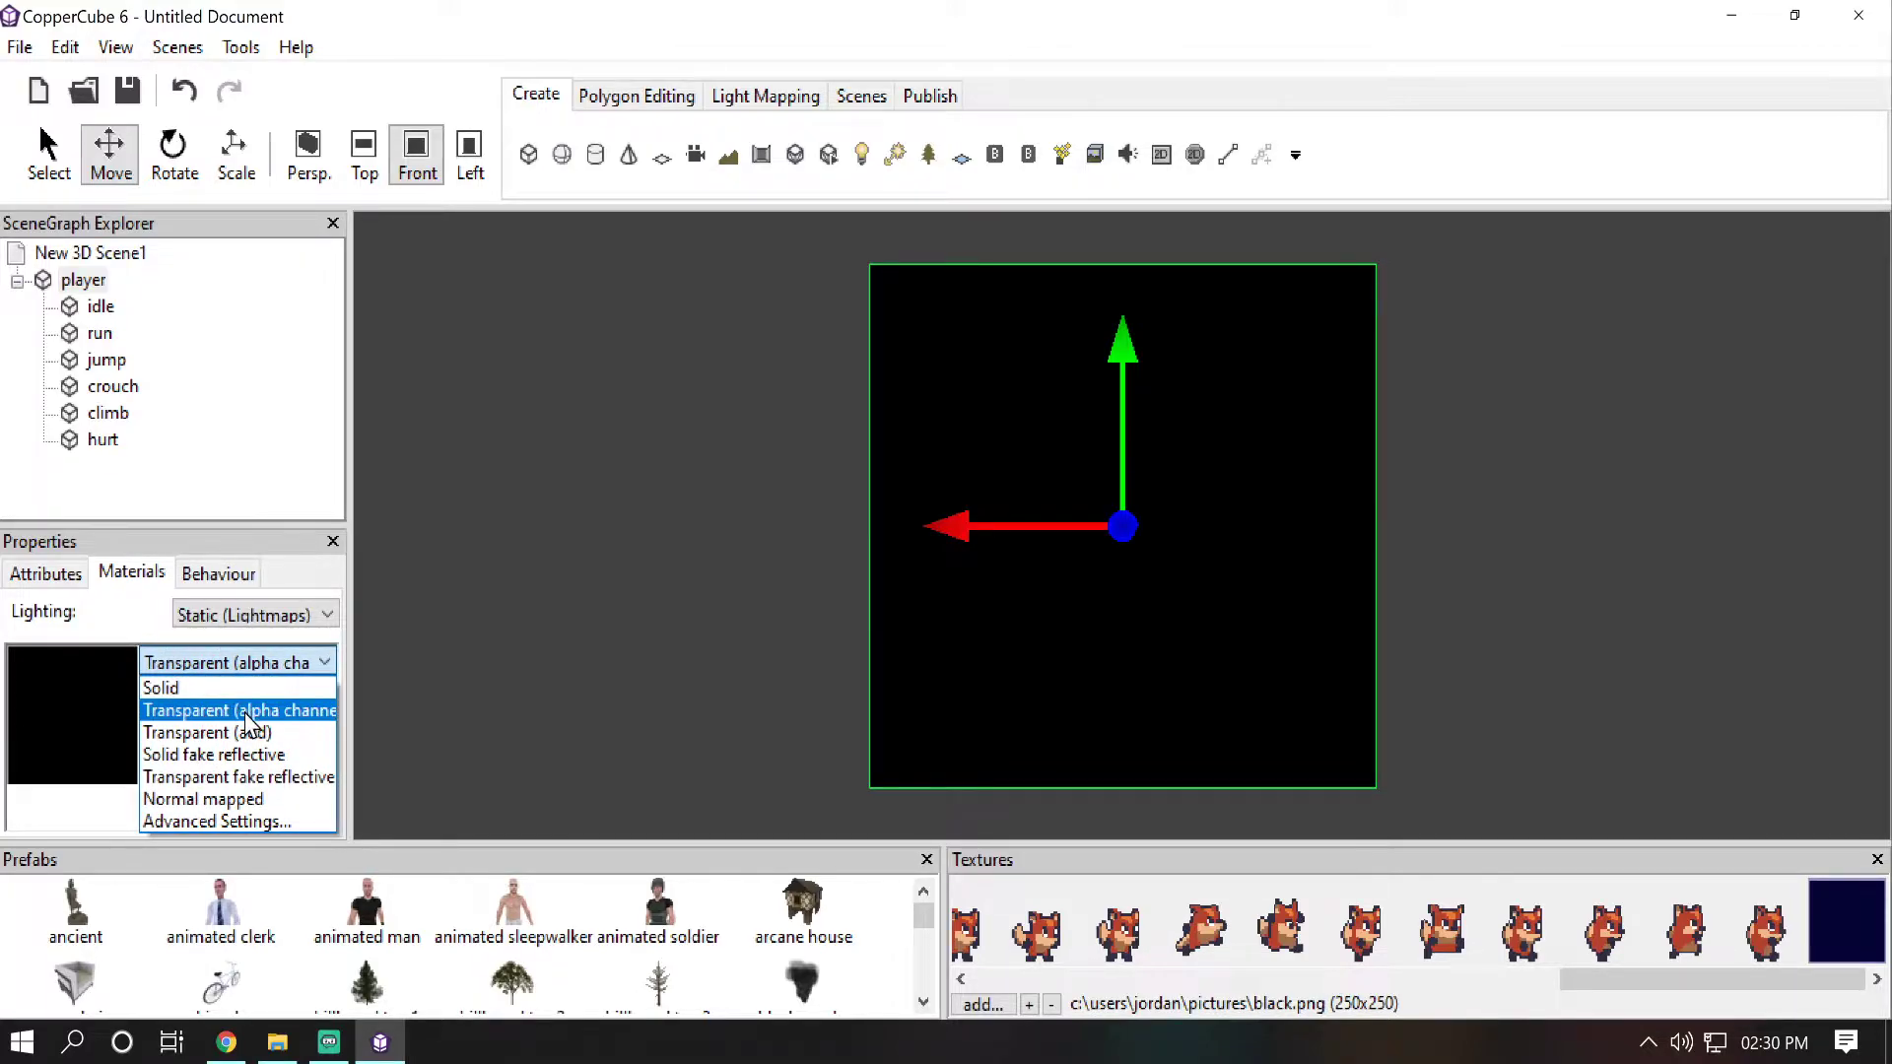
pyautogui.click(180, 734)
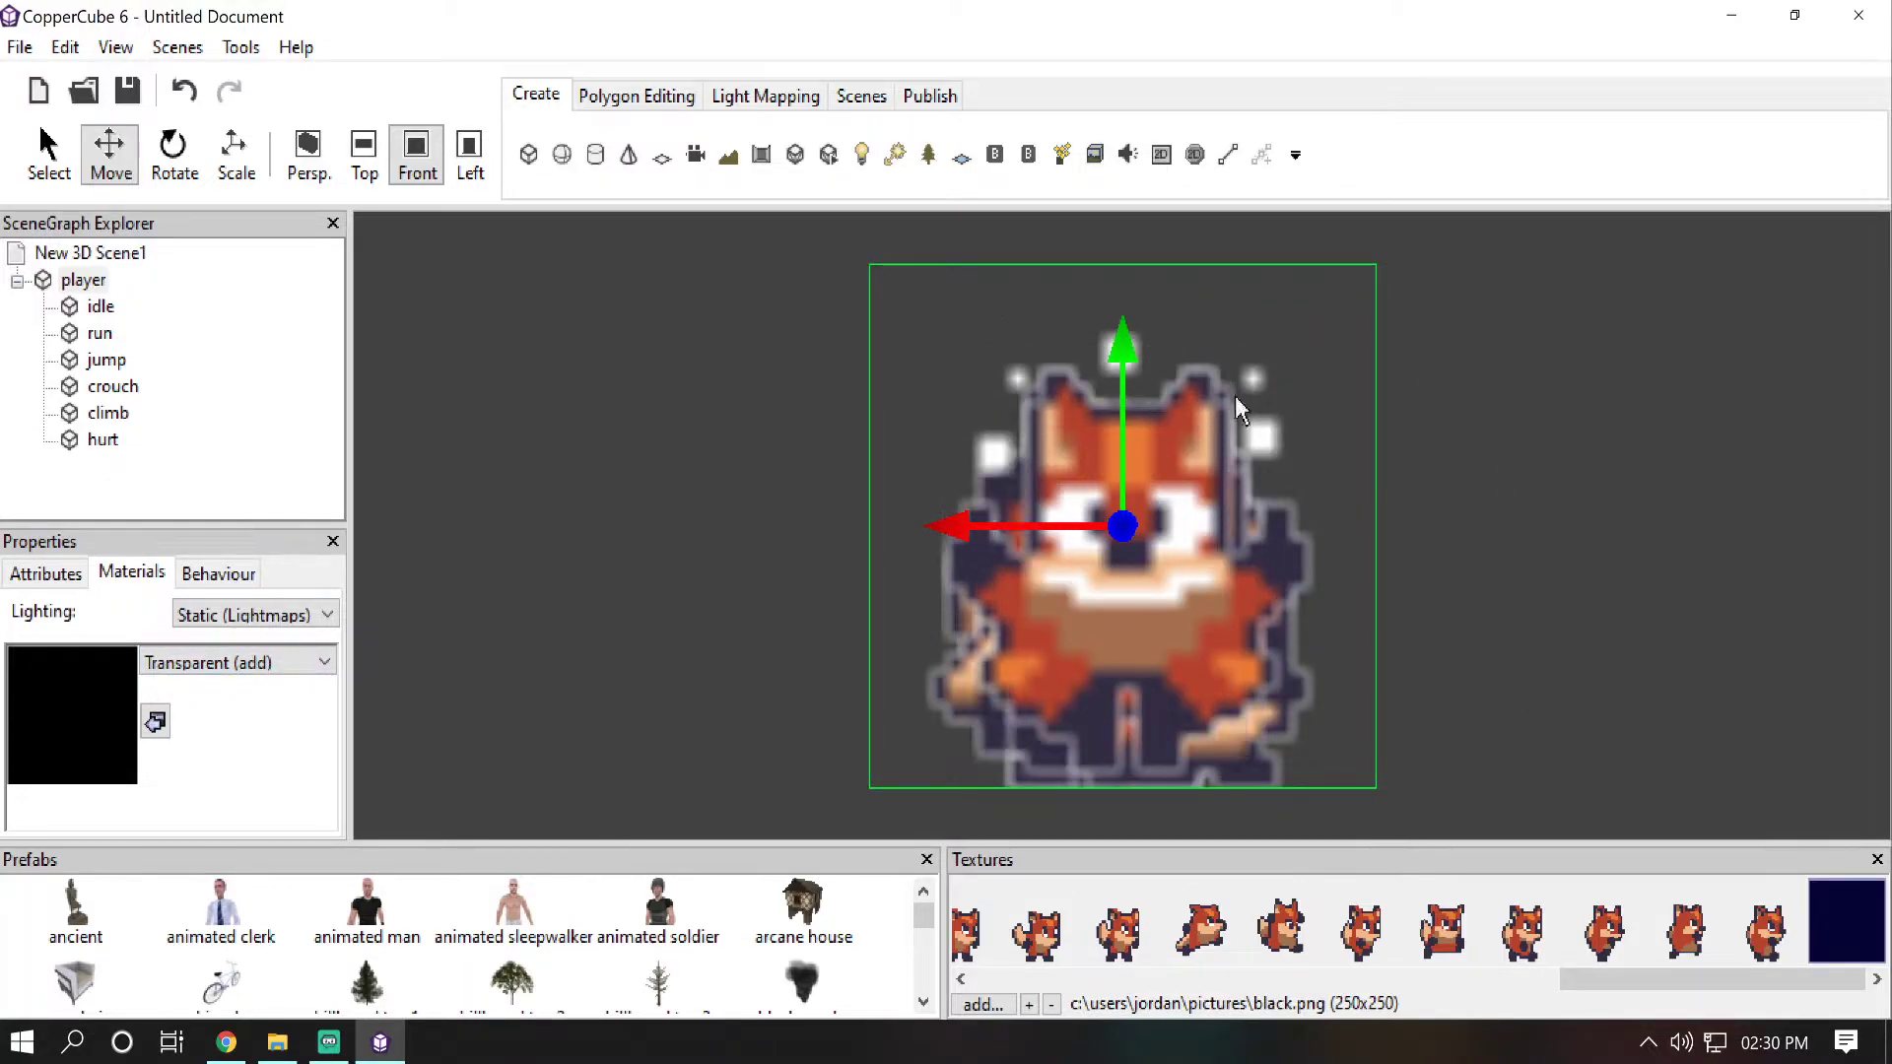
# Step: Turn off visibility for the hurt, climb, crouch, jump and run planes, keeping only the idle plane visible
pyautogui.click(101, 307)
pyautogui.click(100, 333)
pyautogui.click(106, 360)
pyautogui.click(112, 385)
pyautogui.click(117, 413)
pyautogui.click(110, 440)
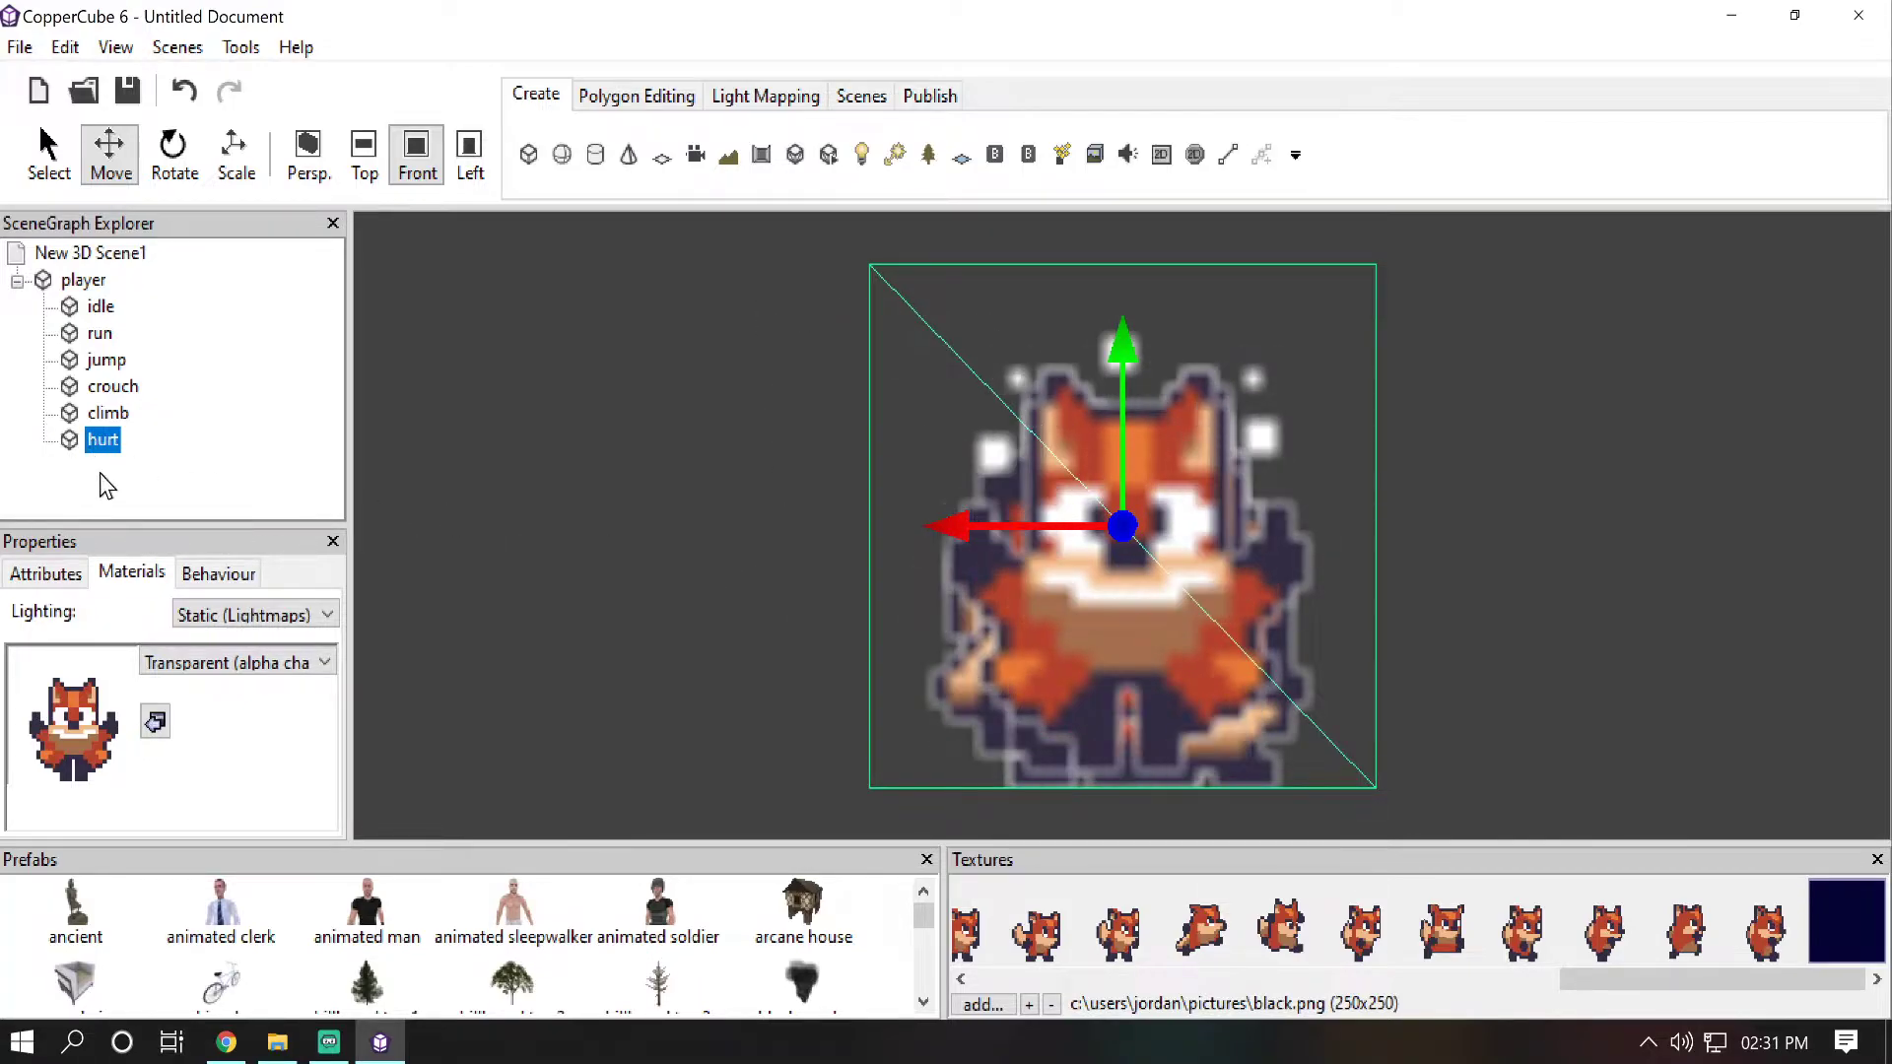
pyautogui.click(71, 579)
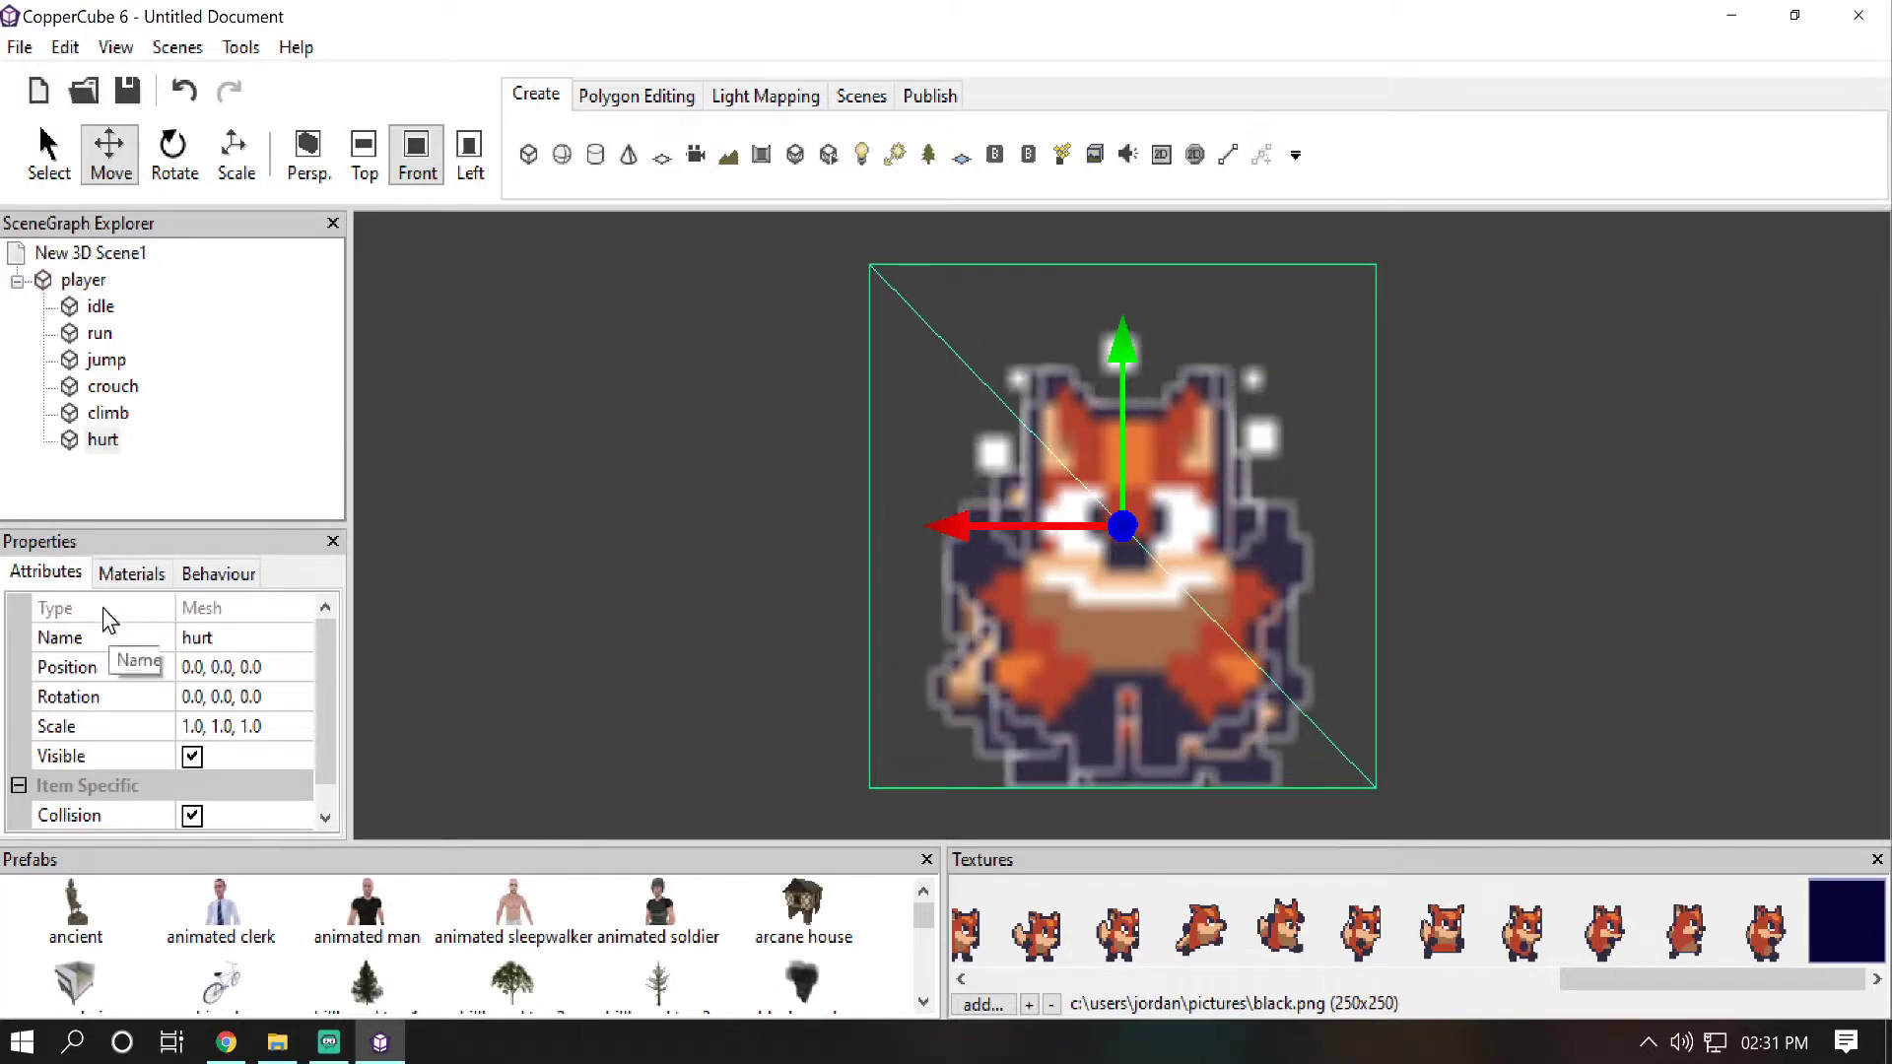
pyautogui.click(194, 757)
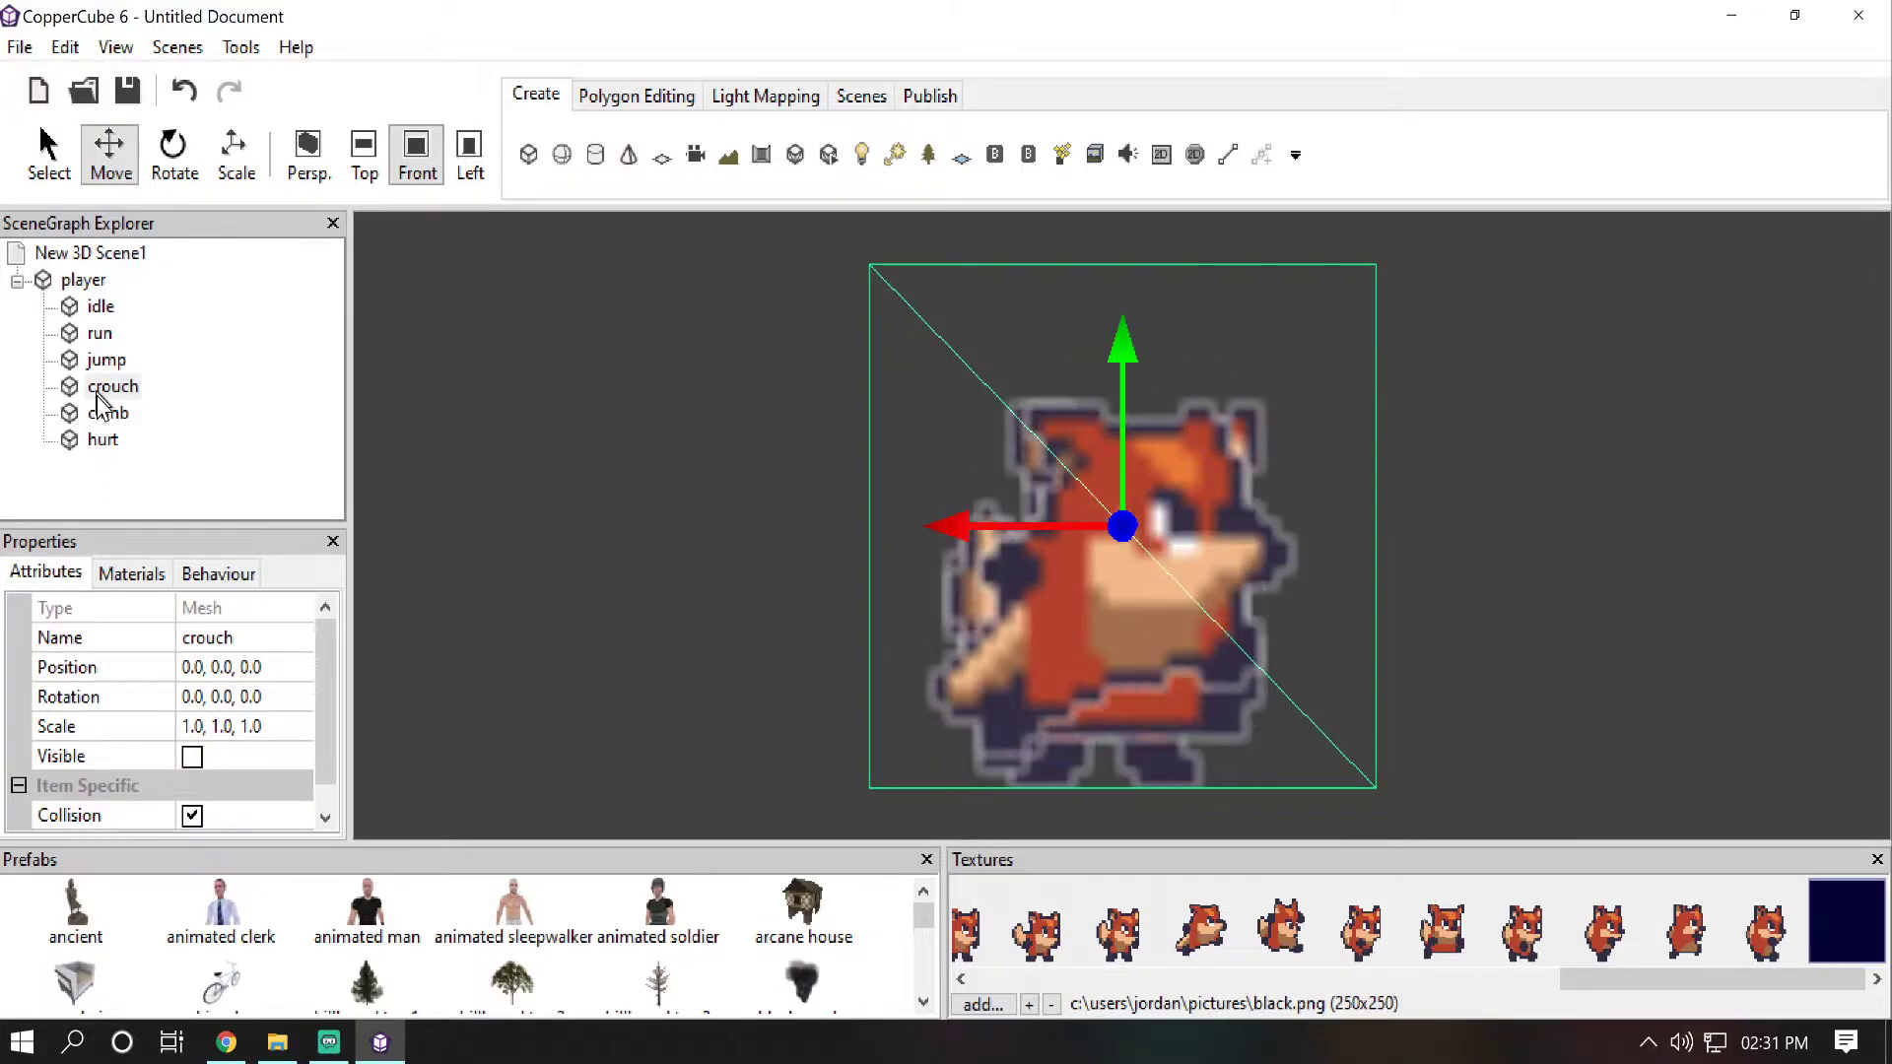
pyautogui.click(190, 760)
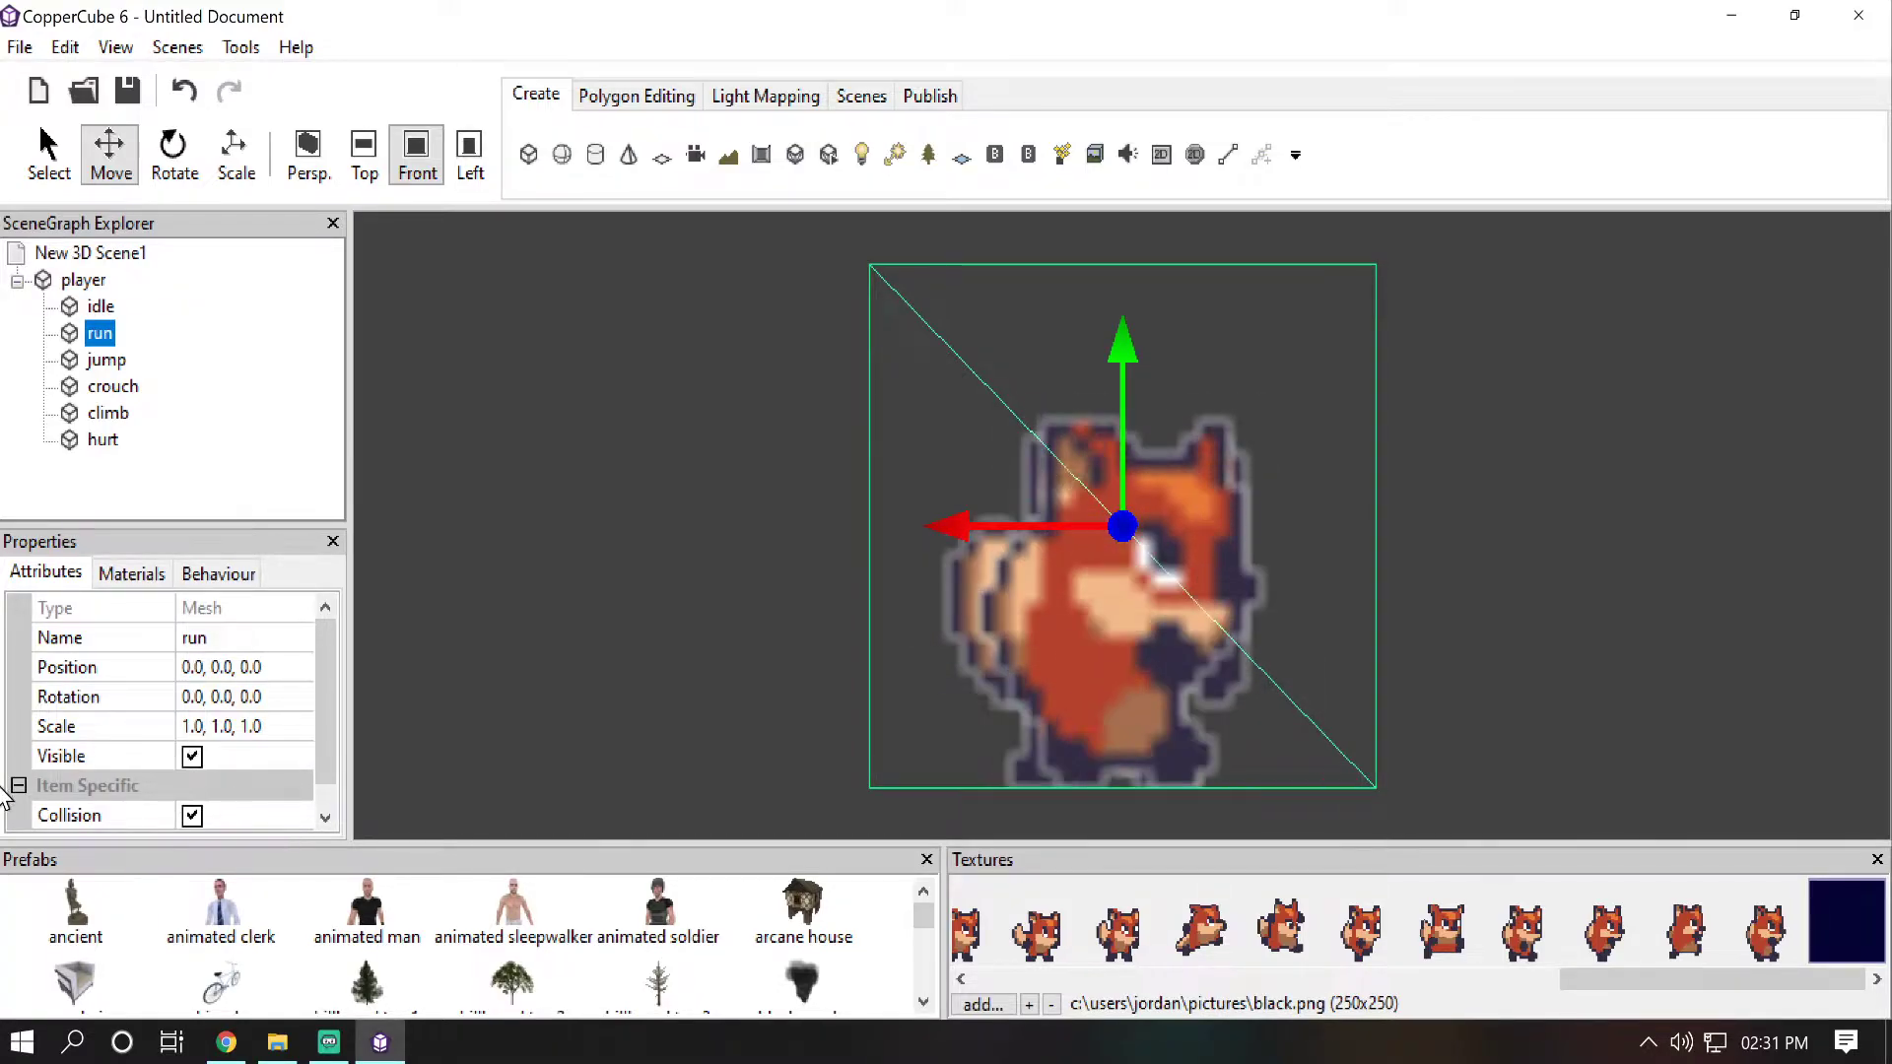
pyautogui.click(192, 757)
pyautogui.click(100, 307)
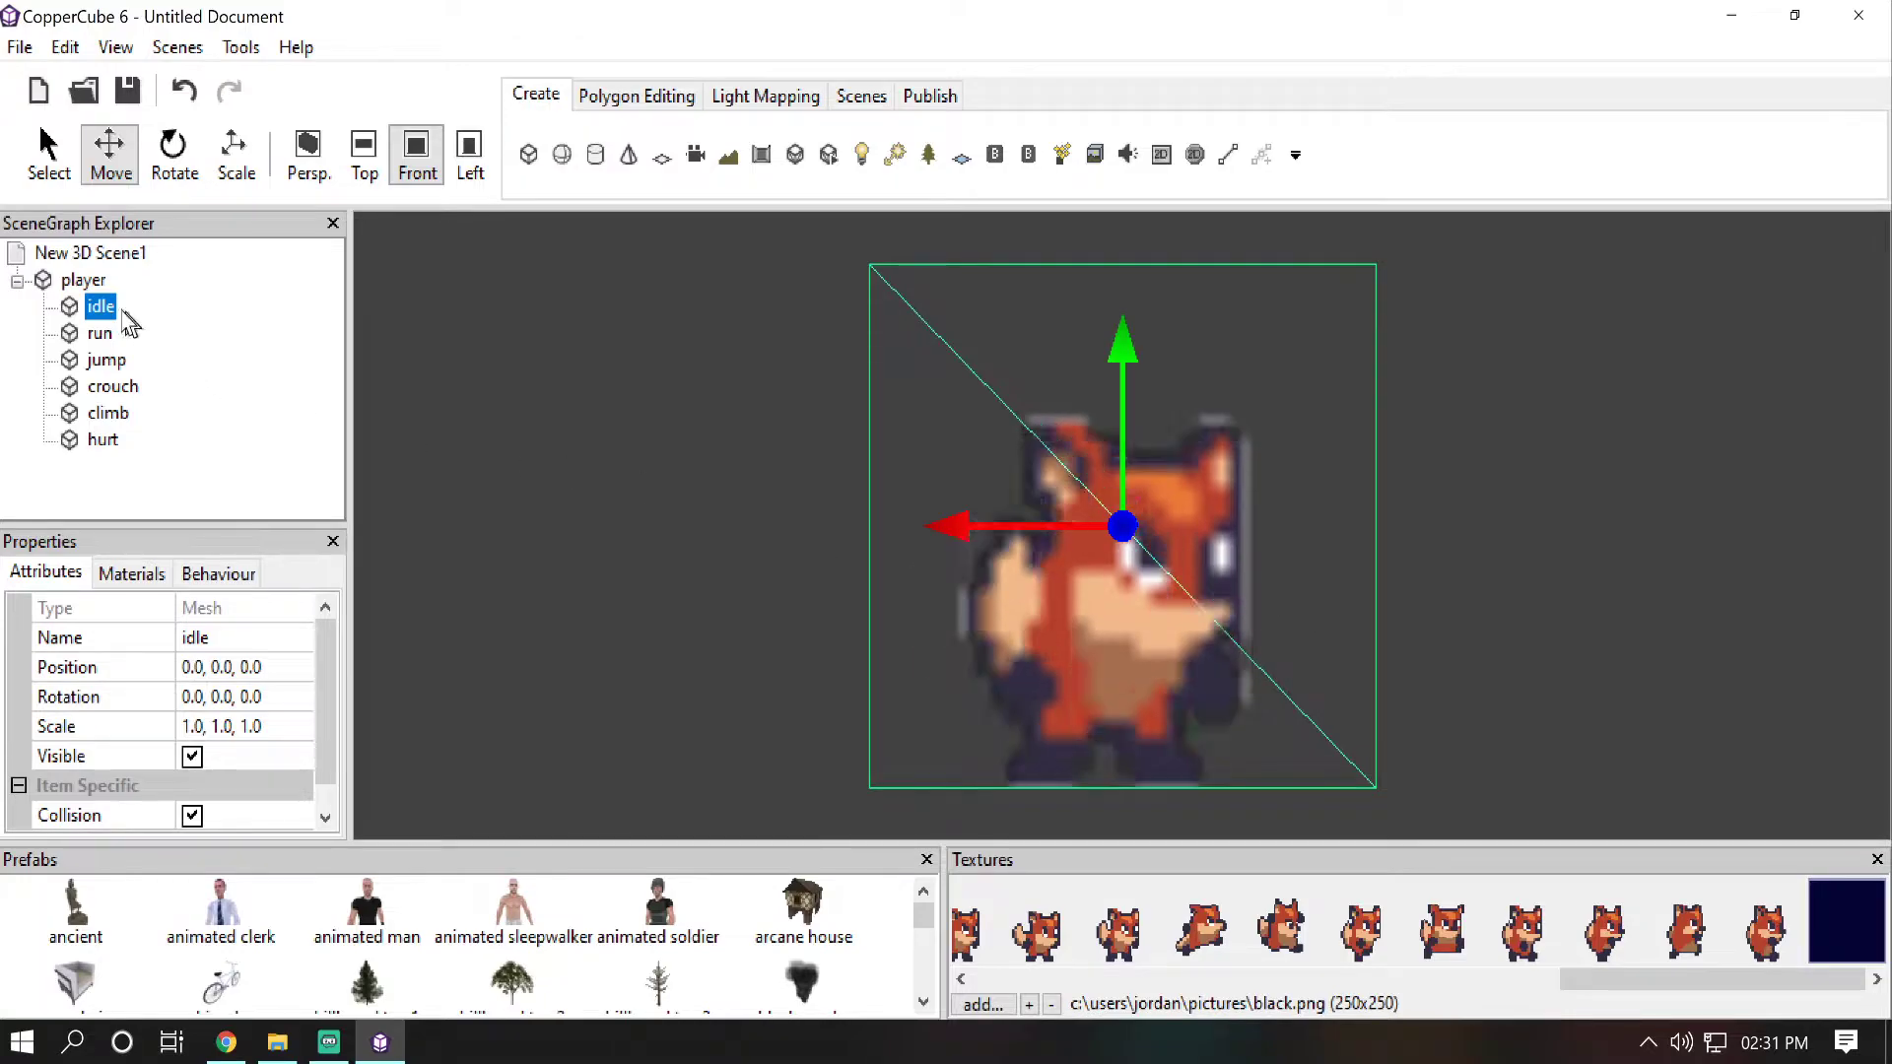
# Step: Add a Collide when moved behavior to the parent player object
pyautogui.click(87, 283)
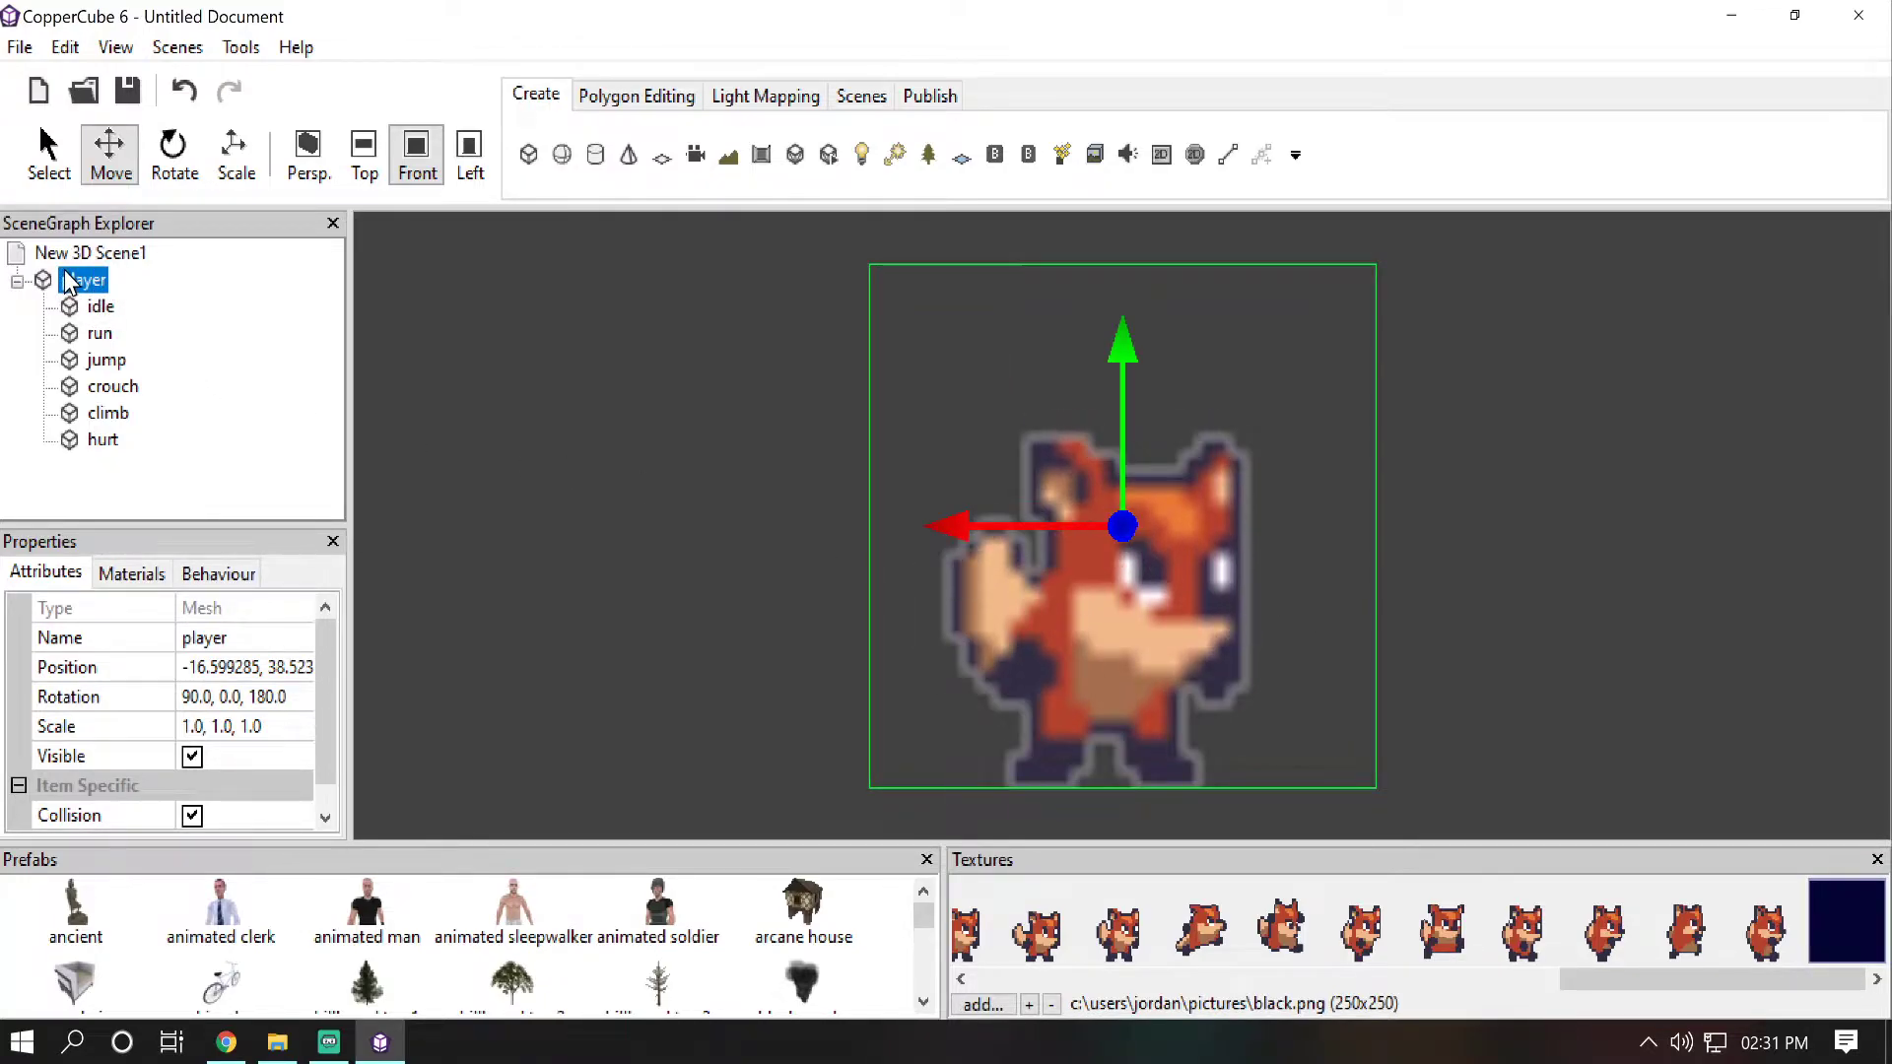
pyautogui.click(220, 577)
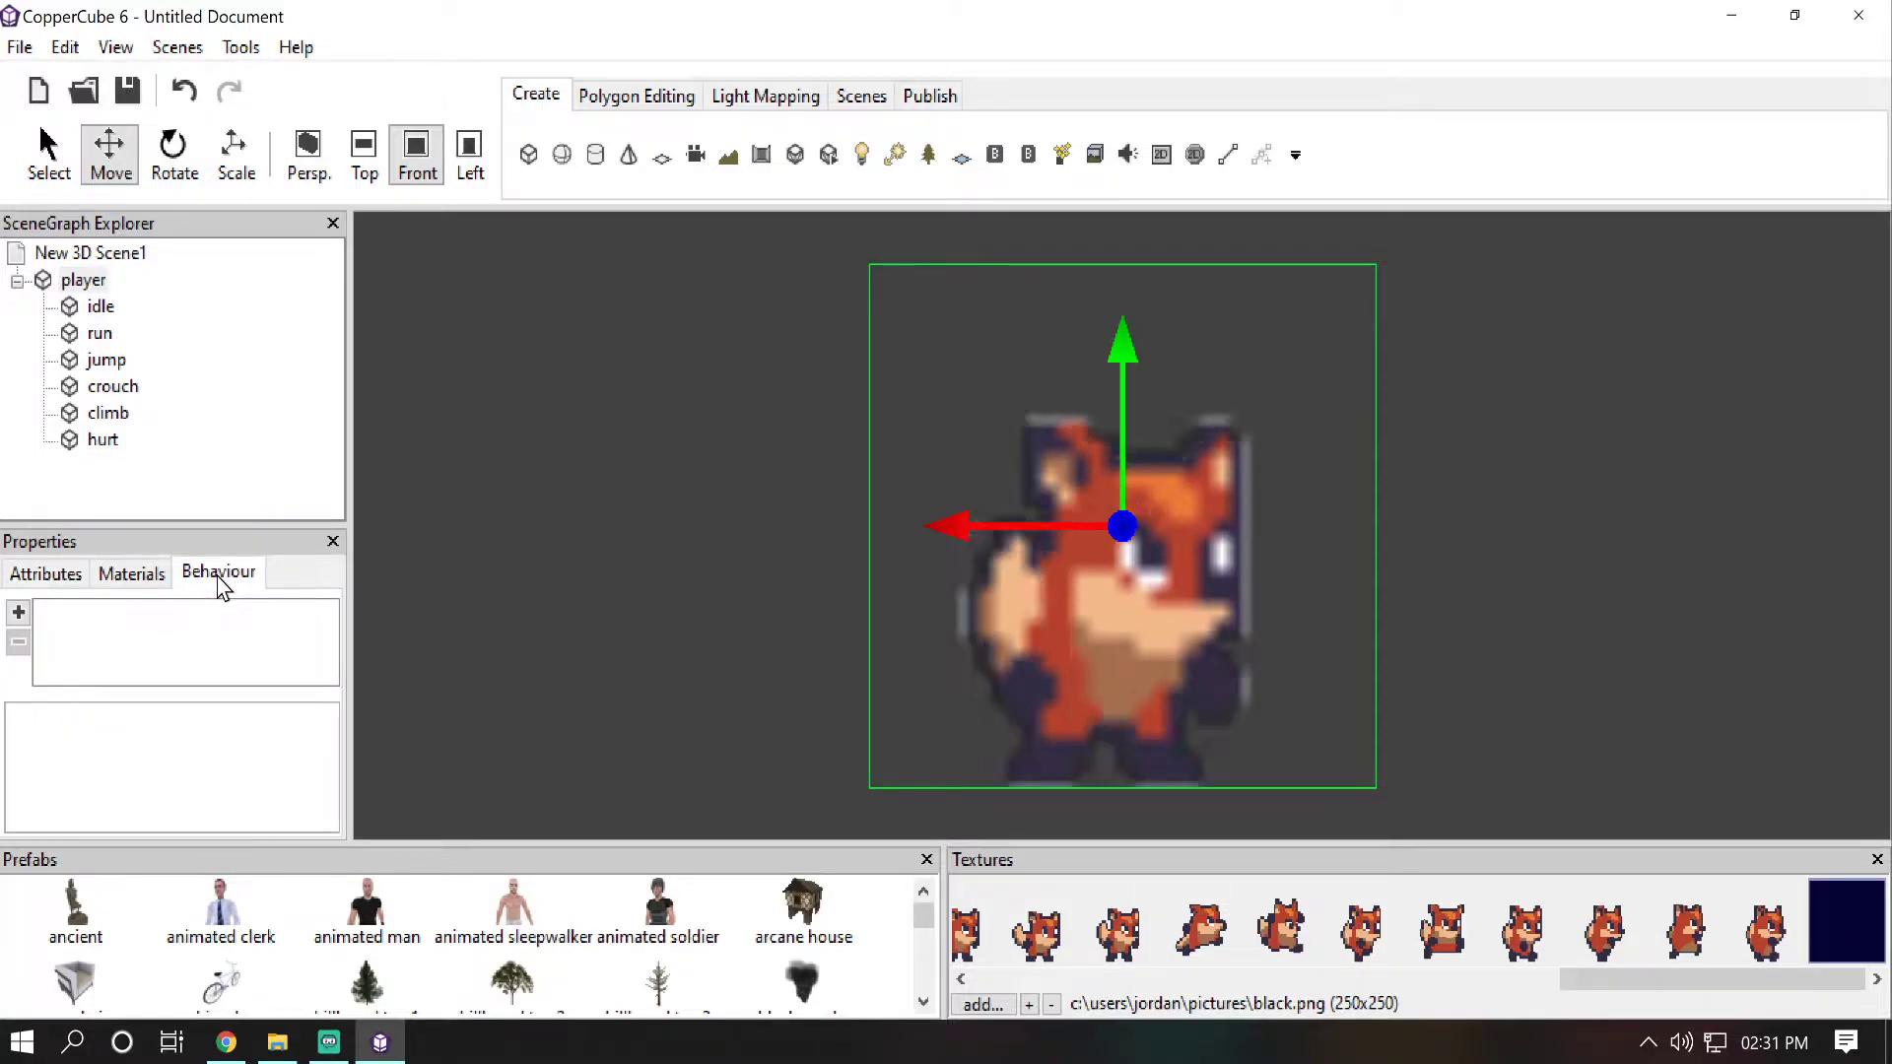
pyautogui.click(18, 614)
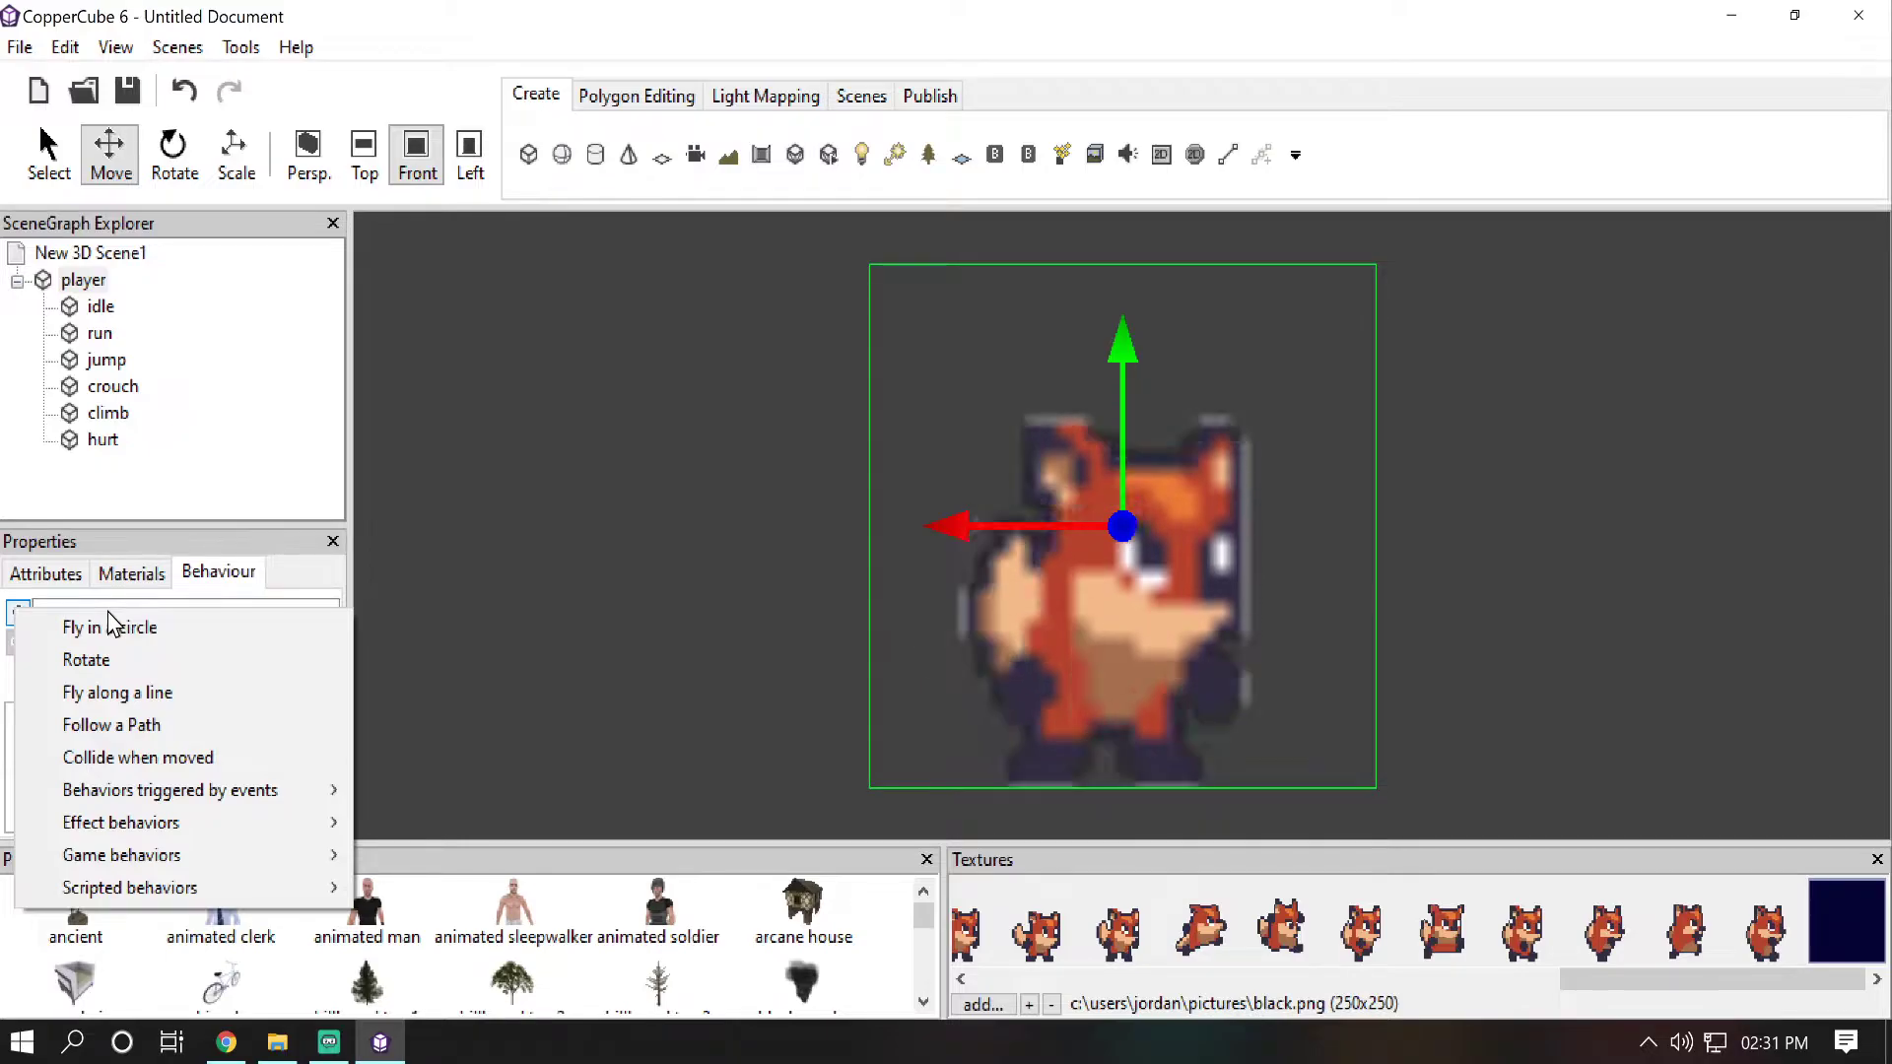
pyautogui.click(151, 766)
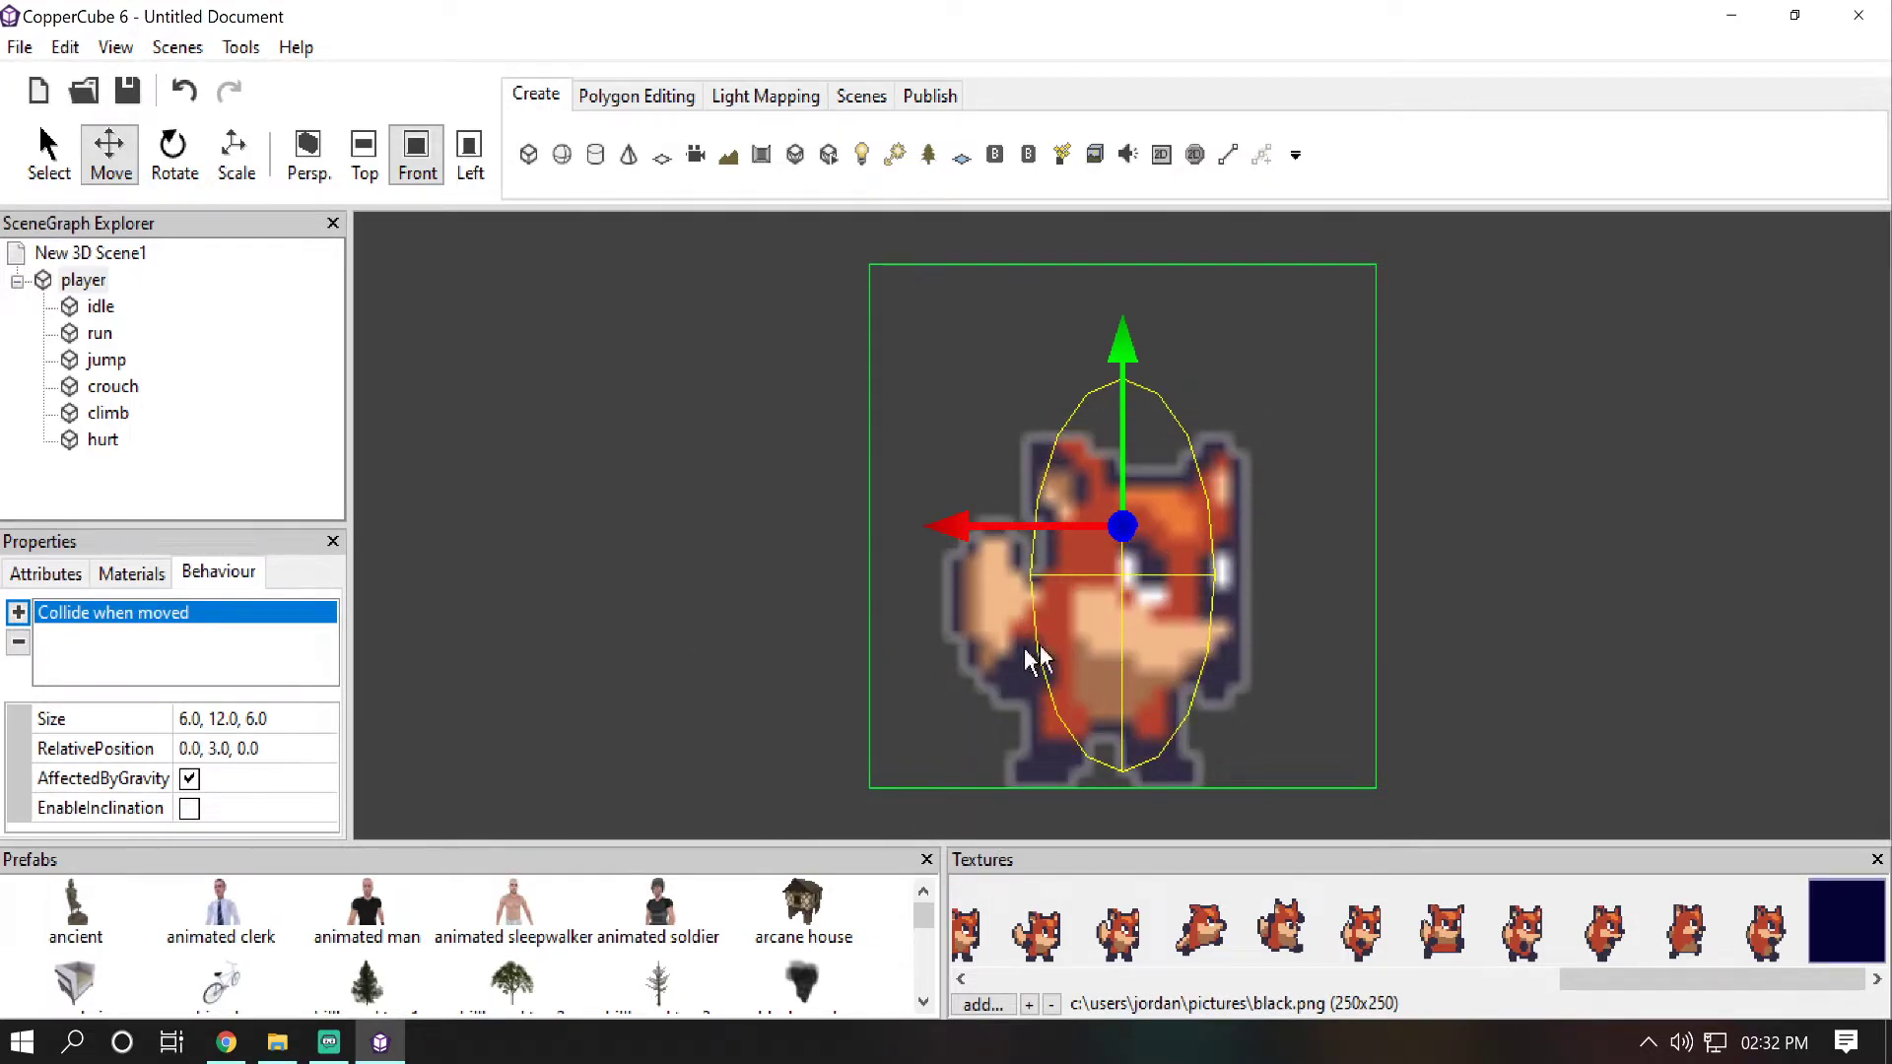
# Step: Set the player's collision size to 6.0, 10.0, 6.0
pyautogui.click(224, 720)
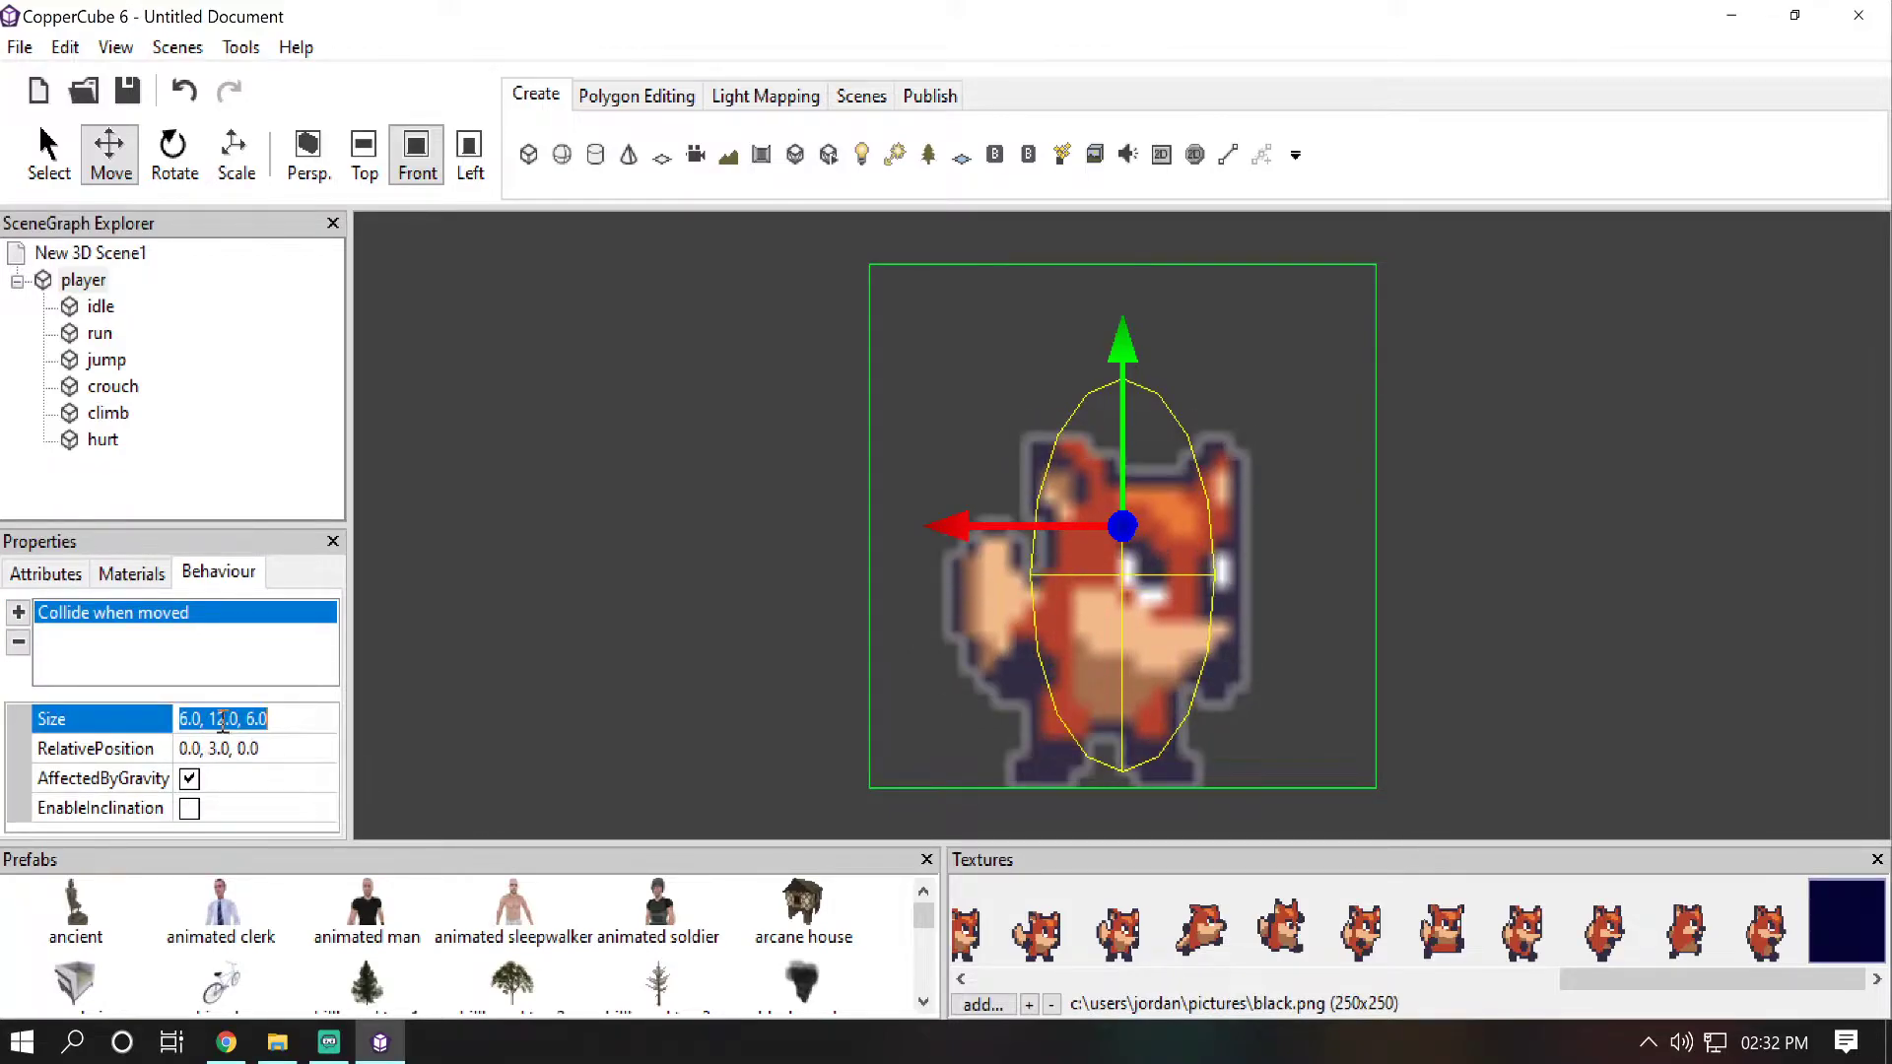
pyautogui.click(224, 721)
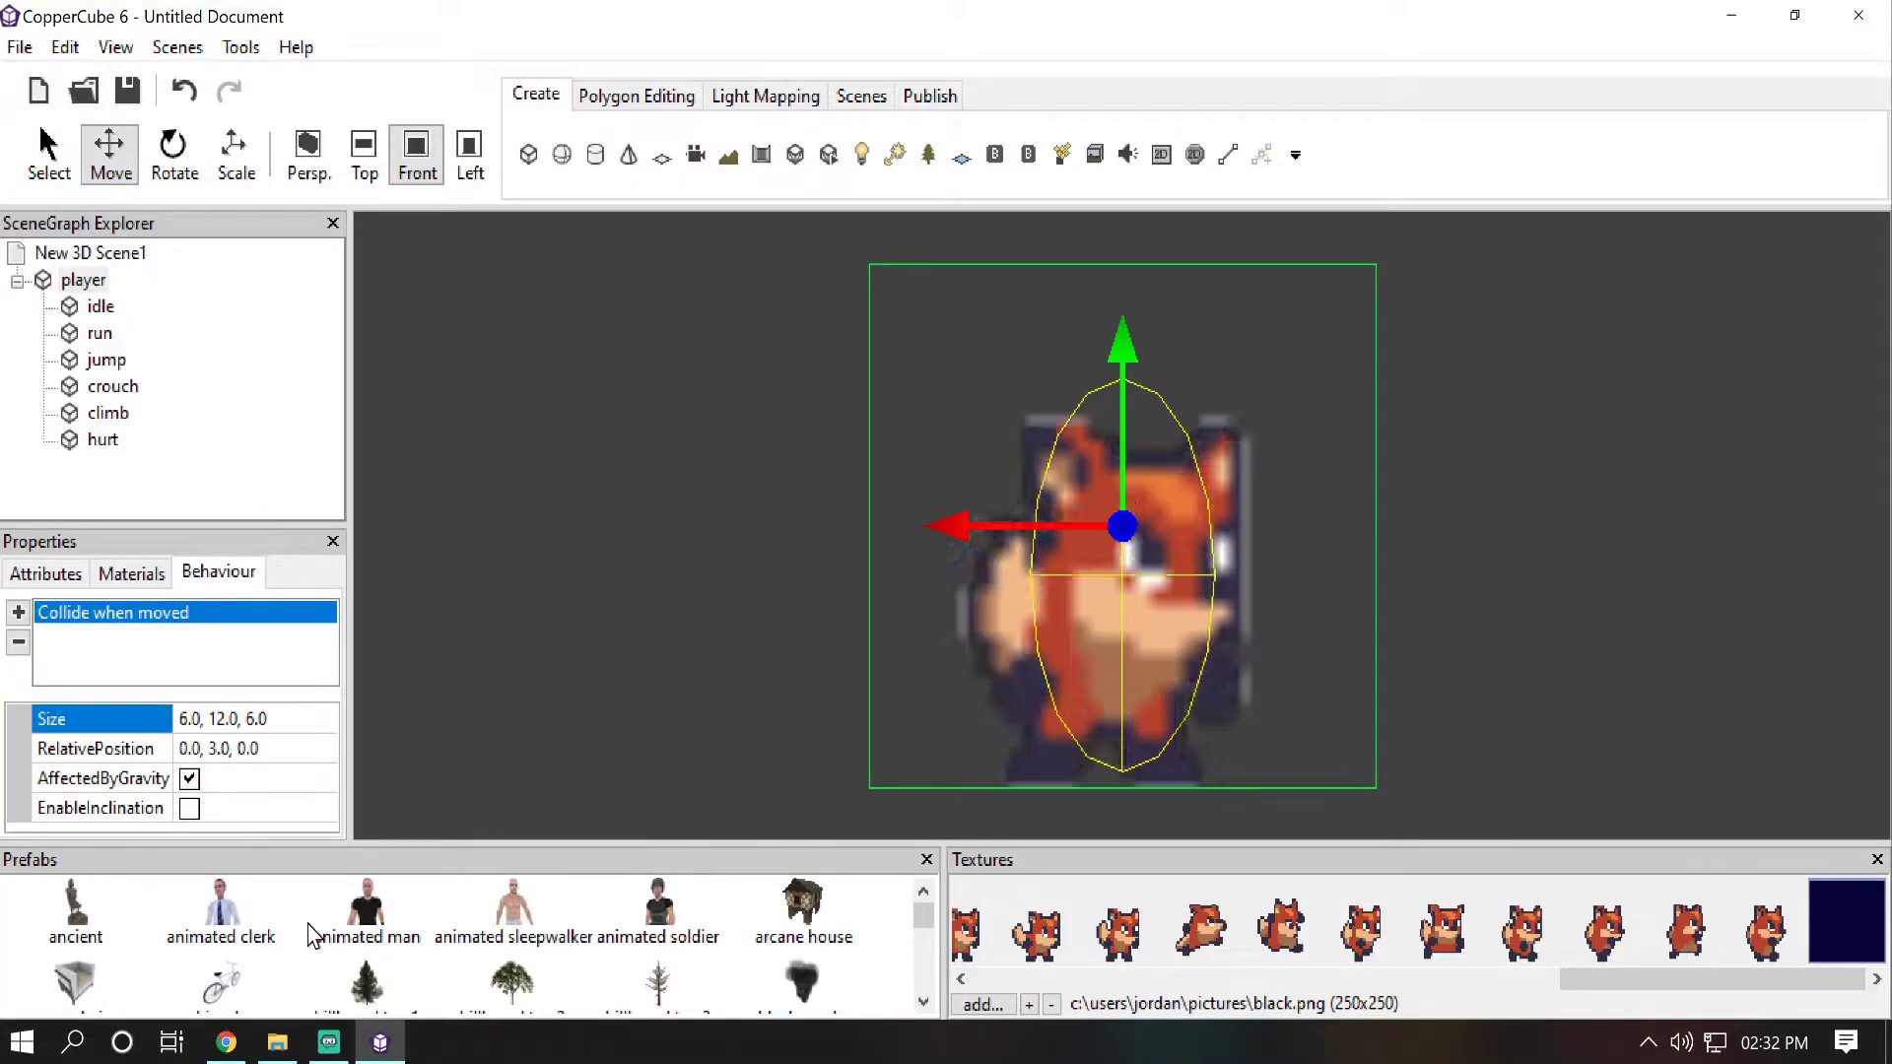
pyautogui.press('BackSpace')
pyautogui.write('0')
pyautogui.press('Return')
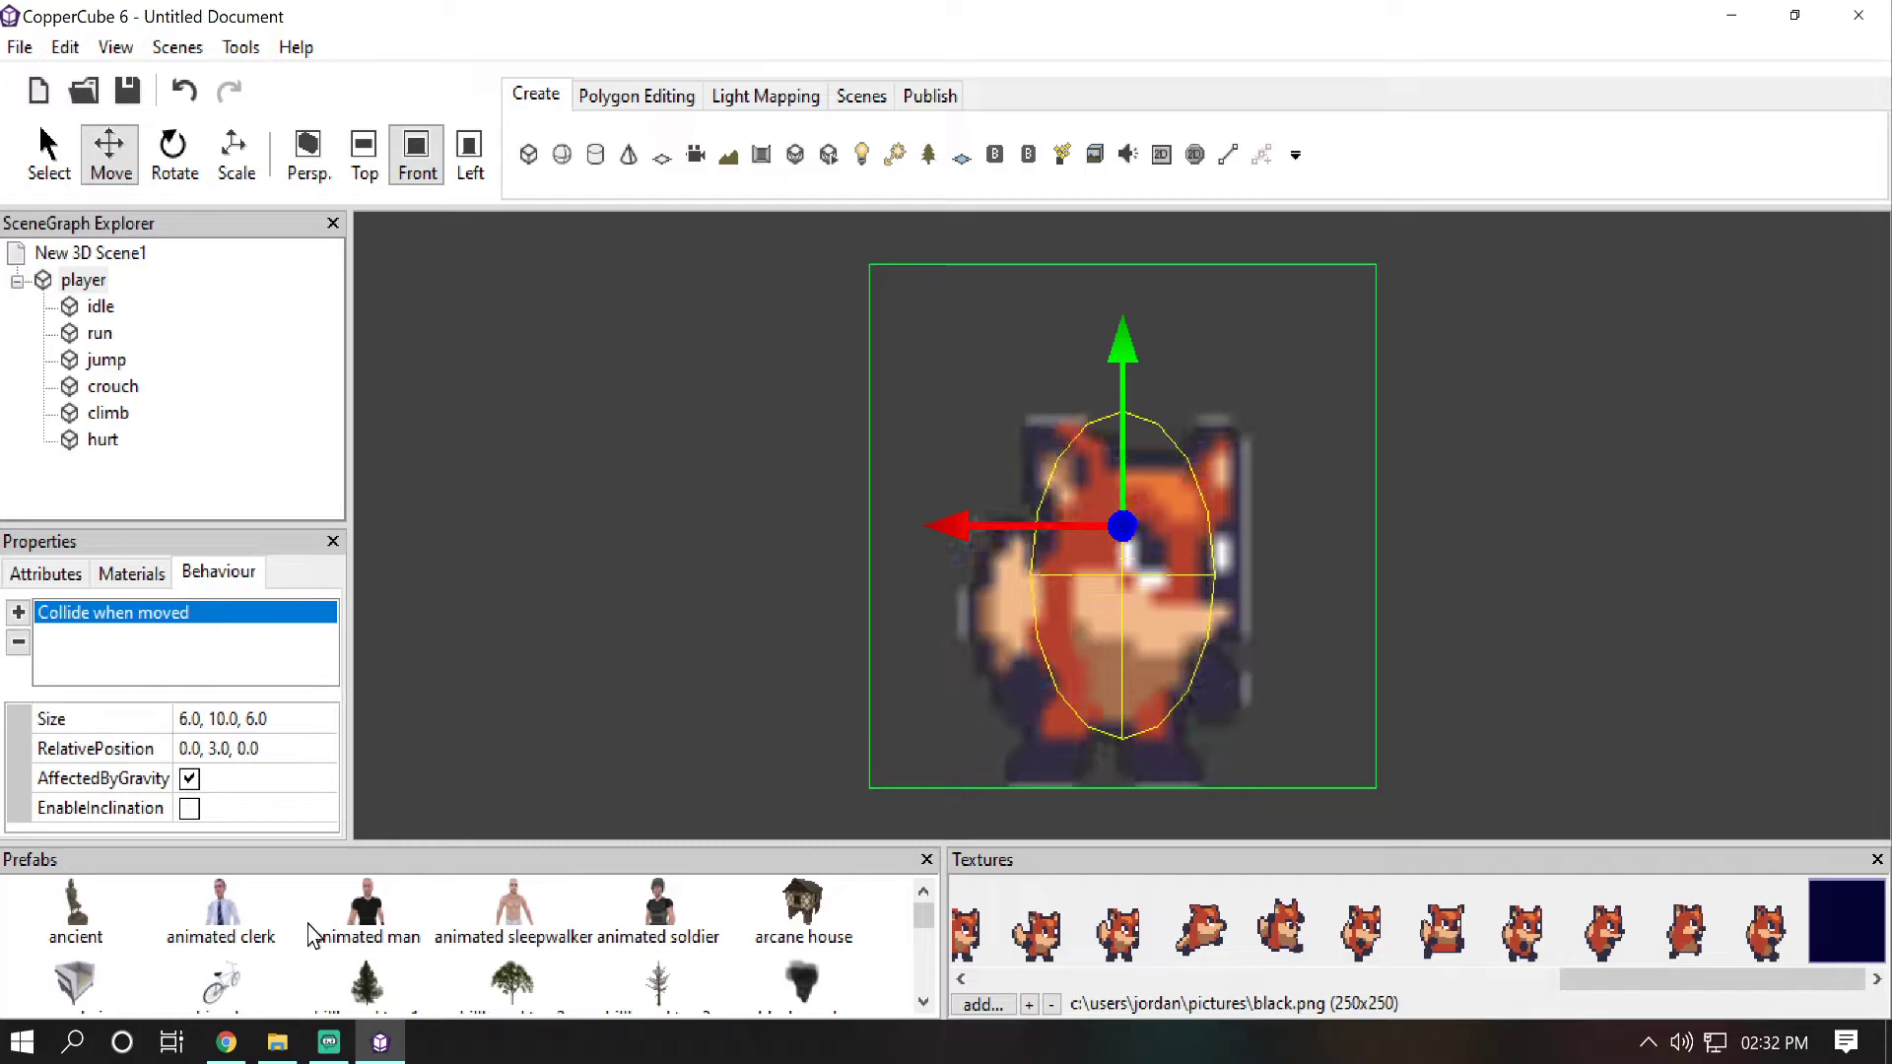
# Step: Try a RelativePosition of 0.0, -5.0, 0.0 for the player's collision ellipsoid
pyautogui.click(221, 751)
pyautogui.click(218, 751)
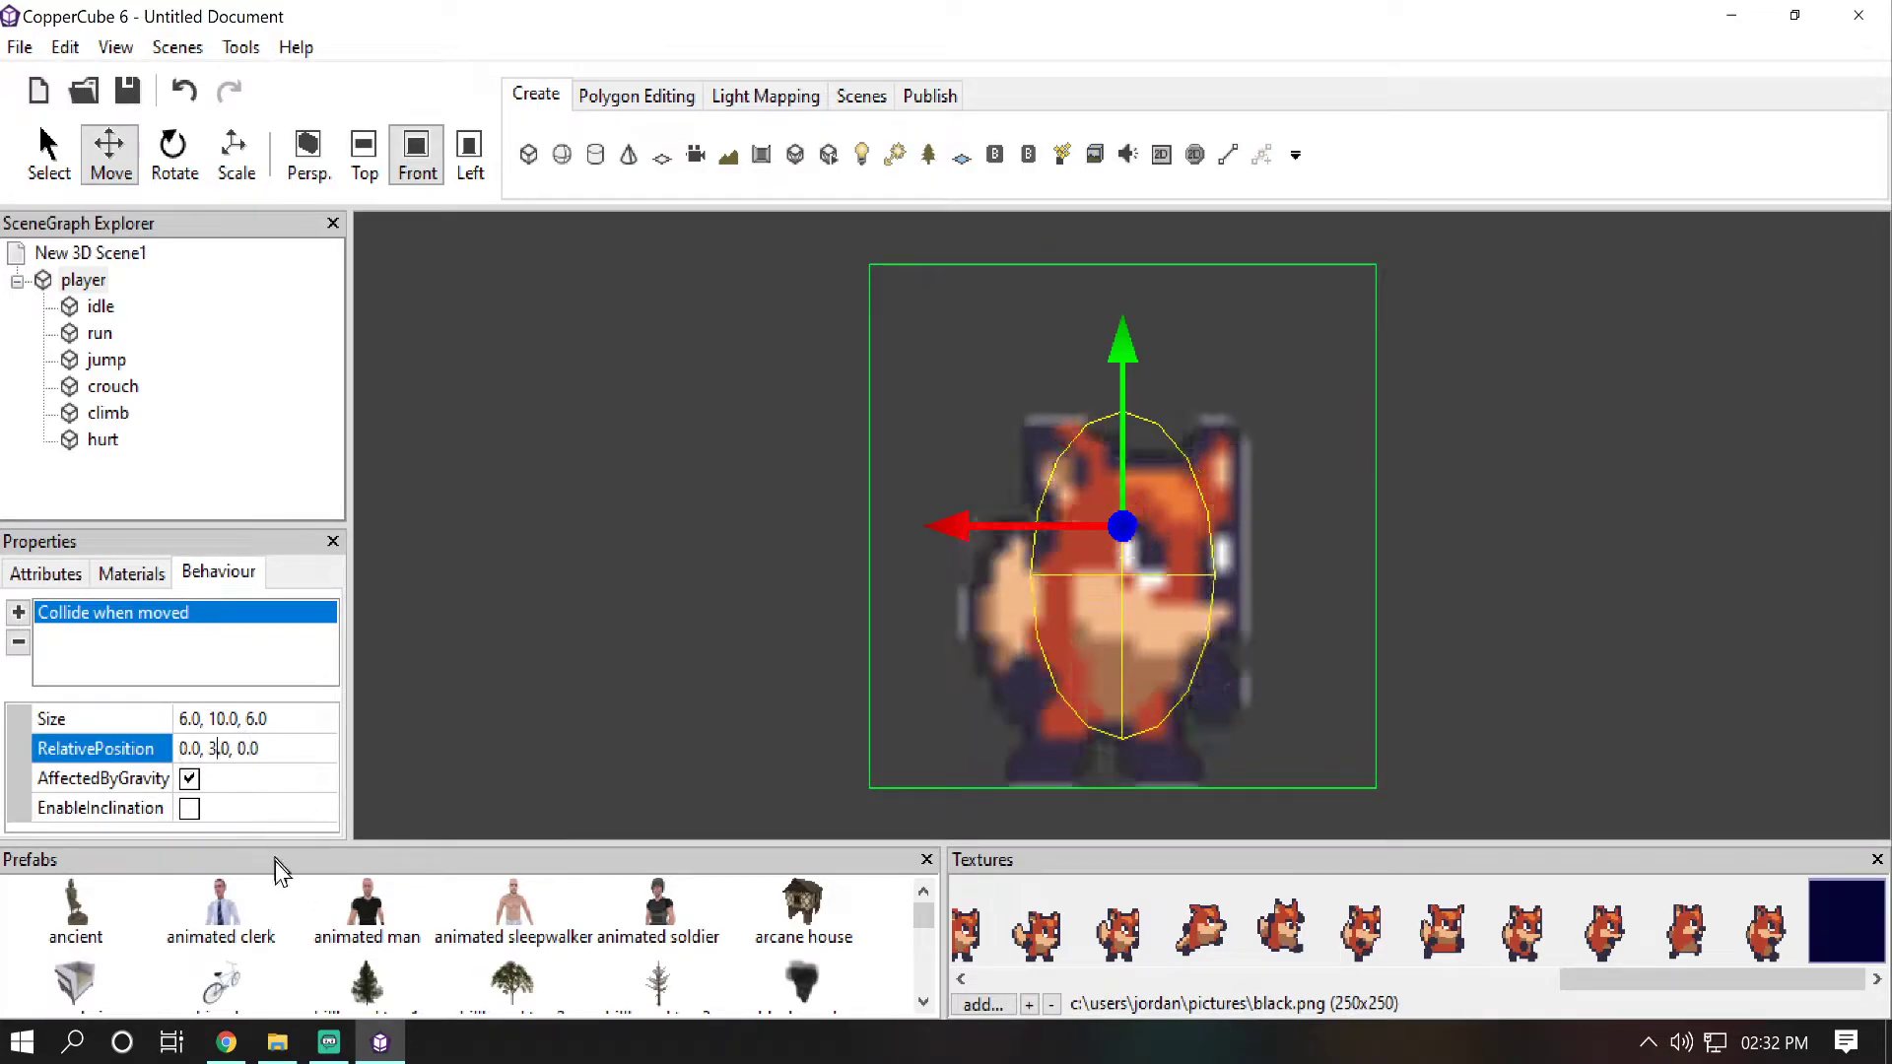
pyautogui.press('BackSpace')
pyautogui.press('BackSpace')
pyautogui.write('-.')
pyautogui.write('5')
pyautogui.press('Return')
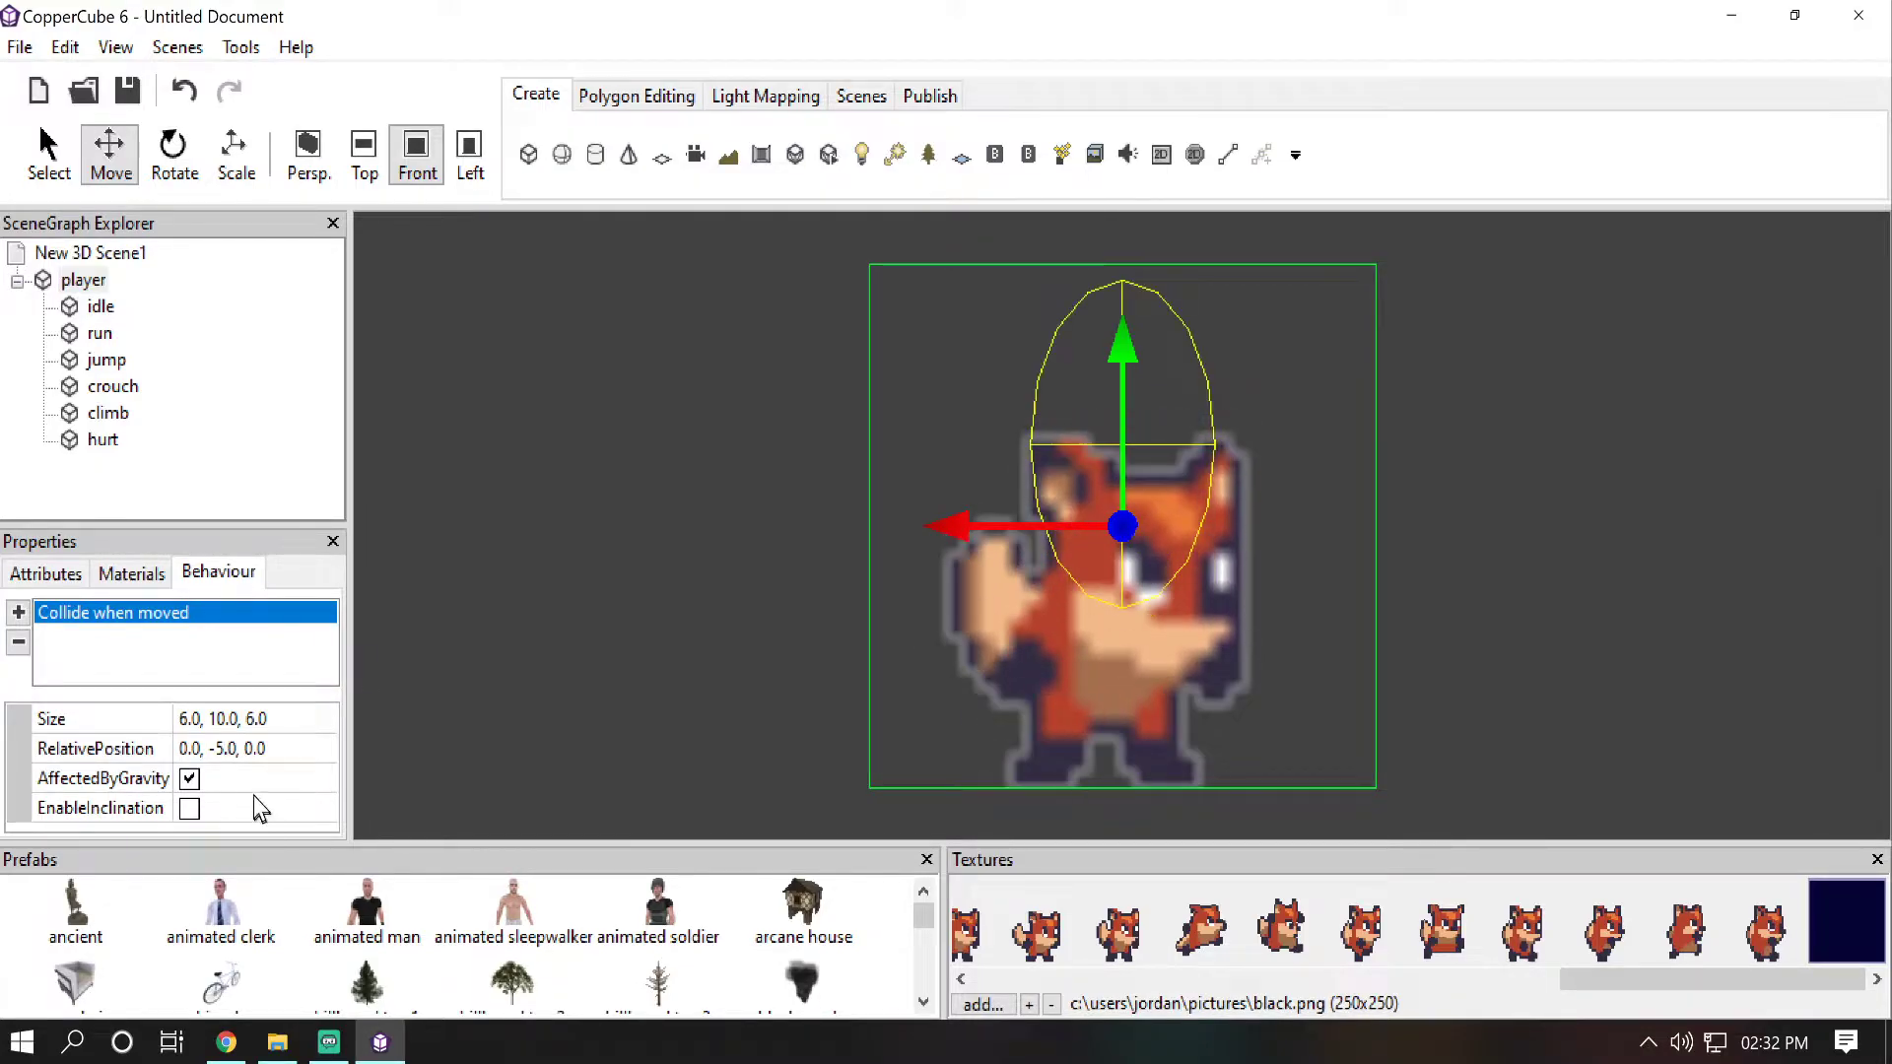
# Step: Set the collision ellipsoid's RelativePosition to 0.0, 5.0, 0.0 and deselect the player
pyautogui.click(222, 755)
pyautogui.click(222, 751)
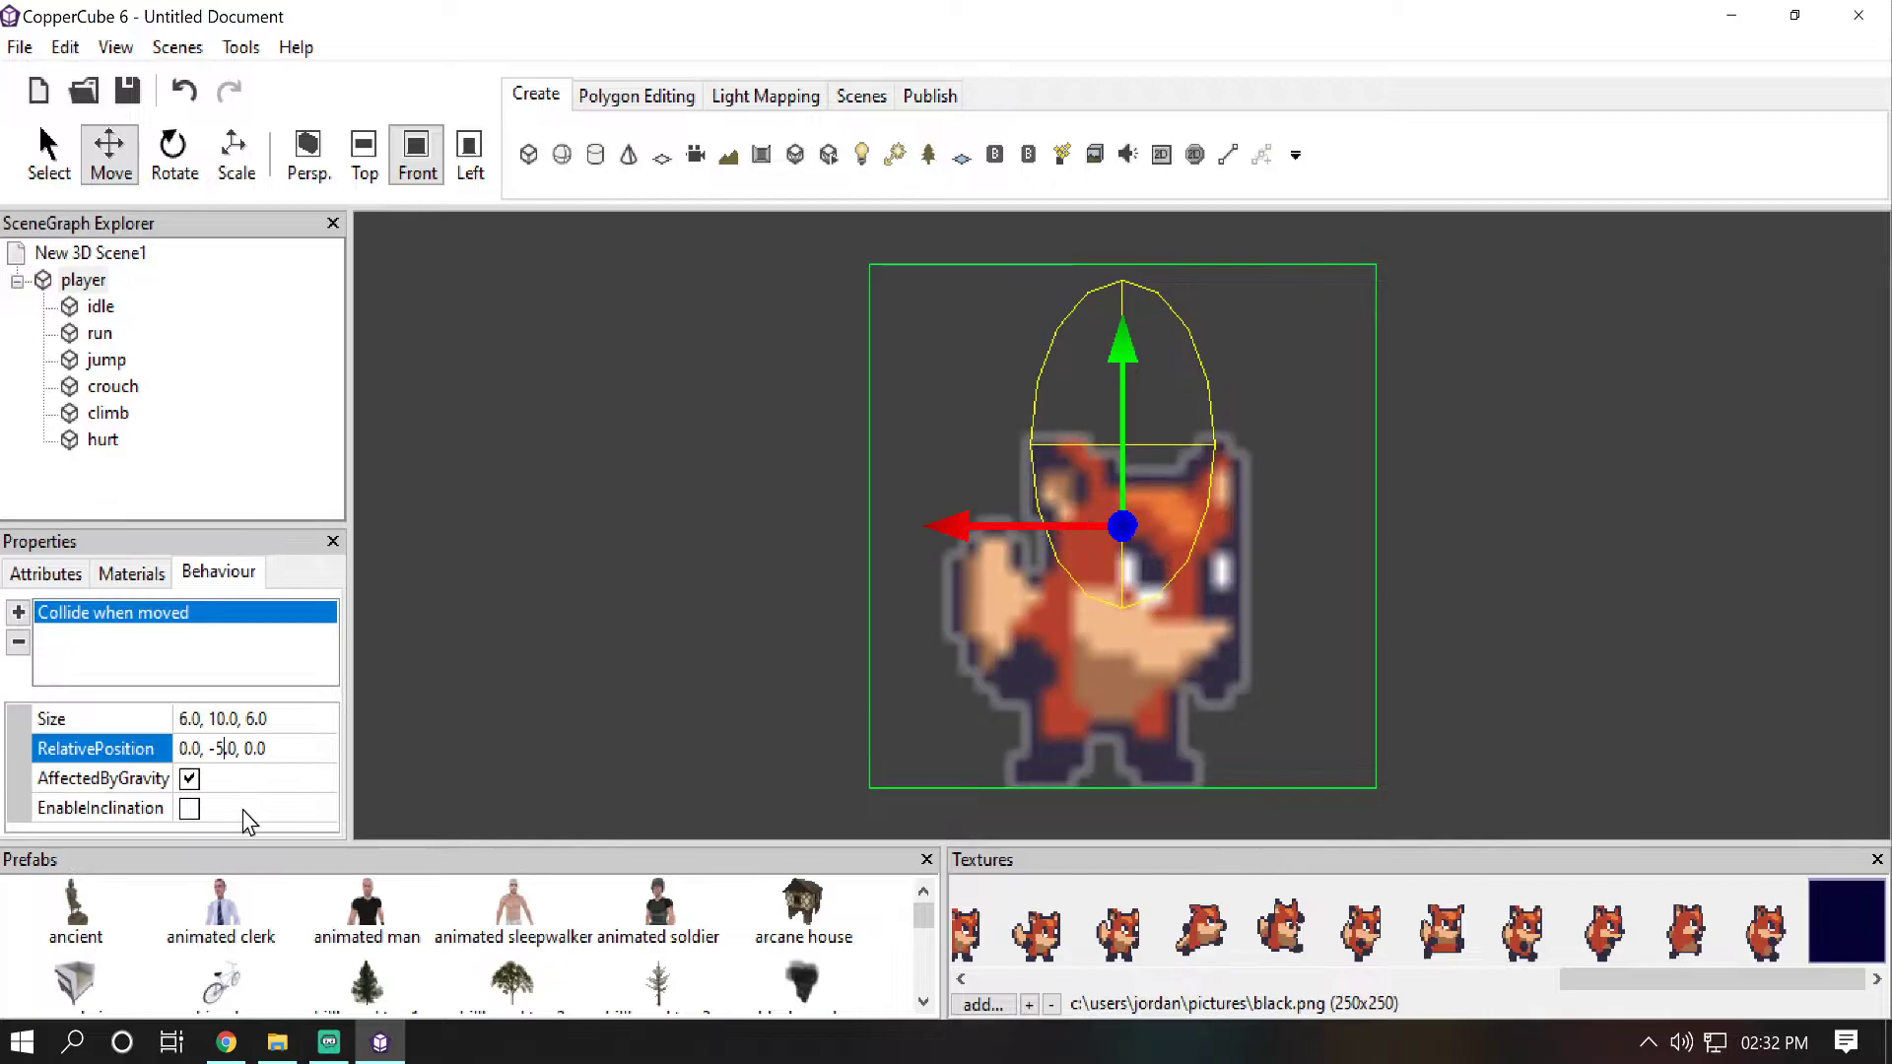
pyautogui.press('Left')
pyautogui.press('BackSpace')
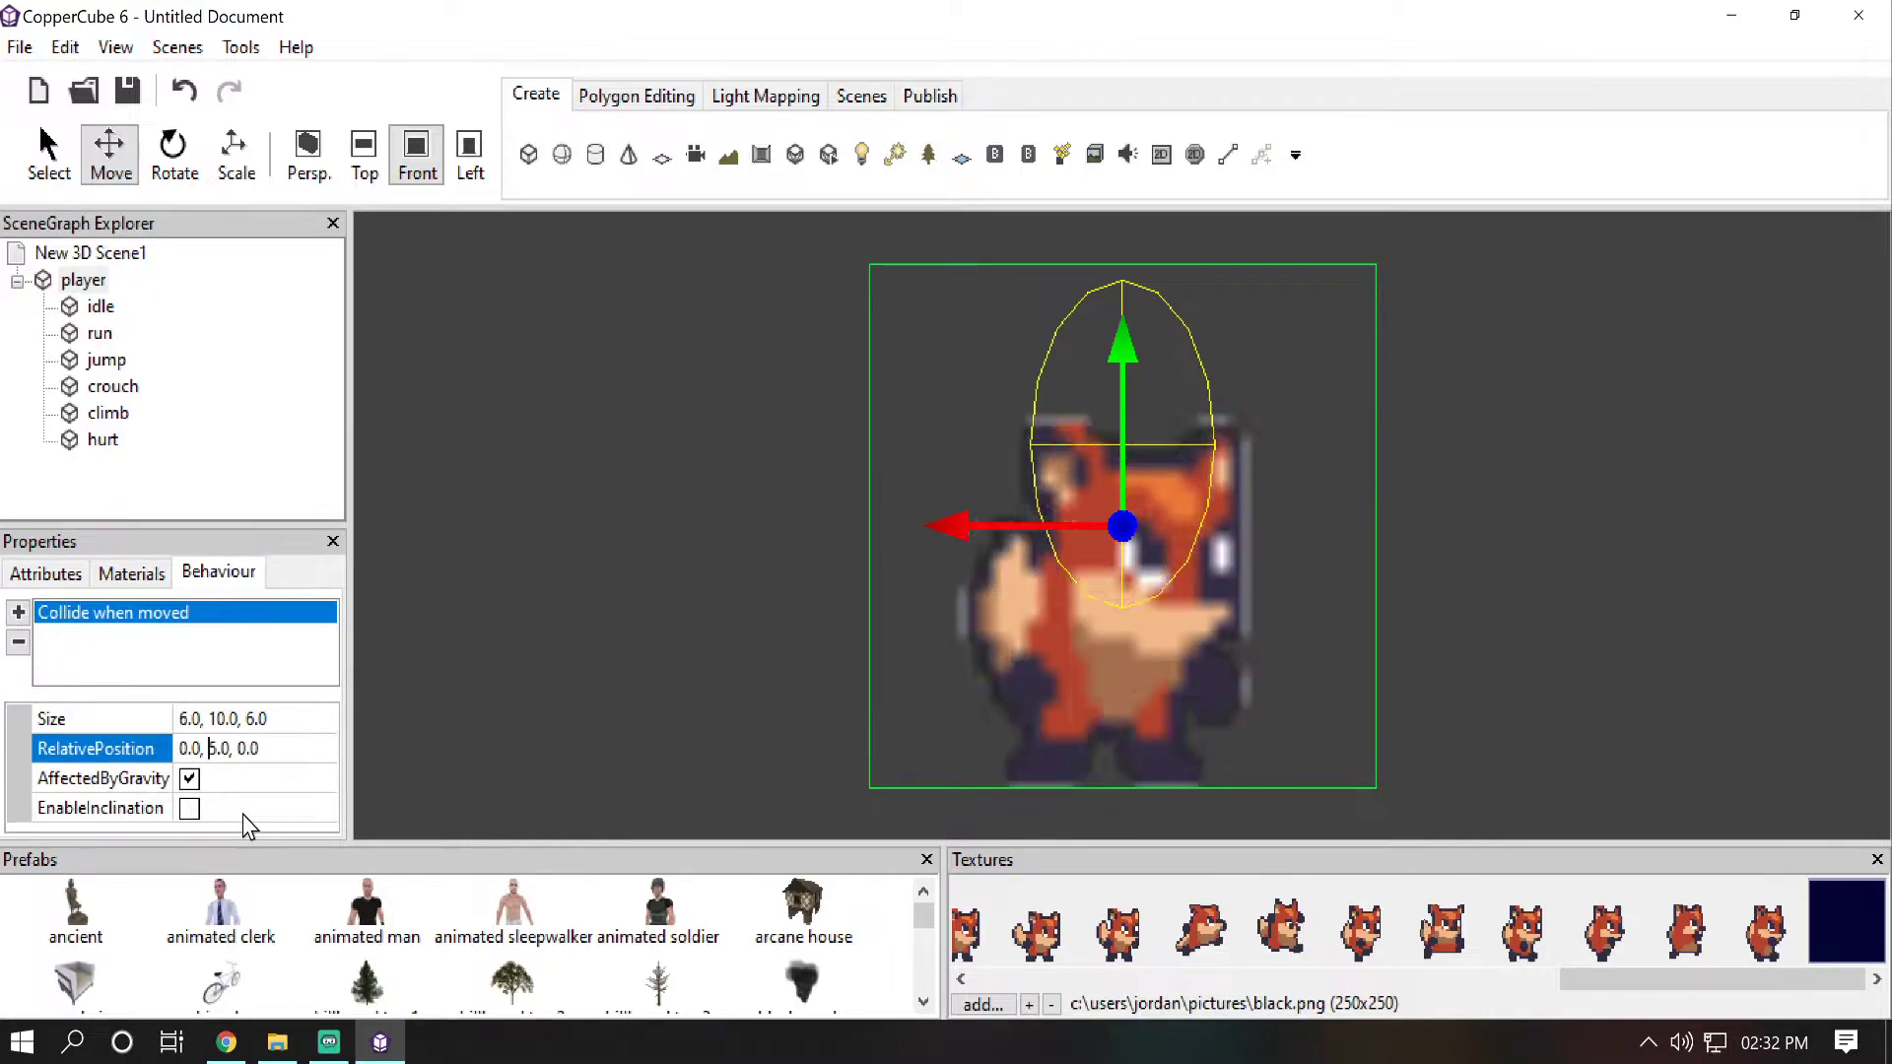
pyautogui.press('Return')
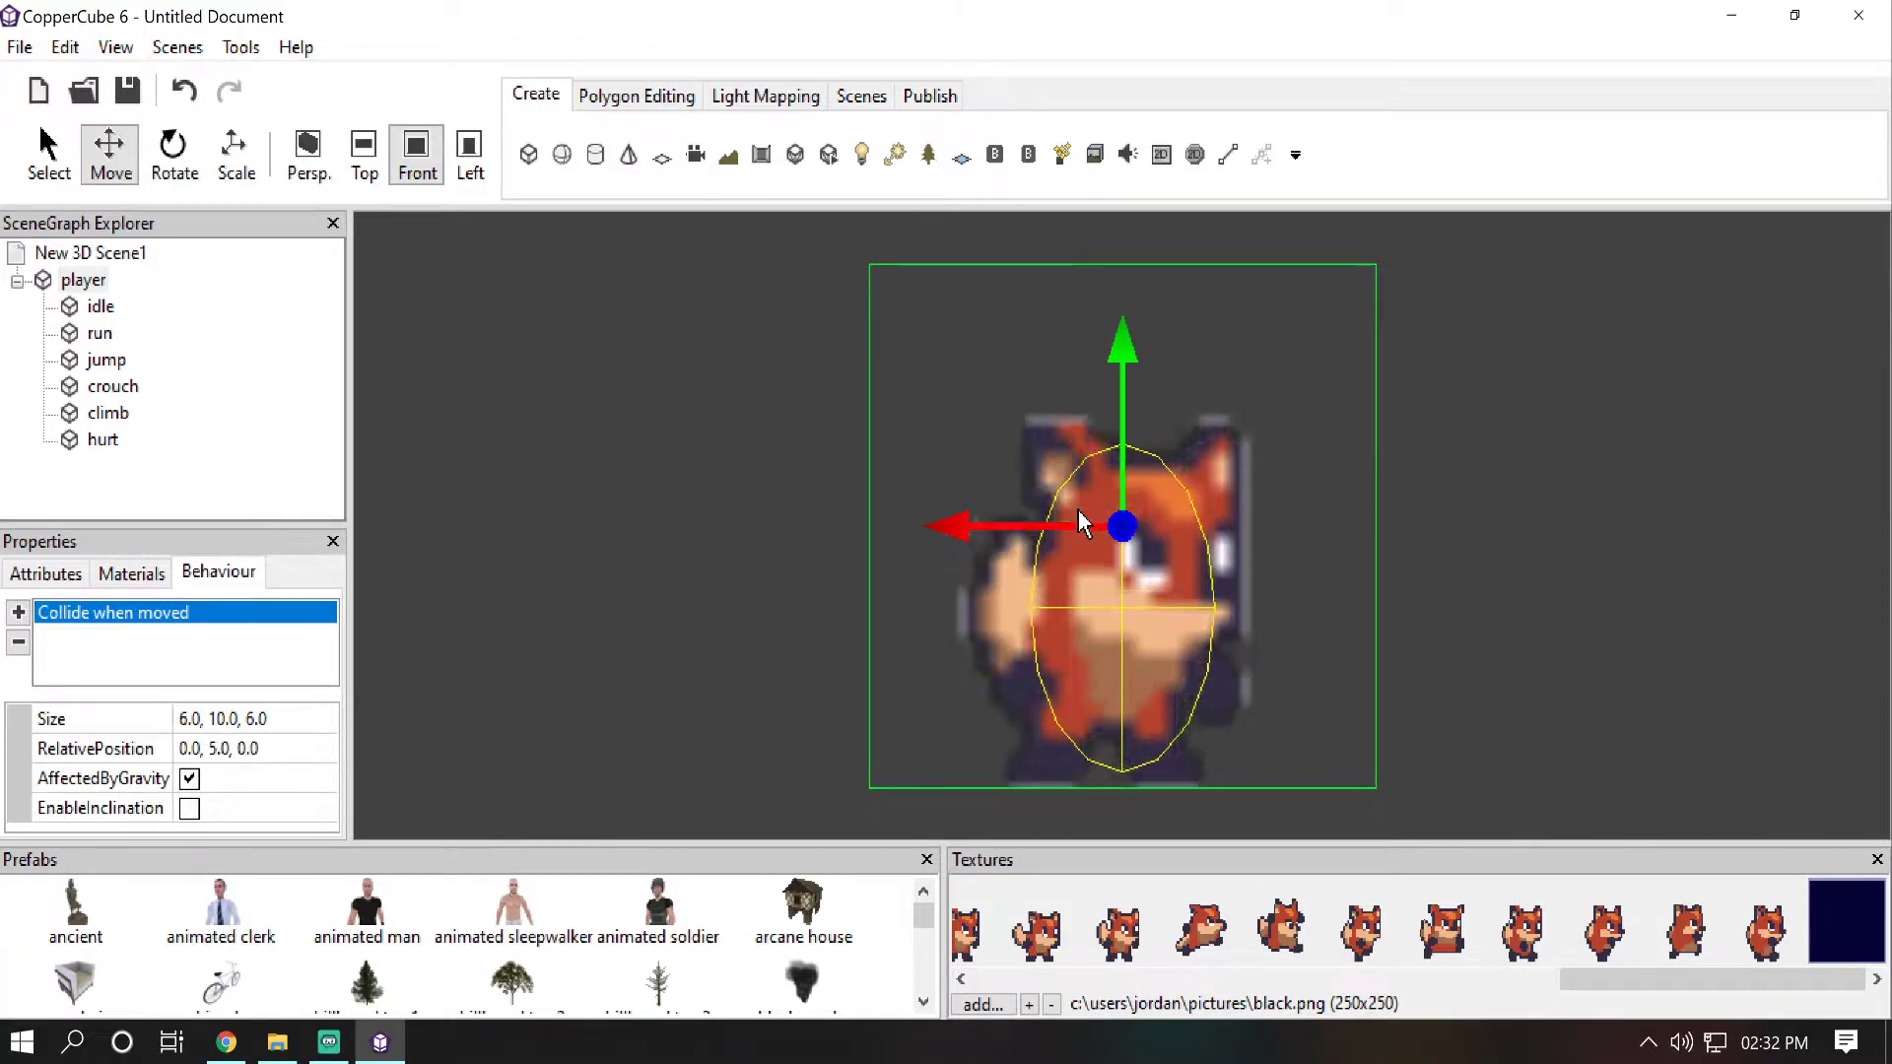
pyautogui.click(1648, 489)
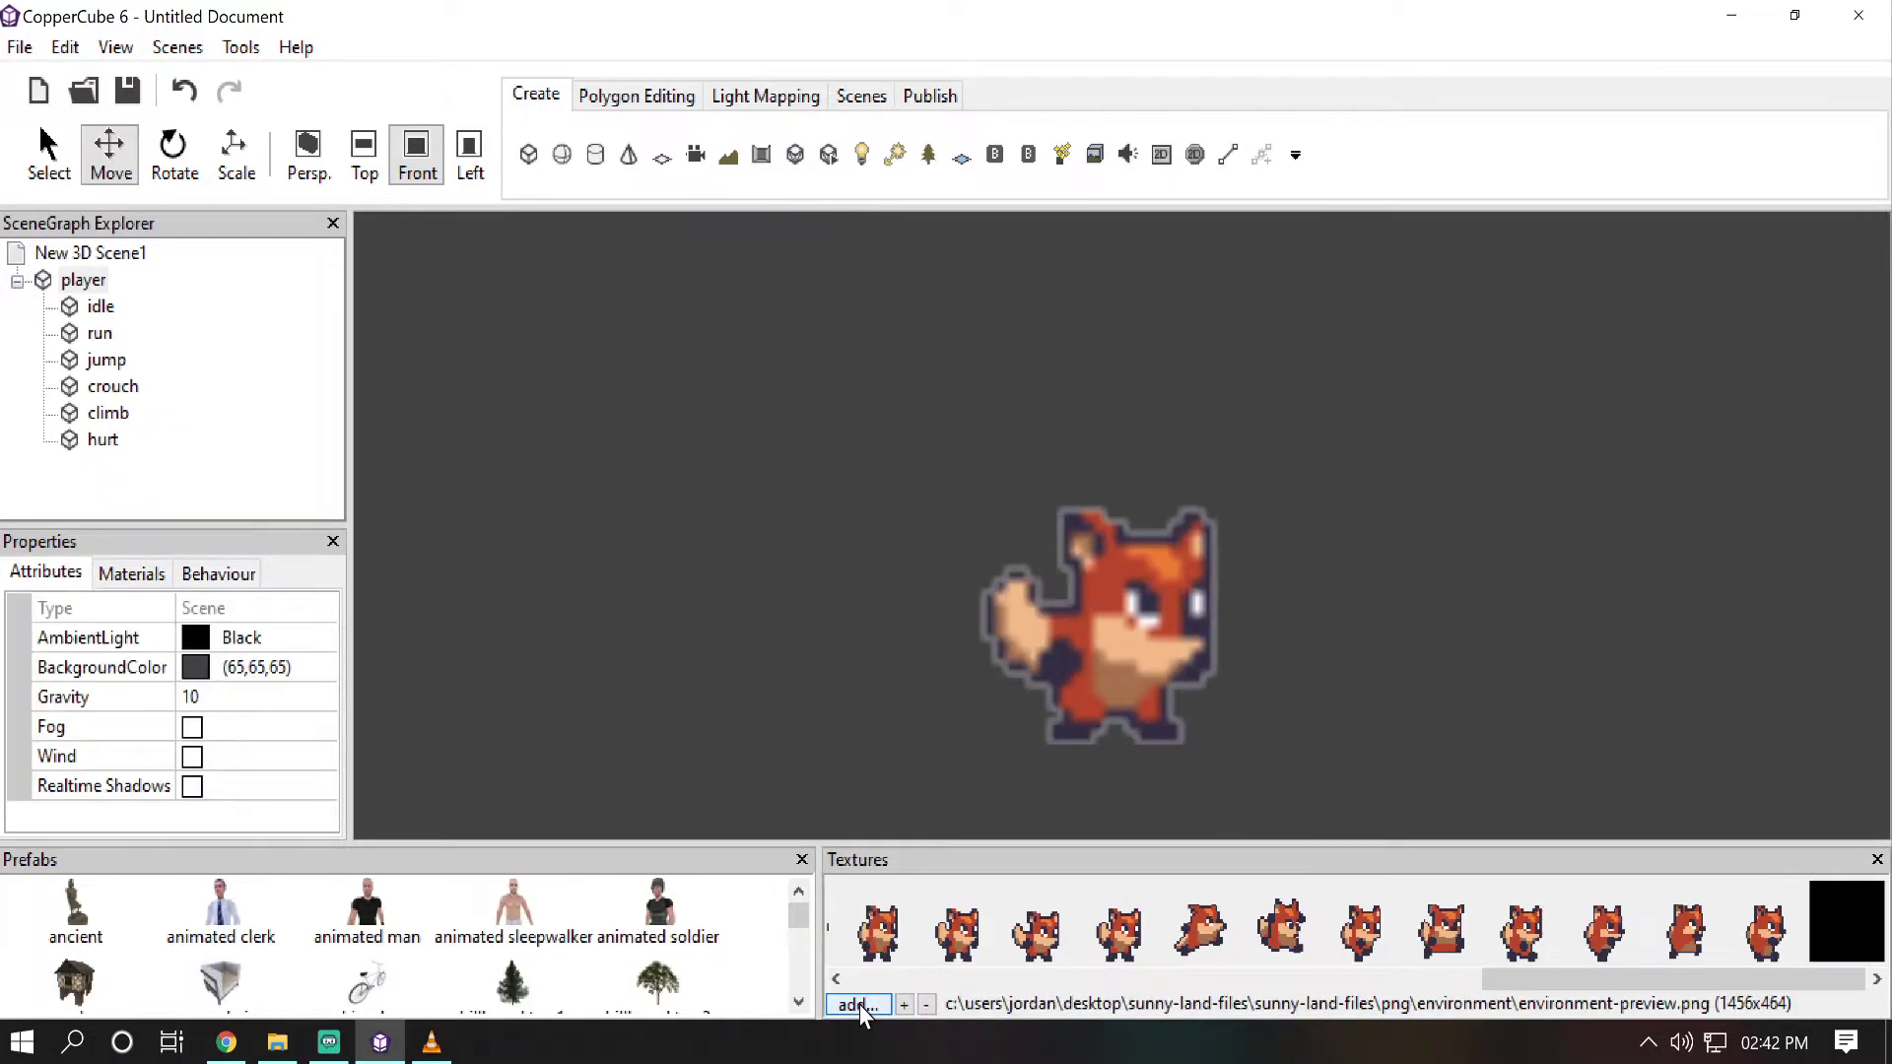
# Step: Add environment-preview.png from the Sunny-land-files PNG environment folder to the textures and bring it into view in the texture list
pyautogui.click(859, 1004)
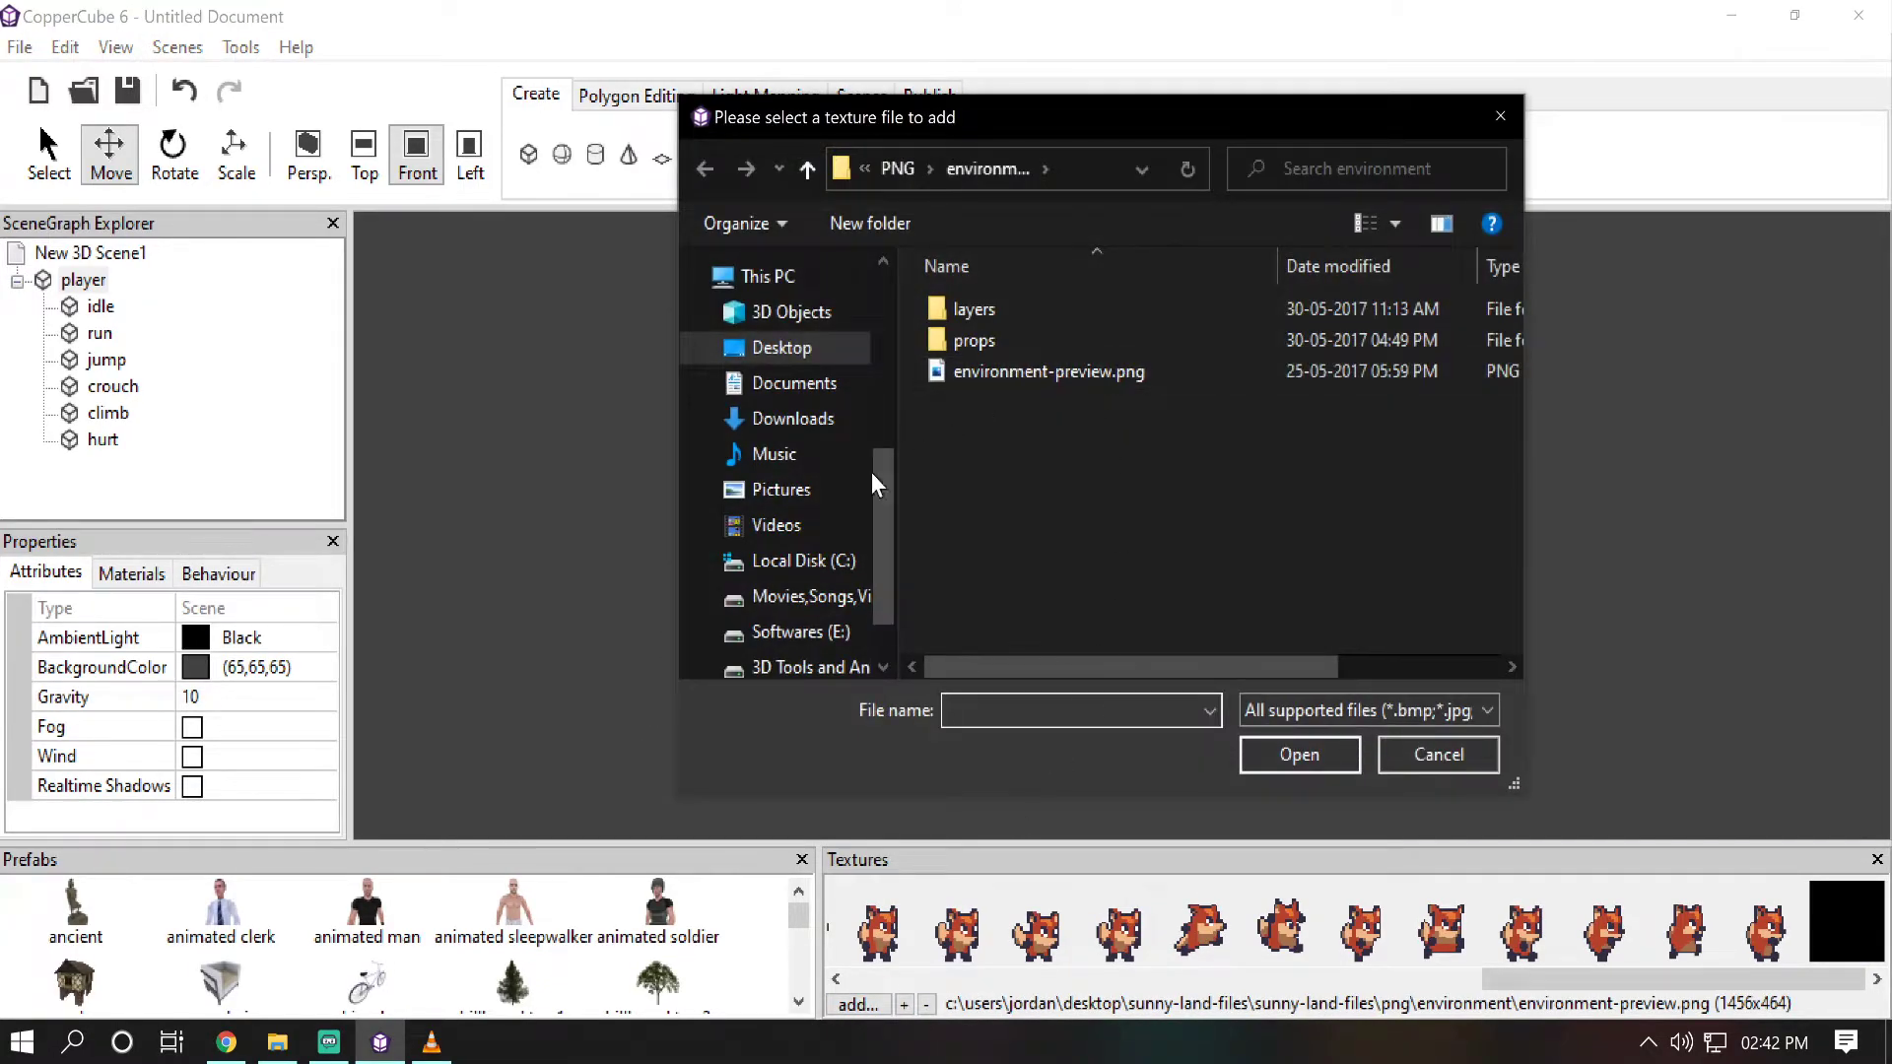
pyautogui.scroll(4, 849, 471)
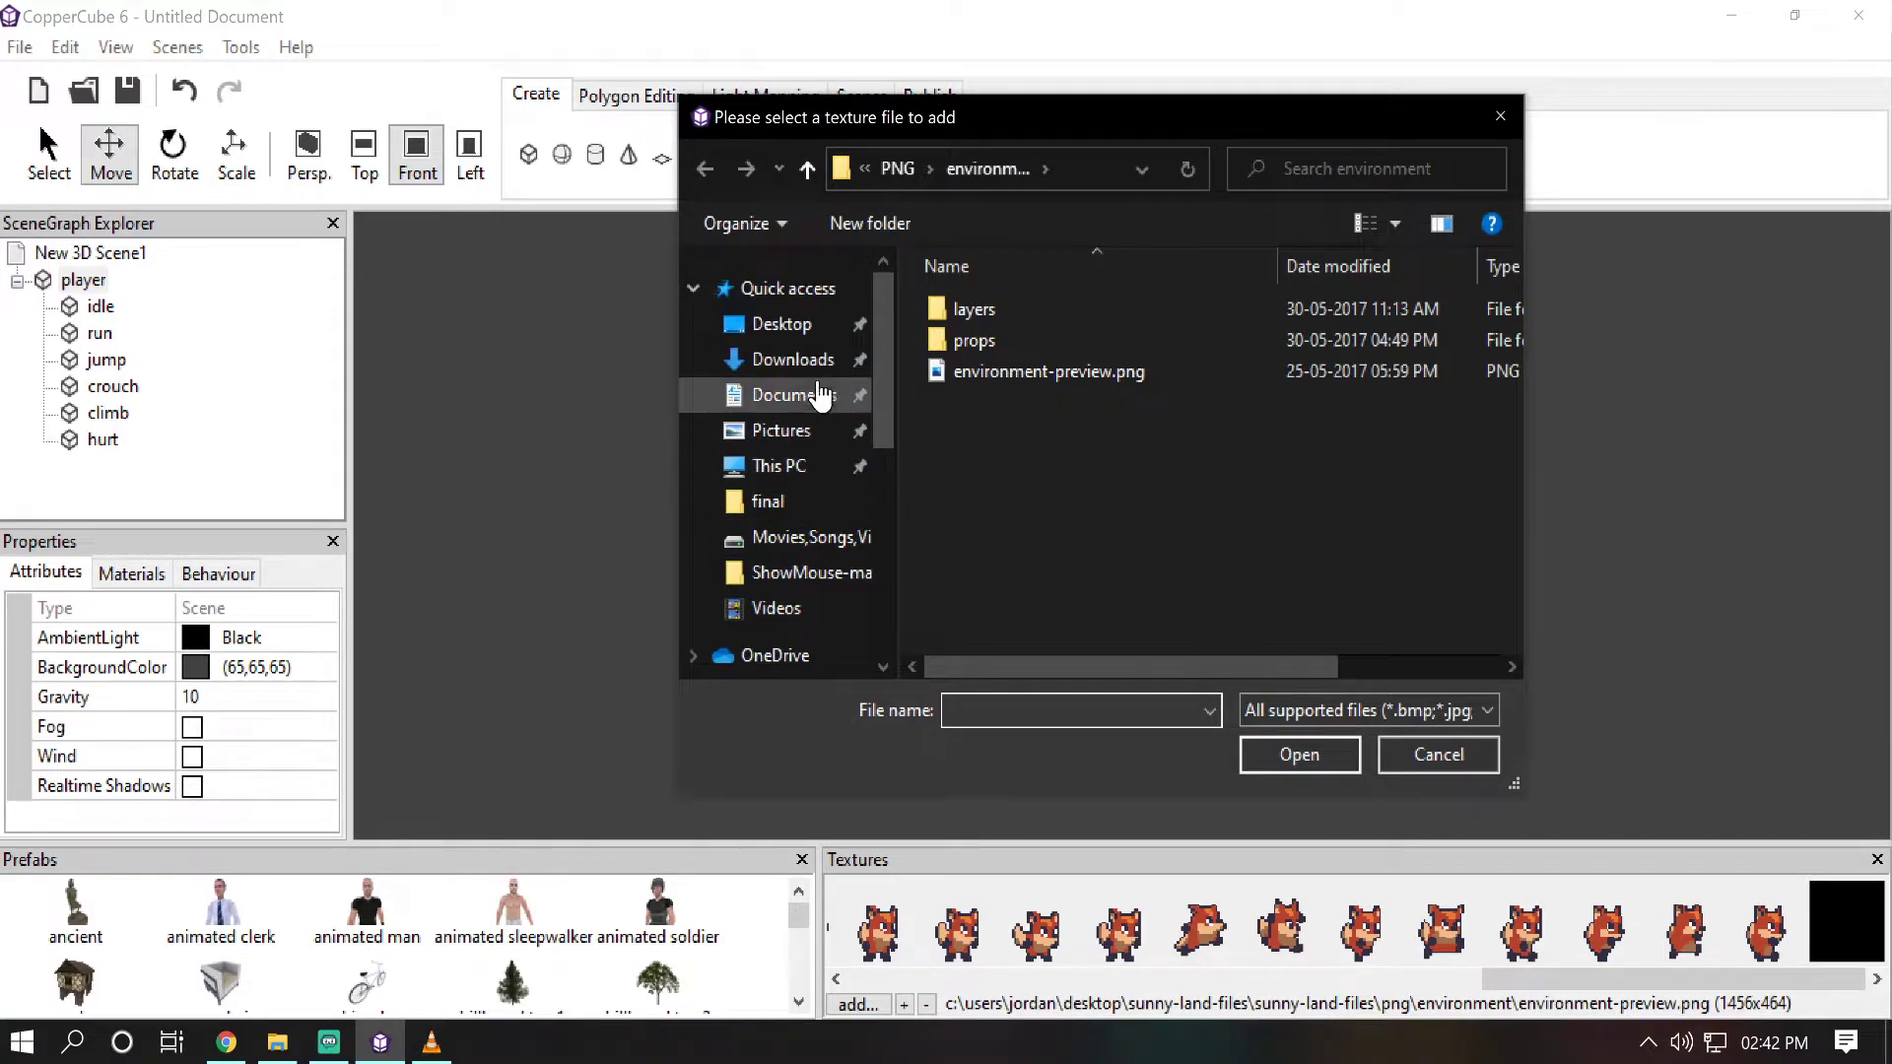
pyautogui.click(807, 336)
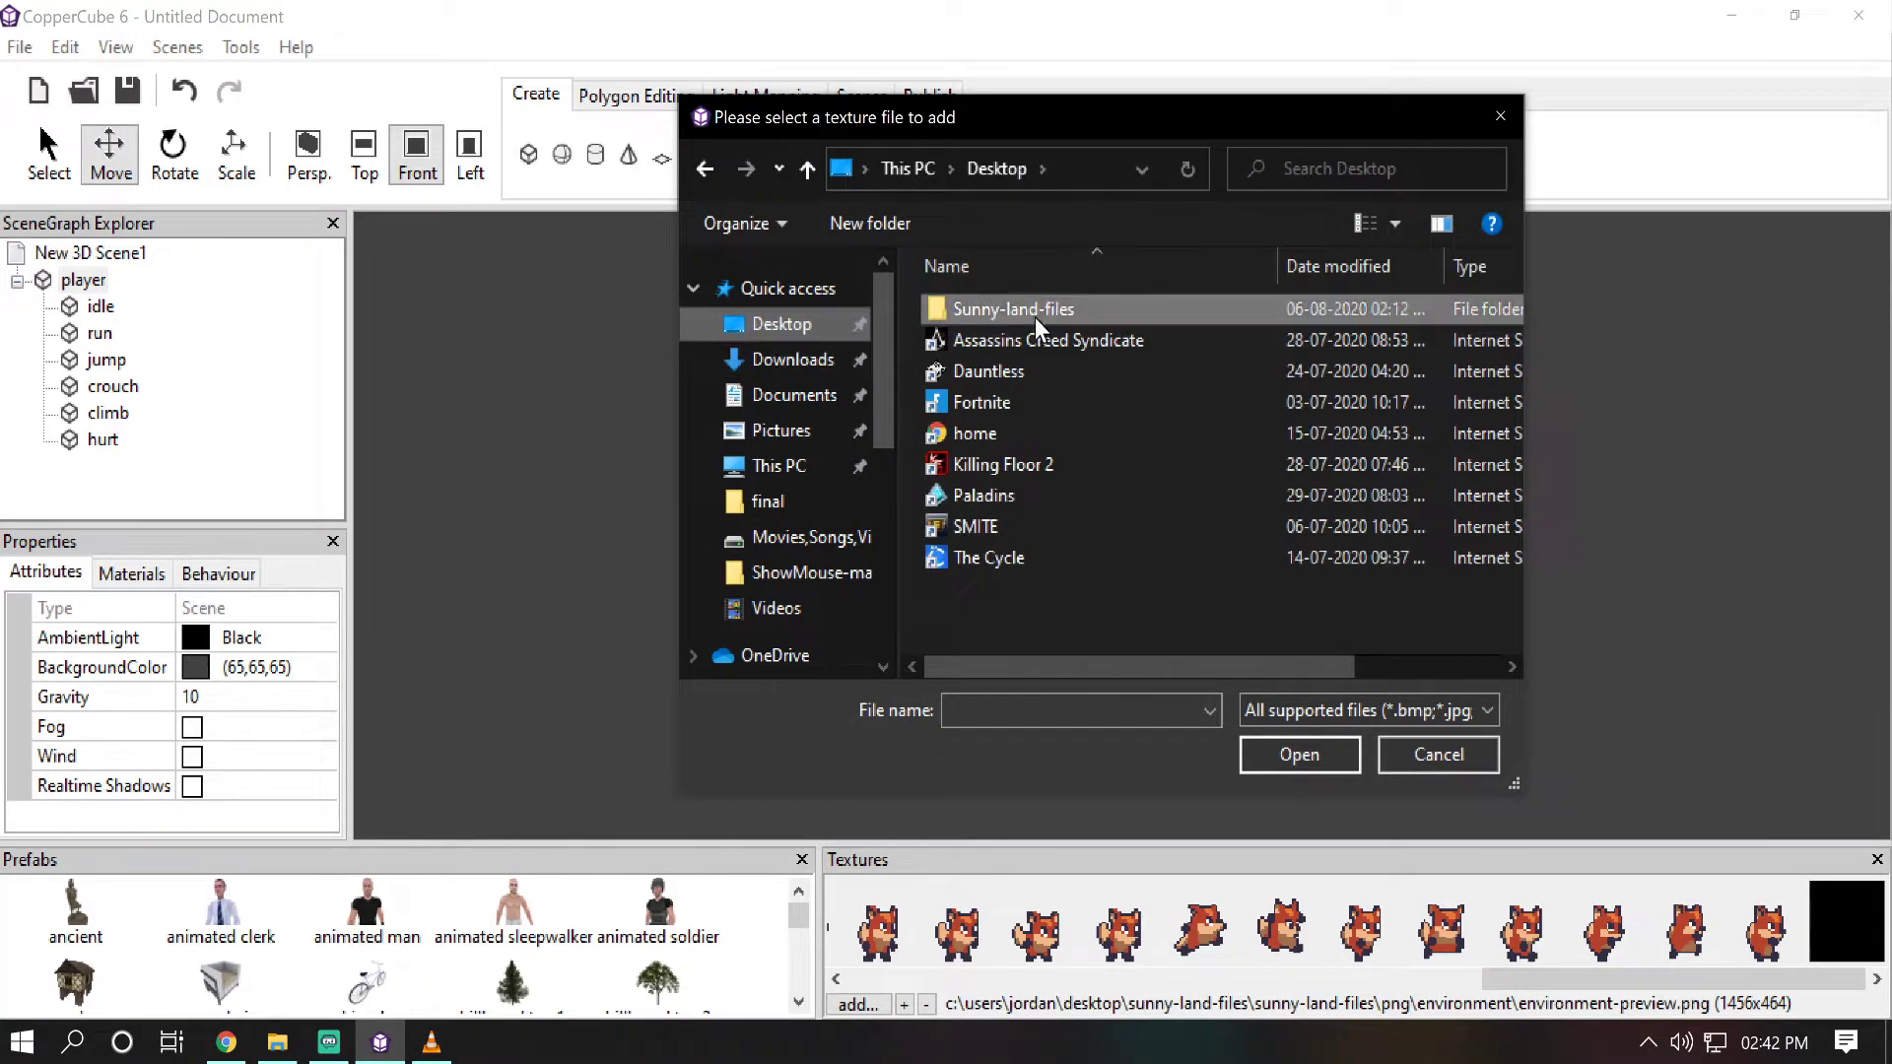
pyautogui.doubleClick(971, 317)
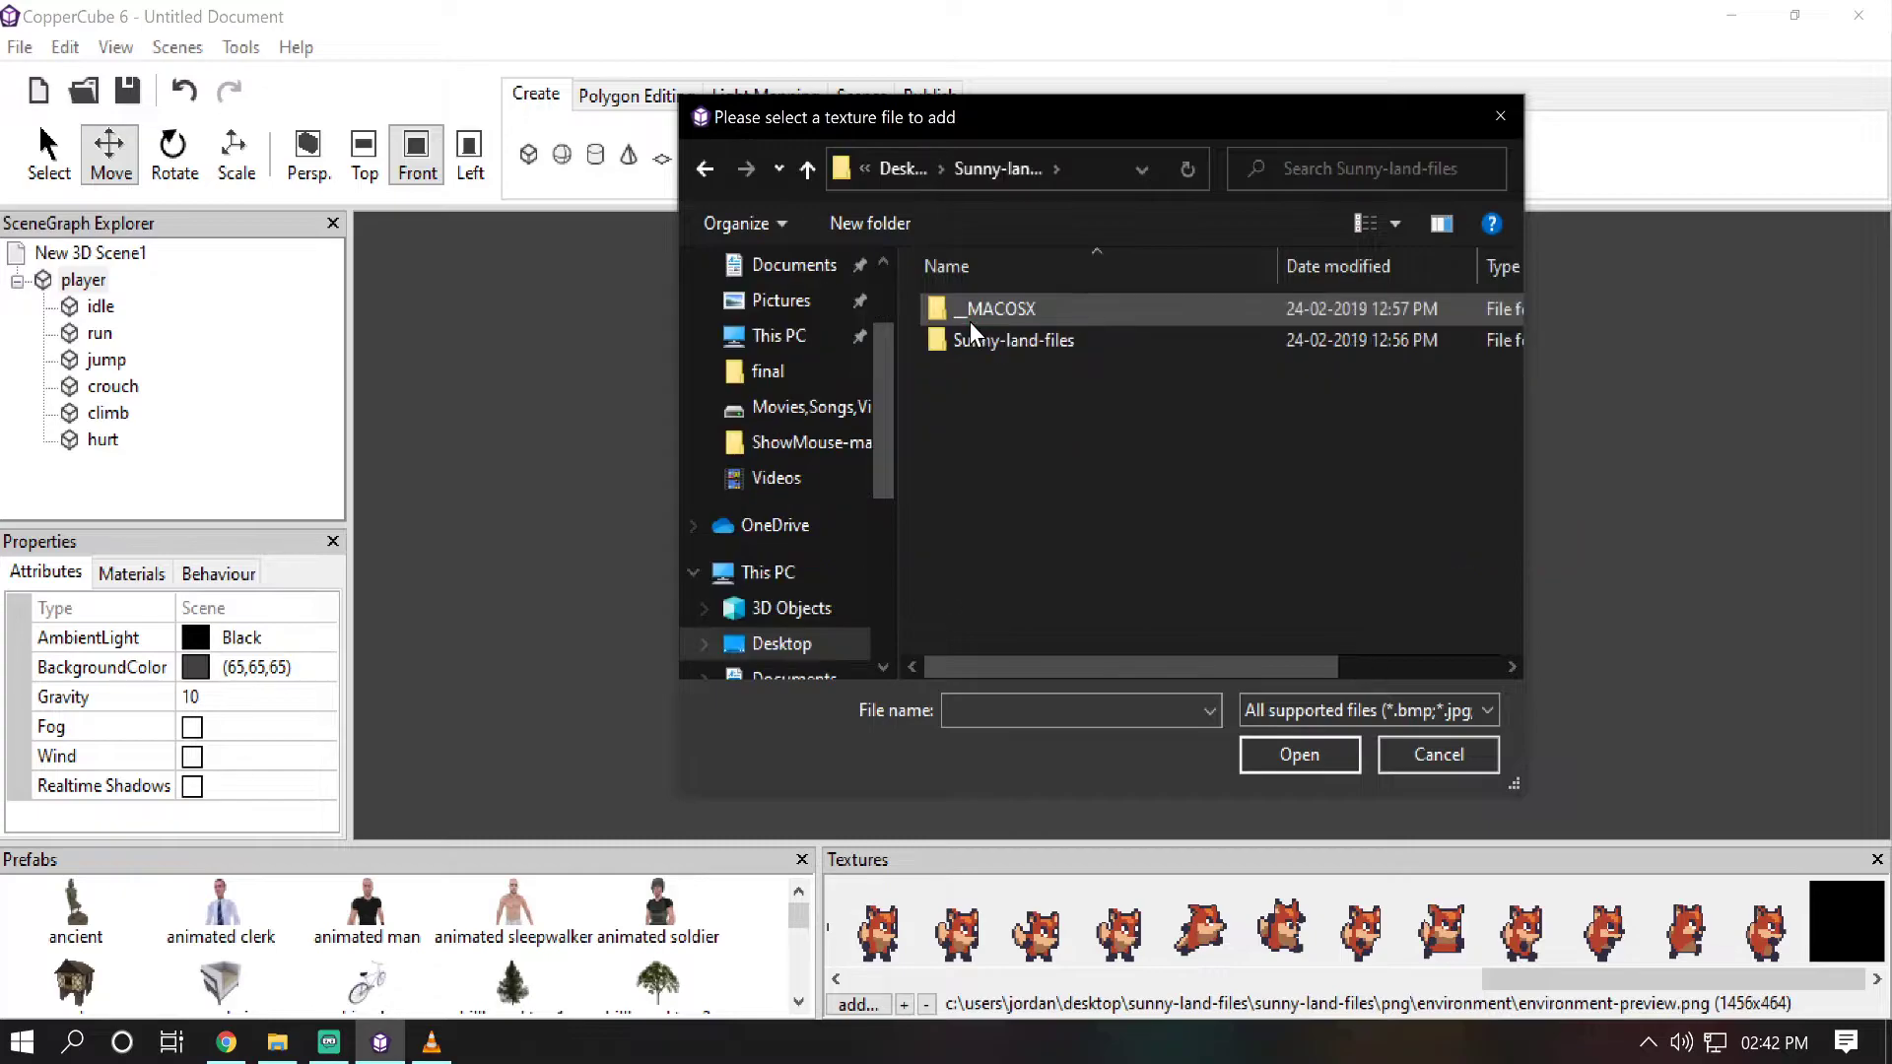
pyautogui.doubleClick(994, 347)
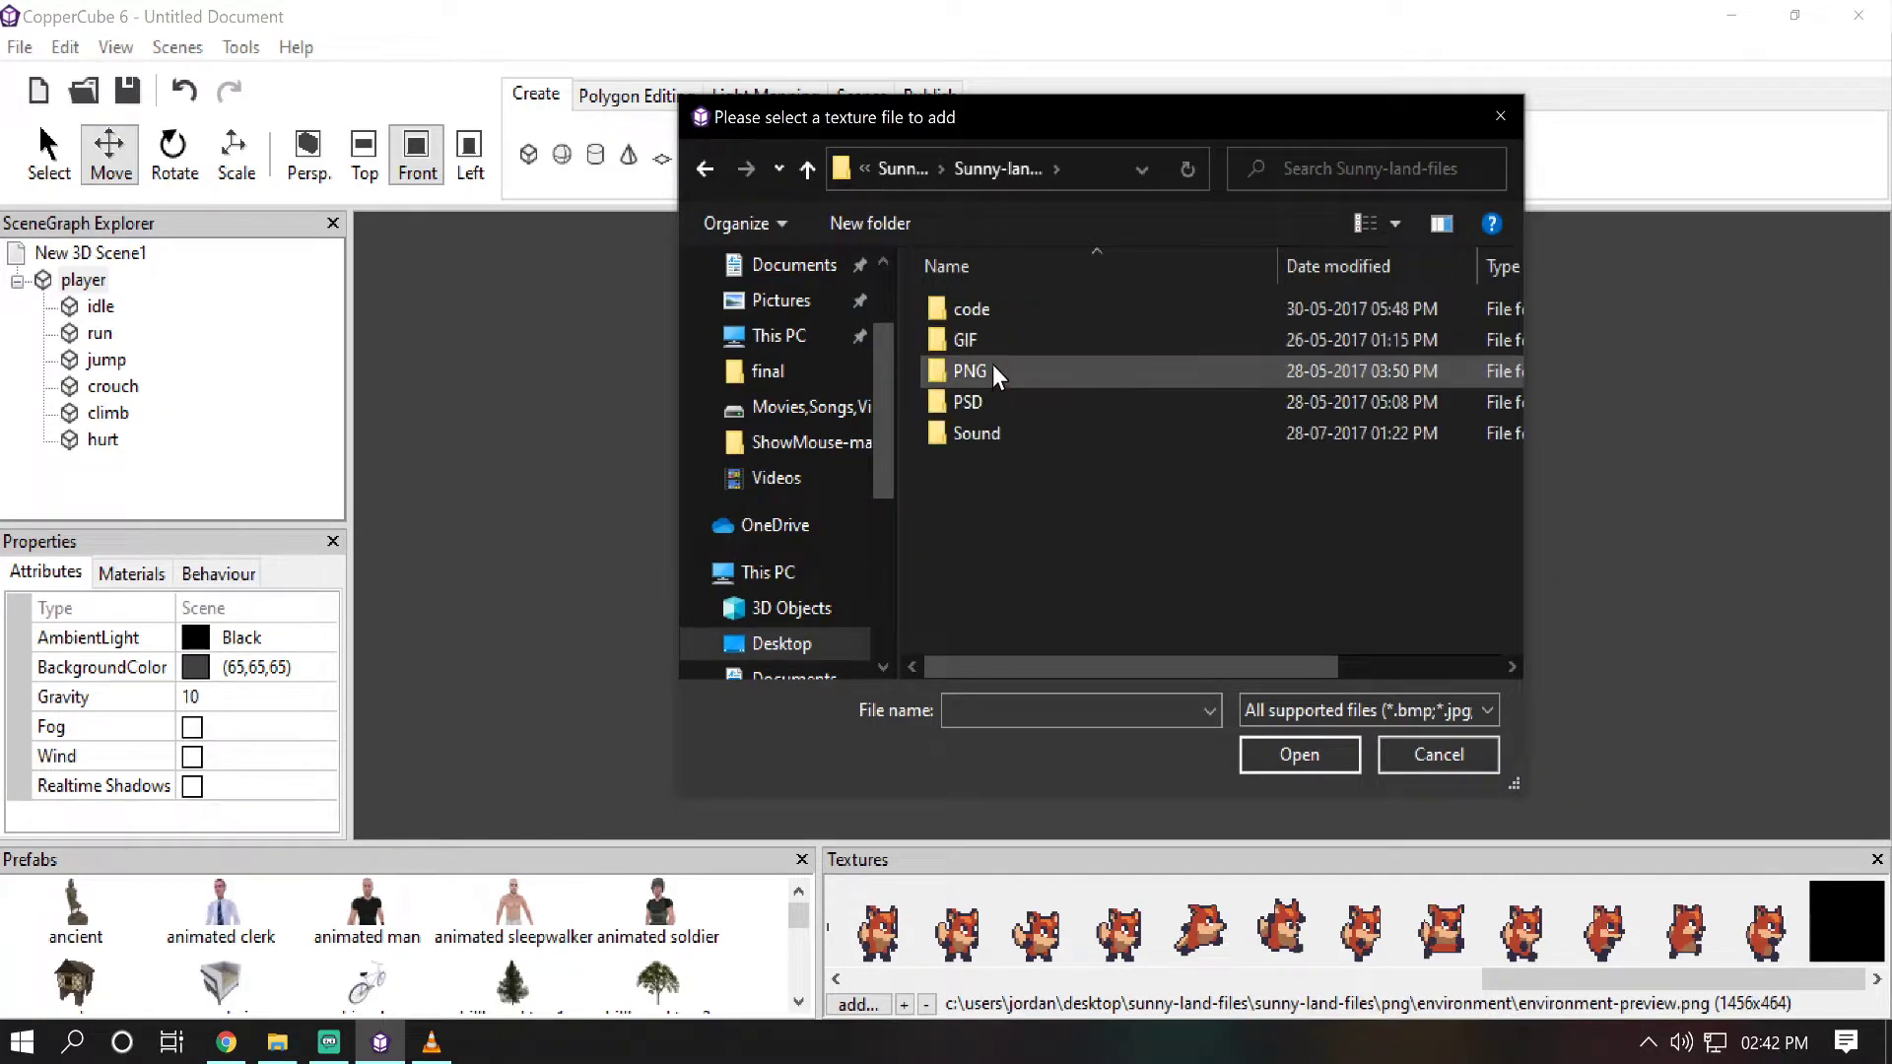
pyautogui.doubleClick(998, 368)
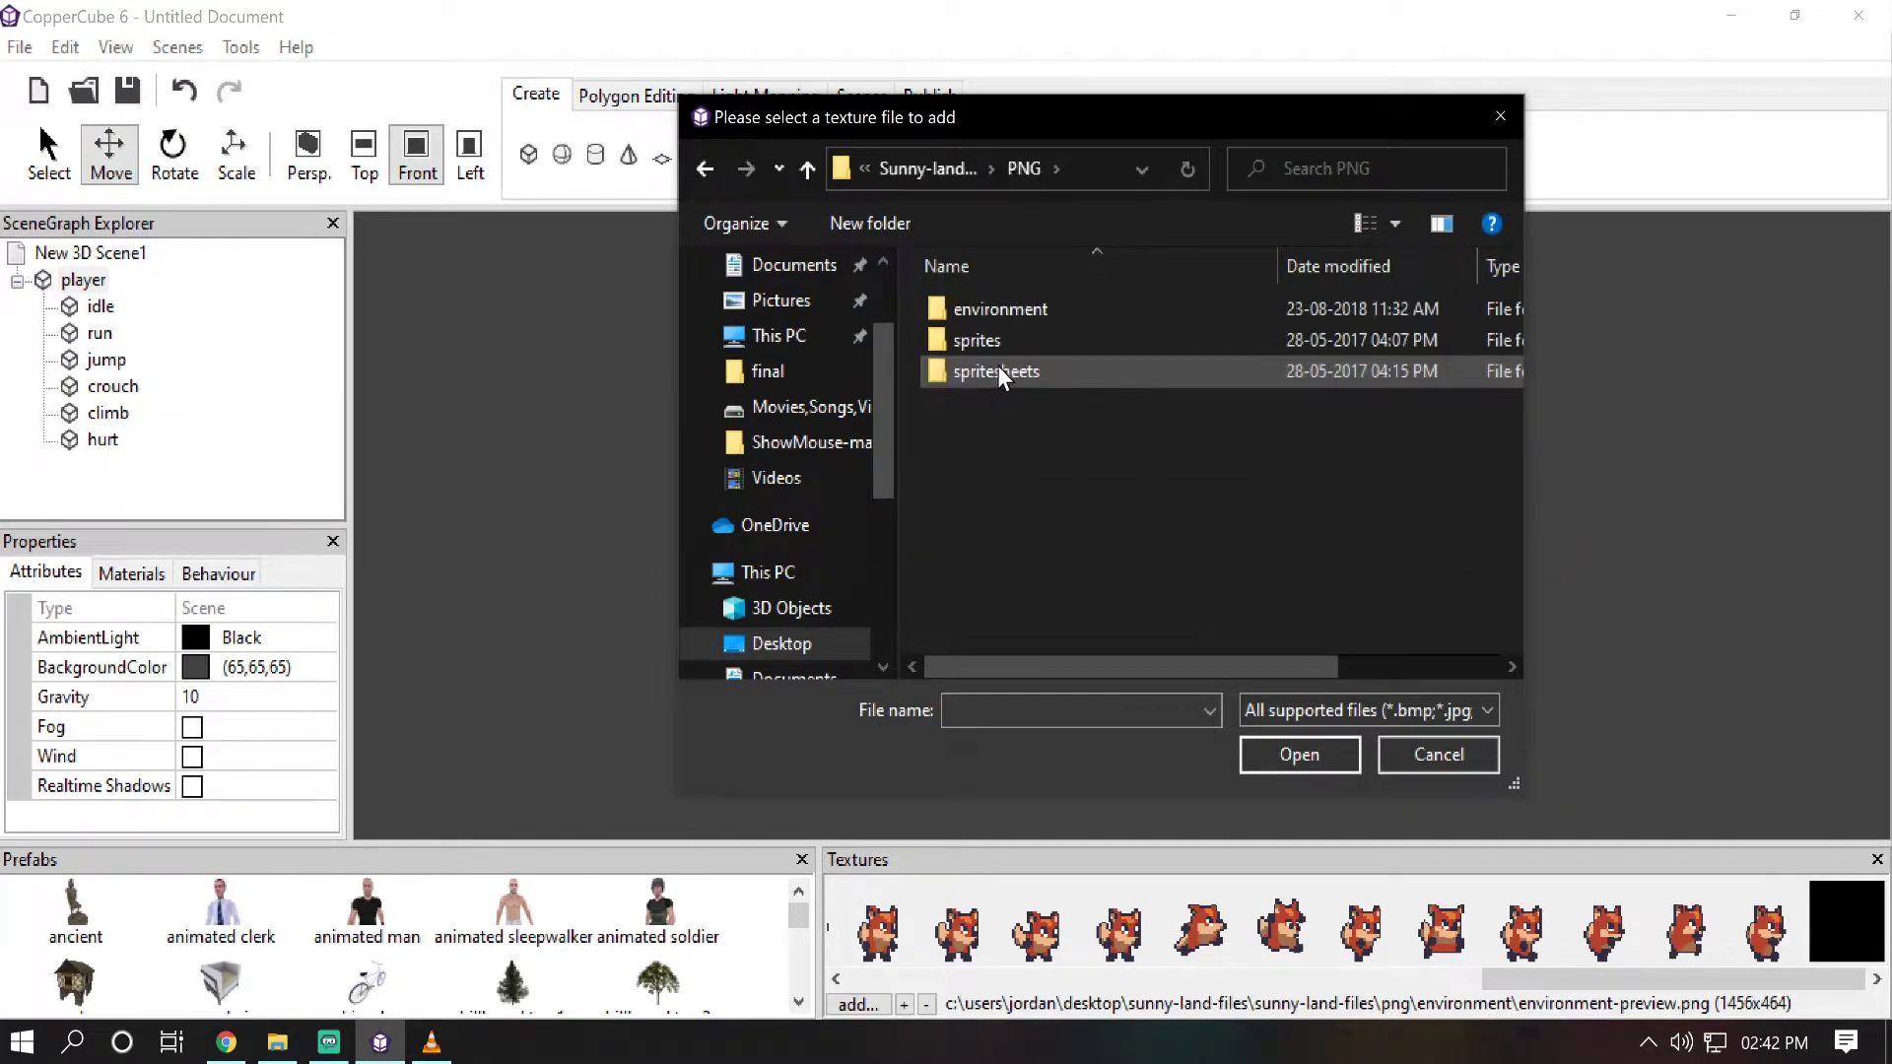
pyautogui.doubleClick(1013, 301)
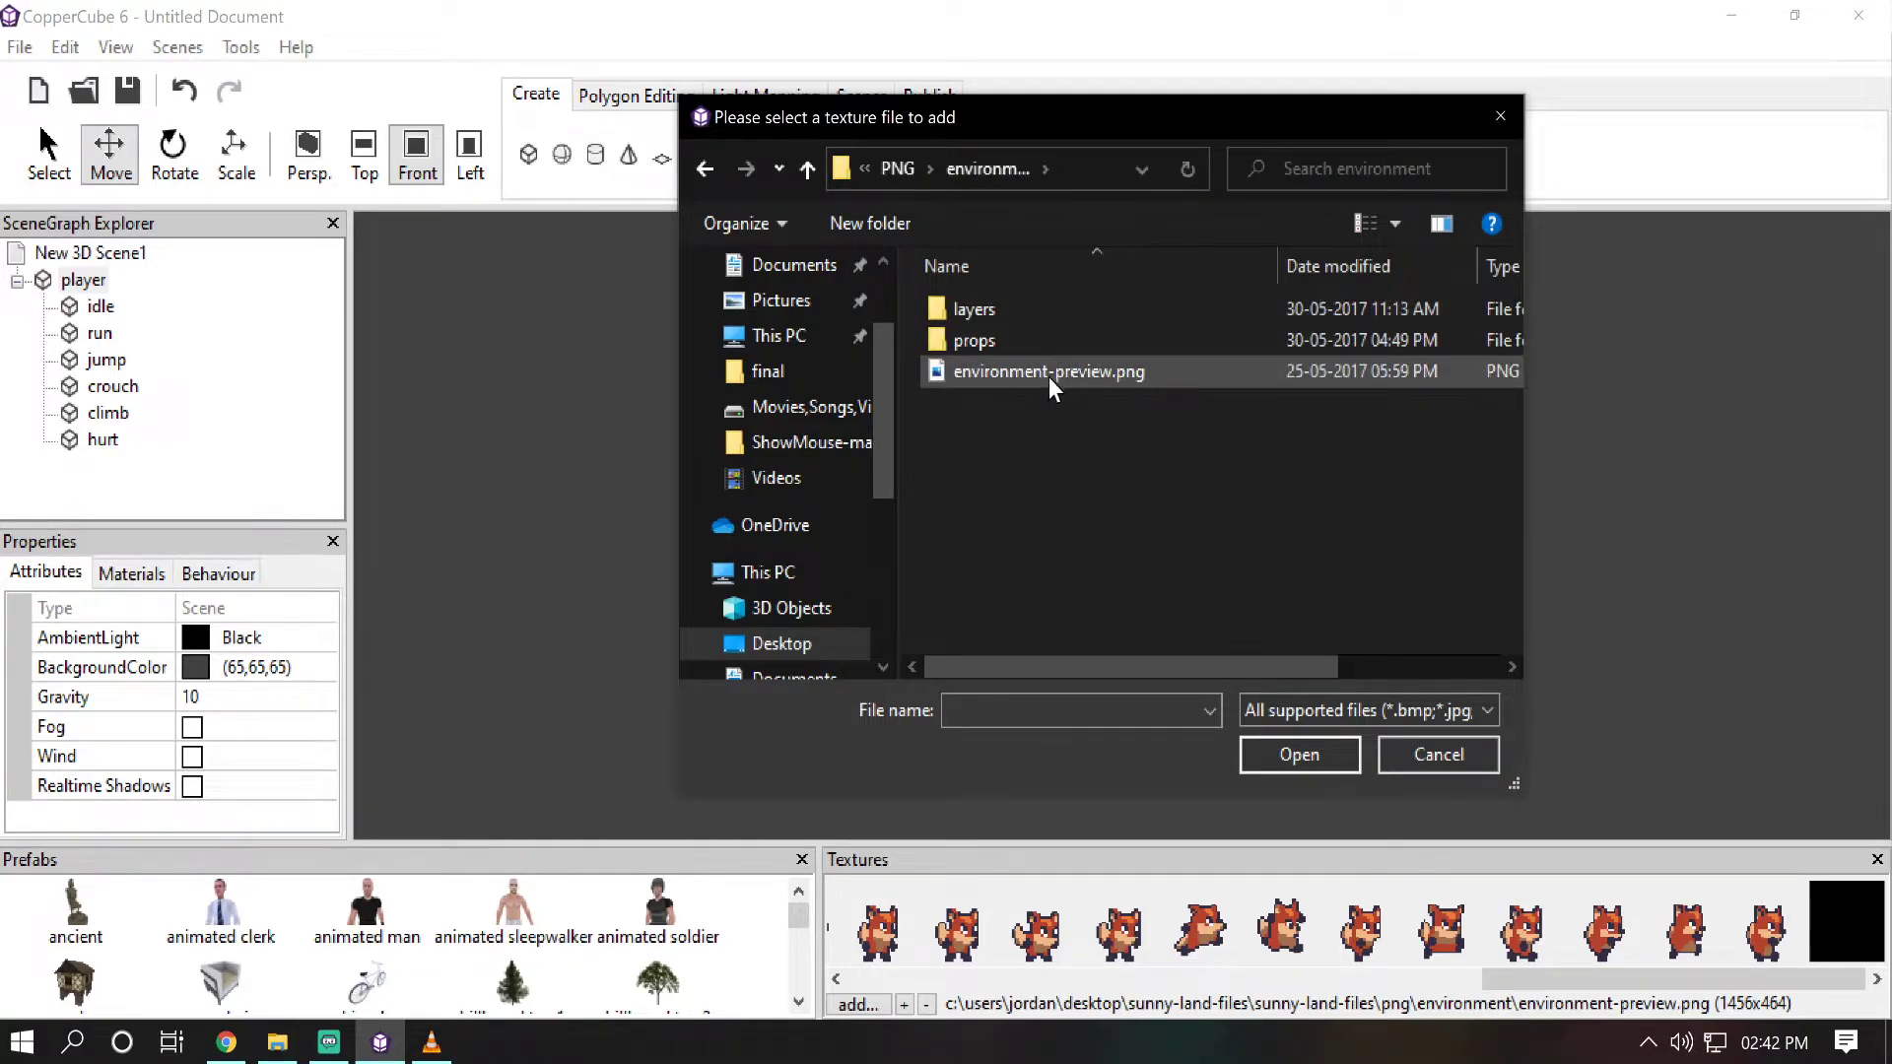
pyautogui.click(1104, 372)
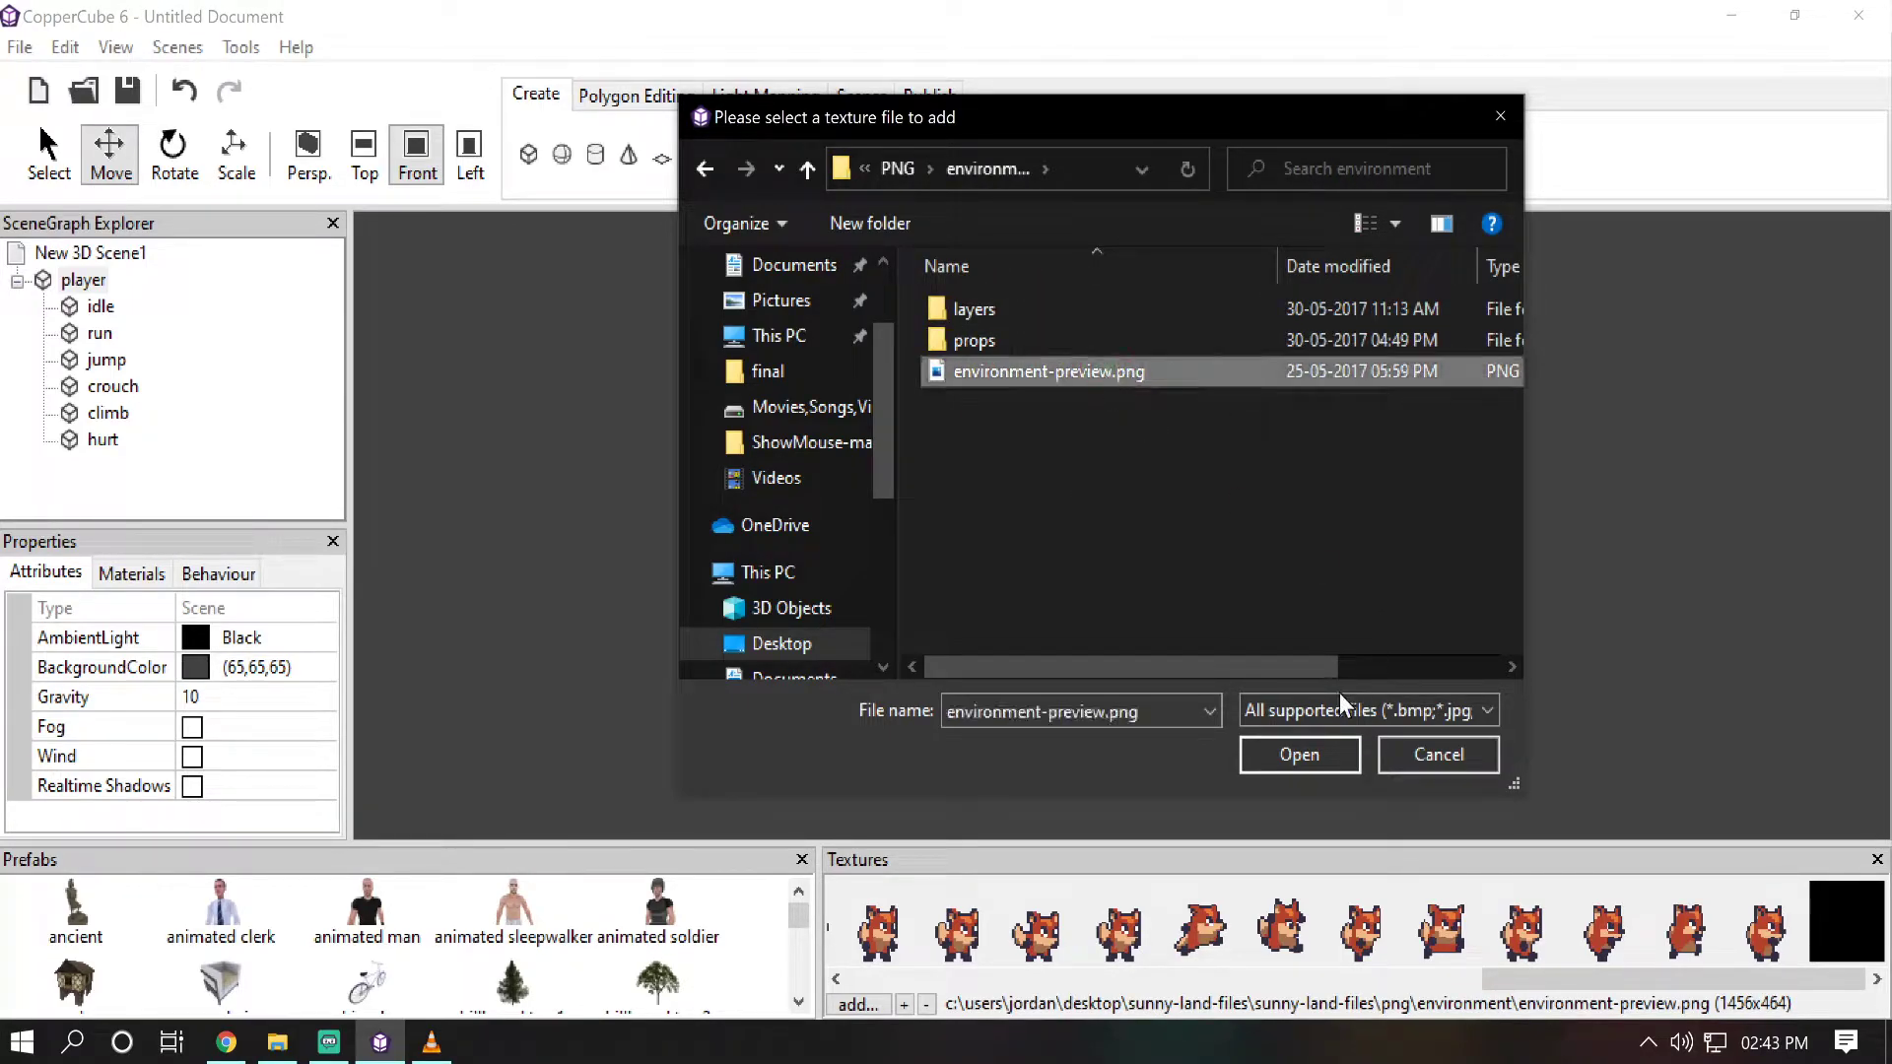
pyautogui.click(1299, 755)
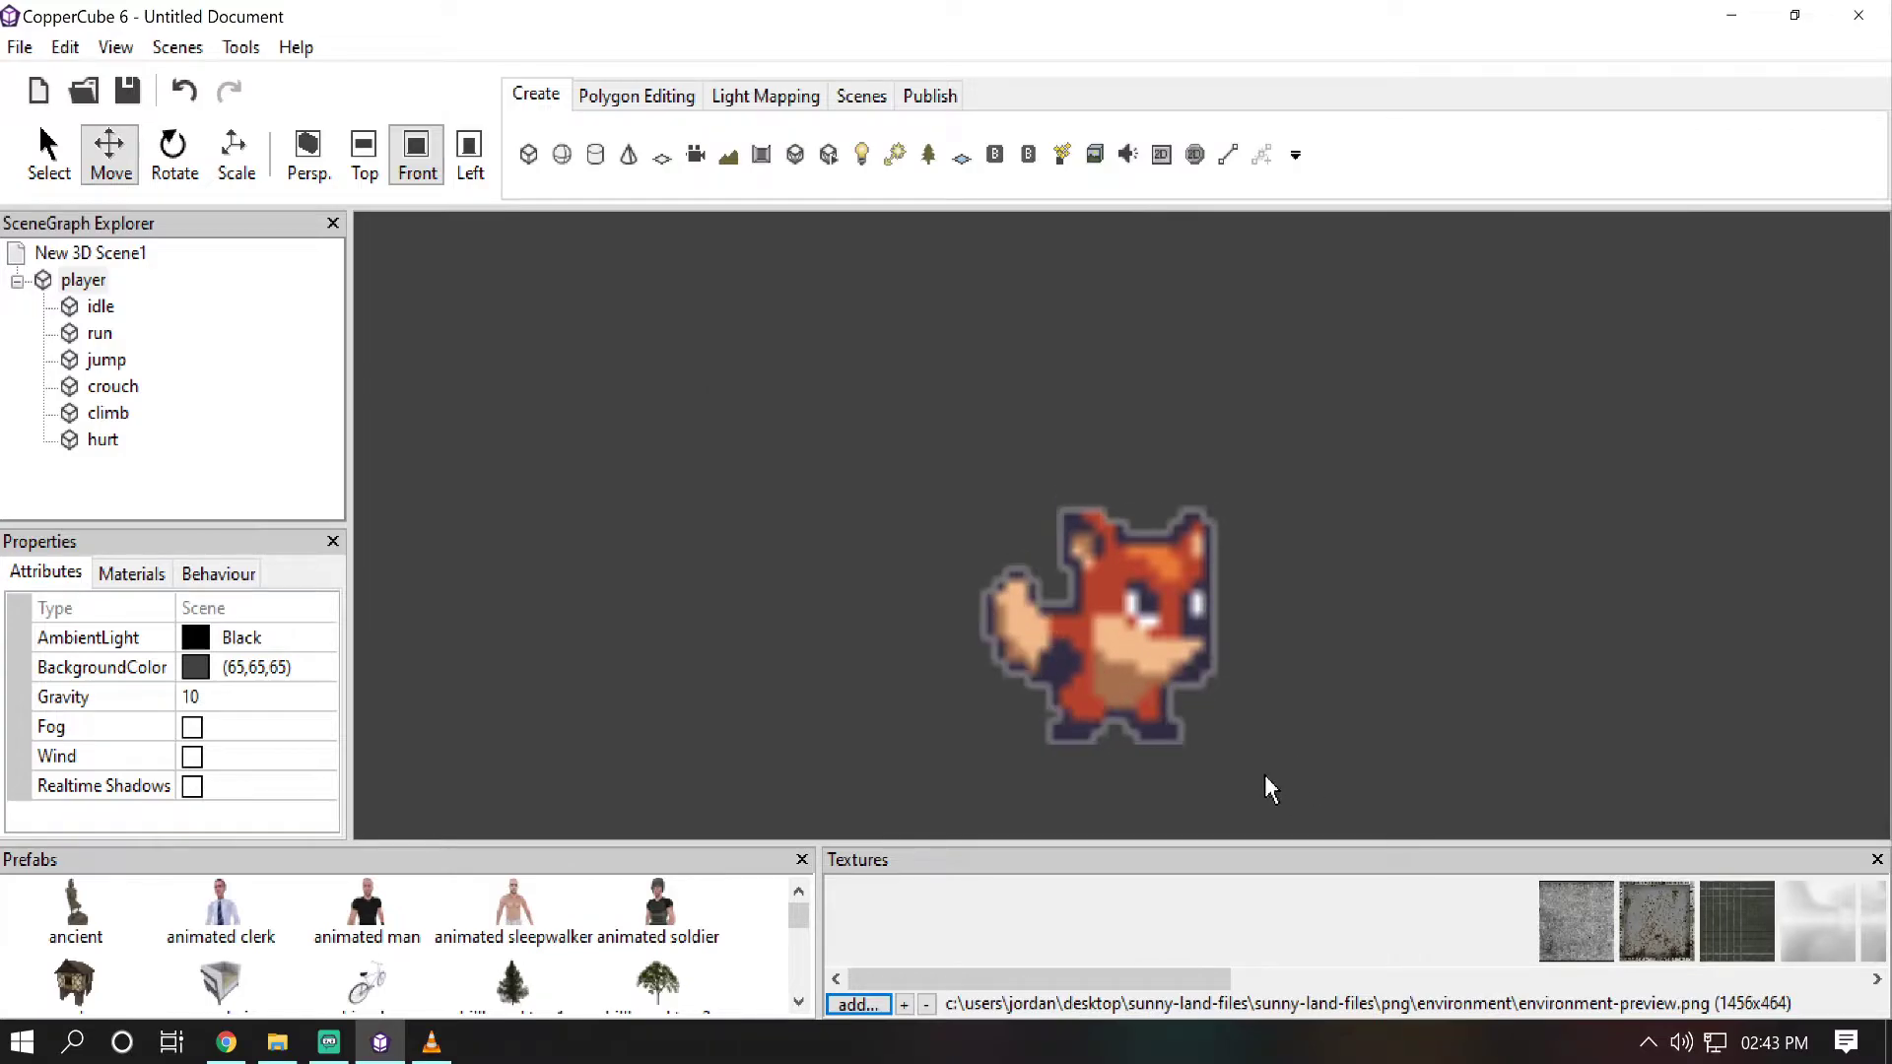
pyautogui.moveTo(1111, 979); pyautogui.dragTo(1208, 921)
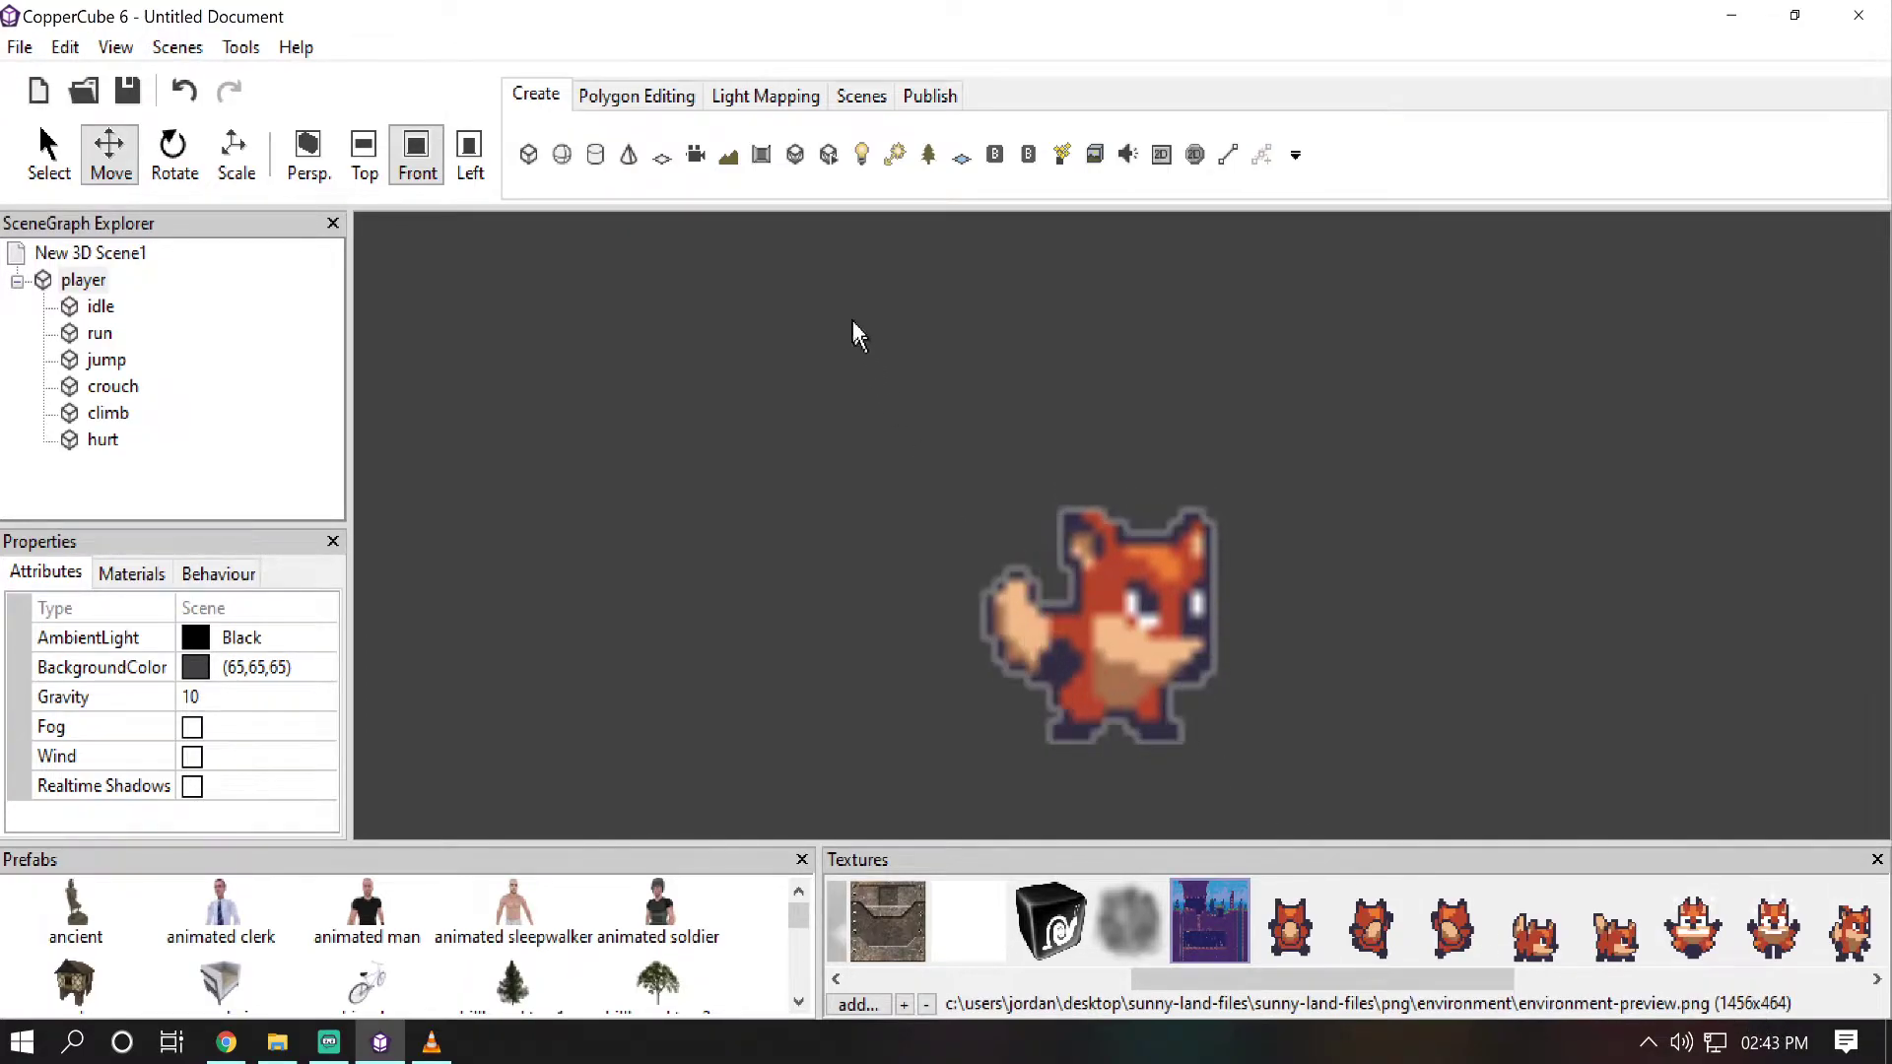
# Step: Create a plane with tile count 1, width 1456, length 464 and repeat texture count 0.98
pyautogui.click(669, 166)
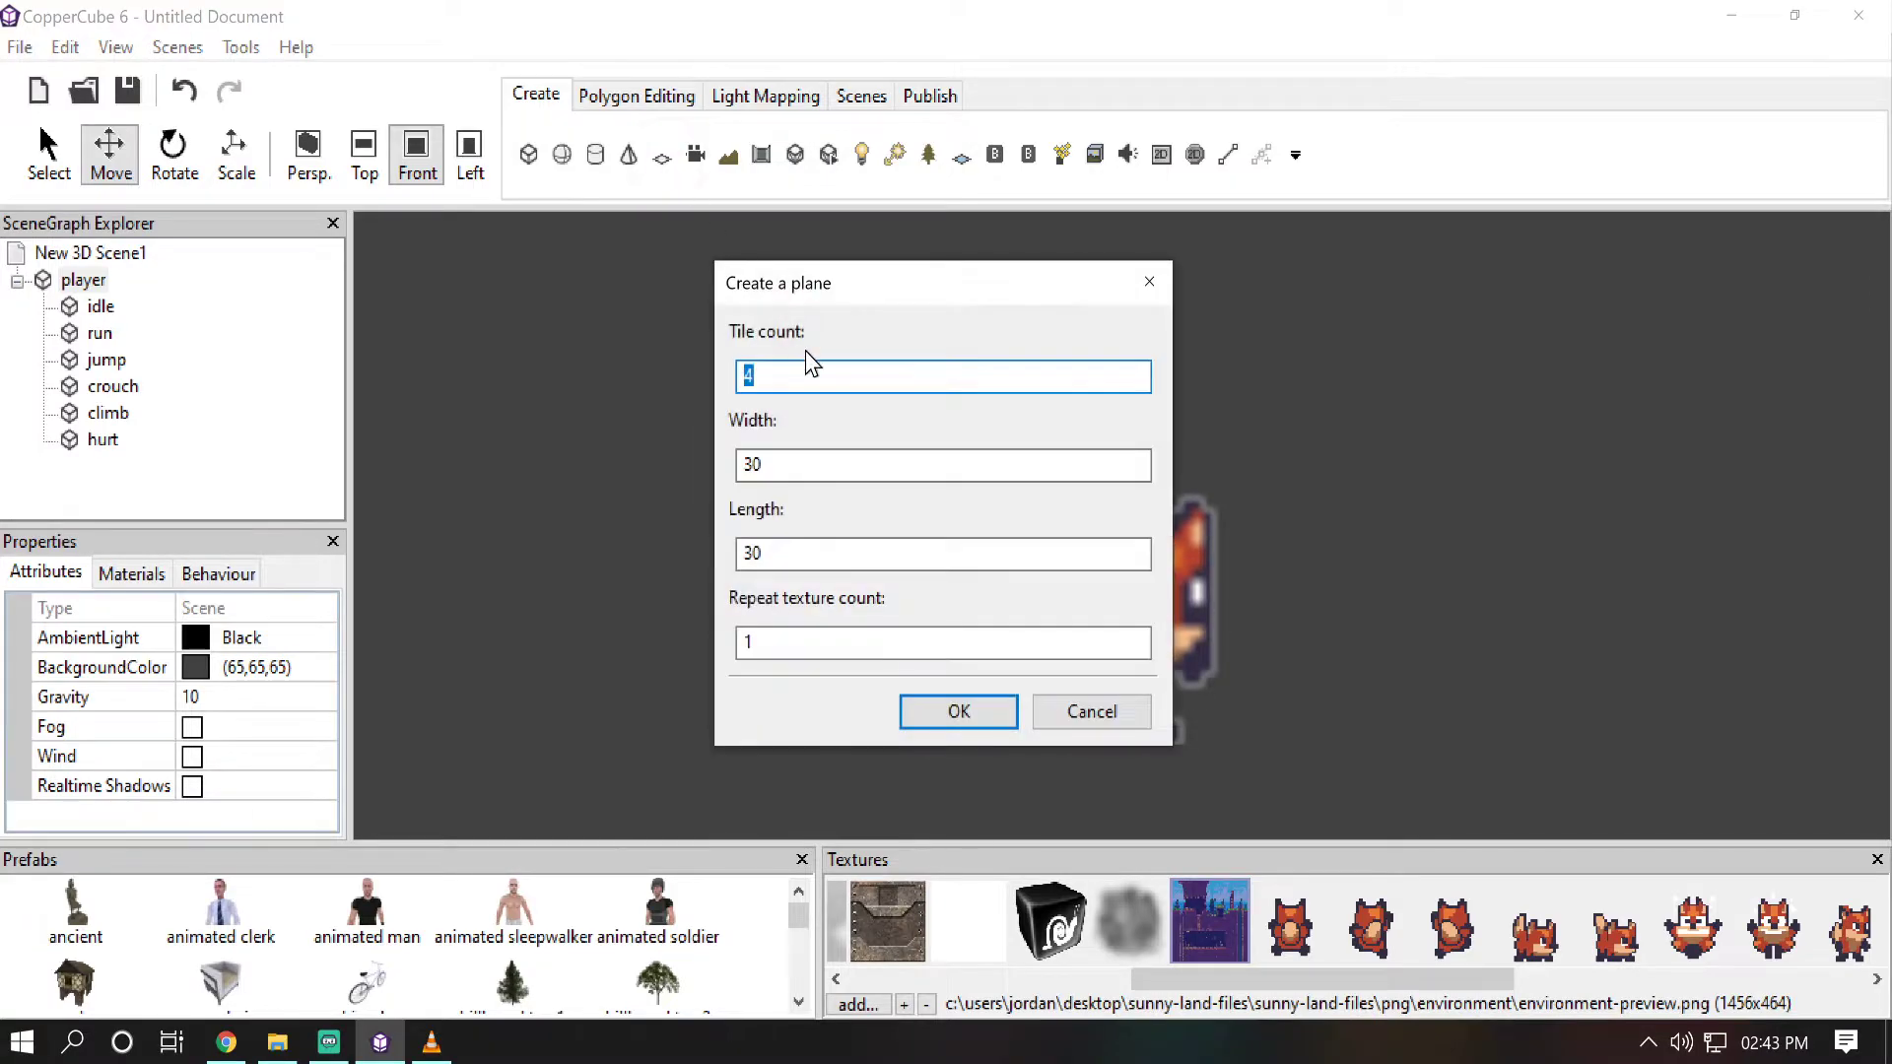
pyautogui.write('1')
pyautogui.doubleClick(745, 471)
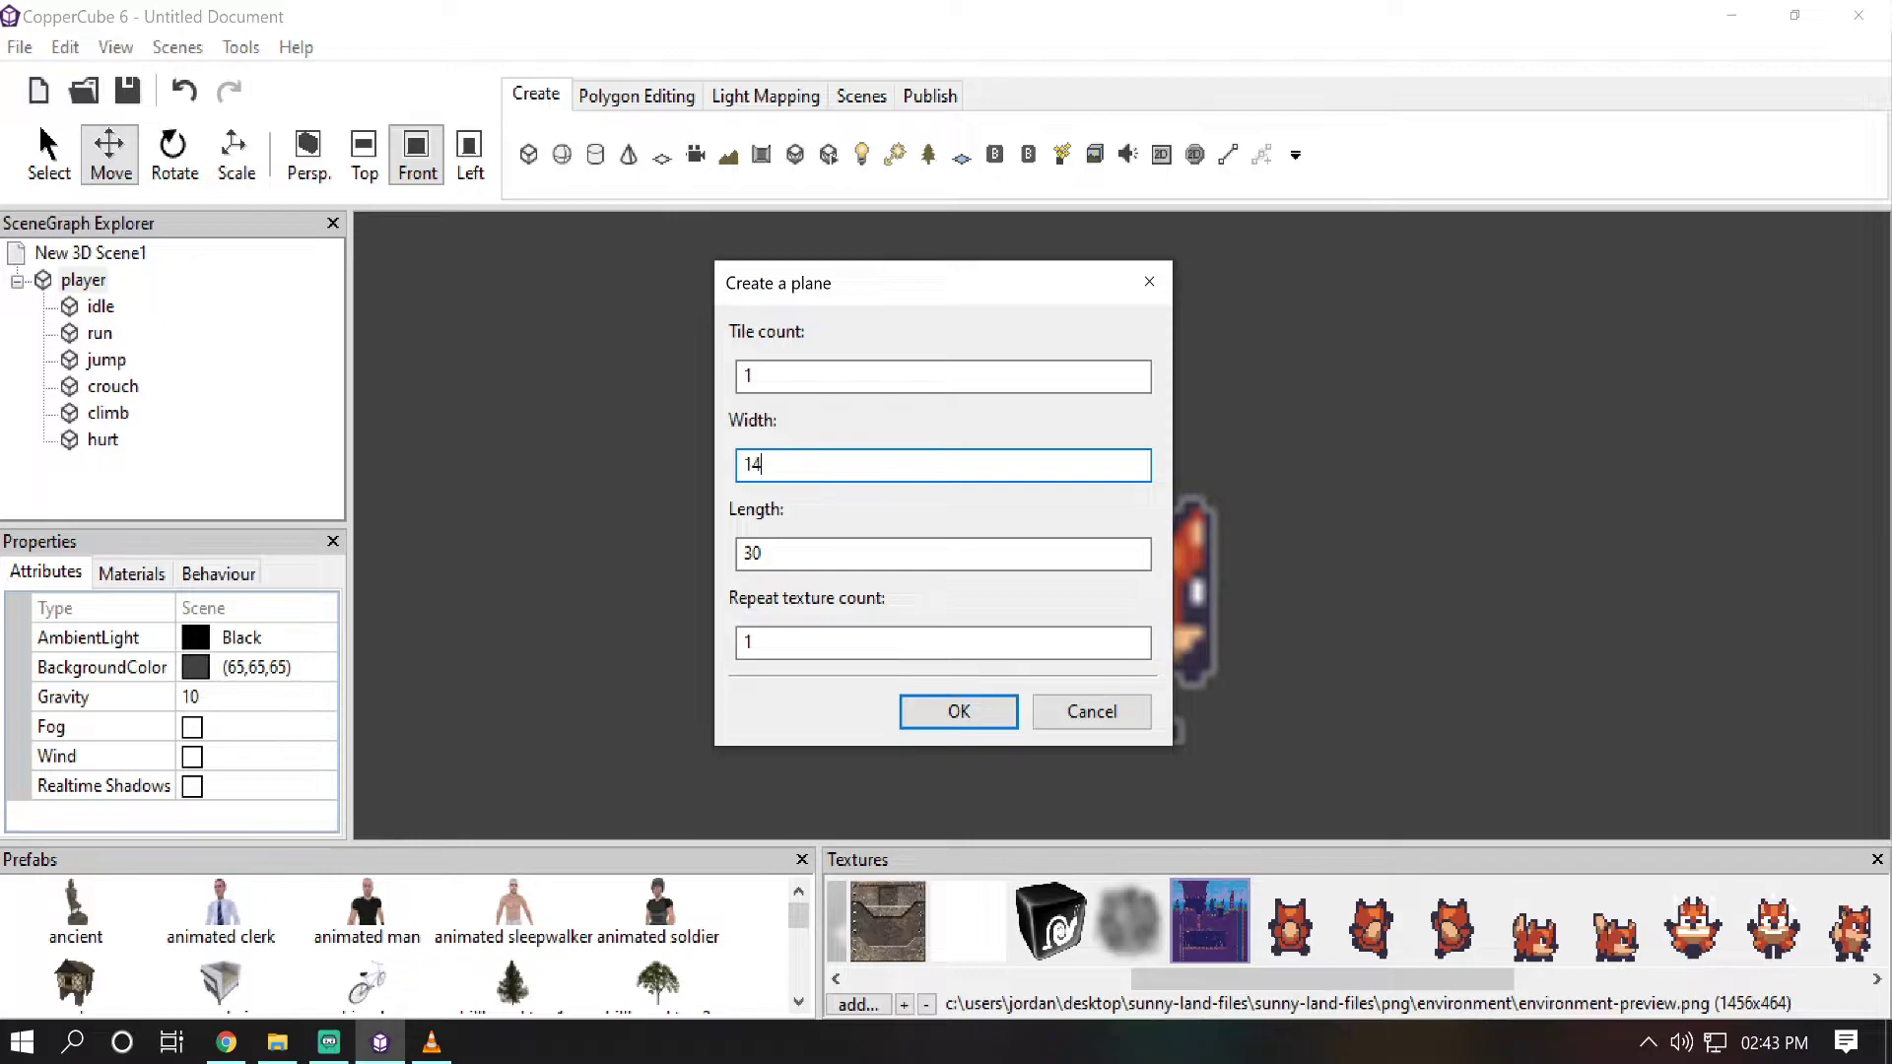
pyautogui.write('464')
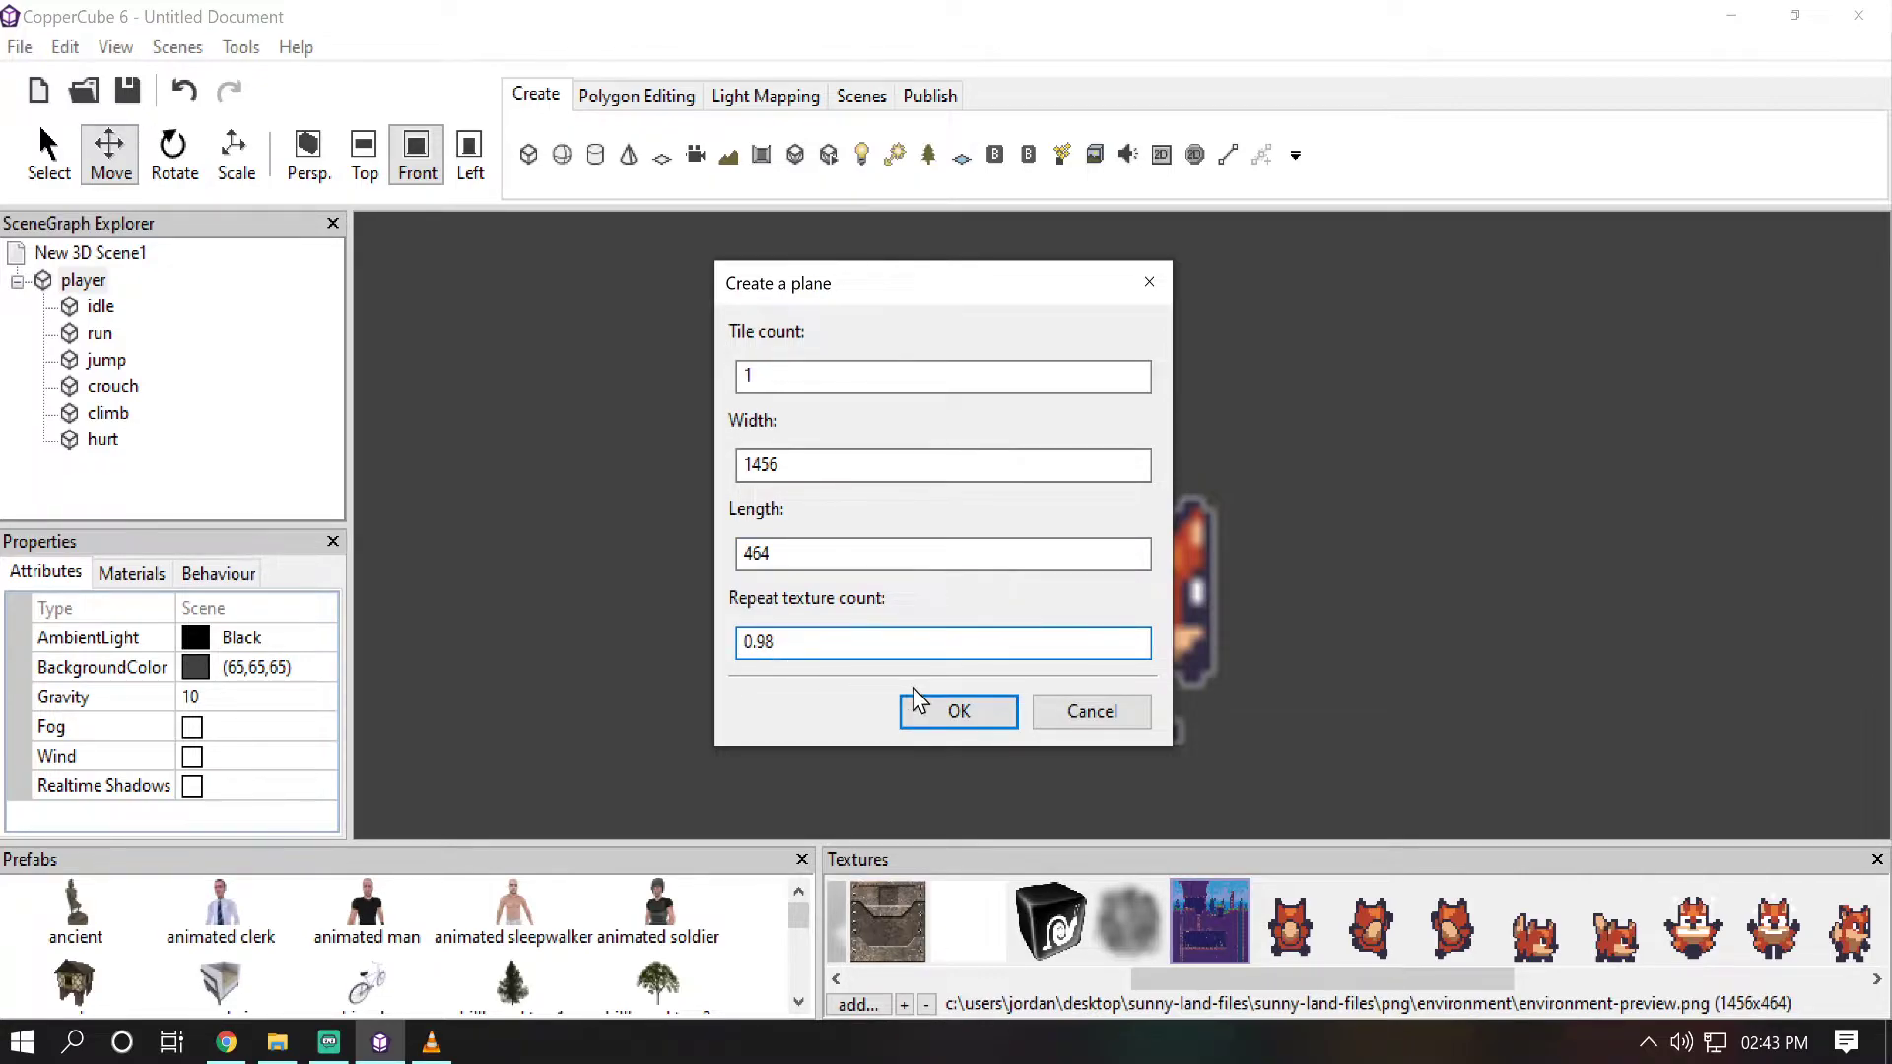
pyautogui.click(956, 712)
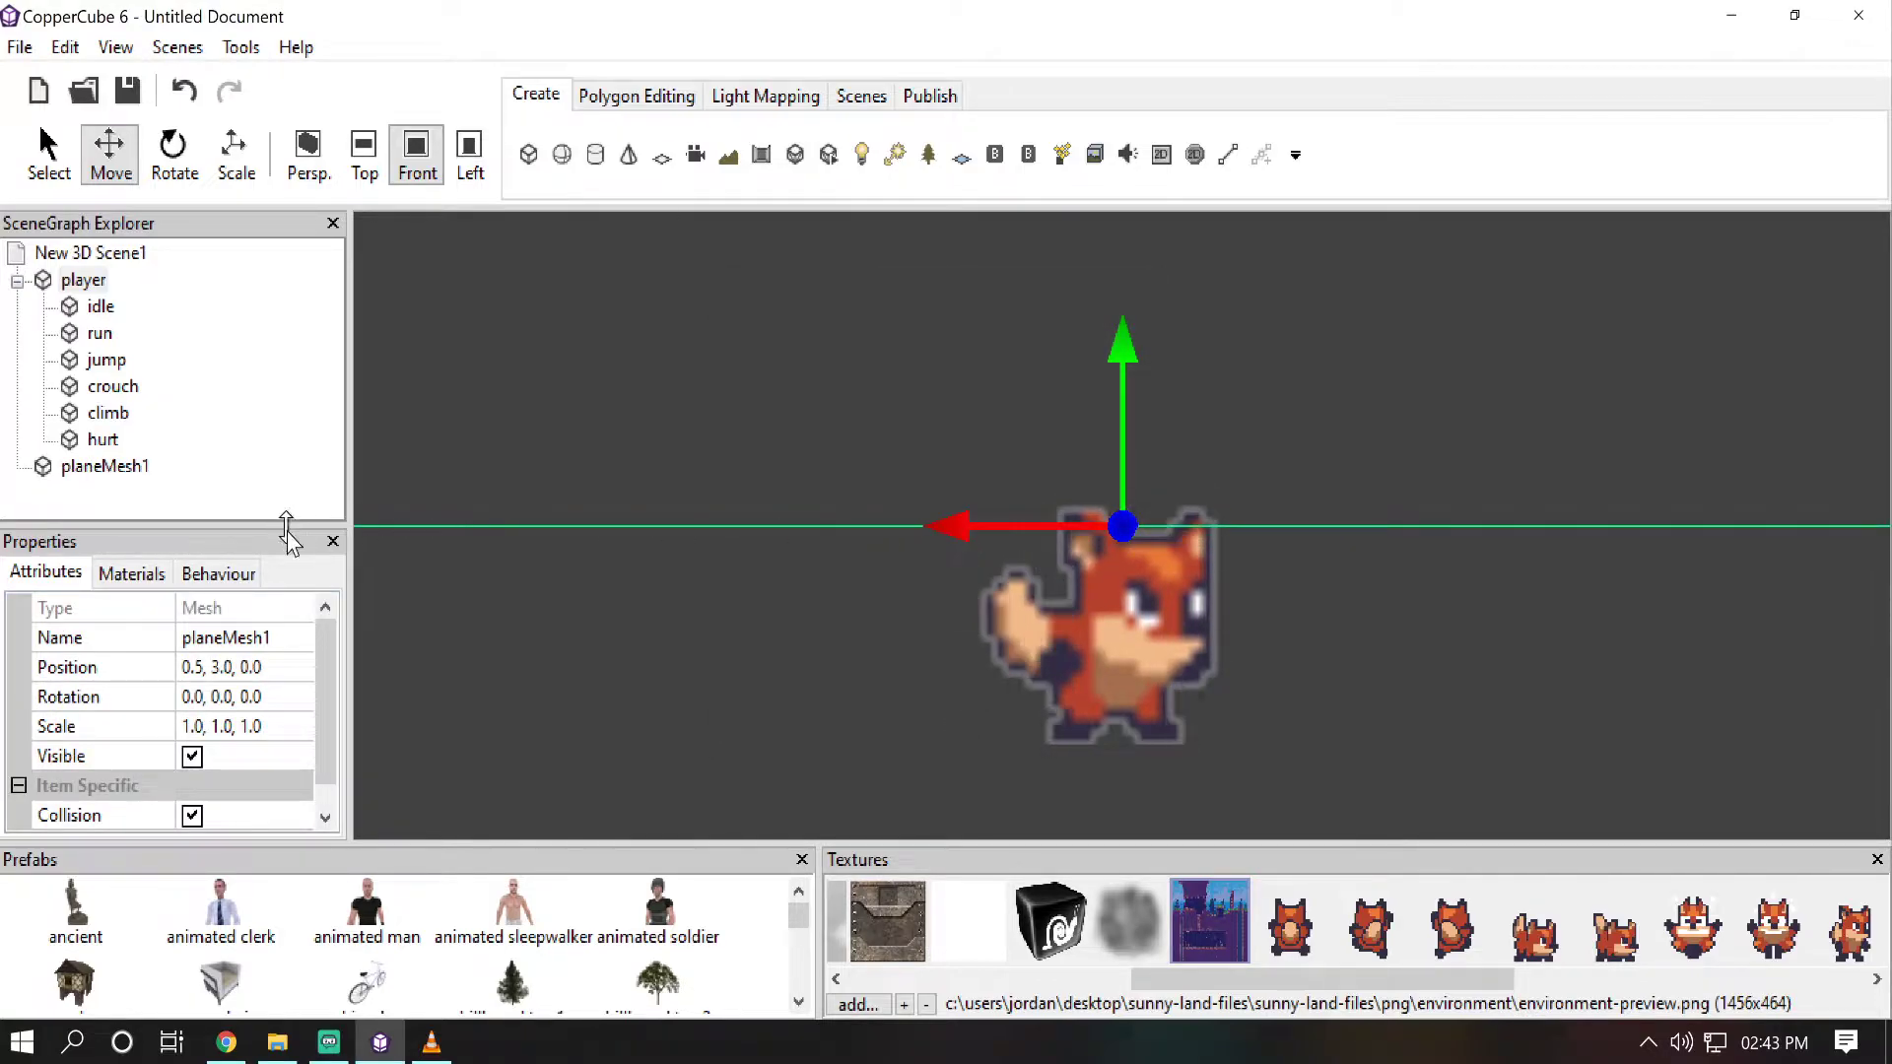
# Step: Rename the new plane as world_dummy
pyautogui.click(274, 638)
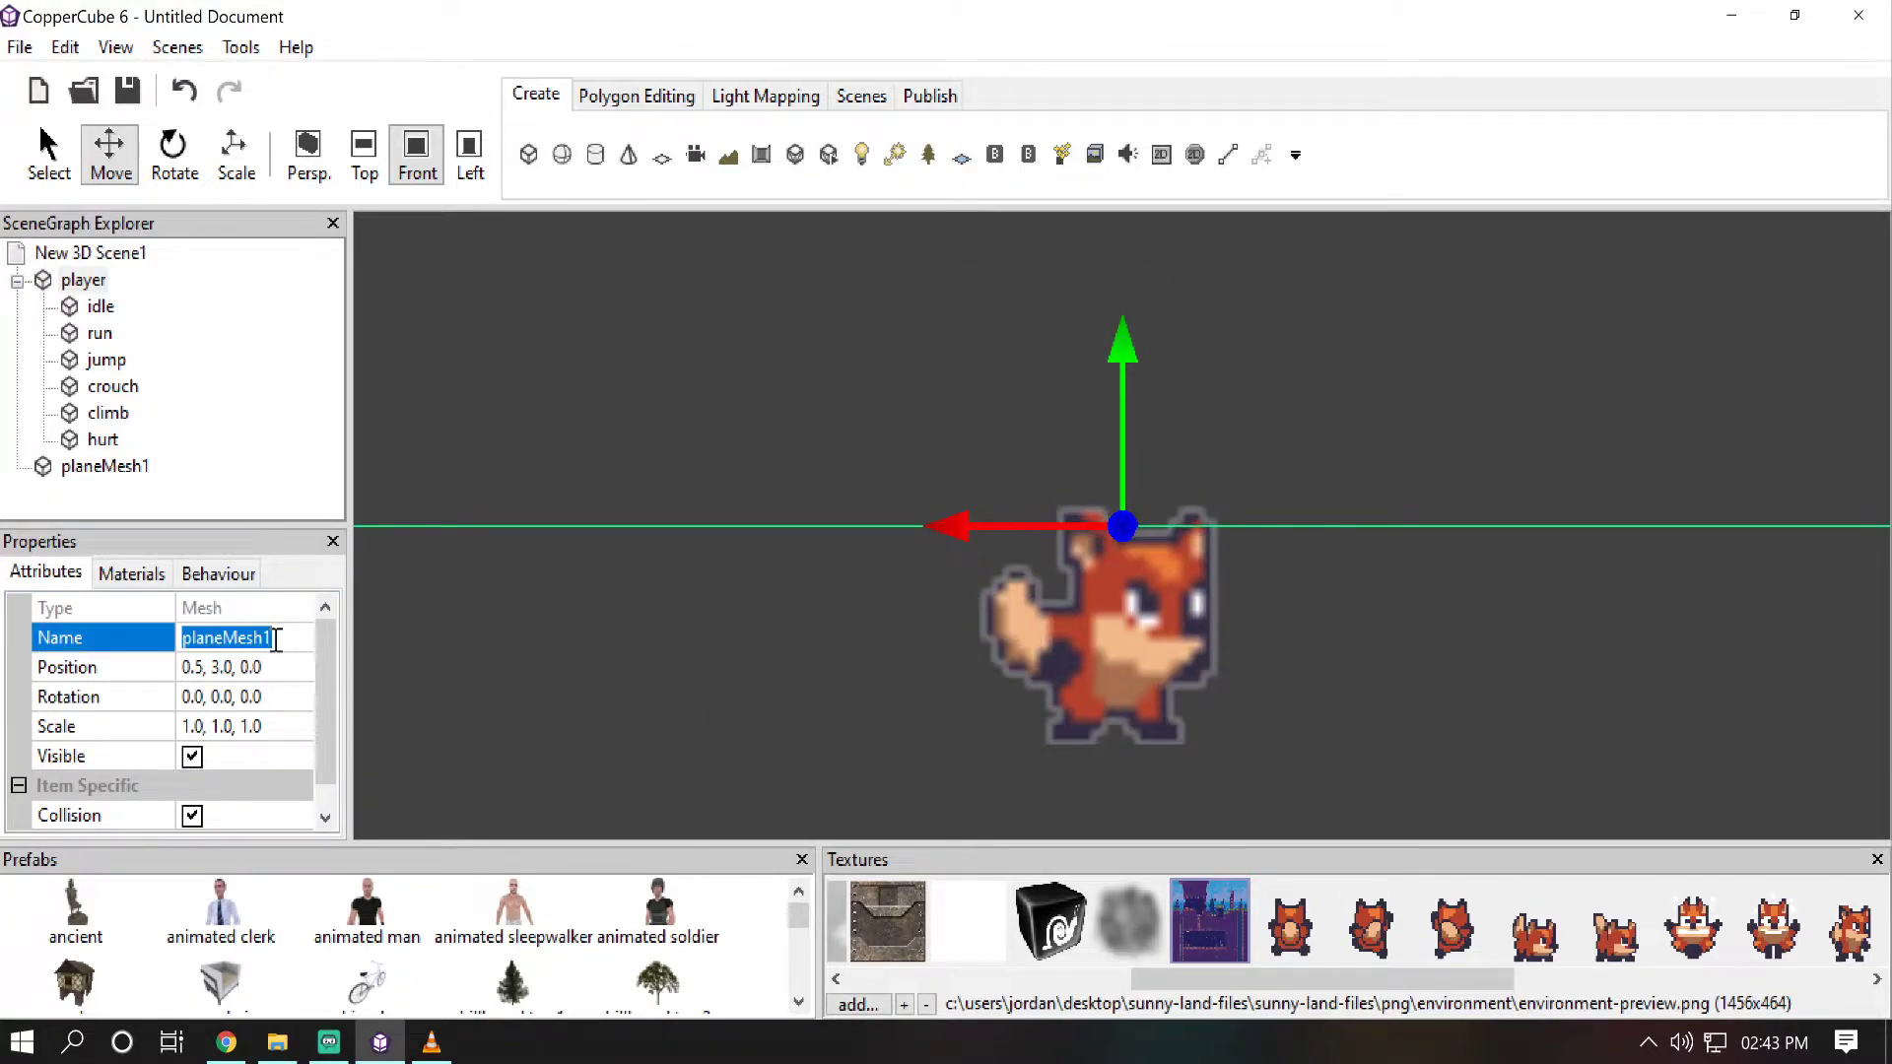
pyautogui.write('world_df')
pyautogui.press('BackSpace')
pyautogui.write('ummy')
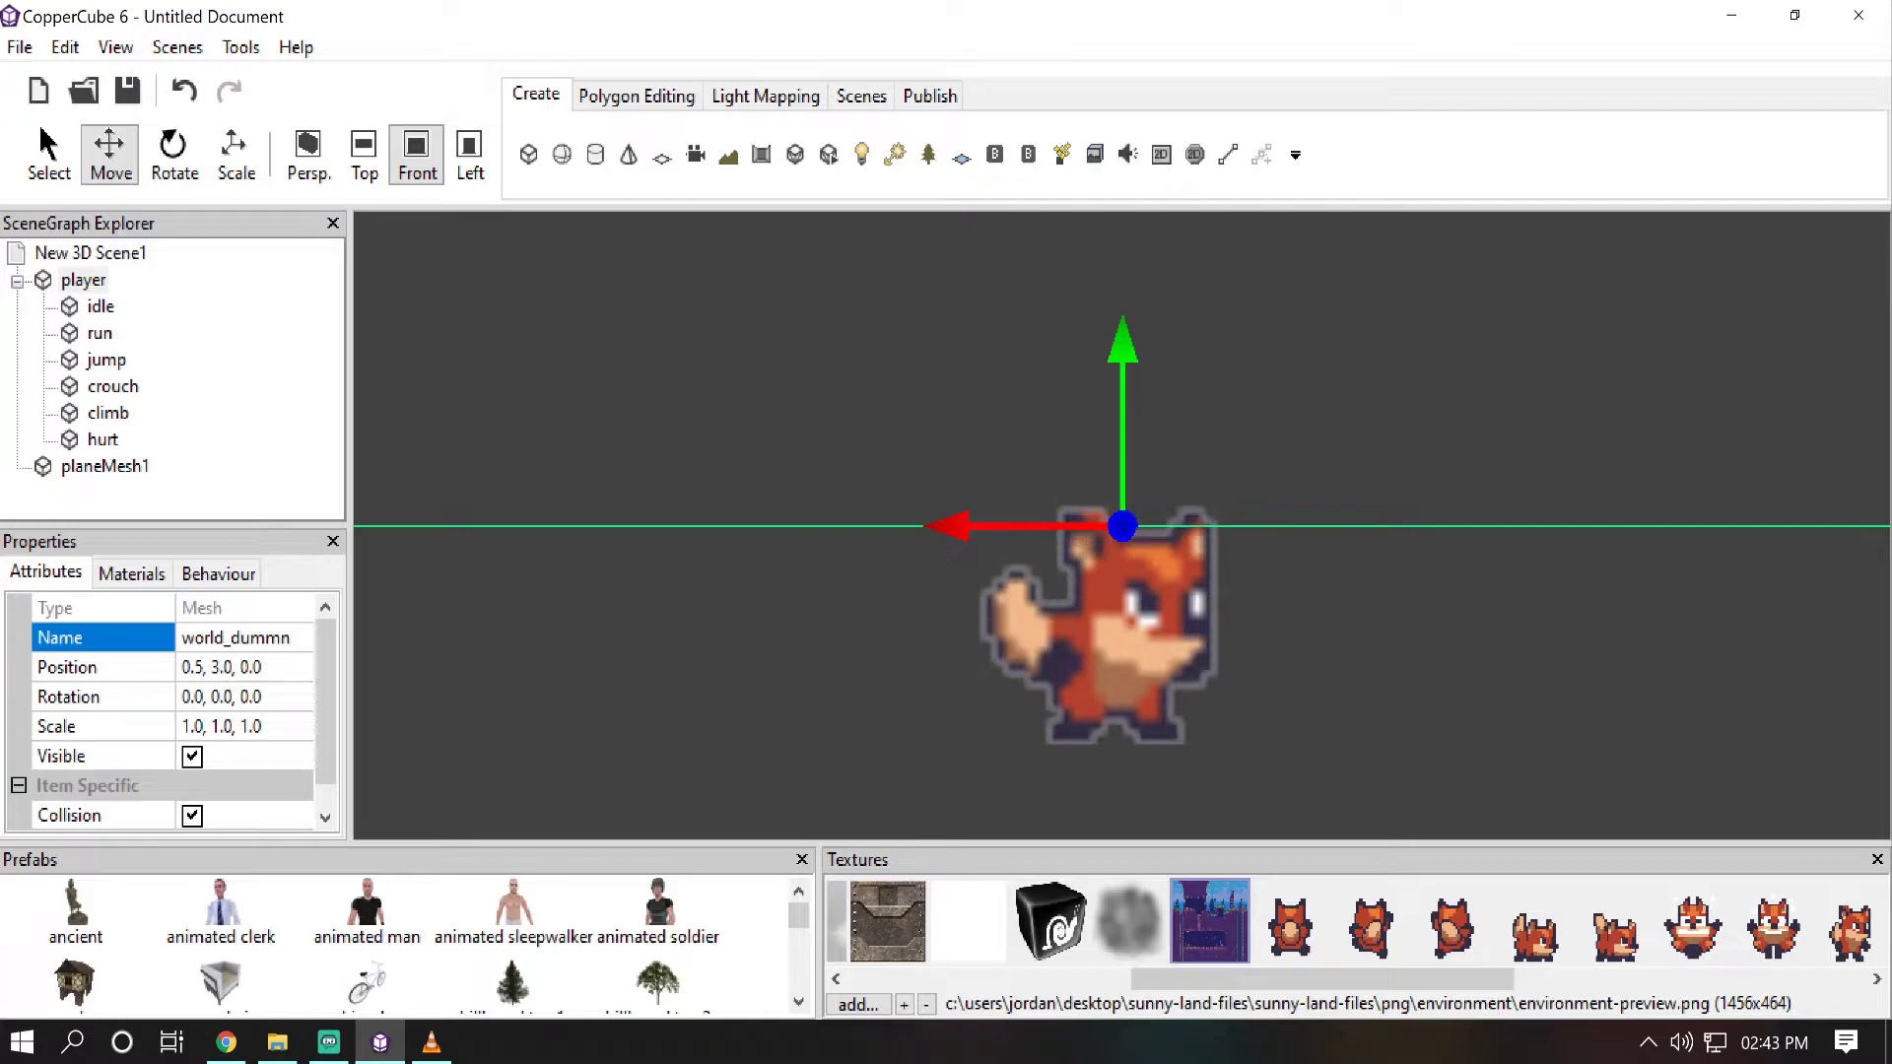
pyautogui.press('Return')
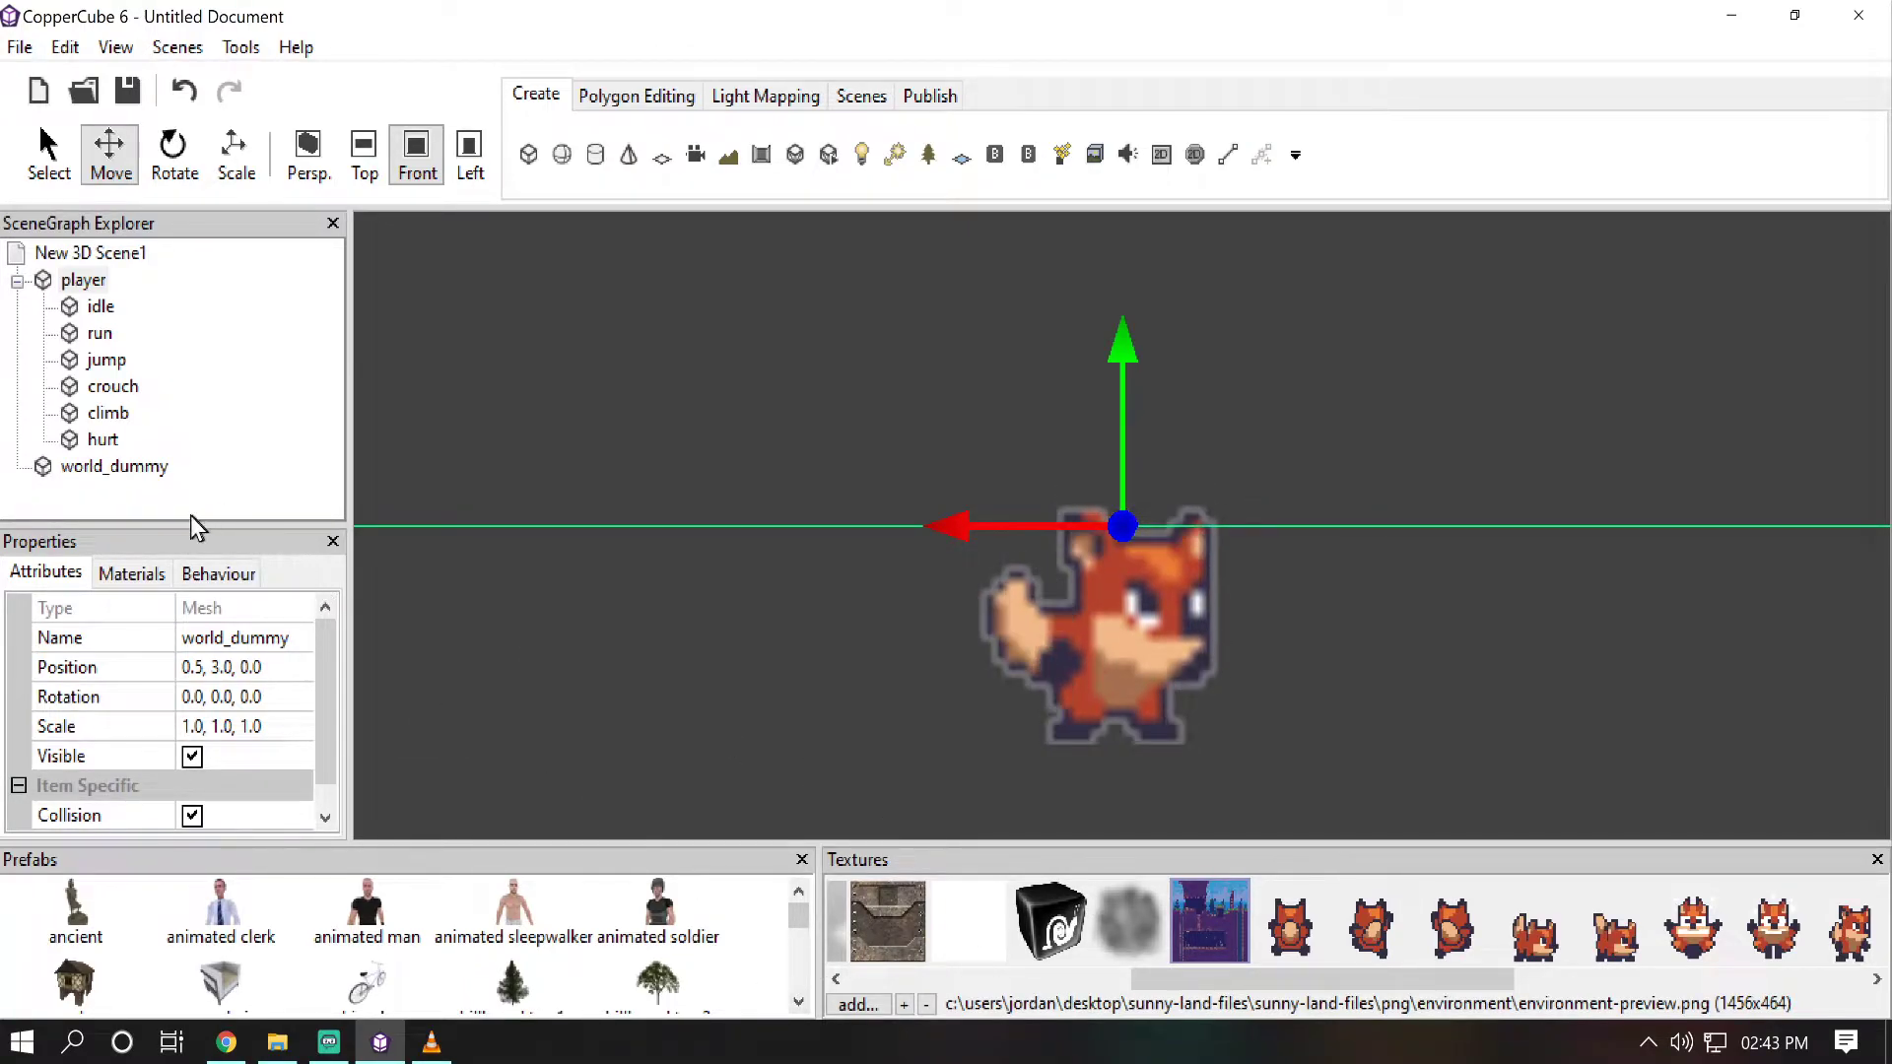
# Step: Set the world_dummy plane's rotation to 90.0, 0.0, 180.0 and apply the environment-preview texture to it
pyautogui.click(196, 696)
pyautogui.click(193, 696)
pyautogui.write('9')
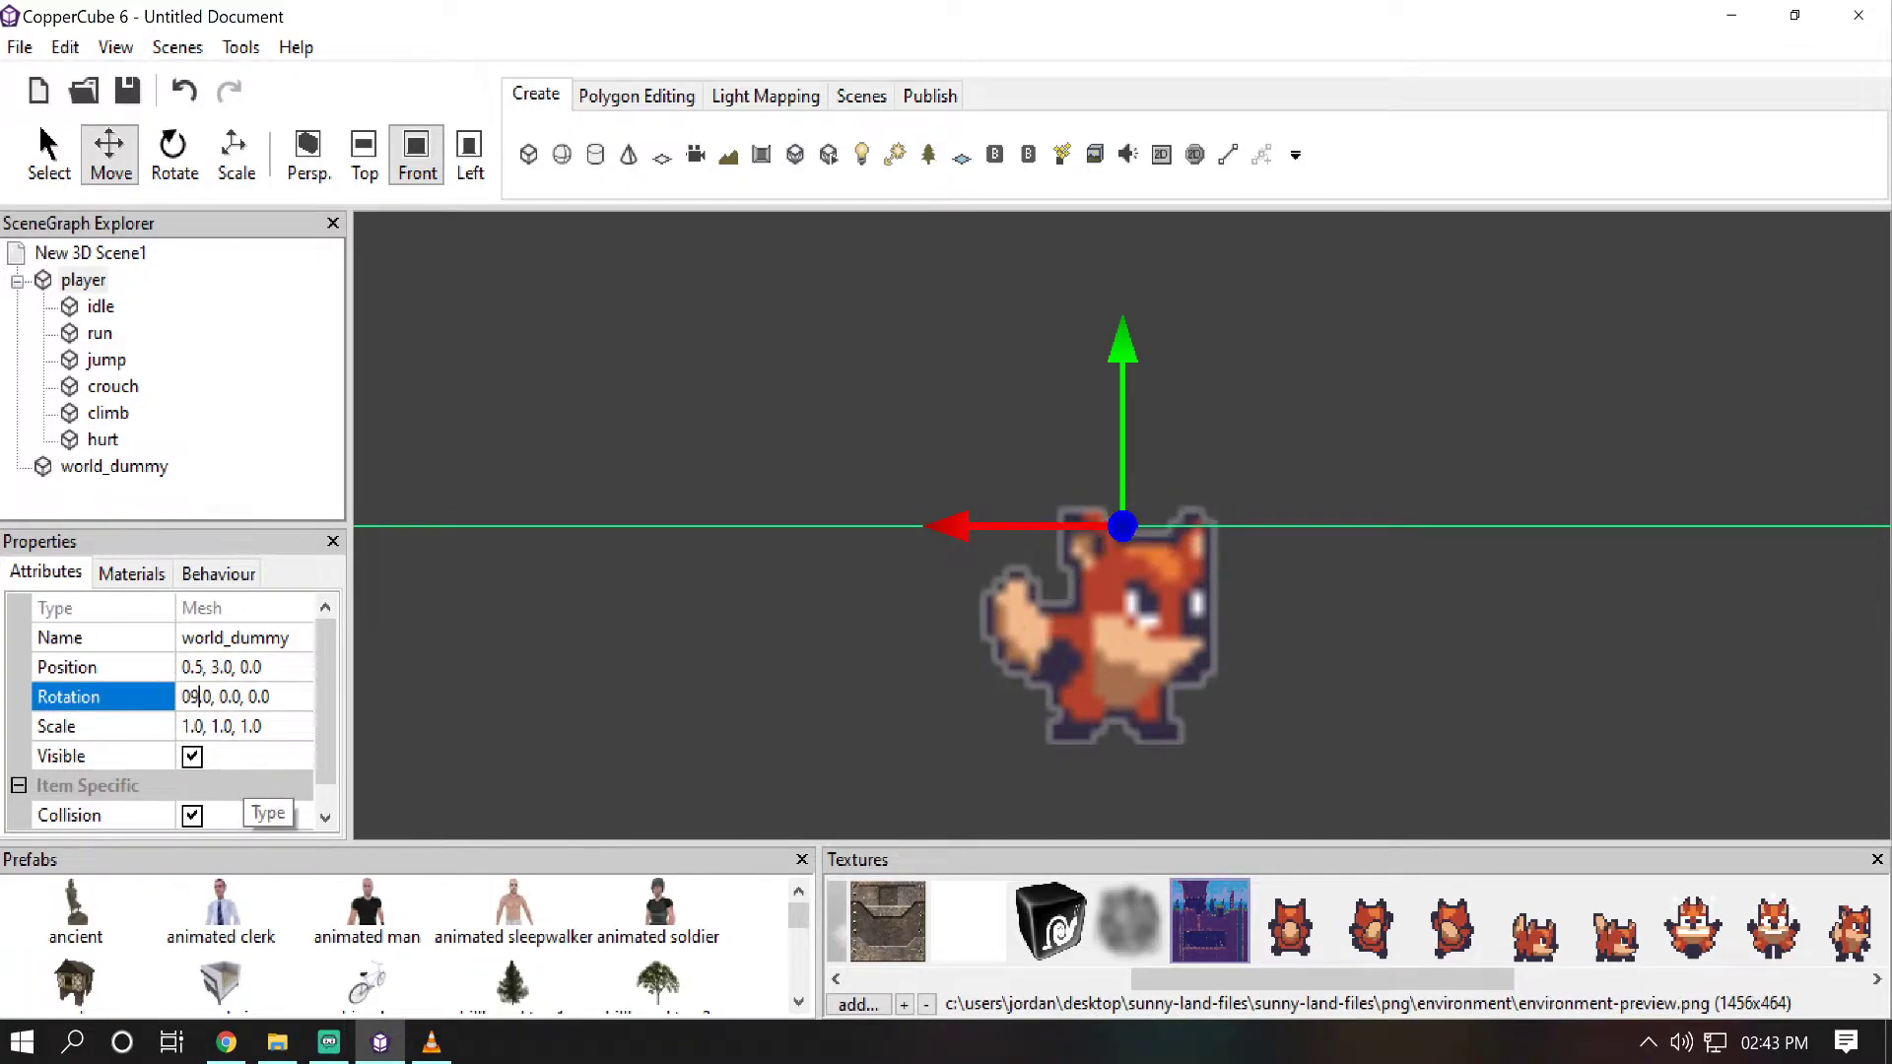
pyautogui.press('Return')
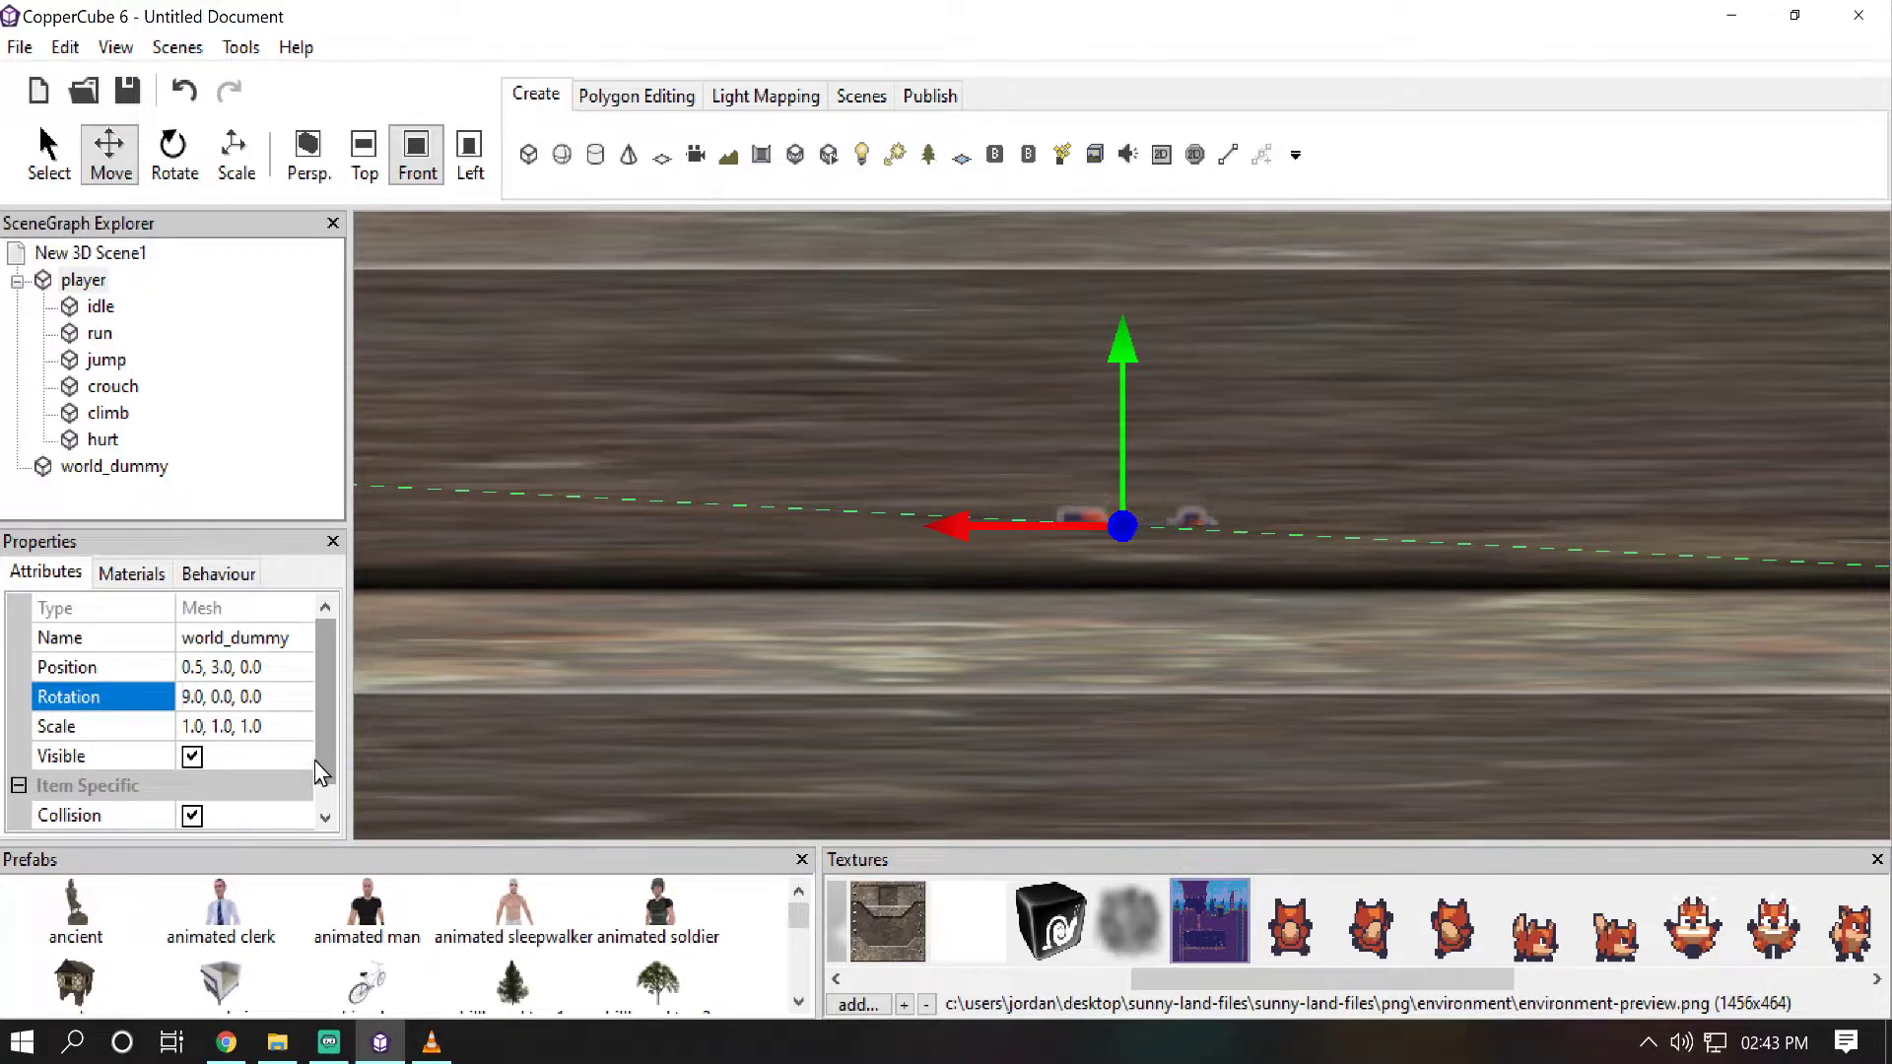
pyautogui.write('0')
pyautogui.press('Return')
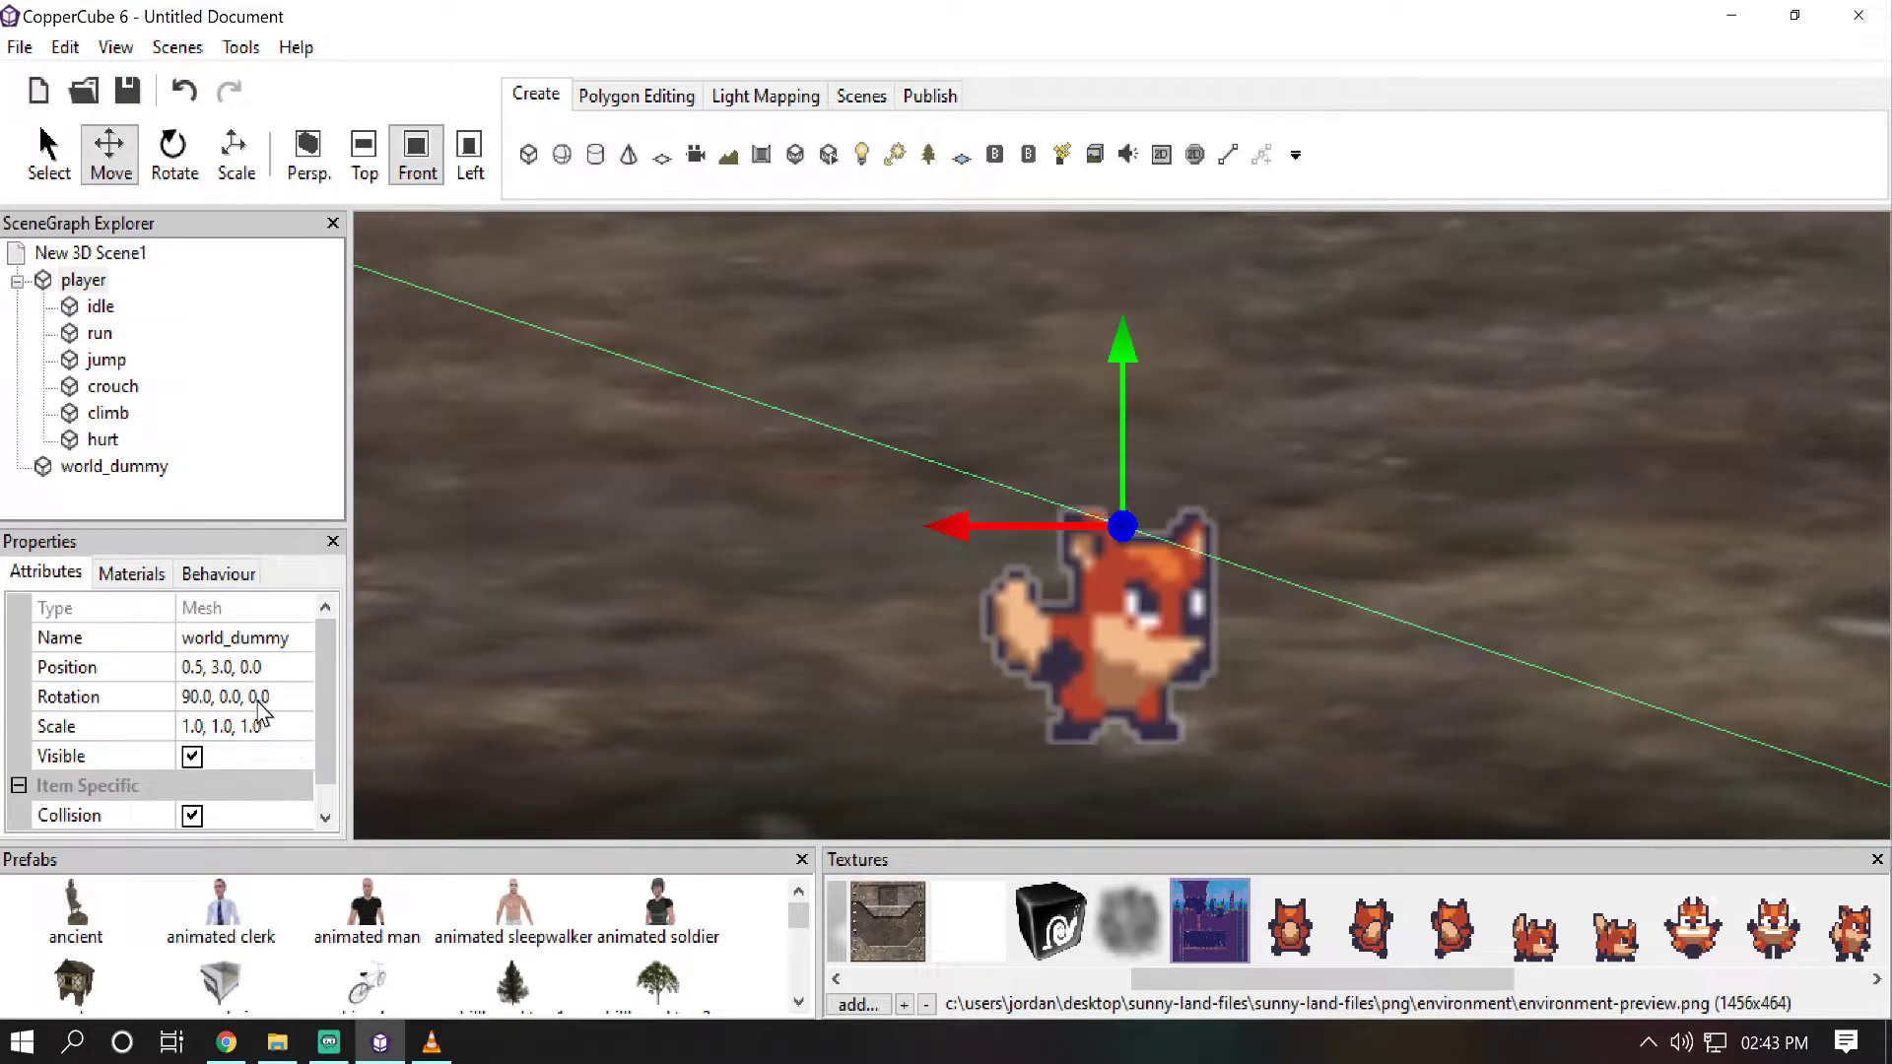
pyautogui.click(256, 696)
pyautogui.write('18')
pyautogui.press('Return')
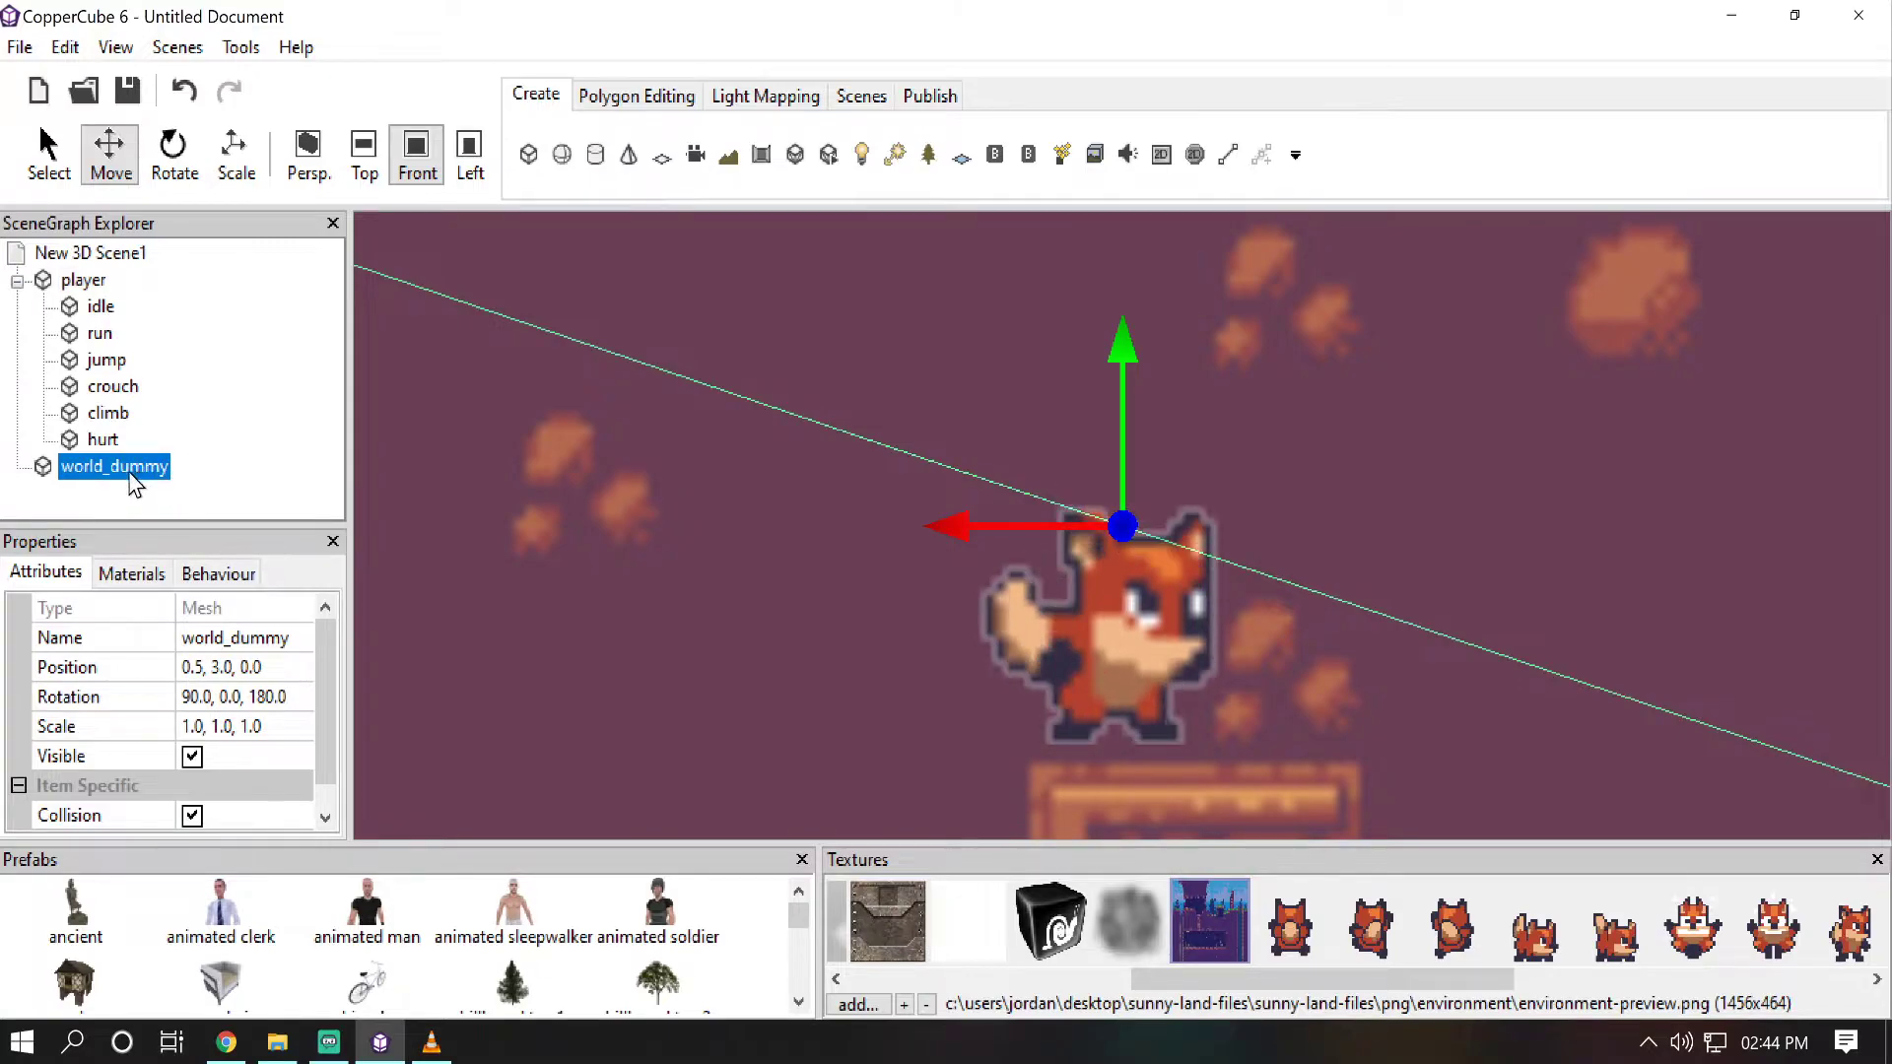
# Step: Set the world_dummy plane's position to 0.0, 0.0, 0.0
pyautogui.click(247, 667)
pyautogui.write('0')
pyautogui.press('Return')
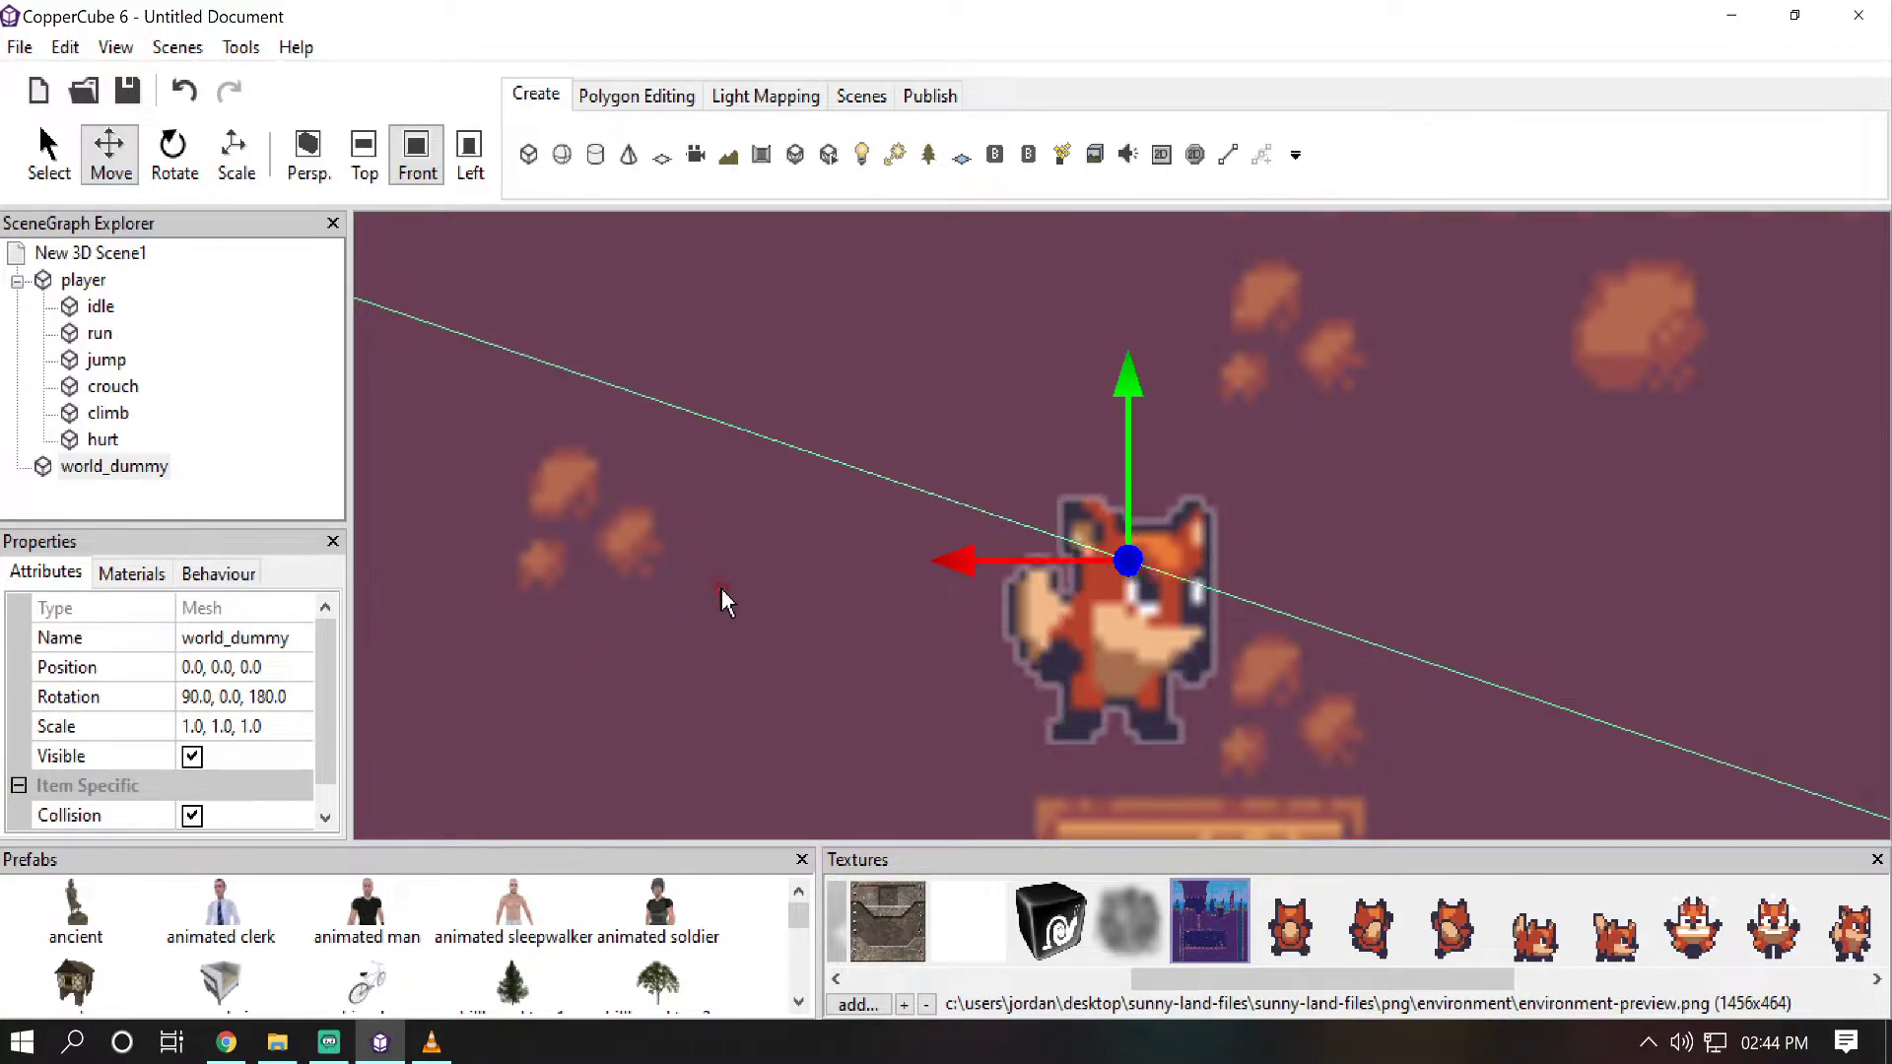
# Step: Move the player up and across to the grassy ledge beside the large tree, at about X -33.6, Y 64.5
pyautogui.scroll(-5, 730, 507)
pyautogui.scroll(-6, 732, 508)
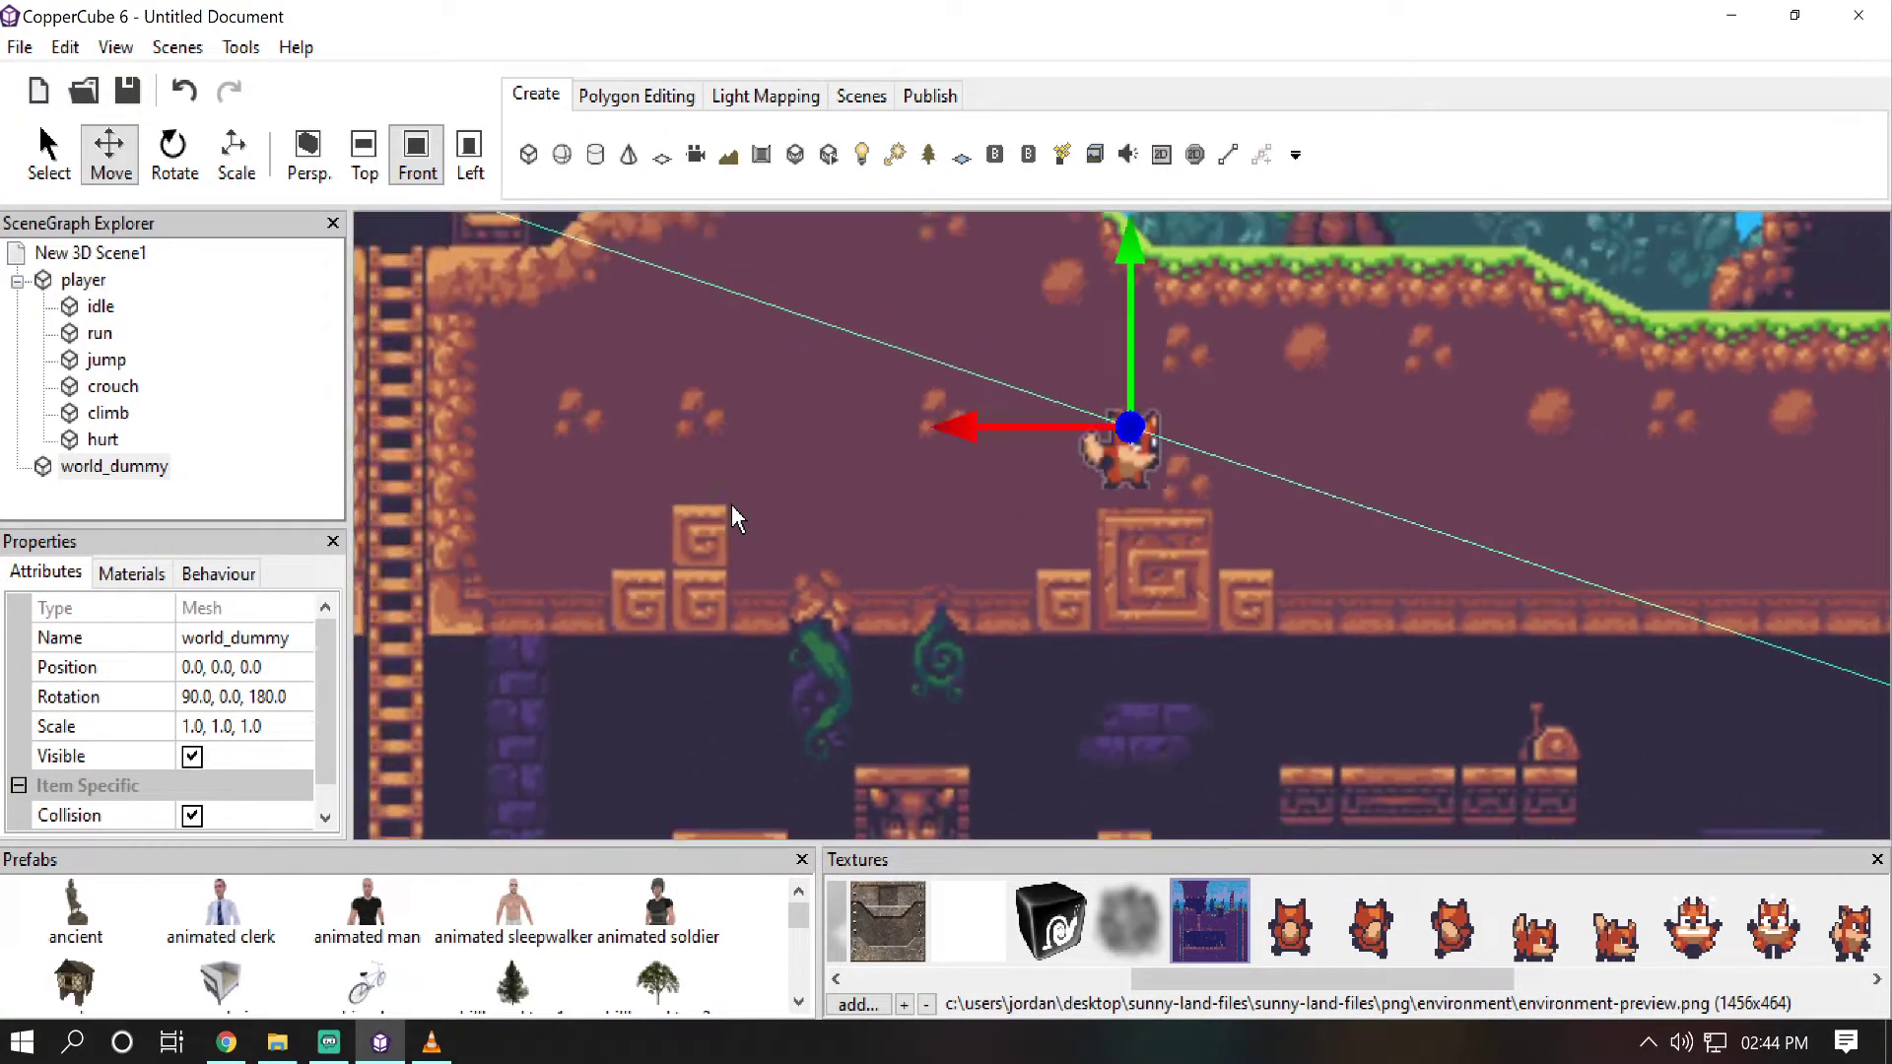
pyautogui.moveTo(731, 504); pyautogui.dragTo(760, 625, button='middle')
pyautogui.scroll(-3, 752, 612)
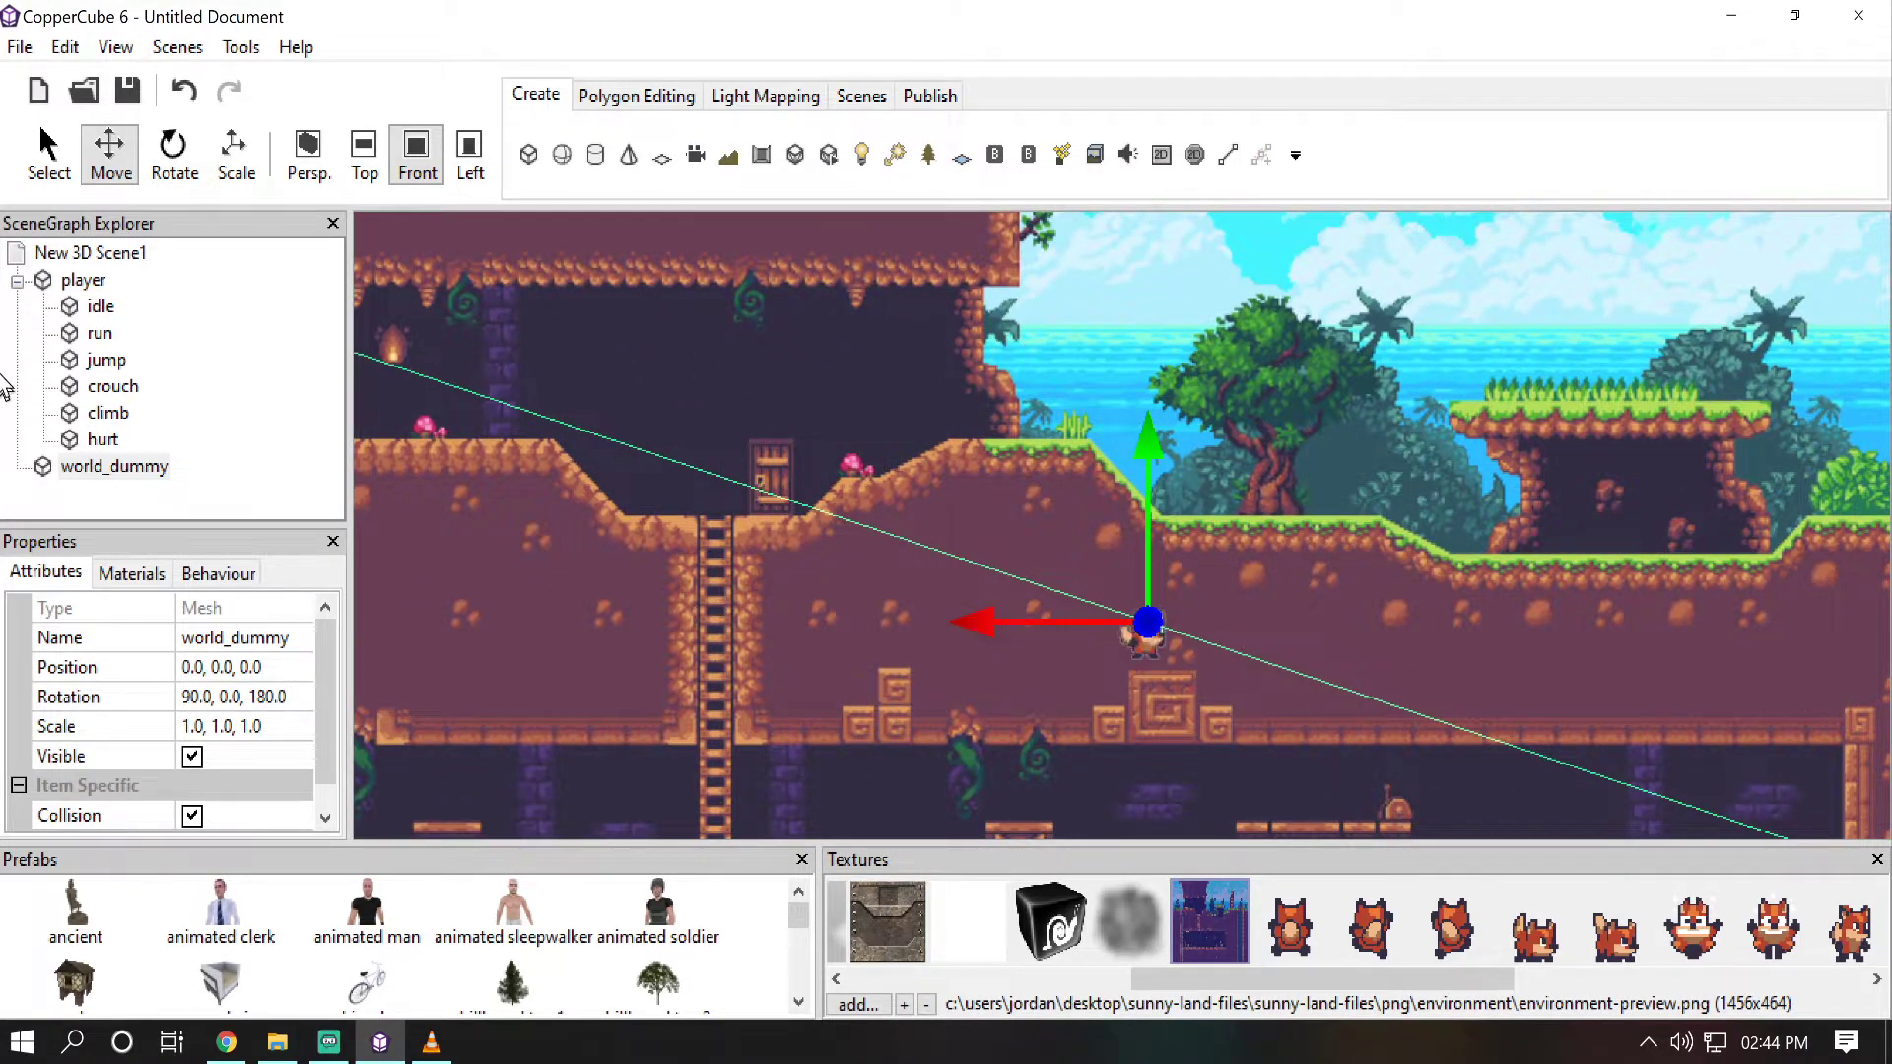
pyautogui.click(79, 282)
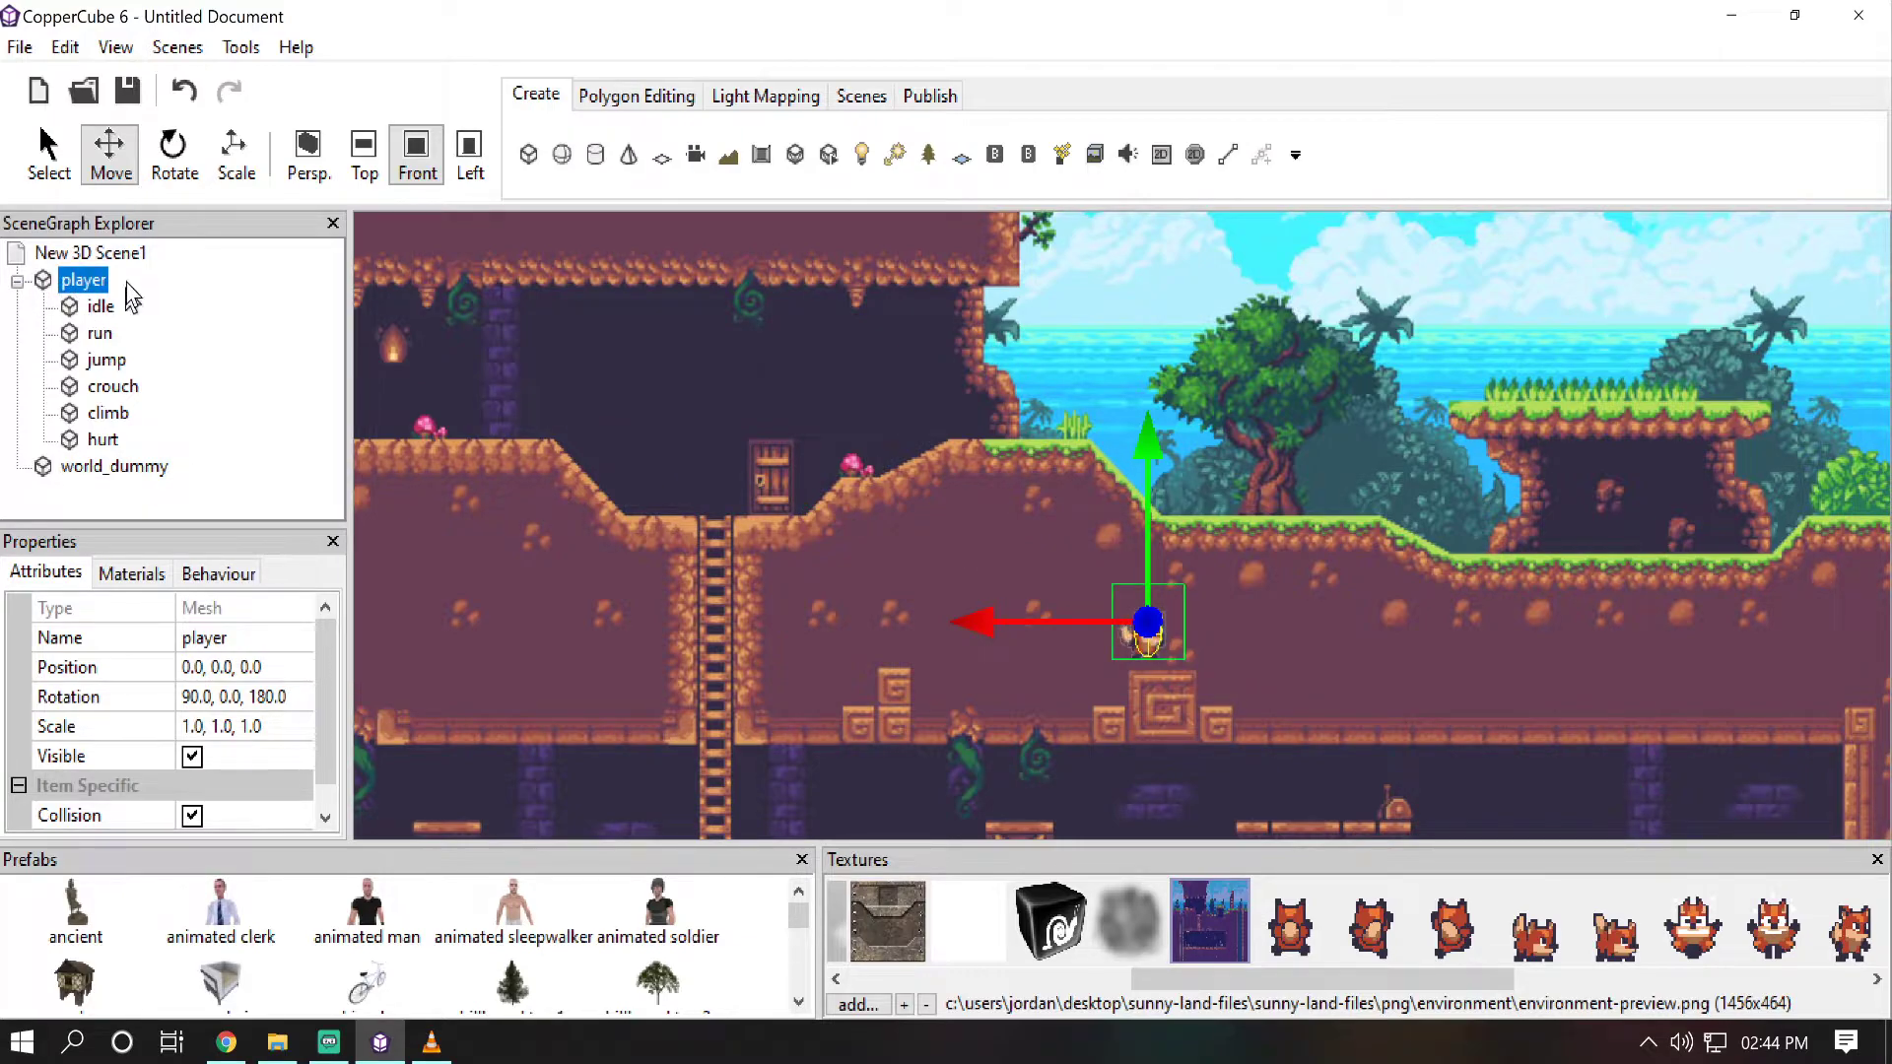
pyautogui.doubleClick(99, 284)
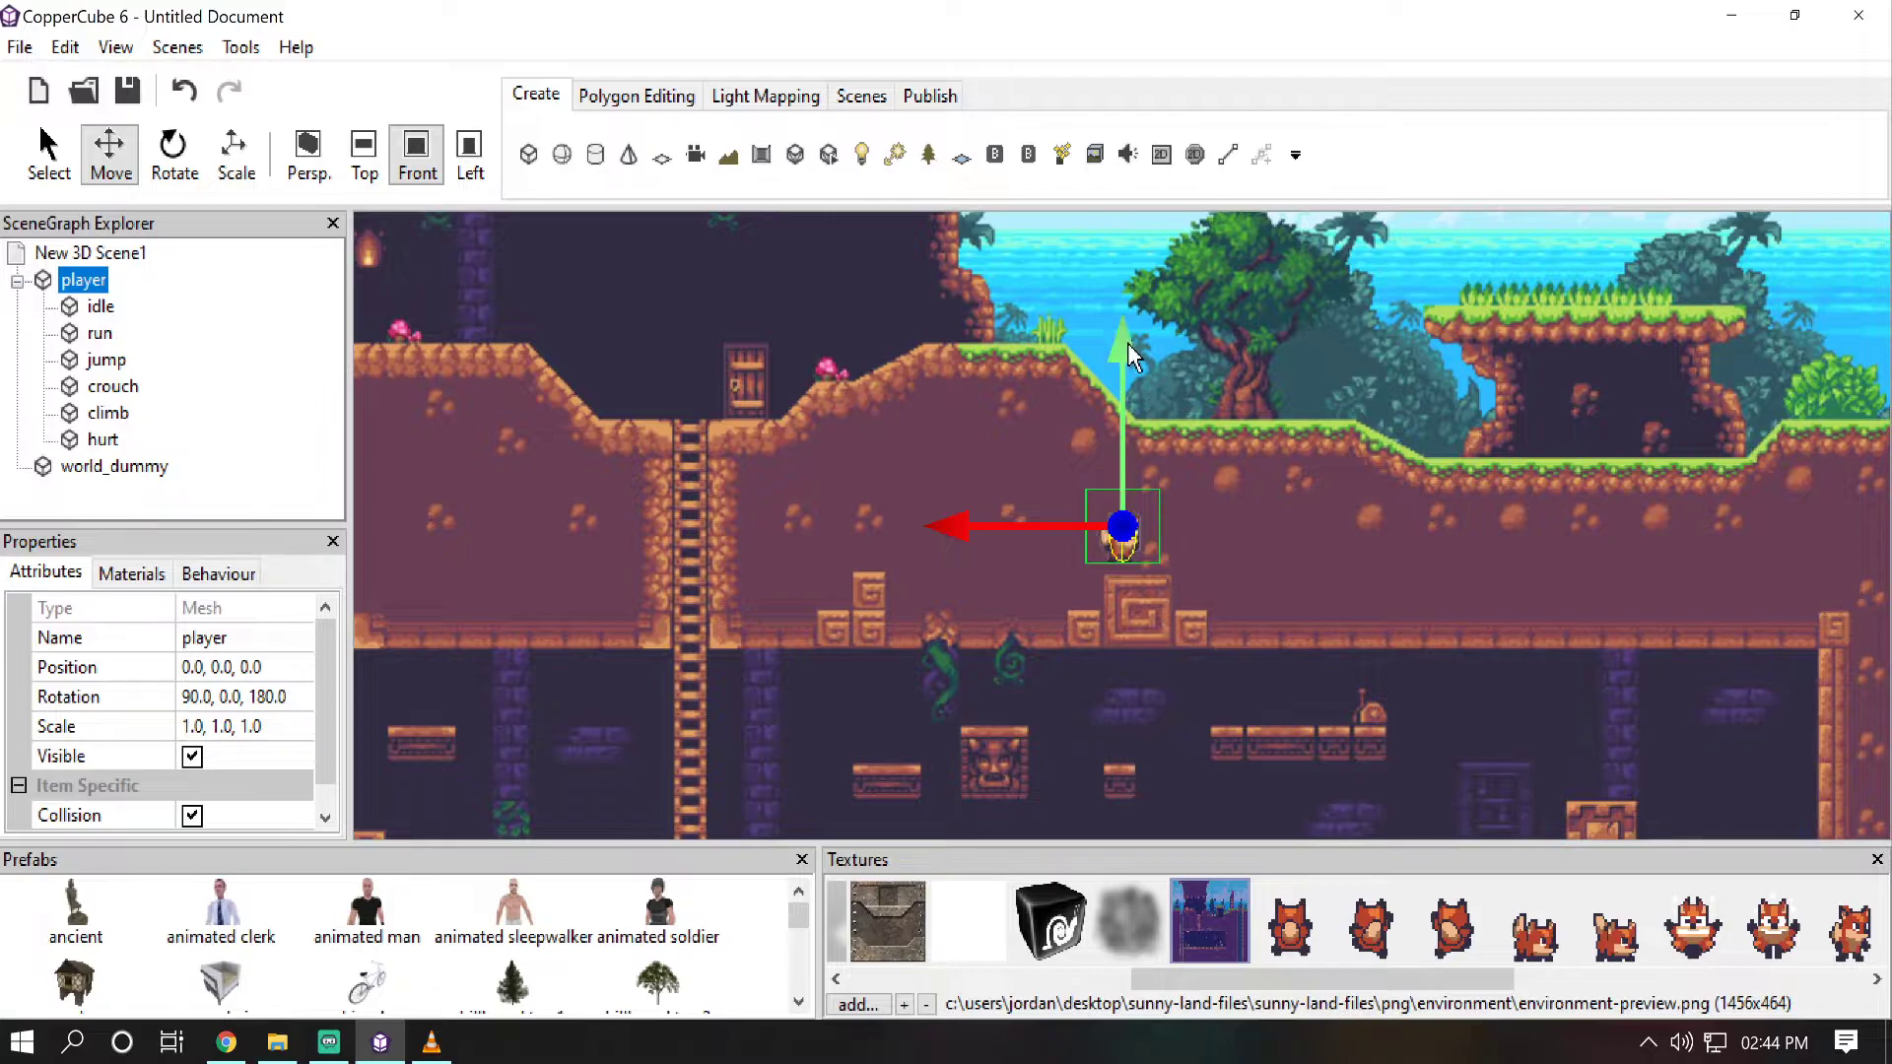
pyautogui.moveTo(1128, 345); pyautogui.dragTo(1096, 364)
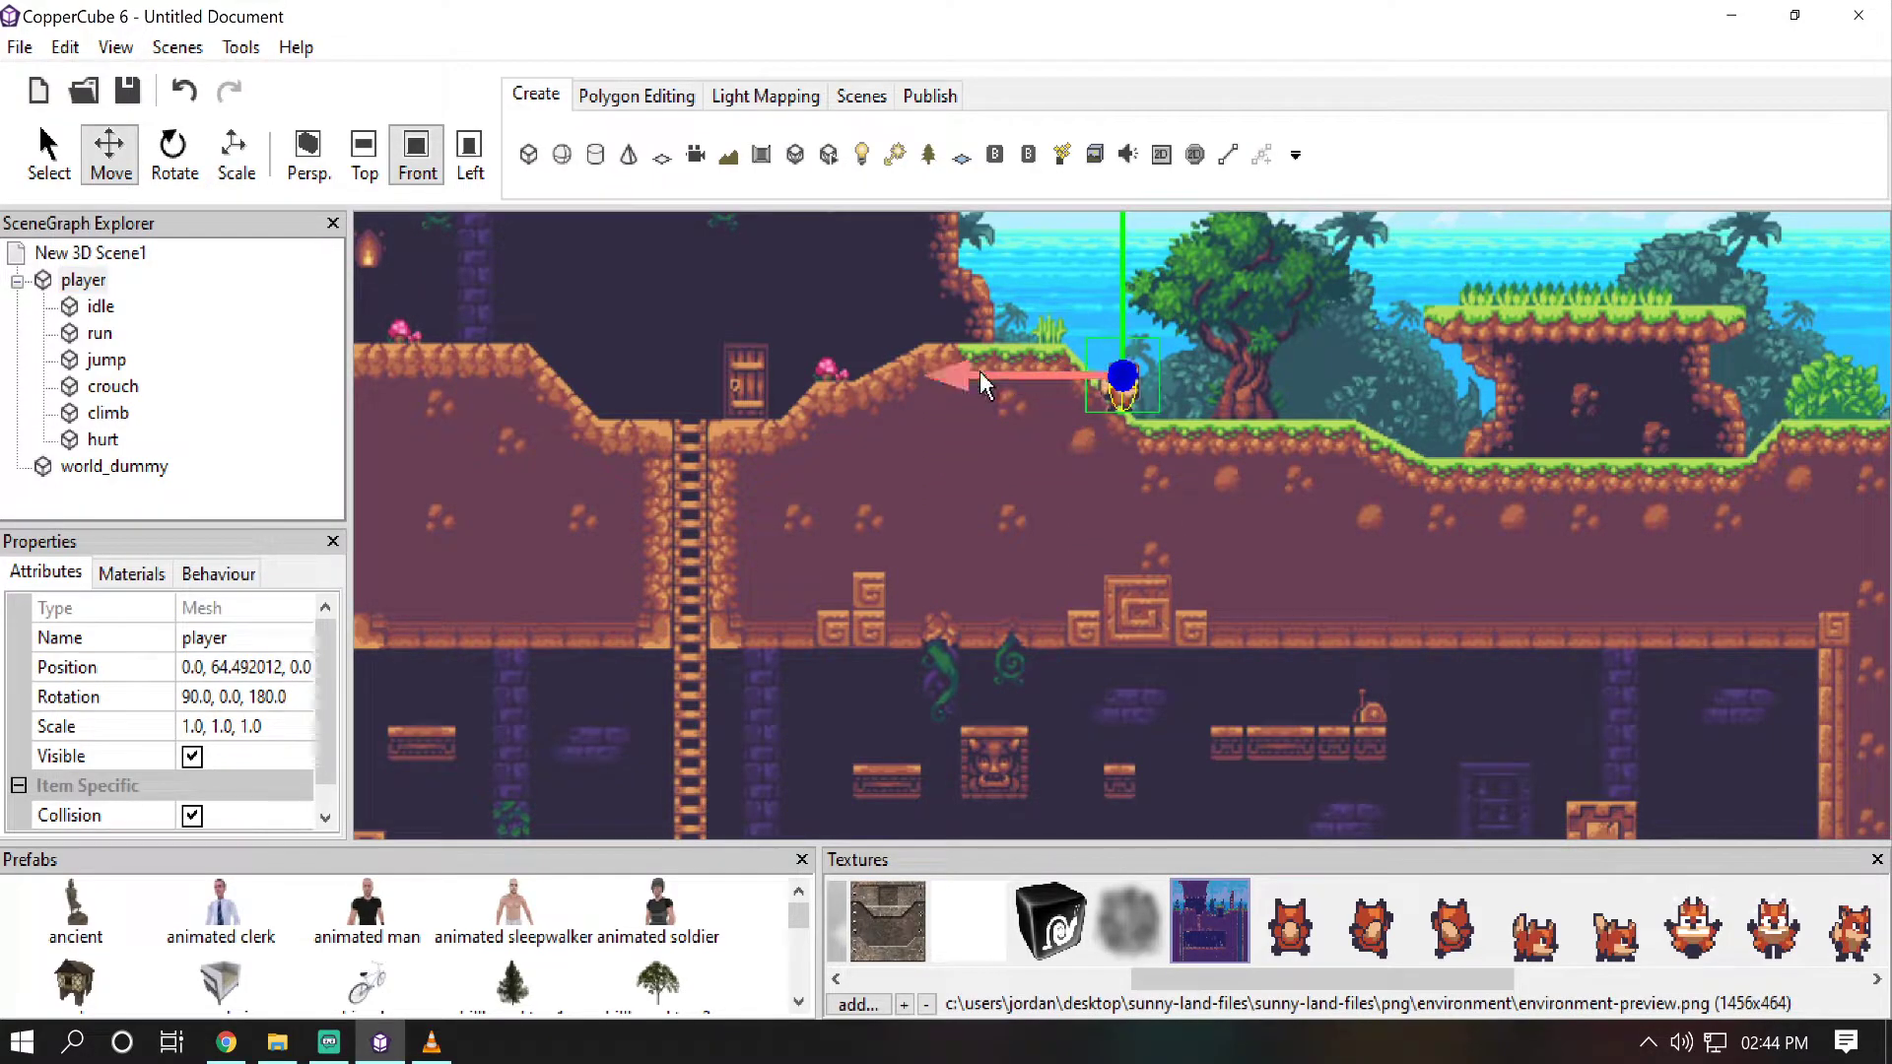
pyautogui.moveTo(967, 370); pyautogui.dragTo(986, 379)
# Step: Lower the player onto the grass surface, to a Y position of about 61.4, and deselect it
pyautogui.moveTo(1539, 499); pyautogui.dragTo(1487, 718, button='middle')
pyautogui.scroll(3, 1486, 717)
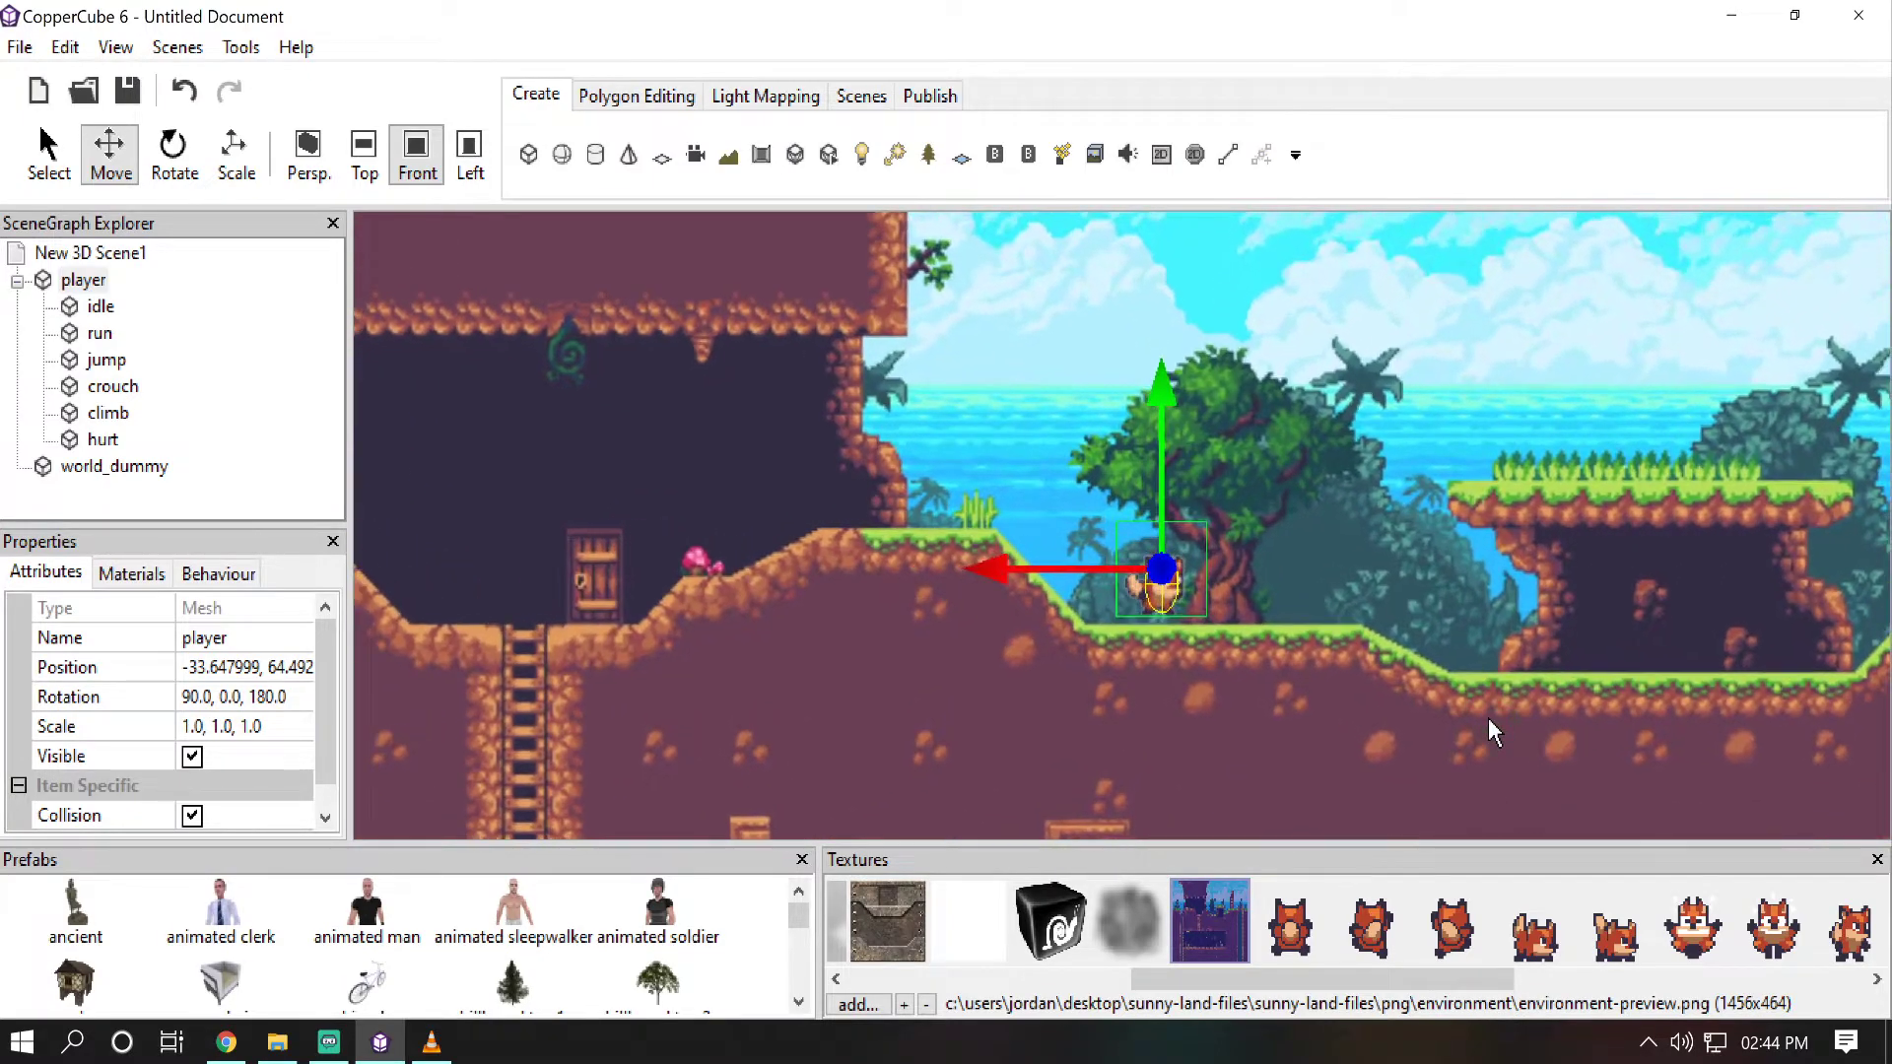
pyautogui.scroll(5, 1488, 718)
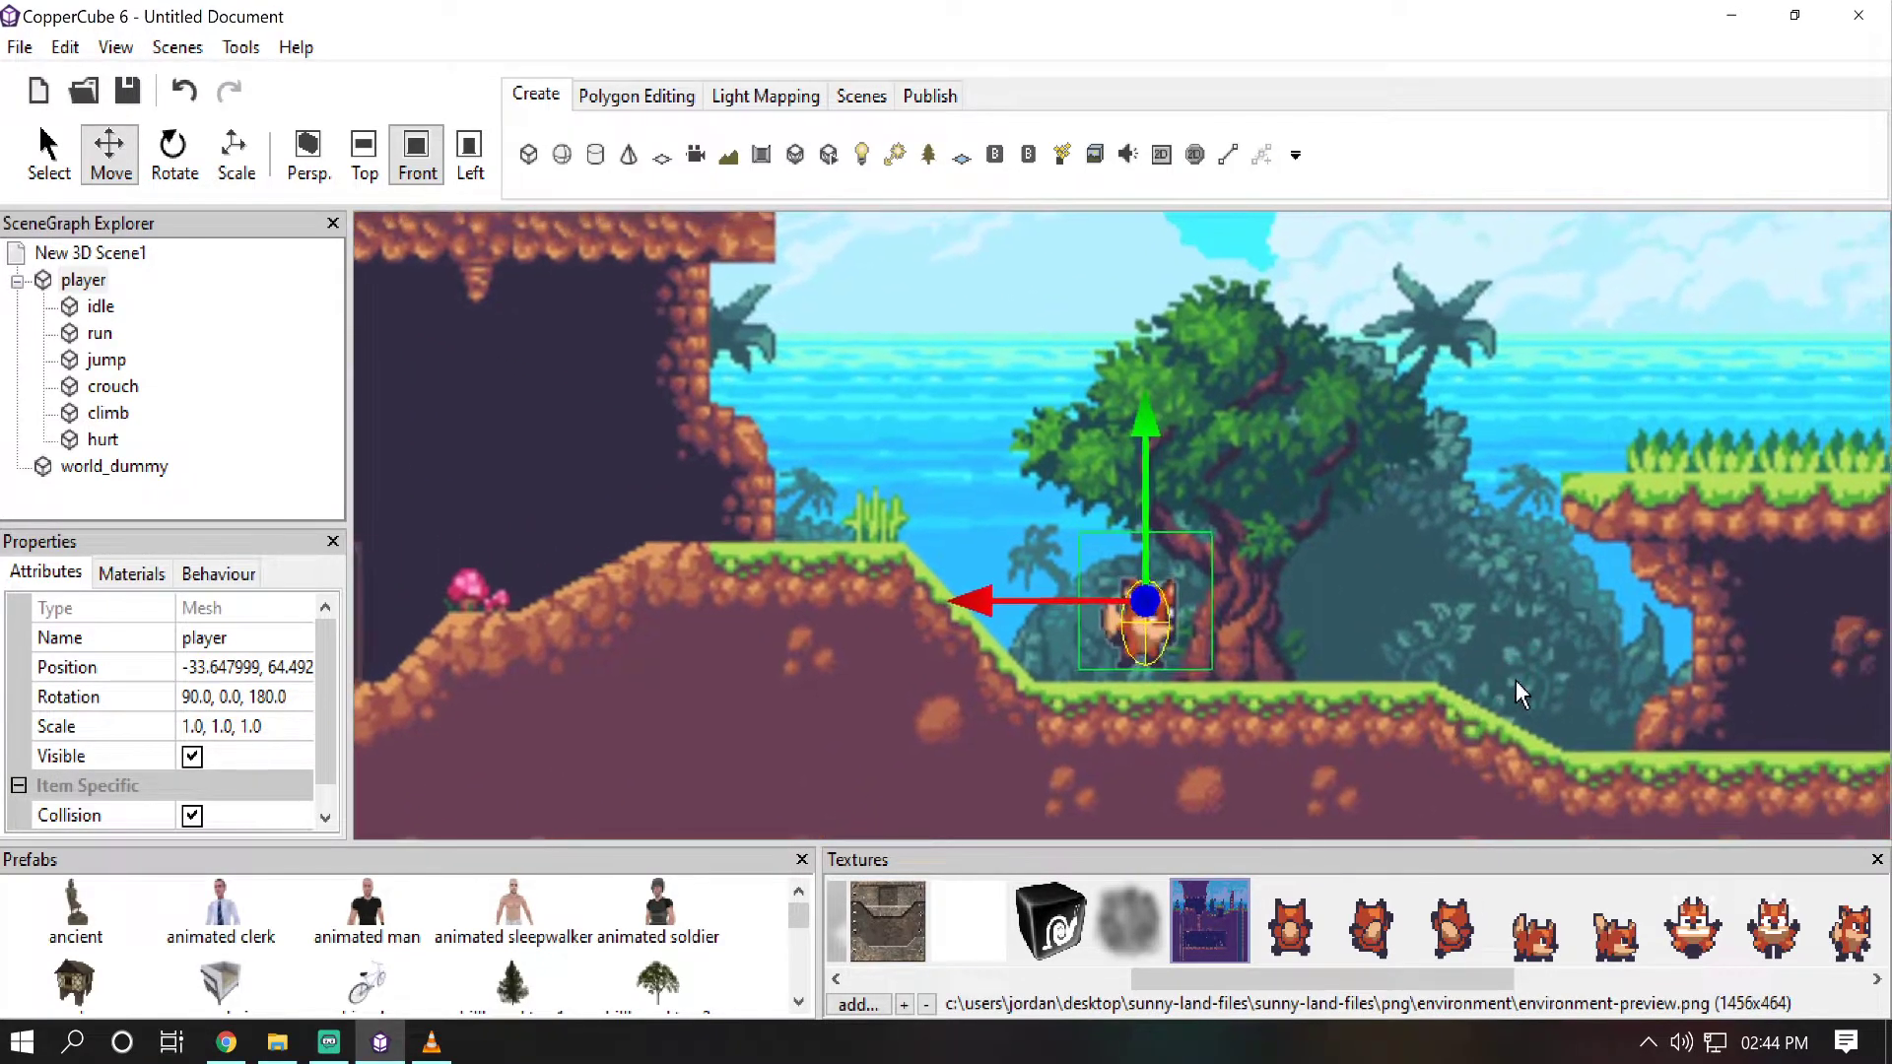
pyautogui.moveTo(1133, 434); pyautogui.dragTo(1138, 443)
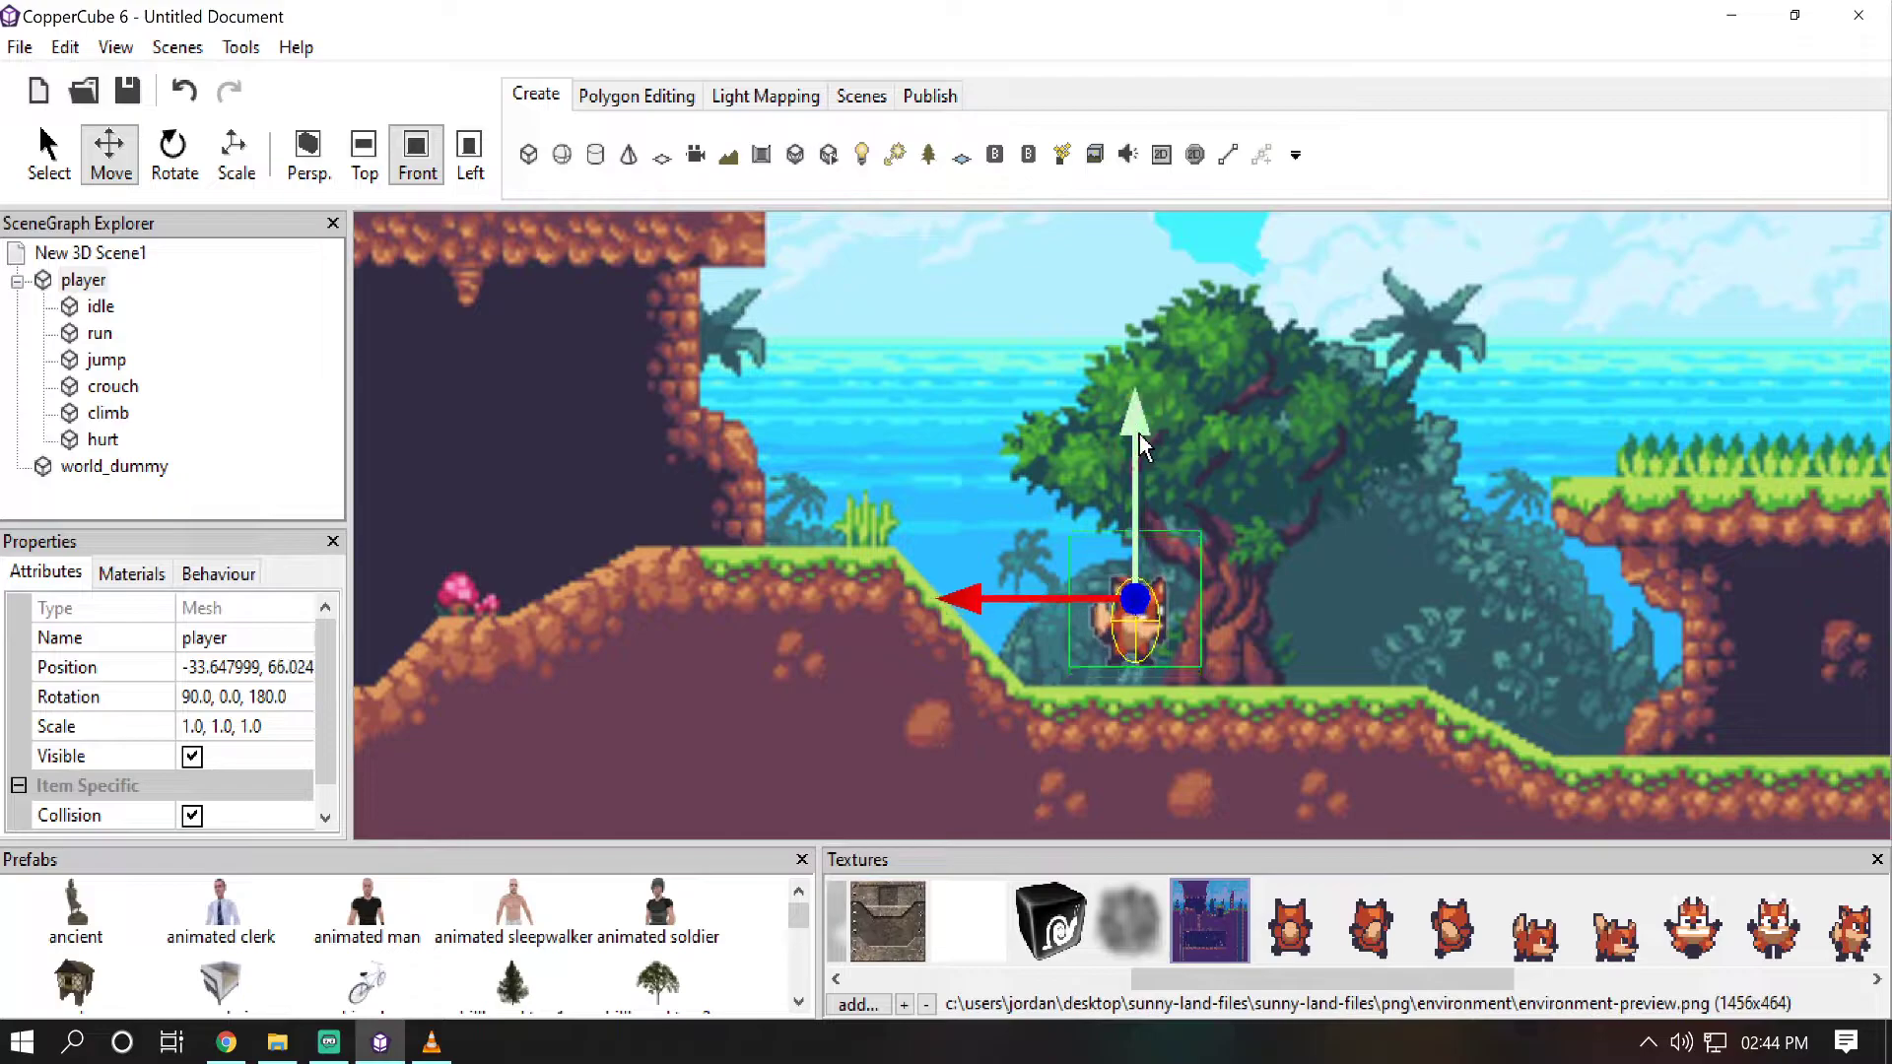
pyautogui.click(1327, 440)
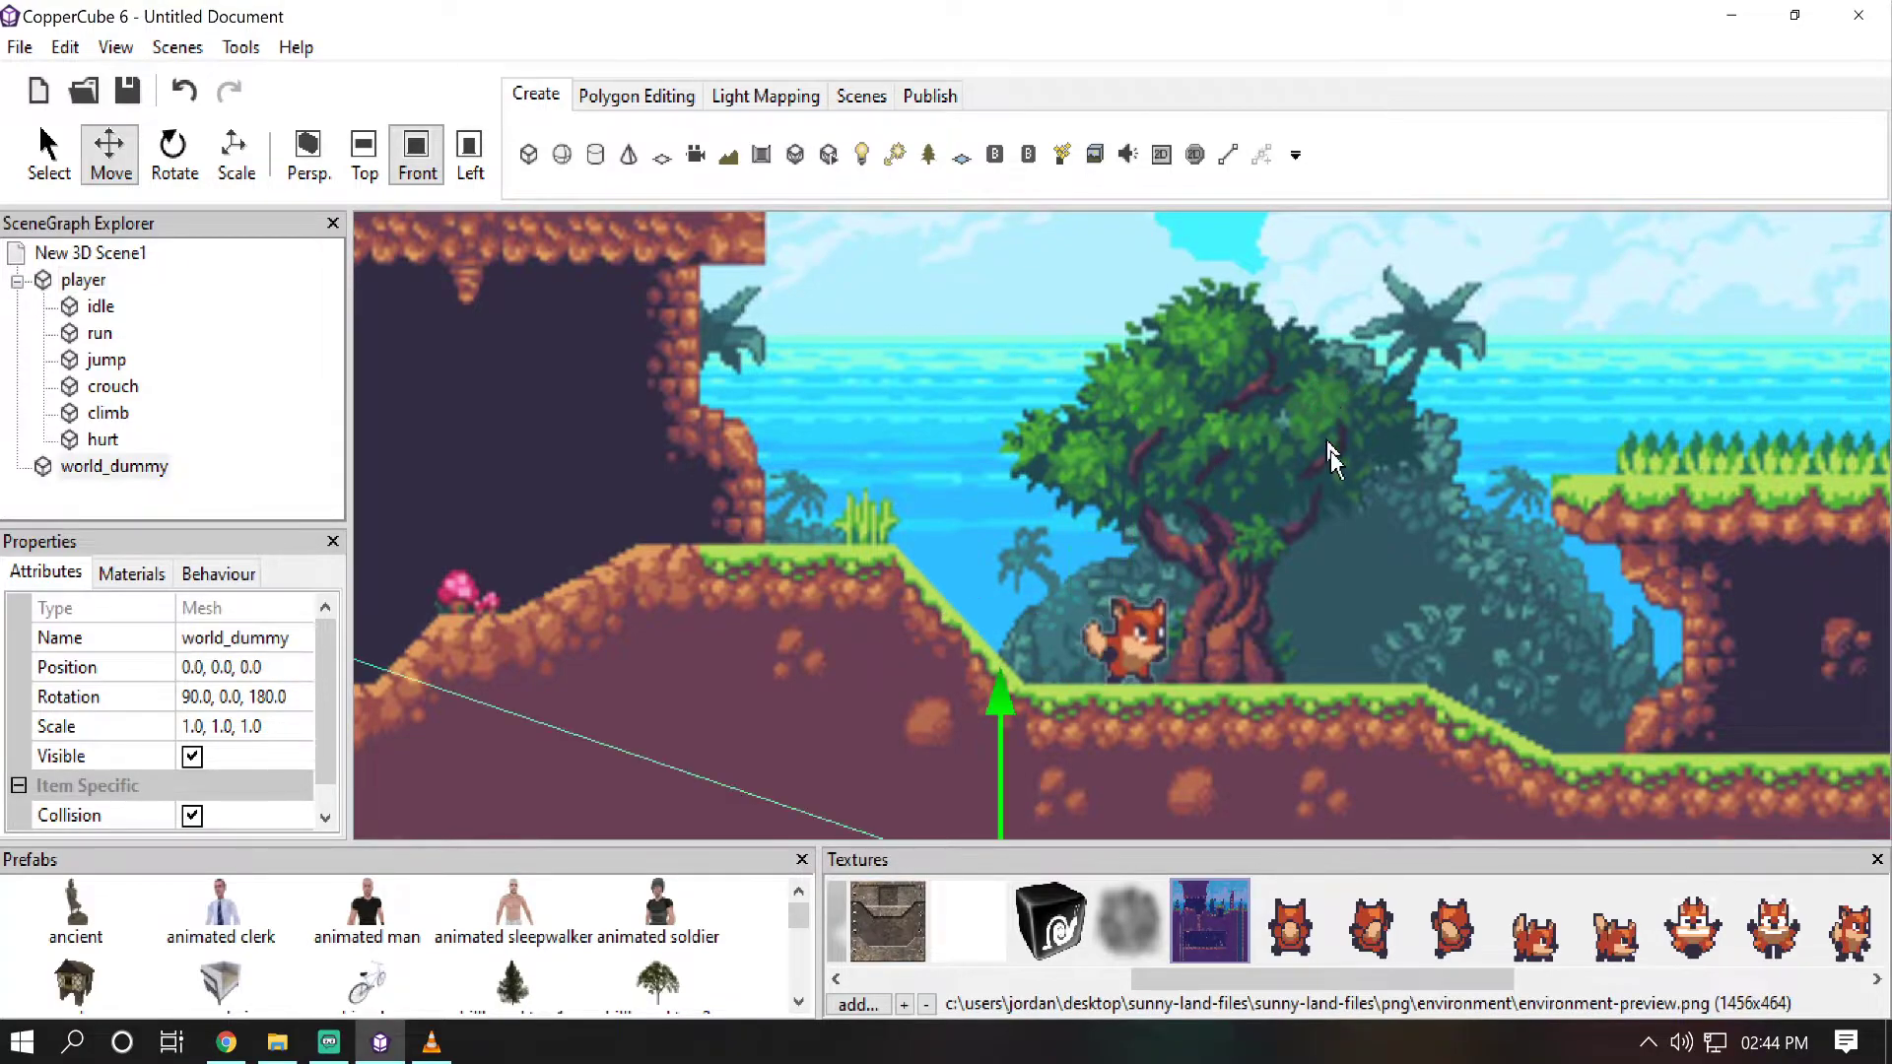
pyautogui.scroll(-4, 1332, 453)
pyautogui.moveTo(1340, 558); pyautogui.dragTo(1151, 629, button='middle')
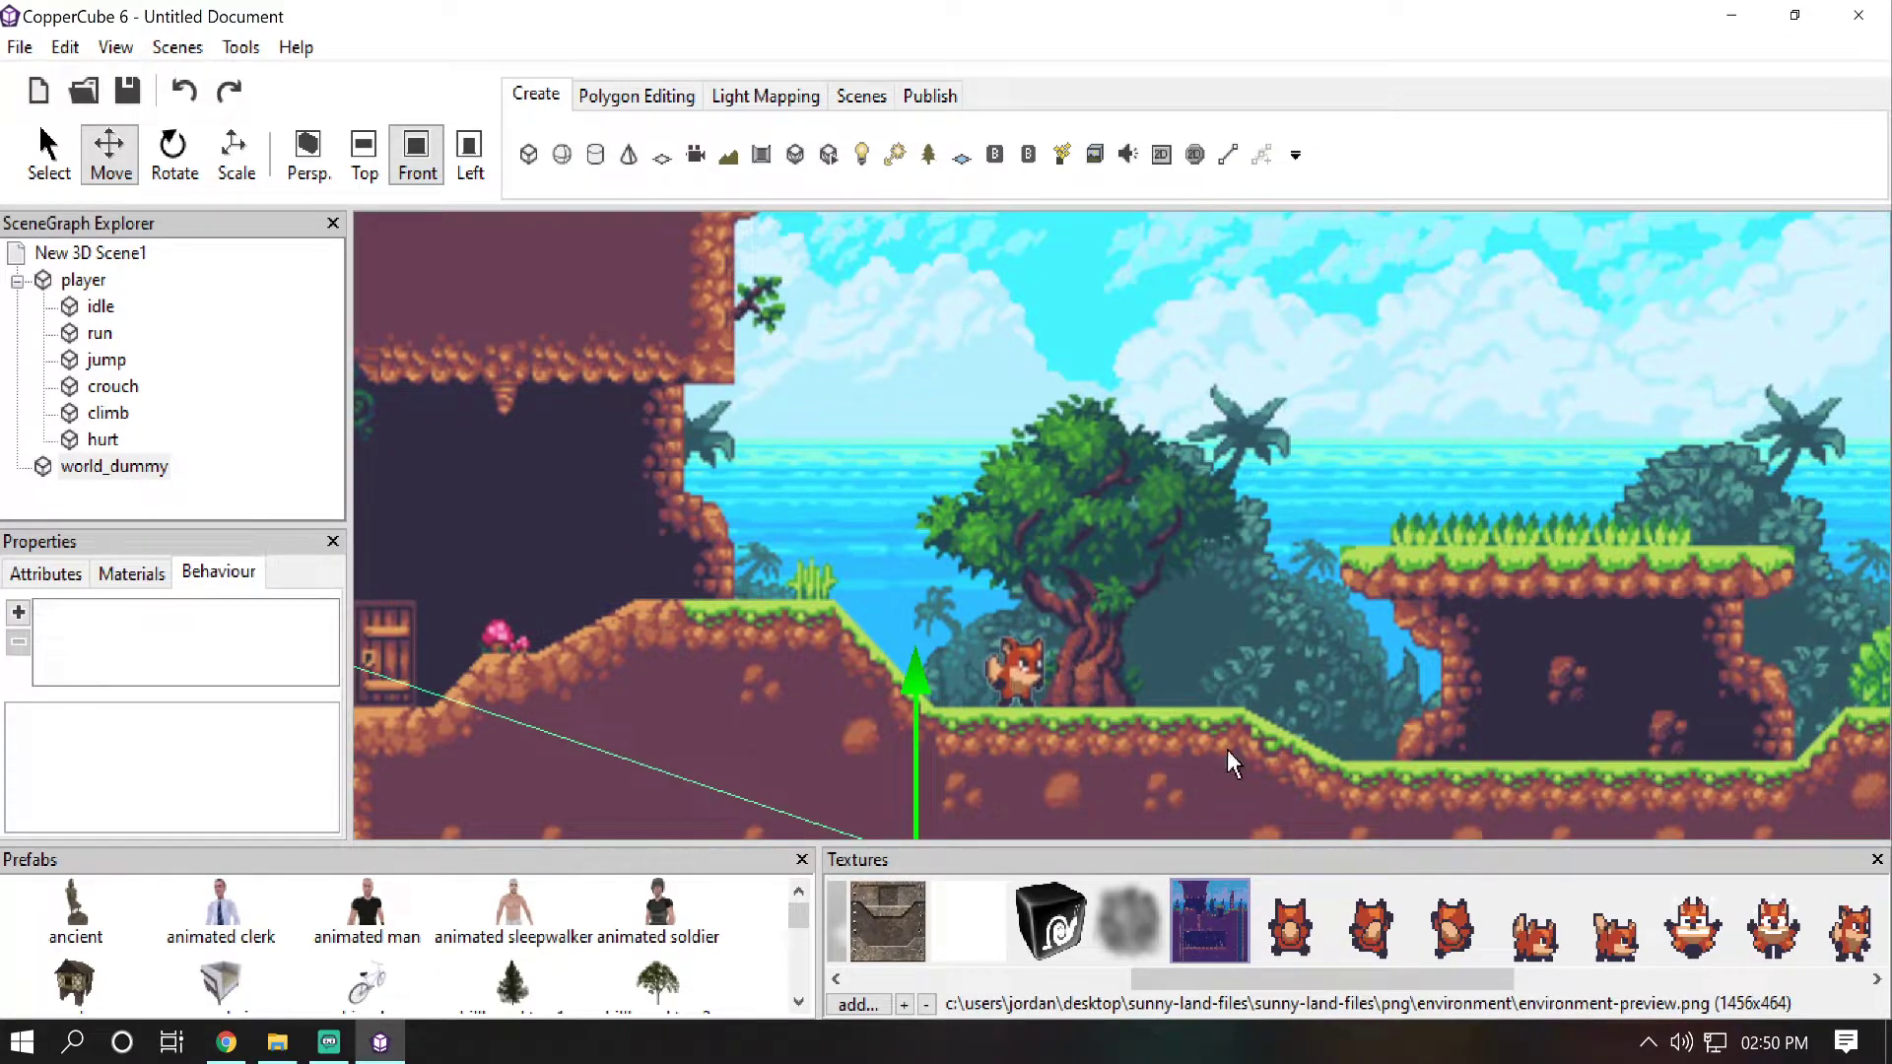
pyautogui.doubleClick(83, 280)
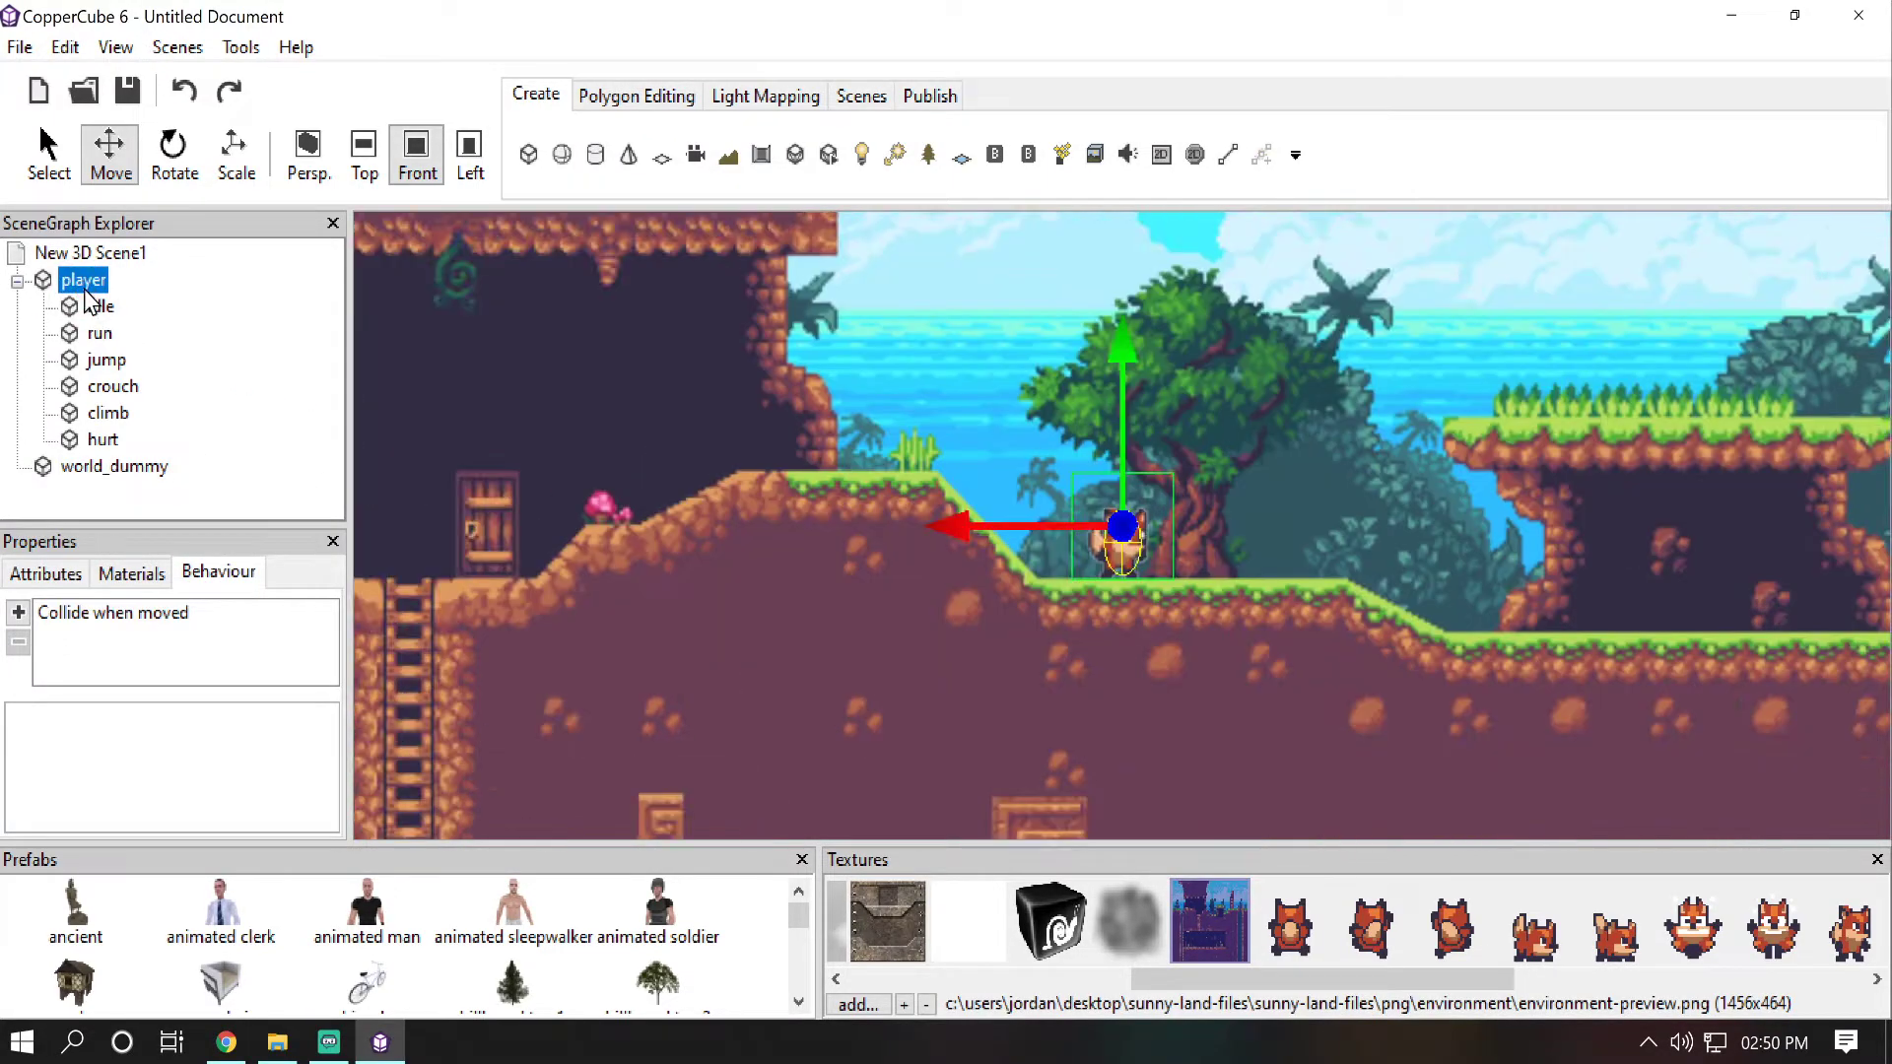
pyautogui.click(47, 576)
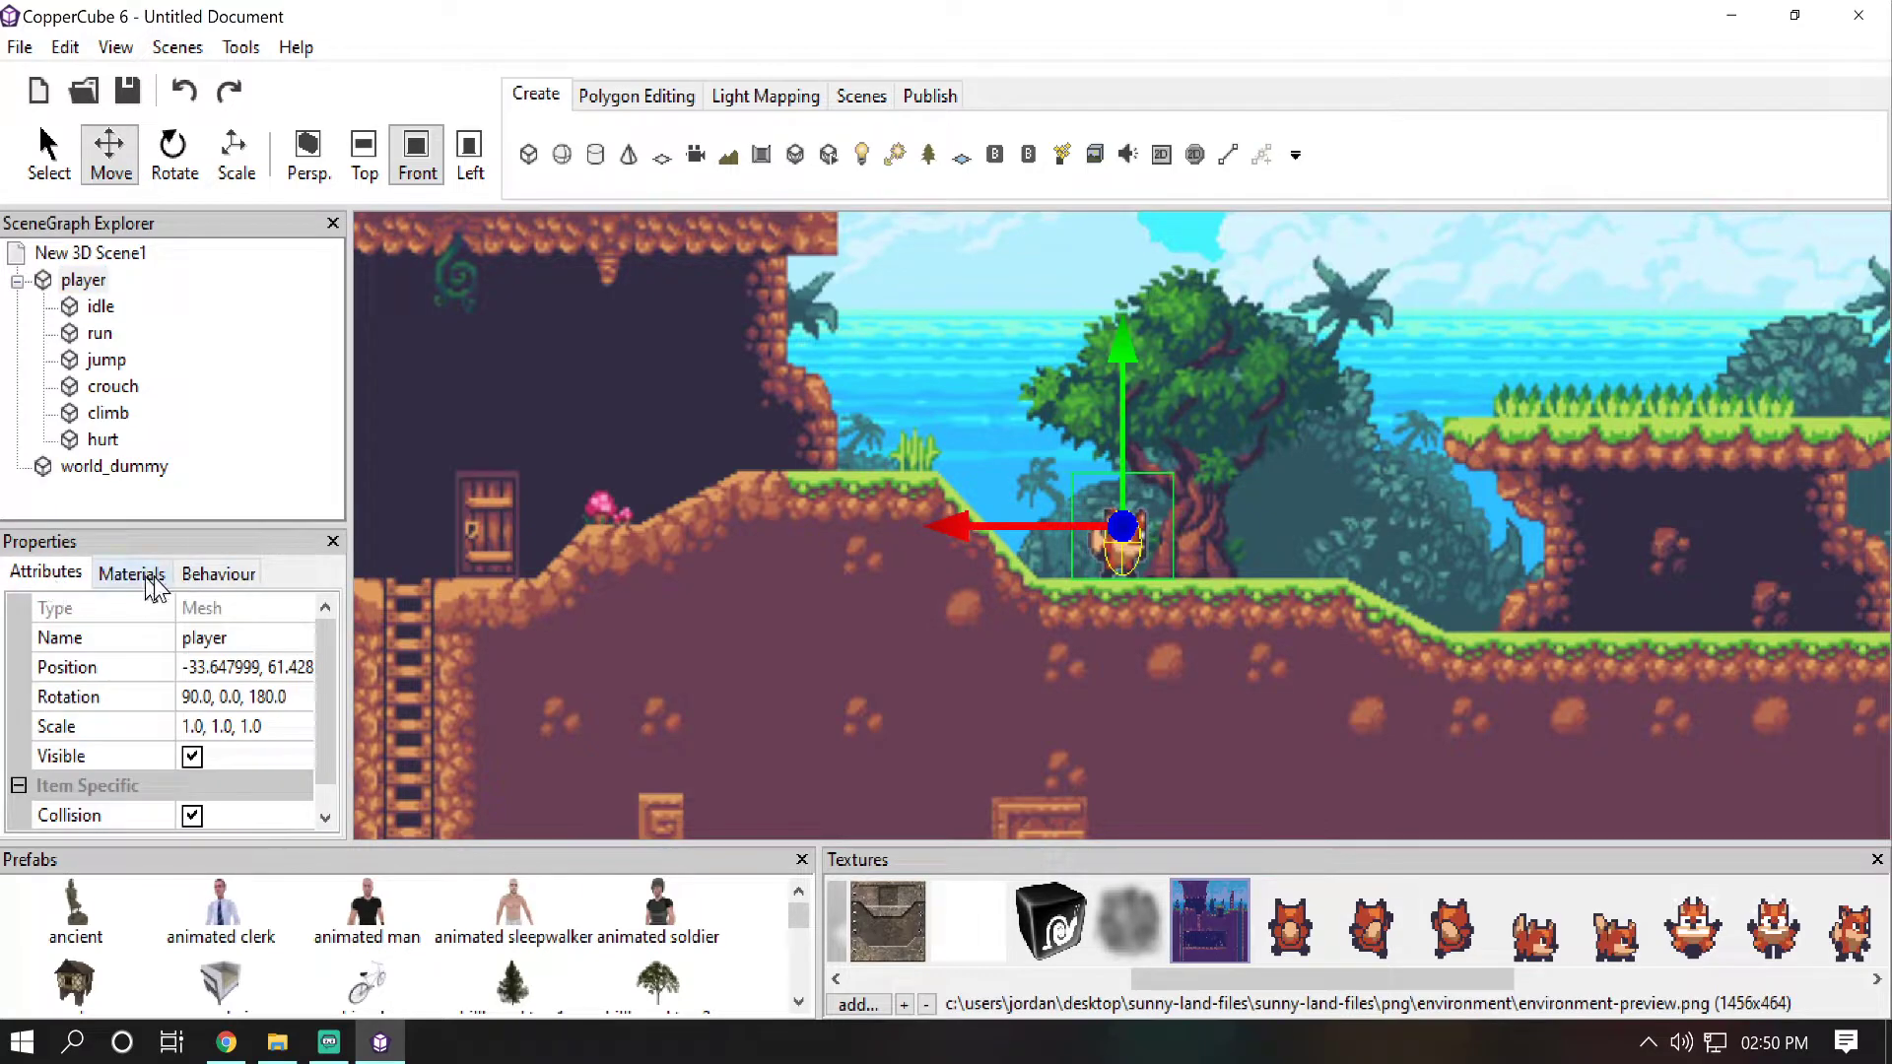
pyautogui.click(197, 578)
pyautogui.click(18, 612)
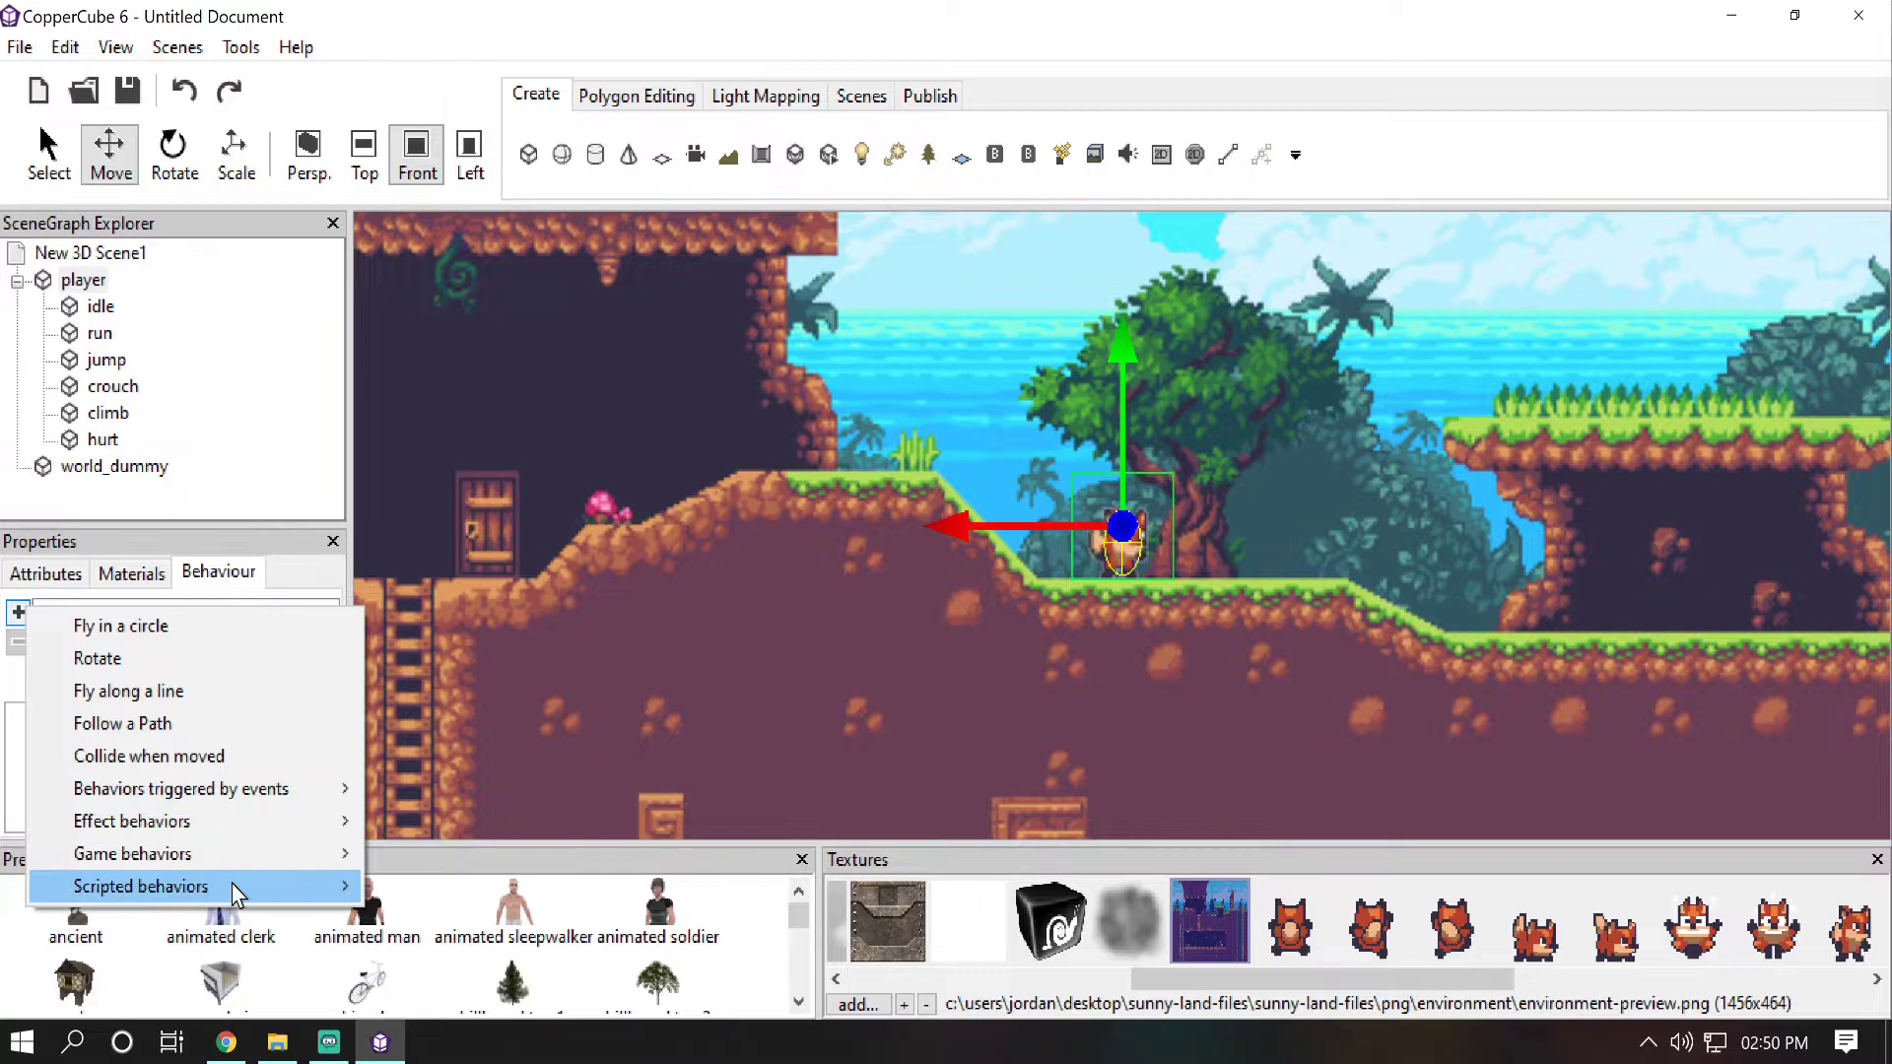
pyautogui.moveTo(232, 886)
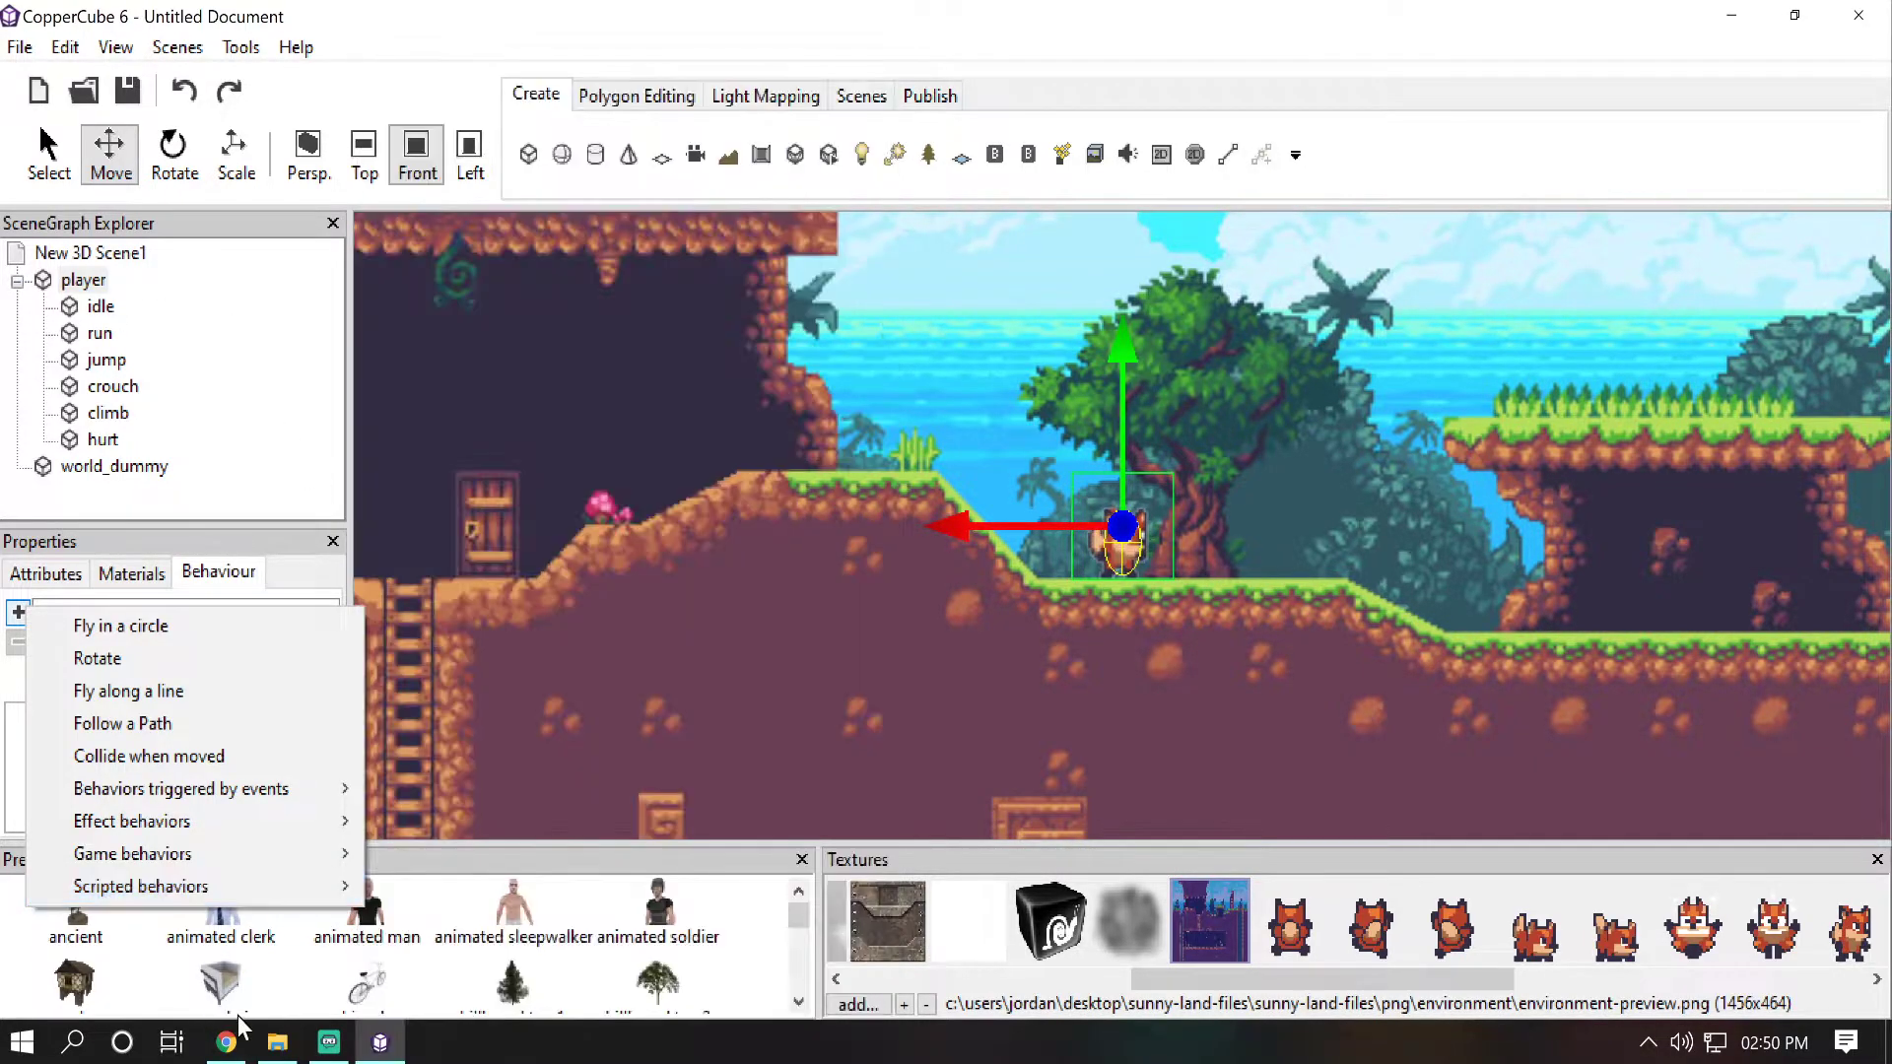
# Step: Switch to Chrome and reach the CopperCube extensions page from the CopperCube site's home page and its download page
pyautogui.click(226, 1042)
pyautogui.scroll(8, 1117, 467)
pyautogui.scroll(20, 1117, 468)
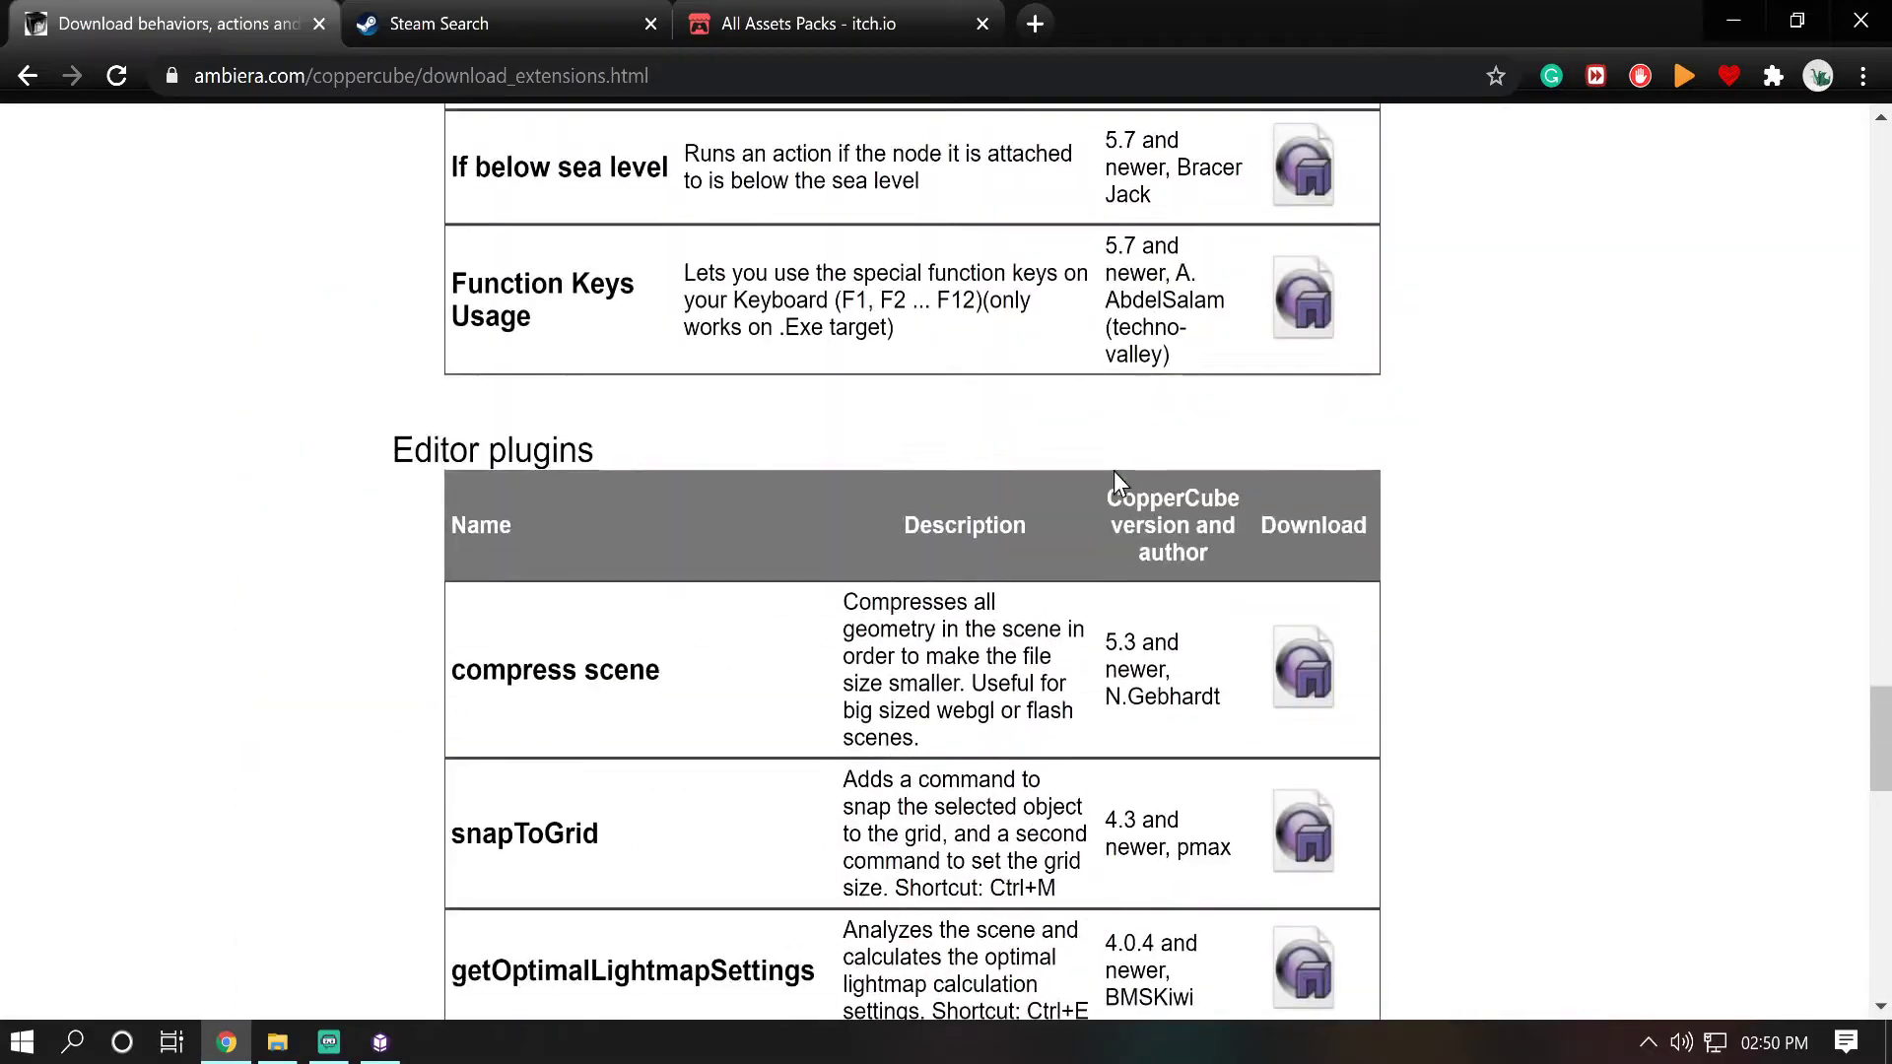
pyautogui.scroll(5, 1117, 483)
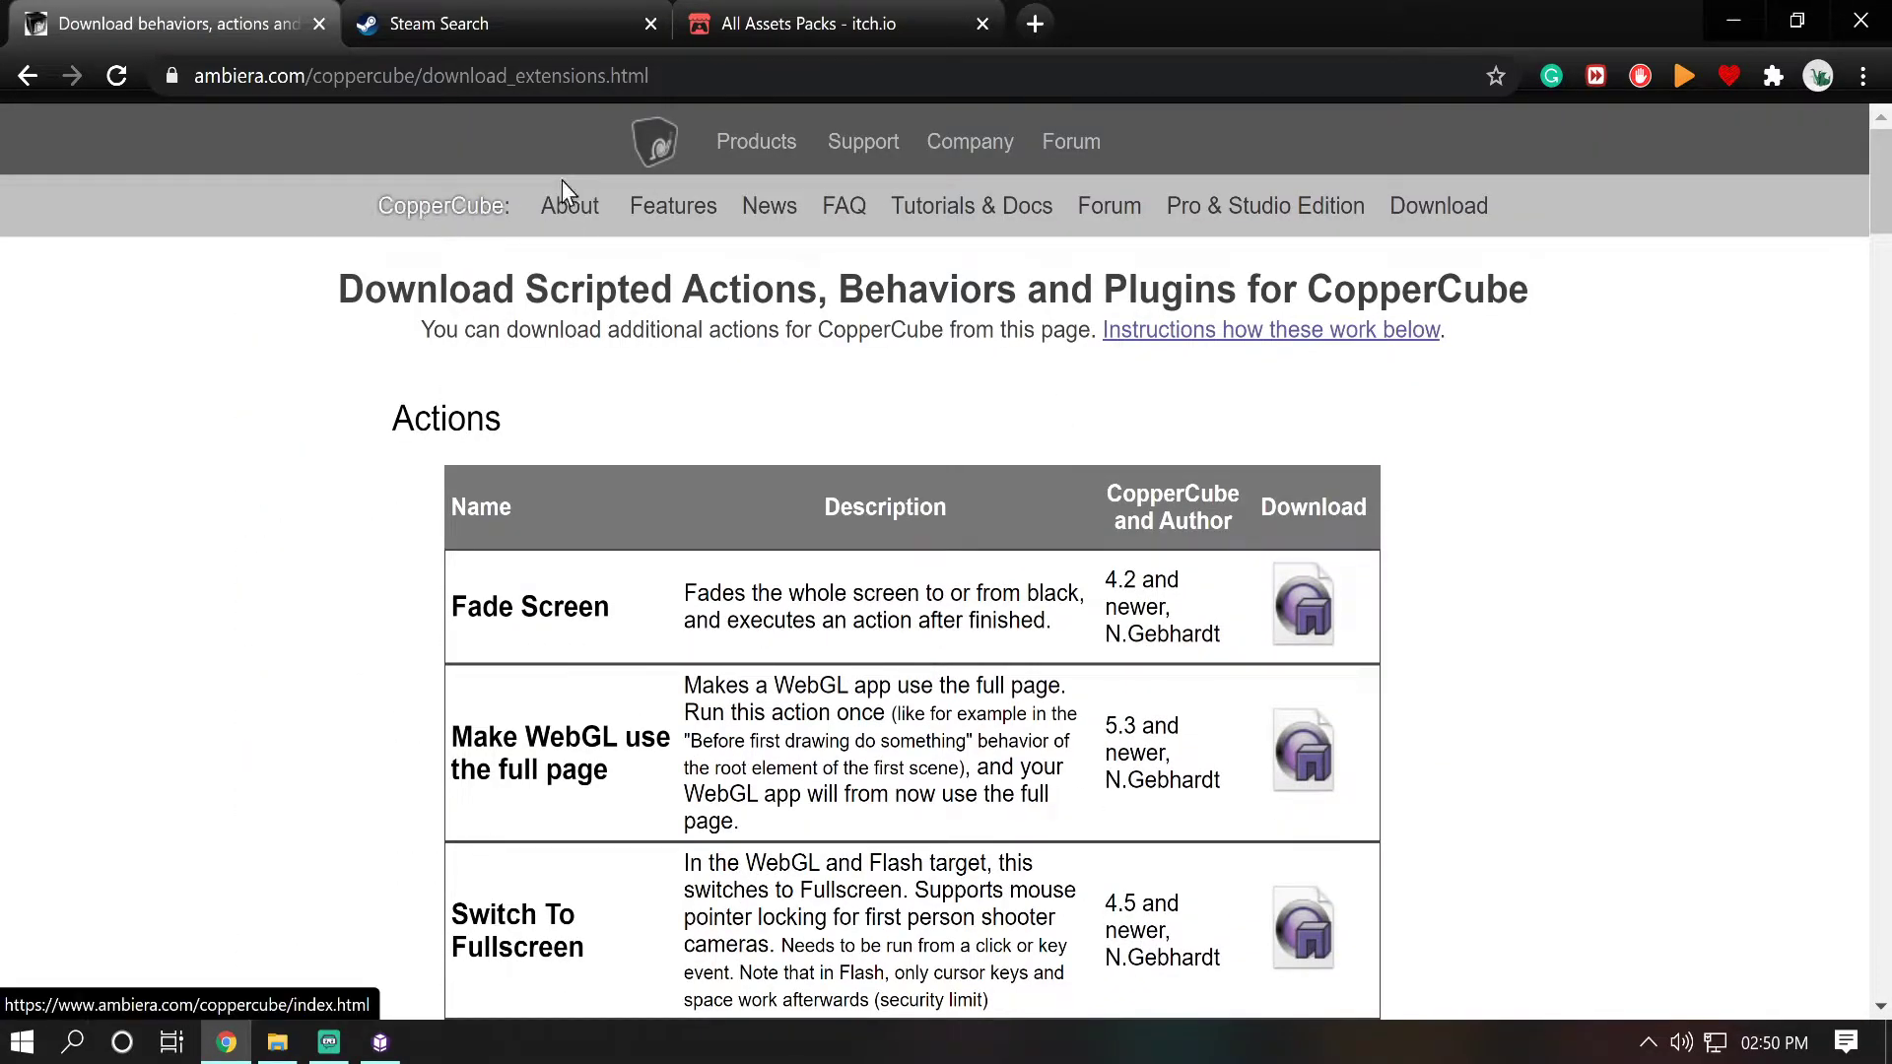
pyautogui.click(471, 205)
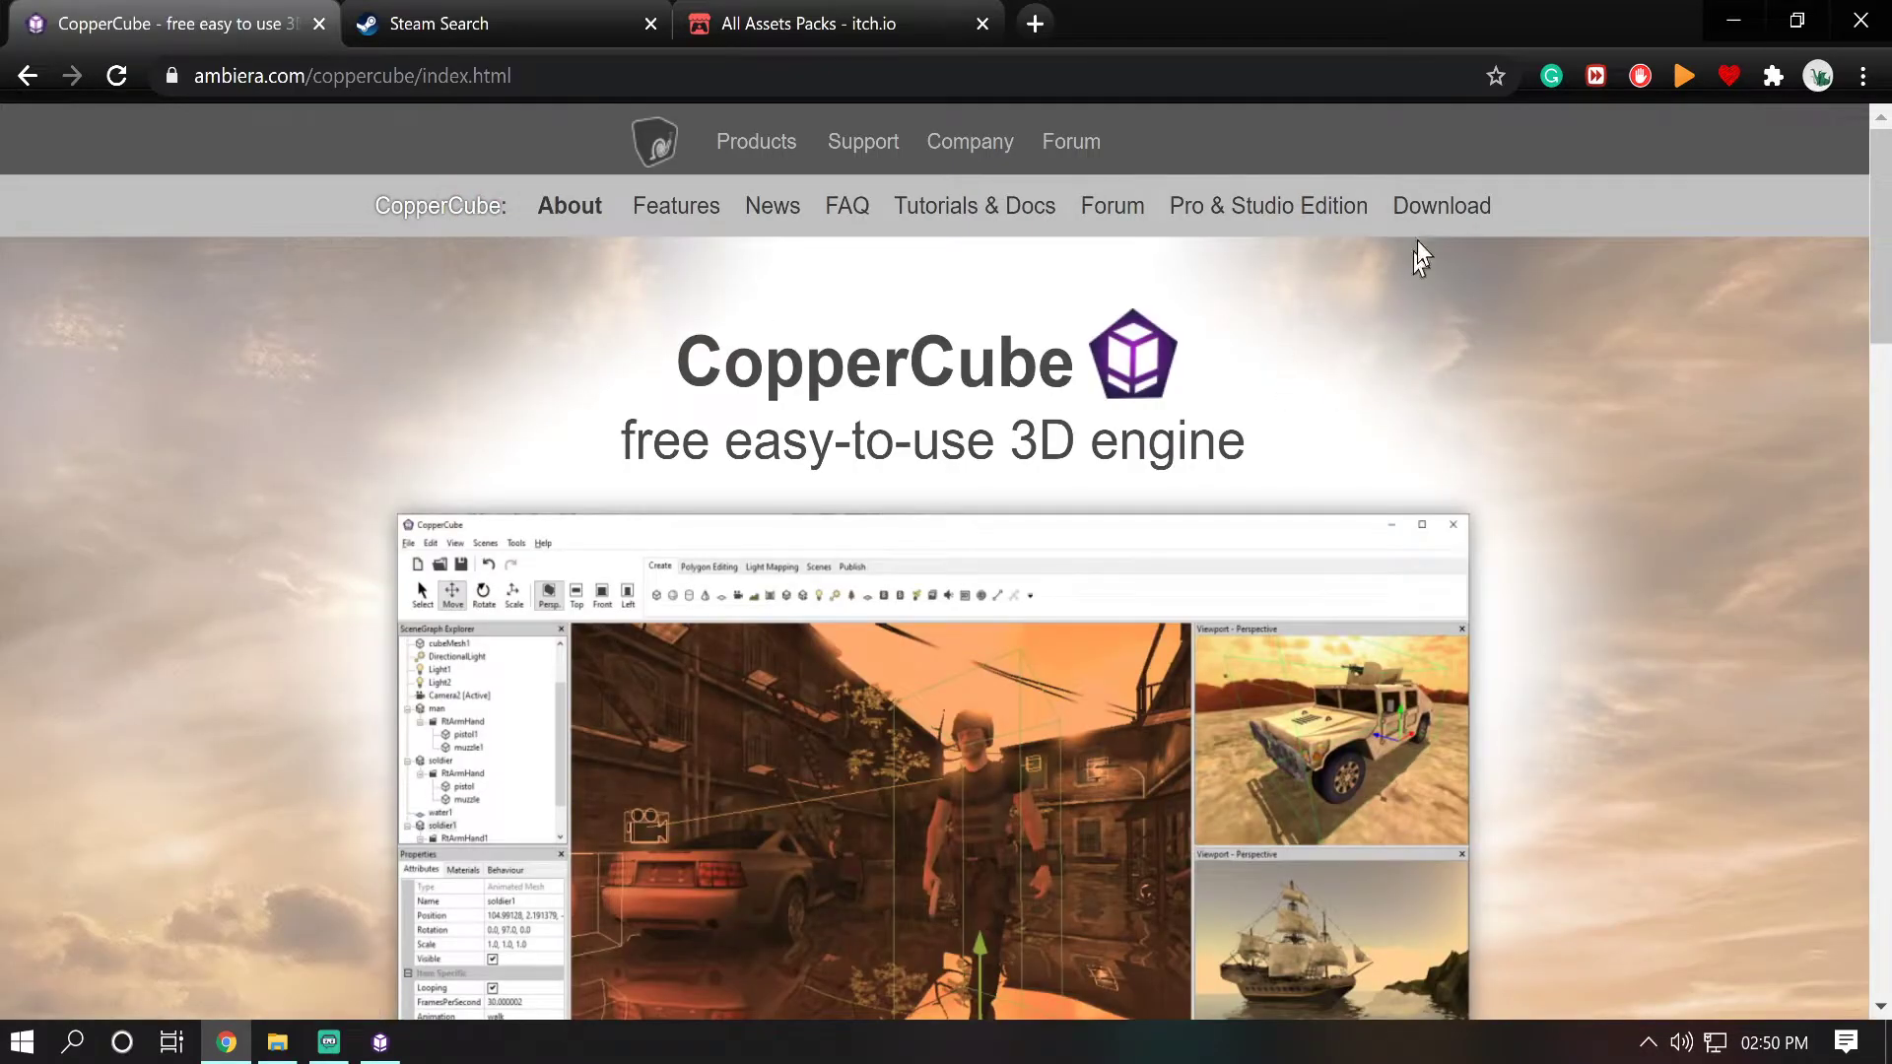
pyautogui.click(1431, 219)
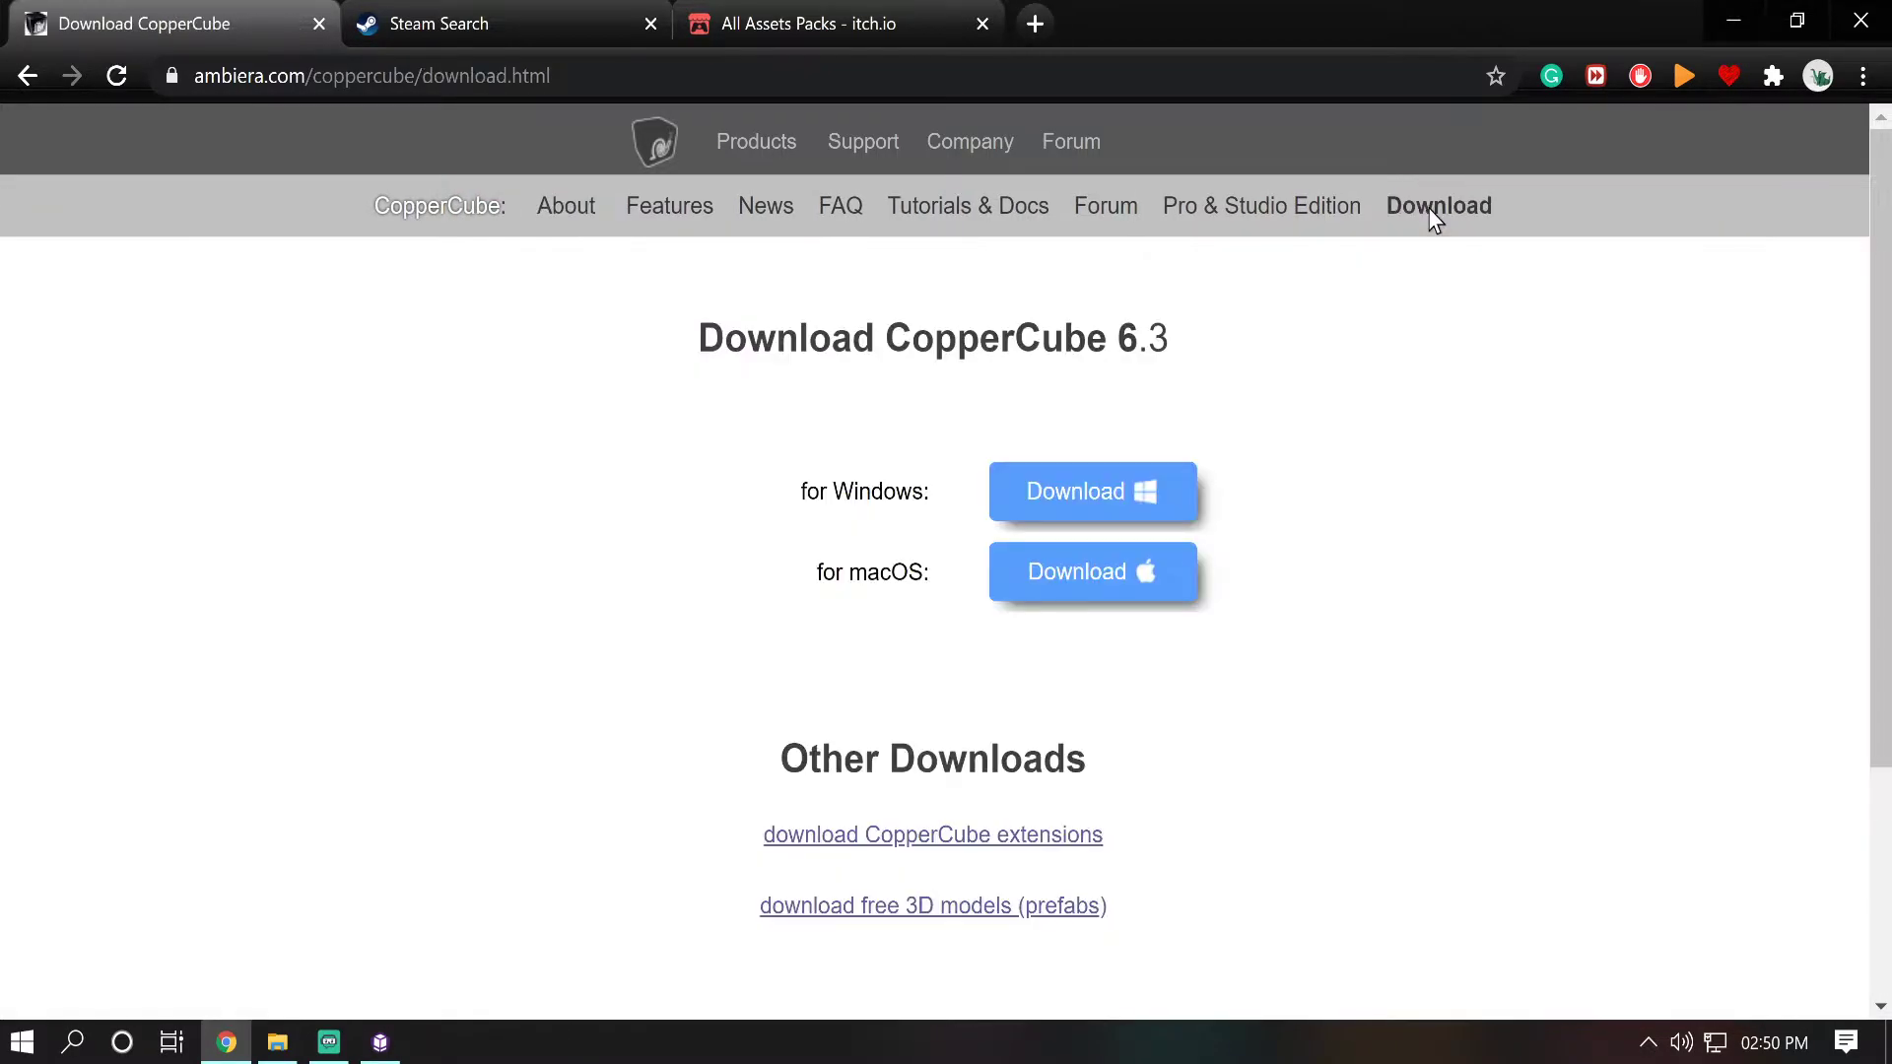
pyautogui.scroll(-3, 1242, 397)
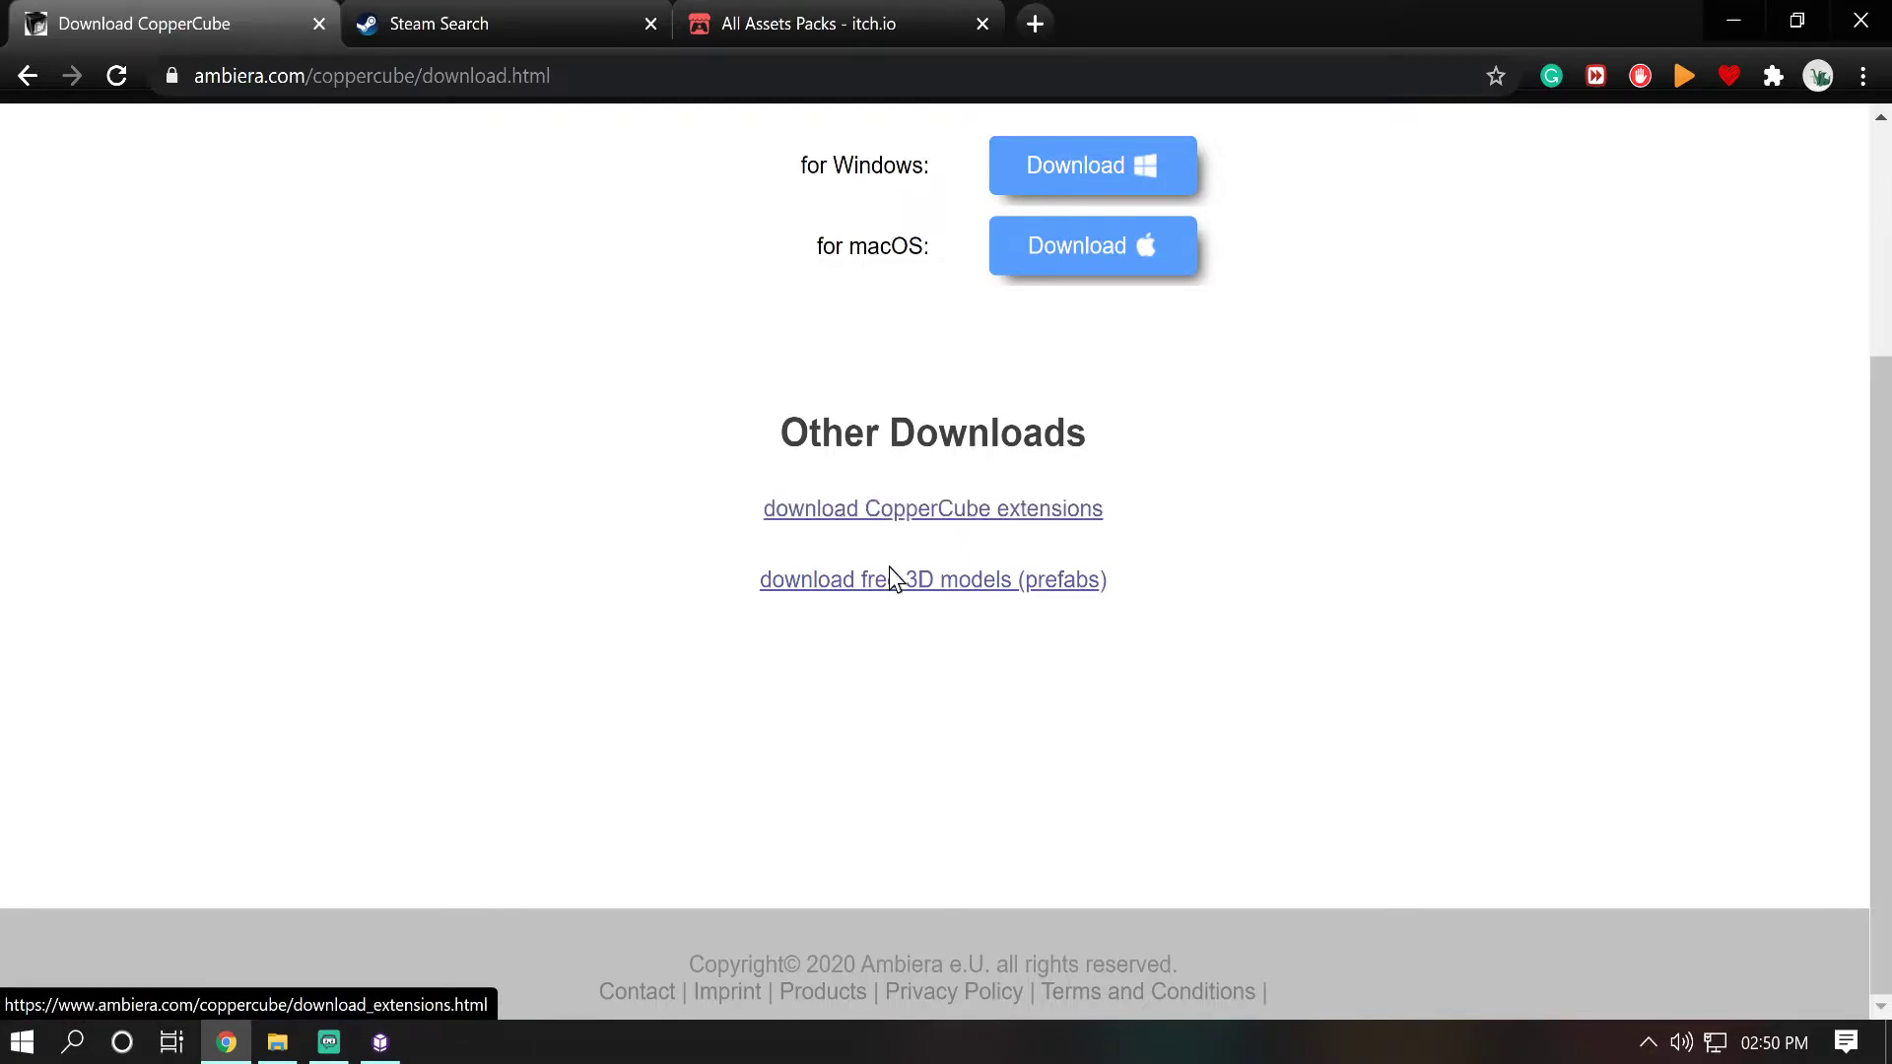
pyautogui.click(1028, 529)
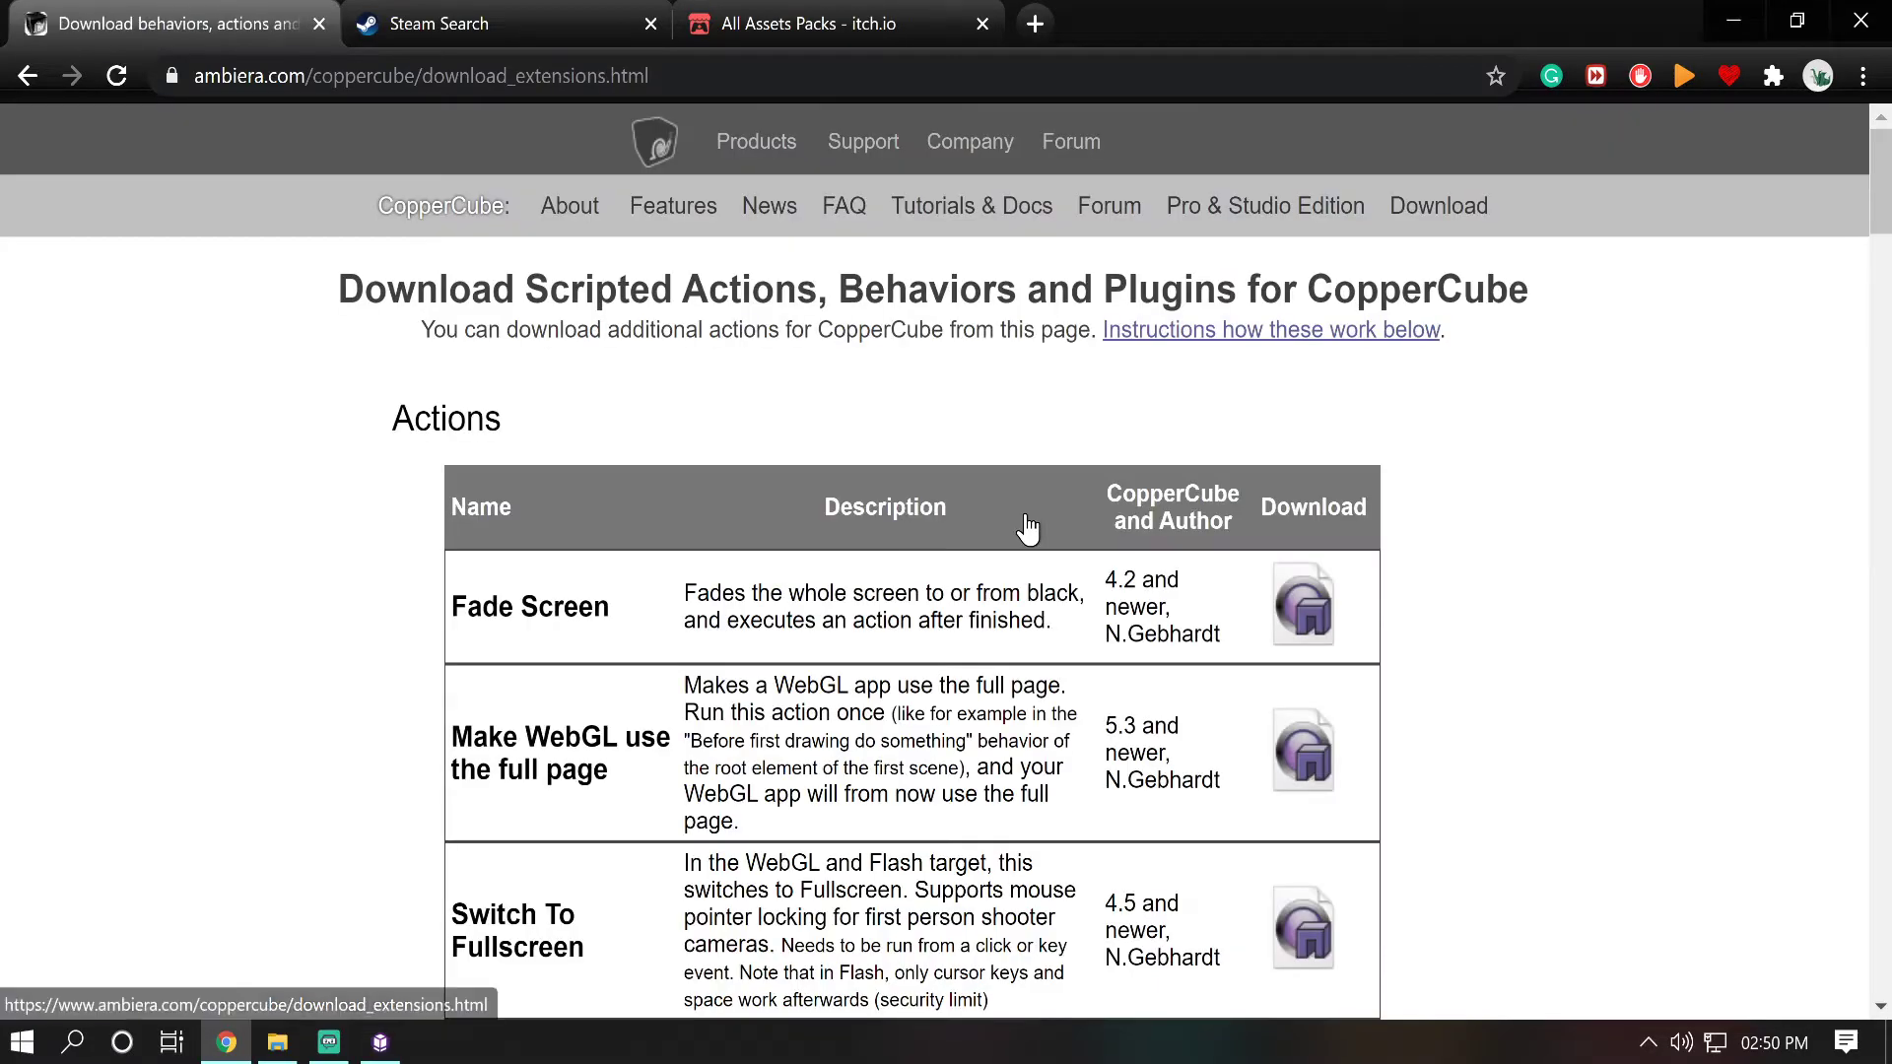
# Step: Examine the 2D Jump'n'Run entry in the Behaviors table and the instructions on how to use downloaded extensions
pyautogui.scroll(-12, 1035, 494)
pyautogui.scroll(-10, 1033, 490)
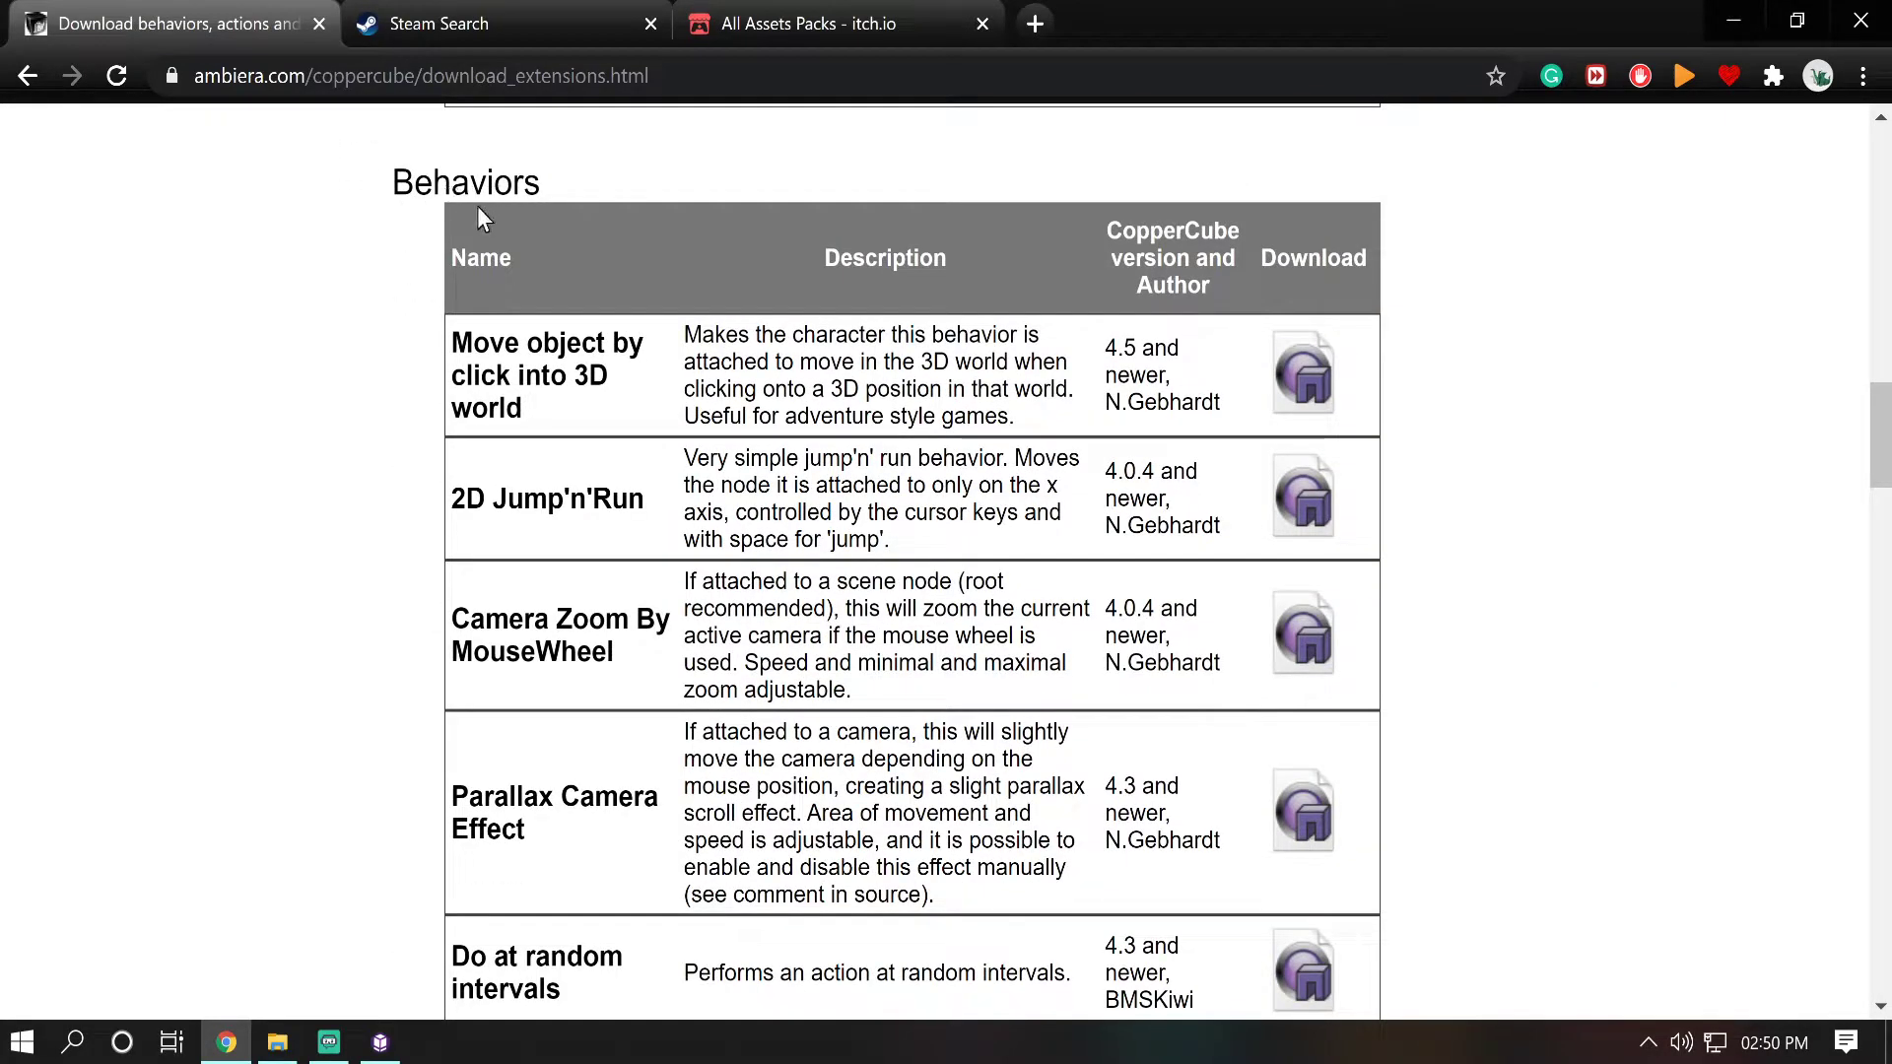
pyautogui.scroll(-1, 581, 404)
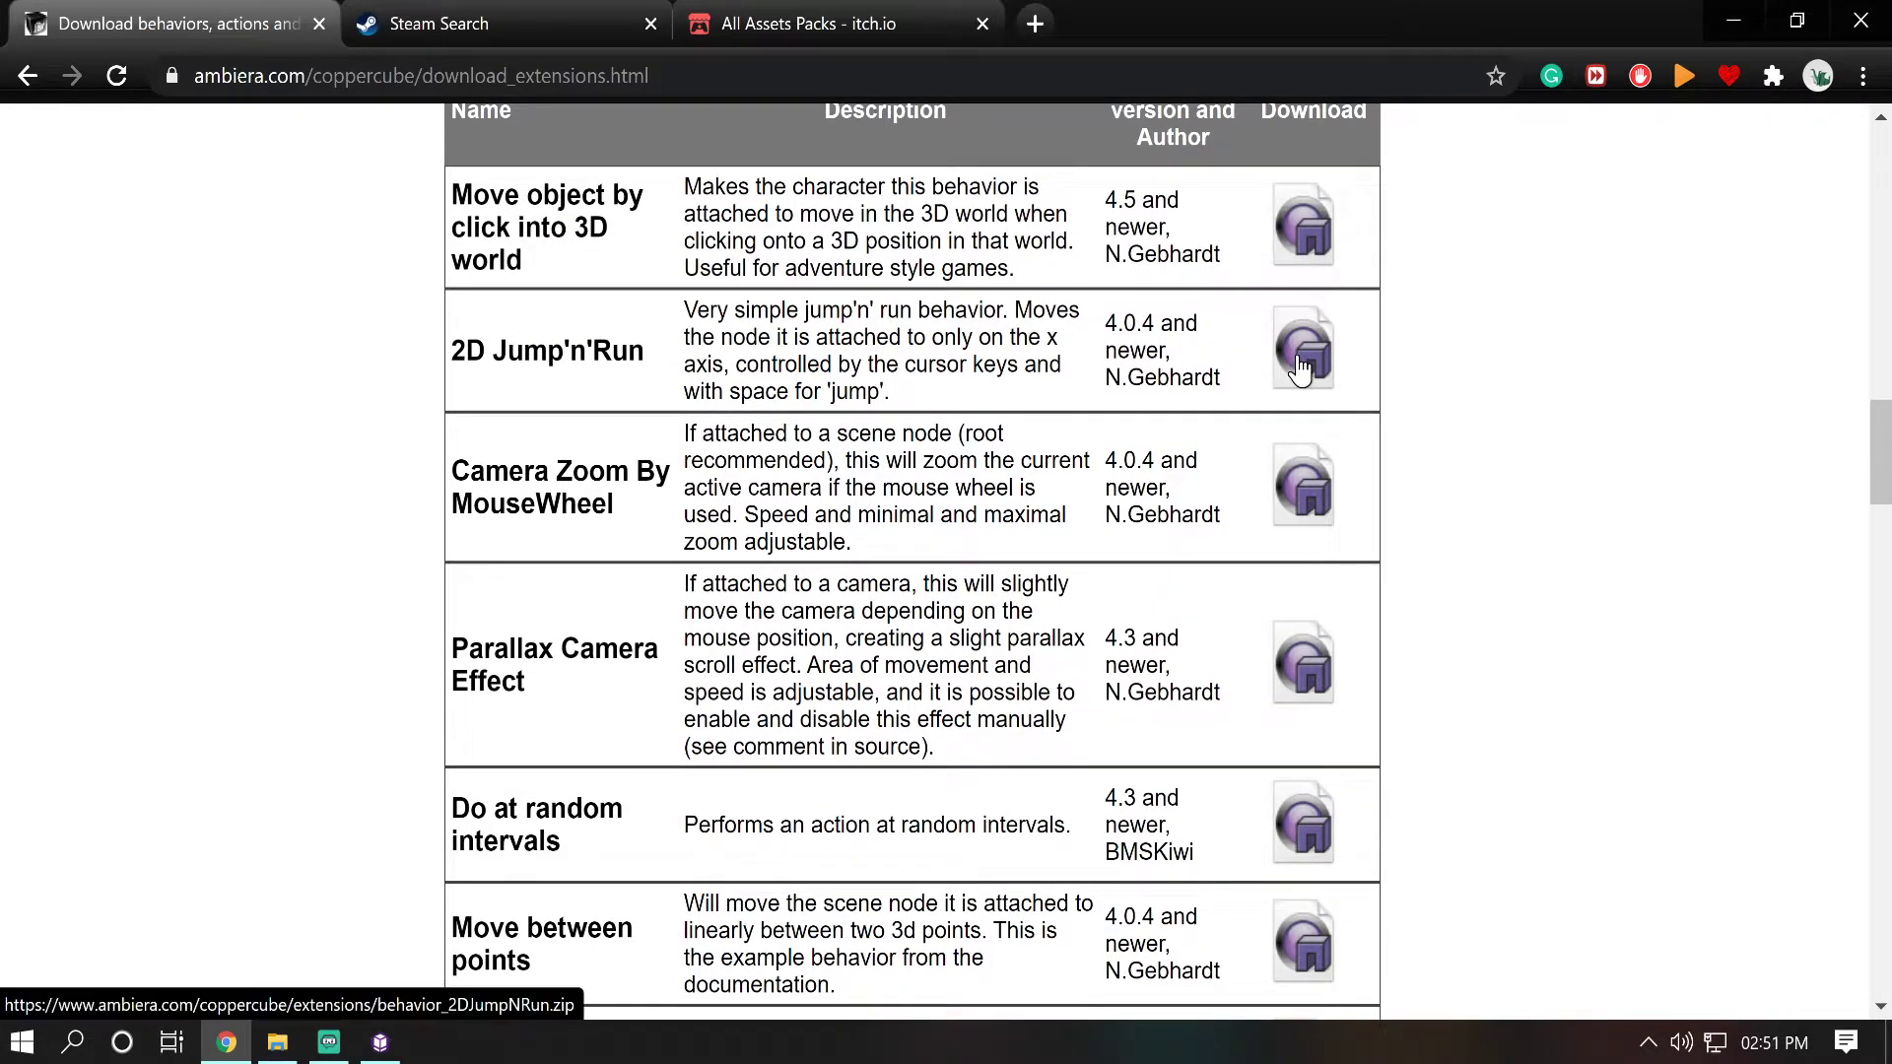
pyautogui.scroll(-20, 1281, 373)
pyautogui.scroll(-18, 1242, 373)
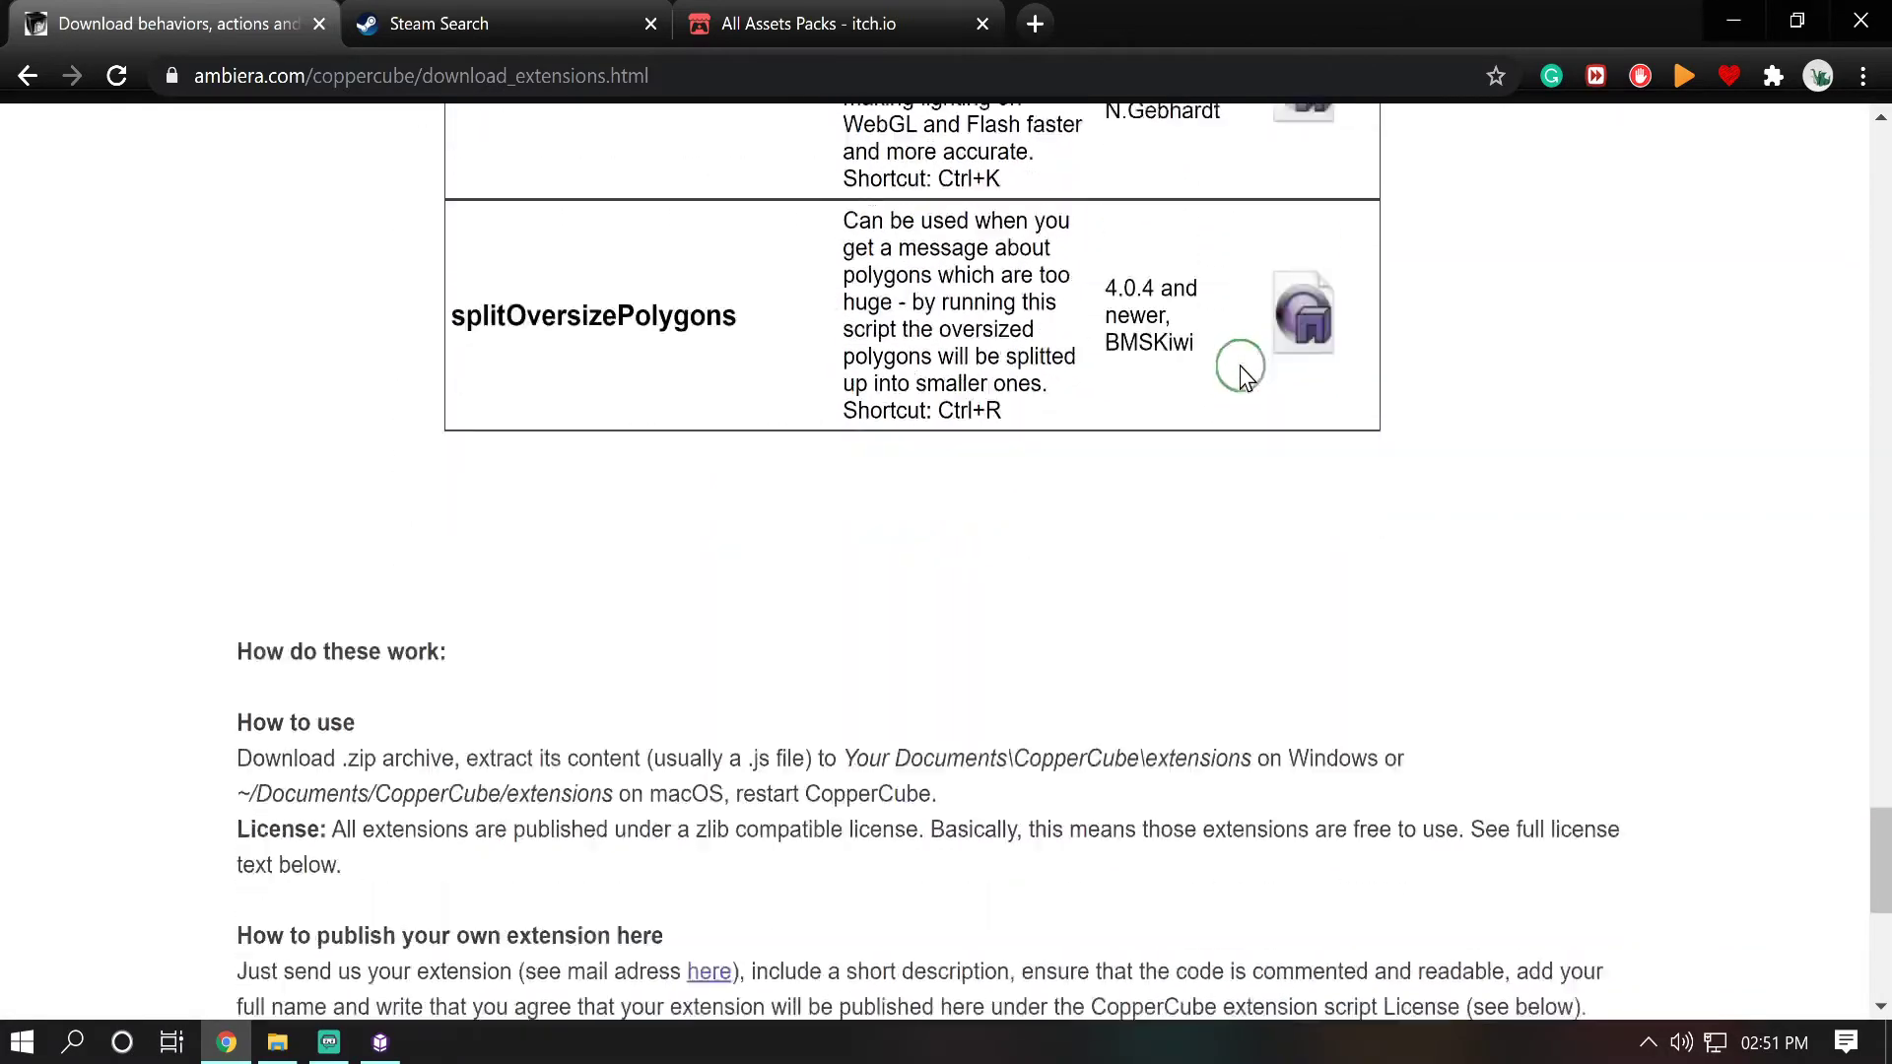
pyautogui.scroll(5, 389, 454)
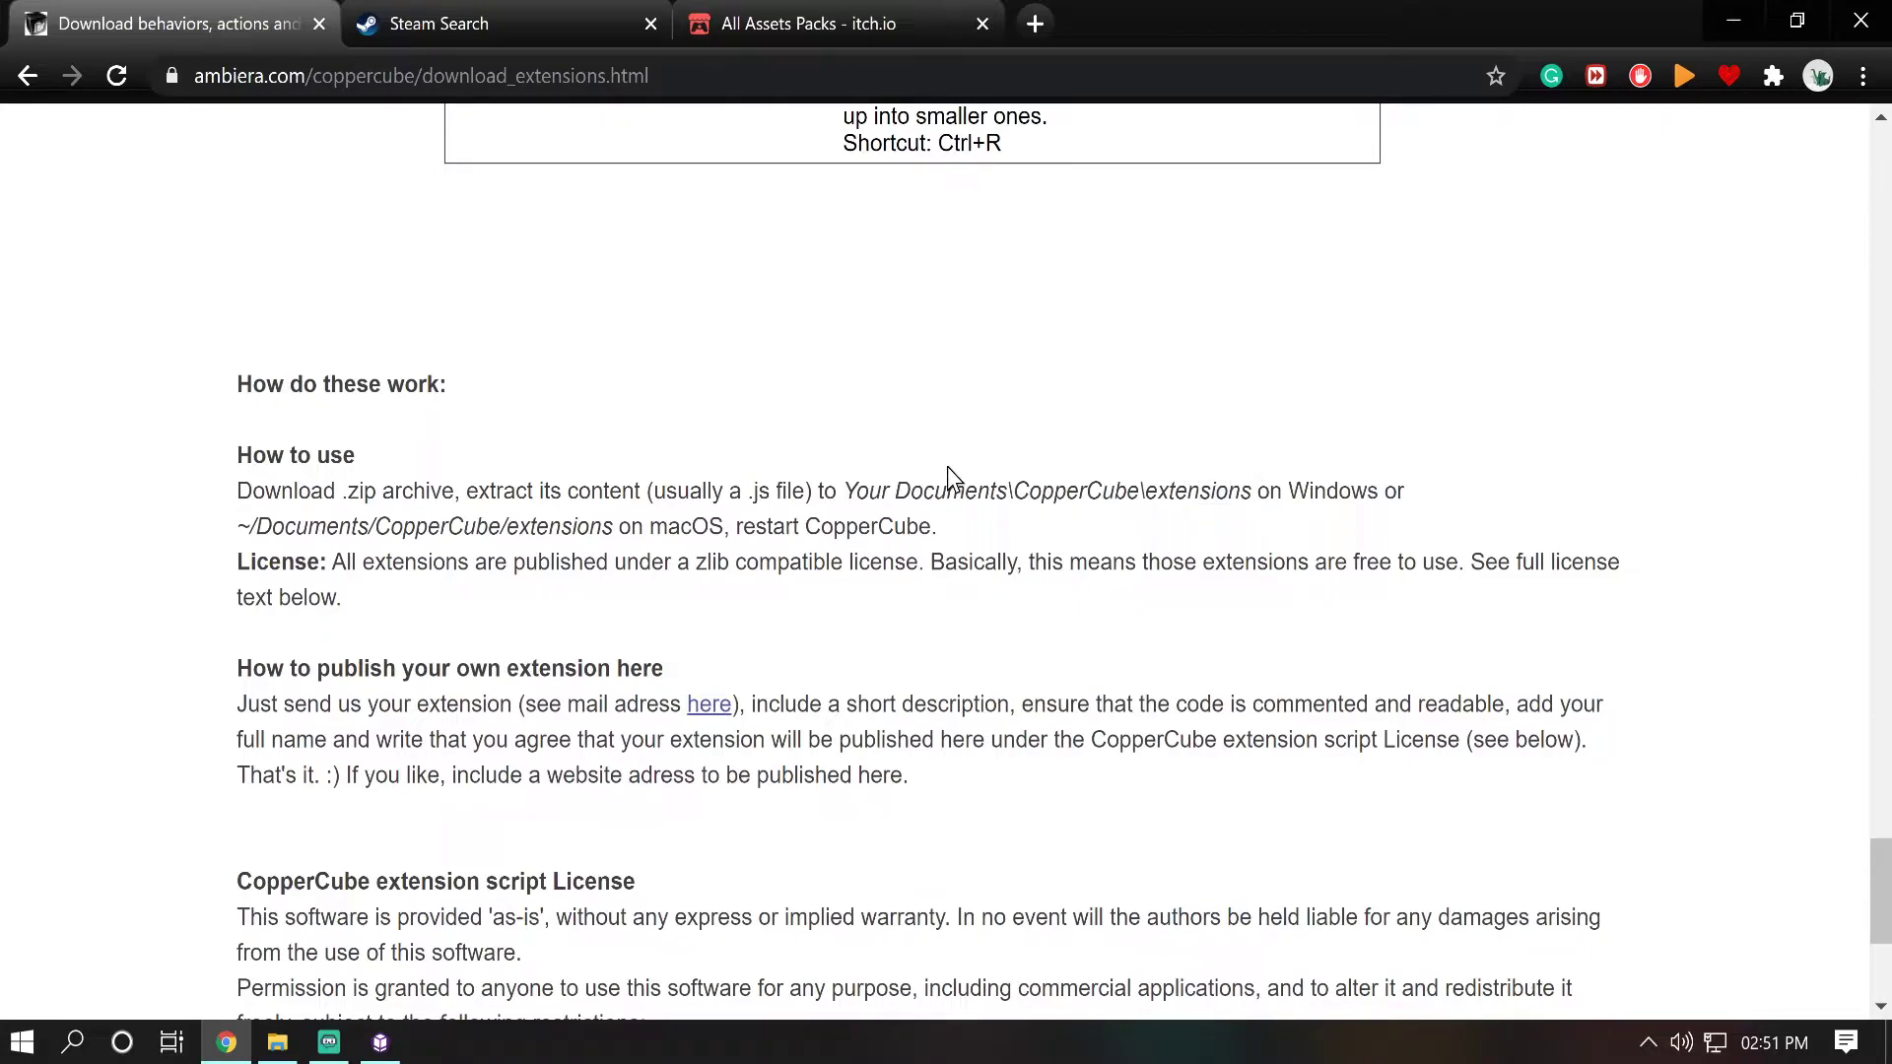
pyautogui.scroll(-5, 520, 569)
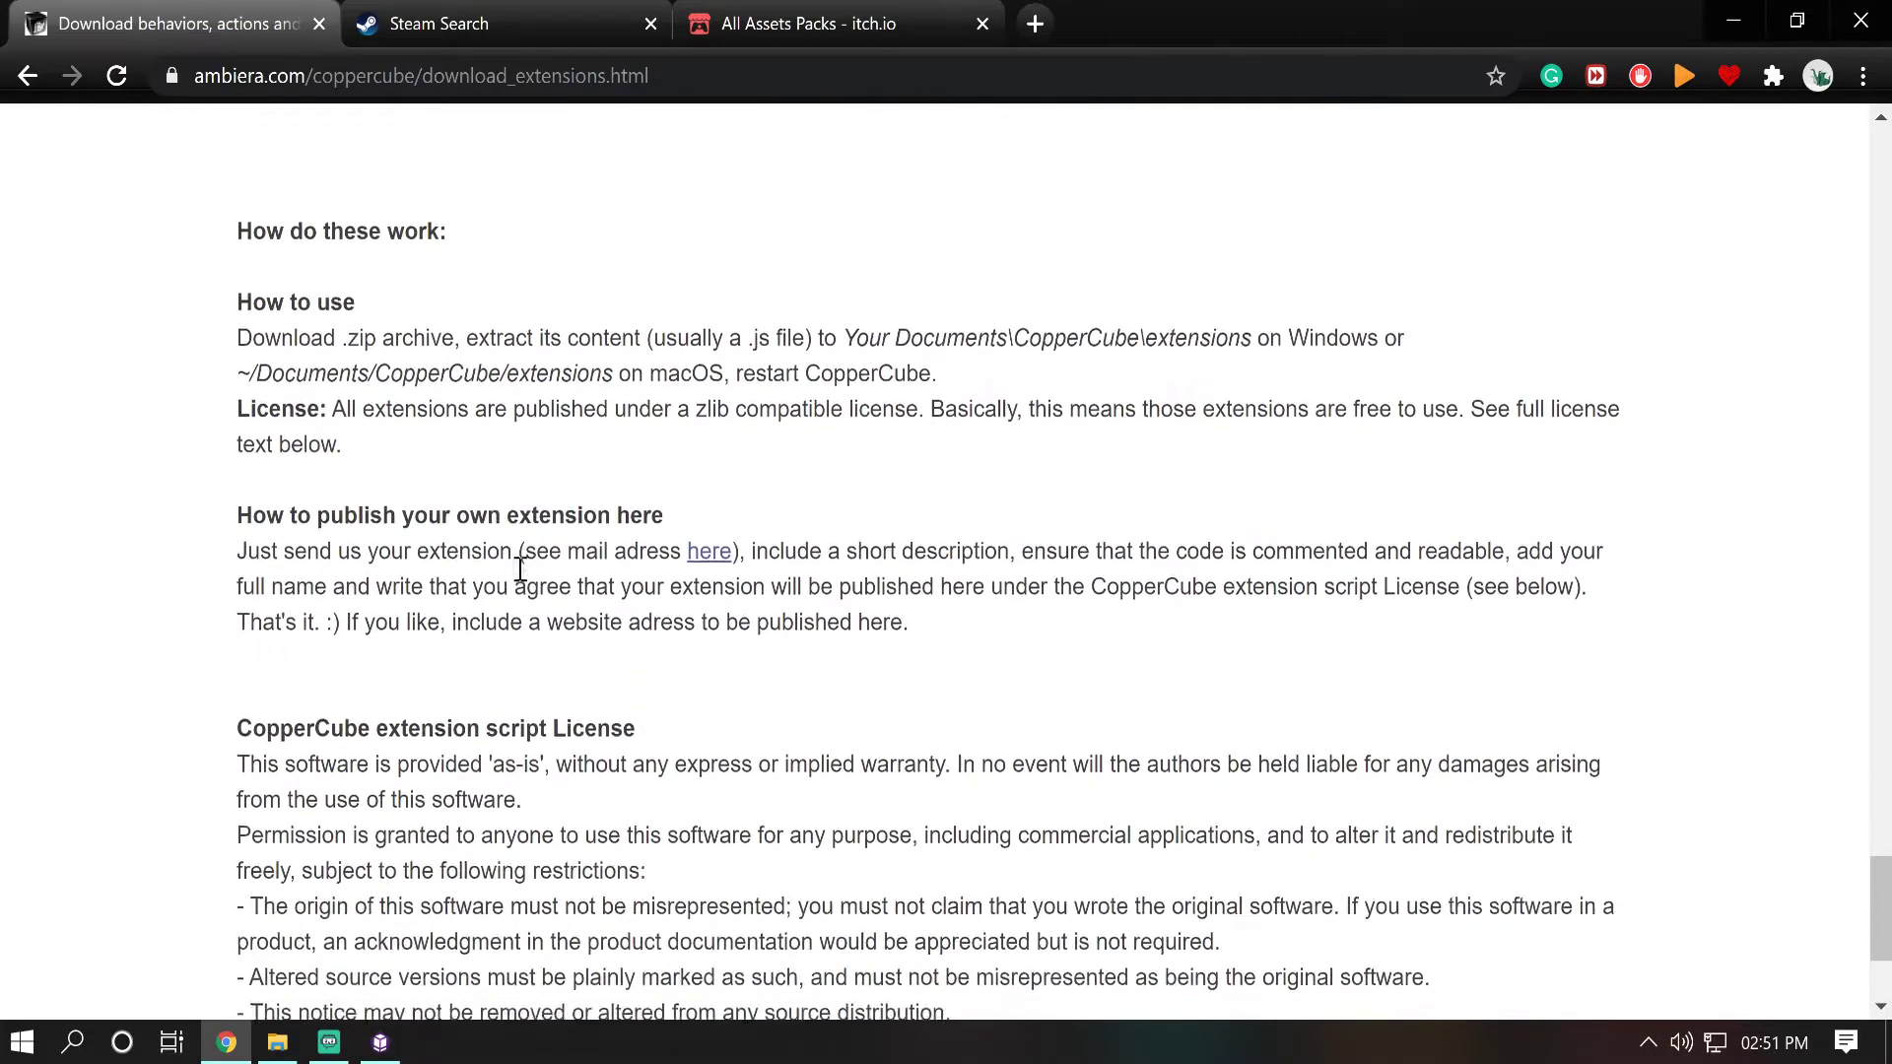
# Step: Switch back to CopperCube and add the scripted behavior Simple 2D Jump'n'Run Player to the player
pyautogui.click(399, 1040)
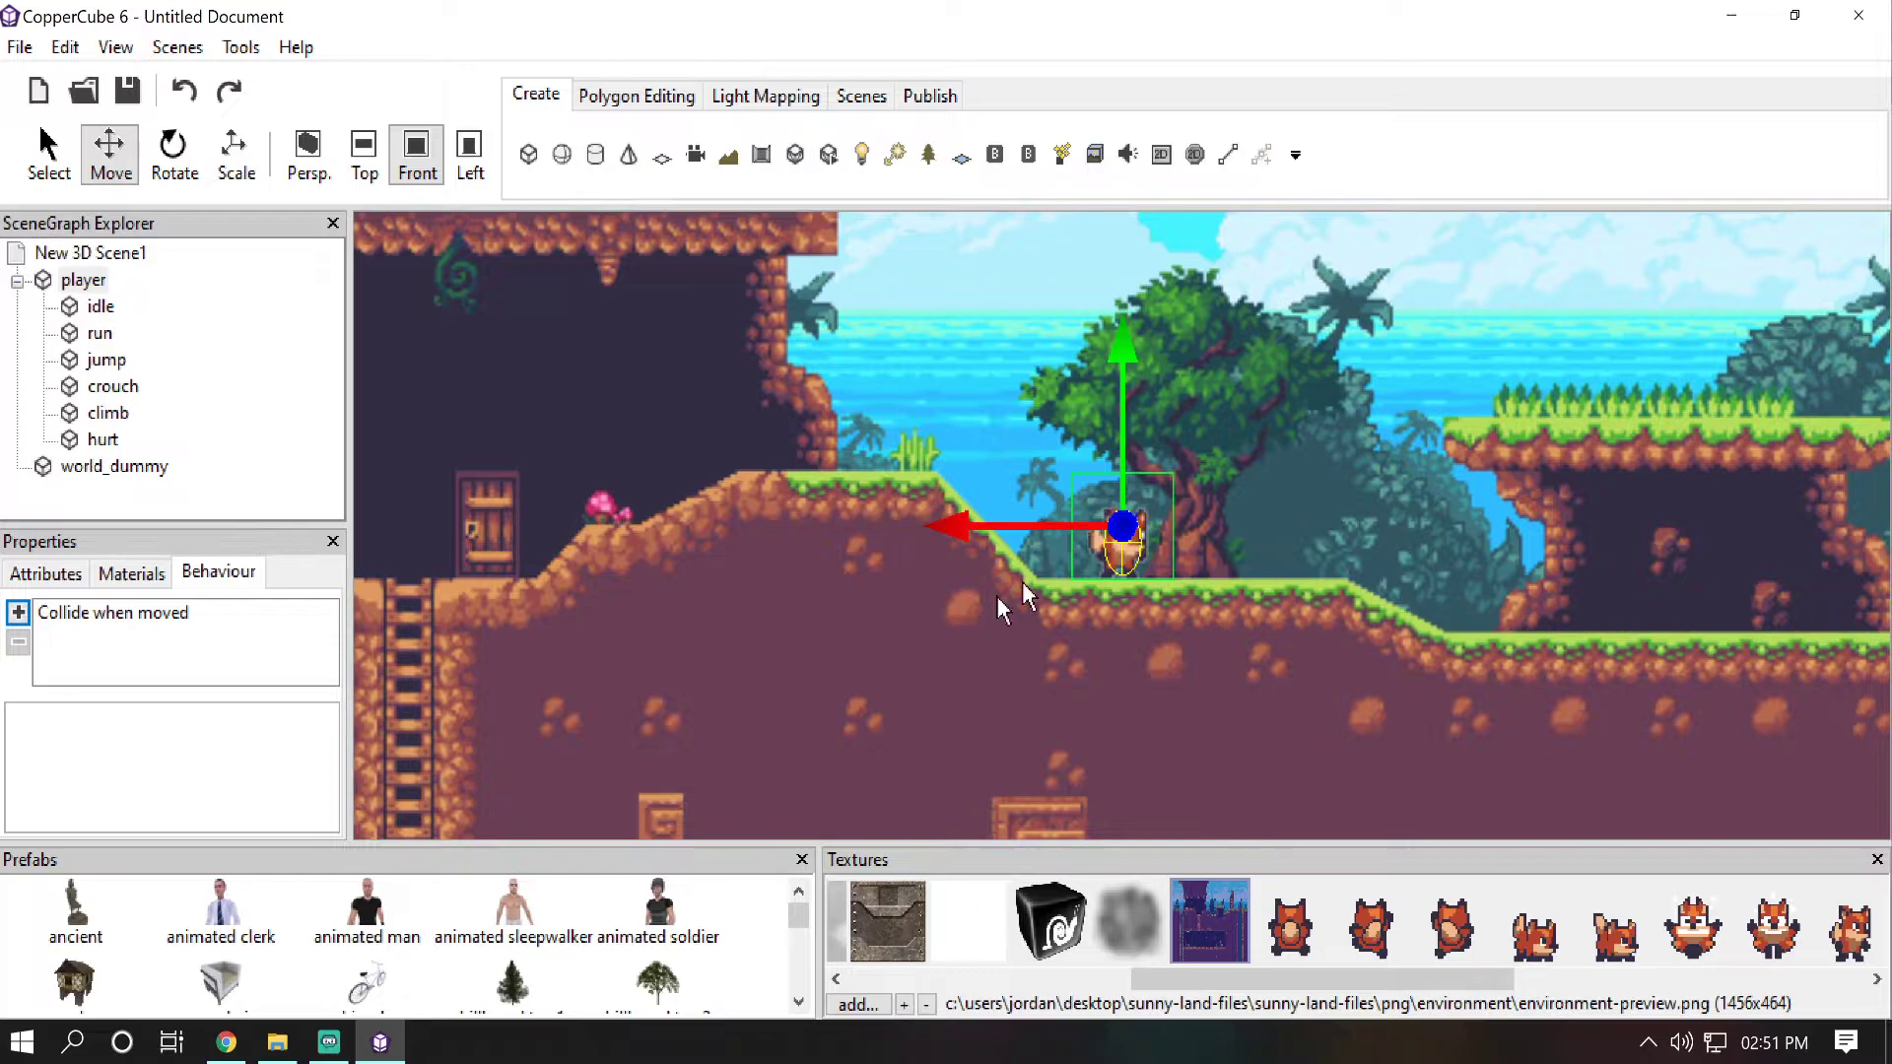
pyautogui.click(84, 282)
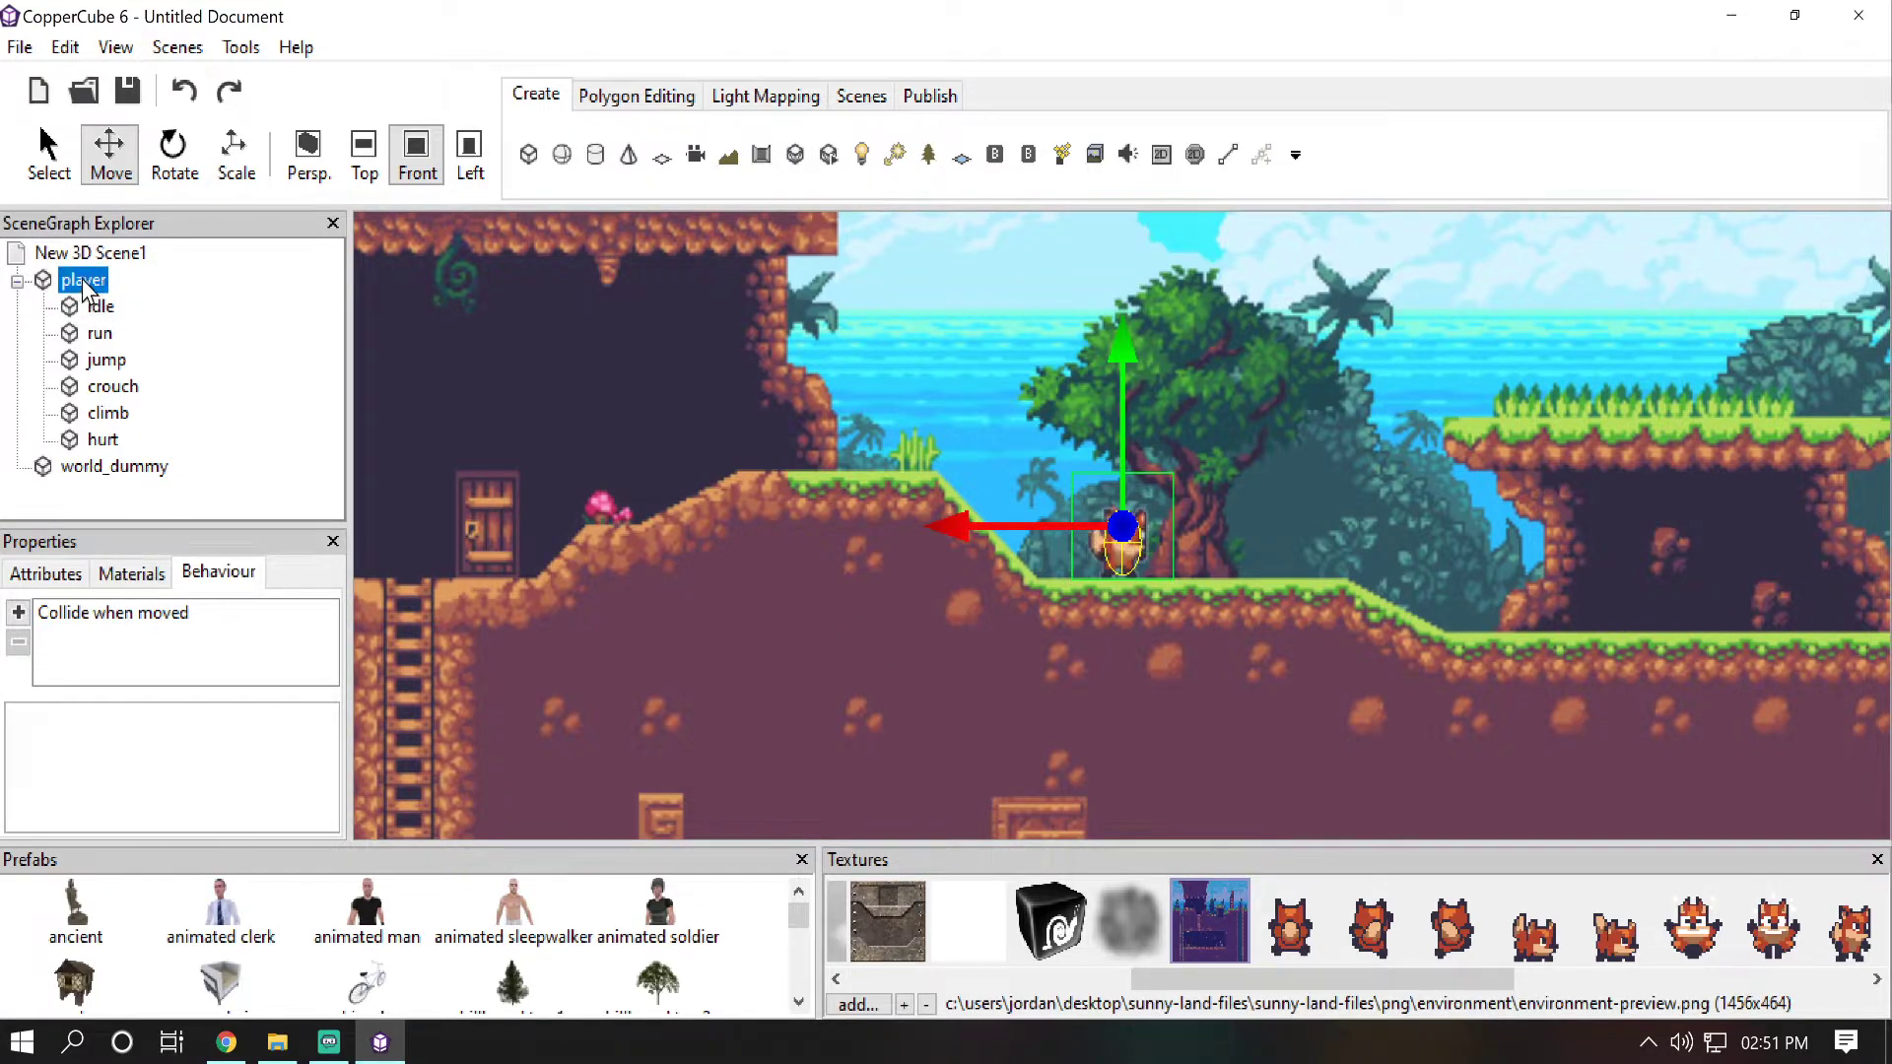
pyautogui.click(18, 613)
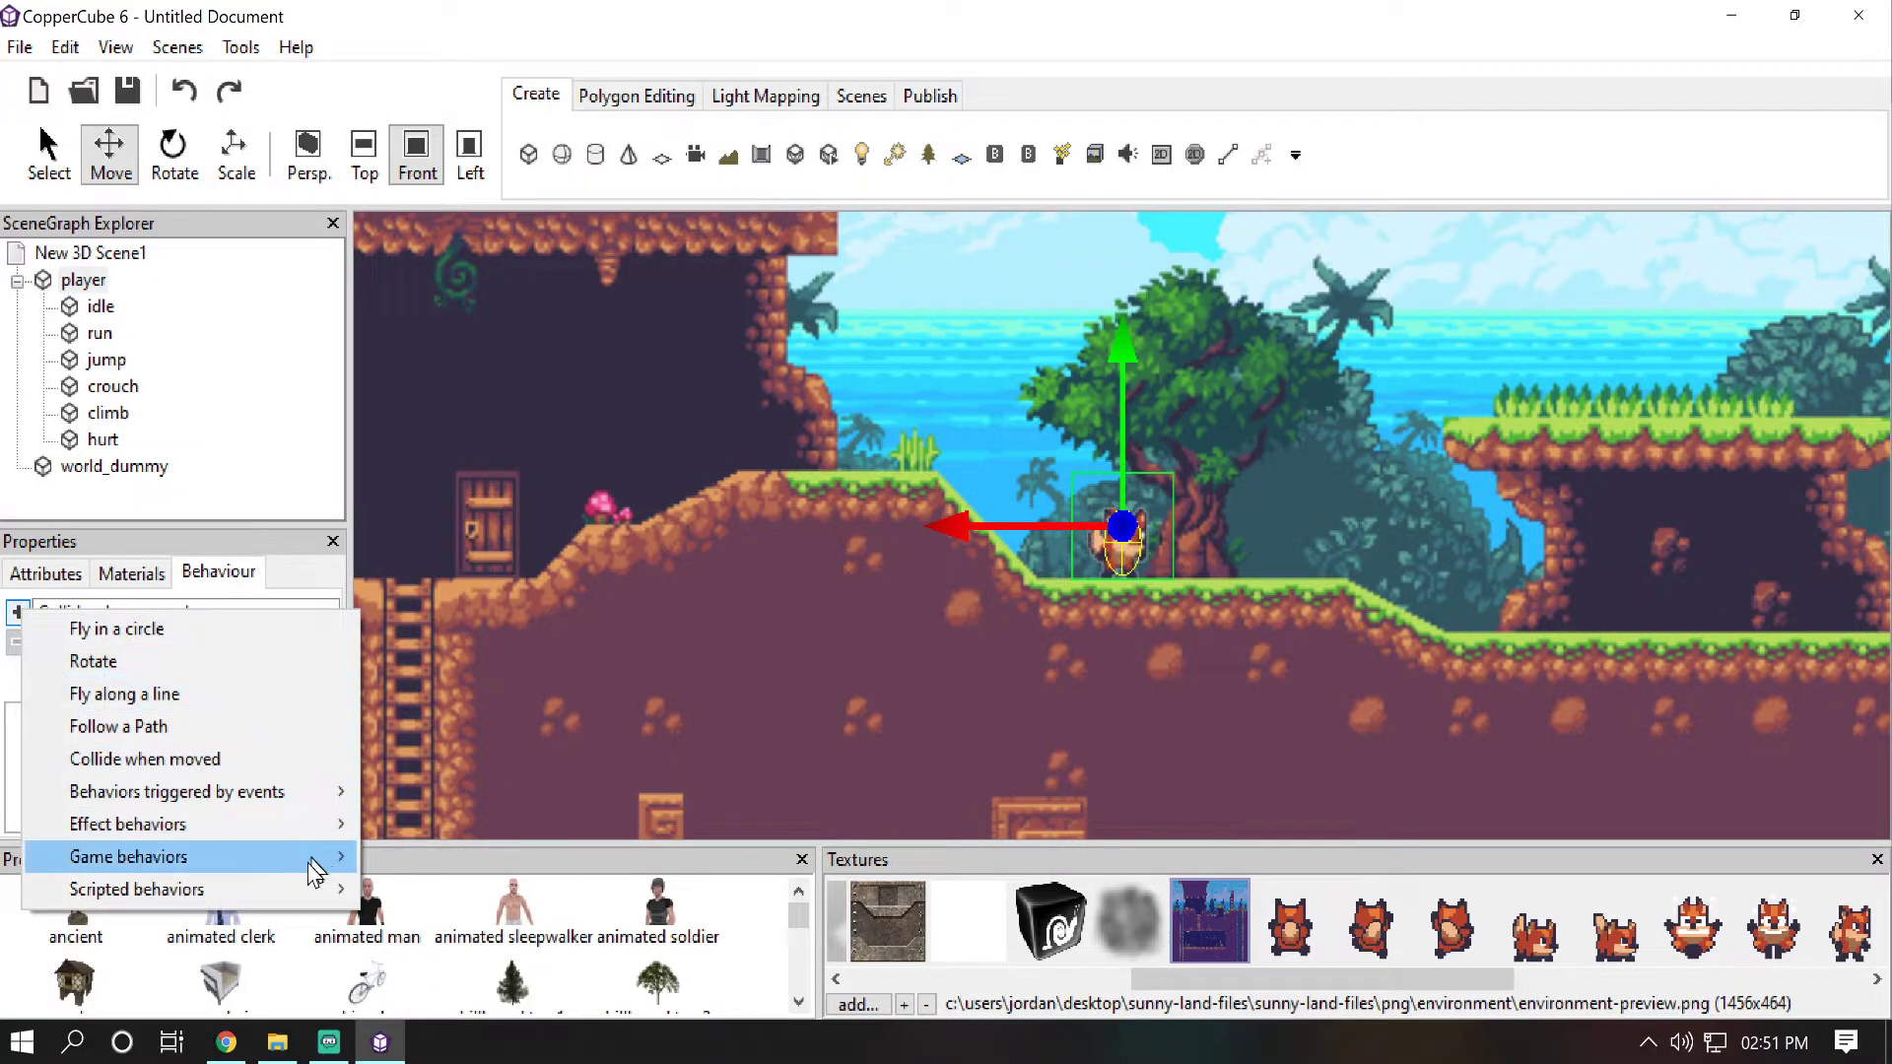
pyautogui.moveTo(303, 897)
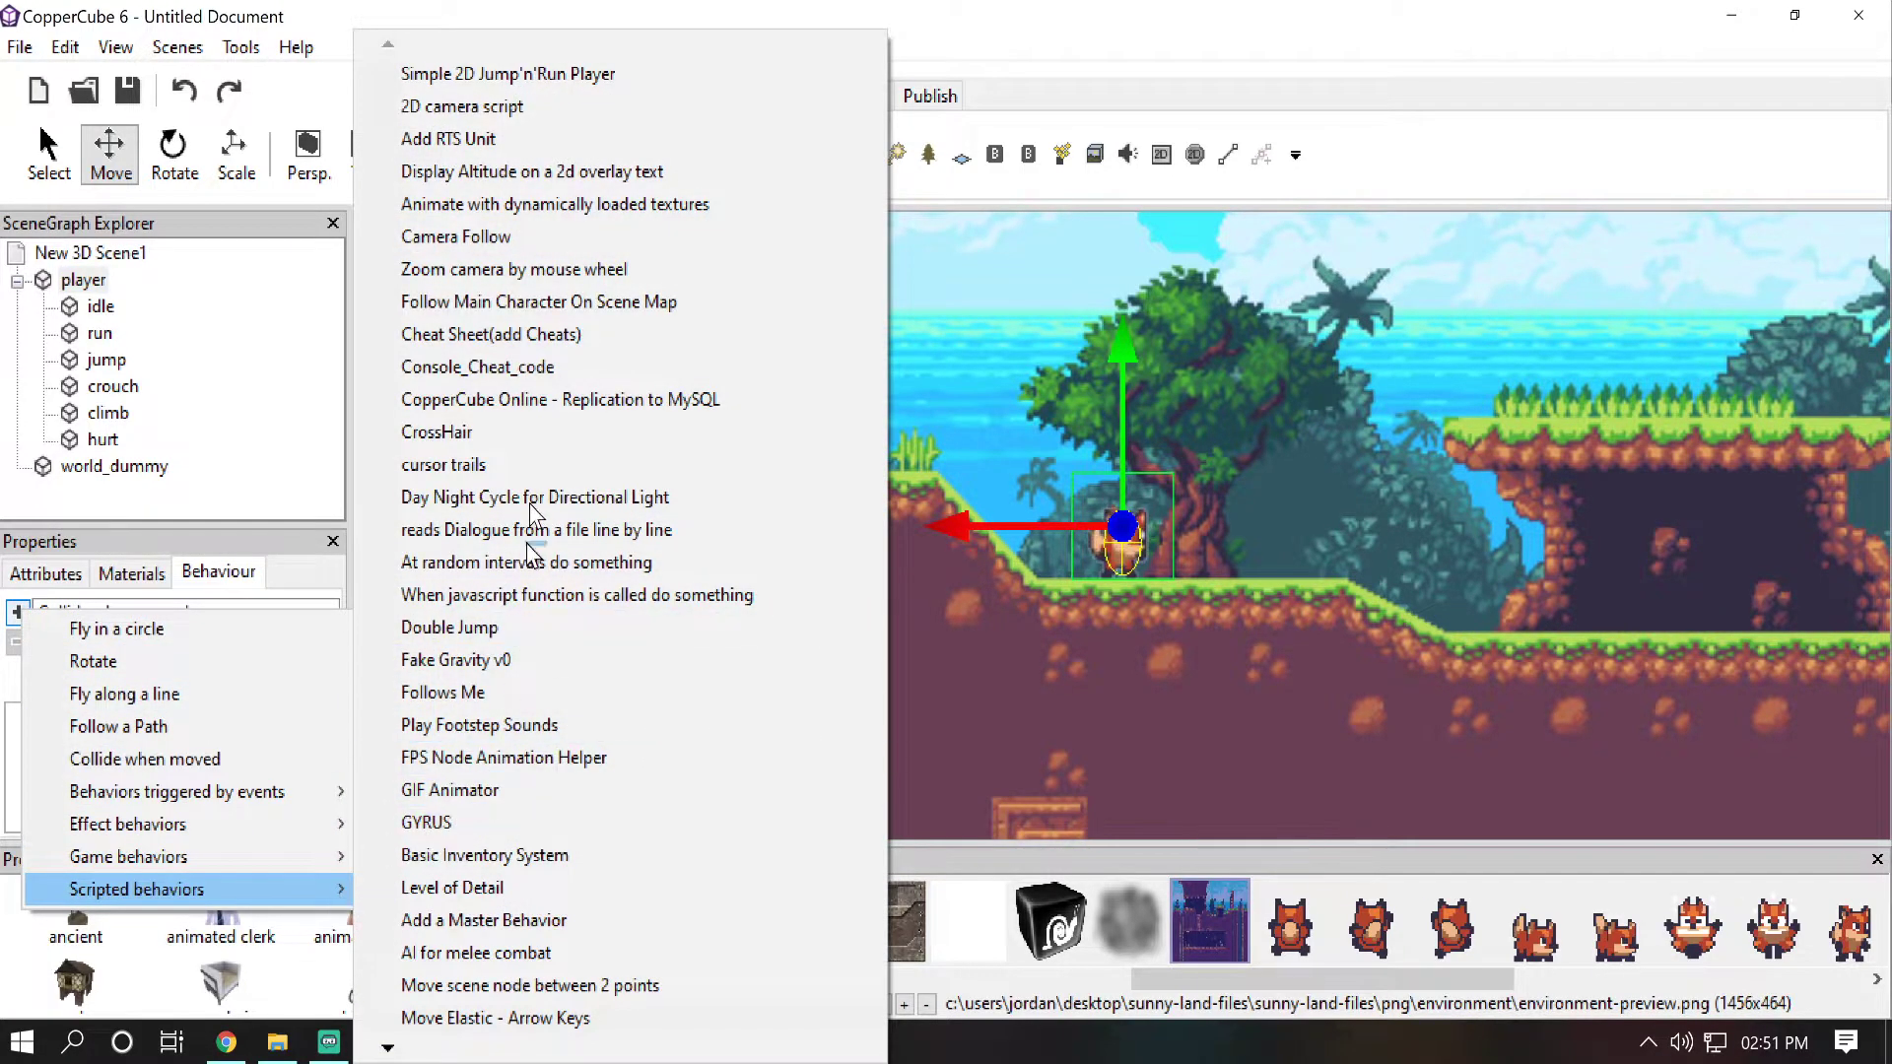
pyautogui.click(569, 76)
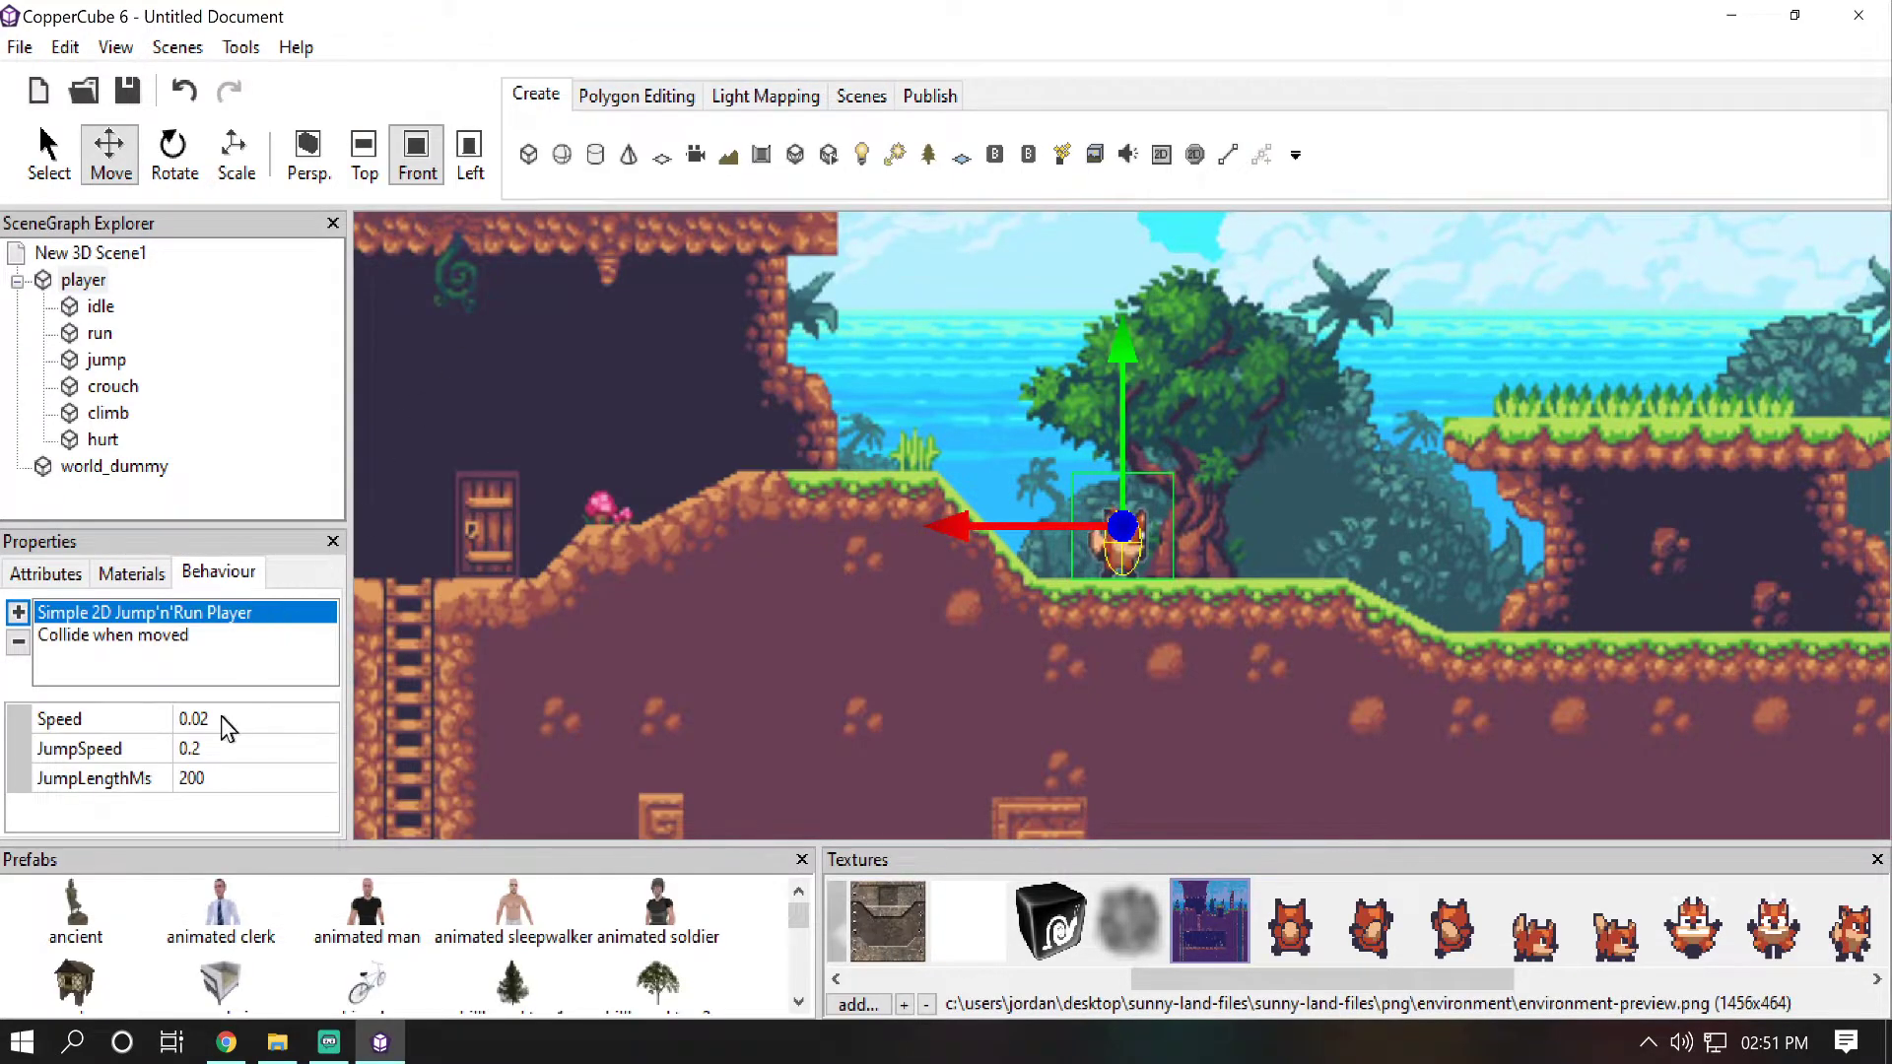
# Step: Set the Jump'n'Run behavior's Speed to 0.1, JumpSpeed to 0.4 and JumpLengthMs to 400
pyautogui.click(272, 720)
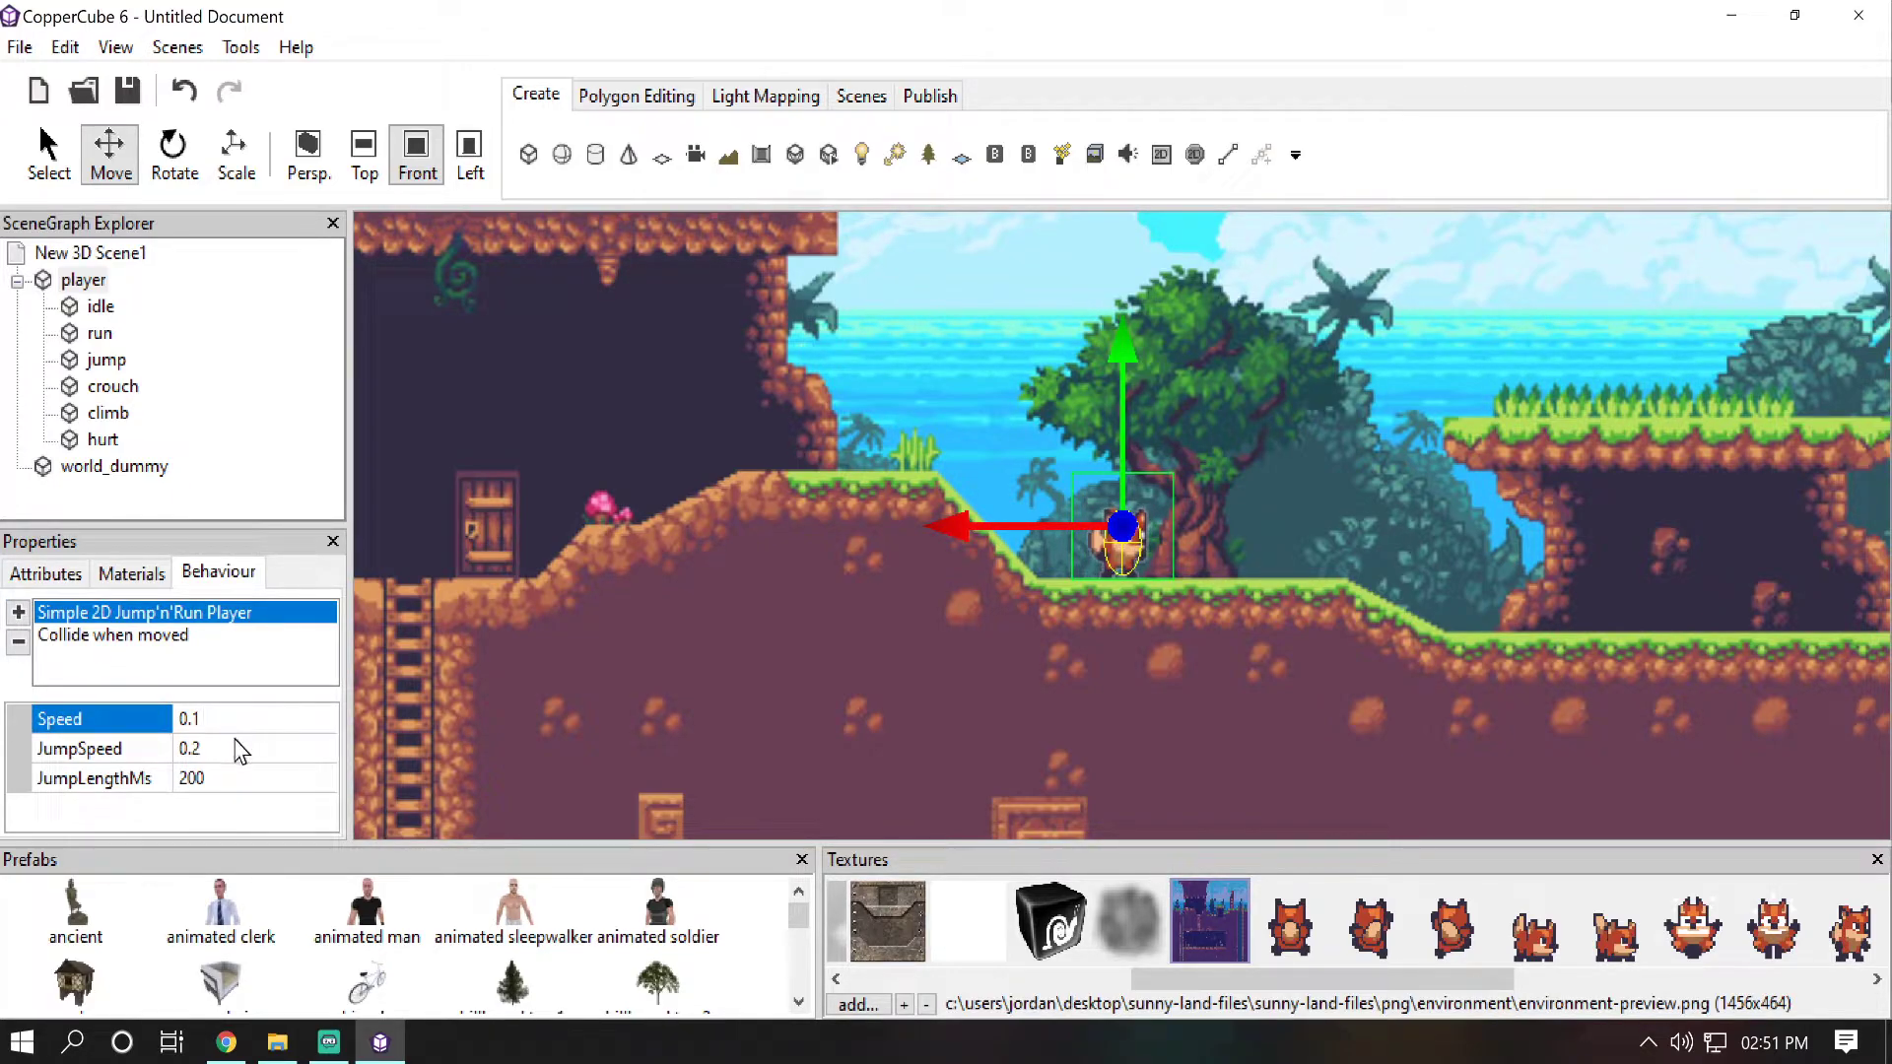
pyautogui.click(233, 748)
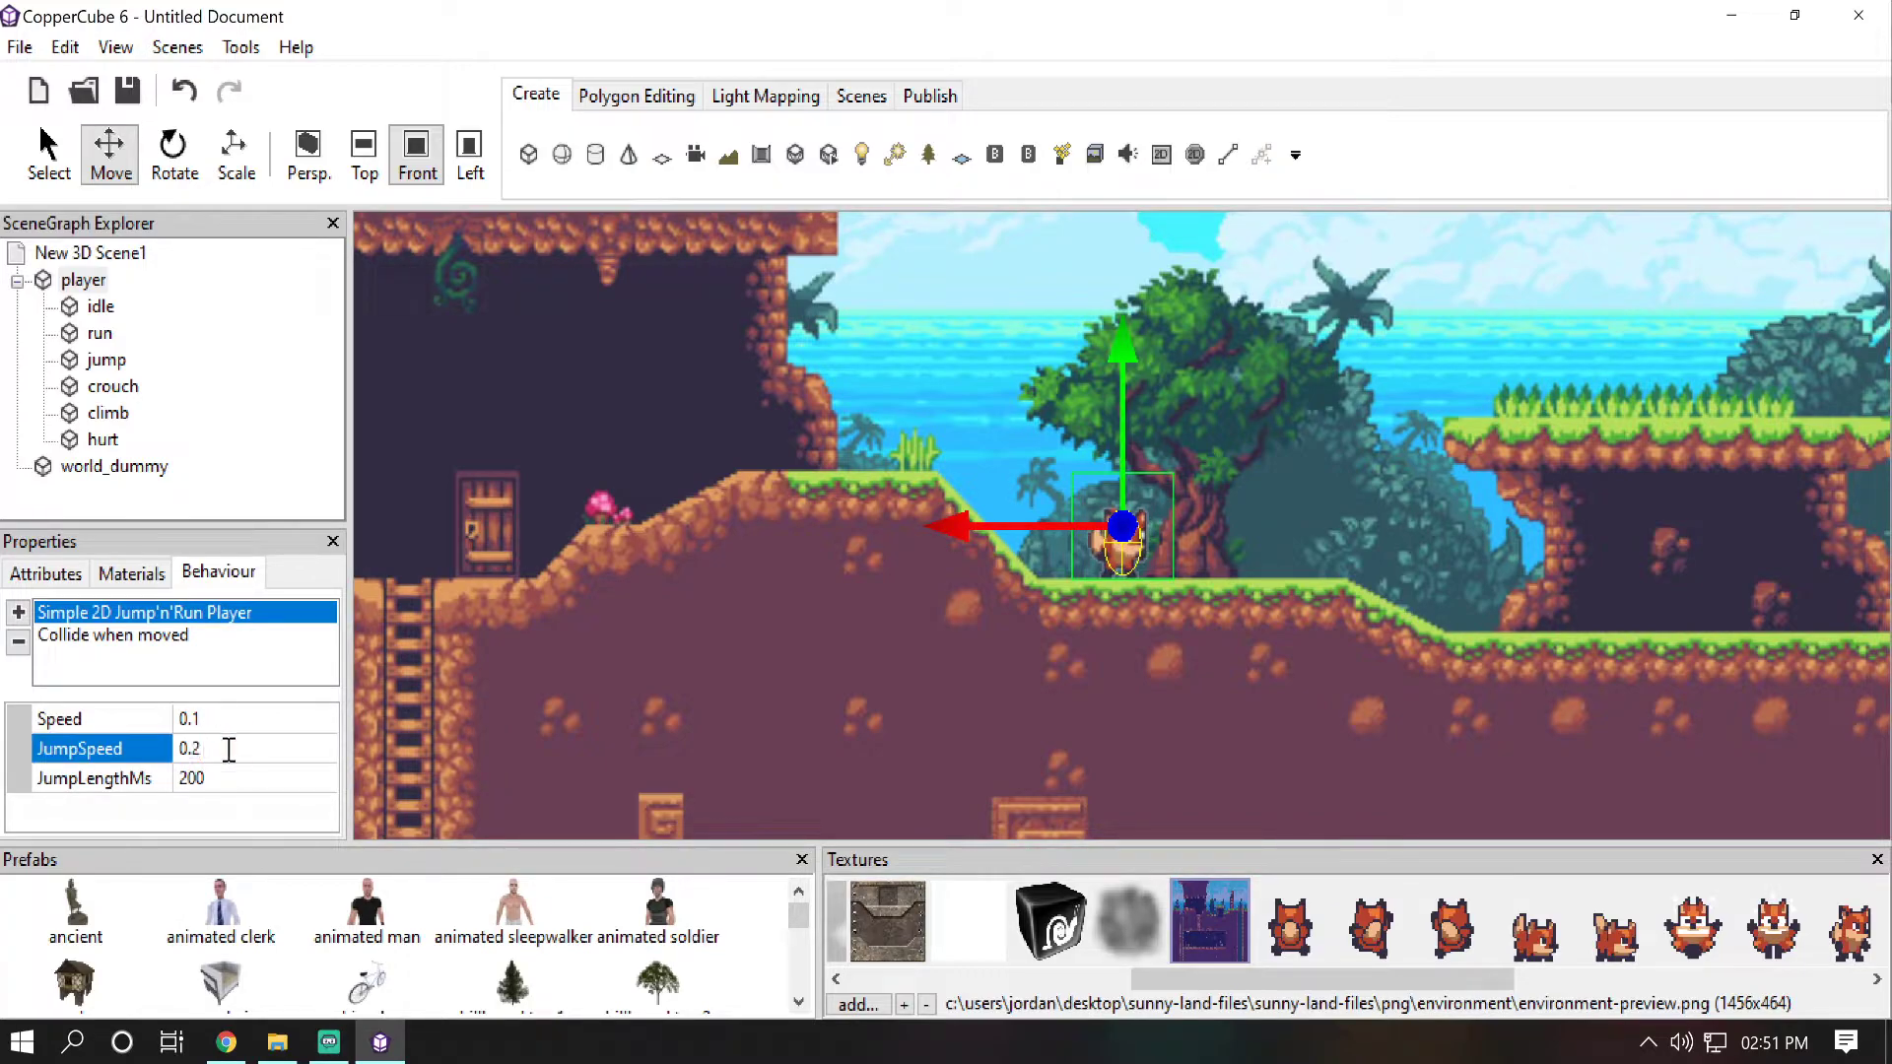
pyautogui.click(225, 778)
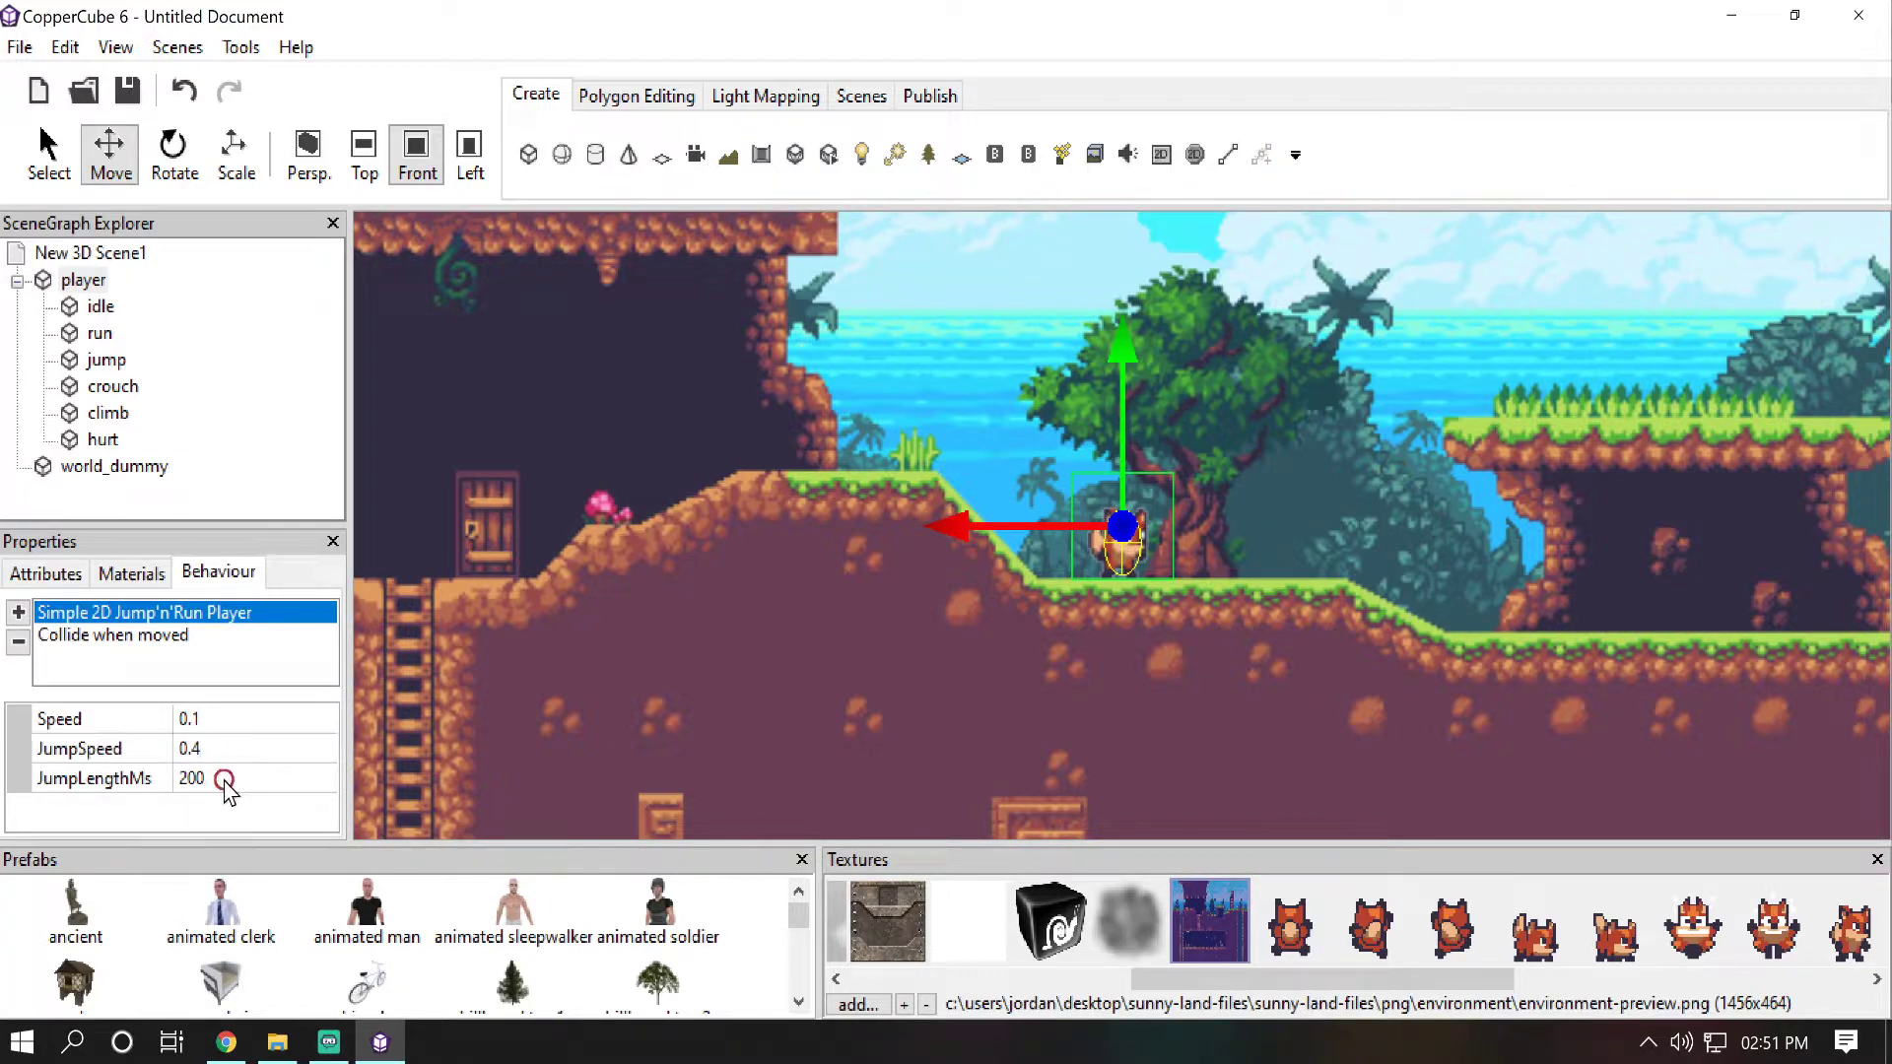
pyautogui.click(222, 778)
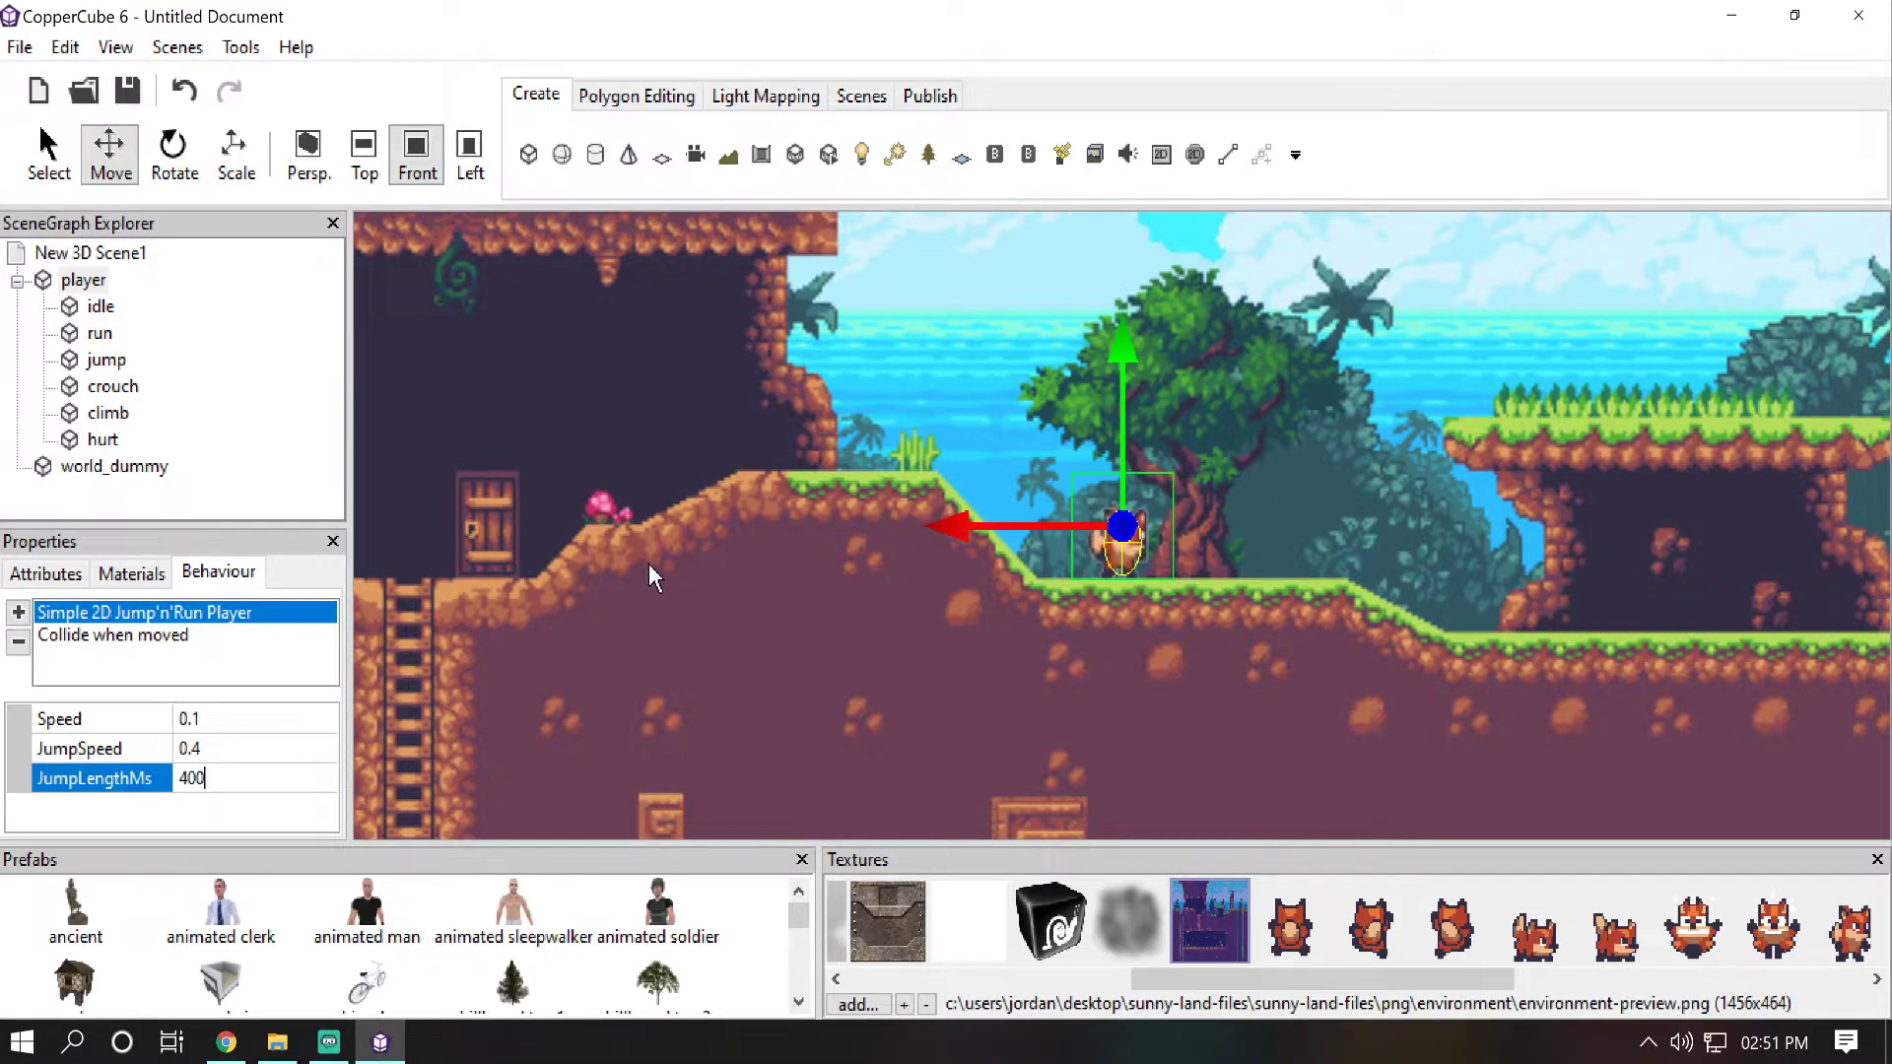
pyautogui.press('Return')
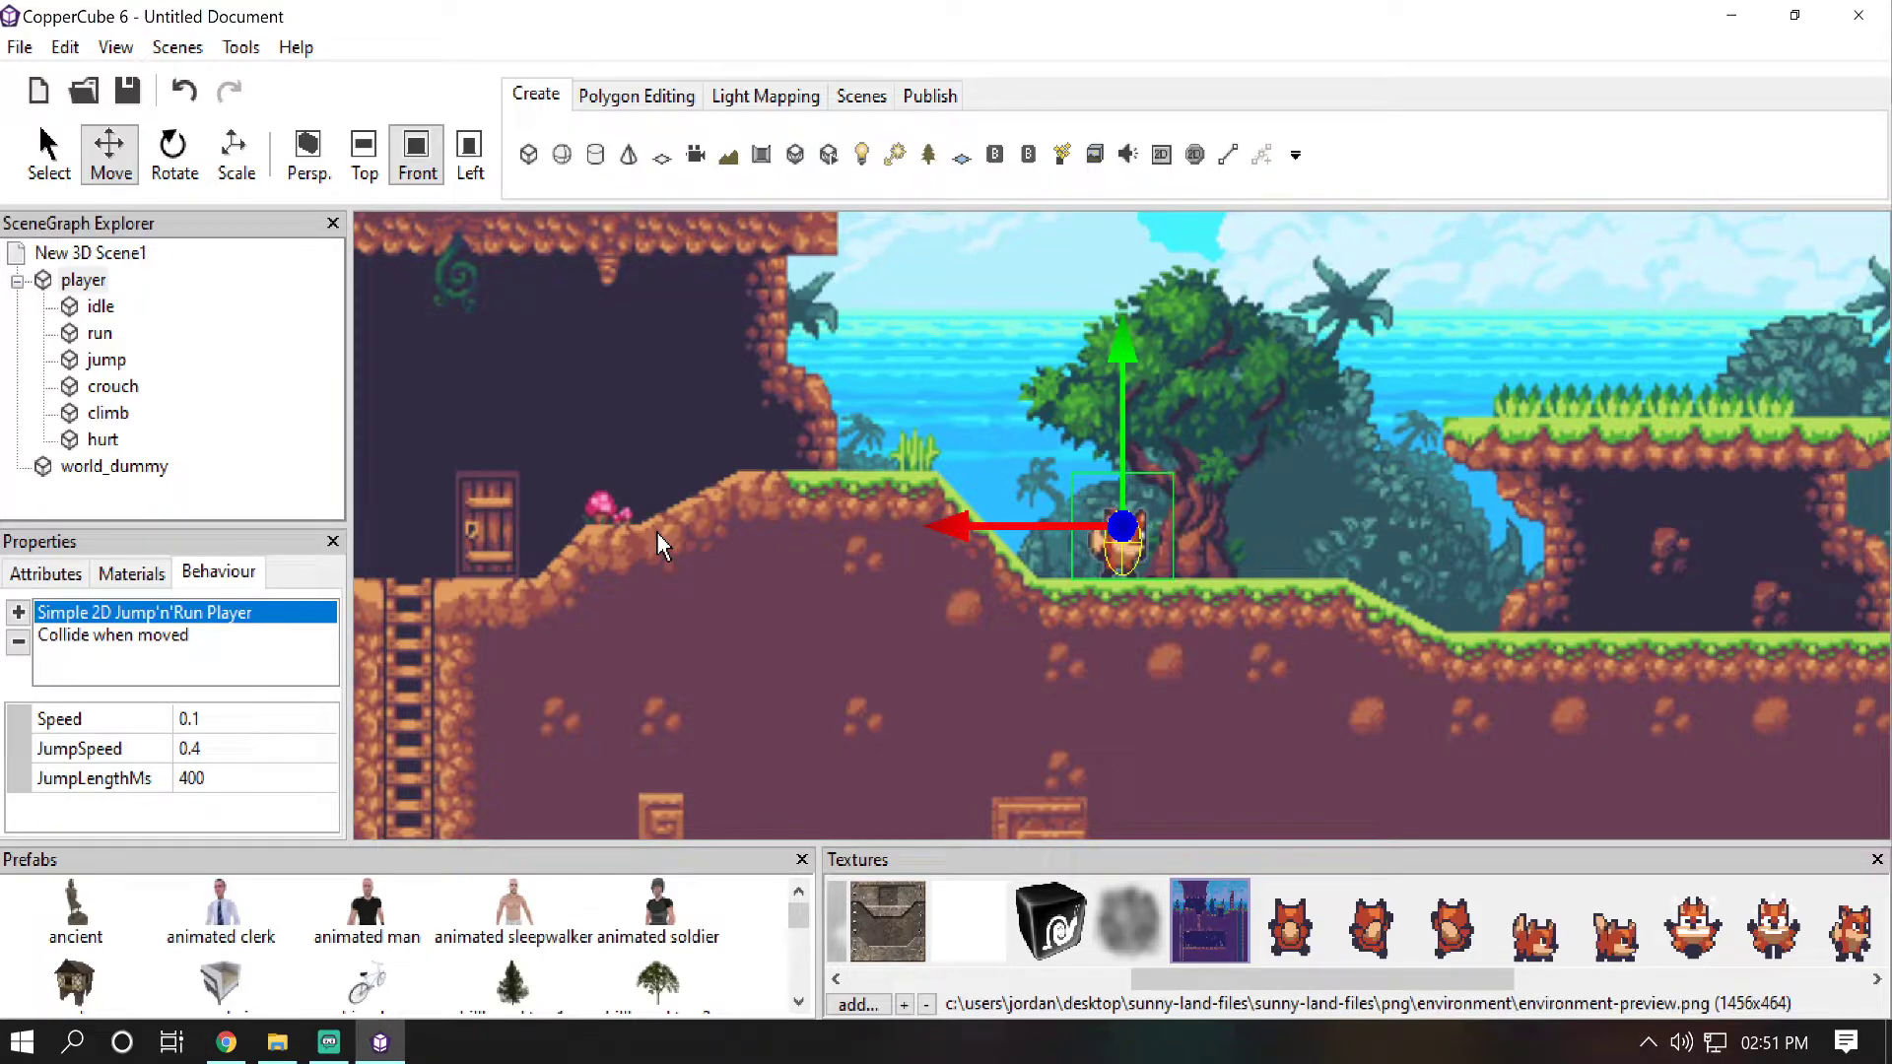
# Step: Test-run the game as a Windows (.exe) build and close the test window
pyautogui.click(927, 96)
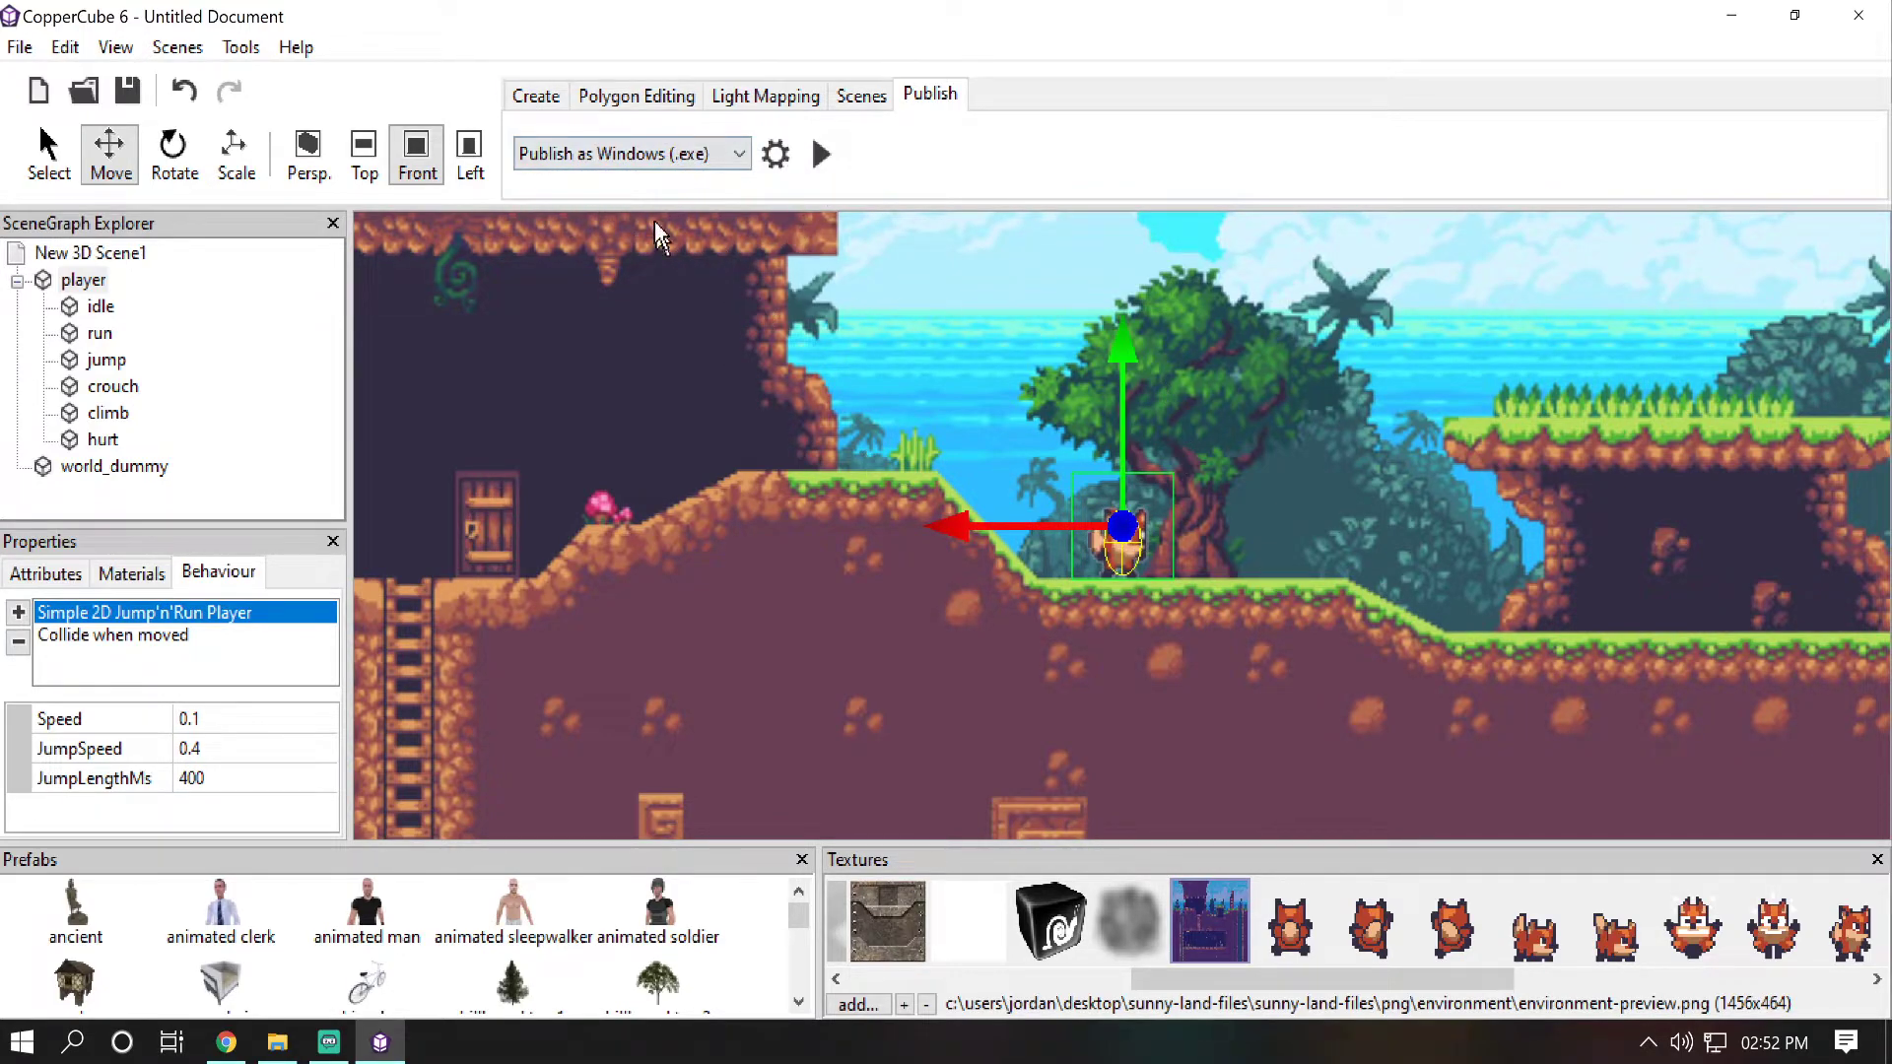
pyautogui.click(822, 155)
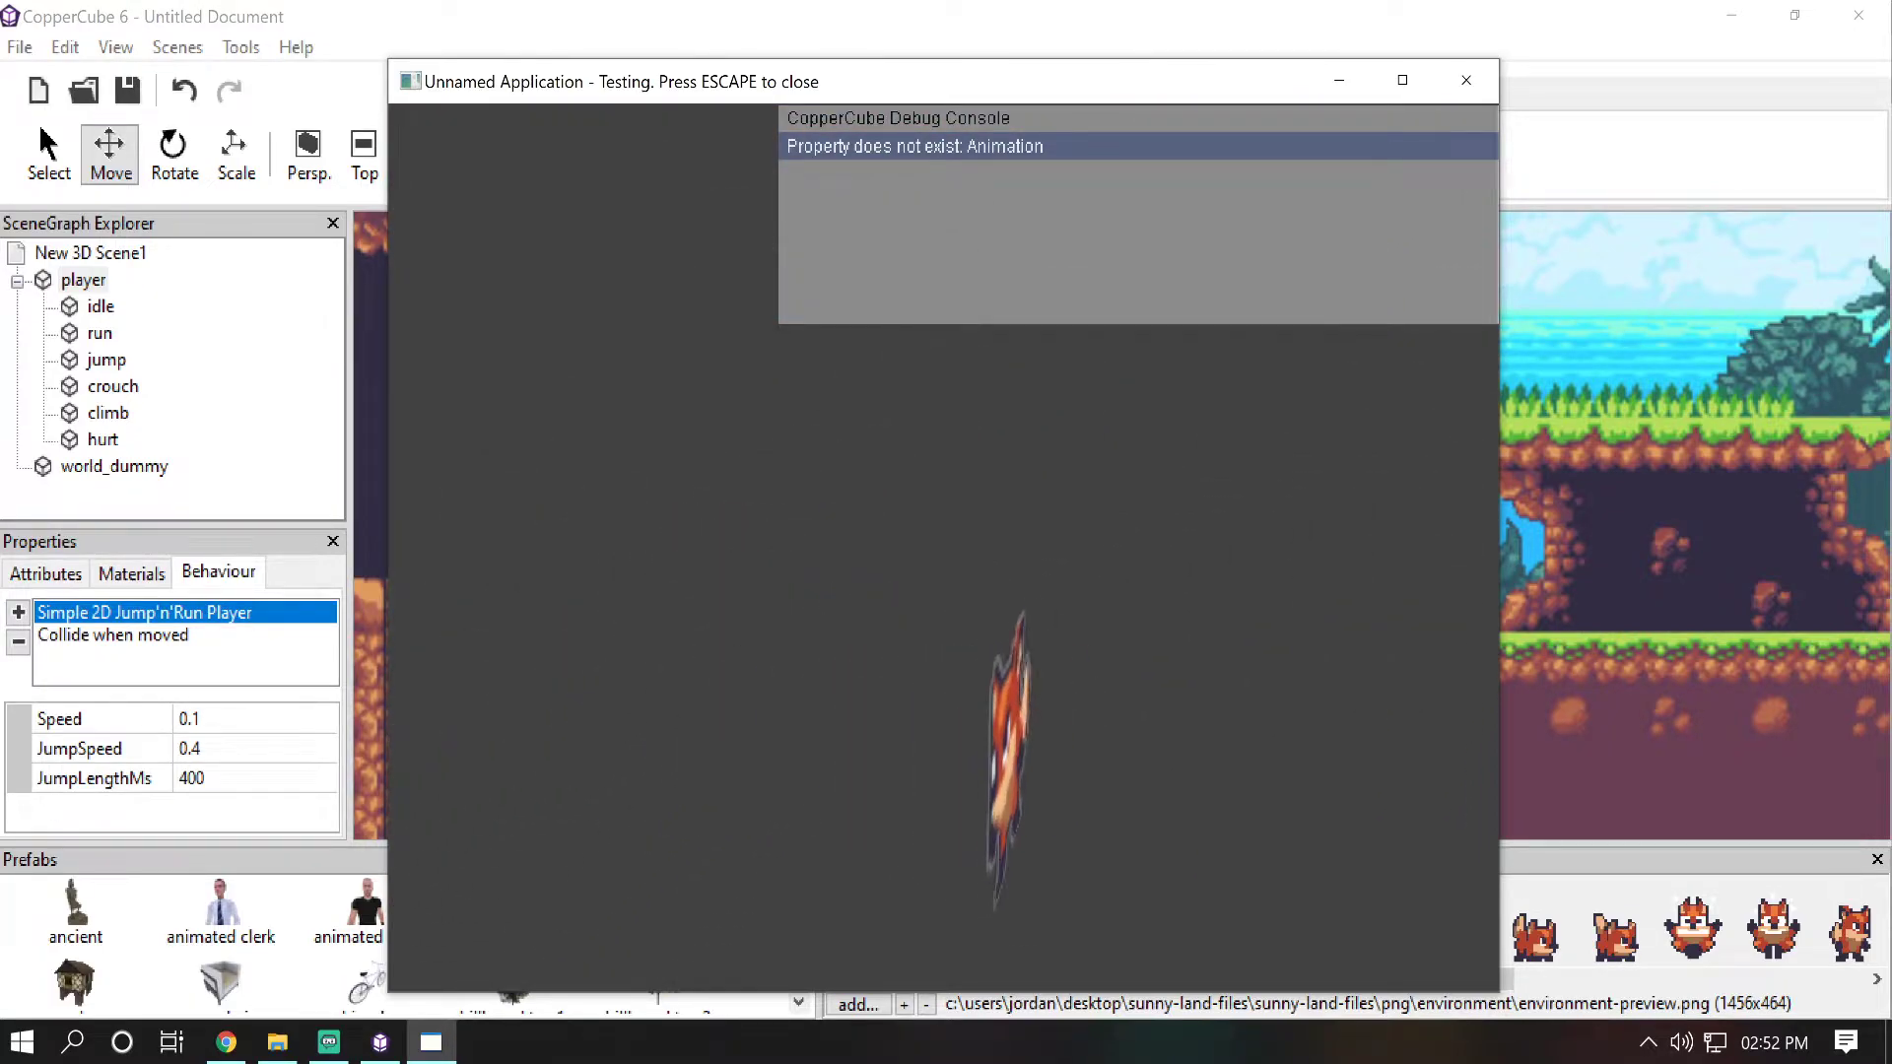
pyautogui.press('Escape')
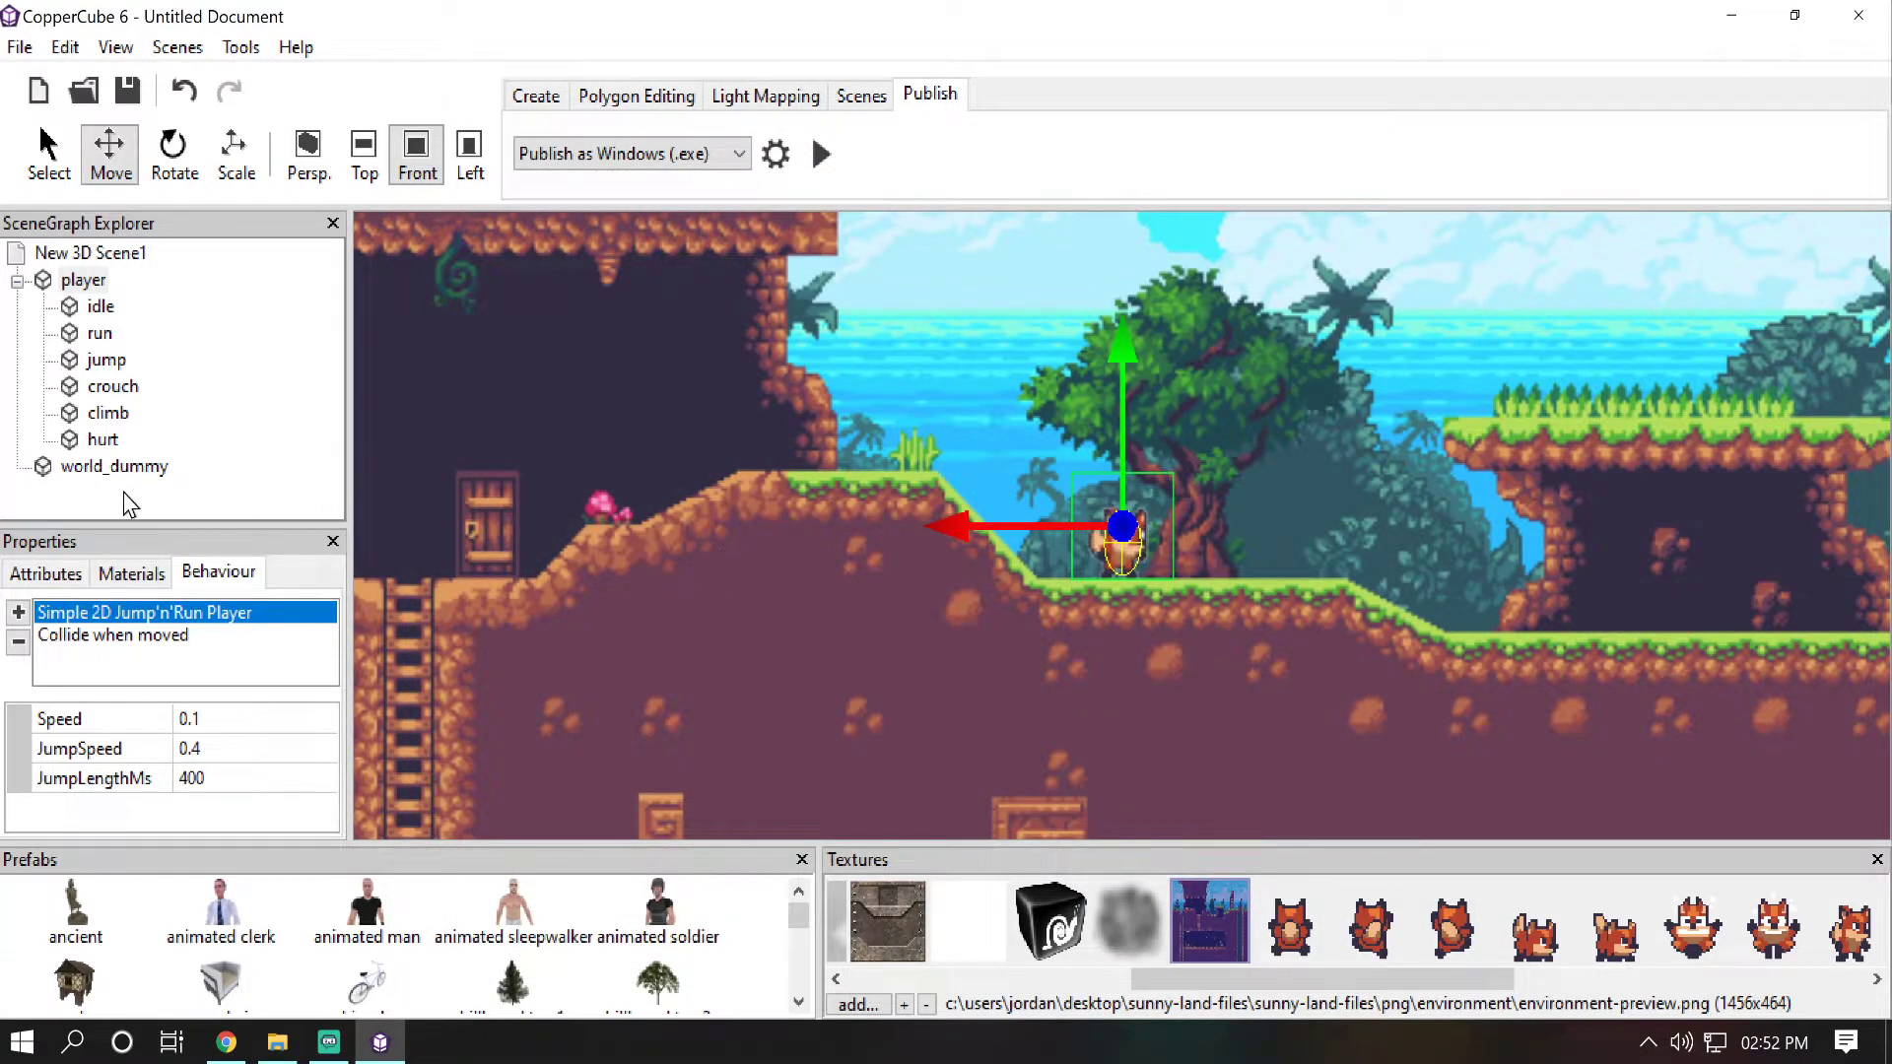
# Step: Make the material of the world_dummy mesh double sided in its advanced material settings
pyautogui.doubleClick(92, 475)
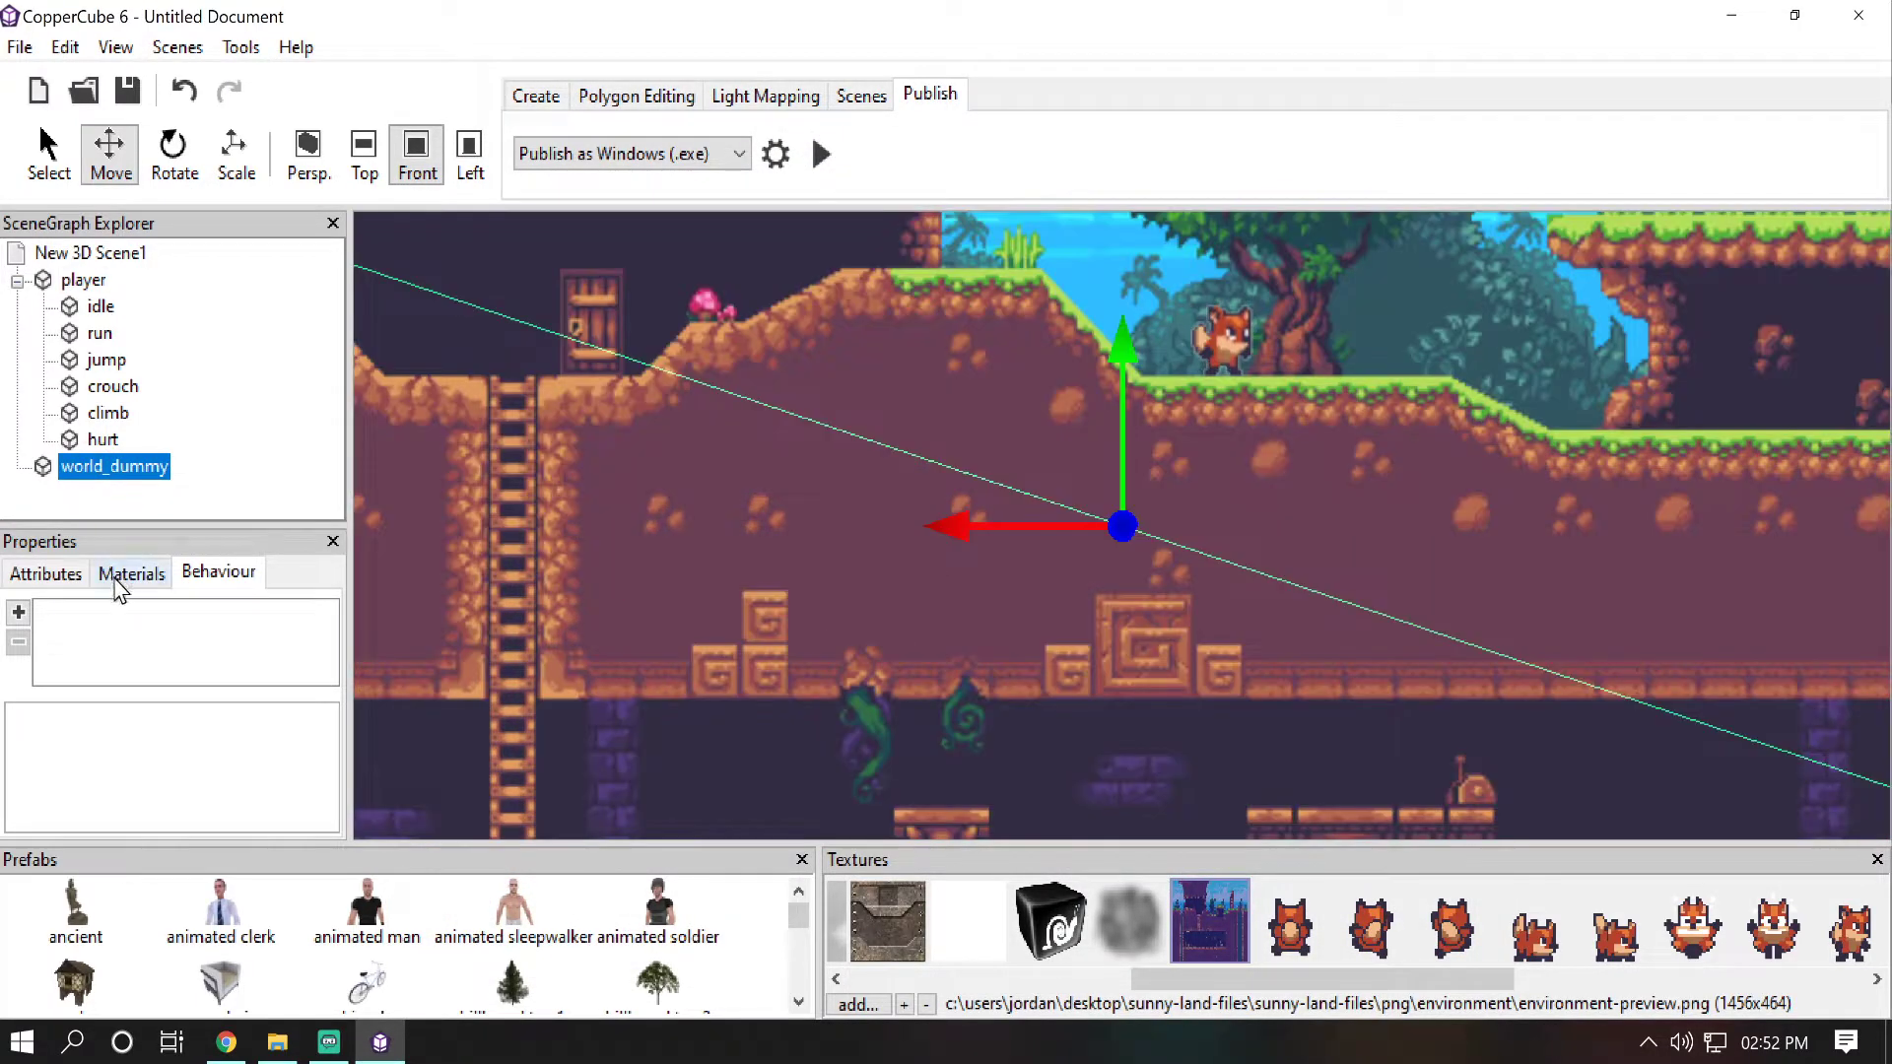
pyautogui.click(126, 576)
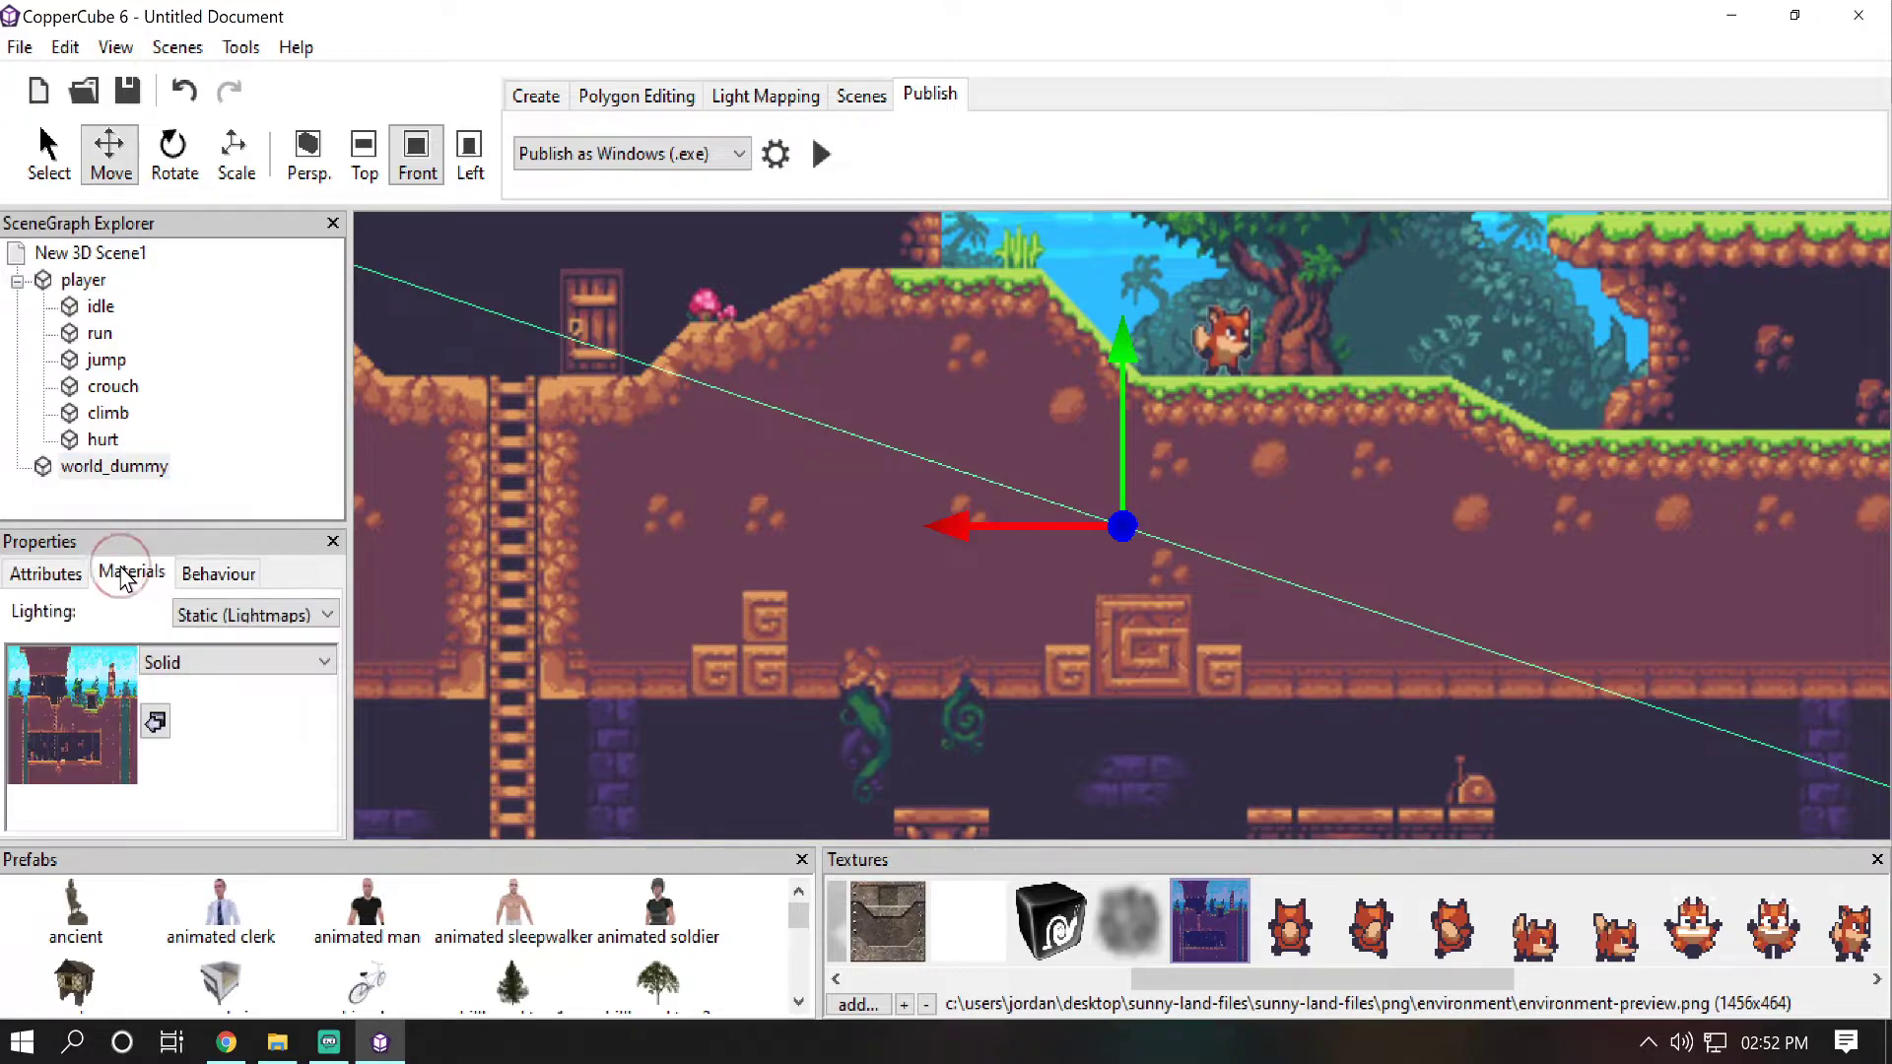
pyautogui.click(205, 662)
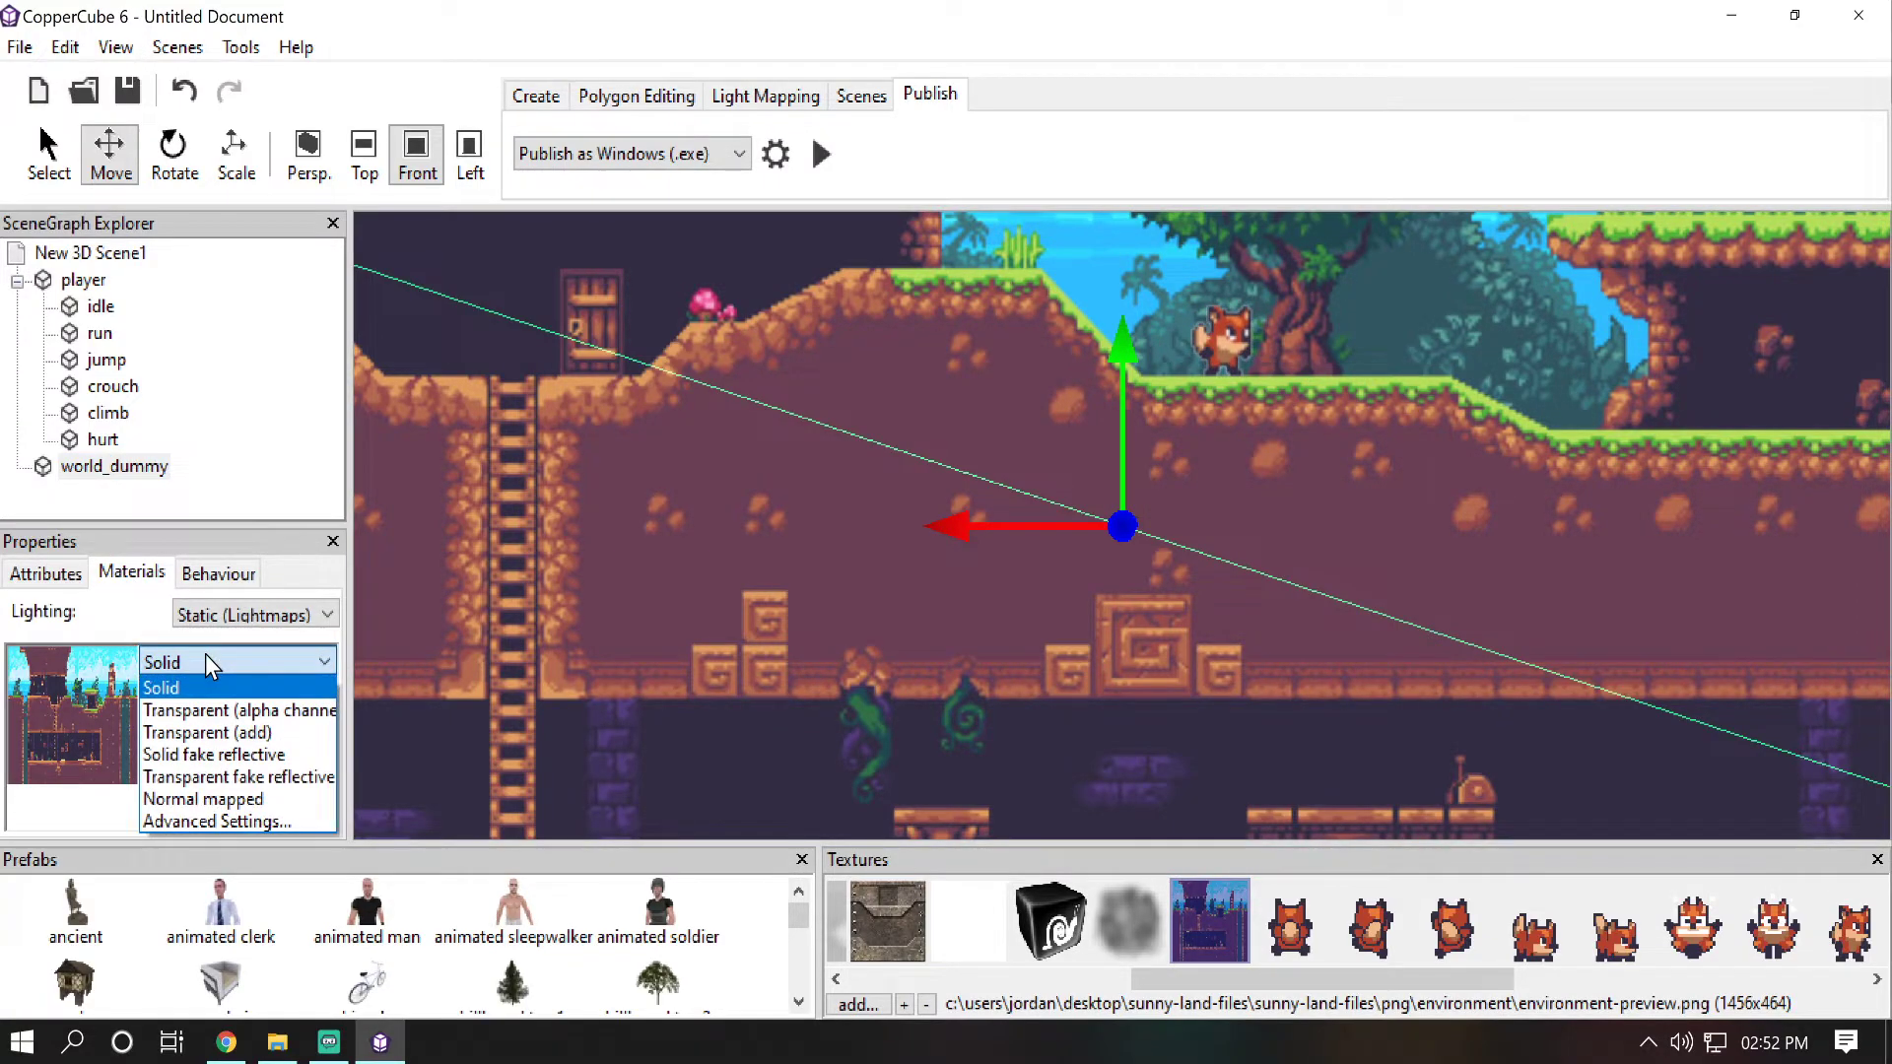
pyautogui.click(229, 816)
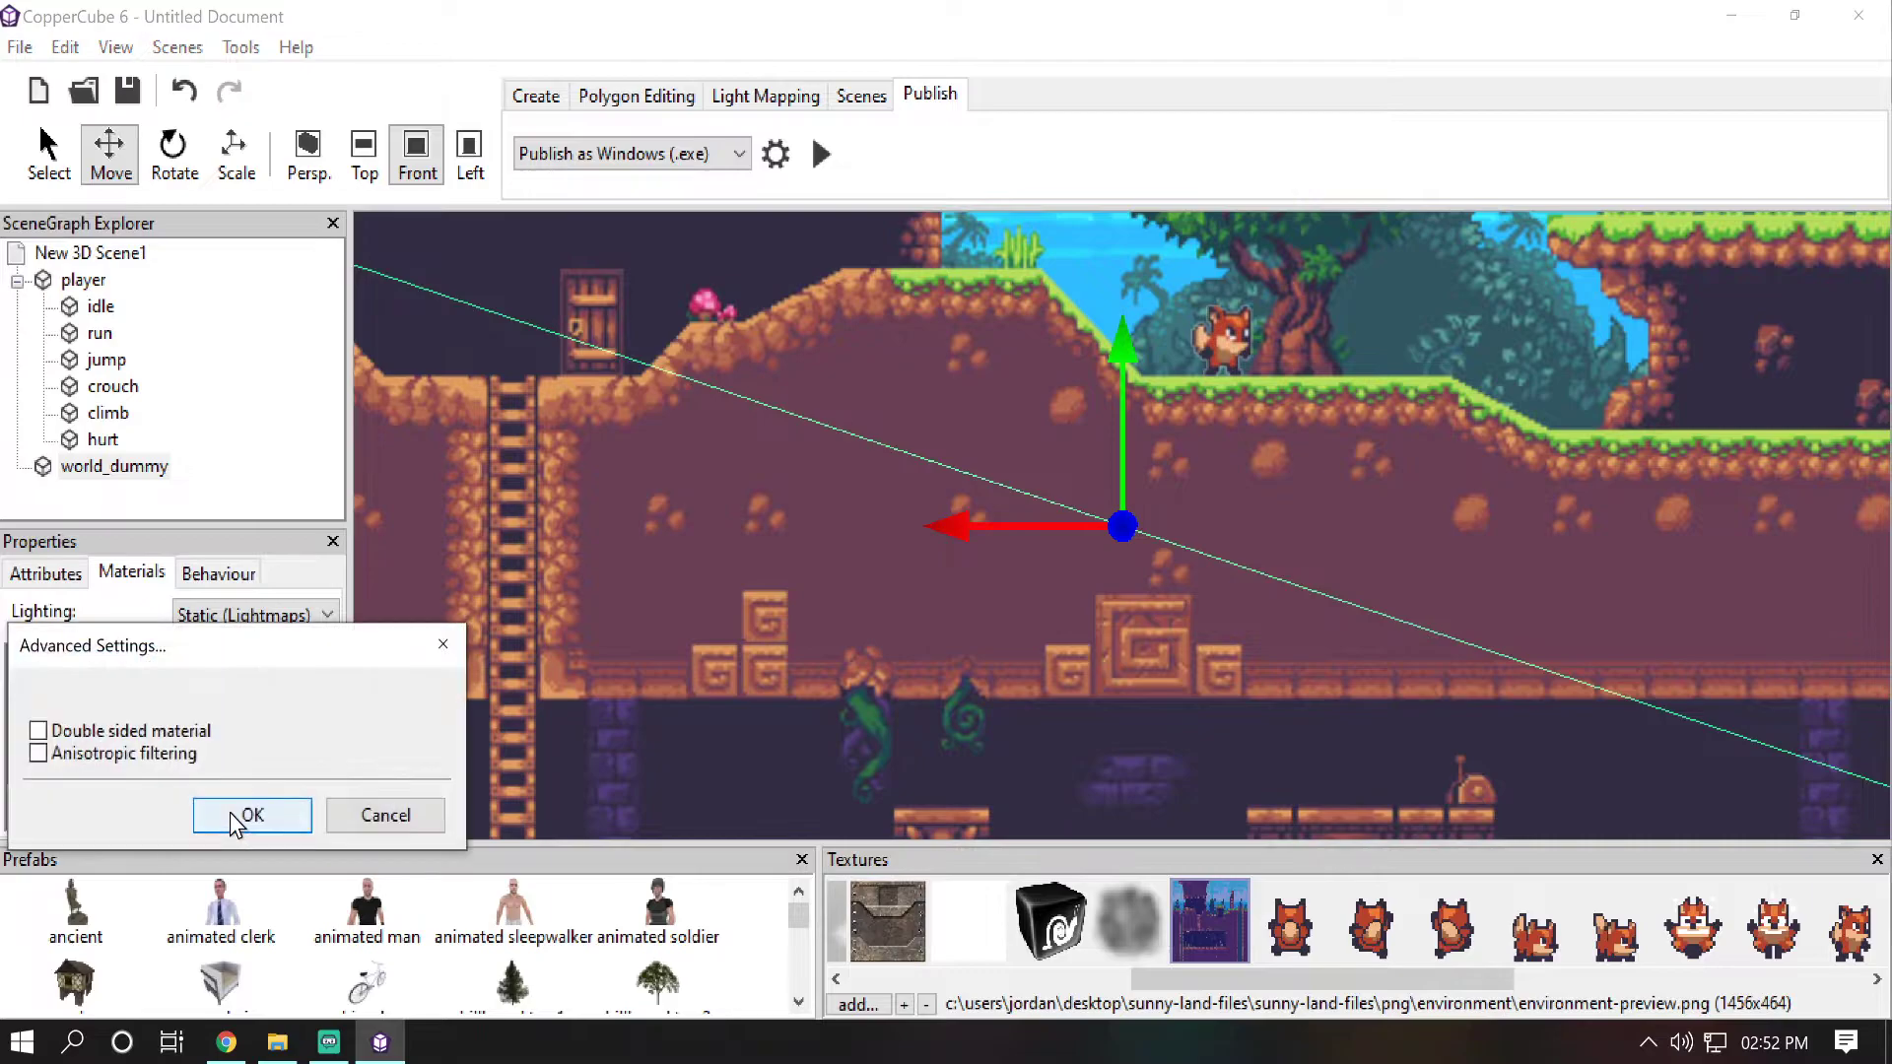
pyautogui.click(40, 734)
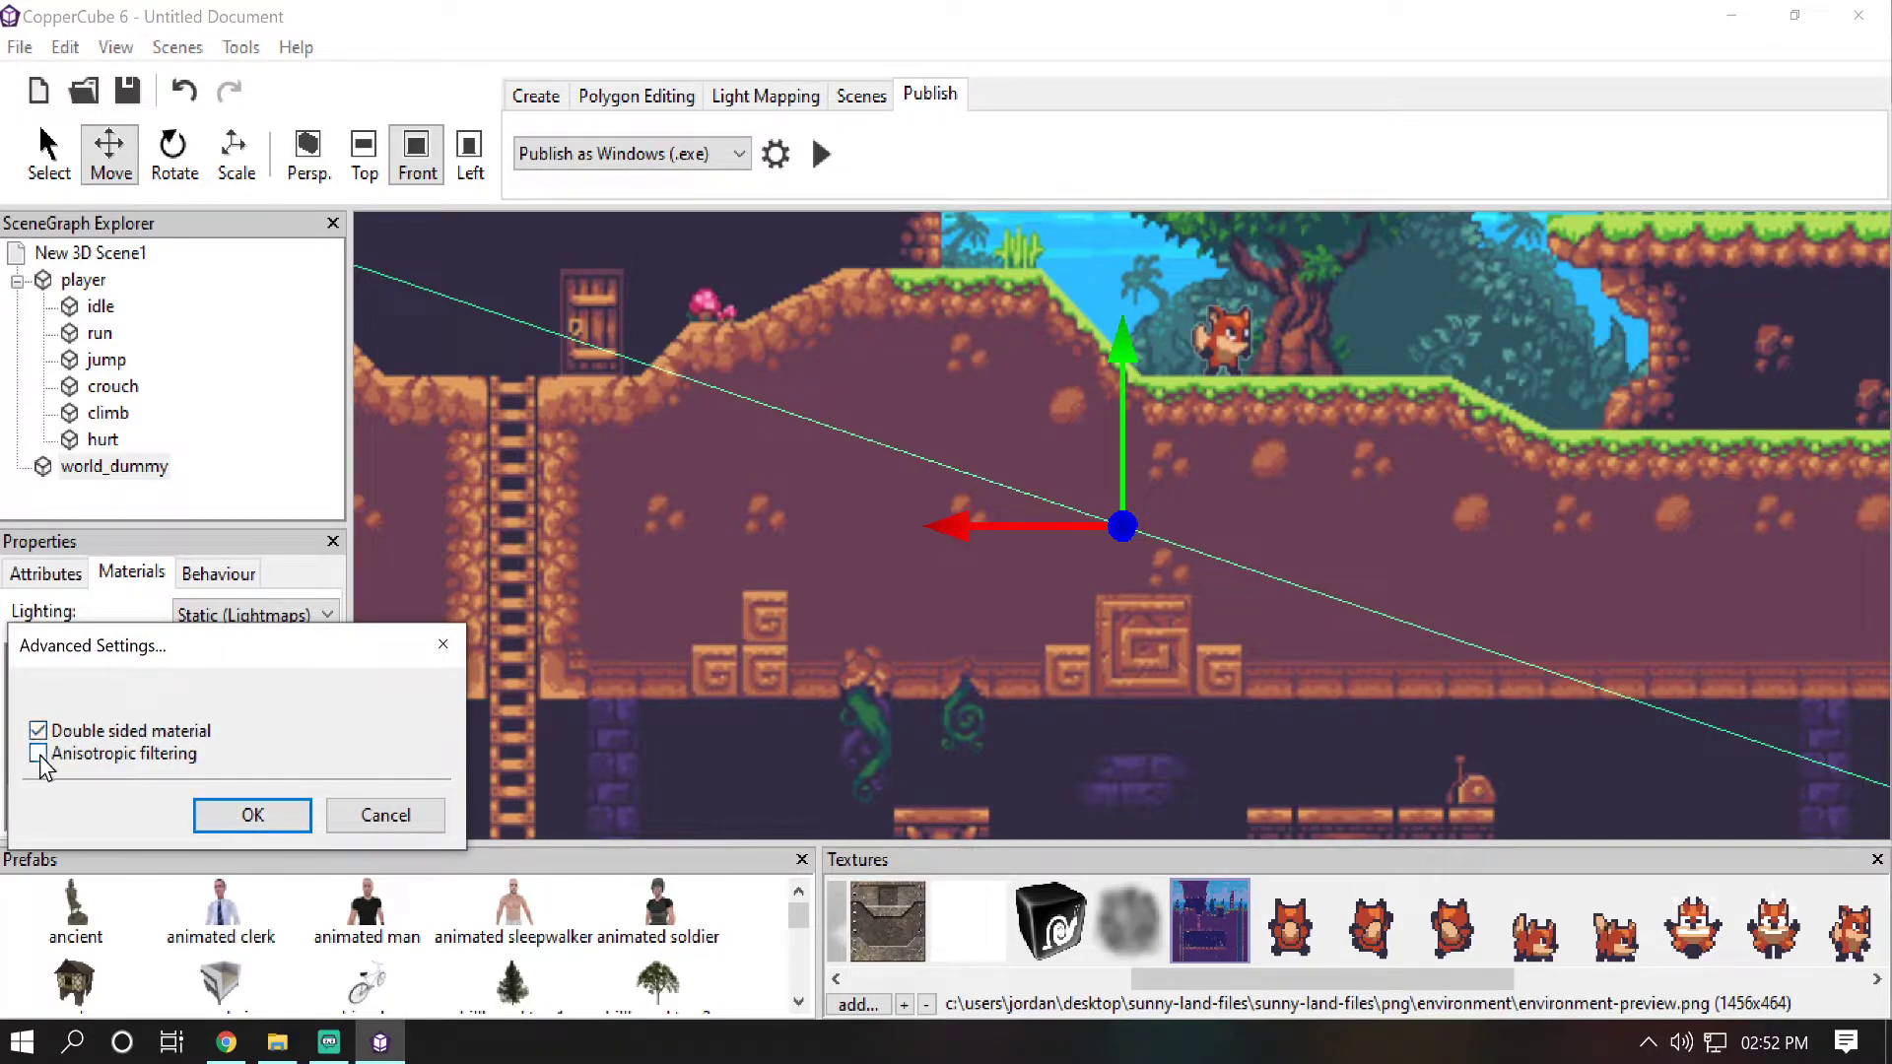
pyautogui.click(252, 815)
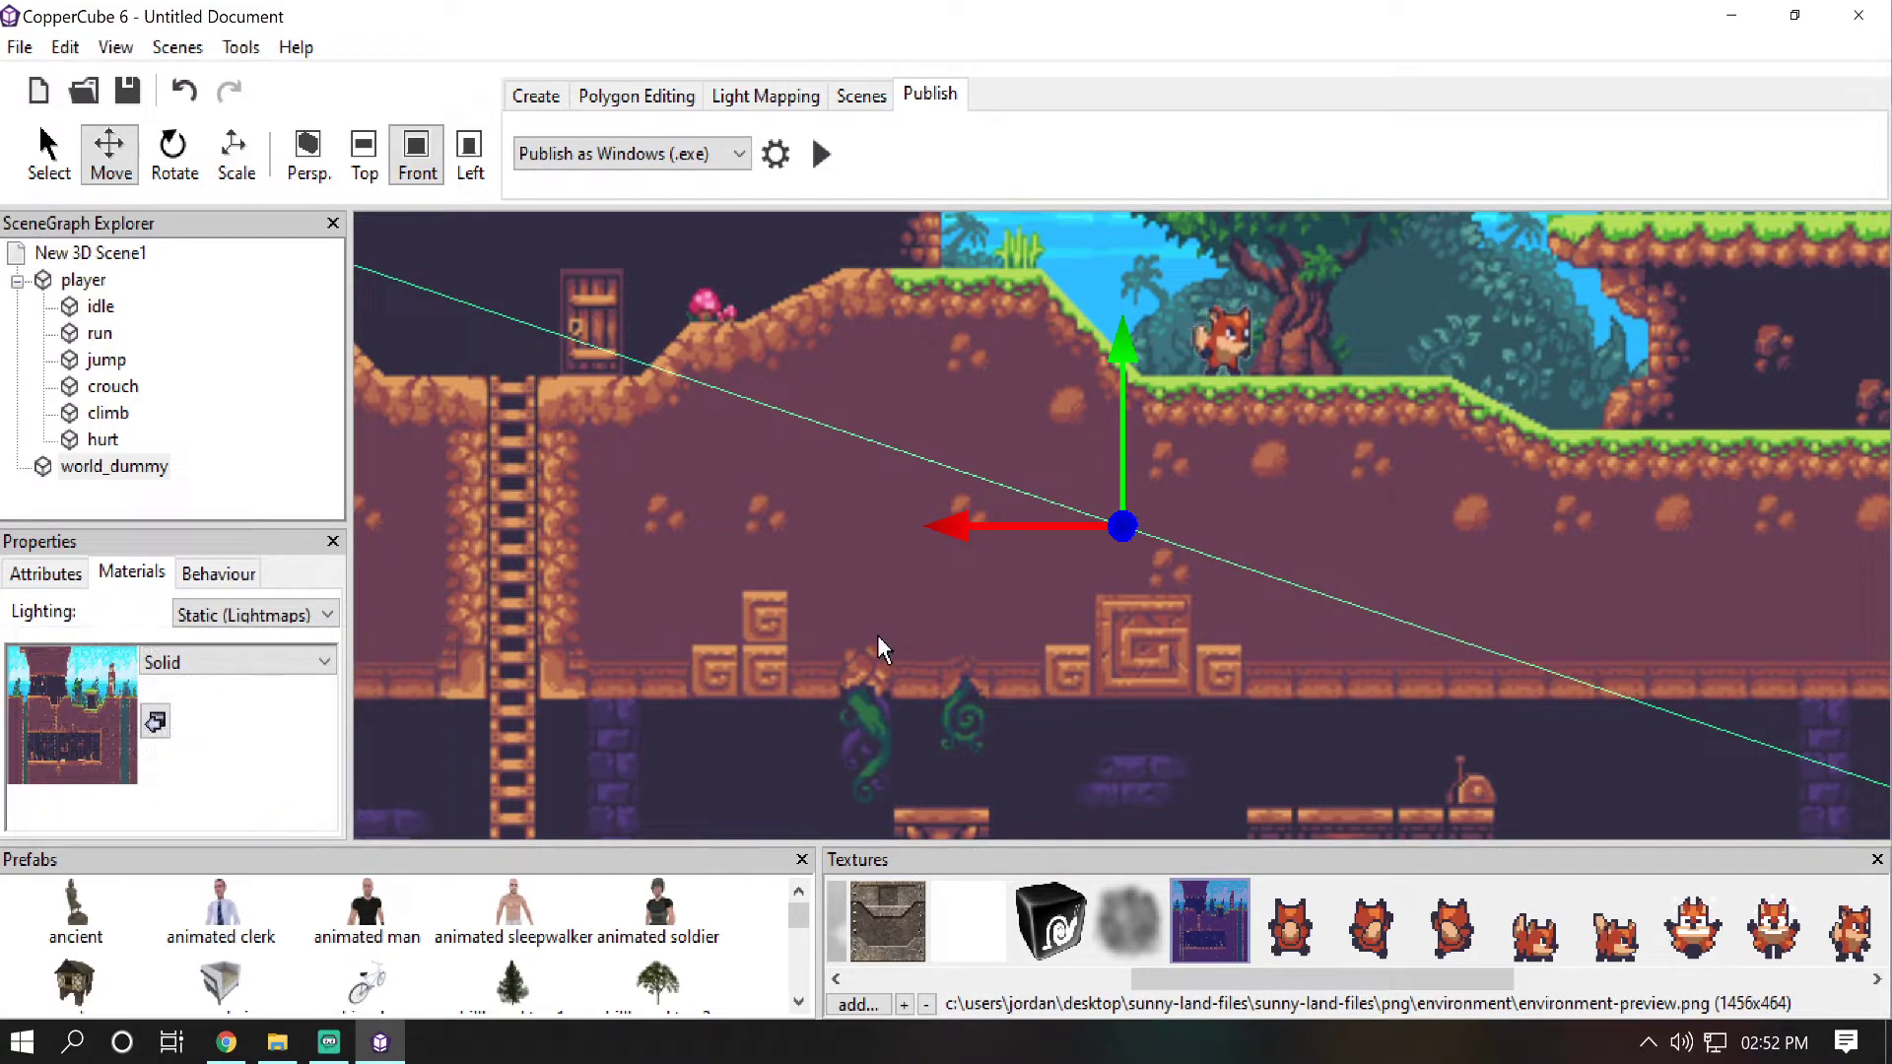
# Step: Test-run the game again, walk the fox player around the level, and close the test window
pyautogui.click(818, 146)
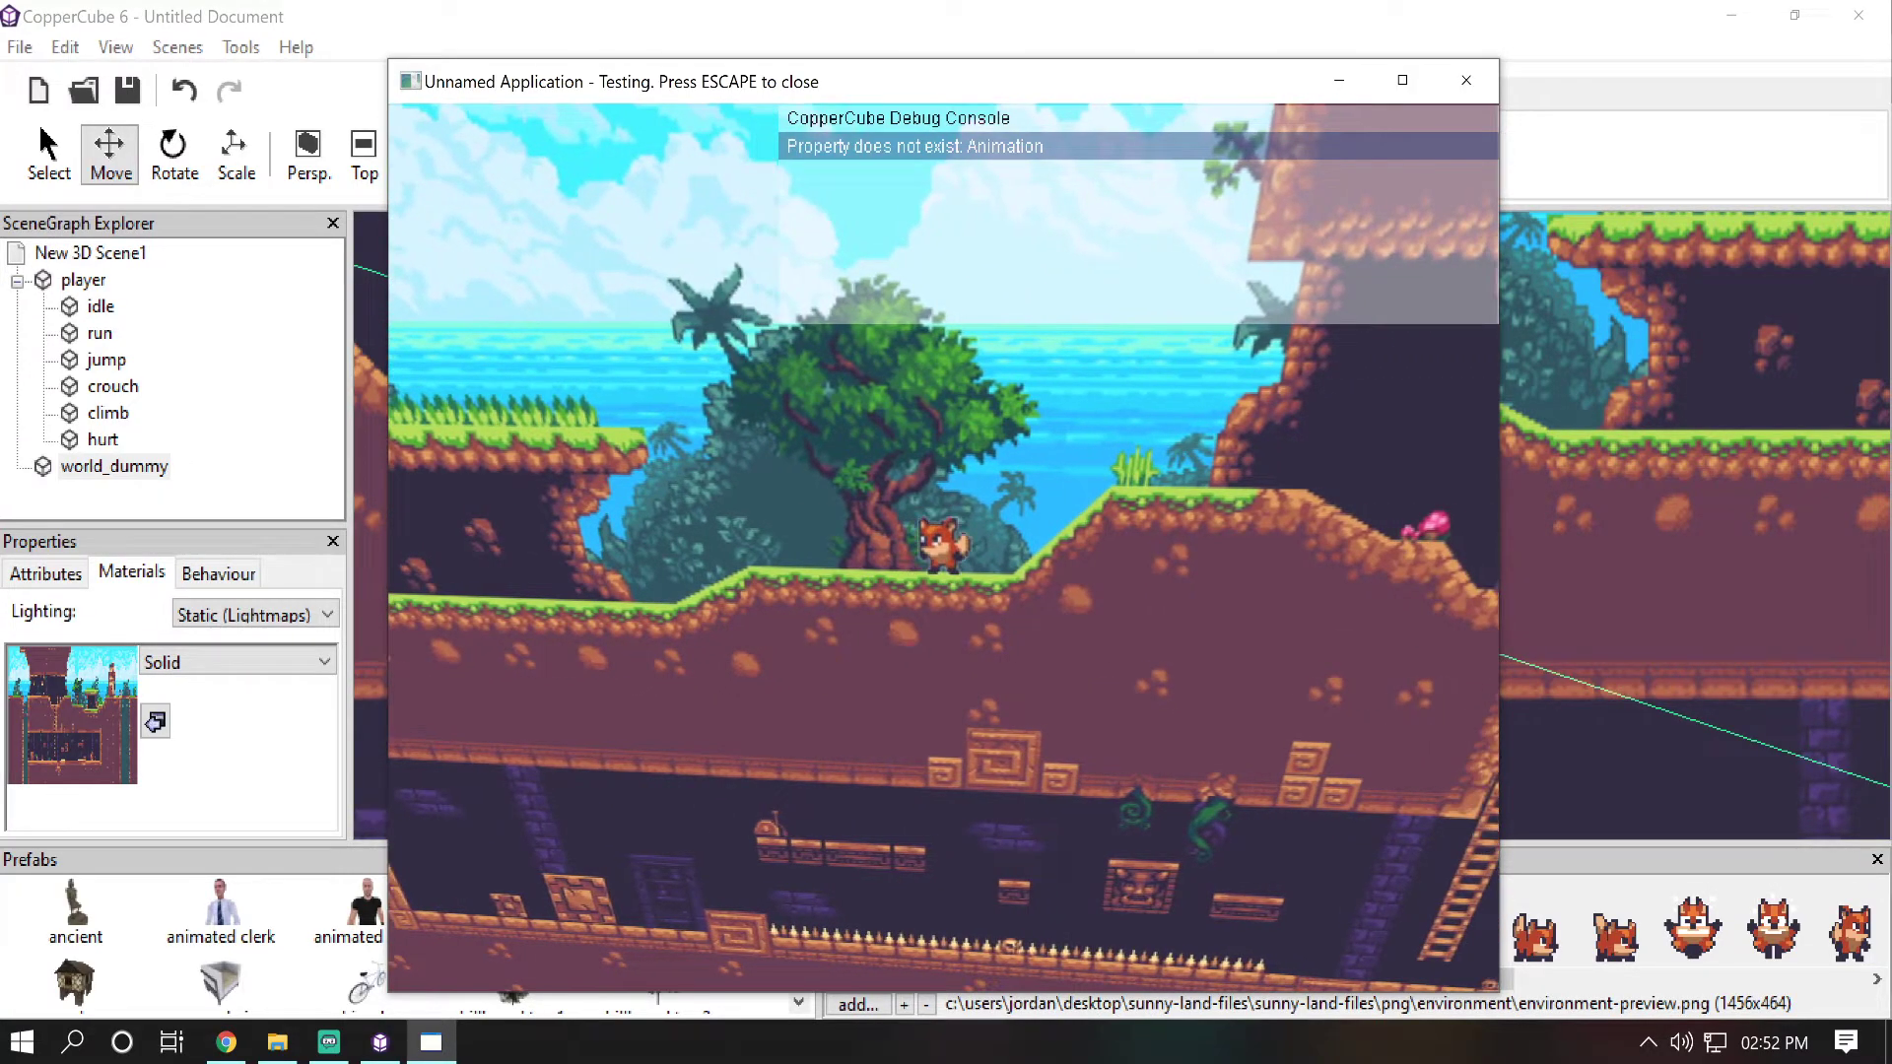
pyautogui.press('Left')
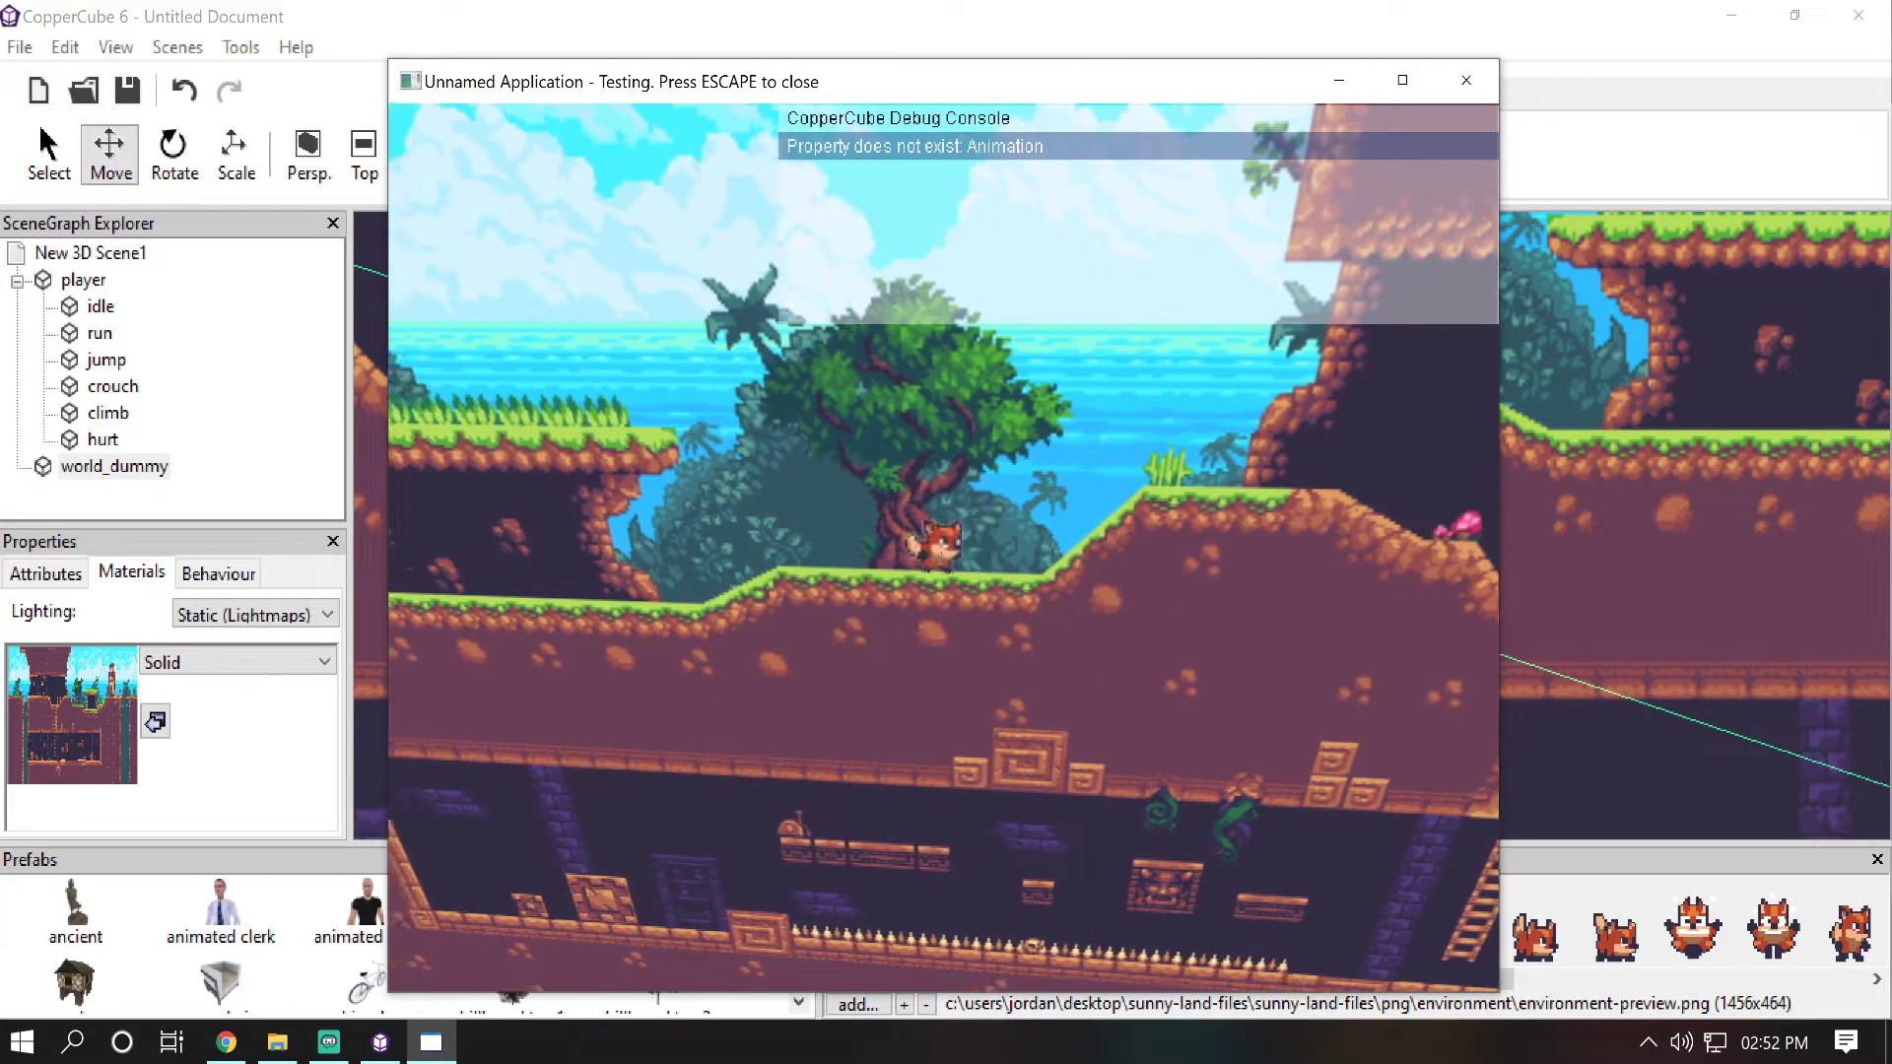
pyautogui.press('Left')
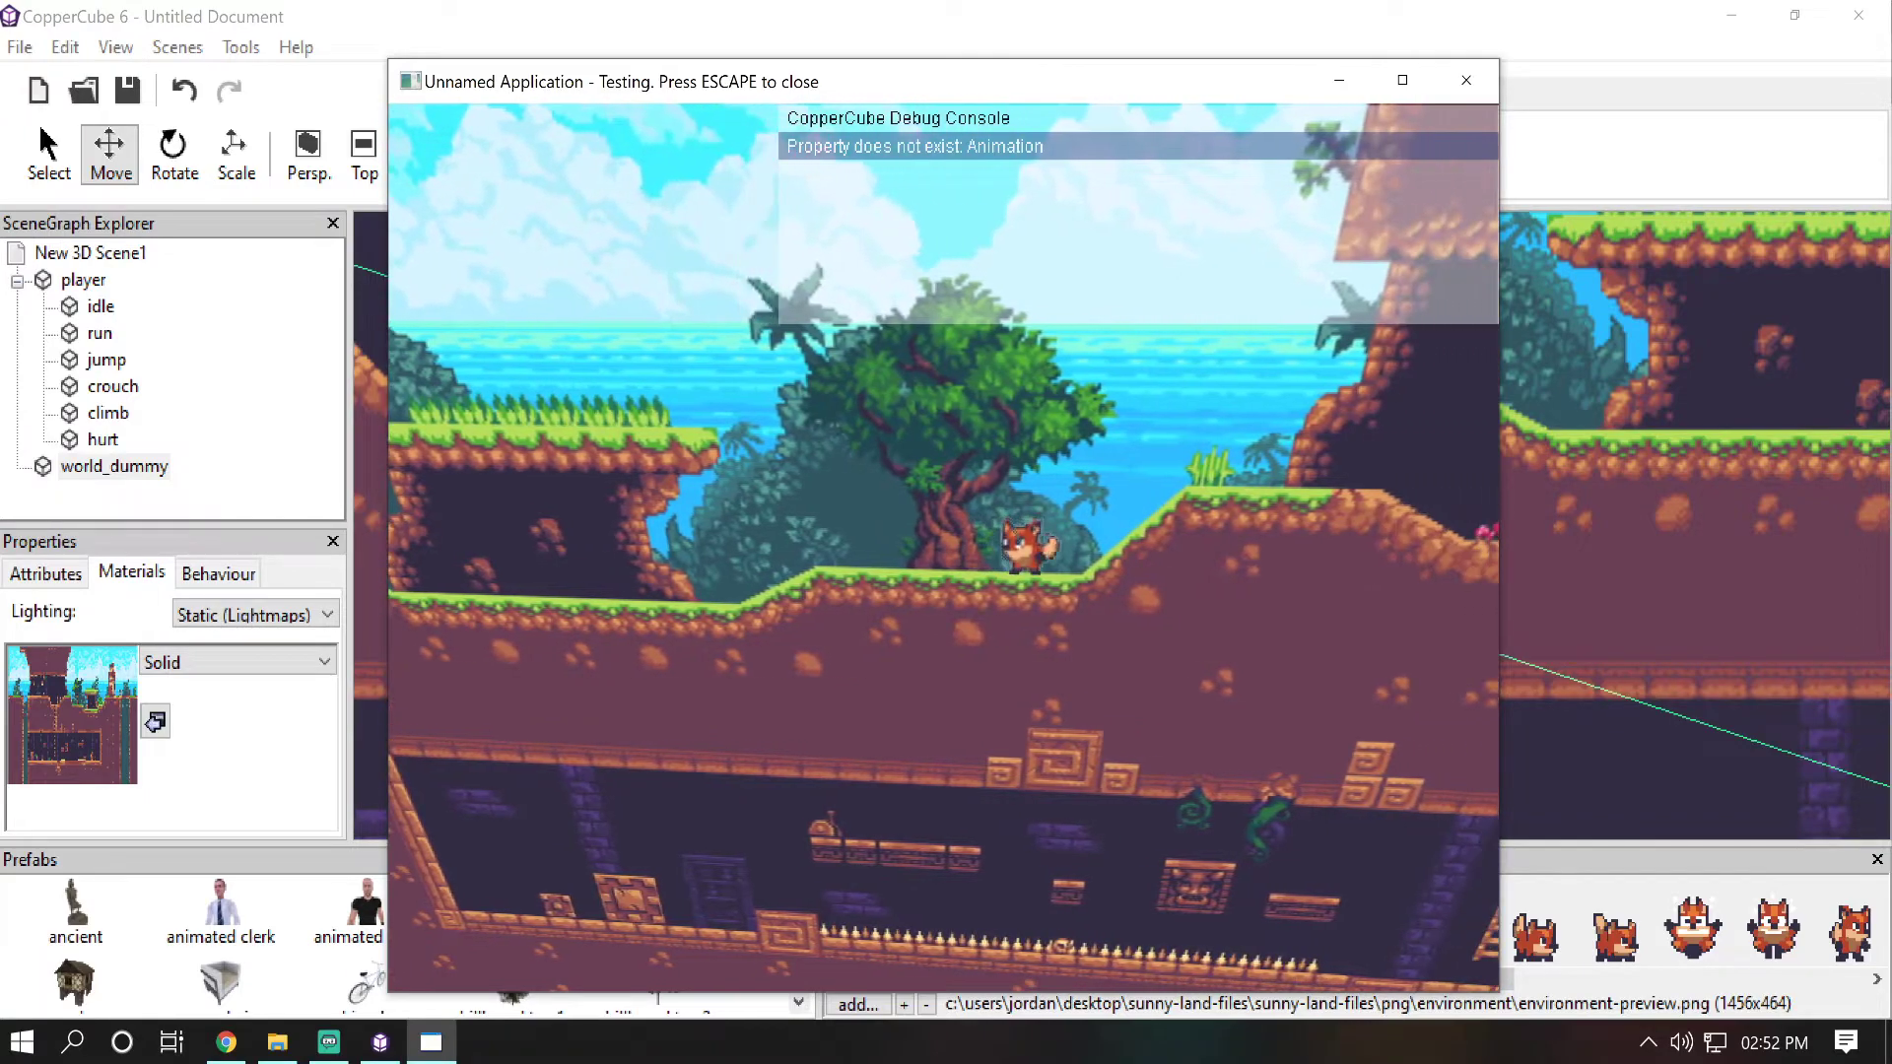
pyautogui.press('Escape')
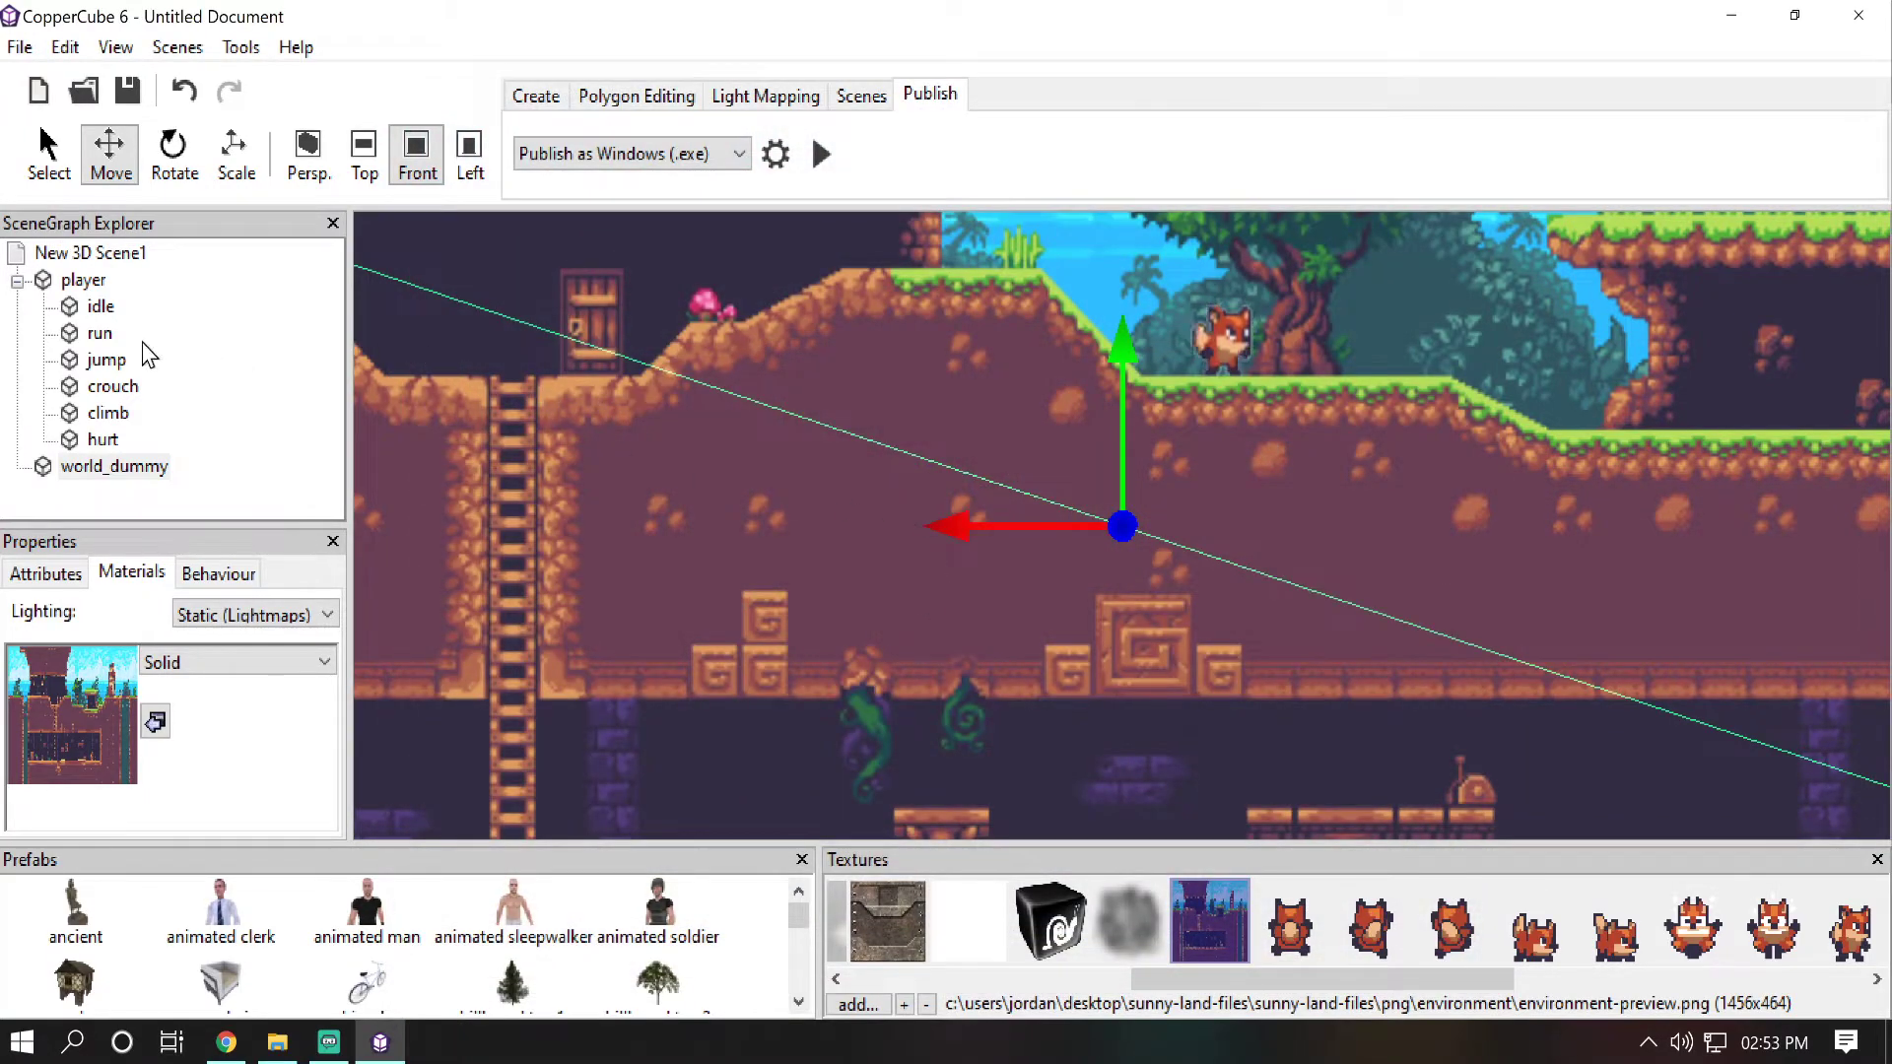
# Step: Turn off collision for the run and jump meshes under the player
pyautogui.click(109, 311)
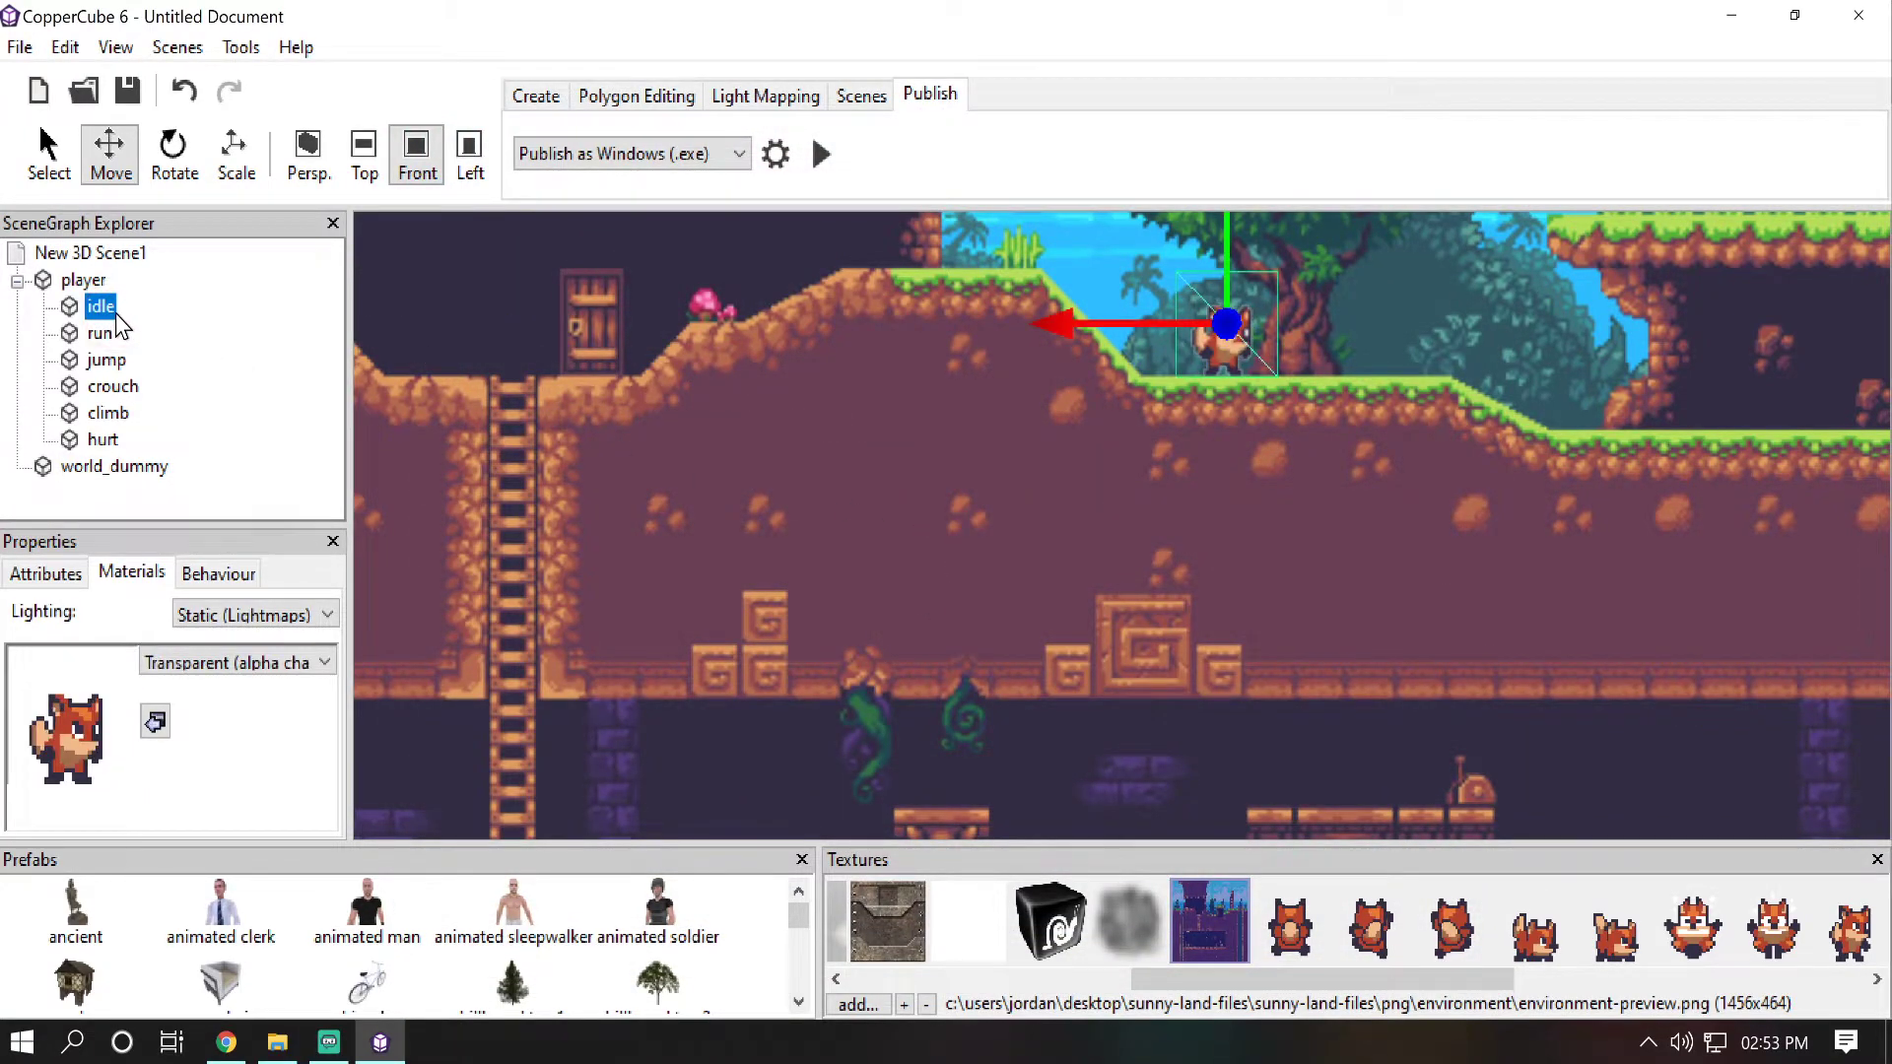
pyautogui.click(69, 571)
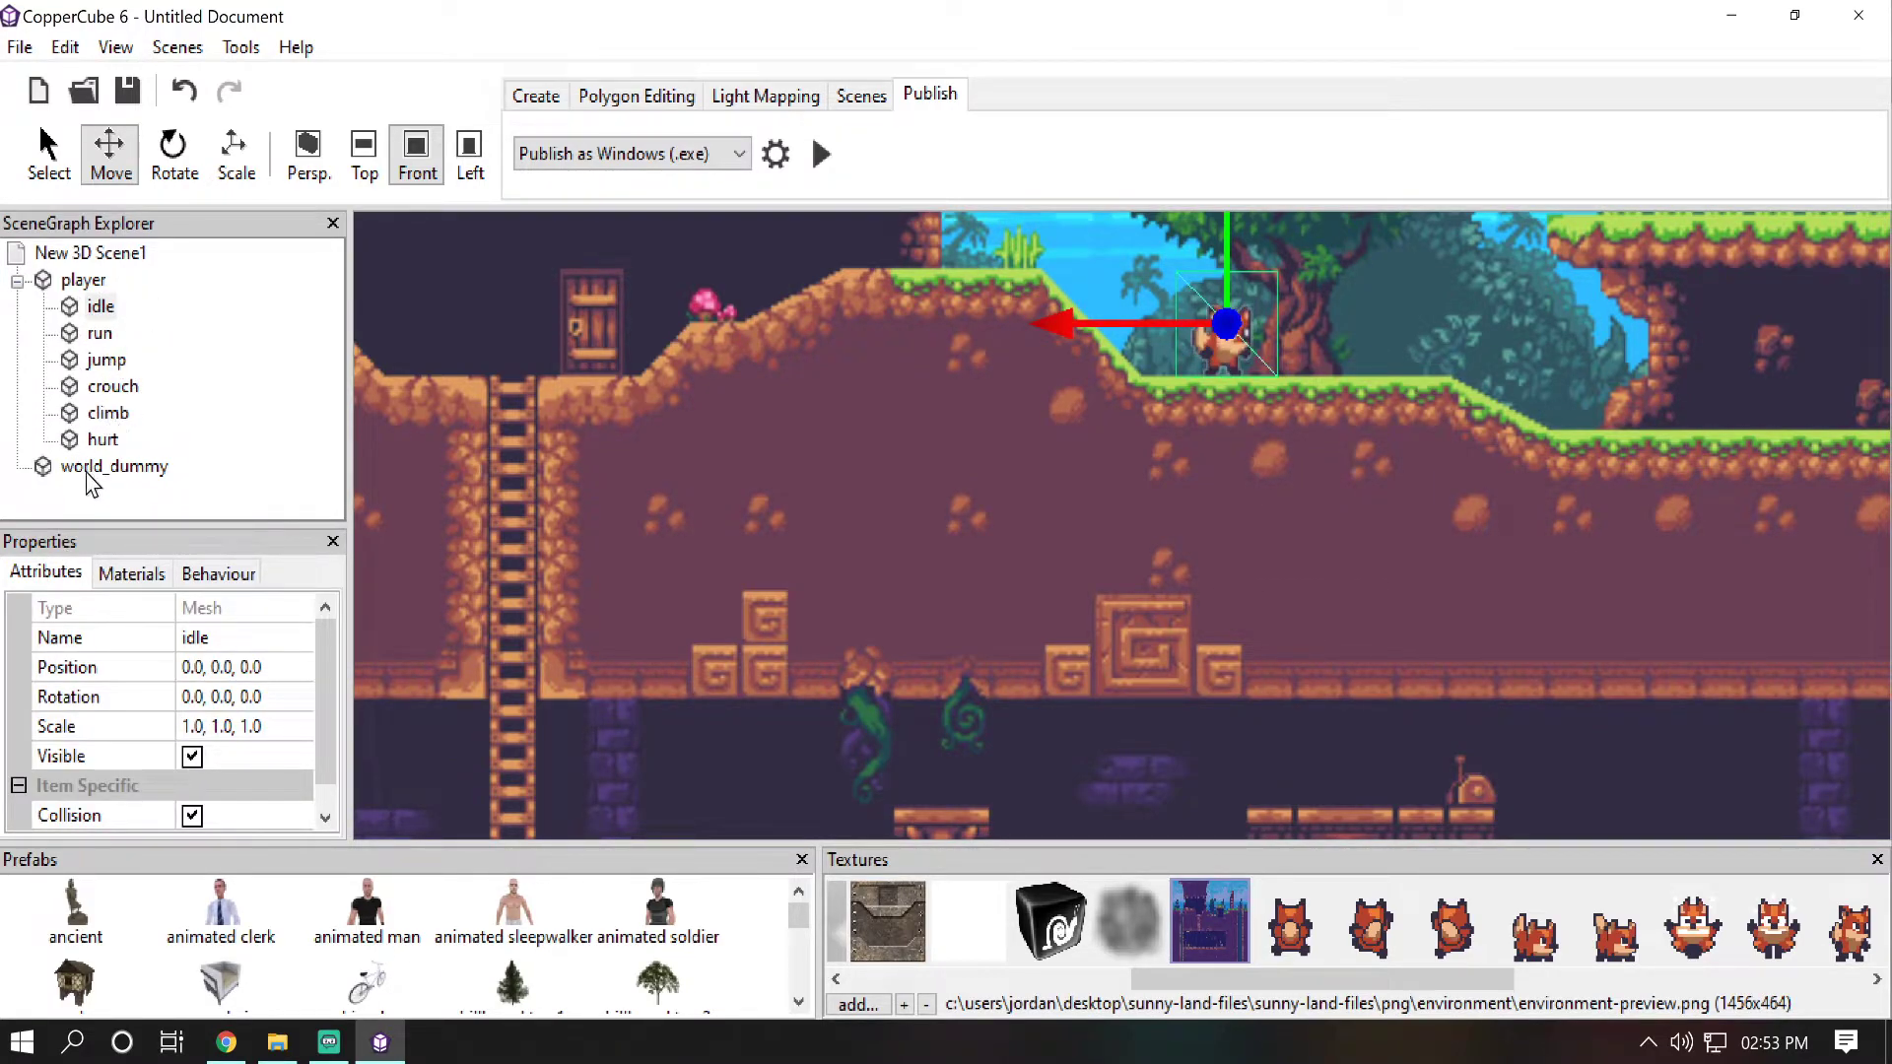
pyautogui.click(99, 309)
pyautogui.click(100, 335)
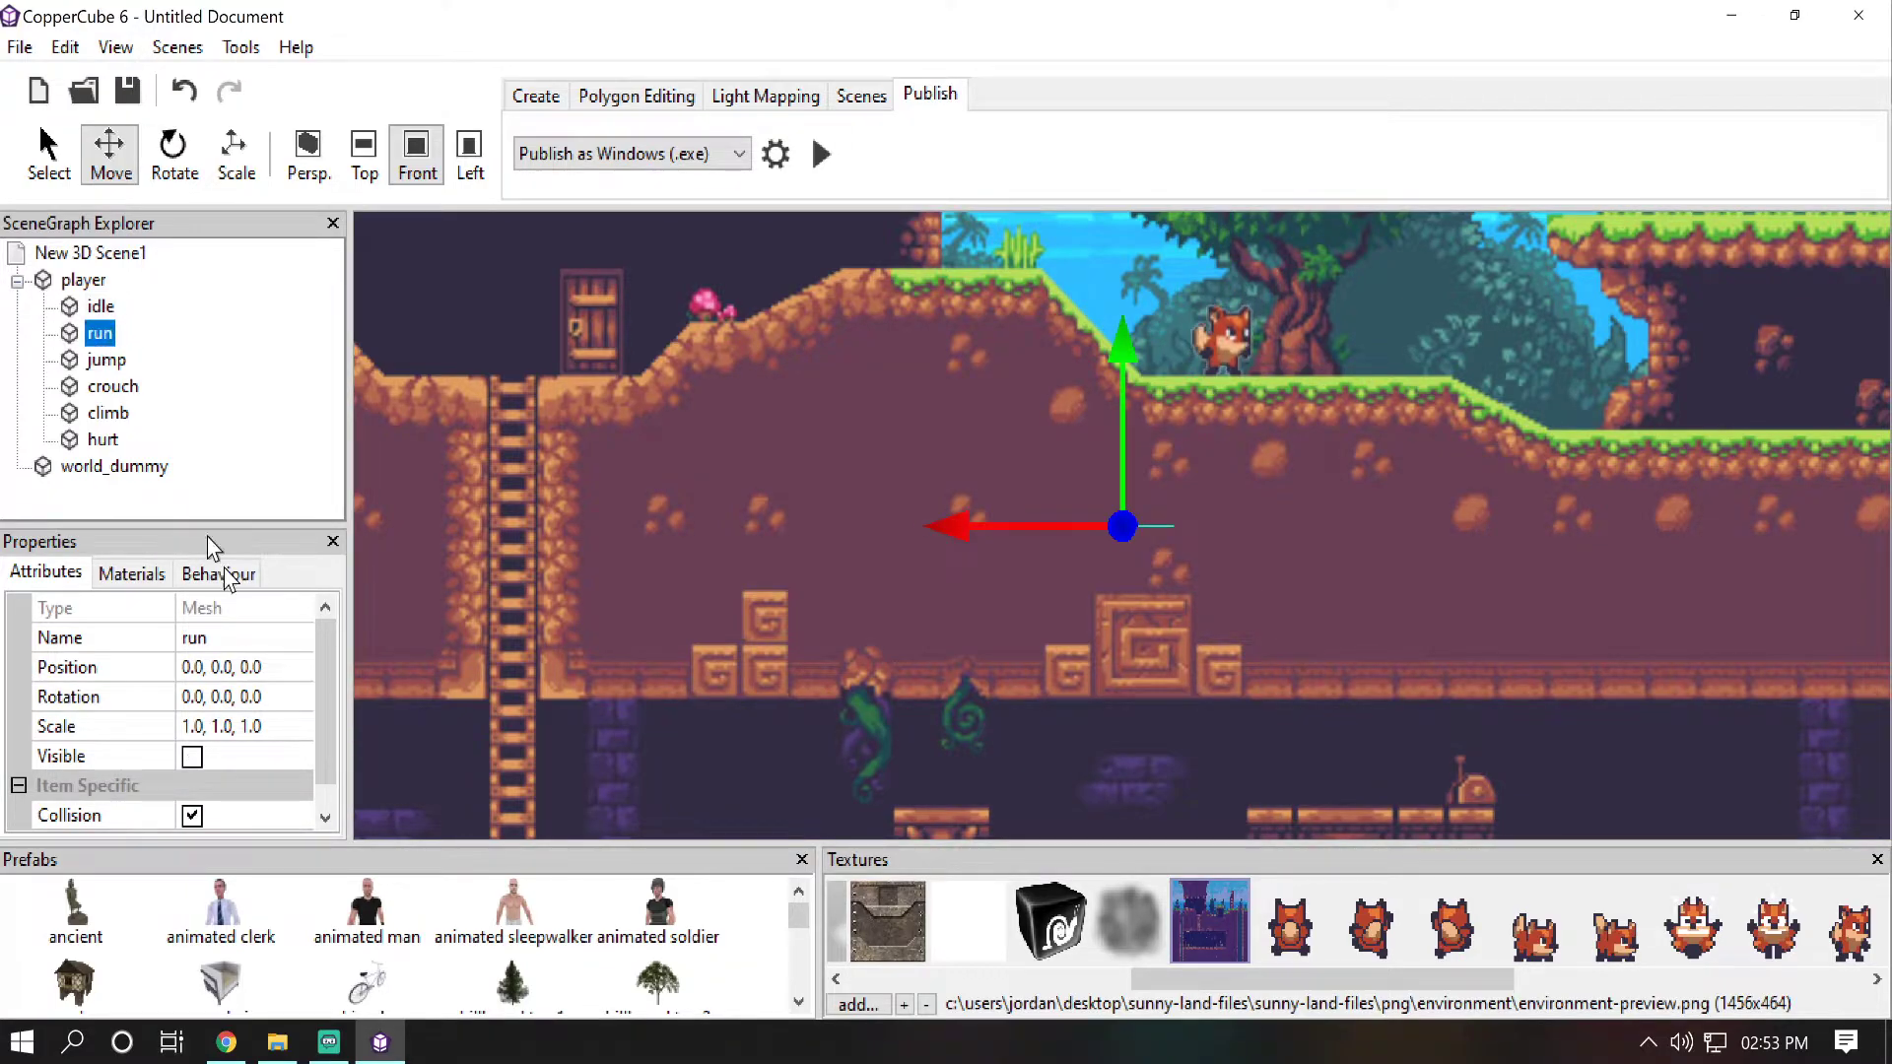
pyautogui.click(192, 816)
pyautogui.click(103, 360)
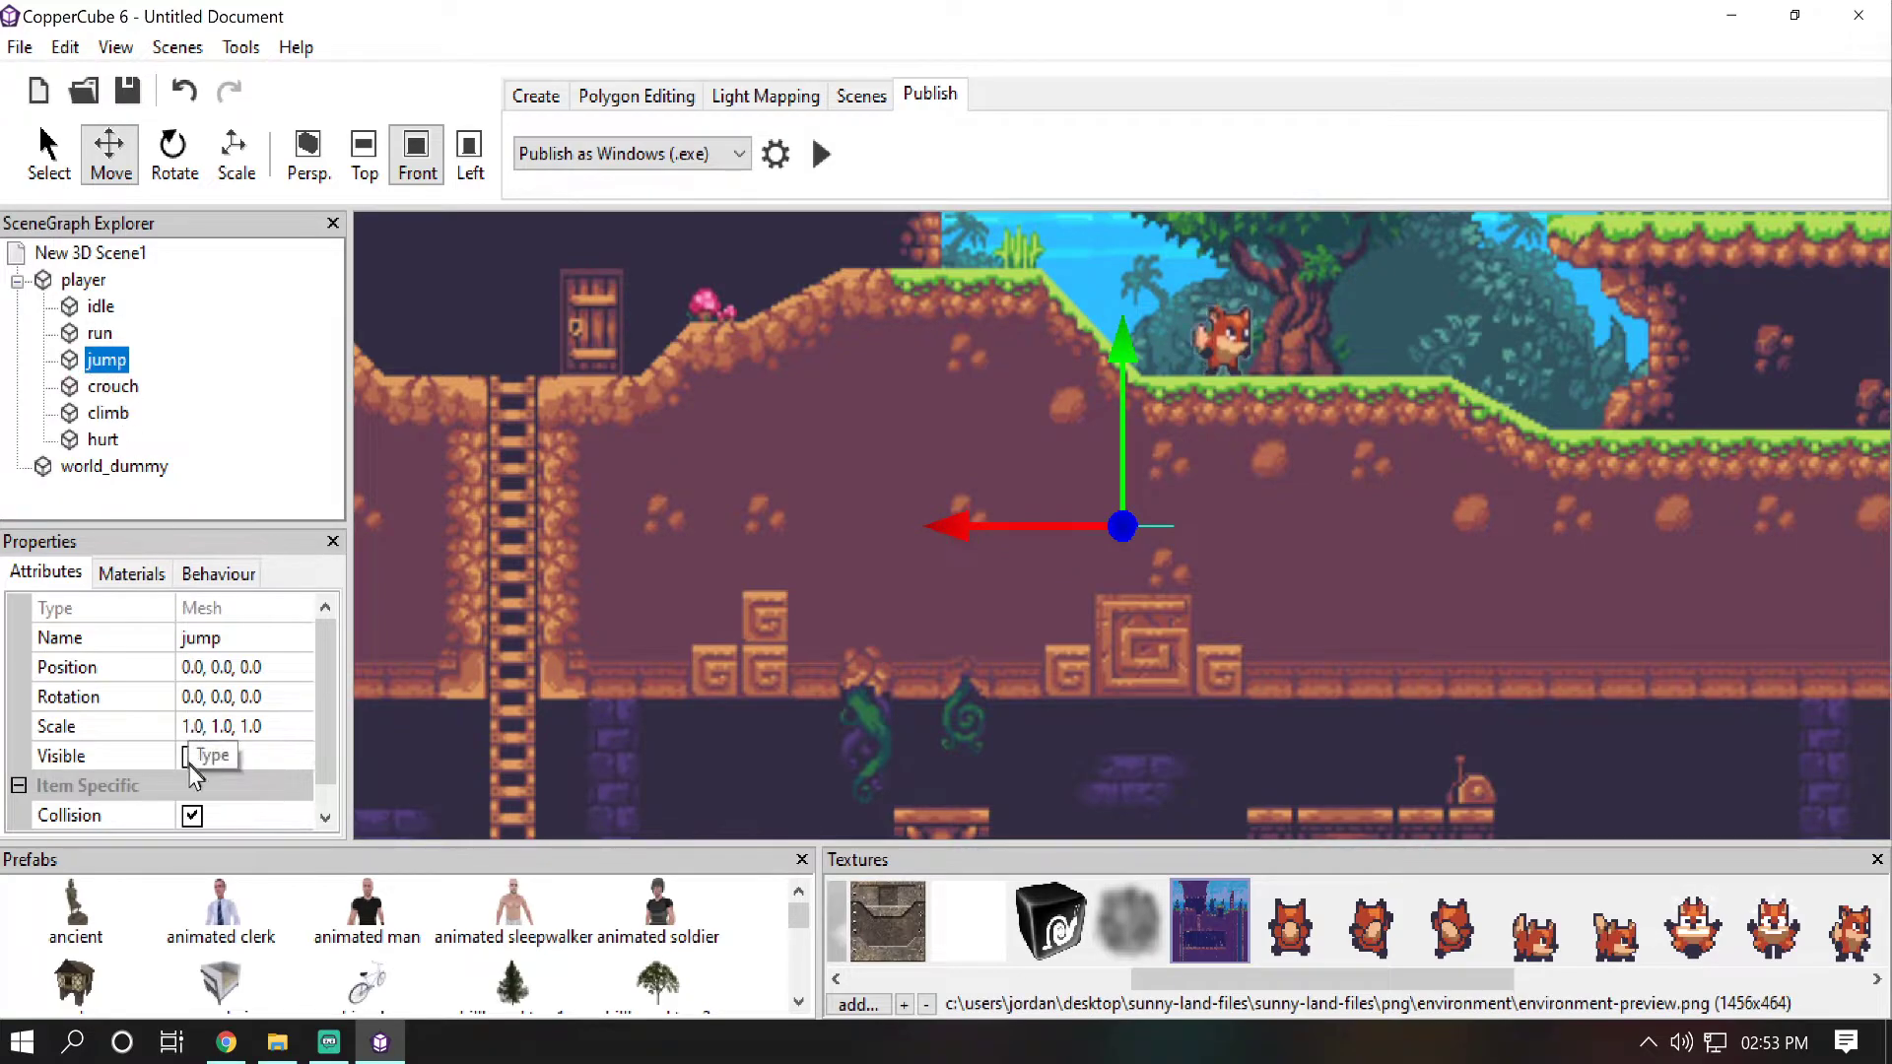
pyautogui.click(192, 817)
pyautogui.click(193, 818)
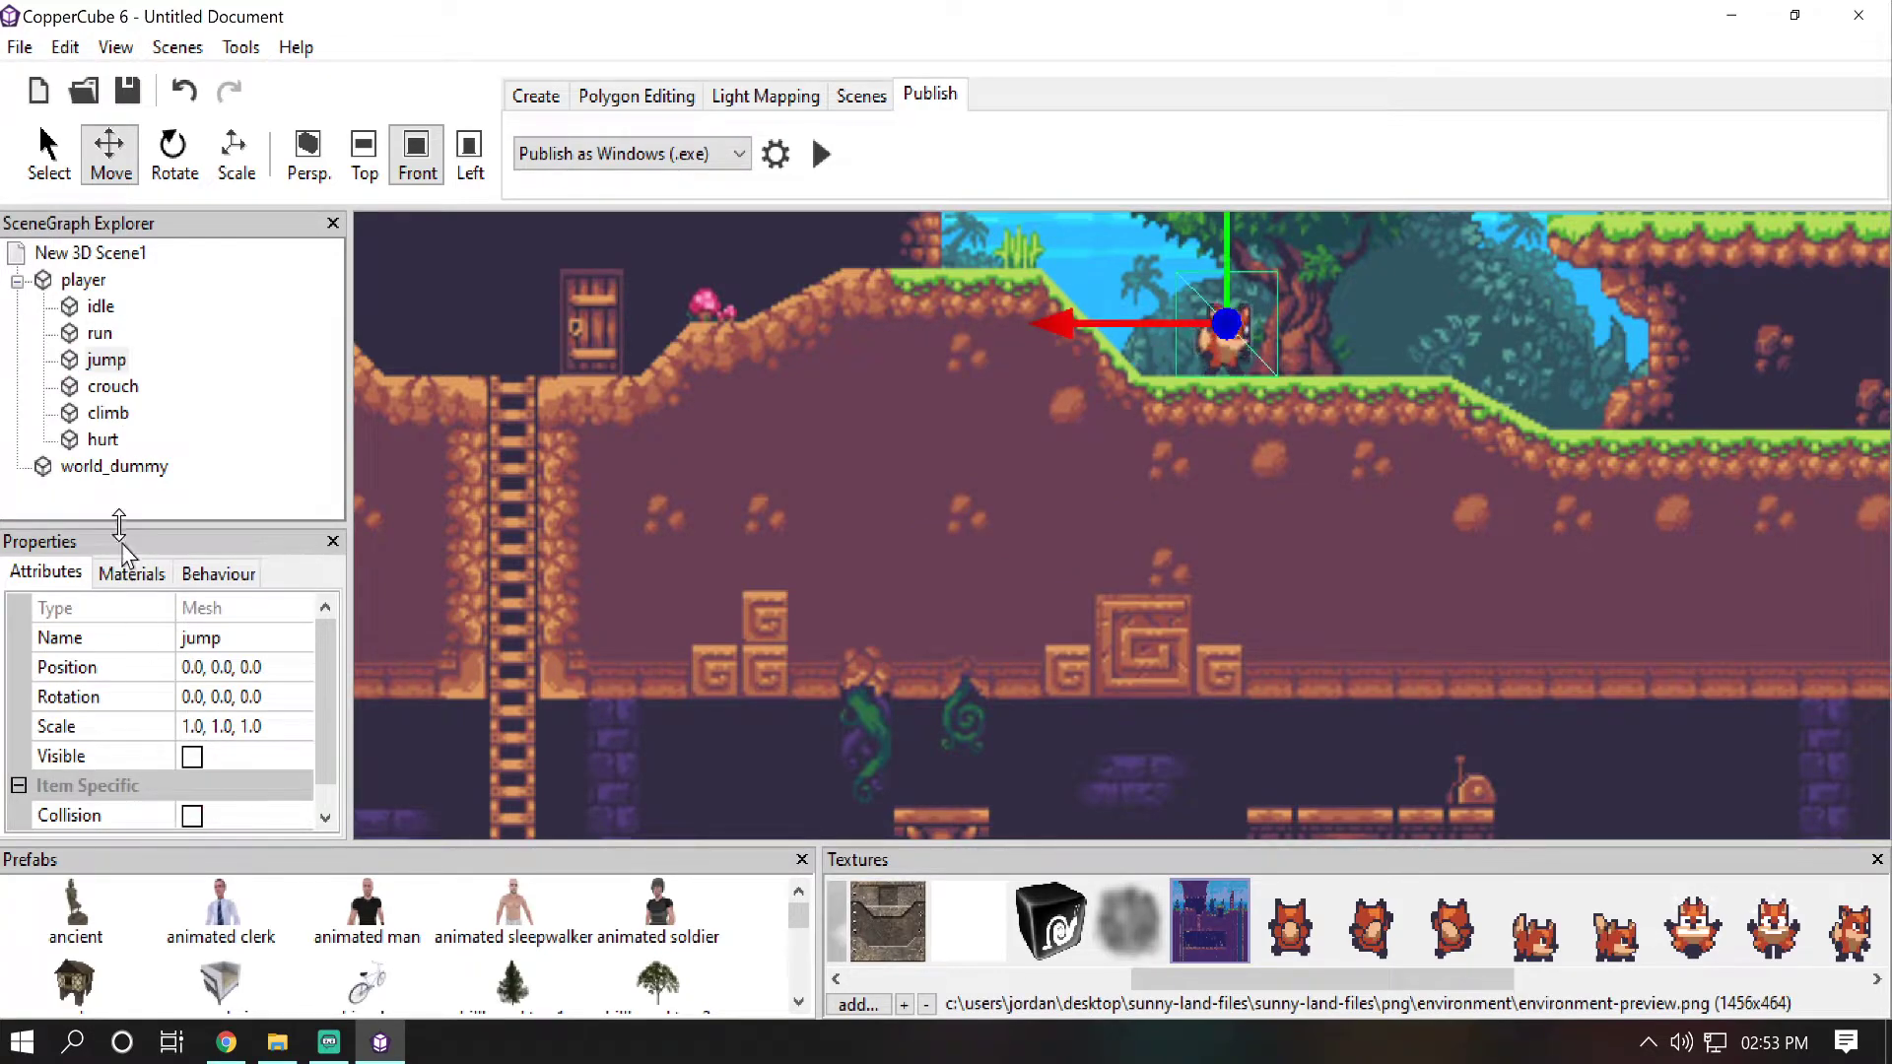
# Step: Turn off collision for the player's crouch, climb and hurt meshes
pyautogui.click(112, 387)
pyautogui.click(192, 818)
pyautogui.click(193, 818)
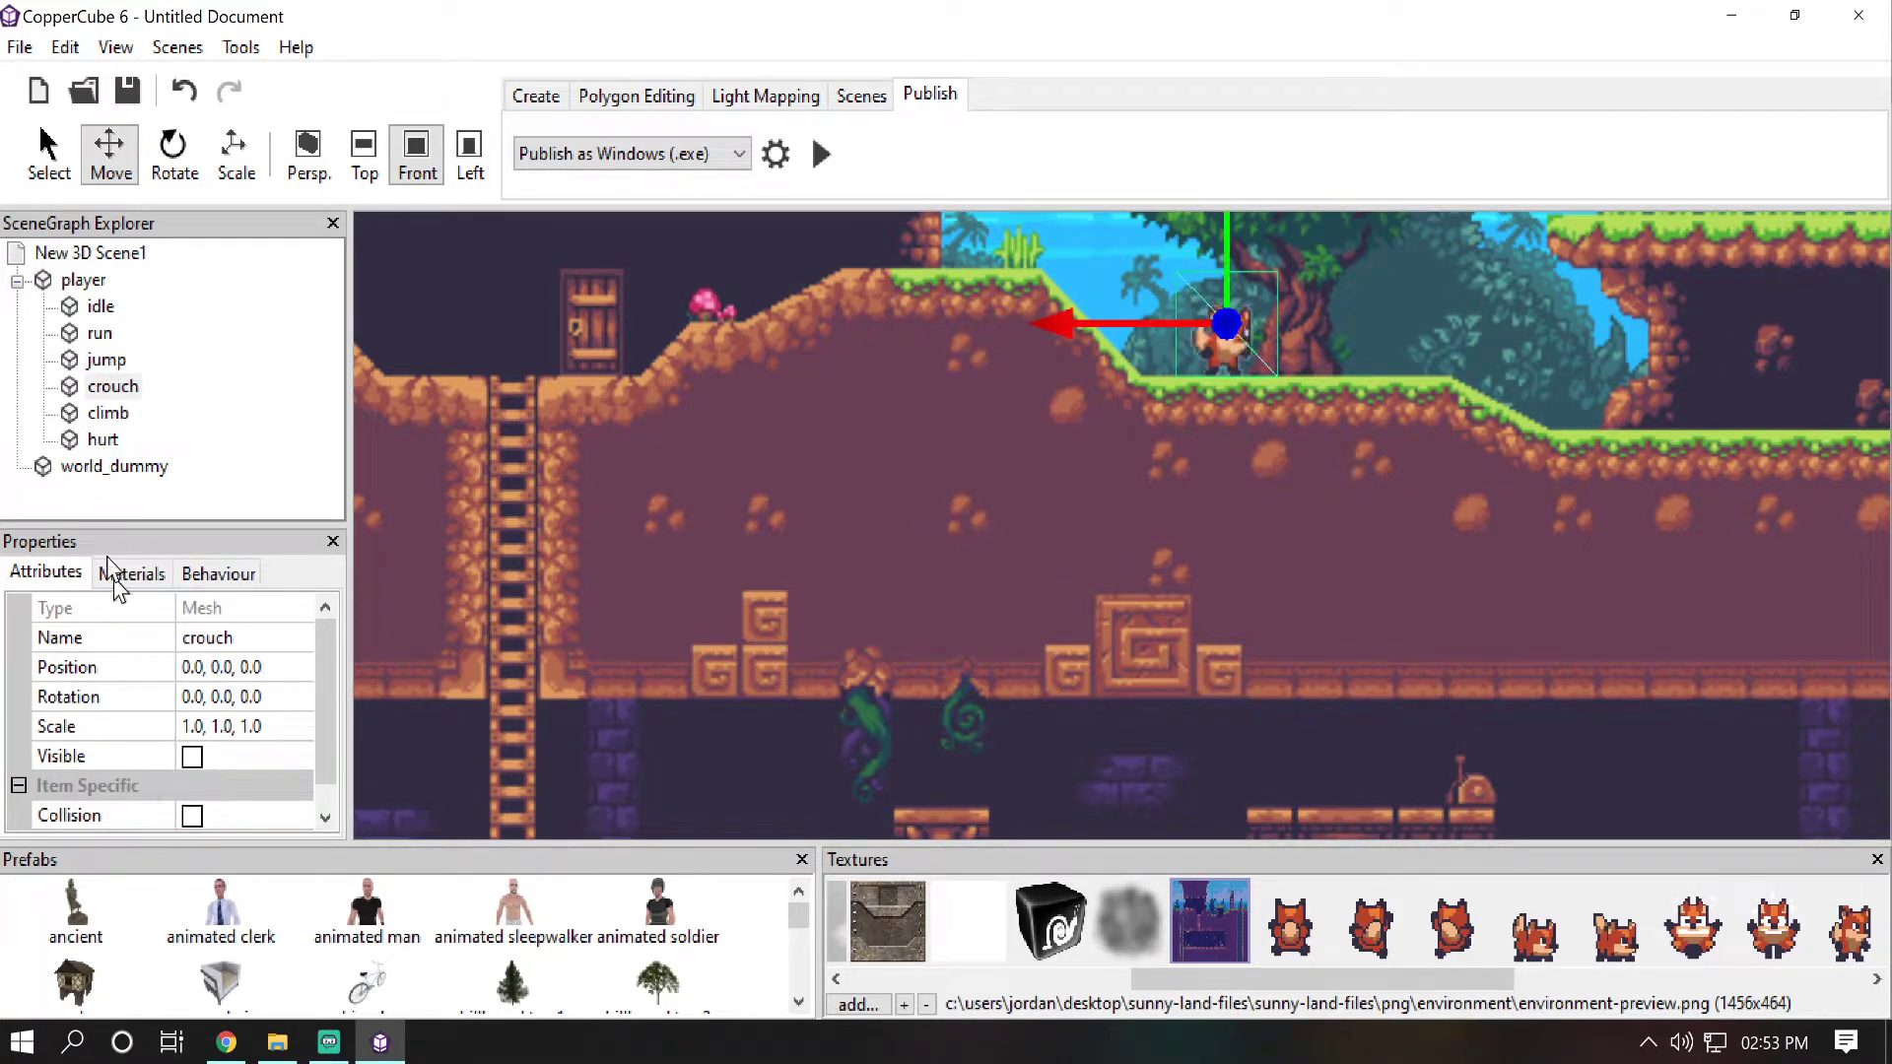
pyautogui.click(108, 413)
pyautogui.click(193, 817)
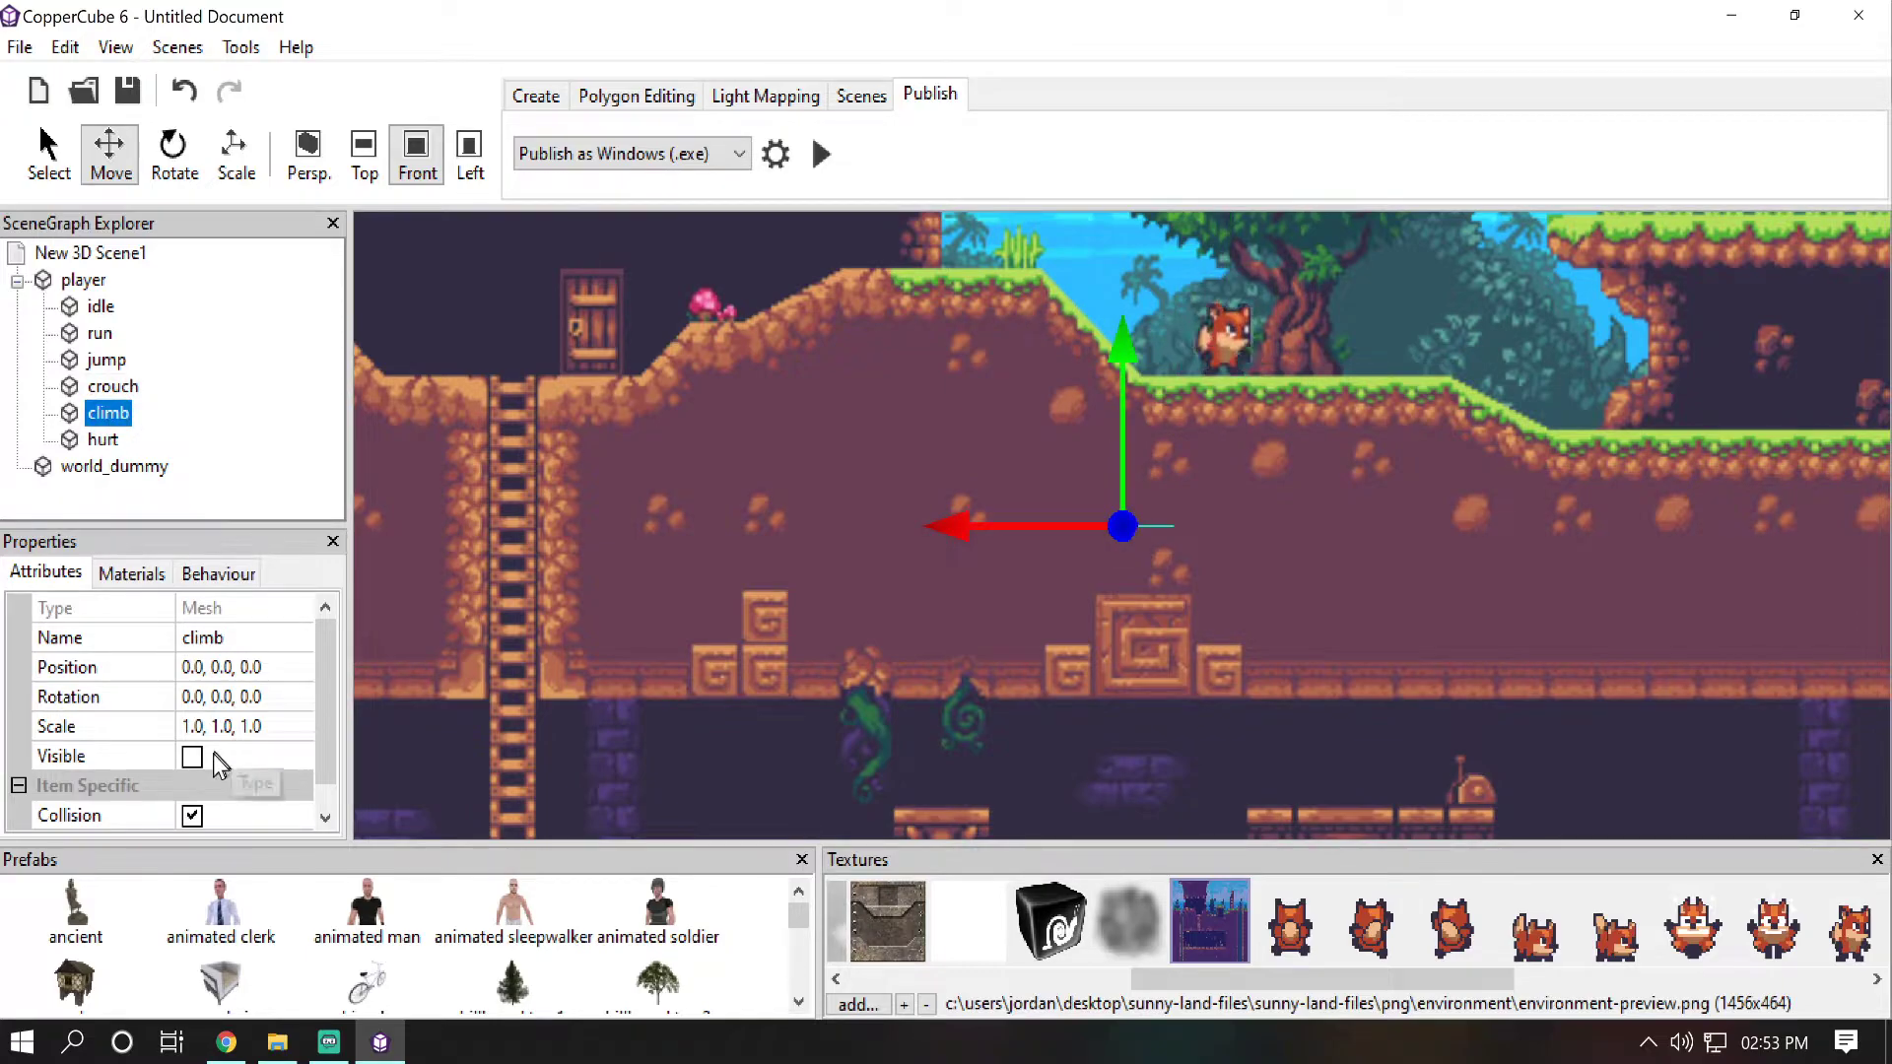
pyautogui.click(192, 817)
pyautogui.click(102, 440)
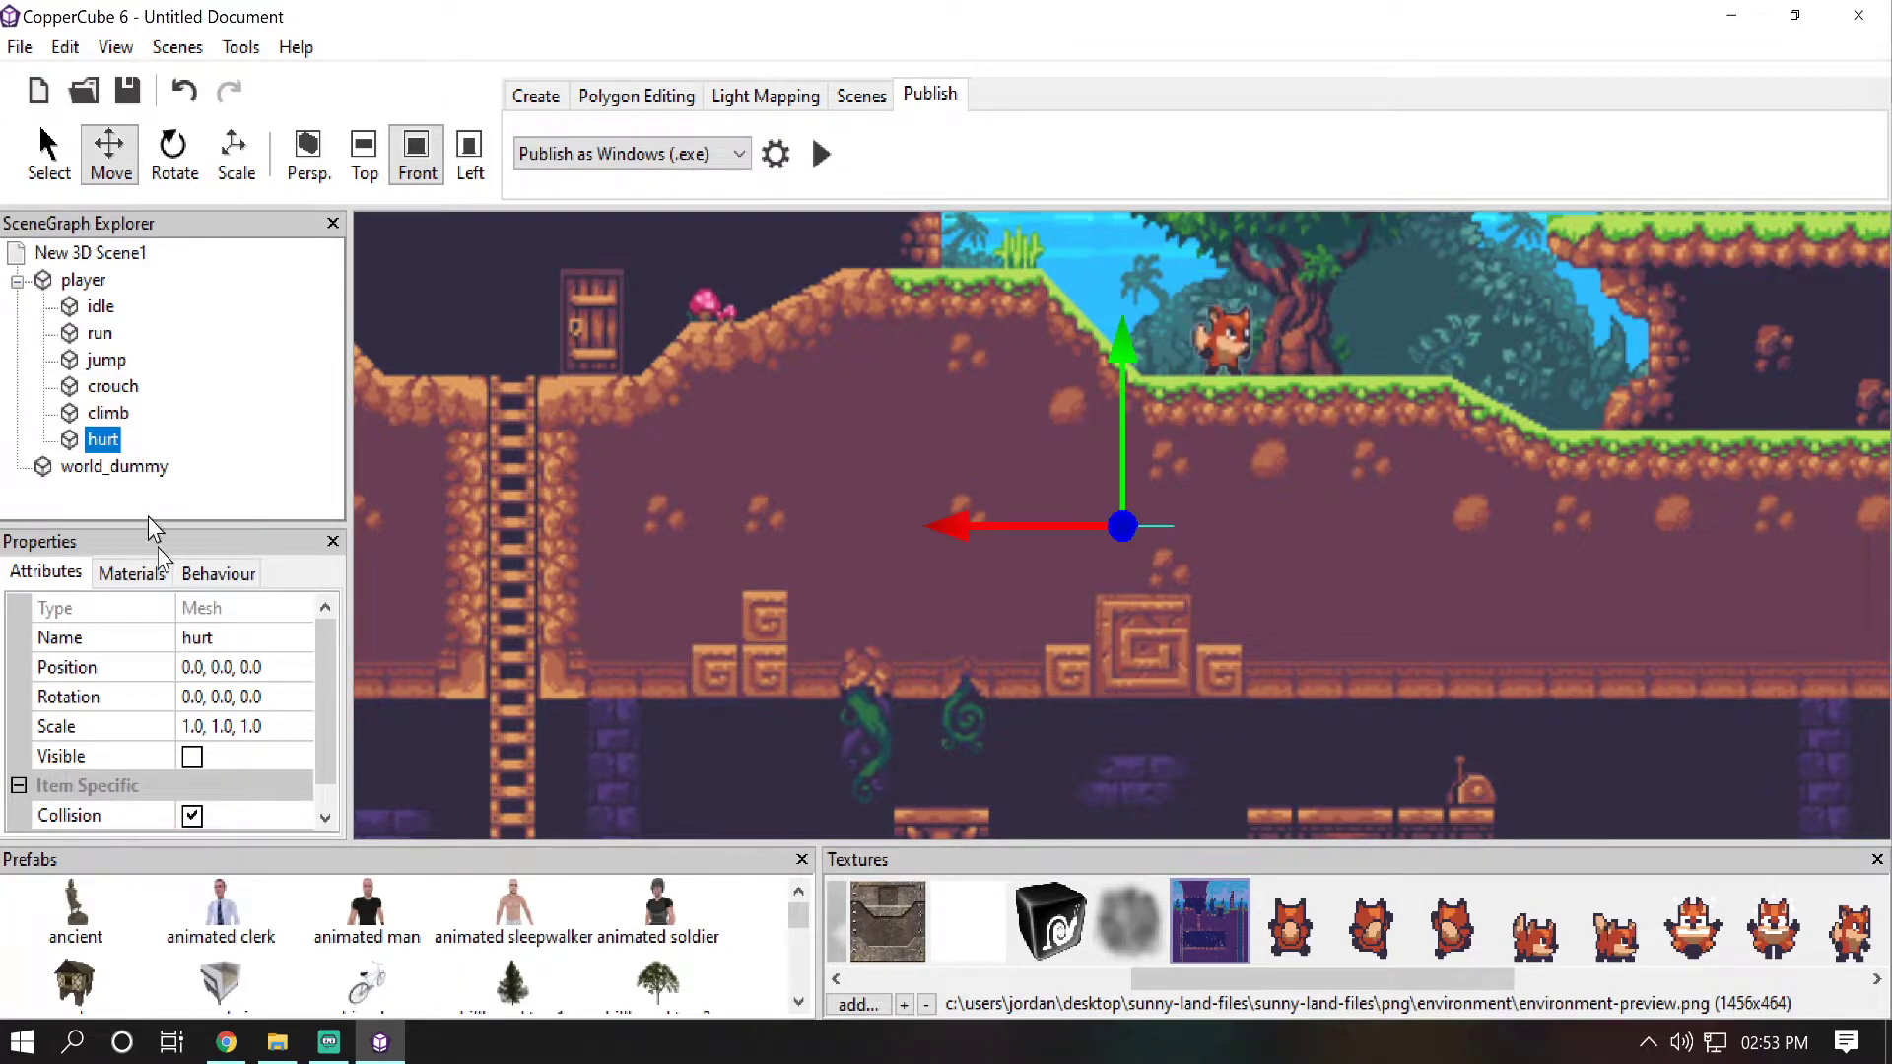
pyautogui.click(192, 817)
# Step: Test-run the game with collision disabled on the player's animation meshes, and close the test window
pyautogui.moveTo(869, 631); pyautogui.dragTo(725, 864, button='middle')
pyautogui.scroll(-1, 820, 690)
pyautogui.scroll(-2, 820, 690)
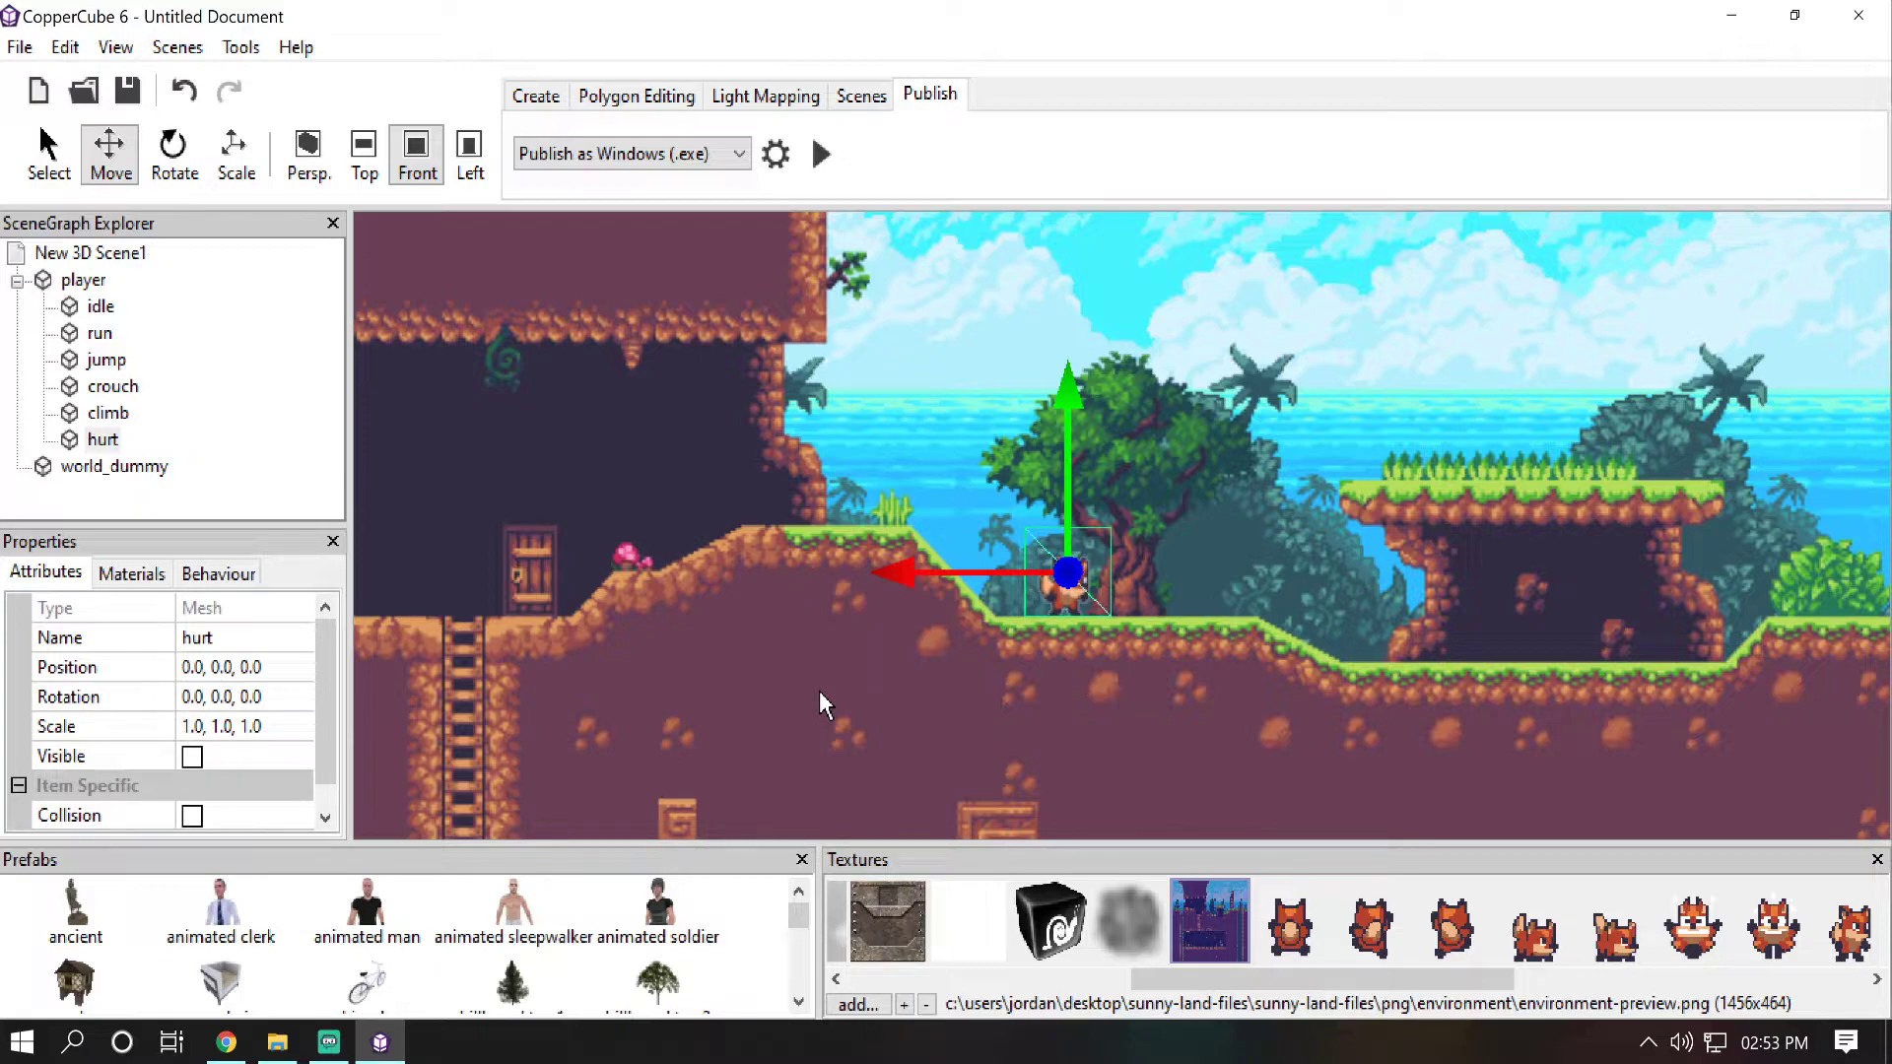
pyautogui.press('F5')
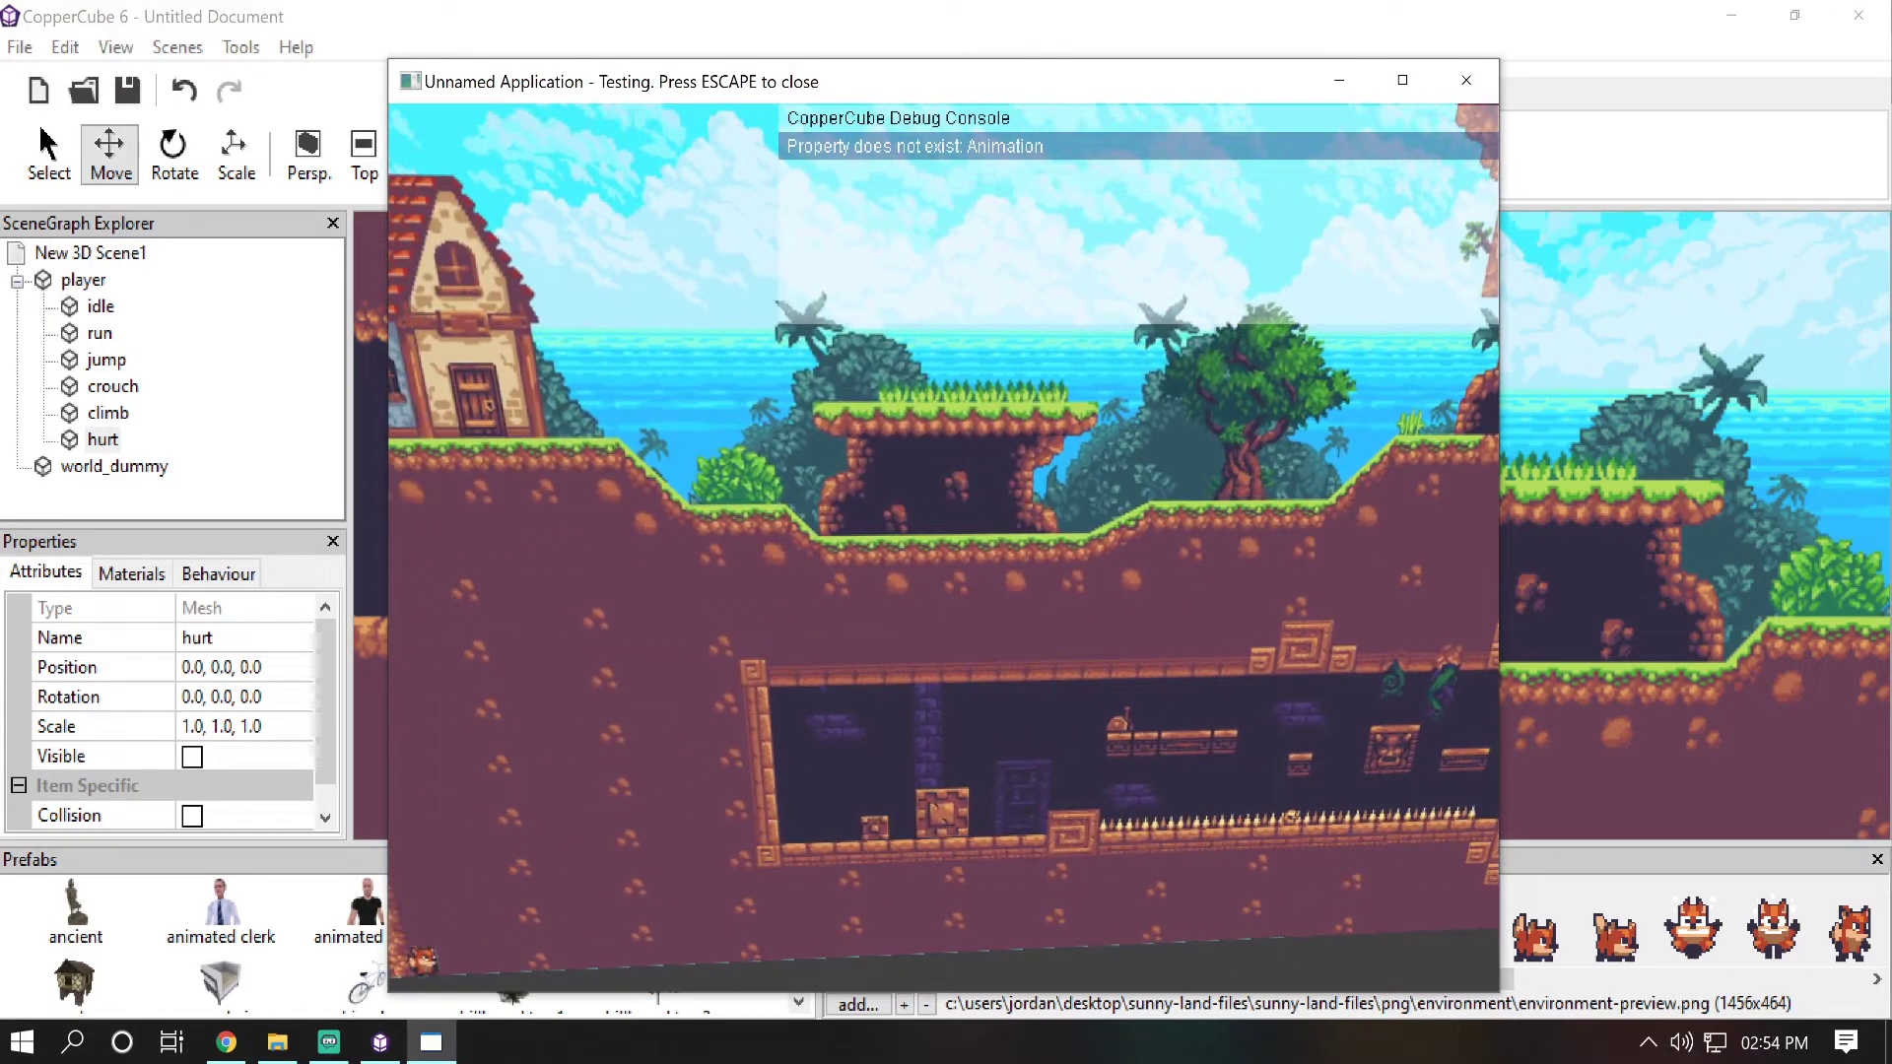
pyautogui.press('Escape')
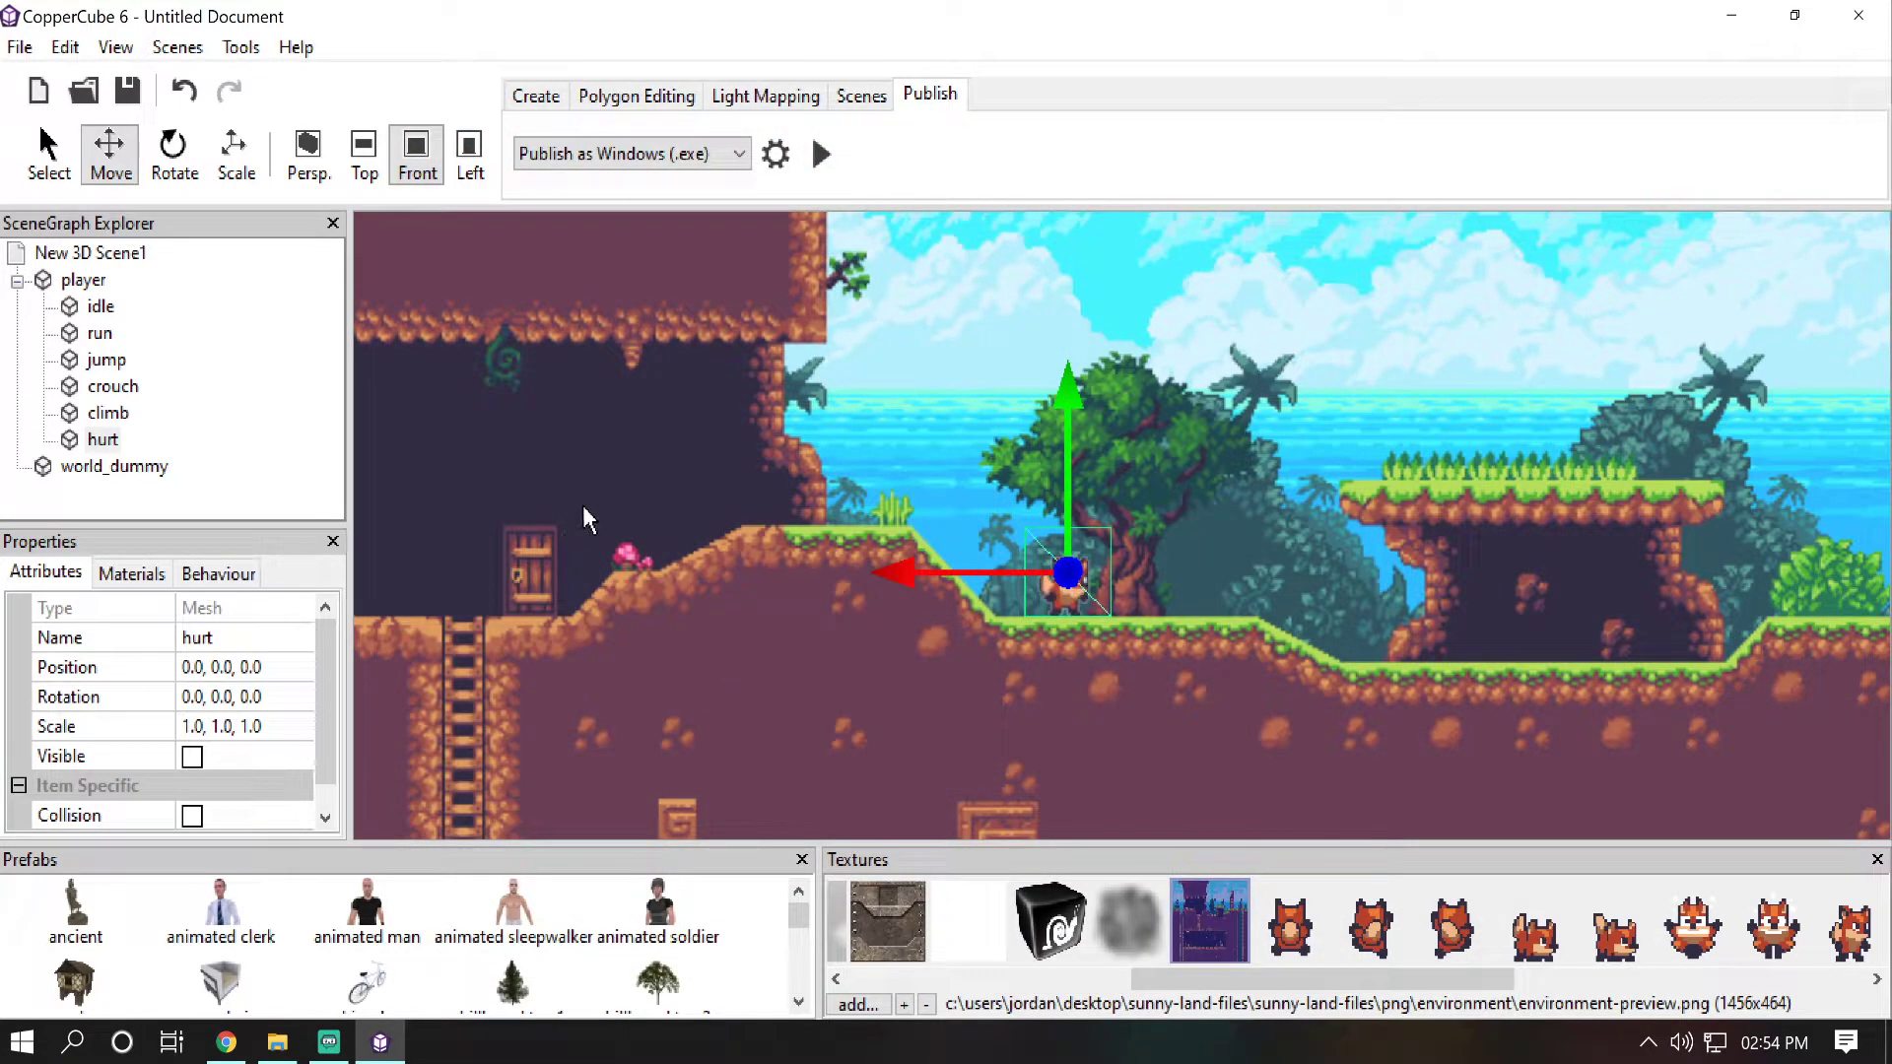
# Step: Turn off collision for the world_dummy background mesh
pyautogui.click(583, 506)
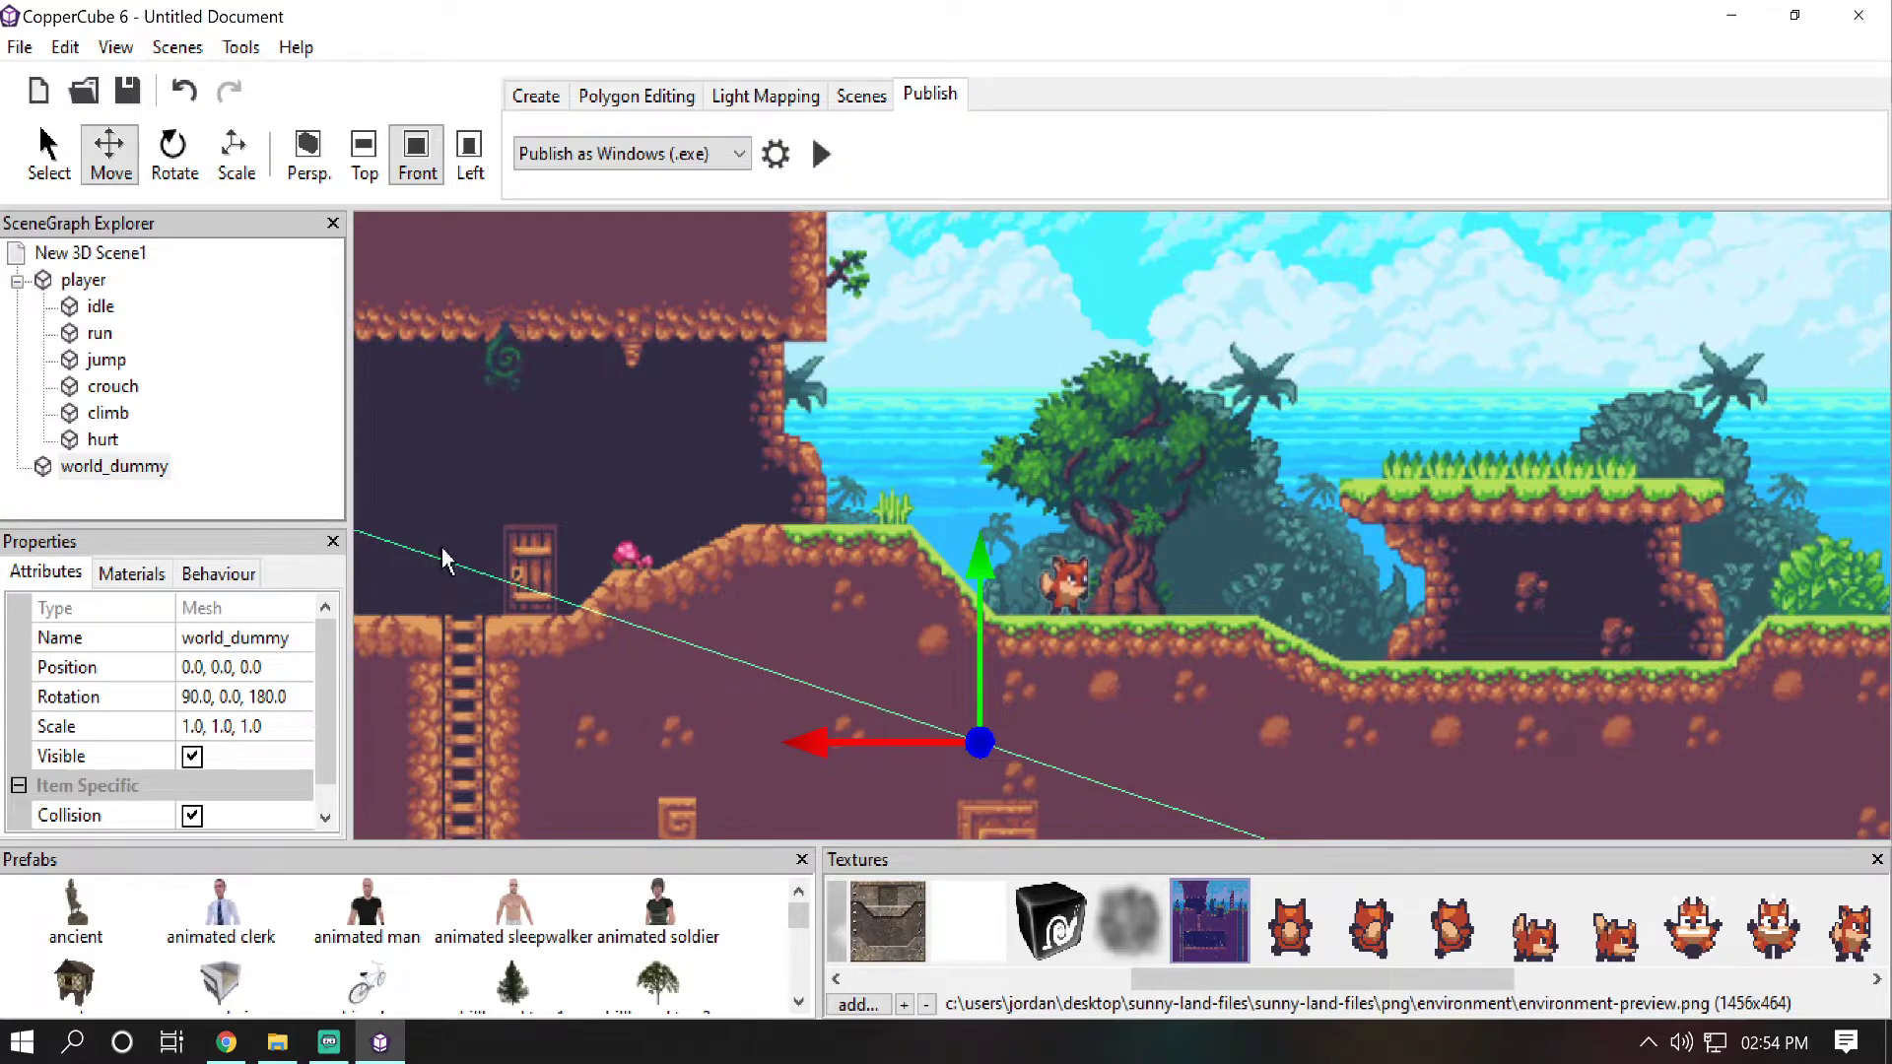
pyautogui.scroll(-2, 443, 552)
pyautogui.scroll(-1, 240, 652)
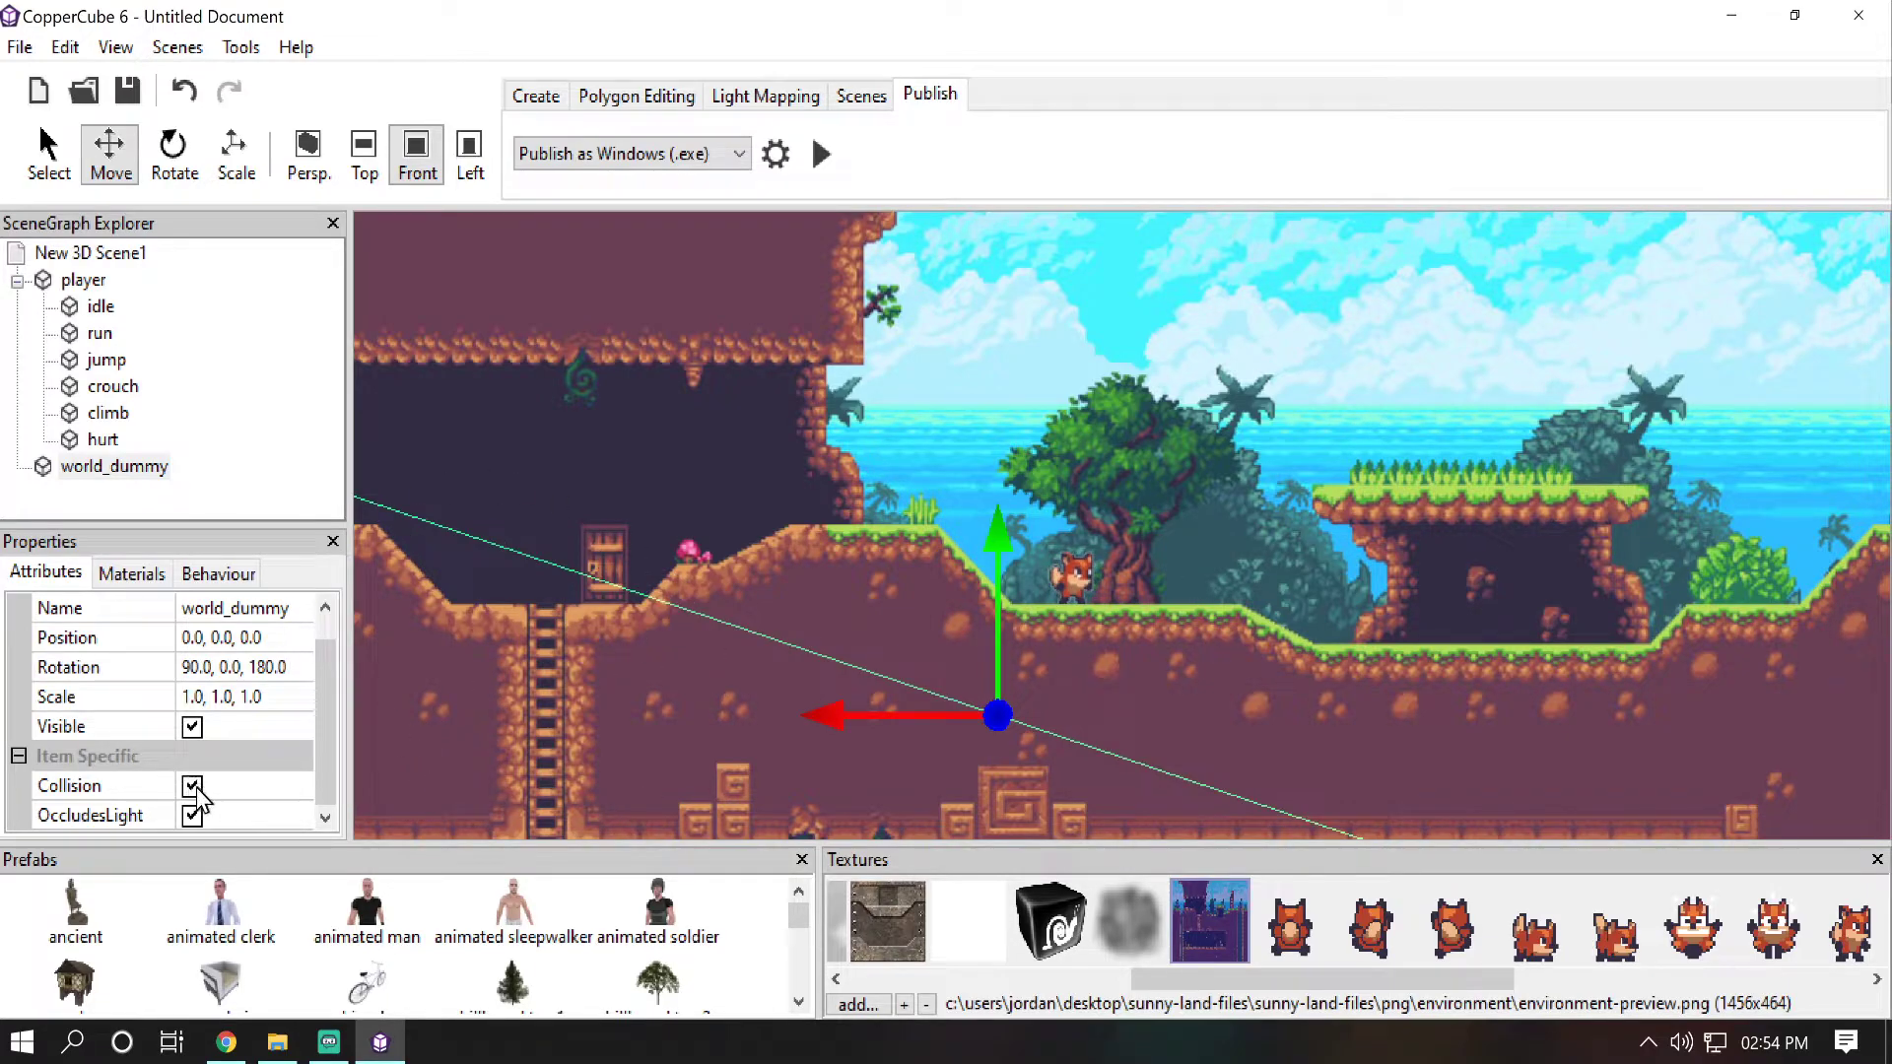
pyautogui.doubleClick(159, 467)
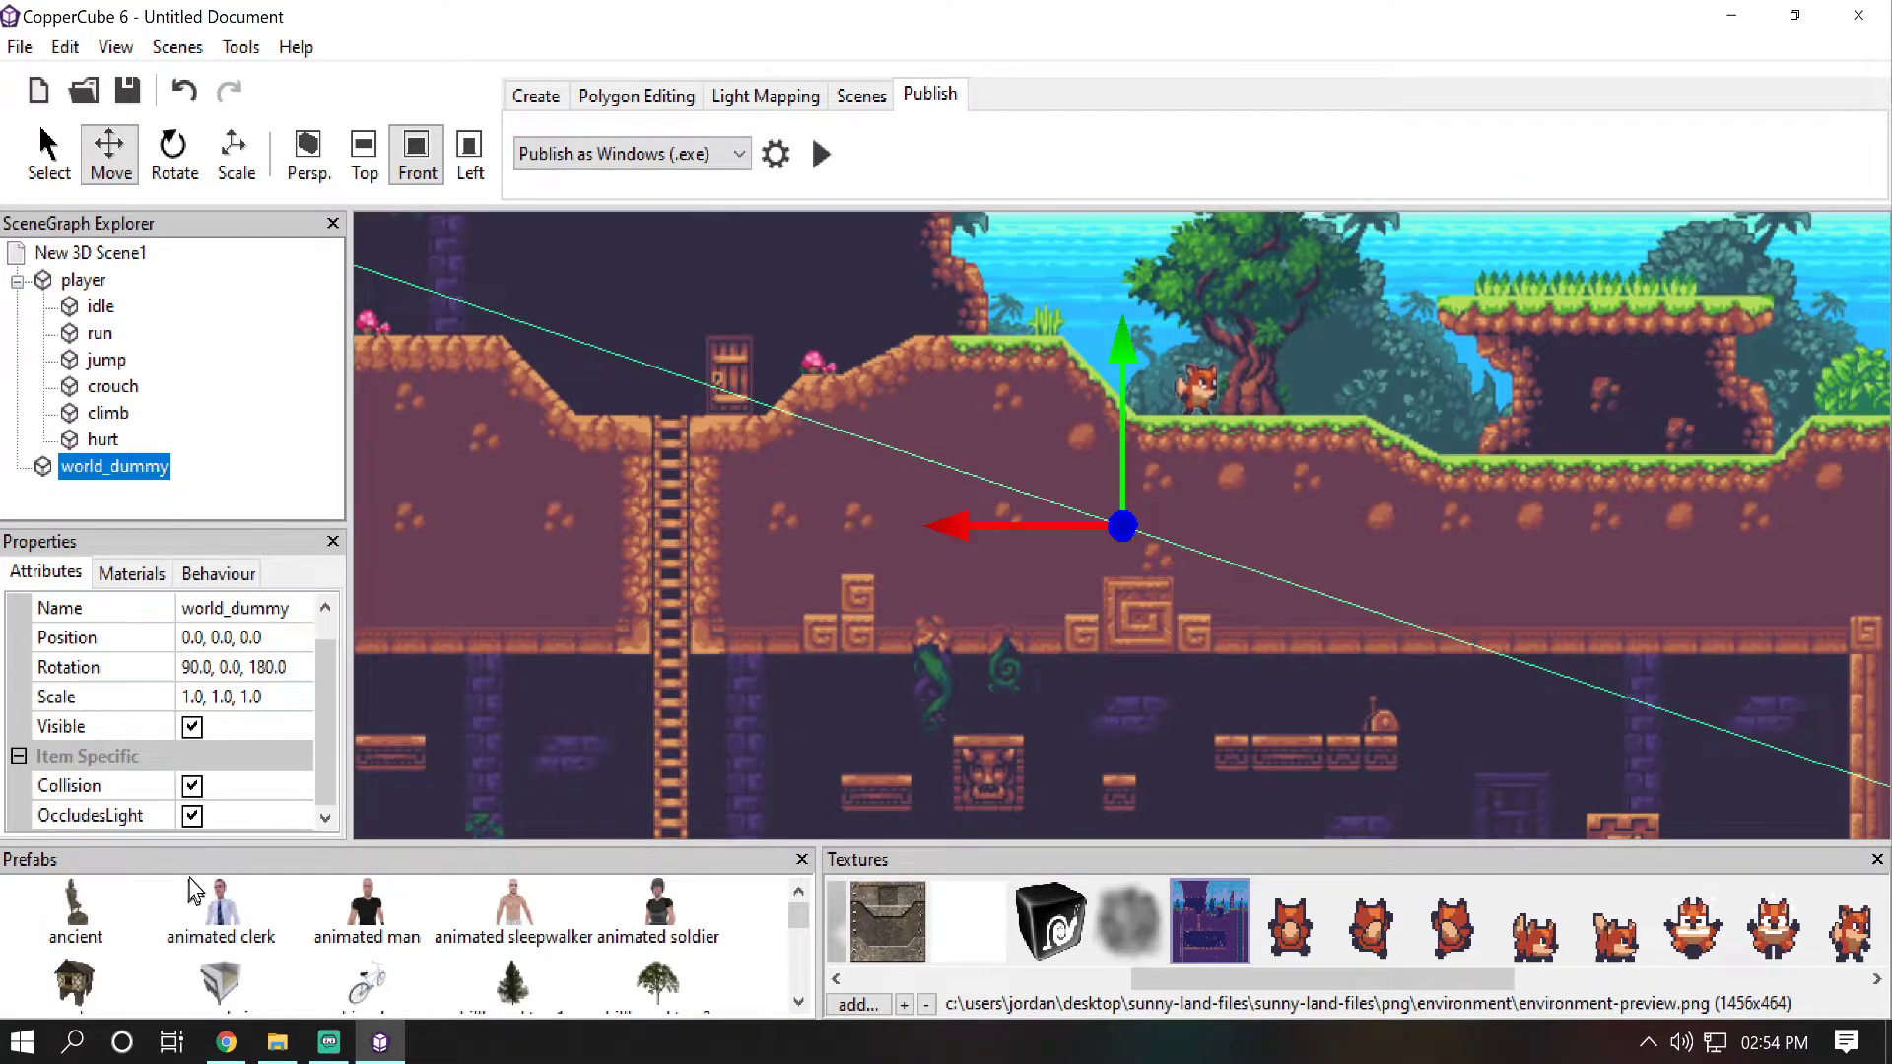
pyautogui.click(192, 787)
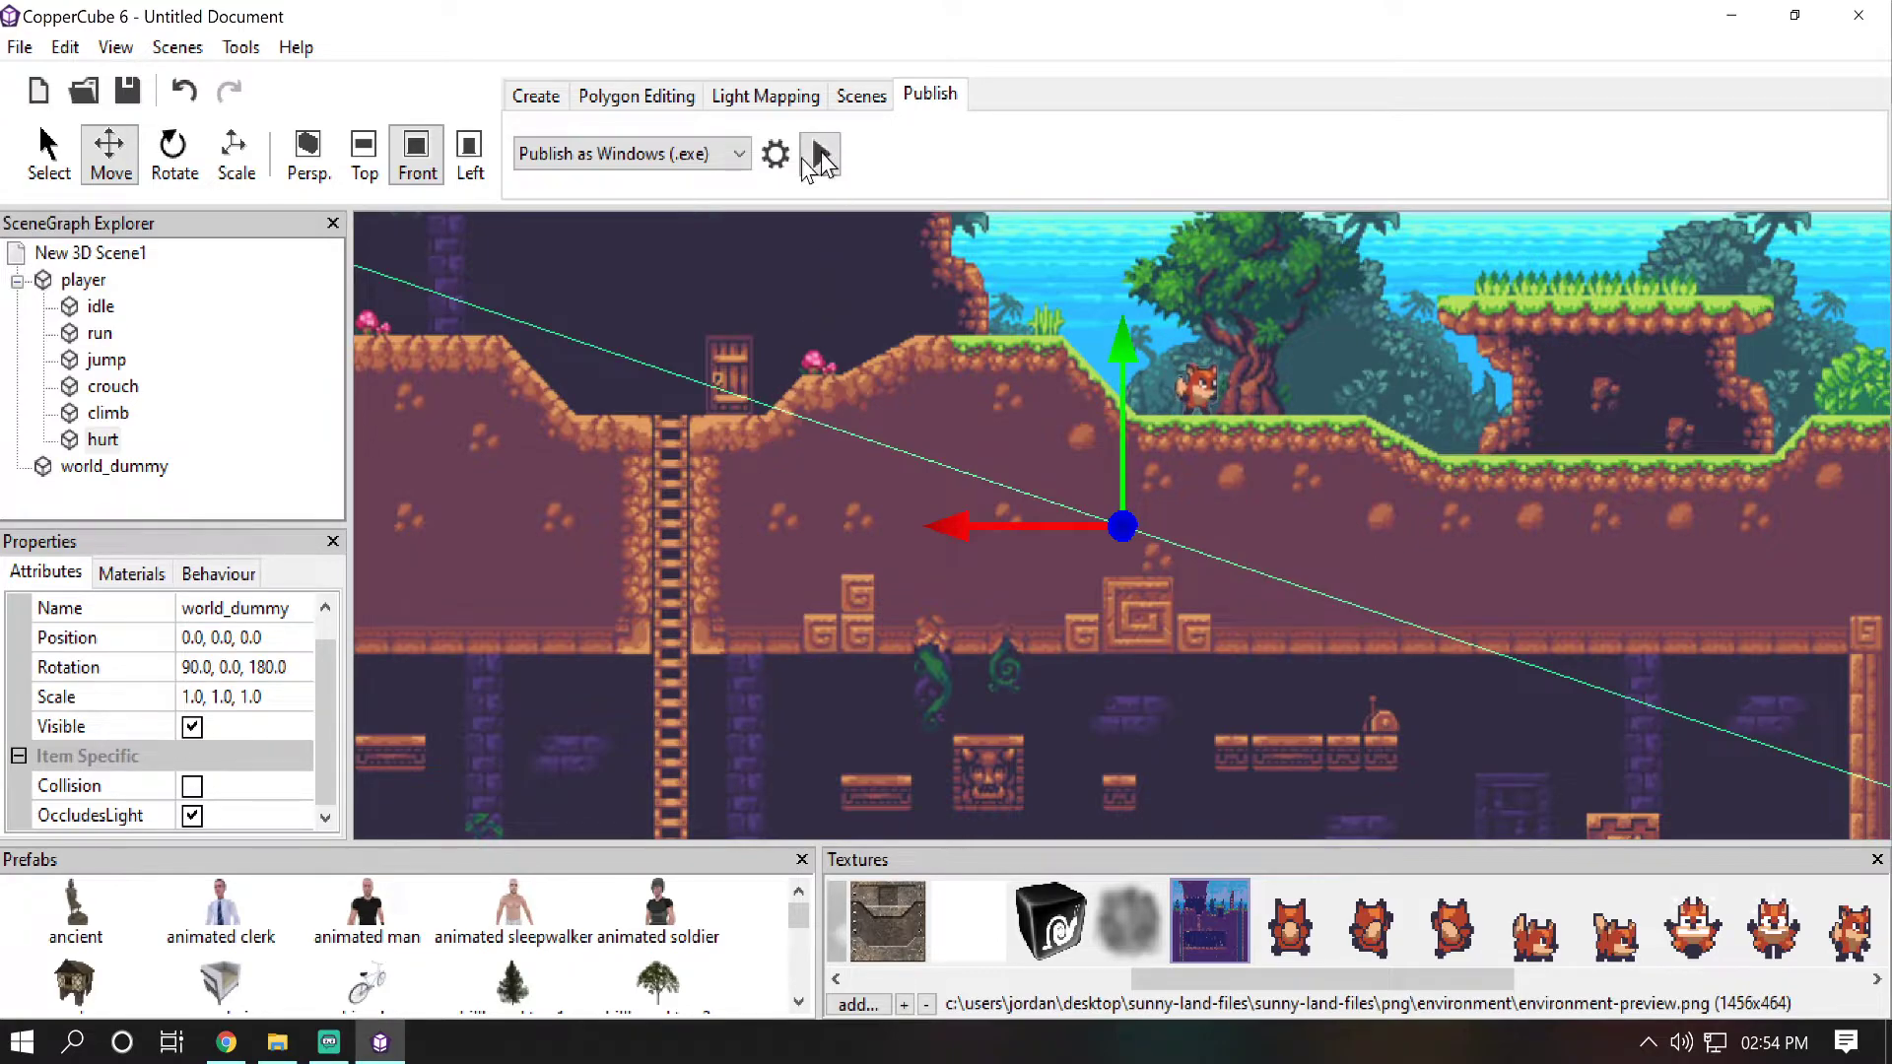
# Step: Frame the level around the fox in the perspective view, test-run the game, and close the test window
pyautogui.click(328, 154)
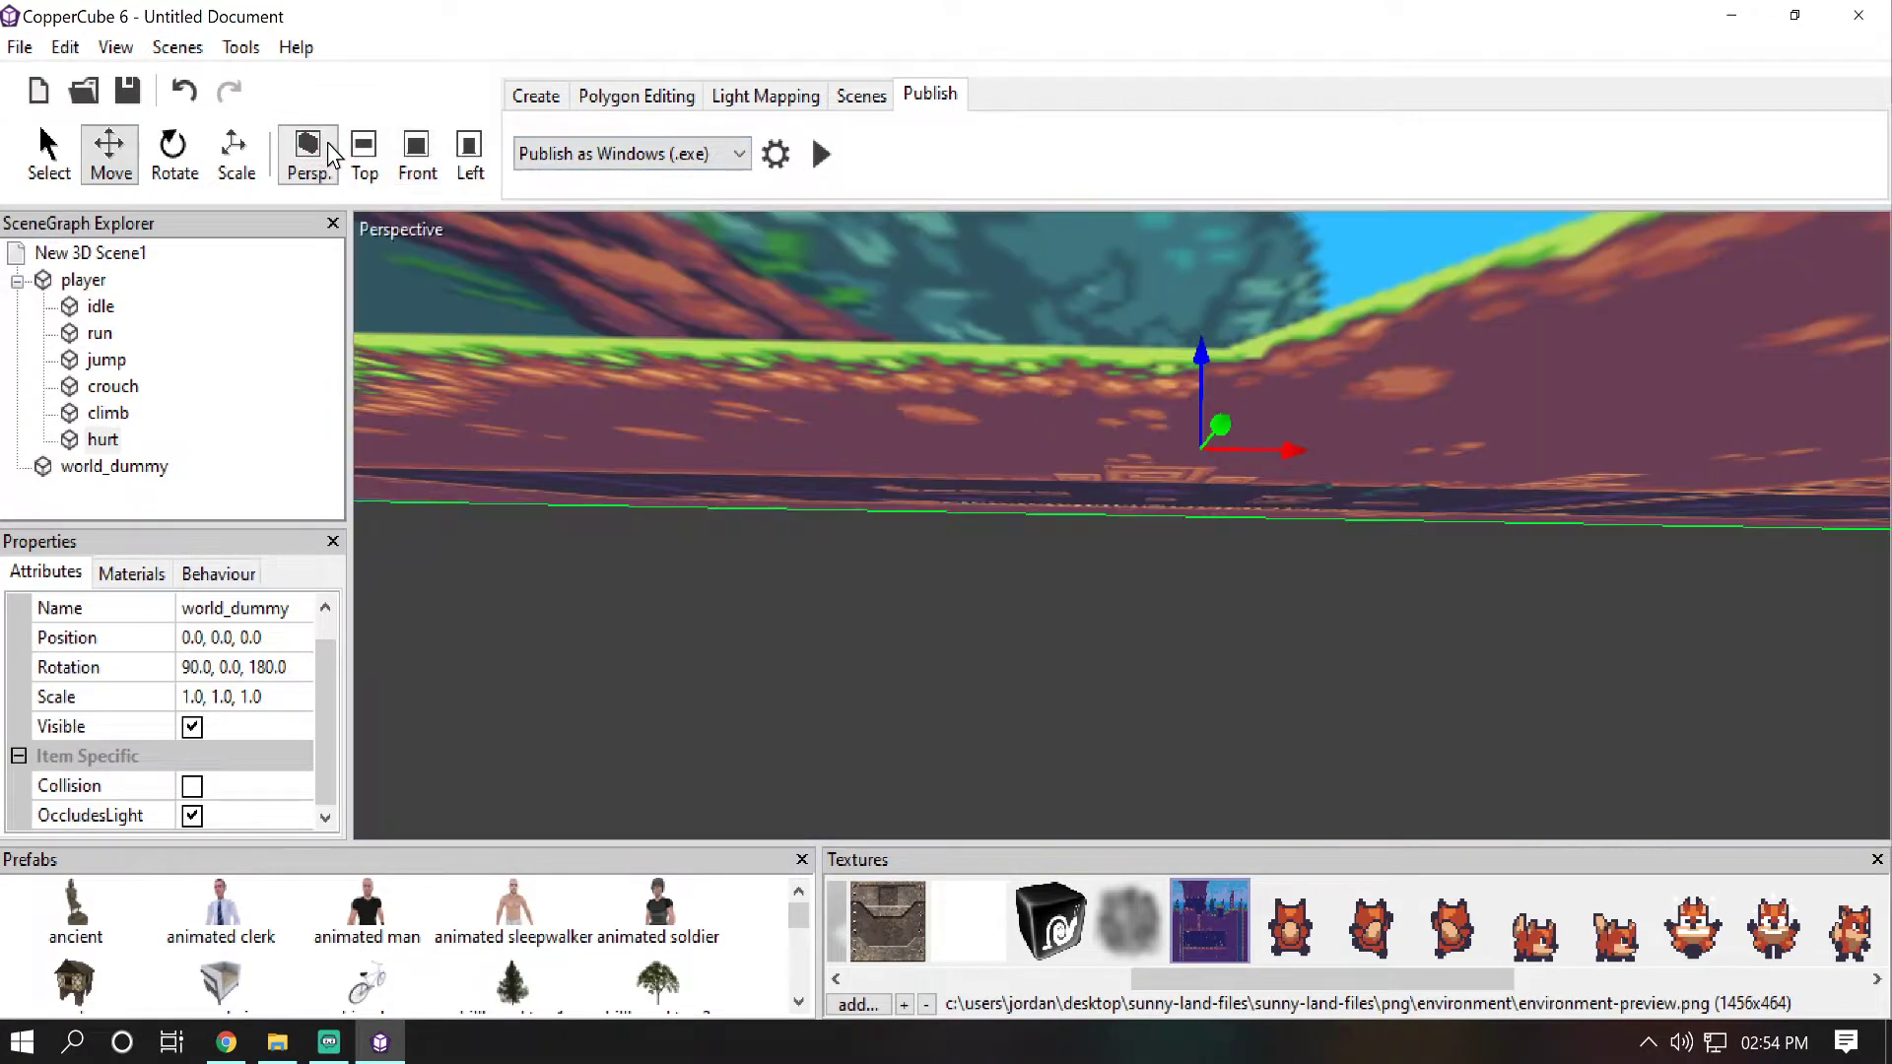
pyautogui.scroll(-10, 1174, 603)
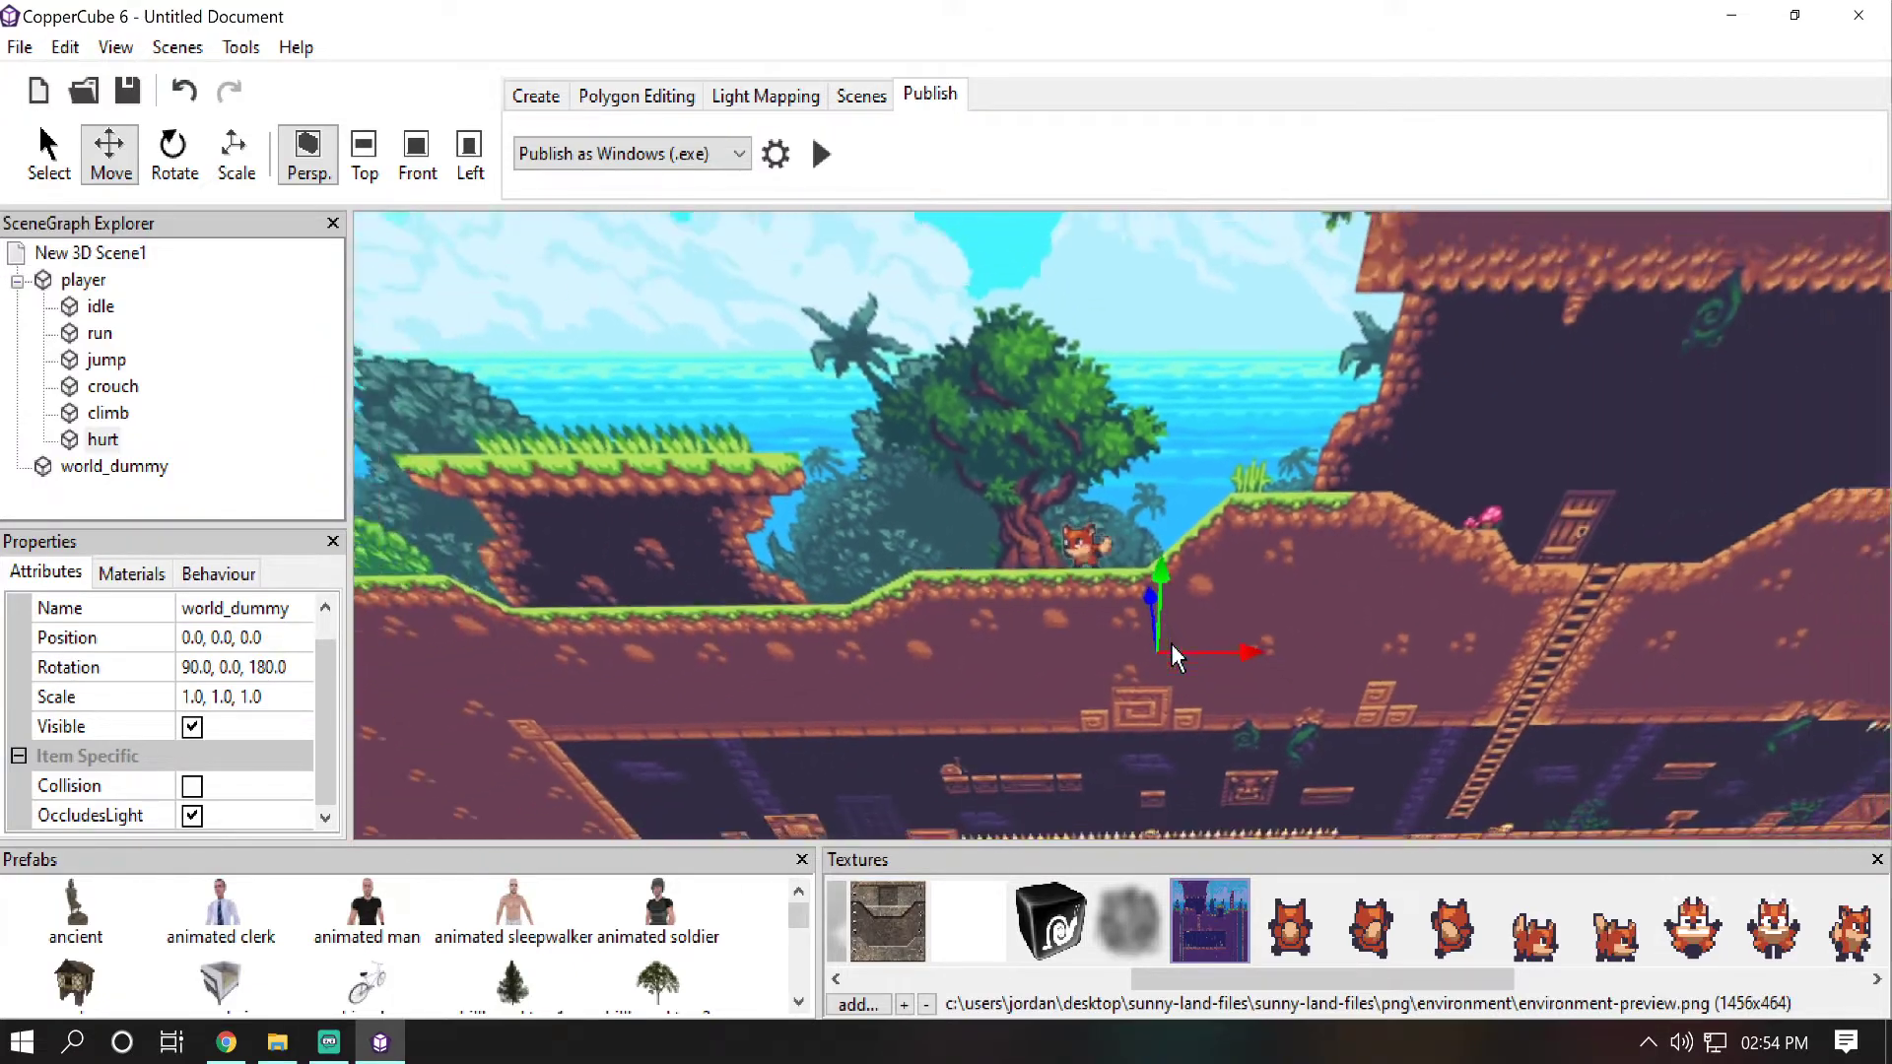
pyautogui.moveTo(1173, 651); pyautogui.dragTo(1143, 597, button='middle')
pyautogui.moveTo(1143, 588)
pyautogui.mouseDown(button='right')
pyautogui.moveTo(1153, 574)
pyautogui.moveTo(1163, 613)
pyautogui.mouseUp(button='right')
pyautogui.scroll(3, 1156, 575)
pyautogui.scroll(3, 1163, 613)
pyautogui.scroll(-1, 1163, 612)
pyautogui.scroll(-2, 1163, 612)
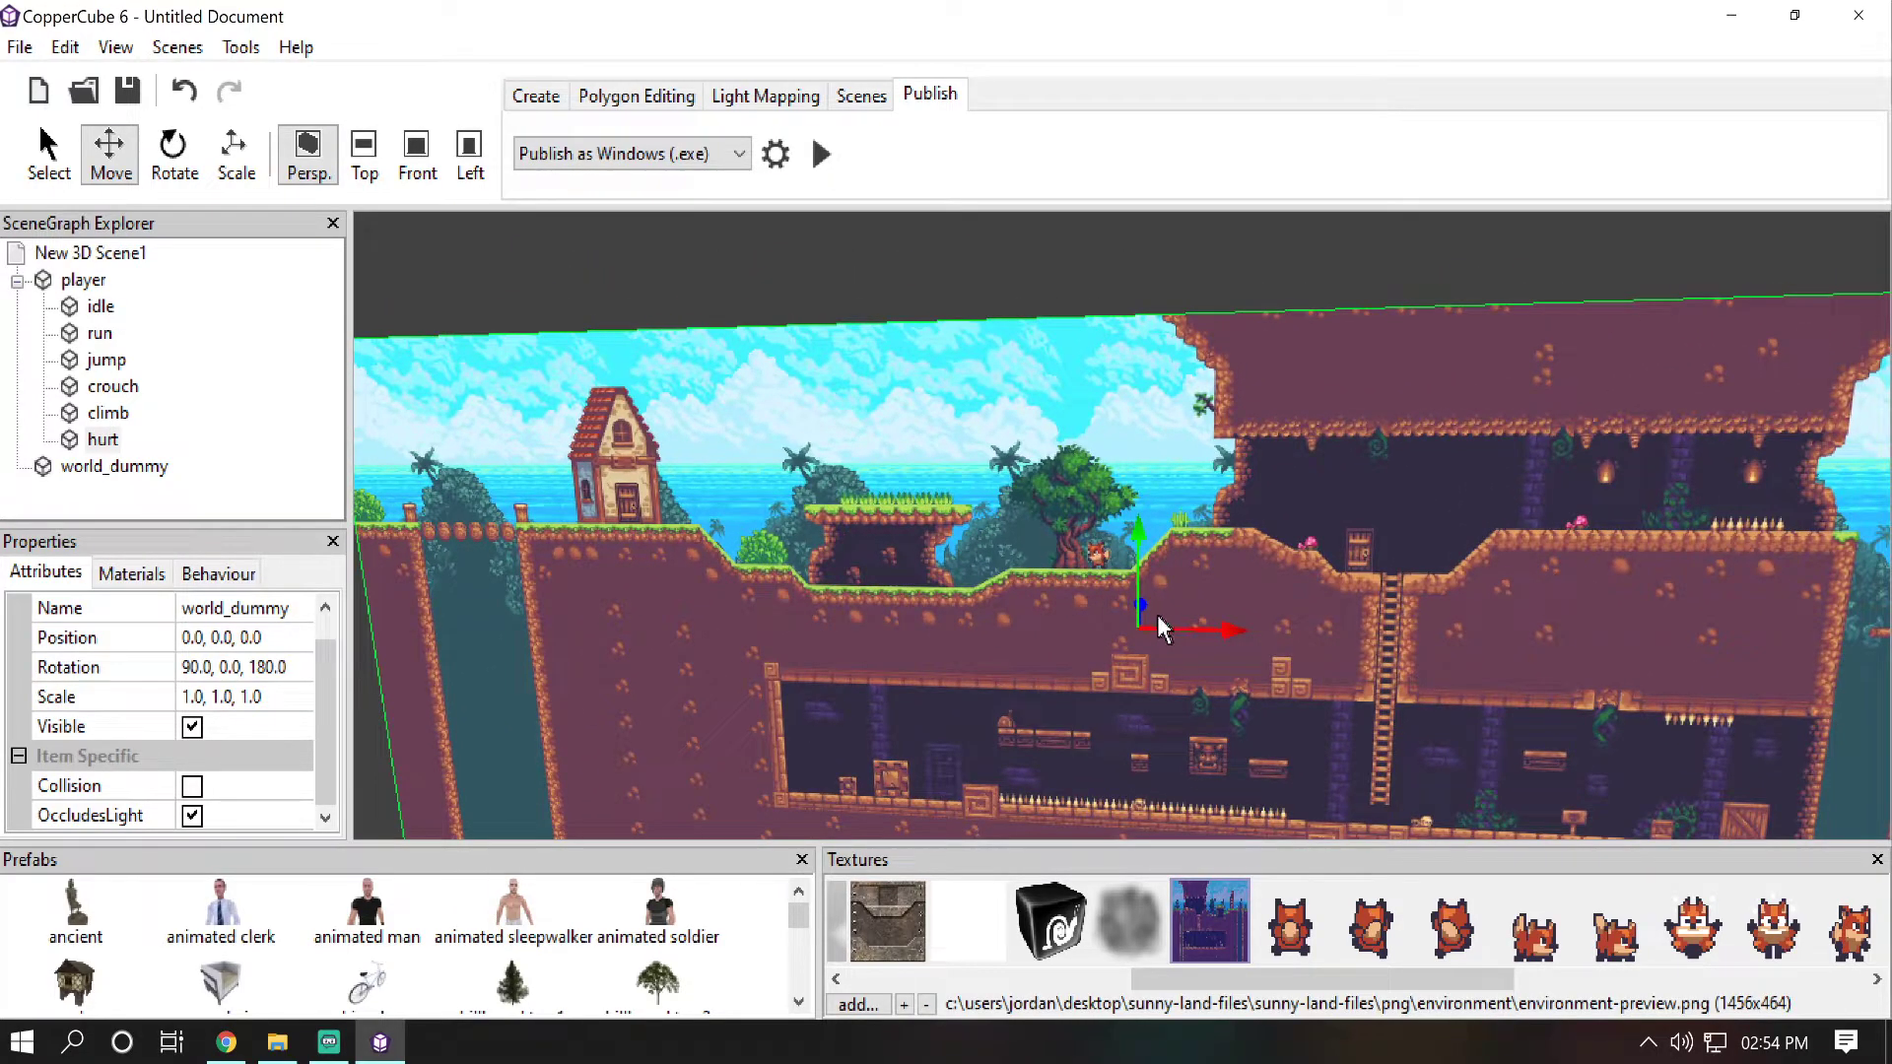
pyautogui.scroll(3, 1115, 702)
pyautogui.moveTo(1109, 690)
pyautogui.mouseDown(button='right')
pyautogui.moveTo(1108, 729)
pyautogui.moveTo(1102, 666)
pyautogui.moveTo(1108, 718)
pyautogui.mouseUp(button='right')
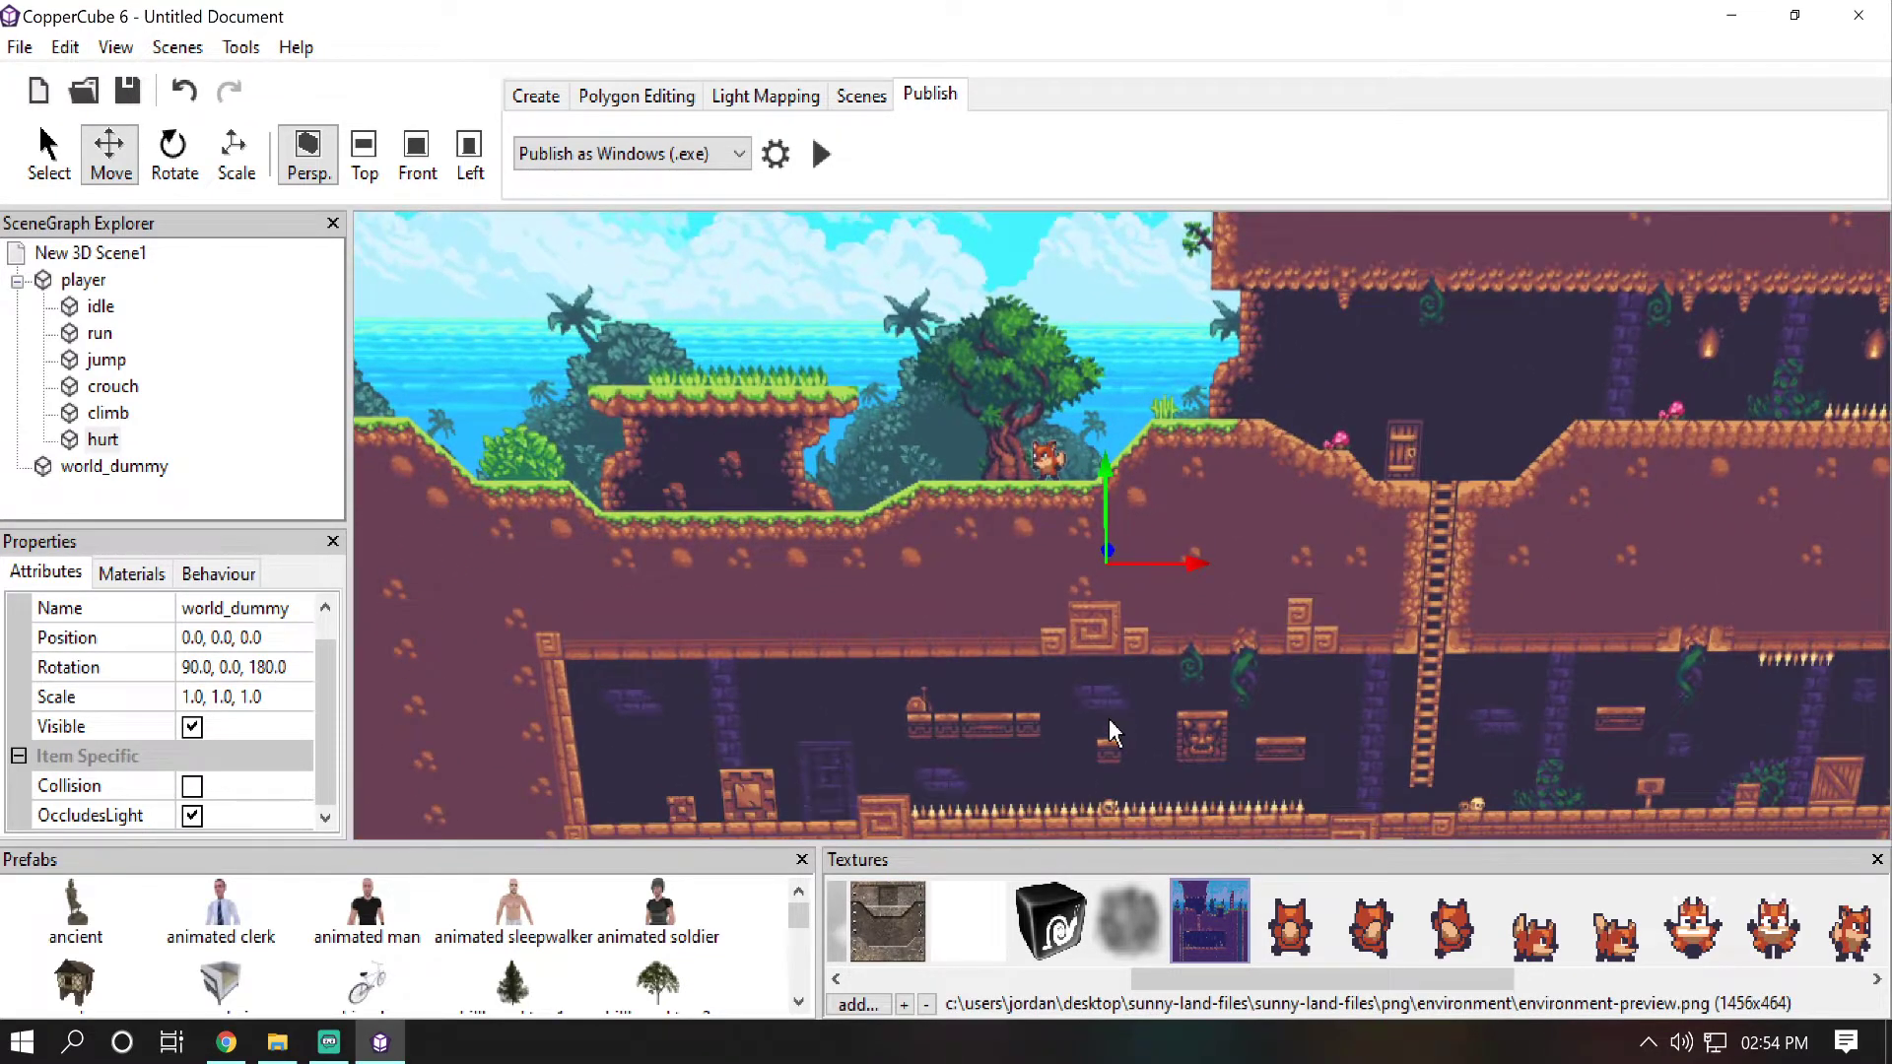
pyautogui.click(822, 156)
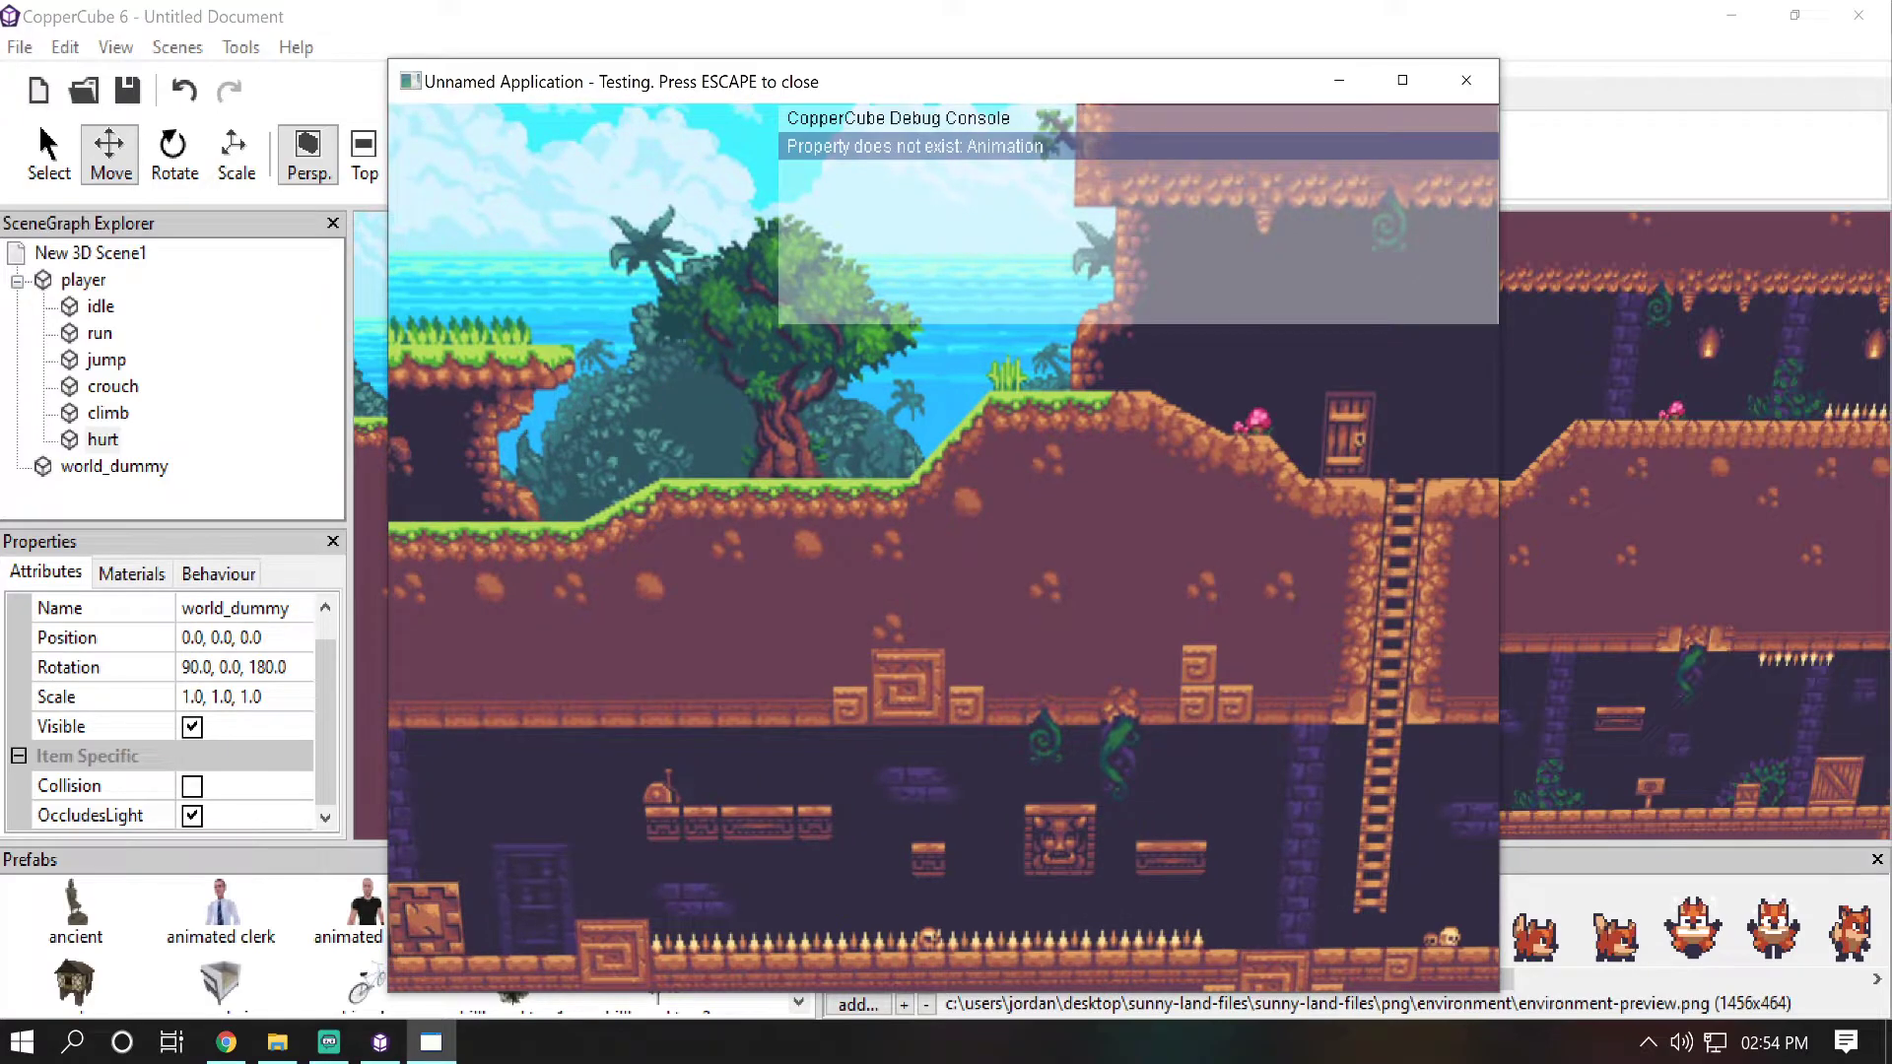
pyautogui.press('Escape')
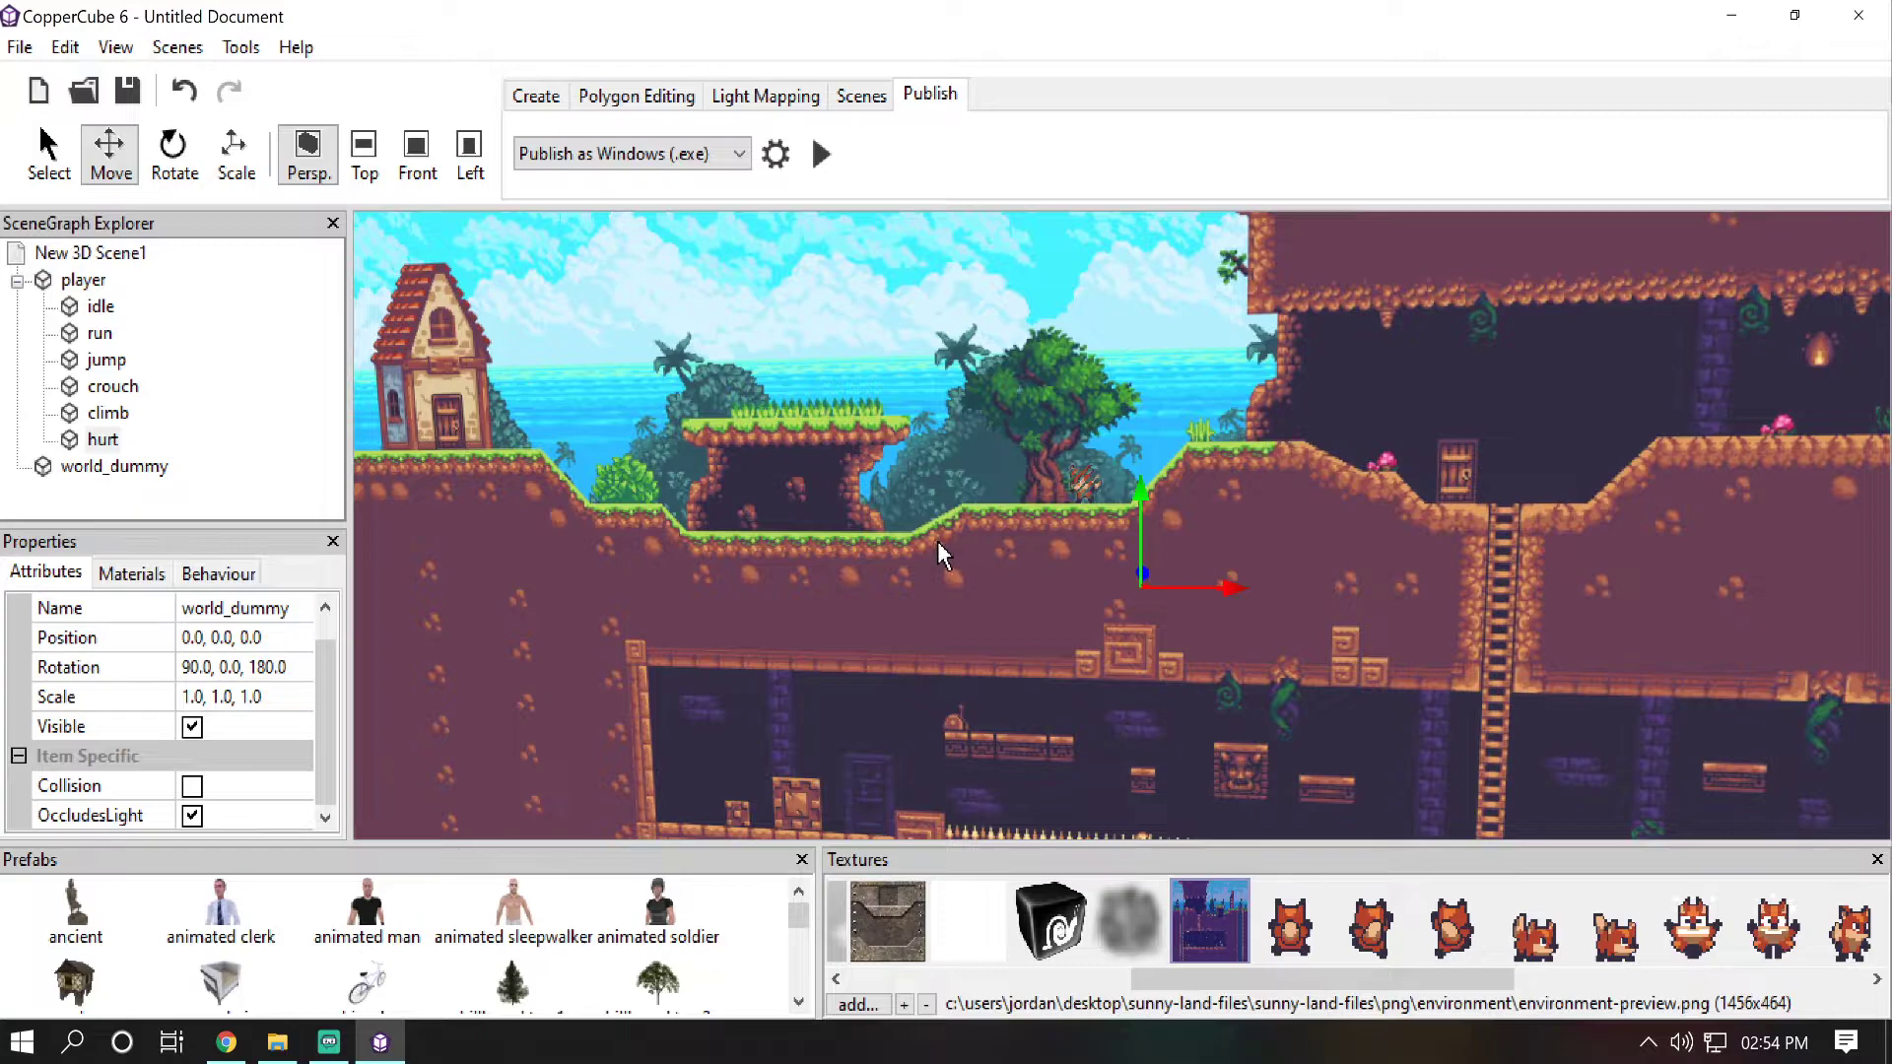
# Step: Create a cube of size 10.0 in the level near the fox
pyautogui.moveTo(940, 546); pyautogui.dragTo(708, 541)
pyautogui.scroll(10, 952, 522)
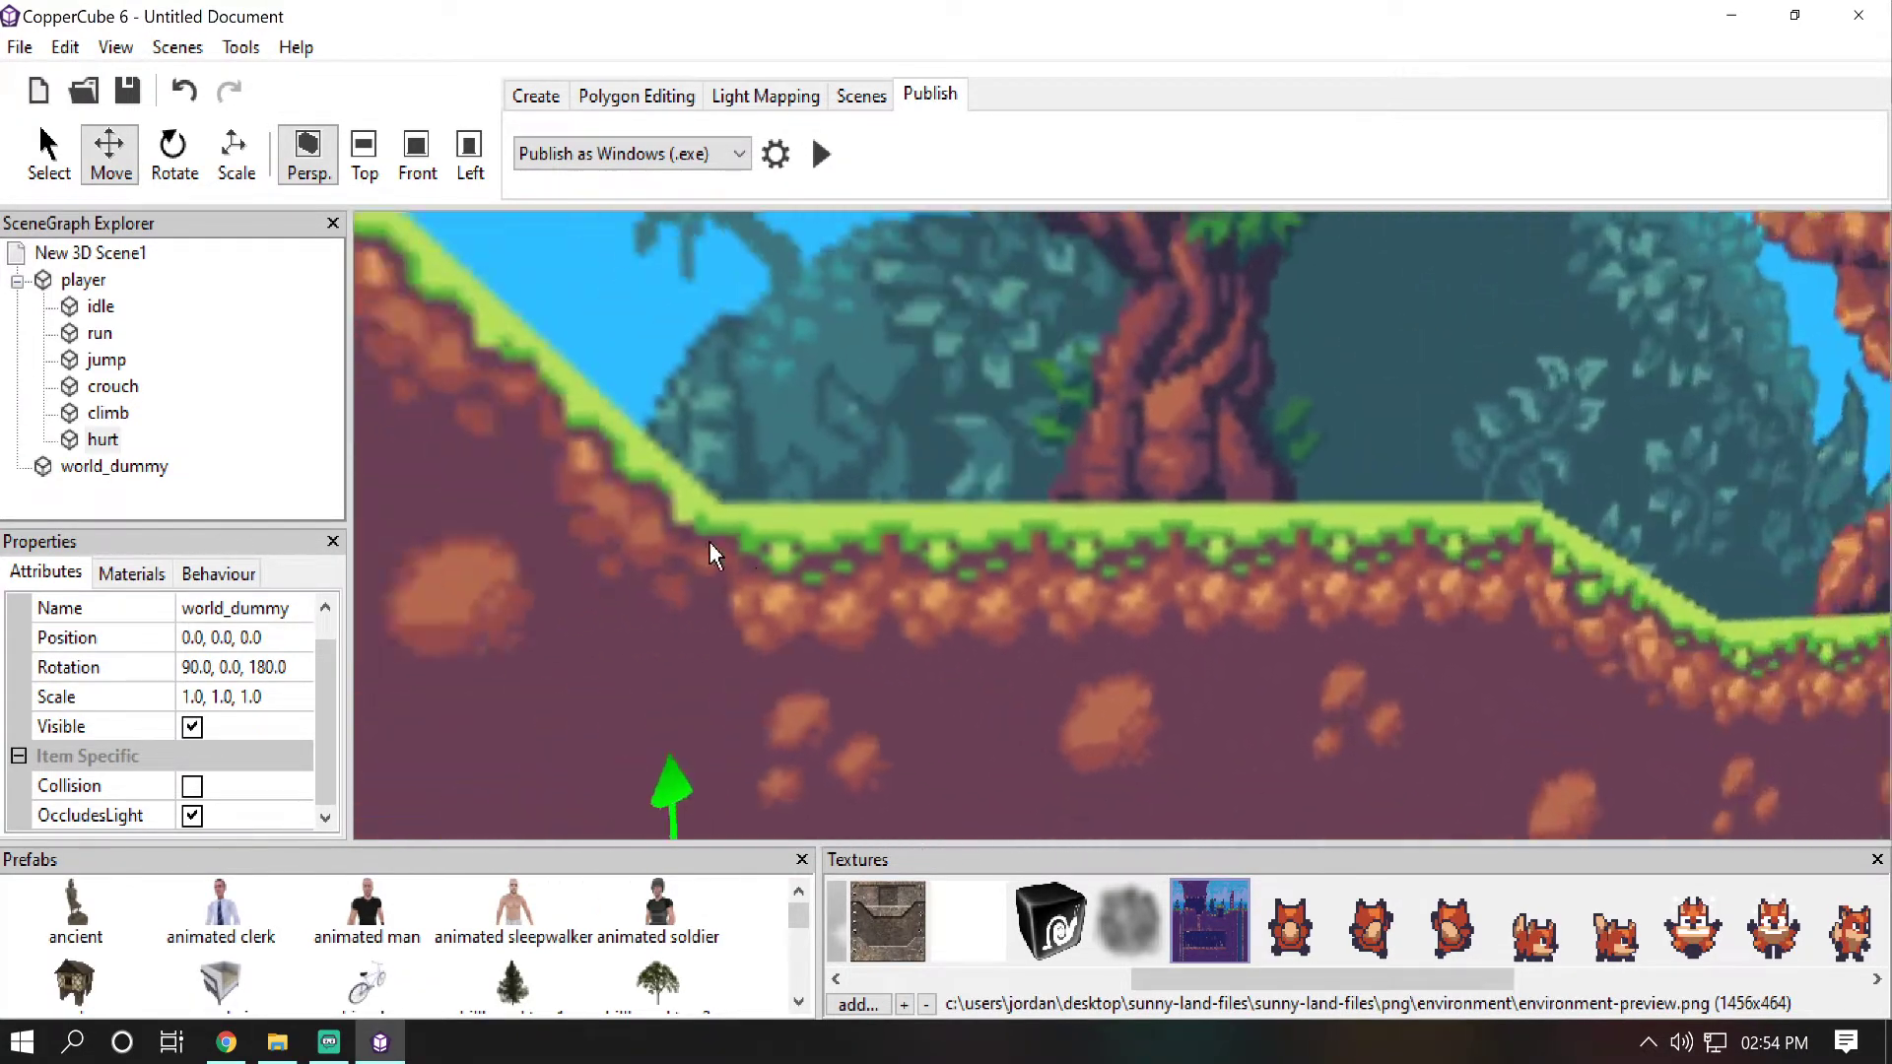
pyautogui.scroll(-5, 695, 536)
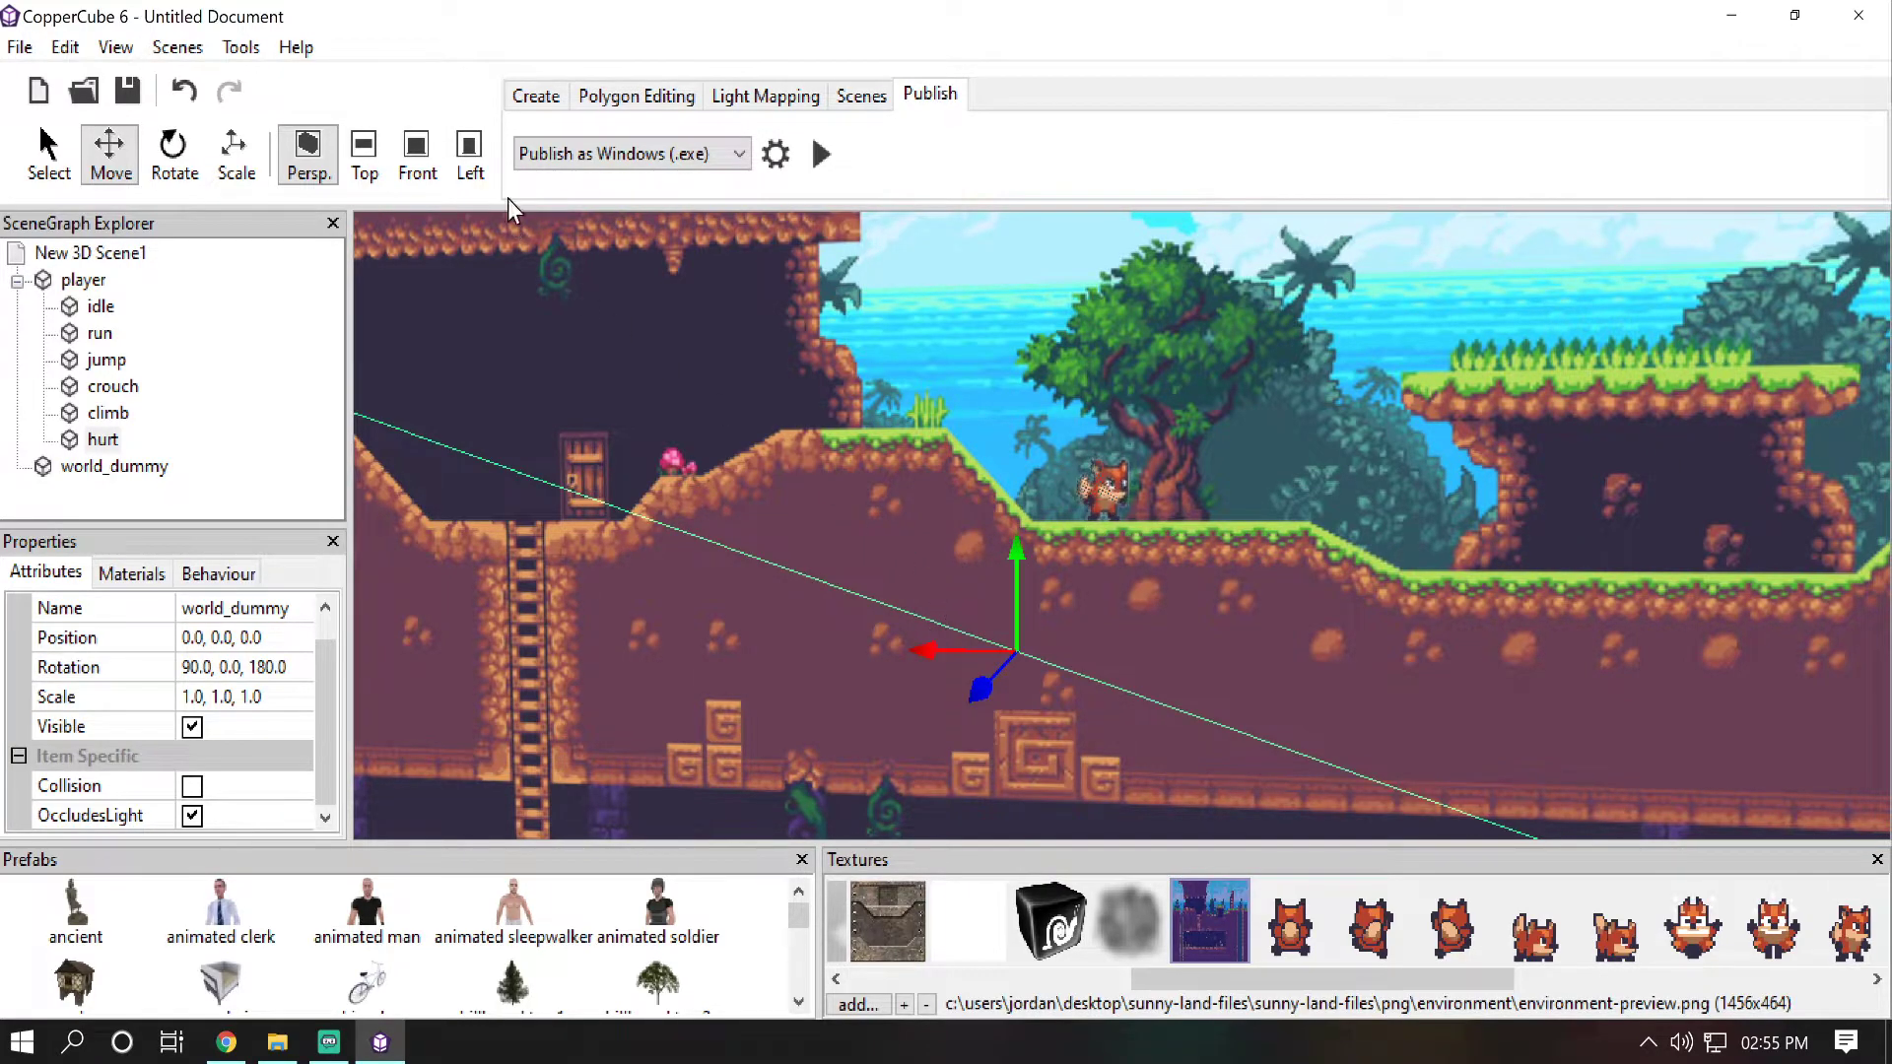
pyautogui.click(542, 101)
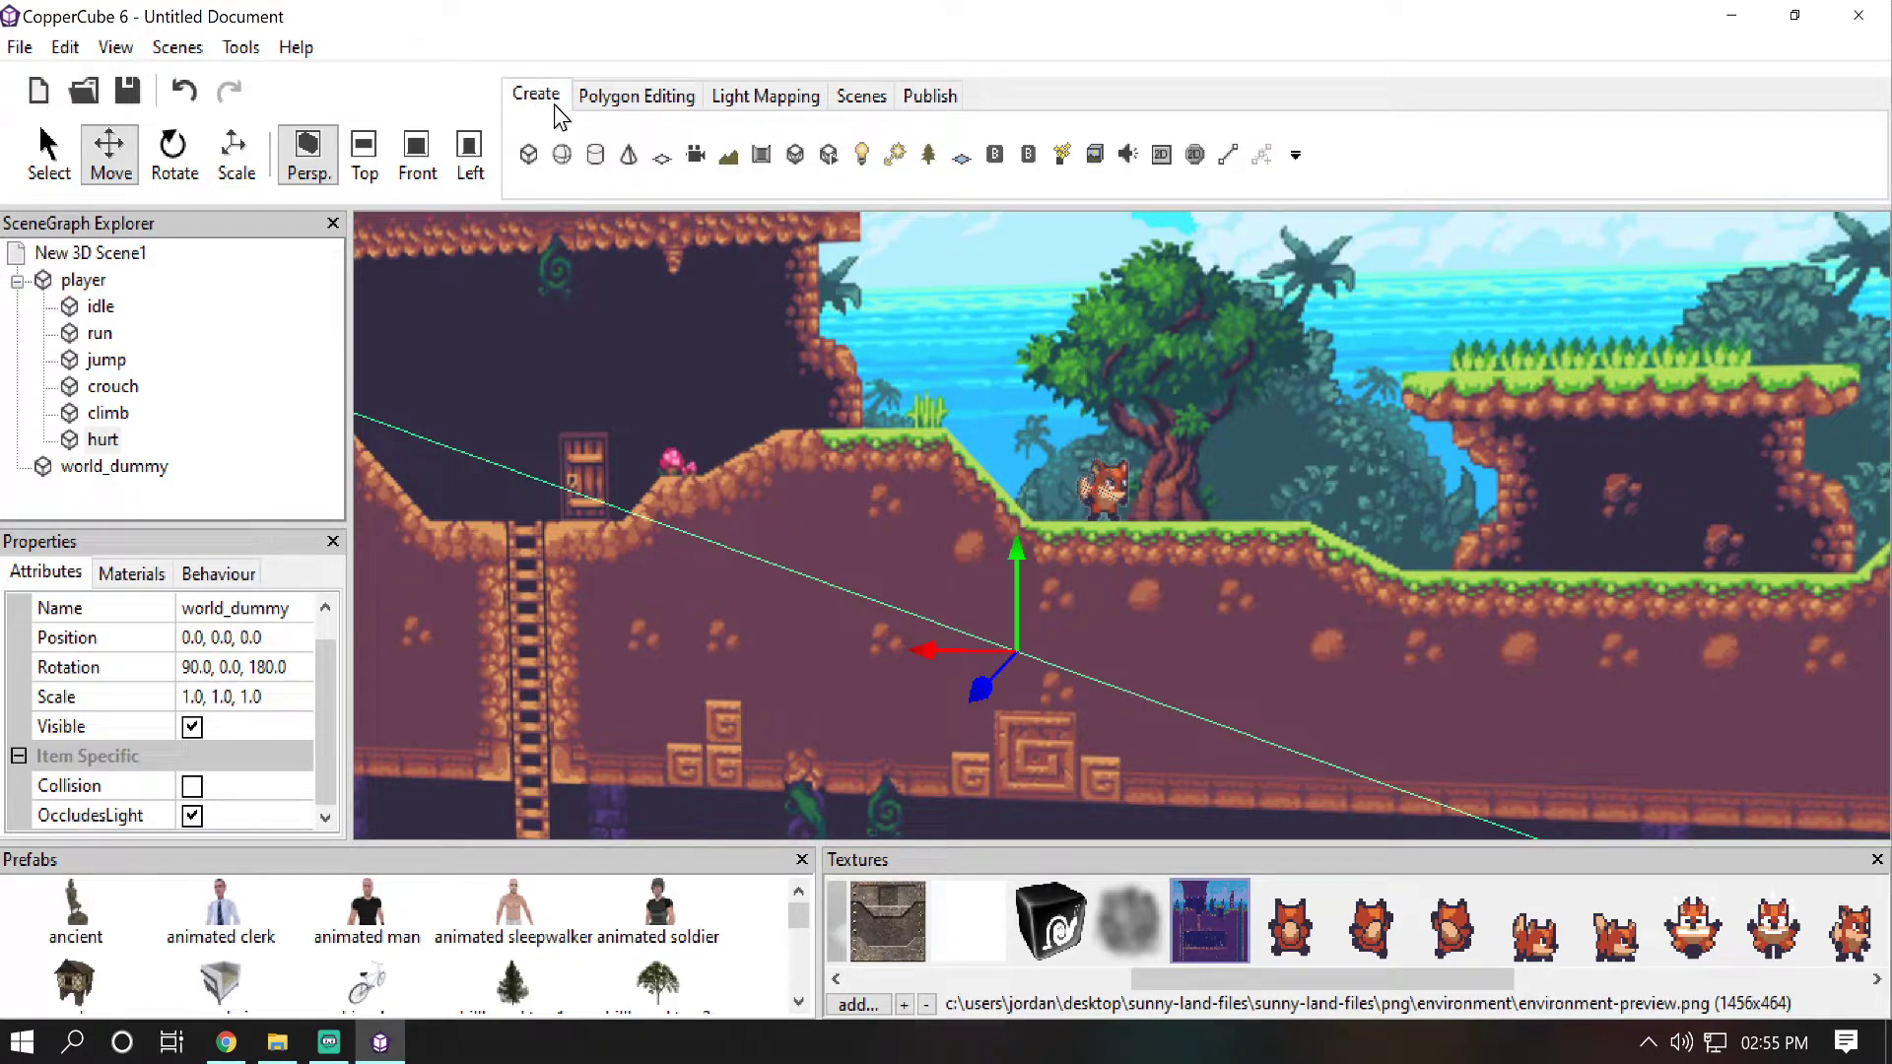
pyautogui.click(532, 157)
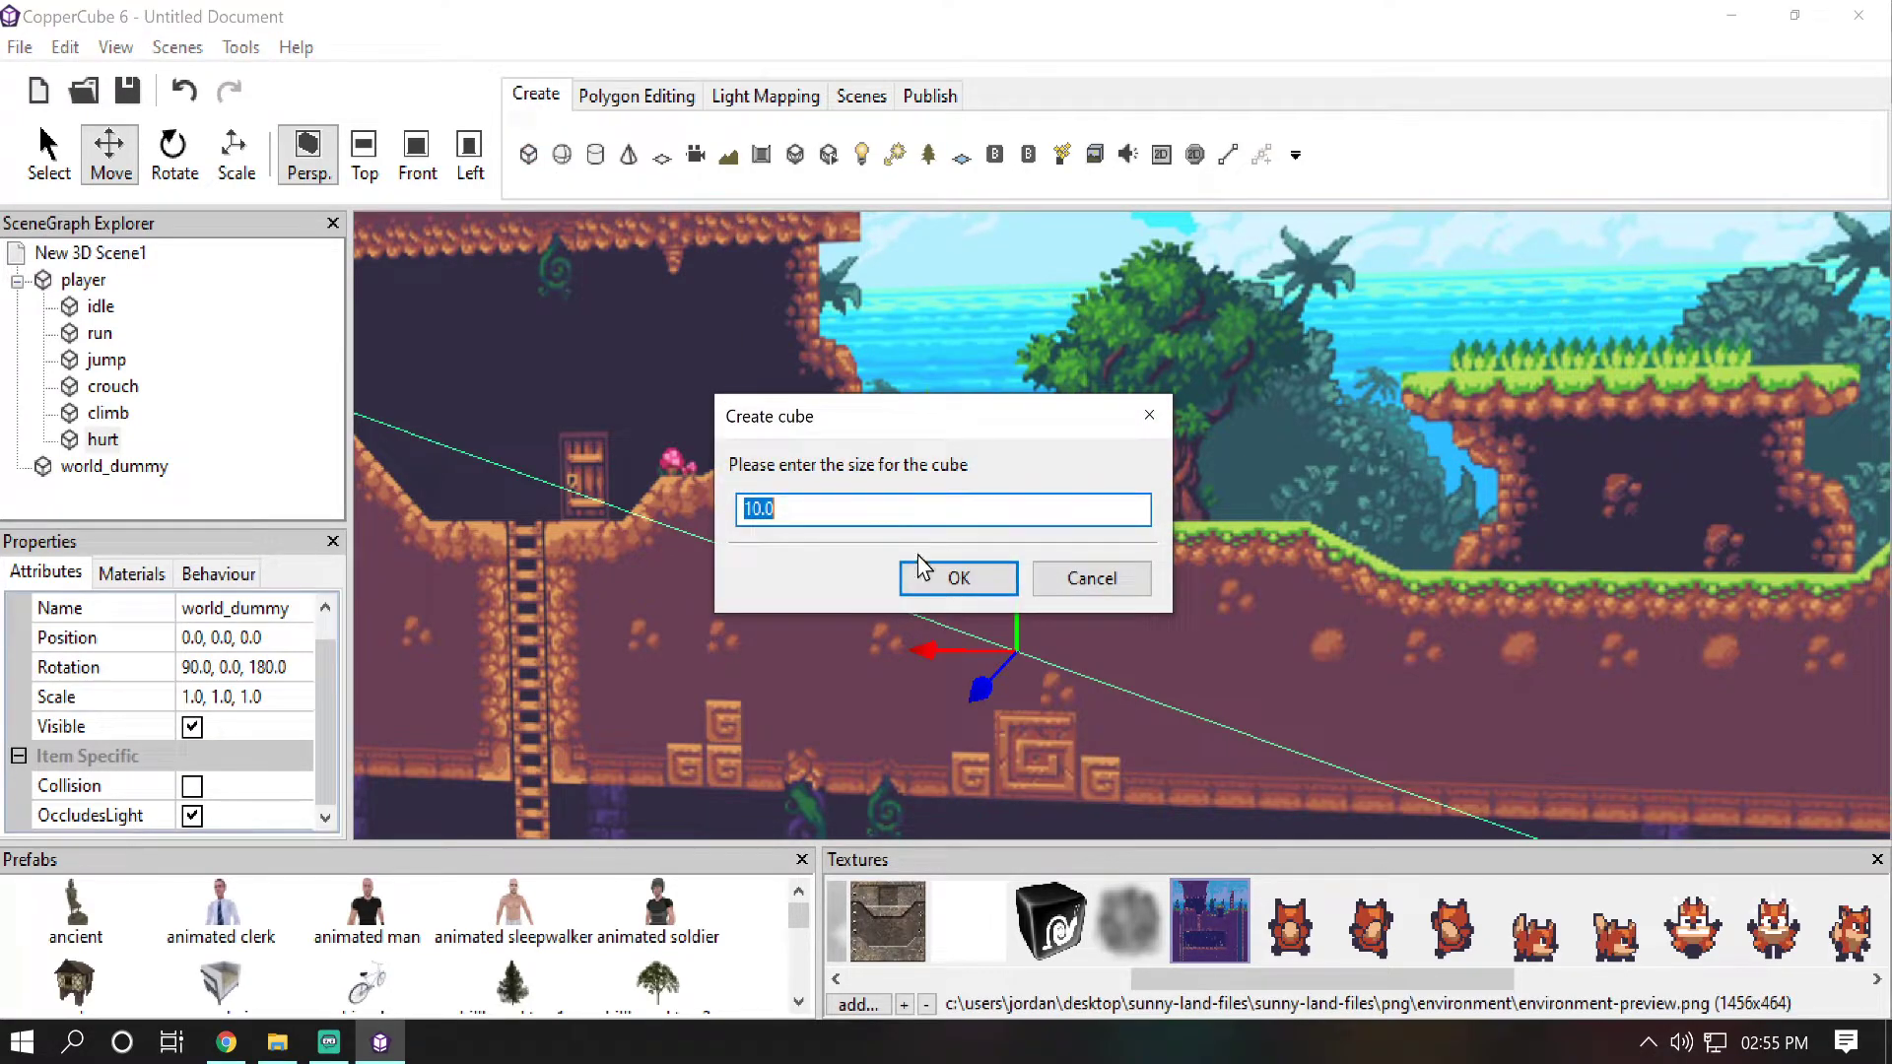
pyautogui.click(974, 581)
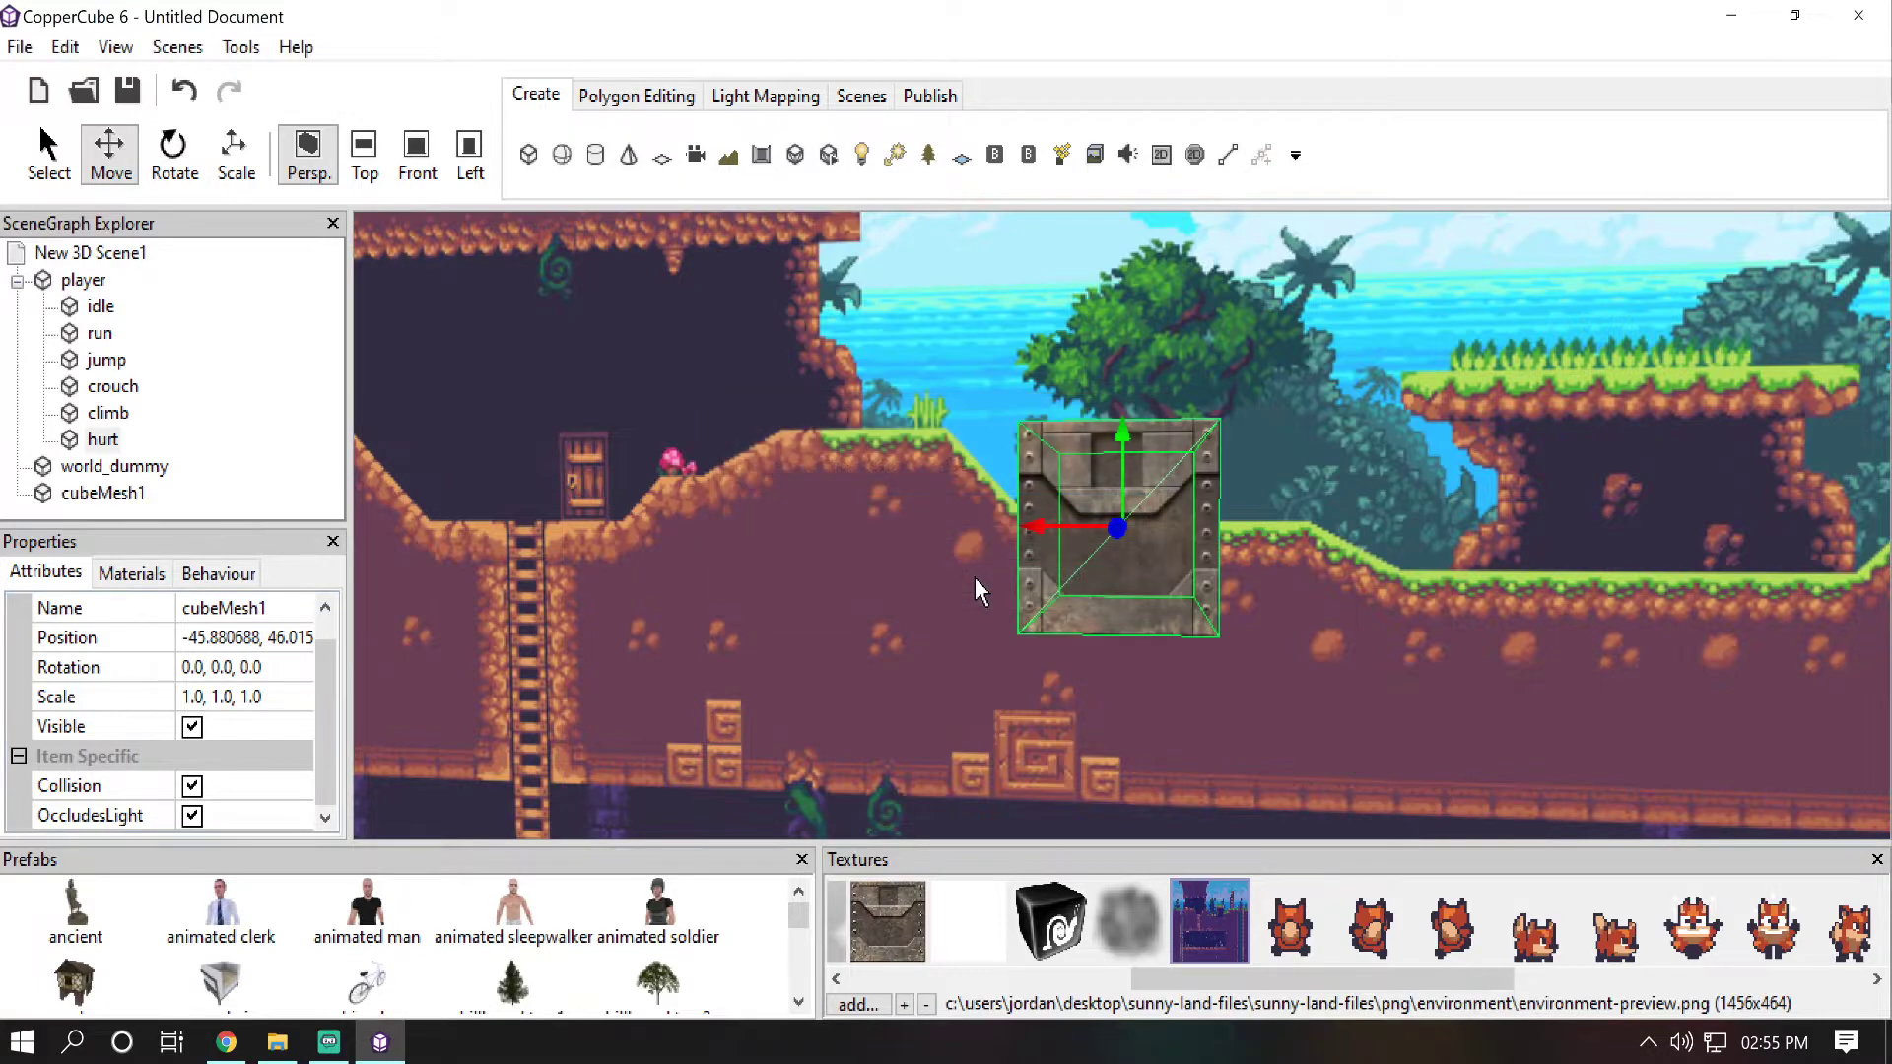
# Step: Set the cube's position to 0,0,0 and move it into the grass ground beneath the fox, at about X -29.7, Y 39.8
pyautogui.click(275, 643)
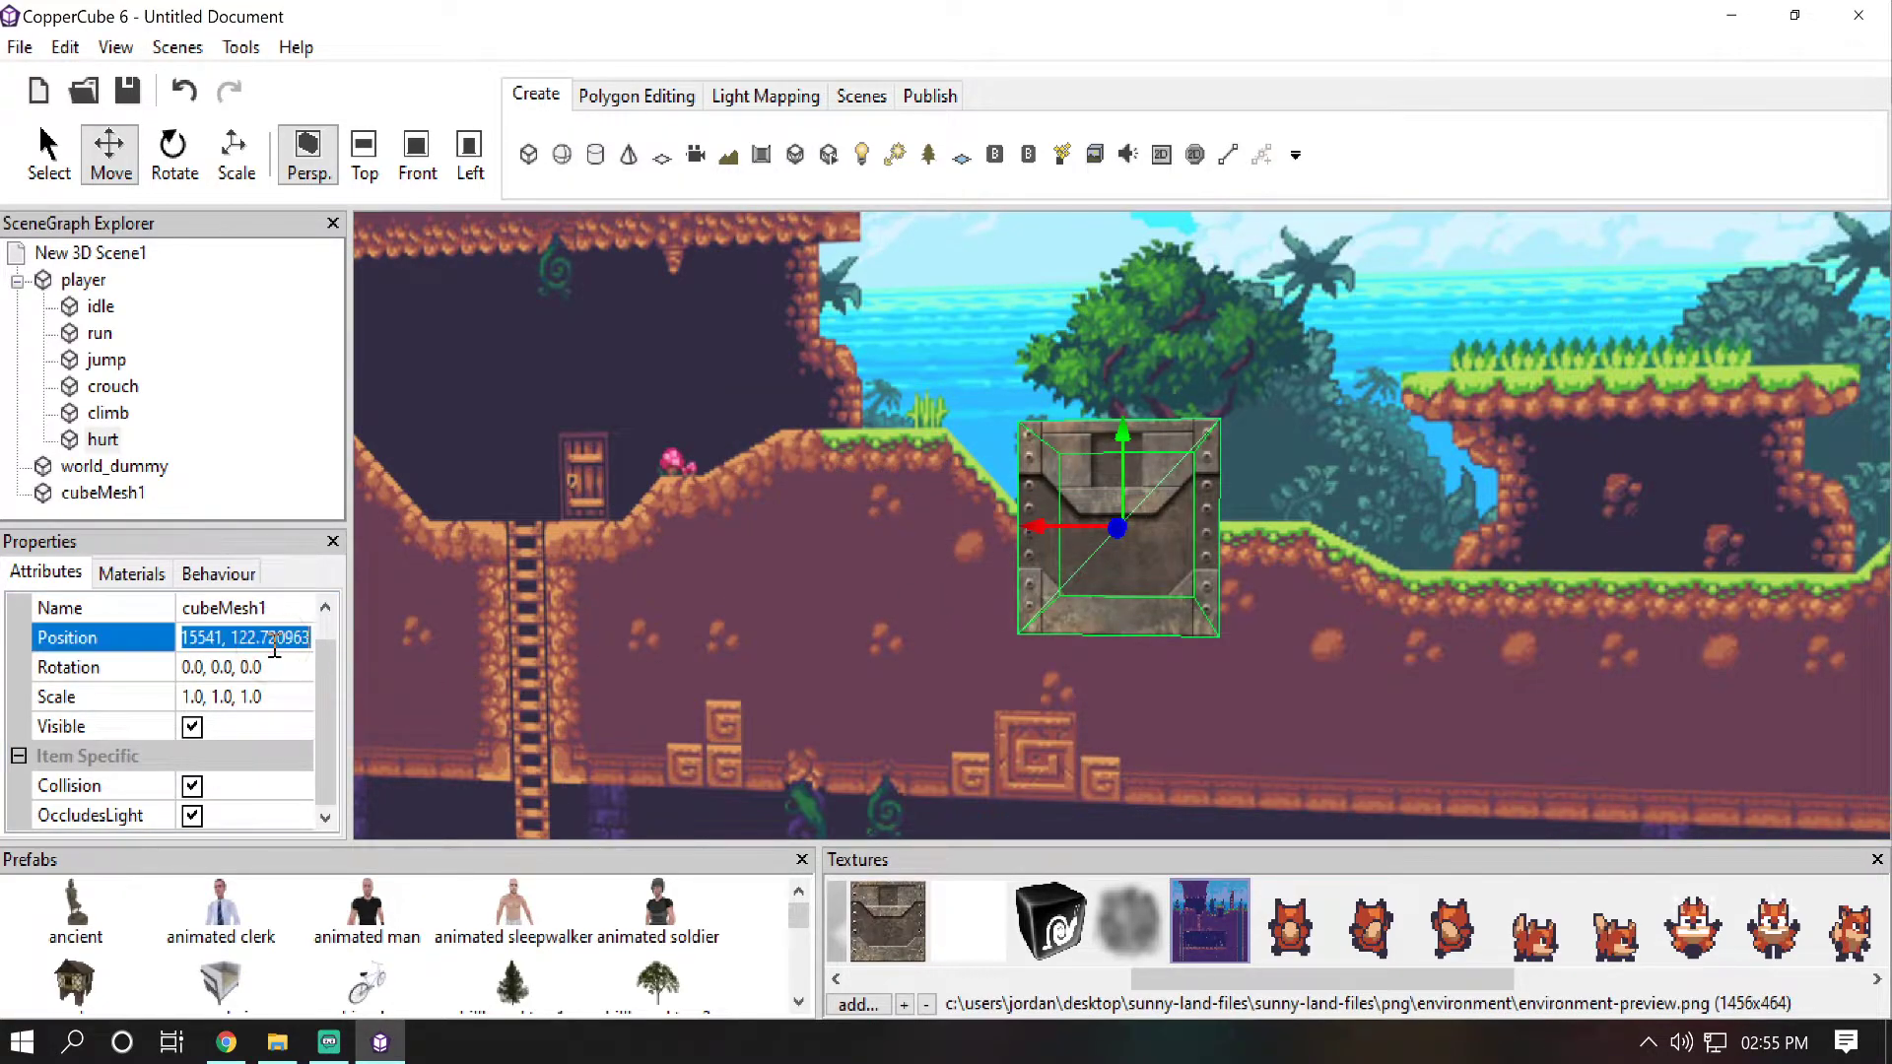
pyautogui.write('0,0,0')
pyautogui.press('Return')
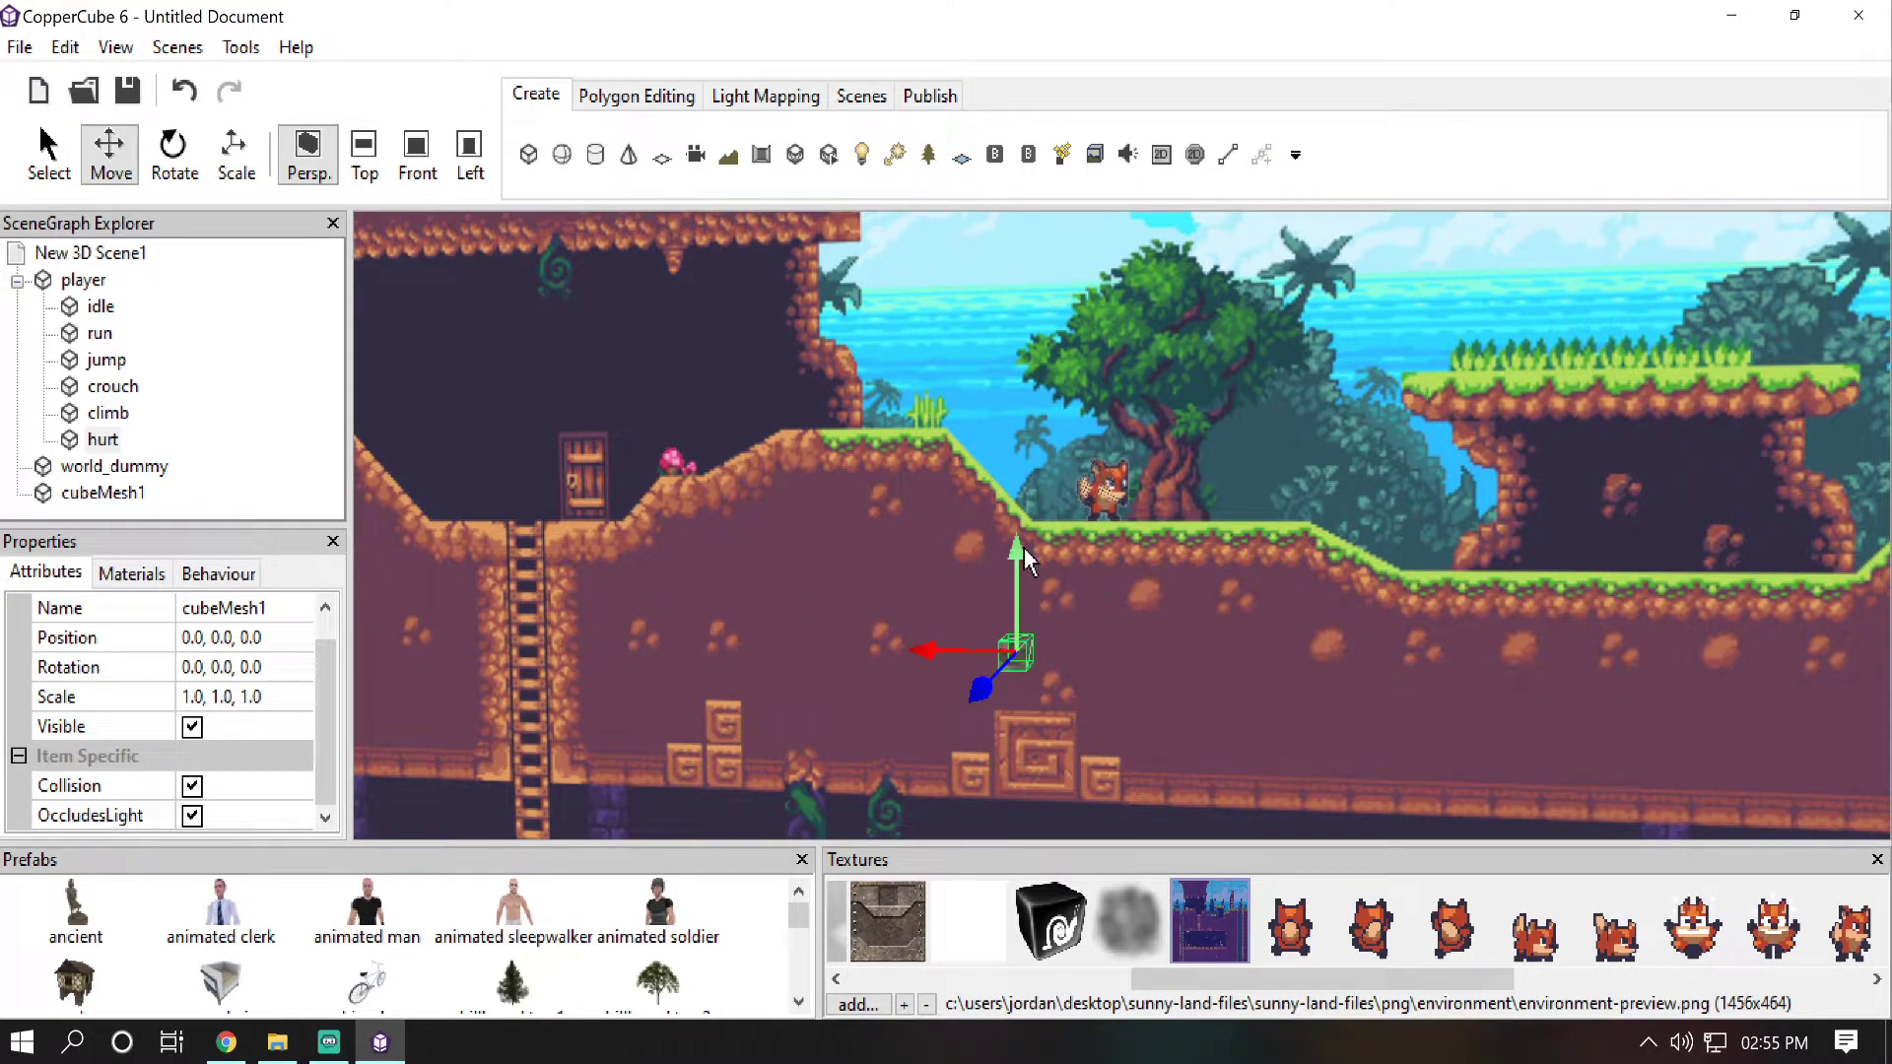
pyautogui.moveTo(1014, 550)
pyautogui.mouseDown()
pyautogui.moveTo(990, 523)
pyautogui.moveTo(948, 549)
pyautogui.moveTo(986, 549)
pyautogui.mouseUp()
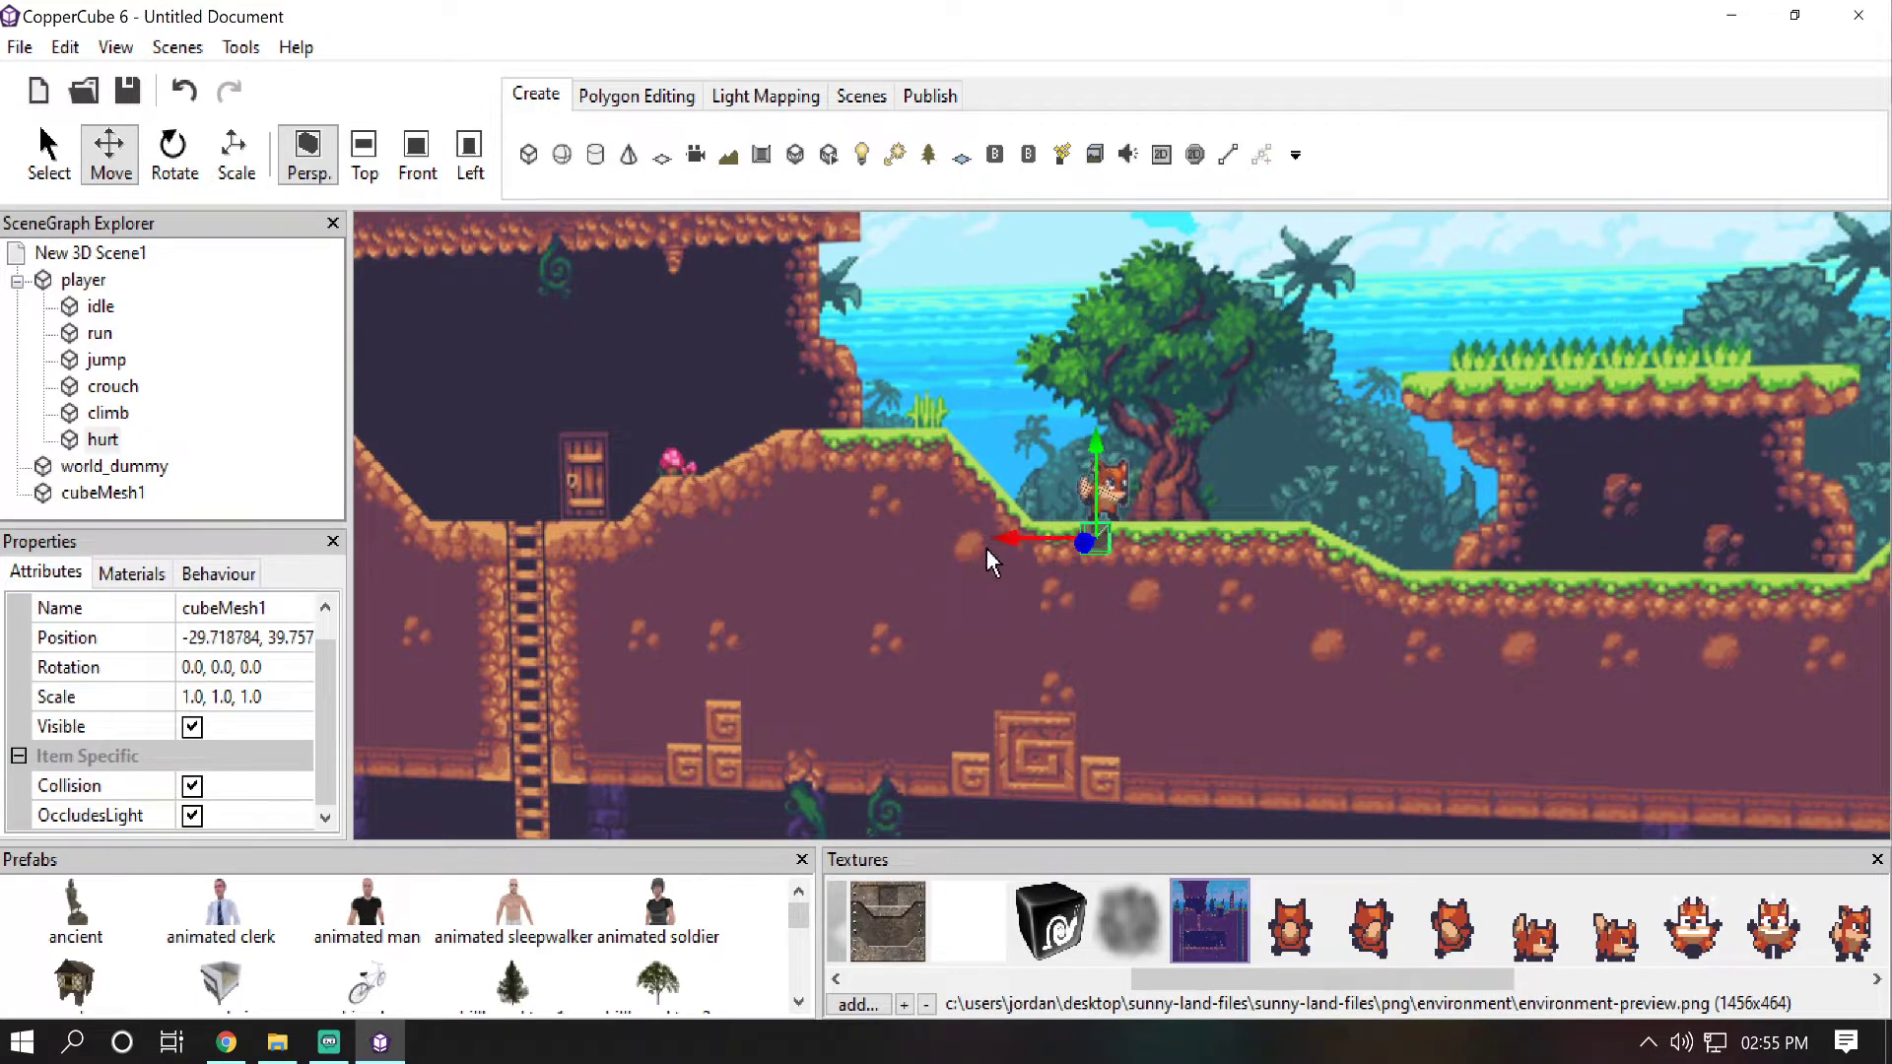
# Step: In the front view, stretch the cube horizontally into a long platform with an X scale of about 10.26
pyautogui.click(417, 152)
pyautogui.moveTo(1462, 549); pyautogui.dragTo(1386, 647, button='middle')
pyautogui.scroll(10, 1386, 647)
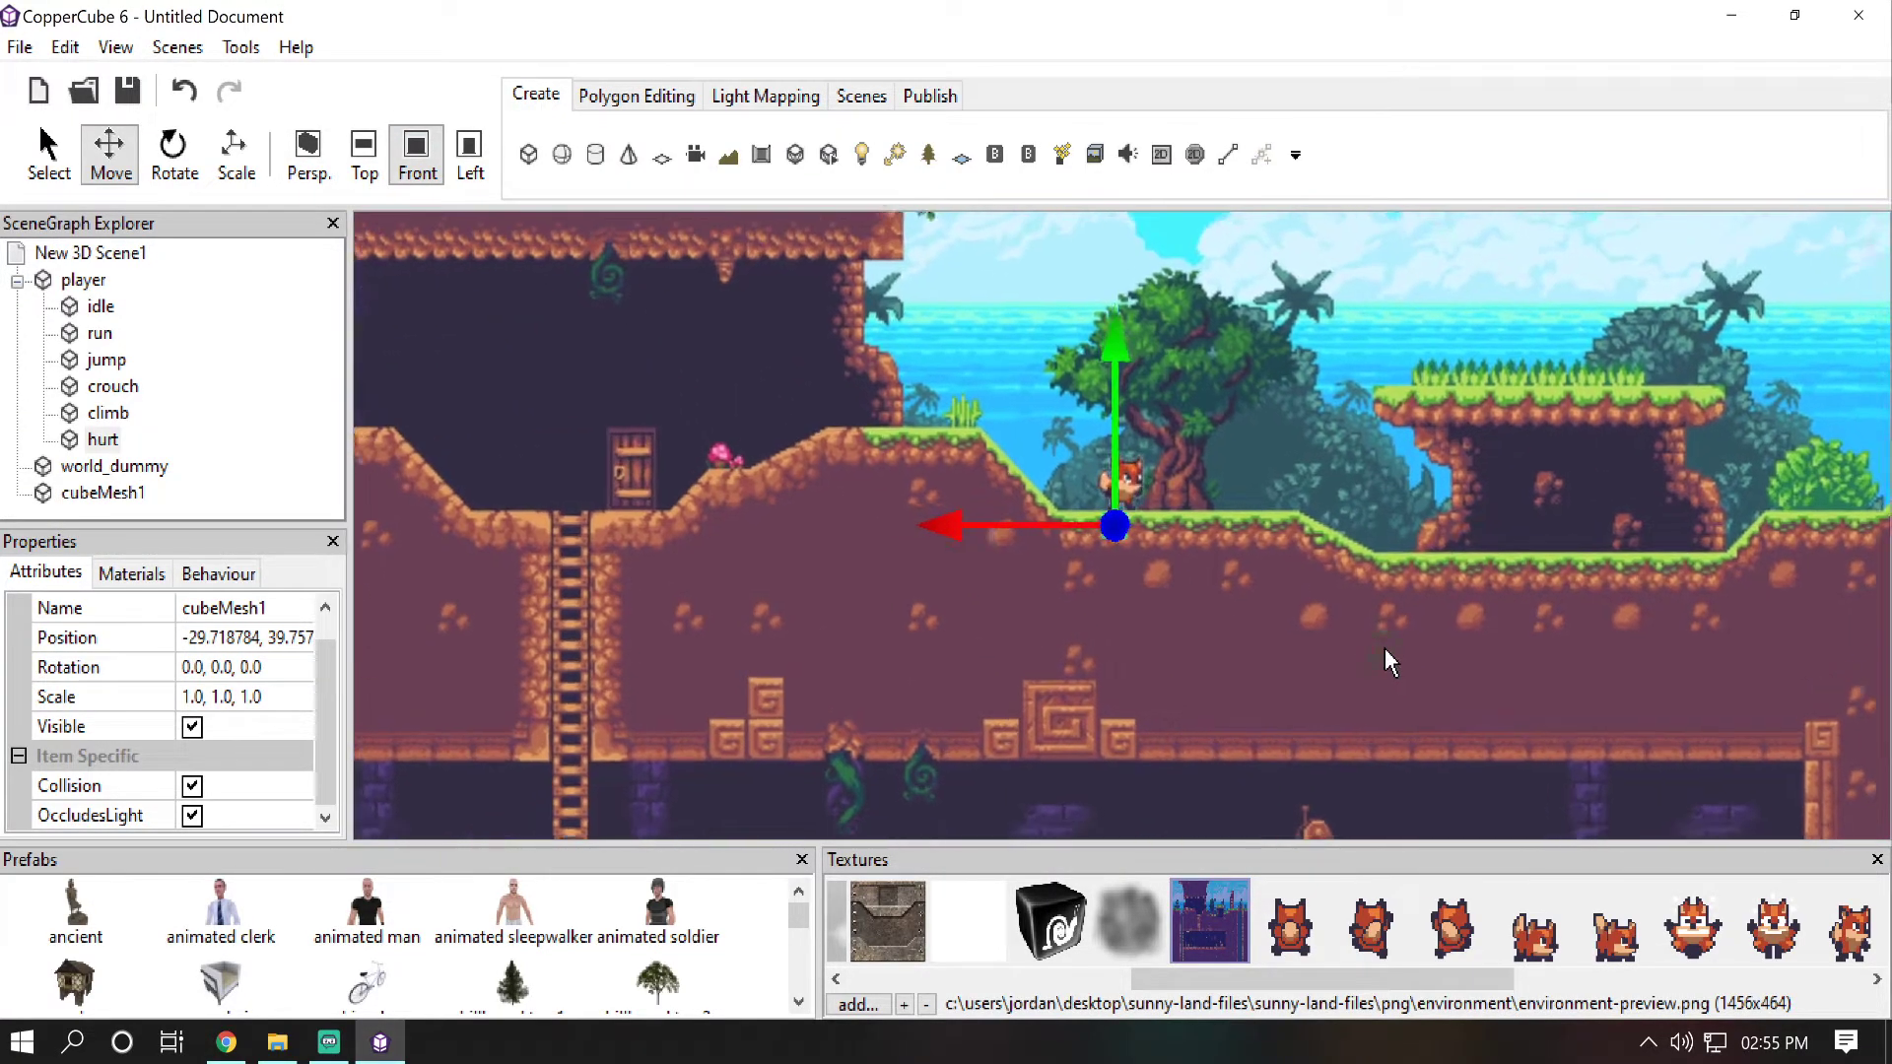
pyautogui.scroll(10, 1209, 327)
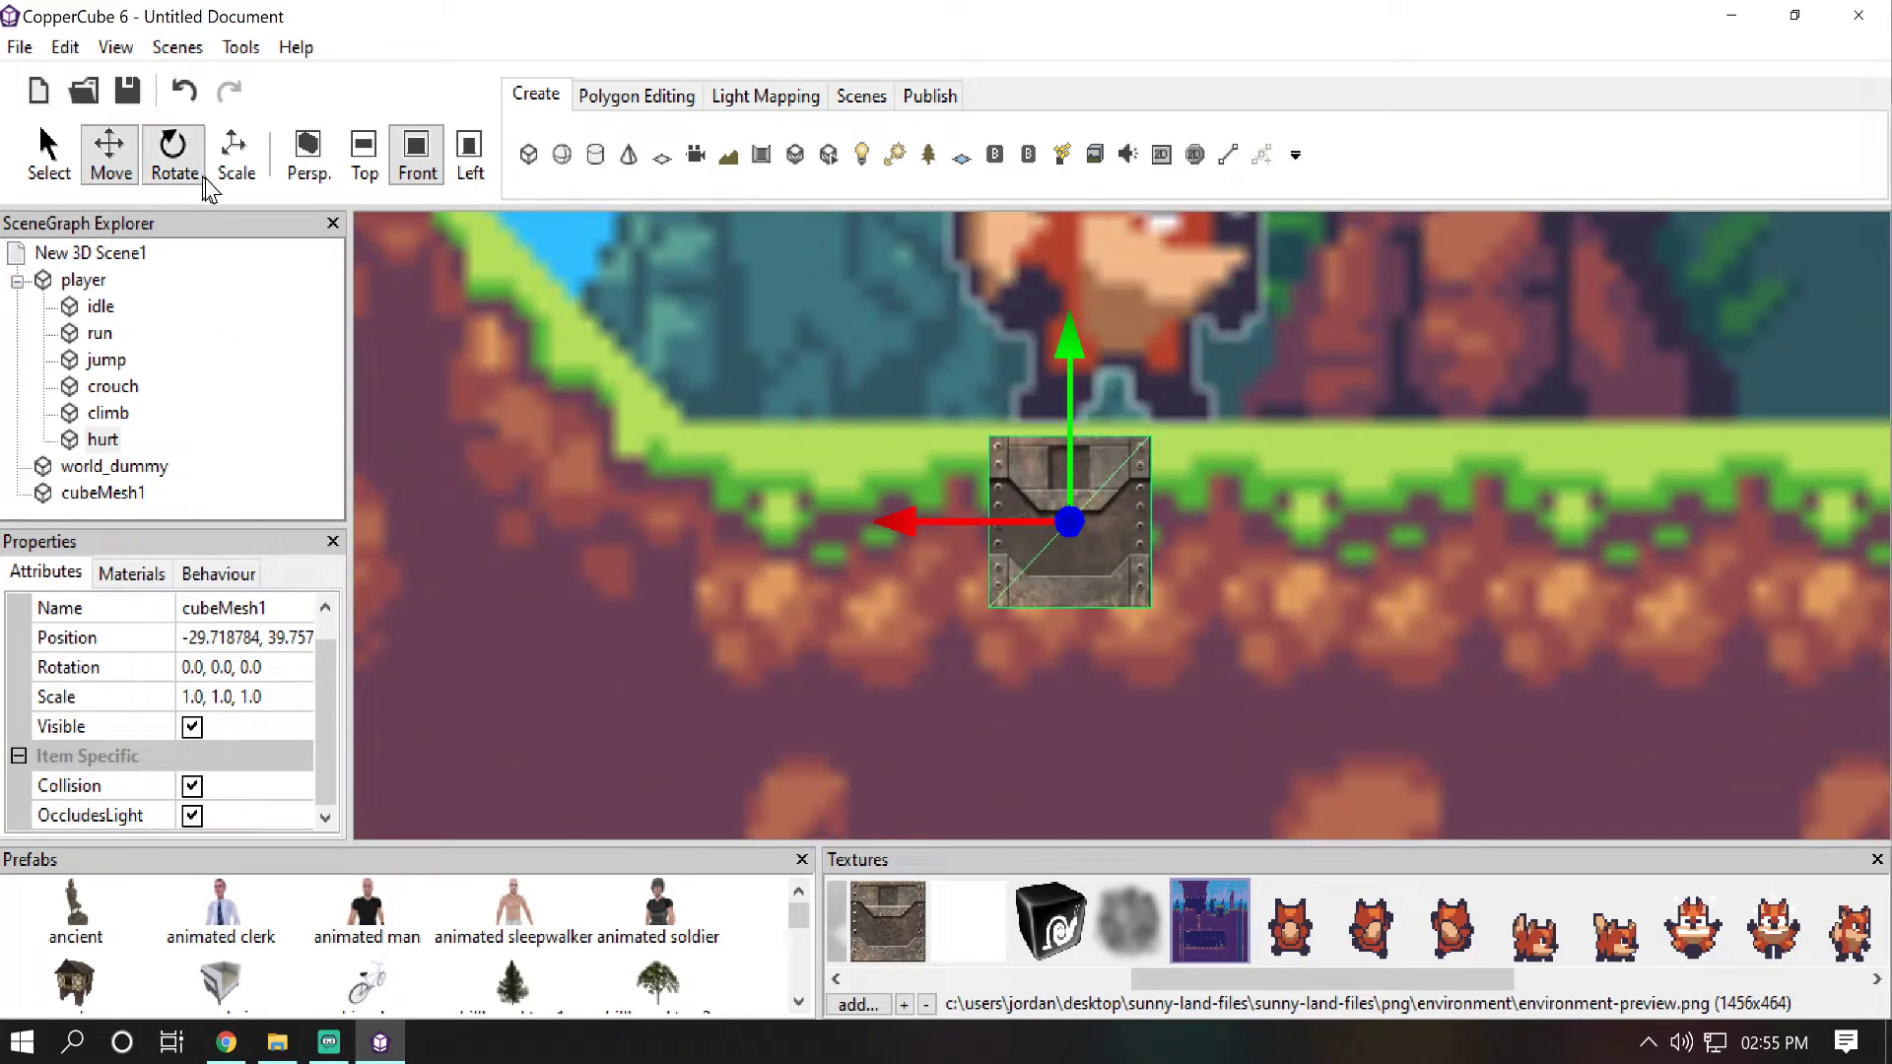
pyautogui.click(234, 153)
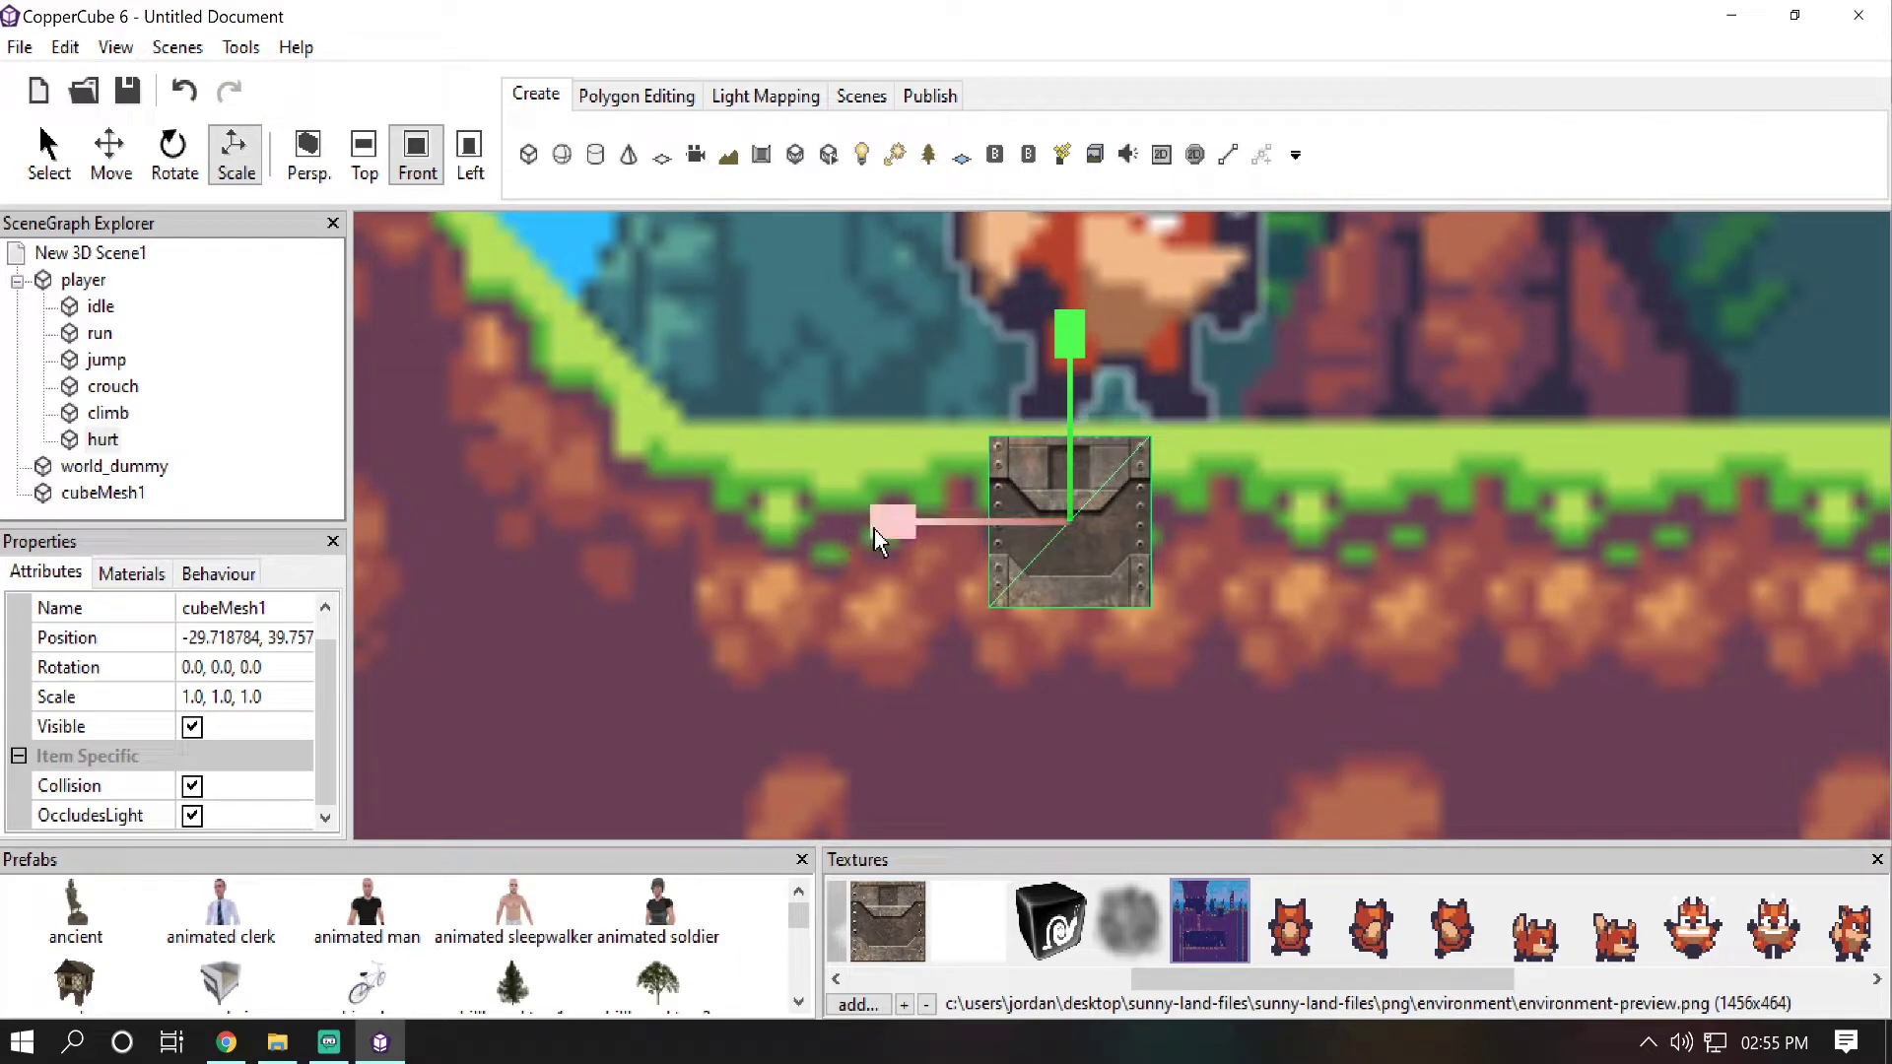
pyautogui.moveTo(893, 521); pyautogui.dragTo(698, 528)
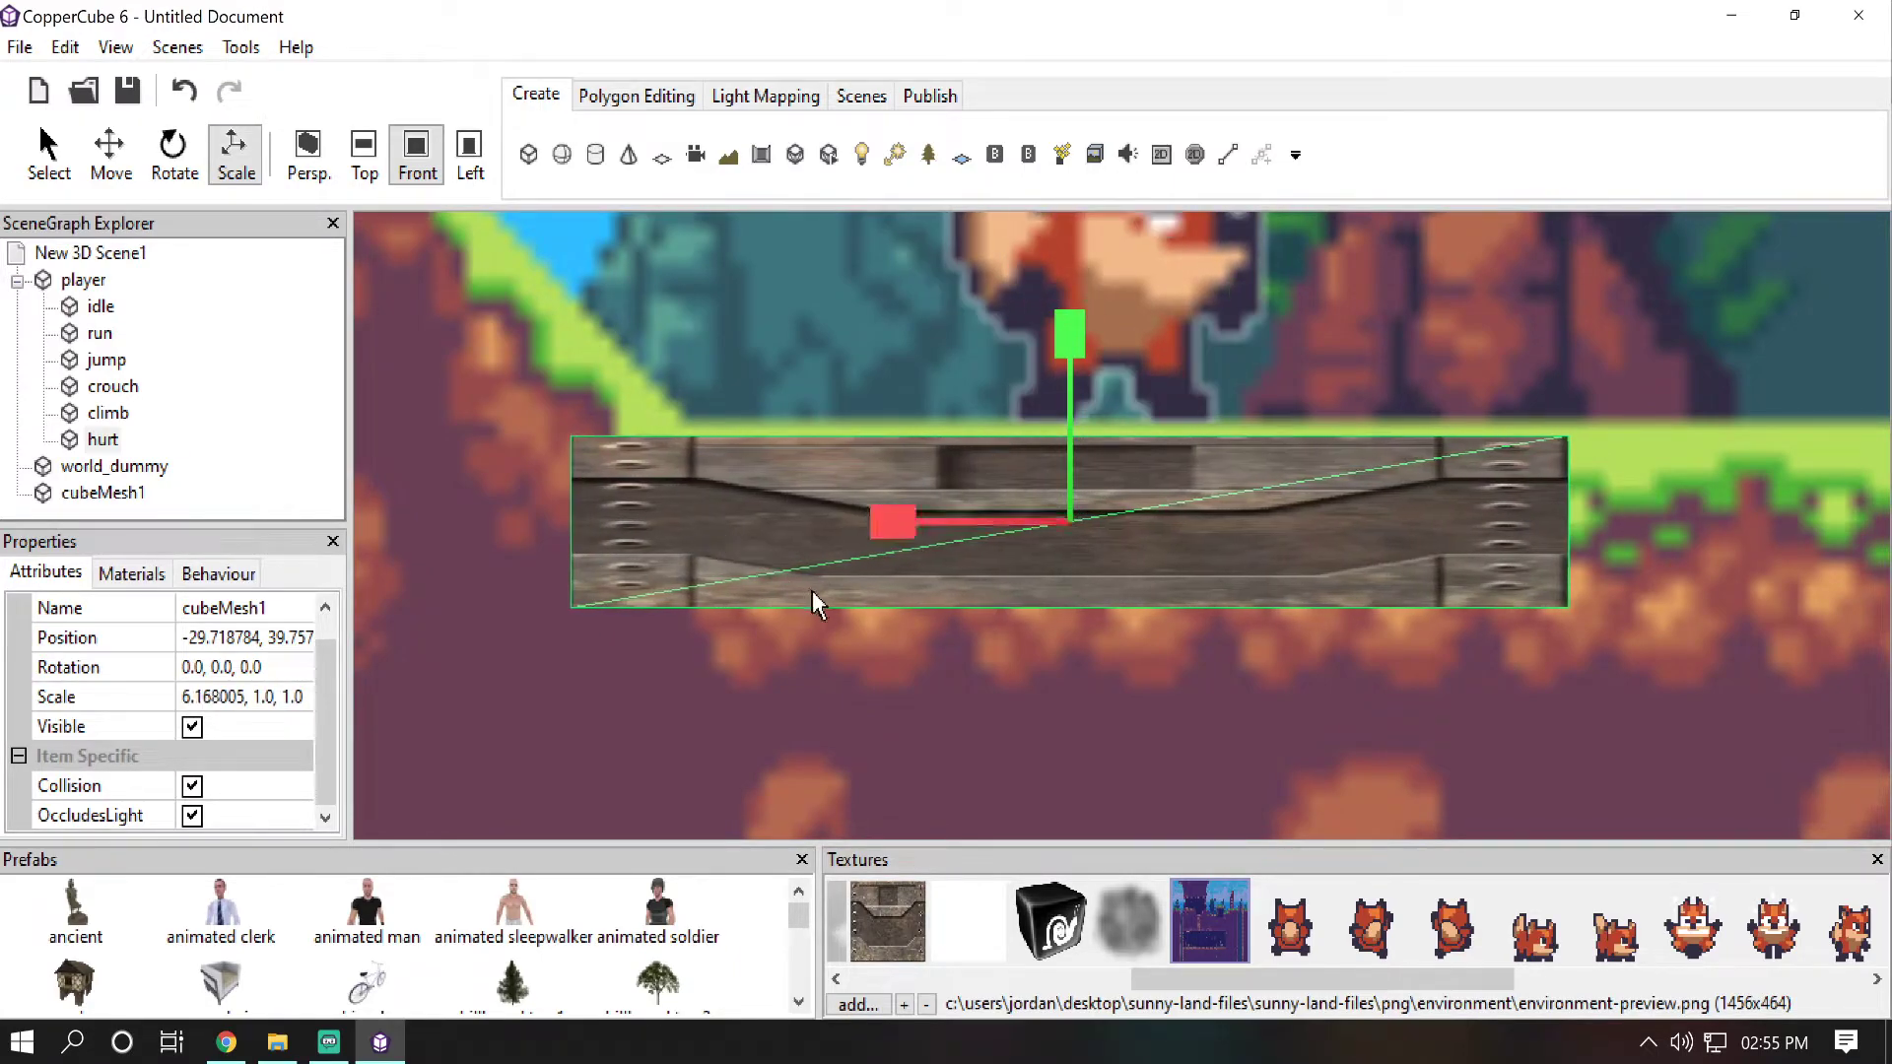
pyautogui.scroll(-5, 812, 589)
pyautogui.scroll(-3, 812, 589)
pyautogui.moveTo(925, 524); pyautogui.dragTo(875, 530)
# Step: Move the stretched cube along the ground to X about -57.7 so it spans the flat grass between the two slopes
pyautogui.click(109, 150)
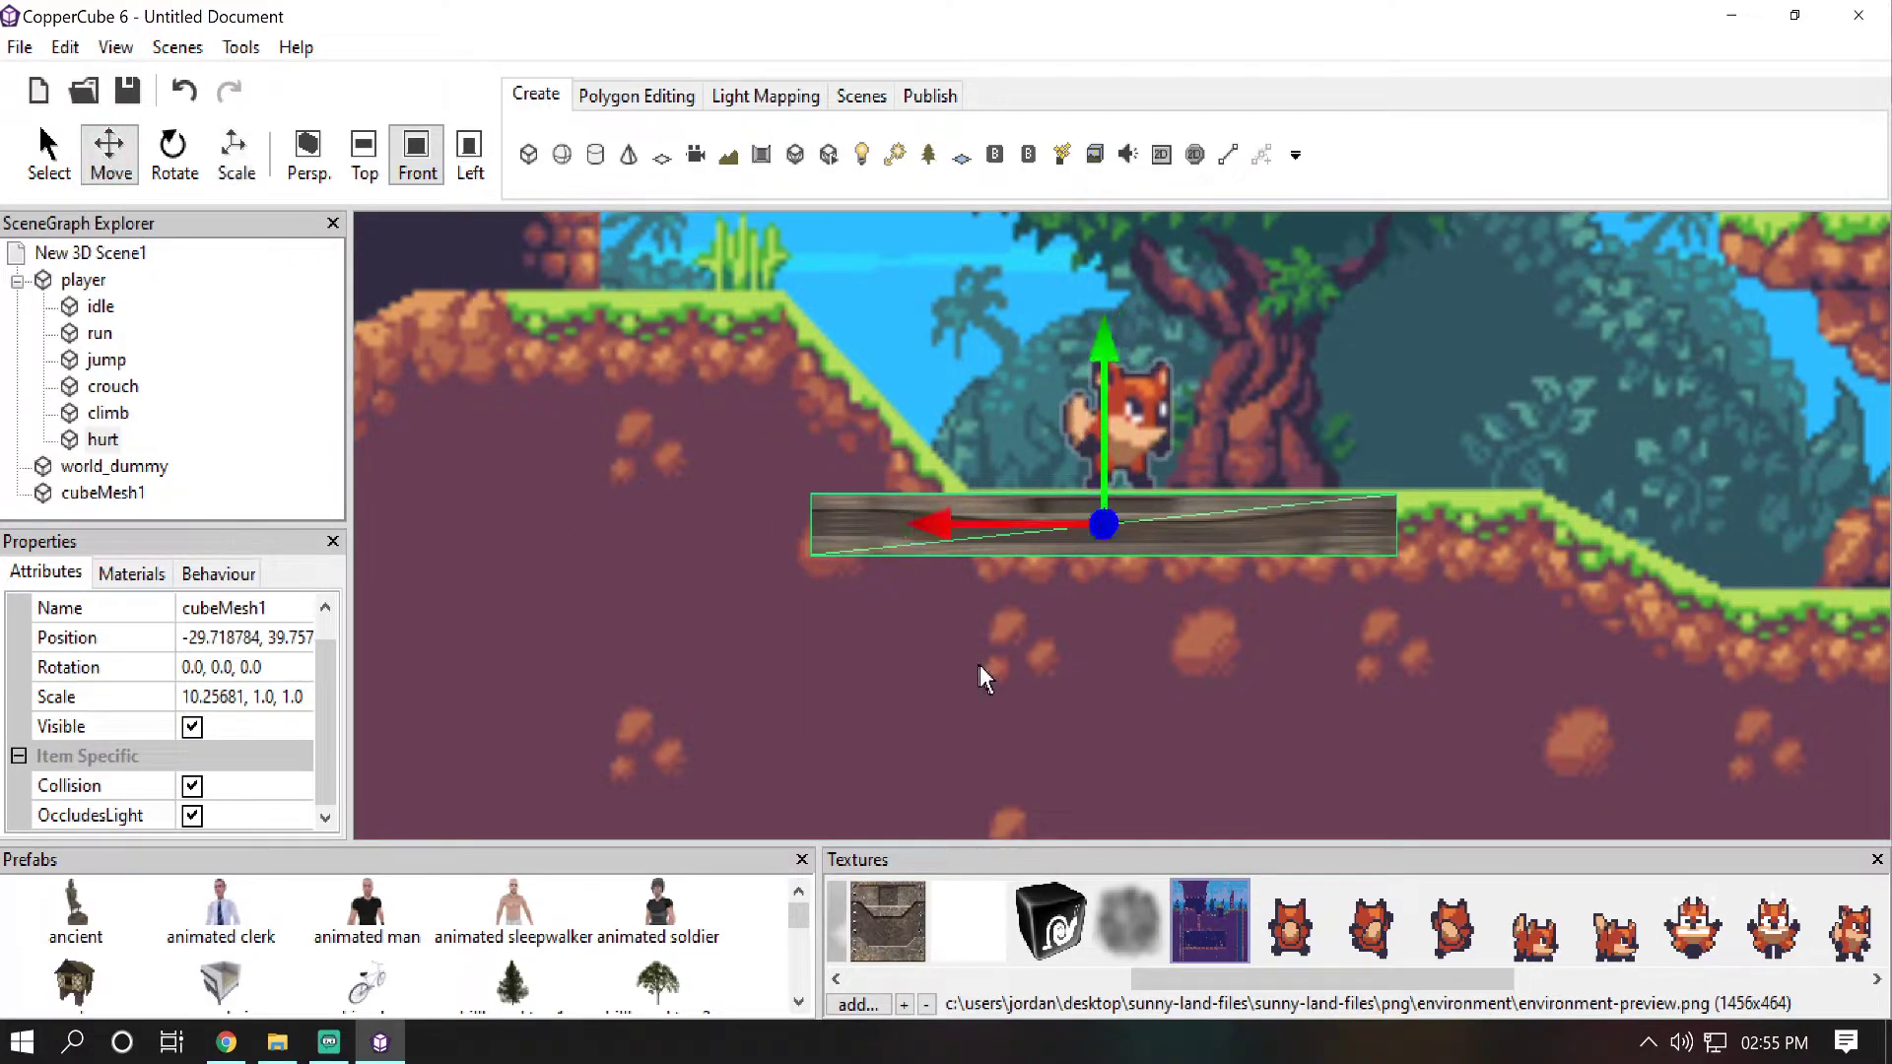
pyautogui.moveTo(932, 530); pyautogui.dragTo(963, 541)
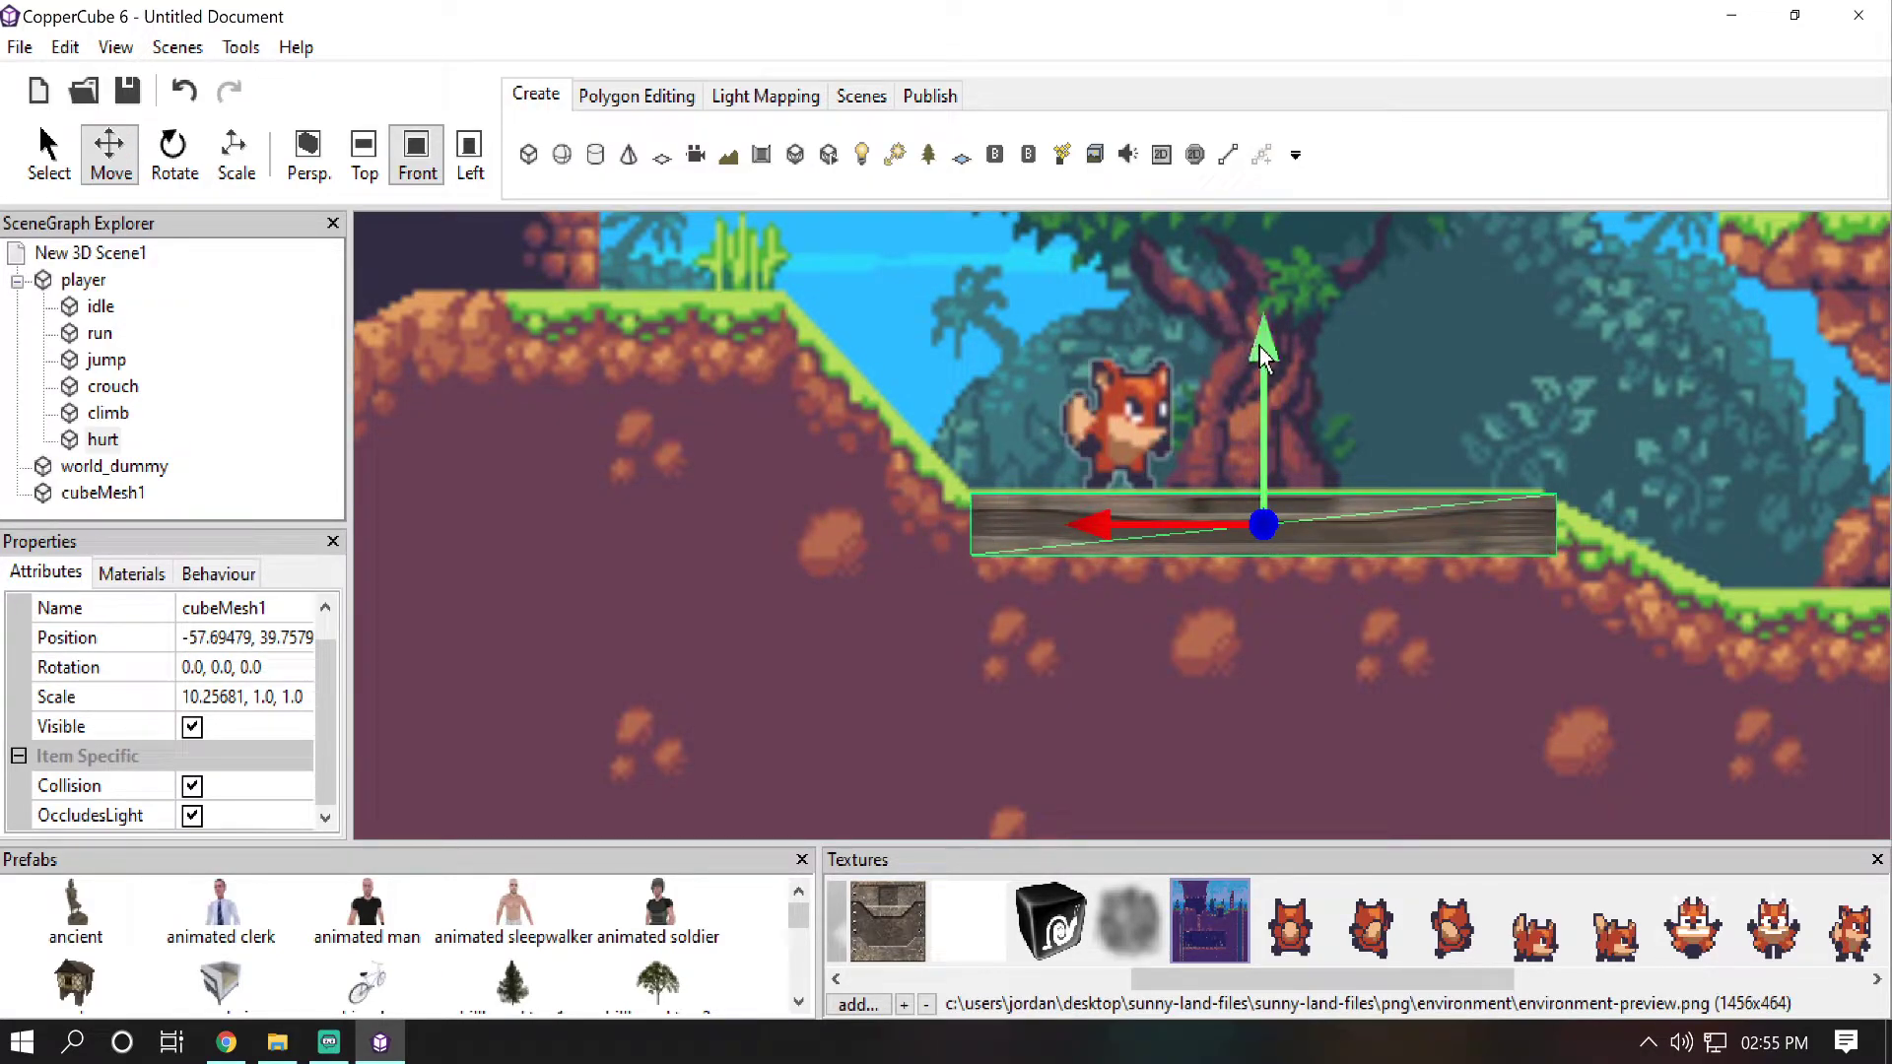
pyautogui.moveTo(1261, 332); pyautogui.dragTo(1256, 355)
# Step: Apply the black.png texture to the platform cube and set its material type to Transparent (add)
pyautogui.moveTo(1521, 401); pyautogui.dragTo(1416, 451, button='middle')
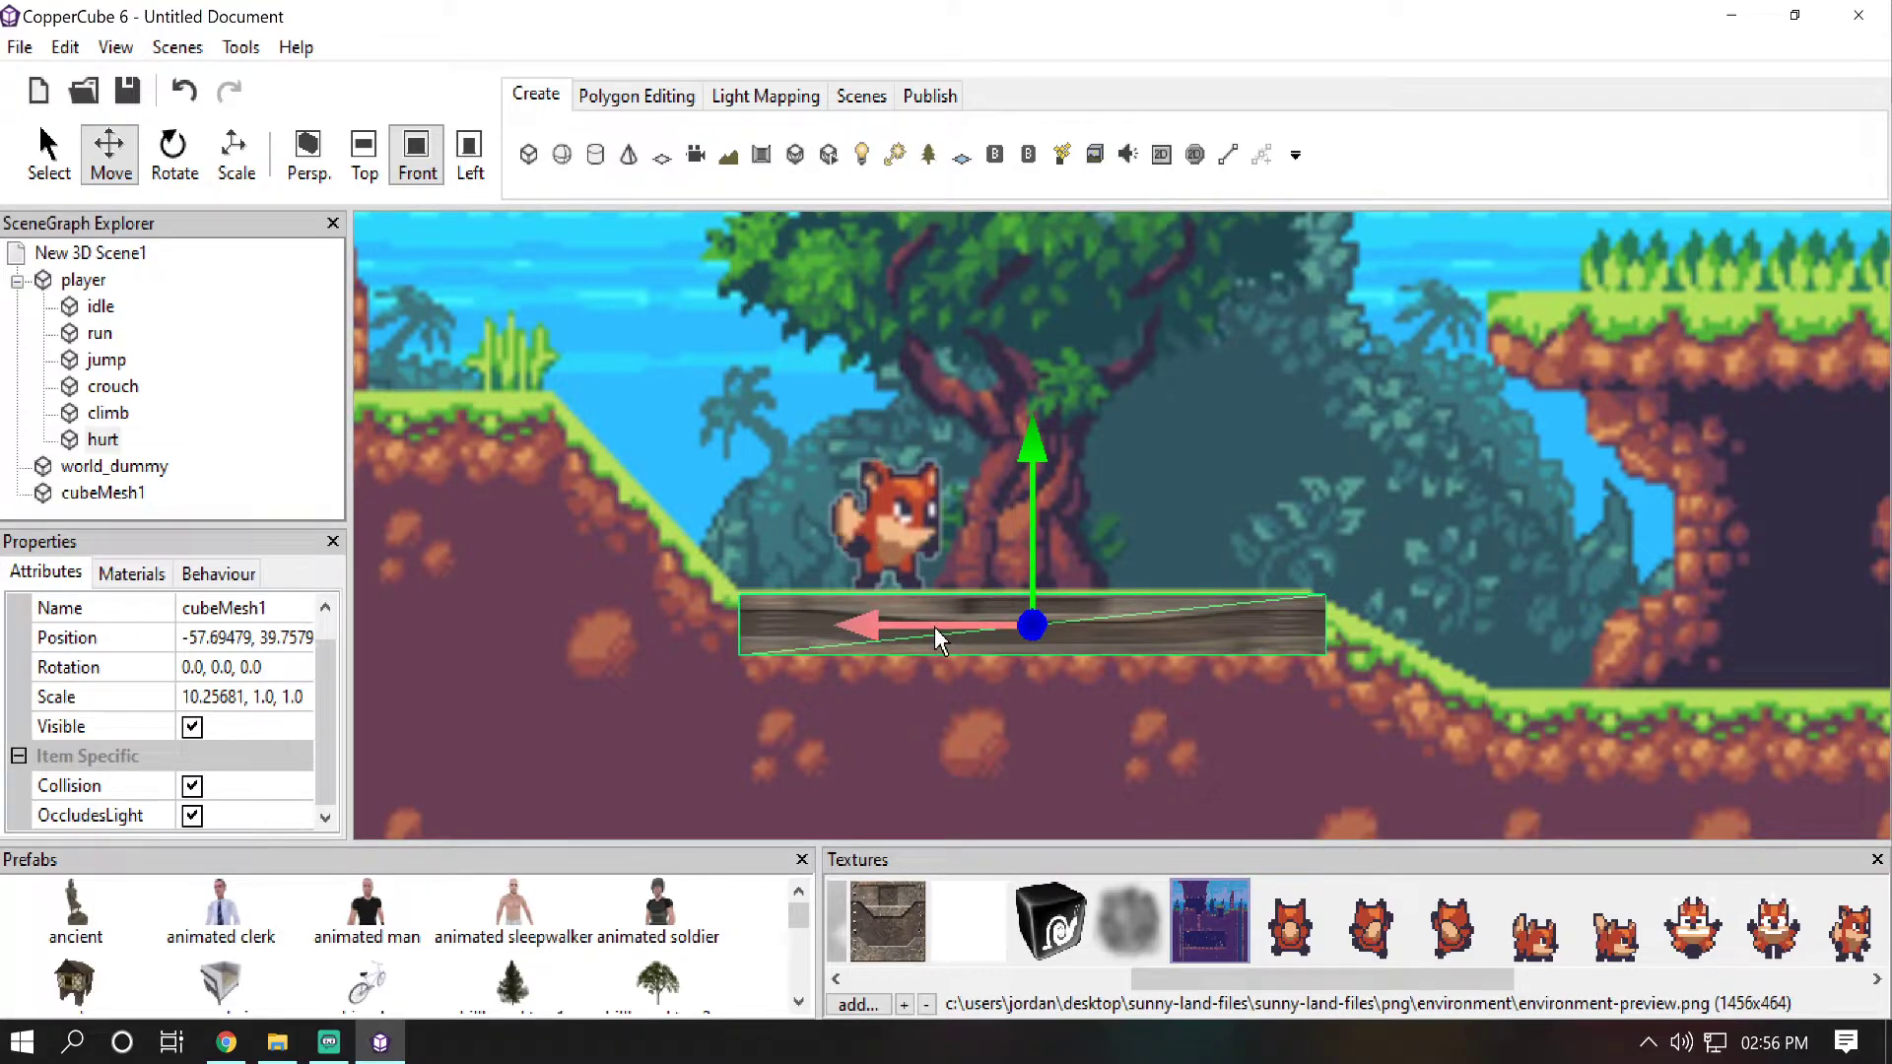
pyautogui.moveTo(1291, 979); pyautogui.dragTo(1730, 986)
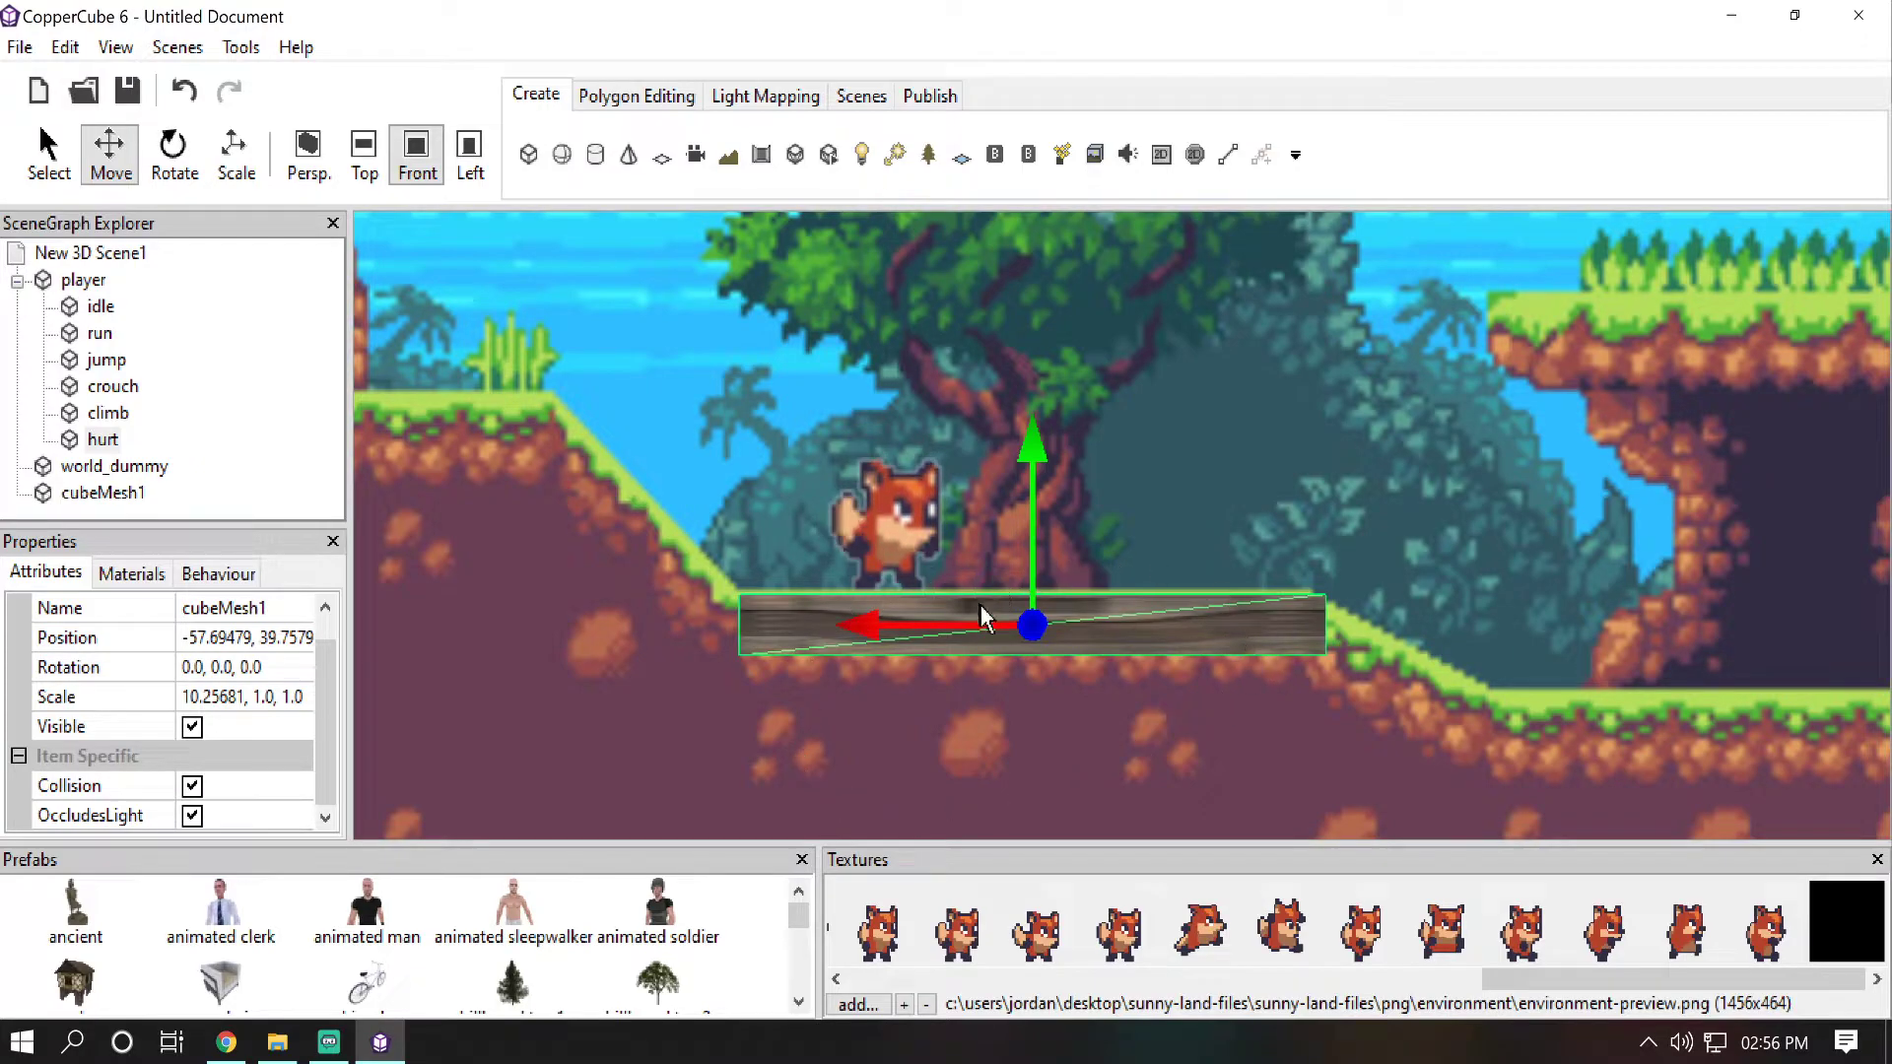
pyautogui.click(1824, 914)
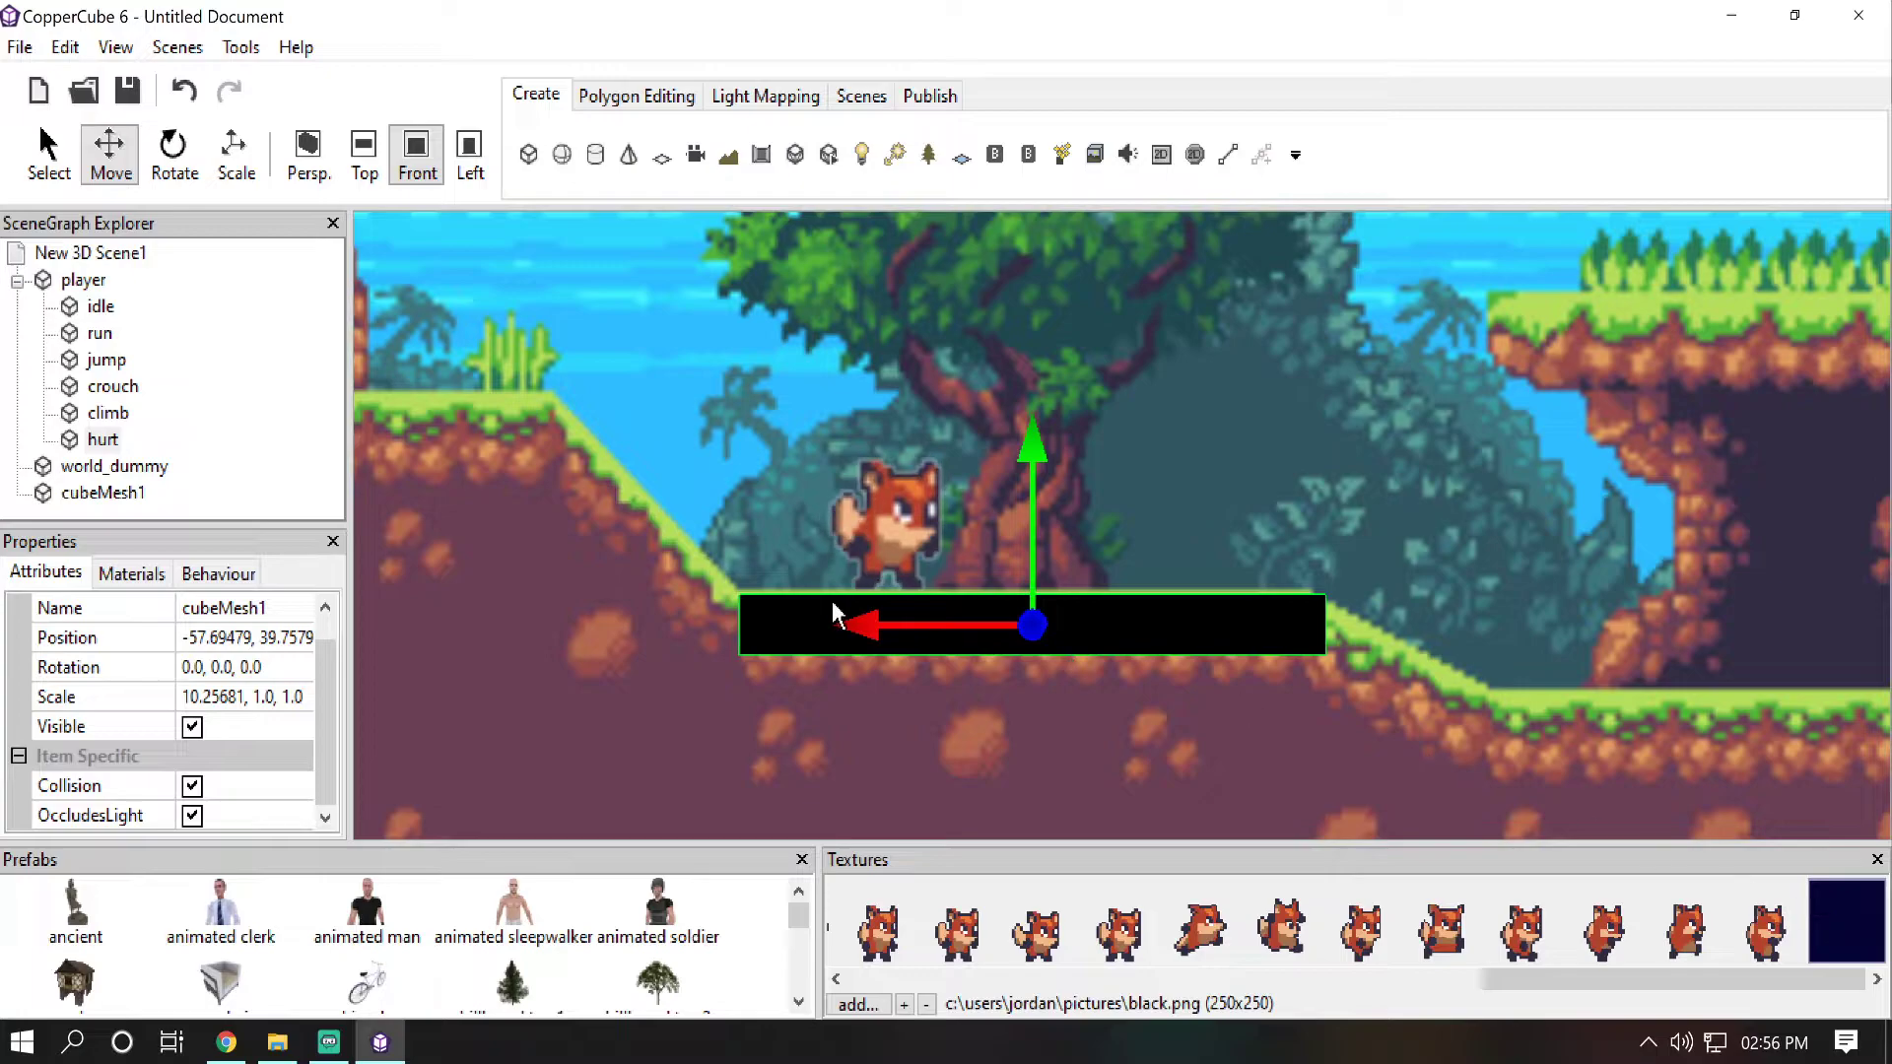
pyautogui.click(133, 574)
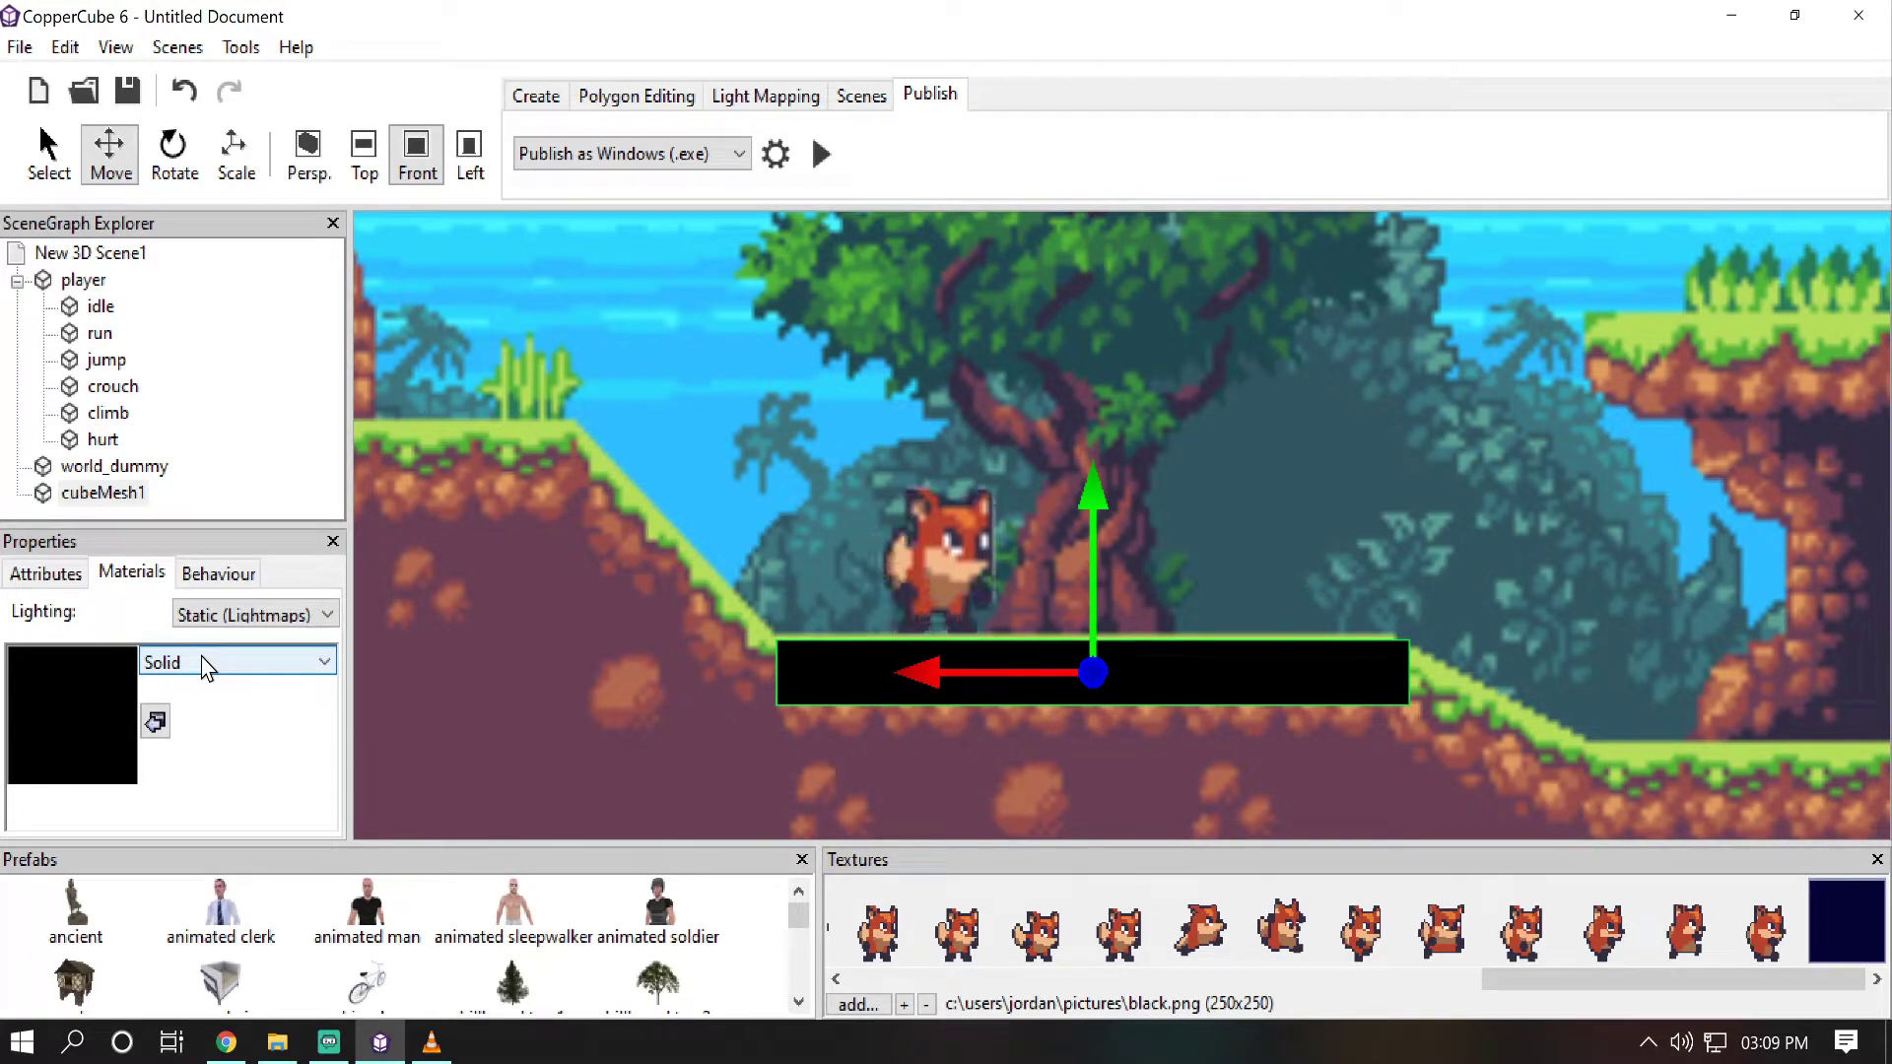
pyautogui.click(201, 658)
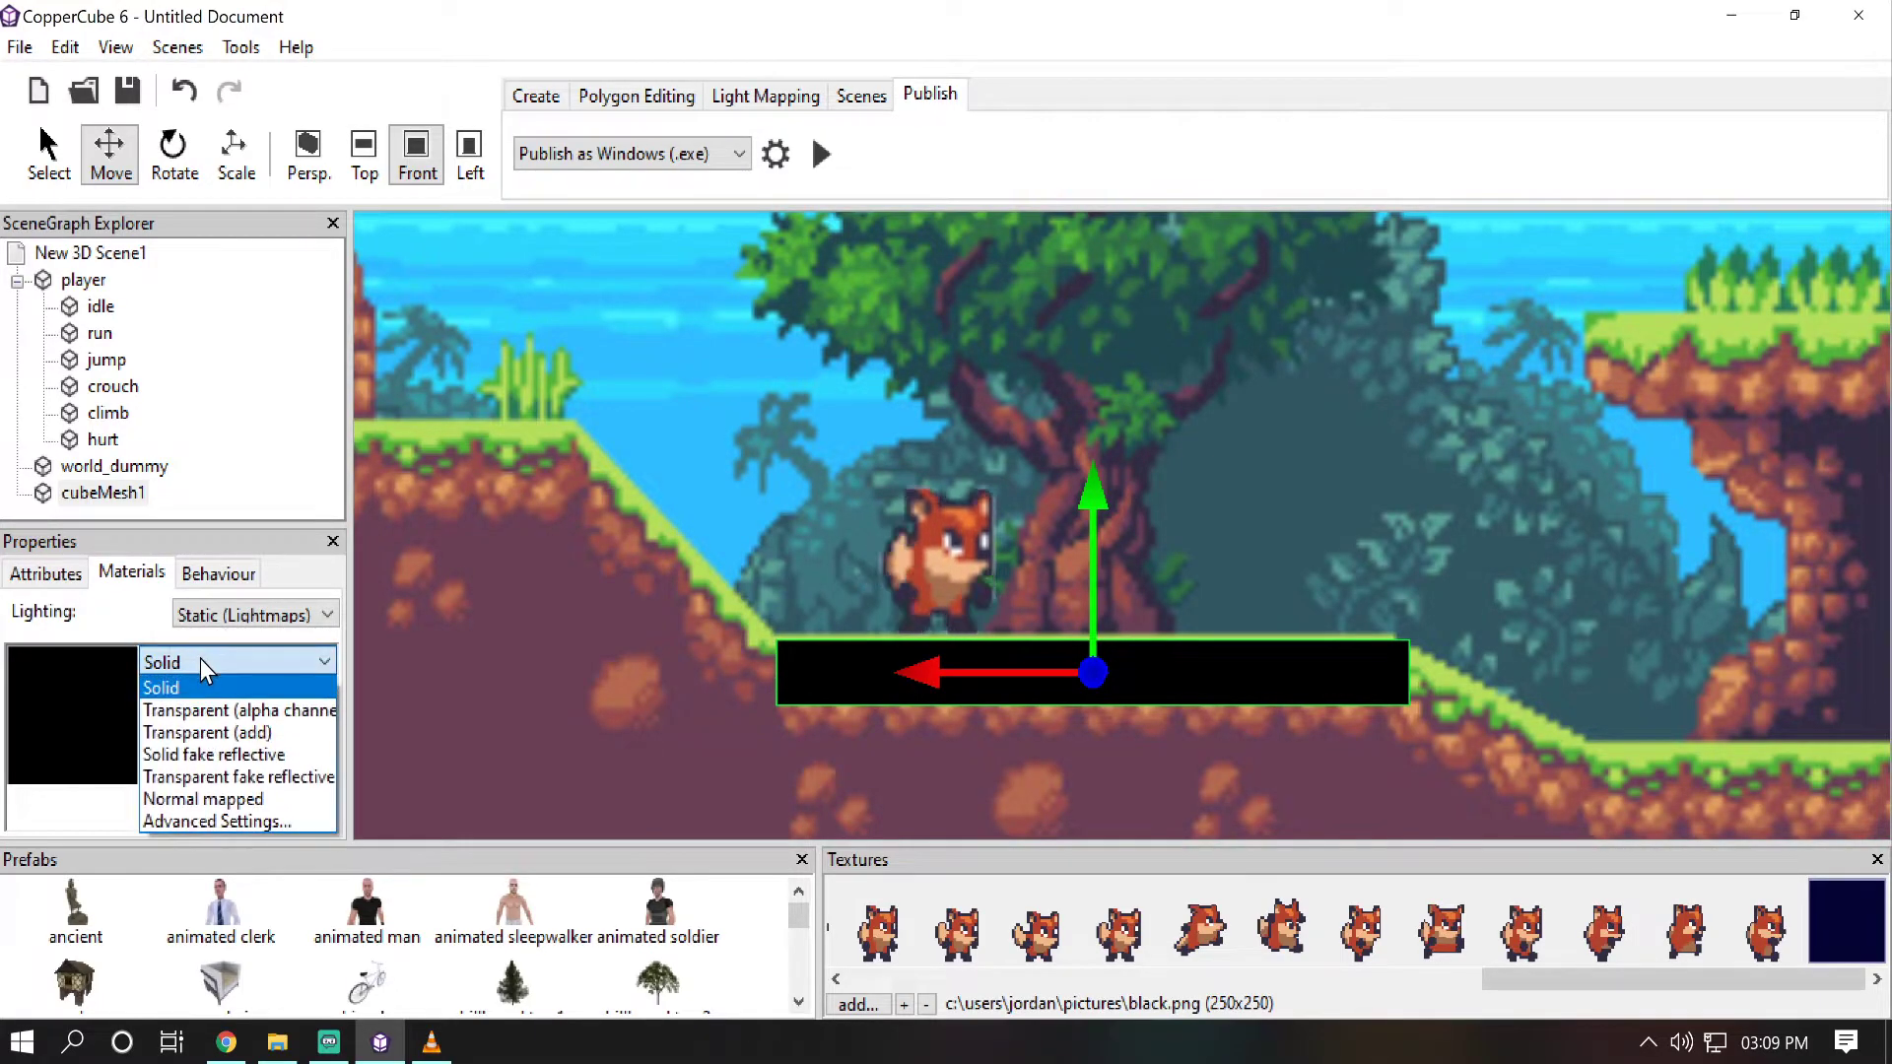
pyautogui.click(221, 734)
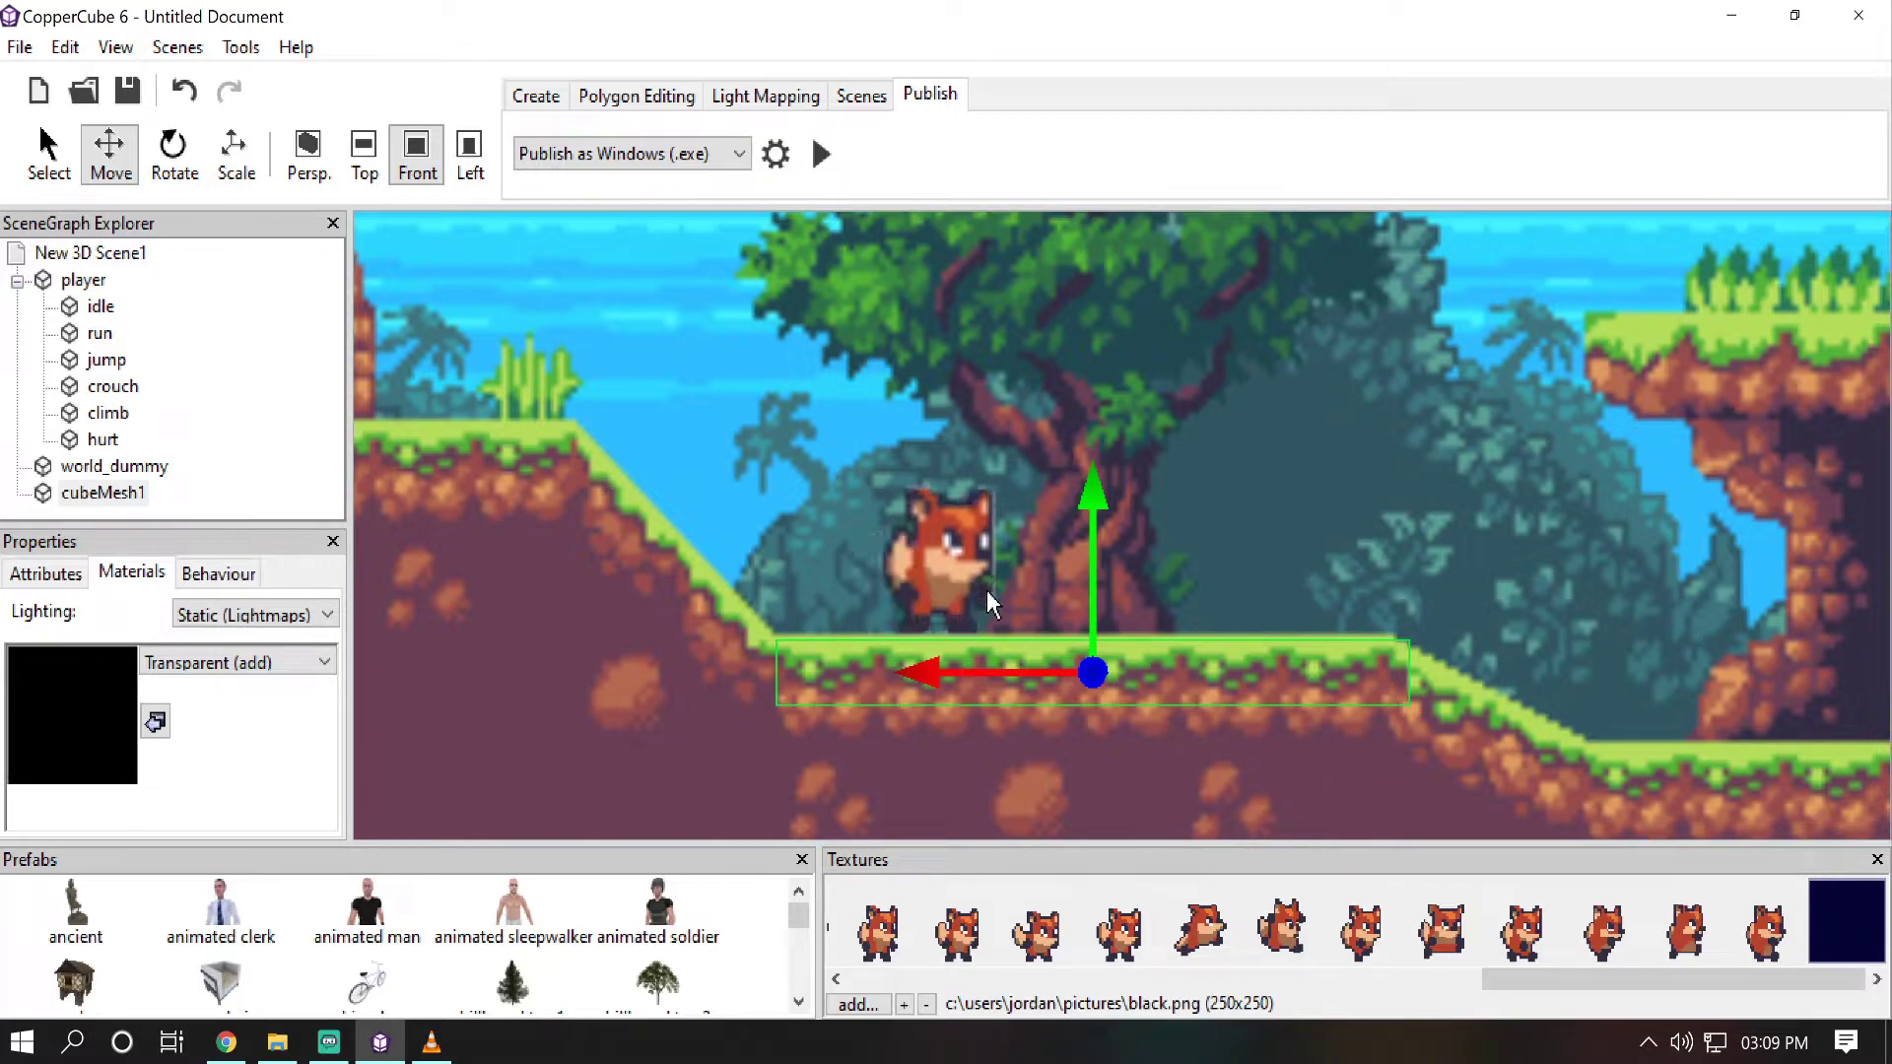
# Step: Test-run the game, move the fox both ways on the transparent platform cube, and close the test window
pyautogui.click(828, 162)
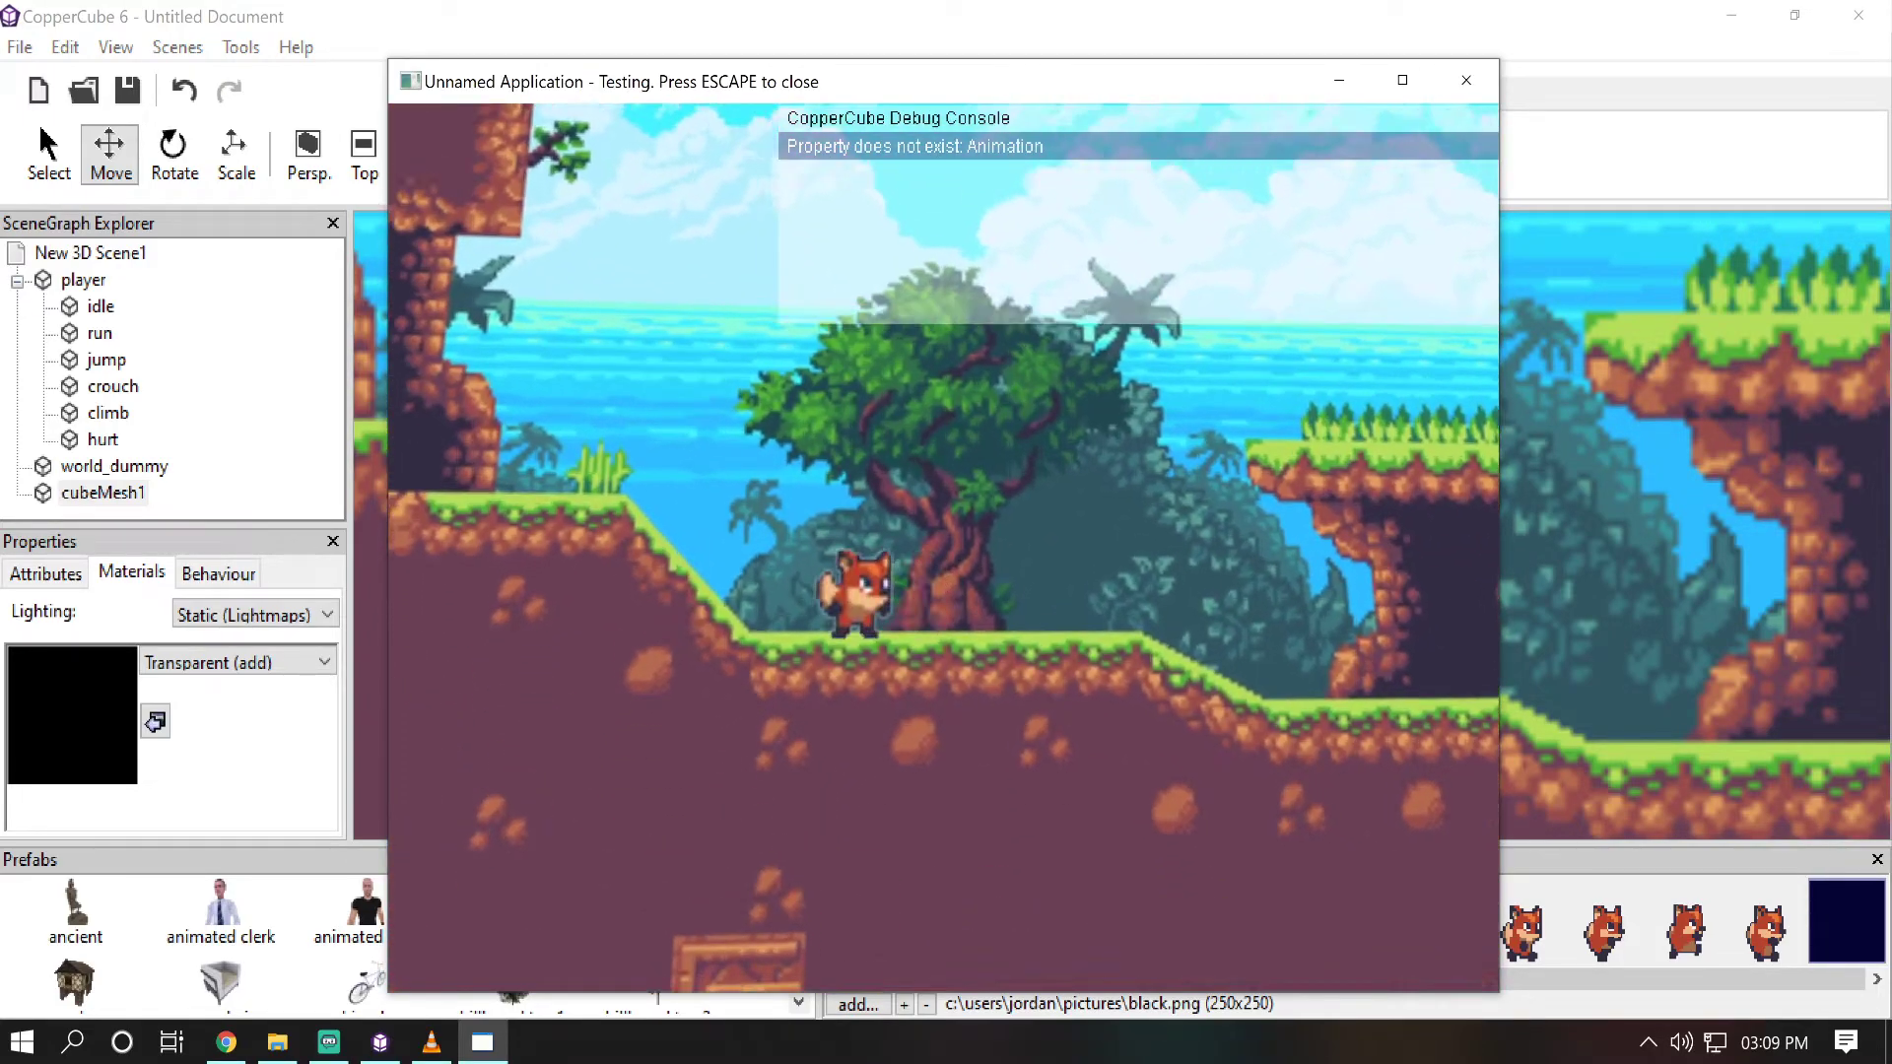
pyautogui.press('Right')
pyautogui.press('Left')
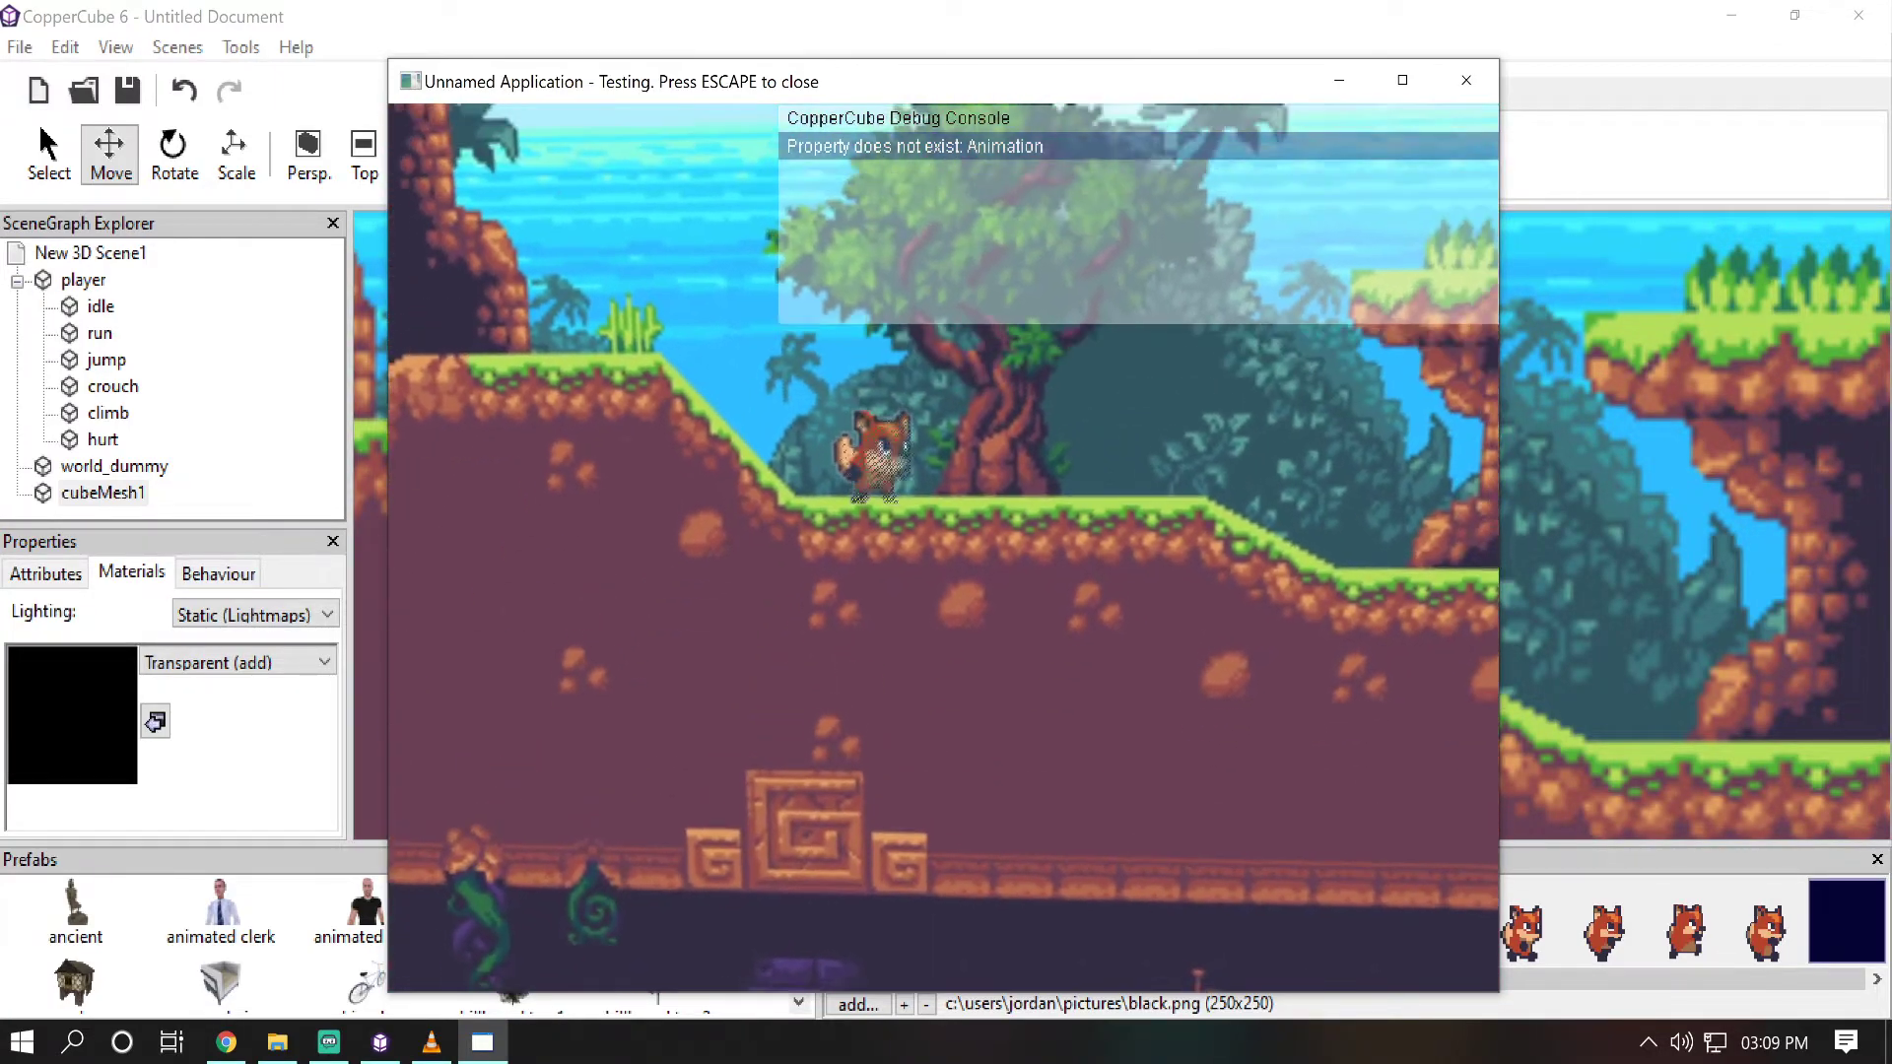
pyautogui.press('Escape')
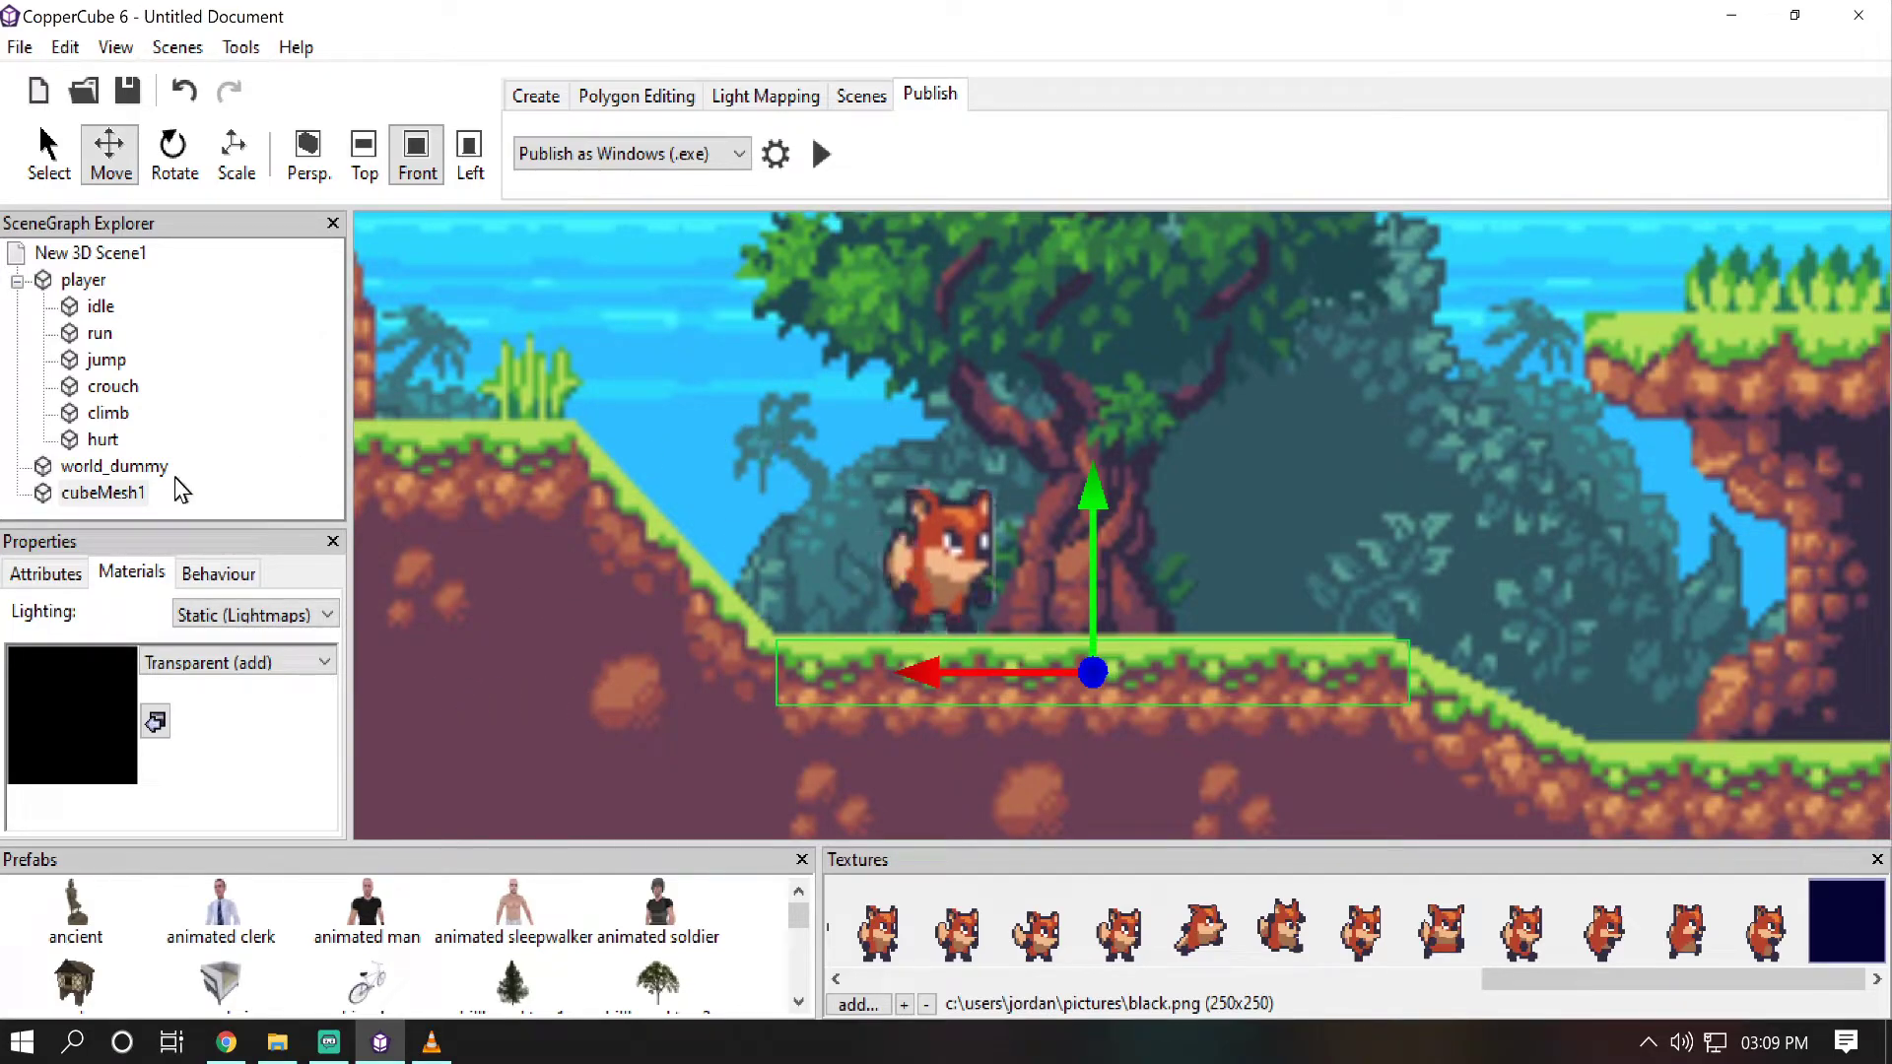
# Step: Set the position of the world_dummy background mesh to 0.0, 0.0, -10.0
pyautogui.doubleClick(125, 467)
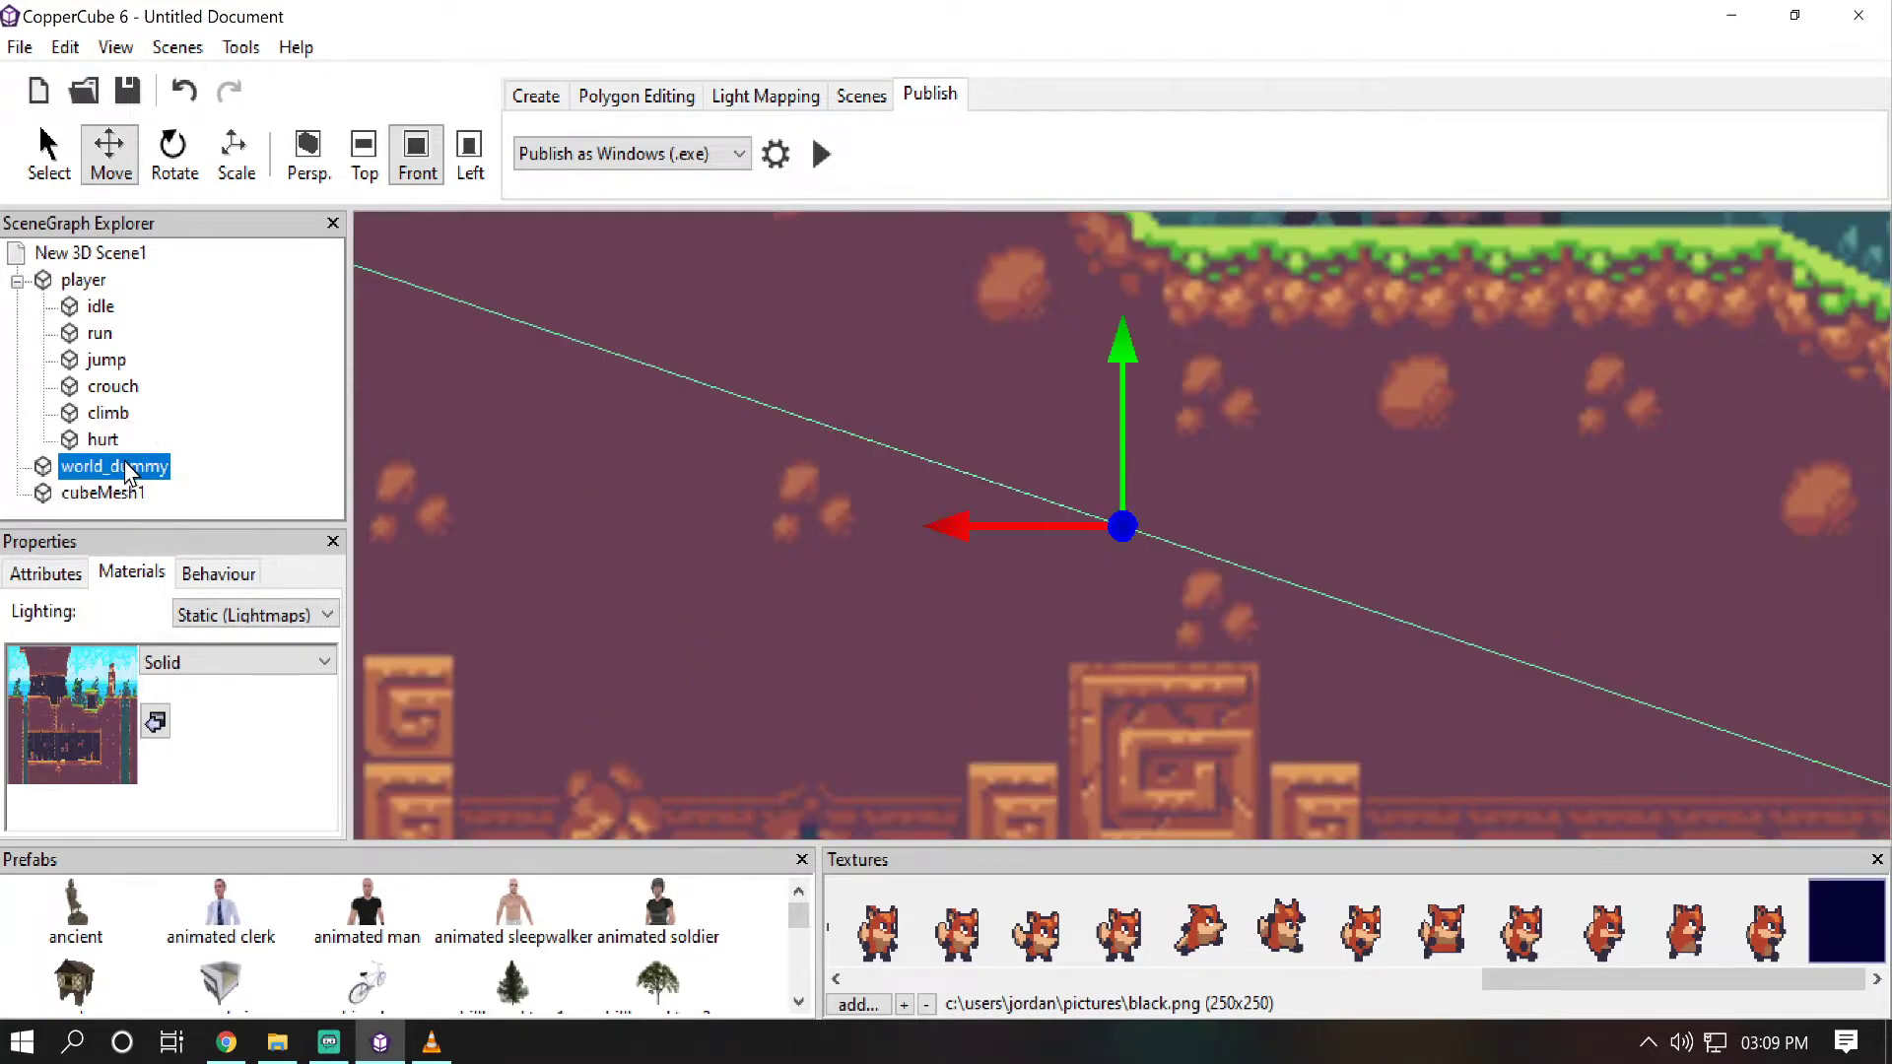
pyautogui.click(69, 574)
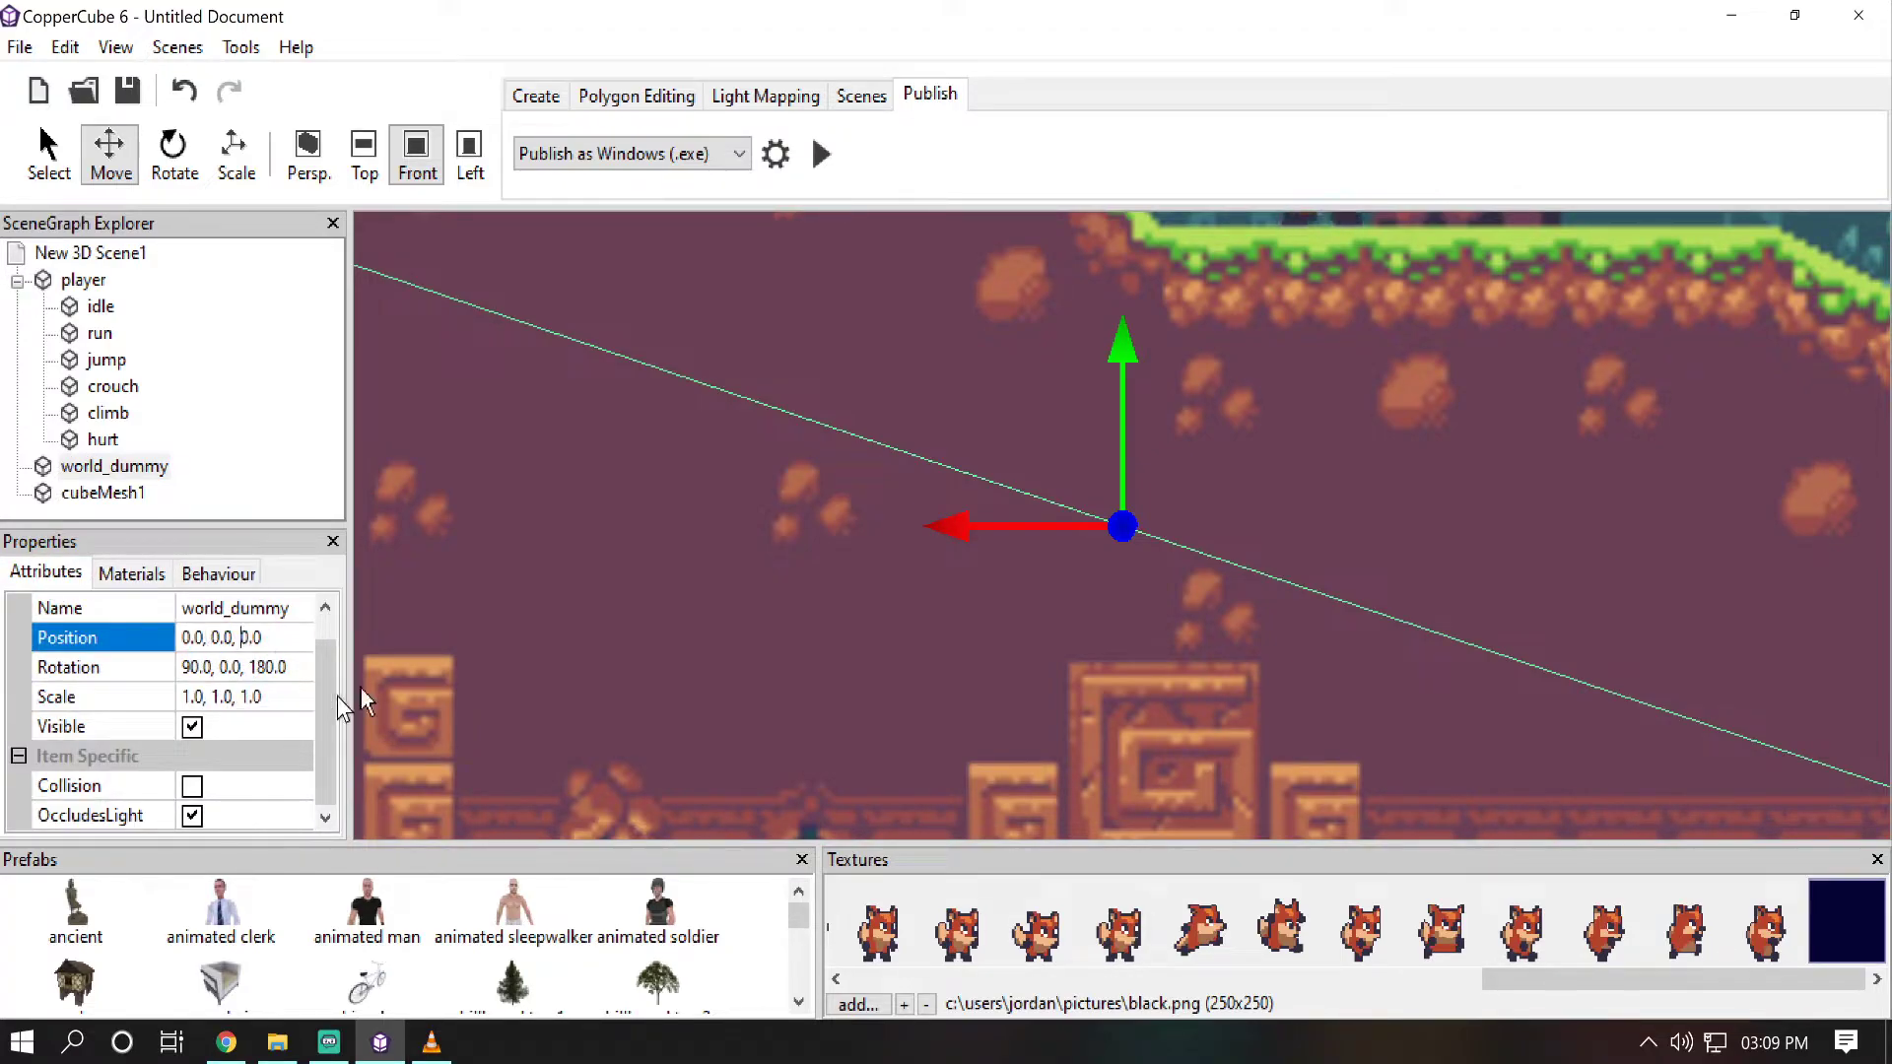
pyautogui.scroll(-5, 826, 487)
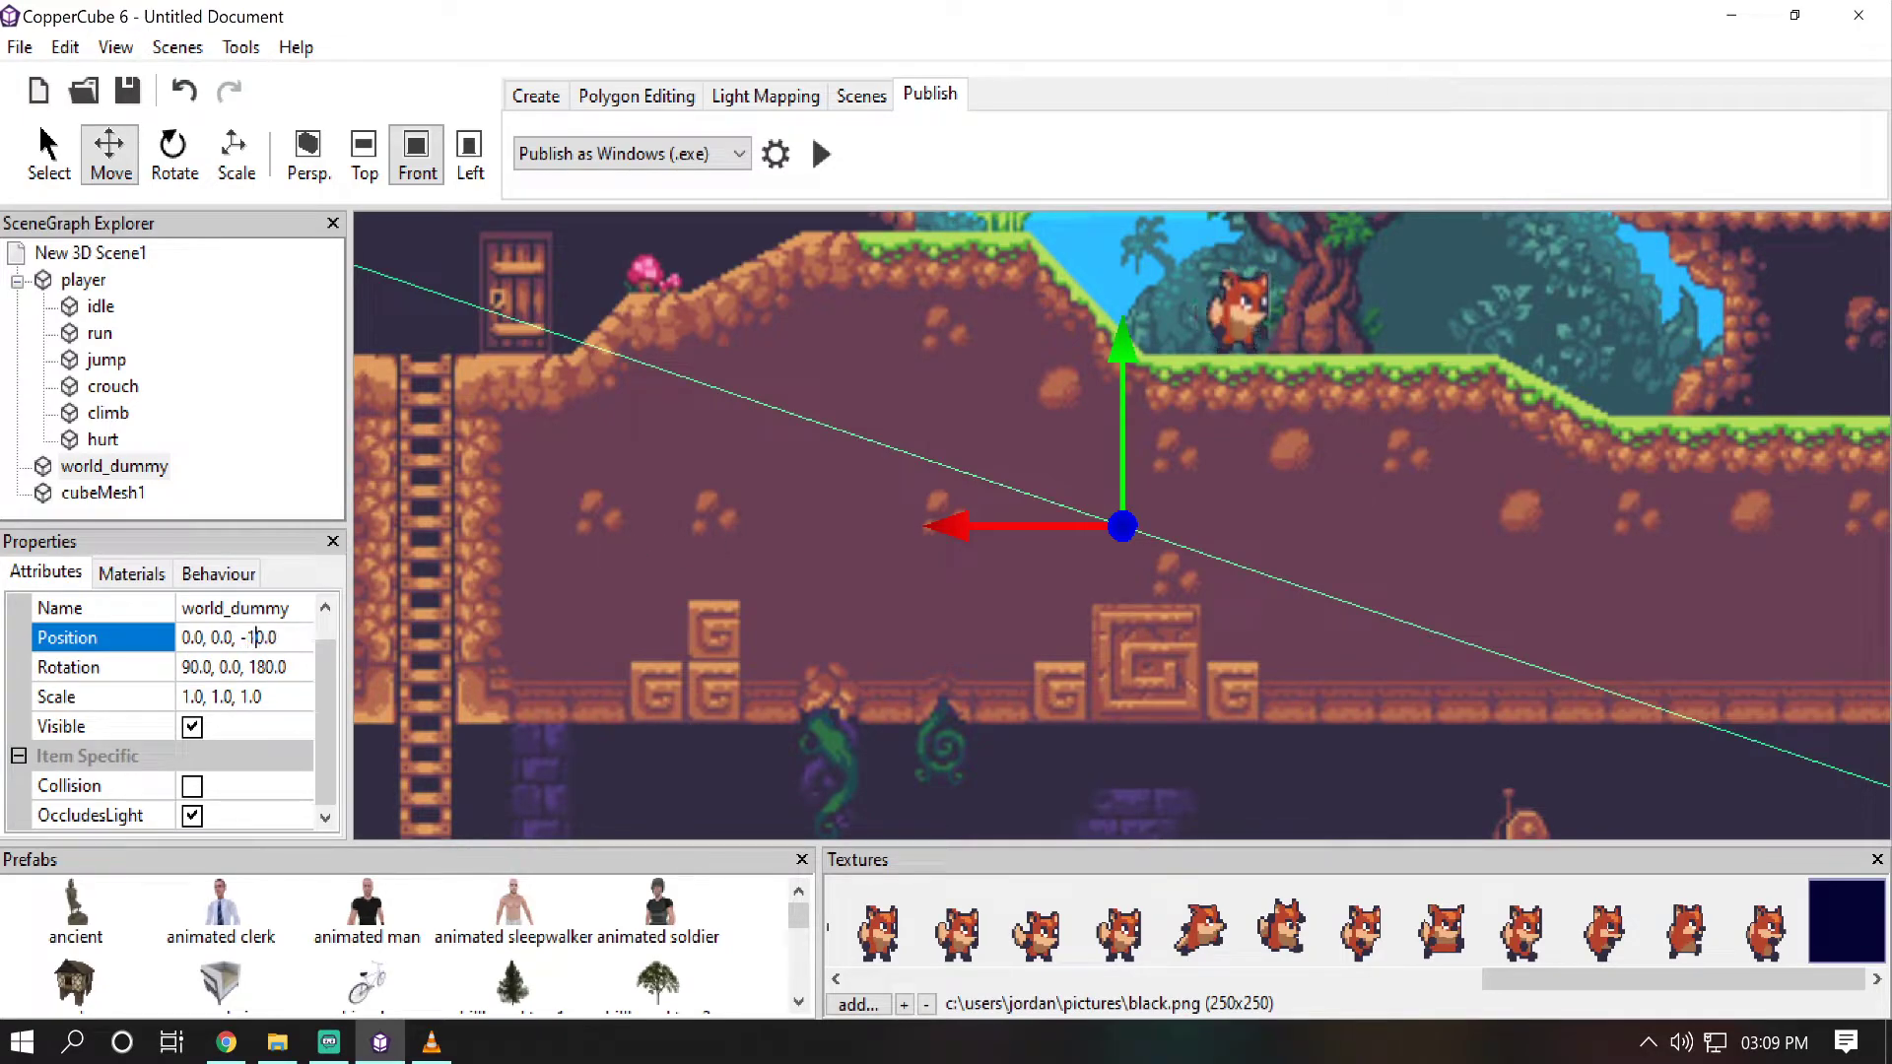
pyautogui.press('Return')
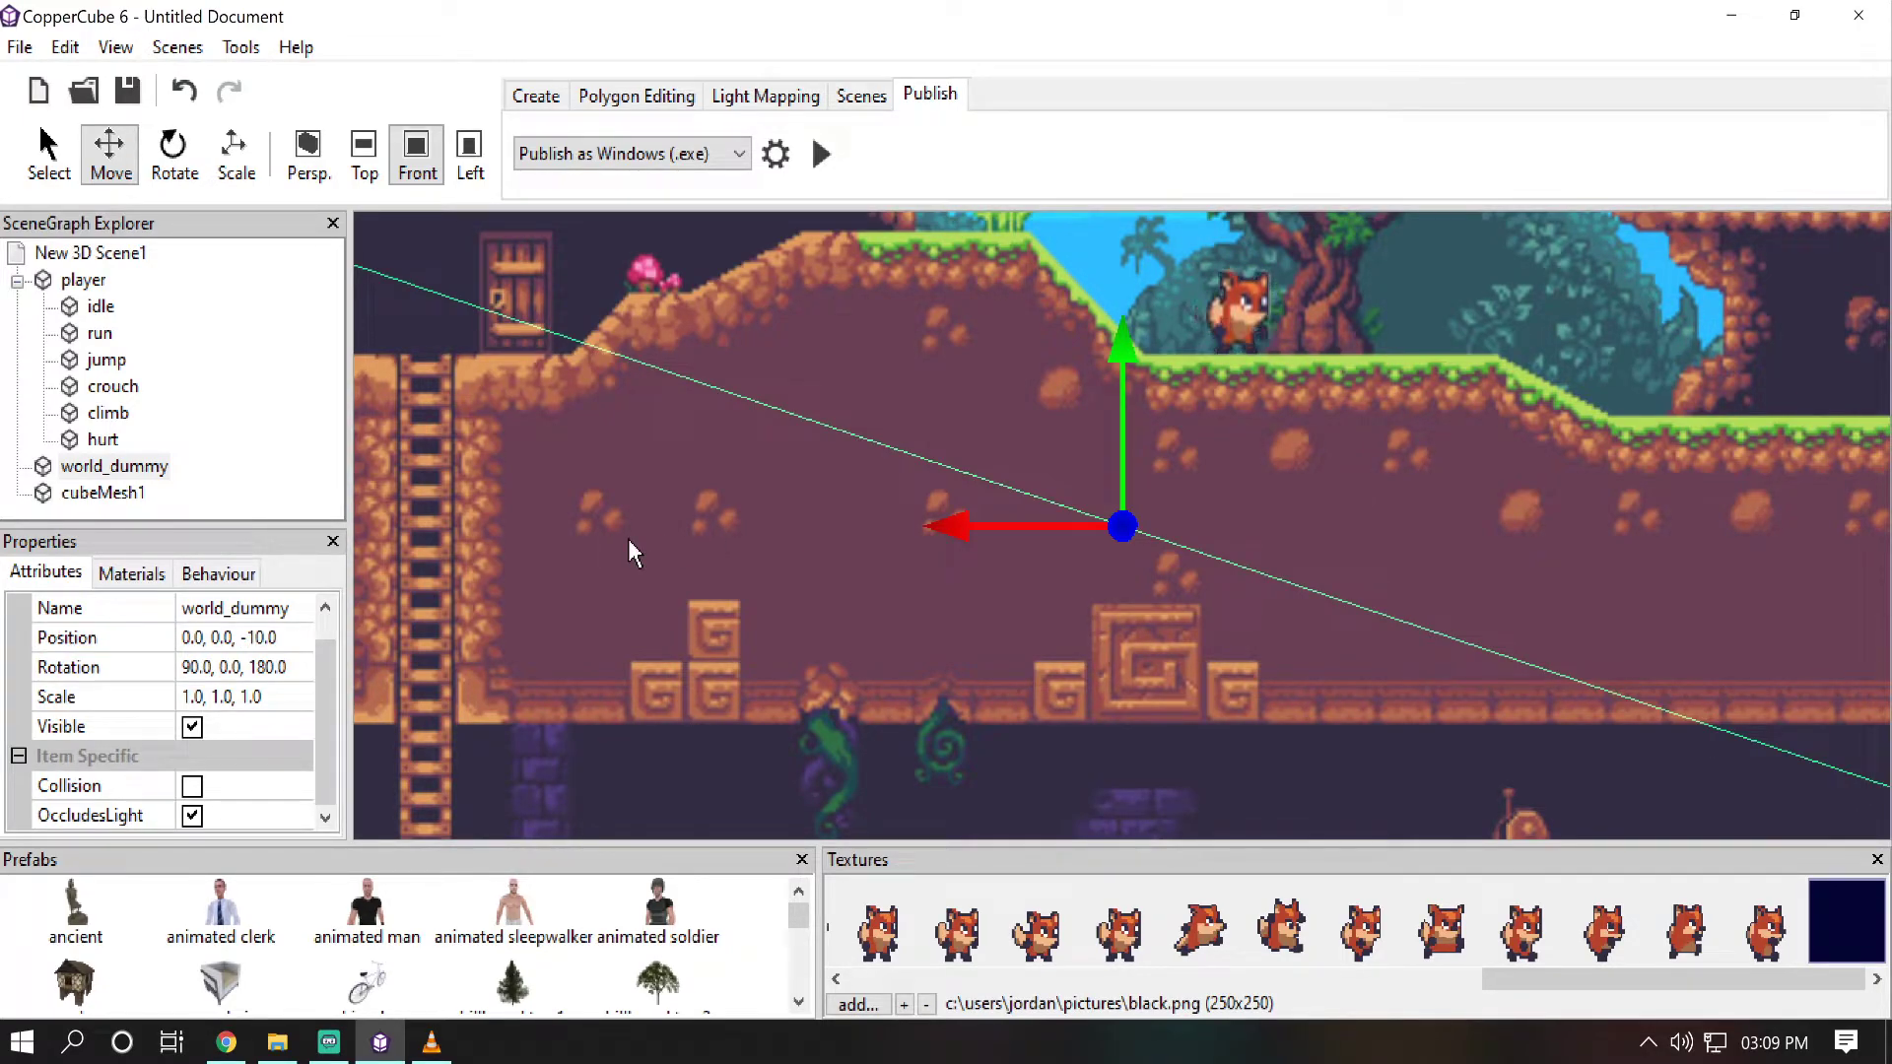
# Step: Start a test run of the game and make the fox jump above the flat grass by the tree
pyautogui.moveTo(1316, 404); pyautogui.dragTo(1116, 599, button='right')
pyautogui.scroll(3, 1120, 595)
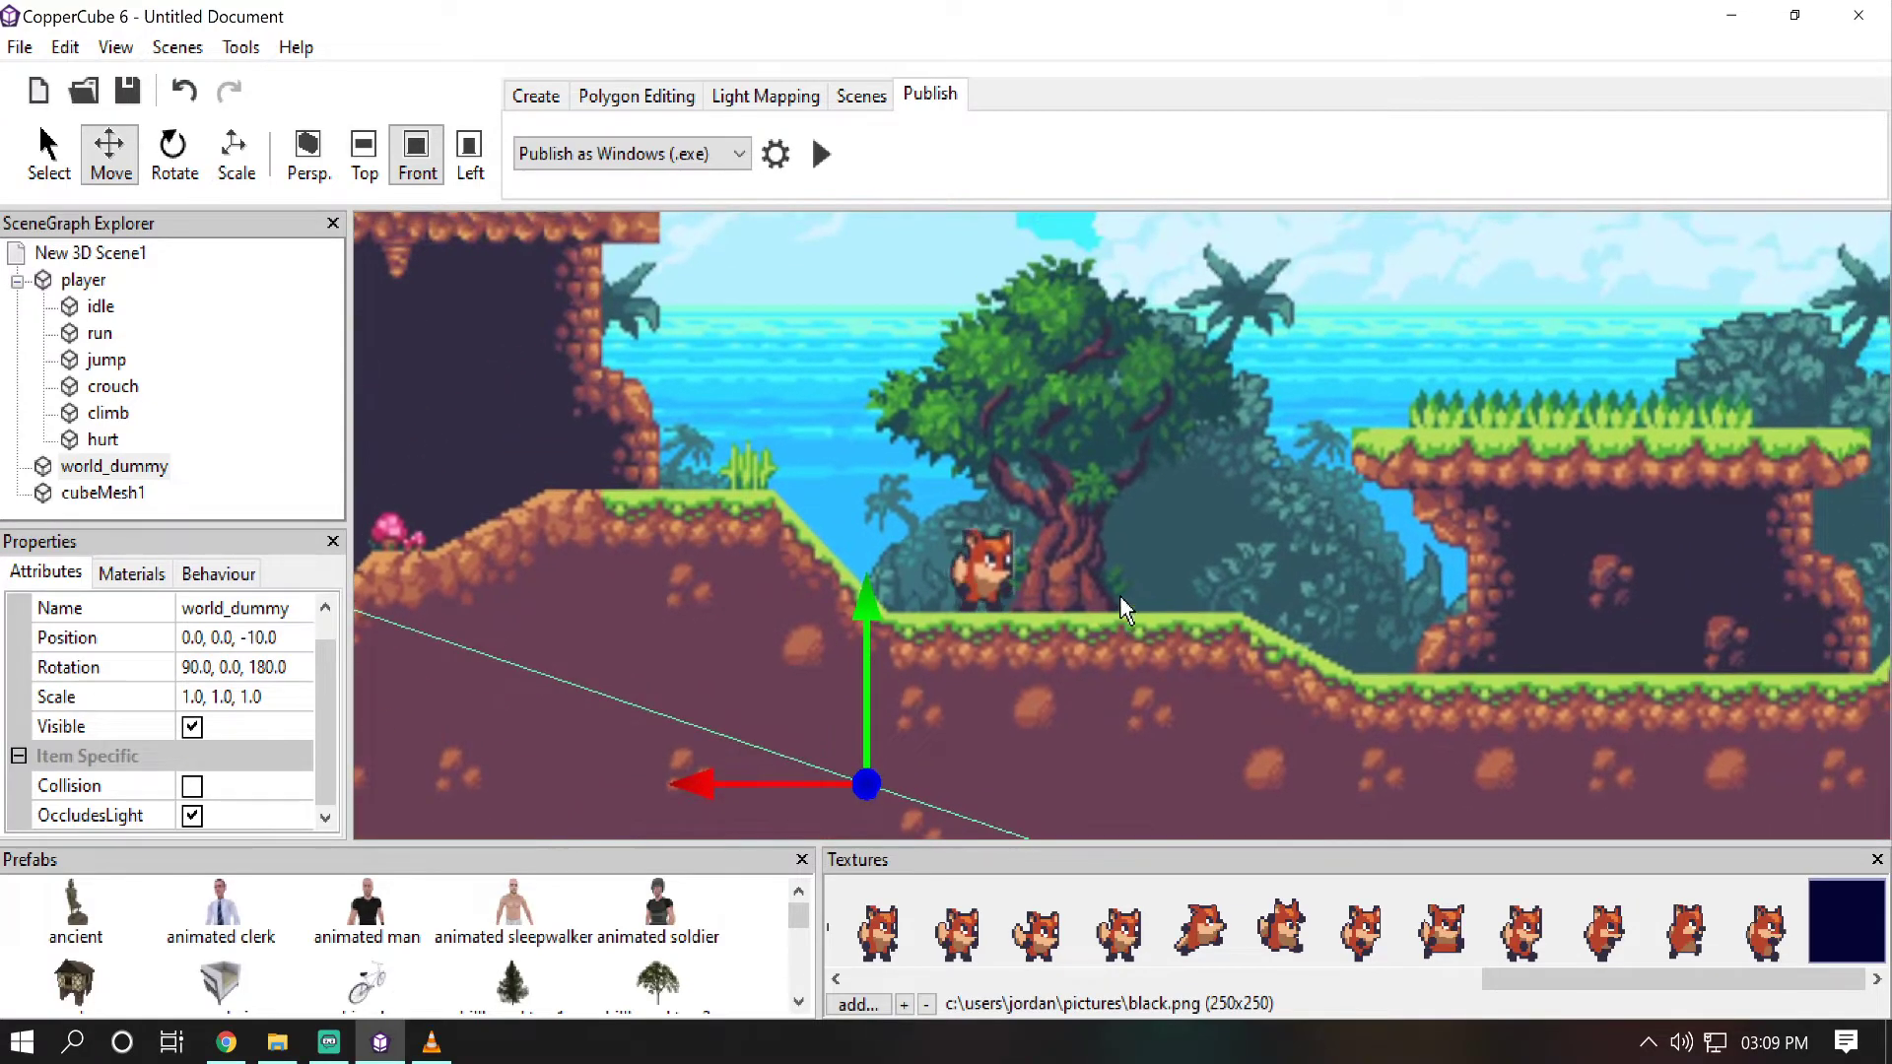
pyautogui.scroll(2, 1123, 589)
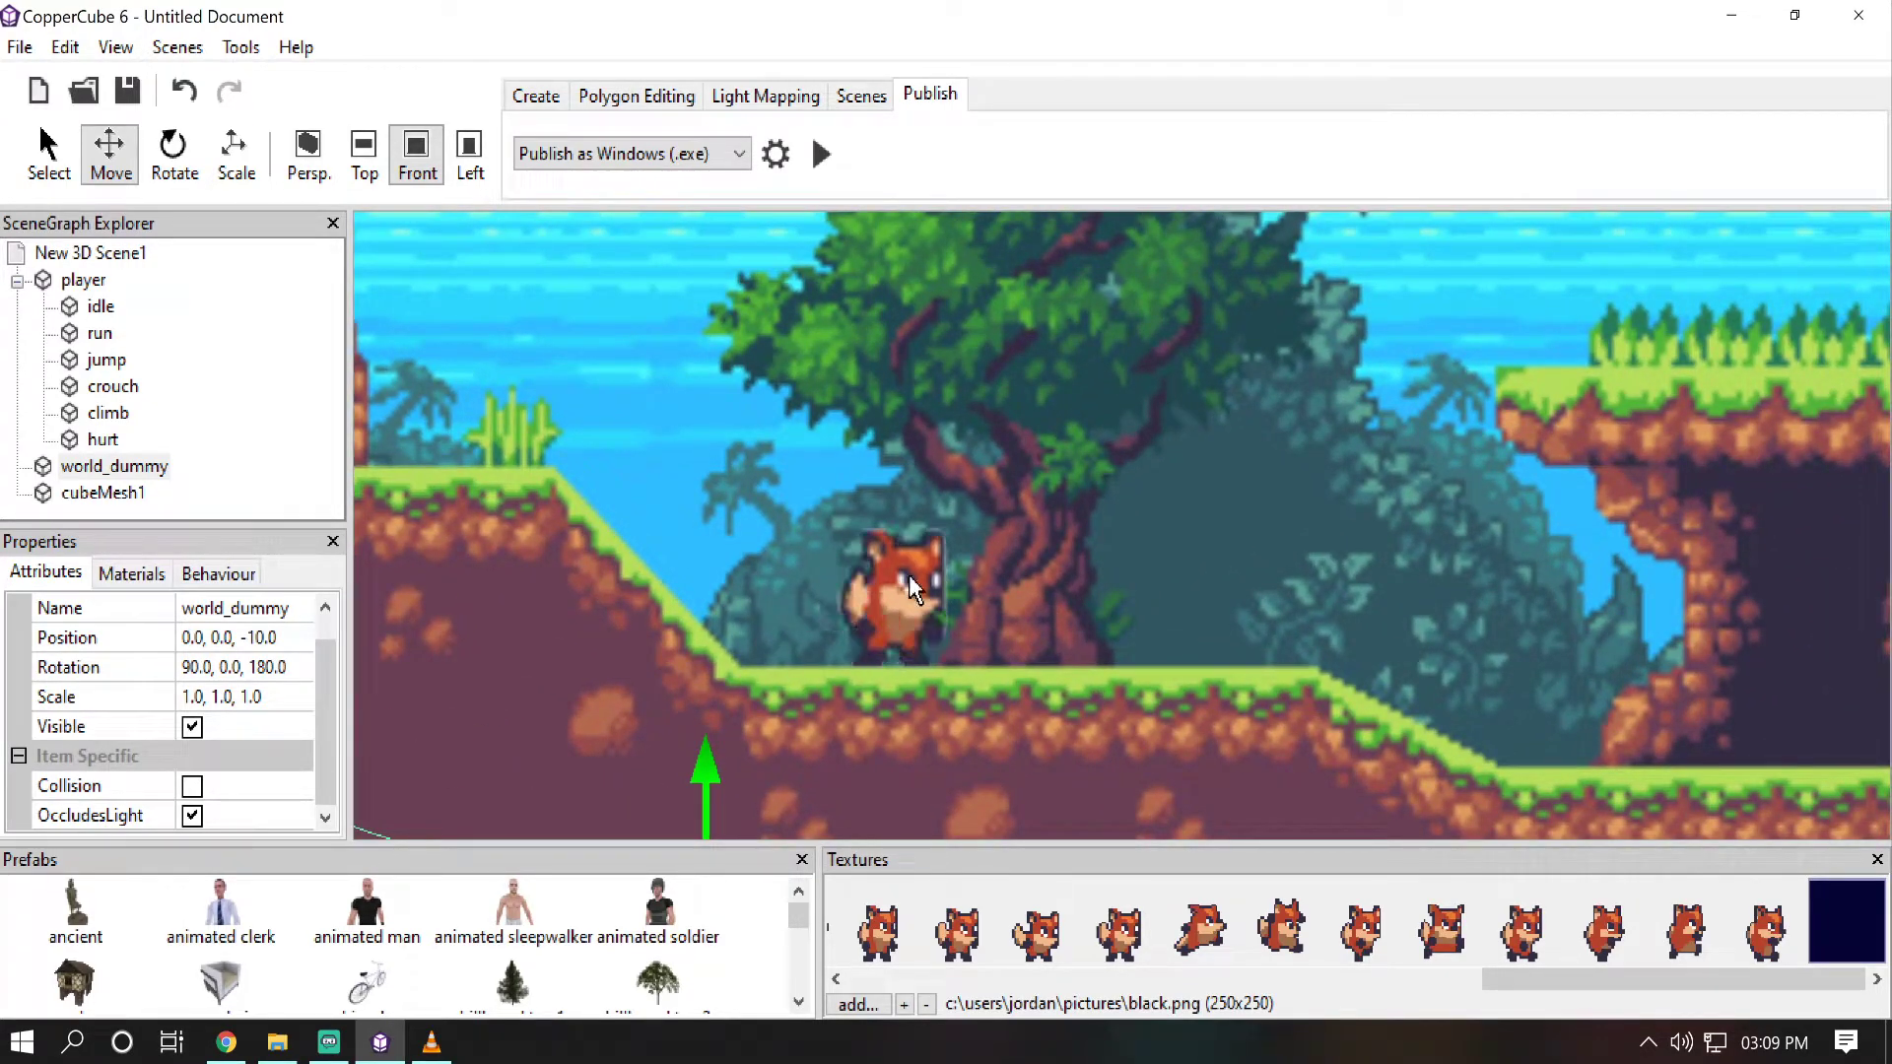
pyautogui.scroll(2, 866, 534)
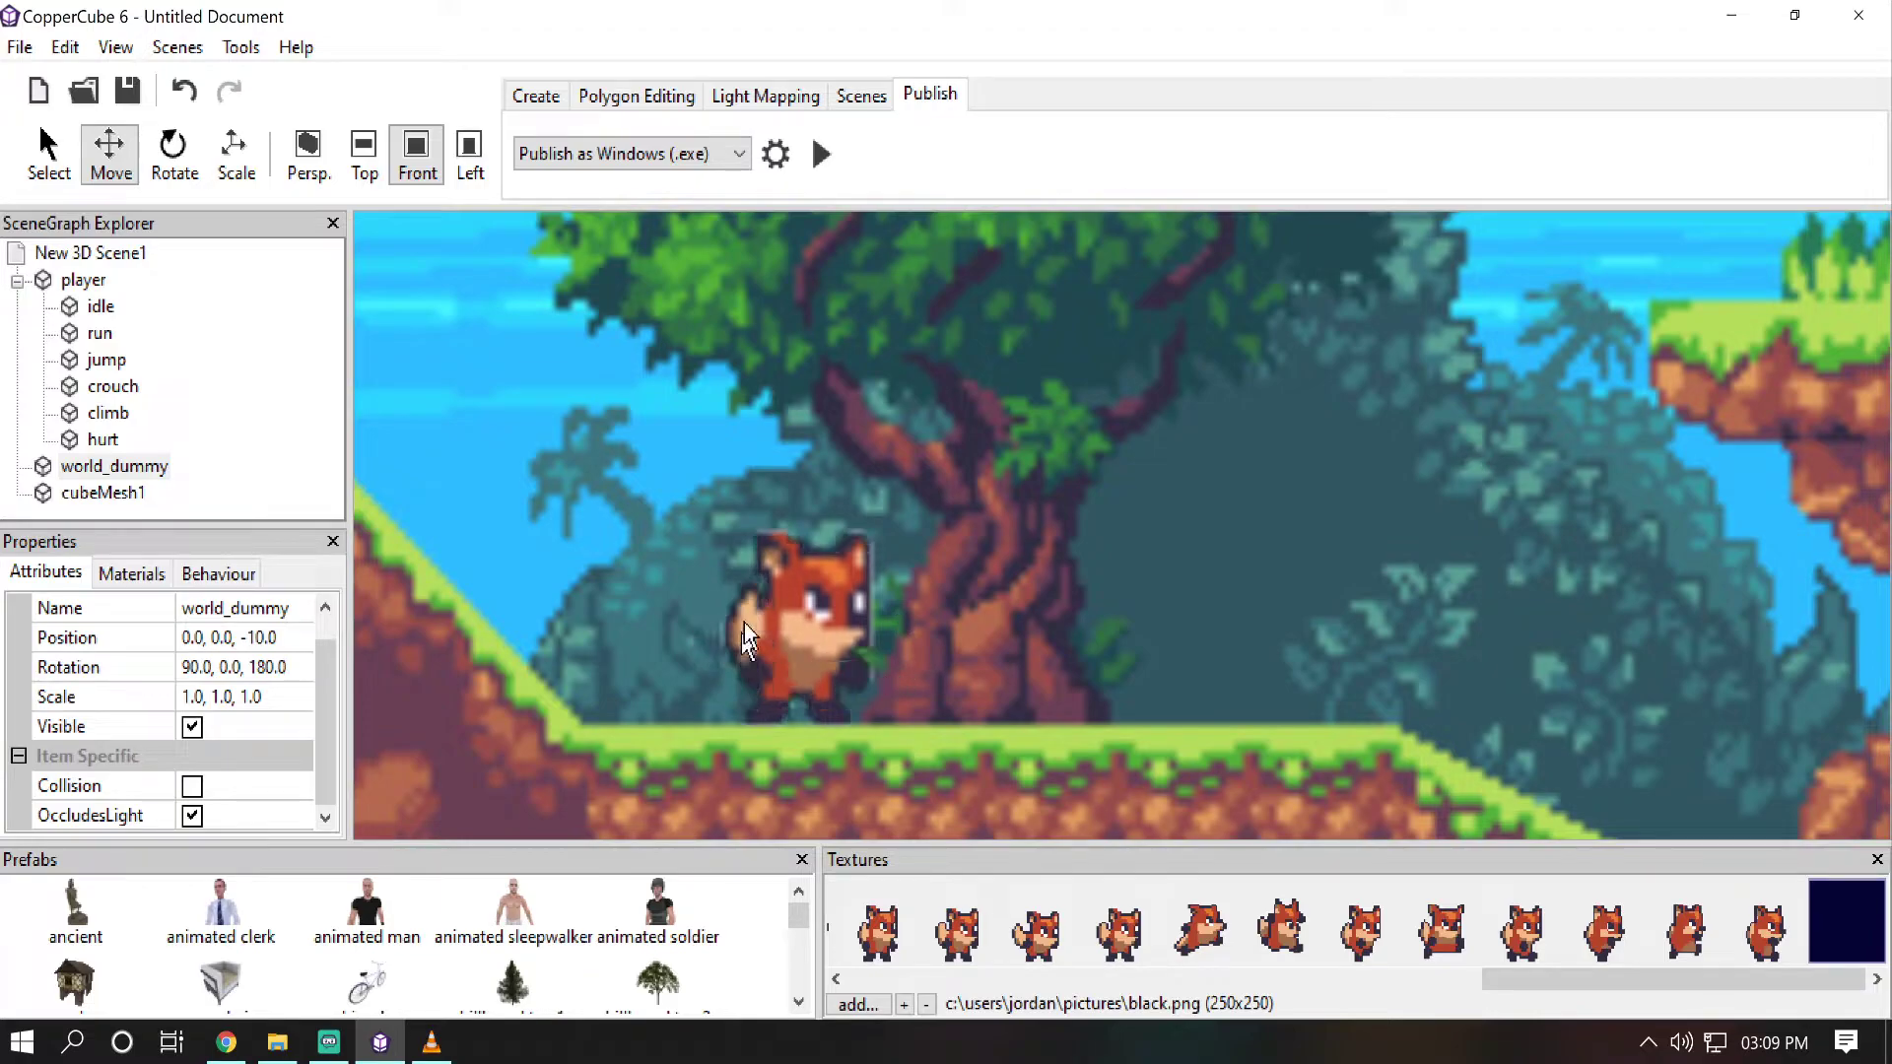
pyautogui.click(818, 155)
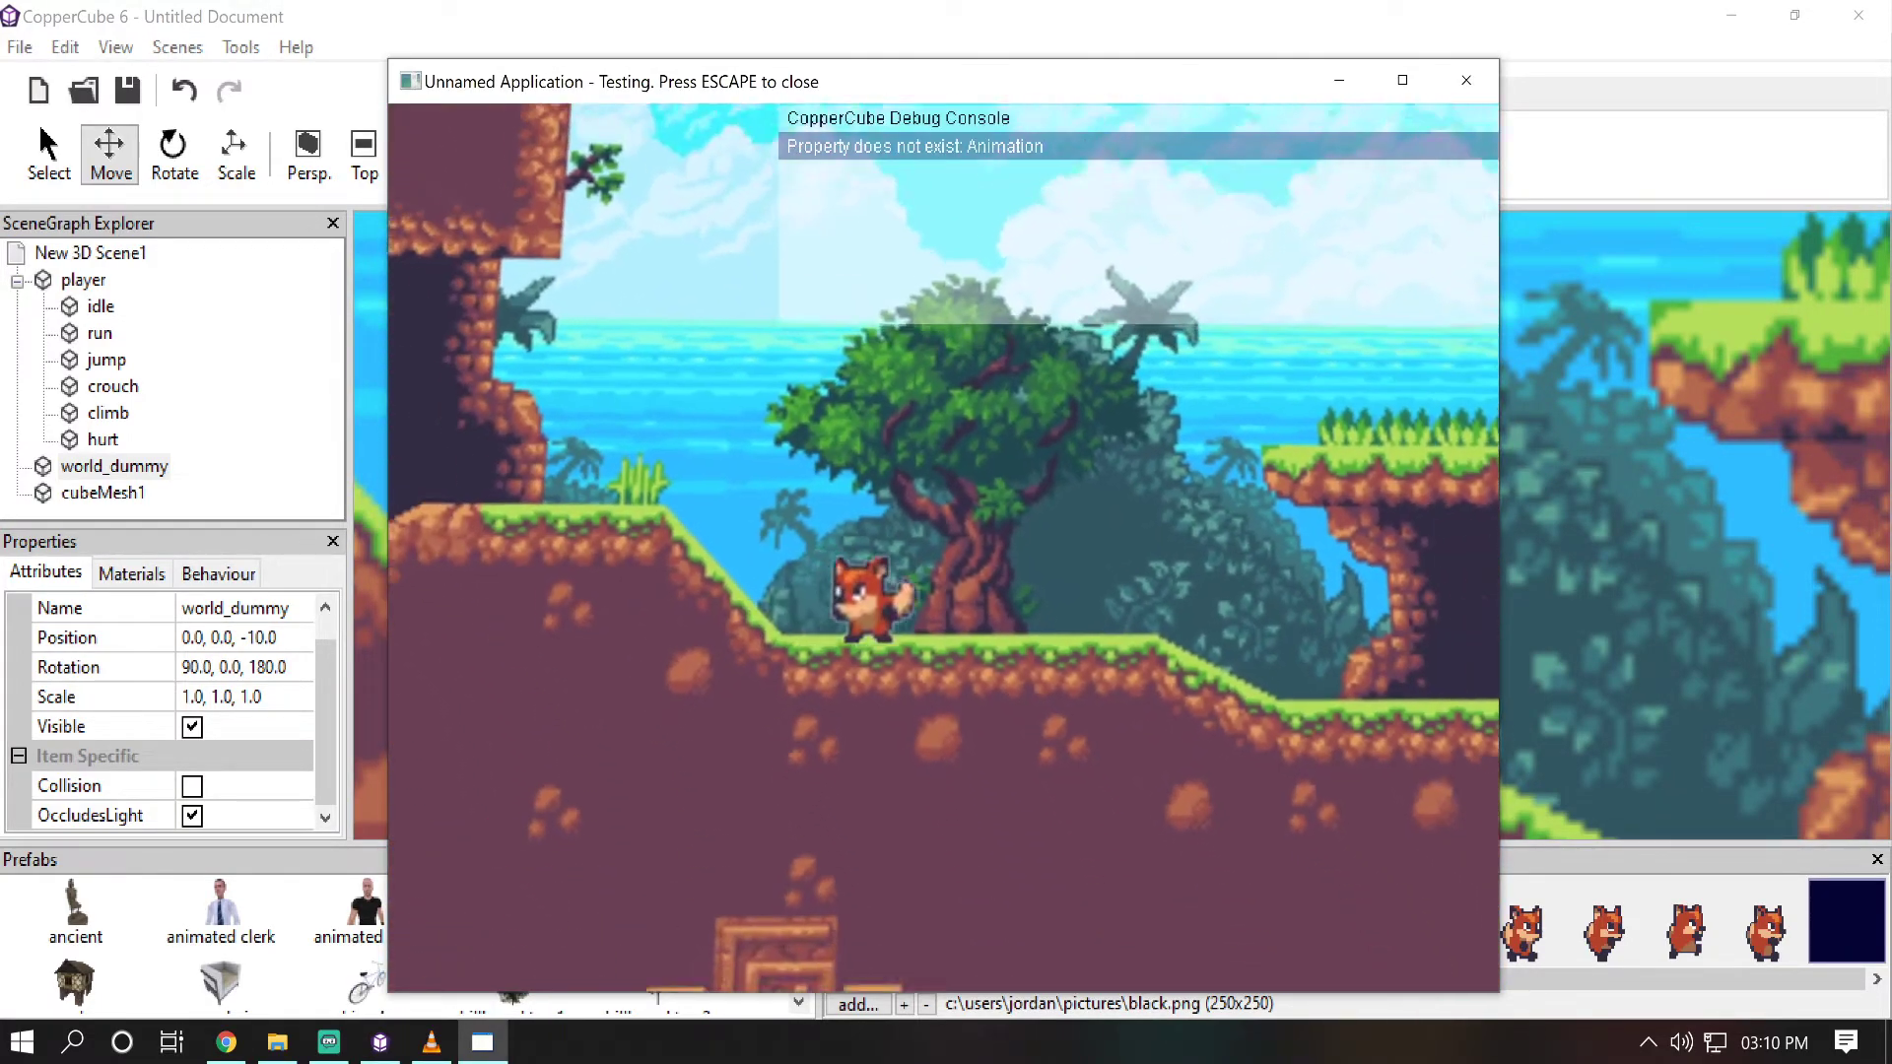
pyautogui.press('space')
pyautogui.press('space')
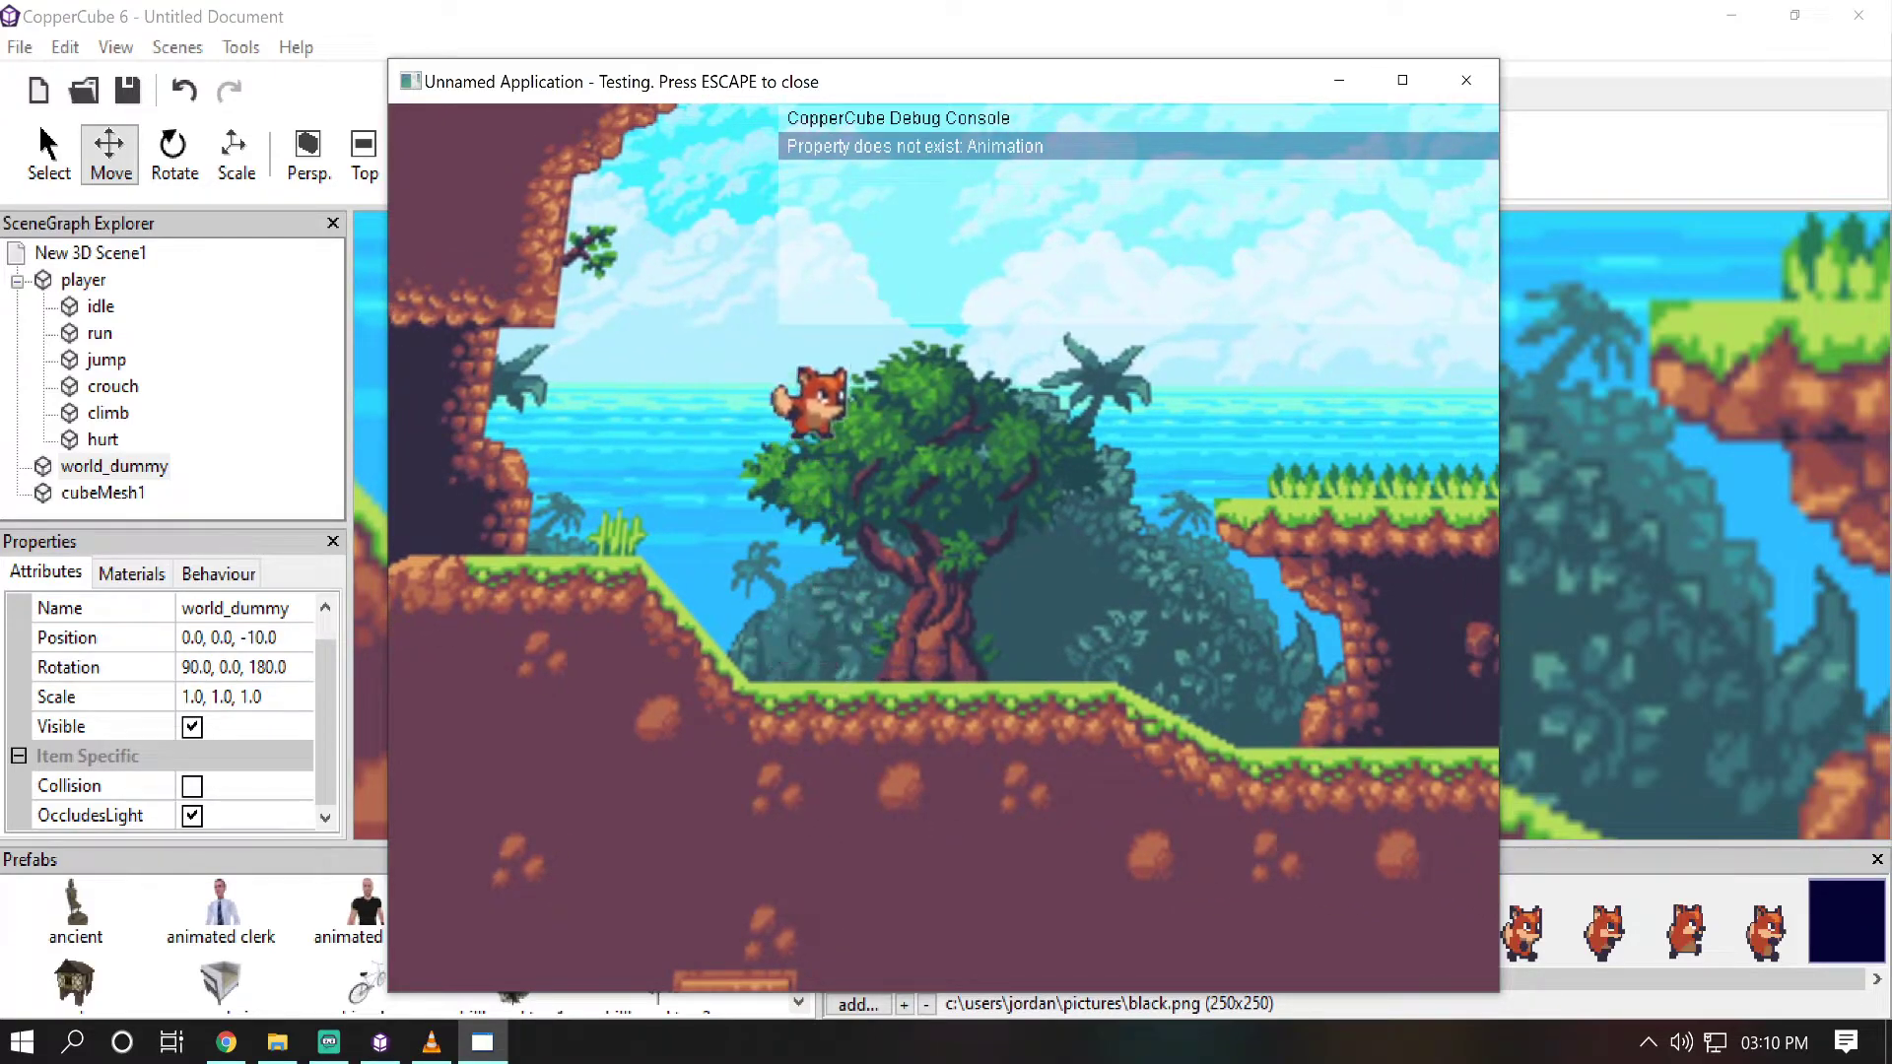
pyautogui.press('Right')
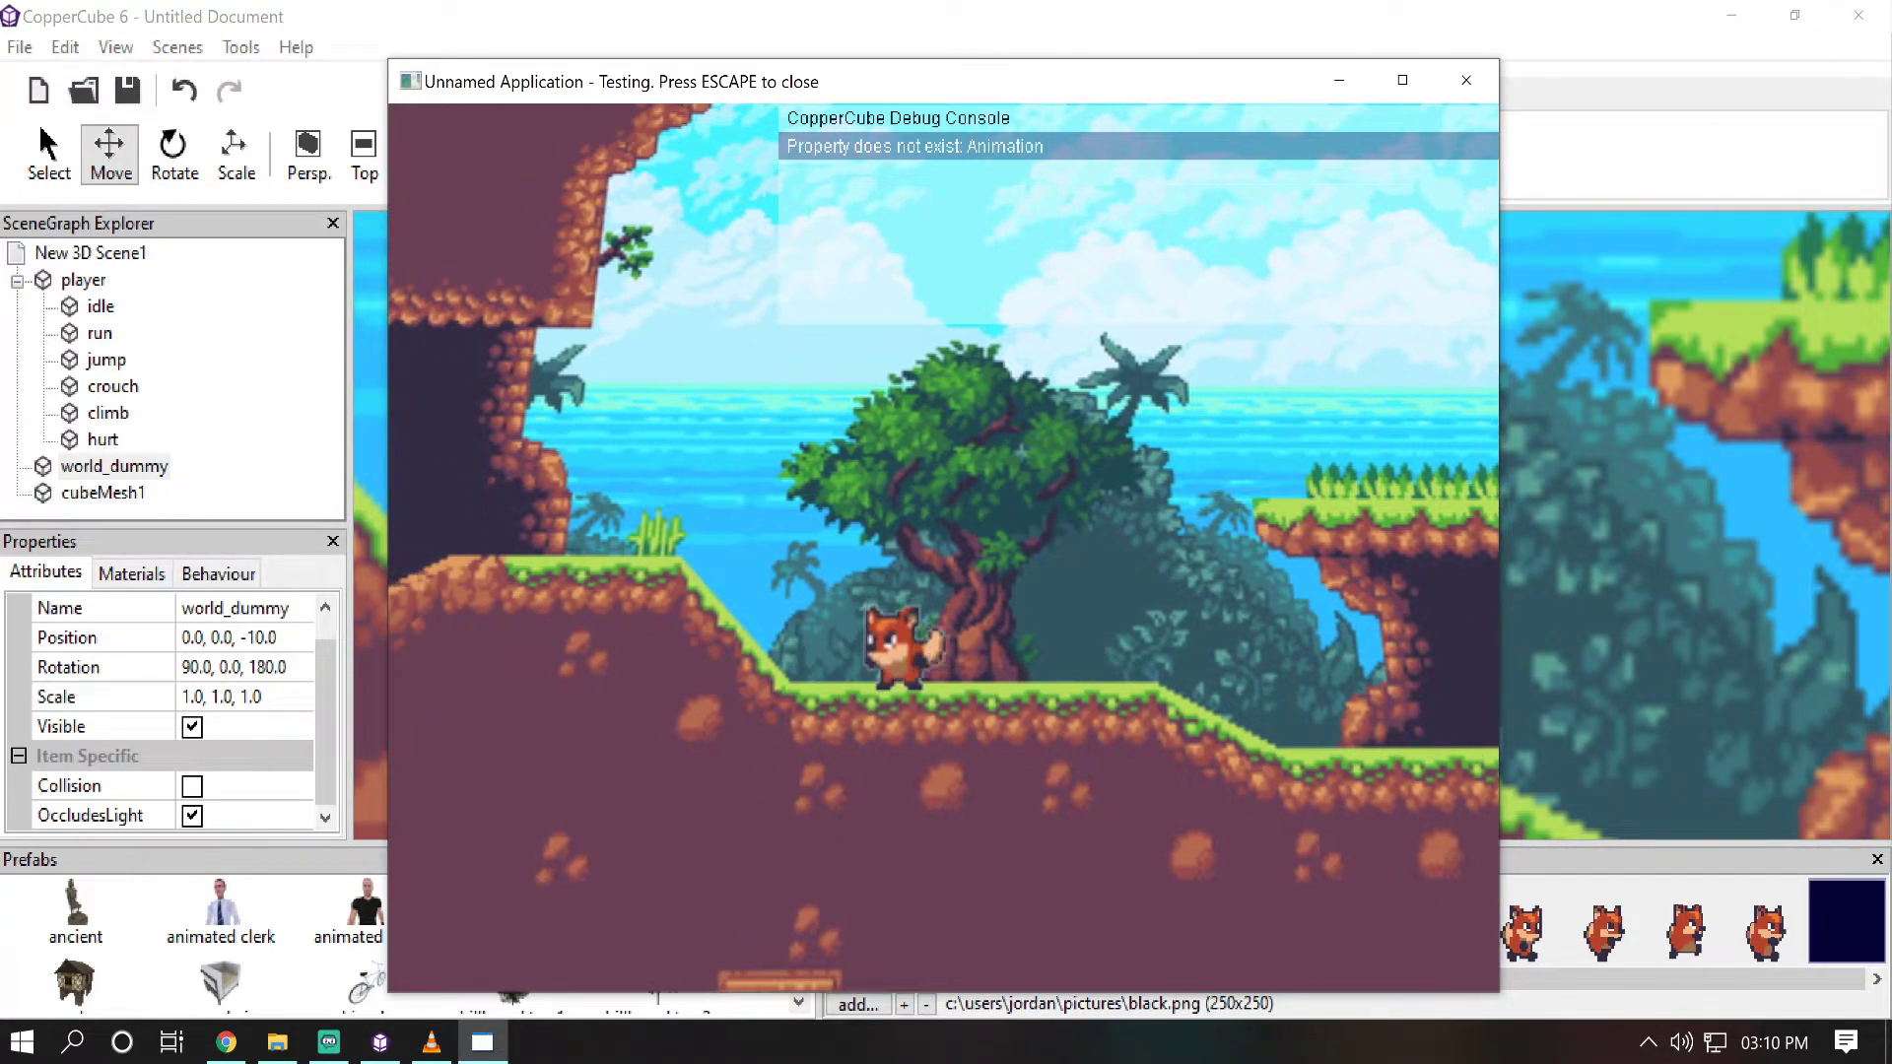
# Step: Walk the fox back and forth across the flat grass, close the test window and dismiss the browser notification
pyautogui.press('Left')
pyautogui.press('Right')
pyautogui.press('Left')
pyautogui.press('Right')
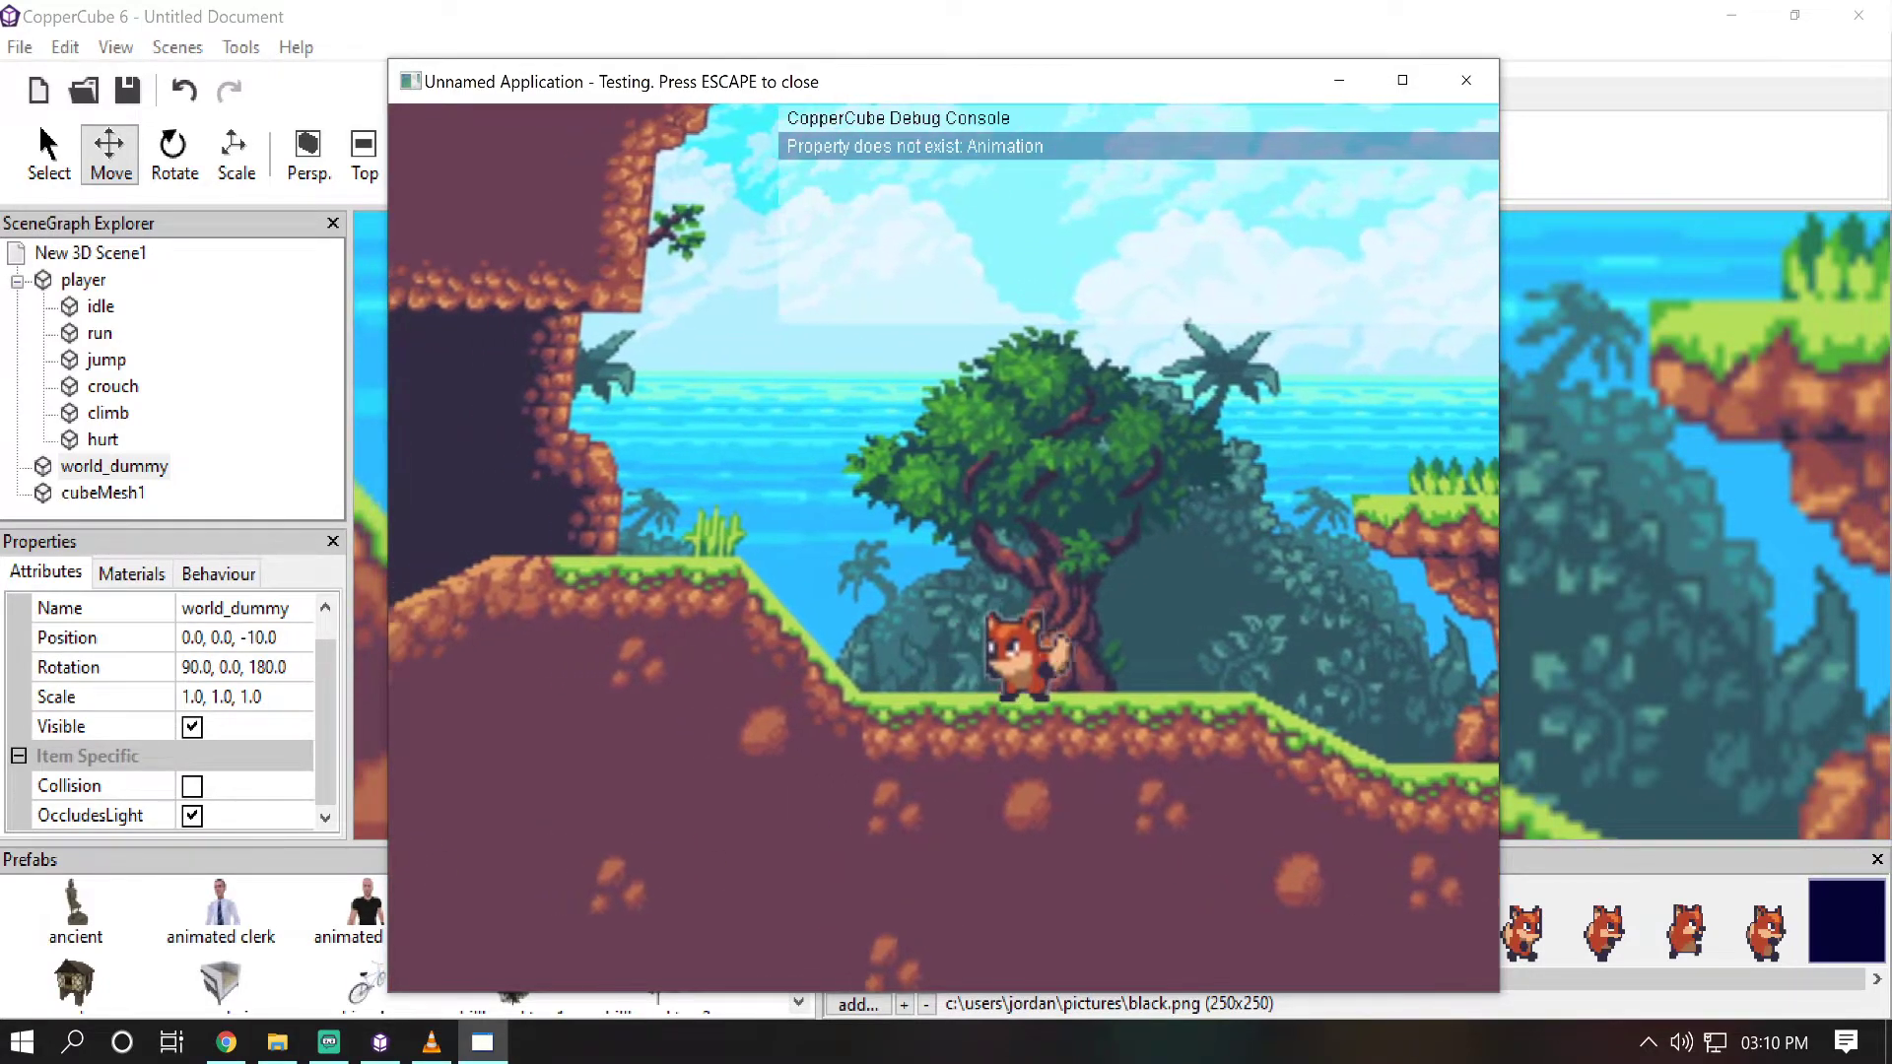
pyautogui.press('Left')
pyautogui.press('Left')
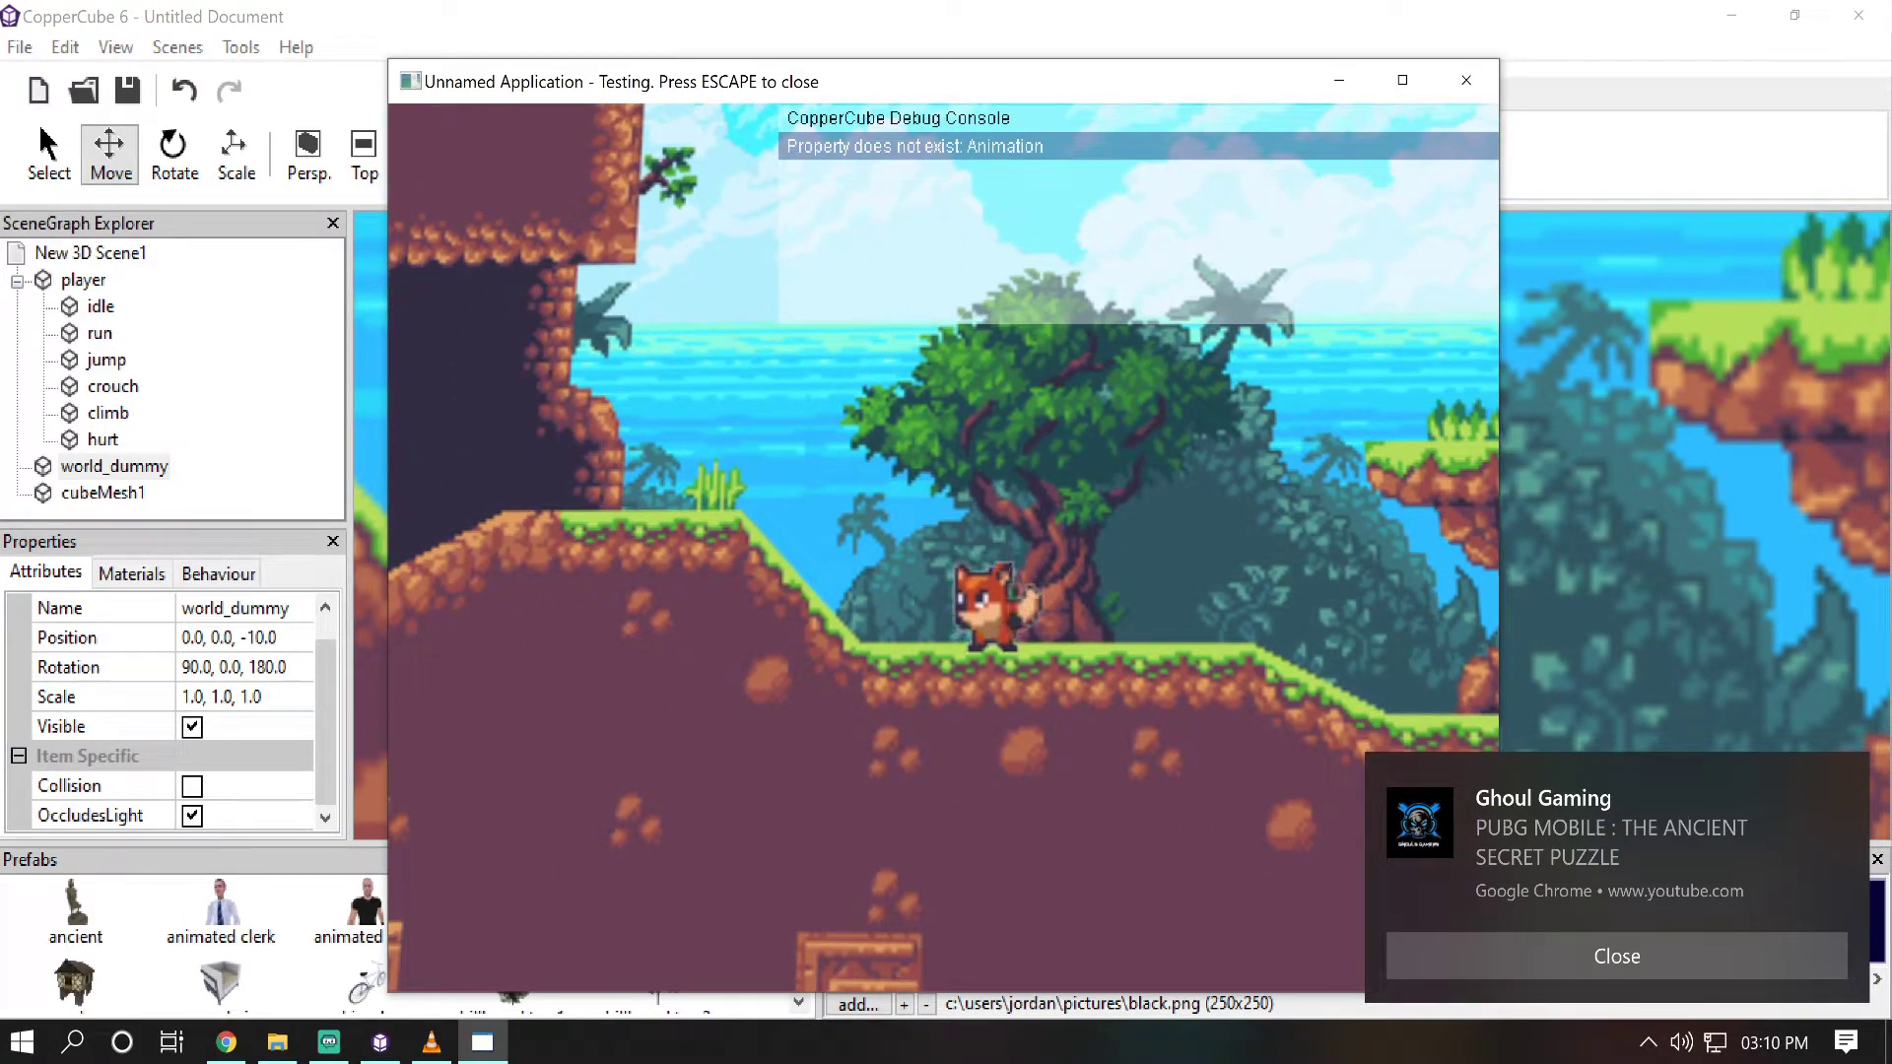
pyautogui.press('Right')
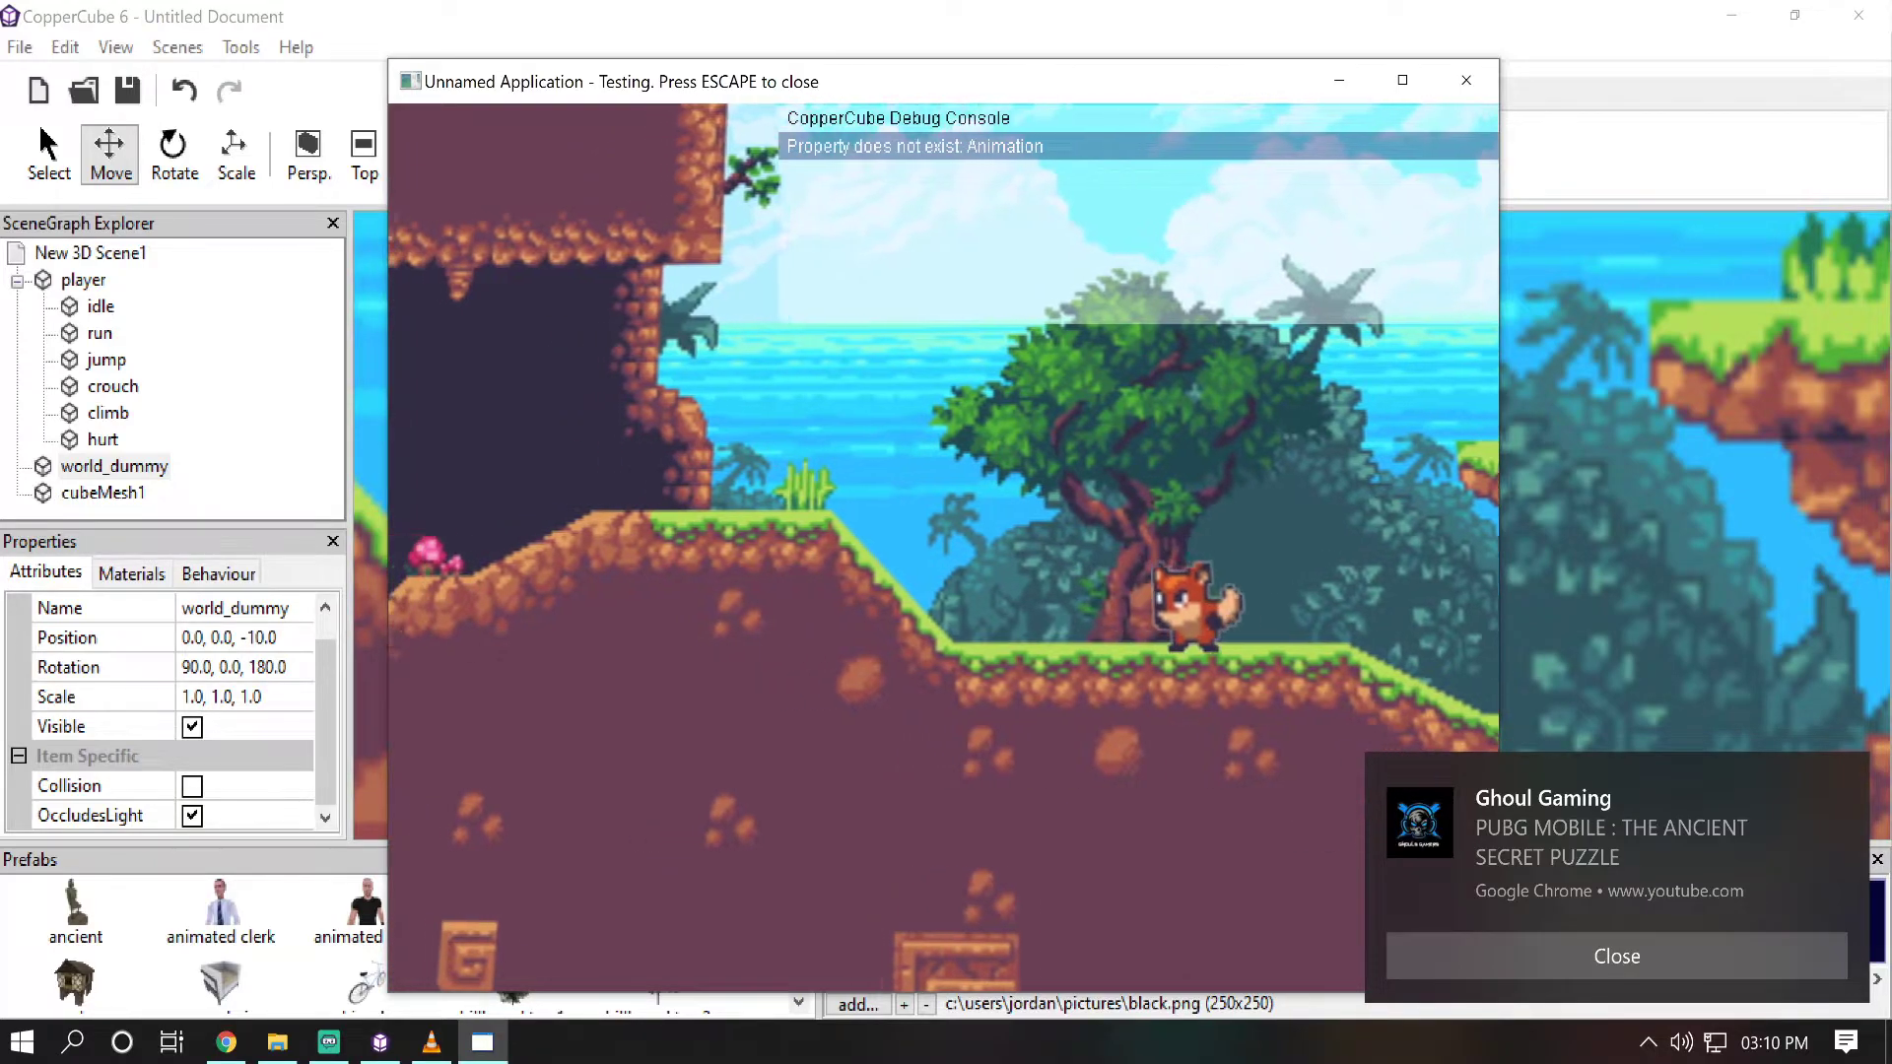
pyautogui.press('Left')
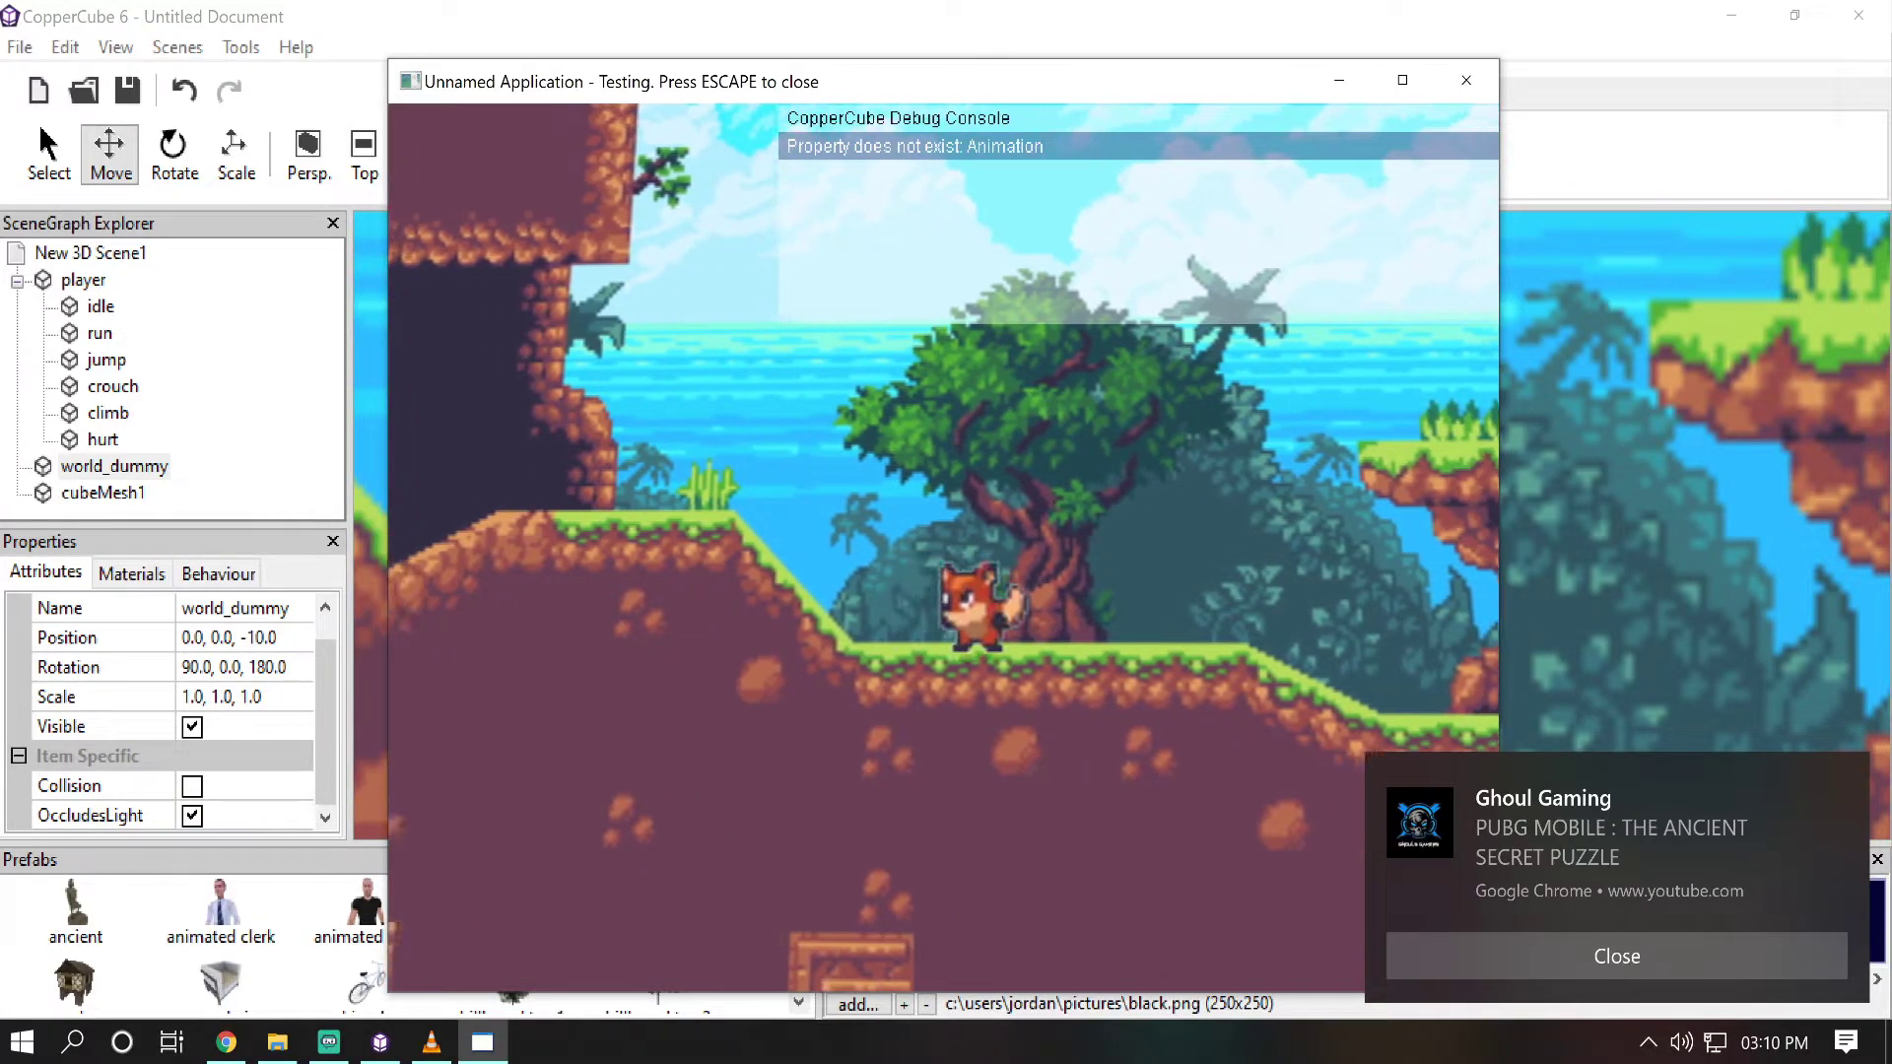
pyautogui.press('Right')
pyautogui.press('Left')
pyautogui.press('Right')
pyautogui.press('Right')
pyautogui.press('Left')
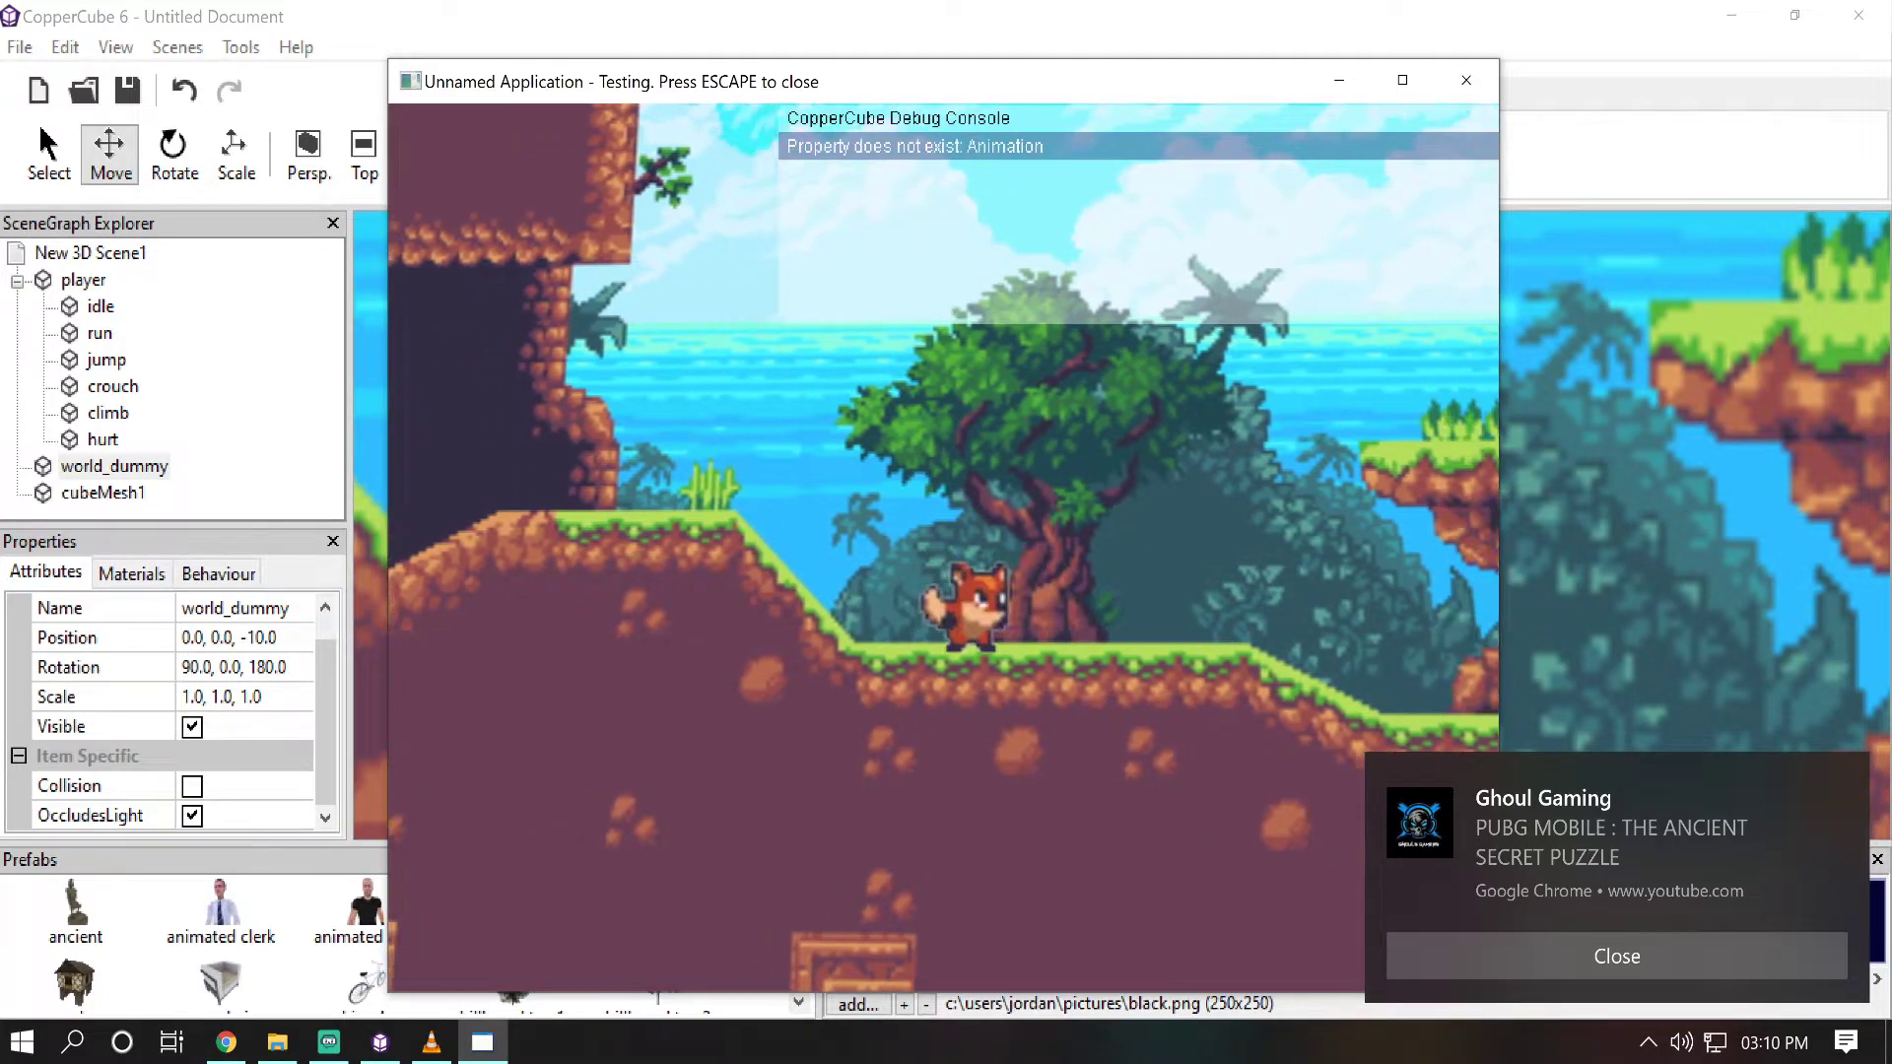
pyautogui.press('Right')
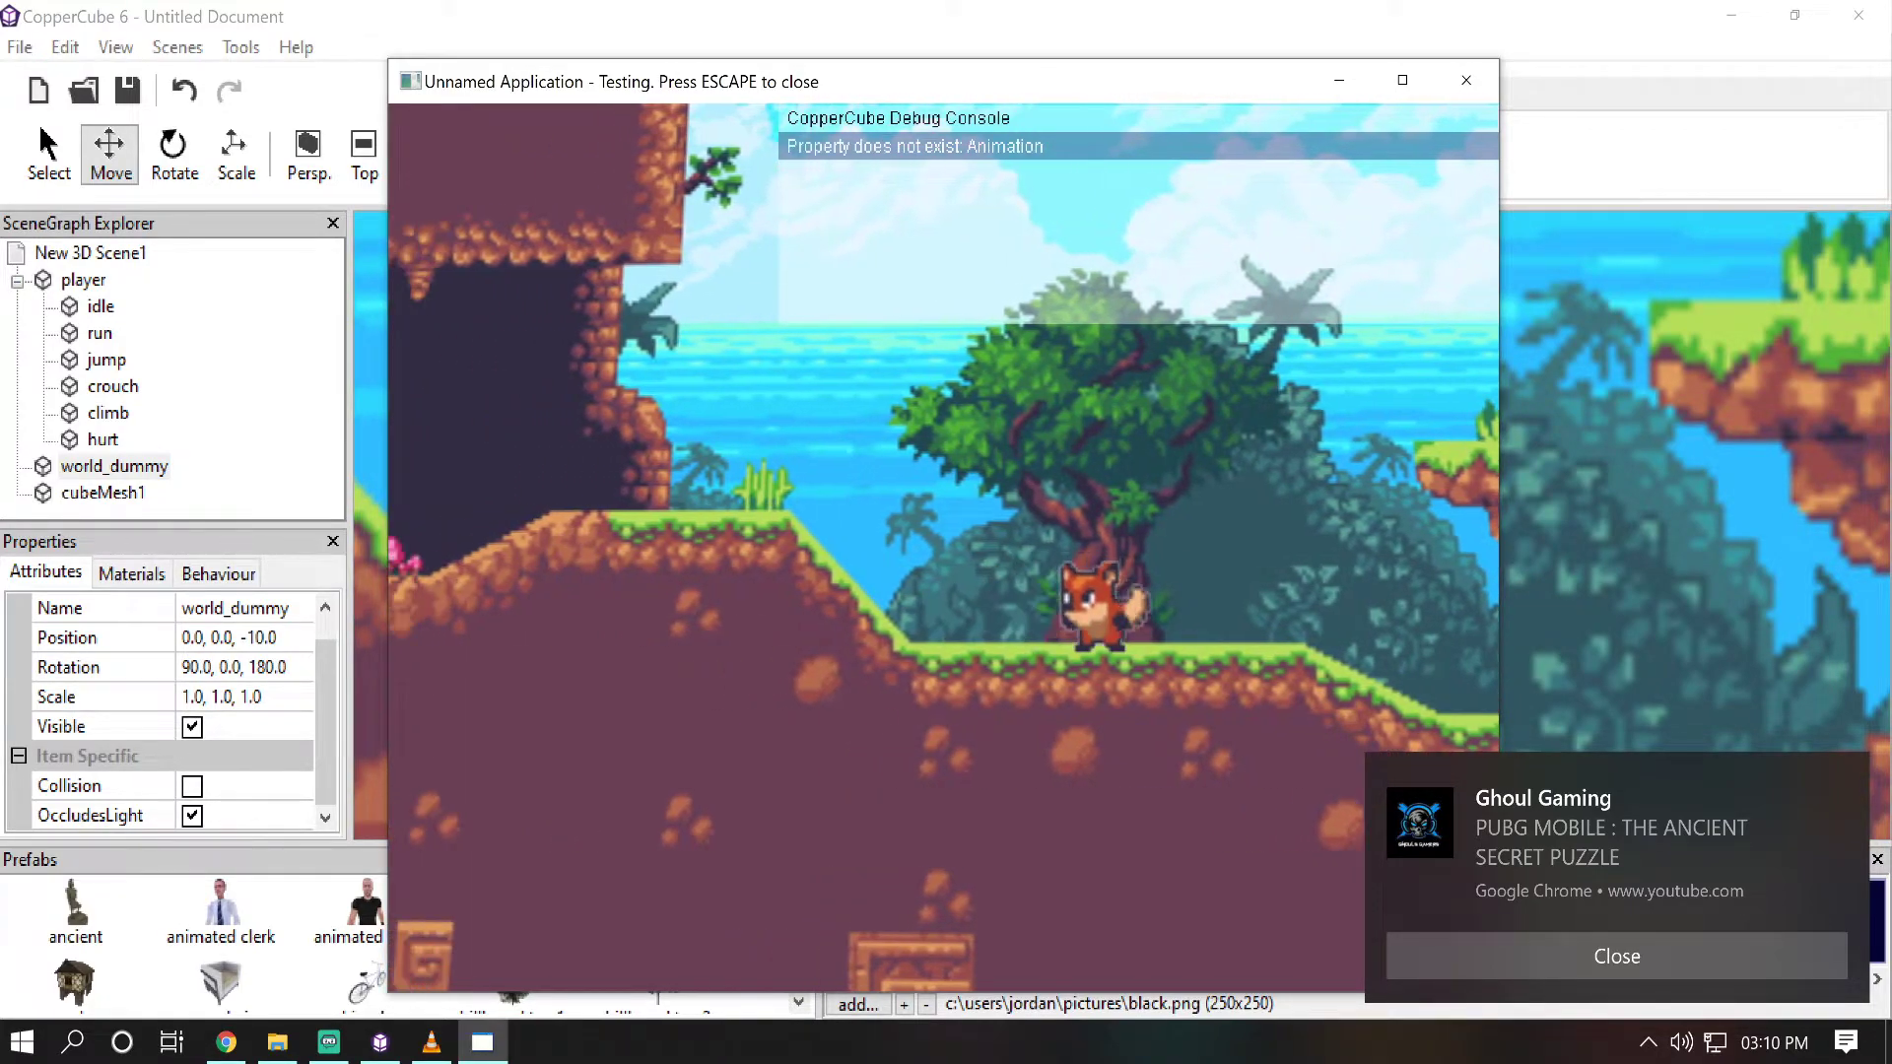
pyautogui.press('Right')
pyautogui.press('Left')
pyautogui.press('Right')
pyautogui.press('Left')
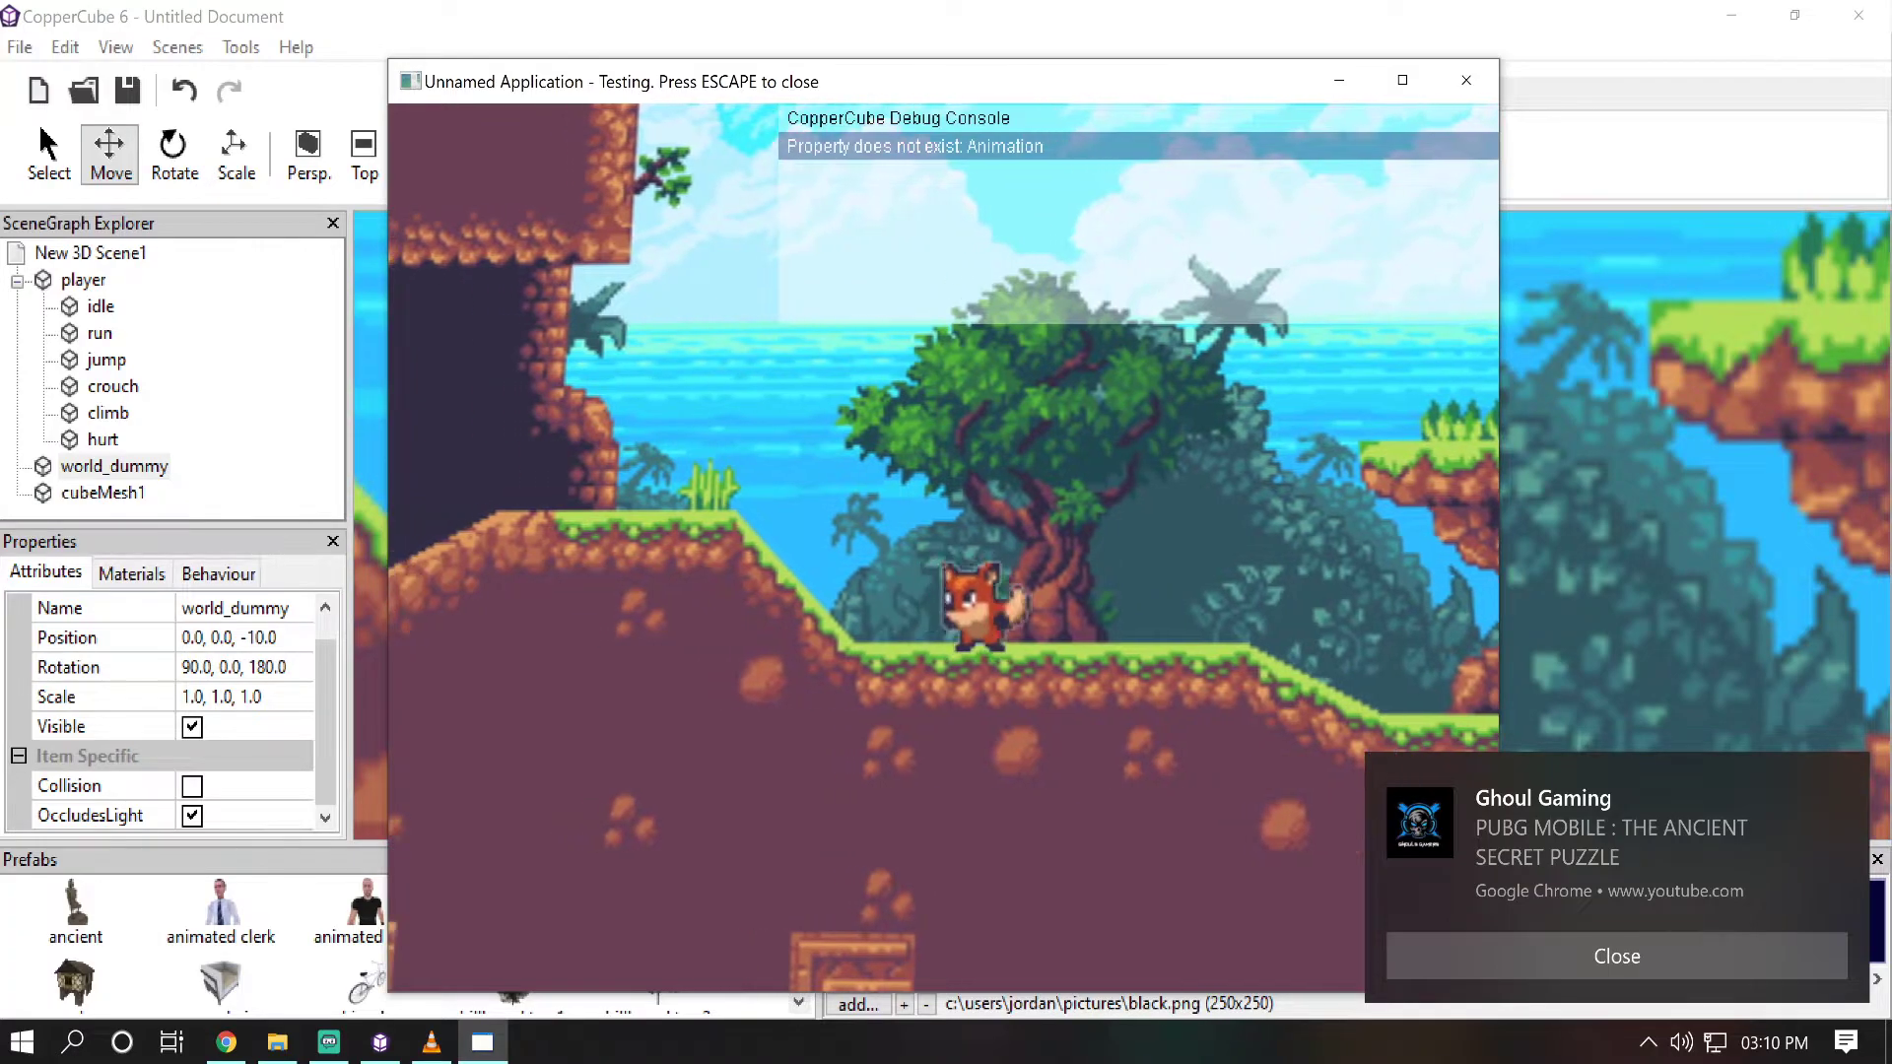
pyautogui.press('Left')
pyautogui.press('Left')
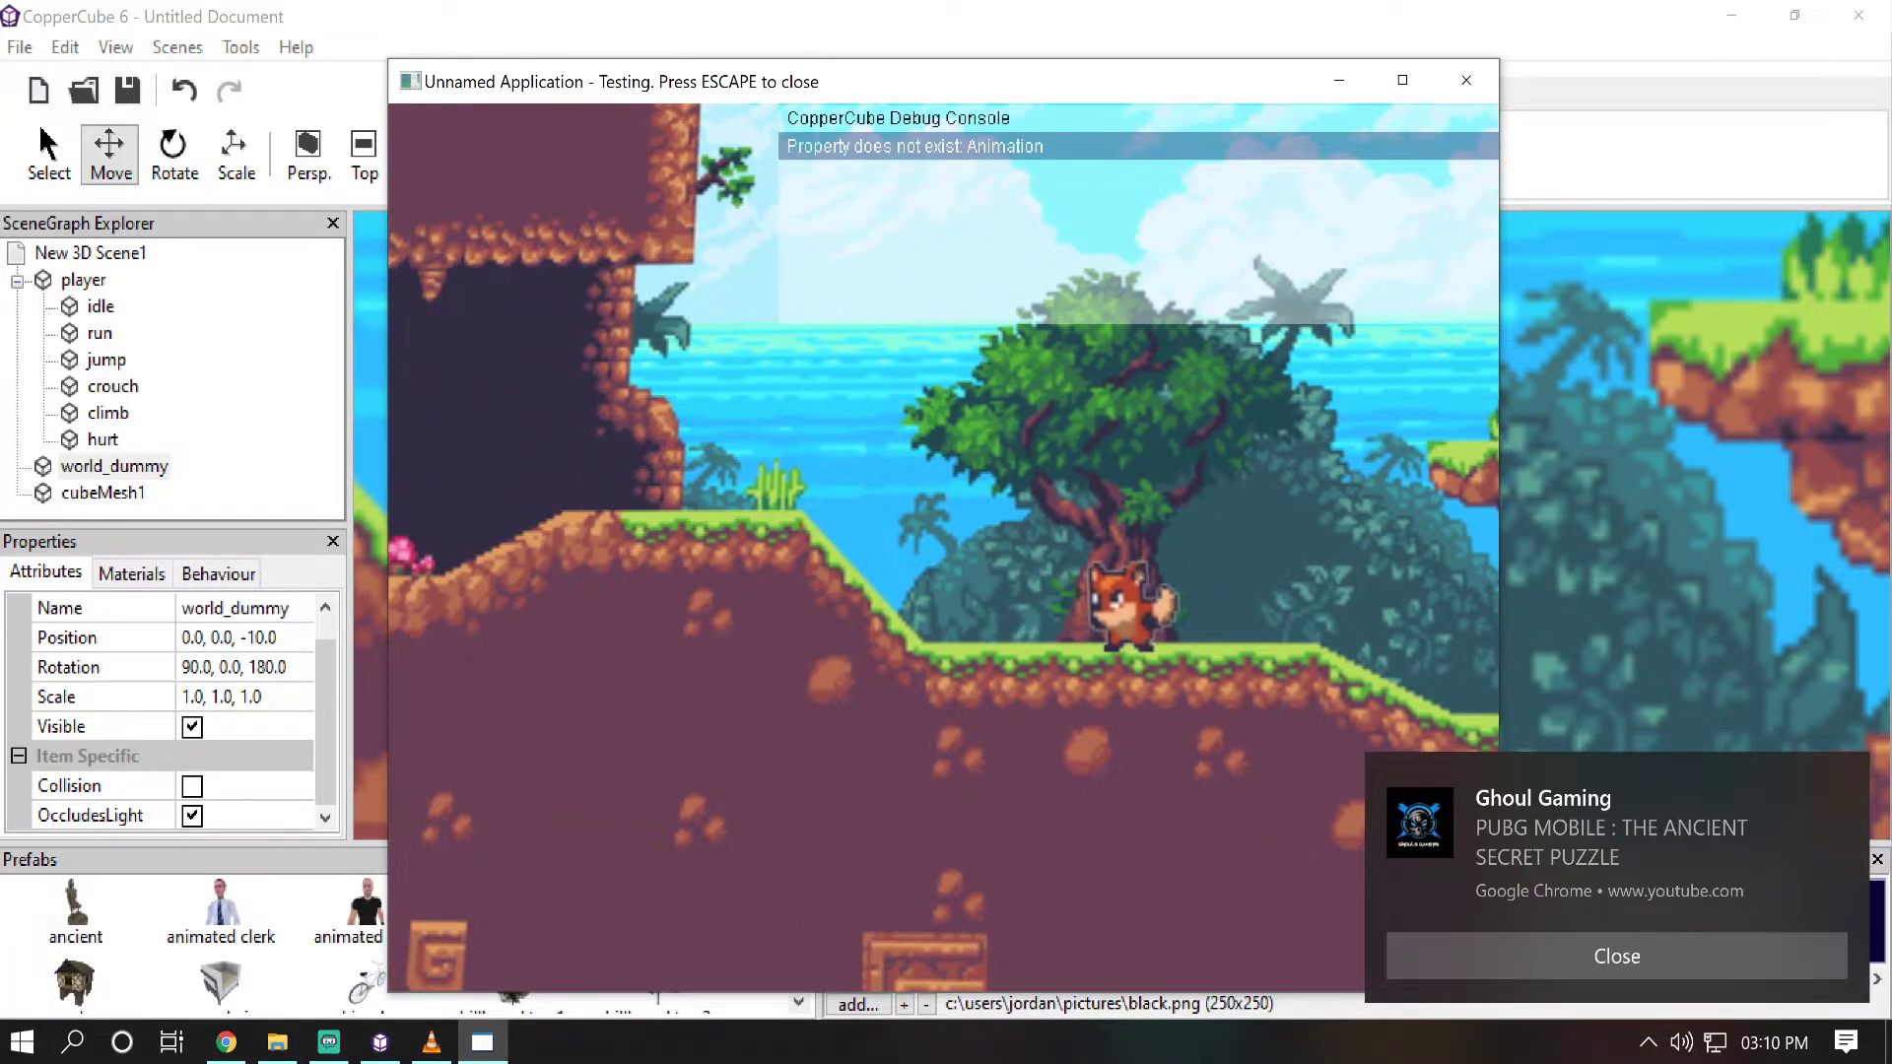
pyautogui.press('Left')
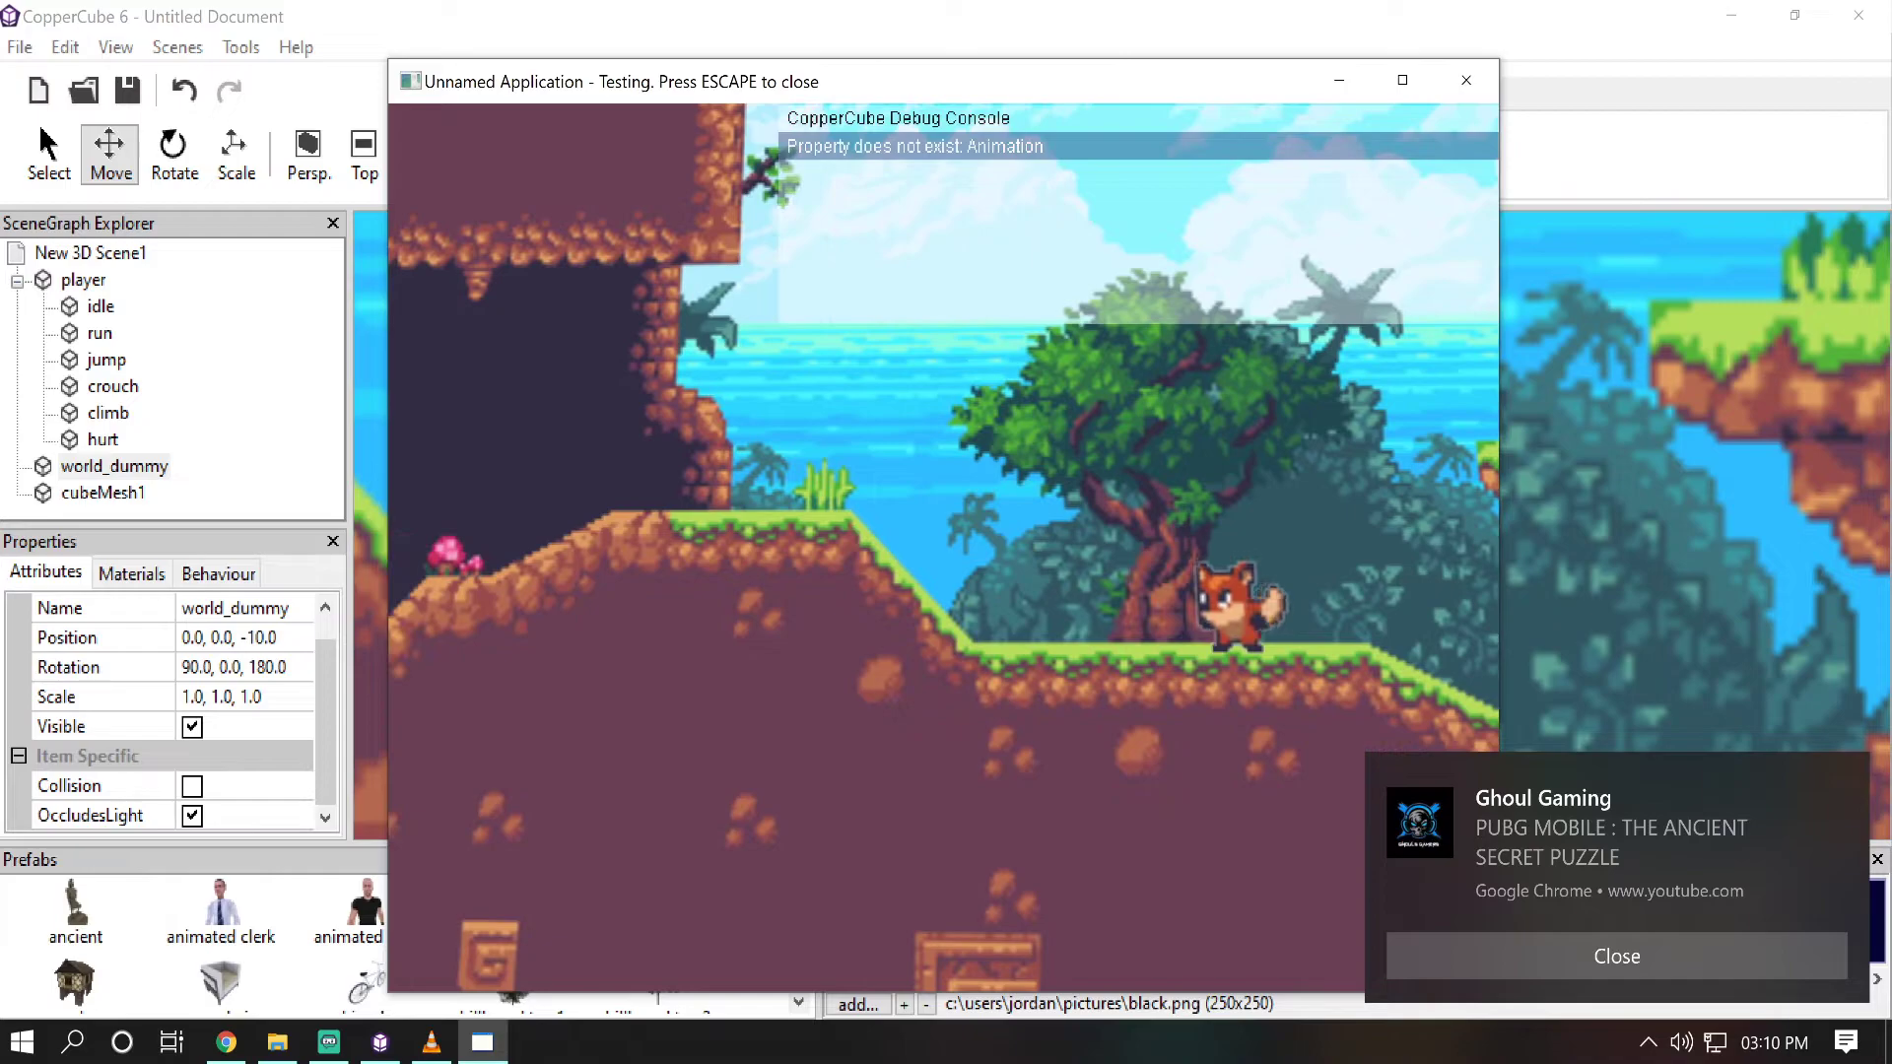
pyautogui.press('Left')
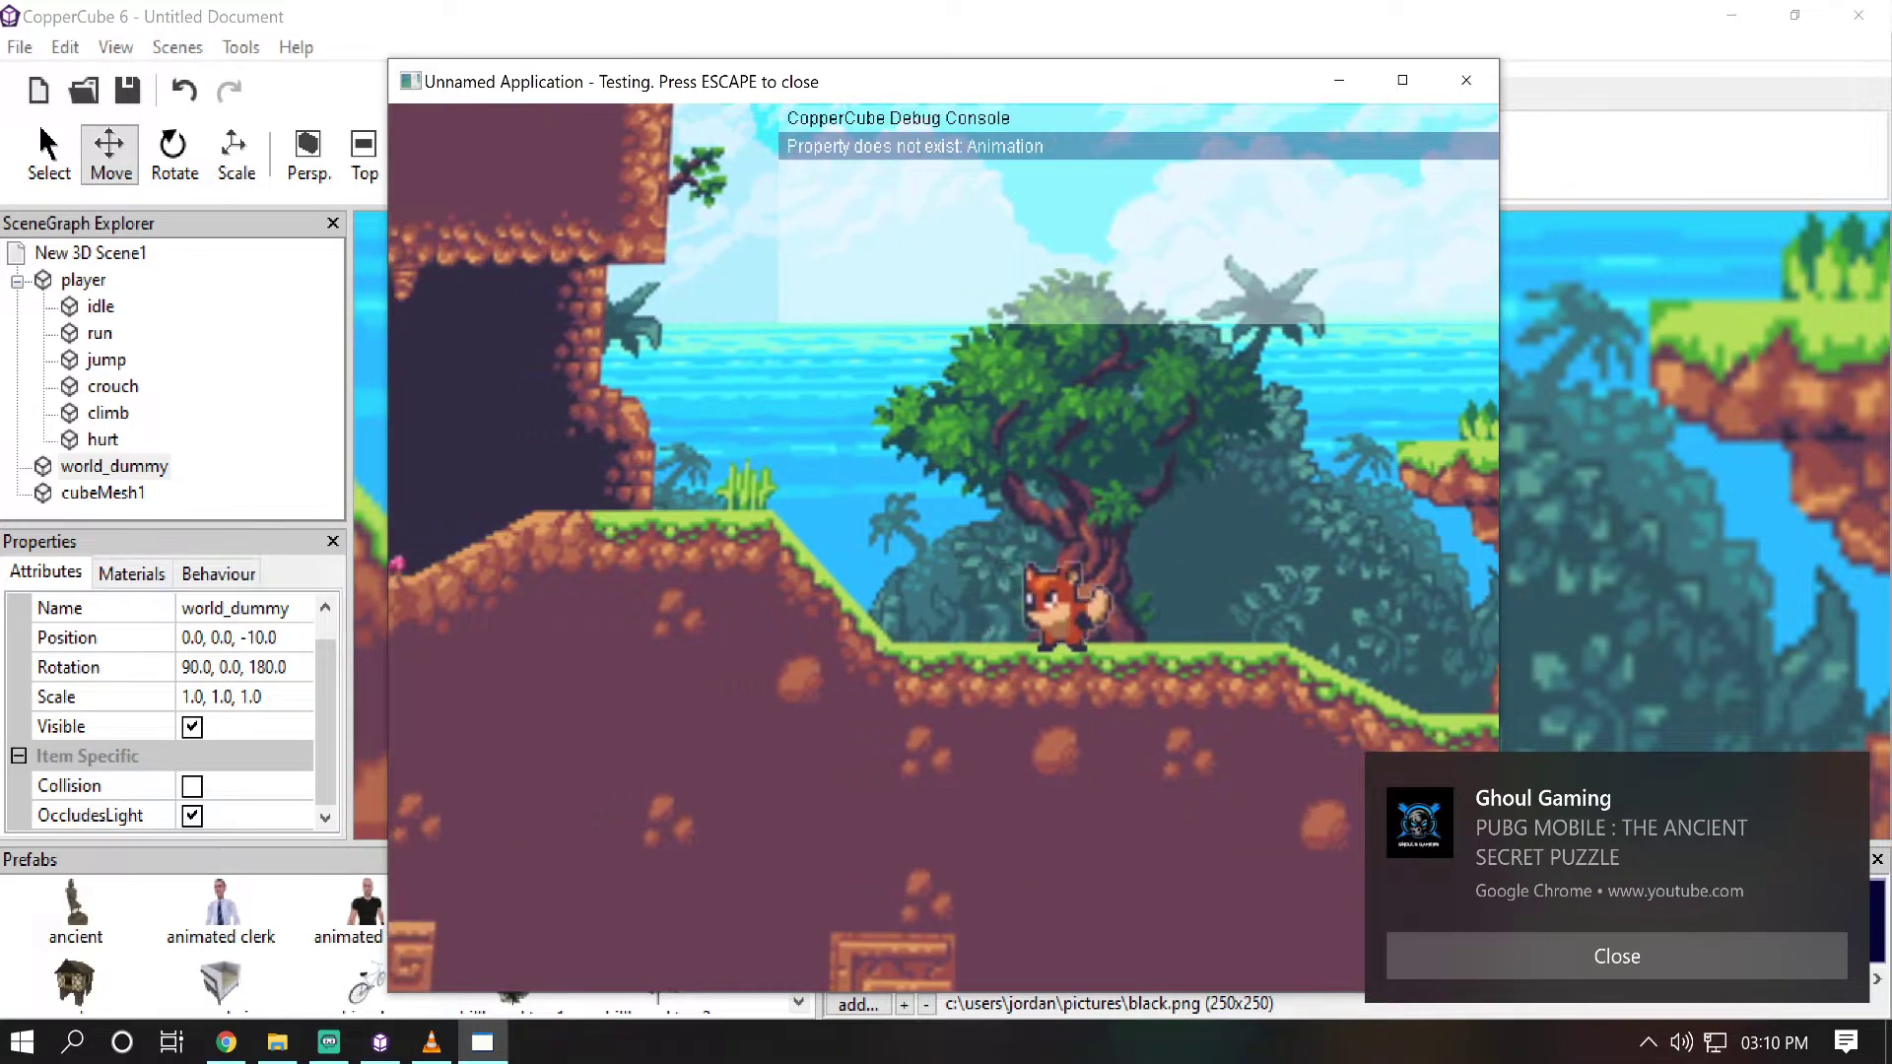
pyautogui.press('Left')
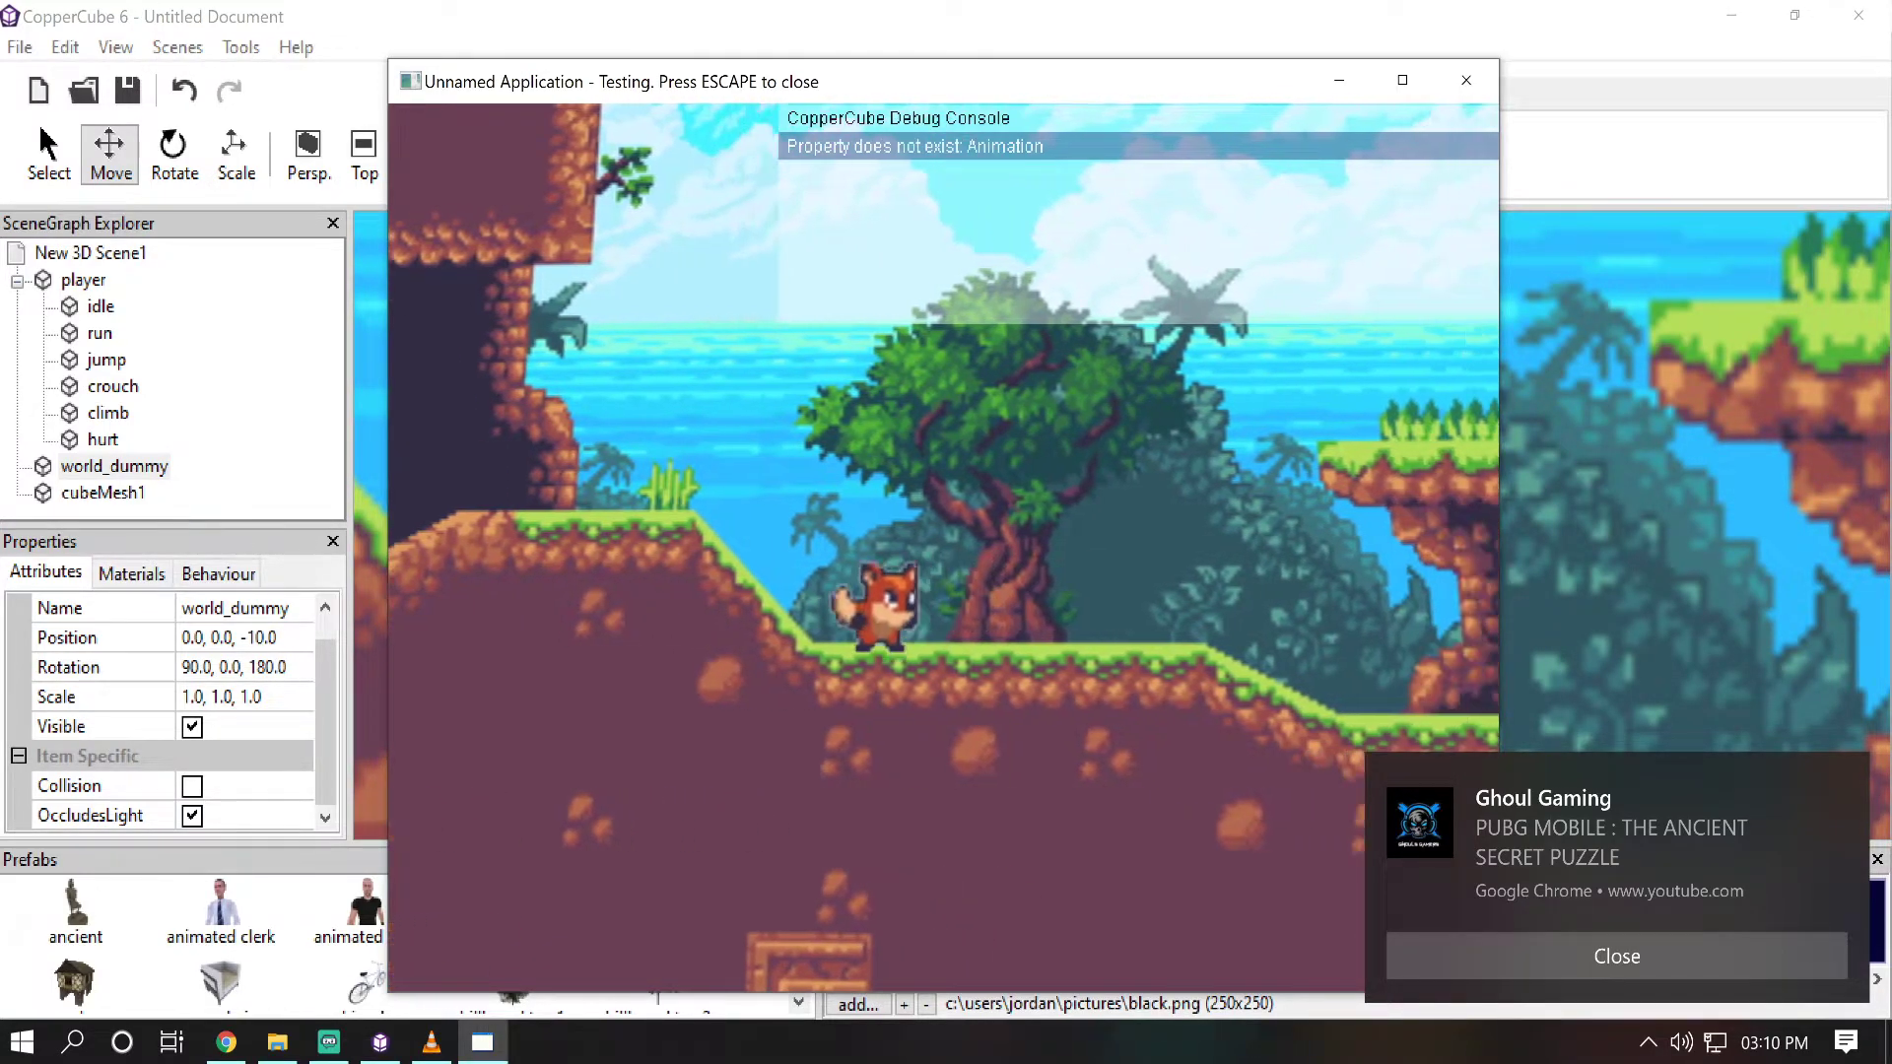
pyautogui.press('Left')
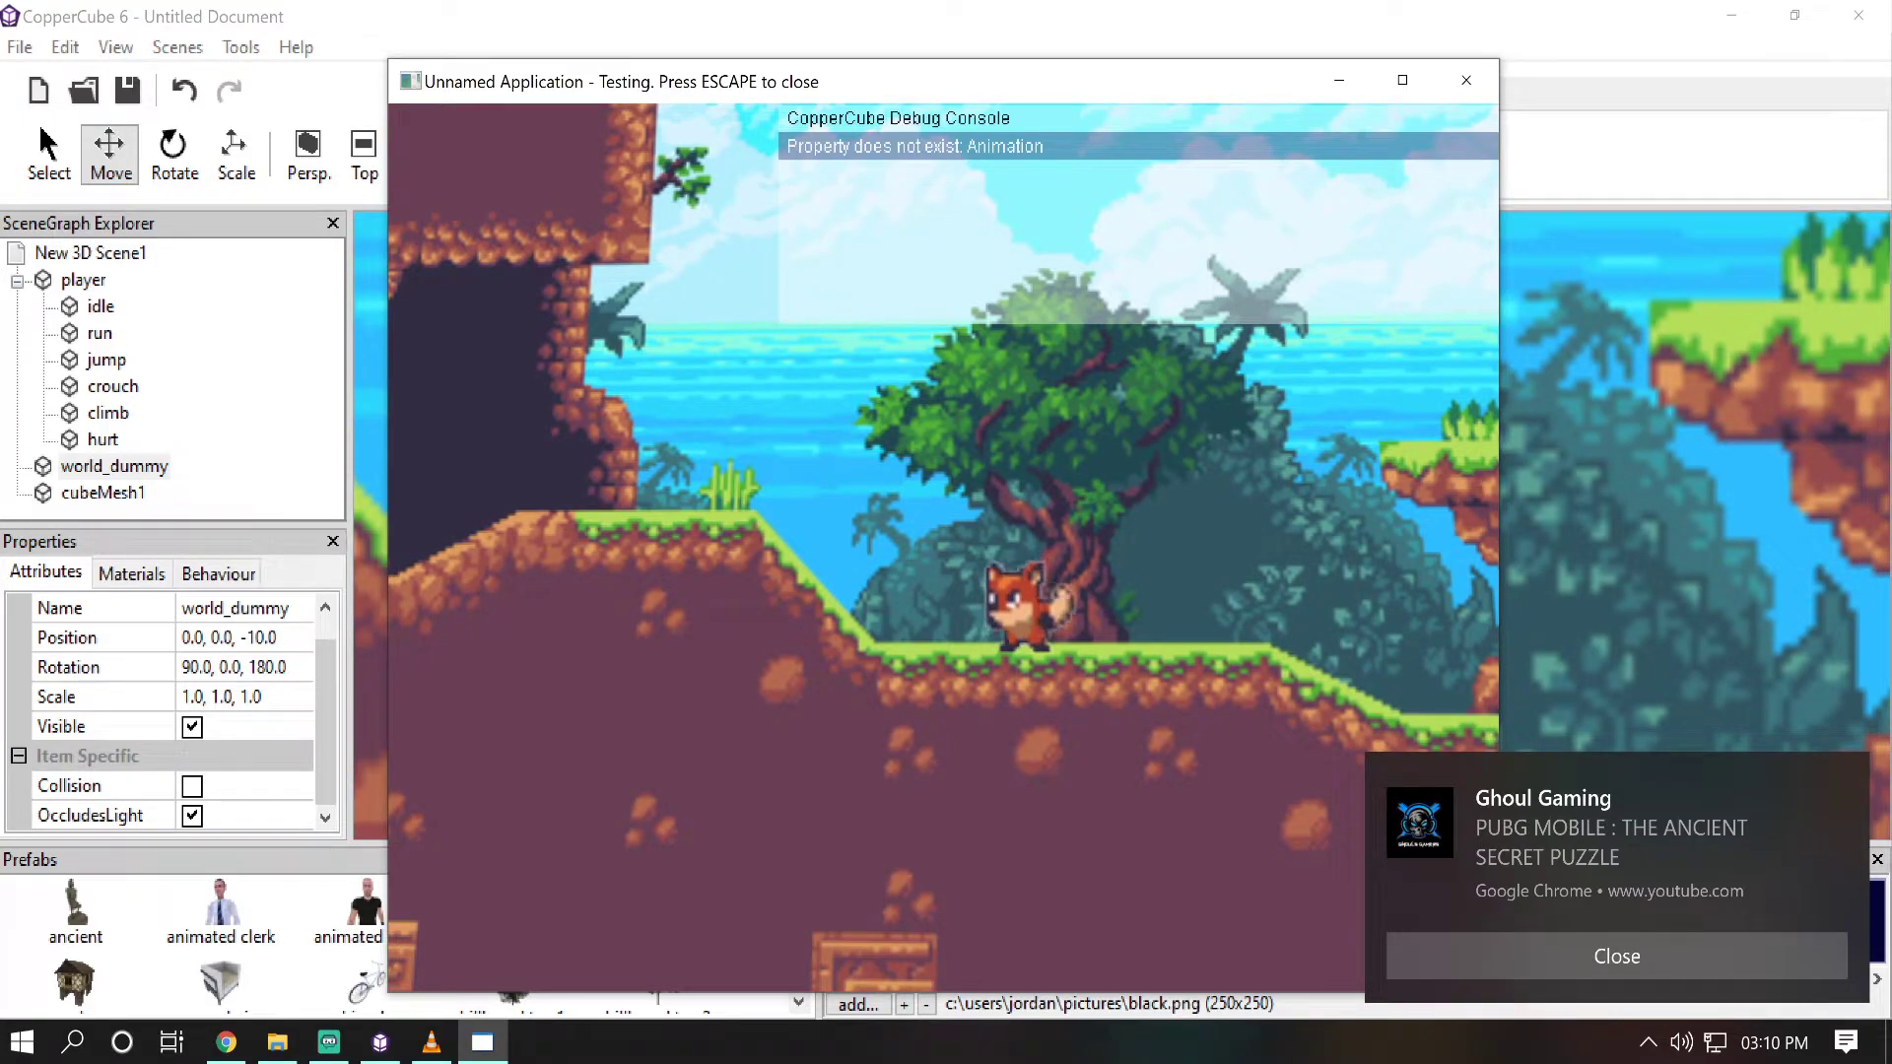
pyautogui.press('Escape')
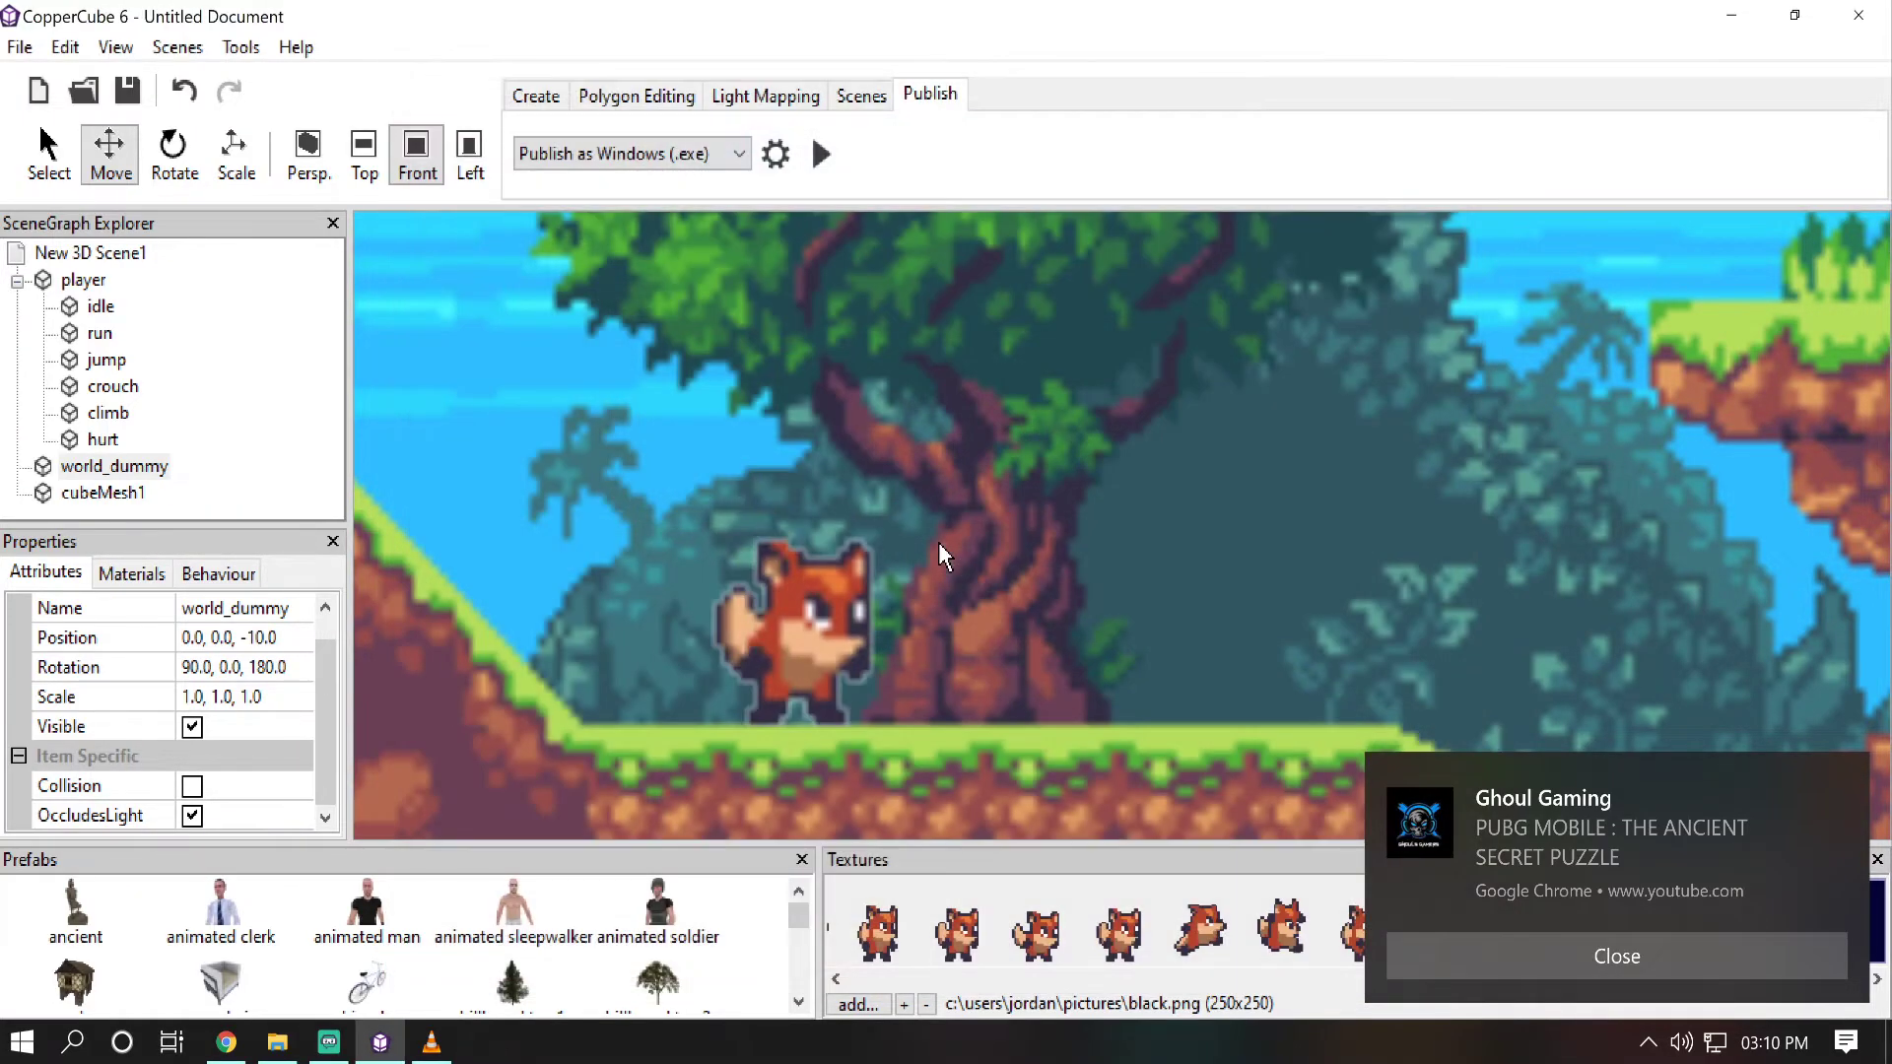
pyautogui.click(1763, 944)
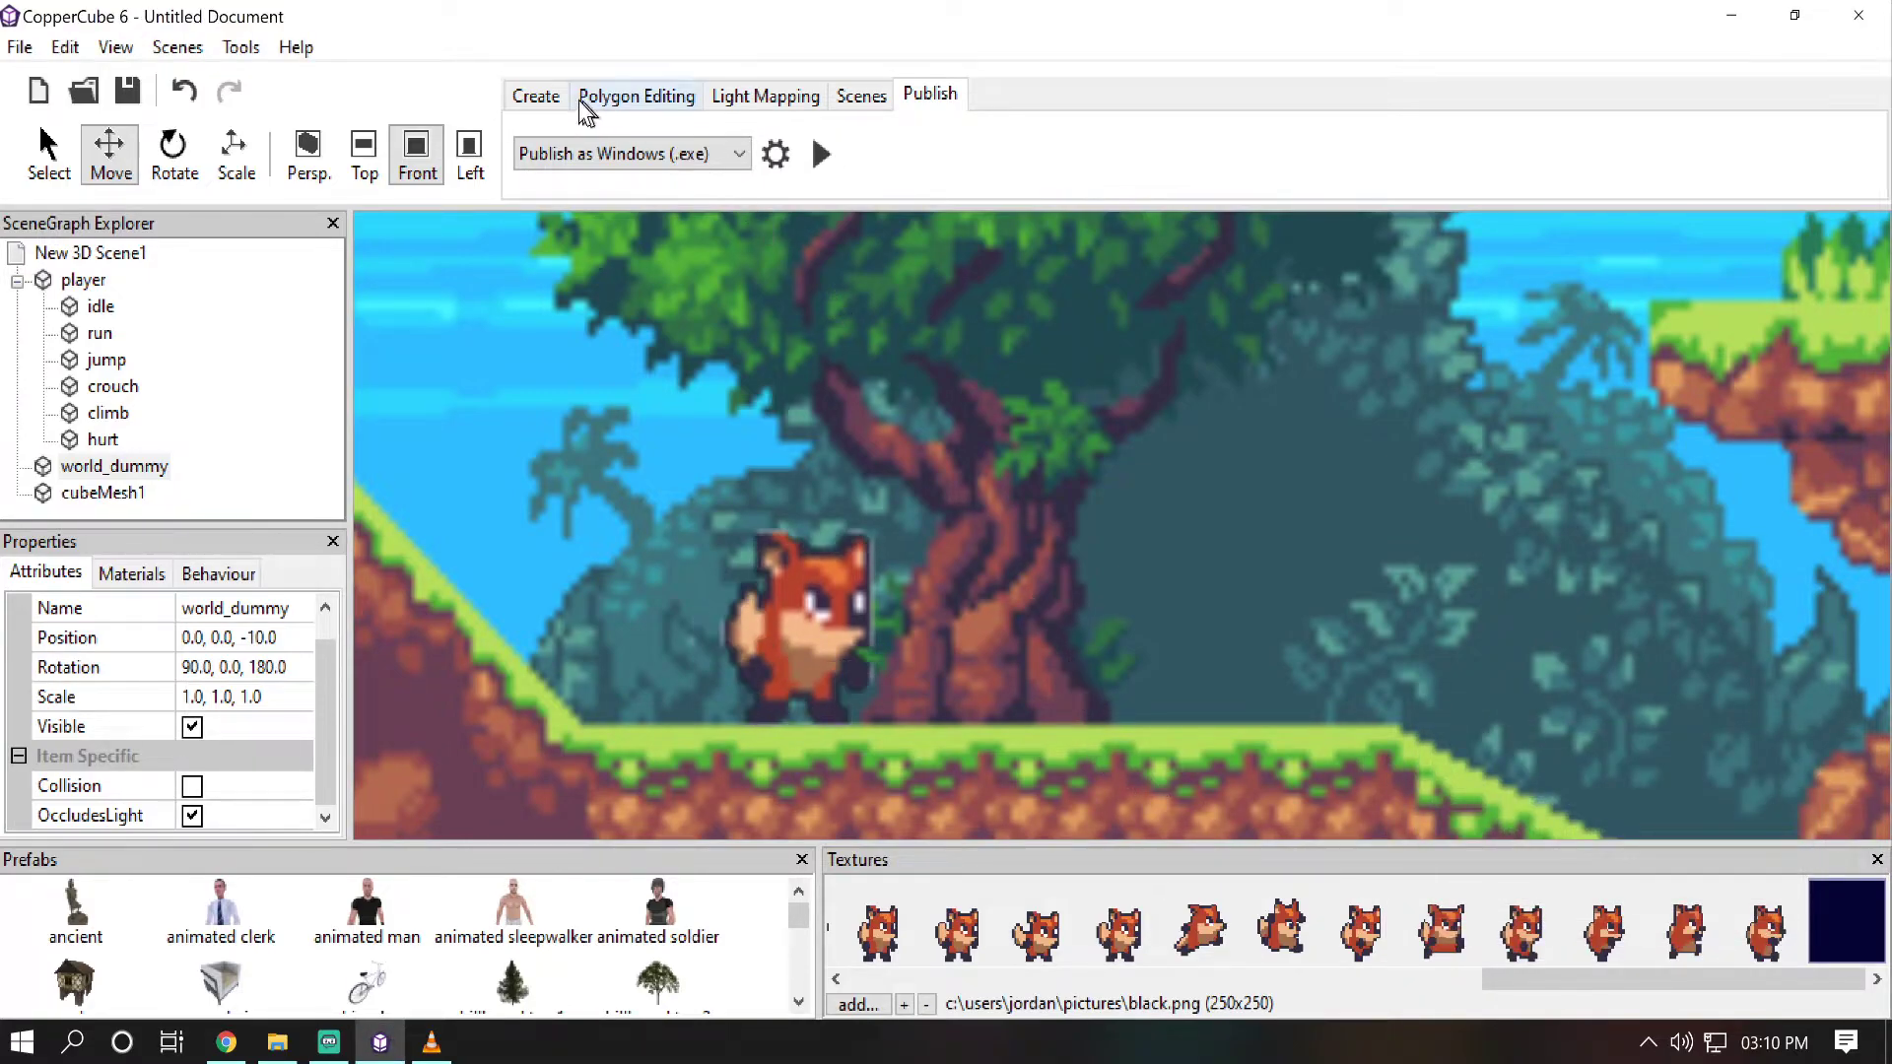
# Step: Create a Simple Camera that is the first active camera when the scene starts
pyautogui.click(538, 99)
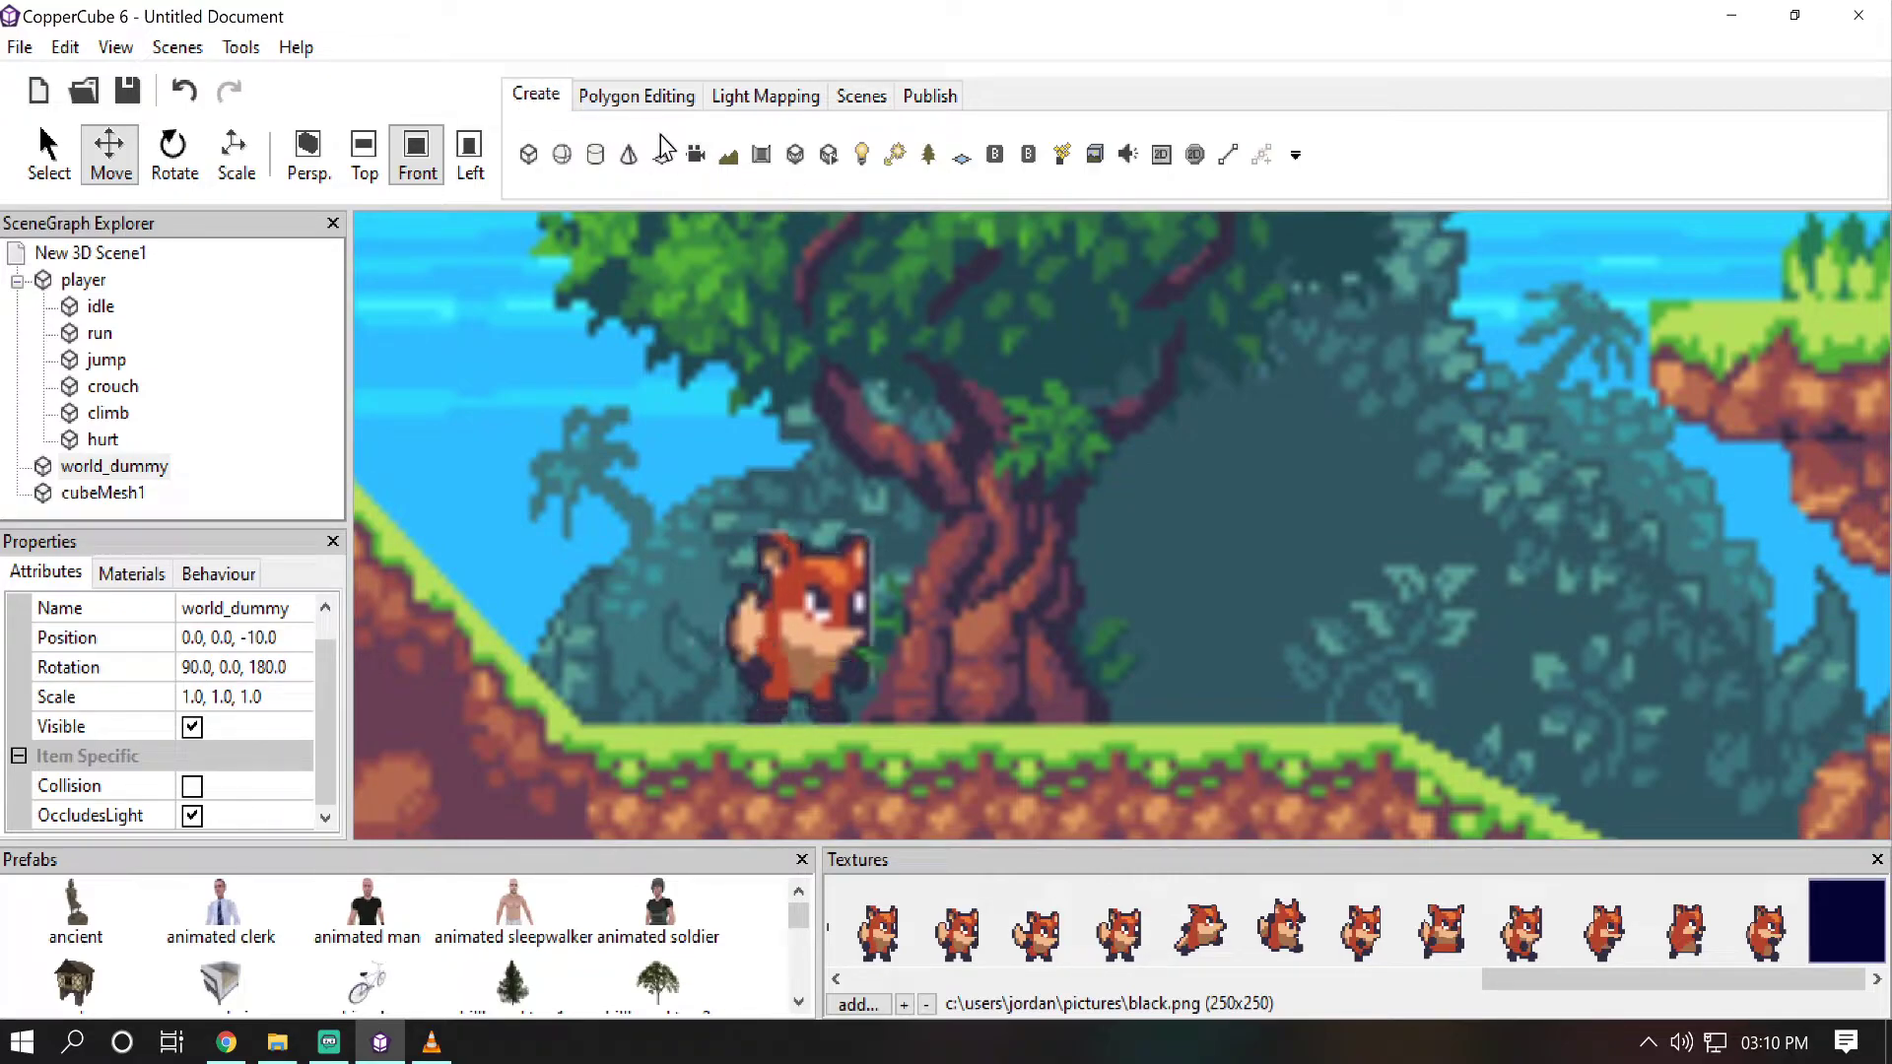
pyautogui.click(694, 156)
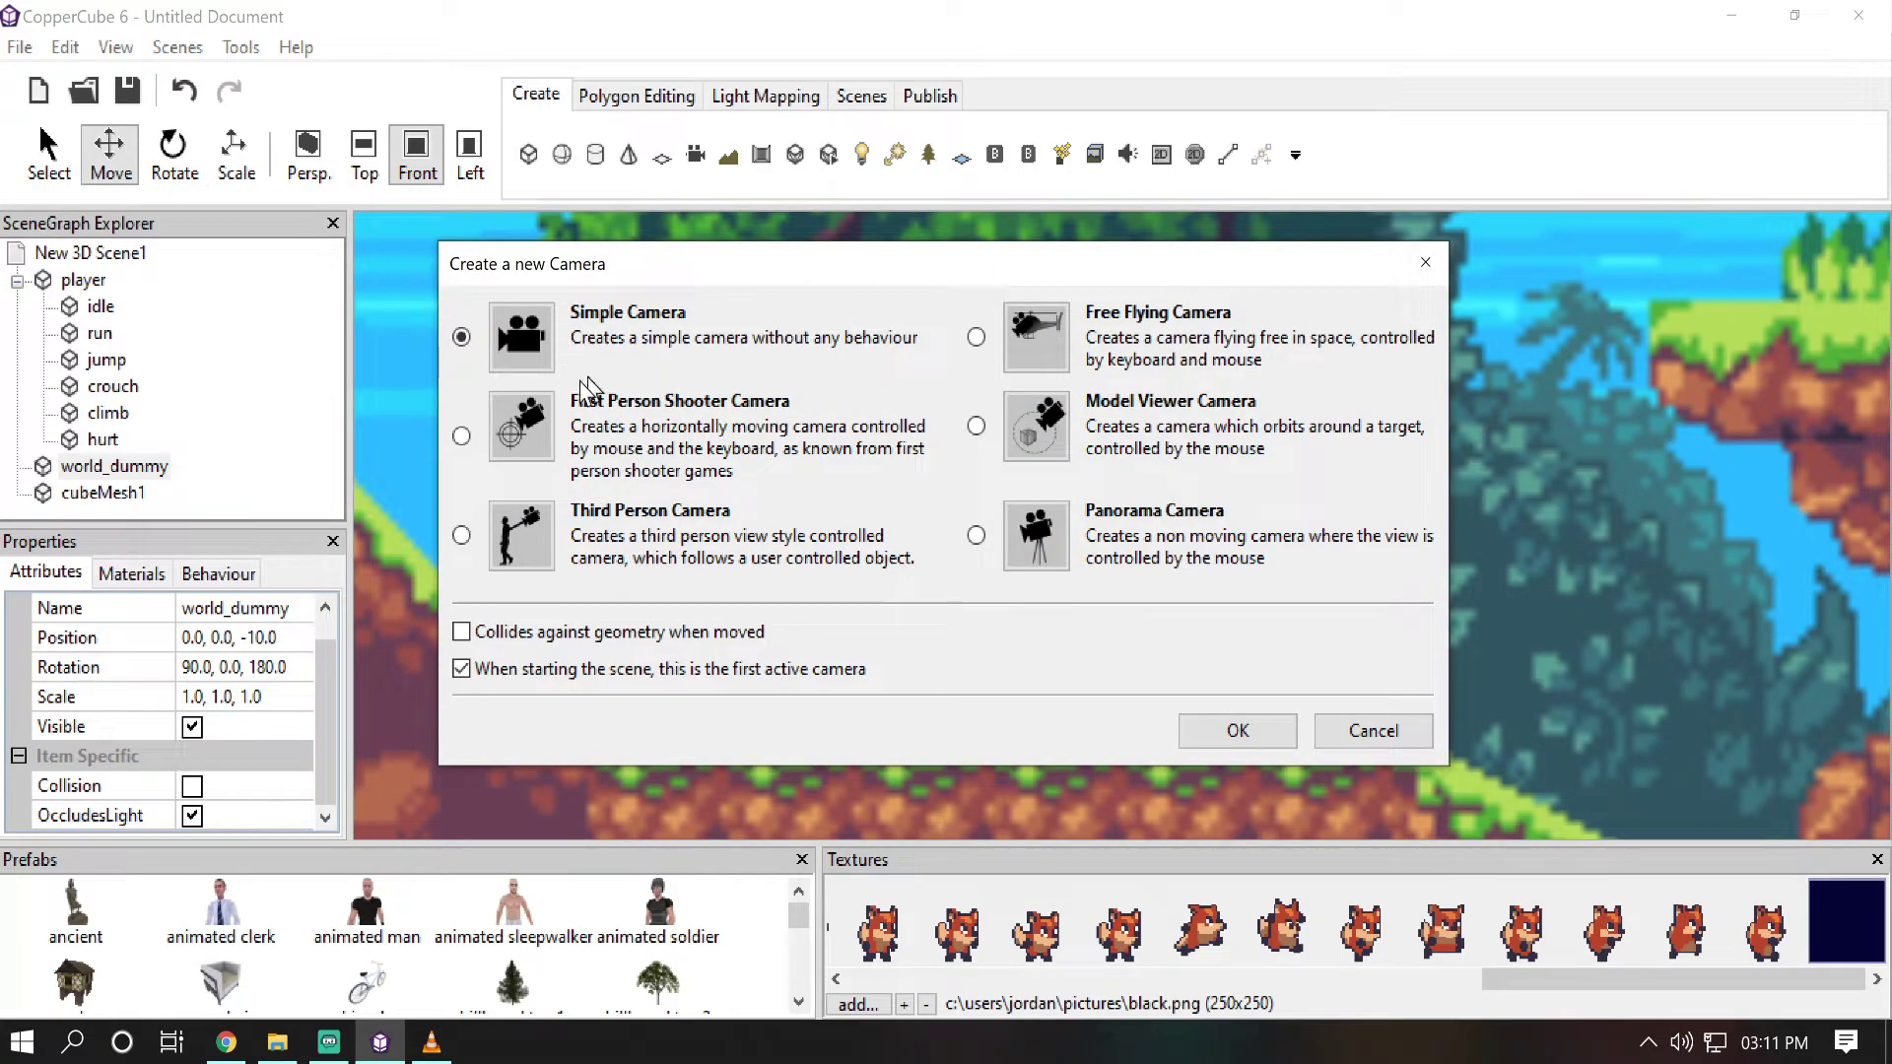
pyautogui.click(1232, 730)
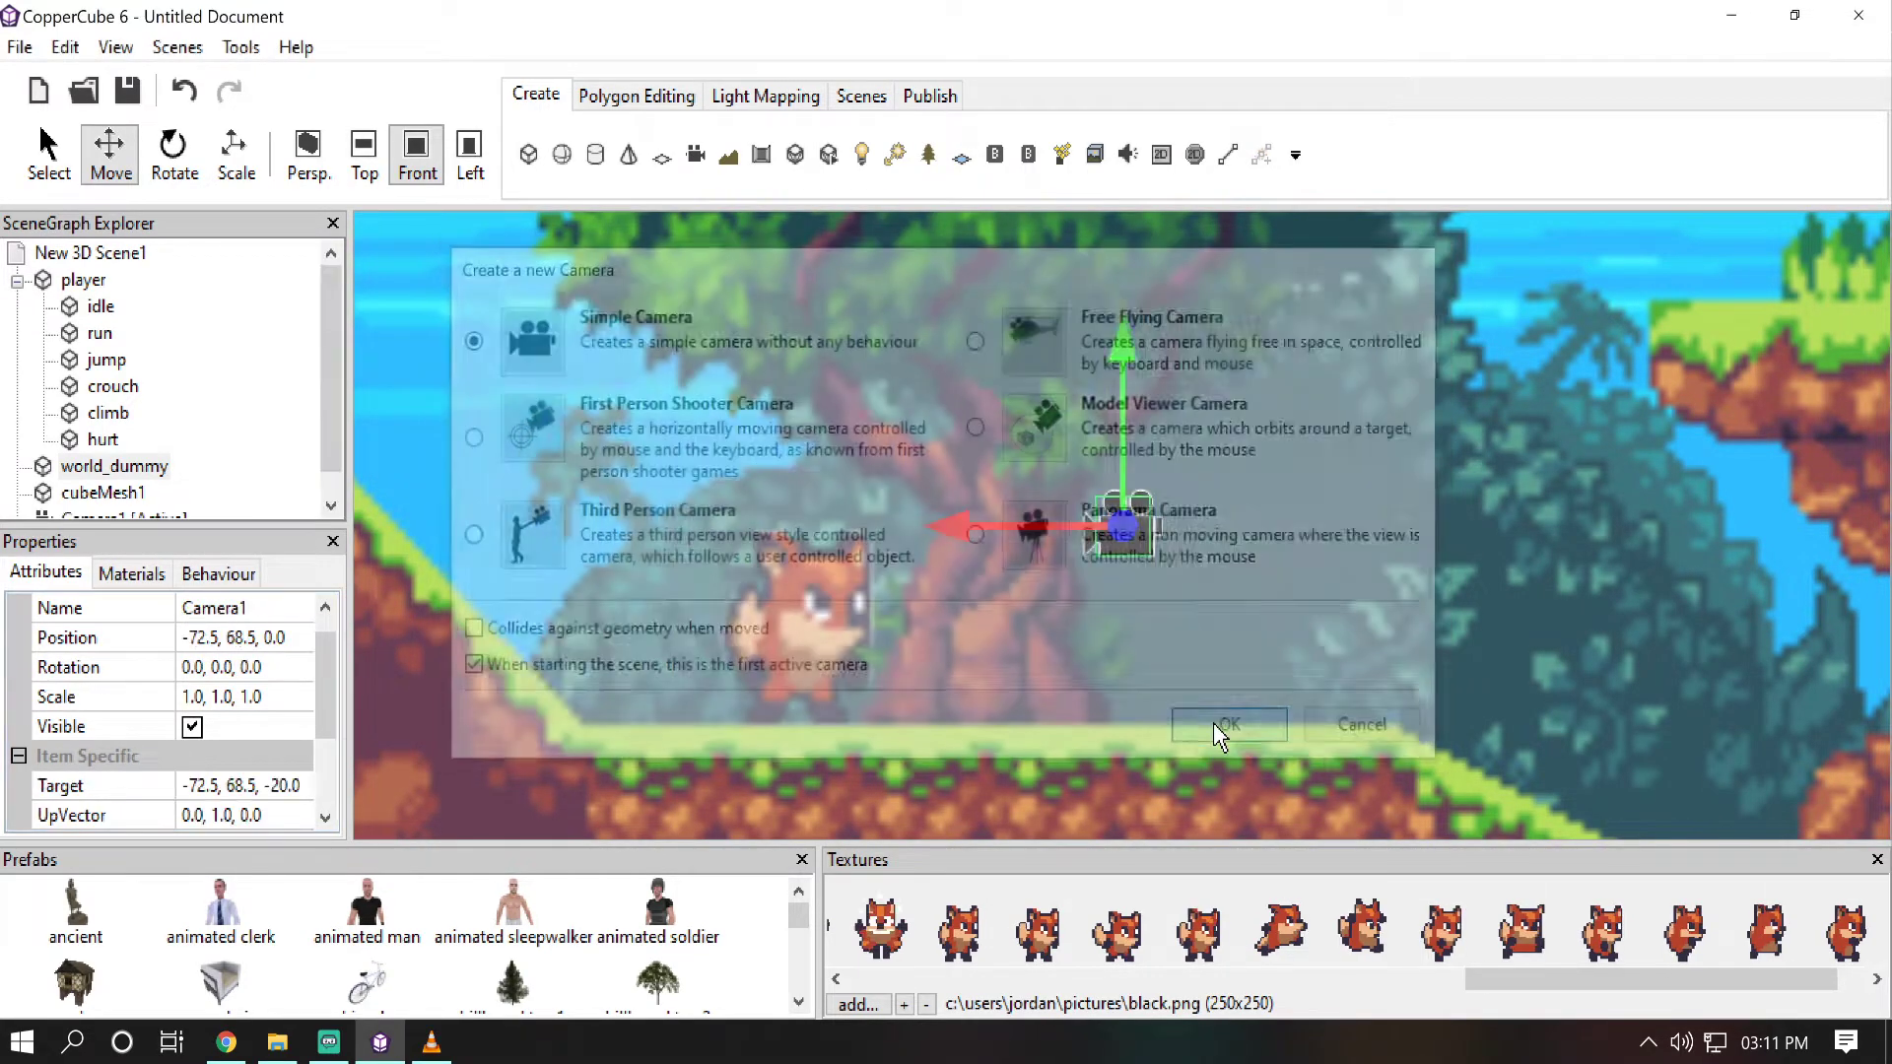
# Step: Move the new camera away from the background along the Z axis to about 95.7
pyautogui.scroll(3, 1315, 537)
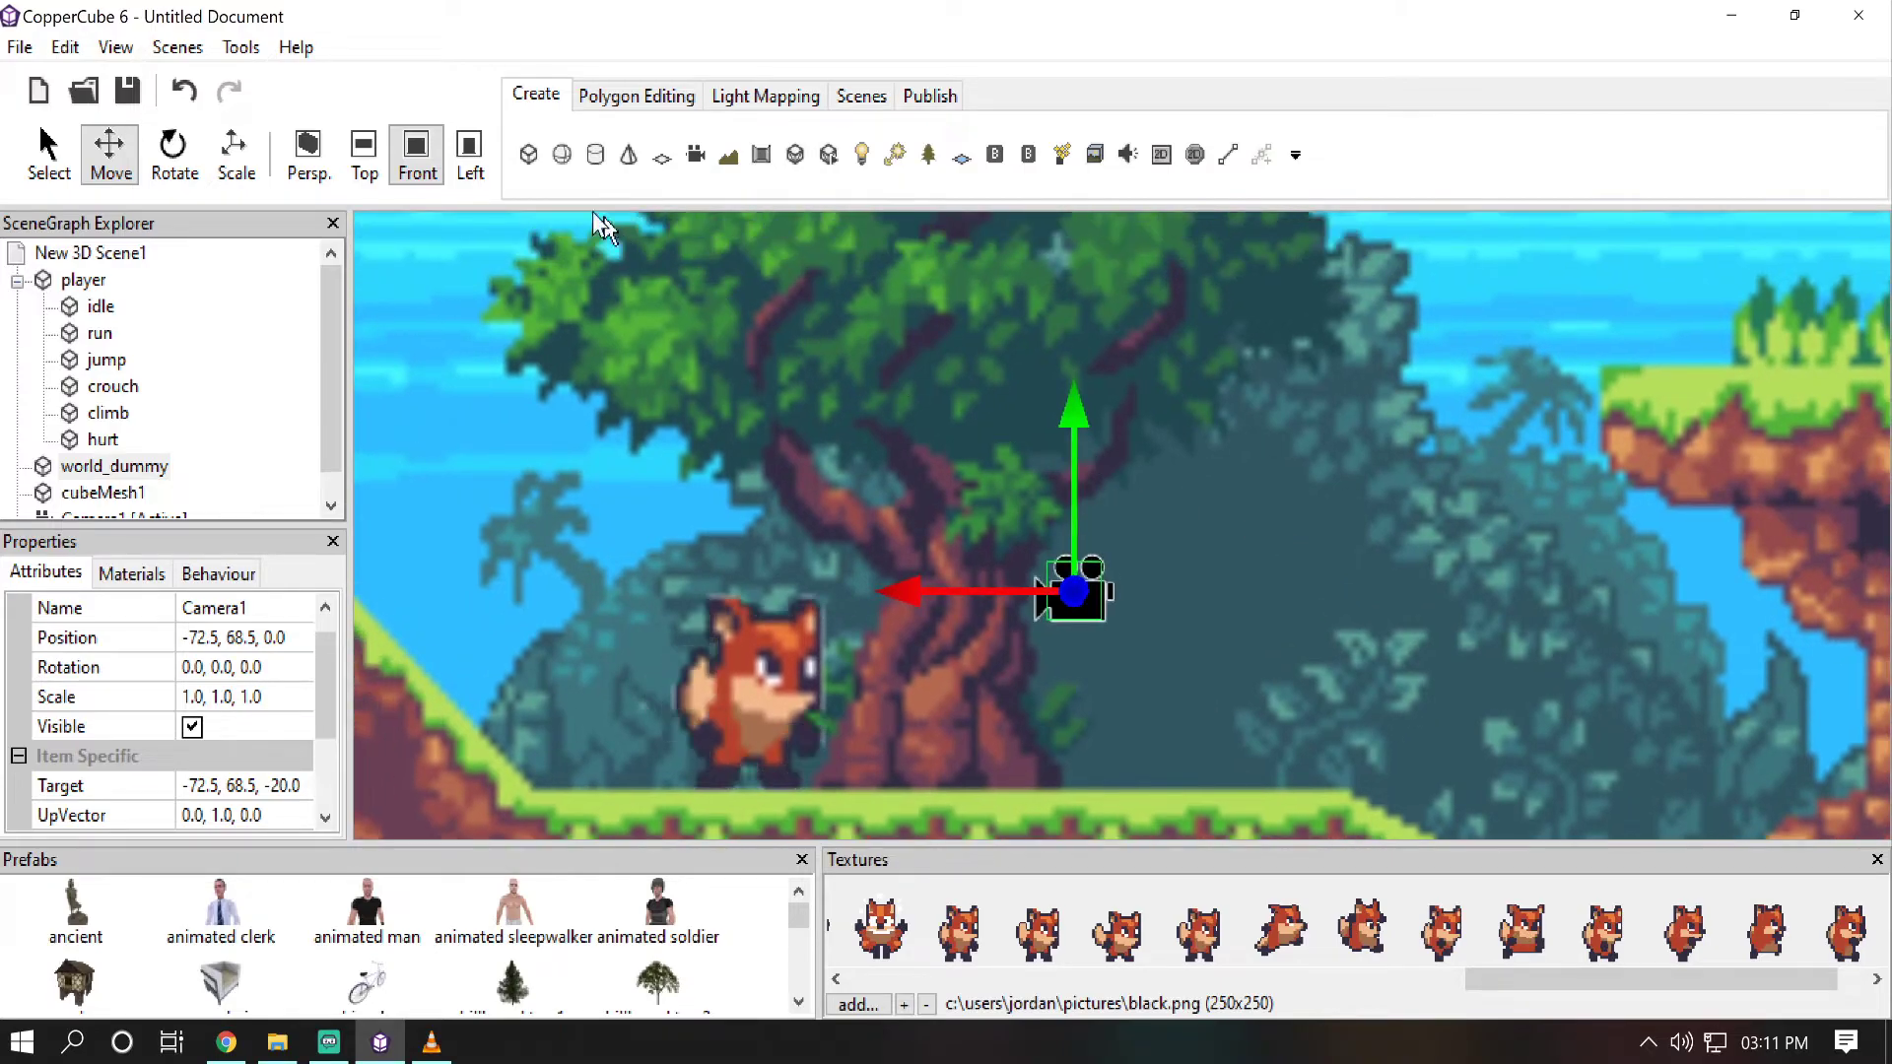
pyautogui.click(306, 157)
pyautogui.moveTo(1513, 632); pyautogui.dragTo(1281, 583)
pyautogui.moveTo(974, 533); pyautogui.dragTo(754, 570)
pyautogui.moveTo(1297, 682); pyautogui.dragTo(1309, 688)
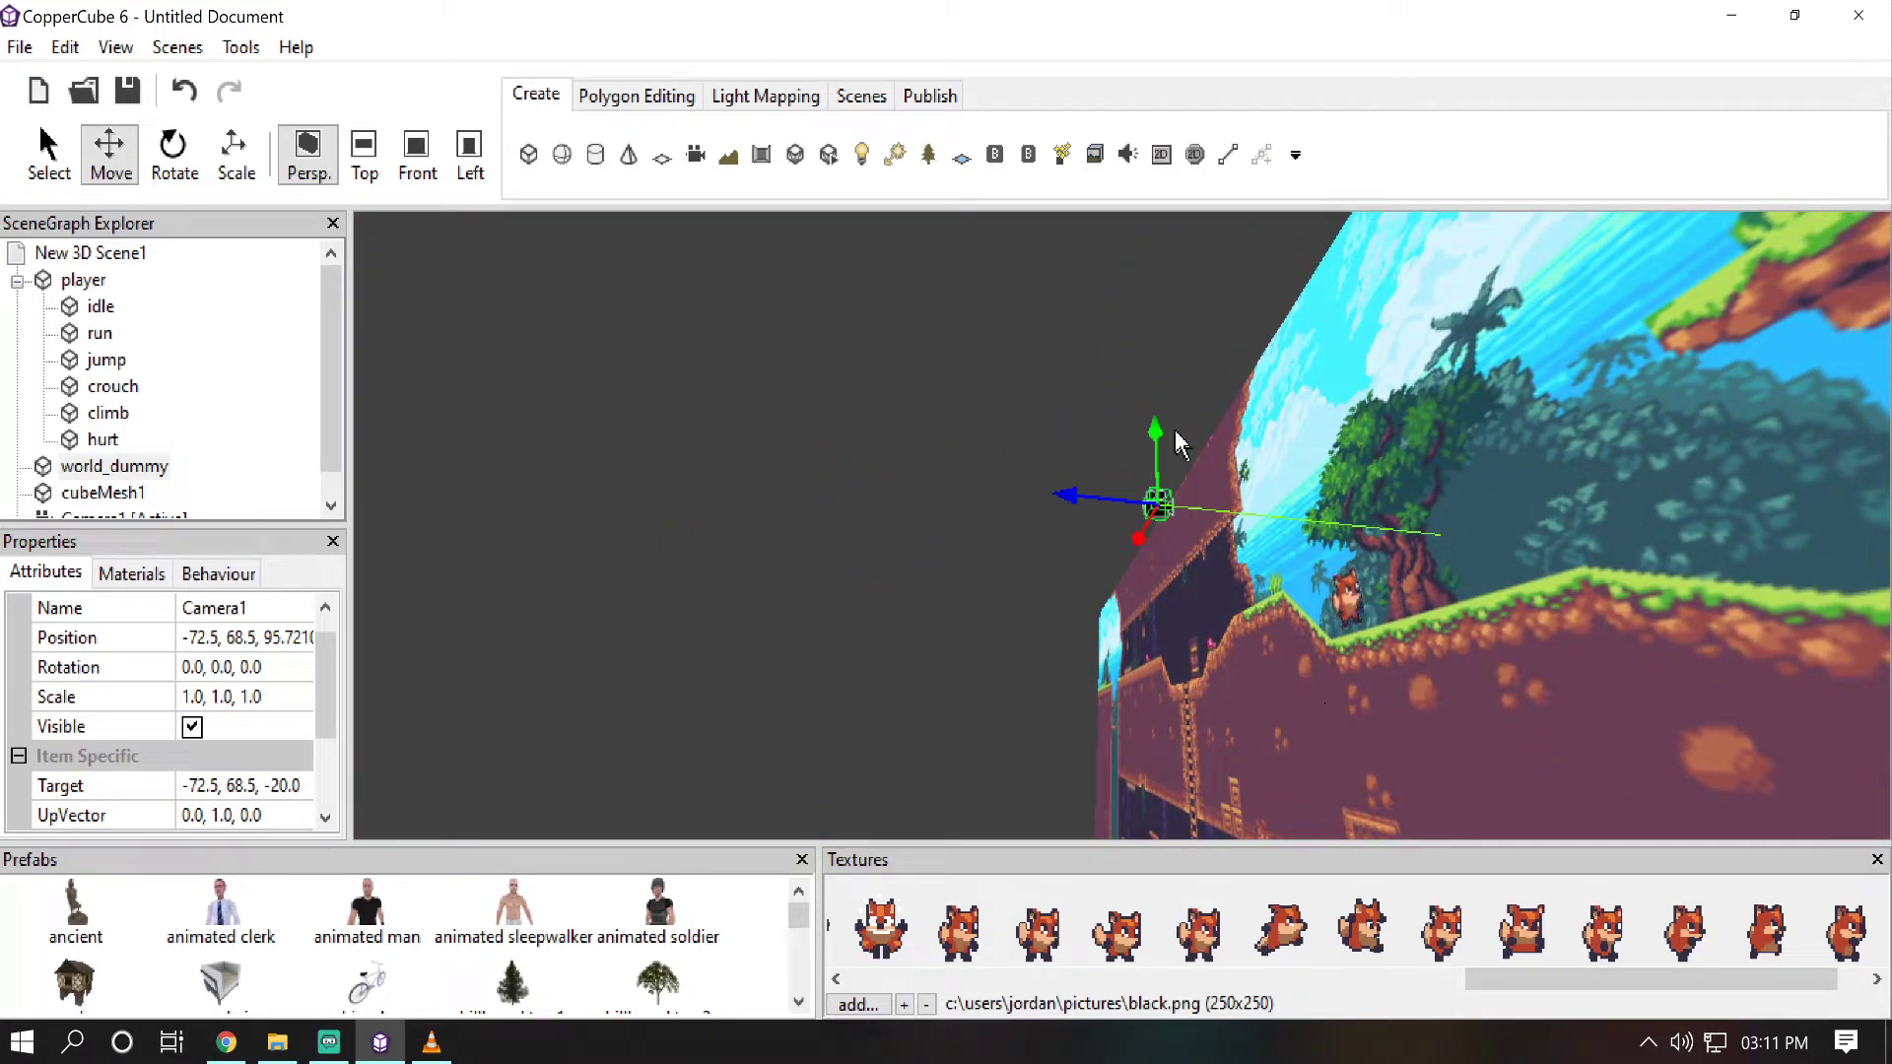
# Step: Test-run the game through the new camera, move the fox both ways, make it jump, and close the test window
pyautogui.press('F5')
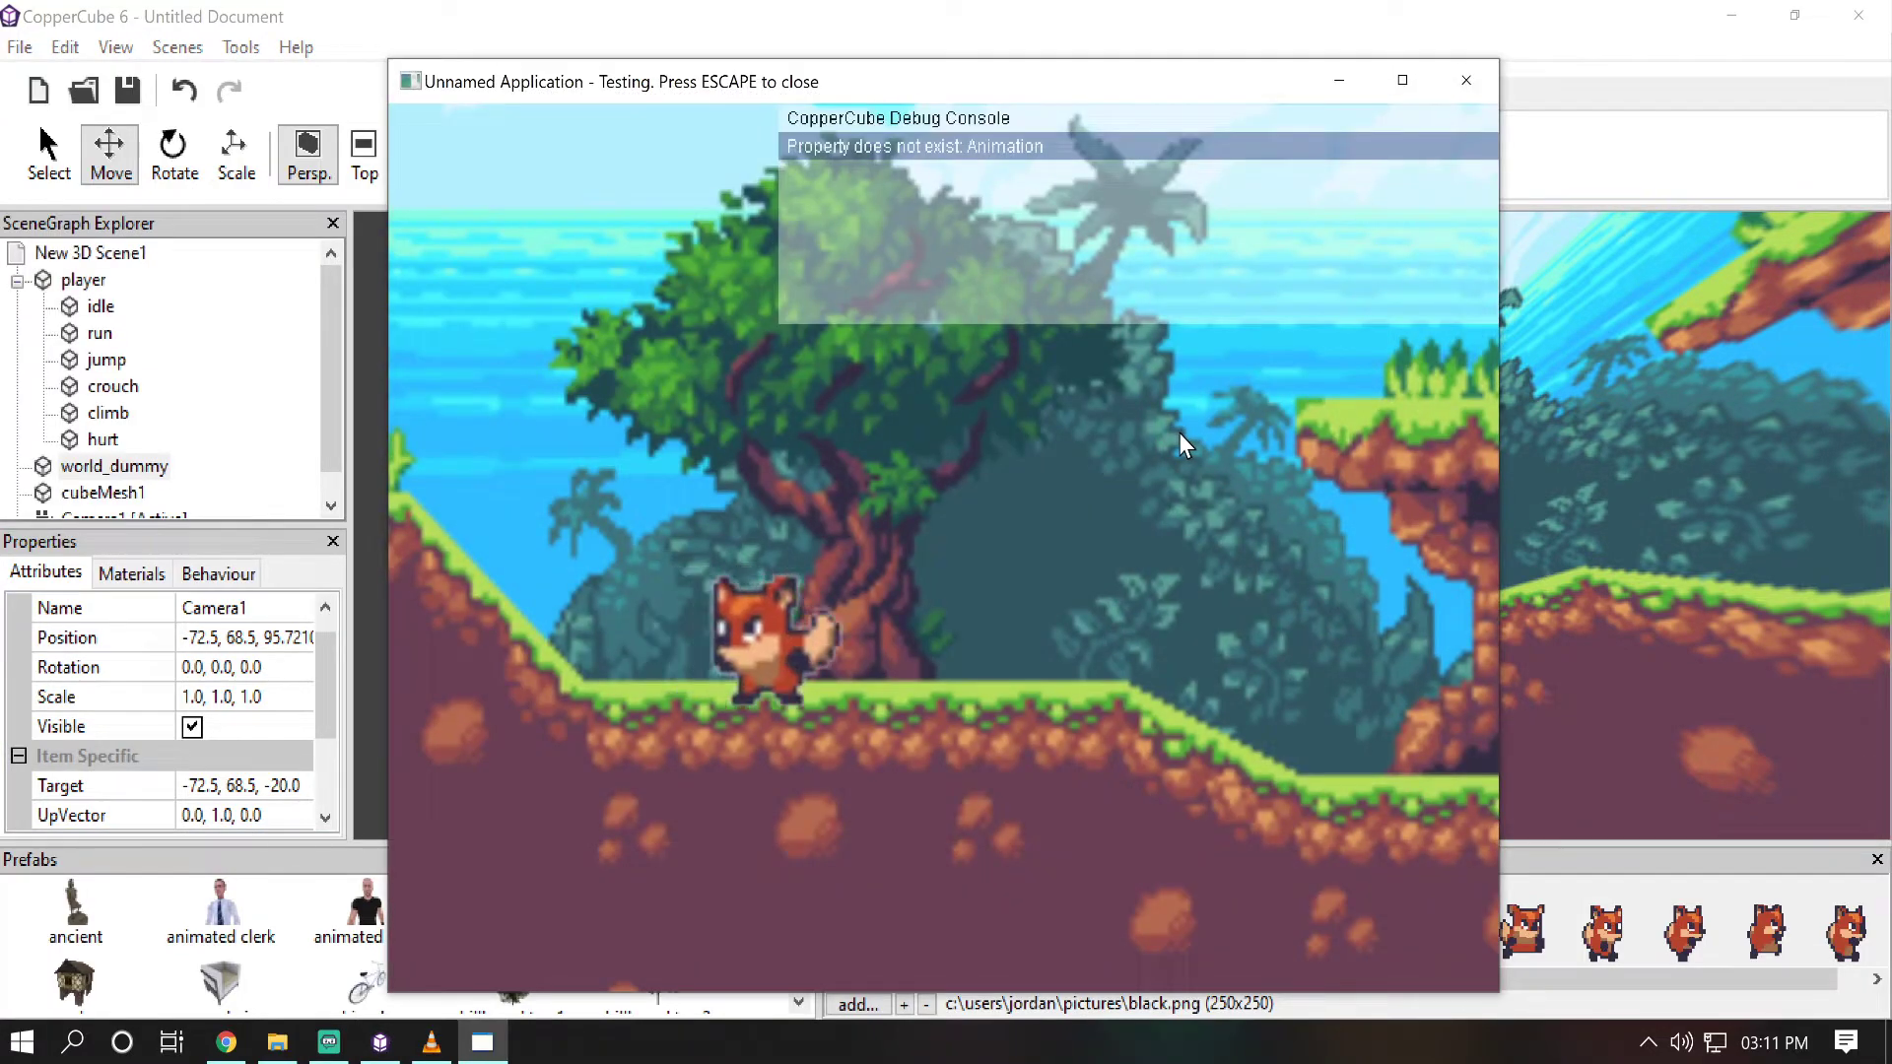
pyautogui.press('Left')
pyautogui.press('Right')
pyautogui.press('Left')
pyautogui.press('Right')
pyautogui.press('Up')
pyautogui.press('Left')
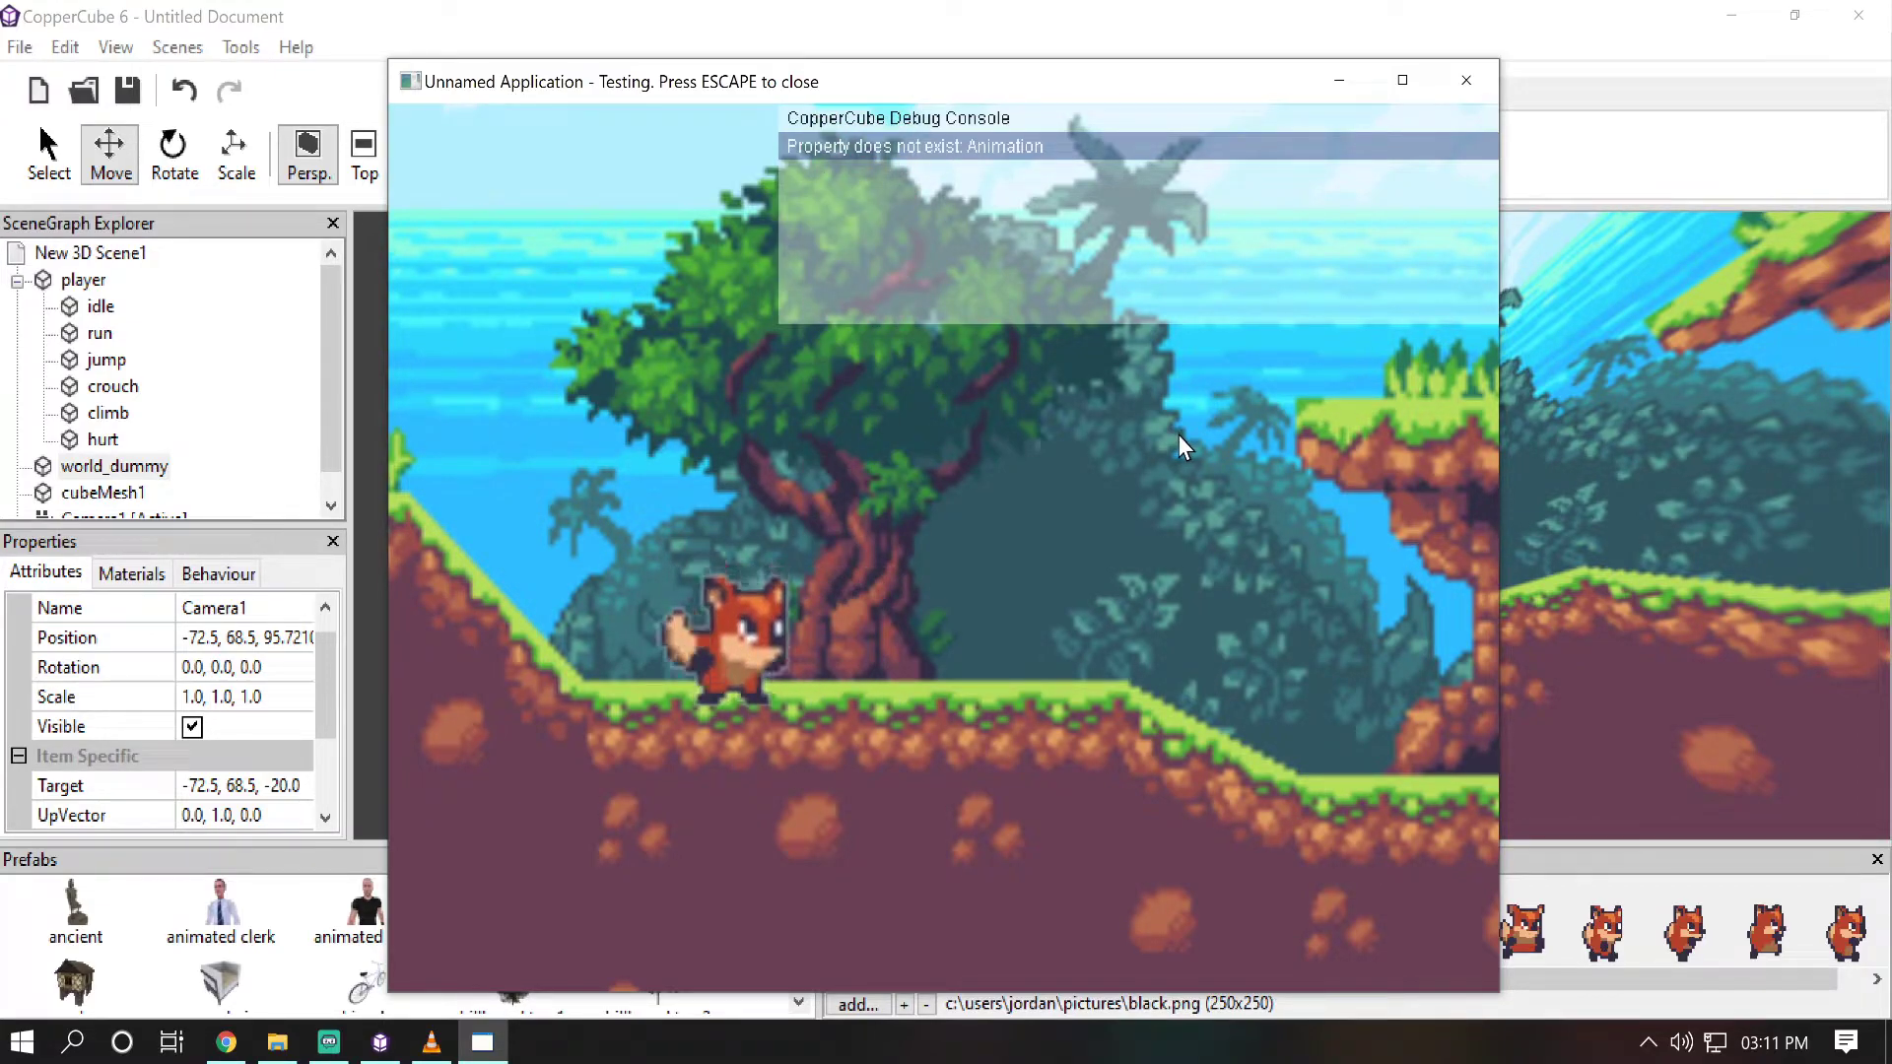
pyautogui.press('Up')
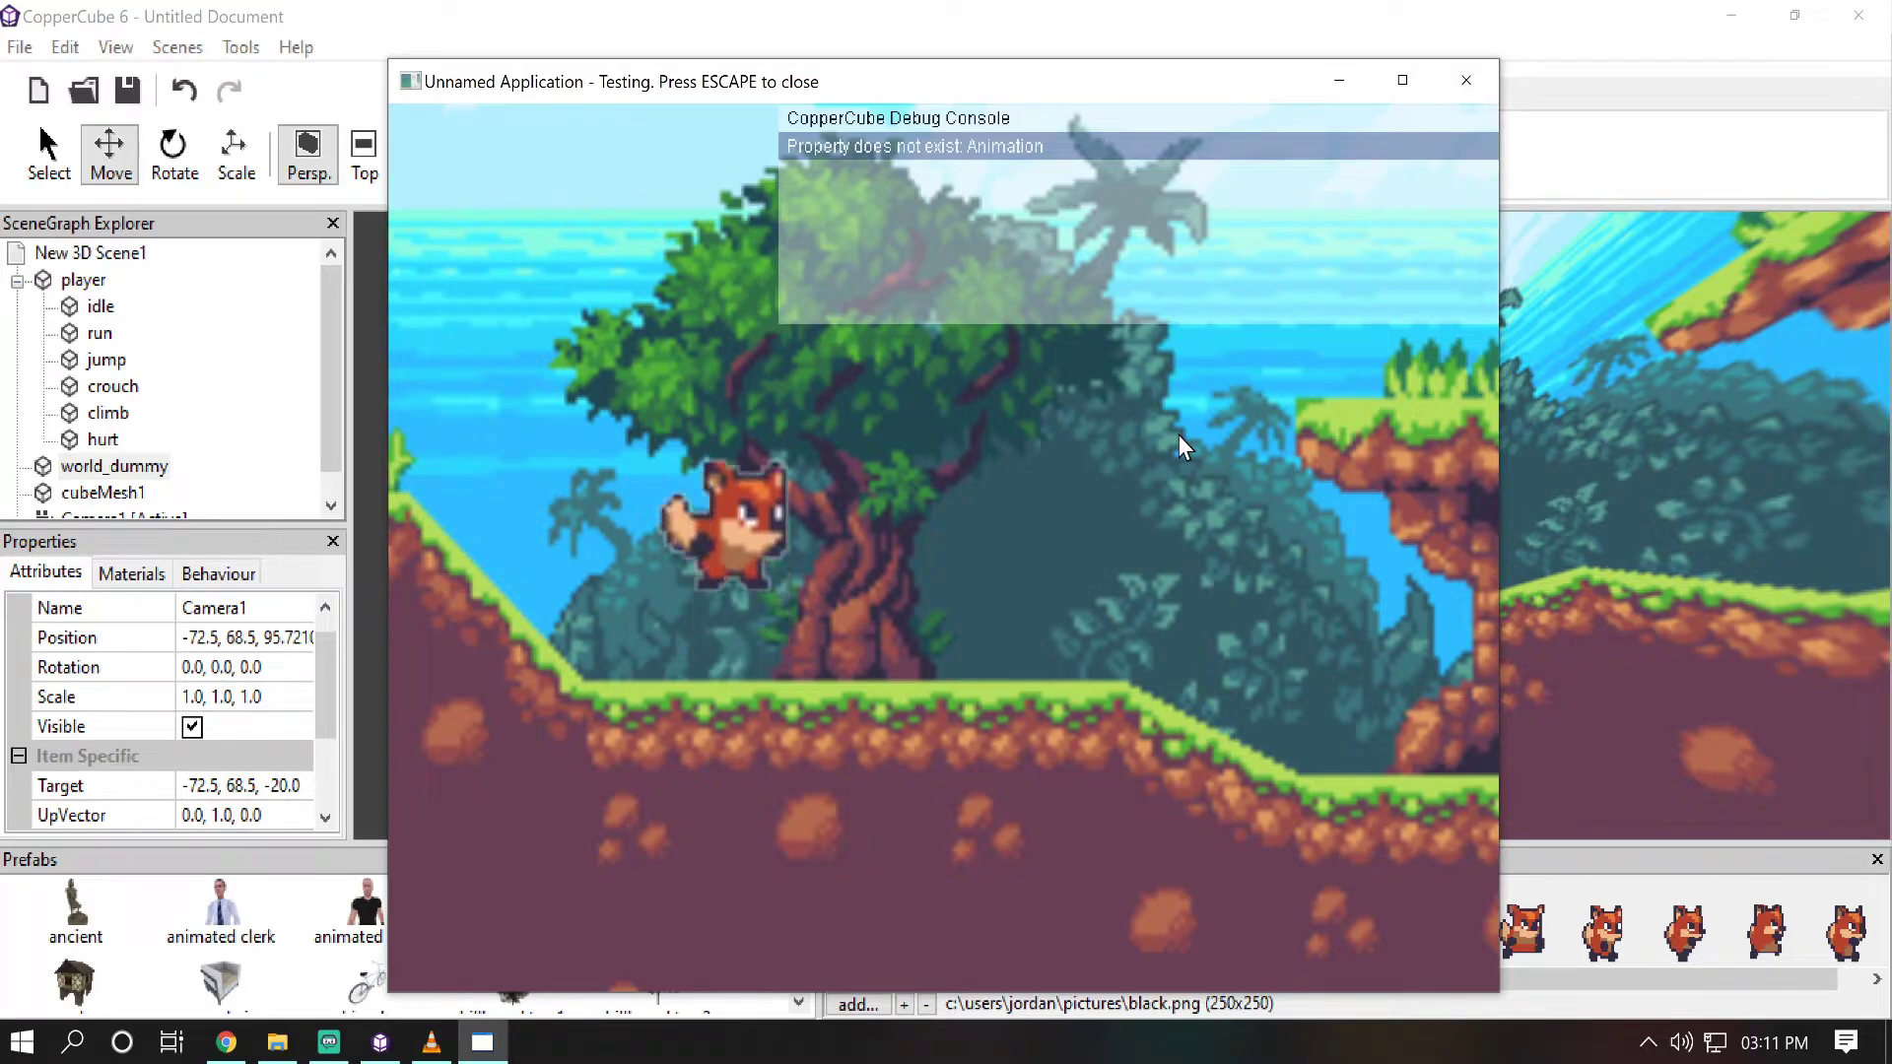
pyautogui.press('Down')
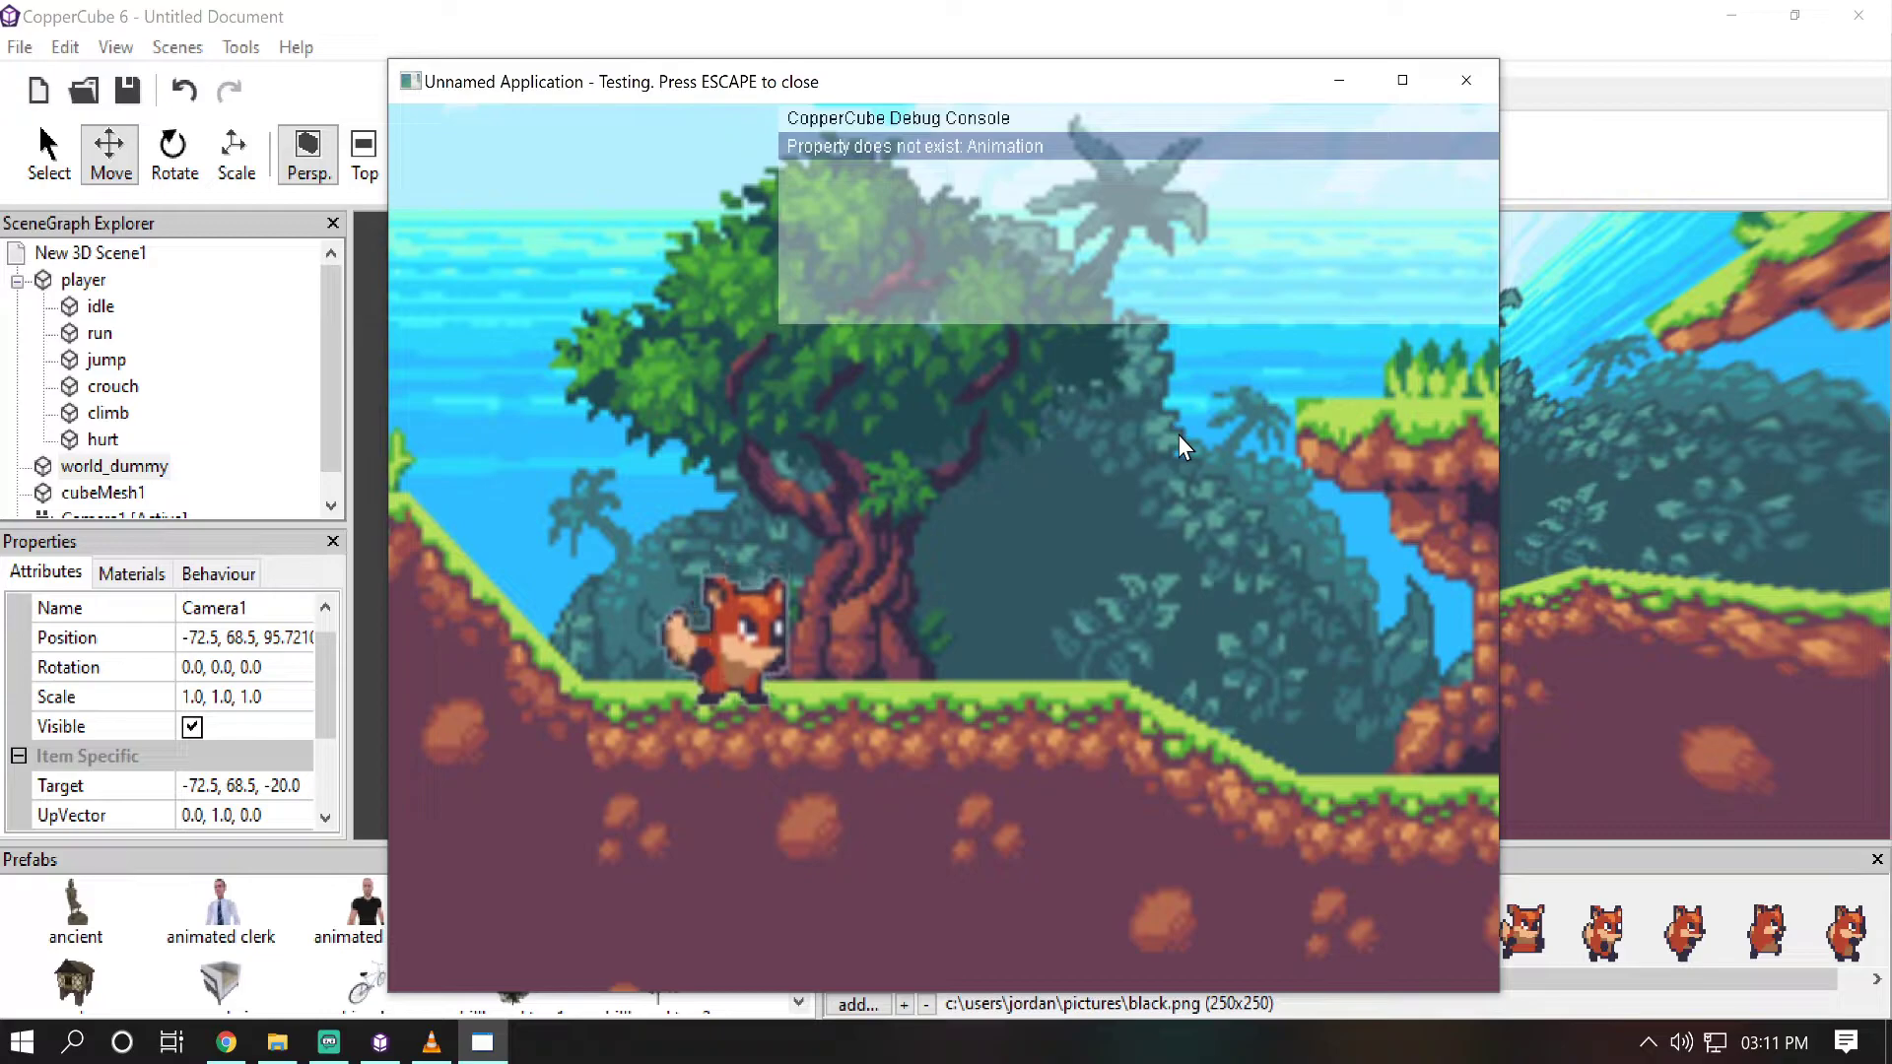
pyautogui.press('Escape')
# Step: Set the rotation of the player mesh to 90.0, 180.0, 180.0
pyautogui.moveTo(948, 359); pyautogui.dragTo(954, 353)
pyautogui.click(441, 174)
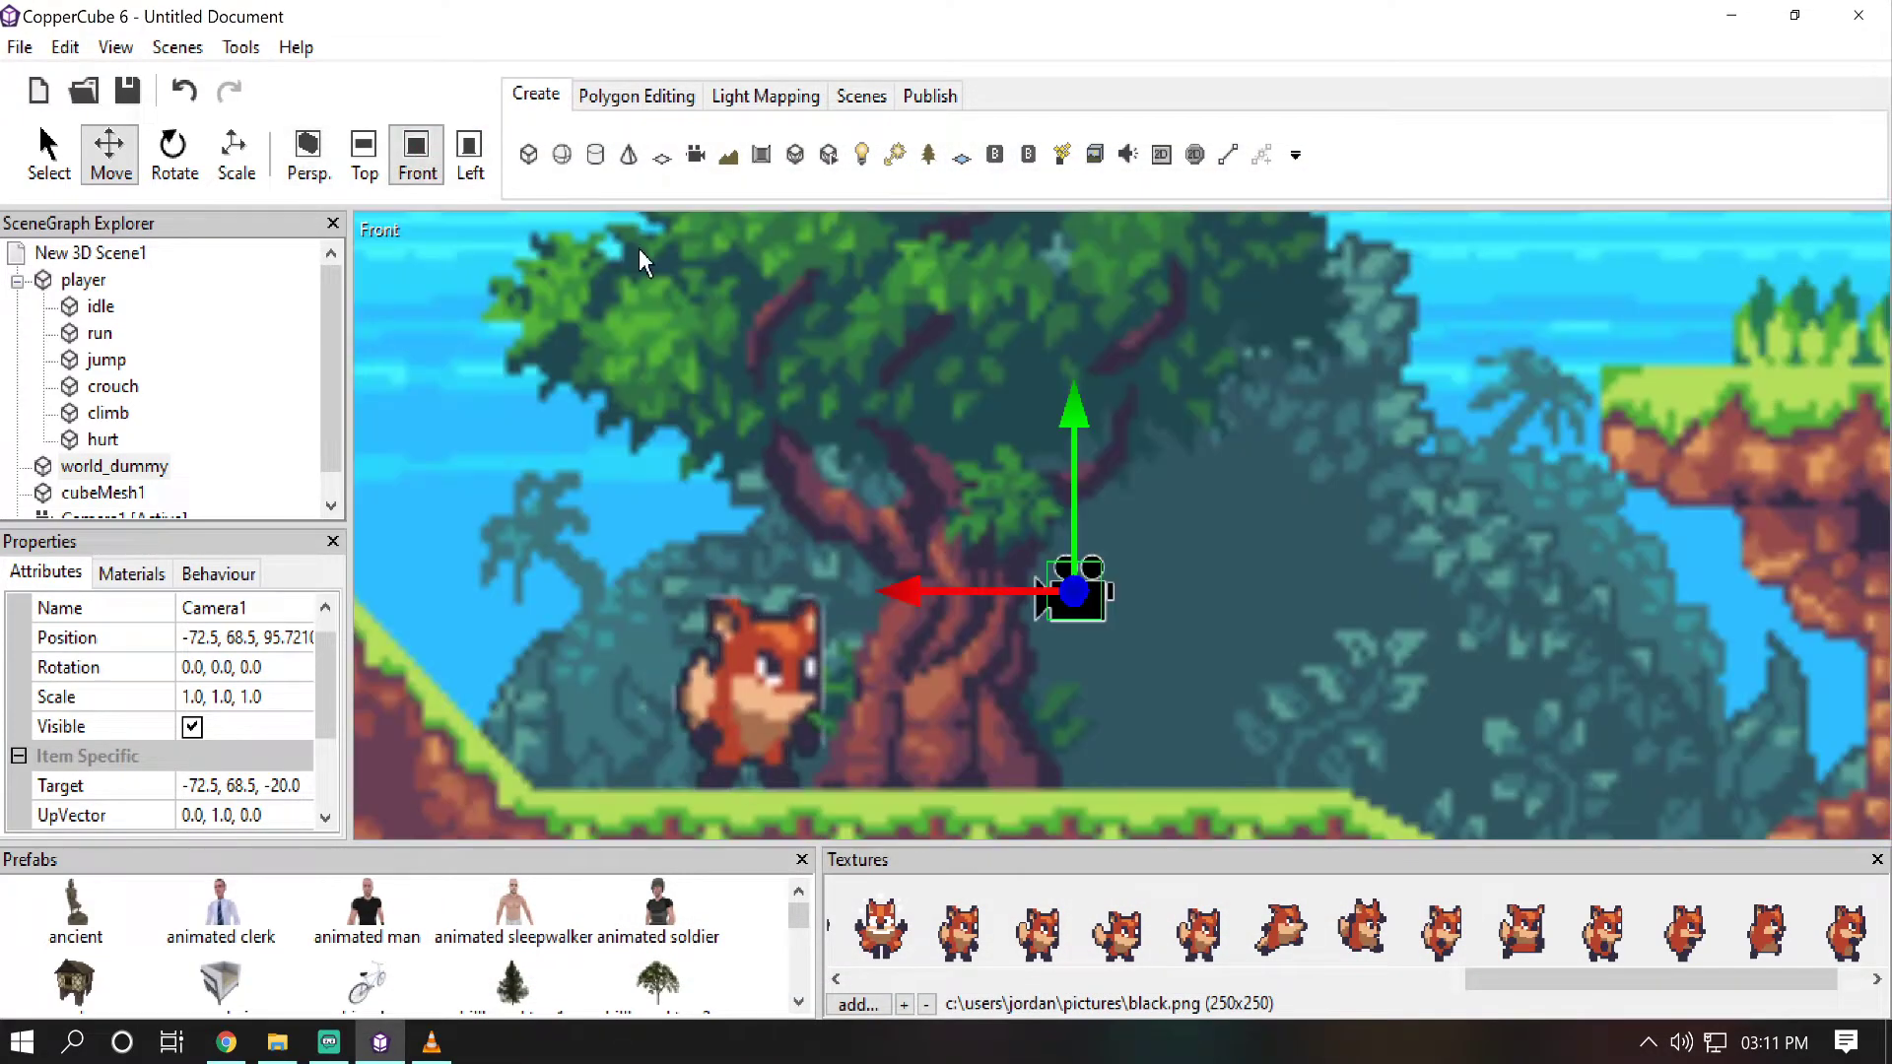
pyautogui.click(765, 672)
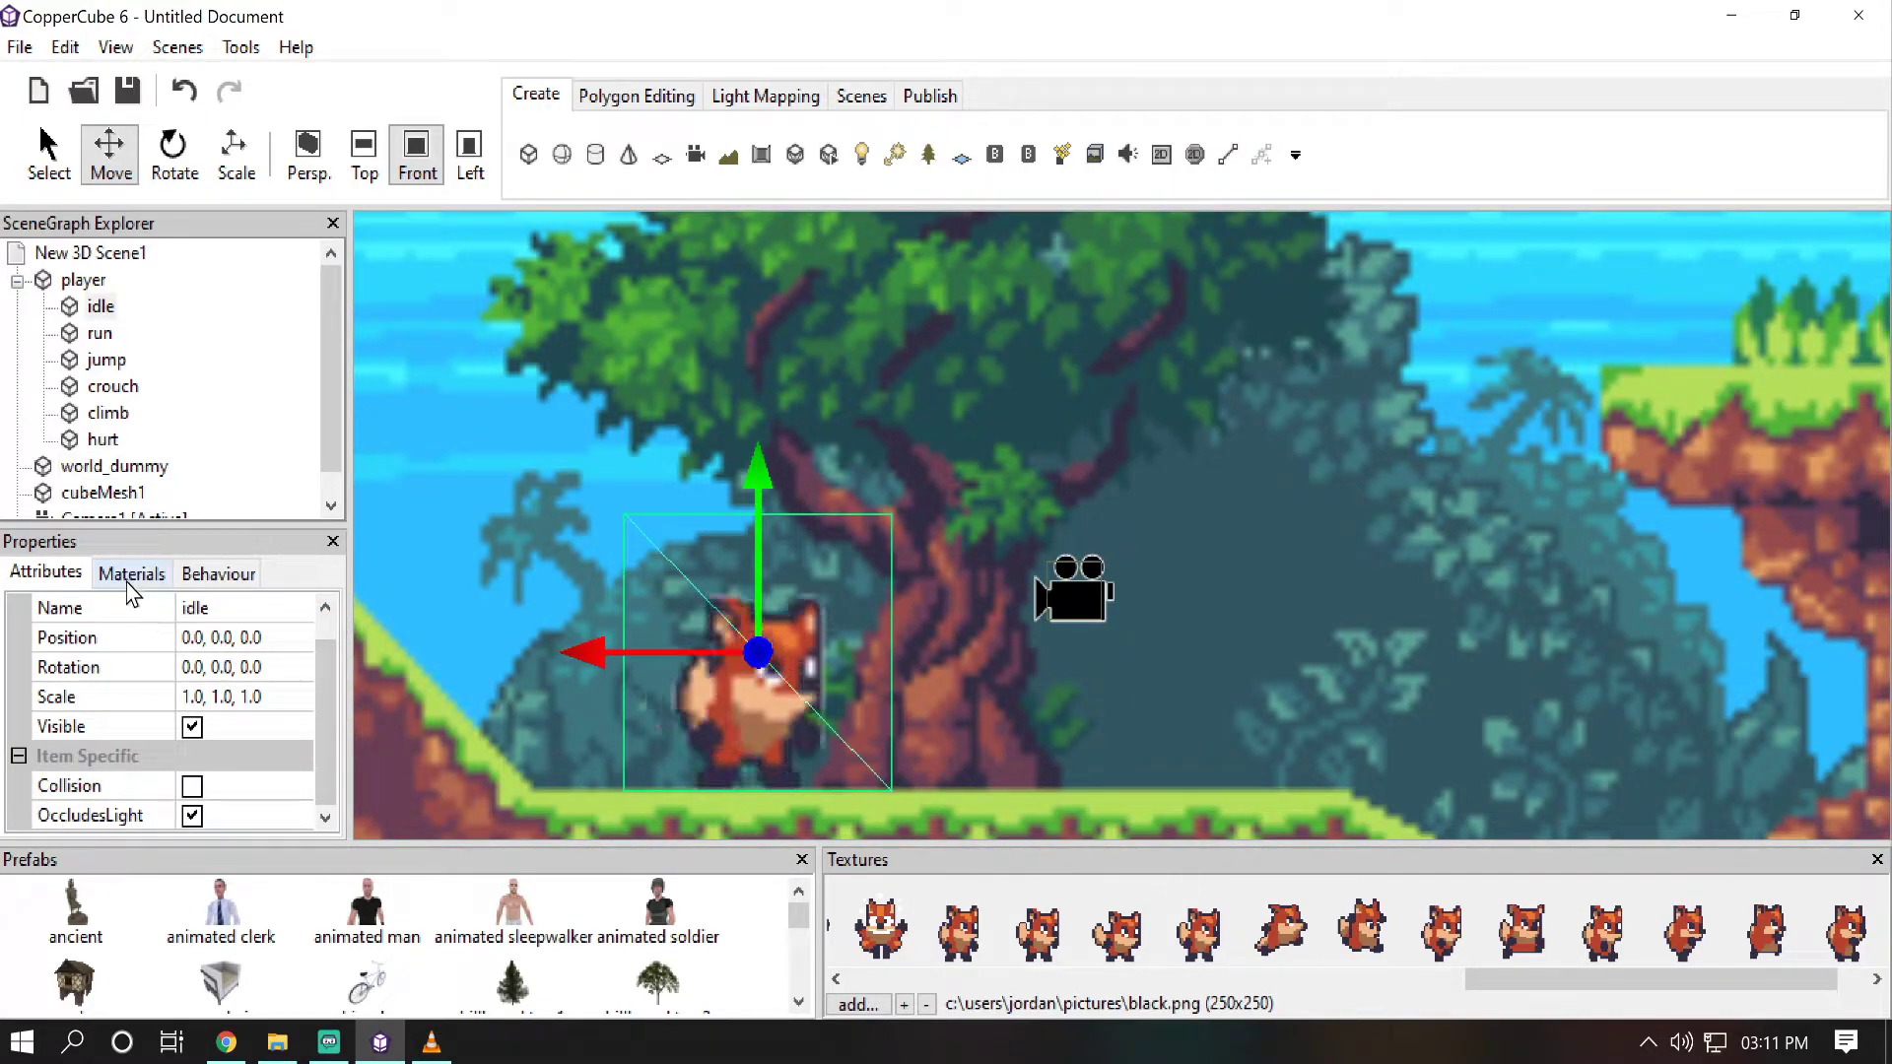
pyautogui.doubleClick(48, 282)
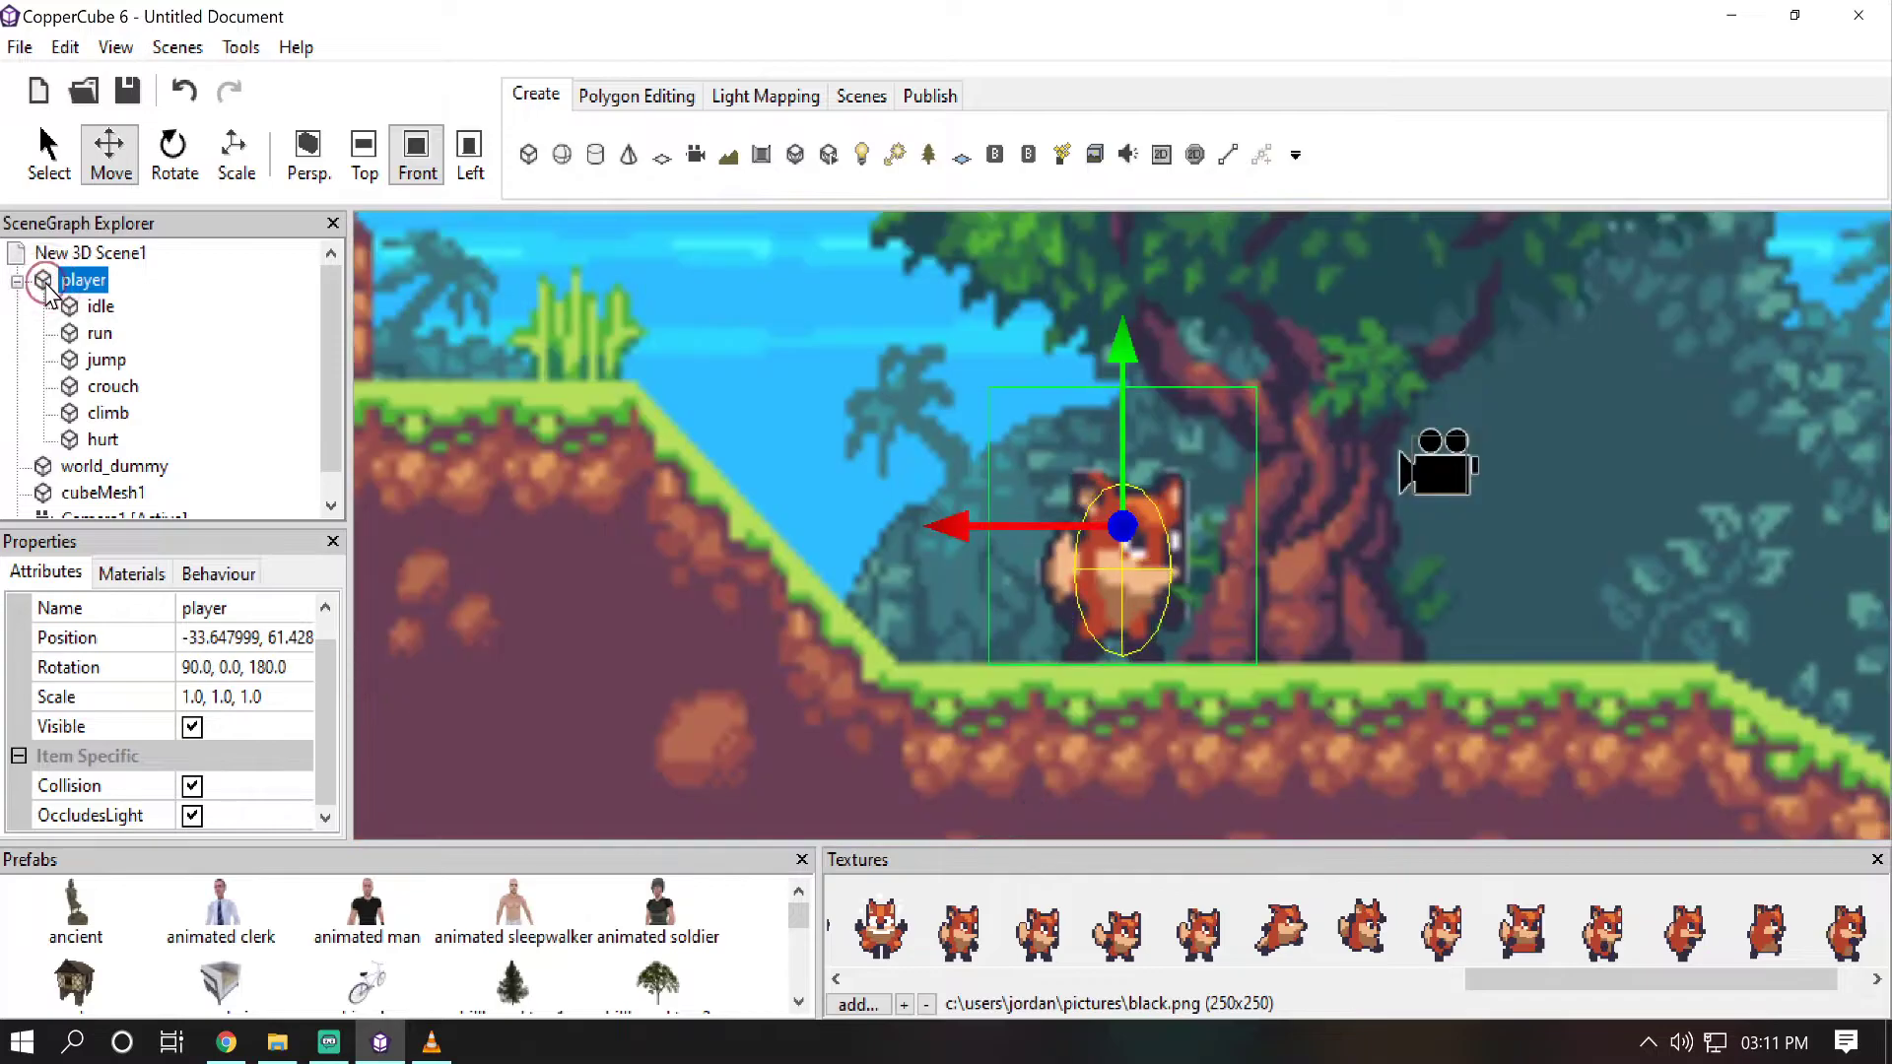
pyautogui.click(227, 670)
pyautogui.click(220, 670)
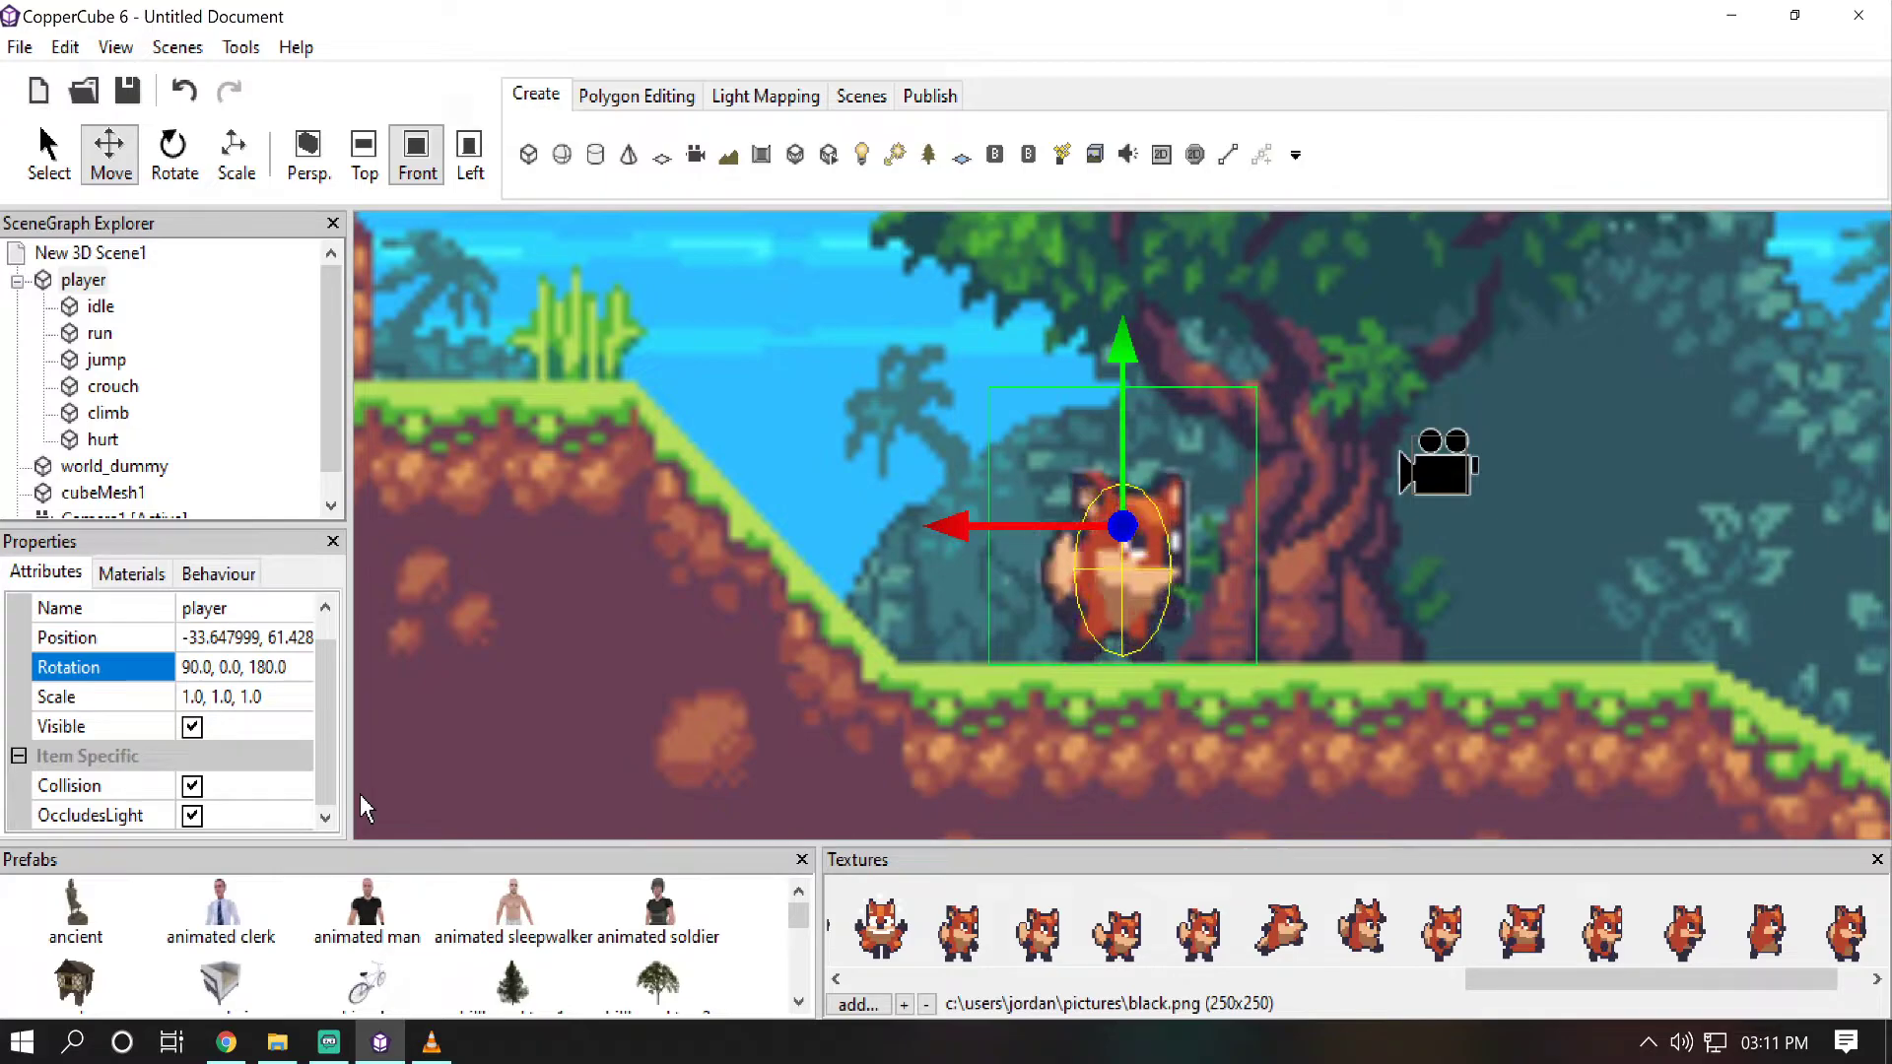
pyautogui.write('180.0')
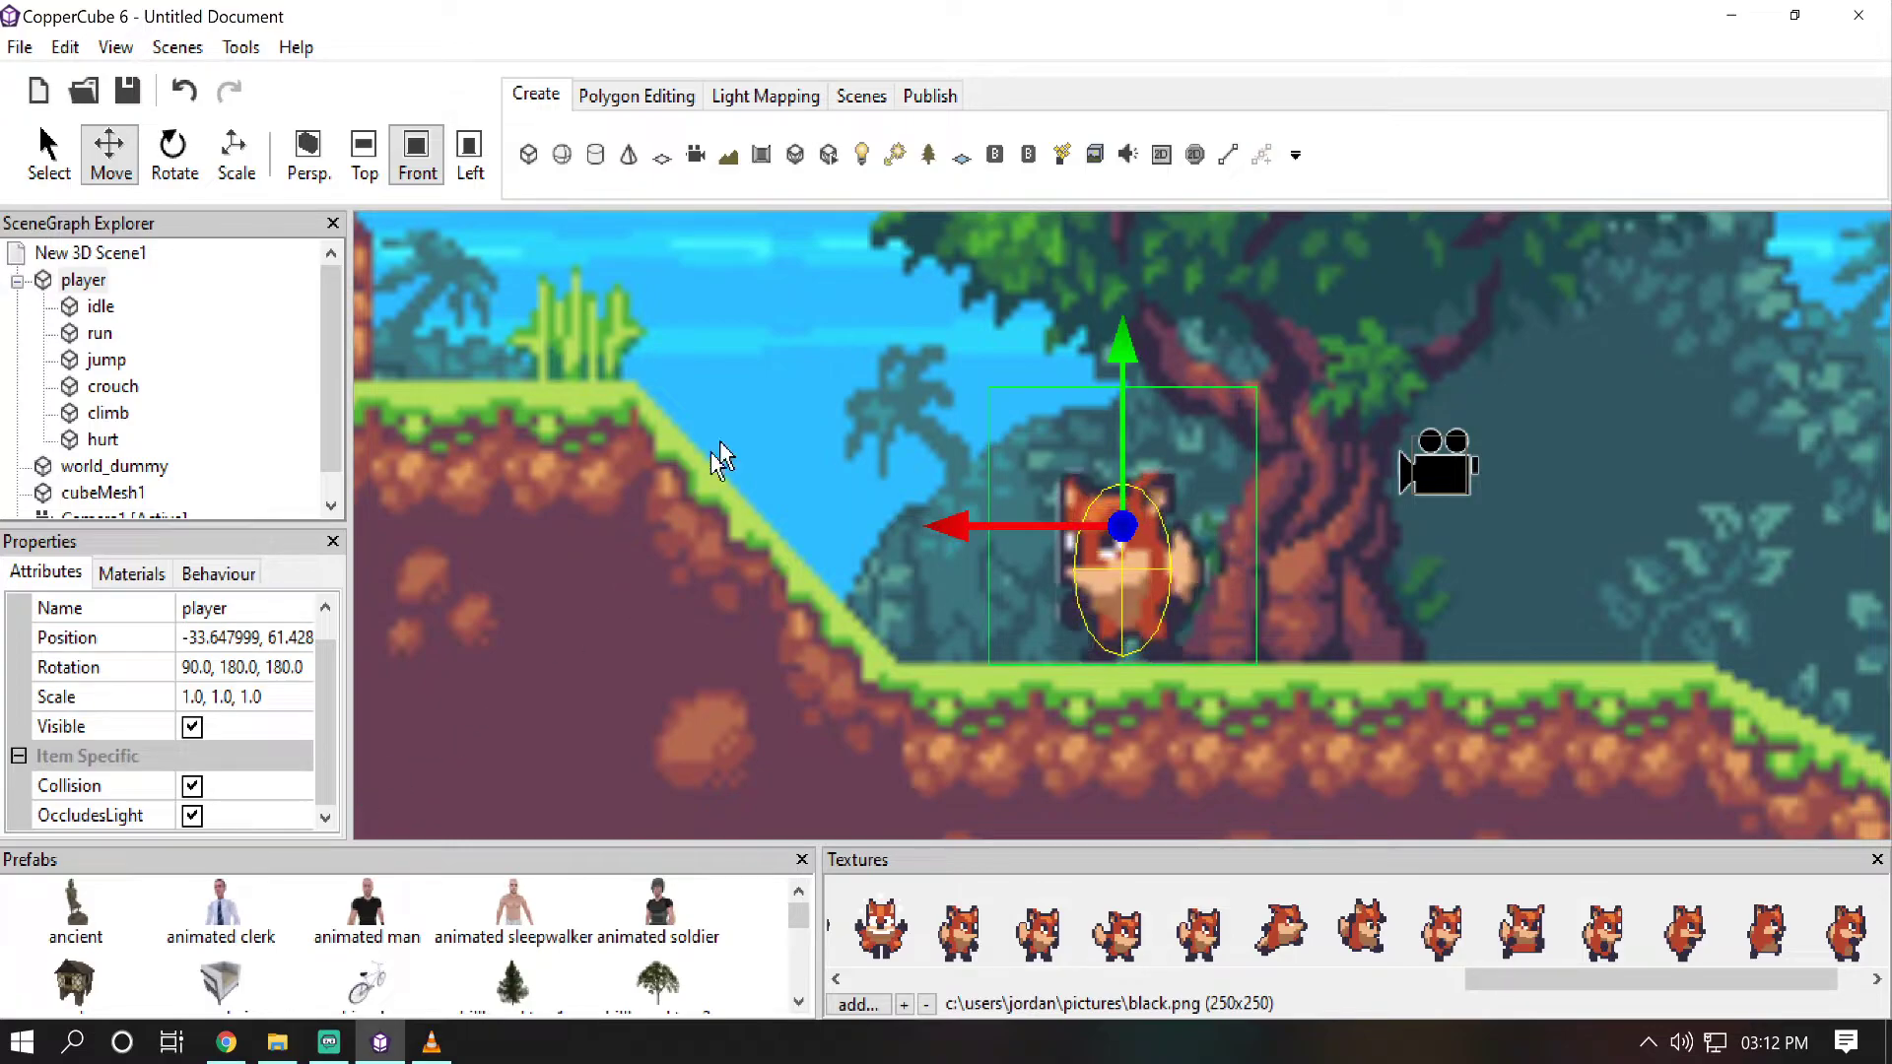
# Step: Test-run the game, walk the fox back and forth to check which way it faces, and close the test window
pyautogui.click(930, 96)
pyautogui.click(820, 154)
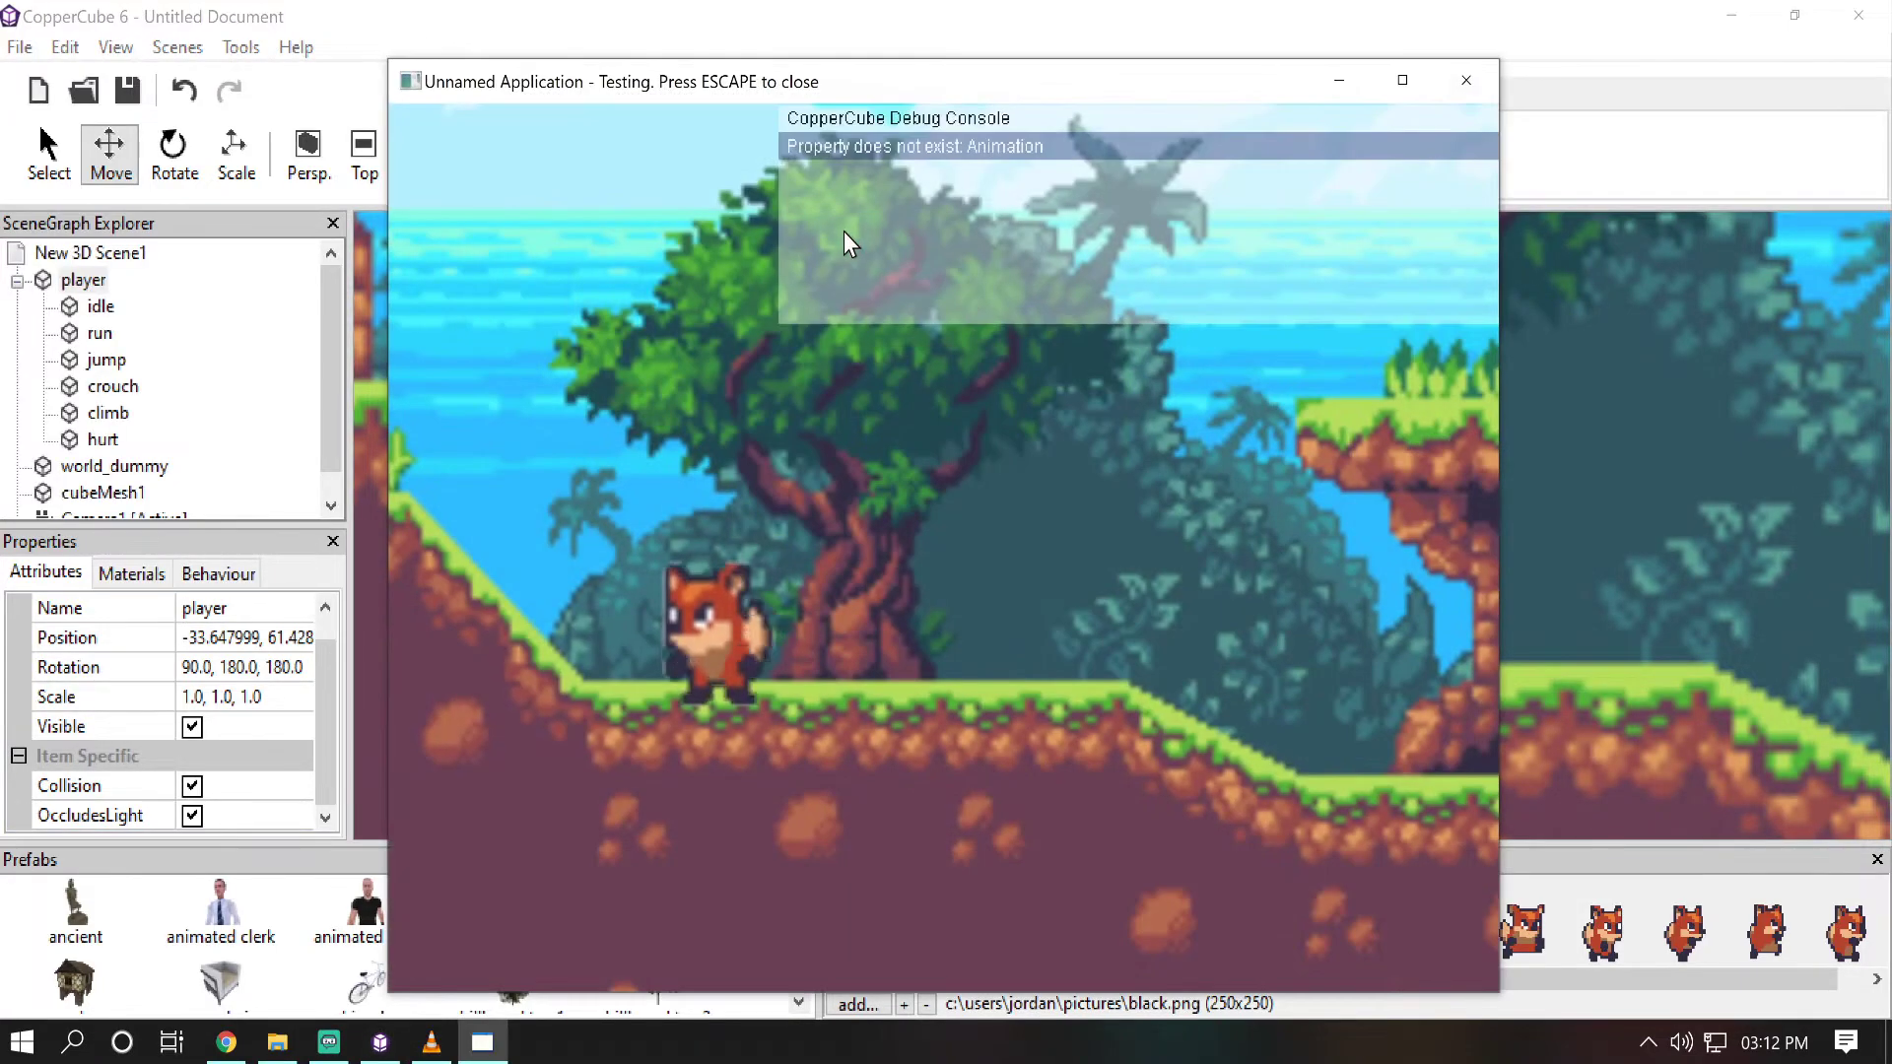
pyautogui.press('Right')
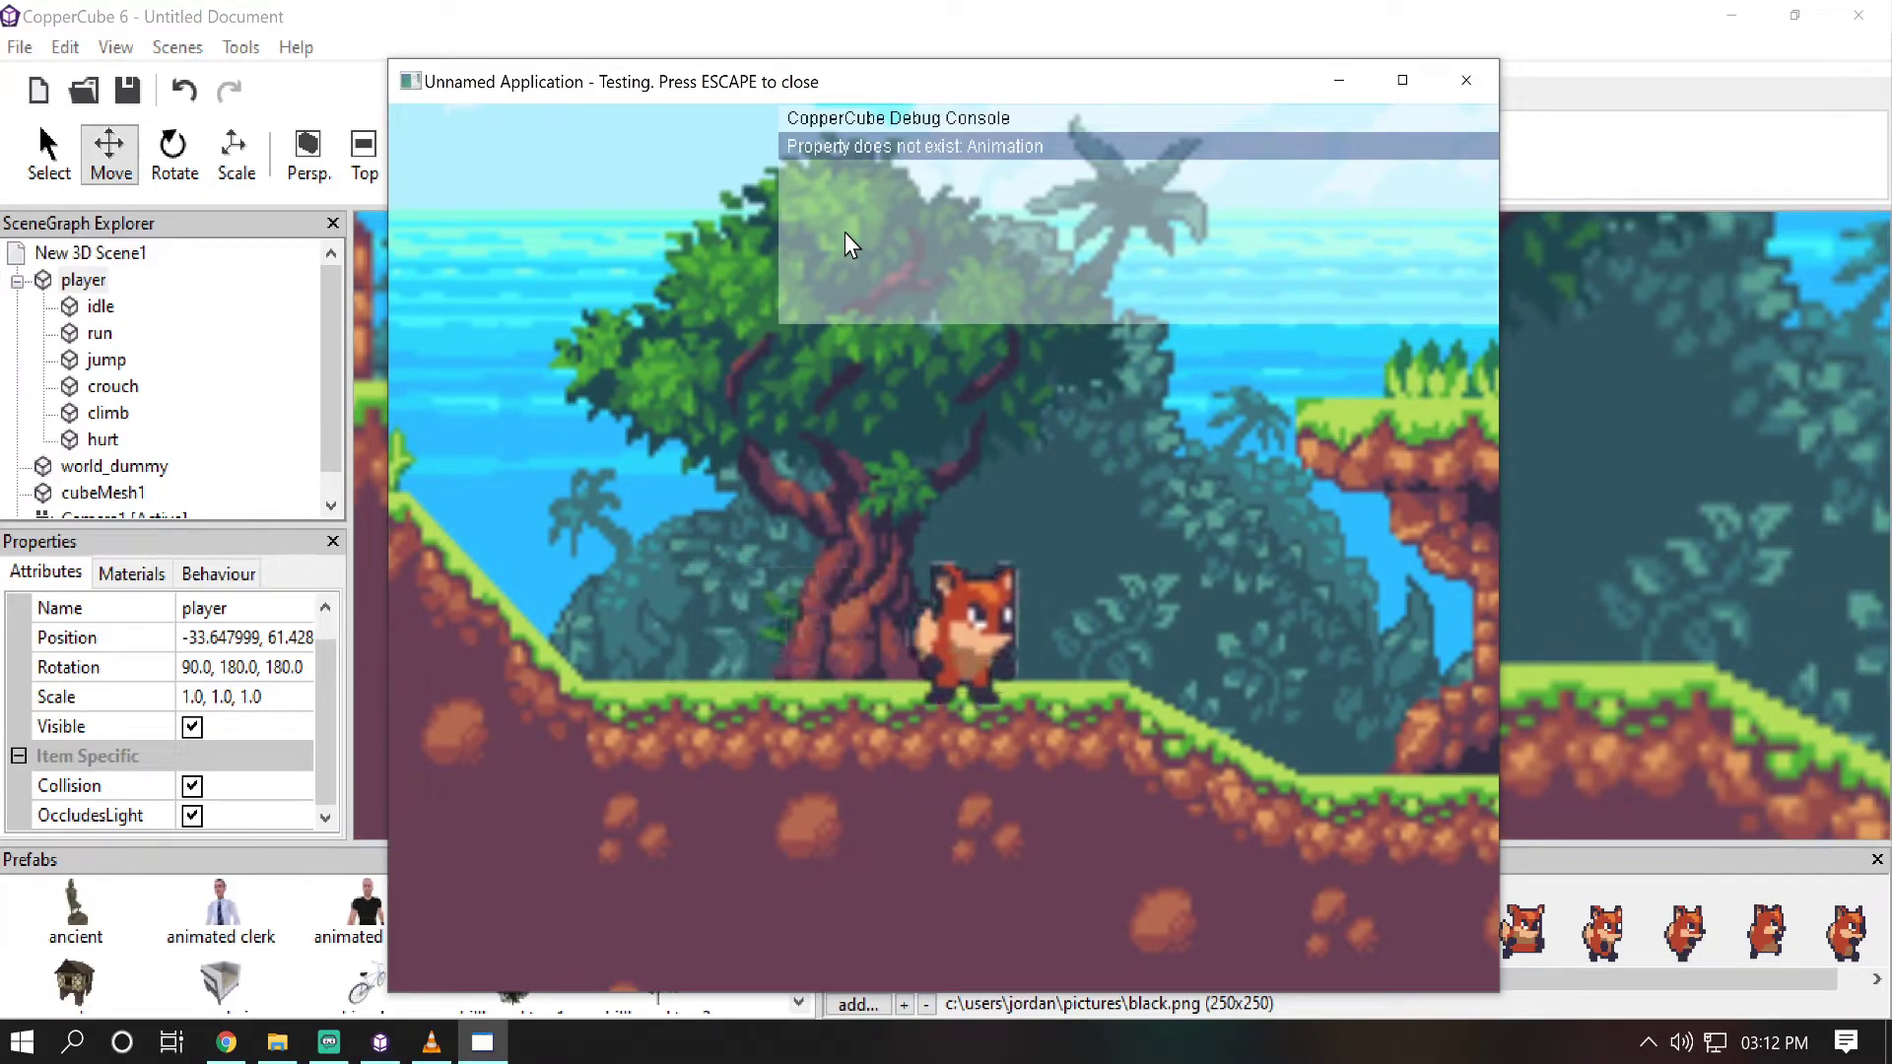
pyautogui.press('Left')
pyautogui.press('Right')
pyautogui.press('Left')
pyautogui.press('Right')
pyautogui.press('Left')
pyautogui.press('Right')
pyautogui.press('Left')
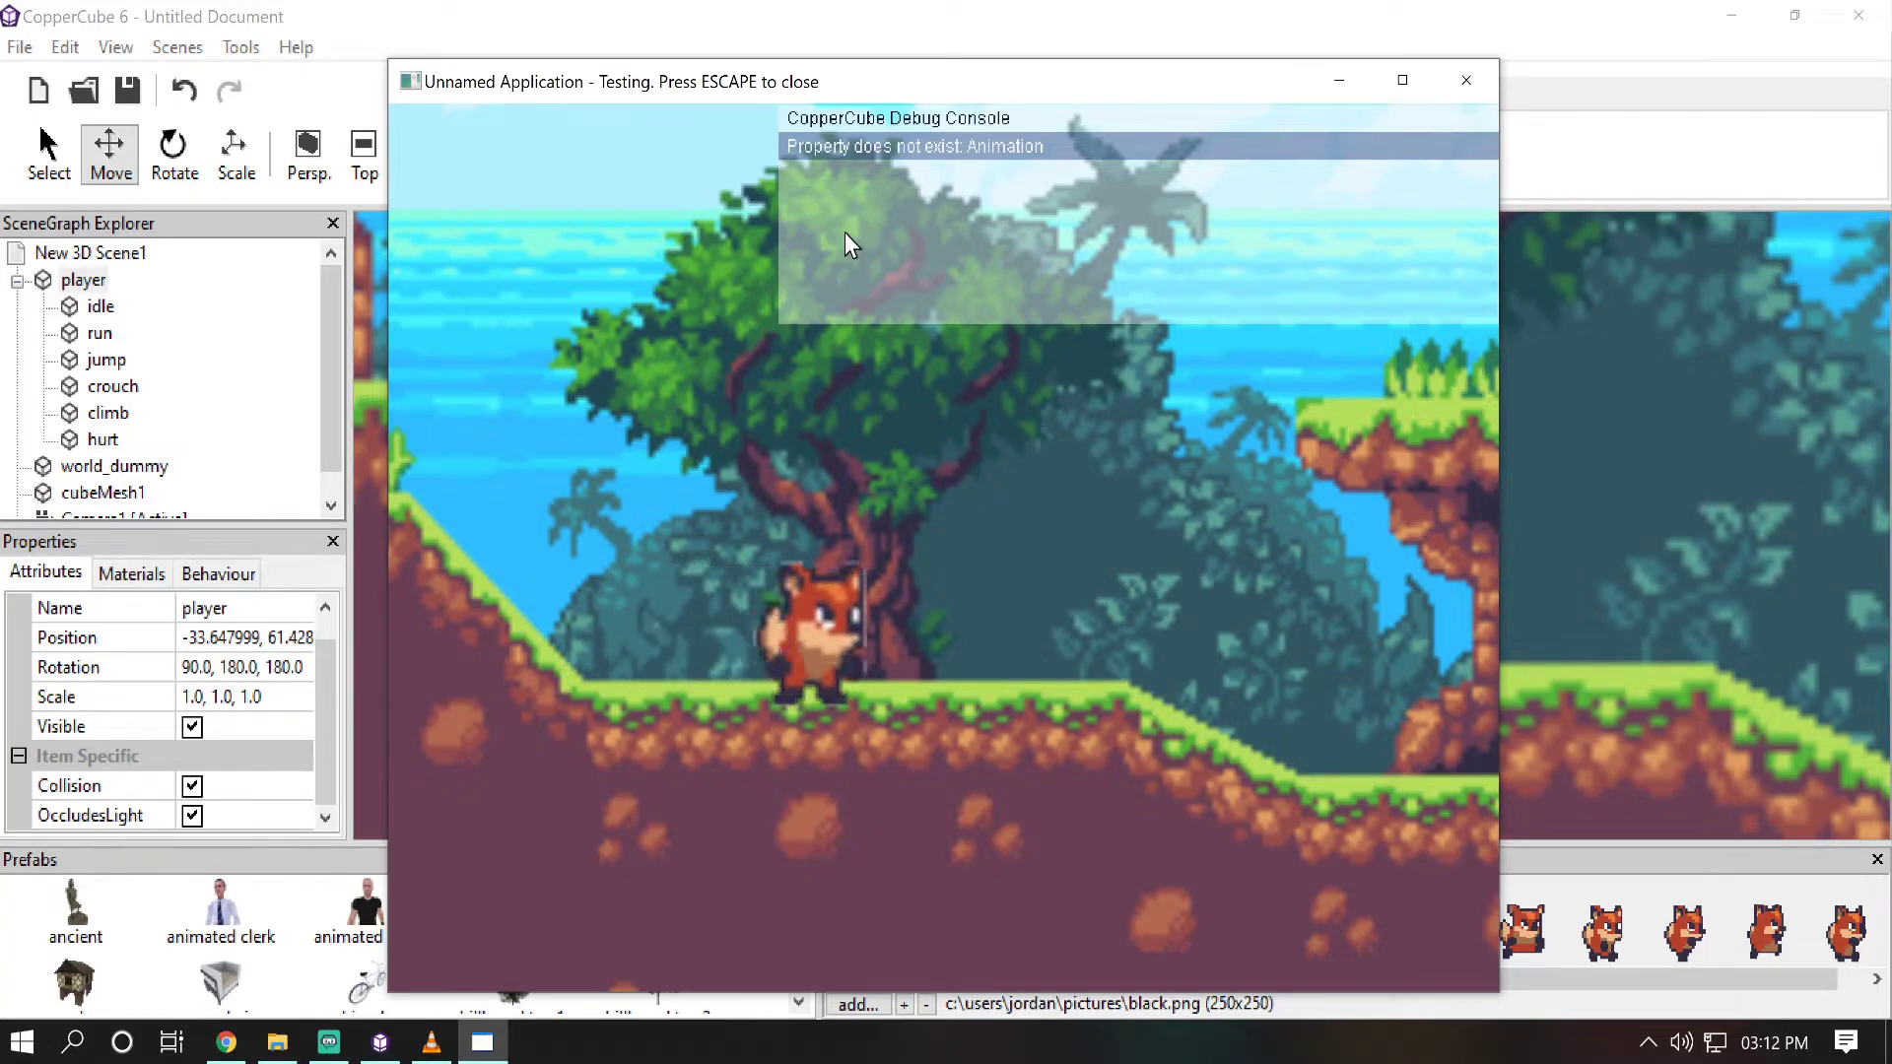
pyautogui.press('Right')
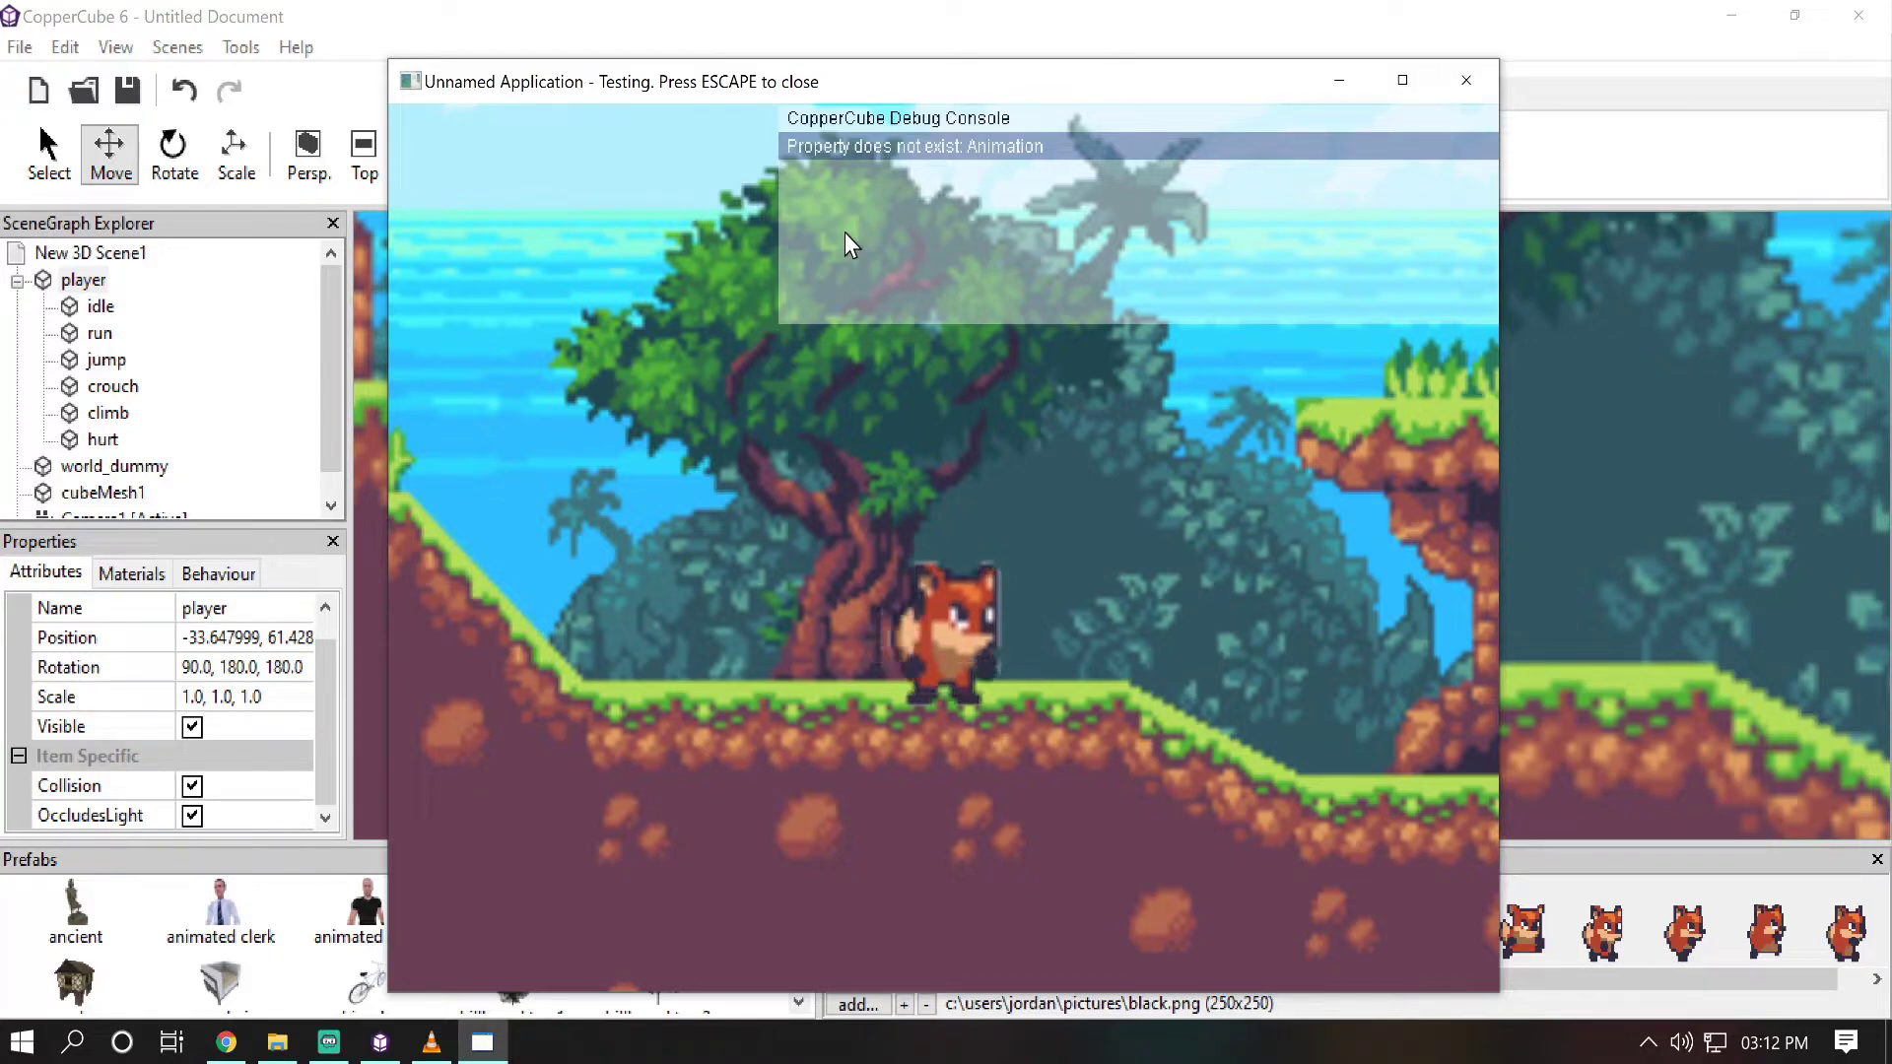
pyautogui.press('Escape')
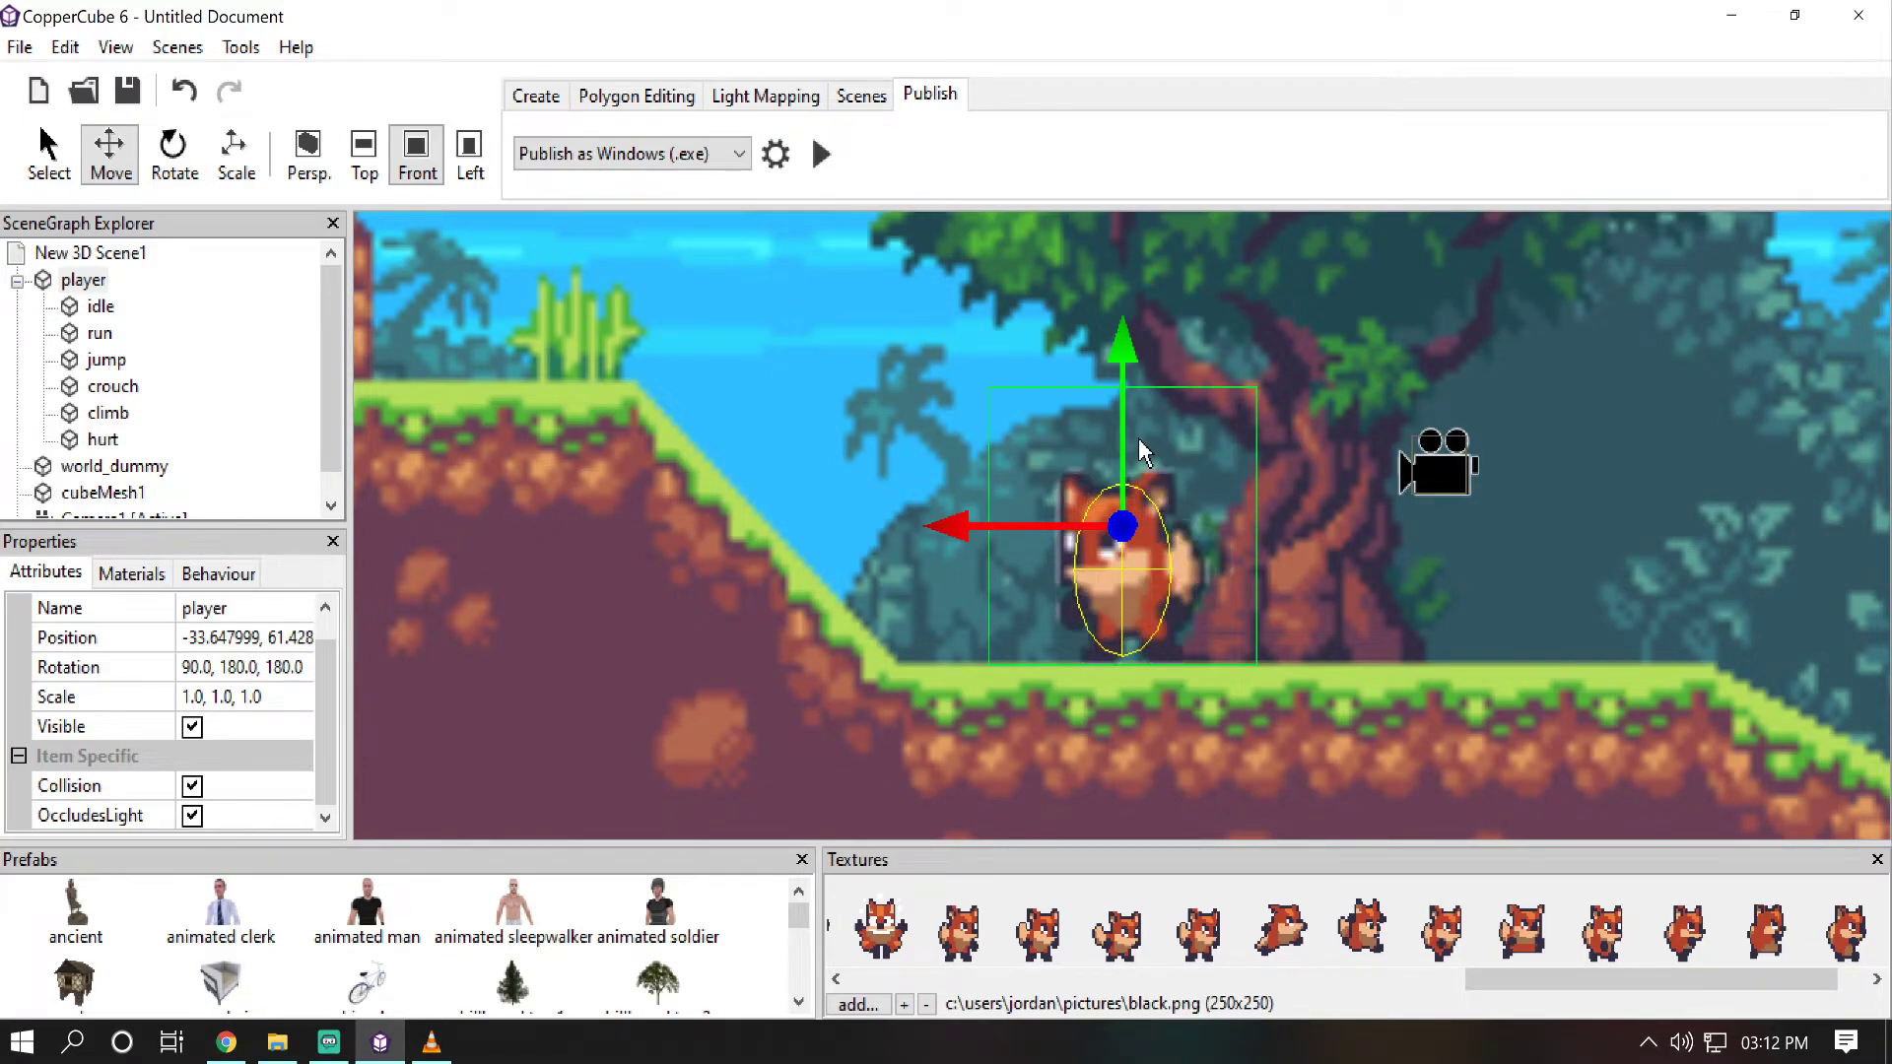
pyautogui.moveTo(1358, 405); pyautogui.dragTo(1287, 505, button='middle')
pyautogui.moveTo(1255, 605); pyautogui.dragTo(1216, 500, button='middle')
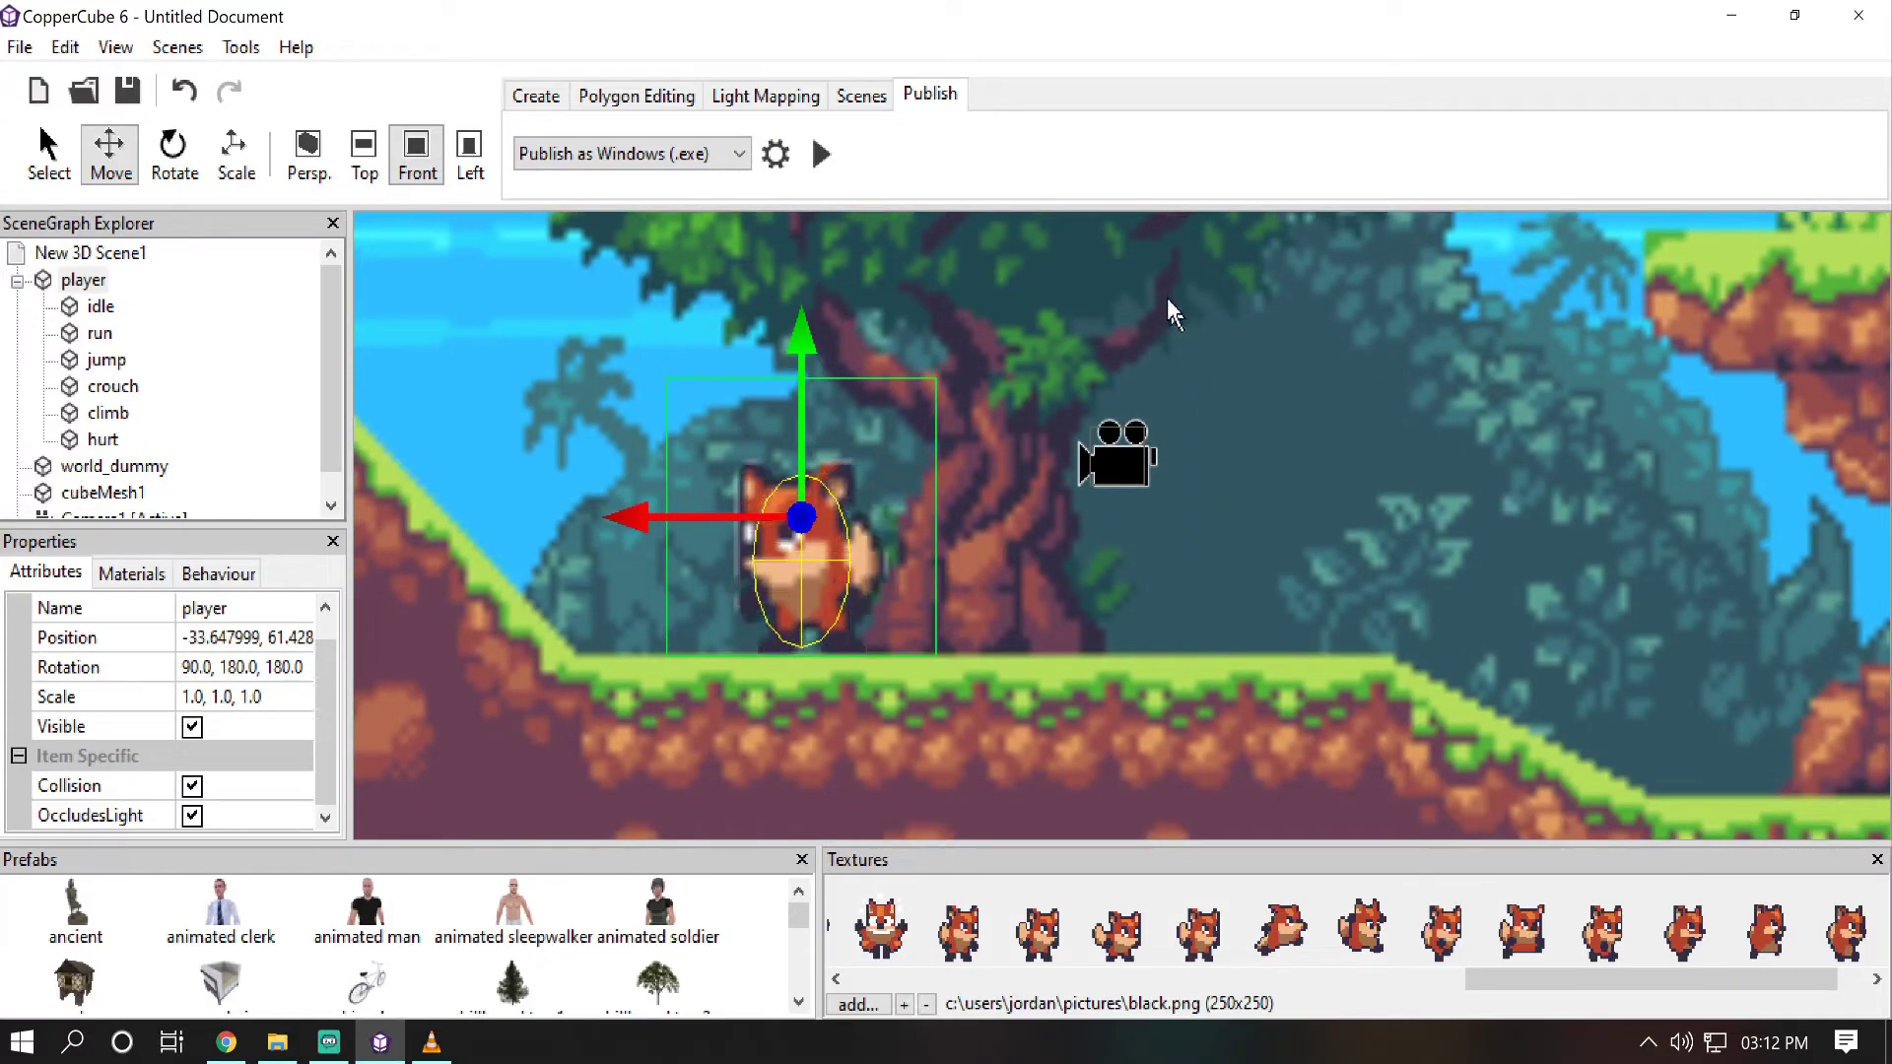
pyautogui.moveTo(1007, 321); pyautogui.dragTo(1215, 393, button='middle')
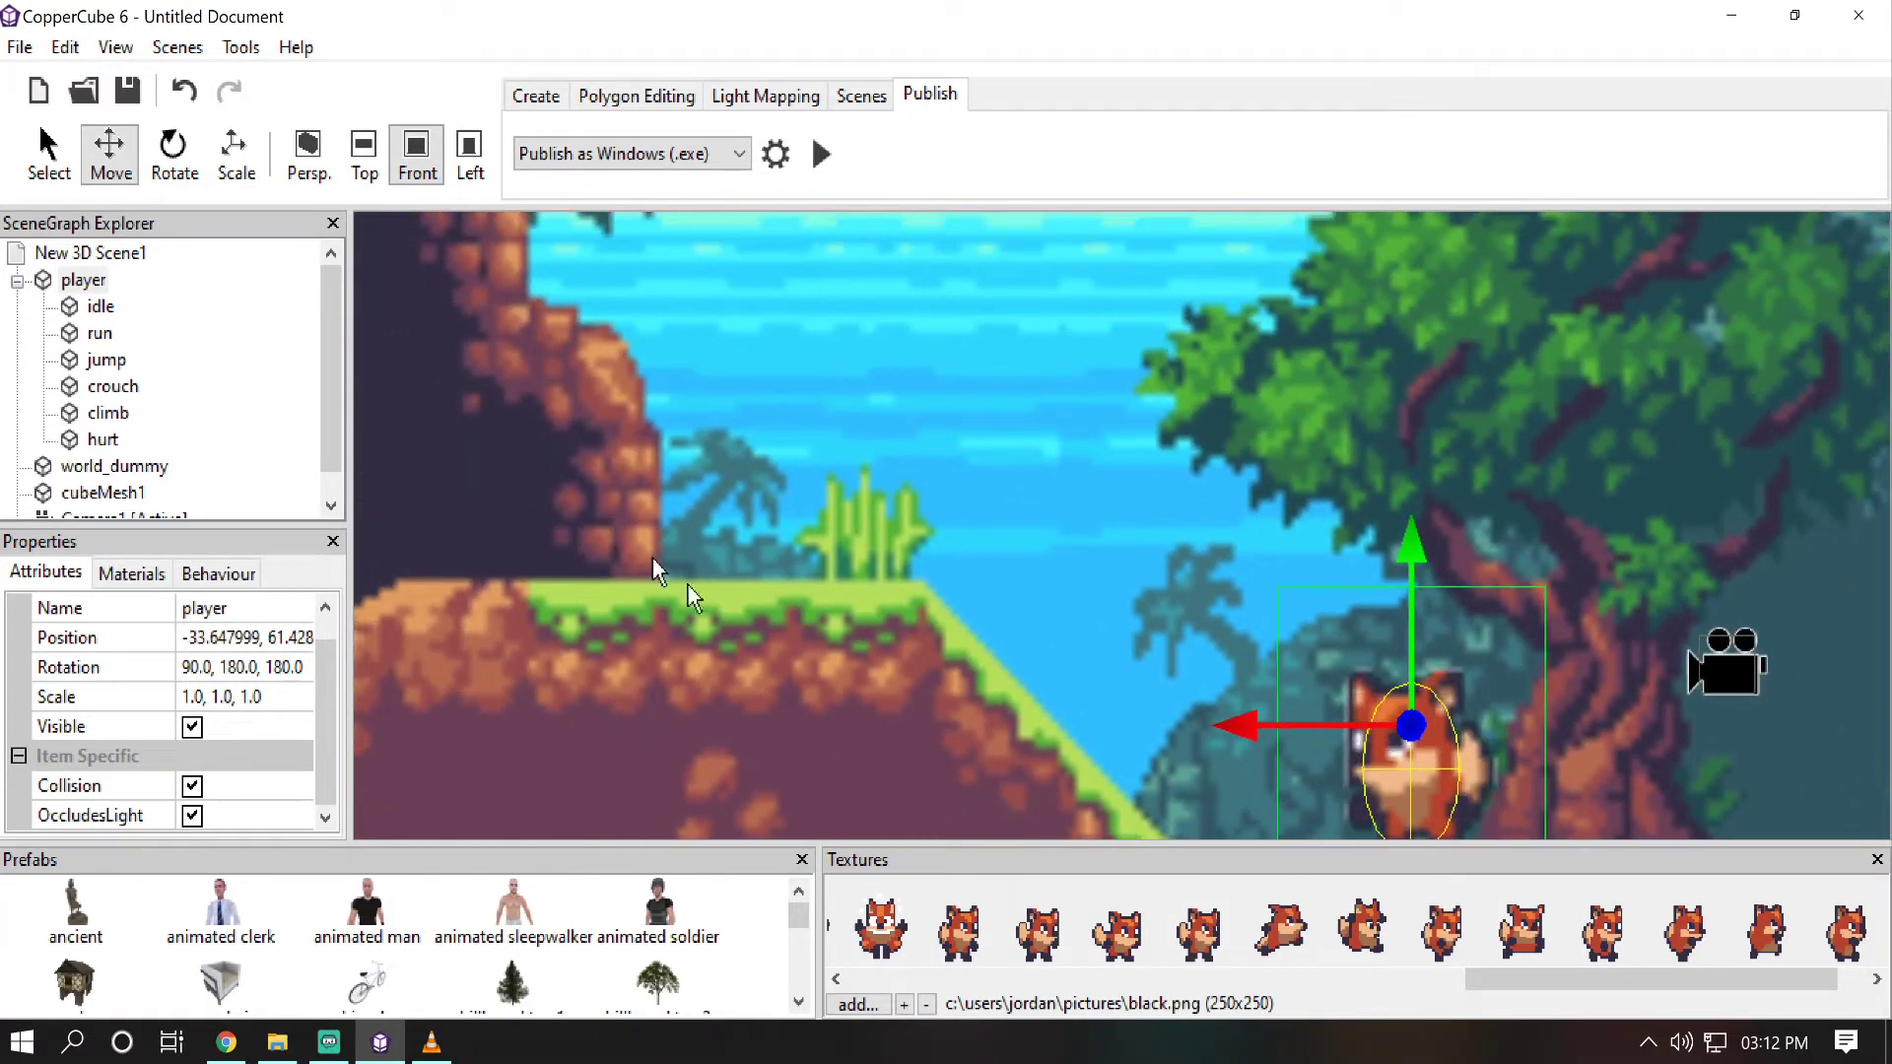
pyautogui.moveTo(727, 403); pyautogui.dragTo(654, 377, button='middle')
pyautogui.moveTo(865, 563); pyautogui.dragTo(887, 498, button='middle')
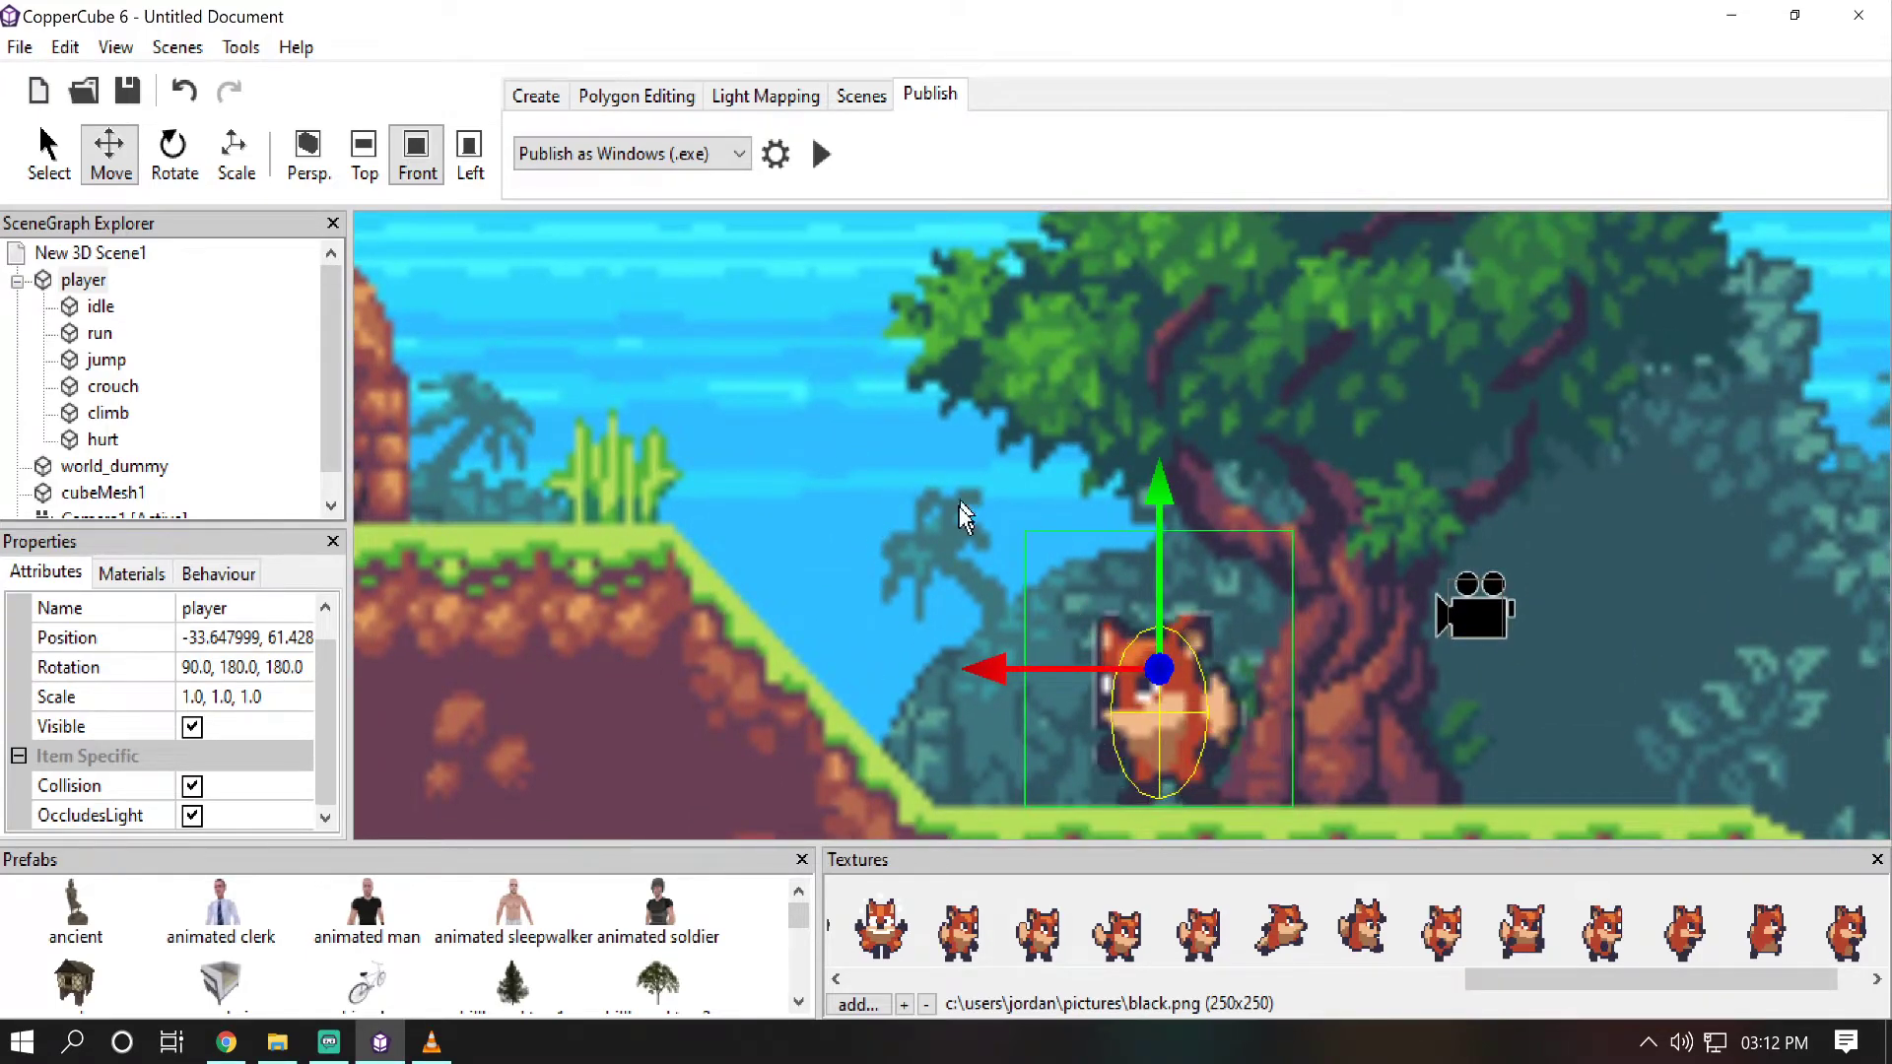
pyautogui.moveTo(1388, 400); pyautogui.dragTo(1370, 339, button='middle')
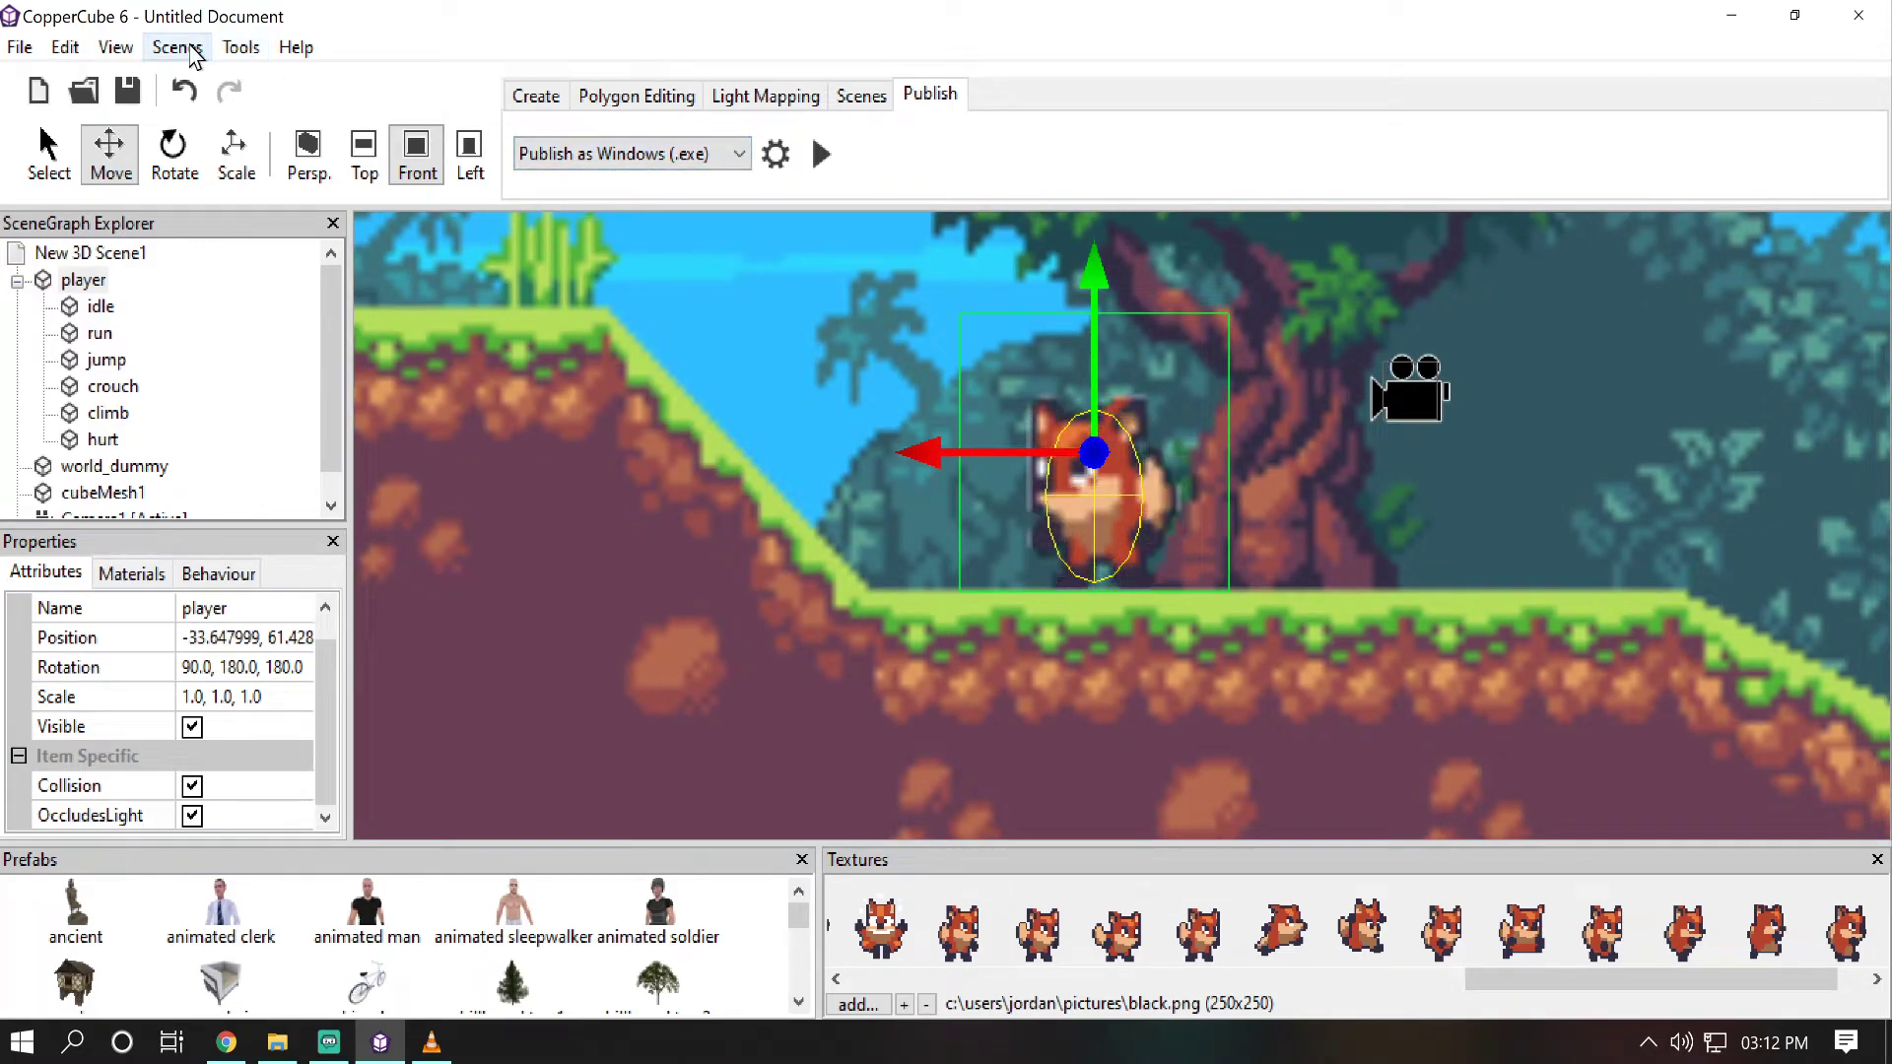
pyautogui.moveTo(917, 345); pyautogui.dragTo(1002, 394, button='middle')
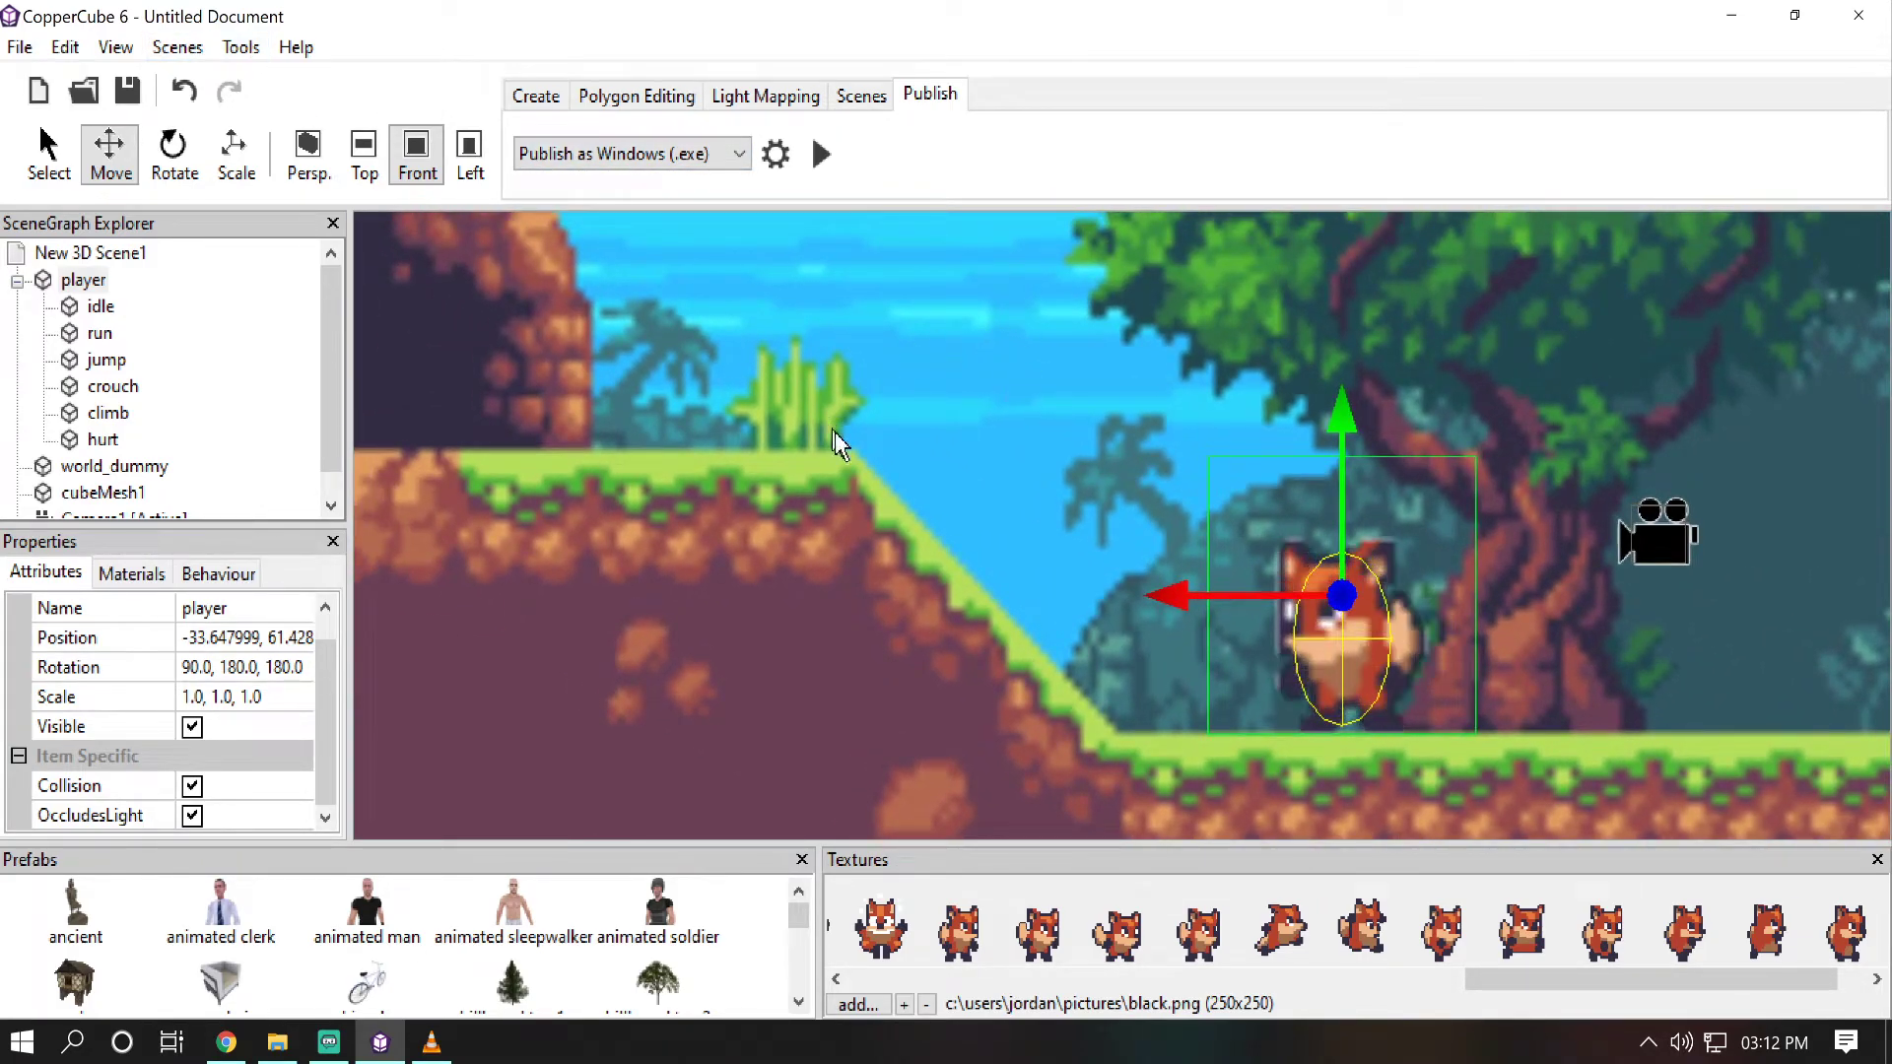
# Step: Change the viewport type to Back and frame the player area beside the tree
pyautogui.click(118, 55)
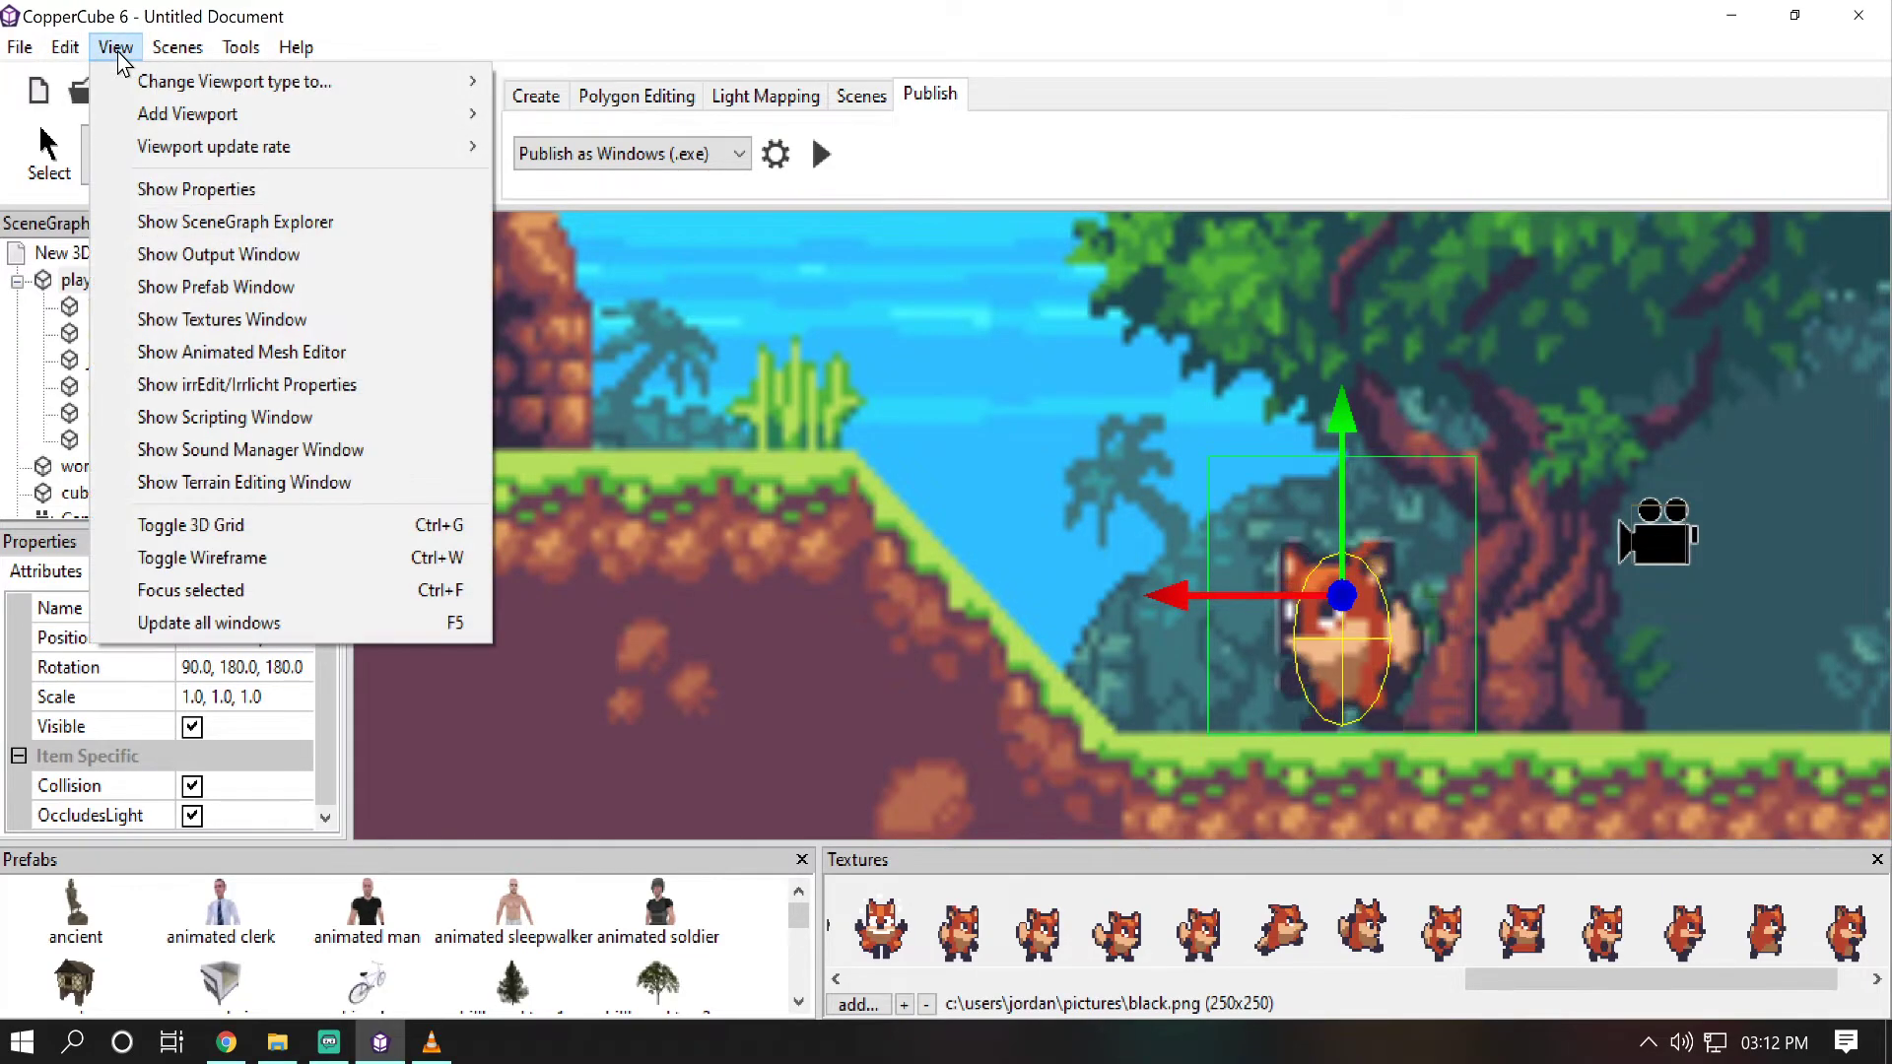
pyautogui.moveTo(245, 86)
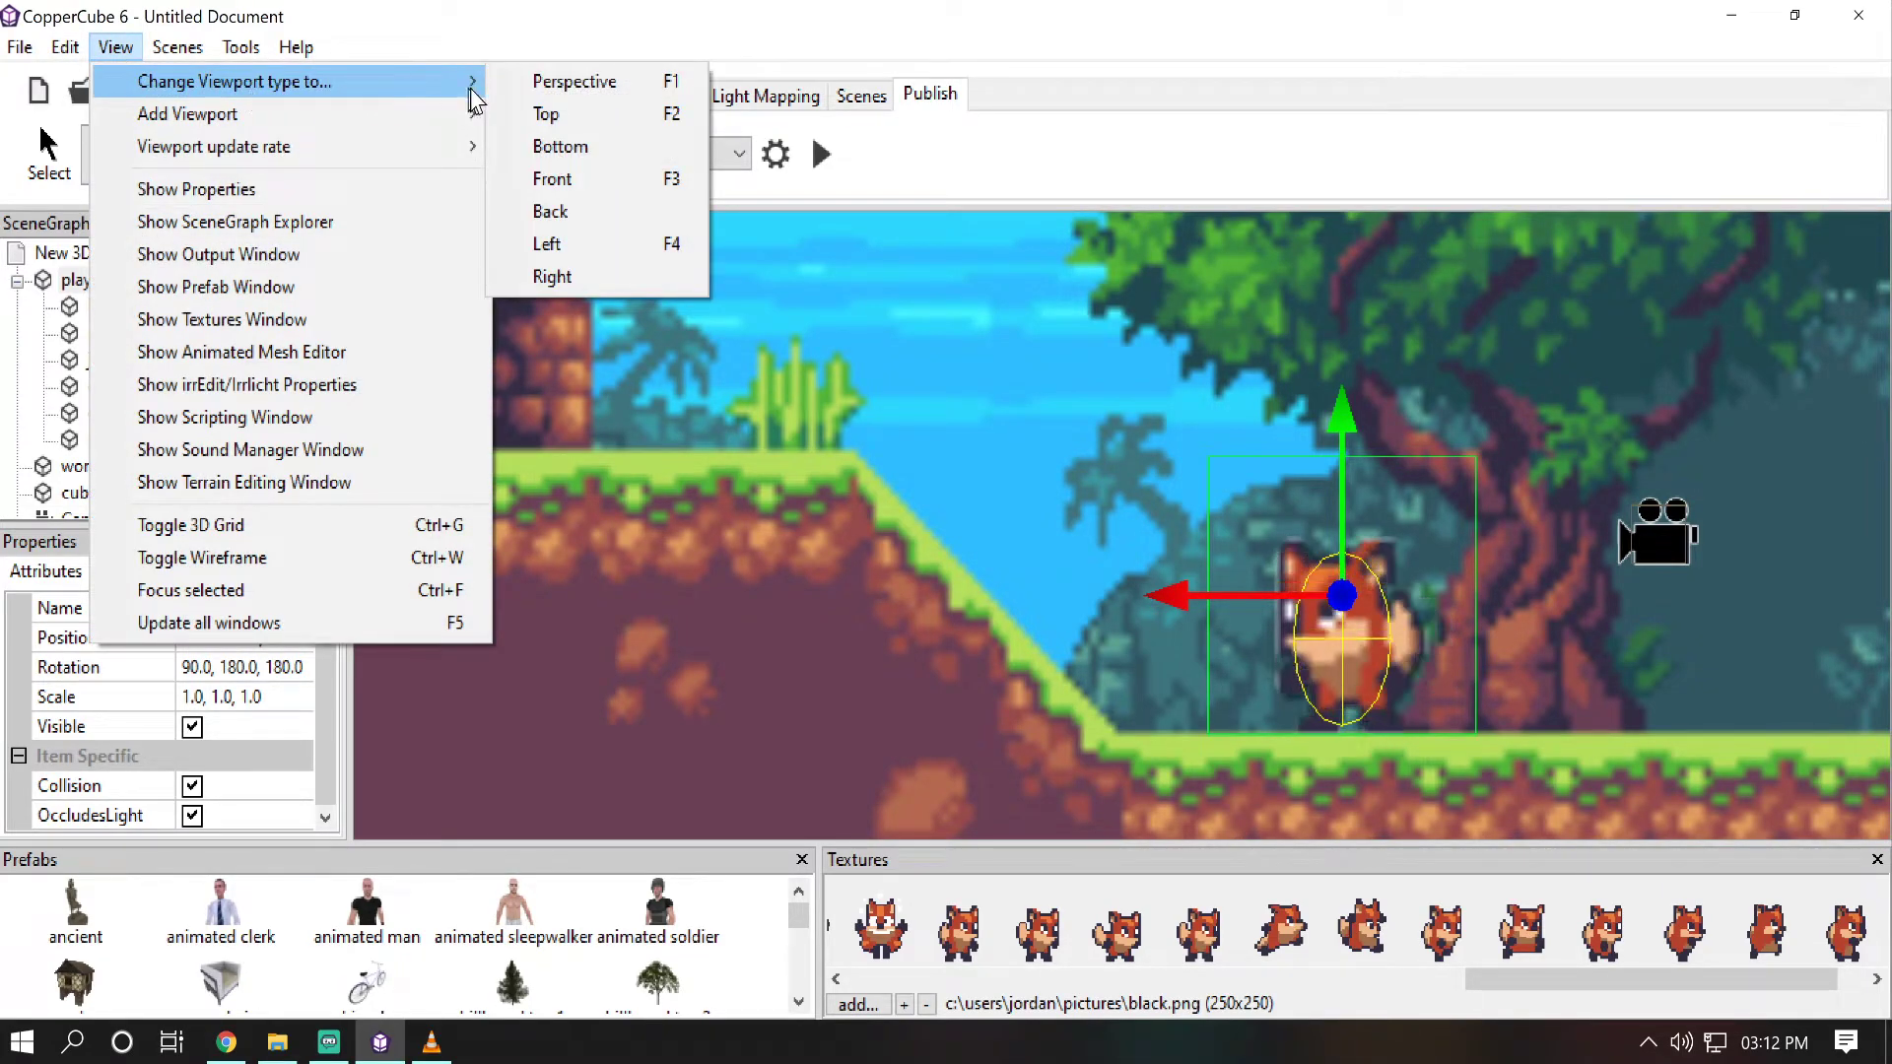
pyautogui.click(618, 216)
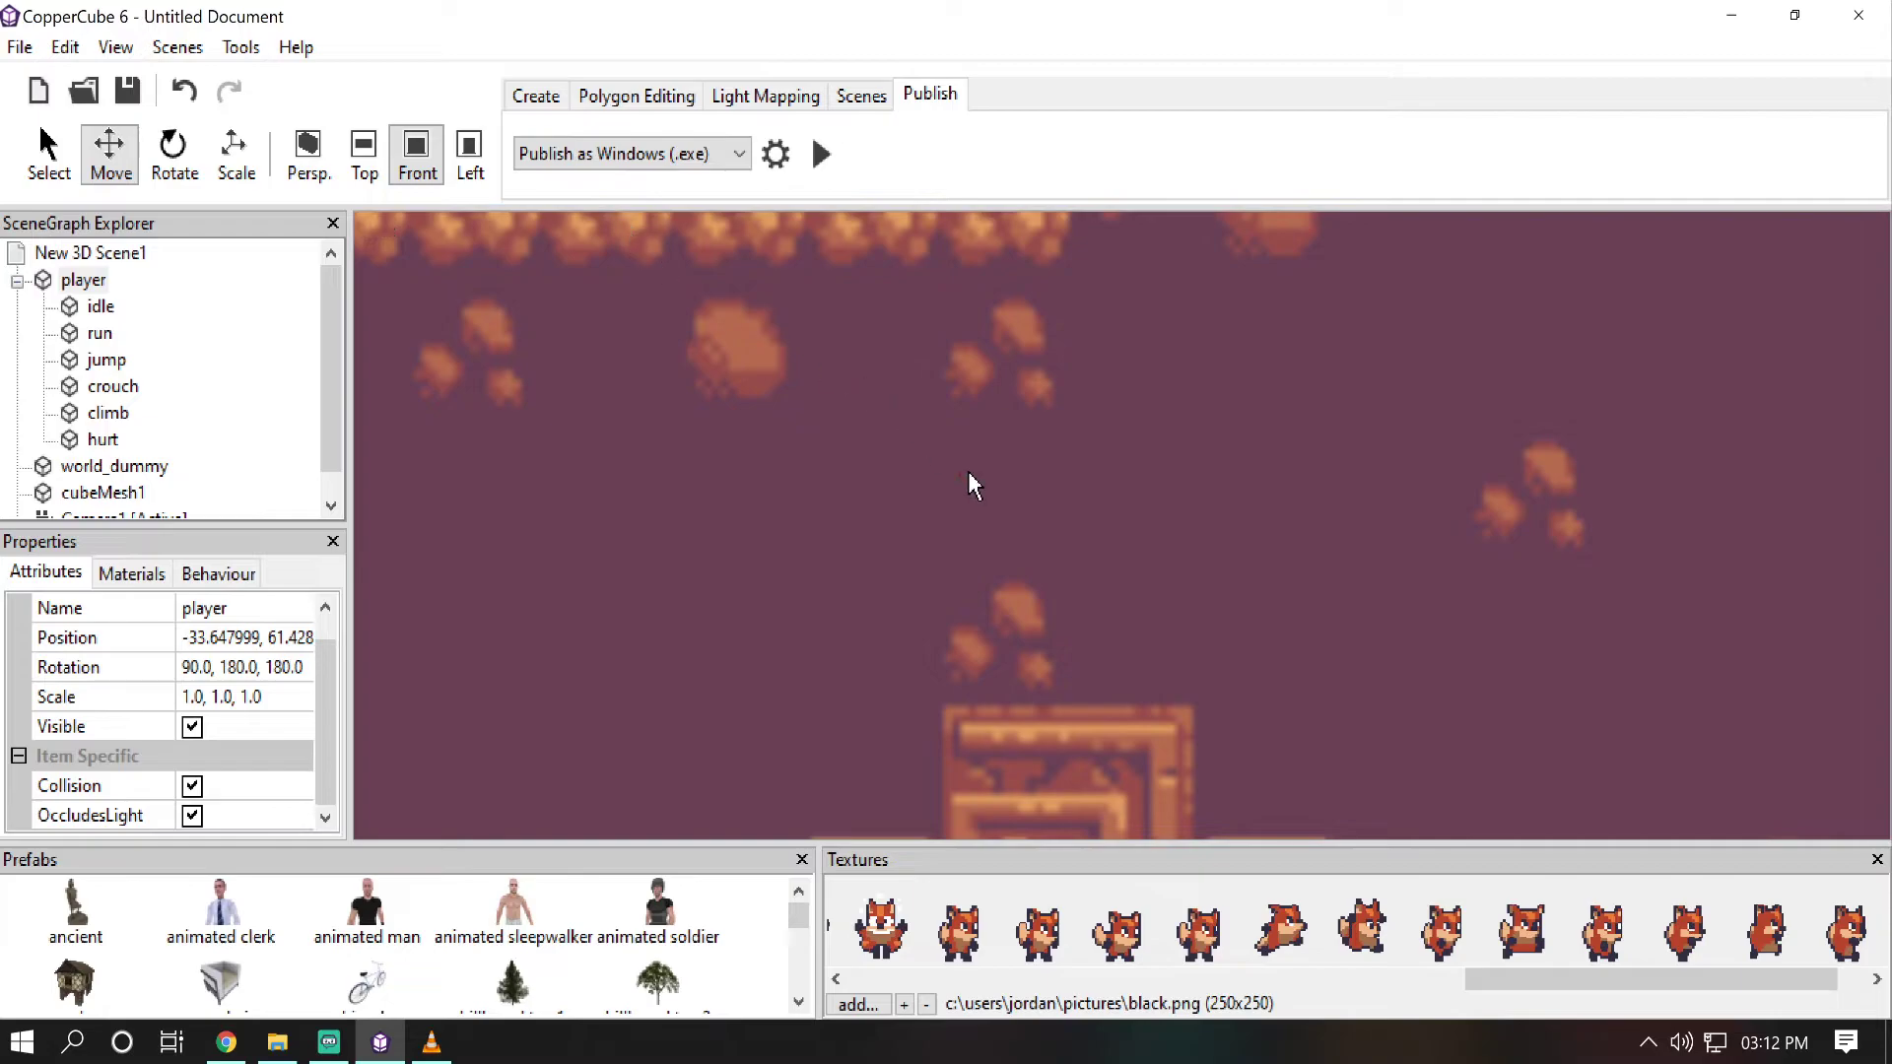
pyautogui.scroll(-5, 891, 465)
pyautogui.scroll(-4, 890, 465)
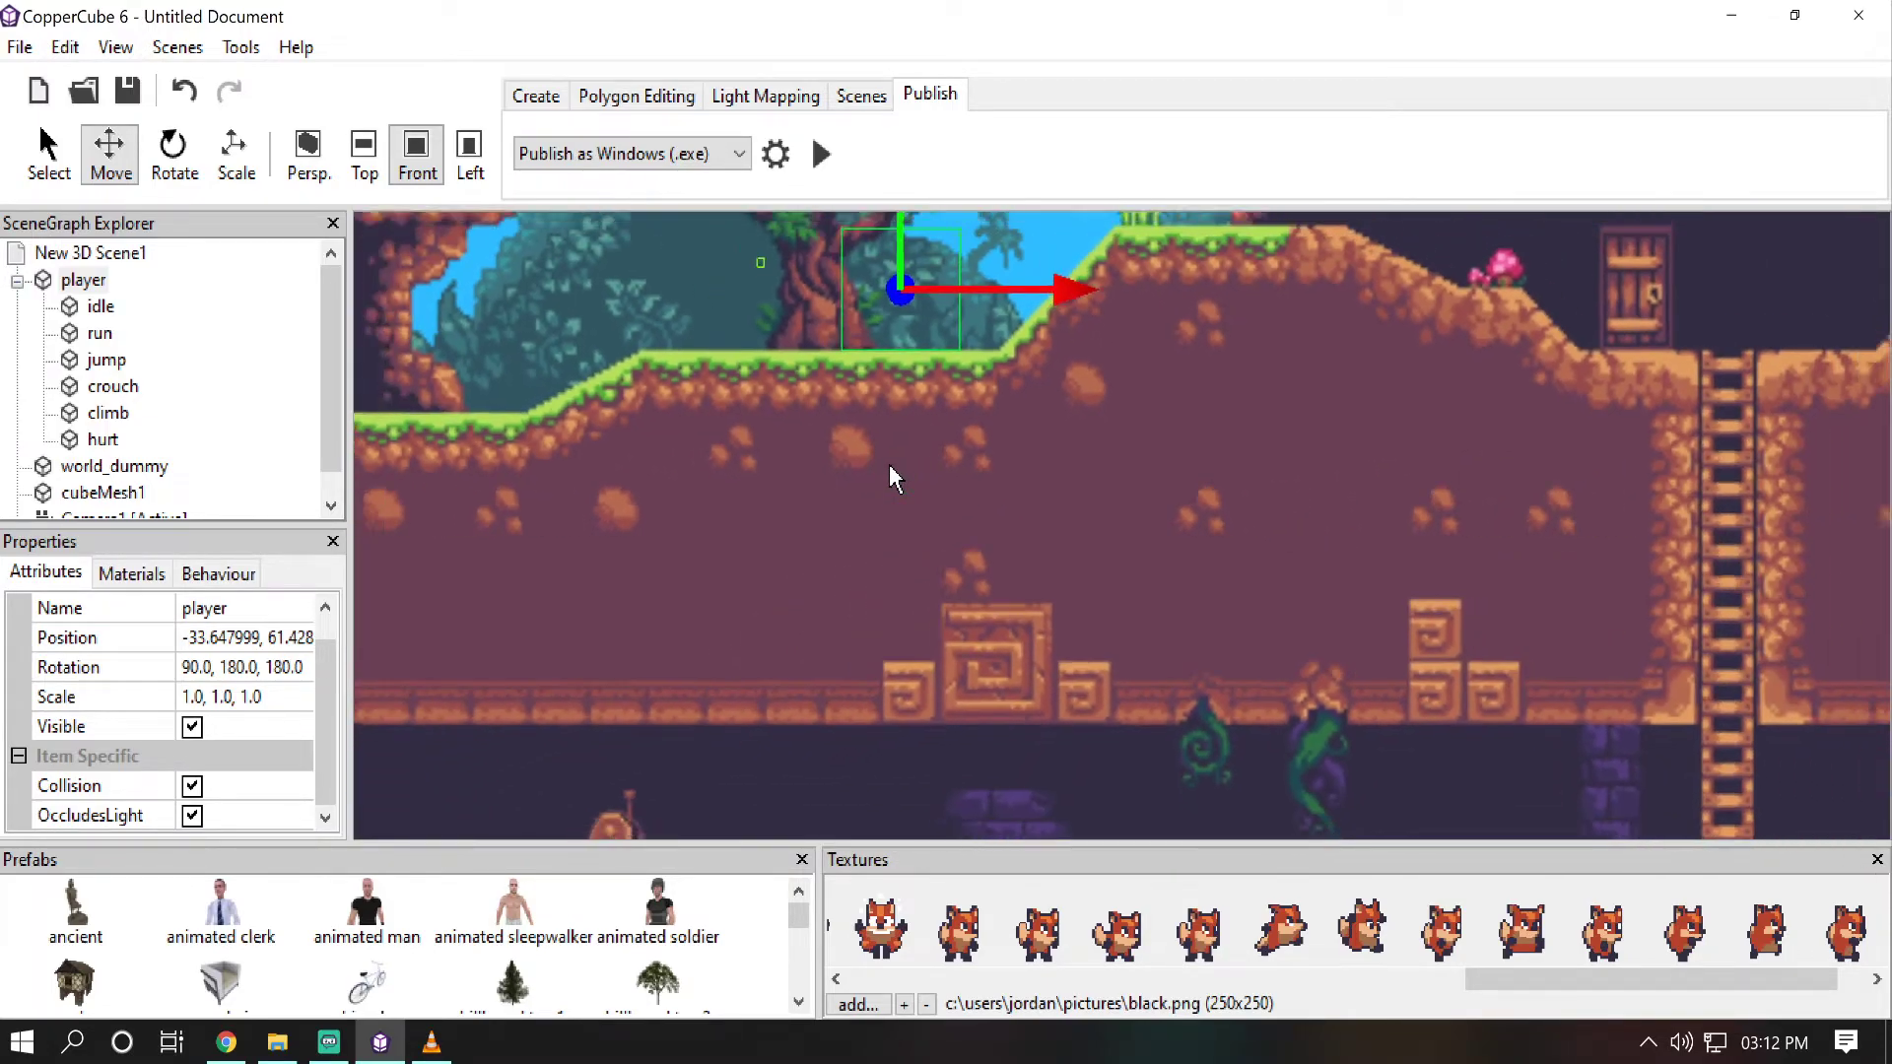
pyautogui.scroll(5, 932, 668)
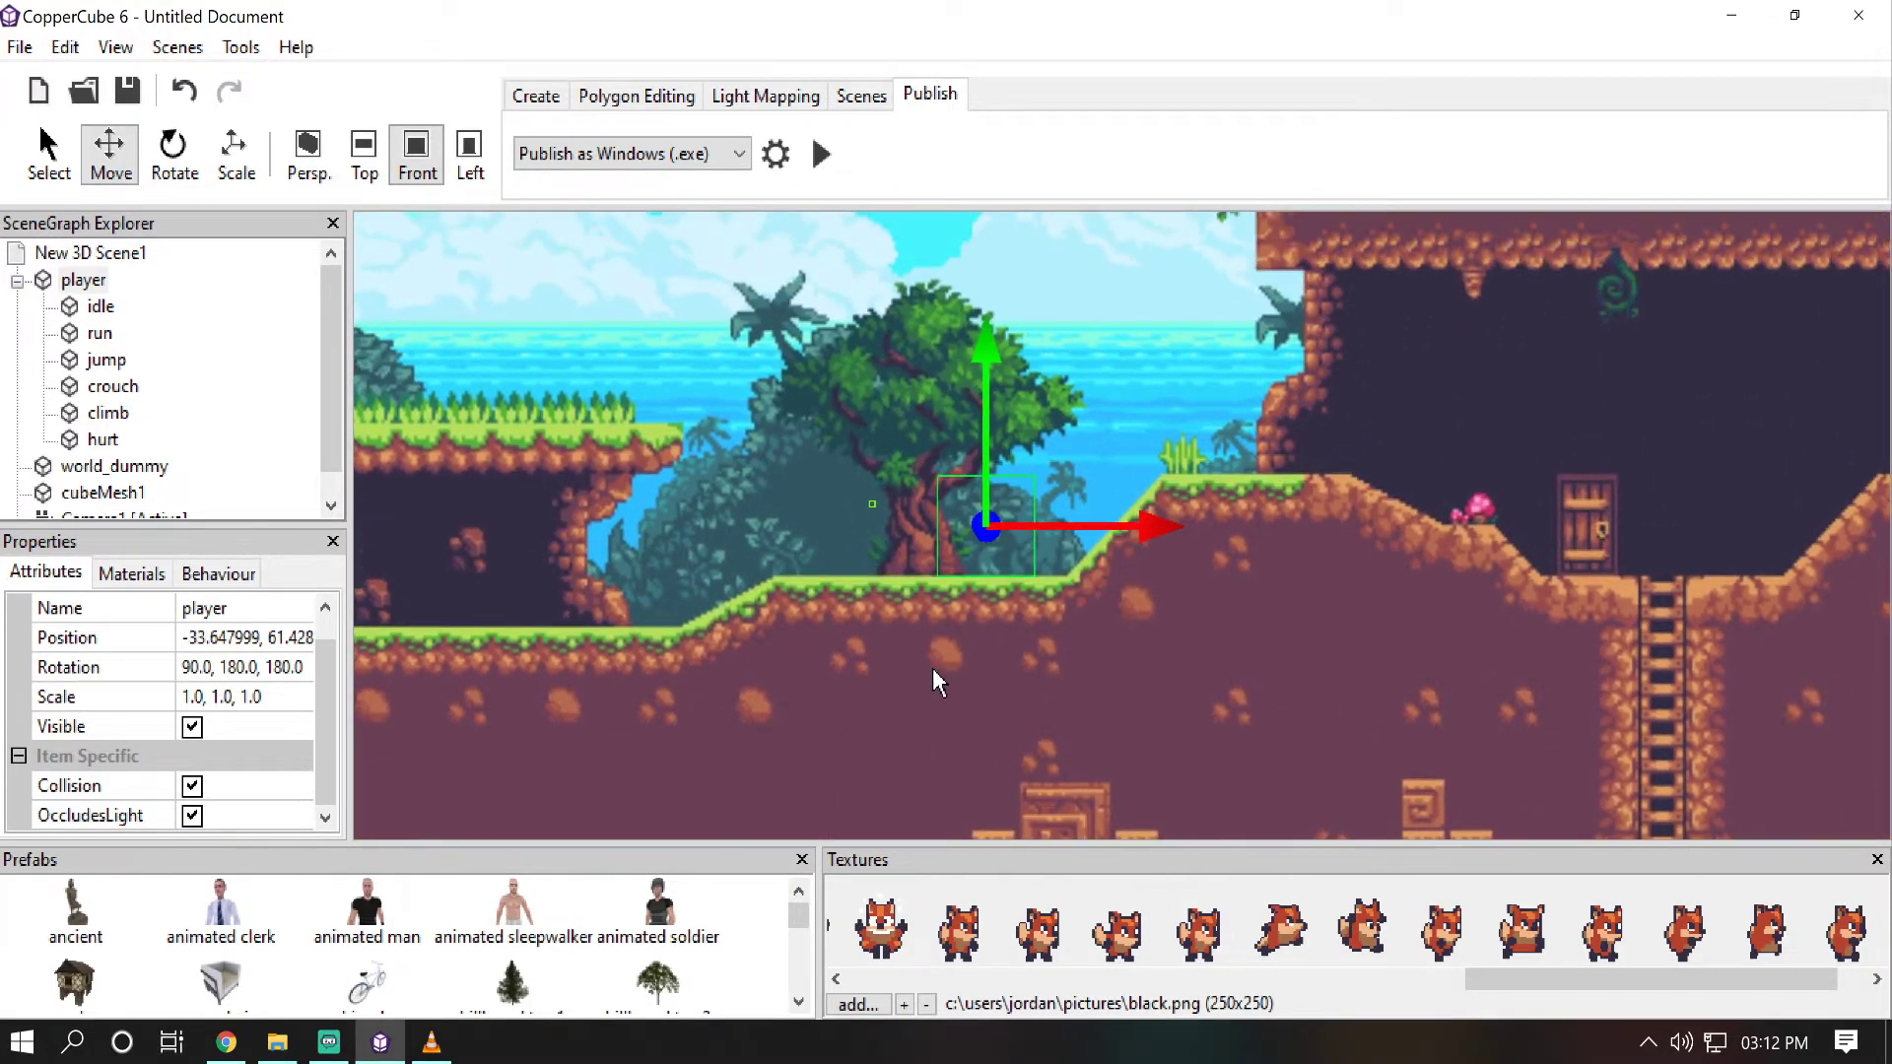
pyautogui.scroll(1, 934, 676)
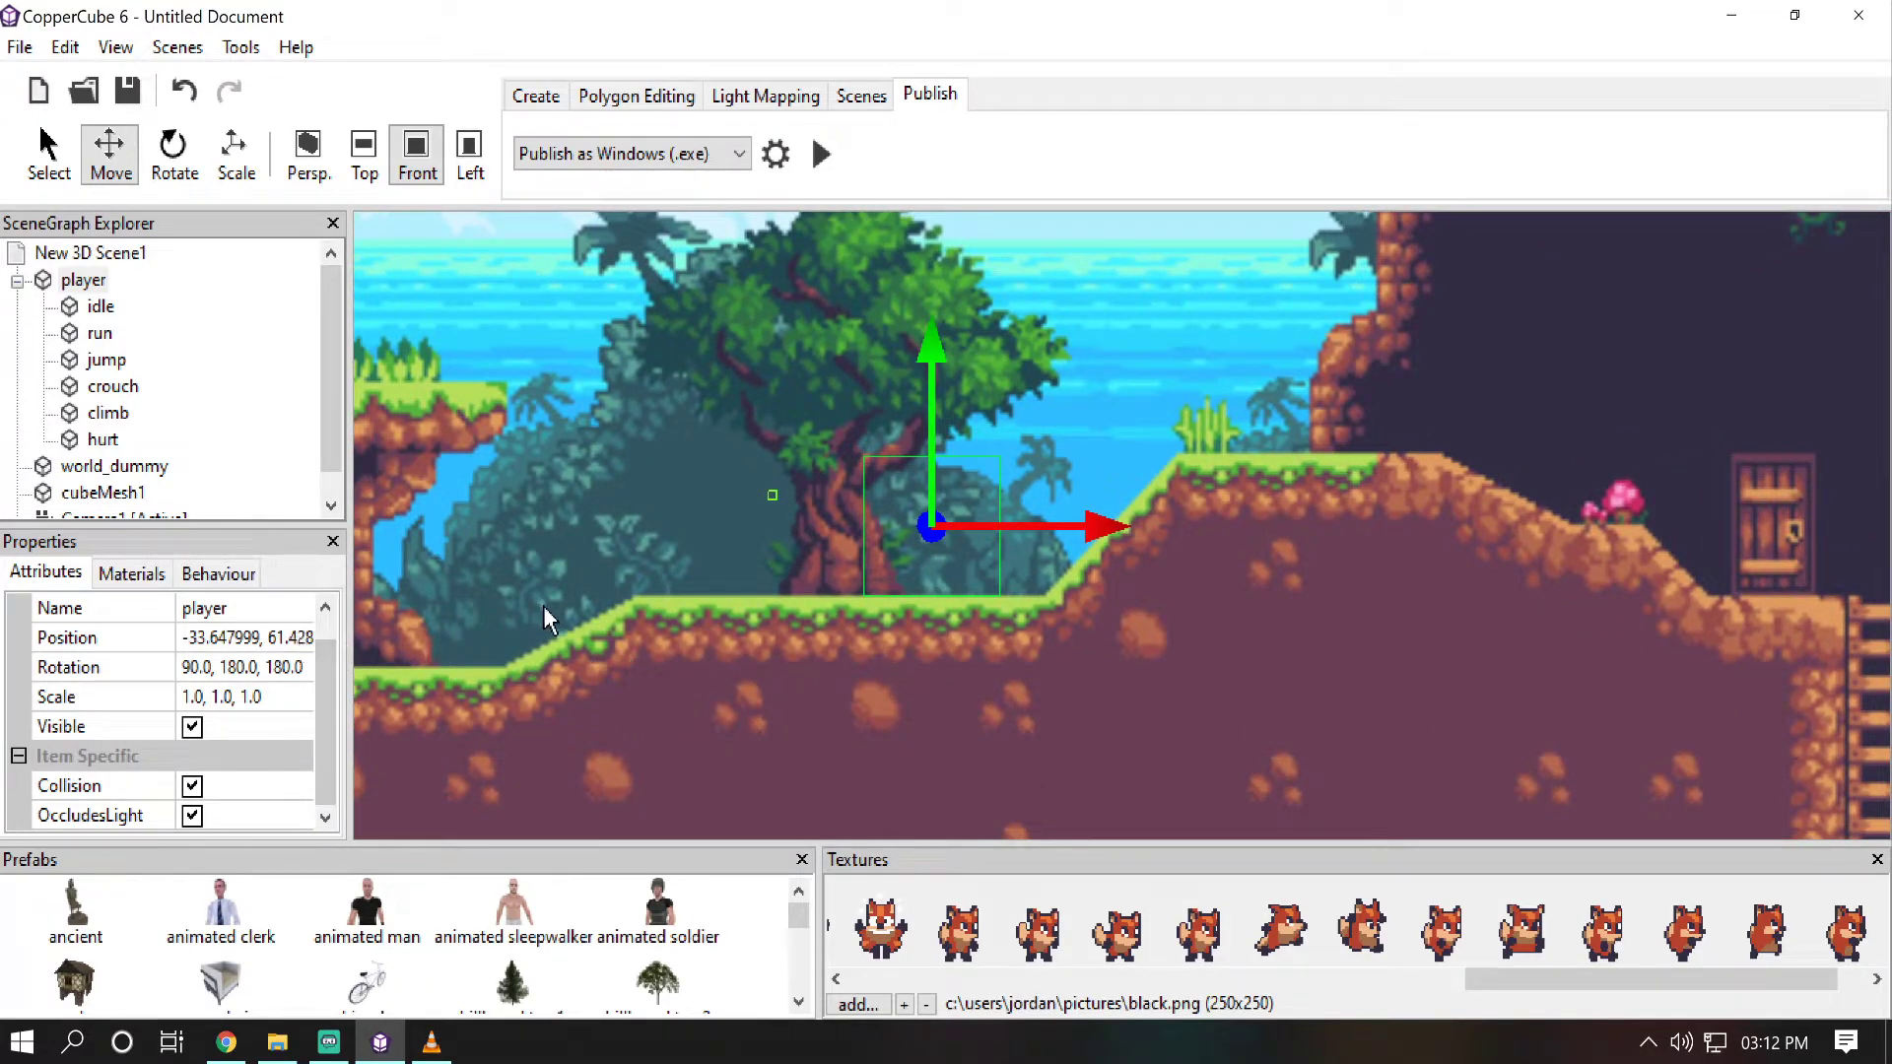
# Step: Set the position of world_dummy to 0.0, 0.0, 10.0 and select the fox's idle mesh in the viewport
pyautogui.click(155, 470)
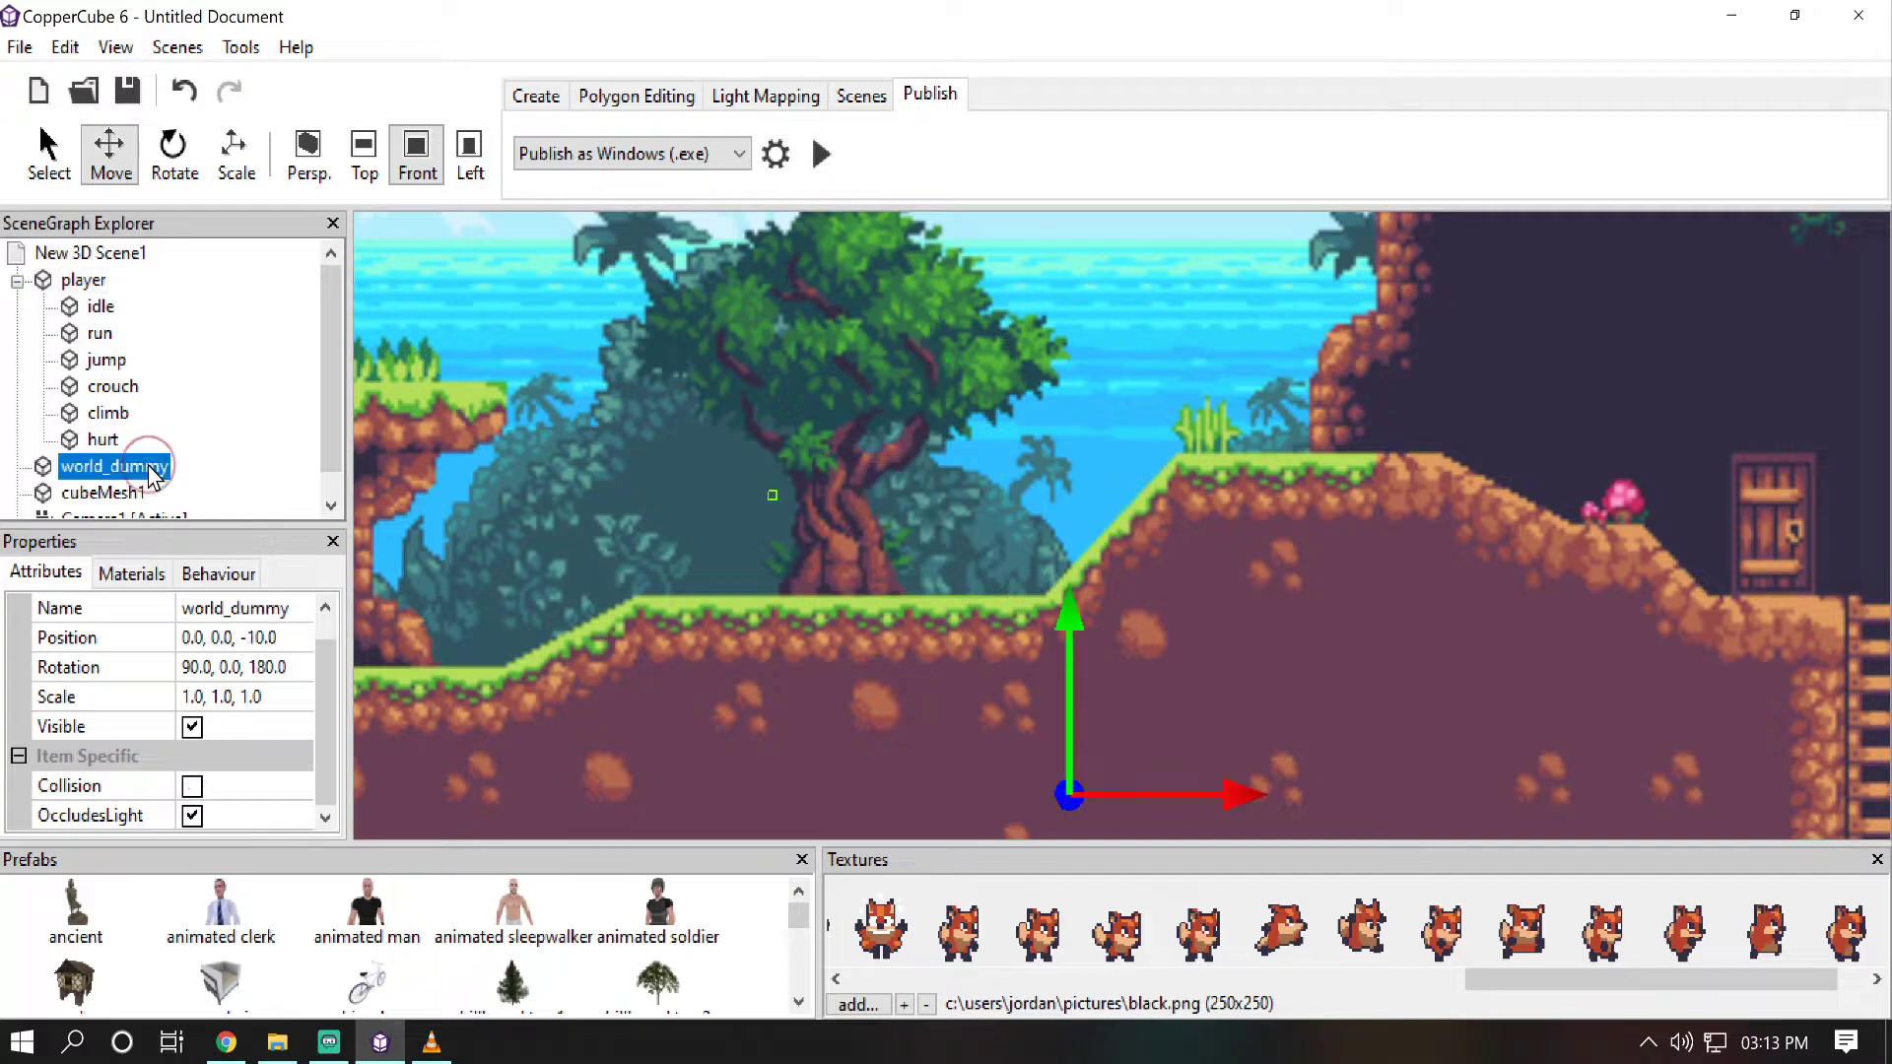
pyautogui.click(261, 645)
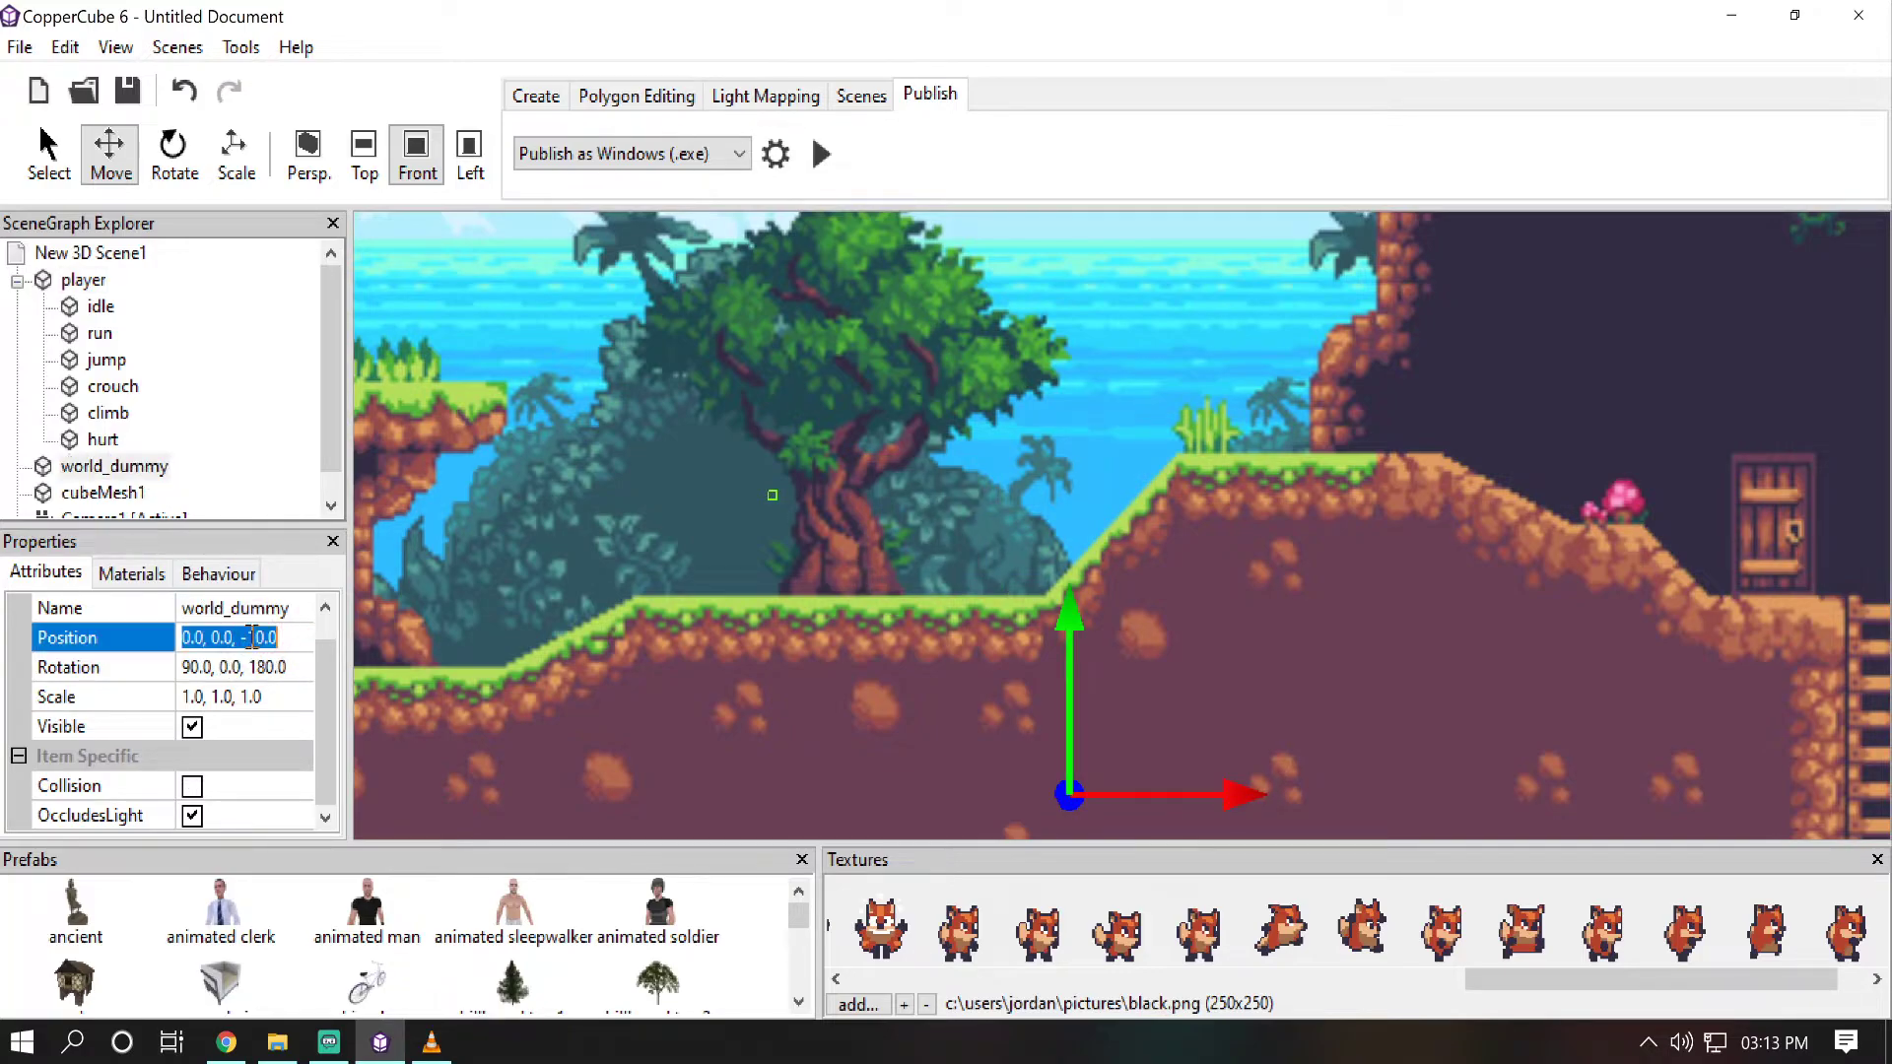
pyautogui.press('BackSpace')
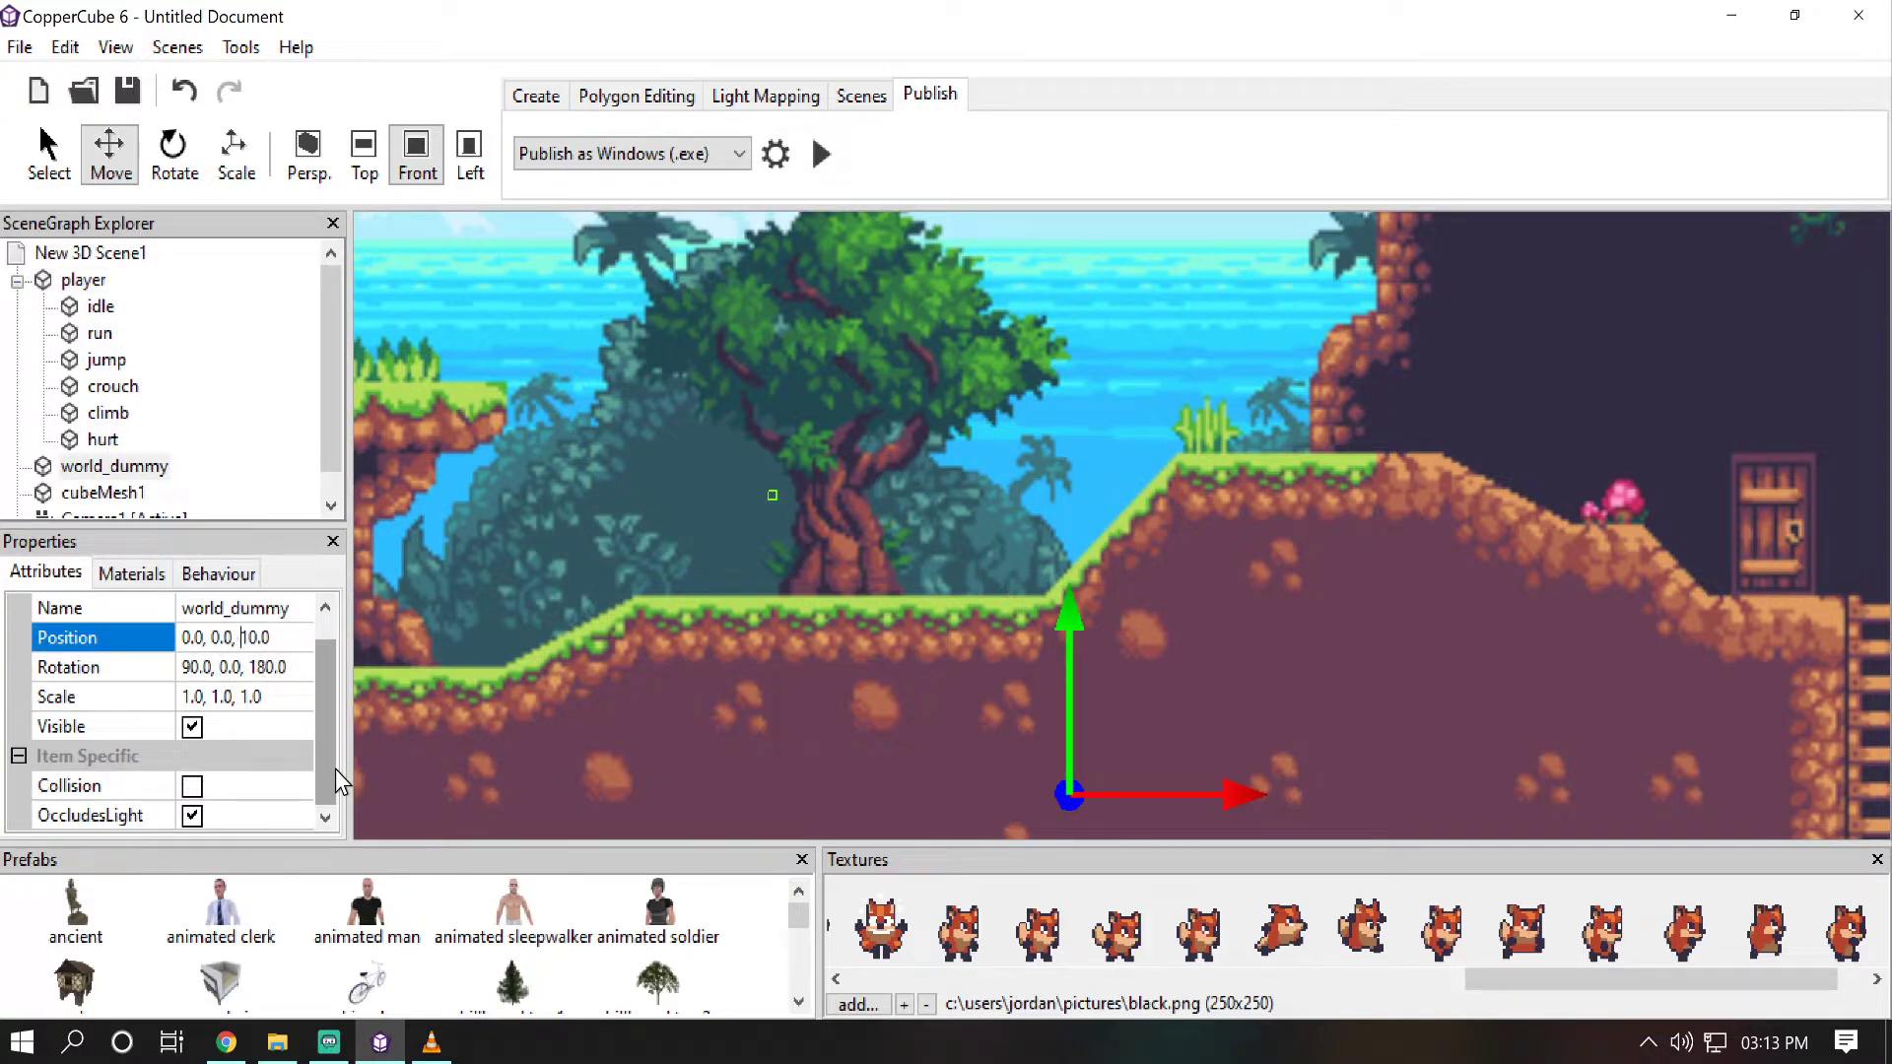
pyautogui.press('Return')
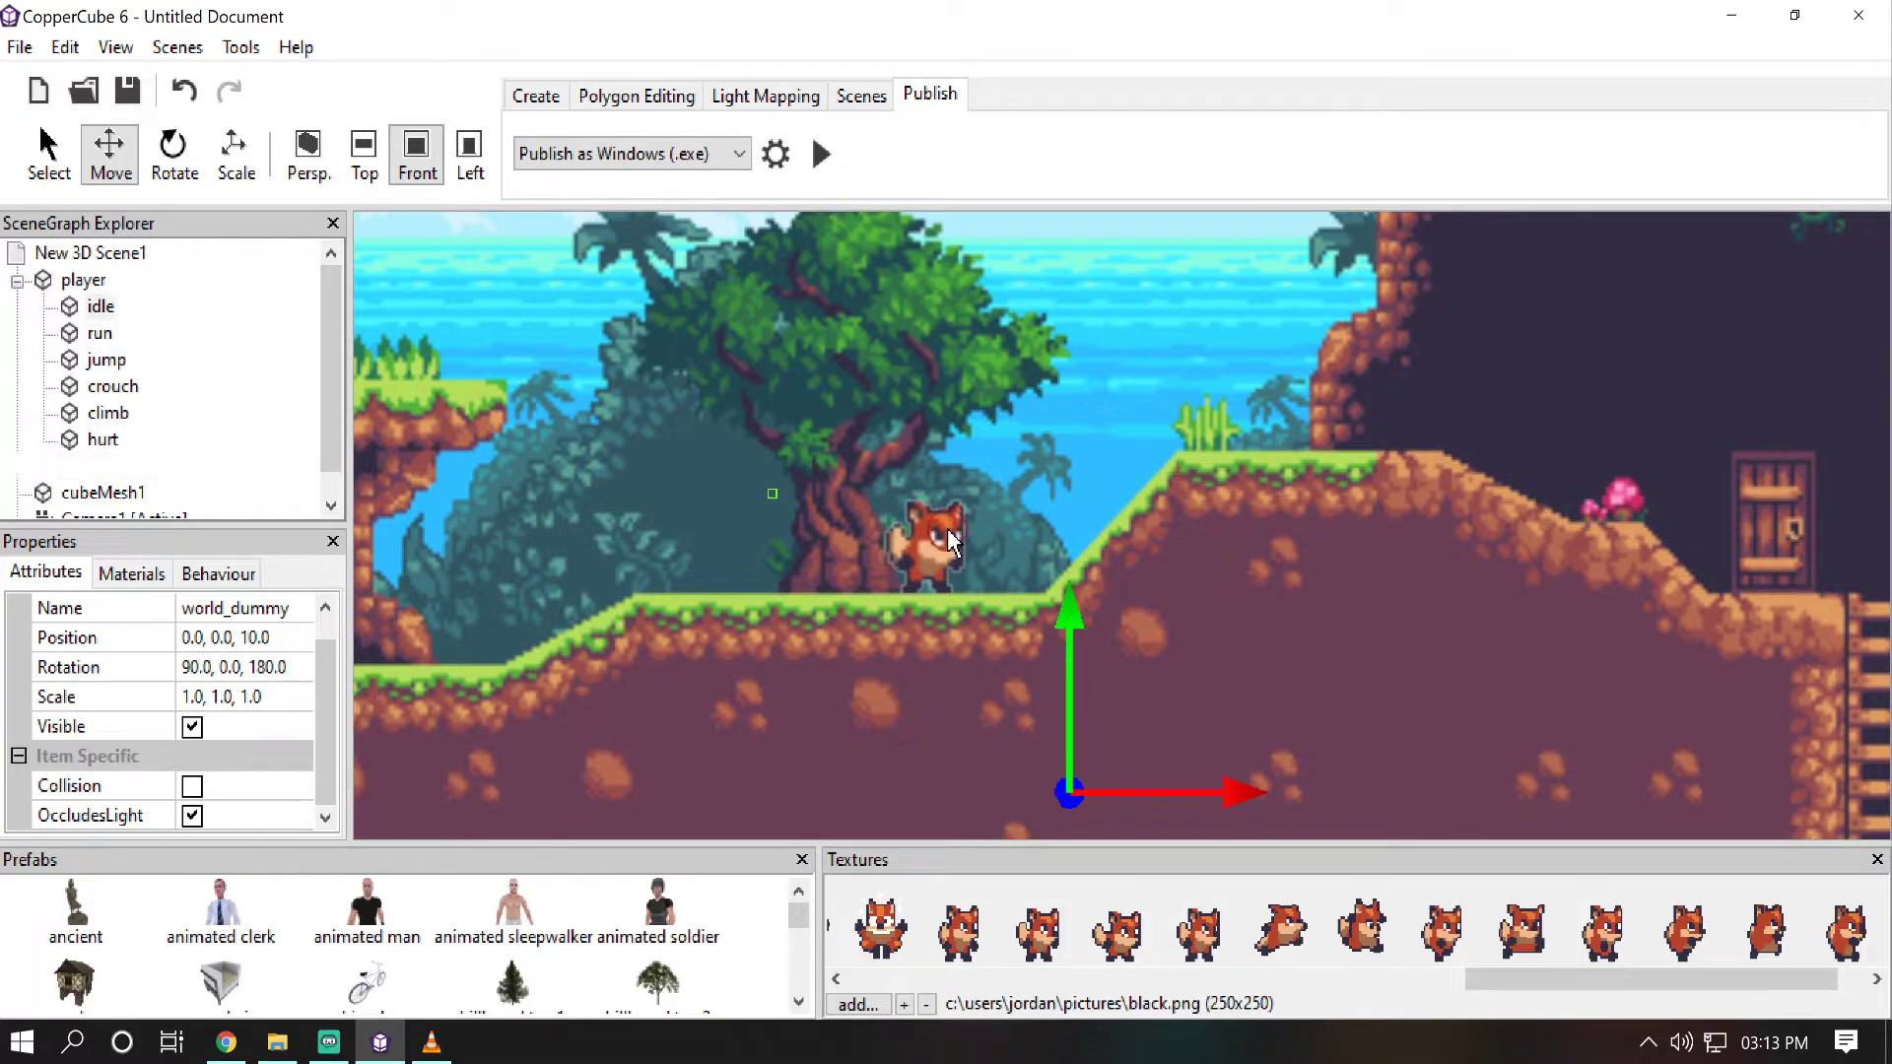
pyautogui.click(946, 542)
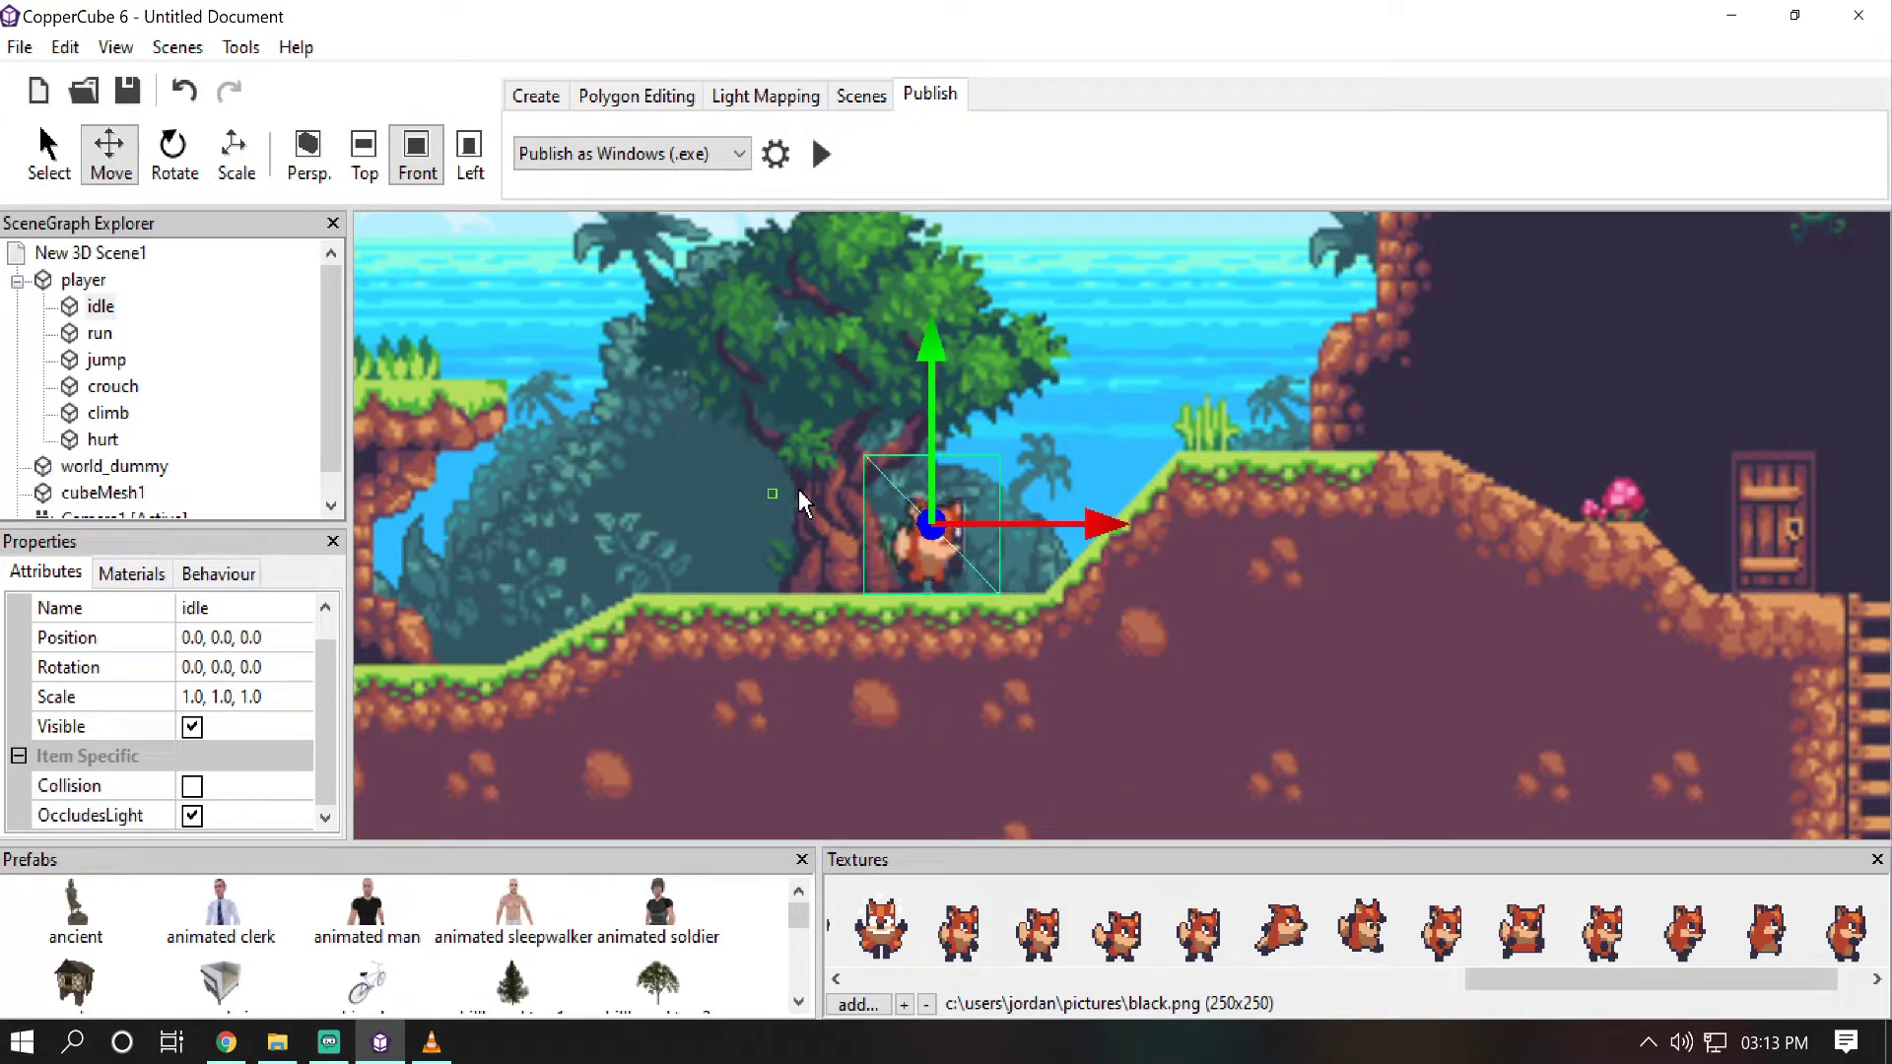
# Step: Move Camera1 along the Z axis to the opposite side of the background, to about -118.8, using the perspective view
pyautogui.scroll(-1, 328, 496)
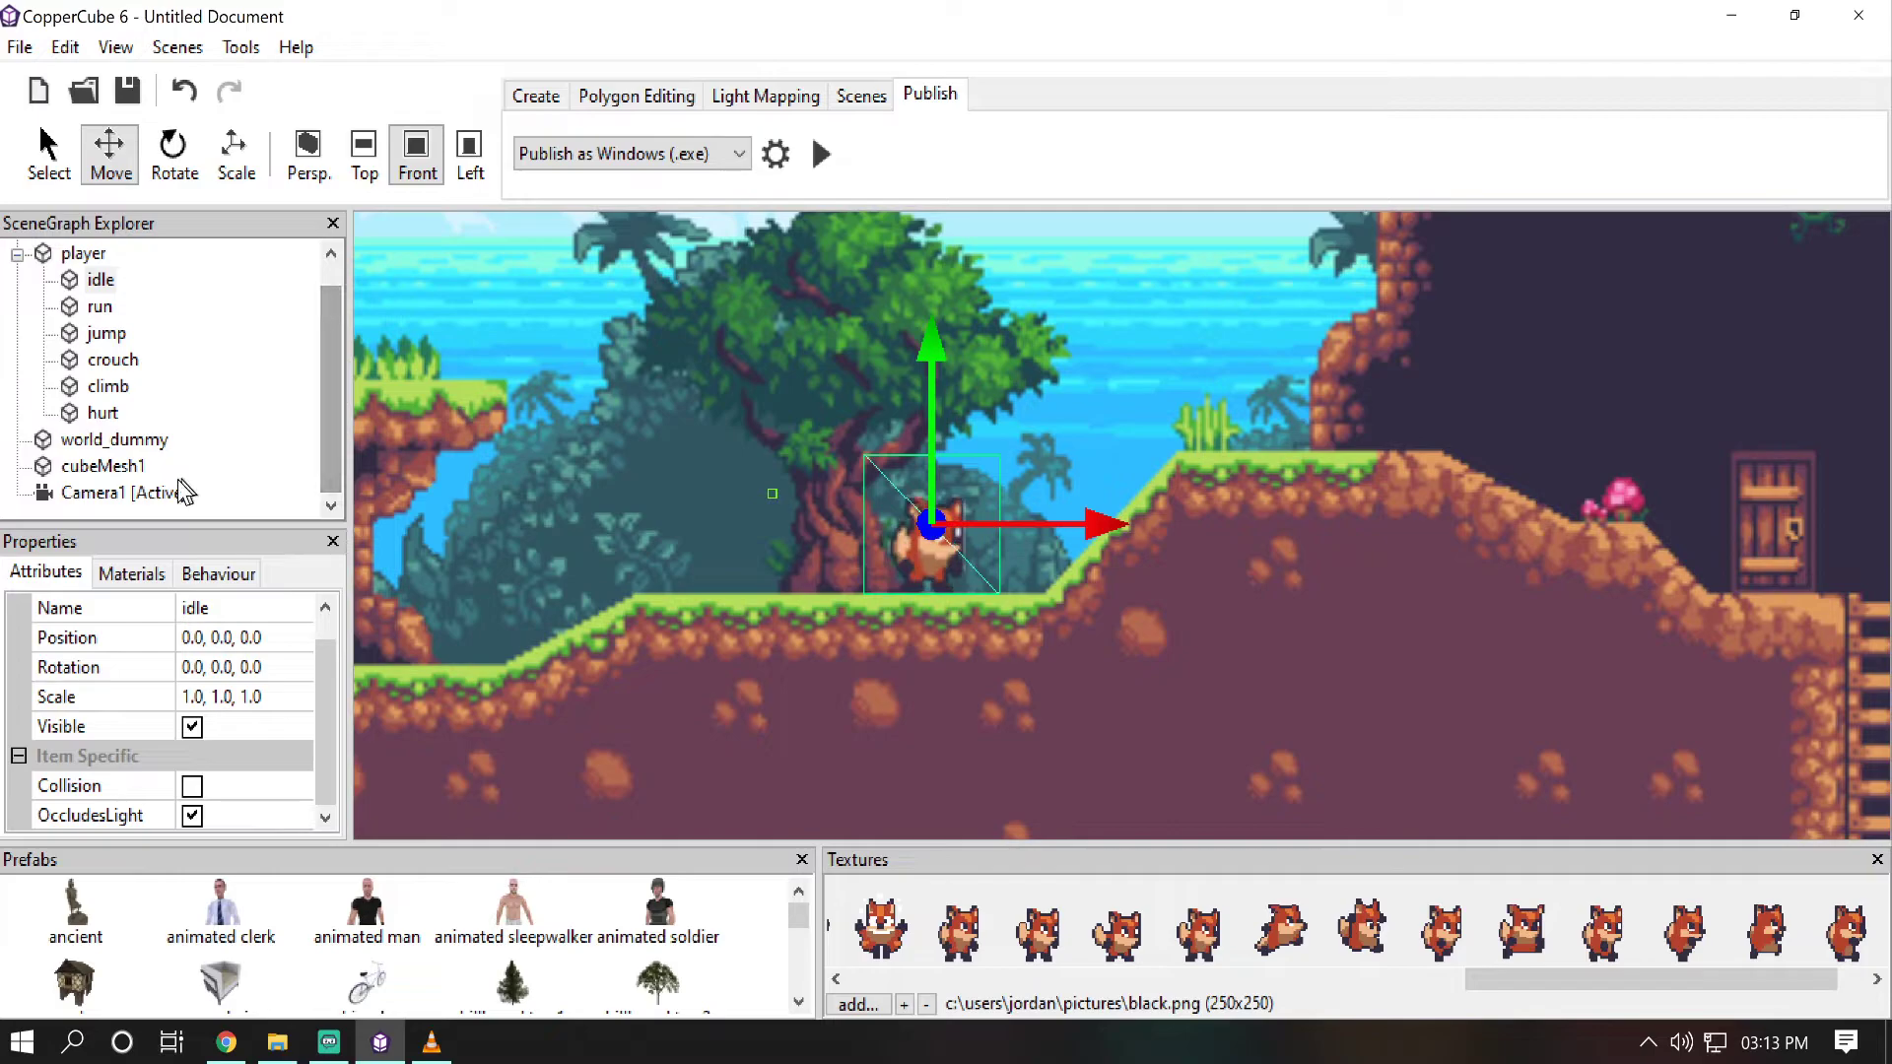
pyautogui.click(157, 493)
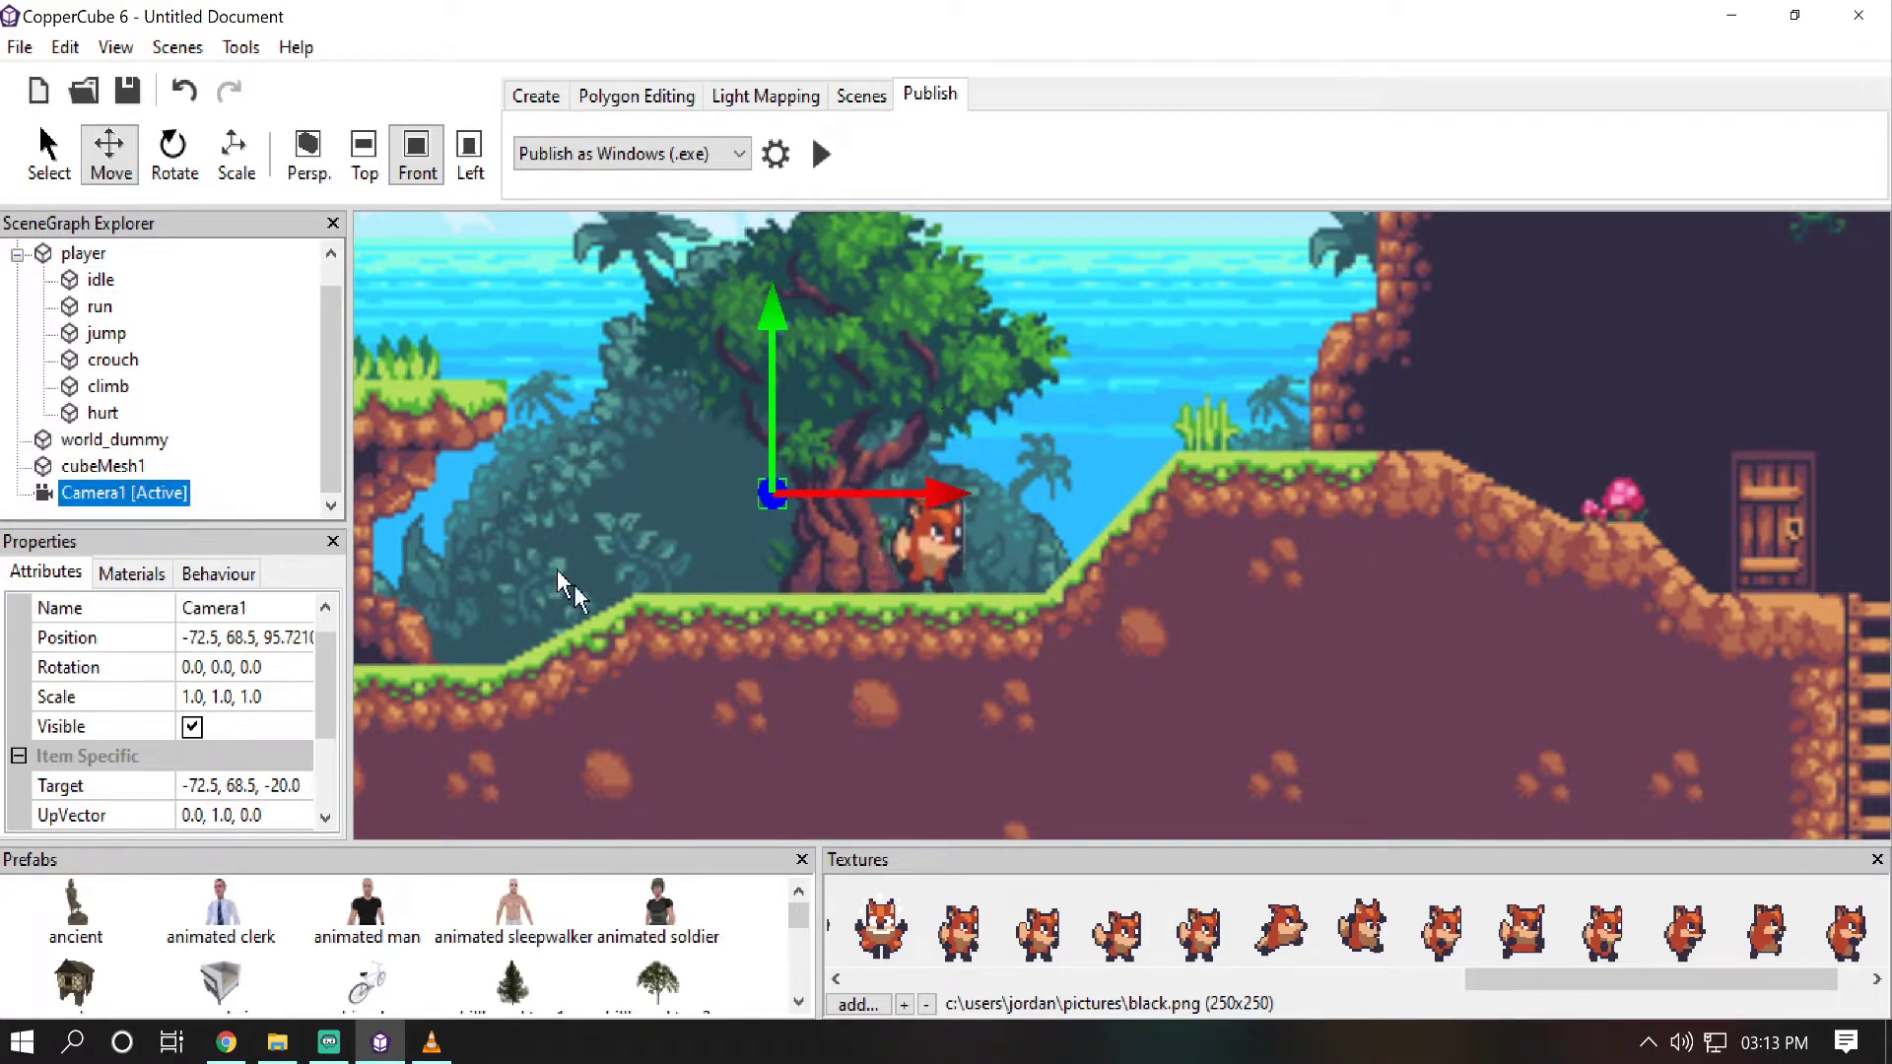
pyautogui.click(307, 153)
pyautogui.moveTo(798, 434); pyautogui.dragTo(1113, 636)
pyautogui.press('Right')
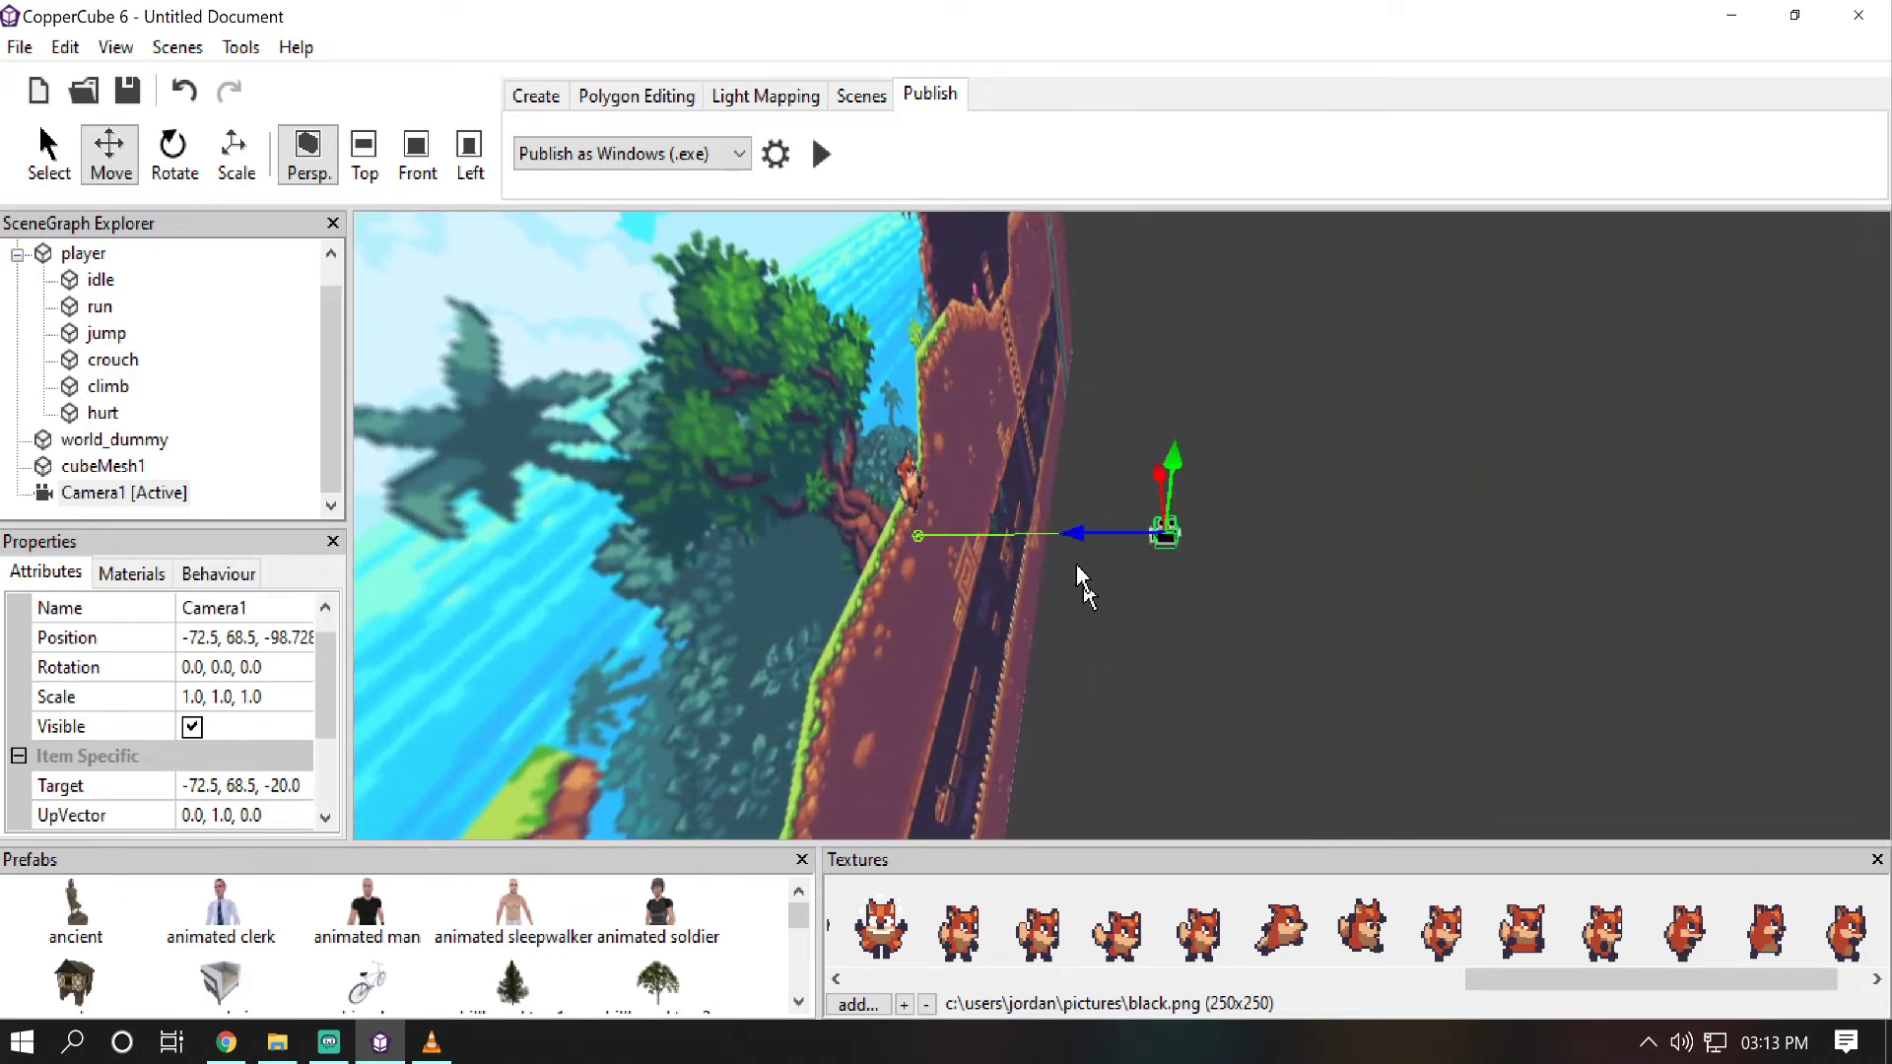
pyautogui.moveTo(1080, 533); pyautogui.dragTo(1133, 538)
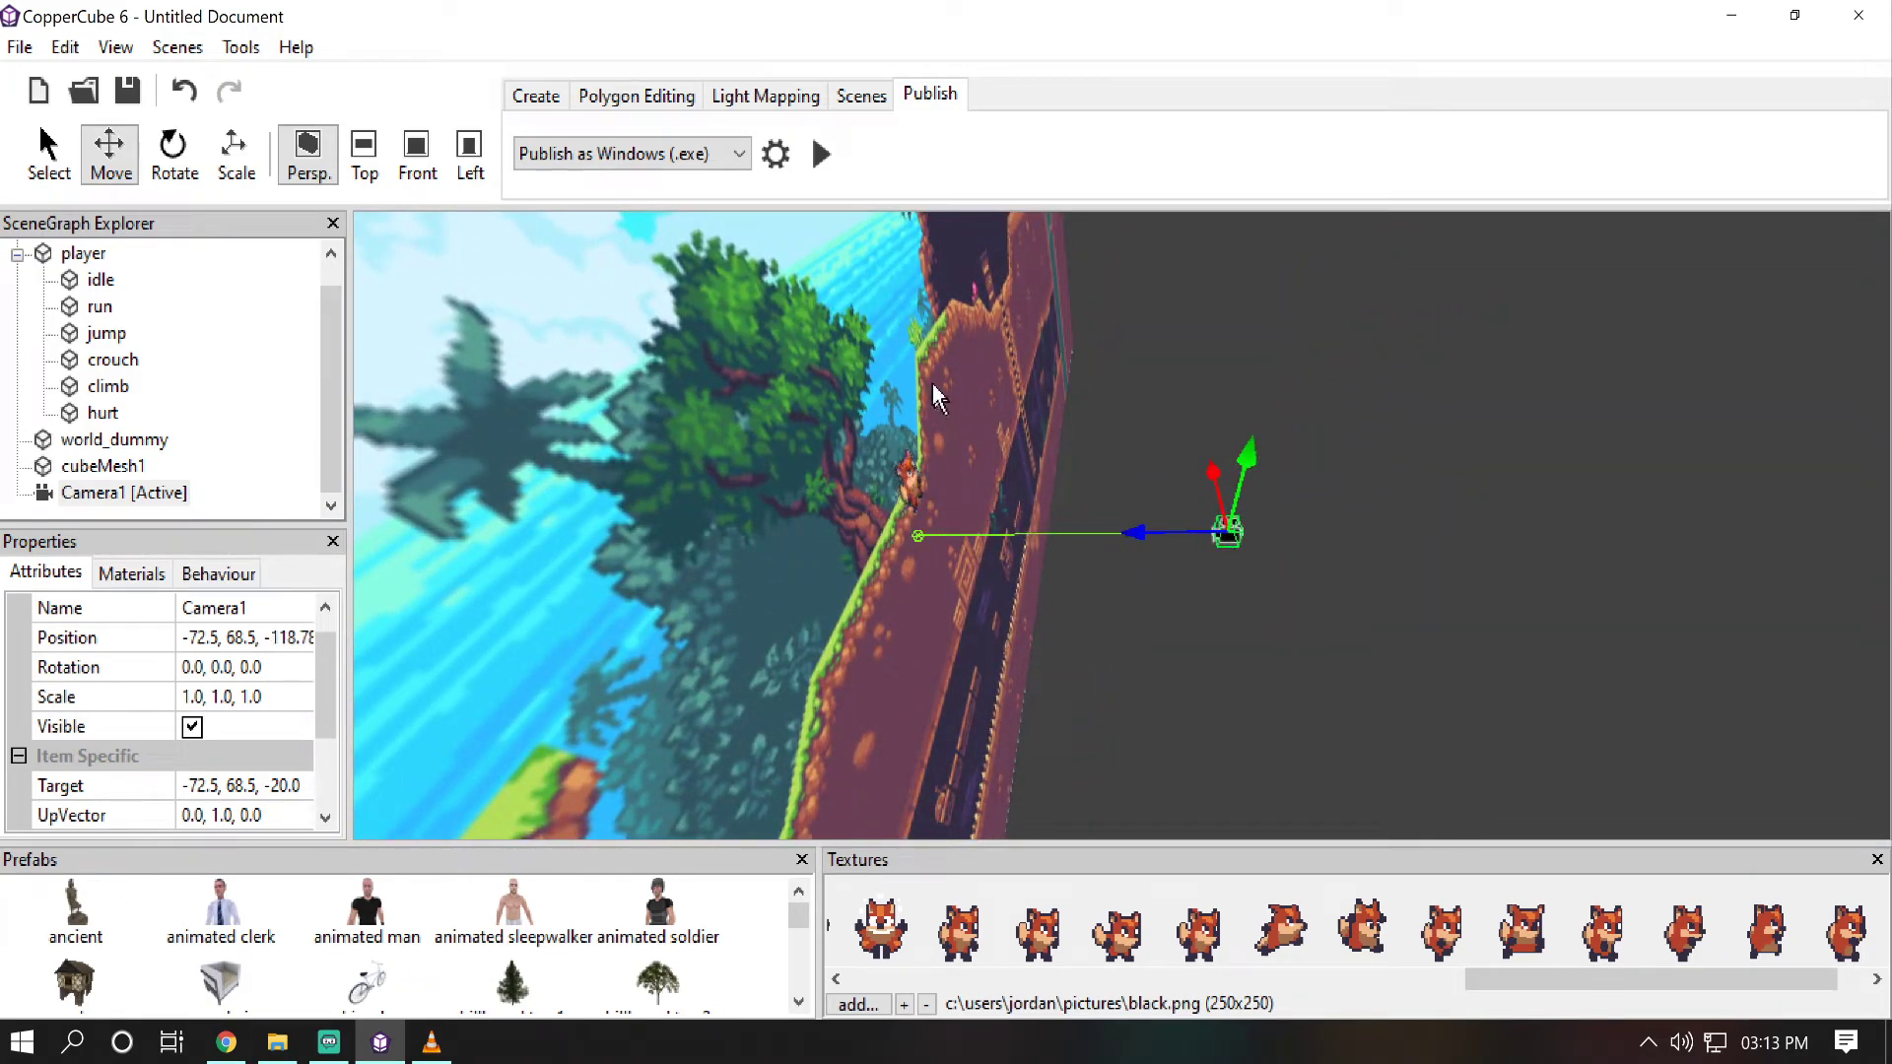
# Step: Test-run the game through the repositioned camera, walk the fox both ways, make it jump several times, and close the test window
pyautogui.click(824, 154)
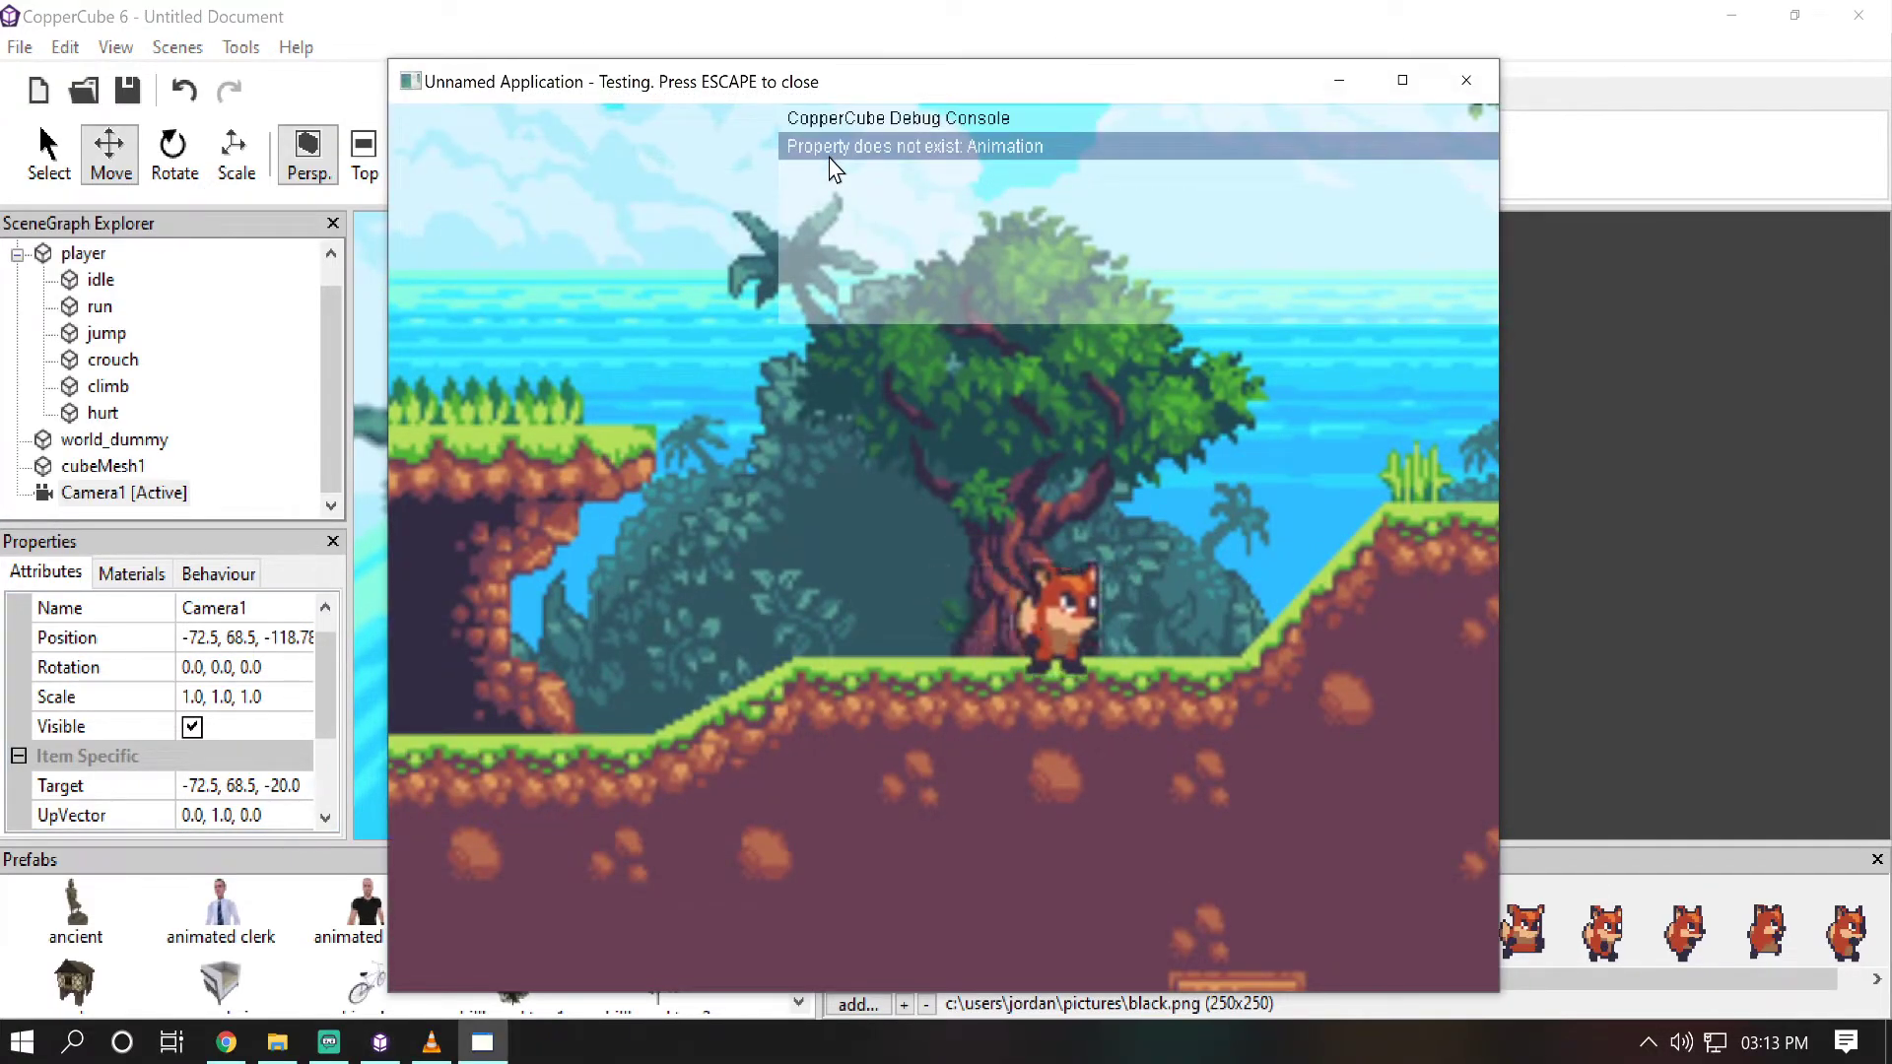
pyautogui.press('Left')
pyautogui.press('Right')
pyautogui.press('Left')
pyautogui.press('Right')
pyautogui.press('Left')
pyautogui.press('Right')
pyautogui.press('Left')
pyautogui.press('Left')
pyautogui.press('Right')
pyautogui.press('space')
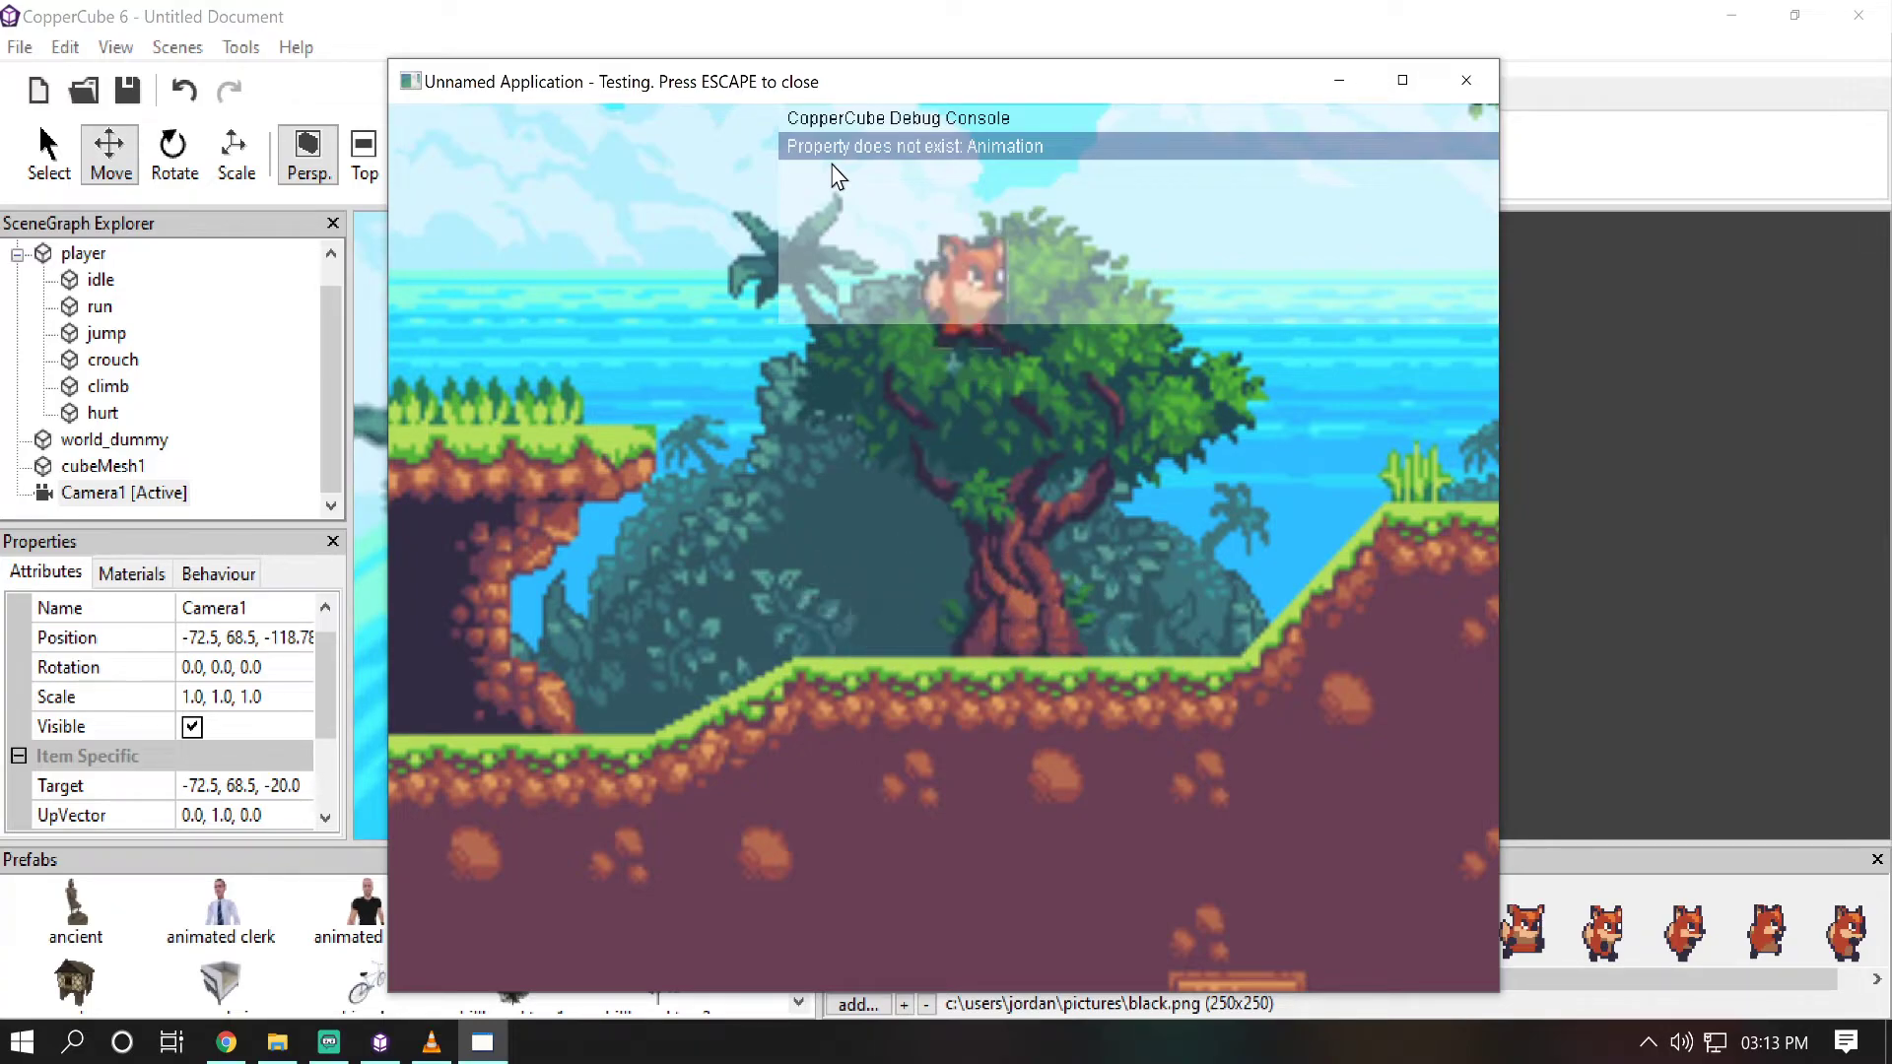
pyautogui.press('Right')
pyautogui.press('space')
pyautogui.press('Left')
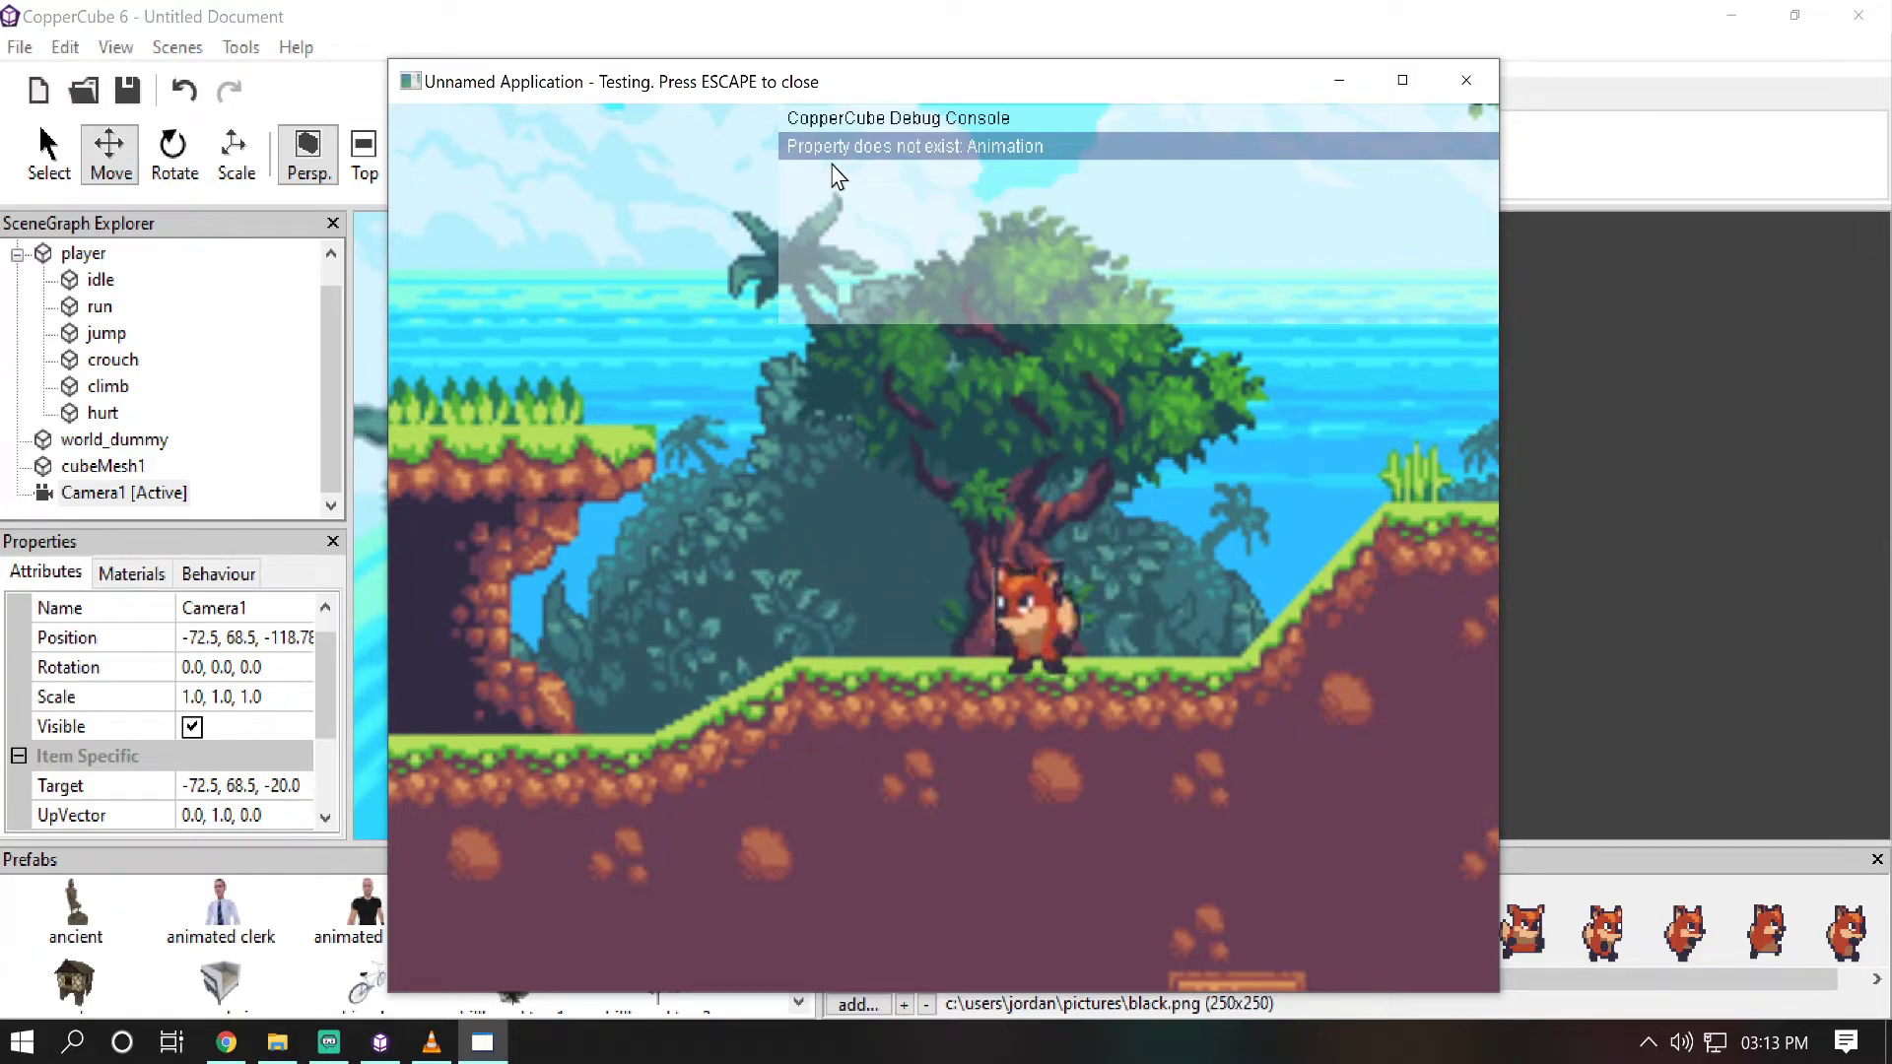
pyautogui.press('Right')
pyautogui.press('space')
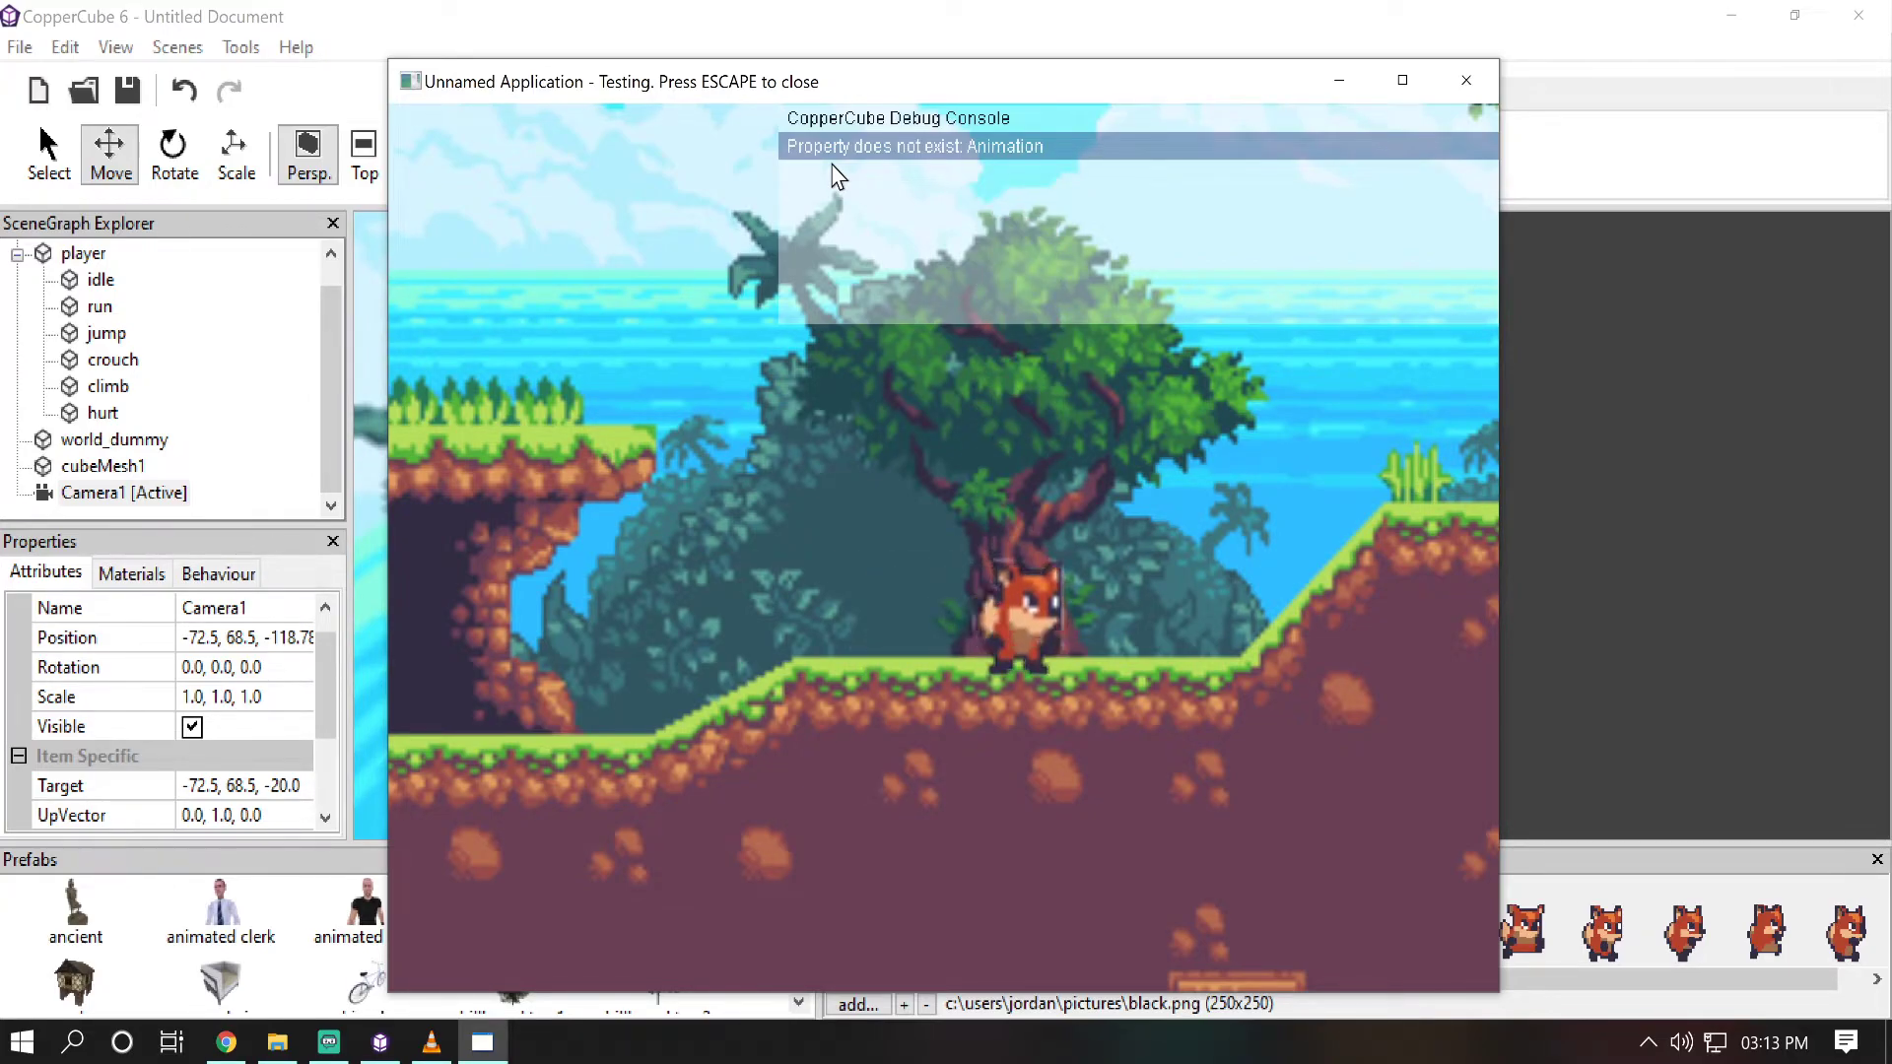
pyautogui.press('Escape')
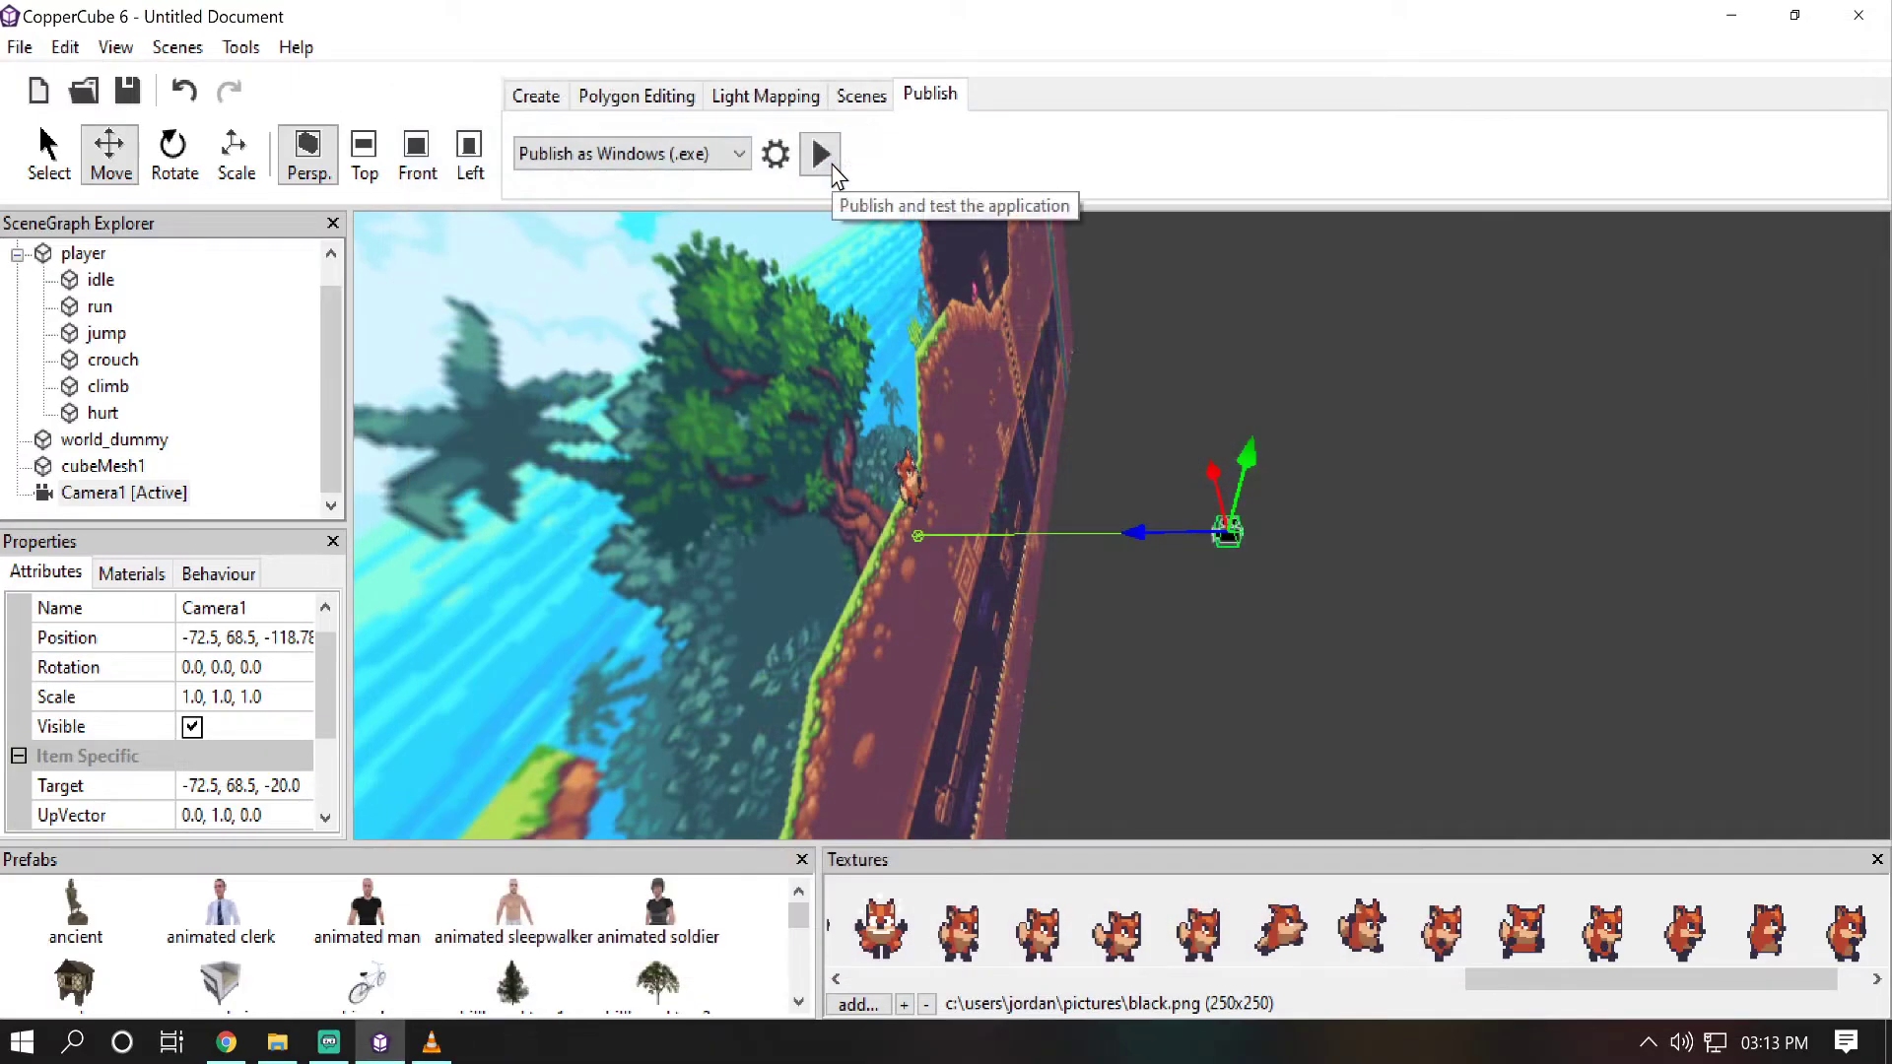
# Step: Frame the fox and the surrounding ground from the front and select its idle mesh in the viewport
pyautogui.moveTo(1420, 471); pyautogui.dragTo(1295, 418)
pyautogui.scroll(10, 1293, 461)
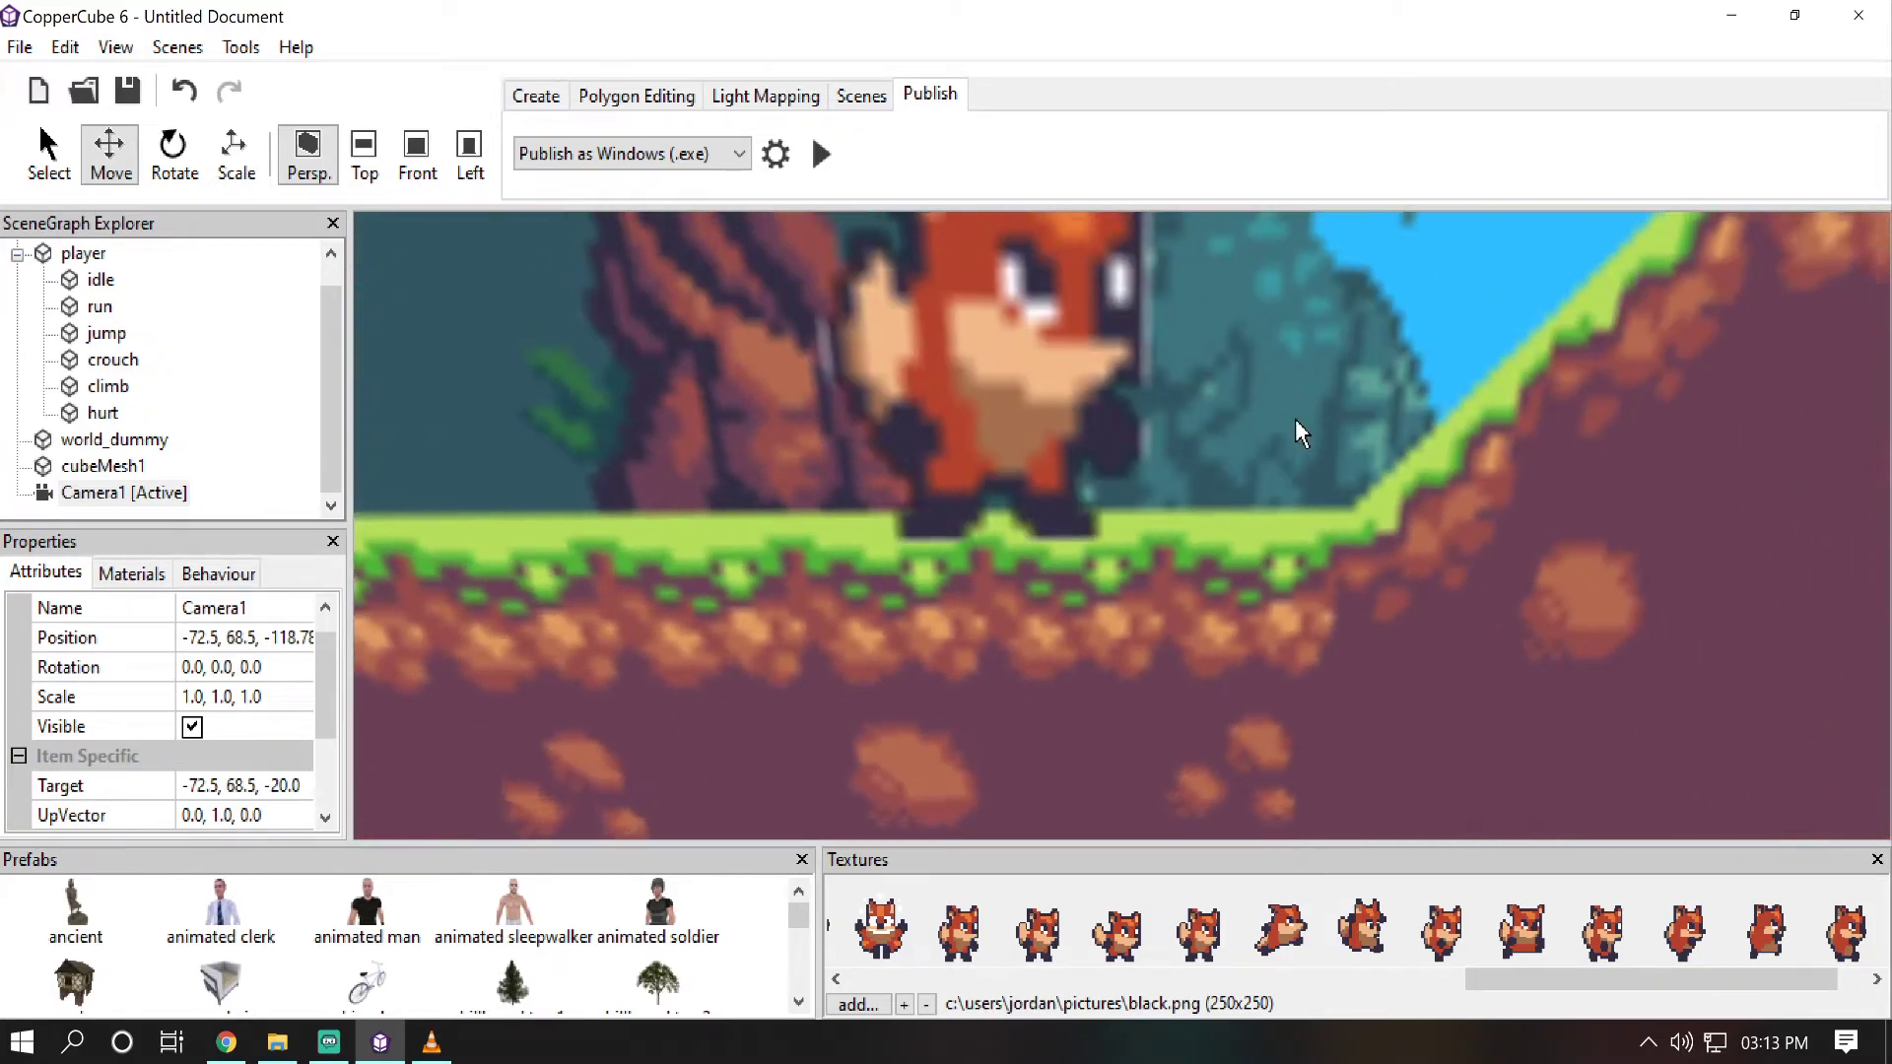
pyautogui.scroll(-5, 1297, 418)
pyautogui.click(1100, 468)
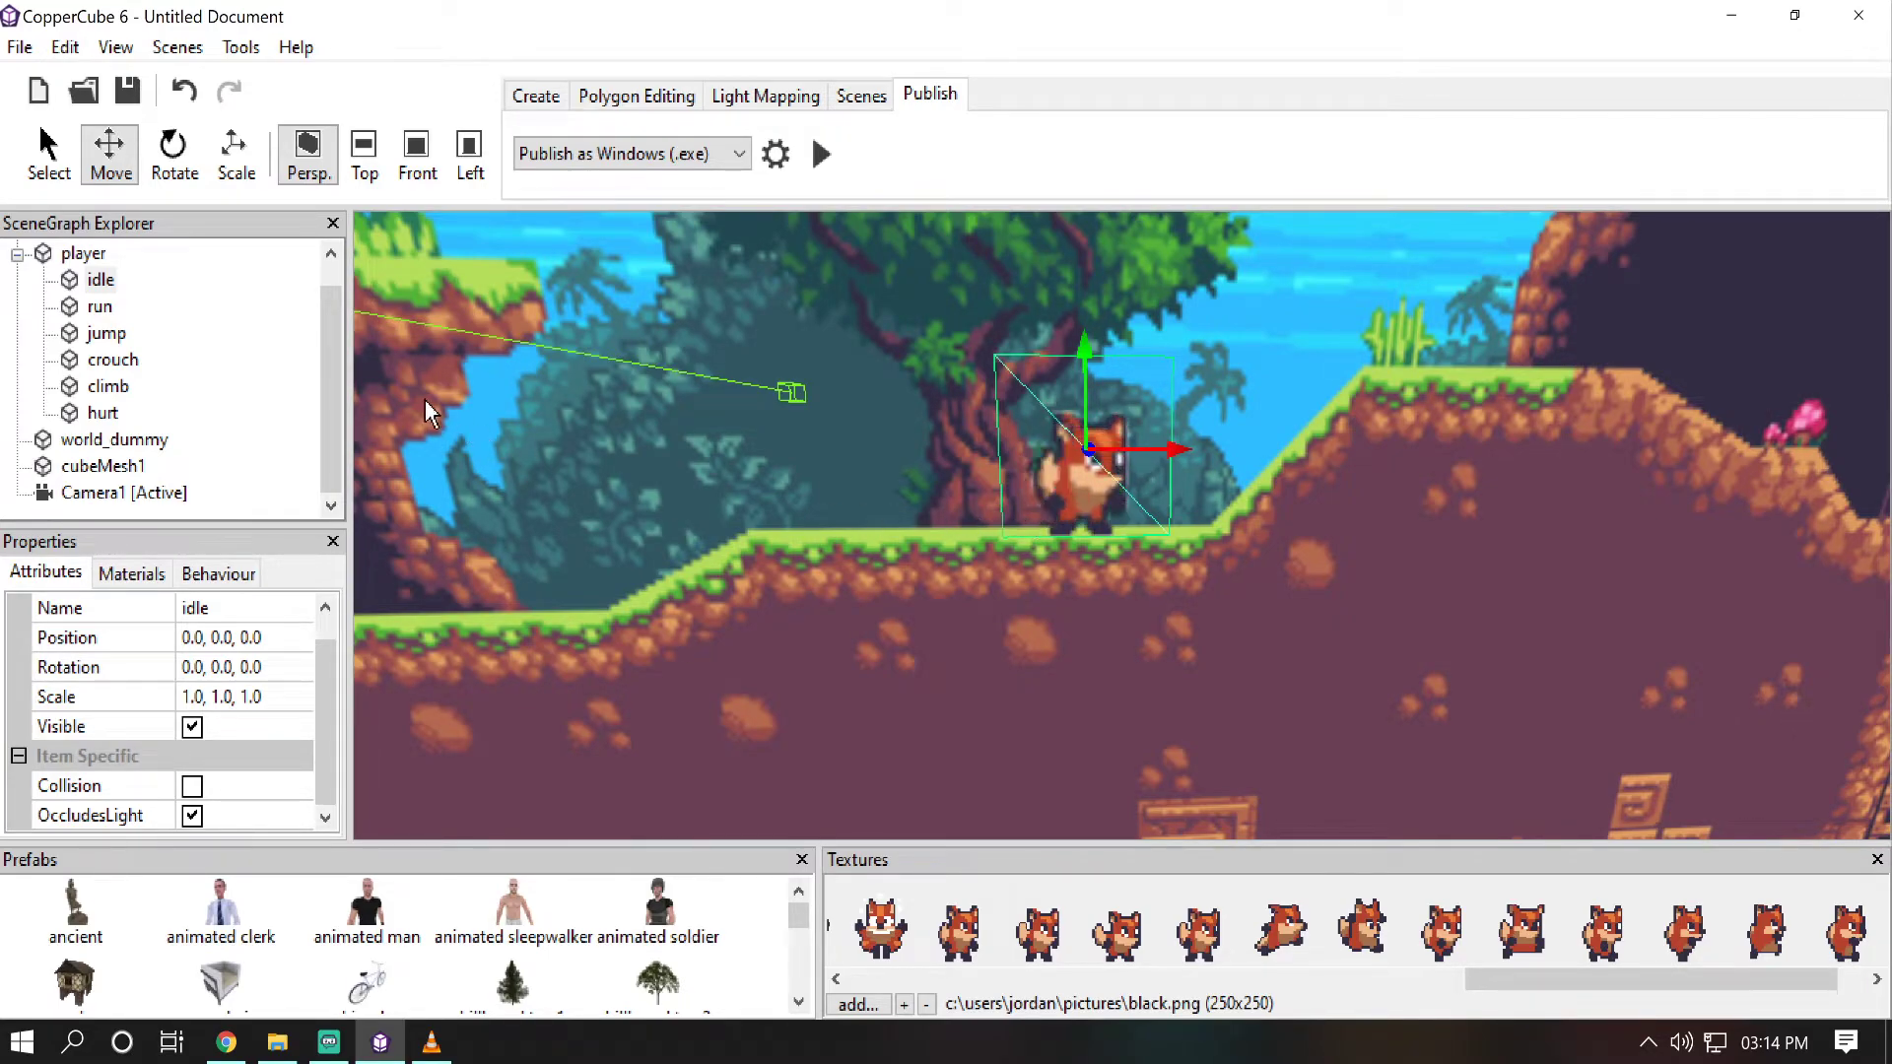
# Step: Add a "Before first drawing do something" behaviour to New 3D Scene1 and enable AlsoOnReload
pyautogui.scroll(1, 98, 295)
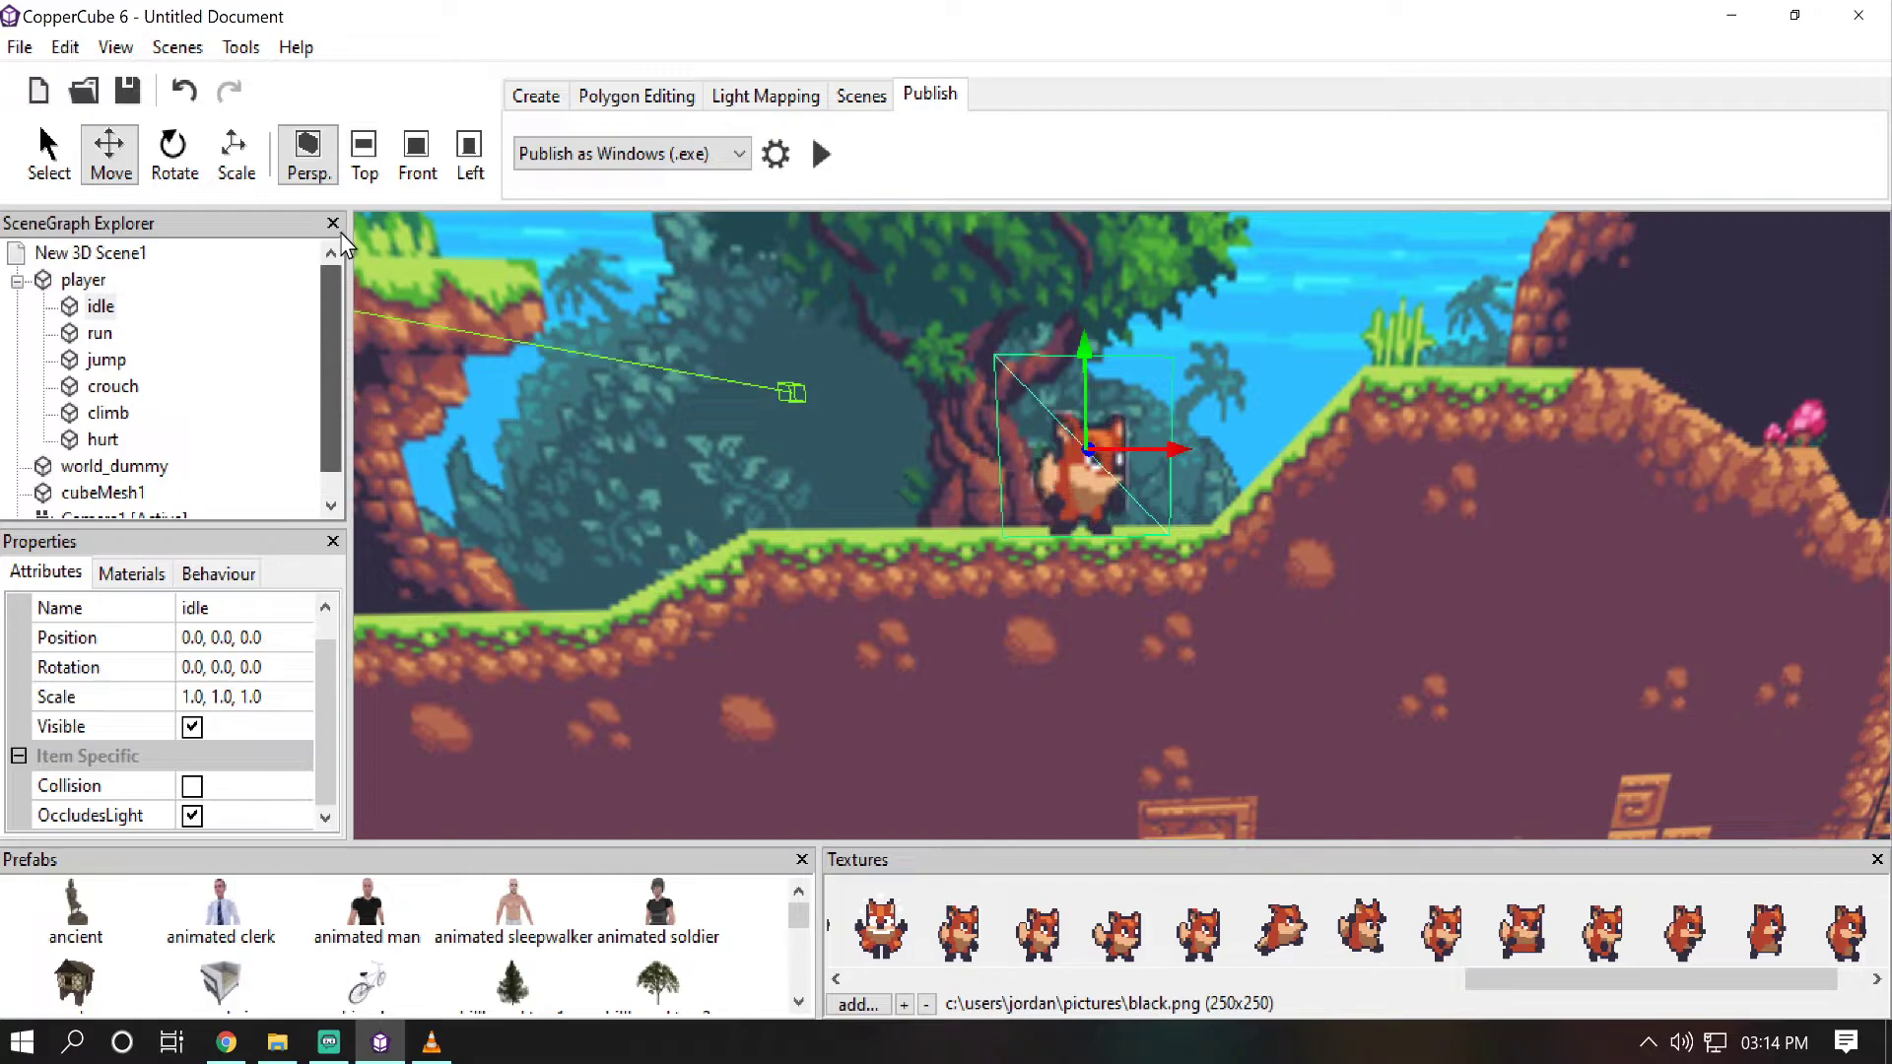
pyautogui.click(88, 254)
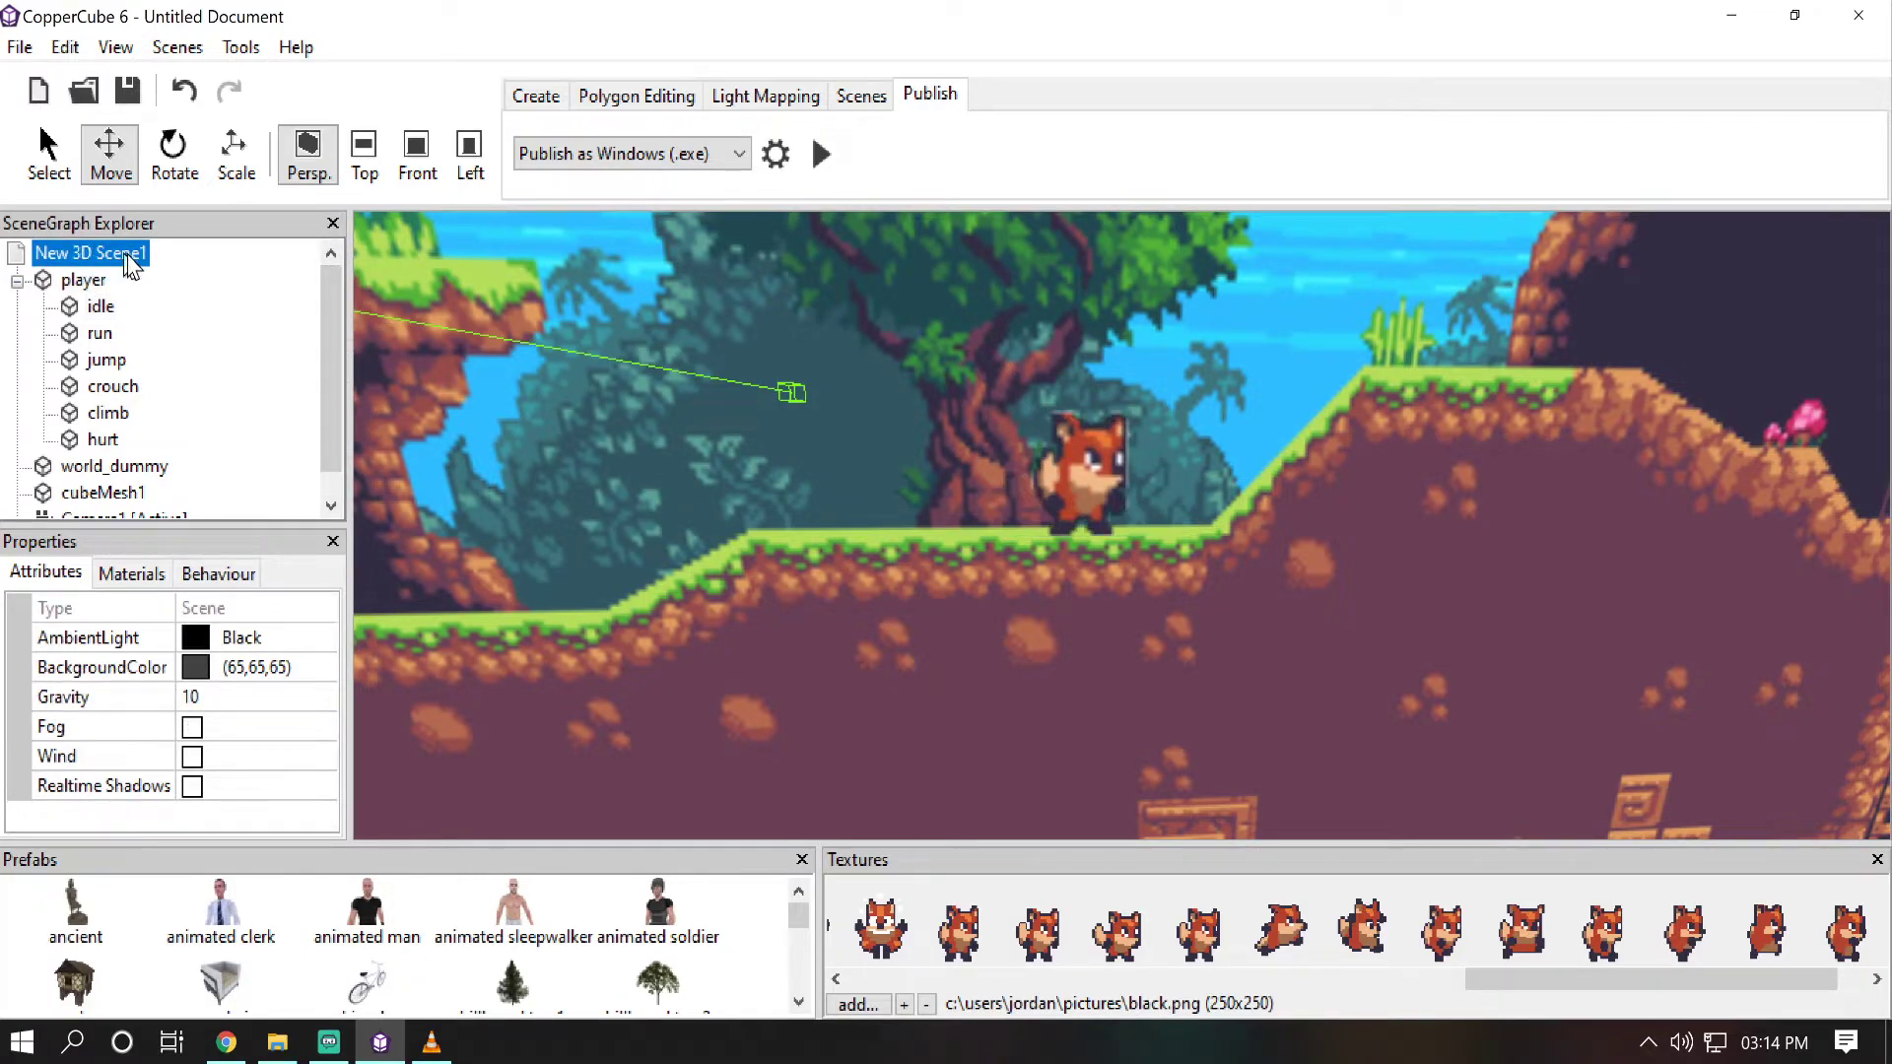
pyautogui.click(219, 576)
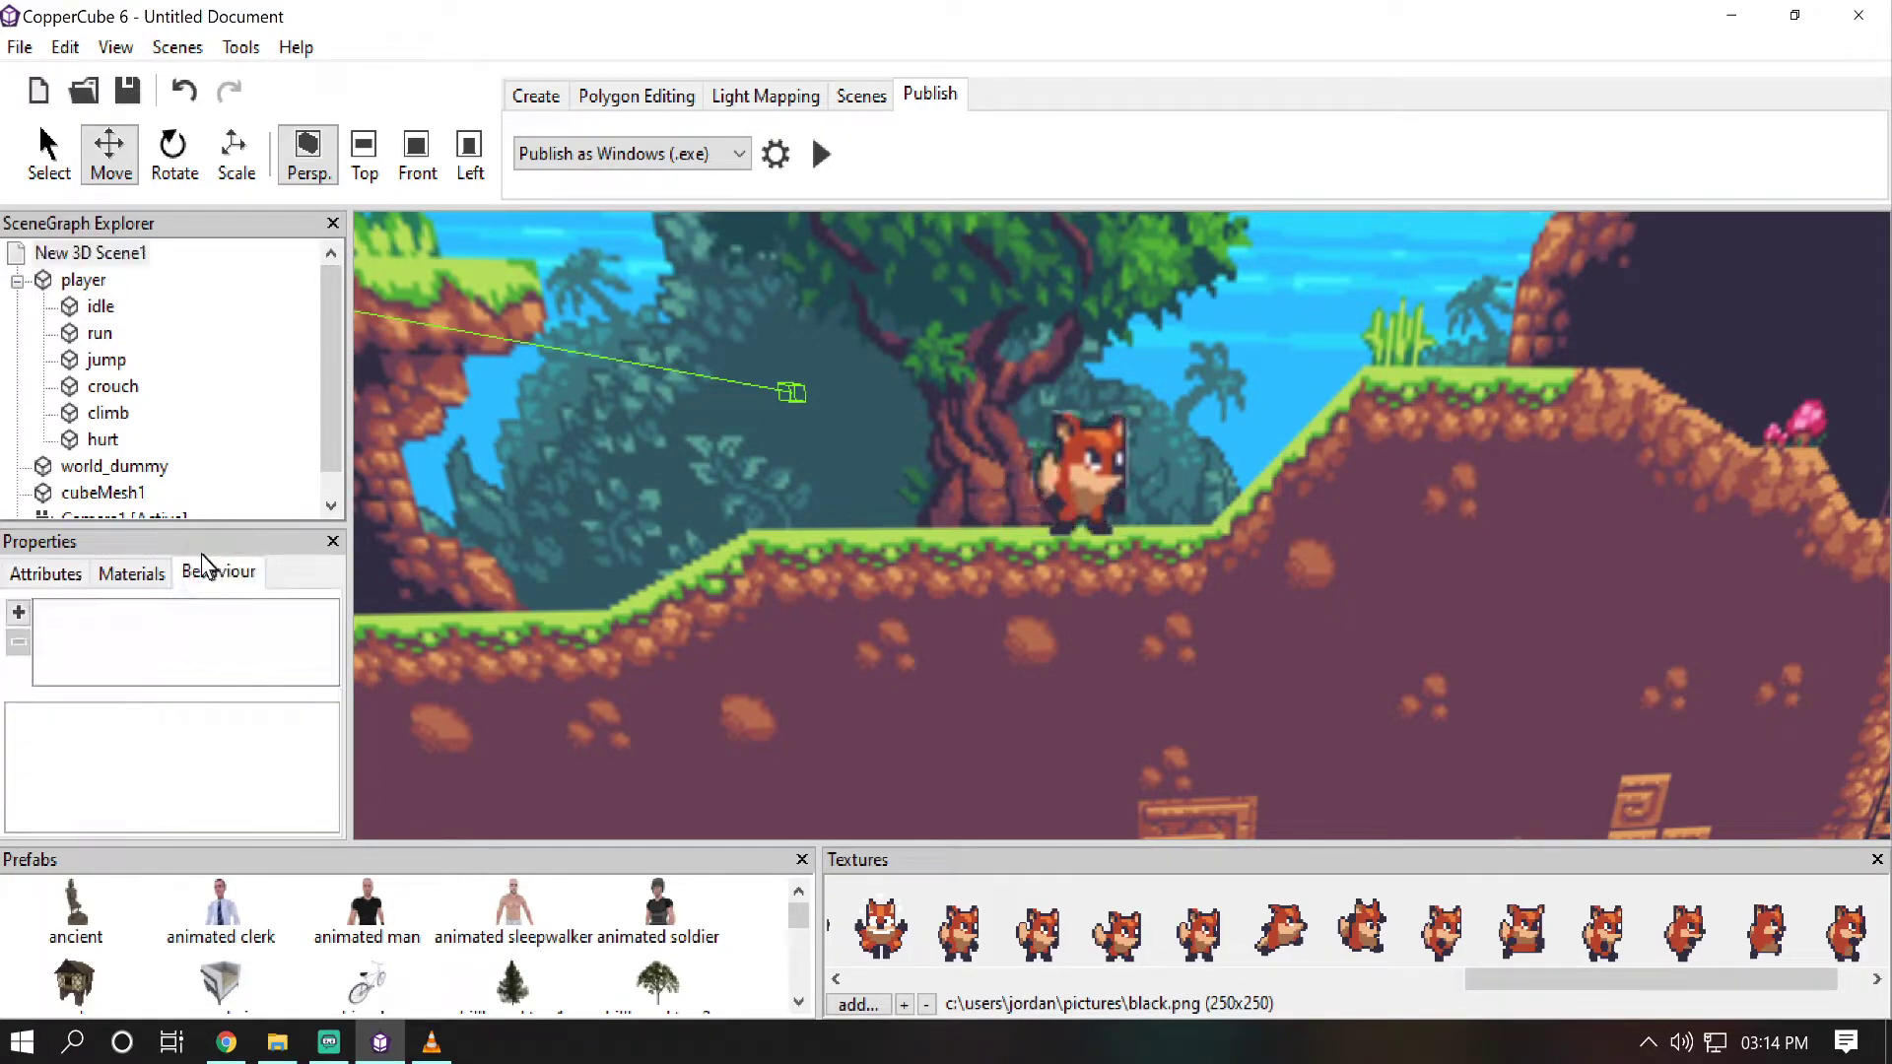
pyautogui.click(19, 615)
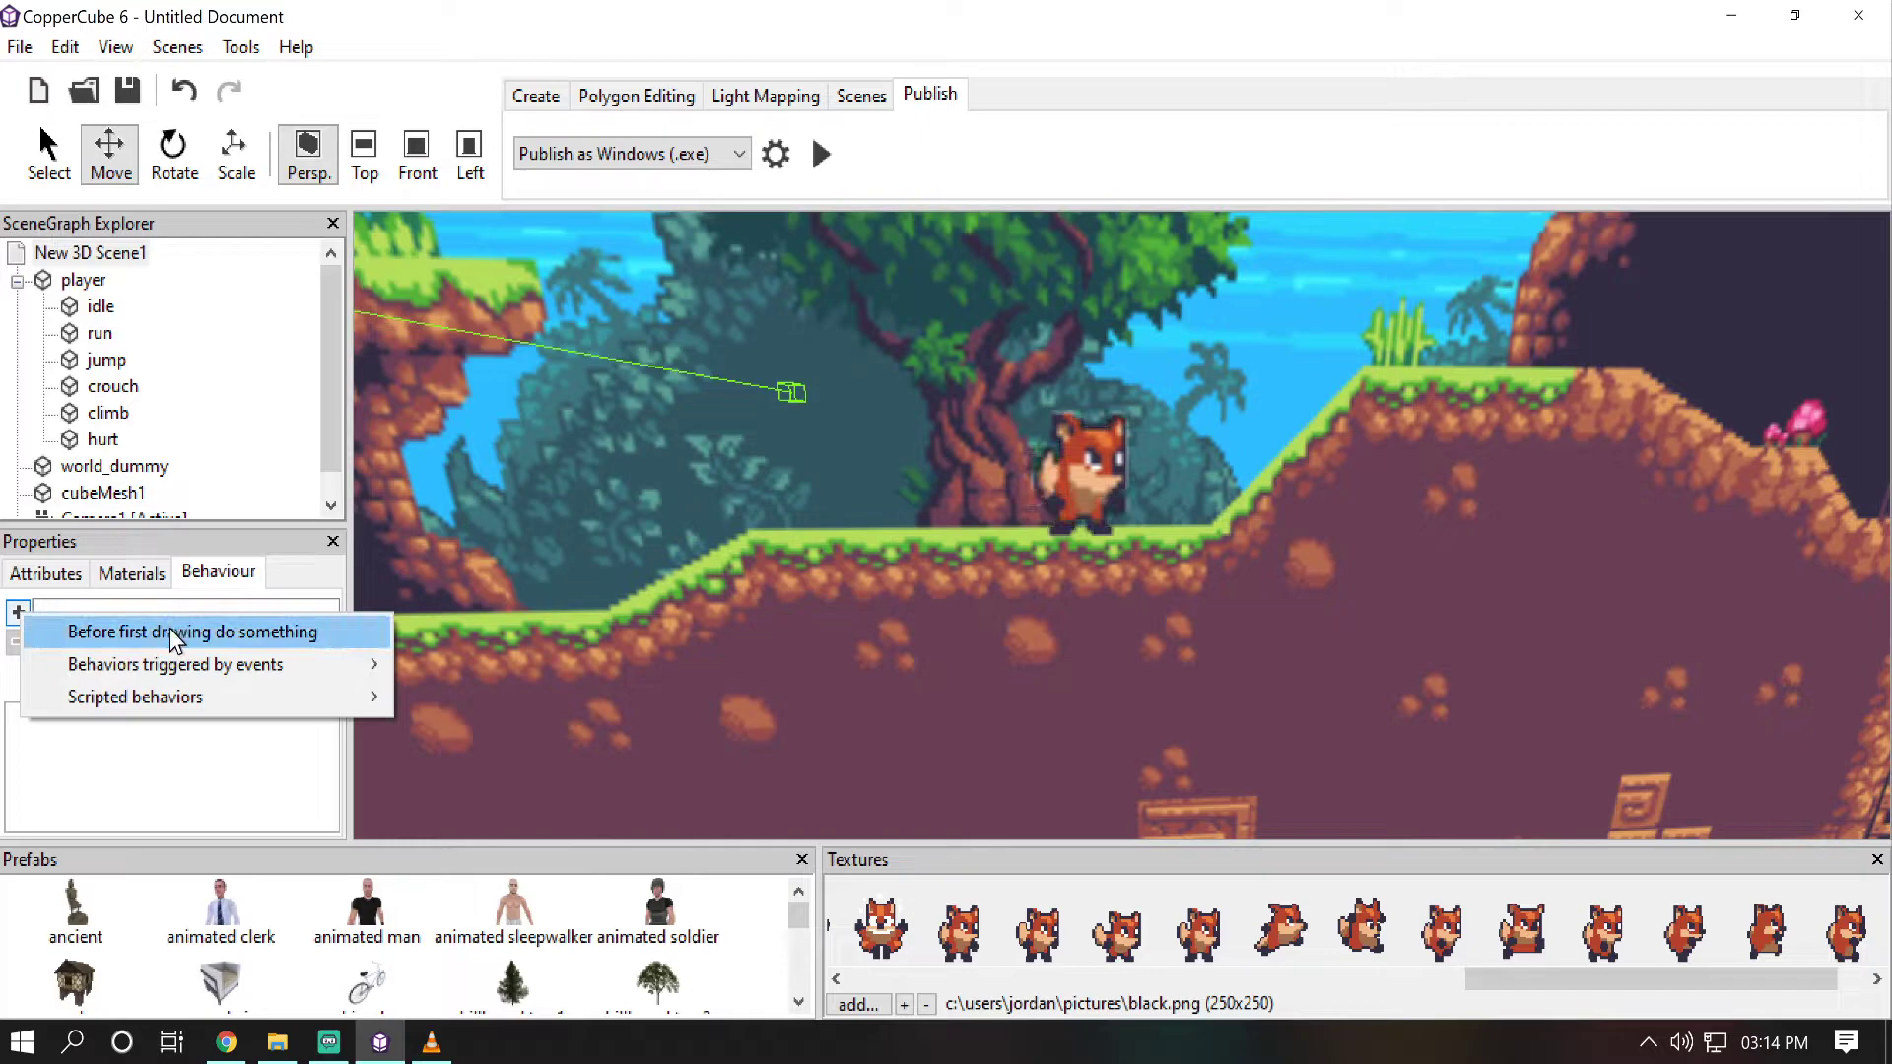
pyautogui.click(301, 637)
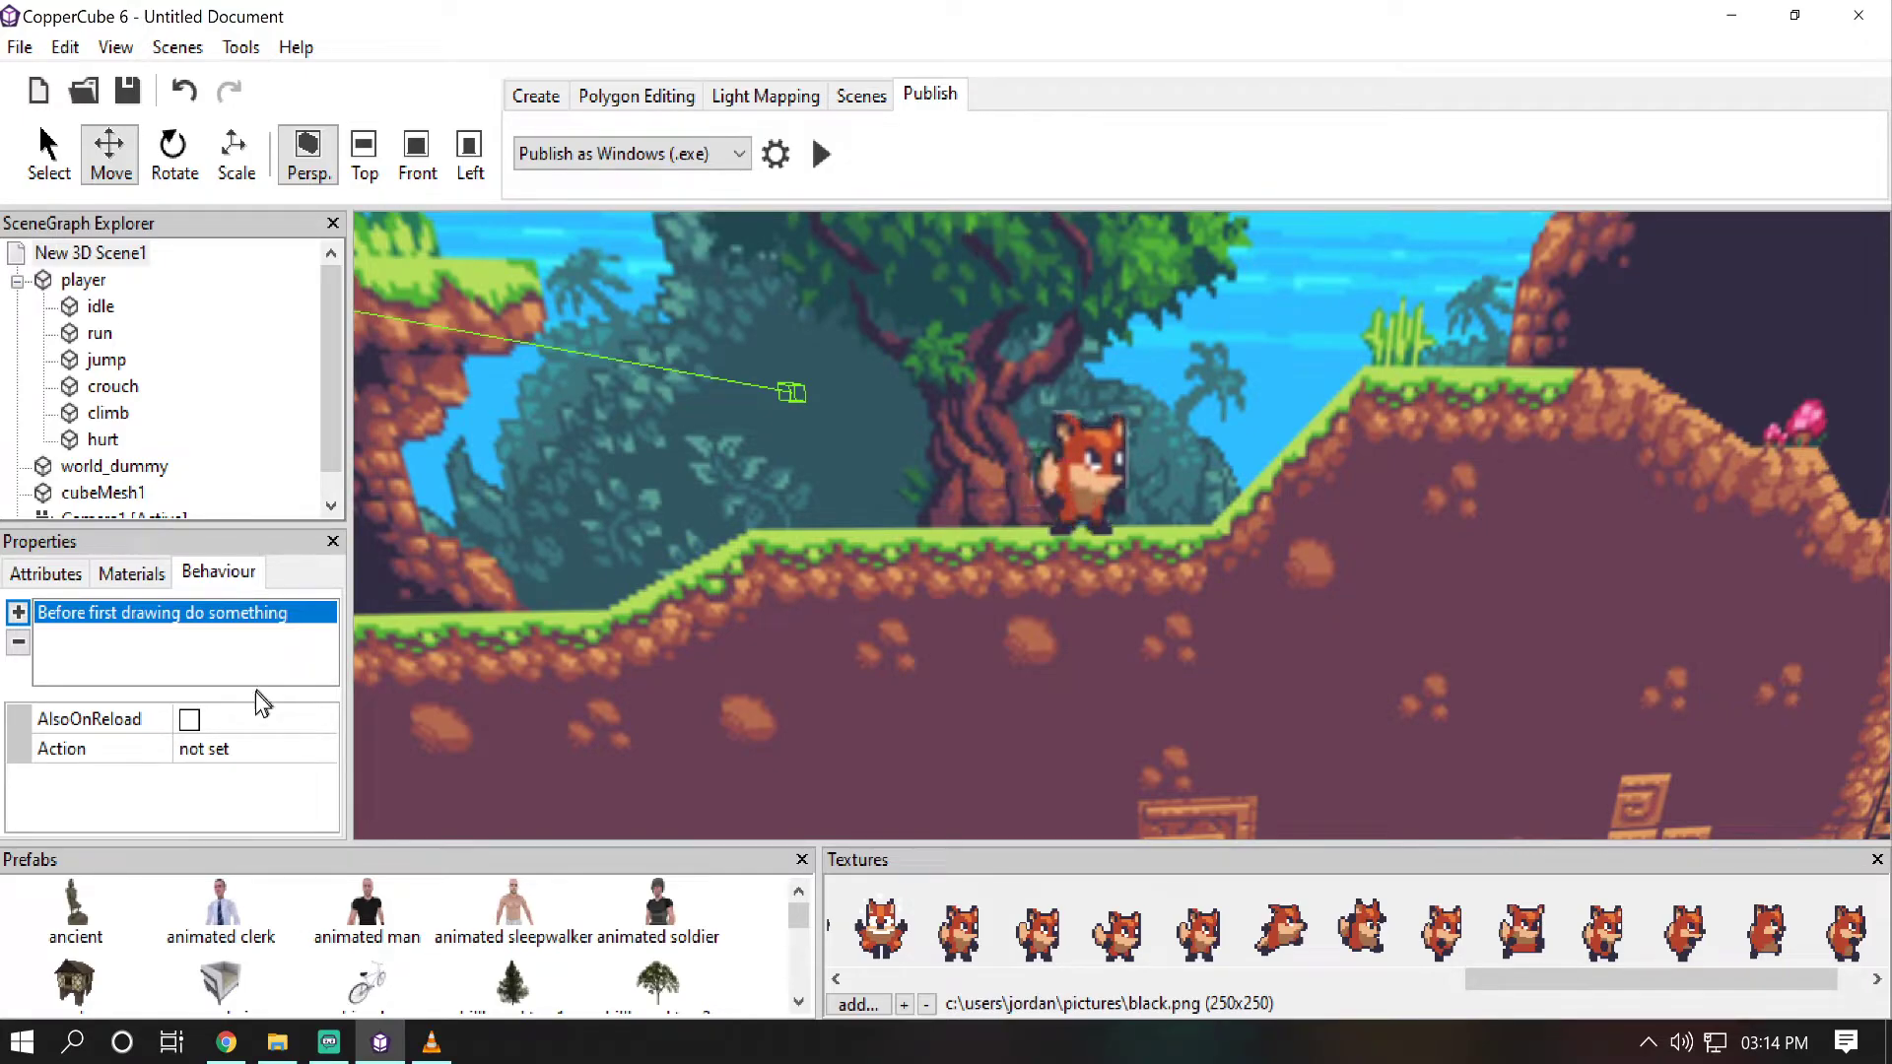
pyautogui.click(189, 720)
# Step: Give the behaviour a "Set or Change a Variable" action setting player_animation to idle, and copy the variable name
pyautogui.click(316, 751)
pyautogui.click(323, 748)
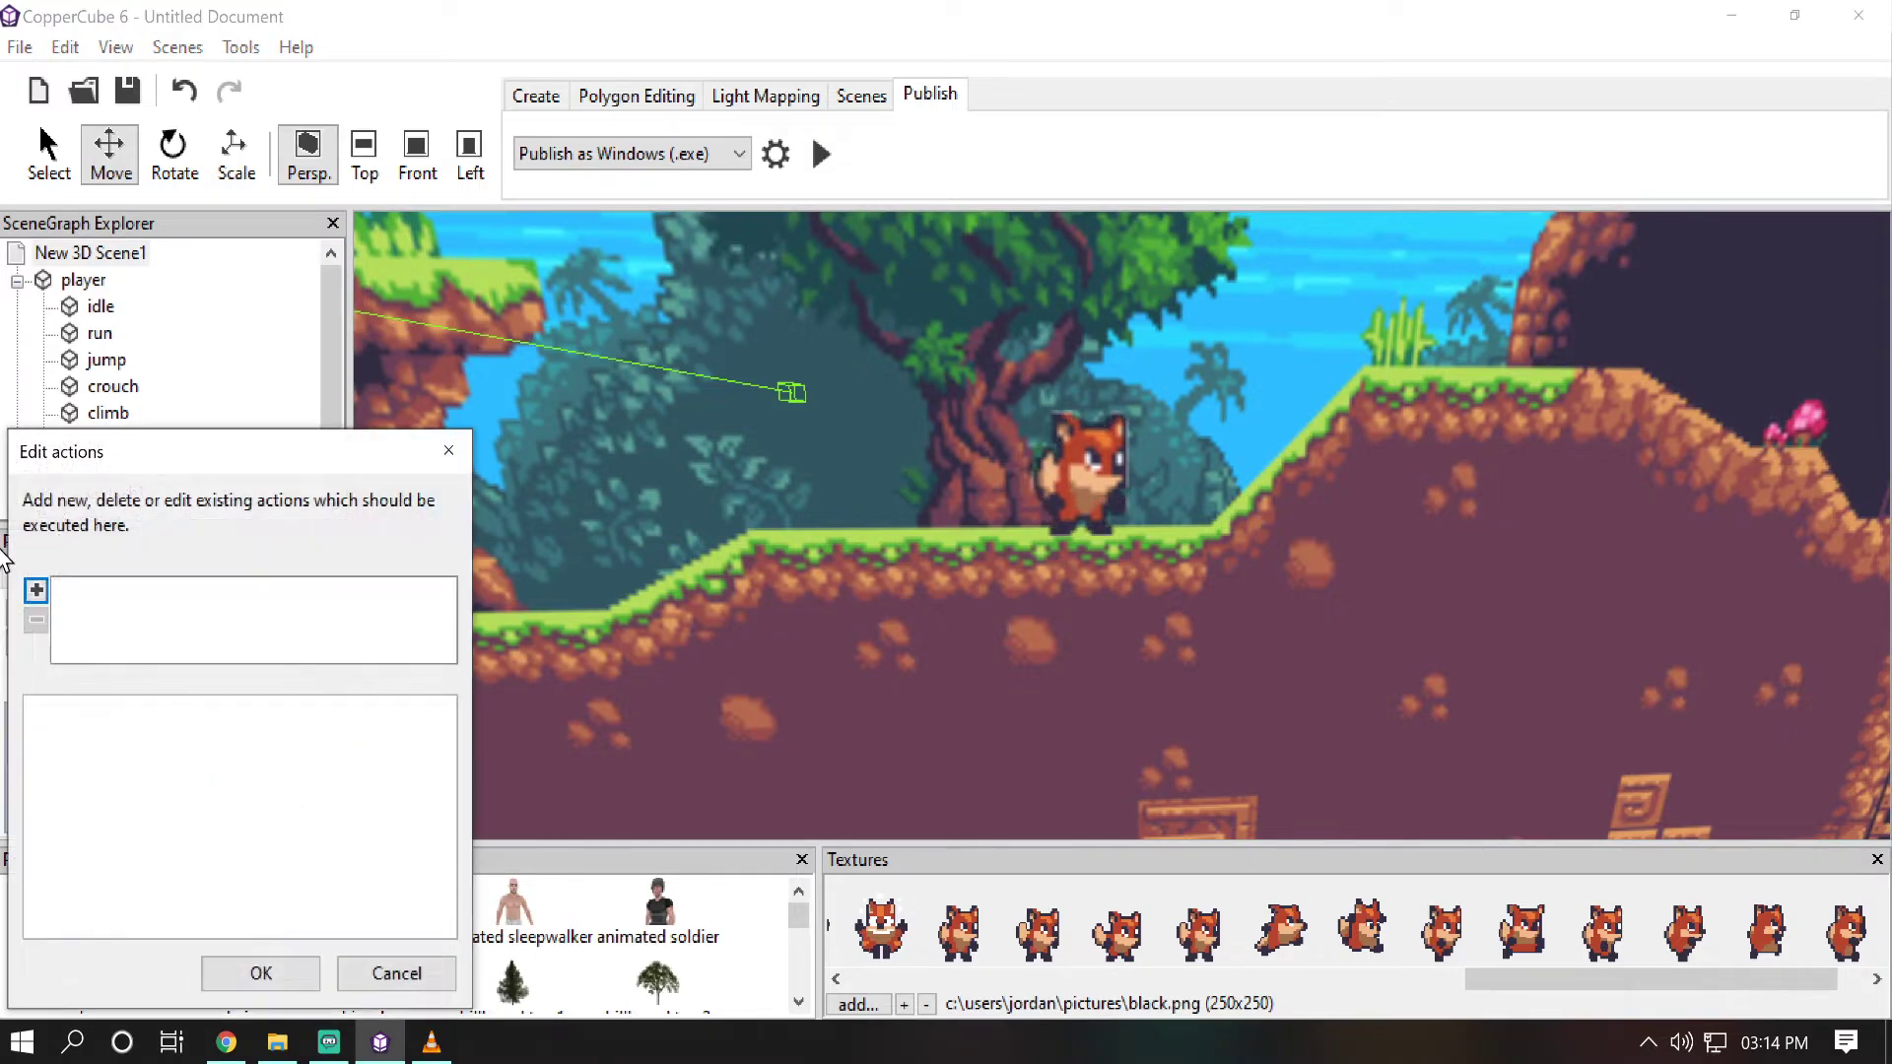
pyautogui.click(37, 591)
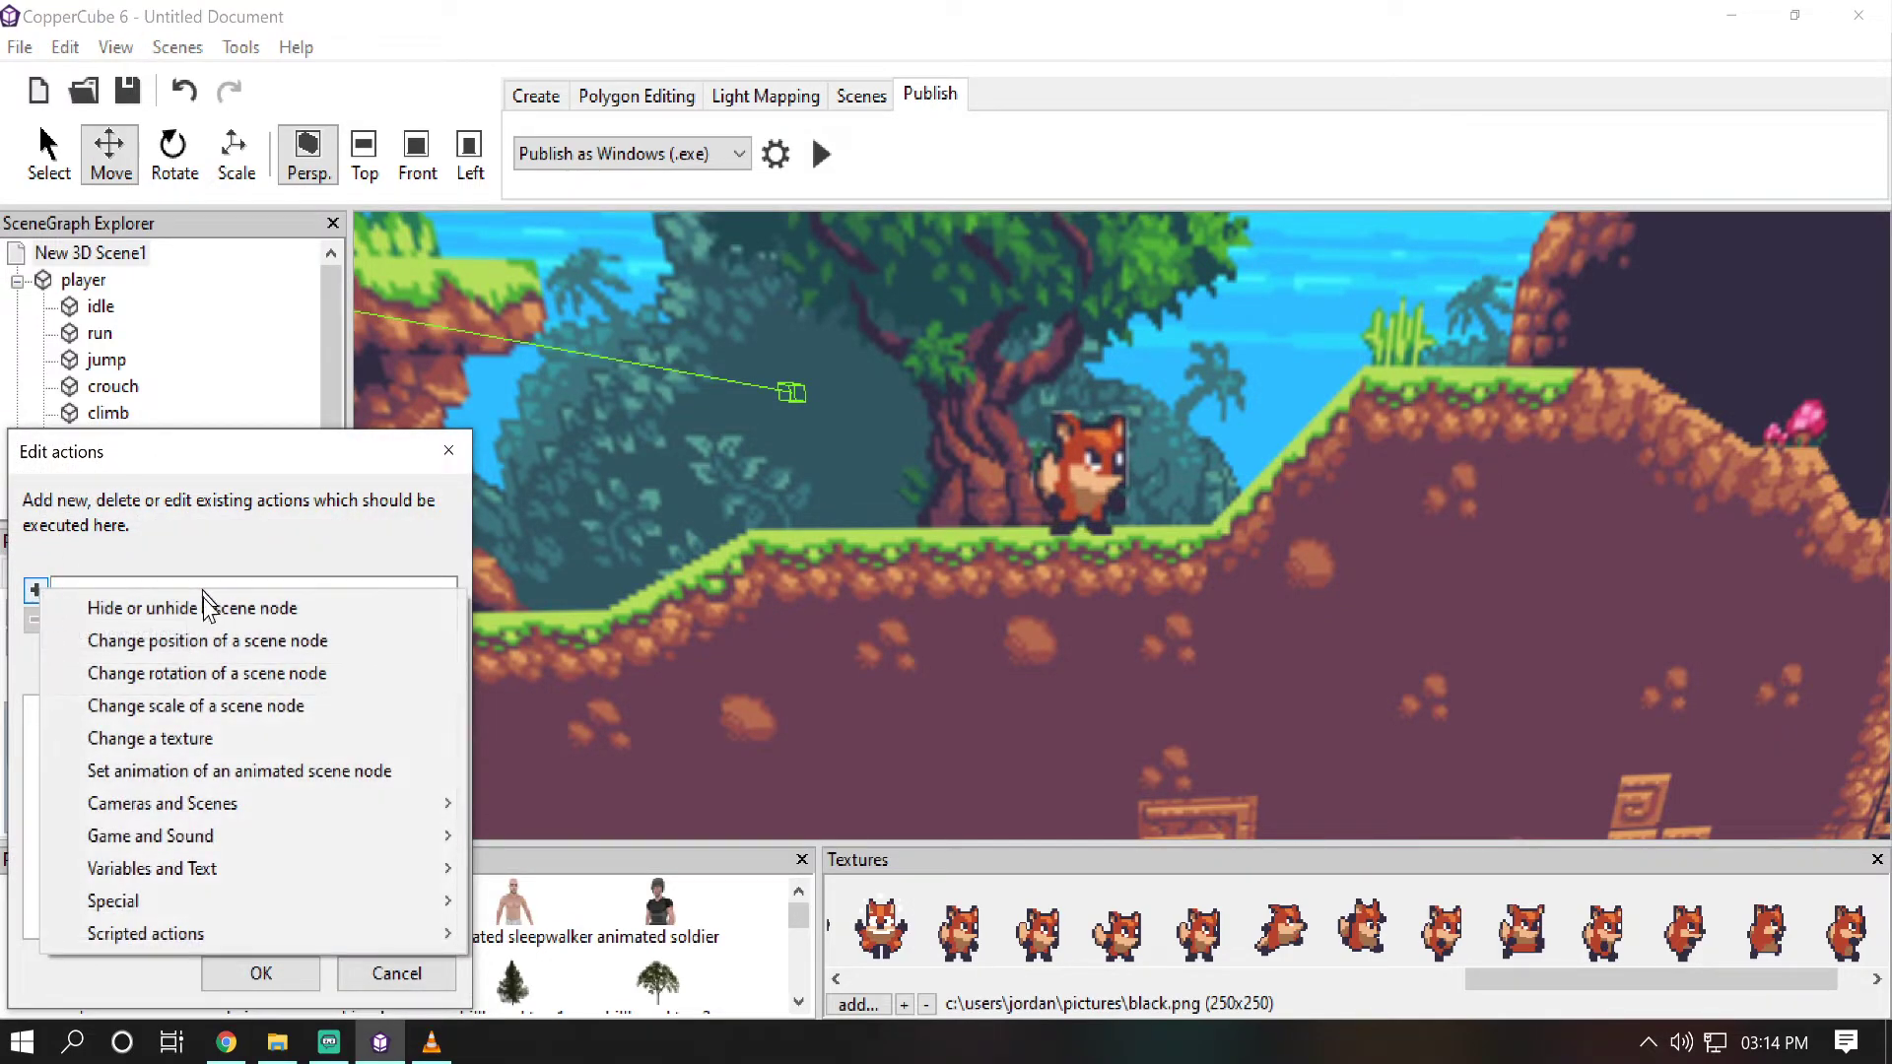
pyautogui.moveTo(299, 871)
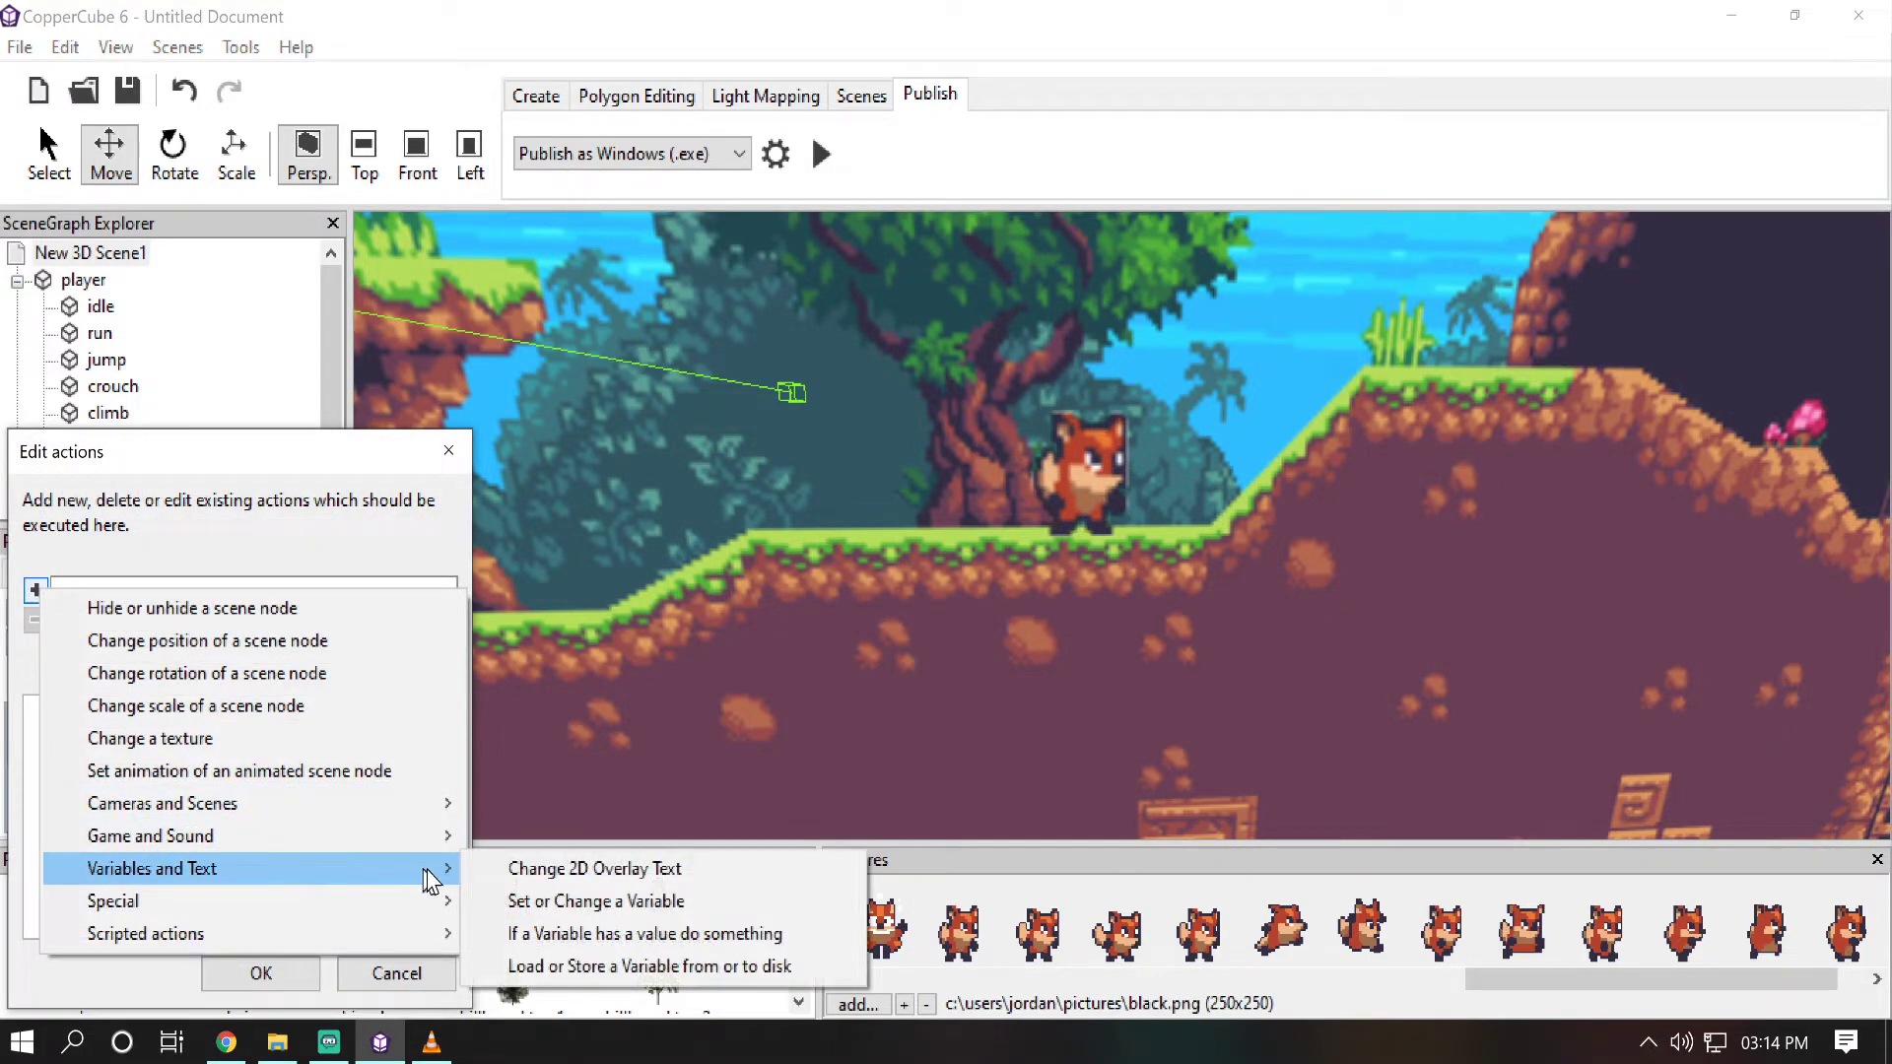
pyautogui.click(576, 902)
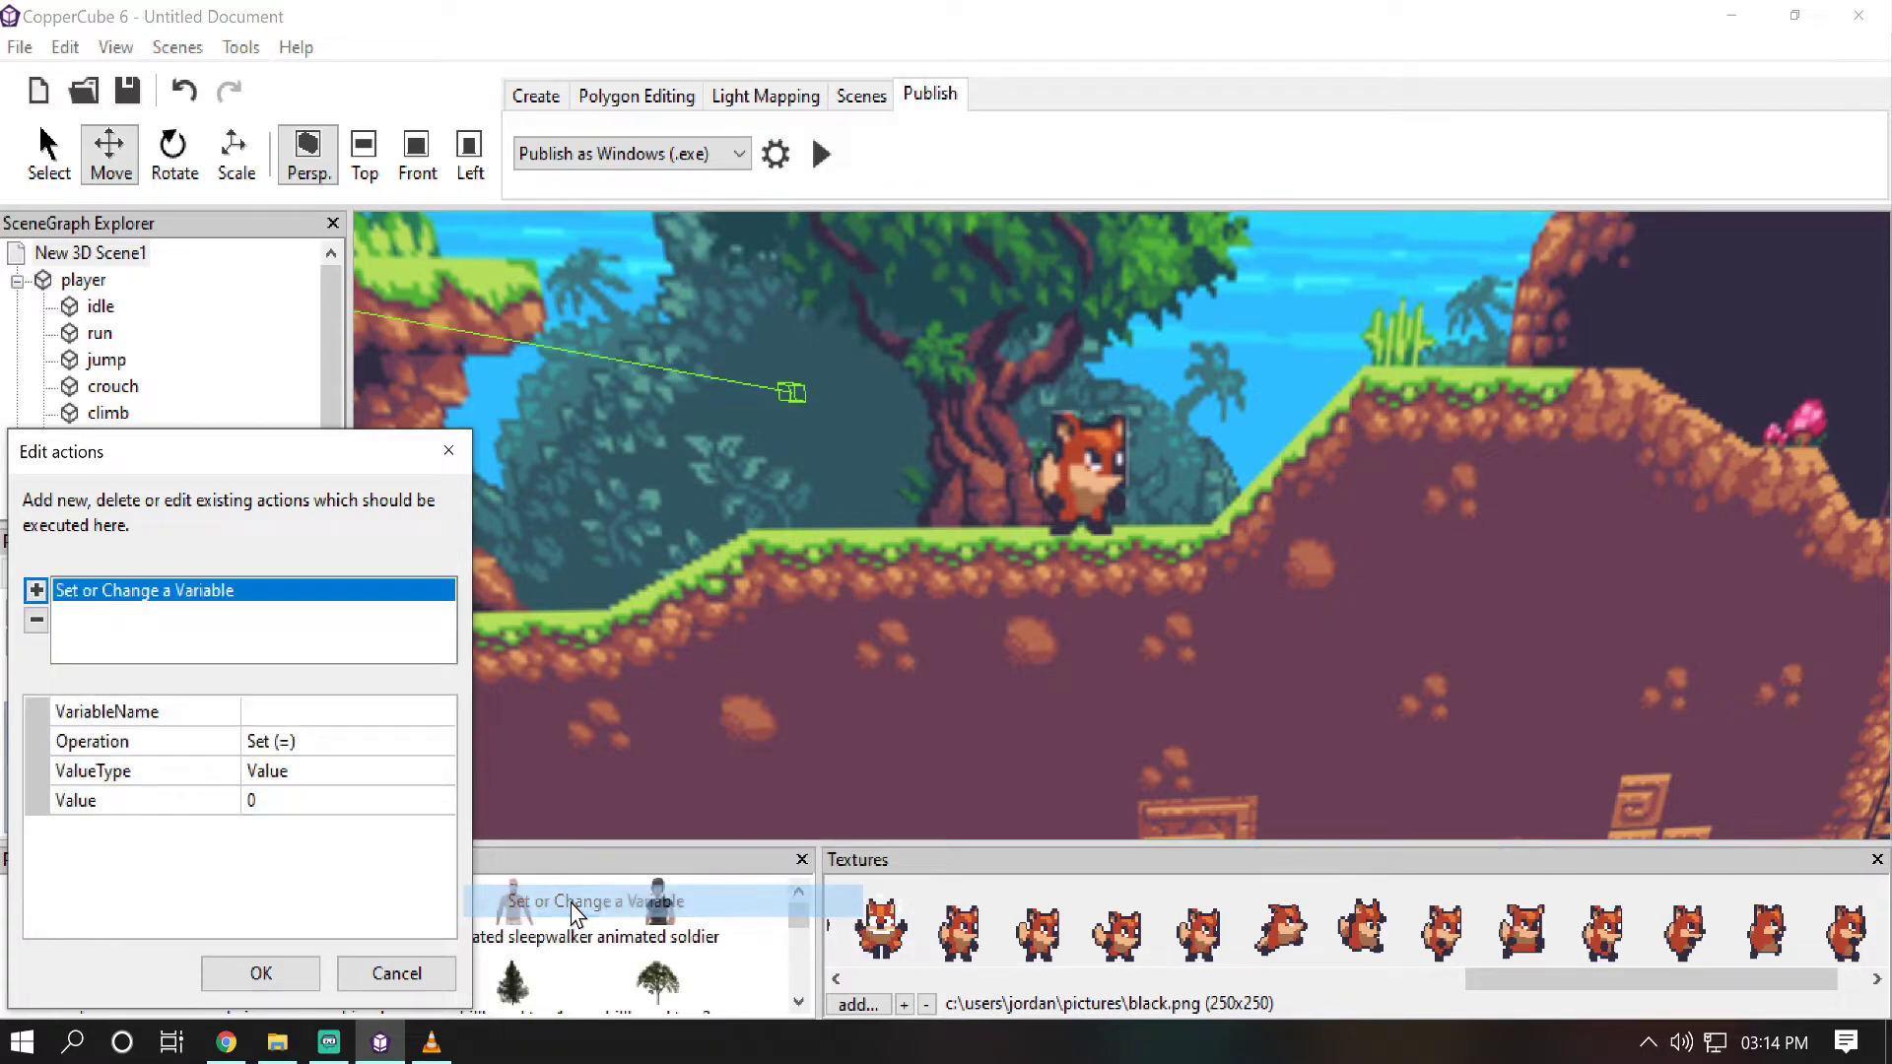
pyautogui.click(280, 713)
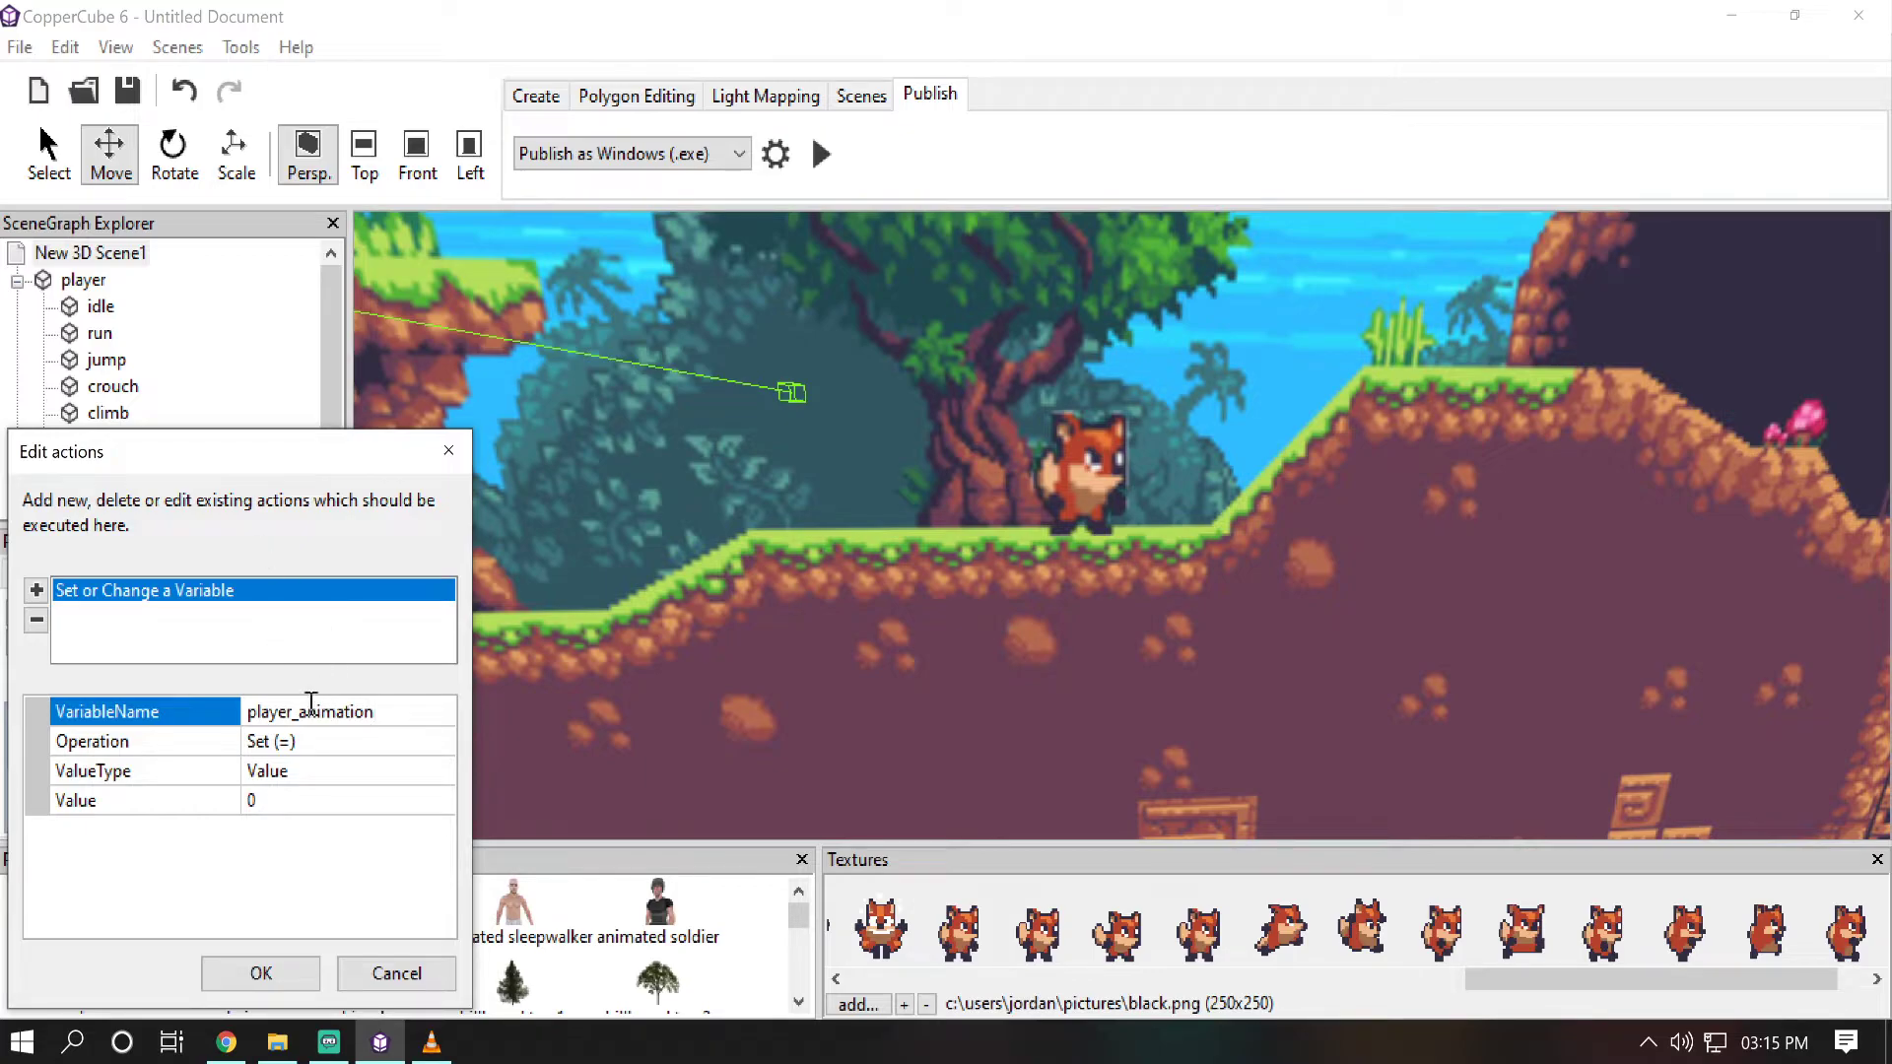
pyautogui.click(294, 796)
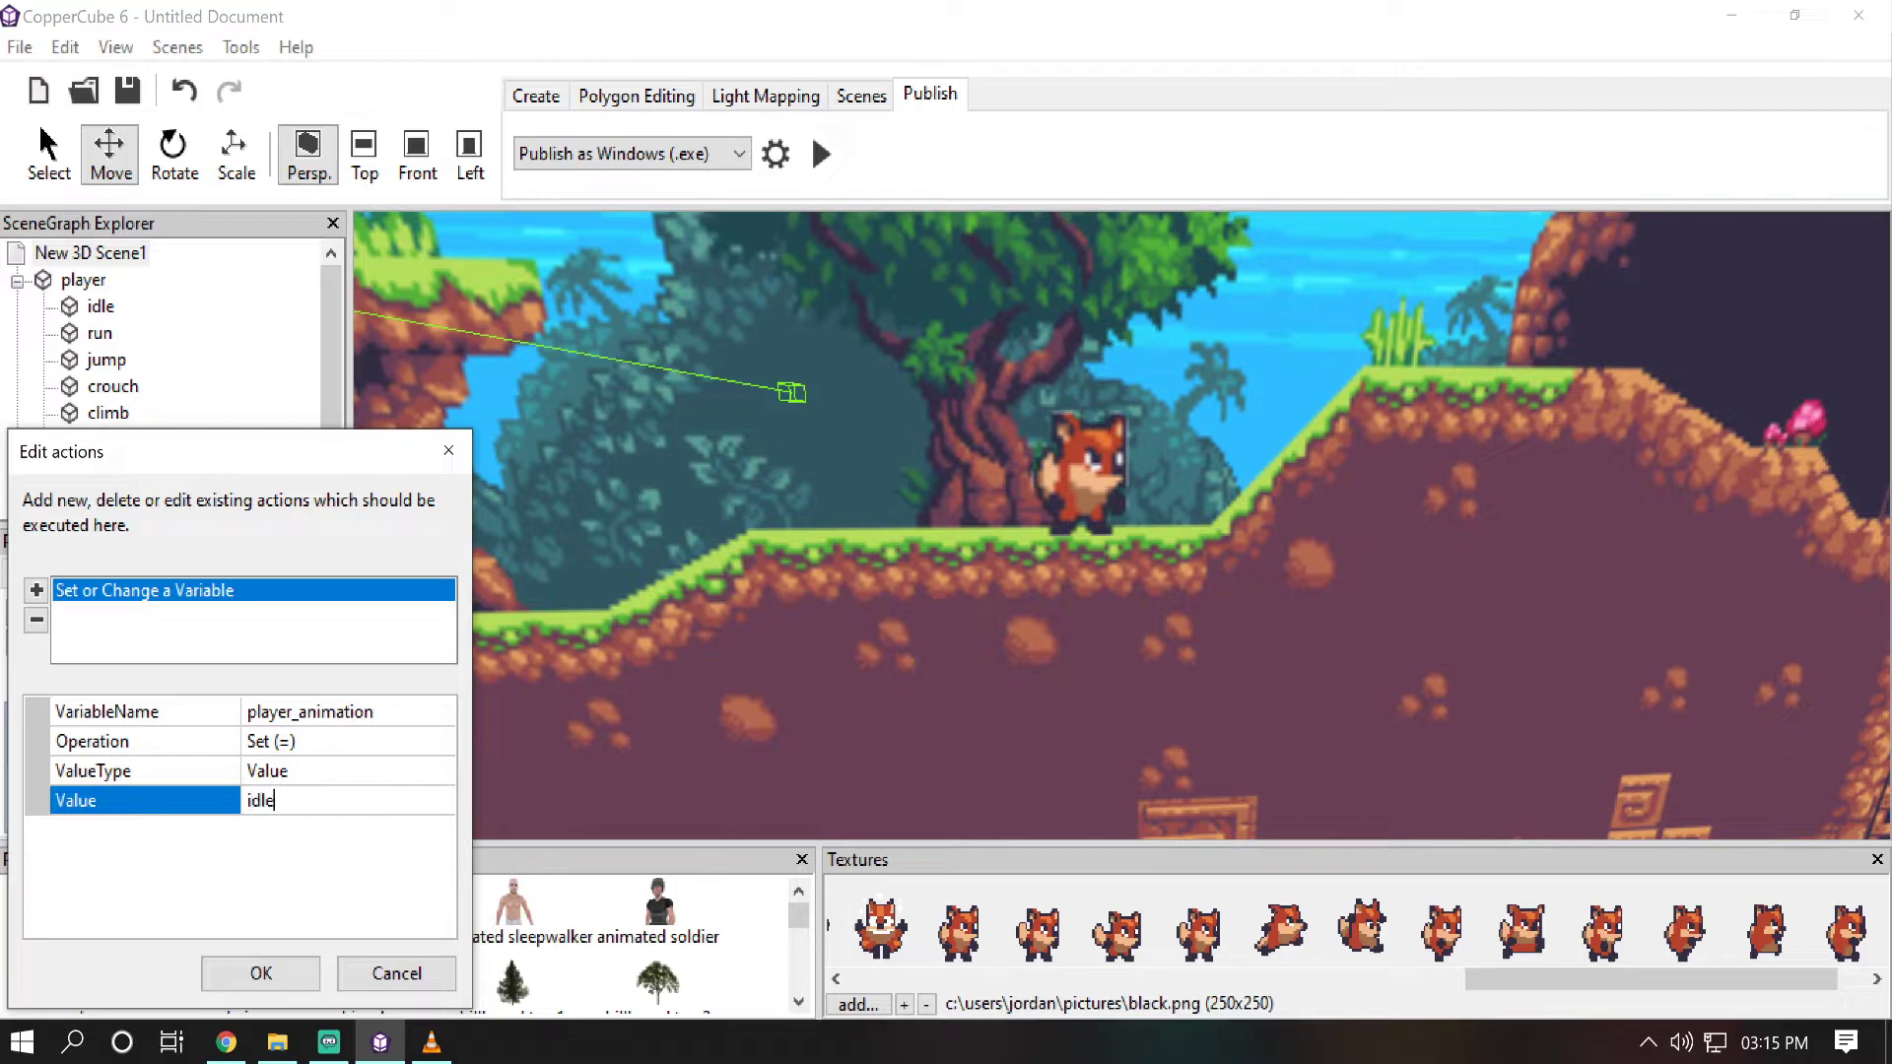
pyautogui.click(294, 806)
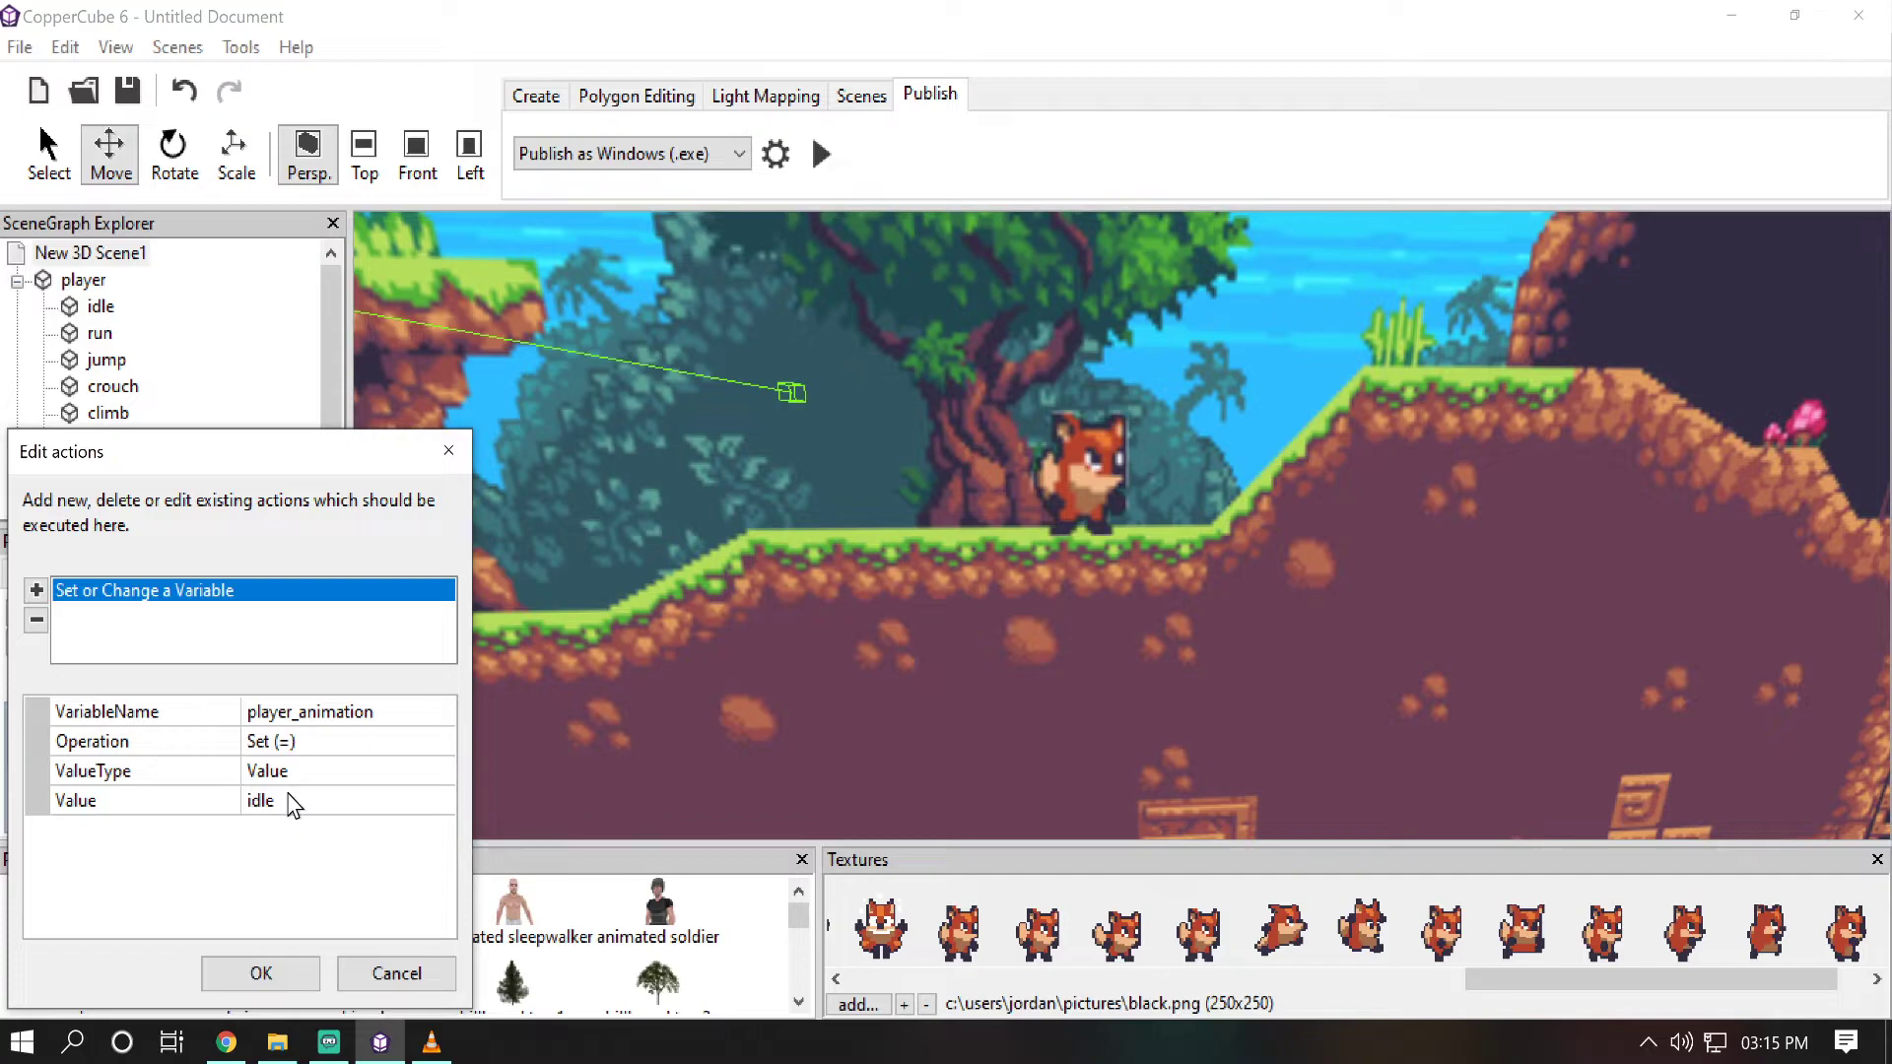
pyautogui.click(385, 713)
pyautogui.hotkey('ctrl', 'c')
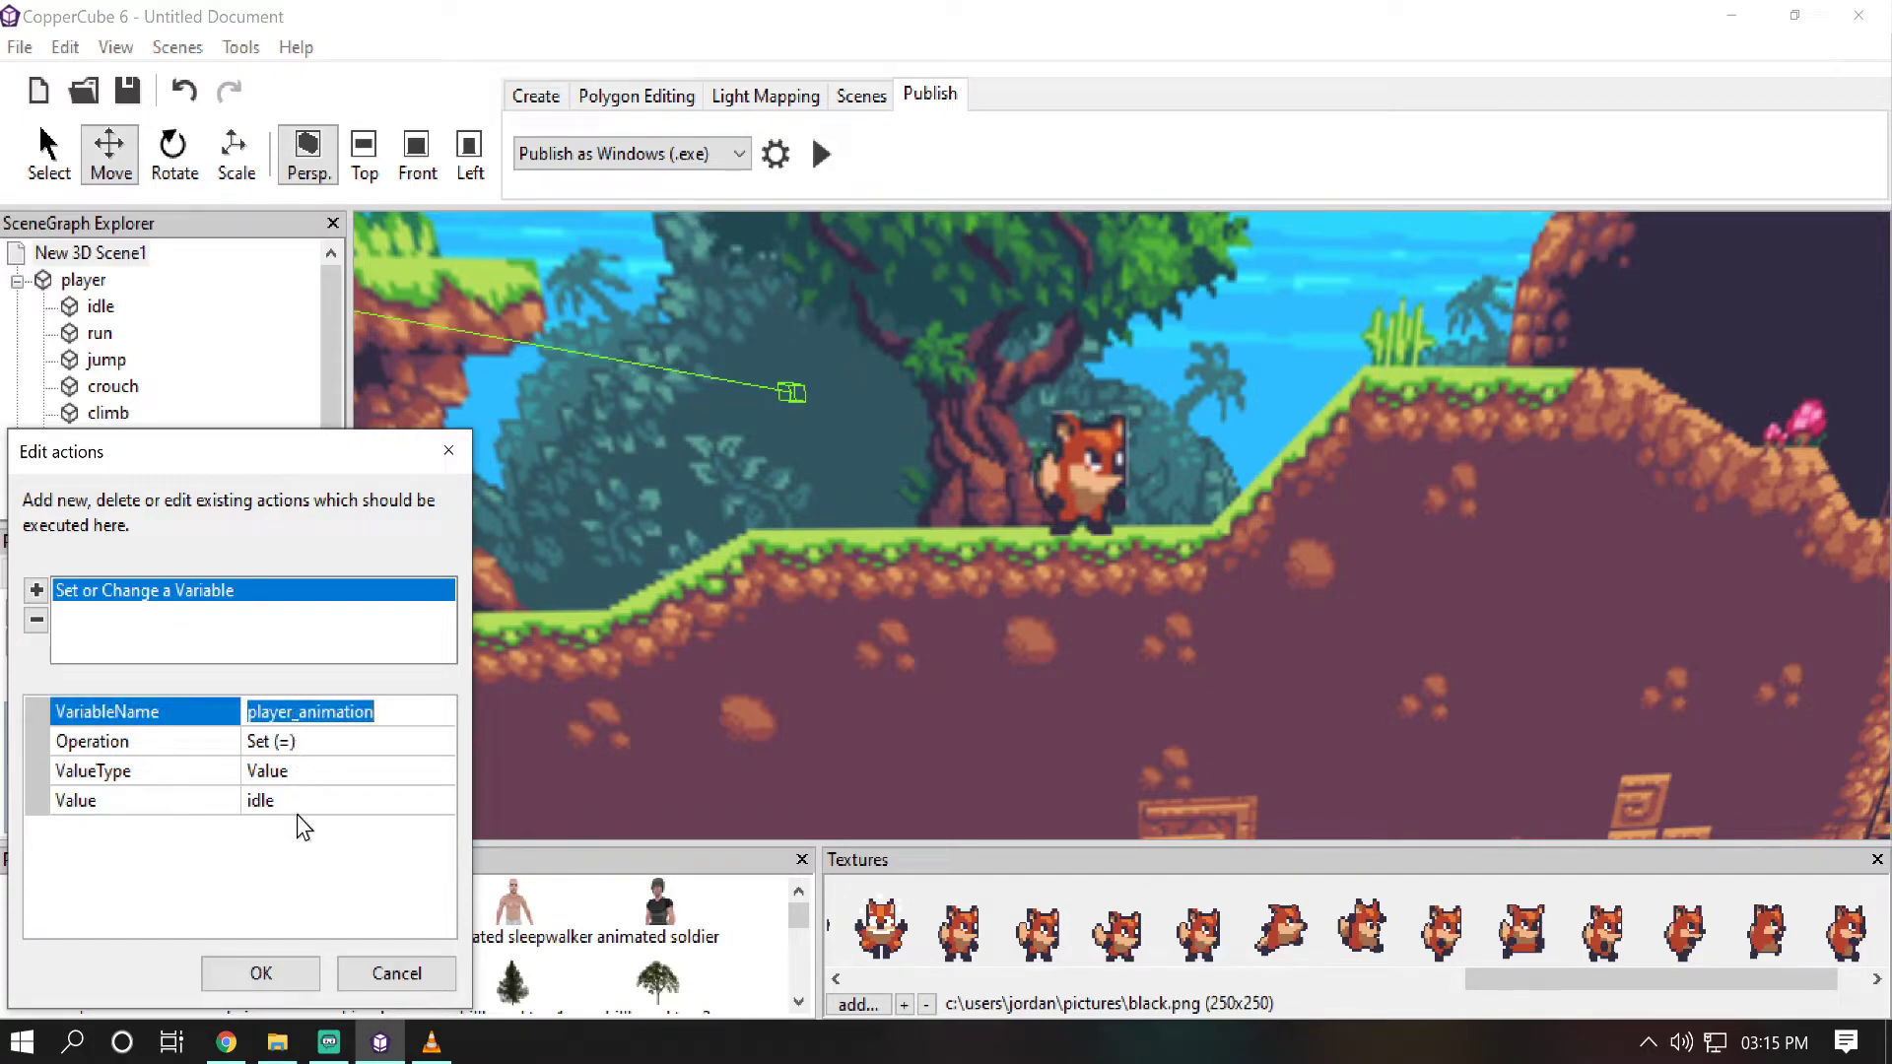
pyautogui.click(284, 972)
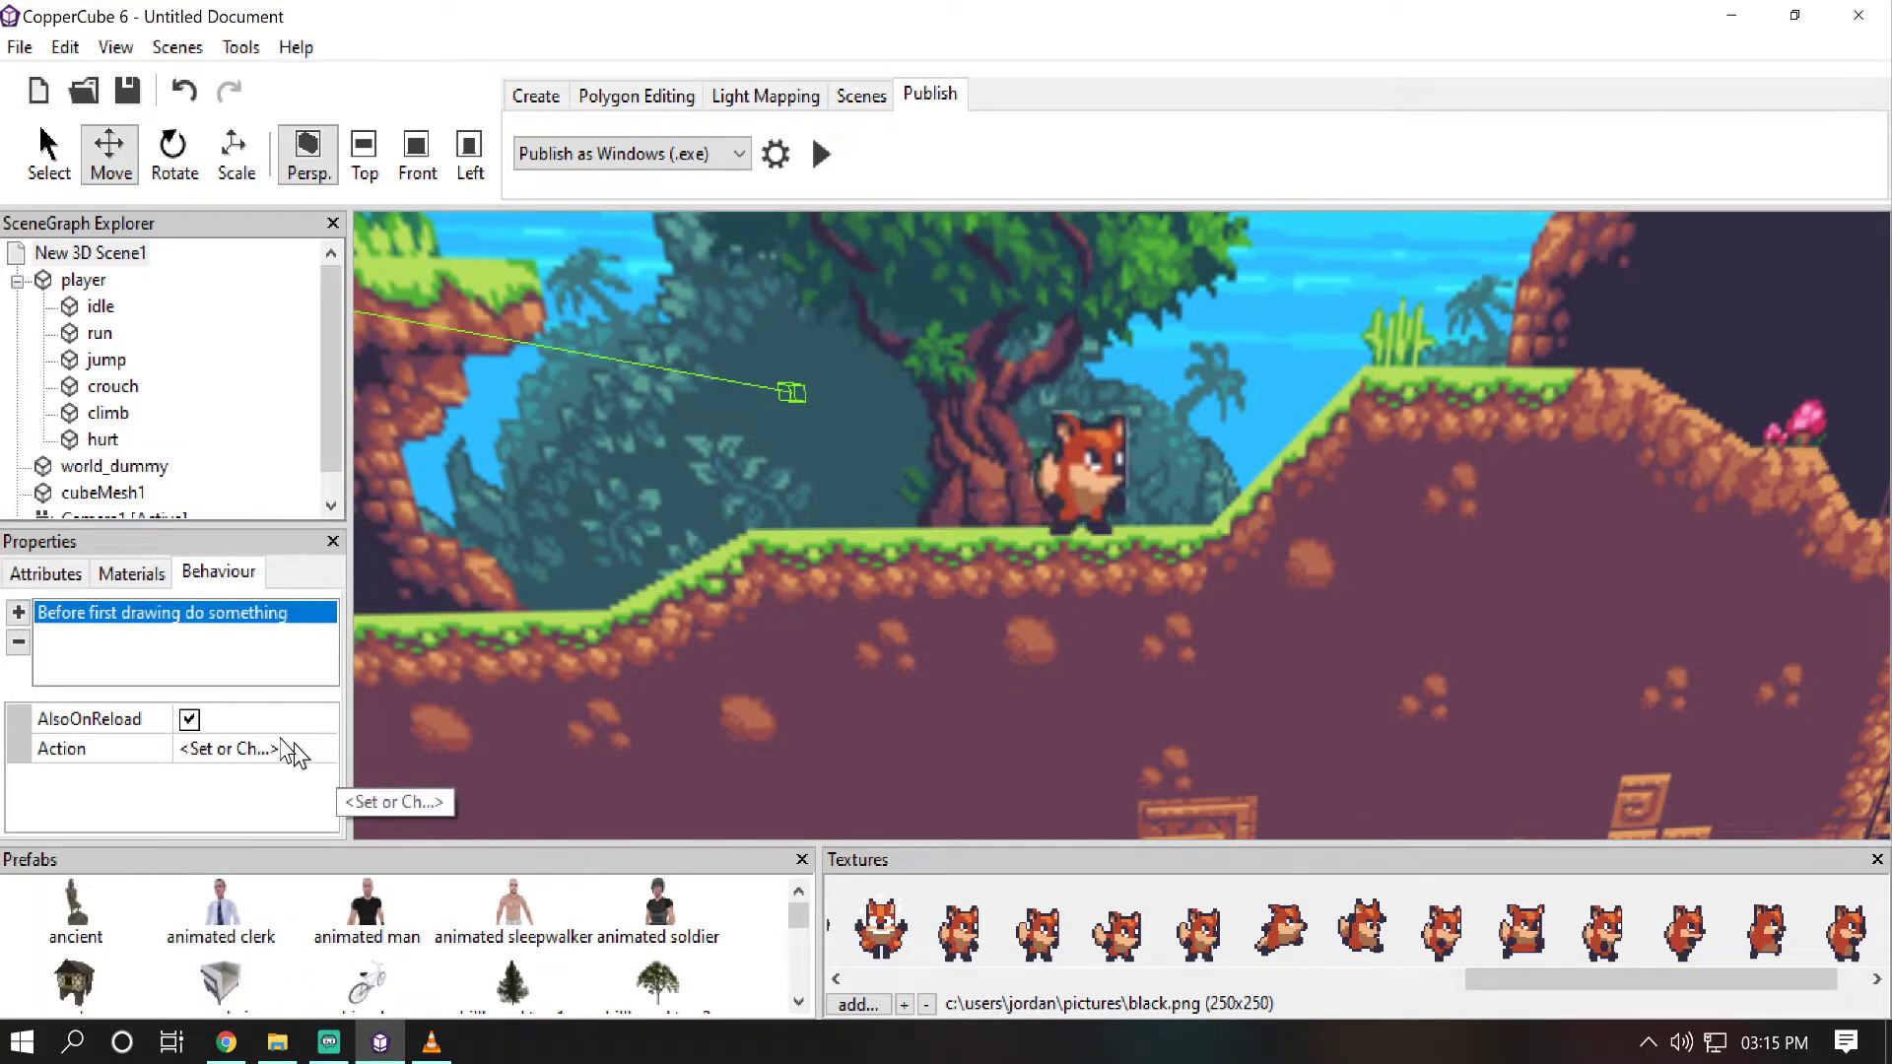
# Step: Add an "Every few seconds do something" behaviour to the scene with an interval of 1 ms
pyautogui.click(19, 615)
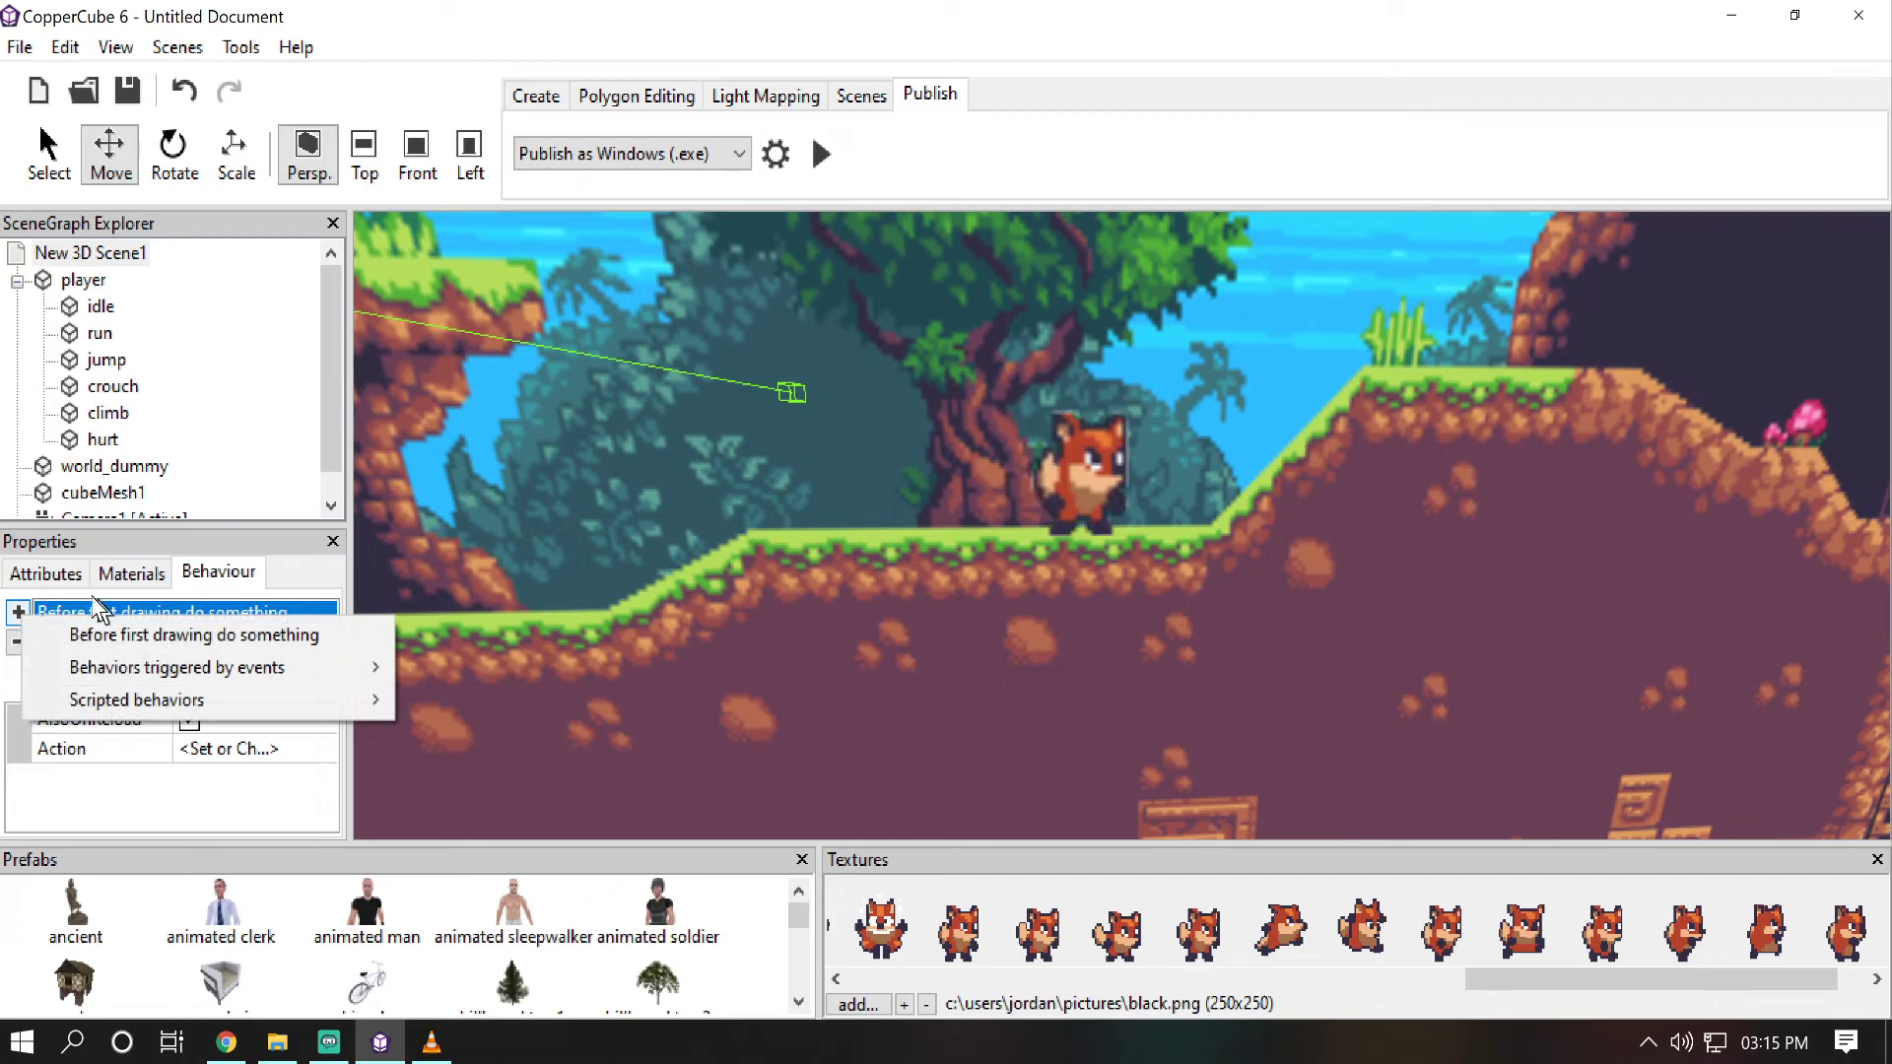
pyautogui.moveTo(150, 658)
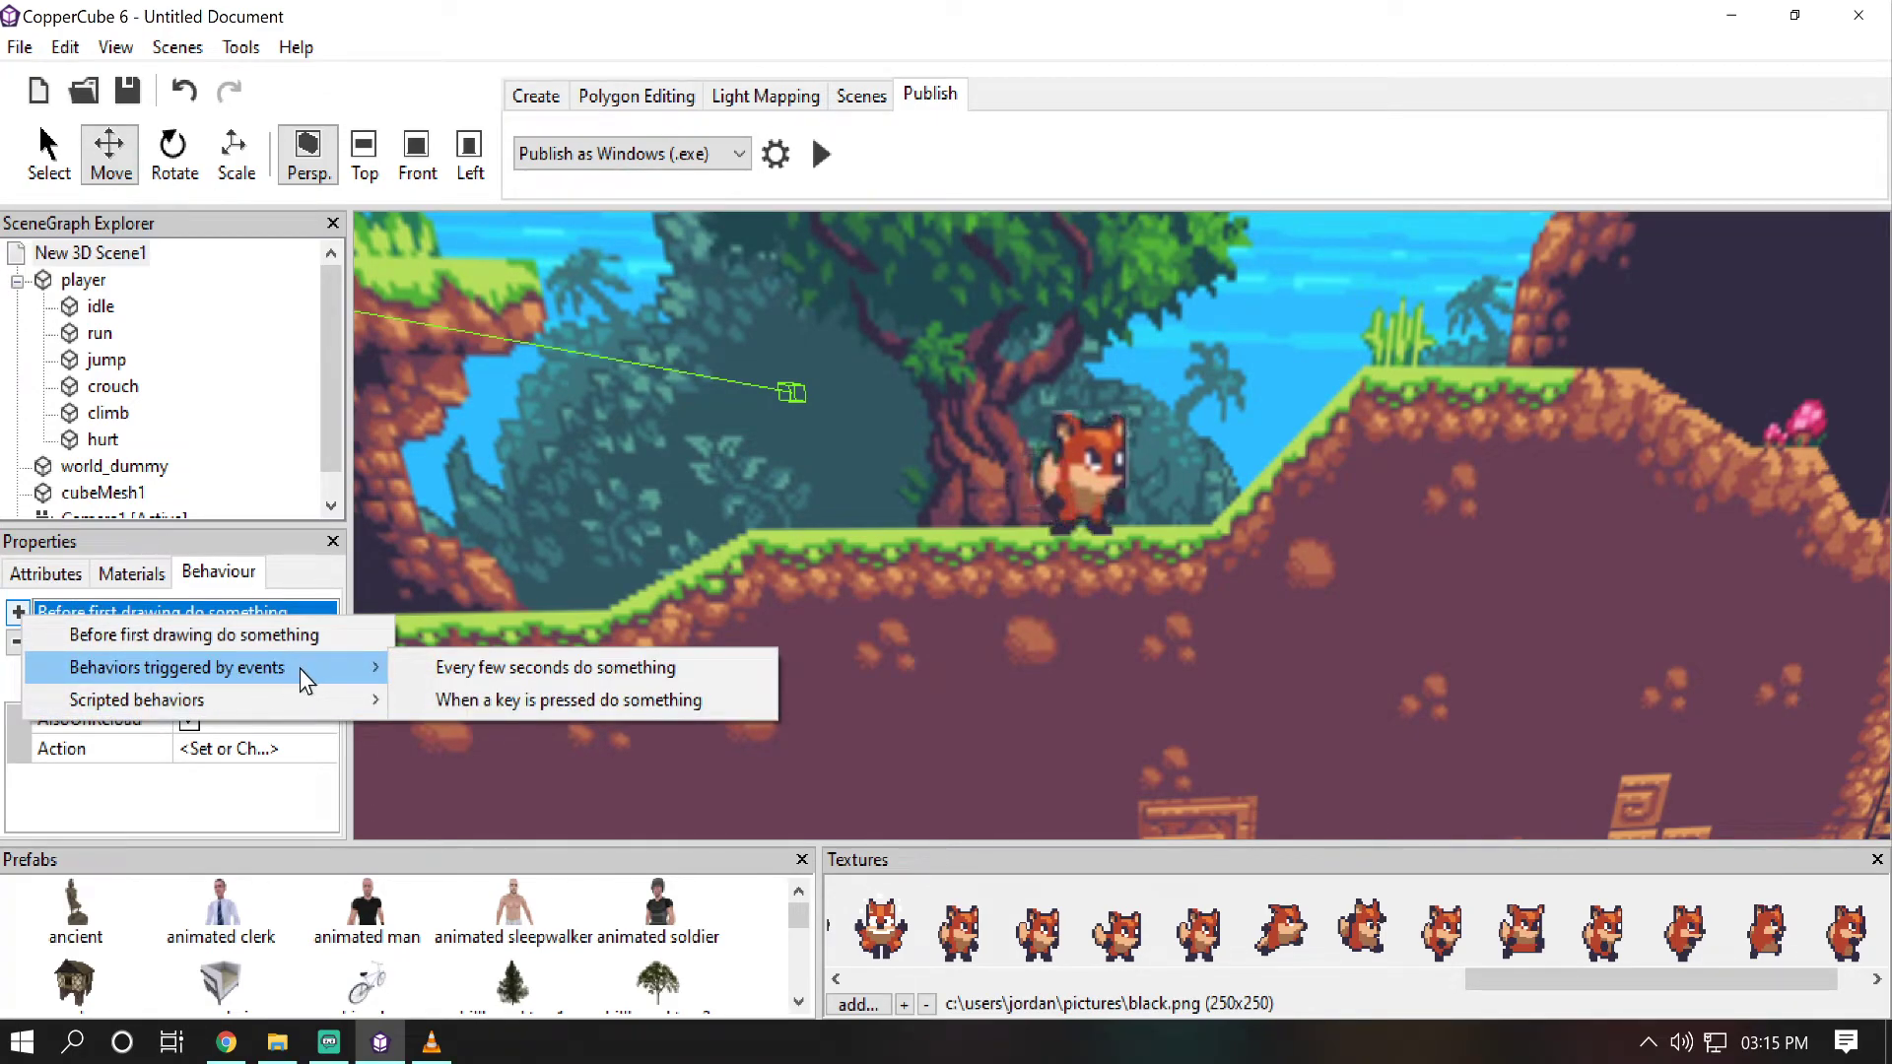
pyautogui.click(458, 665)
pyautogui.click(268, 720)
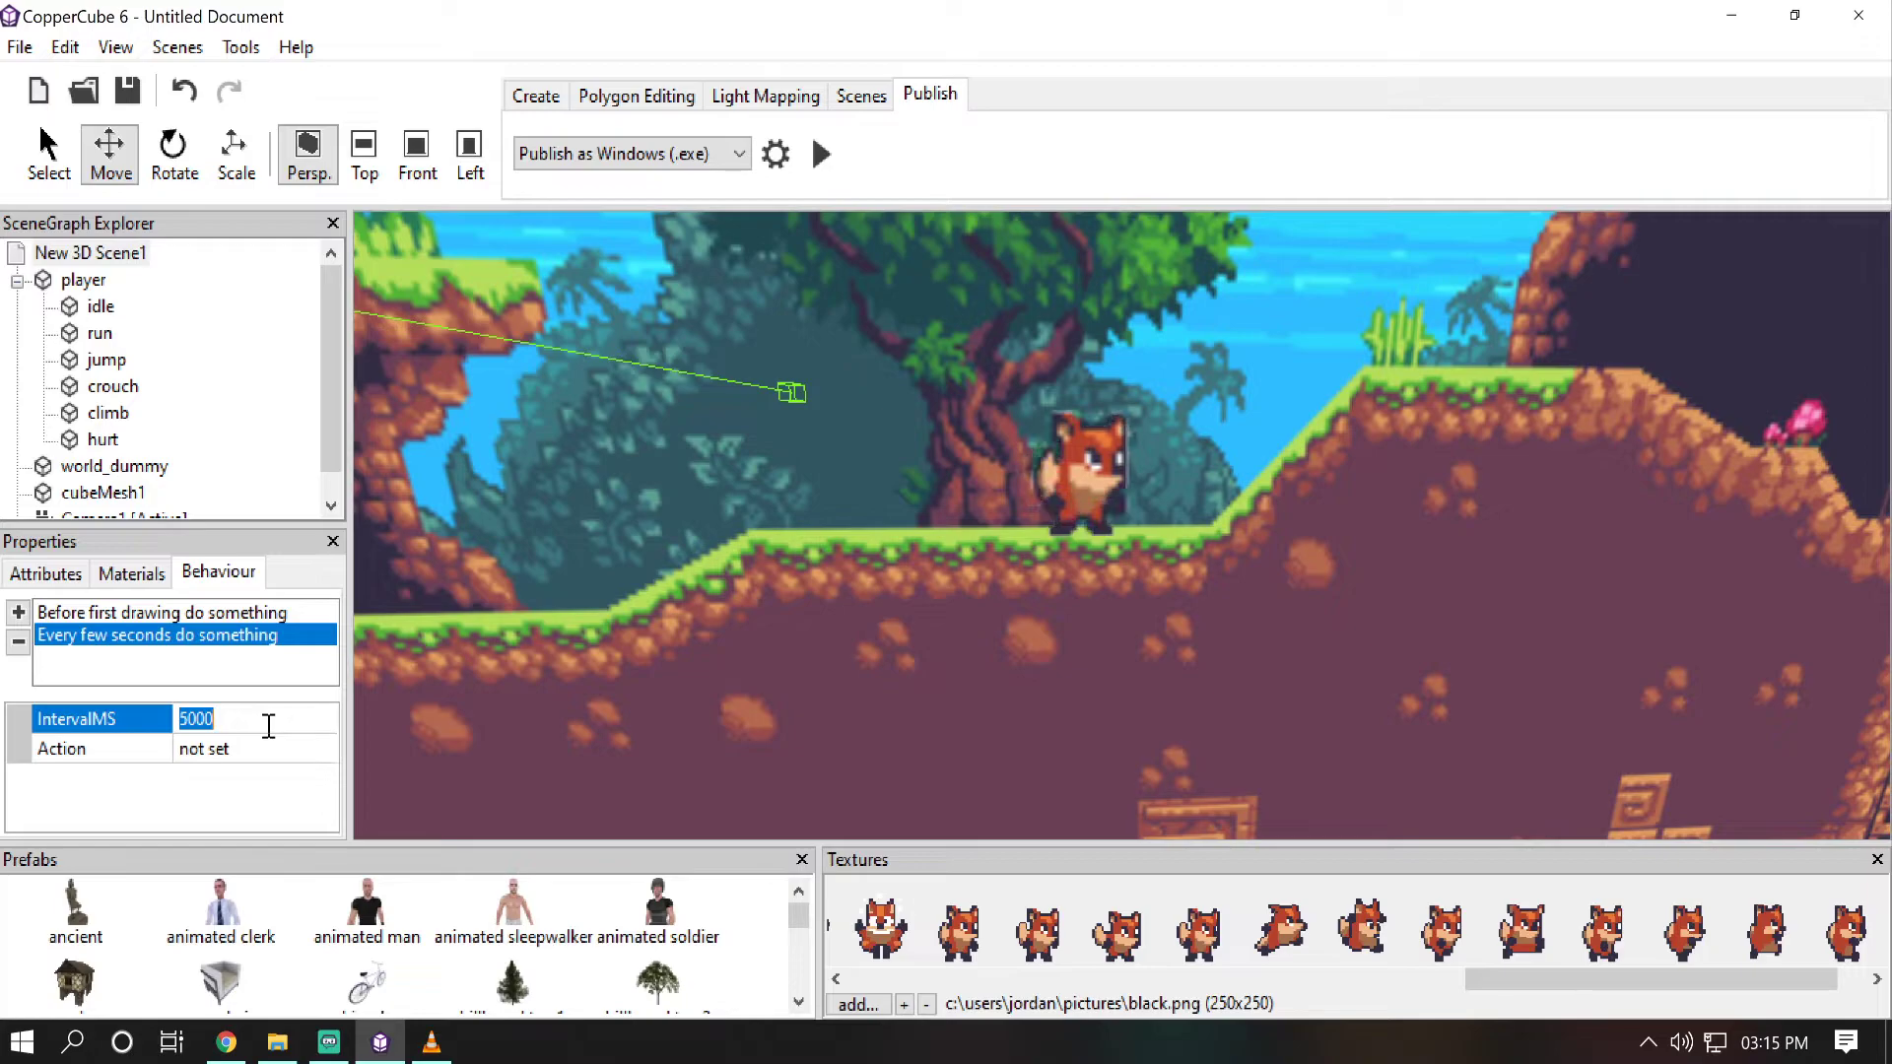
pyautogui.write('1')
pyautogui.press('Return')
# Step: Give the timed behaviour an "If a Variable has a value do something" action checking whether player_animation equals idle
pyautogui.click(317, 750)
pyautogui.click(322, 749)
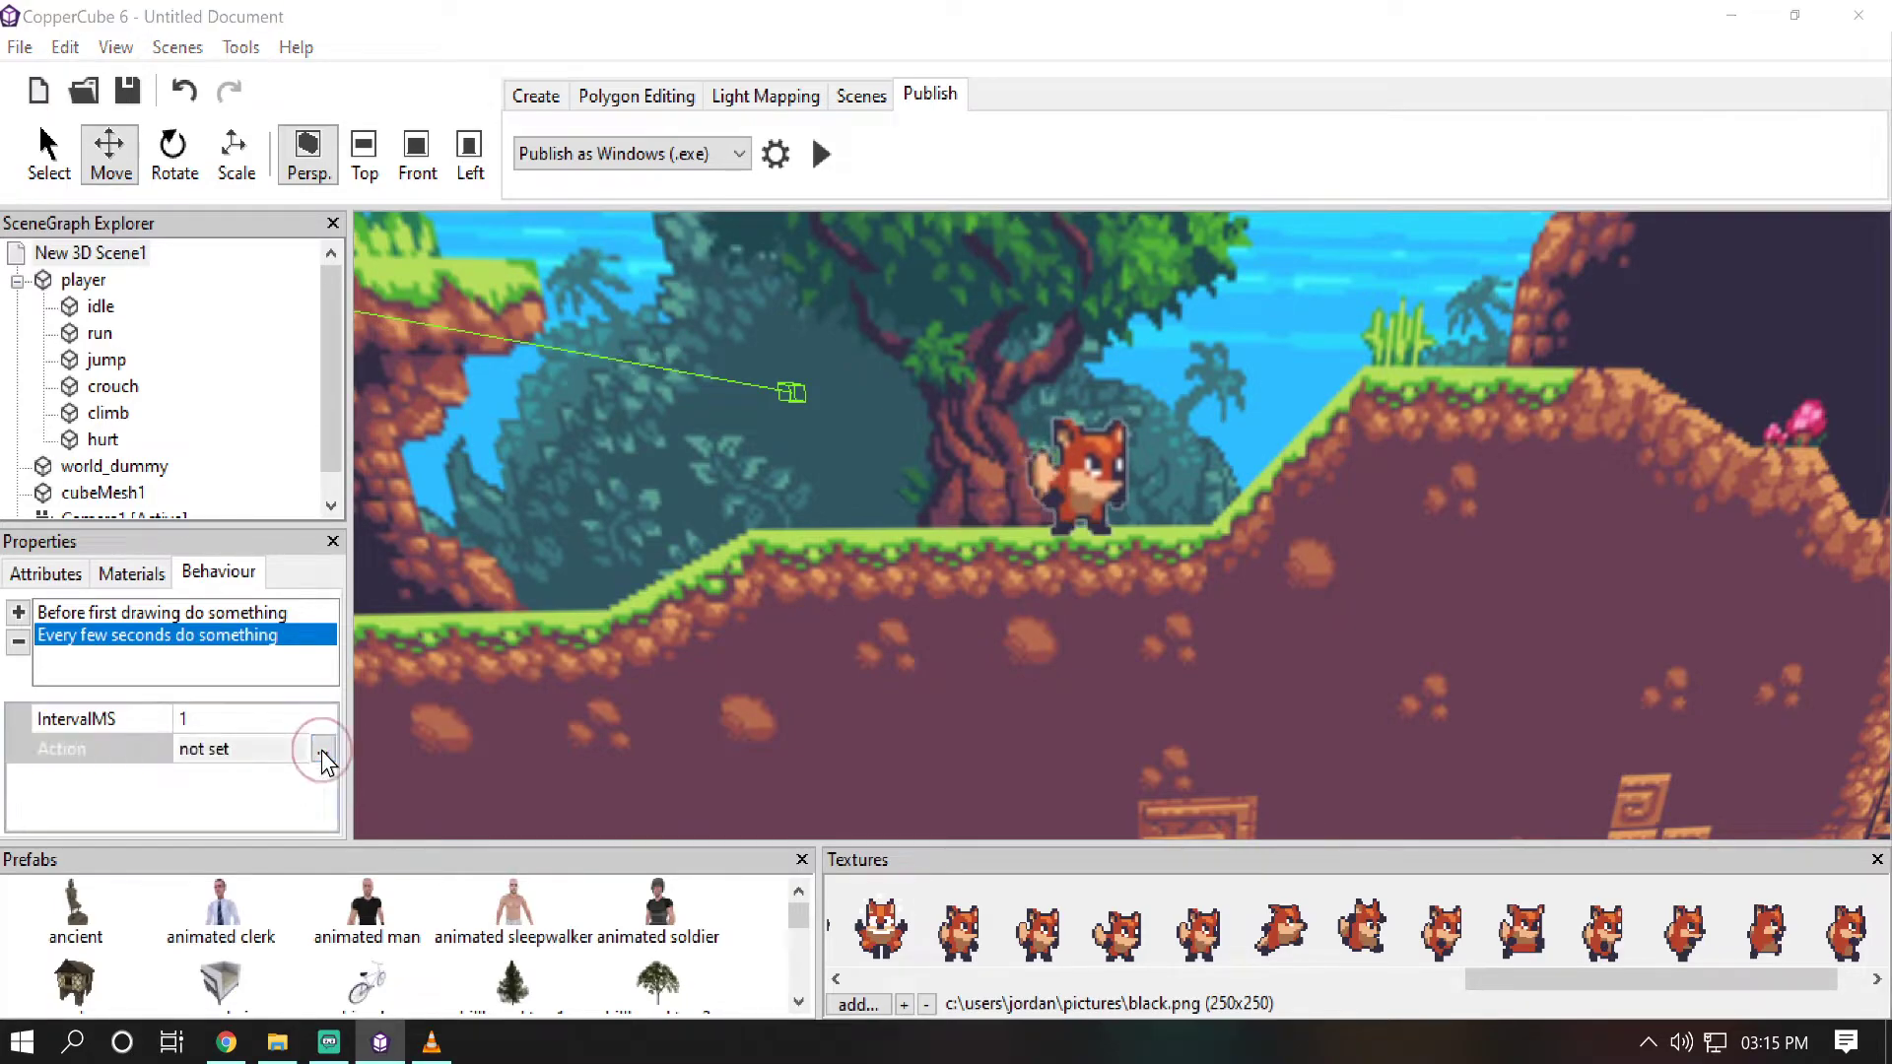
pyautogui.click(35, 591)
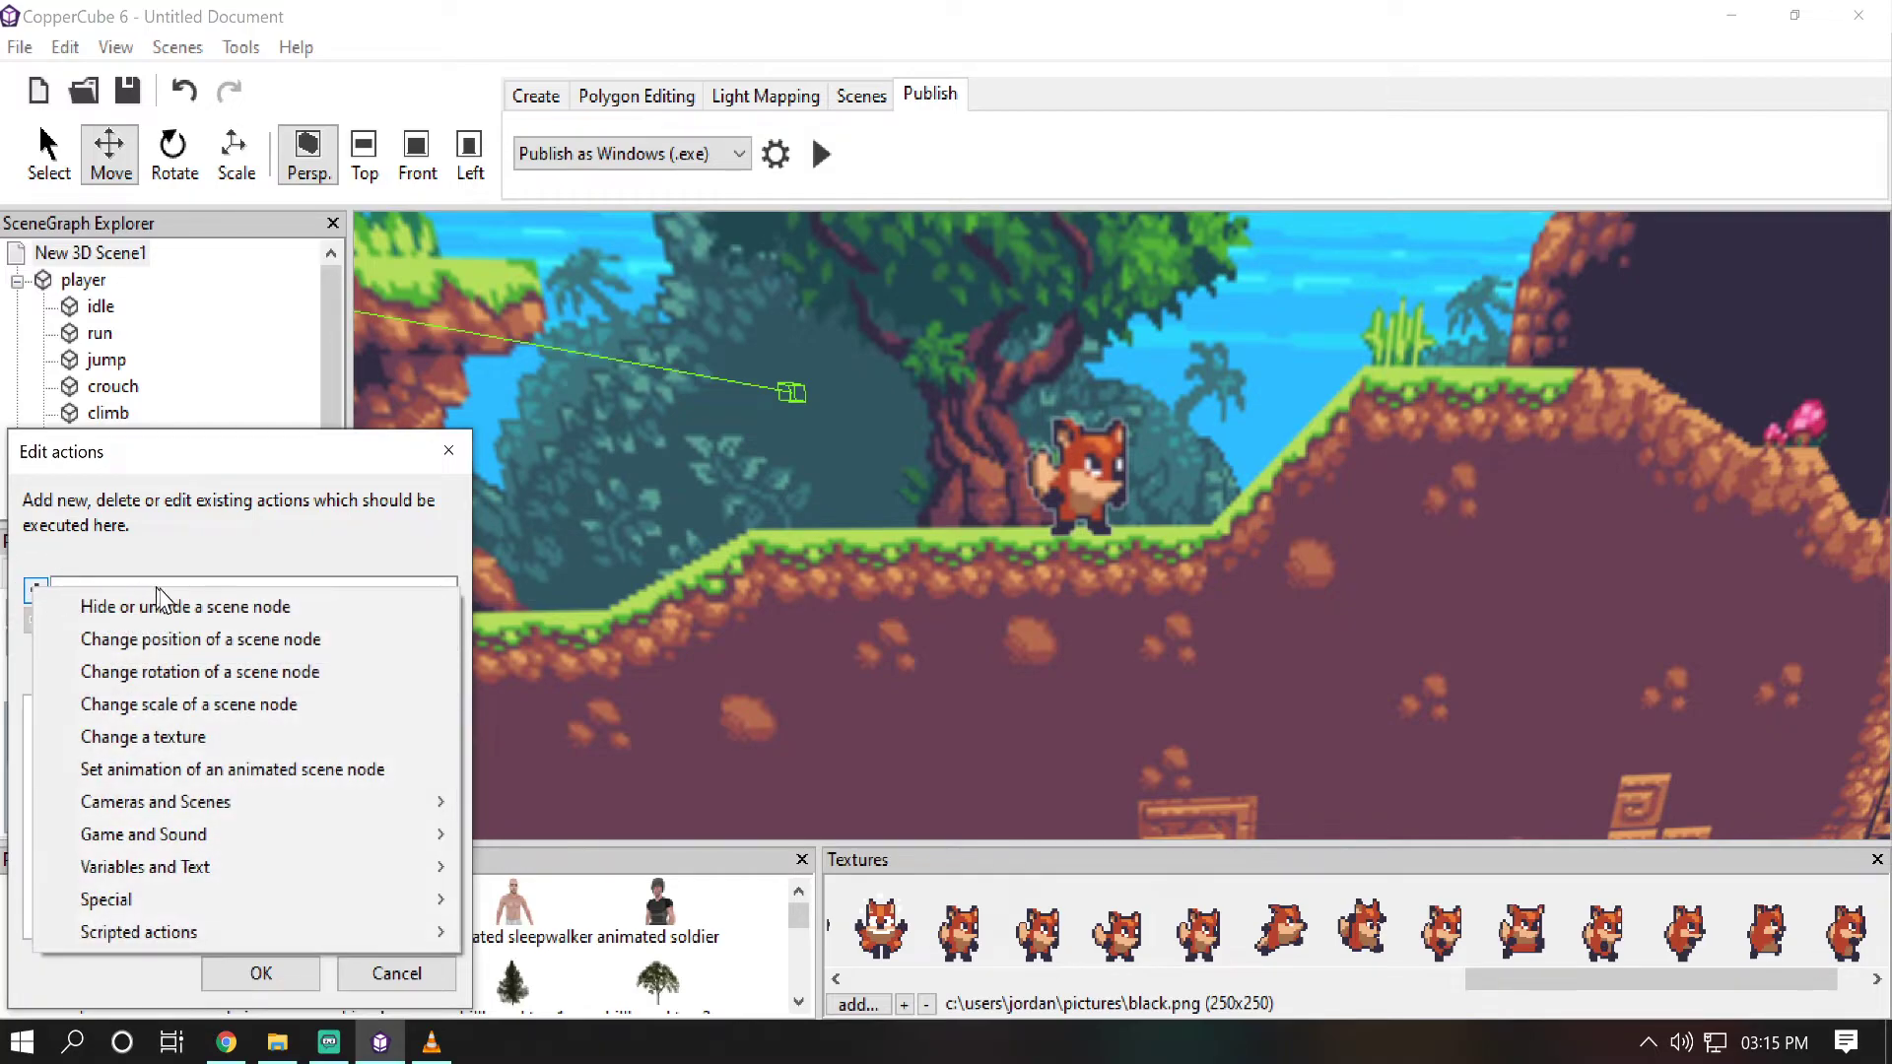
pyautogui.moveTo(363, 862)
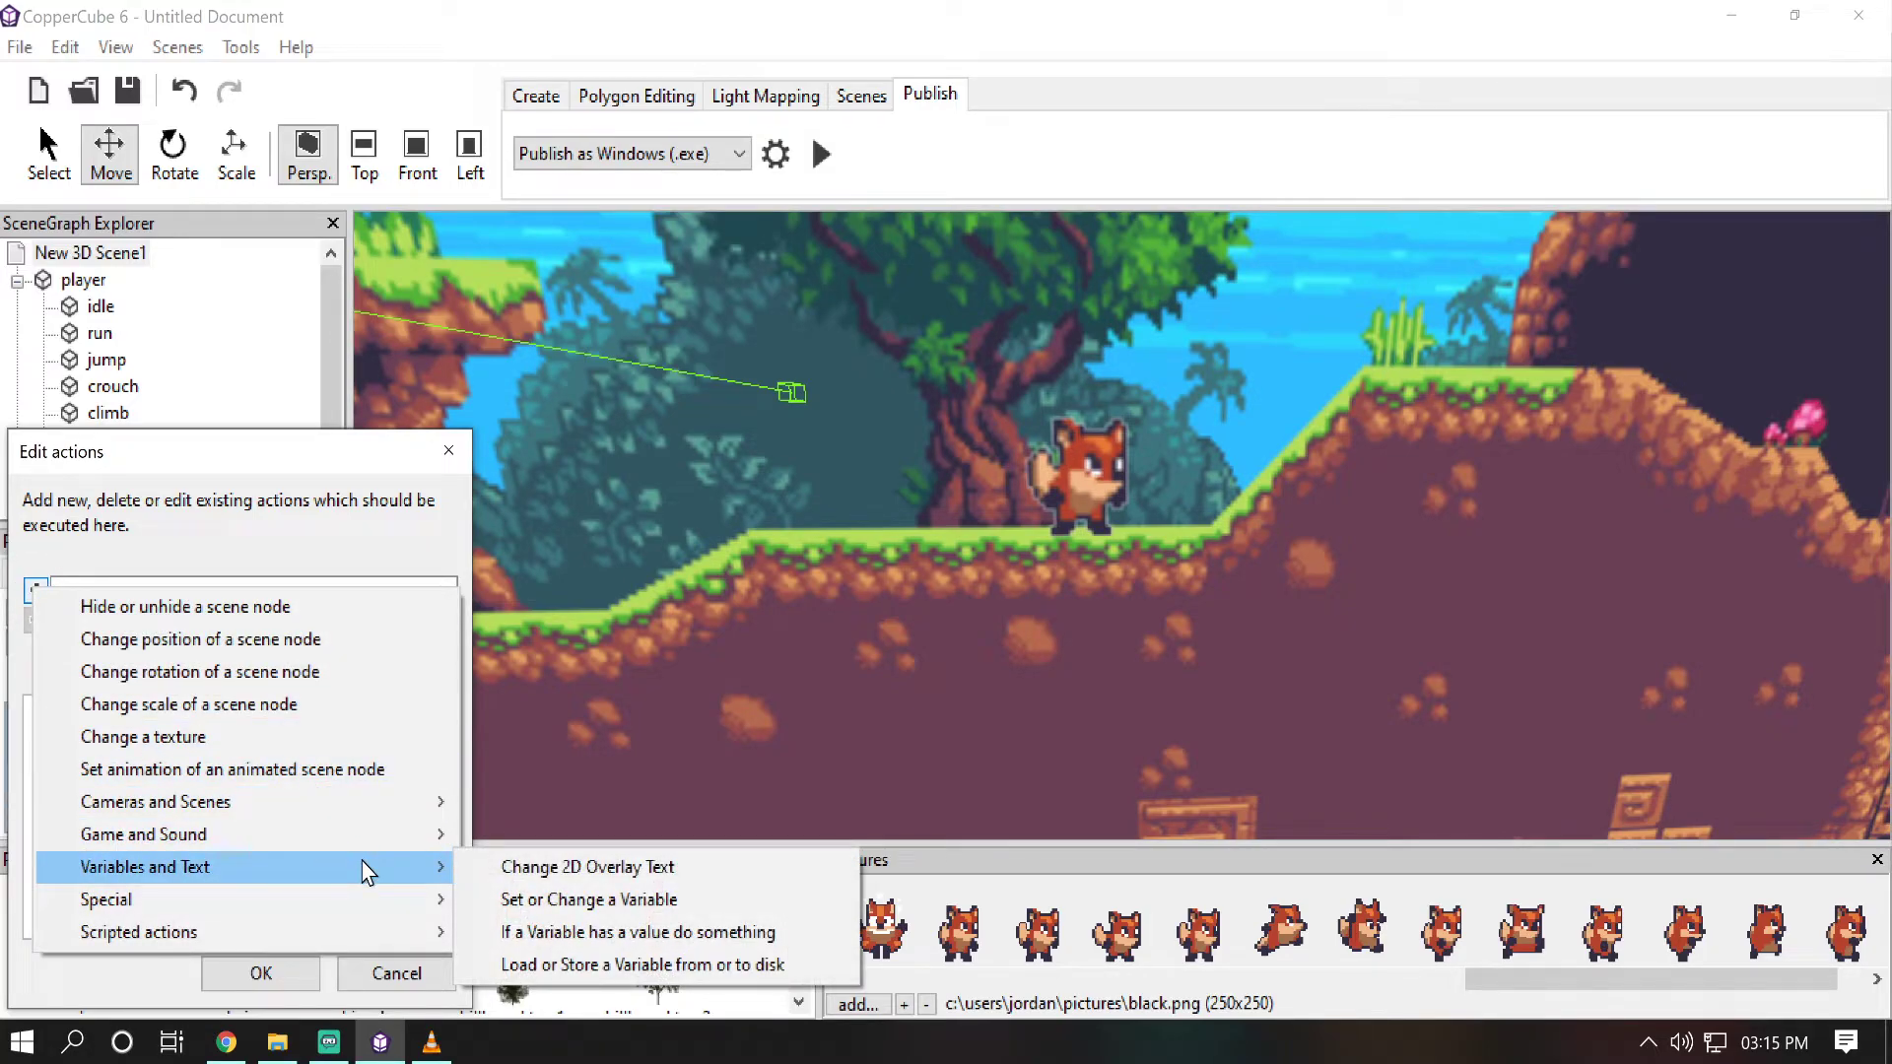
pyautogui.click(579, 931)
pyautogui.click(394, 713)
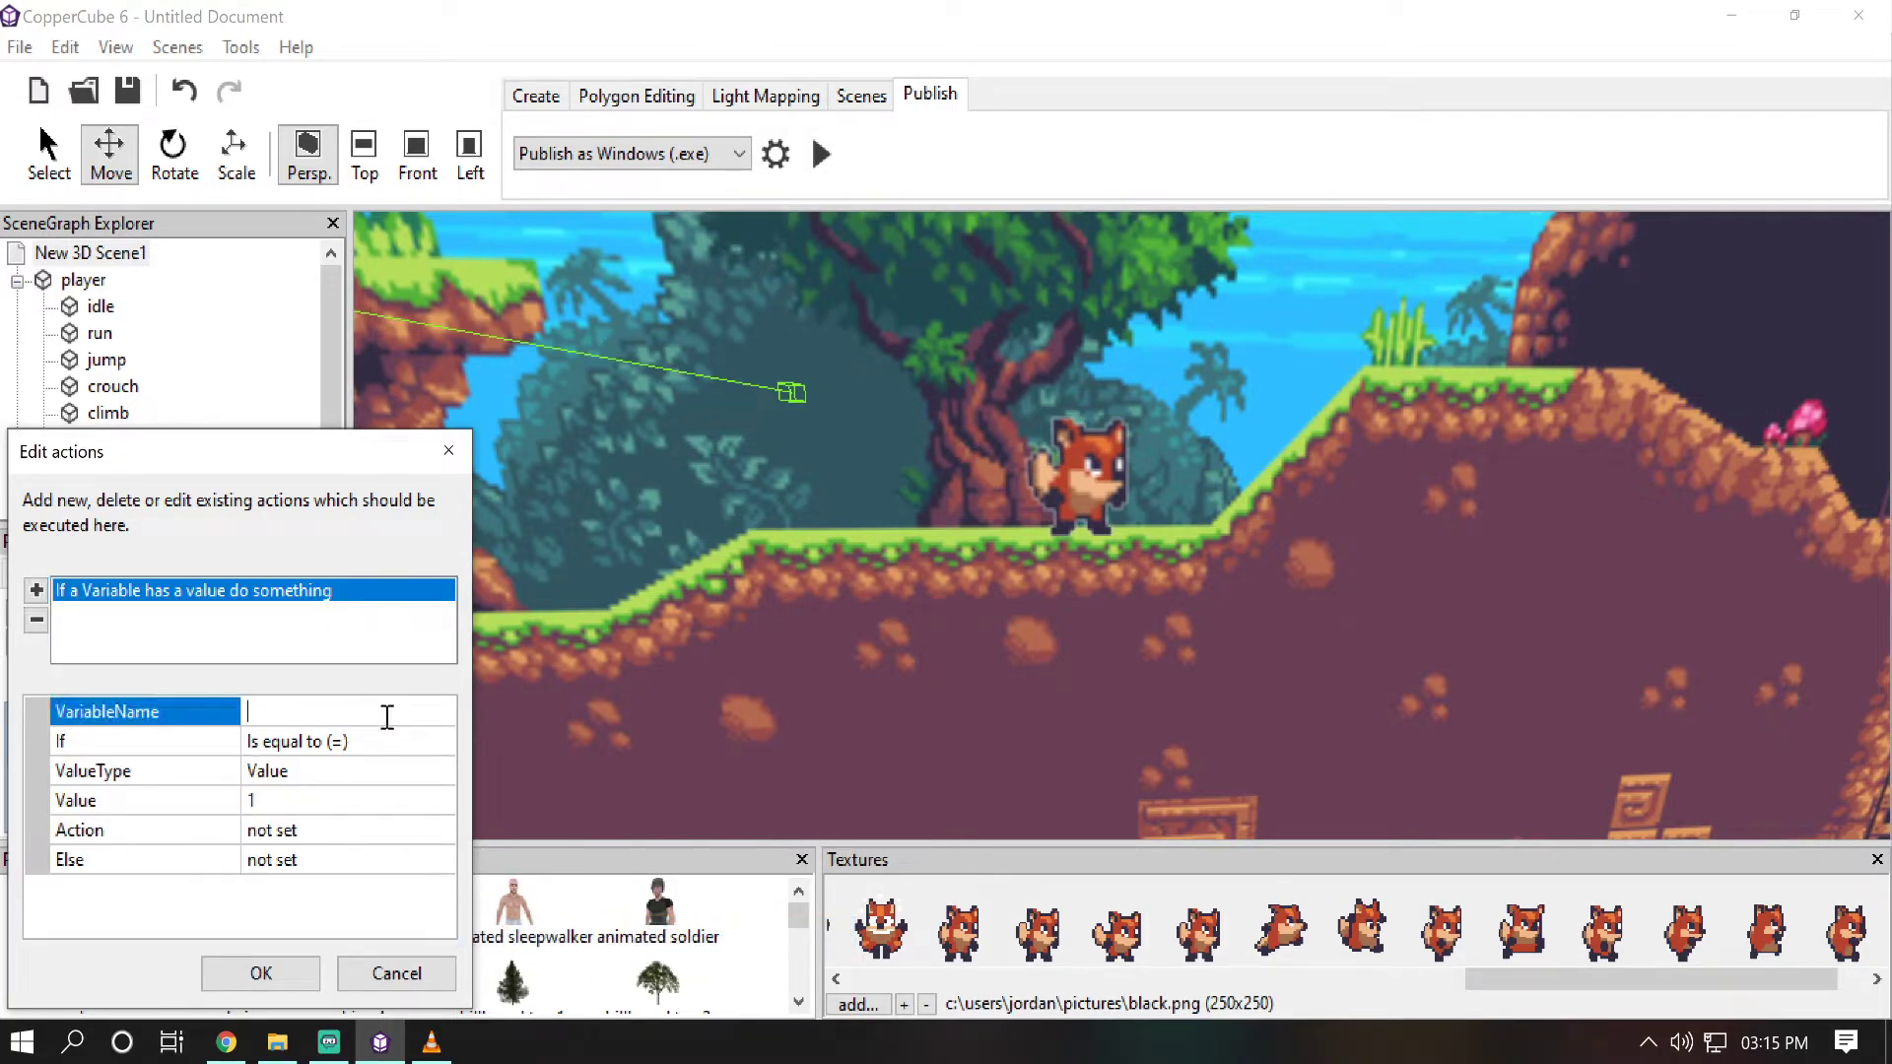
pyautogui.hotkey('ctrl', 'v')
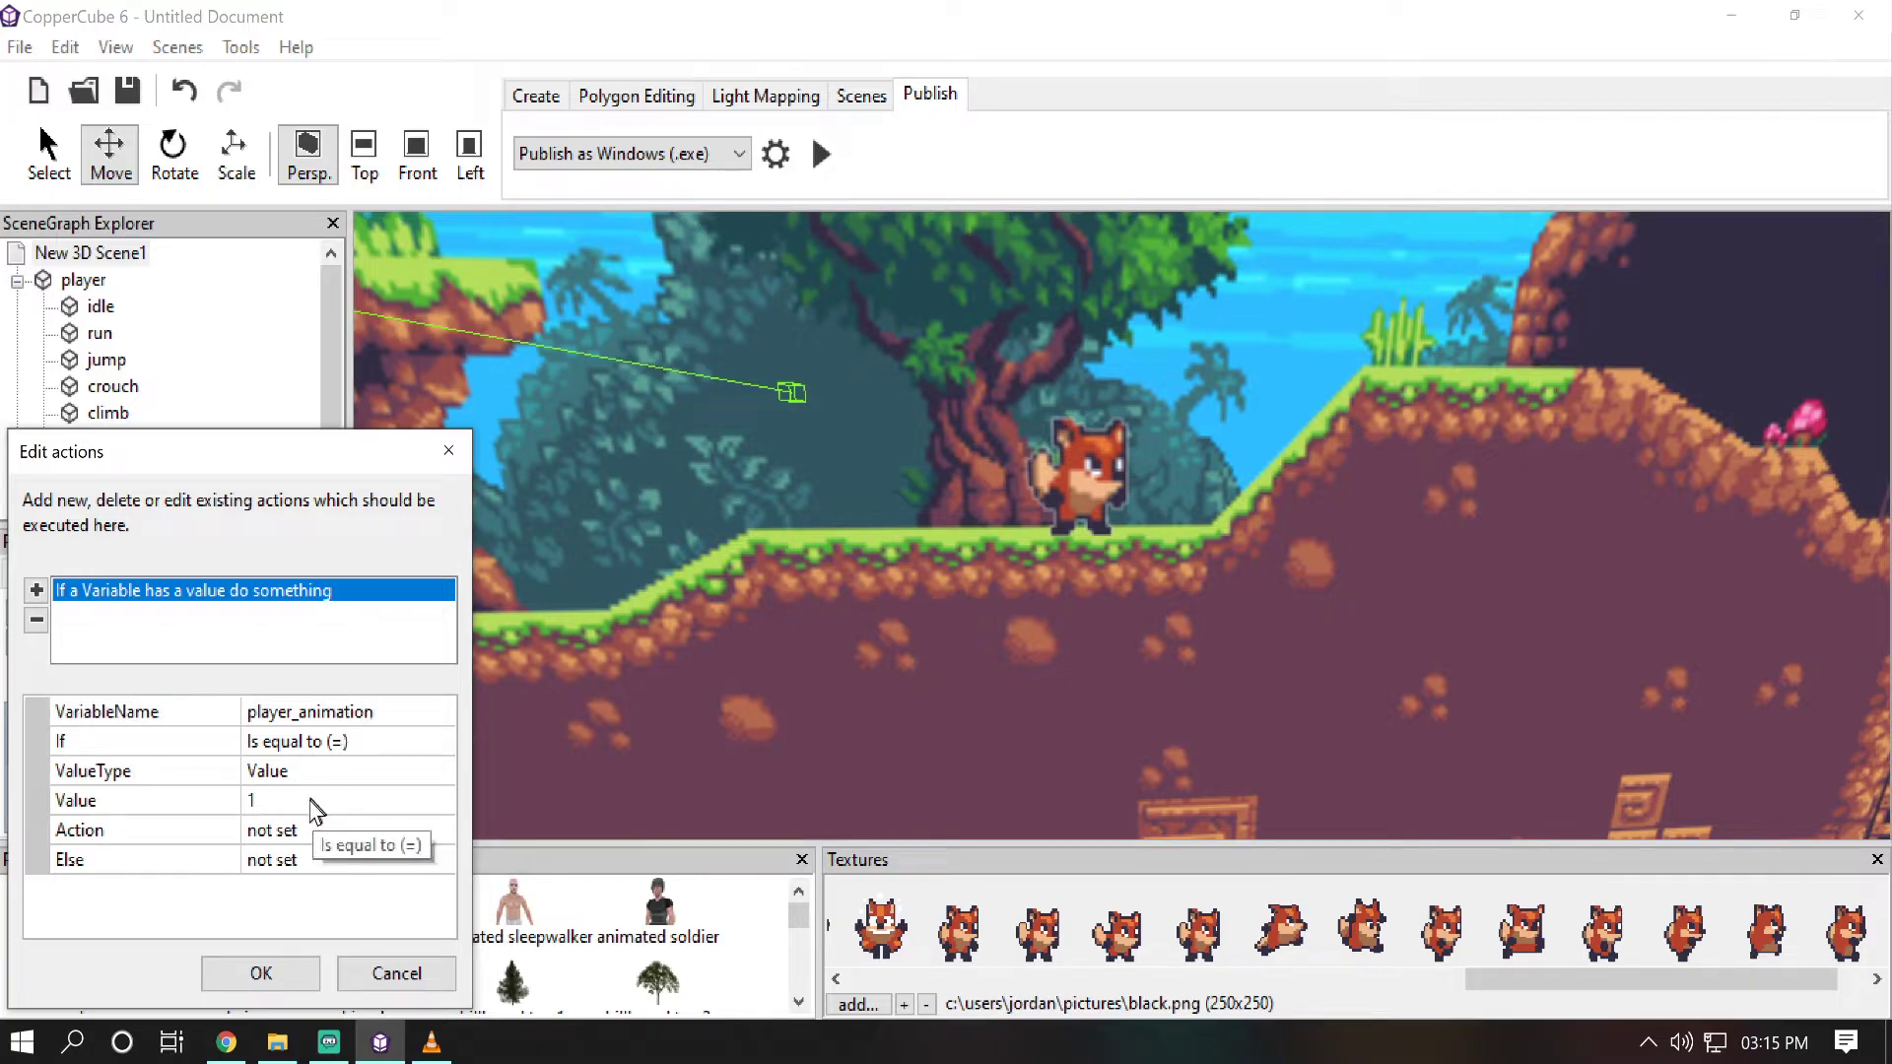
pyautogui.click(272, 804)
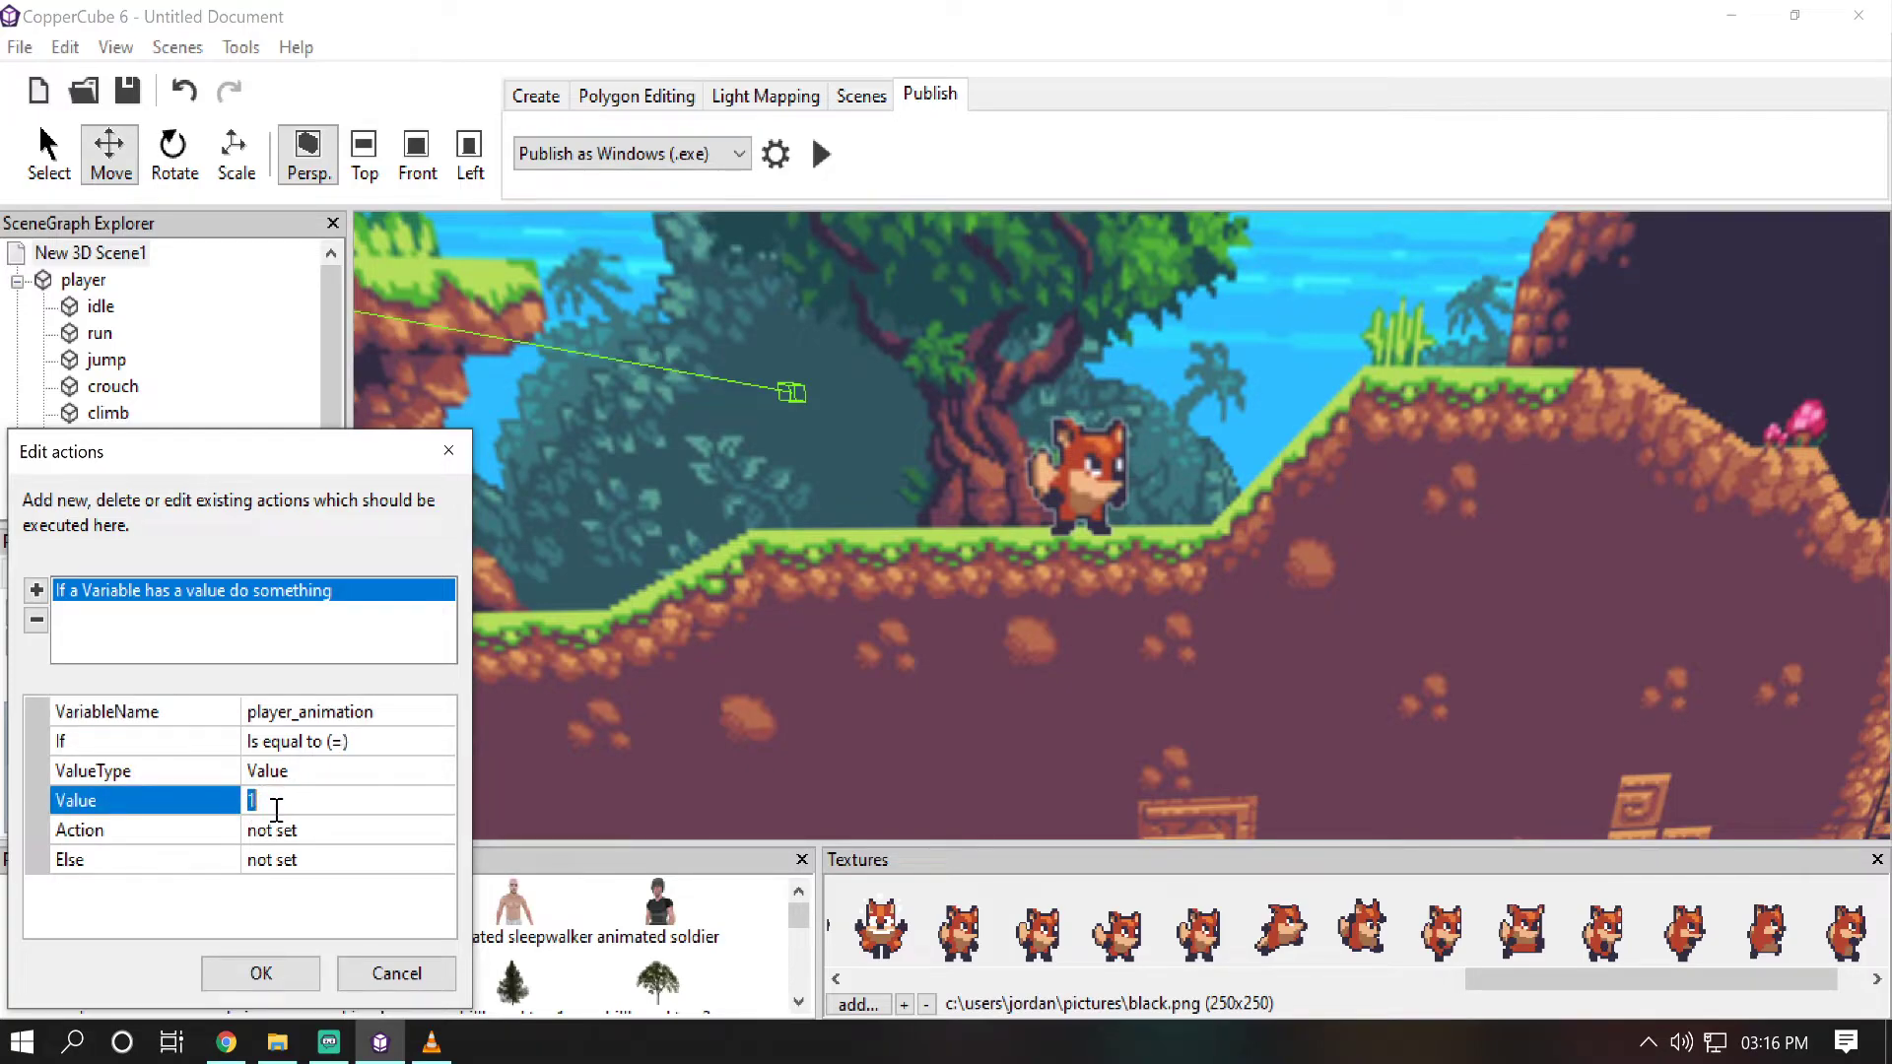
pyautogui.write('idle')
# Step: Set the condition's Action to a "Hide or unhide a scene node" action that makes the idle node visible
pyautogui.click(433, 830)
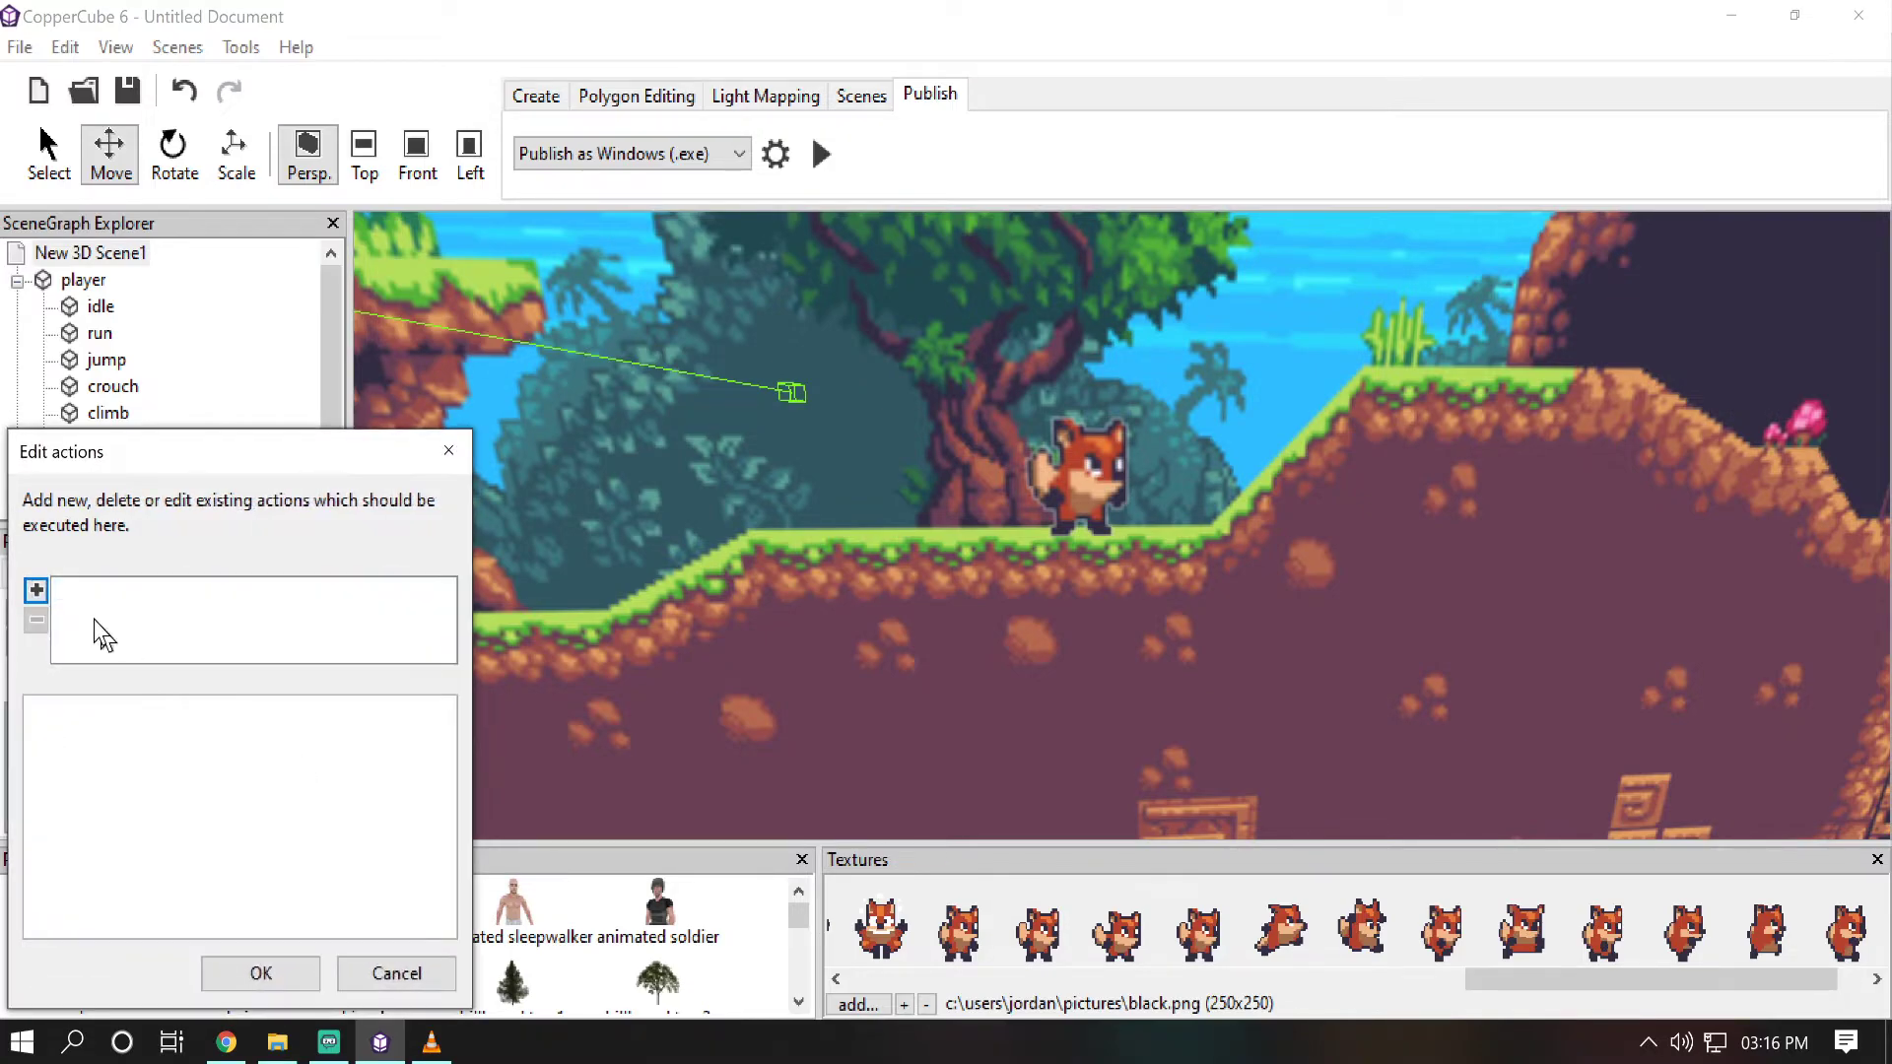
pyautogui.click(36, 589)
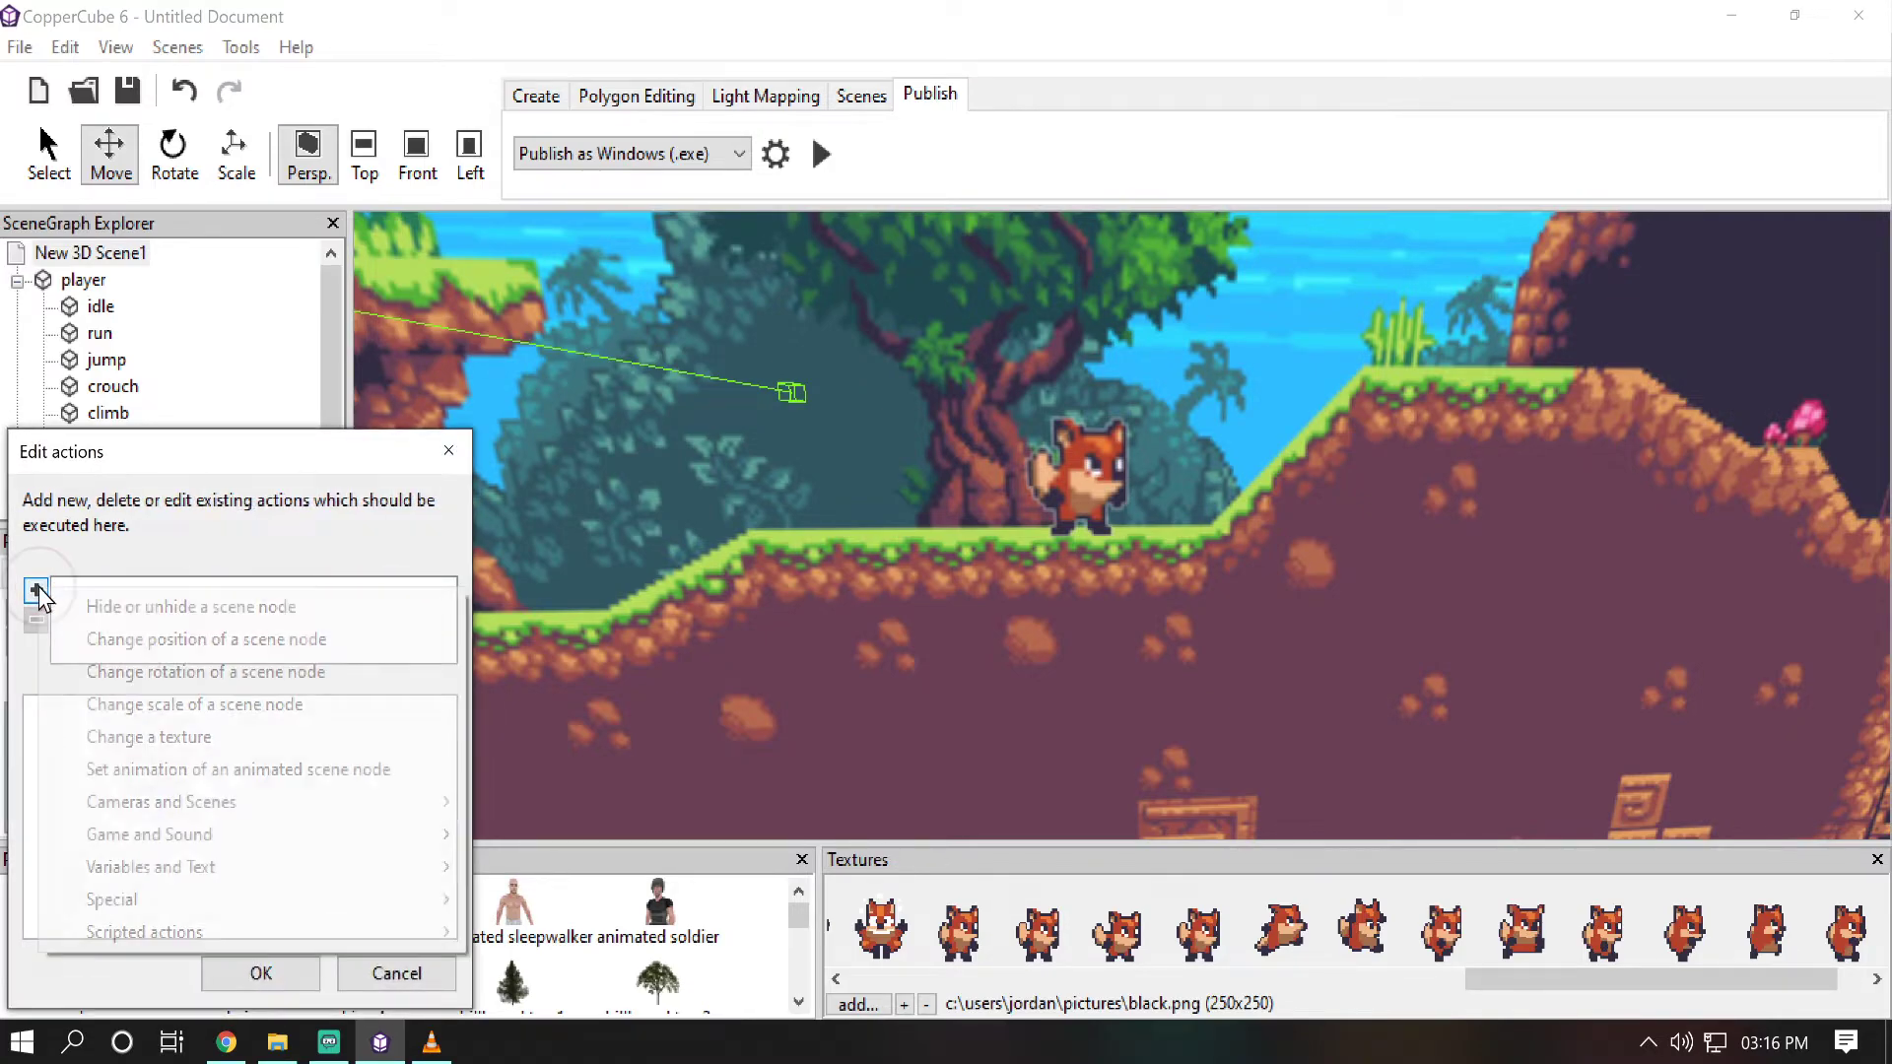
pyautogui.click(157, 611)
pyautogui.click(340, 724)
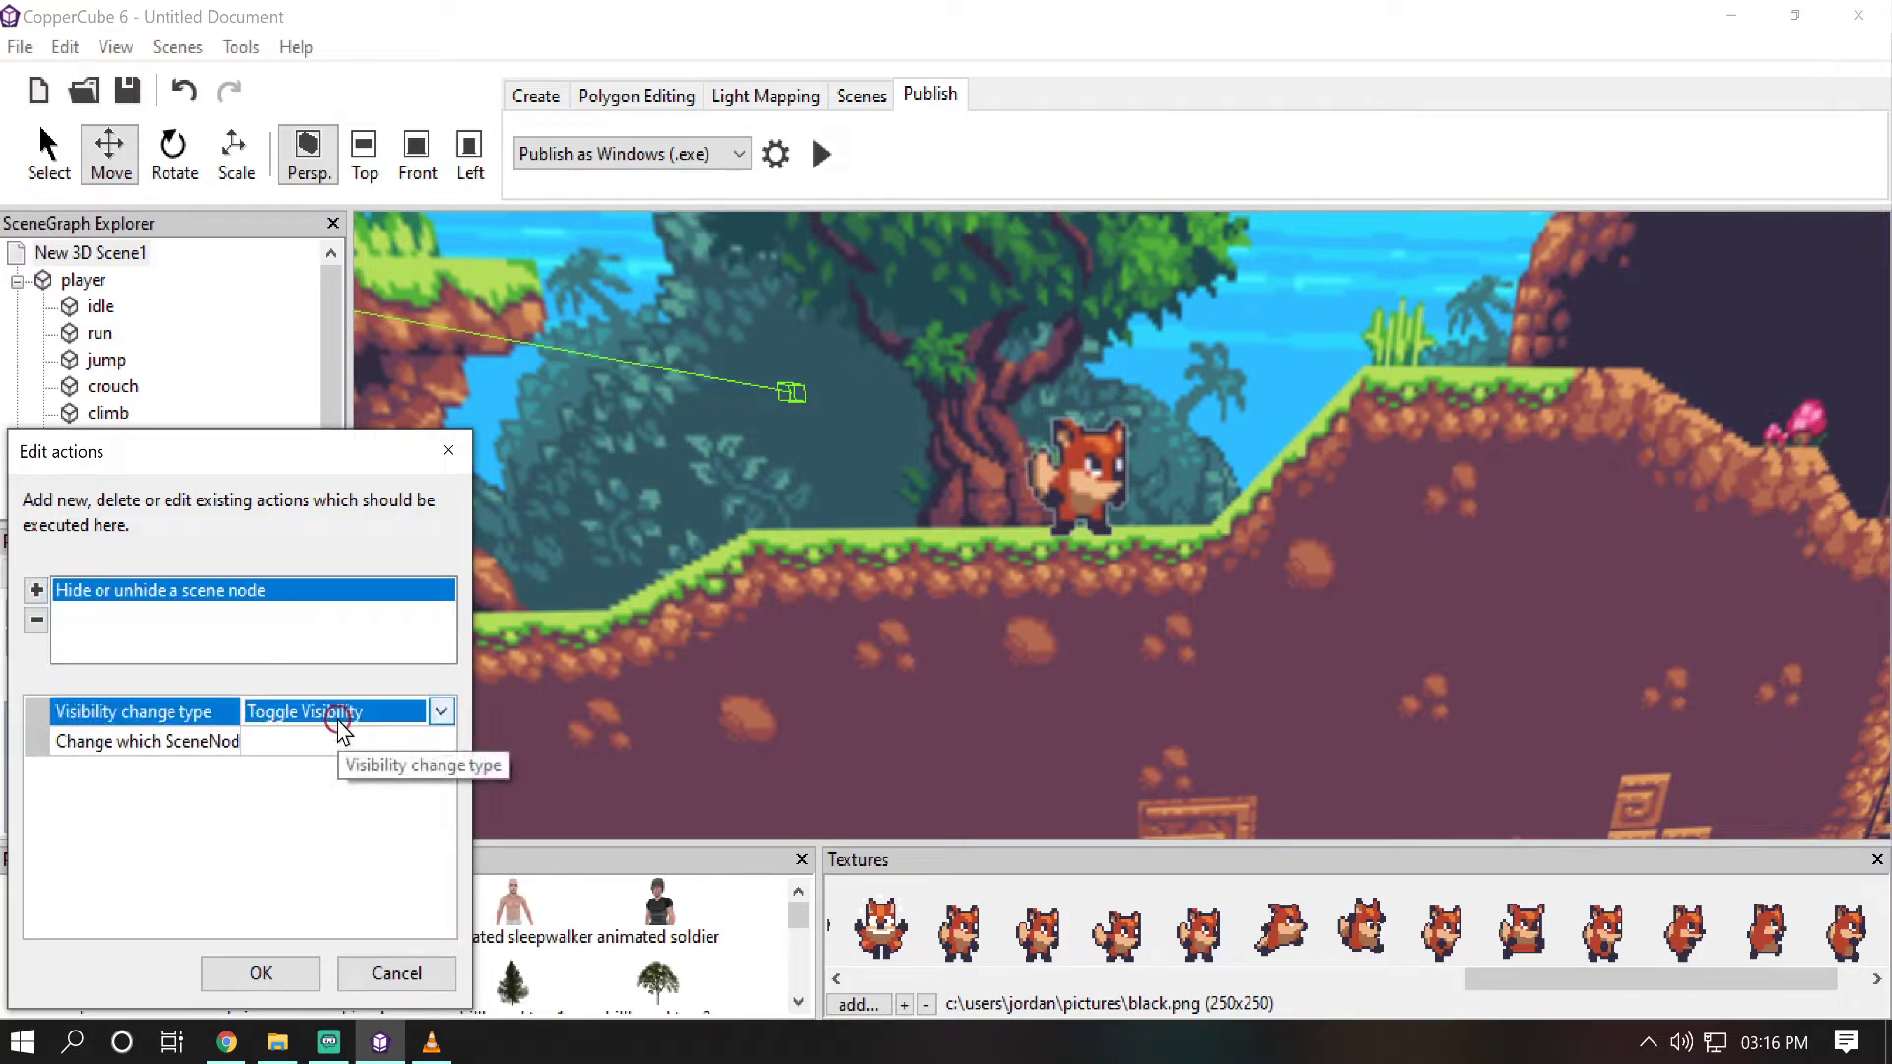
pyautogui.click(340, 730)
pyautogui.click(335, 767)
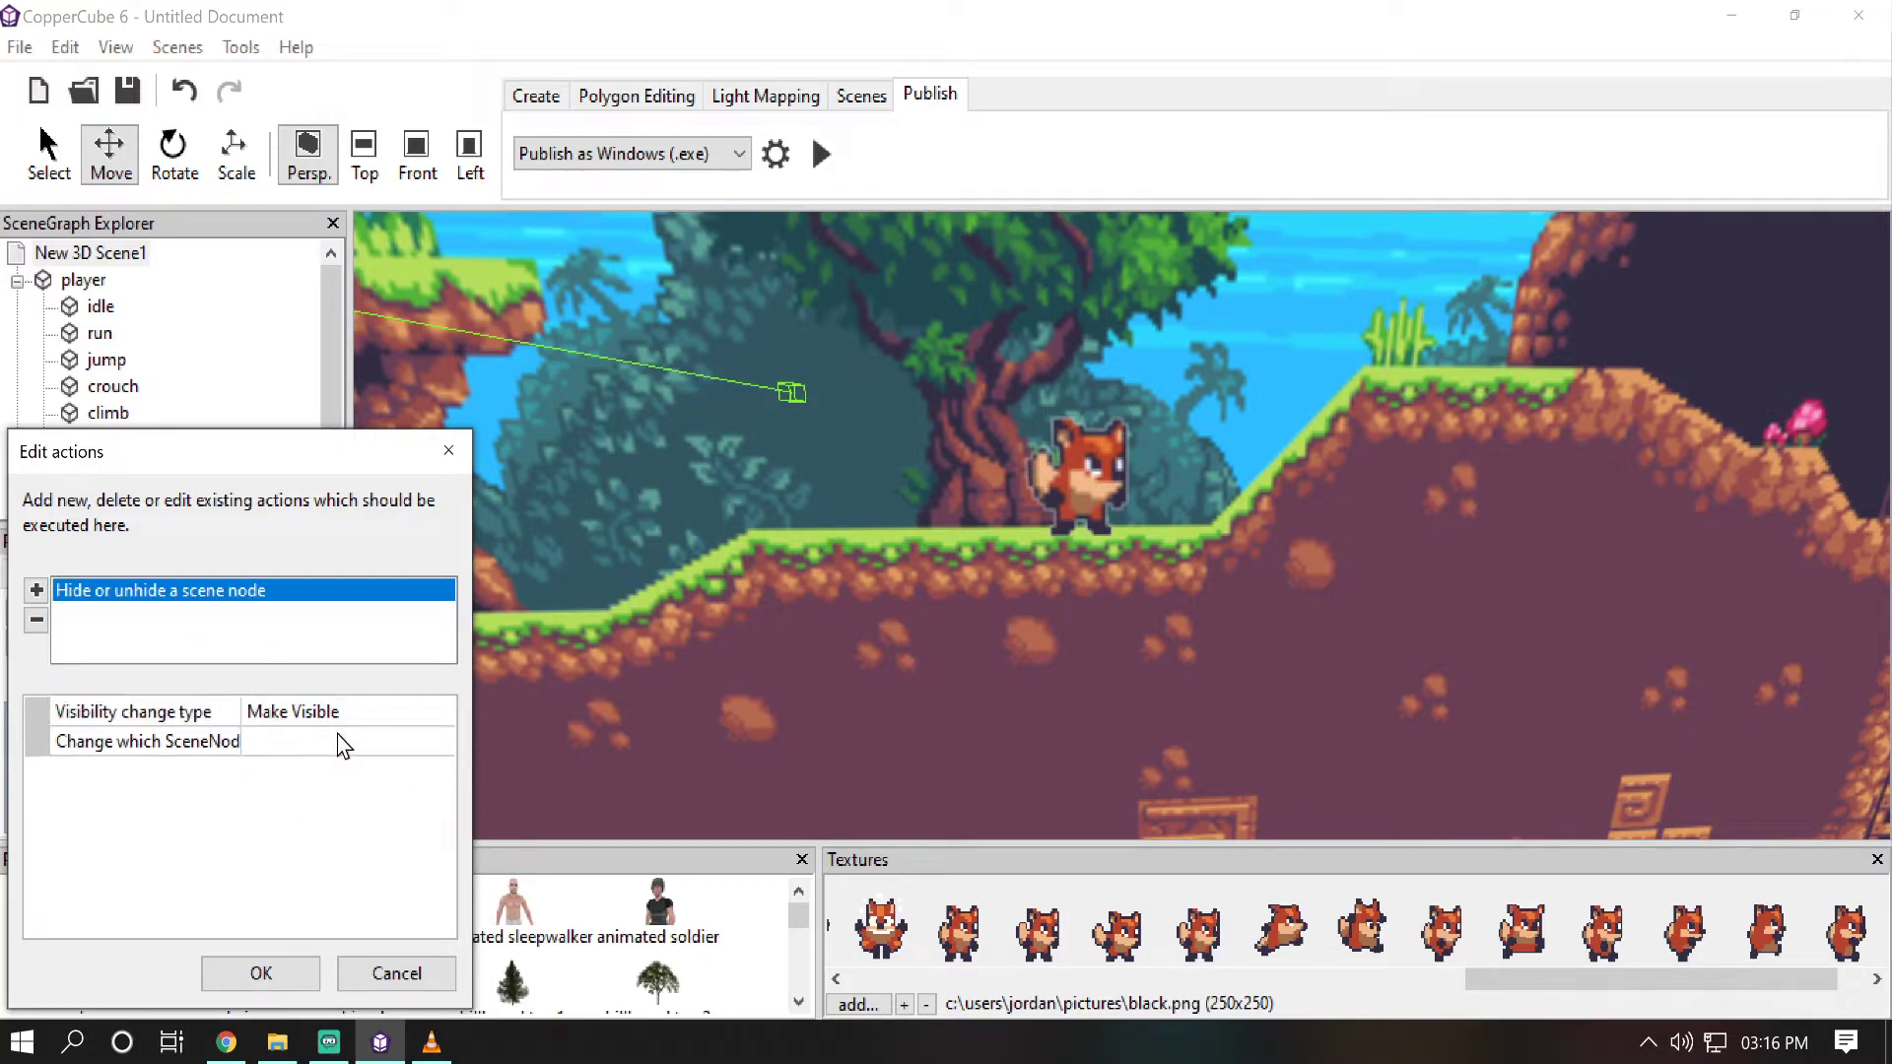
pyautogui.click(341, 741)
pyautogui.click(325, 788)
pyautogui.click(793, 330)
pyautogui.click(860, 663)
pyautogui.click(261, 974)
# Step: Set the condition's Else to a "Hide or unhide a scene node" action that makes the idle node invisible
pyautogui.click(422, 861)
pyautogui.click(441, 863)
pyautogui.click(40, 591)
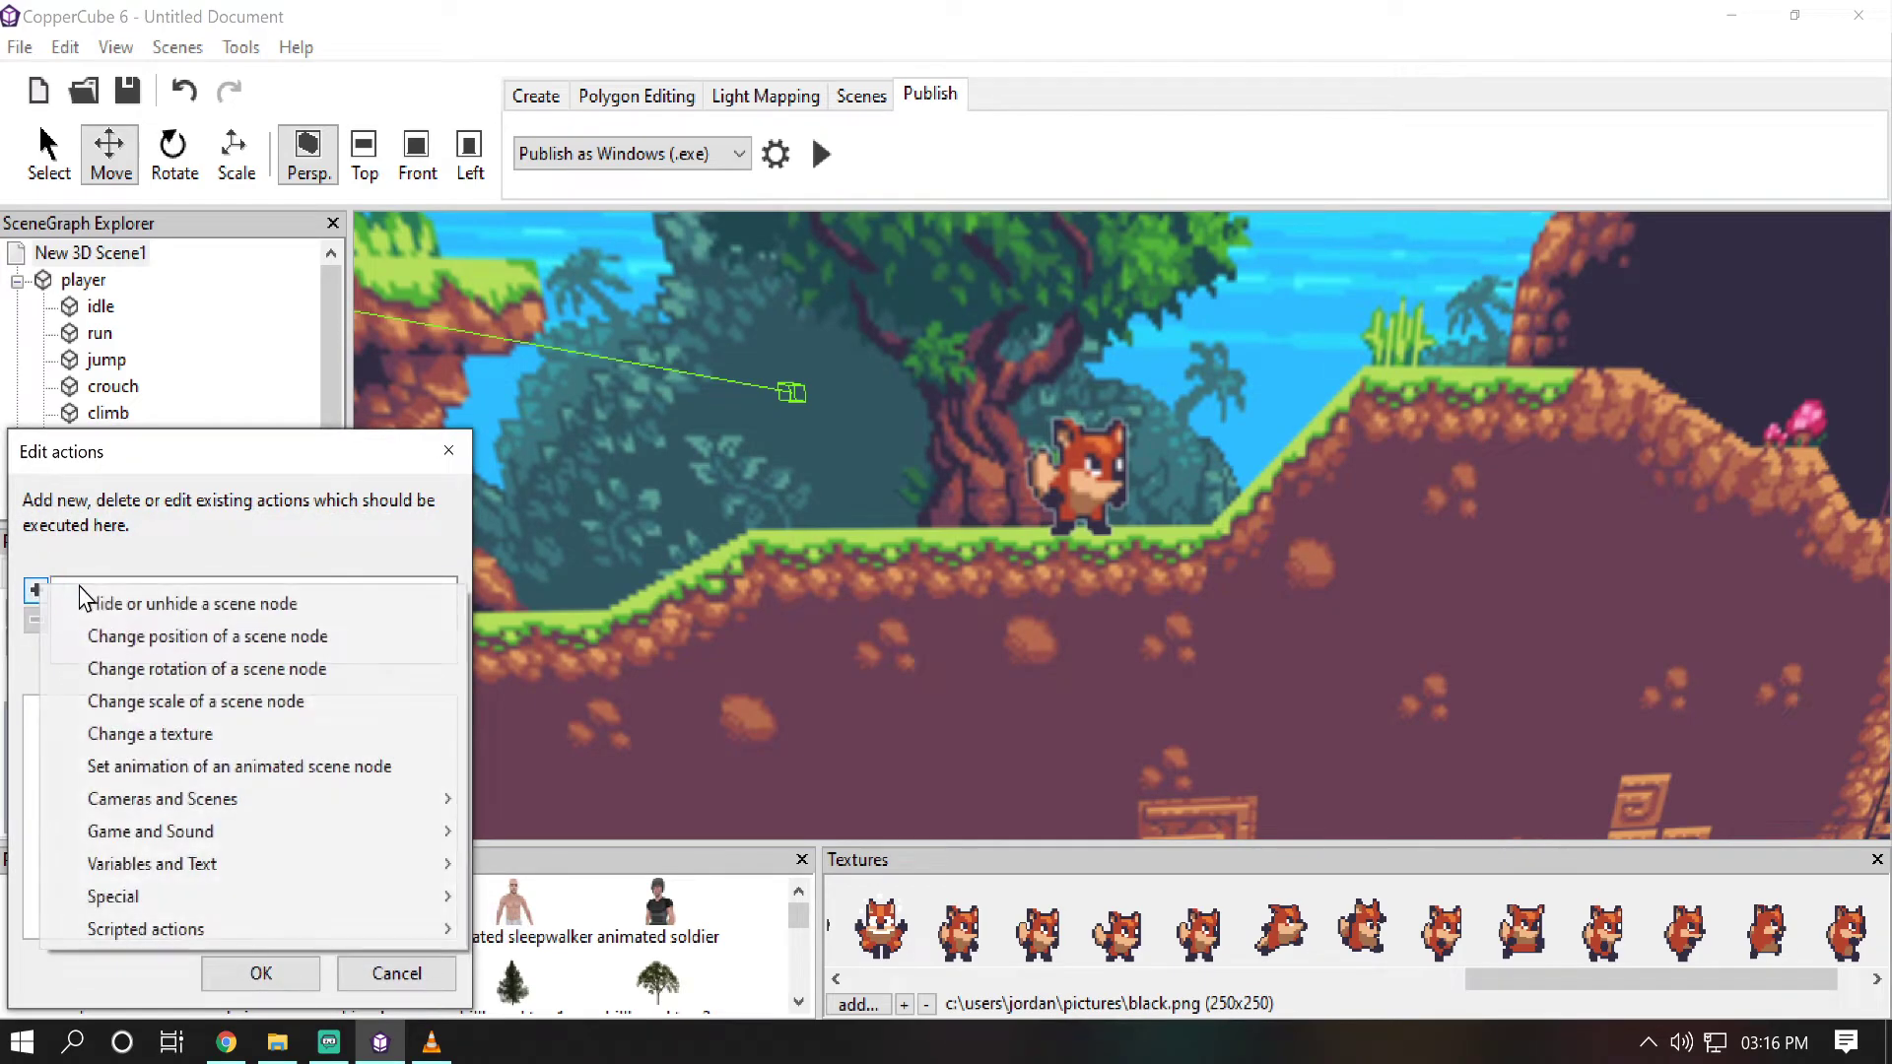
pyautogui.click(122, 595)
pyautogui.click(358, 713)
pyautogui.click(358, 720)
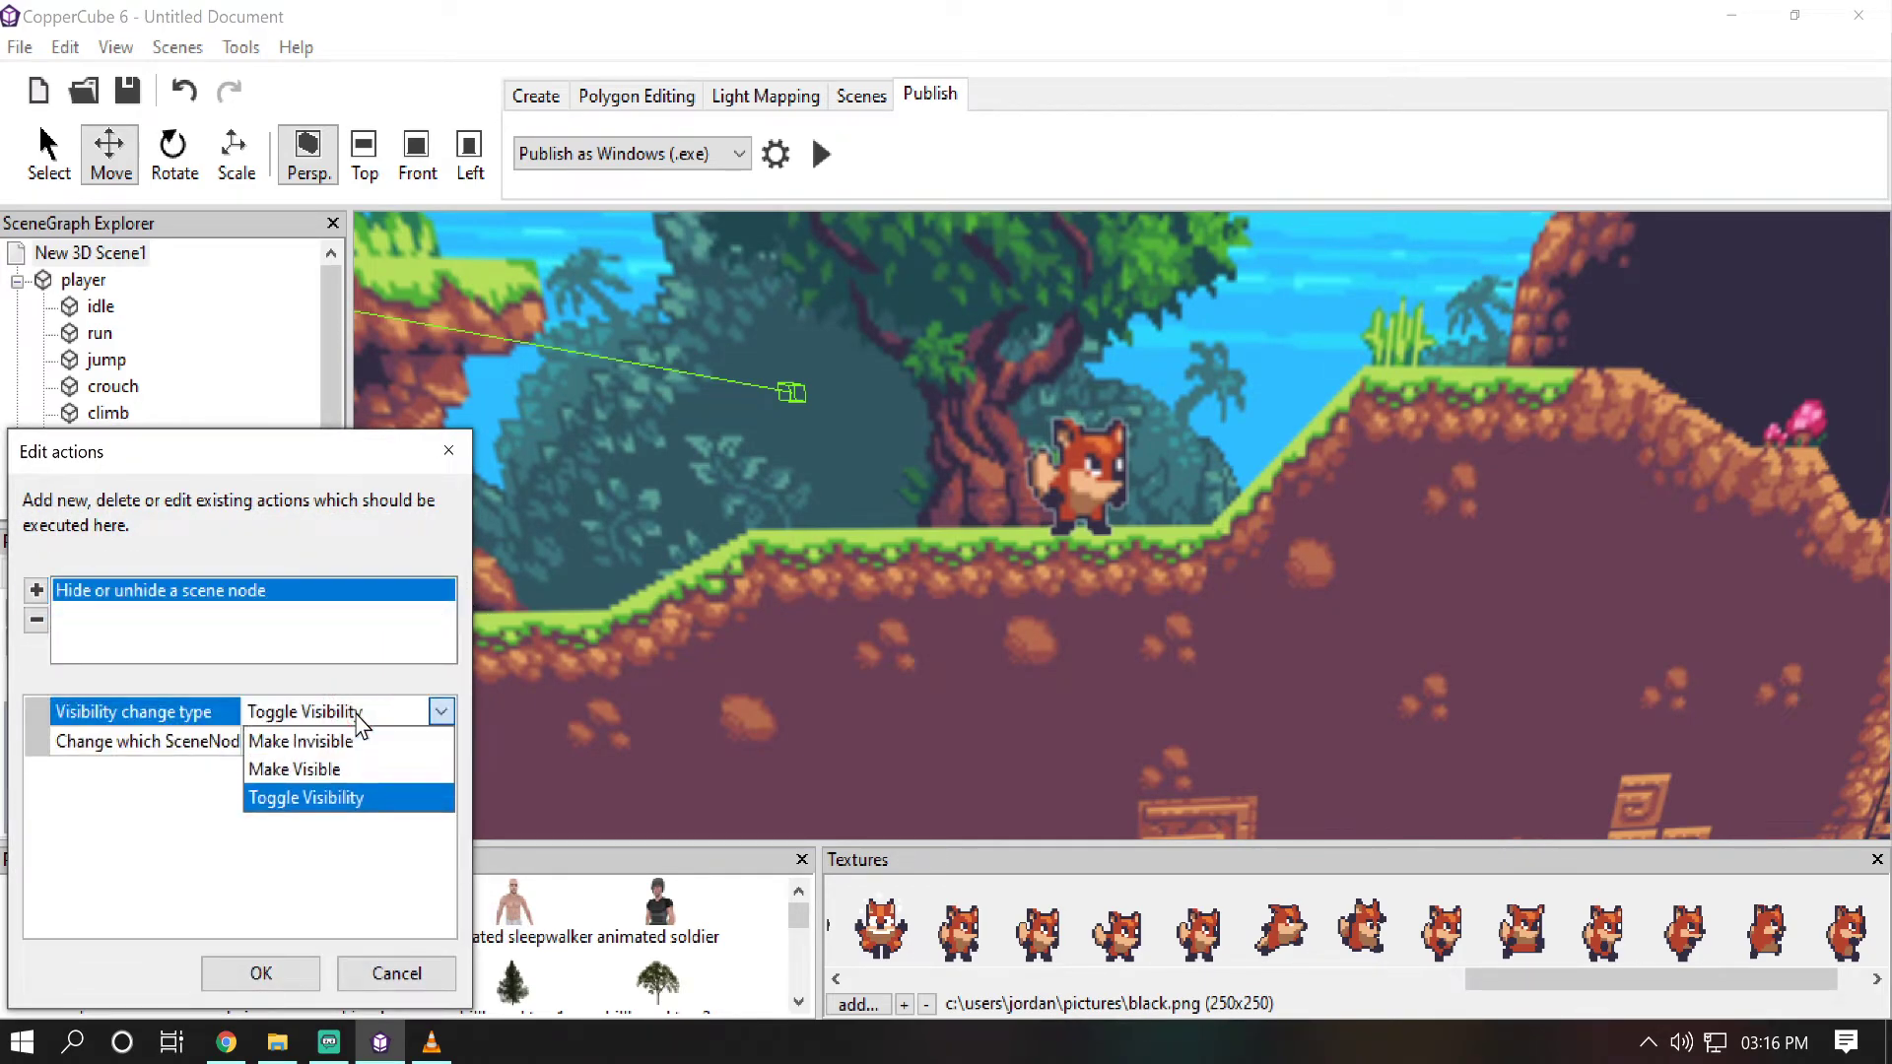
pyautogui.click(340, 741)
pyautogui.click(341, 739)
pyautogui.click(340, 741)
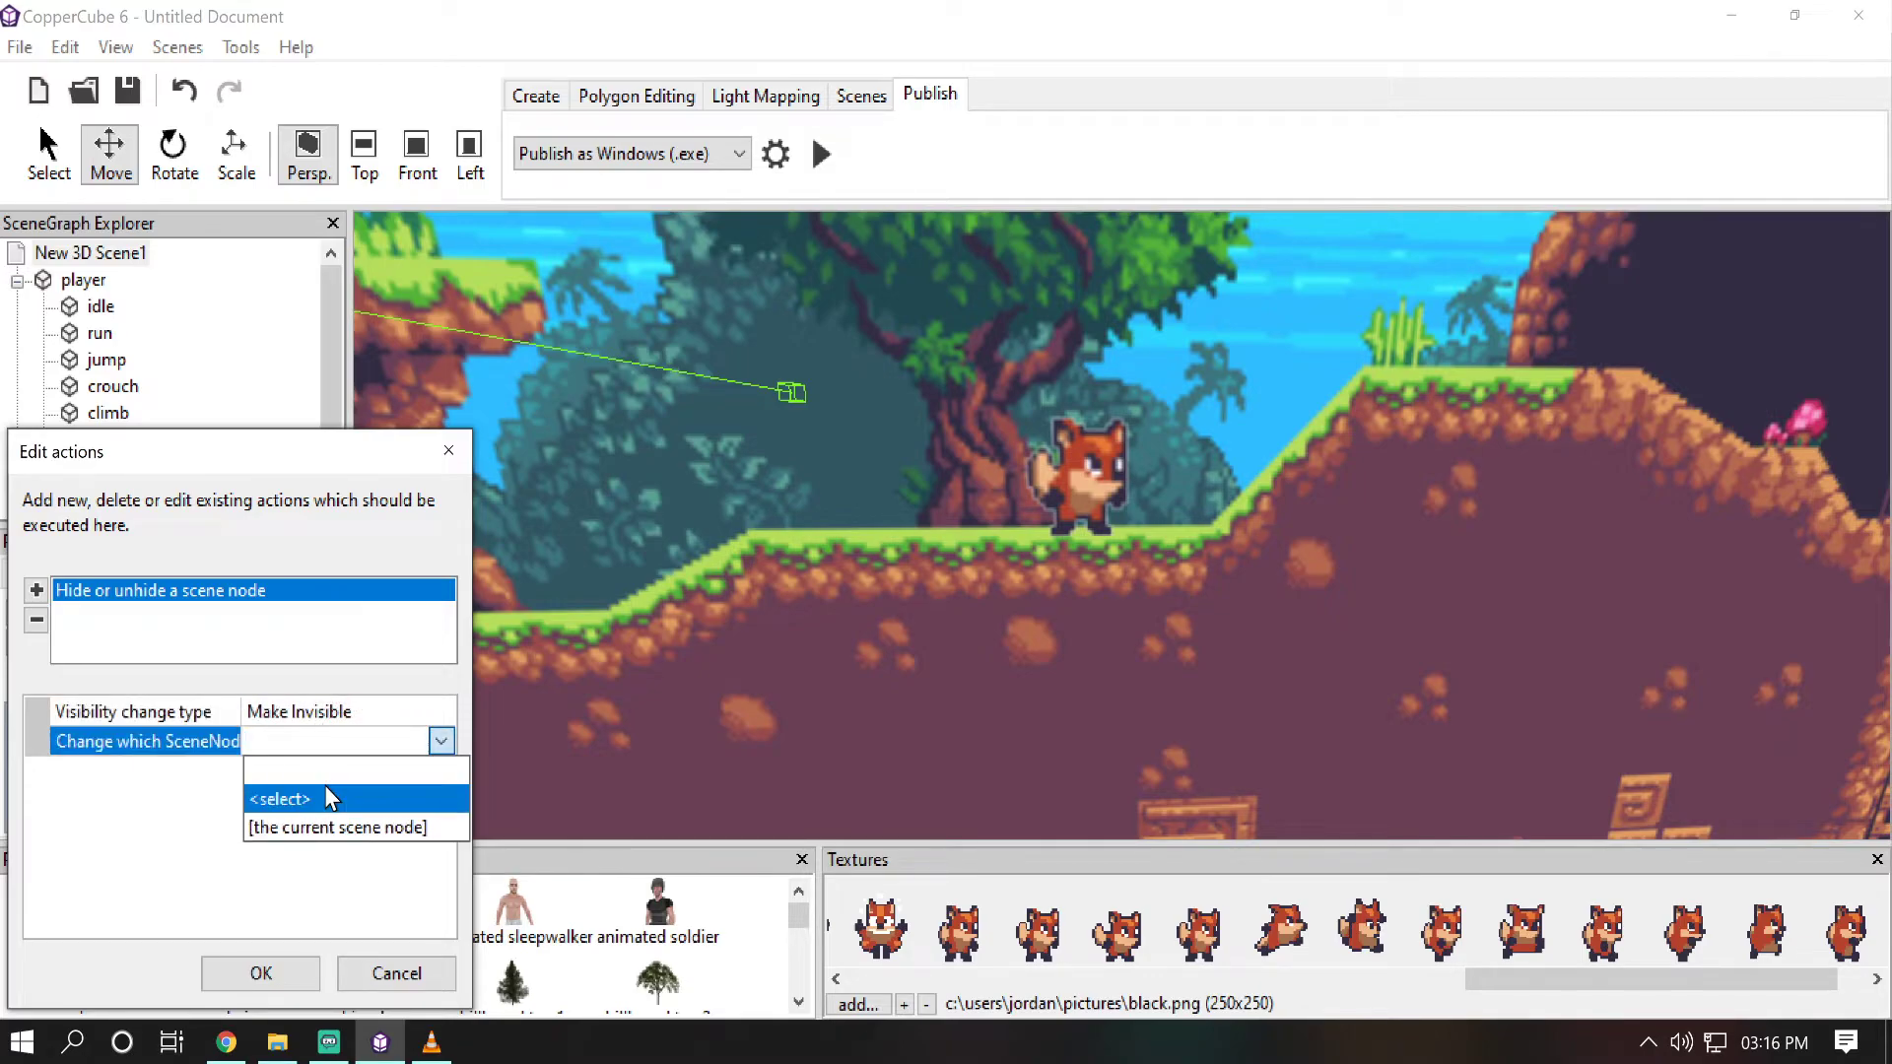
pyautogui.click(323, 789)
pyautogui.click(793, 331)
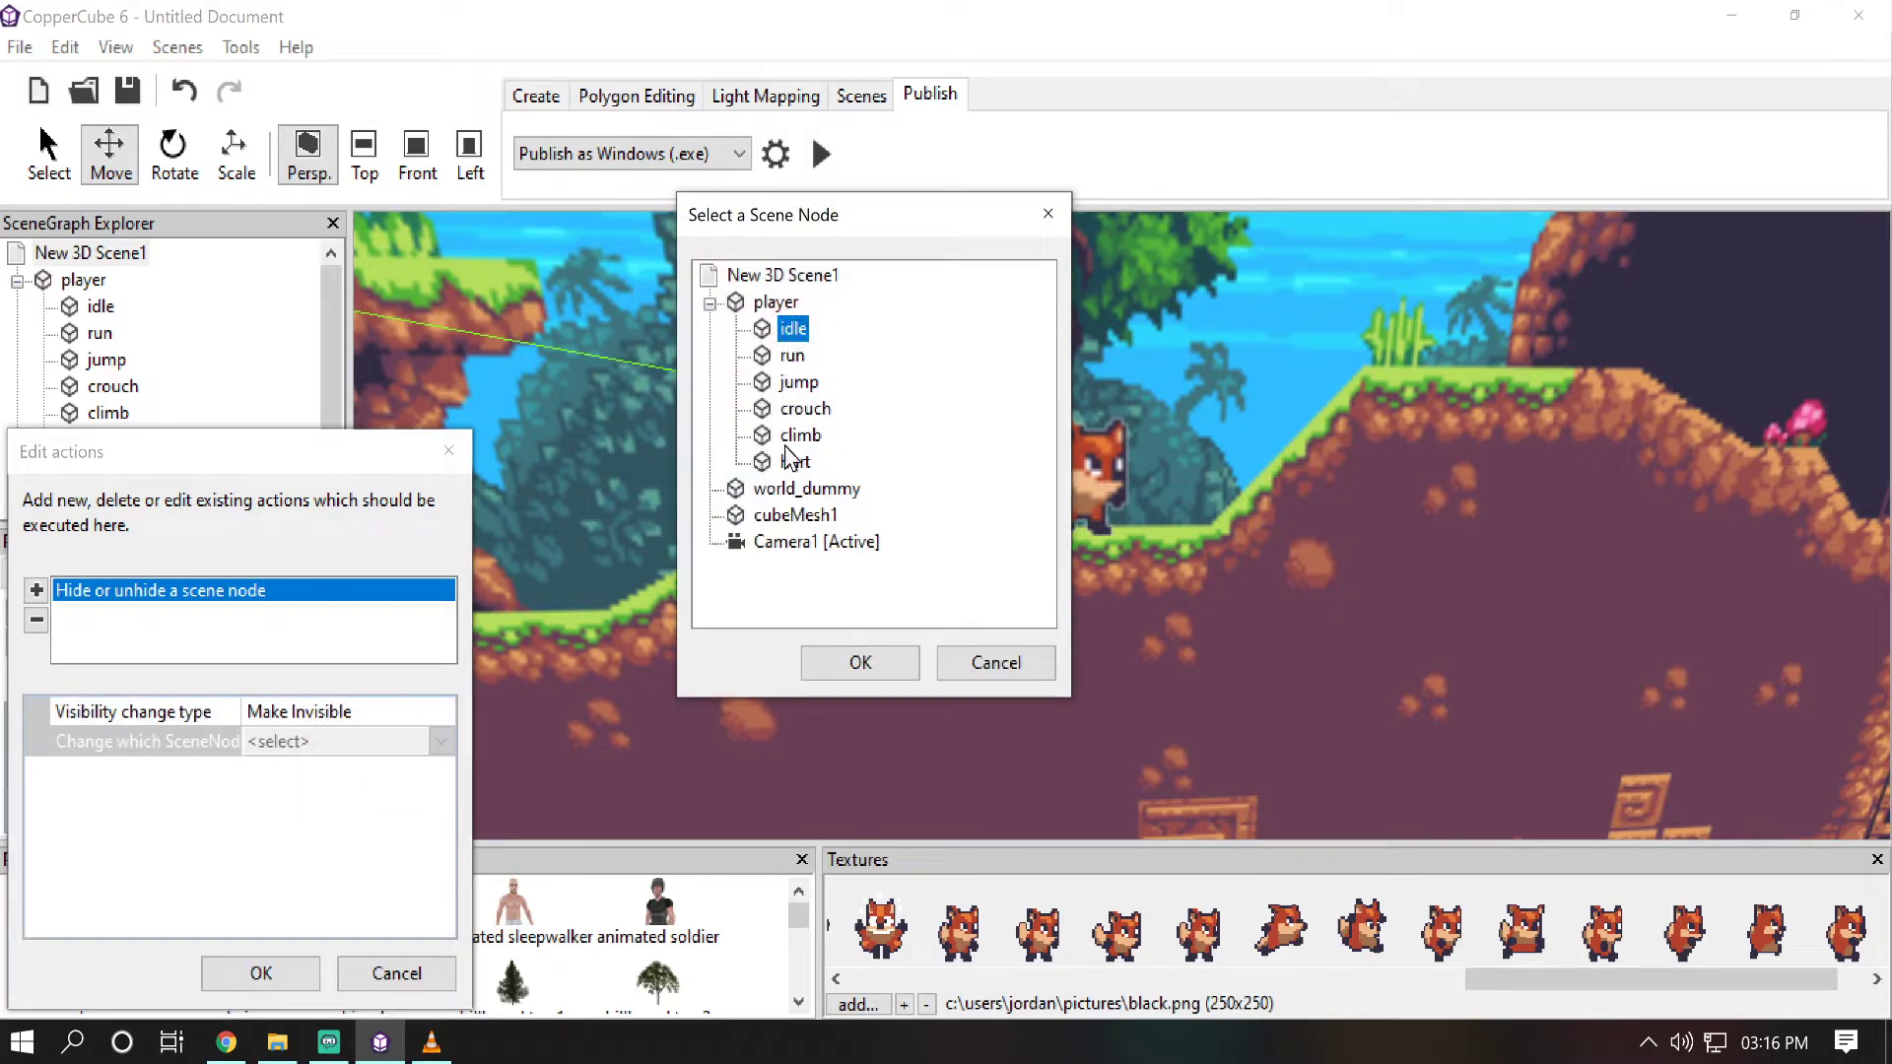
pyautogui.click(861, 671)
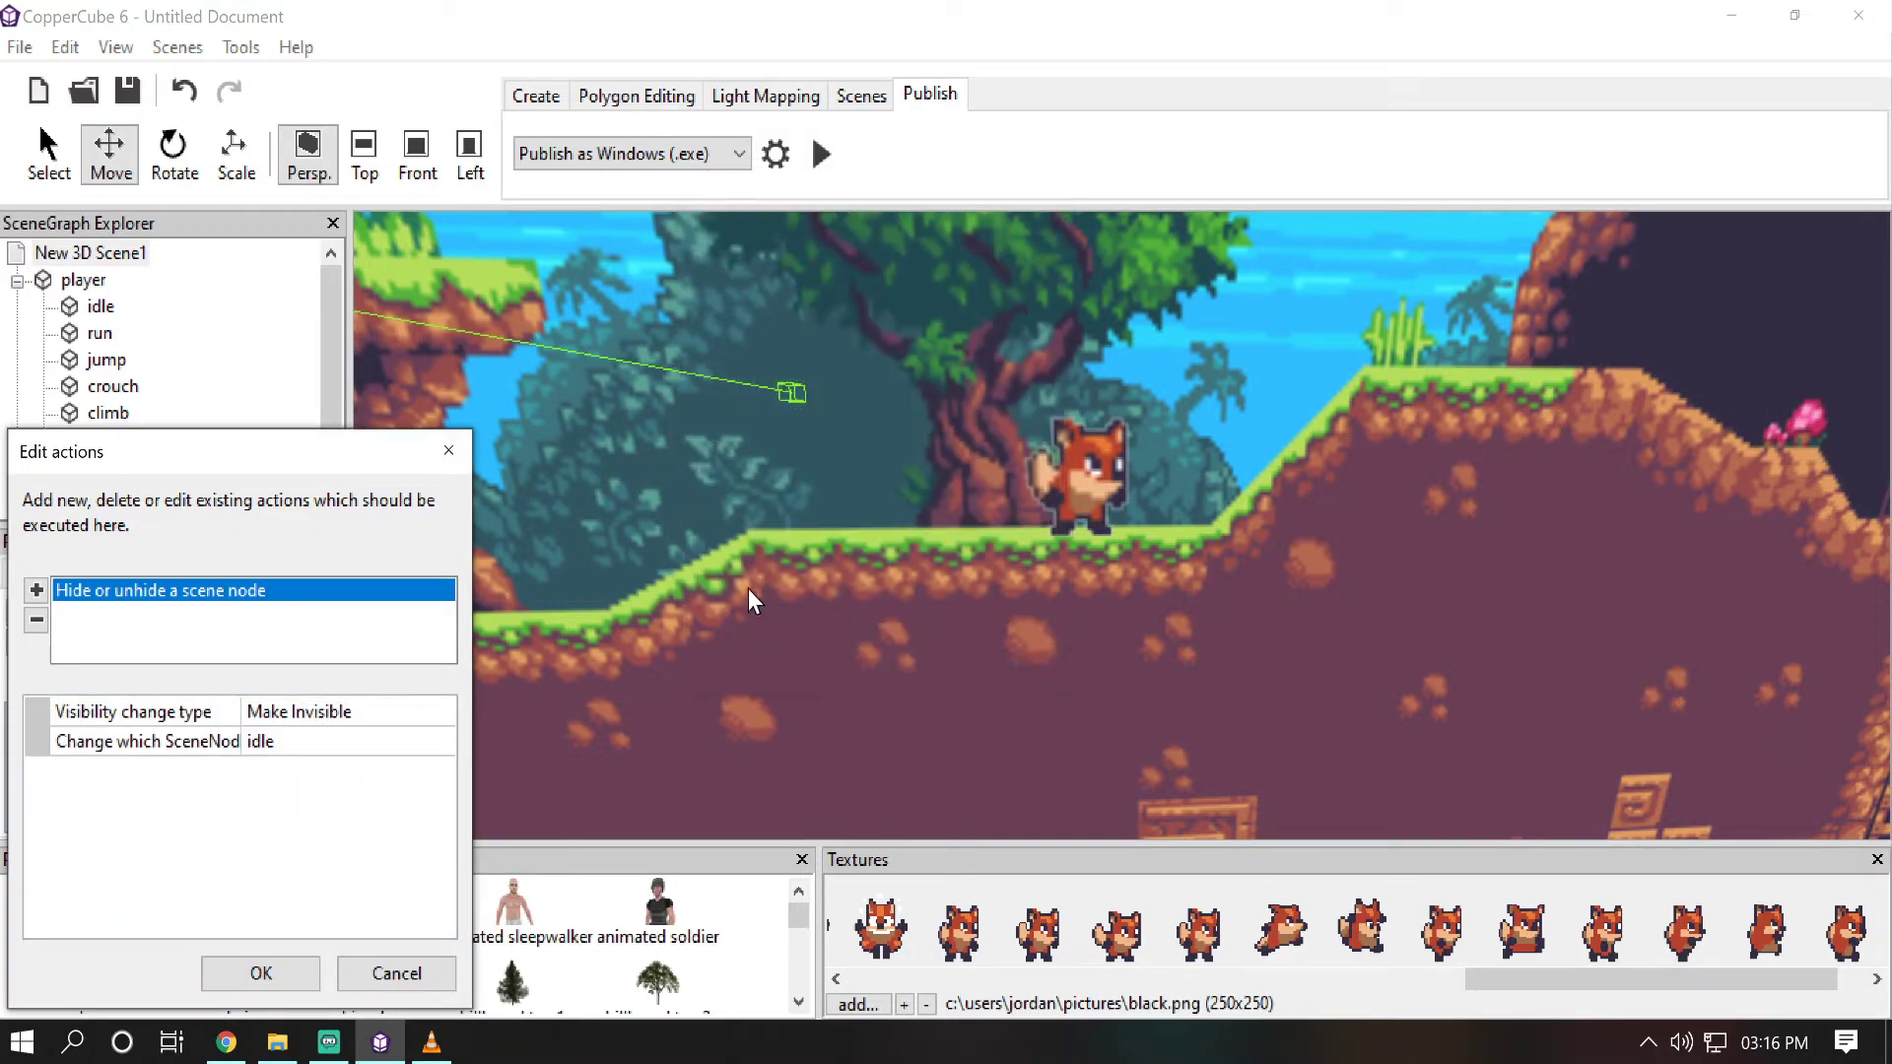
pyautogui.click(259, 974)
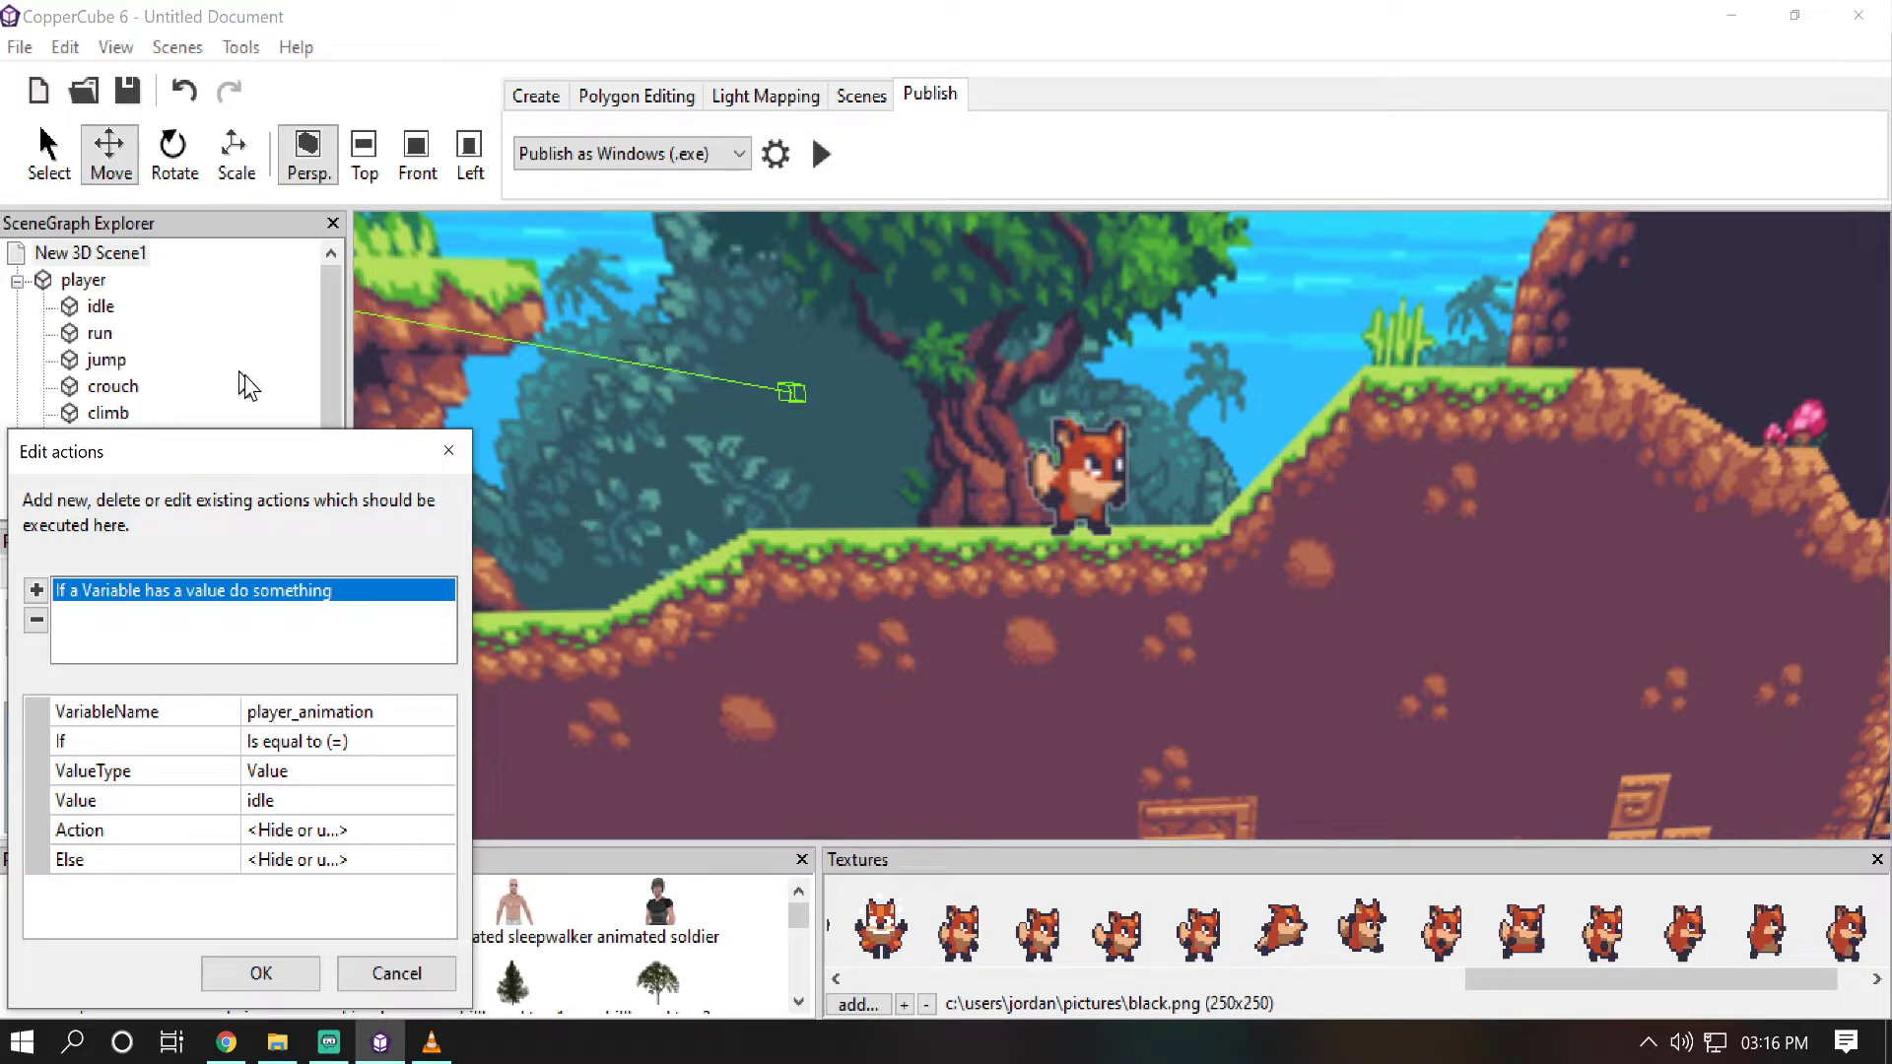
# Step: Add a second "If a Variable has a value do something" action checking whether player_animation equals run
pyautogui.click(35, 591)
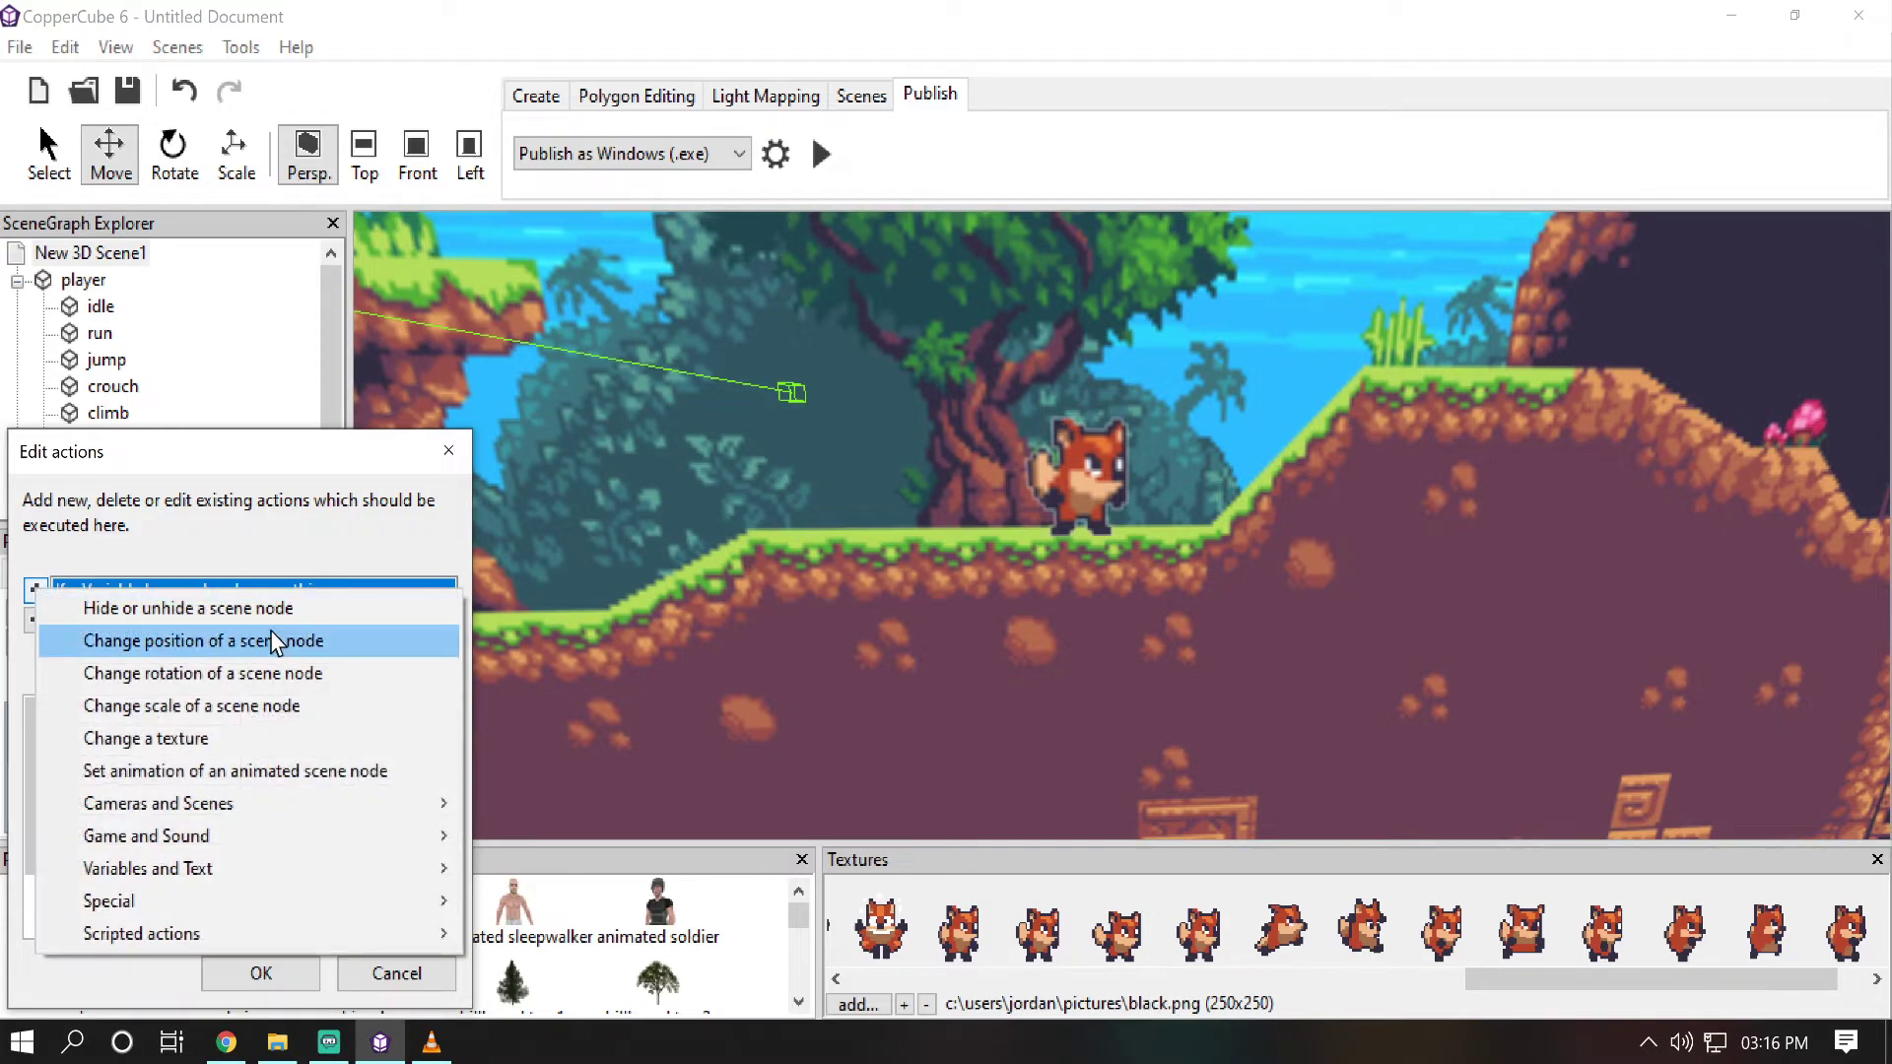
pyautogui.moveTo(355, 878)
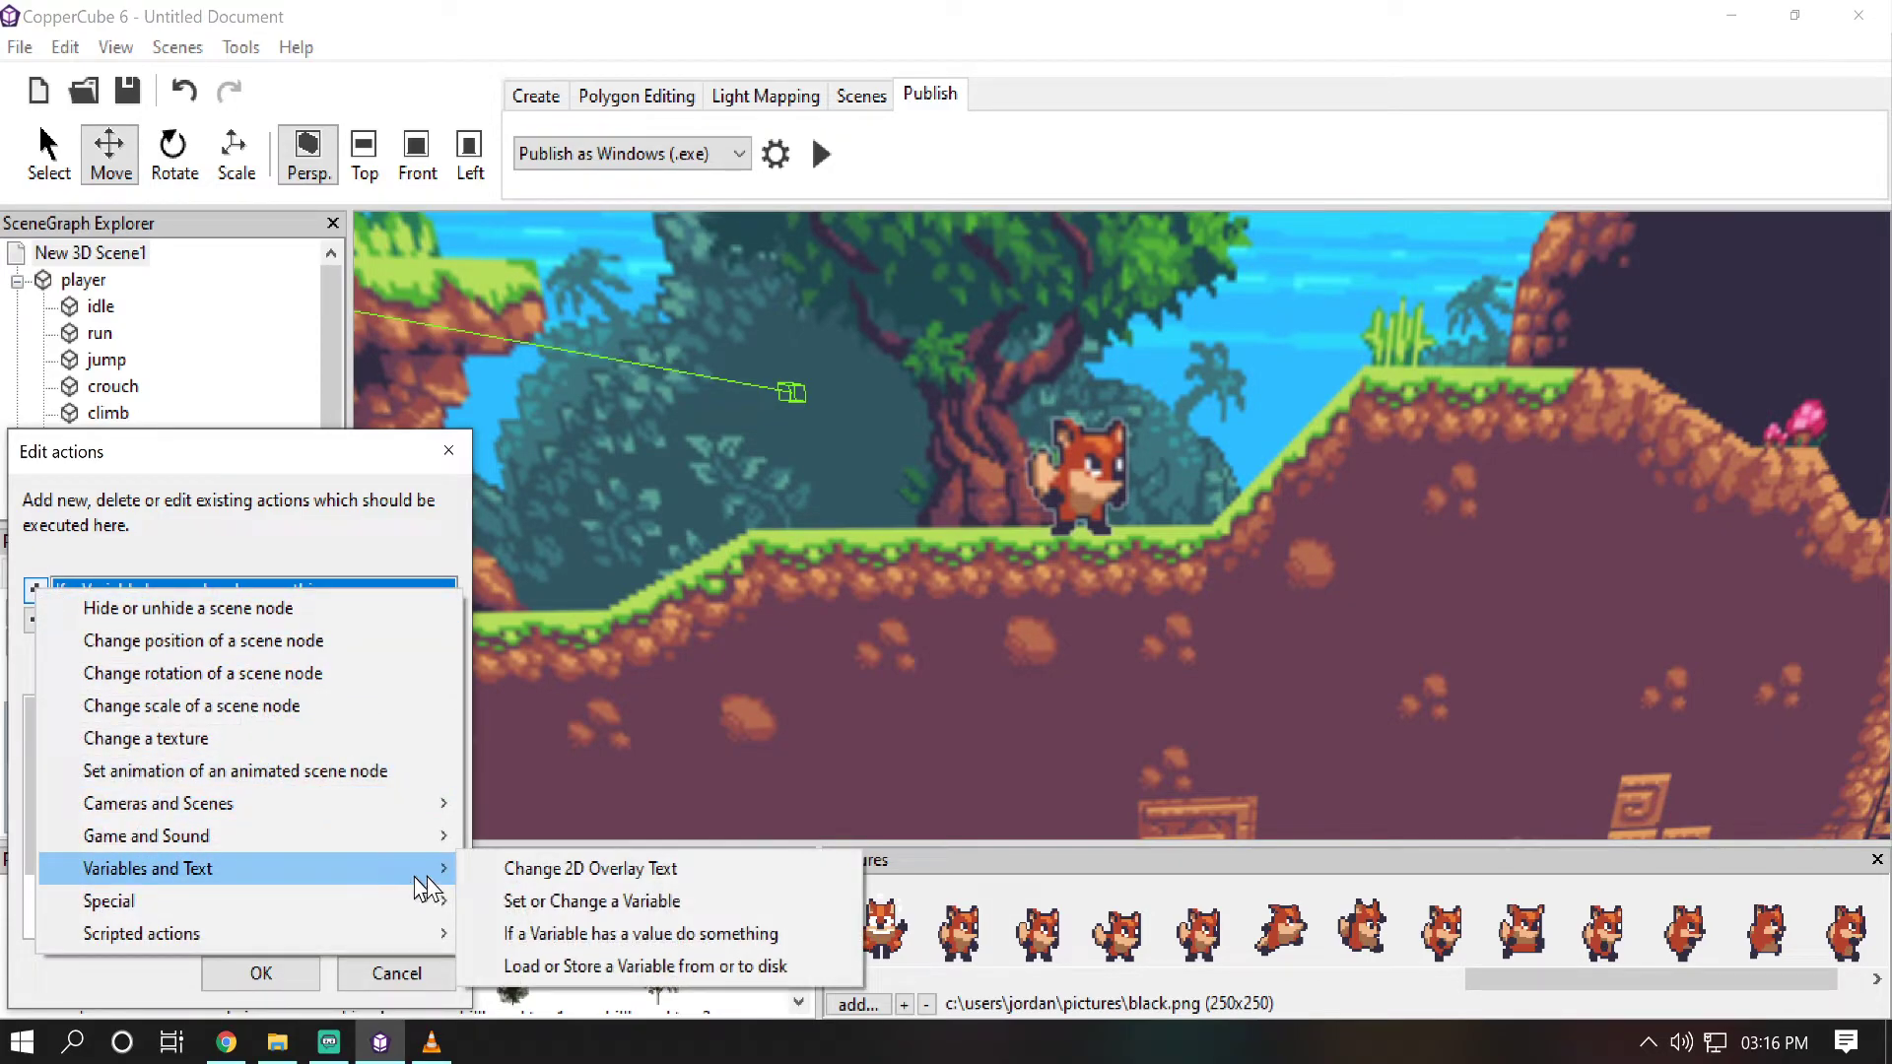
pyautogui.click(527, 934)
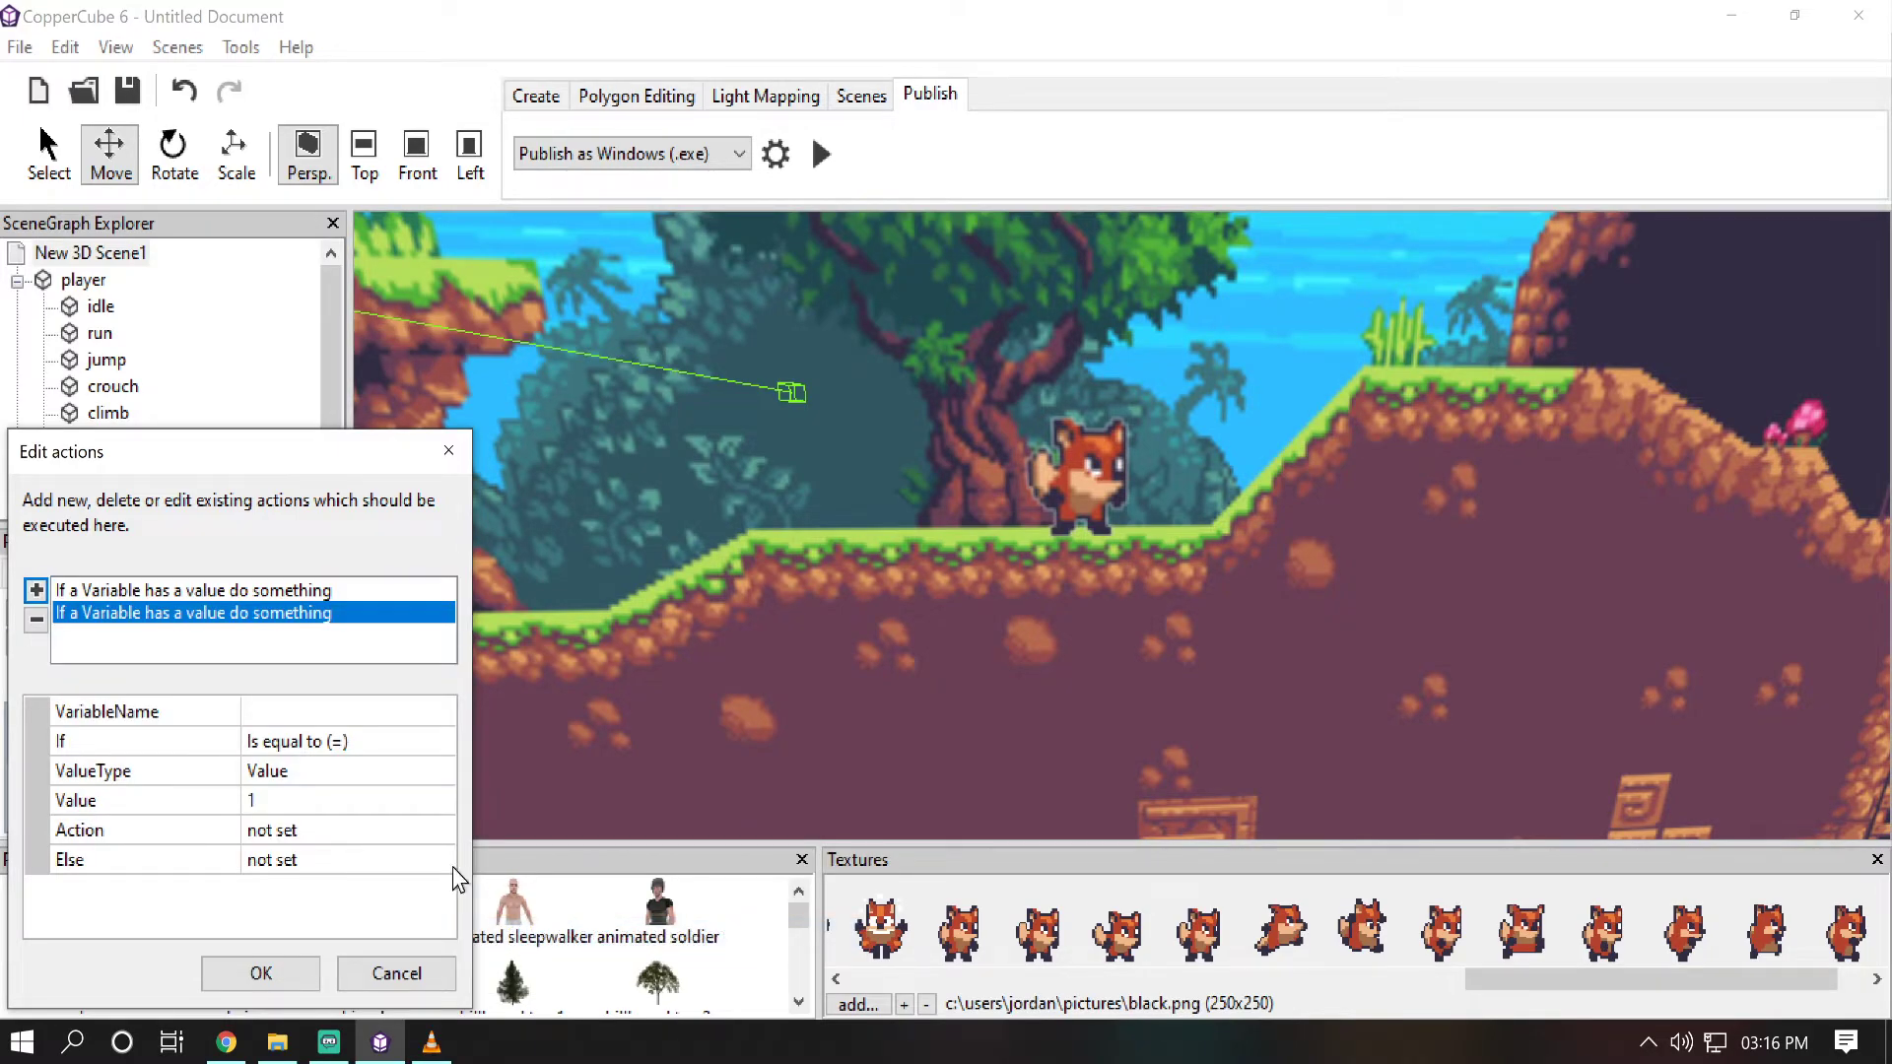
pyautogui.click(360, 711)
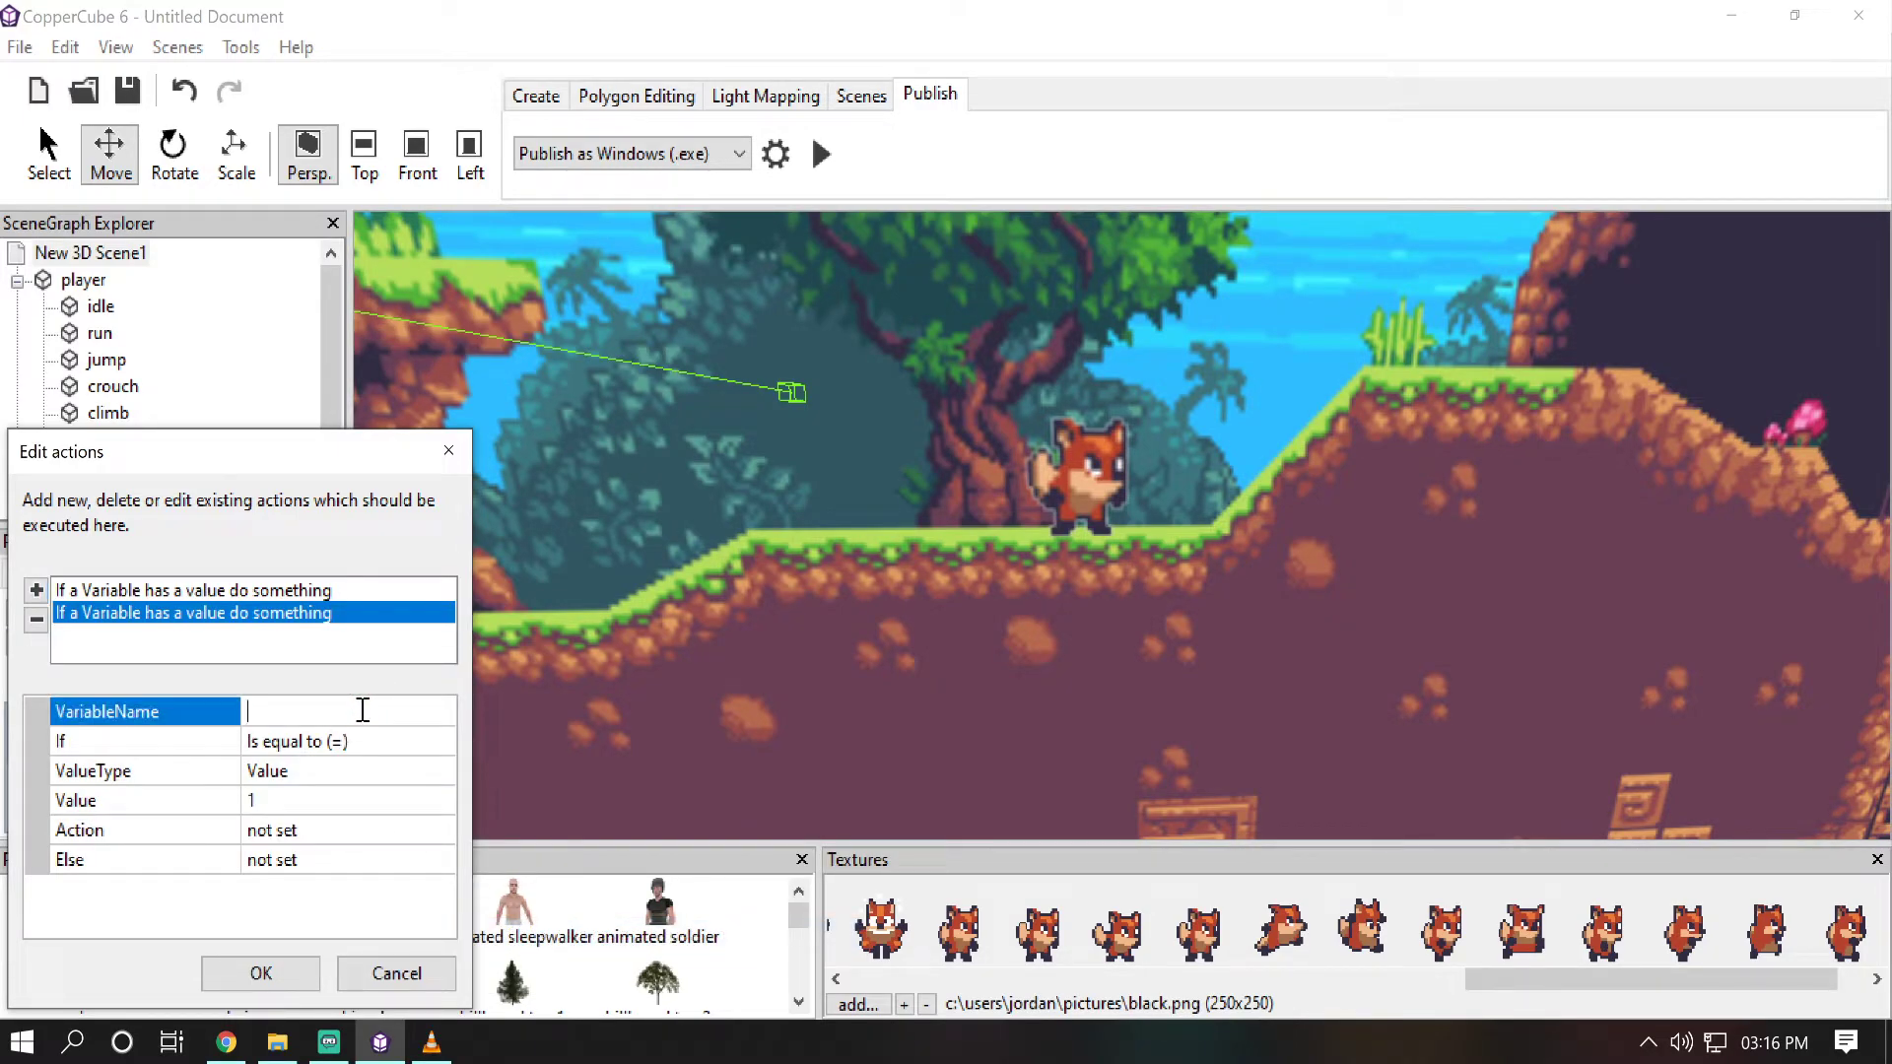
pyautogui.write('player_animation')
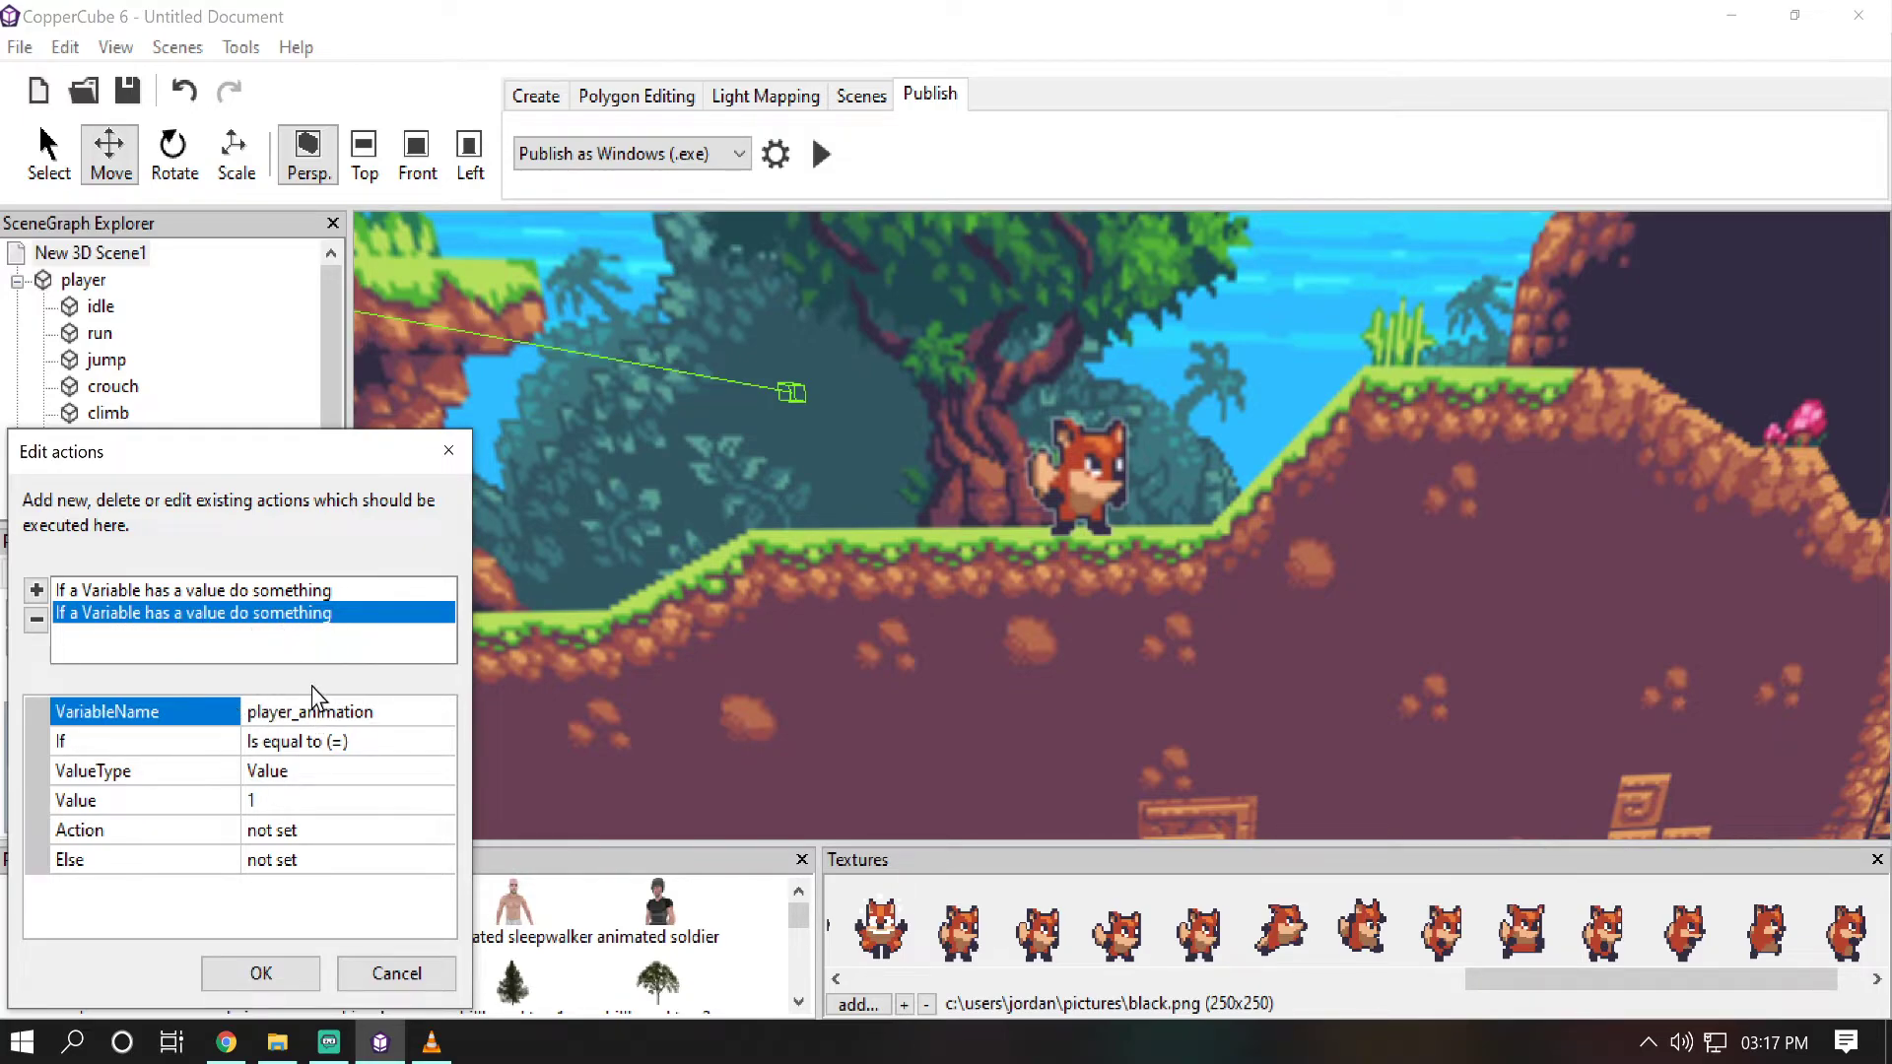
pyautogui.click(274, 799)
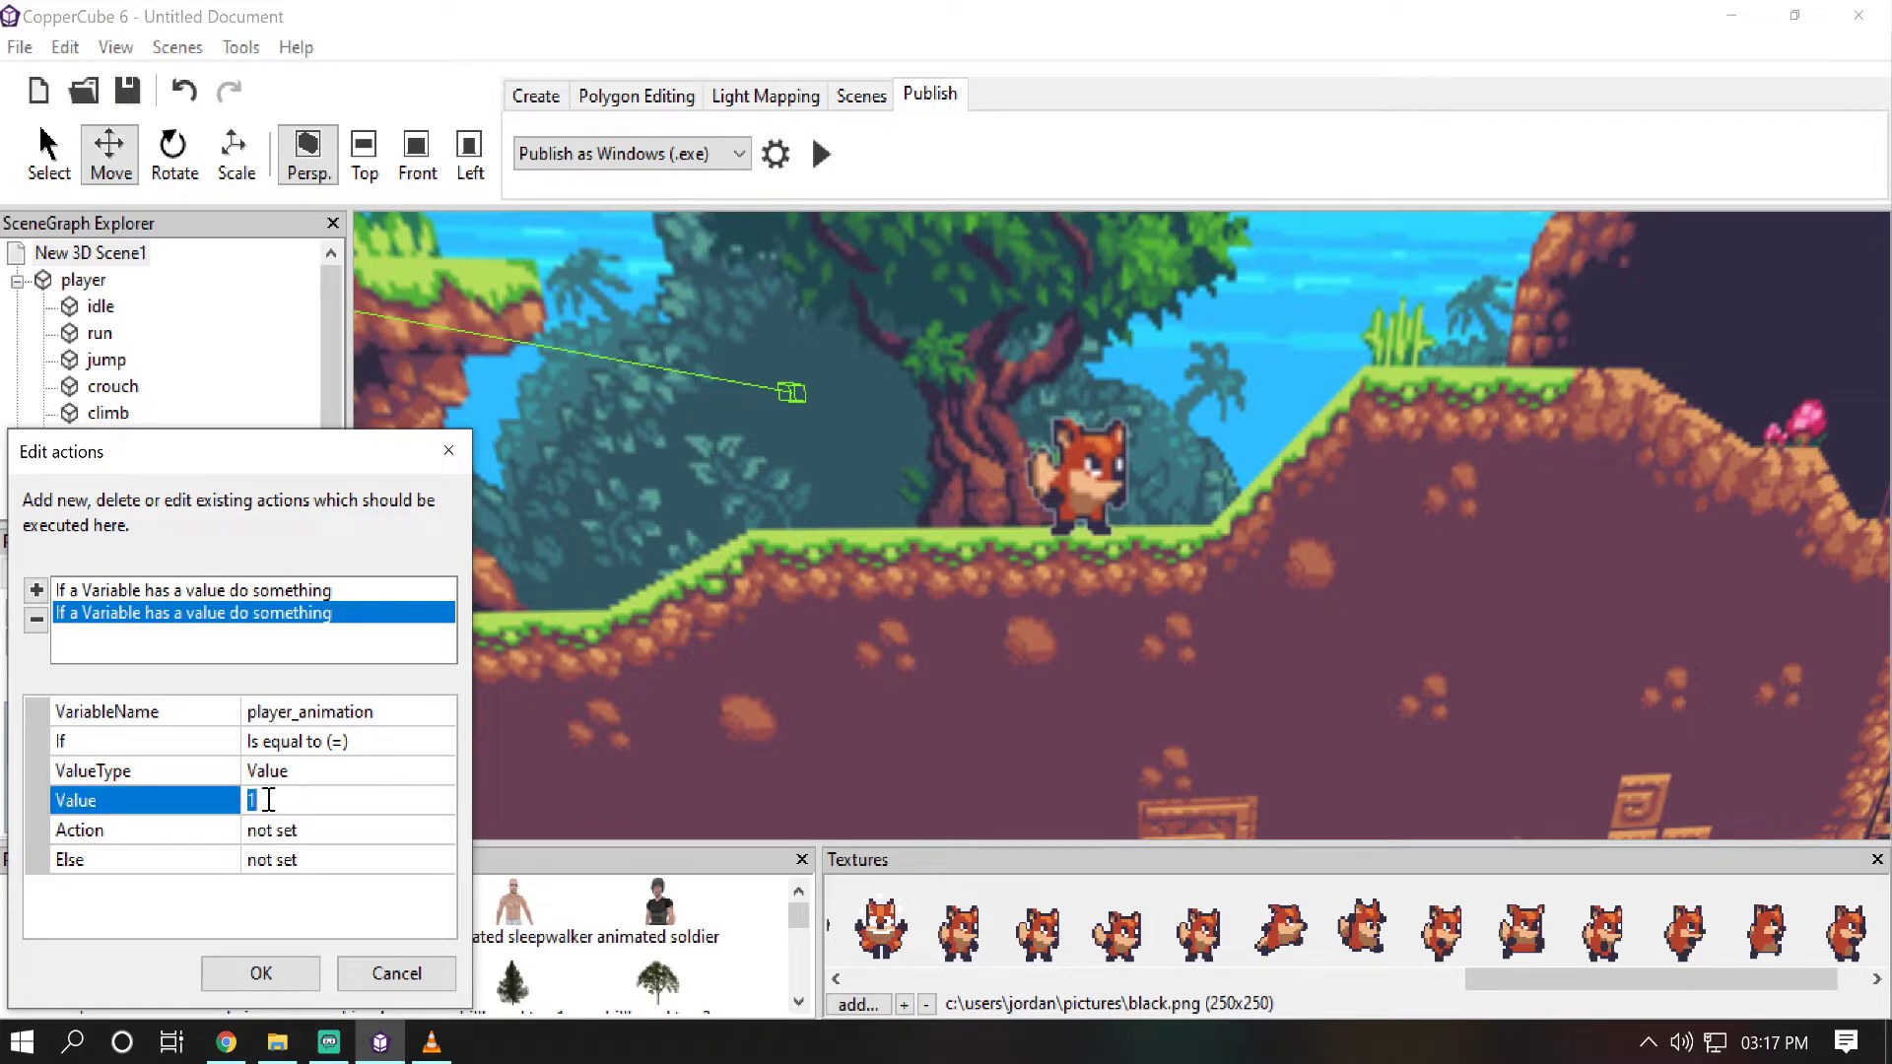
pyautogui.write('ru')
pyautogui.press('Return')
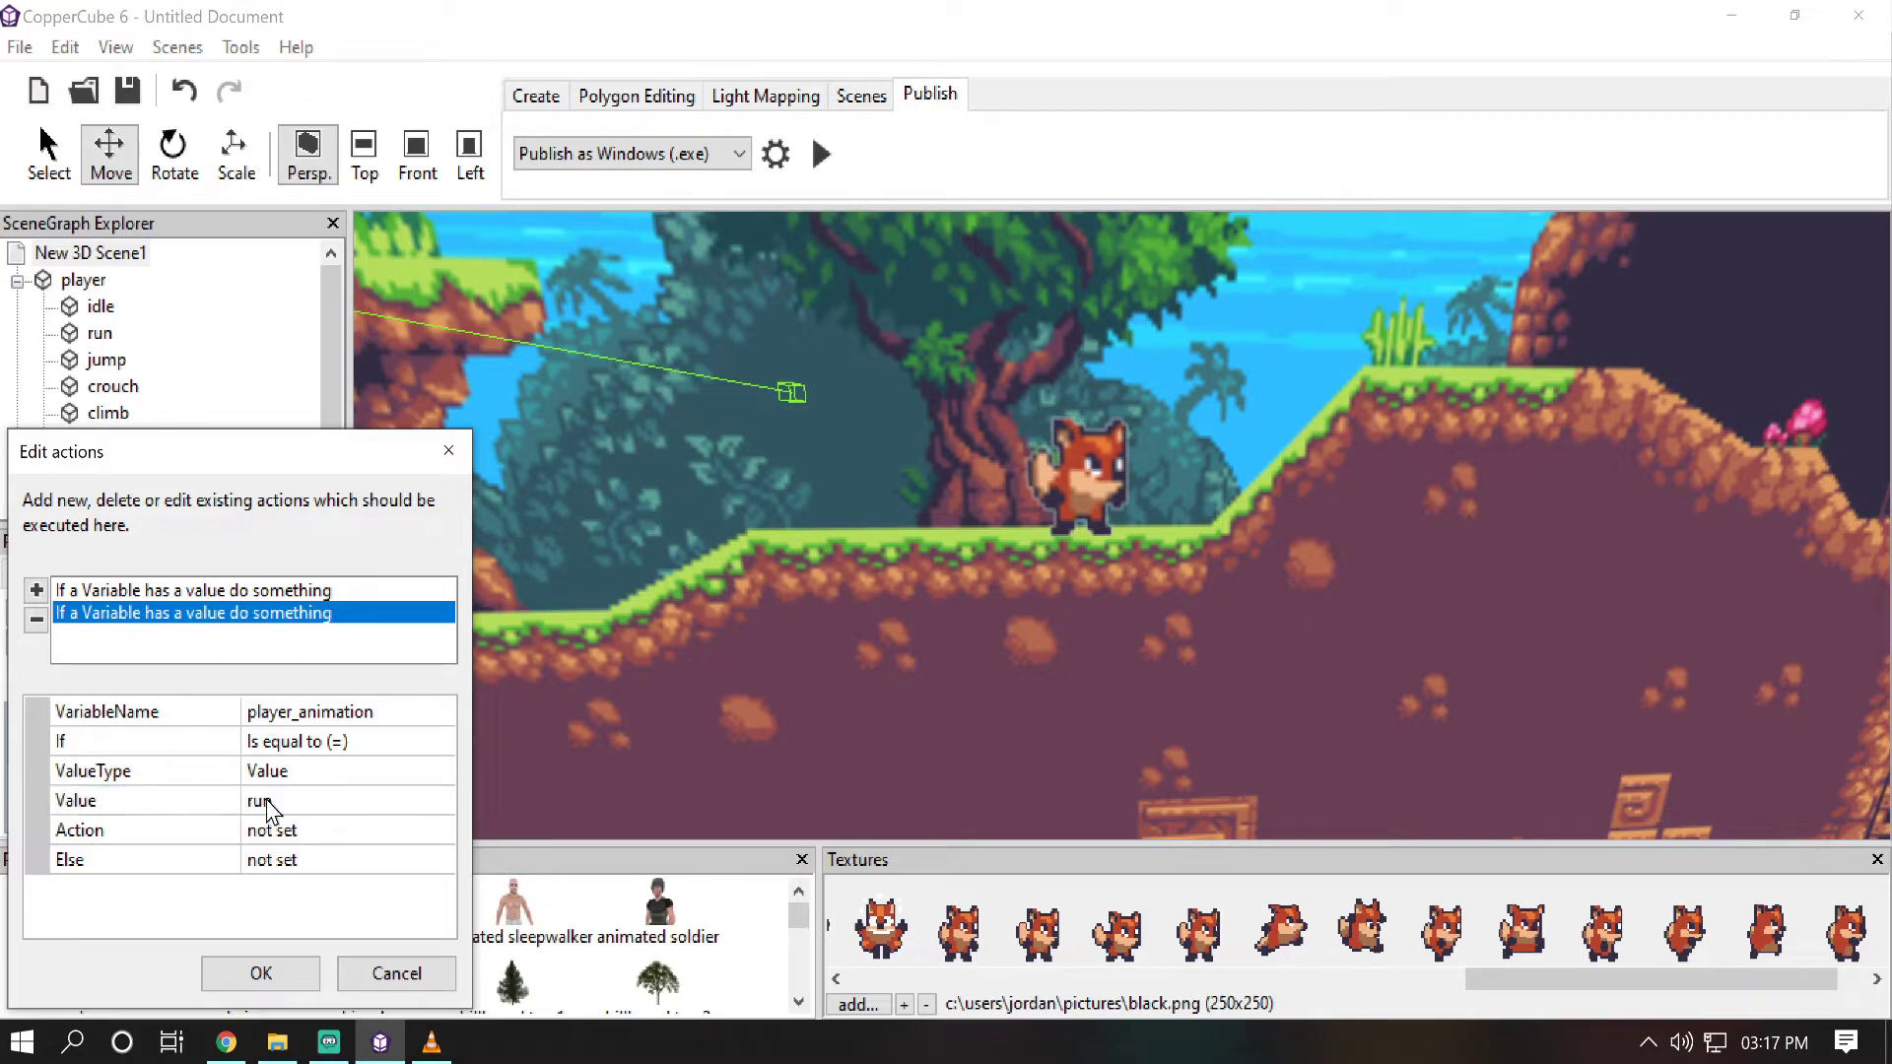
# Step: Set the run condition's Action to a "Hide or unhide a scene node" action that makes the run node visible
pyautogui.click(388, 832)
pyautogui.click(431, 833)
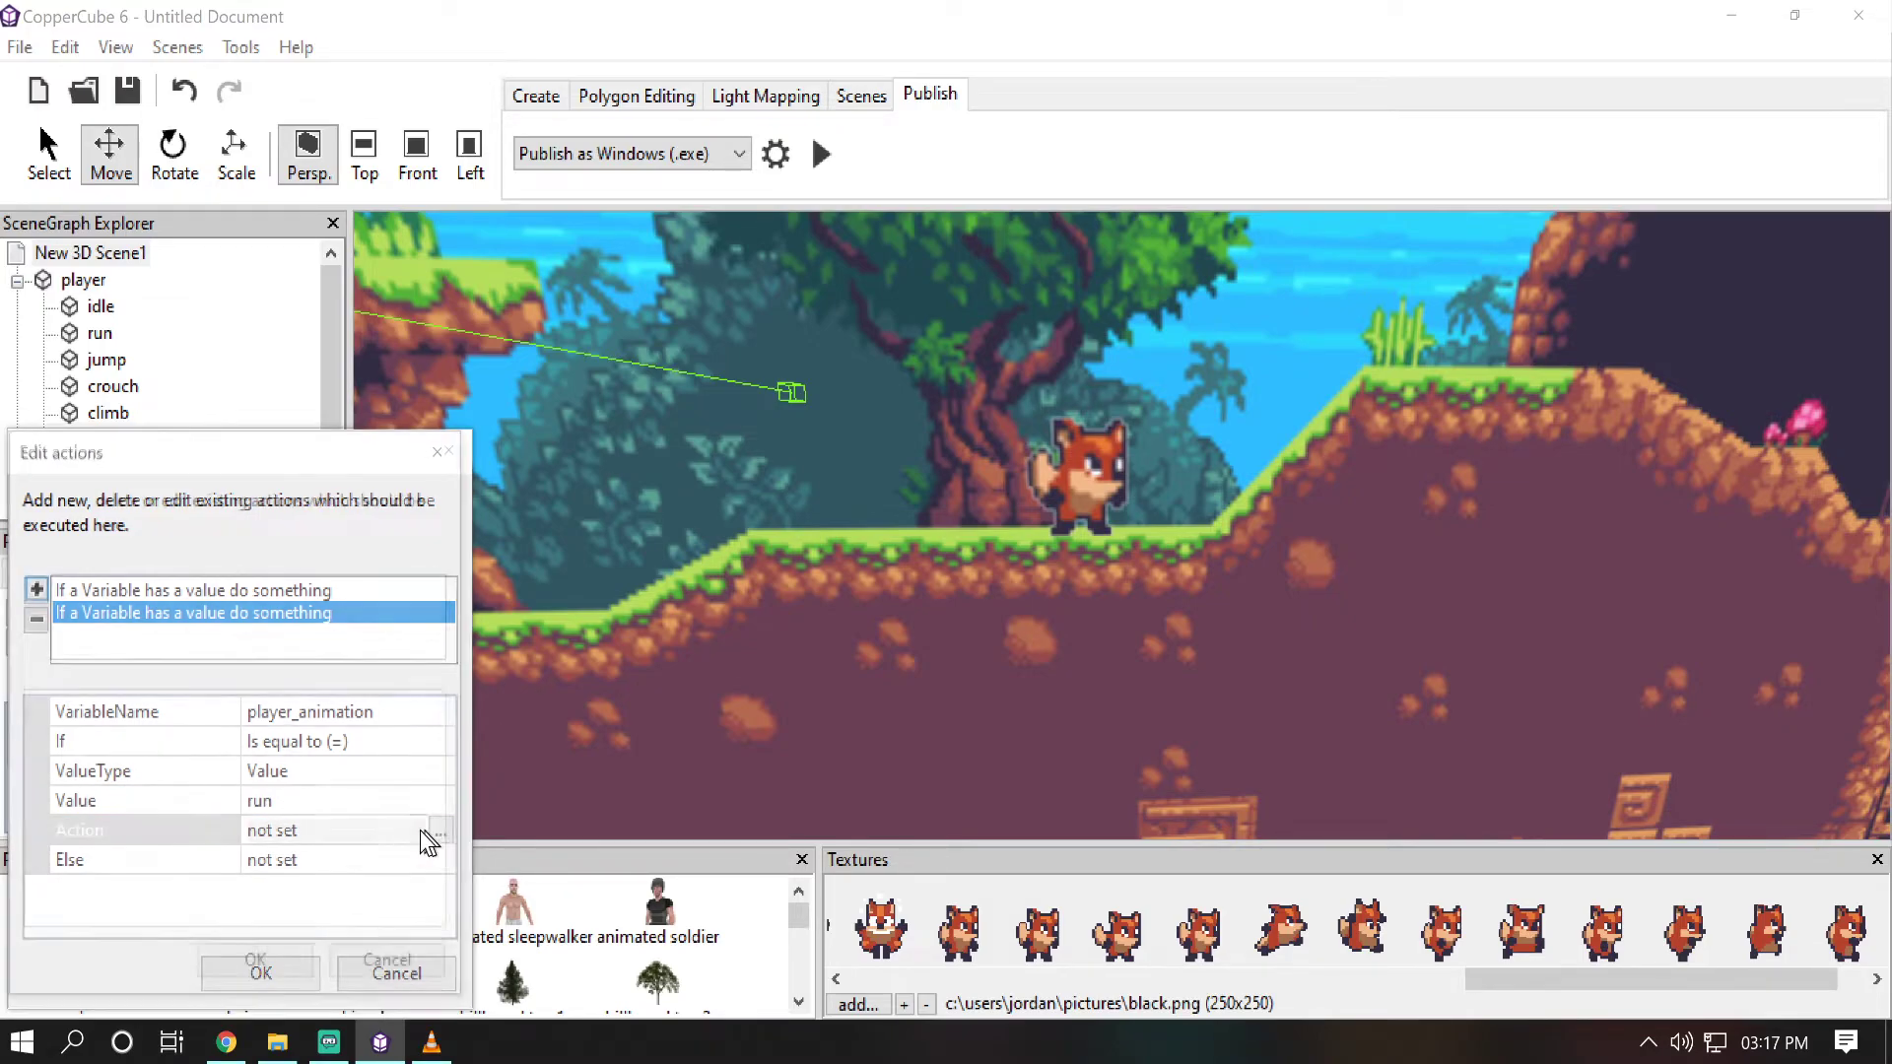
pyautogui.click(36, 589)
pyautogui.click(54, 605)
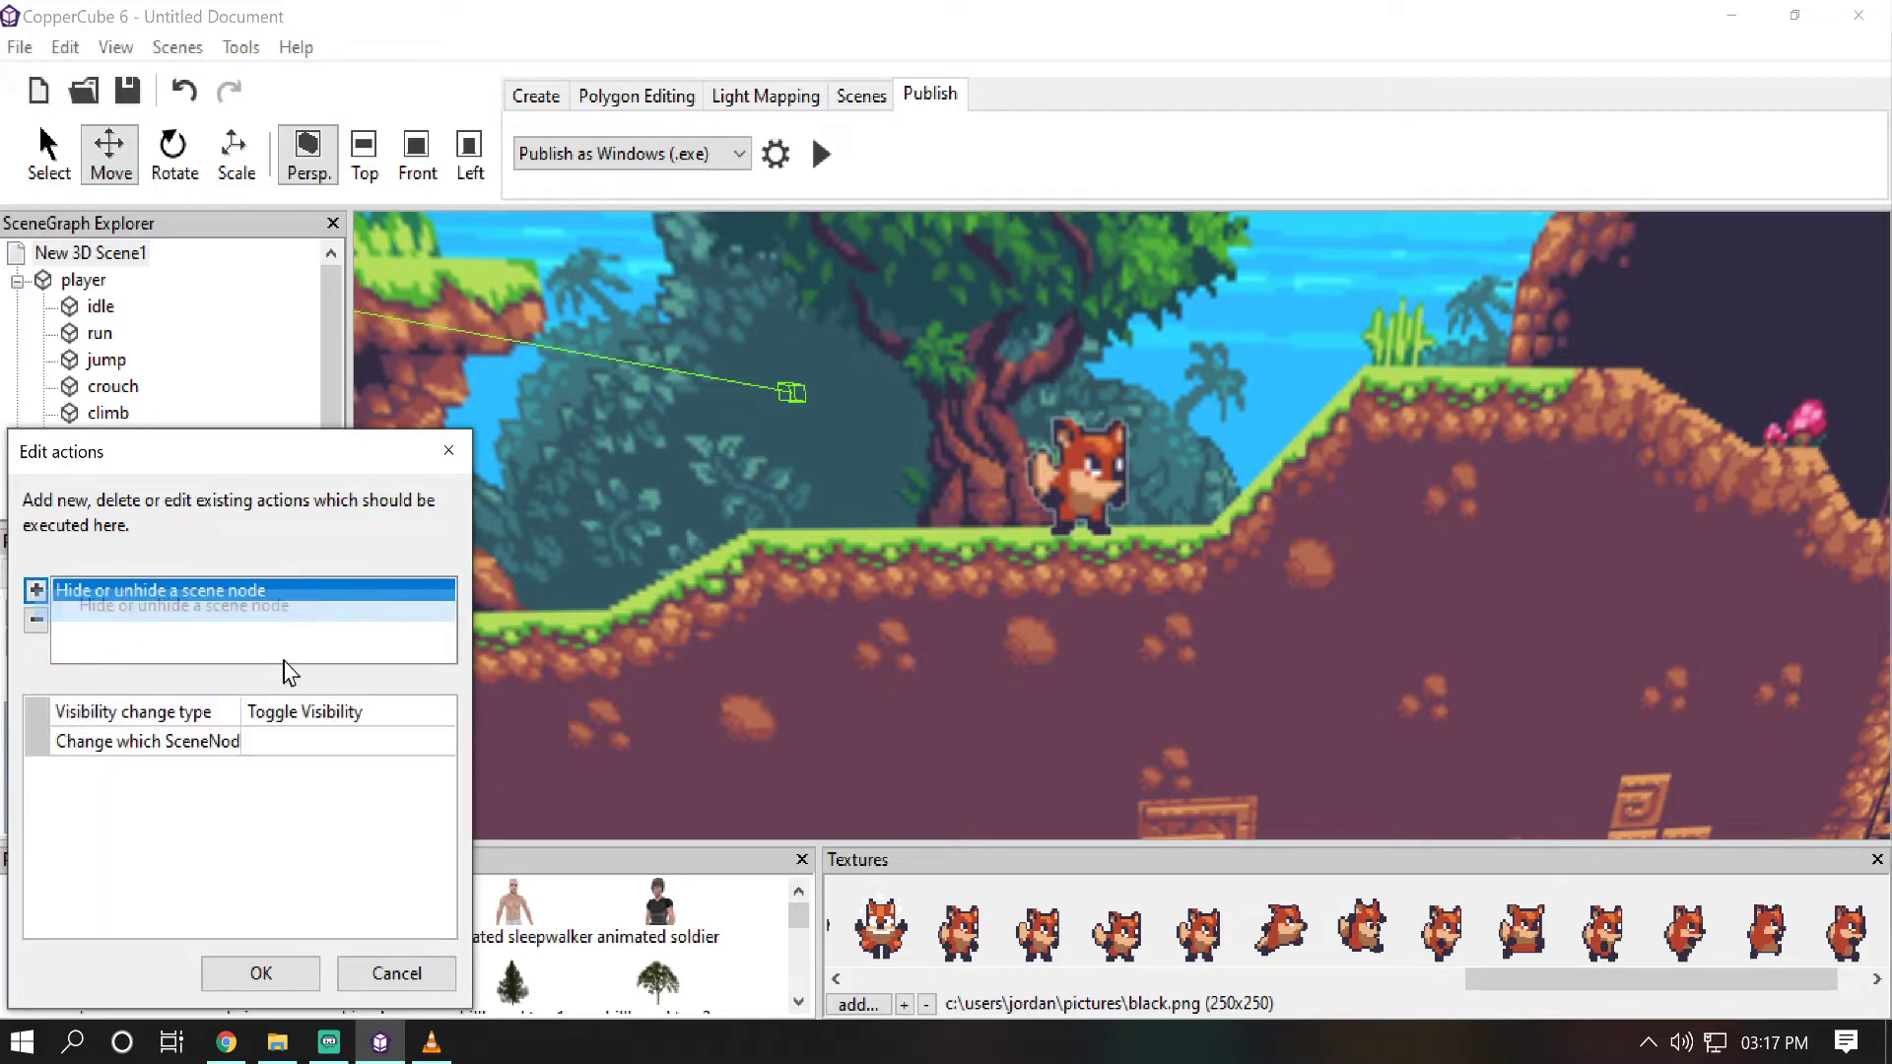
pyautogui.click(309, 721)
pyautogui.click(309, 722)
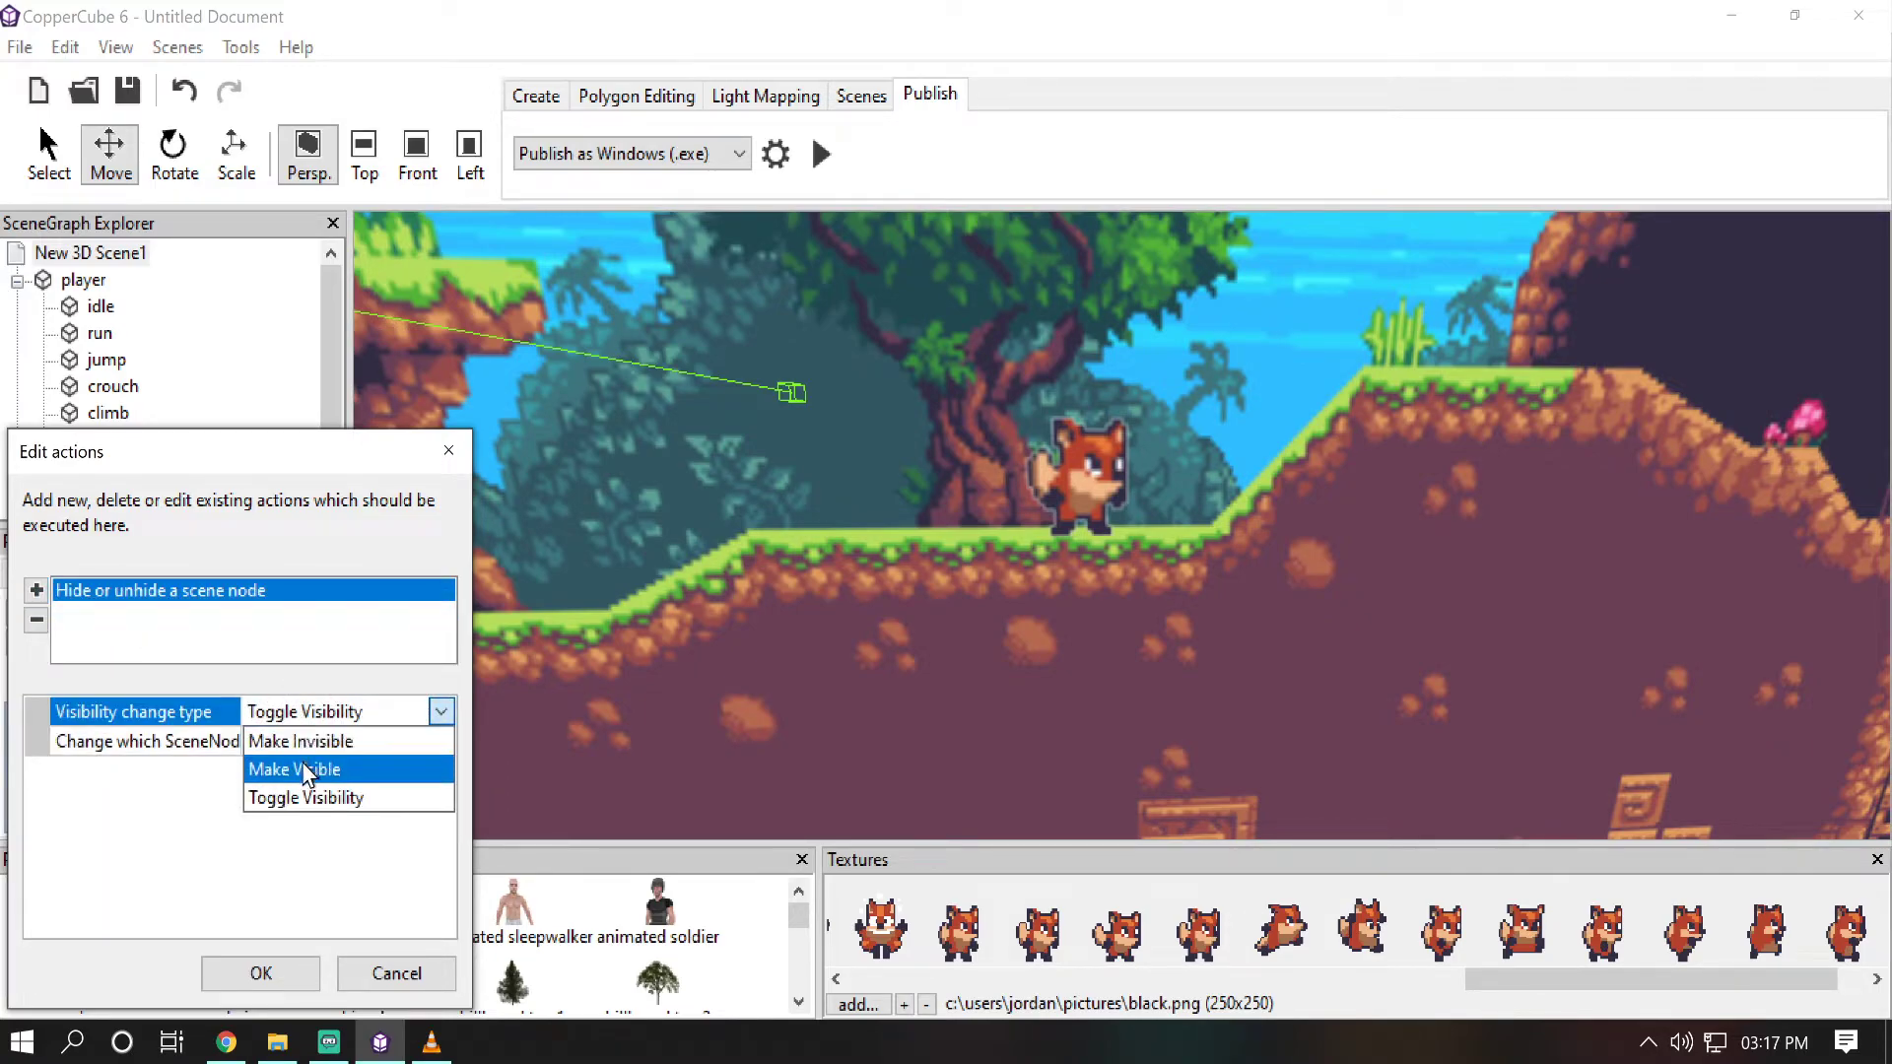
pyautogui.click(302, 769)
pyautogui.click(306, 741)
pyautogui.click(306, 741)
pyautogui.click(294, 794)
pyautogui.click(792, 355)
pyautogui.click(860, 662)
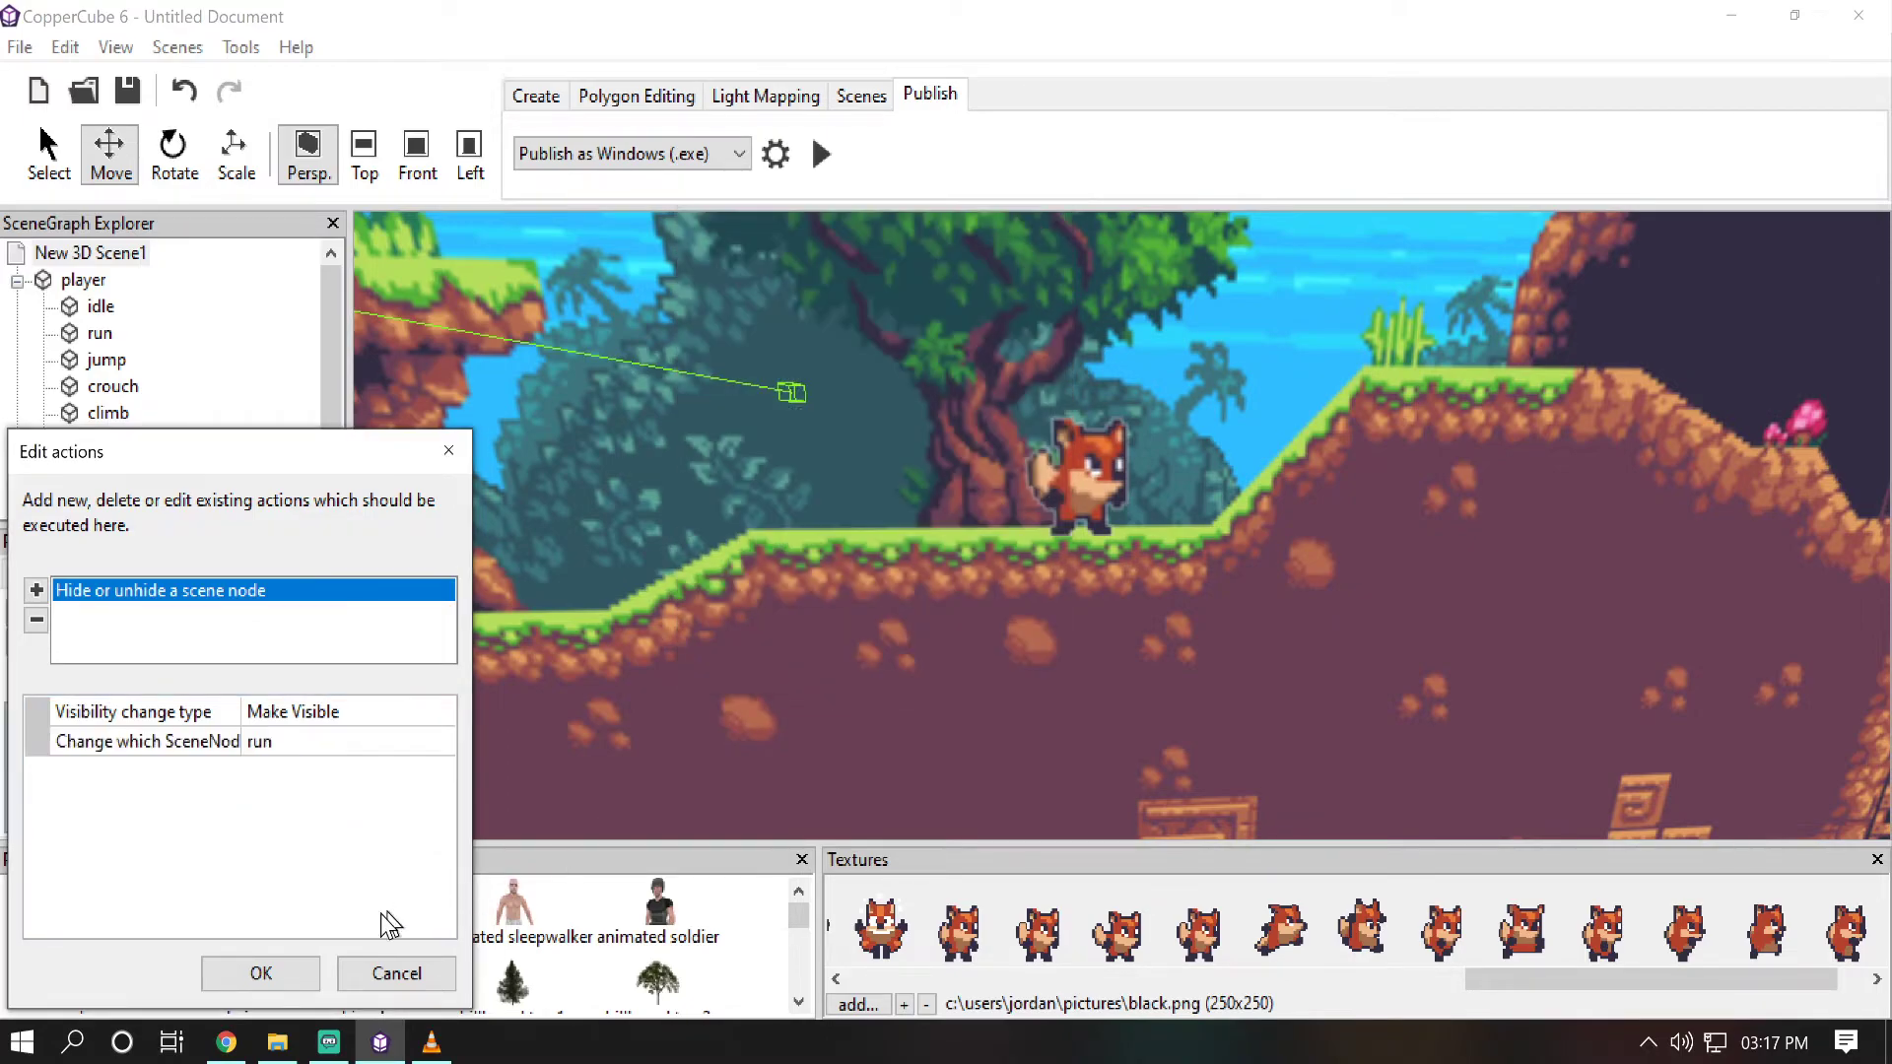
pyautogui.click(258, 973)
# Step: Set the run condition's Else to a "Hide or unhide a scene node" action that makes the run node invisible
pyautogui.click(387, 861)
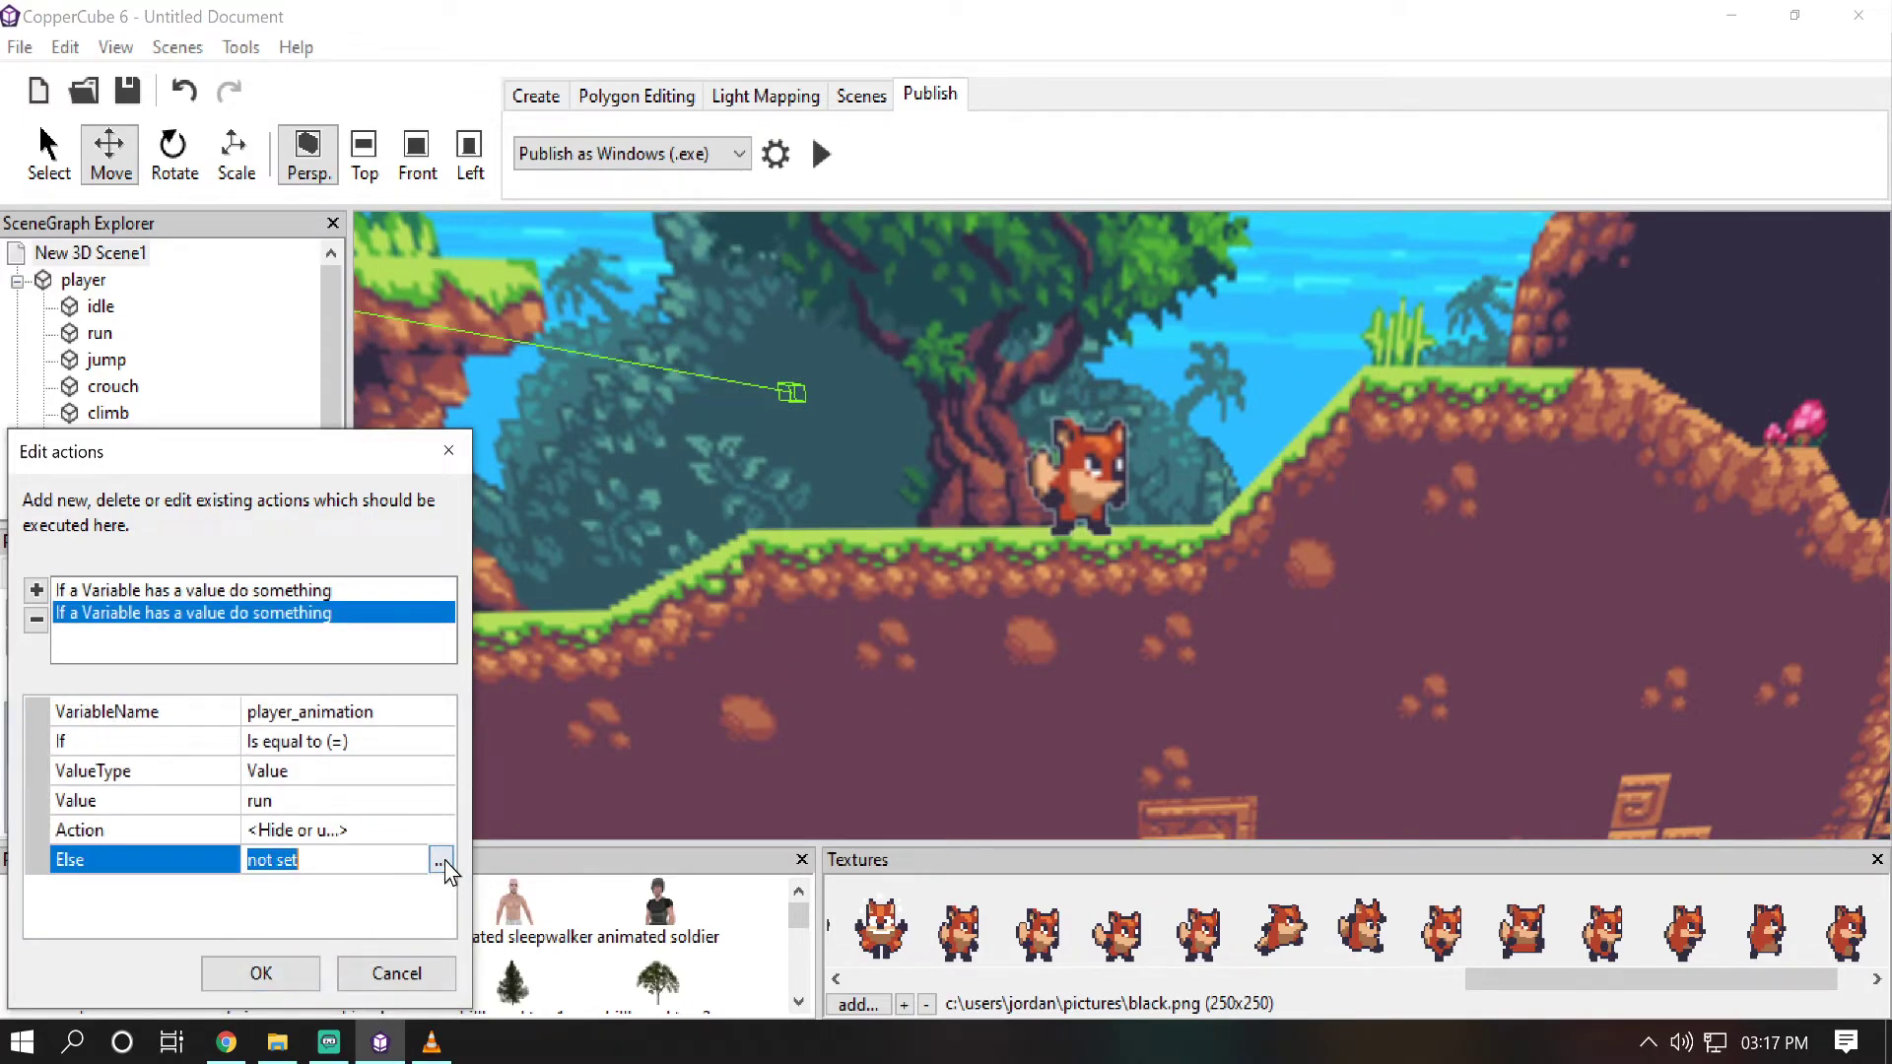
pyautogui.click(436, 860)
pyautogui.click(37, 589)
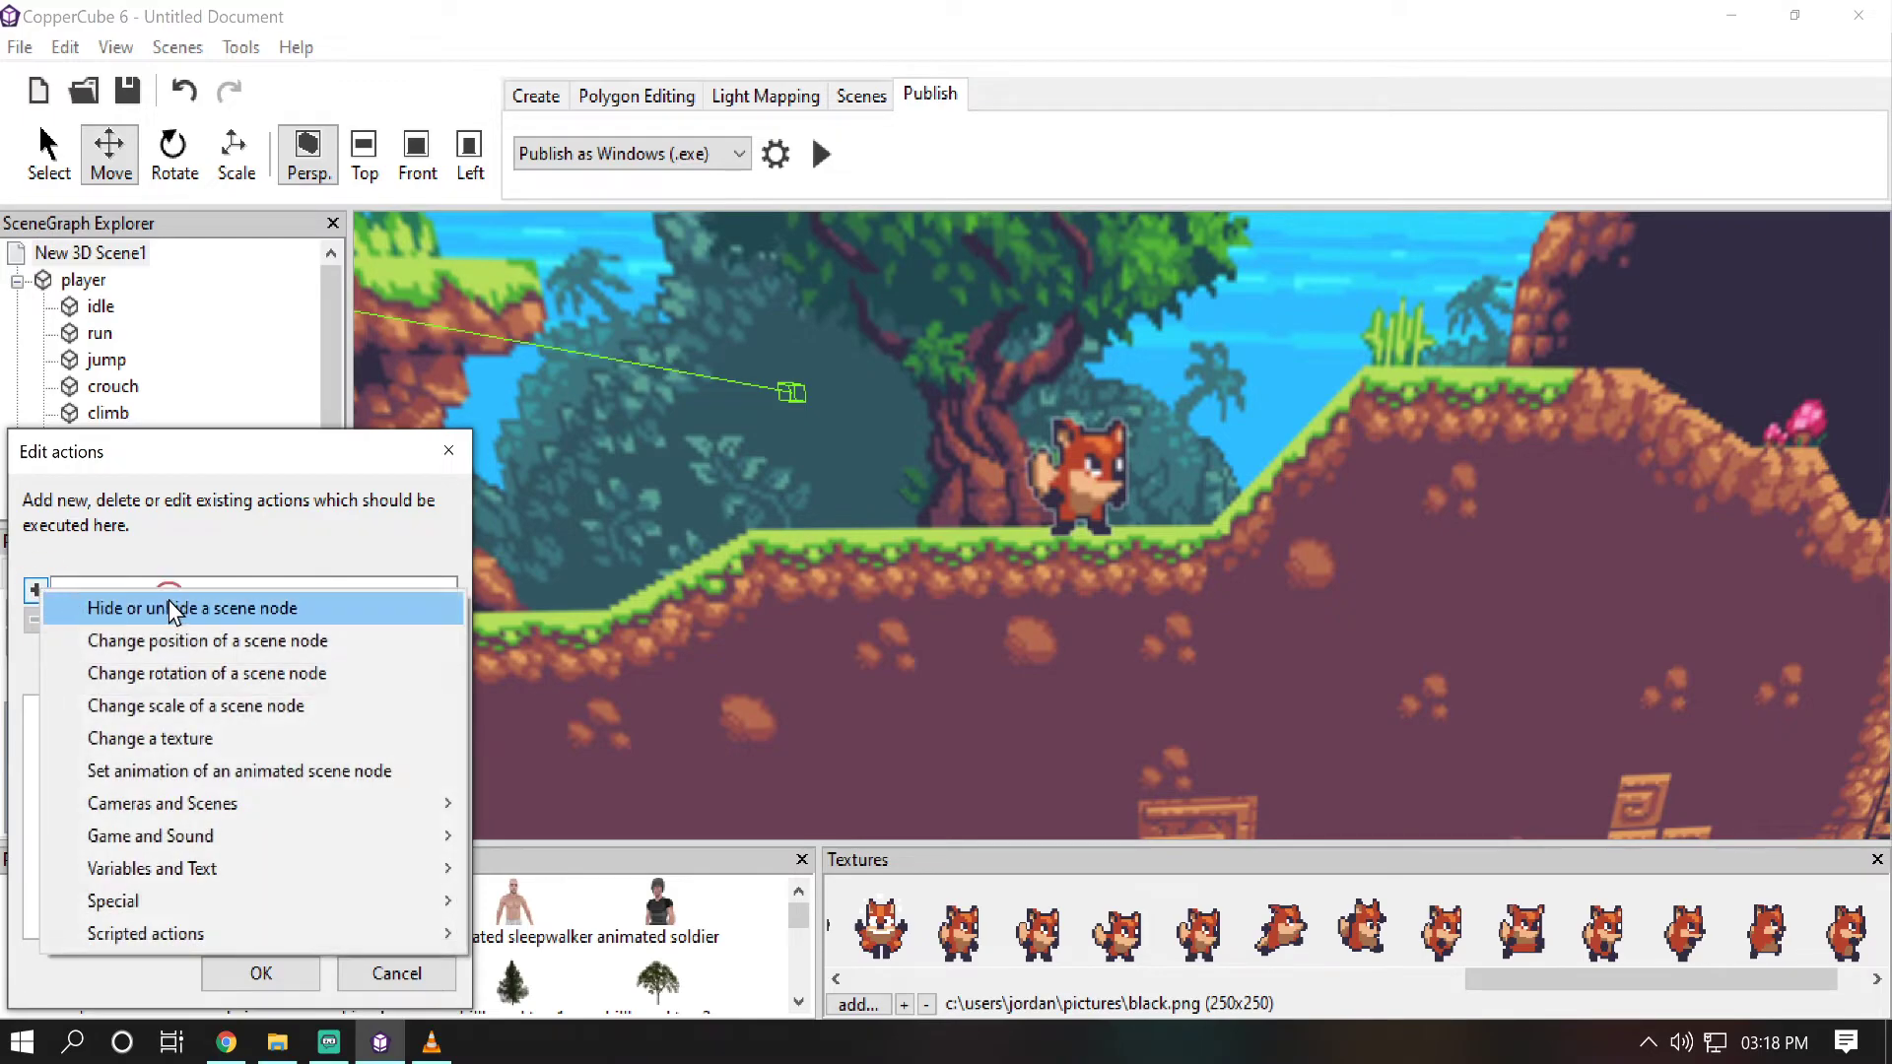
pyautogui.click(169, 604)
pyautogui.click(348, 710)
pyautogui.click(349, 710)
pyautogui.click(335, 749)
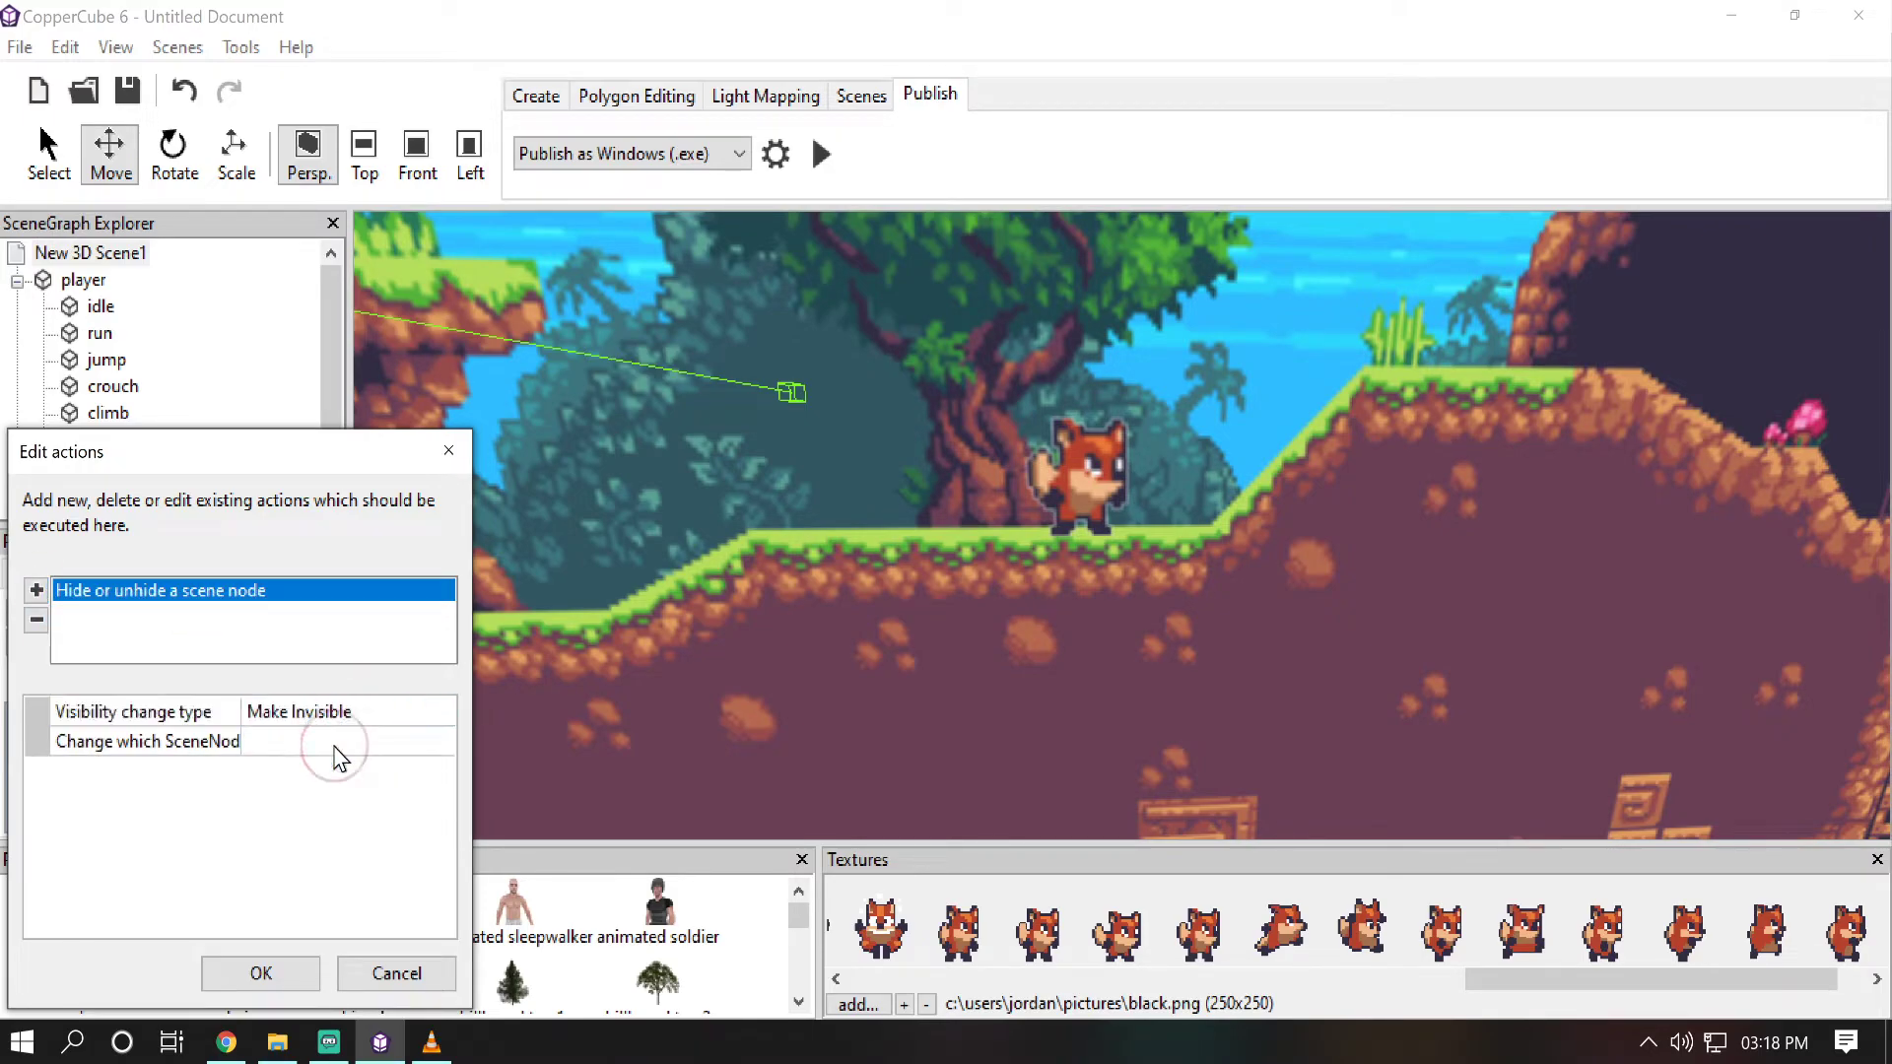
pyautogui.click(338, 742)
pyautogui.click(338, 741)
pyautogui.click(286, 793)
pyautogui.click(791, 355)
pyautogui.click(858, 658)
pyautogui.click(287, 961)
# Step: Add a third "If a Variable has a value do something" action checking whether player_animation equals jump
pyautogui.click(307, 755)
pyautogui.click(317, 751)
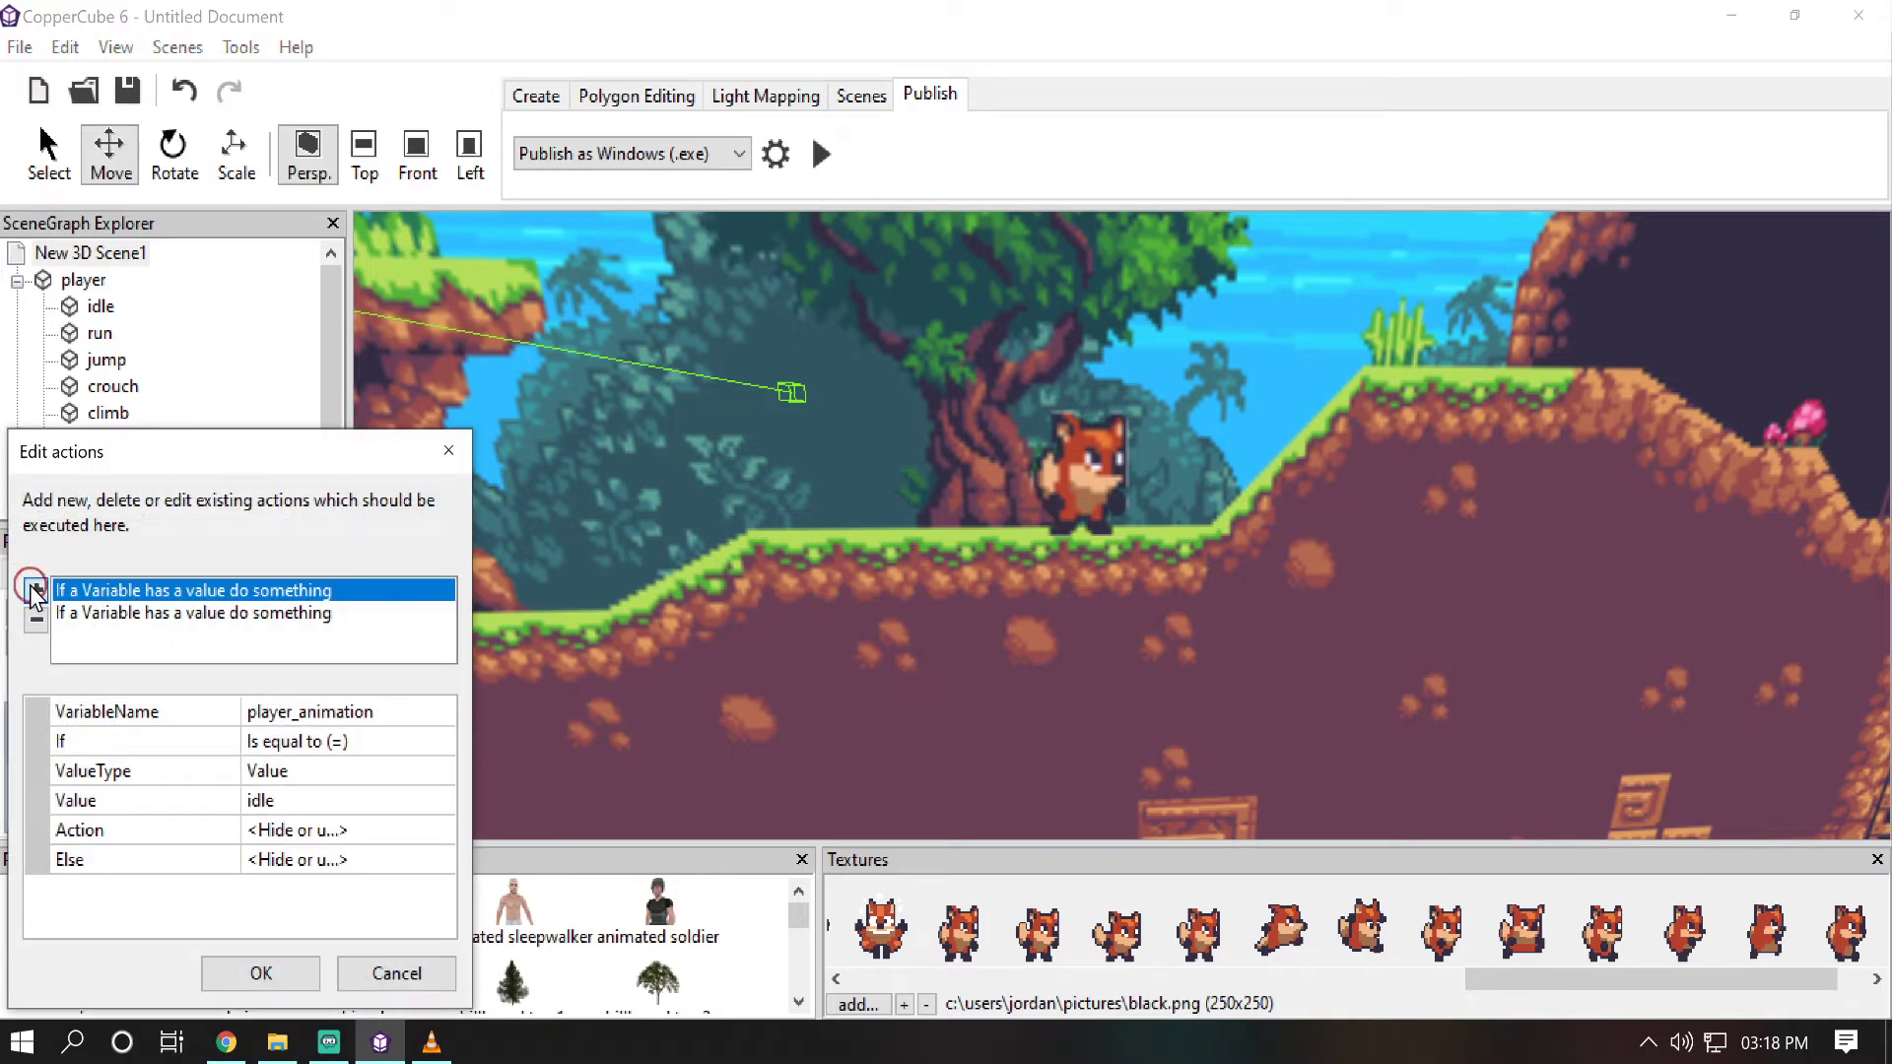
pyautogui.click(35, 590)
pyautogui.moveTo(406, 865)
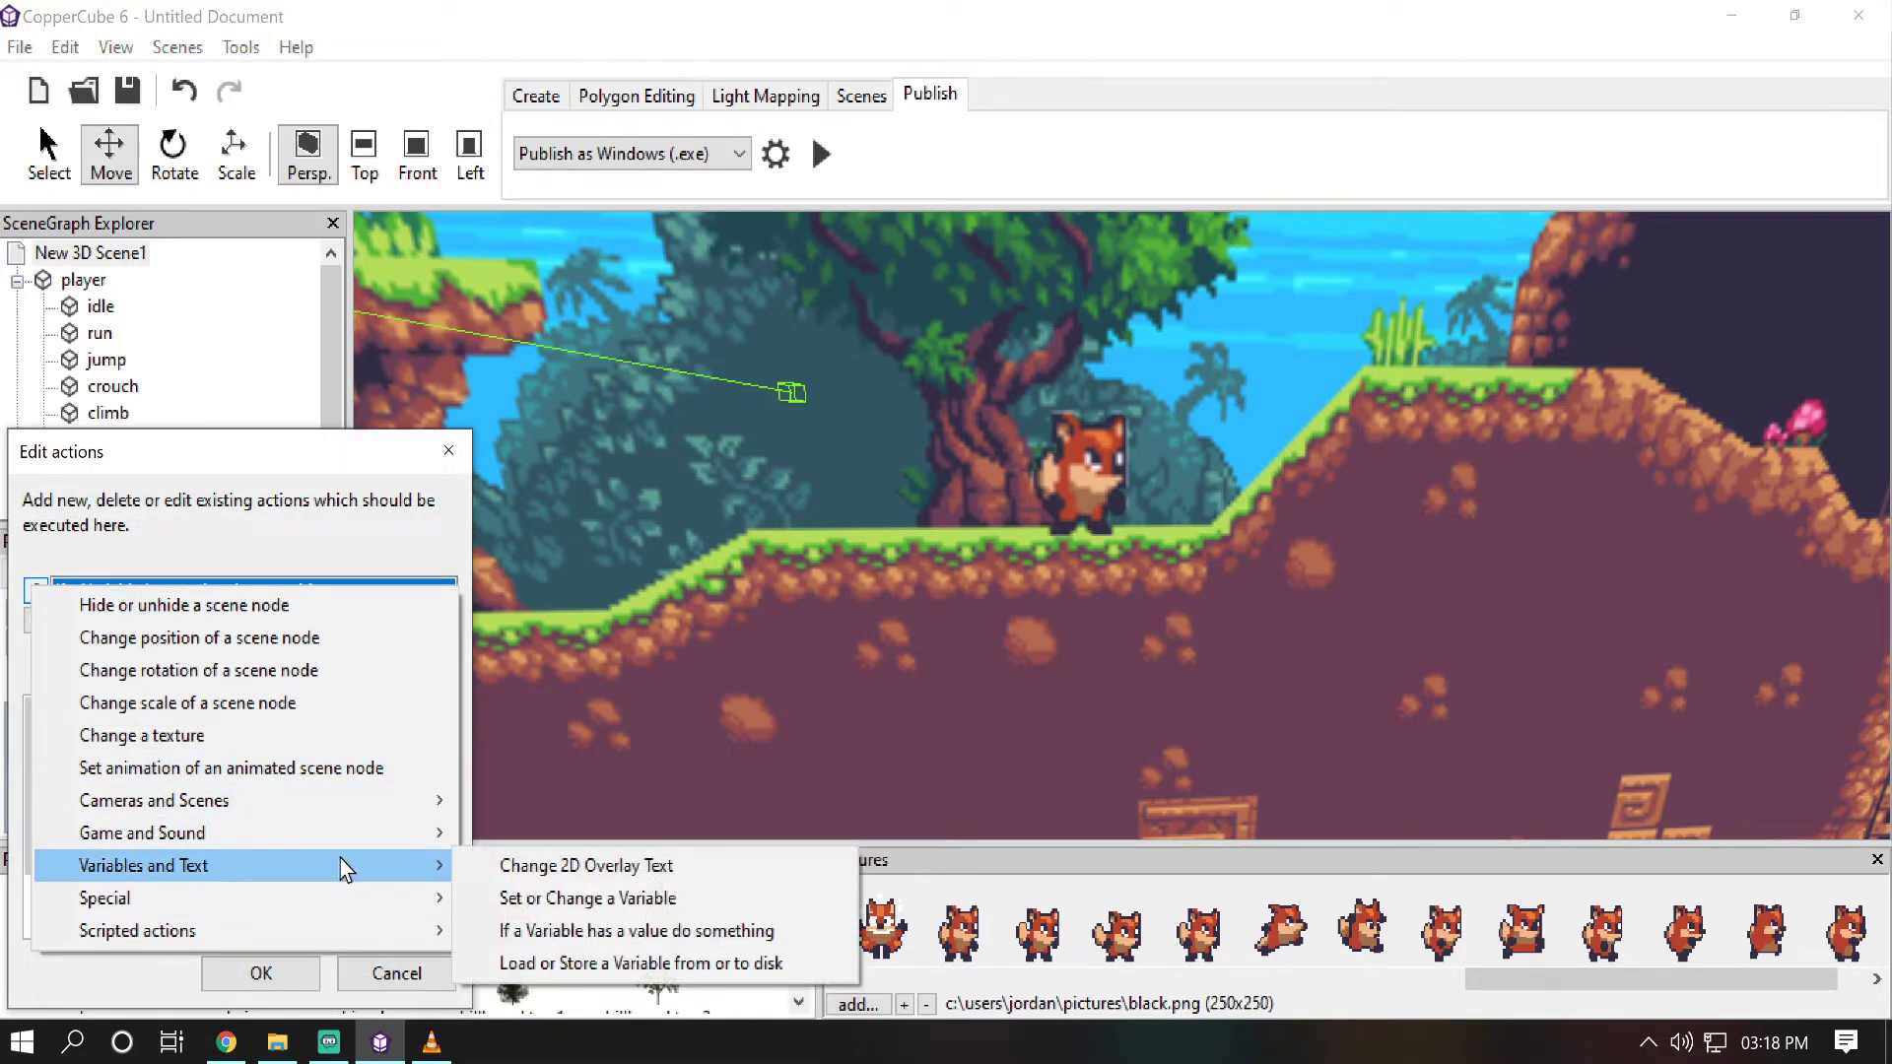
pyautogui.click(559, 931)
pyautogui.click(297, 713)
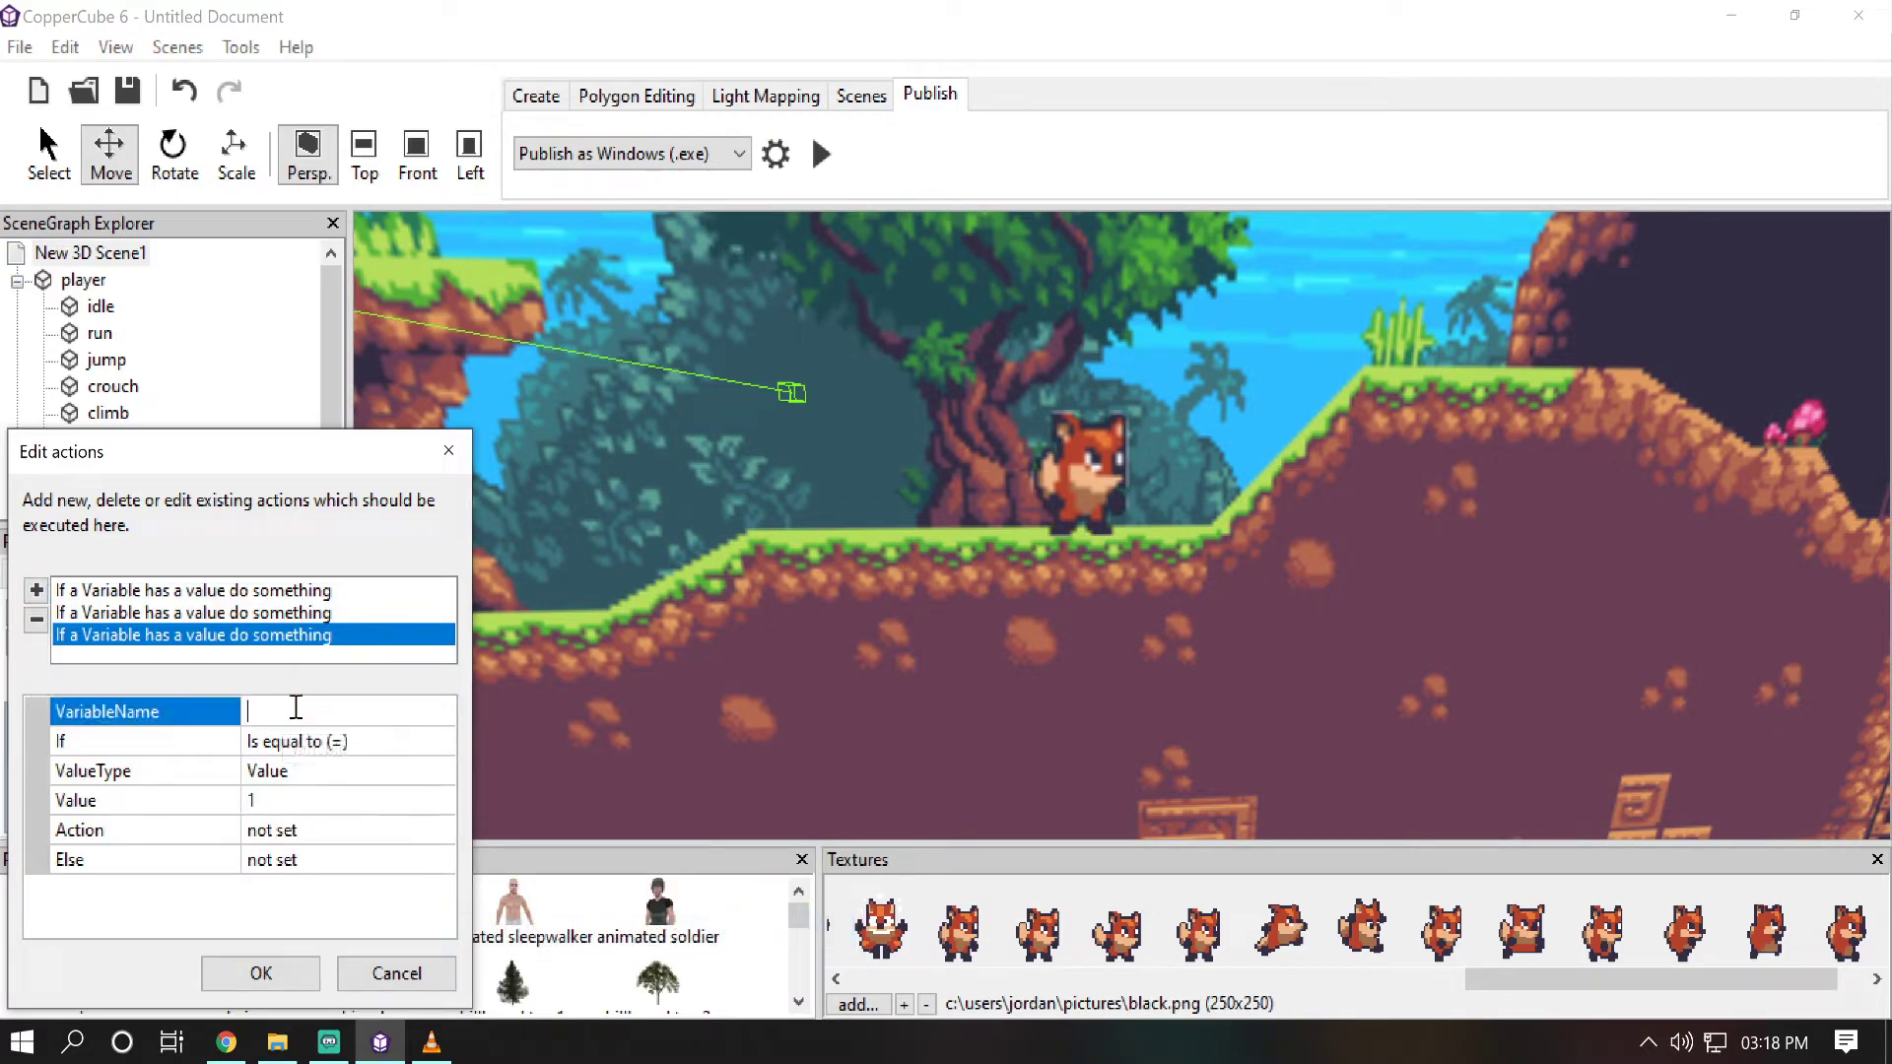
pyautogui.write('player-animation')
pyautogui.click(286, 801)
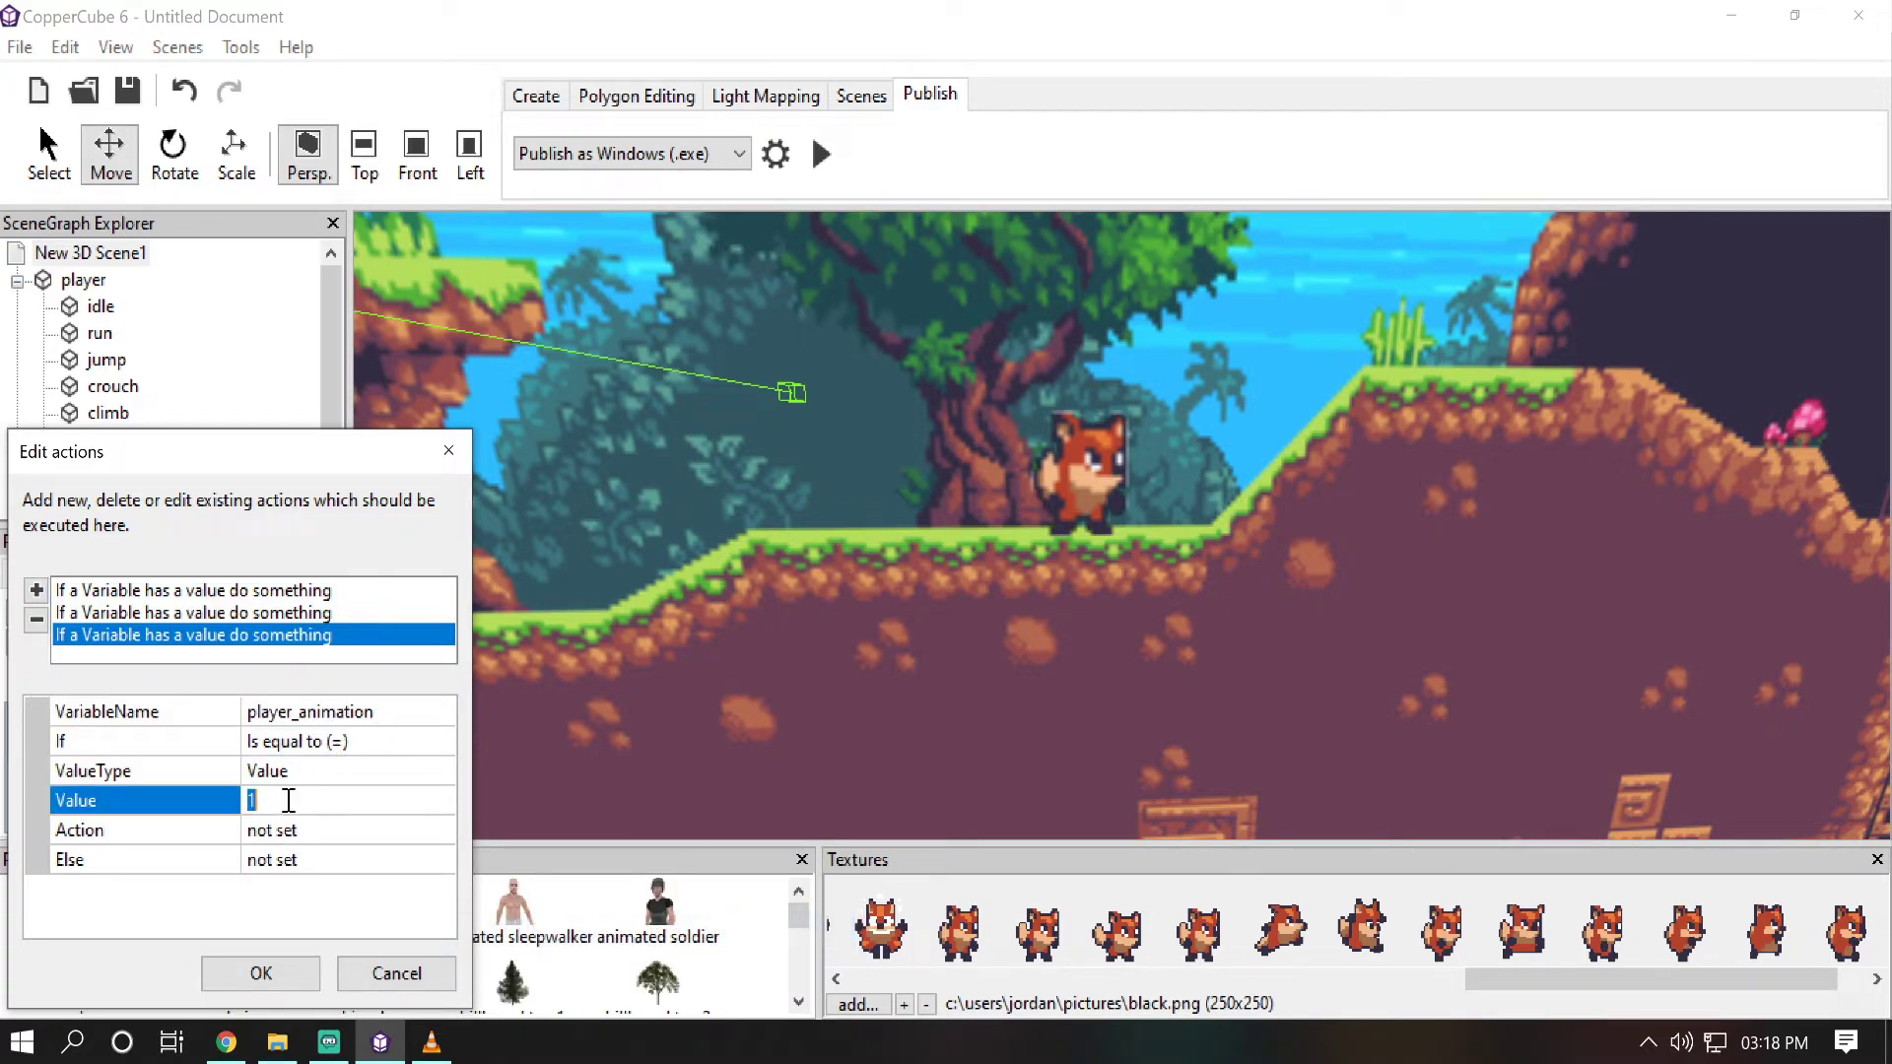
pyautogui.write('jump')
# Step: Set the jump condition's Action to a "Hide or unhide a scene node" action that makes the jump node visible
pyautogui.click(406, 833)
pyautogui.click(432, 831)
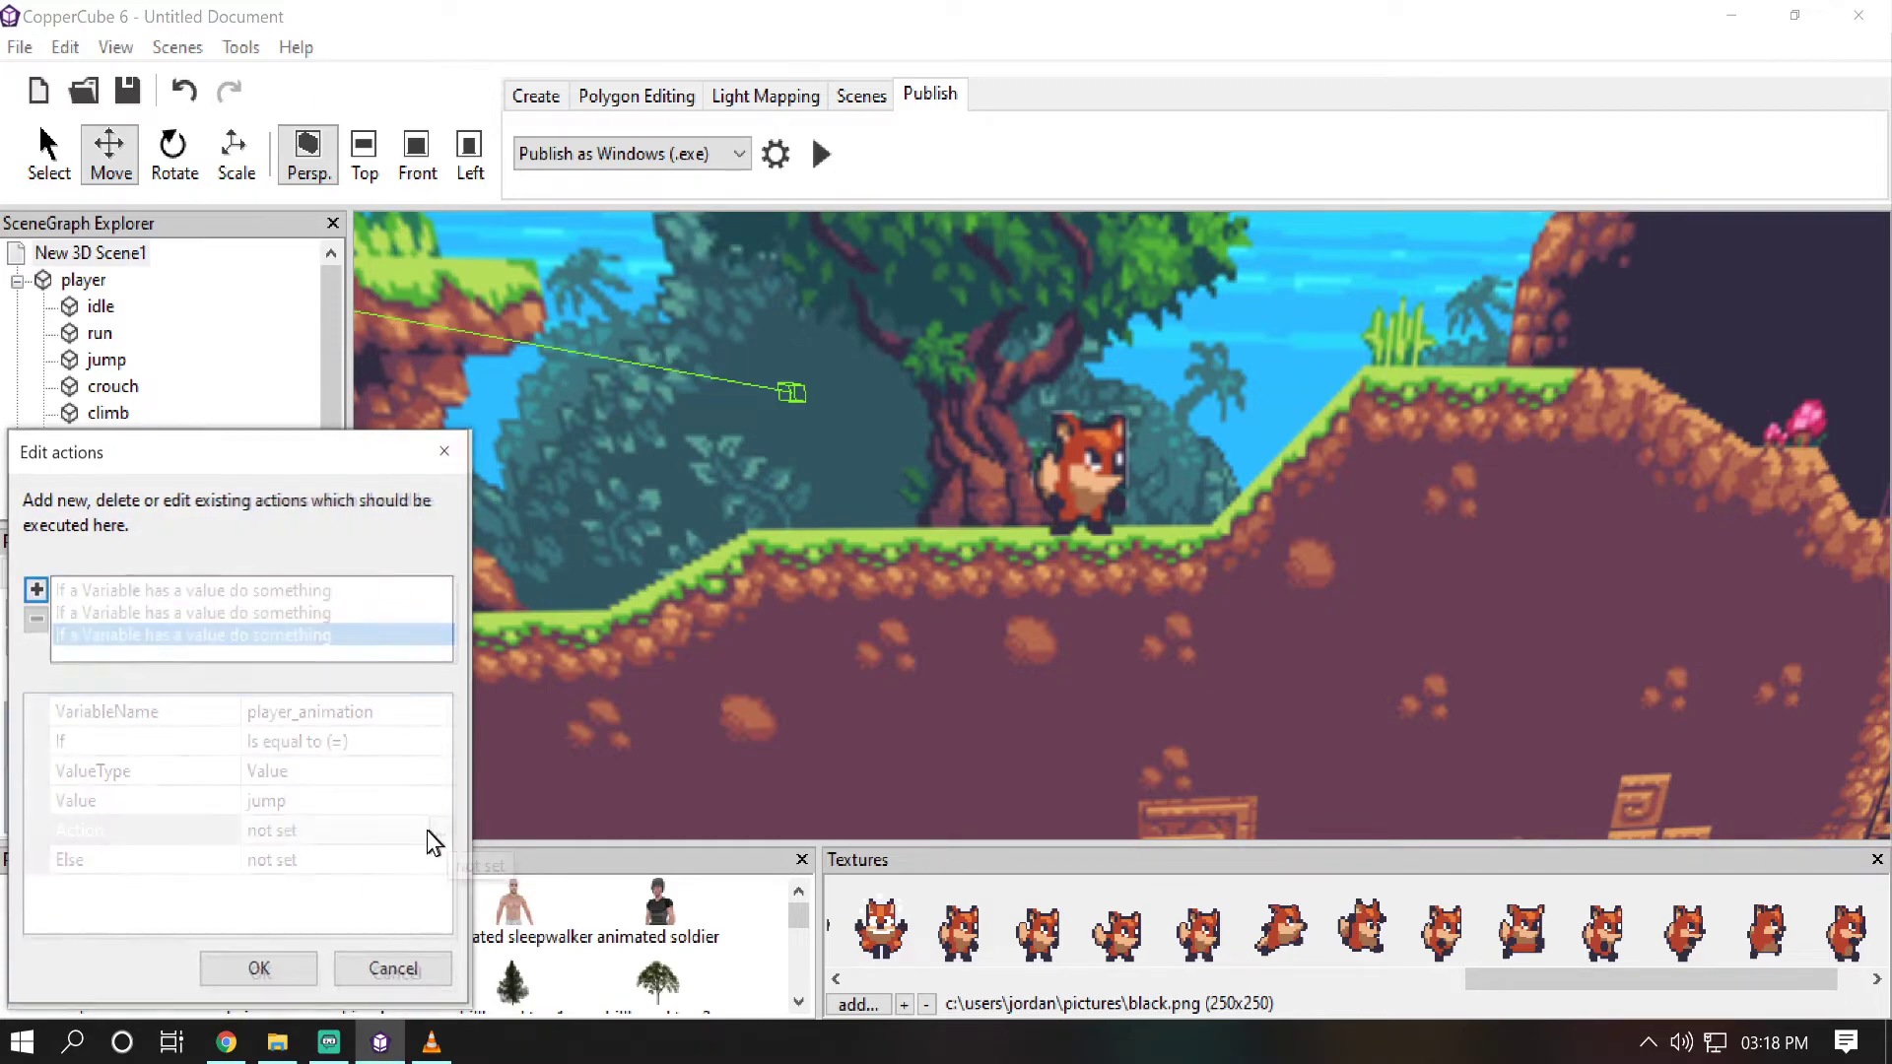
pyautogui.click(36, 589)
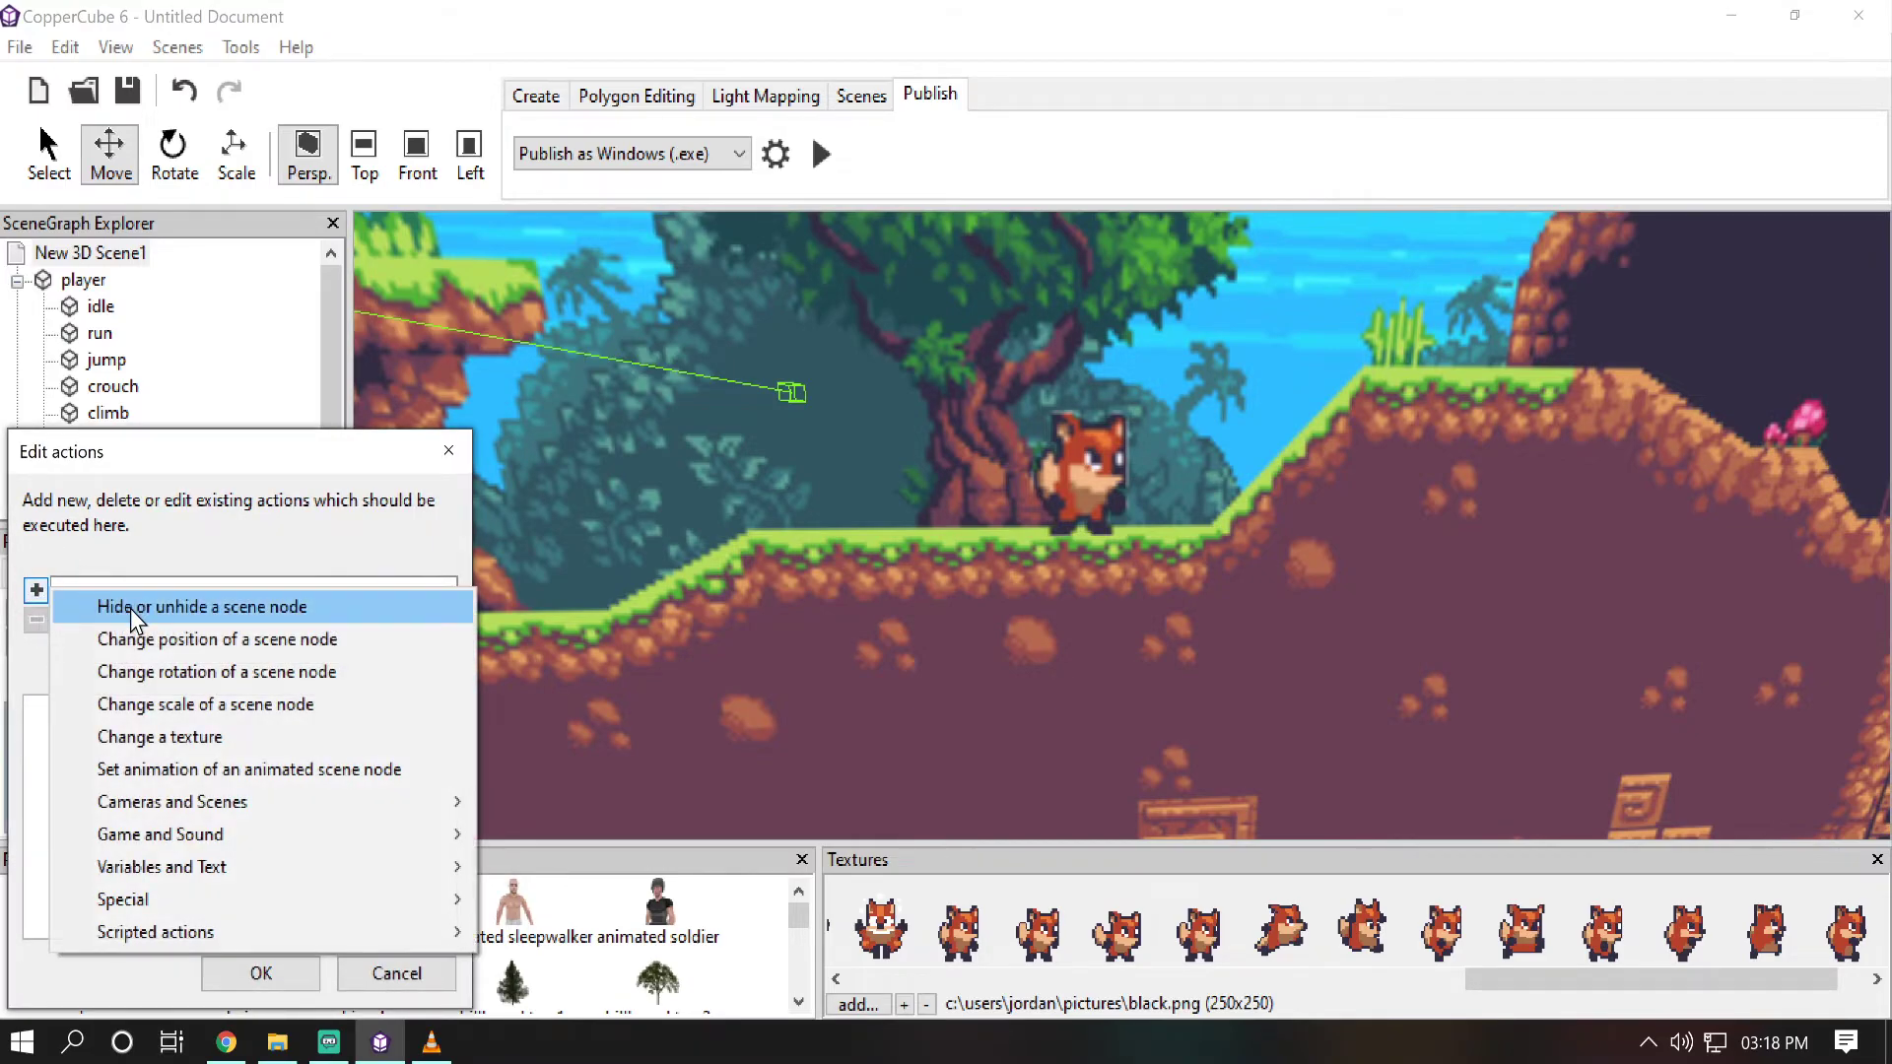
pyautogui.click(130, 607)
pyautogui.click(317, 712)
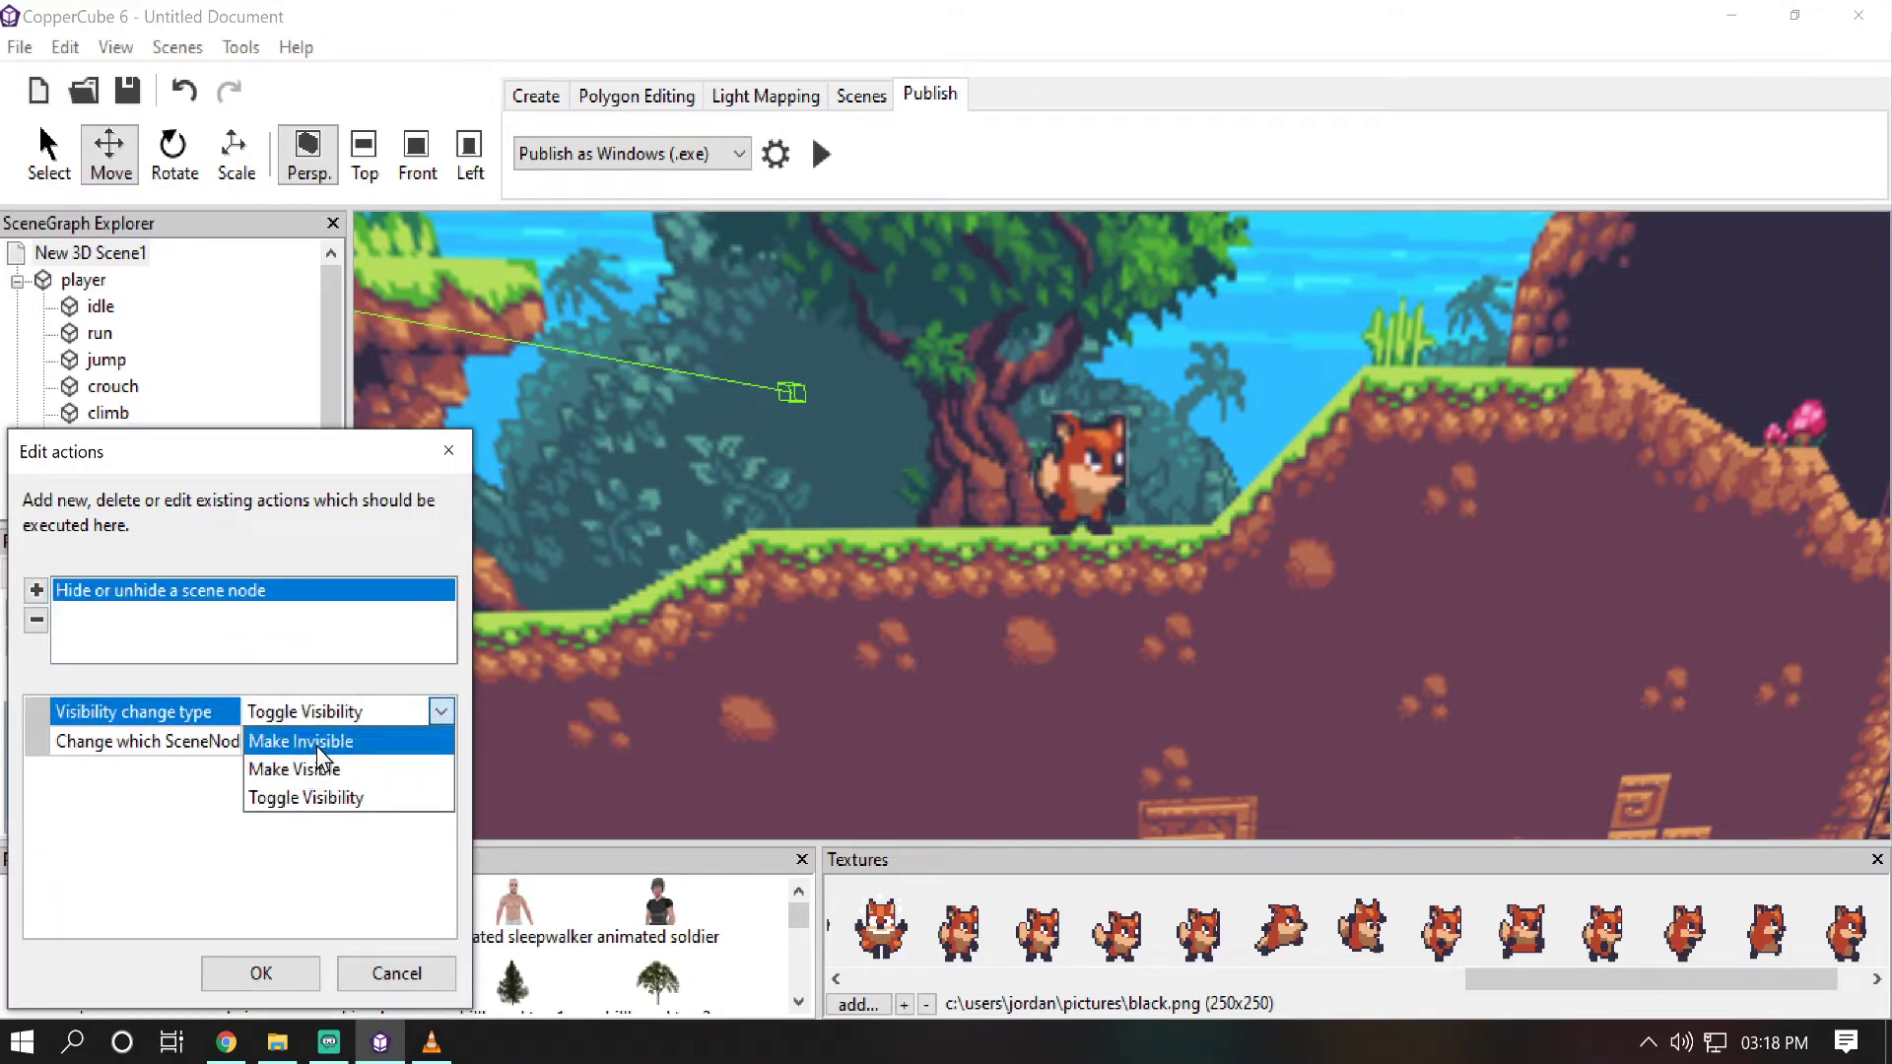
pyautogui.click(317, 768)
pyautogui.click(322, 741)
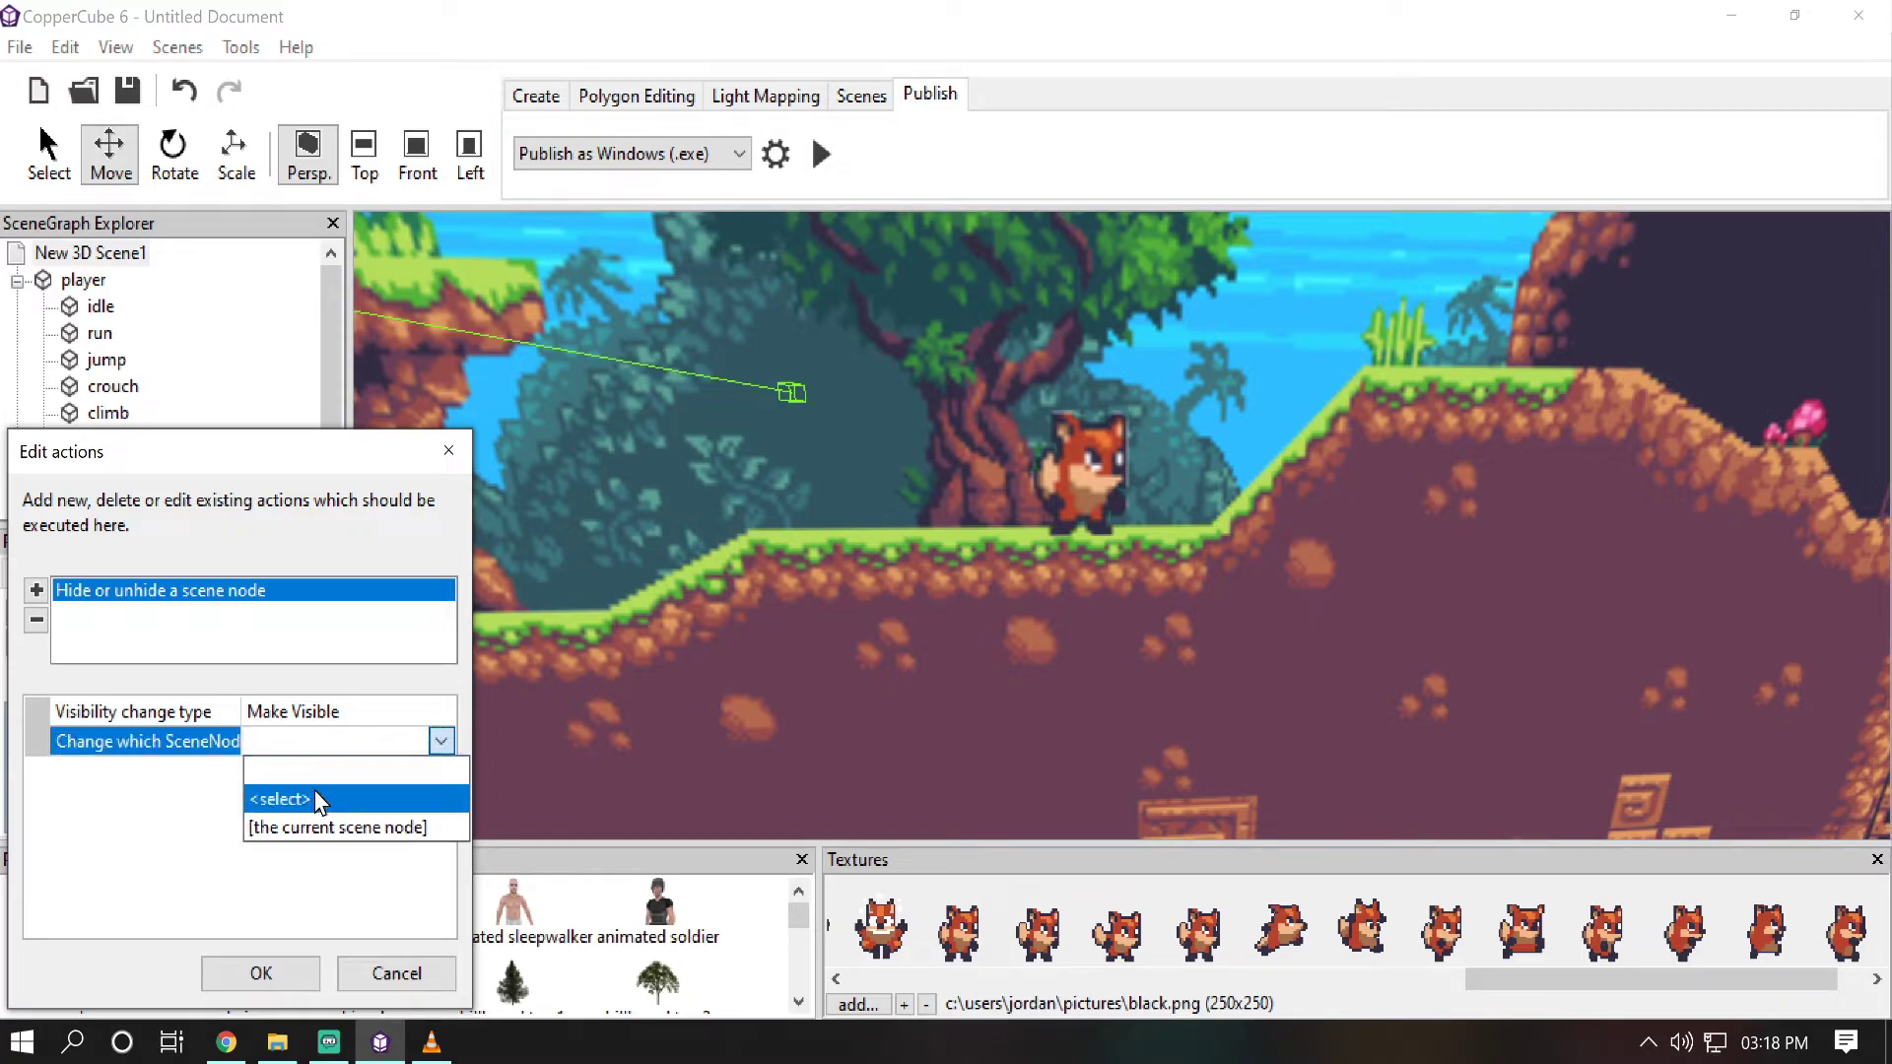
pyautogui.click(316, 797)
pyautogui.click(799, 384)
pyautogui.click(858, 654)
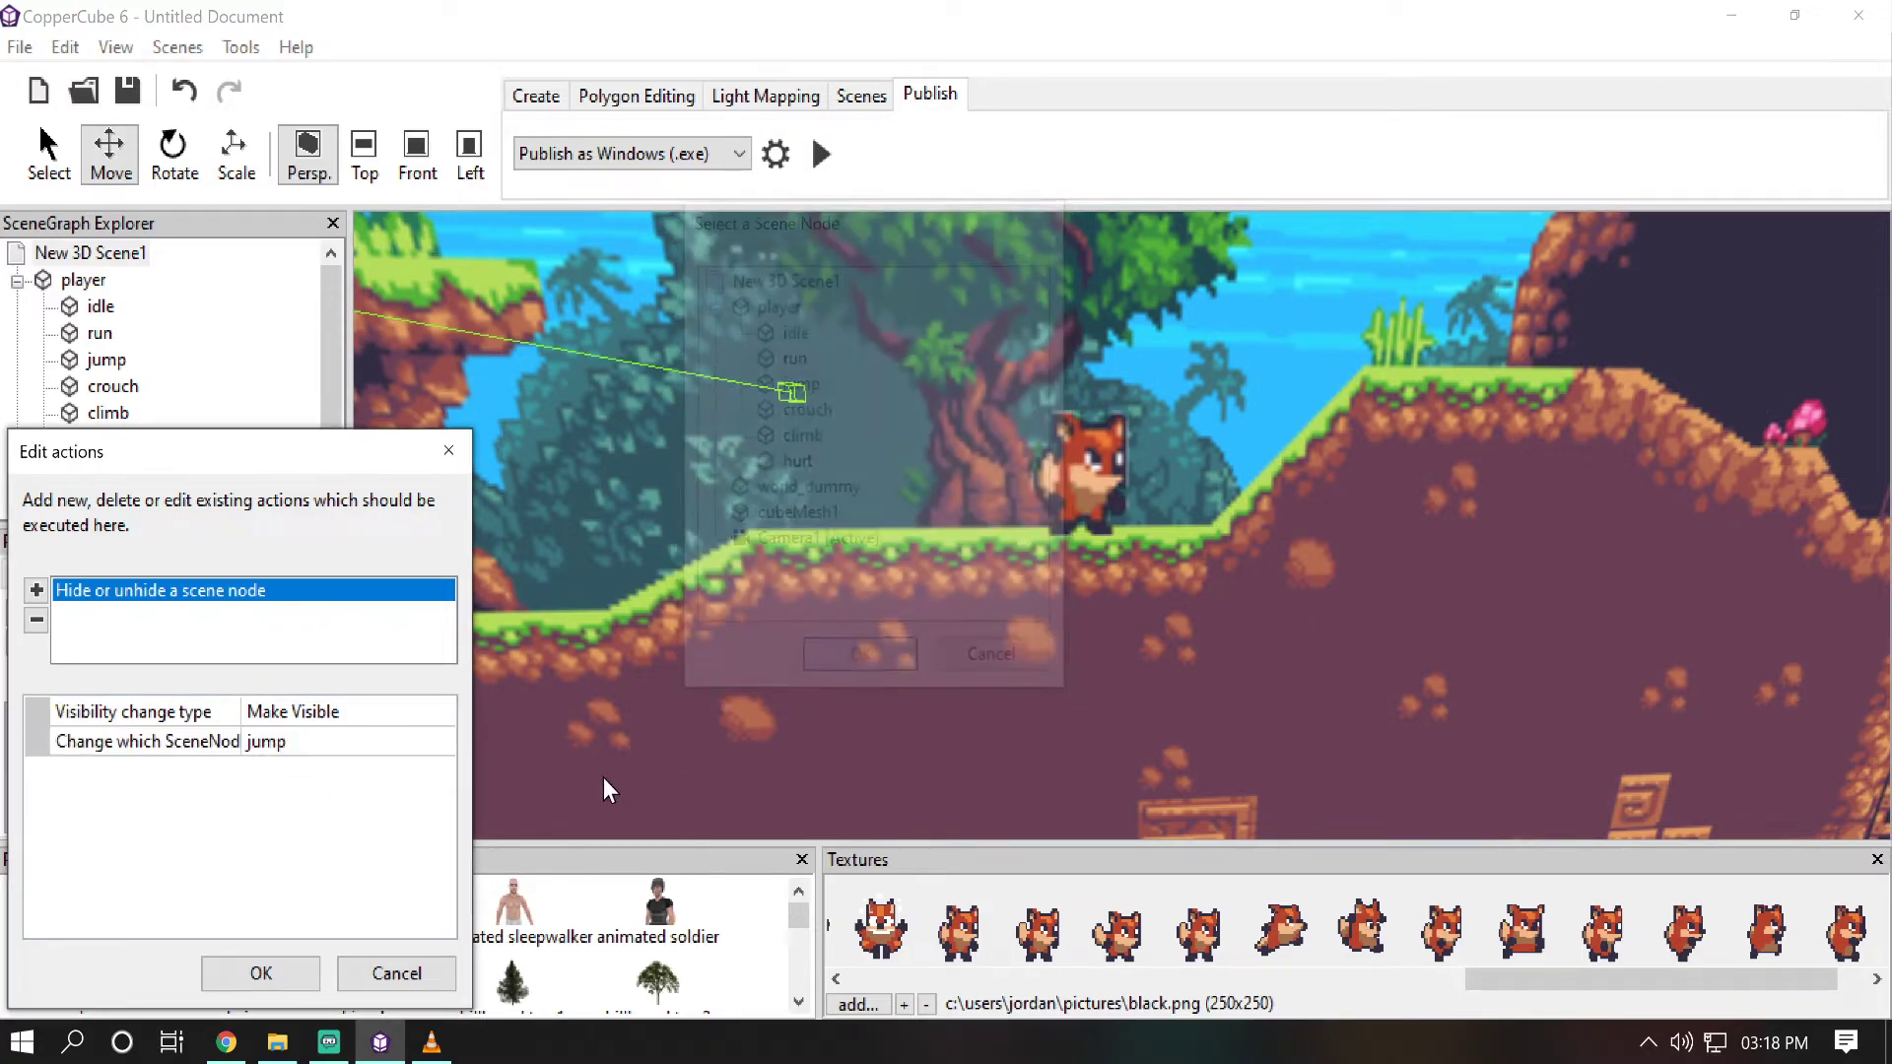
pyautogui.click(314, 971)
# Step: Set the jump condition's Else to a "Hide or unhide a scene node" action that makes the jump node invisible
pyautogui.click(439, 869)
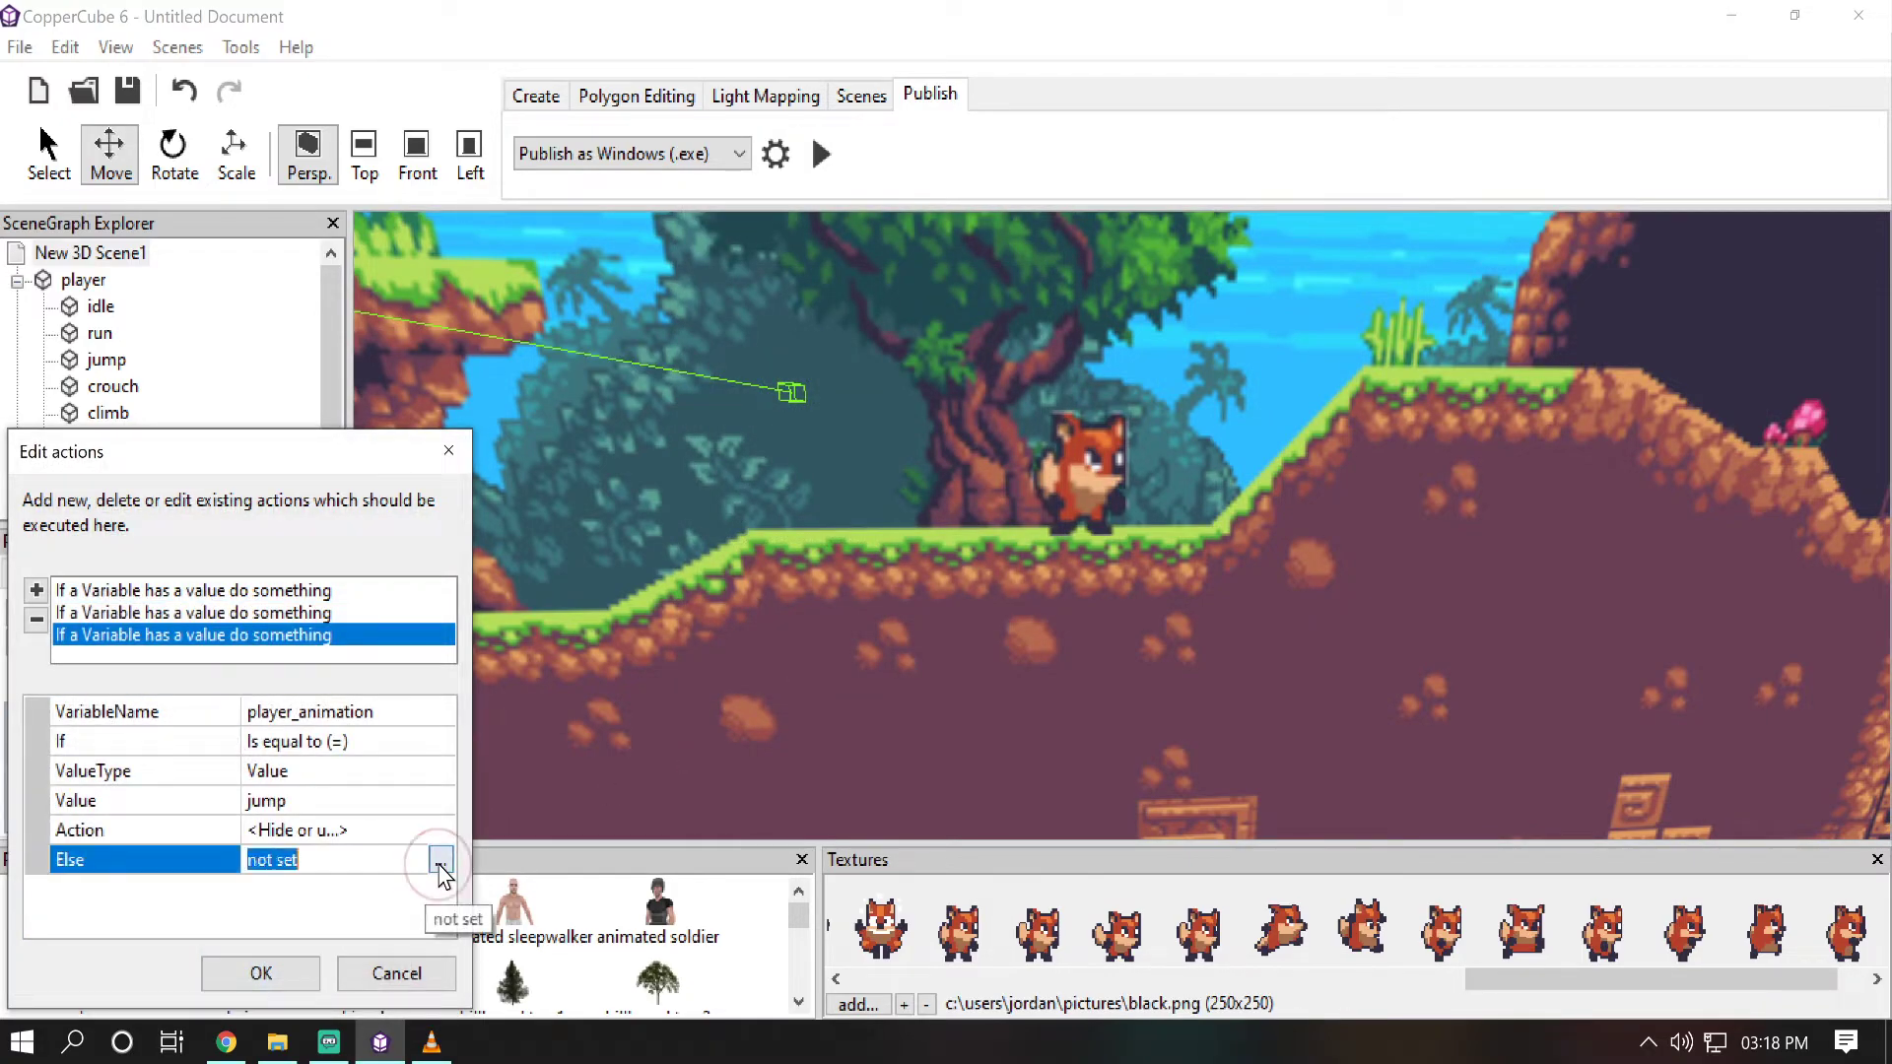
pyautogui.click(37, 588)
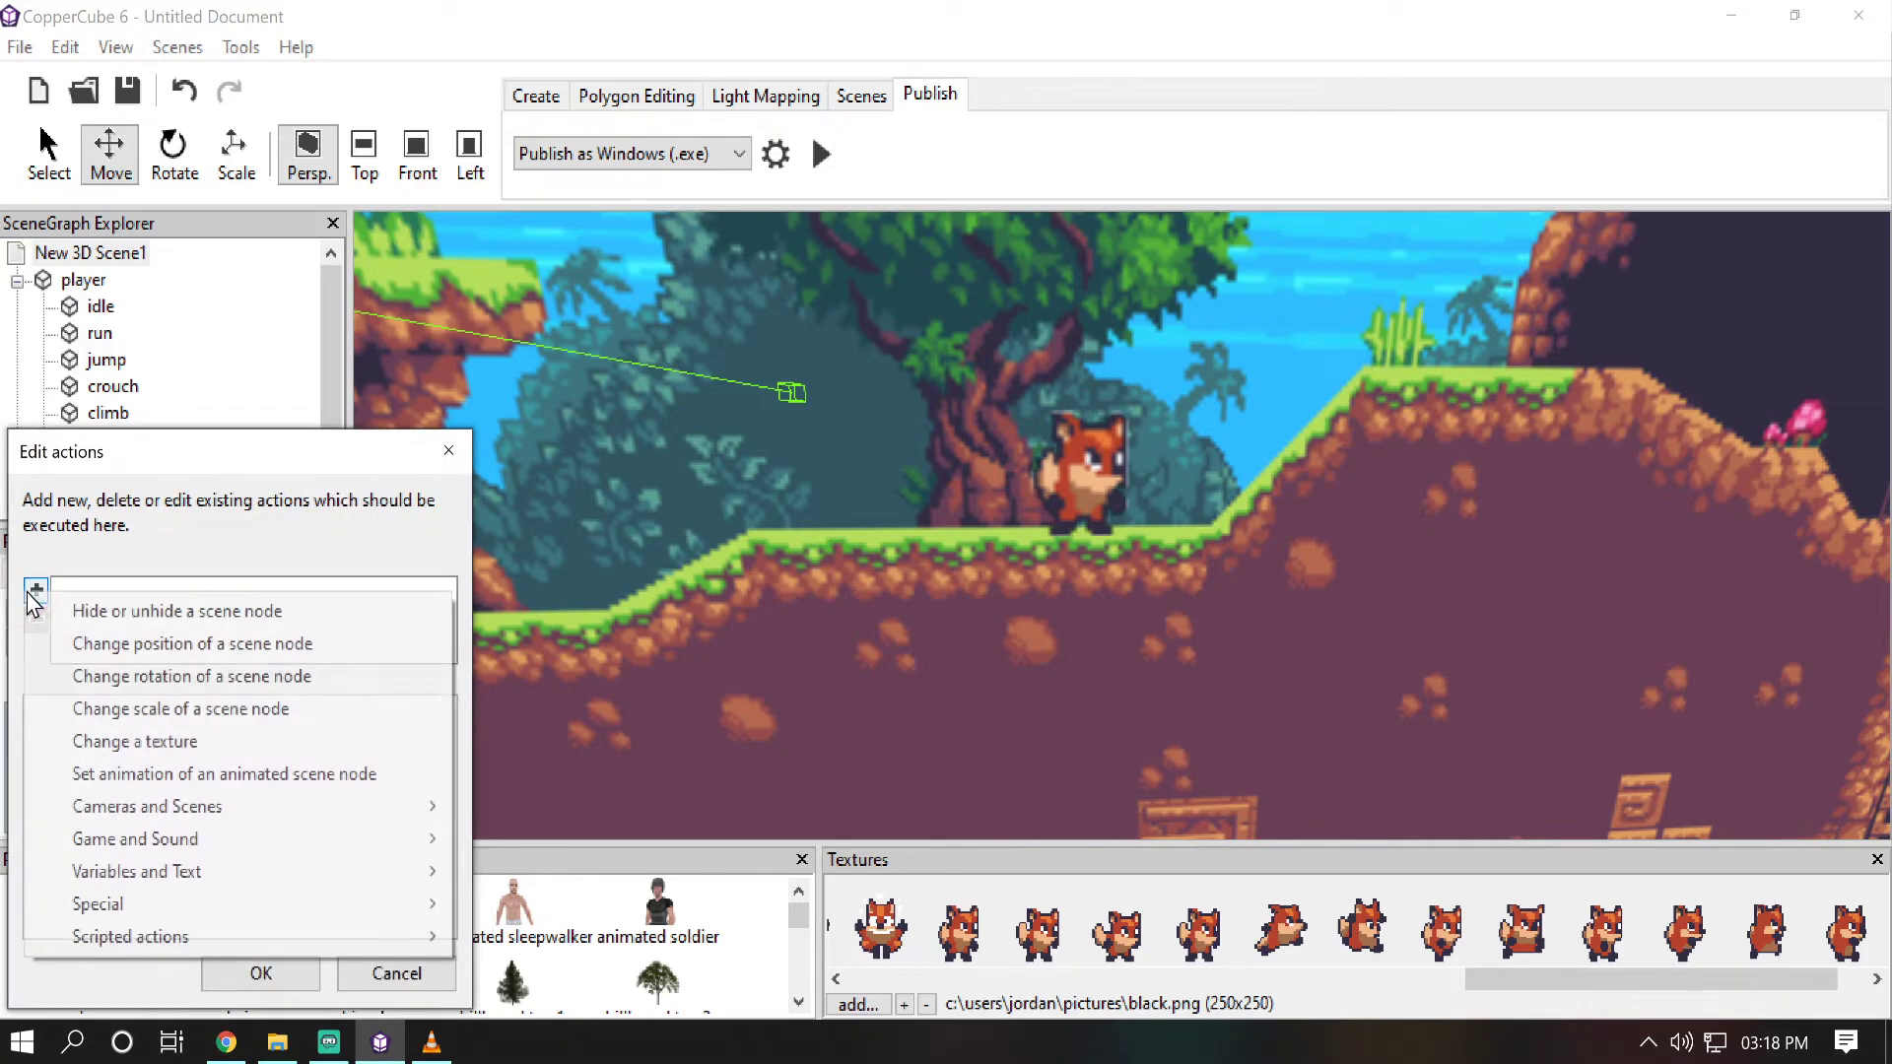
pyautogui.click(136, 611)
pyautogui.click(438, 711)
pyautogui.click(441, 710)
pyautogui.click(373, 749)
pyautogui.click(296, 741)
pyautogui.click(441, 741)
pyautogui.click(336, 801)
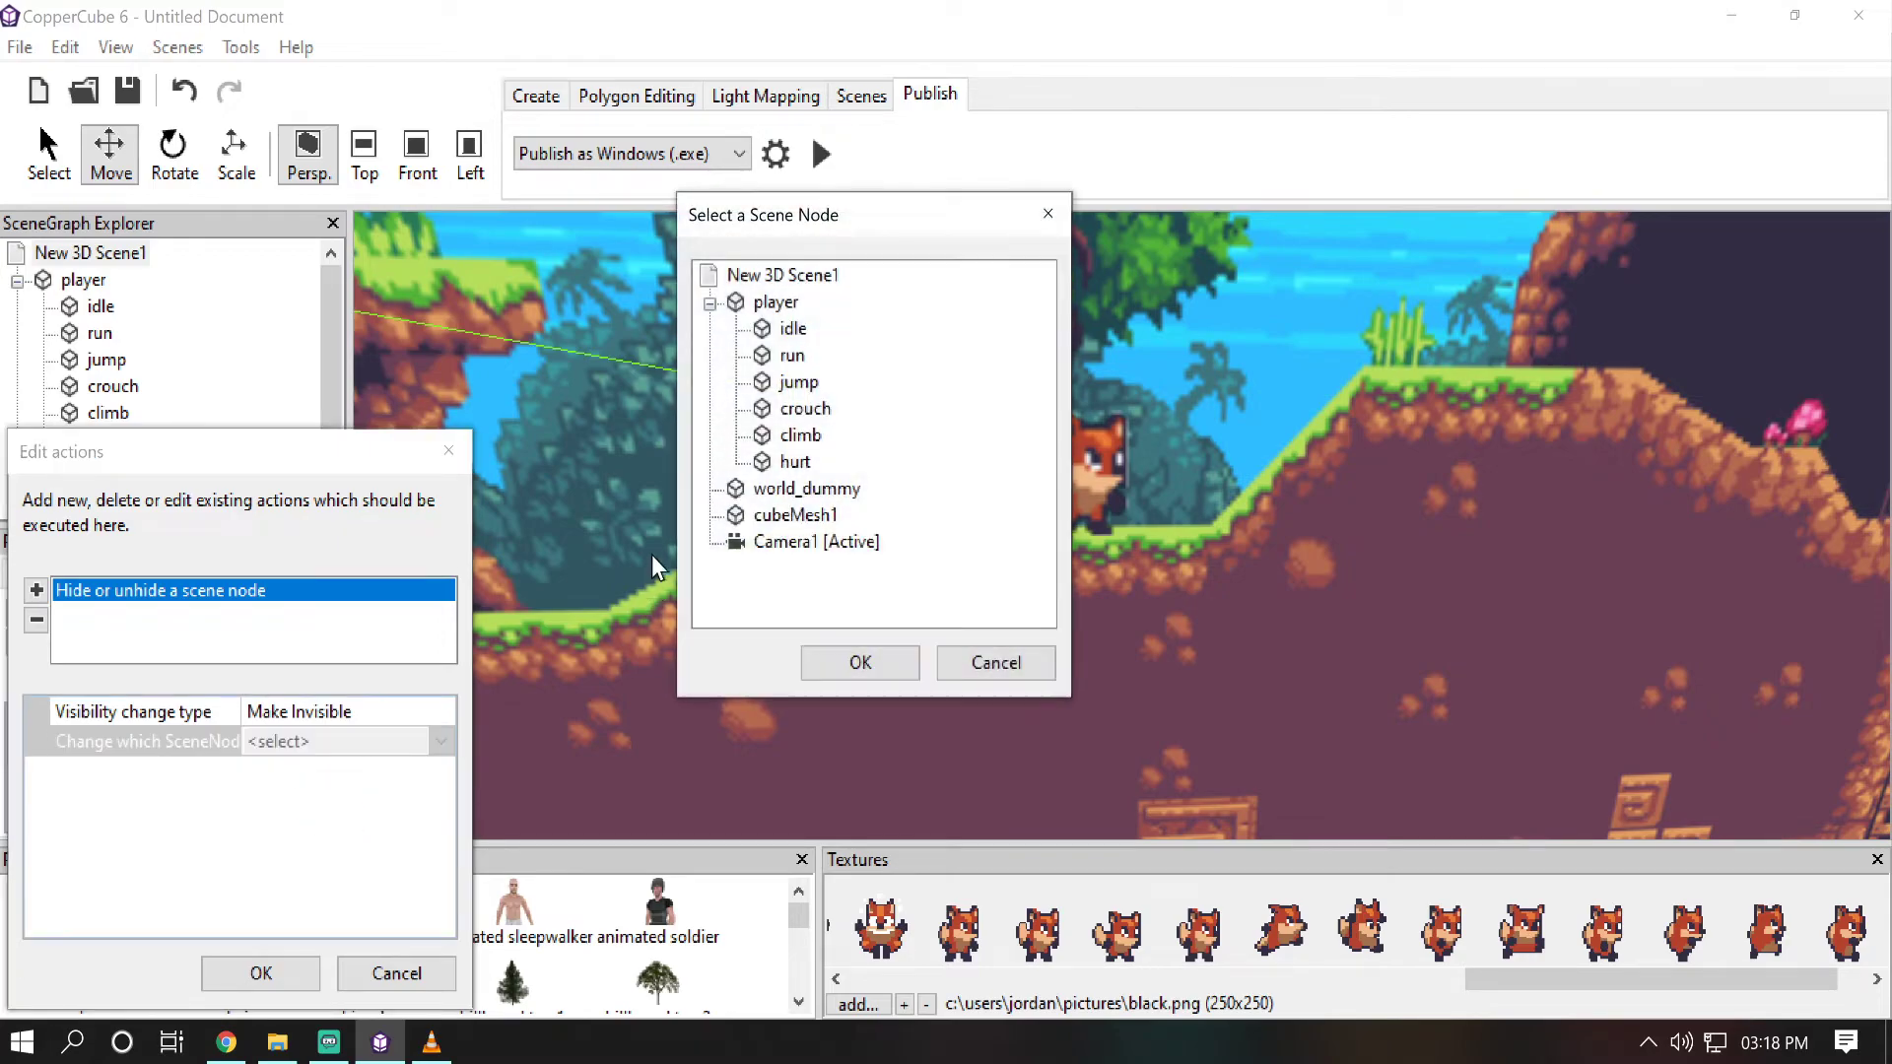
pyautogui.click(796, 383)
pyautogui.click(811, 660)
pyautogui.click(261, 973)
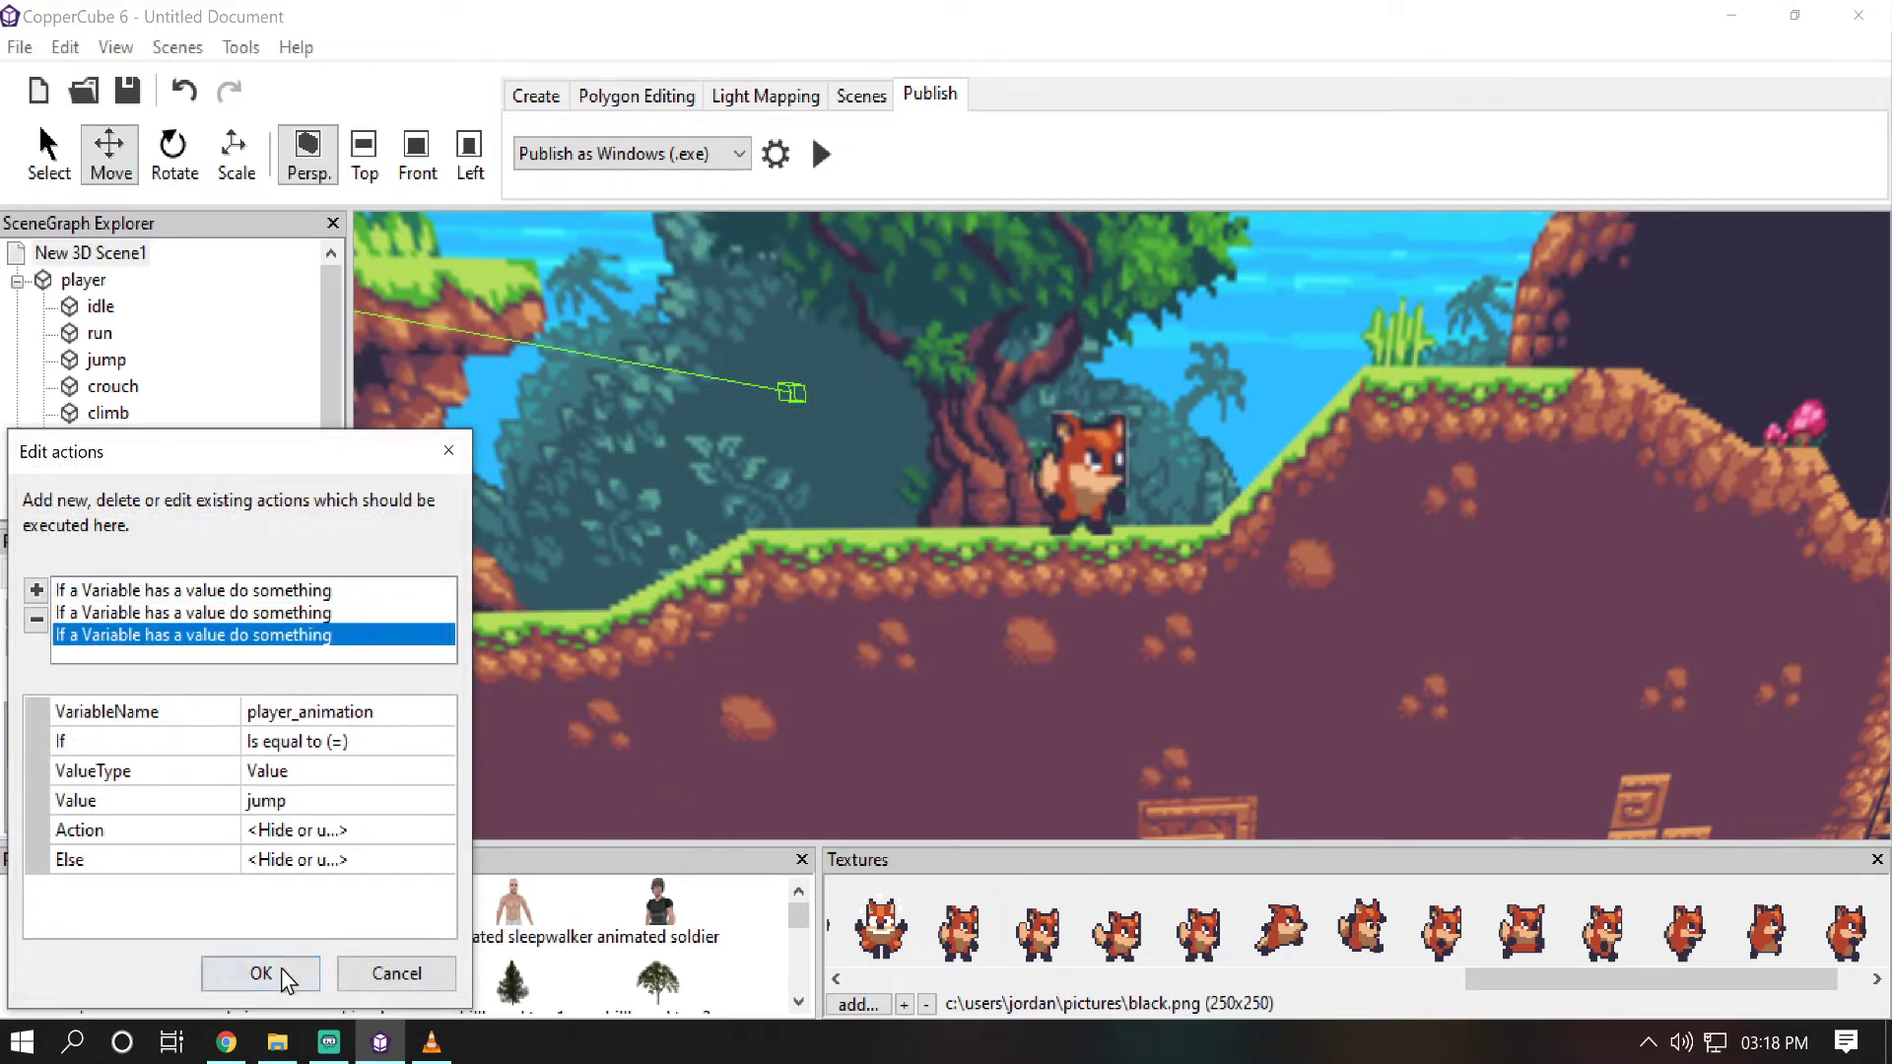
# Step: Add a fourth "If a Variable has a value do something" action checking whether player_animation equals crouch
pyautogui.click(36, 589)
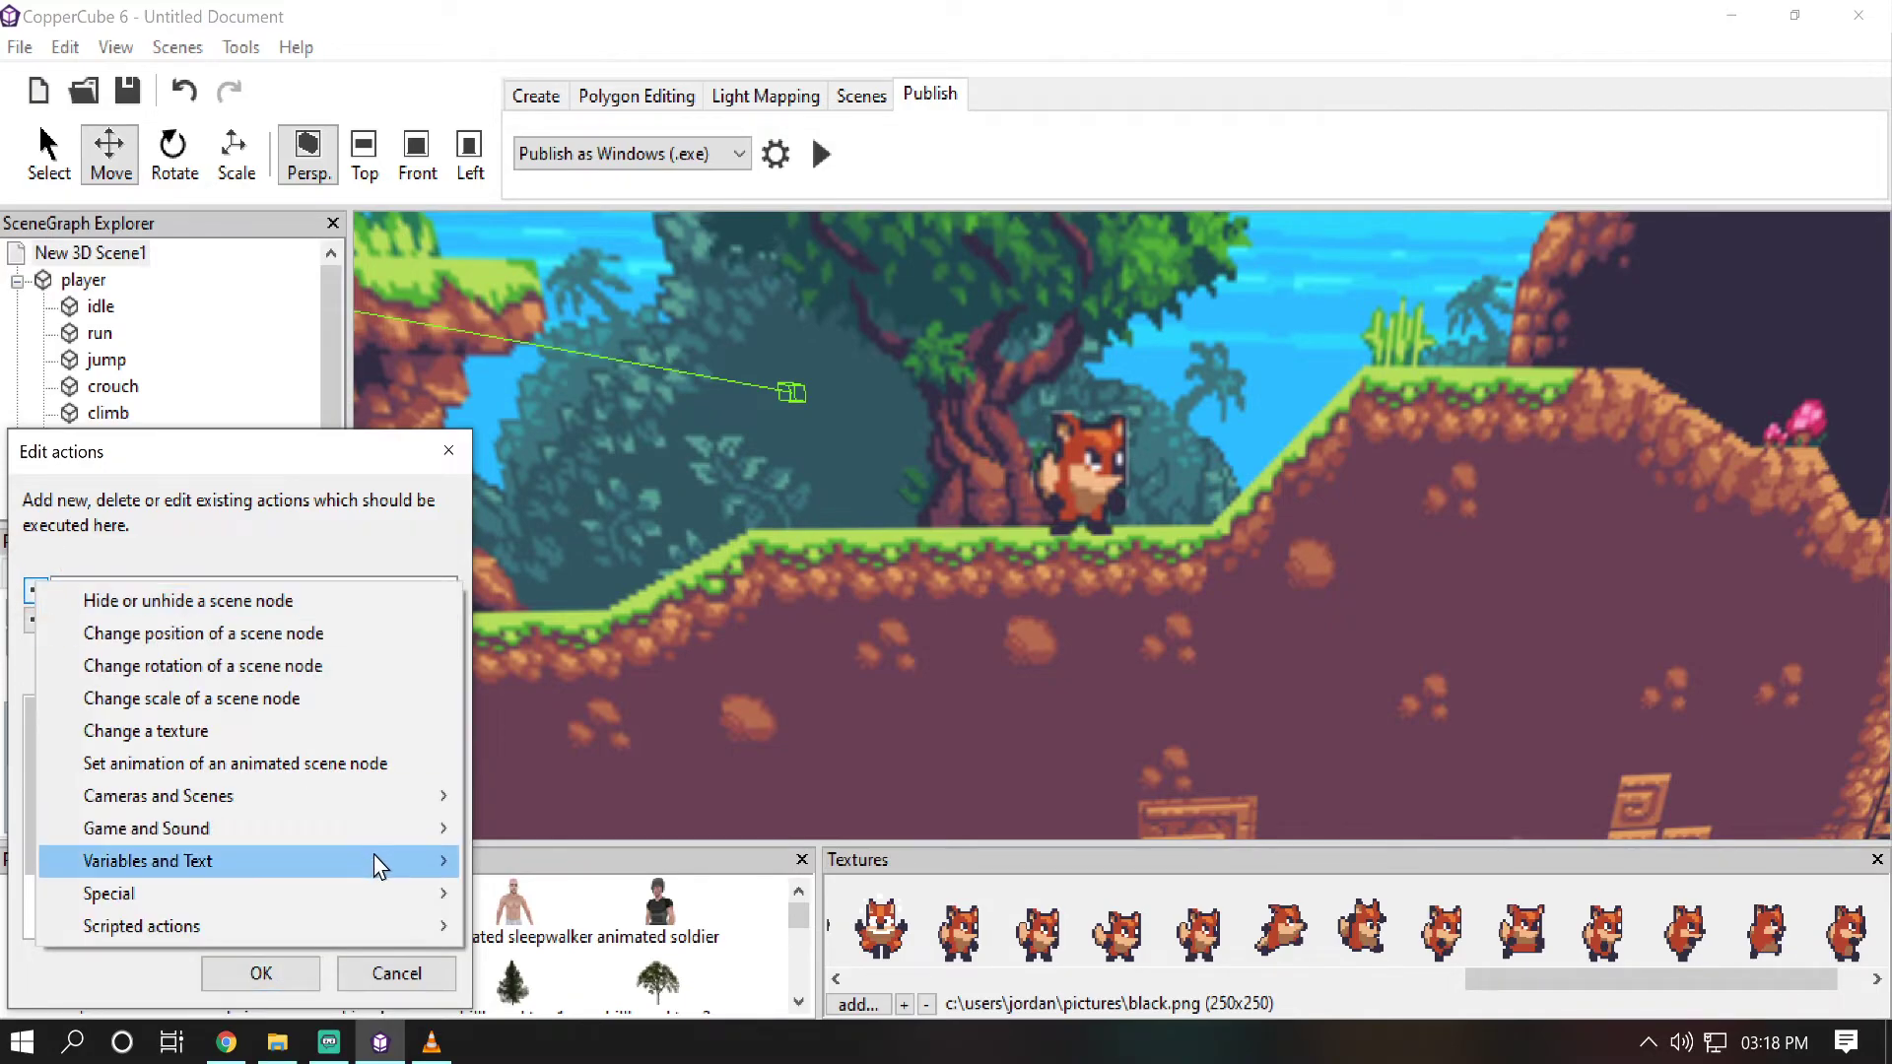
pyautogui.moveTo(379, 858)
pyautogui.click(568, 926)
pyautogui.click(325, 713)
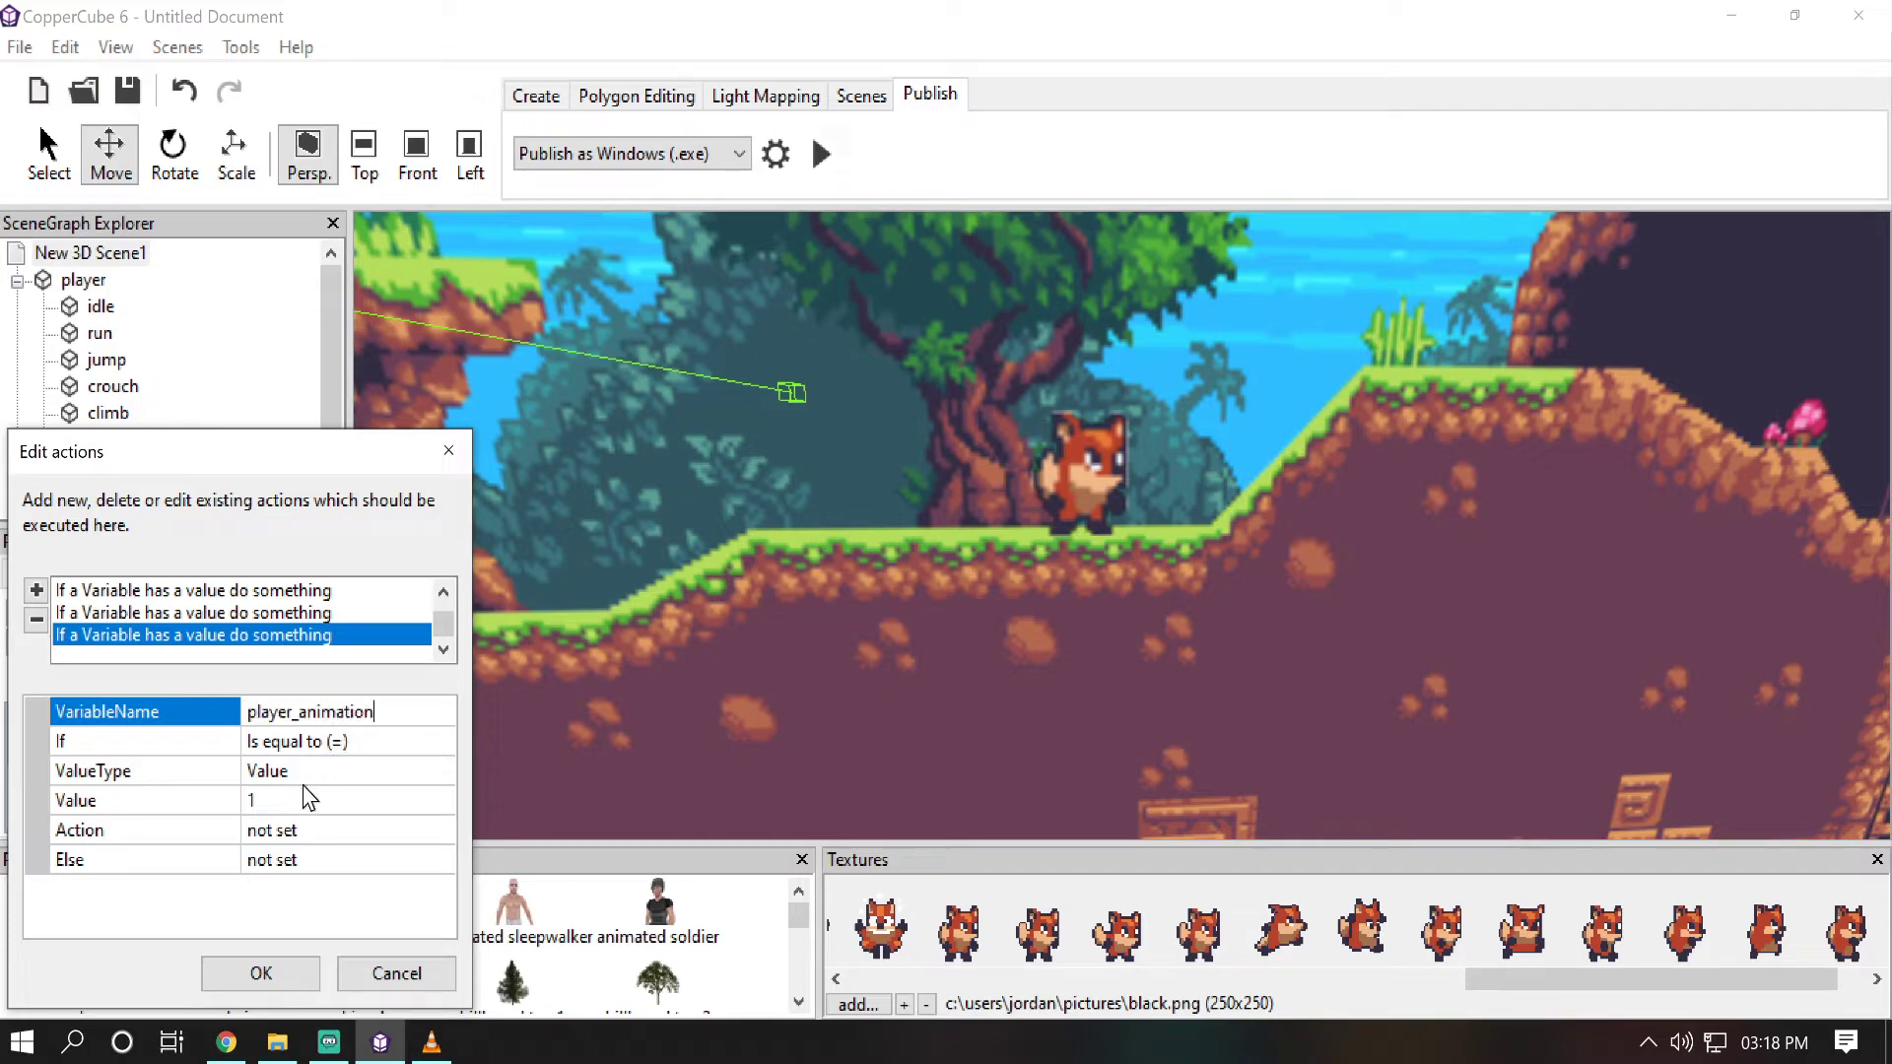
pyautogui.click(279, 800)
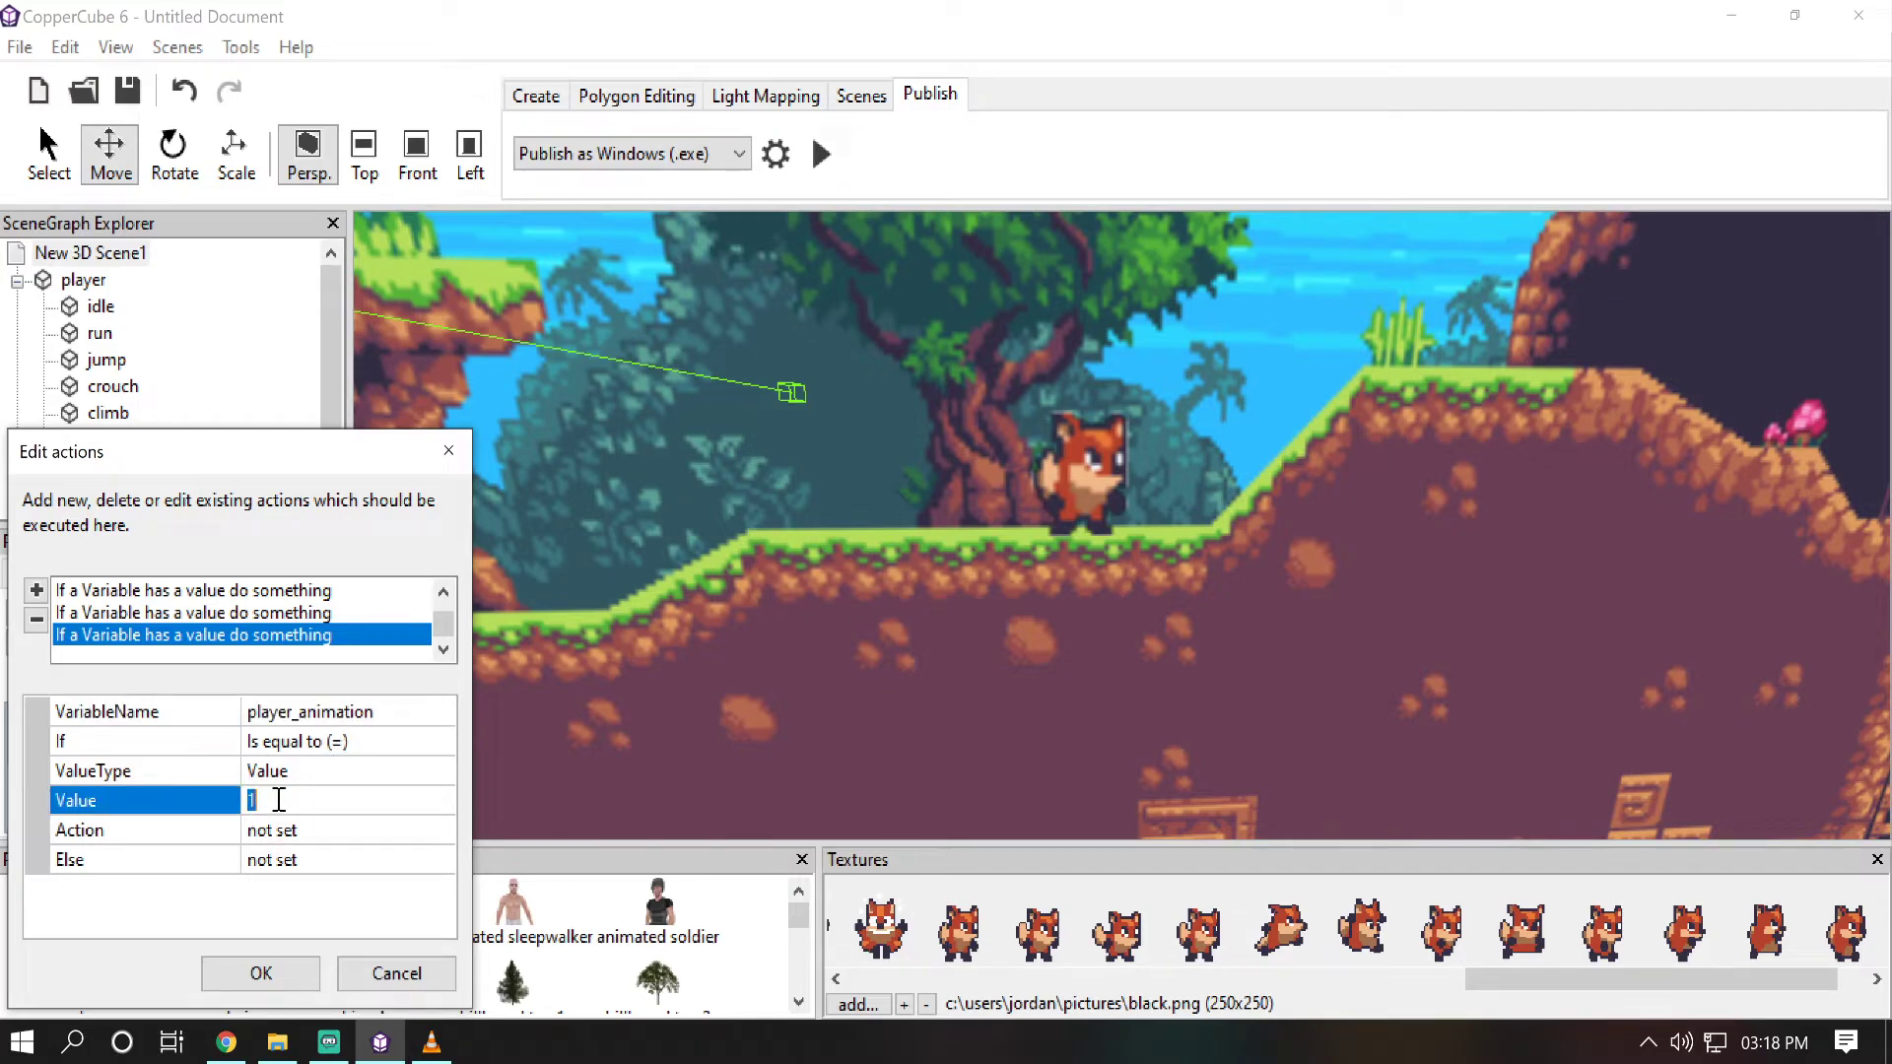
pyautogui.write('crouch')
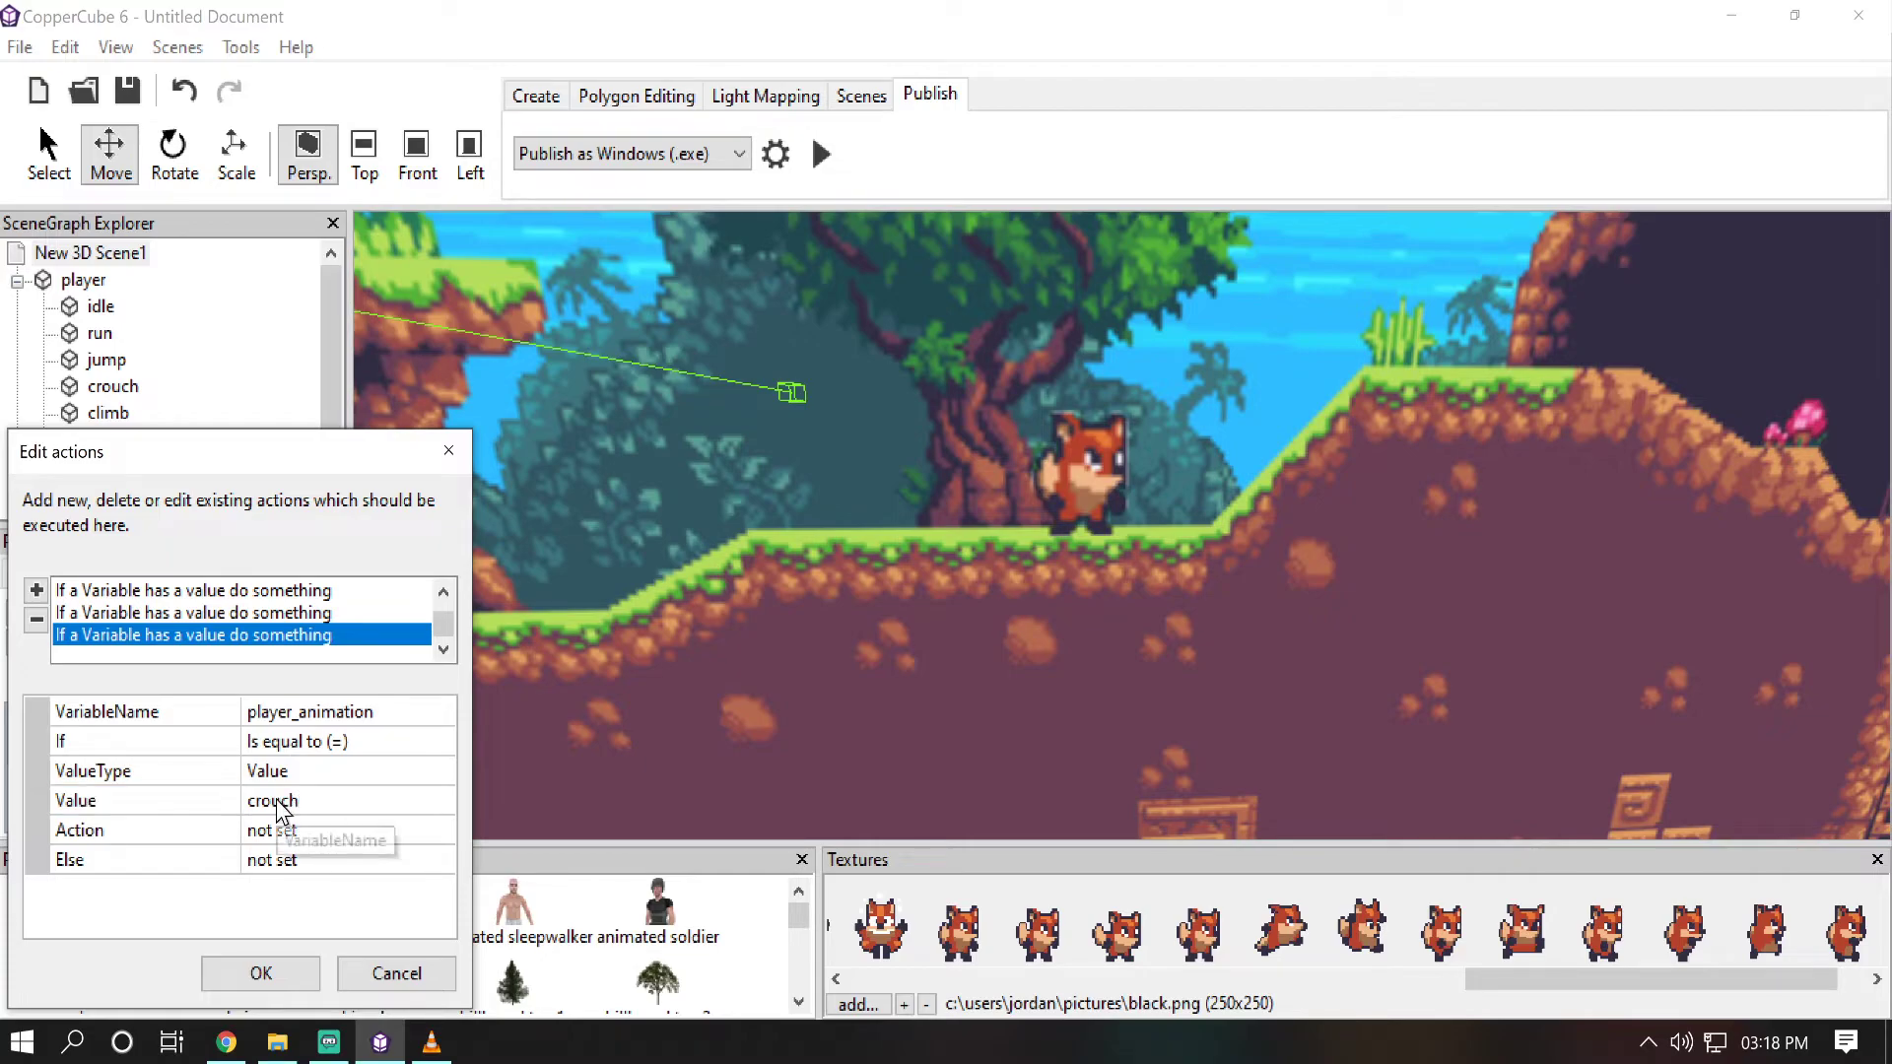
# Step: Set the crouch condition's Action to a "Hide or unhide a scene node" action that makes the crouch node visible
pyautogui.click(372, 831)
pyautogui.click(440, 833)
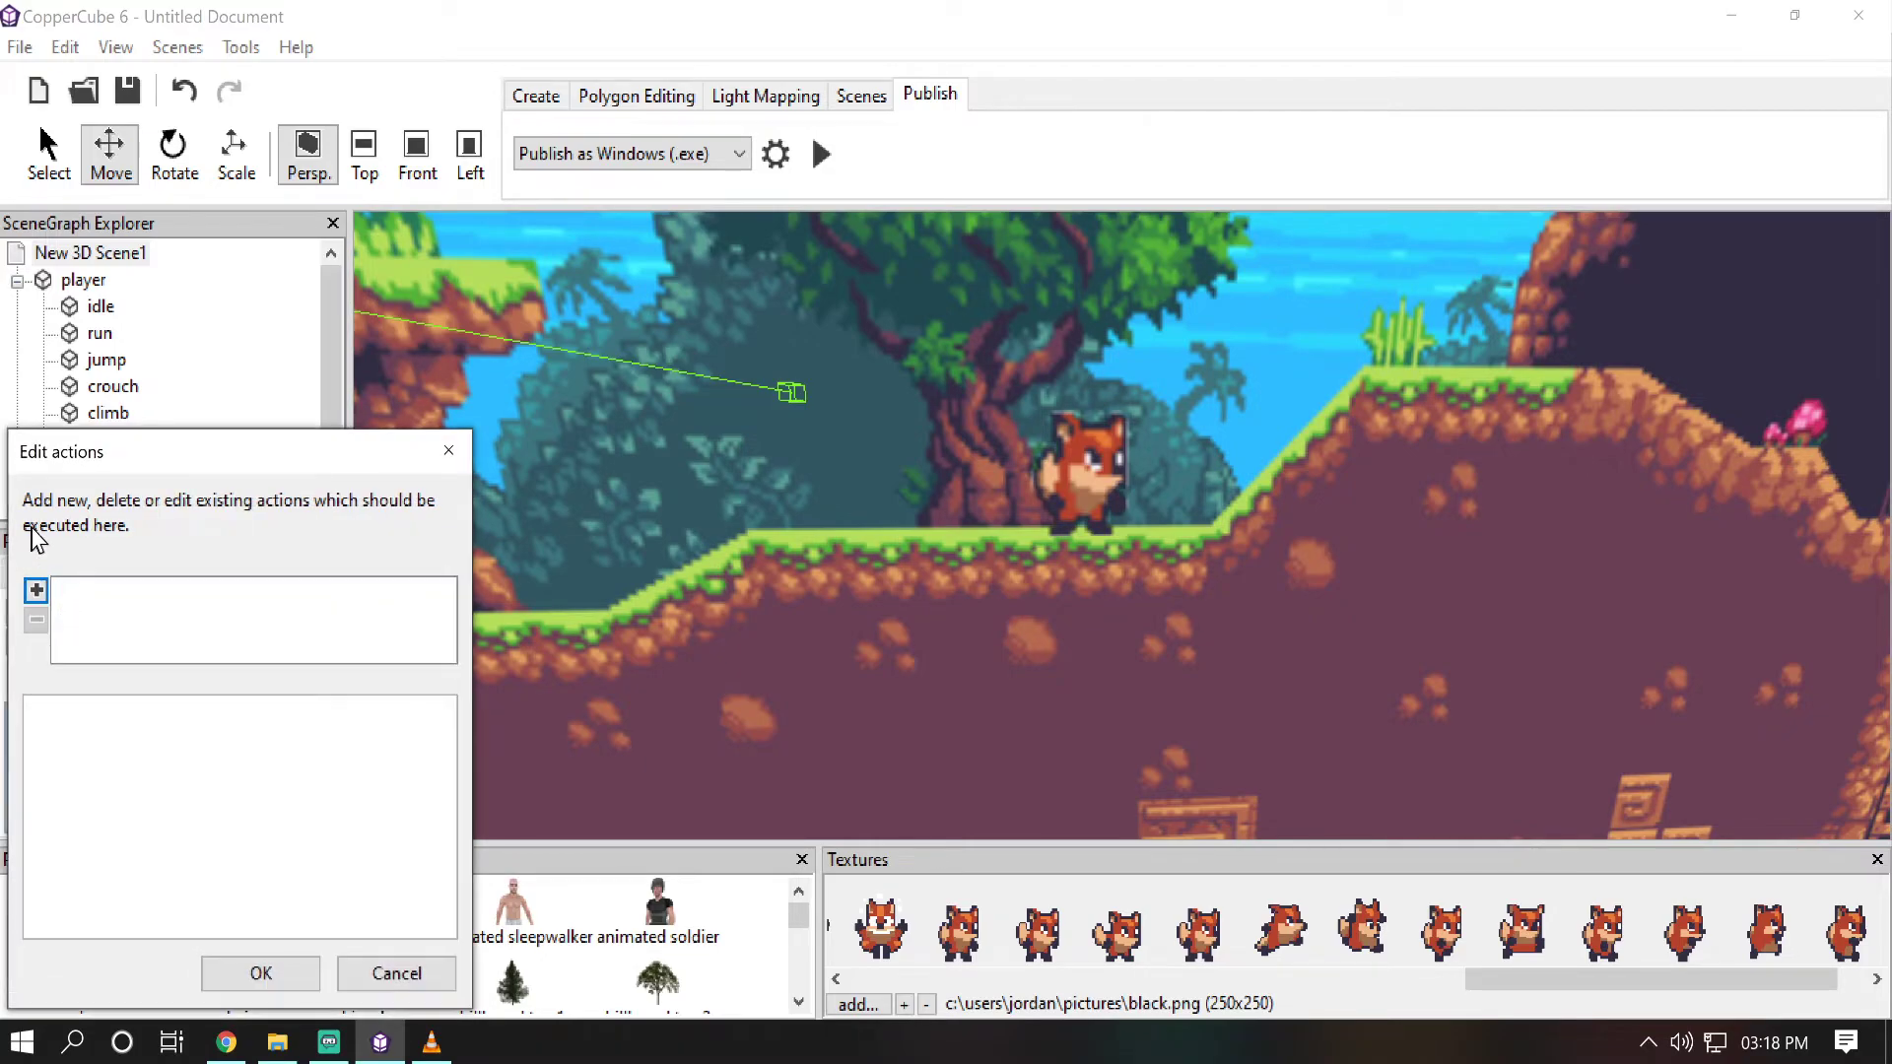
pyautogui.click(37, 590)
pyautogui.click(179, 619)
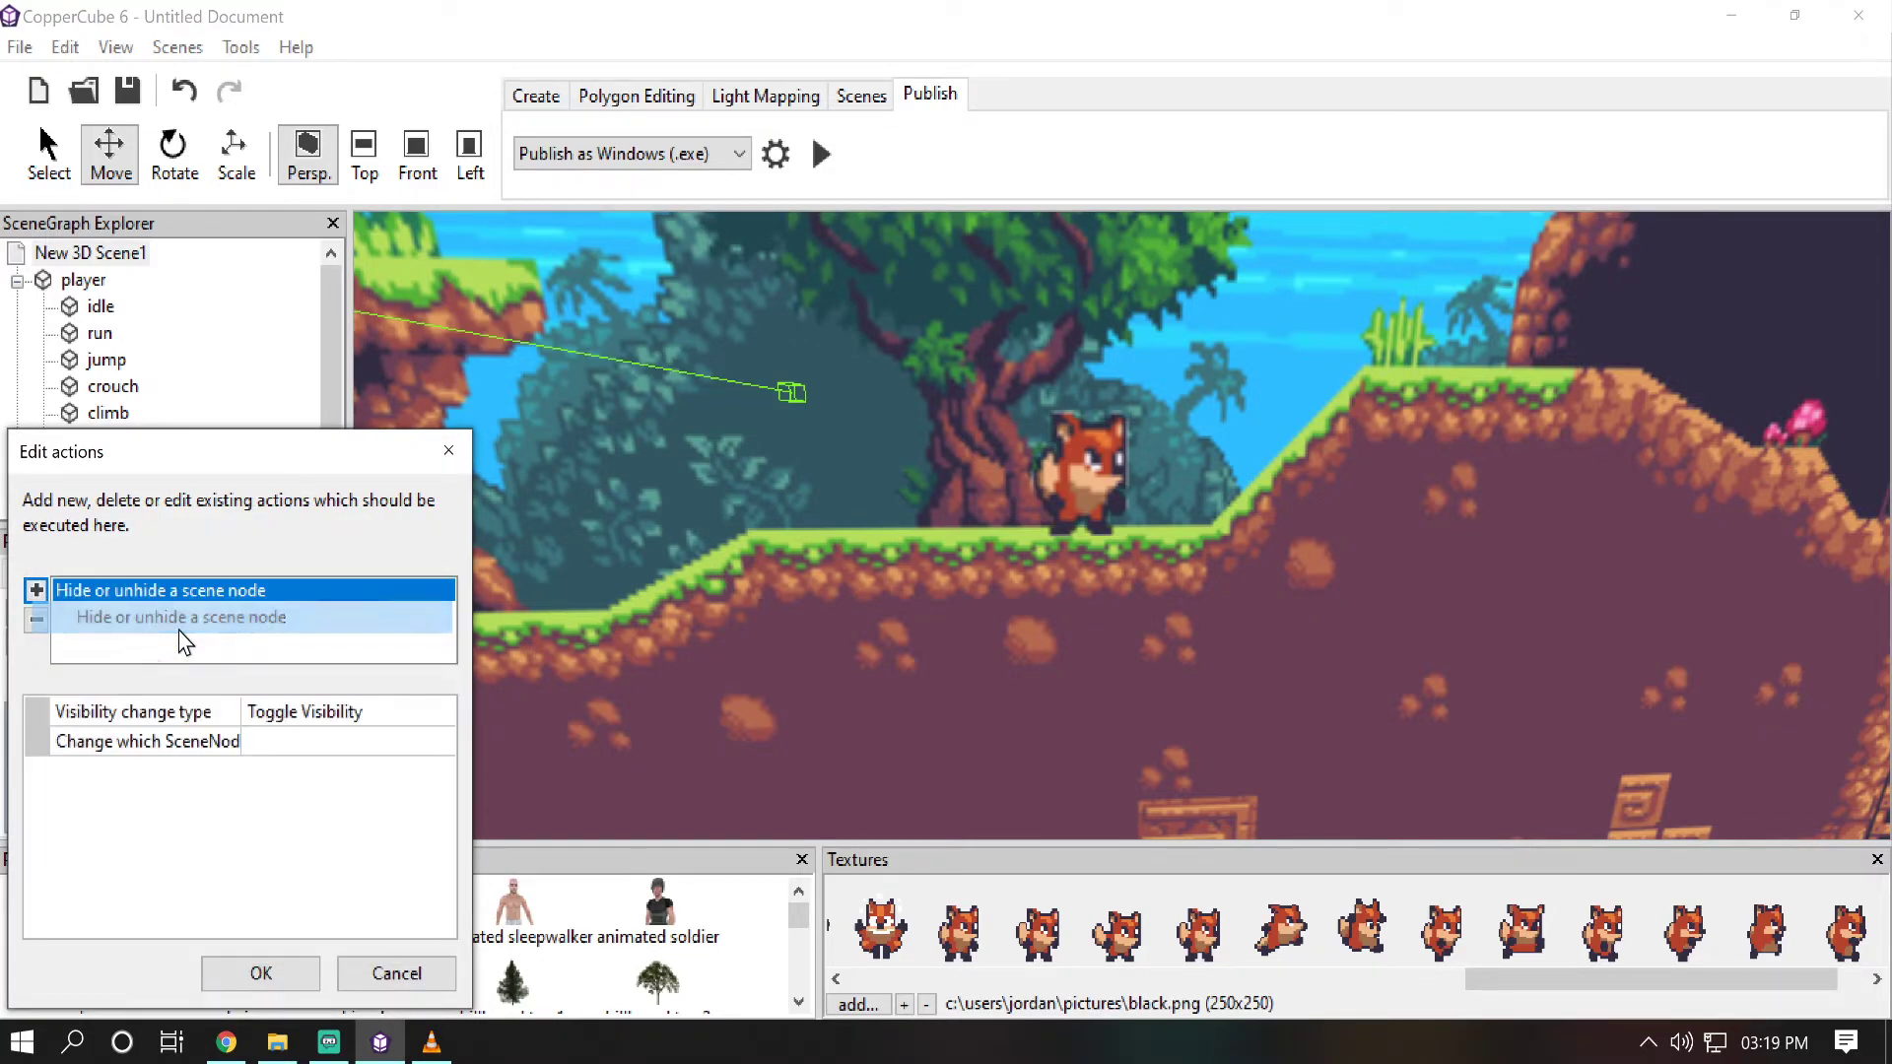
pyautogui.click(335, 714)
pyautogui.click(339, 711)
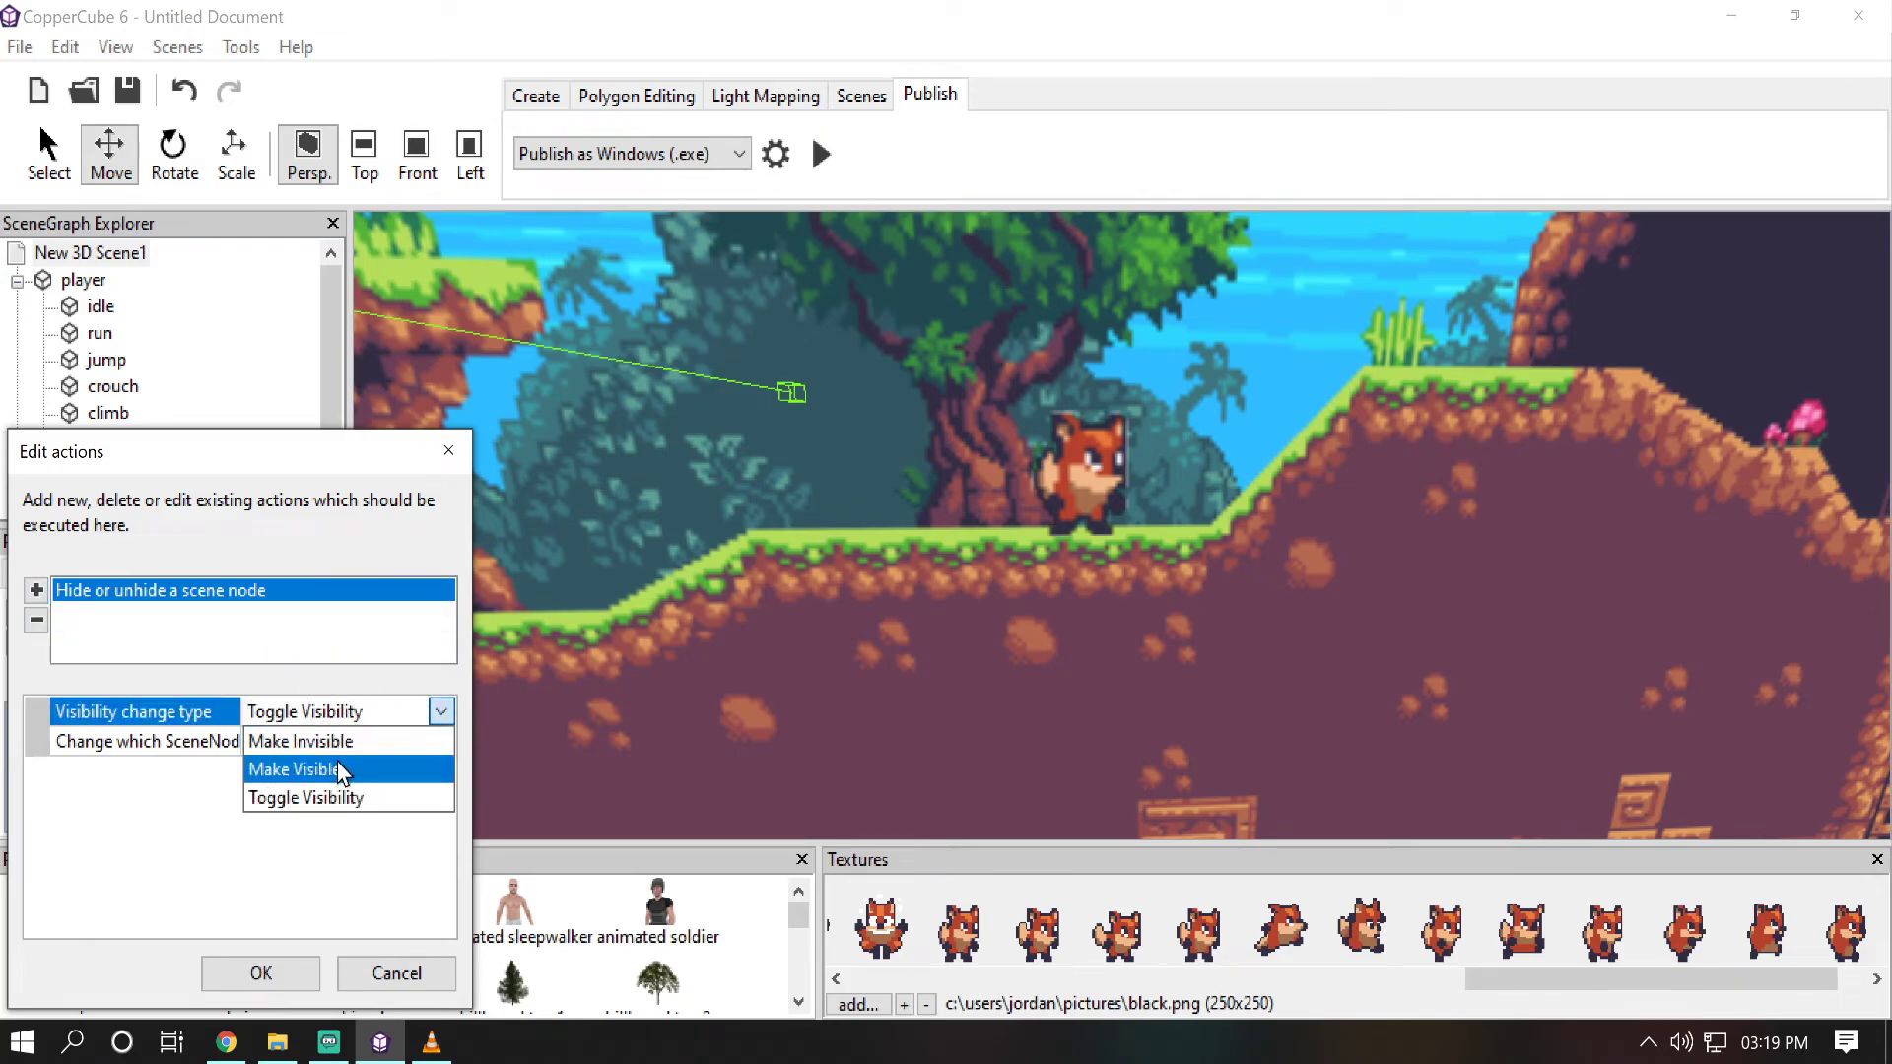
pyautogui.click(339, 768)
pyautogui.click(340, 744)
pyautogui.click(340, 744)
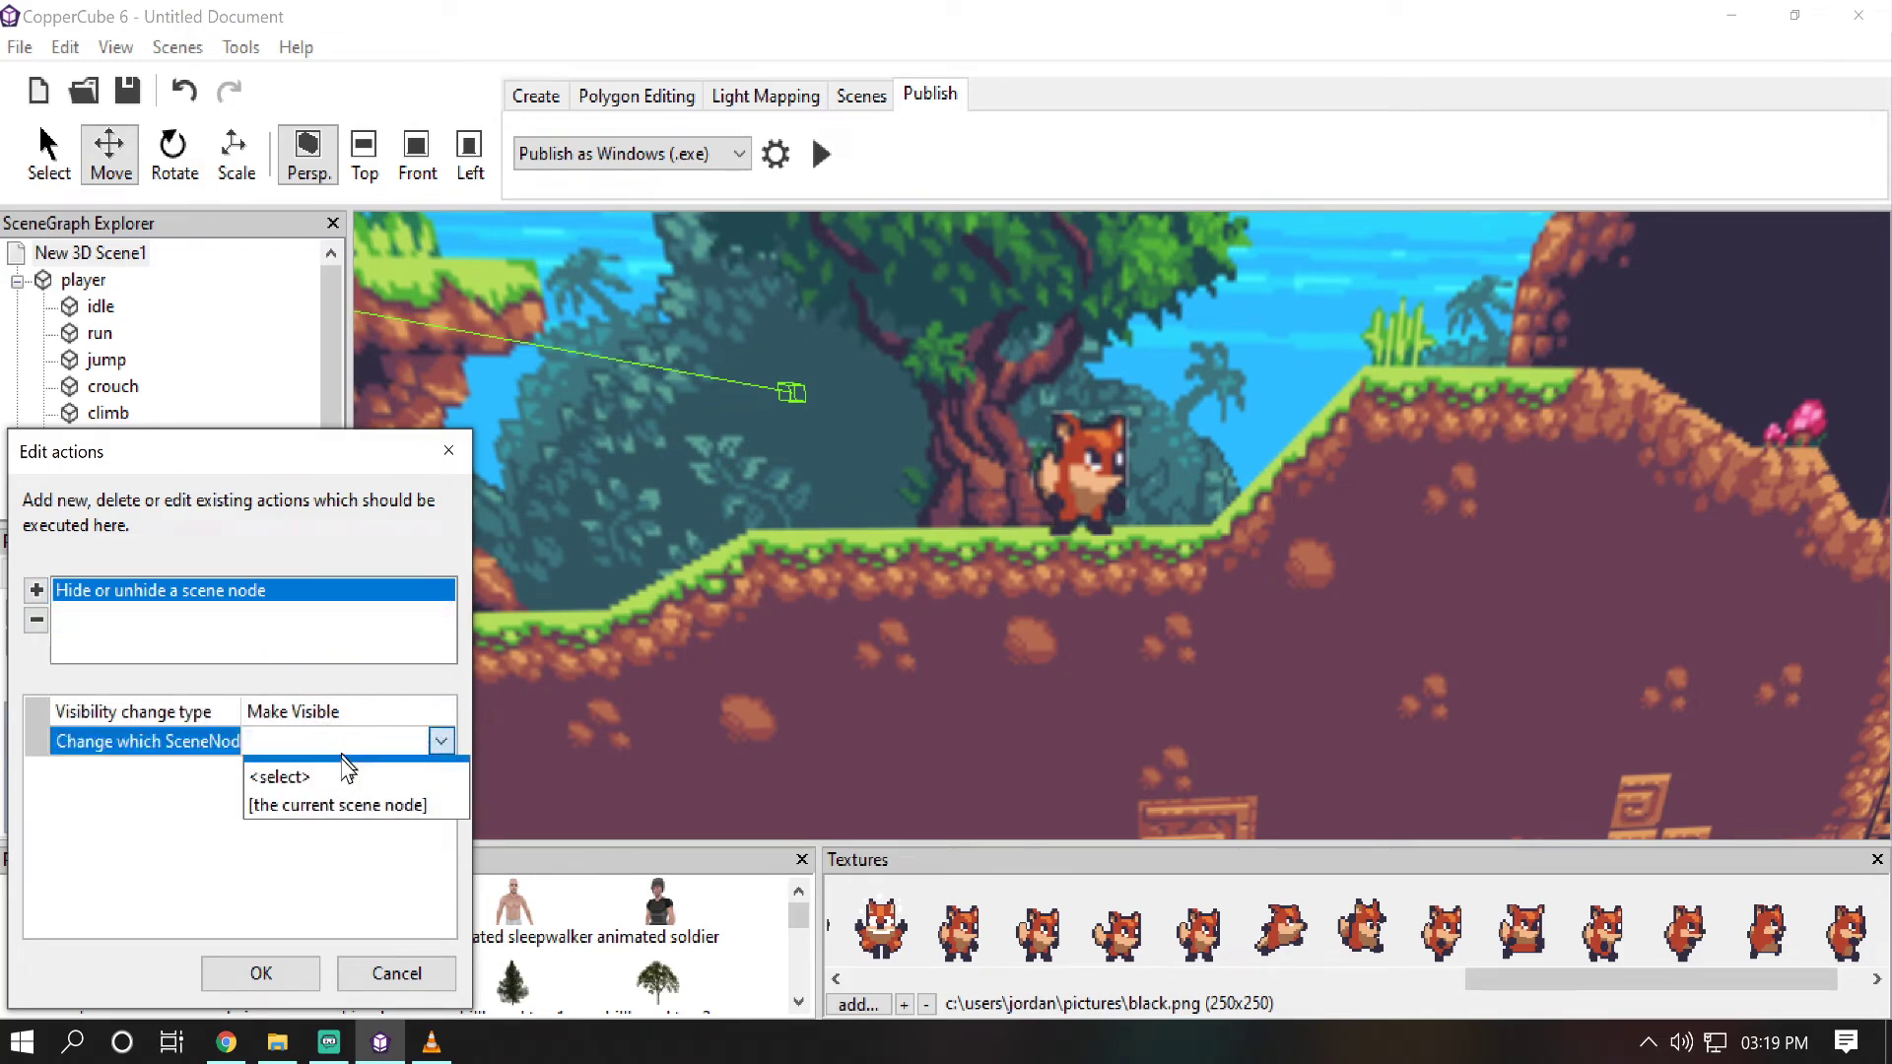
pyautogui.click(329, 798)
pyautogui.click(810, 410)
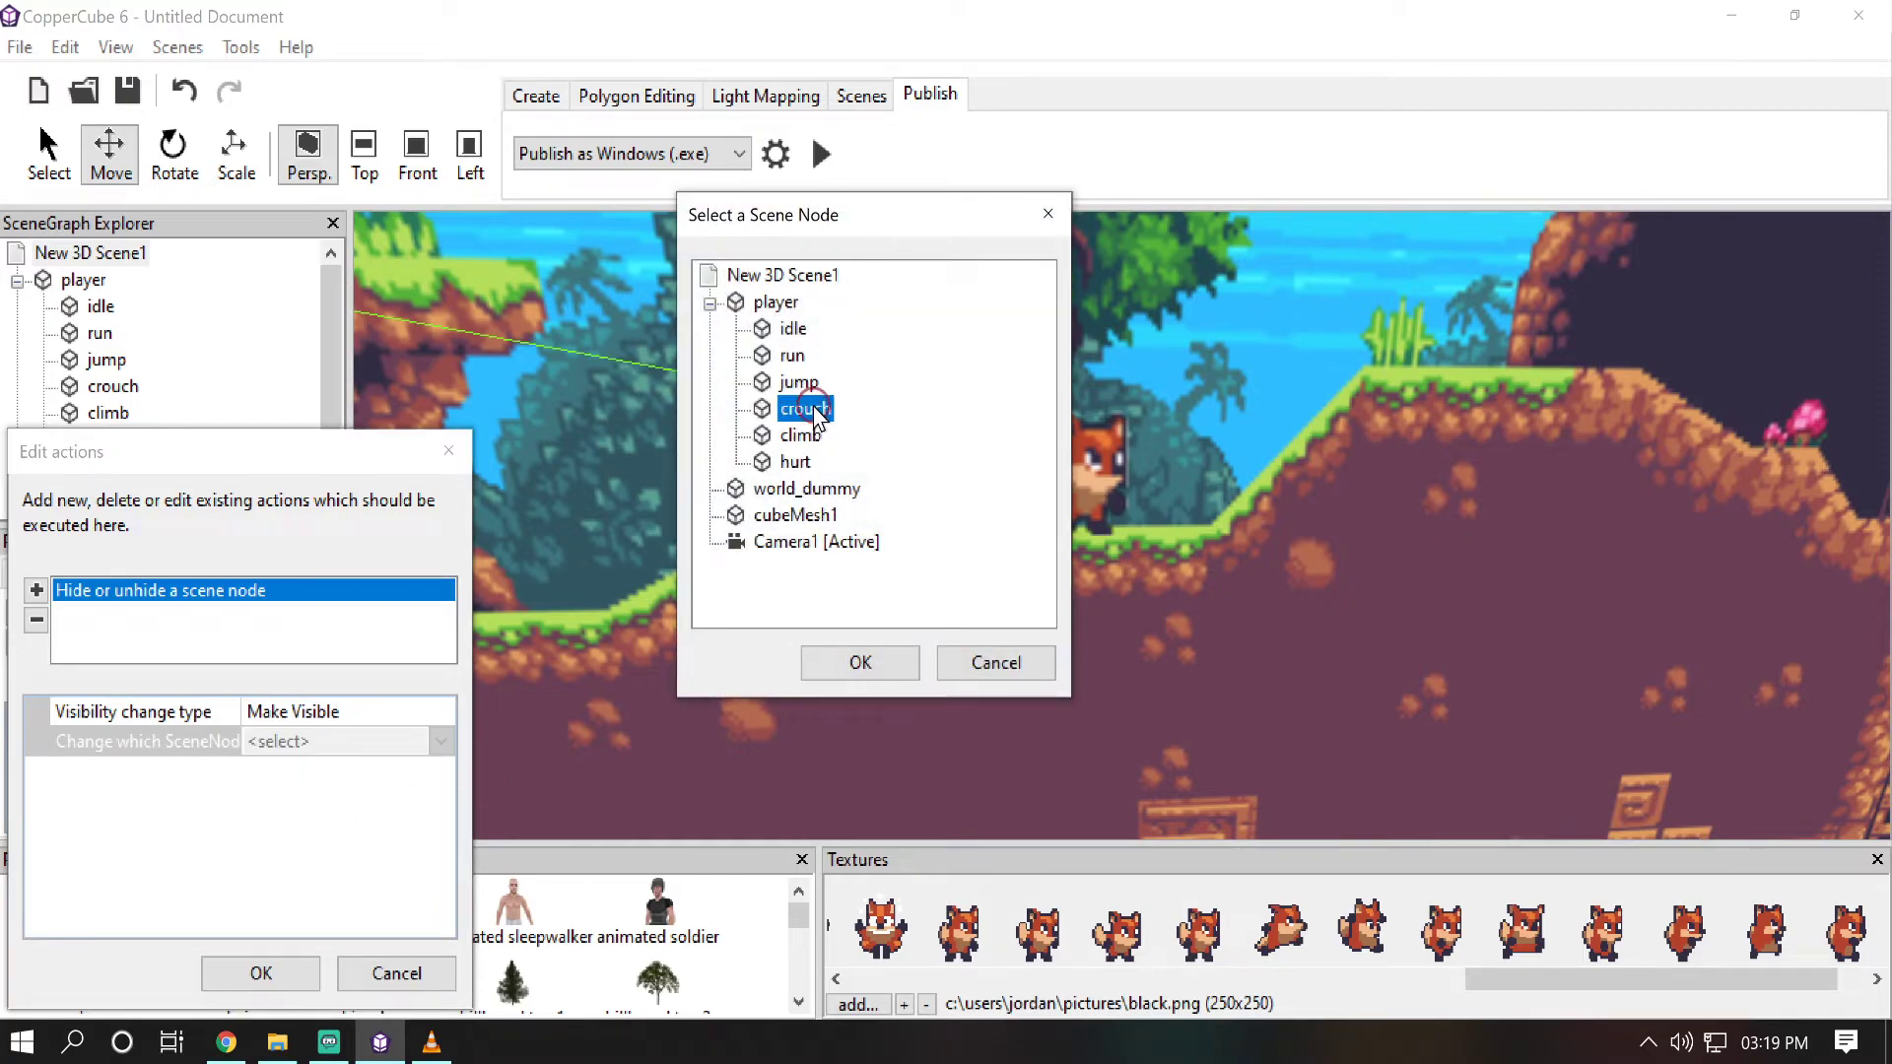
pyautogui.click(859, 666)
pyautogui.click(295, 970)
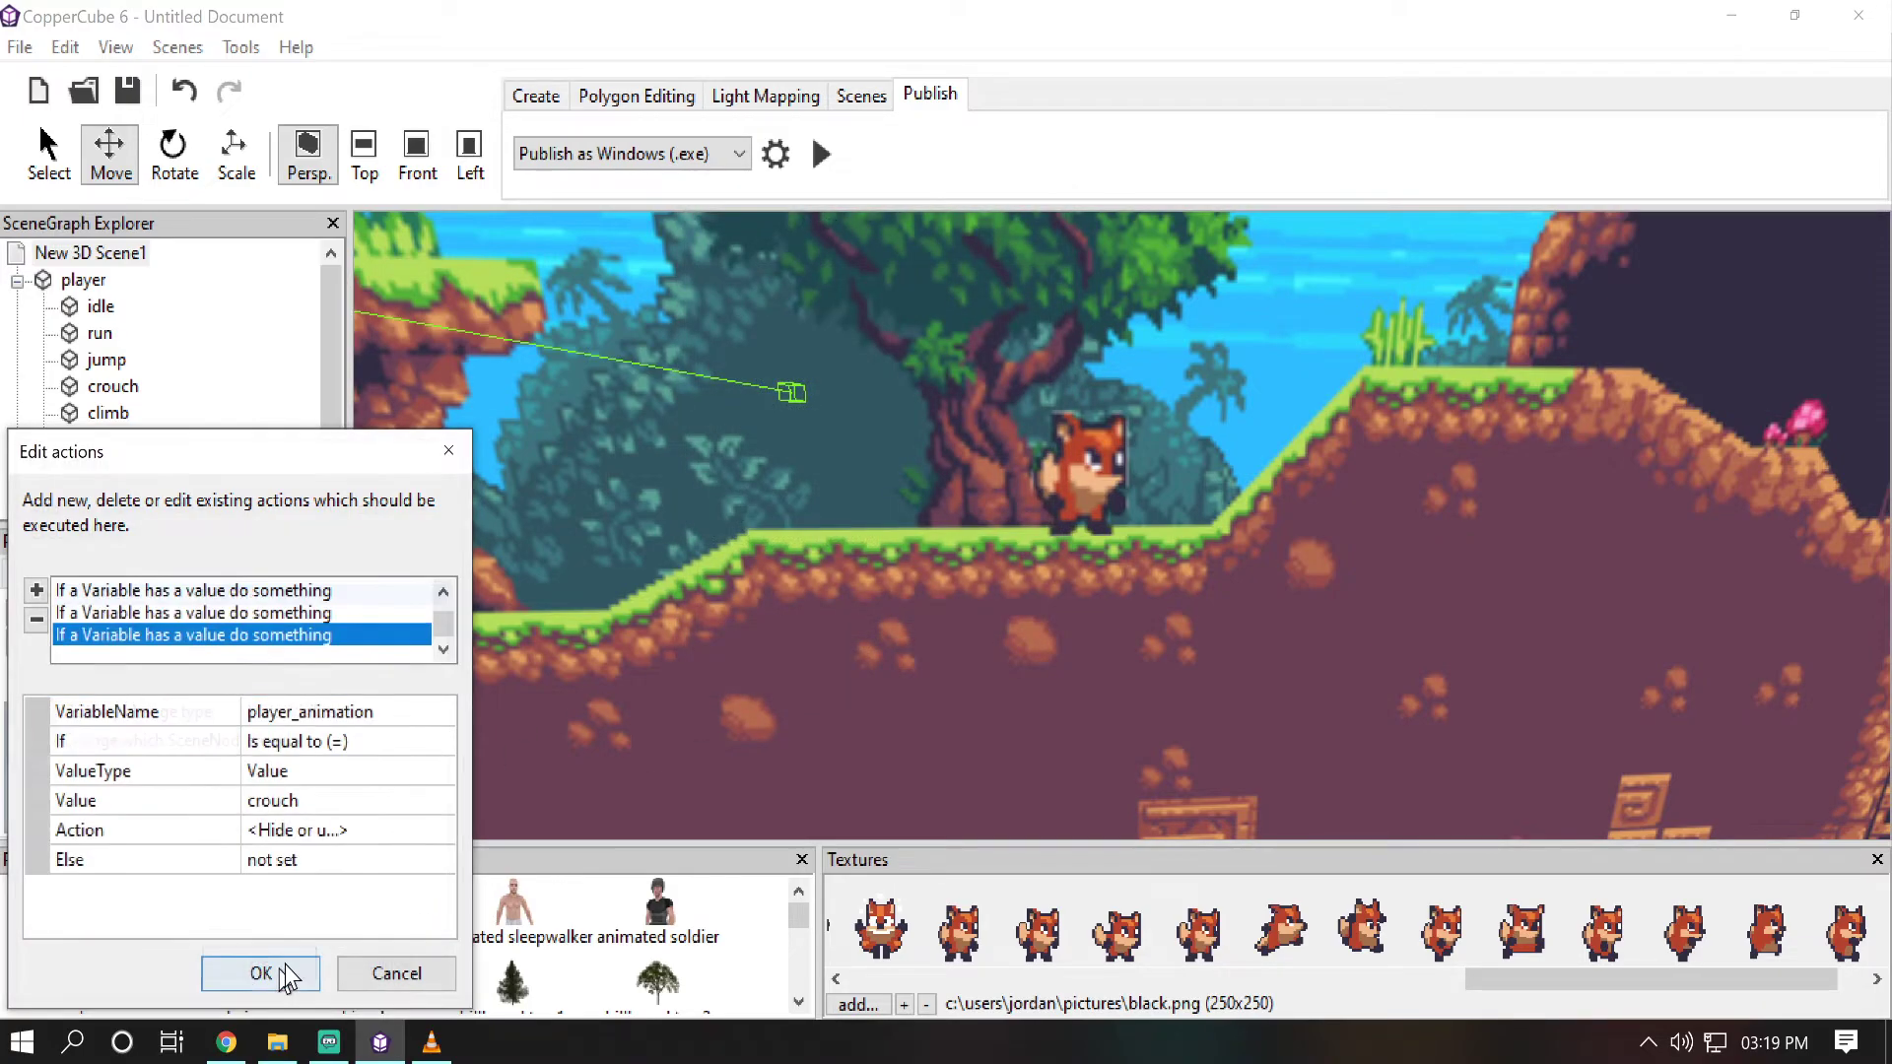
# Step: Set the crouch condition's Else to a "Hide or unhide a scene node" action that makes the crouch node invisible
pyautogui.click(414, 864)
pyautogui.click(444, 864)
pyautogui.click(36, 589)
pyautogui.click(155, 601)
pyautogui.click(373, 715)
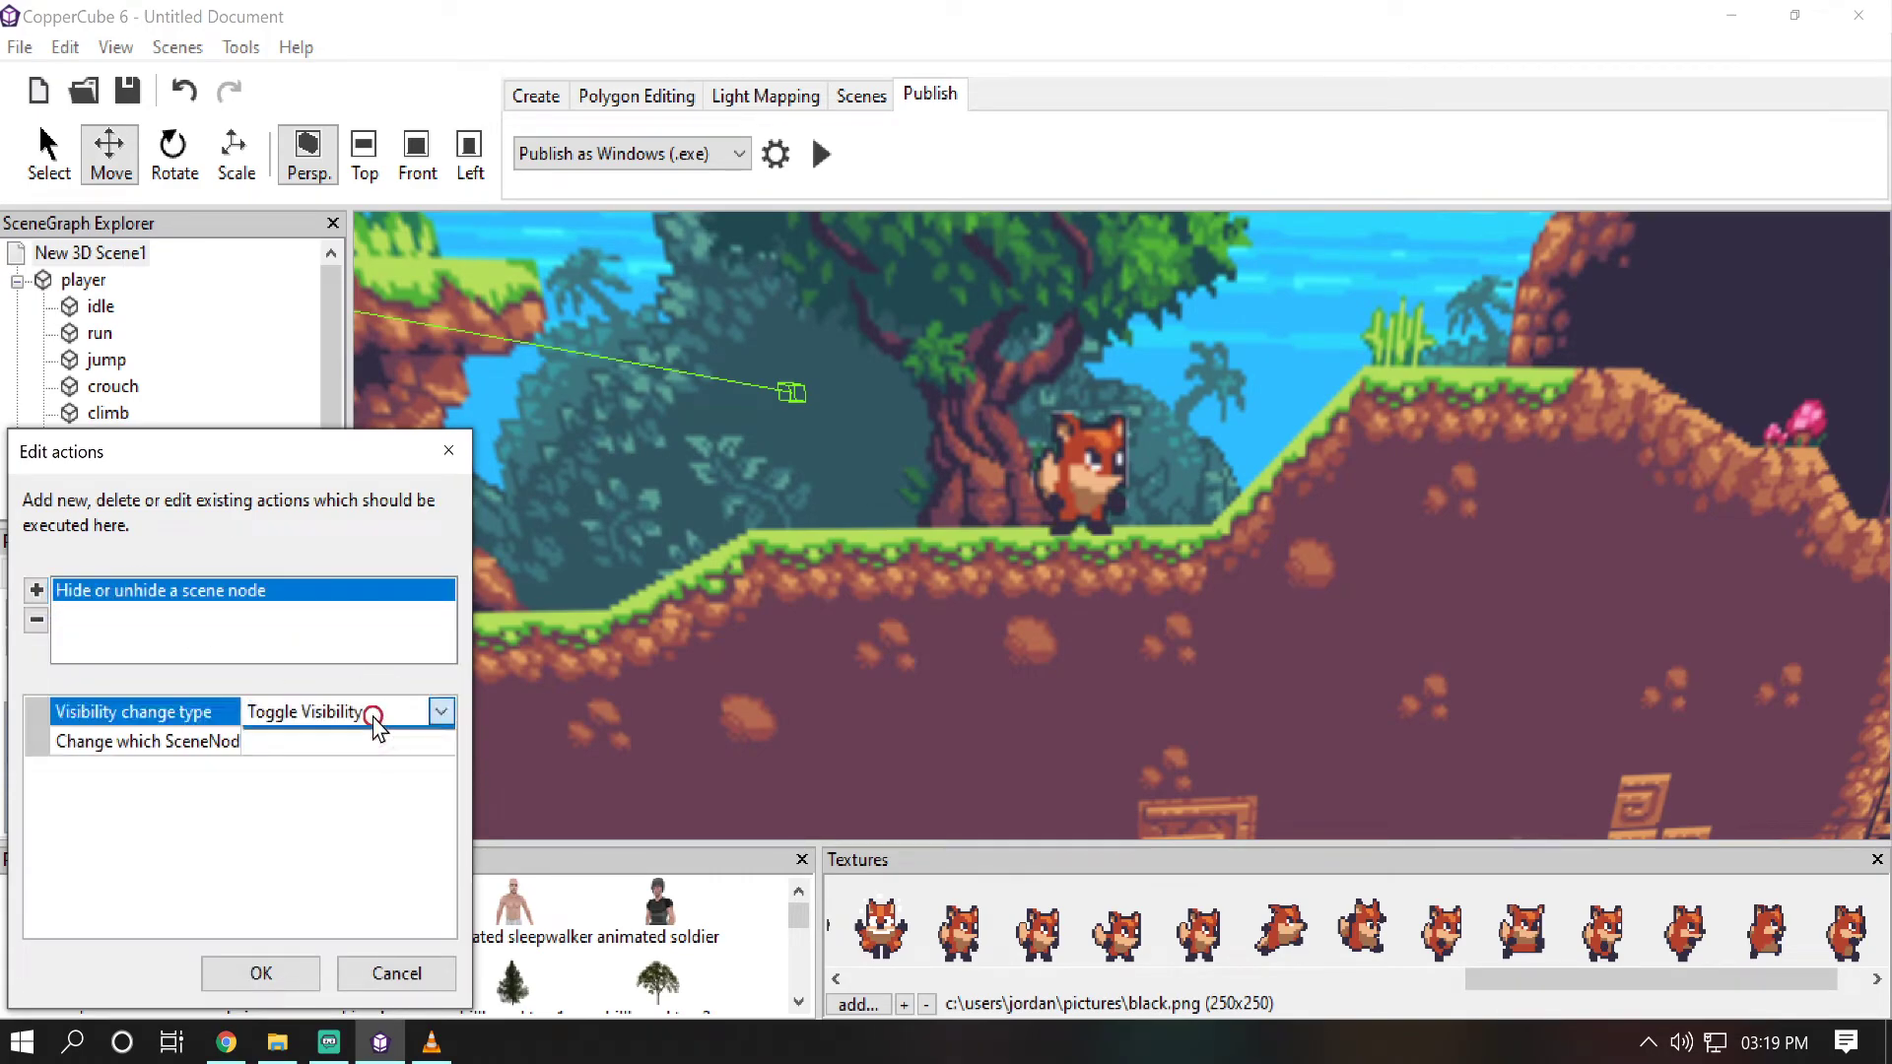
pyautogui.click(351, 741)
pyautogui.click(357, 751)
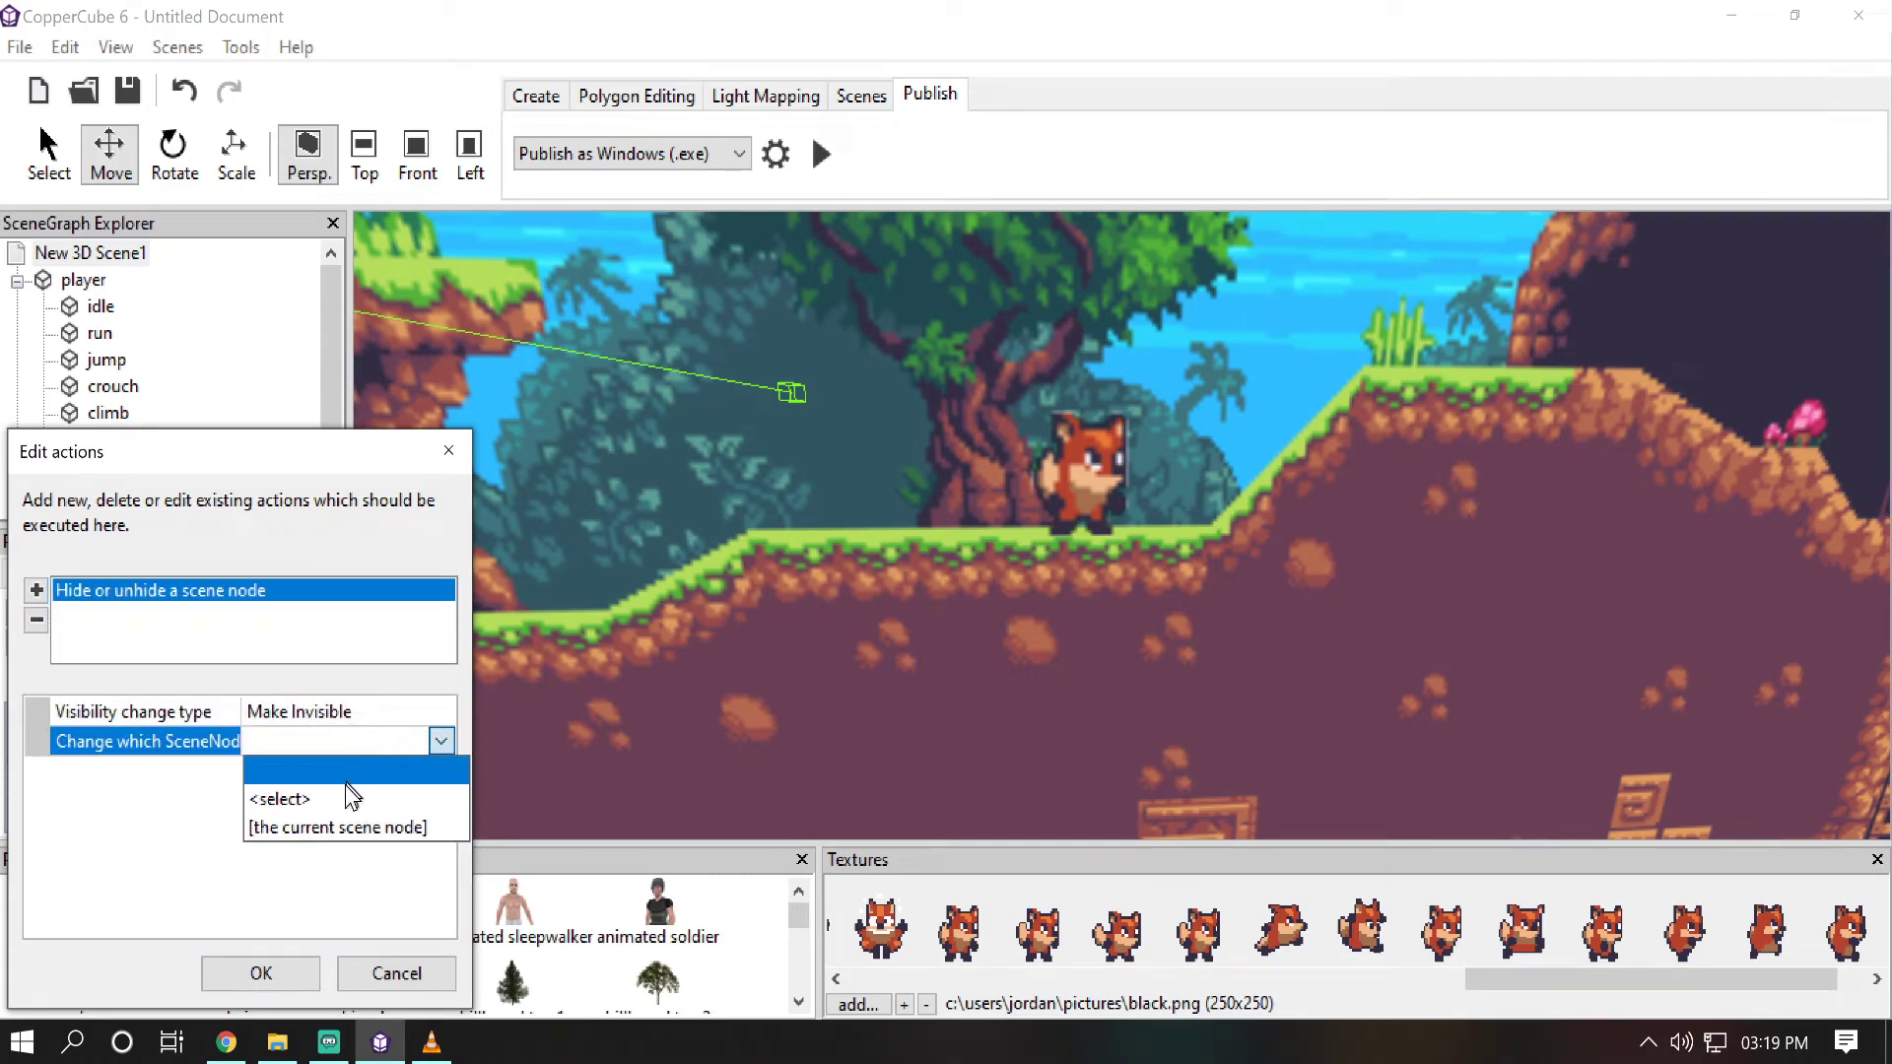
pyautogui.click(348, 796)
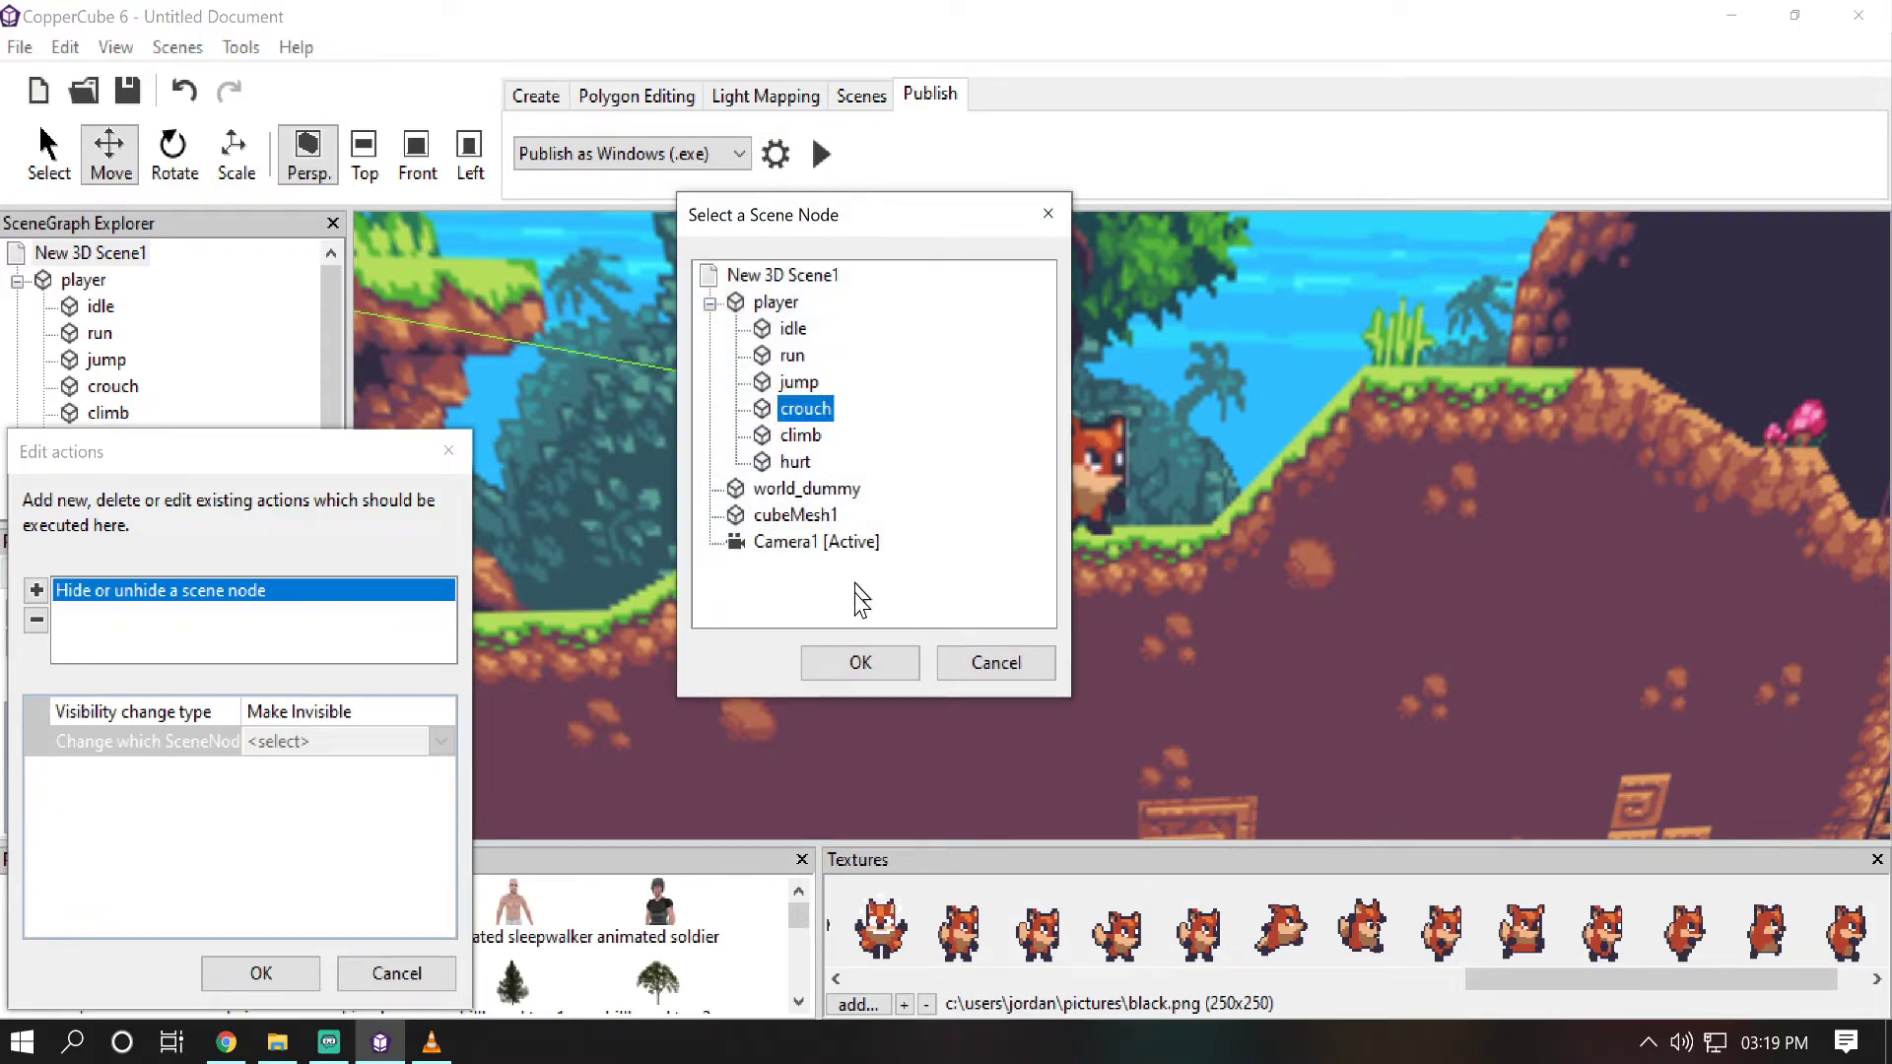
pyautogui.click(857, 661)
pyautogui.click(260, 972)
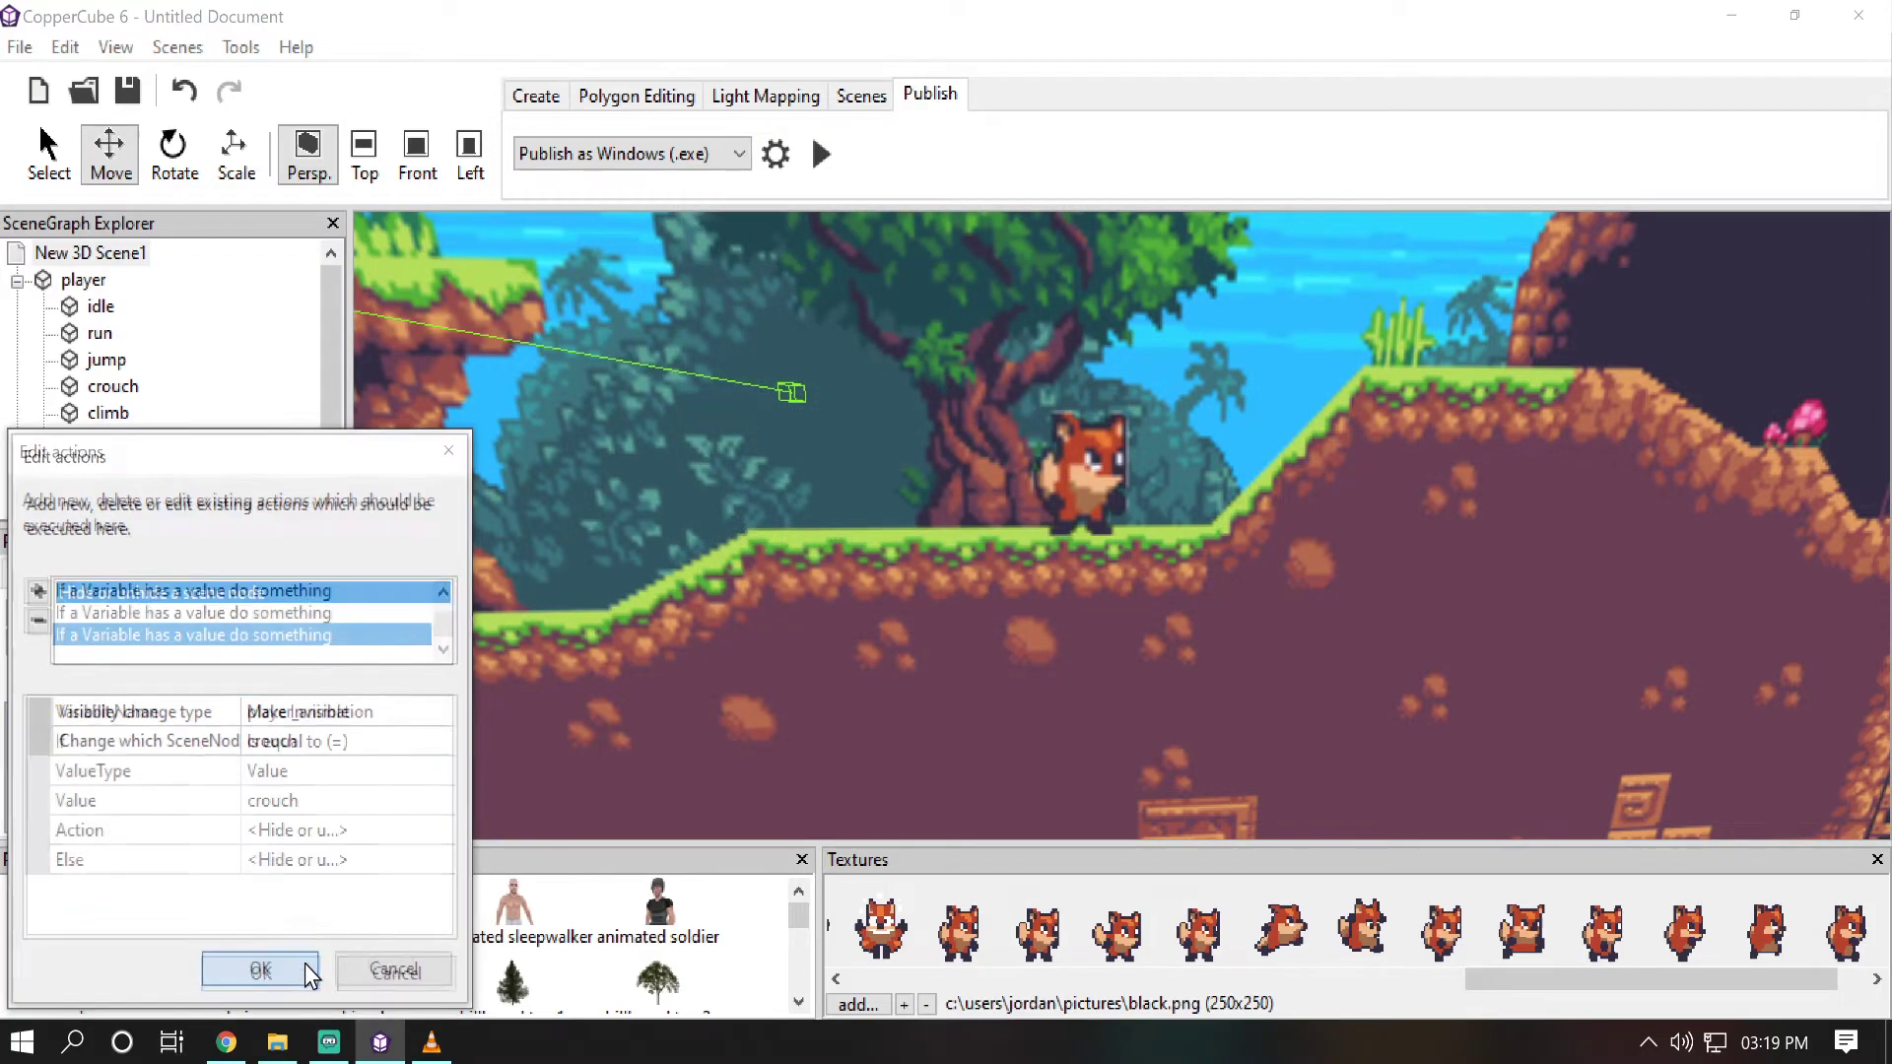
# Step: Add a fifth "If a Variable has a value do something" action checking whether player_animation equals climb
pyautogui.click(37, 590)
pyautogui.moveTo(370, 858)
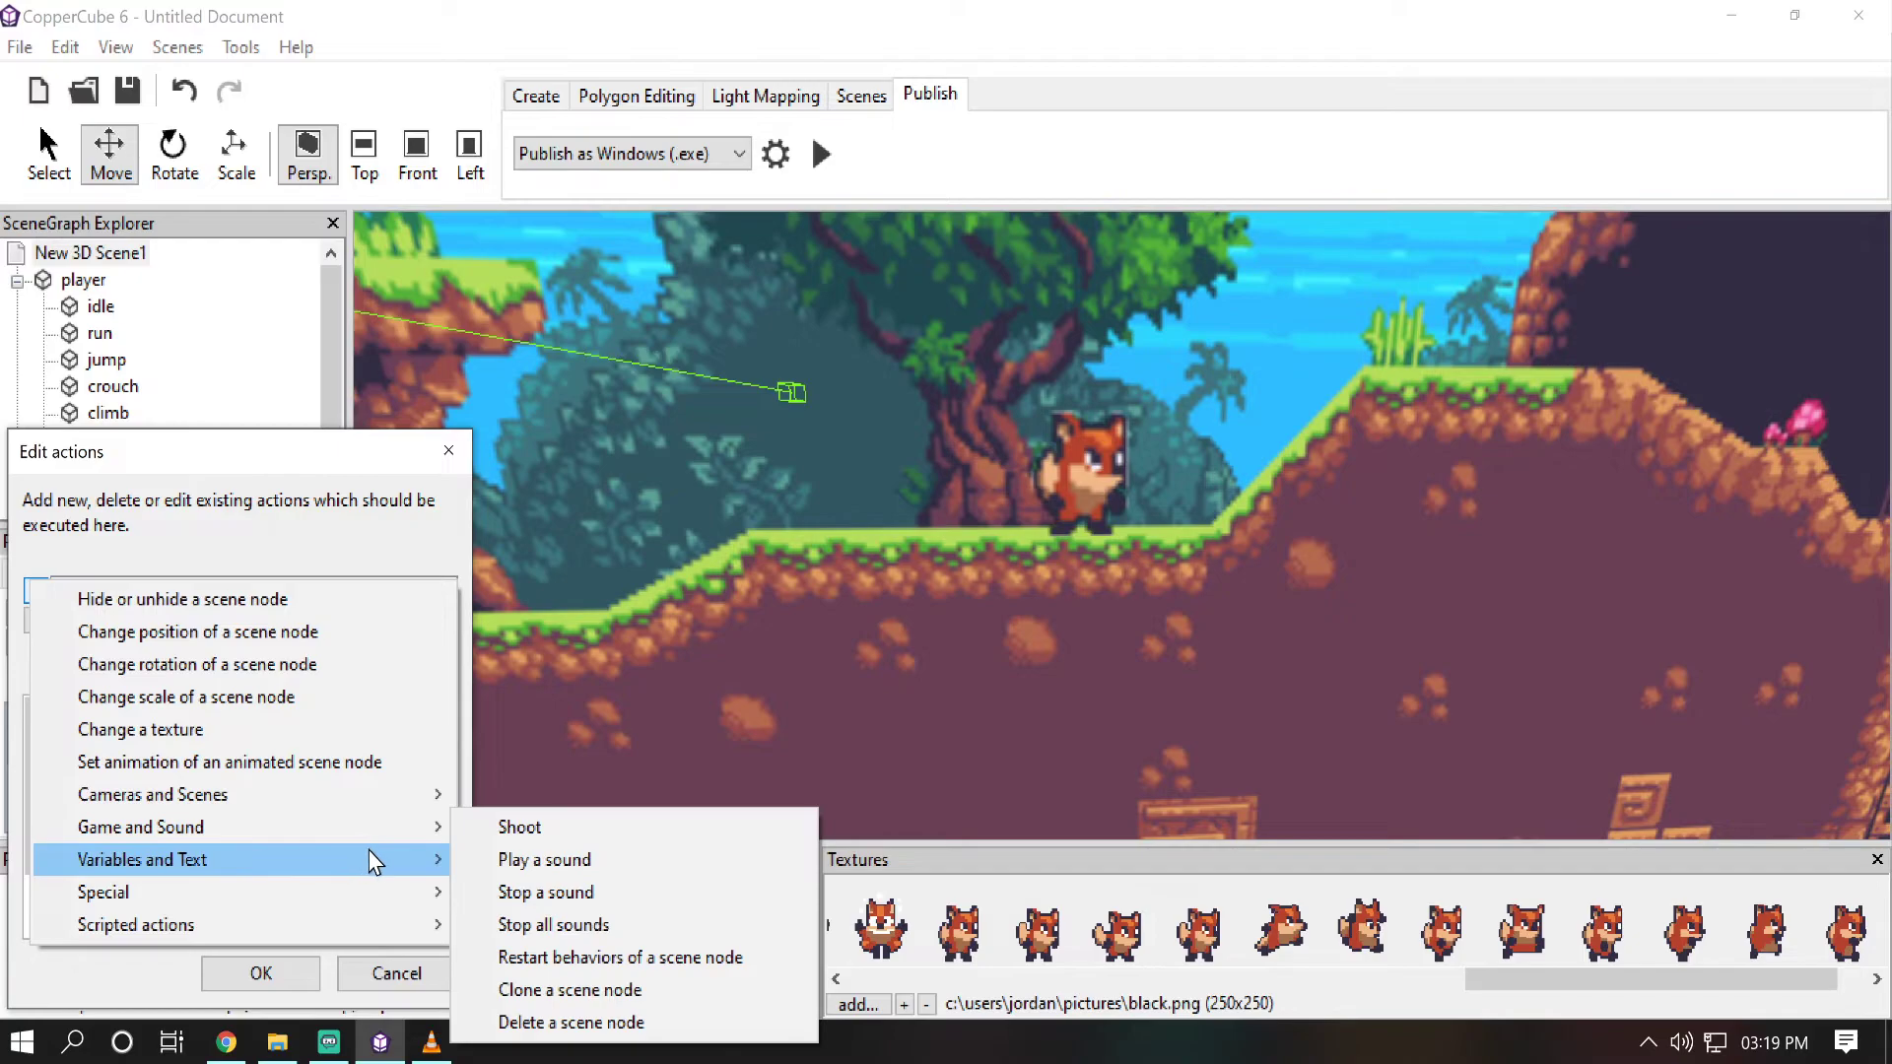
pyautogui.click(562, 925)
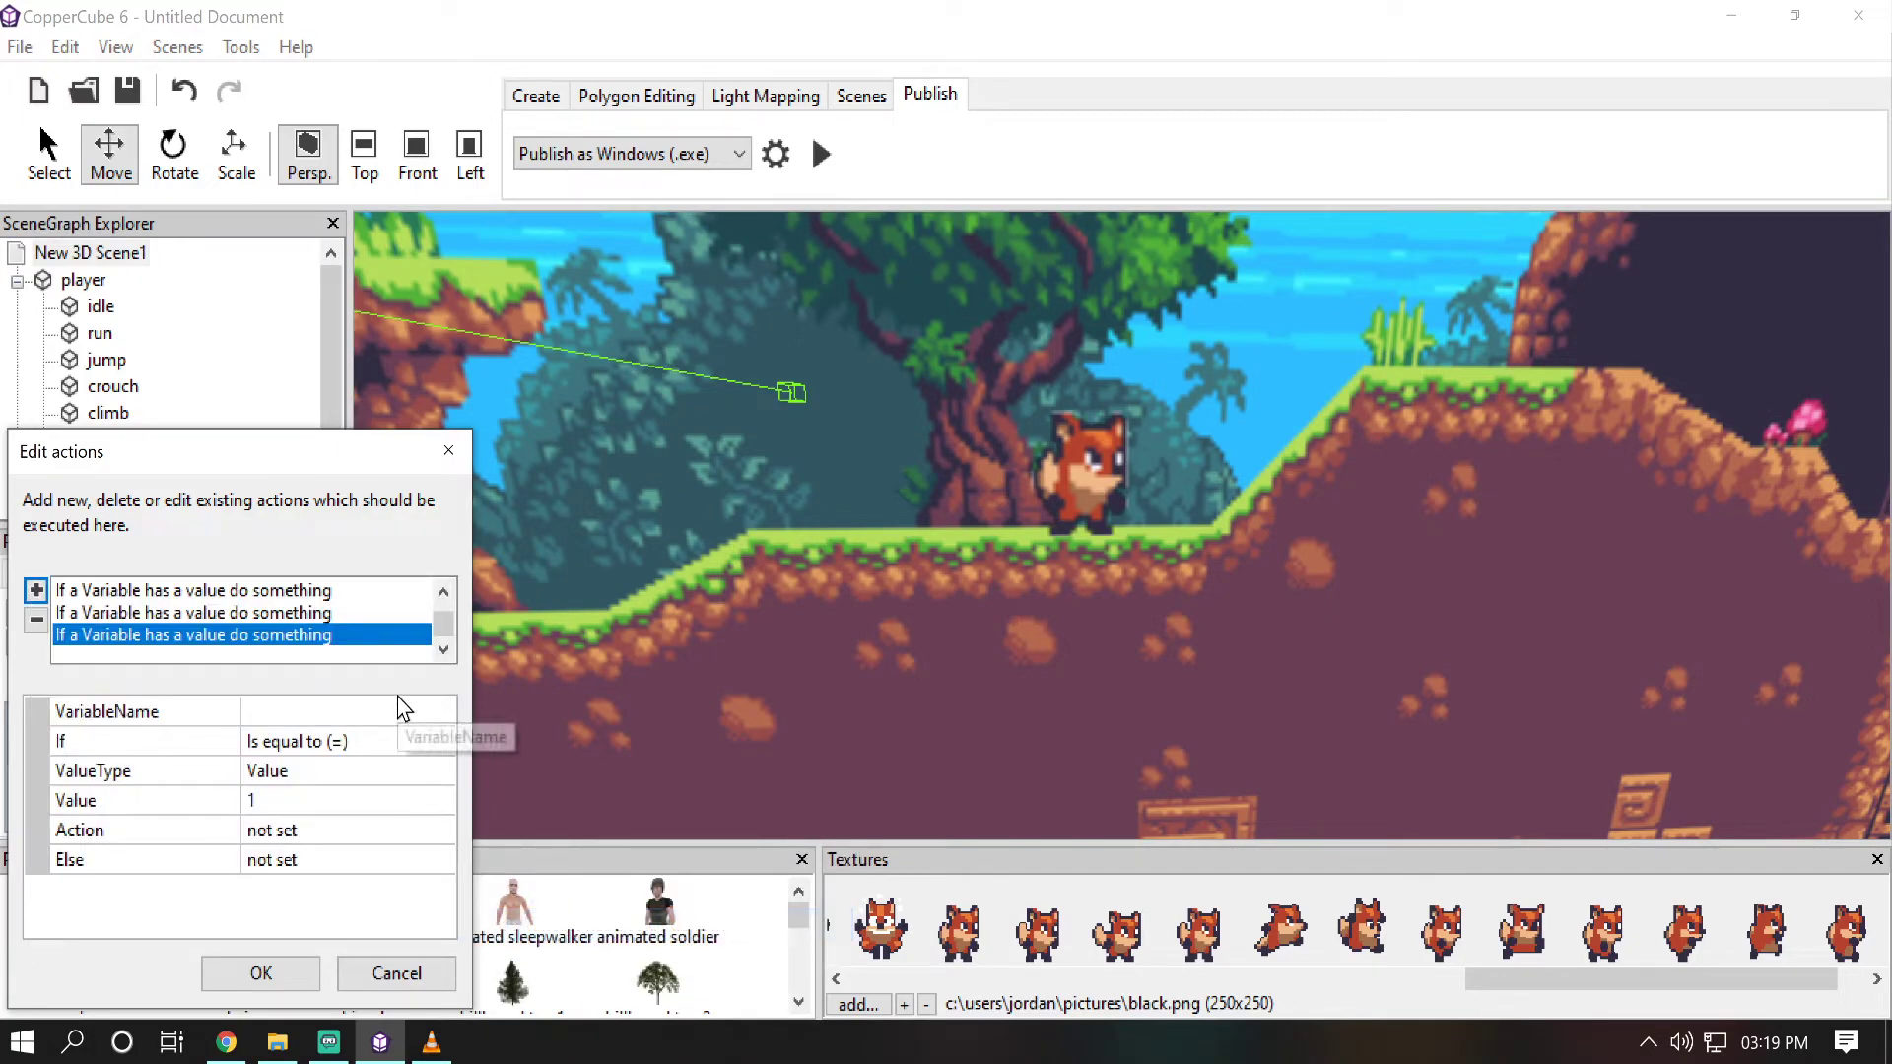
pyautogui.click(391, 718)
pyautogui.write('player_animation')
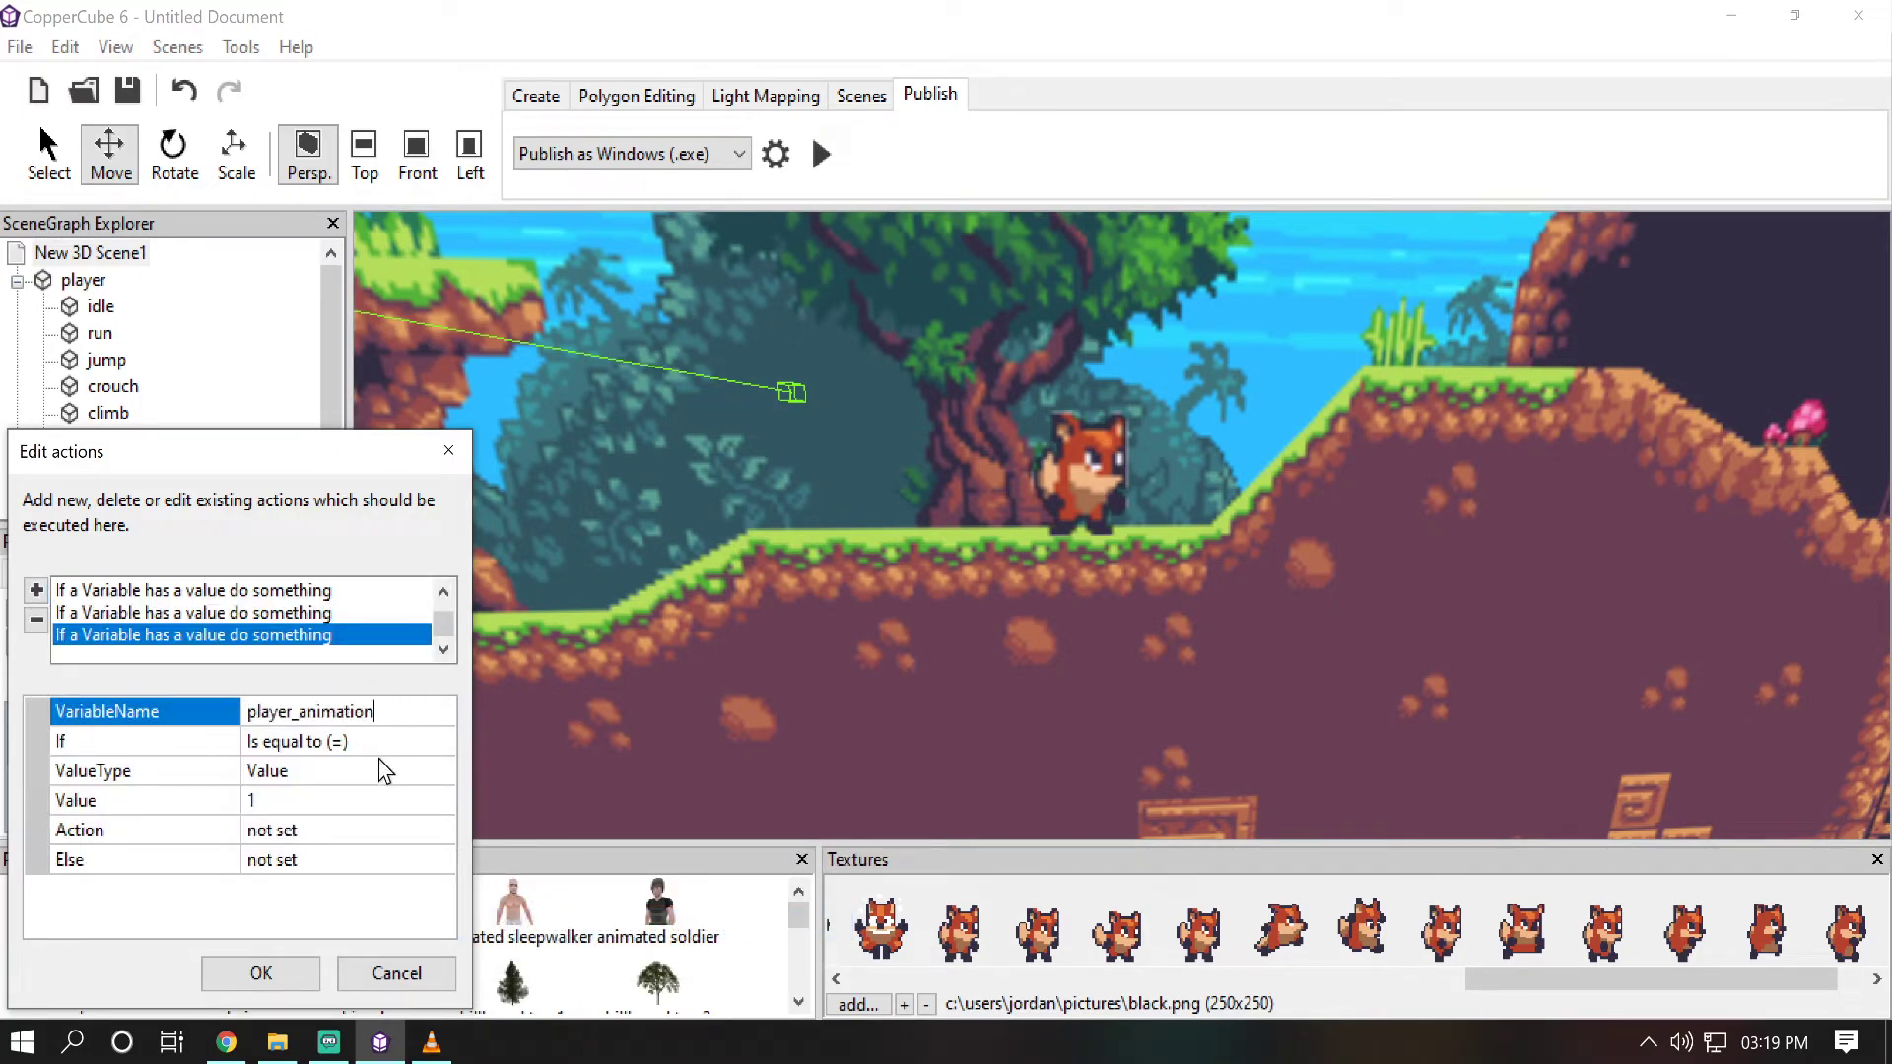
pyautogui.click(274, 802)
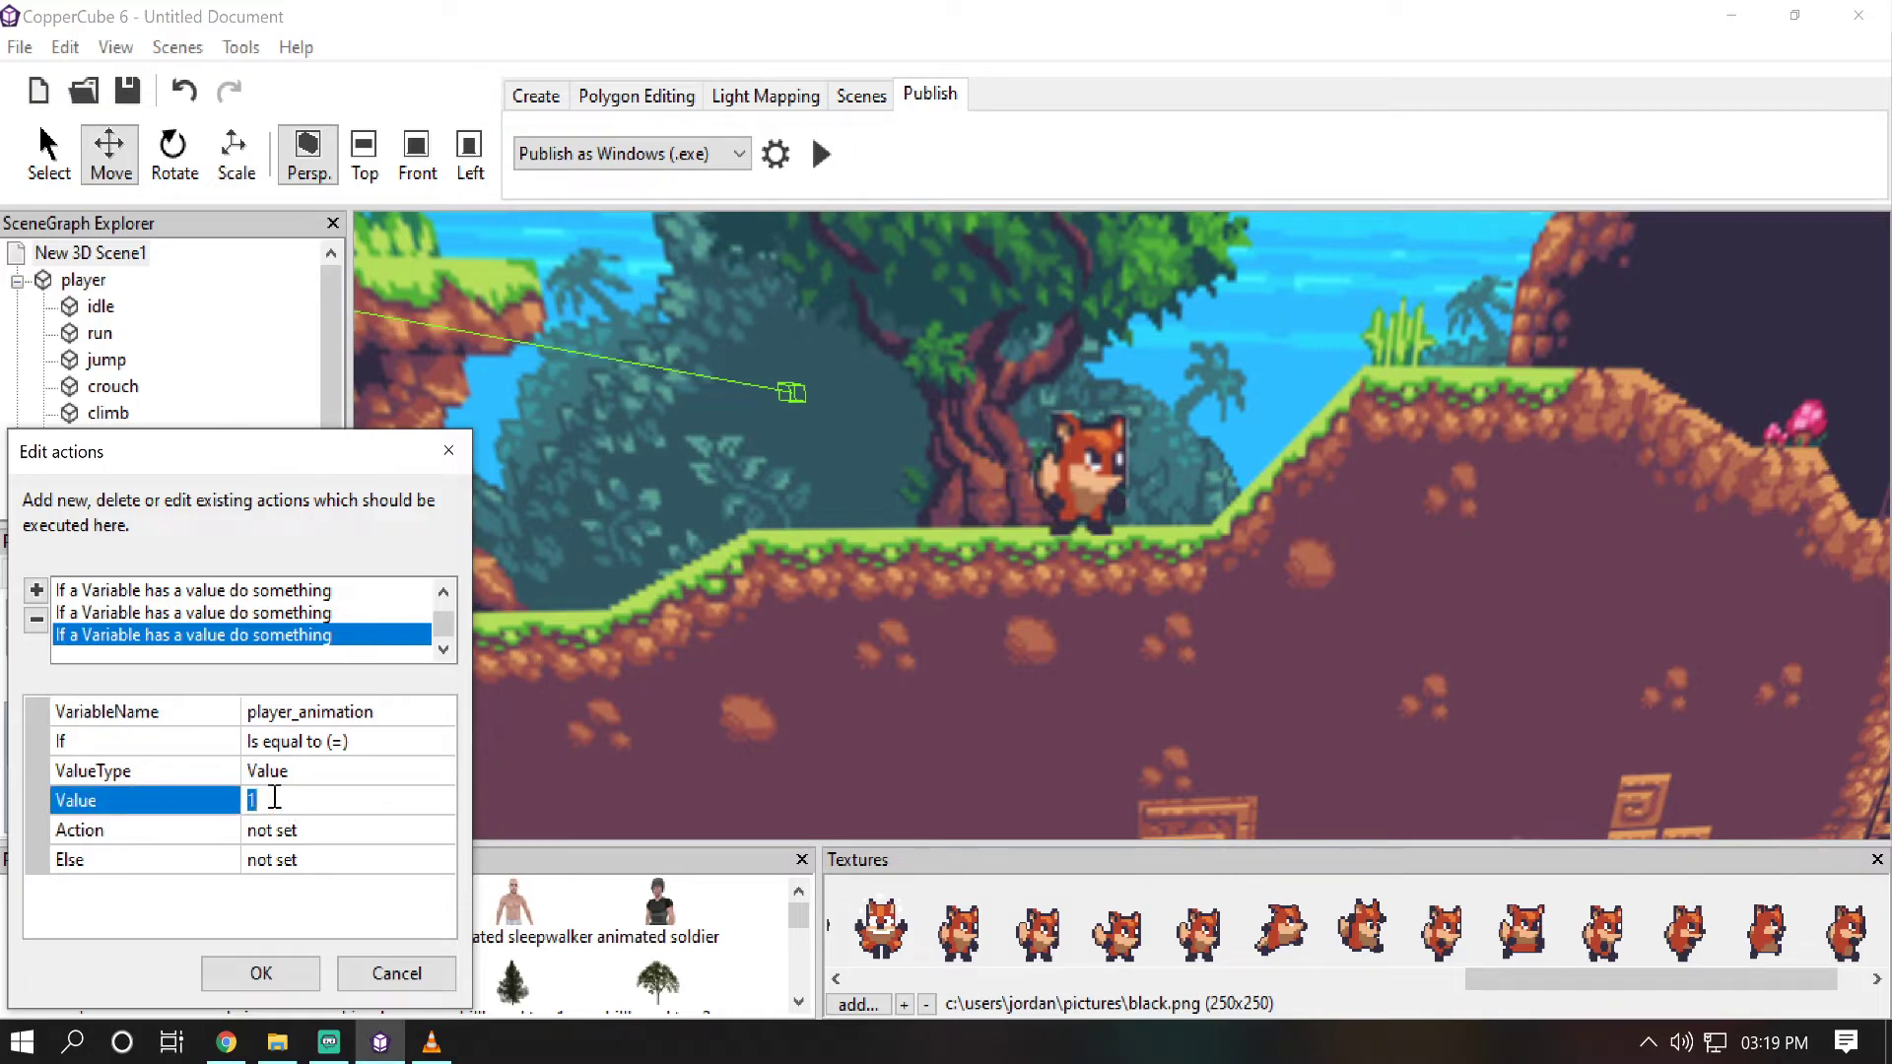
pyautogui.press('Return')
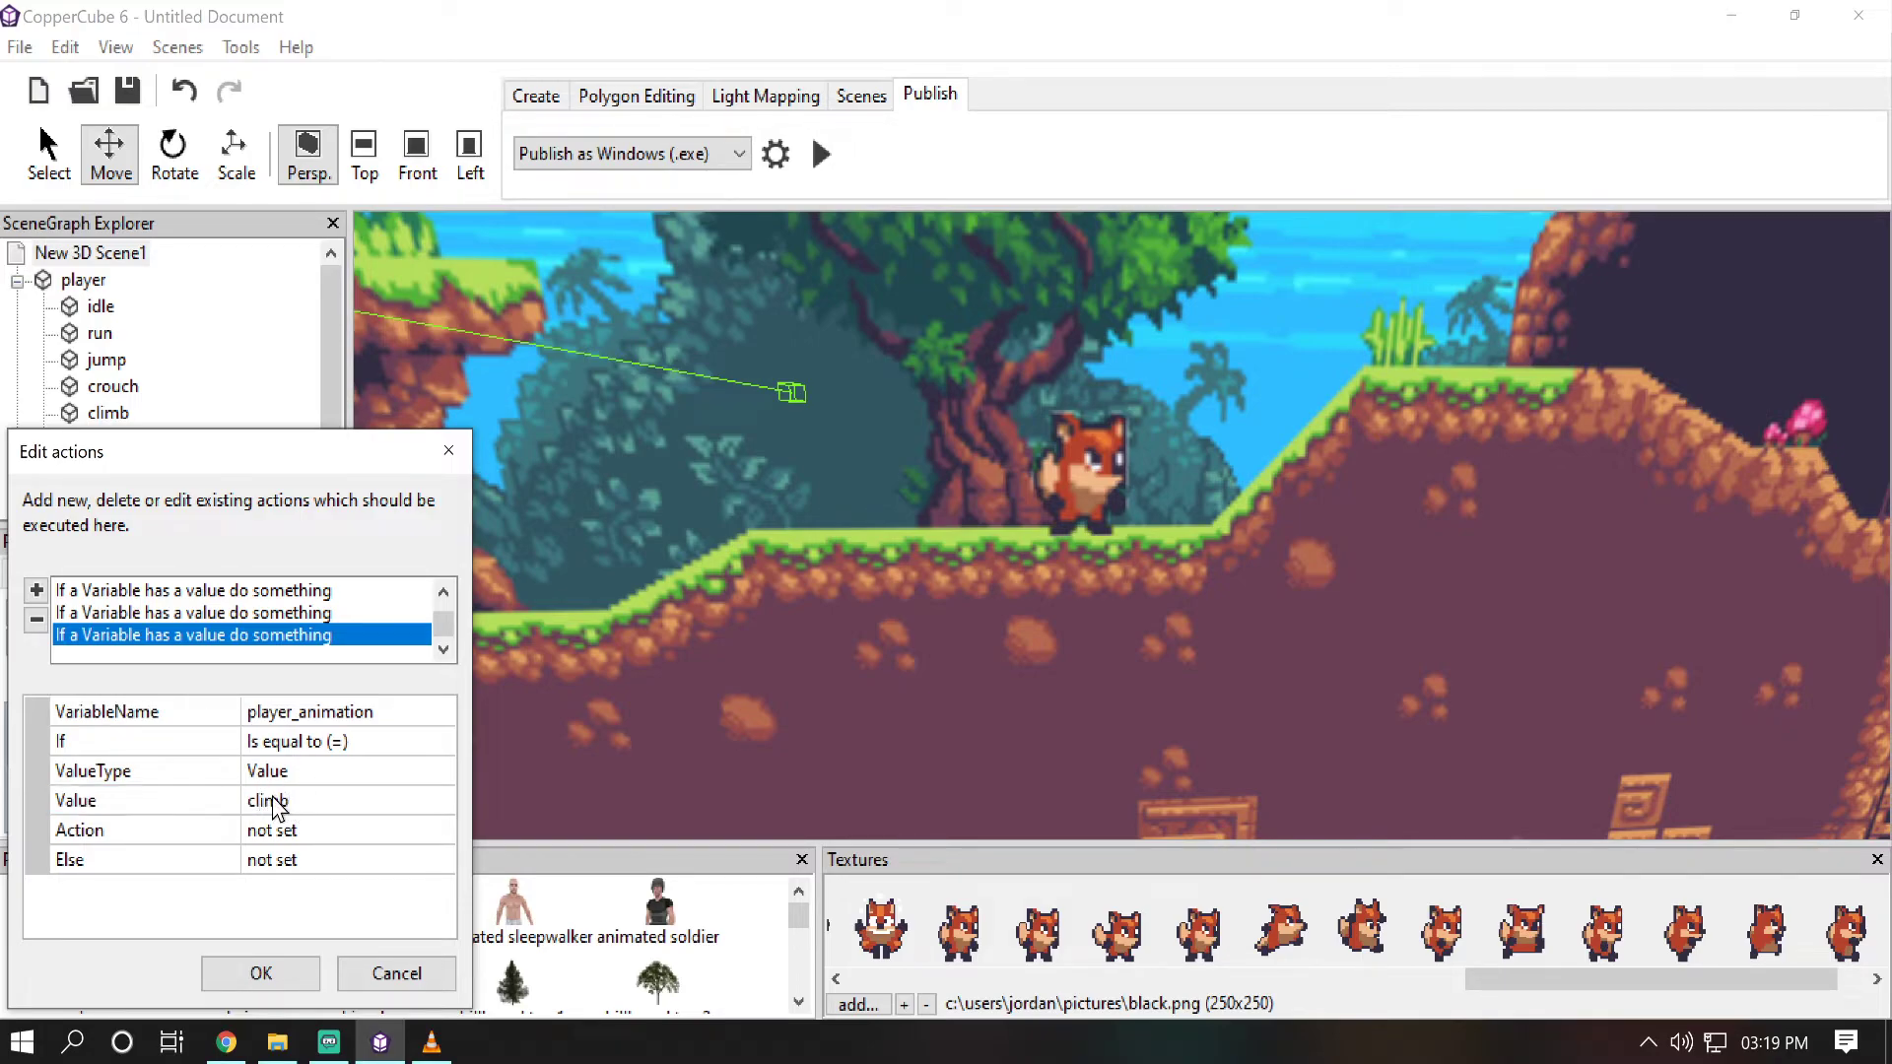
# Step: Set the climb condition's Action to a "Hide or unhide a scene node" action that makes the climb node visible
pyautogui.click(427, 831)
pyautogui.click(440, 831)
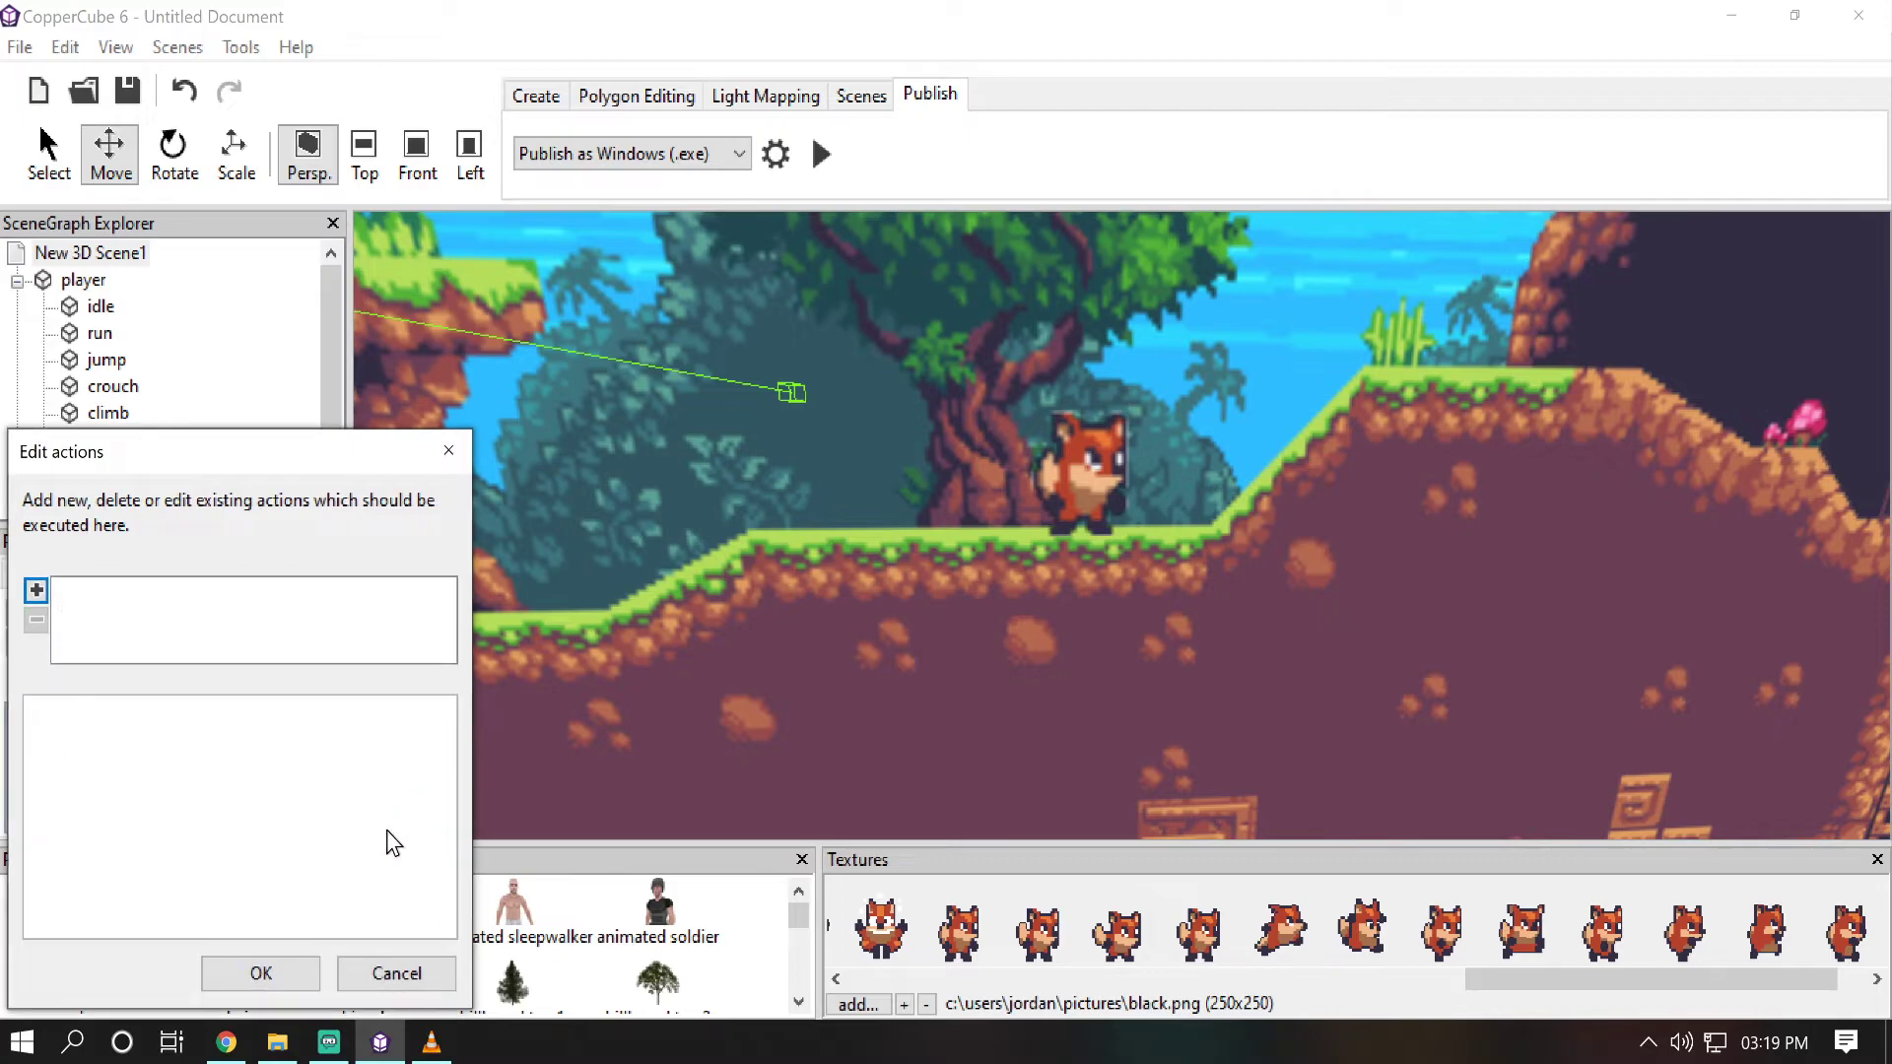
pyautogui.click(35, 591)
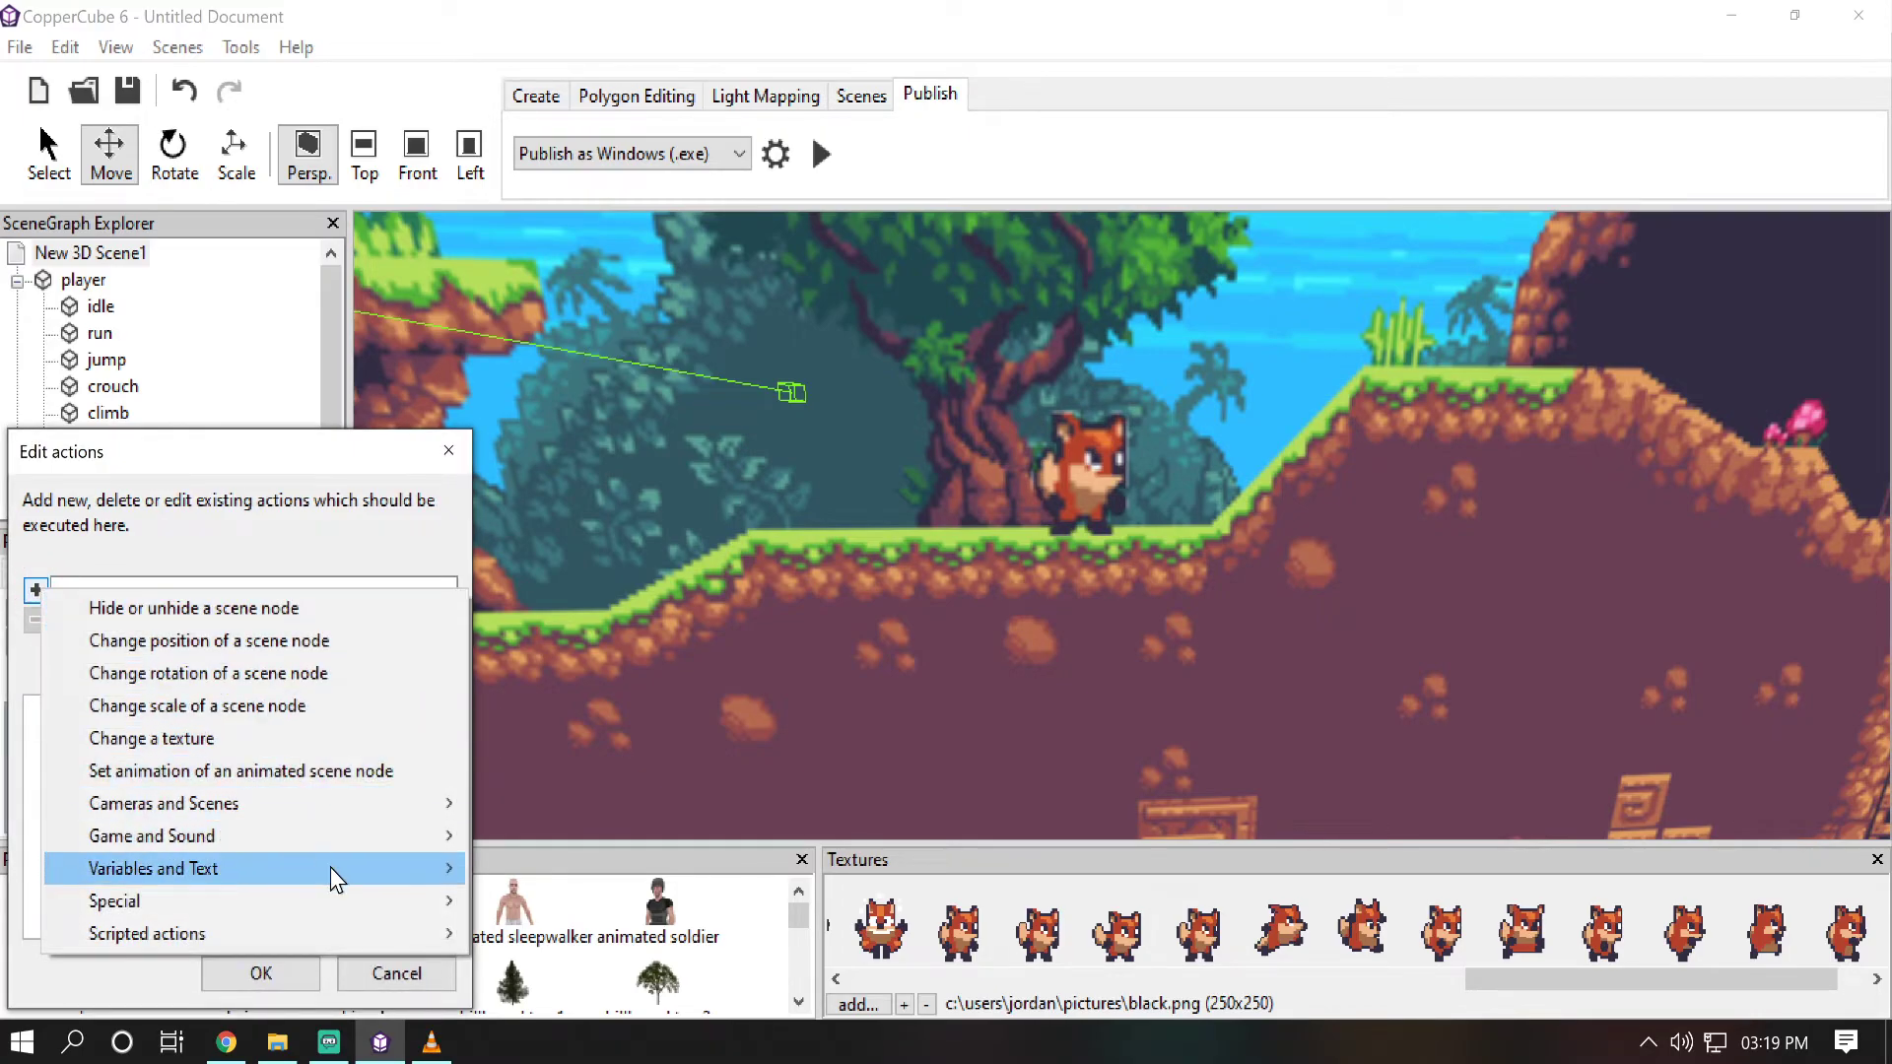
pyautogui.moveTo(331, 869)
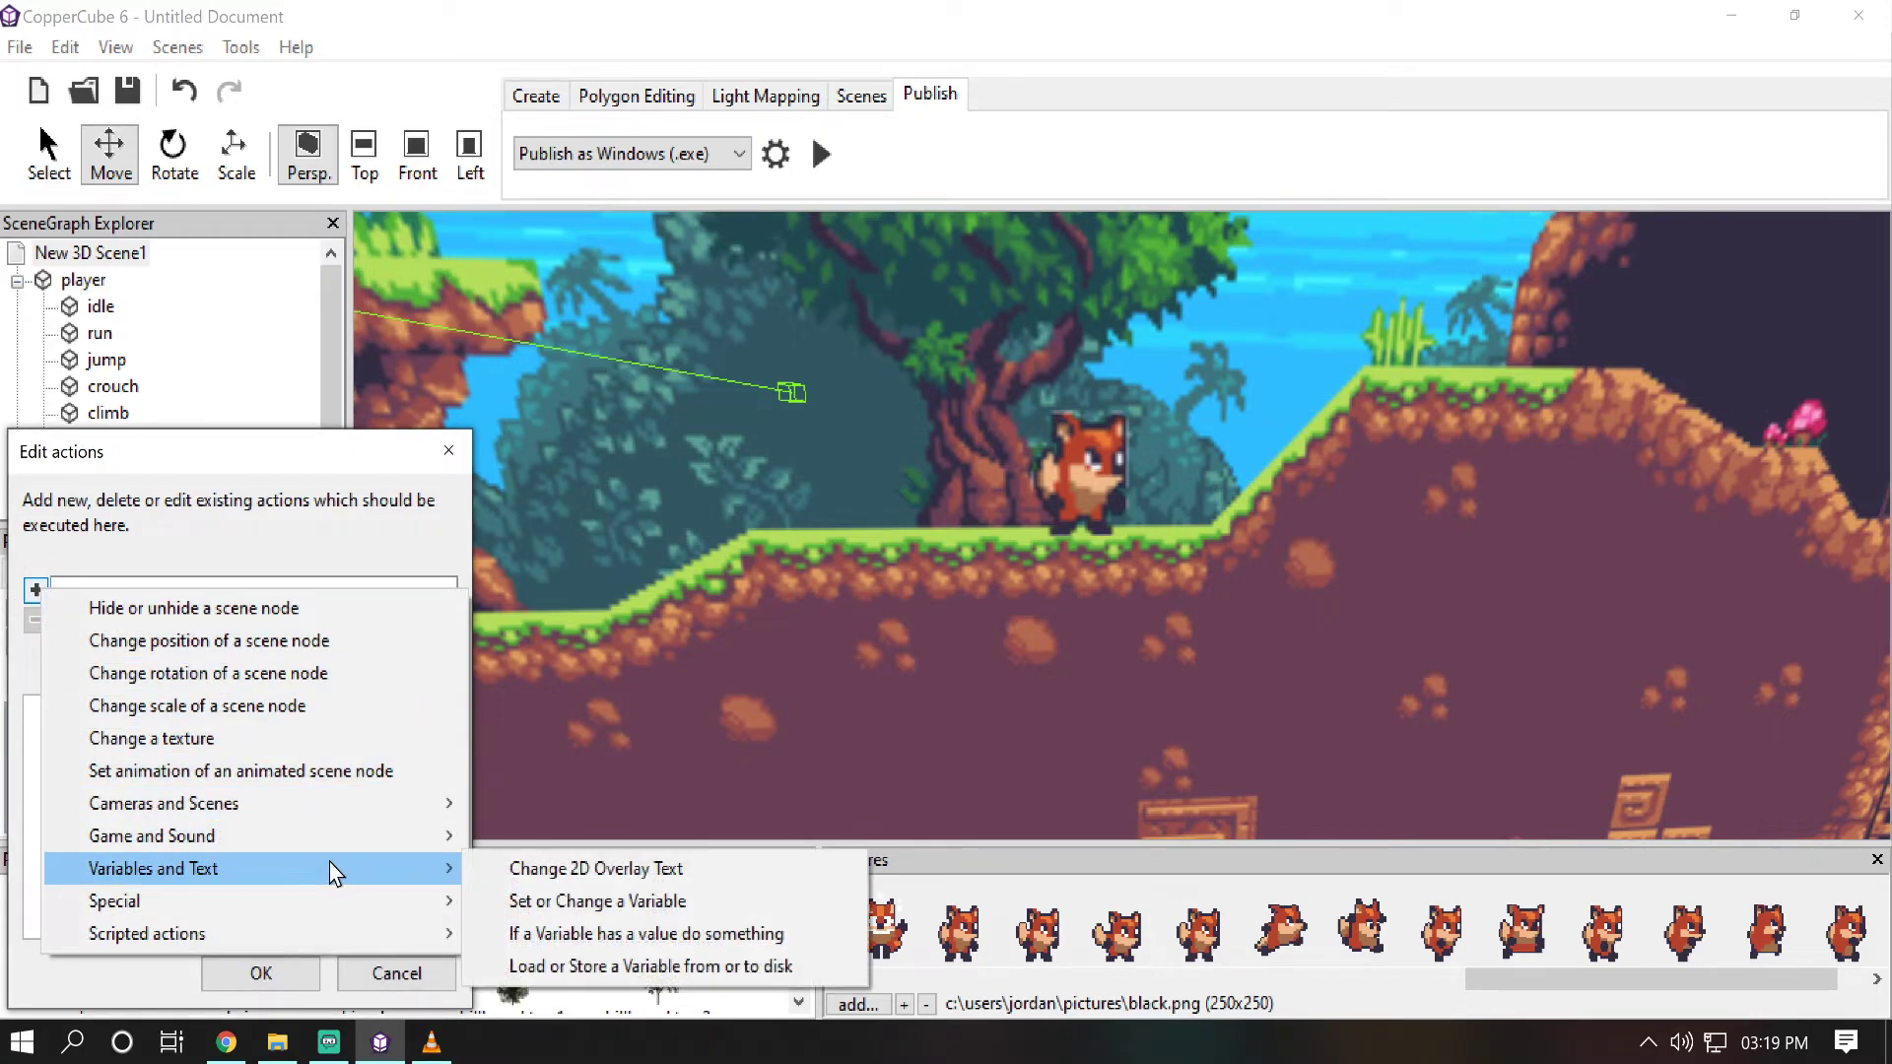
pyautogui.click(345, 623)
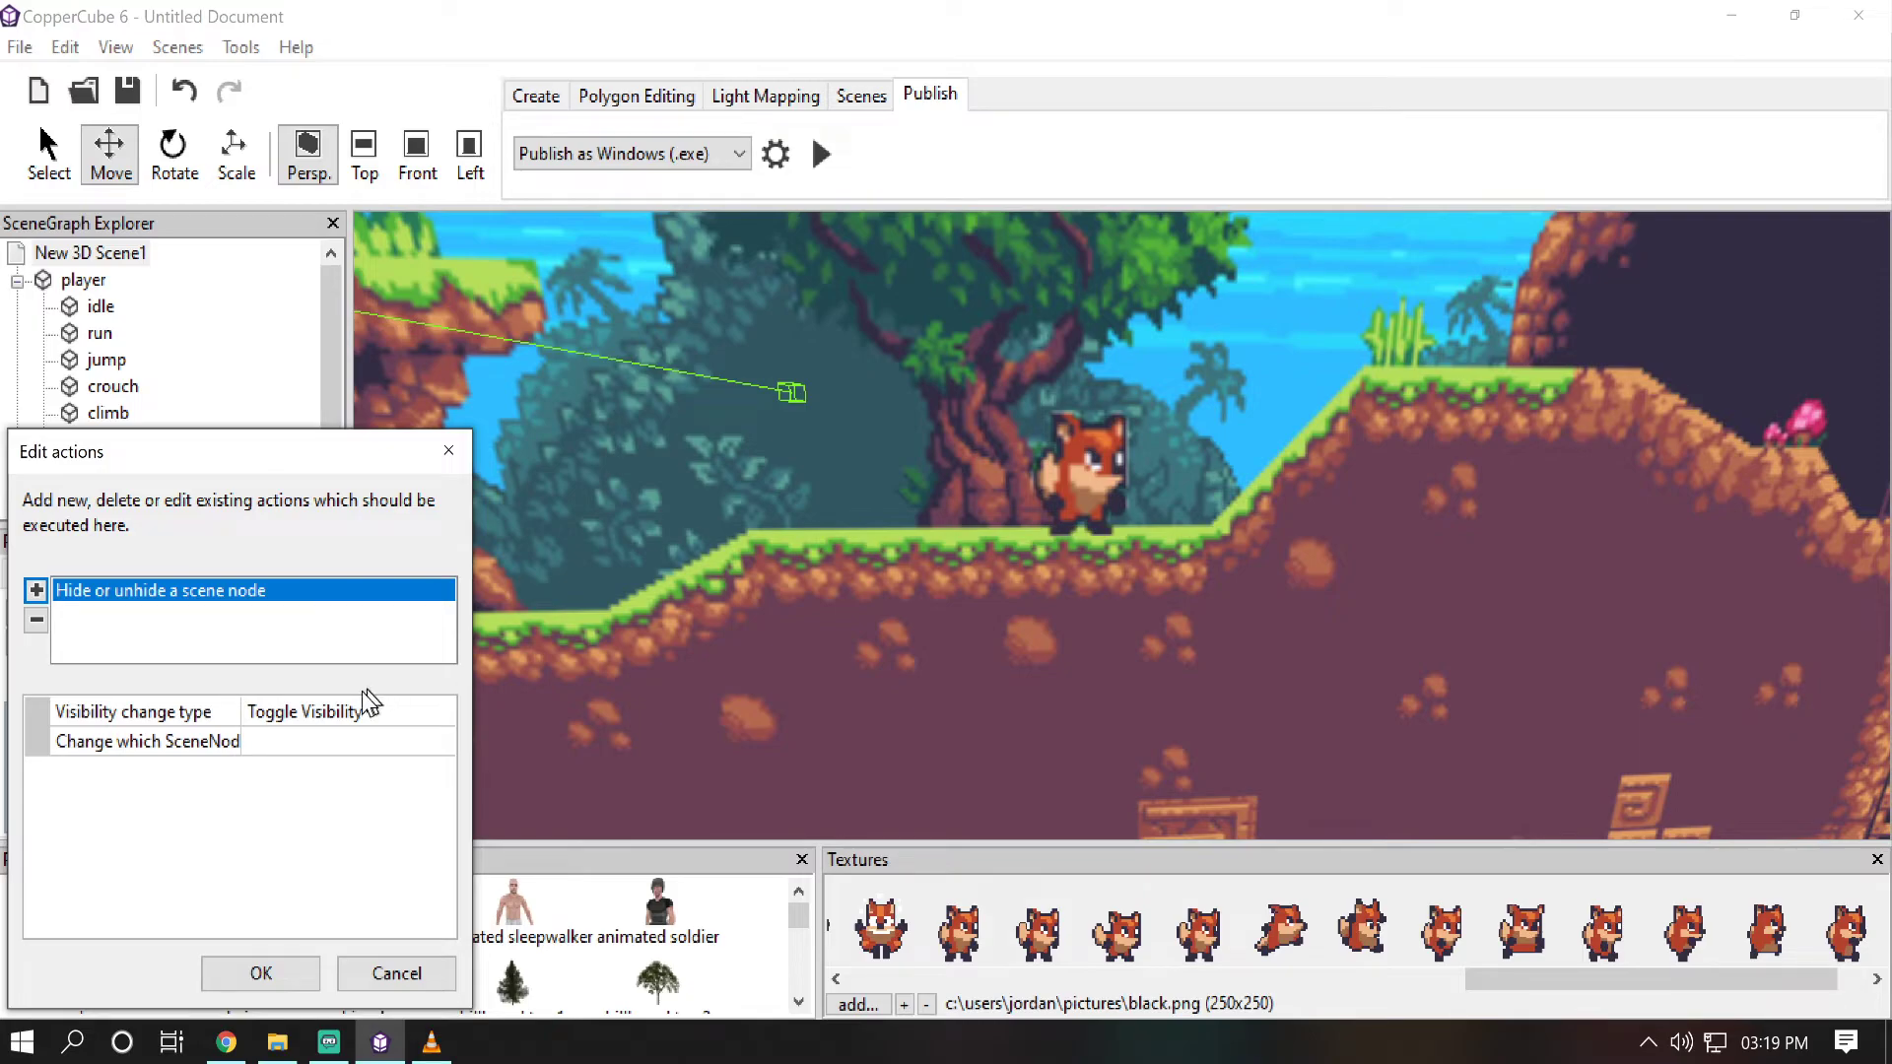
pyautogui.click(345, 720)
pyautogui.click(345, 722)
pyautogui.click(335, 761)
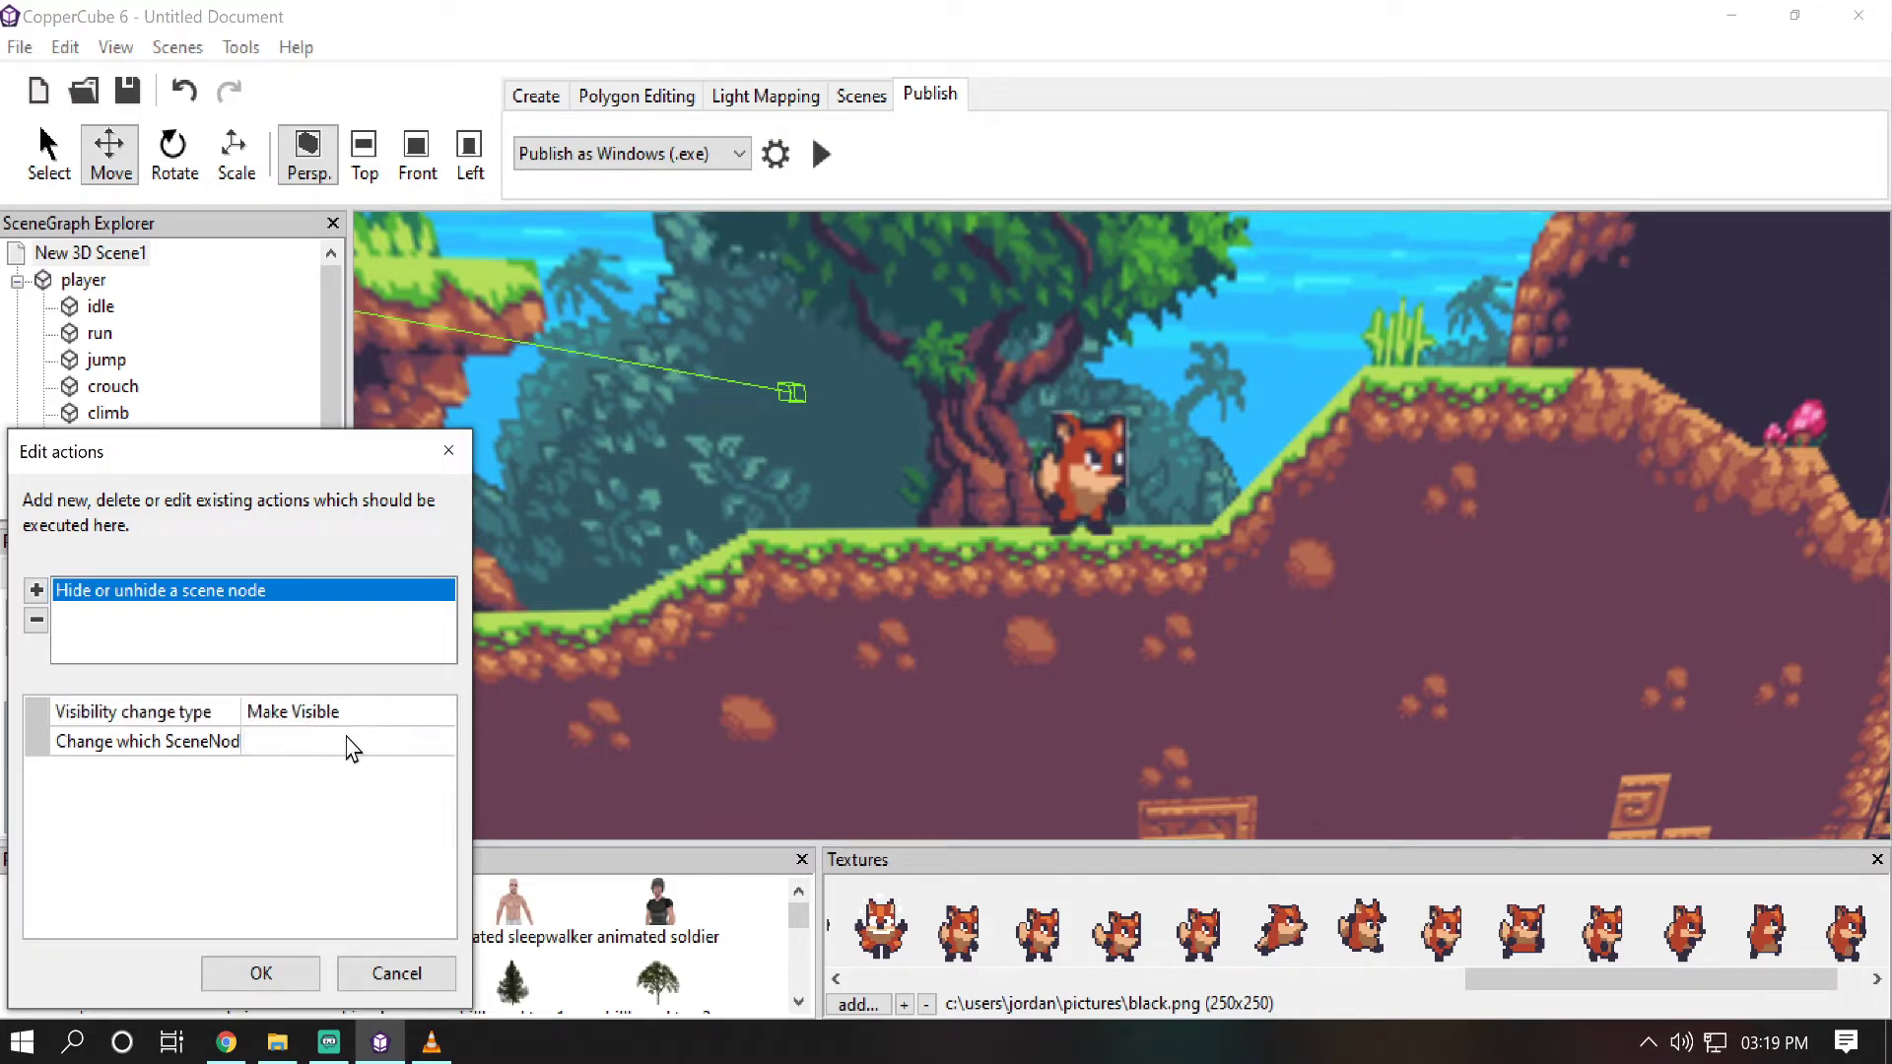
pyautogui.click(346, 741)
pyautogui.click(347, 794)
pyautogui.click(810, 435)
pyautogui.click(860, 663)
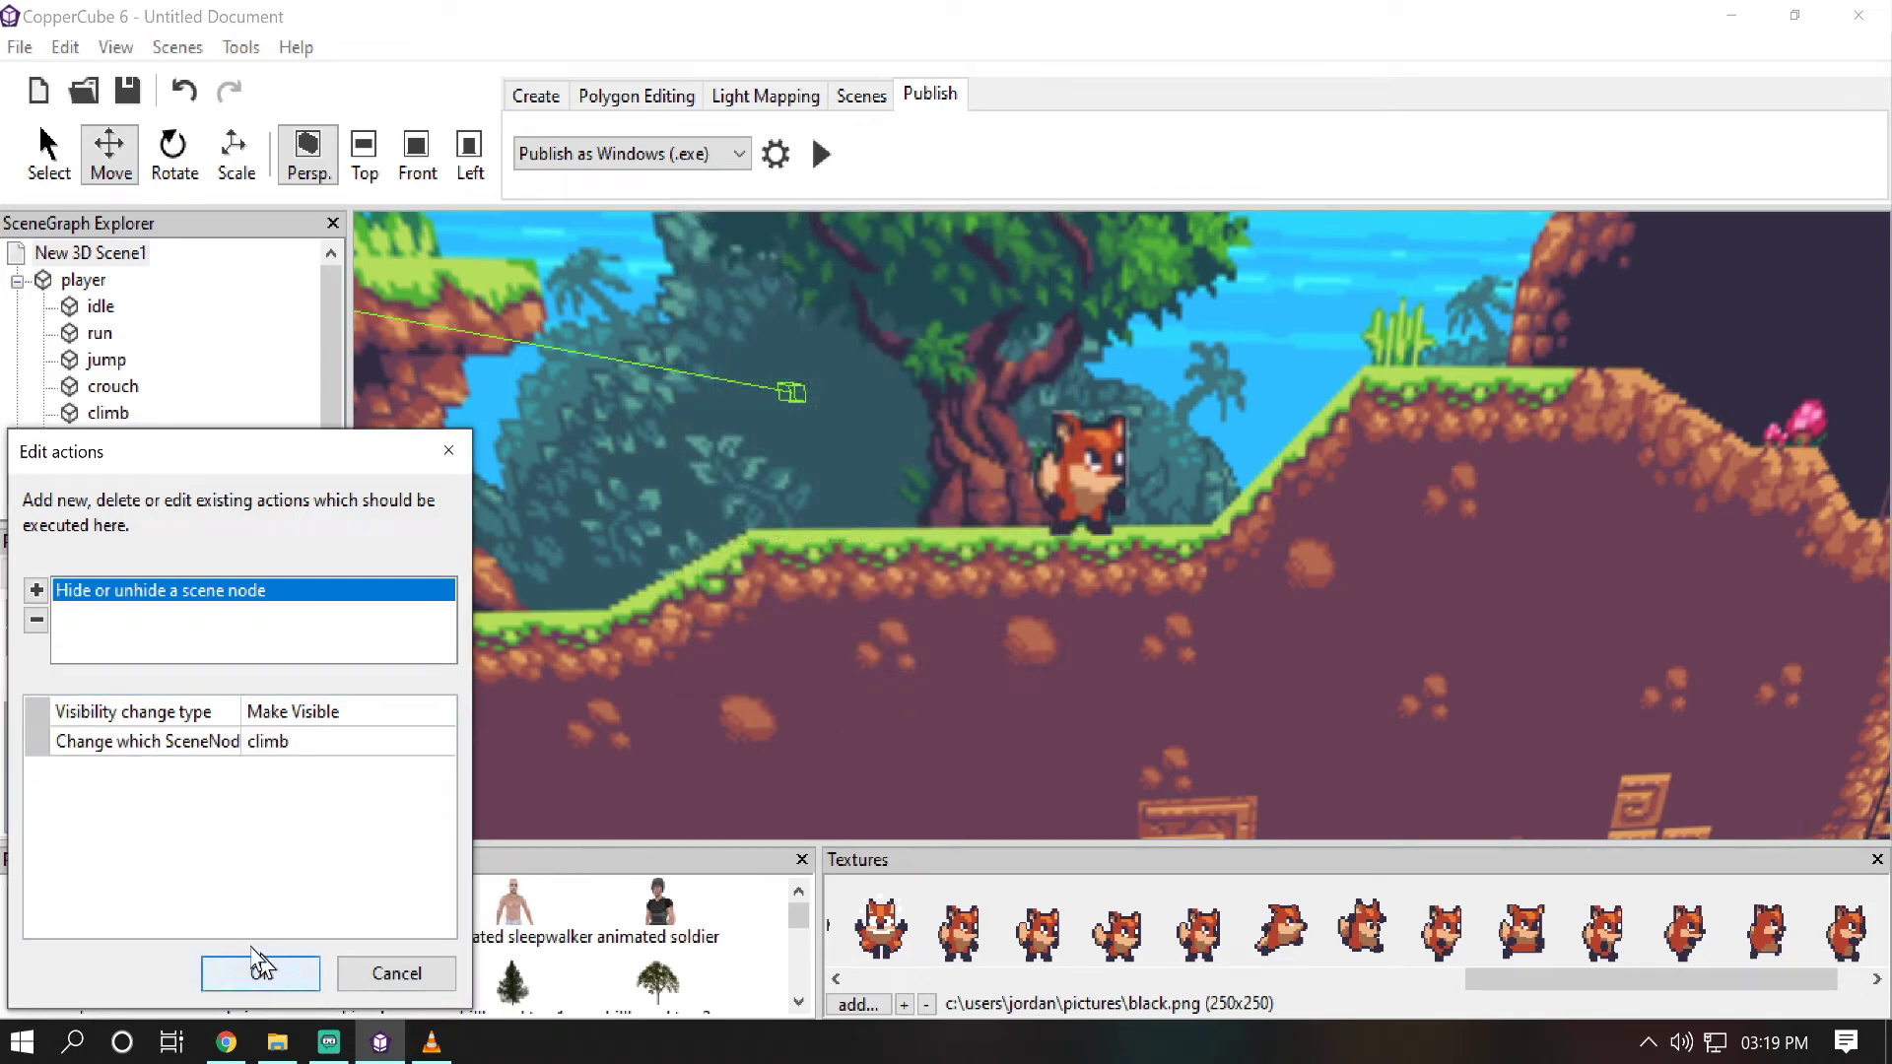
pyautogui.click(274, 973)
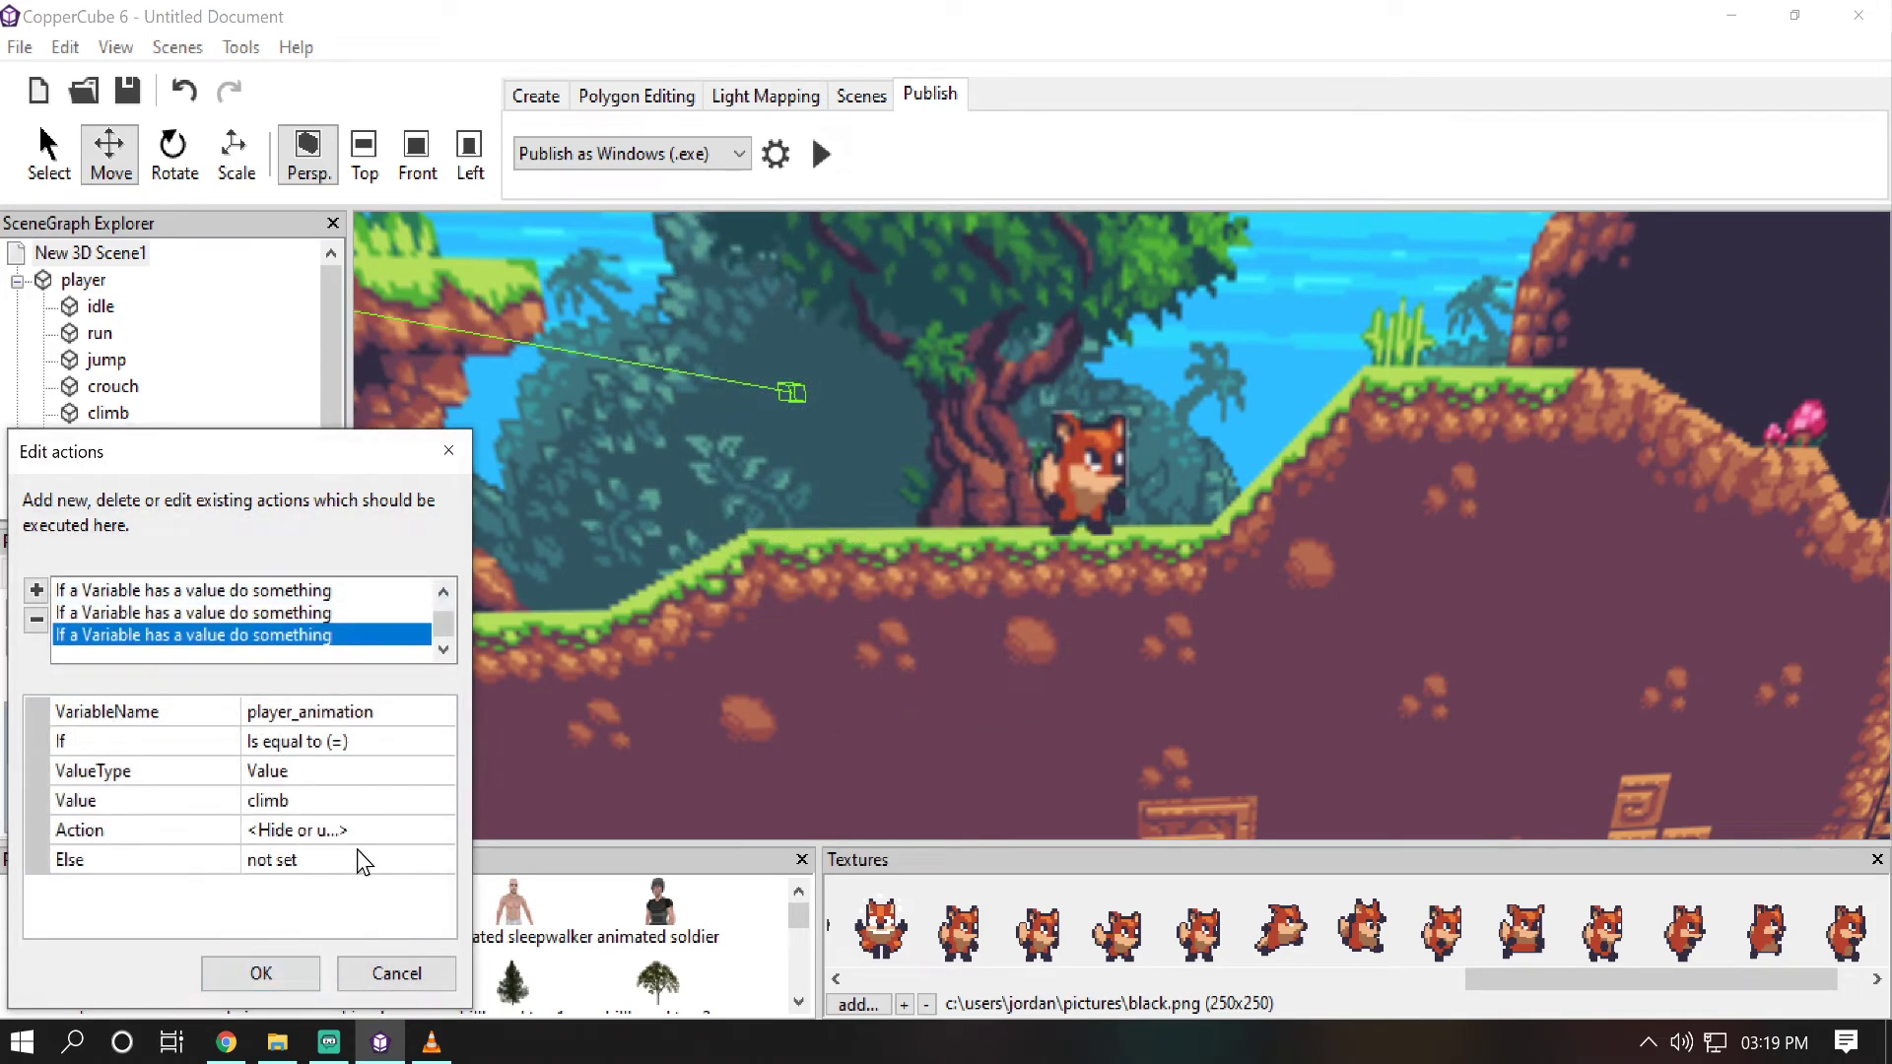
# Step: Set the climb condition's Else to a "Hide or unhide a scene node" action that makes the climb node invisible
pyautogui.click(357, 853)
pyautogui.click(442, 862)
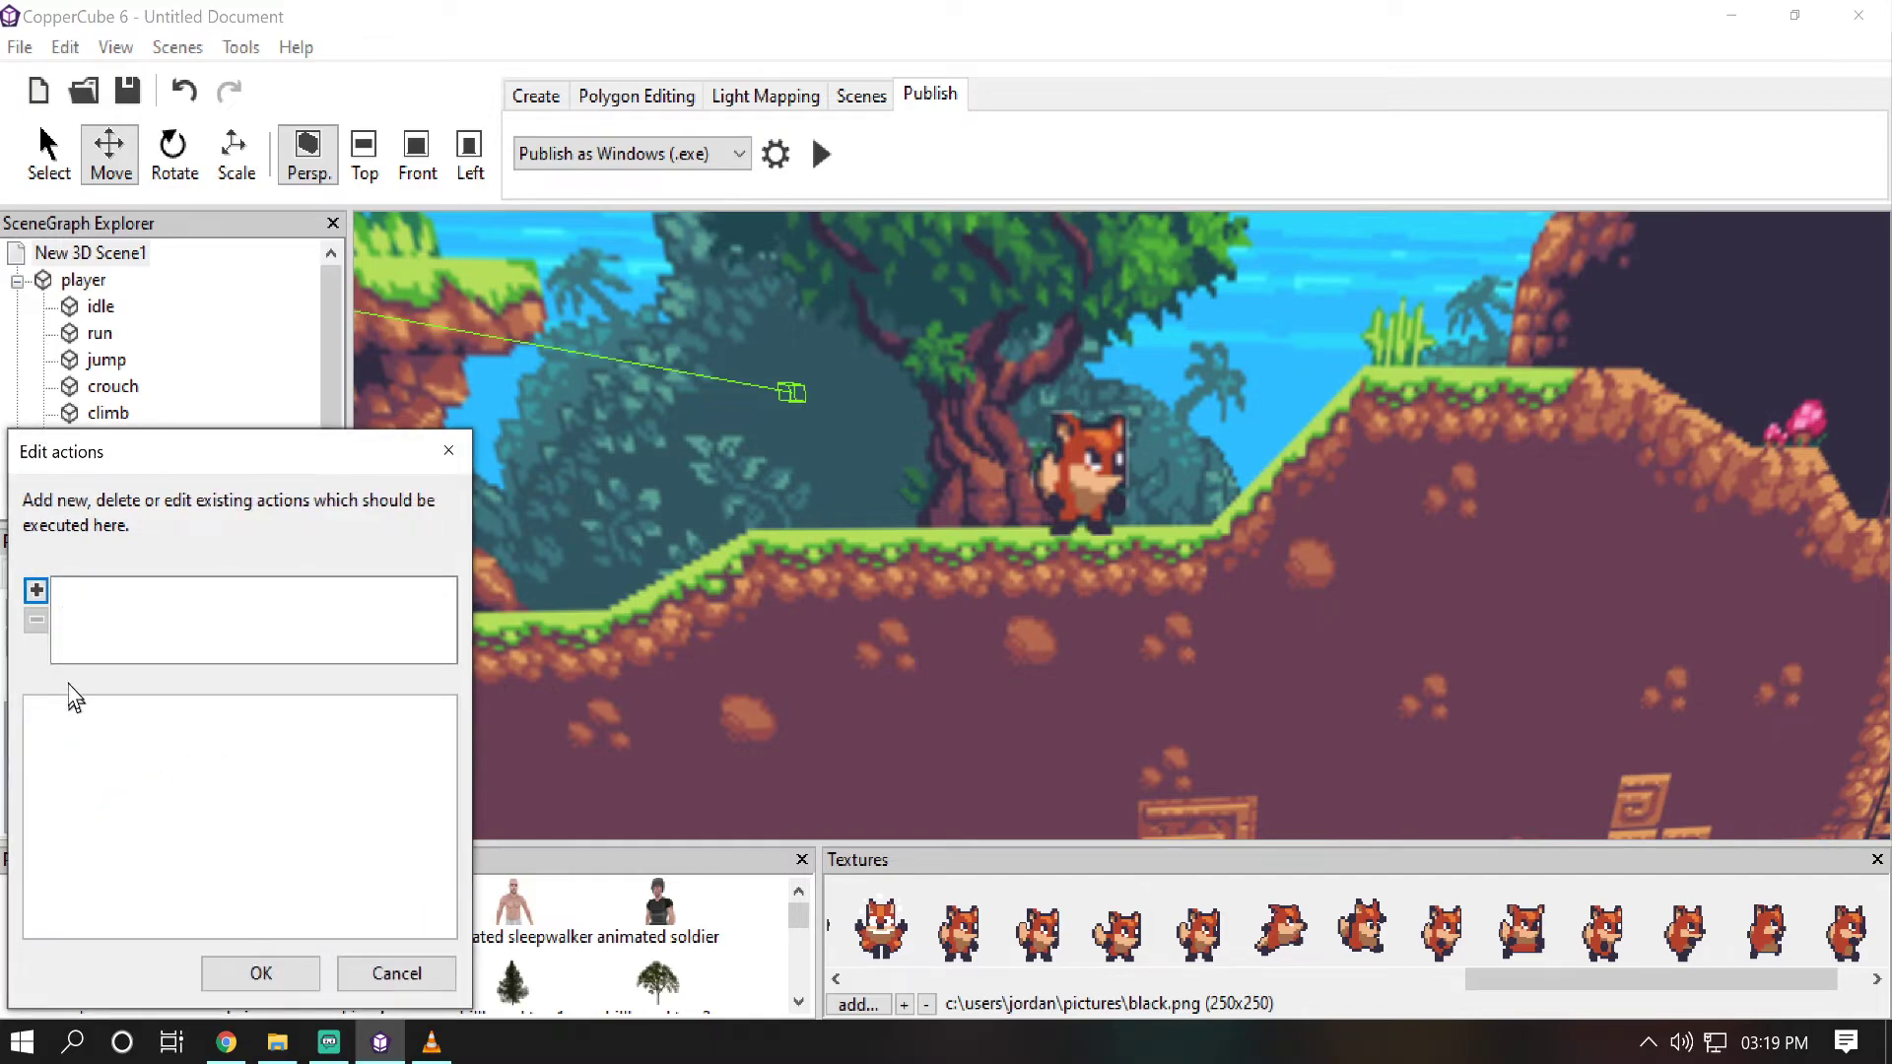
pyautogui.click(37, 589)
pyautogui.click(157, 595)
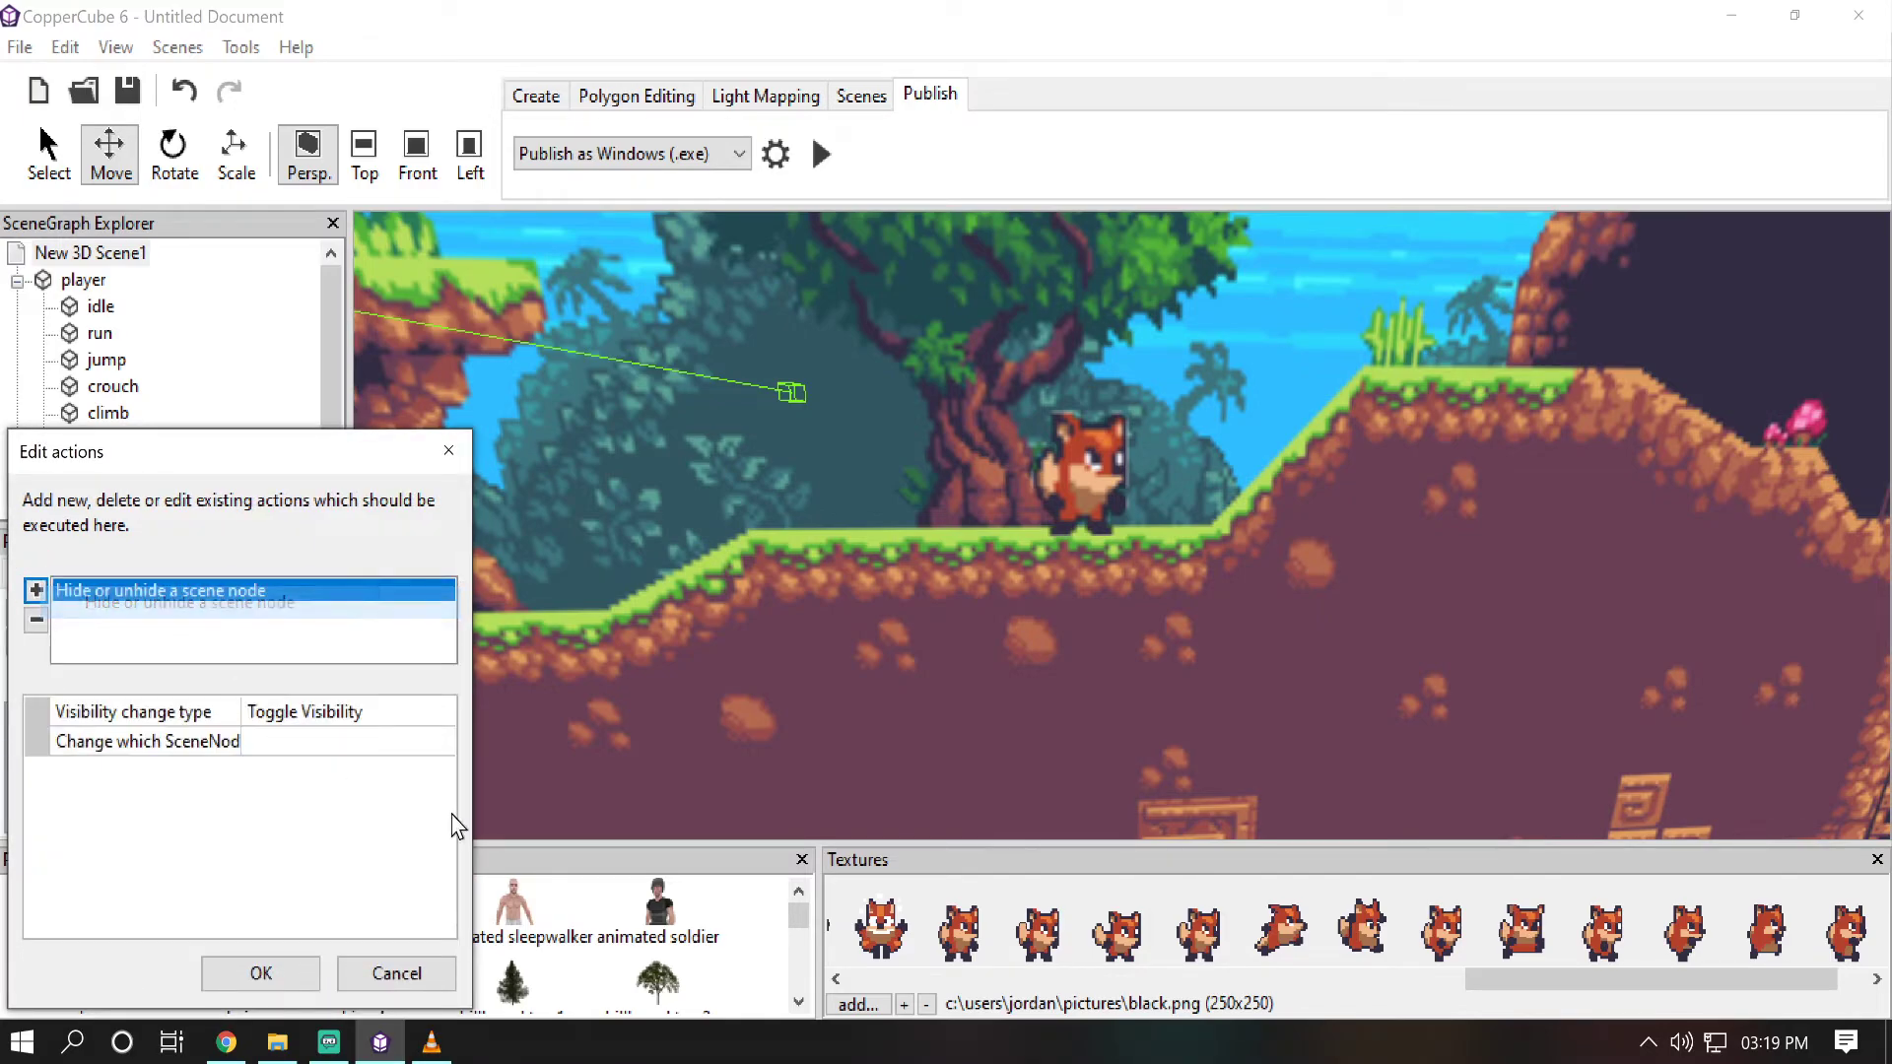
pyautogui.click(409, 713)
pyautogui.click(388, 752)
pyautogui.click(389, 745)
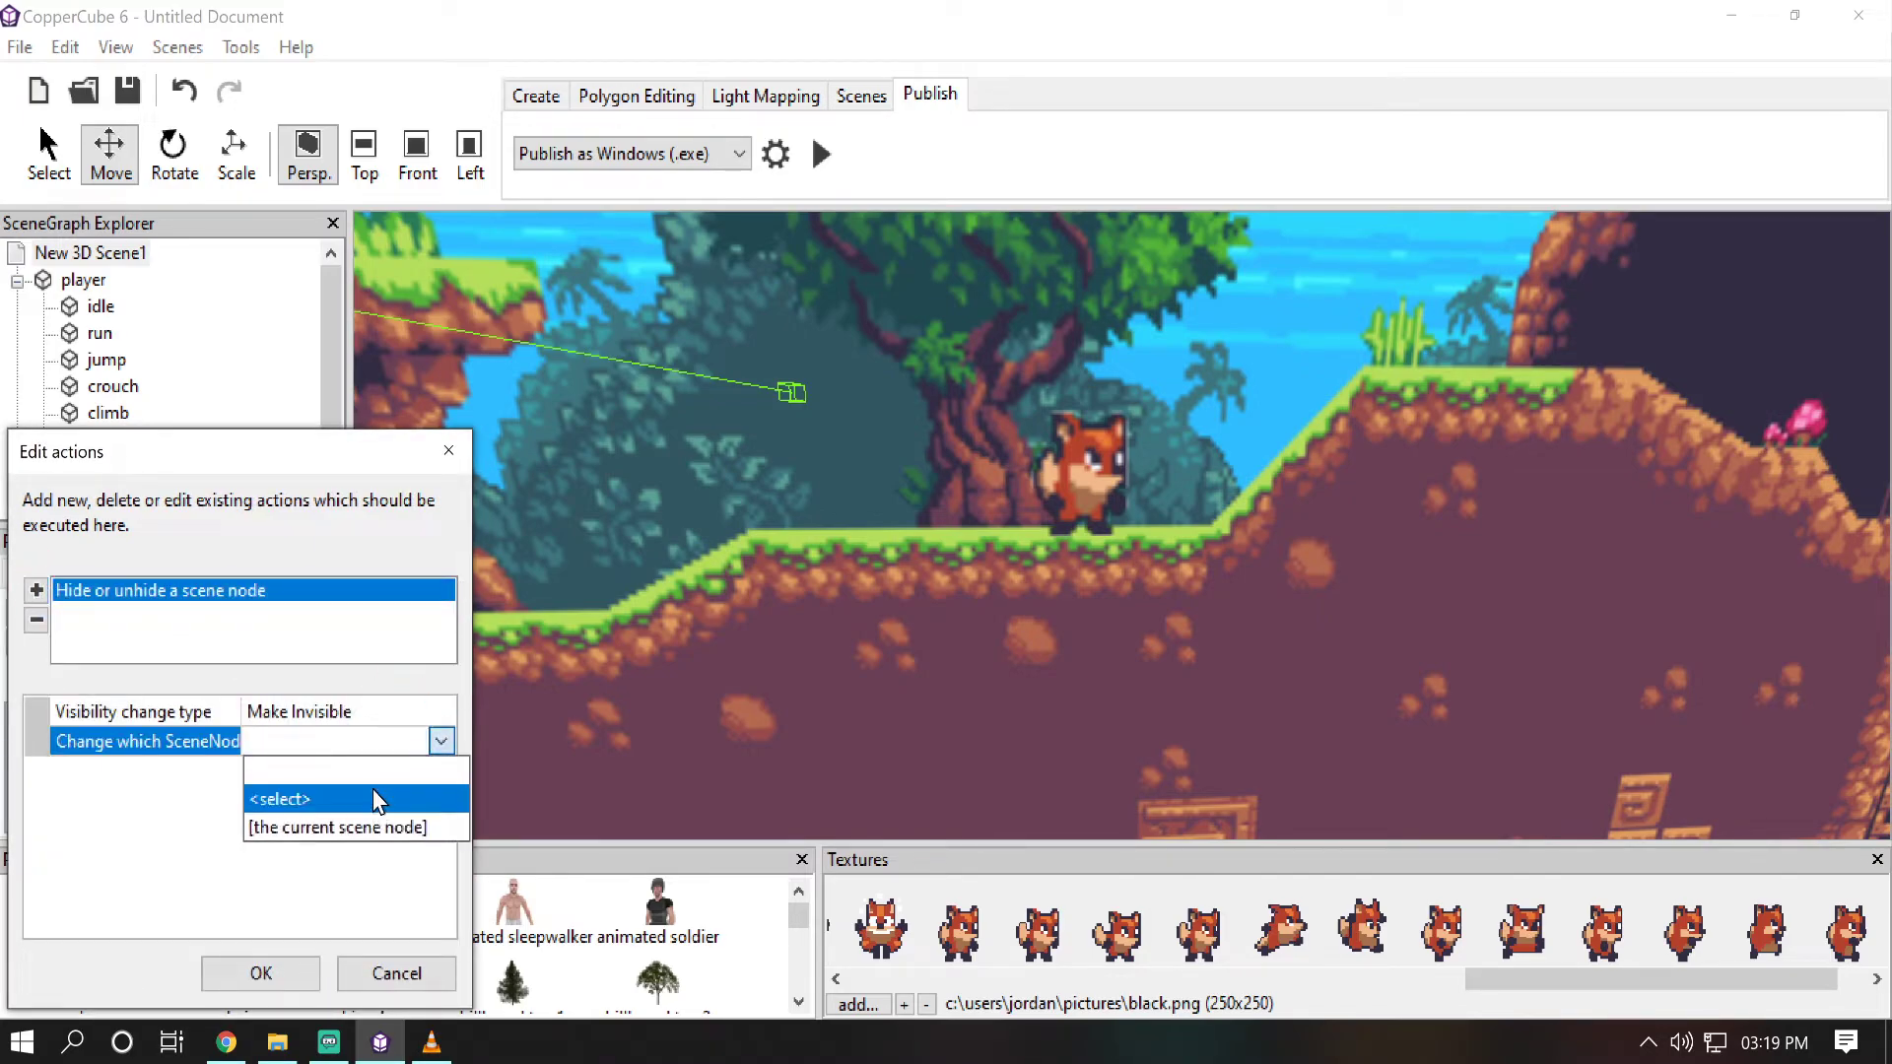
pyautogui.click(372, 798)
pyautogui.click(800, 435)
pyautogui.click(860, 662)
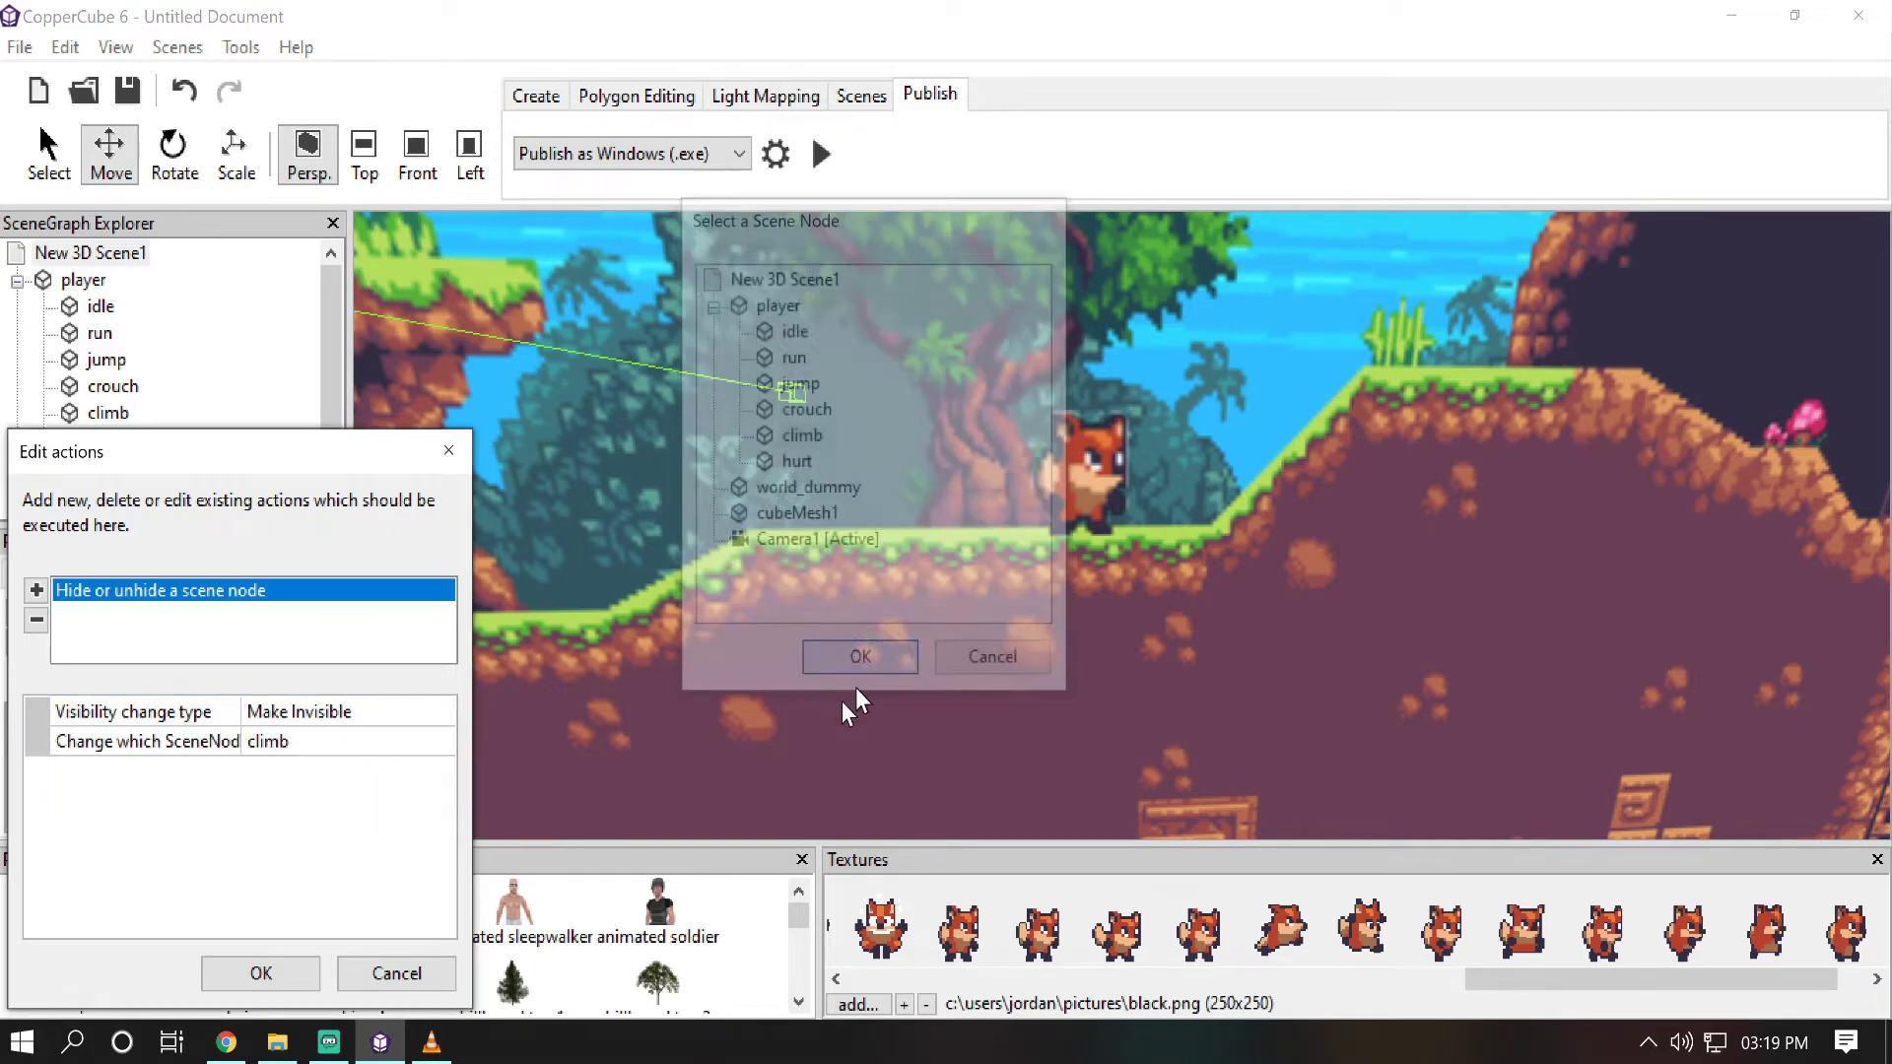
pyautogui.click(268, 973)
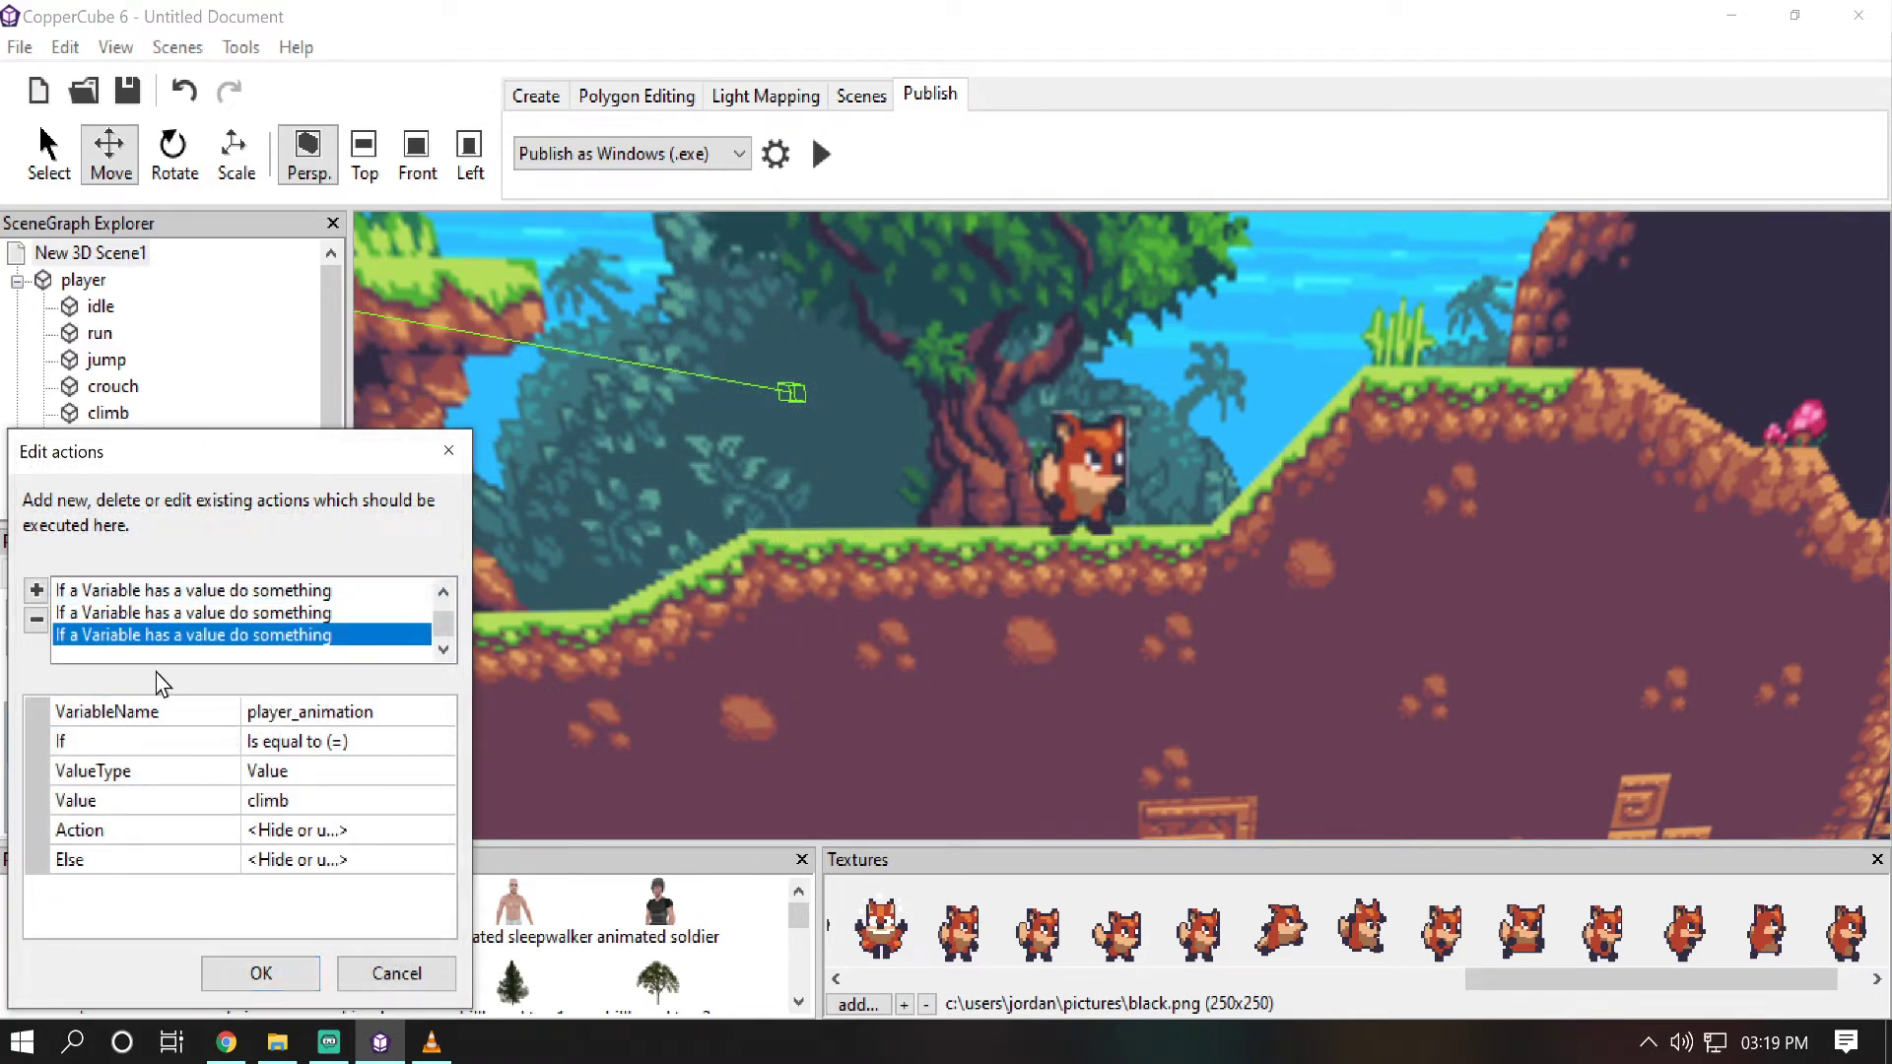
# Step: Add a sixth "If a Variable has a value do something" action checking whether player_animation equals hurt
pyautogui.click(36, 589)
pyautogui.moveTo(363, 875)
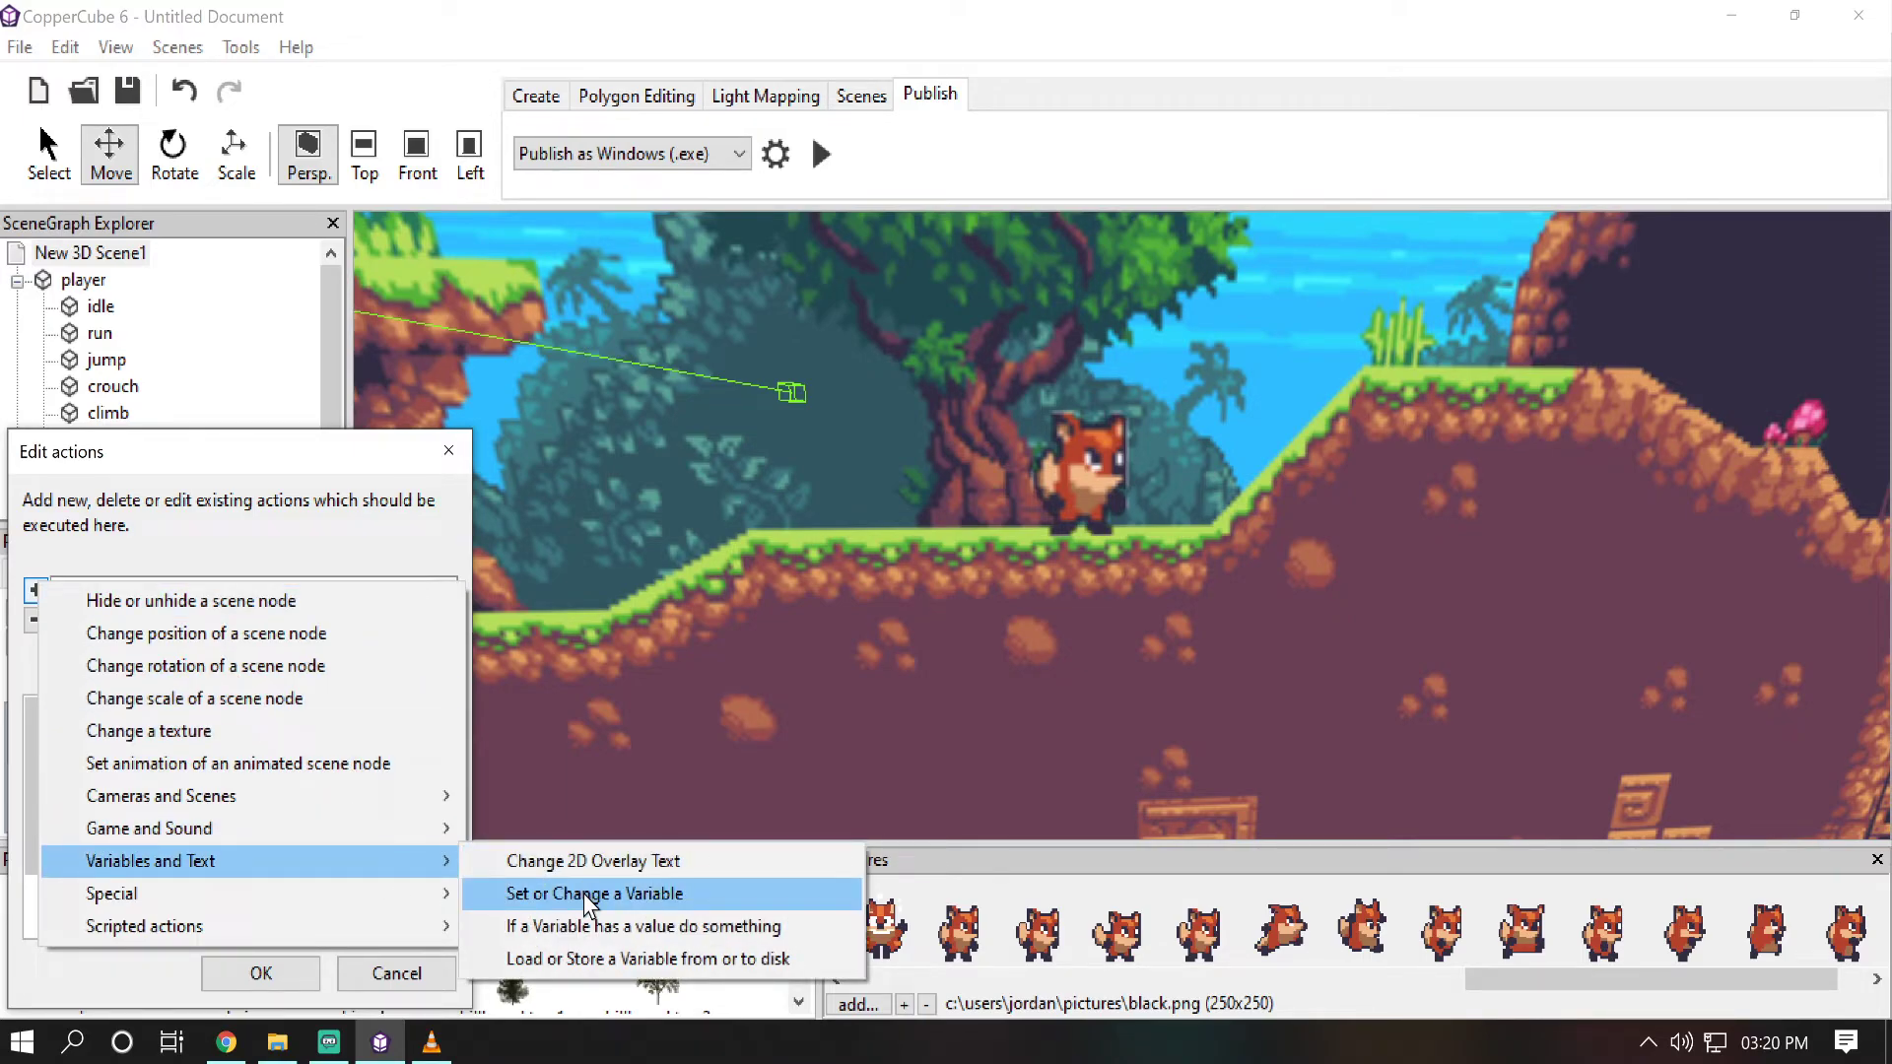
pyautogui.click(568, 926)
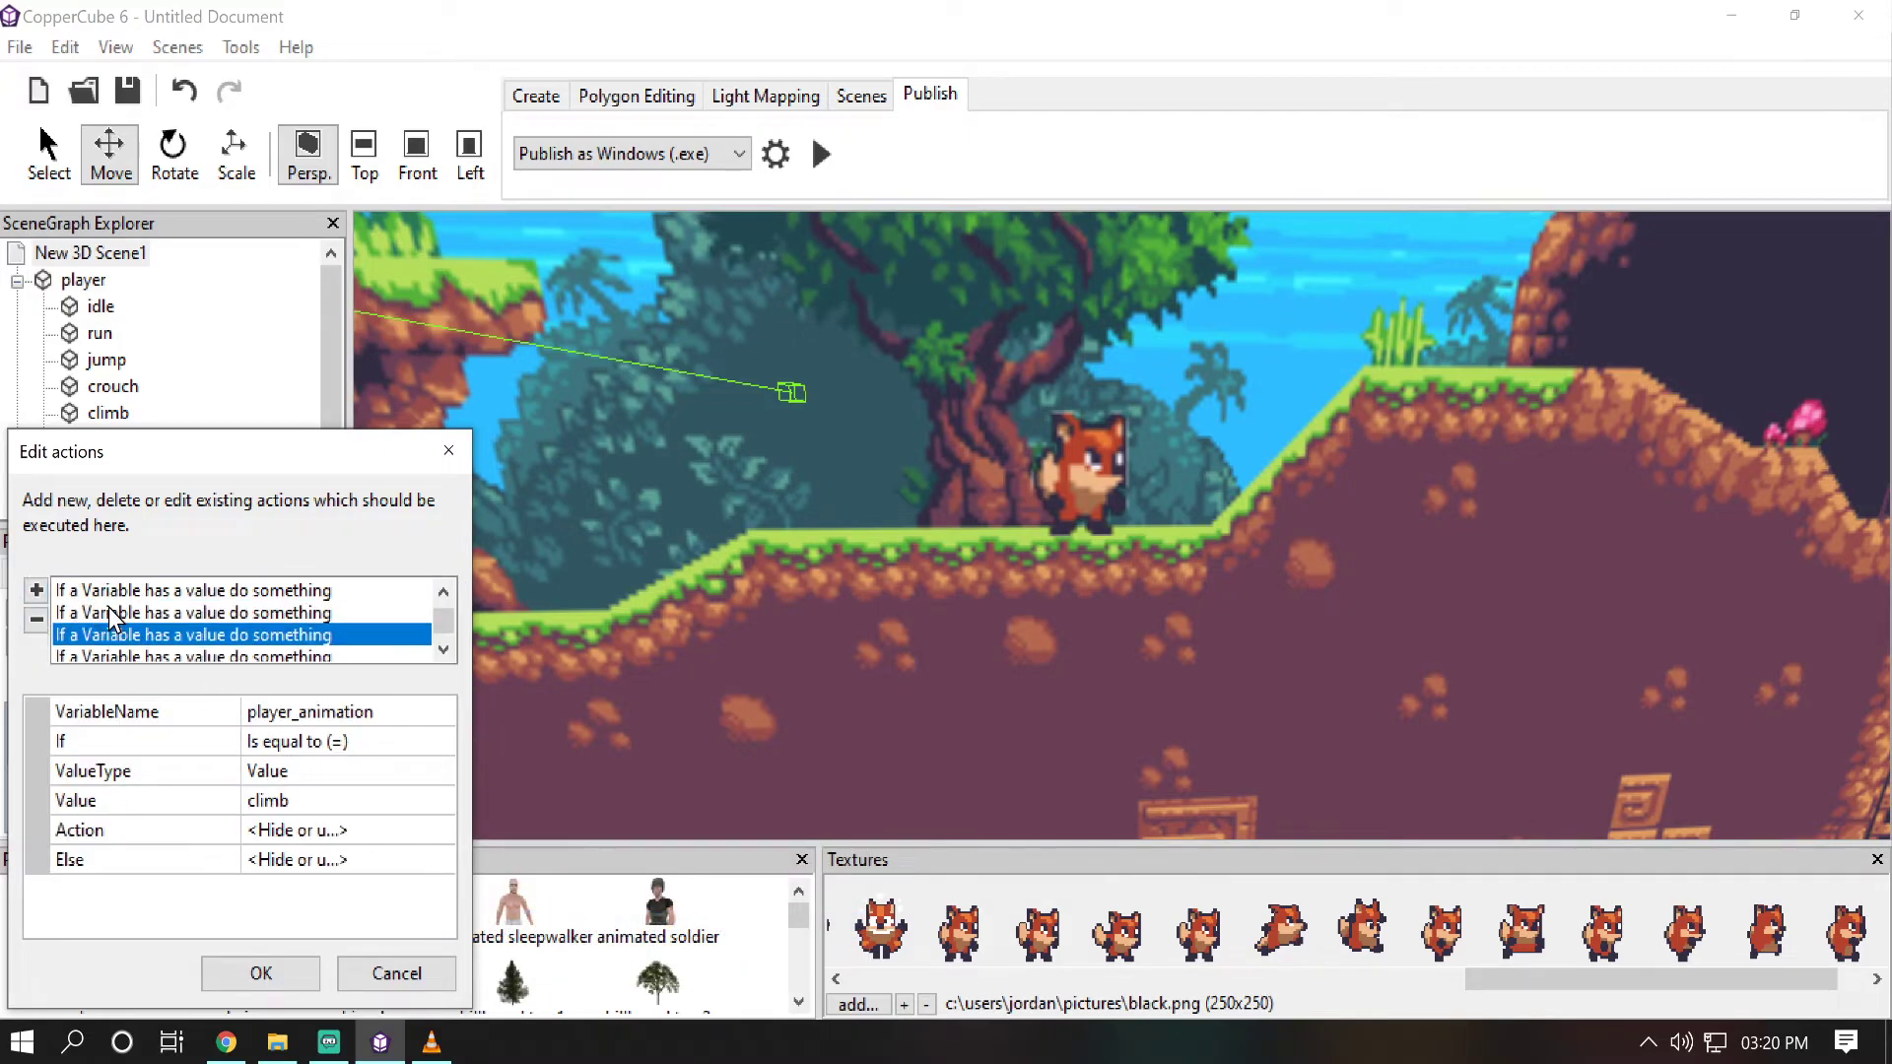
pyautogui.click(114, 612)
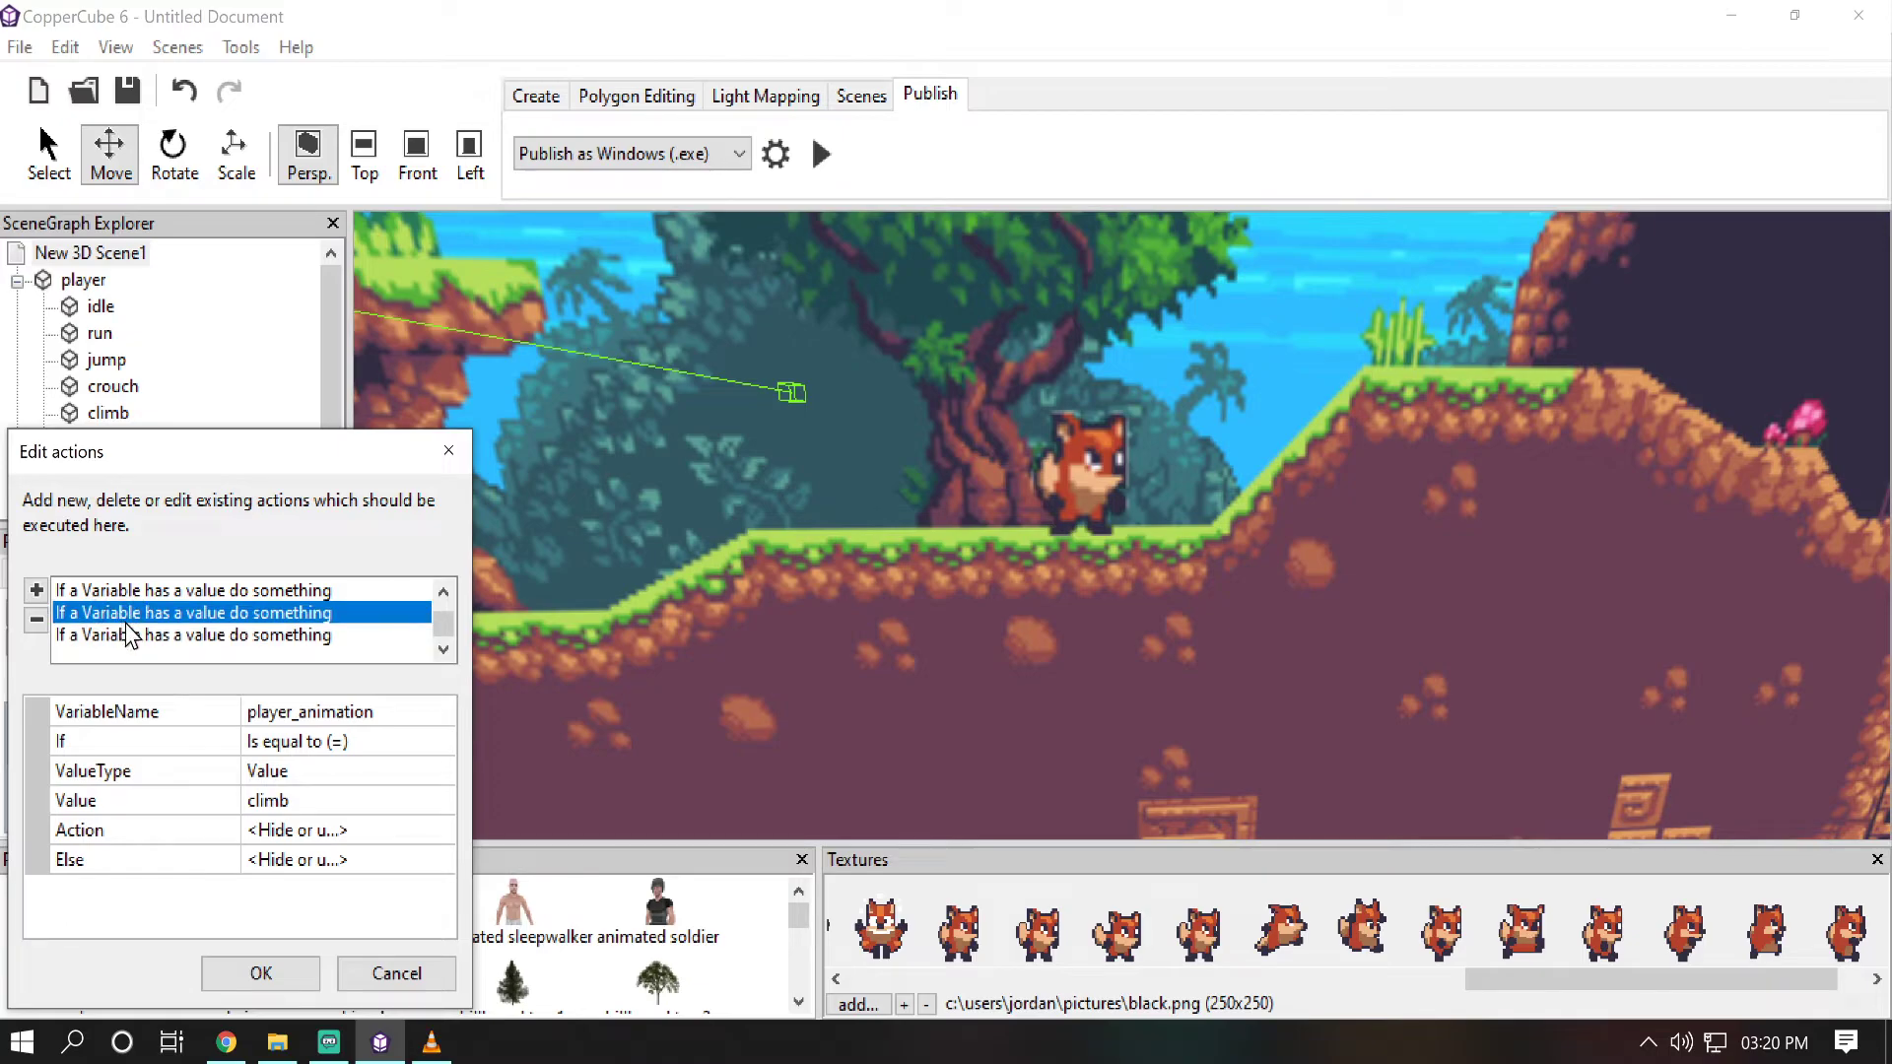
pyautogui.click(134, 637)
pyautogui.click(281, 721)
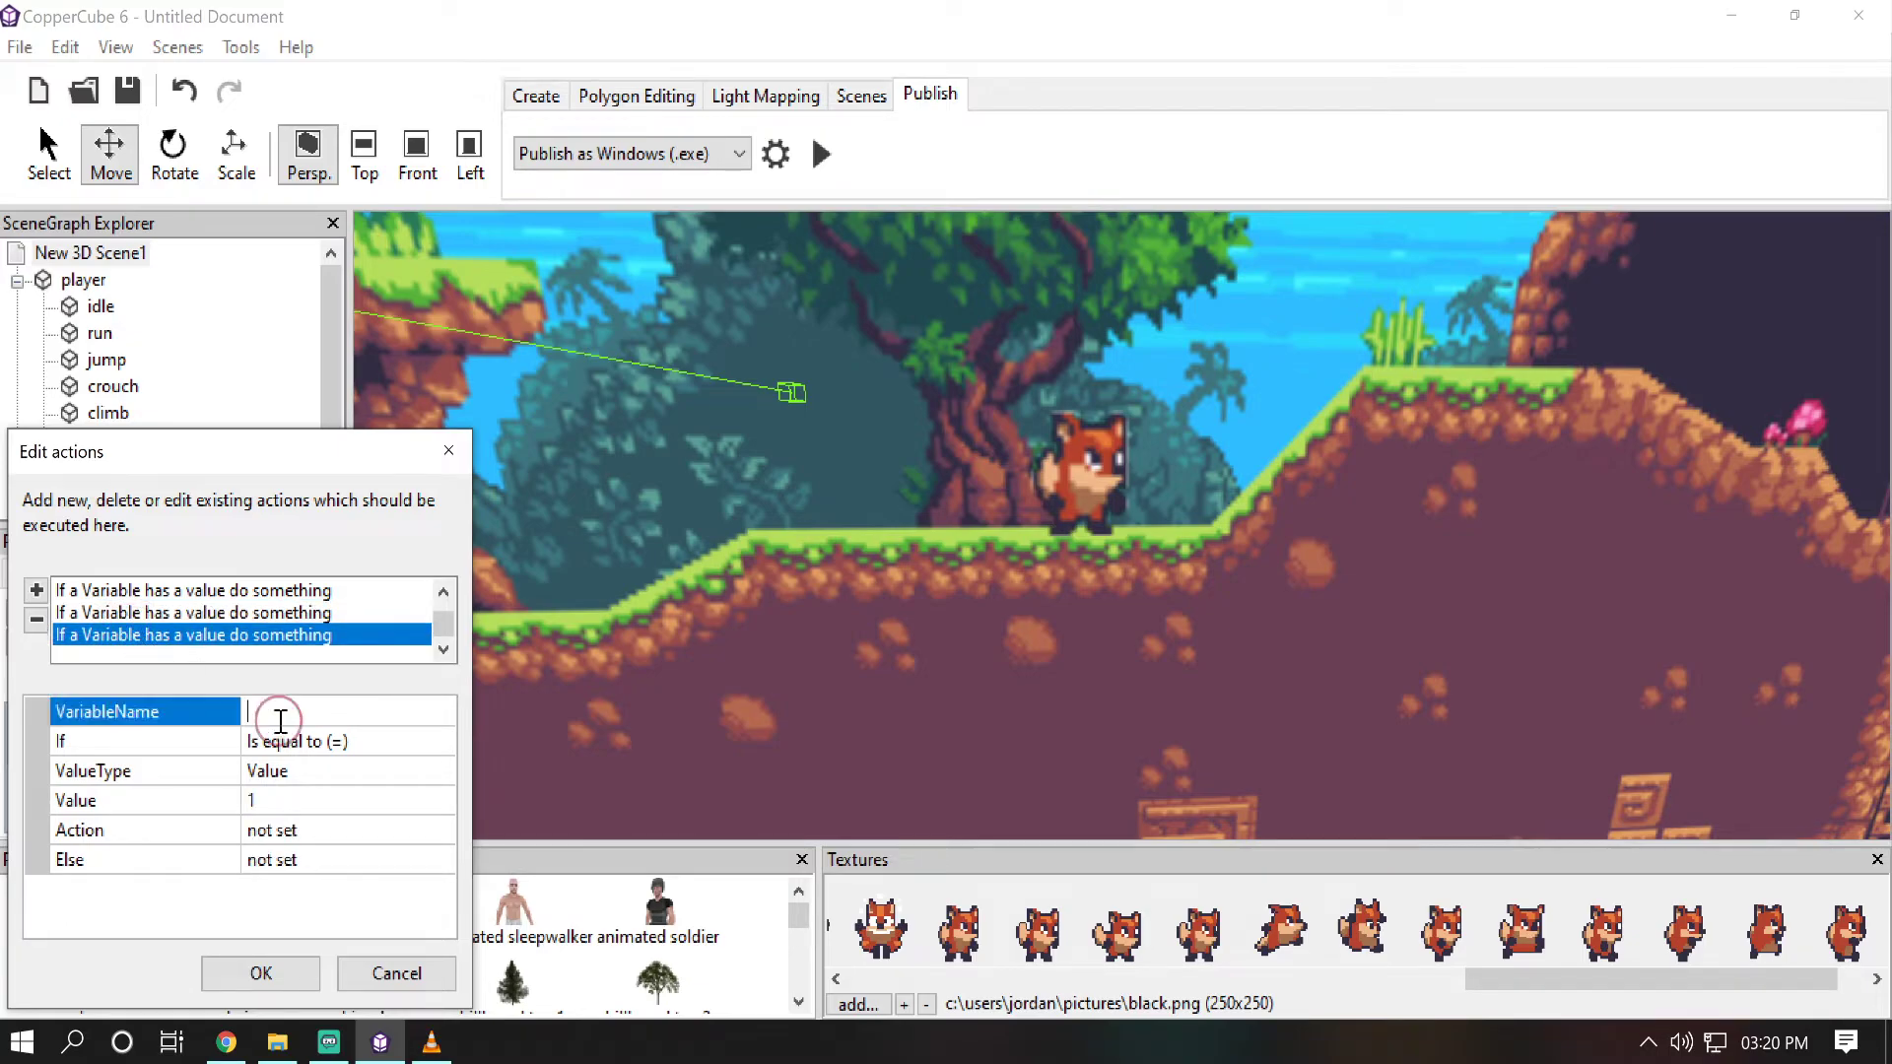
pyautogui.write('player_animation')
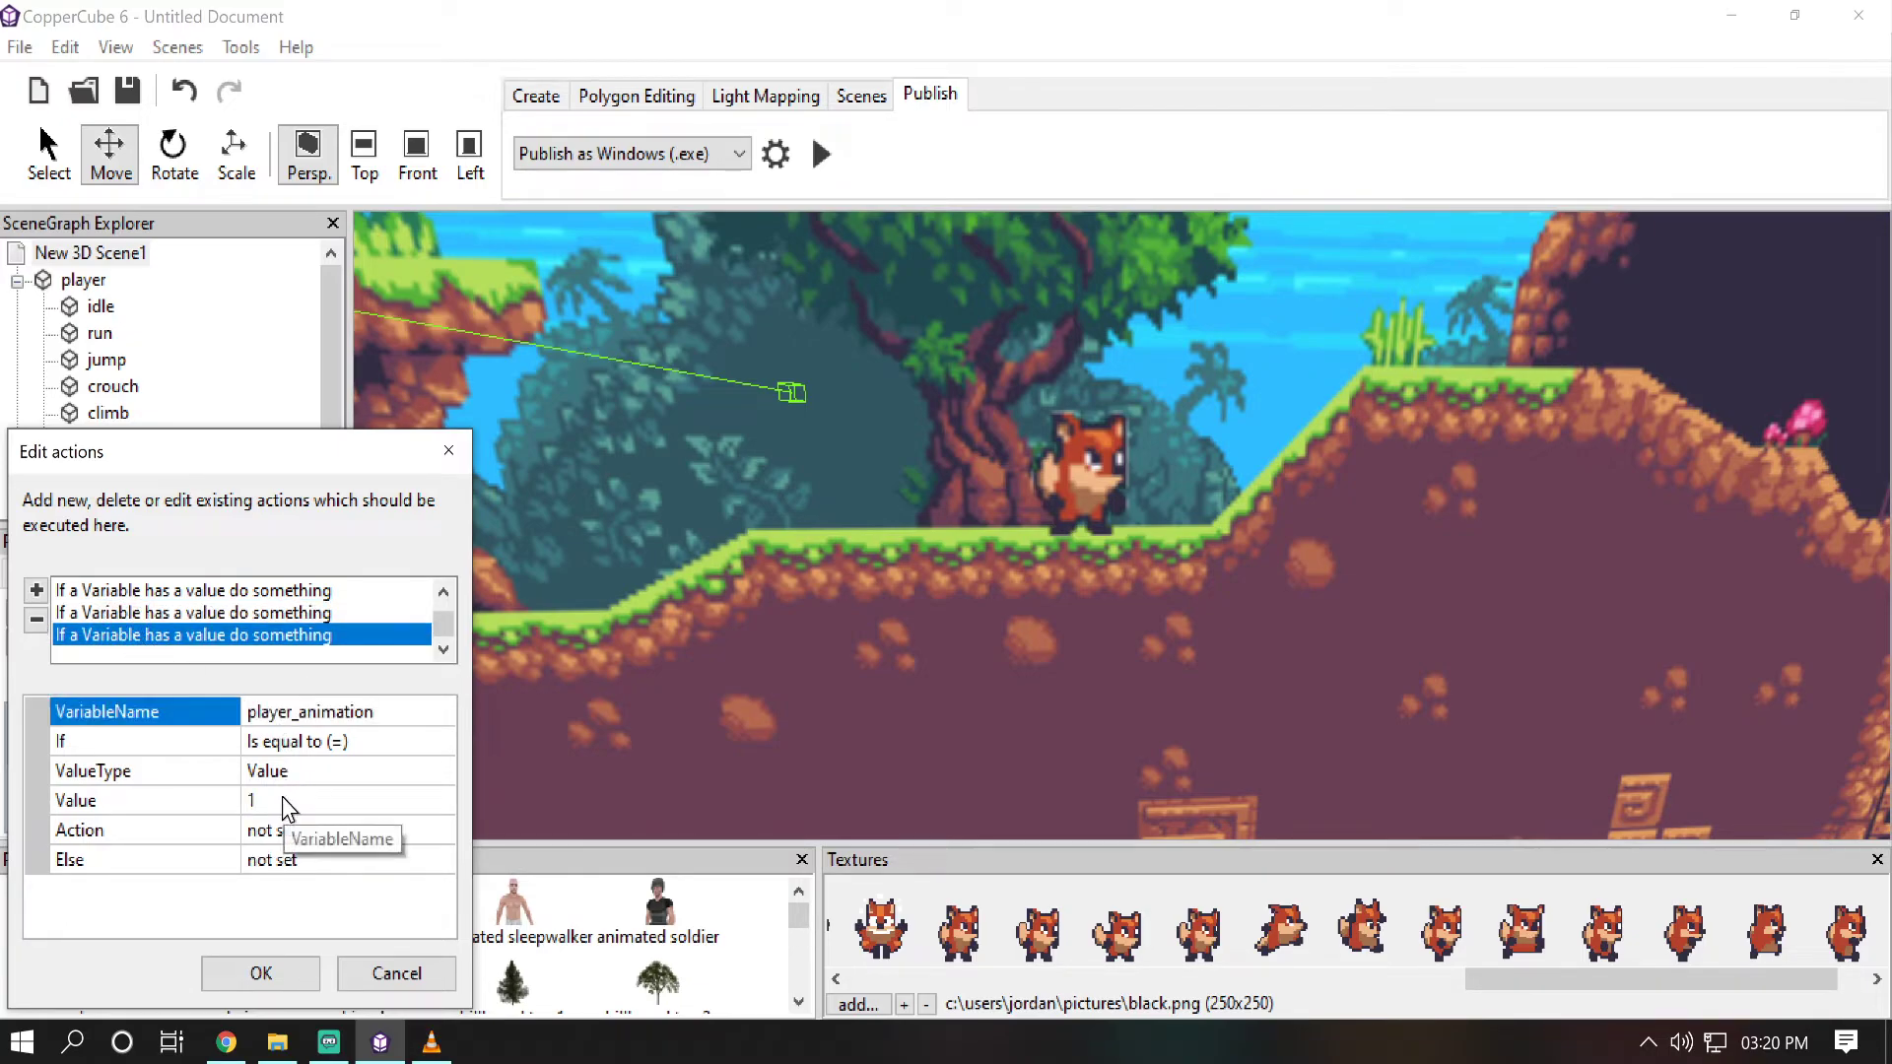
pyautogui.click(258, 803)
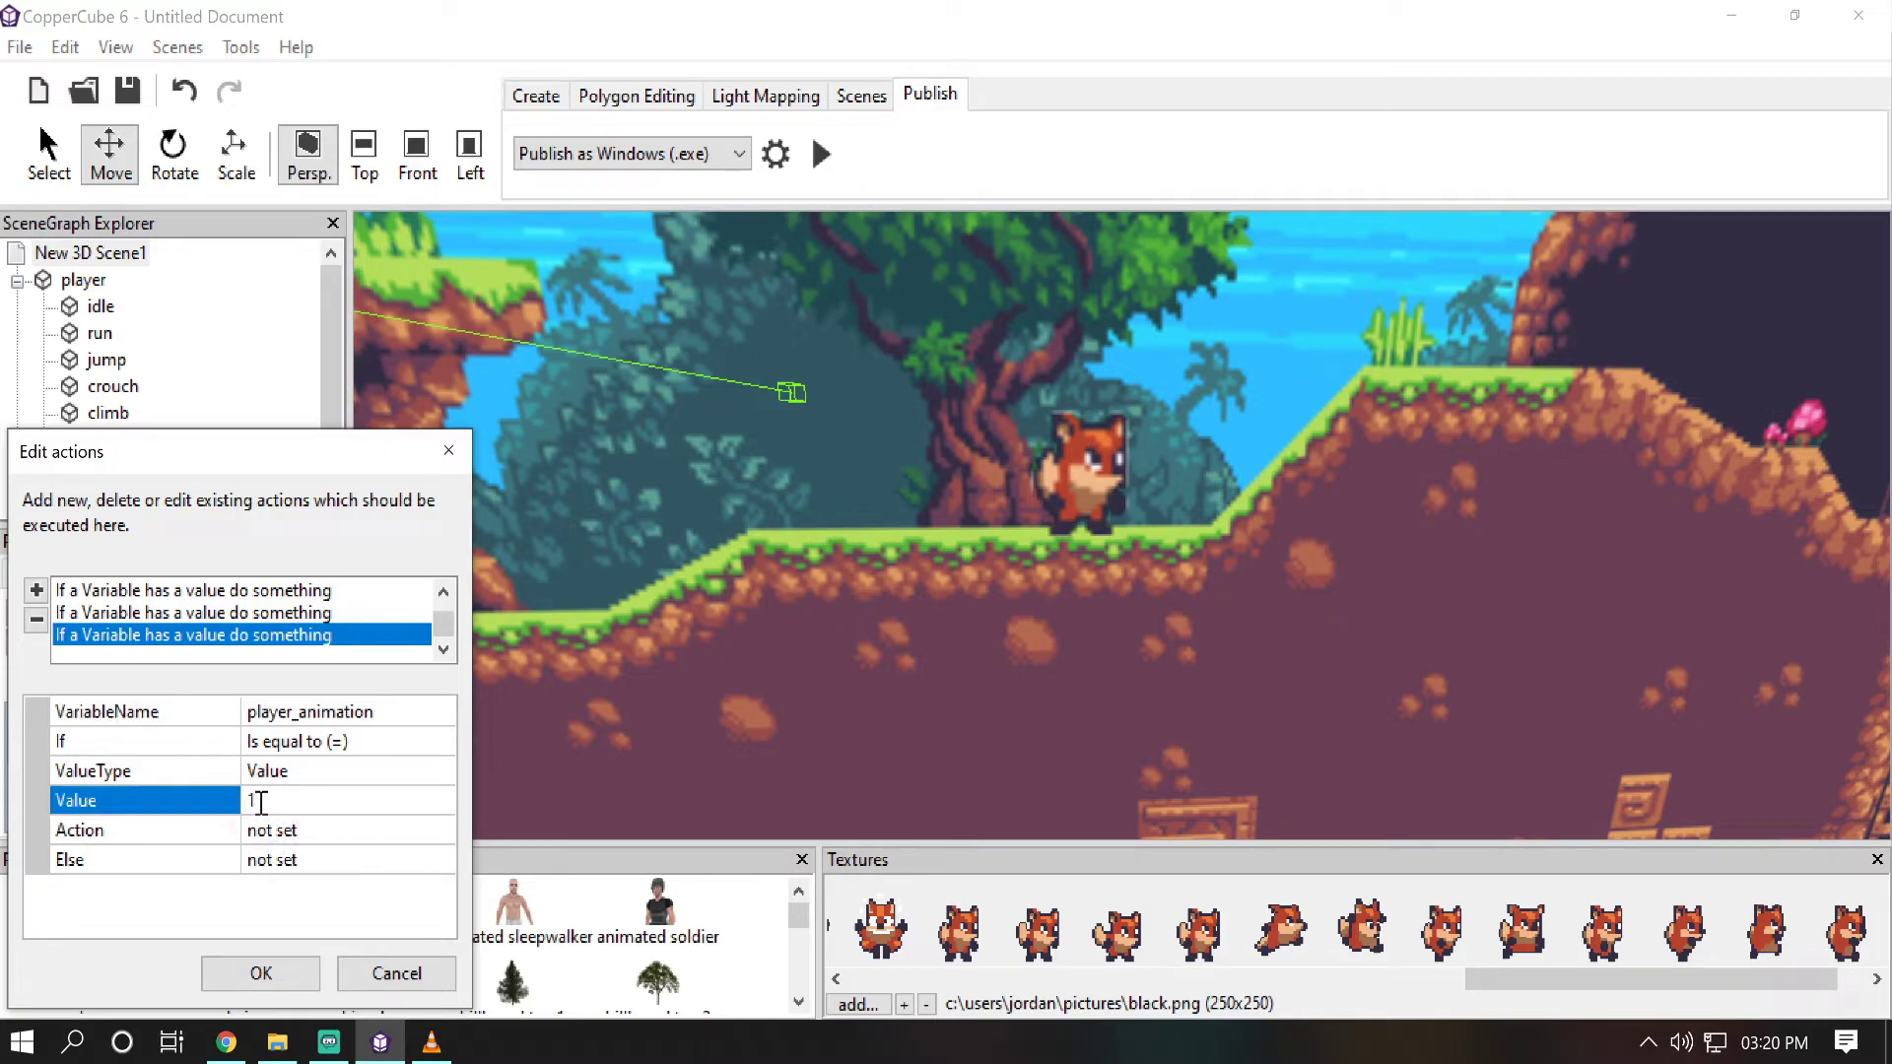
pyautogui.write('hurt')
# Step: Set the hurt condition's Action to a "Hide or unhide a scene node" action that makes the hurt node visible
pyautogui.click(410, 828)
pyautogui.click(440, 829)
pyautogui.click(37, 591)
pyautogui.click(98, 612)
pyautogui.click(362, 713)
pyautogui.click(362, 713)
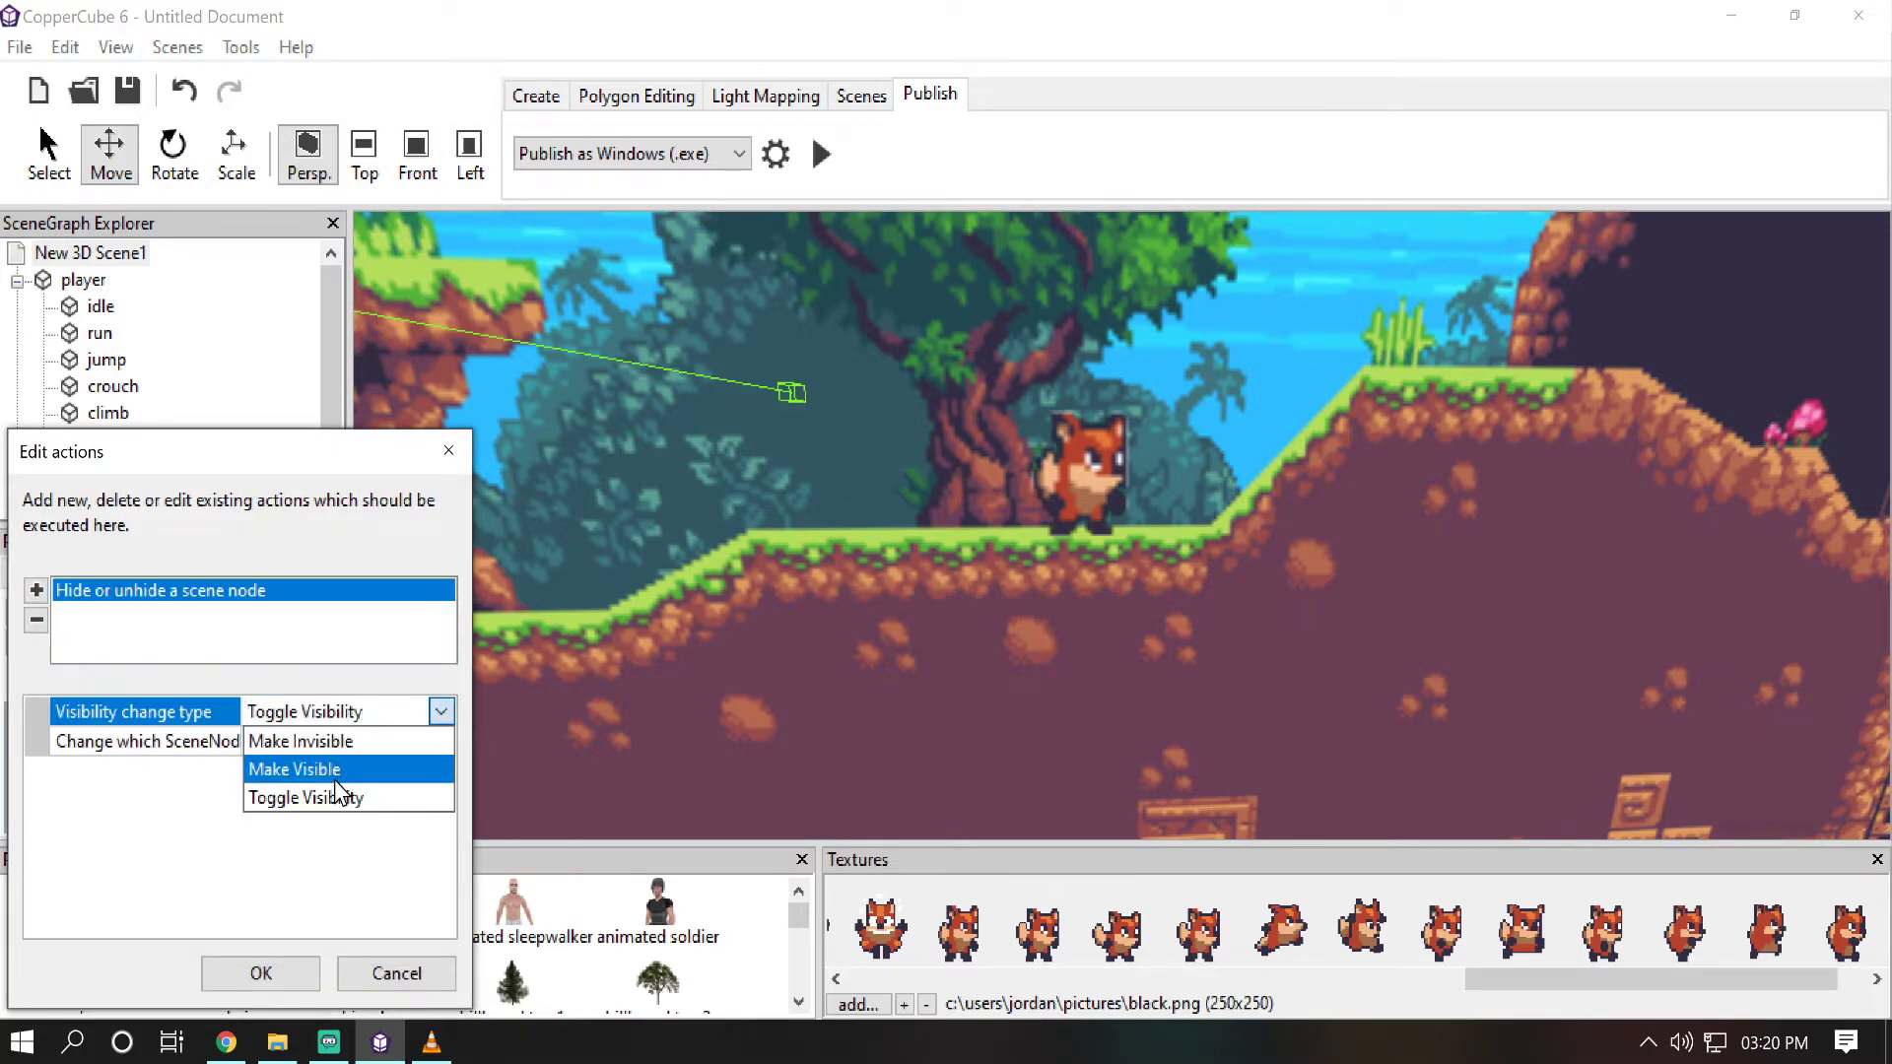
pyautogui.click(343, 770)
pyautogui.click(347, 753)
pyautogui.click(347, 753)
pyautogui.click(329, 796)
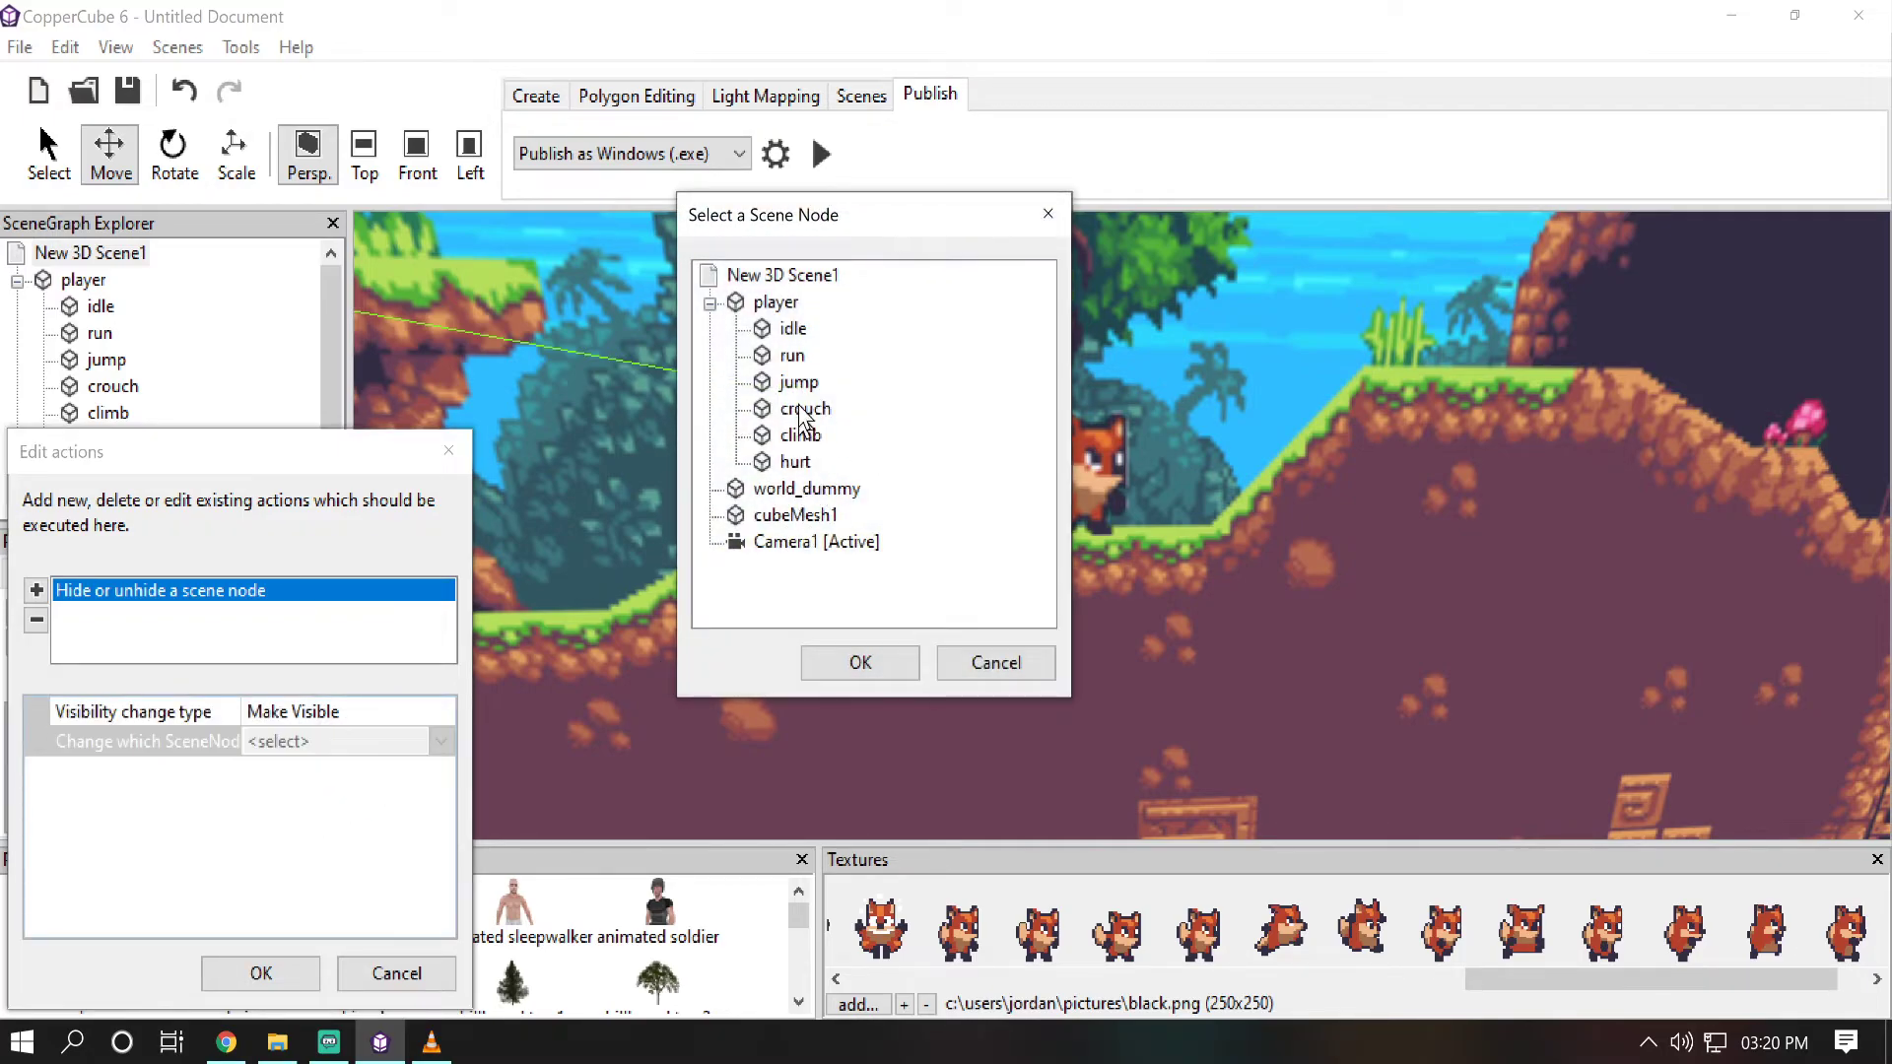
pyautogui.click(793, 464)
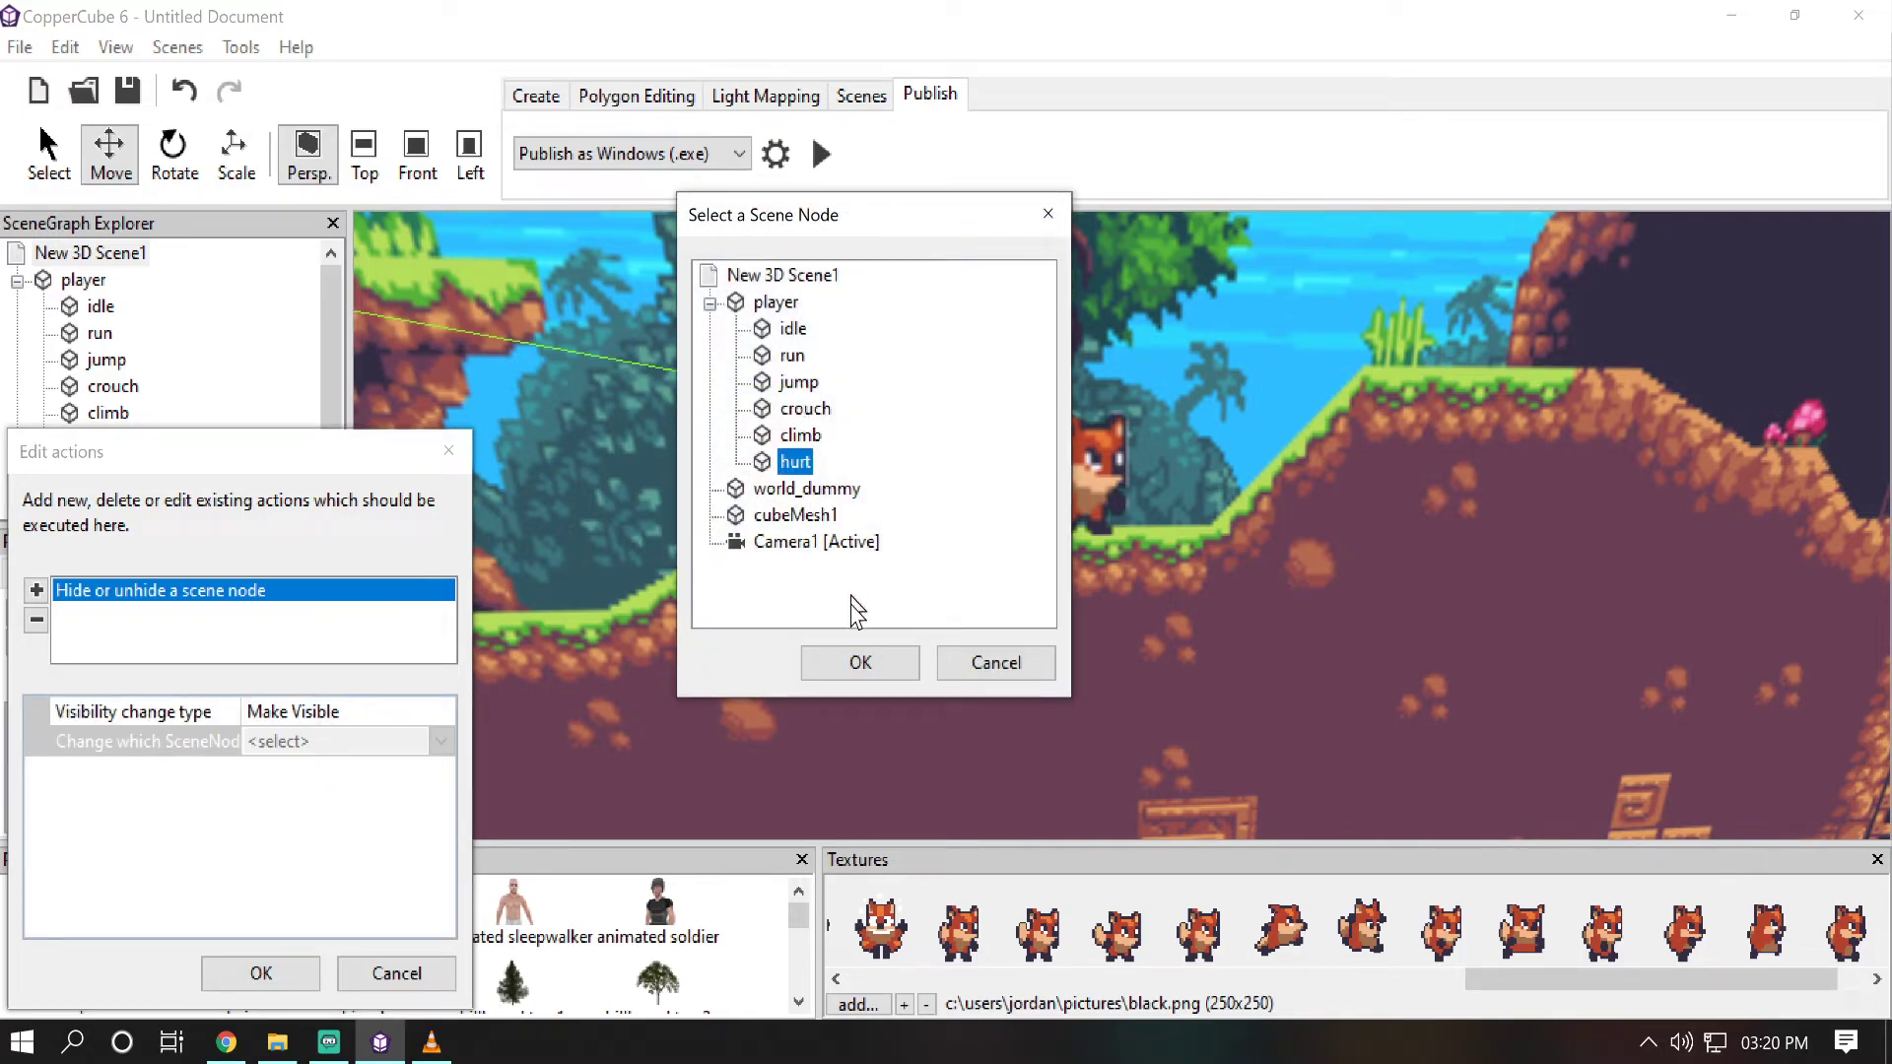
pyautogui.click(861, 665)
pyautogui.click(261, 974)
# Step: Set the hurt condition's Else to a "Hide or unhide a scene node" action that makes the hurt node invisible, and accept the action list
pyautogui.click(433, 861)
pyautogui.click(445, 861)
pyautogui.click(37, 590)
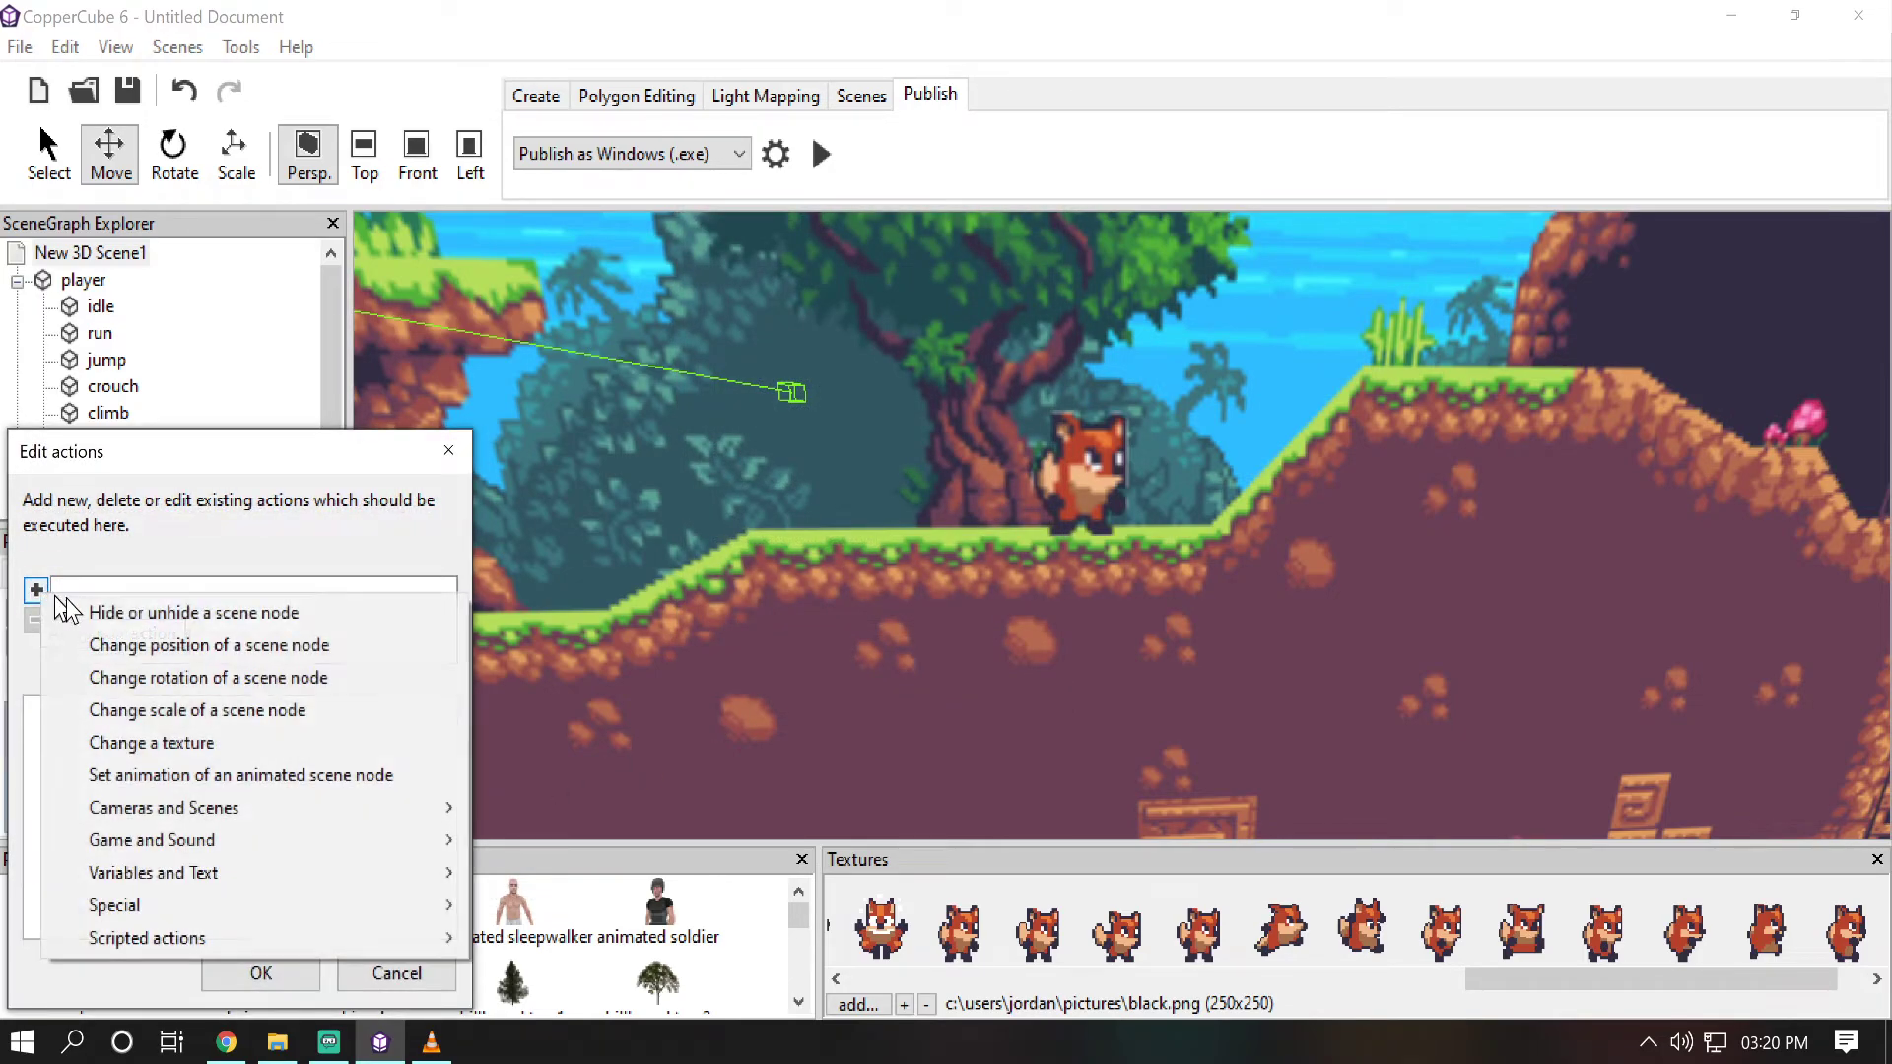
pyautogui.click(374, 613)
pyautogui.click(294, 707)
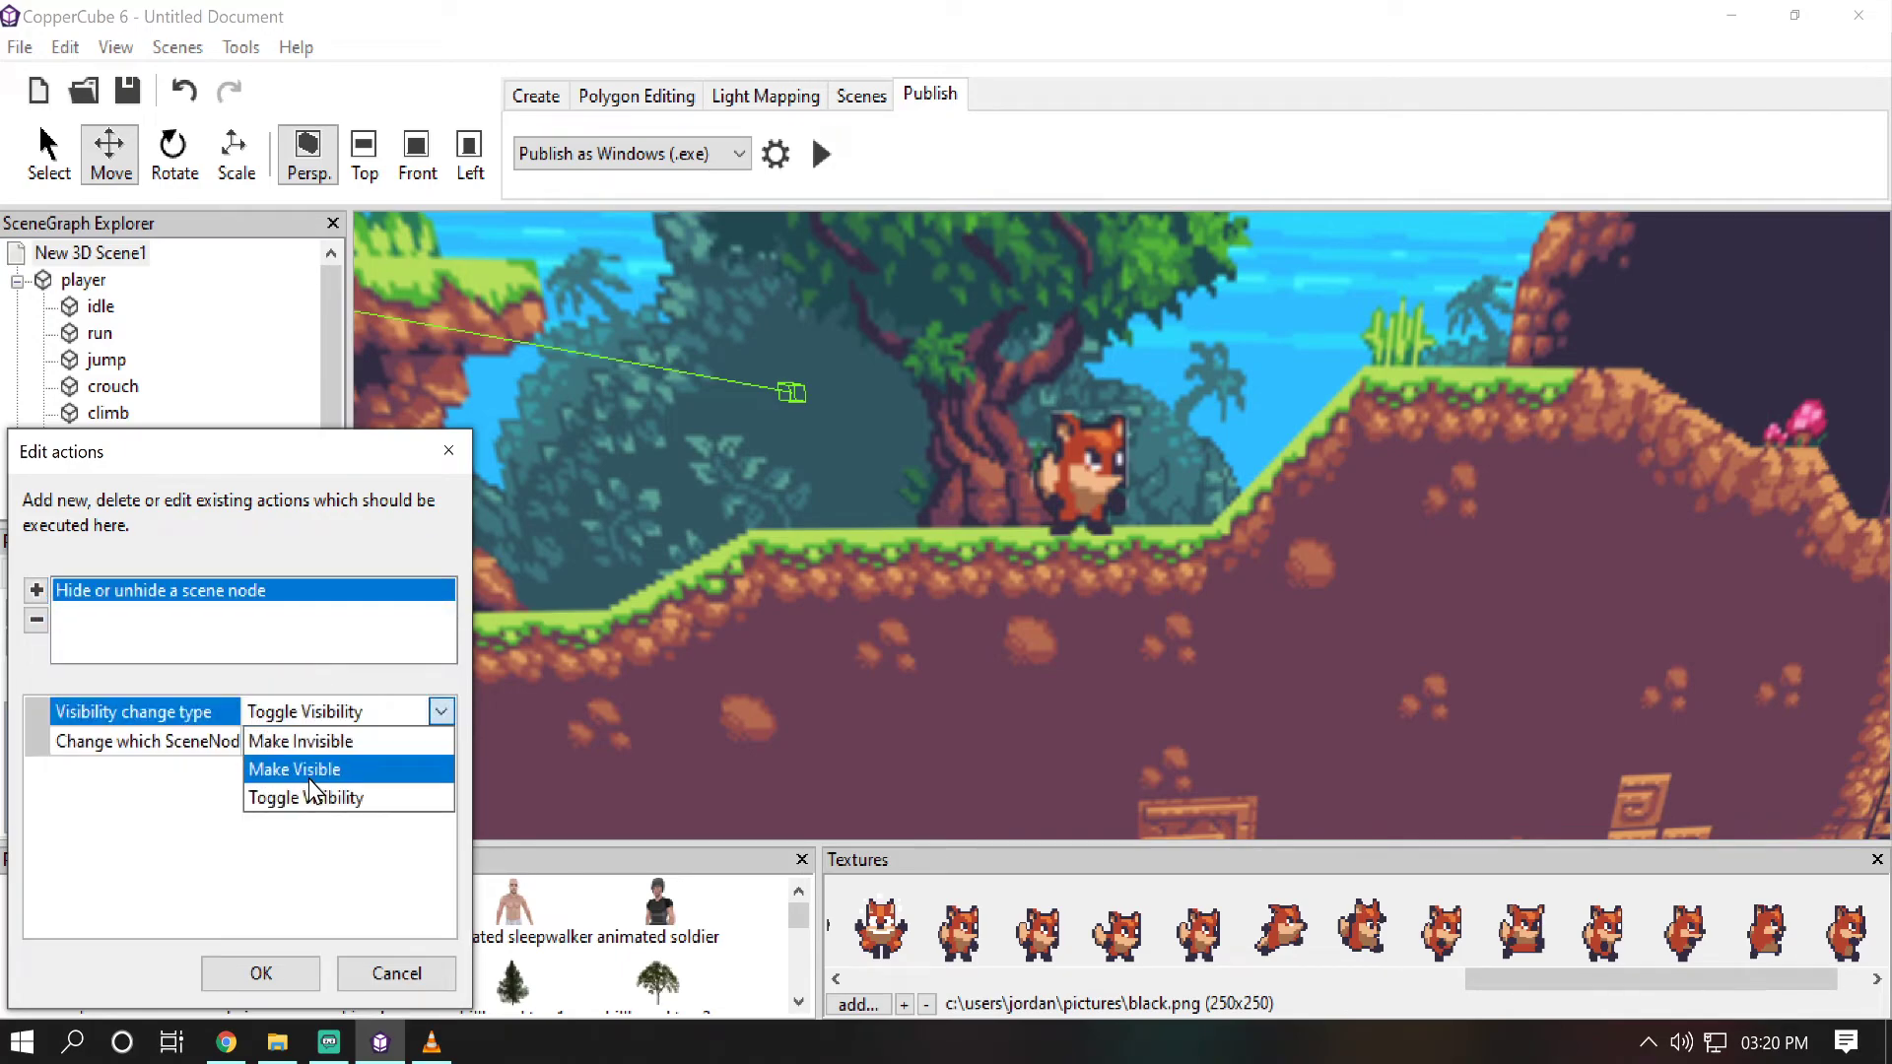
pyautogui.click(321, 743)
pyautogui.click(322, 741)
pyautogui.click(315, 800)
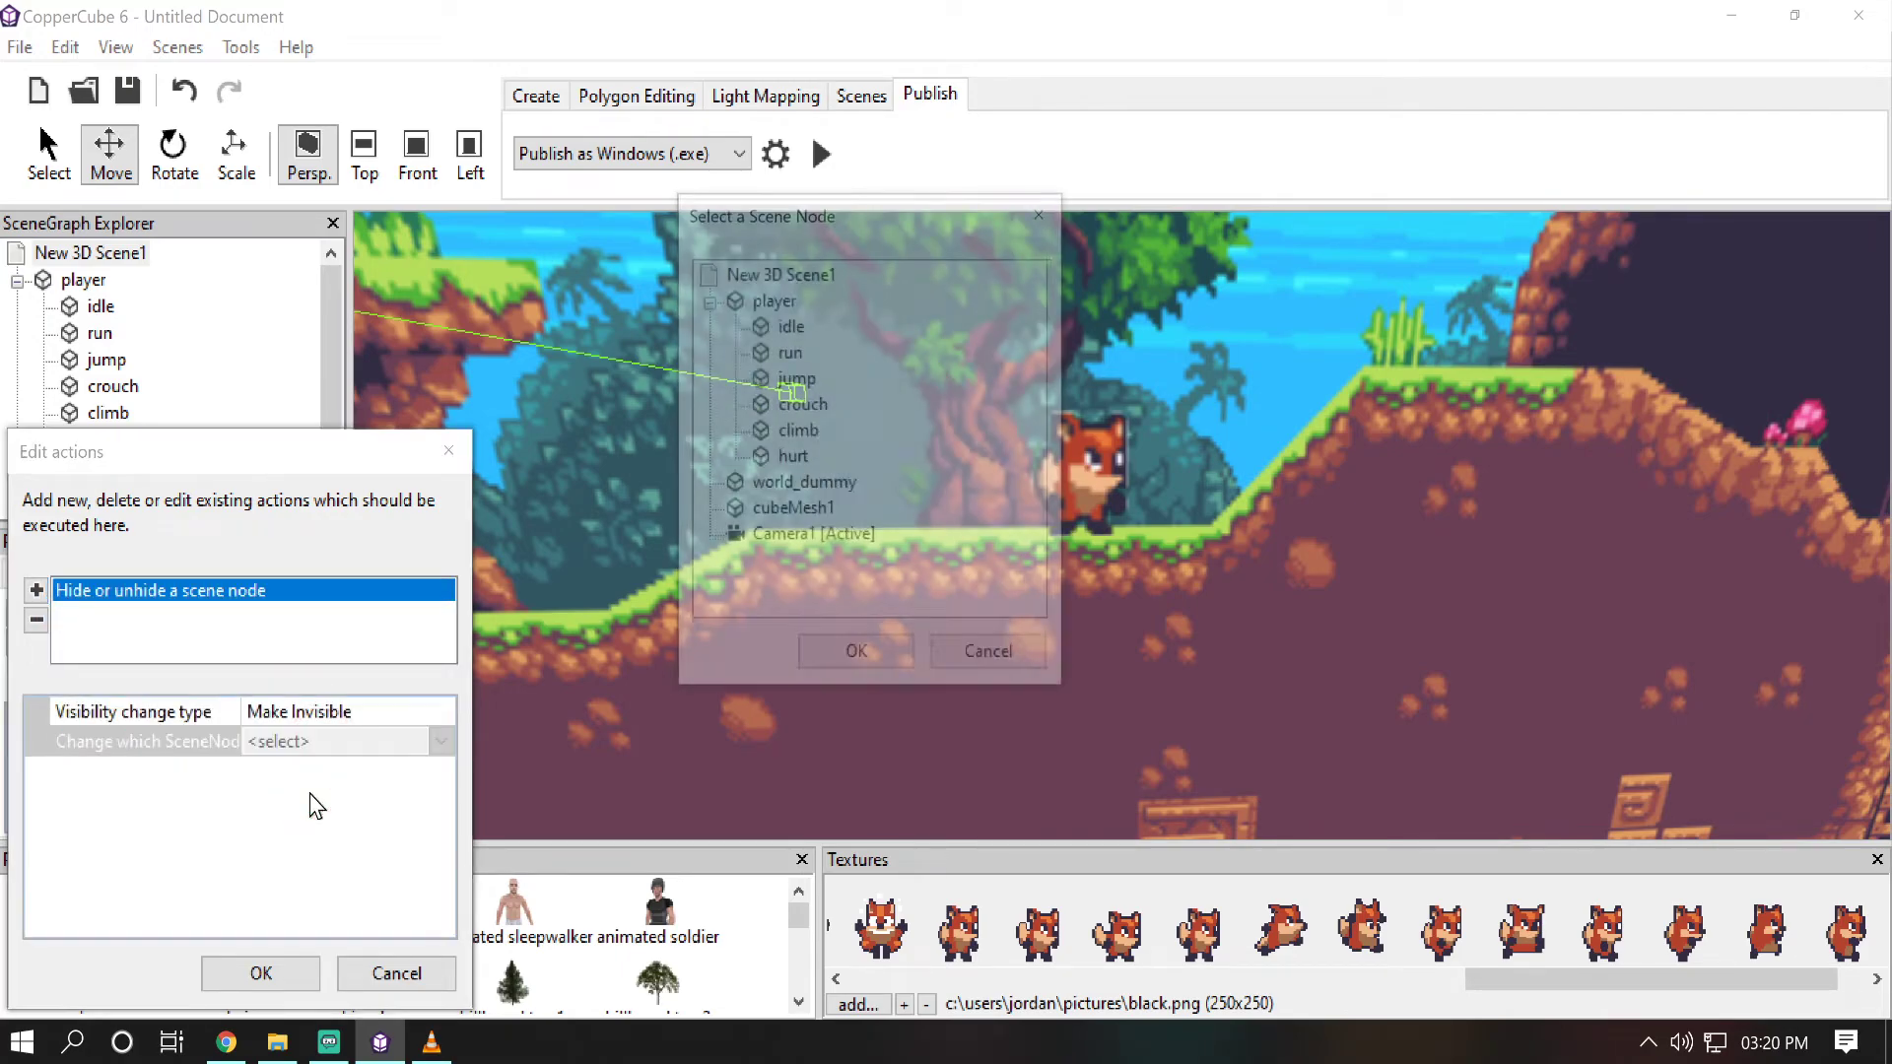
pyautogui.click(772, 463)
pyautogui.click(903, 678)
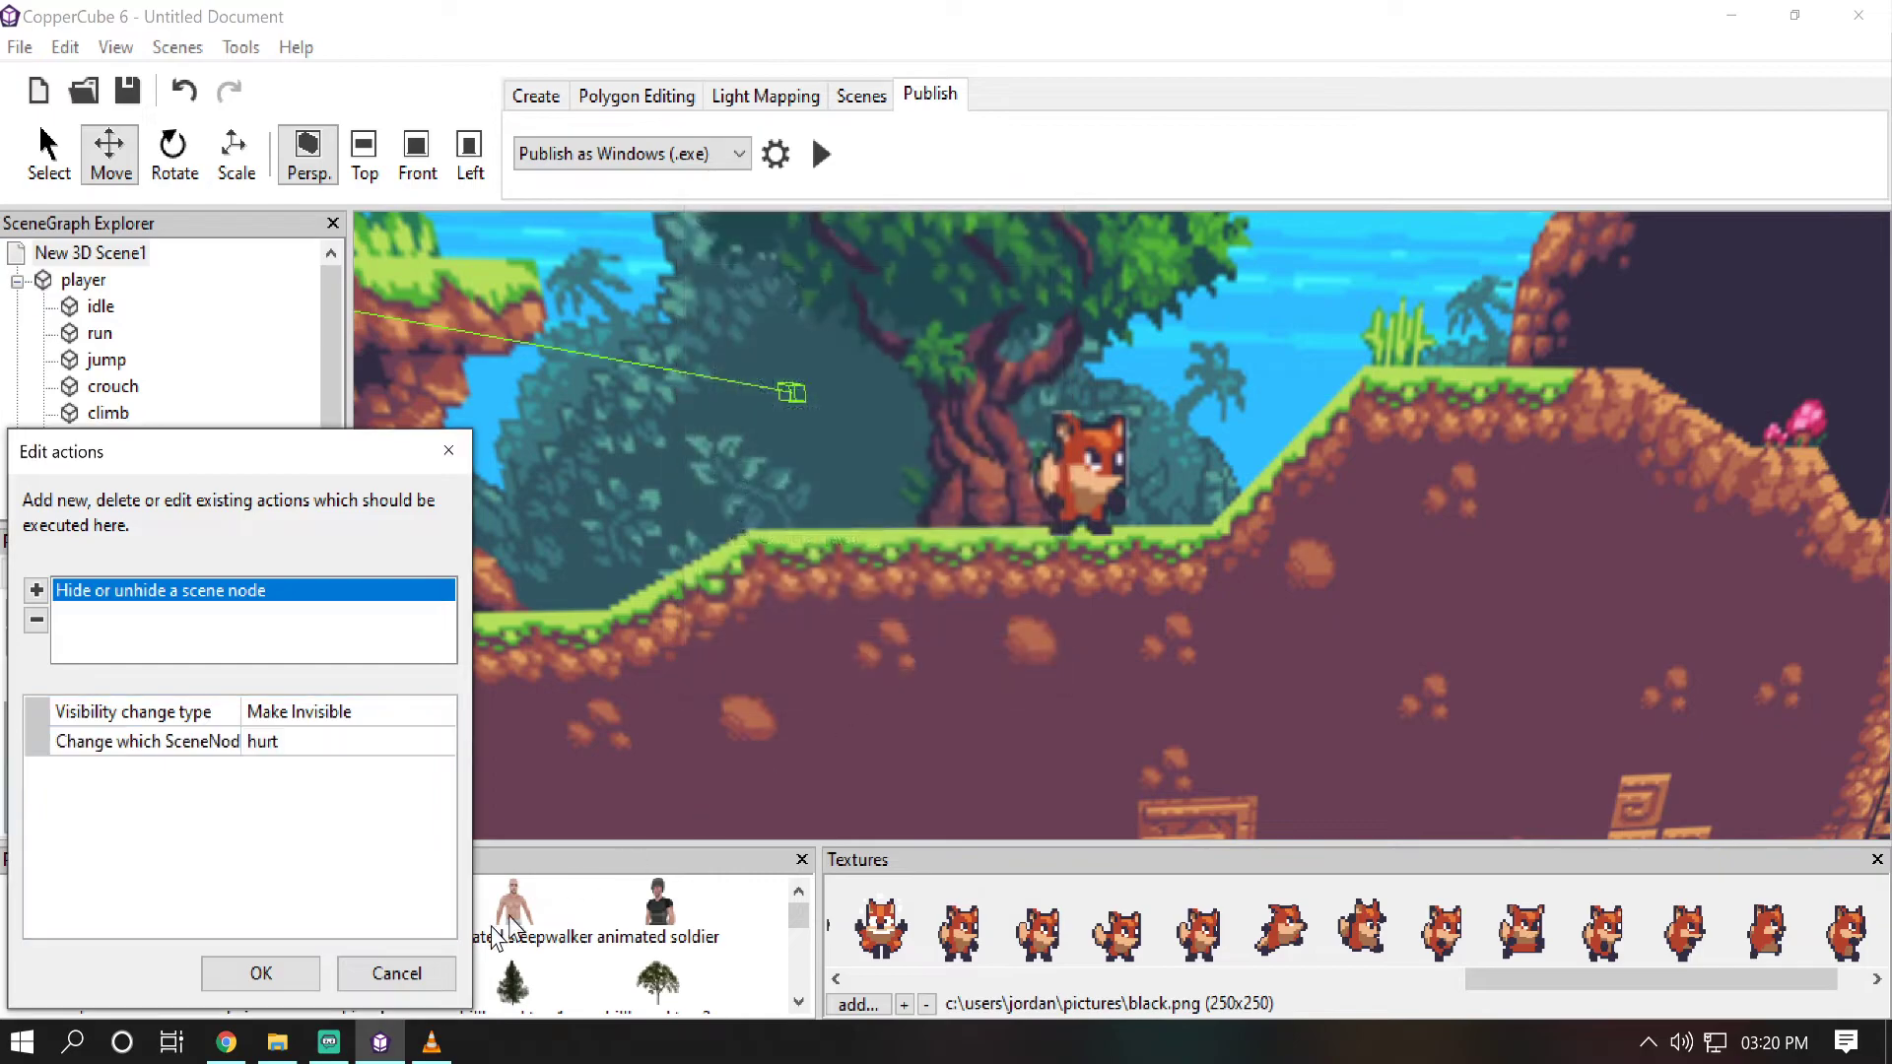
pyautogui.click(251, 982)
pyautogui.click(251, 980)
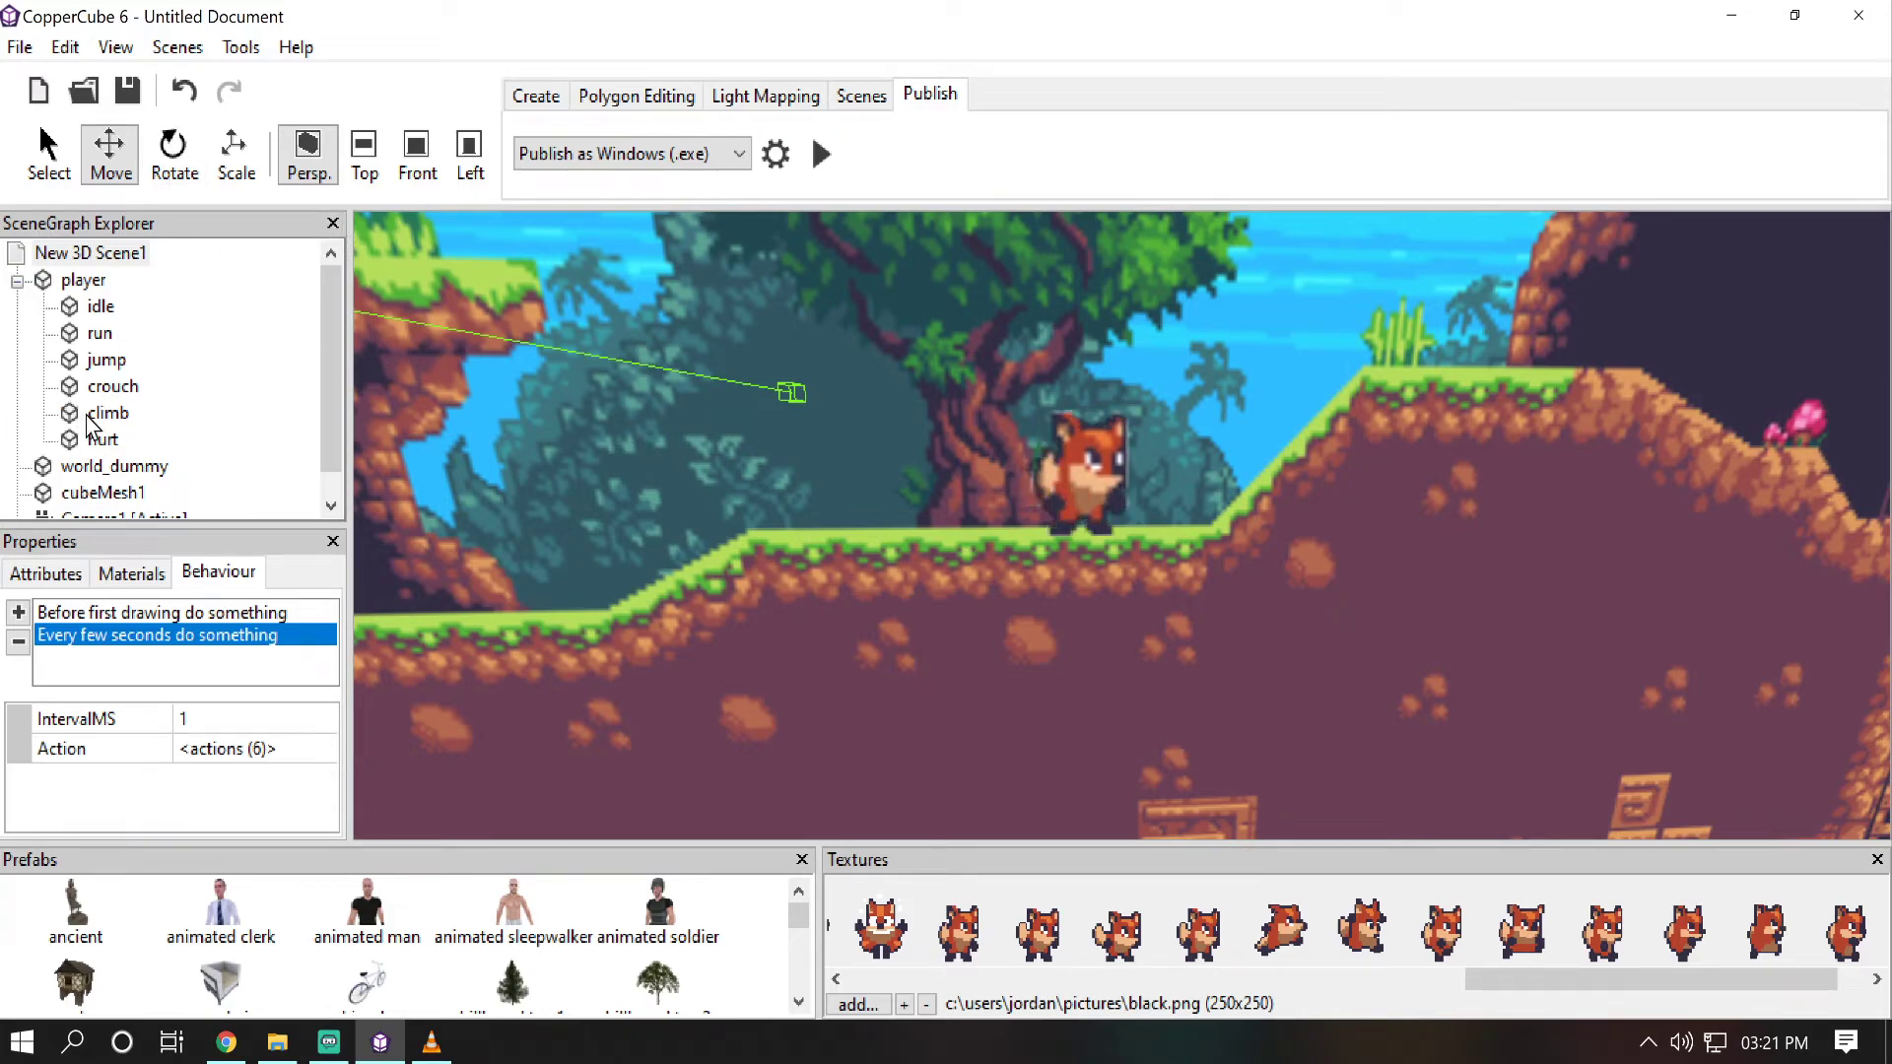
# Step: Add a "When a key is pressed do something" behavior to the player node with Left as its key
pyautogui.click(94, 284)
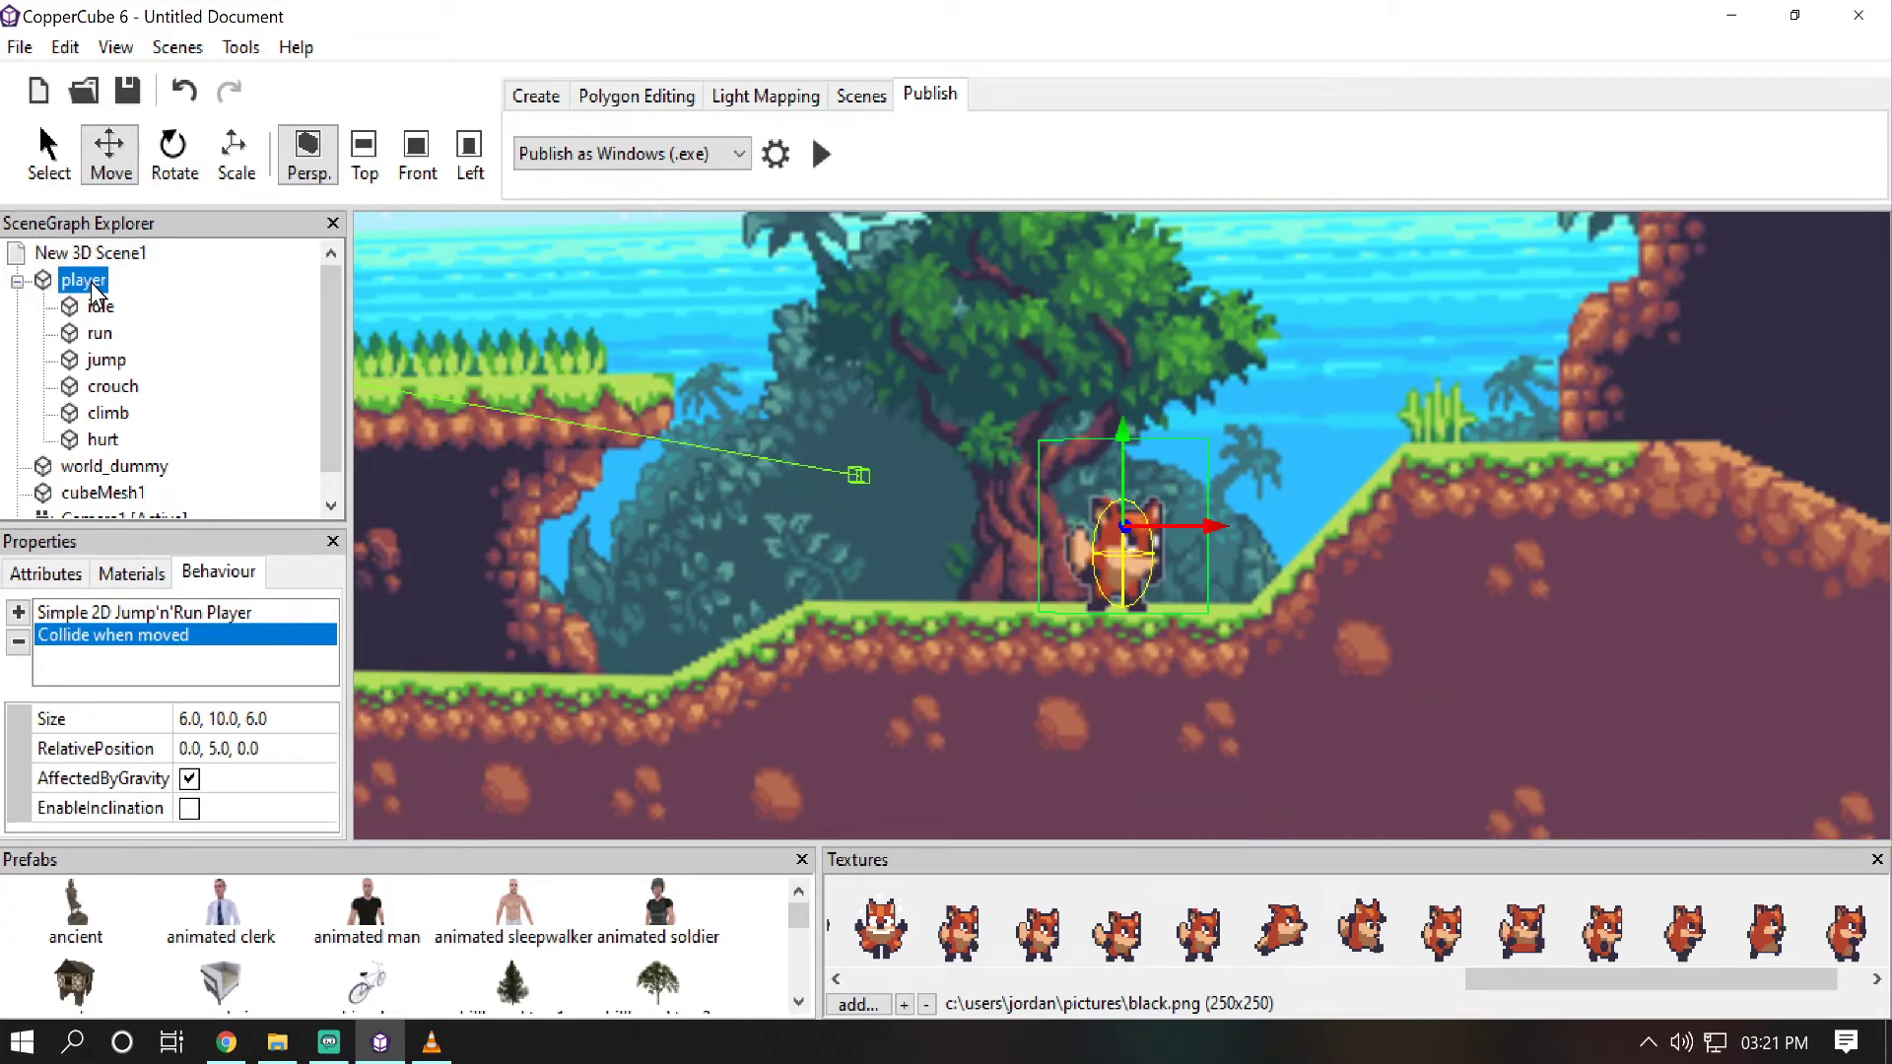
pyautogui.click(18, 612)
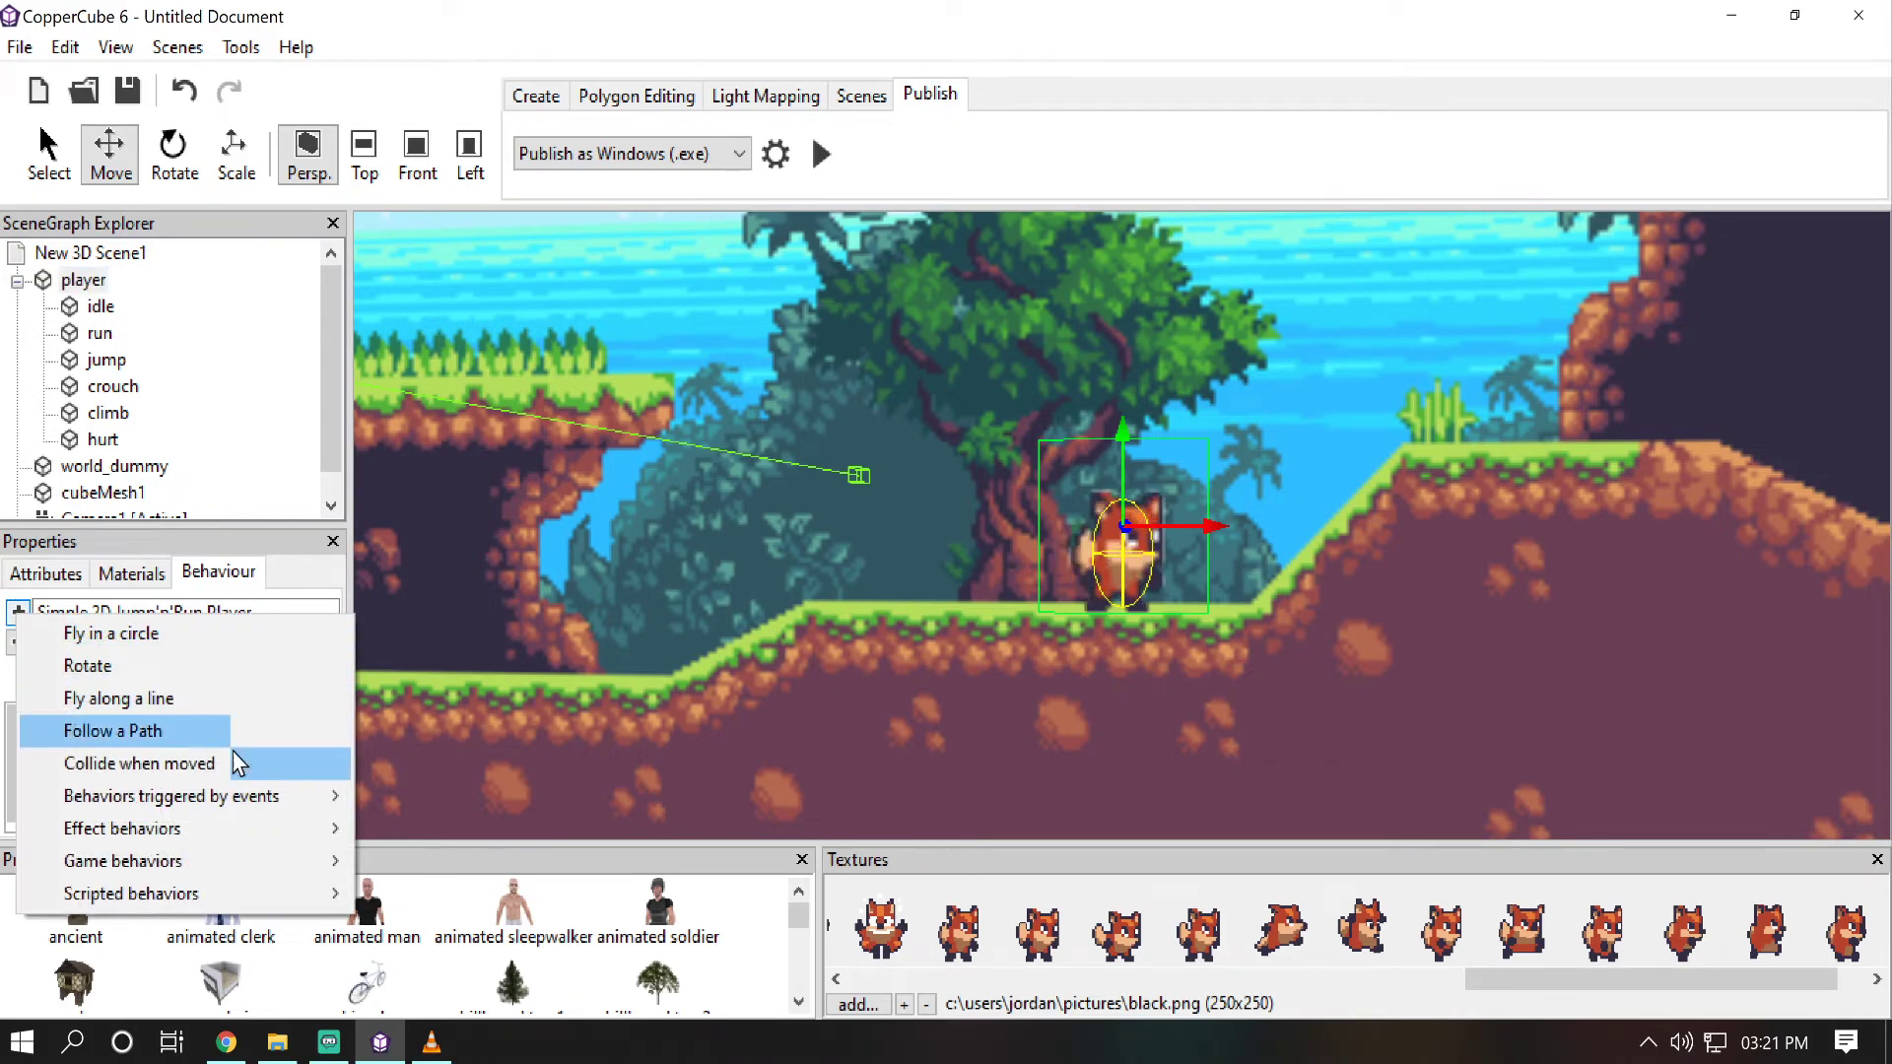
pyautogui.moveTo(254, 796)
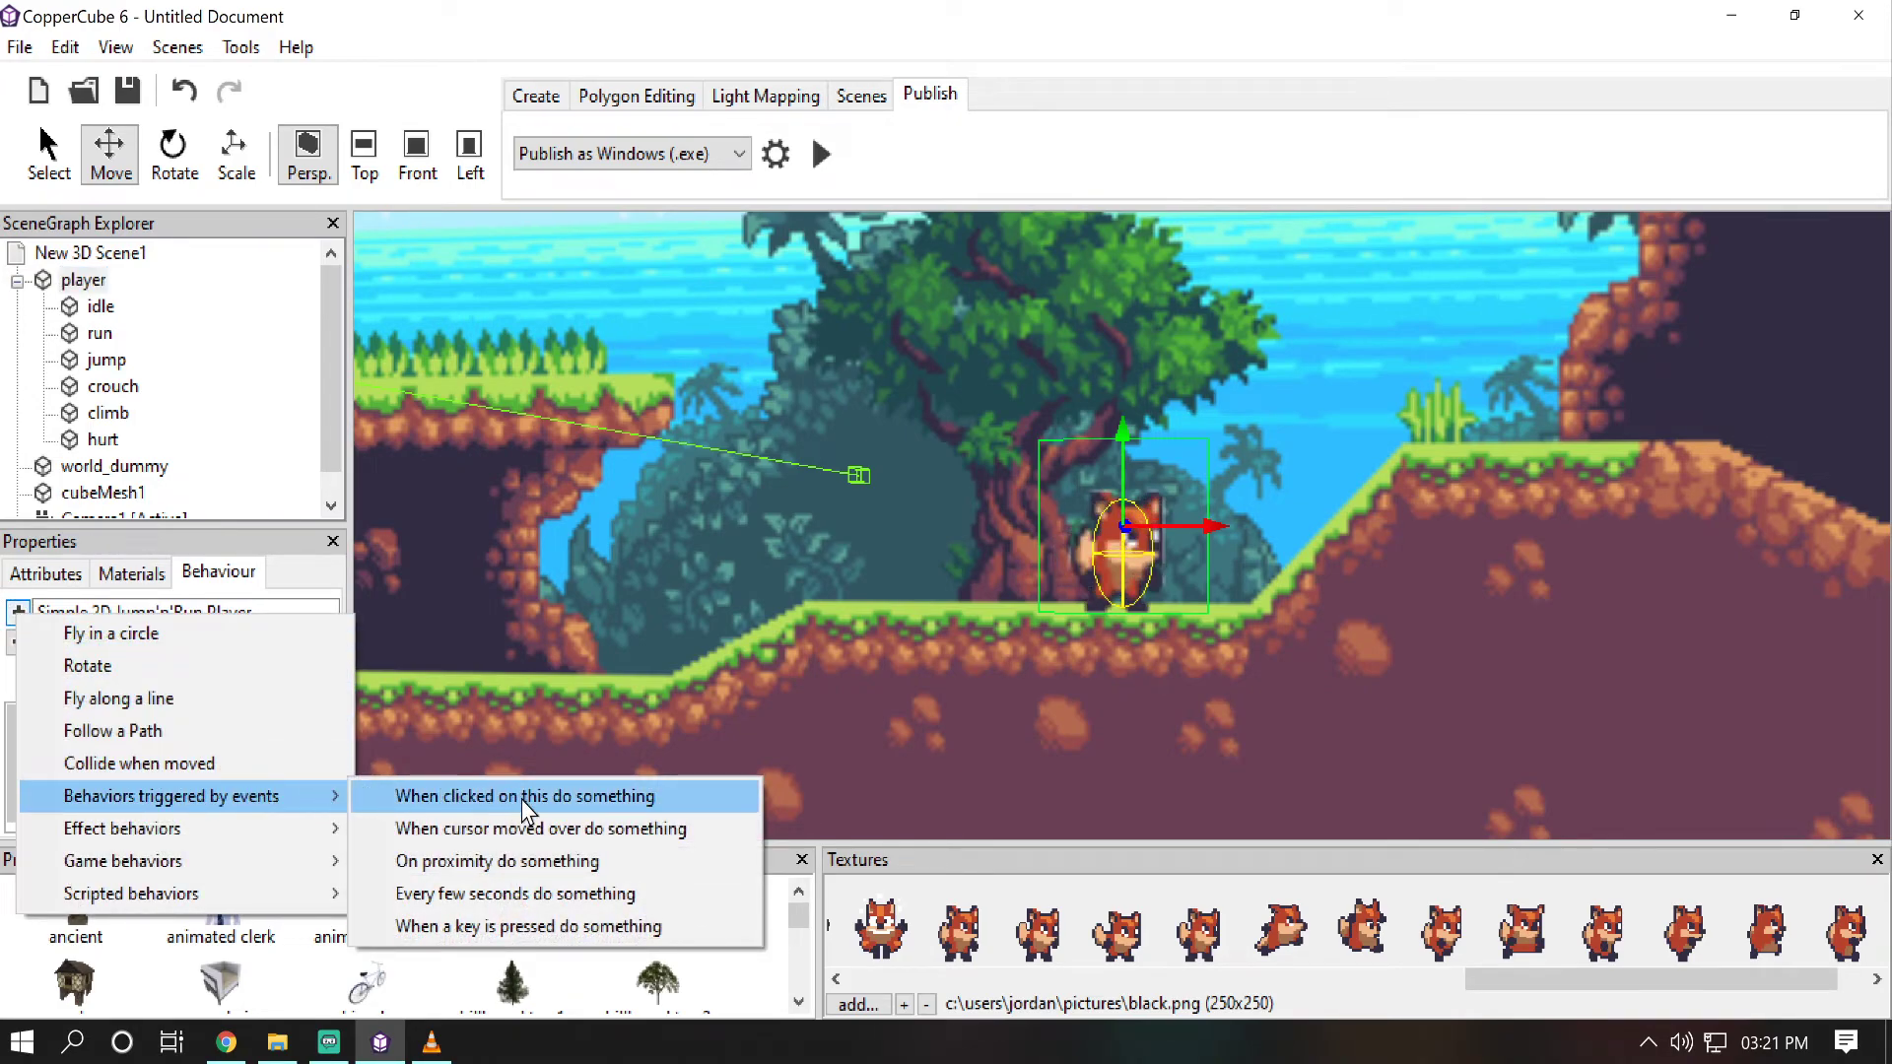
pyautogui.click(503, 927)
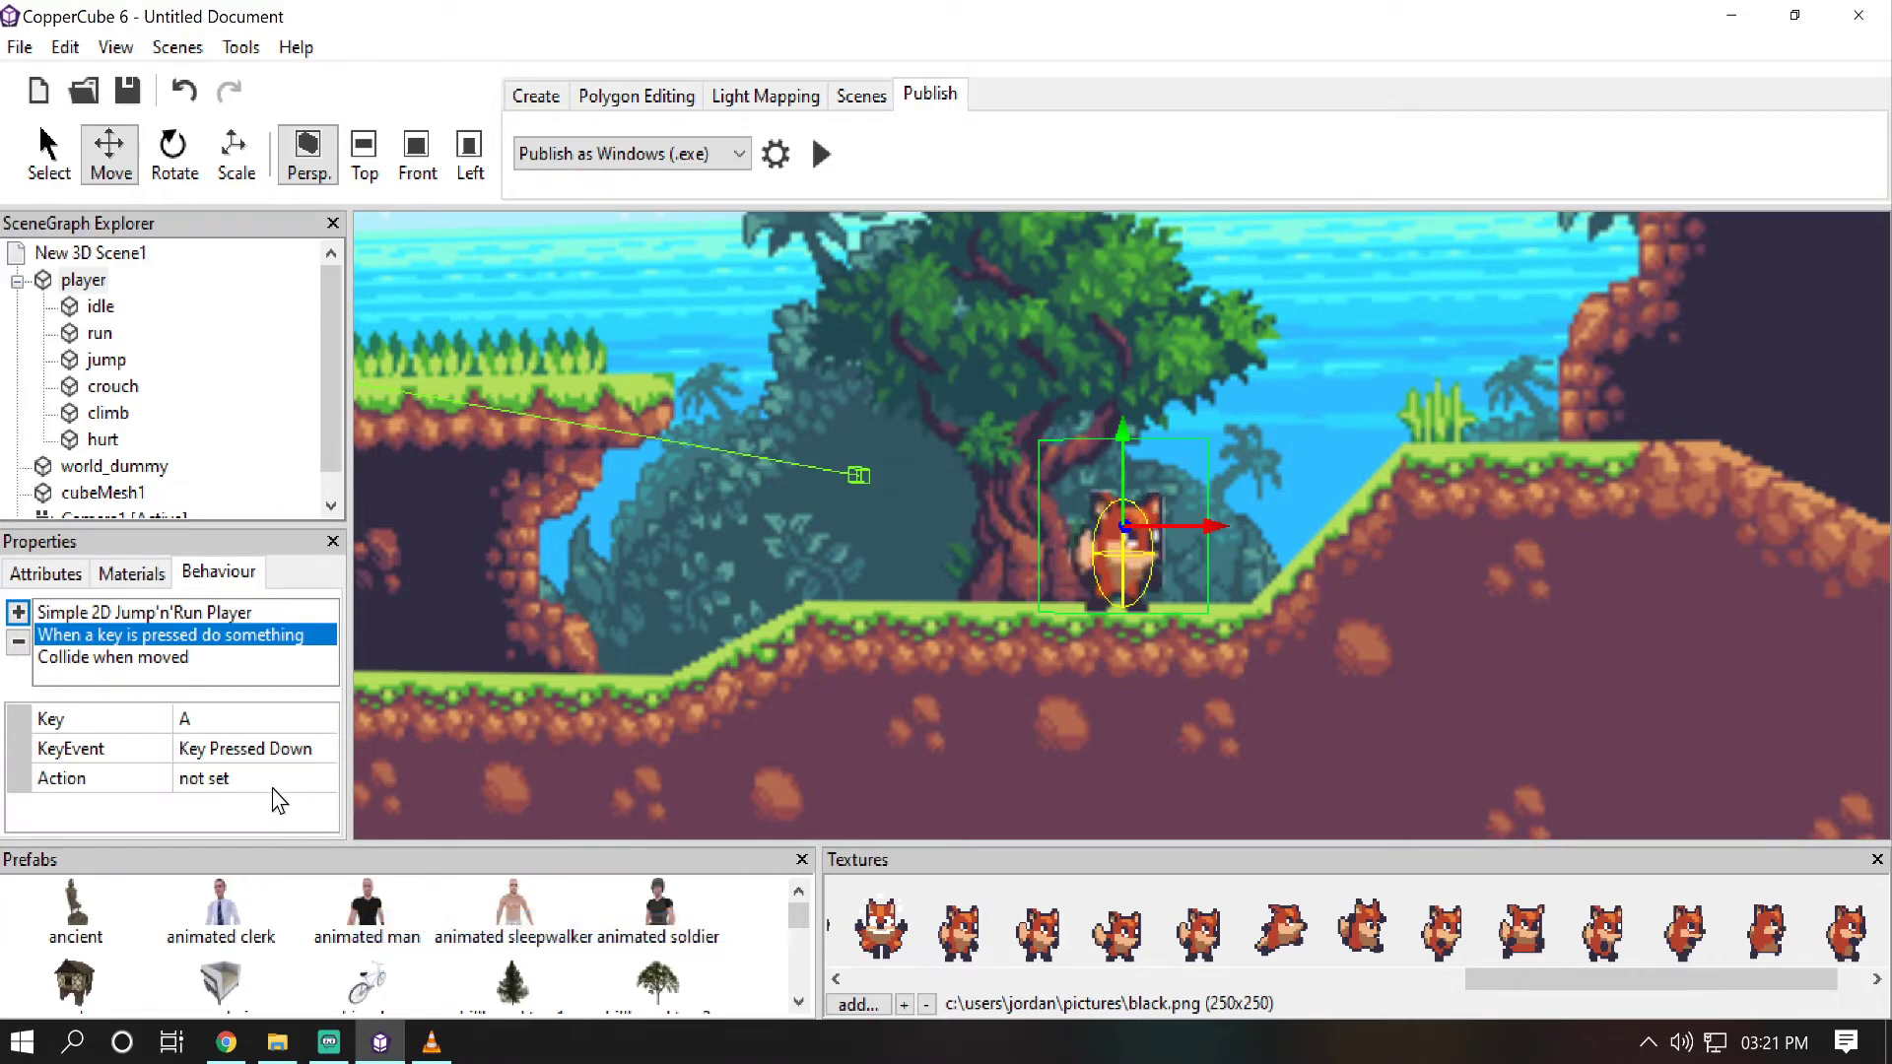
pyautogui.click(286, 724)
pyautogui.click(323, 718)
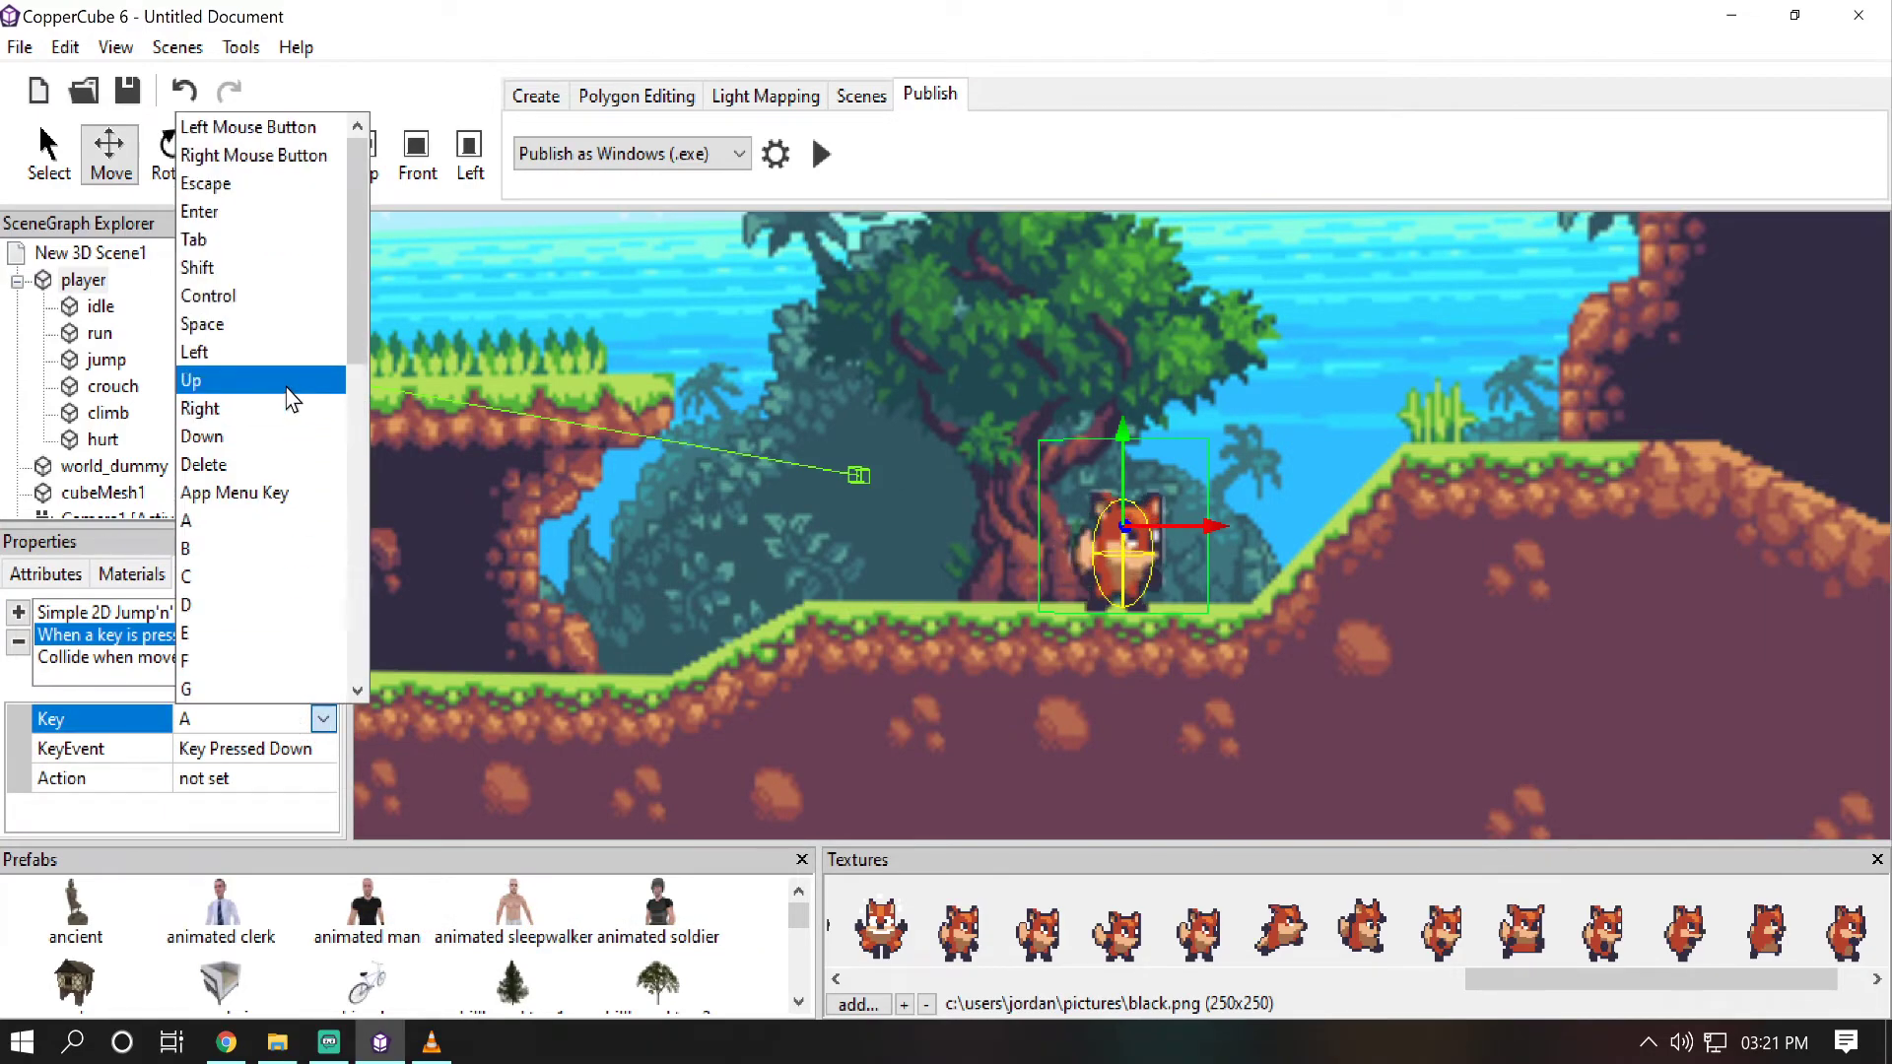
pyautogui.click(286, 353)
# Step: Give the Left key behavior a "Set or Change a Variable" action that sets player_animation to run
pyautogui.click(316, 779)
pyautogui.click(325, 779)
pyautogui.click(45, 589)
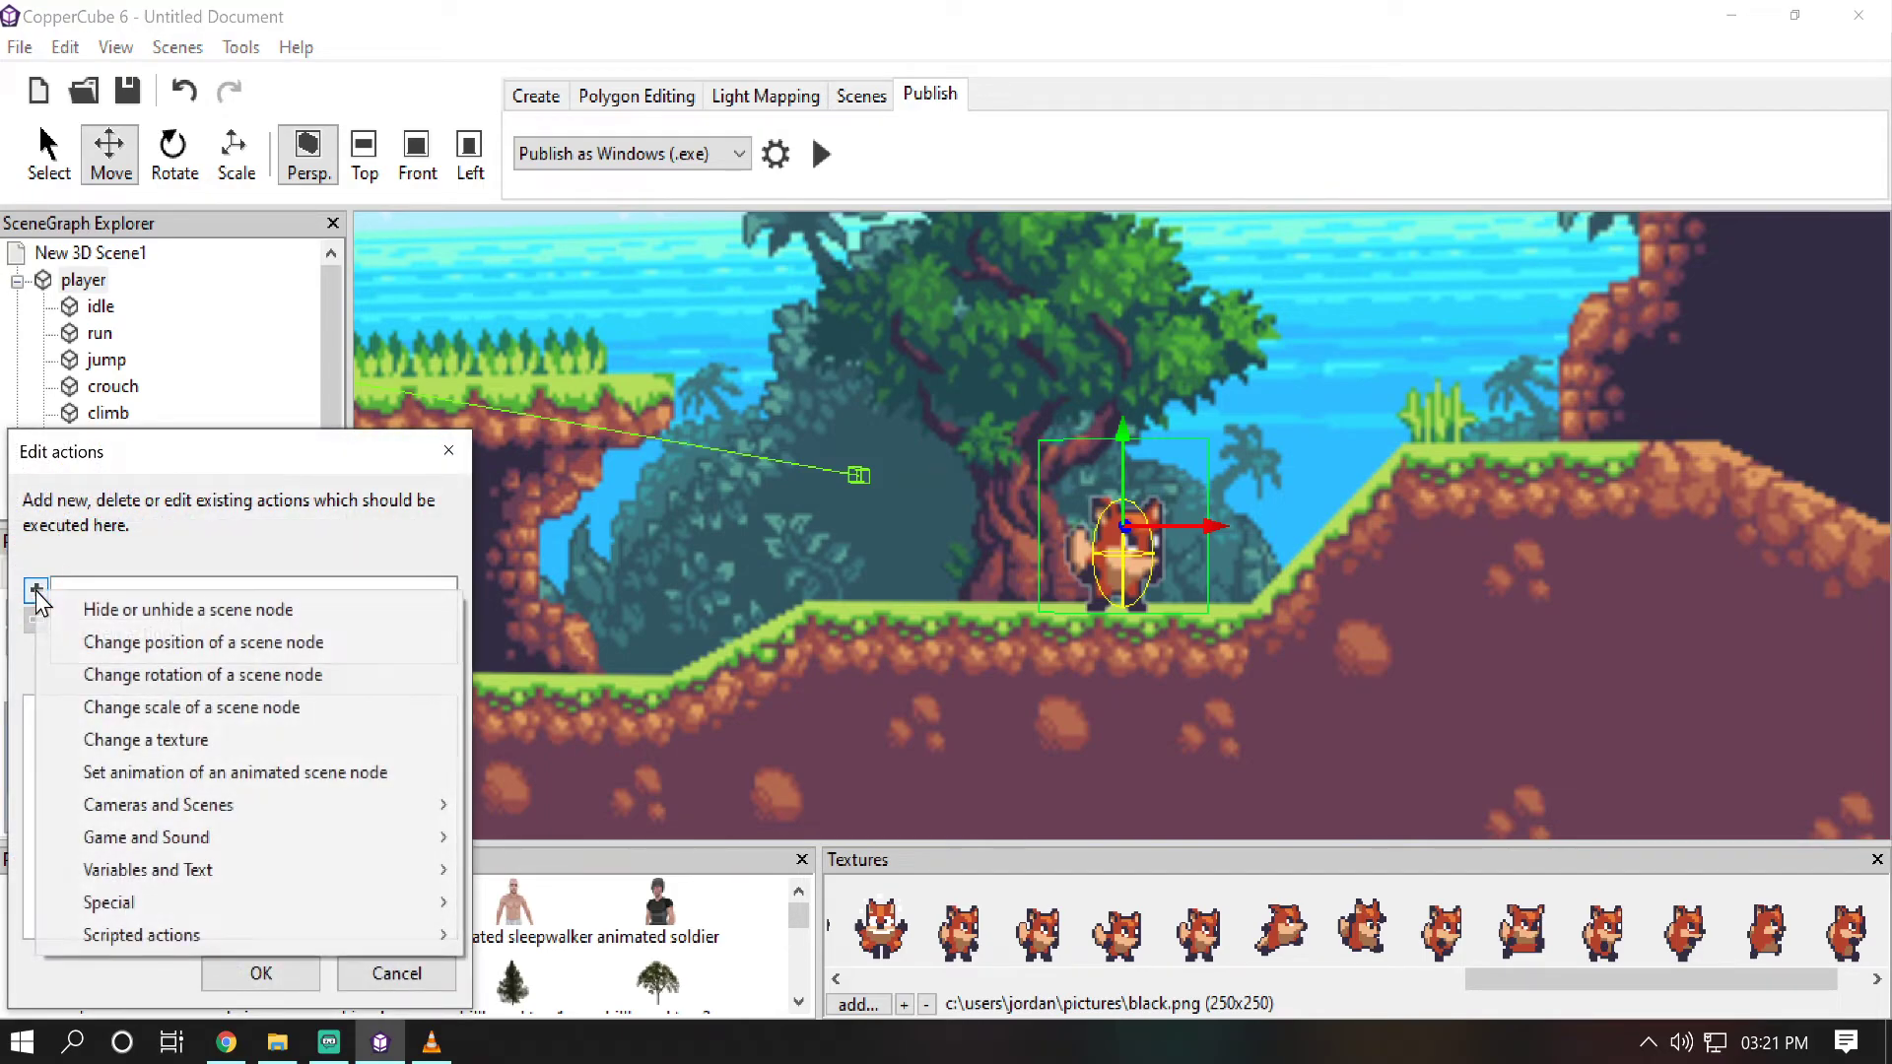
pyautogui.moveTo(373, 869)
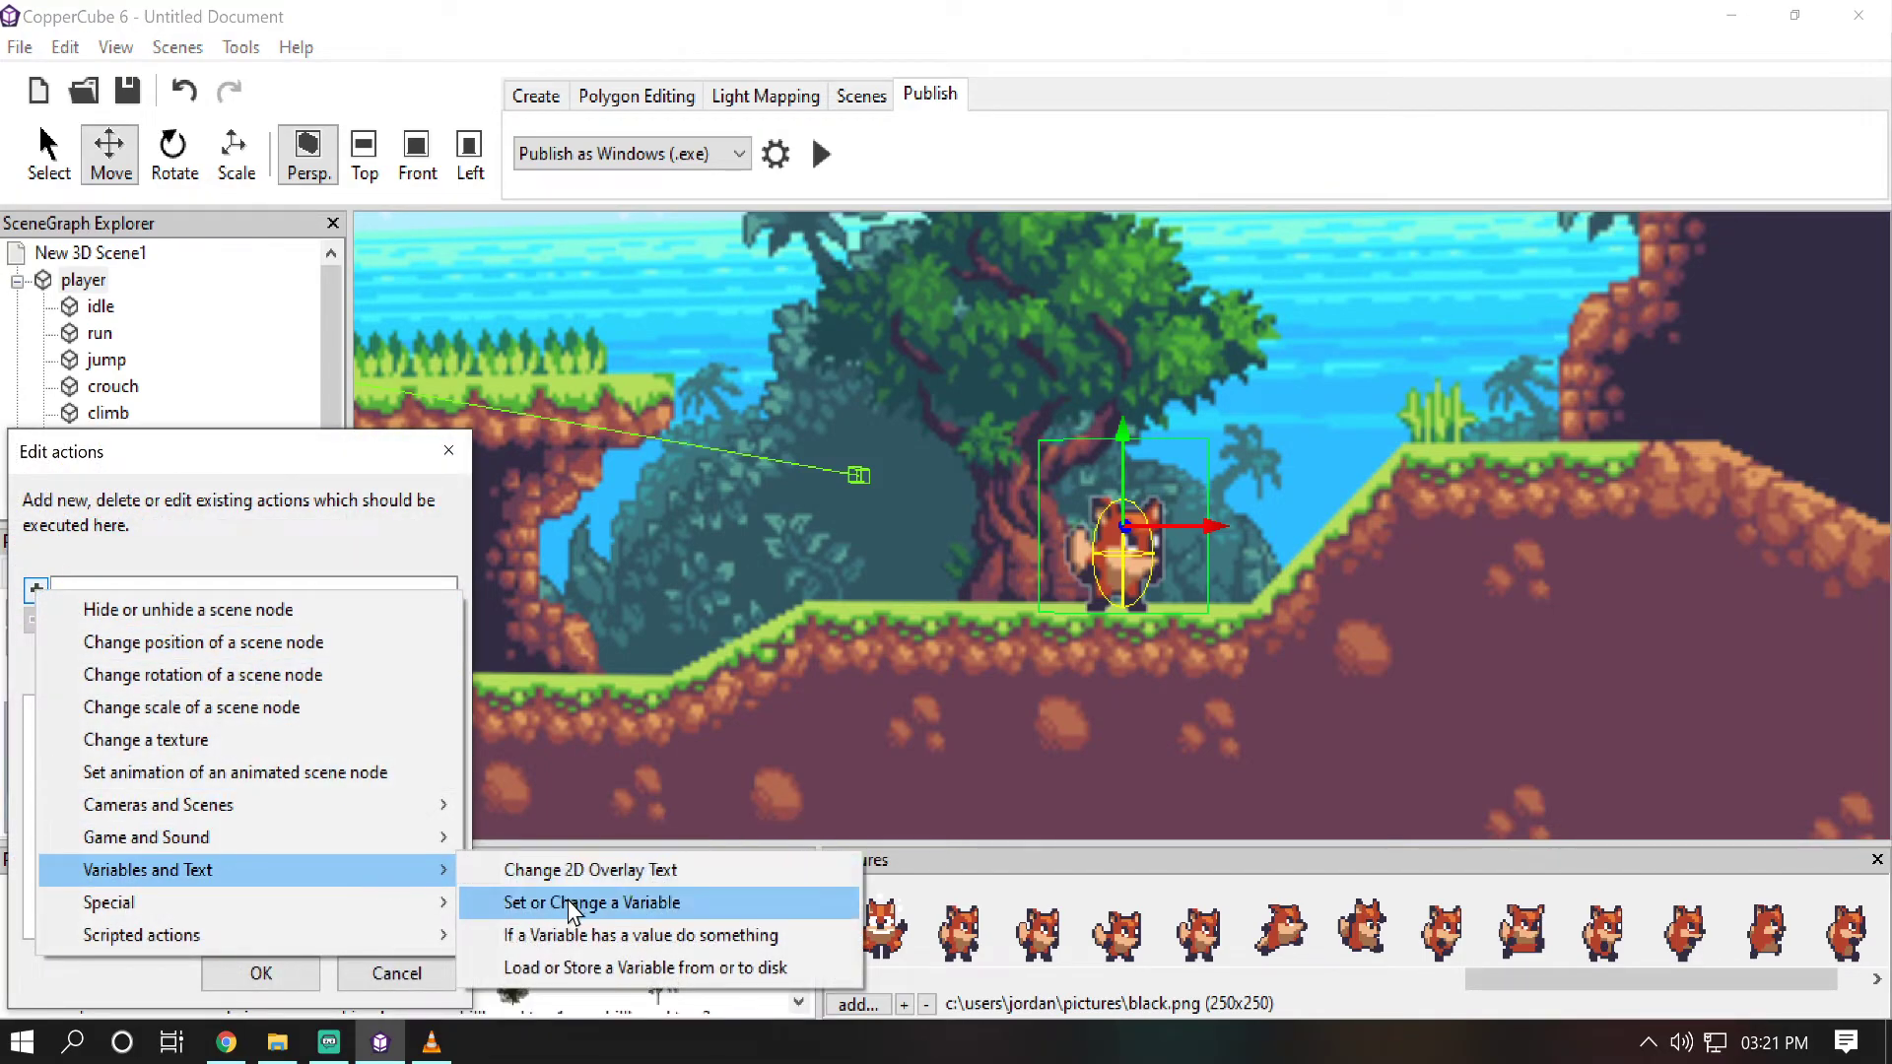
pyautogui.click(568, 901)
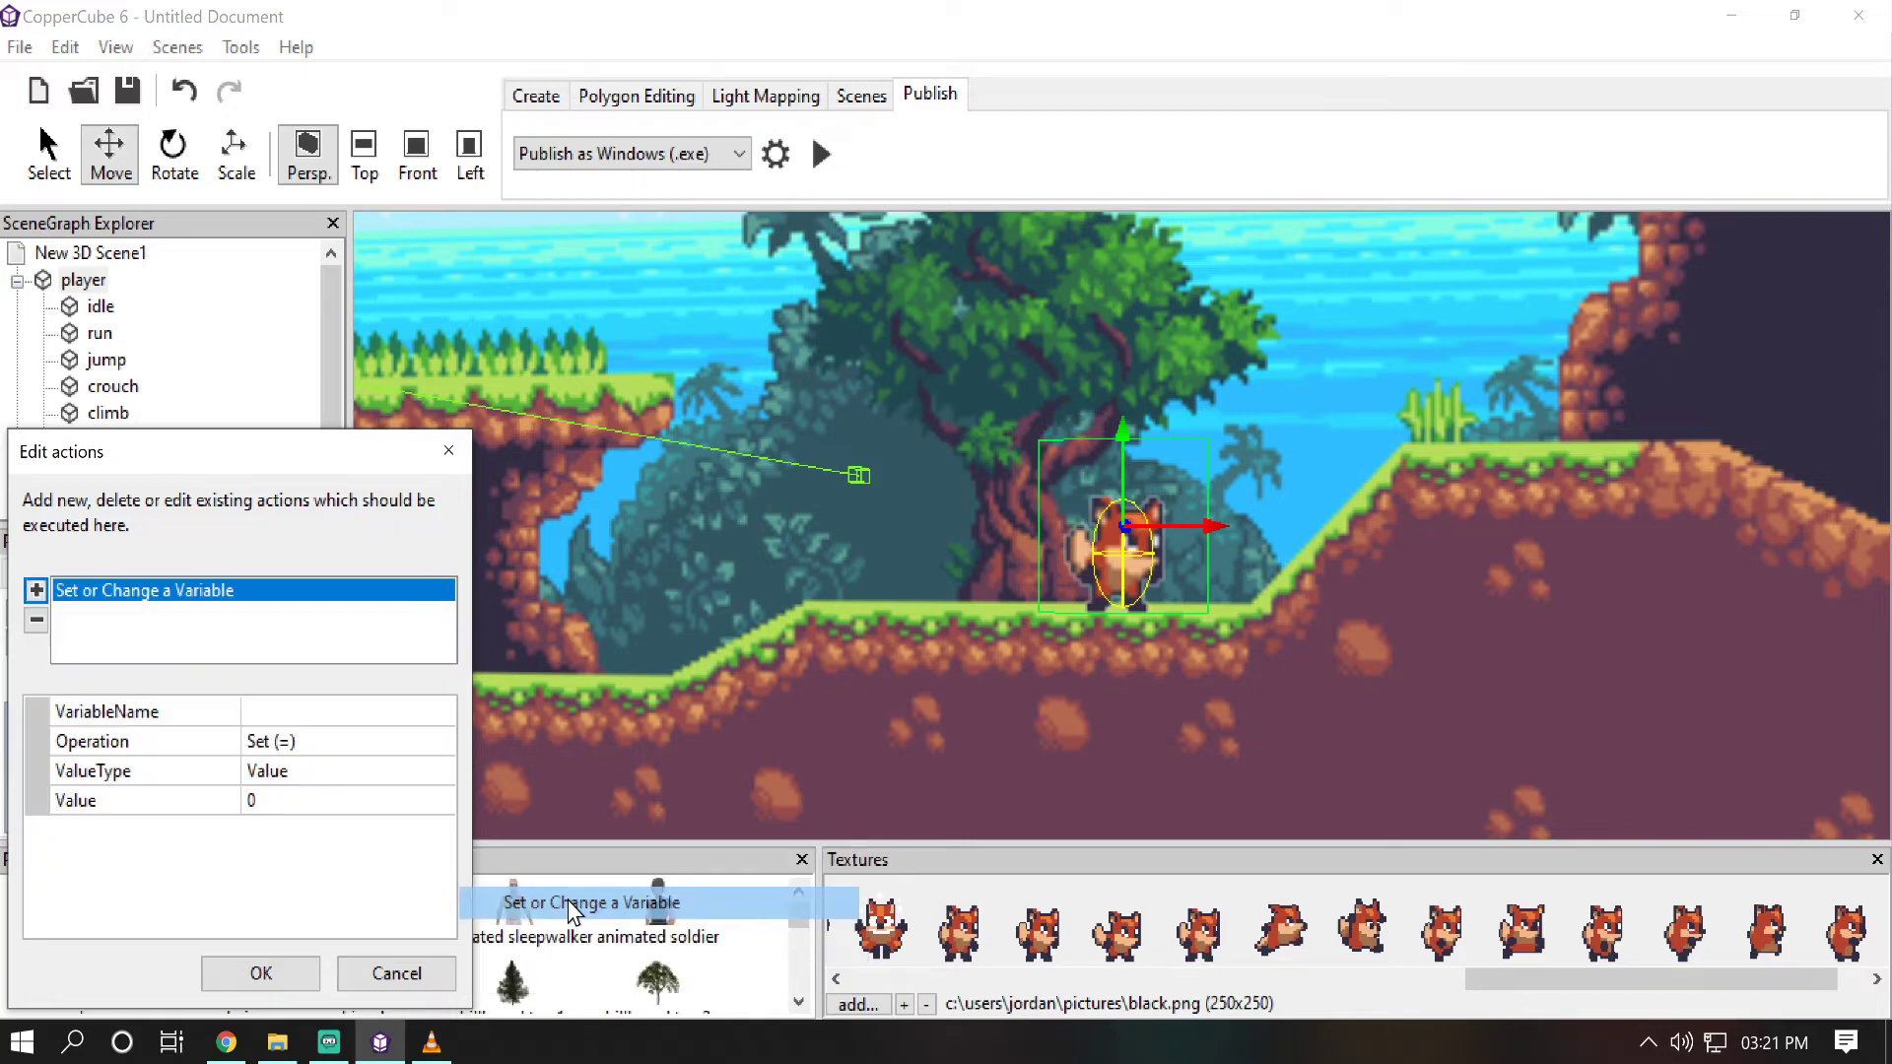
pyautogui.click(307, 710)
pyautogui.write('player_animation')
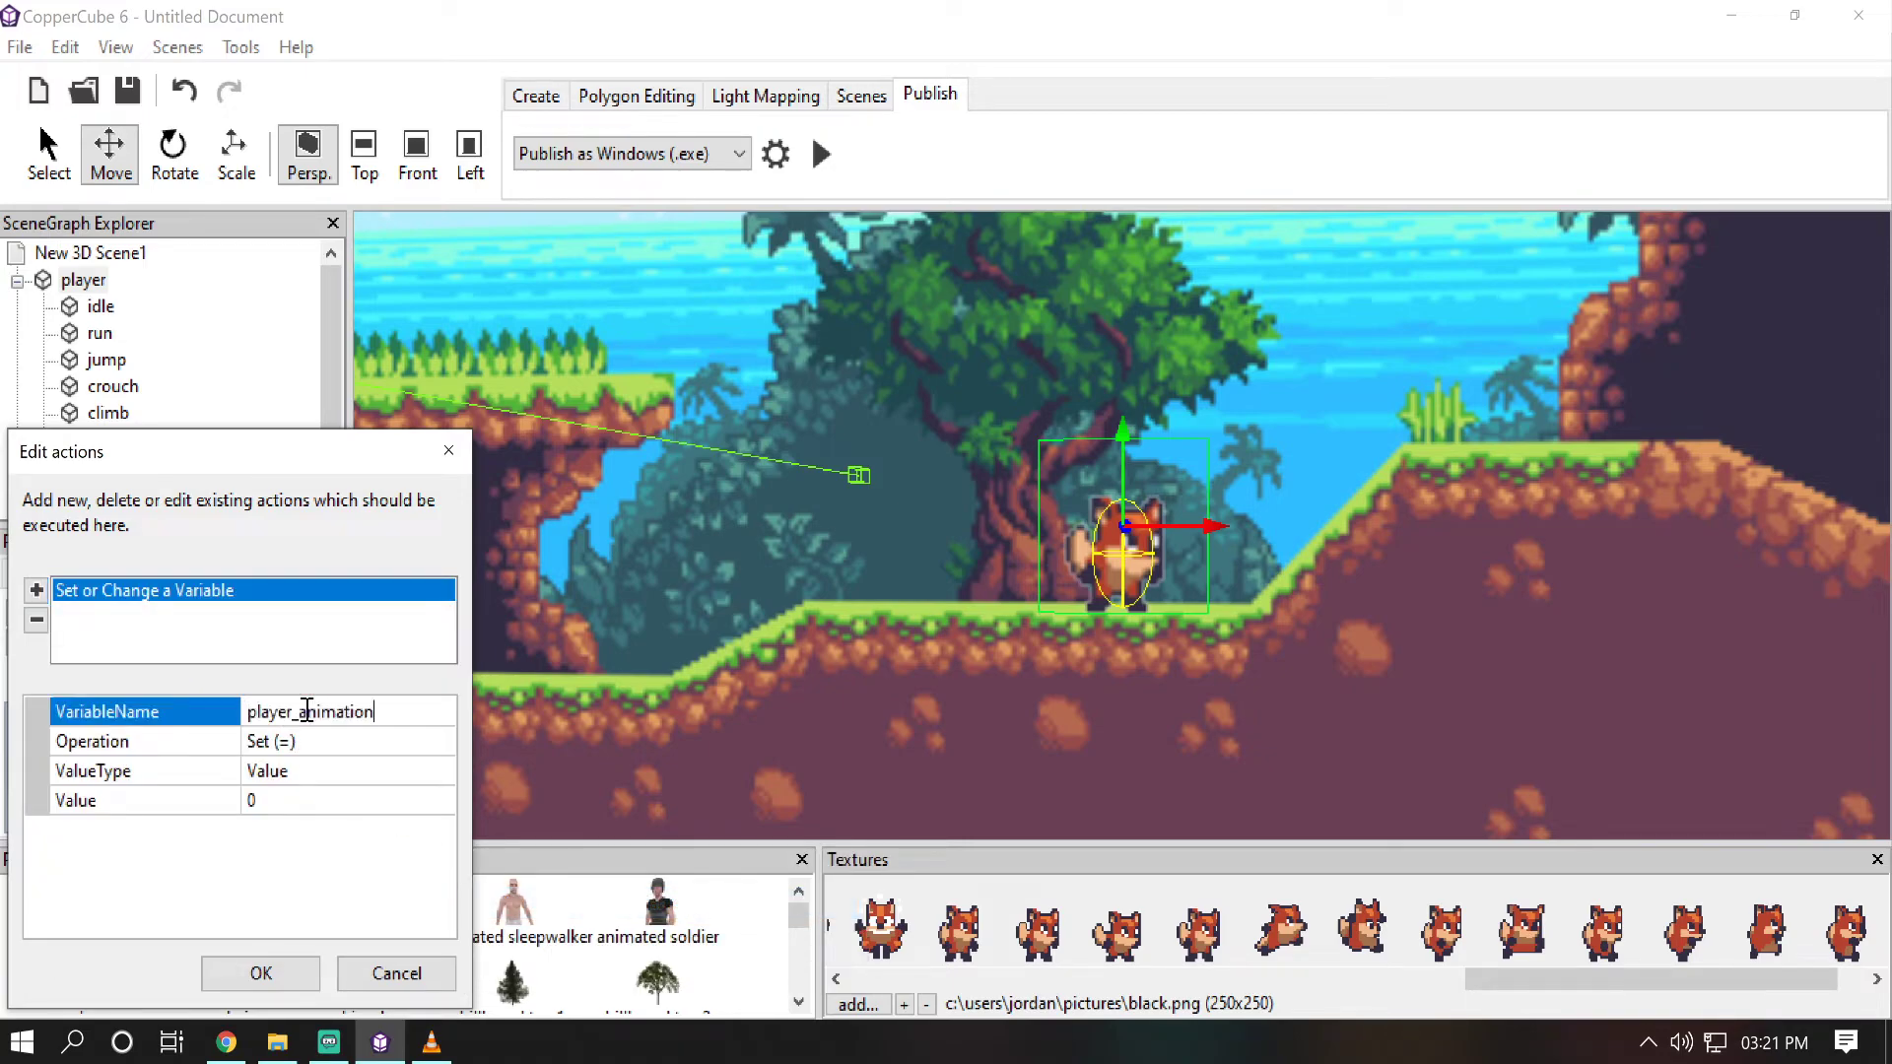
pyautogui.click(308, 770)
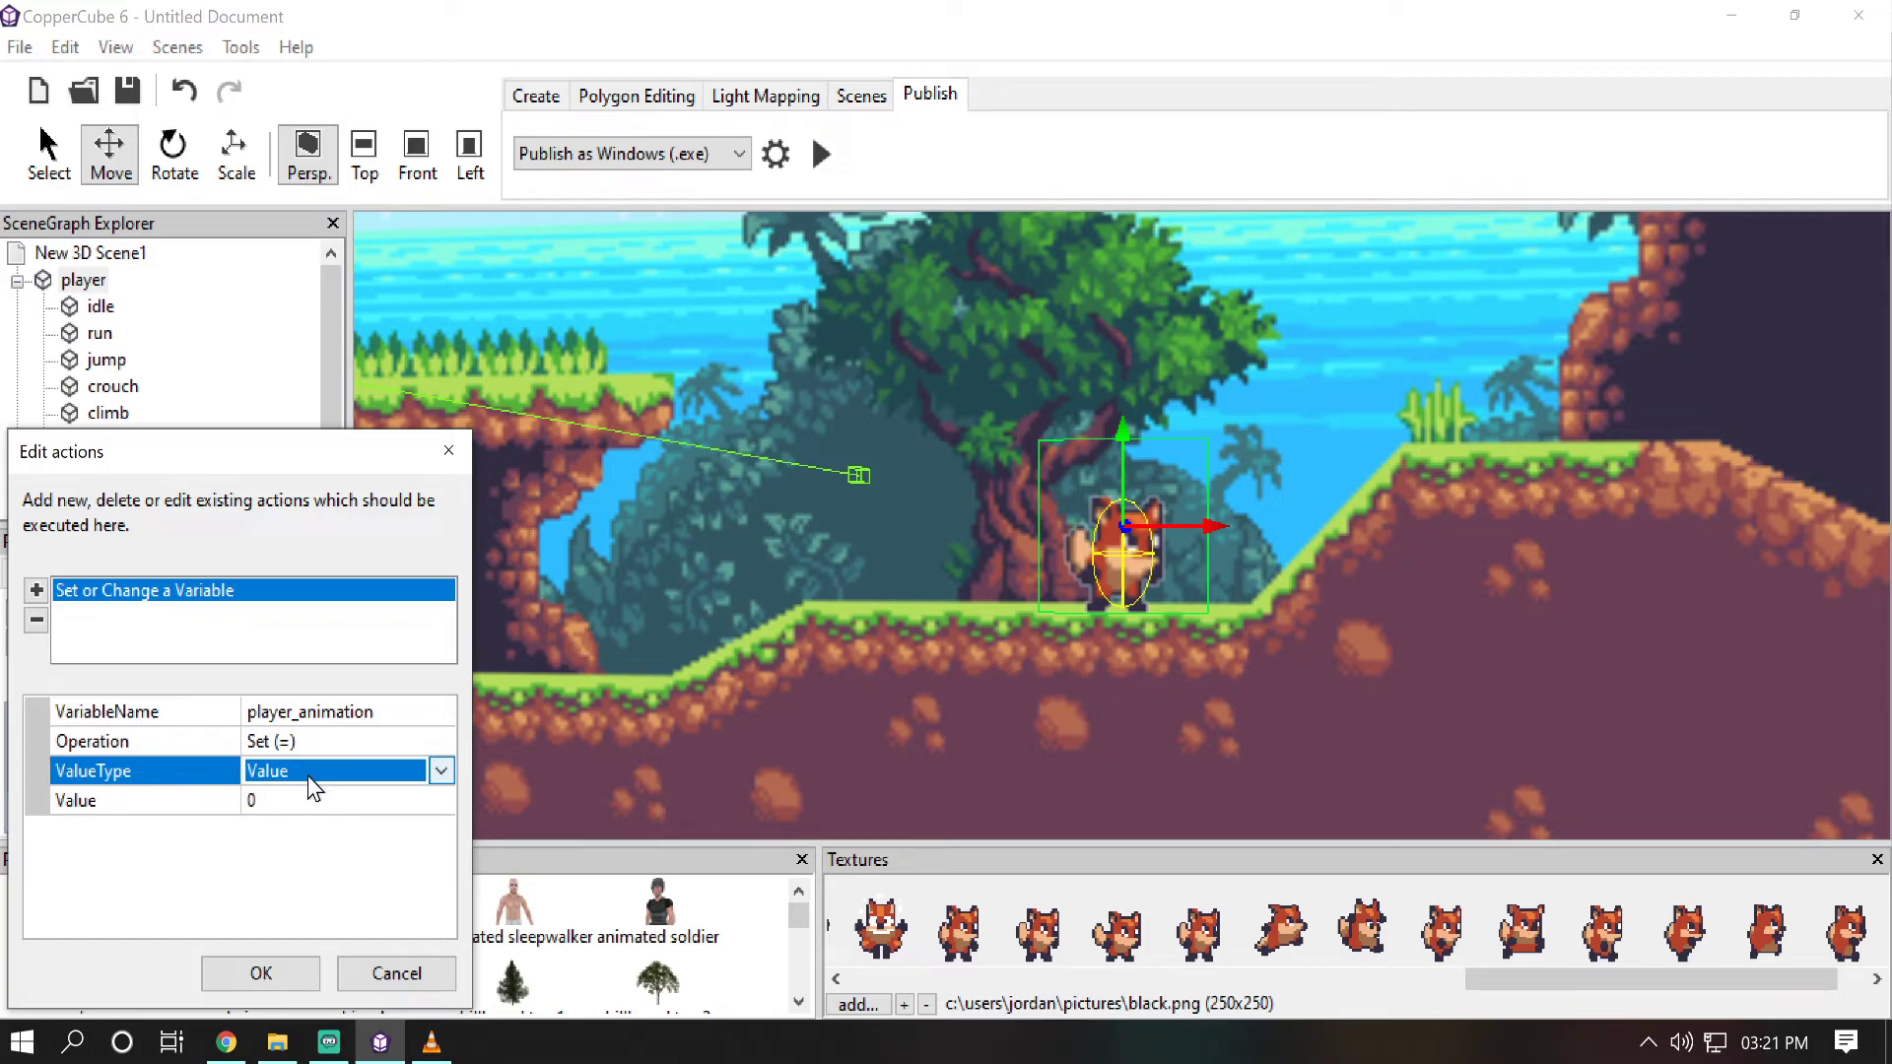
pyautogui.click(307, 799)
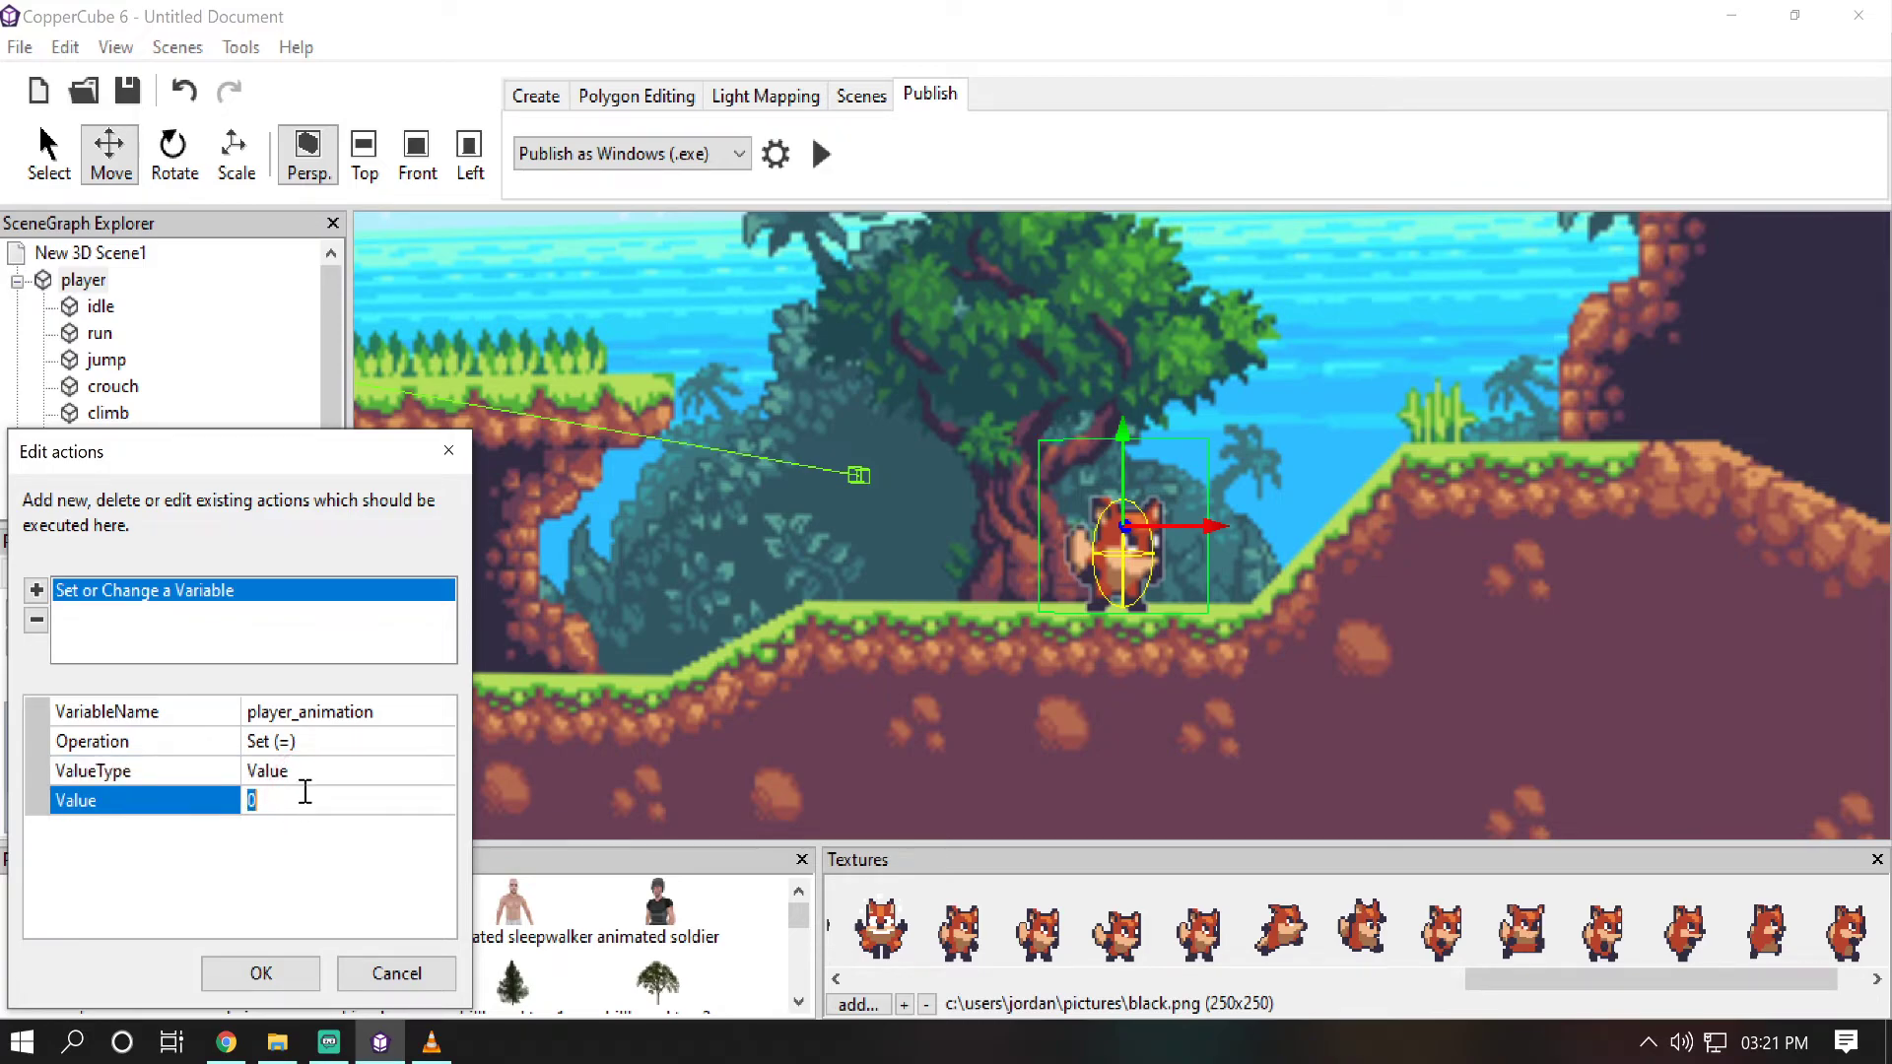
pyautogui.press('Return')
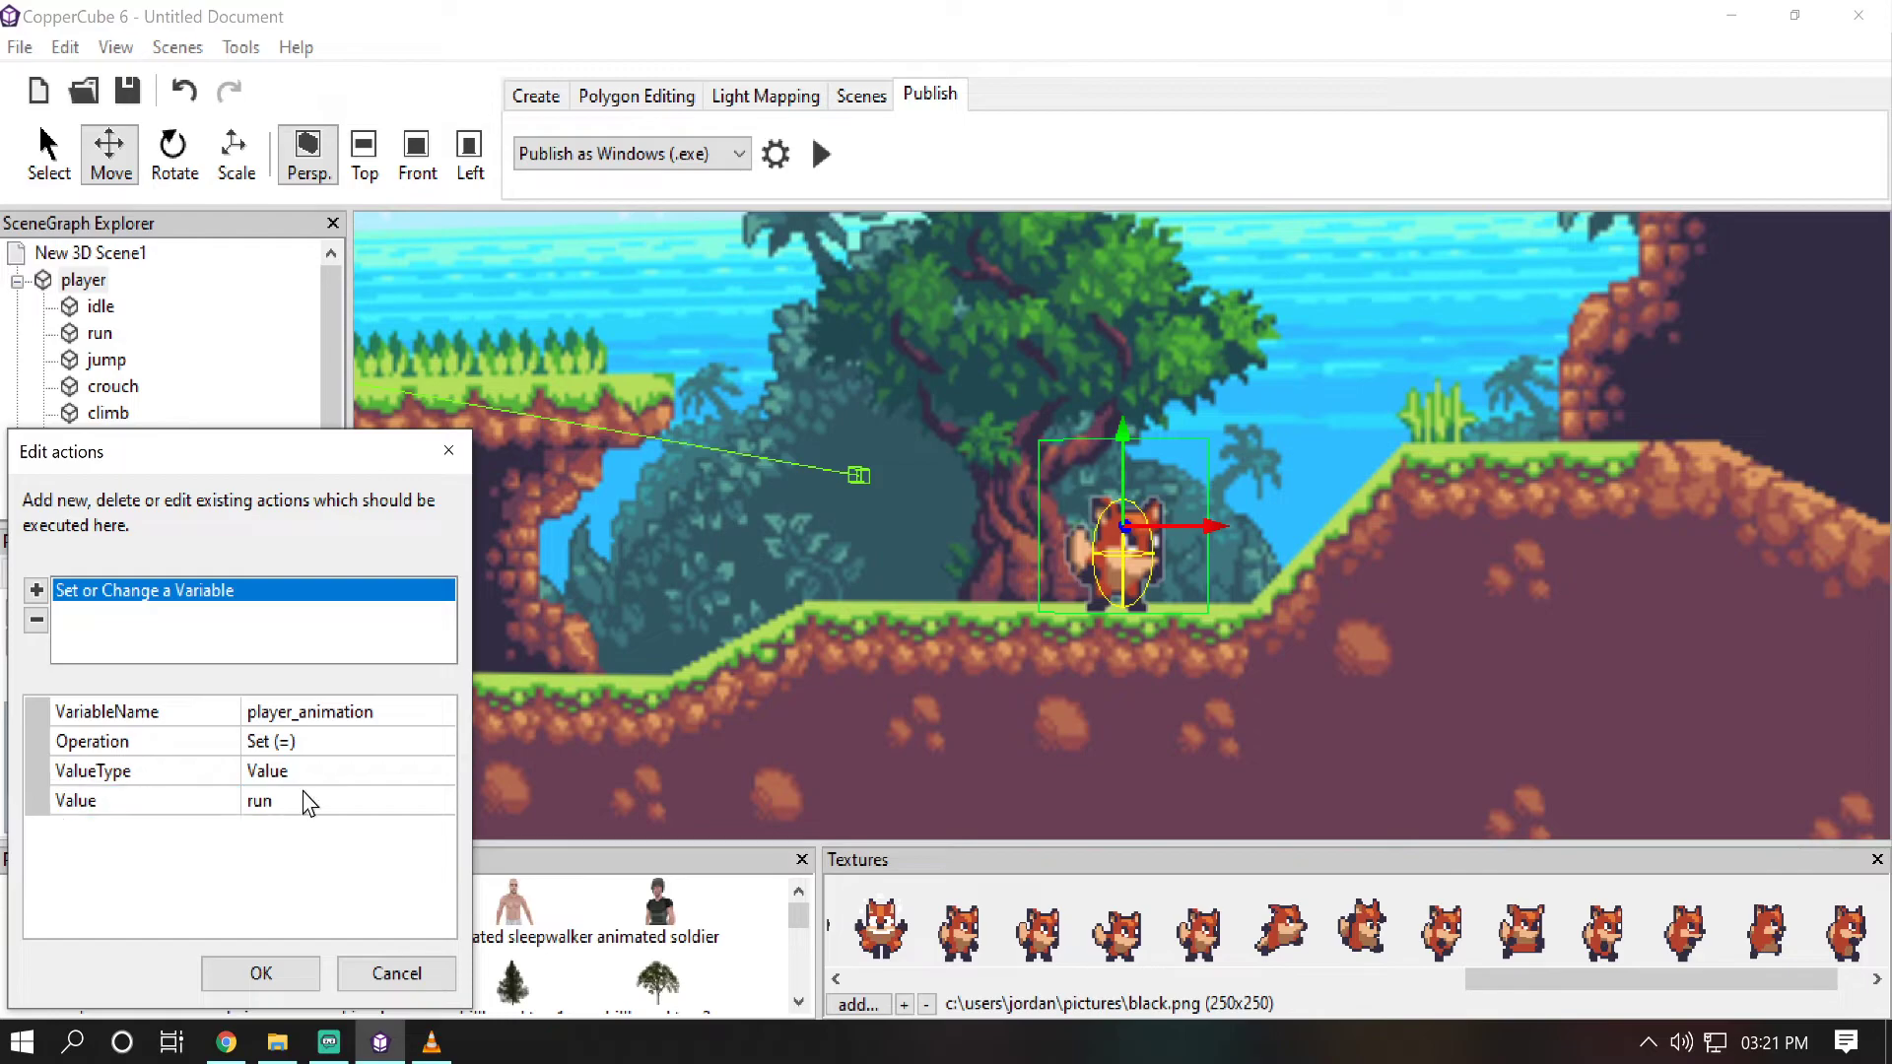
pyautogui.click(266, 973)
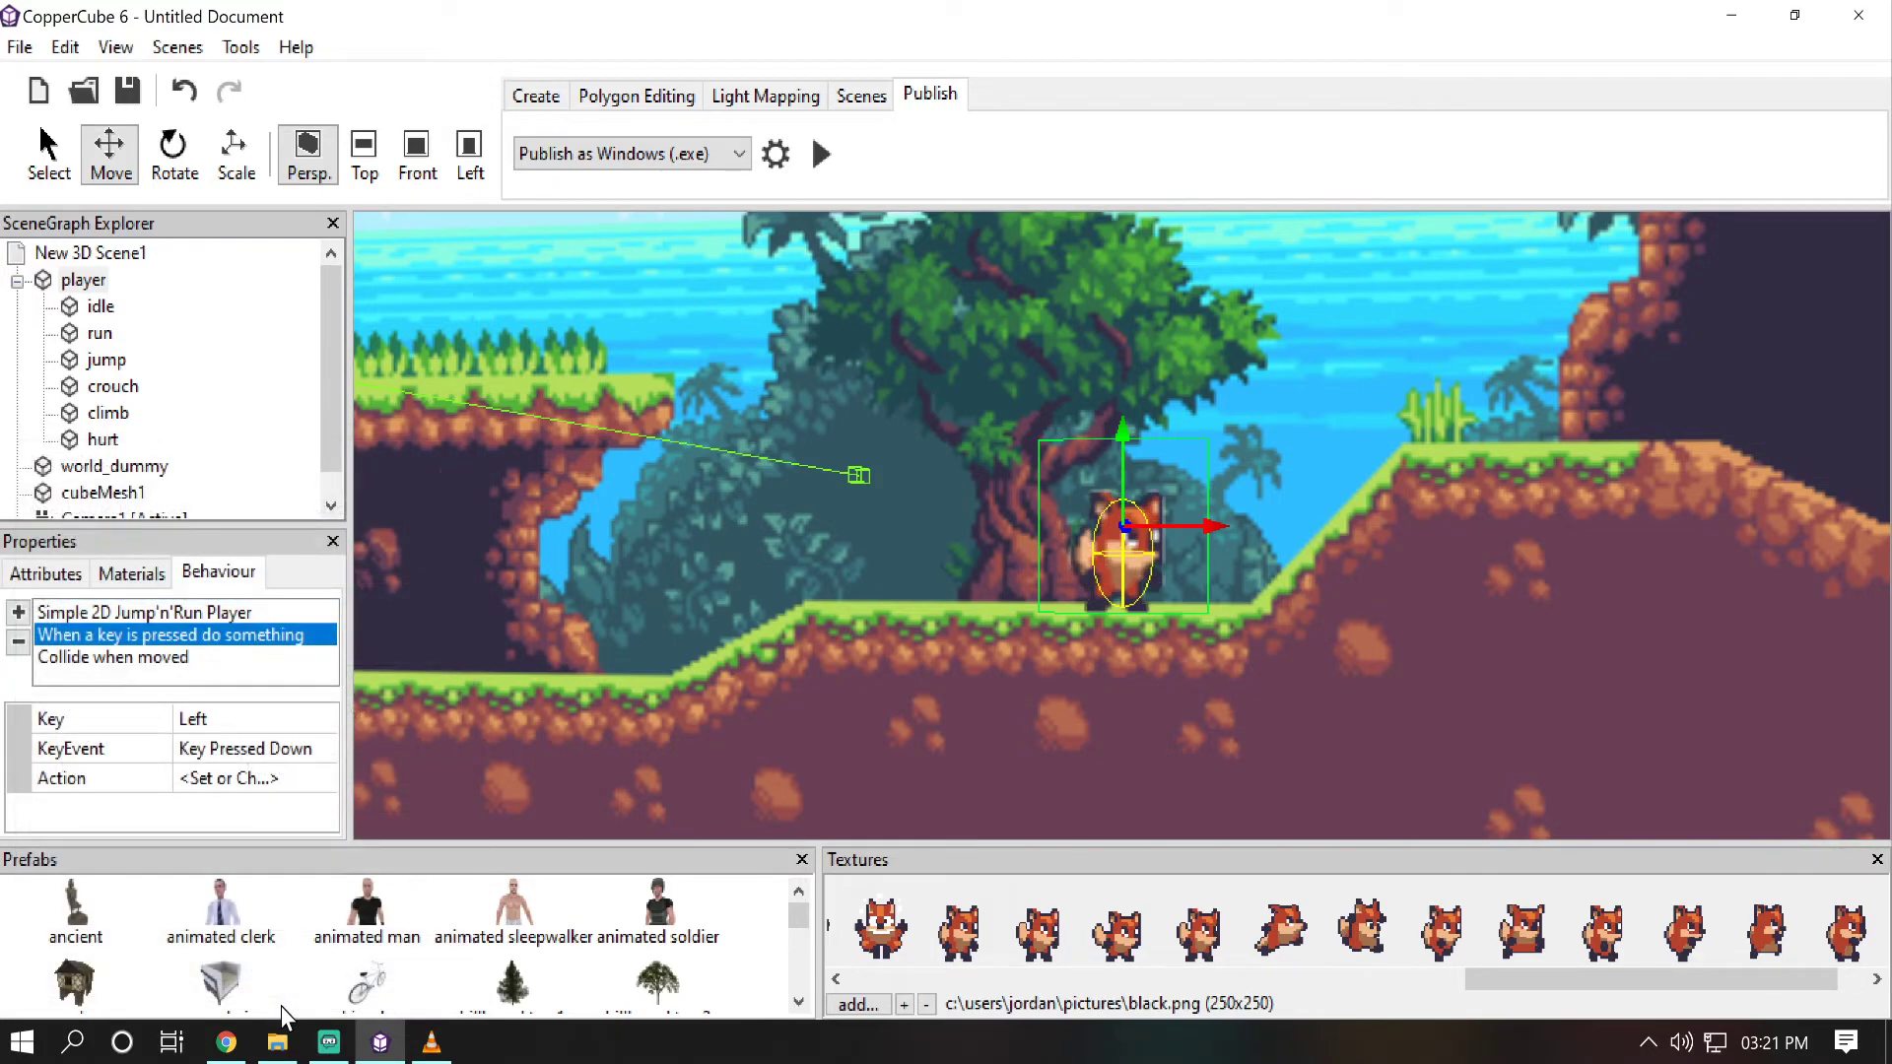
# Step: Add a second "When a key is pressed do something" behavior to the player with Right as its key
pyautogui.click(17, 613)
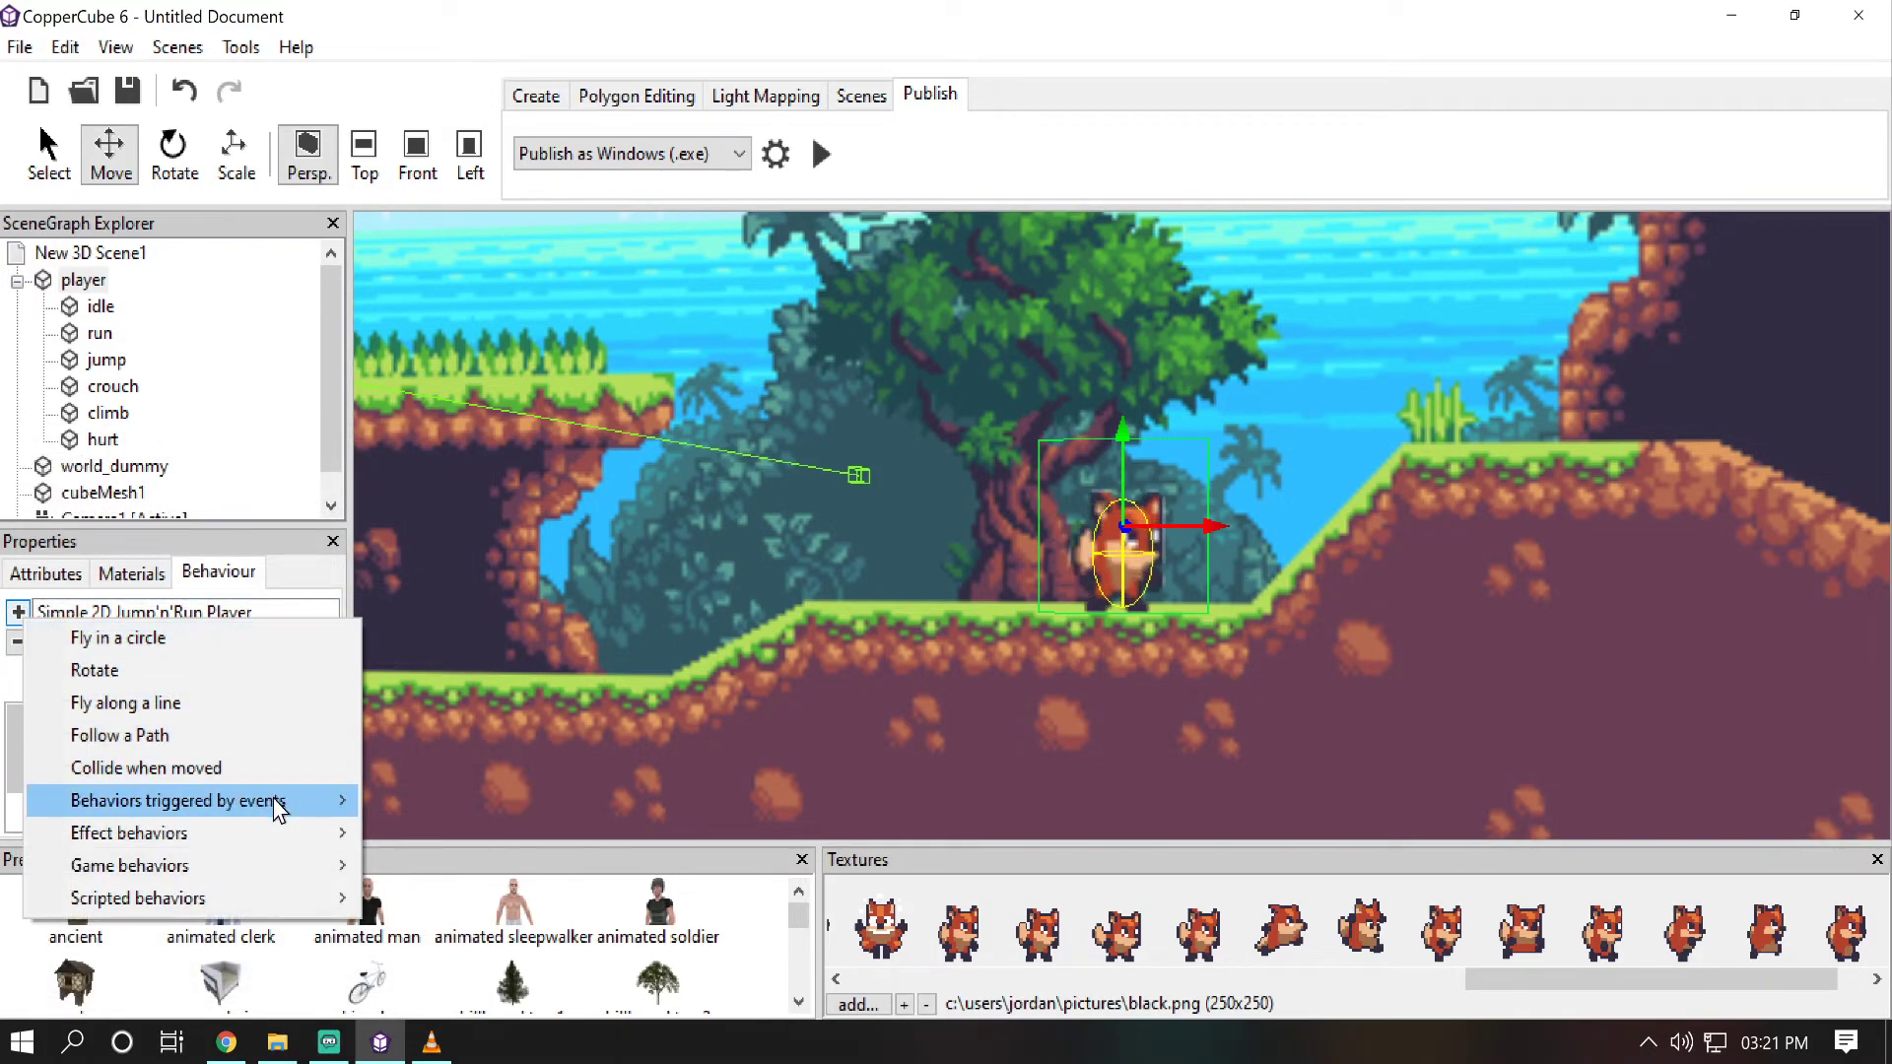
pyautogui.moveTo(276, 804)
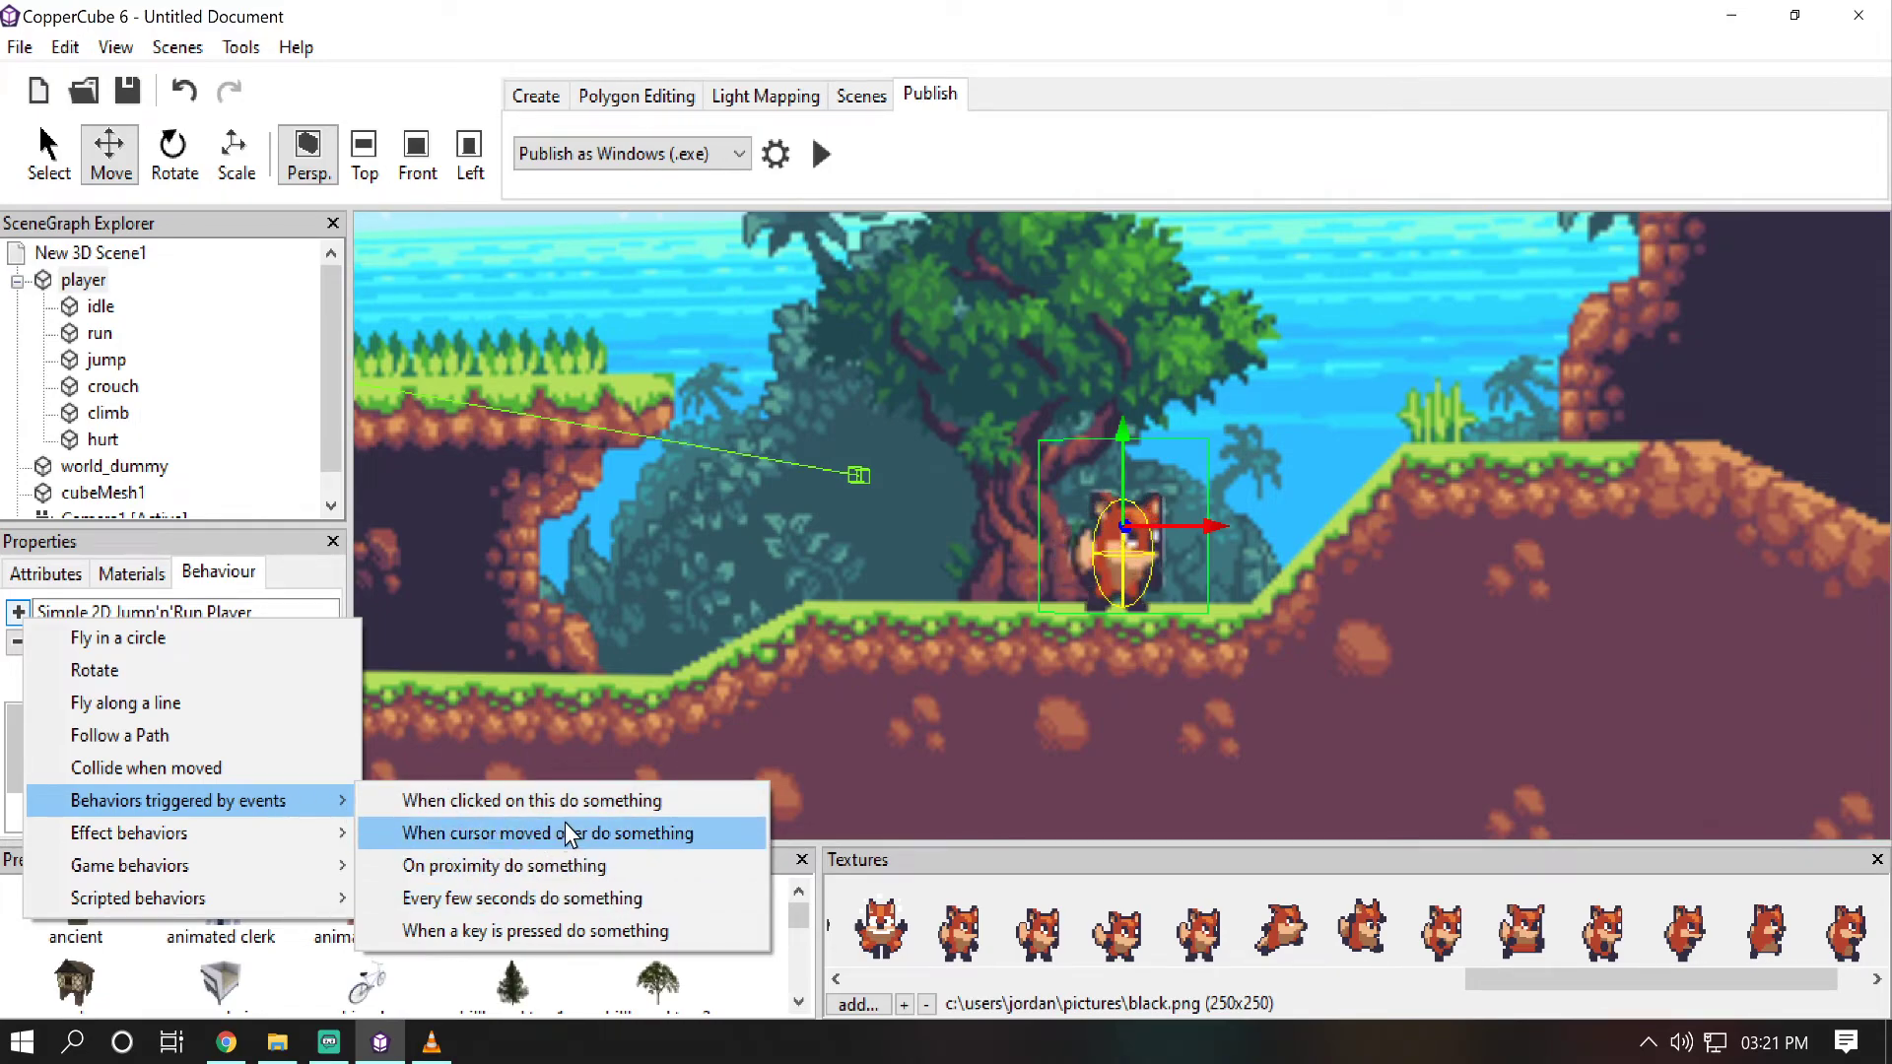
pyautogui.click(550, 930)
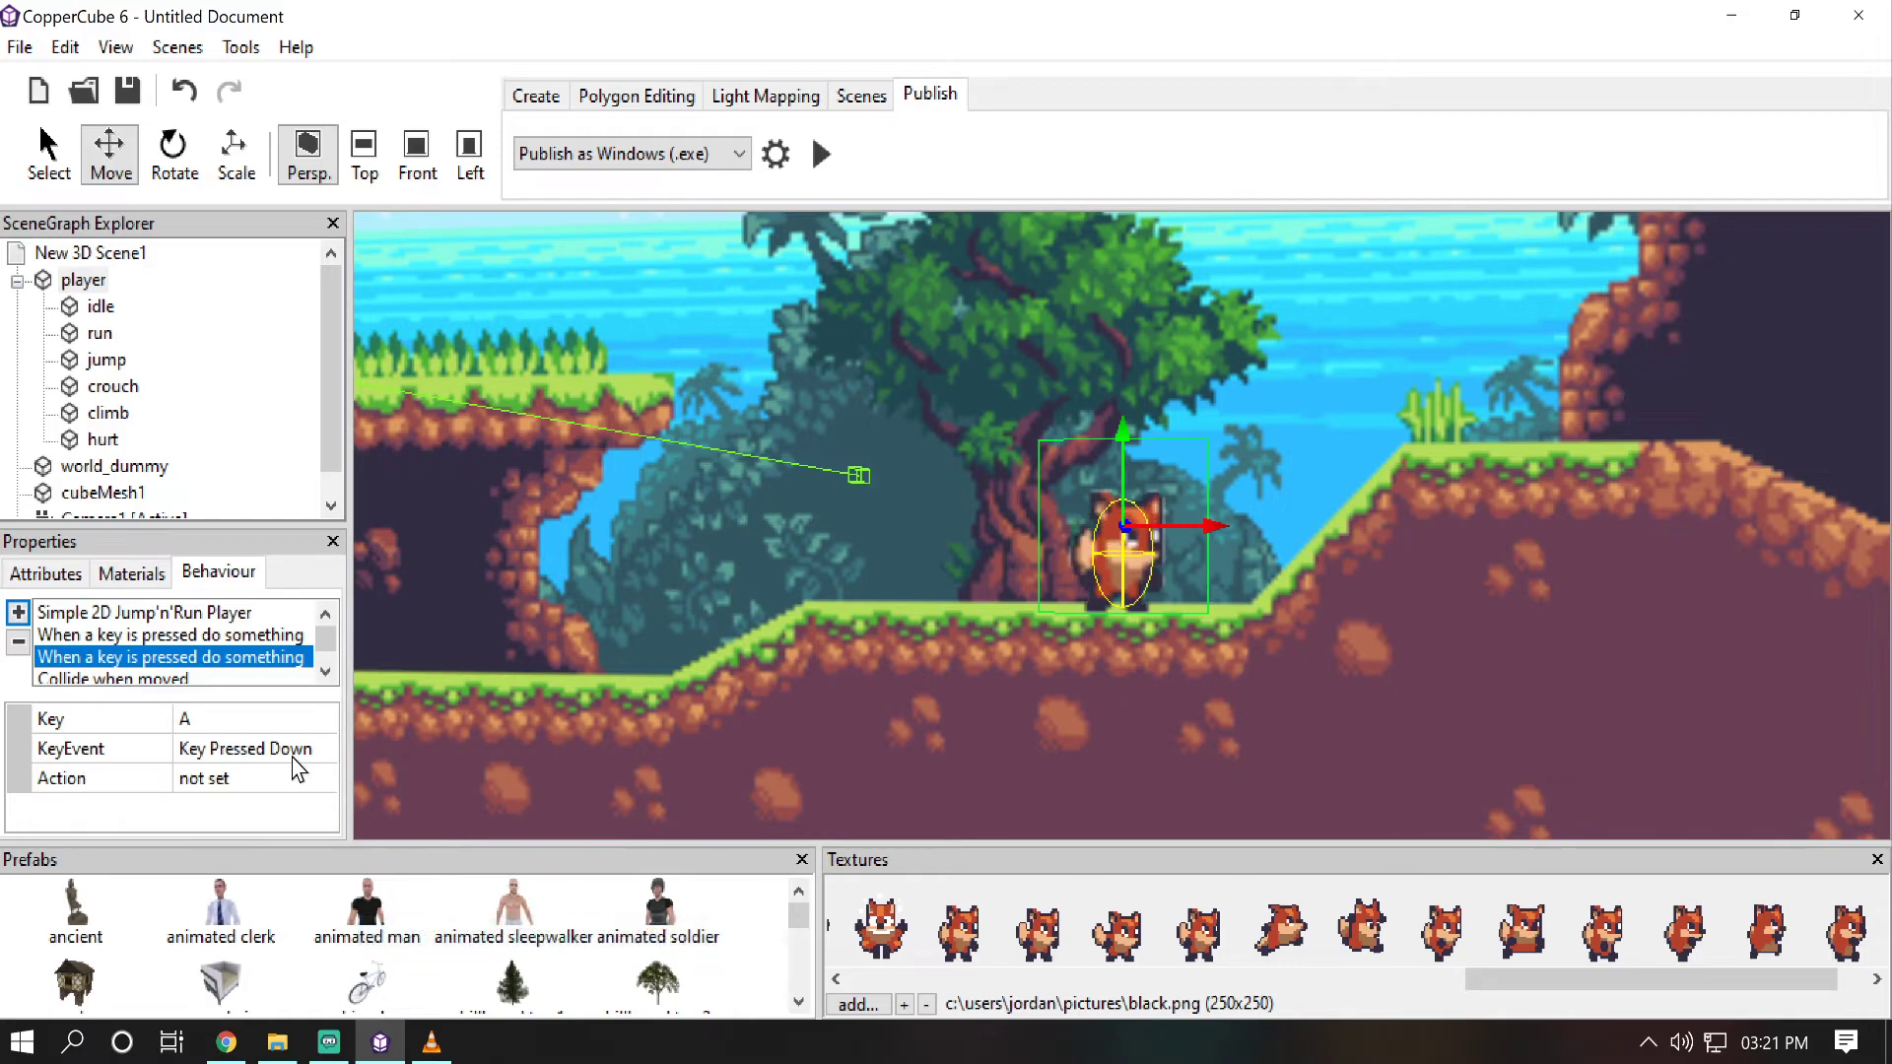
pyautogui.click(307, 722)
pyautogui.click(305, 725)
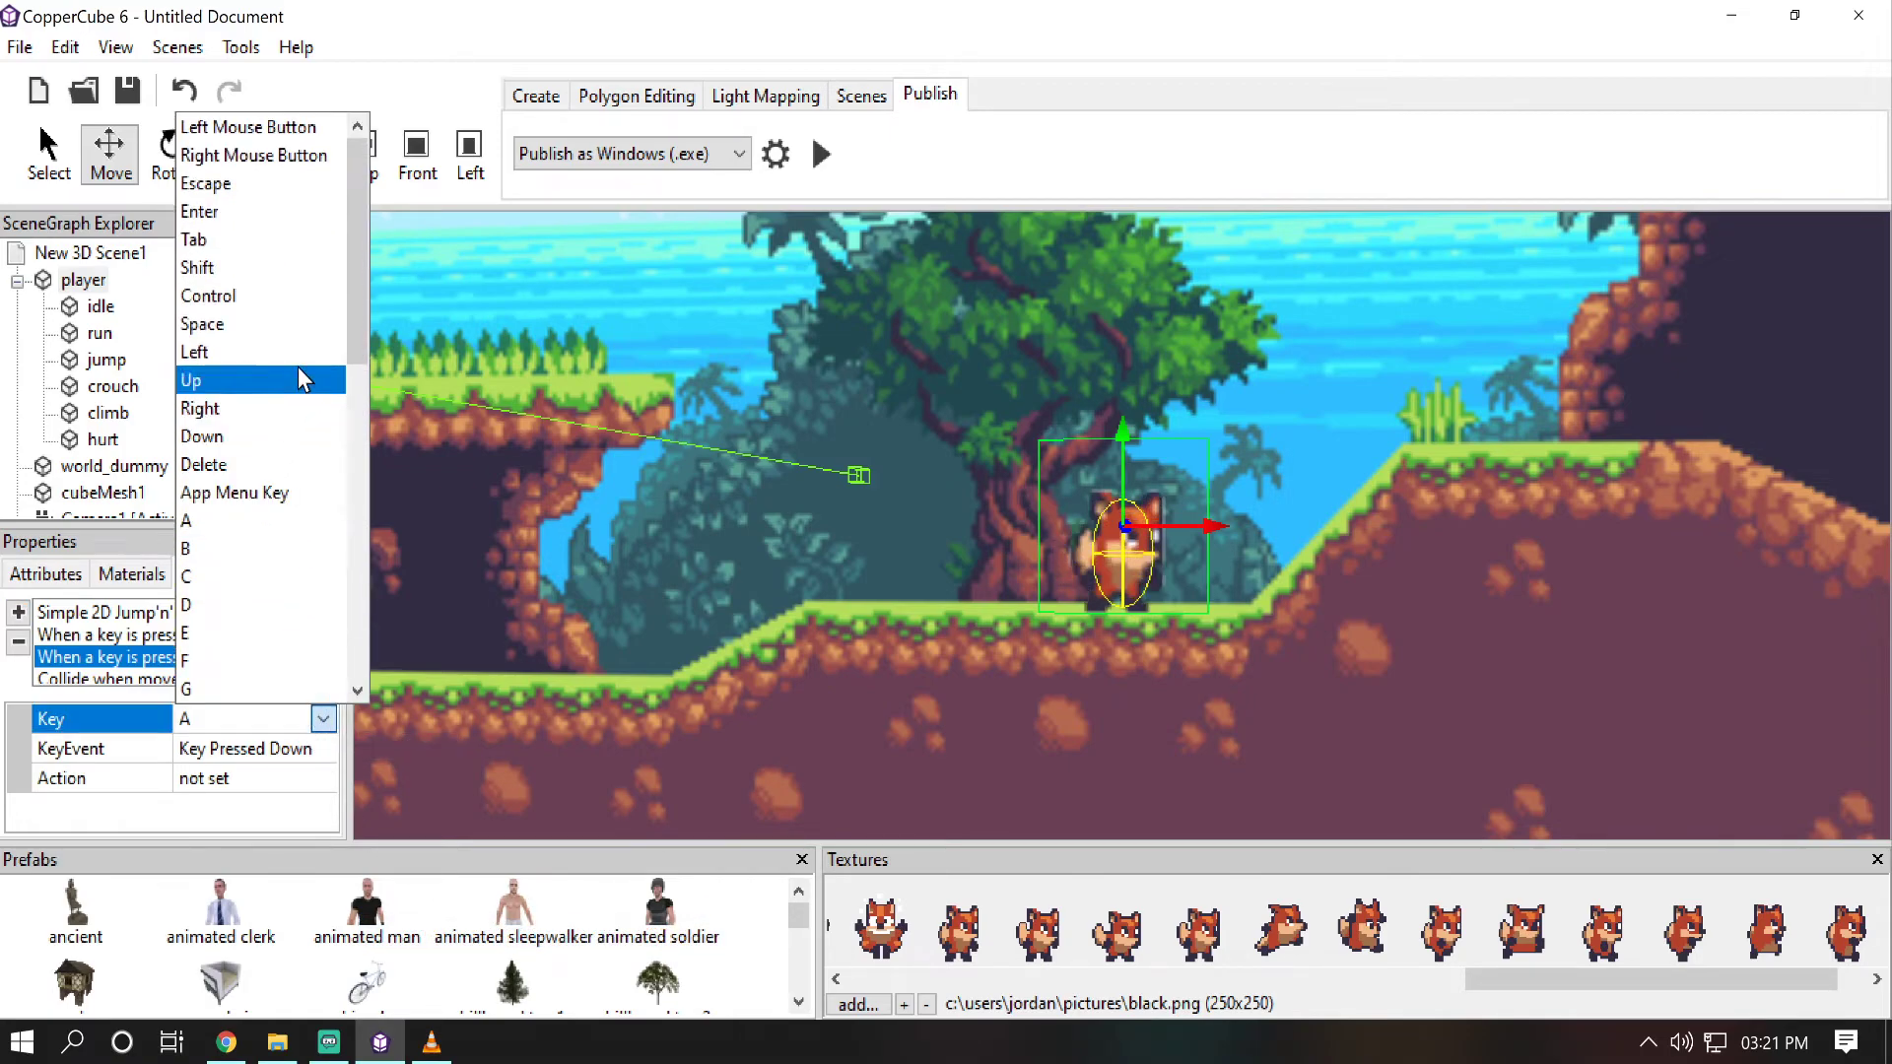
pyautogui.click(296, 403)
# Step: Give the Right key behavior a "Set or Change a Variable" action that sets player_animation to run
pyautogui.click(295, 778)
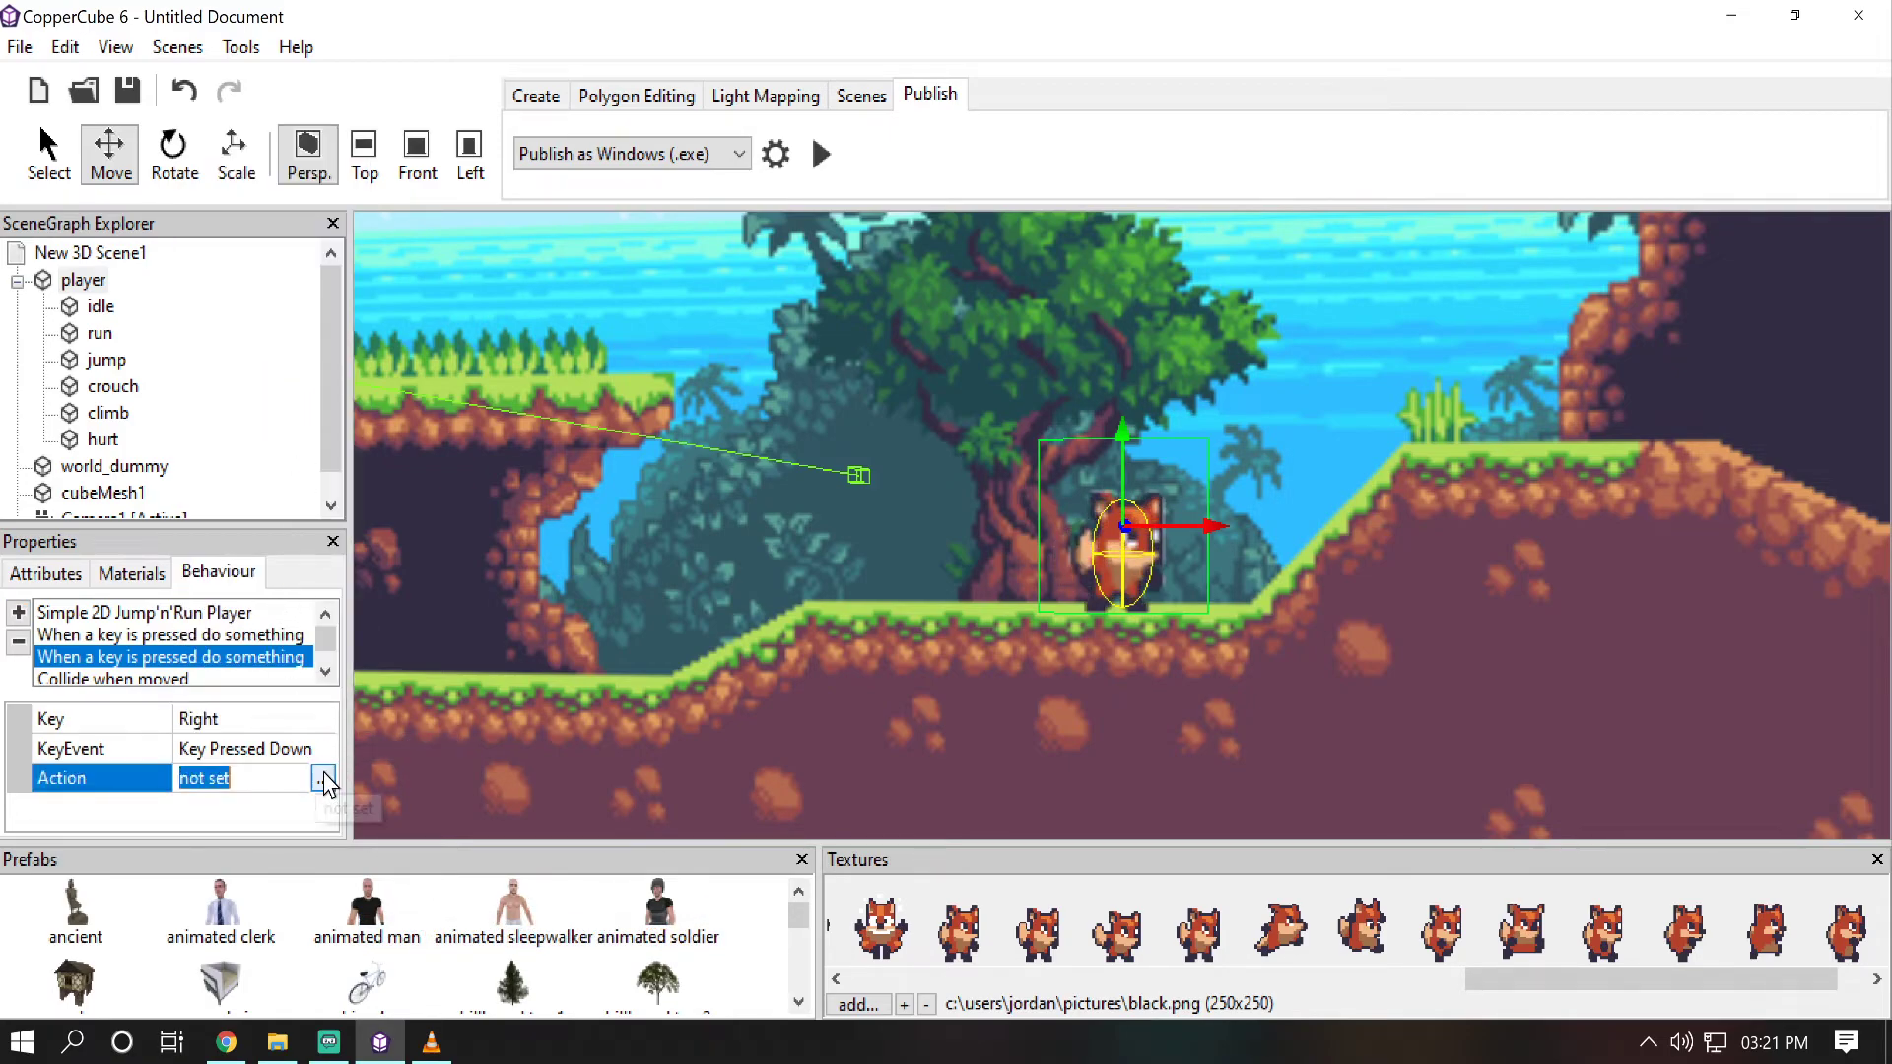
pyautogui.click(320, 778)
pyautogui.click(37, 589)
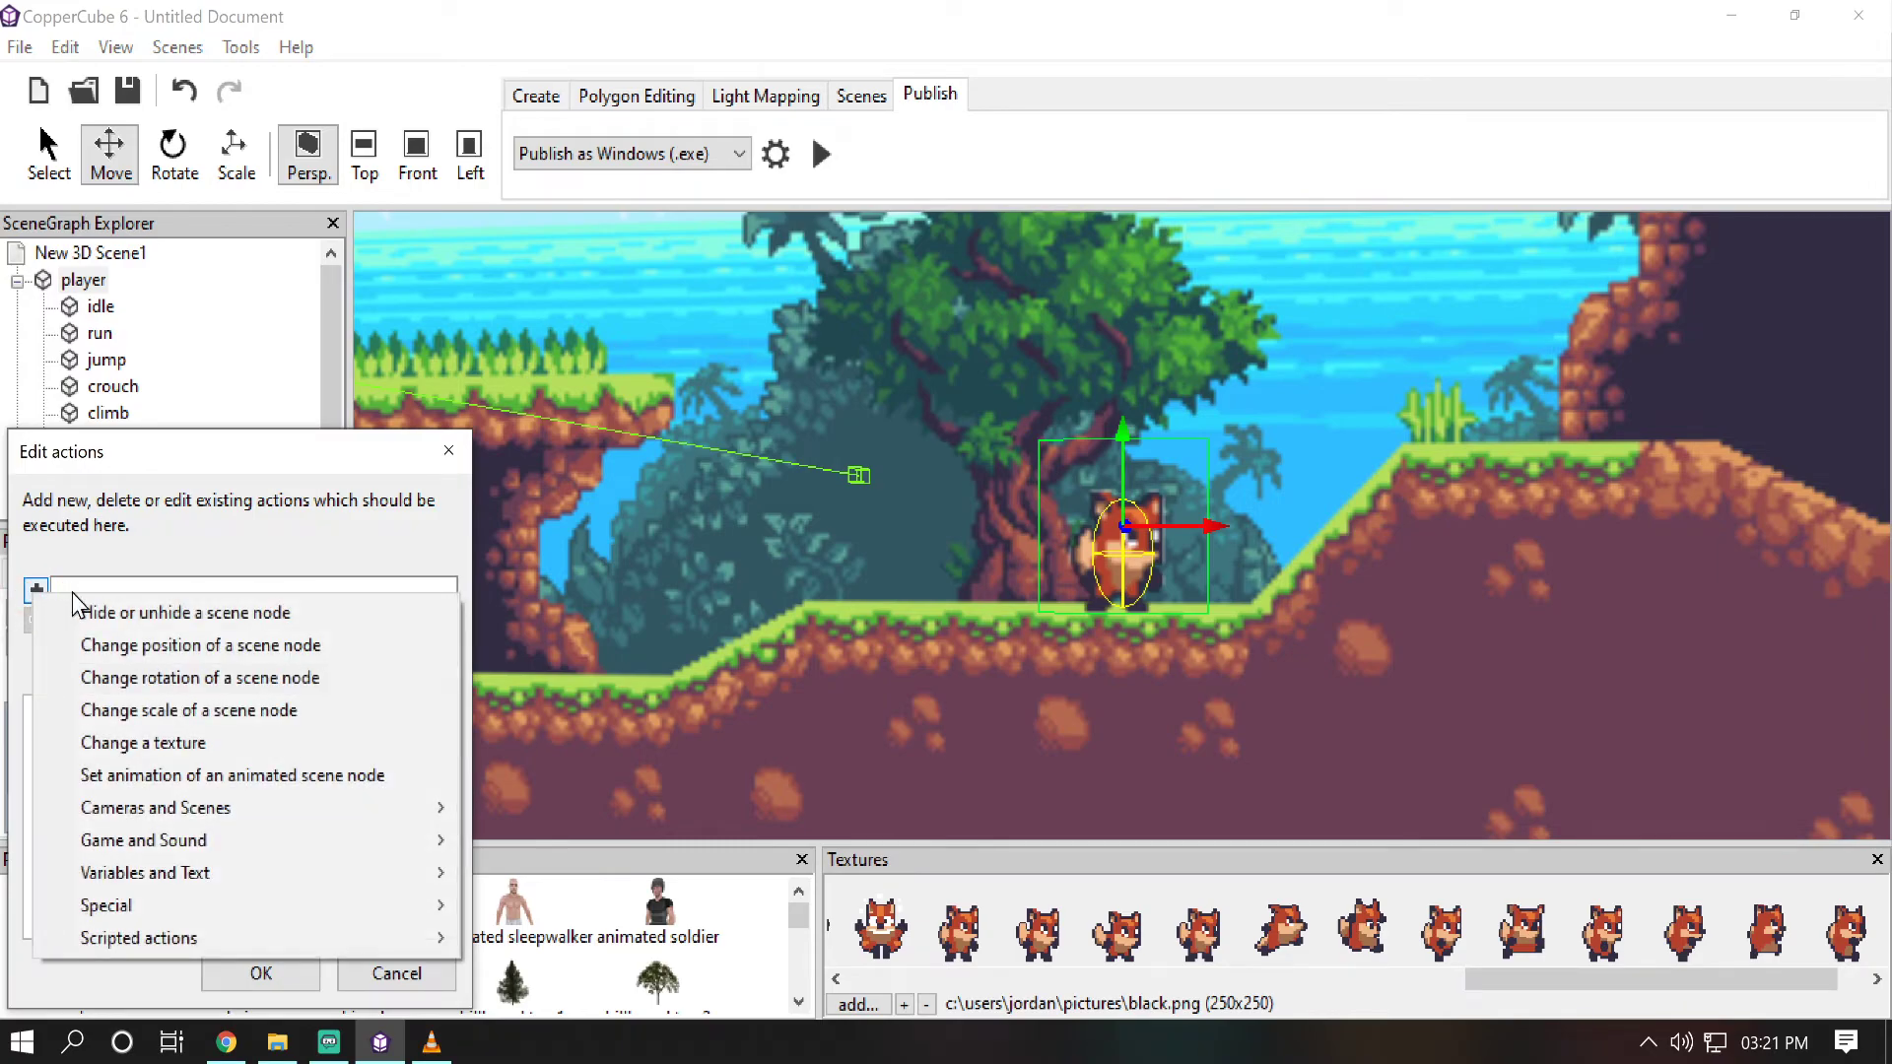
pyautogui.moveTo(329, 875)
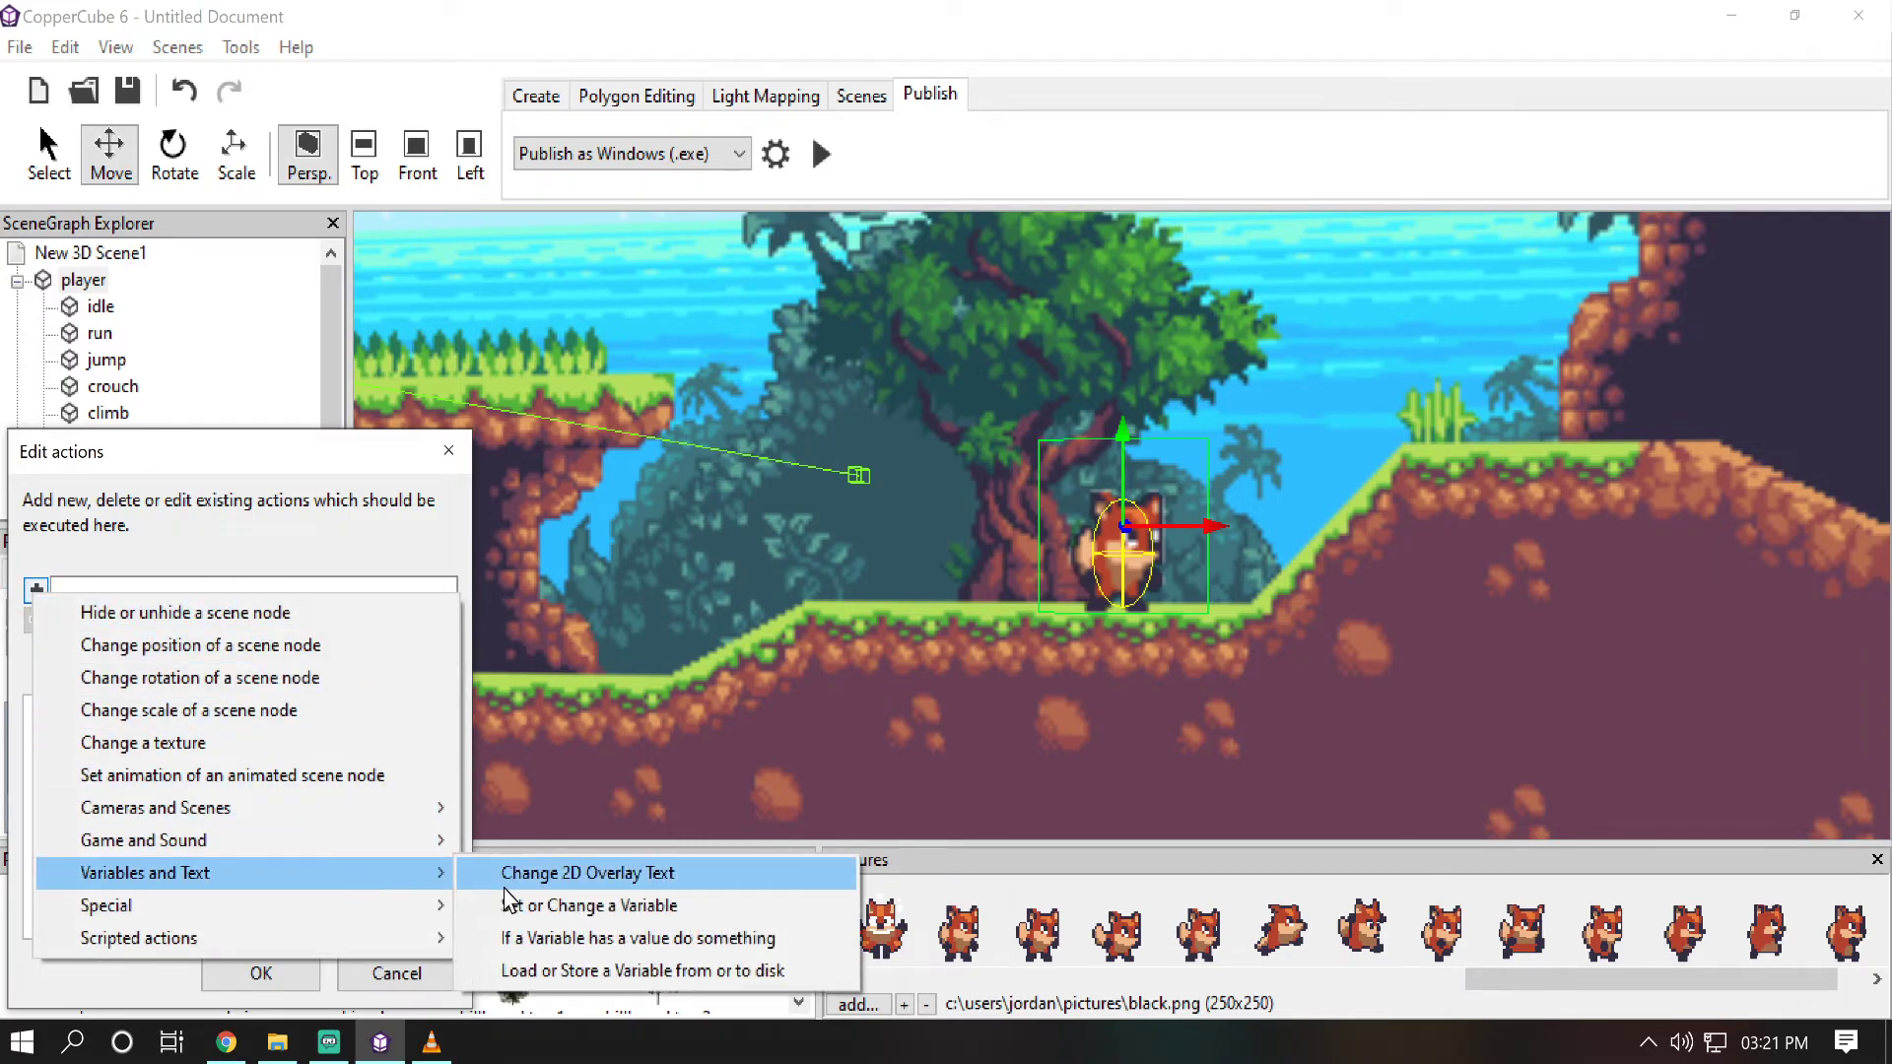
pyautogui.click(509, 905)
pyautogui.click(360, 710)
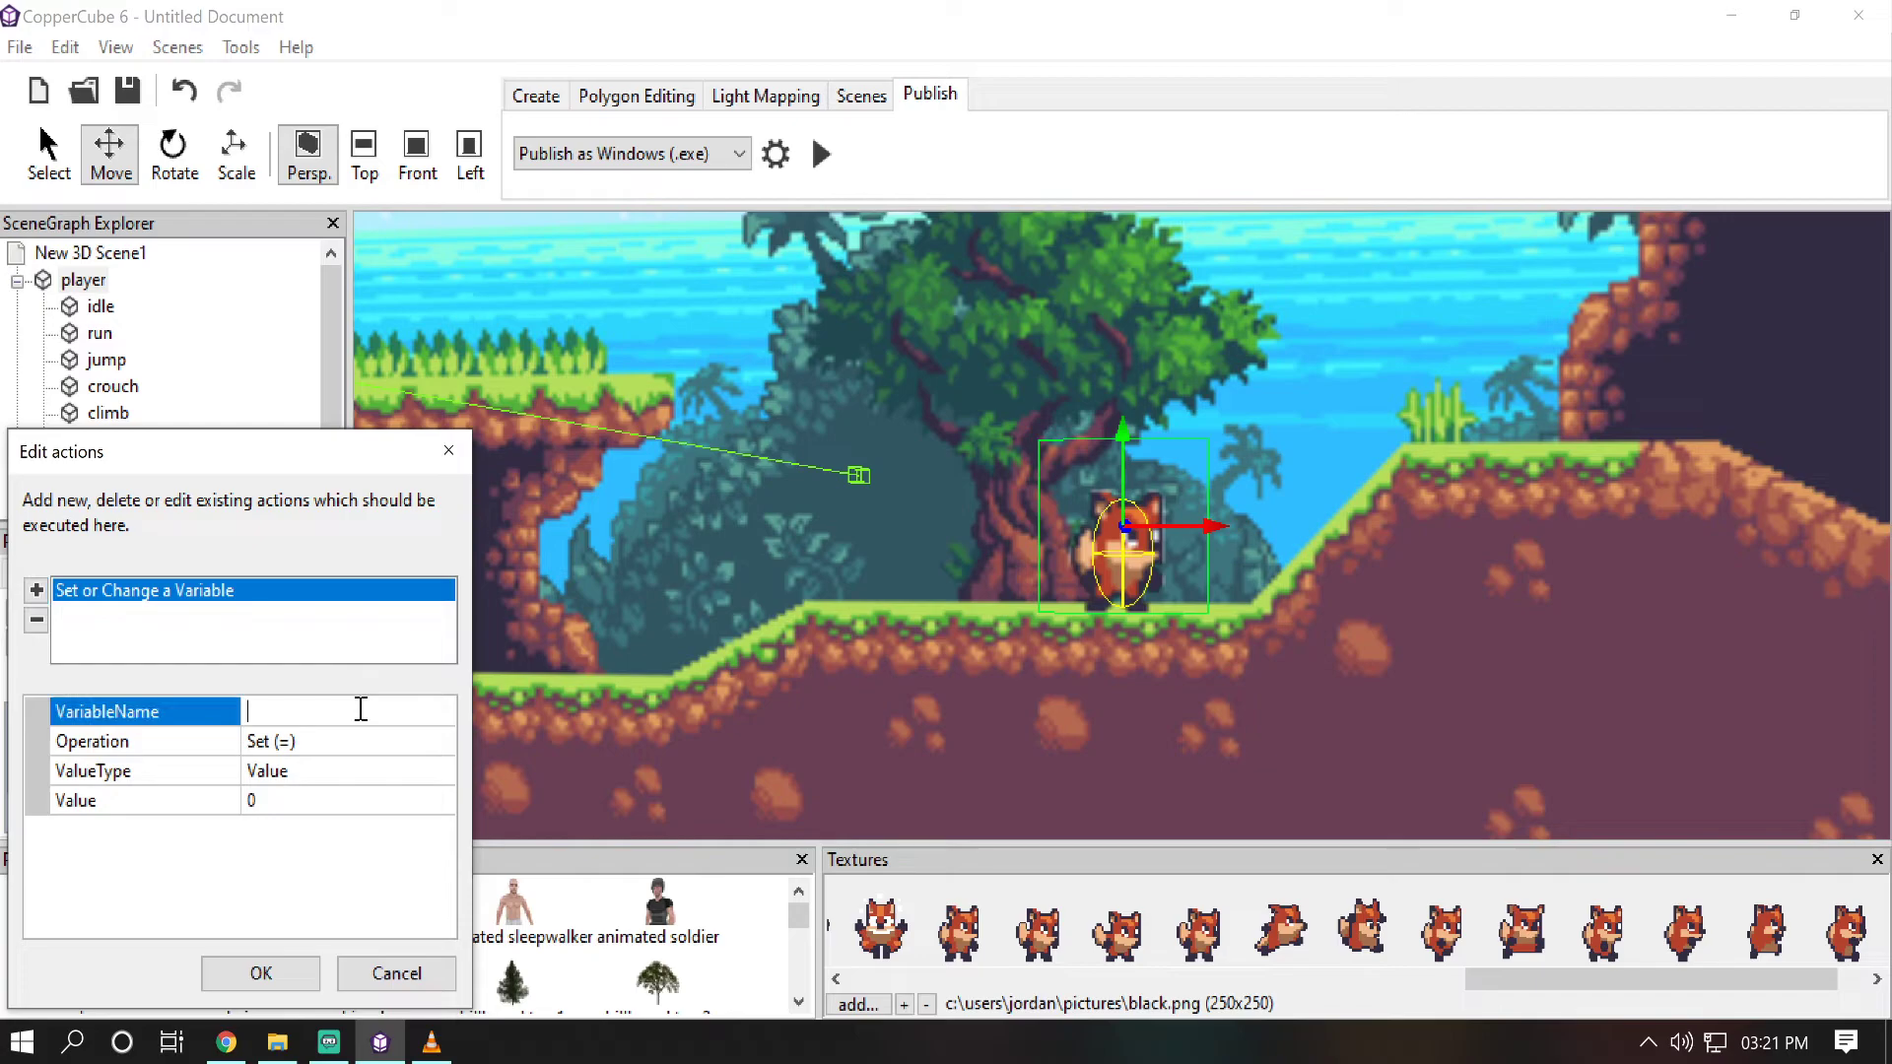
pyautogui.write('player_animation')
pyautogui.click(301, 800)
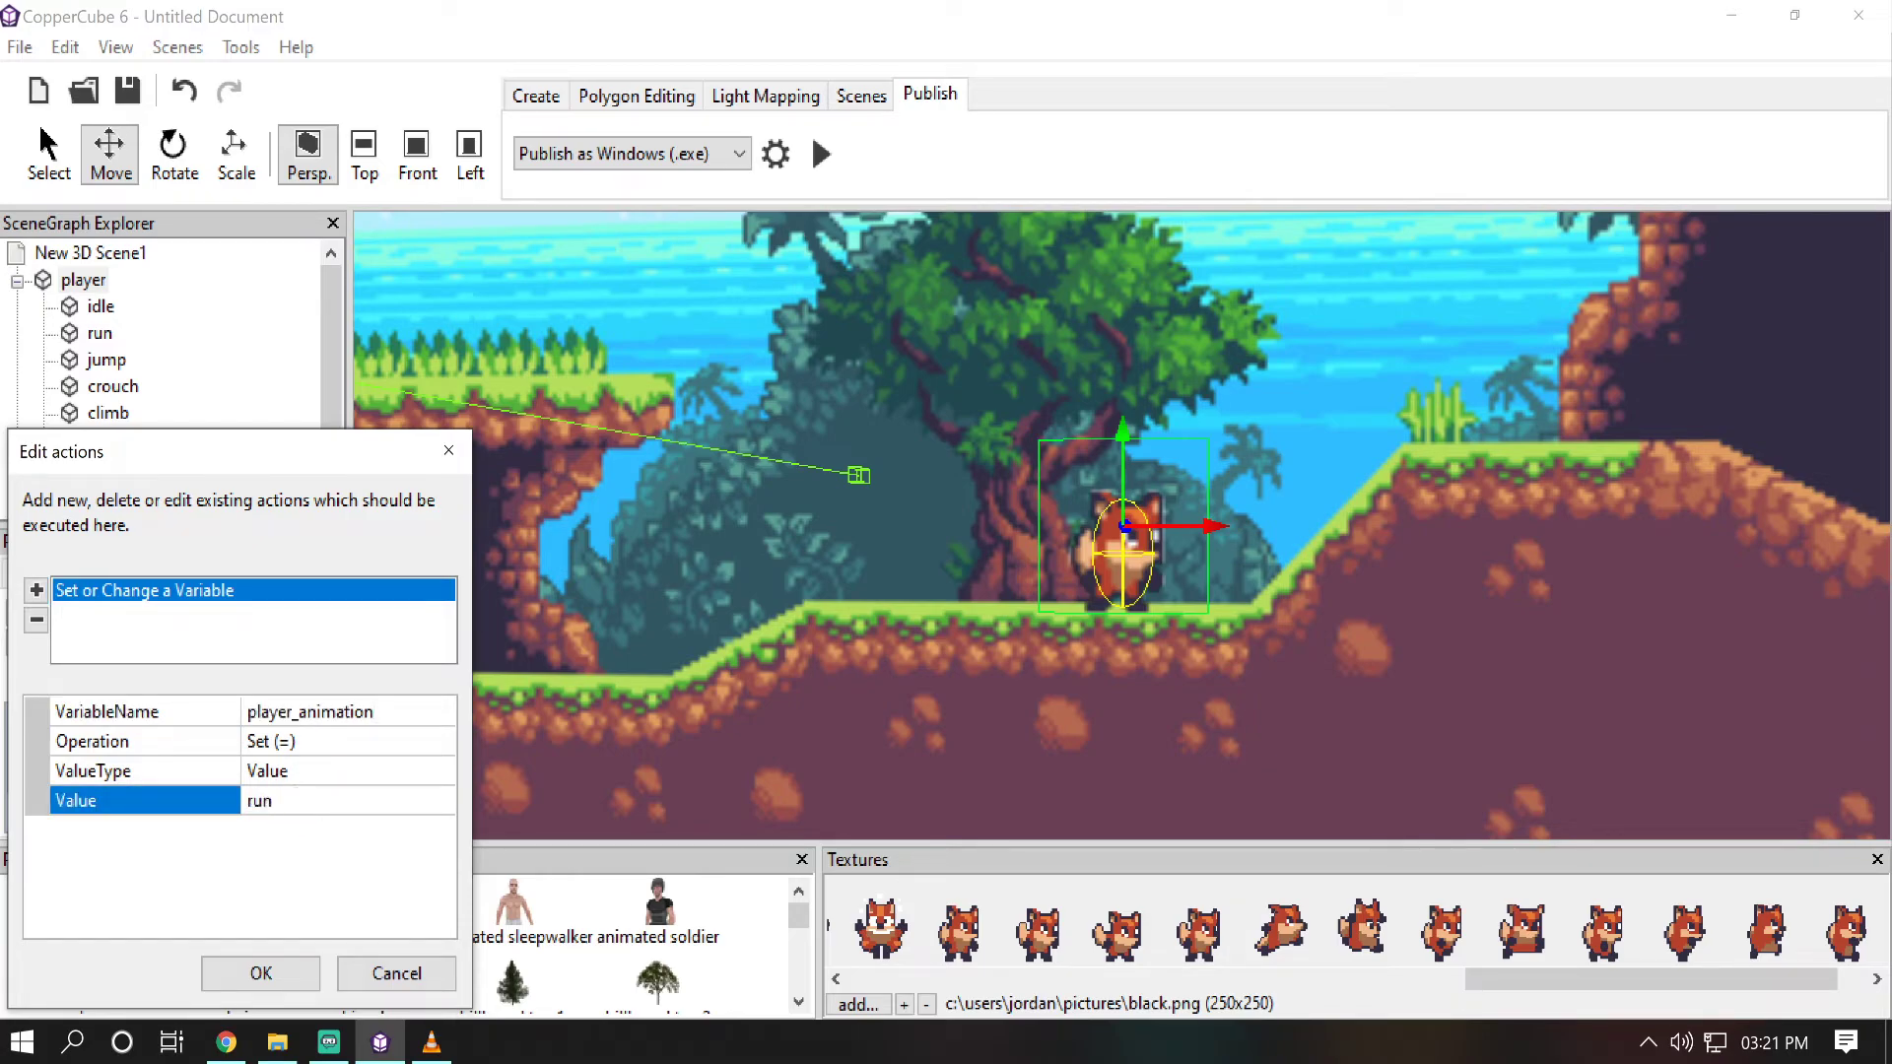
pyautogui.press('Return')
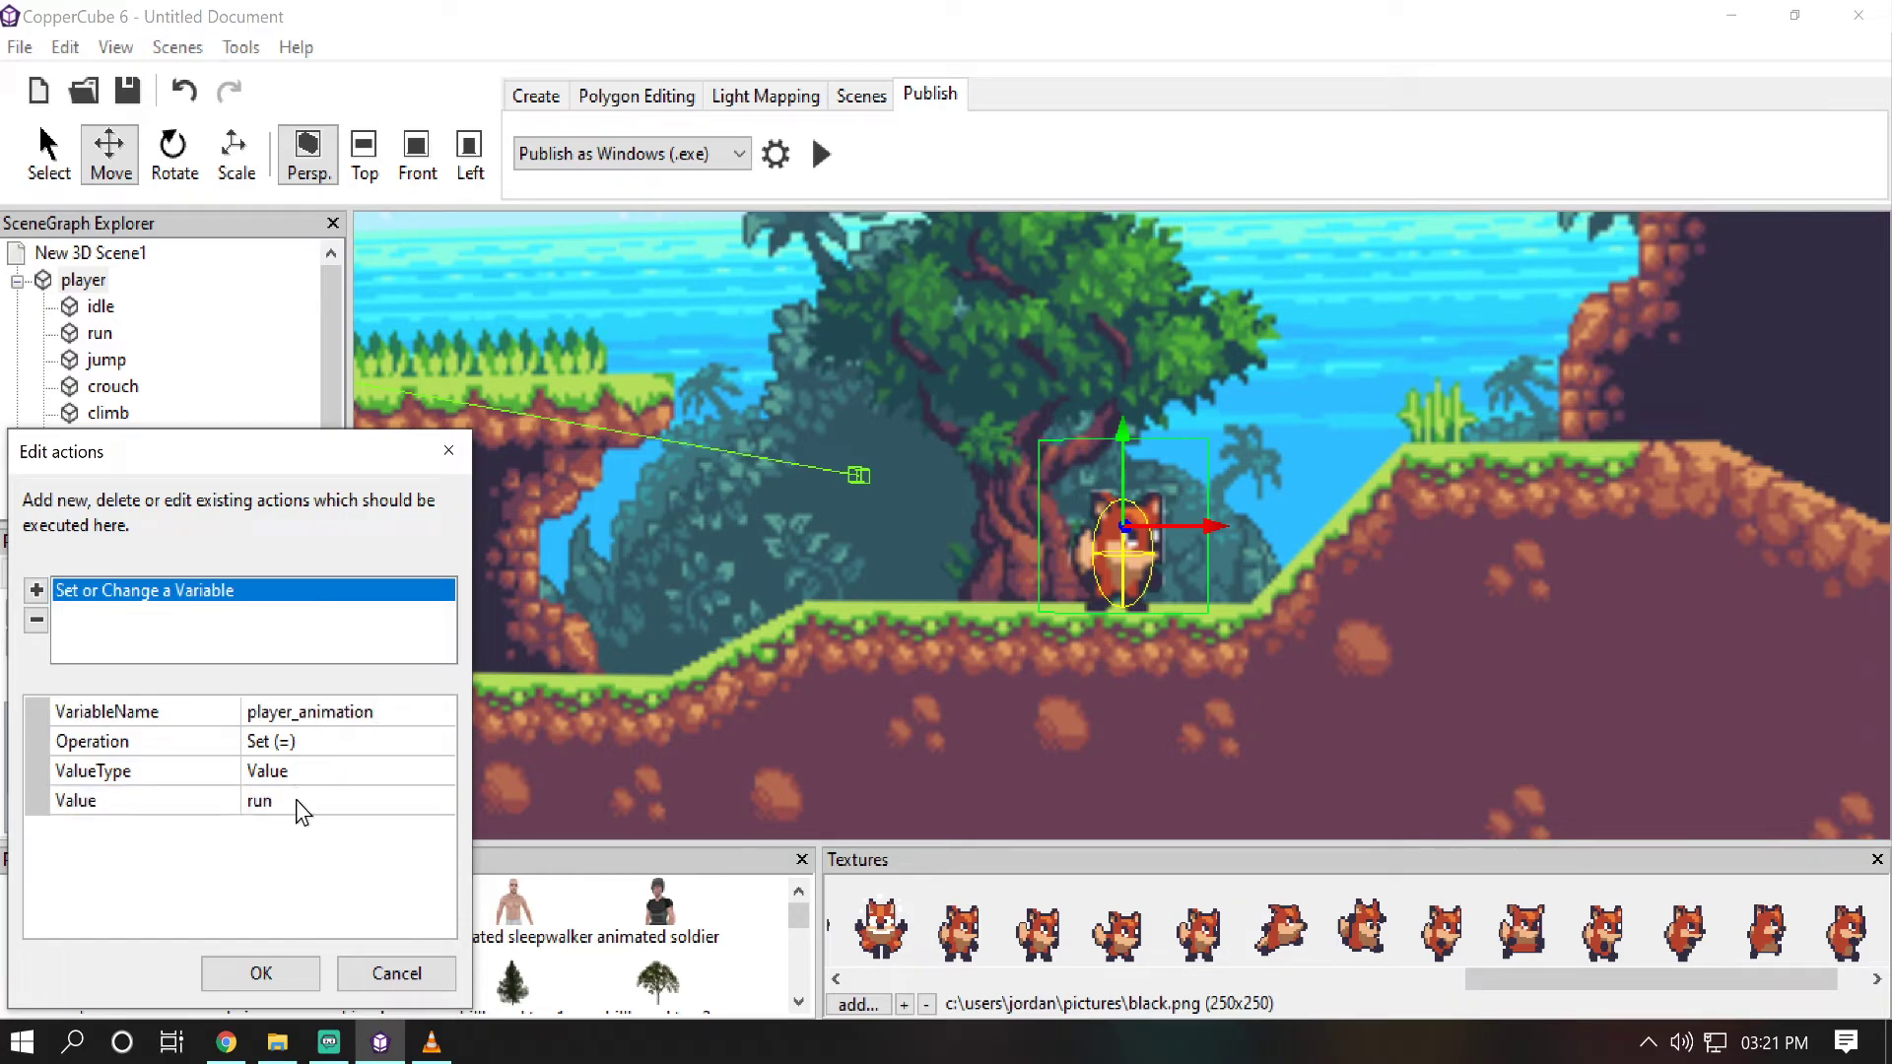
pyautogui.click(260, 975)
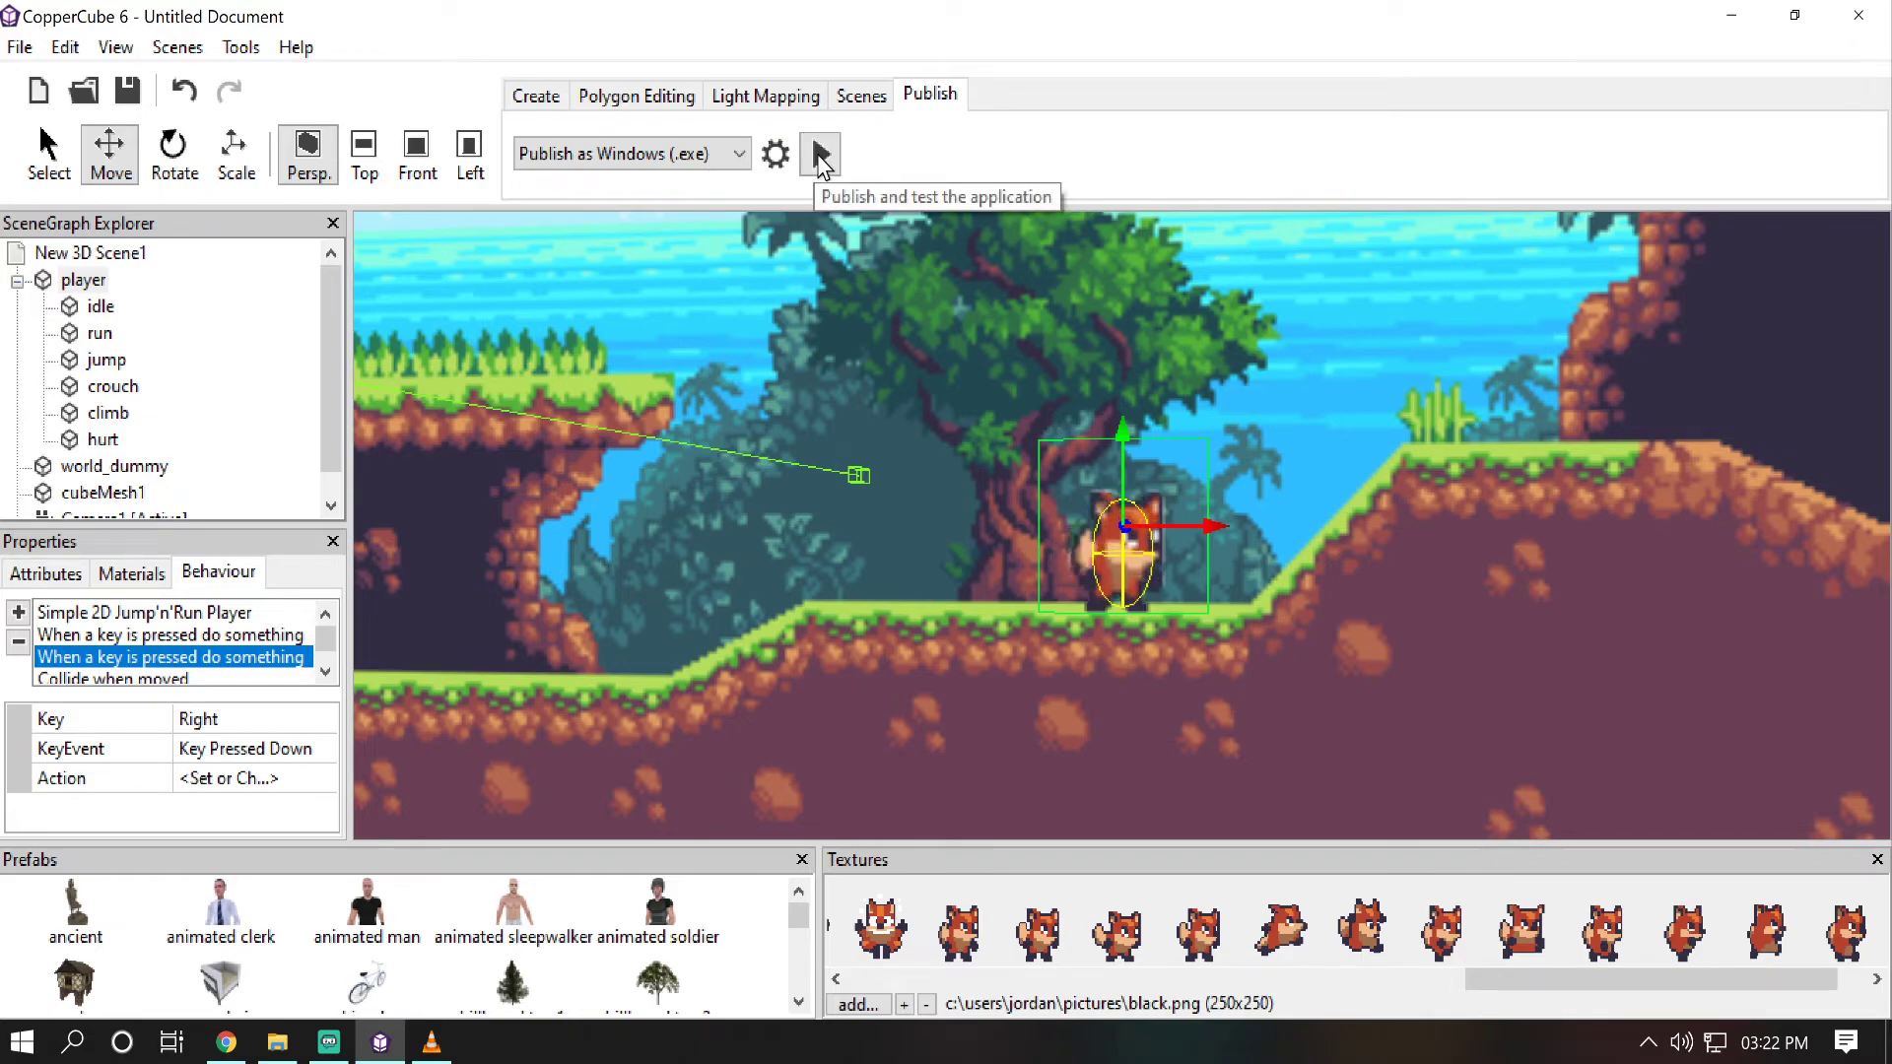
# Step: Publish and test the game, moving the fox left and right to check its run animation
pyautogui.click(821, 158)
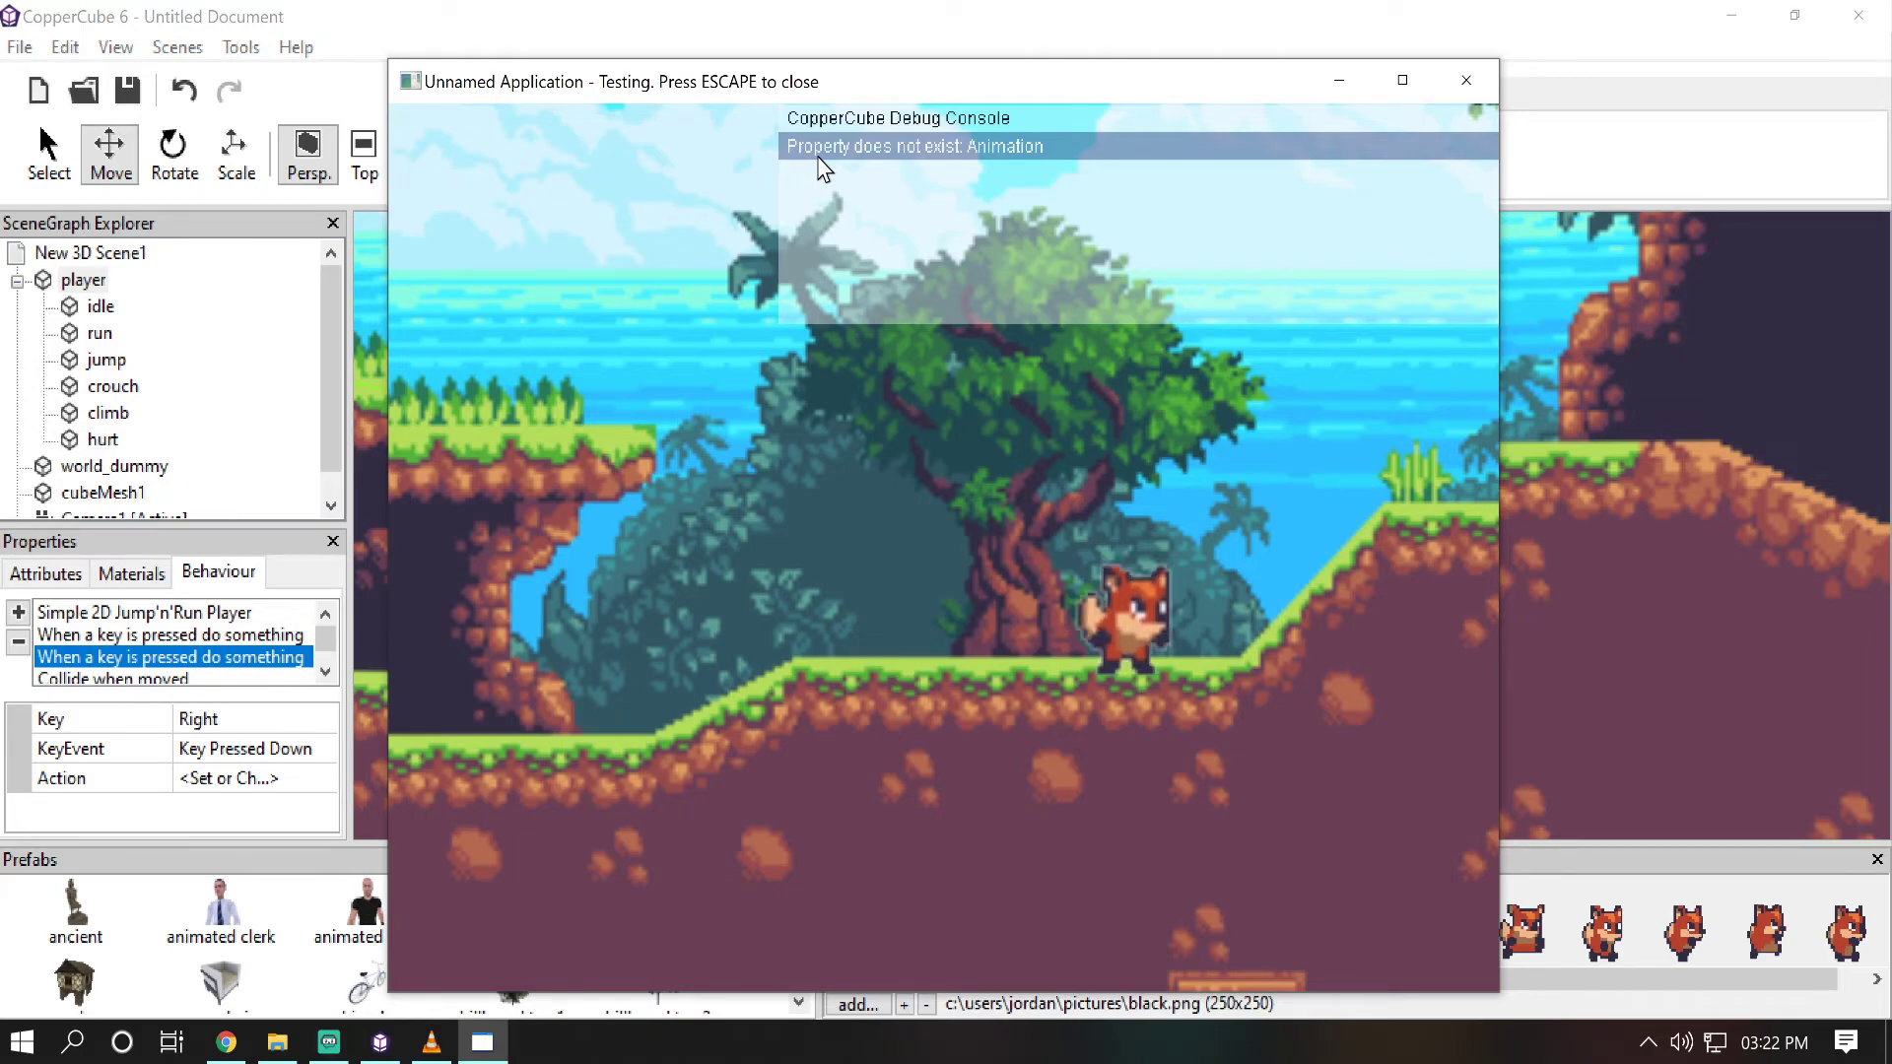
pyautogui.press('Left')
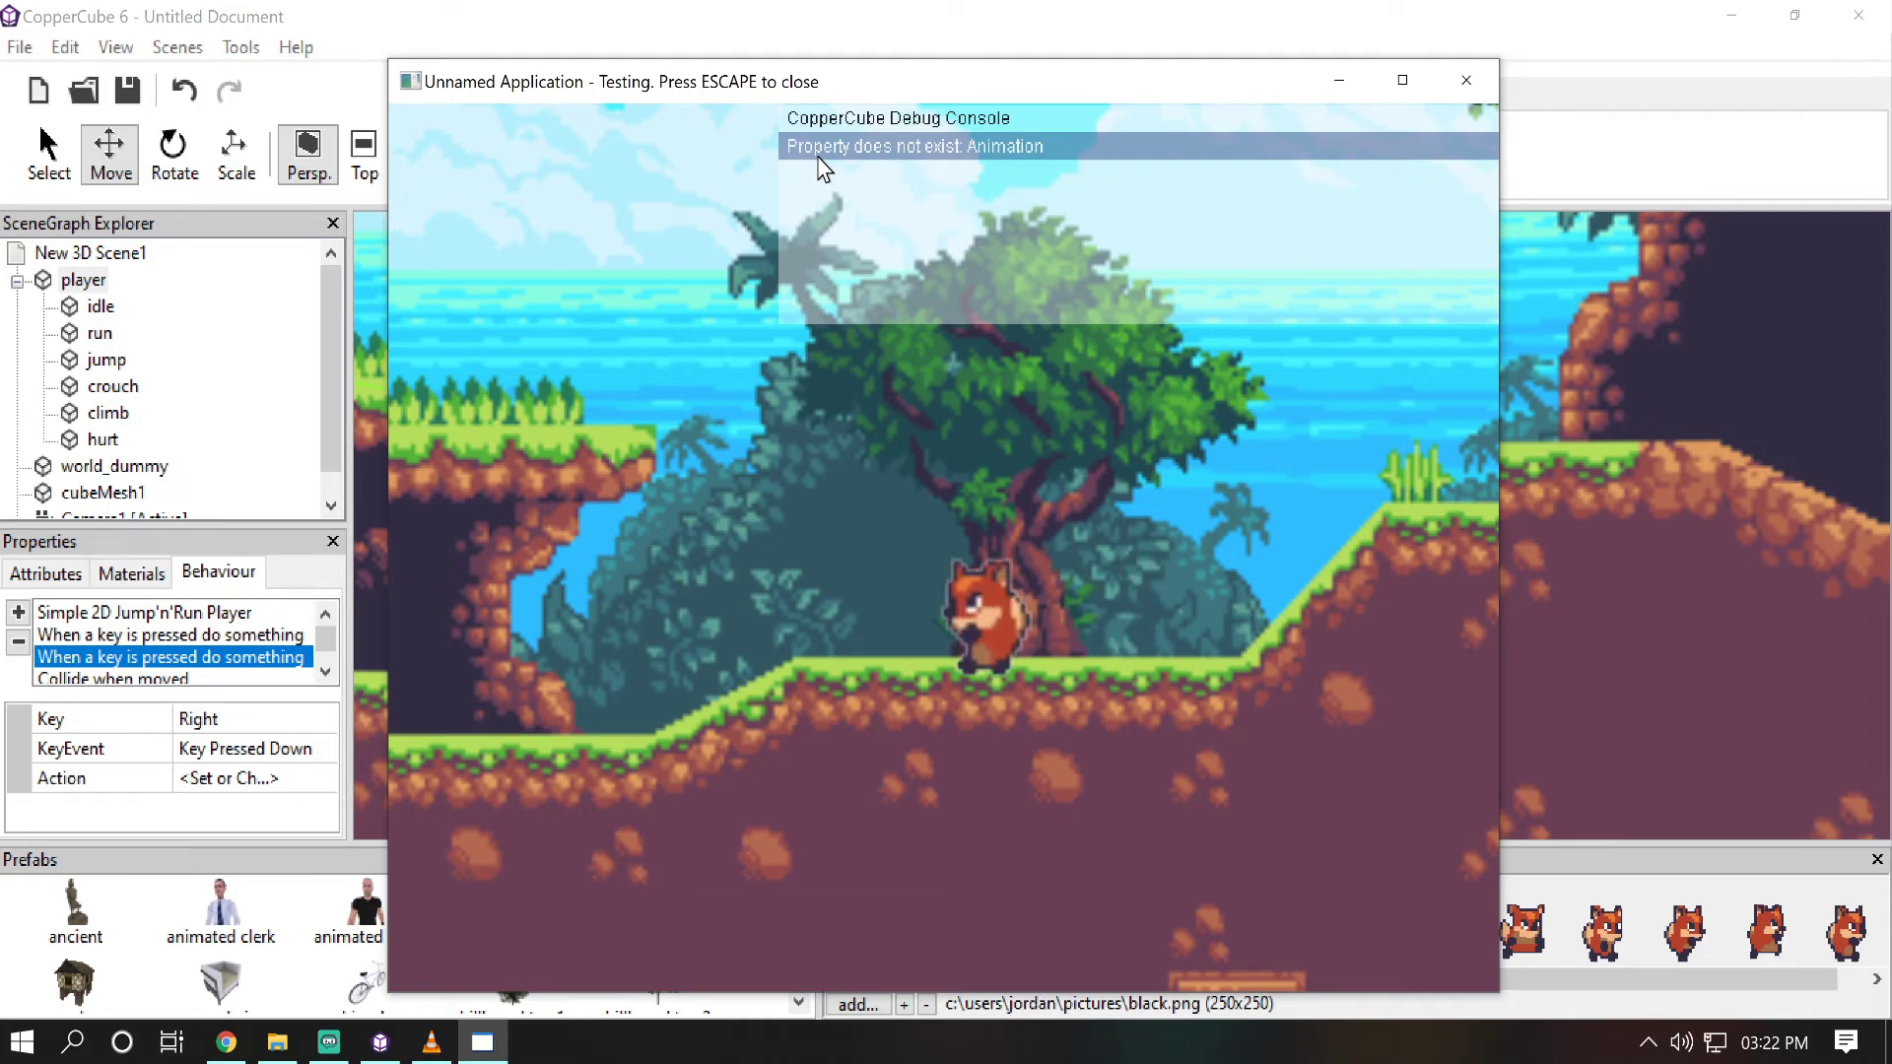
pyautogui.press('Right')
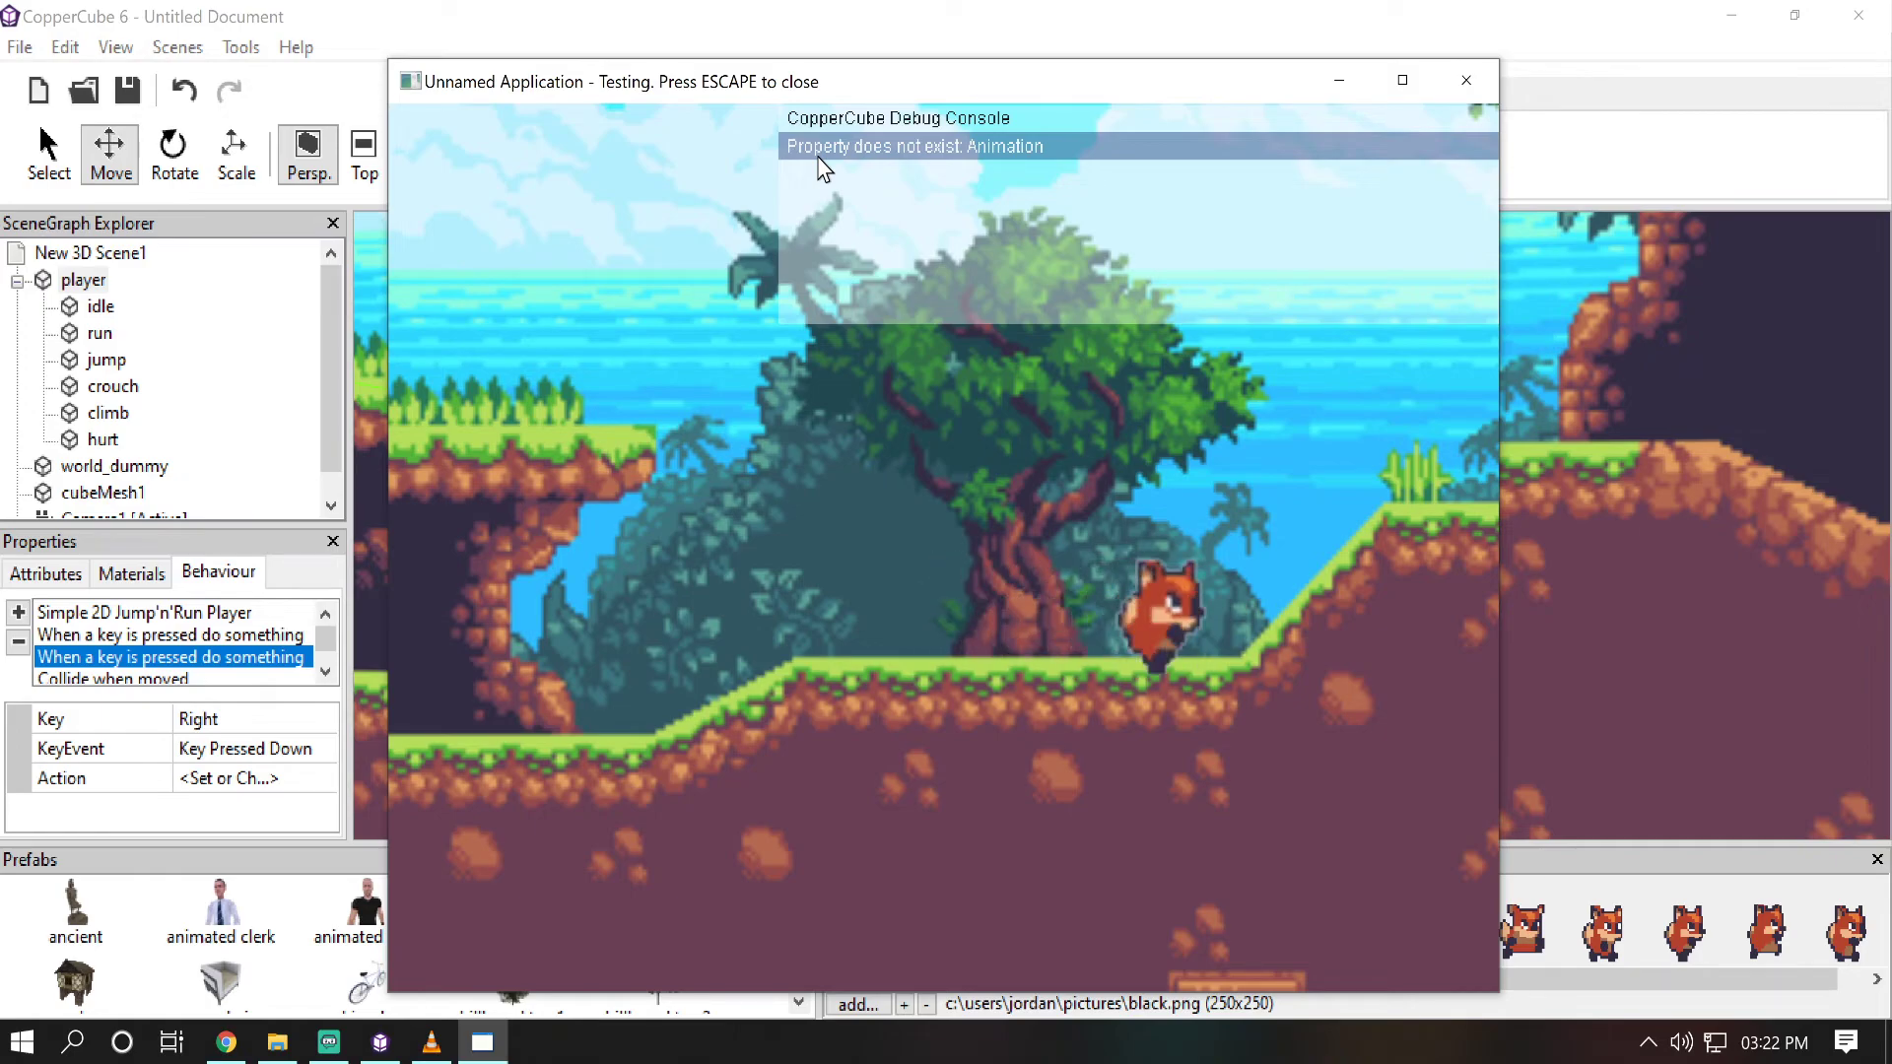
# Step: Alternate the fox's running direction in the test game to check its animation when movement stops, and close the test
pyautogui.press('Left')
pyautogui.press('Right')
pyautogui.press('Left')
pyautogui.press('Right')
pyautogui.press('Right')
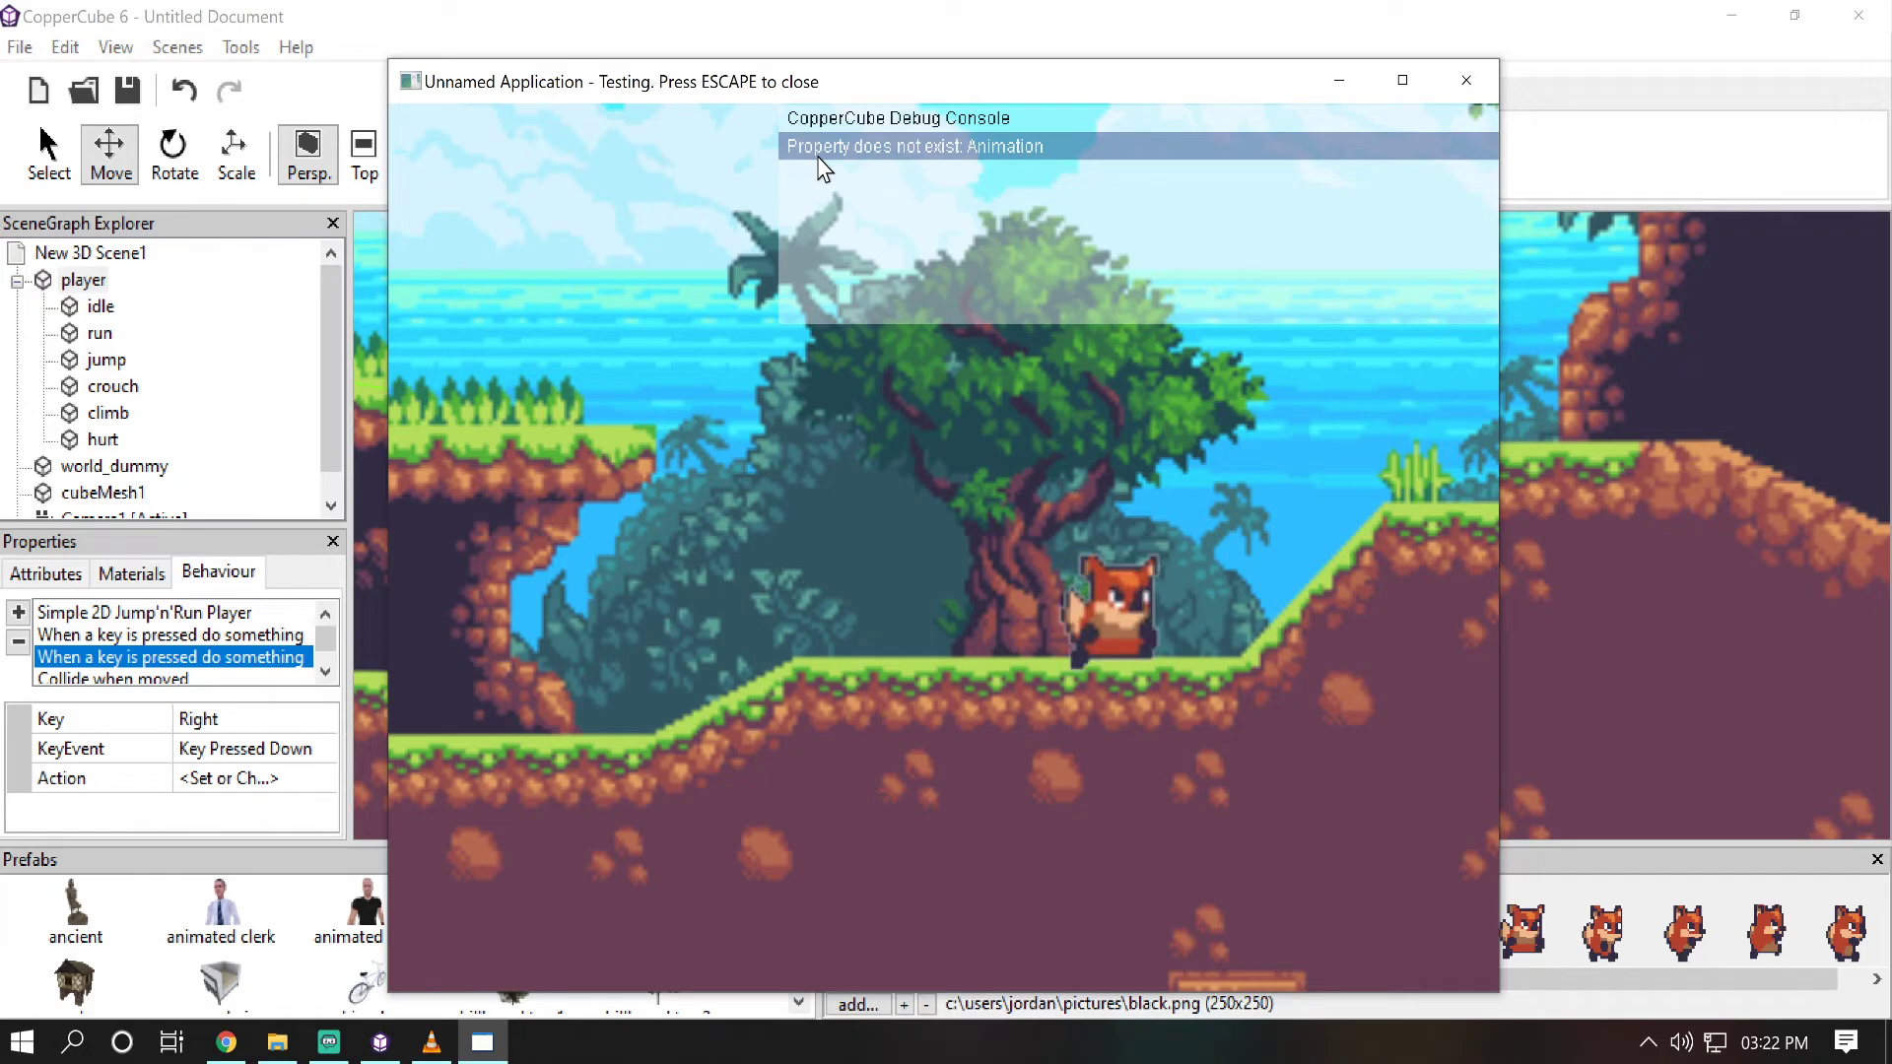
pyautogui.press('Left')
pyautogui.press('Right')
pyautogui.press('Left')
pyautogui.press('Right')
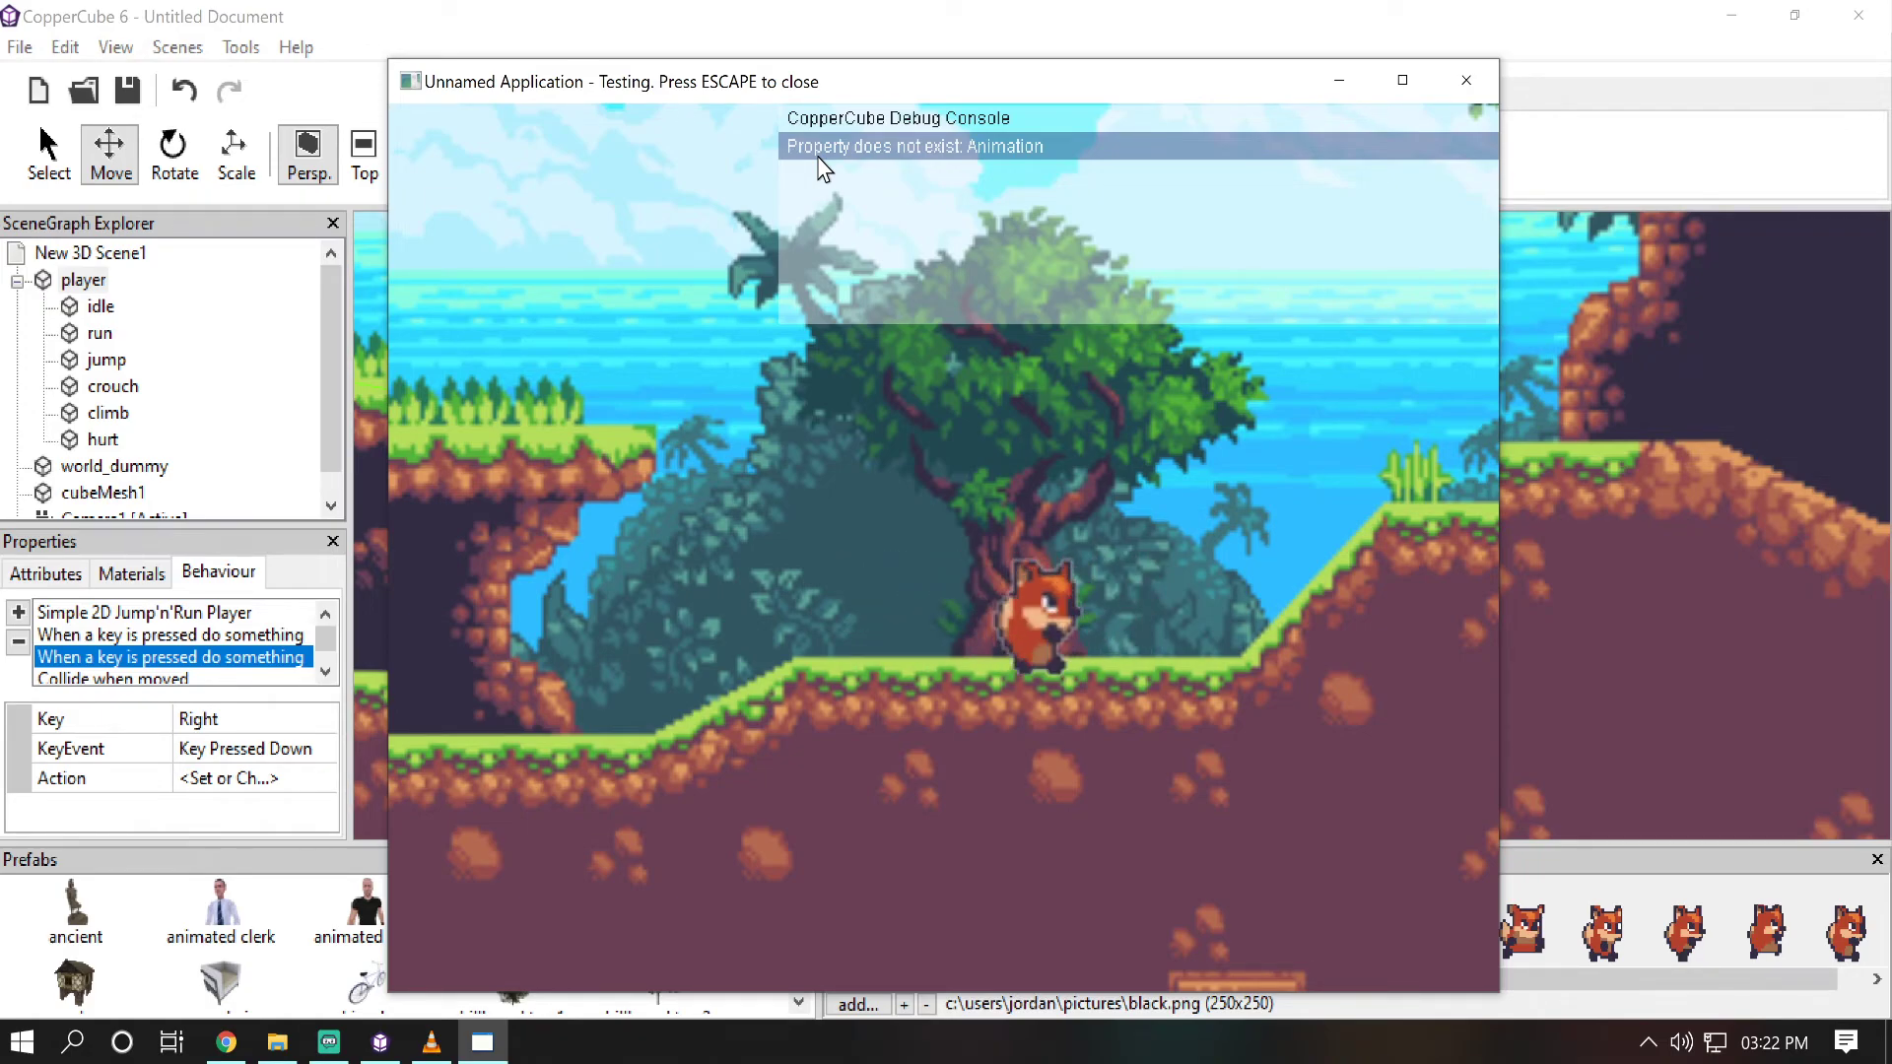
pyautogui.press('Escape')
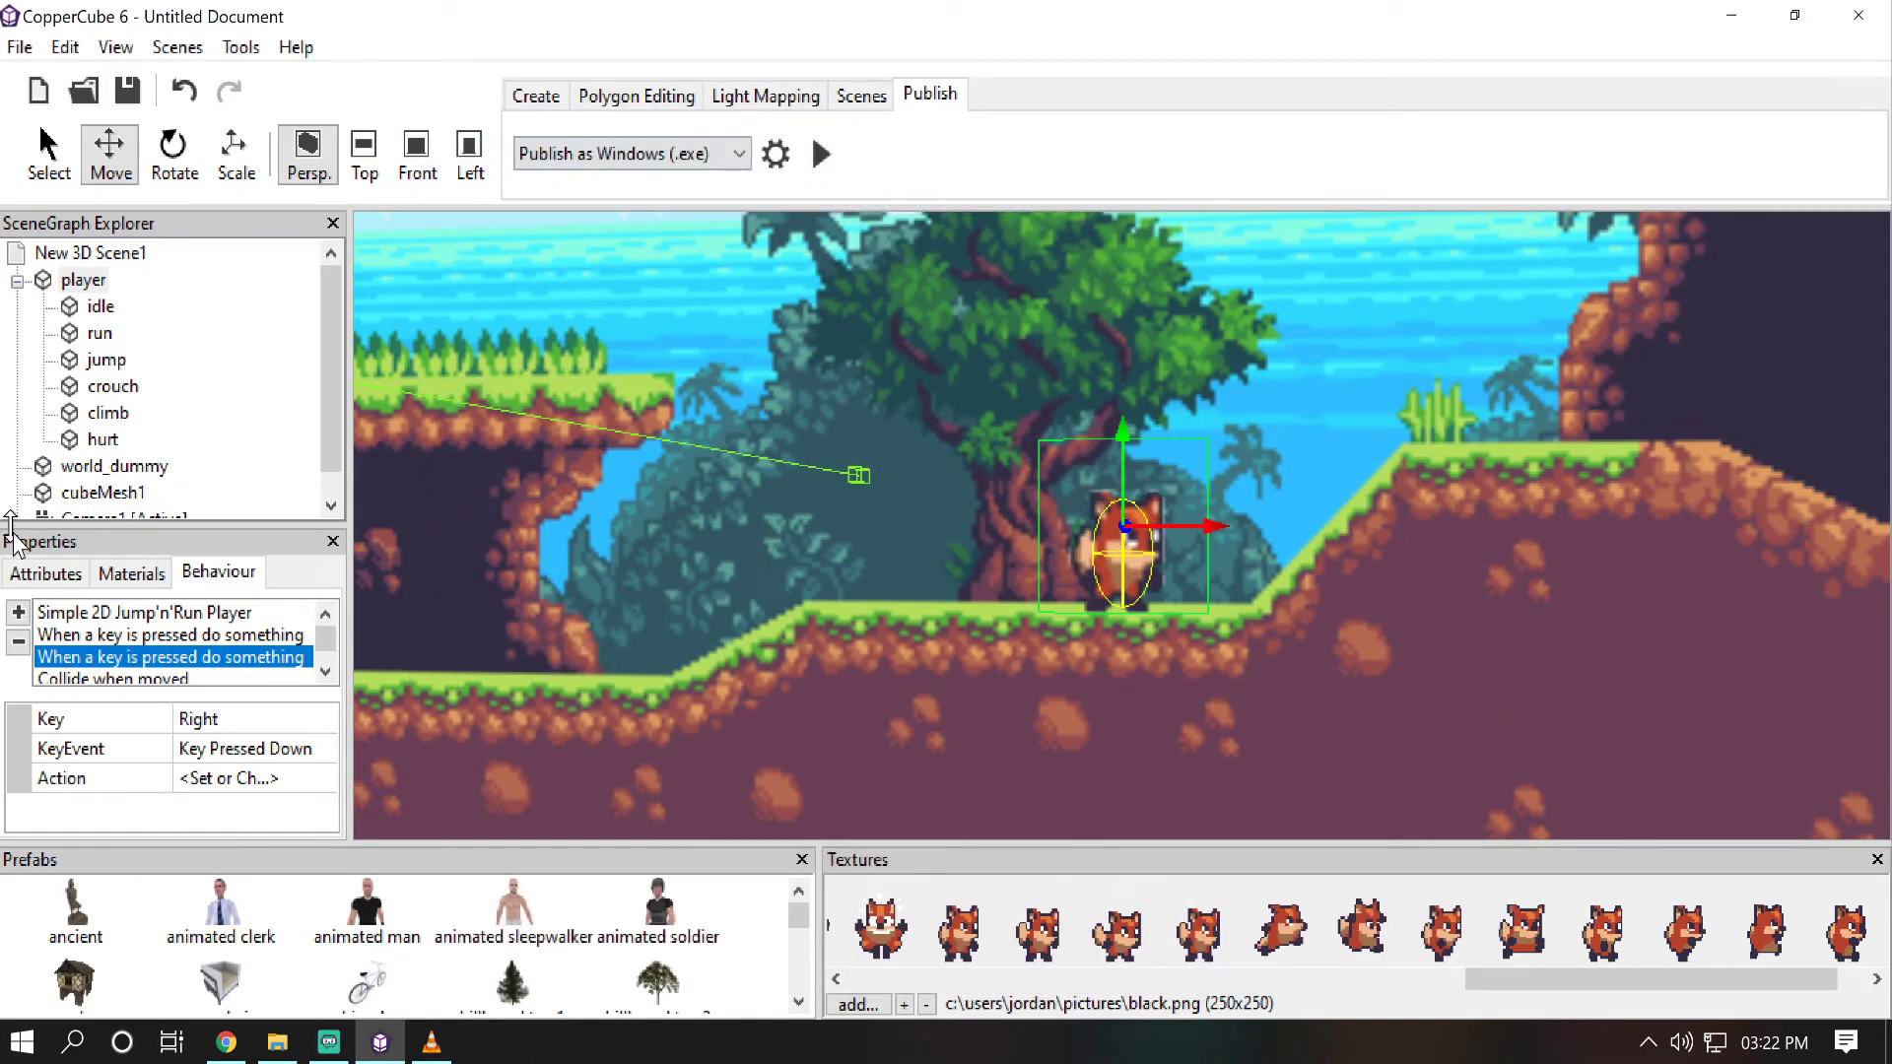
# Step: Add a "When a key is pressed do something" behavior to the player for the Left key with the Key Left Up event
pyautogui.click(18, 613)
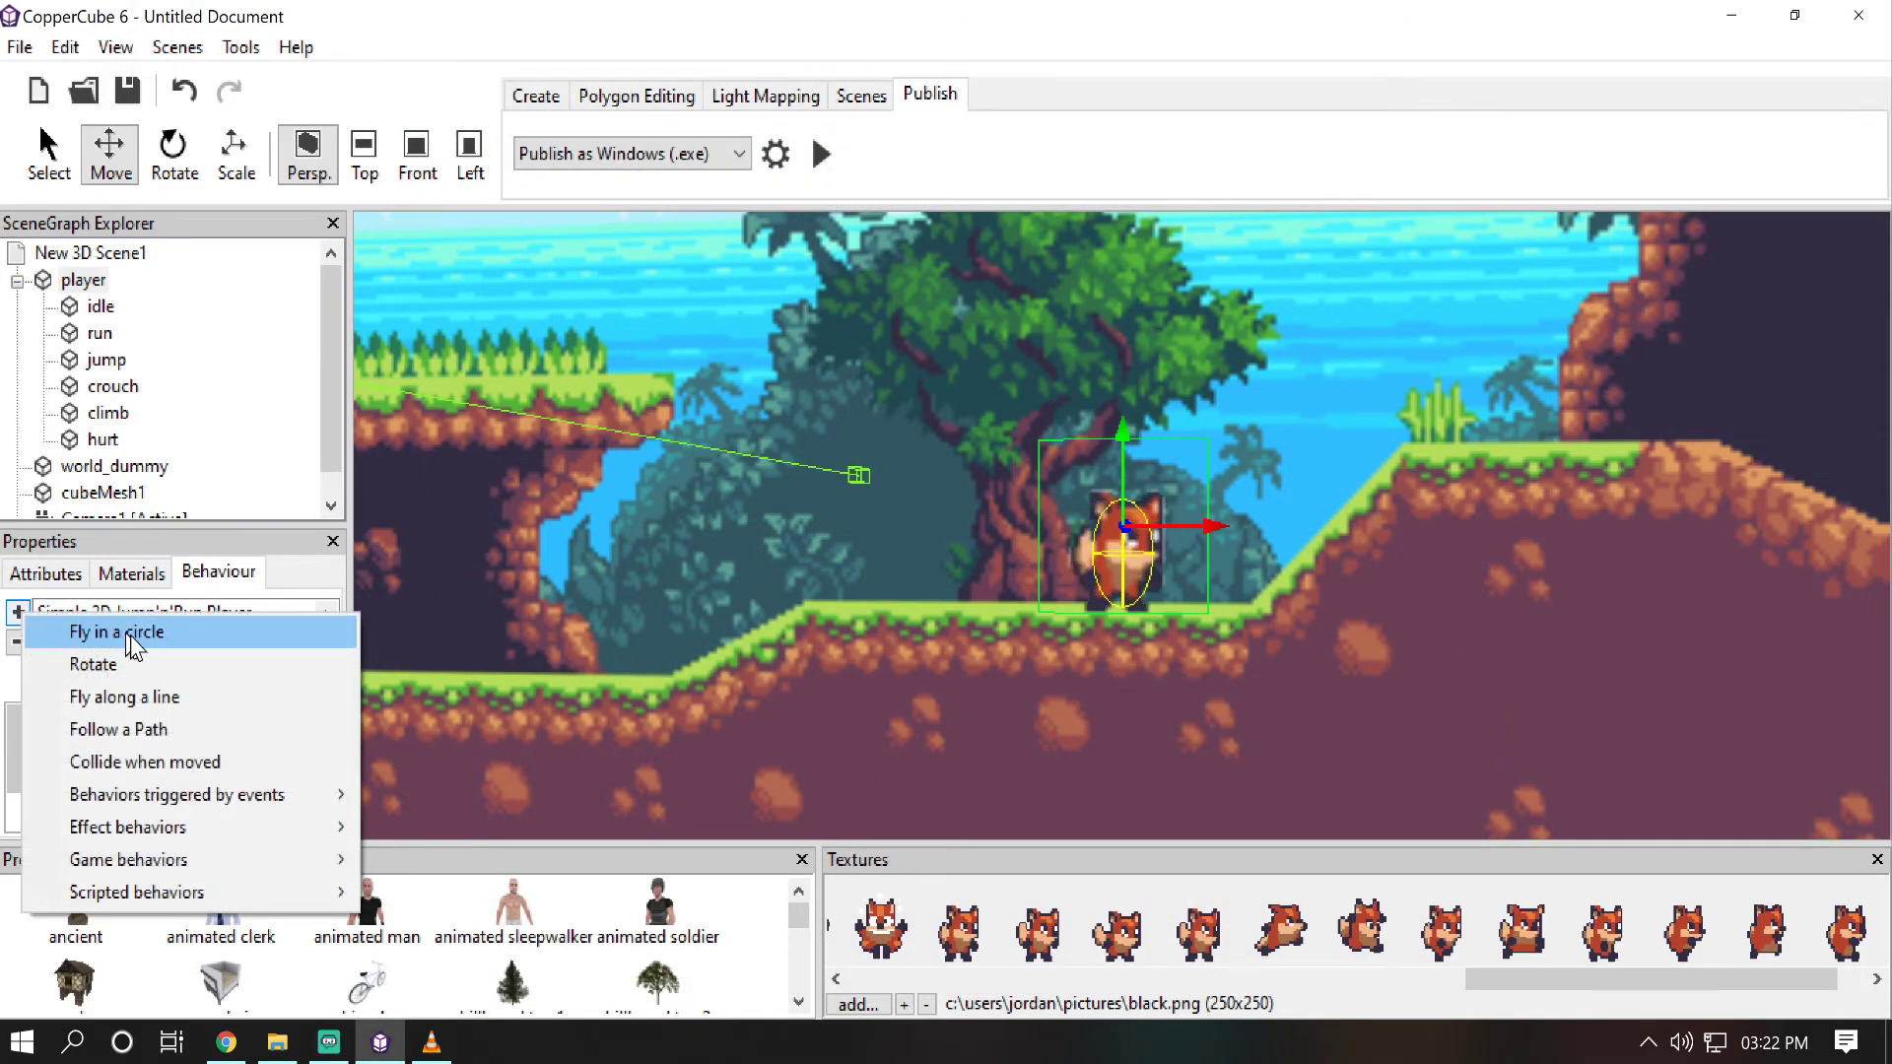
pyautogui.moveTo(268, 796)
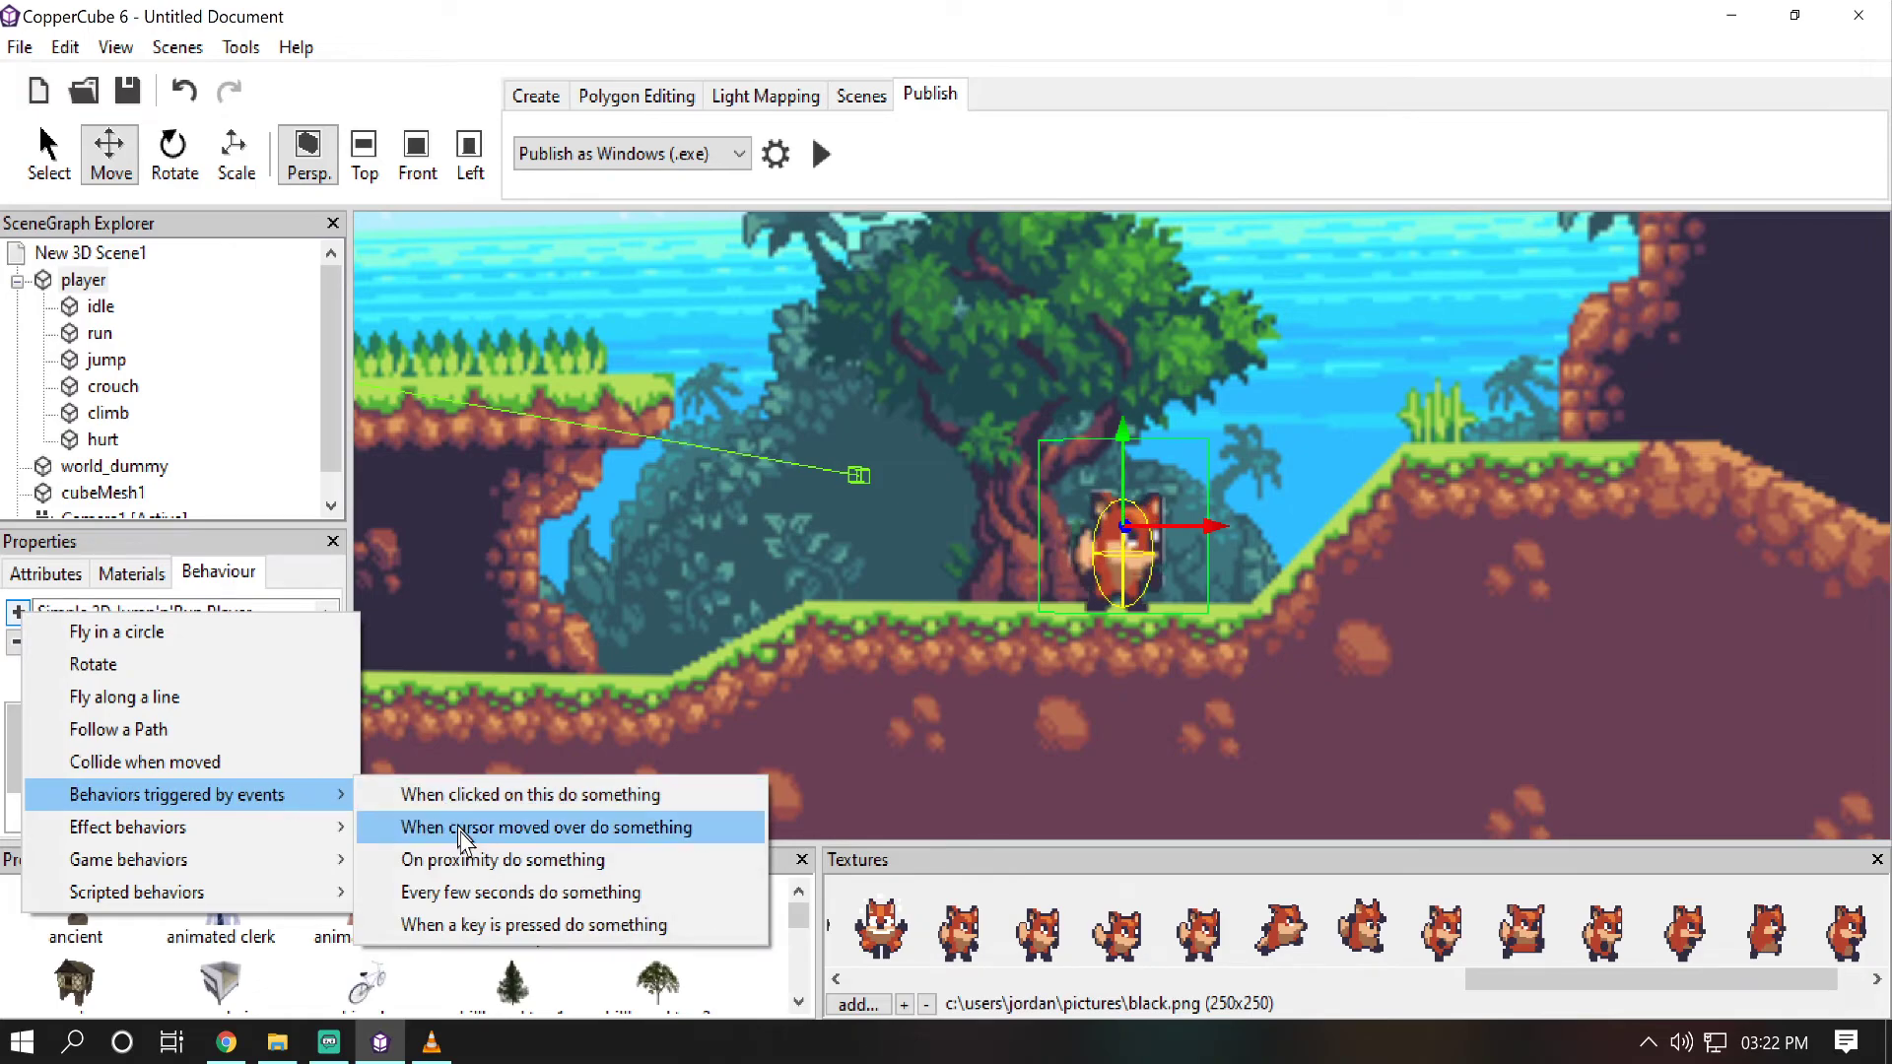
pyautogui.click(477, 927)
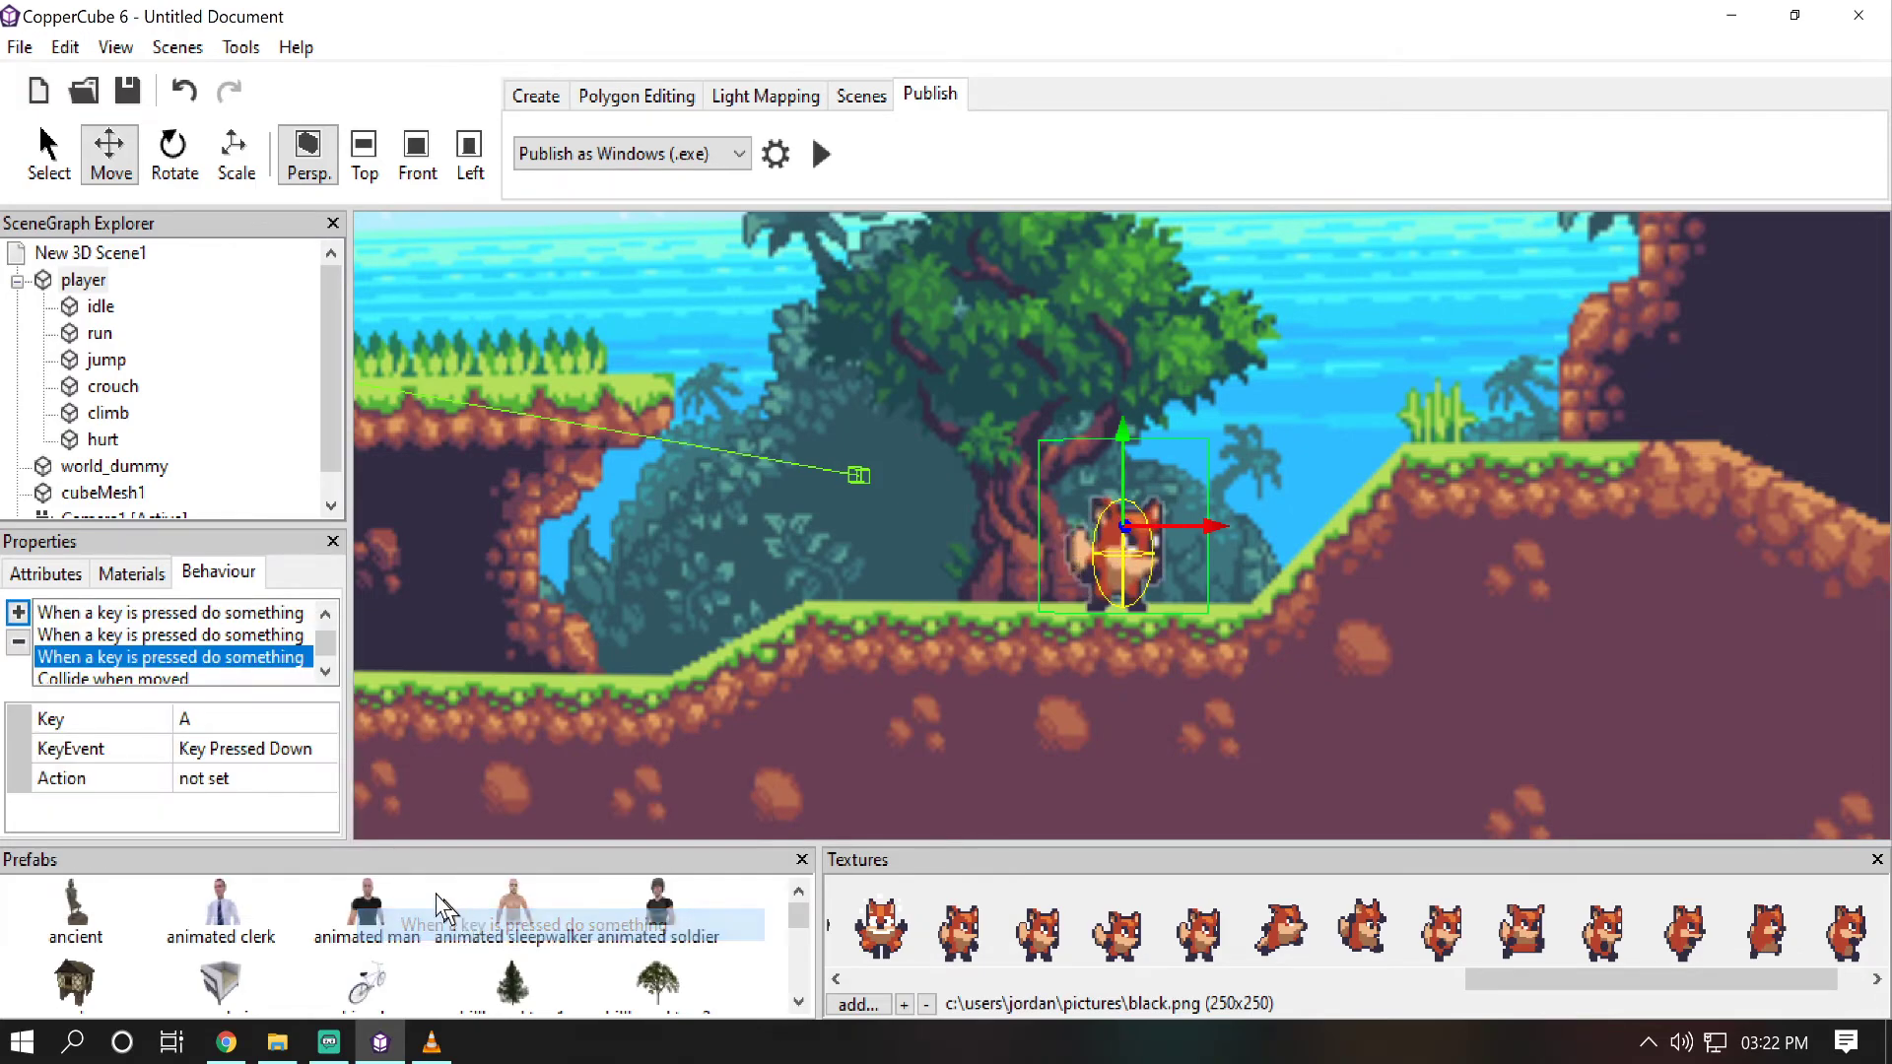
pyautogui.click(288, 719)
pyautogui.click(294, 719)
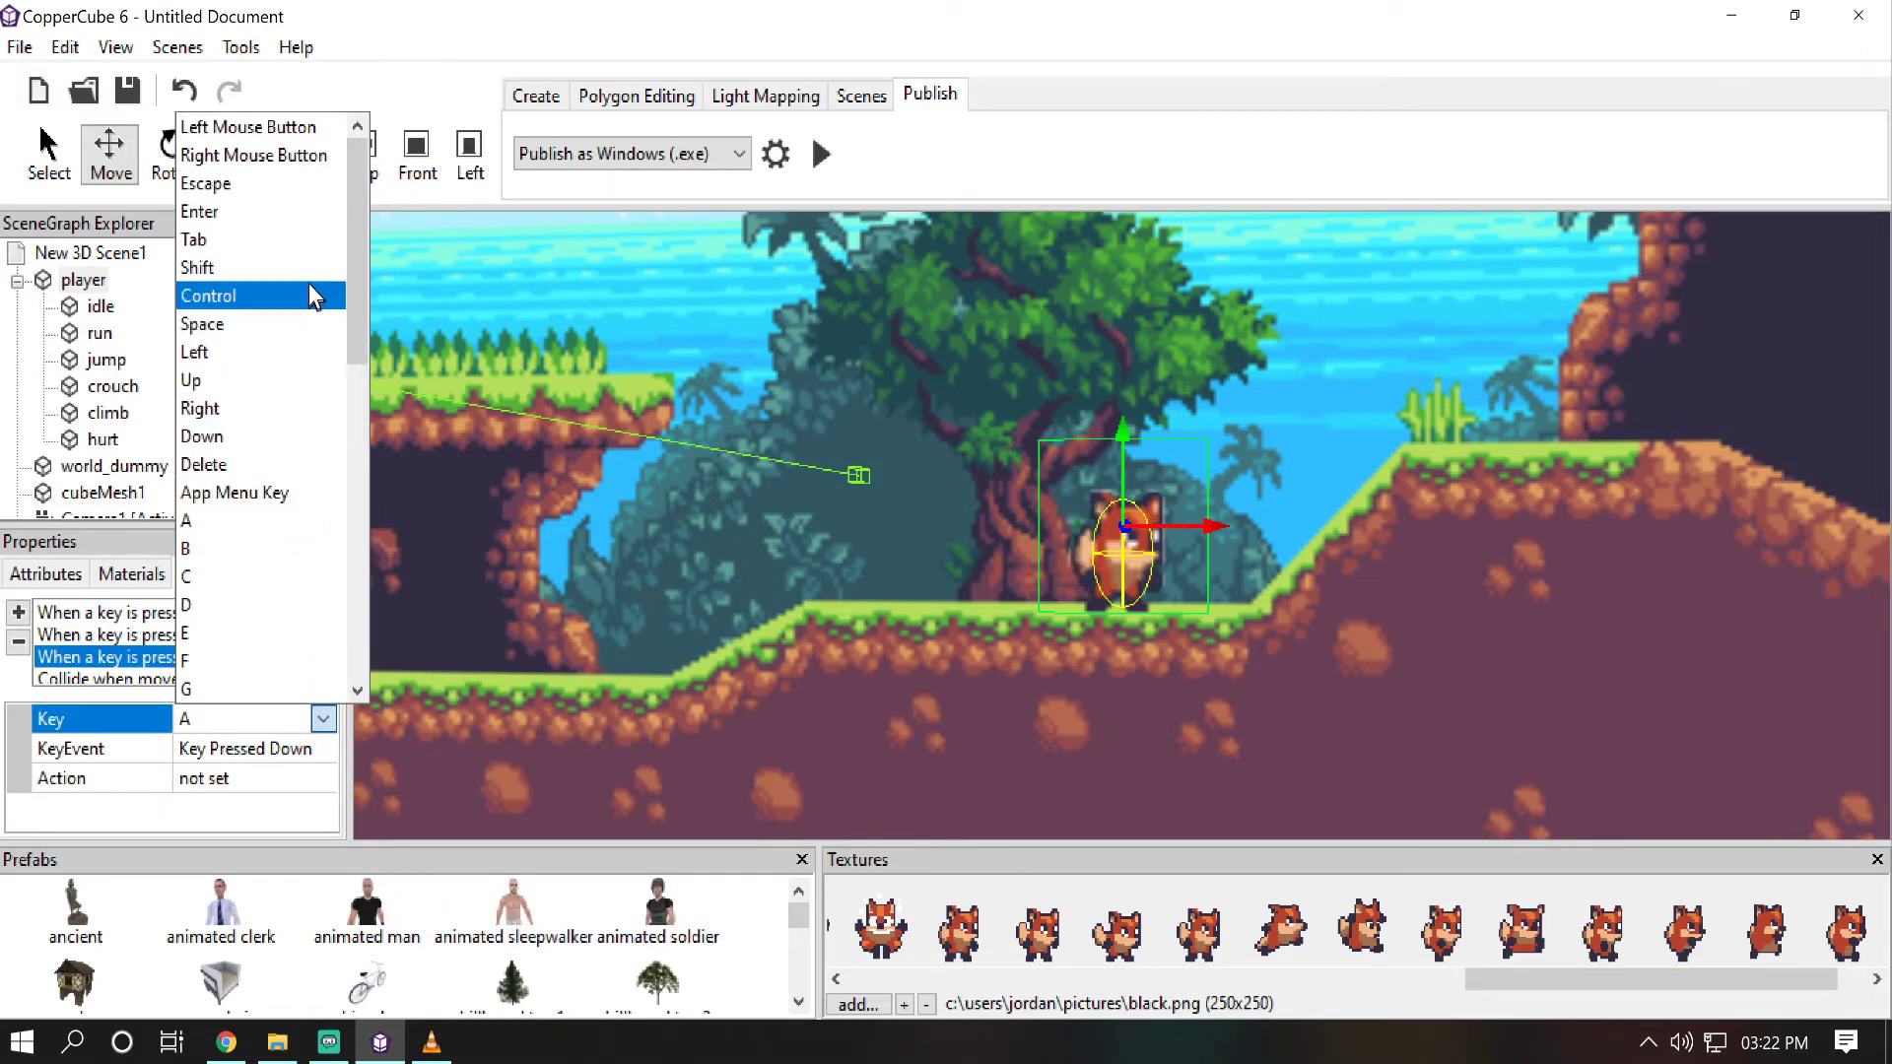
pyautogui.click(300, 353)
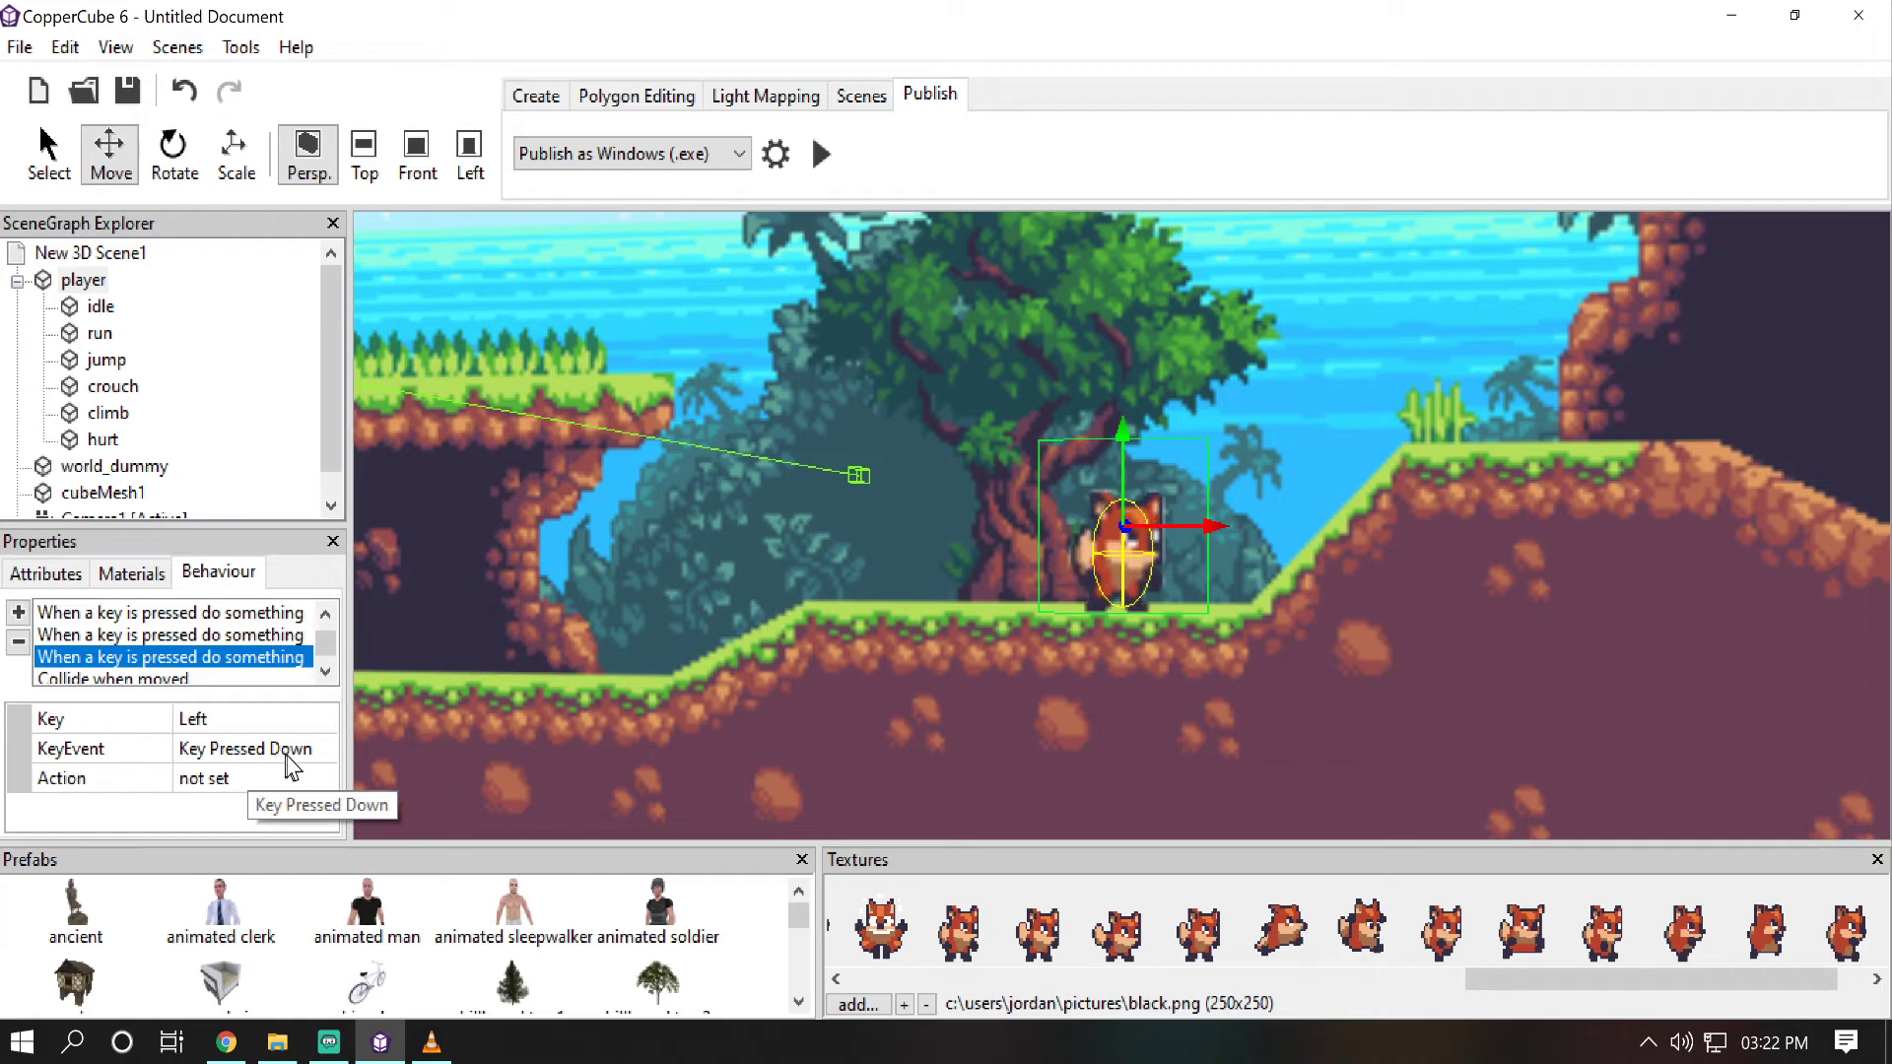
pyautogui.click(200, 751)
pyautogui.click(201, 754)
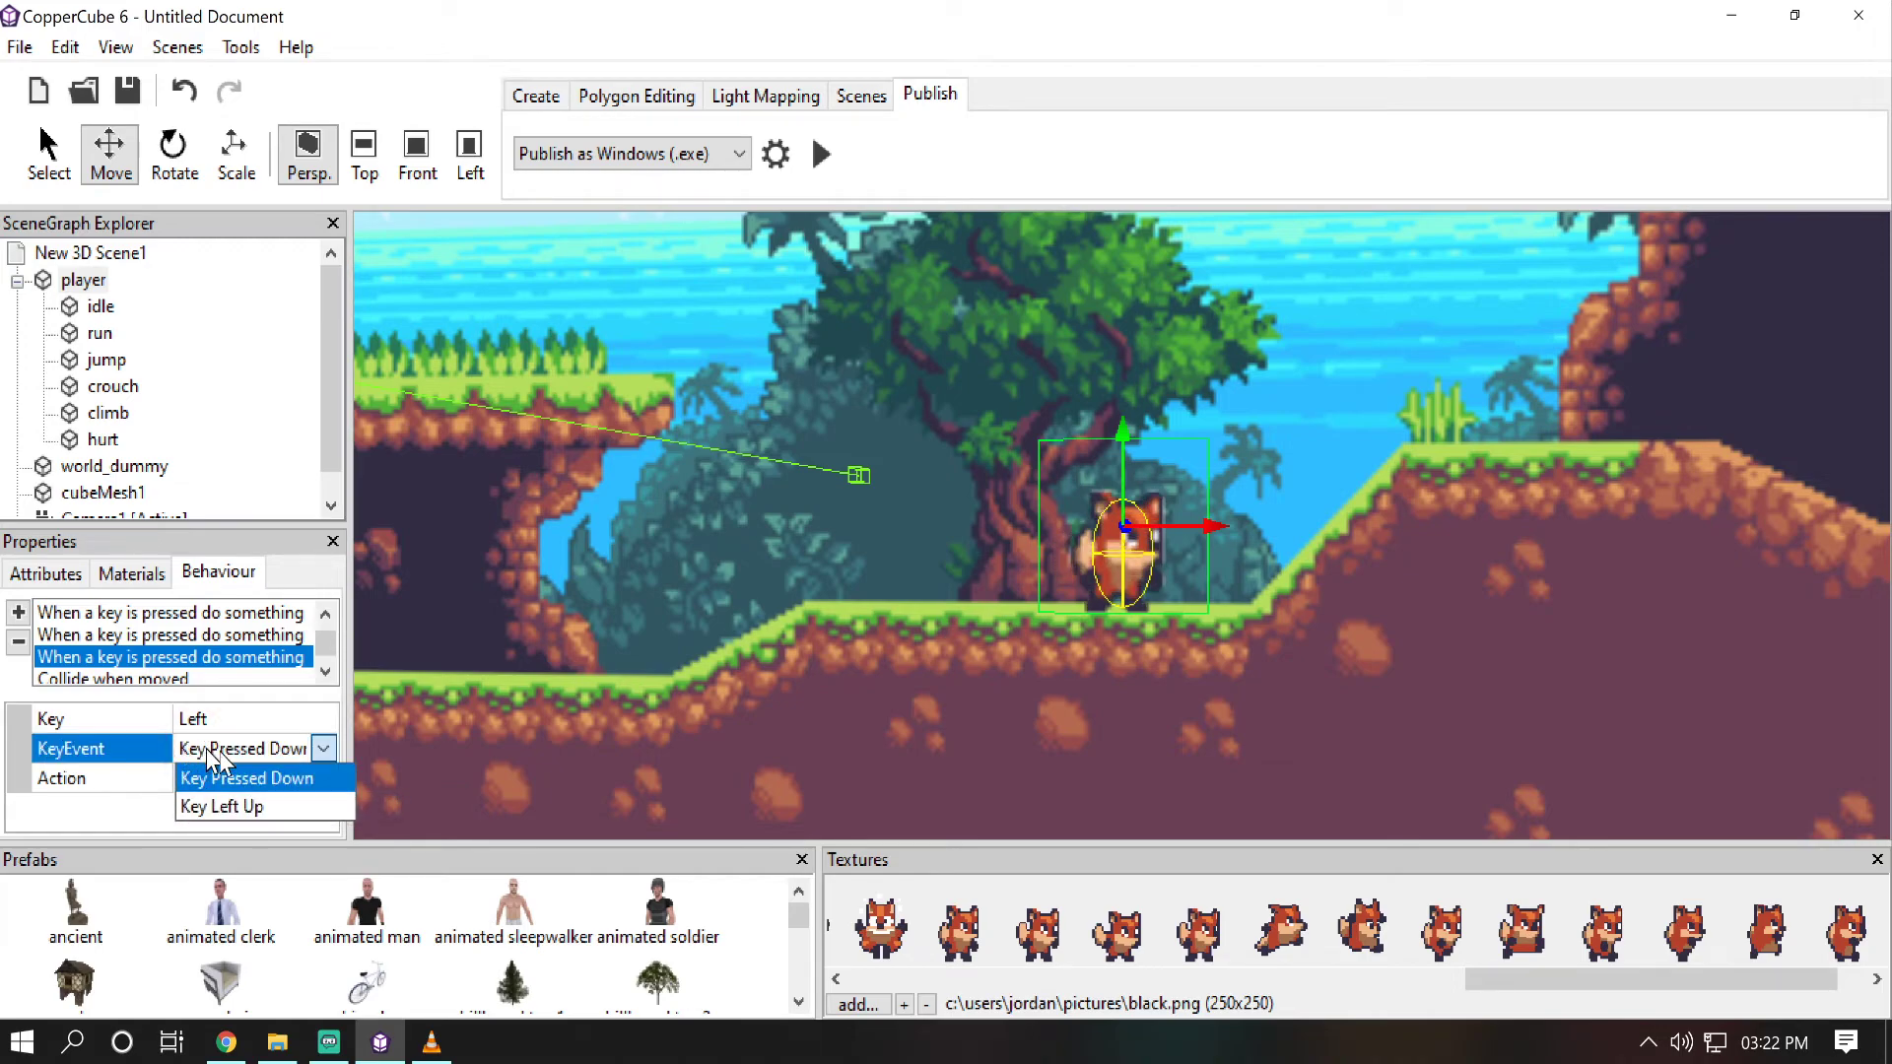
pyautogui.click(262, 801)
# Step: Give the Left key release behavior a "Set or Change a Variable" action that sets player_animation to idle
pyautogui.click(323, 786)
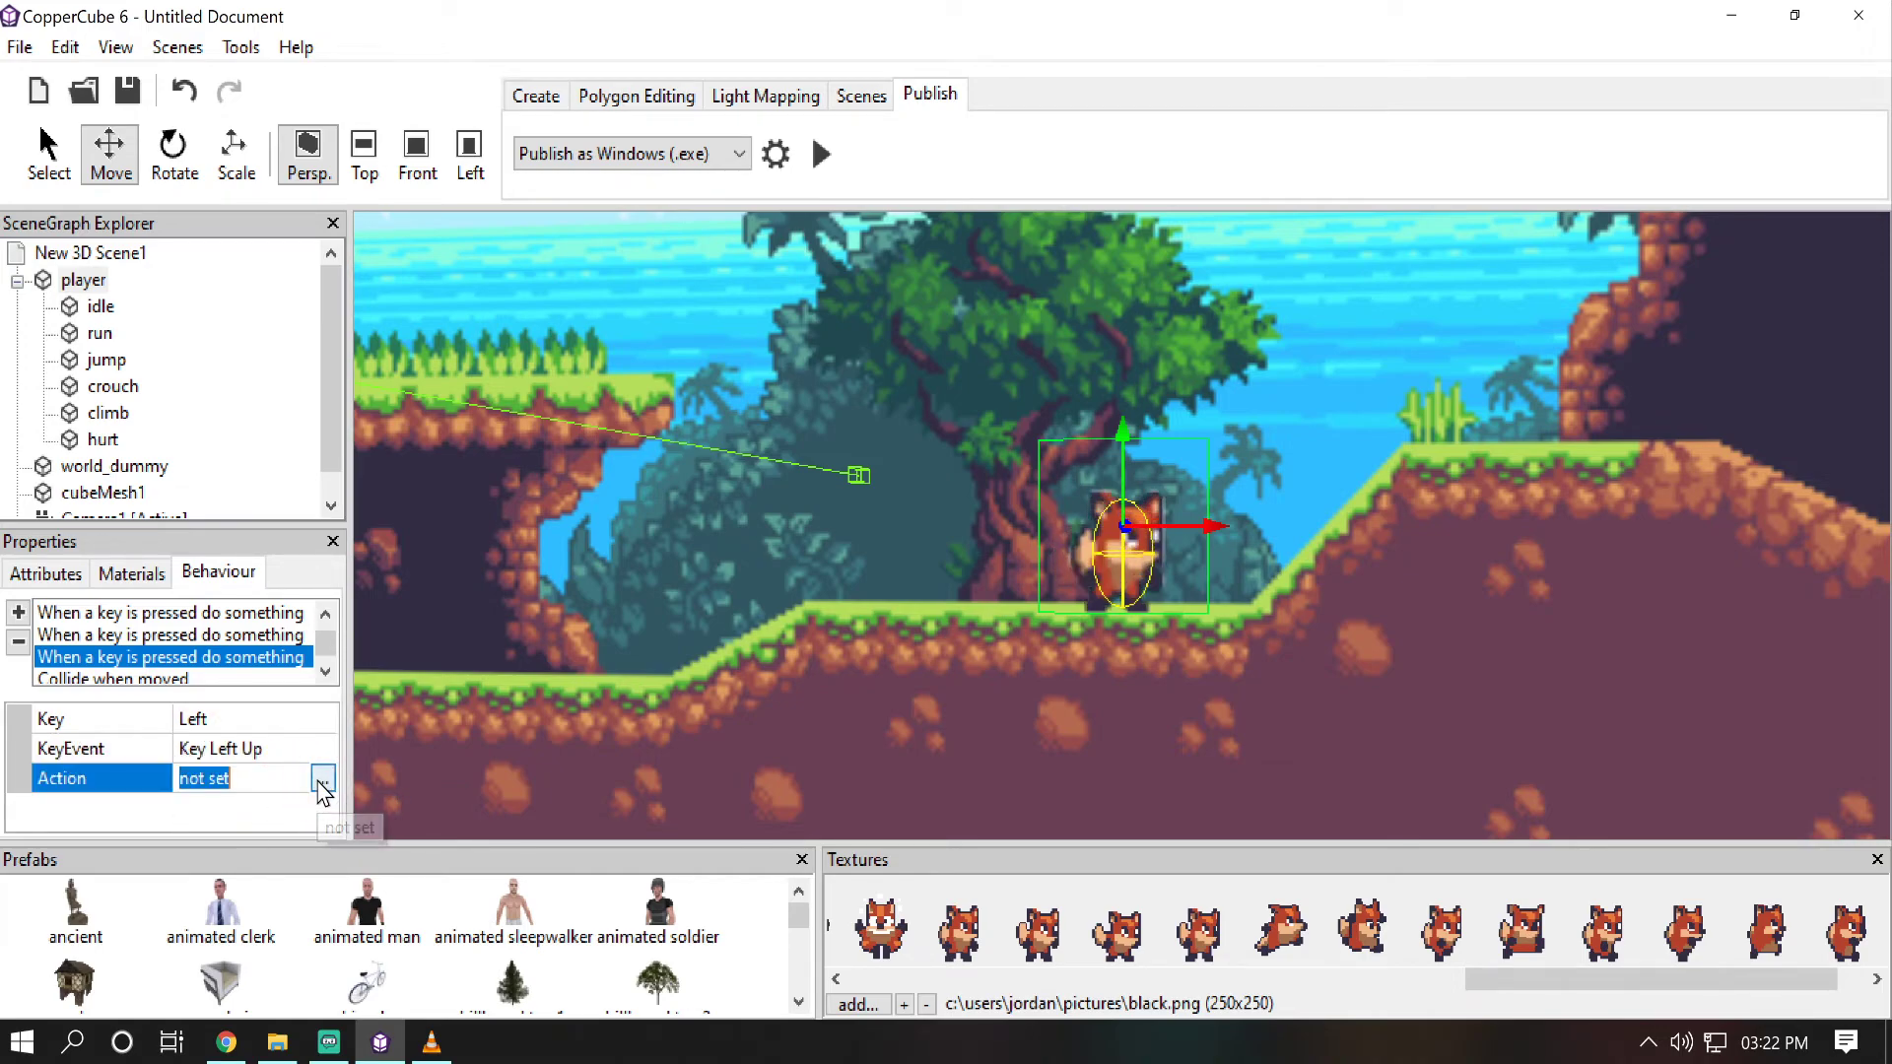
pyautogui.click(321, 781)
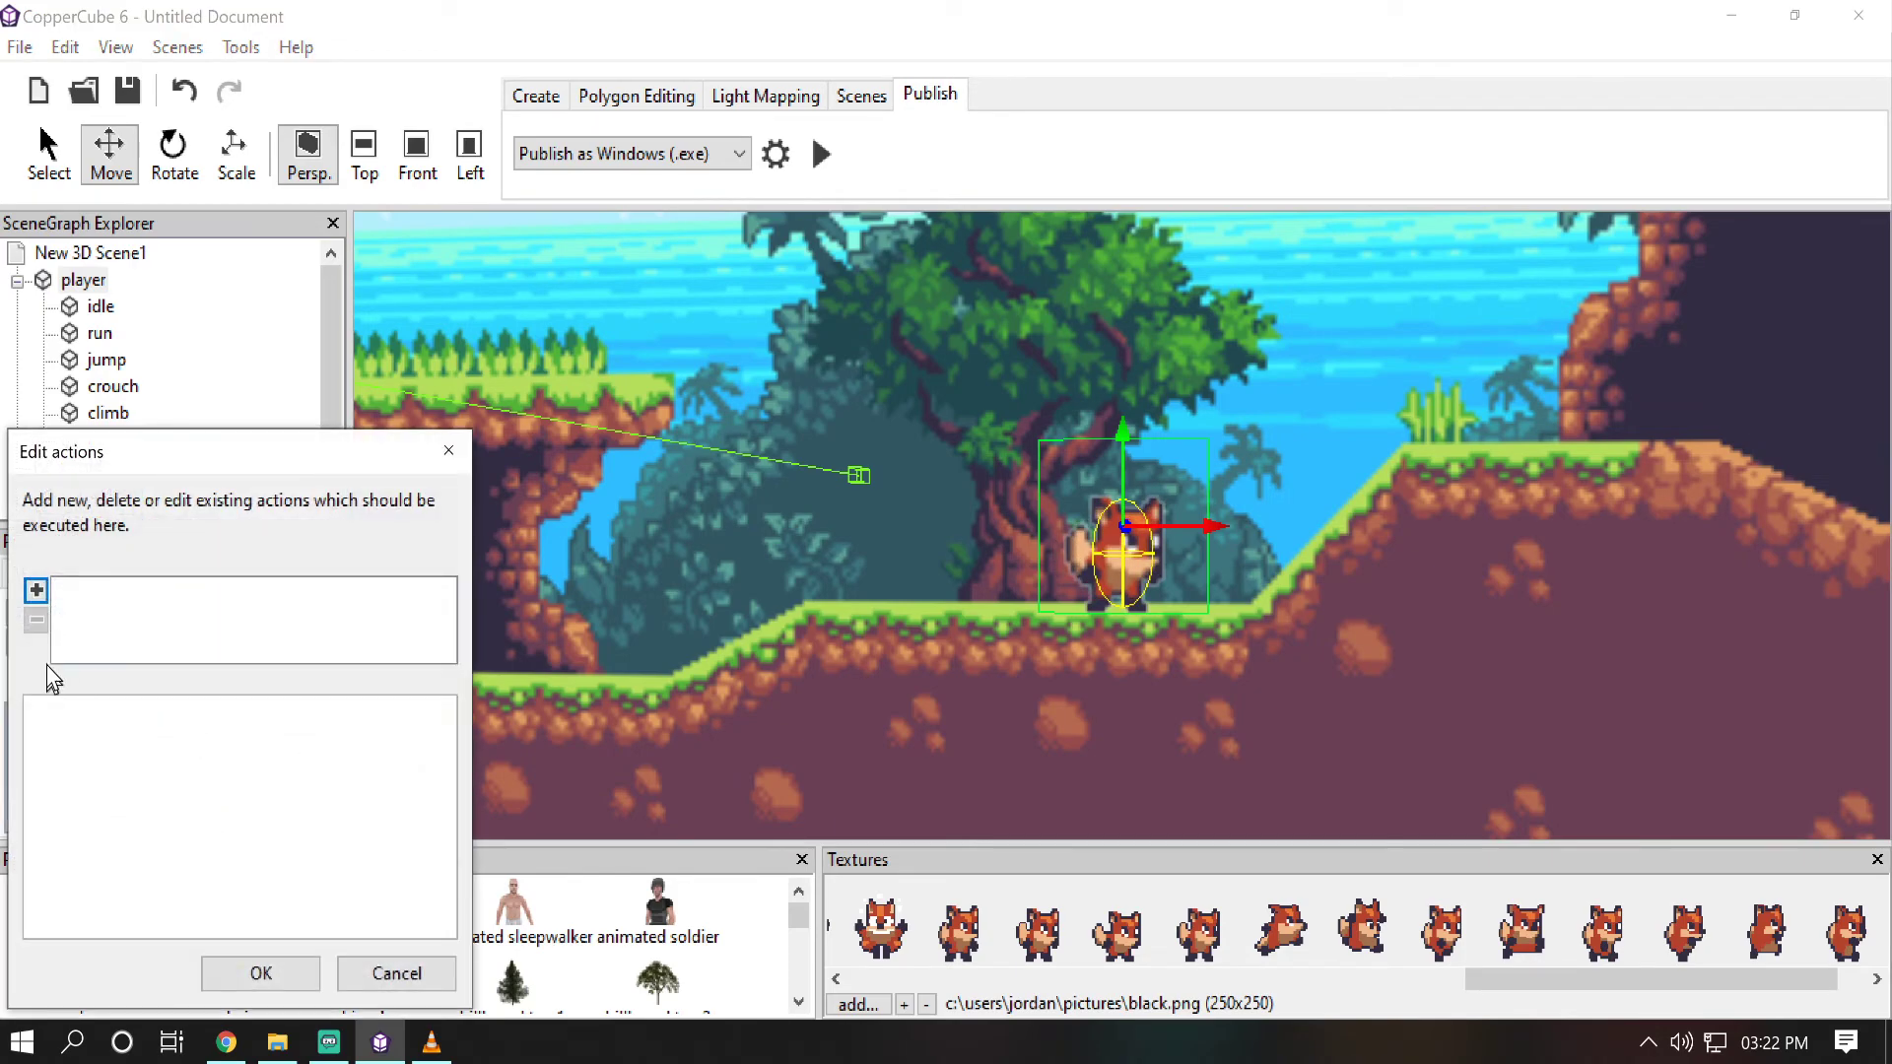
pyautogui.click(36, 592)
pyautogui.moveTo(331, 874)
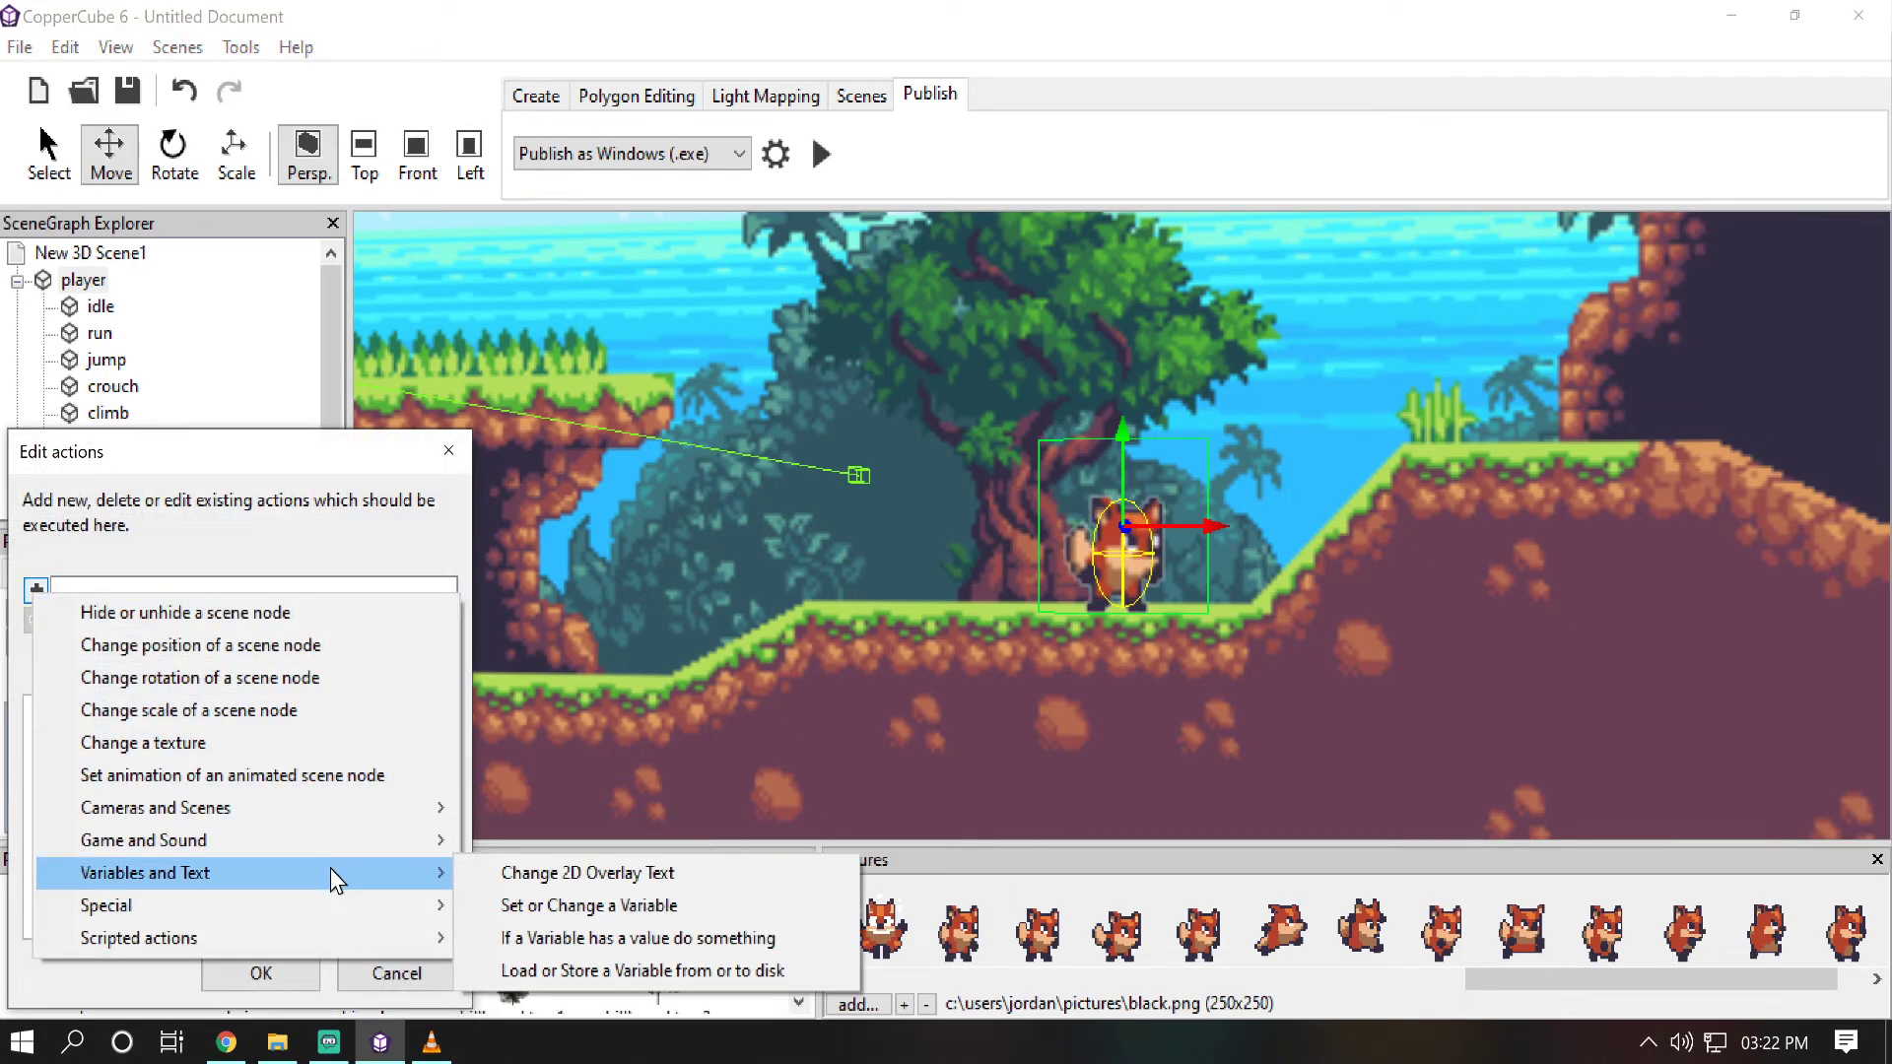
pyautogui.click(557, 908)
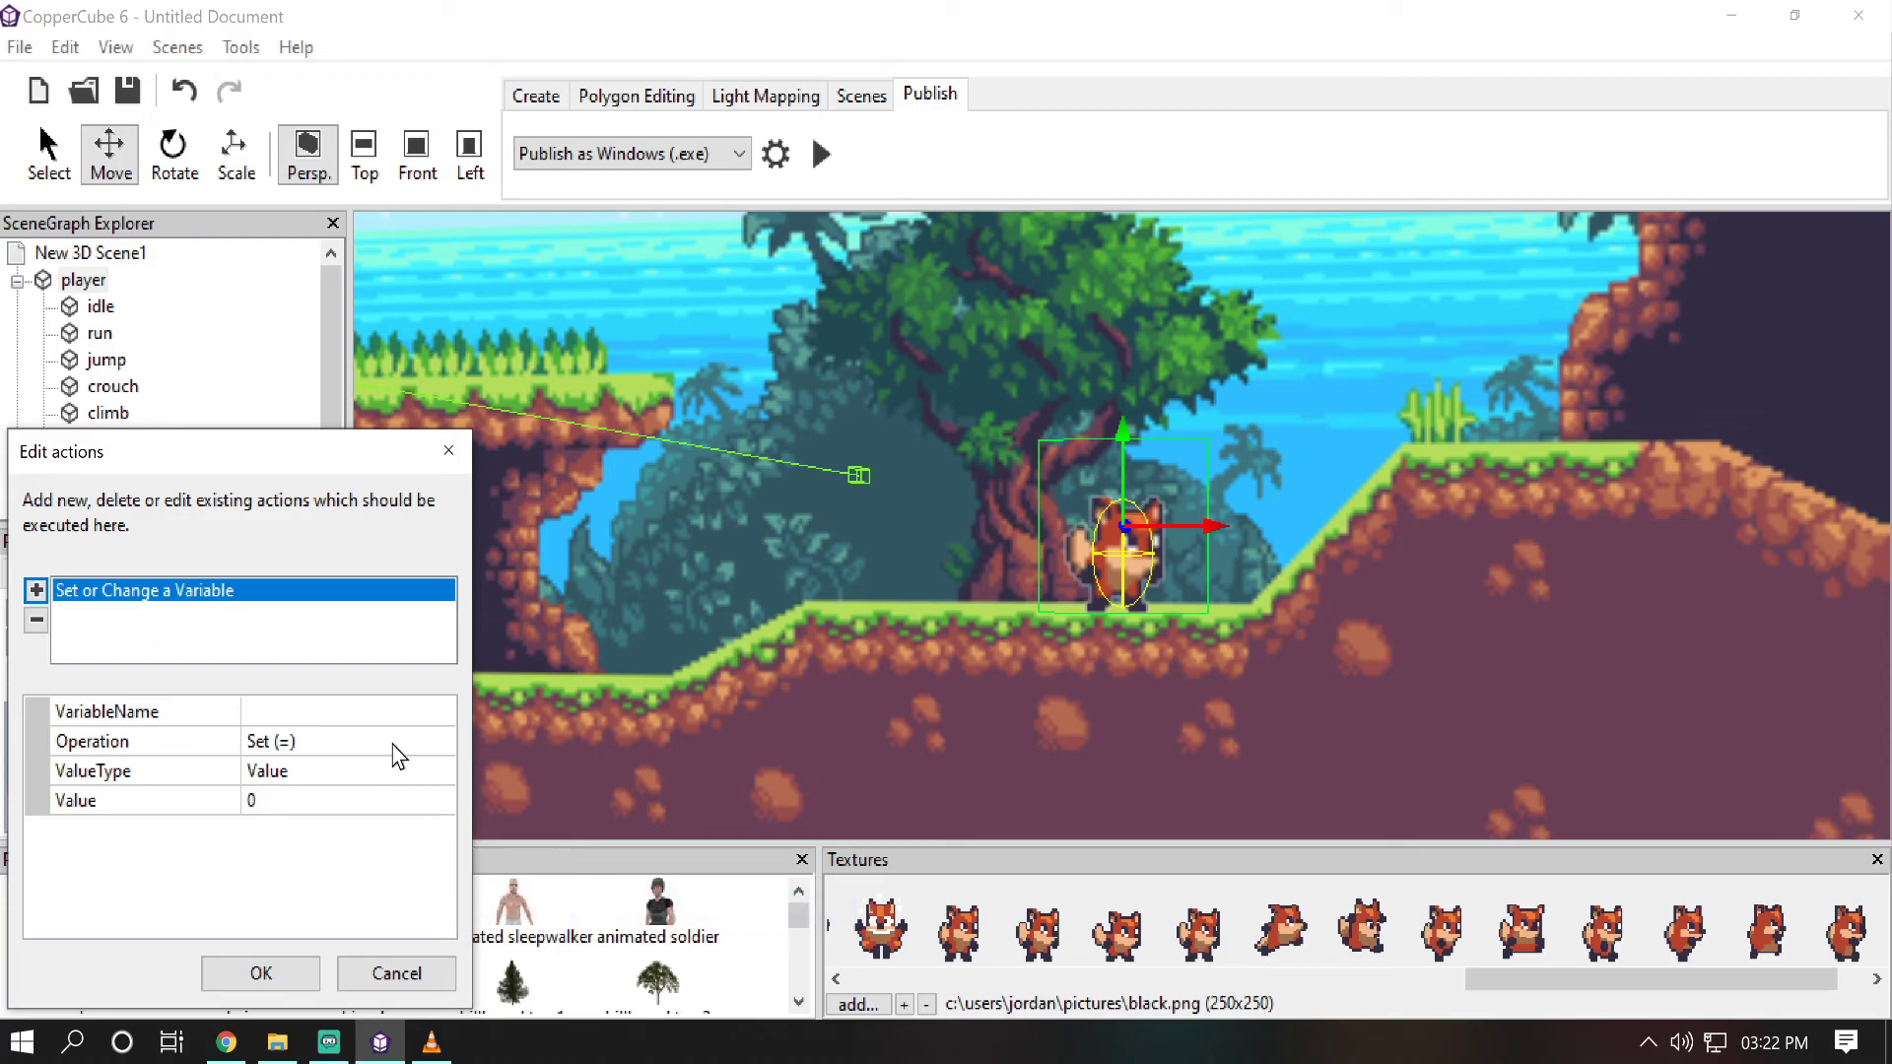
pyautogui.click(392, 719)
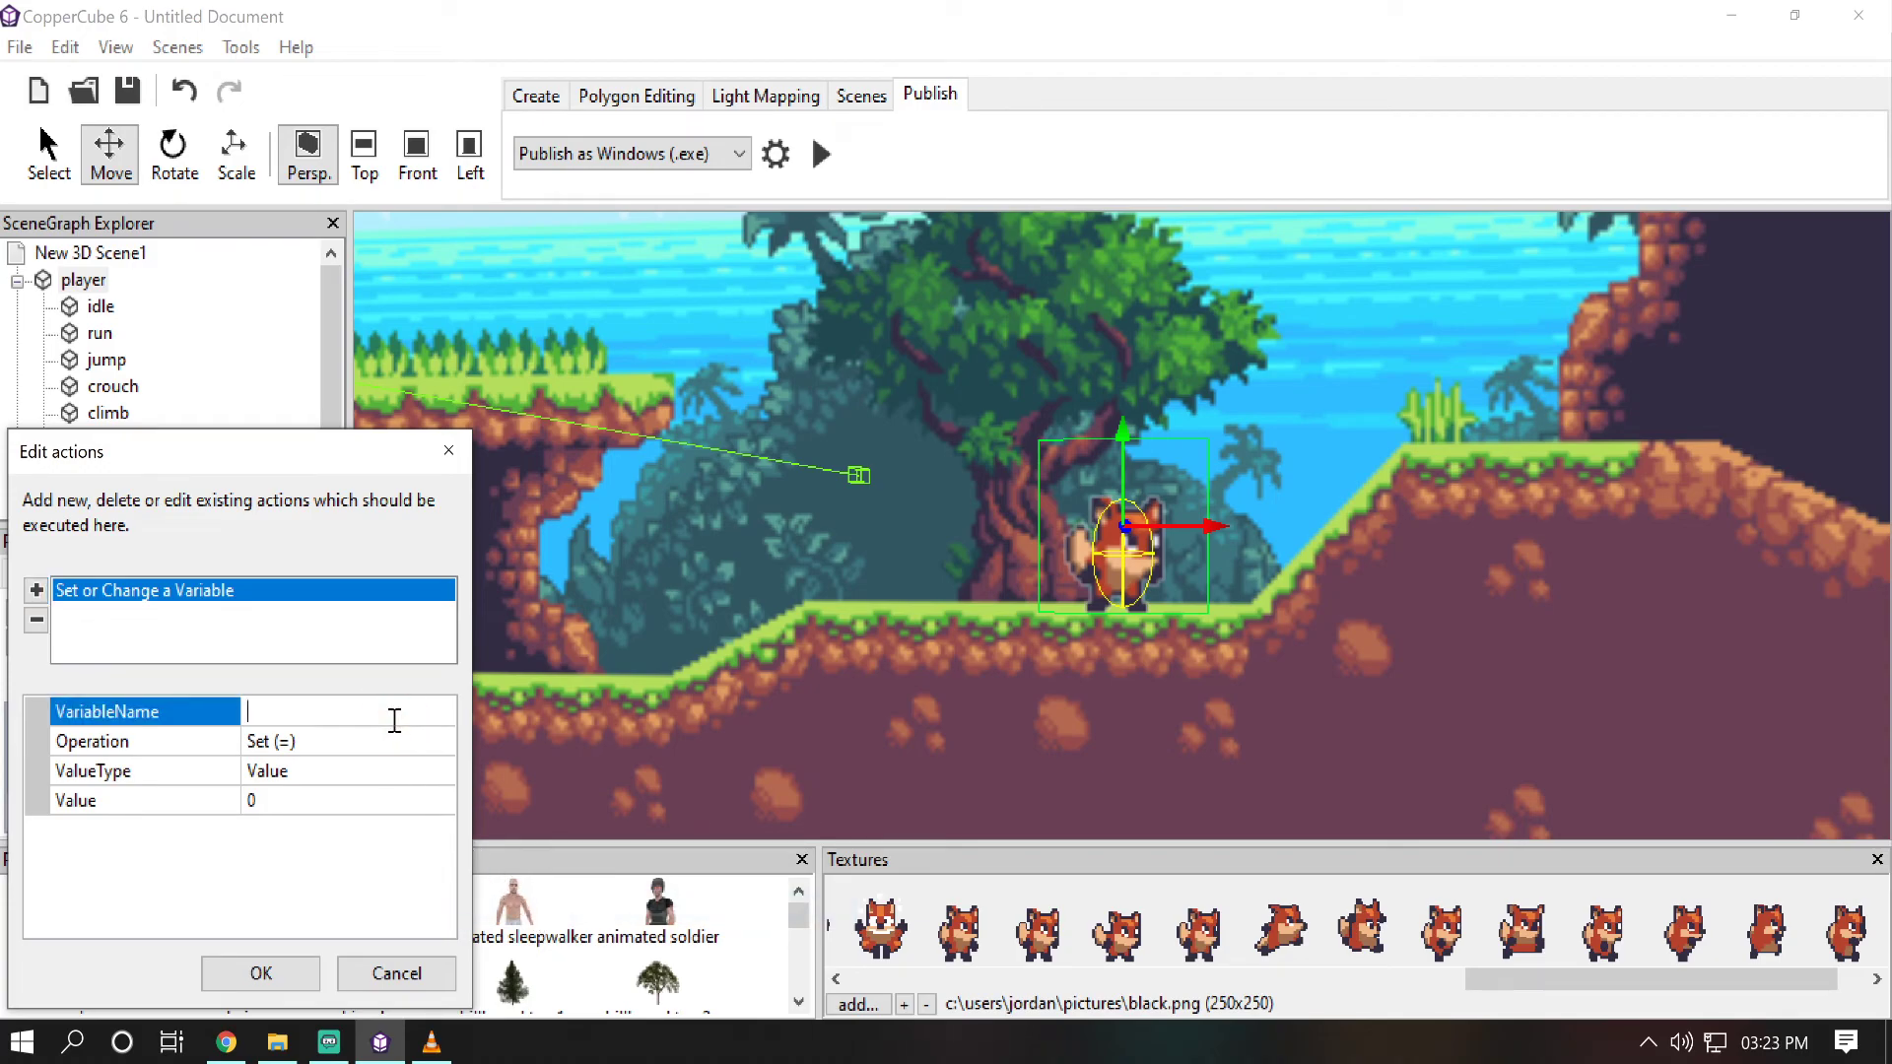
pyautogui.click(315, 800)
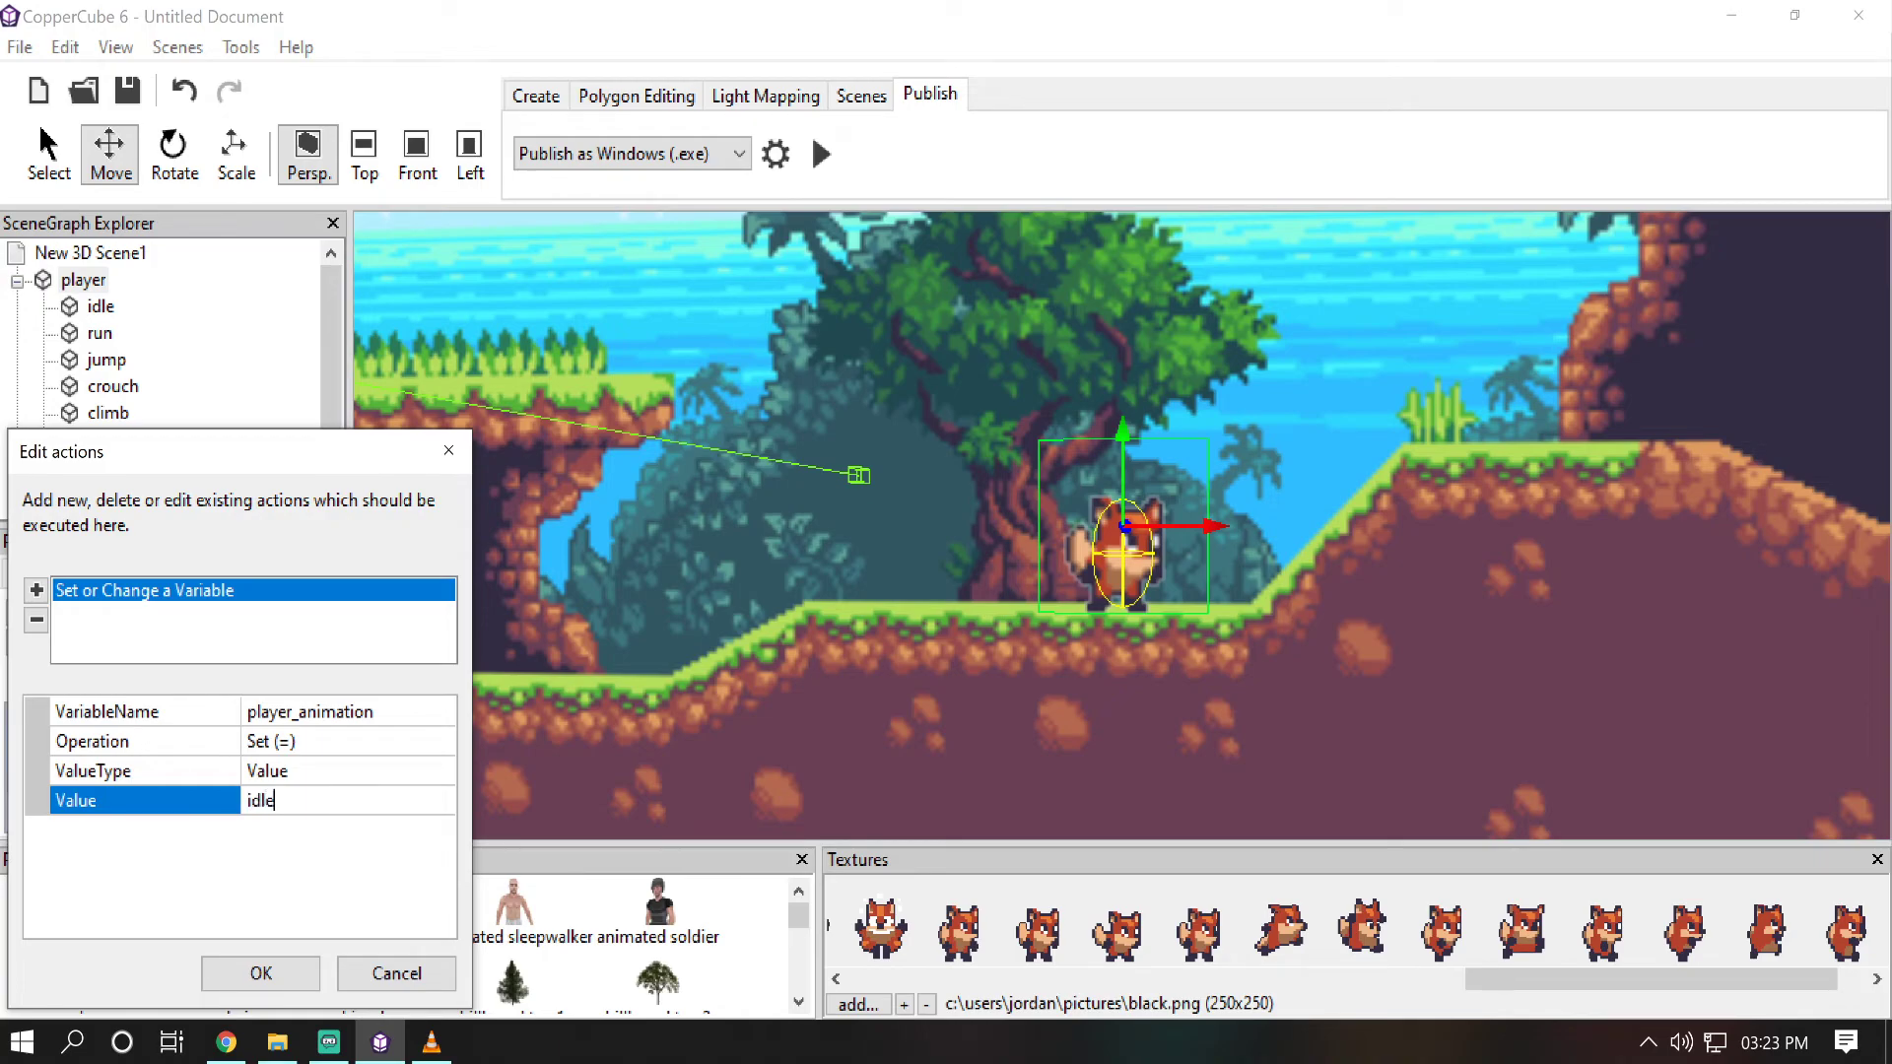
pyautogui.press('Return')
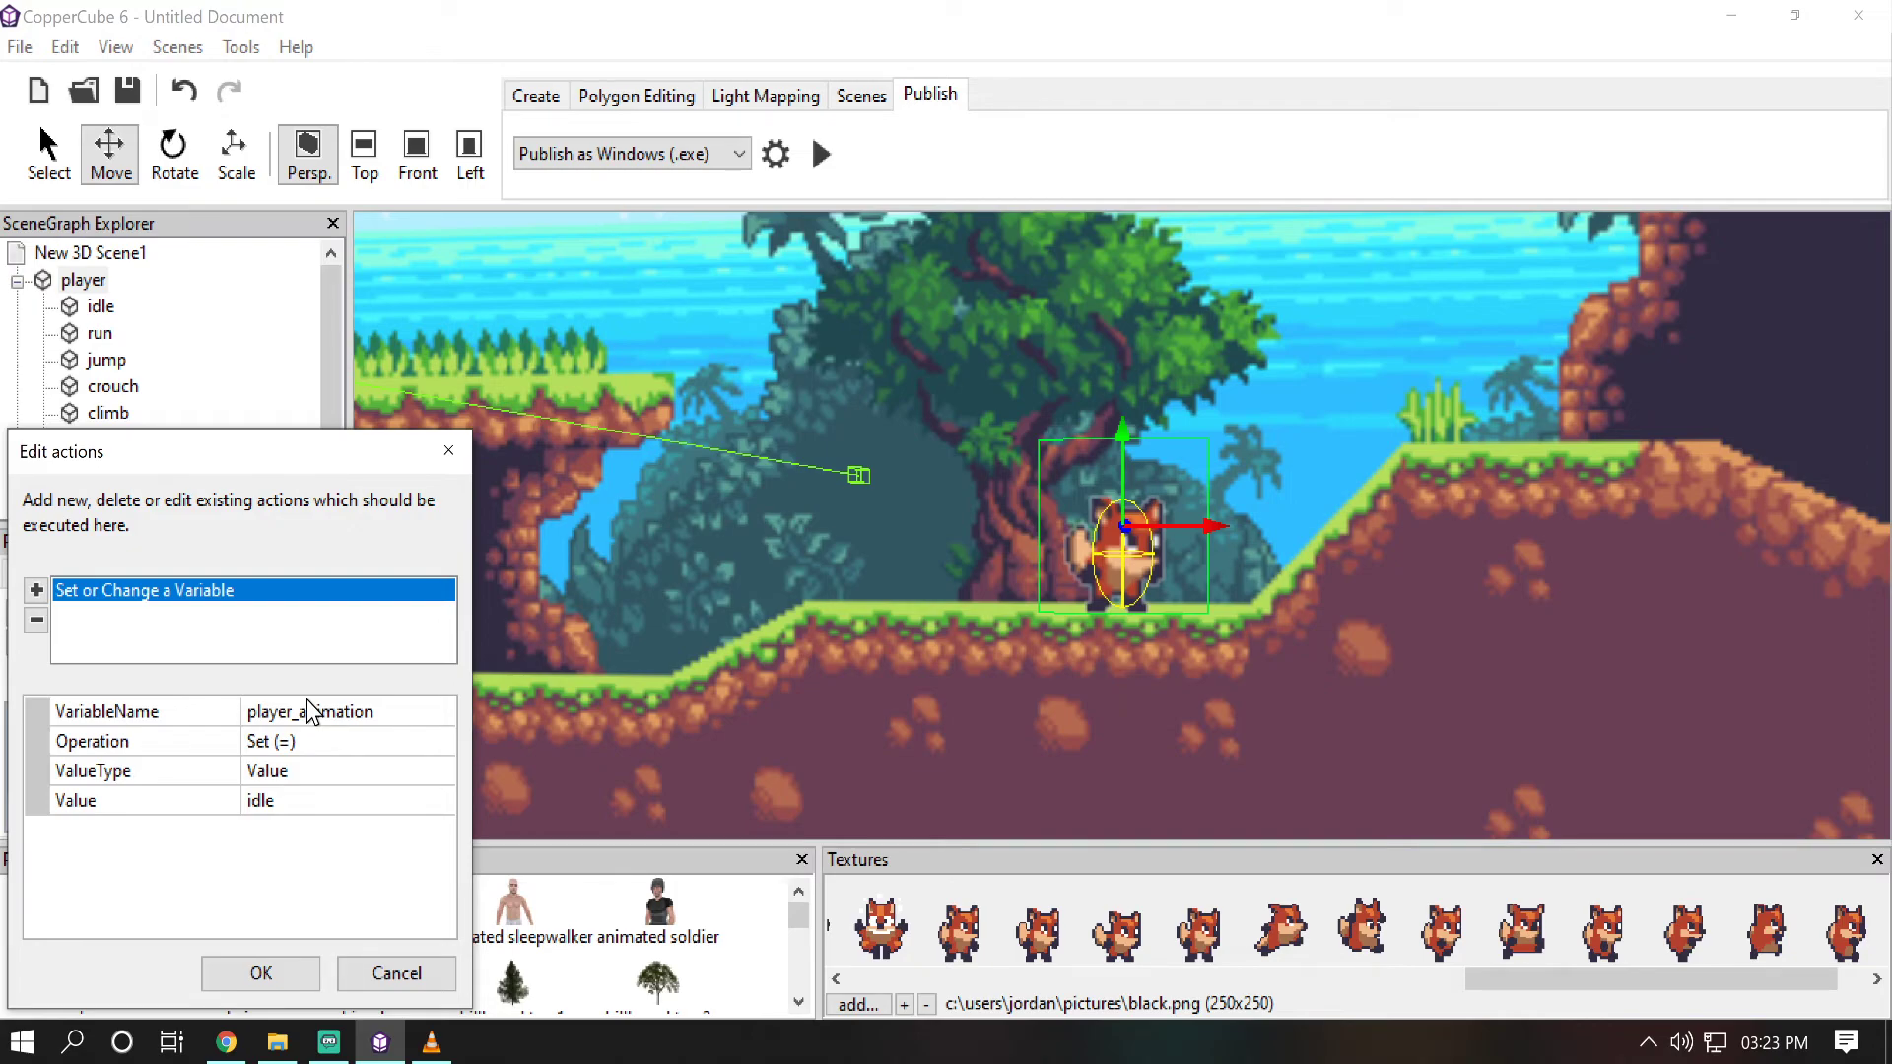
pyautogui.click(279, 974)
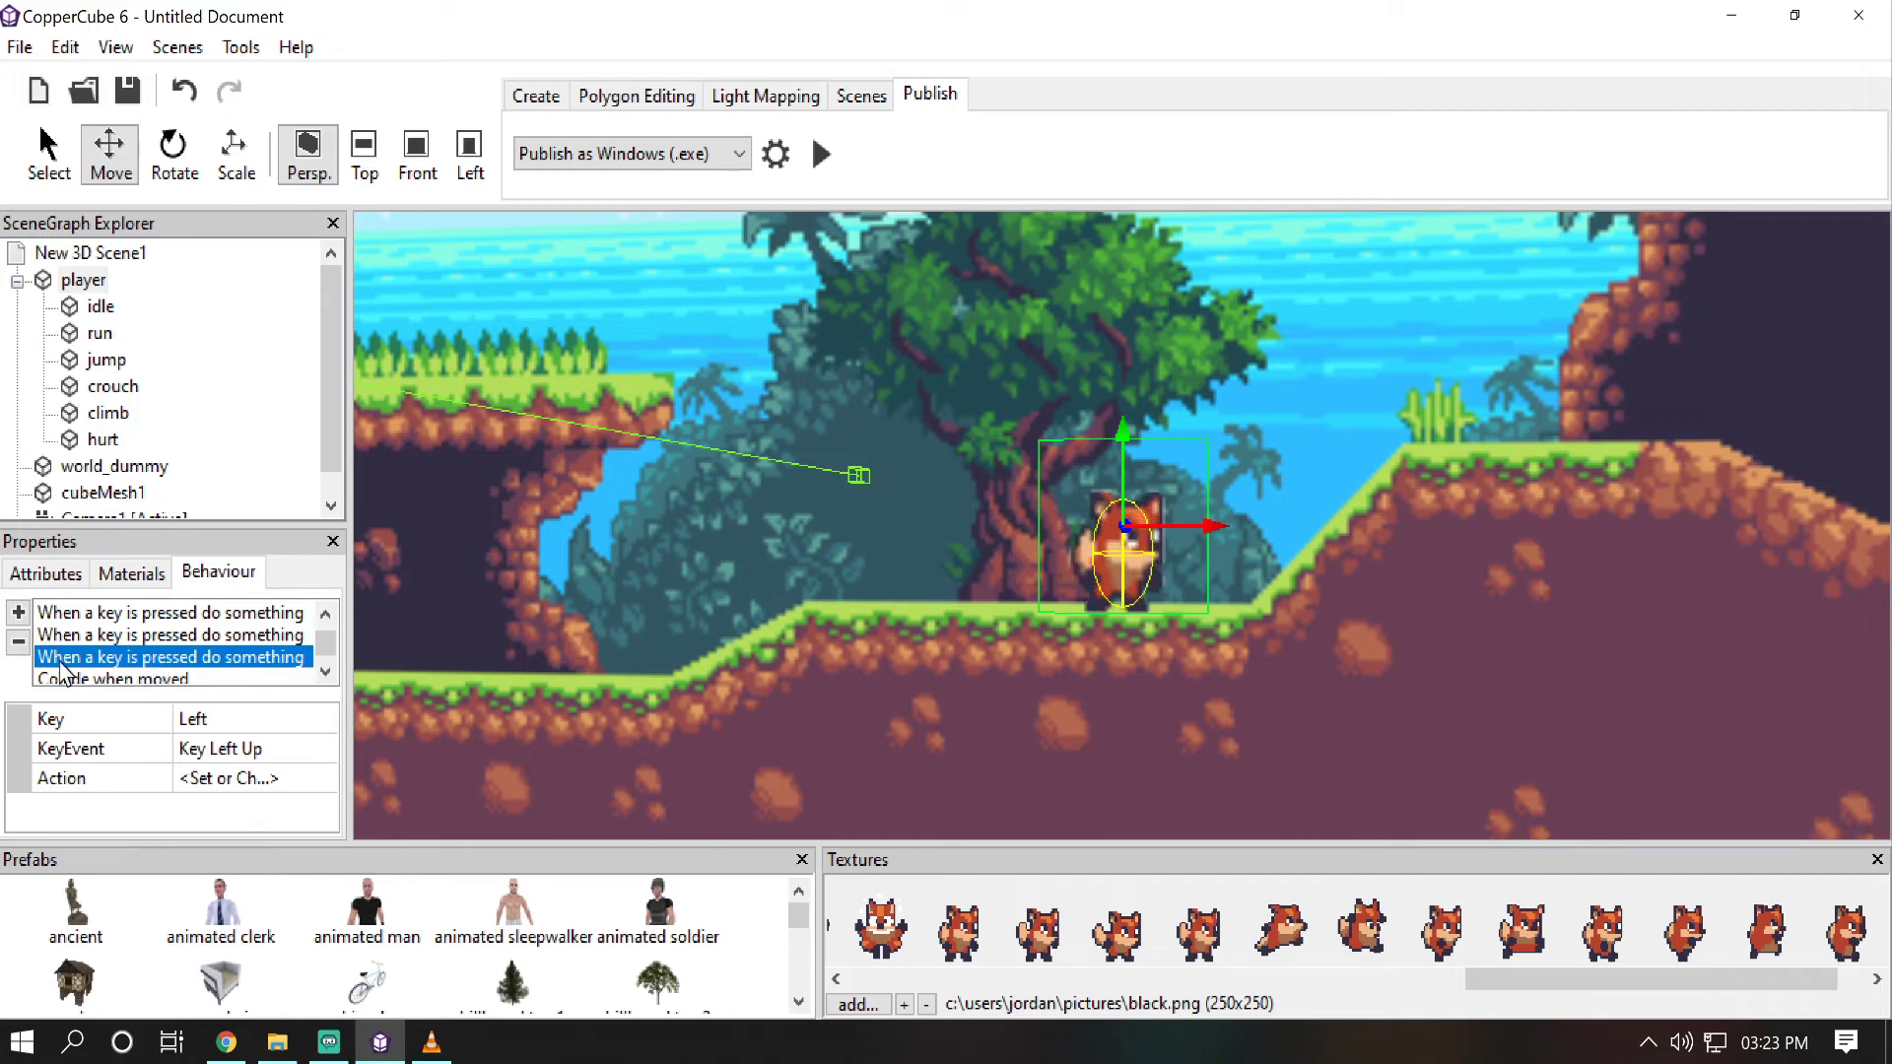
# Step: Add a "When a key is pressed do something" behavior to the player for the Right key with the Key Left Up event
pyautogui.click(17, 612)
pyautogui.moveTo(251, 794)
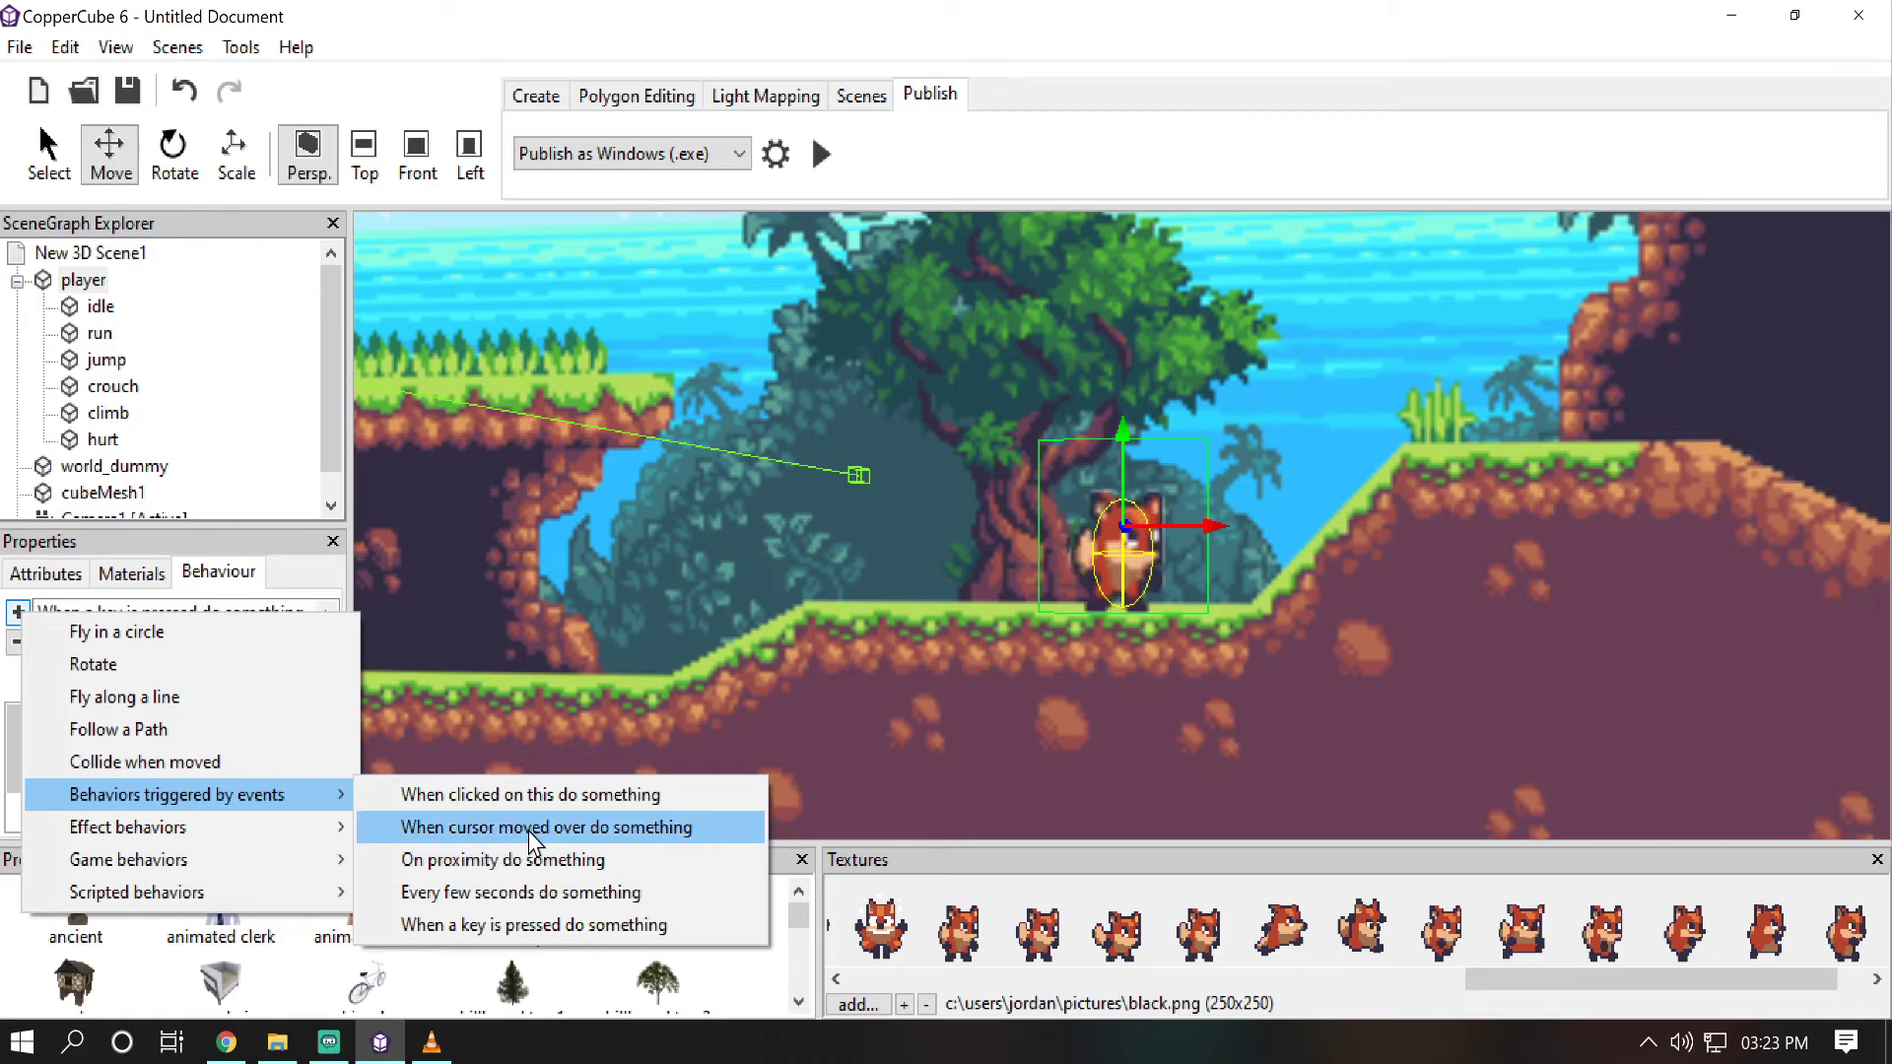
pyautogui.click(530, 926)
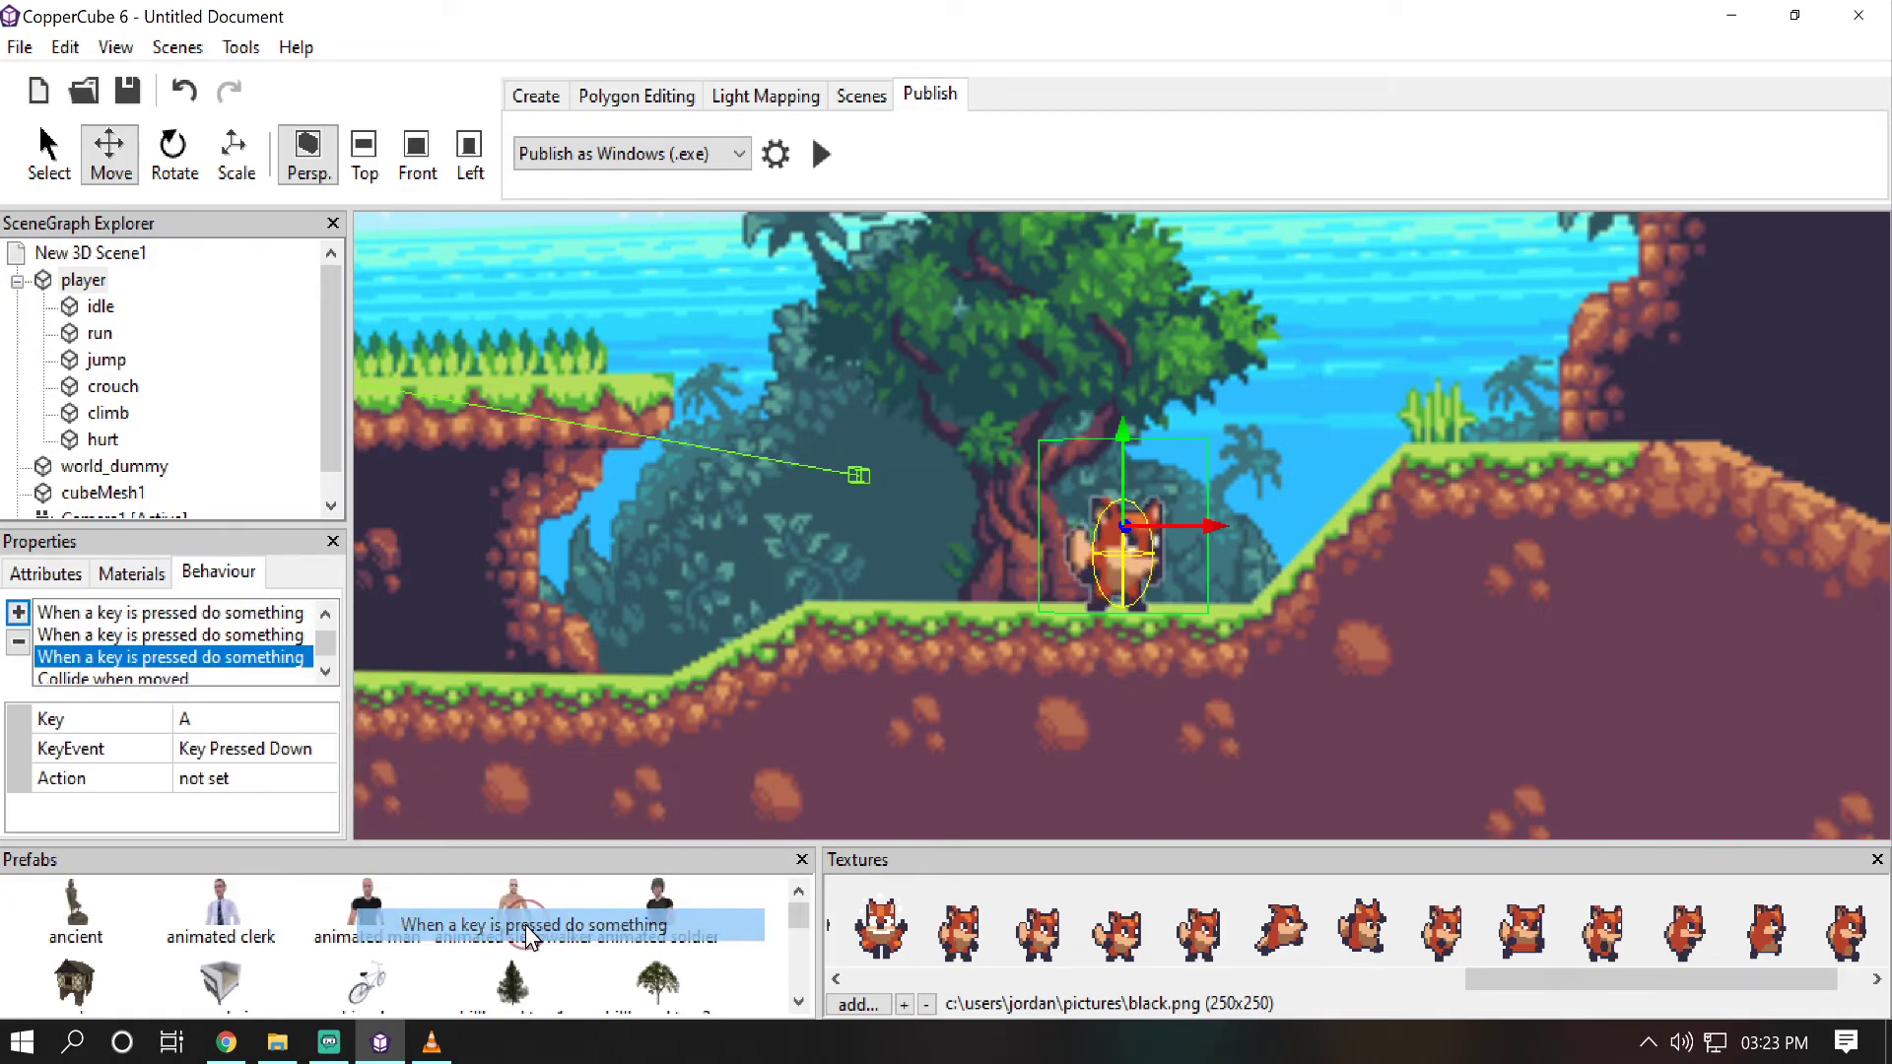
pyautogui.click(323, 719)
pyautogui.click(307, 412)
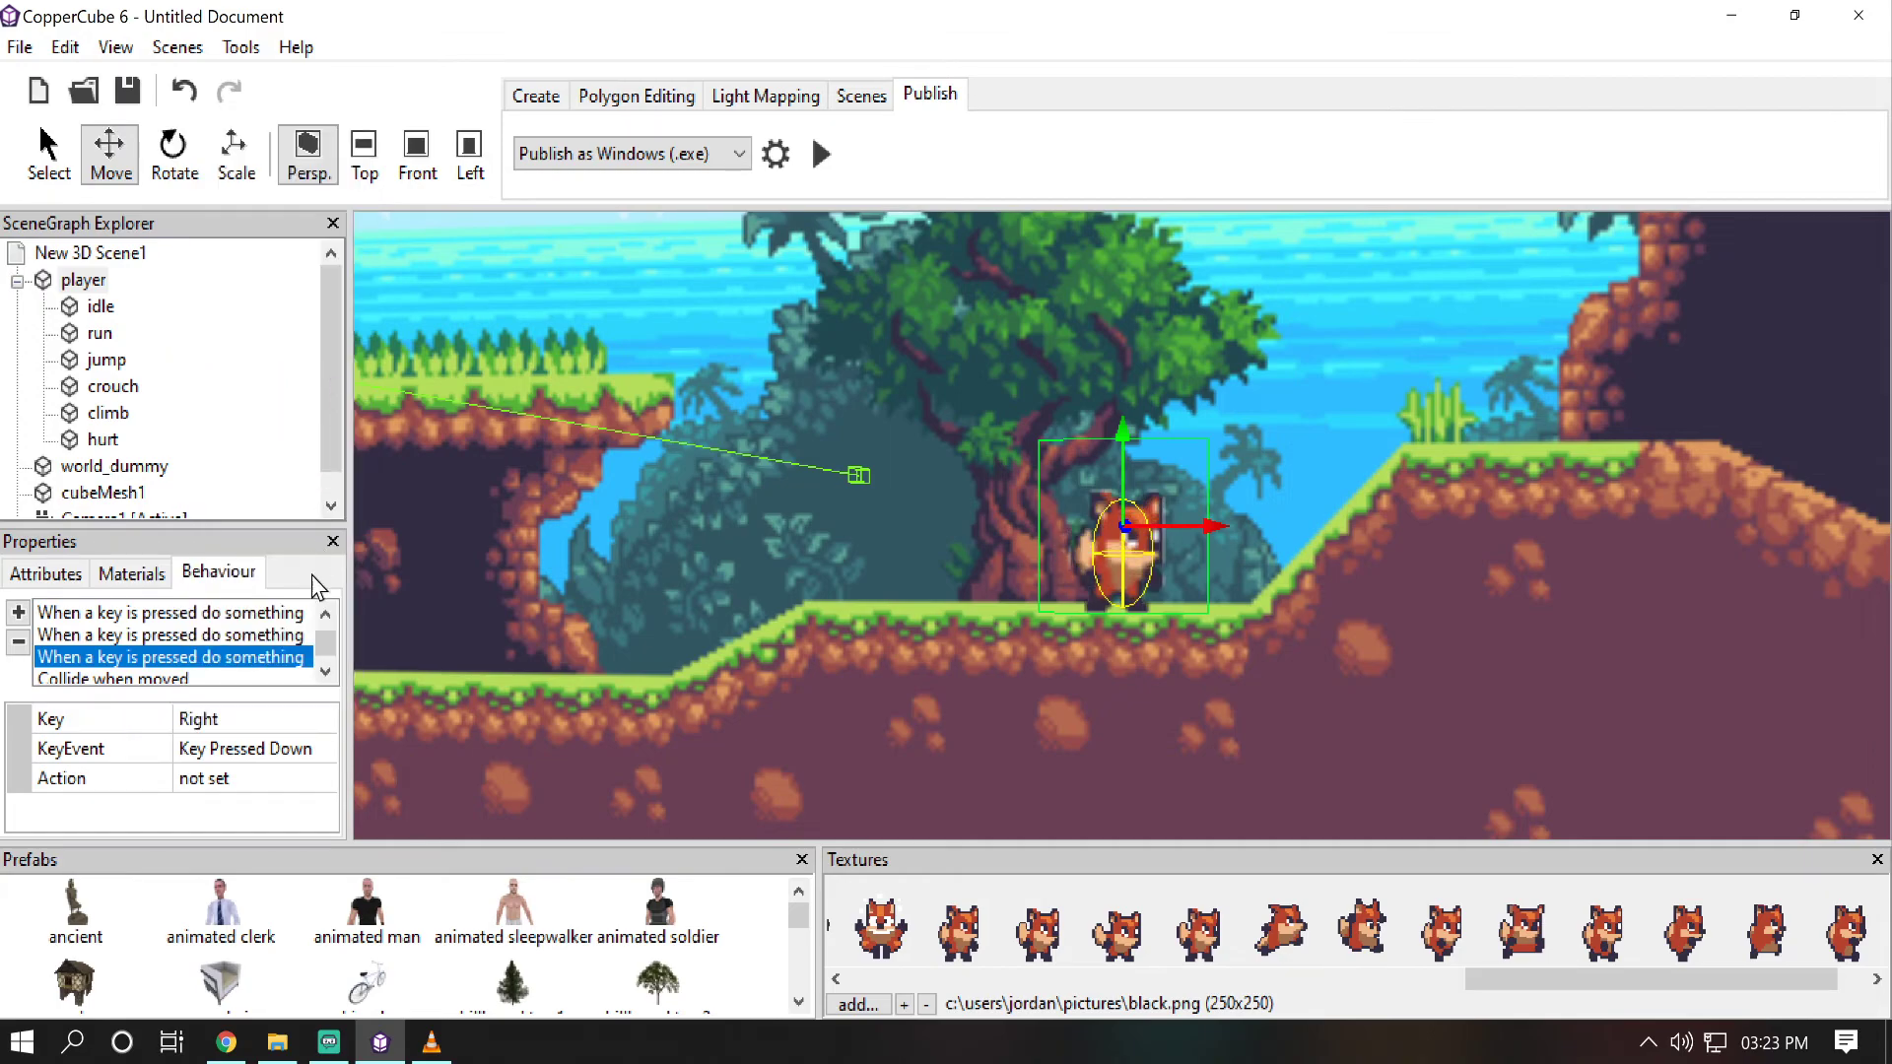
pyautogui.click(314, 749)
pyautogui.click(324, 749)
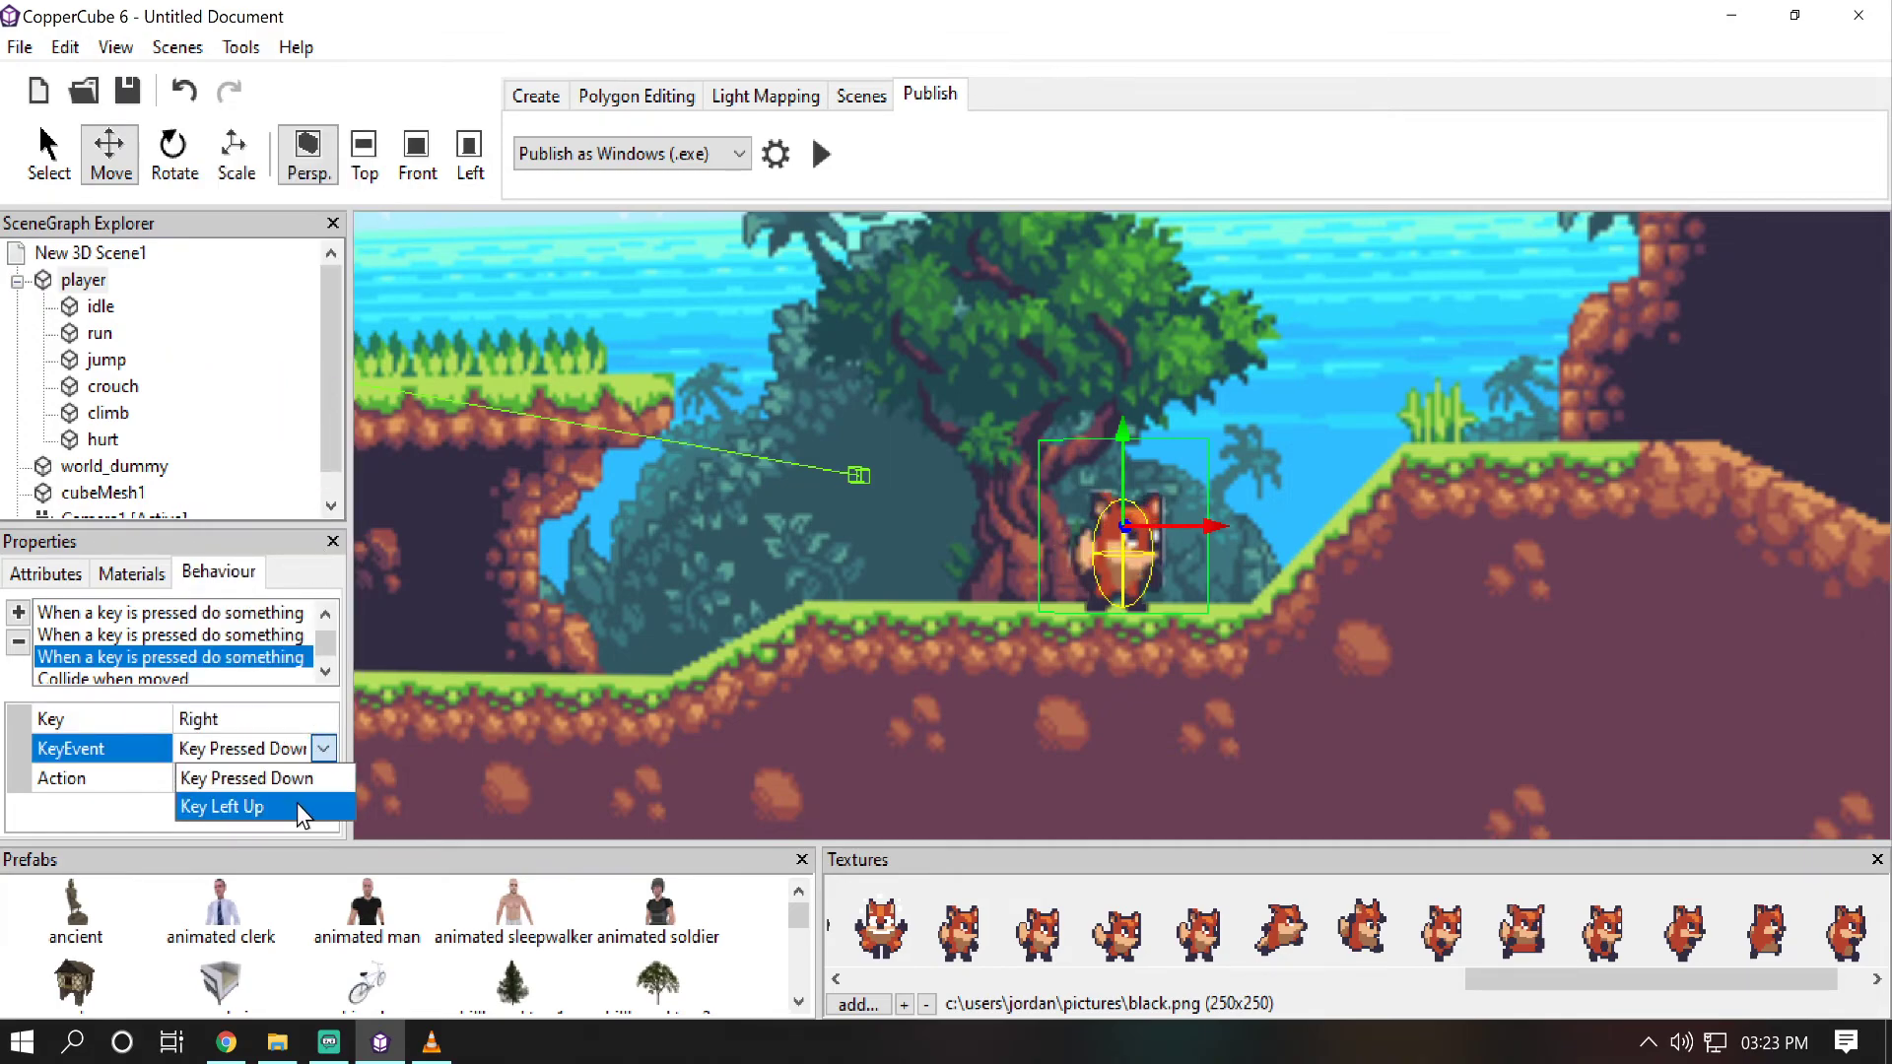
pyautogui.click(314, 806)
# Step: Give the Right key release behavior a "Set or Change a Variable" action that sets player_animation to idle
pyautogui.click(317, 779)
pyautogui.click(323, 778)
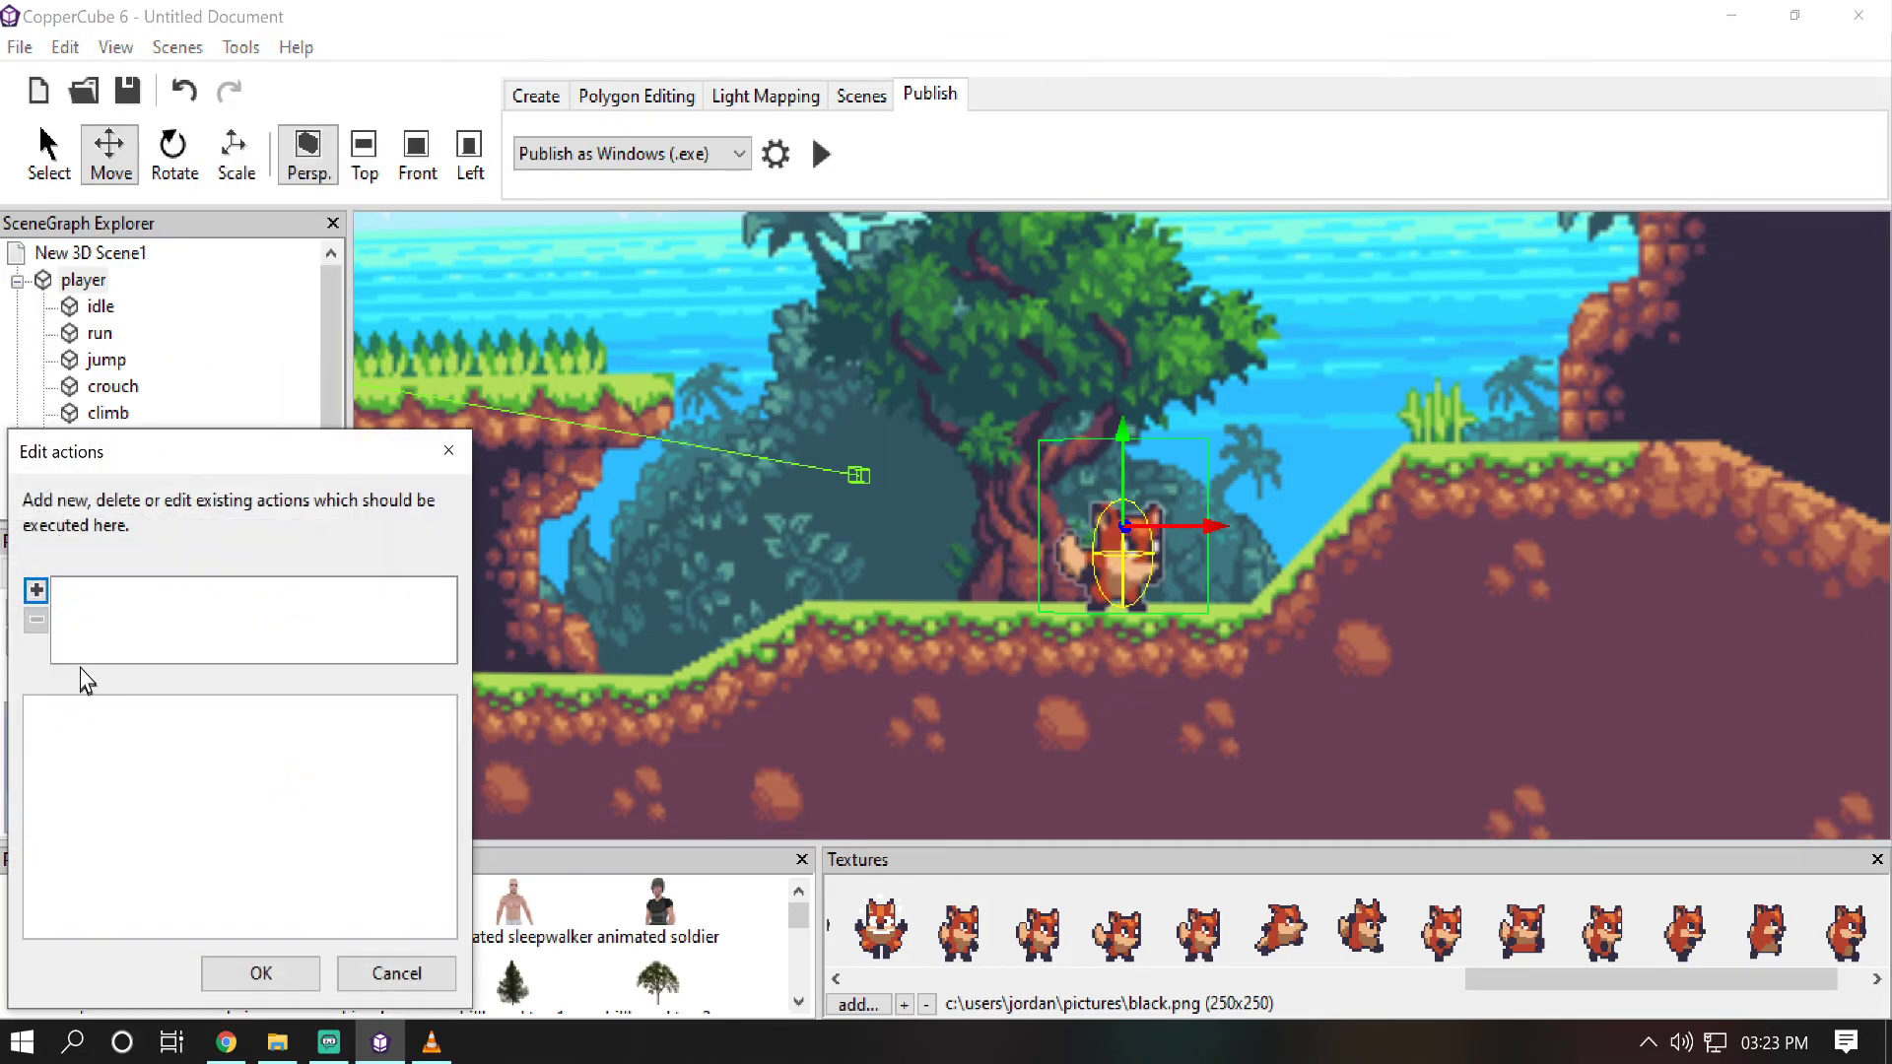
pyautogui.click(36, 590)
pyautogui.moveTo(262, 854)
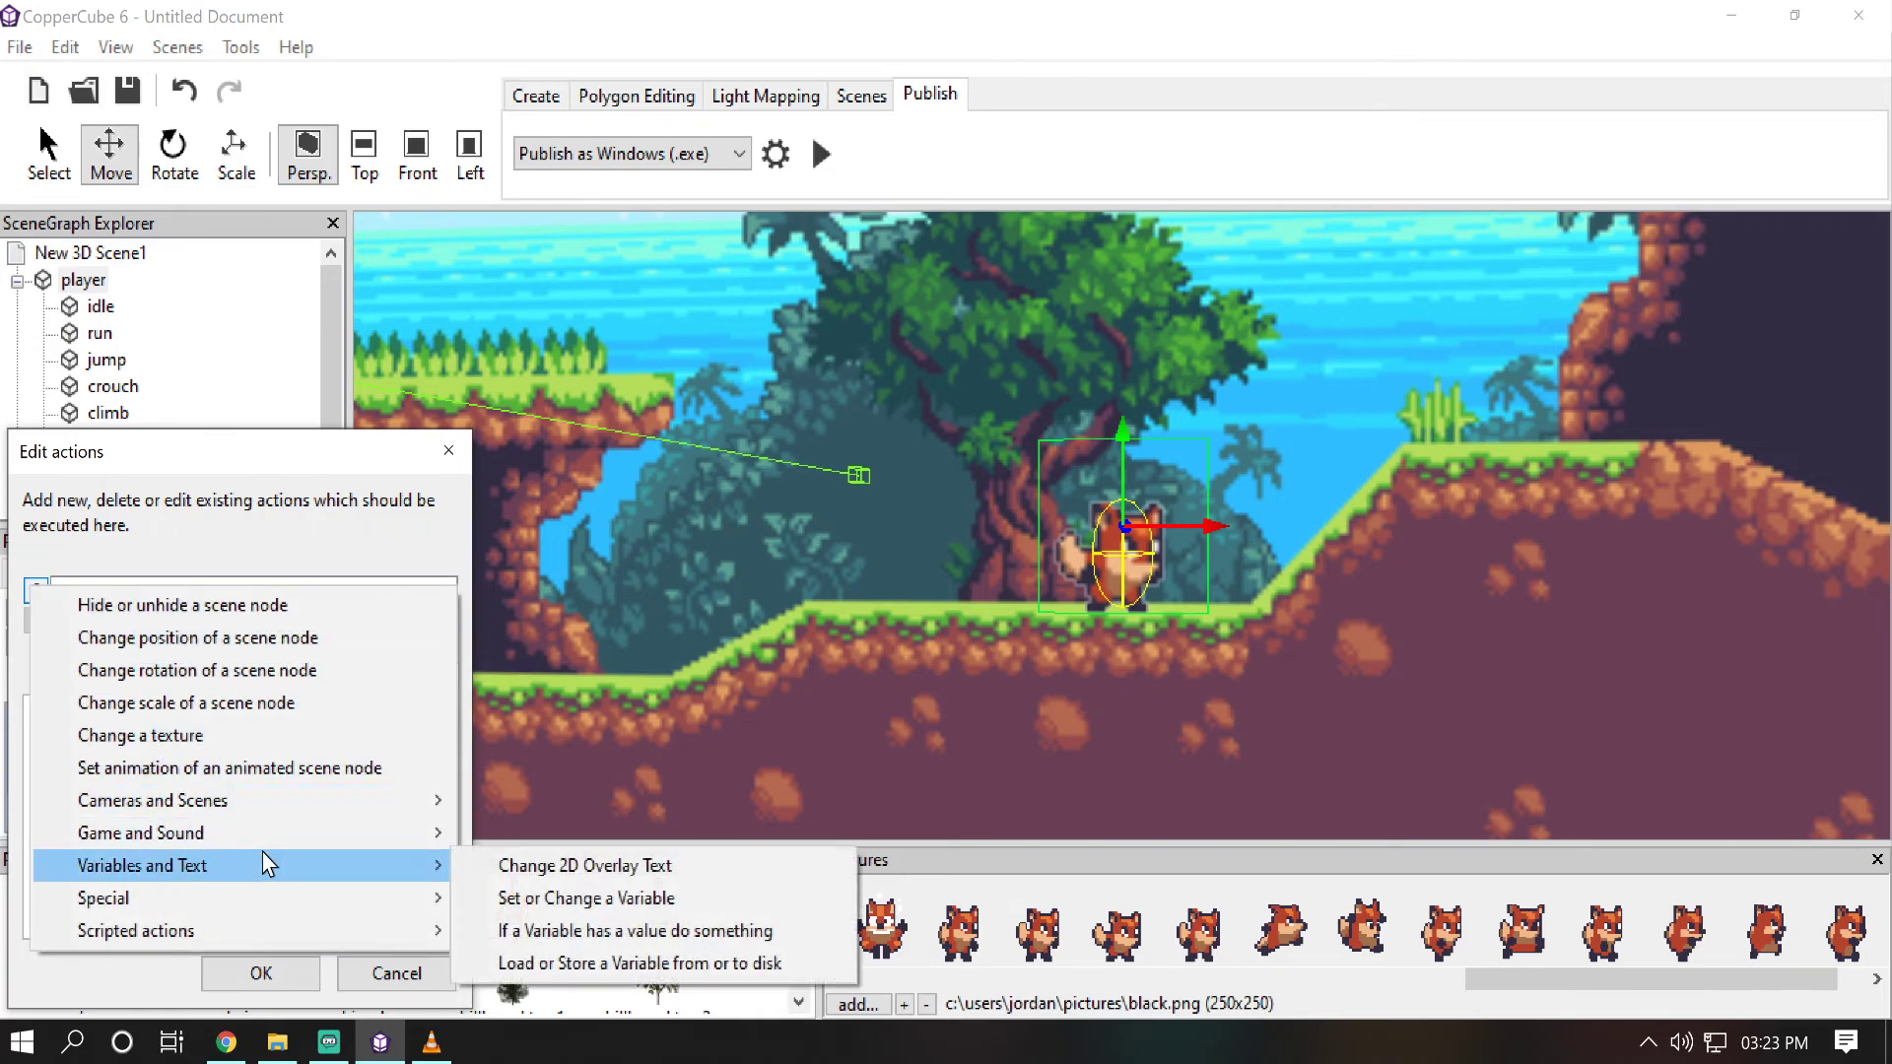
pyautogui.click(583, 897)
pyautogui.click(389, 713)
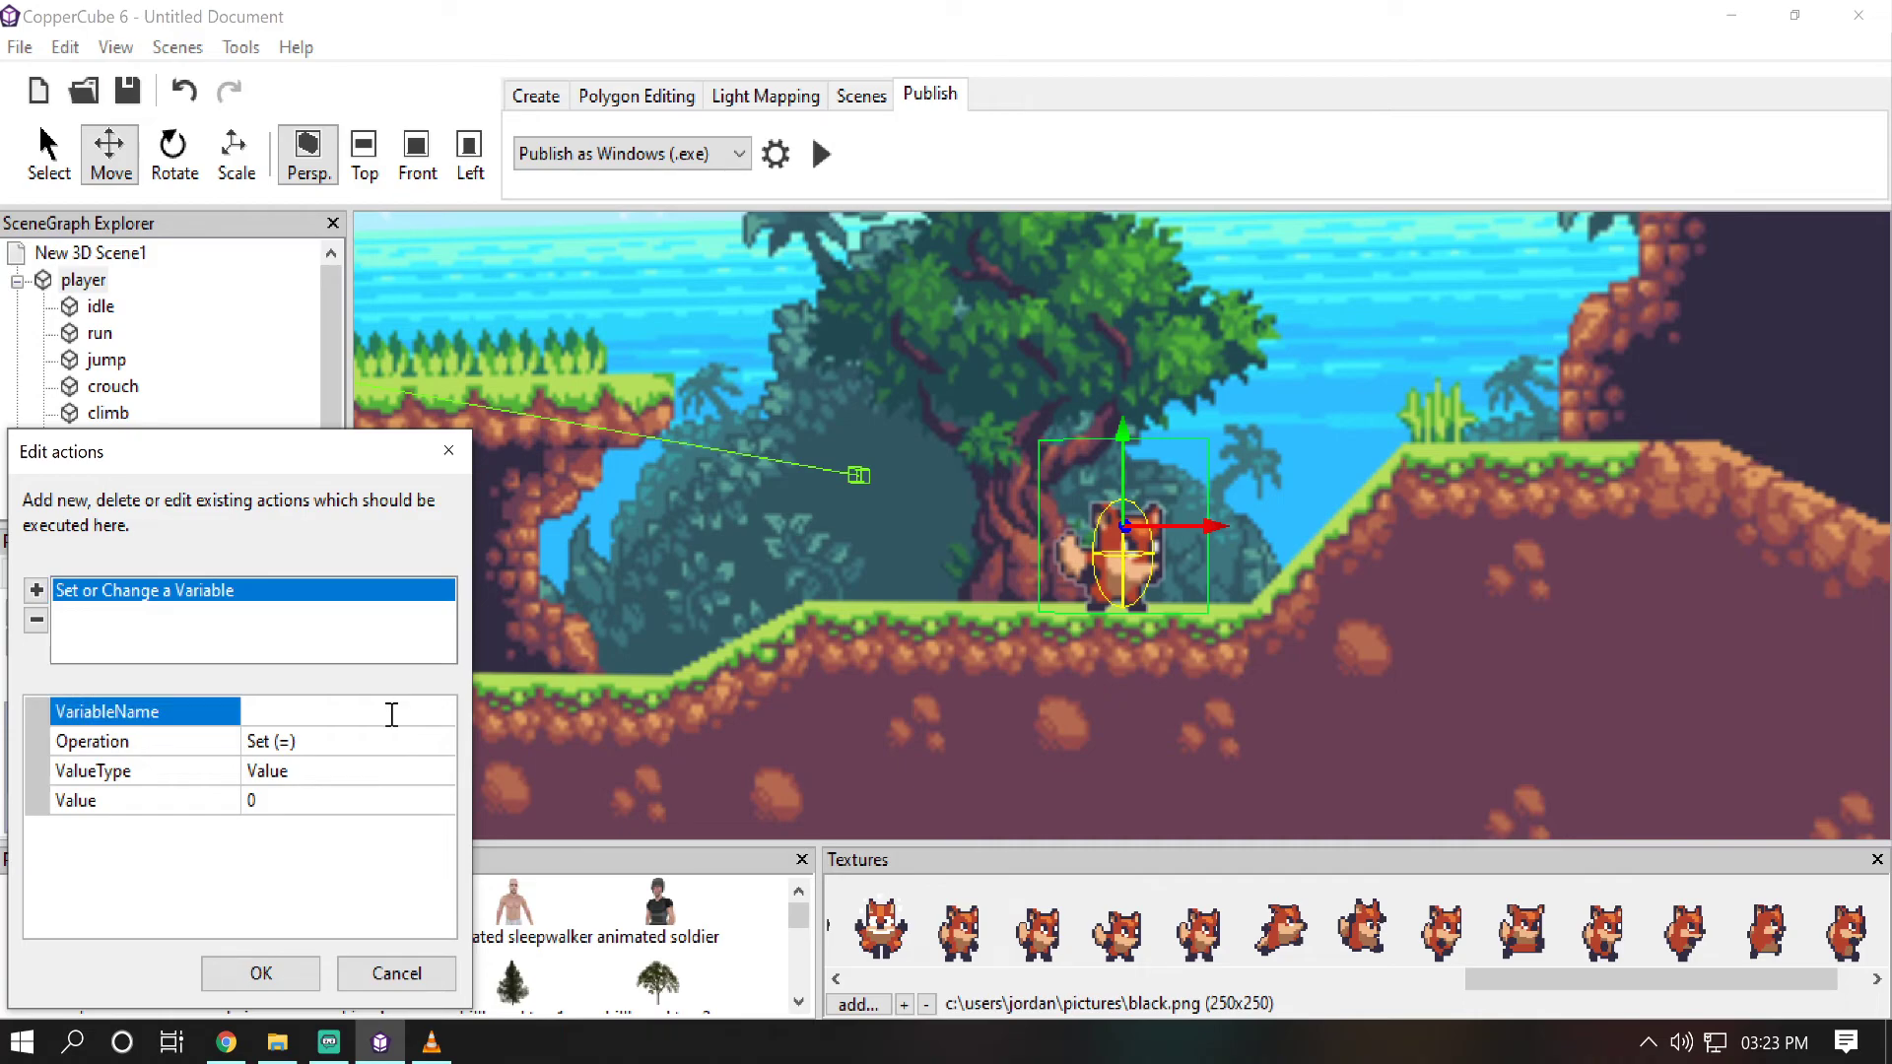
pyautogui.click(296, 804)
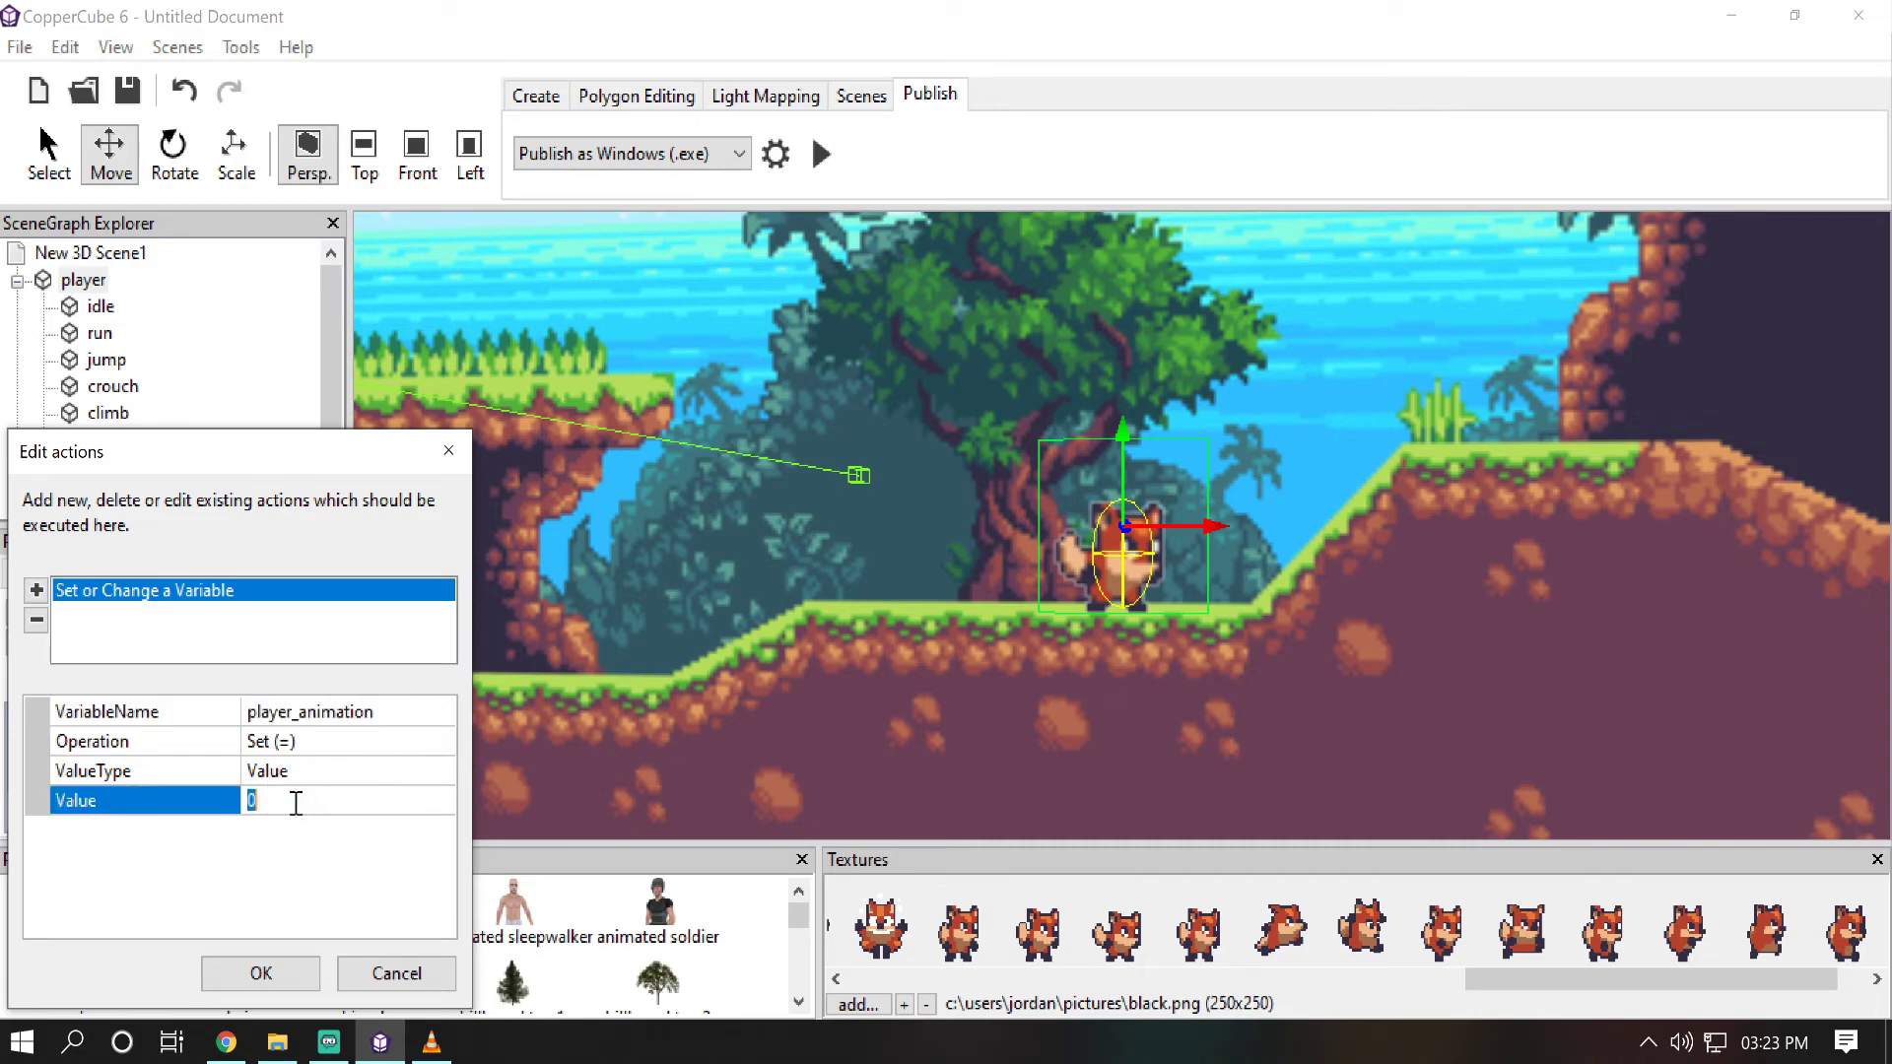
pyautogui.press('Return')
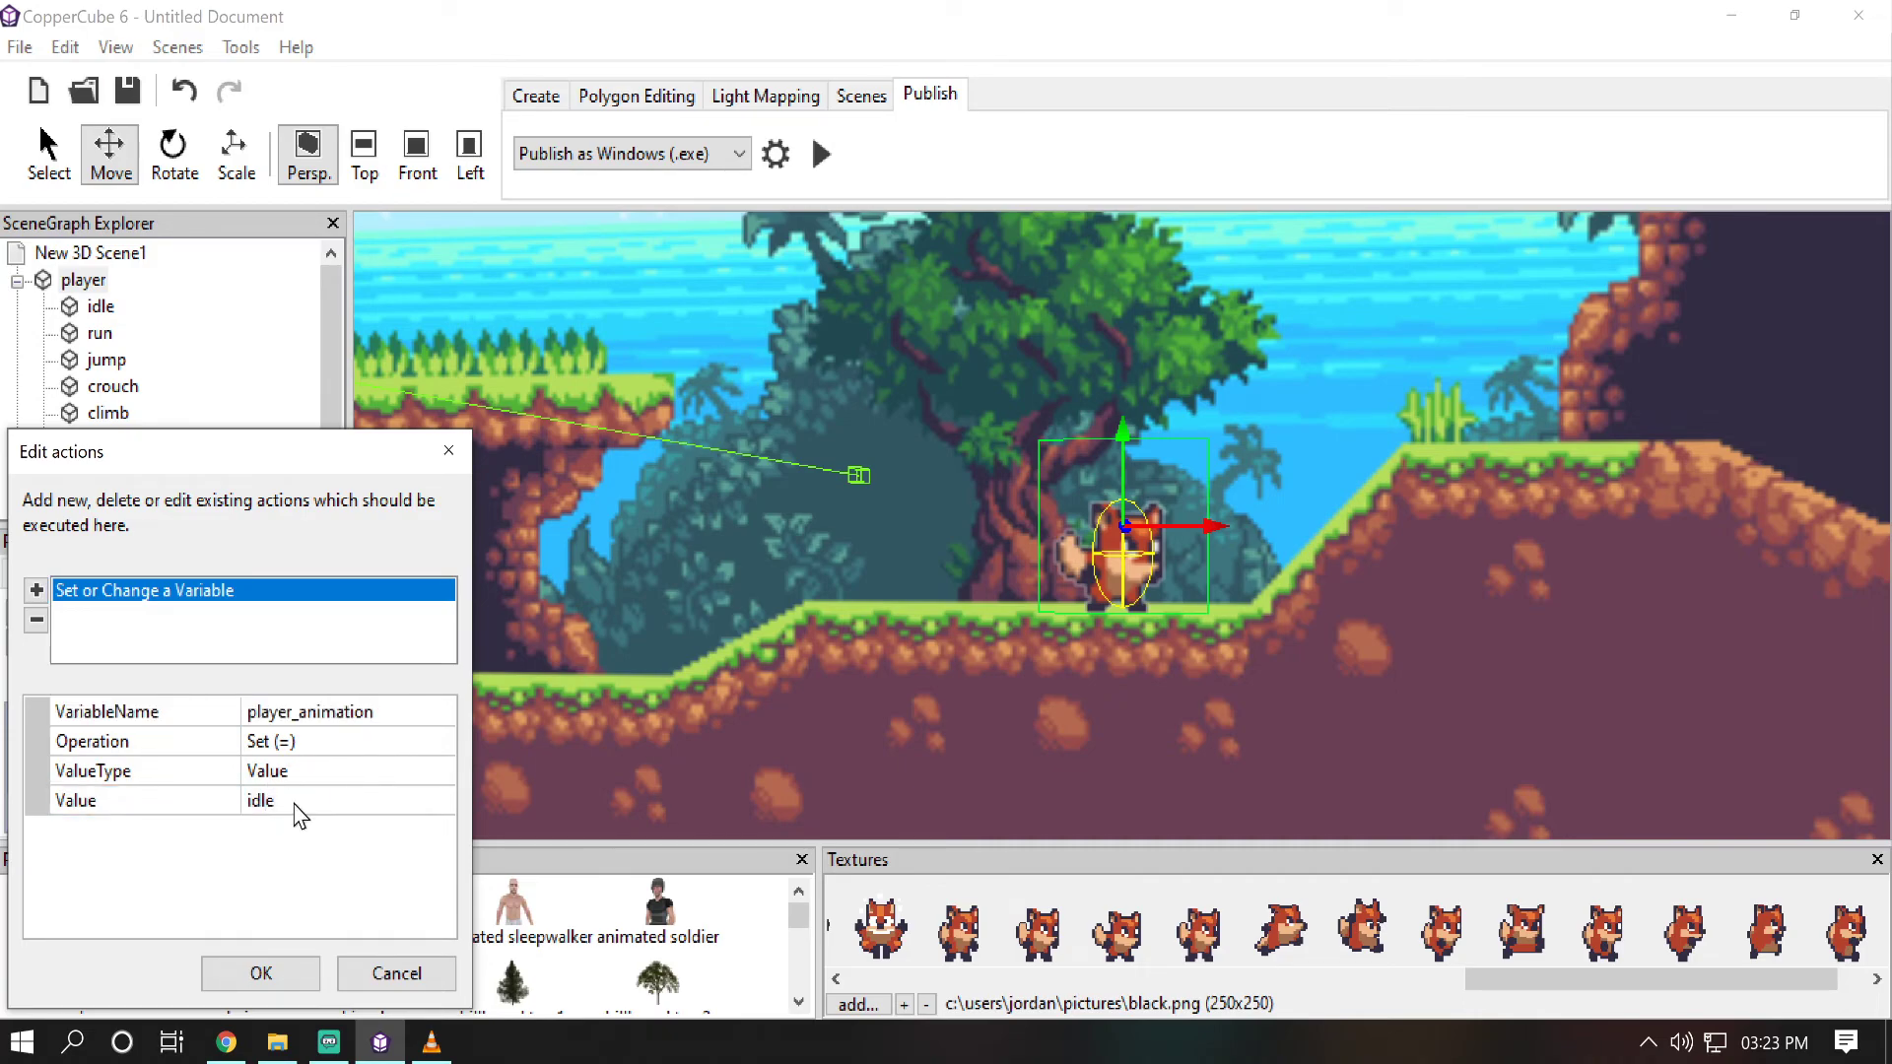
pyautogui.click(261, 973)
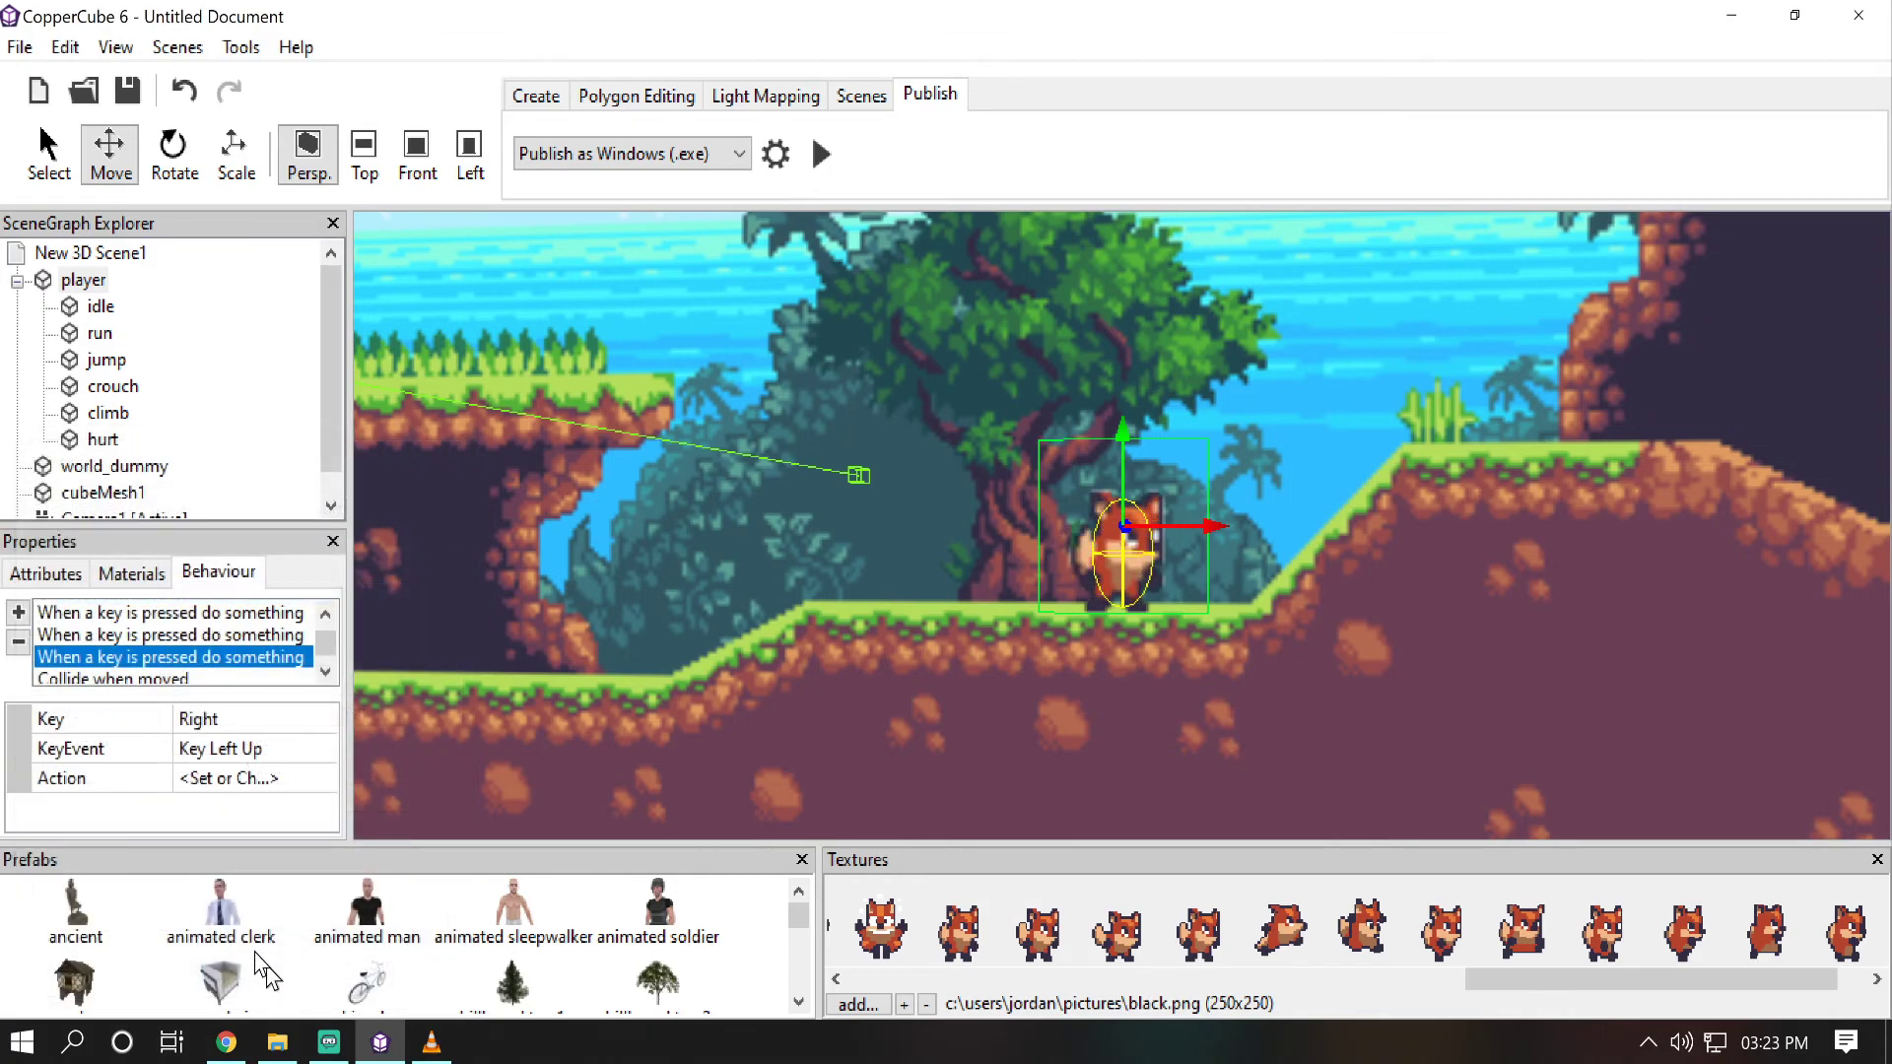
# Step: Add another "When a key is pressed do something" behavior to the player with Space as its key
pyautogui.click(17, 615)
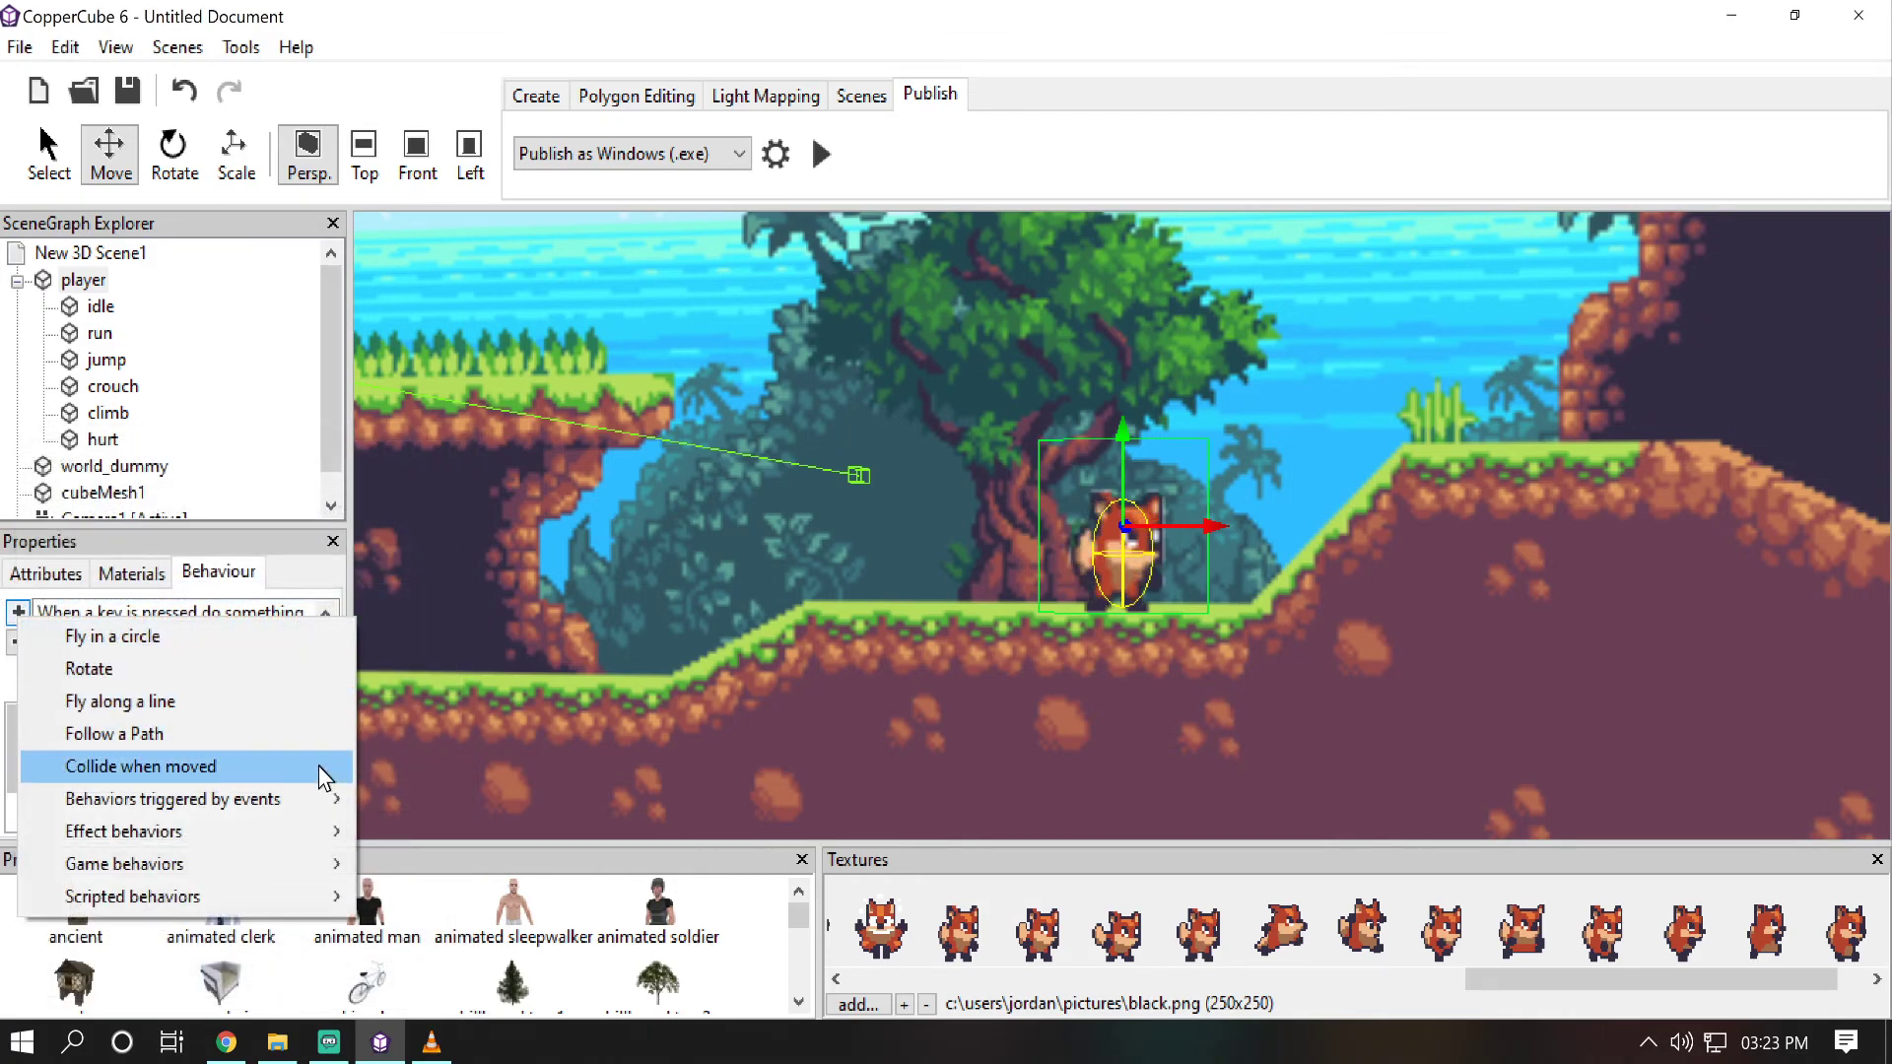
pyautogui.moveTo(315, 795)
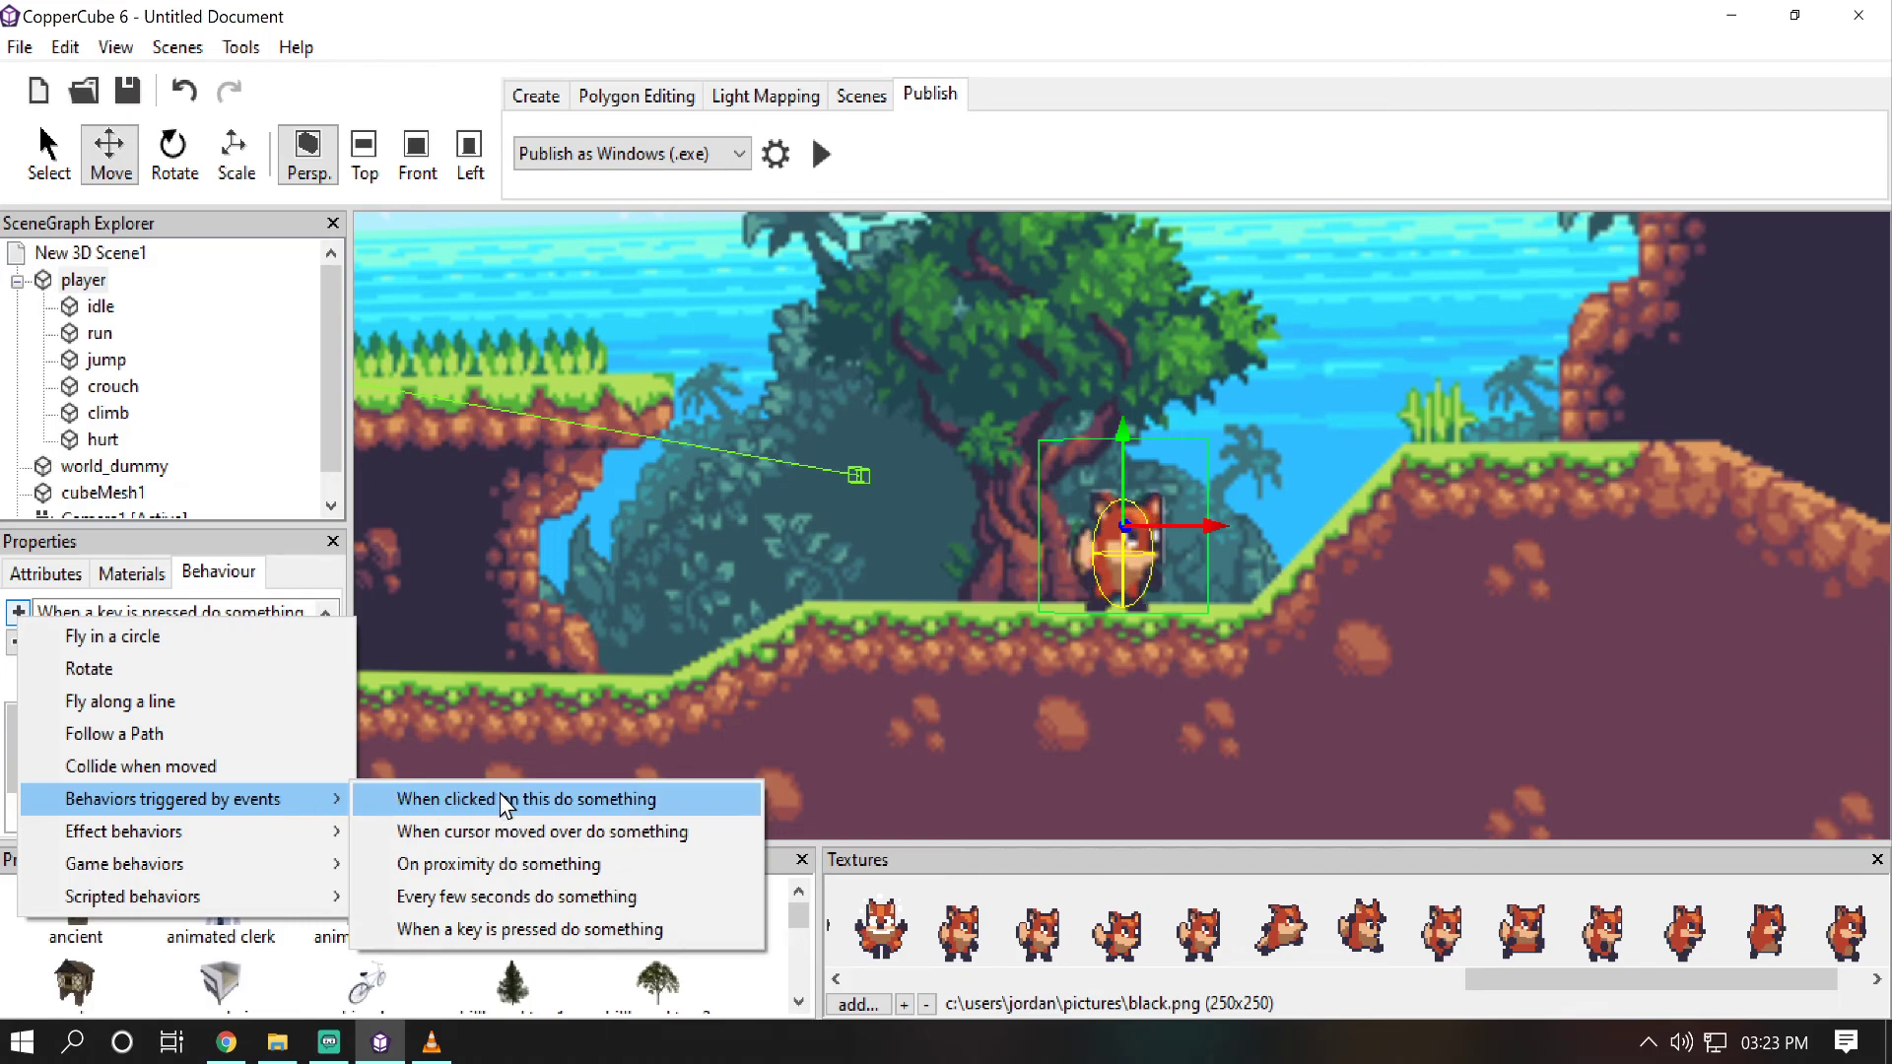
pyautogui.click(523, 921)
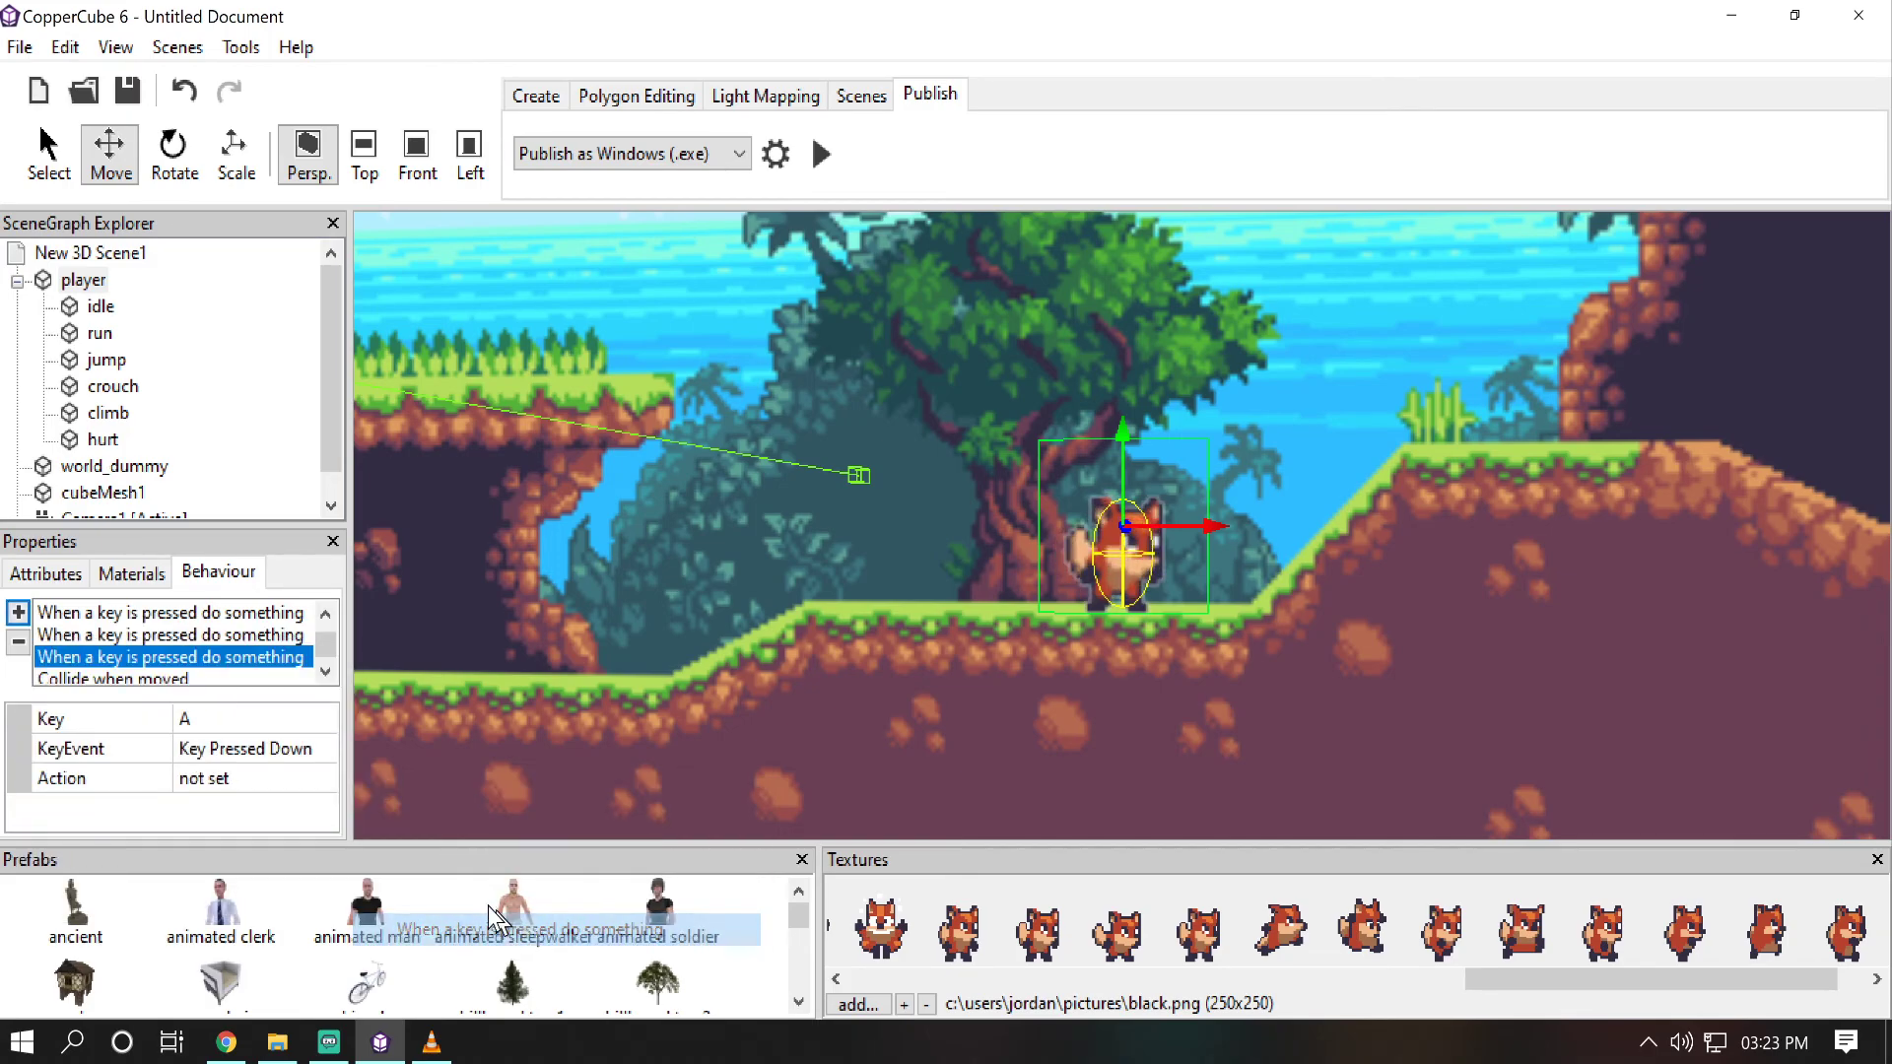
pyautogui.click(301, 725)
pyautogui.click(322, 718)
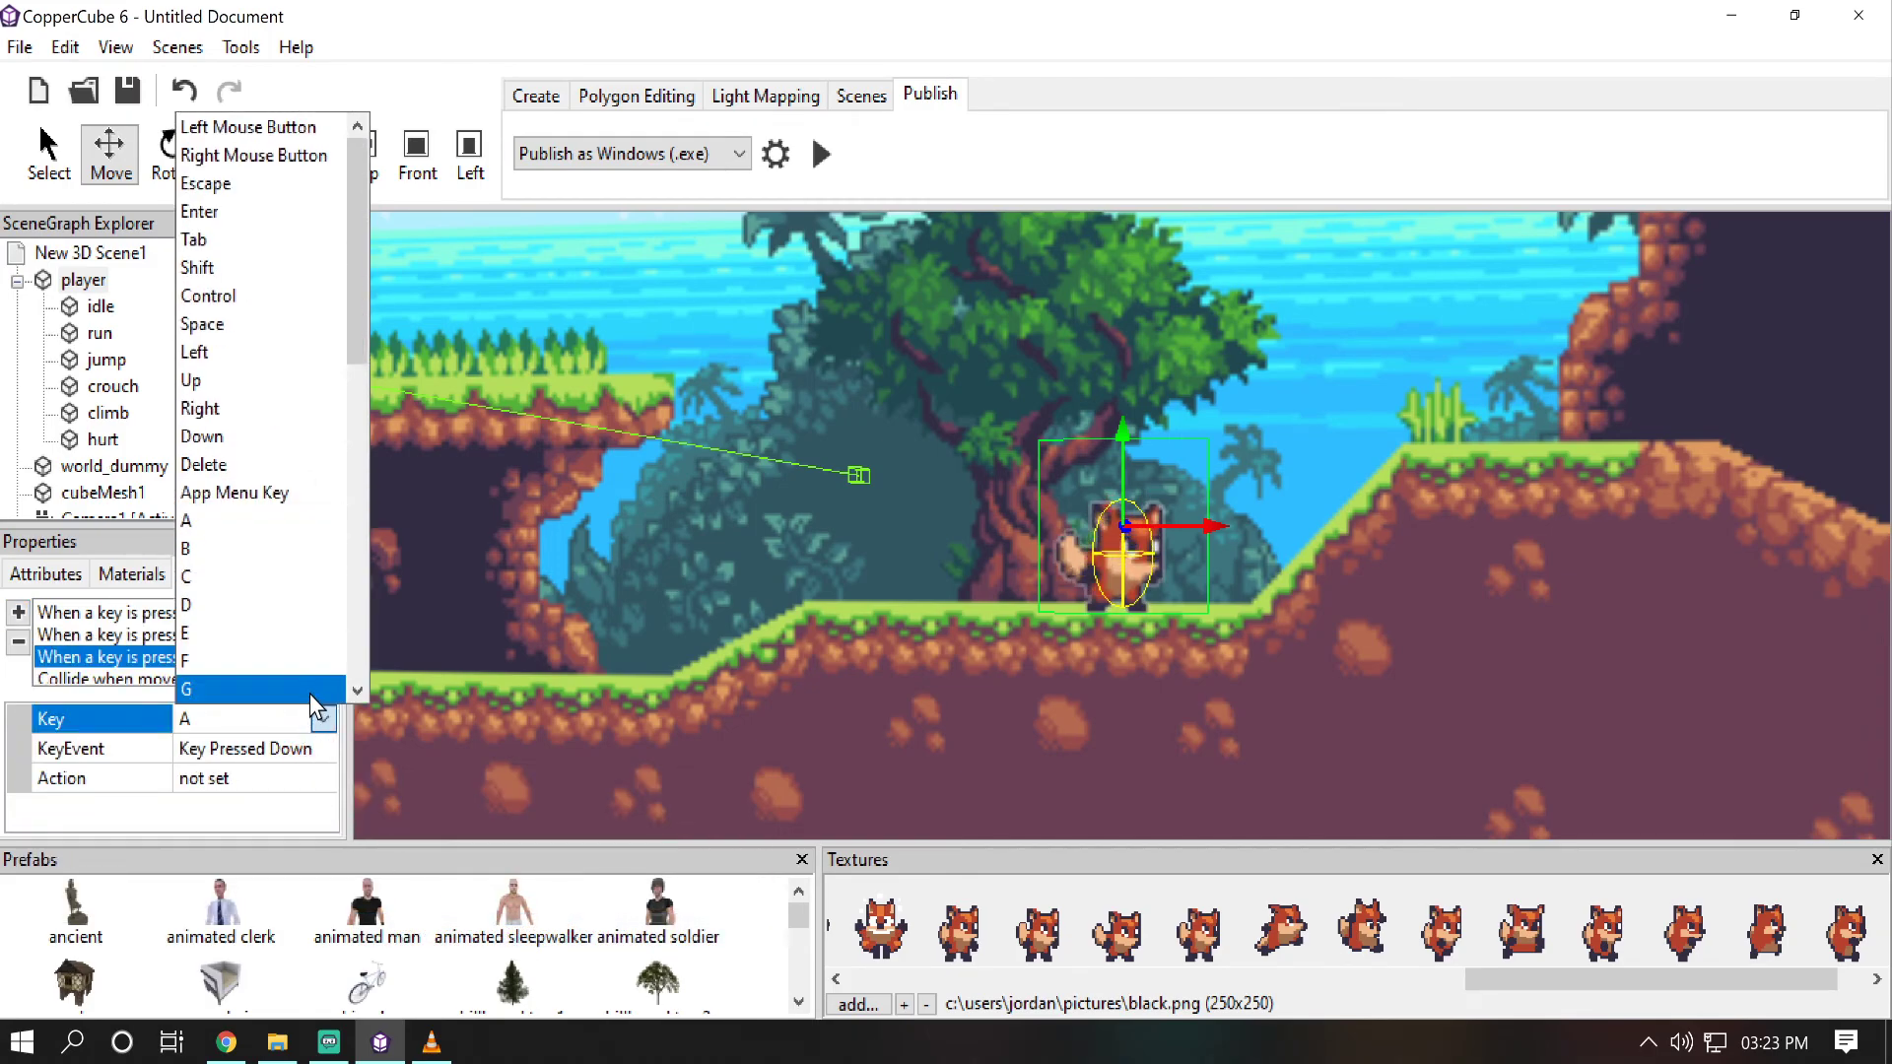
pyautogui.click(253, 324)
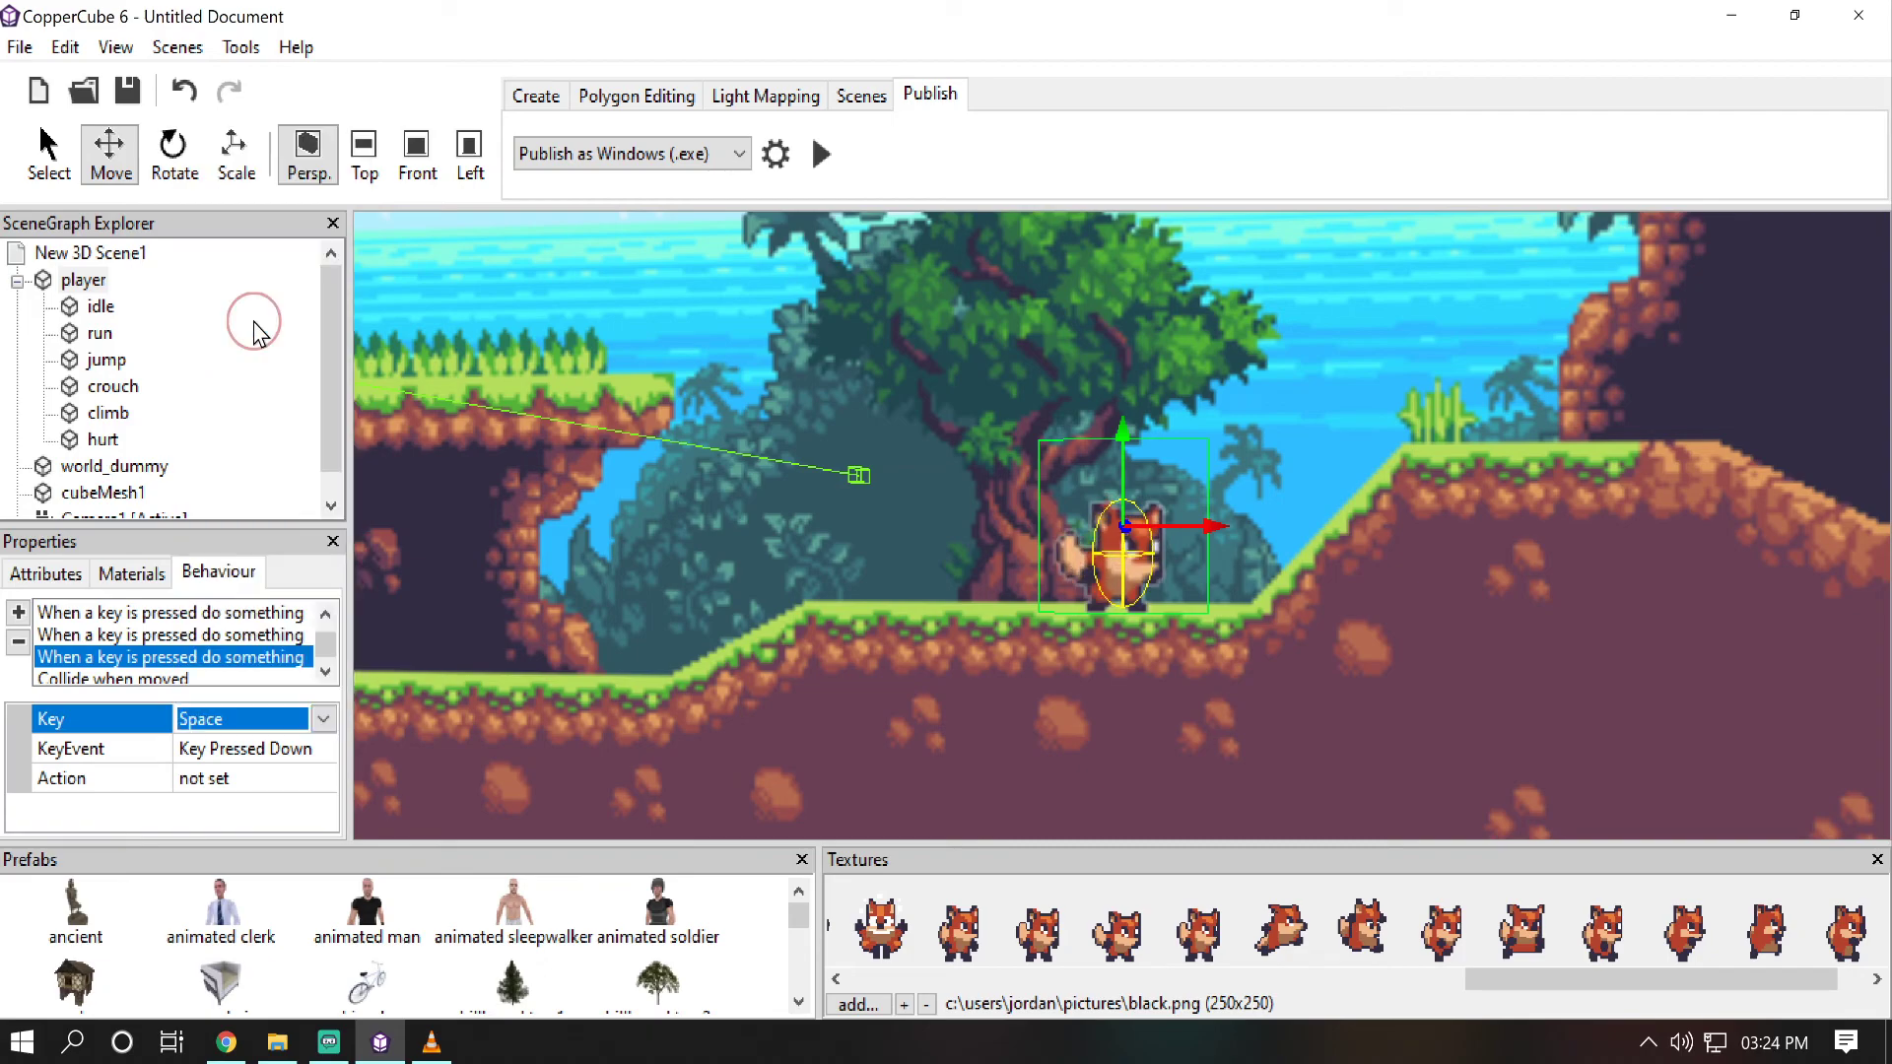
# Step: Give the player's Space key press behavior a "Set or Change a Variable" action that sets player_animation to jump
pyautogui.click(306, 778)
pyautogui.click(322, 780)
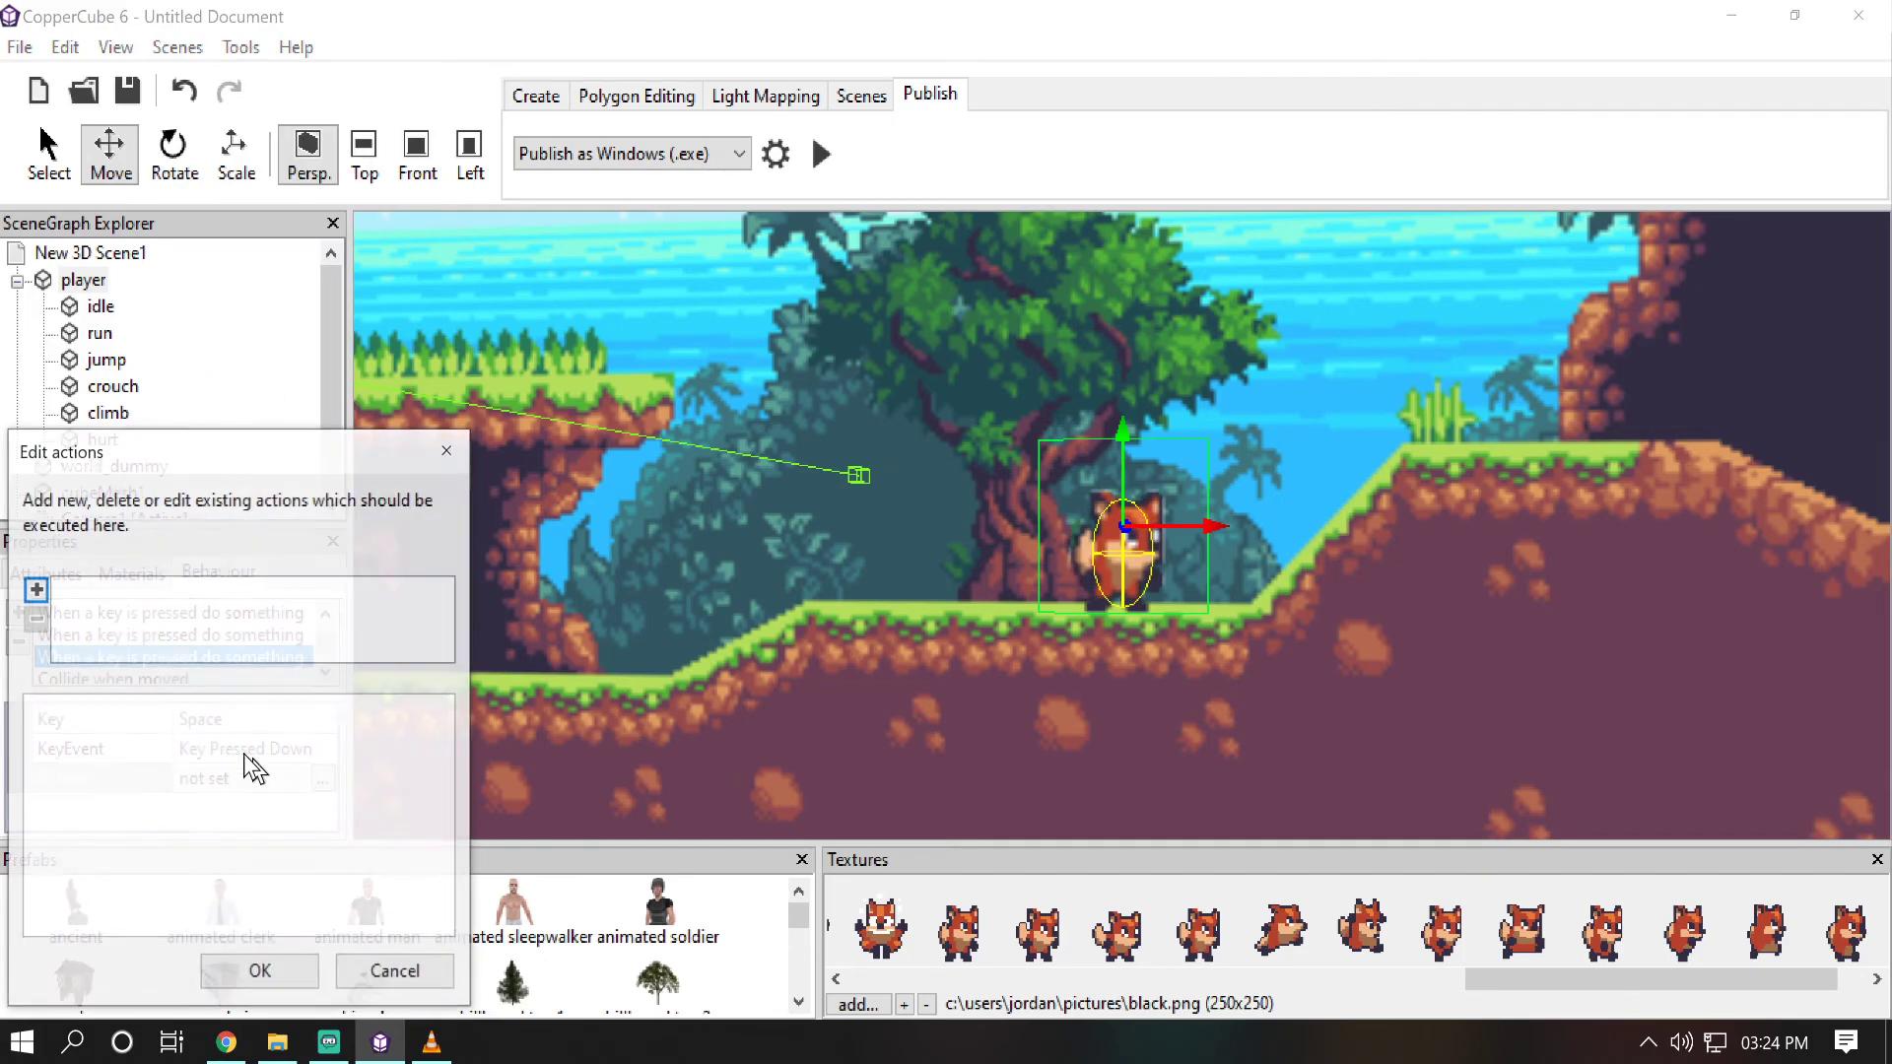
pyautogui.click(35, 589)
pyautogui.moveTo(444, 872)
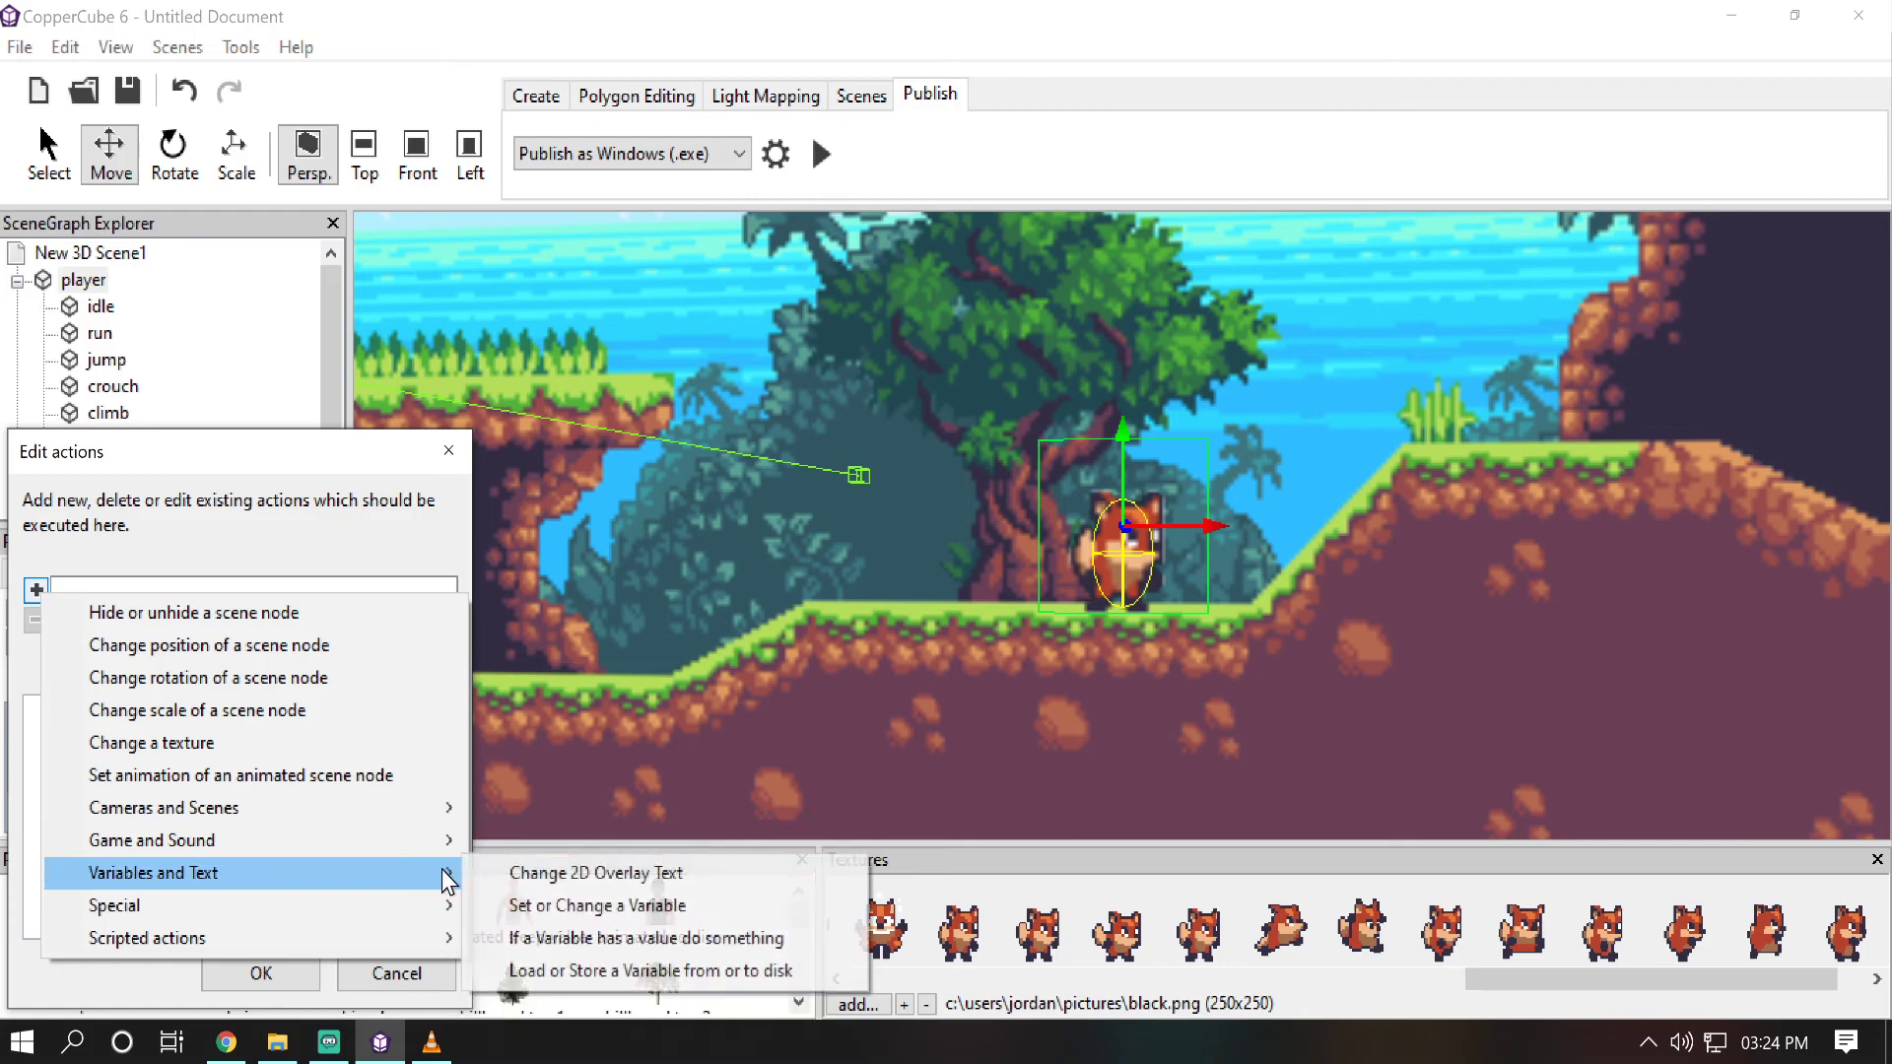
pyautogui.click(548, 907)
pyautogui.click(336, 713)
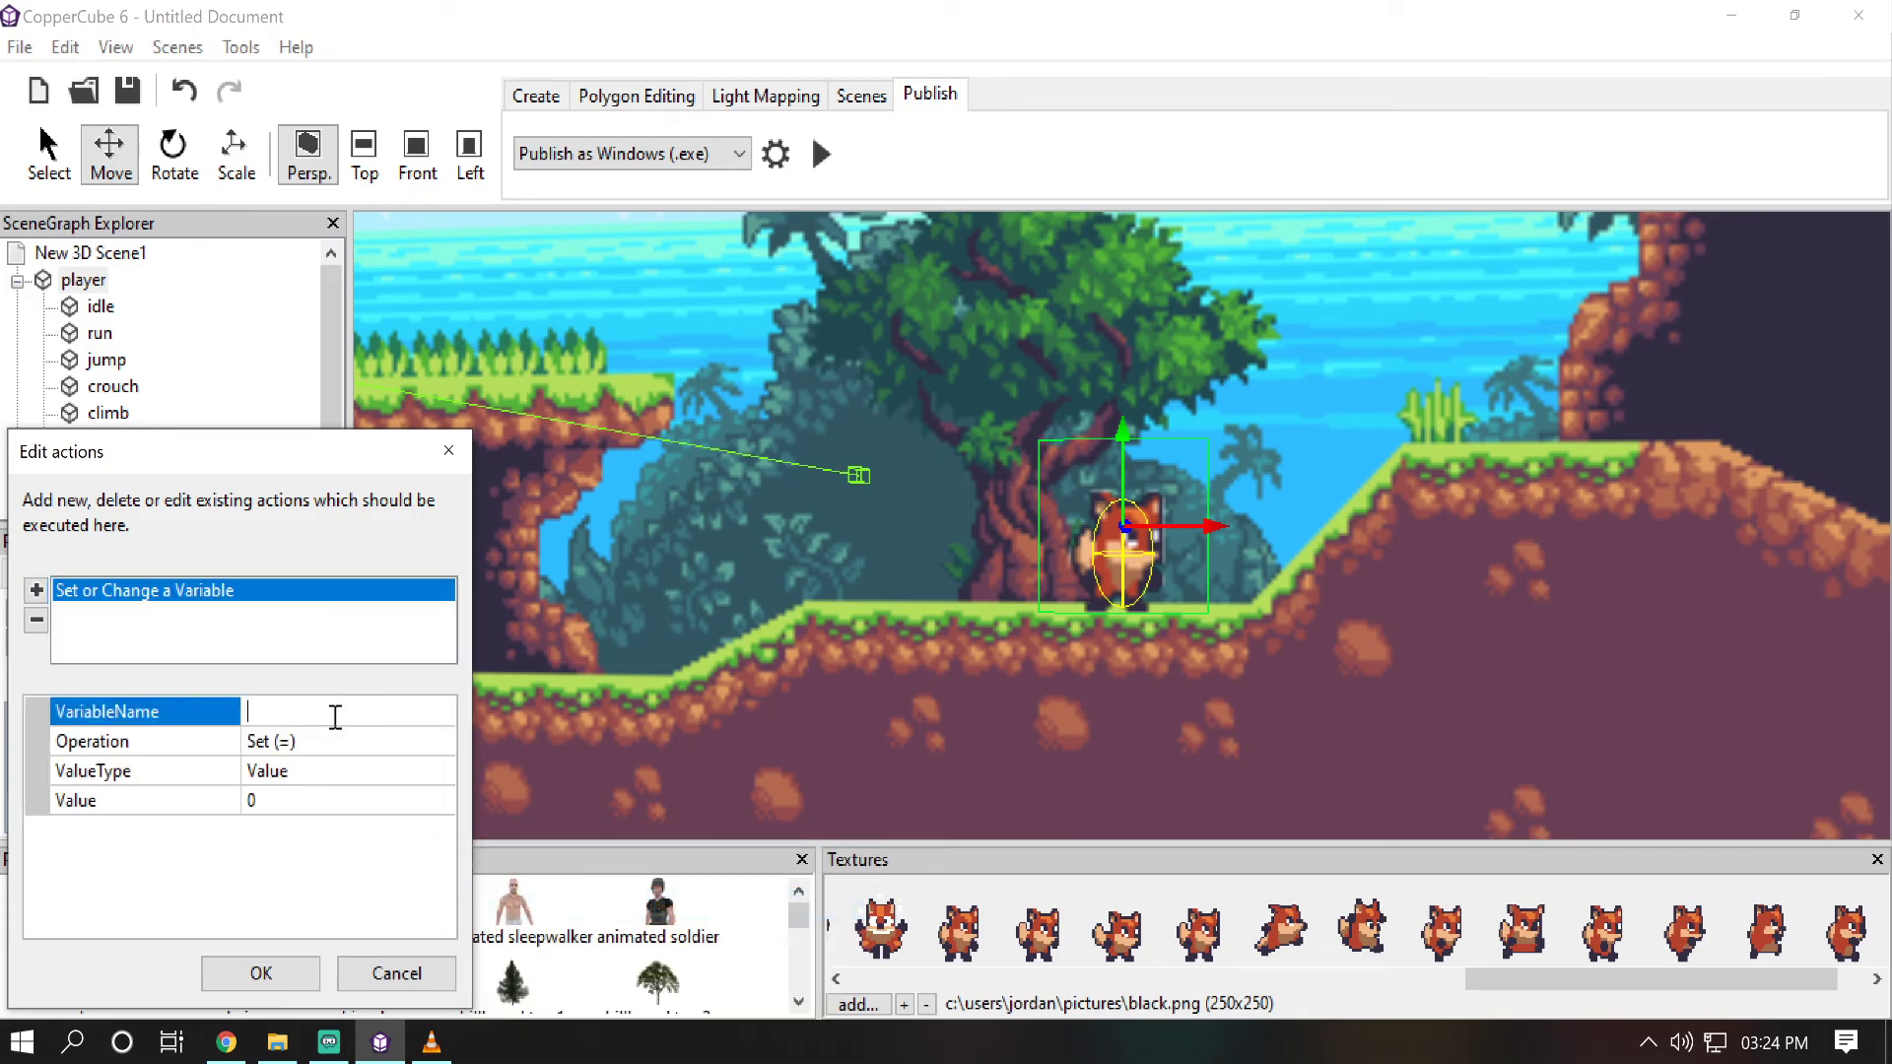
pyautogui.click(283, 799)
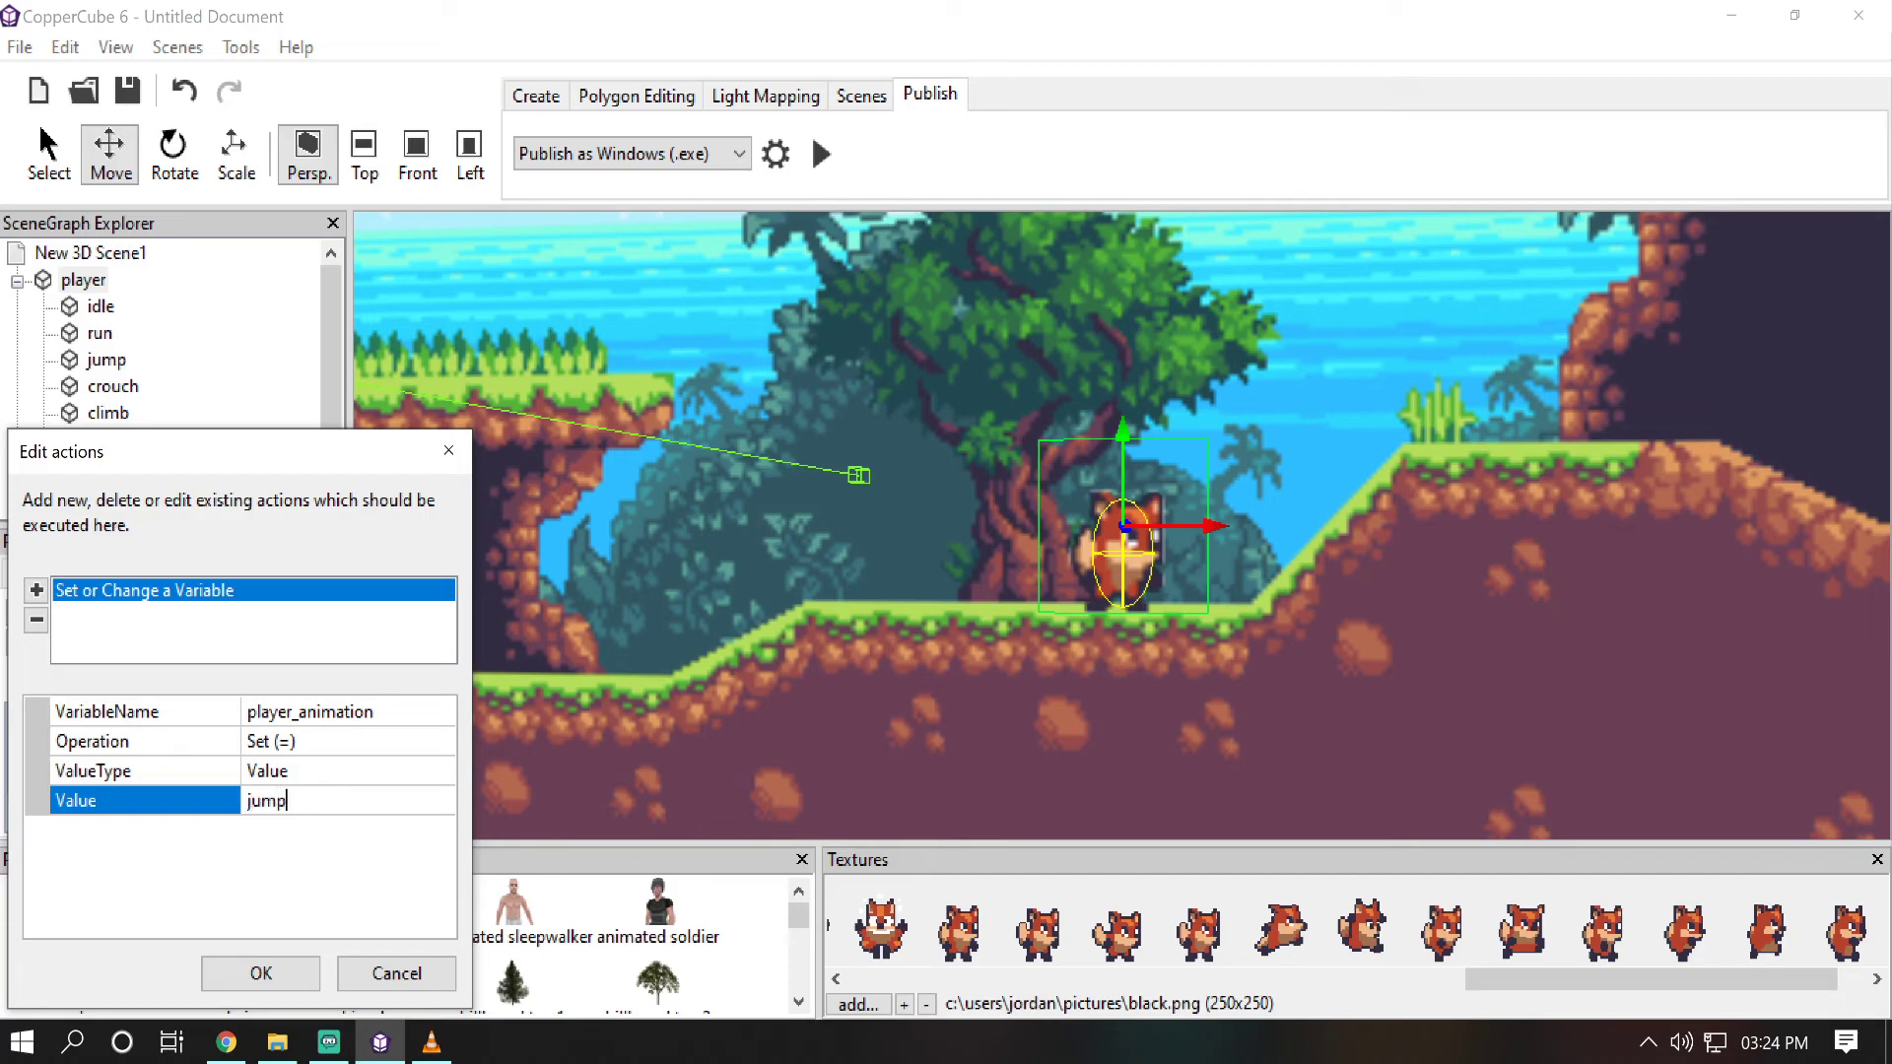
pyautogui.click(284, 811)
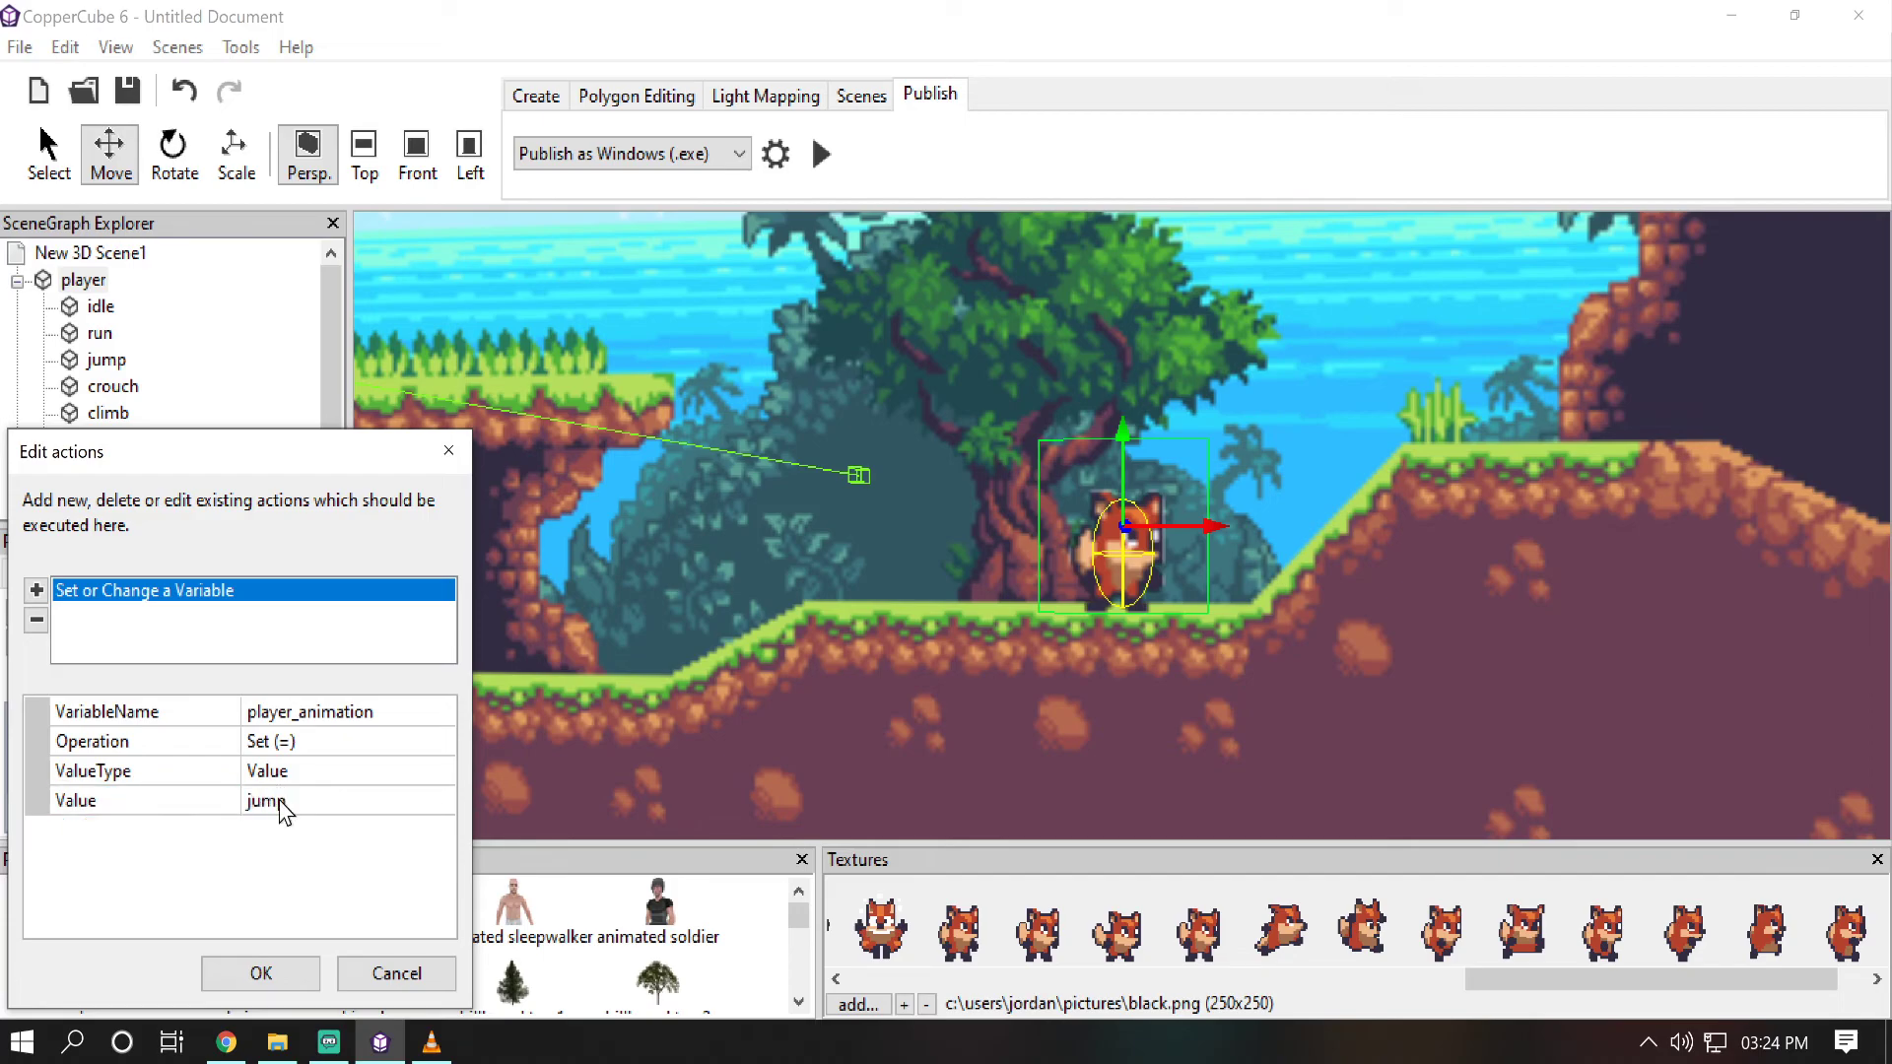
pyautogui.click(261, 970)
# Step: Add one more "When a key is pressed do something" behavior to the player and assign it the Space key
pyautogui.click(18, 612)
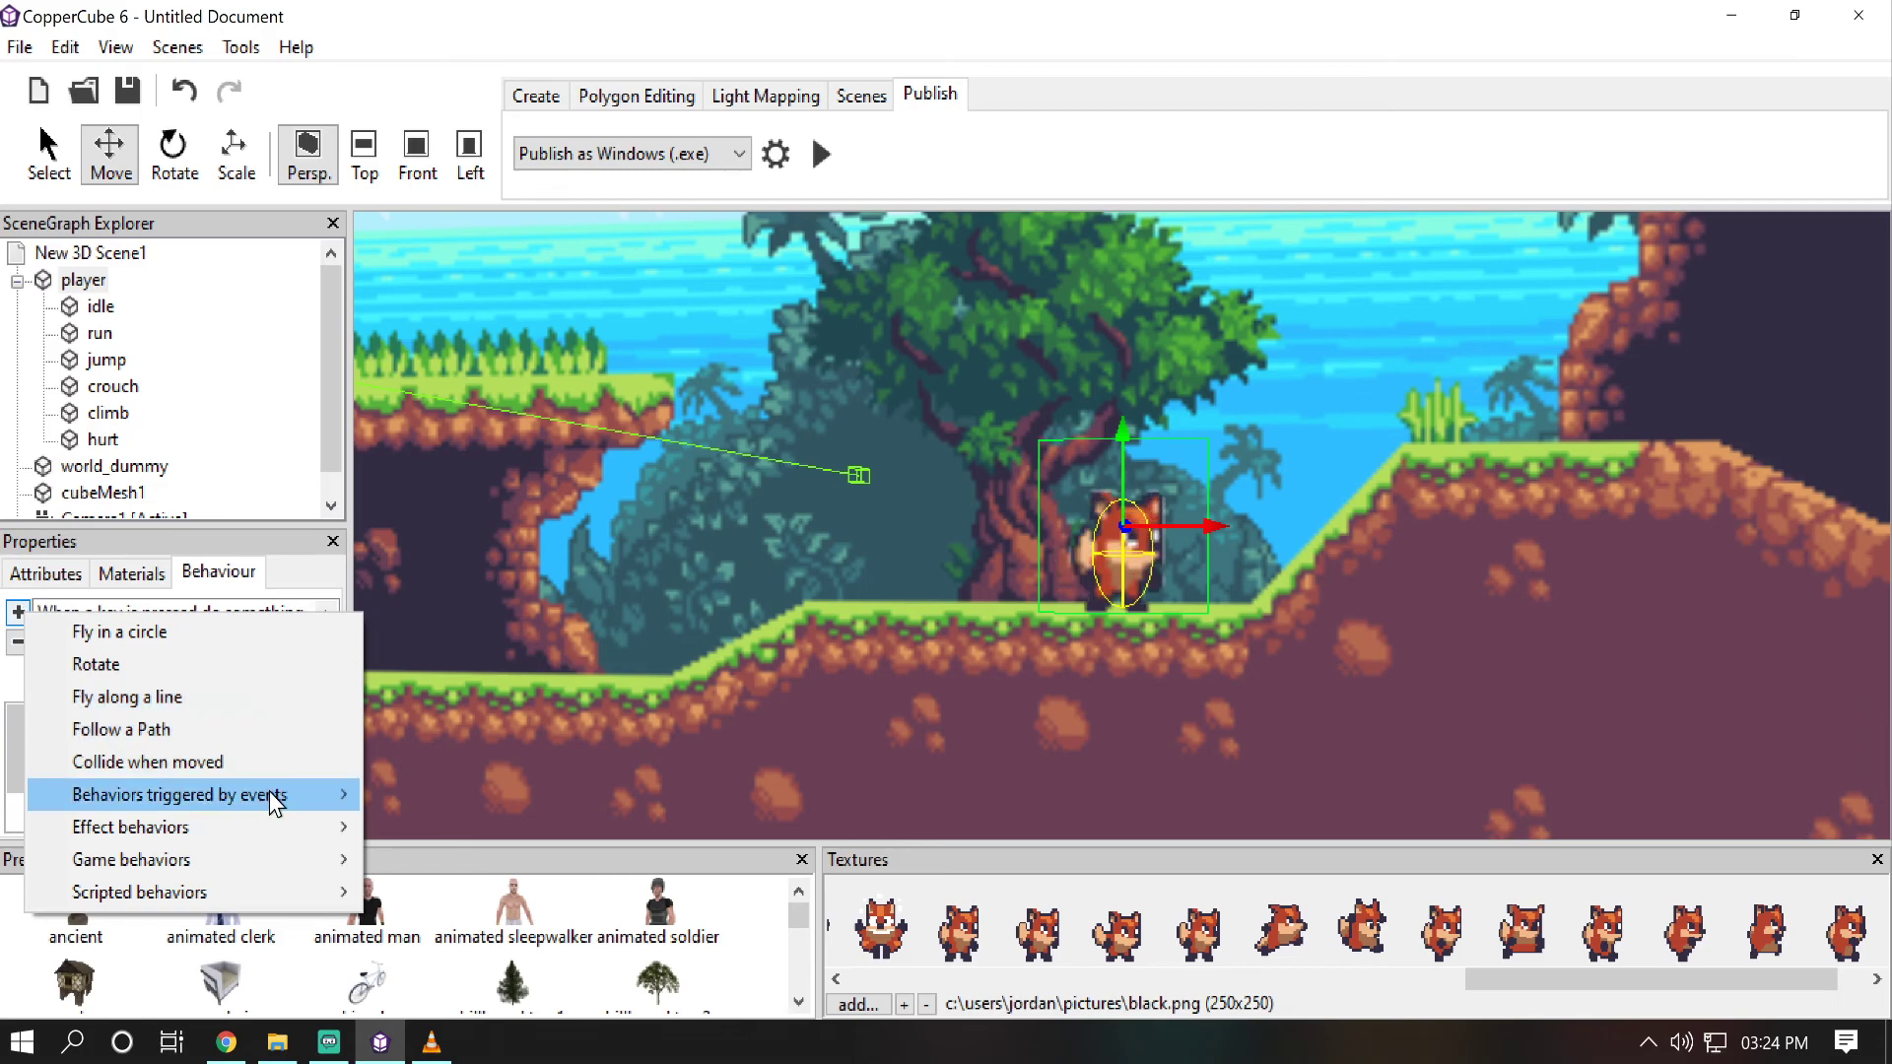
pyautogui.moveTo(270, 793)
pyautogui.click(487, 931)
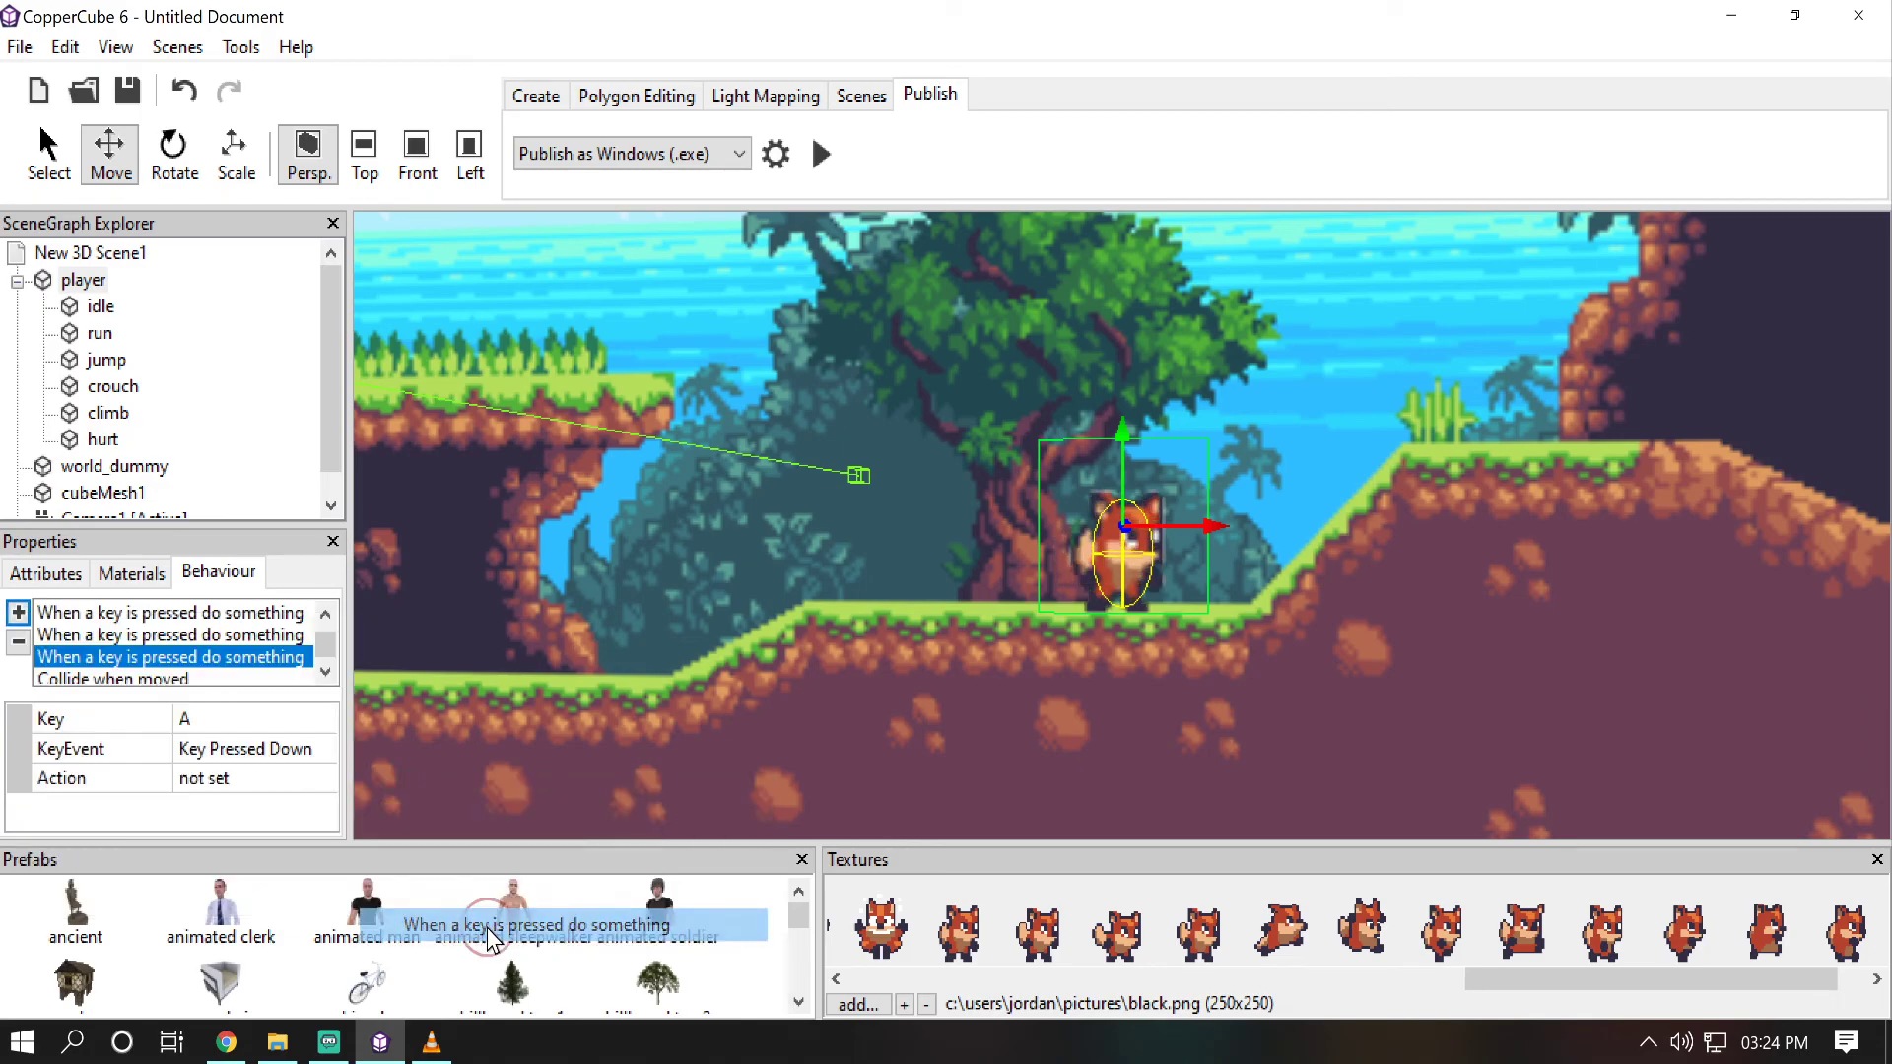
pyautogui.click(306, 728)
pyautogui.click(306, 723)
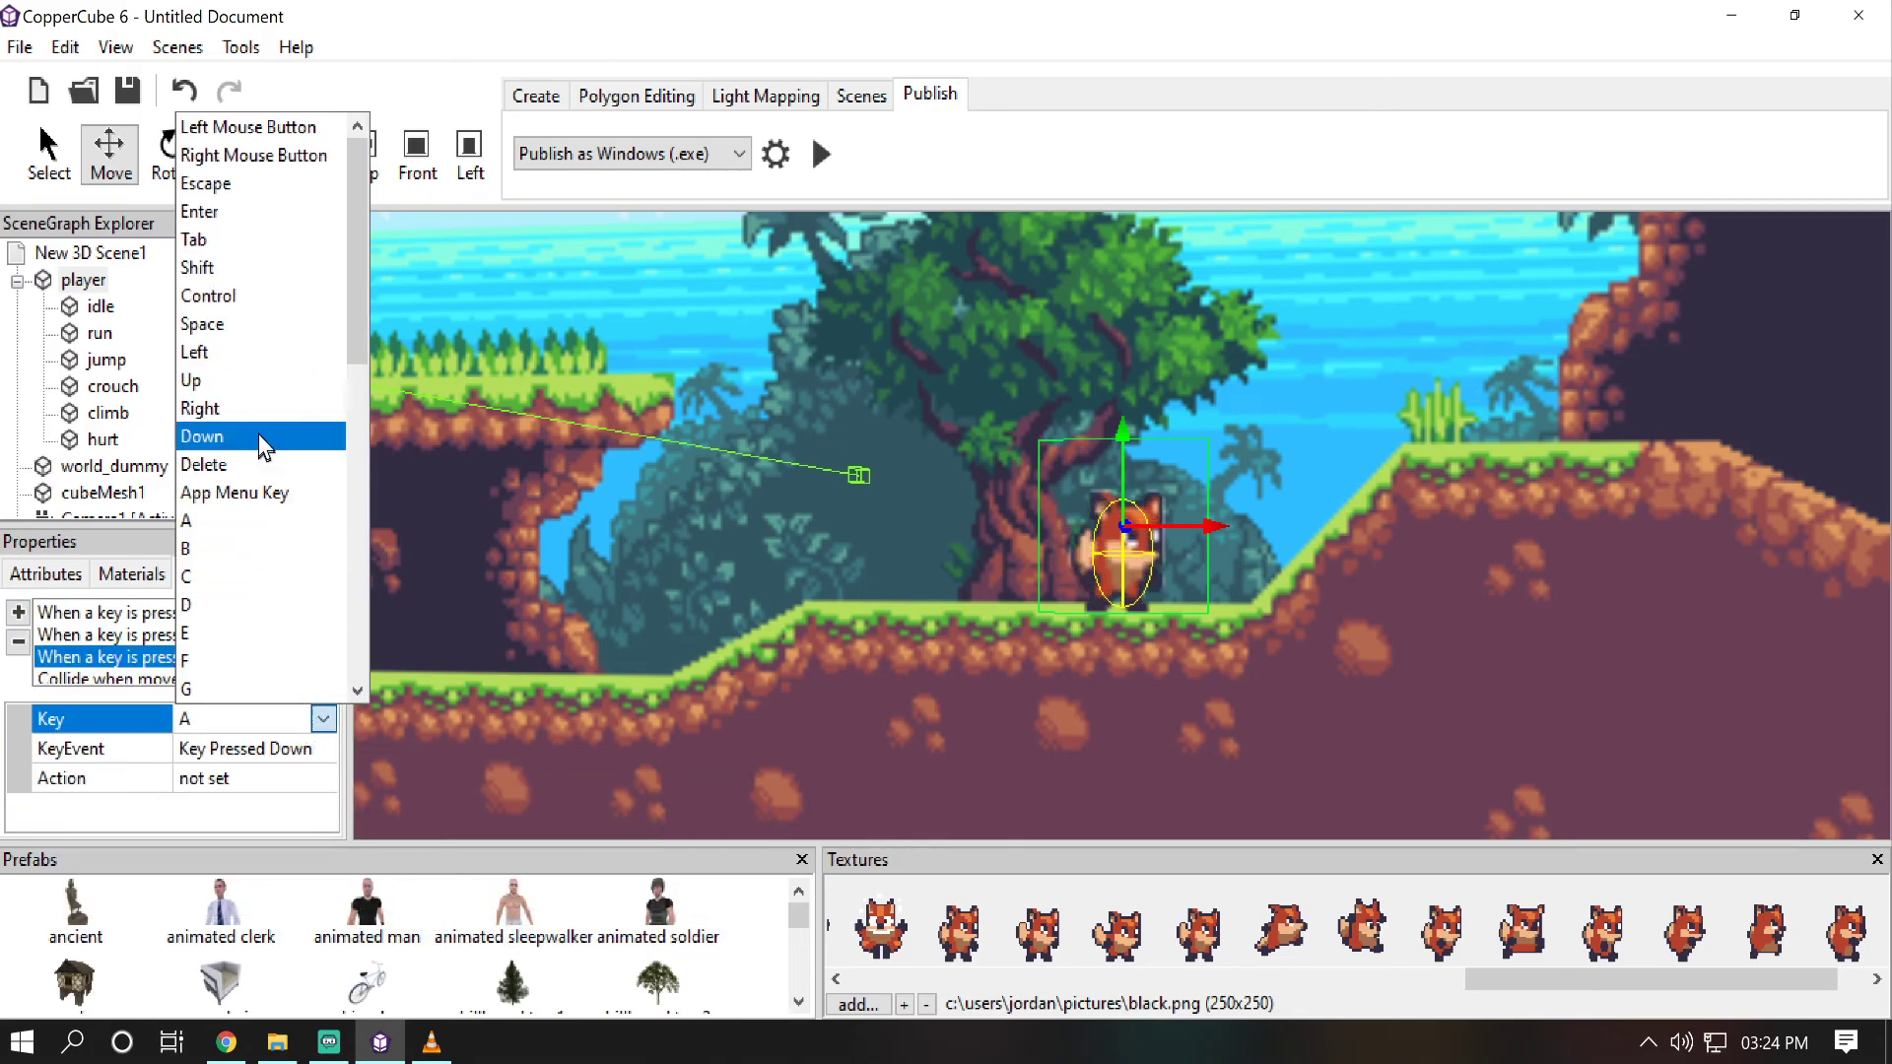
pyautogui.click(264, 324)
# Step: Give the new Space key behavior a "Set or Change a Variable" action that sets player_animation to idle
pyautogui.click(294, 779)
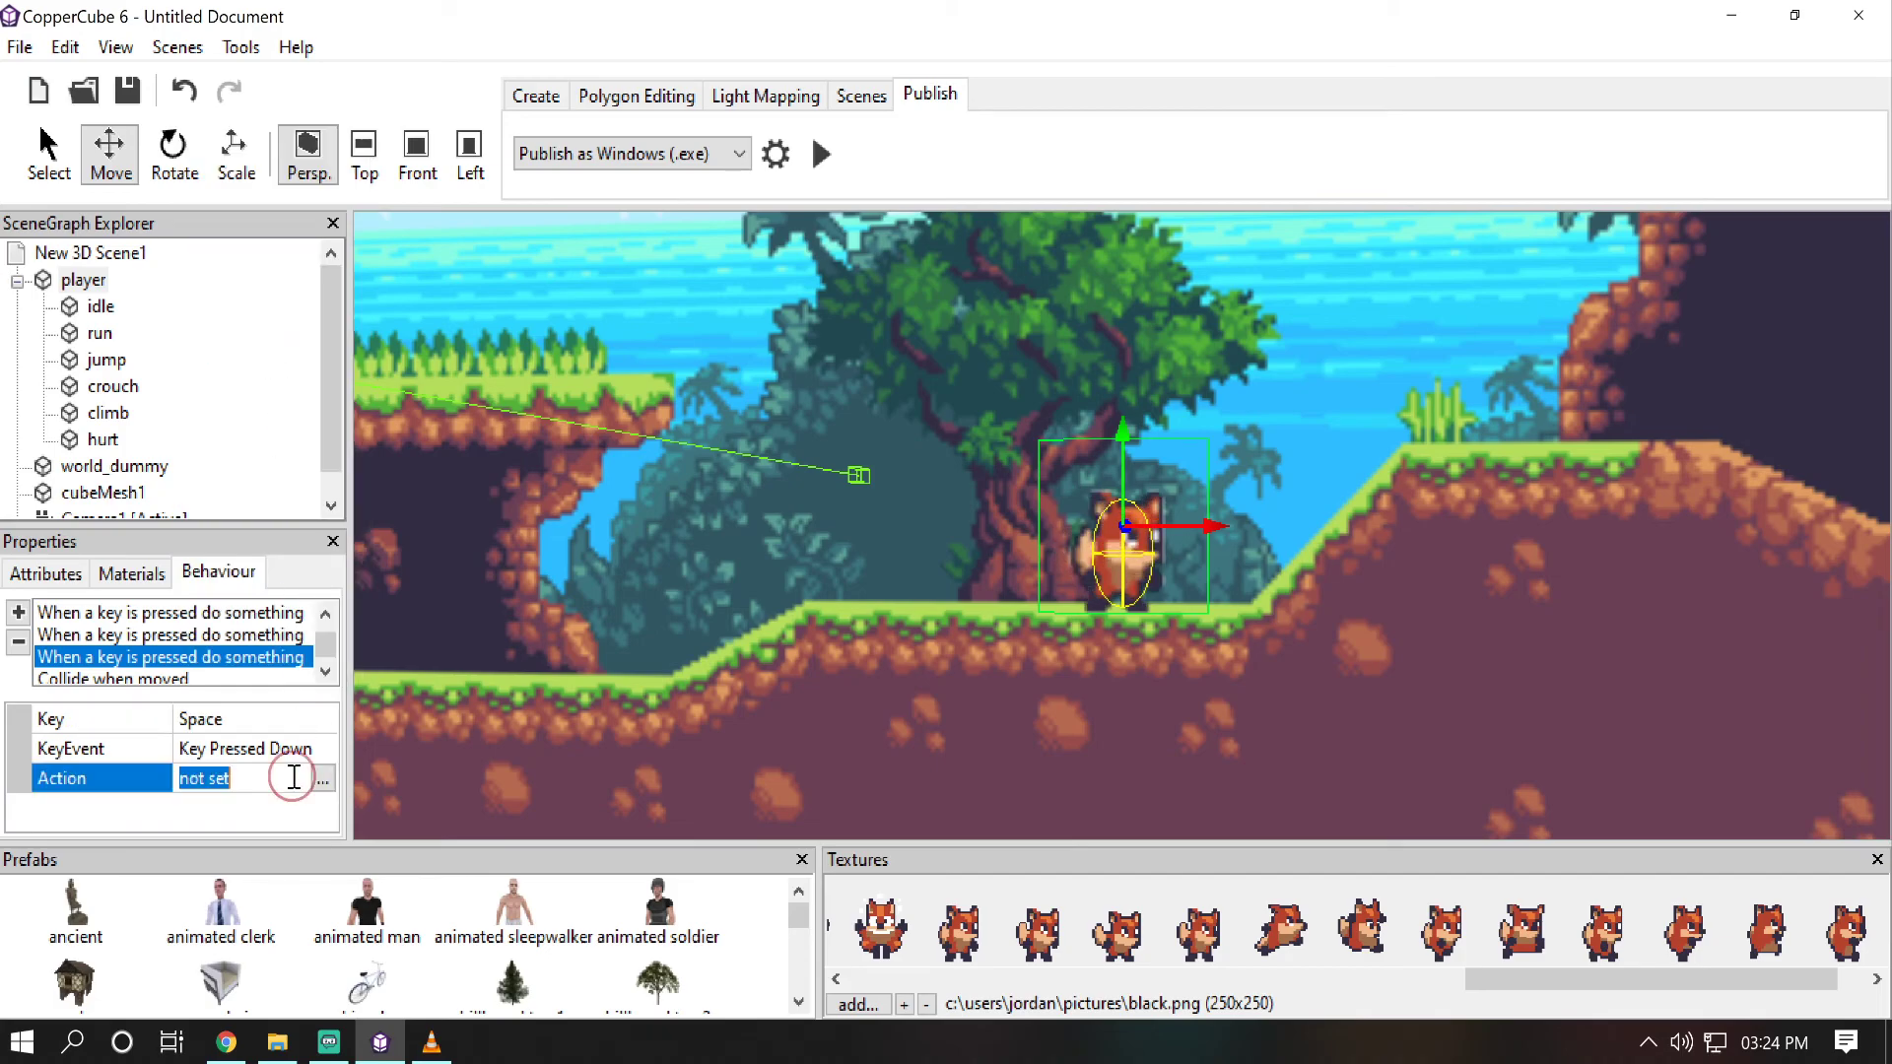
pyautogui.click(294, 778)
pyautogui.click(40, 599)
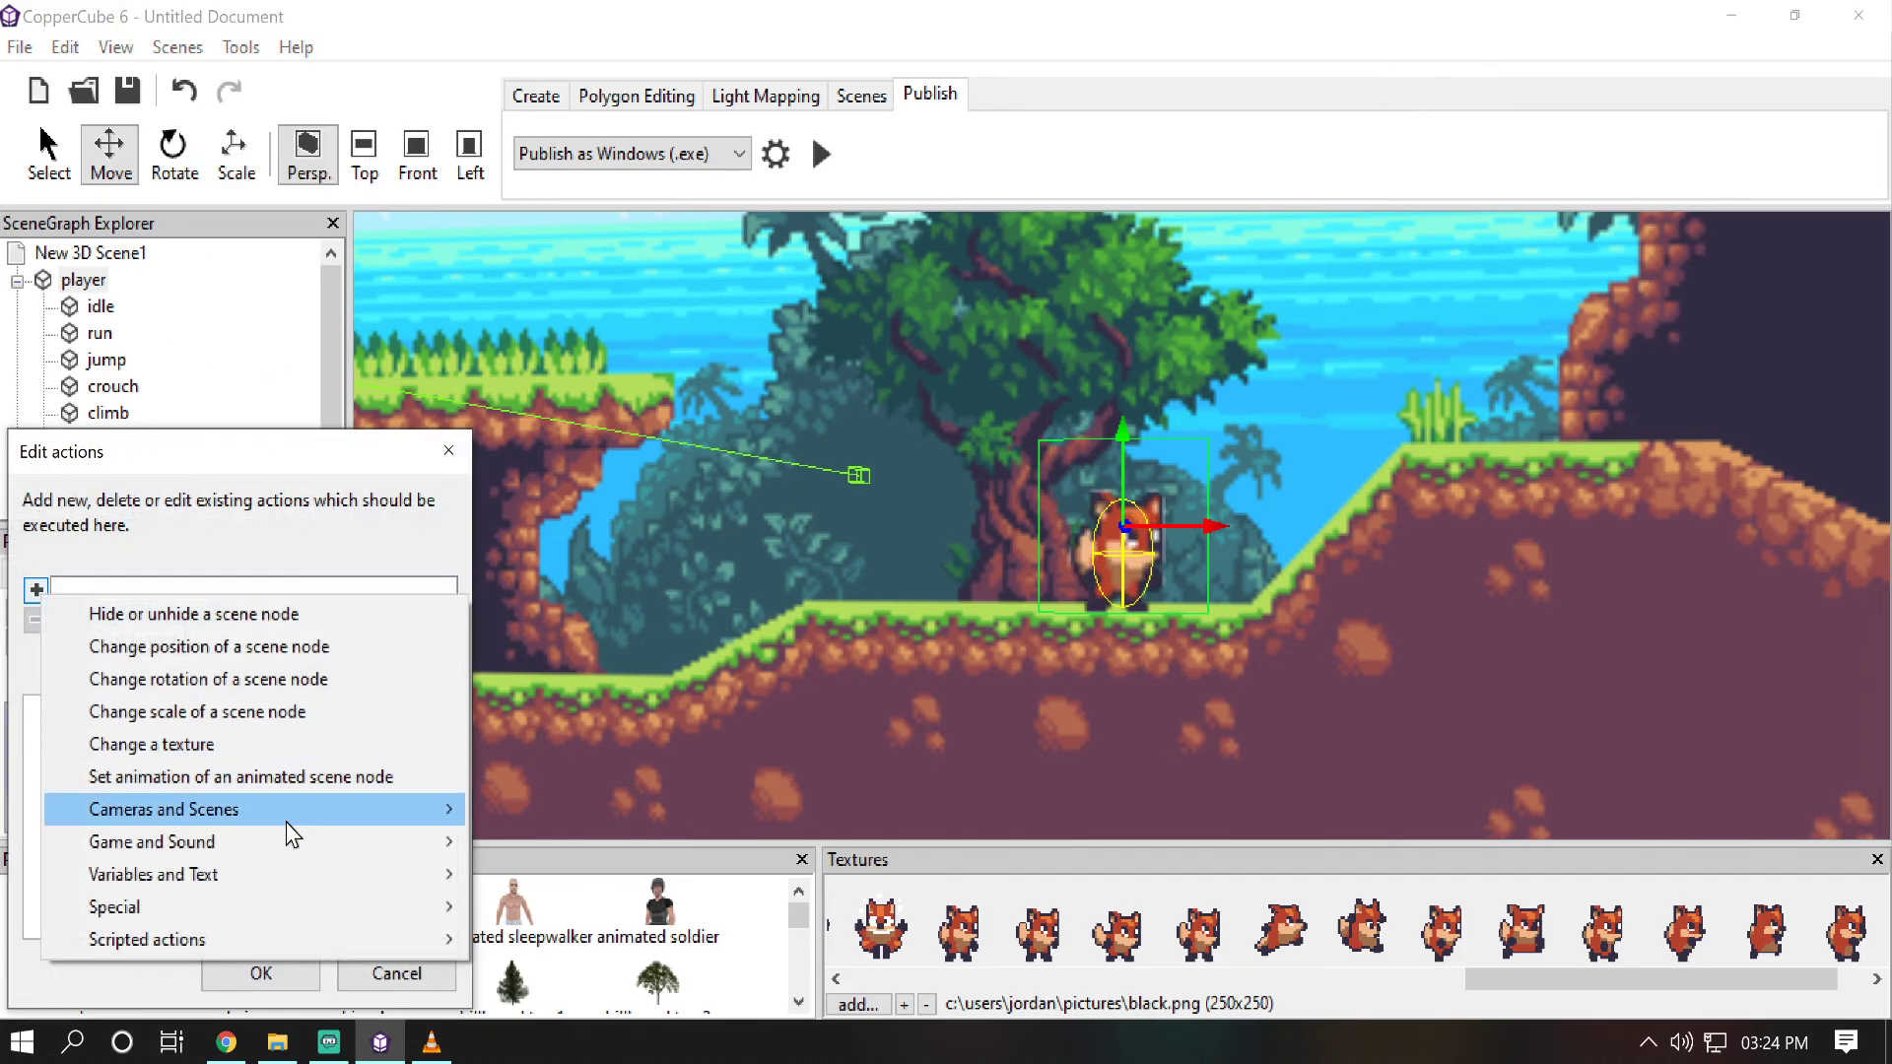
pyautogui.moveTo(380, 874)
pyautogui.click(543, 914)
pyautogui.click(349, 708)
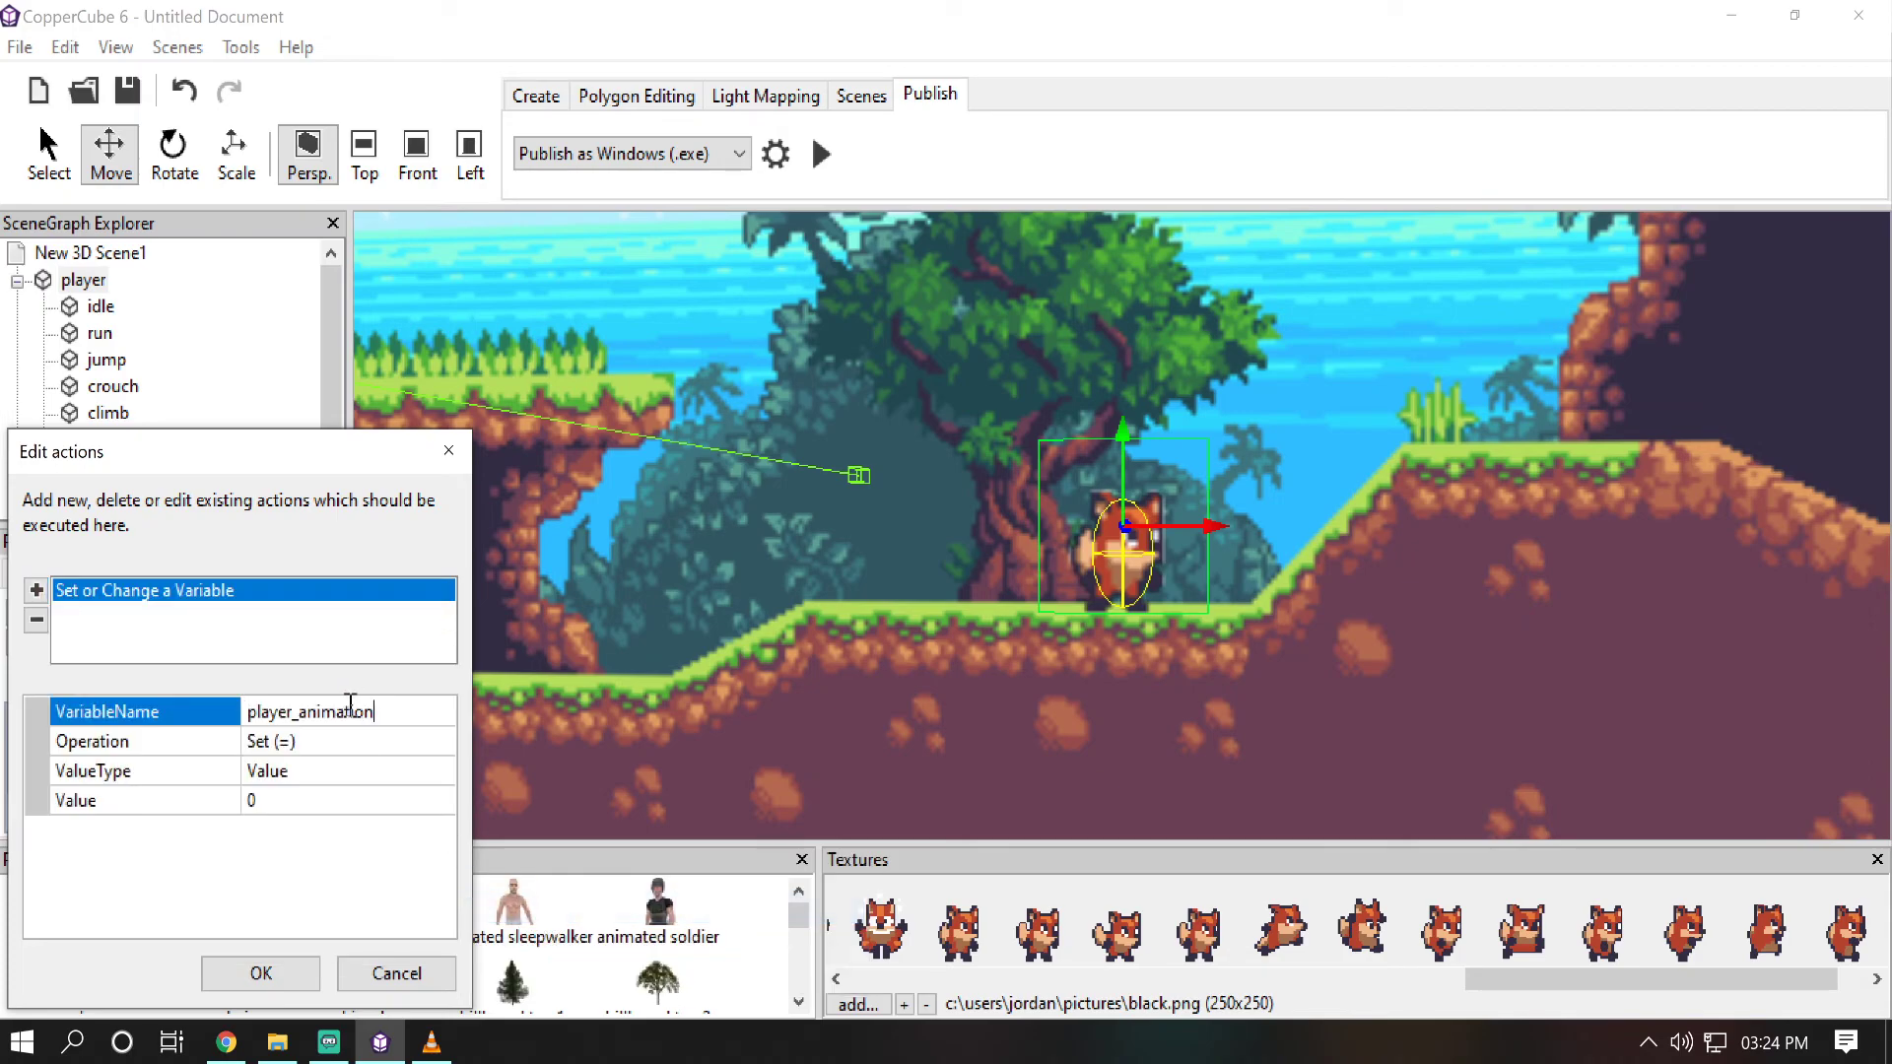
pyautogui.click(280, 800)
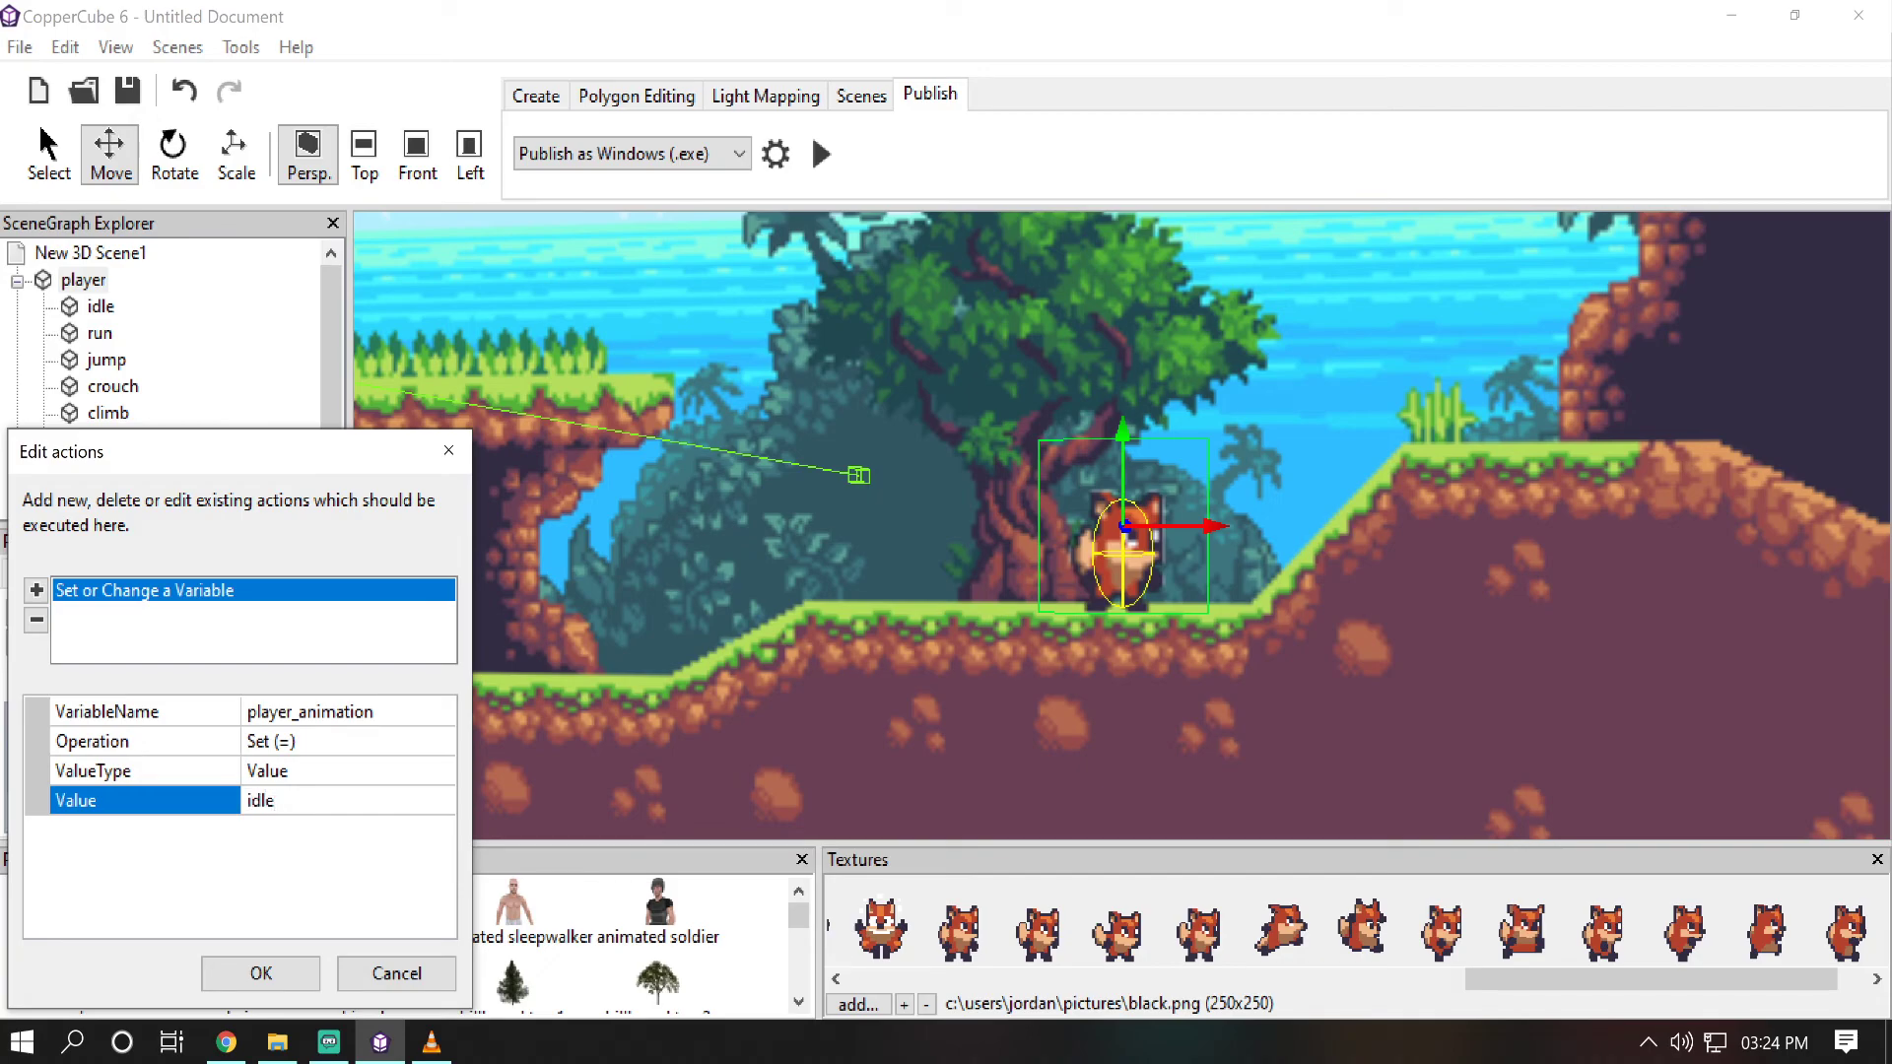
pyautogui.press('Return')
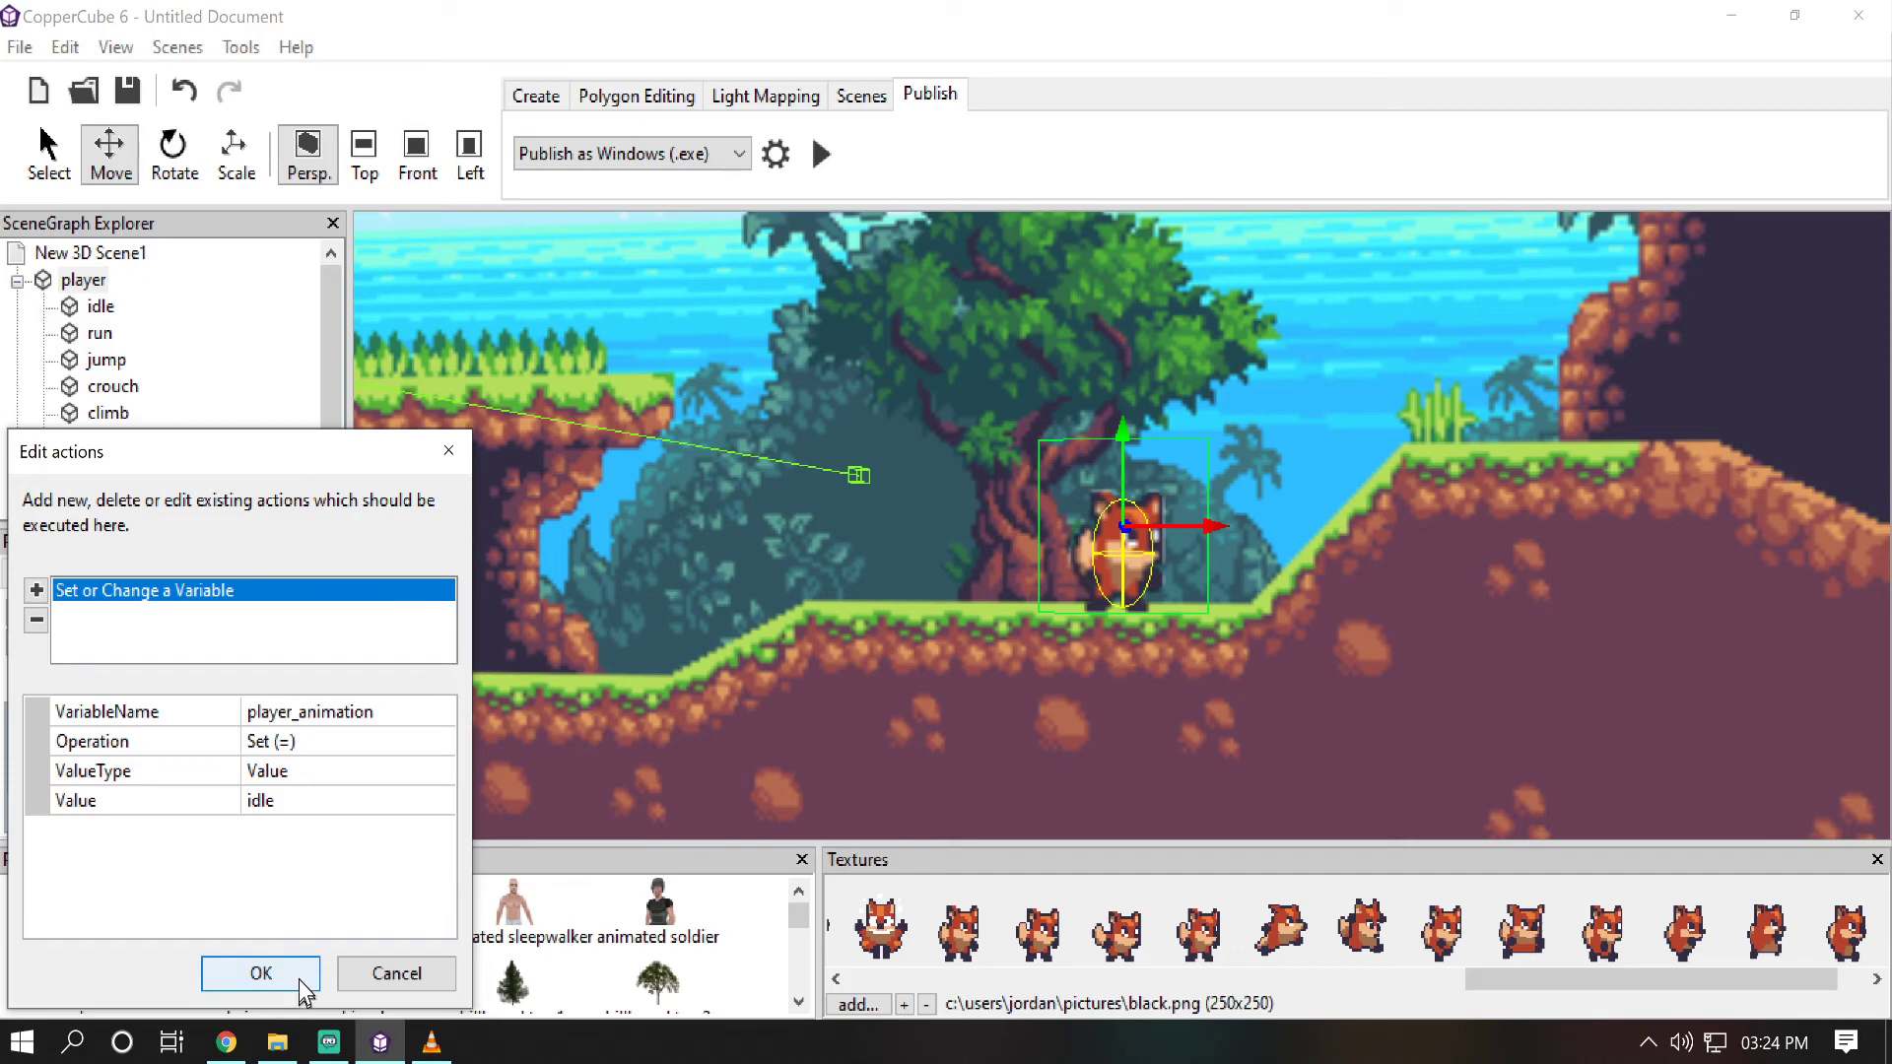
pyautogui.click(300, 984)
# Step: Set the key event of the new Space behavior to Key Left Up
pyautogui.click(300, 757)
pyautogui.click(300, 755)
pyautogui.click(288, 808)
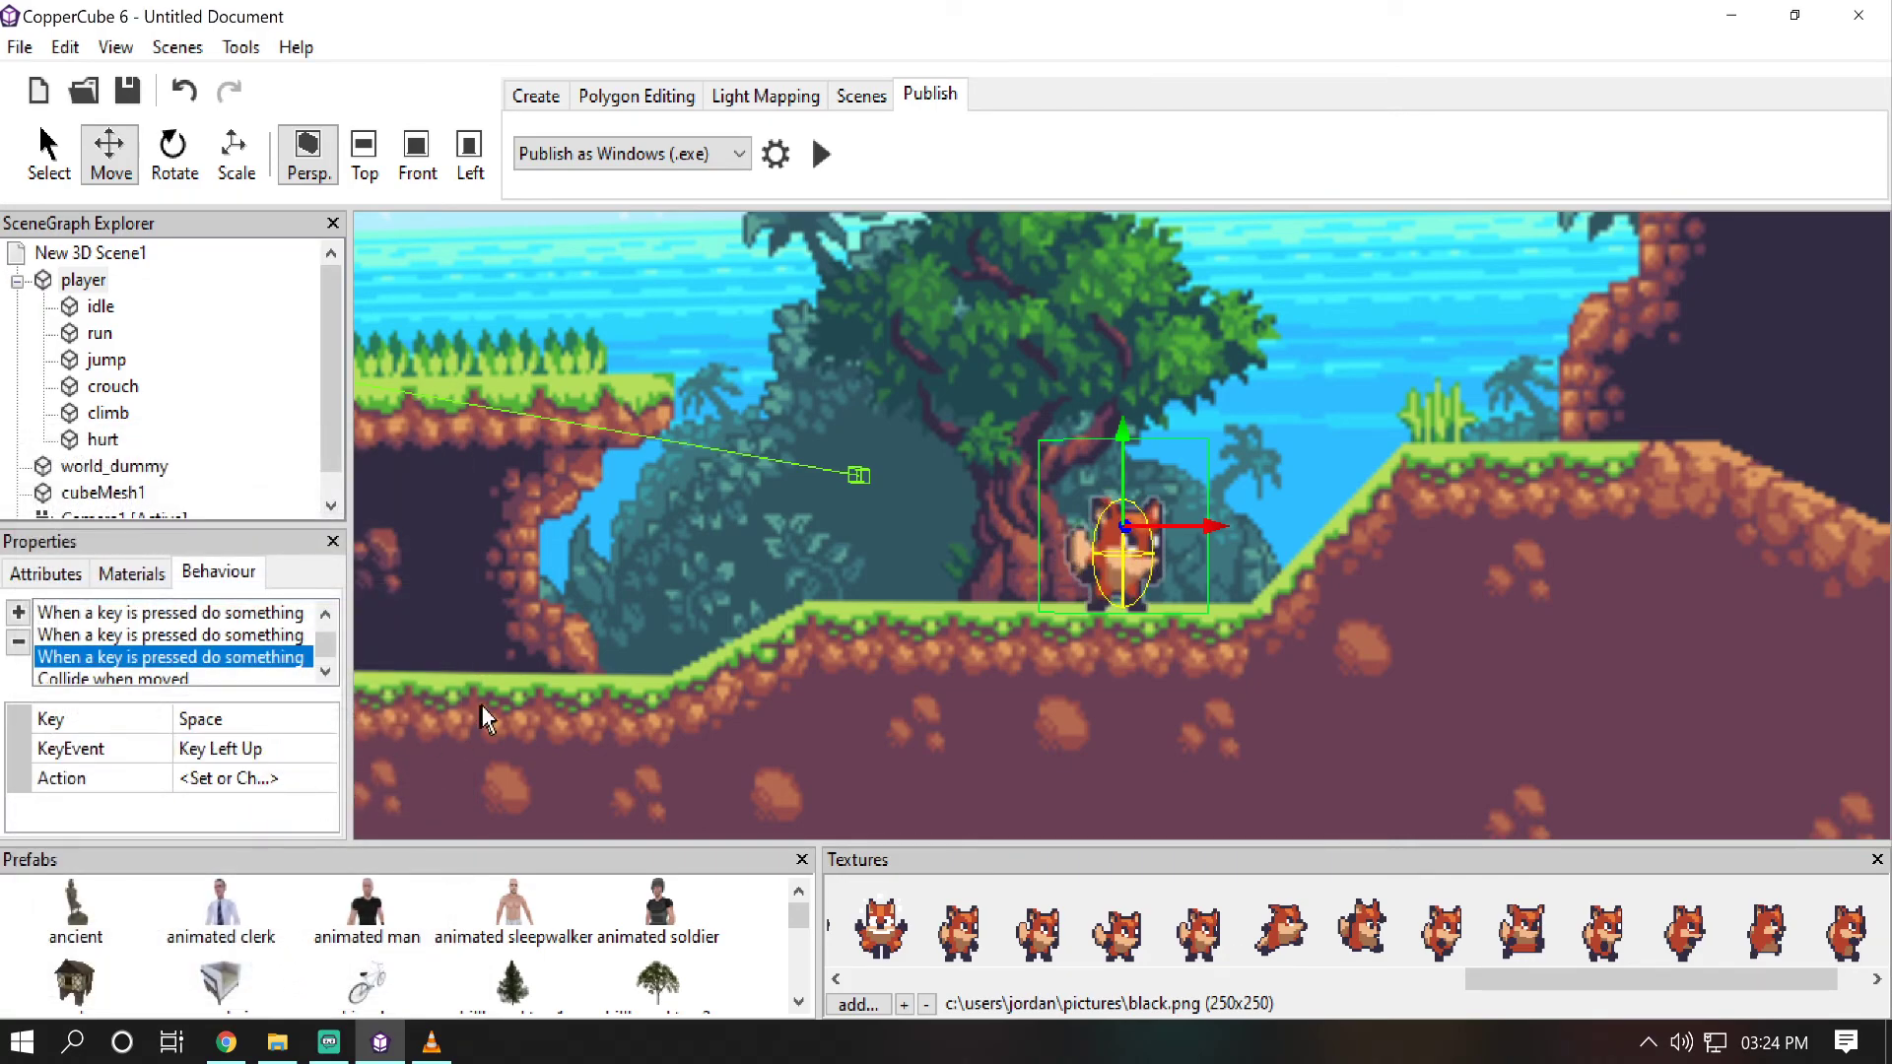
# Step: Test the game as a Windows application and move the fox back and forth to check its run and idle animations
pyautogui.click(821, 155)
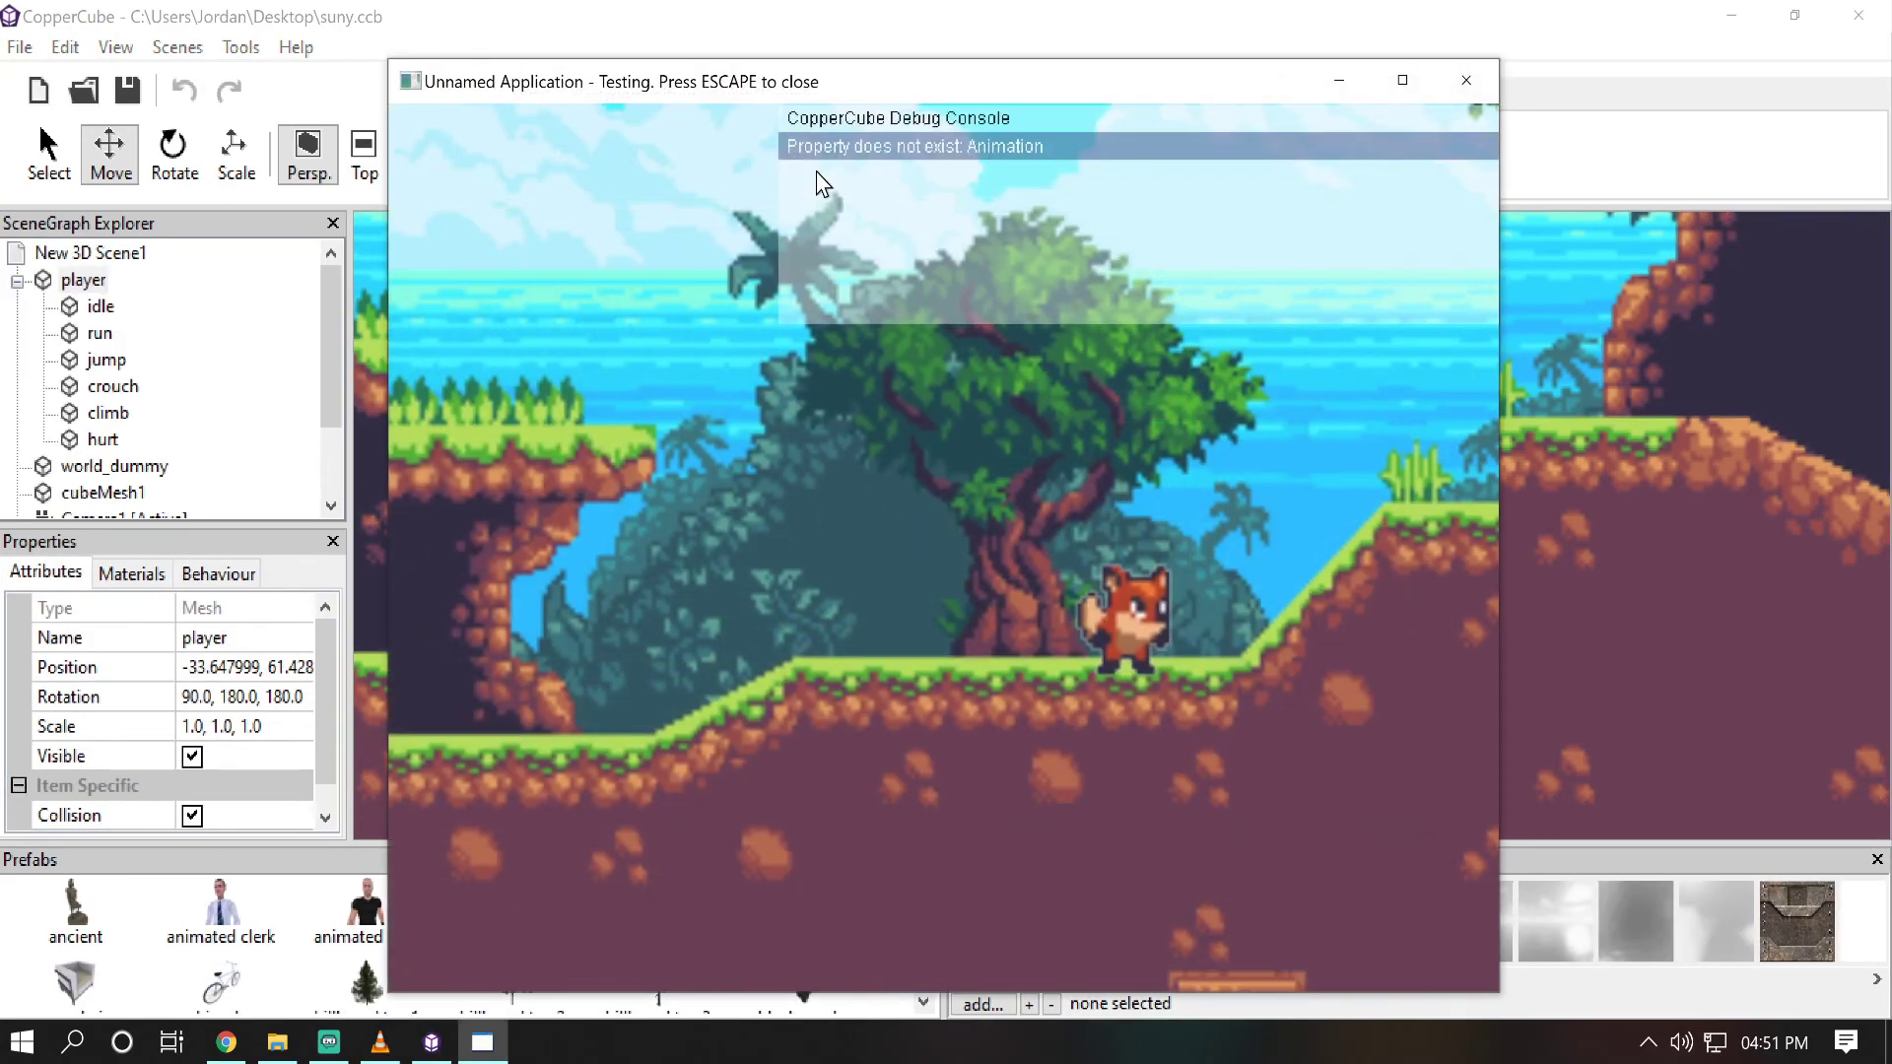
pyautogui.press('Left')
pyautogui.press('Right')
pyautogui.press('Right')
pyautogui.press('Left')
pyautogui.press('Right')
pyautogui.press('Left')
pyautogui.press('Right')
pyautogui.press('Left')
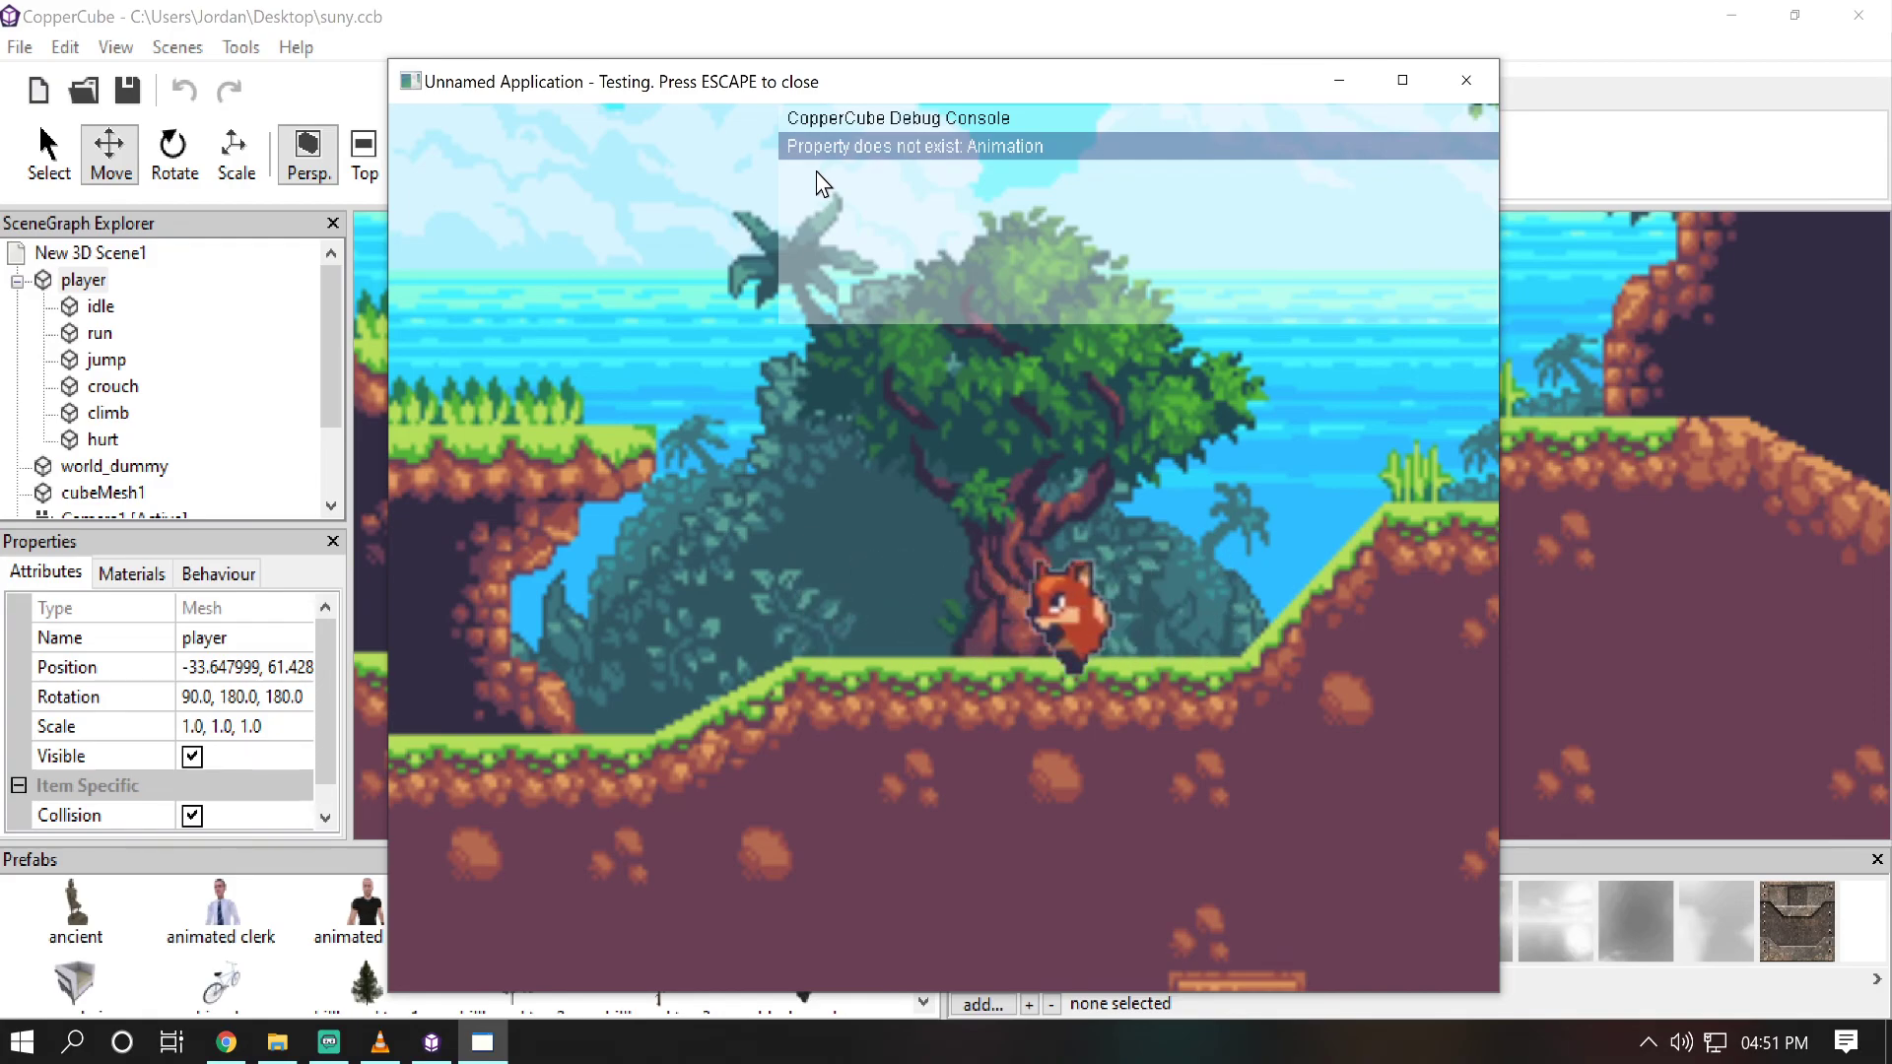
pyautogui.press('Right')
pyautogui.press('Left')
pyautogui.press('Left')
pyautogui.press('Right')
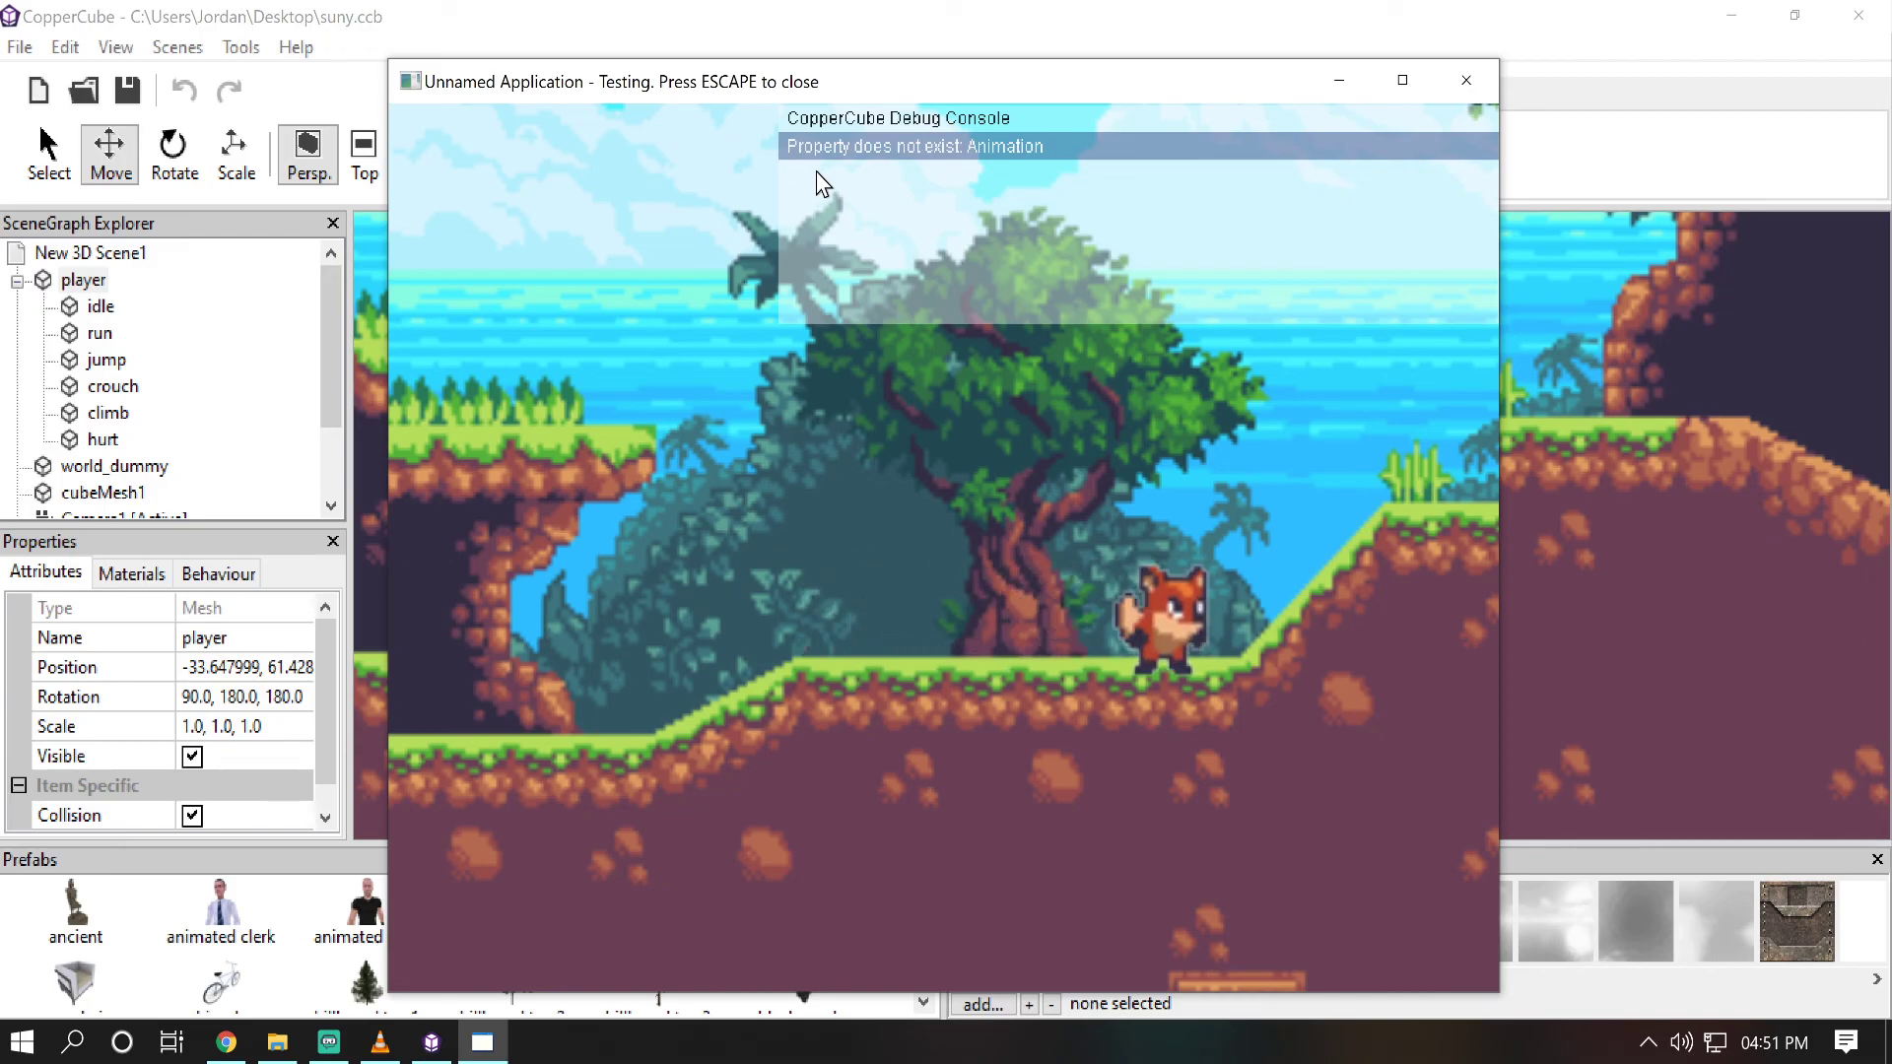
pyautogui.press('Left')
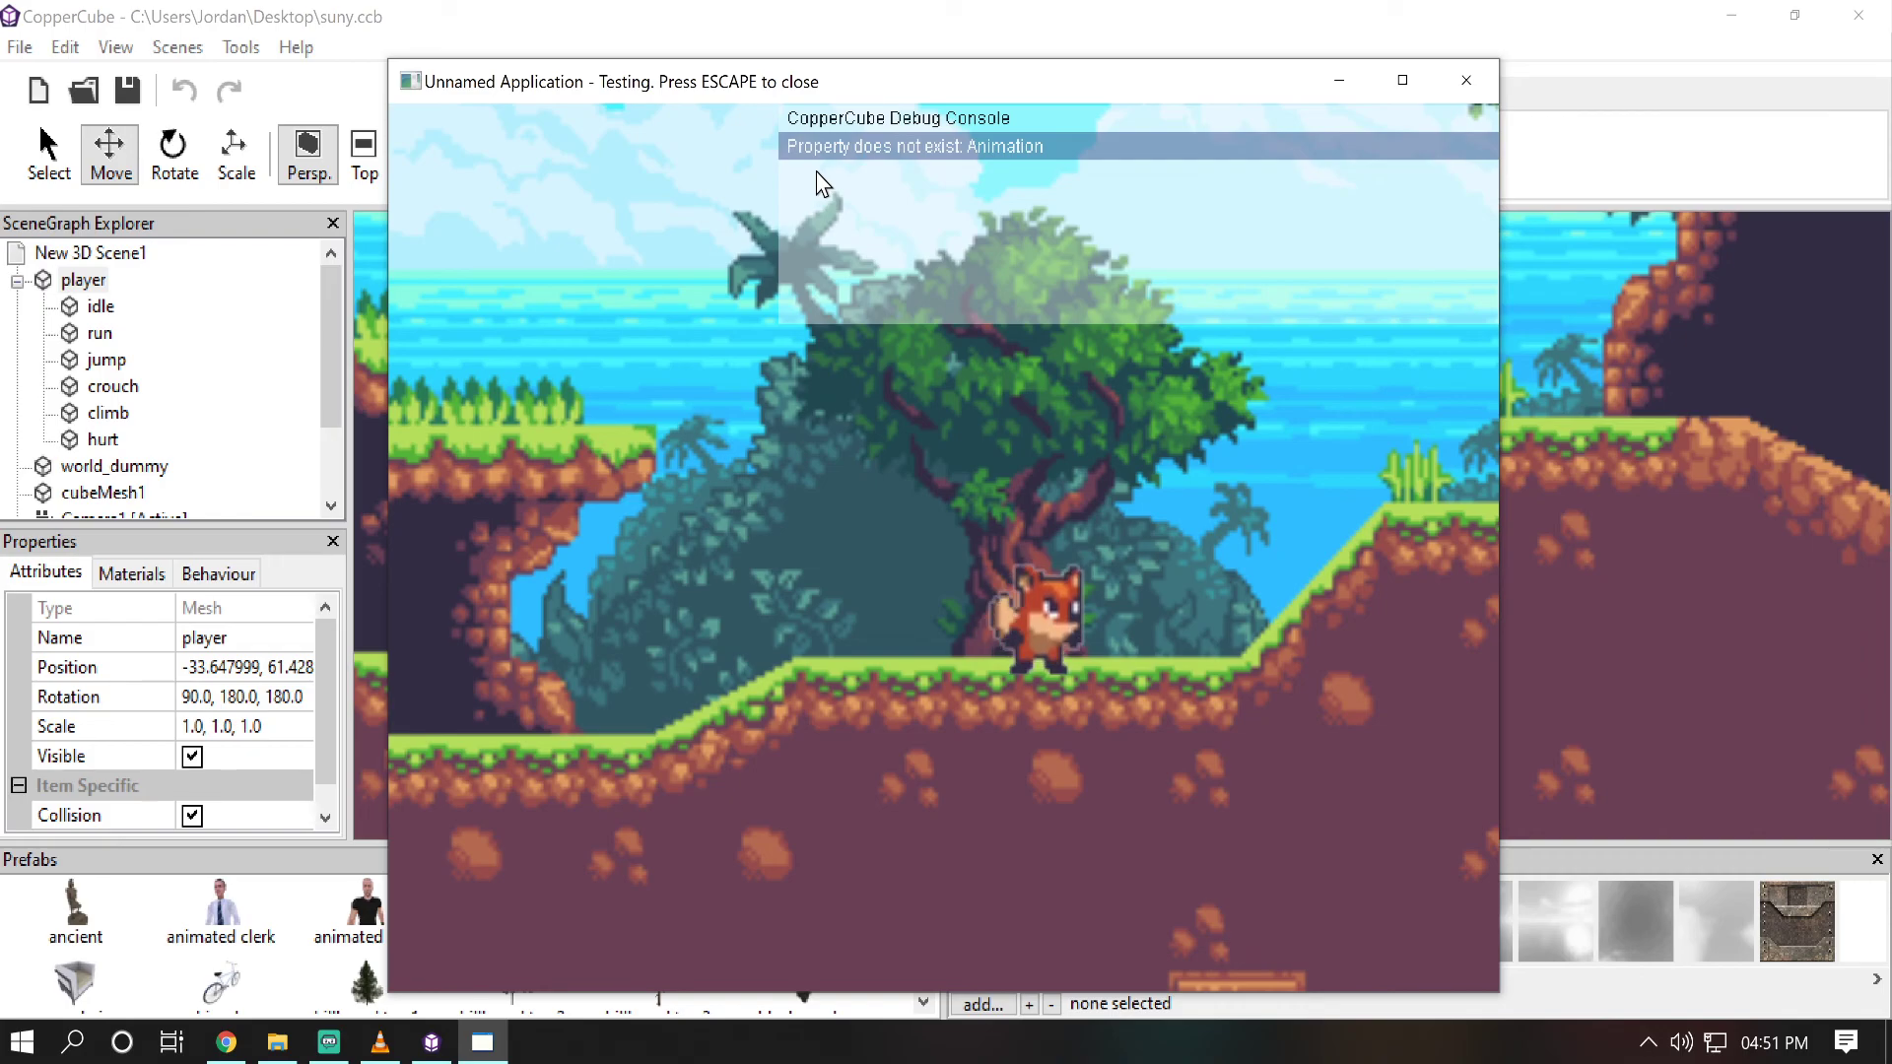
pyautogui.press('Right')
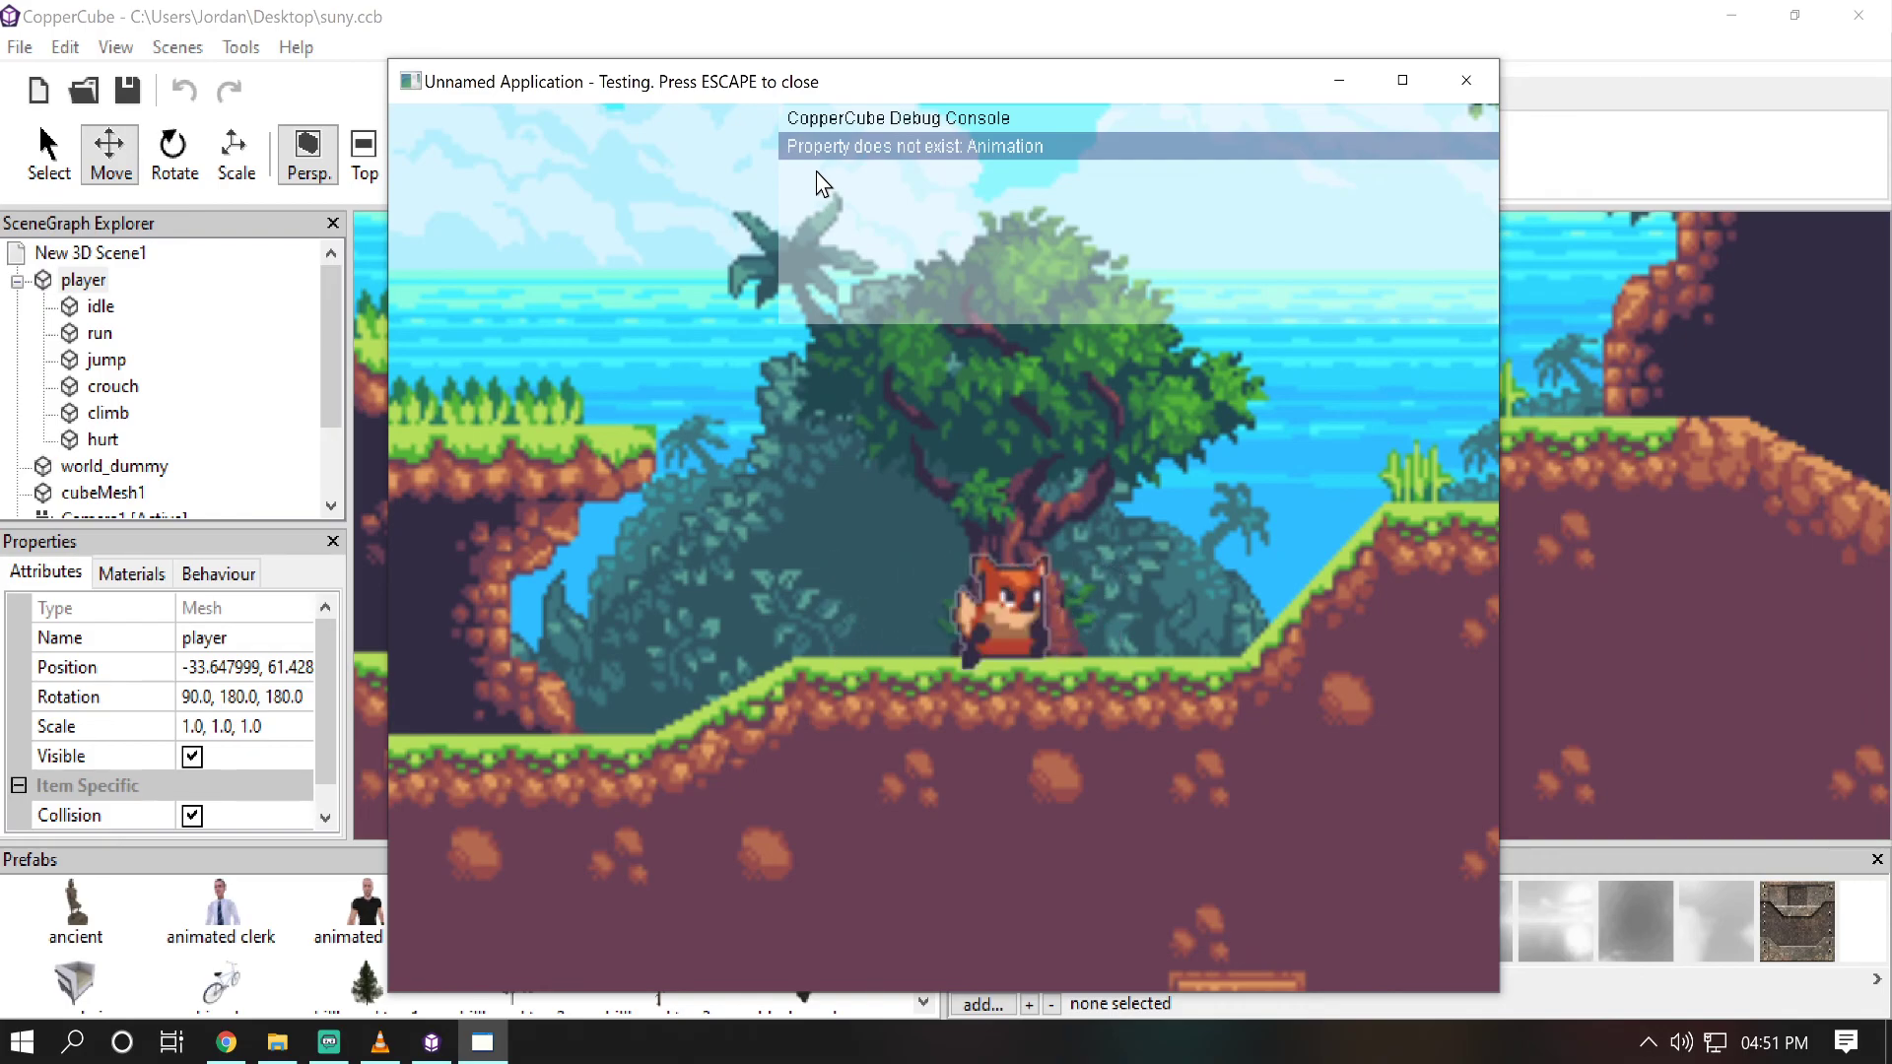
# Step: Make the fox jump several times in the running test to check its jump animation
pyautogui.press('Up')
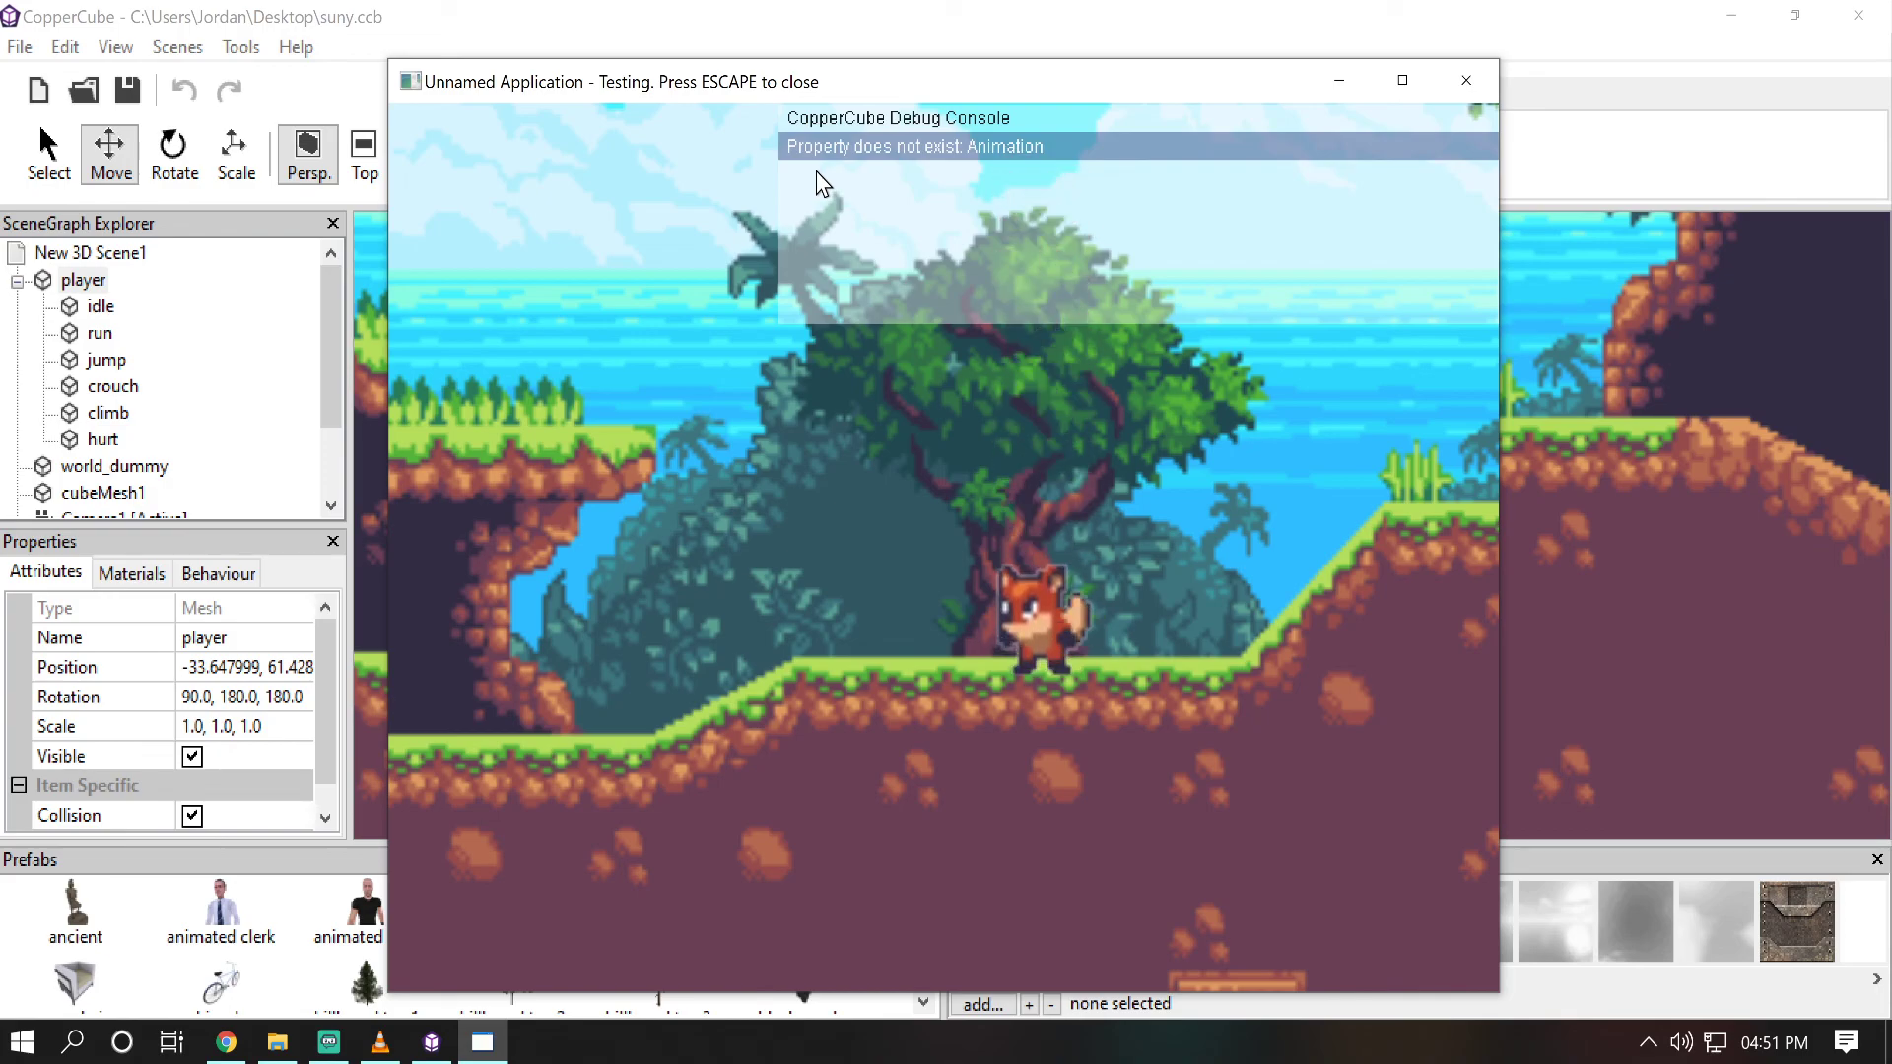
pyautogui.press('Up')
pyautogui.press('Up')
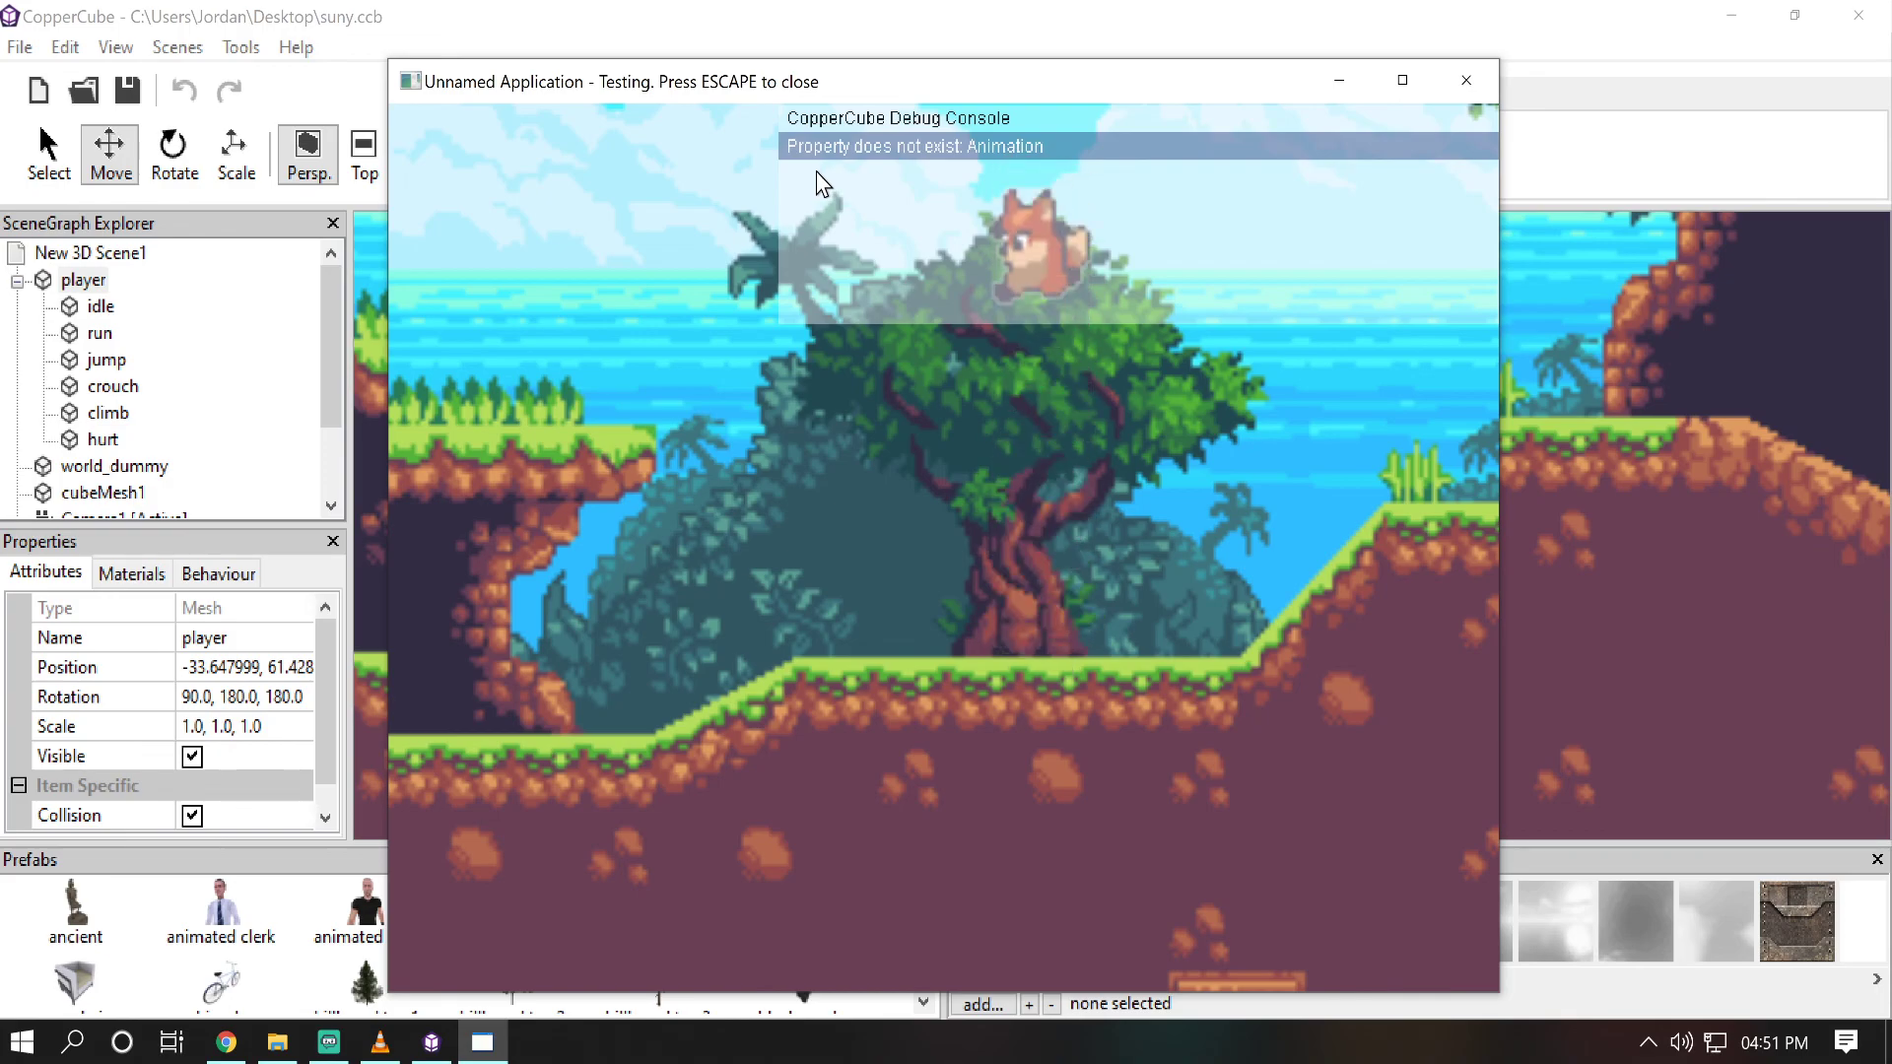
pyautogui.press('Up')
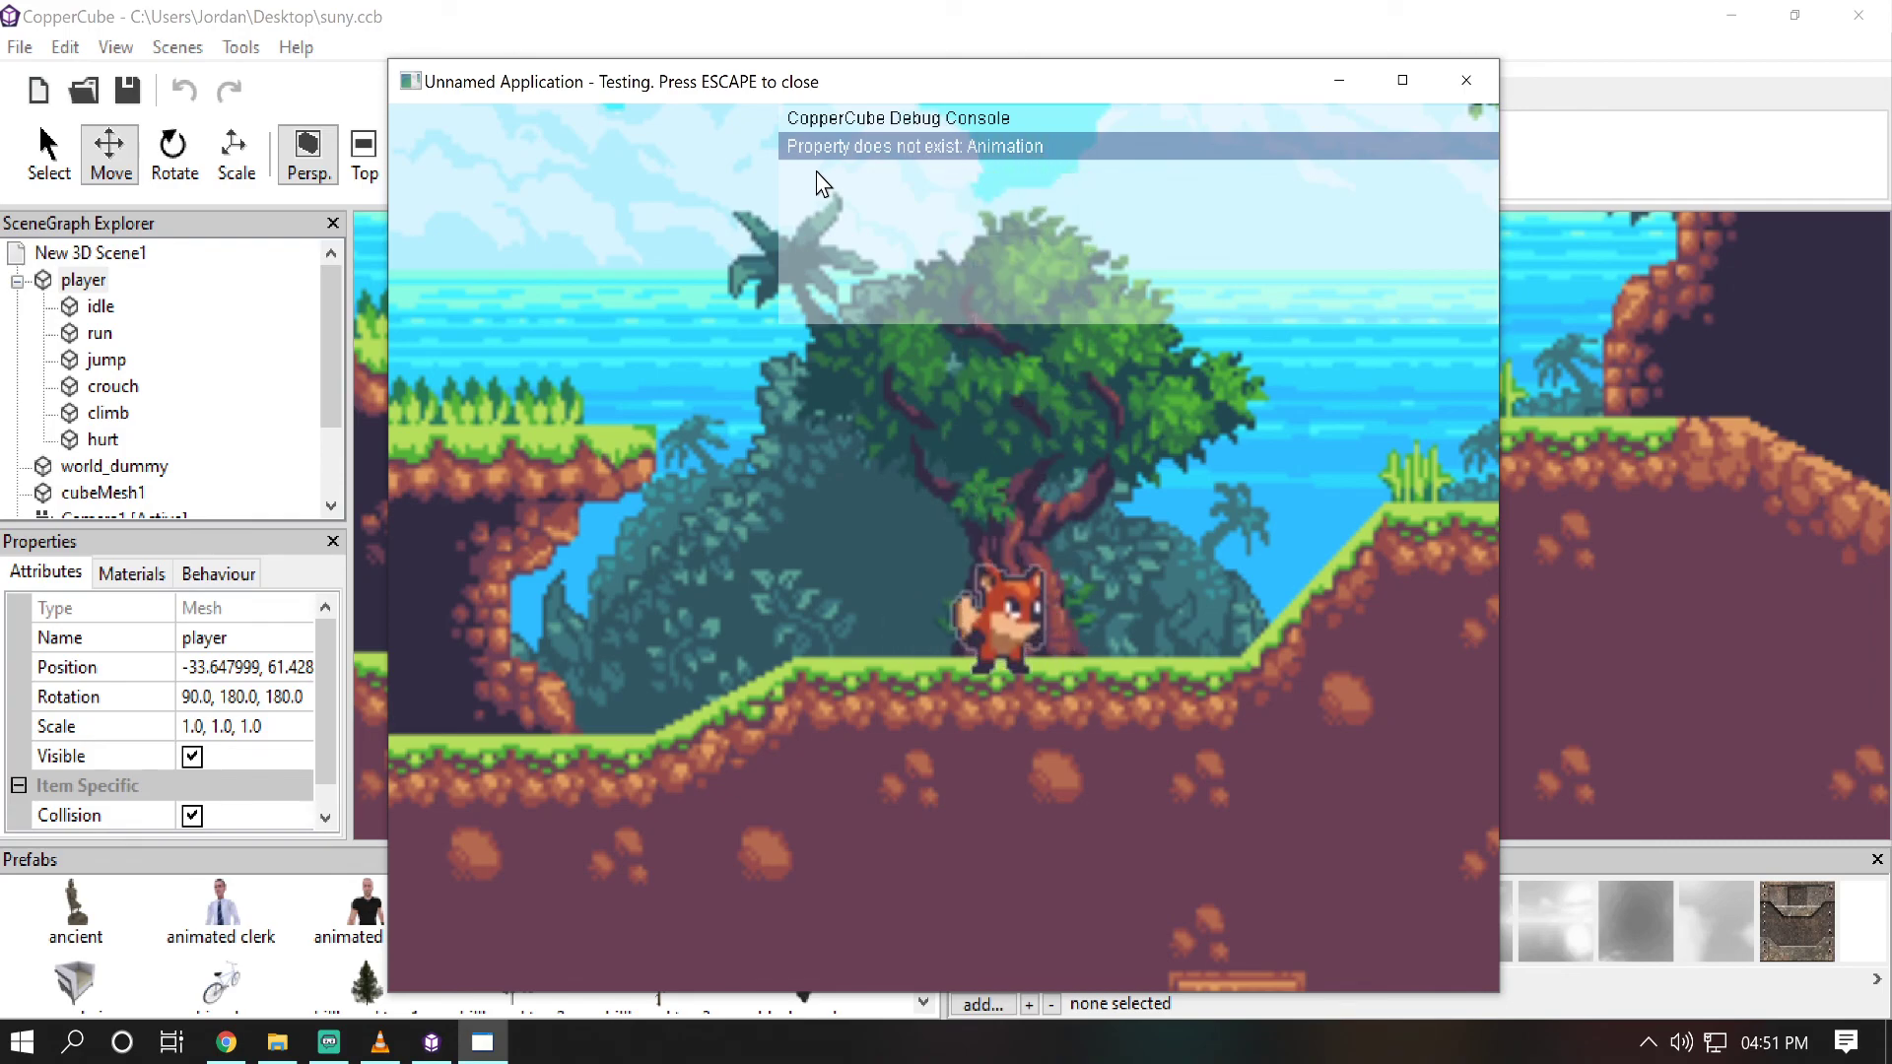
pyautogui.press('Up')
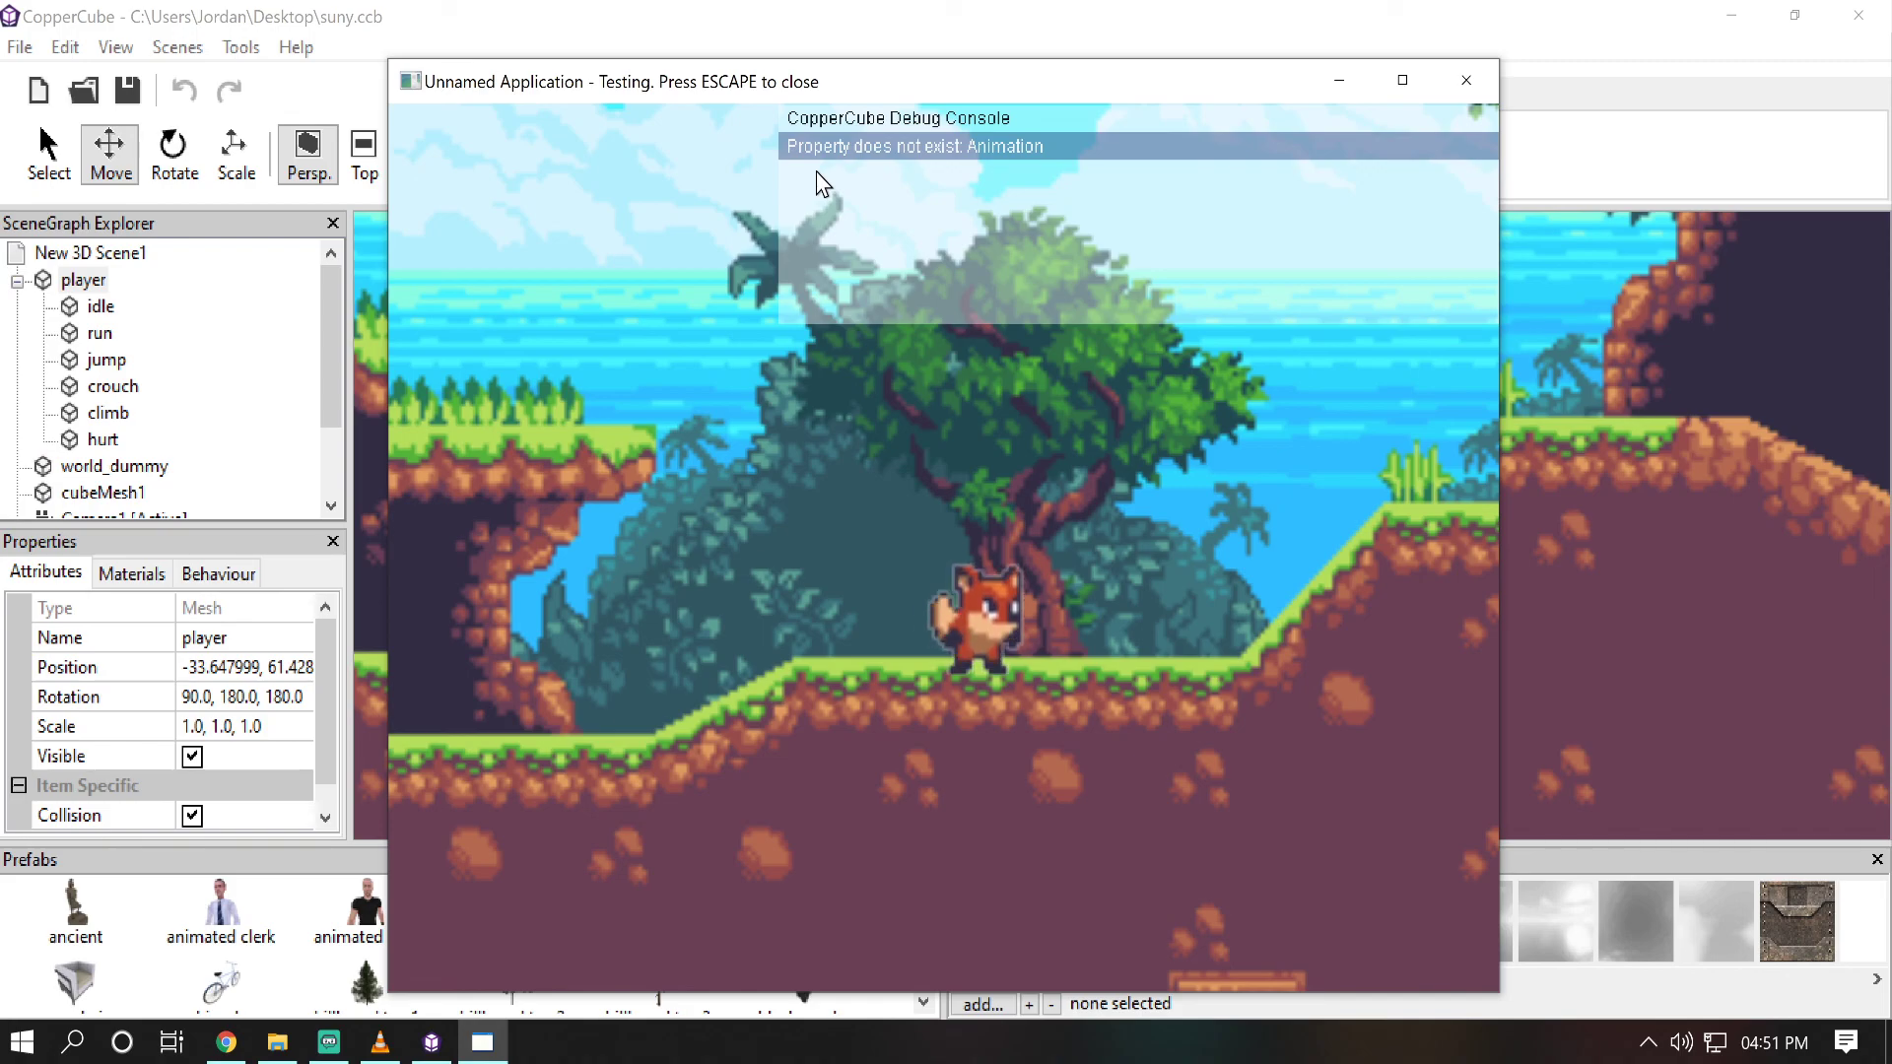
# Step: Run the fox in both directions with a jump in between to check the switching between its animations
pyautogui.press('Right')
pyautogui.press('Left')
pyautogui.press('Right')
pyautogui.press('Left')
pyautogui.press('Right')
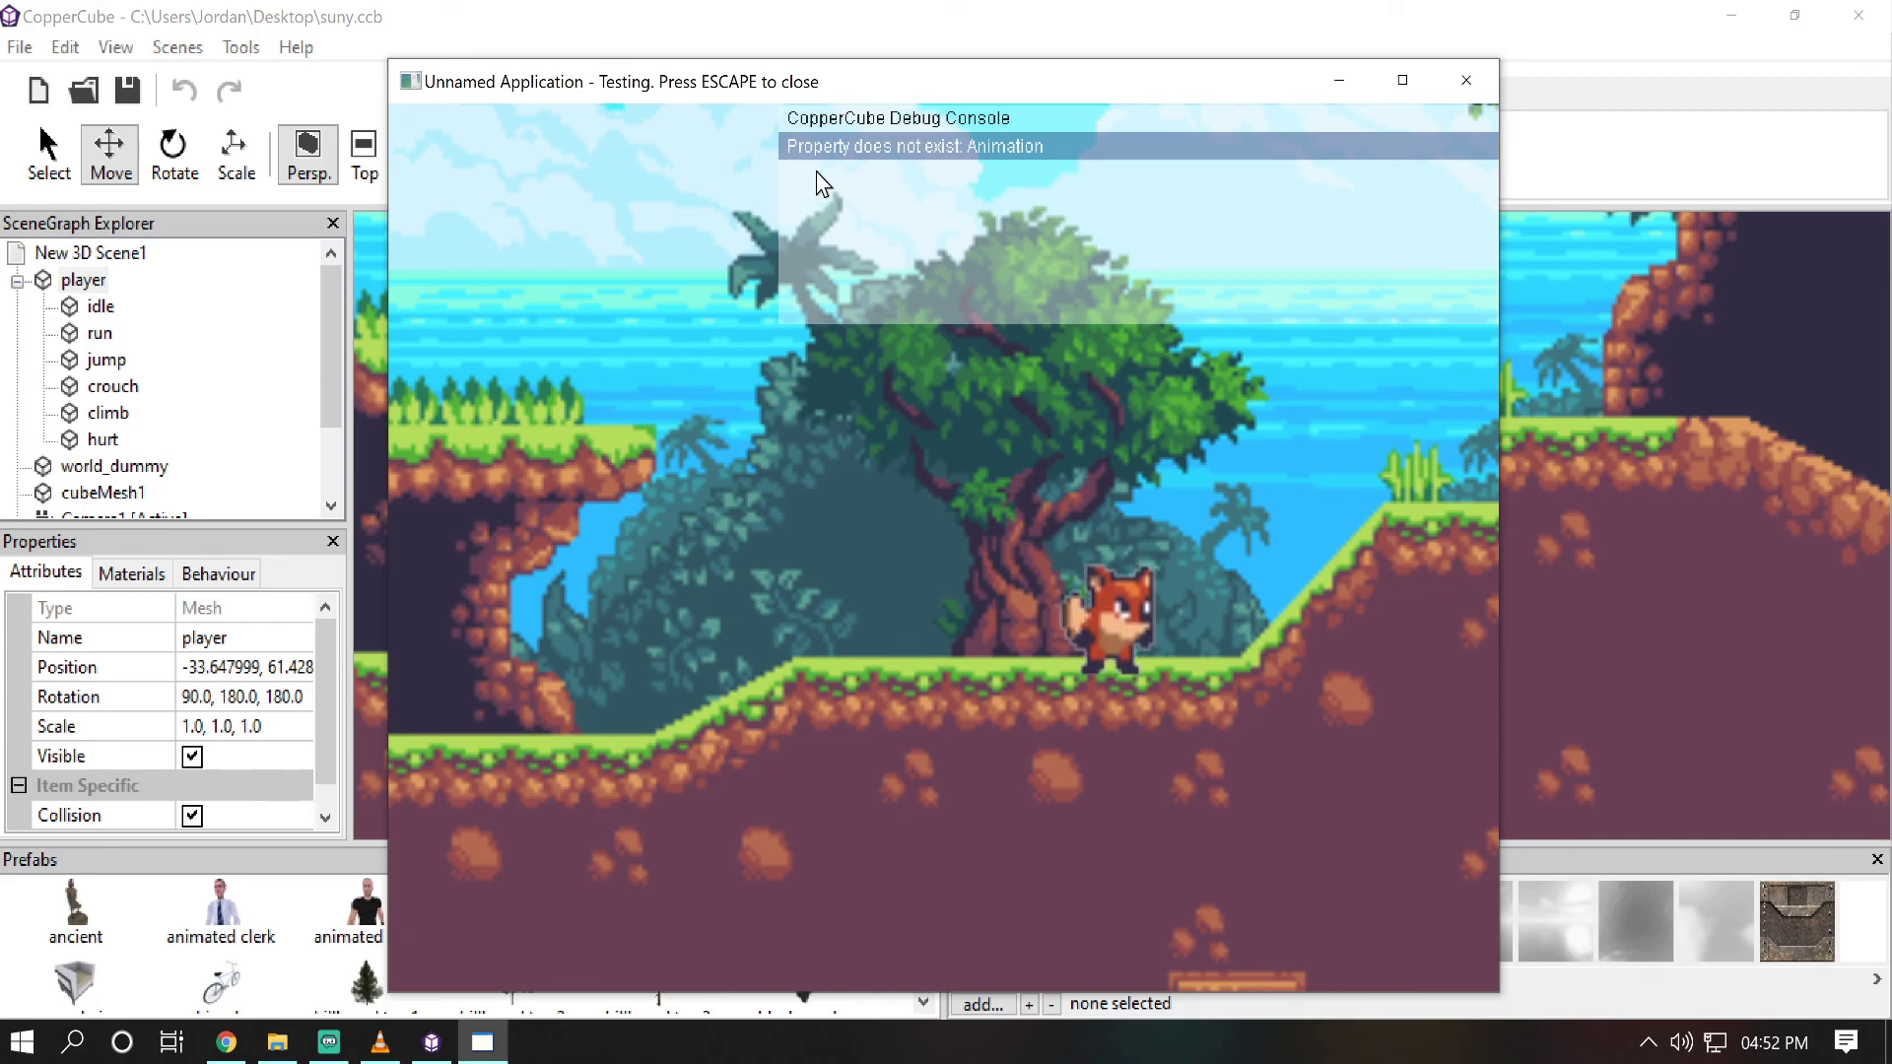
pyautogui.press('Left')
pyautogui.press('Left')
pyautogui.press('Right')
pyautogui.press('space')
pyautogui.press('Left')
pyautogui.press('Right')
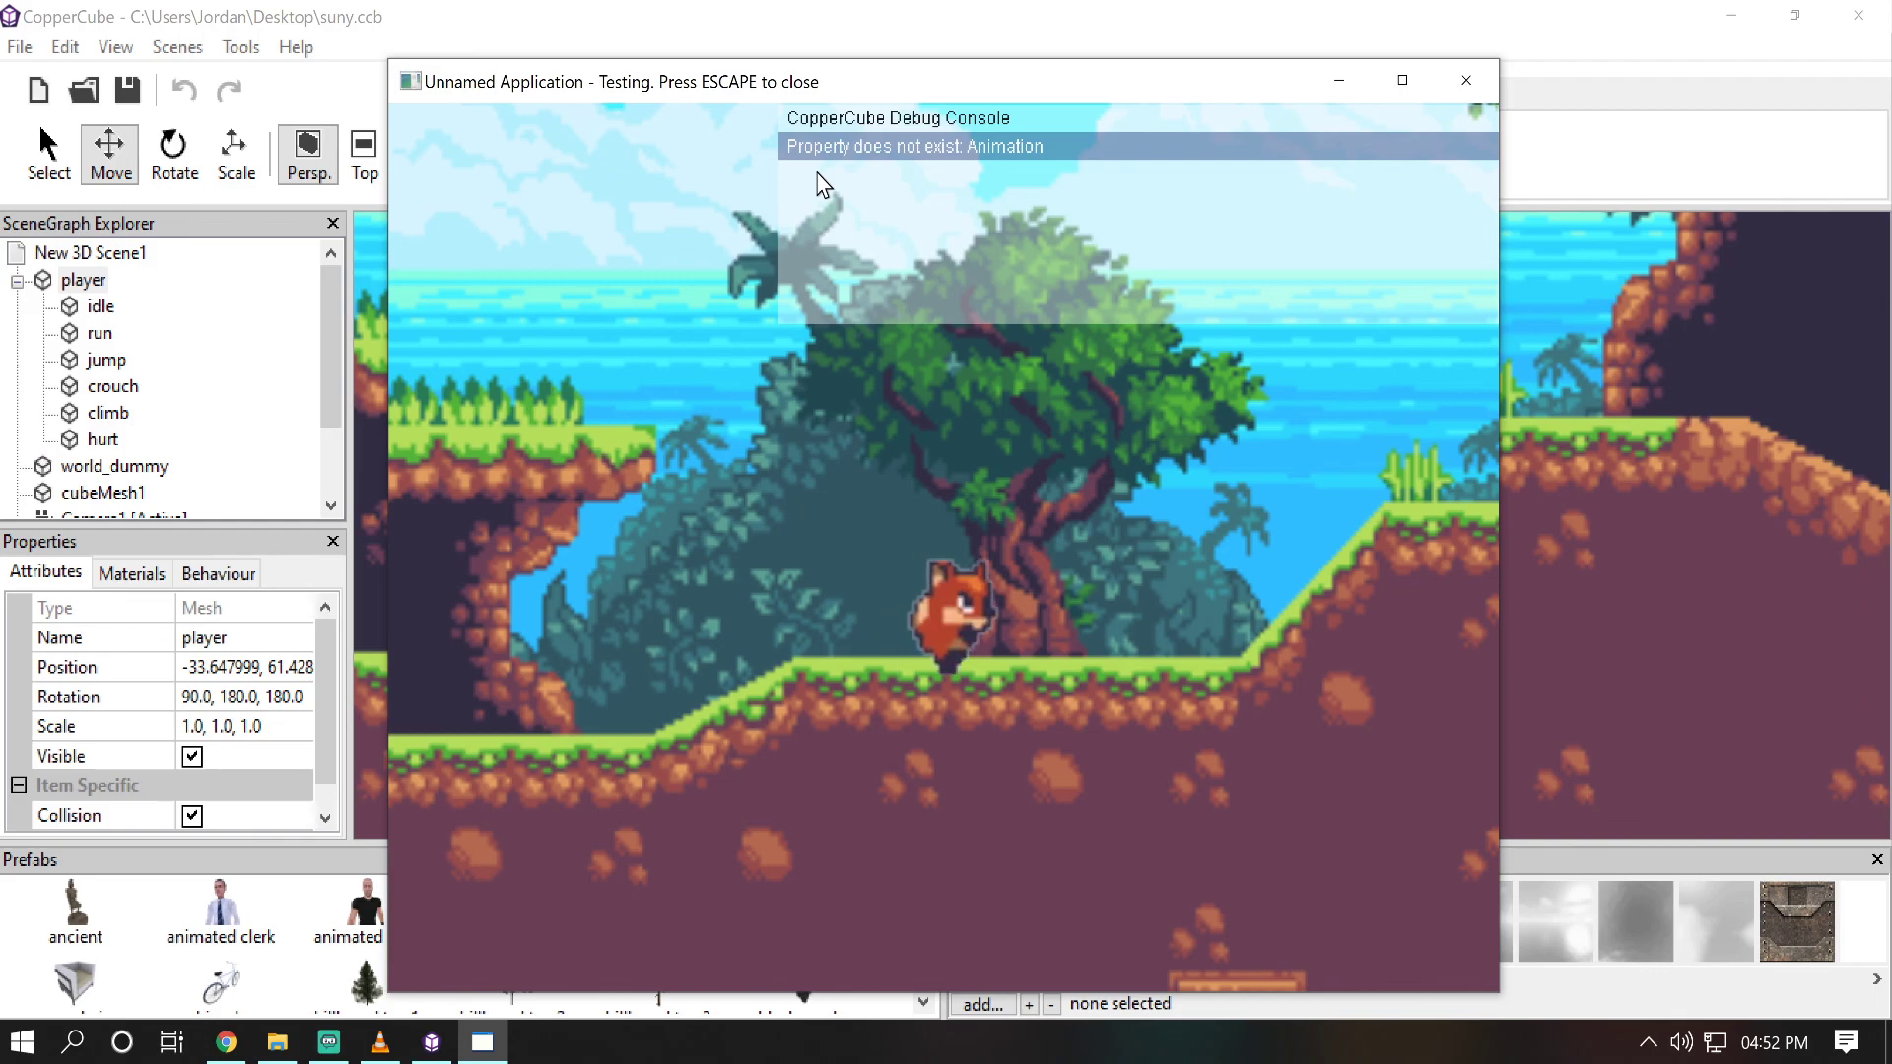
pyautogui.press('Left')
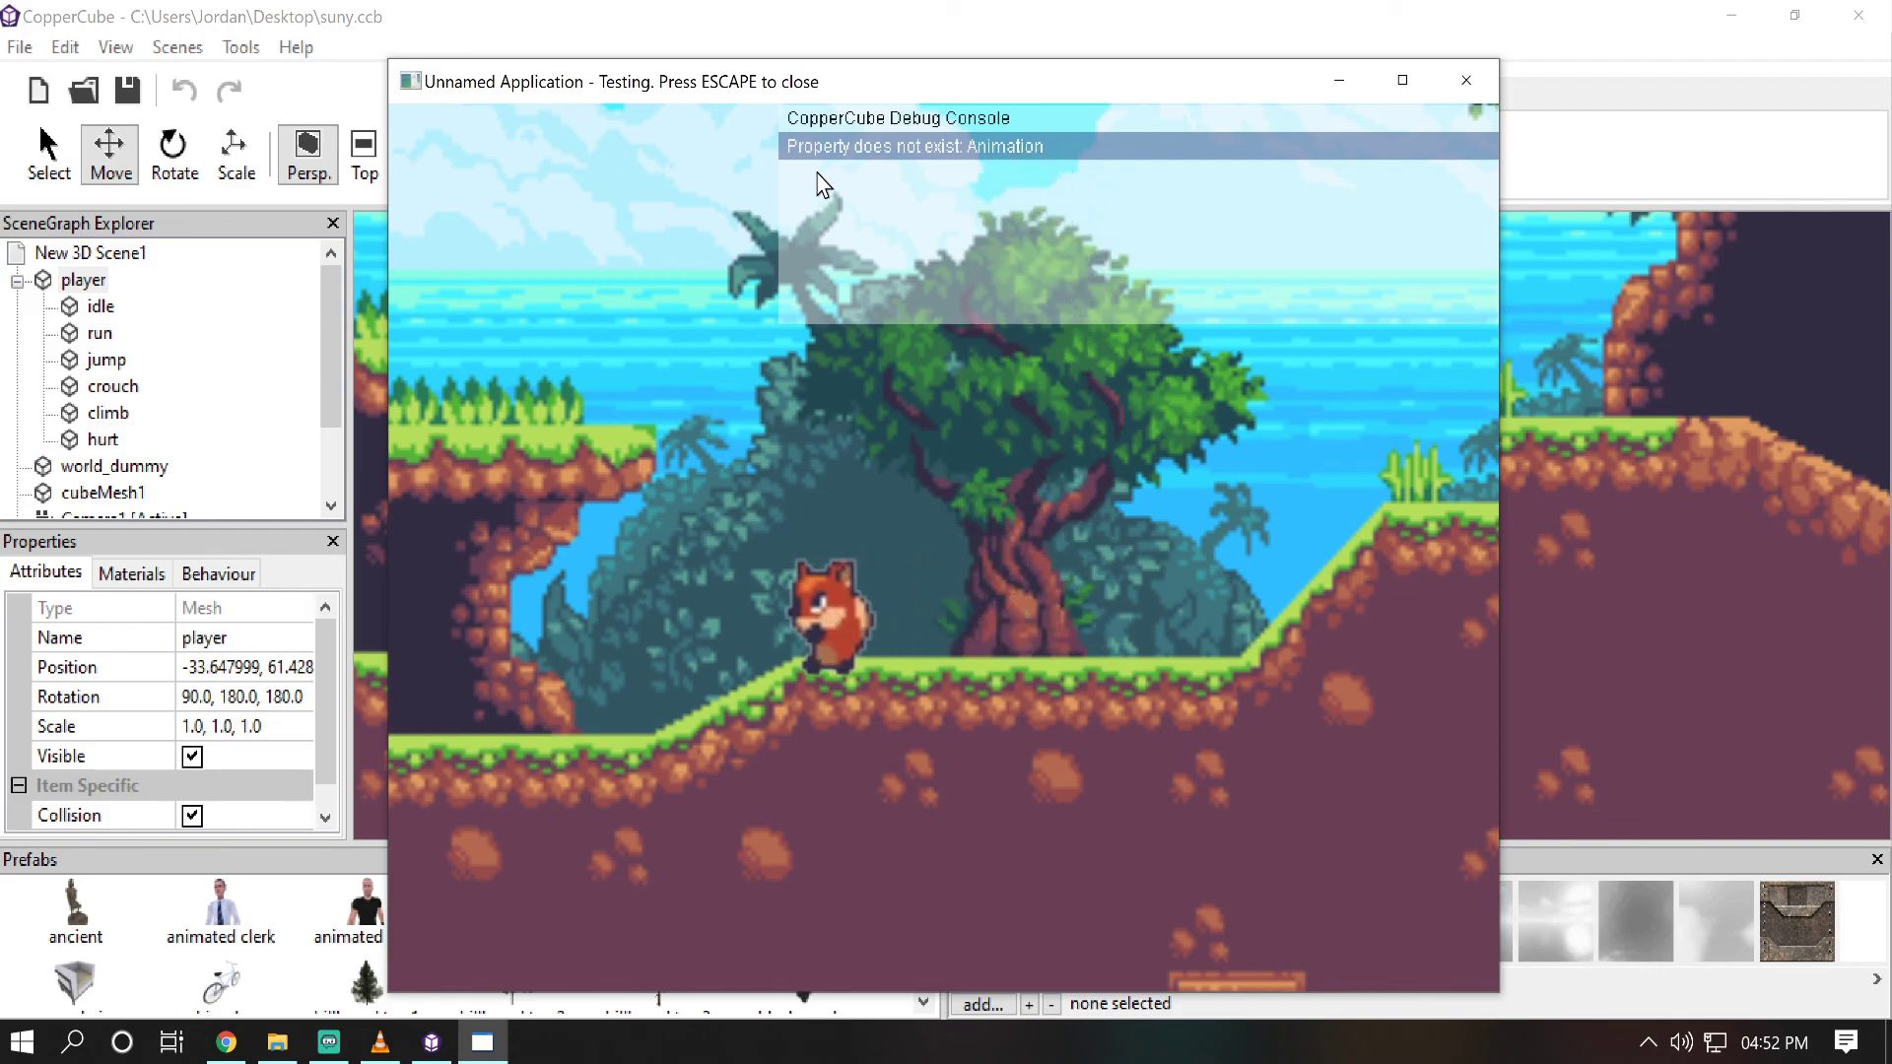